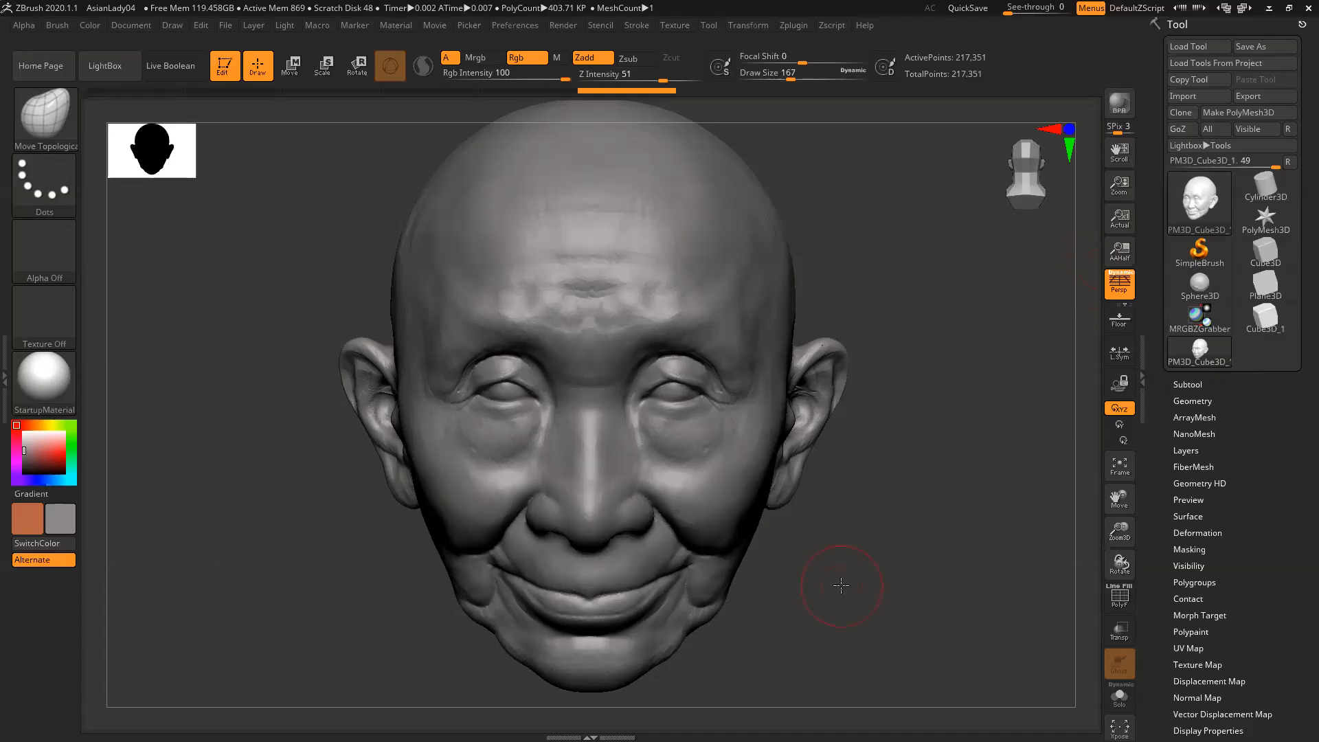
Zoom out, view the head sculpt in three-quarter and front views, then return to the browser.
right_click_drag(839, 580, 838, 536, "ctrl")
mouse_move(838, 536)
left_mouse_down()
mouse_move(878, 583)
mouse_move(863, 592)
mouse_move(907, 609)
mouse_move(896, 610)
mouse_move(913, 545)
mouse_move(904, 527)
mouse_move(918, 550)
mouse_move(880, 539)
mouse_move(888, 508)
mouse_move(854, 506)
mouse_move(877, 533)
mouse_move(920, 537)
left_mouse_up()
mouse_move(854, 465)
left_mouse_down()
mouse_move(816, 434)
mouse_move(942, 486)
mouse_move(949, 403)
mouse_move(934, 487)
mouse_move(907, 504)
left_mouse_up()
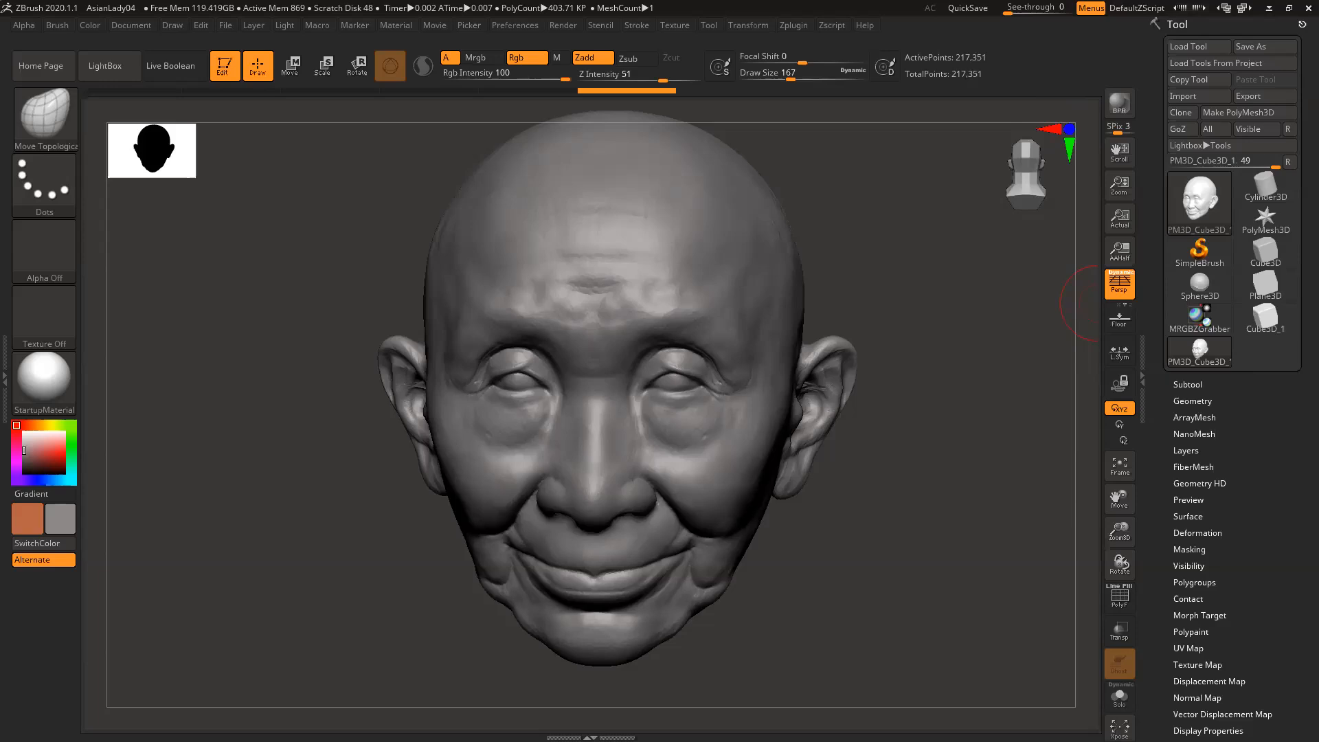
key("alt+Tab")
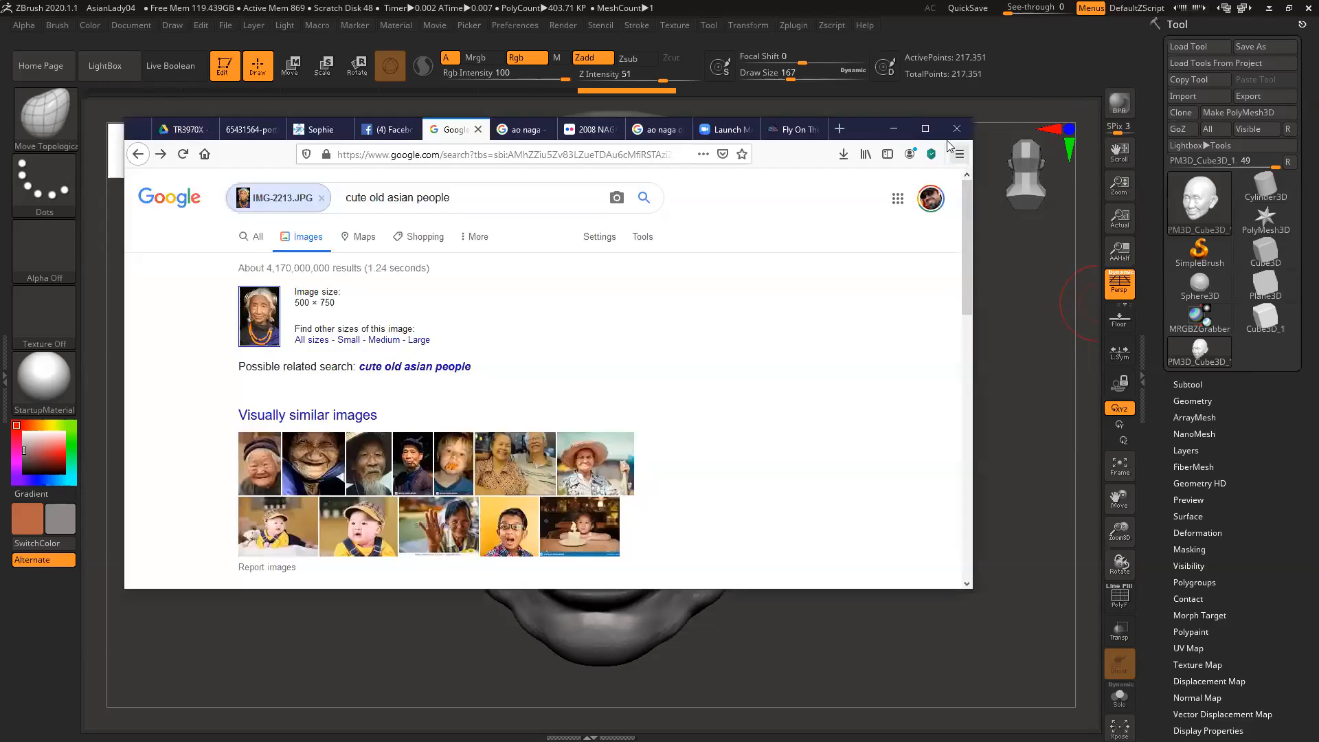
Maximize Firefox and open the 'cute old asian people' related image search.
left_click(925, 129)
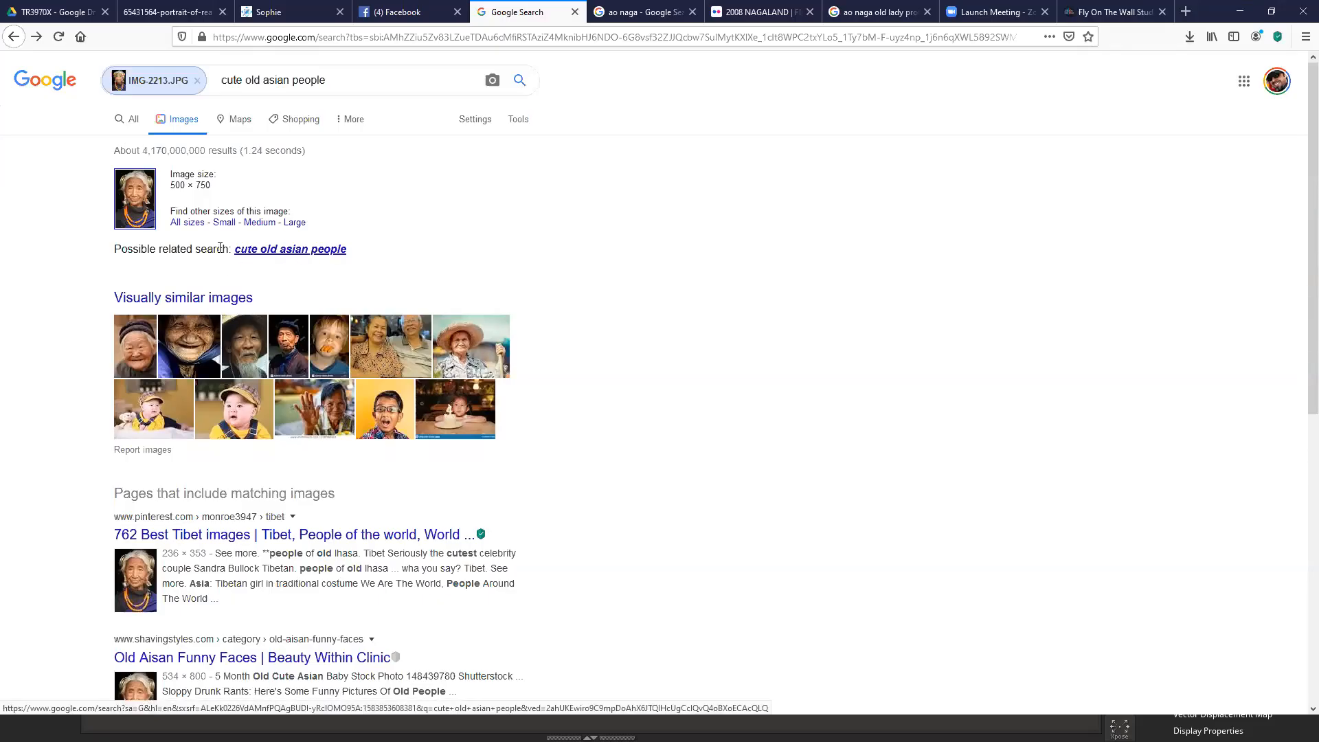
left_click(289, 249)
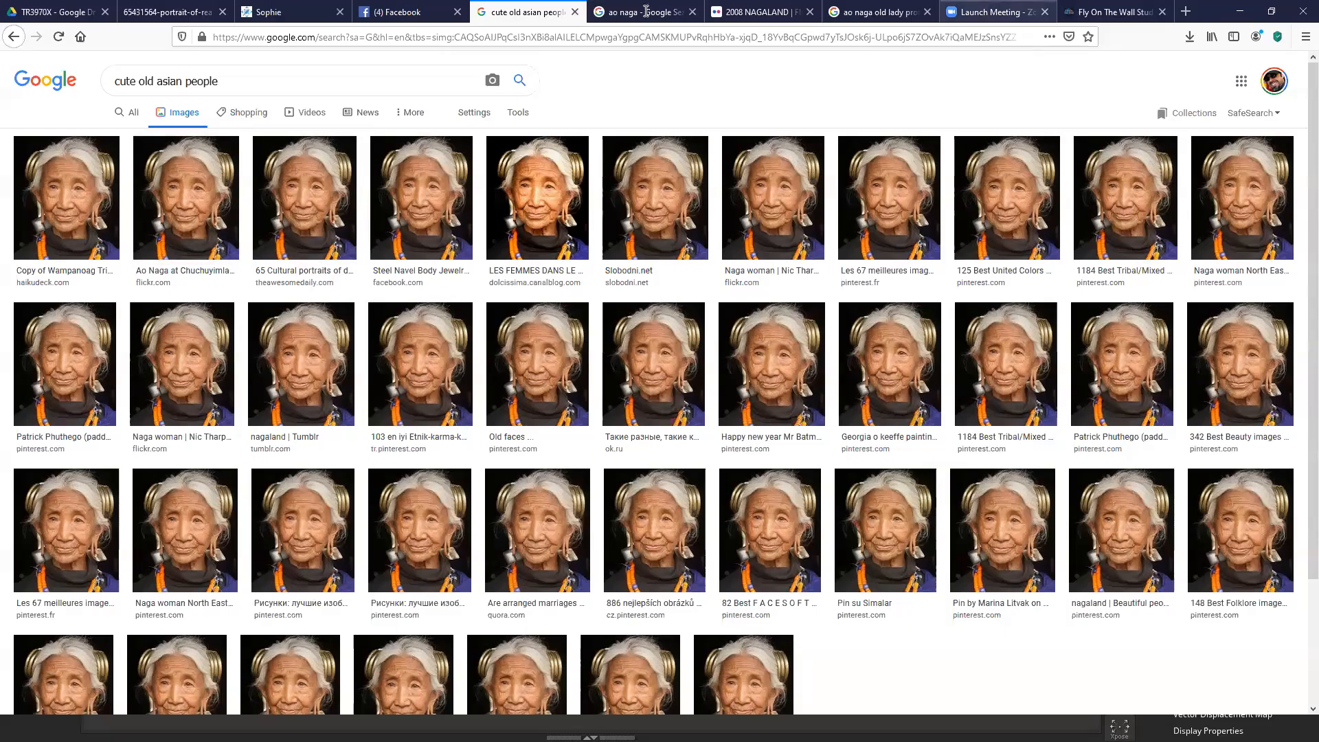
Browse the 'ao naga' image results, then bring up the Aos_2219b.jpg reference photo.
key("ctrl+Tab")
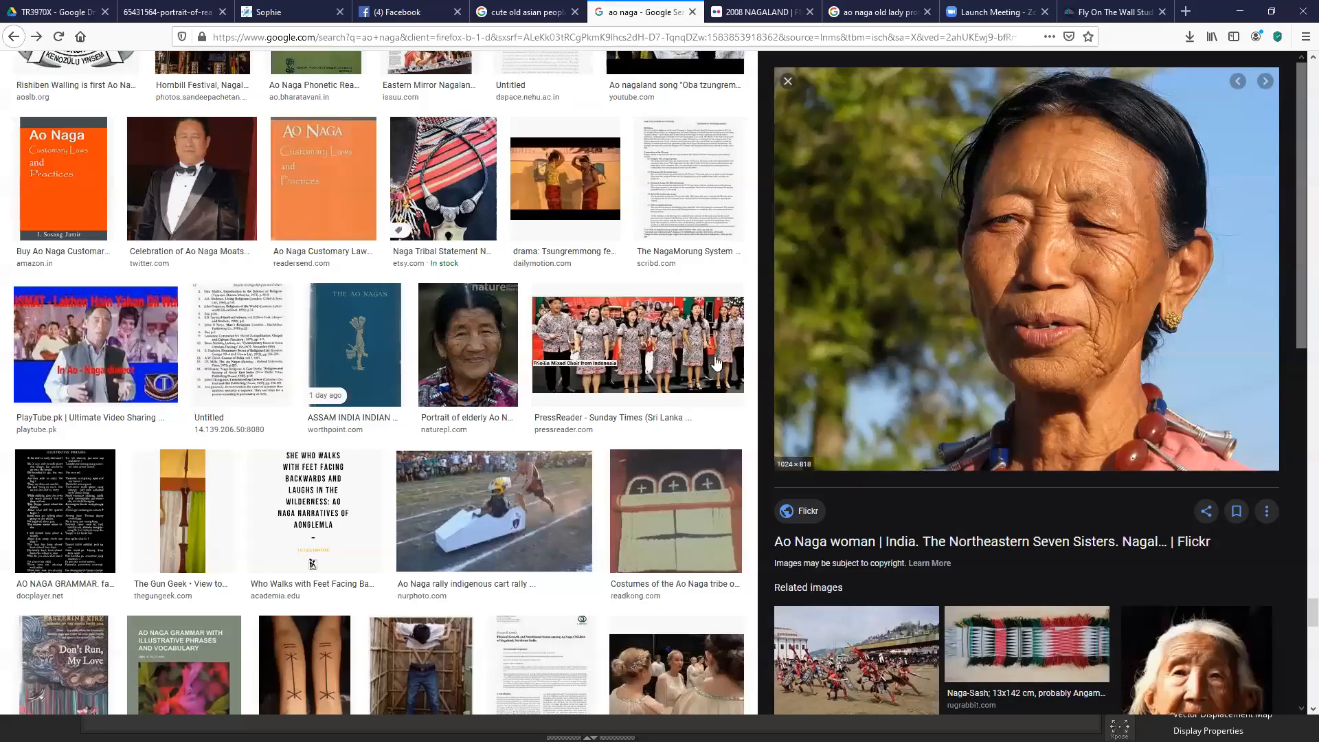
scroll(663, 210, "down", 15)
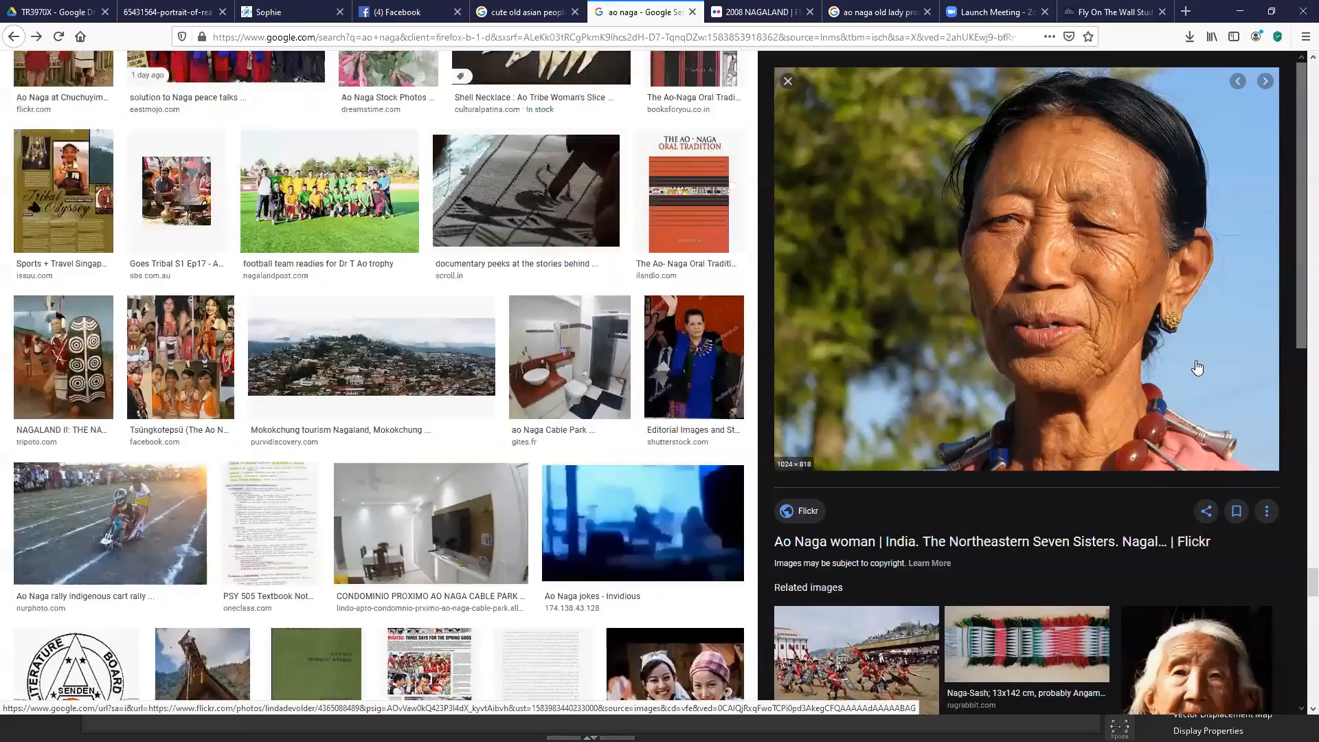
scroll(59, 601, "down", 15)
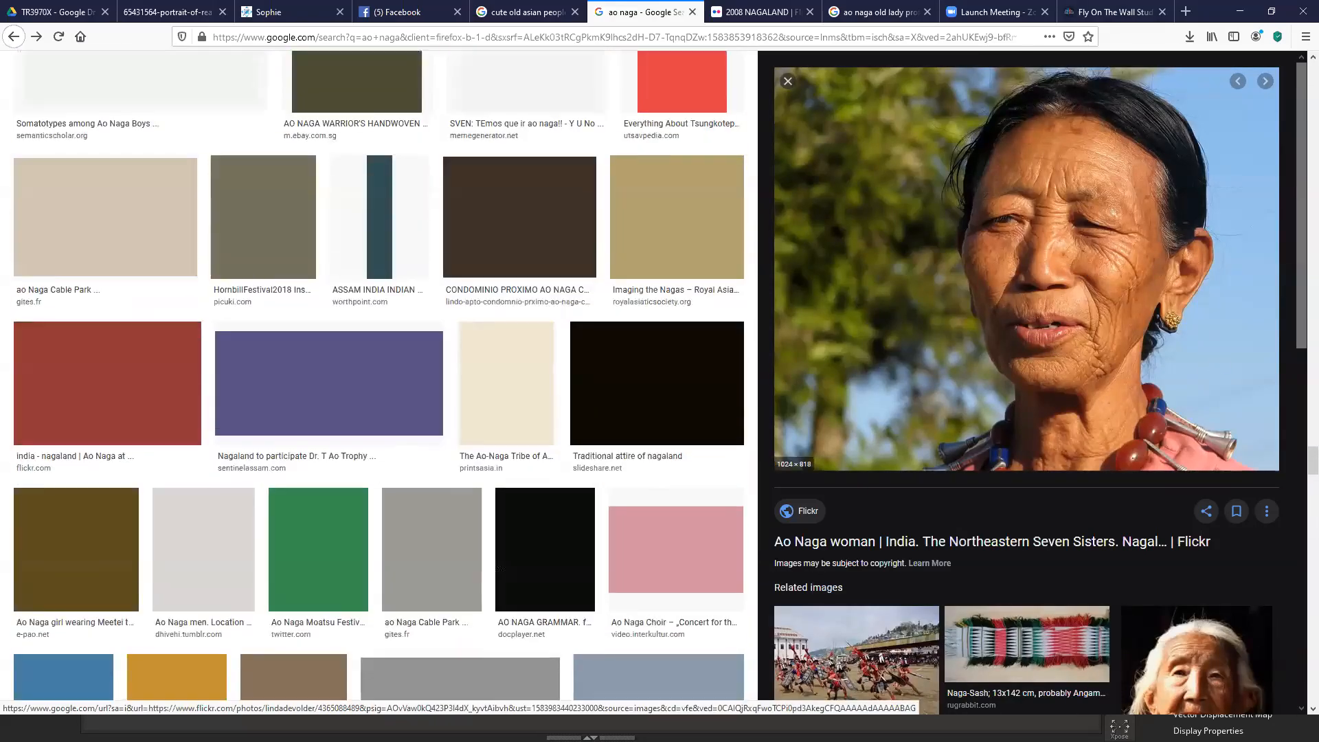
scroll(59, 602, "up", 4)
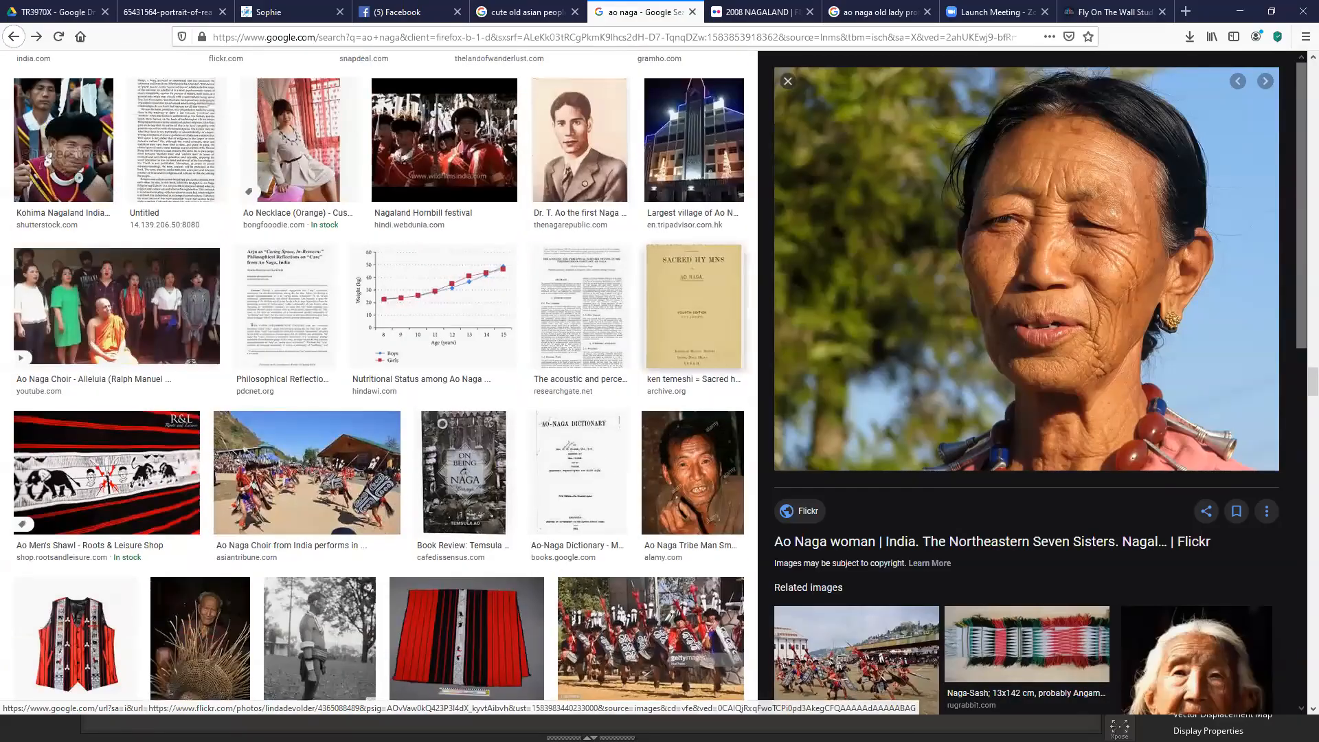
scroll(59, 601, "down", 6)
scroll(59, 439, "up", 10)
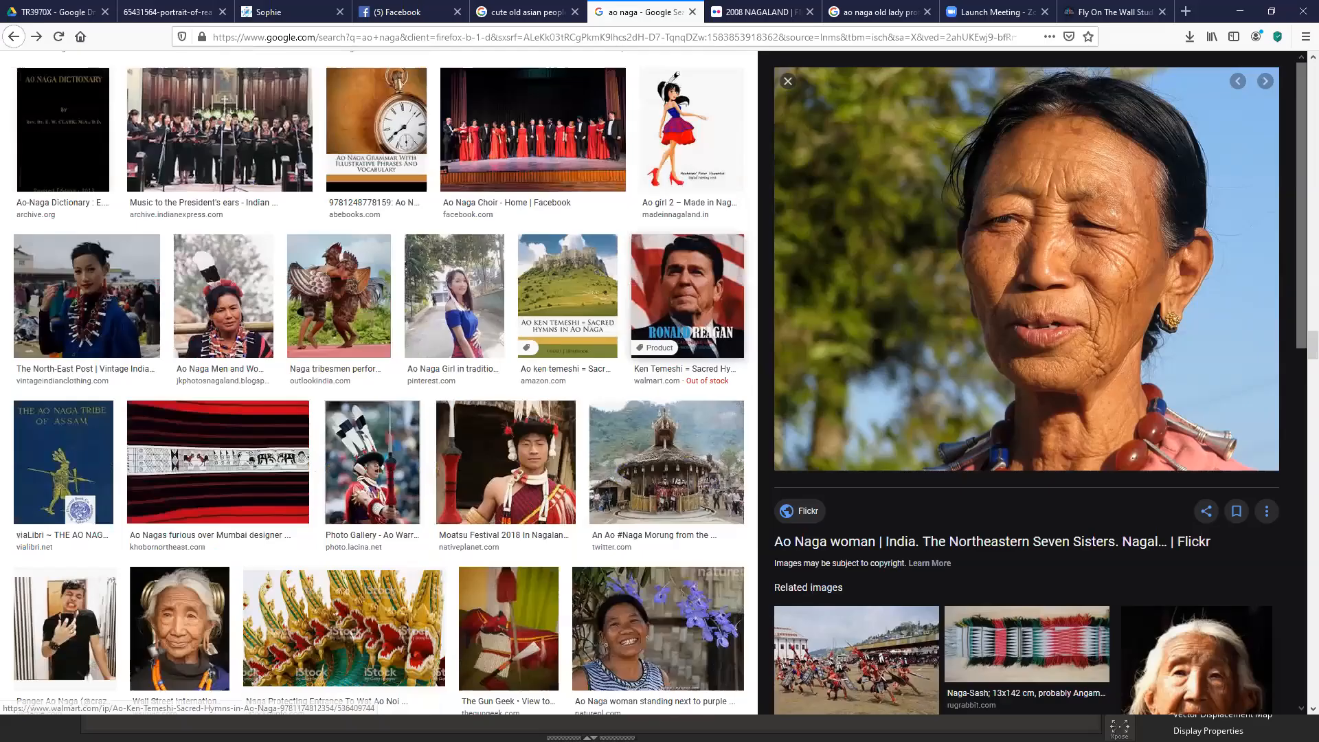
scroll(378, 385, "up", 10)
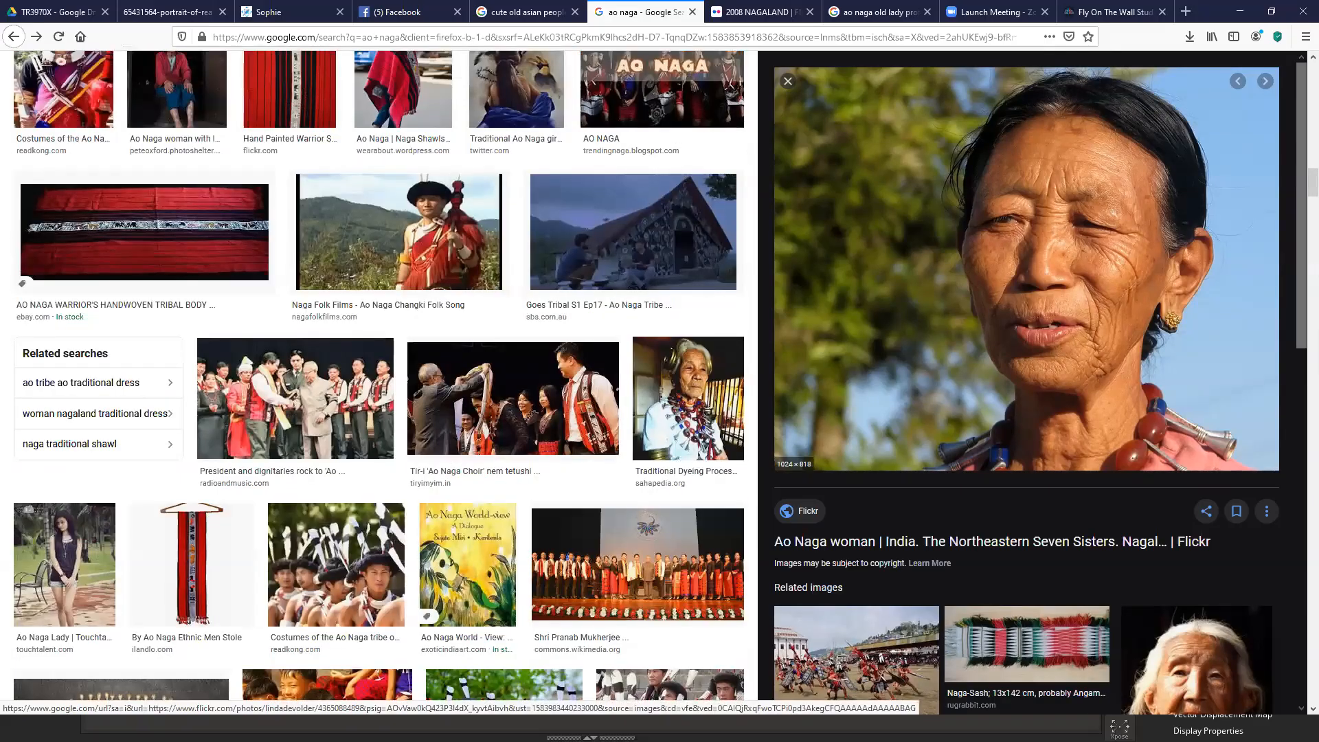
scroll(1027, 303, "down", 5)
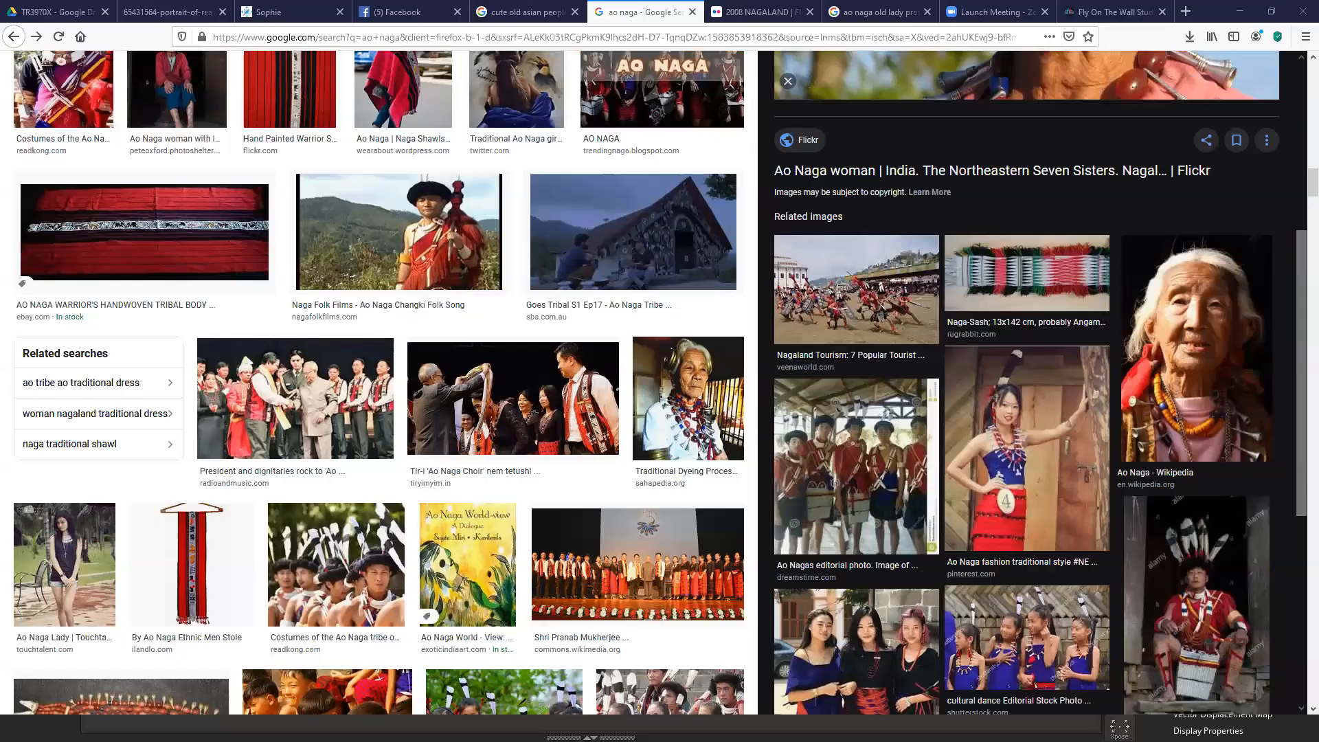
key("alt+Tab")
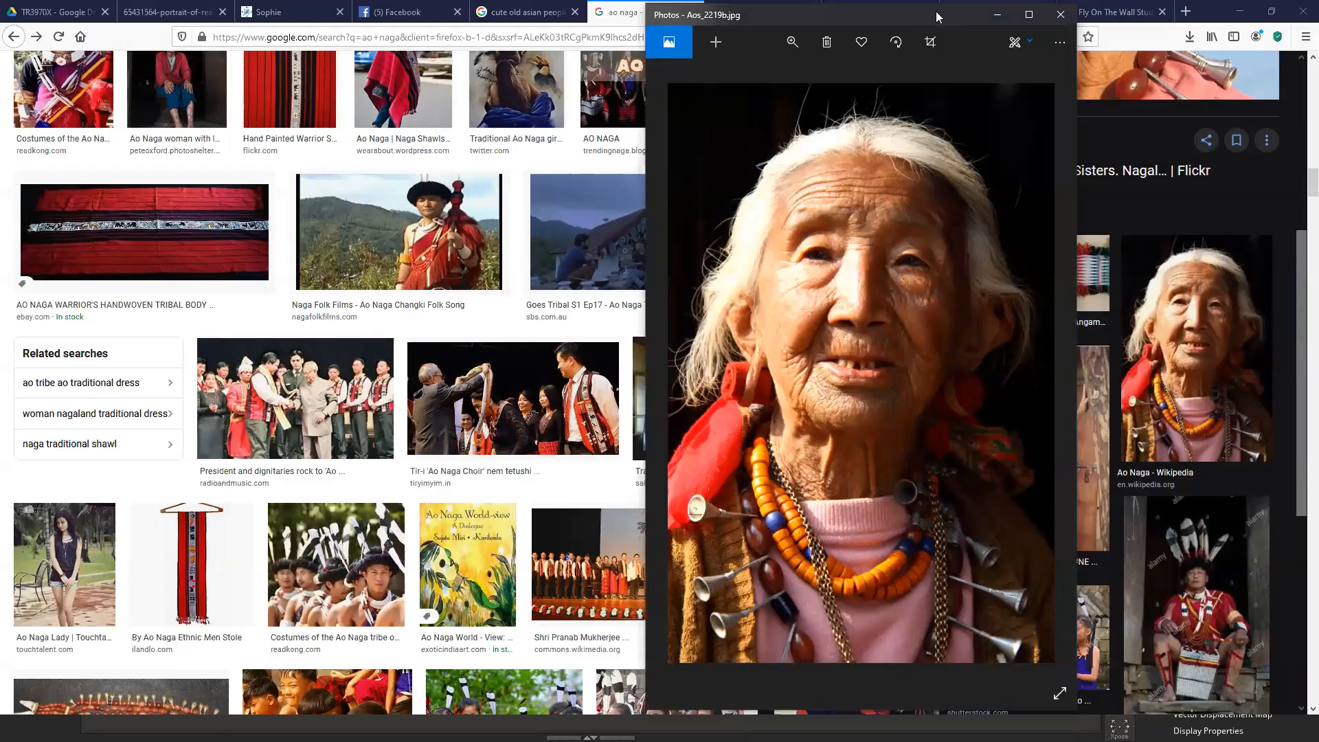
Move the Aos_2219b.jpg window aside and bring IMG-2213.JPG up beside it.
left_click_drag(935, 11, 952, 29)
key("alt+Tab")
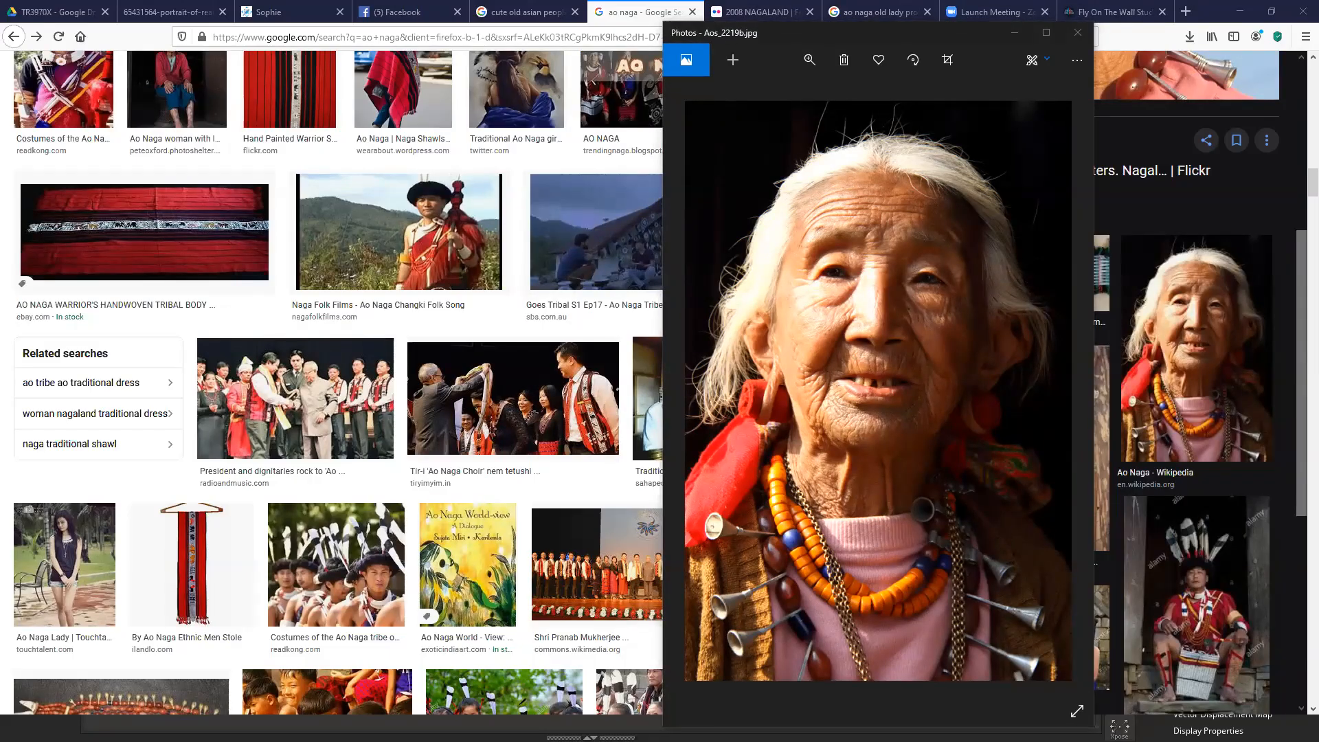
key("alt+Tab")
Zoom into the IMG-2213.JPG face, then close the Aos_2219b.jpg photo.
scroll(548, 281, "up", 4)
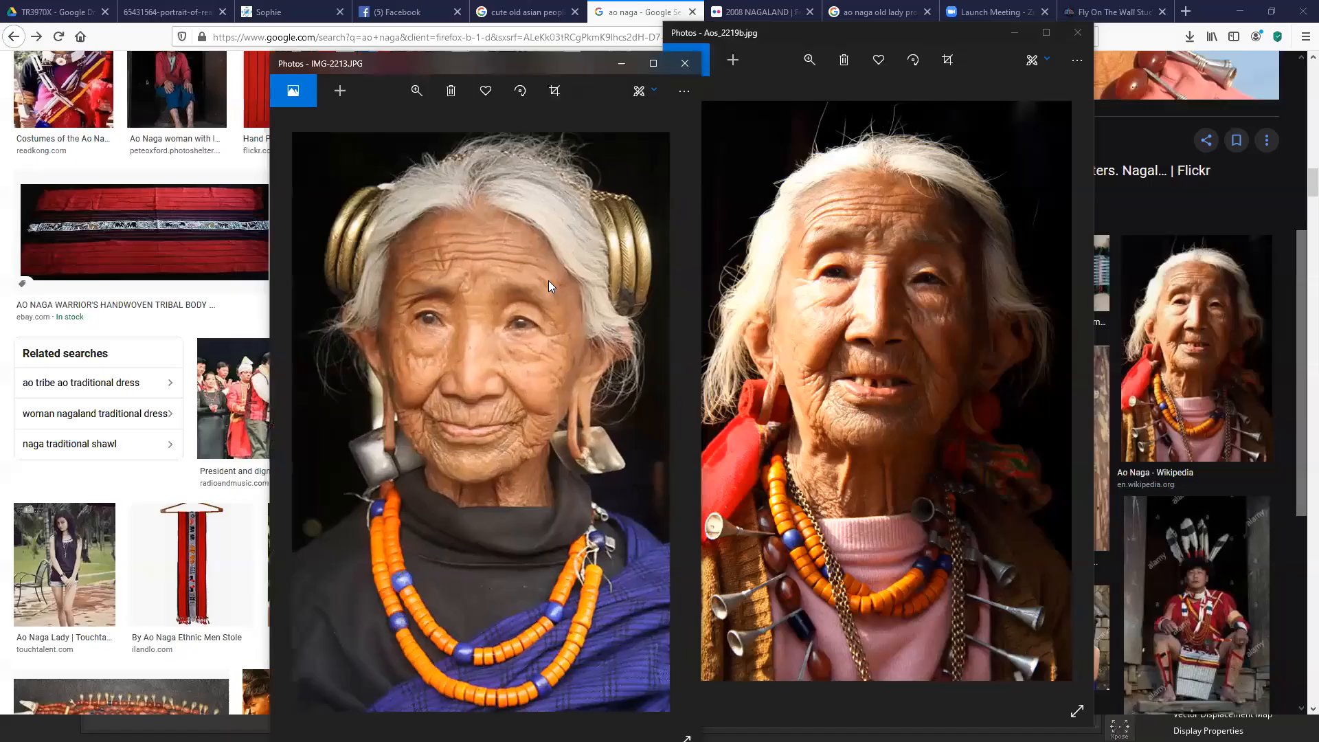
scroll(551, 288, "up", 1)
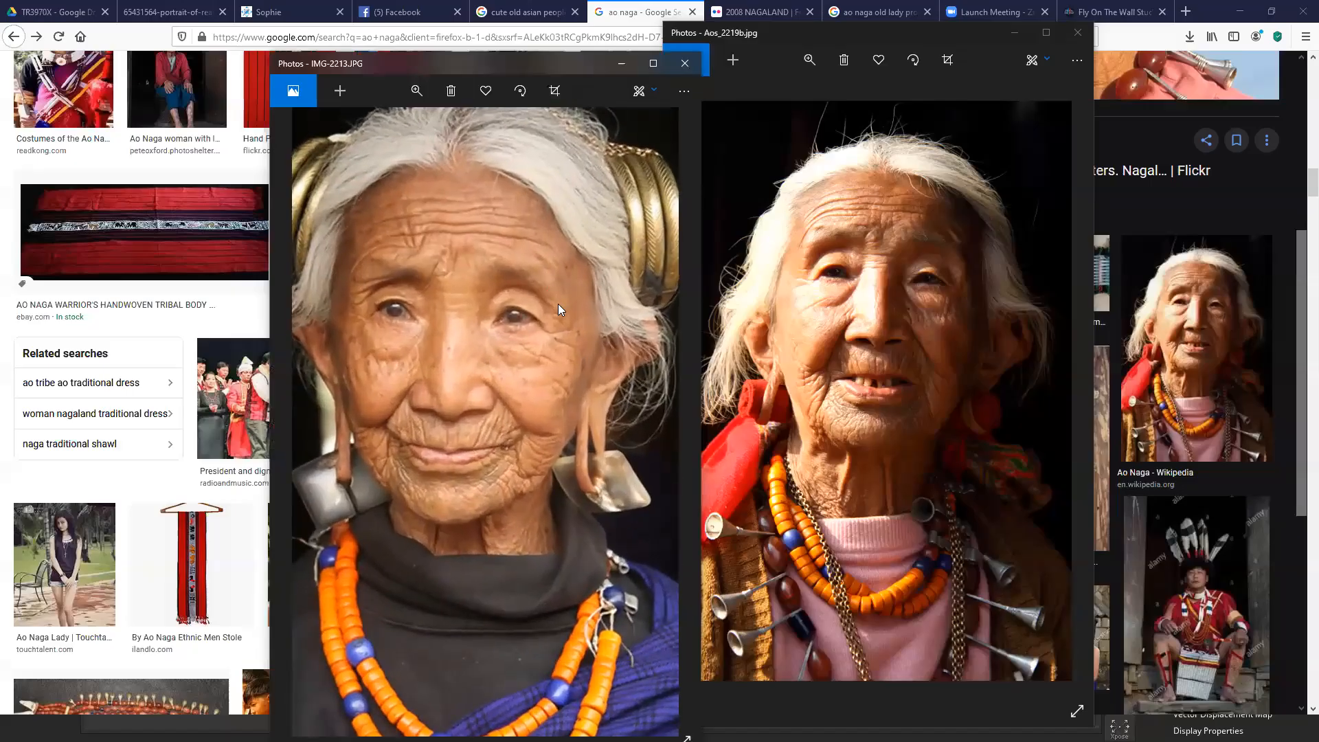
scroll(559, 303, "down", 1)
scroll(573, 343, "up", 1)
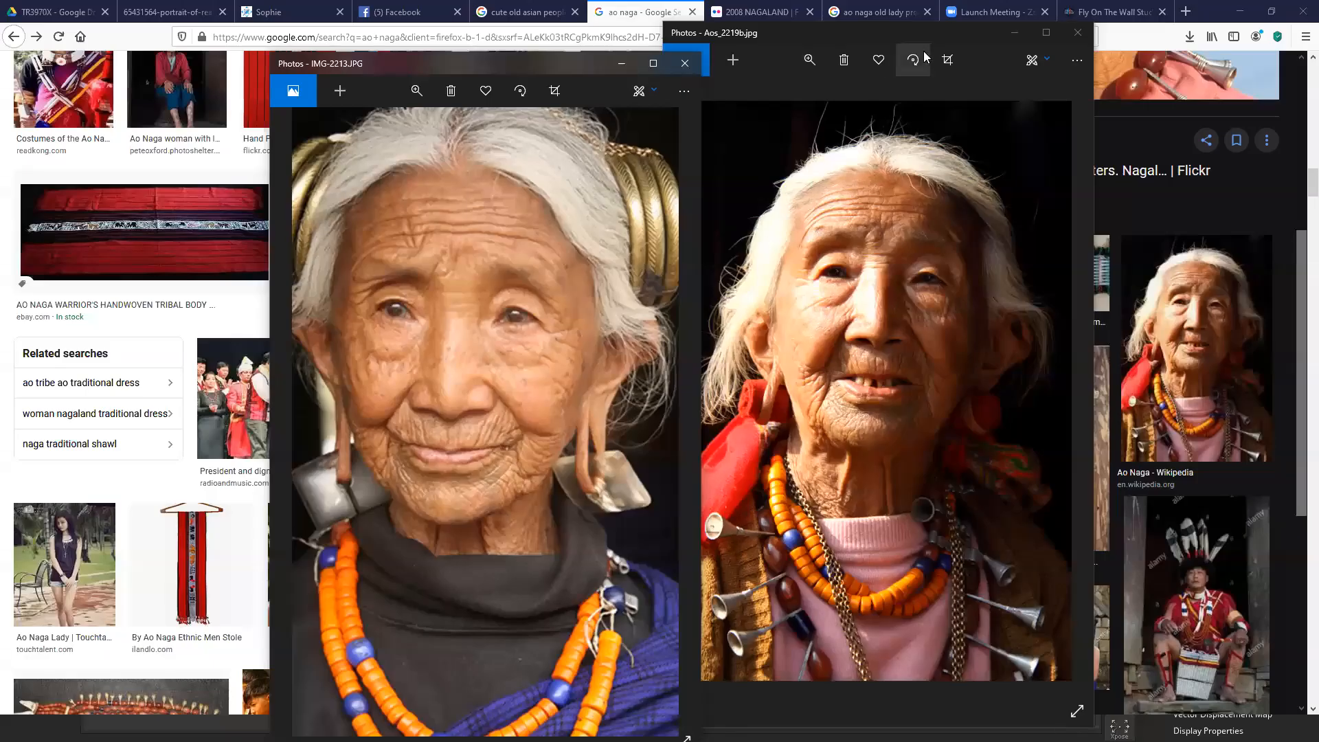
left_click(943, 38)
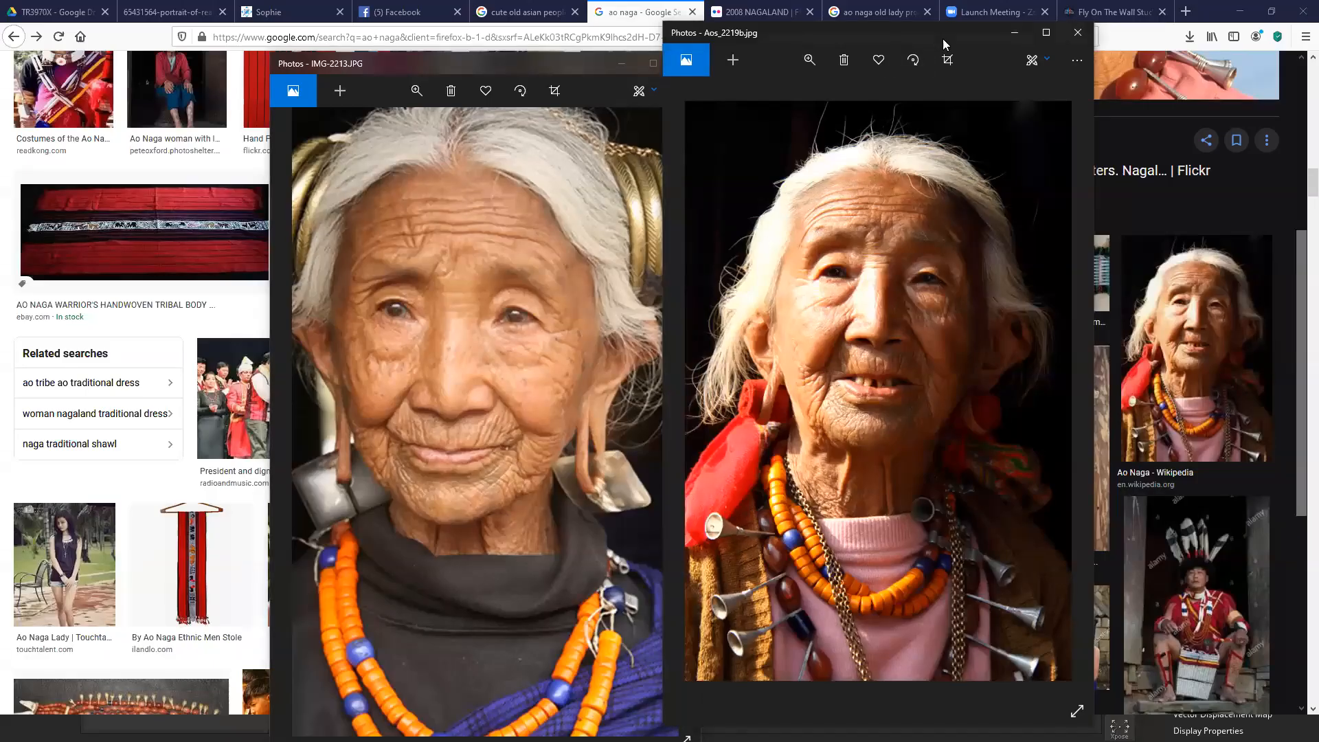
key("alt+F4")
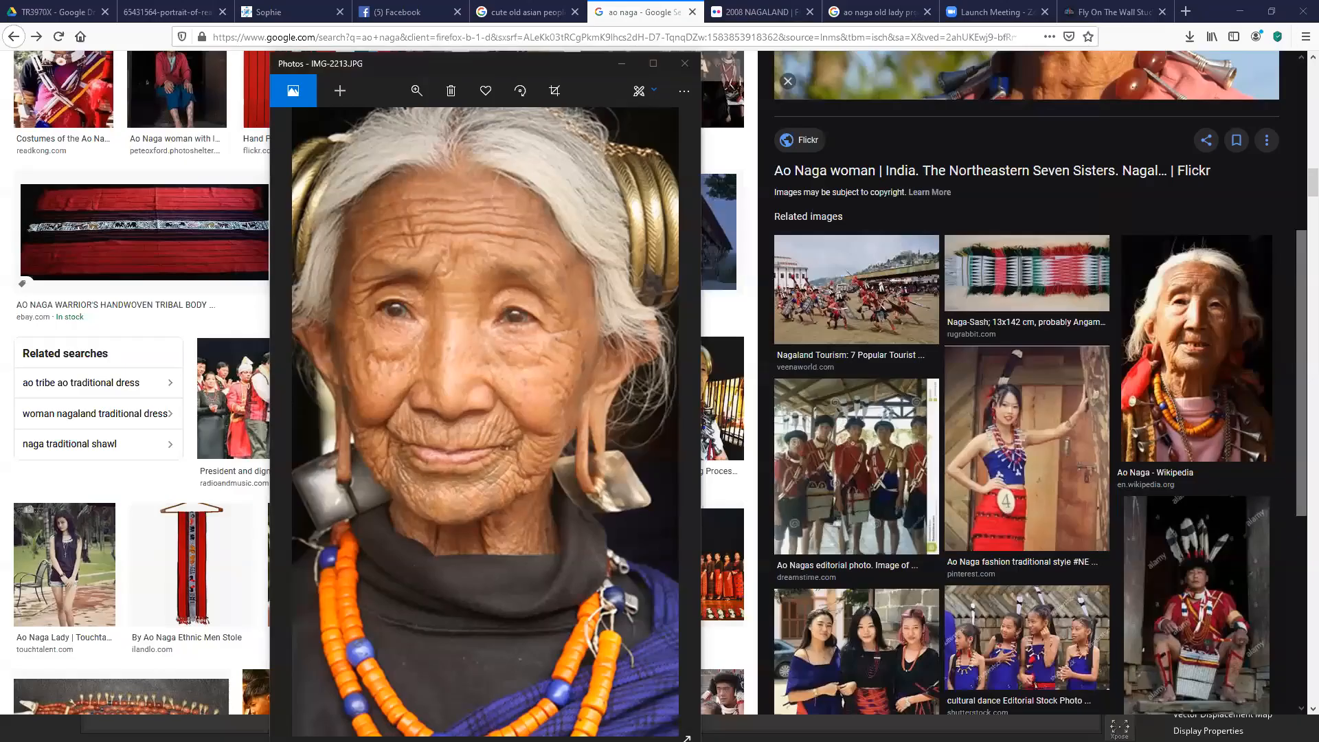
Close both the IMG-2213.JPG portrait and the tribal jewelry photo windows.
left_click(555, 66)
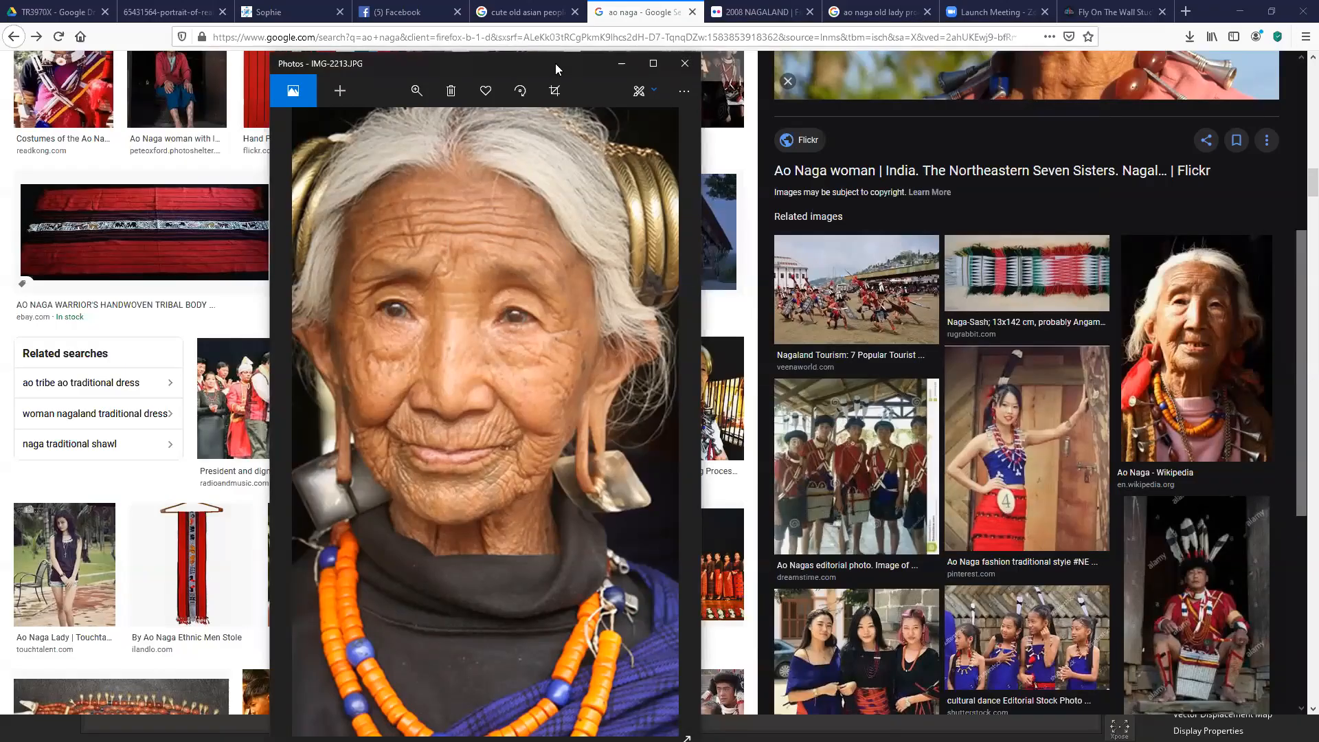
key("alt+F4")
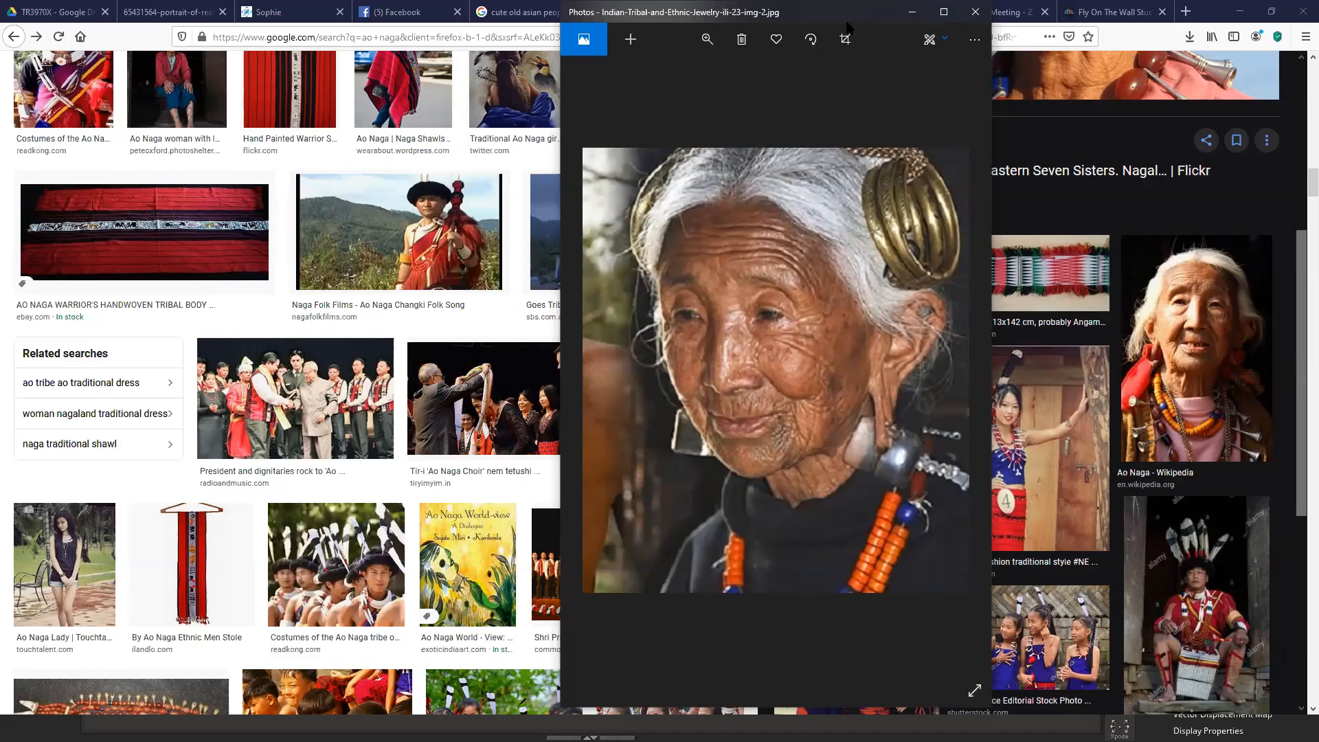
left_click(976, 12)
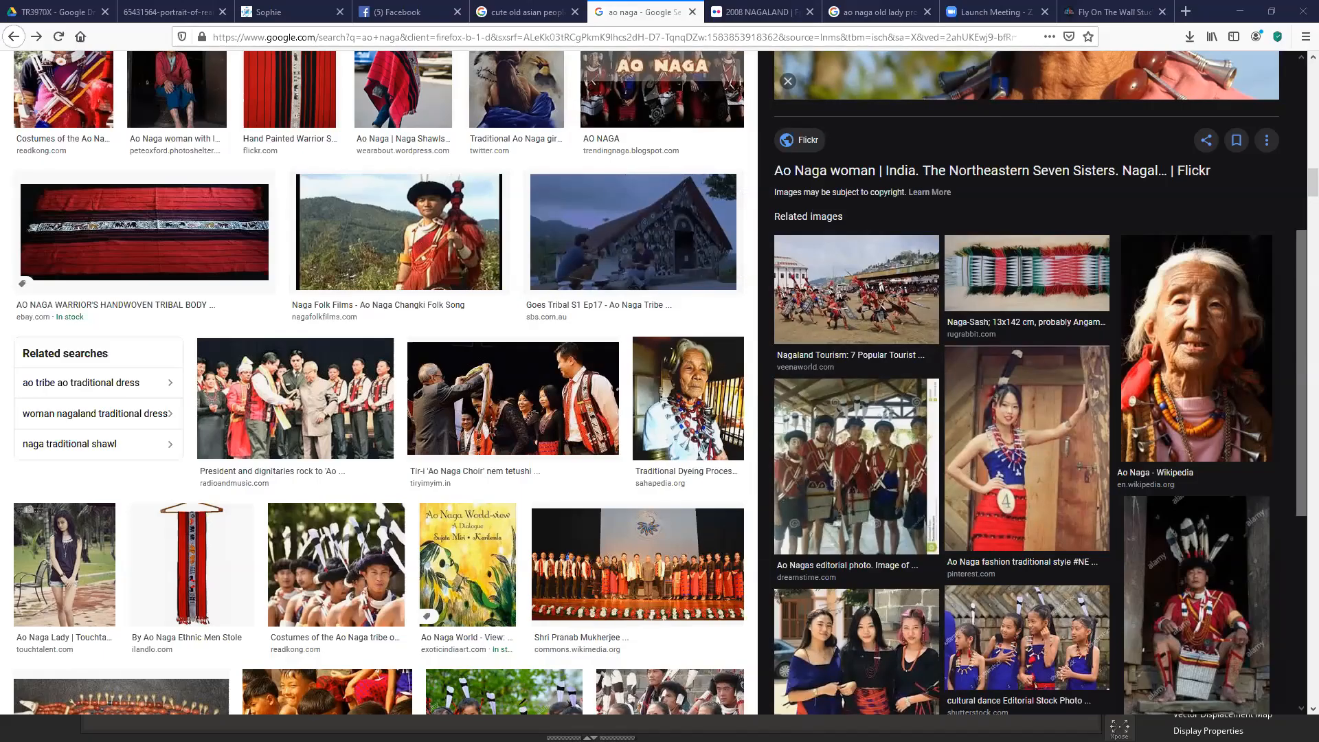
key("alt+Tab")
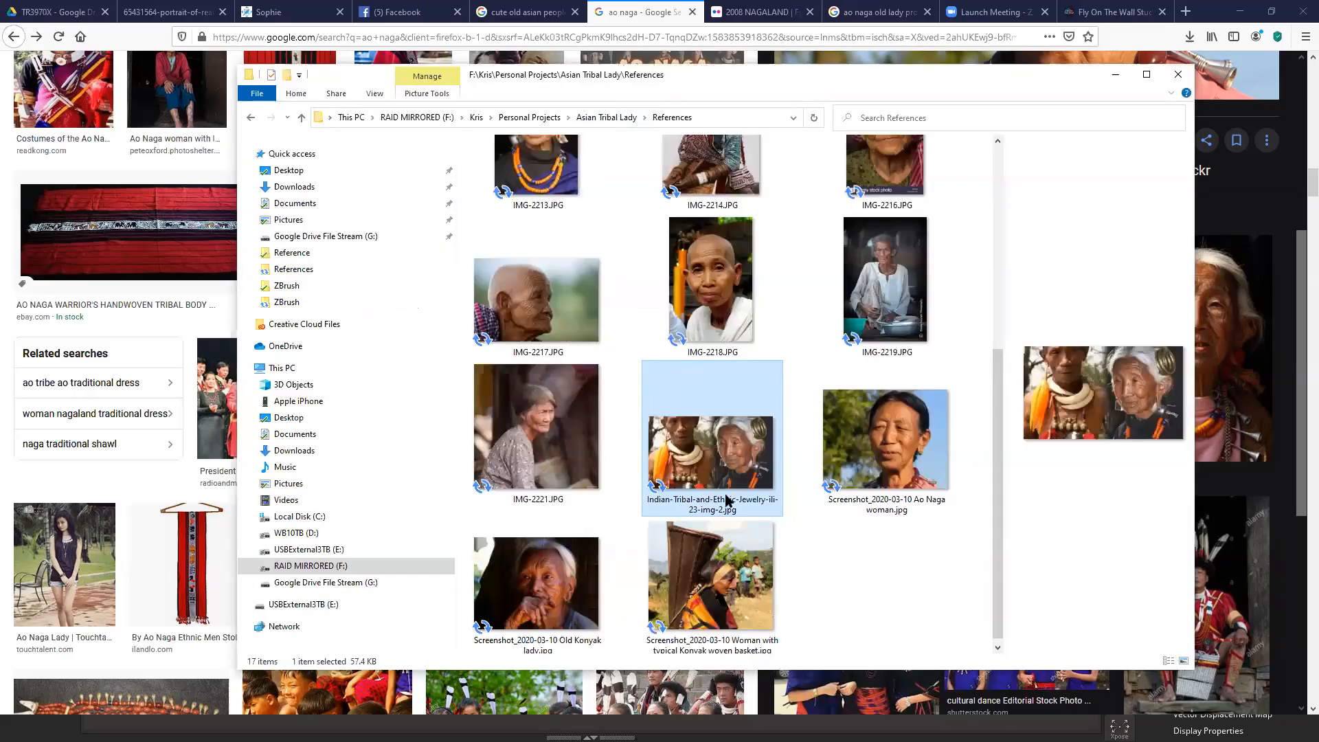
left_click(733, 583)
double_click(732, 582)
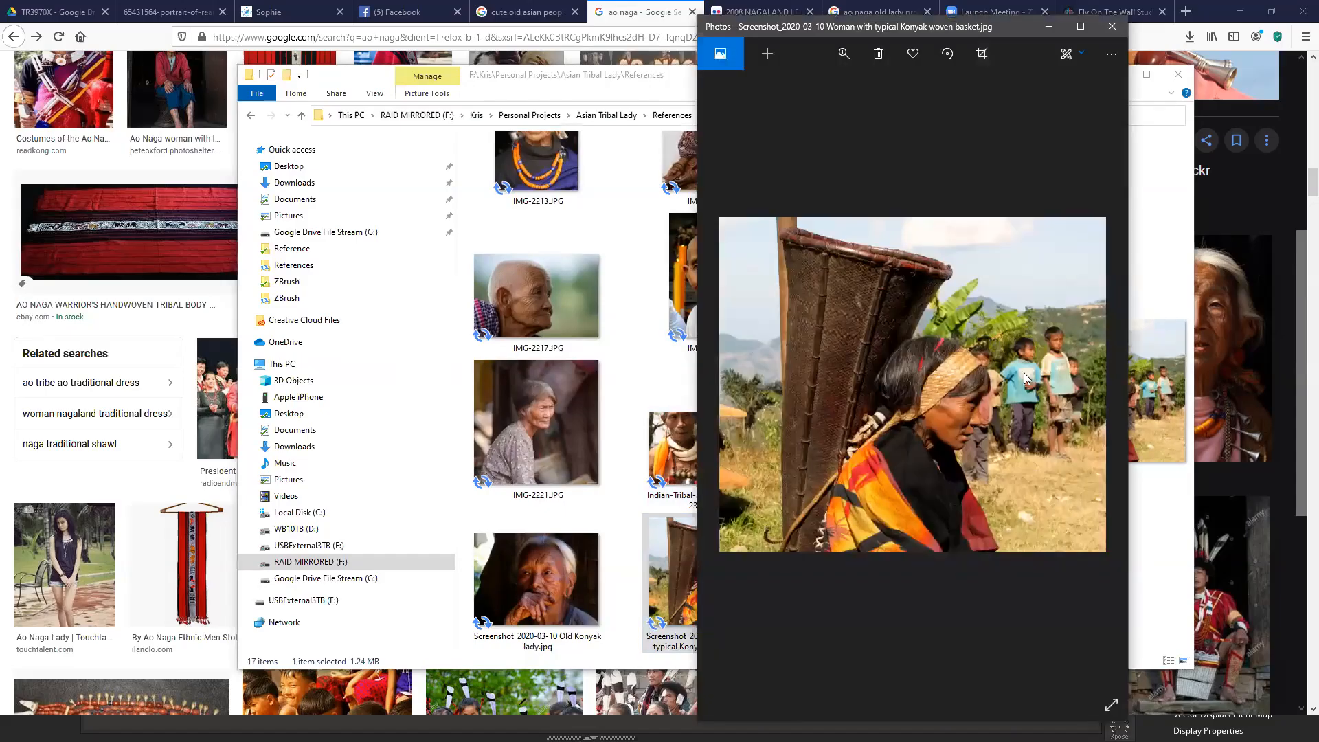
scroll(1003, 435, "up", 4)
left_click_drag(874, 416, 934, 386)
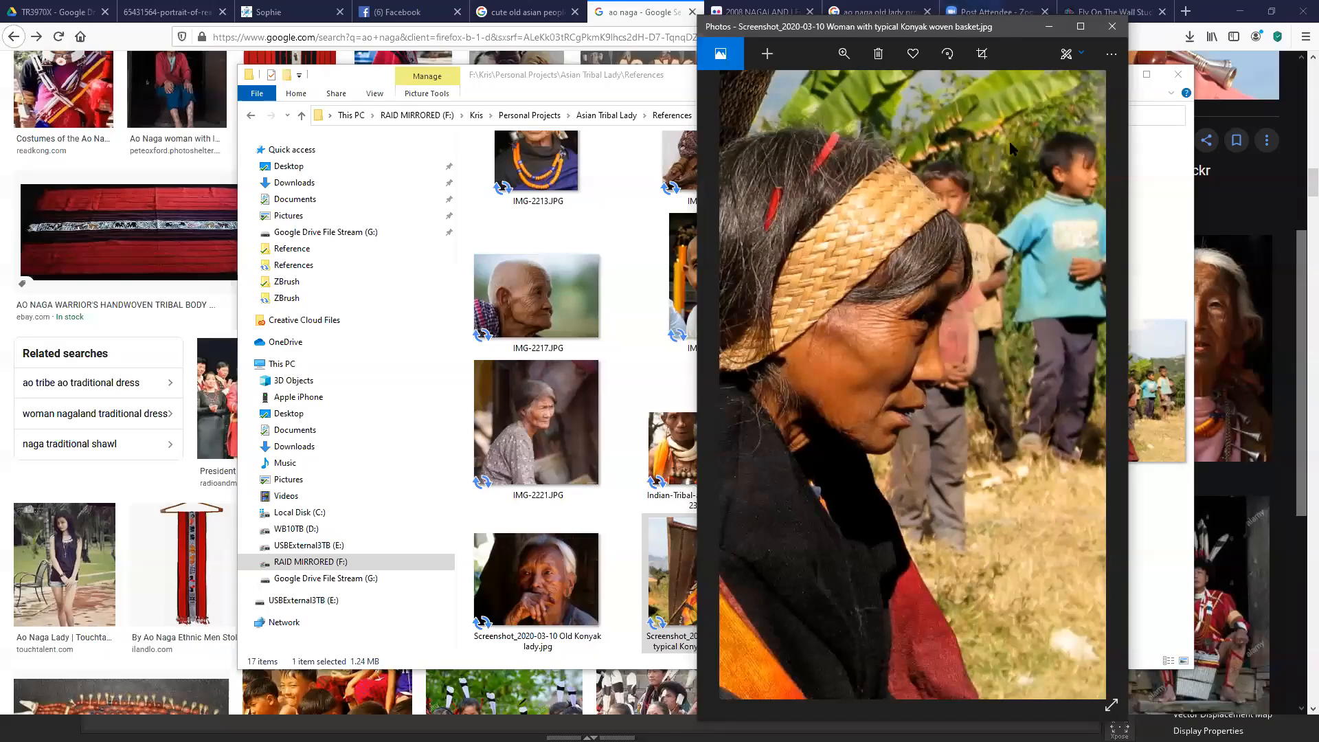
left_click_drag(1028, 32, 1318, 82)
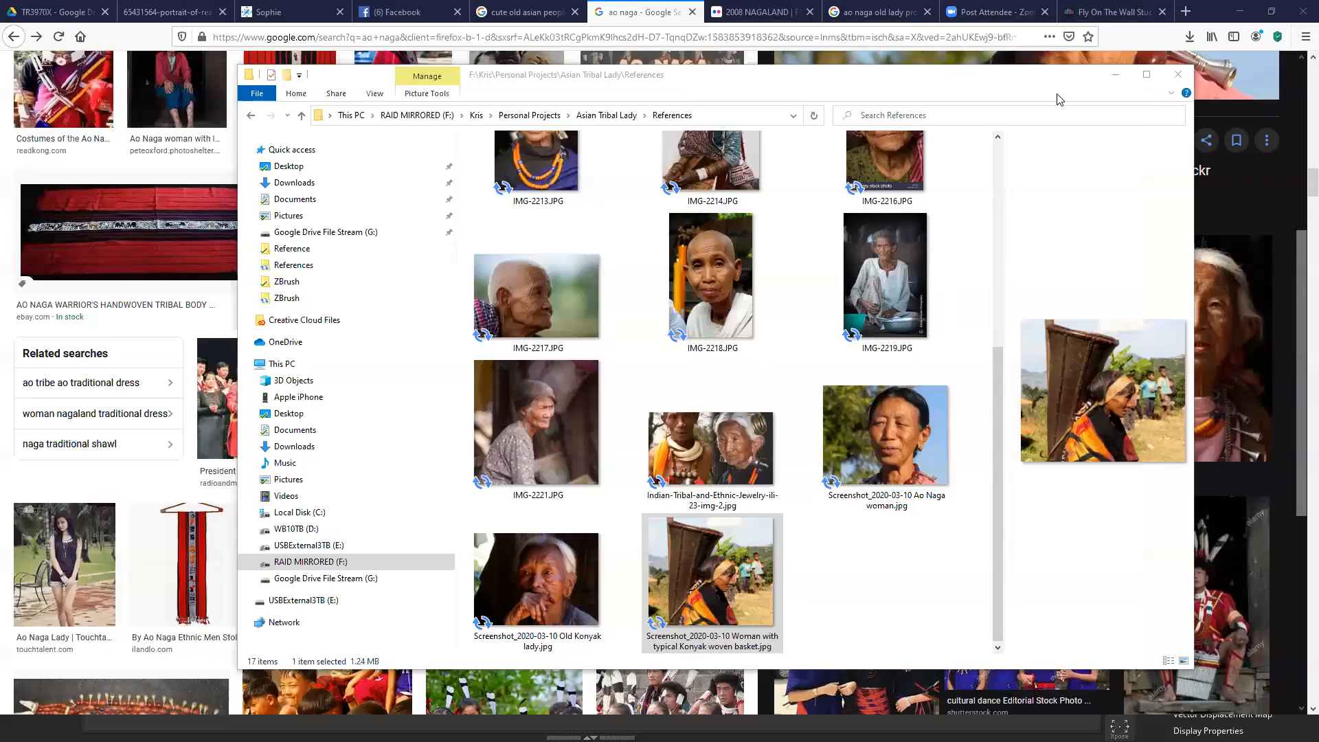
left_click(991, 52)
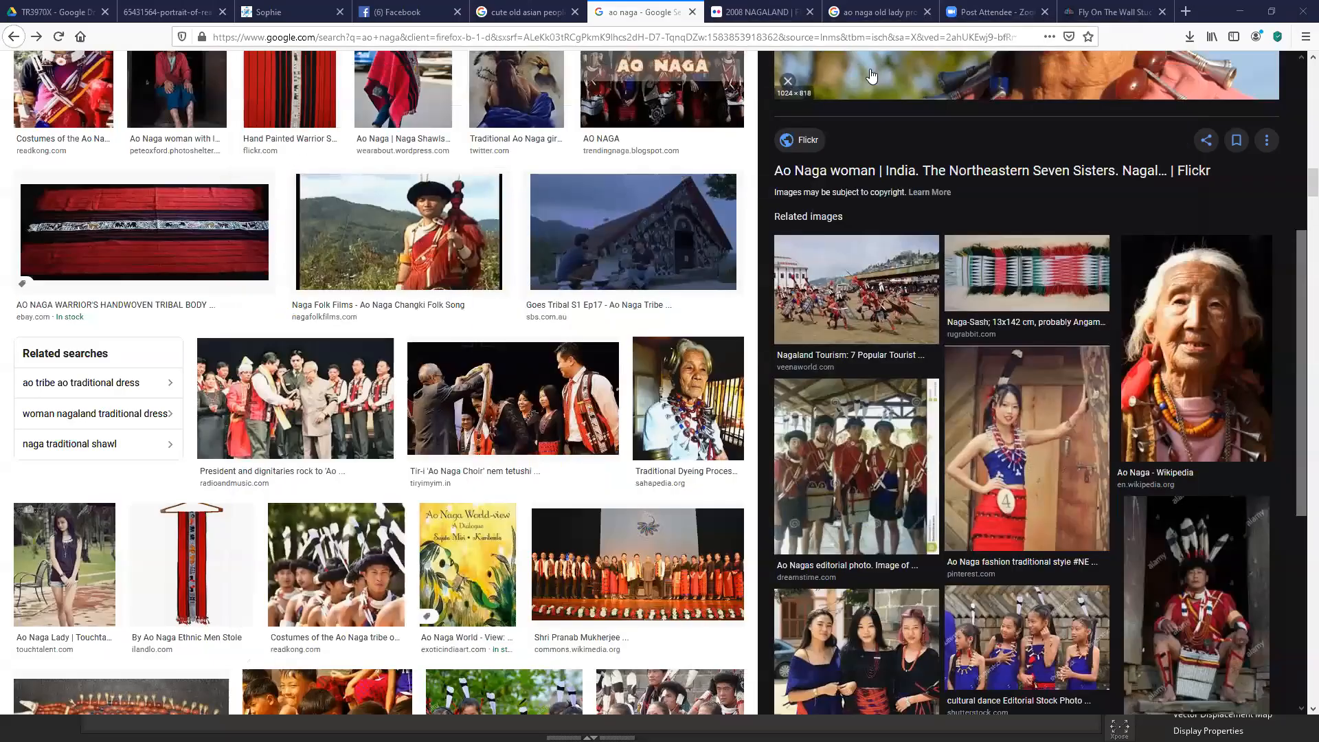
Scroll through the 2008 NAGALAND Flickr album's portraits, then restore down the browser window.
left_click(753, 13)
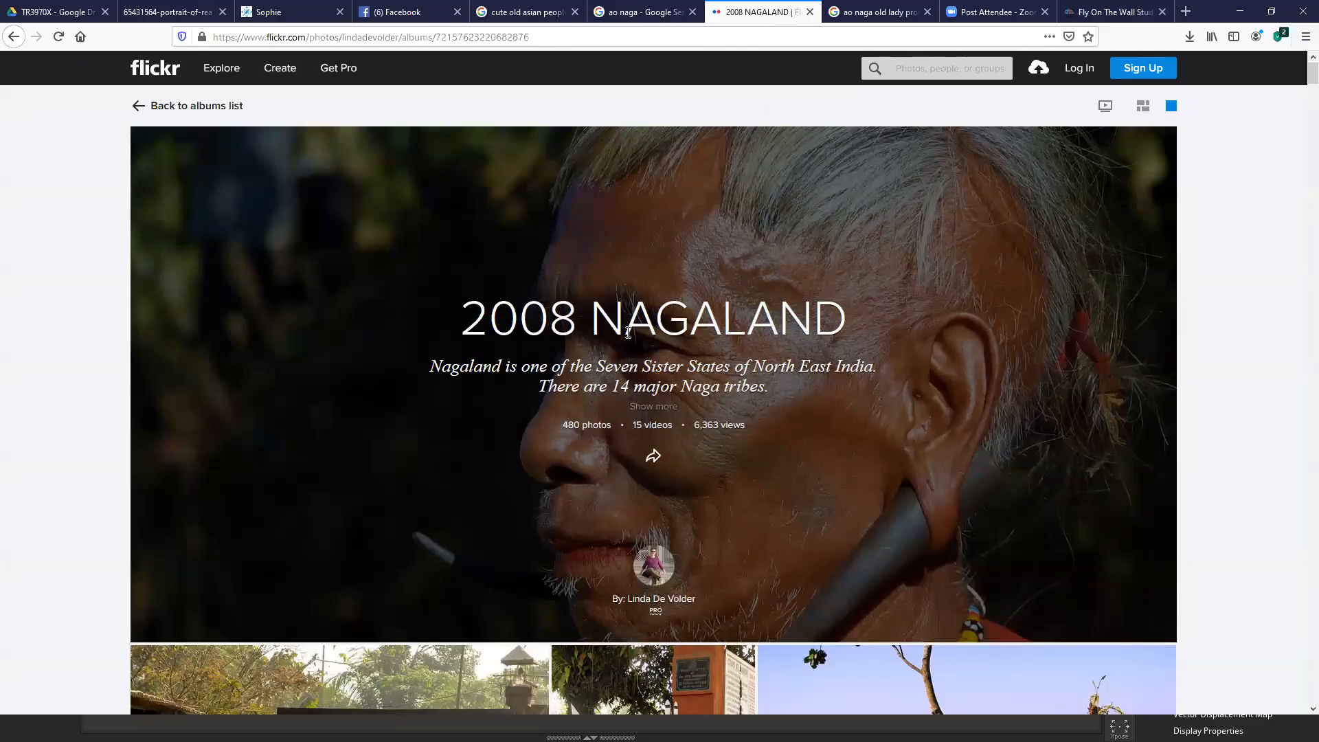
scroll(727, 361, "down", 8)
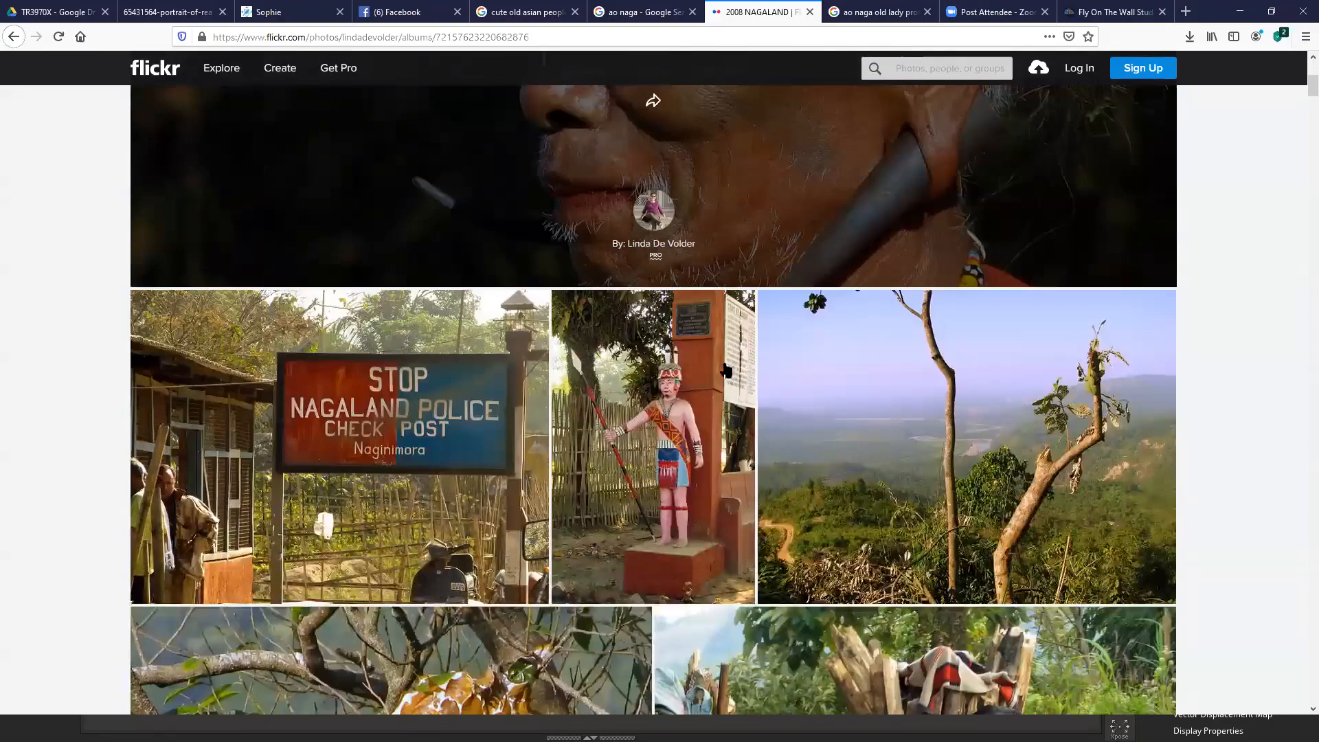
scroll(728, 375, "down", 9)
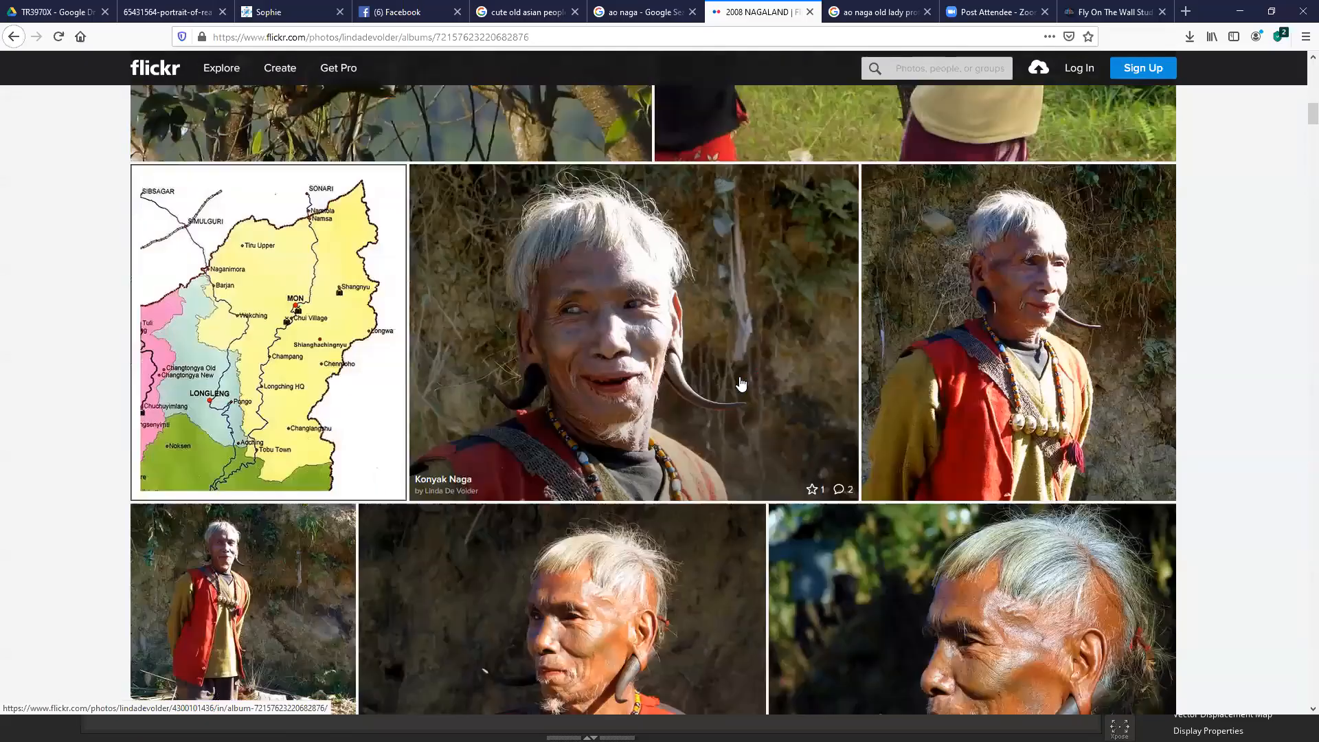
scroll(608, 347, "down", 3)
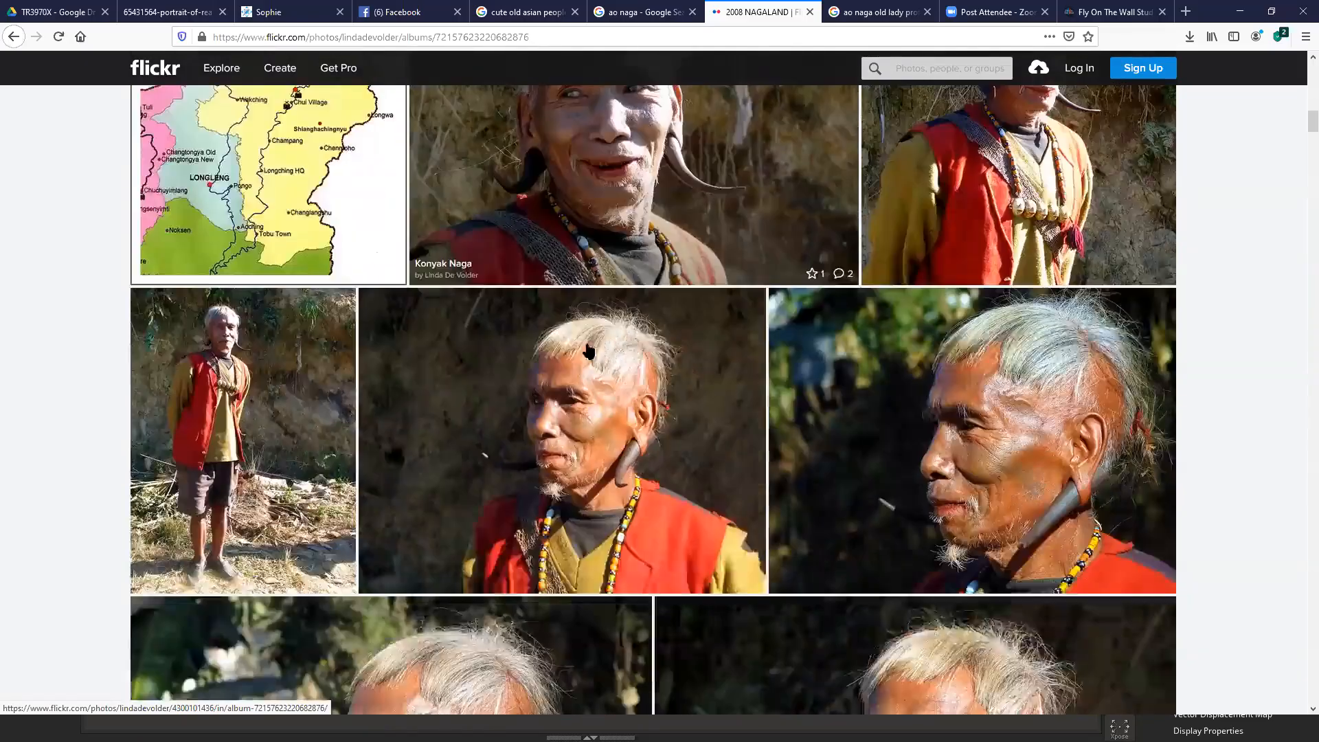
scroll(612, 344, "down", 5)
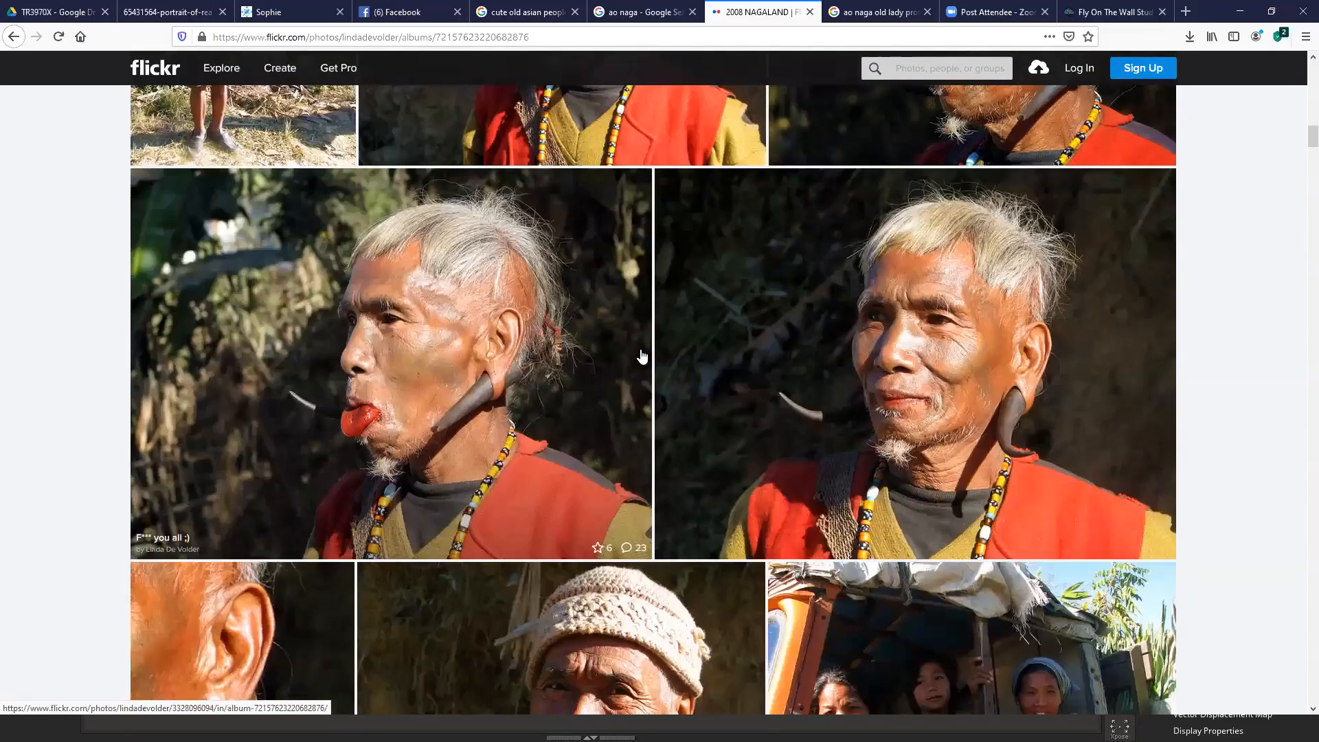
scroll(636, 353, "down", 6)
scroll(644, 354, "down", 14)
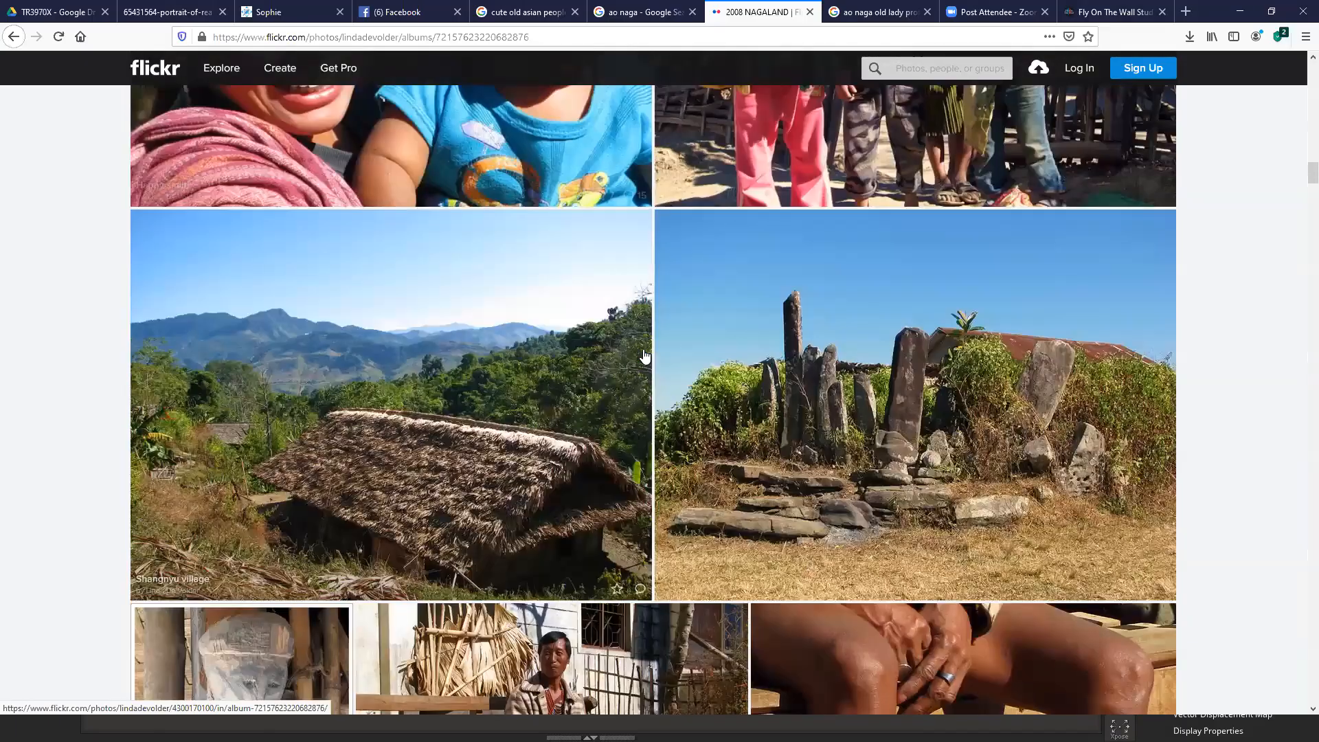
scroll(644, 354, "down", 20)
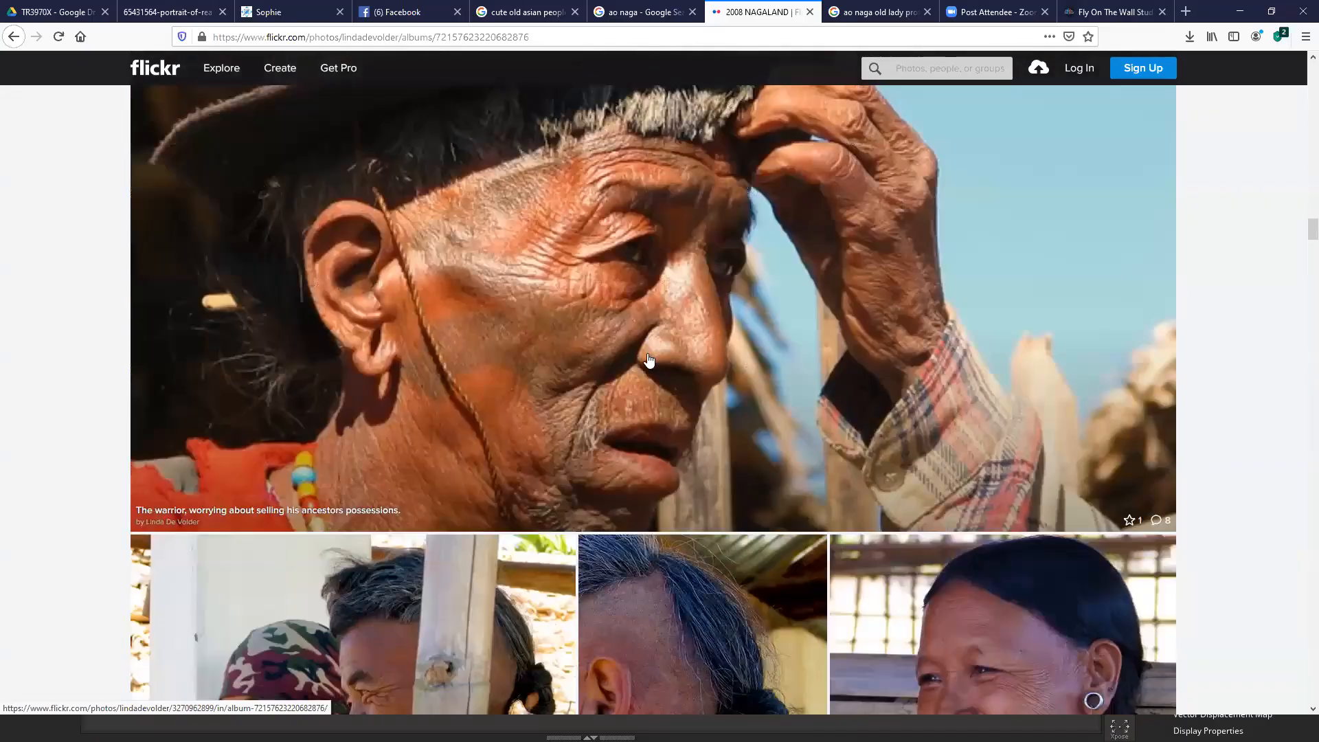
scroll(730, 375, "down", 5)
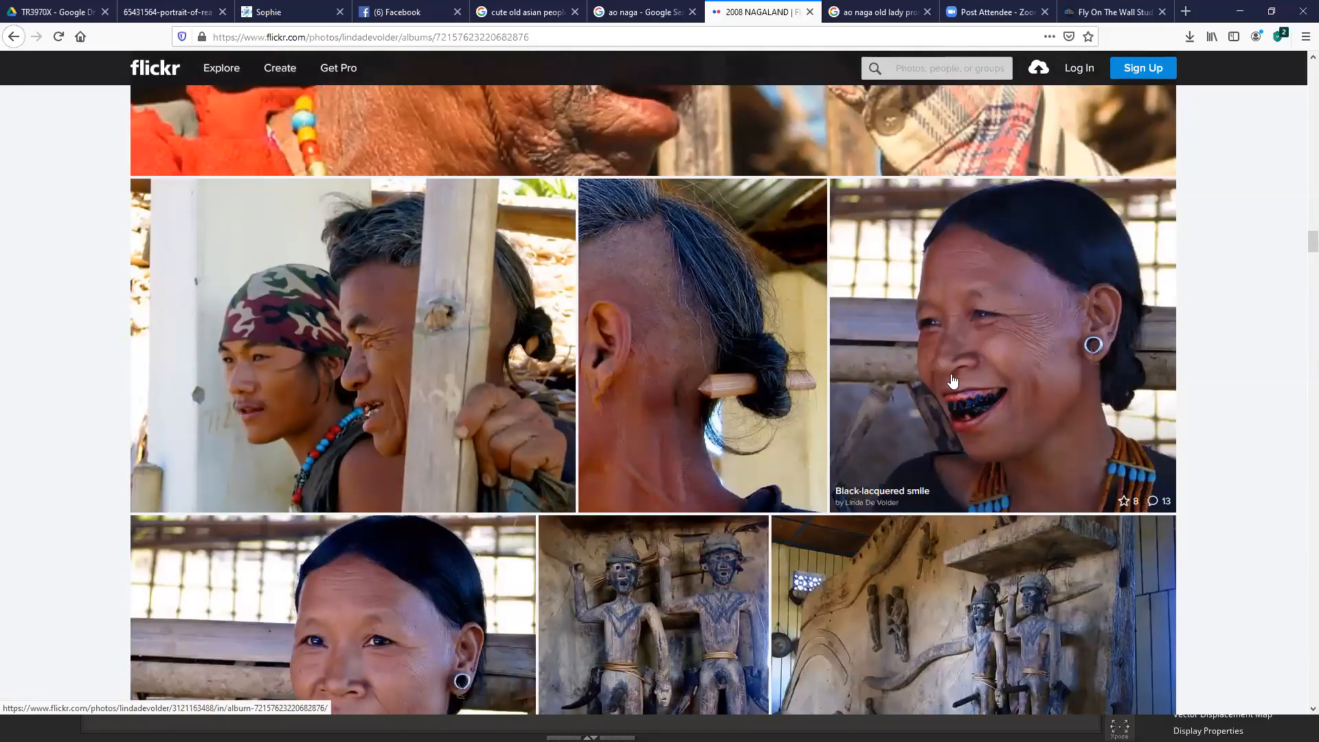
scroll(911, 382, "down", 3)
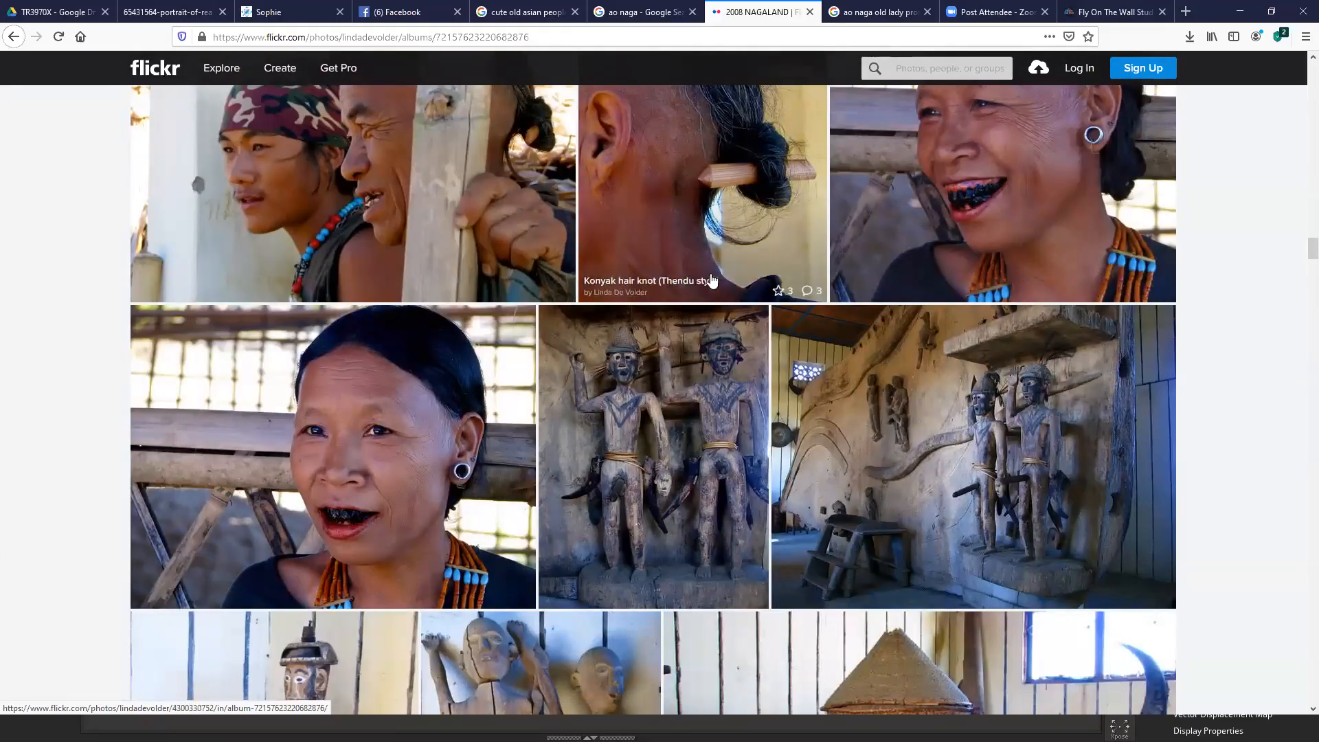
scroll(741, 314, "down", 9)
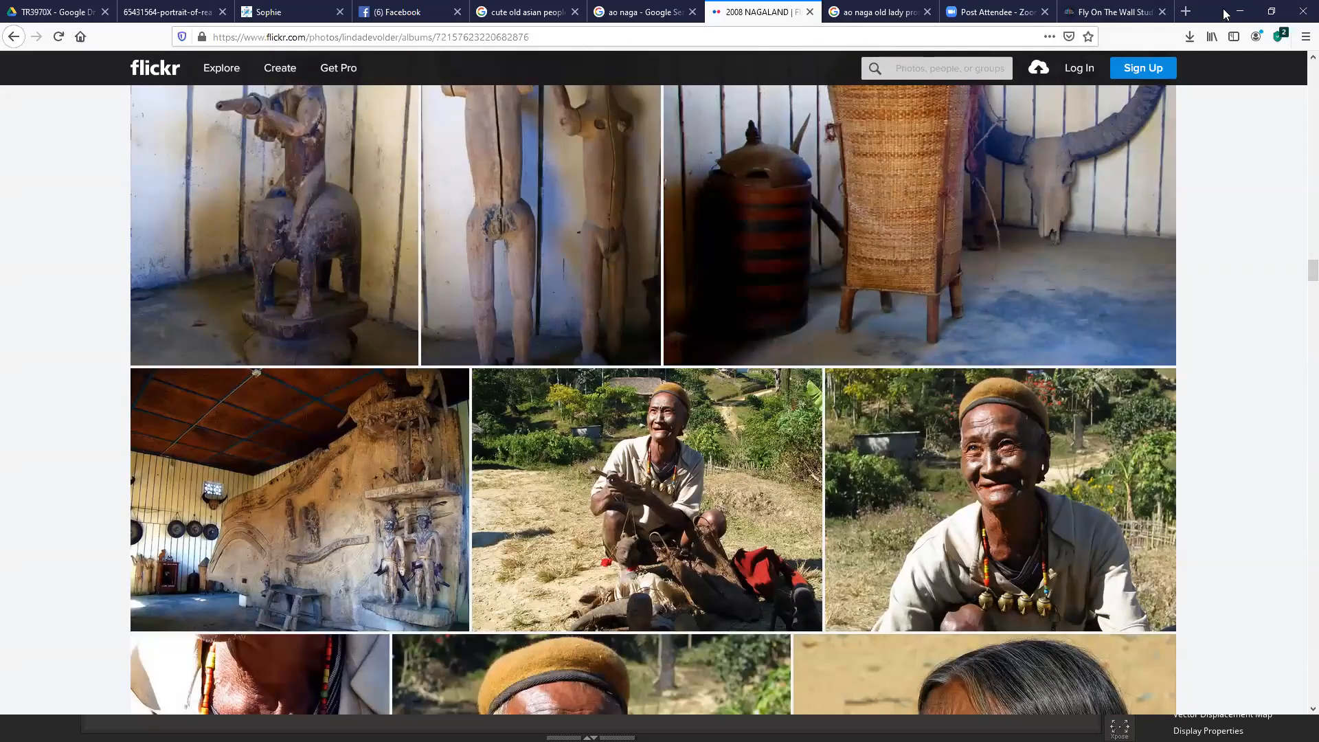
left_click(1272, 12)
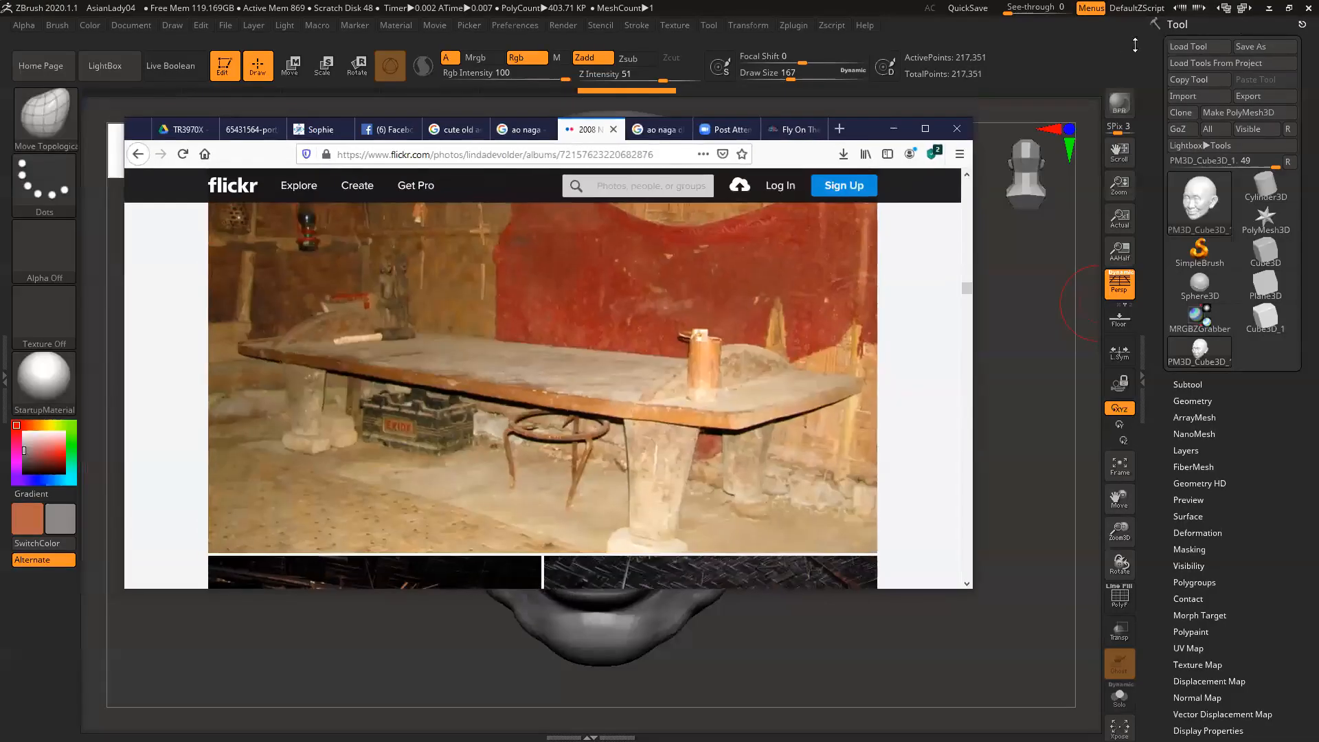
Minimize the browser and orbit the head sculpt through side views back to front.
left_click(893, 129)
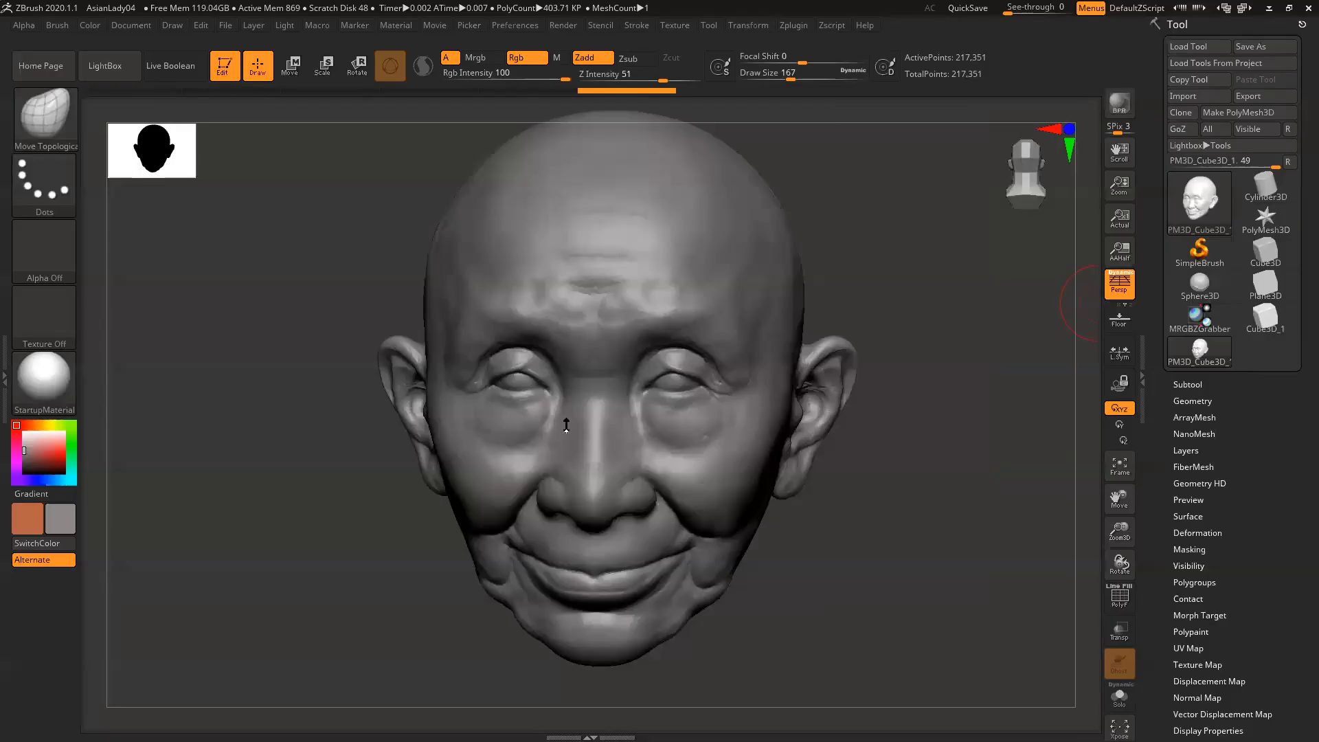
left_click_drag(883, 554, 843, 554)
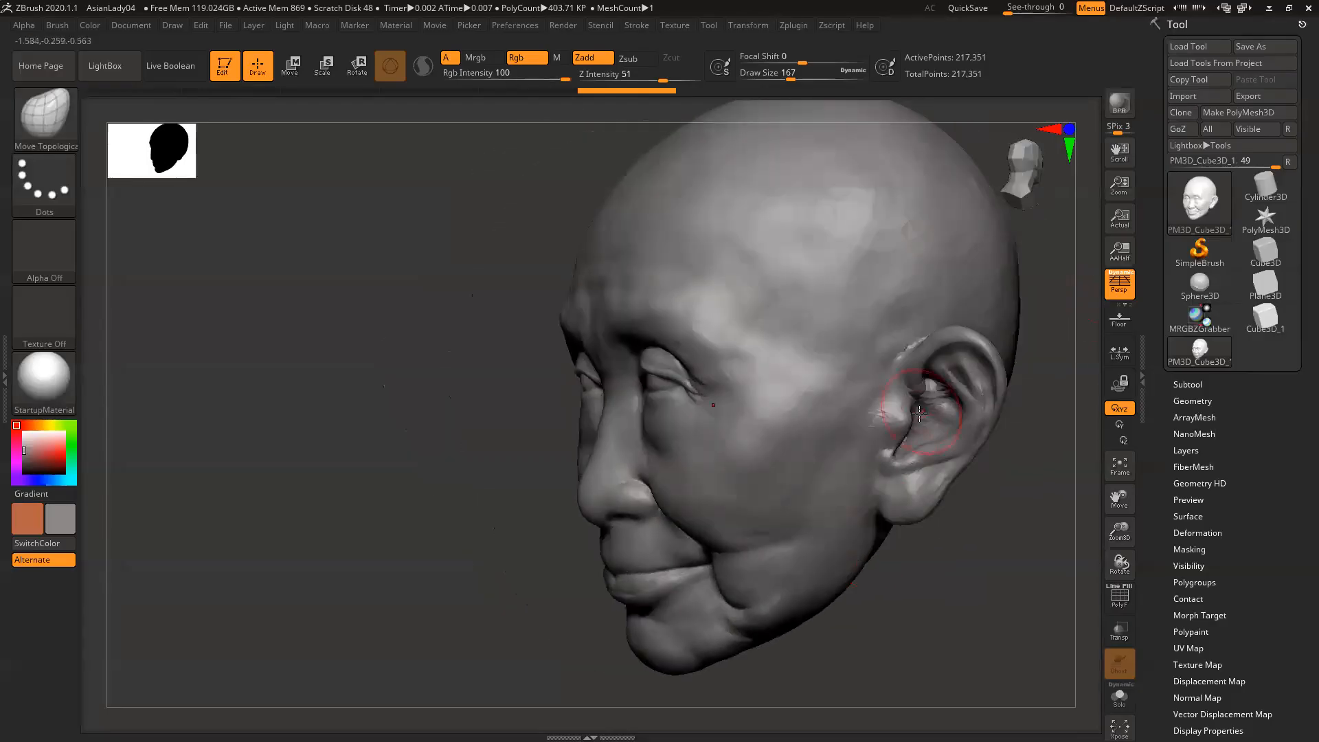
mouse_move(972, 545)
left_mouse_down("shift")
mouse_move(991, 511)
mouse_move(981, 503)
left_mouse_up("shift")
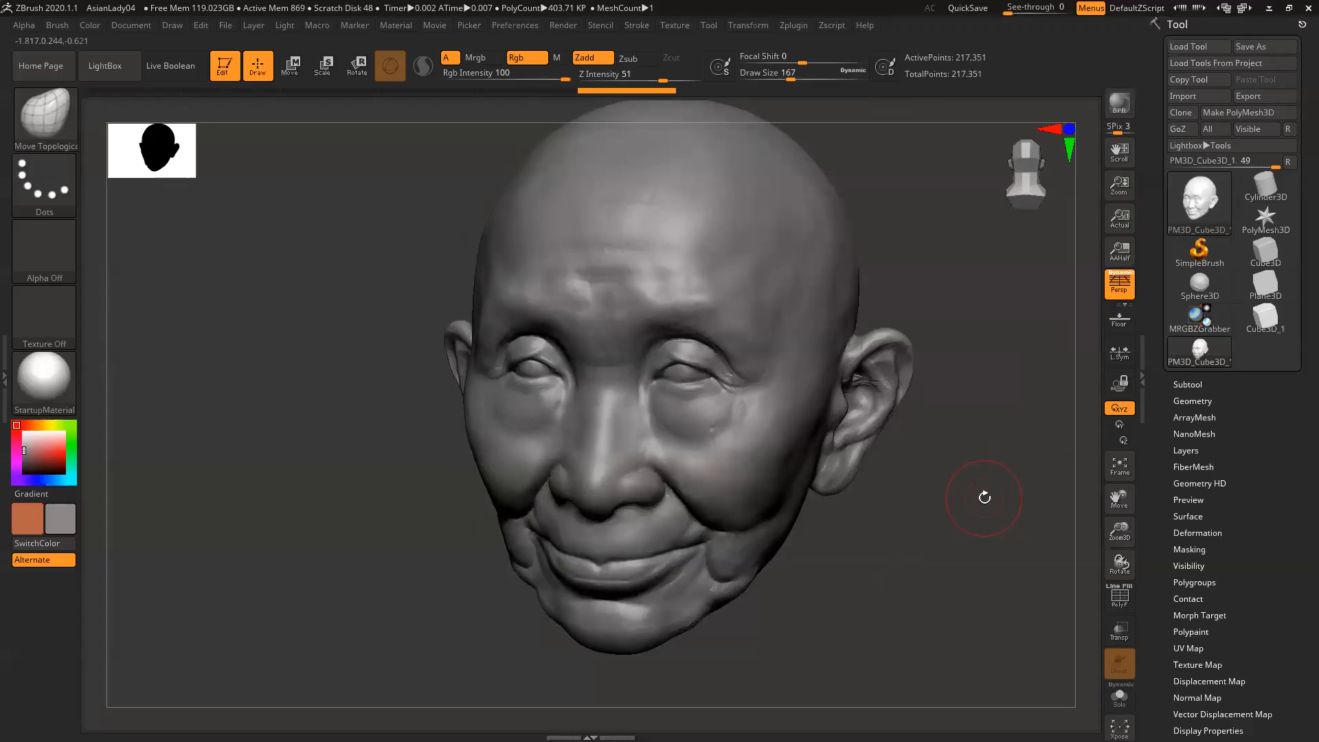
mouse_move(954, 503)
left_mouse_down()
mouse_move(962, 476)
mouse_move(978, 495)
mouse_move(963, 507)
mouse_move(985, 485)
left_mouse_up()
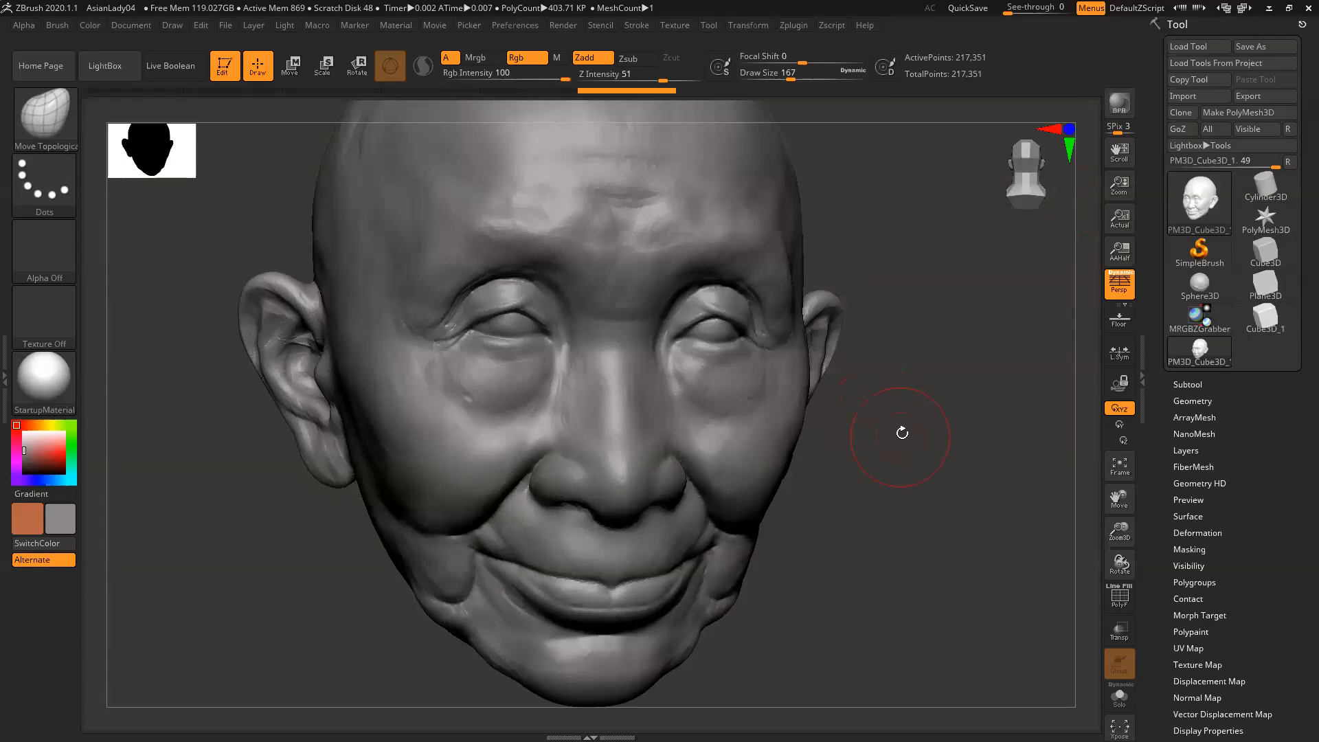
mouse_move(901, 433)
left_mouse_down("shift")
mouse_move(936, 472)
mouse_move(931, 436)
mouse_move(948, 495)
mouse_move(1107, 614)
left_mouse_up("shift")
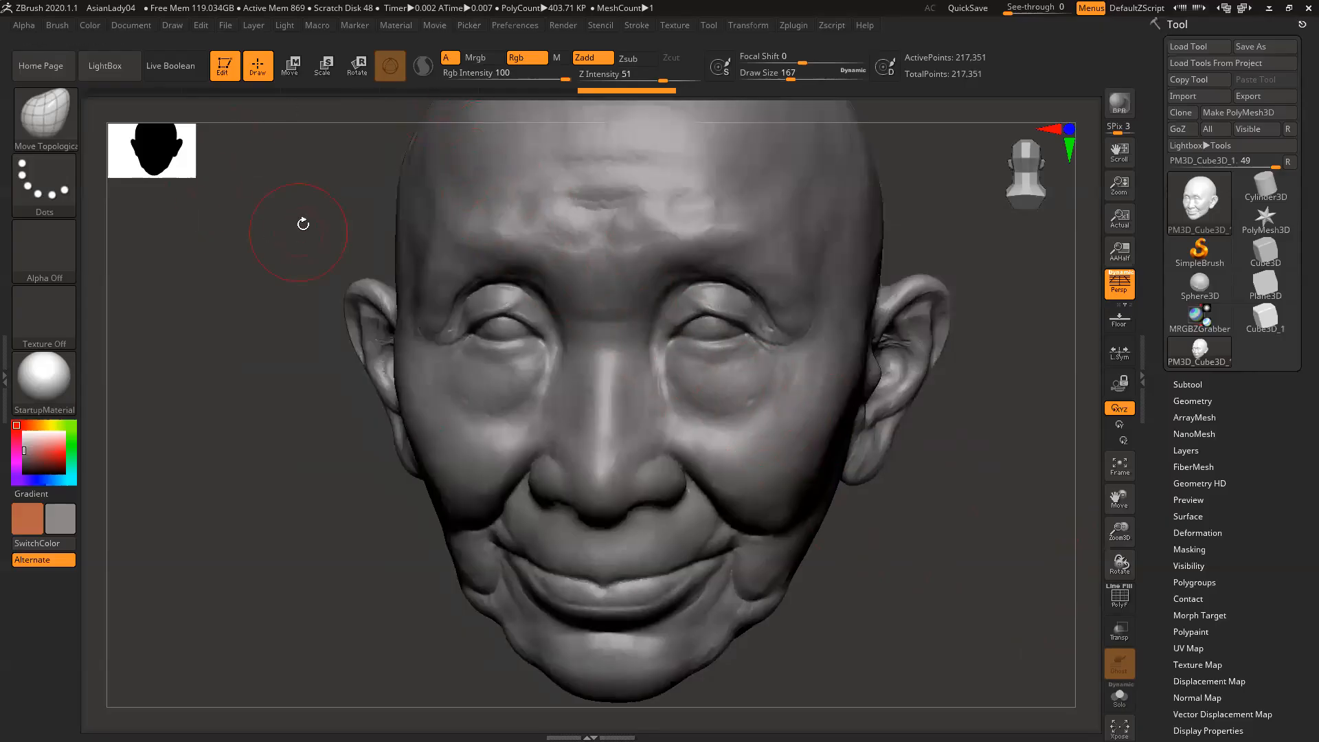
Switch to Smooth, show the PolyF wireframe, zoom on the eyes, and set brush size 87.
key("shift")
left_click(424, 67)
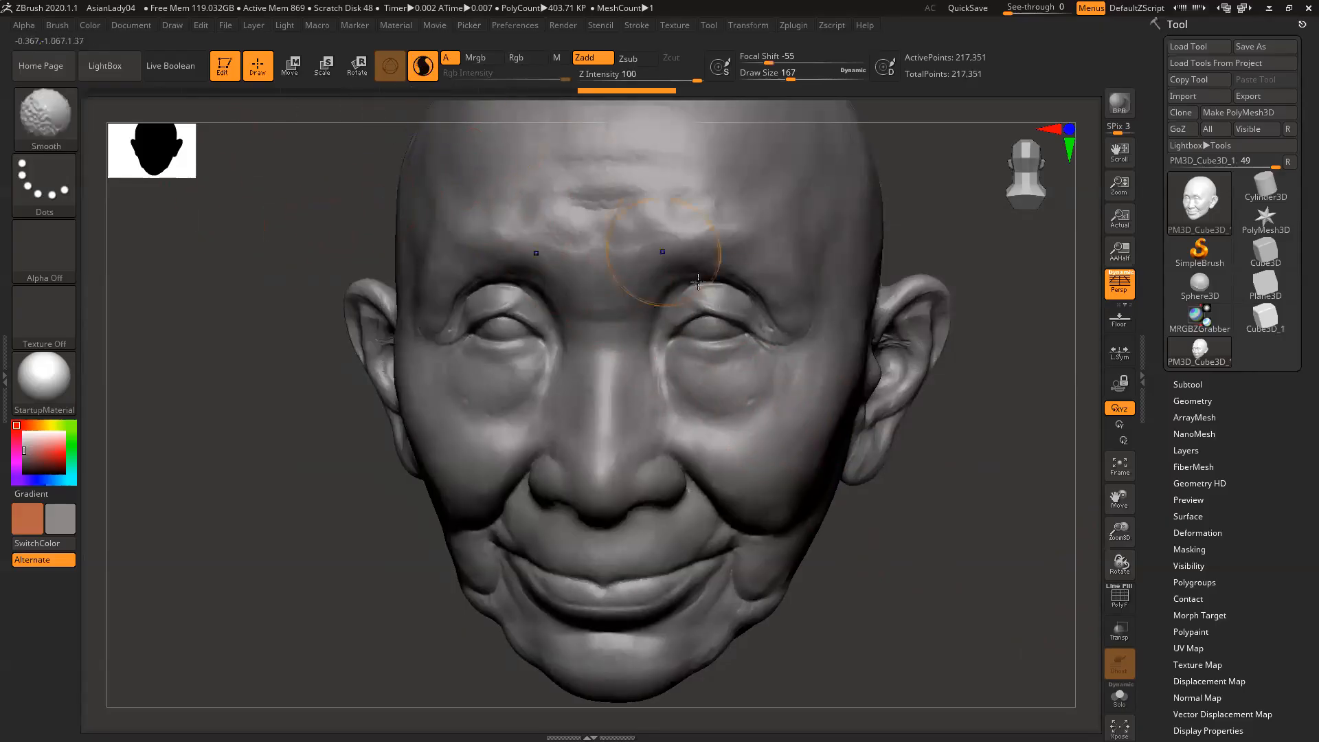
key("space")
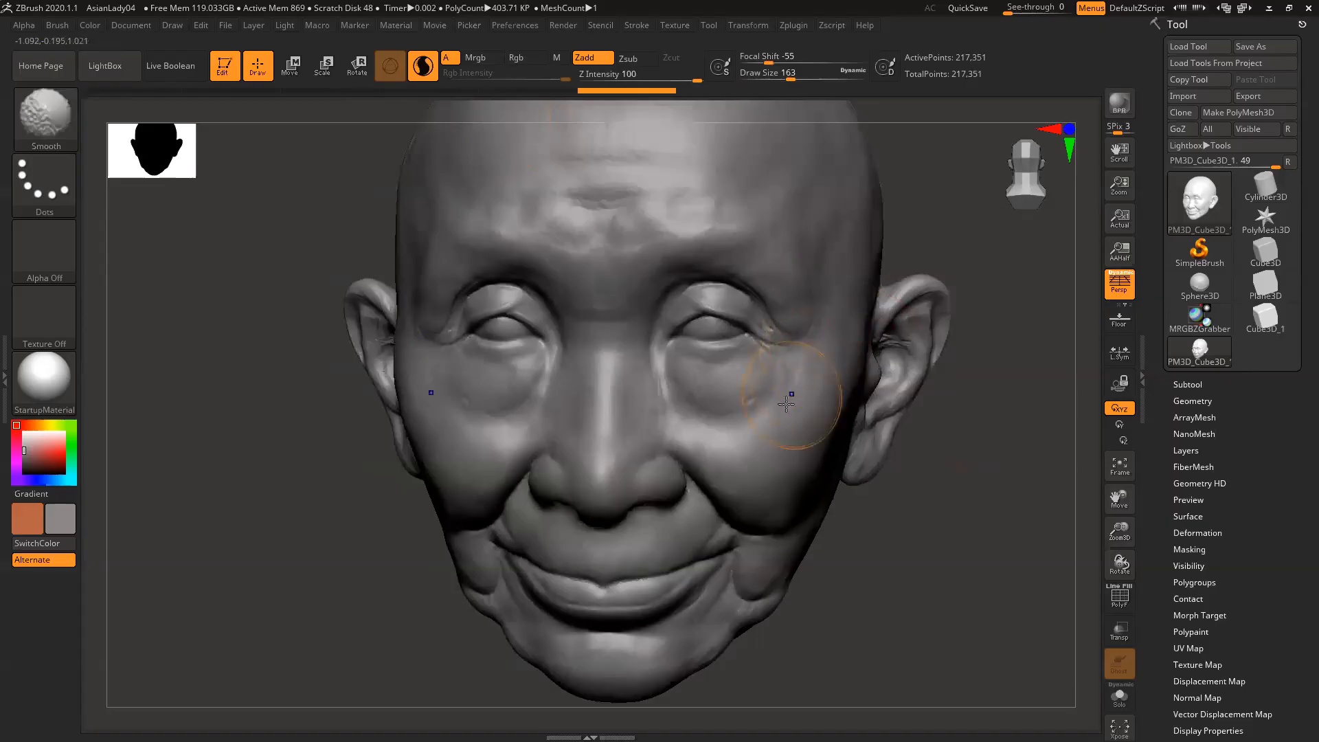
key("shift+f")
left_click_drag(1017, 531, 777, 397, "alt")
key("space")
left_click_drag(885, 423, 871, 424)
key("f")
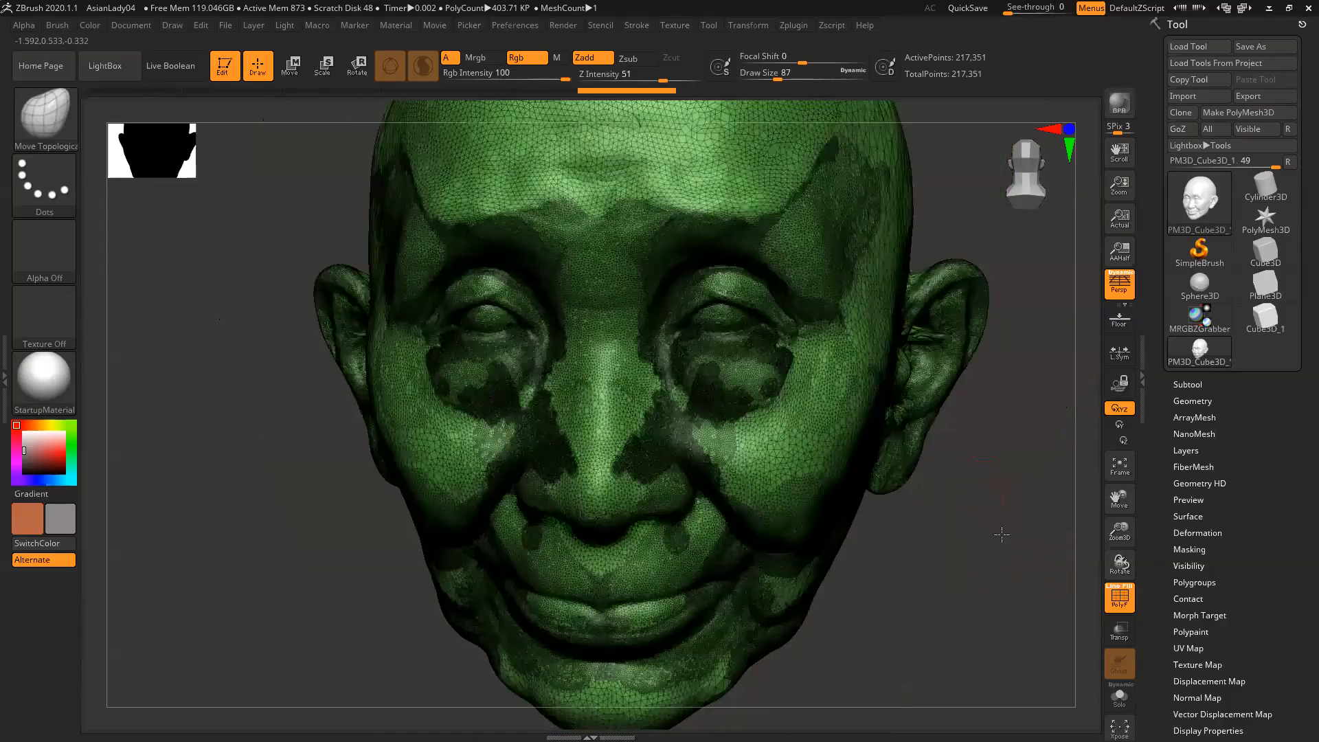
Resize the brush to 158 then 257, hide the wireframe, and settle on draw size 120.
left_click_drag(1028, 562, 890, 455)
key("space")
mouse_move(852, 408)
left_mouse_down()
mouse_move(864, 409)
mouse_move(826, 393)
mouse_move(785, 471)
mouse_move(741, 455)
mouse_move(734, 508)
mouse_move(808, 419)
left_mouse_up()
key("space")
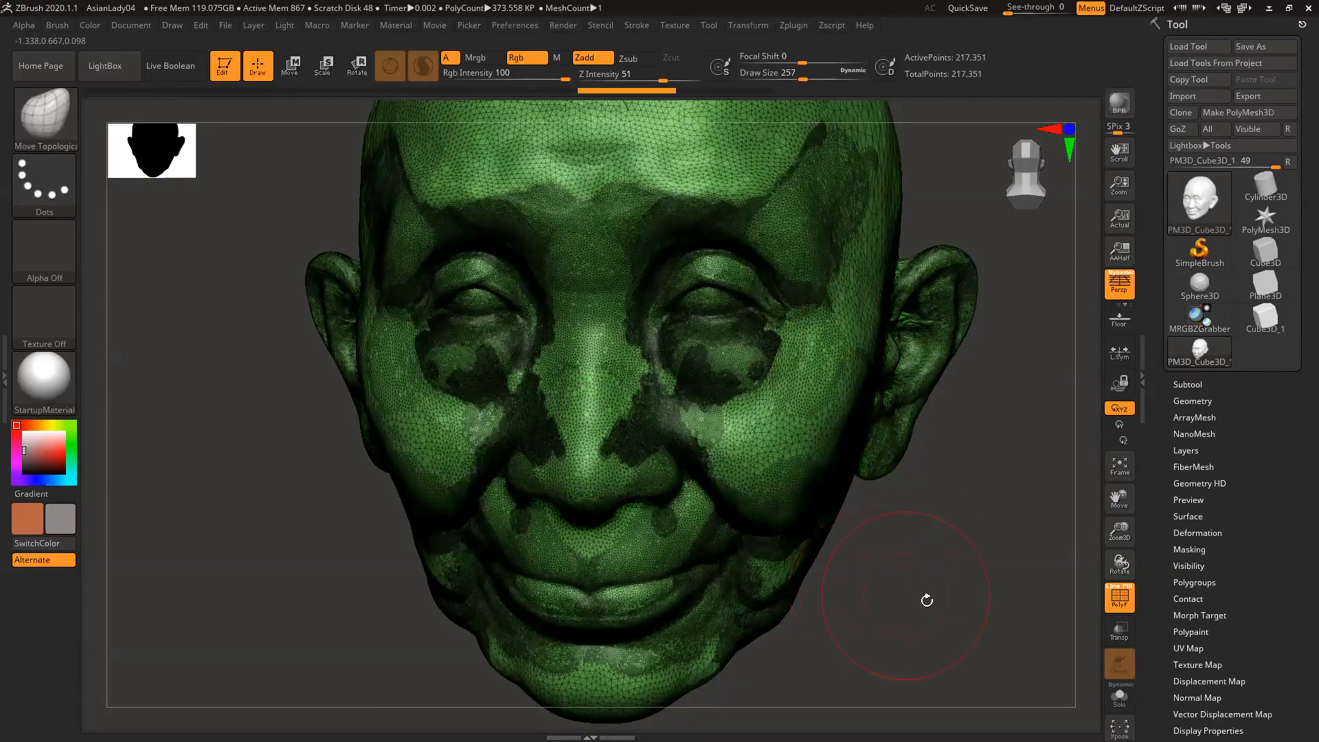
left_click(1119, 597)
key("space")
mouse_move(944, 485)
left_mouse_down()
mouse_move(928, 471)
mouse_move(891, 522)
mouse_move(847, 544)
mouse_move(893, 558)
mouse_move(861, 549)
left_mouse_up()
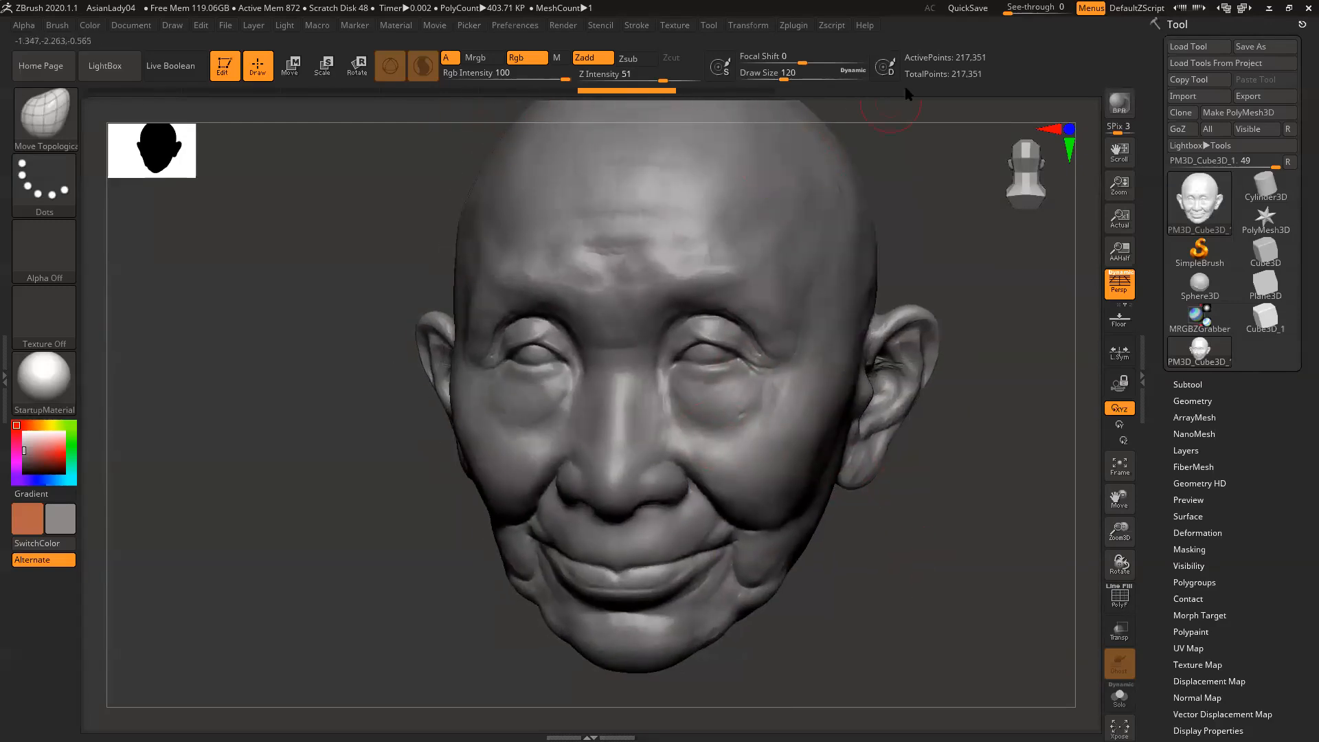
Open AsianLady04.ZPR via File > Open, answering the save prompt, and orbit it slightly.
left_click(224, 29)
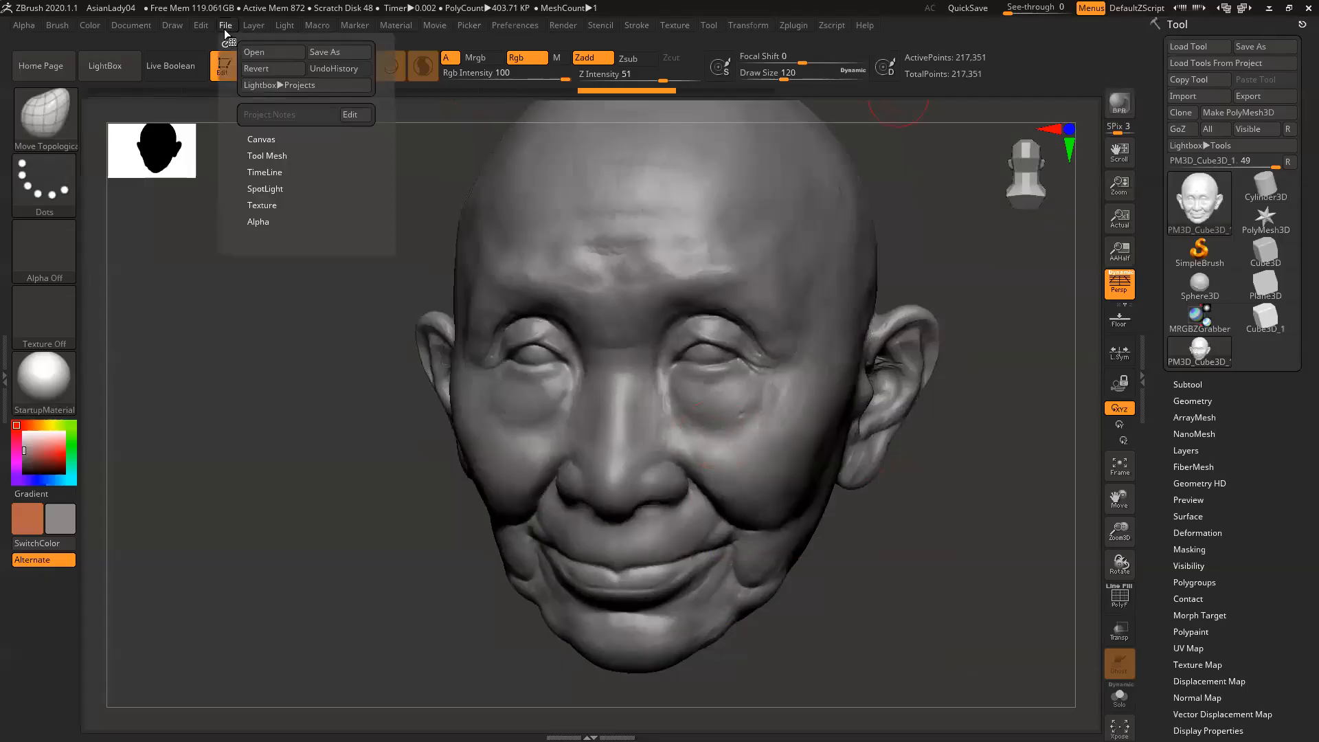
left_click(273, 51)
left_click(695, 407)
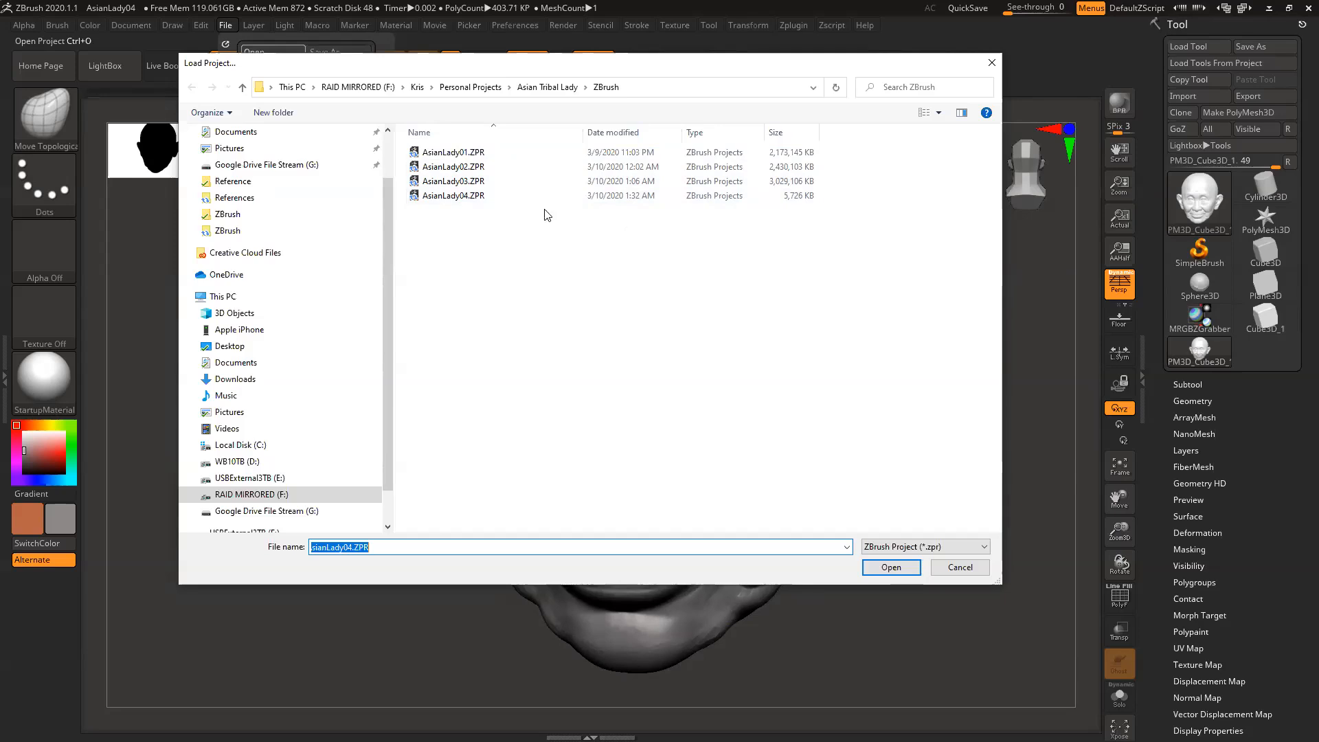
left_click(891, 567)
left_click_drag(954, 532, 950, 527)
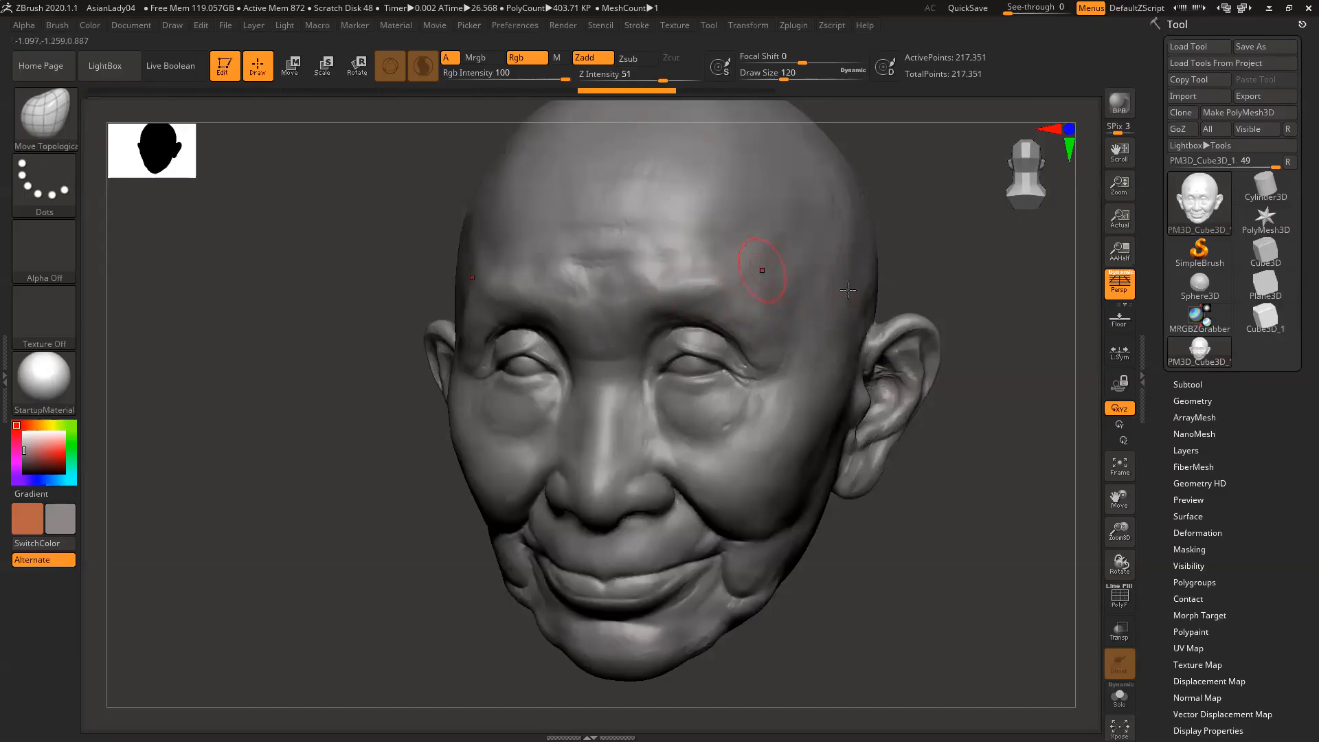
Smooth the inside of the ear, switching brush size between 62, 120 and 83.
mouse_move(981, 421)
left_mouse_down()
mouse_move(1008, 491)
mouse_move(948, 462)
mouse_move(992, 471)
mouse_move(900, 454)
mouse_move(896, 474)
left_mouse_up()
key("space")
left_click_drag(782, 336, 767, 335)
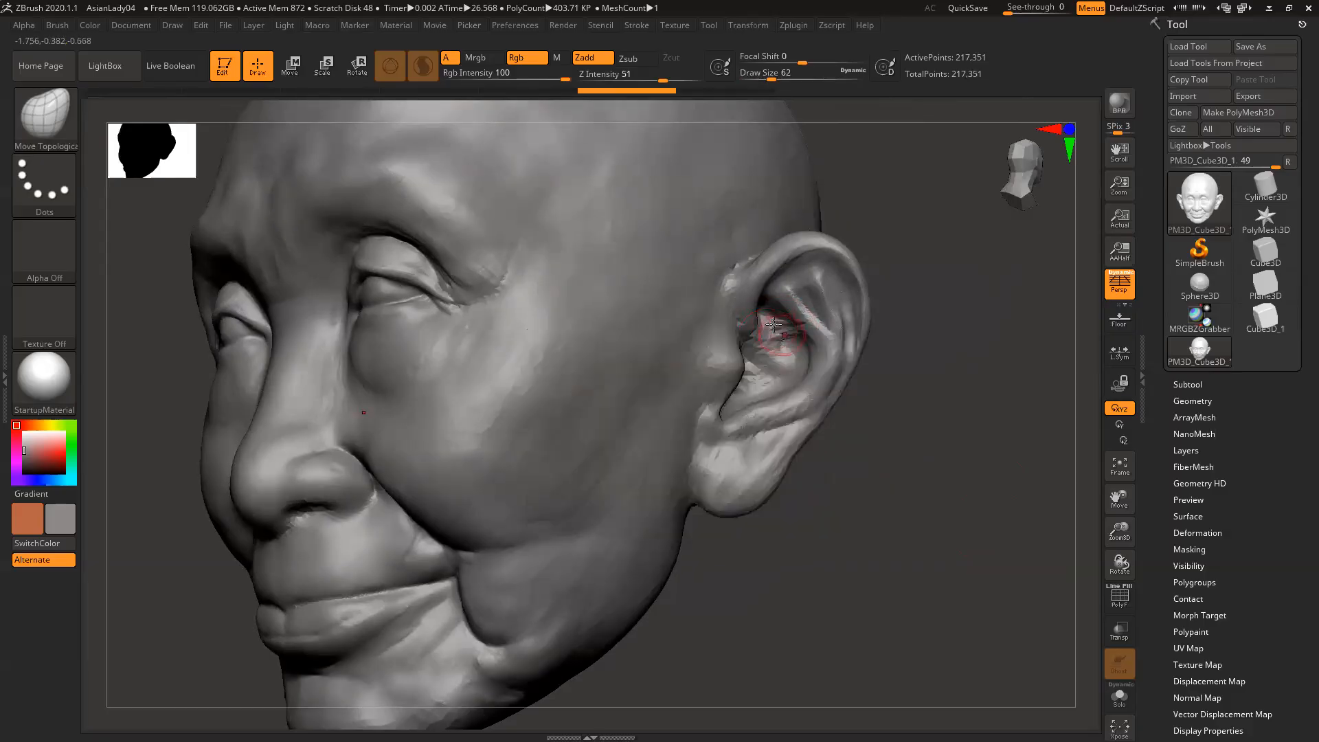
key("shift")
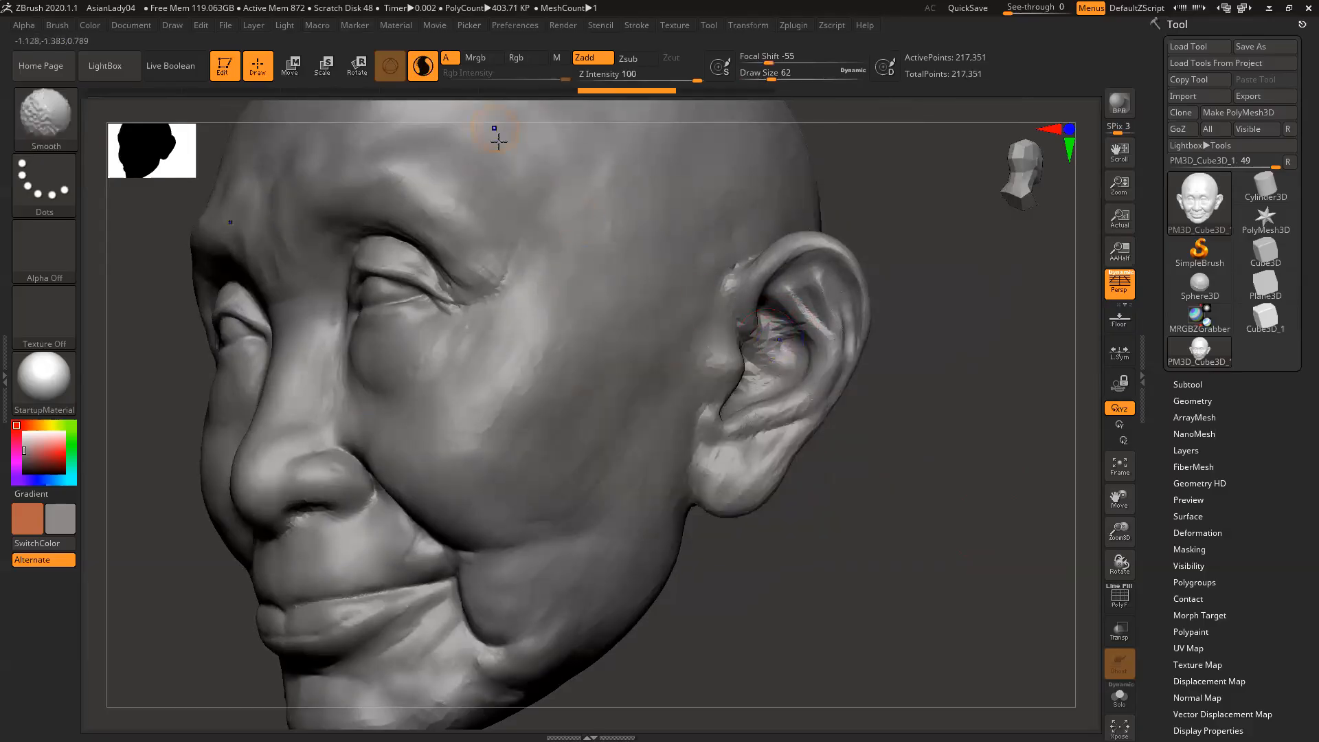
mouse_move(797, 321)
left_mouse_down("shift")
mouse_move(770, 323)
mouse_move(764, 359)
mouse_move(736, 306)
mouse_move(721, 377)
left_mouse_up("shift")
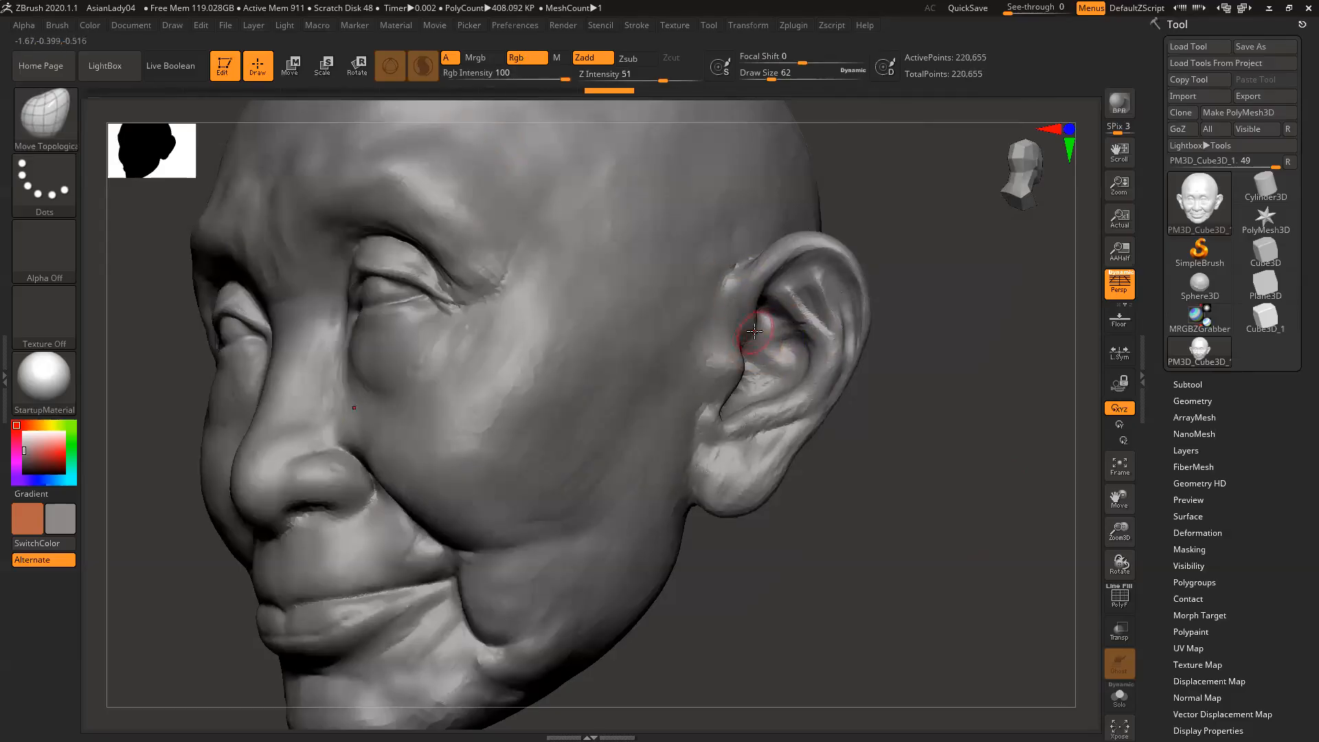
key("space")
mouse_move(752, 332)
left_mouse_down()
mouse_move(813, 362)
mouse_move(785, 392)
left_mouse_up()
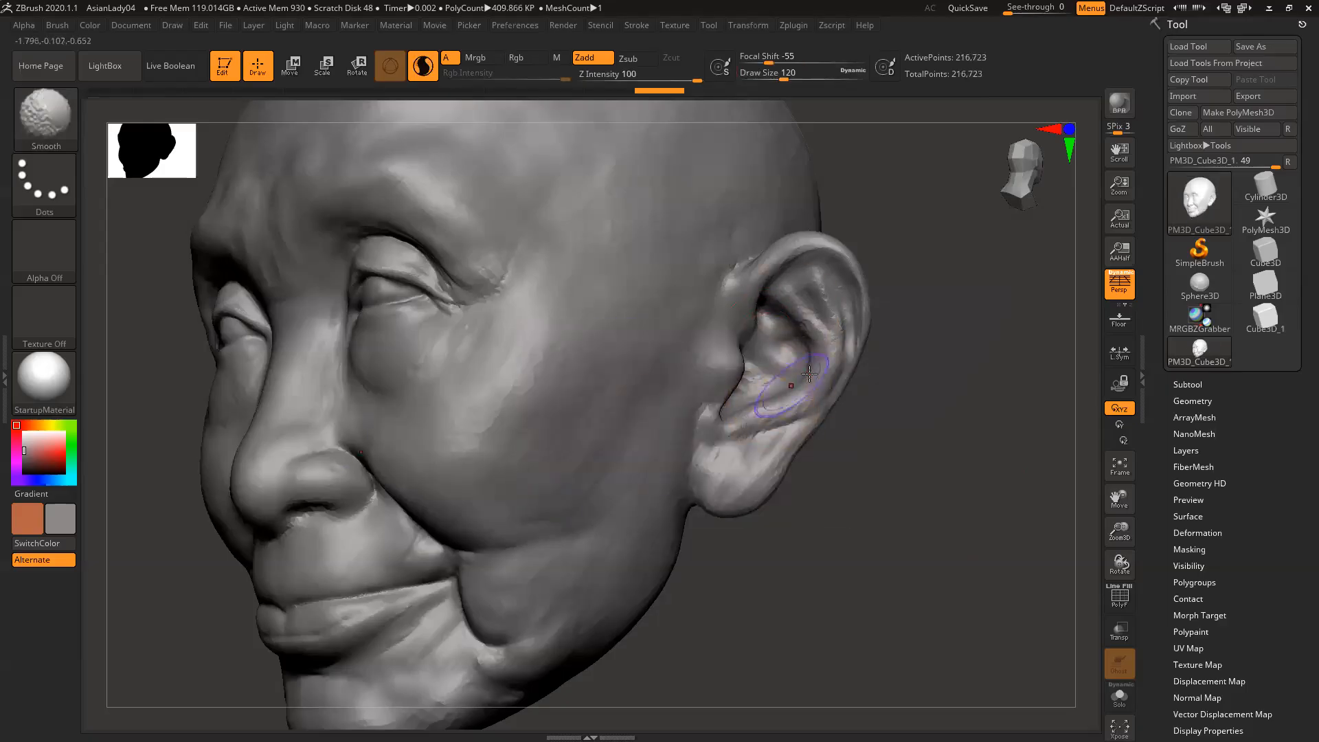
key("space")
mouse_move(830, 301)
left_mouse_down()
mouse_move(797, 294)
mouse_move(810, 359)
mouse_move(771, 425)
mouse_move(787, 431)
left_mouse_up()
Smooth the chin bump, upper lip and nostril area, dropping the brush to 77.
mouse_move(889, 451)
left_mouse_down("alt")
mouse_move(939, 309)
mouse_move(906, 292)
left_mouse_up("alt")
left_click_drag(583, 436, 544, 452, "shift")
left_click_drag(422, 448, 542, 481, "shift")
left_click_drag(727, 451, 757, 503, "alt")
mouse_move(438, 371)
left_mouse_down("shift")
mouse_move(518, 359)
mouse_move(534, 335)
mouse_move(509, 349)
left_mouse_up("shift")
key("space")
mouse_move(451, 258)
left_mouse_down("shift")
mouse_move(442, 274)
mouse_move(474, 244)
mouse_move(433, 237)
left_mouse_up("shift")
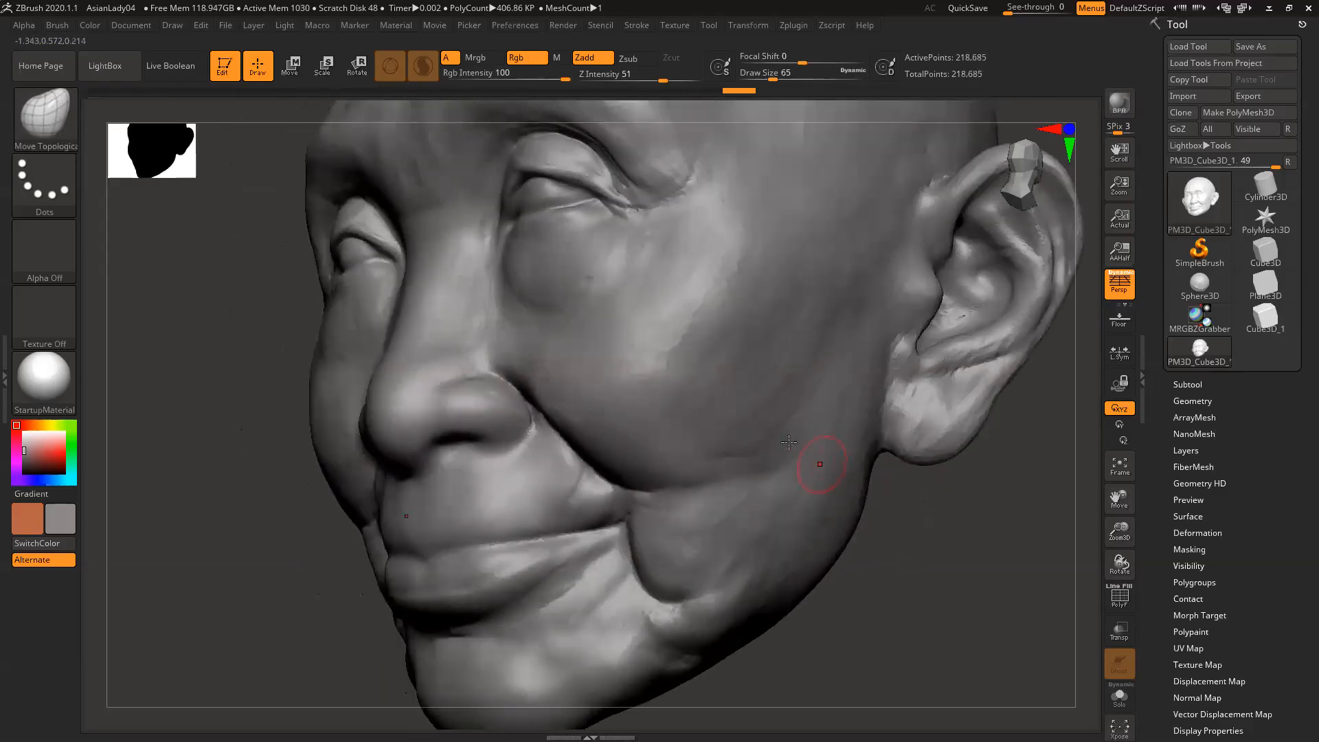
Smooth the cheeks with brush sizes 128 and 108.
key("space")
left_click_drag(787, 429, 799, 429)
mouse_move(735, 512)
left_mouse_down("shift")
mouse_move(702, 535)
mouse_move(713, 528)
left_mouse_up("shift")
left_click_drag(684, 366, 701, 325, "shift")
key("space")
mouse_move(734, 248)
left_mouse_down("shift")
mouse_move(676, 369)
mouse_move(766, 289)
mouse_move(648, 300)
mouse_move(769, 435)
left_mouse_up("shift")
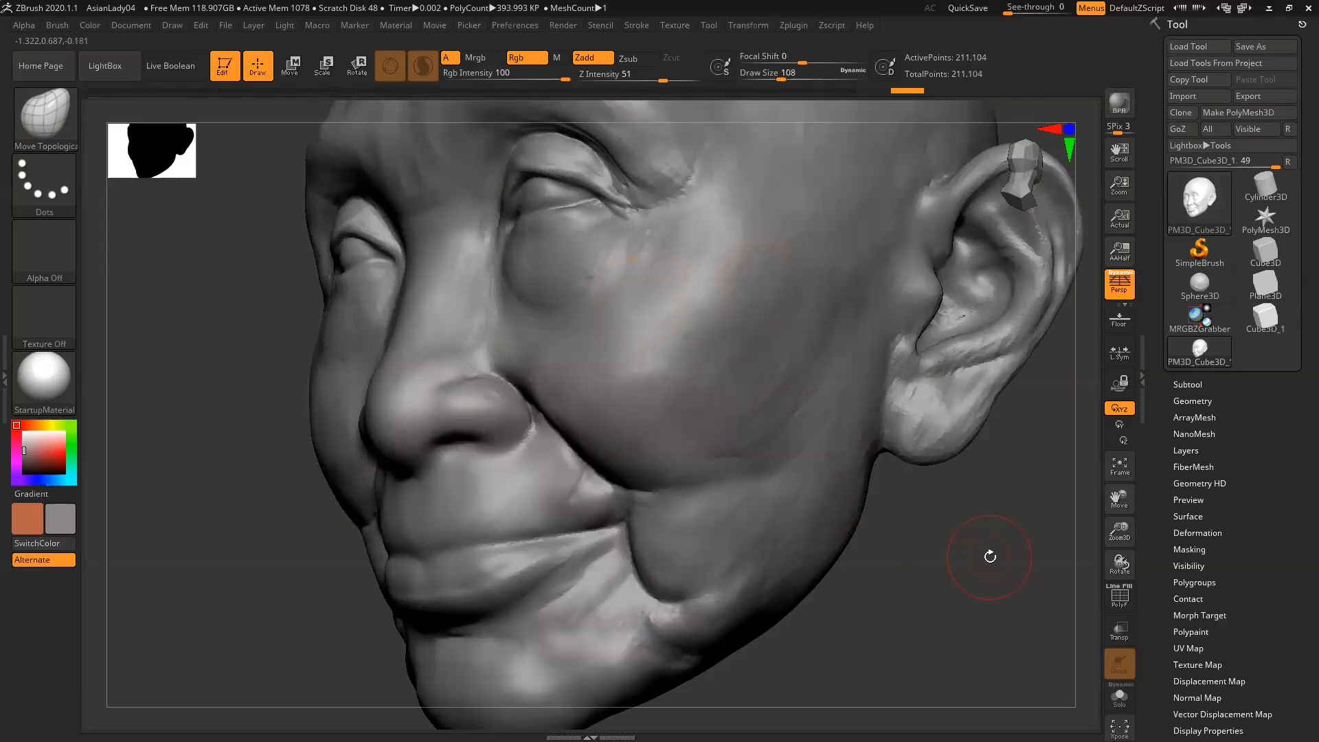
left_click_drag(990, 556, 981, 542, "shift")
left_click_drag(680, 465, 674, 459, "shift")
Smooth the forehead, raise brush size to 136, and switch to the Move Topological brush.
left_click_drag(890, 431, 893, 398, "alt")
left_click_drag(893, 398, 982, 607, "alt")
mouse_move(606, 350)
left_mouse_down("shift")
mouse_move(672, 388)
mouse_move(608, 332)
mouse_move(645, 296)
mouse_move(541, 339)
left_mouse_up("shift")
mouse_move(947, 292)
left_mouse_down("alt")
mouse_move(894, 281)
mouse_move(842, 290)
mouse_move(875, 412)
mouse_move(845, 451)
mouse_move(891, 471)
mouse_move(948, 383)
mouse_move(961, 319)
mouse_move(928, 237)
mouse_move(907, 217)
mouse_move(701, 236)
left_mouse_up("alt")
key("space")
key("b")
key("m")
key("t")
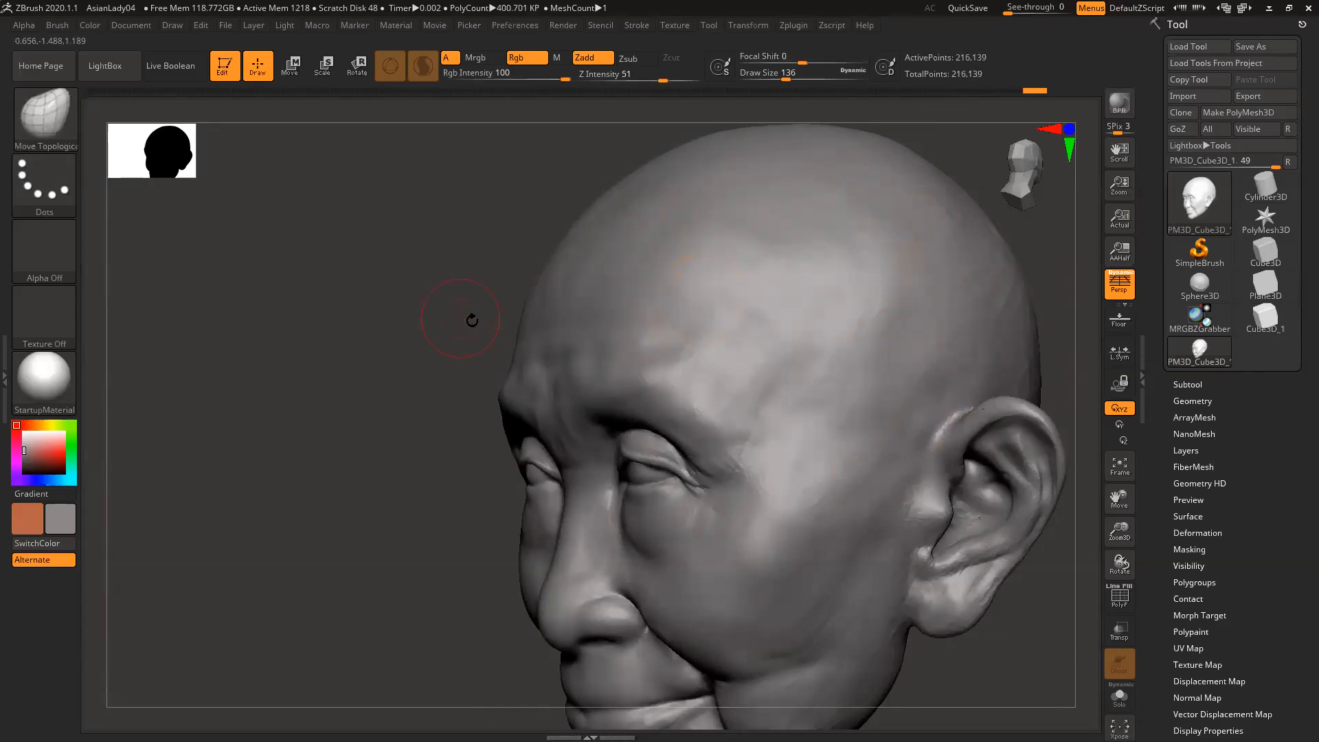
left_click_drag(480, 313, 465, 175)
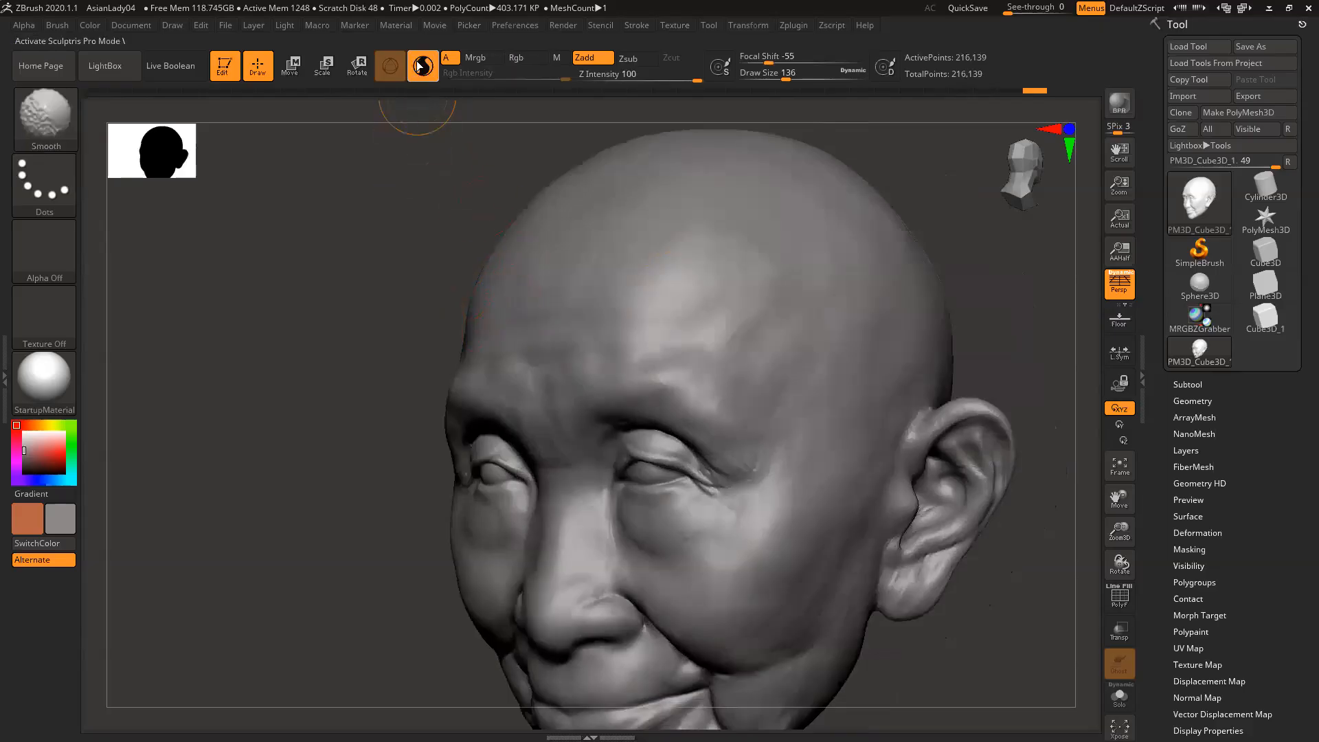
left_click_drag(383, 215, 419, 207)
left_click_drag(884, 412, 910, 422)
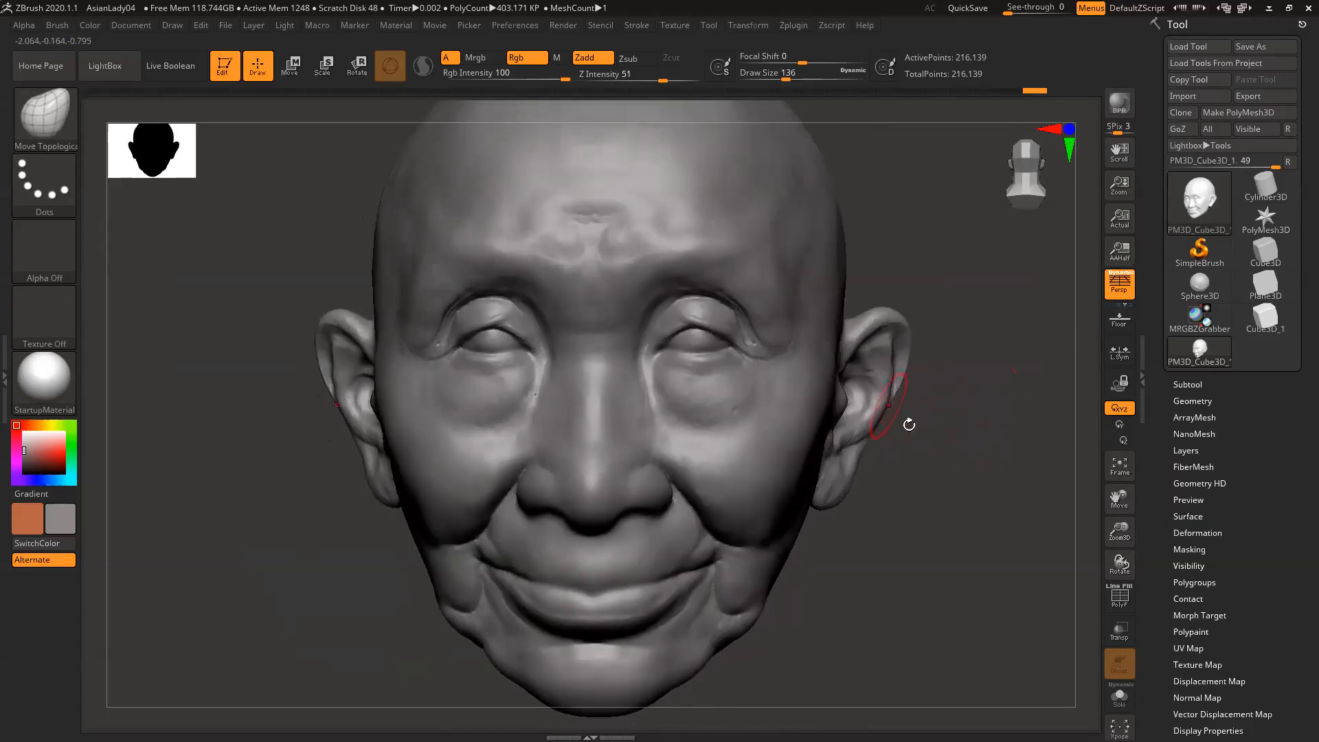
left_click_drag(980, 462, 763, 430)
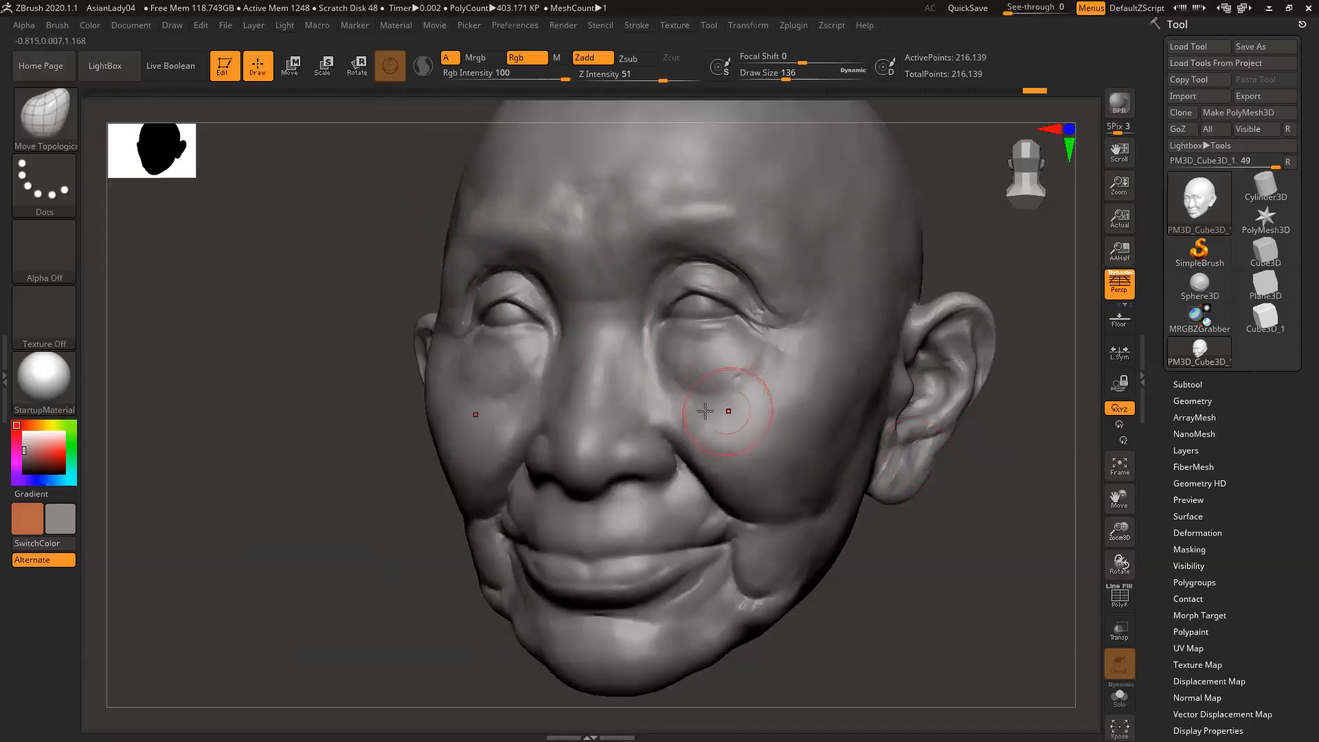
mouse_move(937, 580)
left_mouse_down()
mouse_move(948, 562)
mouse_move(868, 415)
mouse_move(886, 500)
mouse_move(906, 248)
left_mouse_up()
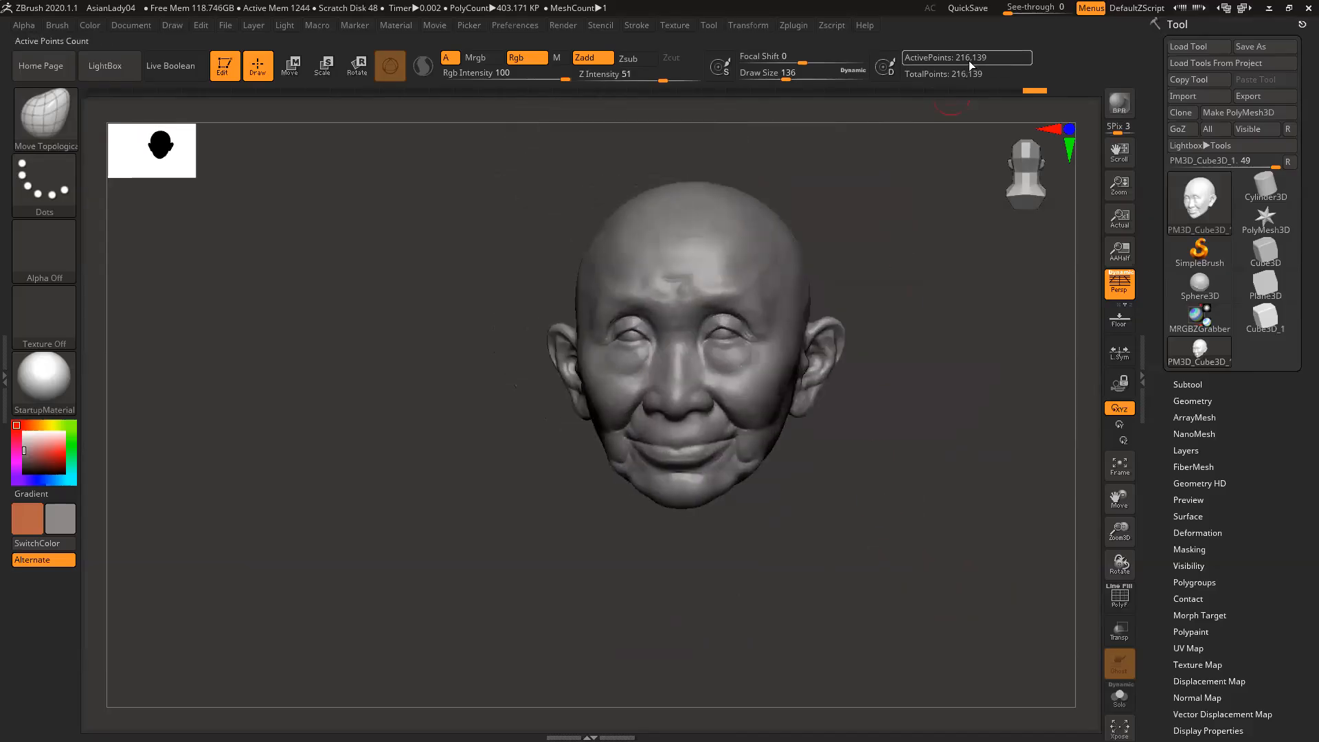
left_click_drag(937, 303, 871, 323)
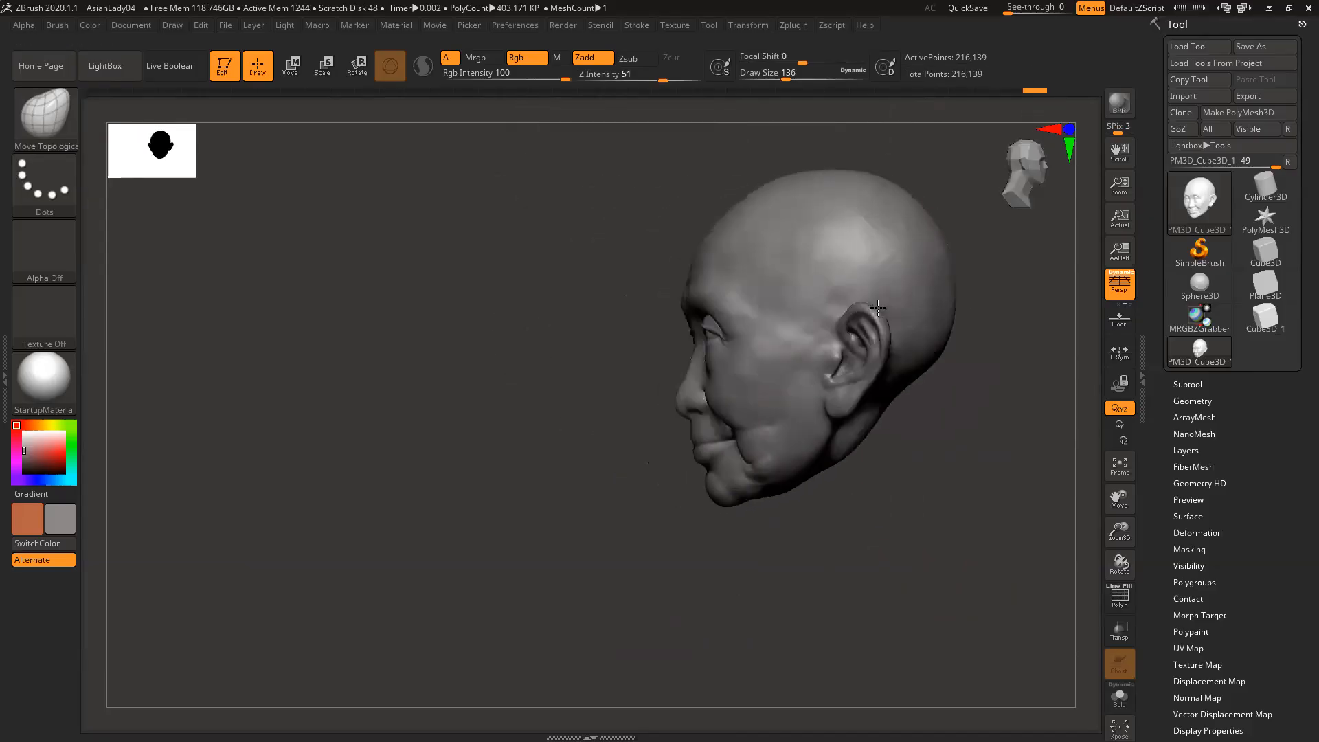
left_click_drag(1001, 368, 907, 306)
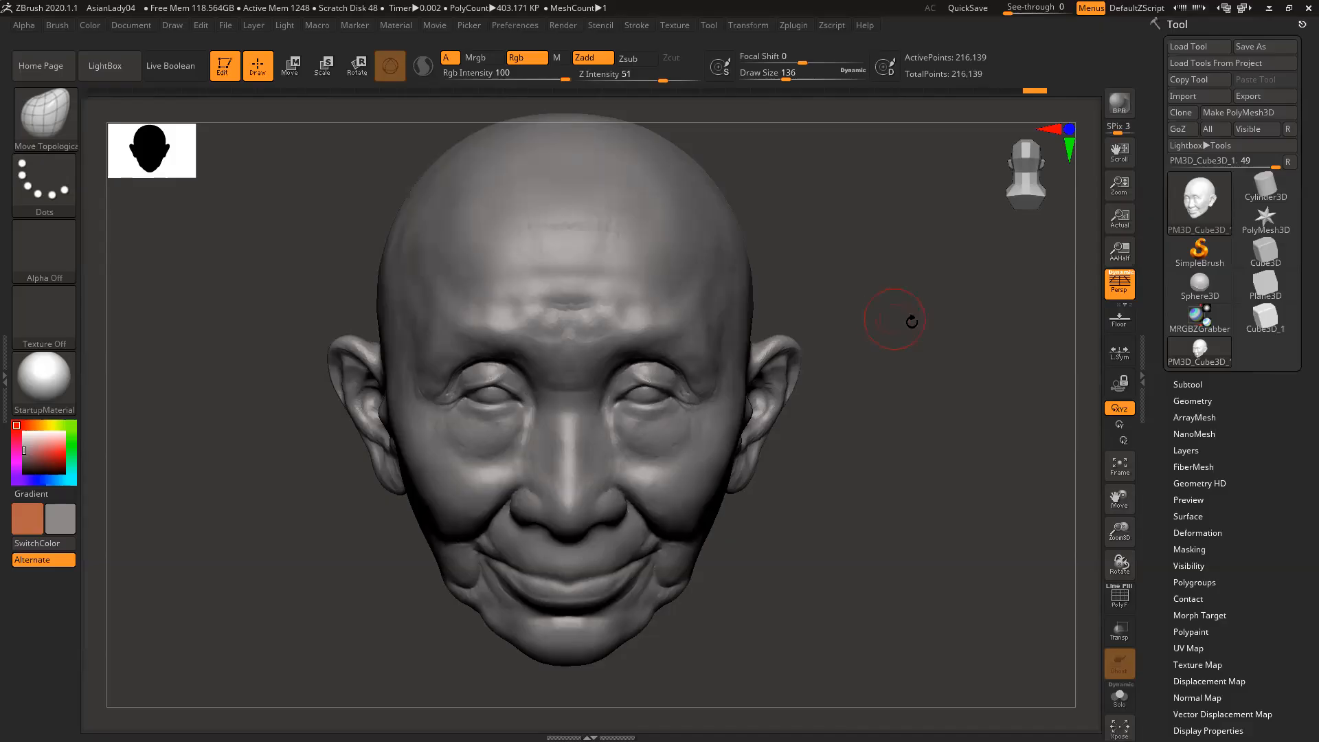
Orbit and enlarge the head until it faces front, then show the Draw palette camera settings.
mouse_move(938, 449)
left_mouse_down()
mouse_move(898, 368)
mouse_move(930, 398)
mouse_move(938, 449)
mouse_move(893, 365)
mouse_move(914, 421)
mouse_move(858, 426)
mouse_move(872, 433)
mouse_move(890, 412)
mouse_move(910, 462)
left_mouse_up()
mouse_move(930, 374)
left_mouse_down()
mouse_move(934, 411)
mouse_move(898, 429)
mouse_move(912, 374)
mouse_move(921, 407)
mouse_move(954, 420)
left_mouse_up()
left_click_drag(953, 420, 910, 403, "alt")
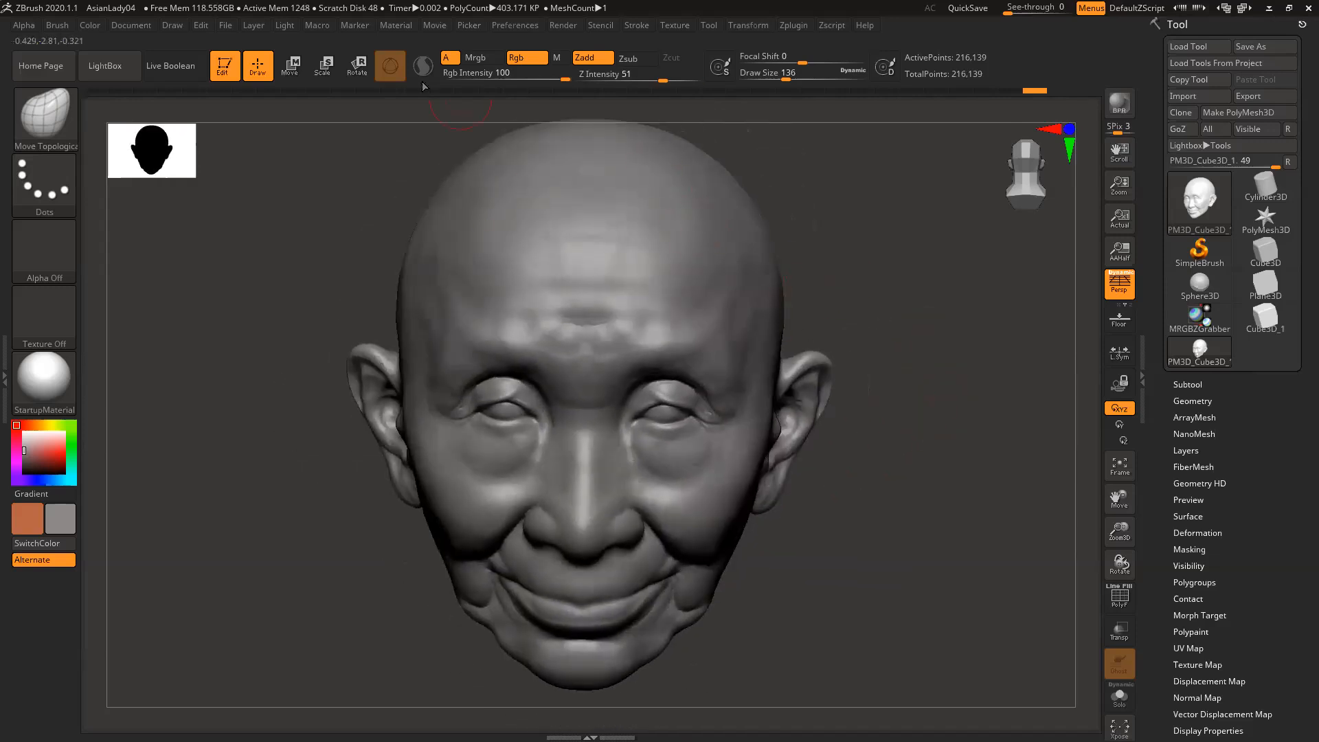
left_click(170, 25)
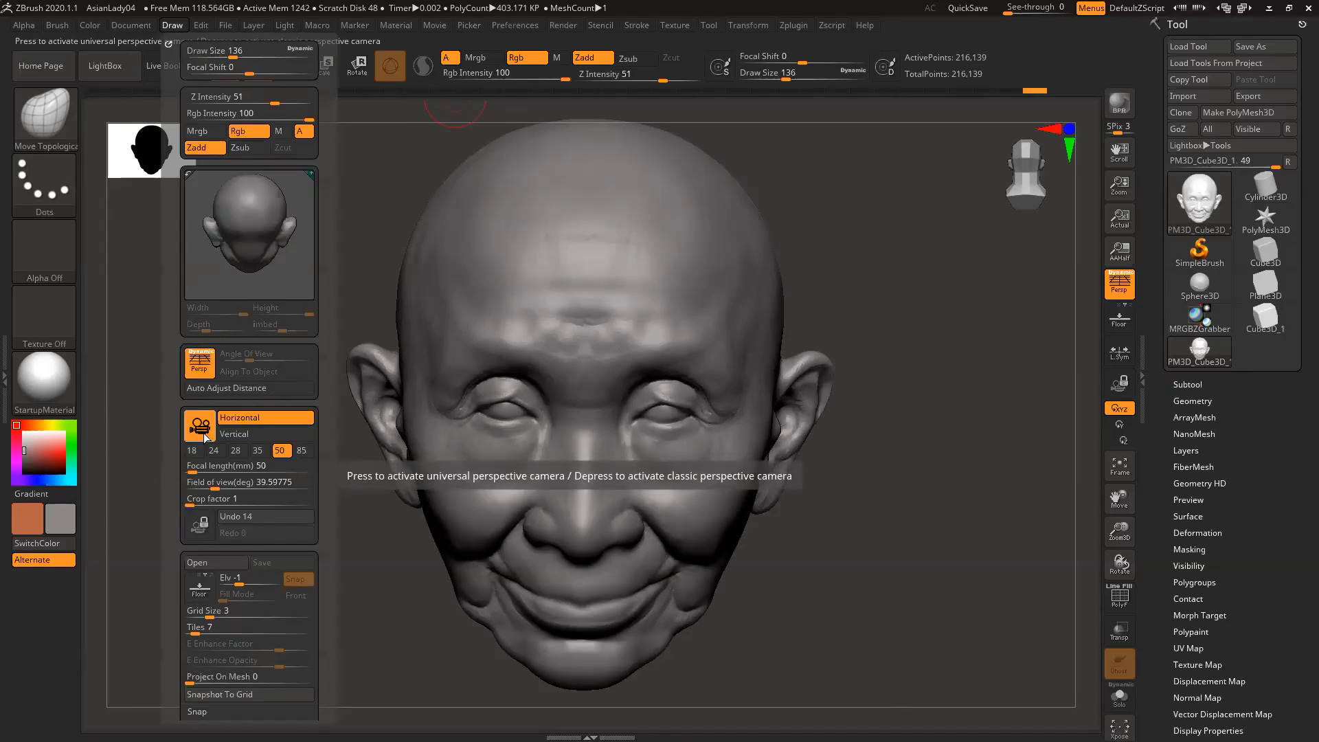
Sweep the camera focal length through 85, 50, 35, 28, 24 and 18 mm, then back up to 85 mm.
left_click(299, 453)
left_click(274, 456)
left_click(257, 453)
left_click(235, 452)
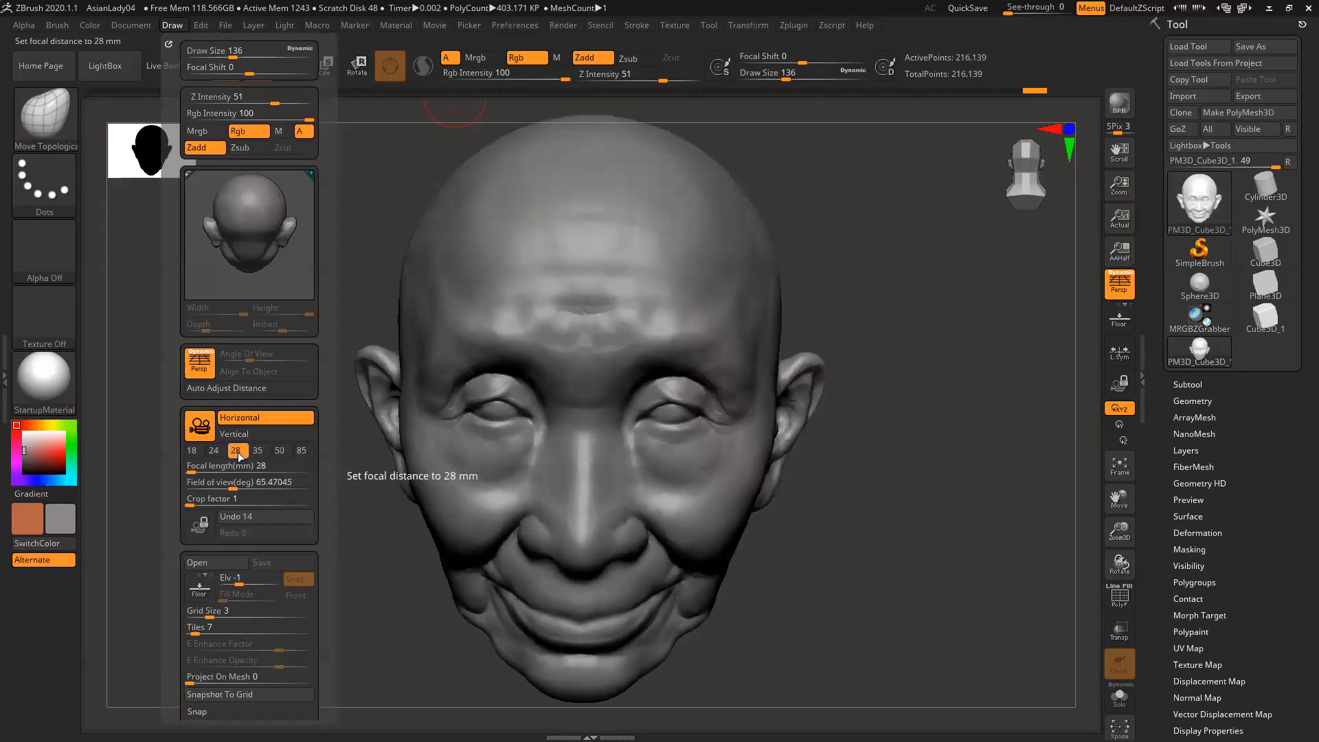
left_click(214, 453)
left_click(193, 452)
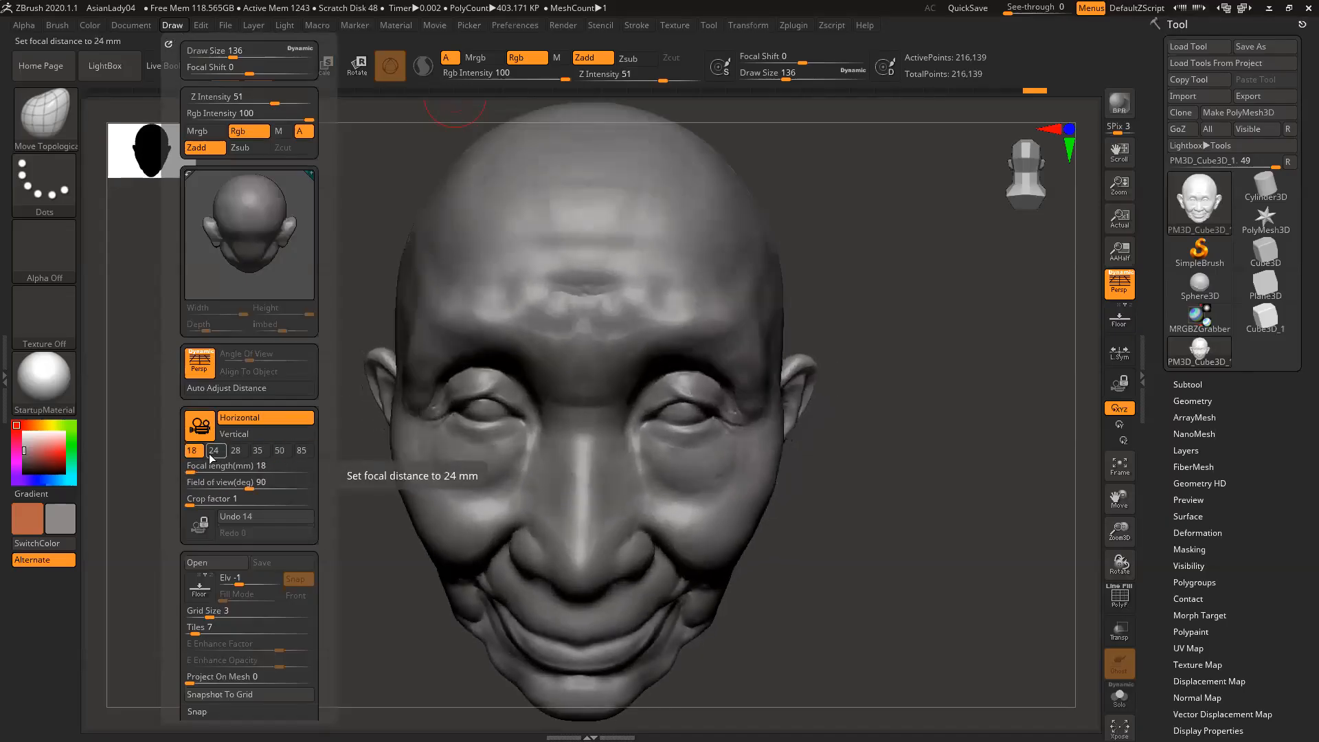
left_click(213, 452)
left_click(235, 453)
left_click(257, 452)
left_click(280, 452)
left_click(301, 452)
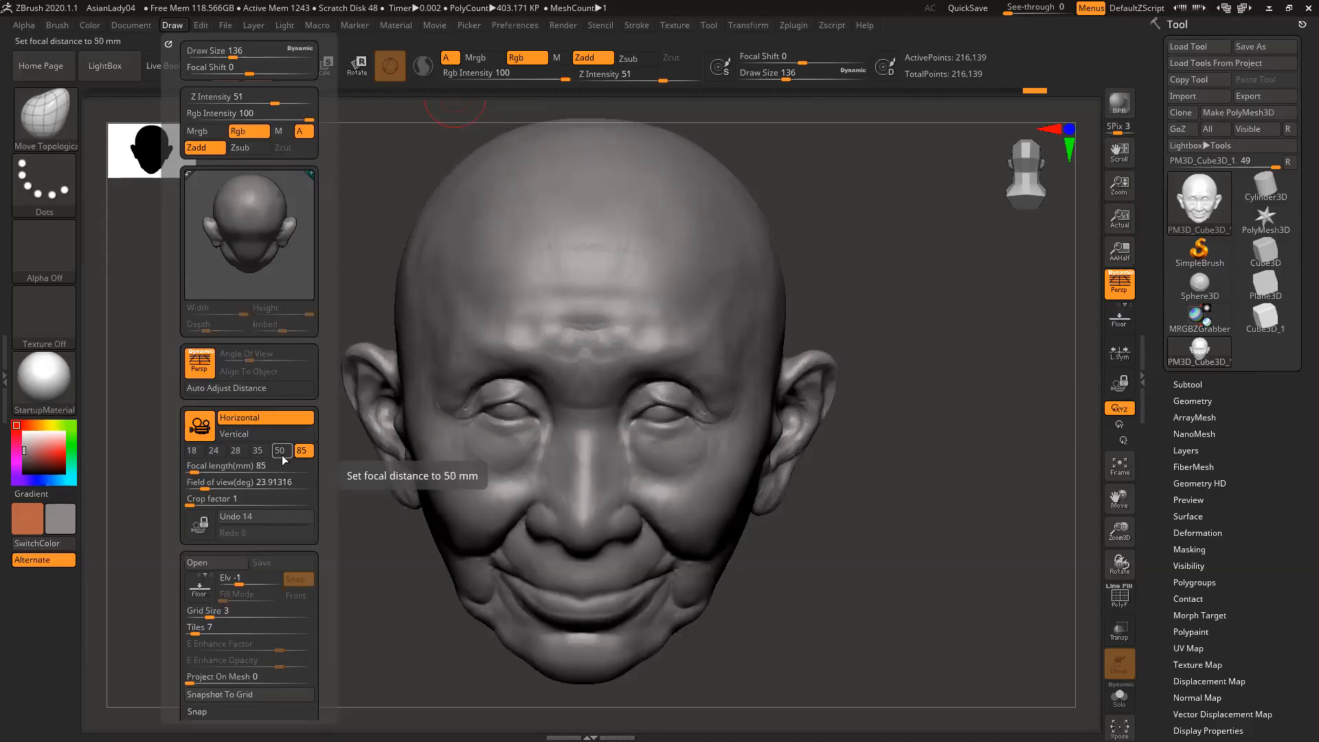
Compare 18–85 mm again, settle on a 50 mm focal length, and turn the head to three-quarter view.
left_click(193, 452)
left_click(214, 452)
left_click(236, 452)
left_click(258, 452)
left_click(281, 452)
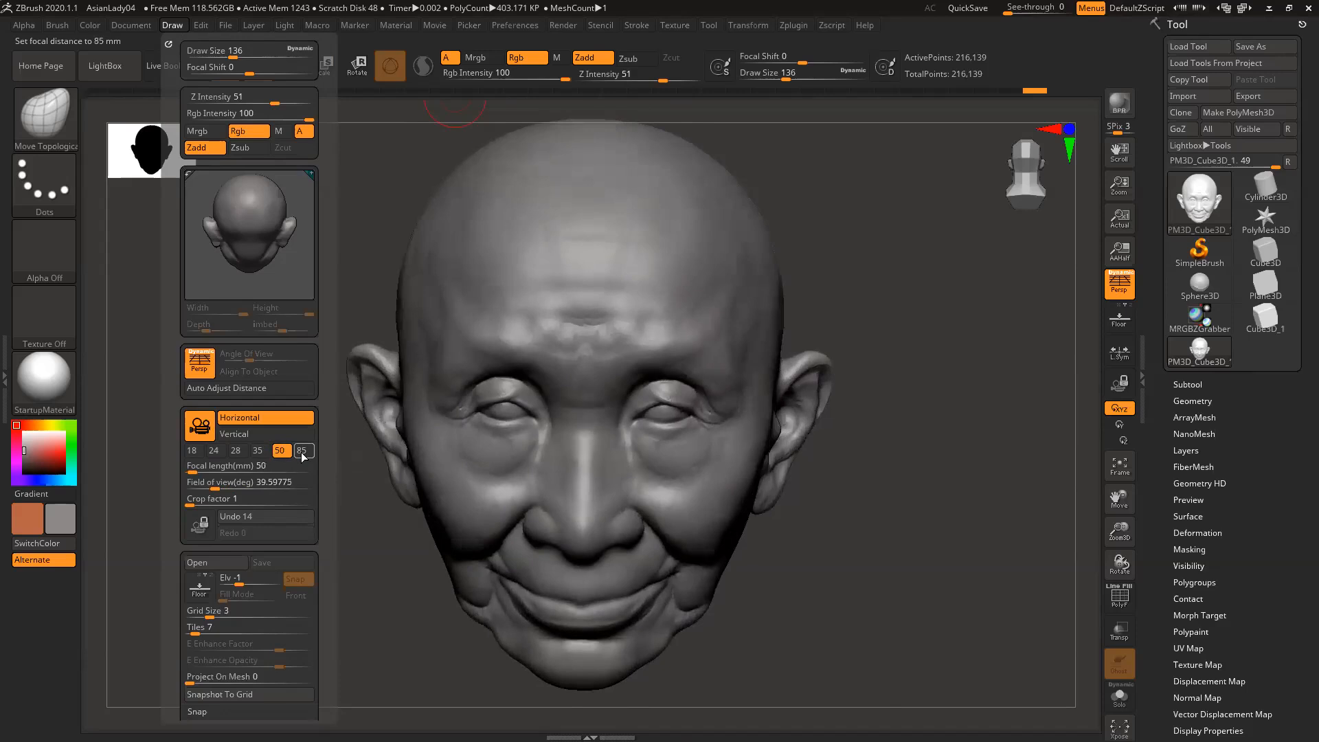
left_click(258, 452)
left_click(235, 452)
left_click(213, 452)
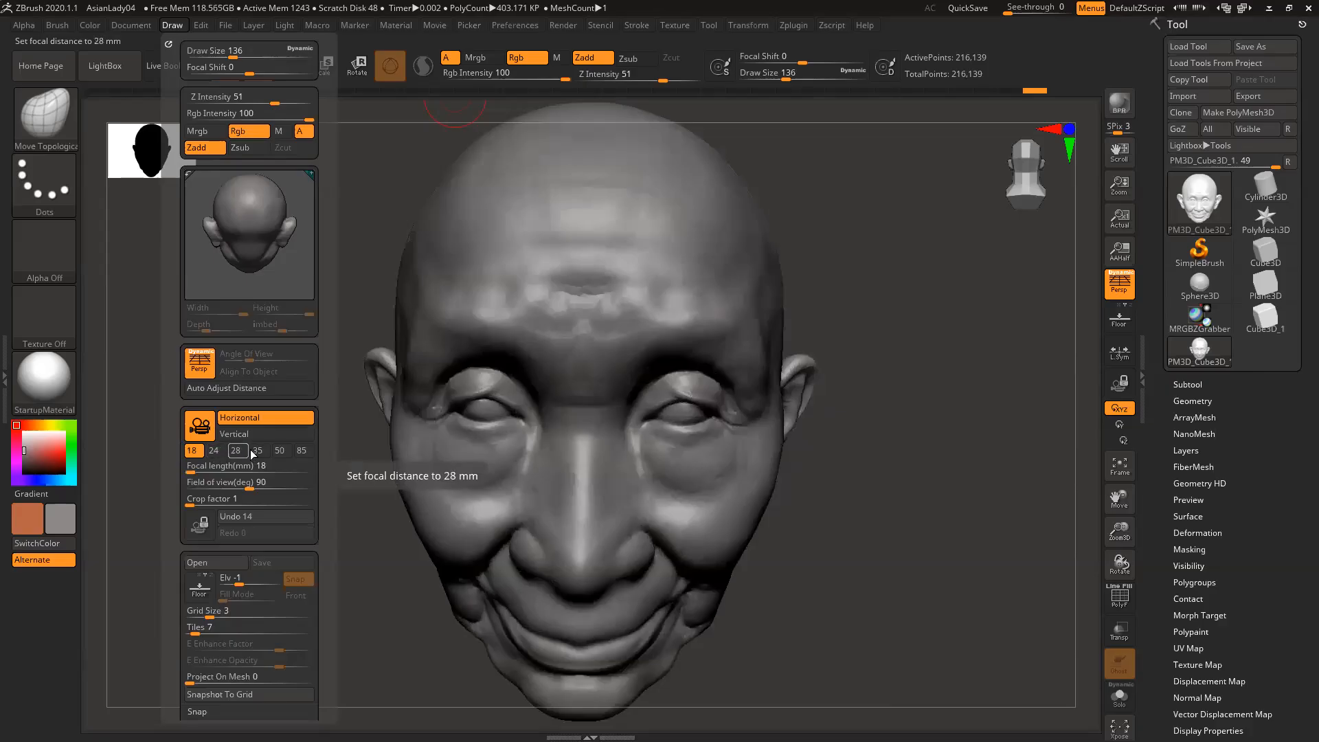
left_click(258, 451)
left_click(279, 450)
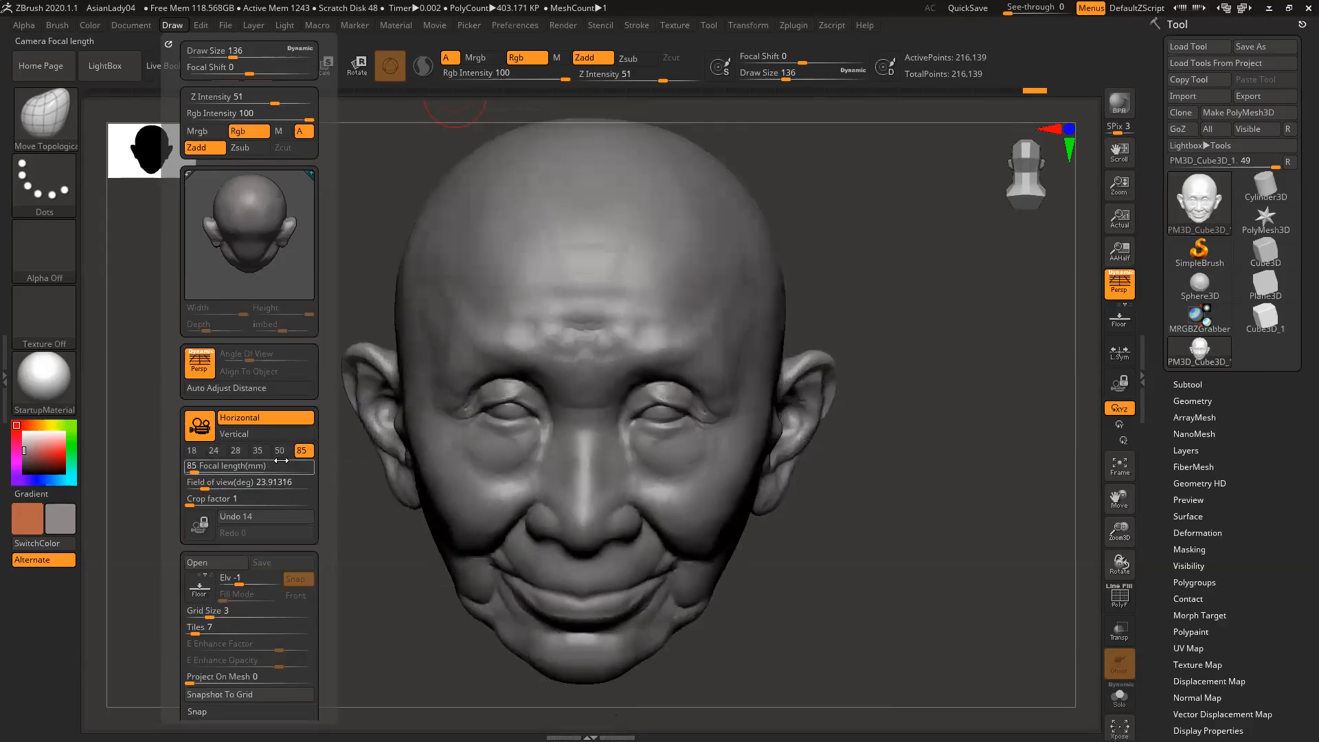
left_click(301, 451)
left_click(280, 451)
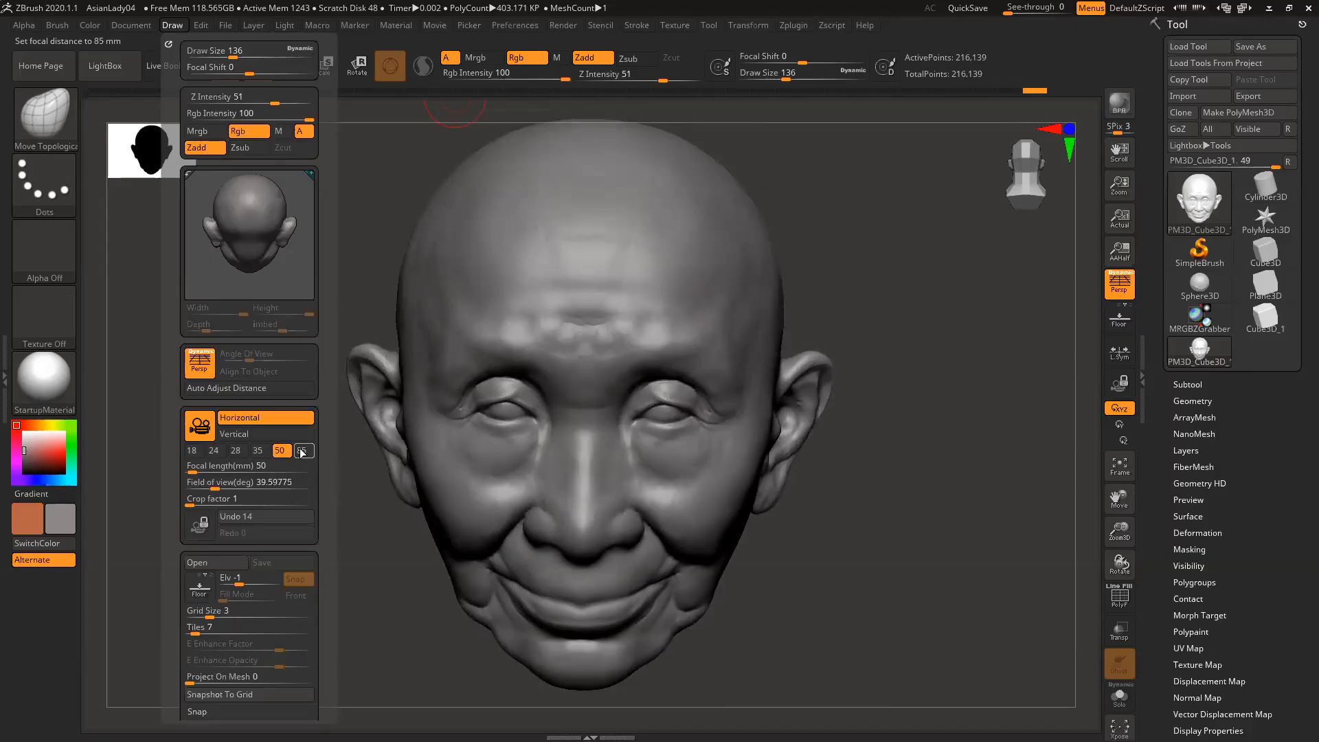
left_click(301, 450)
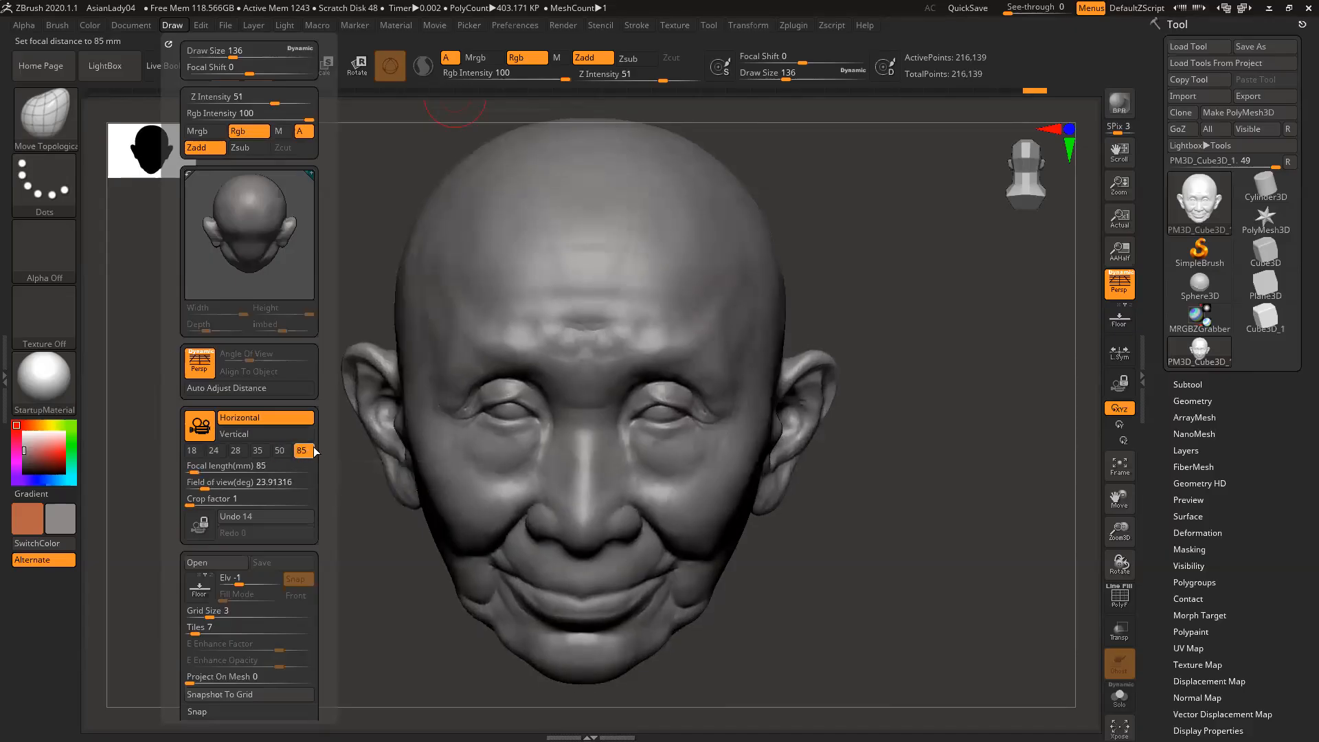
left_click(286, 451)
mouse_move(893, 378)
left_mouse_down()
mouse_move(907, 398)
mouse_move(890, 371)
mouse_move(927, 368)
mouse_move(795, 394)
mouse_move(891, 410)
mouse_move(900, 392)
left_mouse_up()
Render a BPR preview of the head and shift the scene light's direction on the light sphere.
key("shift+r")
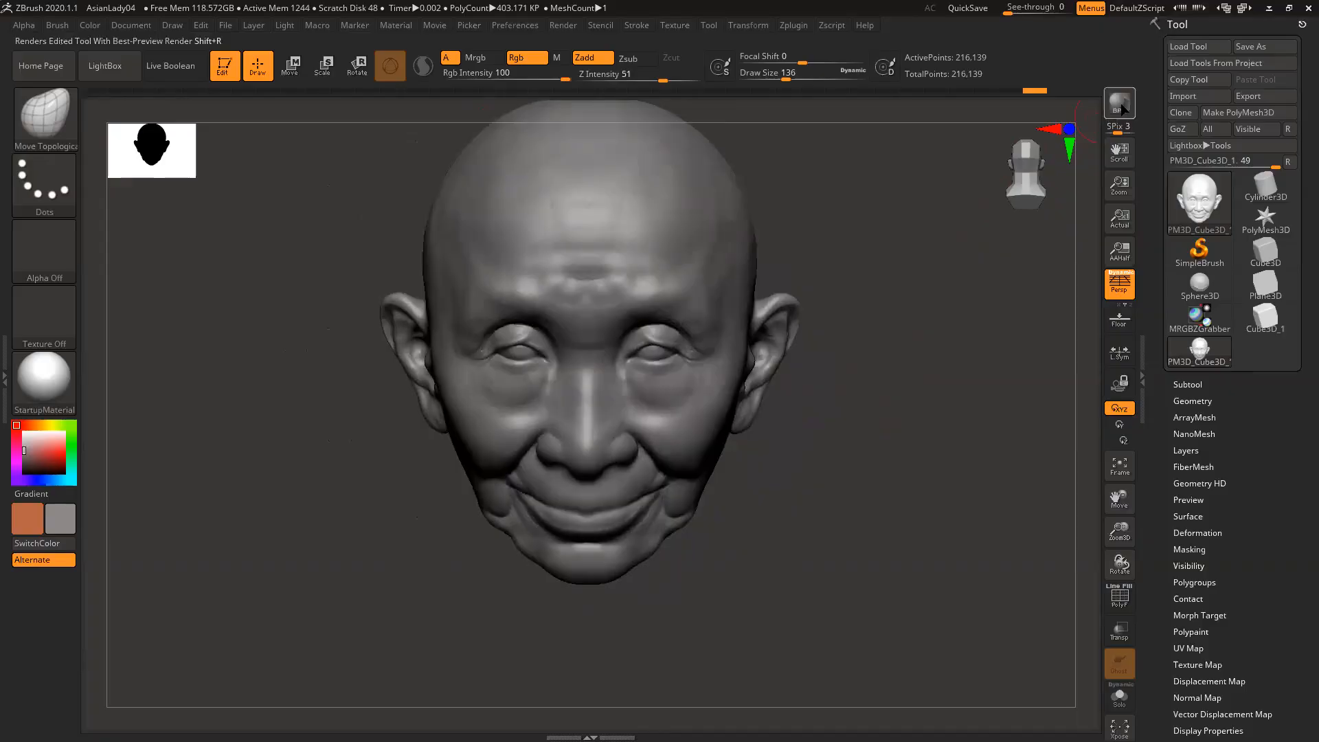
left_click_drag(936, 307, 880, 351, "alt")
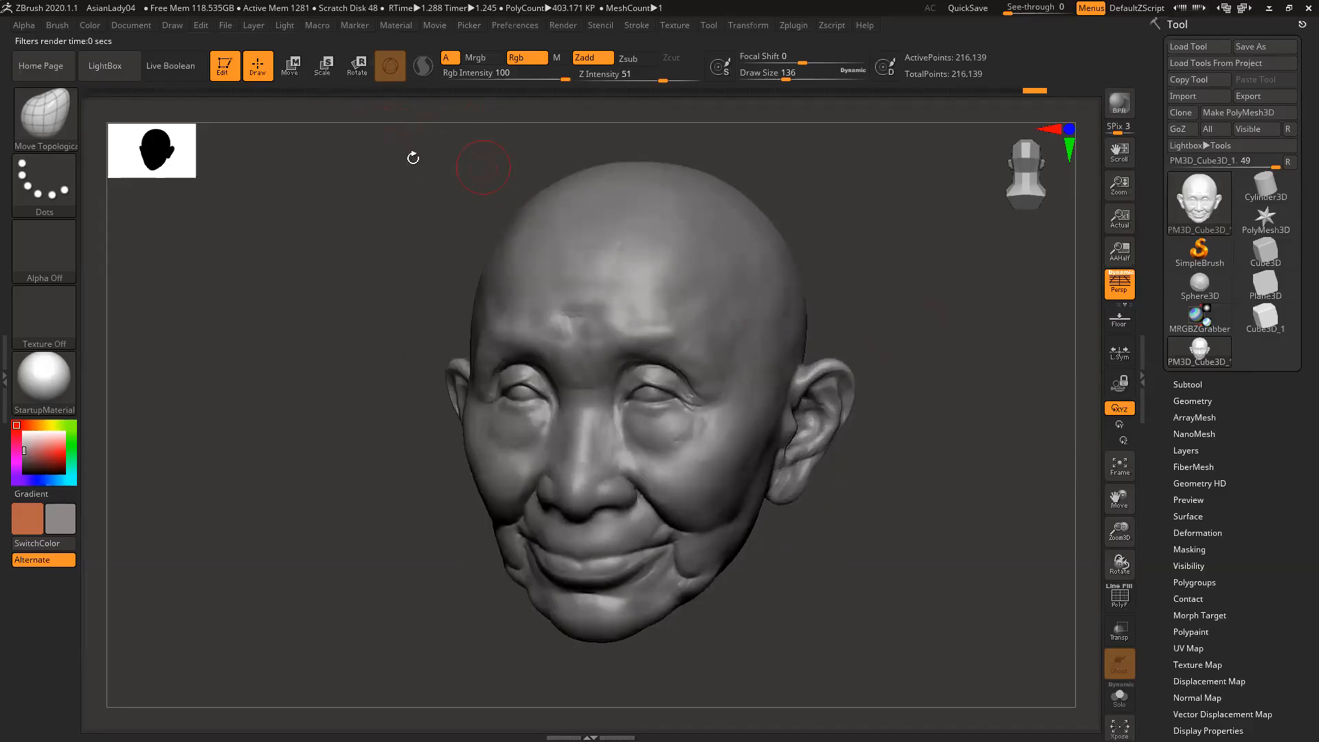
left_click(284, 25)
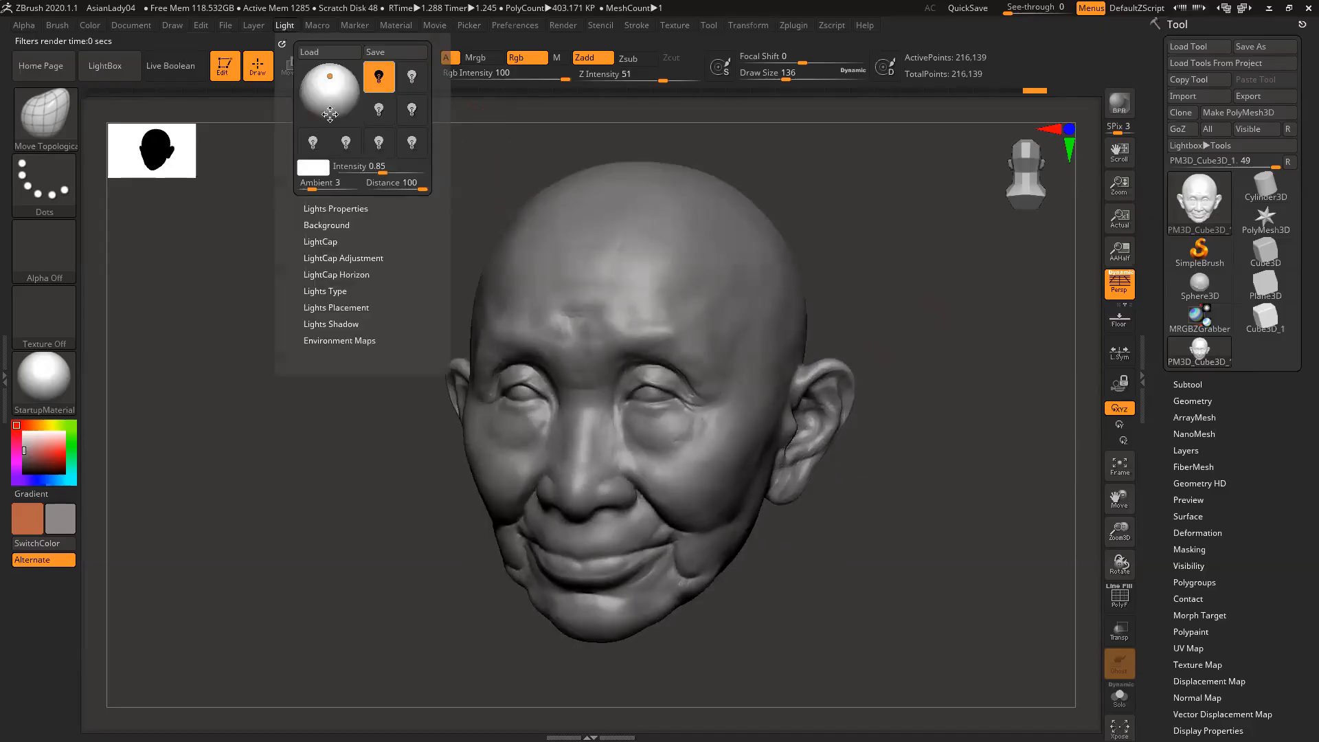
left_click_drag(326, 86, 318, 78)
Reposition the scene light again and rotate the head back to face front.
mouse_move(524, 168)
left_mouse_down()
mouse_move(831, 220)
mouse_move(795, 204)
left_mouse_up()
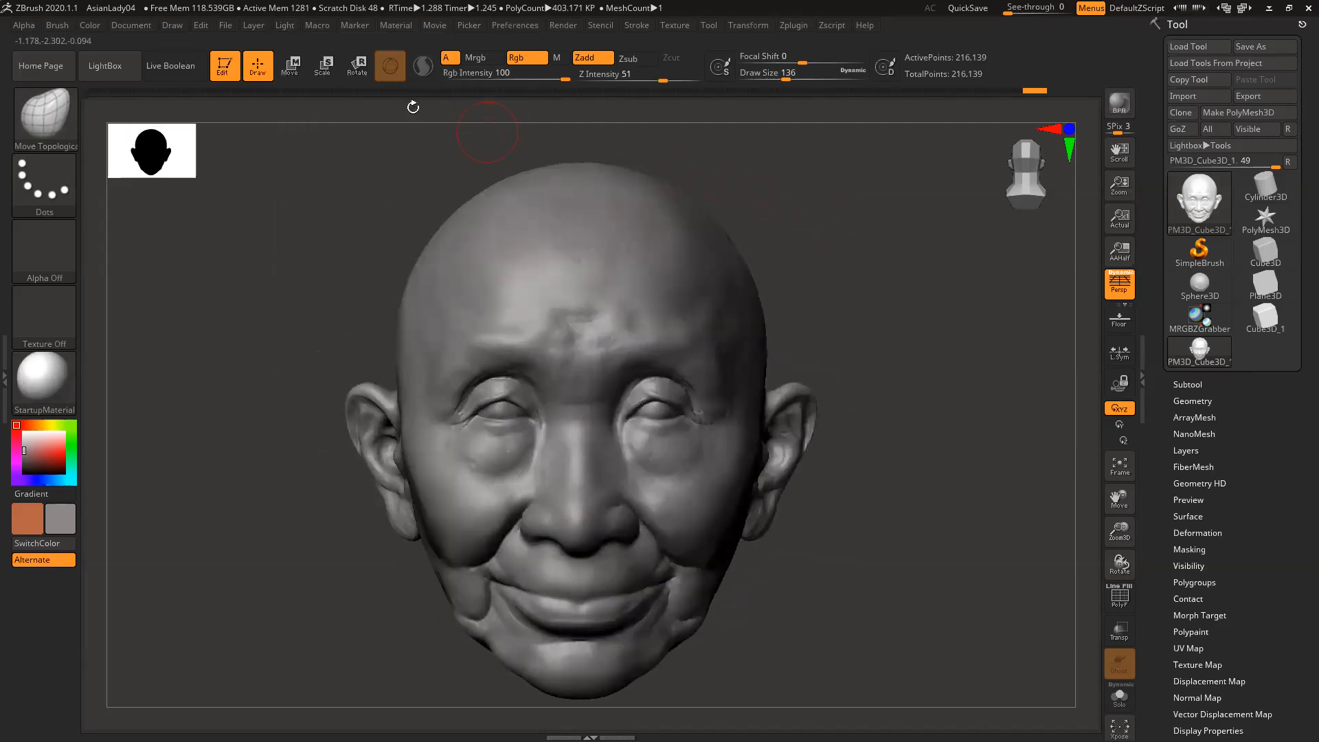
left_click(286, 25)
left_click_drag(317, 74, 332, 79)
left_click_drag(790, 252, 842, 263)
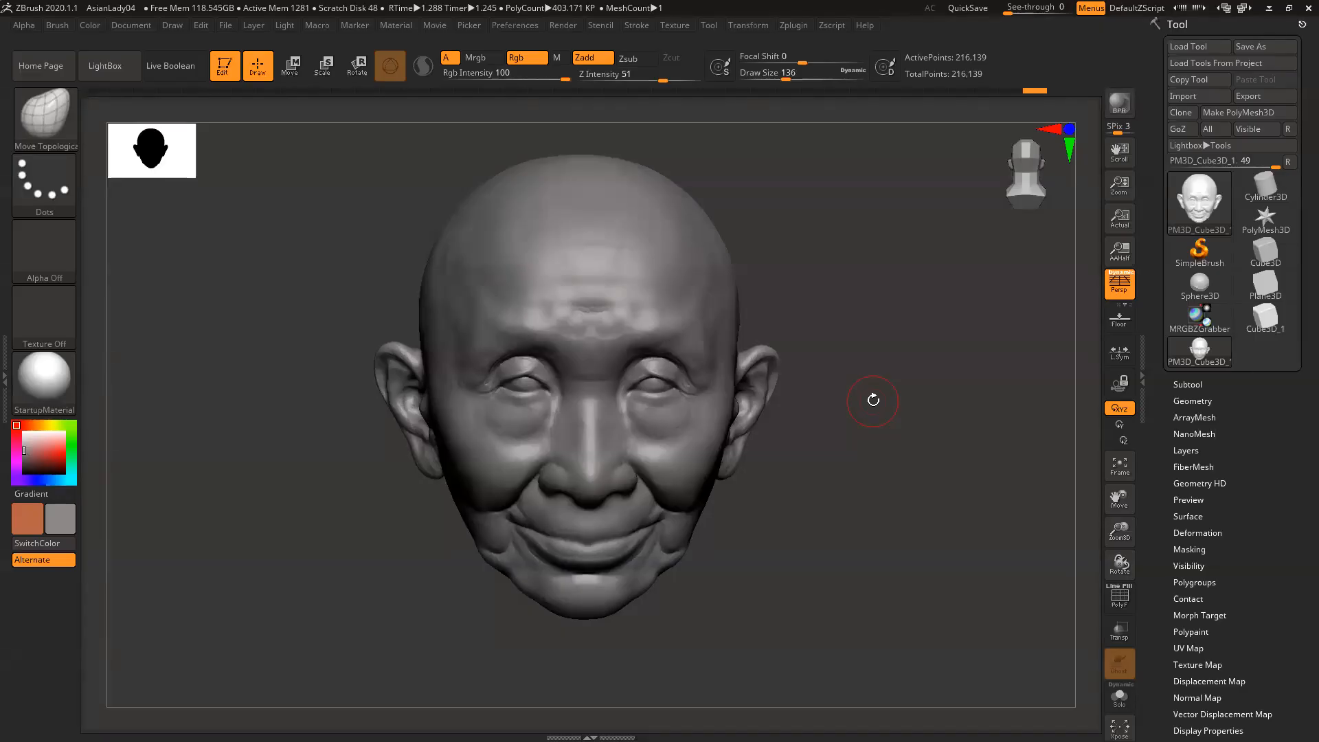
mouse_move(889, 462)
left_mouse_down()
mouse_move(870, 460)
mouse_move(926, 503)
mouse_move(904, 438)
left_mouse_up()
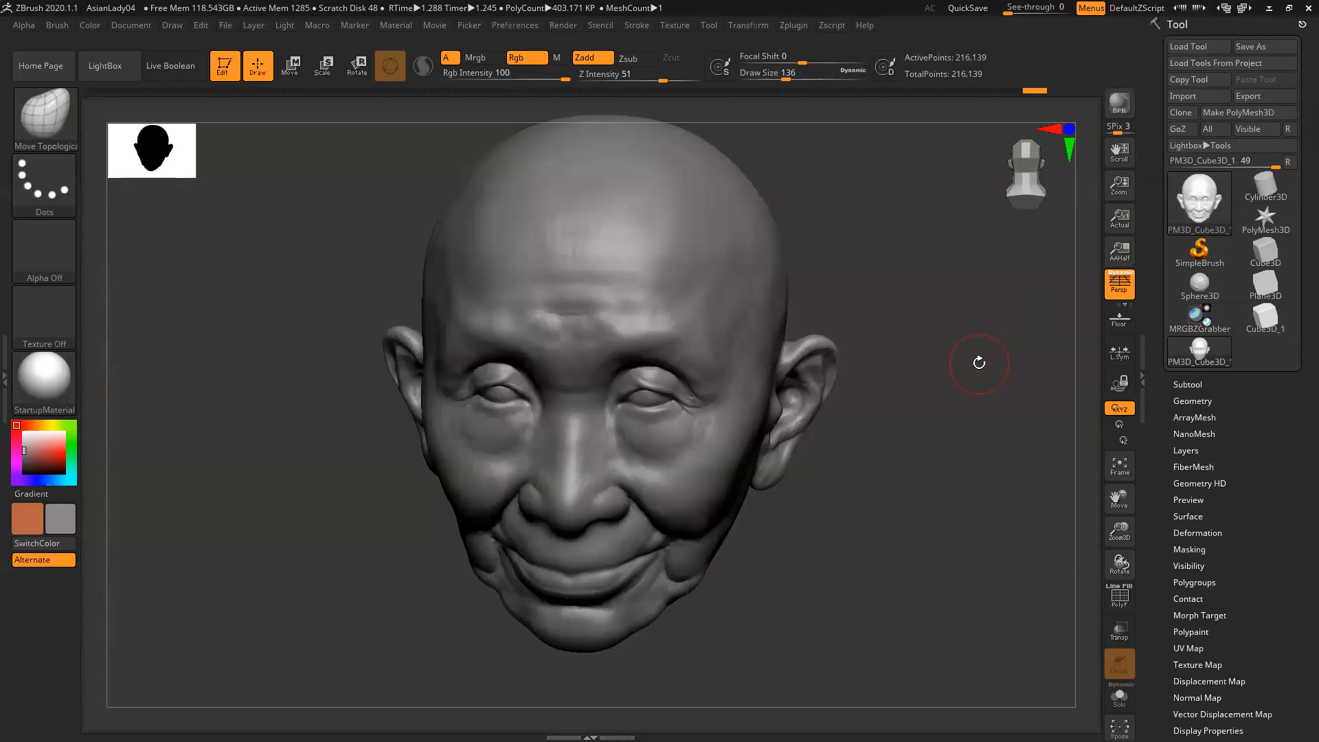
left_click_drag(971, 389, 993, 395)
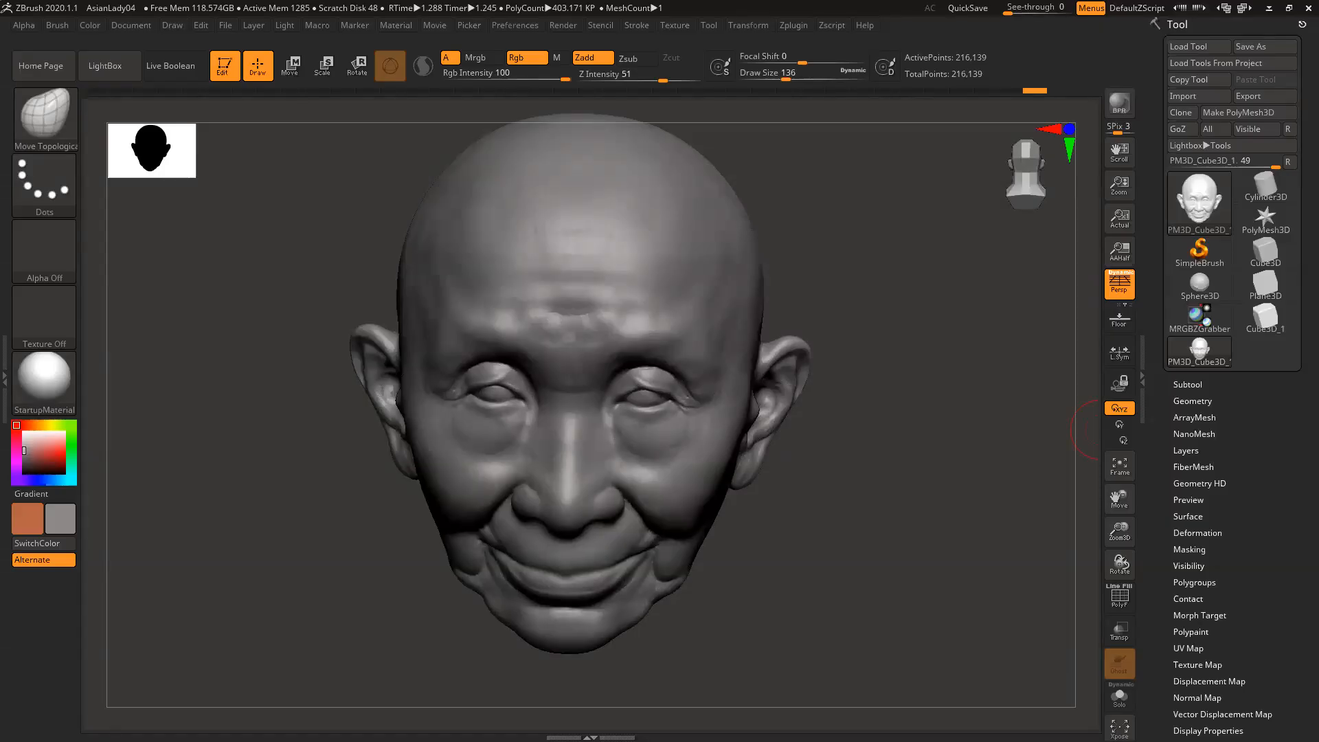
key("alt+Tab")
Maximize Firefox and load hdrihaven.com in a new tab.
left_click(919, 172)
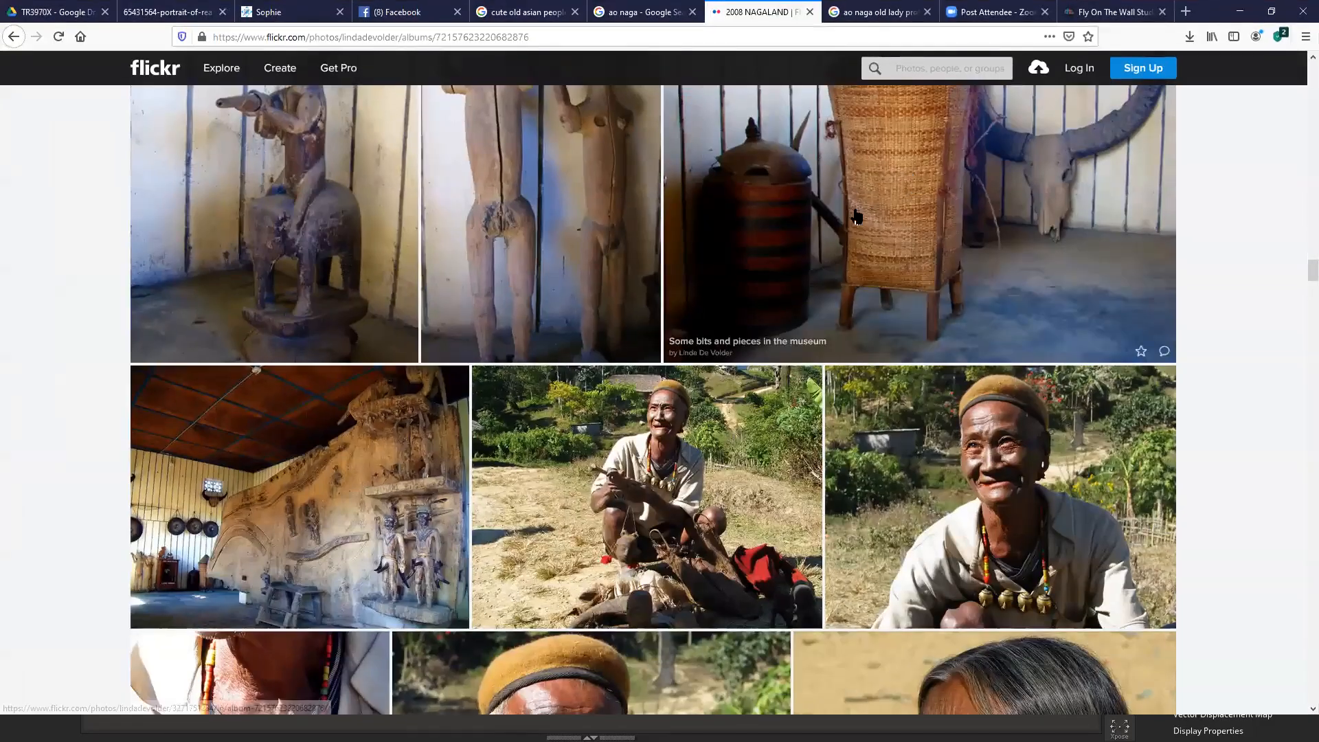
key("ctrl+t")
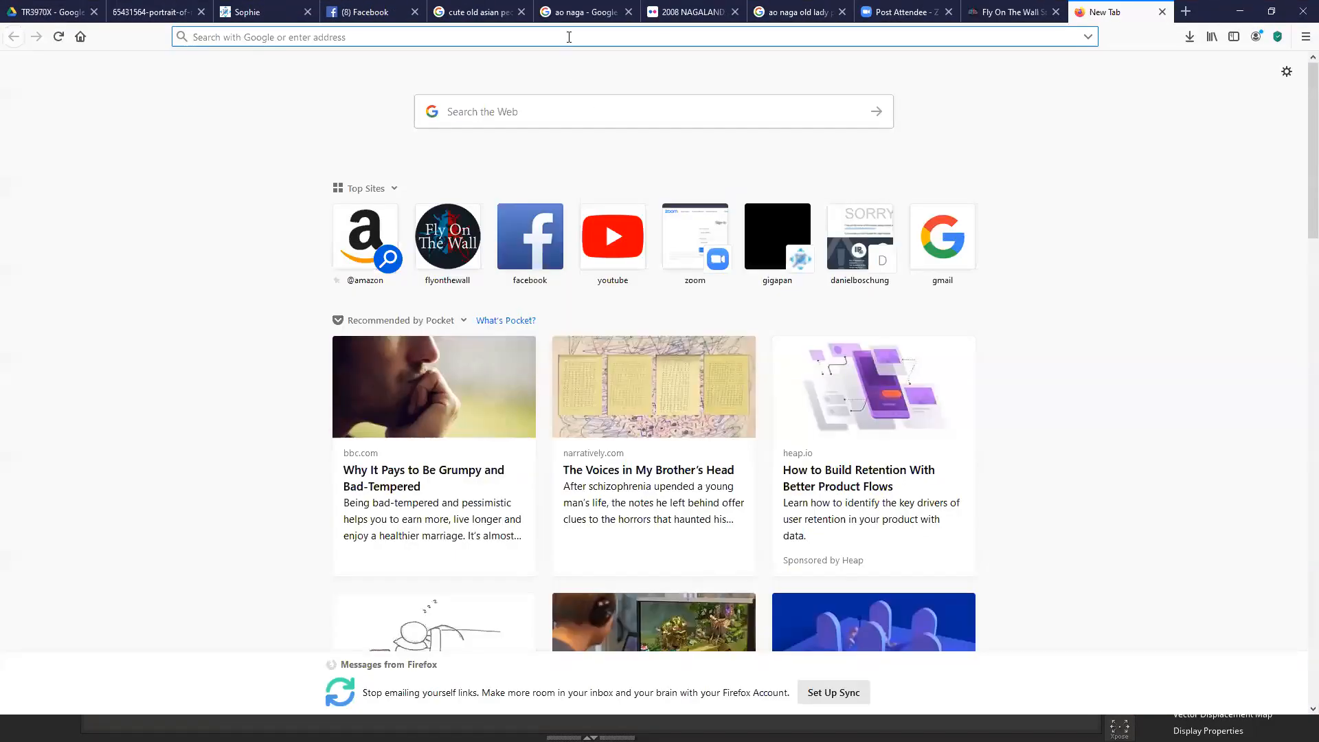
type("hdriha")
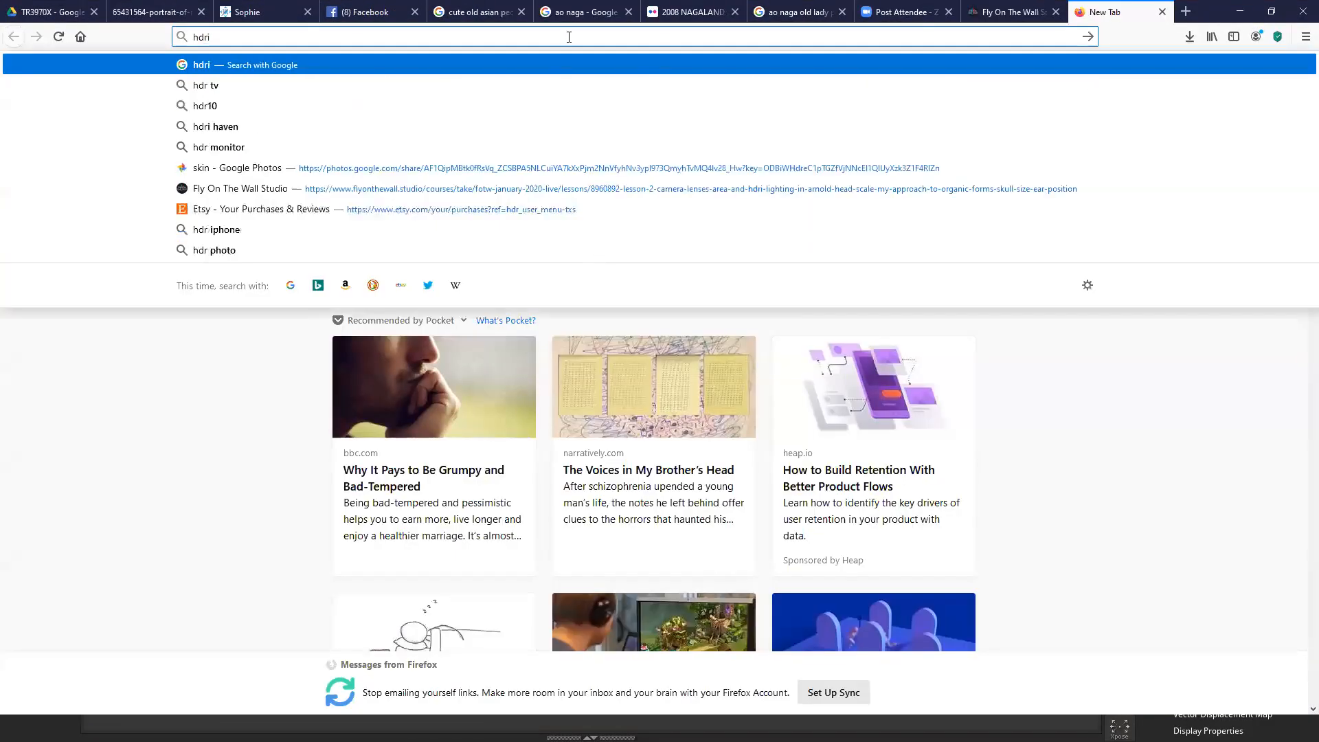
type("ven.com")
key("Return")
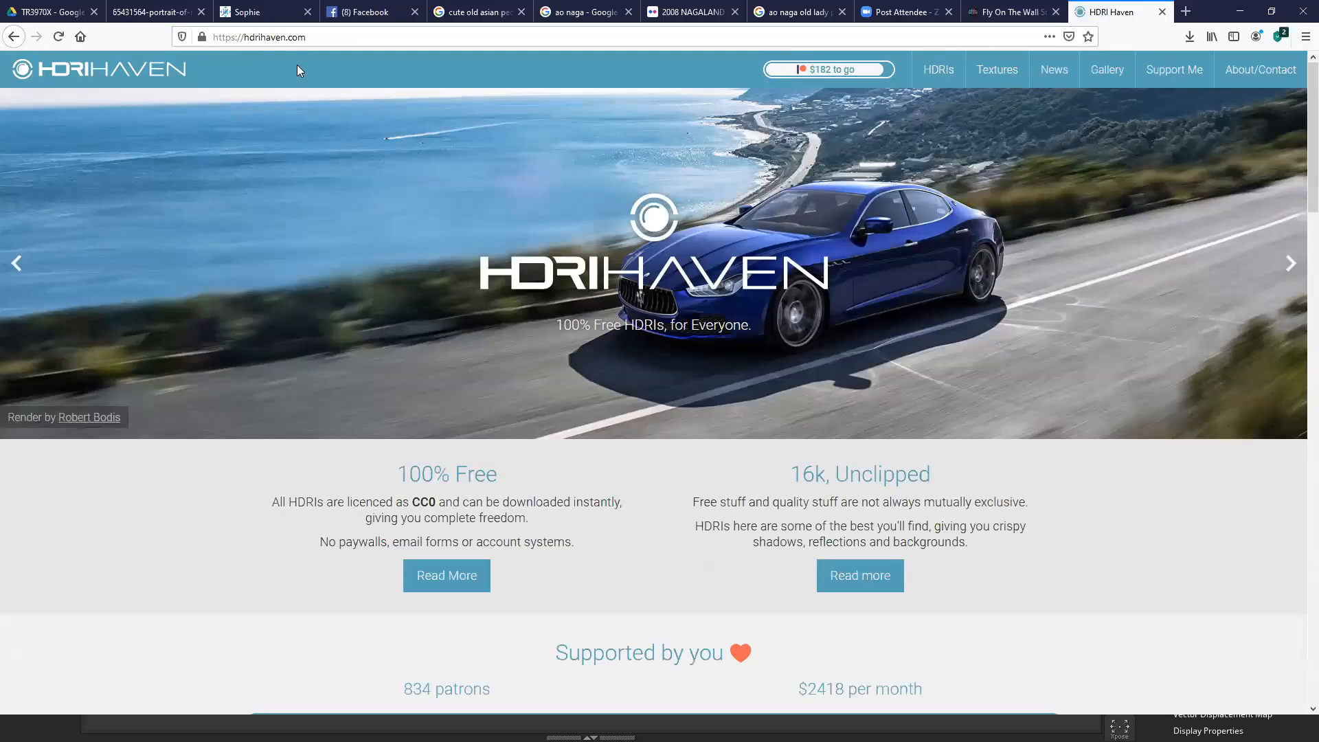
Browse the HDRIs catalogue's latest HDRIs, then filter to the Indoor category.
left_click(946, 83)
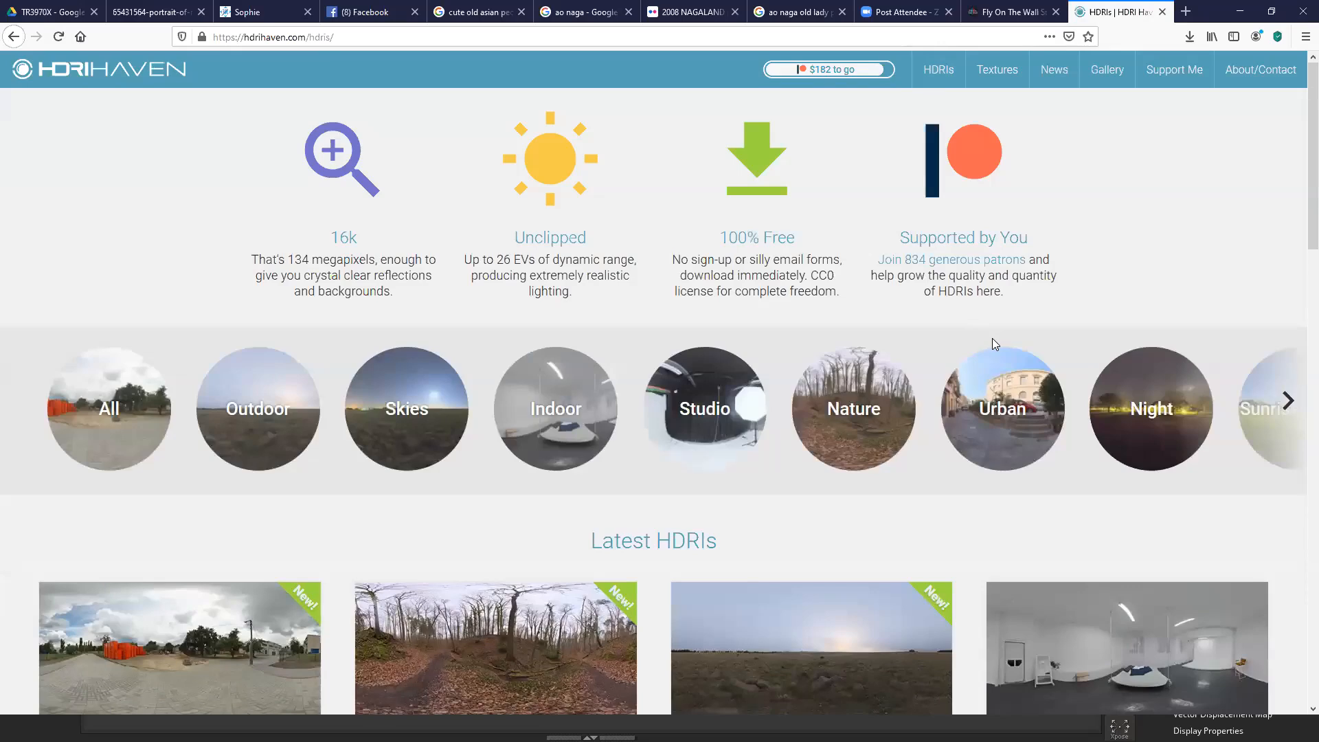
scroll(1012, 354, "down", 5)
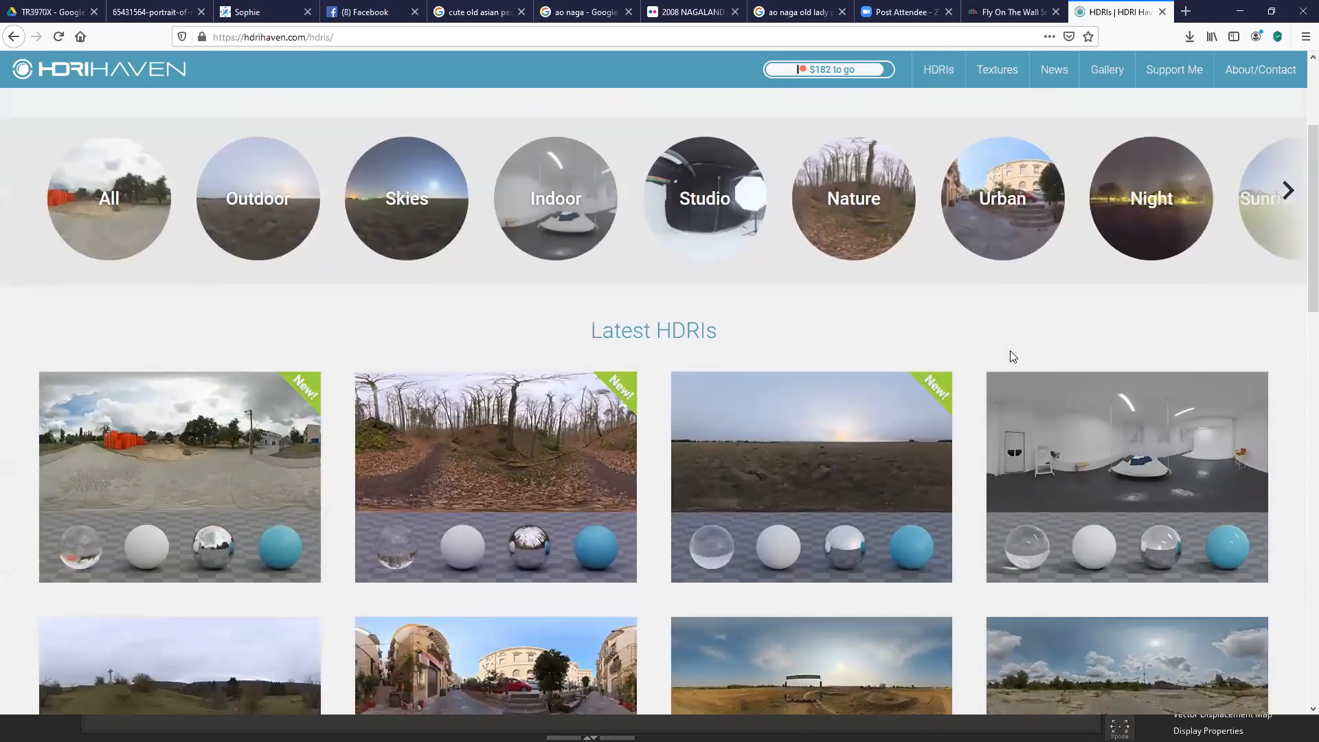
scroll(1024, 413, "down", 2)
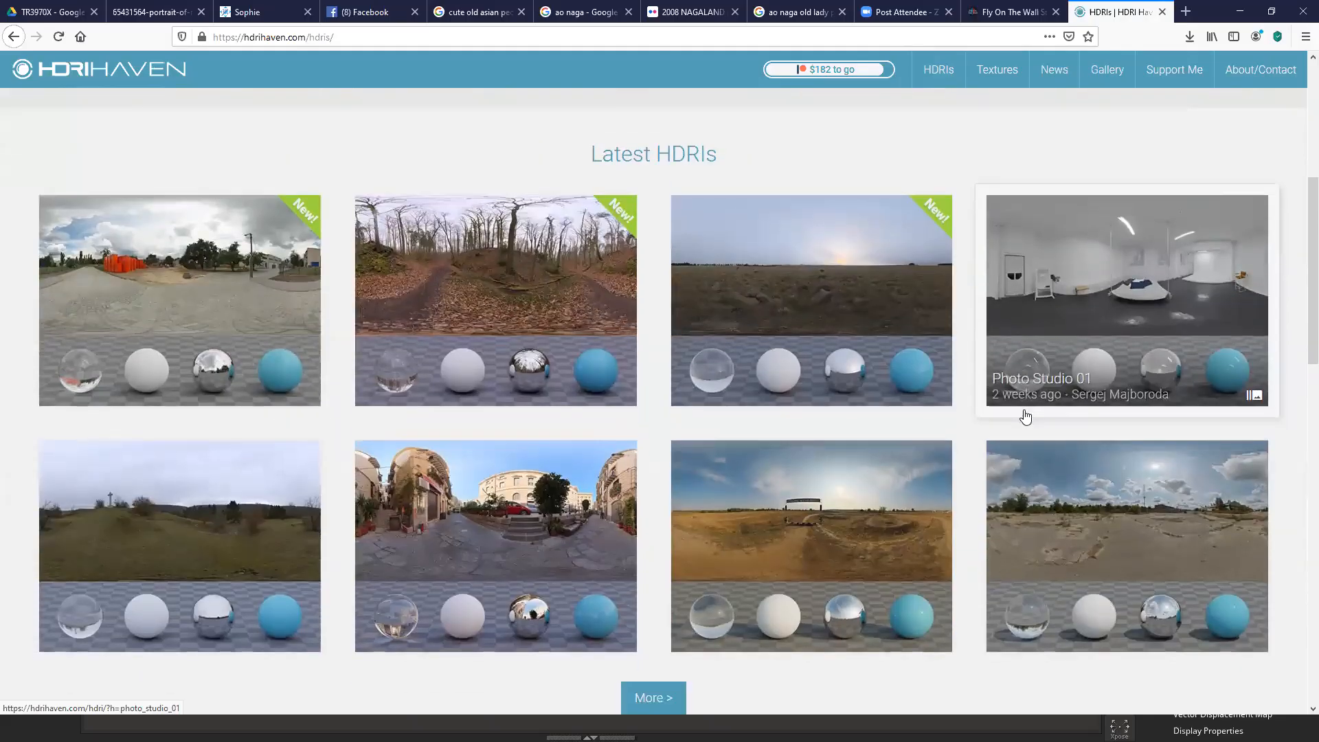
scroll(948, 397, "up", 7)
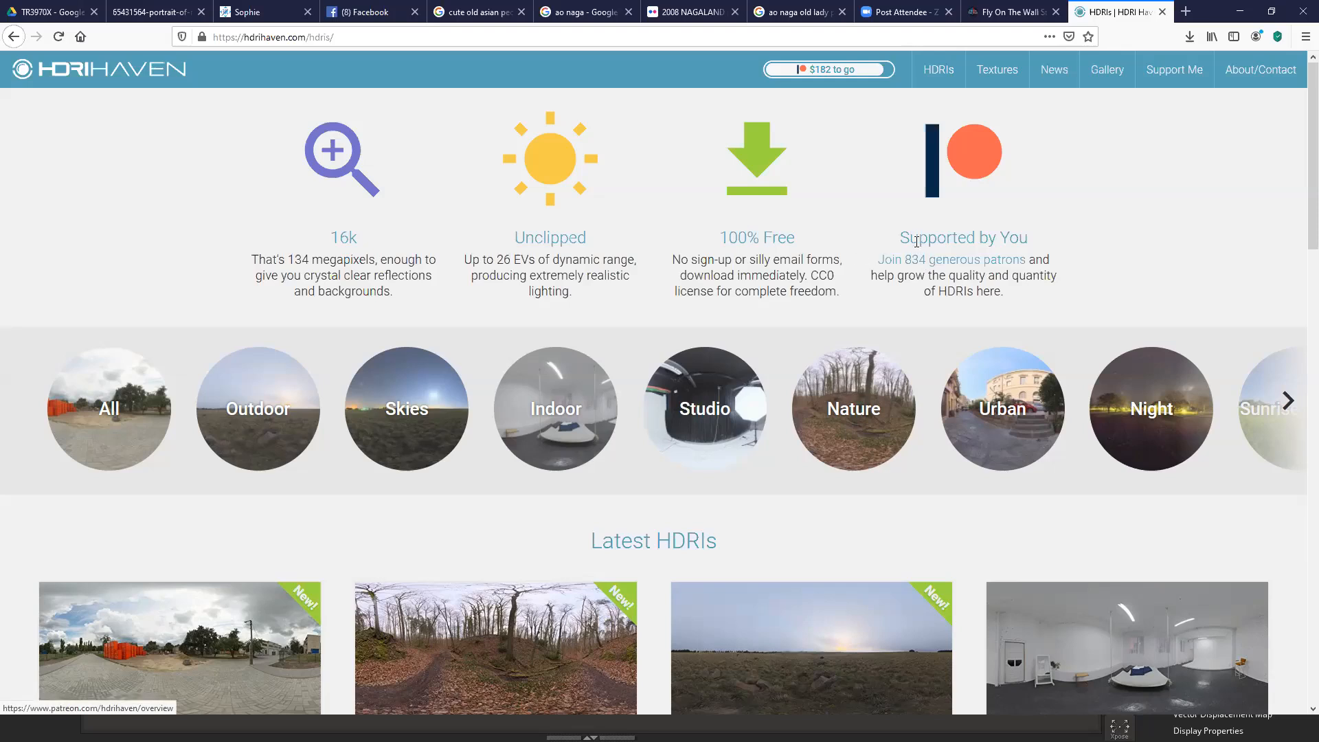
left_click(940, 73)
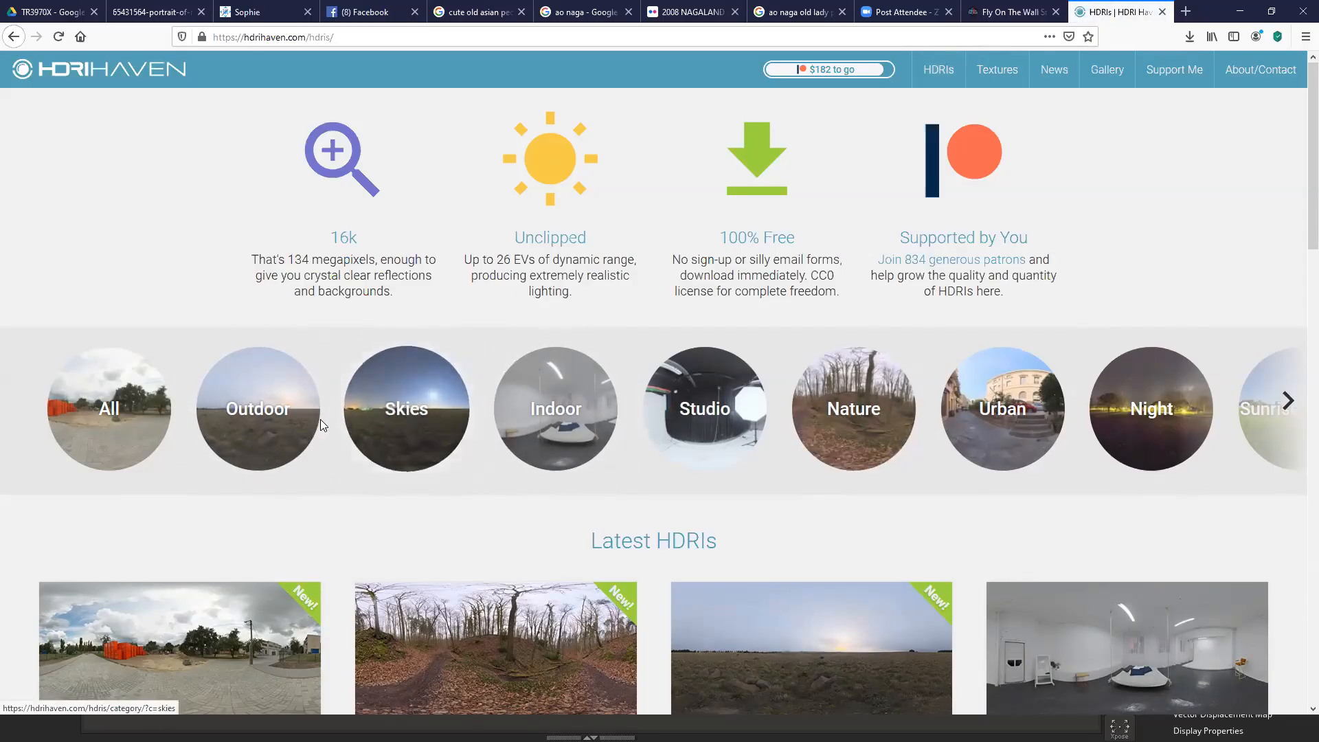
left_click(560, 423)
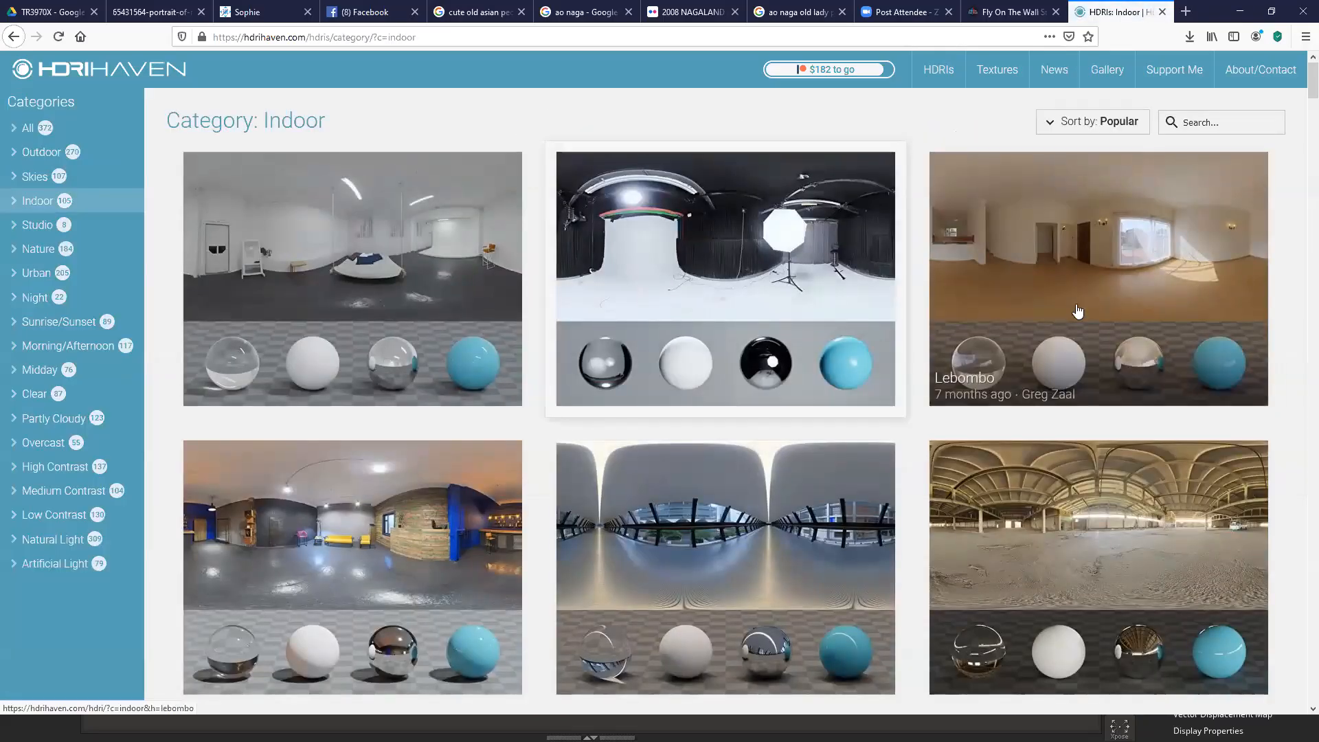
Find Old Bus Depot in the Indoor grid, open its page, and show the 1k–16k download sizes.
scroll(1115, 500, "down", 2)
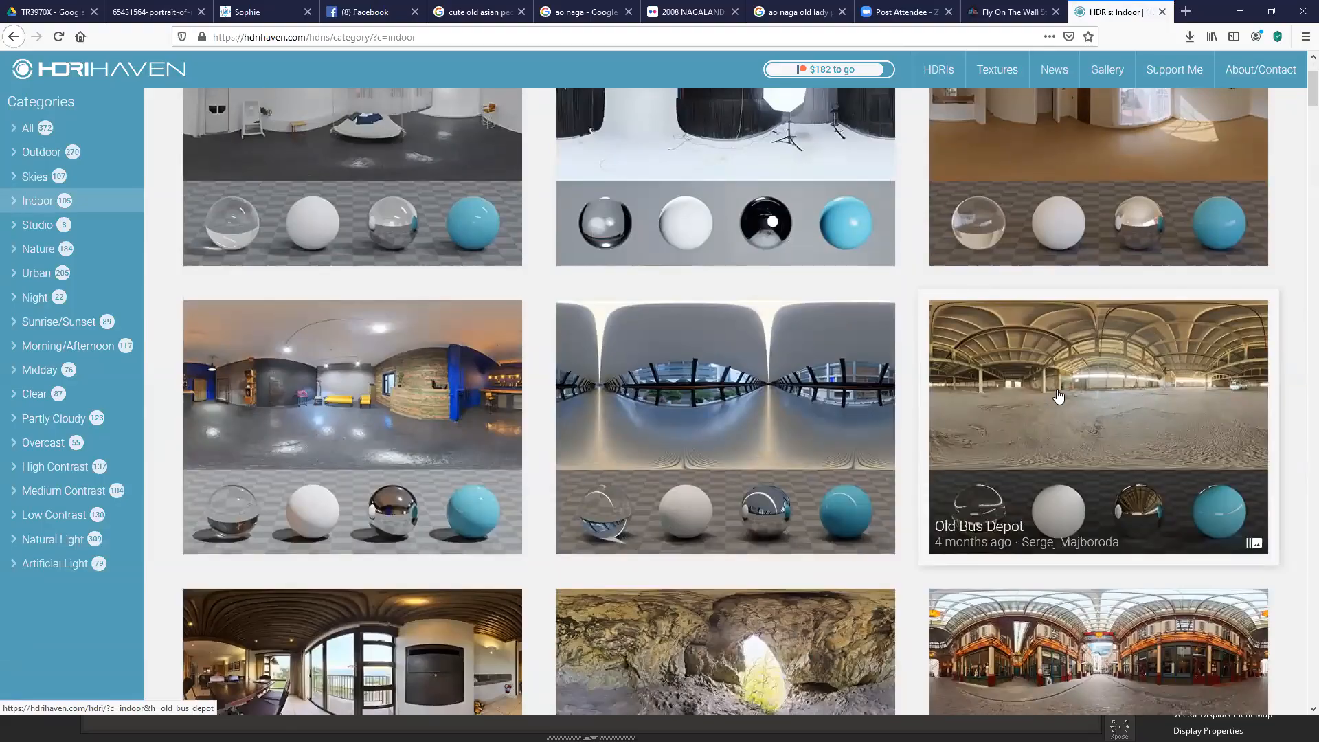
scroll(1058, 395, "down", 5)
scroll(1062, 400, "down", 2)
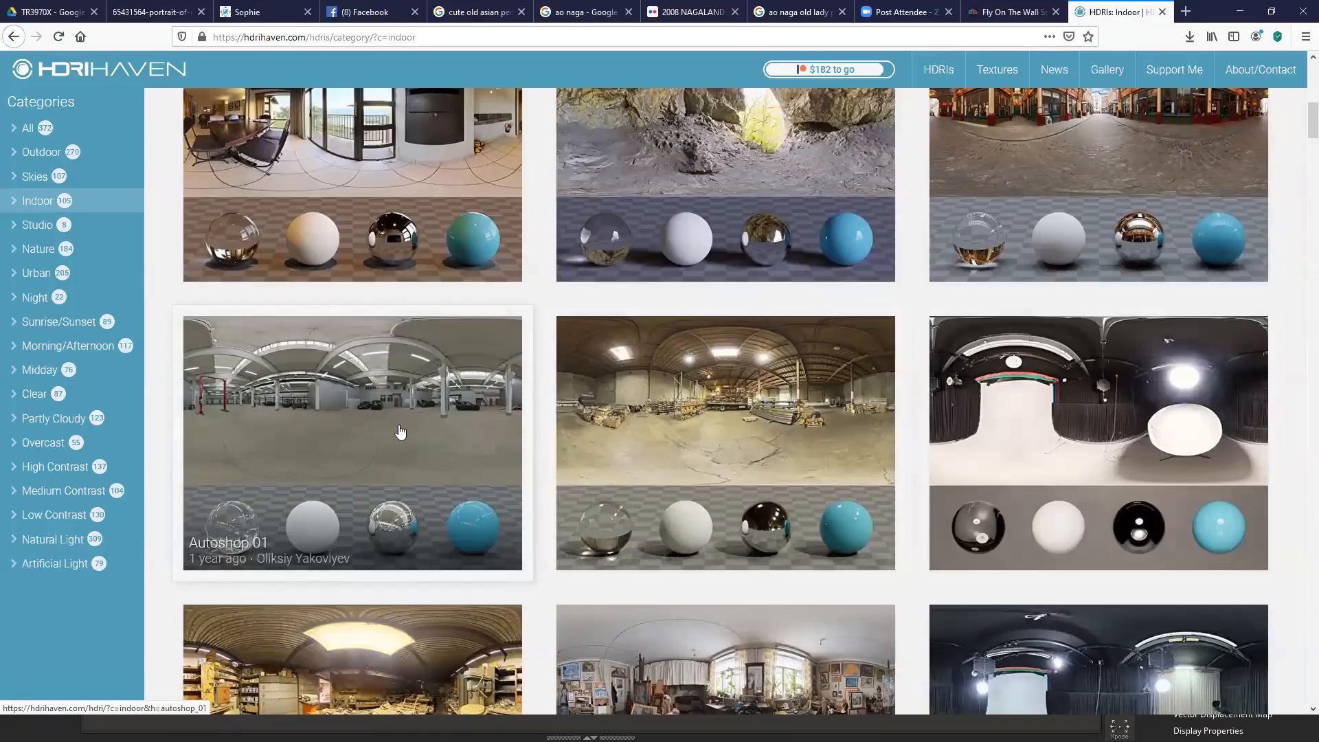
scroll(636, 508, "down", 5)
scroll(794, 433, "down", 2)
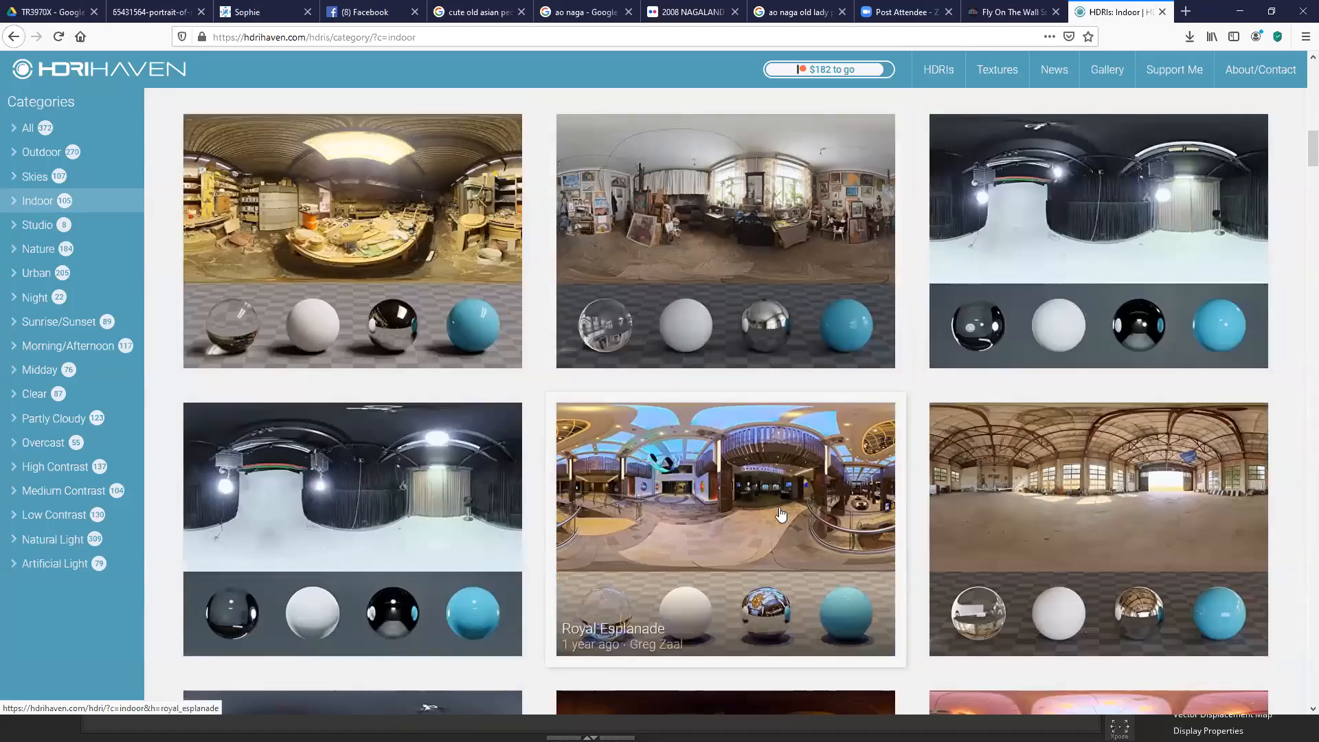
scroll(1047, 494, "down", 8)
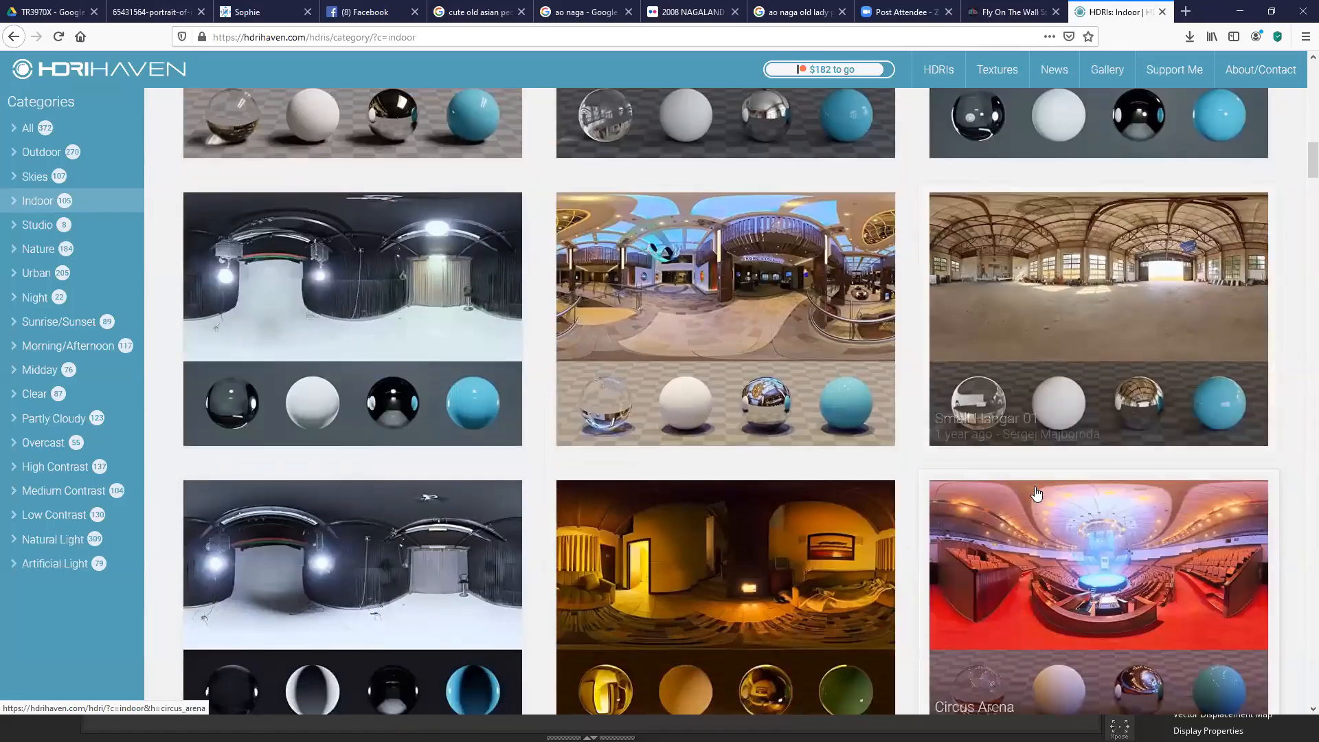
scroll(800, 486, "down", 5)
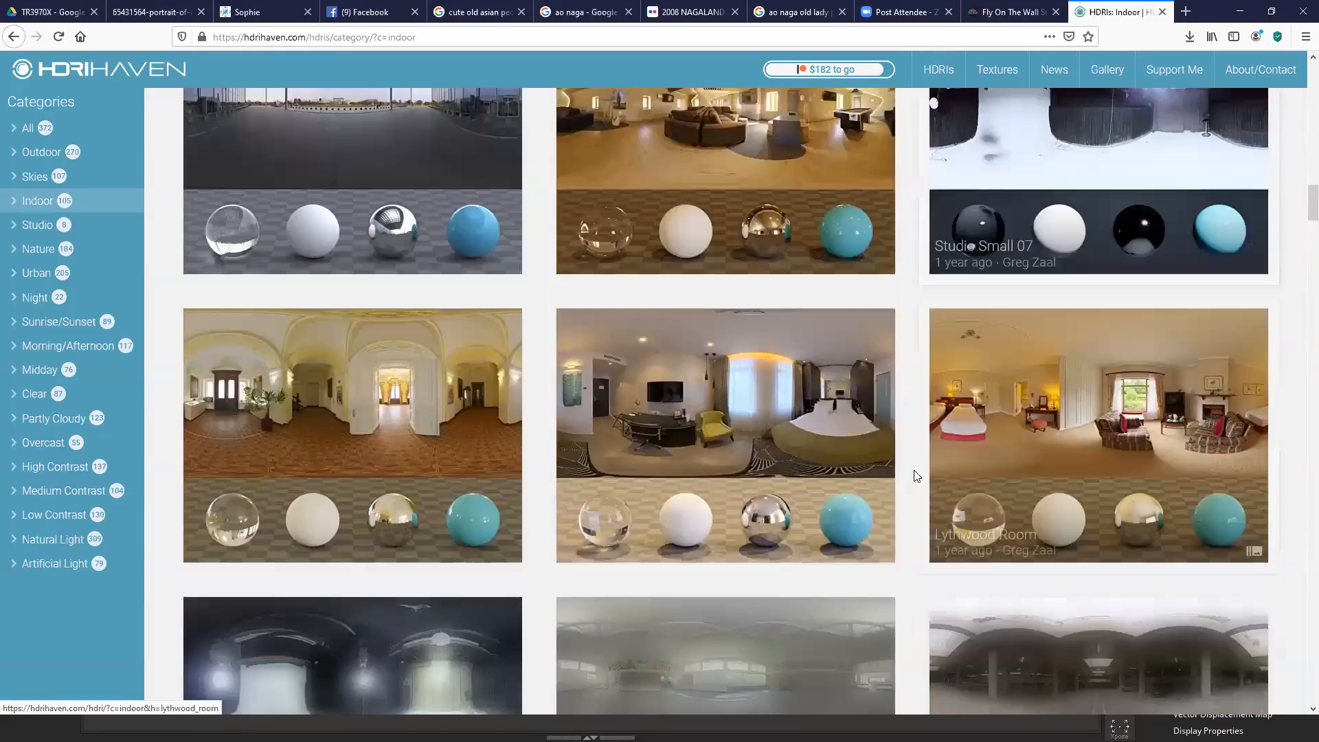
scroll(817, 464, "up", 20)
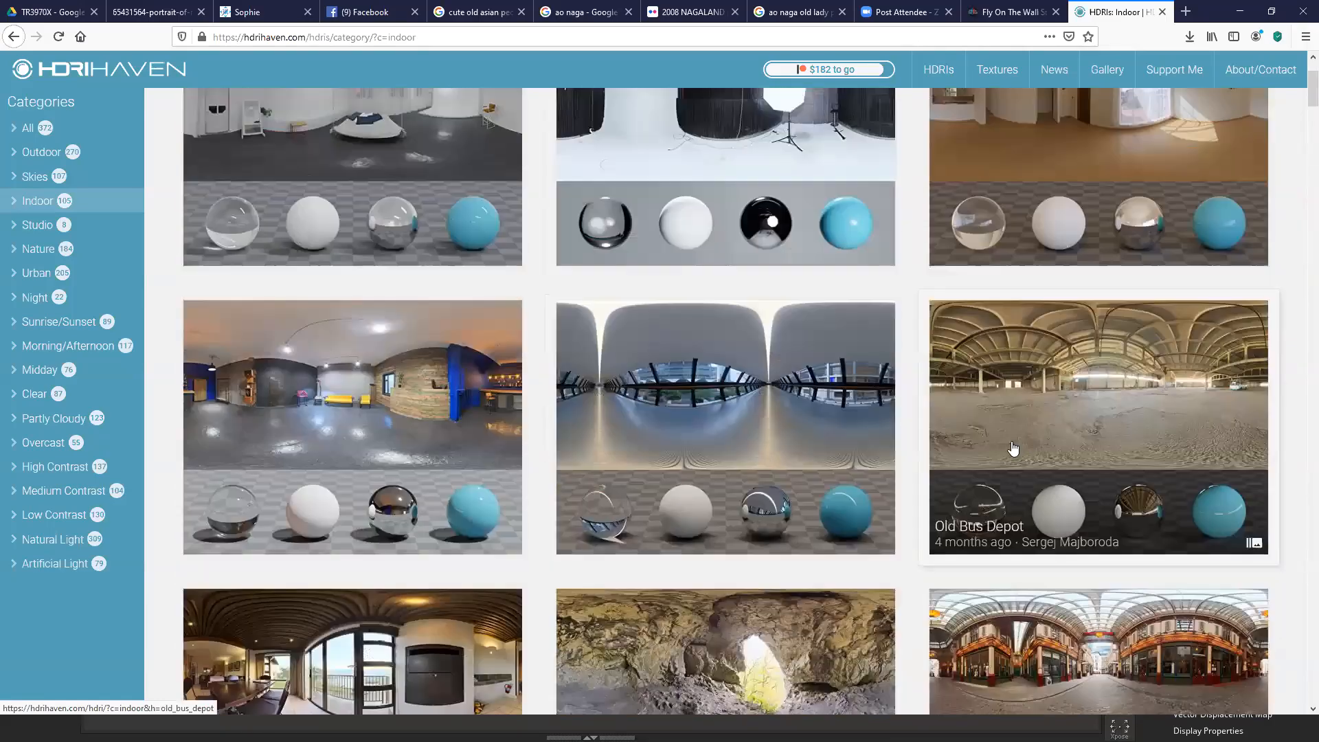
left_click(1052, 360)
scroll(878, 390, "down", 10)
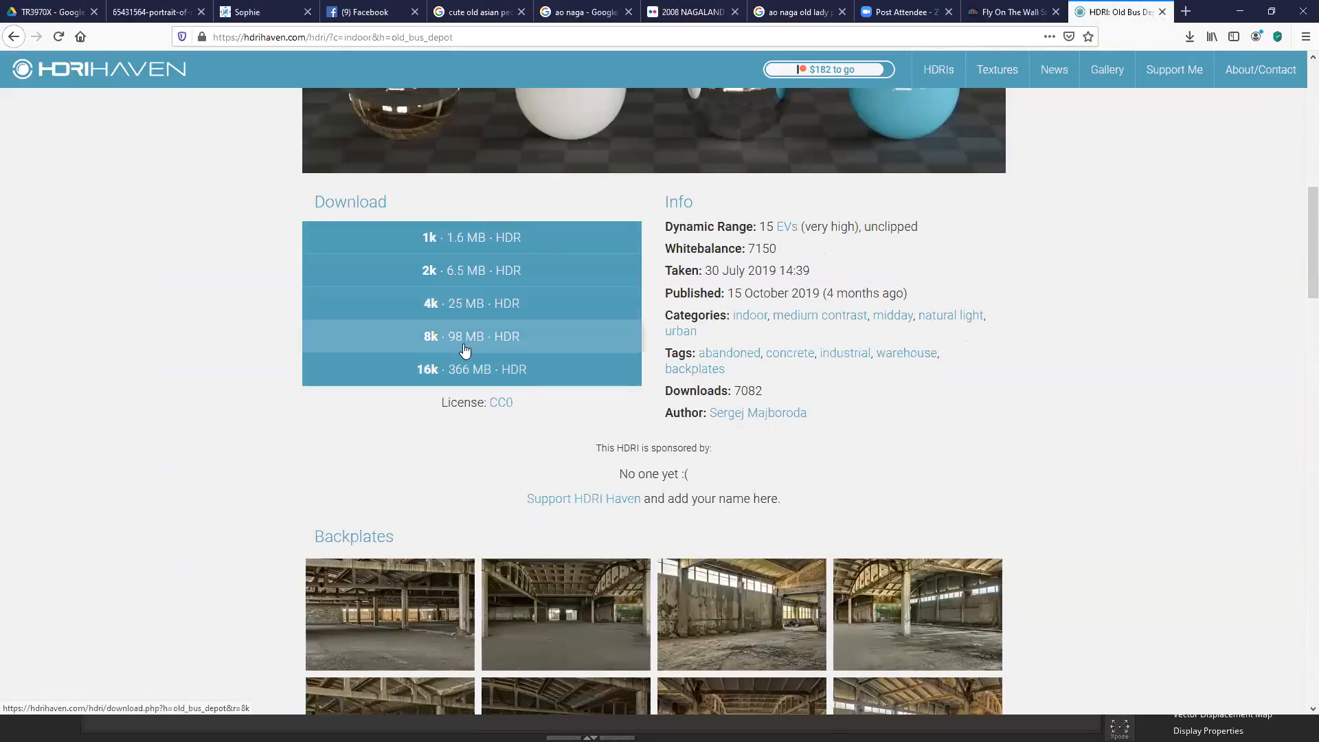
Download Old Bus Depot as 4k HDR, browse its backplates, and go back to the Indoor grid.
left_click(438, 306)
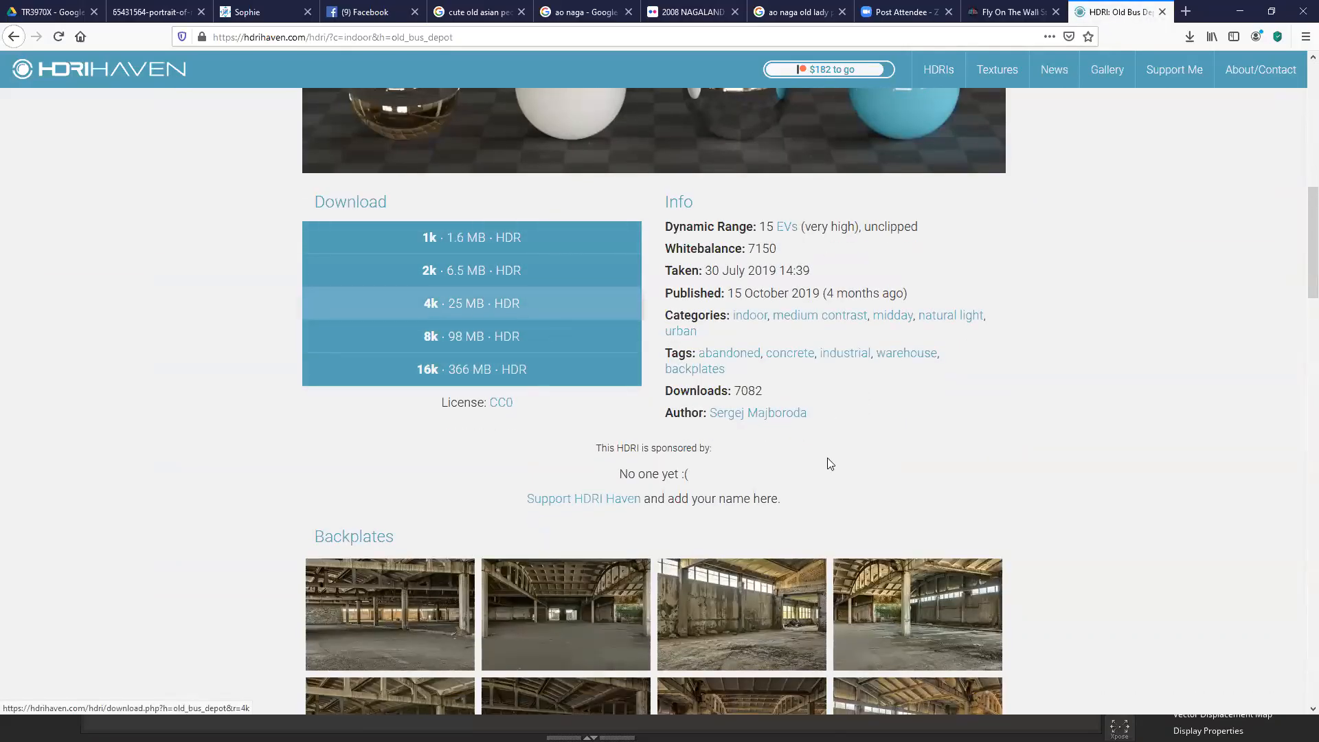
scroll(827, 458, "down", 3)
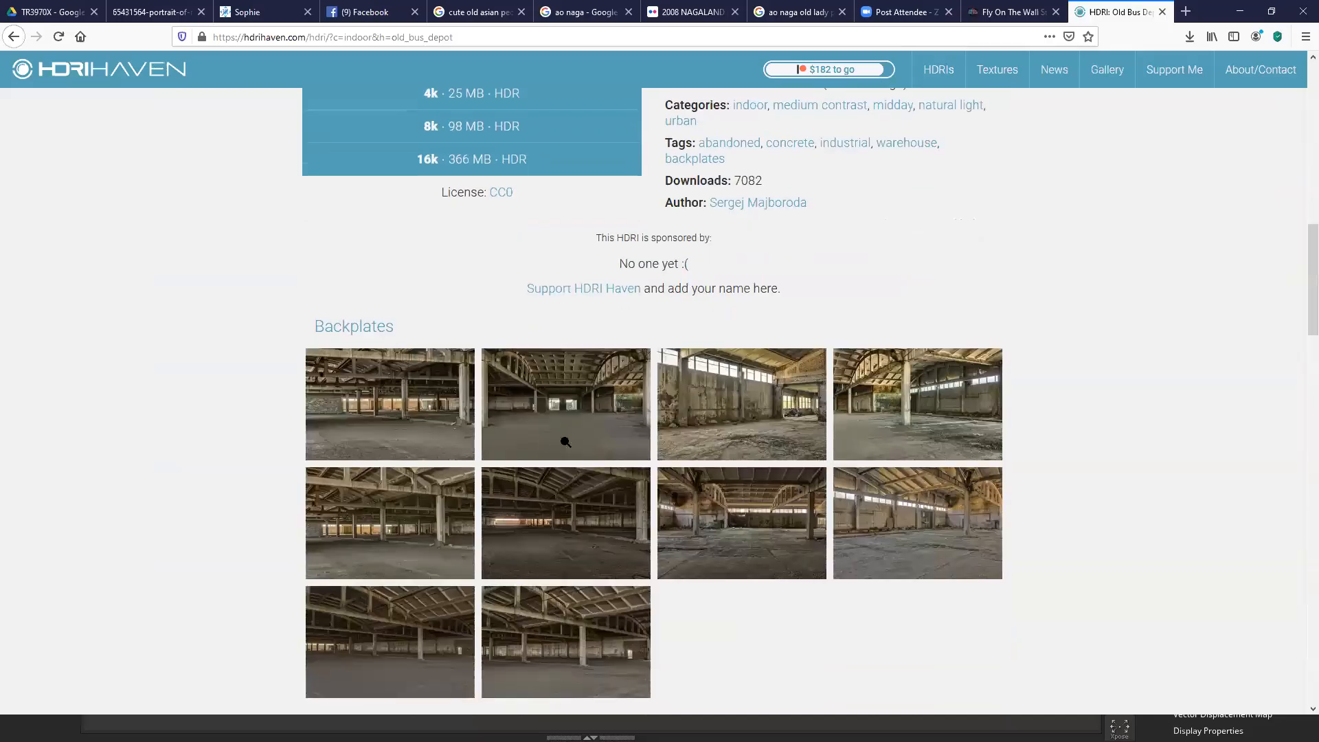
scroll(566, 442, "down", 2)
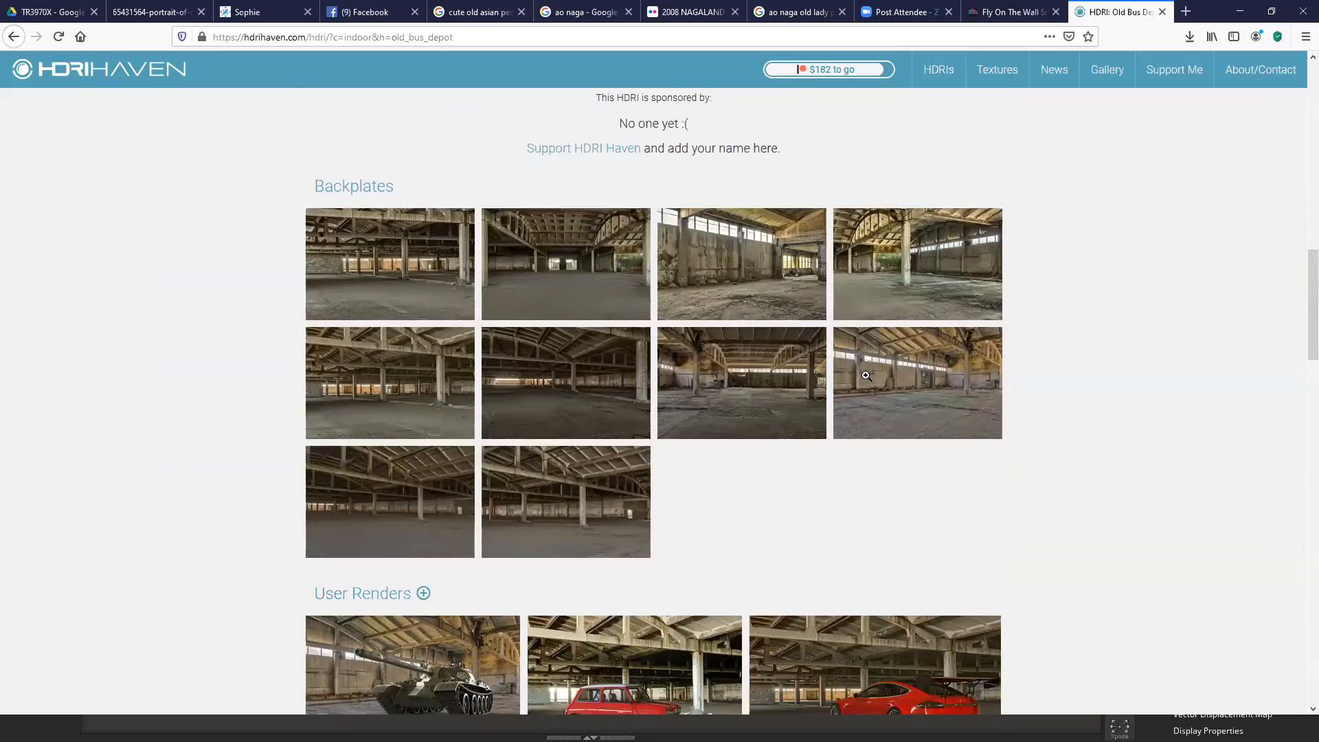
scroll(709, 389, "down", 1)
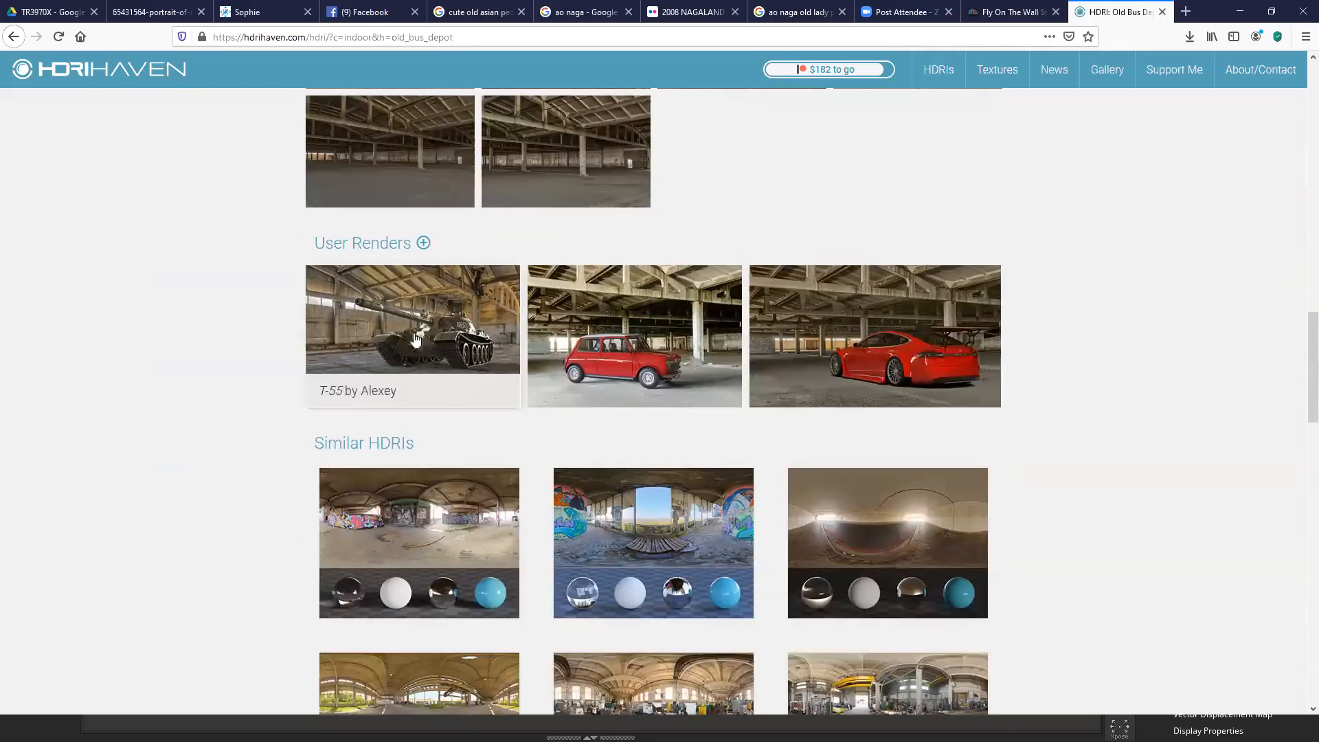
scroll(848, 386, "down", 3)
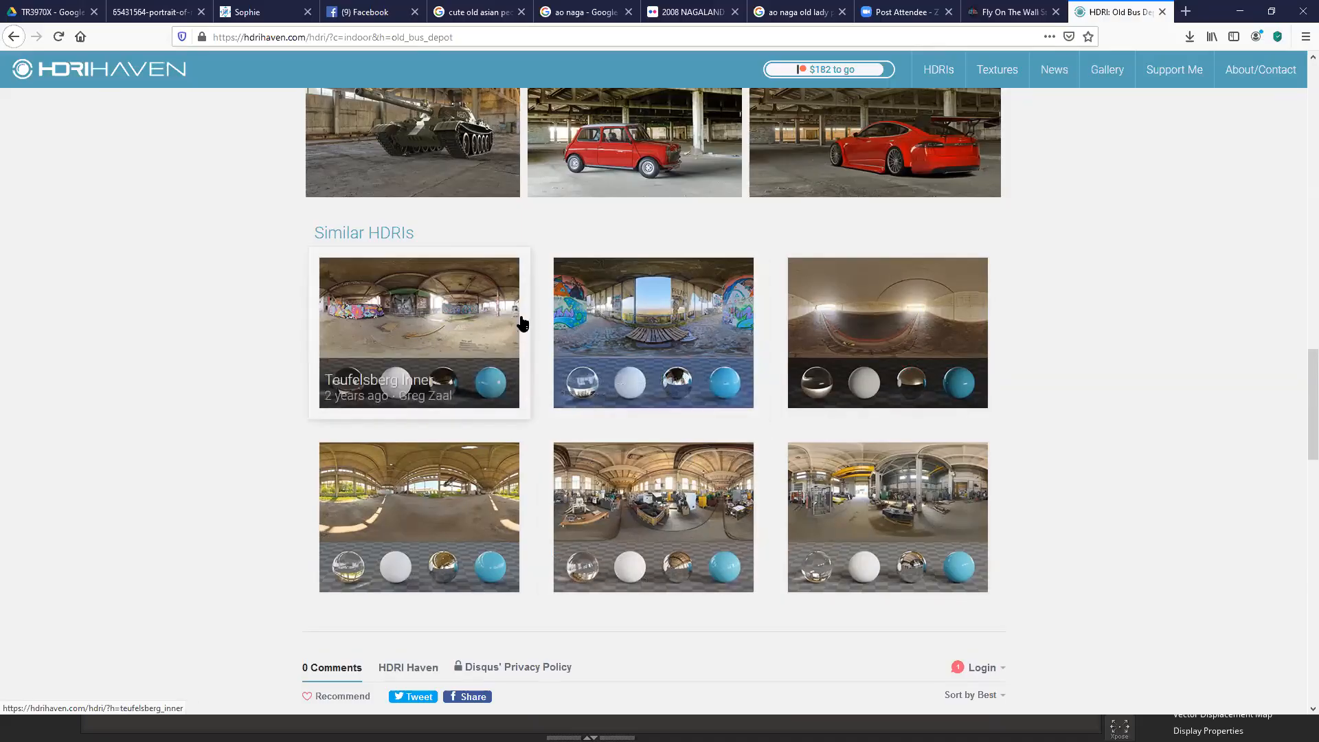
scroll(729, 509, "down", 3)
scroll(733, 513, "up", 20)
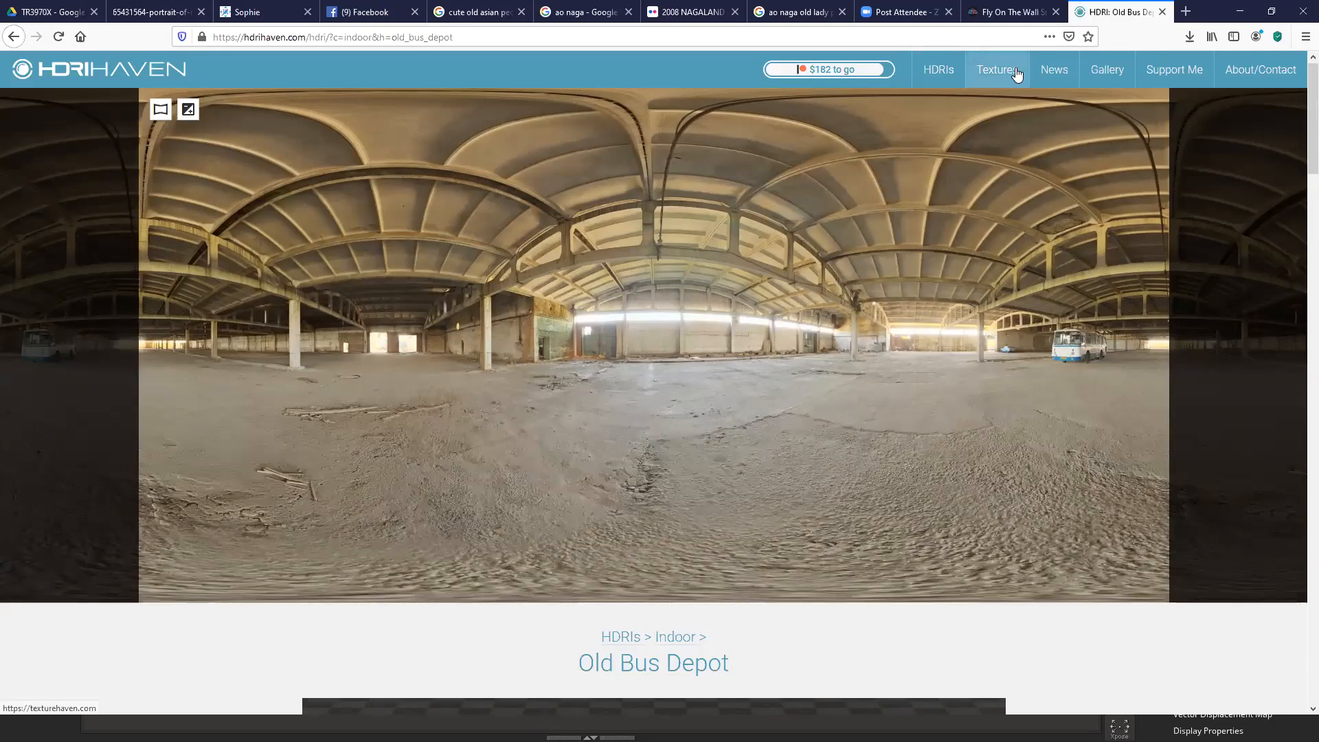
left_click(14, 36)
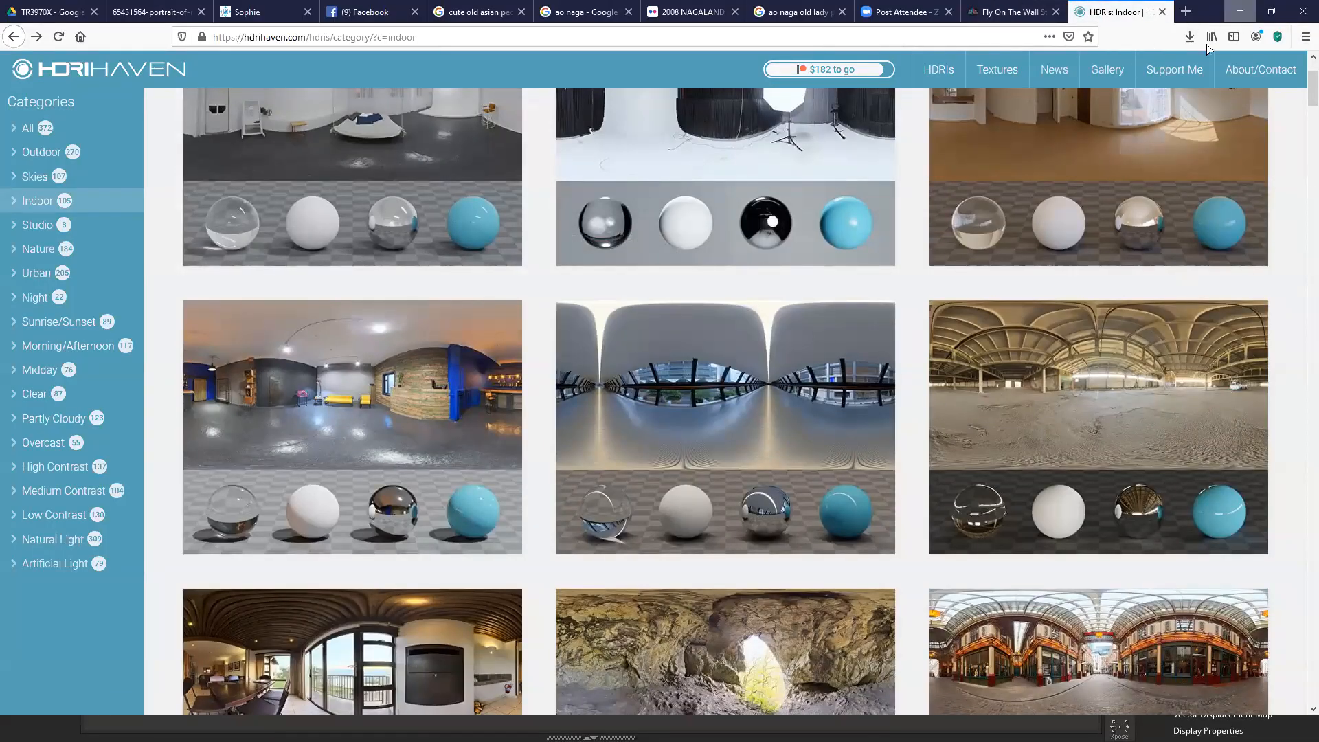
left_click(1240, 11)
Snap the head to a straight front view.
mouse_move(939, 243)
left_mouse_down()
mouse_move(921, 256)
mouse_move(921, 227)
mouse_move(880, 260)
mouse_move(905, 258)
mouse_move(940, 310)
mouse_move(914, 289)
left_mouse_up()
left_click(1187, 384)
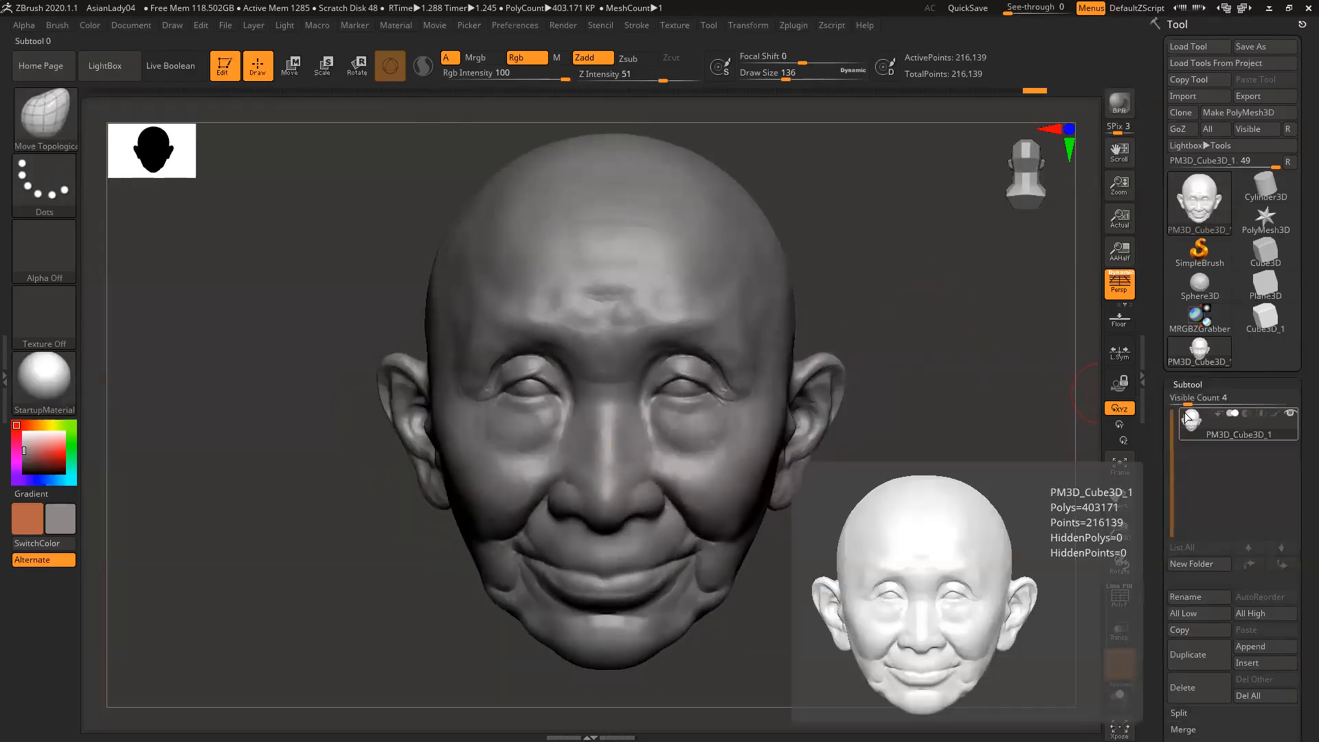
mouse_move(1007, 406)
left_mouse_down()
mouse_move(990, 403)
mouse_move(1008, 415)
mouse_move(1001, 386)
mouse_move(994, 435)
mouse_move(960, 418)
mouse_move(995, 426)
left_mouse_up()
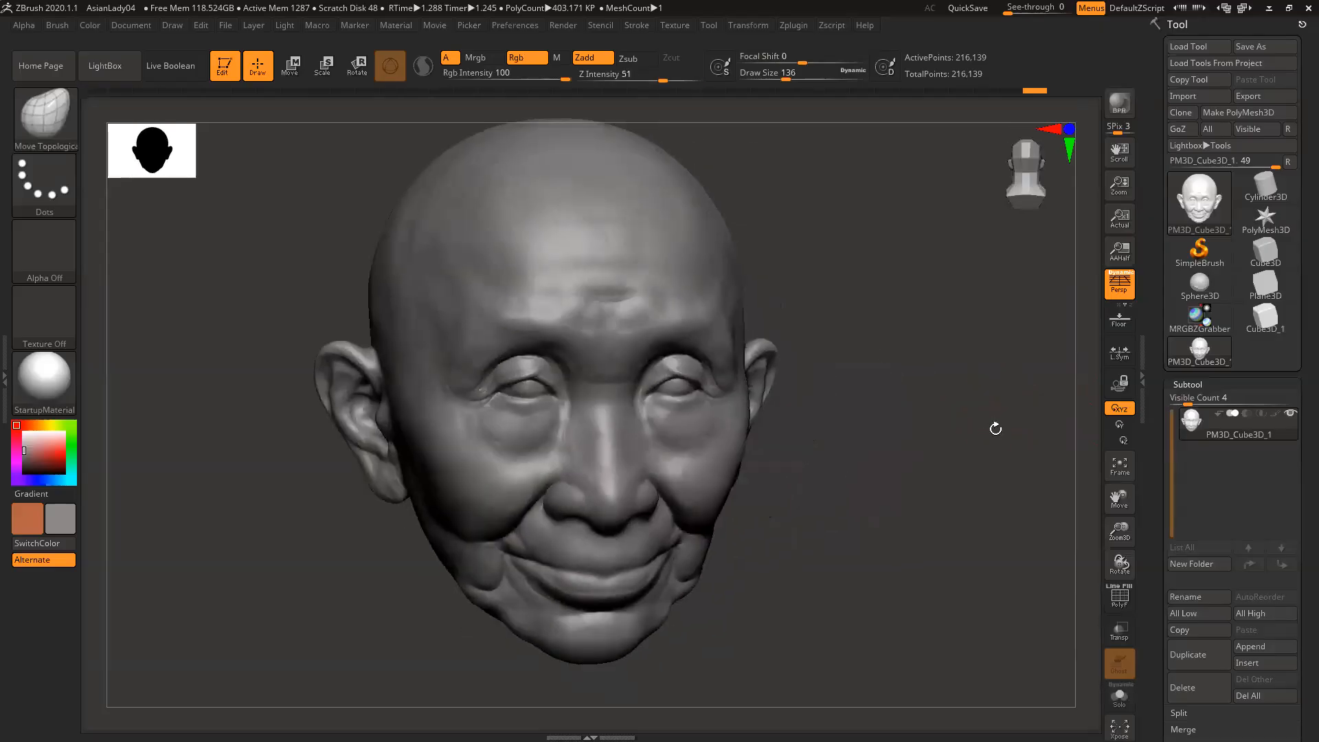
Export the head mesh as Sketch1.obj into the Asian Tribal Lady OBJ folder.
left_click(1251, 97)
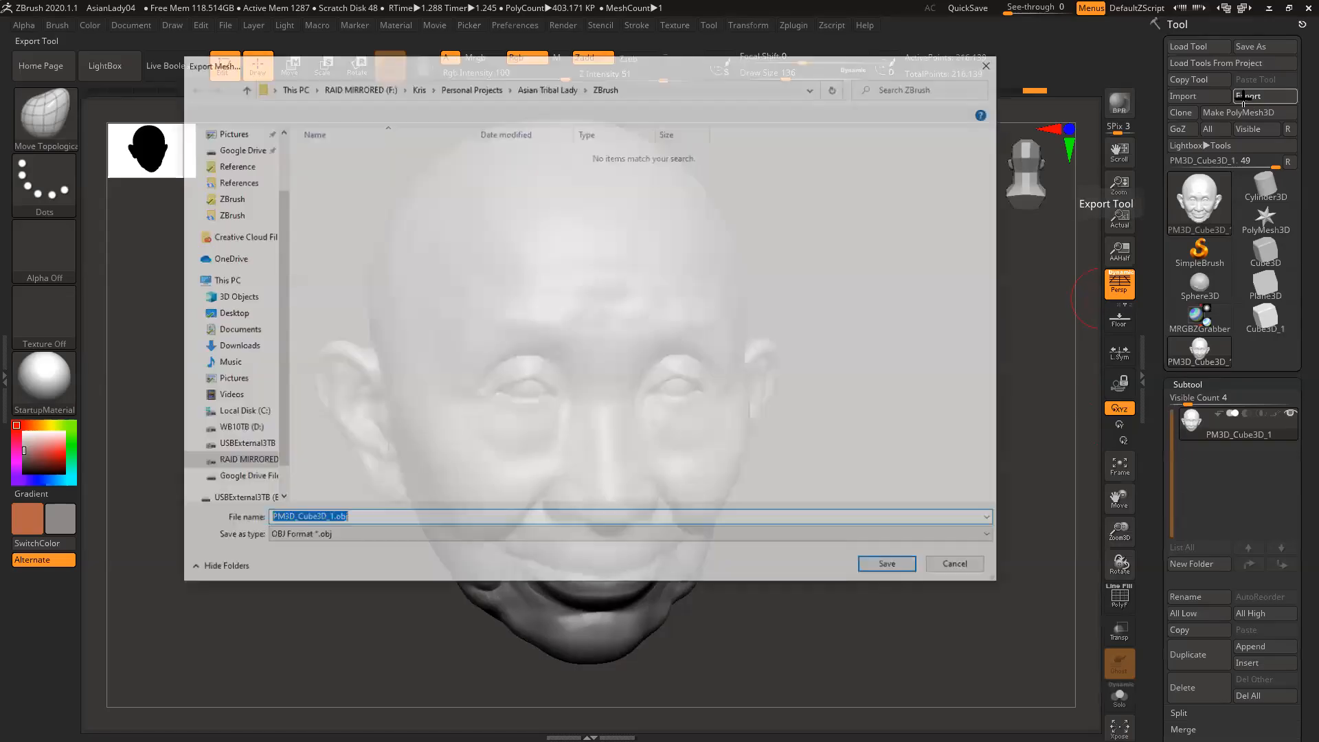
left_click(545, 88)
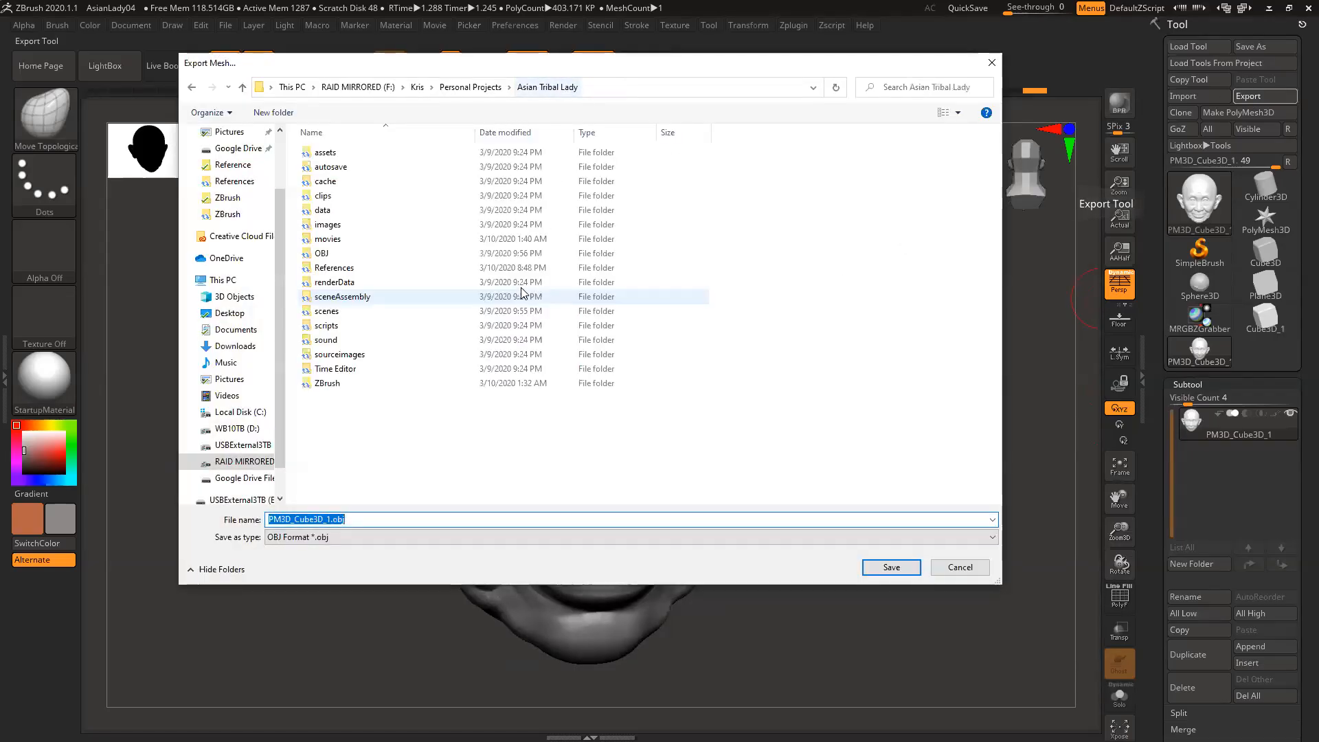
double_click(337, 254)
left_click(332, 521)
double_click(330, 519)
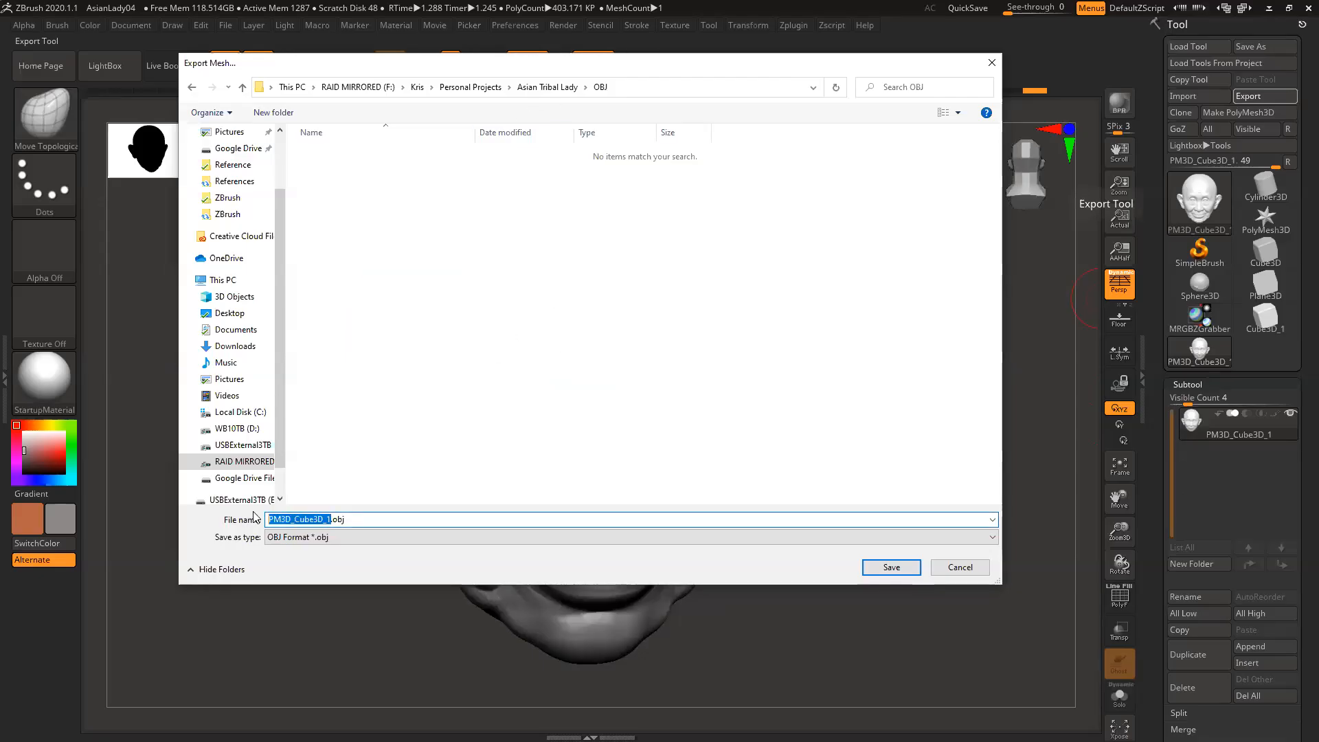
type("Sketch")
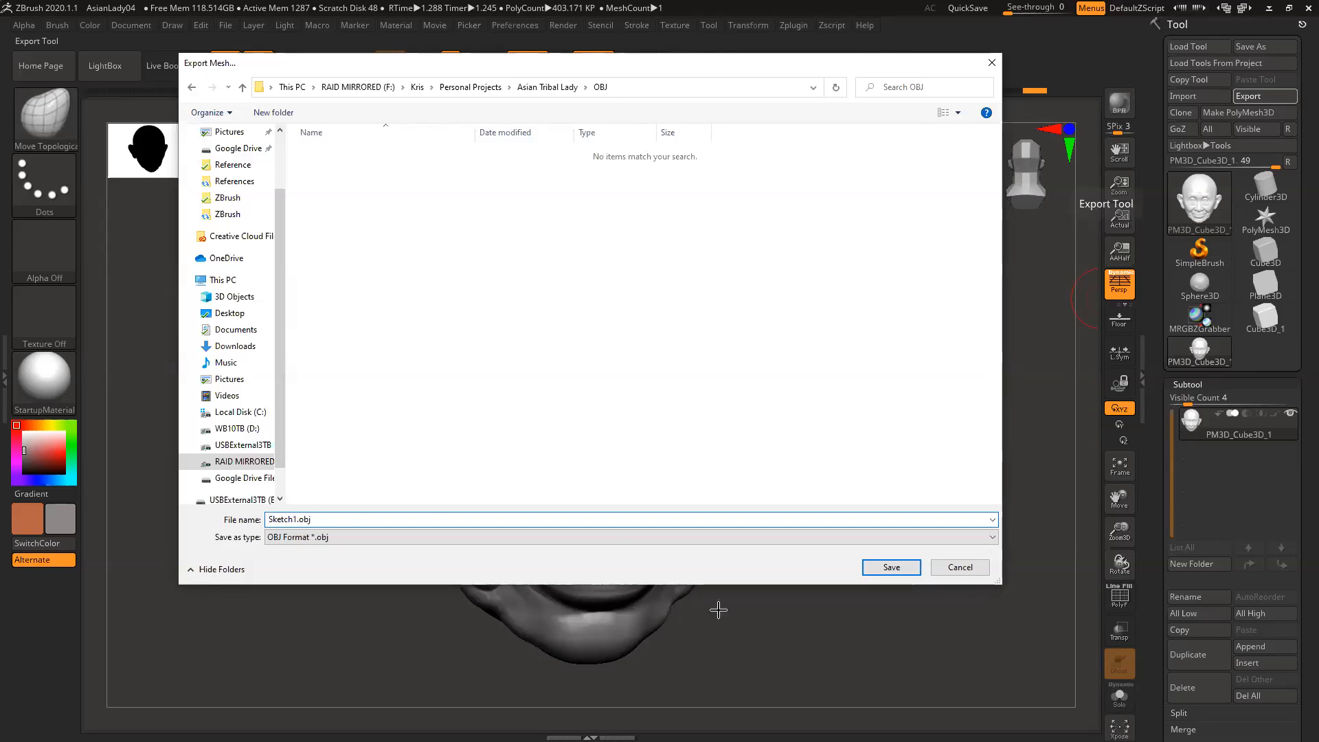
left_click(893, 570)
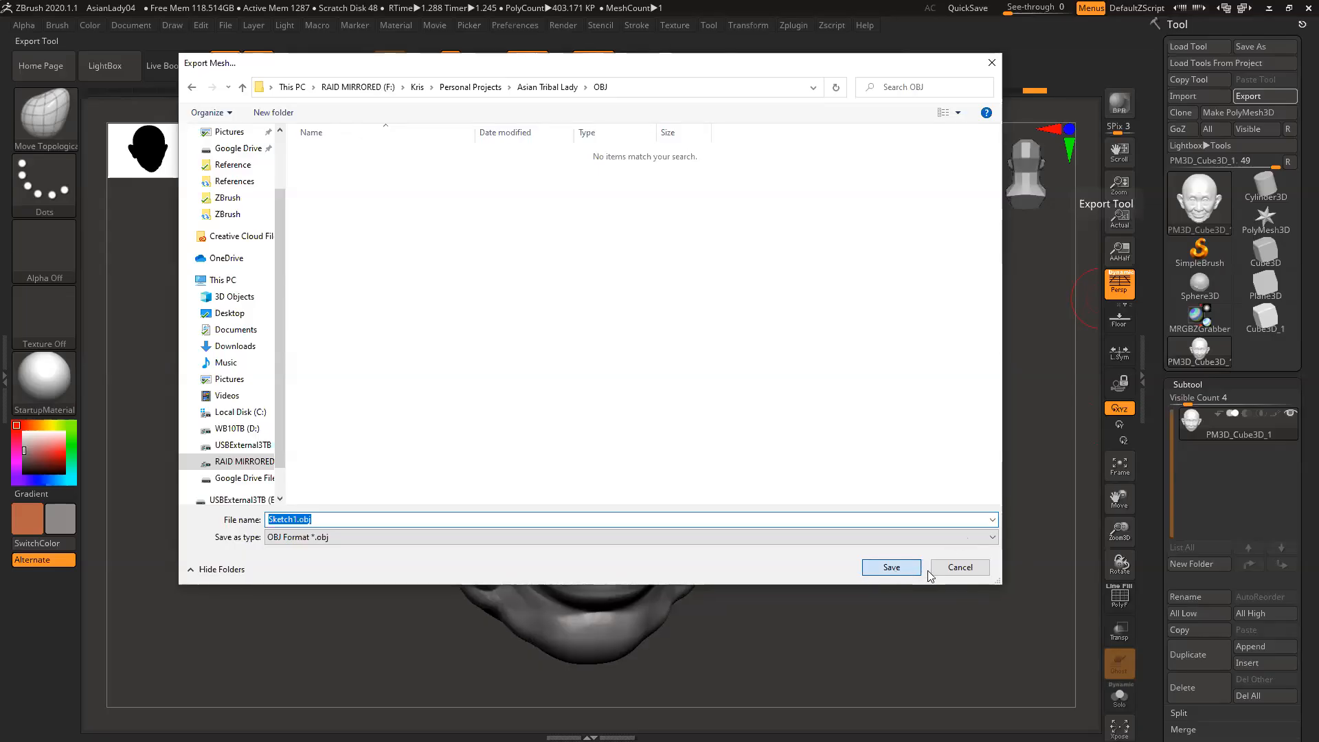
key("Return")
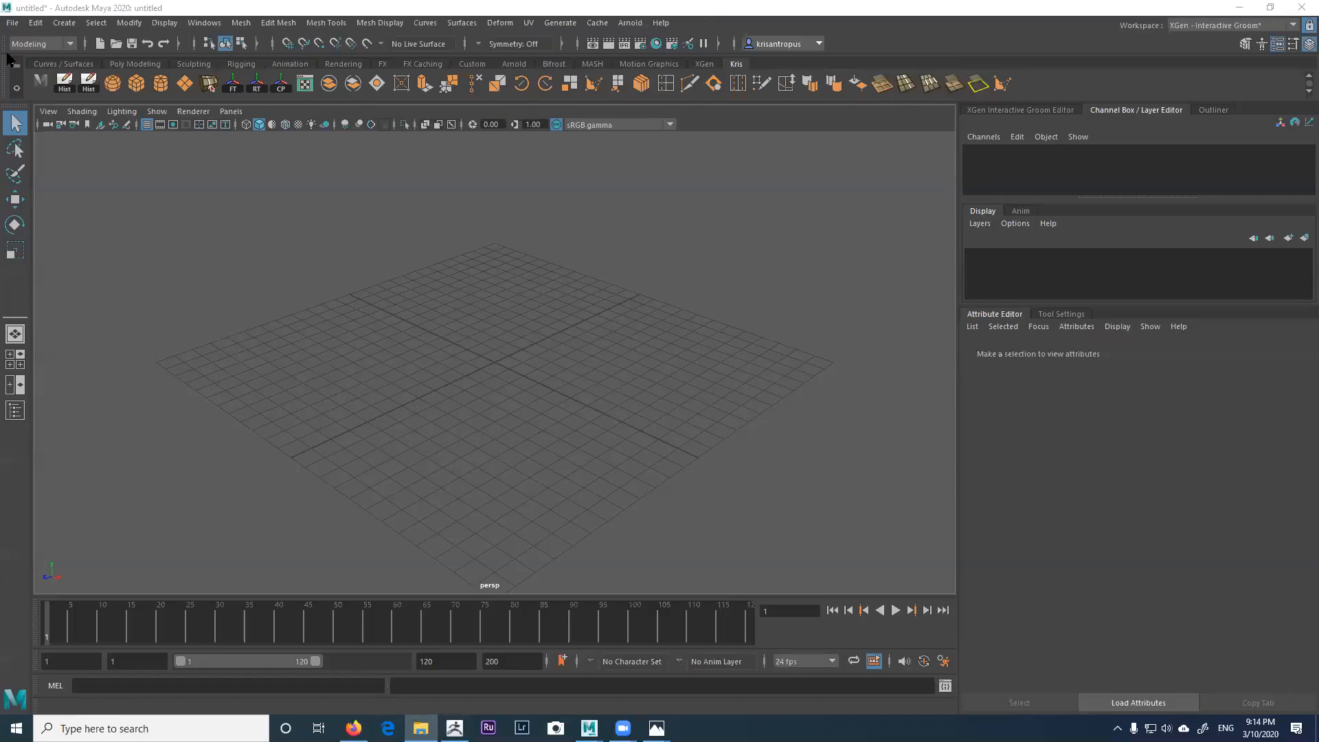
Open the AsianOldLady1.mb scene, choosing Don't Save for the untitled scene.
left_click(11, 24)
left_click(11, 24)
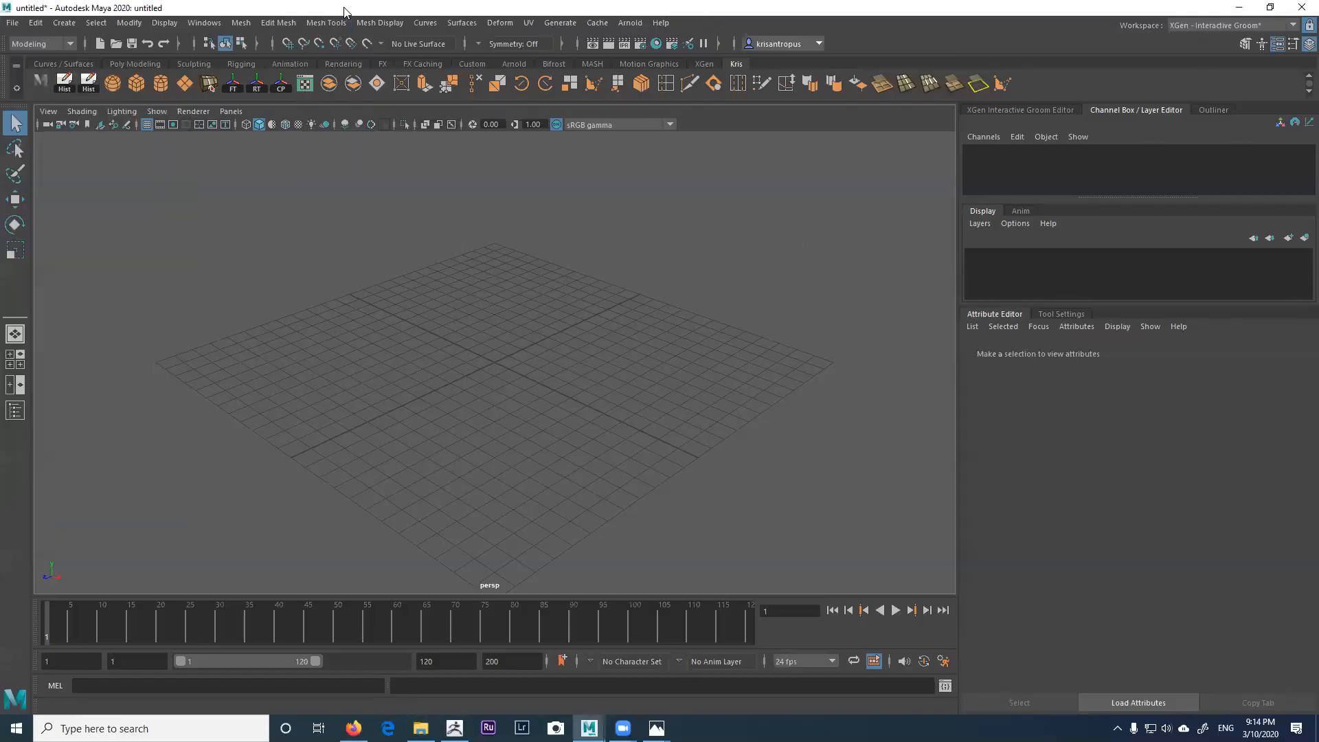
left_click(15, 24)
left_click(43, 61)
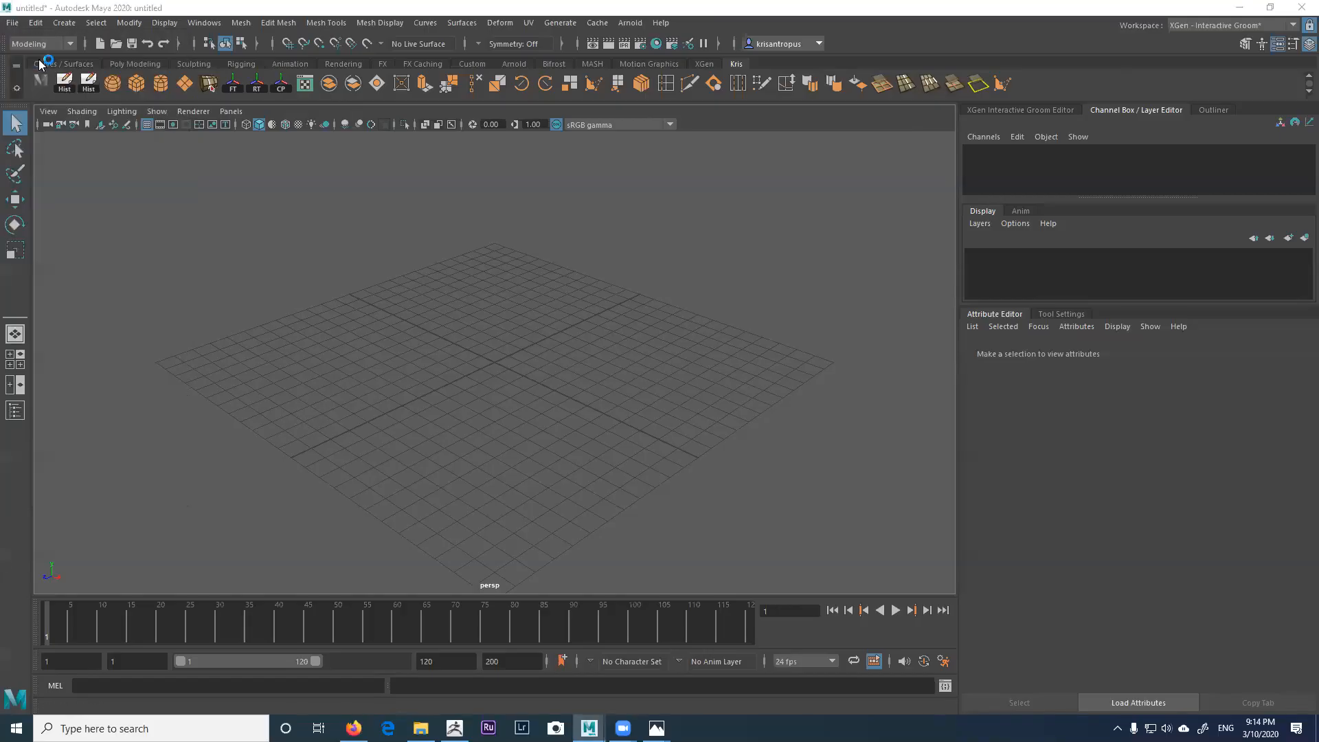
left_click(336, 193)
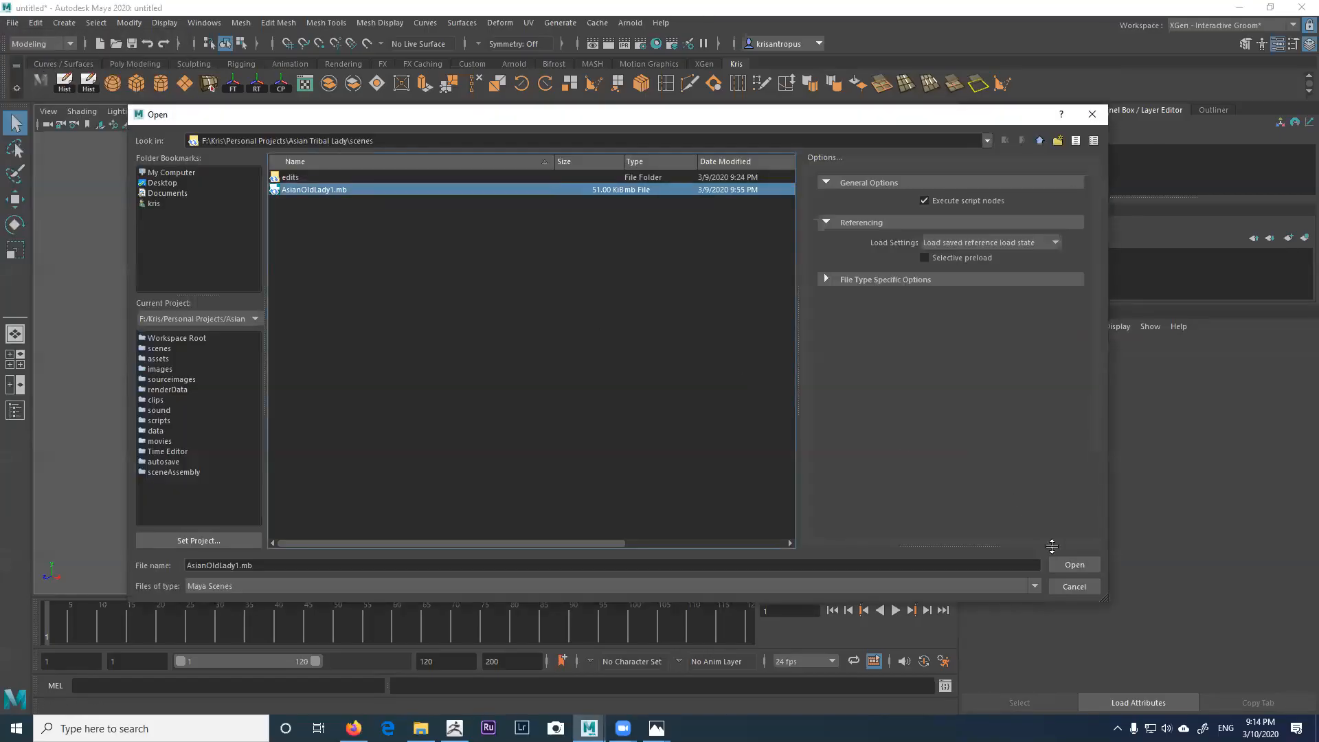
left_click(1047, 564)
left_click(663, 367)
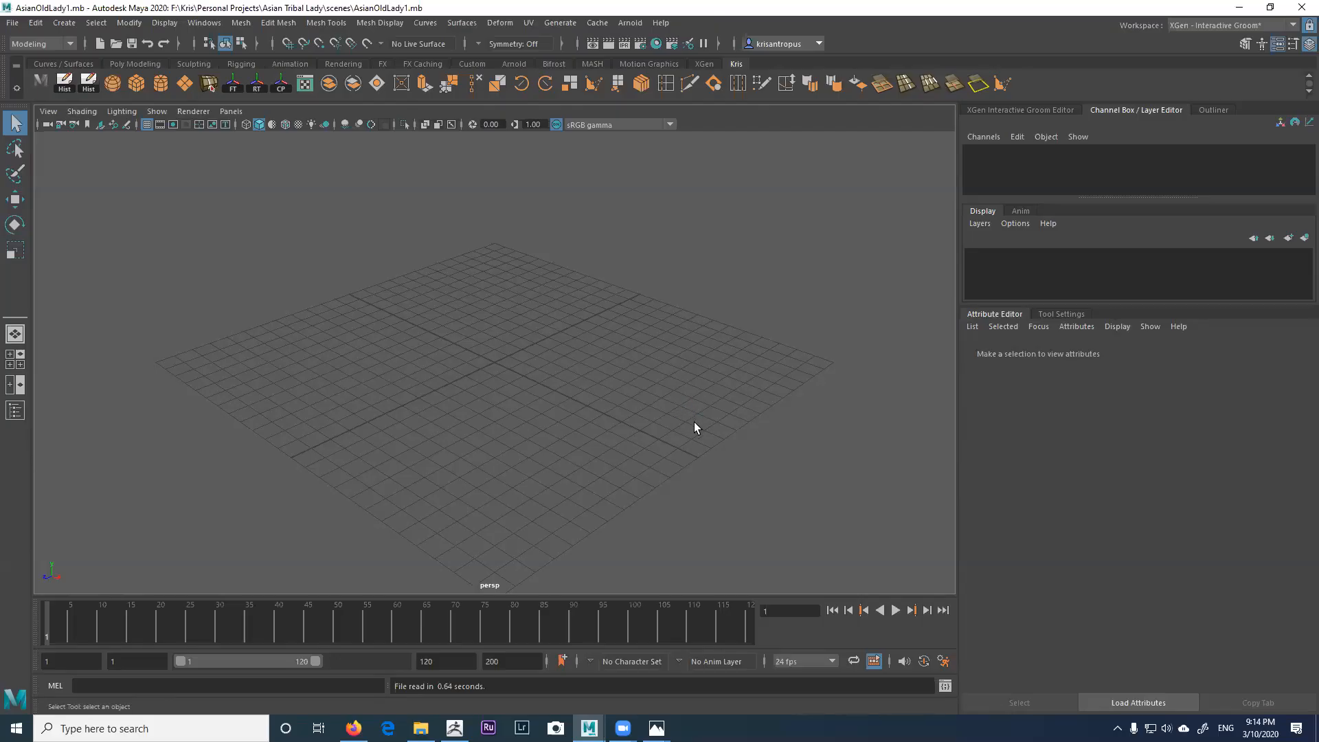
left_click(943, 661)
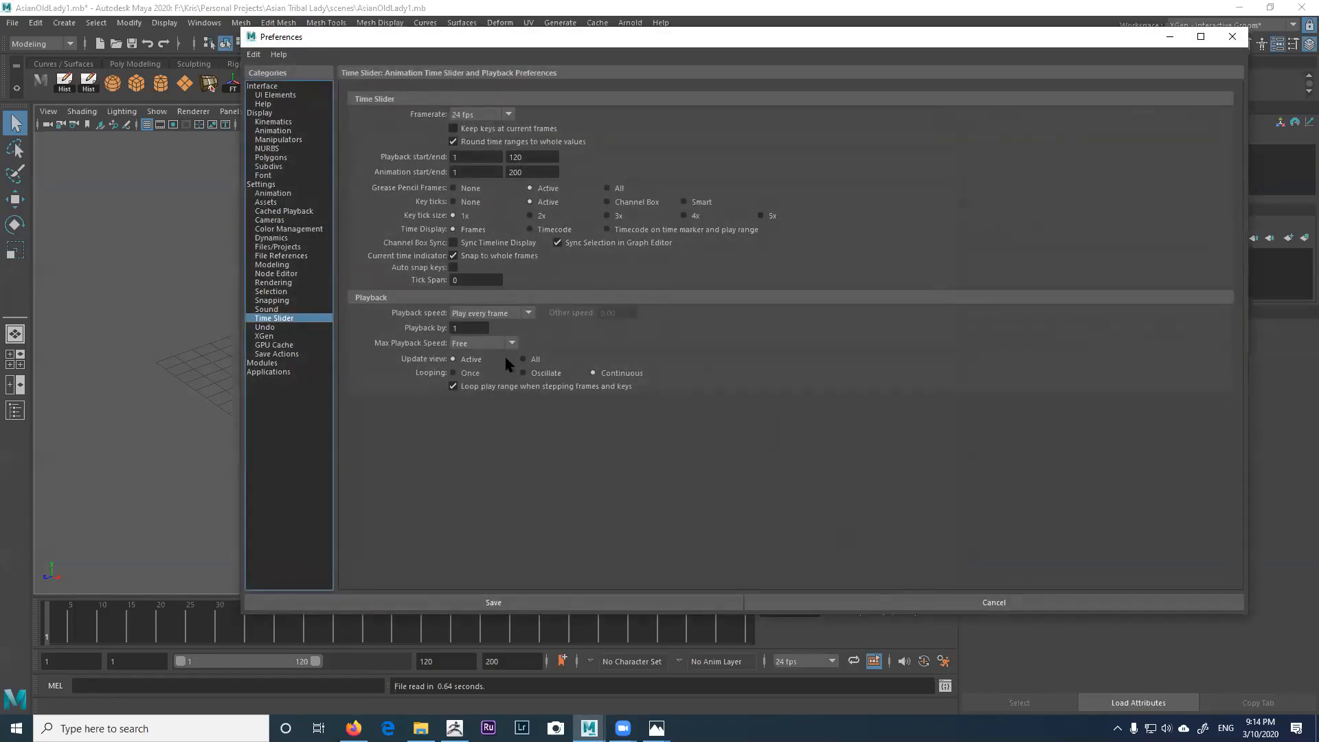
left_click(291, 230)
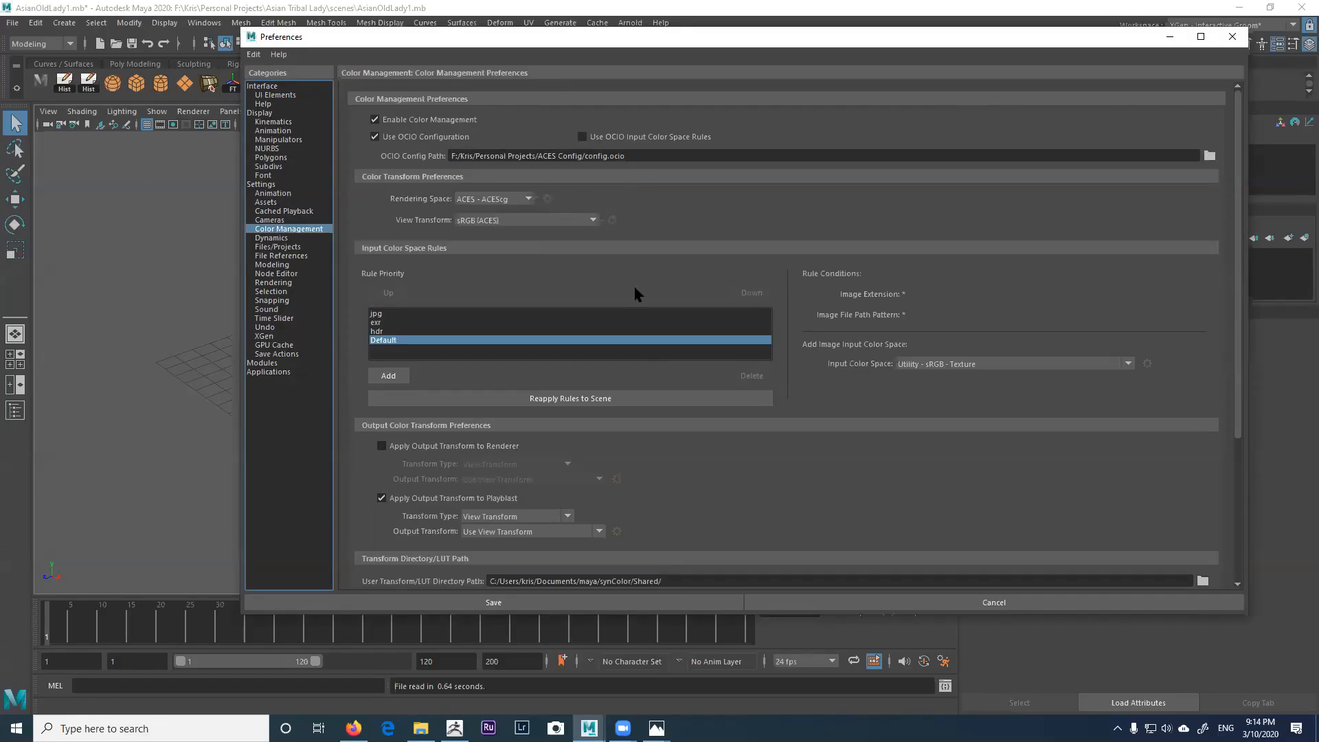
left_click(1221, 42)
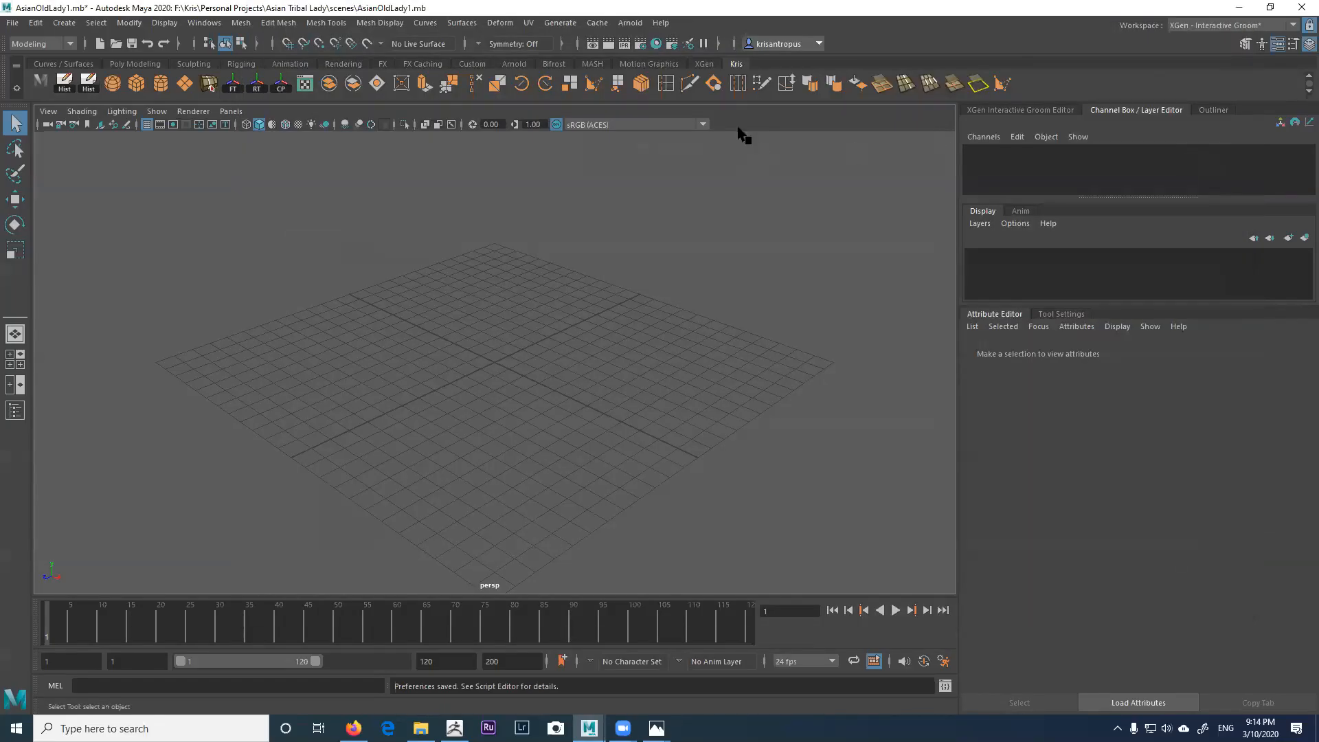
left_click(641, 45)
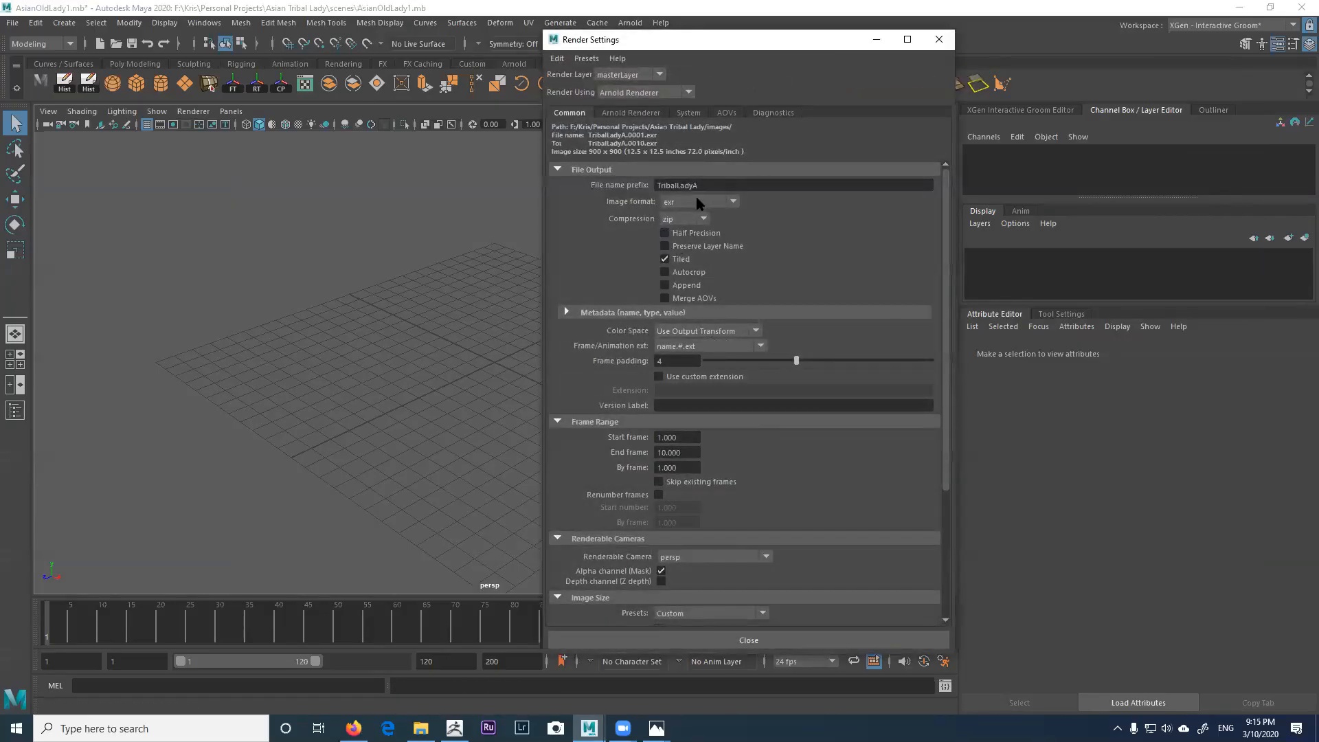
left_click(632, 113)
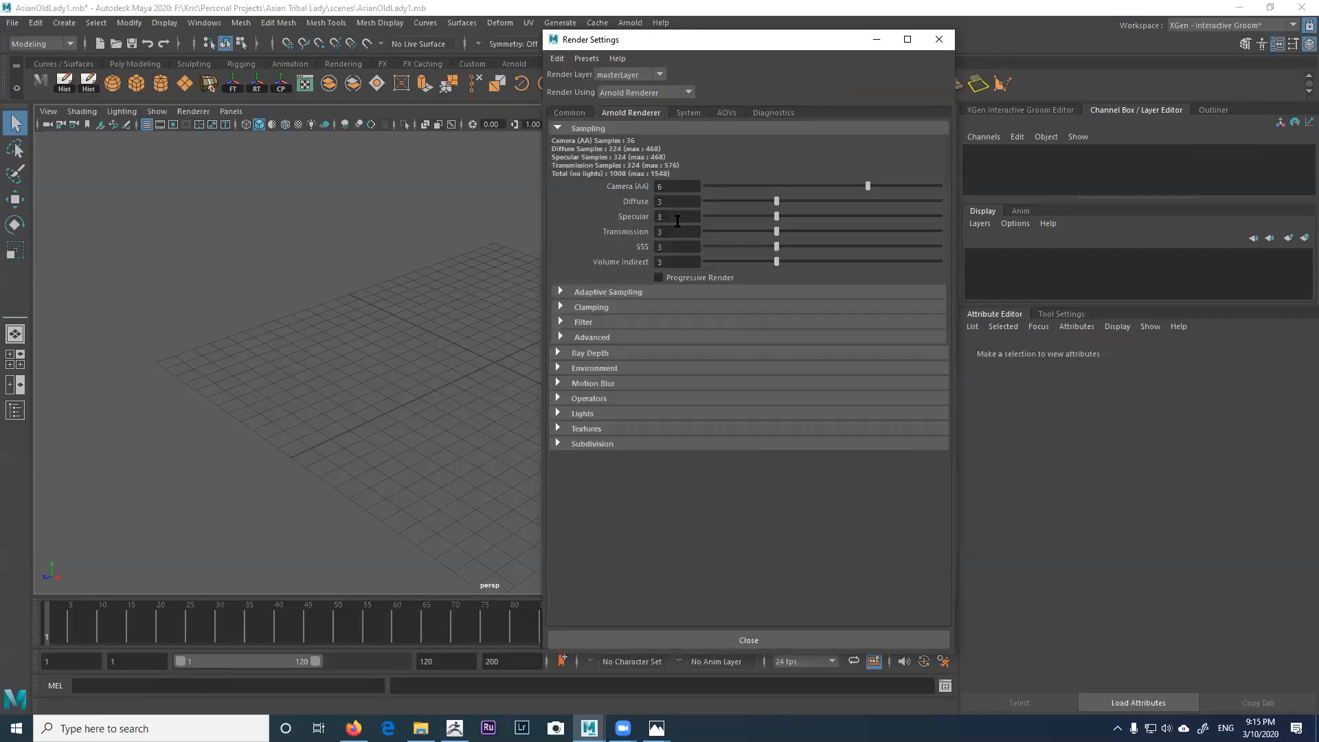
left_click(690, 113)
left_click(581, 114)
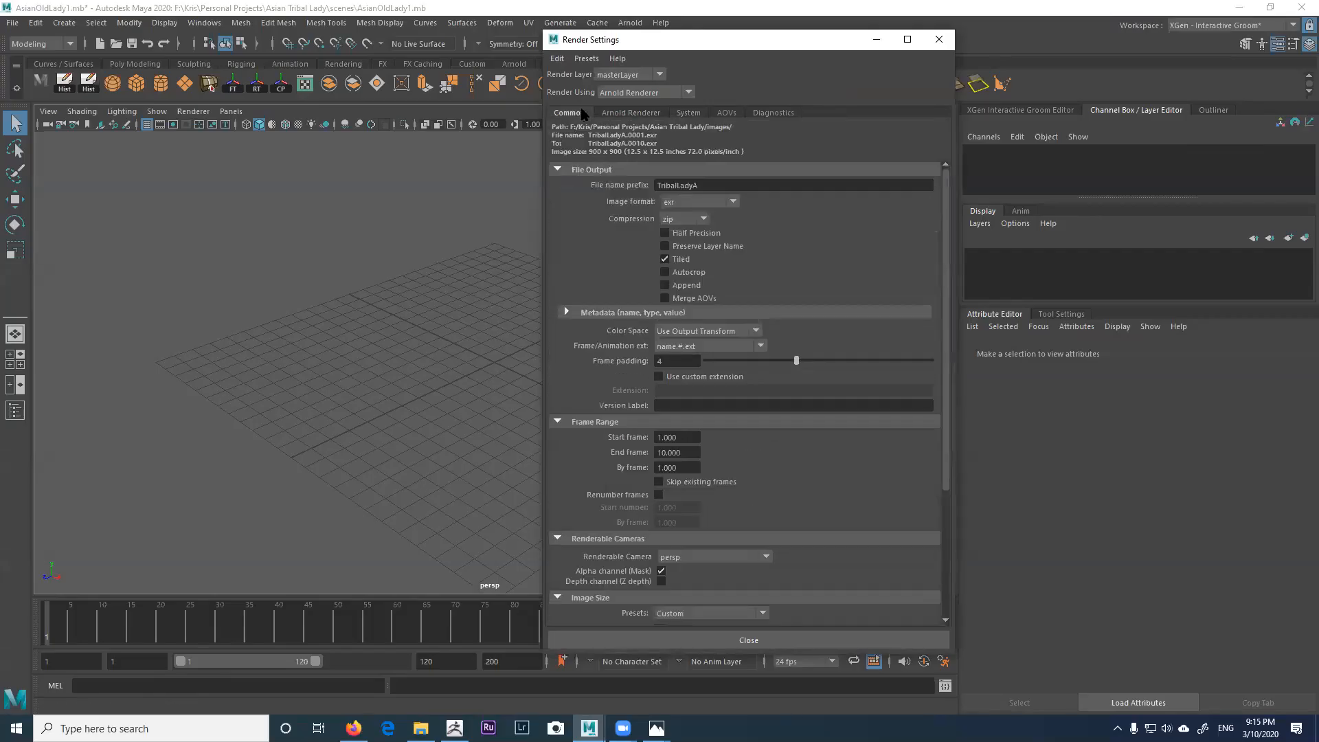
left_click(939, 40)
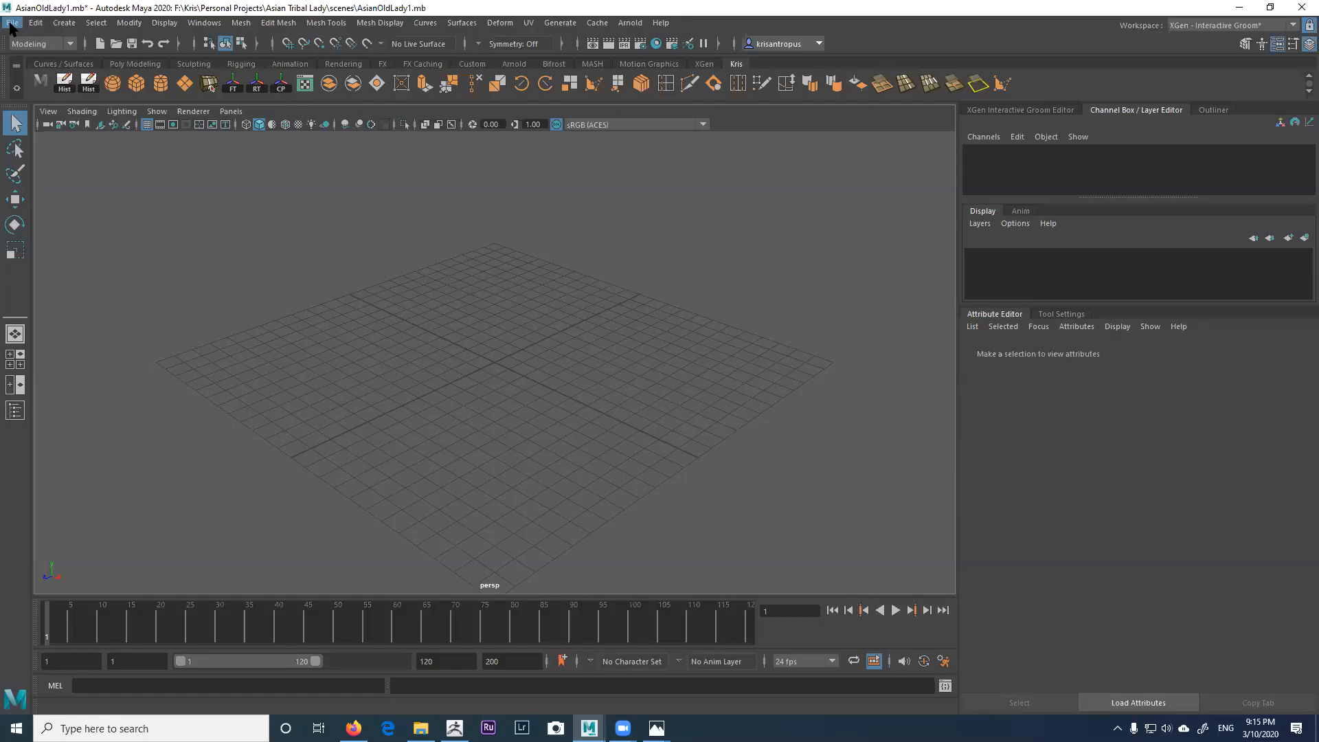
Bring up the File > Import dialog and set Files of type to OBJ.
left_click(13, 23)
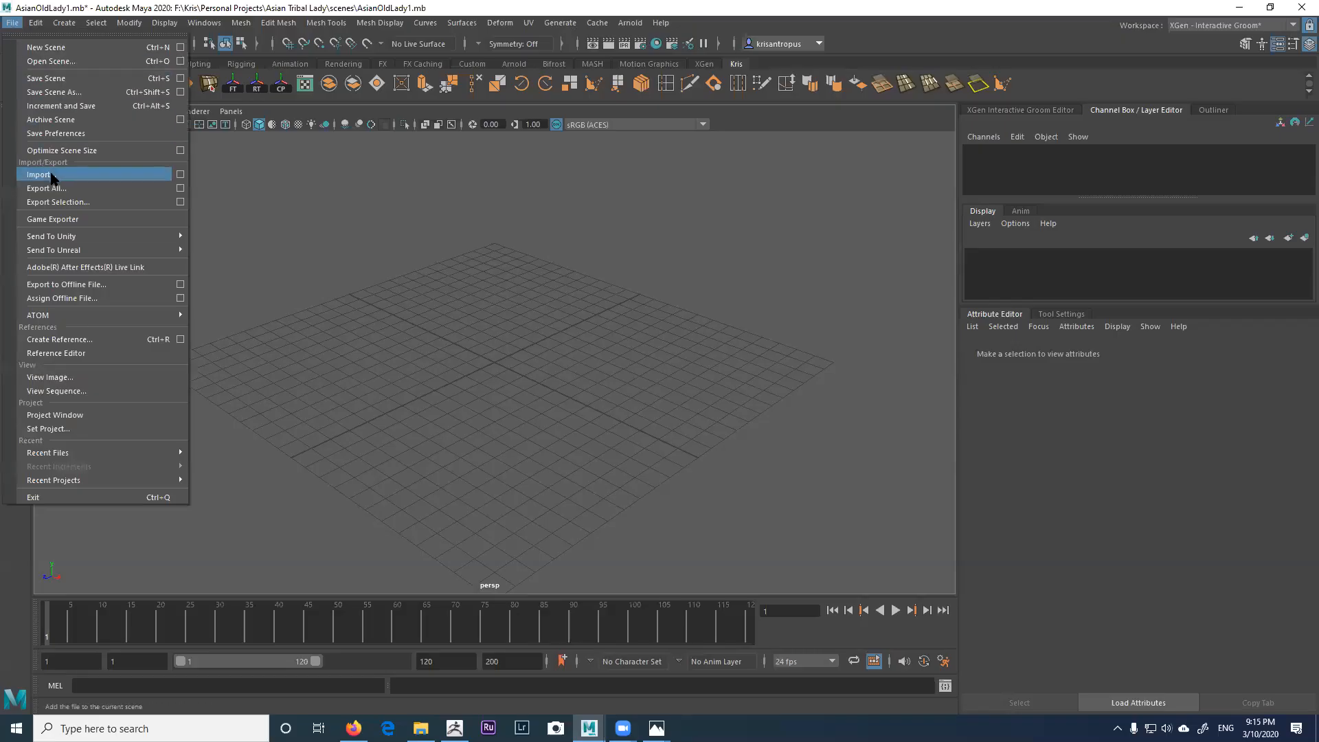
left_click(180, 175)
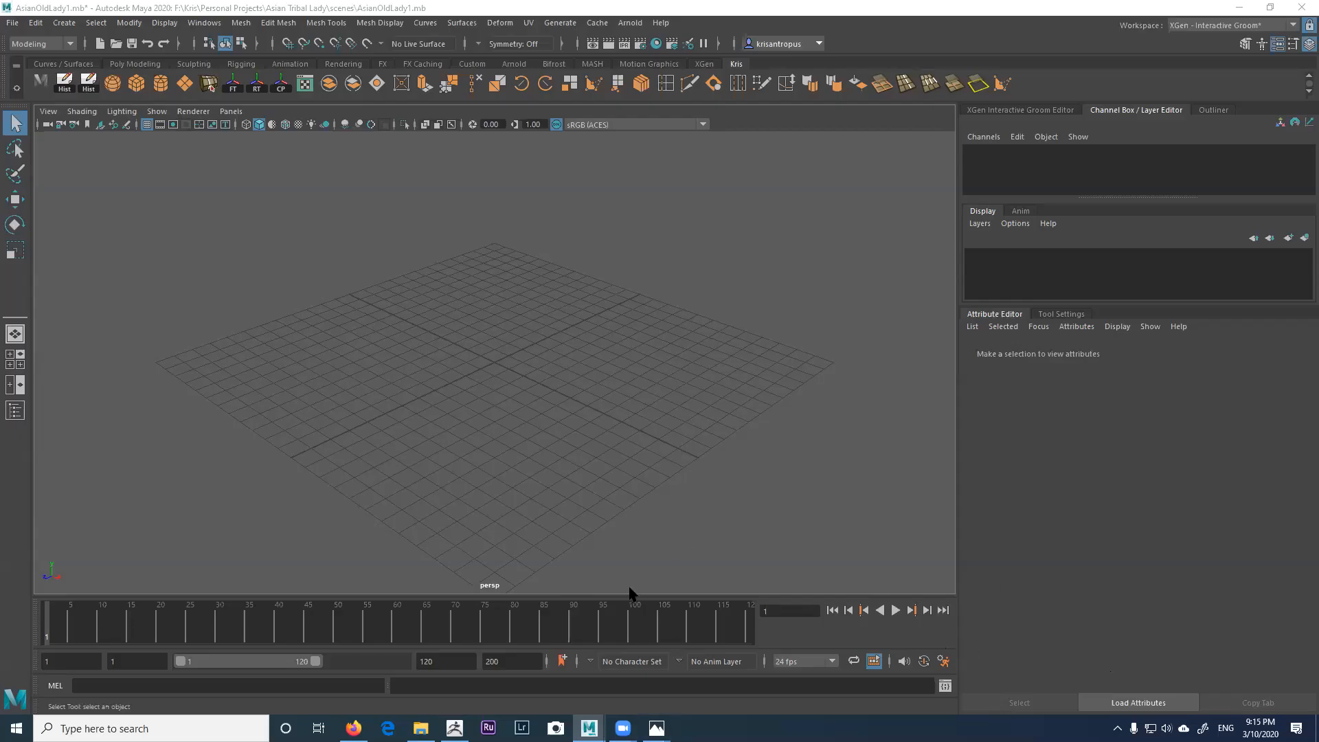
left_click(12, 23)
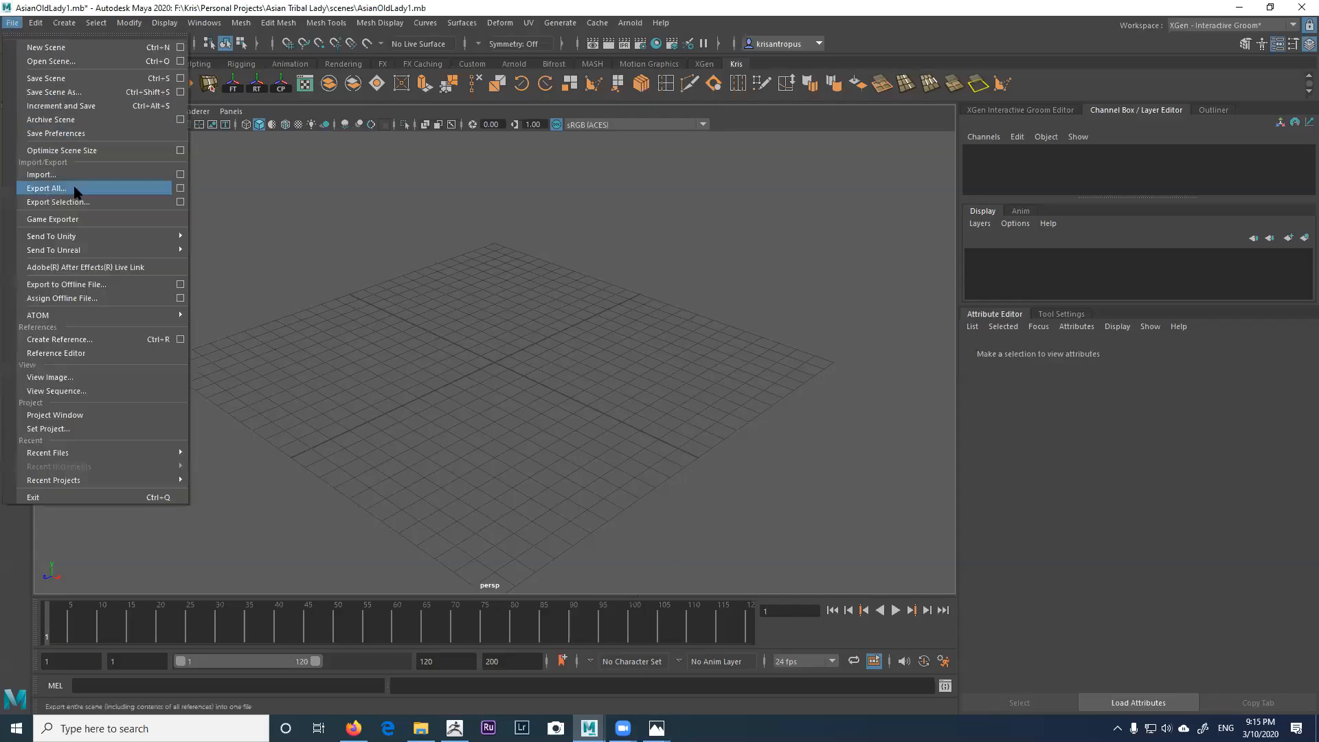
left_click(65, 175)
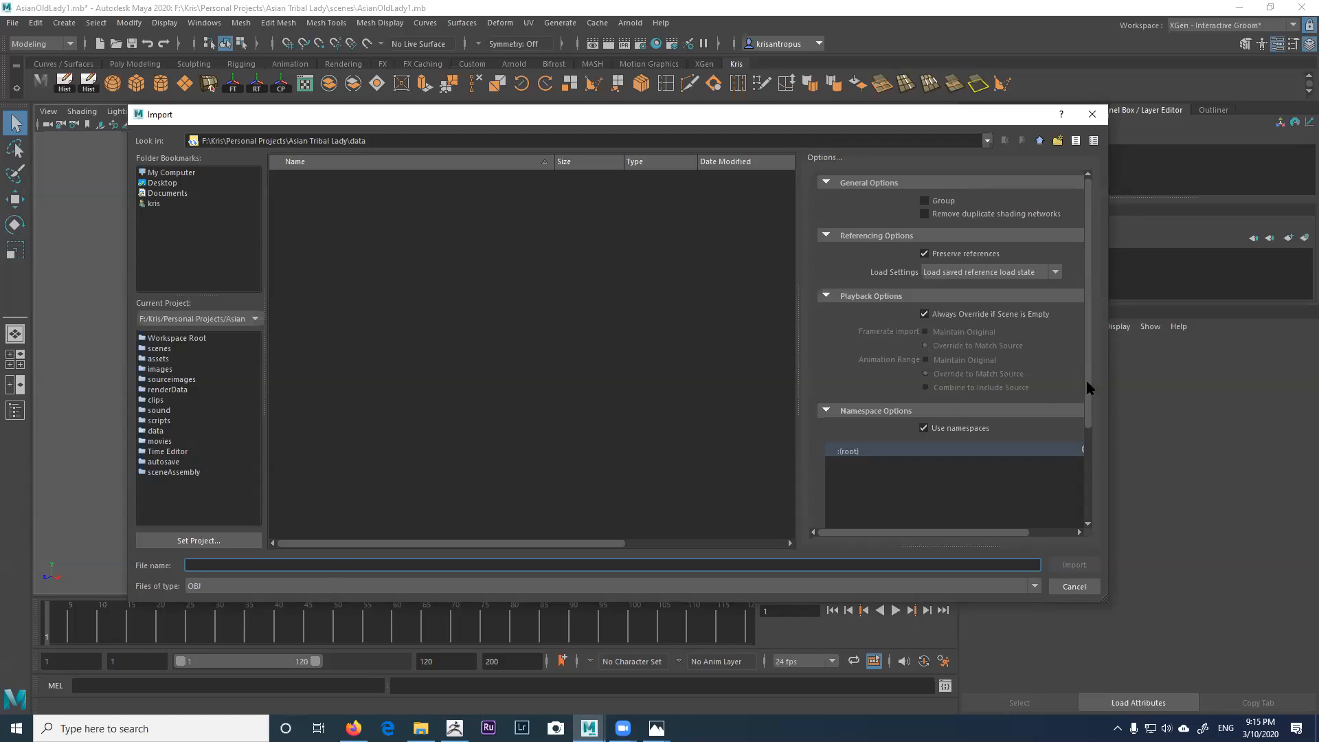
left_click_drag(1087, 388, 1089, 485)
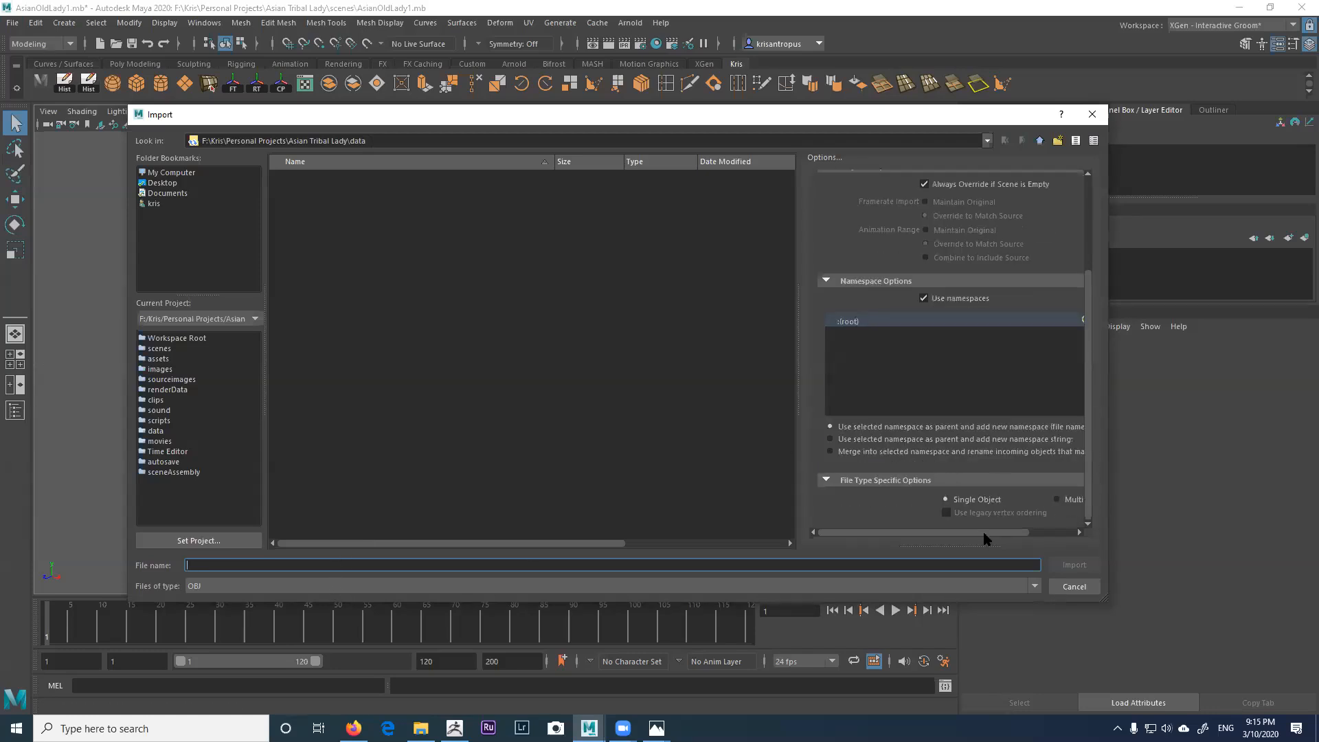
left_click_drag(984, 533, 1076, 530)
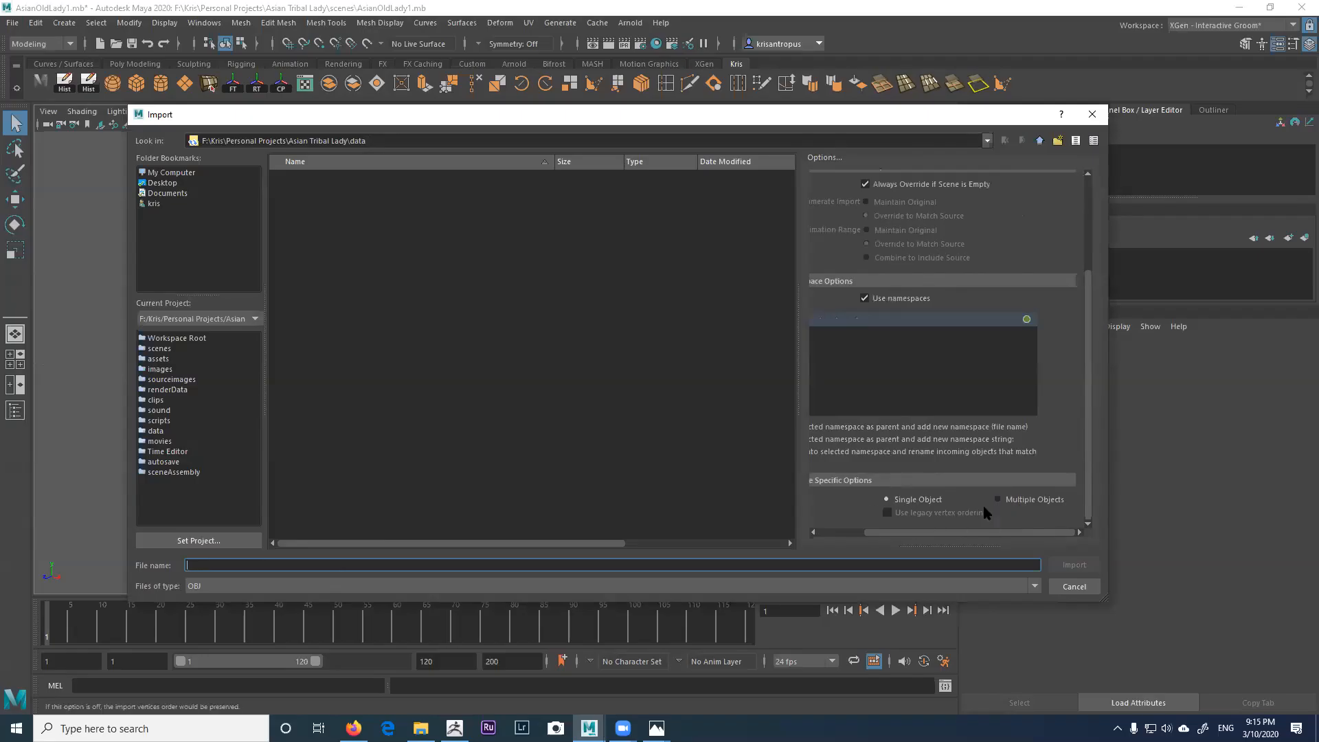
left_click(435, 586)
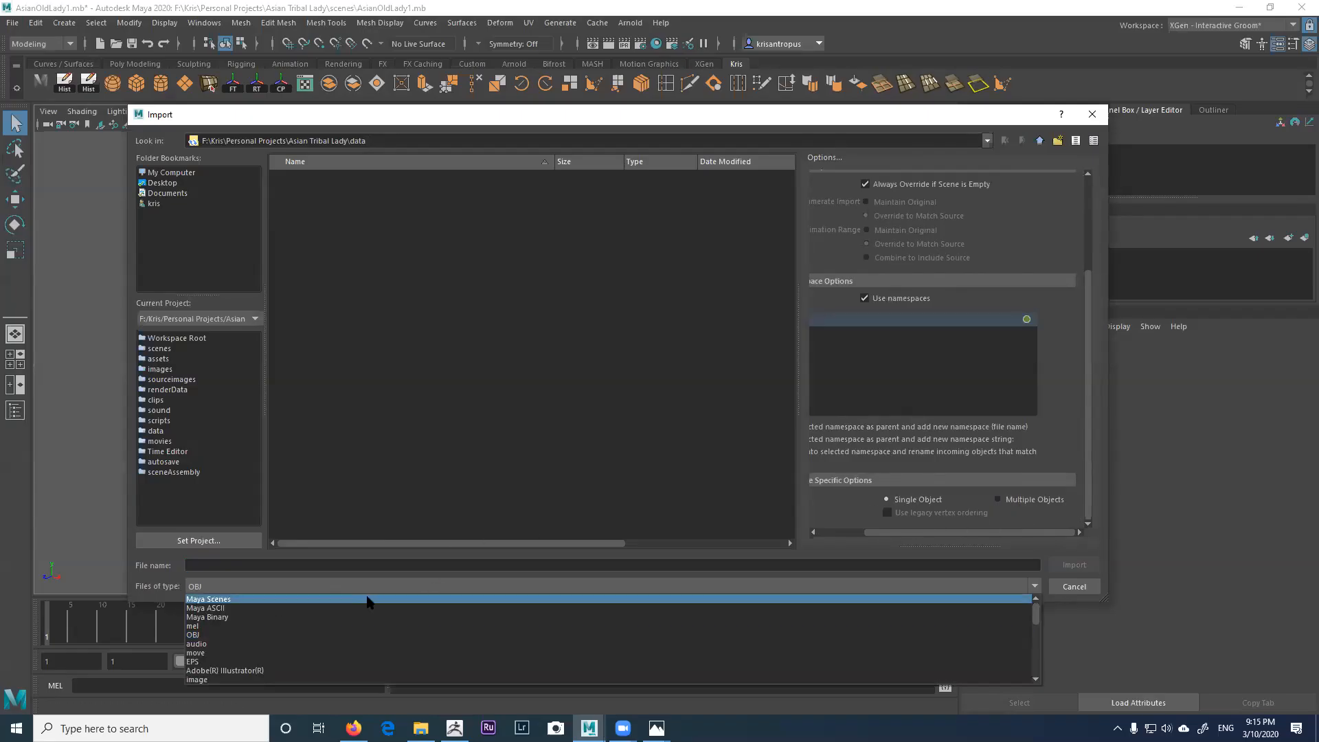
left_click(237, 599)
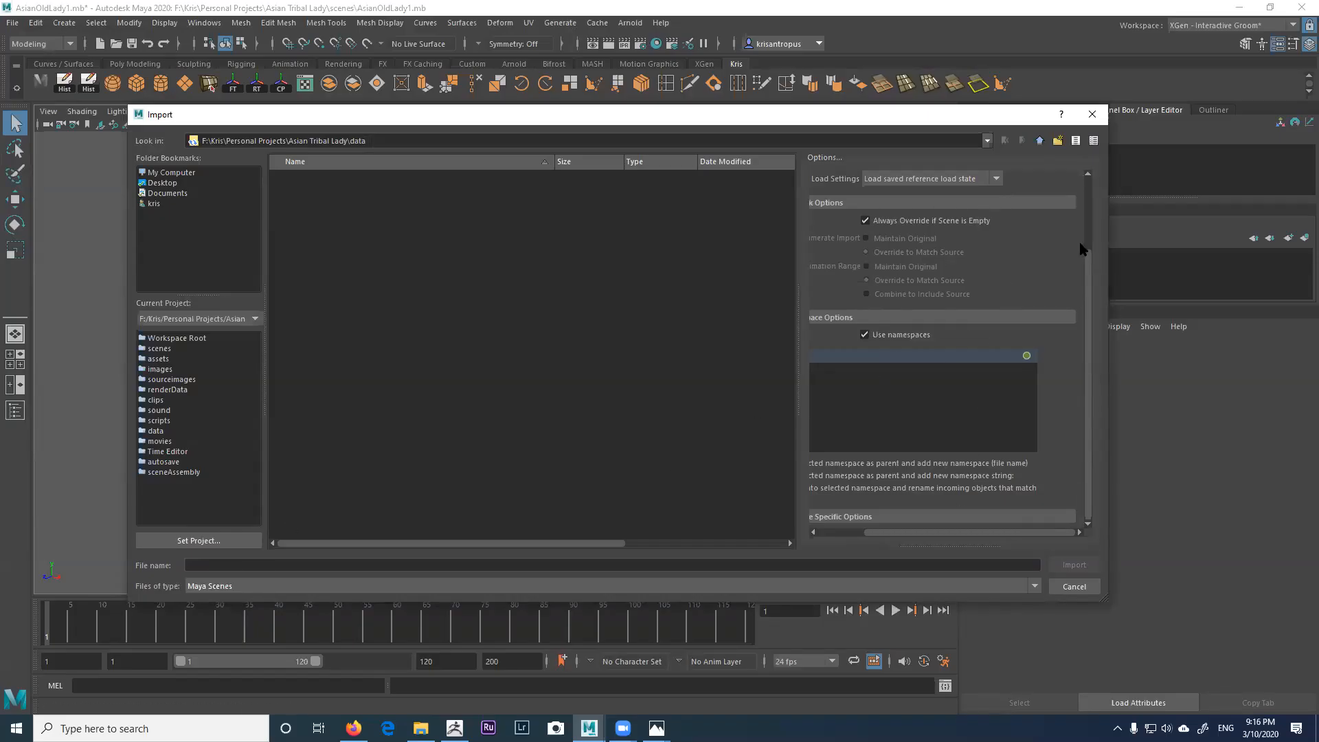
scroll(1075, 268, "up", 2)
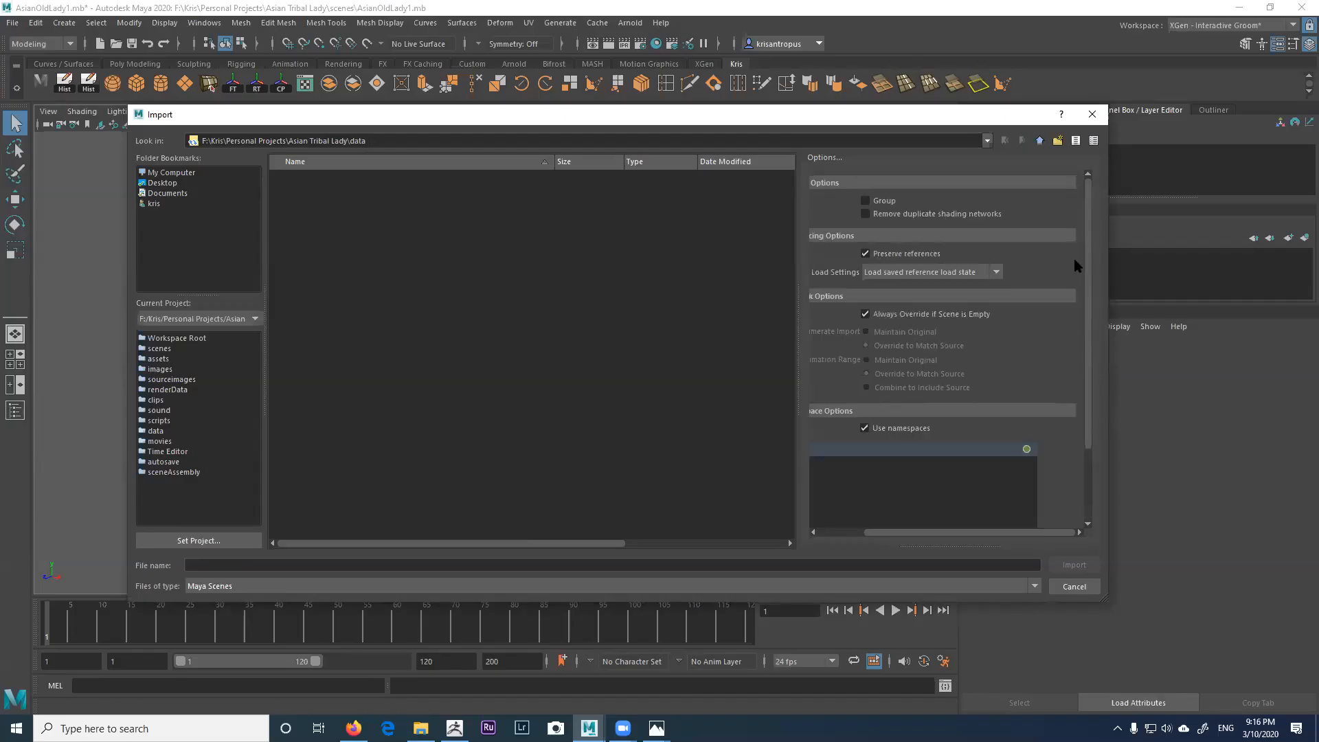
scroll(1084, 412, "down", 3)
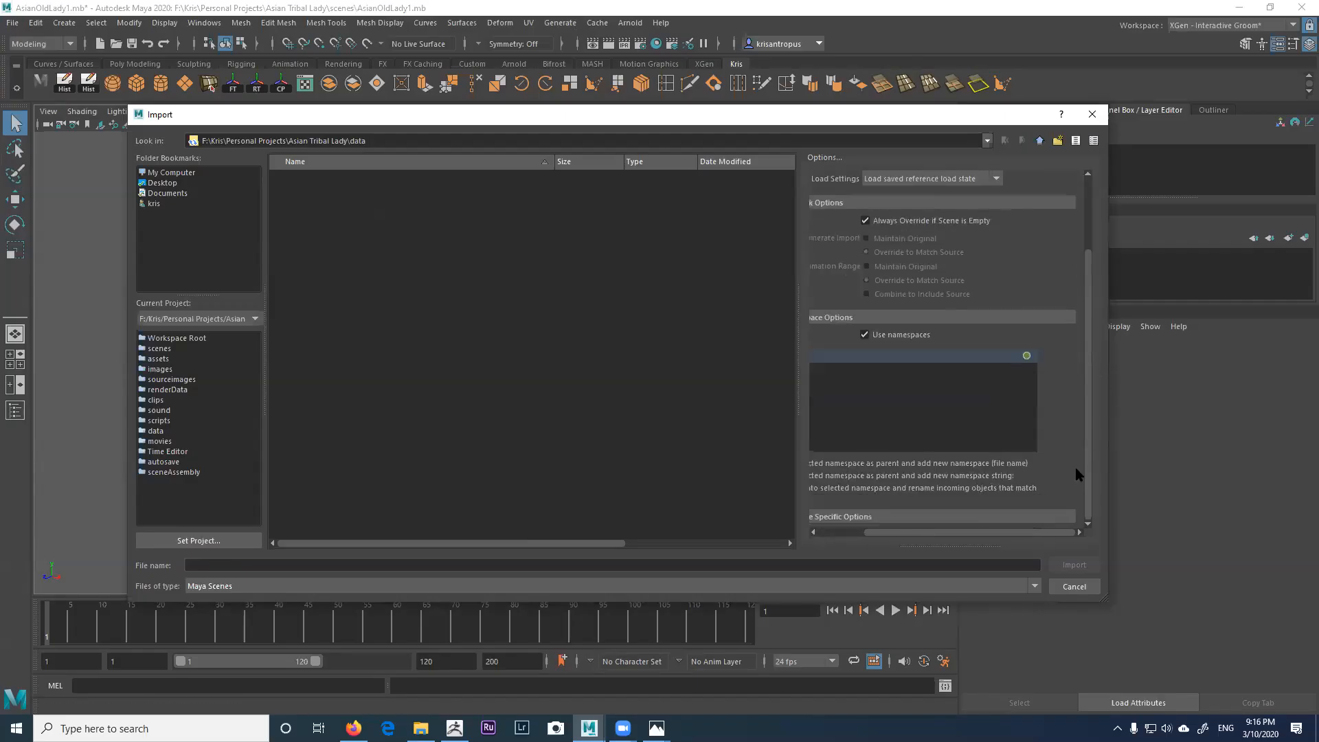
left_click(248, 587)
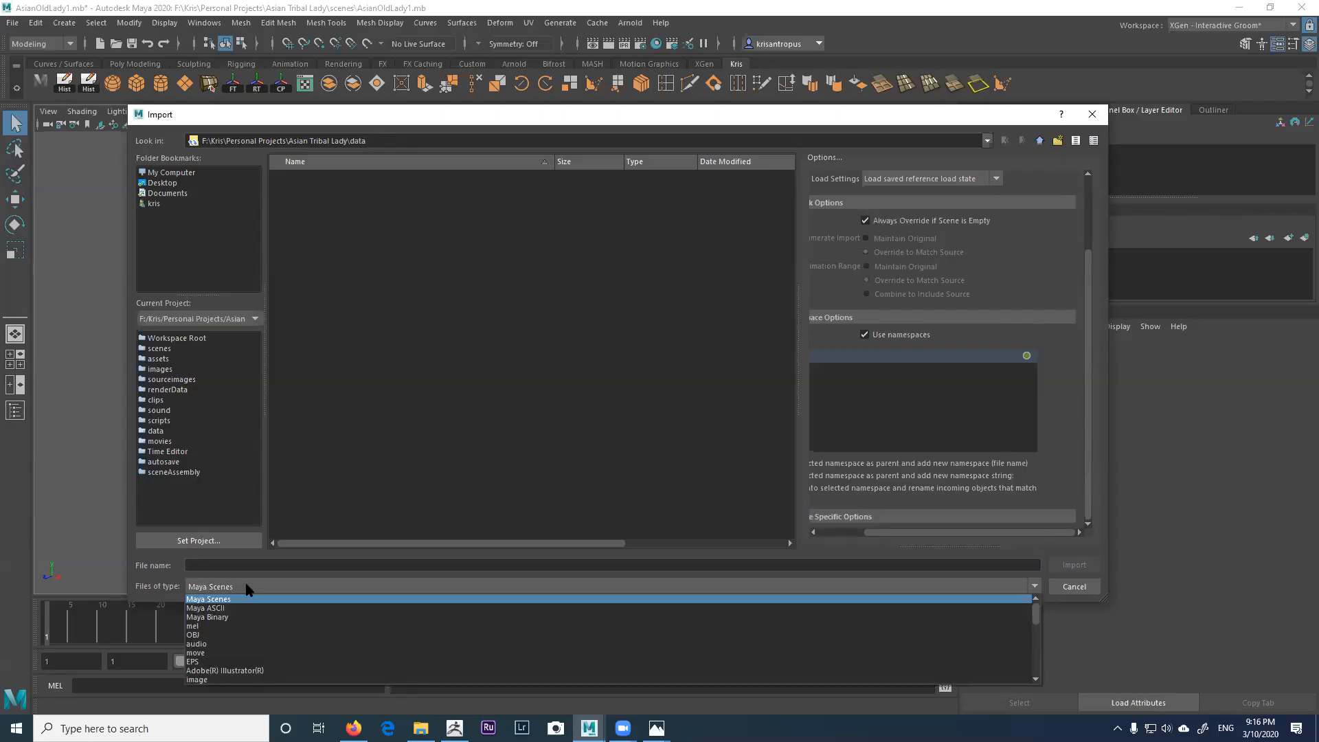
left_click(213, 630)
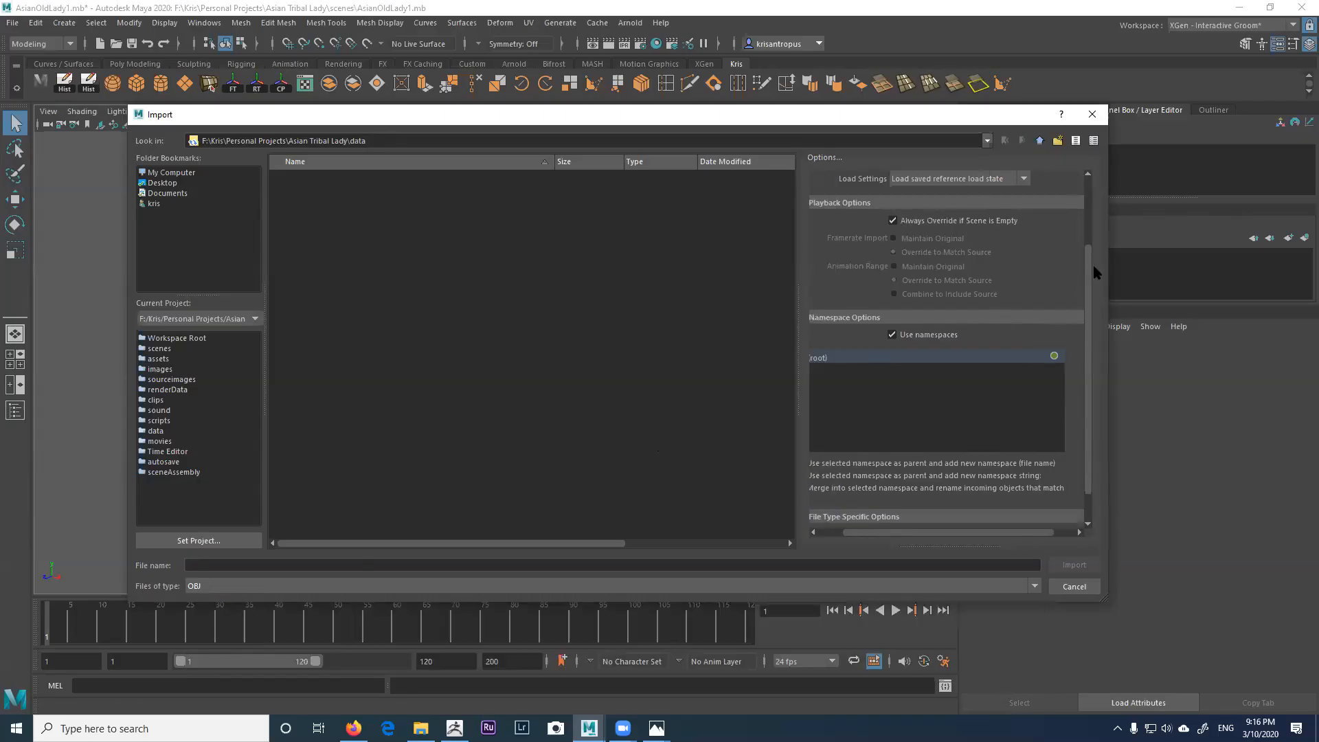
Set the OBJ import option to Single Object instead of multiple objects.
scroll(1091, 312, "down", 1)
scroll(1091, 371, "up", 1)
scroll(1091, 371, "down", 1)
left_click_drag(933, 533, 955, 533)
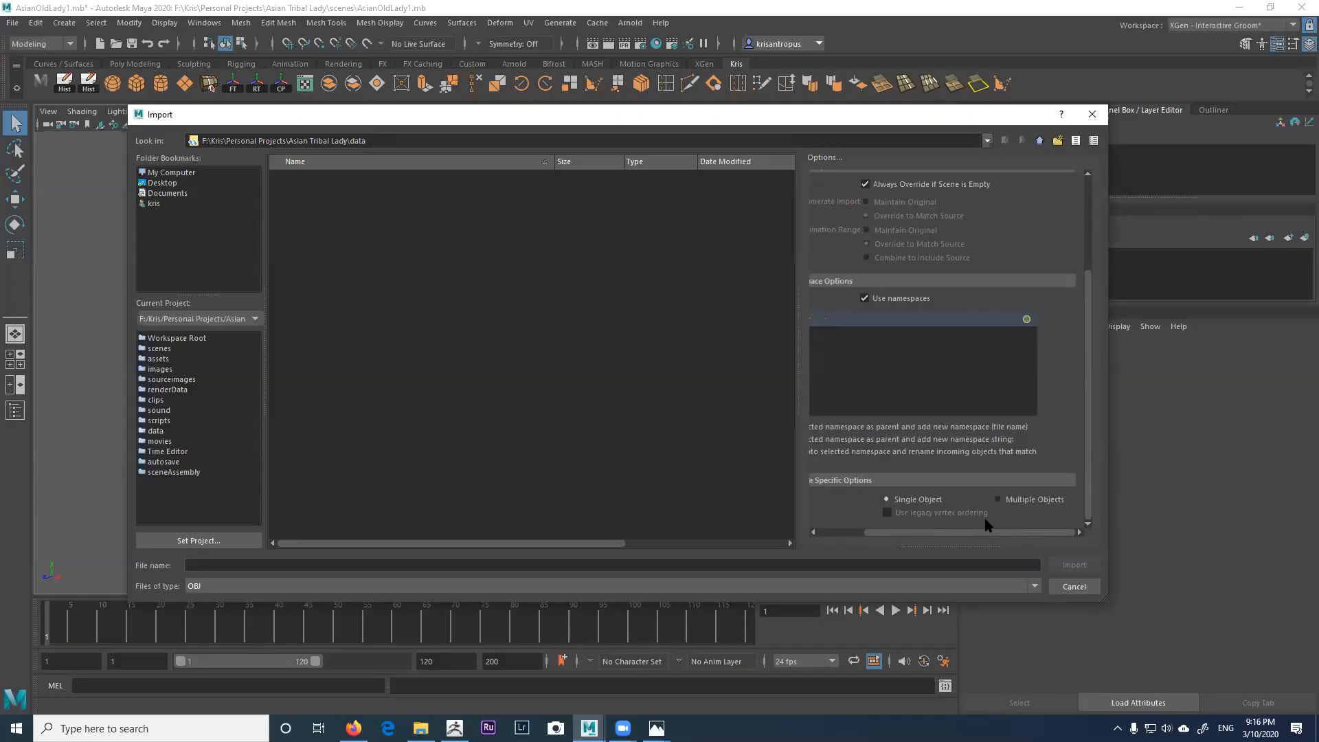
left_click(999, 500)
left_click_drag(1020, 535, 897, 533)
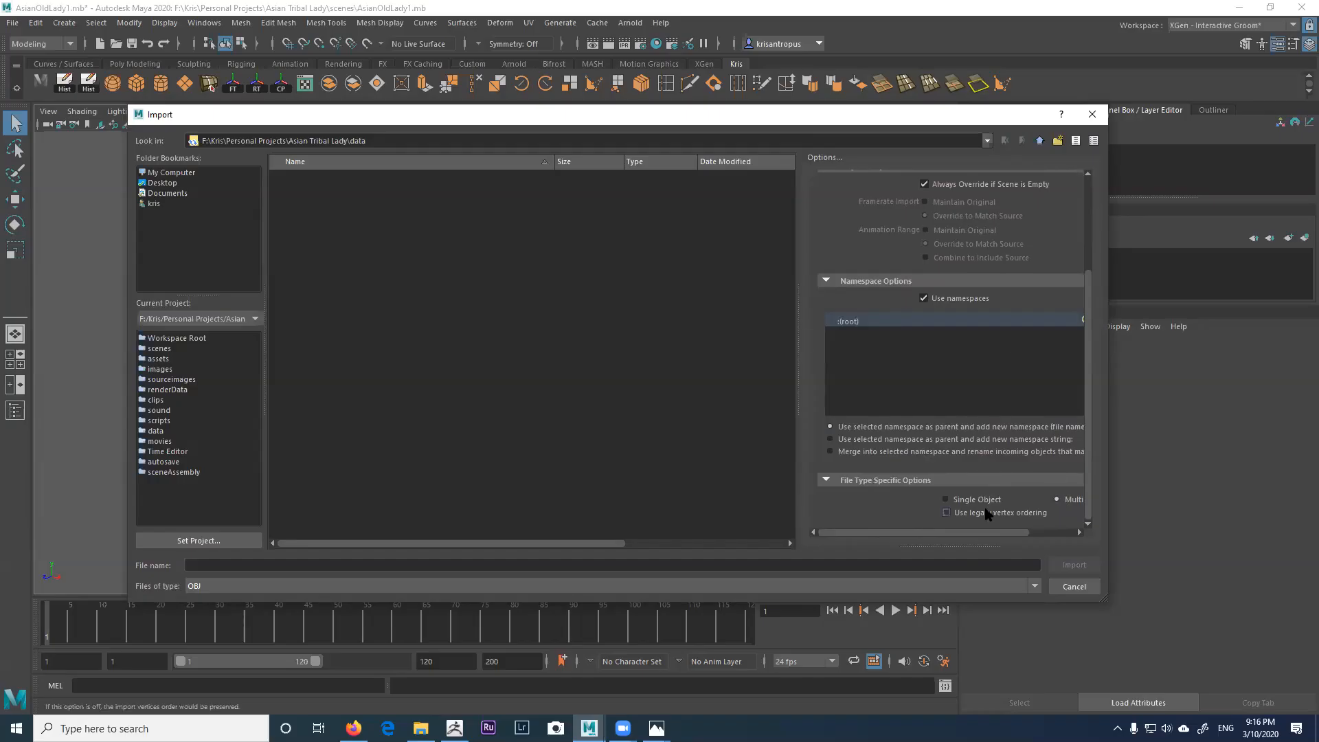
left_click(960, 500)
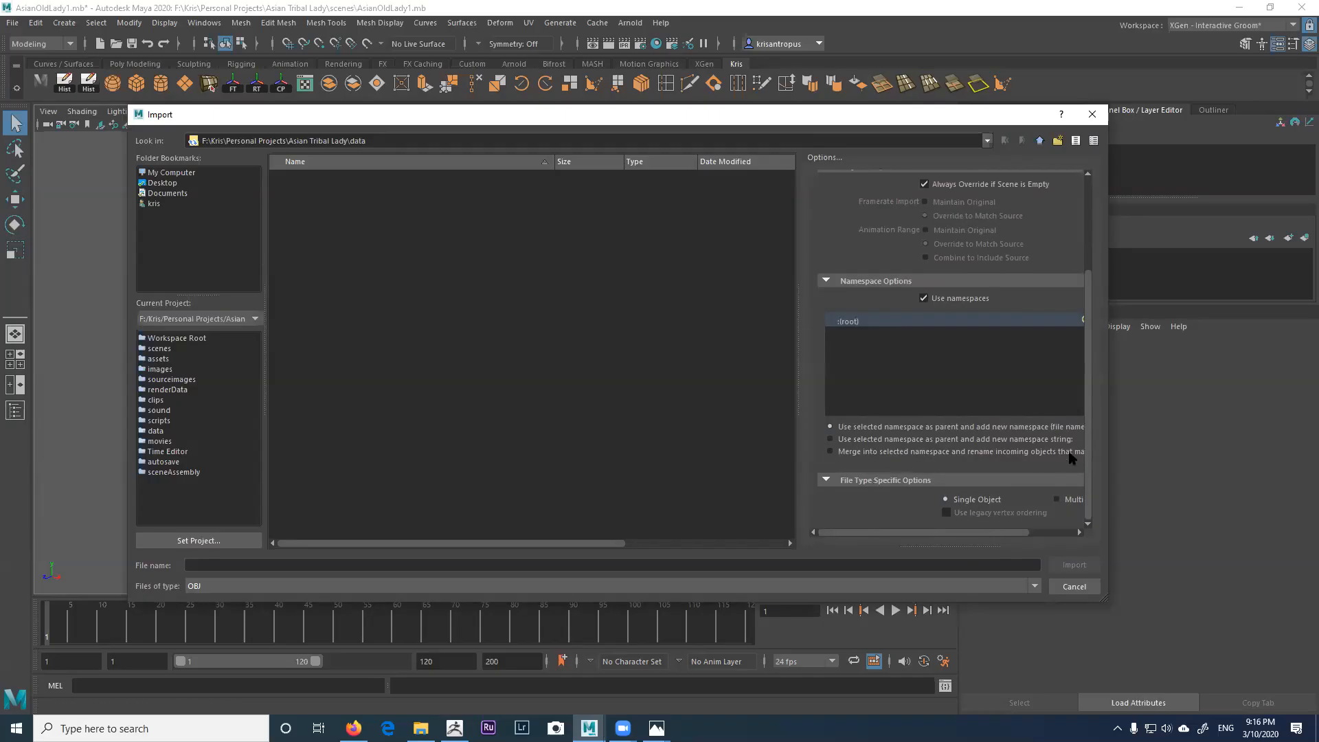
left_click_drag(1085, 442, 1089, 284)
left_click_drag(1092, 336, 1086, 501)
Browse to the Asian Tribal Lady OBJ folder and import Sketch1.OBJ.
left_click(1040, 140)
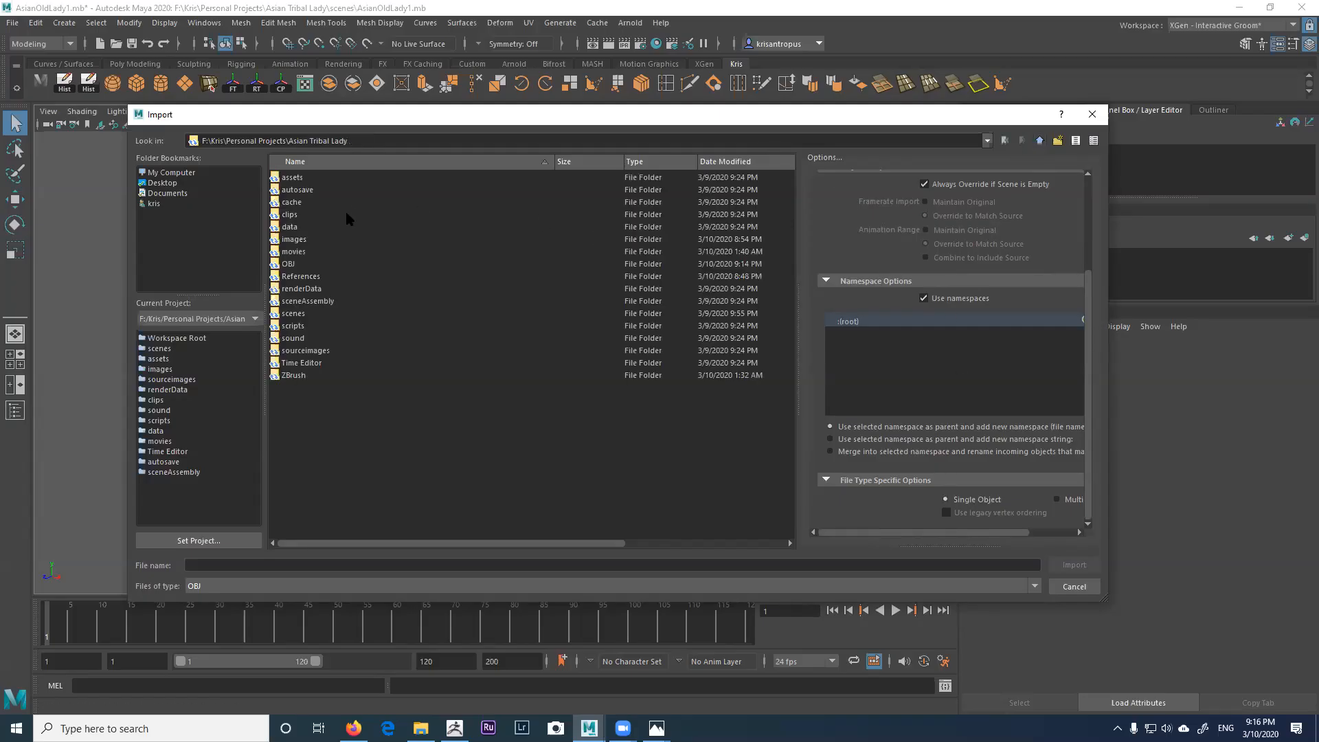
double_click(288, 264)
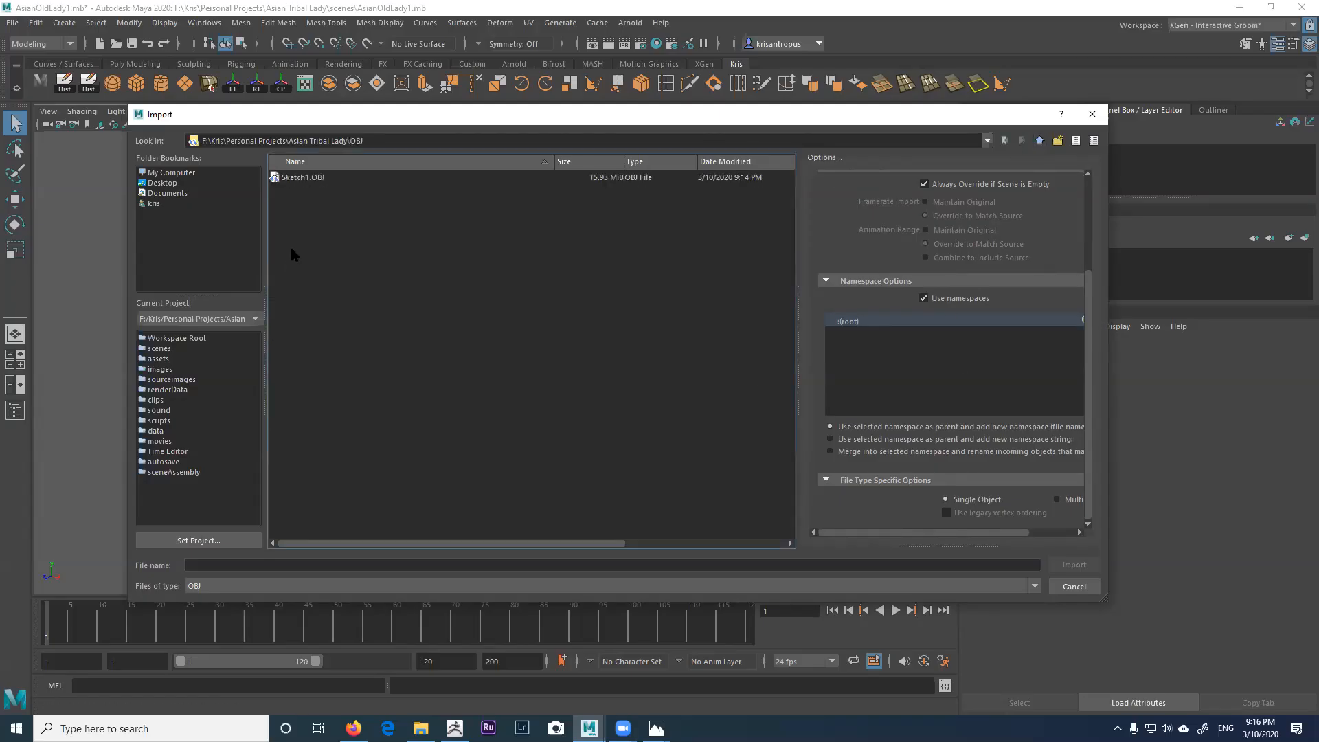
left_click(302, 179)
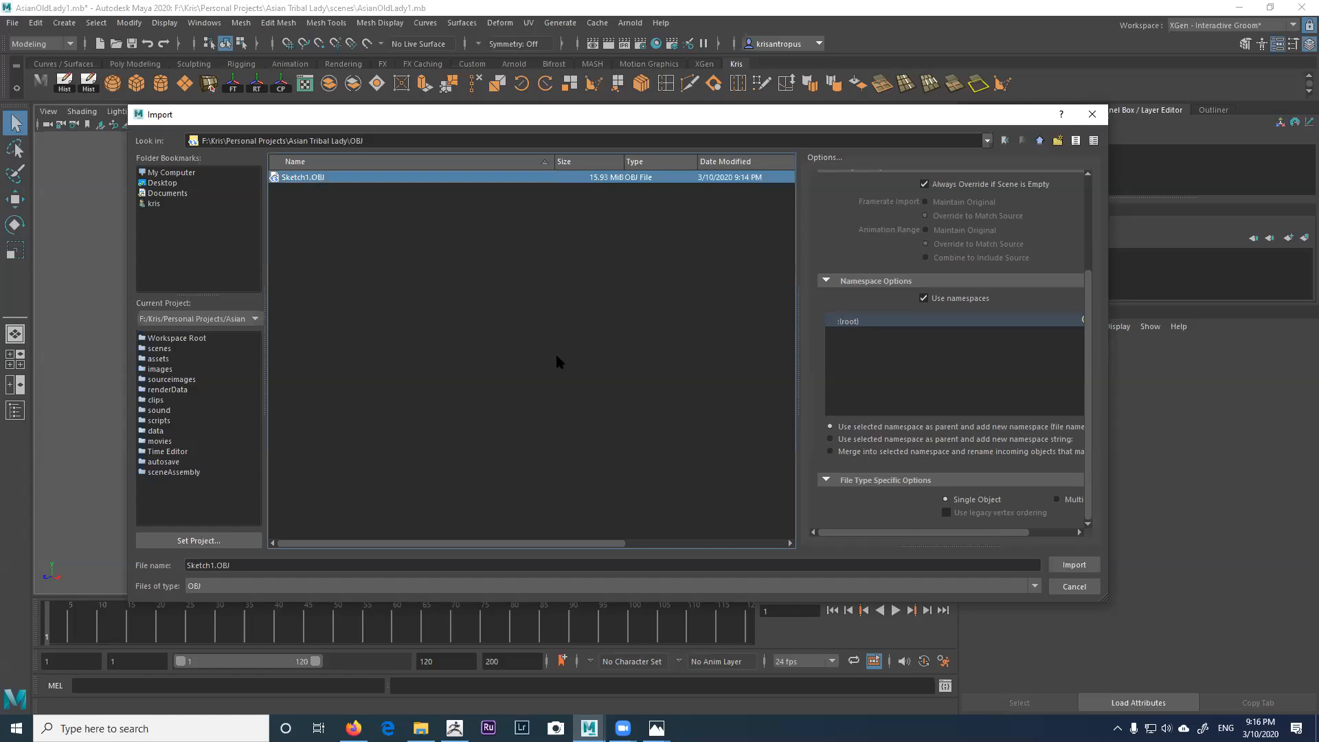
left_click(1075, 567)
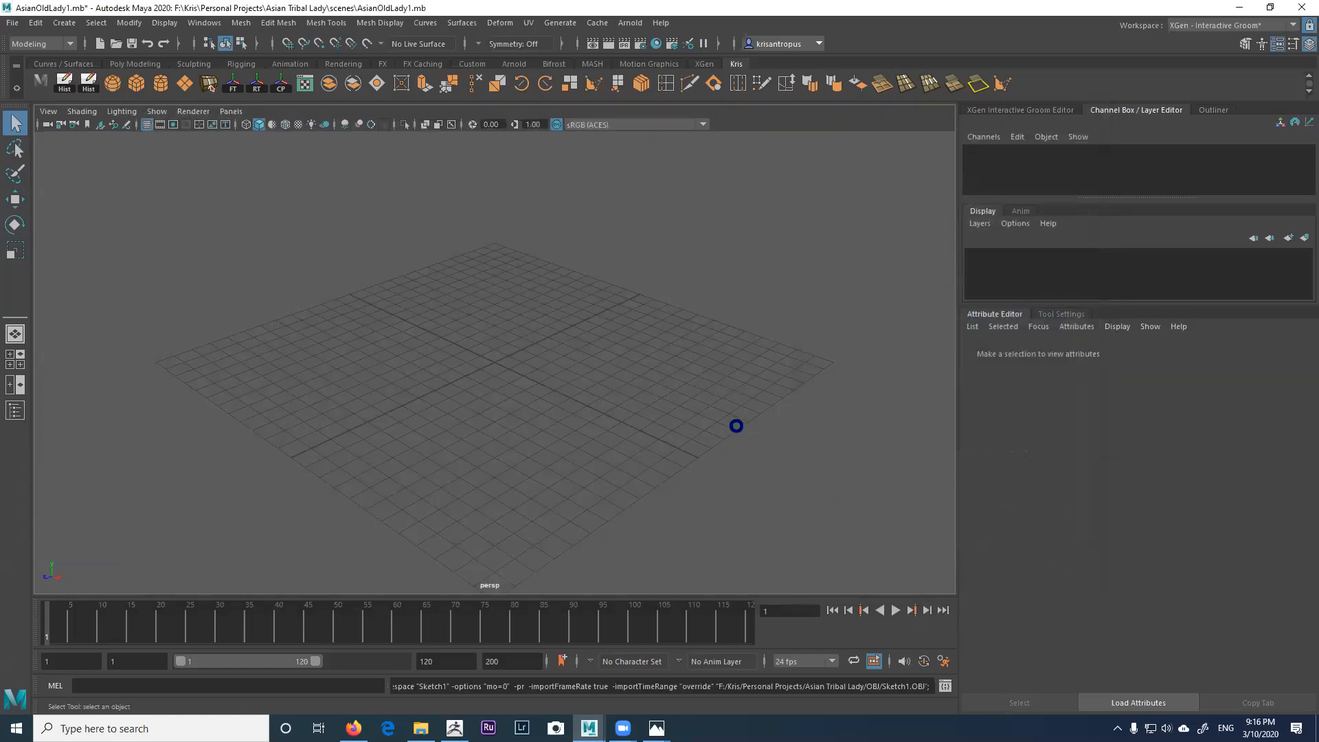
Tumble the perspective view until the imported Sketch1 head faces front.
left_click_drag(604, 398, 604, 444, "alt")
scroll(599, 445, "up", 3)
scroll(465, 388, "down", 3)
left_click_drag(465, 388, 487, 373, "alt")
scroll(491, 381, "down", 2)
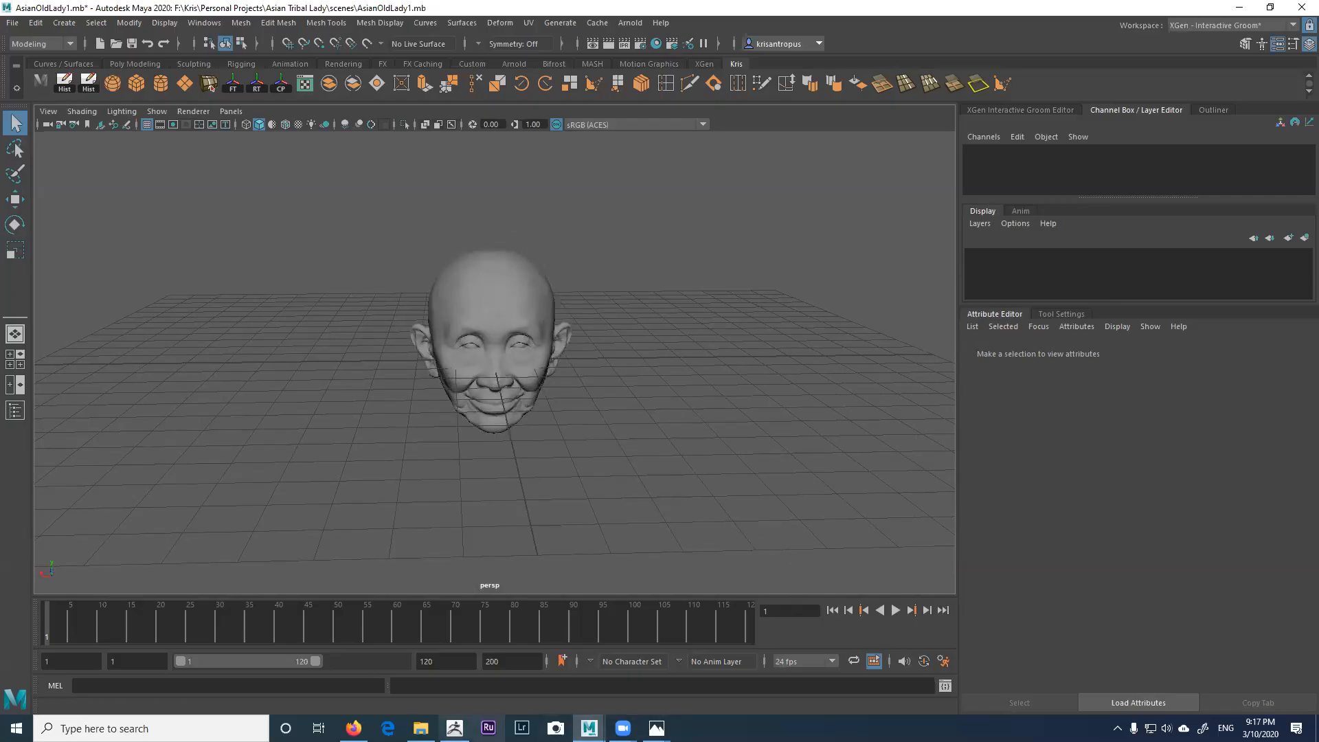
left_click(353, 728)
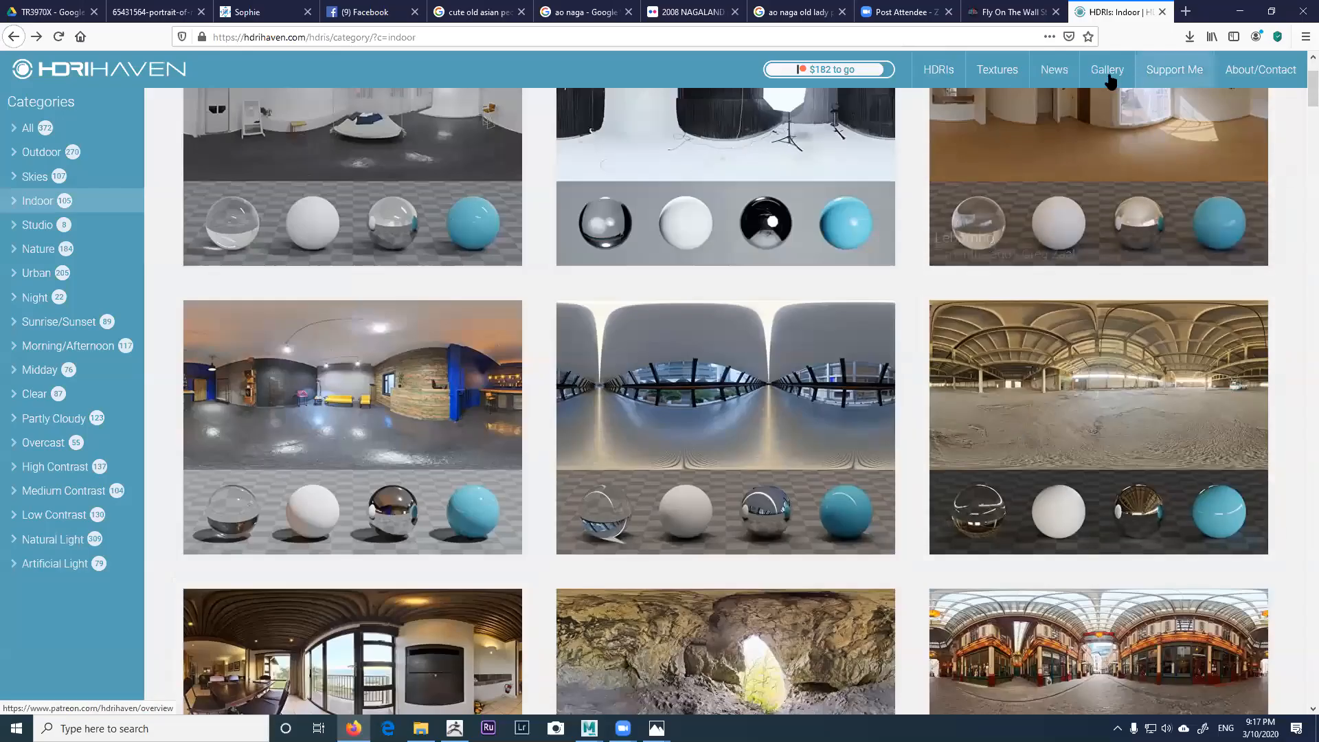
Search Google for 'human face average height' from the Firefox address bar.
left_click(992, 37)
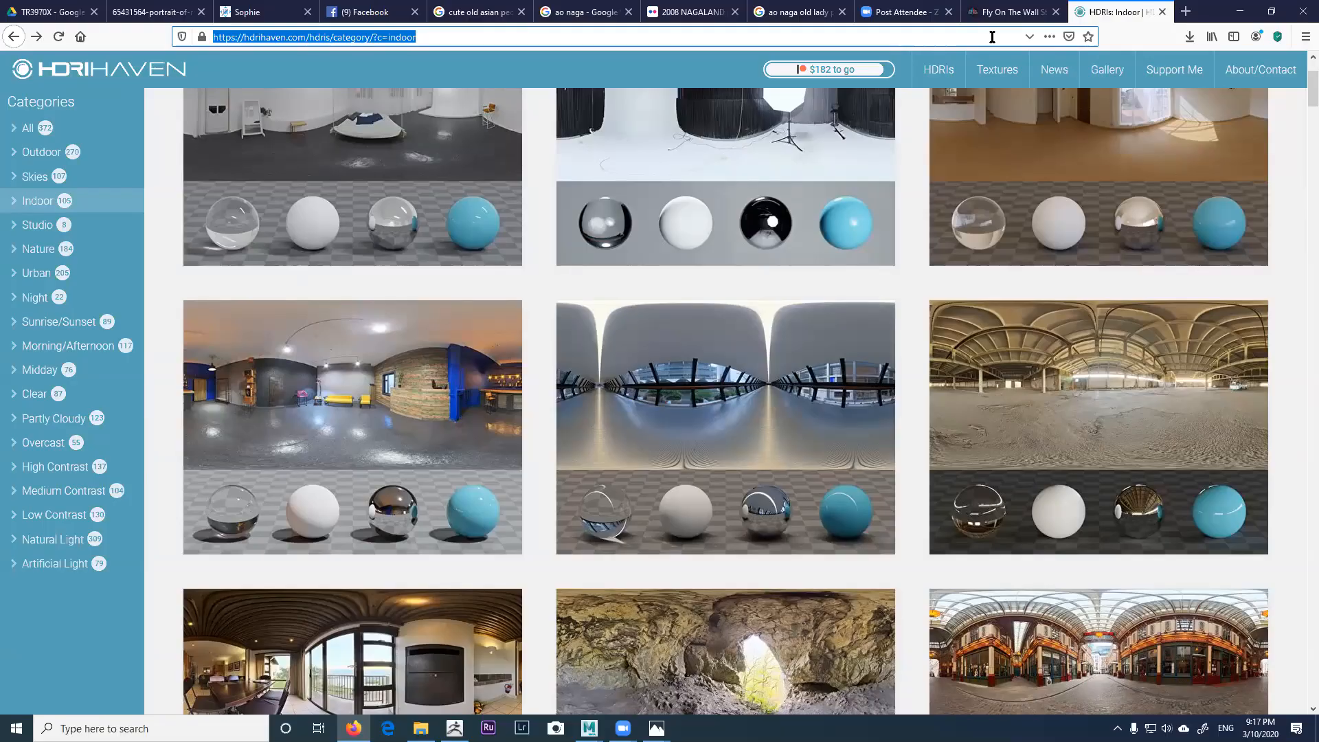
type("human face")
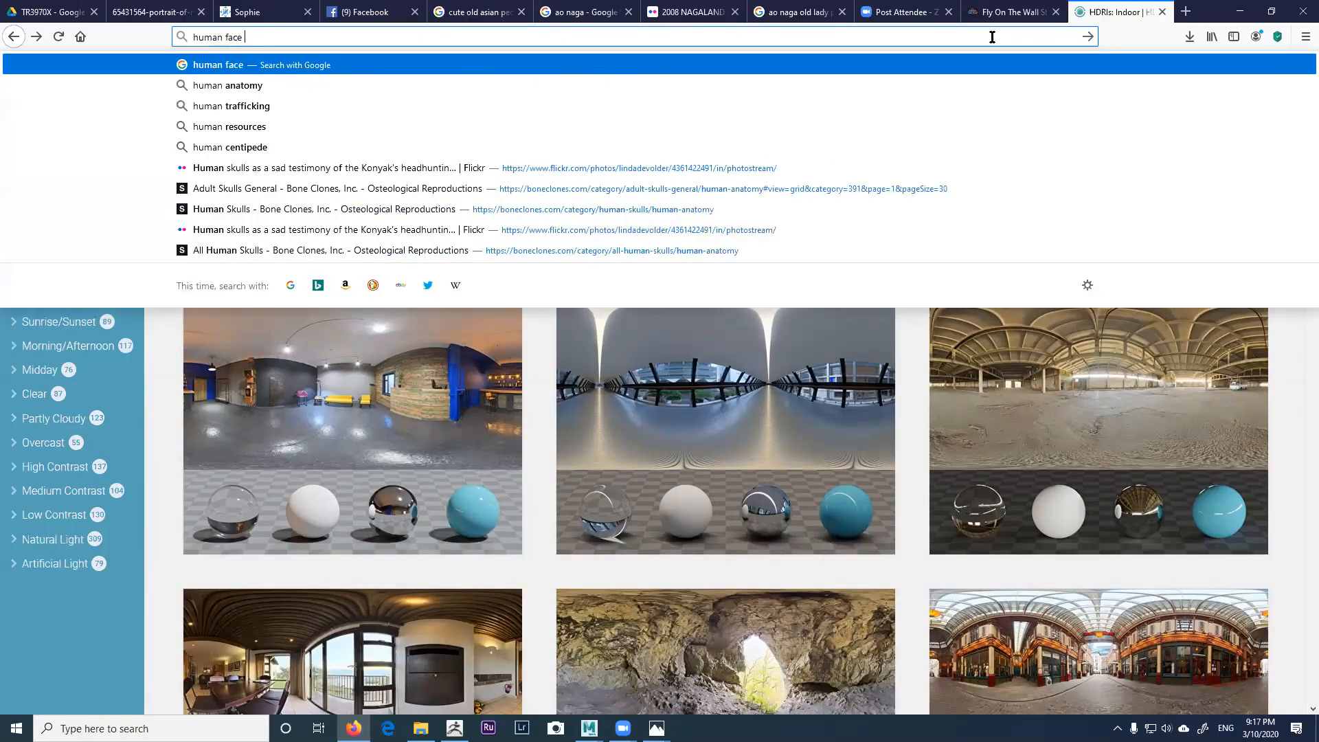
type(" ave")
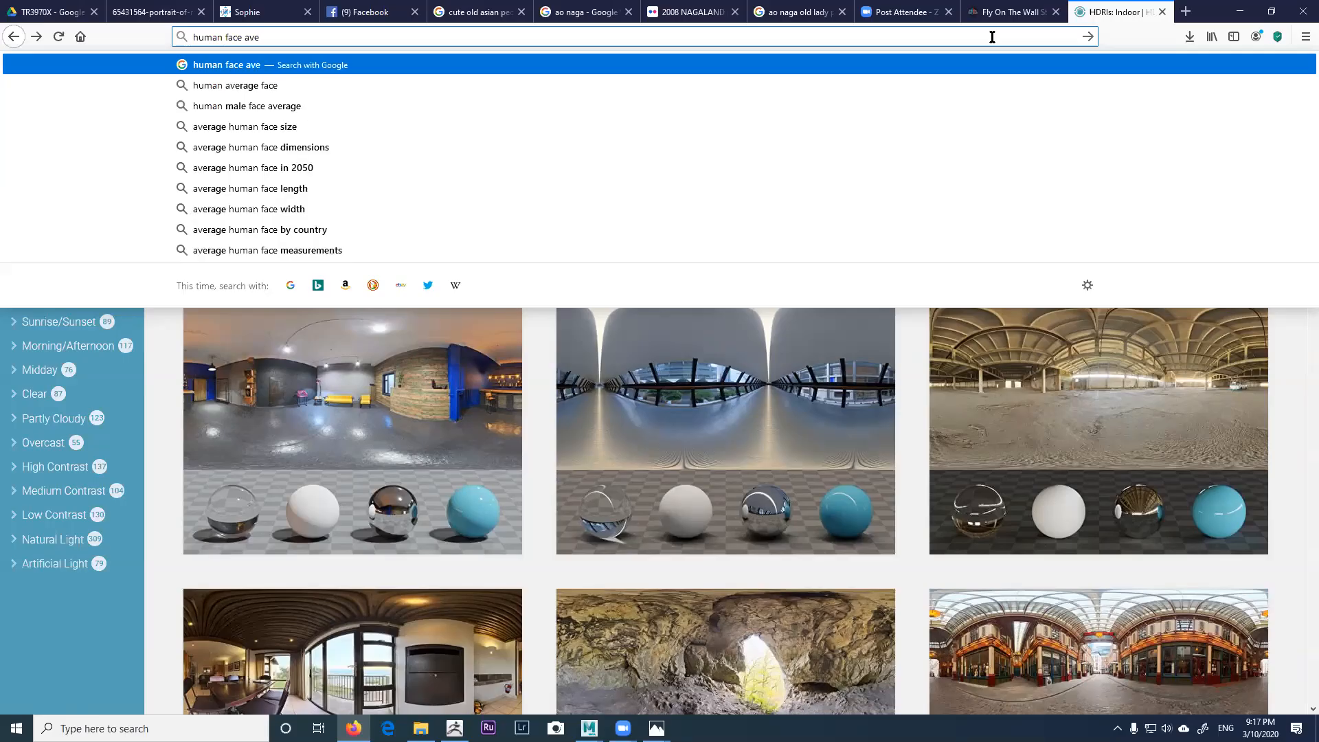
type("rage")
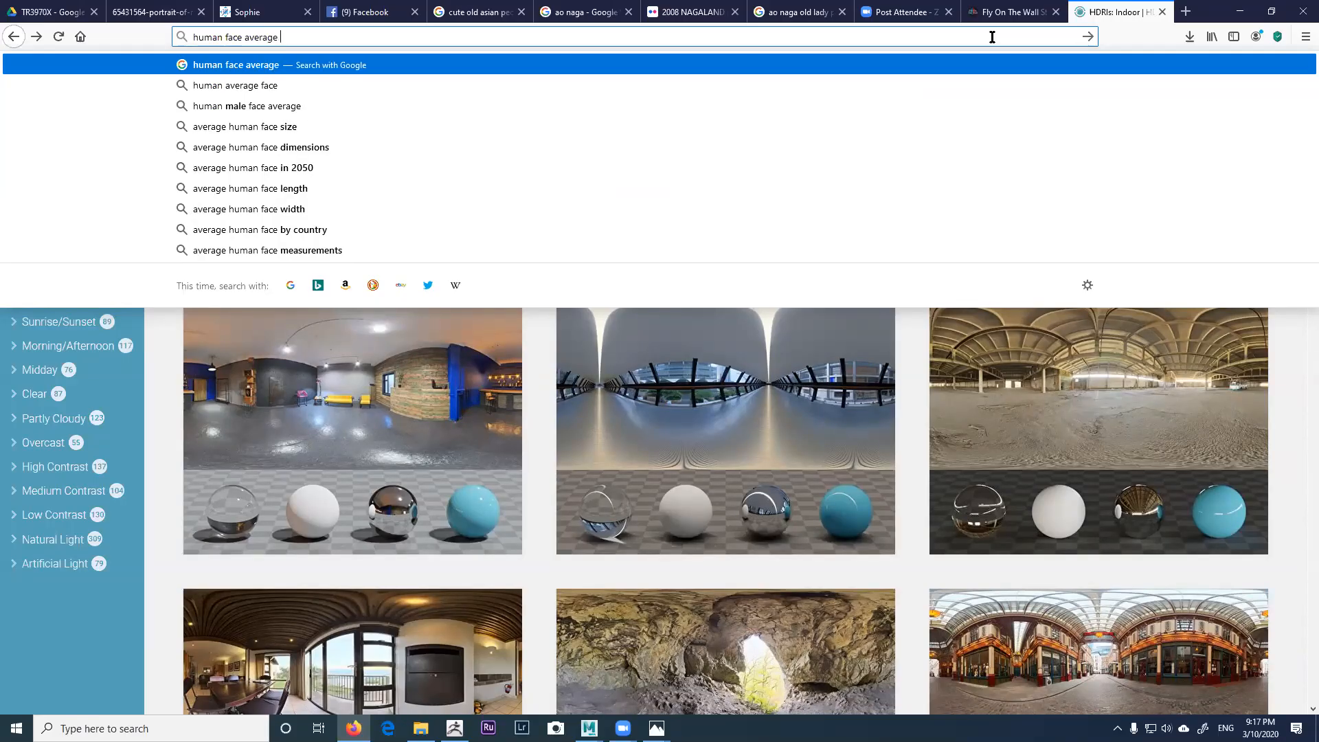
type(" height")
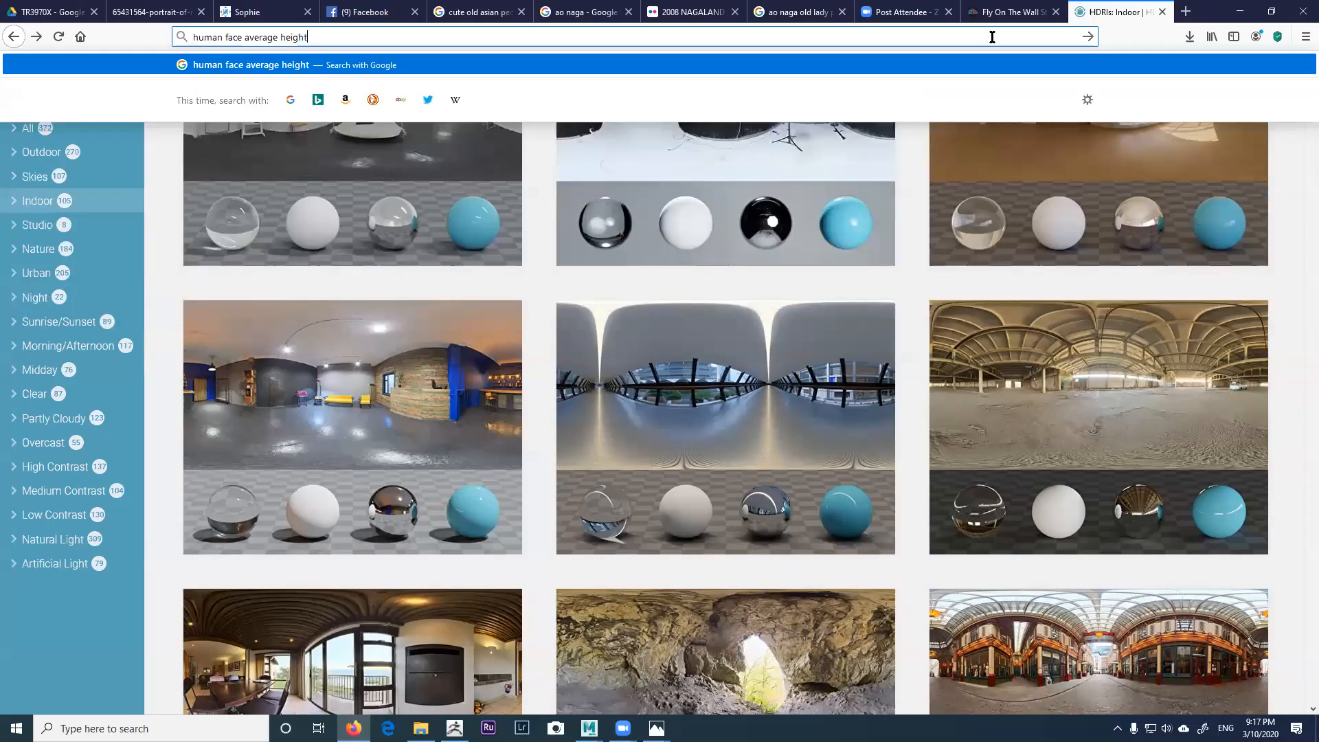
key("Return")
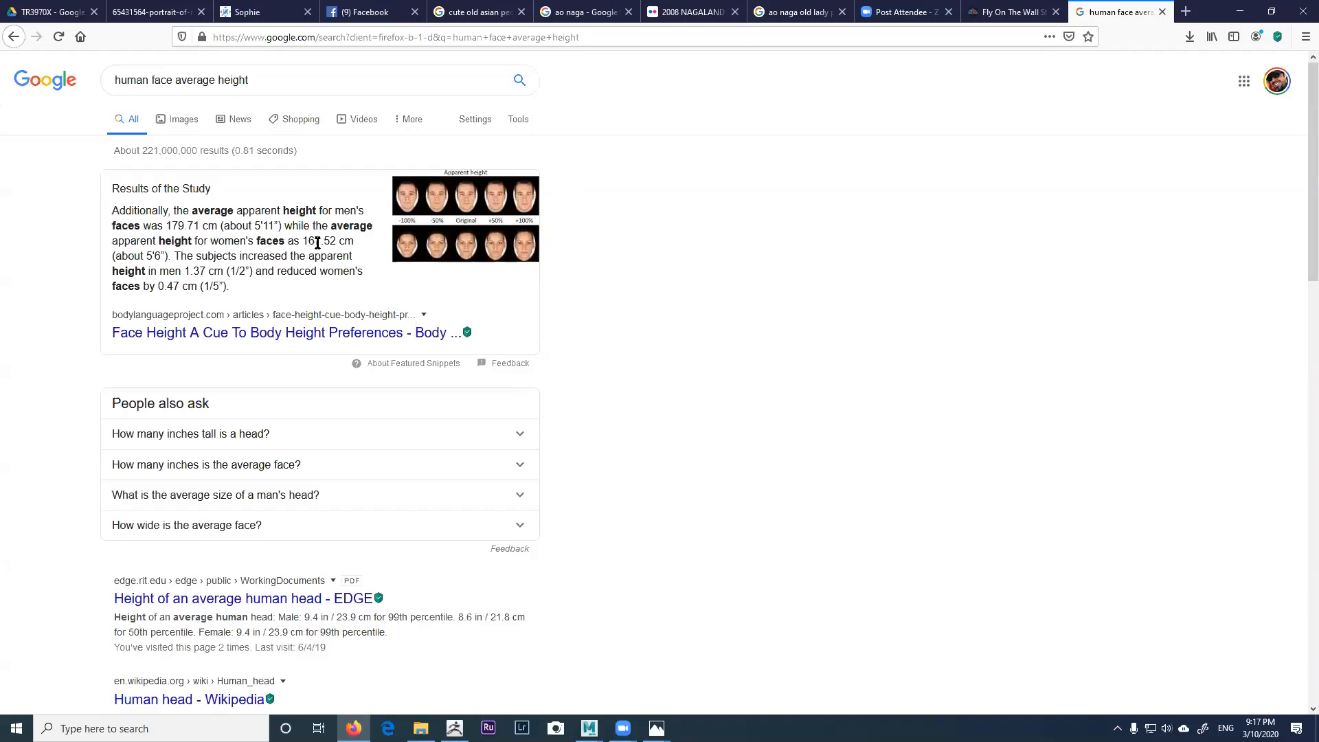
Scroll through the Google results for 'human face average height'.
scroll(315, 401, "down", 4)
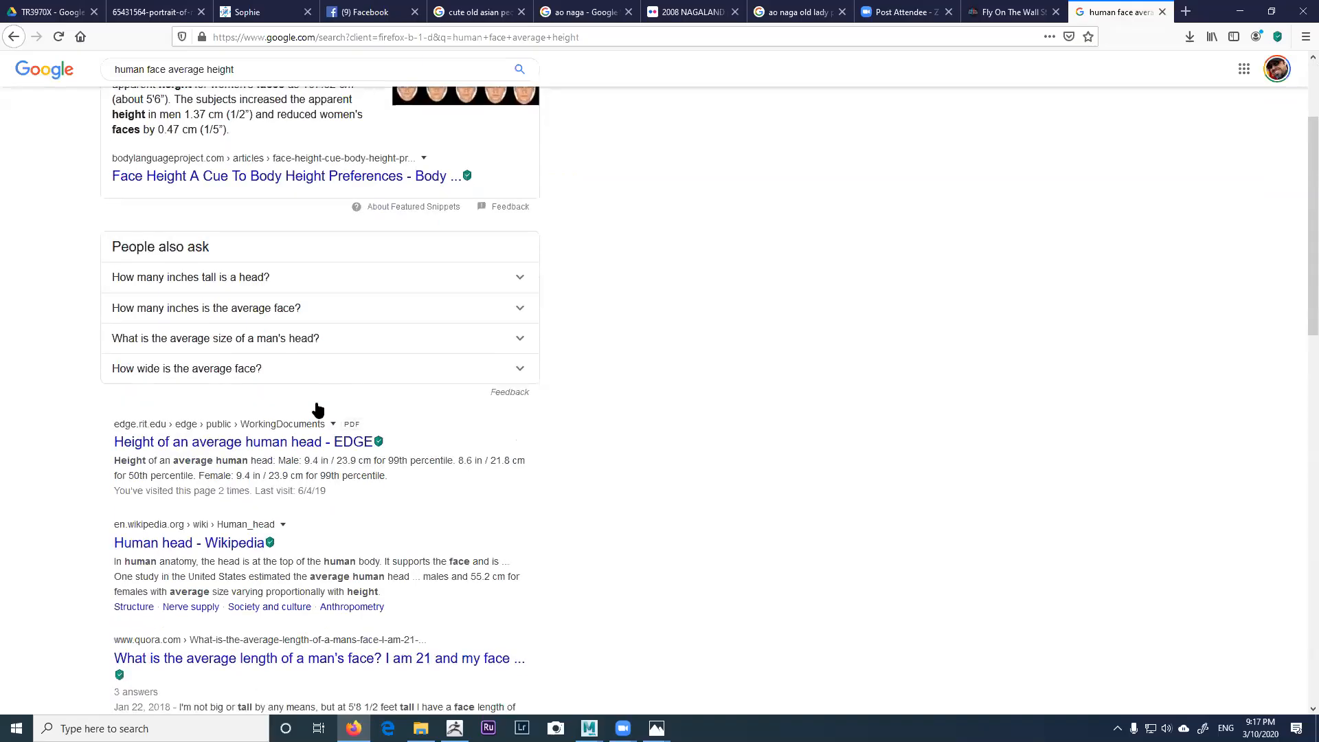
scroll(274, 424, "down", 2)
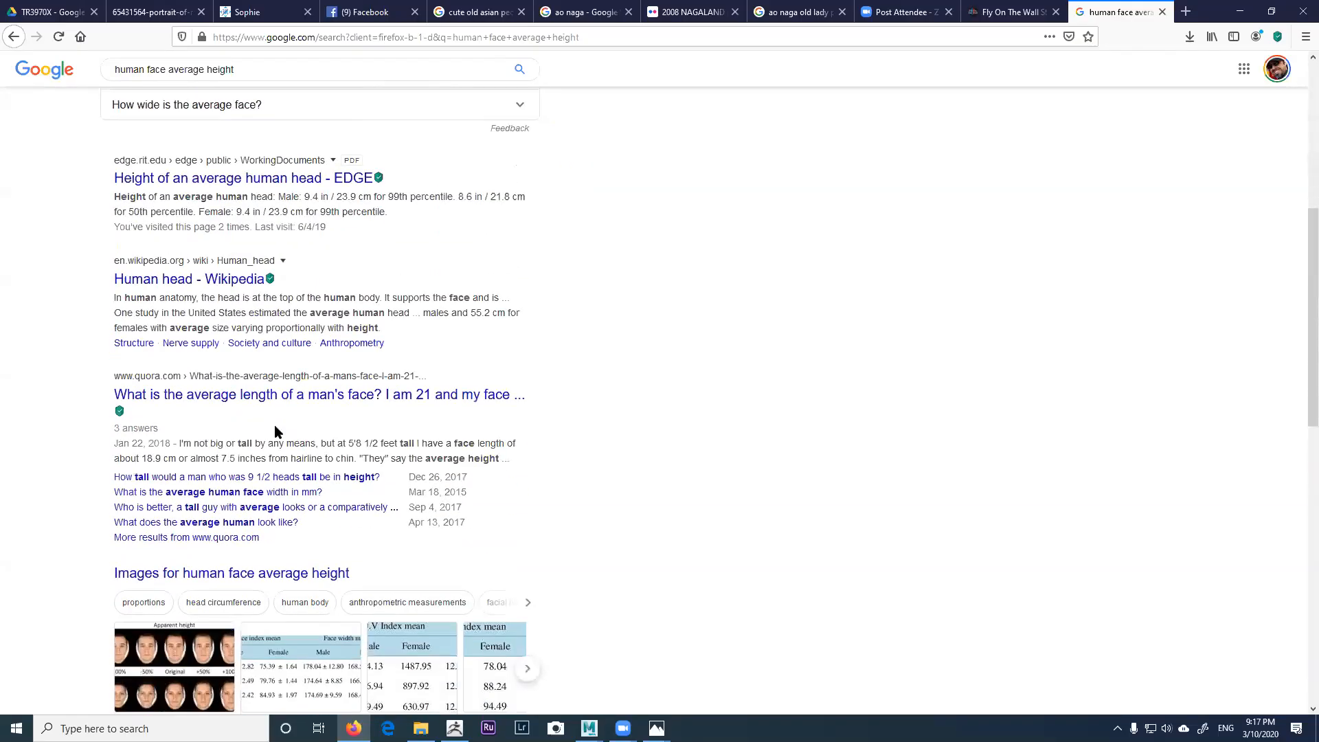
scroll(295, 441, "down", 3)
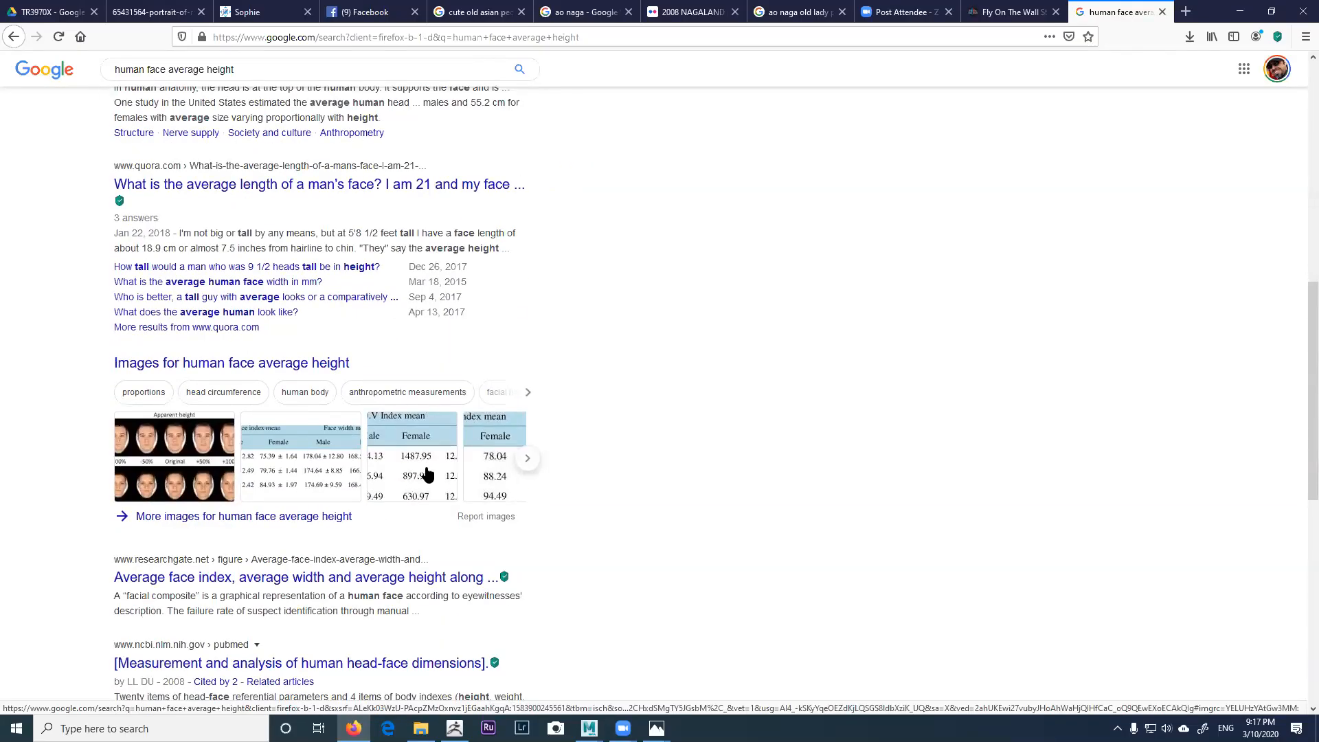
scroll(383, 403, "up", 2)
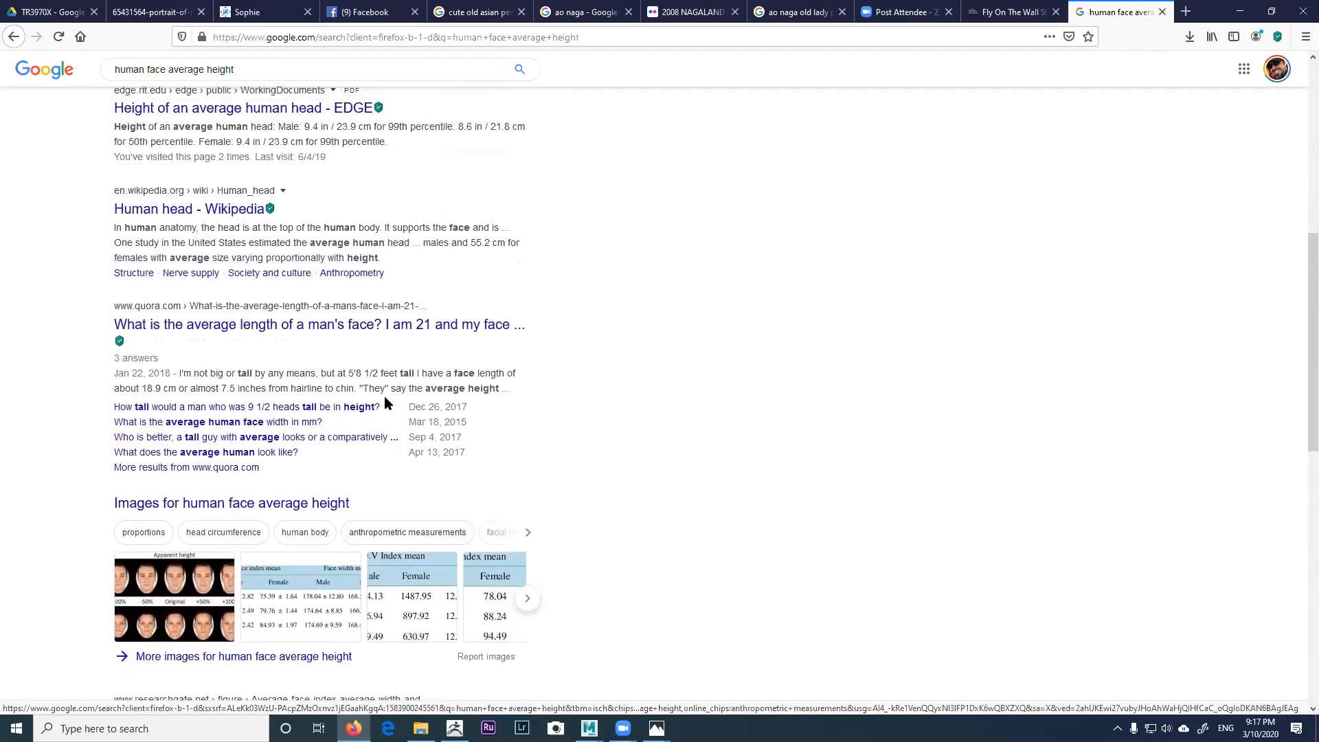
scroll(382, 400, "down", 1)
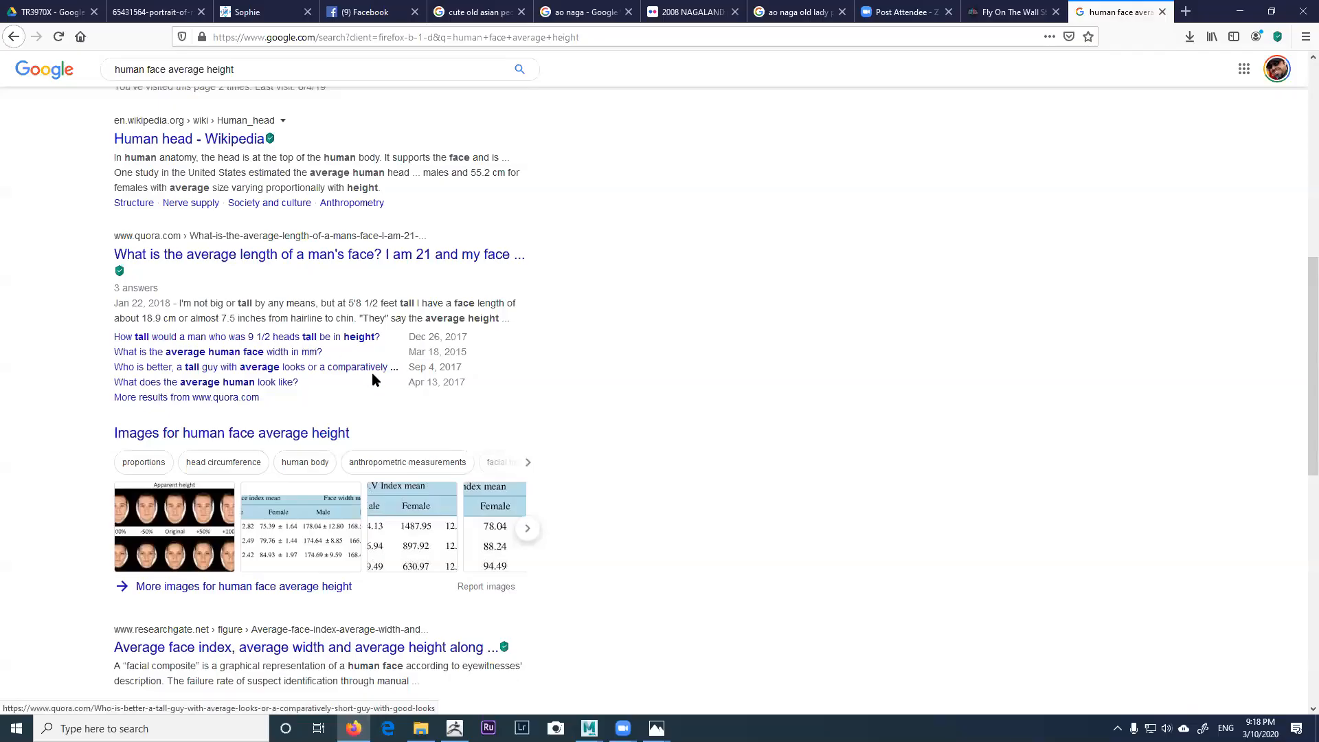
scroll(371, 373, "down", 3)
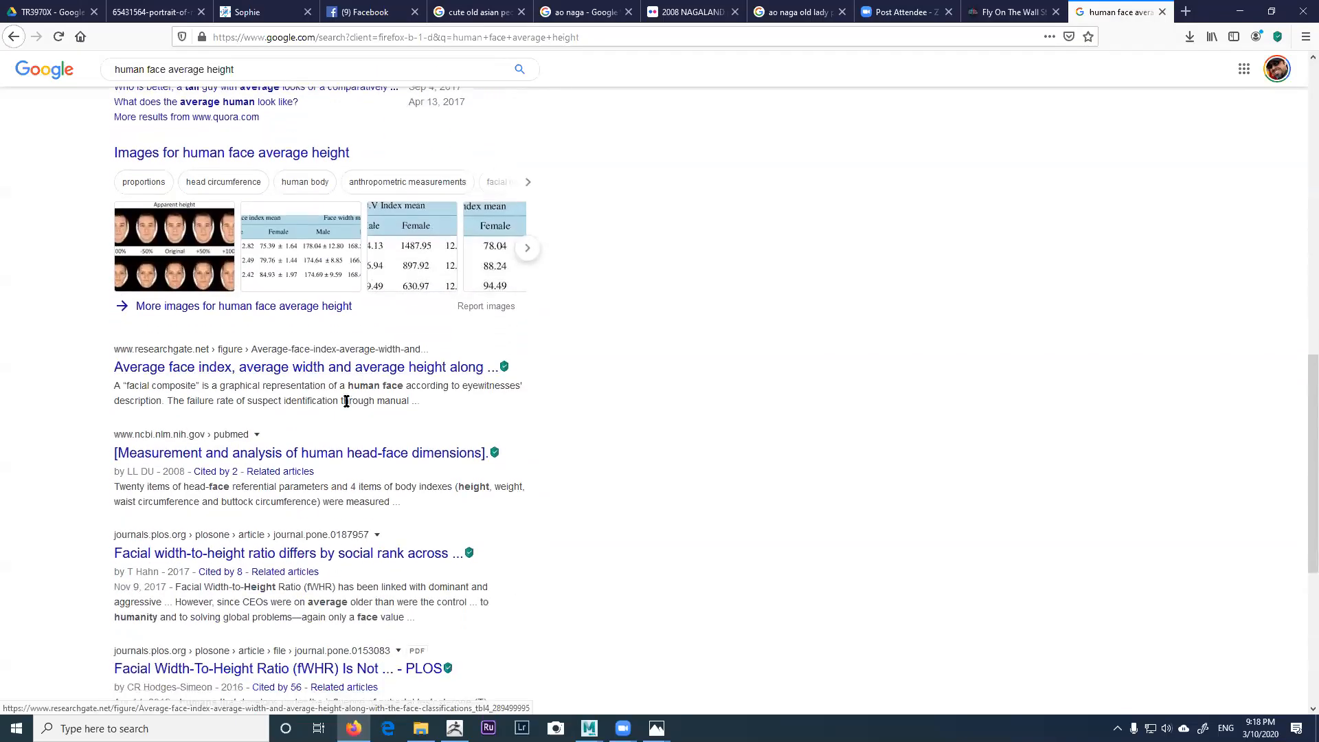
scroll(329, 385, "up", 10)
scroll(327, 378, "up", 2)
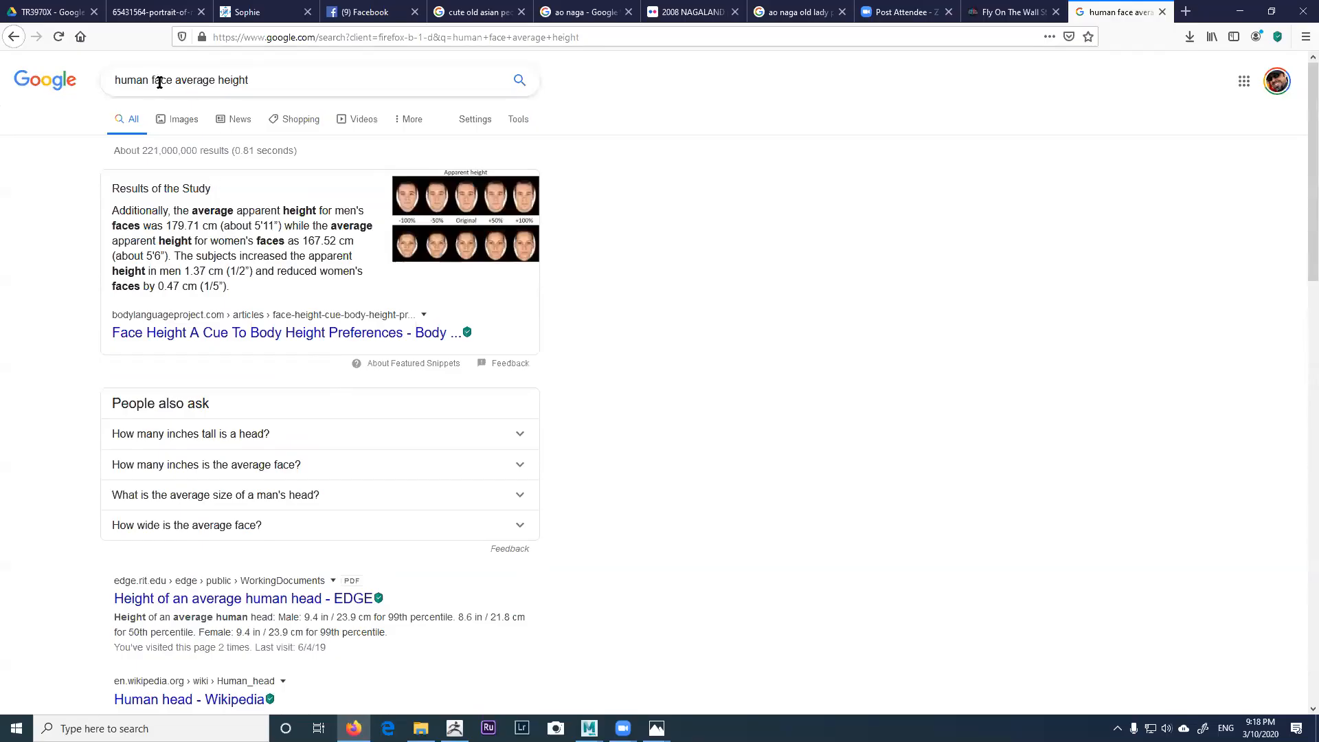
Refine the query to 'average head height' and open the 'Height of an average human head - EDGE' PDF.
double_click(187, 81)
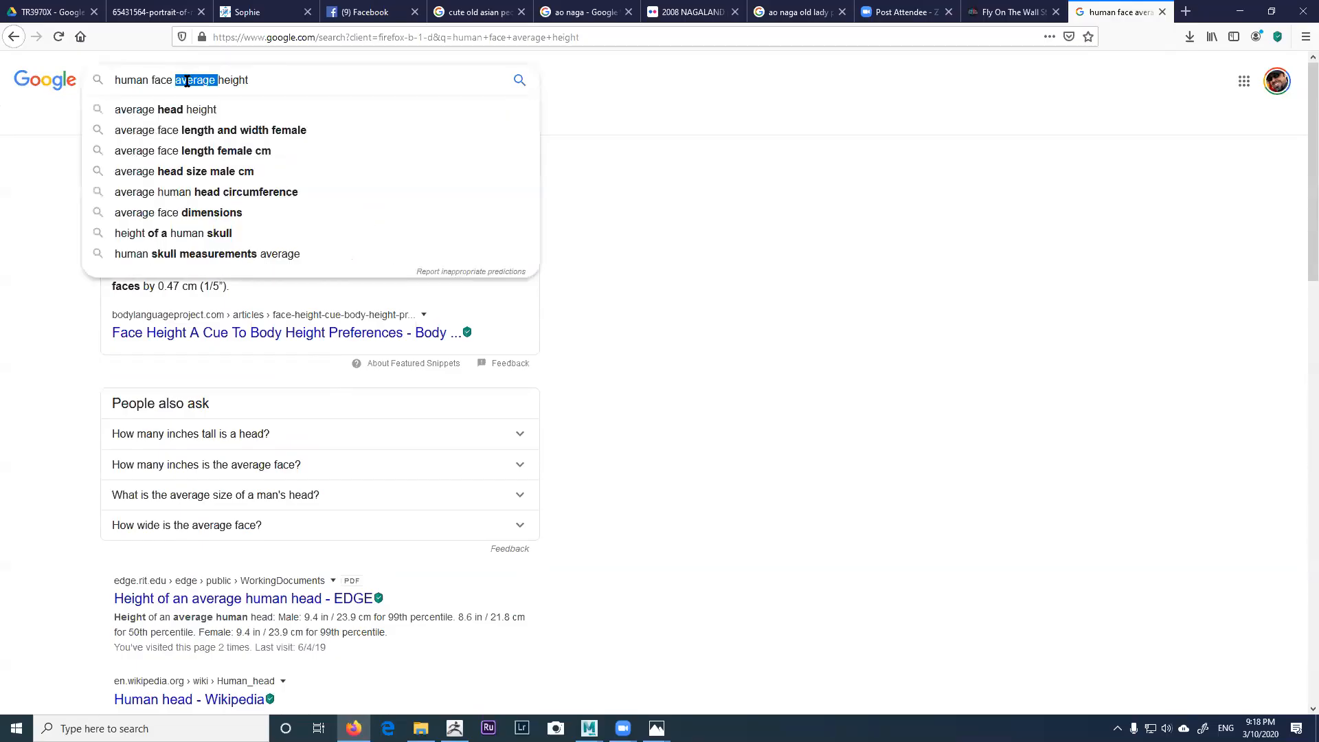
key("BackSpace")
left_click(204, 107)
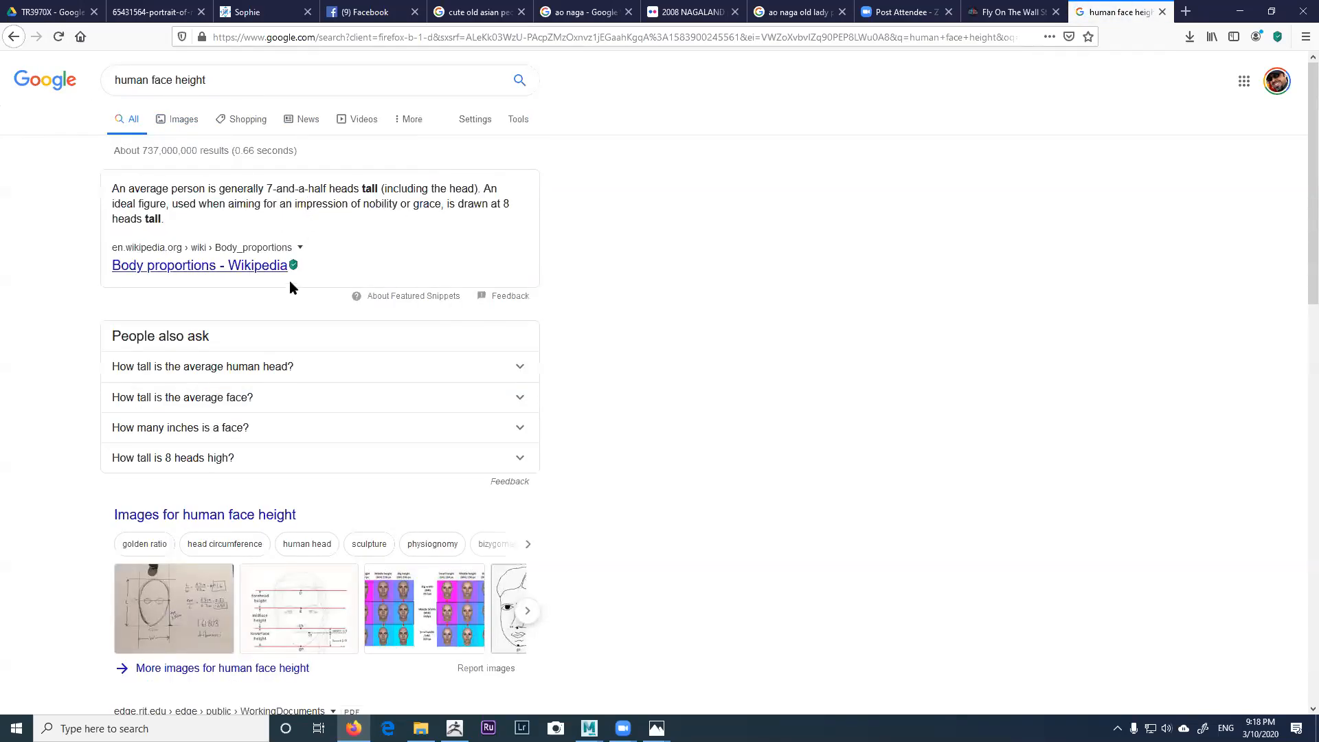
scroll(292, 292, "down", 3)
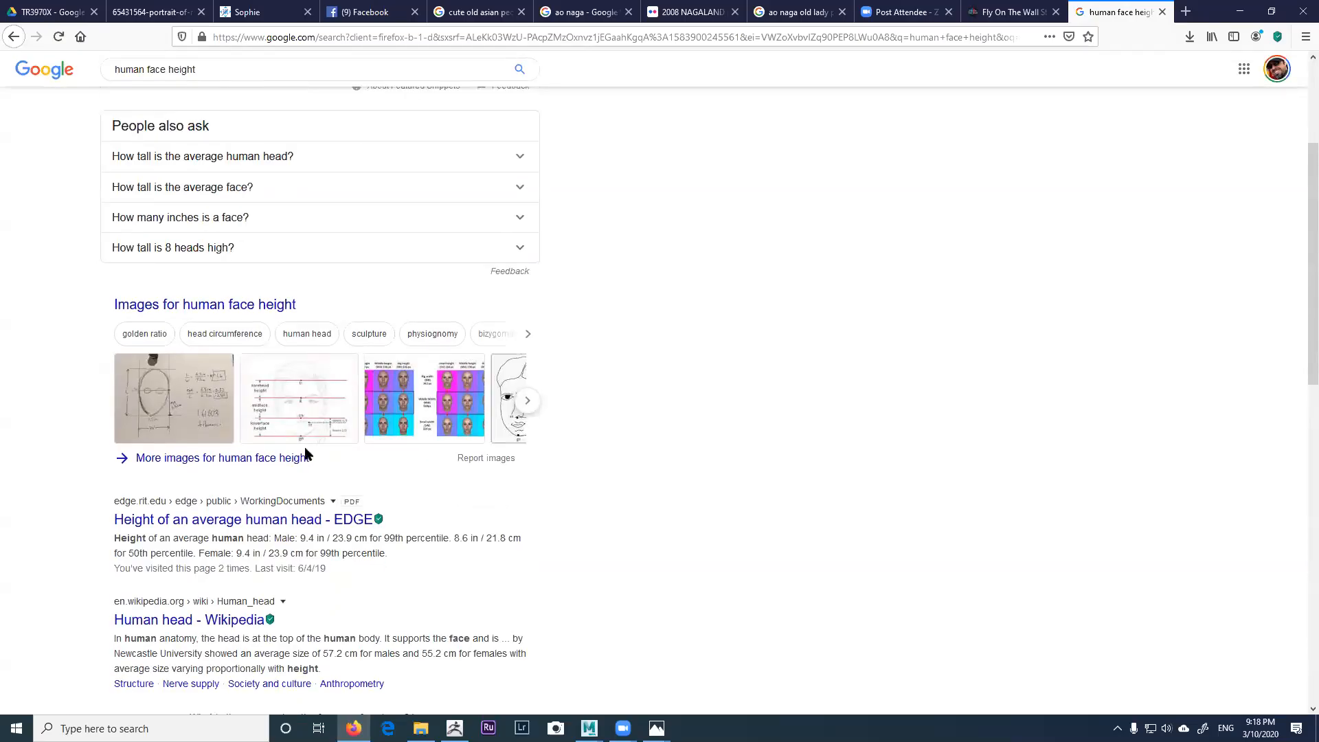
left_click(293, 523)
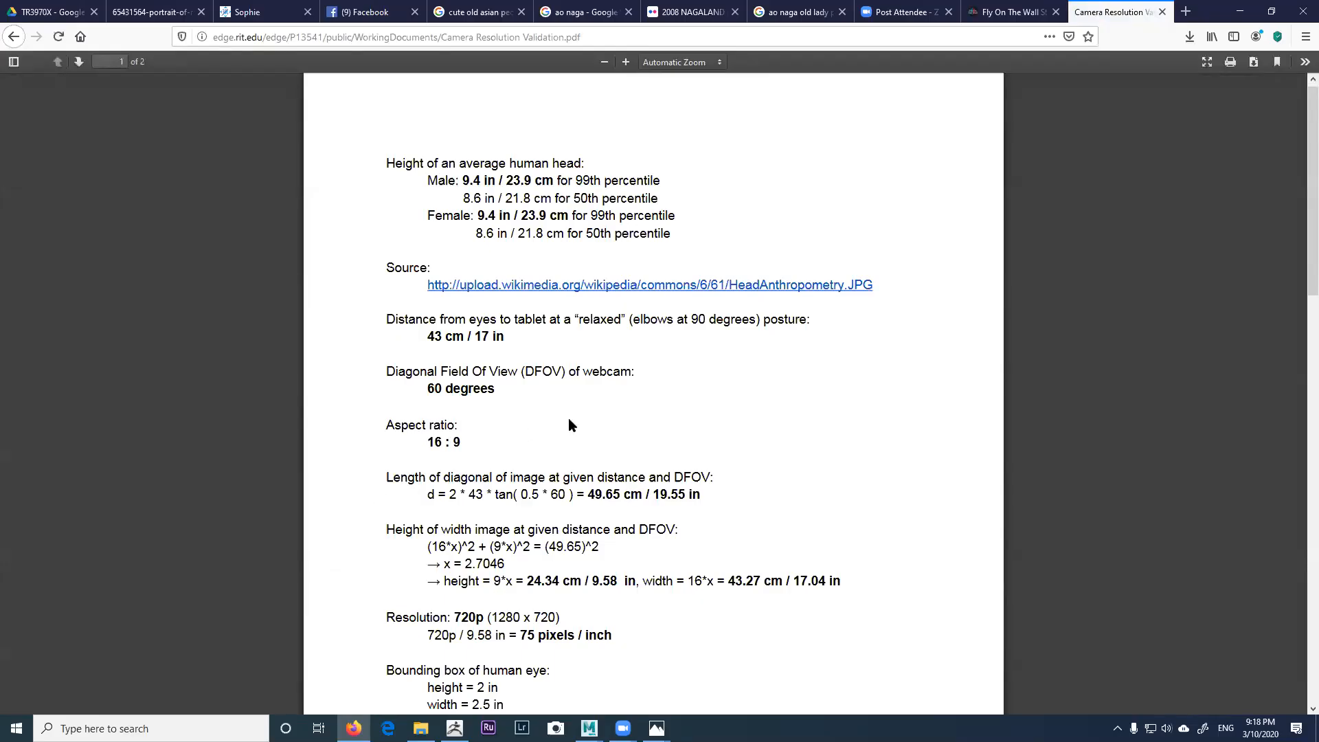
scroll(568, 418, "down", 2)
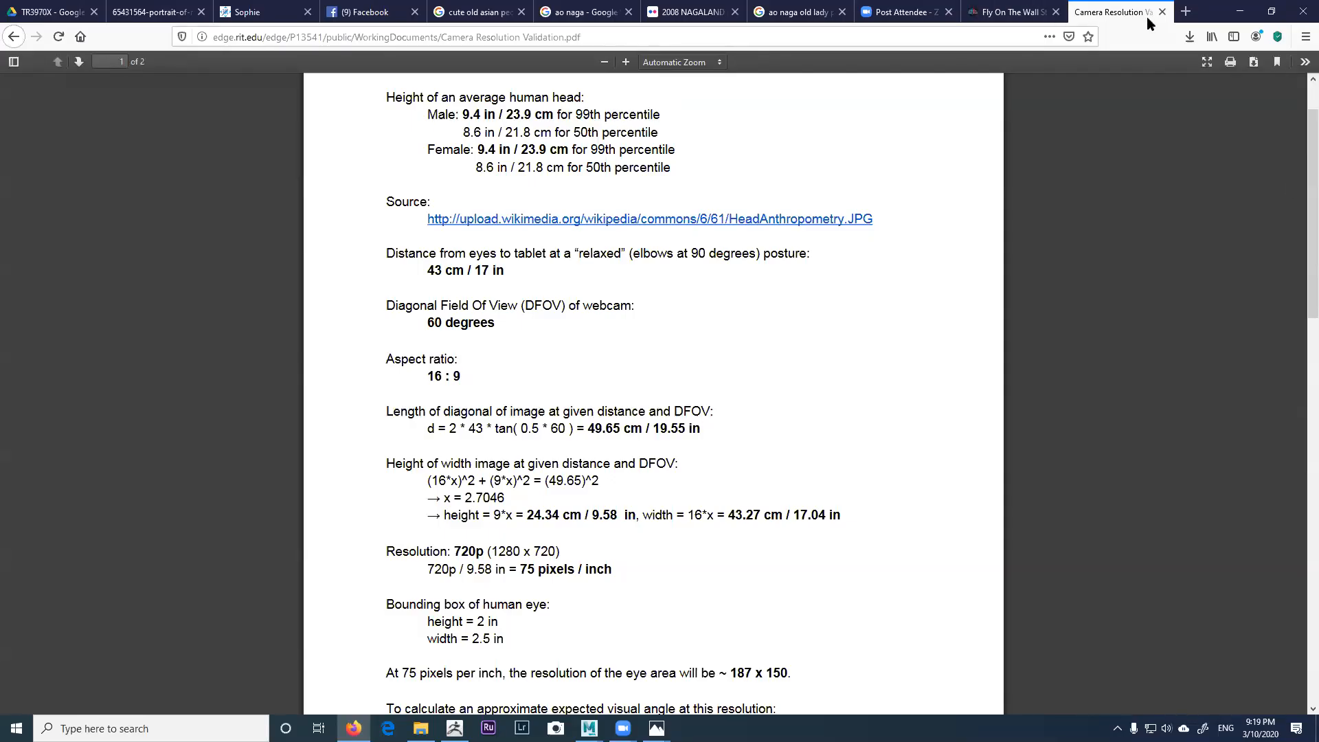
left_click(1240, 12)
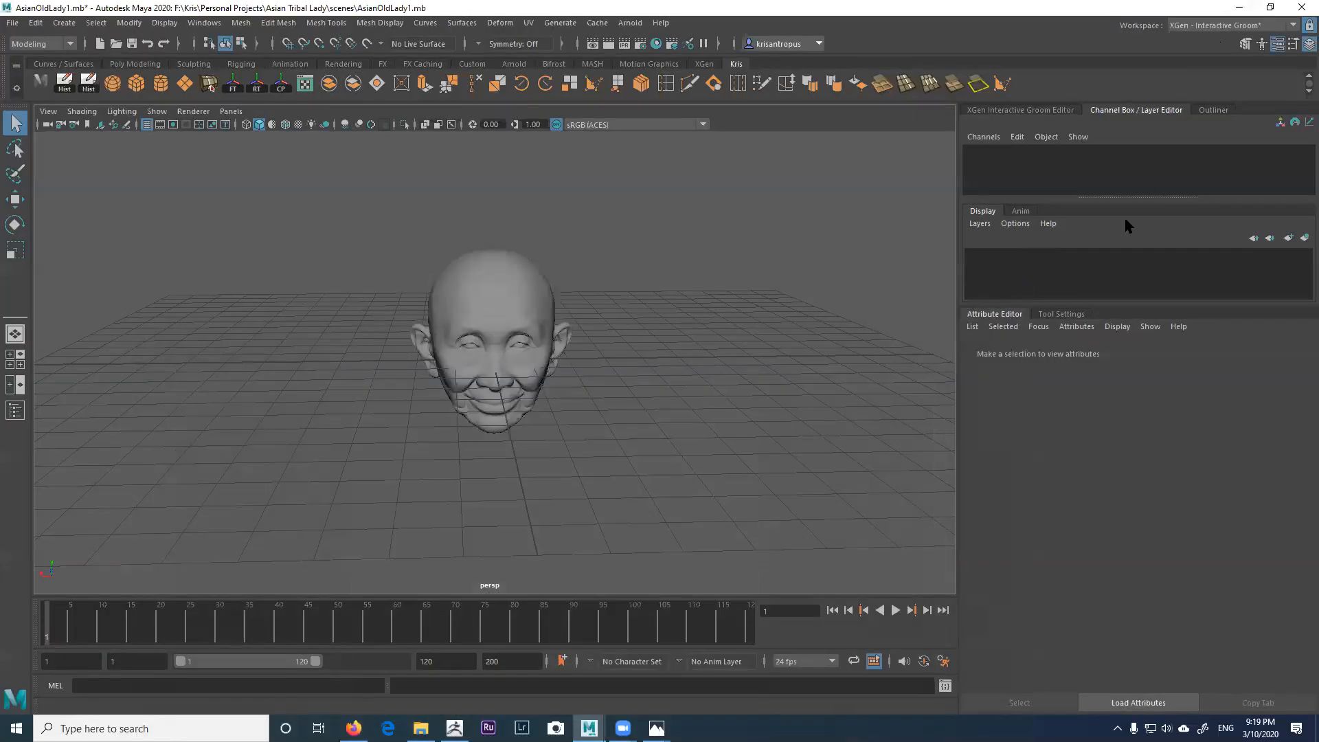
Set the linear working unit to inch in Maya's Preferences Settings.
left_click(216, 24)
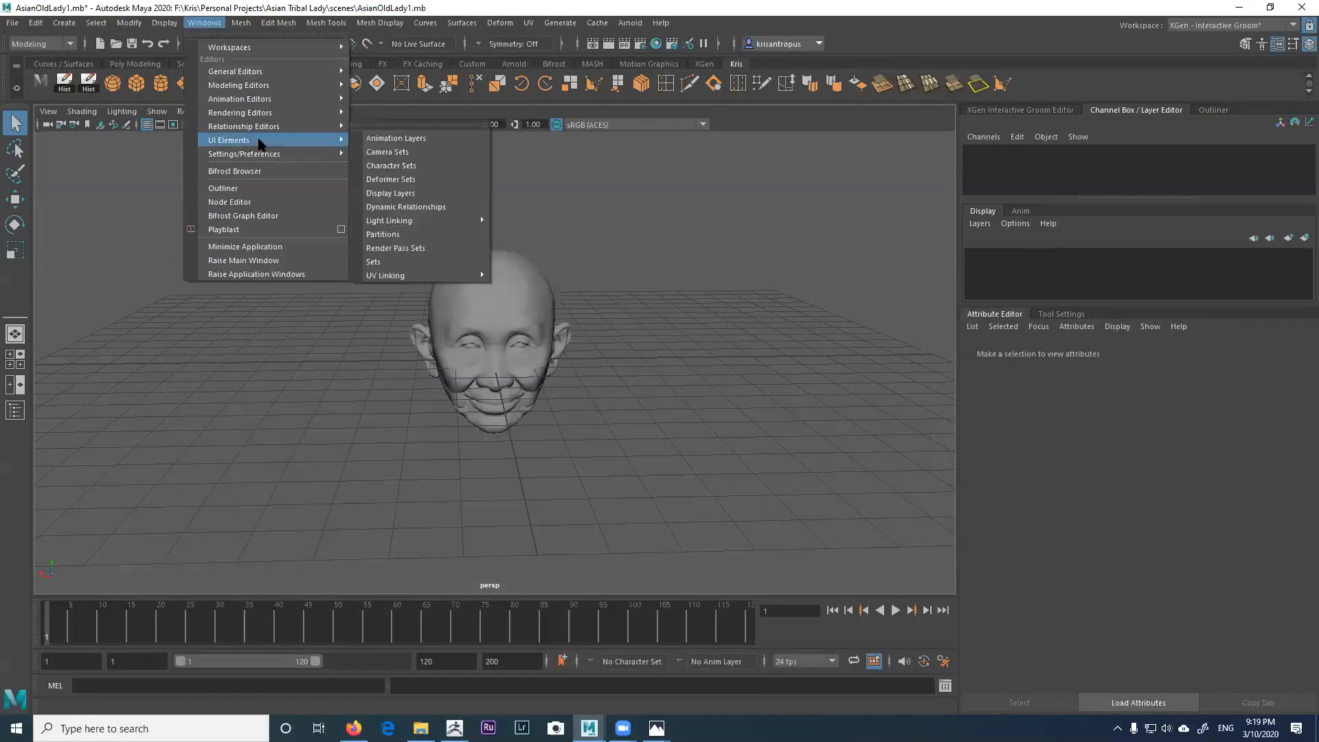
mouse_move(271, 154)
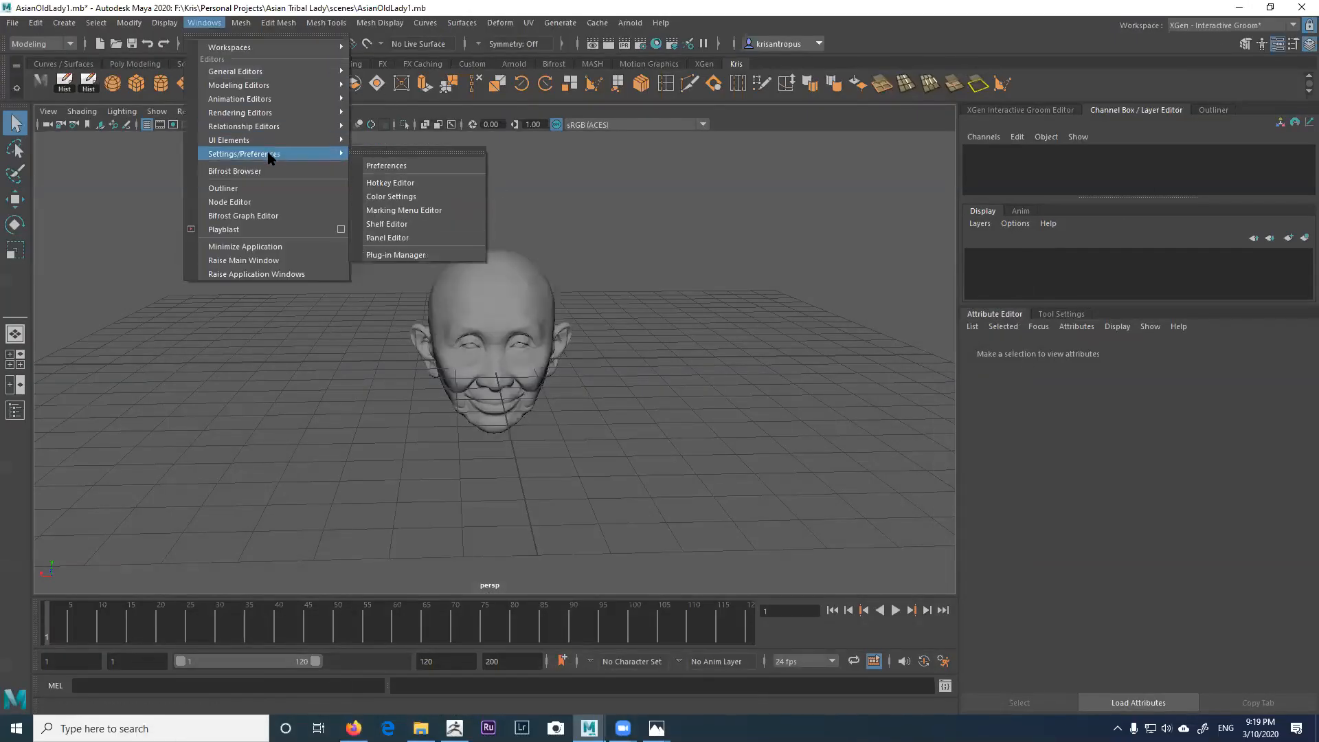
left_click(386, 169)
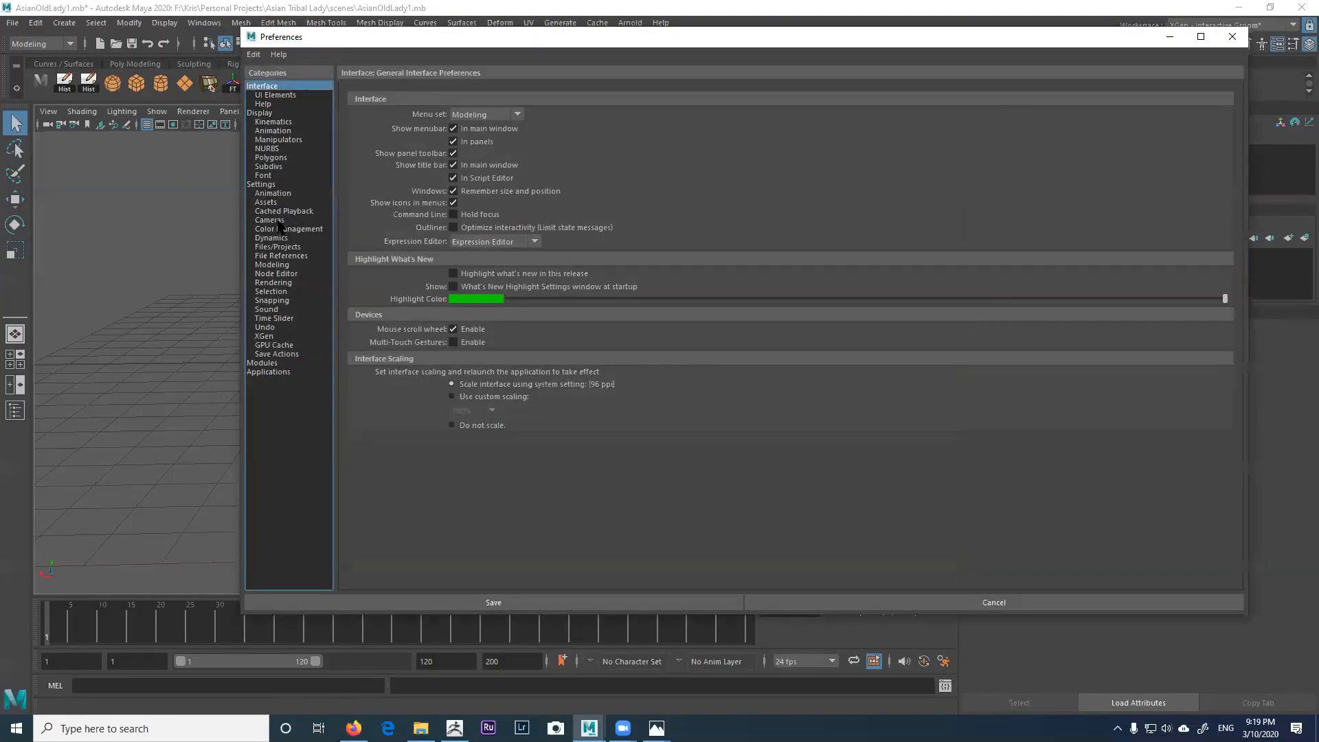
left_click(264, 185)
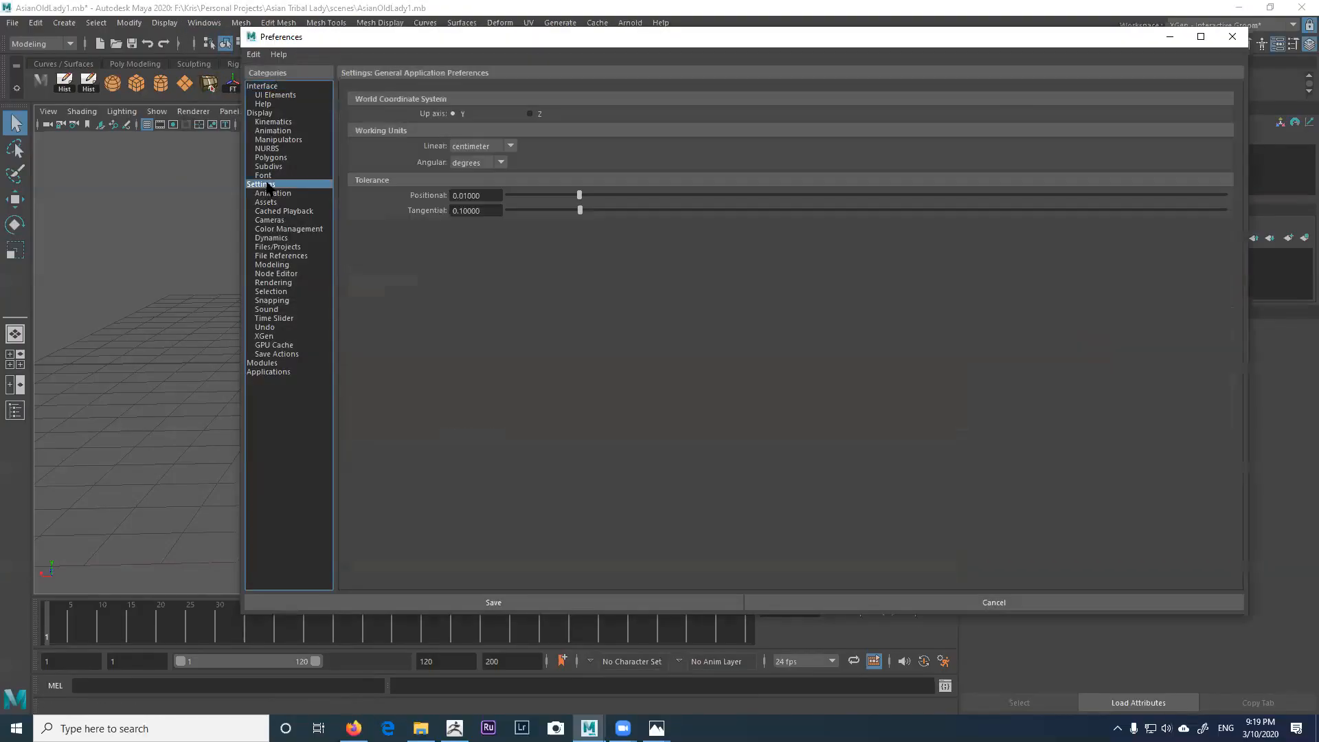
left_click(511, 147)
left_click(477, 202)
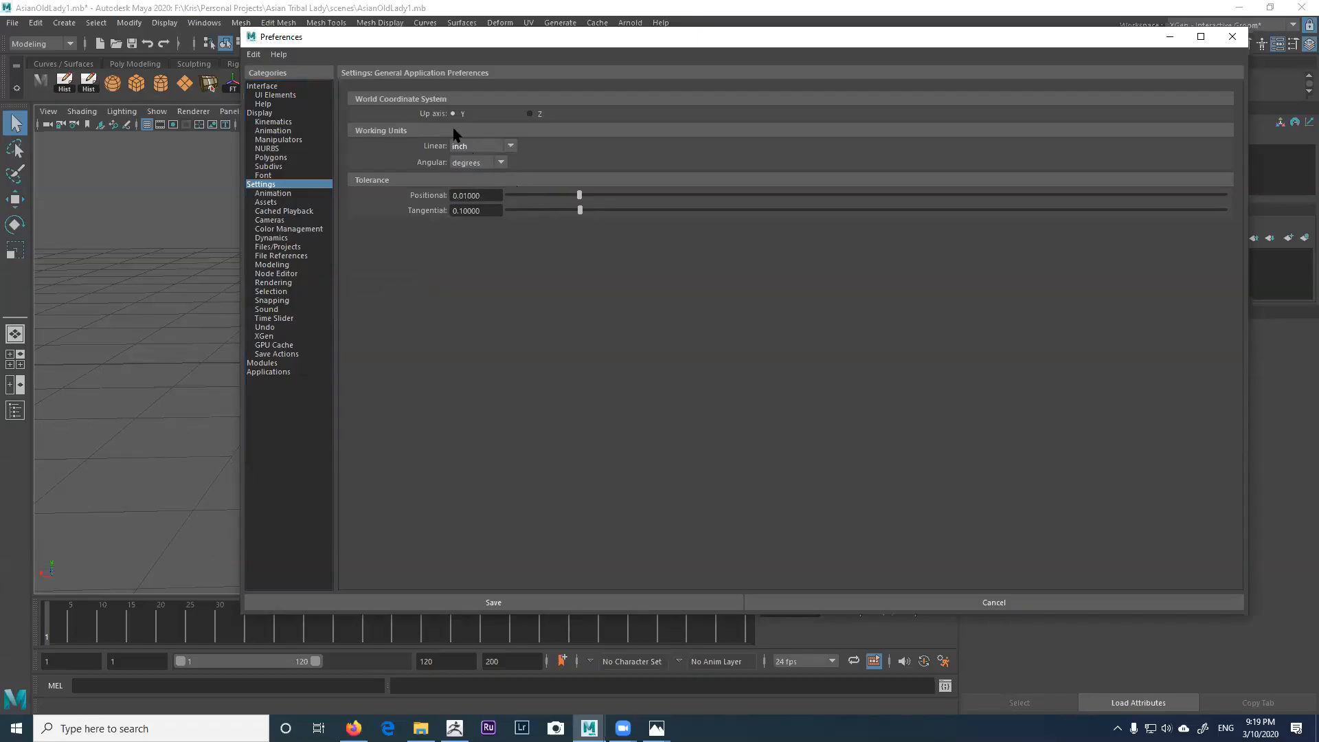
Compare millimeter, centimeter and meter units against the head, then return to inch.
left_click_drag(519, 50, 824, 123)
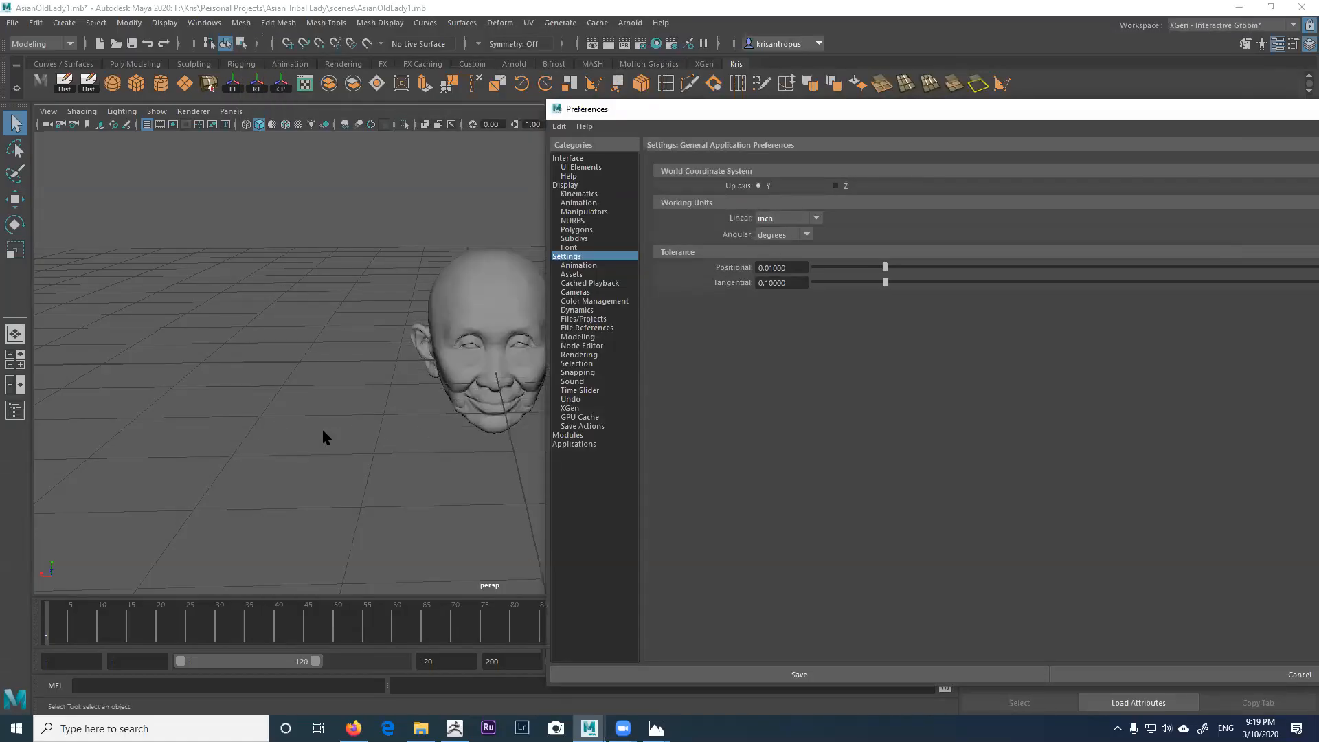
left_click(795, 218)
left_click(789, 247)
left_click(796, 221)
left_click(787, 233)
left_click(784, 218)
left_click(786, 246)
left_click(790, 220)
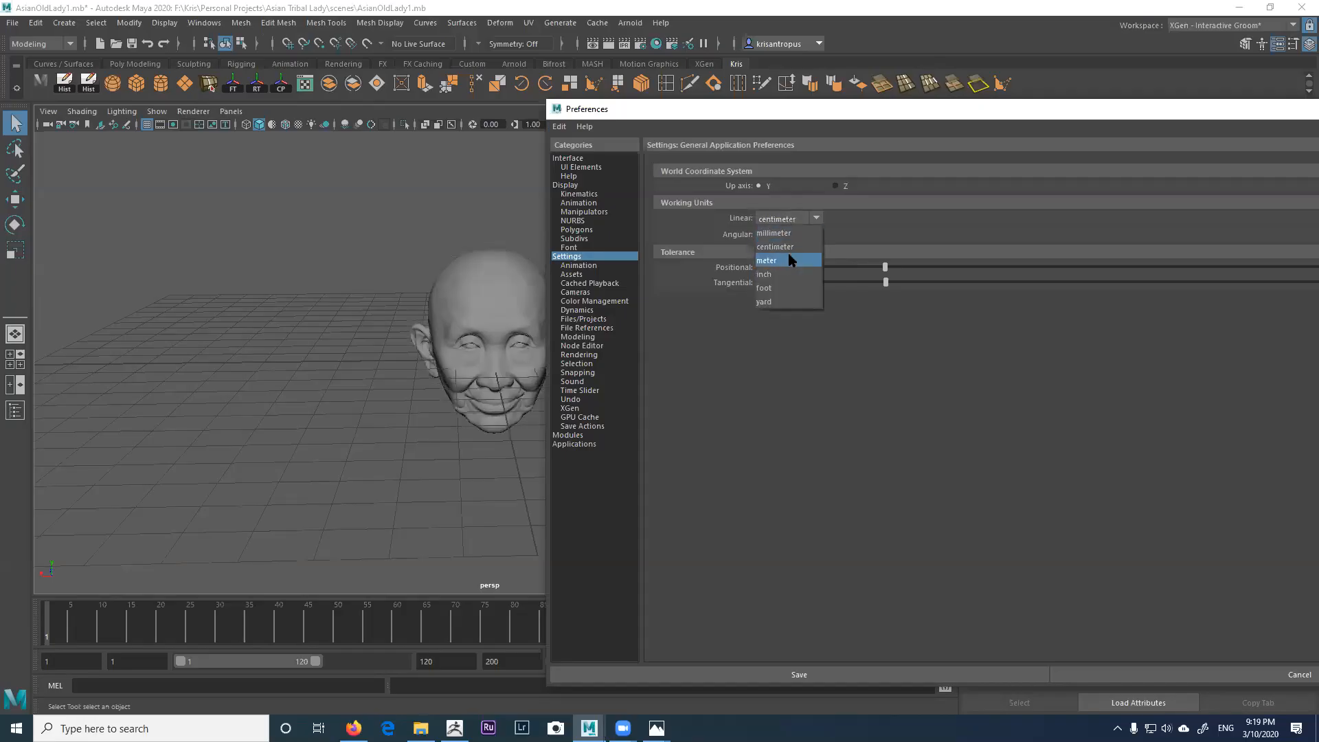
left_click(788, 259)
left_click(790, 219)
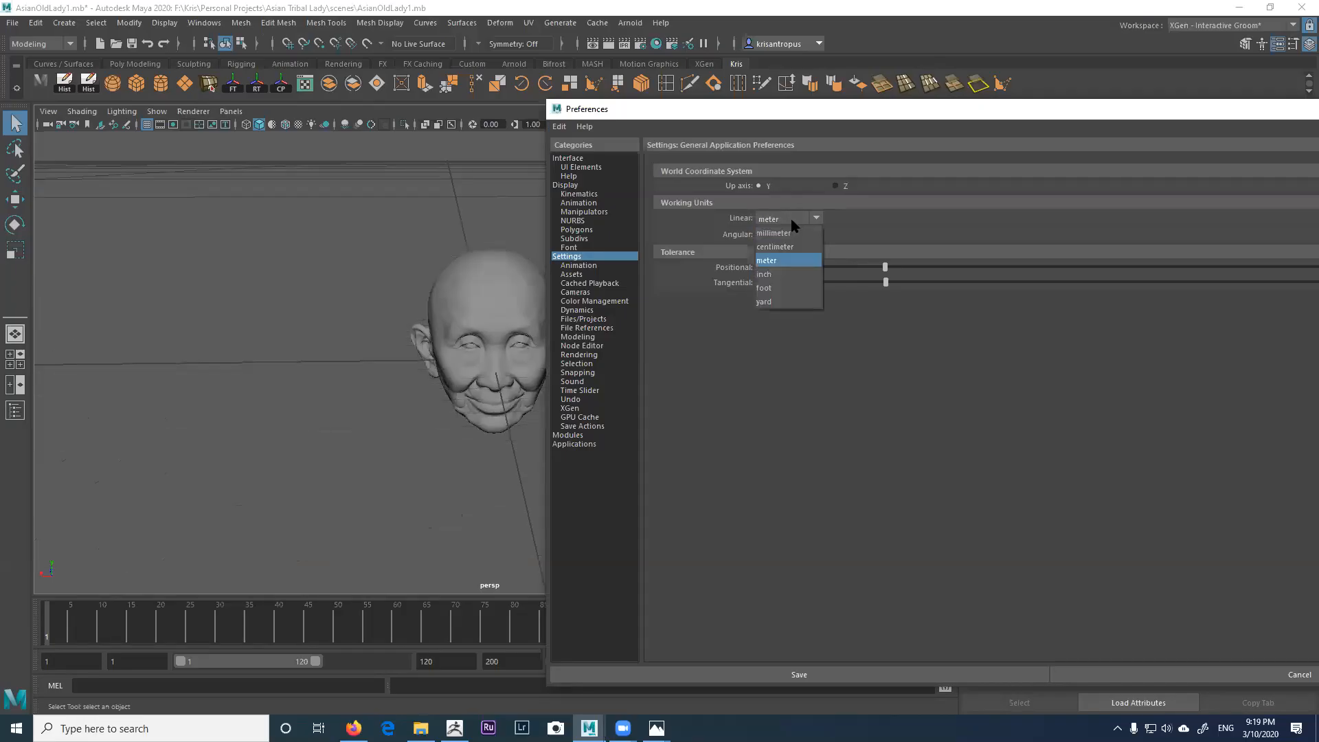
left_click(780, 274)
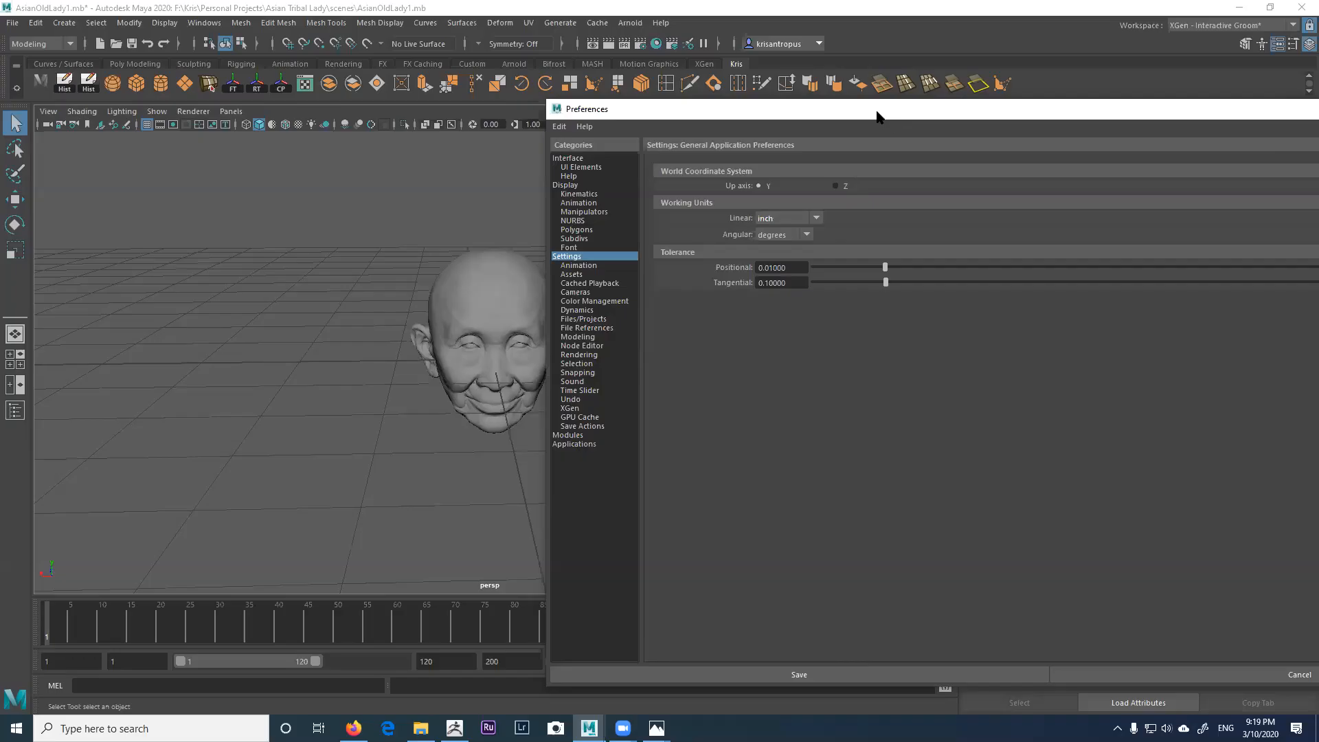
Save the preferences and look down at the rescaled grid around the head.
left_click_drag(879, 114, 617, 59)
left_click(621, 621)
left_click_drag(639, 340, 586, 292, "alt")
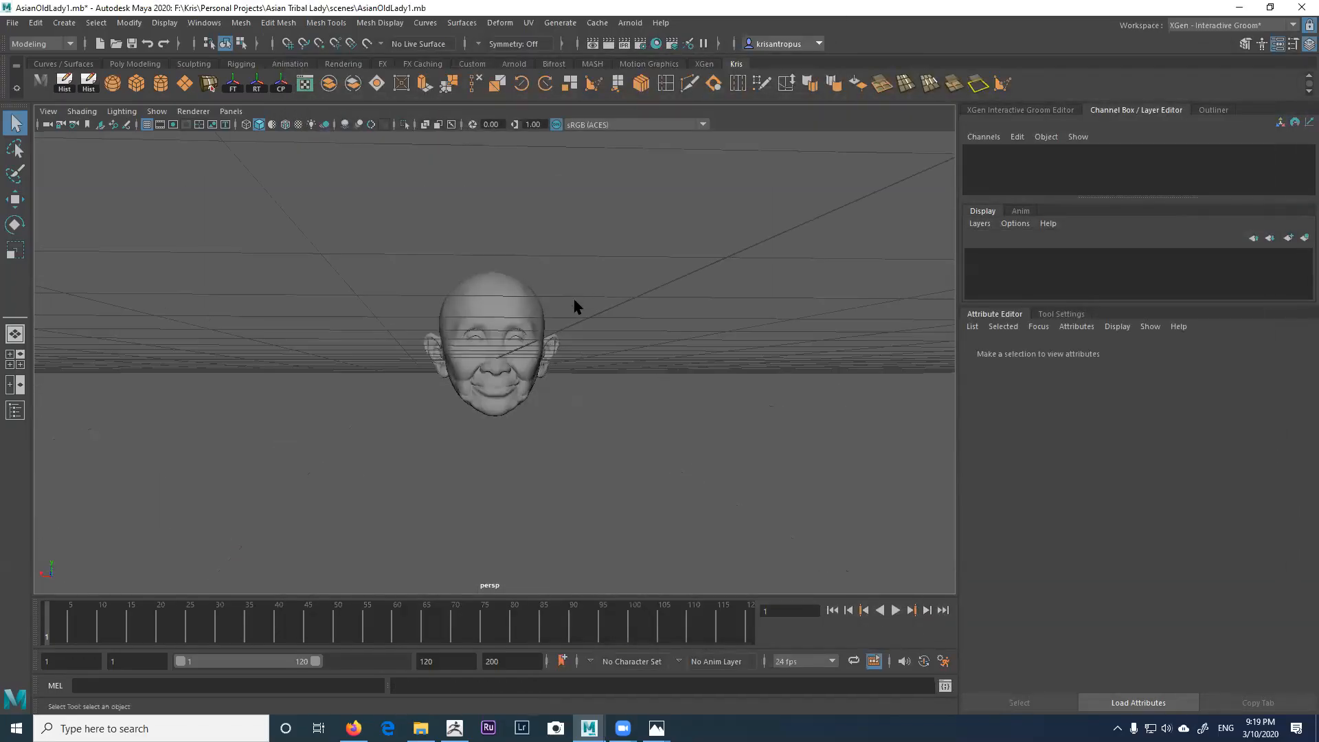
key("space")
key("space")
left_click_drag(604, 339, 551, 324, "alt")
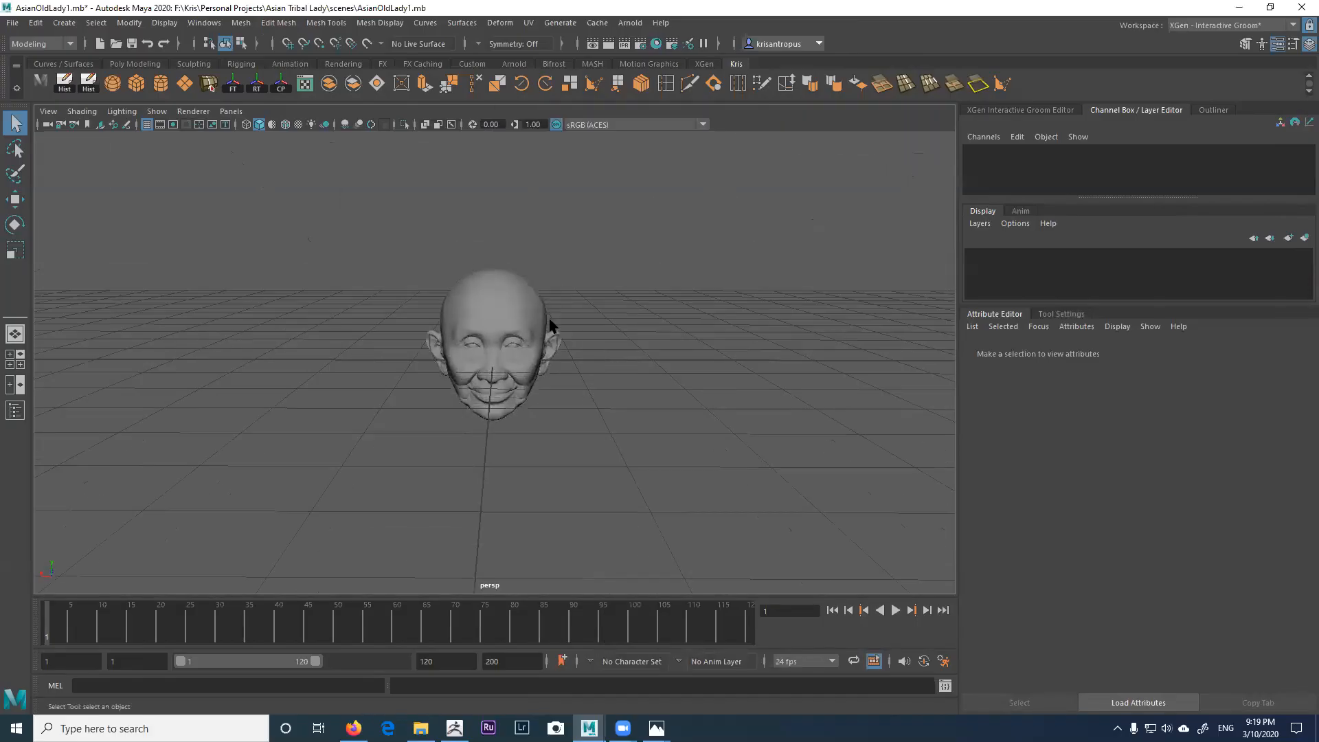
Switch the viewport to the four-panel layout with top, front, side and perspective views.
left_click(18, 358)
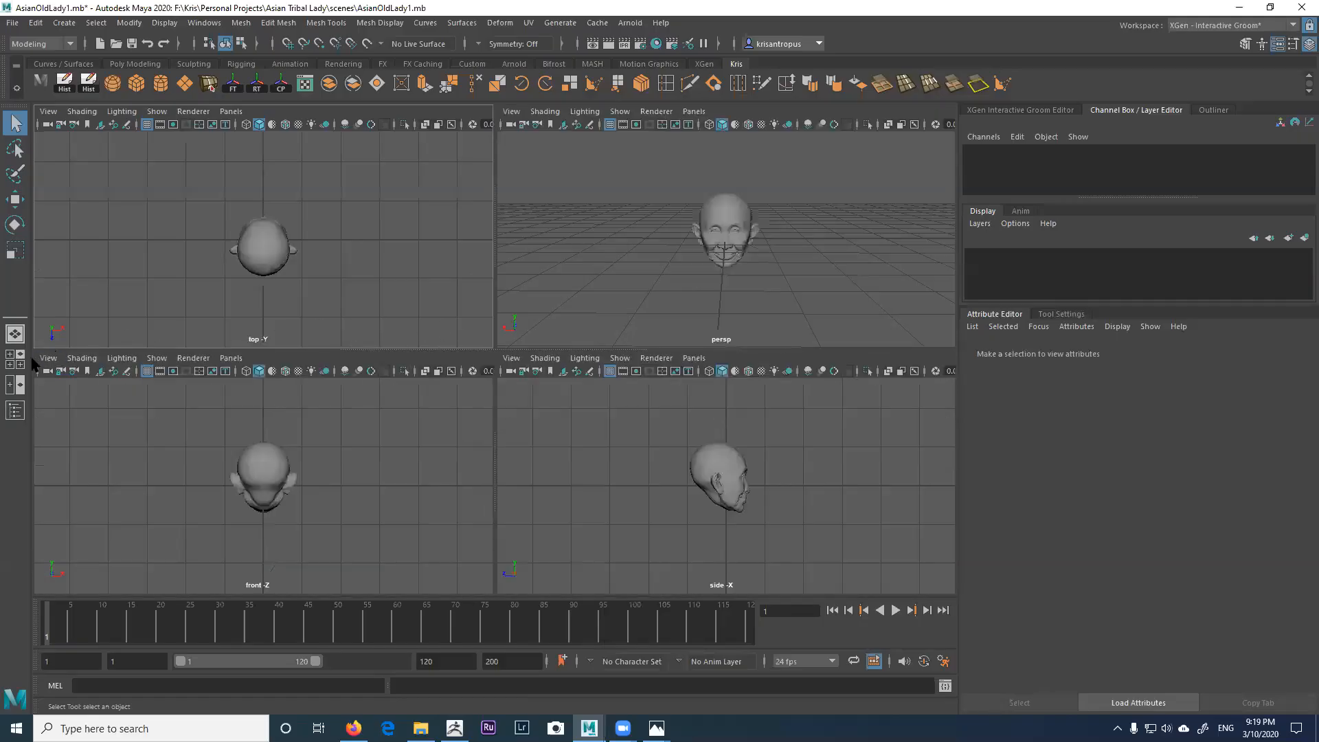
left_click(14, 336)
left_click(18, 359)
left_click(15, 336)
left_click(18, 359)
left_click(15, 336)
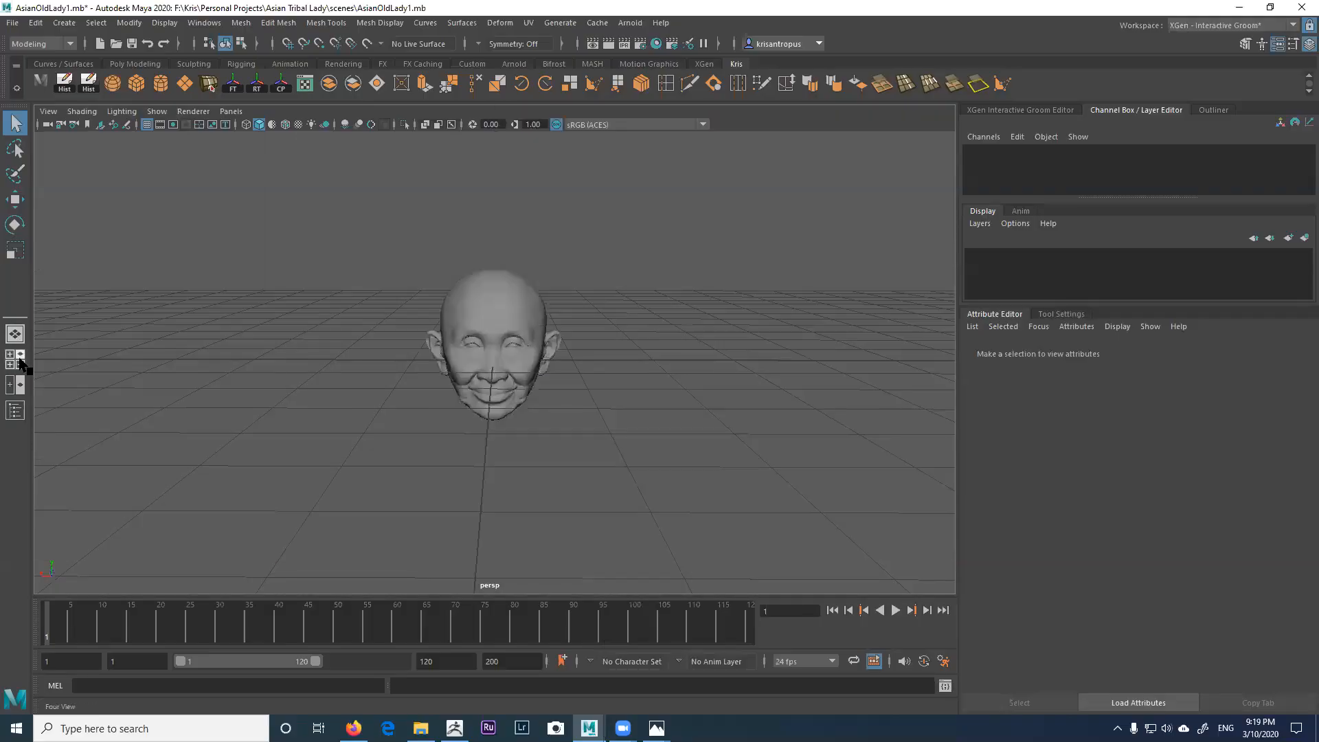
left_click(19, 359)
left_click(14, 336)
key("space")
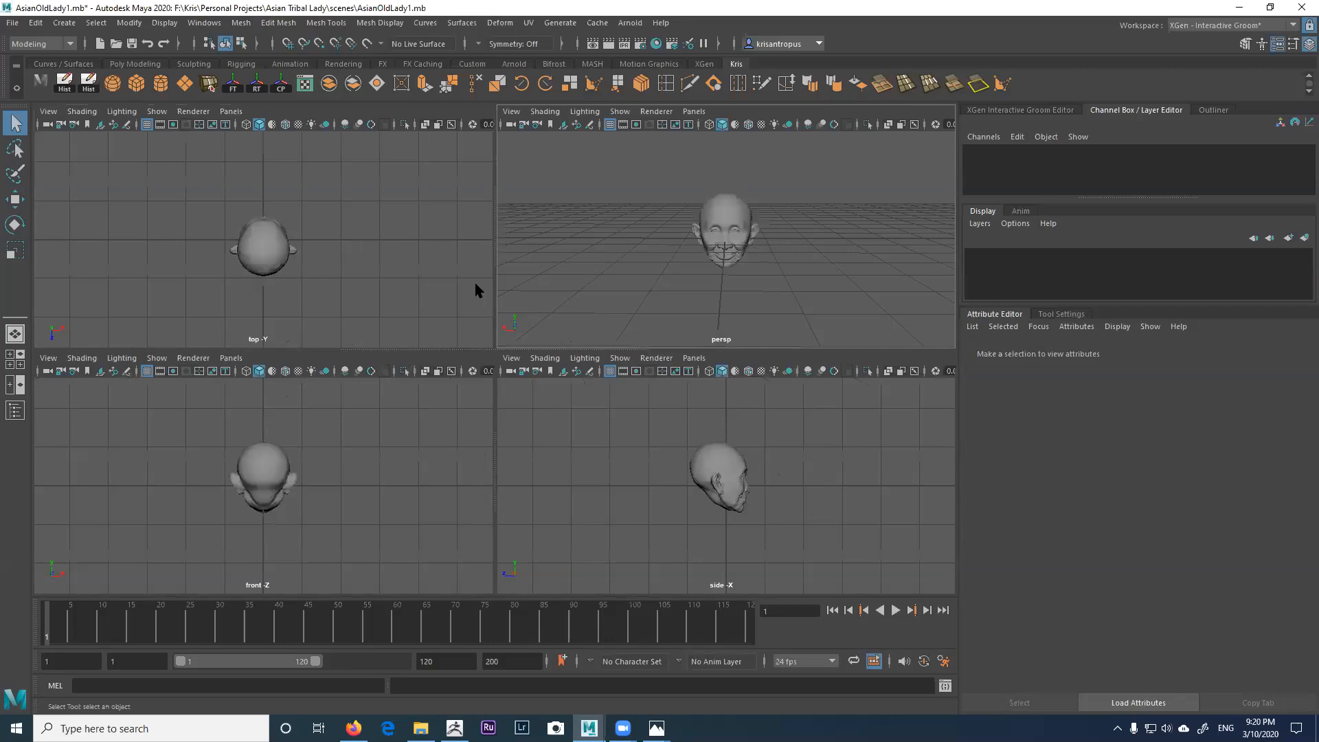
key("space")
key("space")
key("space")
key("space")
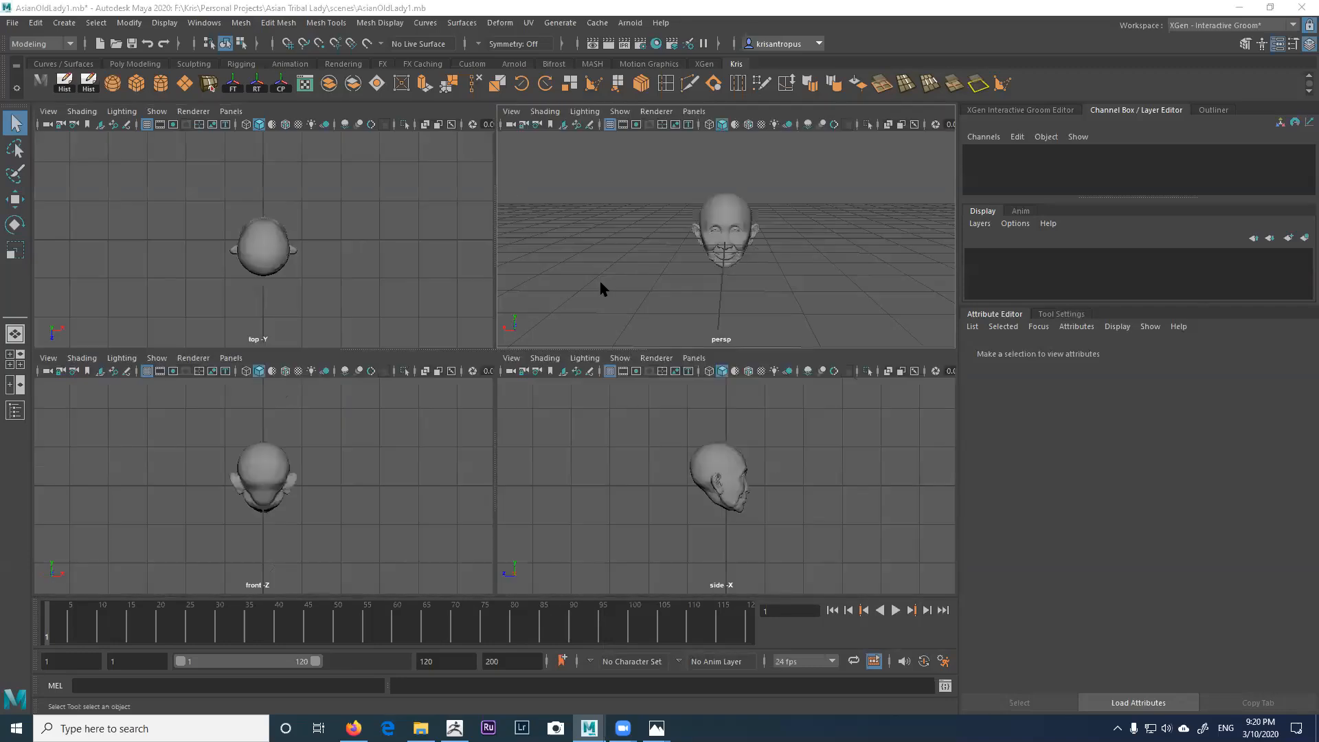
key("space")
key("space")
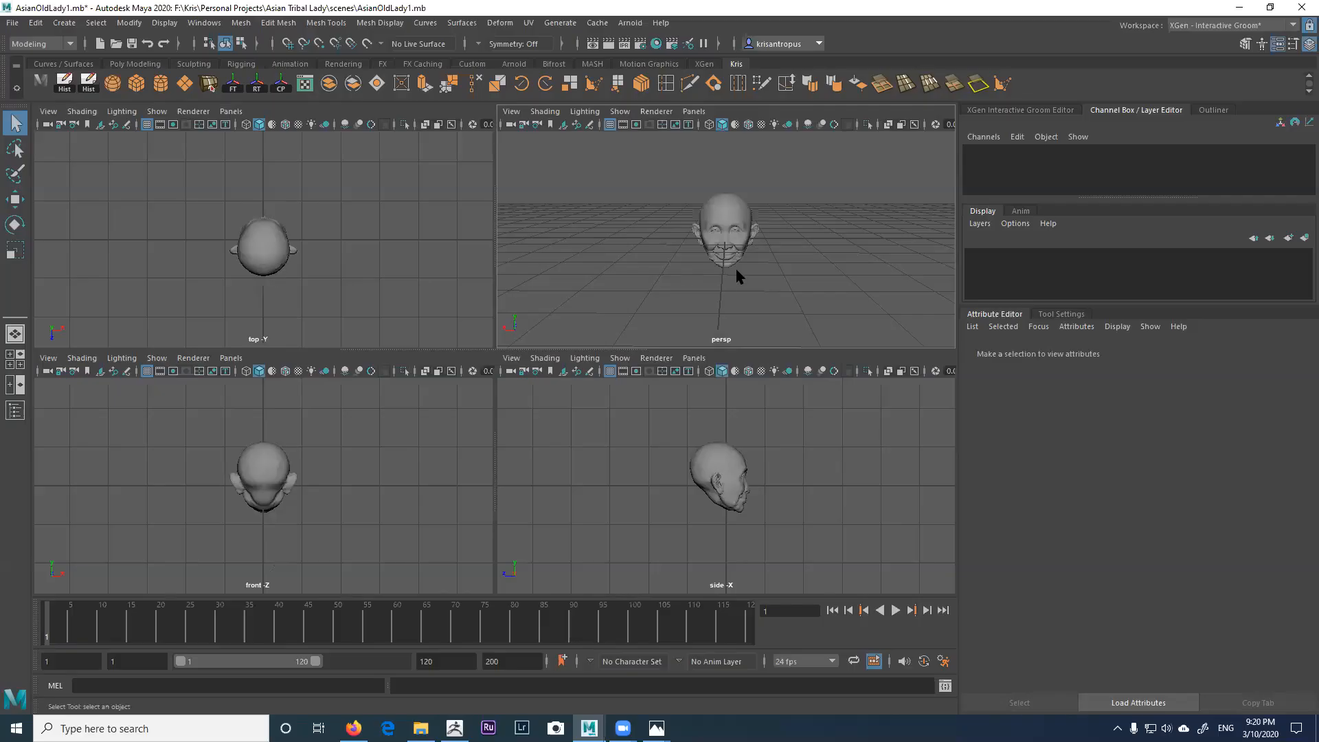
left_click_drag(706, 281, 822, 283, "alt")
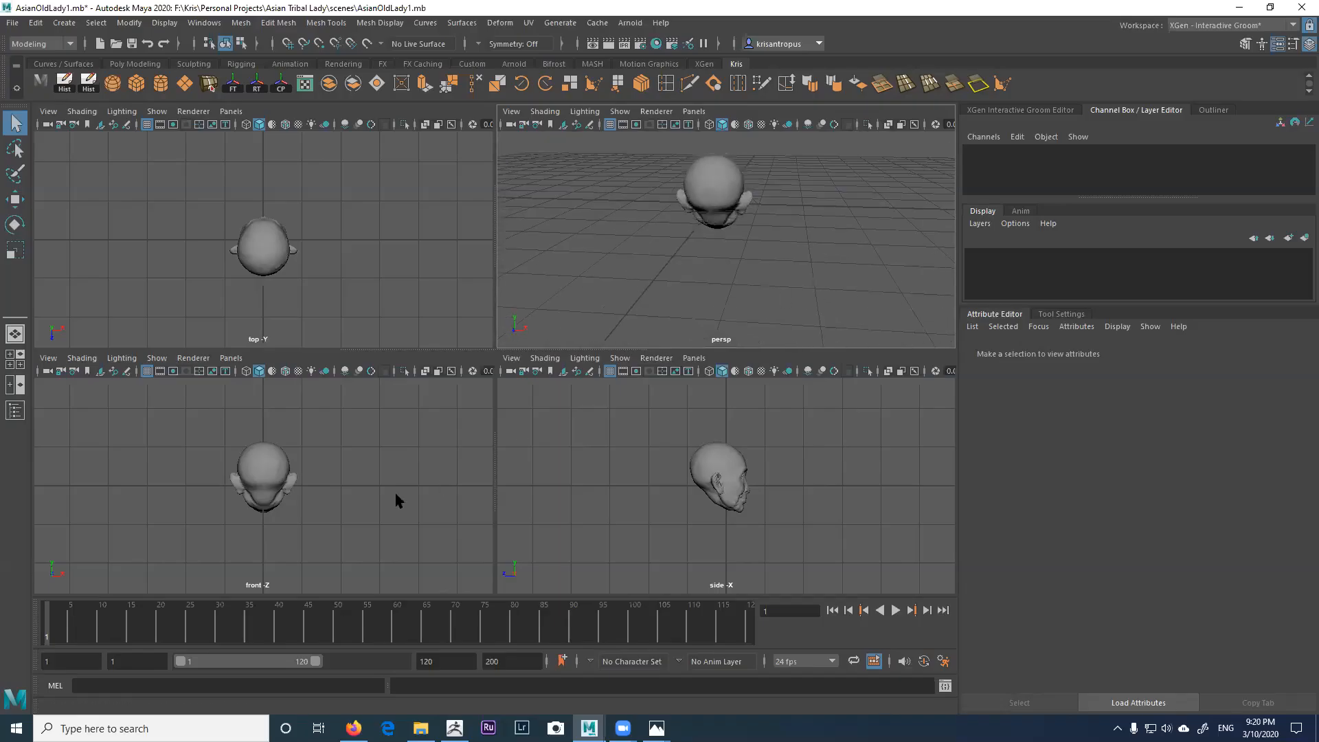
Select the head and bring up its transform values in the Channel Box.
left_click(272, 259)
key("e")
scroll(345, 271, "down", 2)
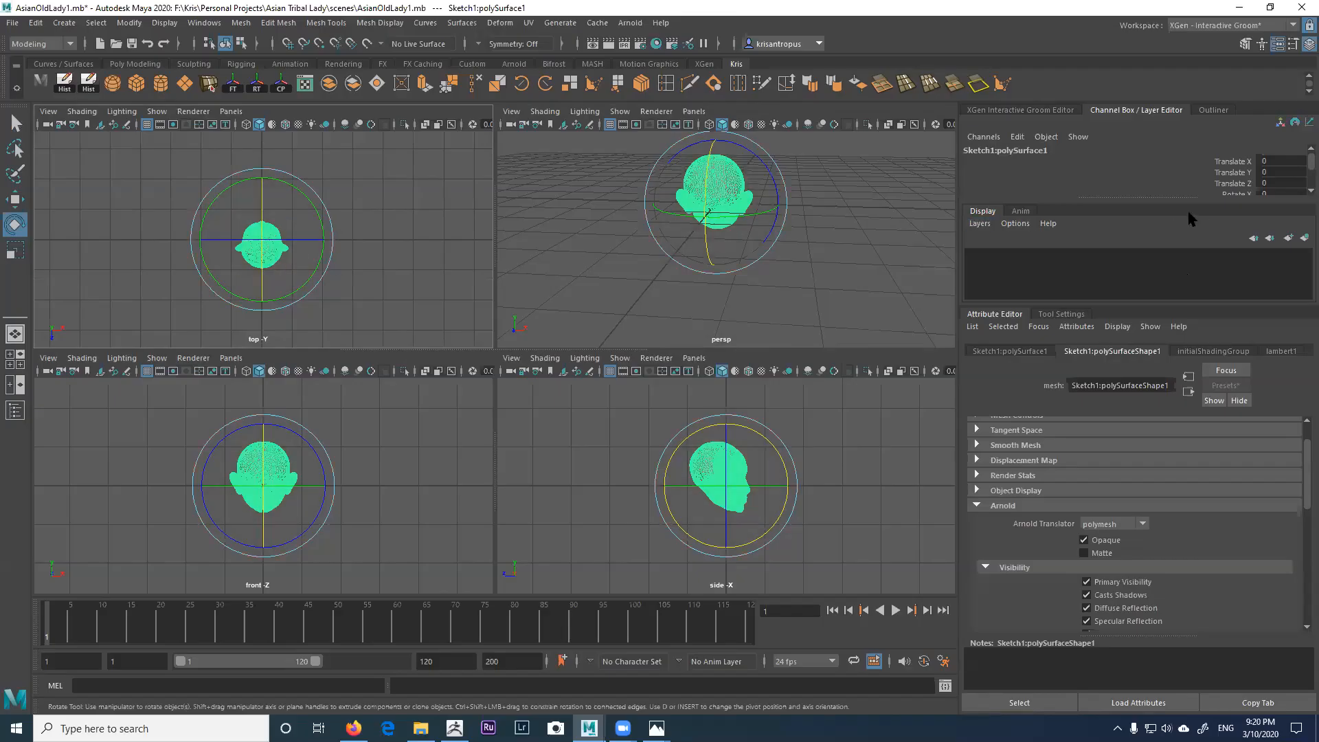
left_click(1041, 112)
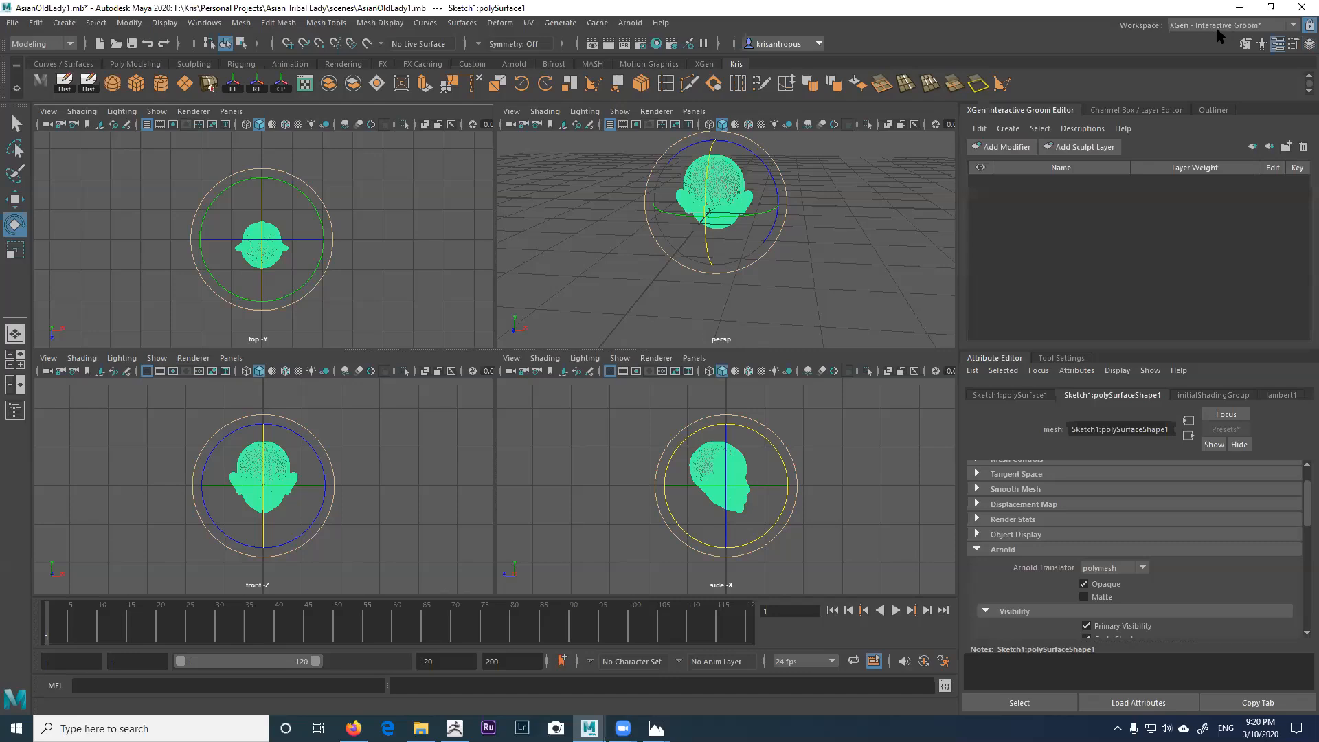
left_click(1136, 110)
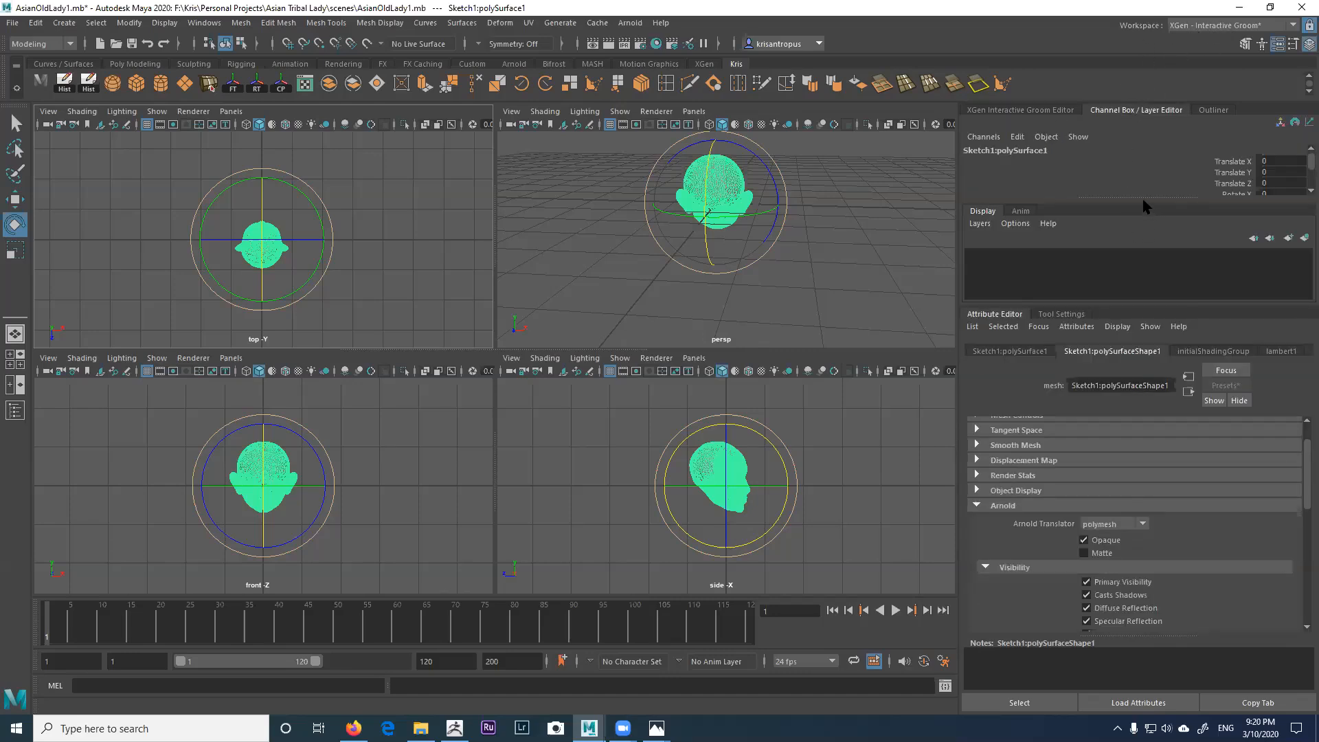
left_click_drag(1142, 305, 1160, 533)
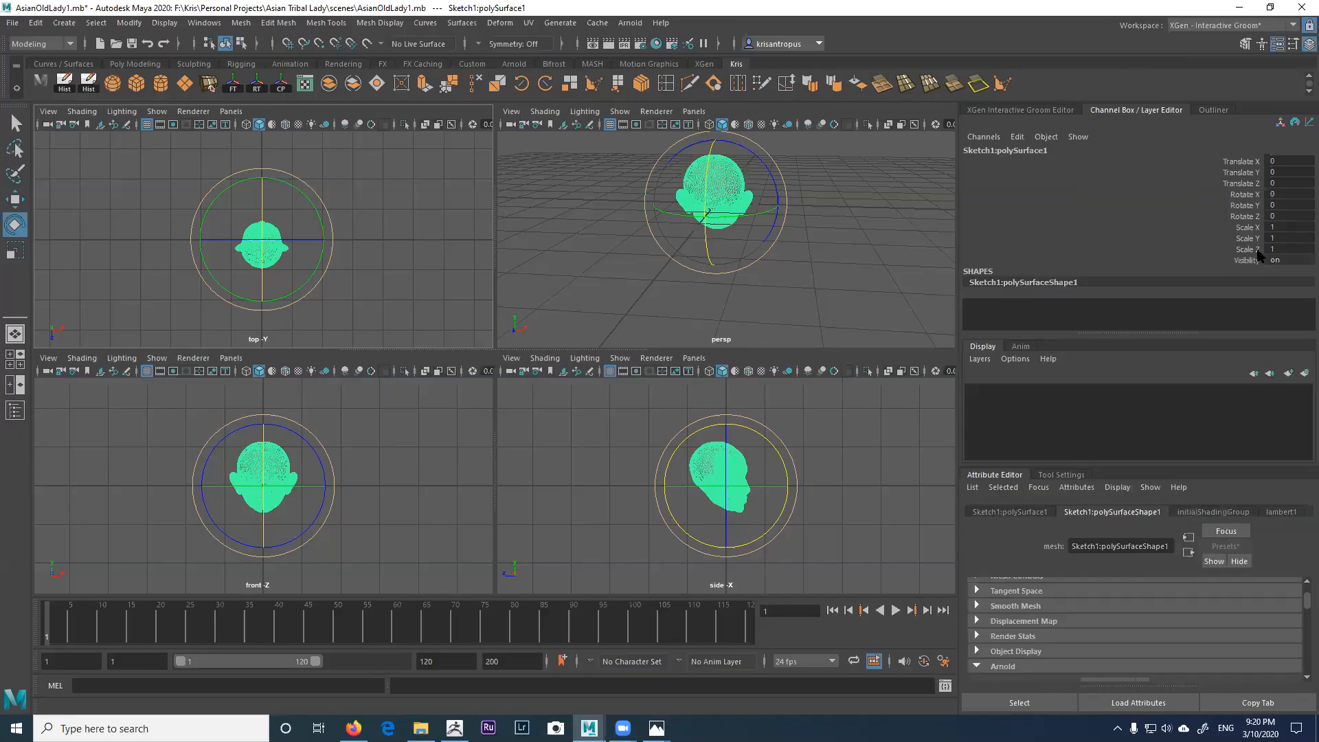
Set the head's Rotate Y to 180 and deselect it.
left_click(1287, 205)
type("180")
key("Return")
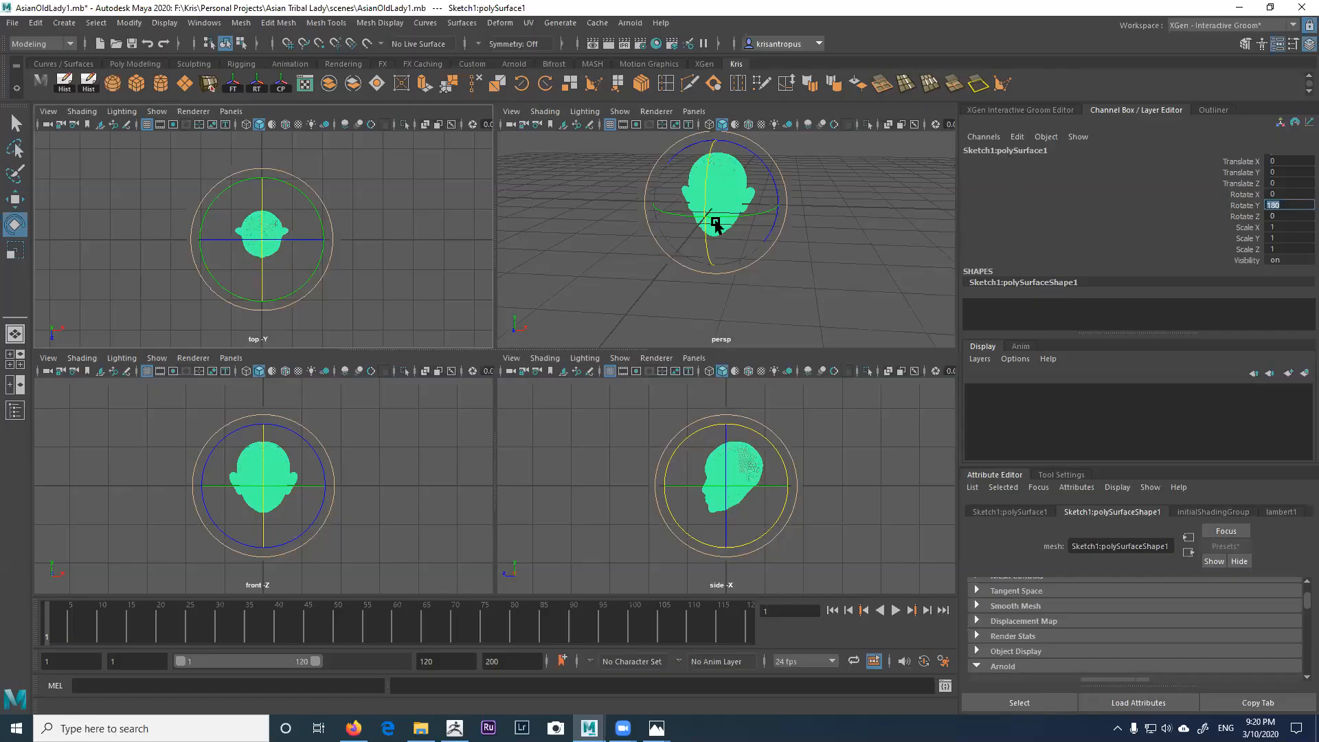
left_click(448, 225)
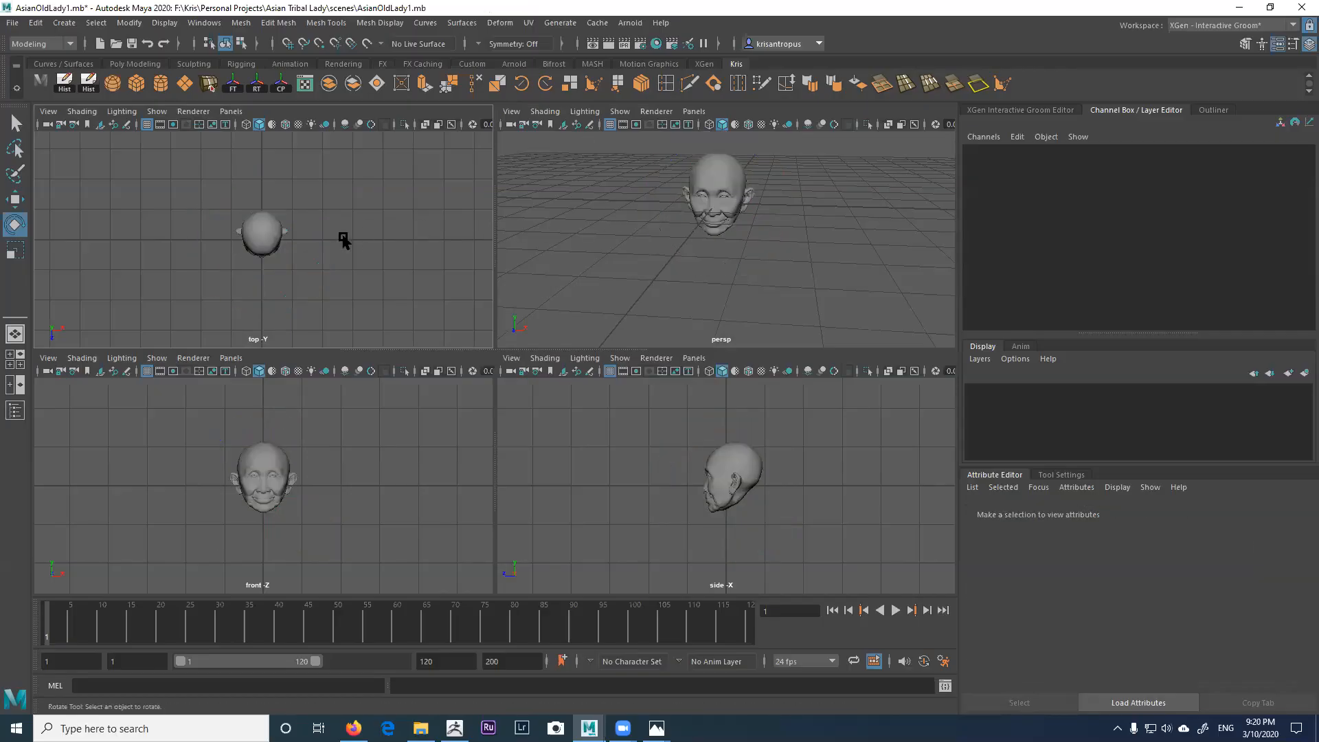
mouse_move(697, 241)
left_mouse_down("alt")
mouse_move(721, 241)
mouse_move(736, 271)
mouse_move(715, 278)
mouse_move(745, 270)
mouse_move(702, 263)
left_mouse_up("alt")
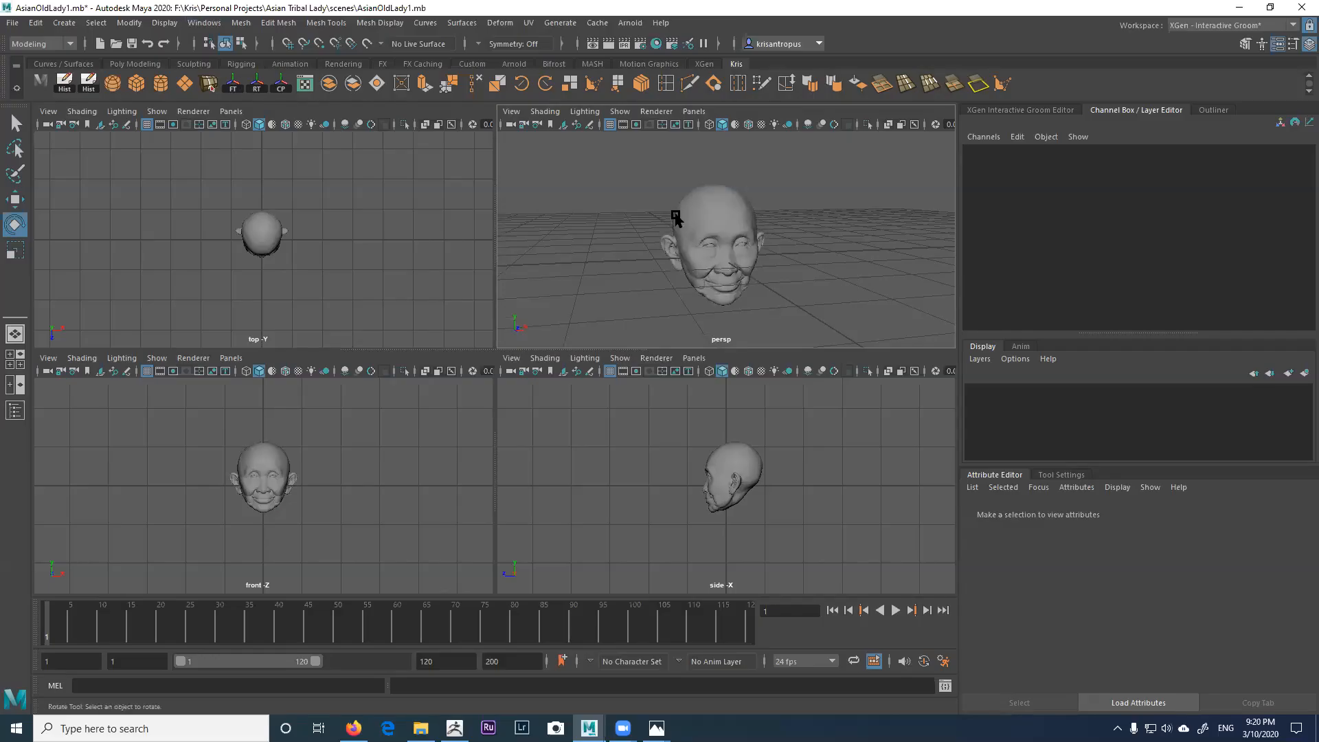
left_click(326, 22)
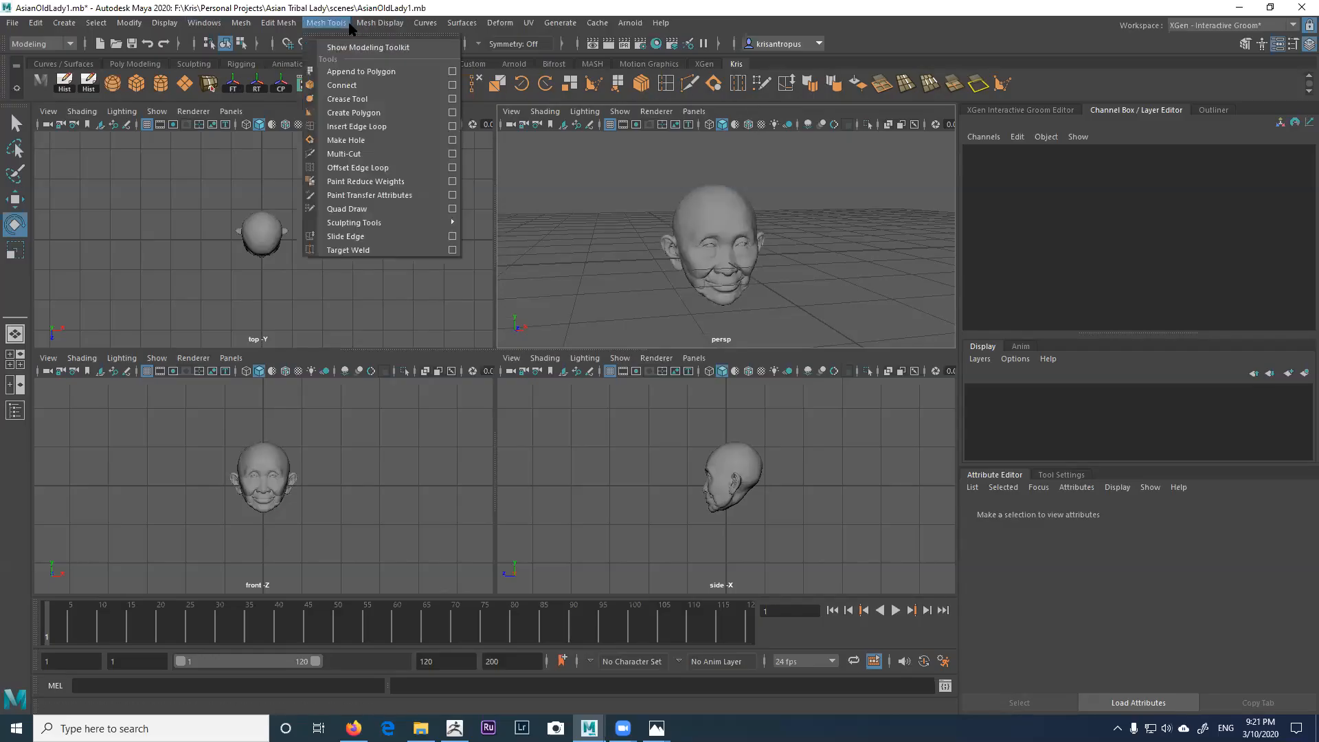
mouse_move(253, 26)
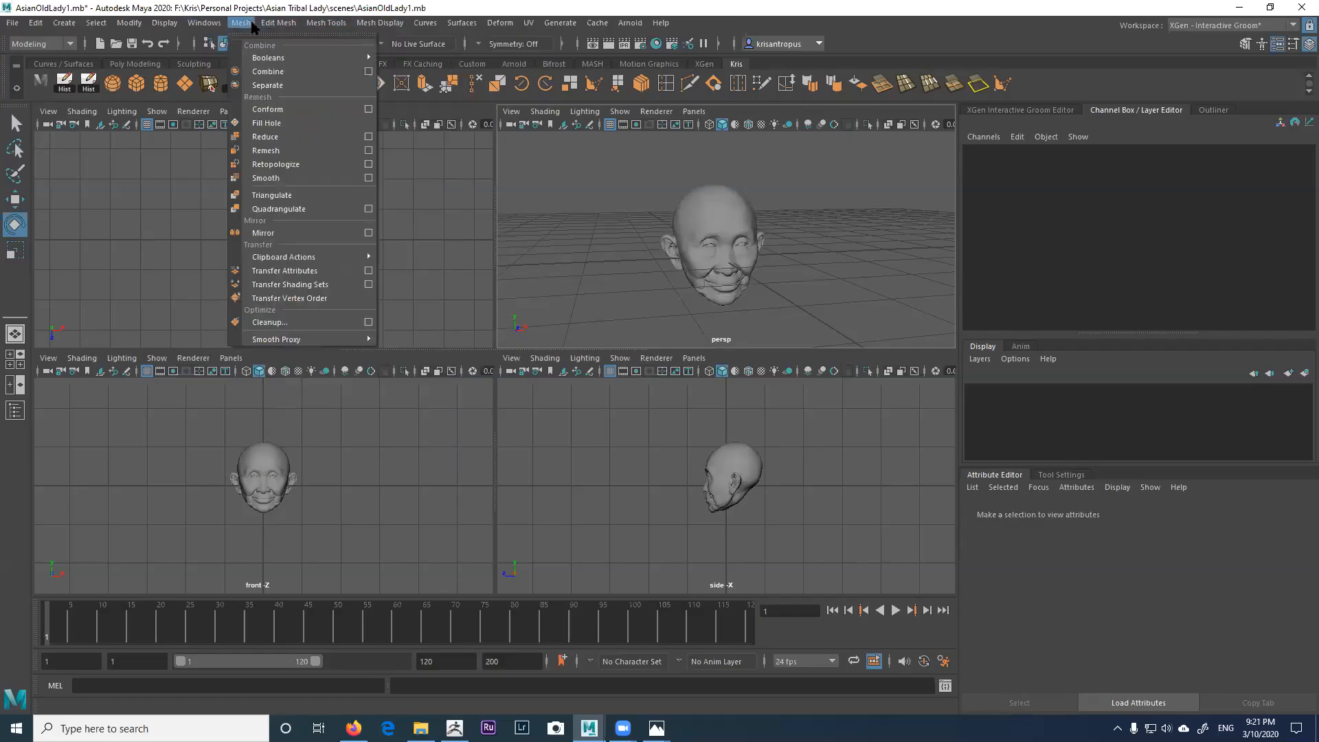
left_click(644, 178)
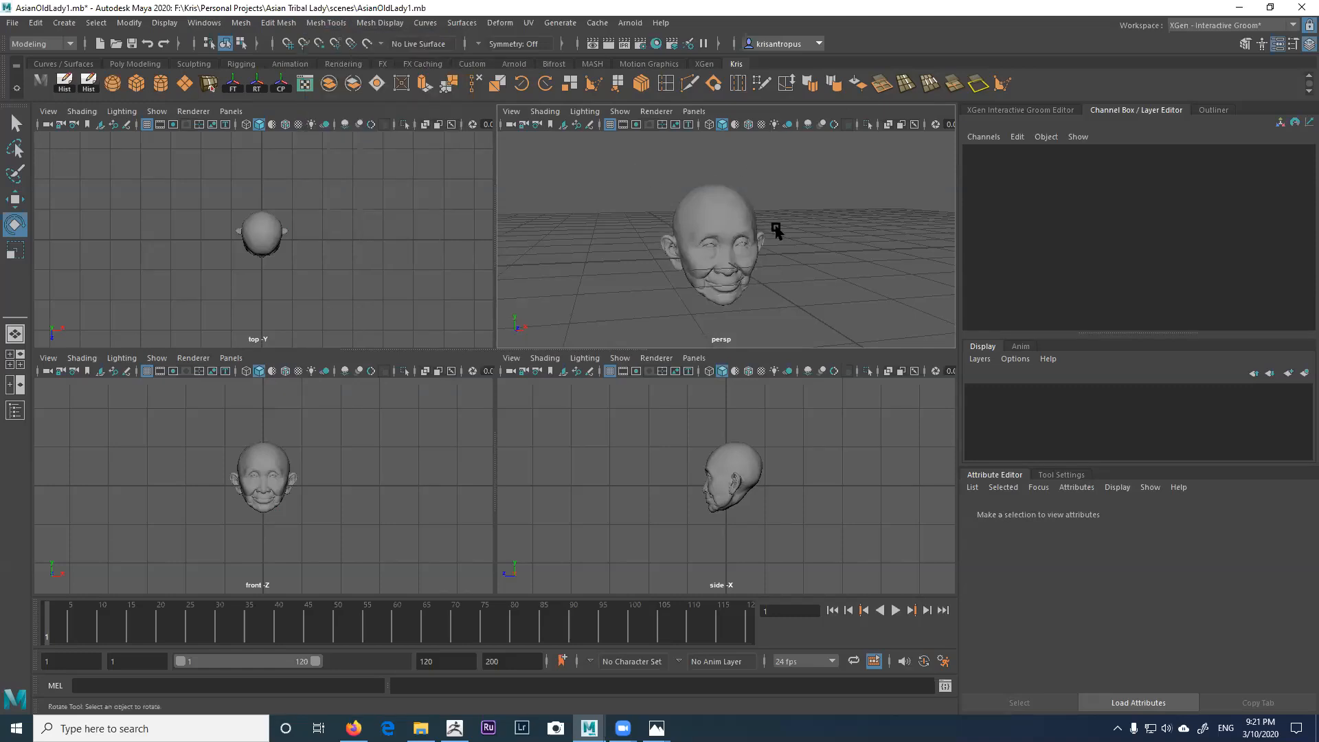
left_click(721, 229)
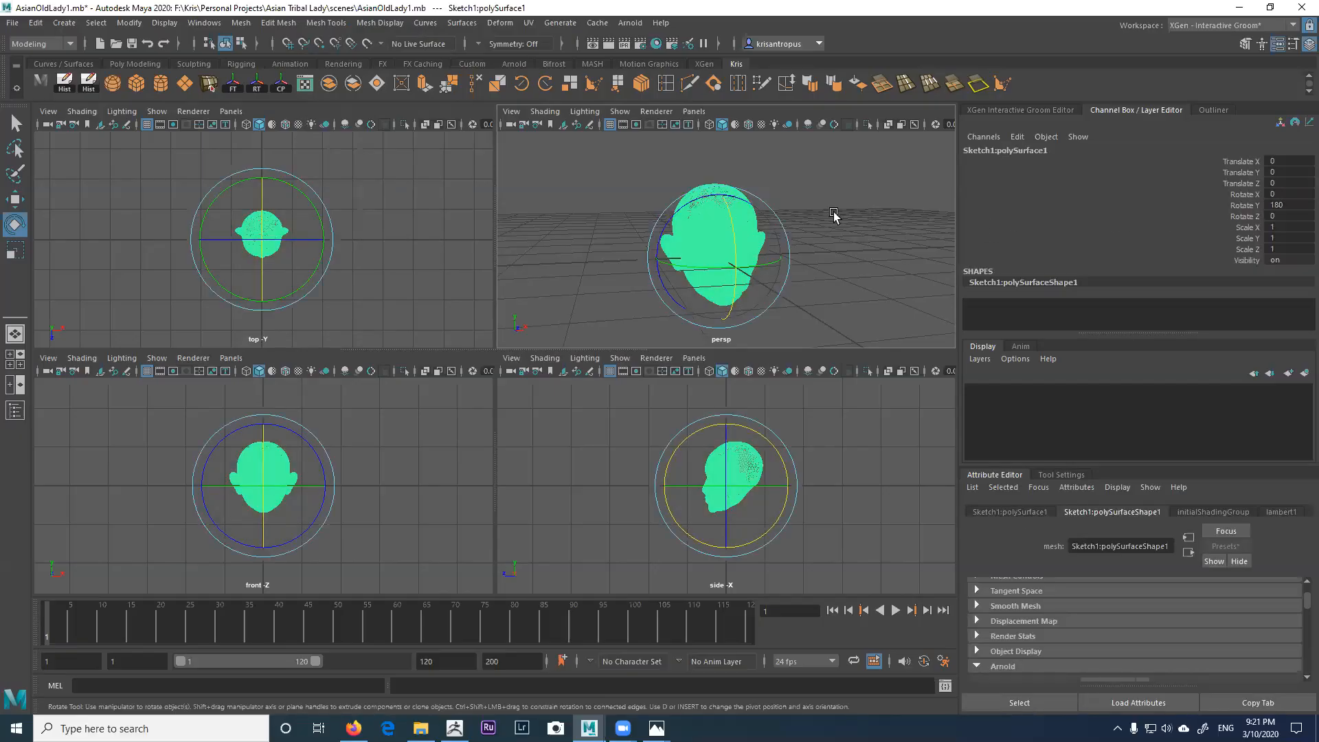
left_click(804, 217)
left_click(724, 215)
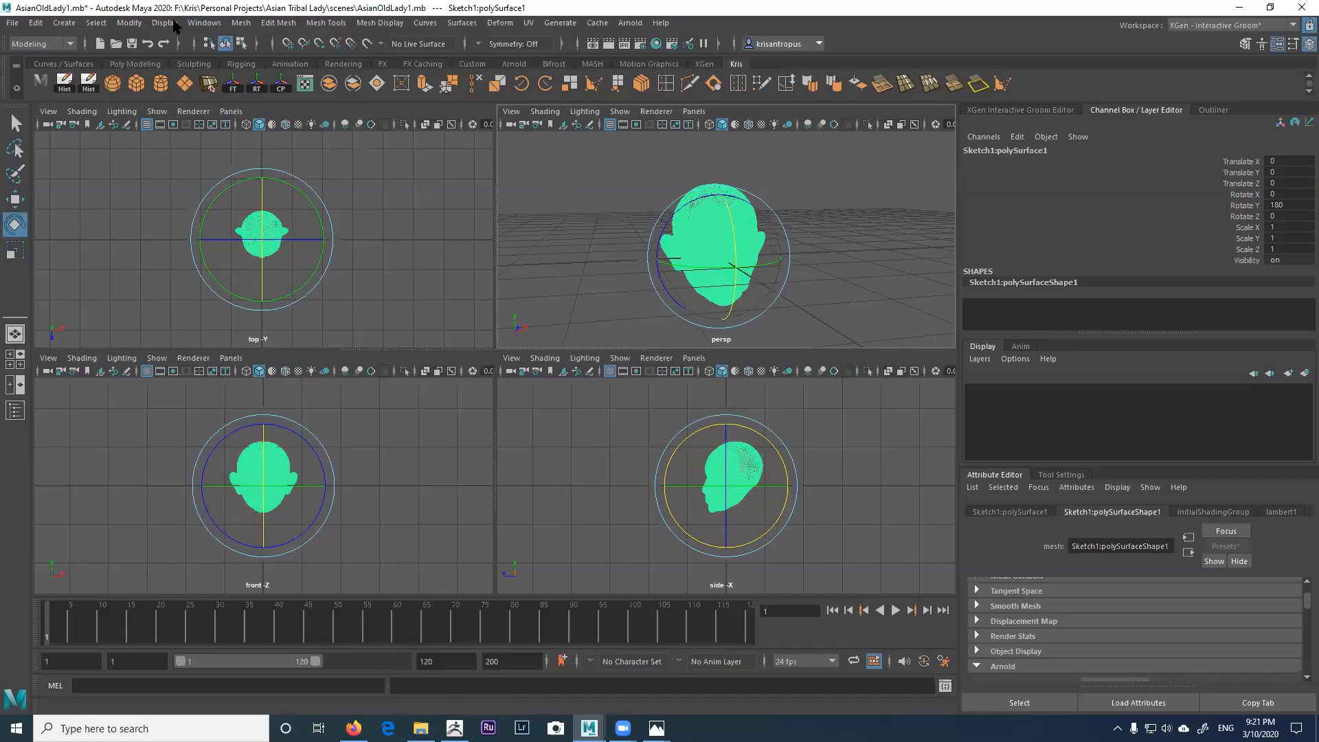
left_click(129, 23)
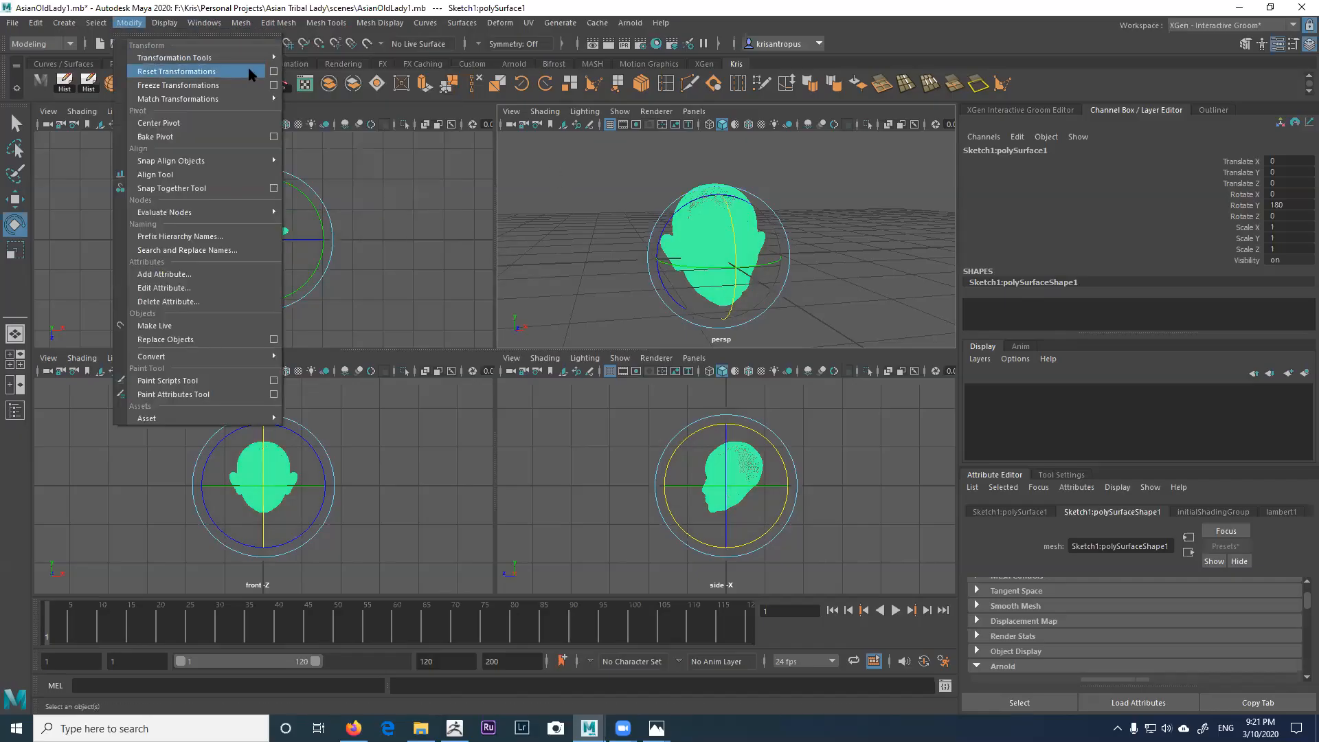
left_click(273, 85)
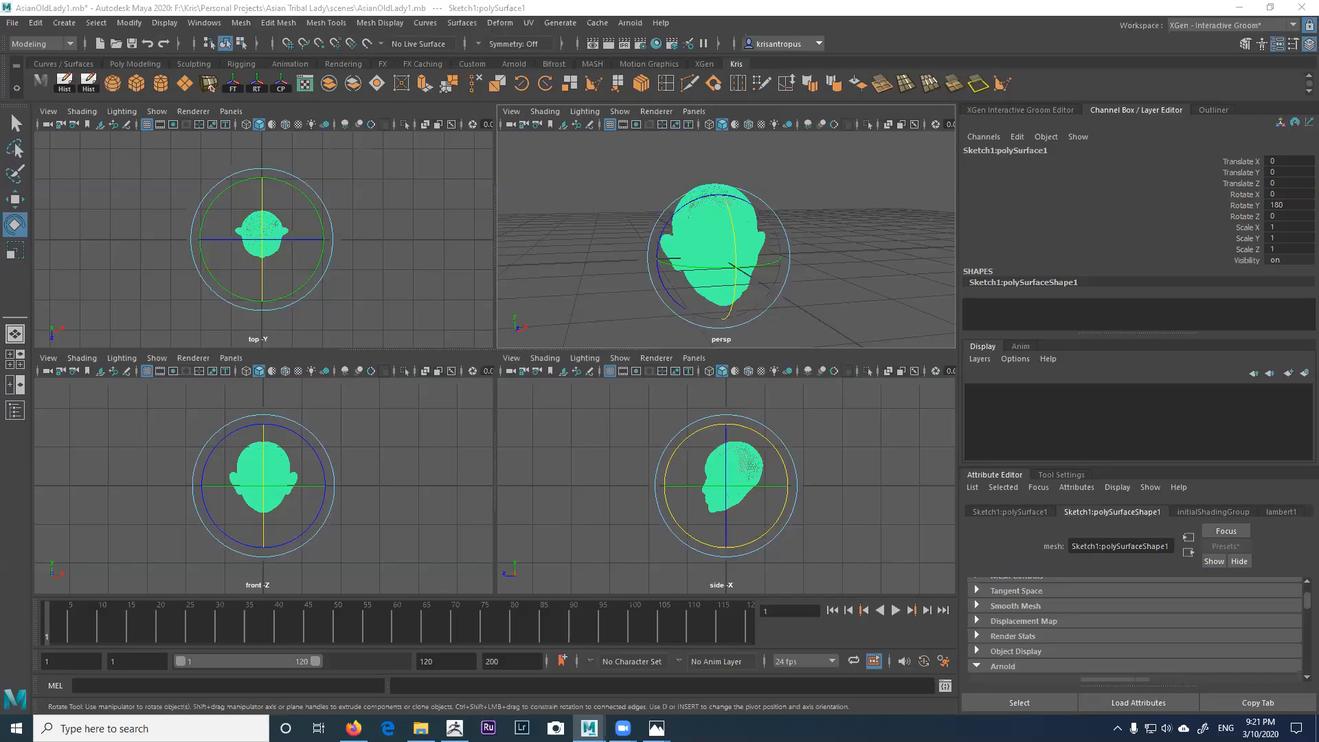
left_click_drag(1318, 259, 474, 280)
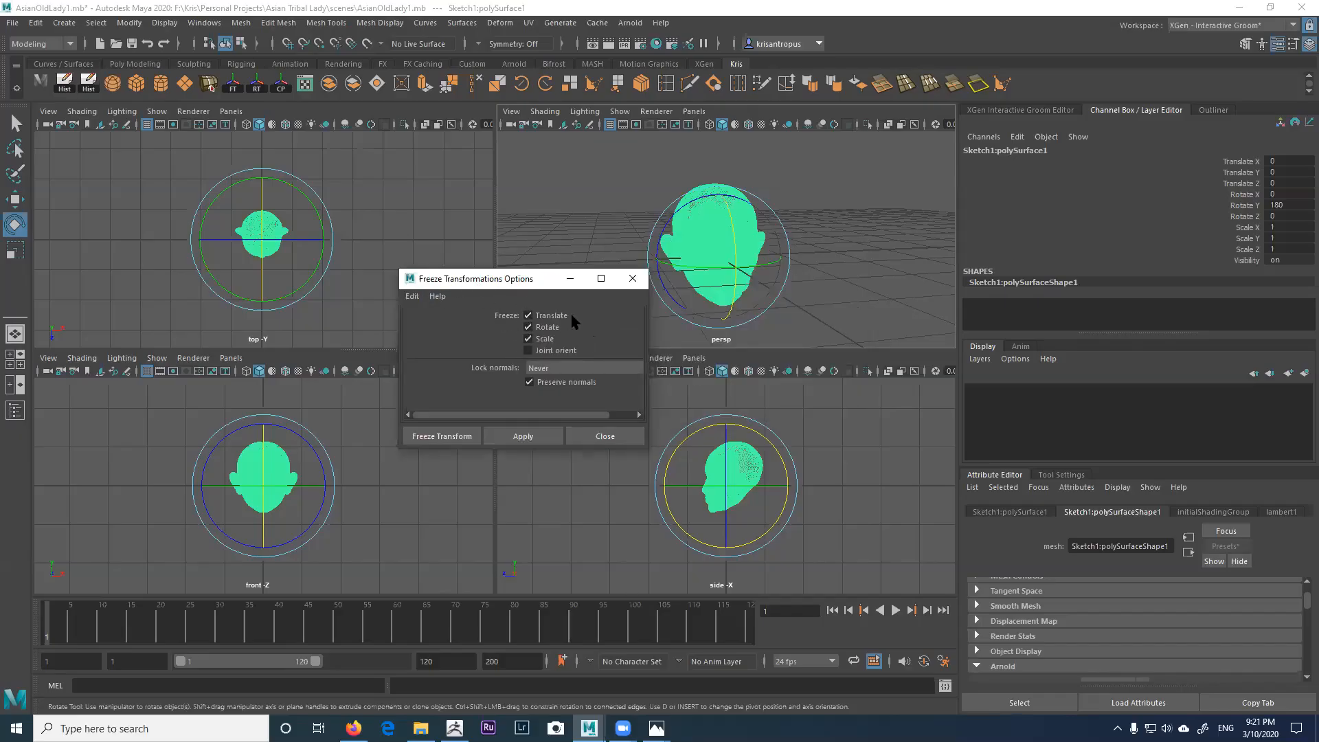
left_click(633, 278)
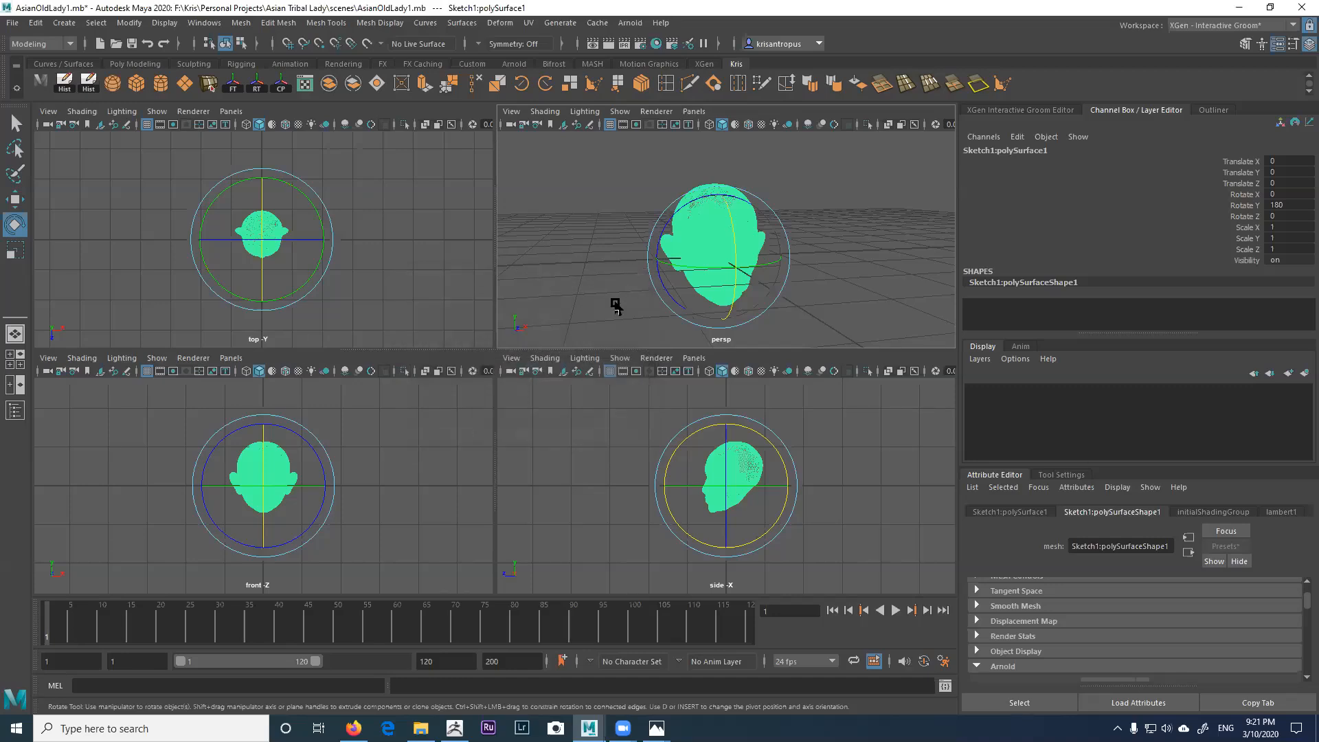
left_click(17, 90)
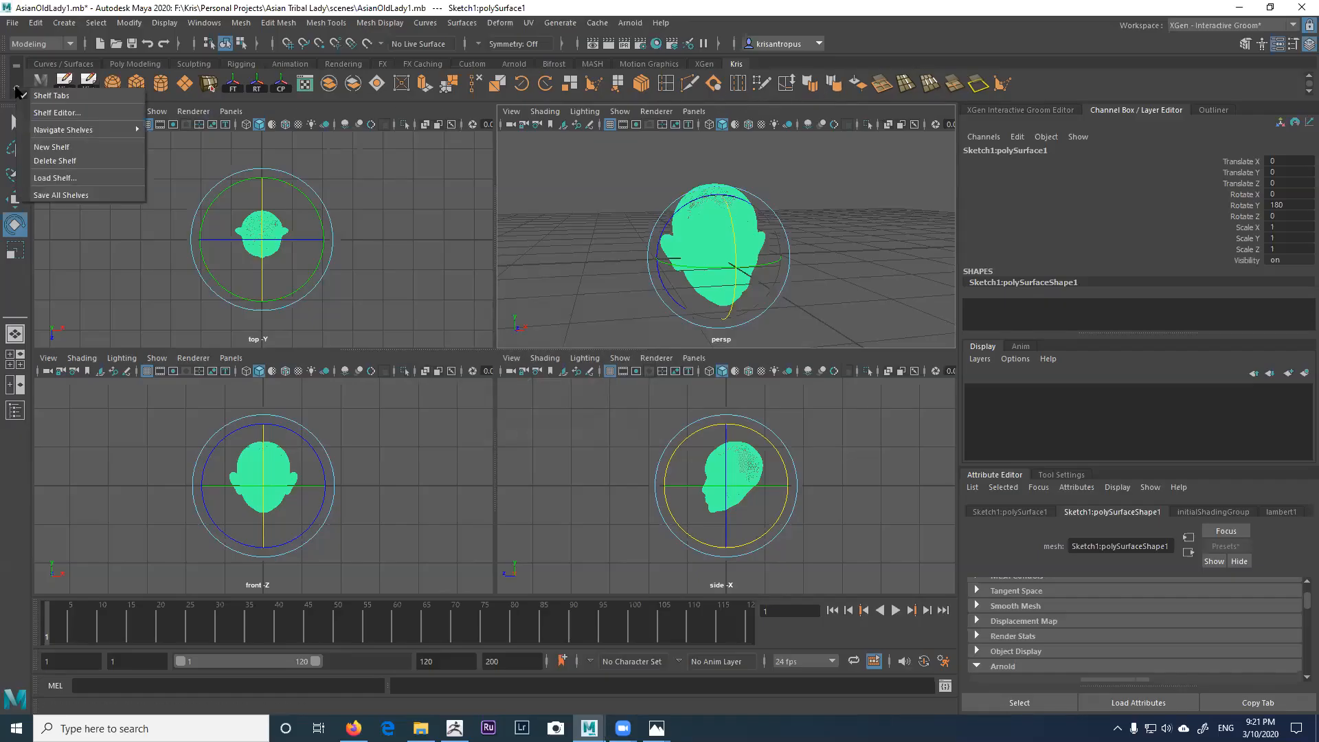
Add a Reset Transformations shortcut to the Kris shelf.
left_click(62, 148)
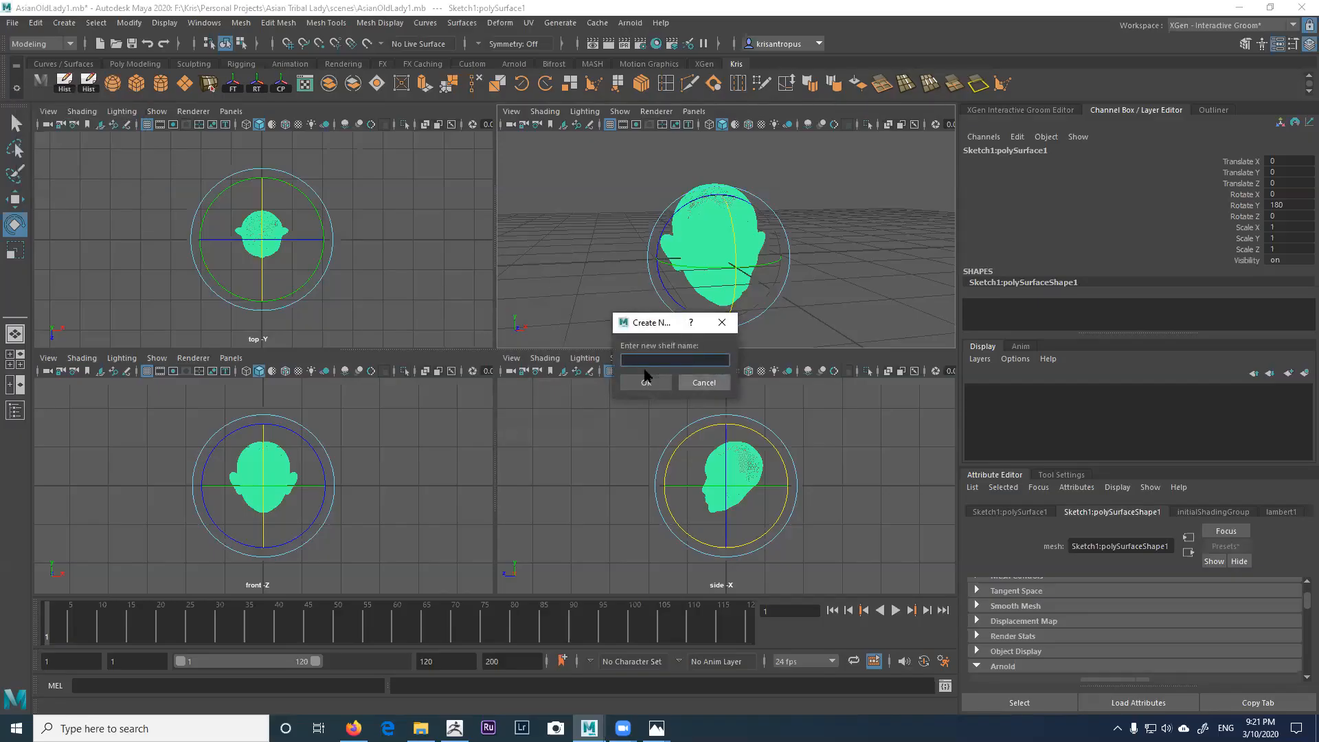
left_click(702, 382)
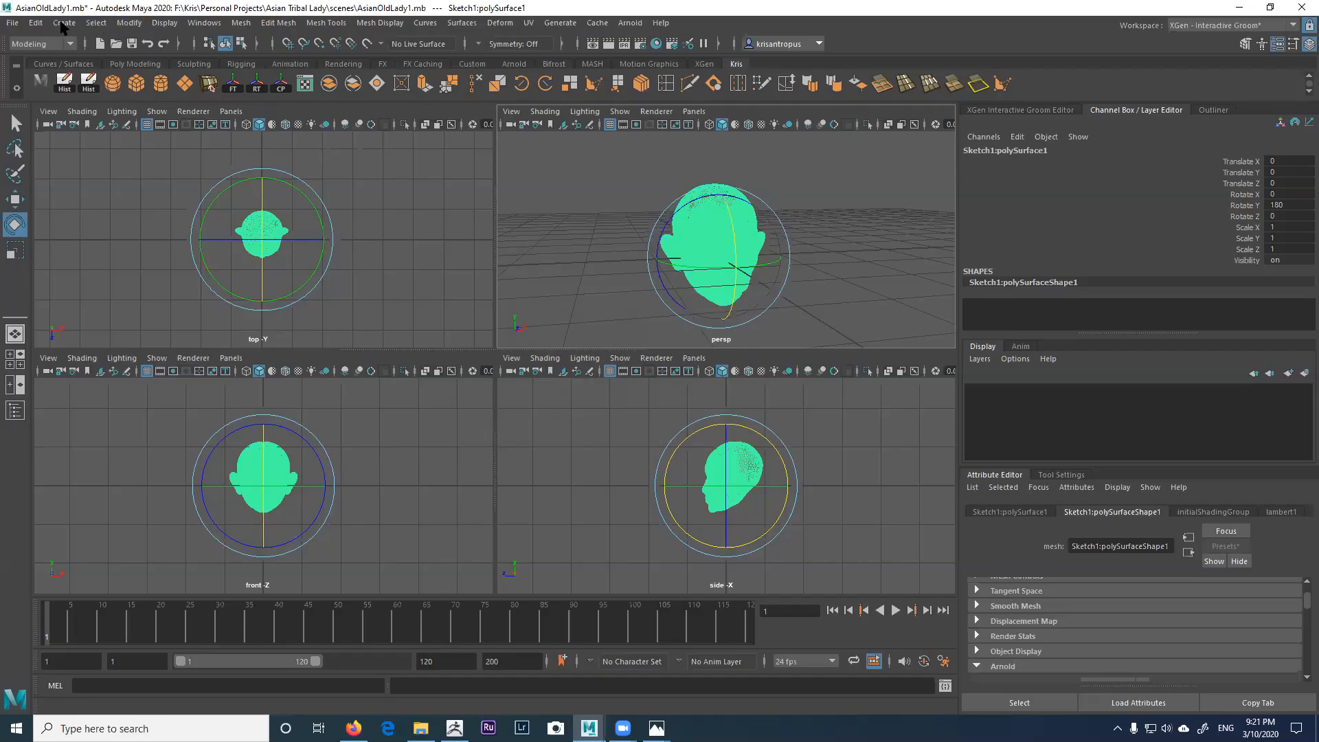
left_click(131, 25)
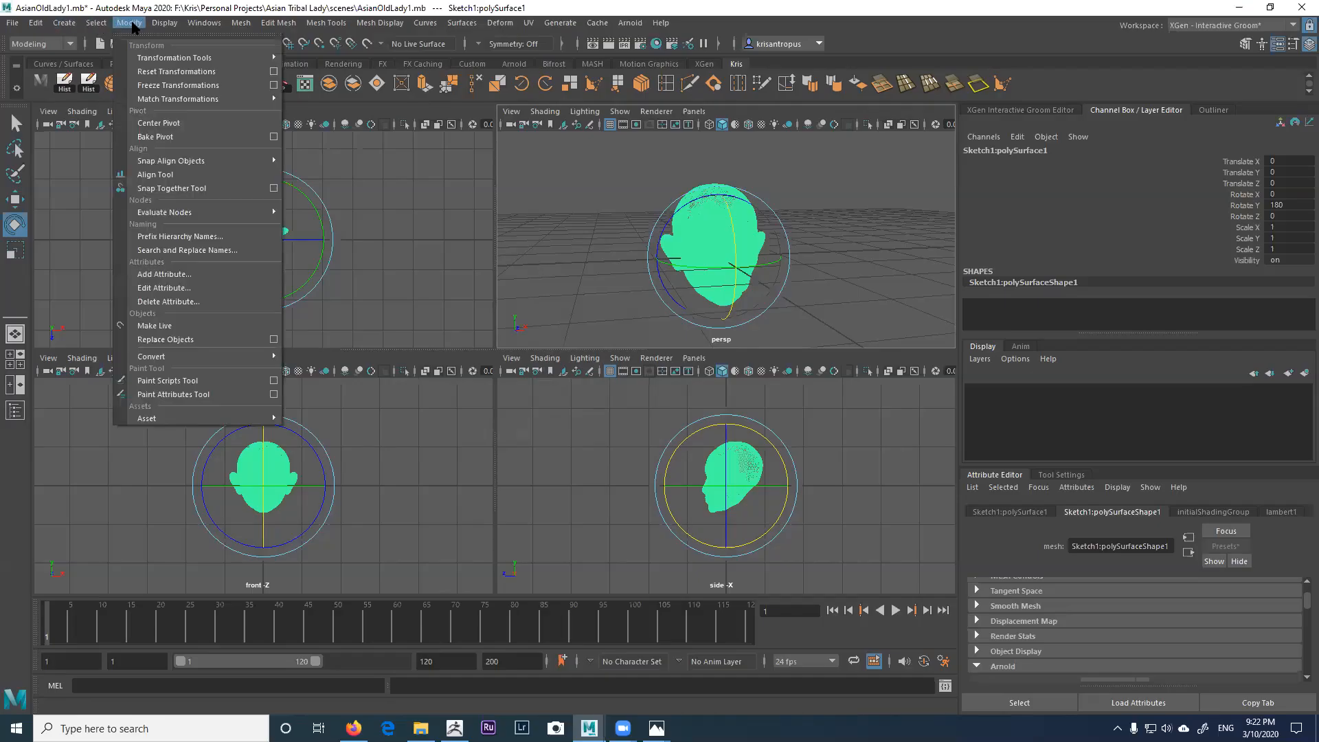
left_click(274, 73)
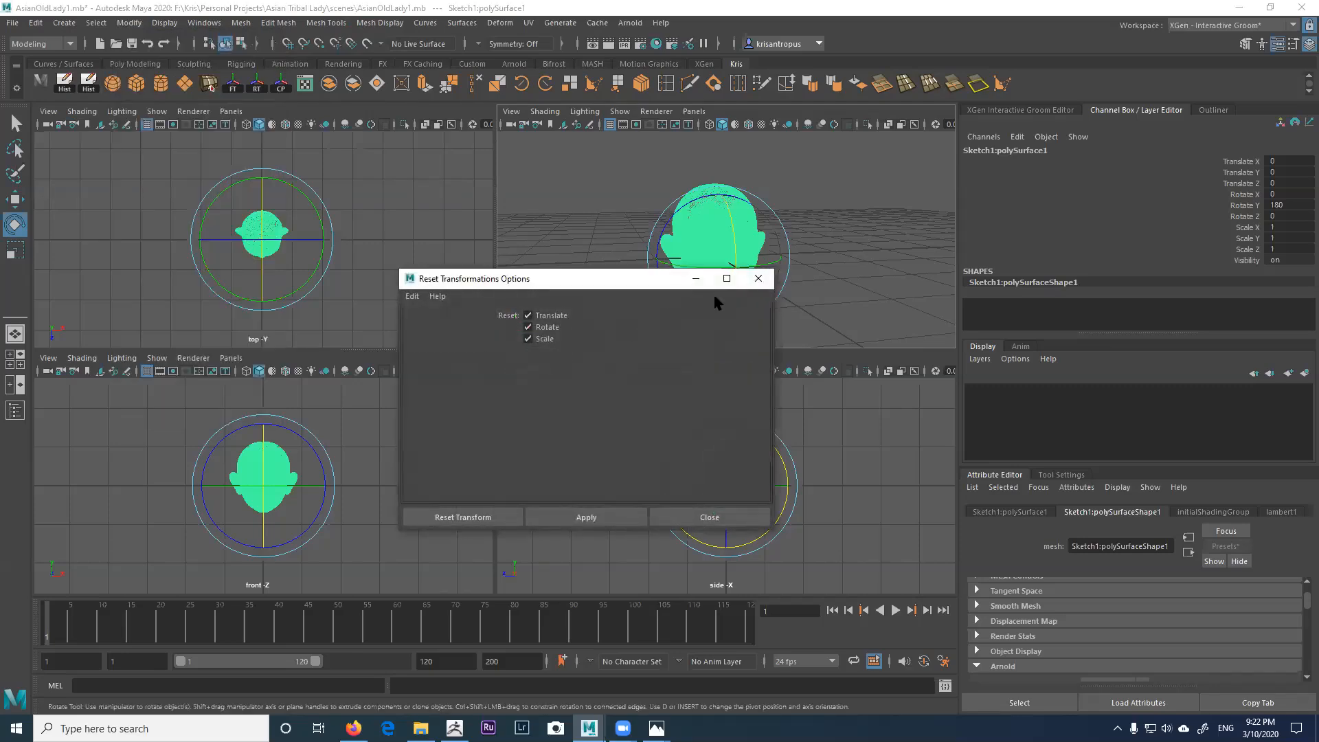
left_click(758, 279)
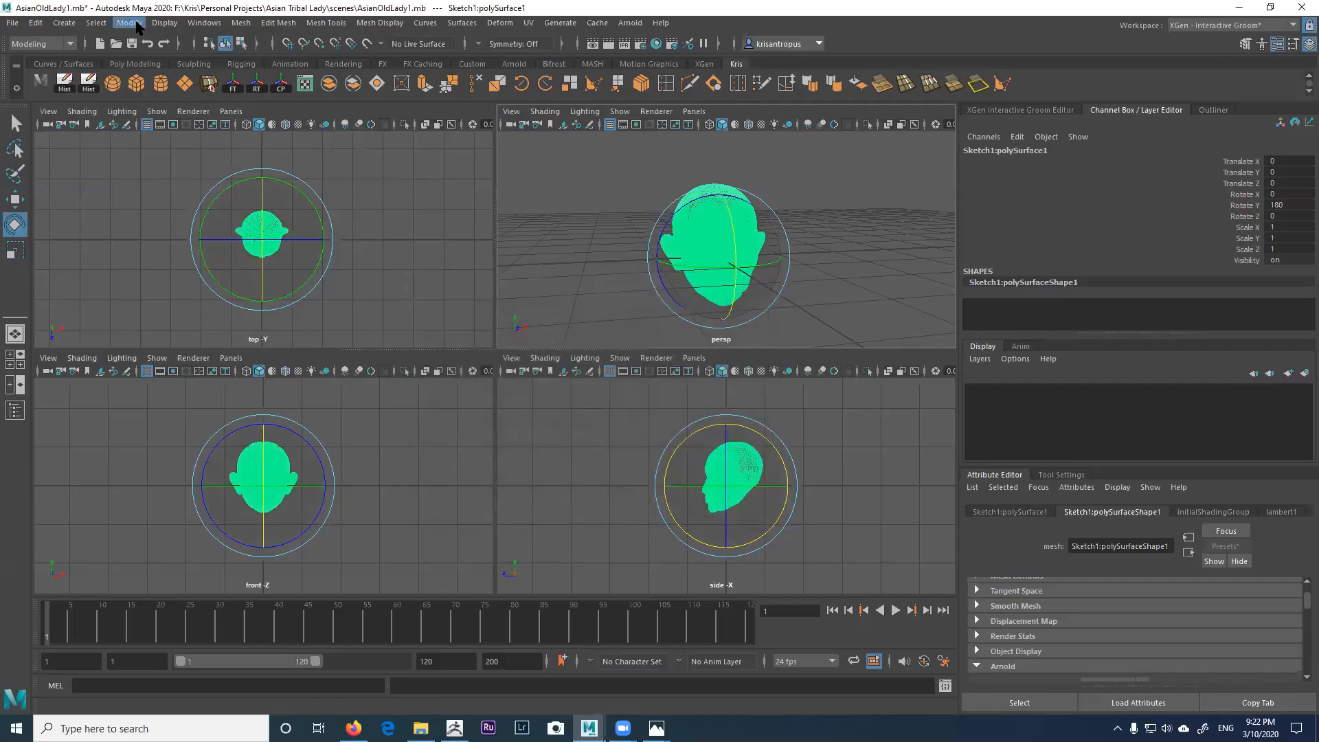
left_click(129, 23)
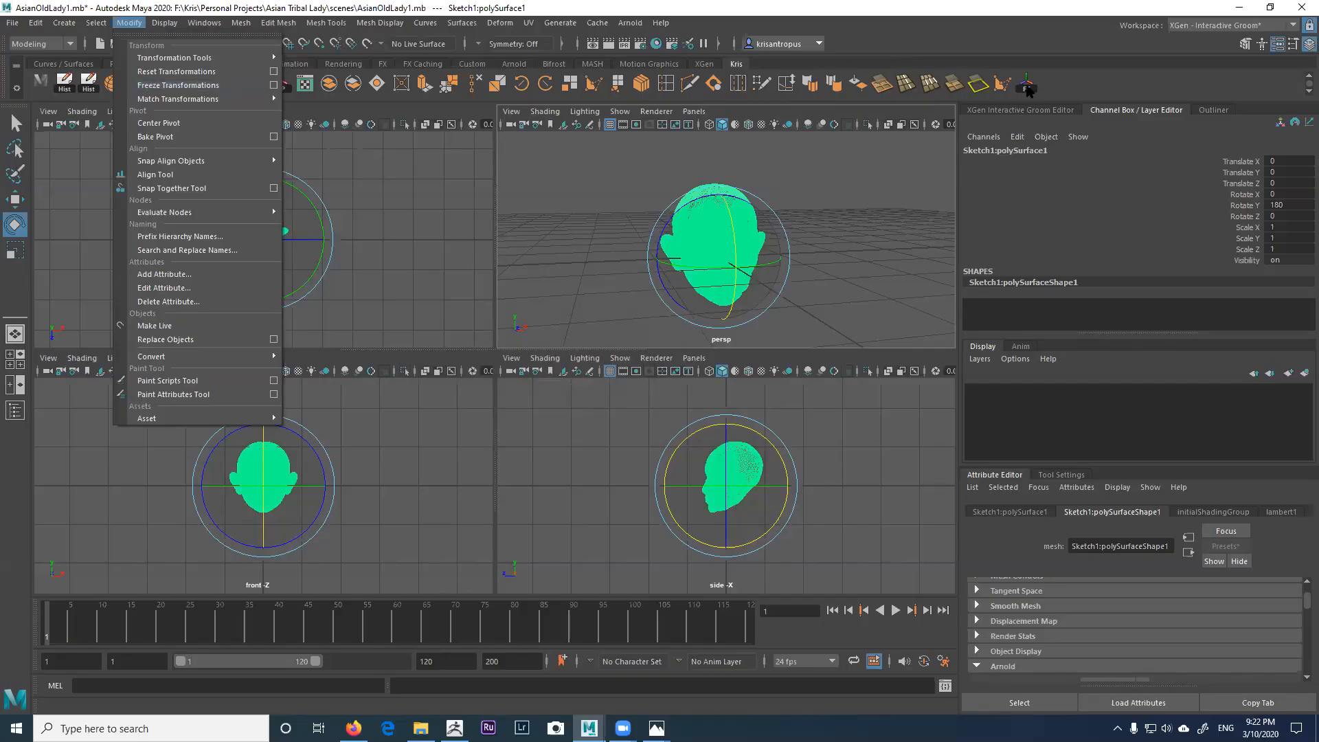
left_click(195, 73, "ctrl+shift")
left_click(1033, 45)
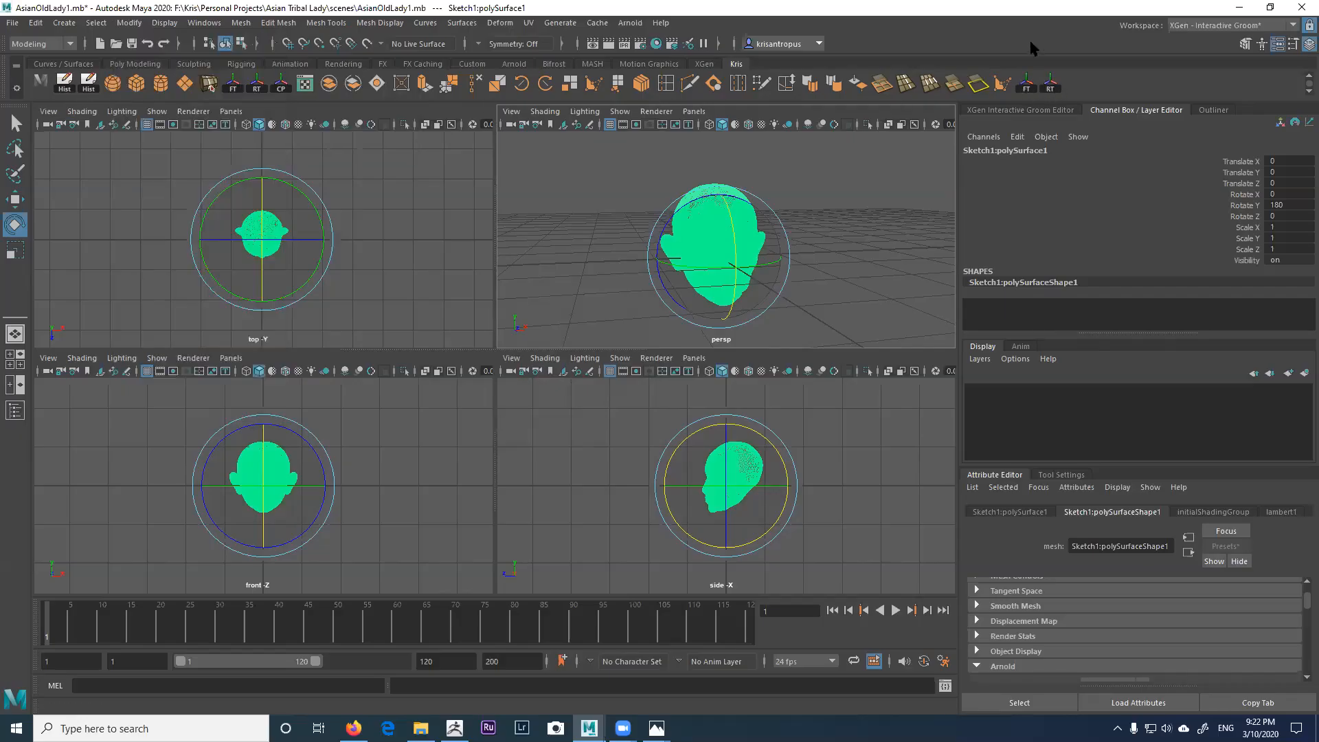
Remove the Reset Transformations shortcut from the Kris shelf.
left_click(395, 23)
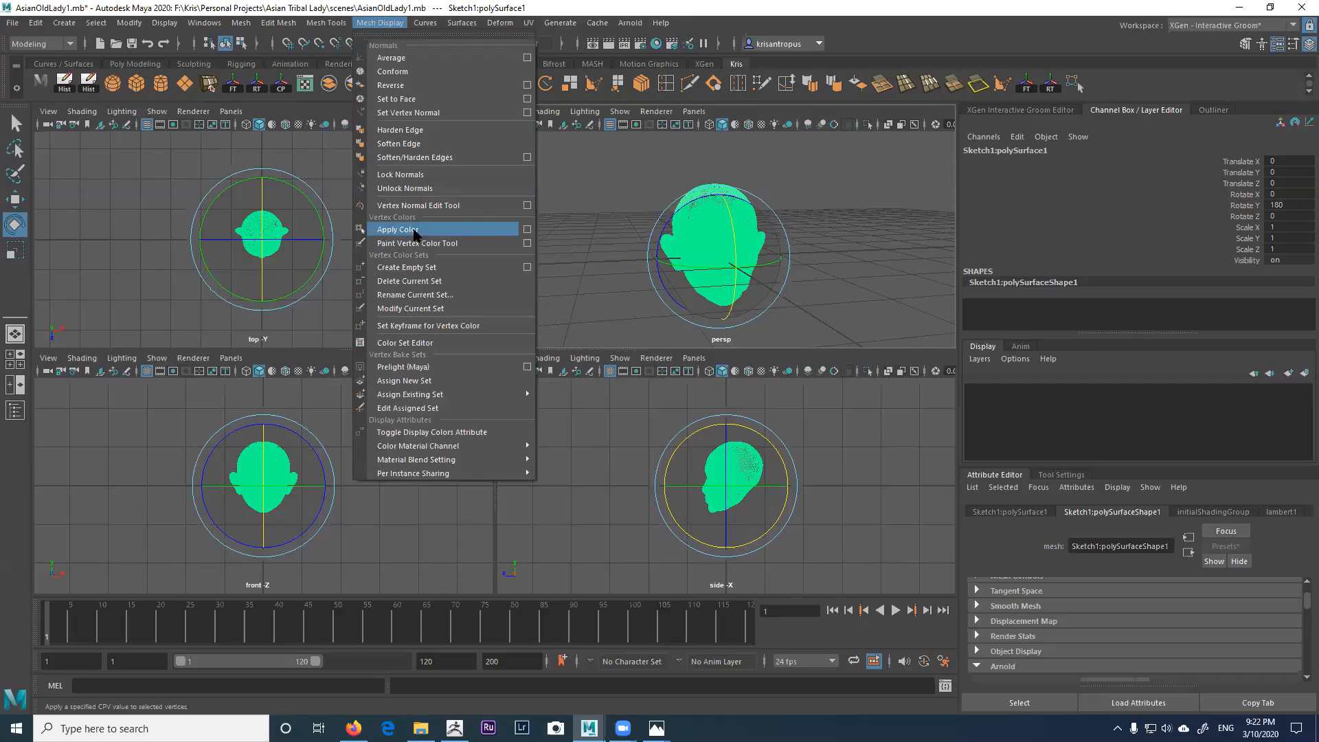
left_click(1077, 82)
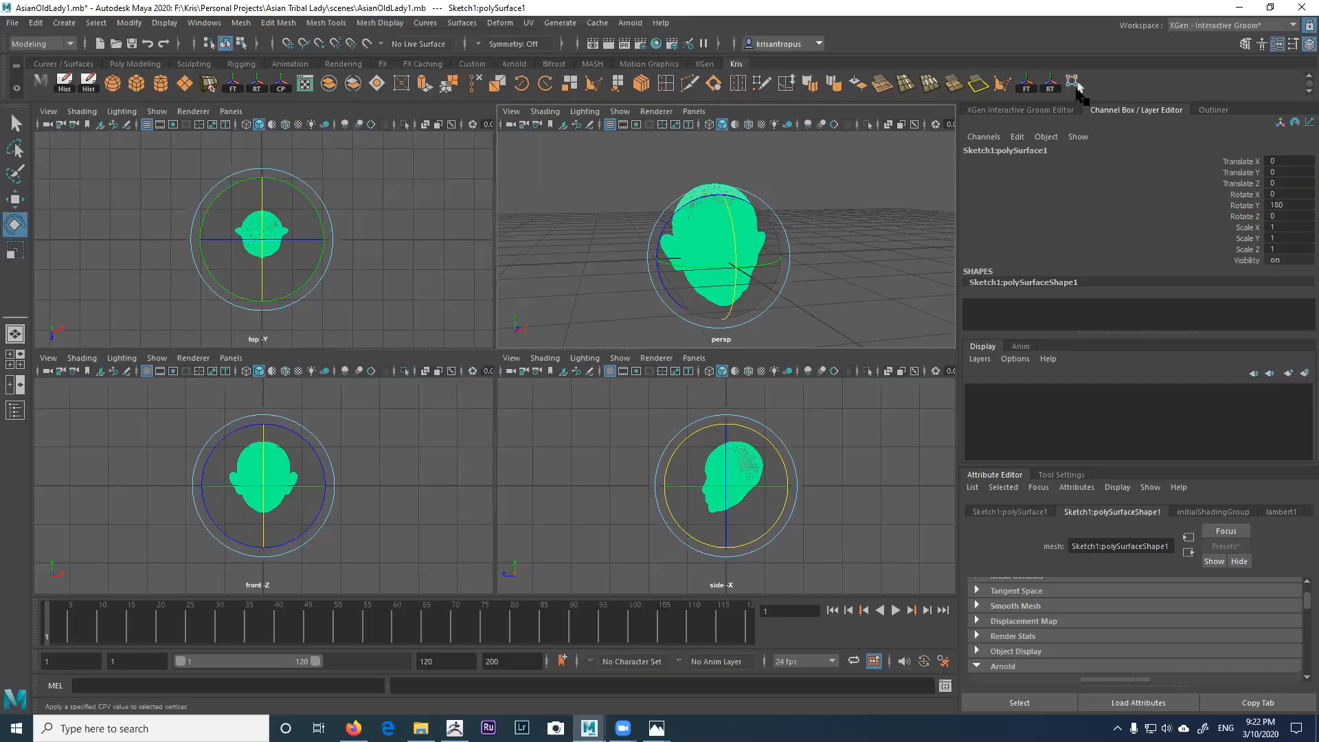
left_click(16, 91)
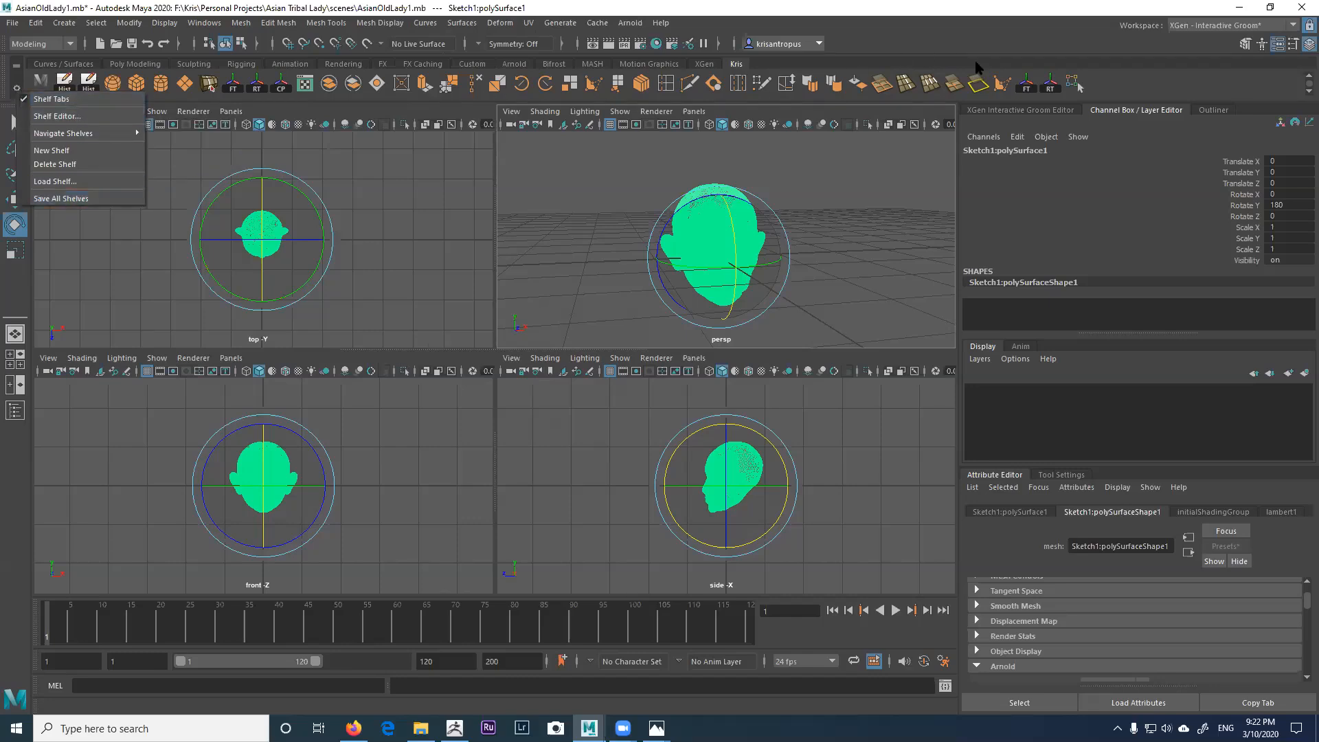
right_click(1074, 87)
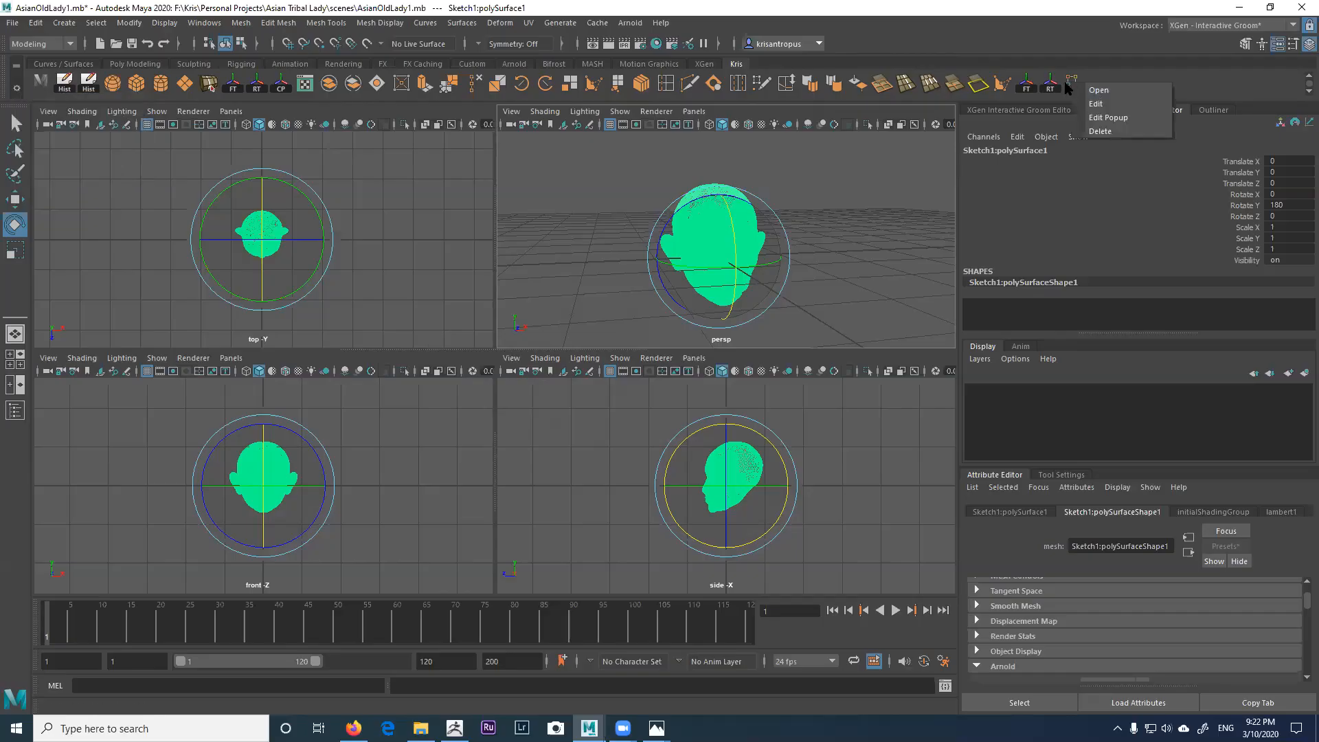
right_click(1051, 88)
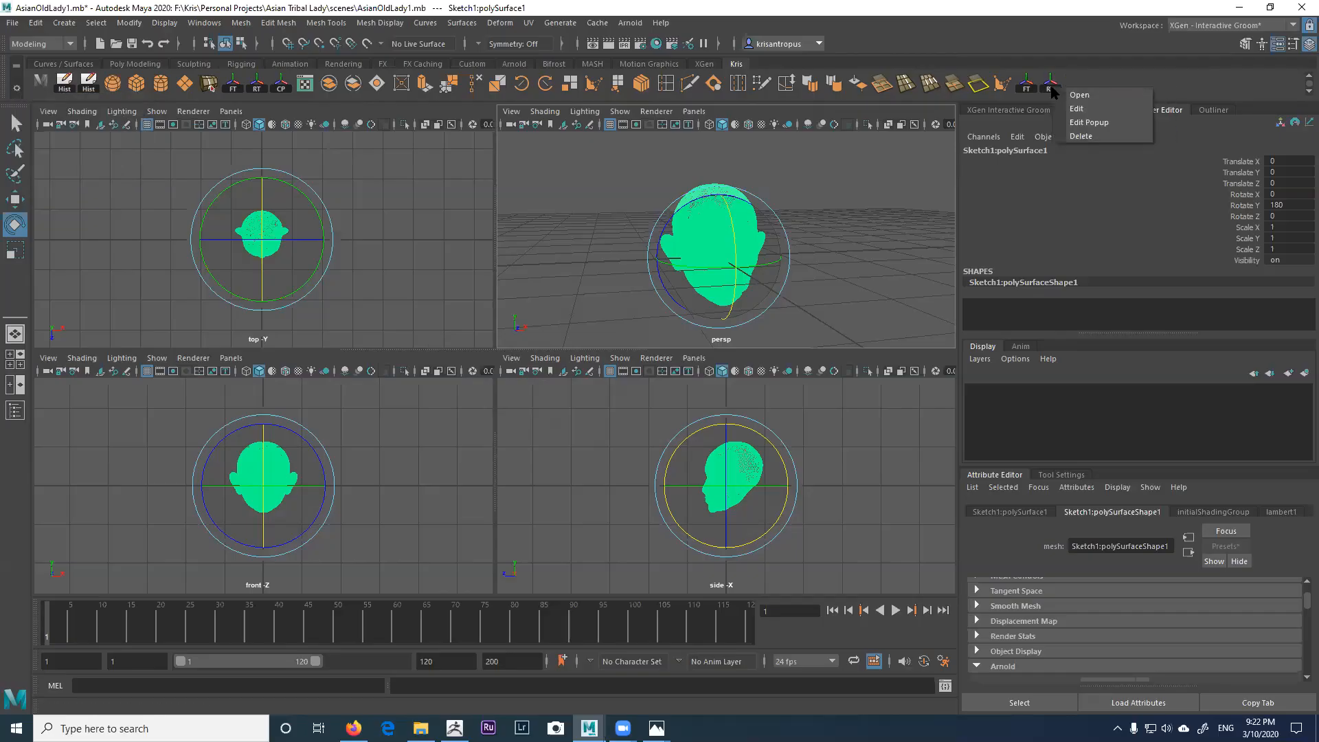
left_click(1081, 136)
right_click(1026, 85)
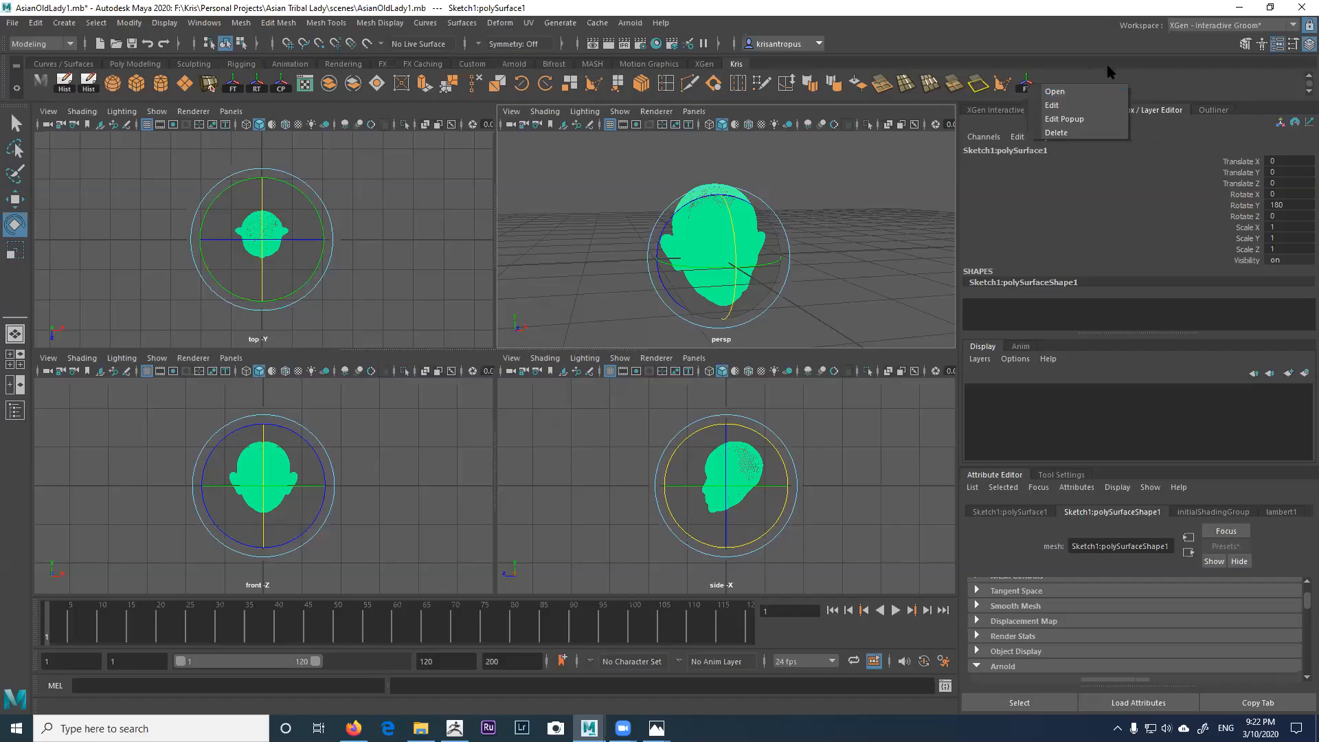
left_click(1108, 71)
Freeze the head's transformations with the FT shelf button, then remove the last shelf shortcut.
left_click(1026, 87)
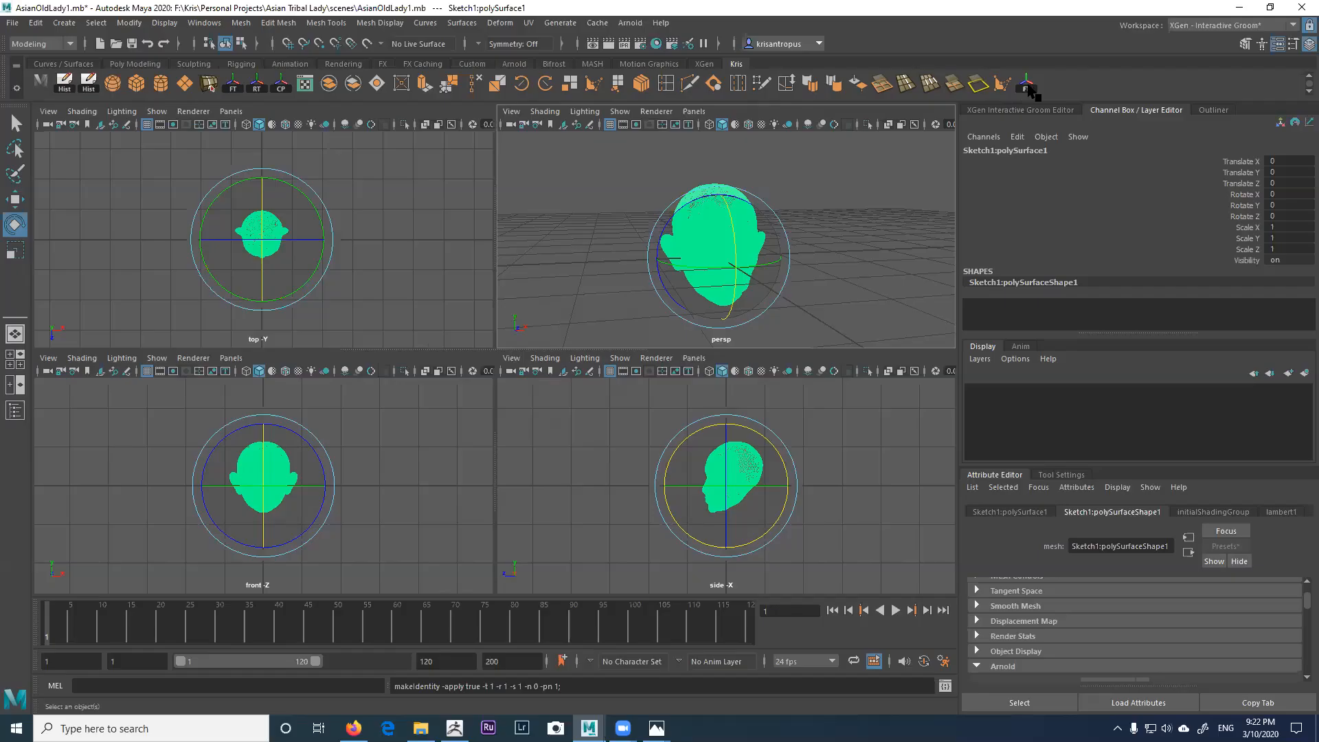
right_click(1027, 86)
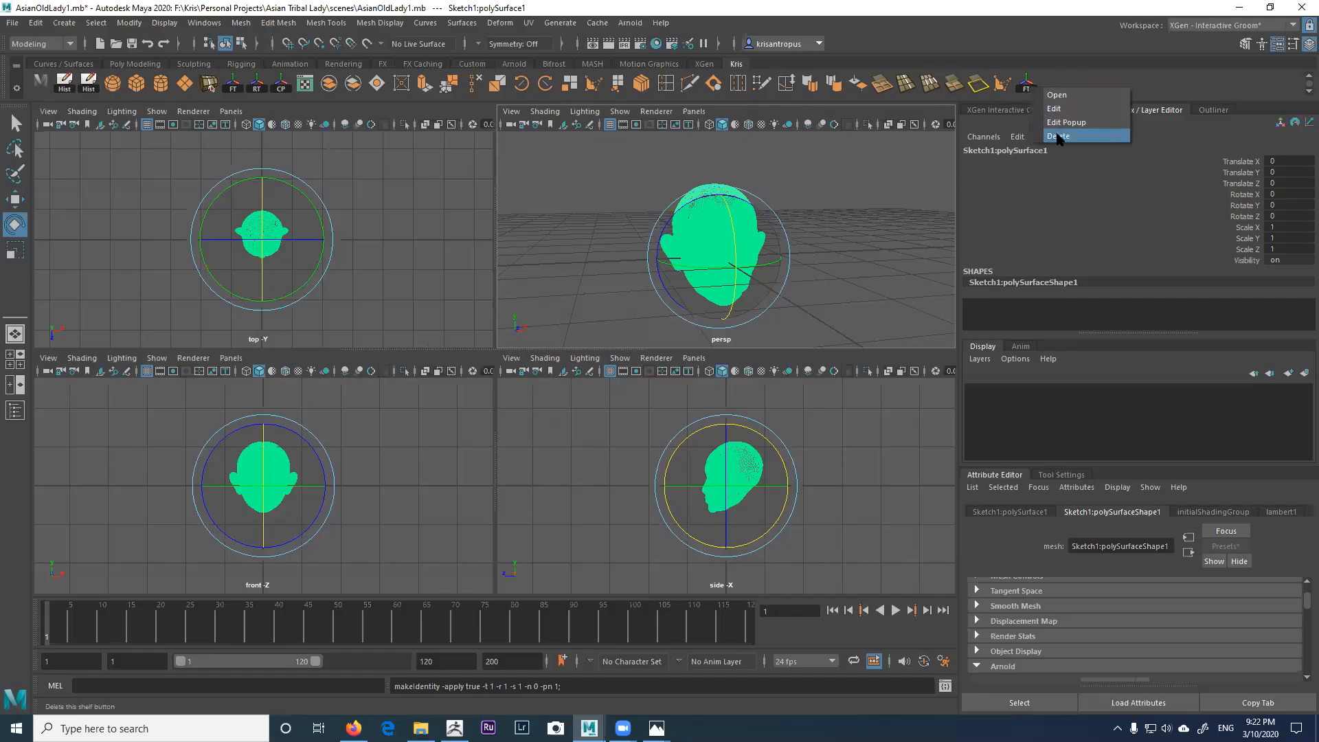
left_click(1072, 130)
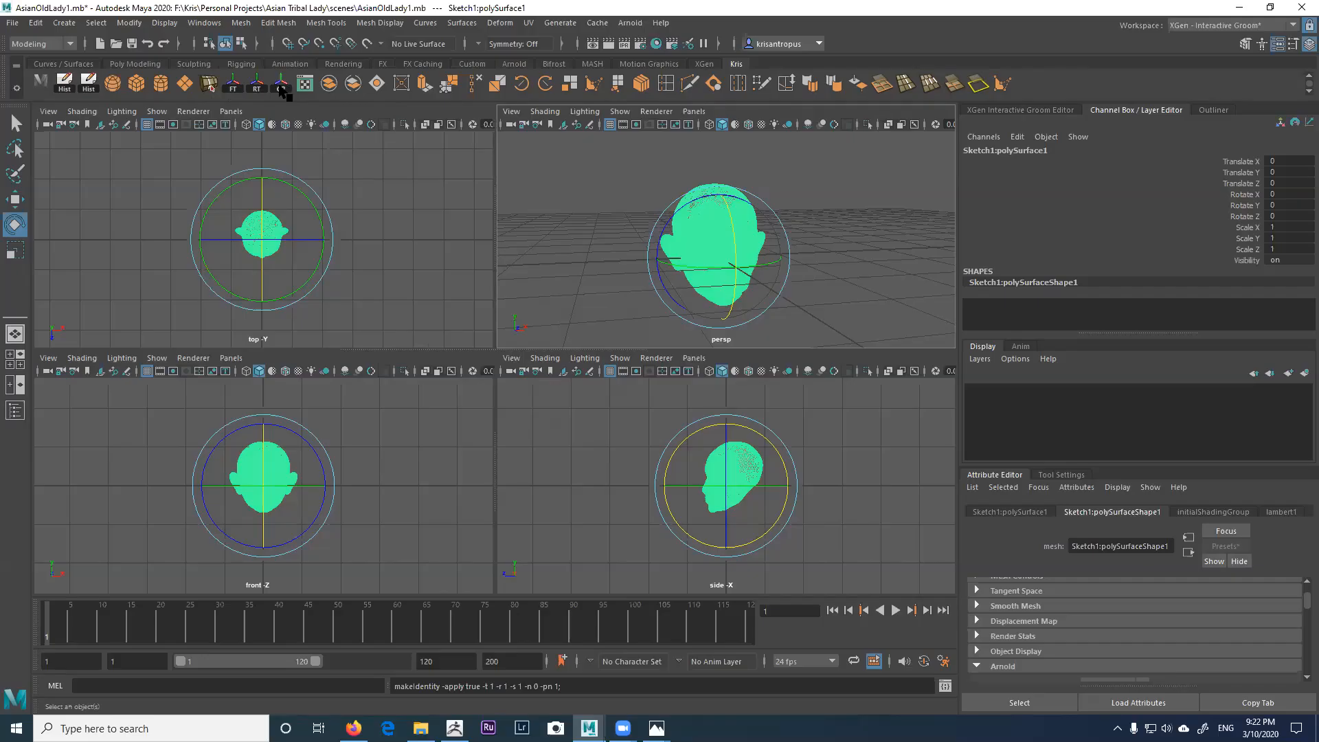
Delete the head's construction history via Edit > Delete by Type, adding a Hist shelf shortcut.
left_click(129, 22)
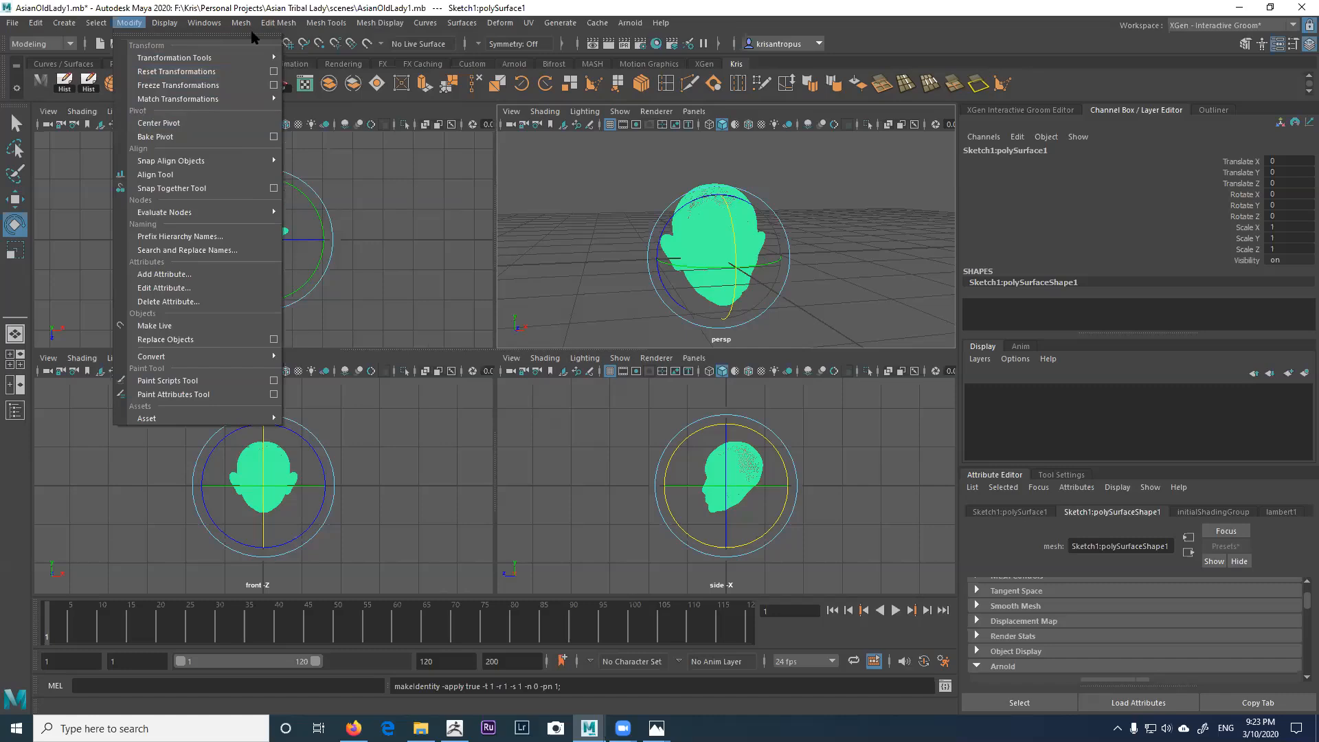
left_click(275, 7)
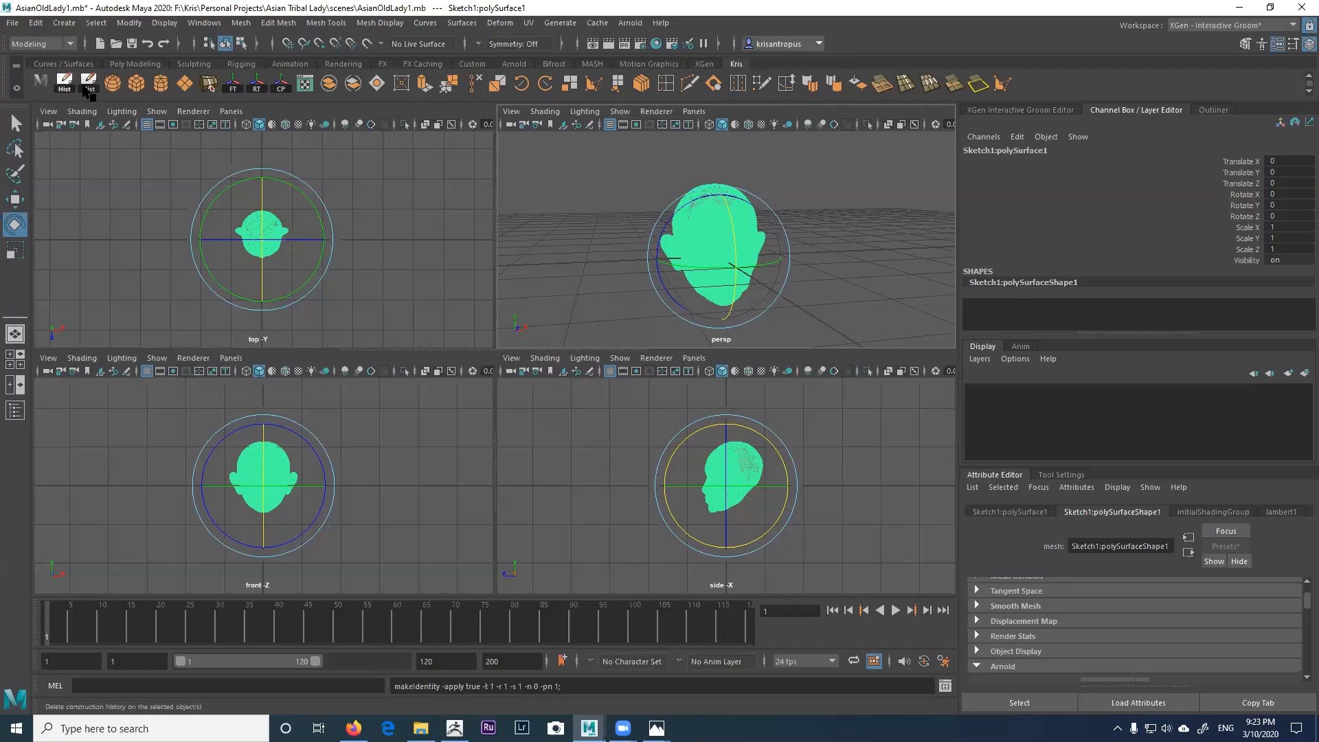
left_click(34, 24)
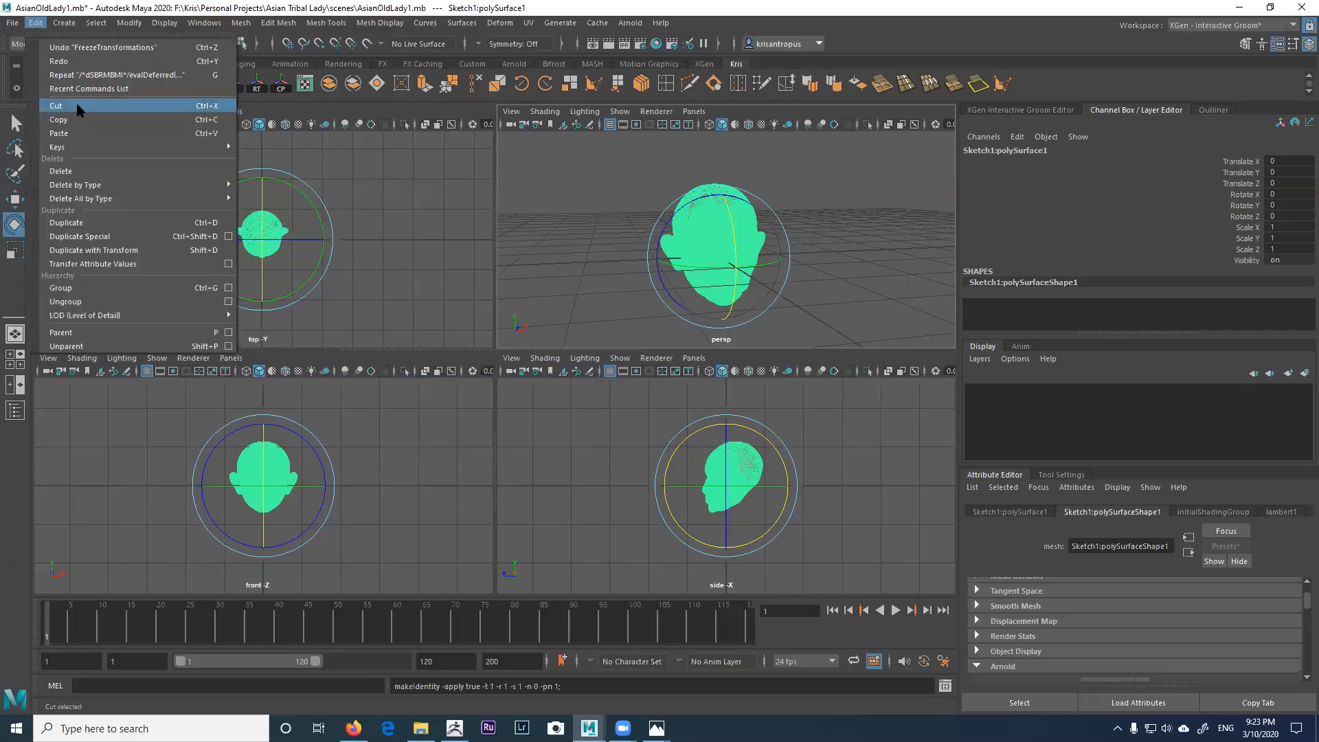
mouse_move(79, 187)
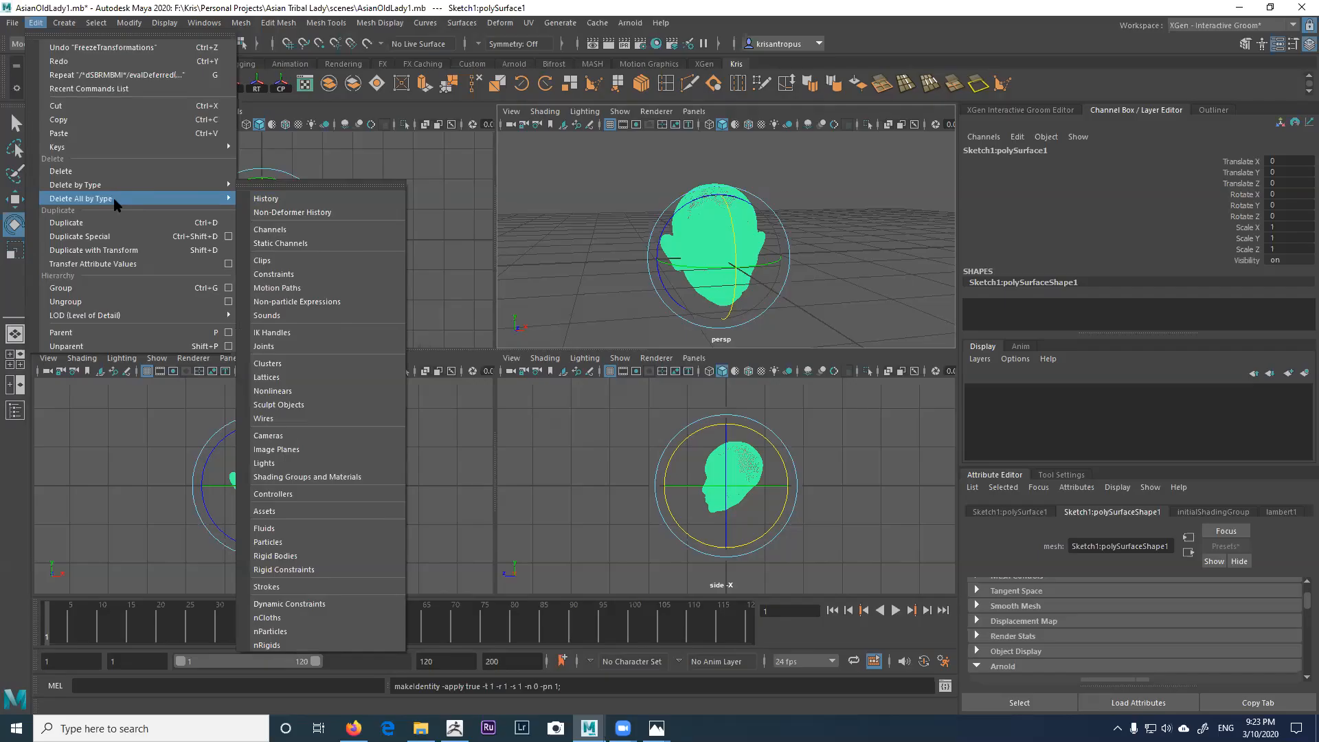
mouse_move(105, 192)
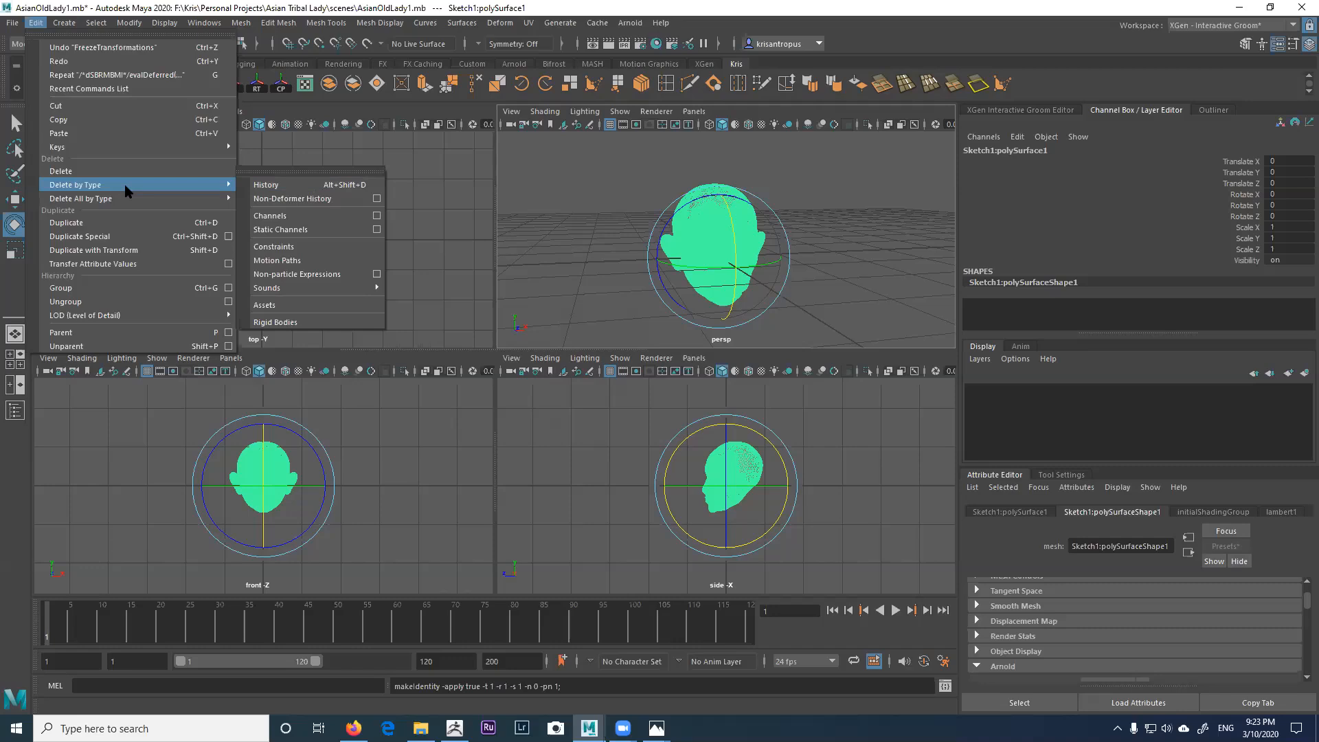
left_click(483, 201)
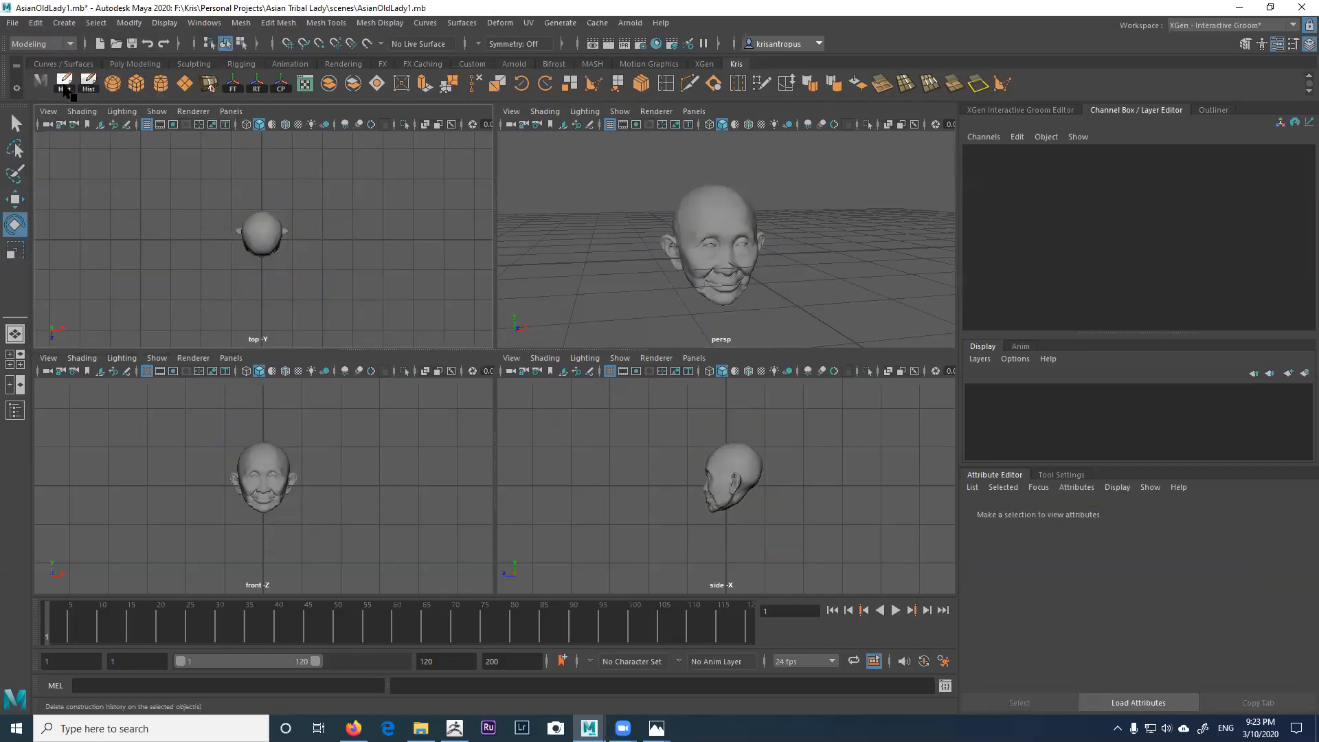
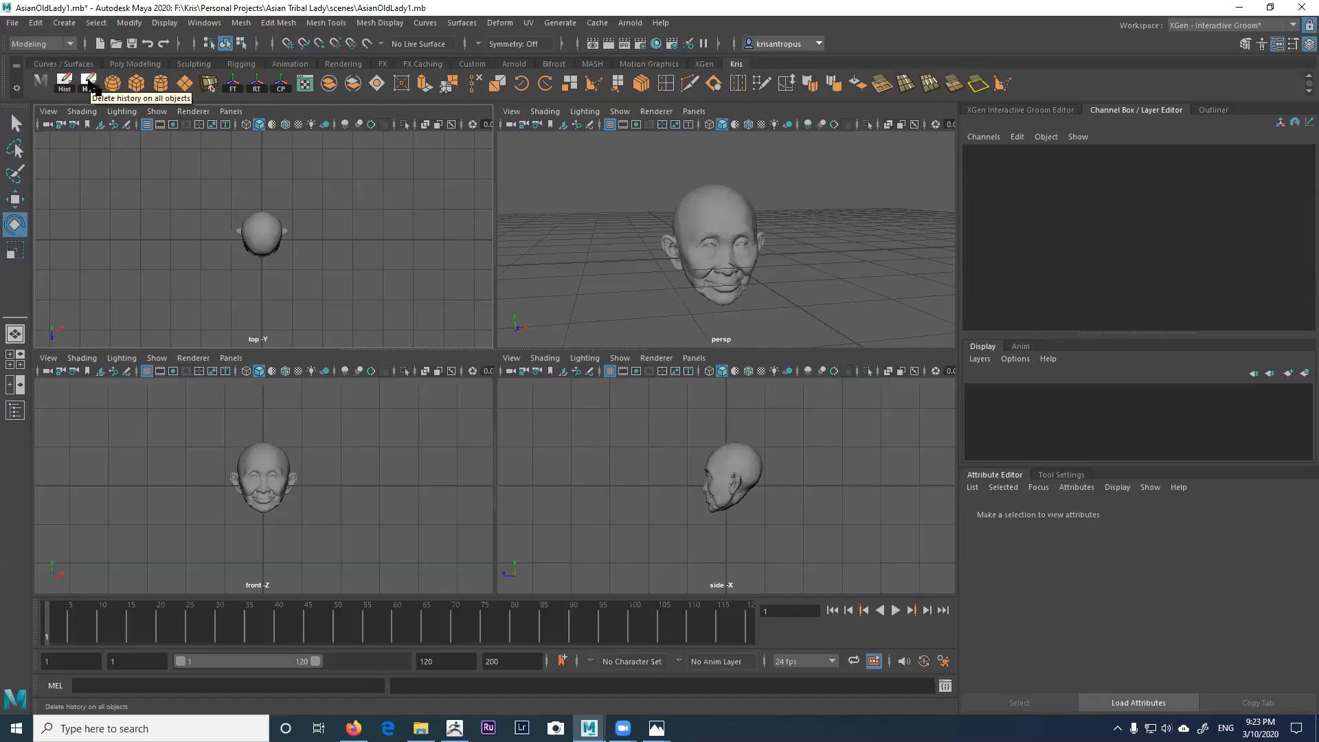
Delete construction history on all objects and select the head mesh.
left_click(84, 82)
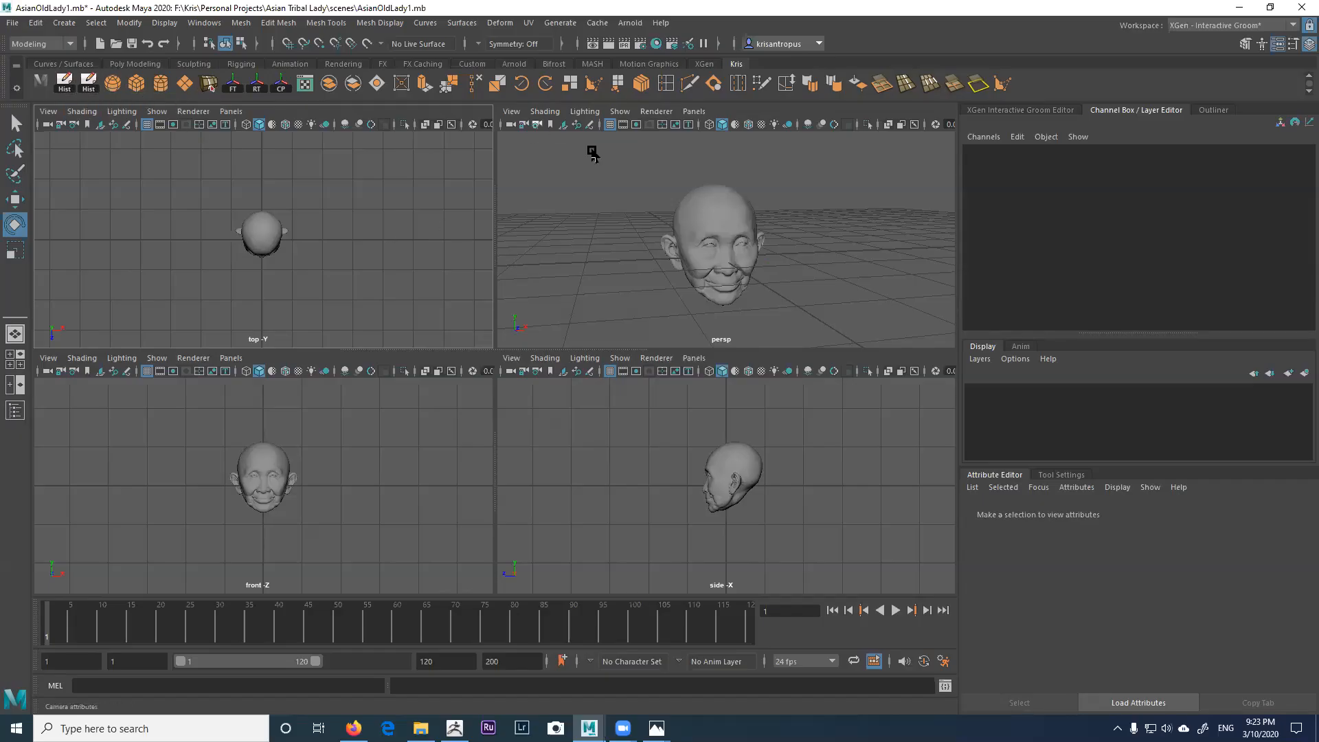
left_click(718, 222)
scroll(729, 234, "up", 5)
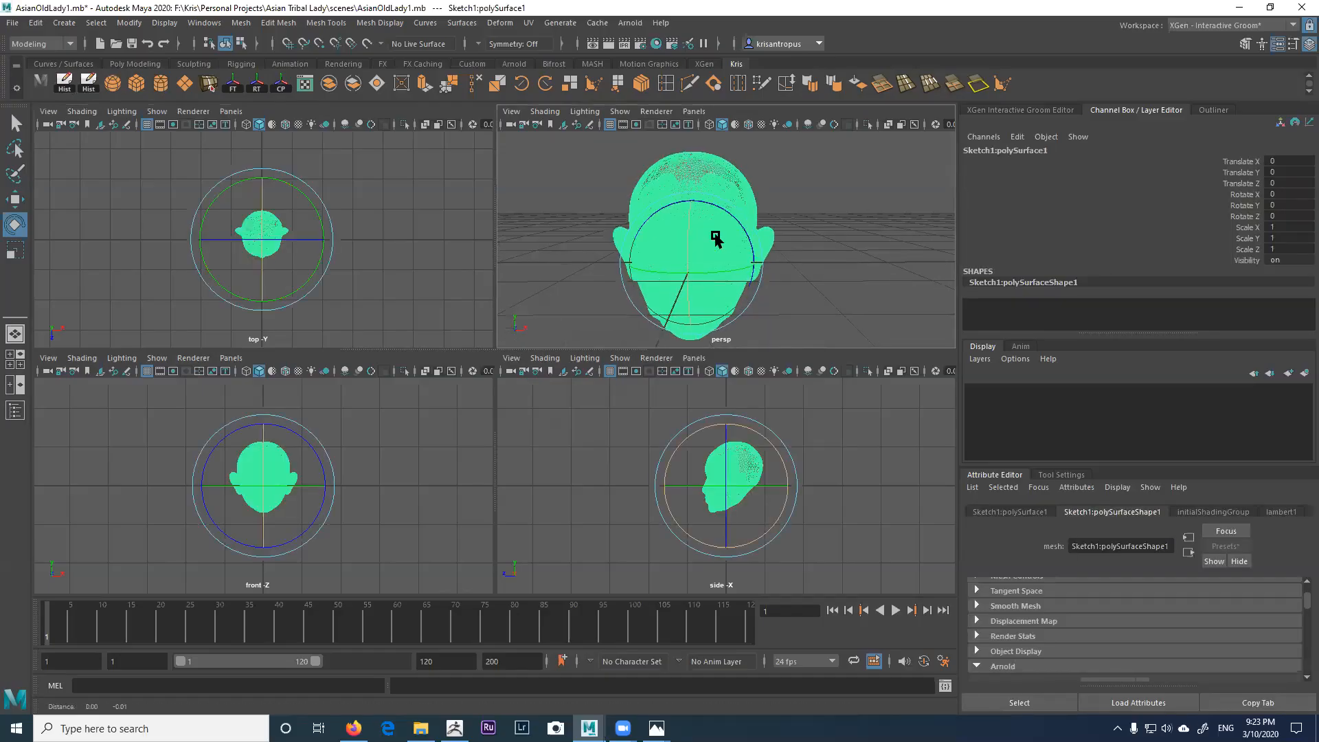
left_click(719, 231)
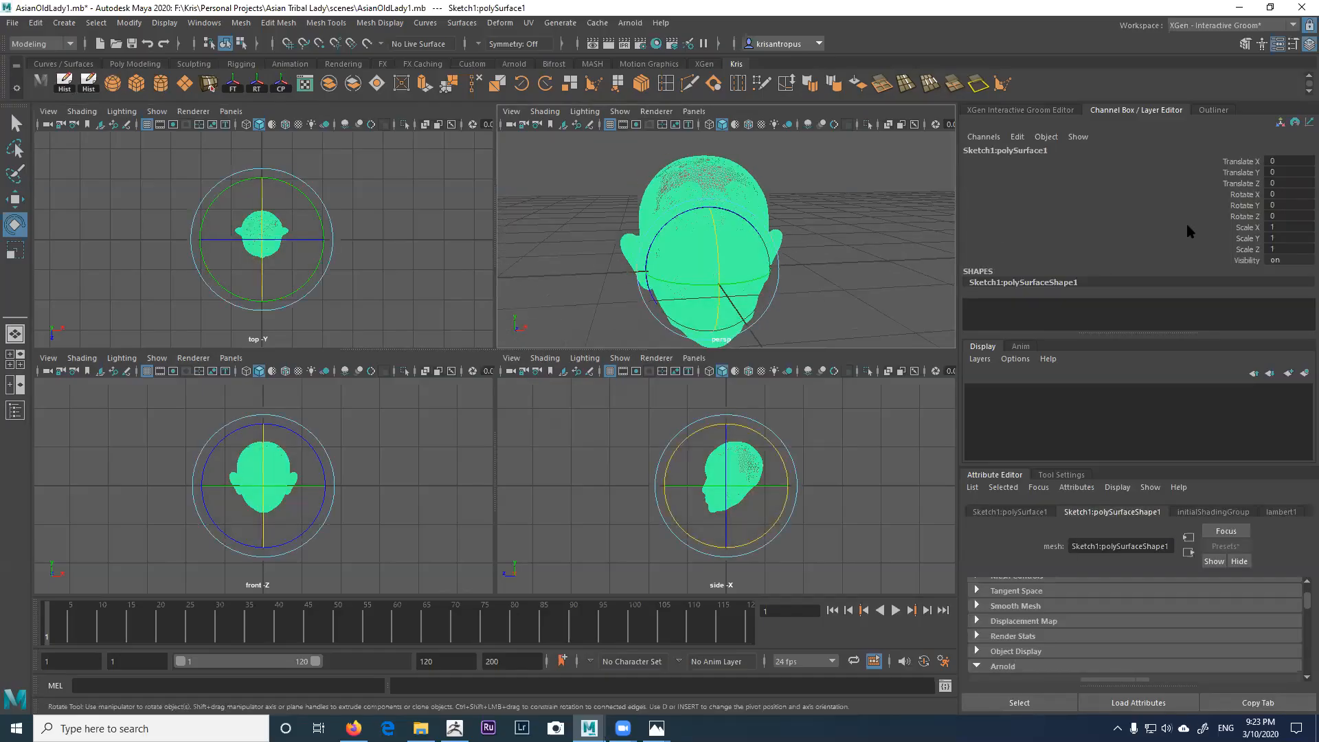
Freeze and reset the head's transformations, then deselect it and reframe the perspective view.
left_click(564, 178)
left_click(687, 198)
left_click(233, 84)
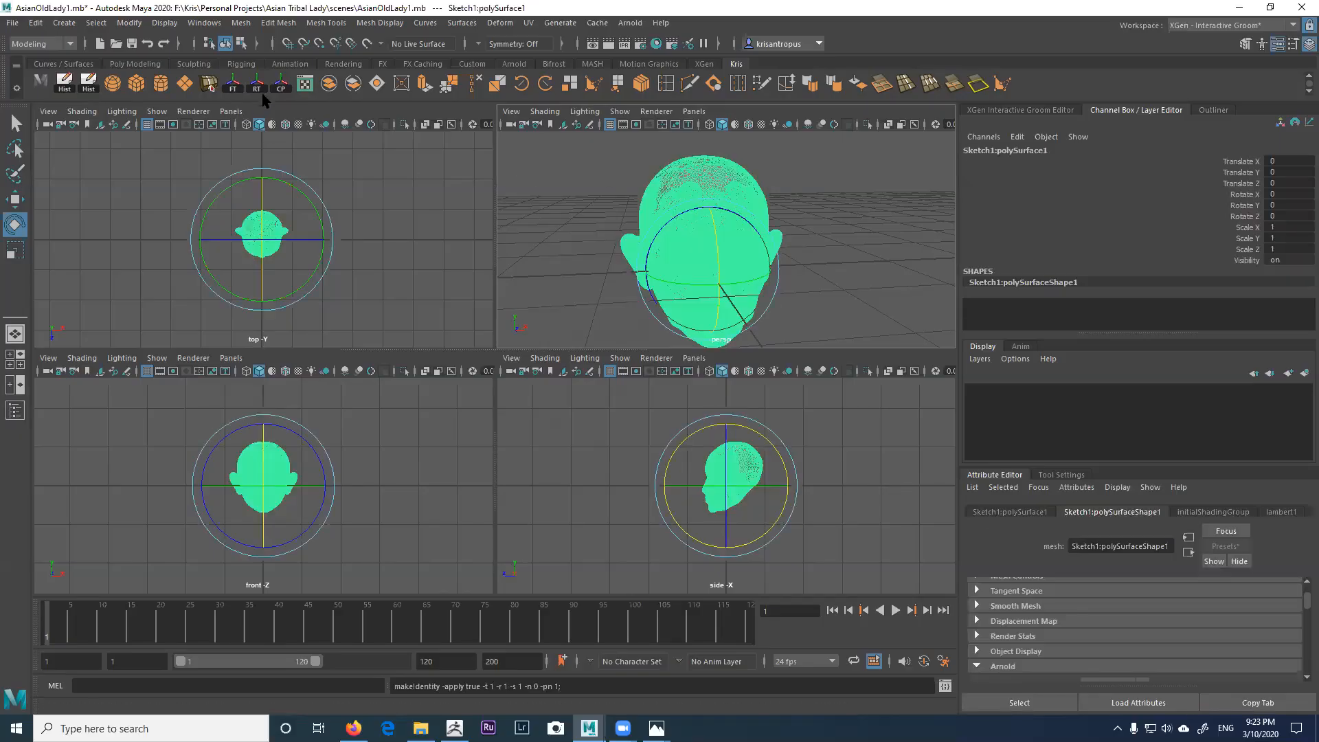
left_click(258, 86)
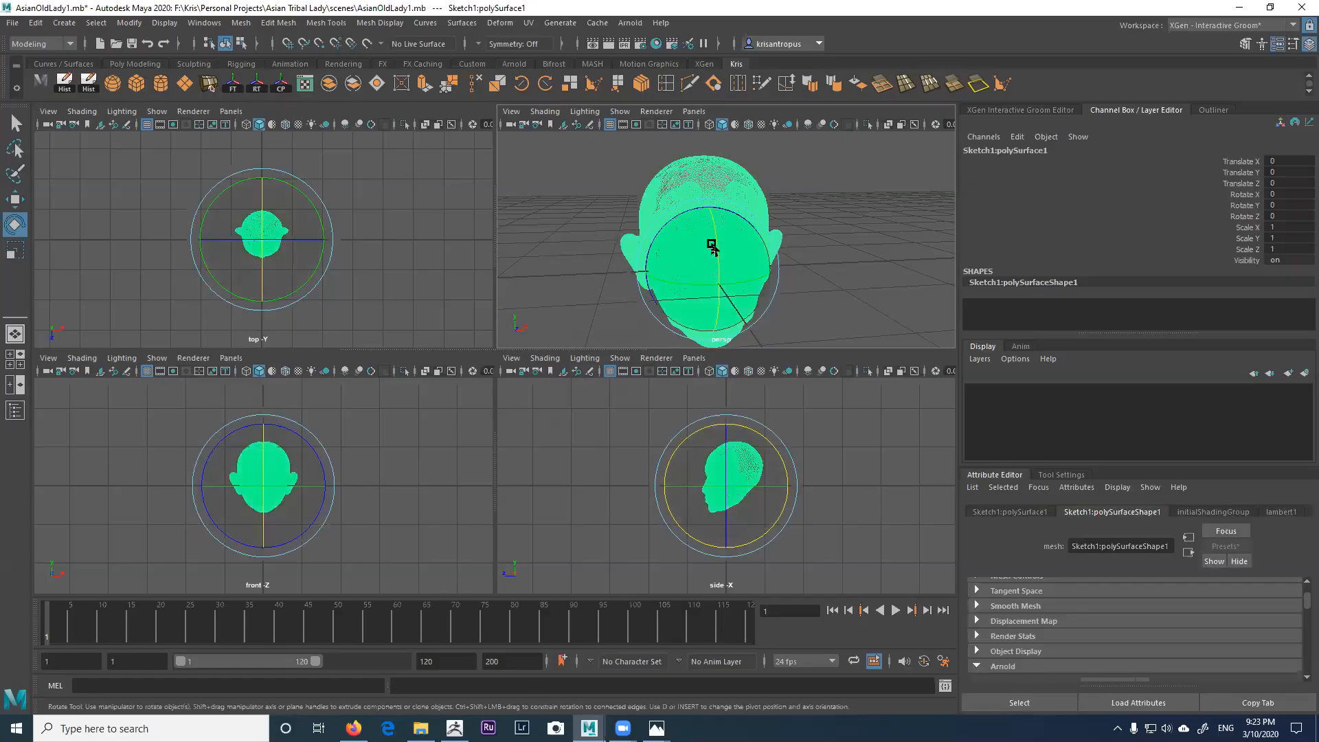
right_click_drag(708, 249, 654, 221, "alt")
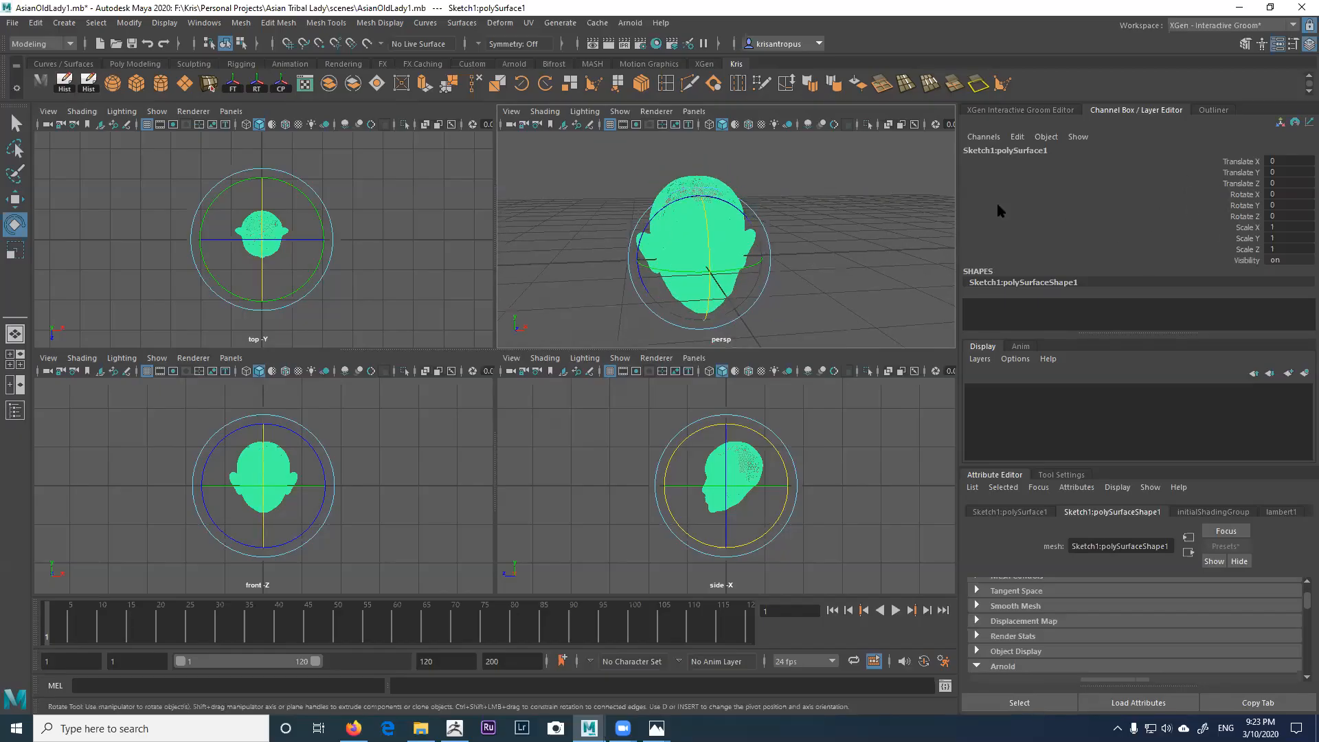
left_click(831, 217)
left_click_drag(831, 217, 751, 244, "alt")
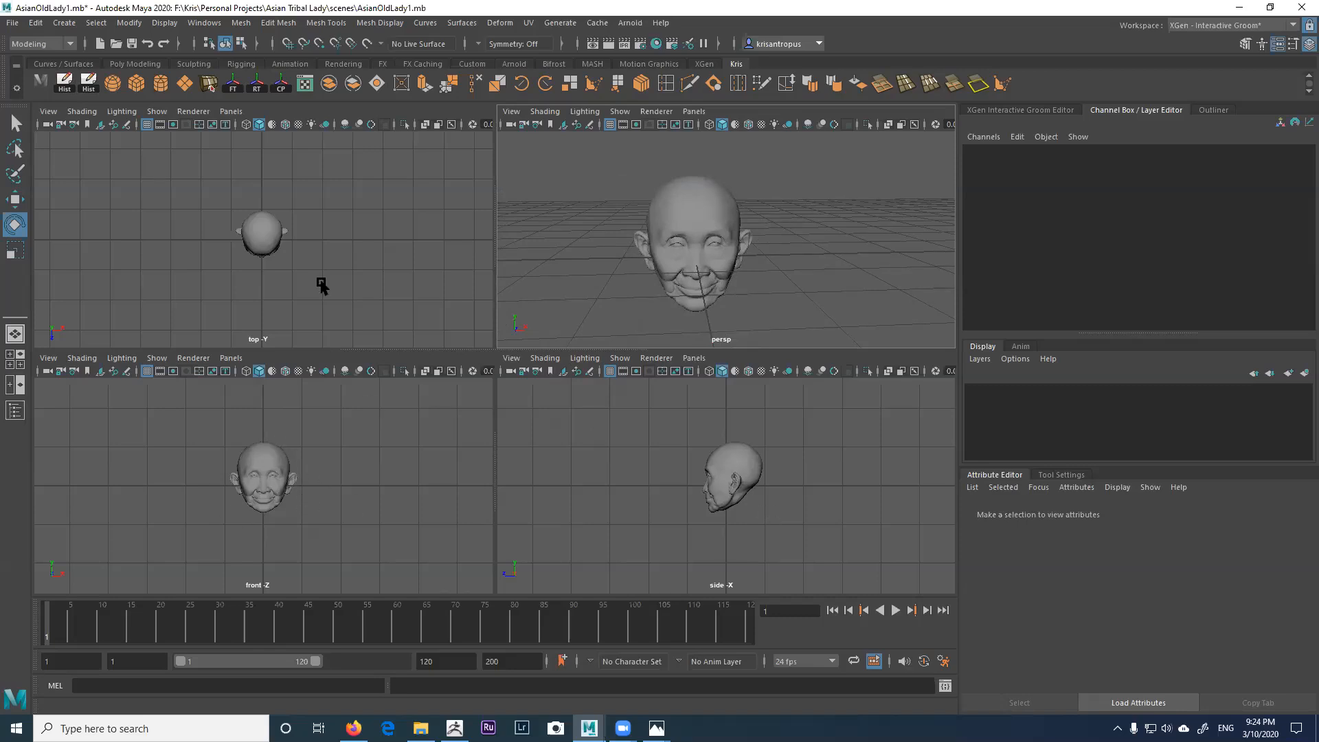
Maximize the front view and centre the head in it.
key("space")
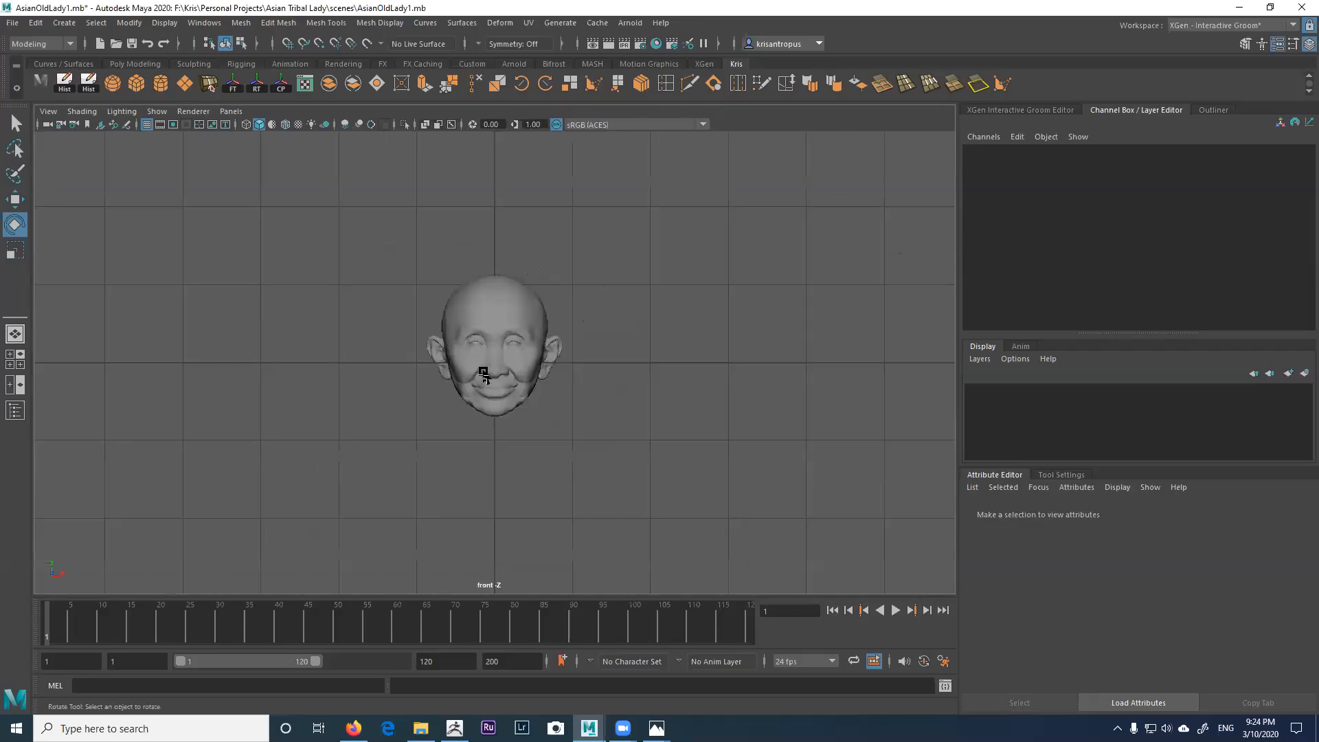
key("space")
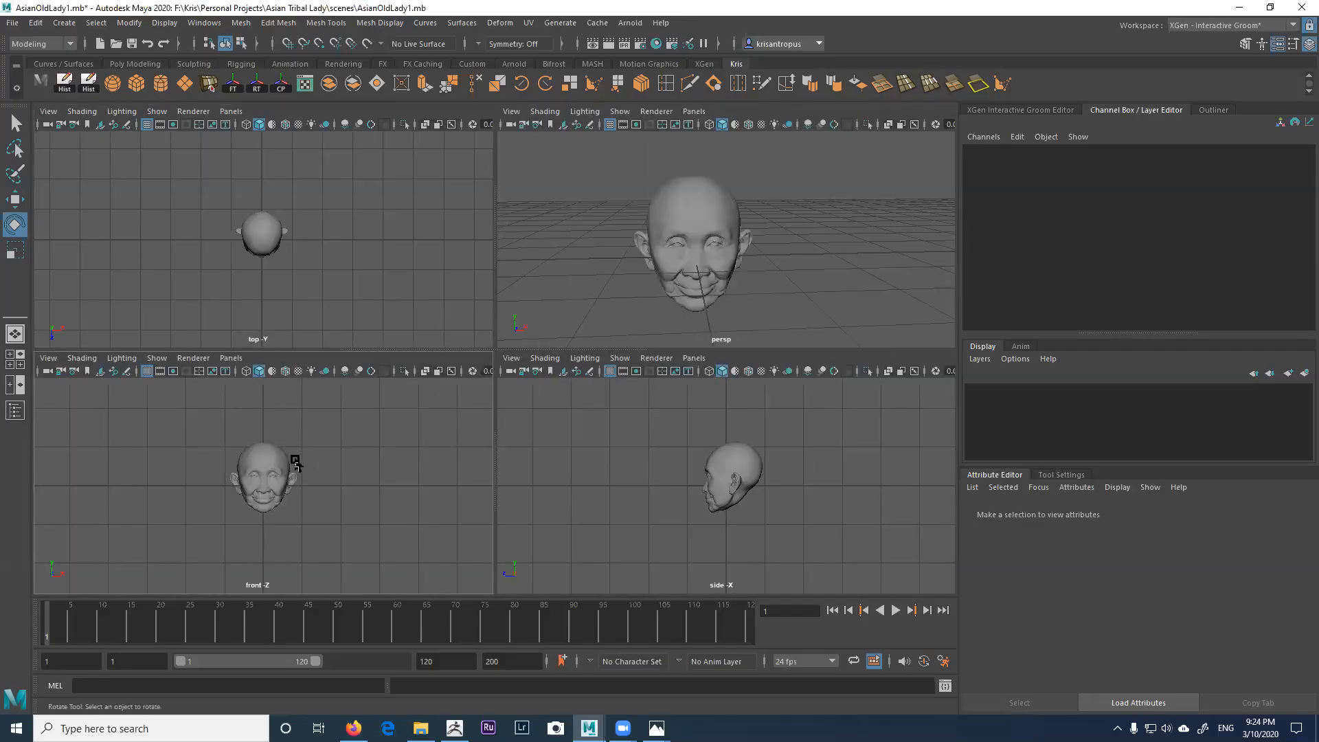
key("space")
right_click_drag(501, 318, 477, 303, "alt")
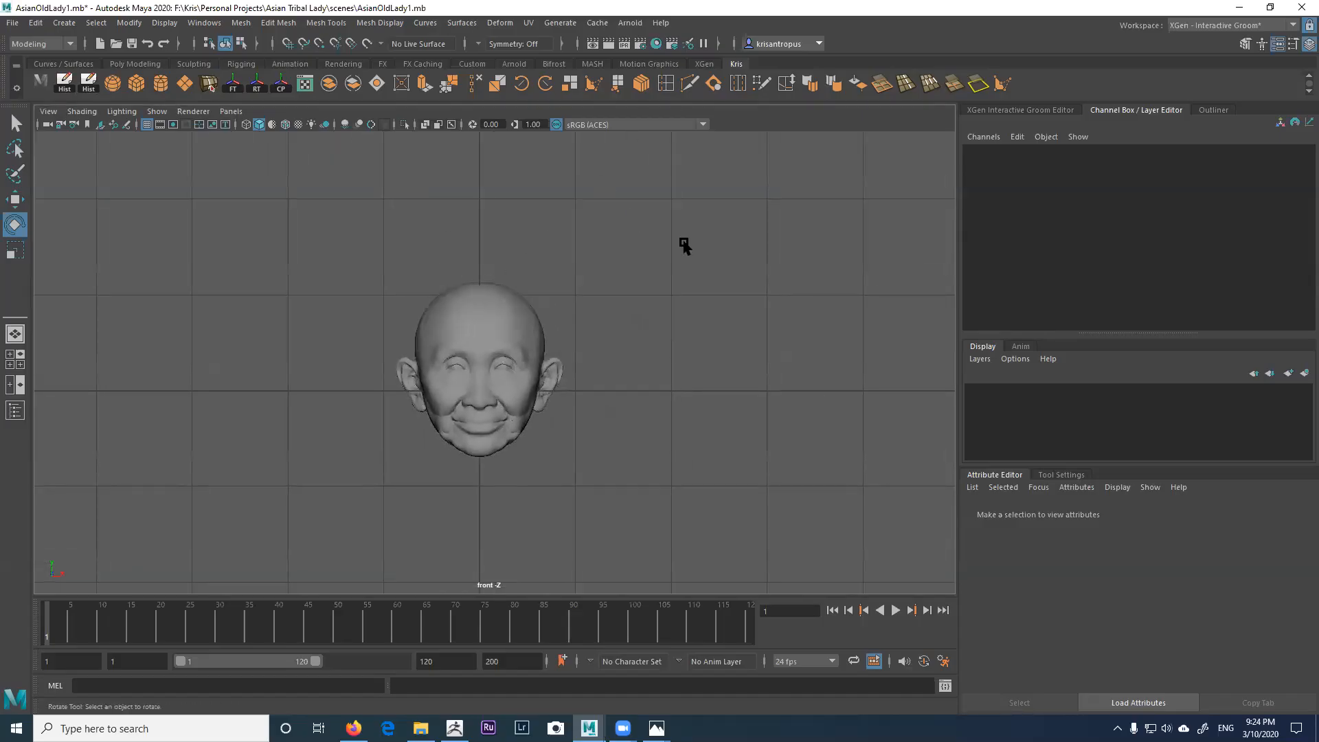
right_click_drag(662, 301, 570, 298, "alt")
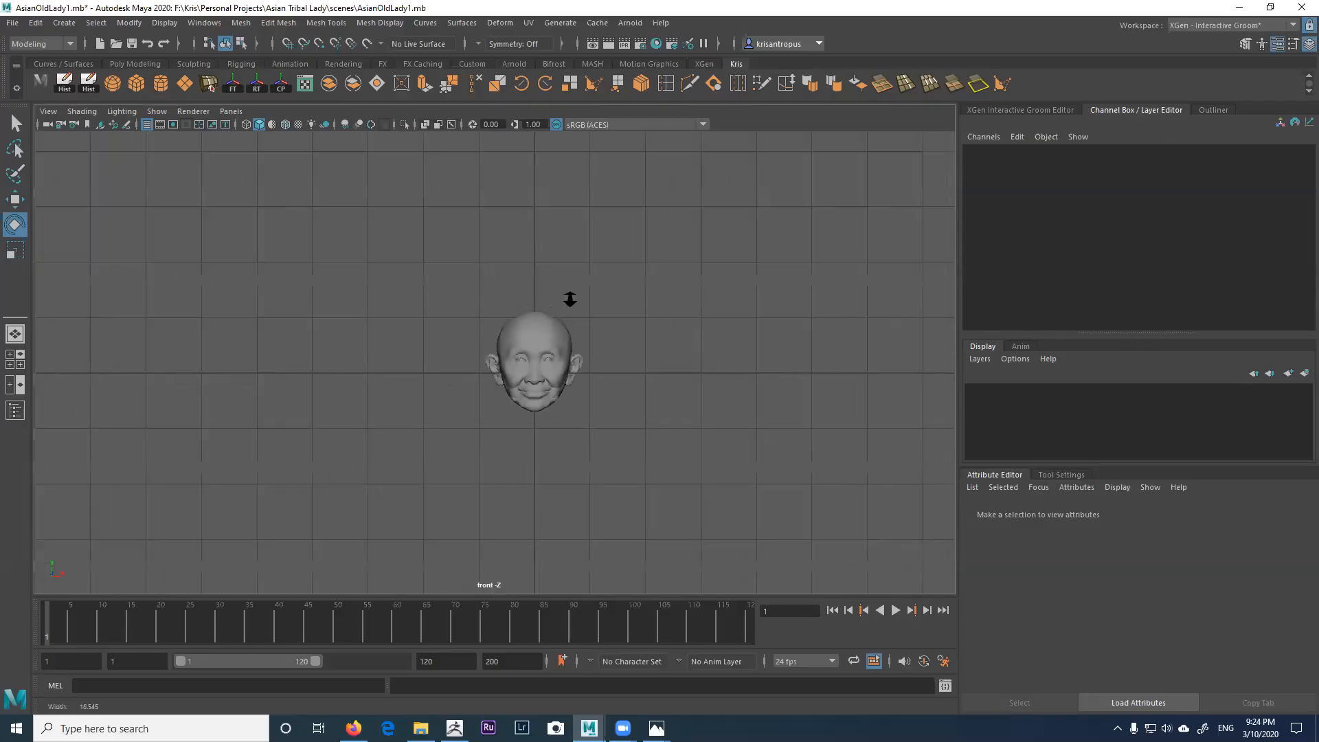
middle_click_drag(569, 299, 575, 348, "alt")
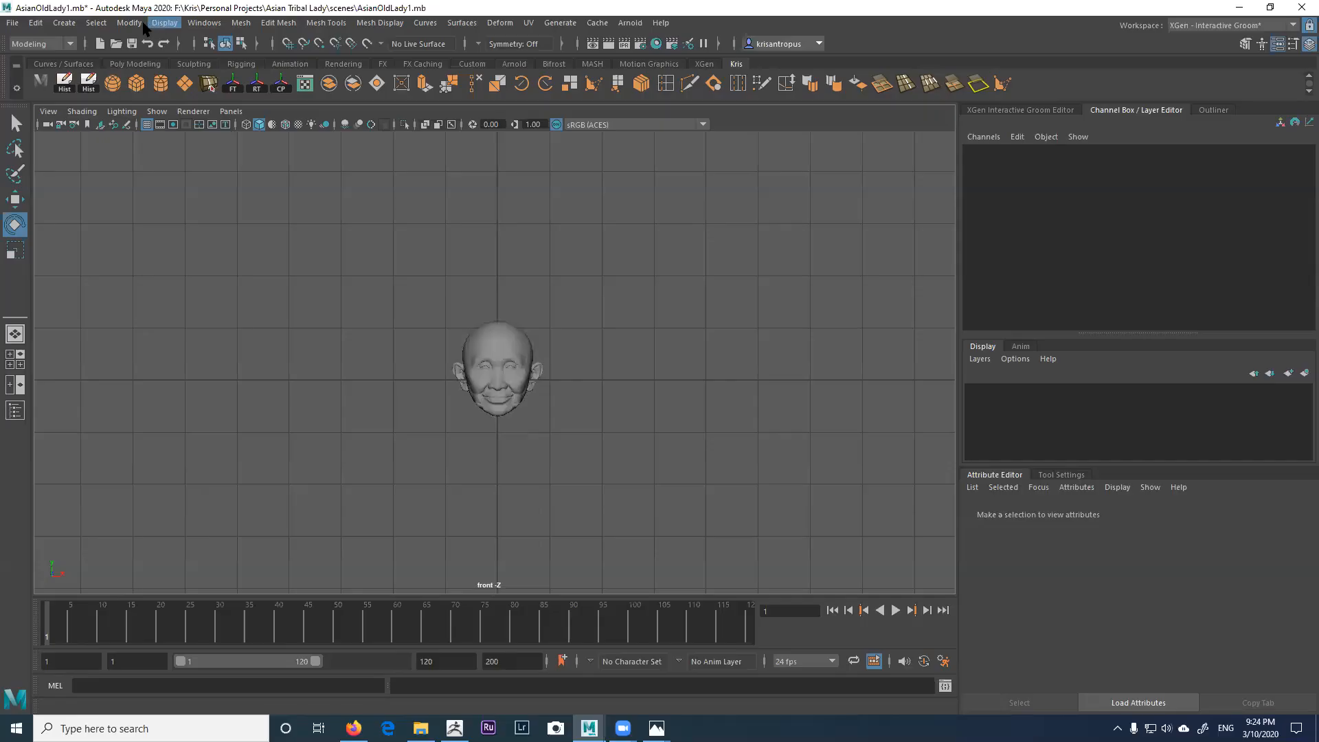
Start the Distance Tool from Create > Measure Tools.
left_click(65, 25)
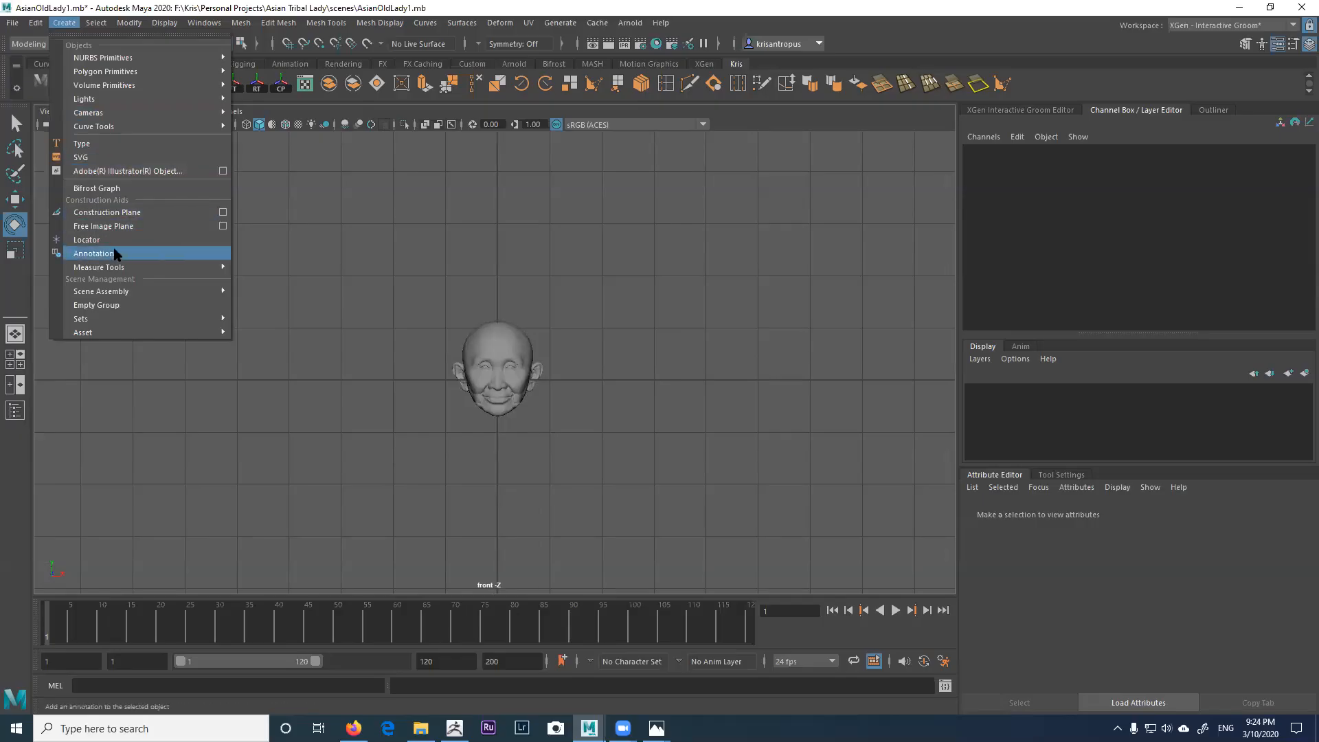
mouse_move(118, 271)
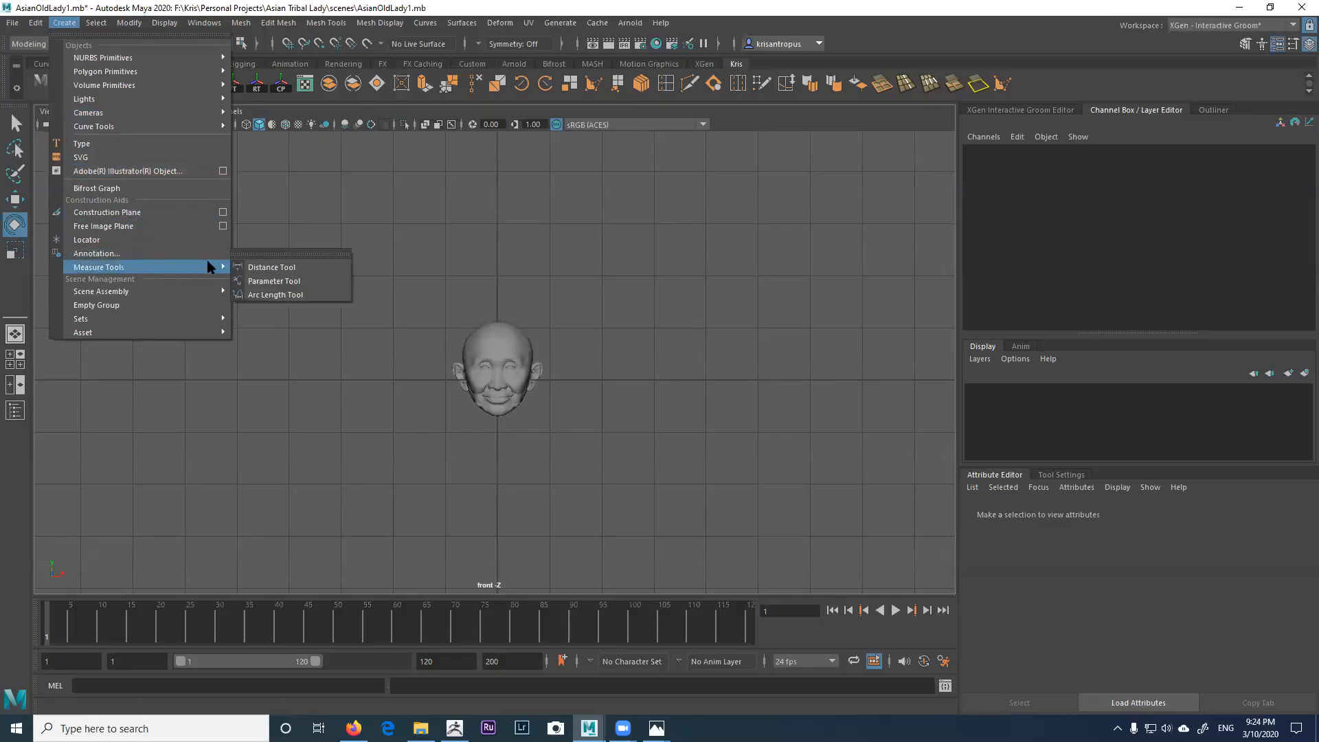
left_click(273, 269)
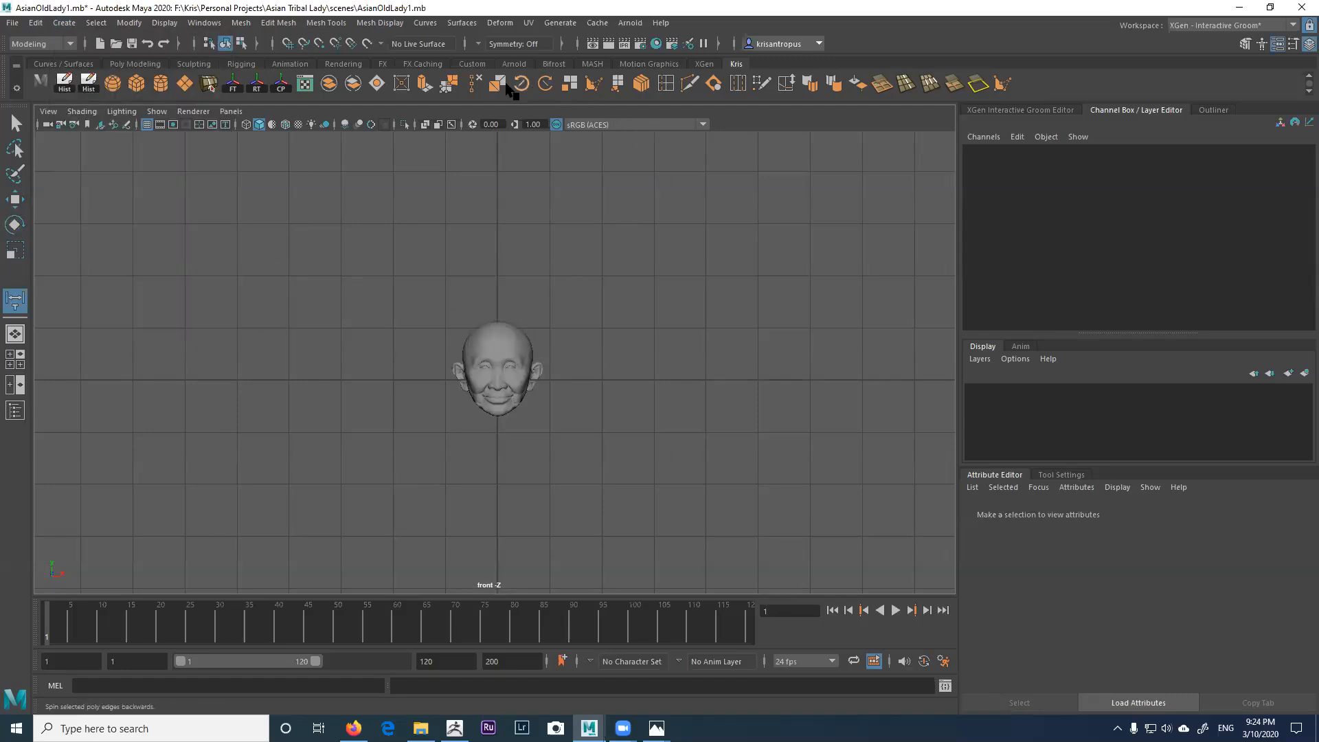
With grid snapping on, measure from (1,3,0) down to (1,-4,0) beside the head.
left_click(287, 43)
mouse_move(545, 221)
left_mouse_down()
mouse_move(559, 274)
mouse_move(560, 234)
mouse_move(562, 282)
mouse_move(553, 220)
left_mouse_up()
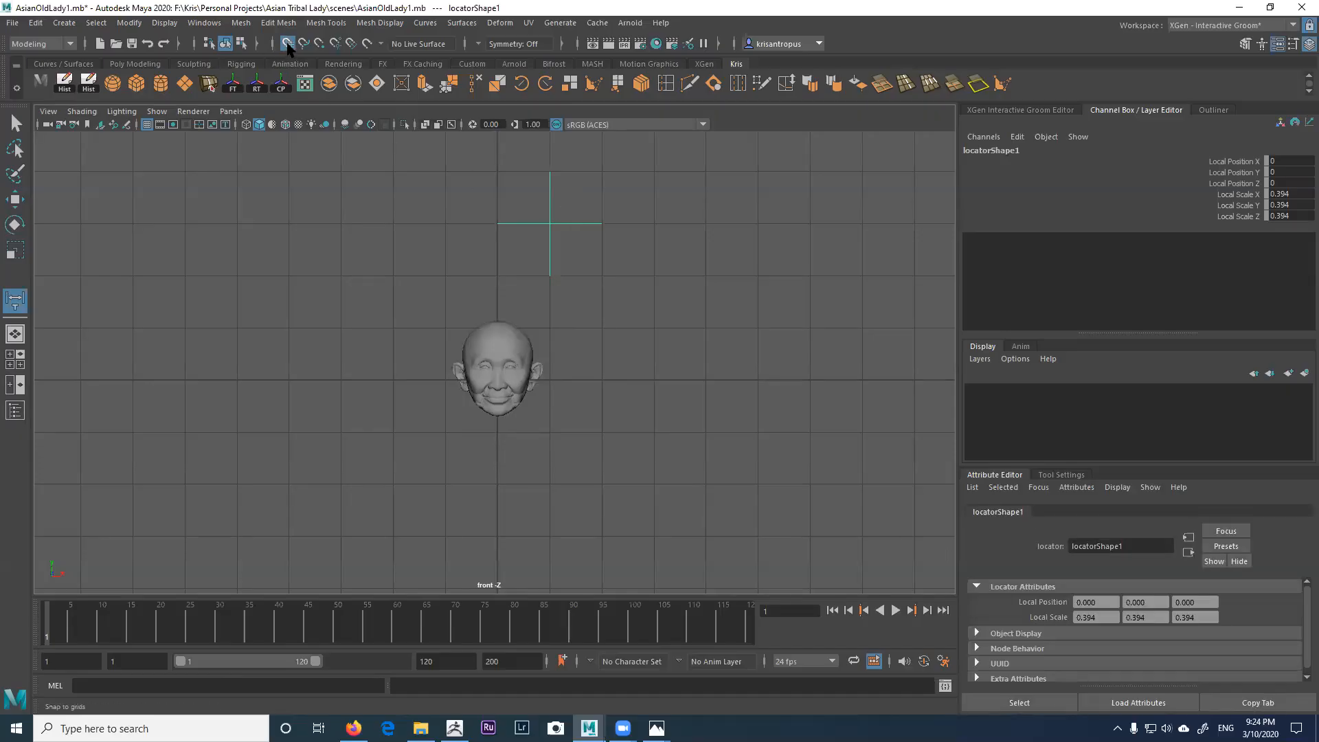
right_click_drag(609, 317, 374, 153, "alt")
middle_click_drag(582, 301, 593, 349, "alt")
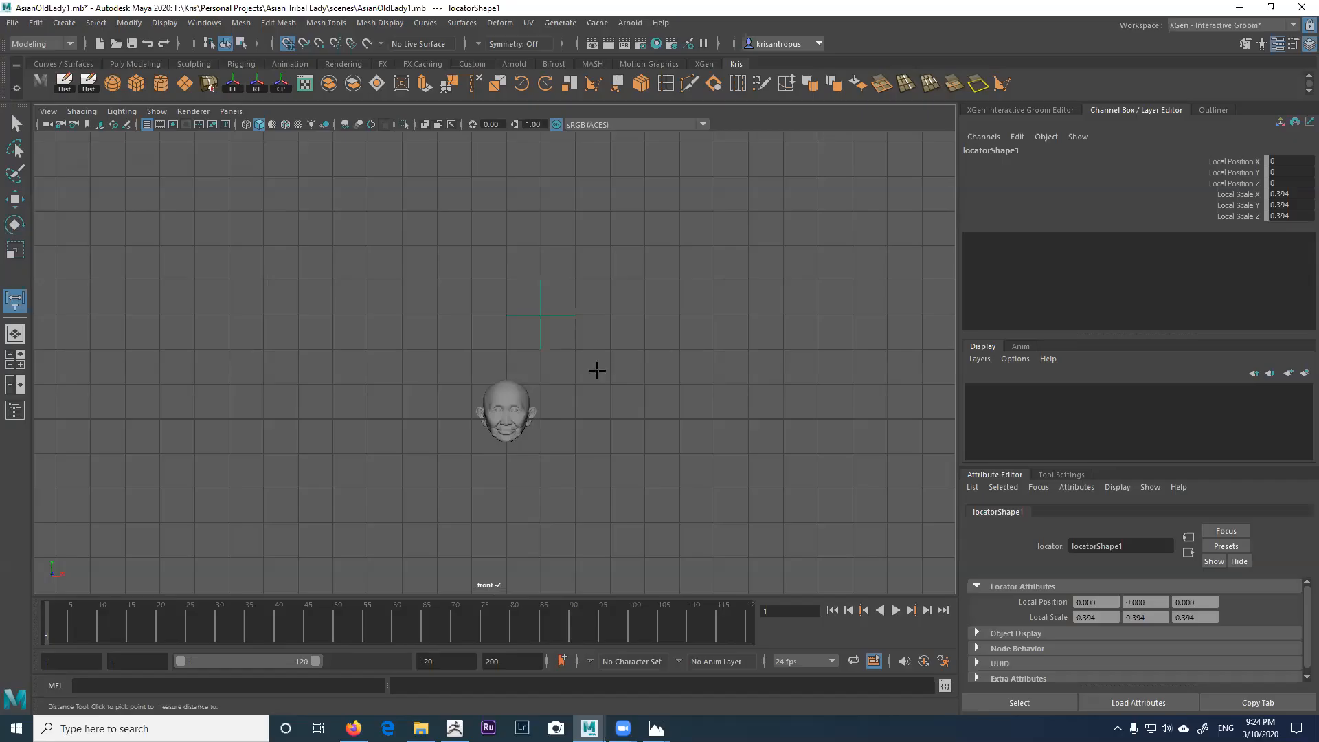
left_click(542, 557)
middle_click_drag(530, 486, 574, 321, "alt")
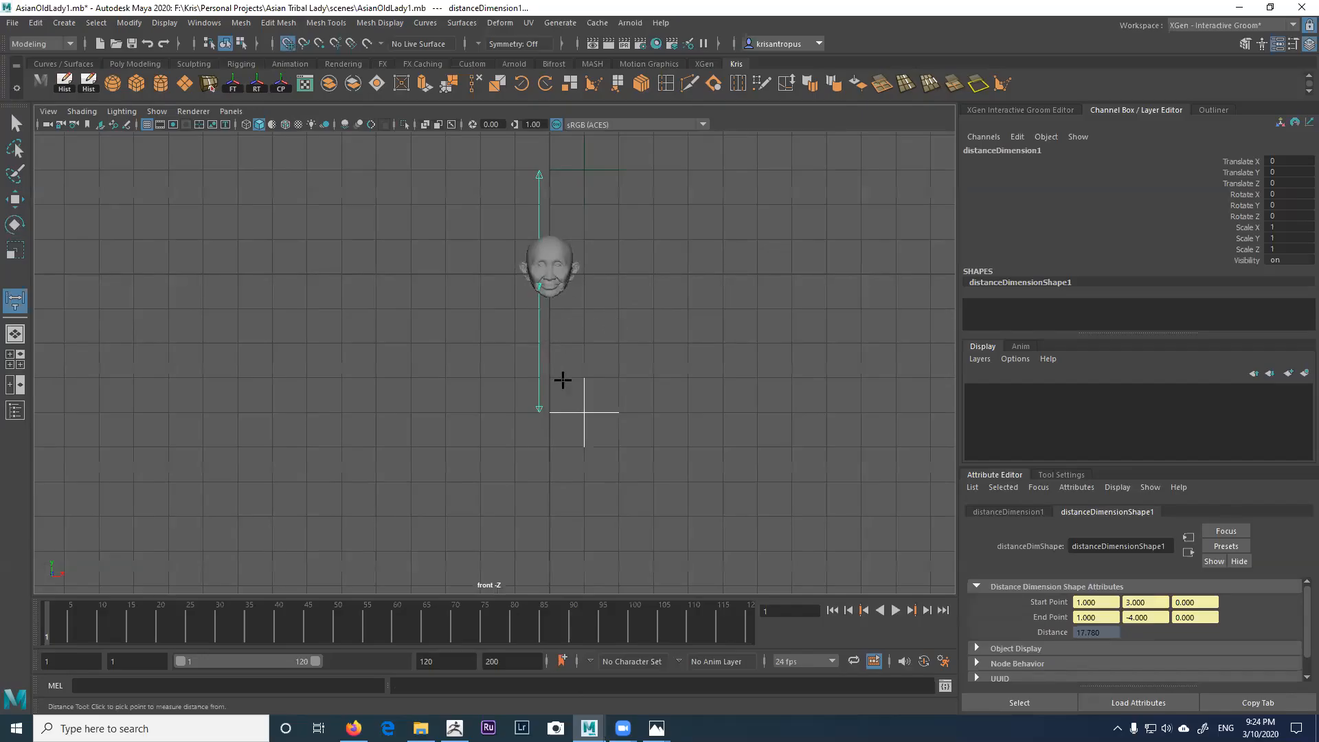
key("w")
middle_click_drag(584, 213, 578, 286, "alt")
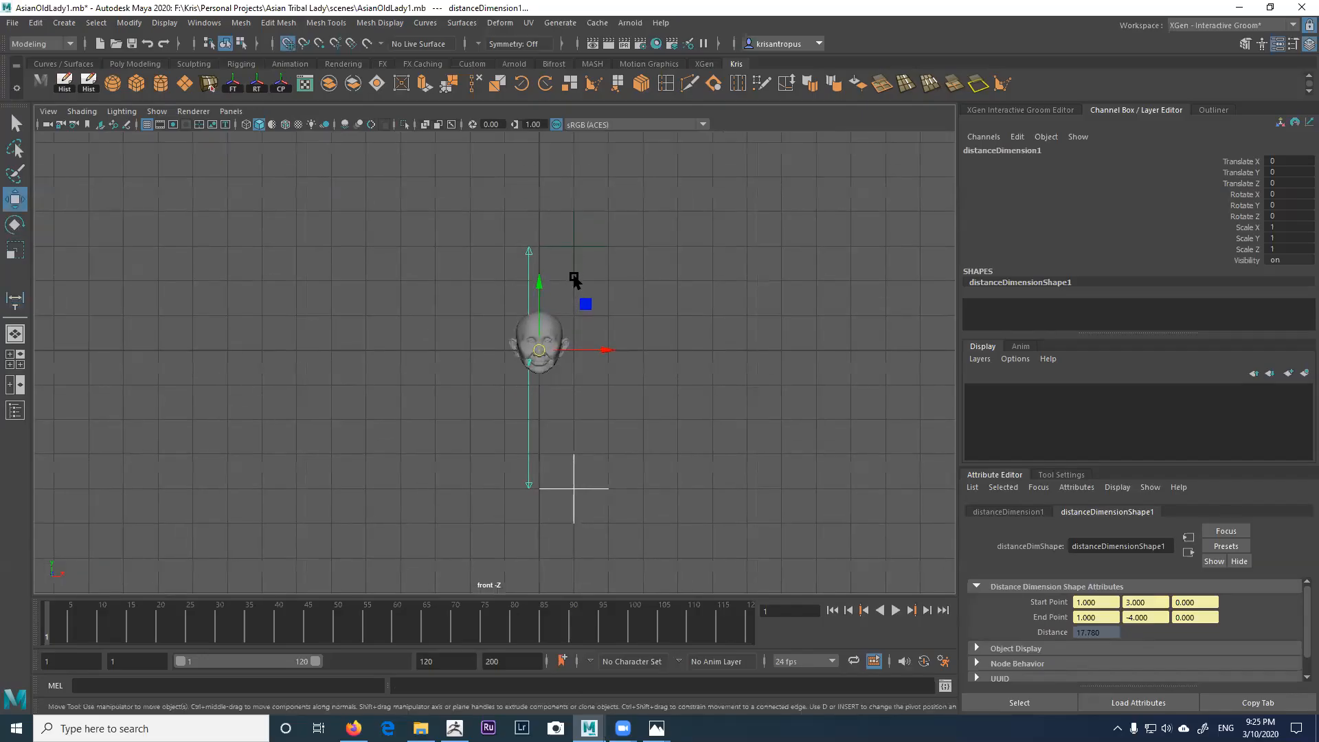
Raise the upper measurement locator from Y 3 to Y 9.
left_click(584, 462)
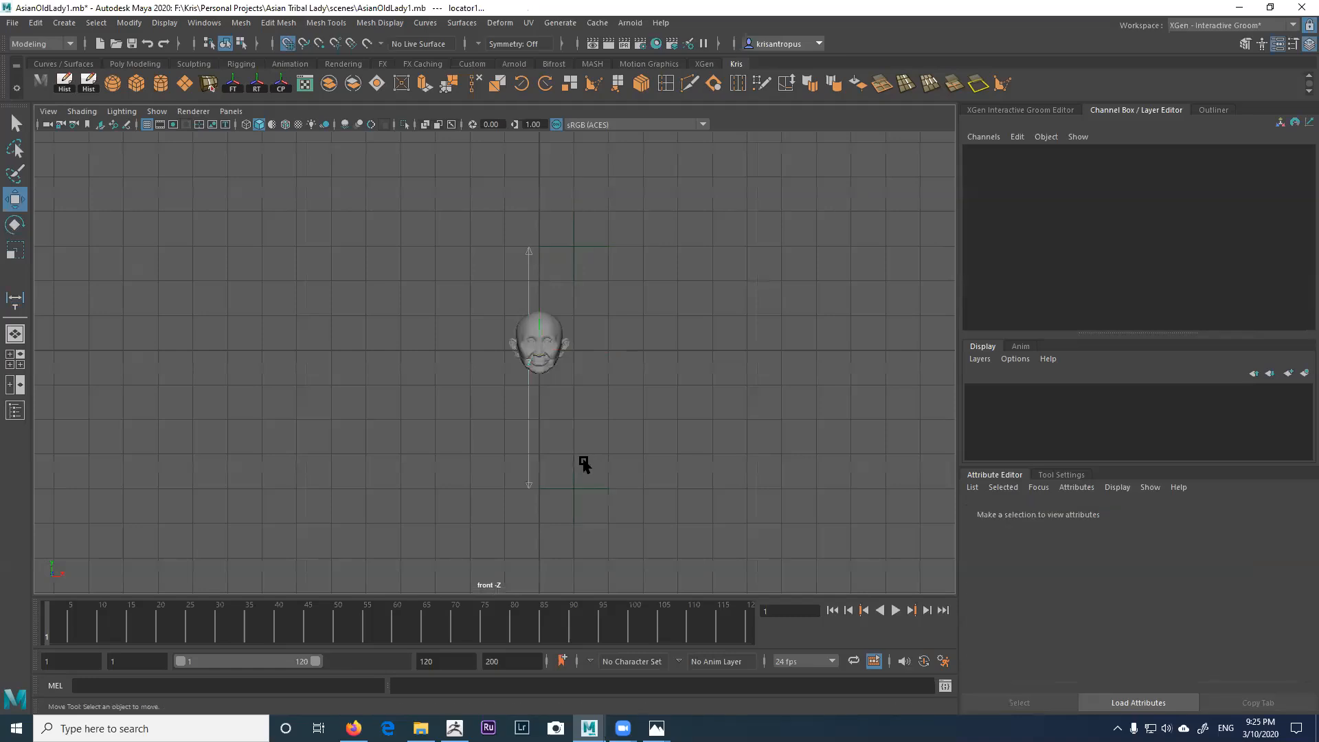
left_click(572, 461)
left_click(573, 245)
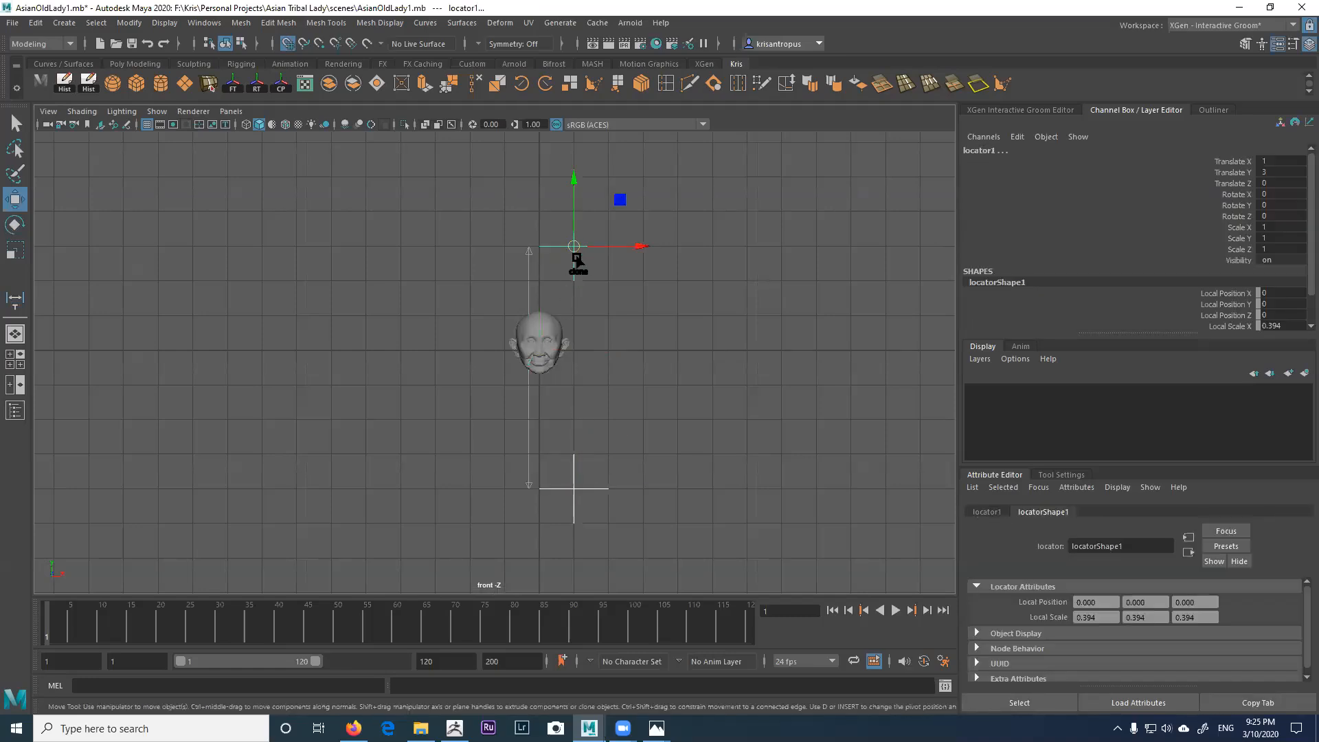
left_click_drag(572, 220, 576, 270)
key("ctrl+z")
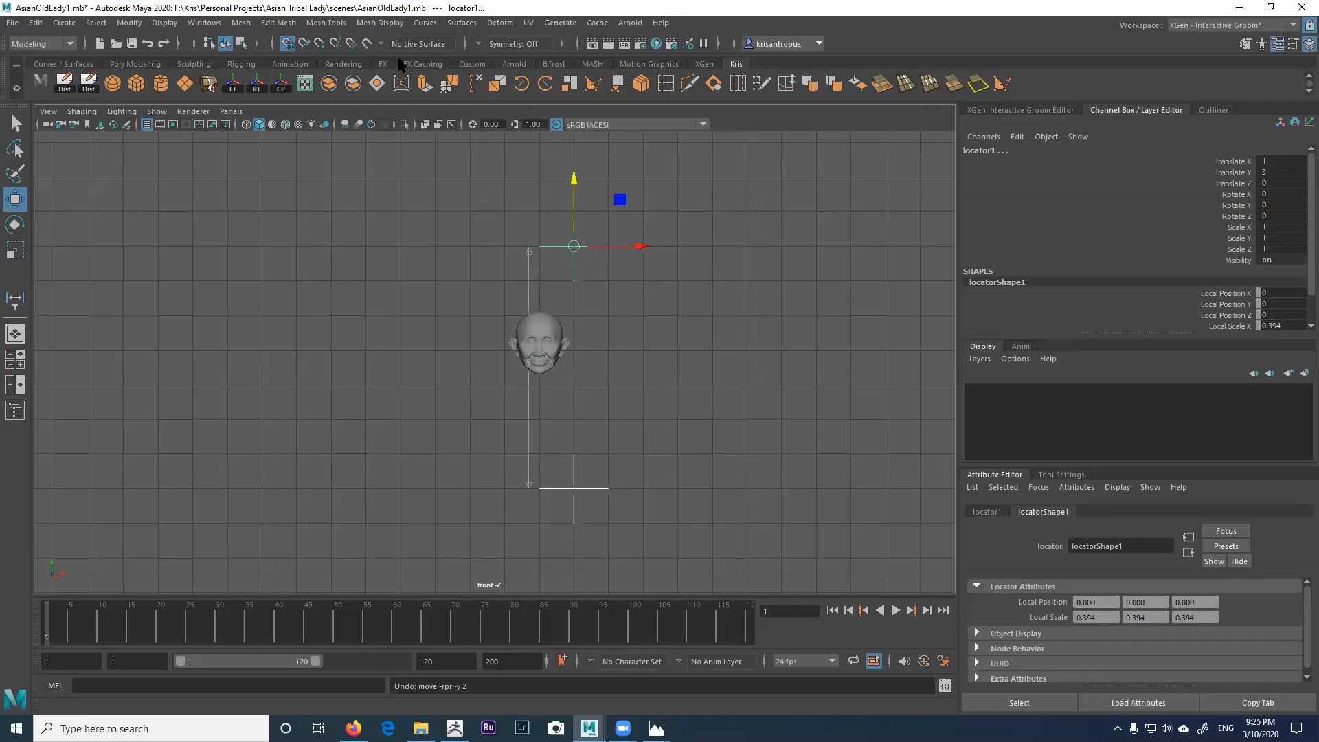
left_click(621, 218)
left_click(575, 246)
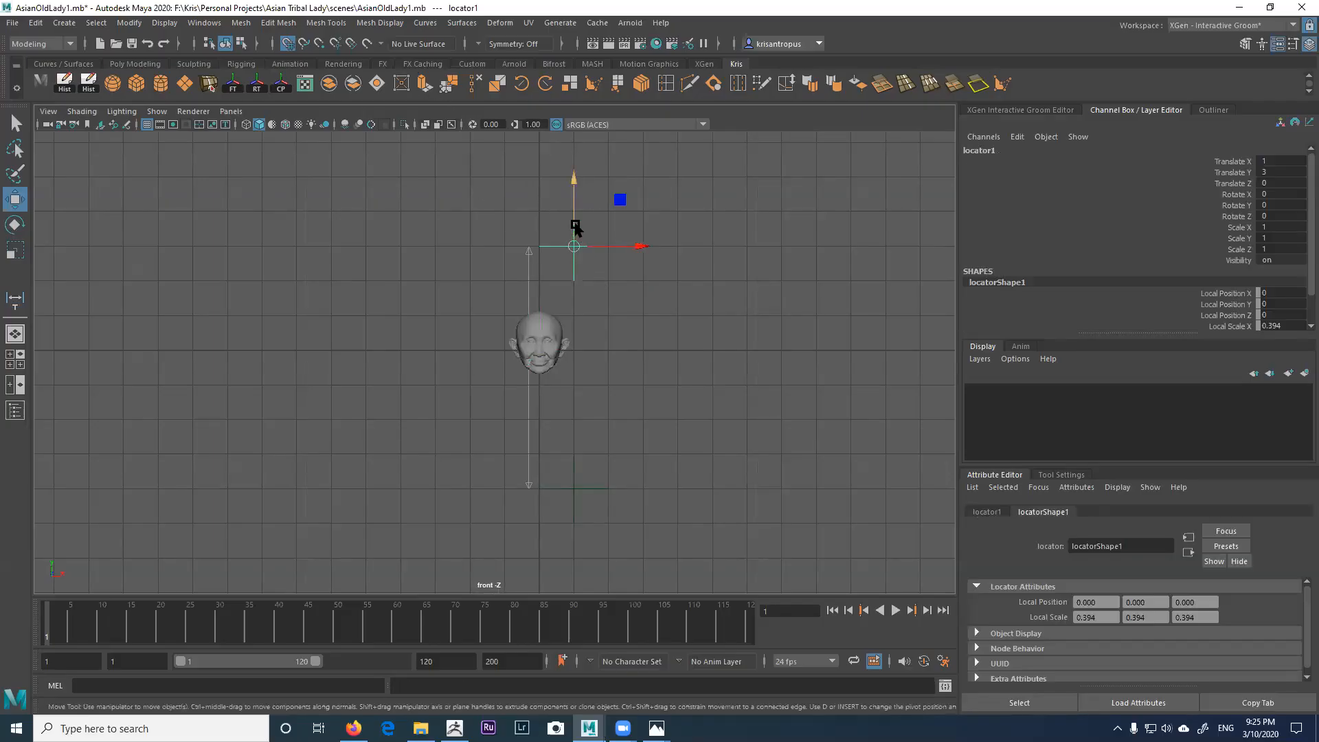
middle_click_drag(577, 225, 564, 268, "alt")
left_click_drag(562, 268, 560, 162)
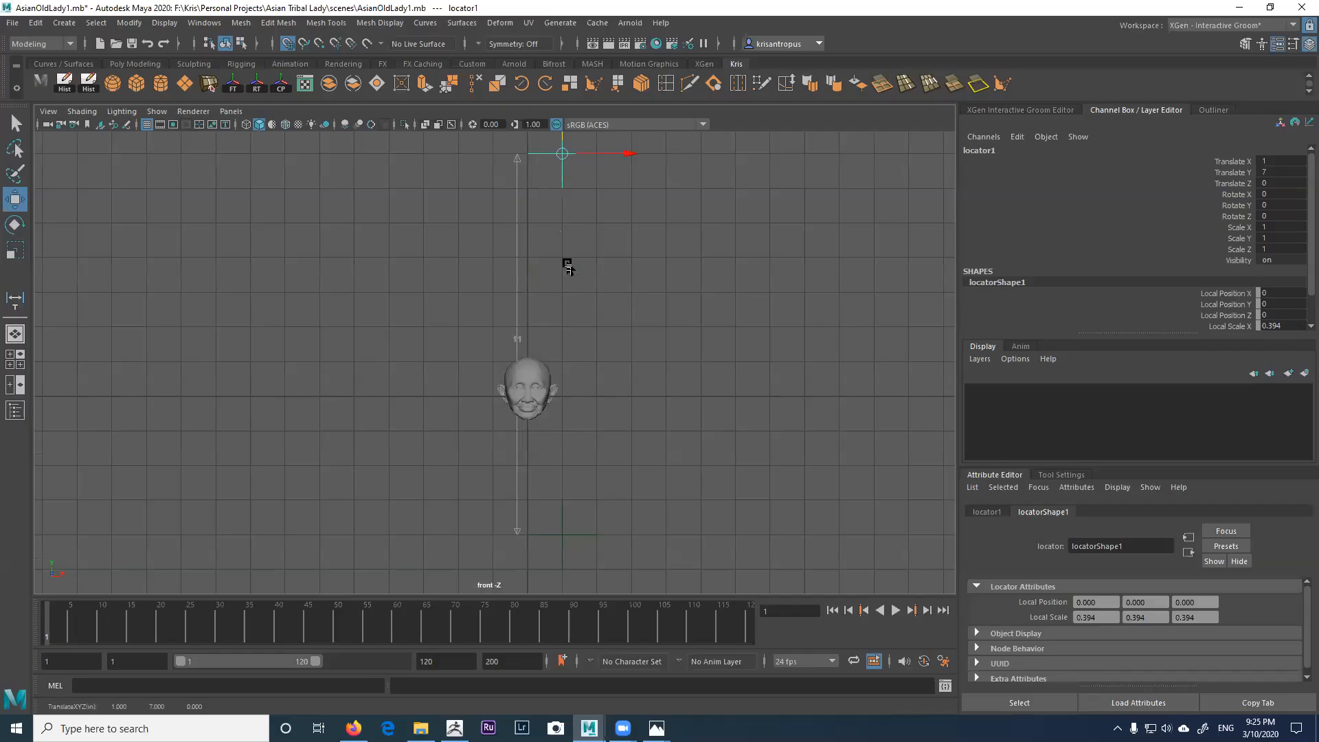
middle_click_drag(577, 202, 556, 212, "alt")
left_click_drag(548, 212, 552, 177)
middle_click_drag(577, 470, 614, 356, "alt+shift")
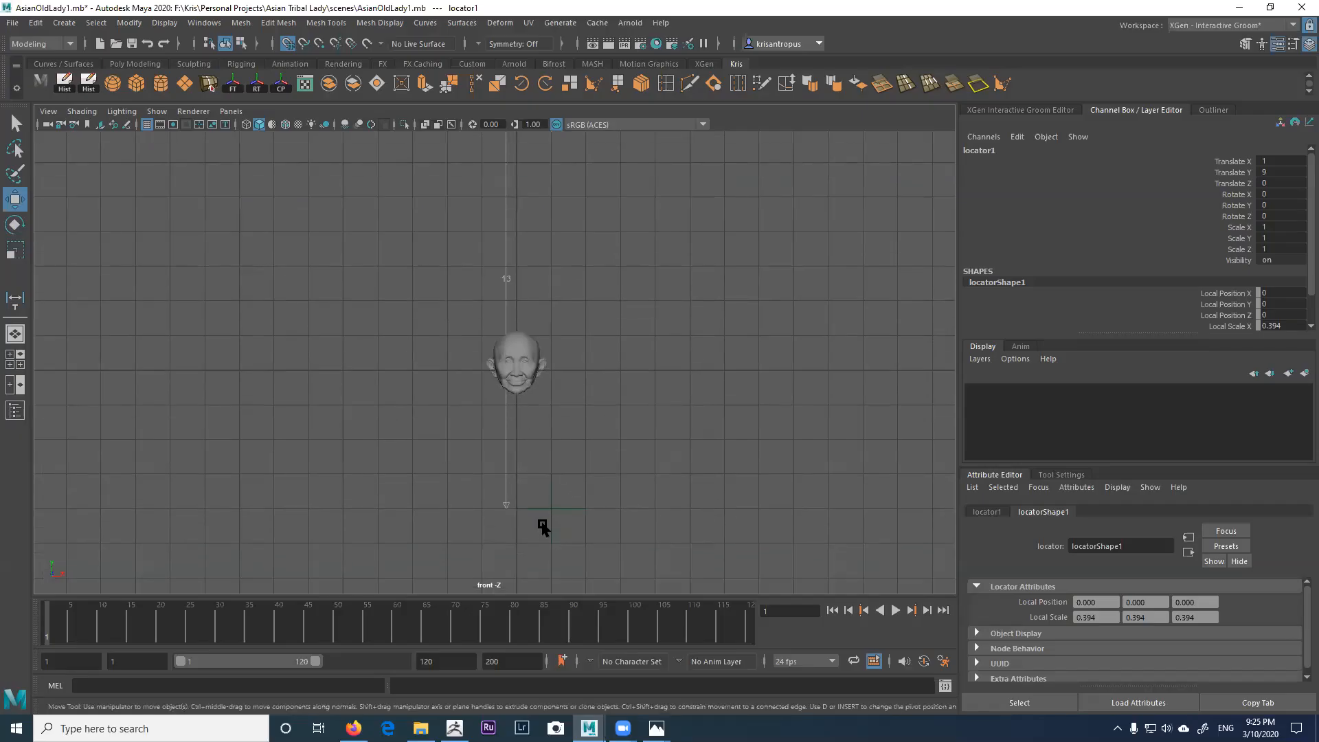
Zoom out and slide the upper locator left to X -3 beside the head.
left_click_drag(557, 510, 551, 369, "shift")
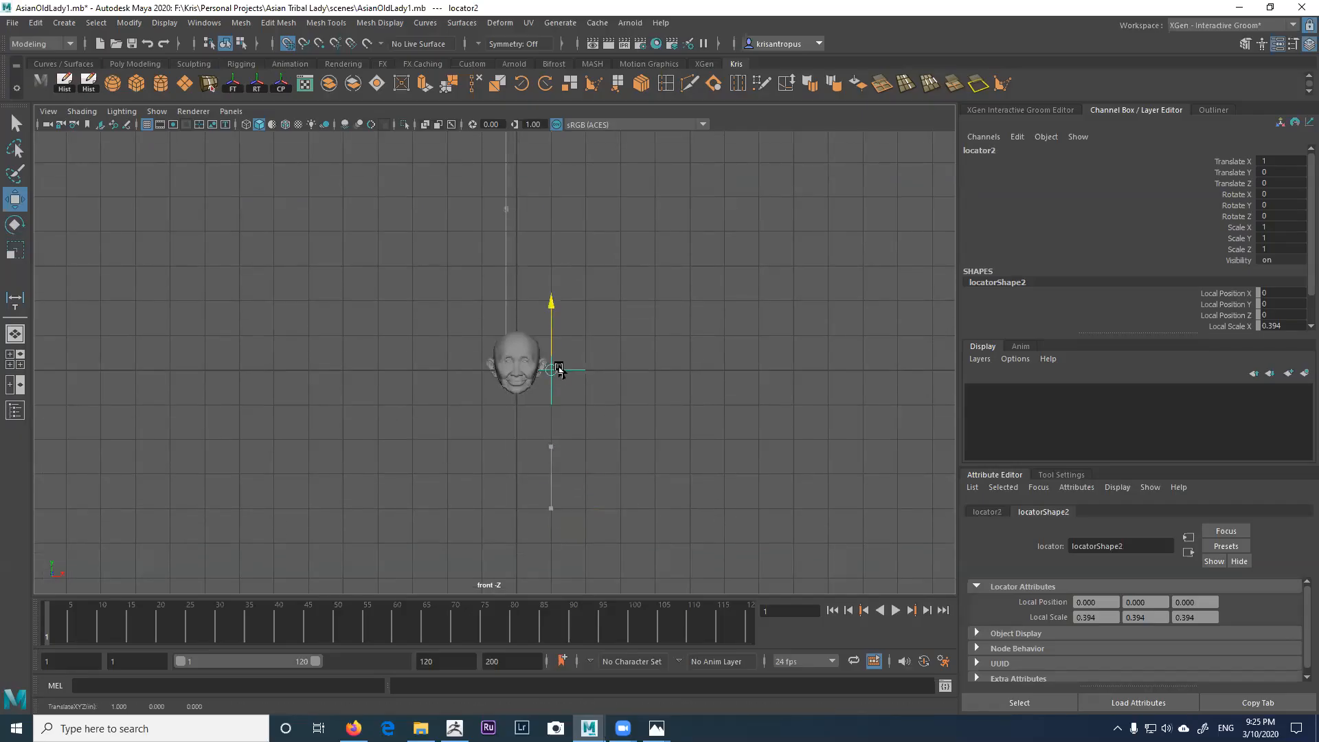
middle_click_drag(589, 426, 581, 549, "alt")
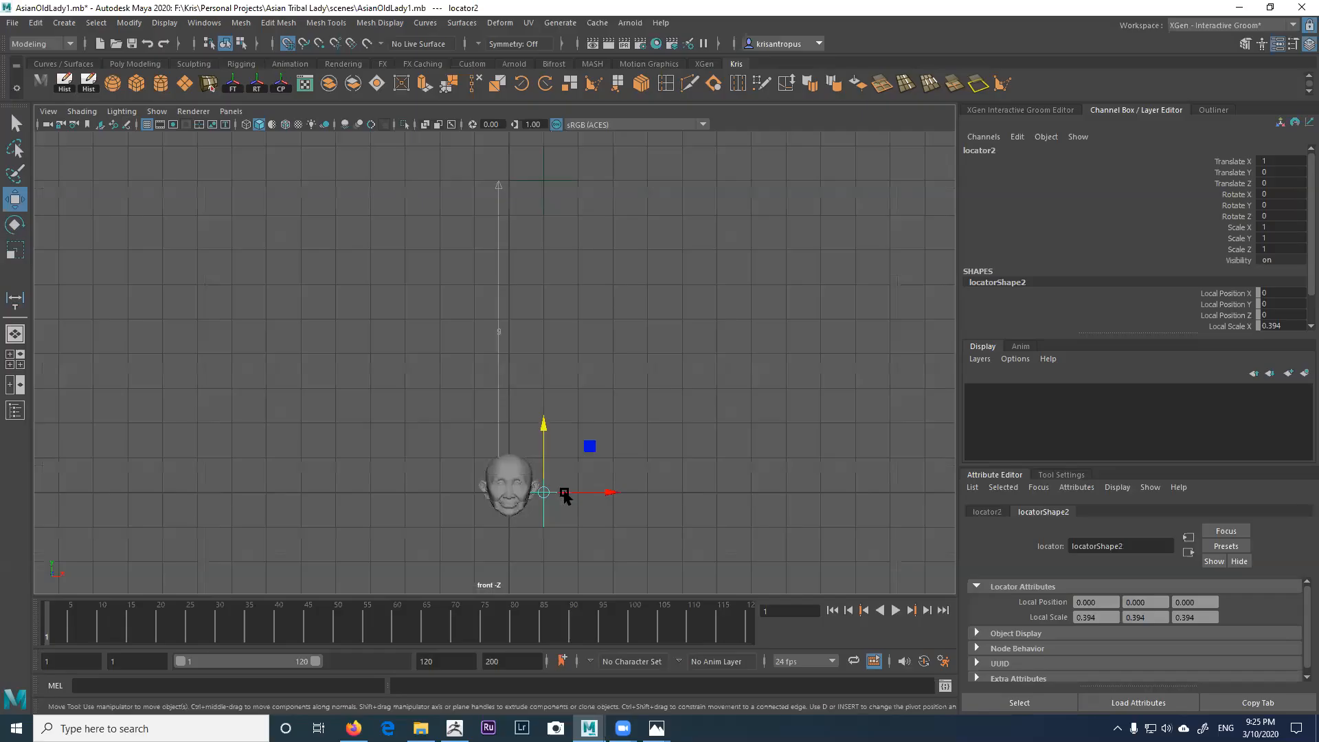
middle_click_drag(504, 391, 503, 402, "alt")
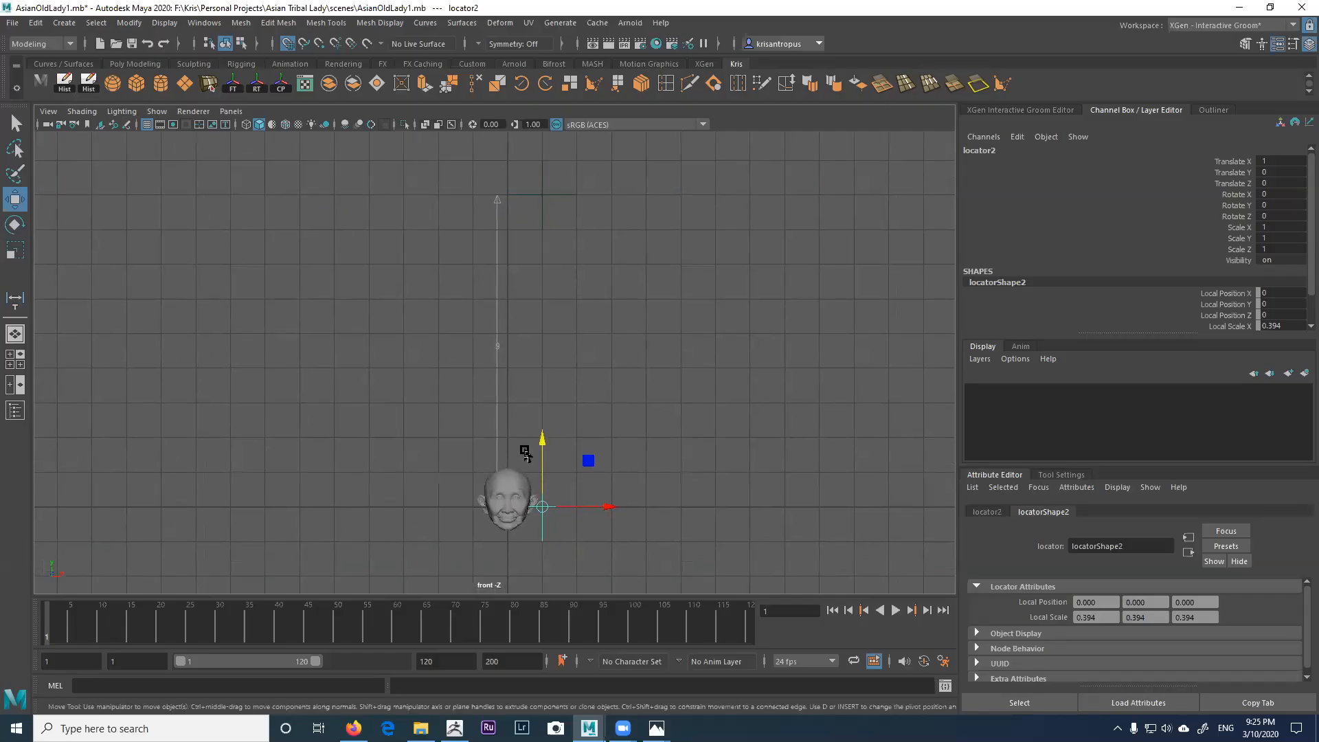
middle_click_drag(526, 453, 535, 391, "alt")
right_click_drag(563, 386, 474, 310, "alt")
middle_click_drag(543, 264, 522, 354, "alt")
left_click(536, 232)
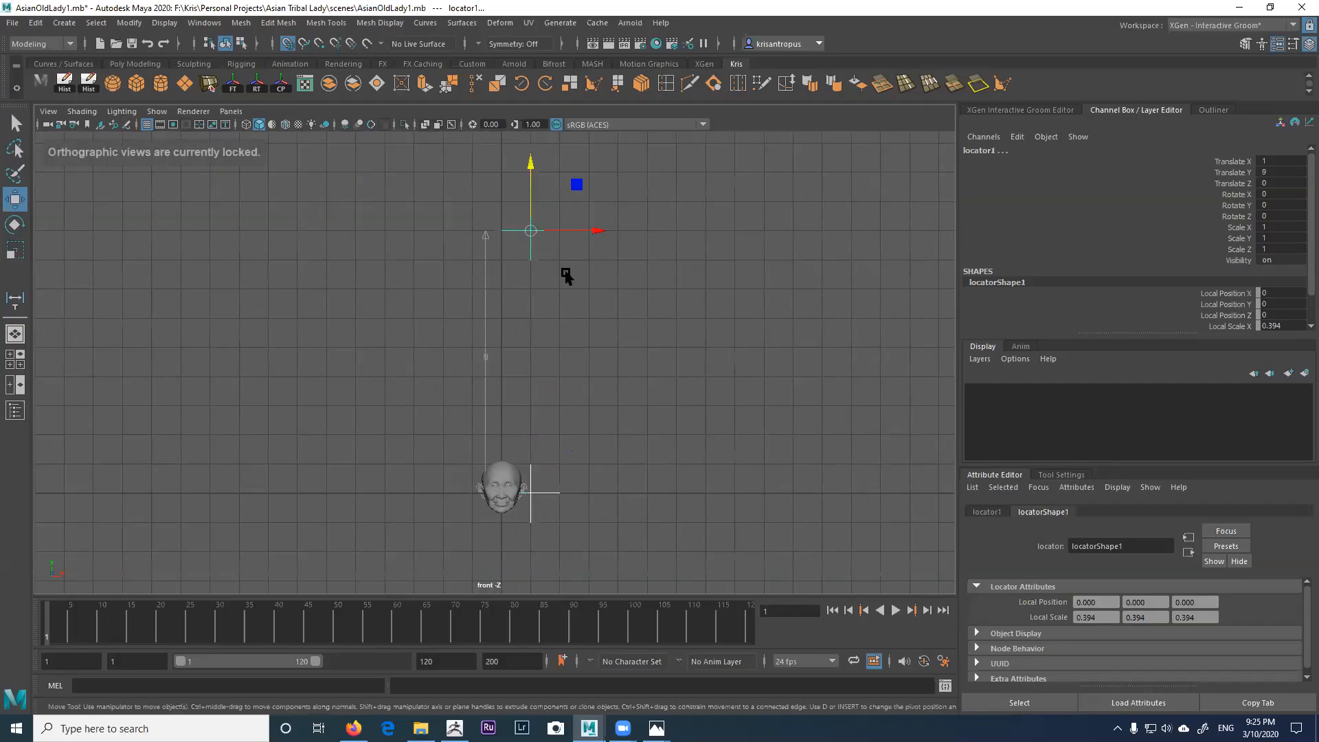
left_click_drag(583, 240, 410, 244)
middle_click_drag(522, 336, 568, 309, "alt")
Raise the head toward the locator and enlarge it uniformly.
left_click(569, 468)
left_click_drag(550, 430, 563, 323)
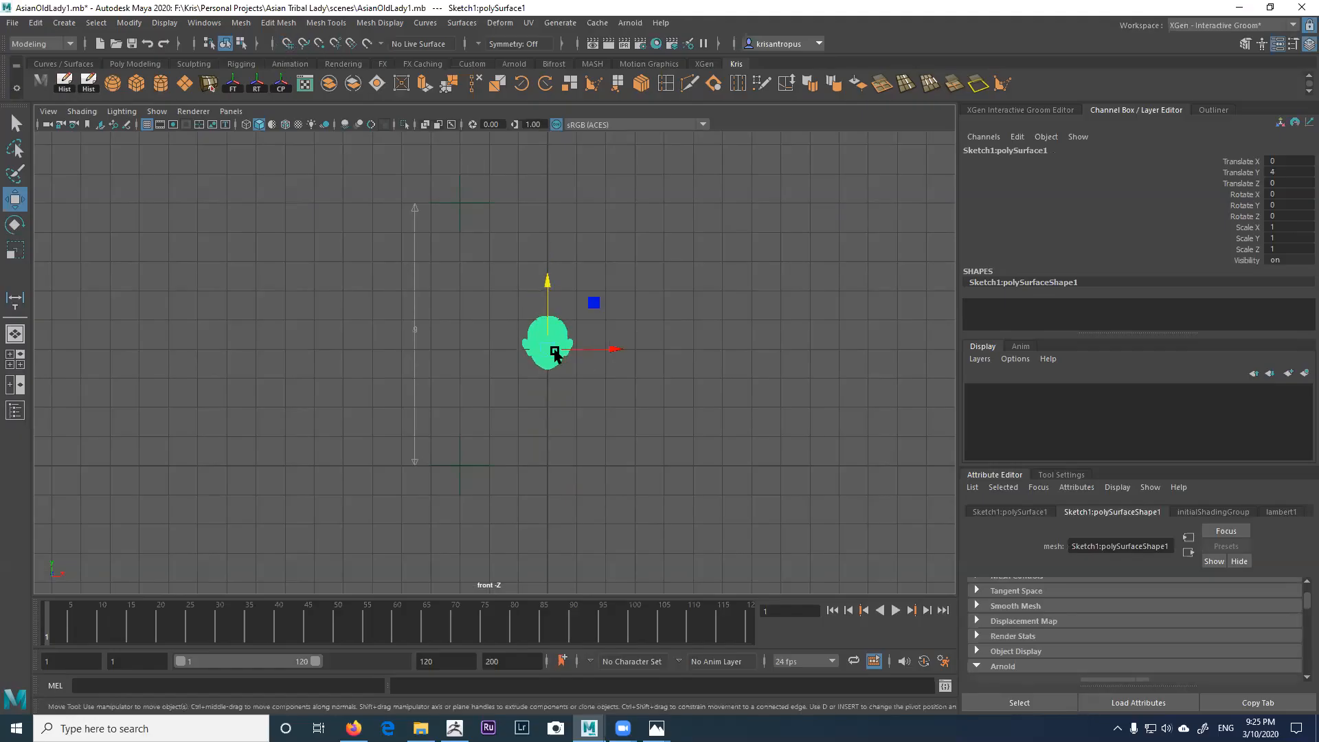
key("r")
left_click_drag(549, 349, 692, 356)
key("w")
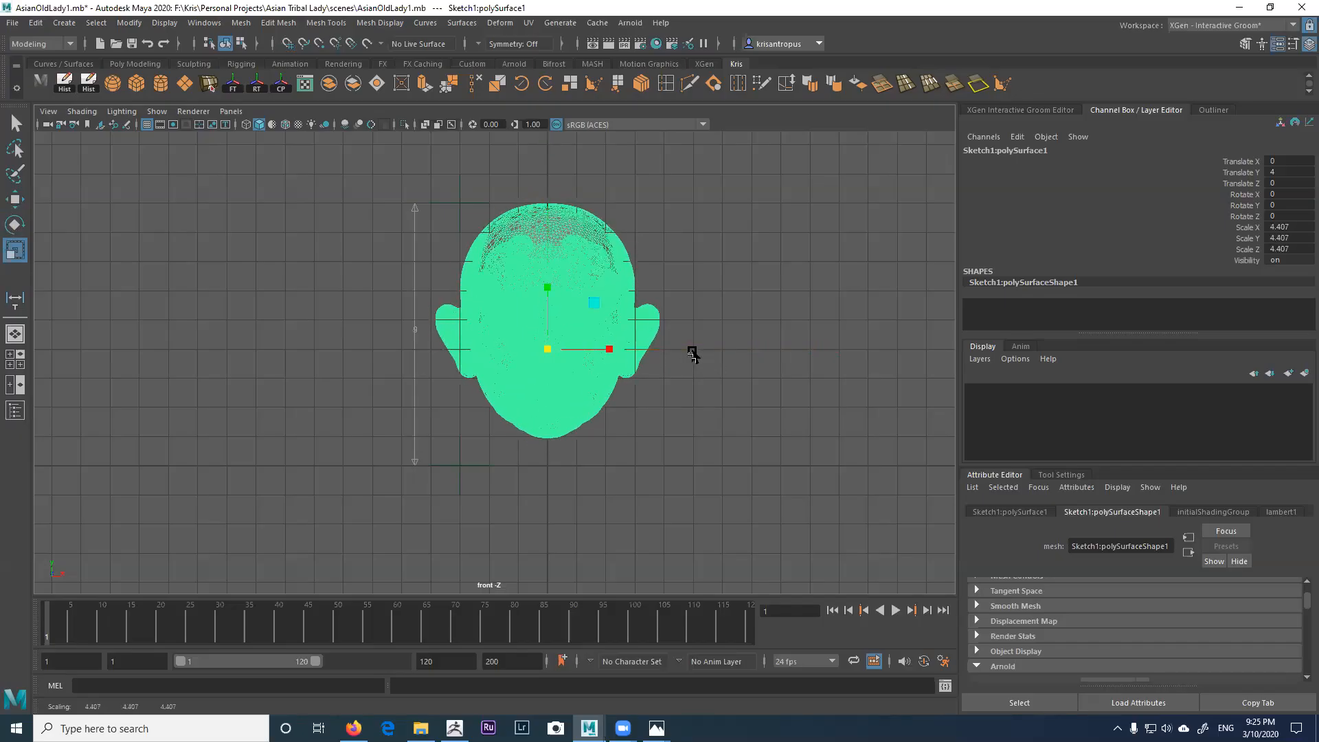
left_click_drag(554, 280, 555, 301)
key("r")
left_click_drag(550, 371, 555, 336)
key("w")
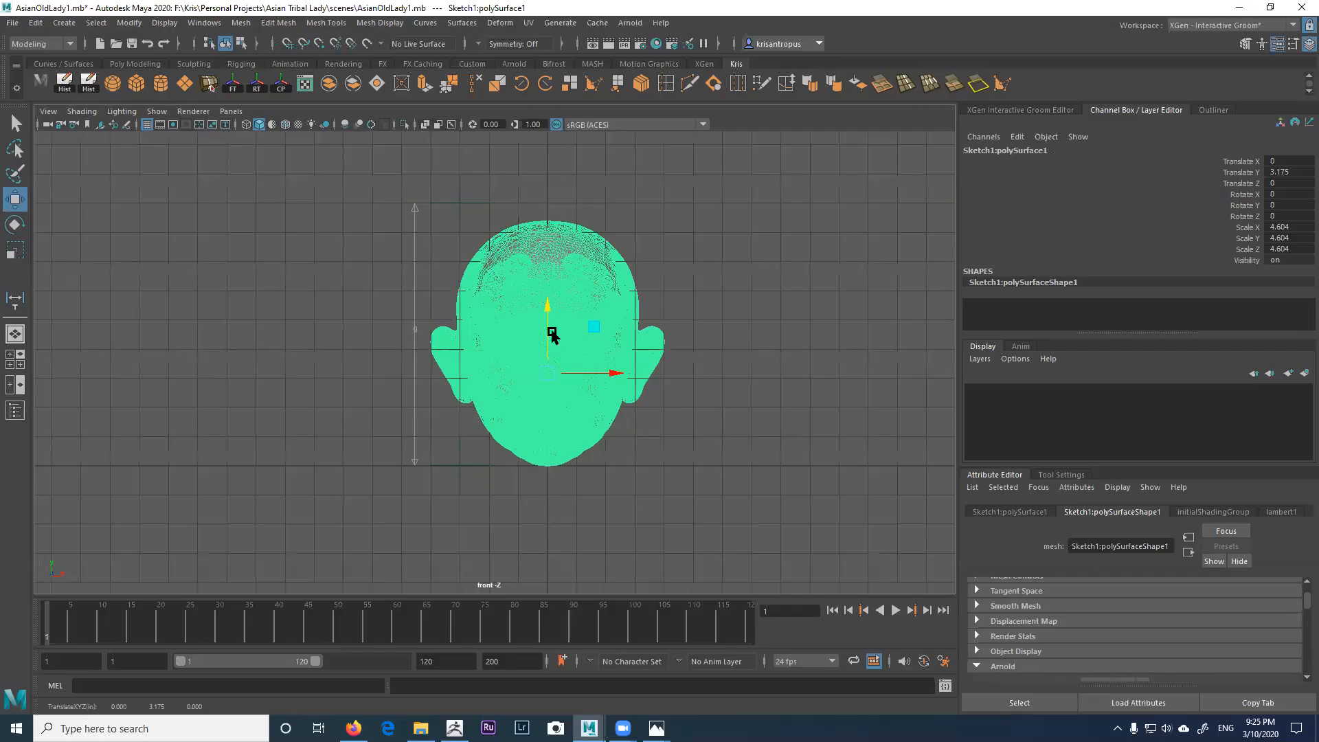
Fine-tune the head to scale 4.589 at Y 3.152, then select the upper locator.
key("r")
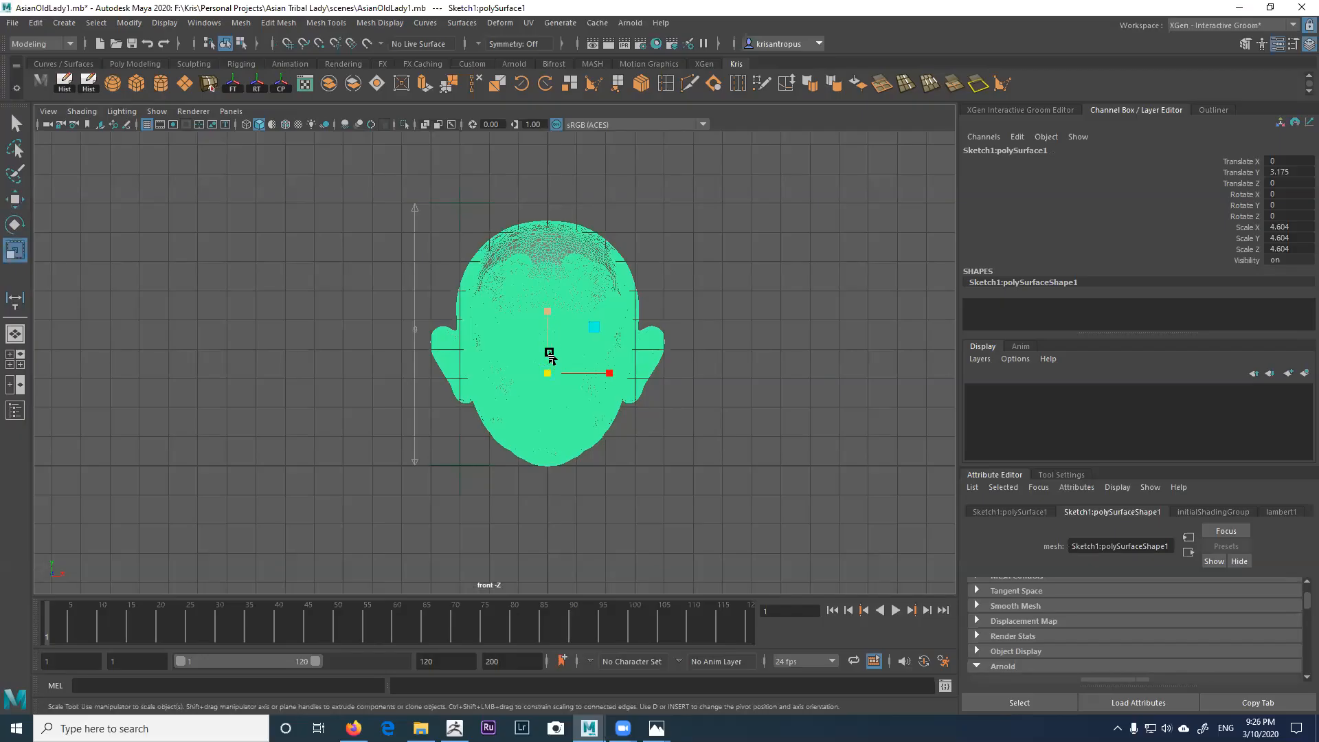
left_click_drag(548, 372, 547, 373)
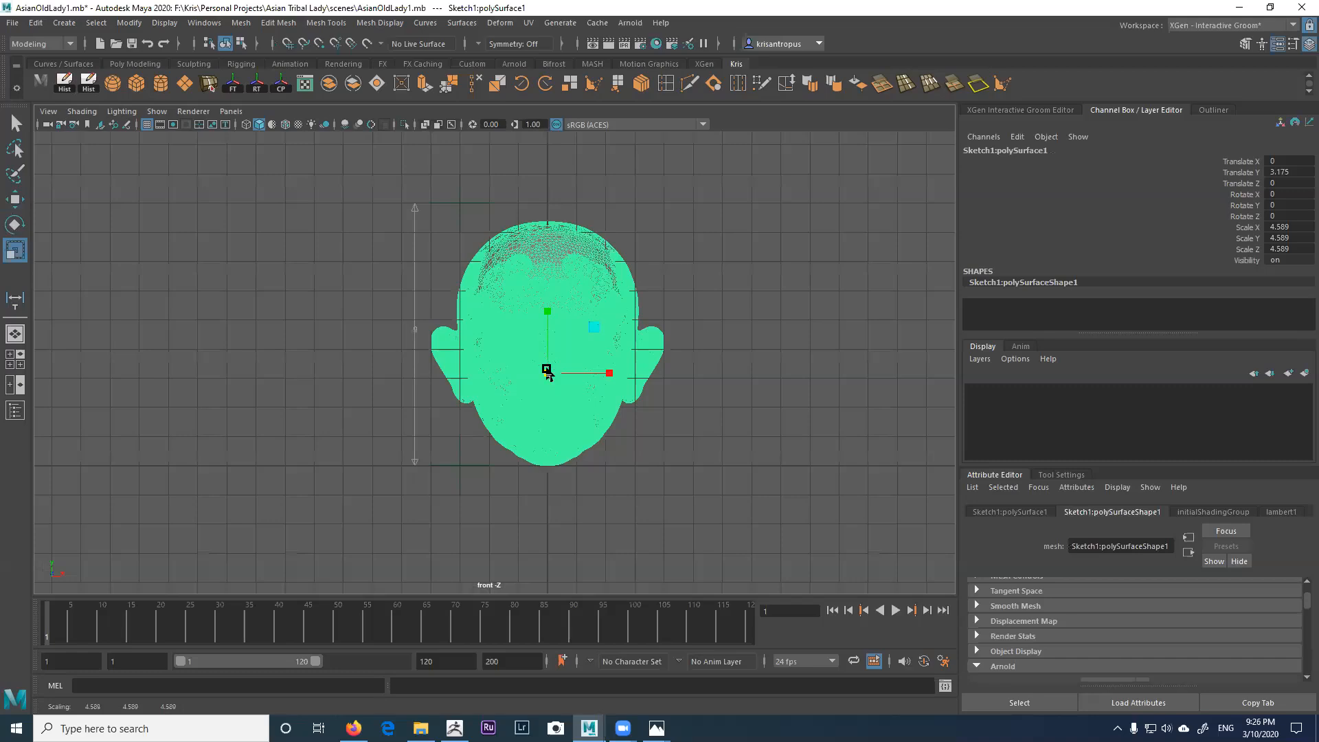
key("w")
left_click_drag(547, 327, 548, 330)
right_click_drag(547, 333, 731, 424, "alt")
middle_click_drag(731, 423, 709, 450, "alt")
left_click(681, 421, "alt")
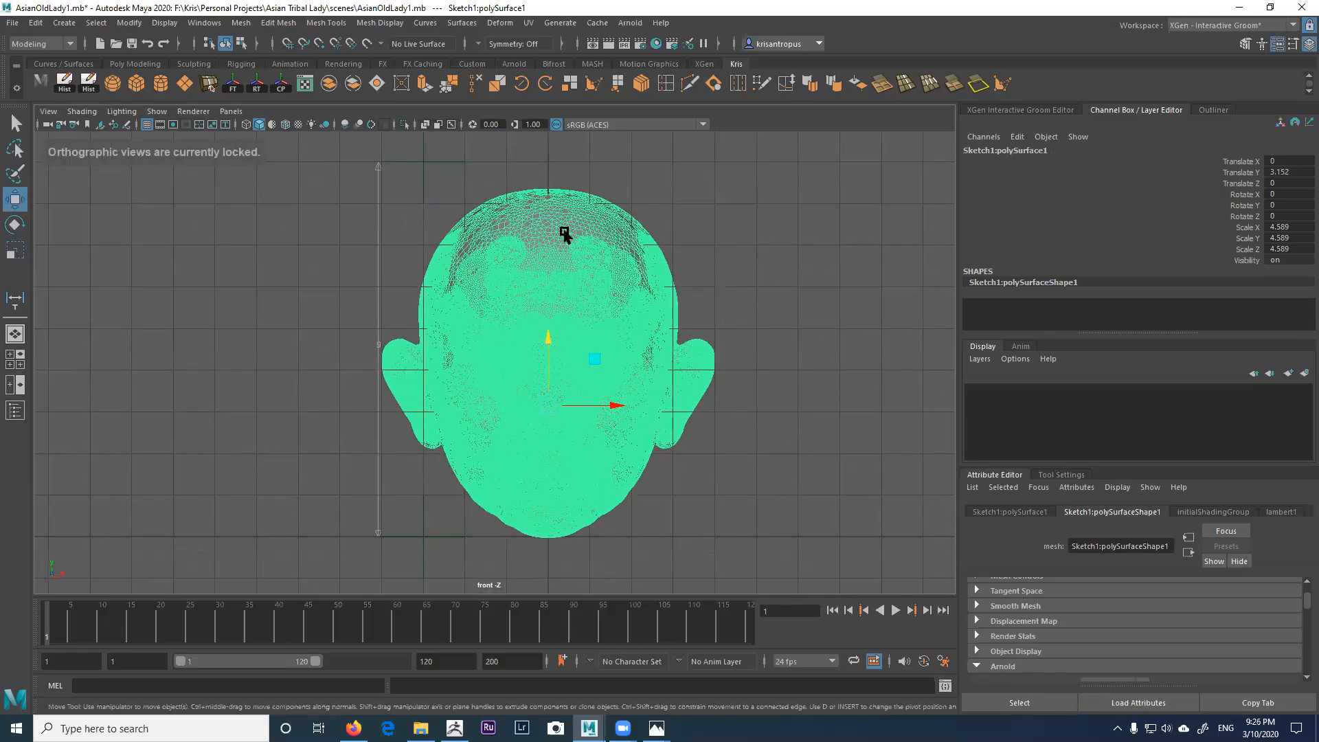
left_click(406, 167)
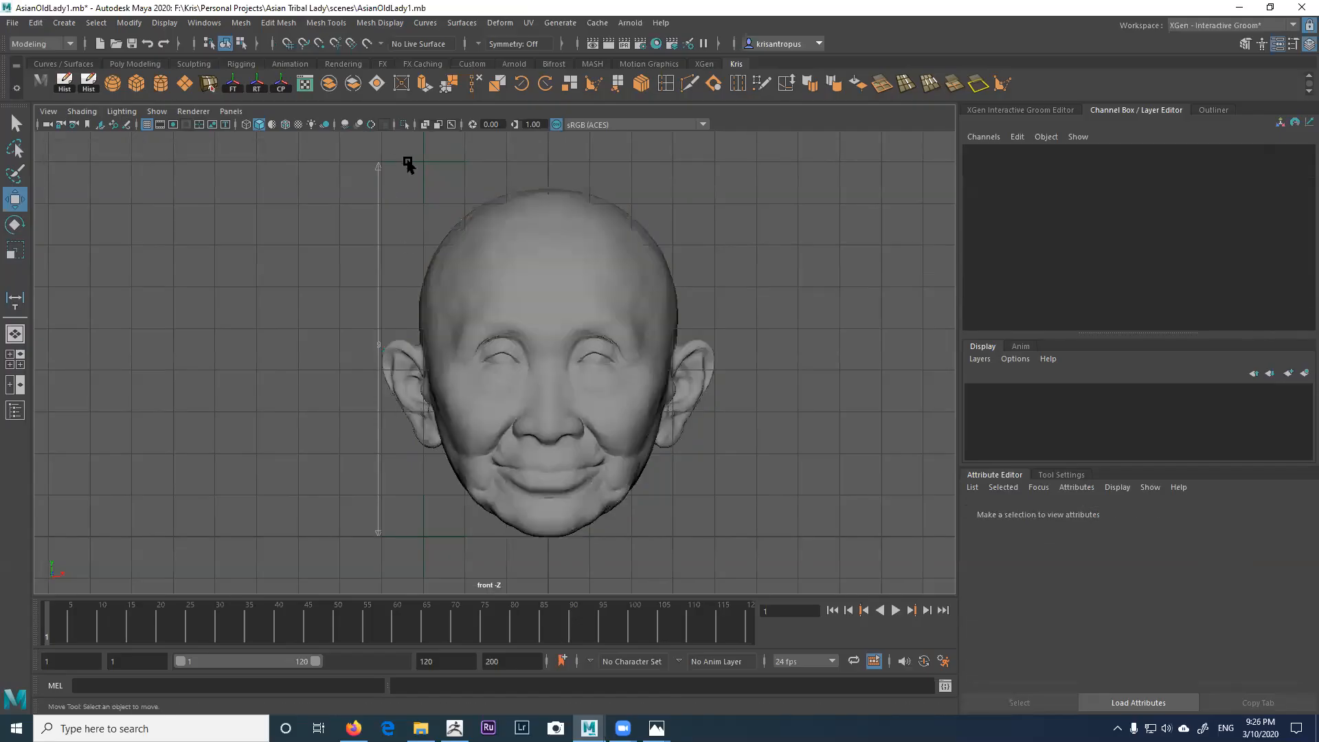
left_click(407, 162)
middle_click_drag(476, 199, 451, 212, "alt")
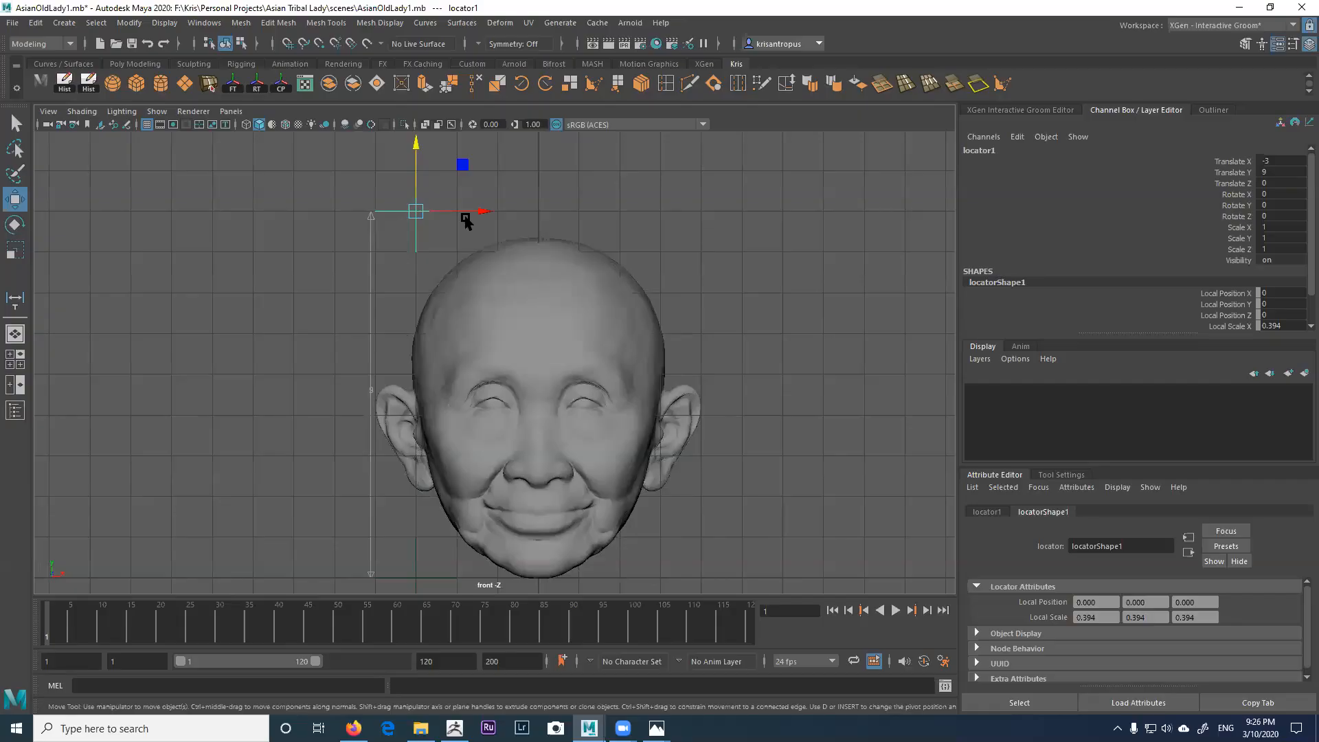
Resize the move manipulator and lower the upper locator from Y 9 toward 8.47.
key("minus")
key("plus")
key("plus")
key("plus")
key("plus")
key("minus")
key("minus")
key("minus")
key("plus")
key("plus")
key("plus")
key("minus")
key("minus")
key("minus")
key("minus")
key("plus")
key("plus")
left_click_drag(418, 175, 419, 200)
right_click_drag(496, 253, 557, 278, "alt")
middle_click_drag(557, 278, 543, 361, "alt")
left_click_drag(353, 193, 354, 195)
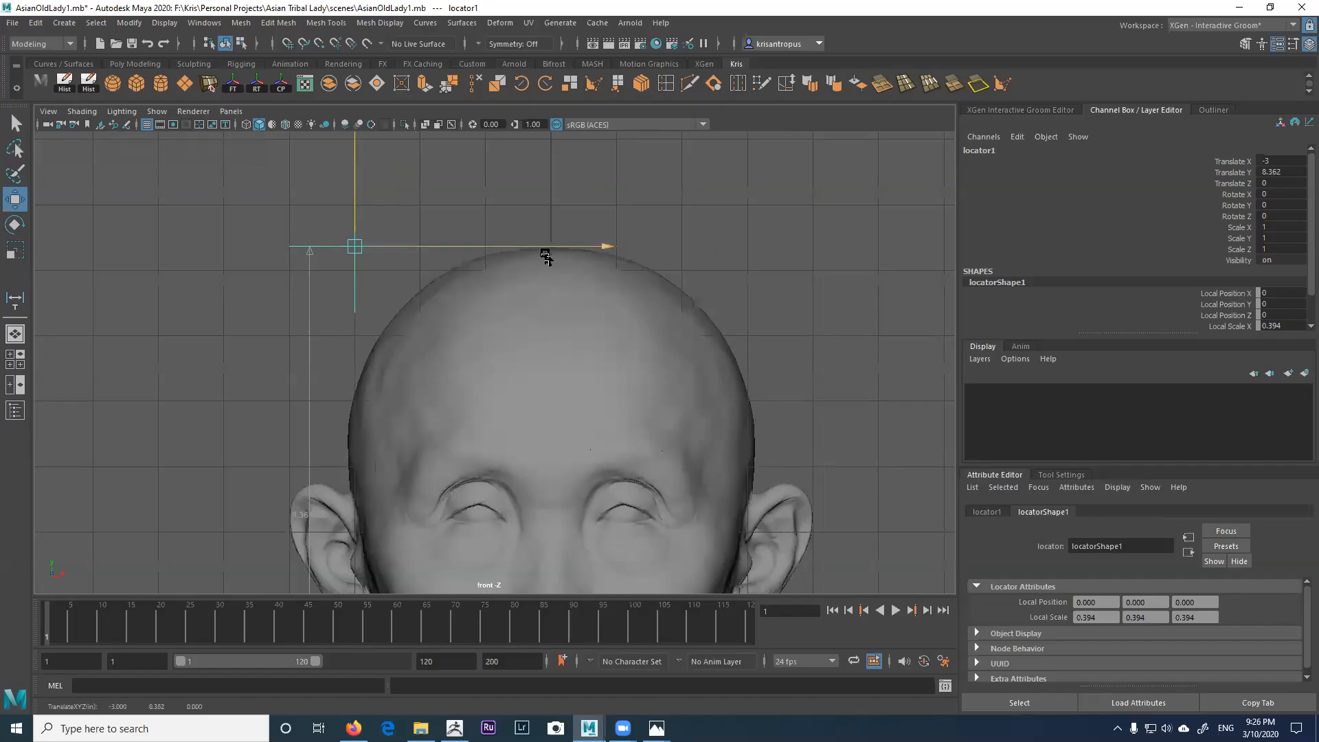
Inspect the face, then set the locator at about Y 8.5 just above the crown.
middle_click_drag(547, 369, 533, 118, "alt")
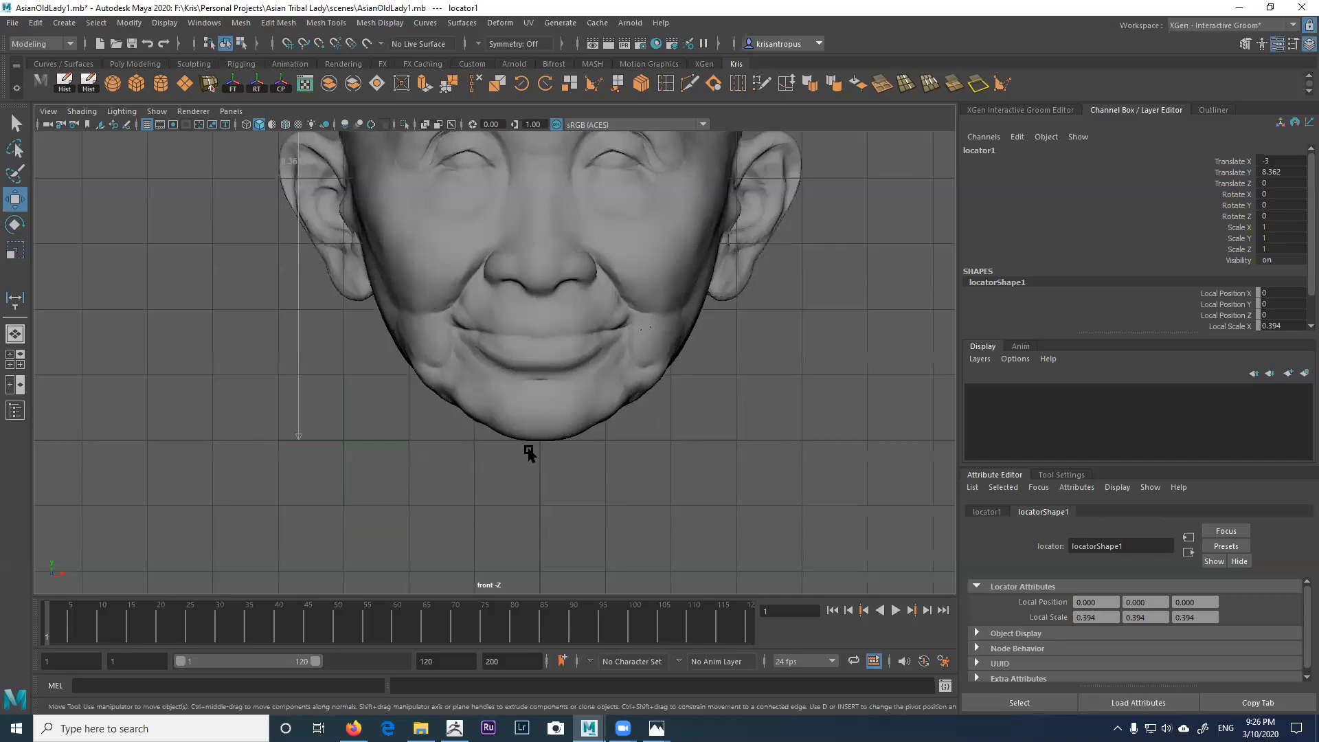
middle_click_drag(383, 311, 423, 449, "alt")
right_click_drag(289, 276, 566, 421, "alt")
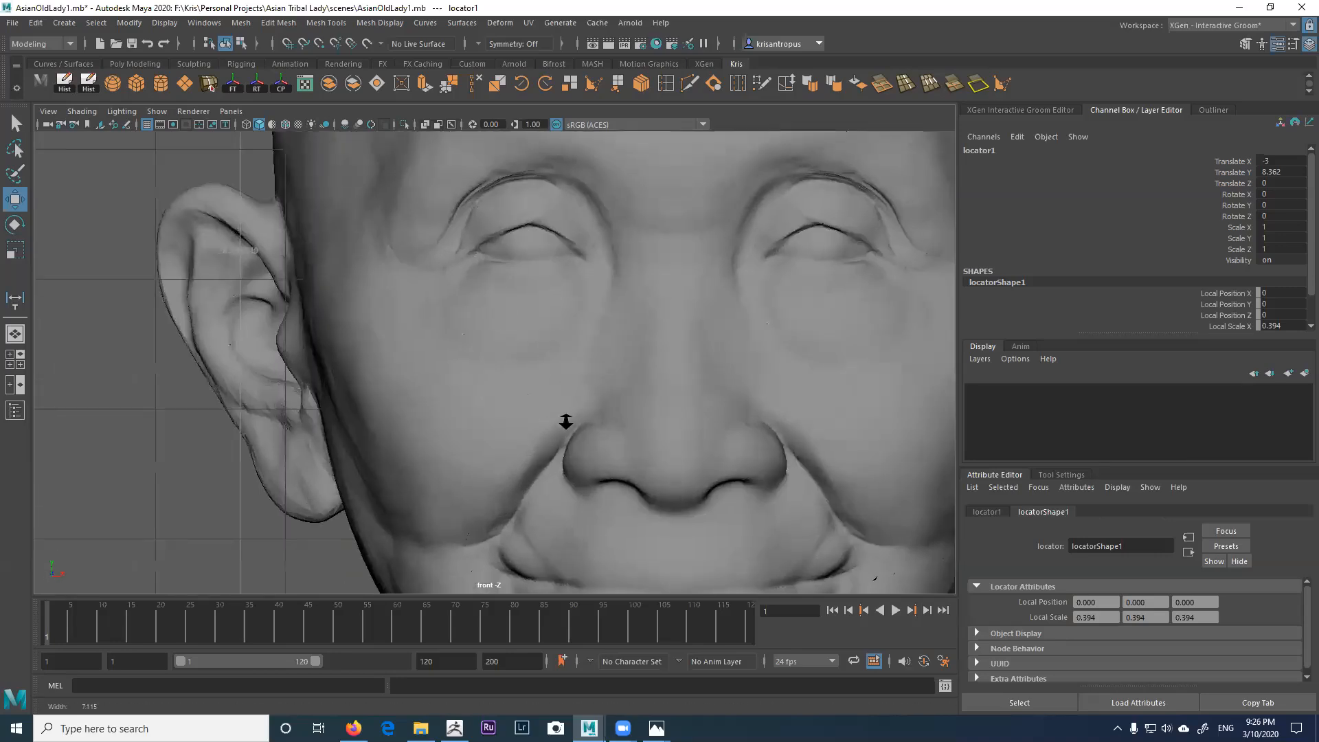
middle_click_drag(416, 322, 523, 373, "alt")
right_click_drag(500, 339, 279, 220, "alt")
middle_click_drag(395, 255, 320, 344, "alt")
left_click_drag(369, 167, 386, 158)
left_click(519, 330)
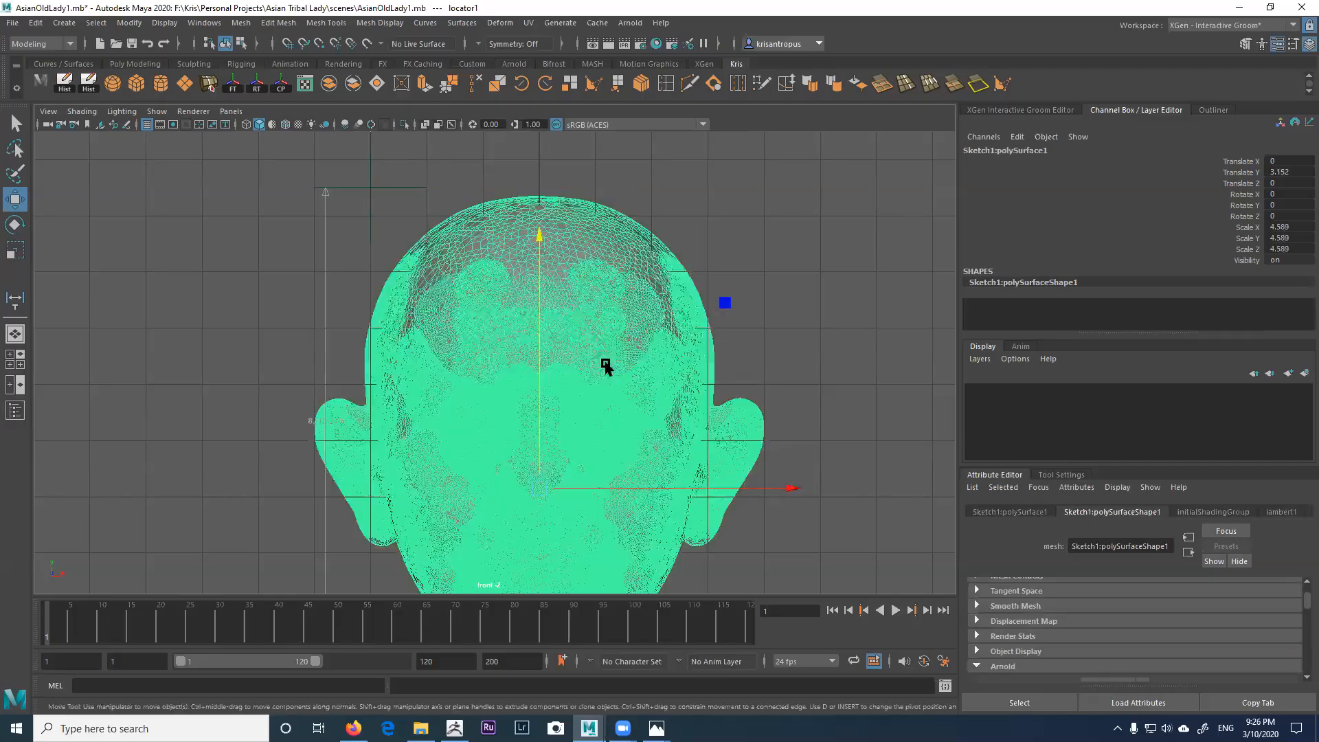
Adjust the head to uniform scale 4.686 at Y 3.207, then check it in perspective.
scroll(586, 303, "down", 2)
left_click_drag(516, 387, 518, 373)
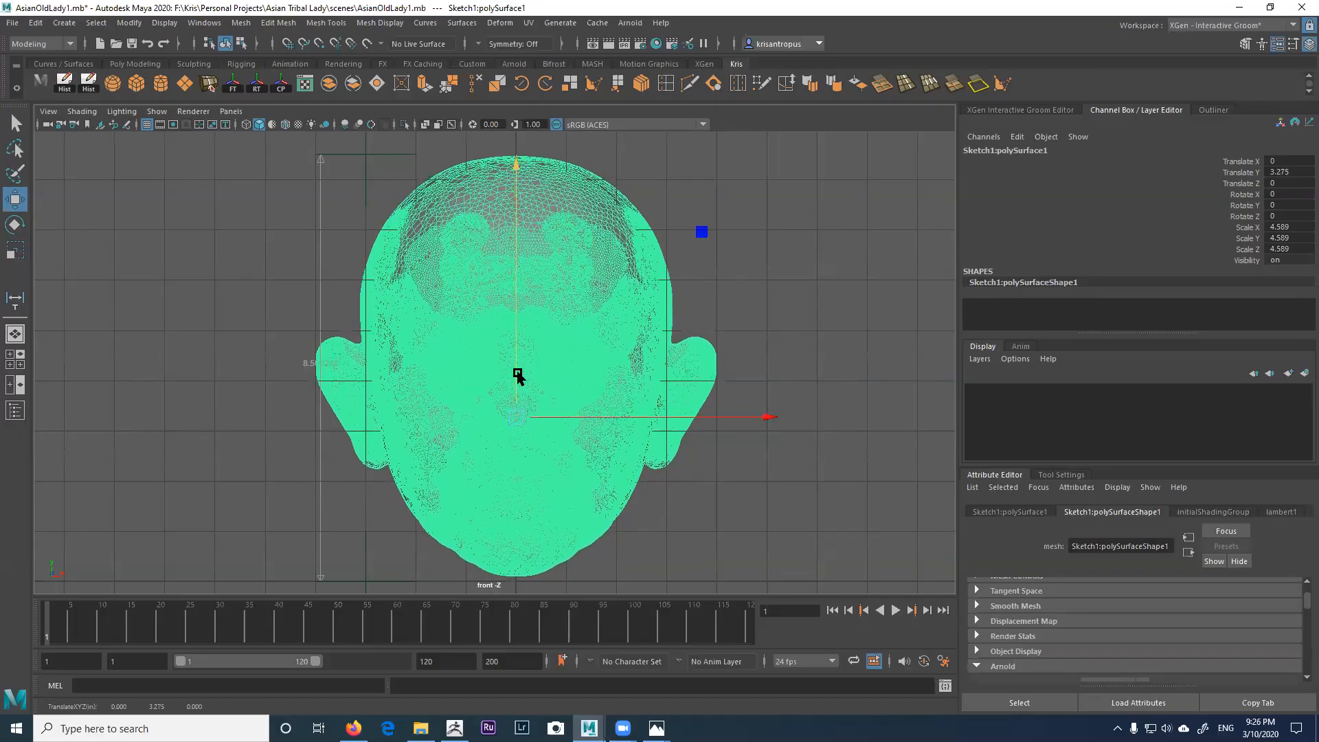
key("r")
left_click_drag(521, 420, 522, 427)
key("w")
left_click_drag(521, 381, 518, 382)
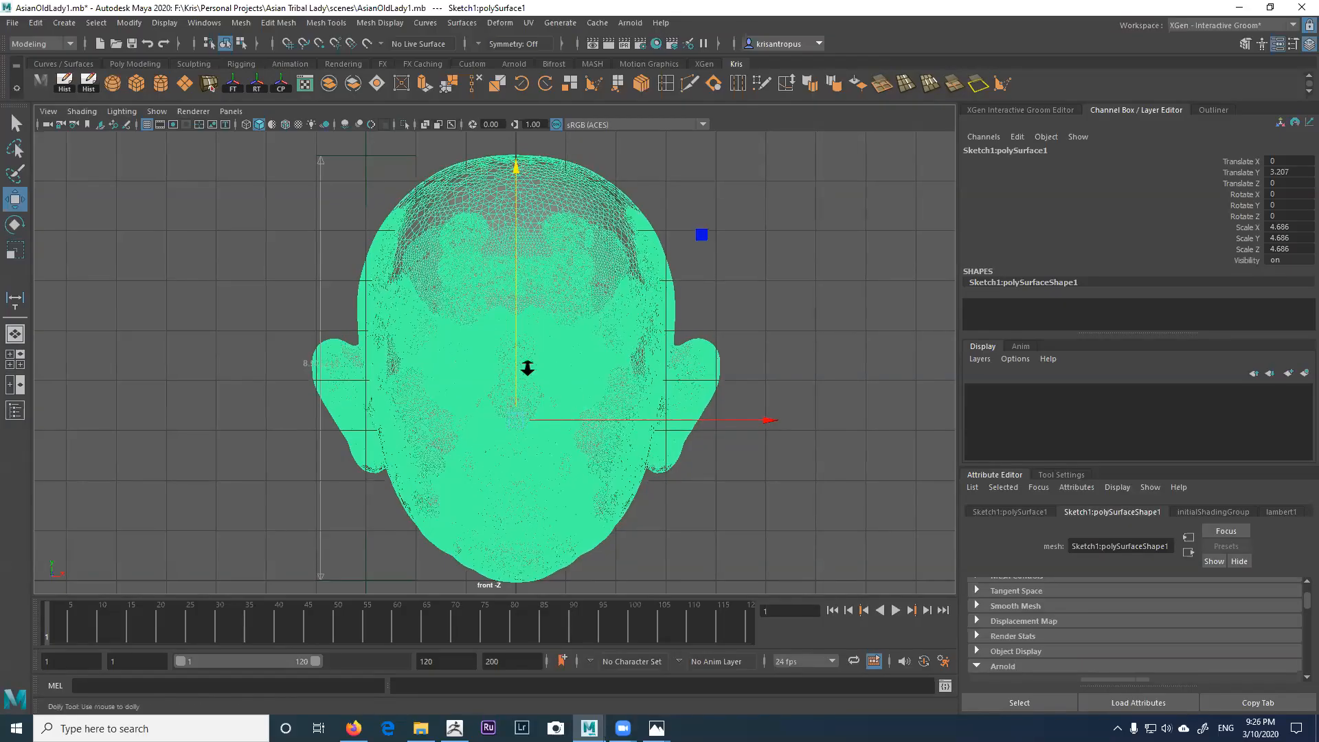
right_click_drag(524, 369, 404, 330, "alt")
left_click_drag(404, 330, 516, 326, "alt")
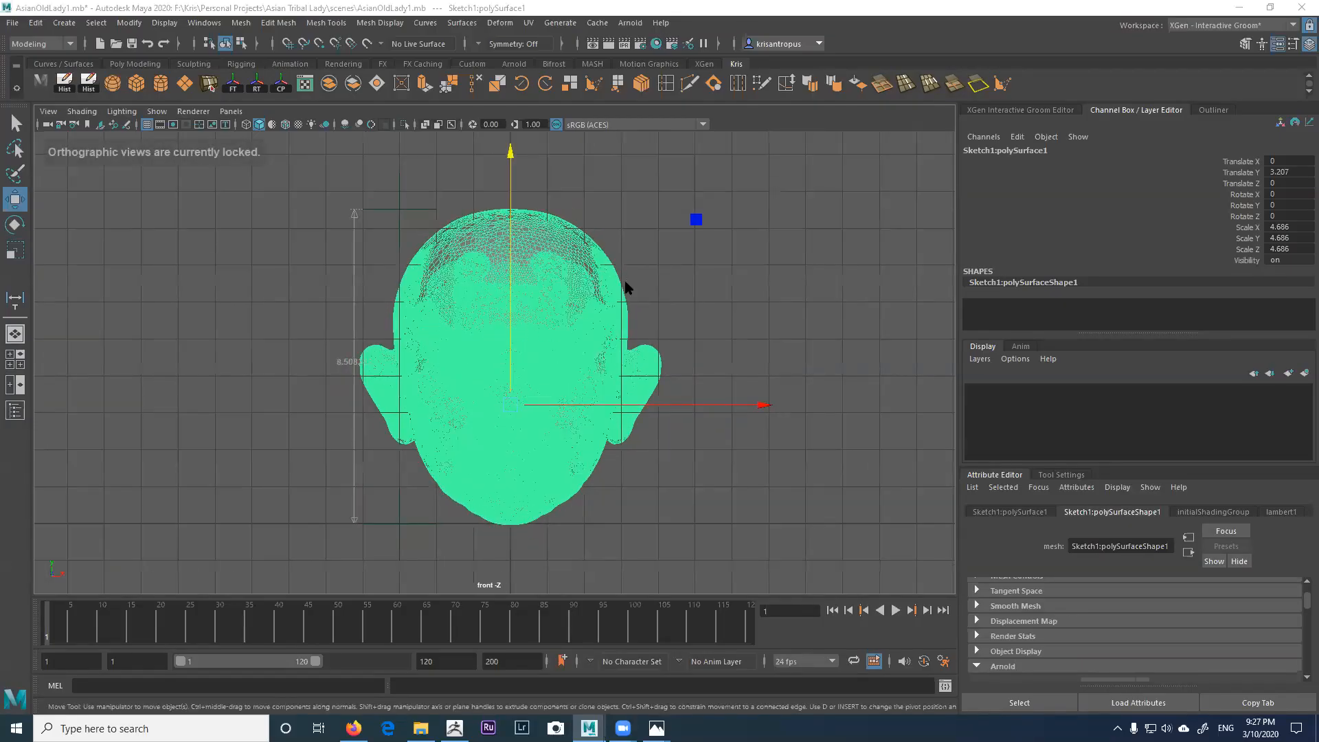
key("space")
key("space")
left_click_drag(571, 280, 428, 343, "alt")
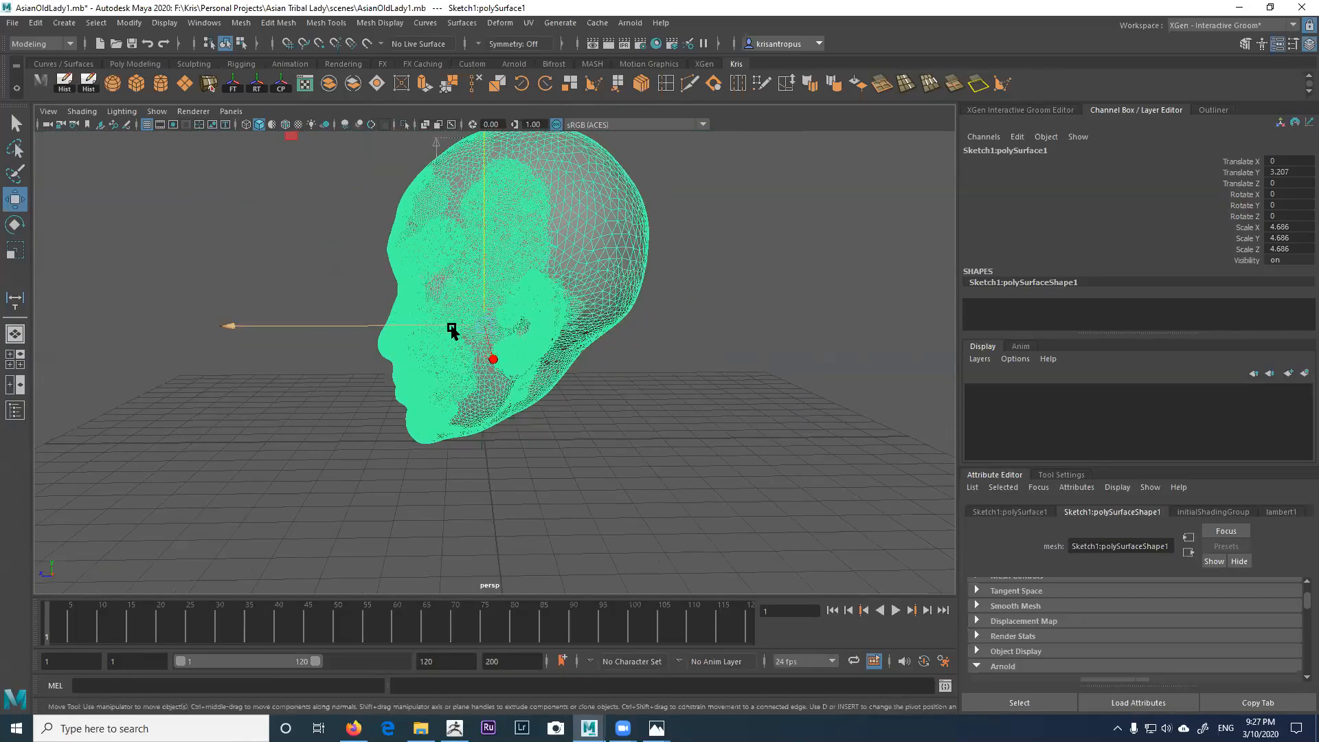
Move the head forward to Z 1.167 and up to Y 3.223, orbiting to check placement.
left_click_drag(454, 325, 407, 333)
left_click_drag(456, 367, 499, 315, "alt")
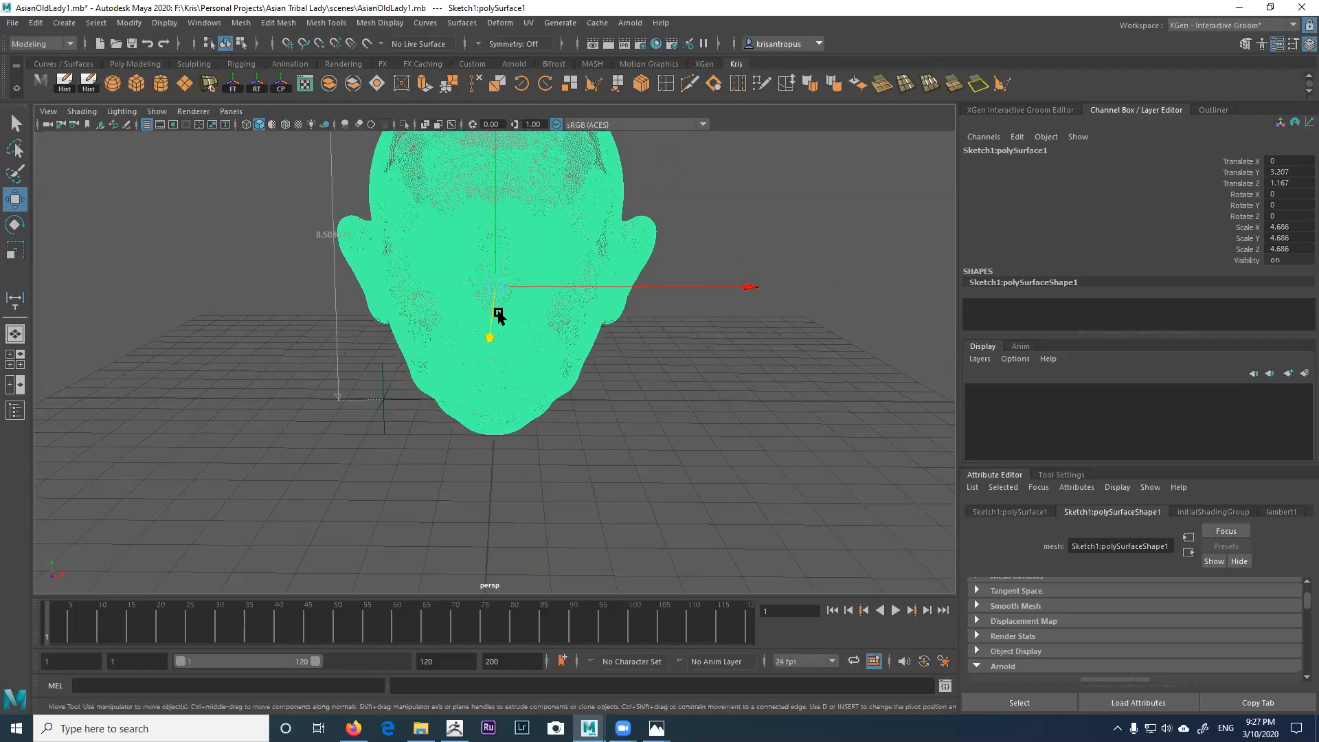
left_click_drag(495, 271, 485, 325)
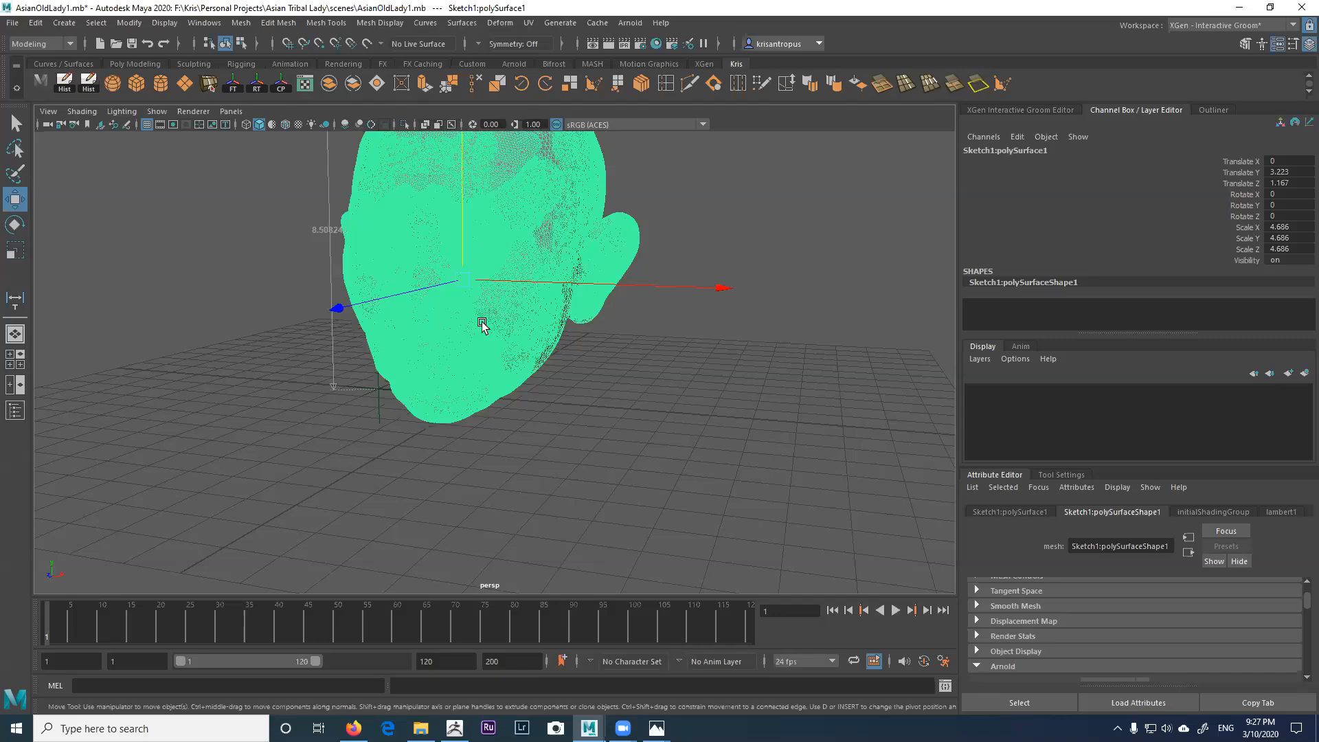
left_click_drag(591, 373, 558, 331, "alt")
left_click(642, 318)
right_click_drag(558, 330, 612, 368, "alt")
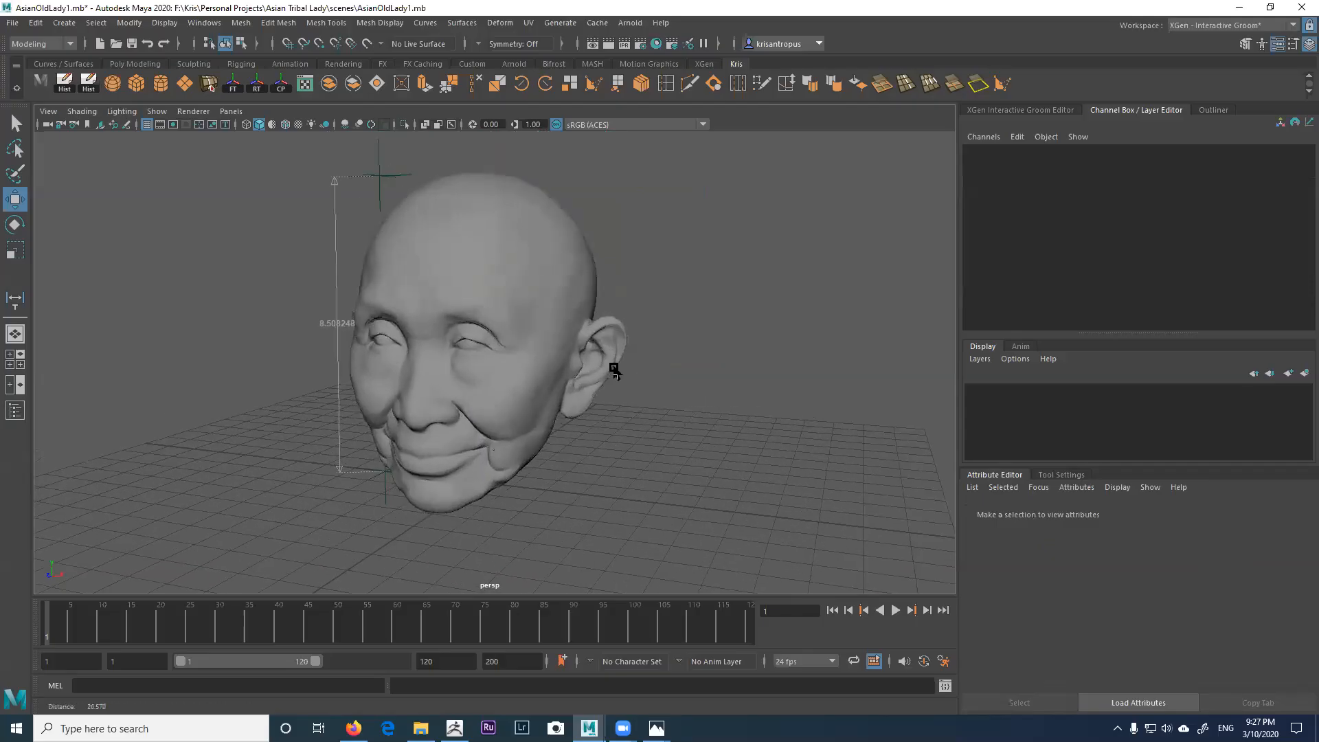
middle_click_drag(612, 368, 636, 336, "alt")
left_click_drag(475, 293, 580, 265, "alt")
left_click(601, 271)
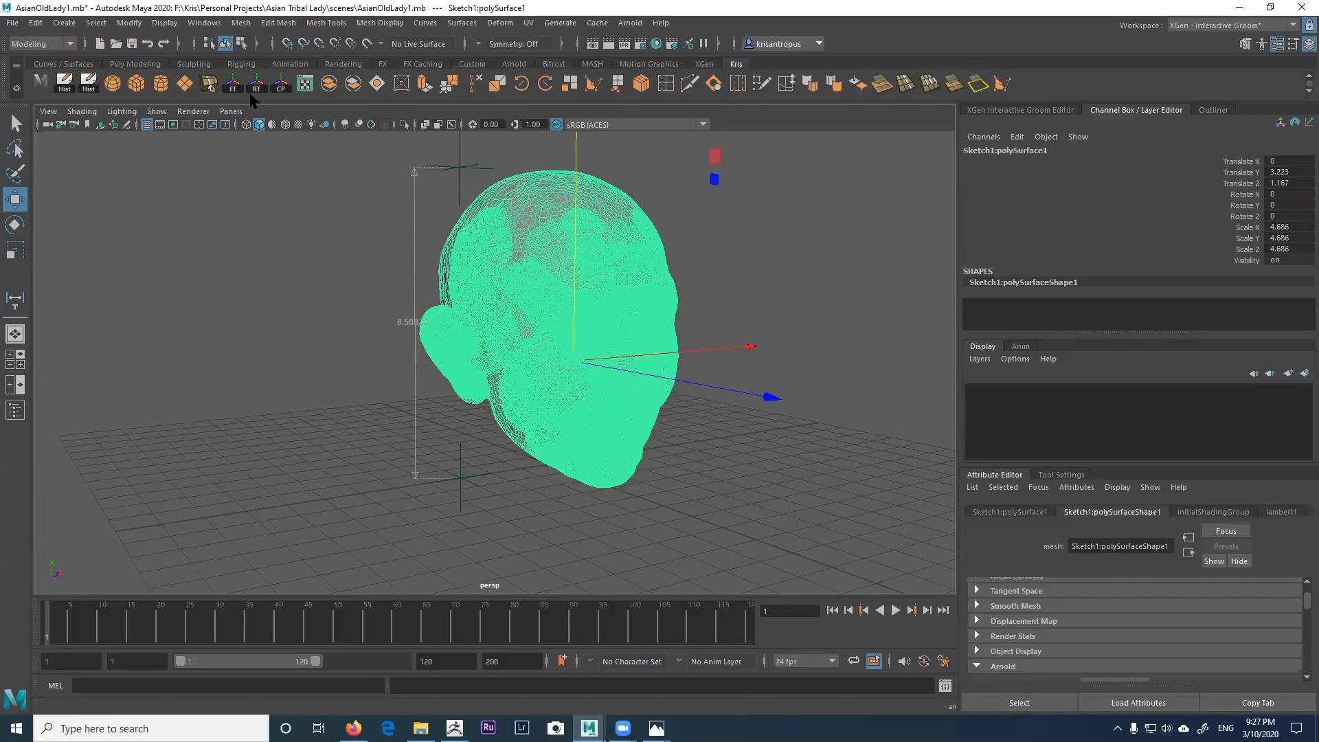
Freeze the head's transforms so translation reads 0 and scale reads 1.
left_click(231, 87)
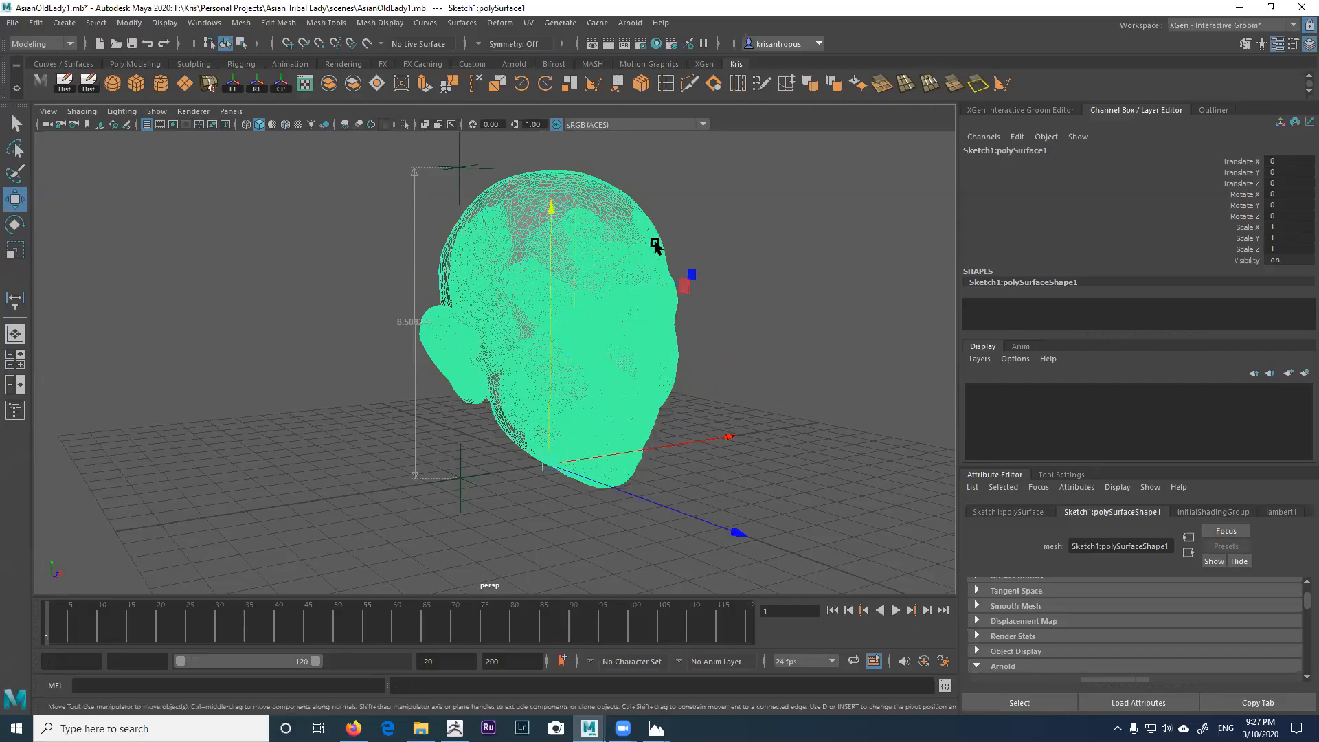
left_click_drag(655, 244, 592, 244, "alt")
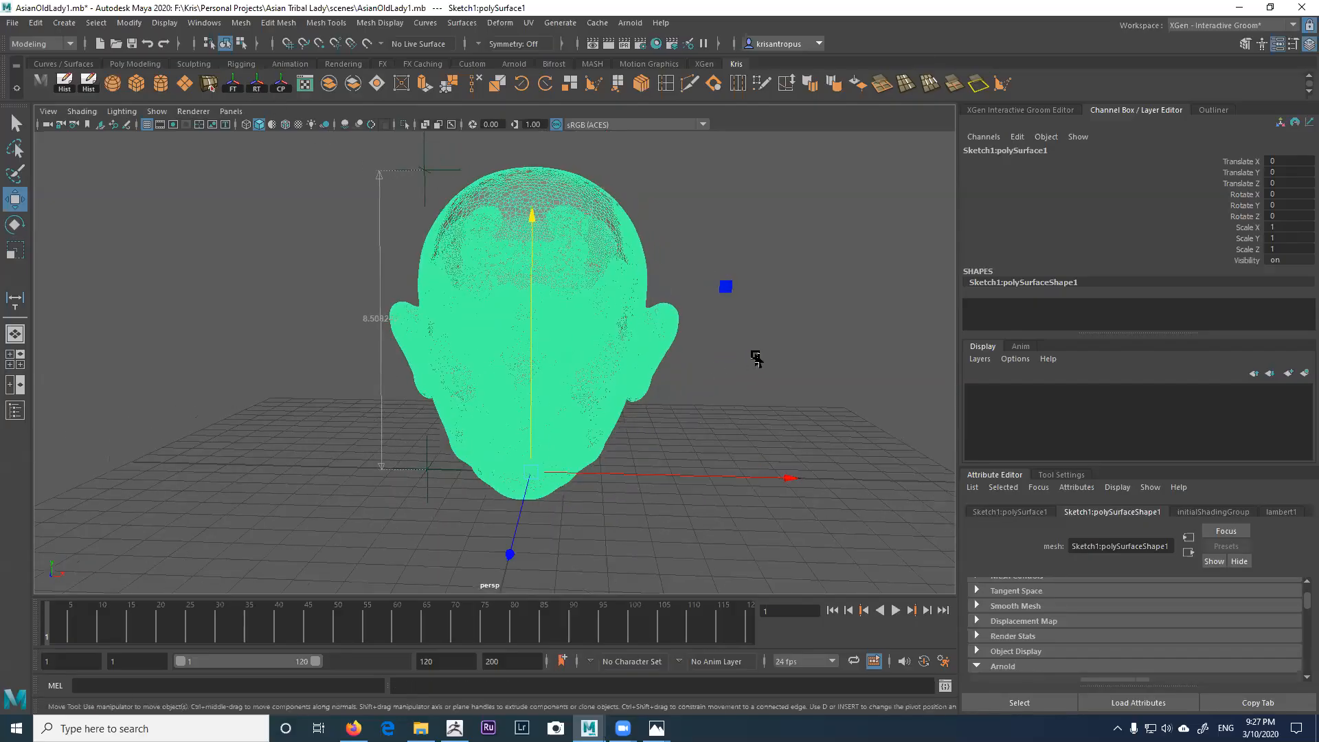
left_click_drag(753, 360, 687, 295, "alt")
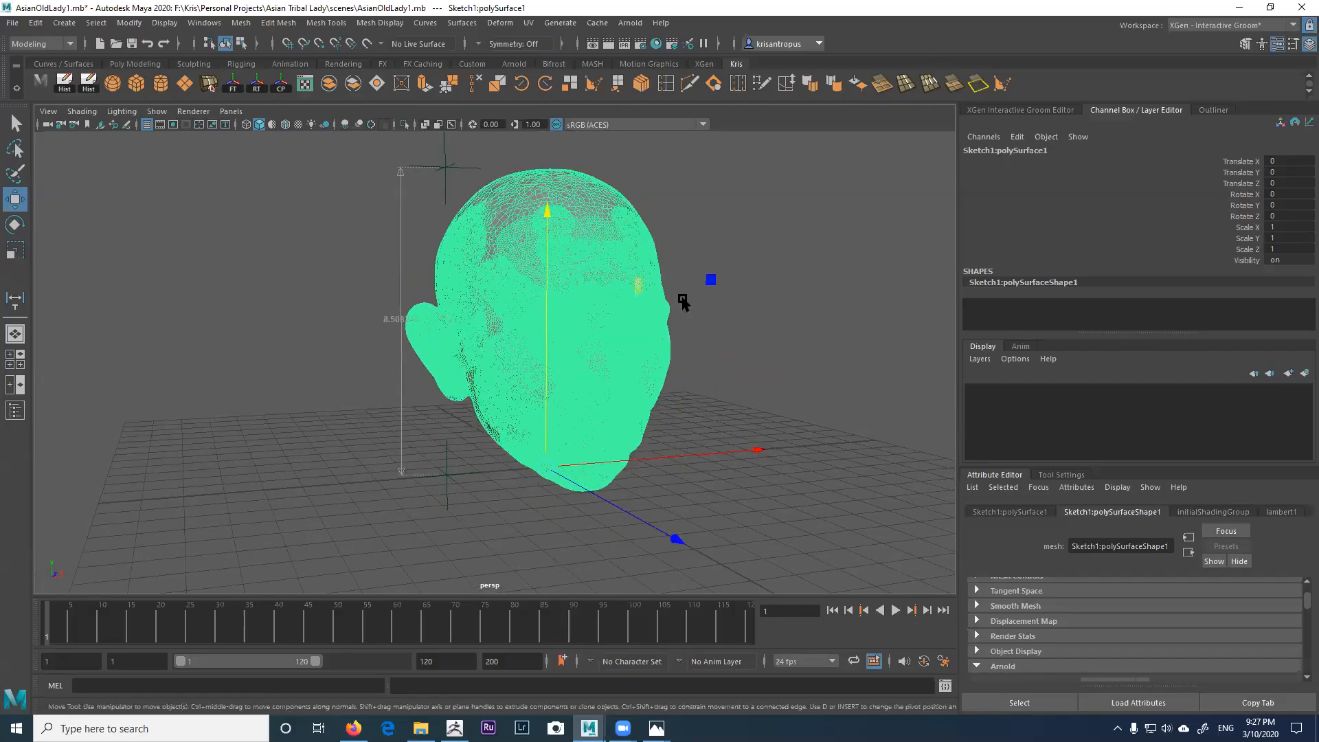
left_click(13, 25)
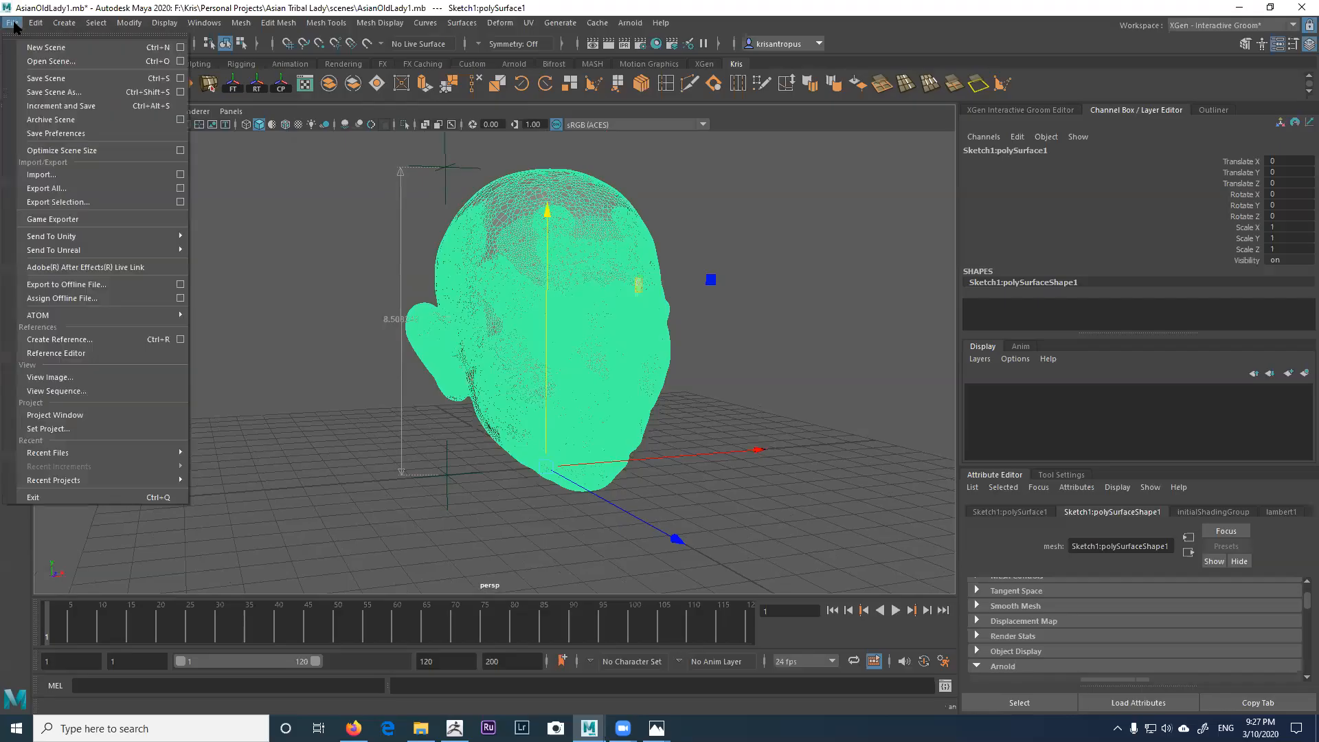
Set the Export Selection file type to OBJexport.
left_click(178, 203)
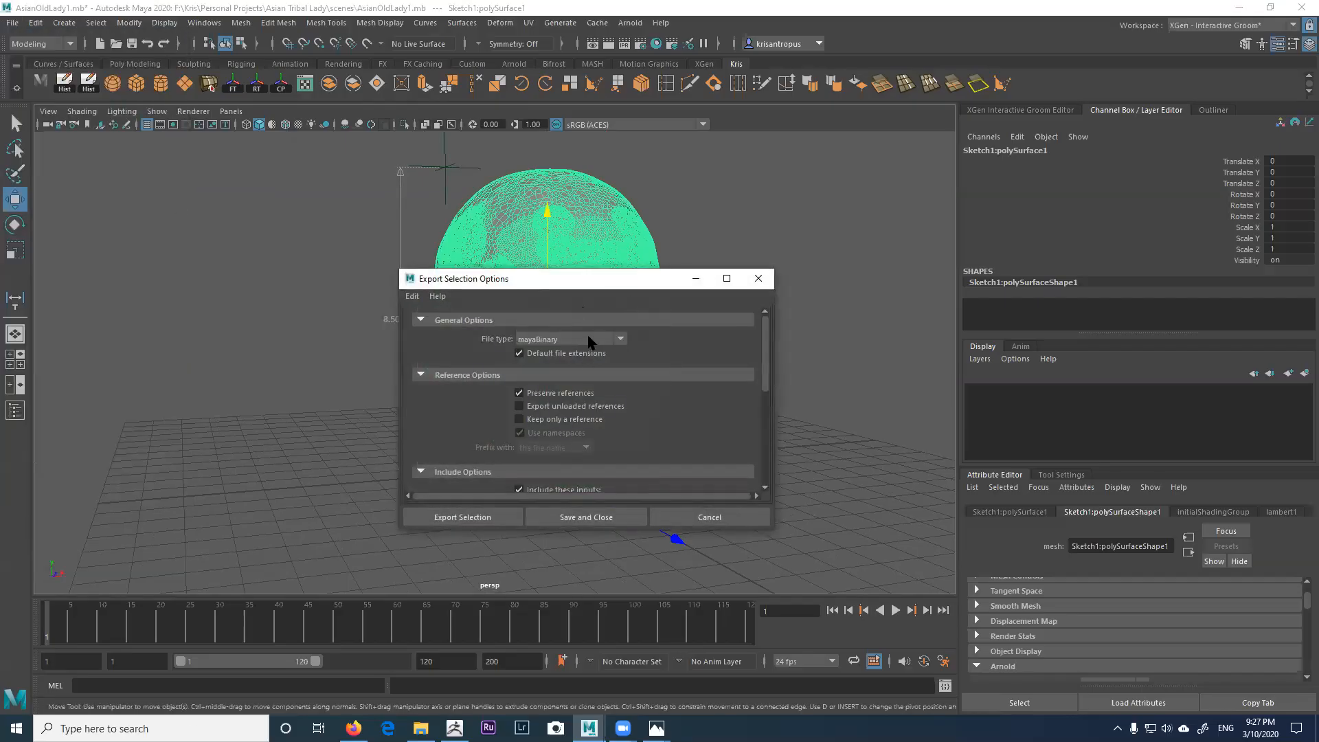
left_click(588, 338)
scroll(625, 412, "down", 1)
scroll(625, 412, "down", 3)
left_click(574, 474)
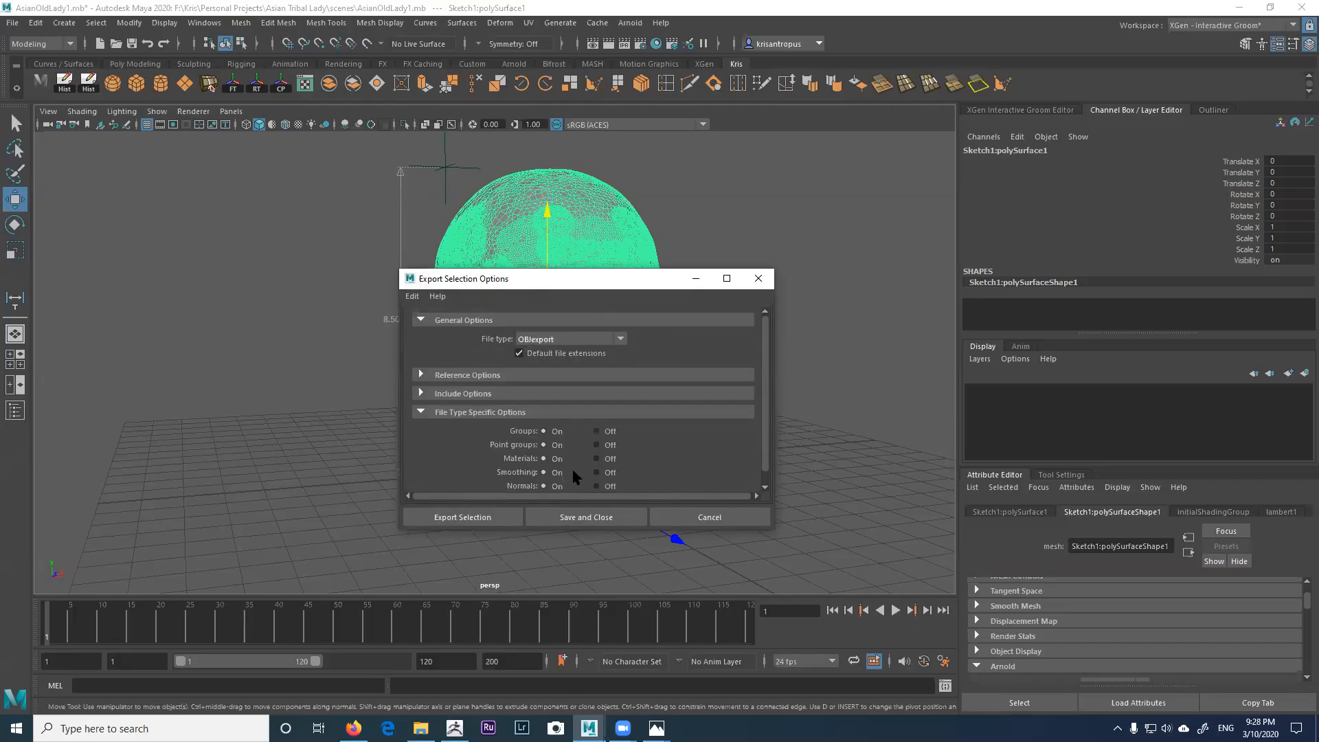
left_click_drag(763, 414, 769, 459)
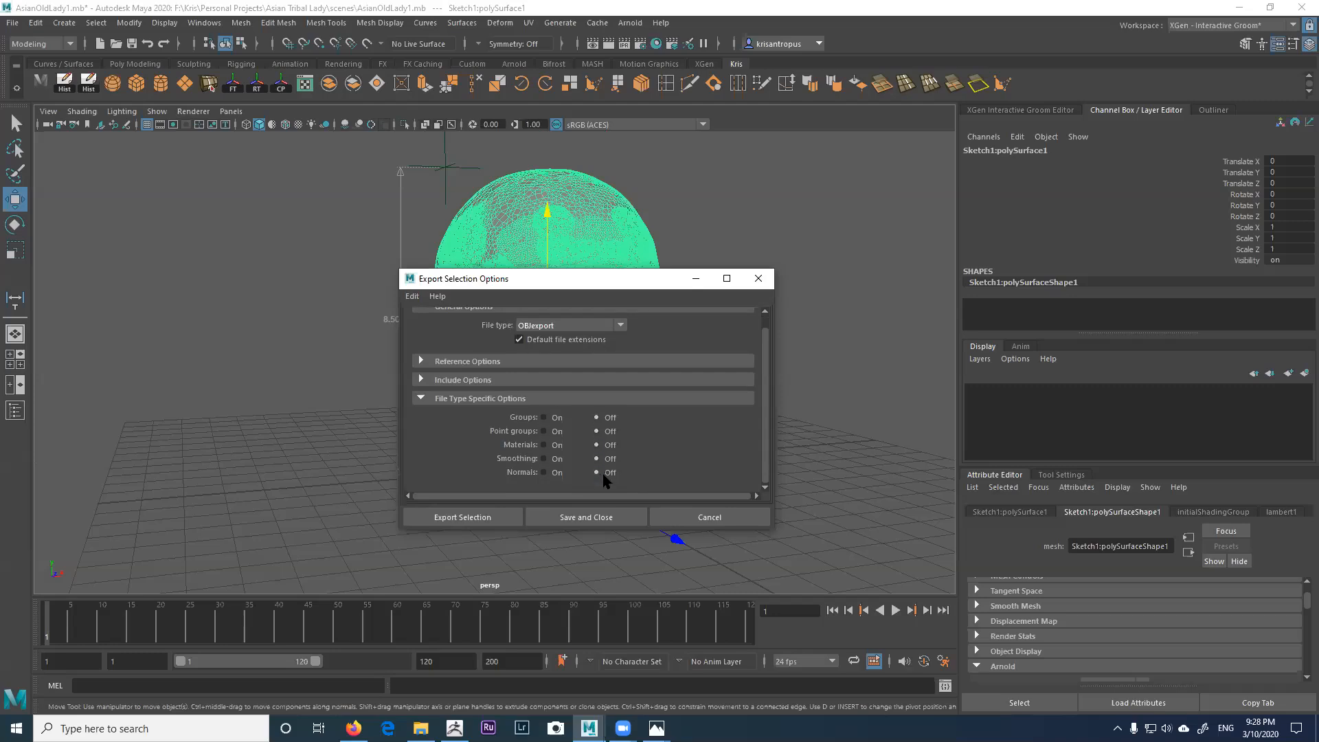
left_click(498, 518)
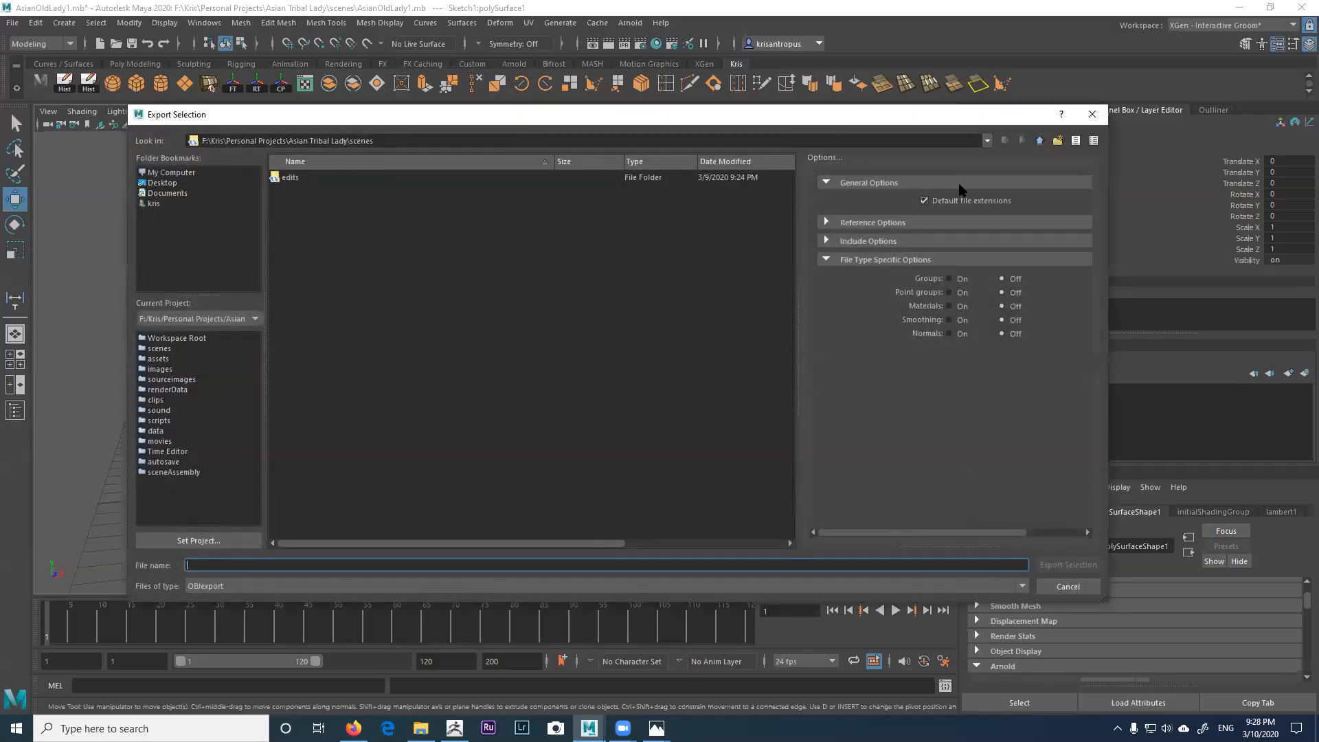
Export the head into the project's OBJ folder as Sketch_Scale_Adjusted1.OBJ, then deselect it.
left_click(1040, 142)
double_click(289, 264)
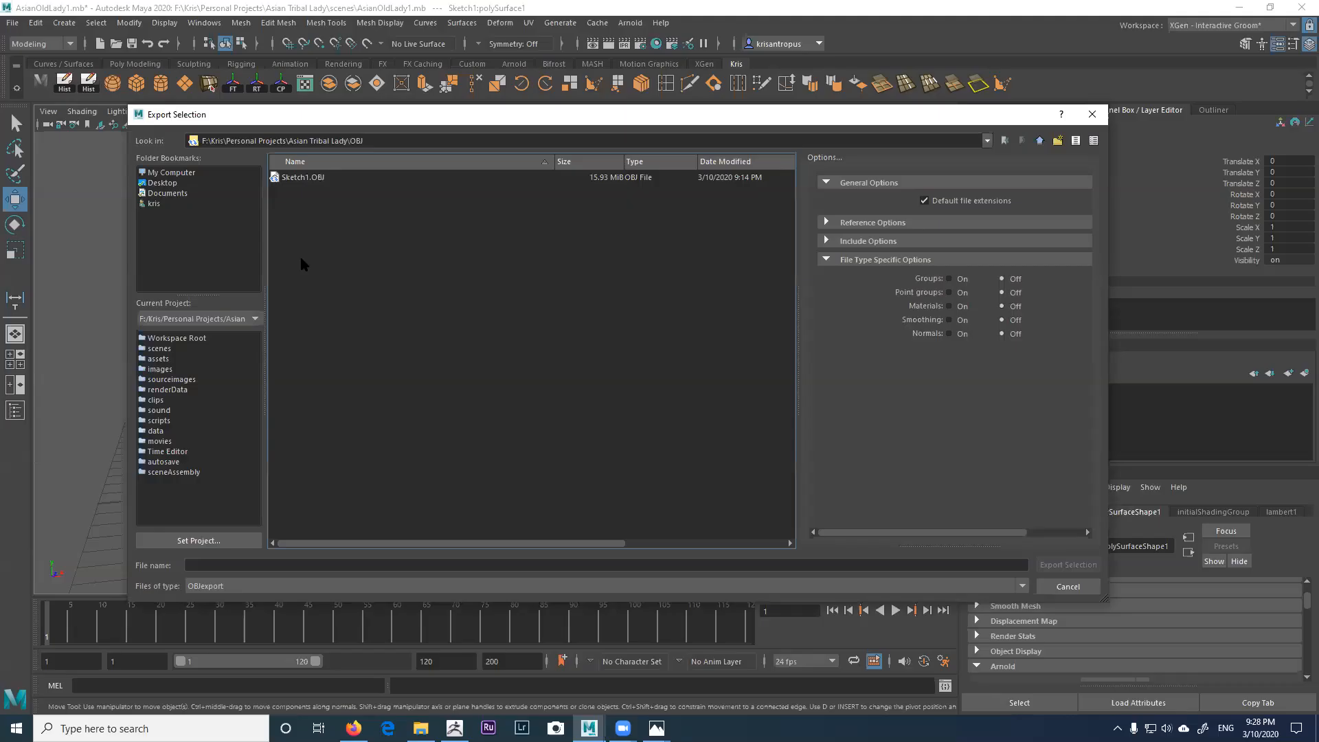
left_click(312, 178)
left_click(220, 566)
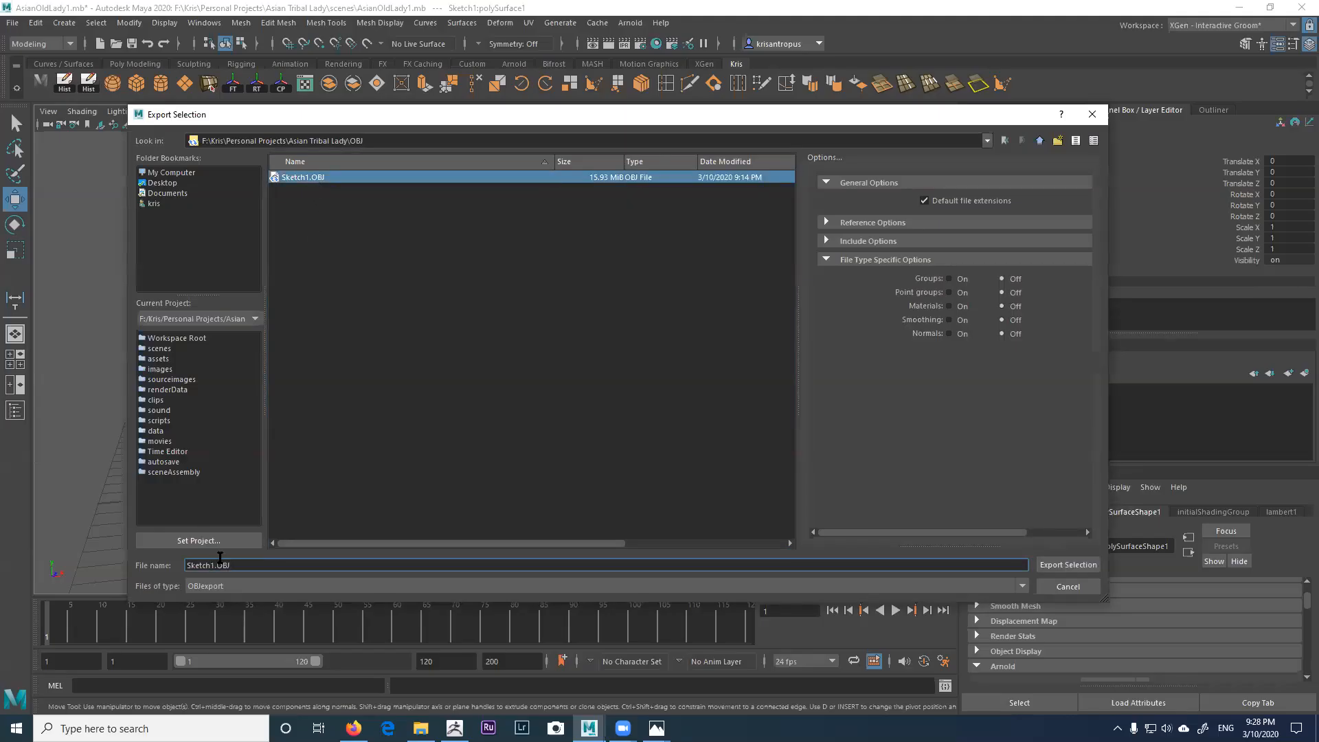
type("_Scale_Adjusted")
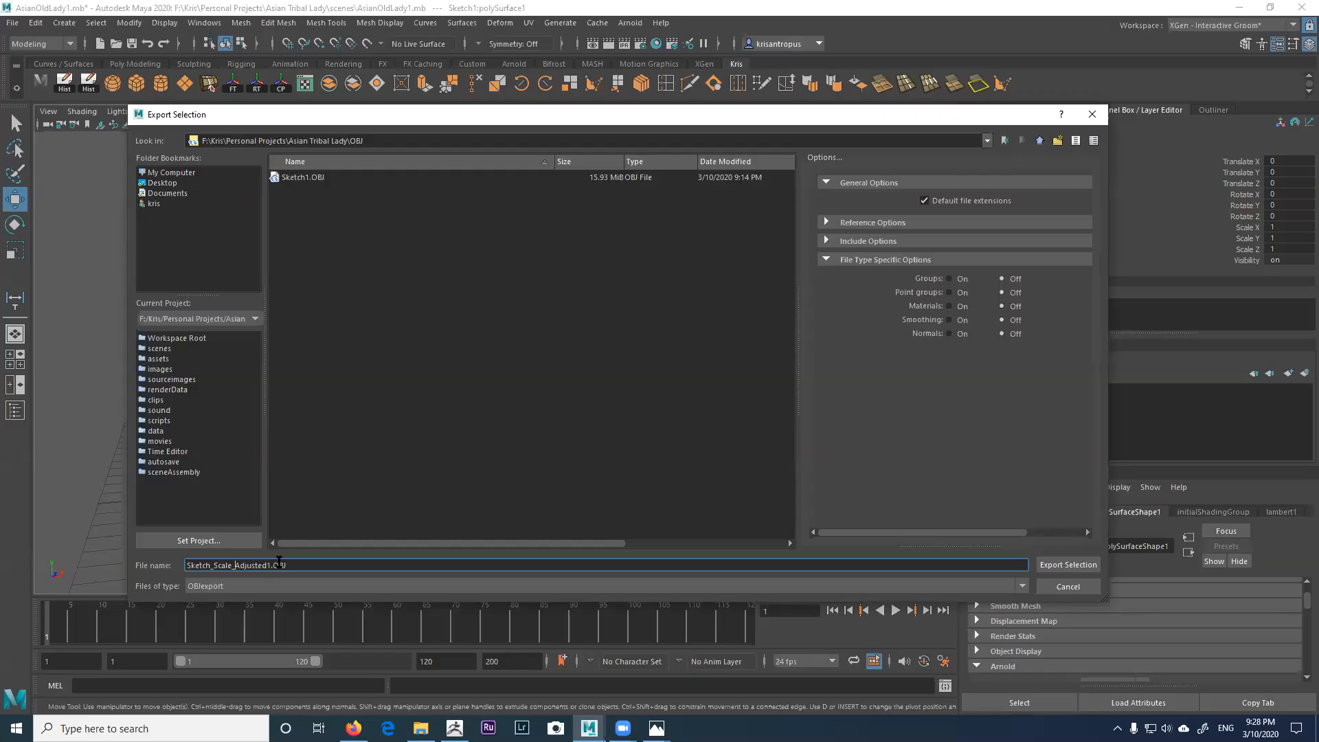
left_click(1067, 566)
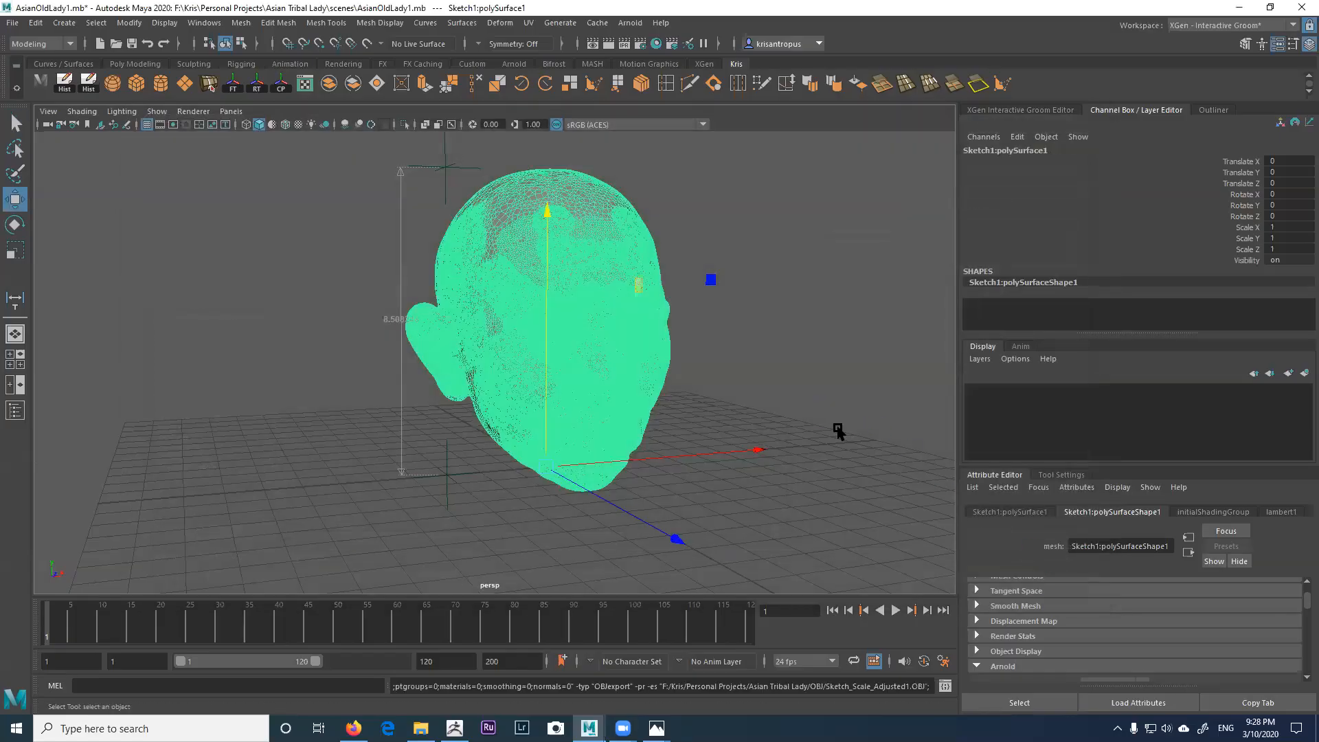
left_click(828, 383)
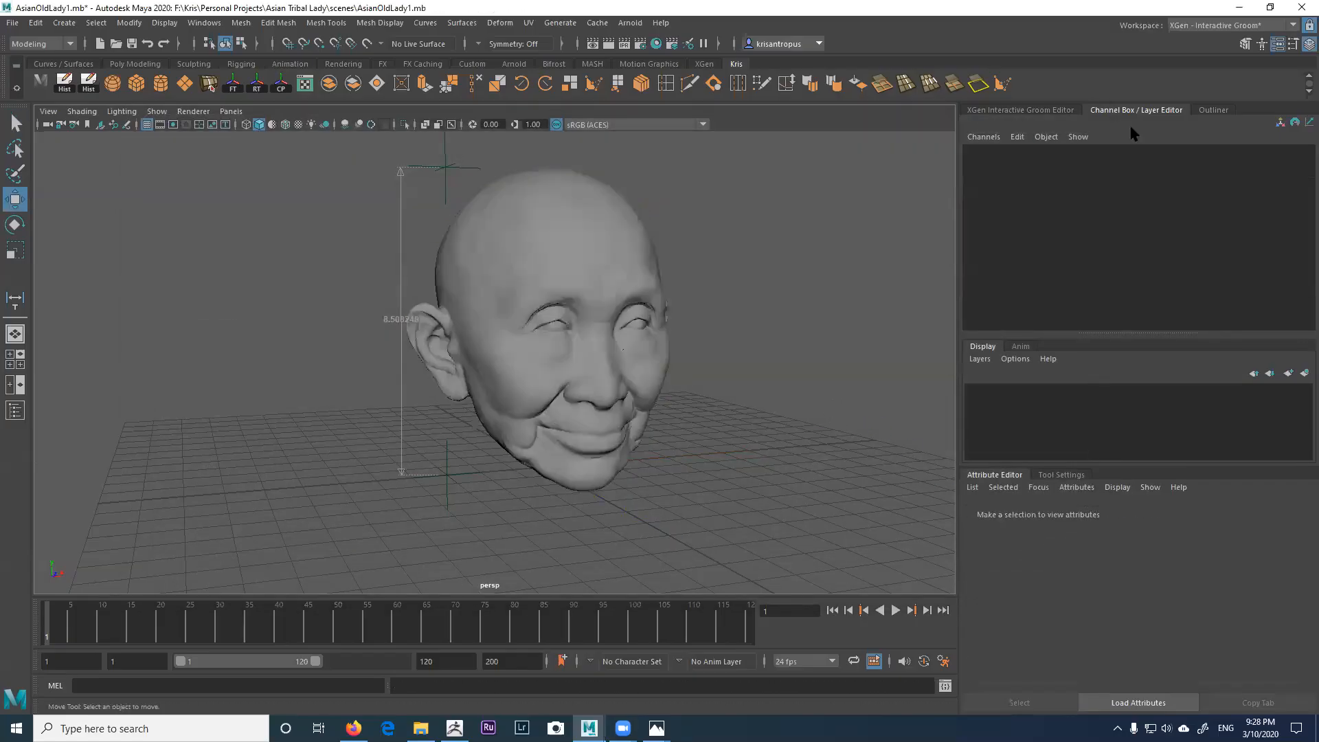
Bring ZBrush to the front and zoom out so the current head is smaller.
left_click(1239, 7)
left_click(454, 728)
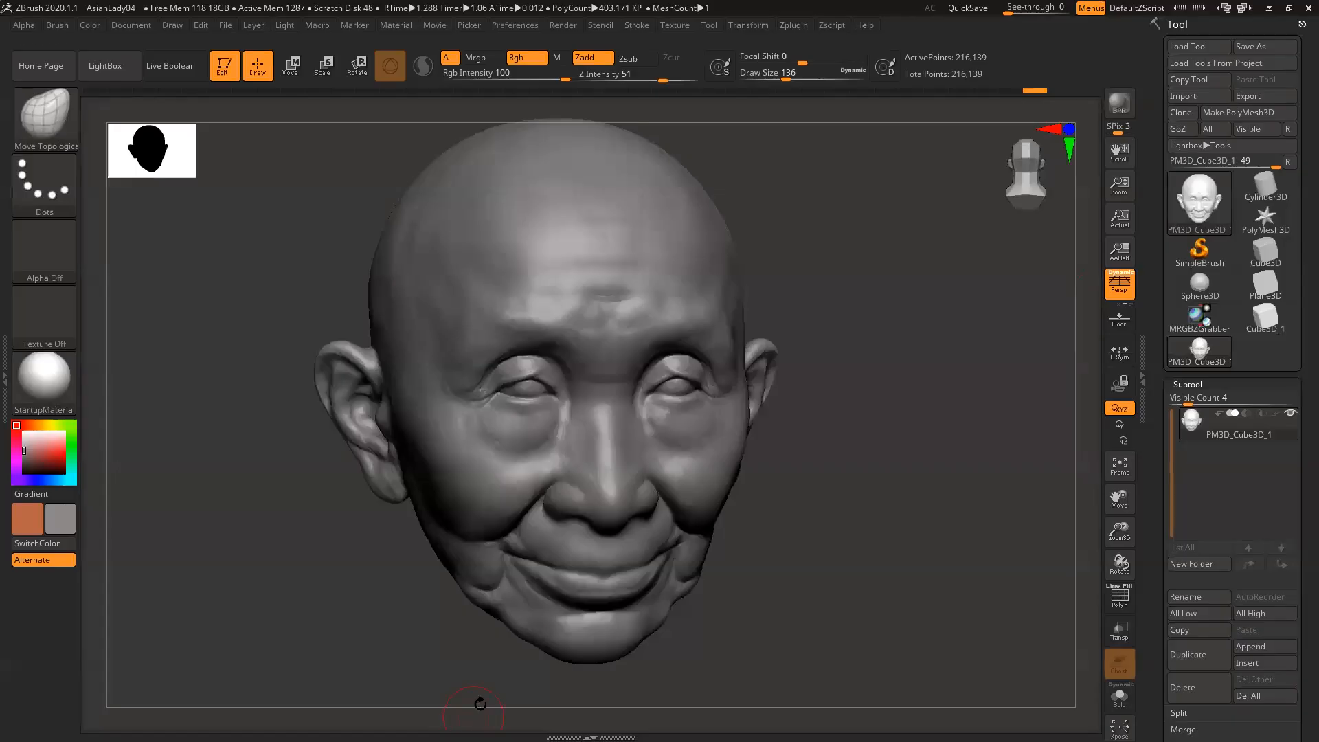
left_click_drag(919, 417, 888, 450, "alt")
left_click_drag(912, 385, 910, 298, "alt")
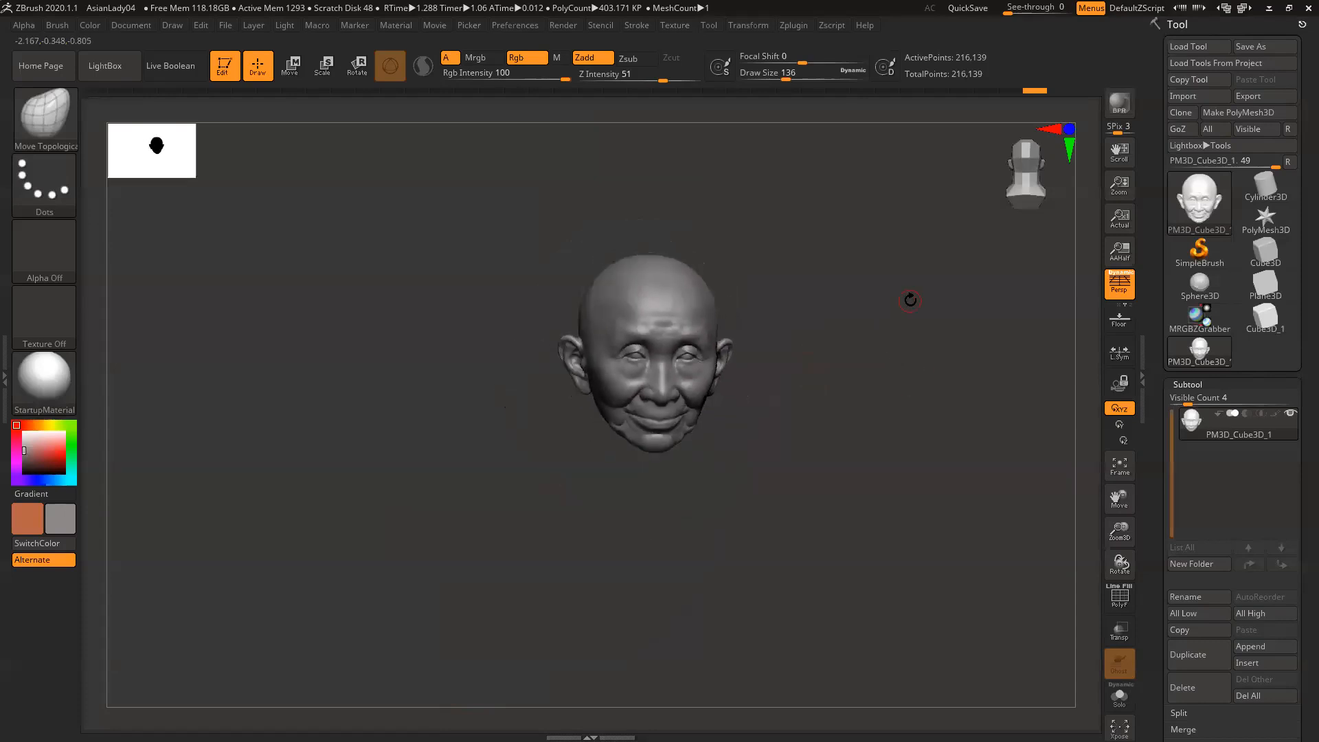
Import Sketch_Scale_Adjusted1.OBJ as the tool and rotate it to view from above.
left_click(1189, 97)
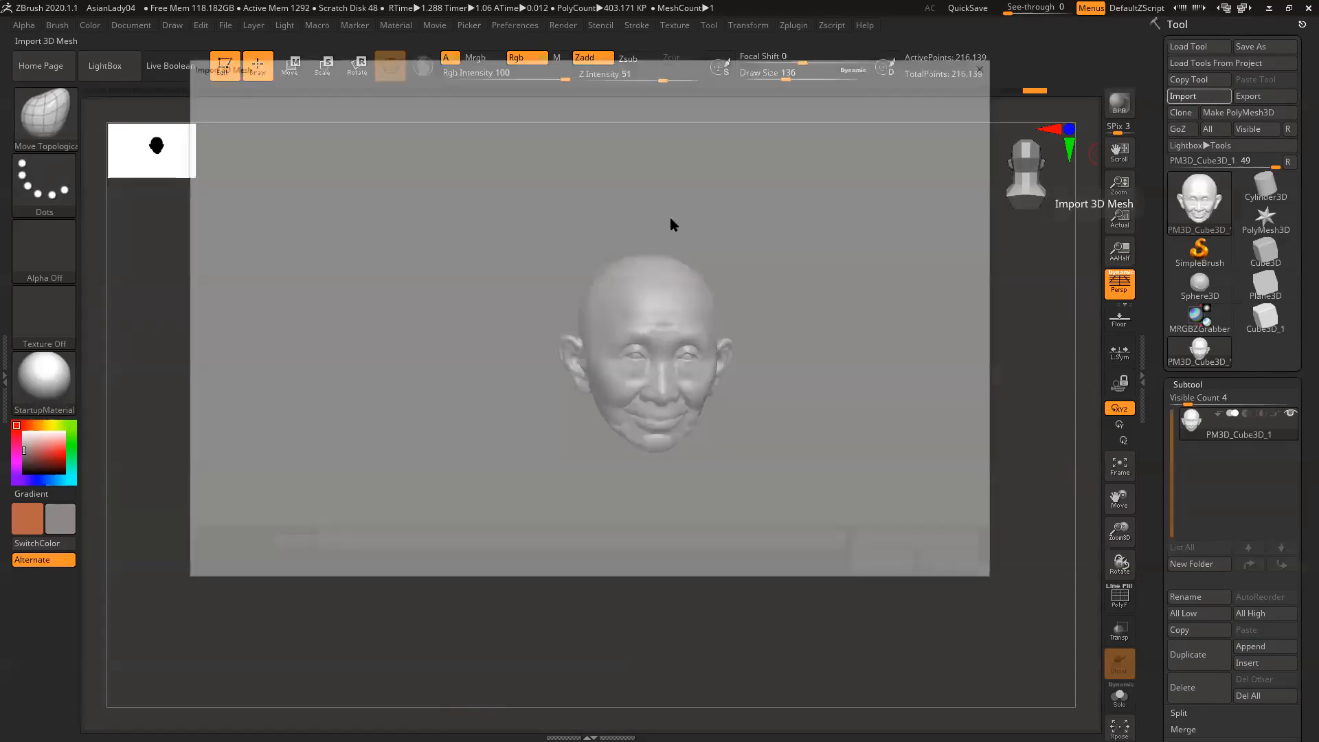
left_click(442, 168)
left_click(892, 567)
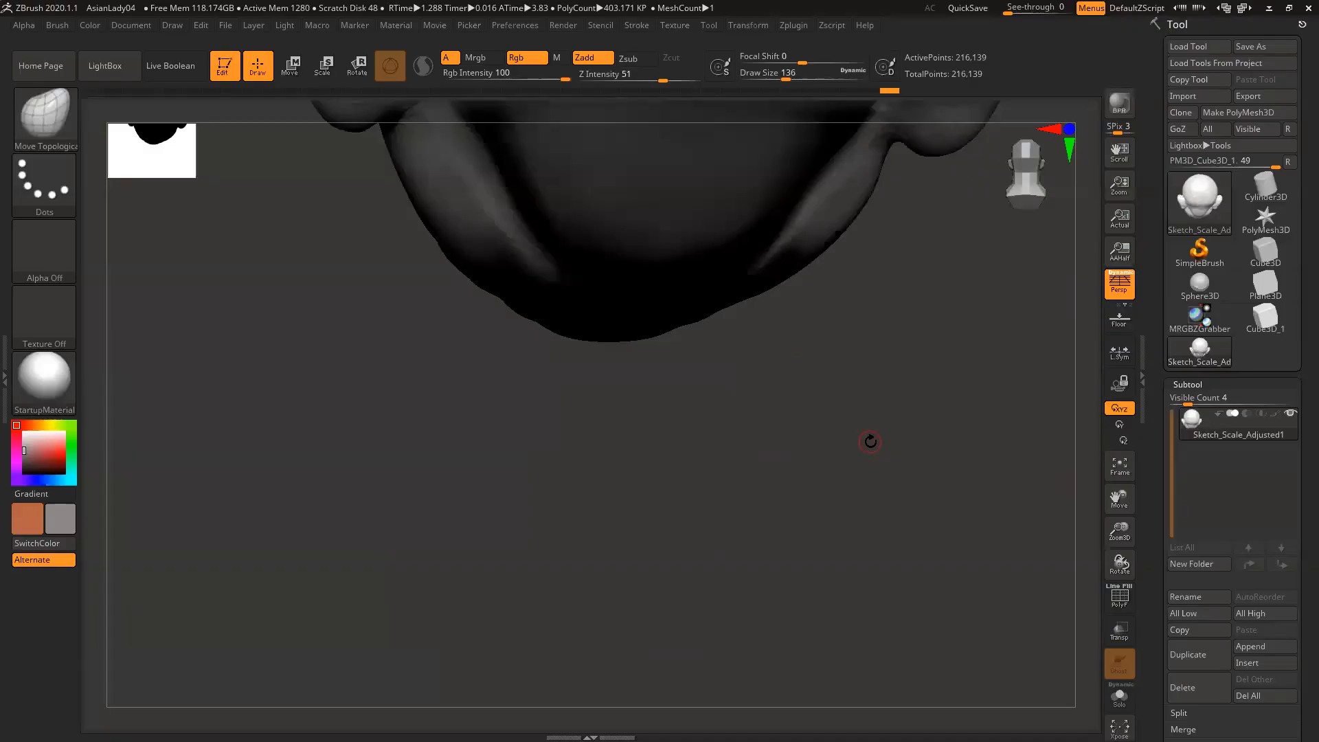
left_click_drag(869, 441, 1041, 402)
left_click_drag(969, 308, 888, 282, "alt")
Cancel the export dialog and delete all subtools of the imported head.
left_click_drag(900, 352, 923, 377)
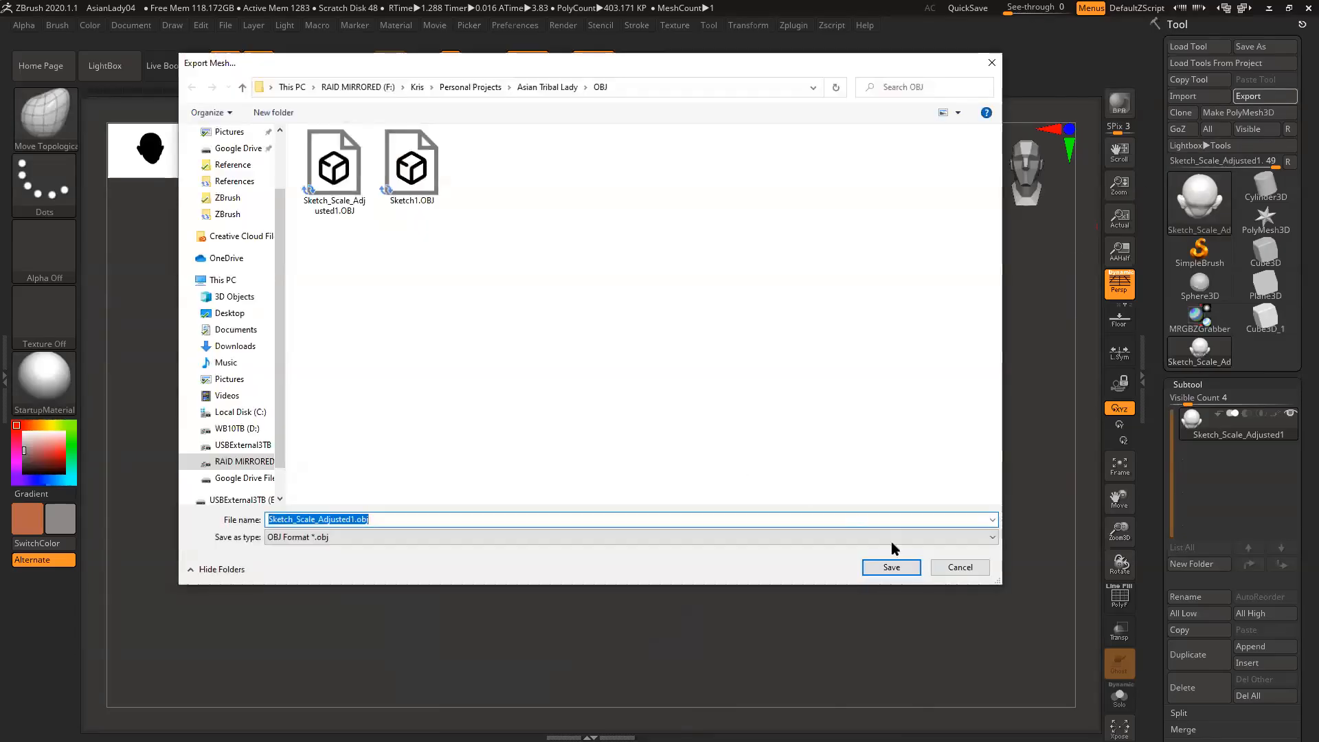
left_click(960, 568)
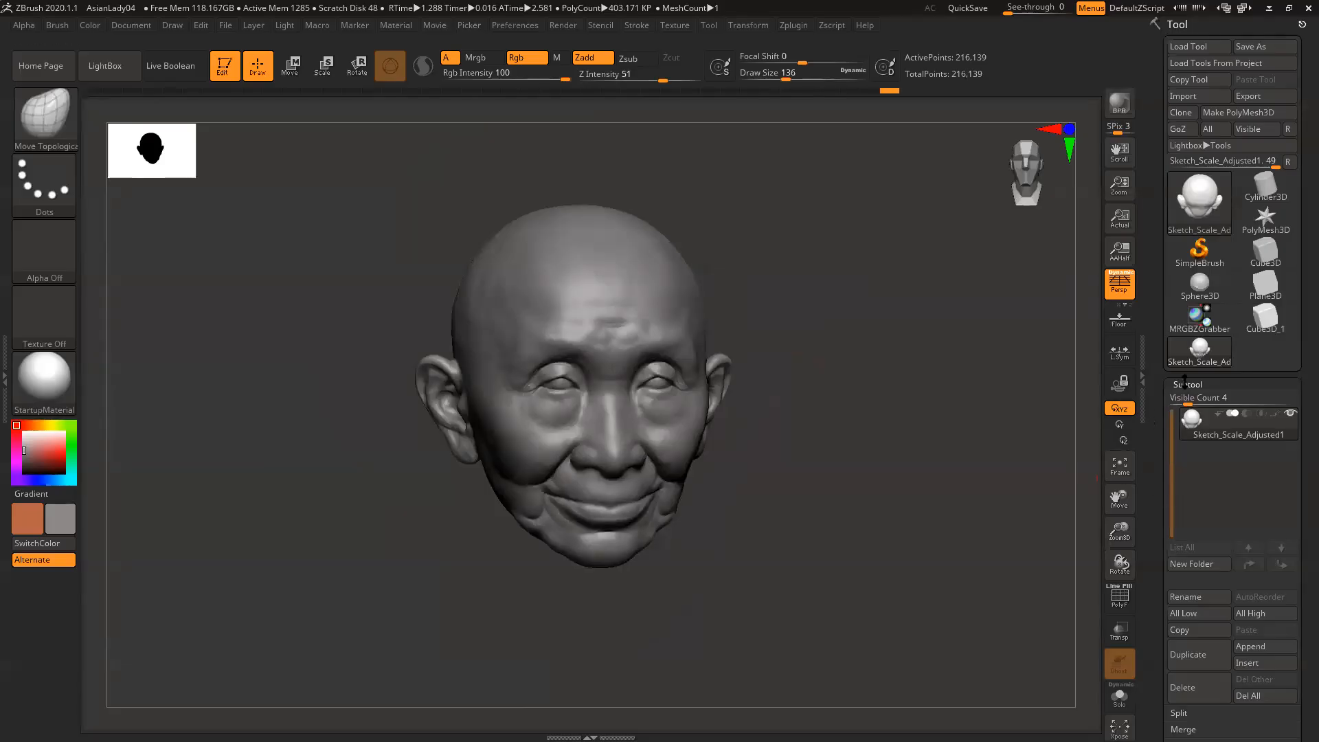
mouse_move(1261, 219)
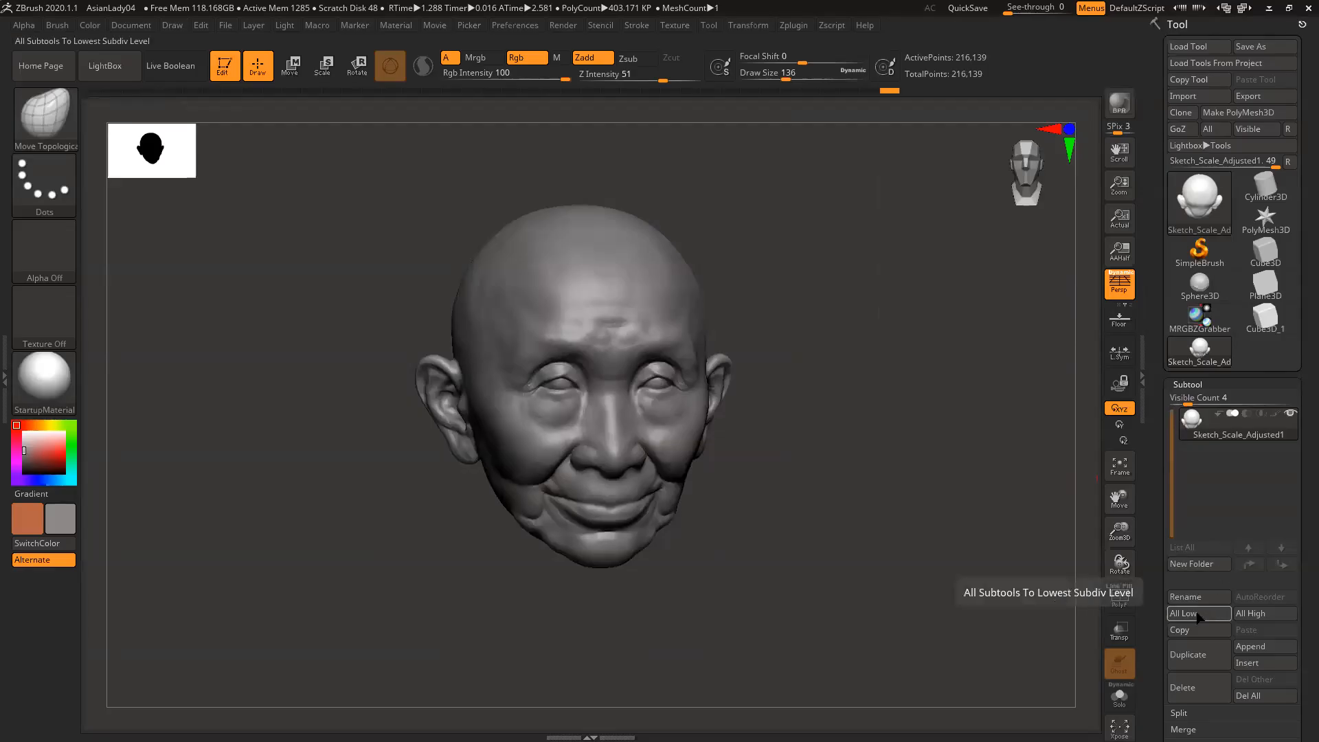
left_click(1255, 696)
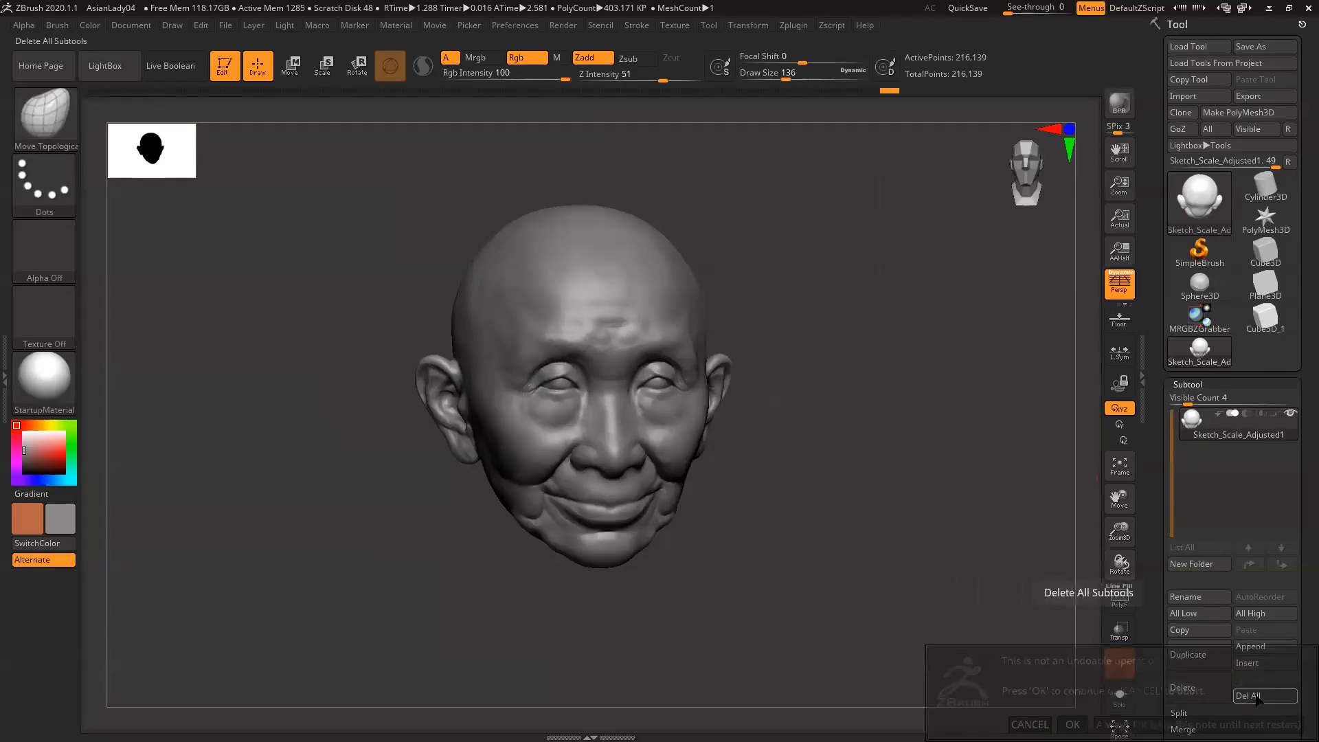
left_click(1071, 722)
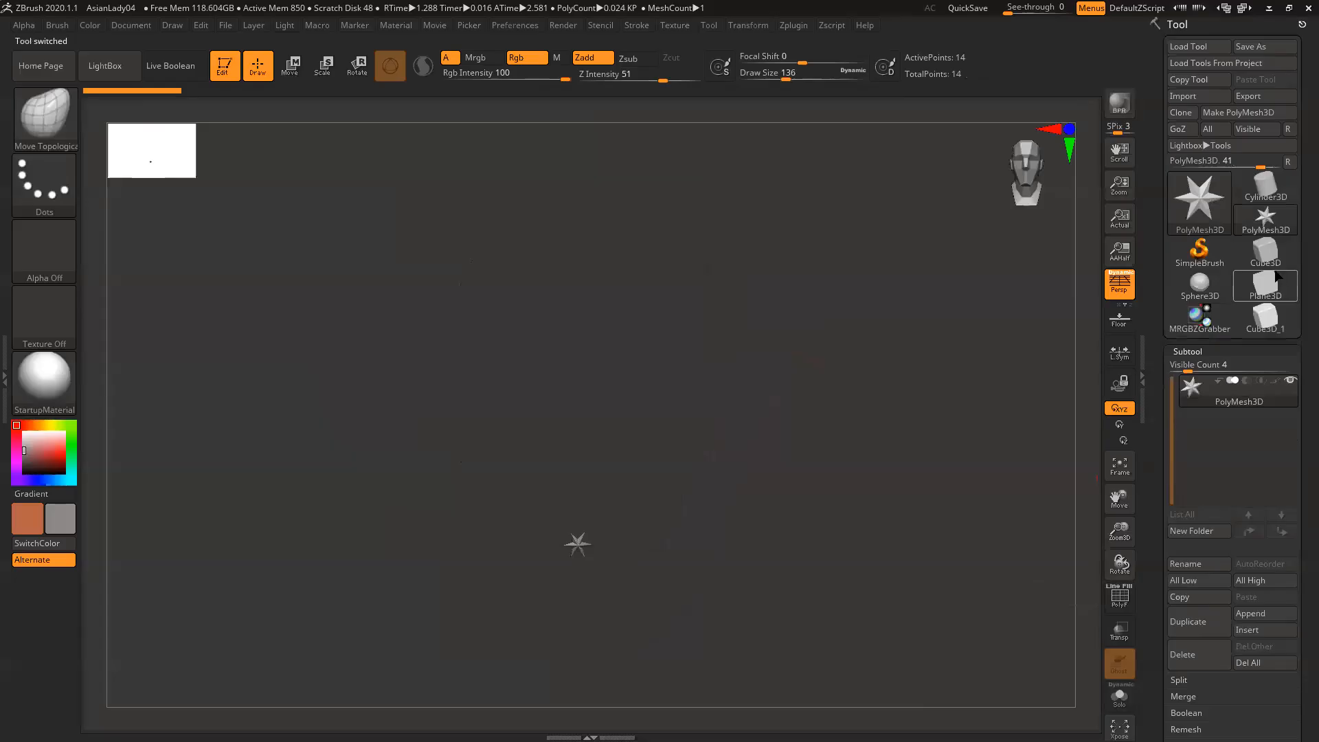
Cycle through the Tool palette primitives and make PolyMesh3D the active tool.
left_click(1265, 317)
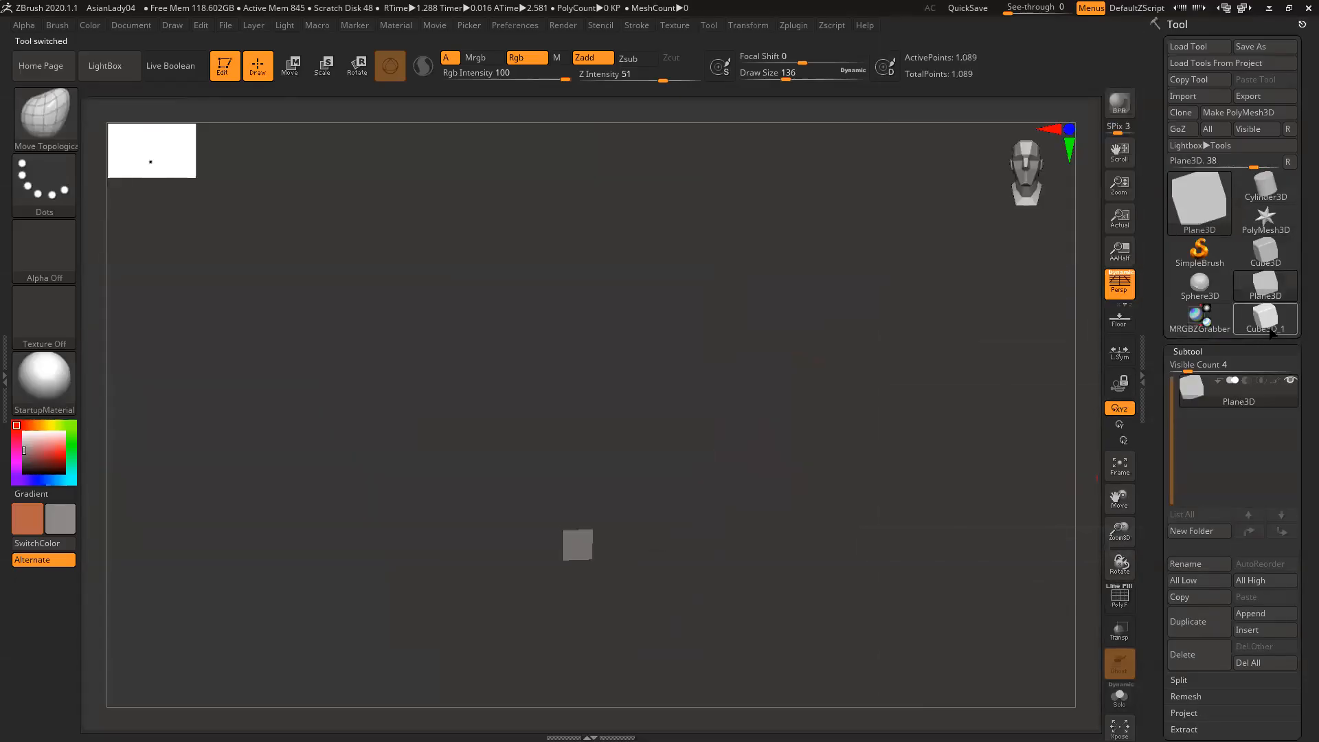
left_click(1252, 663)
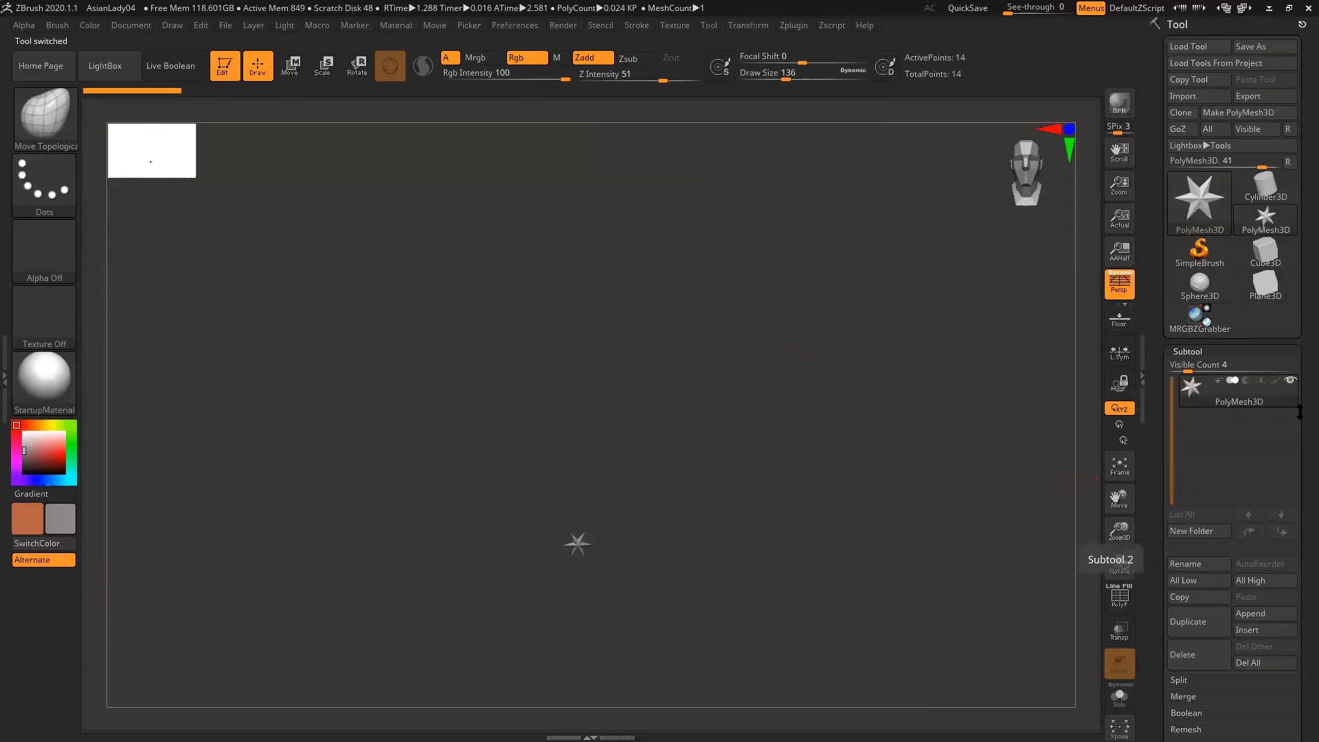
left_click(1265, 285)
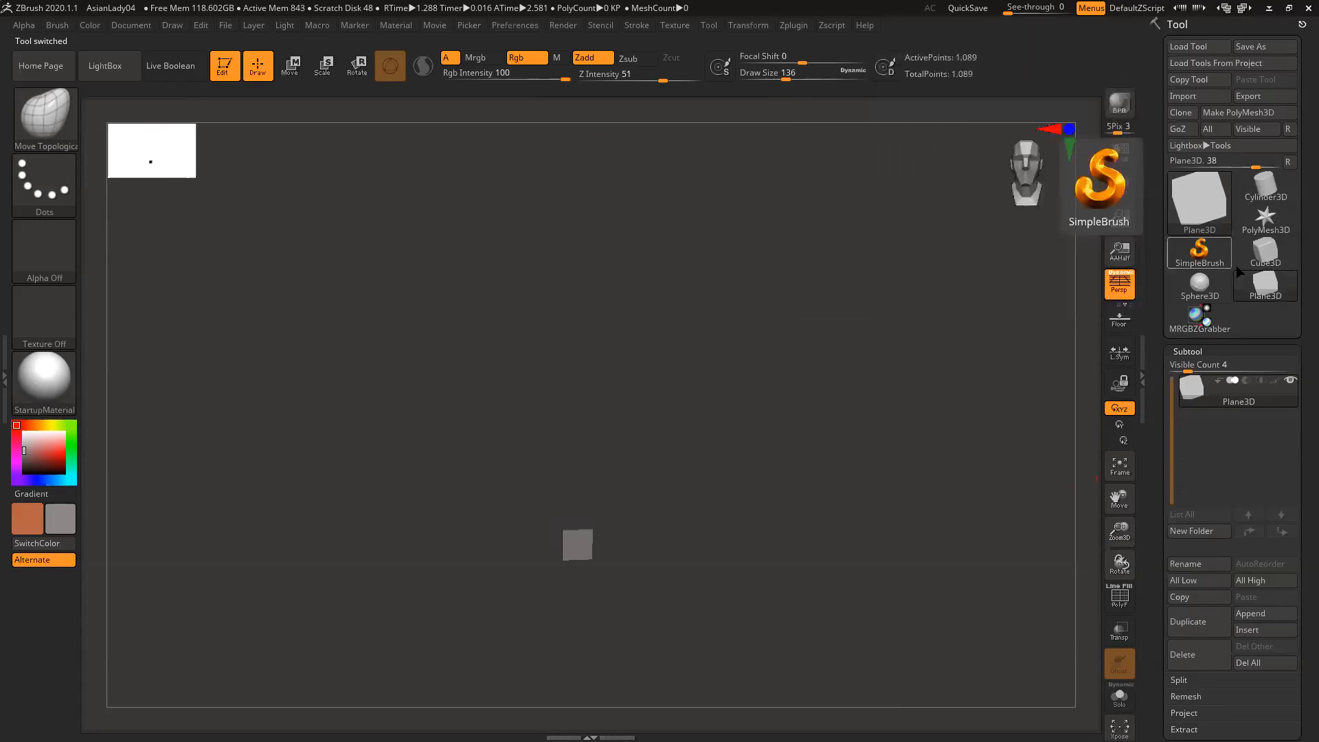
left_click(1265, 224)
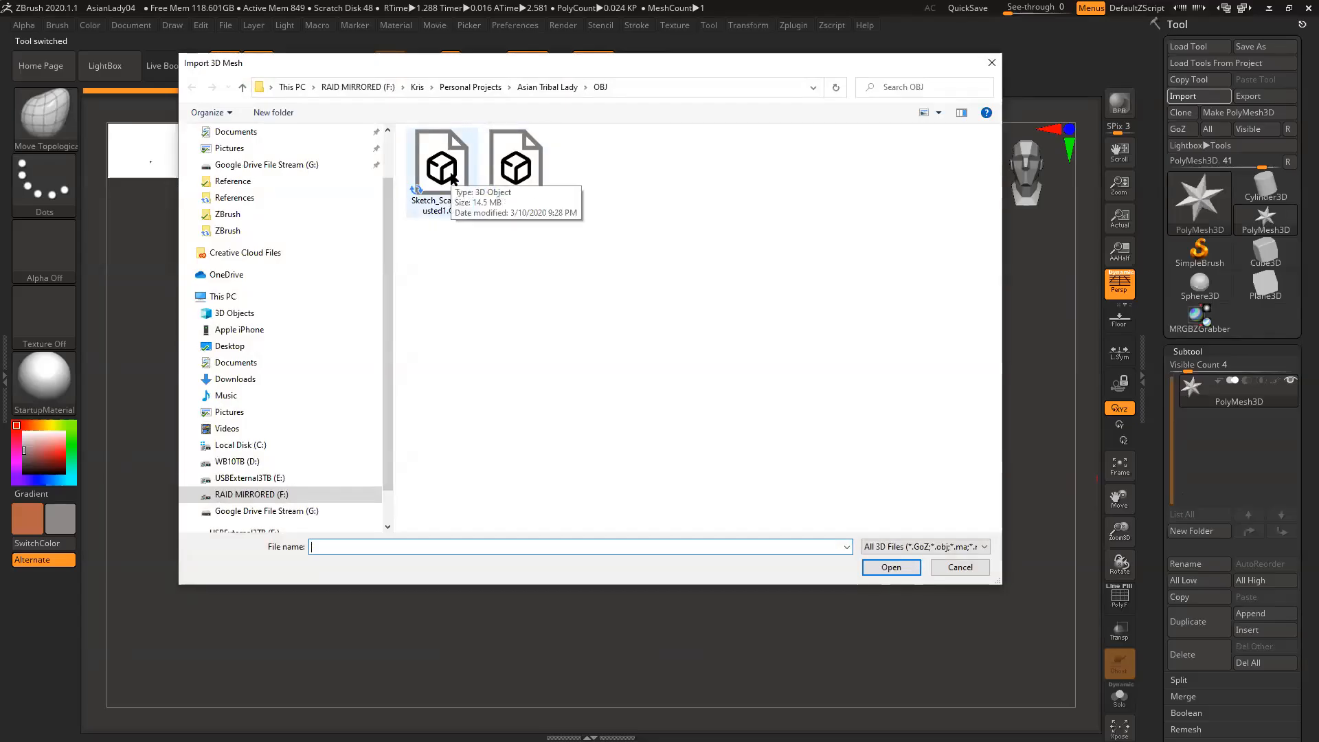
Load Sketch_Scale_Adjusted1.OBJ as the active tool, frame it and rotate to inspect.
double_click(451, 177)
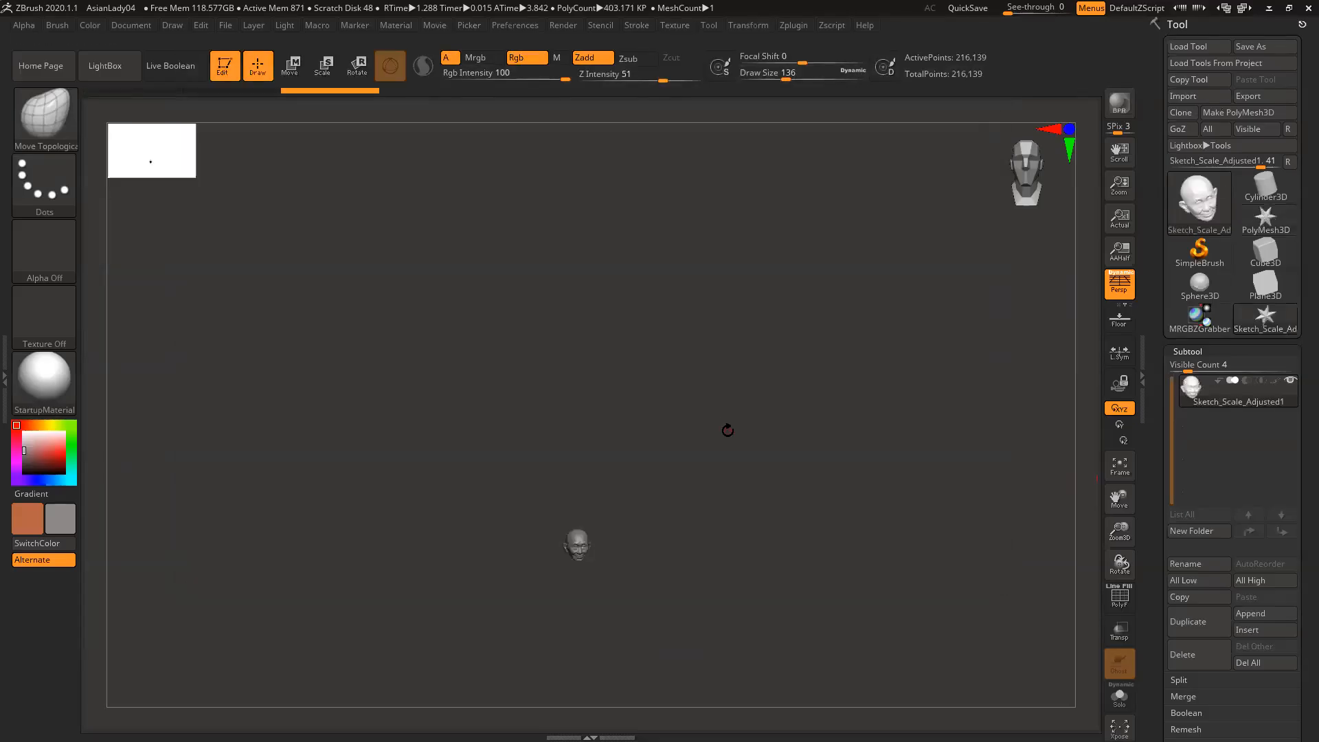
key("f")
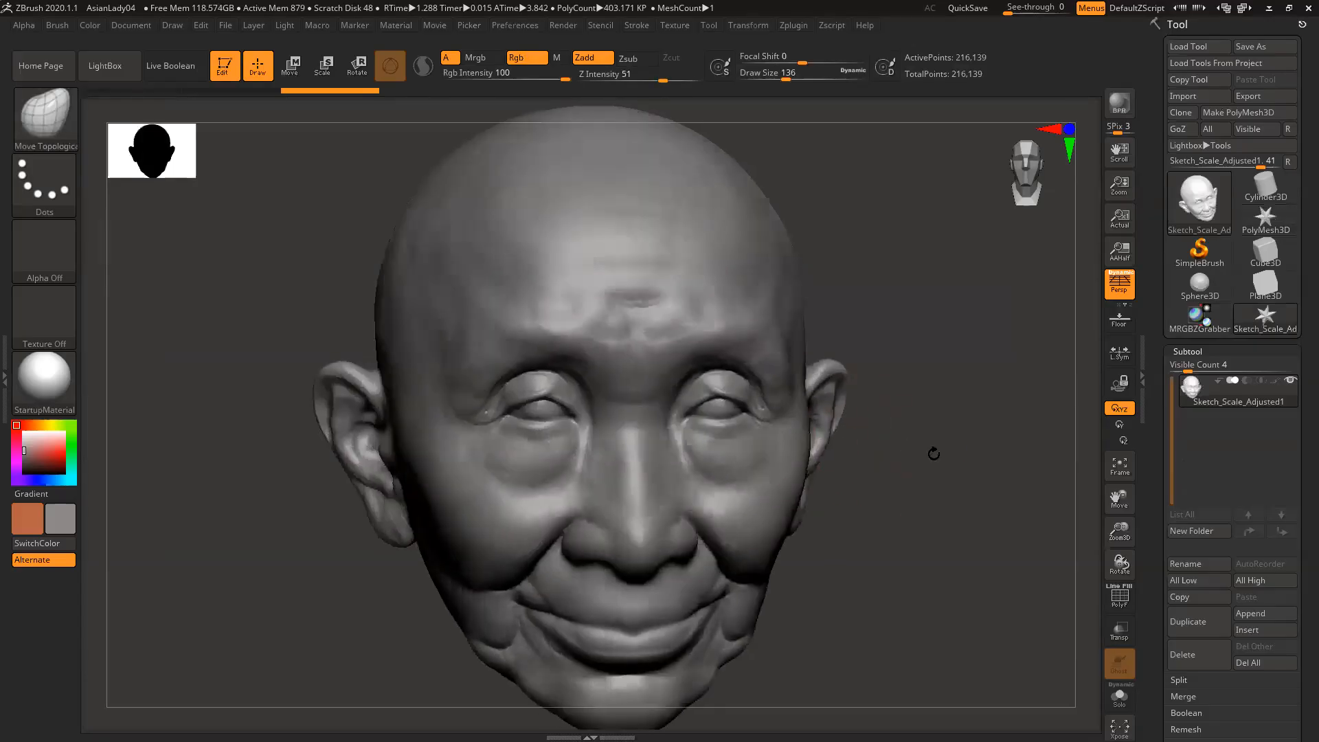
left_click_drag(917, 420, 970, 399)
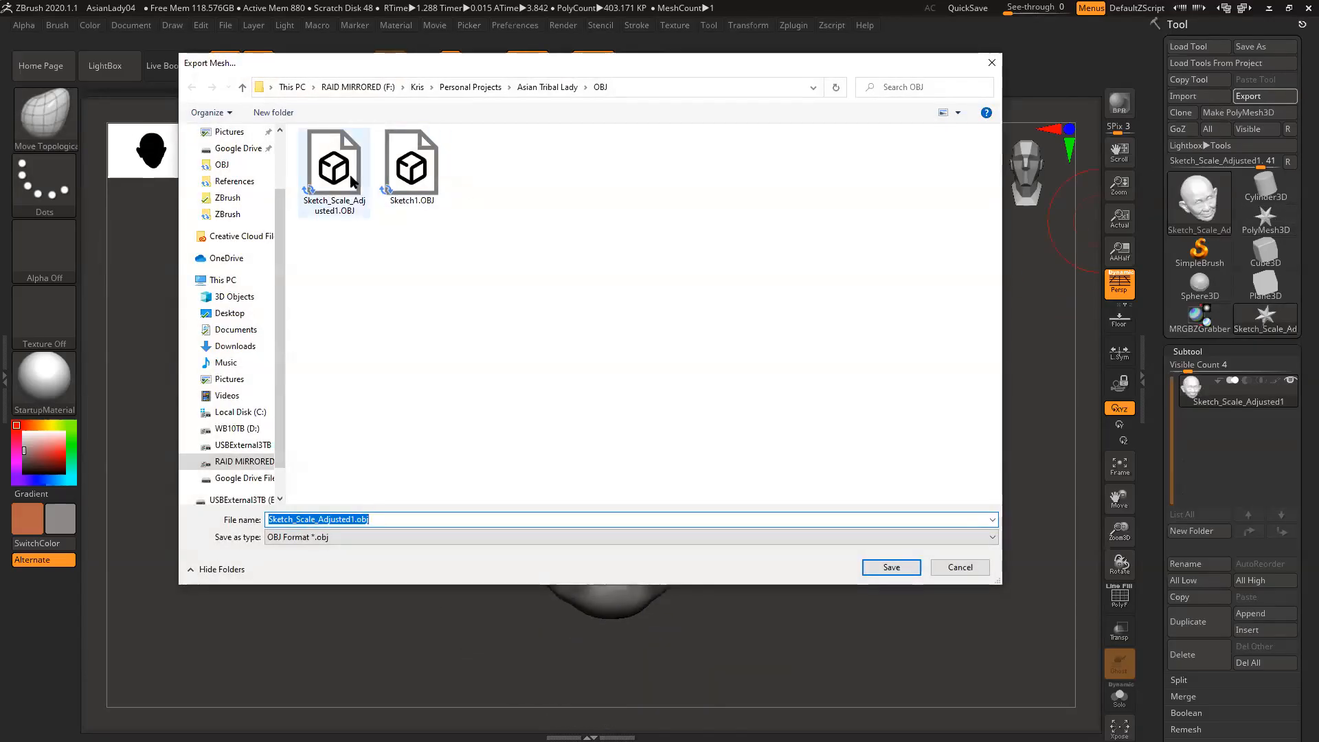
Export the head mesh as Sketch_Scale_Adjusted2.OBJ in the OBJ folder.
left_click(353, 178)
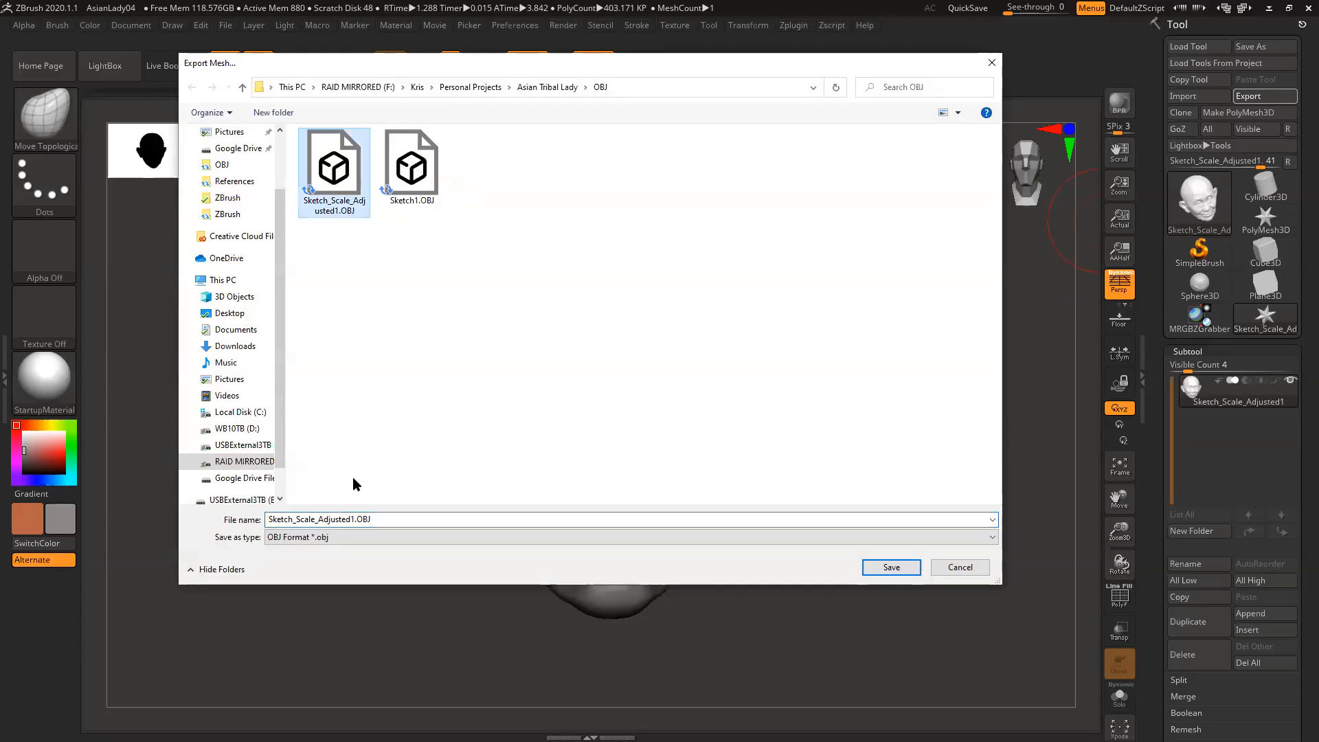
left_click(354, 521)
left_click(355, 521)
key("BackSpace")
type("2")
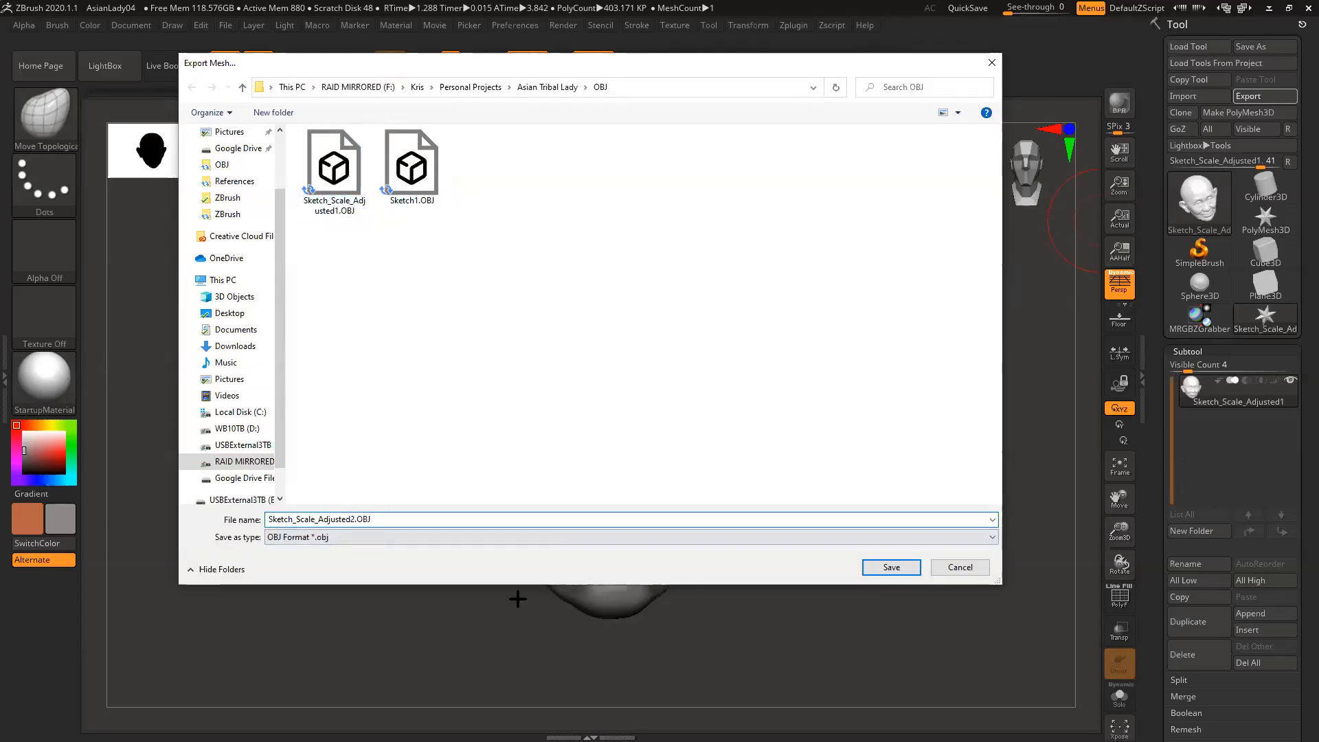
left_click(873, 562)
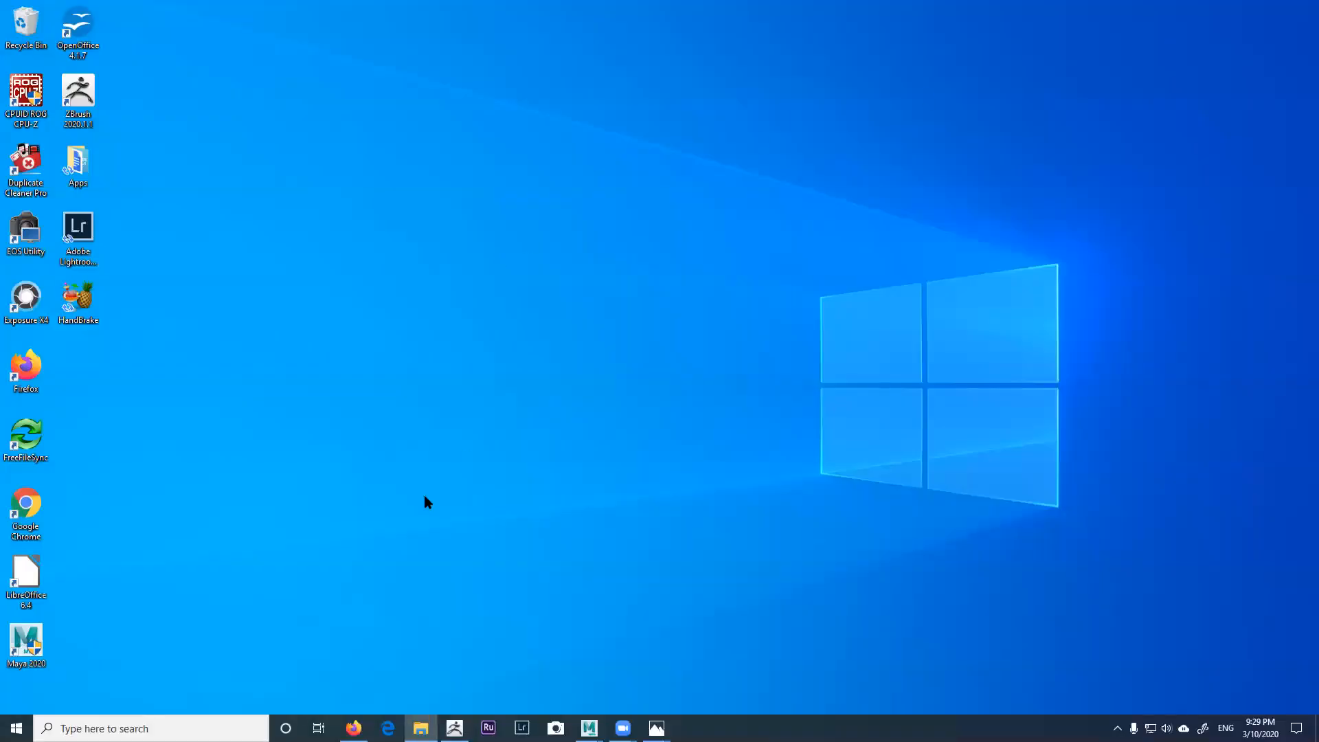
Back in Maya, delete the existing head mesh from the scene.
mouse_move(589, 729)
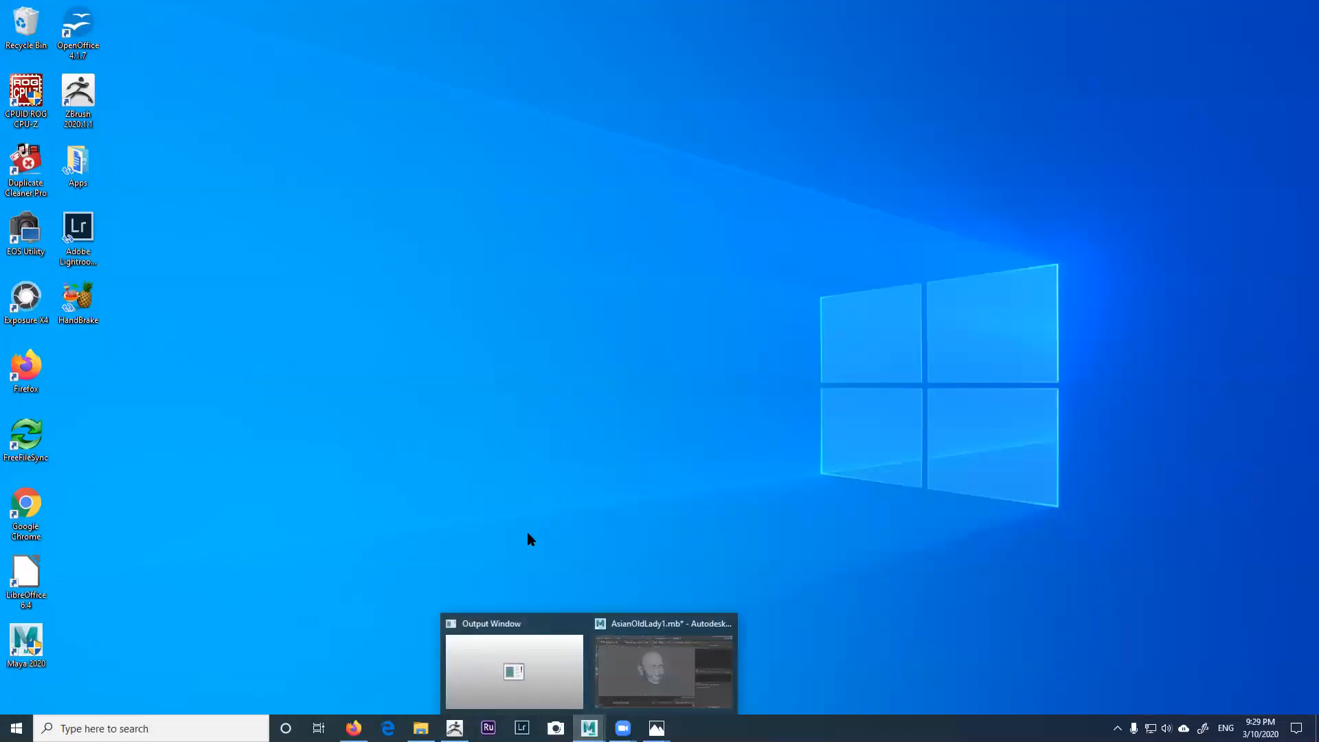
left_click(663, 670)
left_click_drag(648, 479, 544, 403, "alt")
left_click(558, 411)
key("Delete")
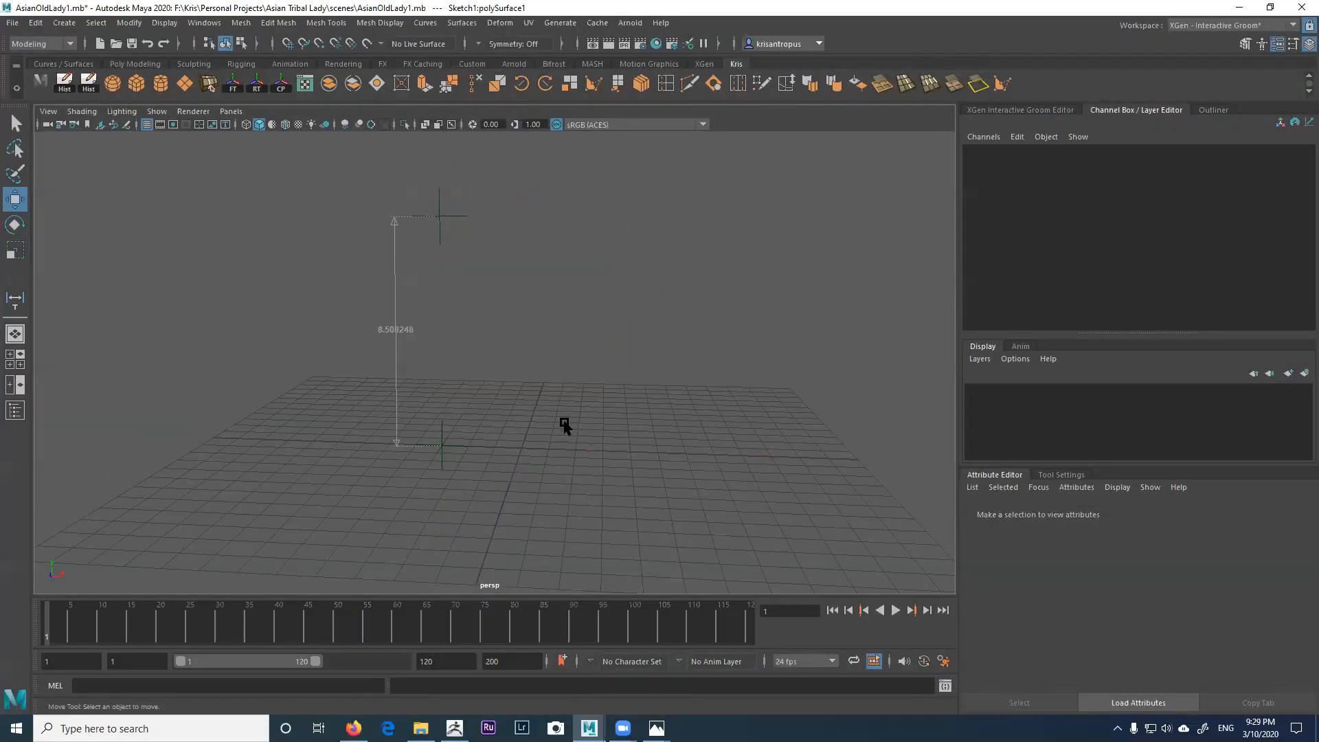
Import Sketch_Scale_Adjusted2.OBJ and orbit the view to inspect the new head.
left_click(12, 22)
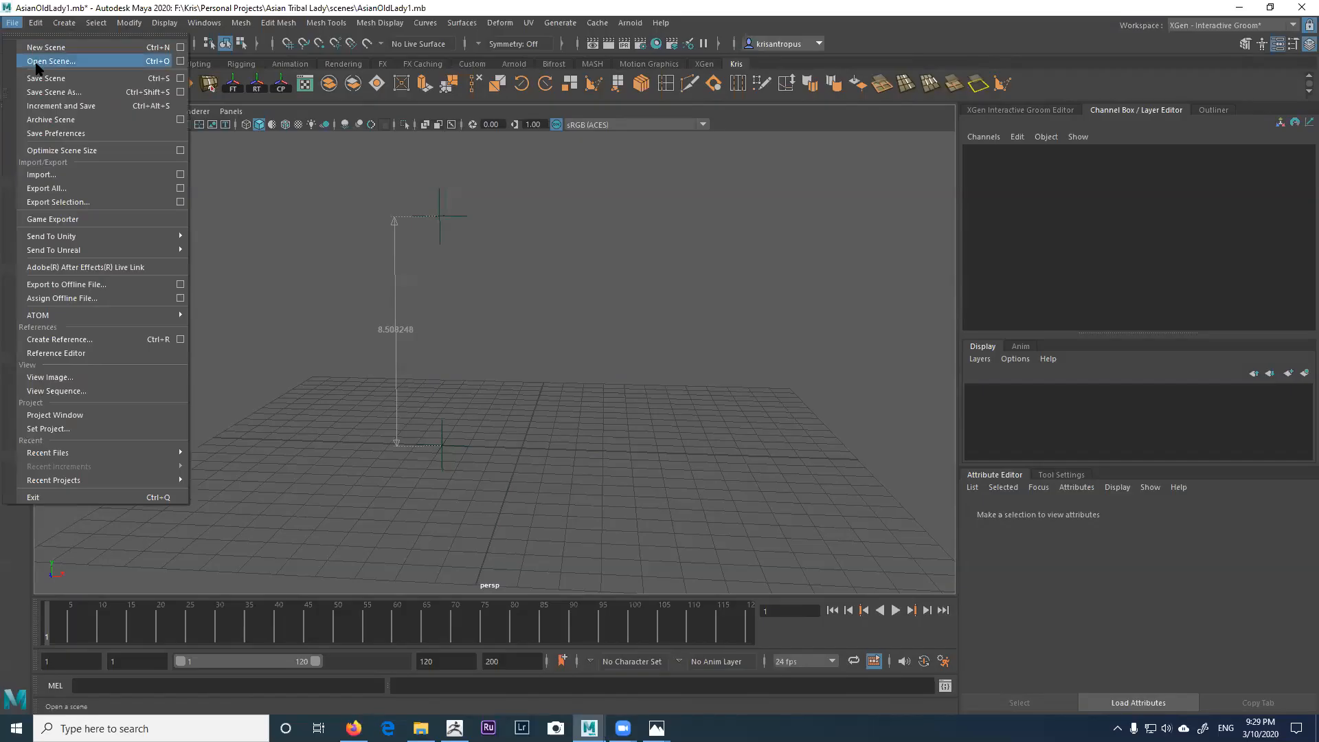
left_click(43, 175)
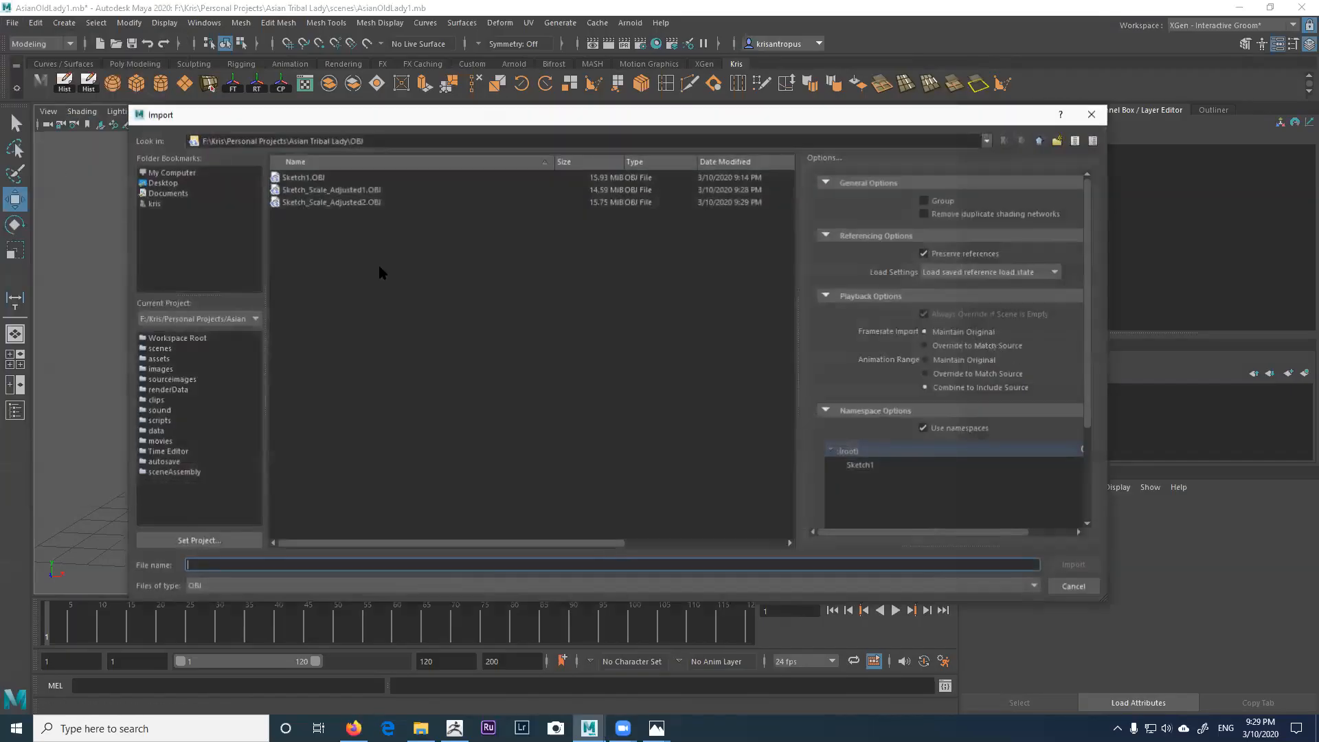
left_click(349, 204)
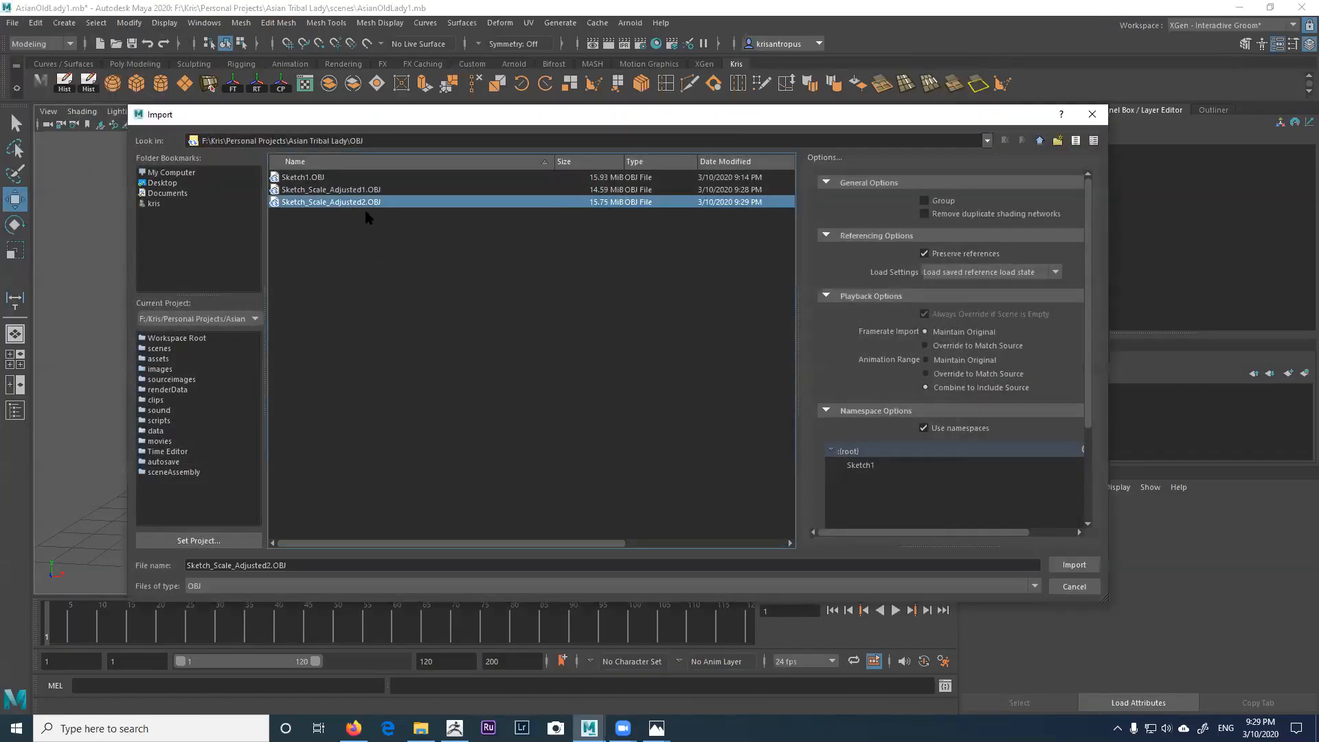
left_click(1072, 565)
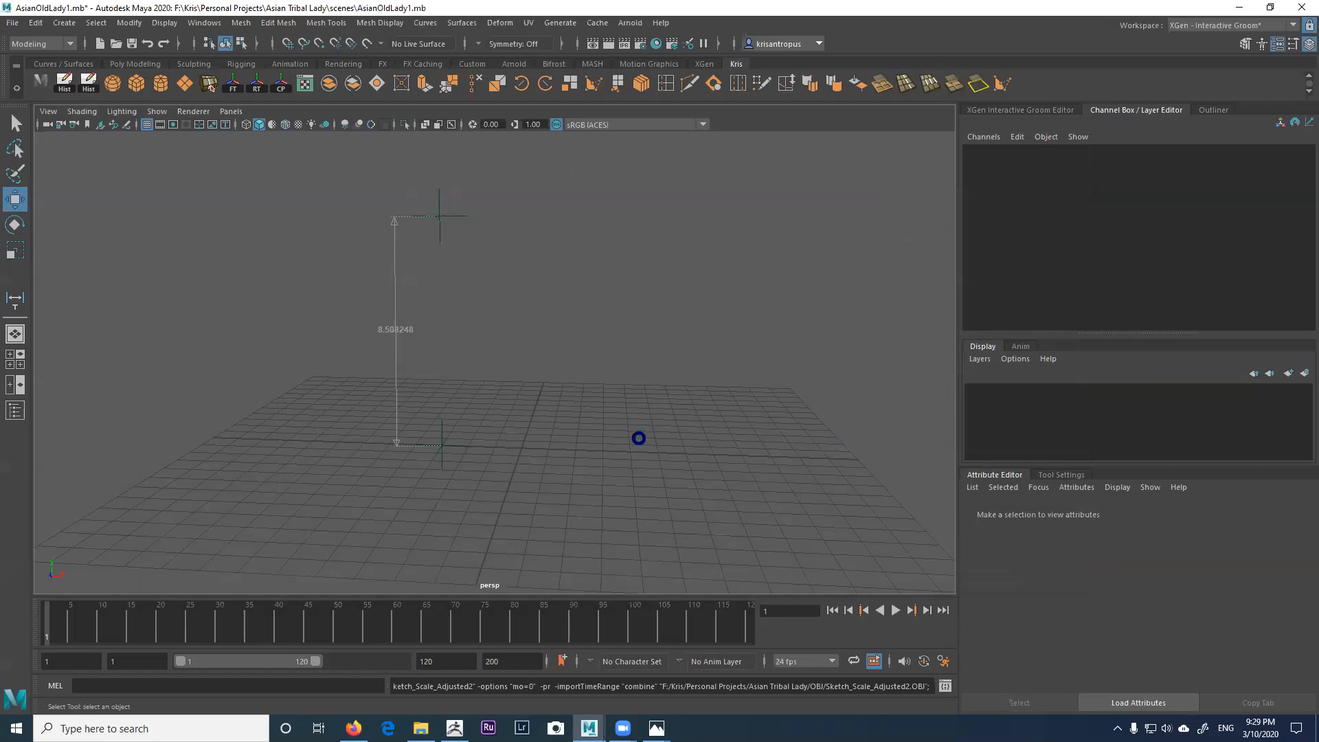
left_click_drag(580, 412, 407, 257, "alt")
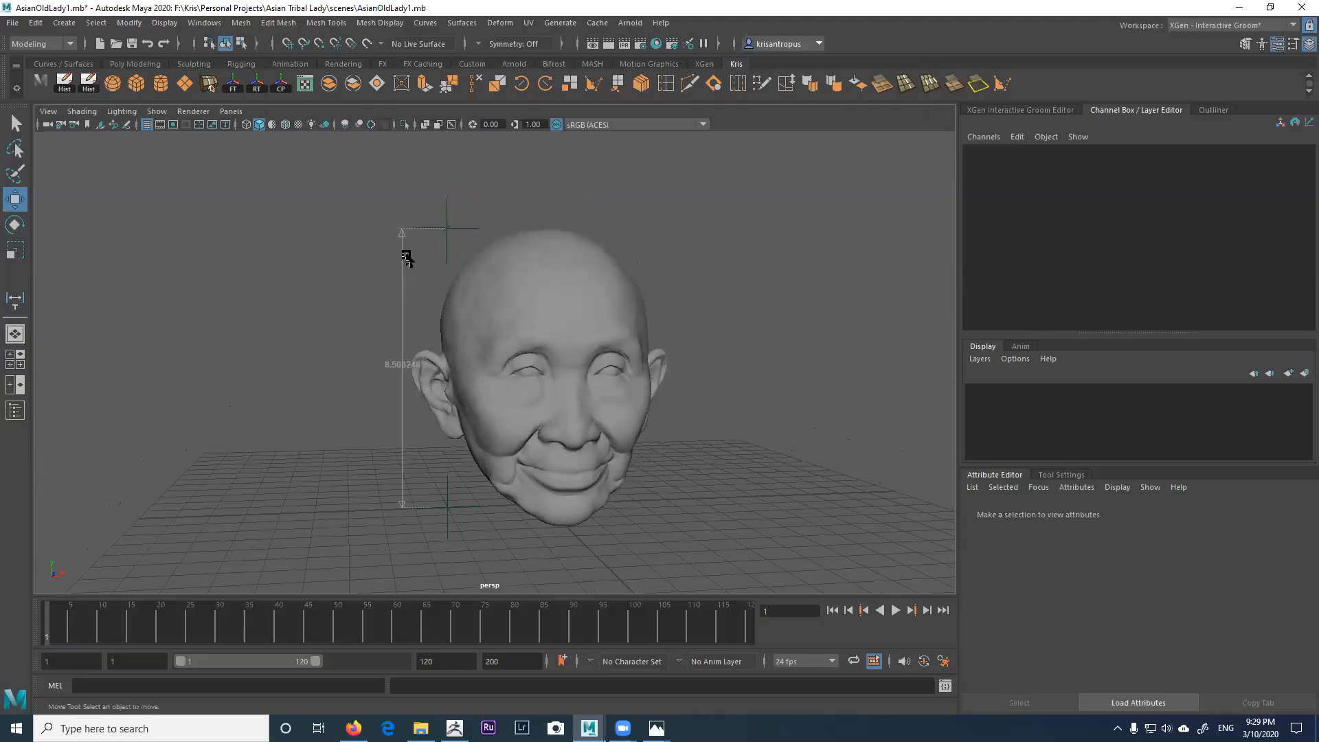
left_click(13, 23)
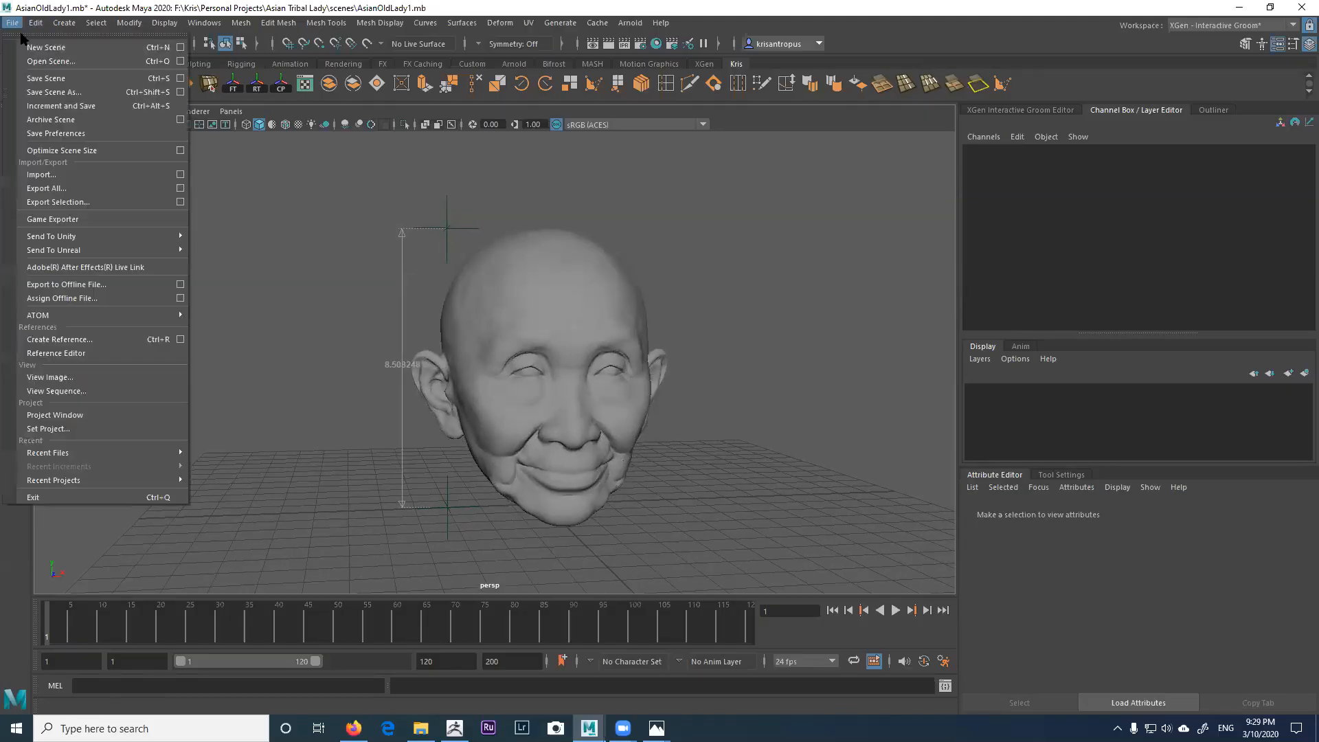
Save the Maya scene as AsianOldLady2.mb, replacing the old version number with 2.
left_click(69, 92)
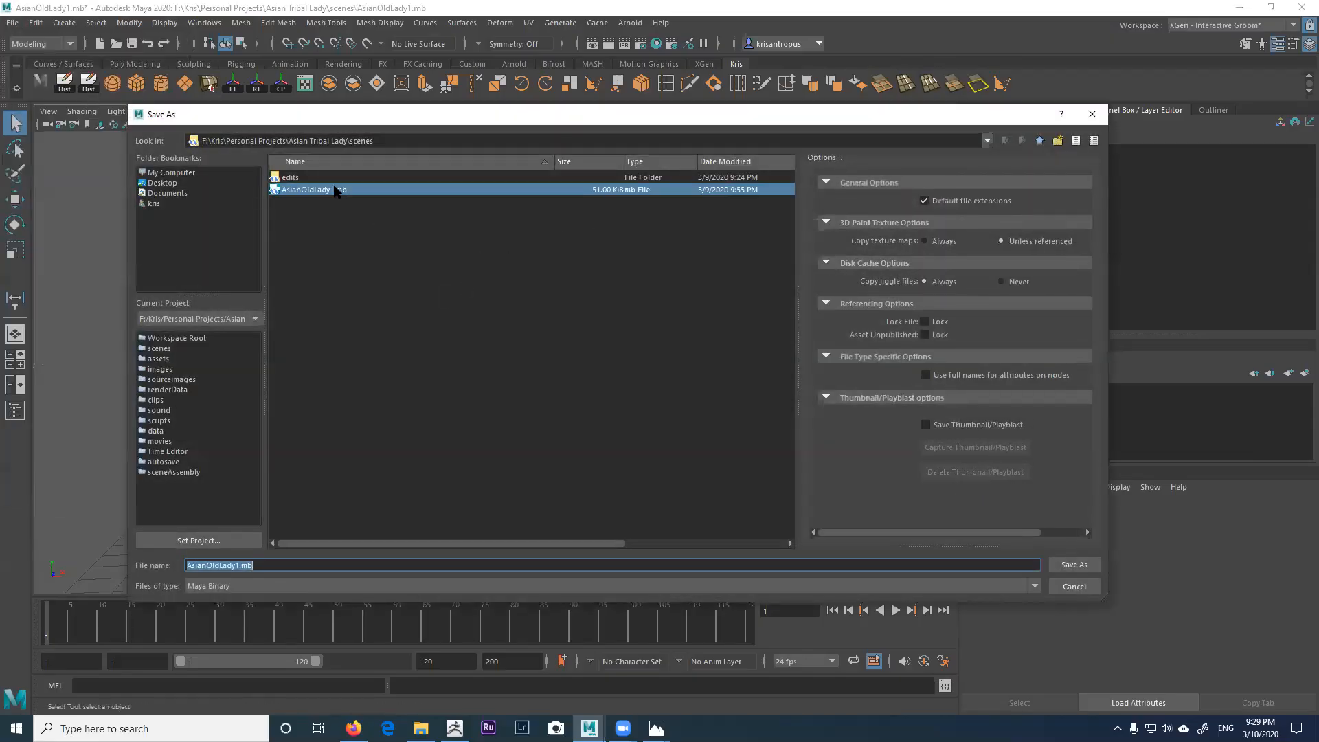
left_click(243, 566)
key("BackSpace")
type("2")
left_click(1074, 565)
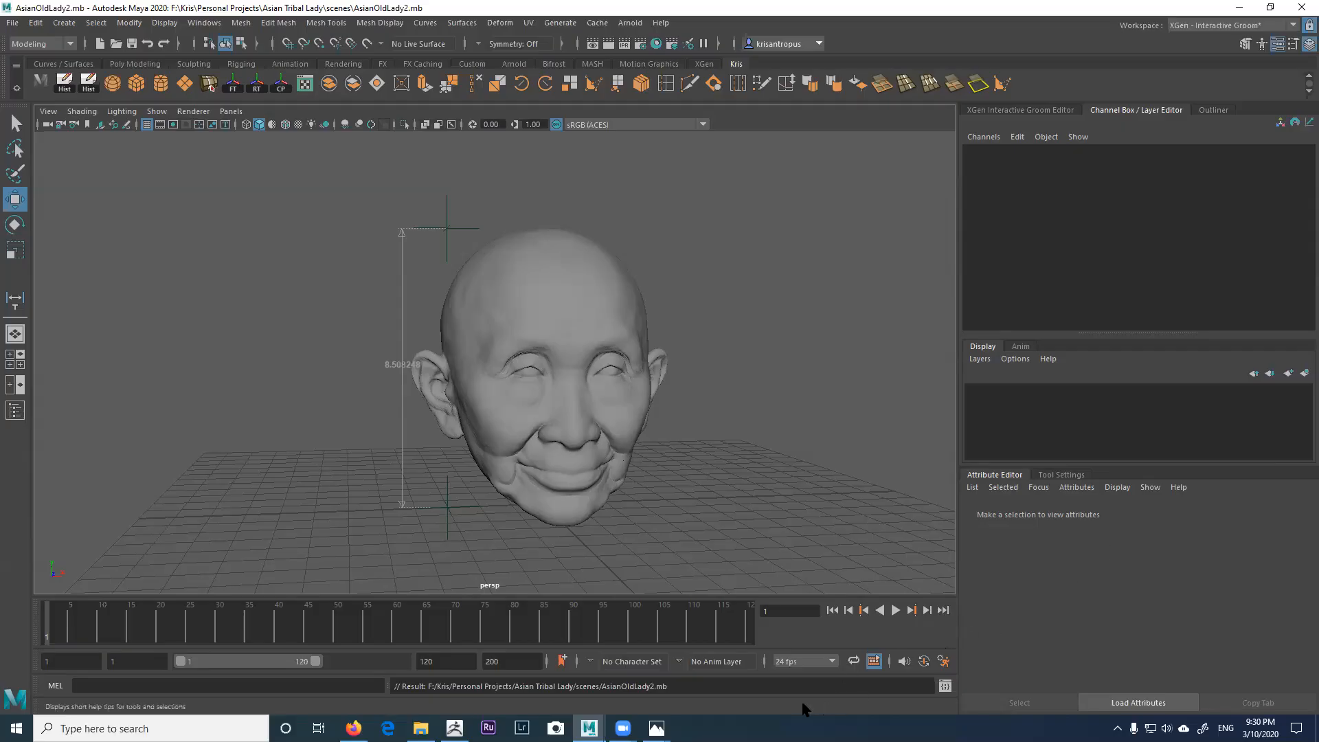
left_click_drag(649, 515, 608, 514, "alt")
In ZBrush, start Save As and browse into the Asian Tribal Lady project's ZBrush folder.
left_click(454, 729)
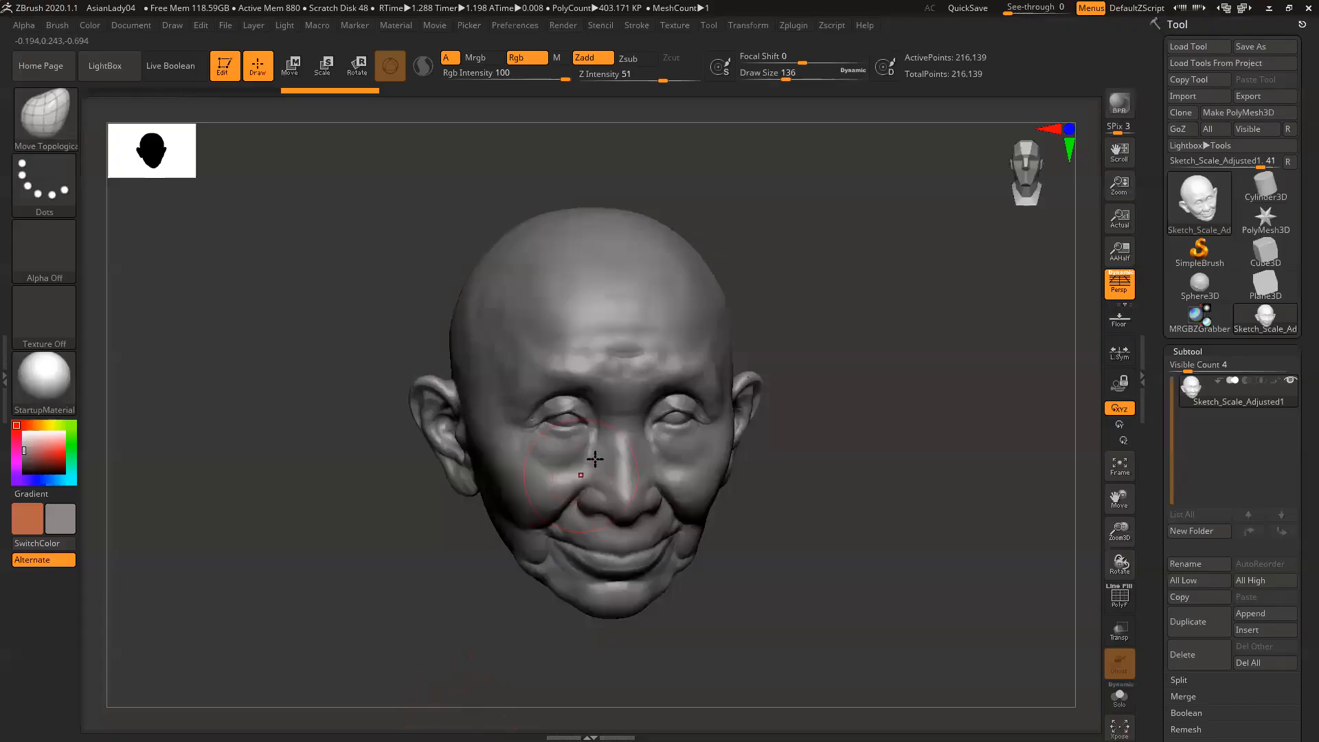
mouse_move(854, 466)
left_mouse_down()
mouse_move(827, 436)
mouse_move(834, 415)
mouse_move(905, 415)
mouse_move(887, 406)
left_mouse_up()
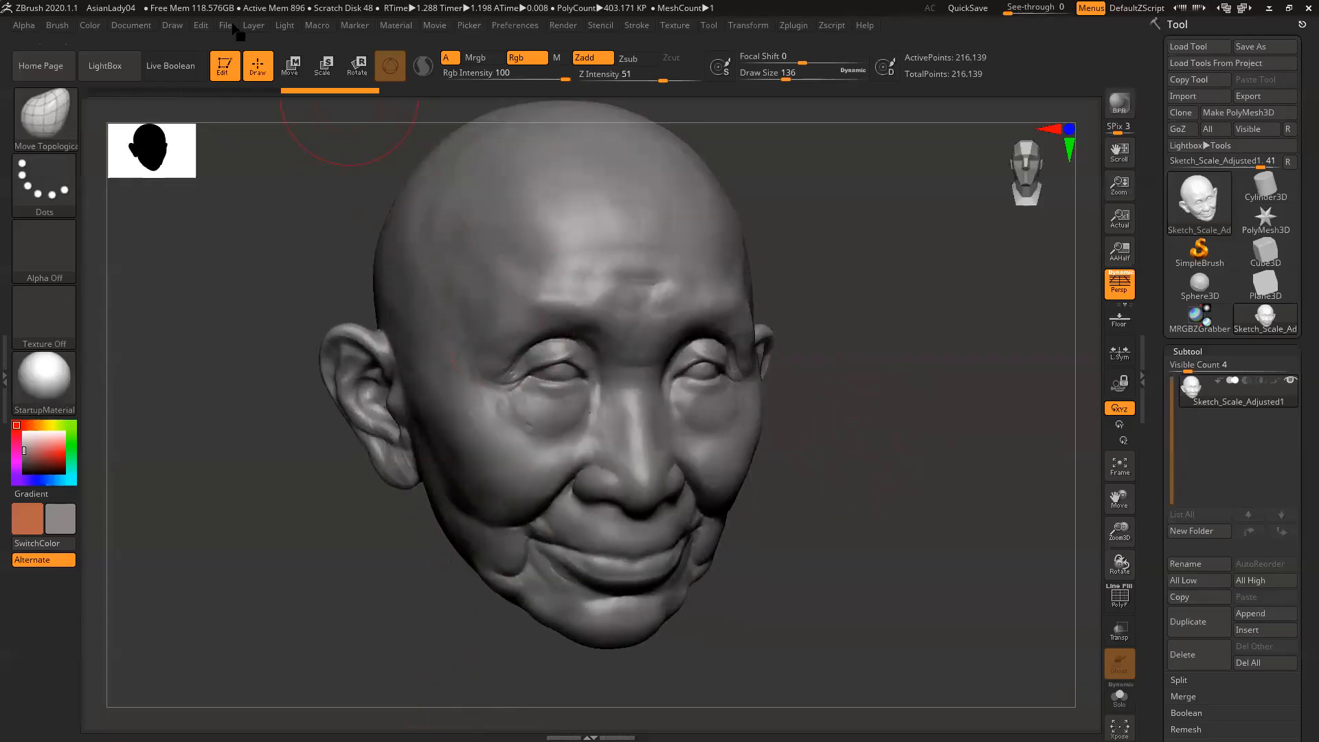
left_click(227, 25)
left_click(344, 54)
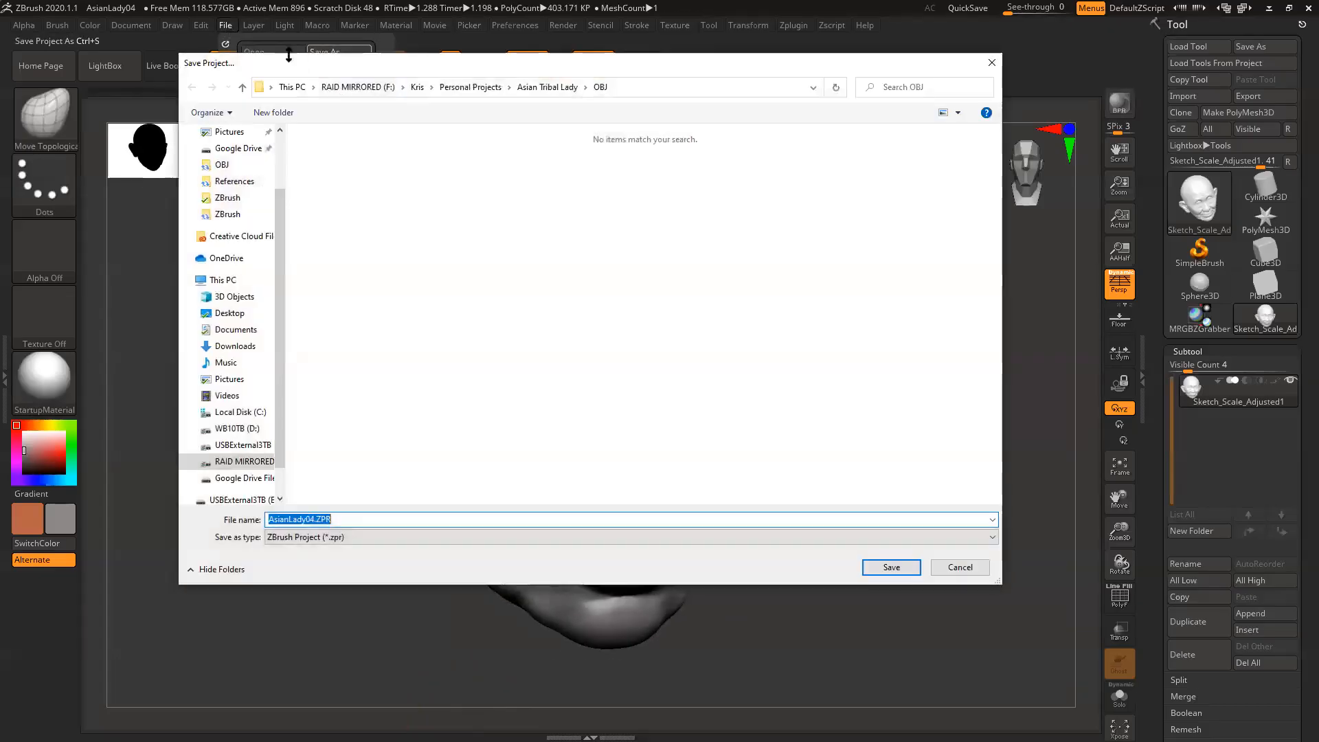
left_click(548, 87)
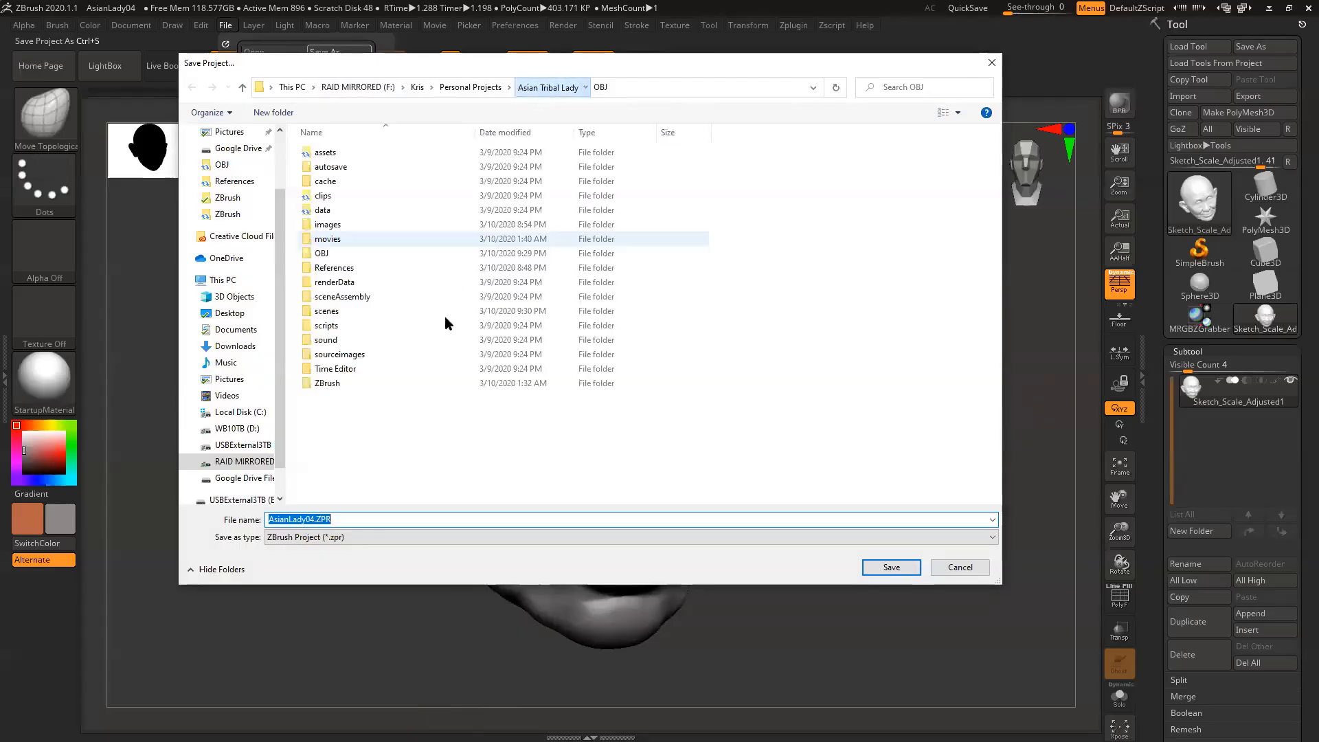
double_click(327, 384)
Rename the project from AsianLady04 to AsianLadyScaled01.ZPR and save it.
left_click(358, 196)
double_click(331, 518)
left_click_drag(314, 518, 312, 515)
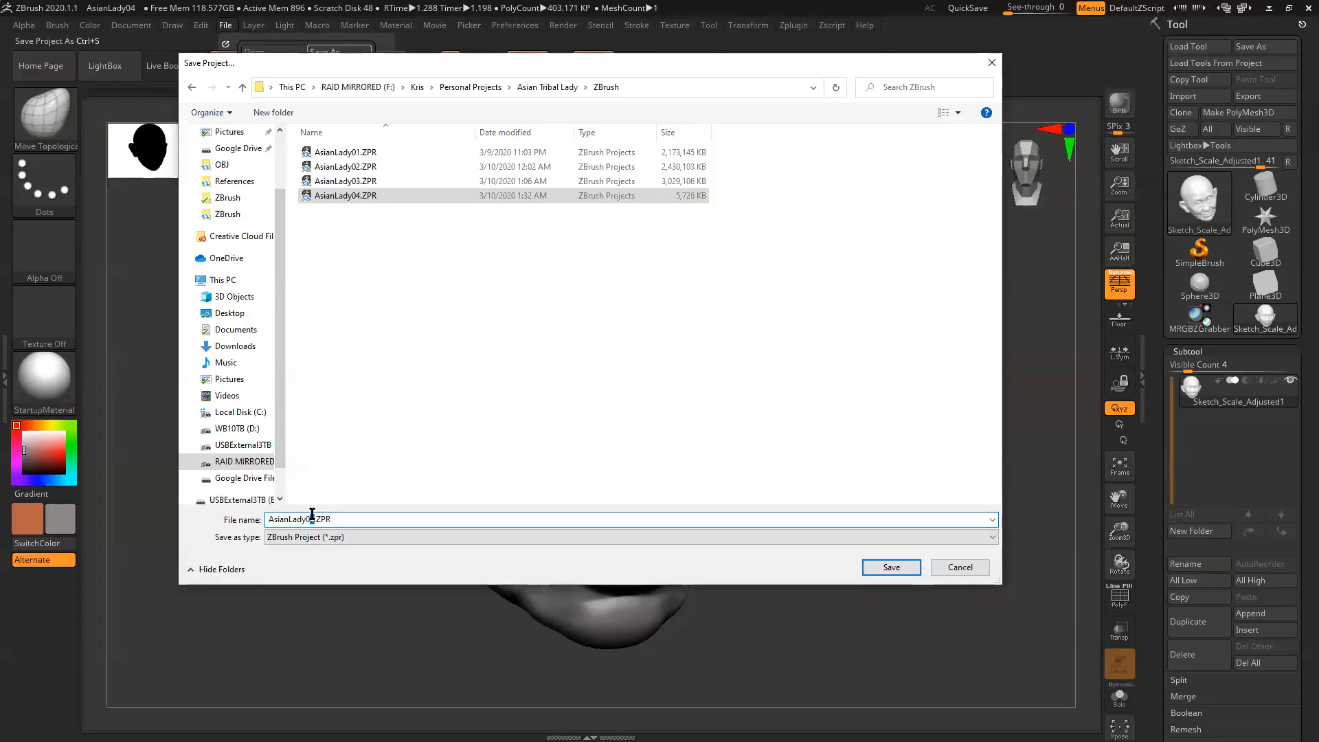
type("5")
left_click(310, 518)
type("Scaled")
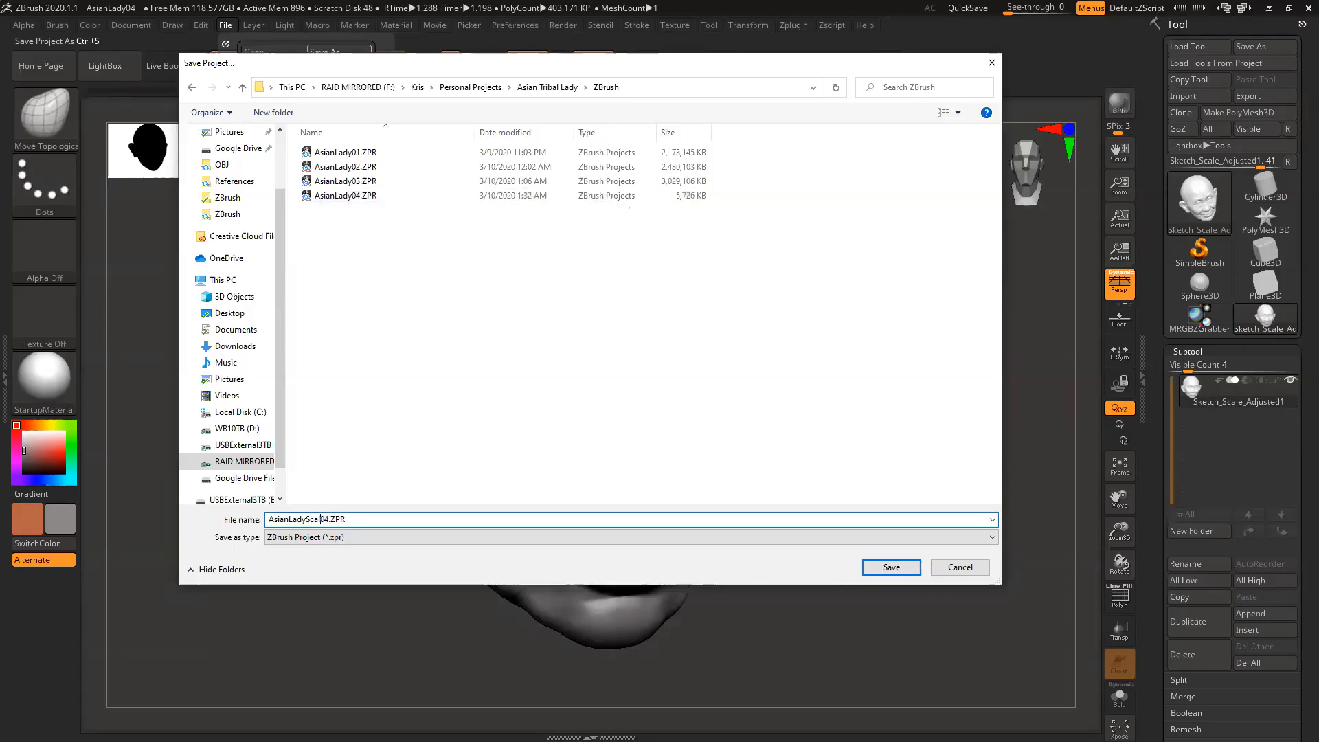
left_click_drag(331, 519, 338, 519)
type("1")
left_click(889, 566)
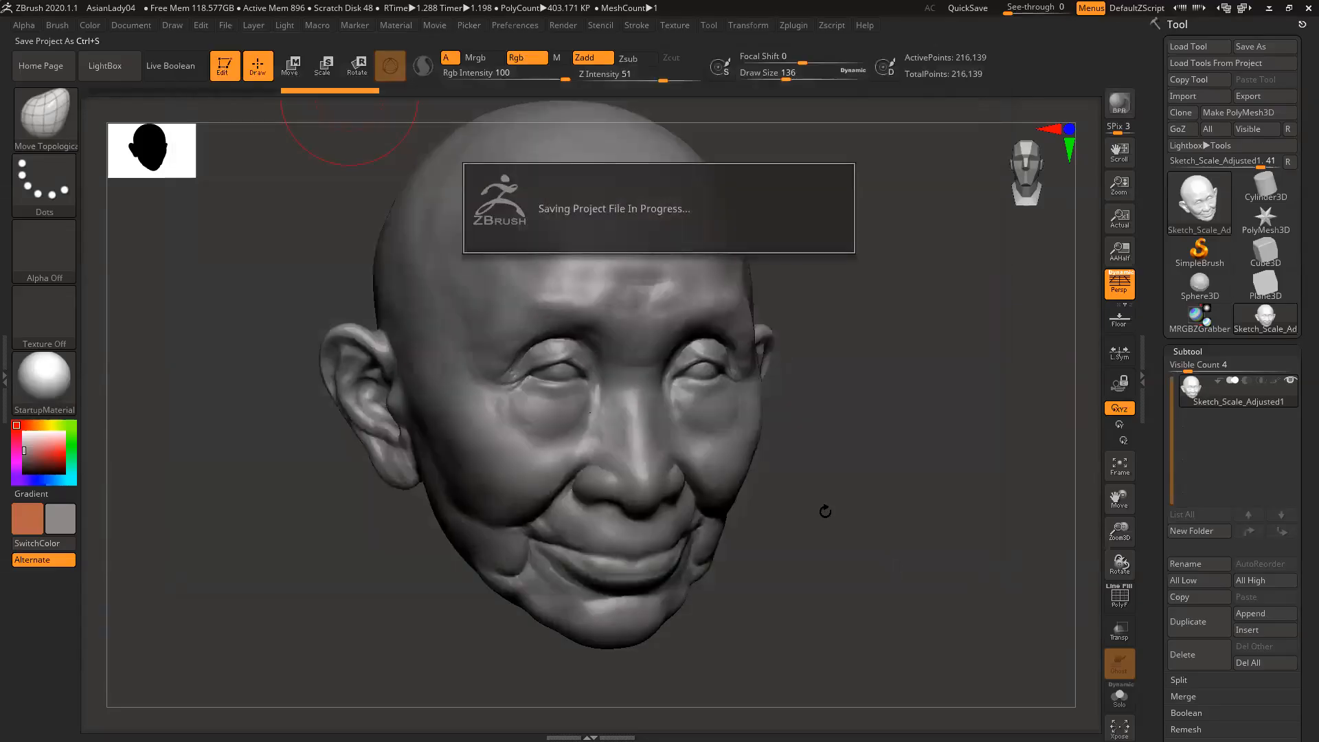
mouse_move(897, 441)
left_mouse_down()
mouse_move(905, 456)
mouse_move(880, 430)
mouse_move(900, 463)
mouse_move(914, 459)
left_mouse_up()
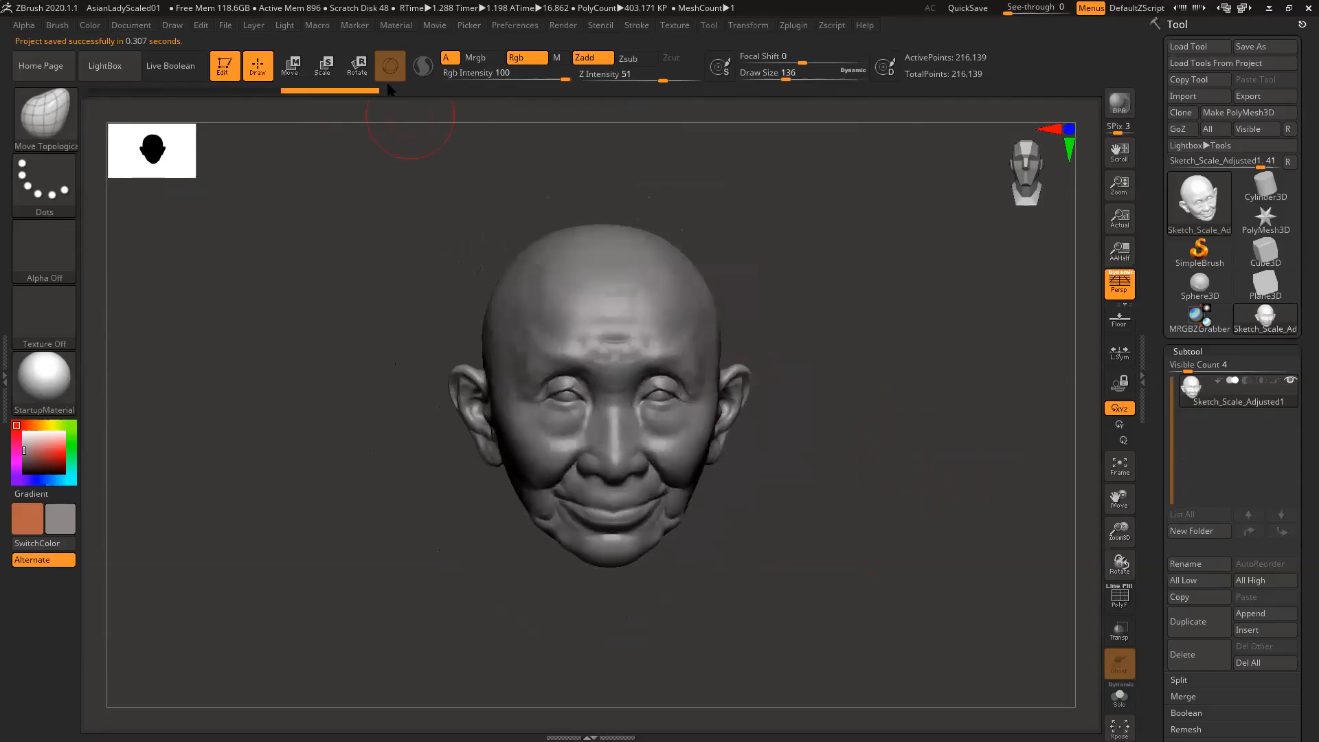
left_click(226, 25)
left_click_drag(830, 321, 923, 347)
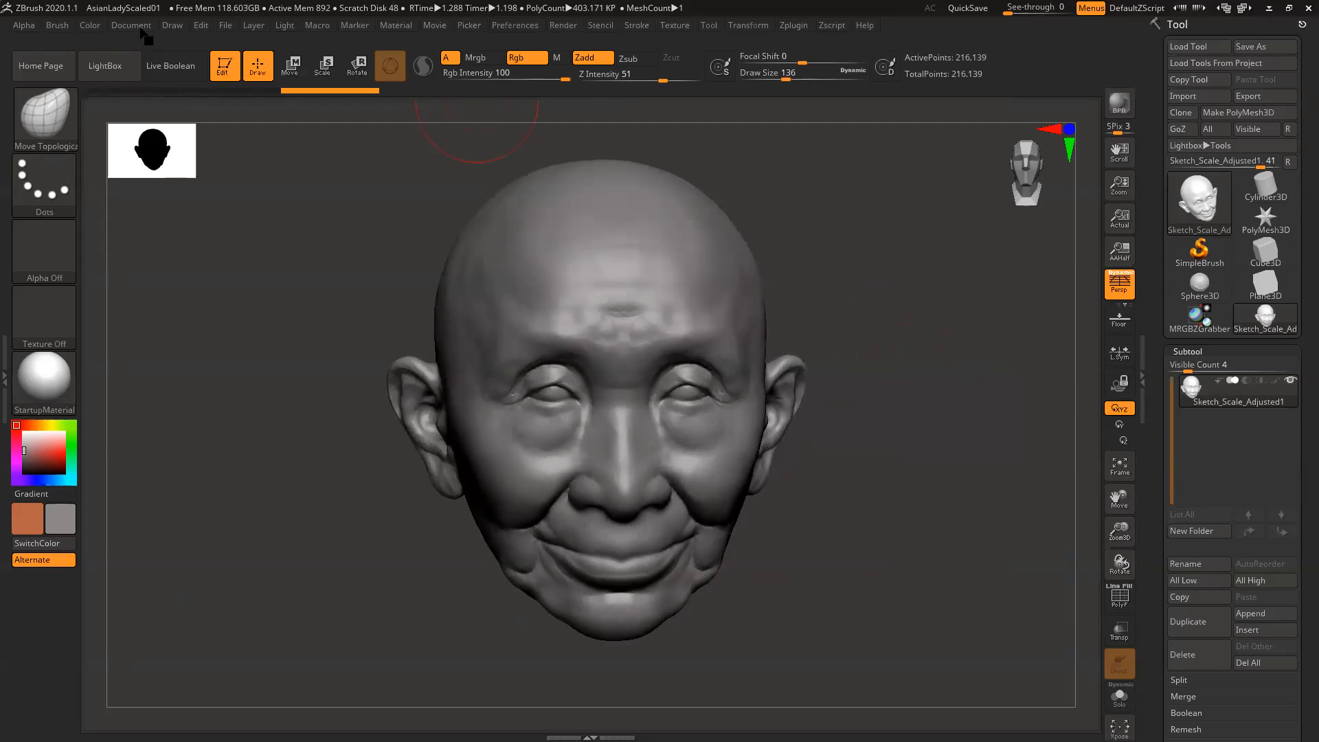
Compare camera focal length presets on the head, from 85 mm down to 18 mm.
left_click(175, 26)
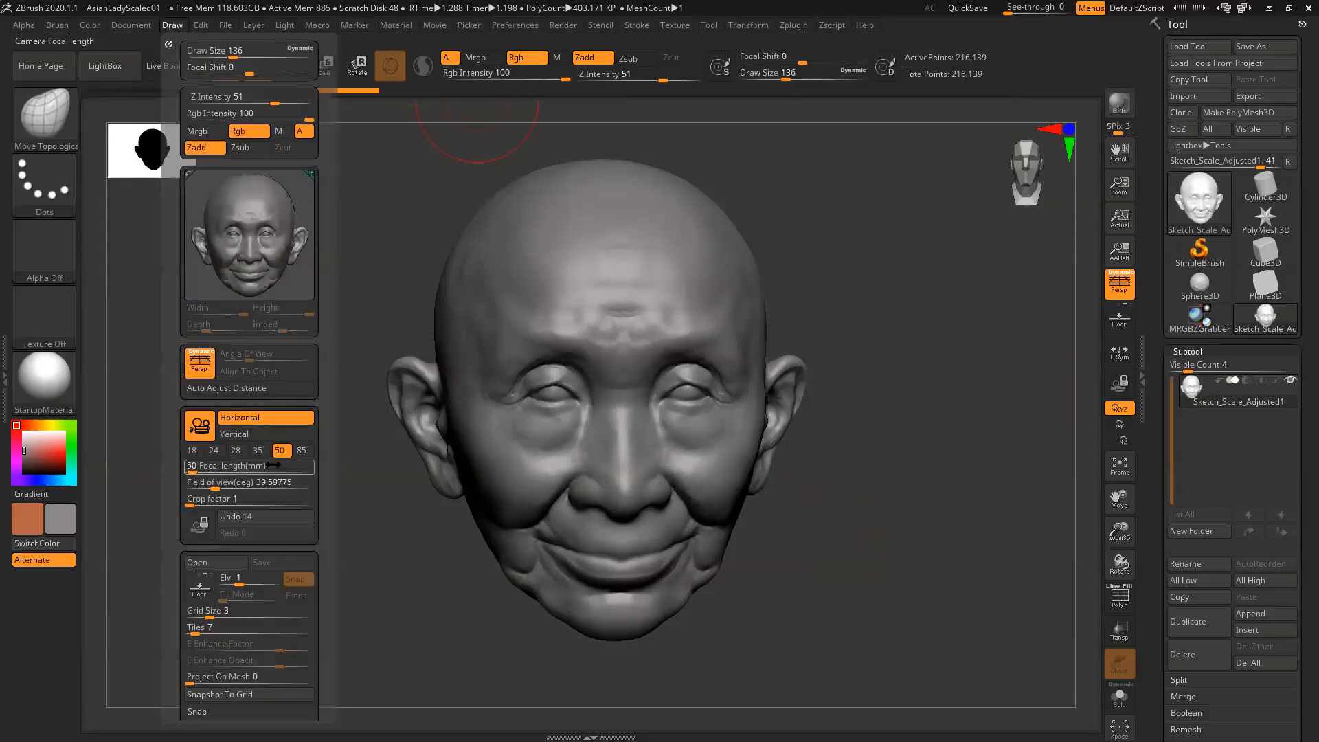
left_click(302, 452)
left_click(277, 453)
left_click(258, 451)
left_click(236, 451)
left_click(214, 450)
left_click(192, 450)
left_click(213, 451)
left_click(192, 451)
mouse_move(795, 464)
left_mouse_down()
mouse_move(863, 462)
mouse_move(825, 412)
mouse_move(812, 415)
mouse_move(840, 435)
mouse_move(489, 130)
left_mouse_up()
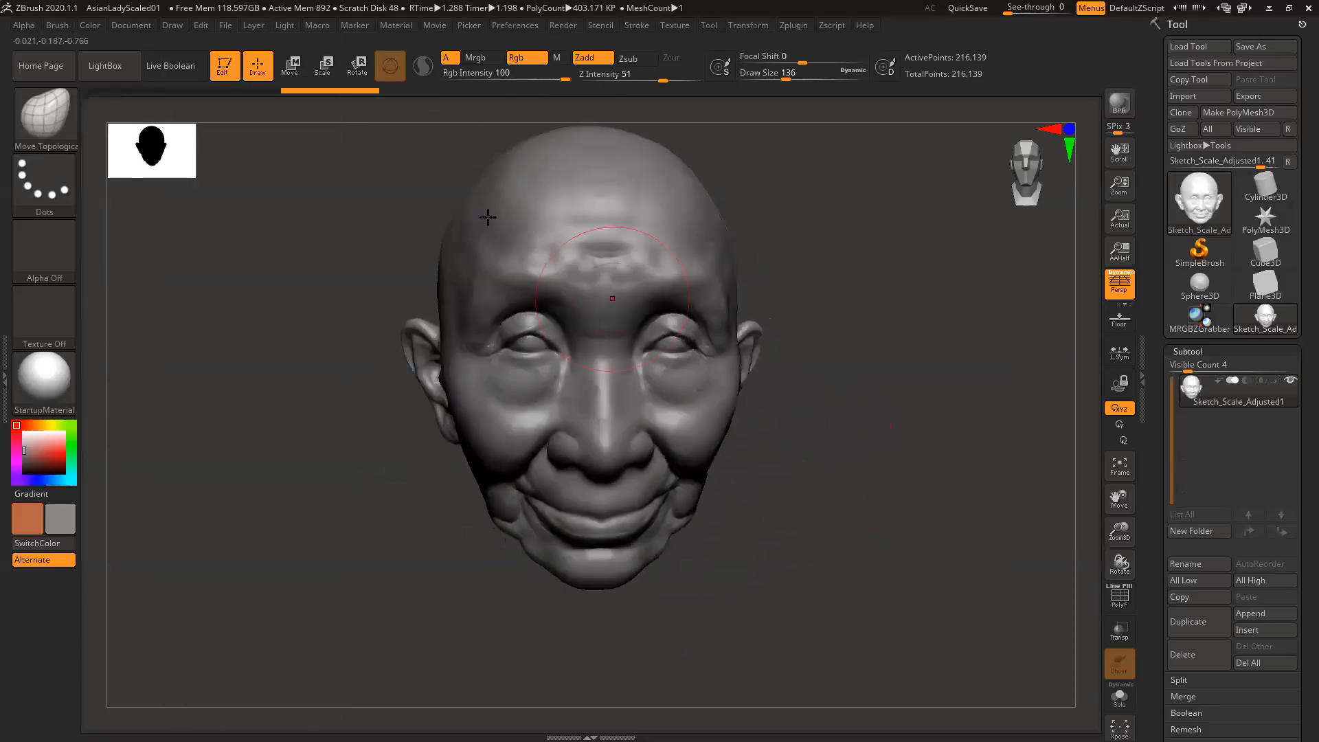
Return to front view and step the focal length from 28 mm up to 85 mm.
left_click(146, 26)
mouse_move(173, 27)
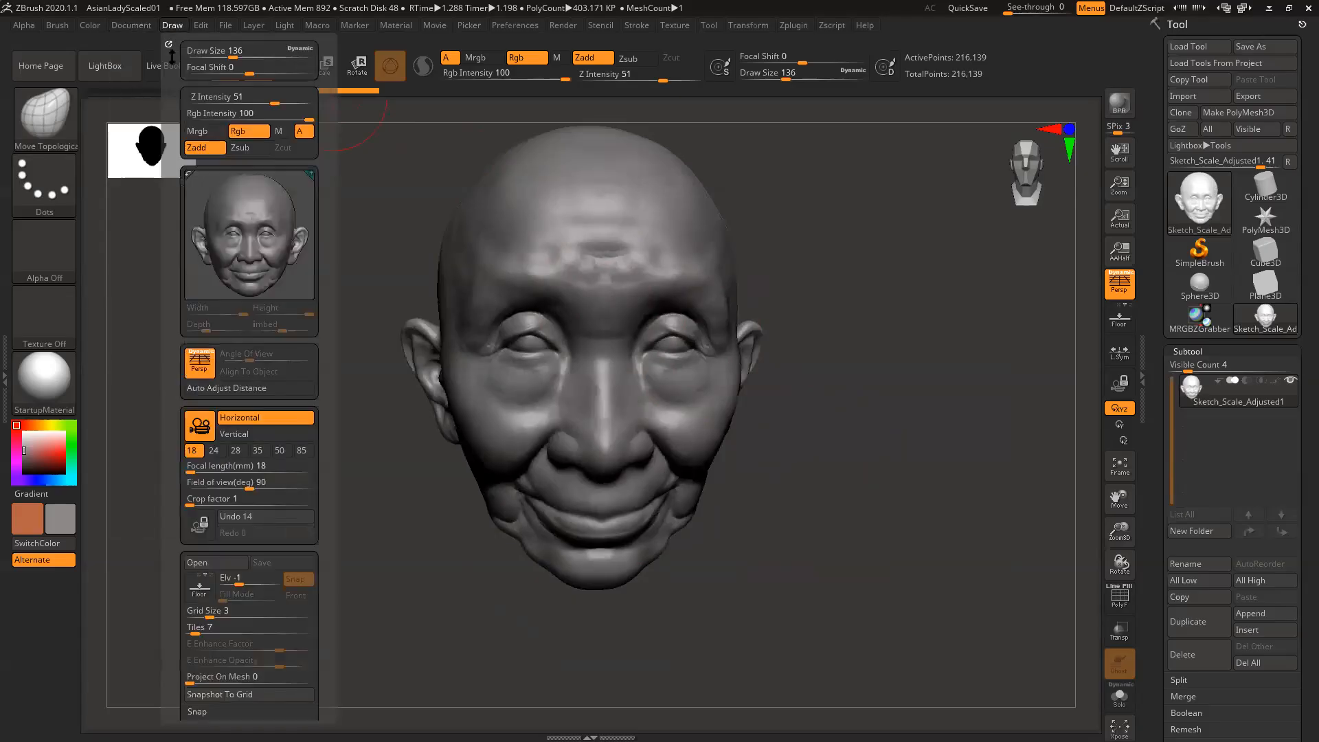
left_click(234, 451)
left_click(258, 450)
left_click(279, 451)
left_click(301, 451)
mouse_move(874, 453)
left_mouse_down()
mouse_move(857, 448)
mouse_move(869, 447)
left_mouse_up()
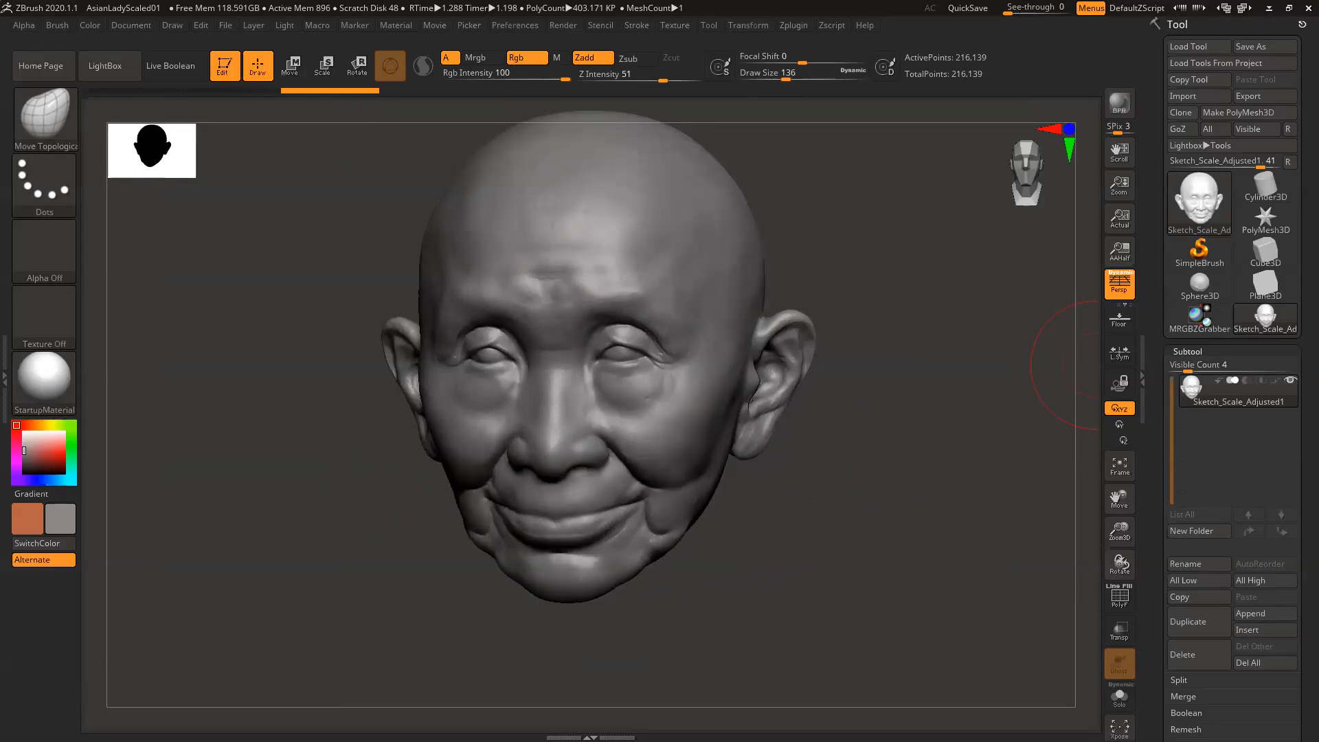
key("alt+Tab")
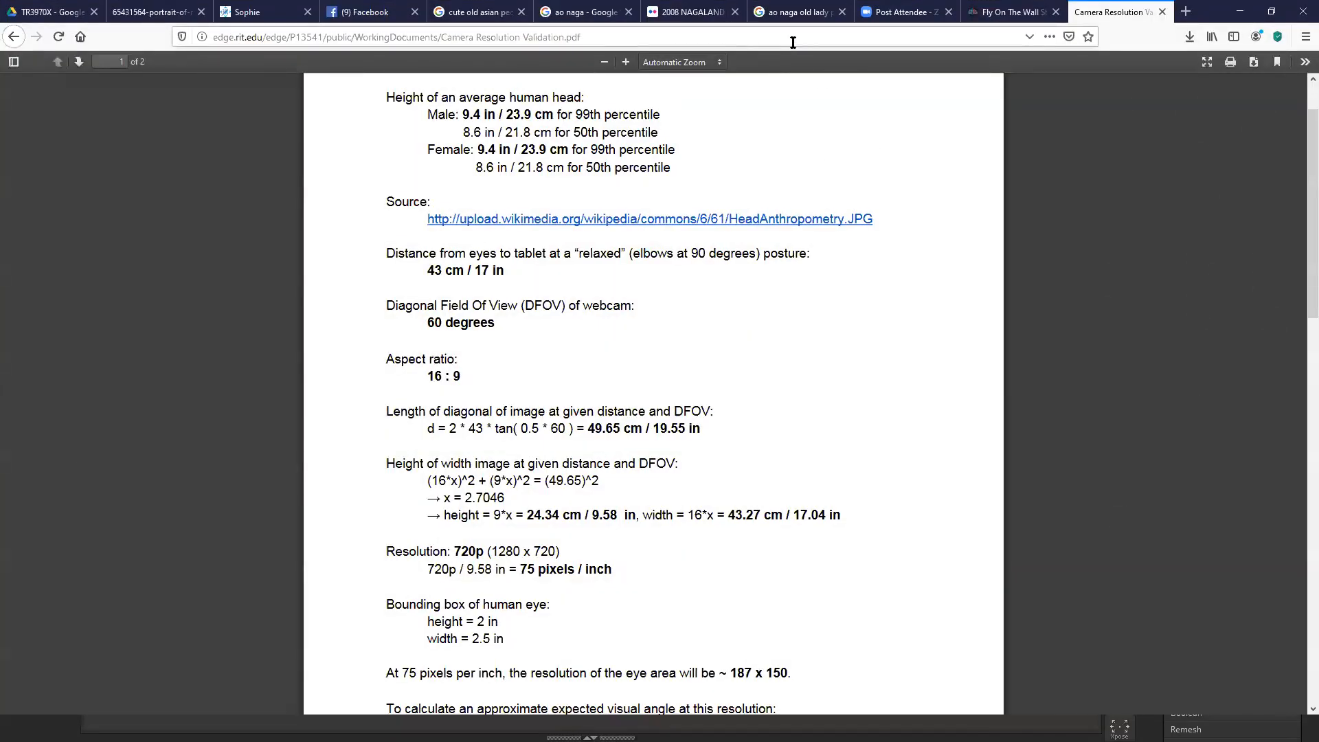
Glance at the Fly On The Wall Studio course tab, then return to the Camera Resolution Validation PDF.
left_click(1010, 11)
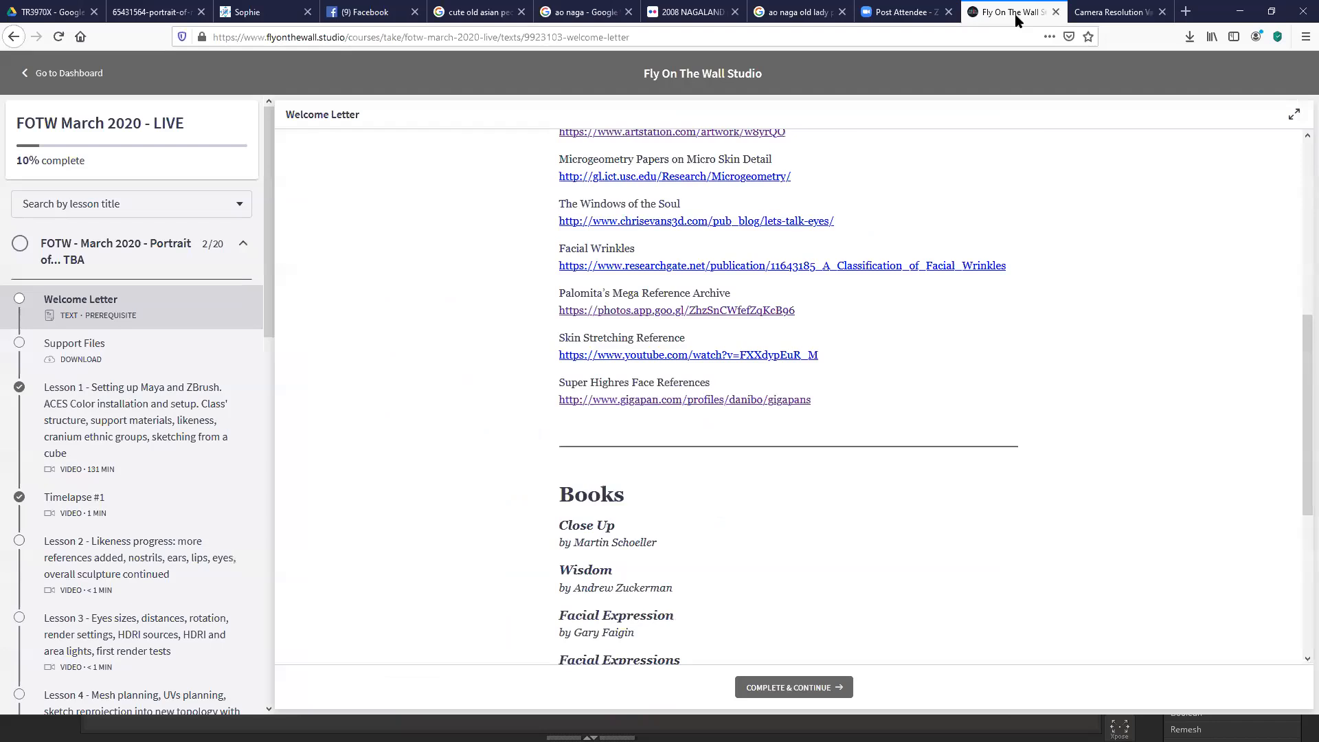
scroll(883, 303, "up", 4)
scroll(854, 368, "down", 2)
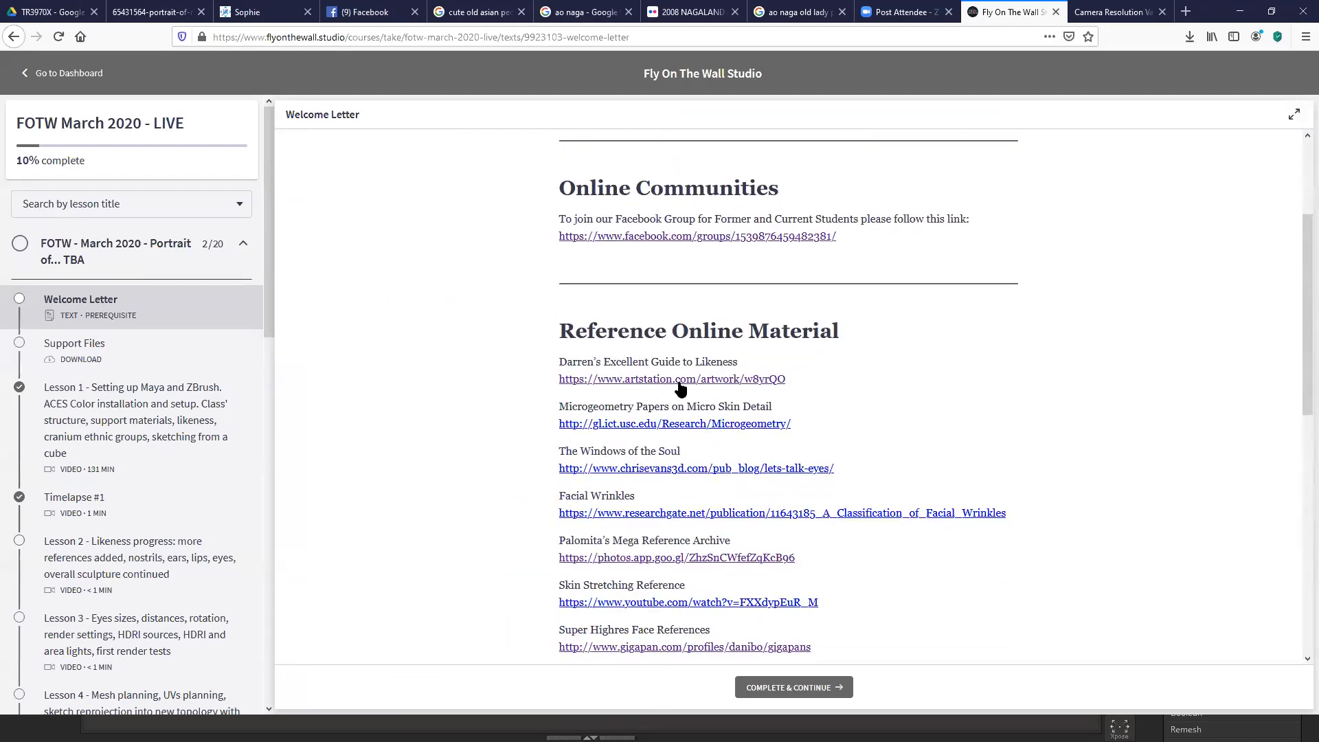
left_click(1092, 16)
Search Google for 'camera lenses comparison portrait' from the address bar.
left_click(732, 34)
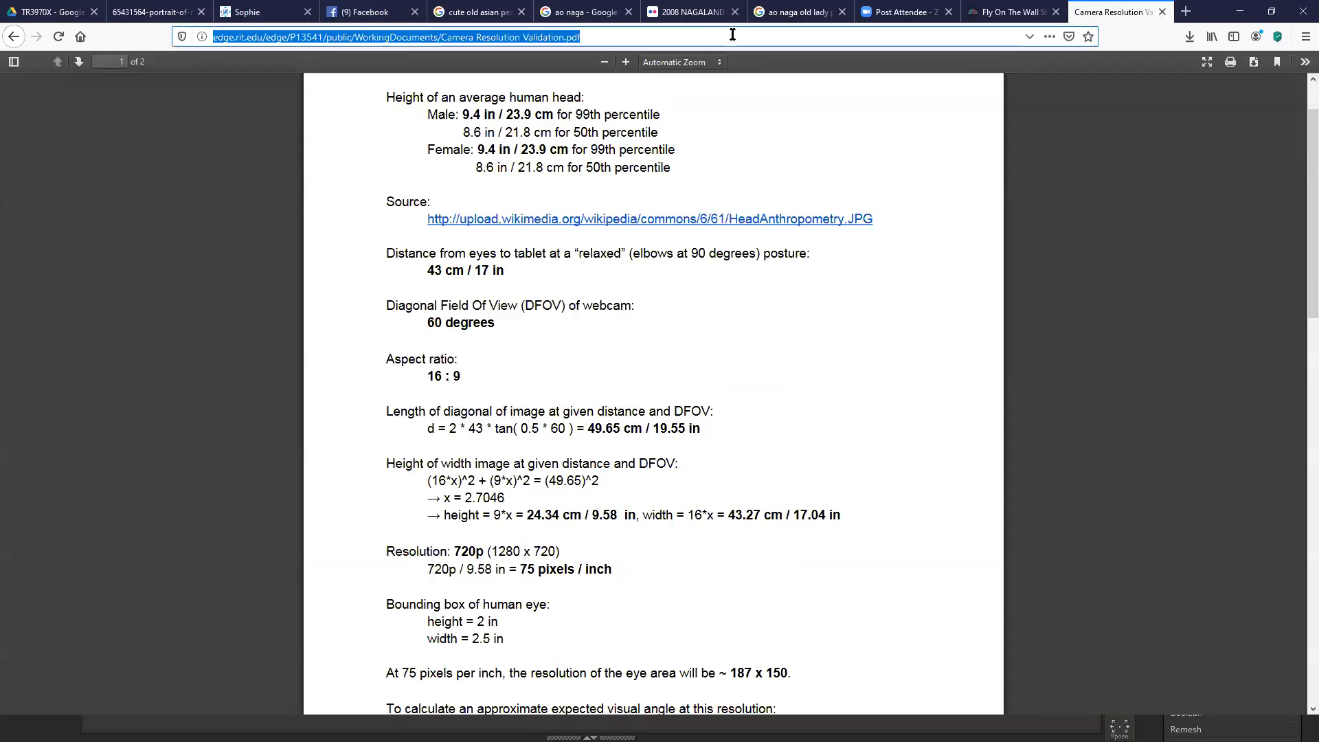
key("BackSpace")
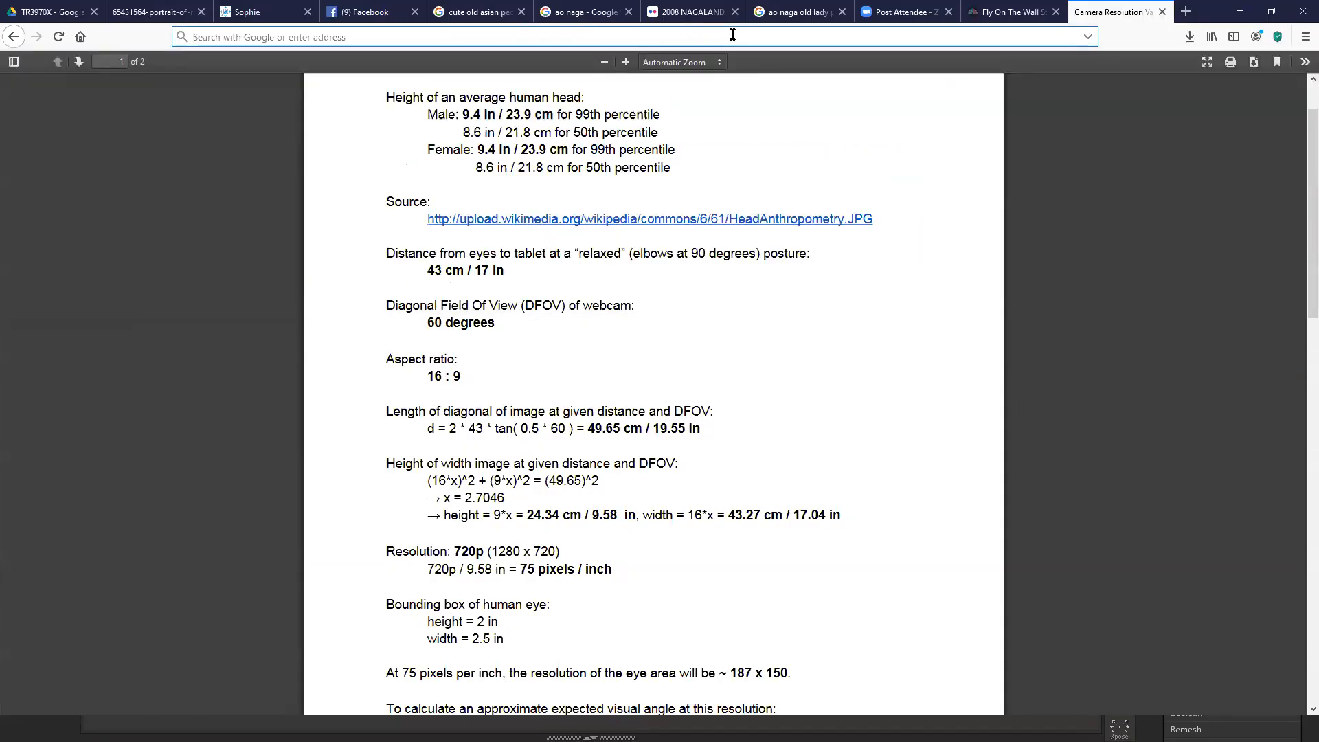
type("camera ")
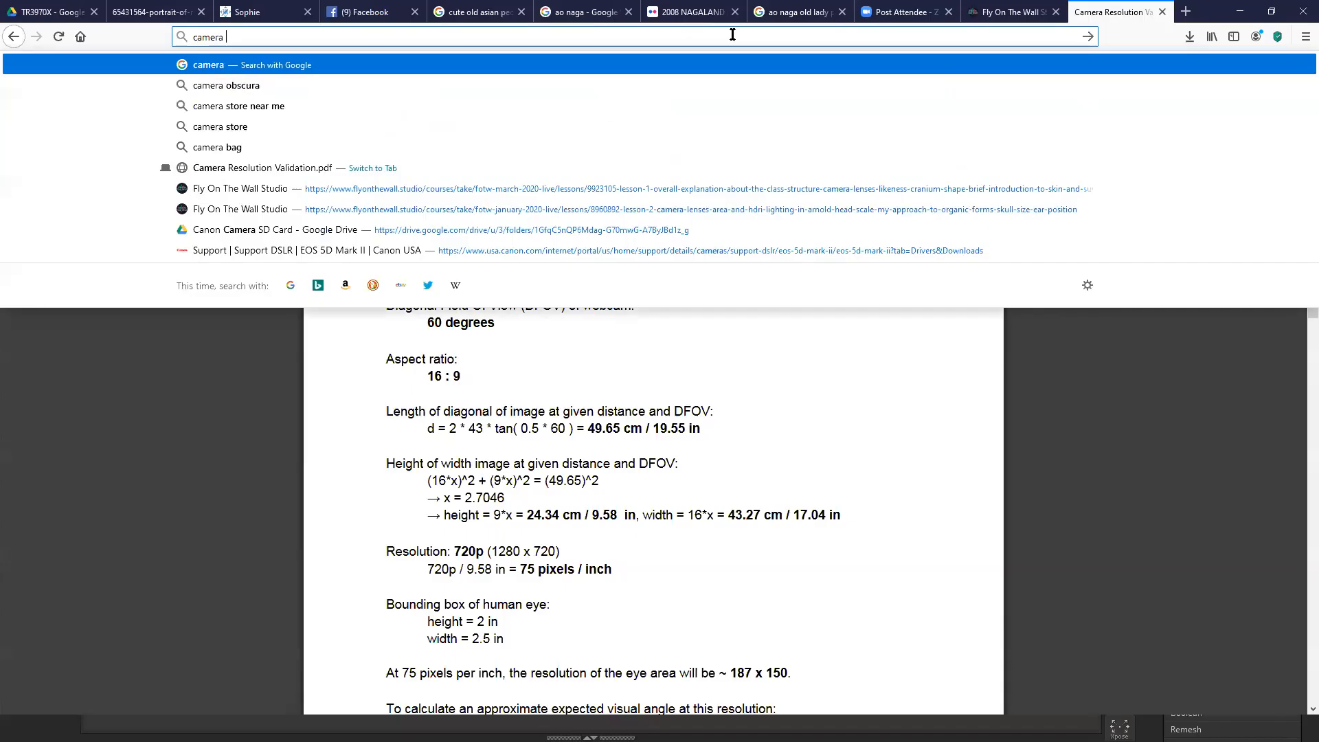
type("lenses com")
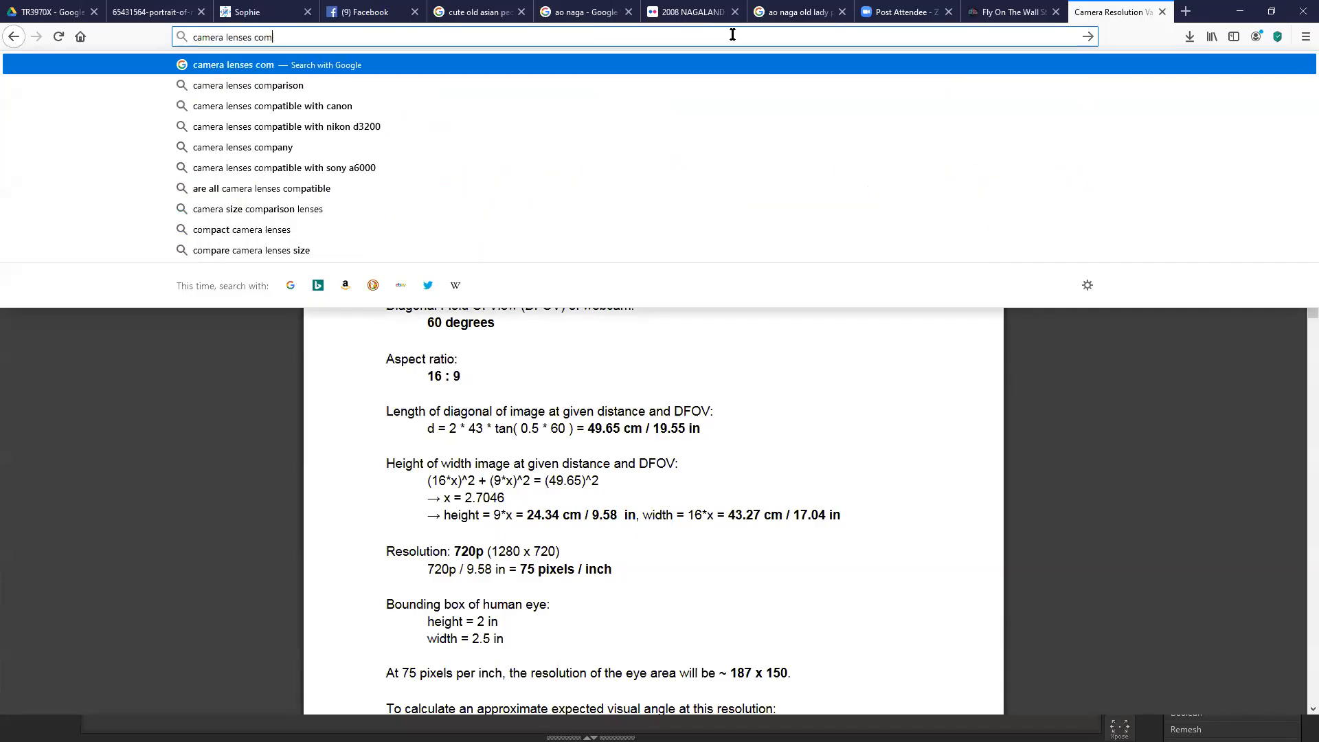
type("parison")
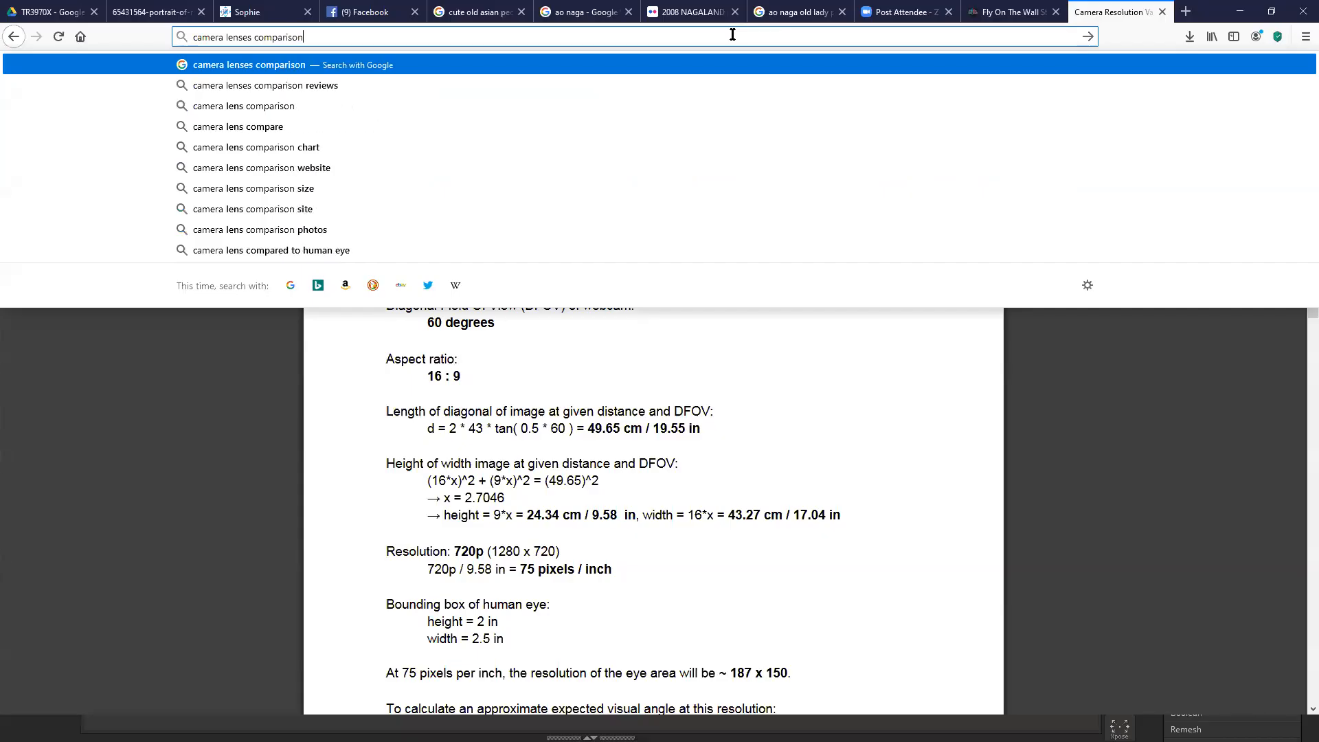
type(" portrait")
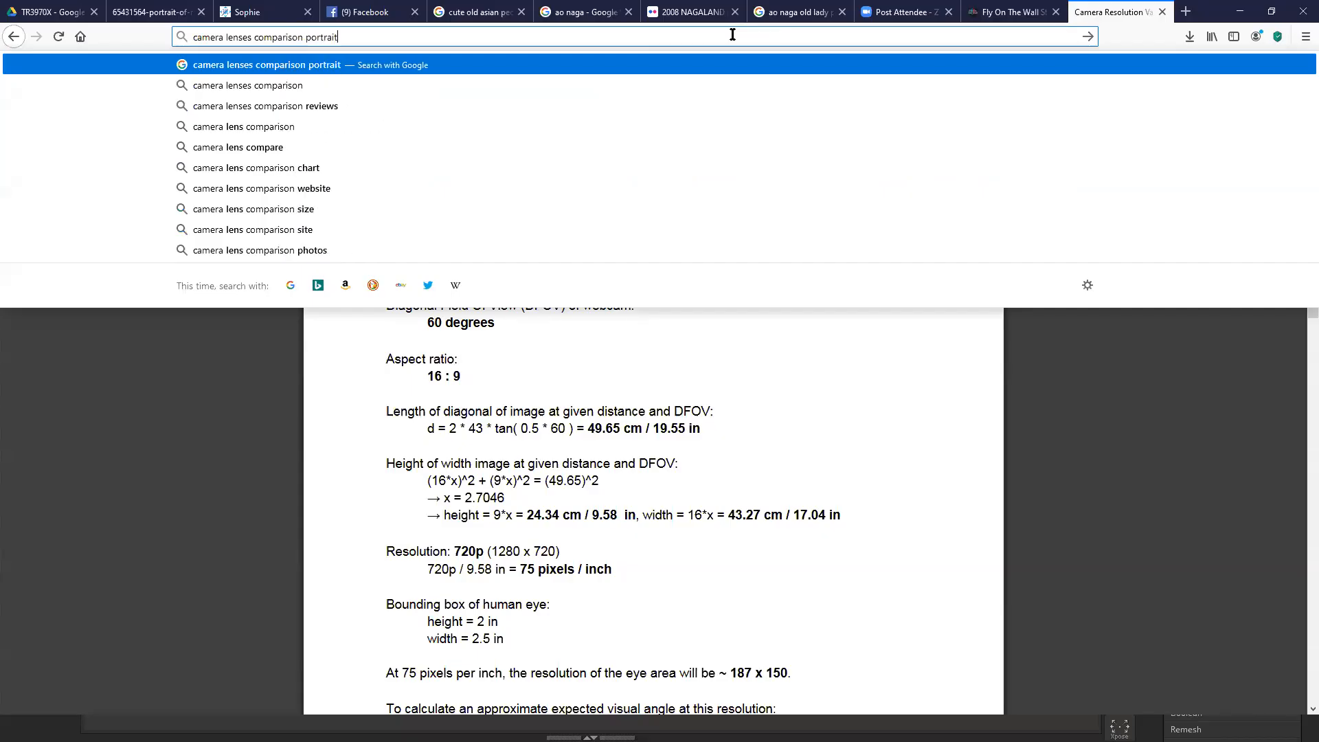
key("Return")
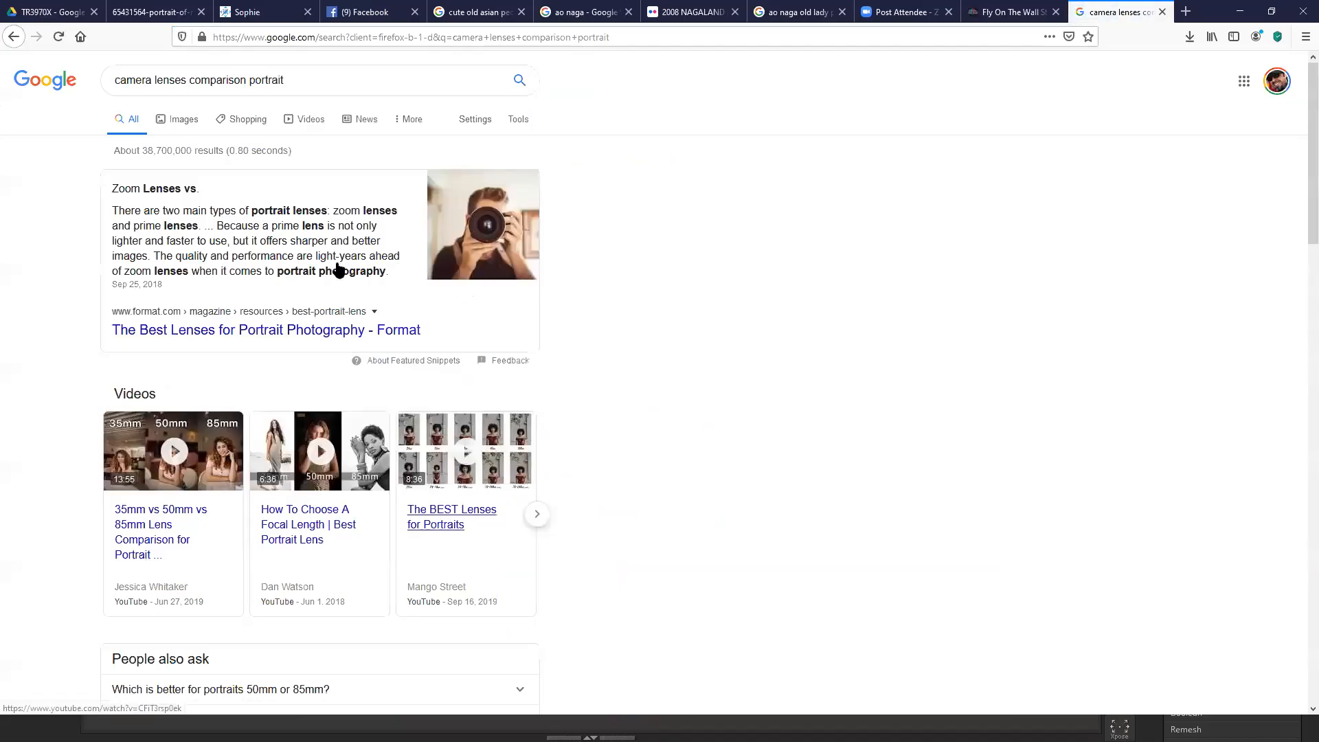
Switch to image results and open the Reddit focal length portrait comparison at full size.
left_click(180, 120)
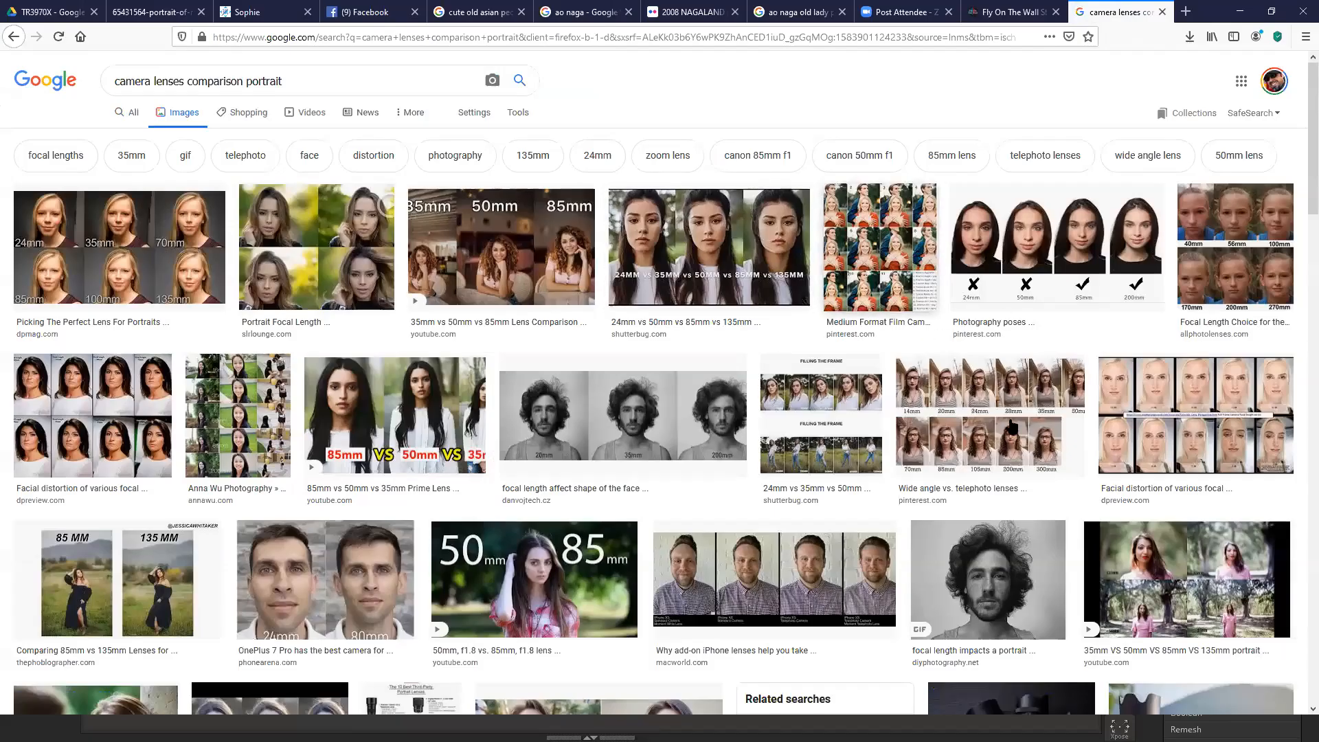
left_click(802, 402)
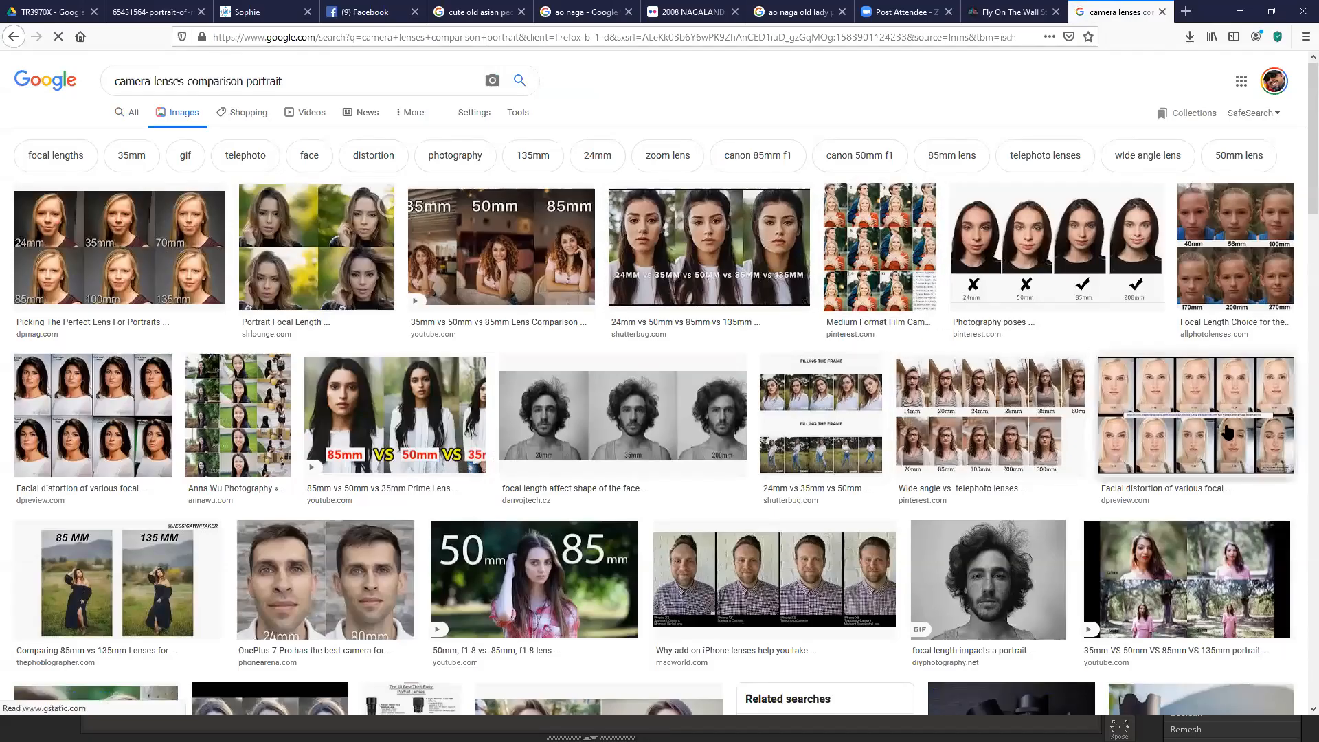
left_click(1186, 398)
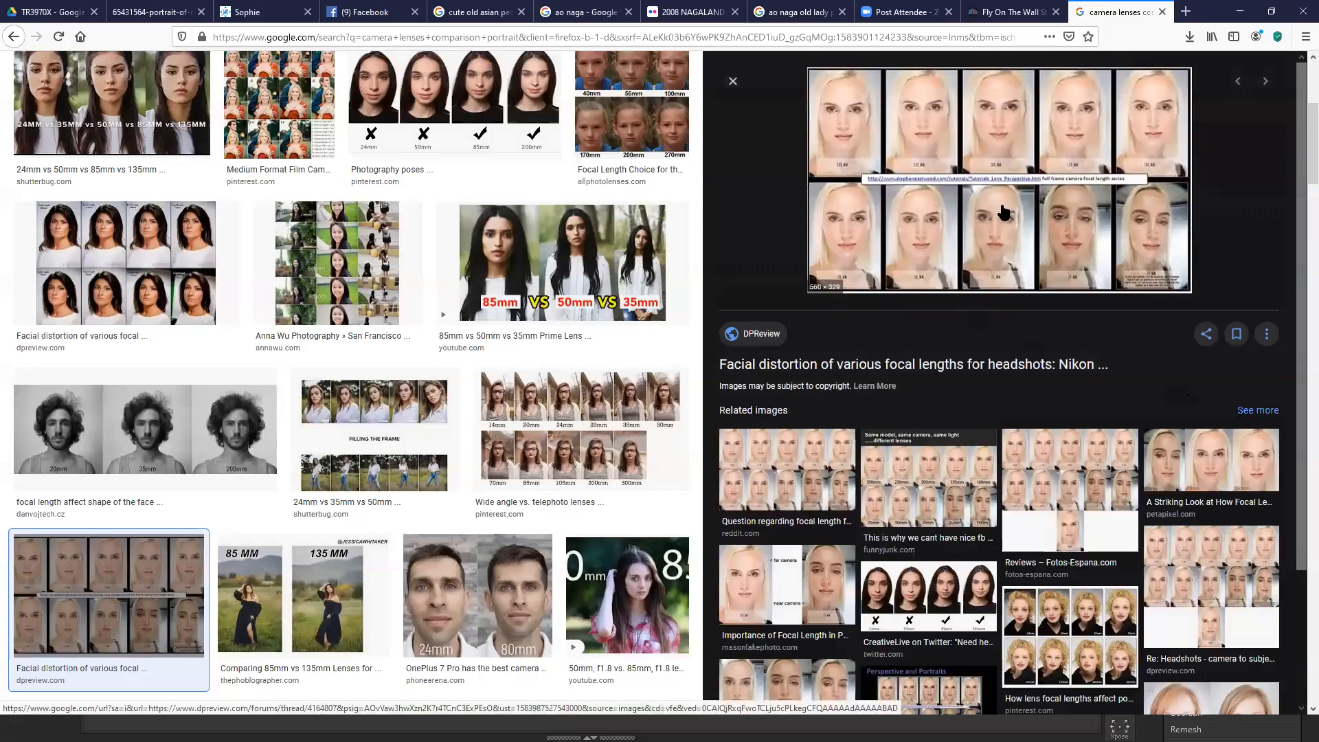
left_click(835, 478)
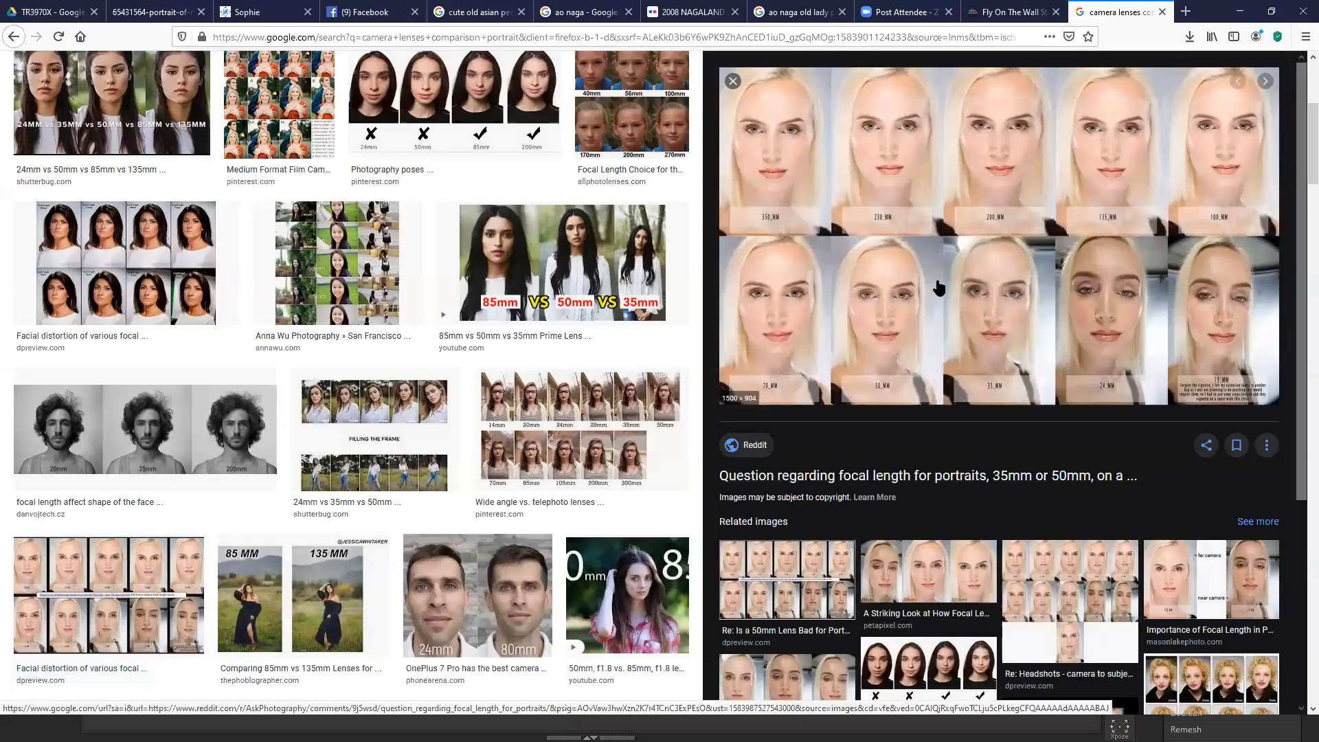
right_click(937, 283)
left_click(989, 406)
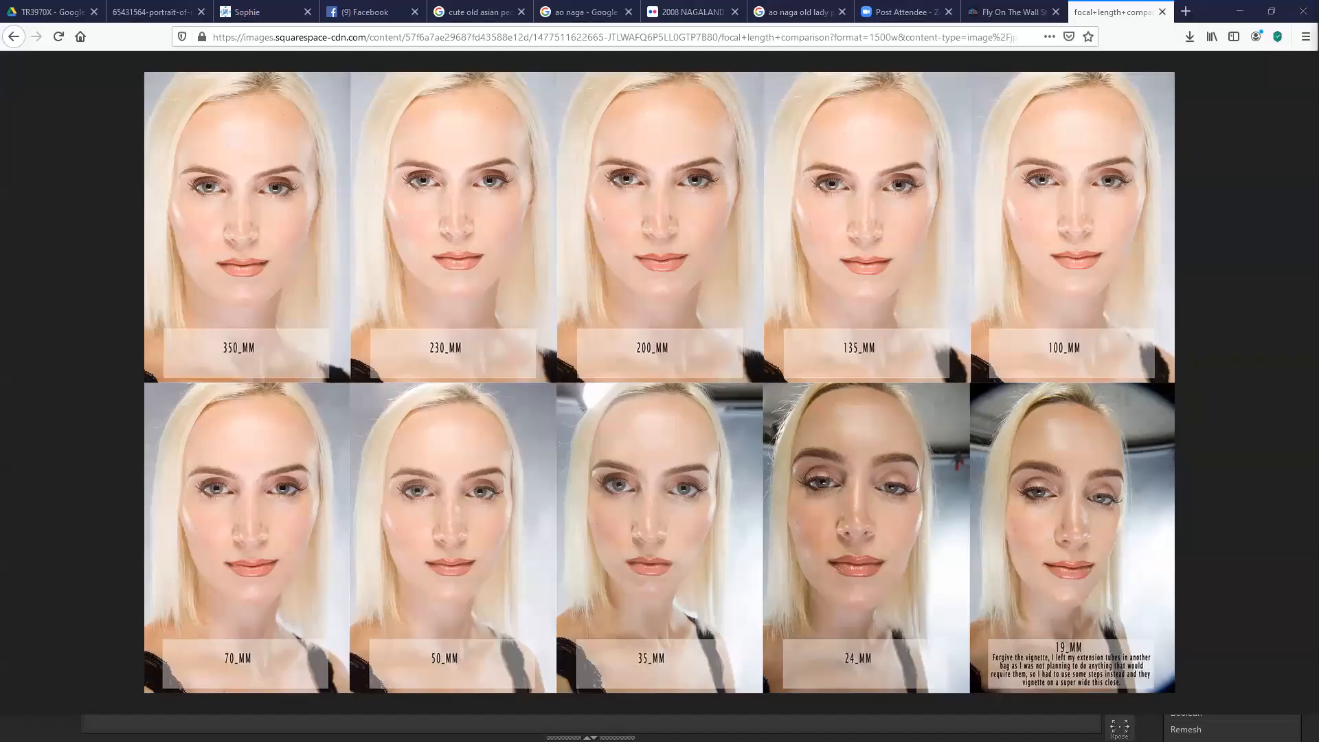
key("alt+Tab")
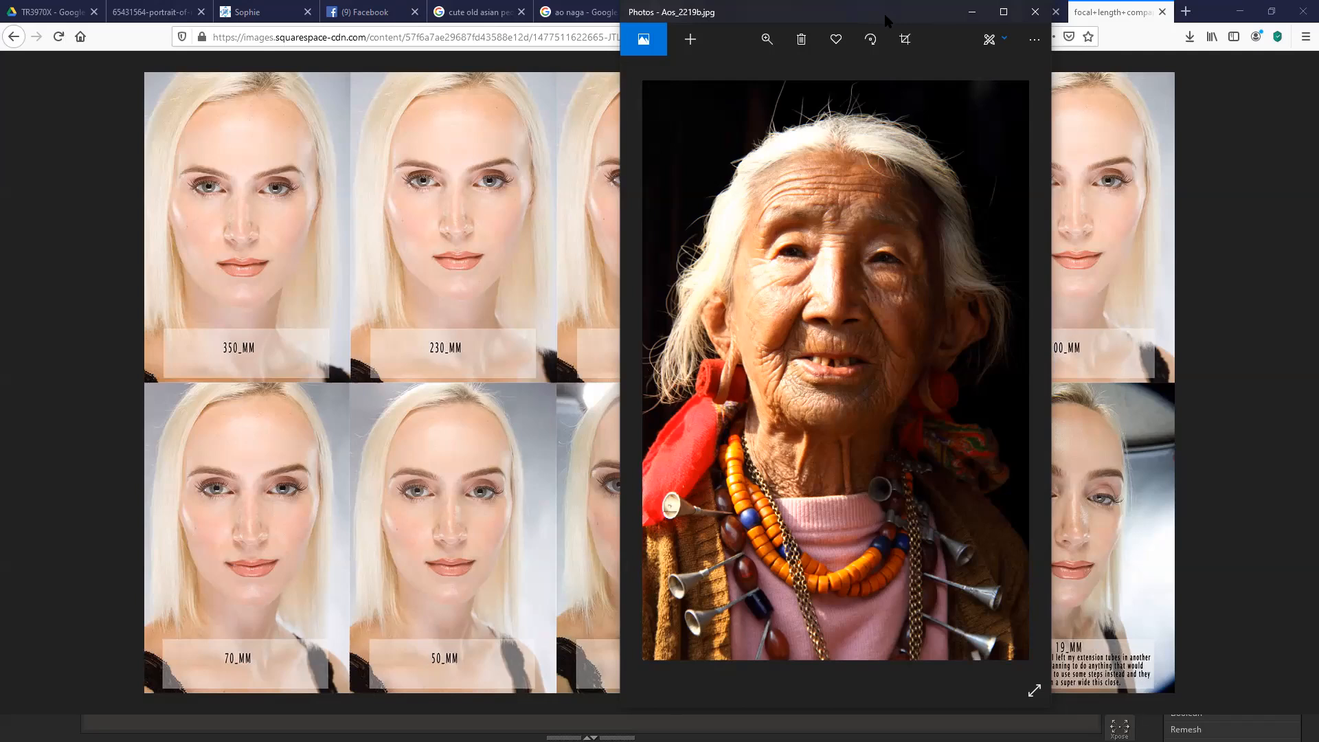
Close the Photos viewer showing the elderly woman's portrait.
key("alt+F4")
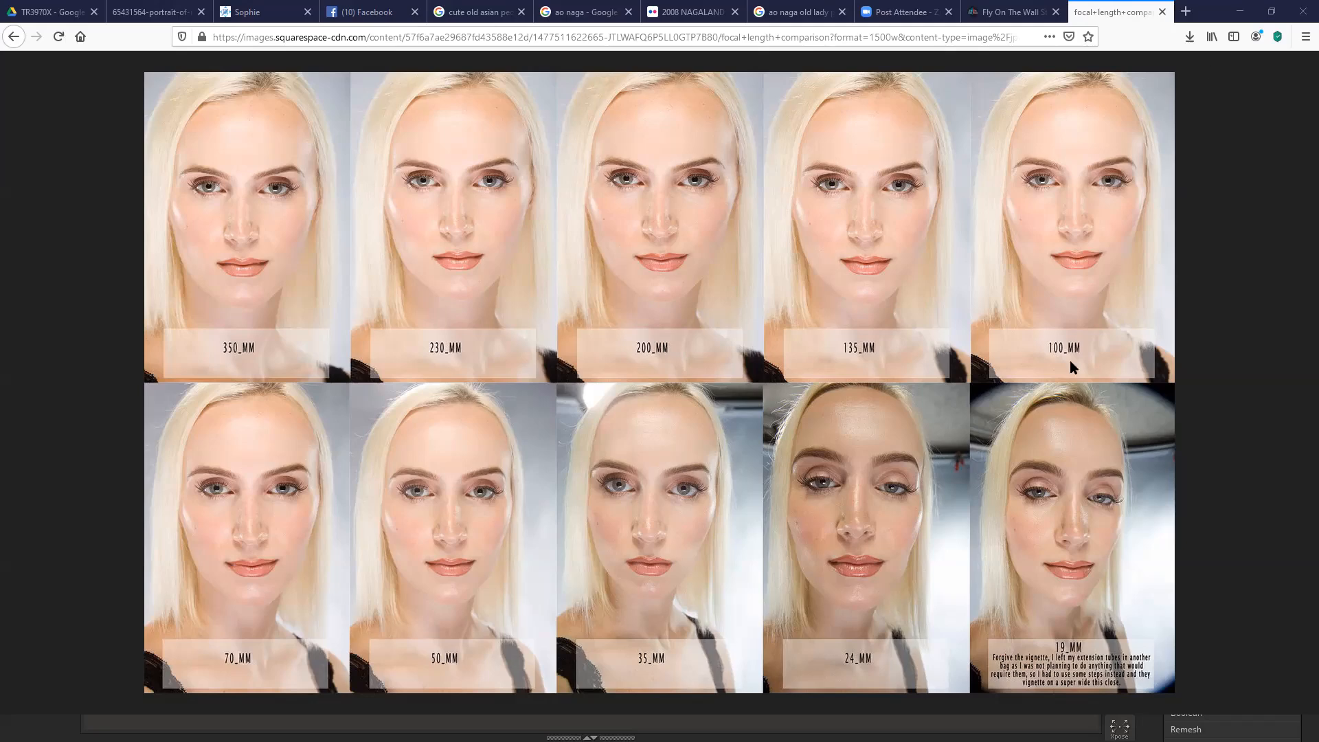
Search 'ten24 scans' in a new tab and go from the Ten24 site to its 3D Scan Store.
key("ctrl+t")
left_click(796, 108)
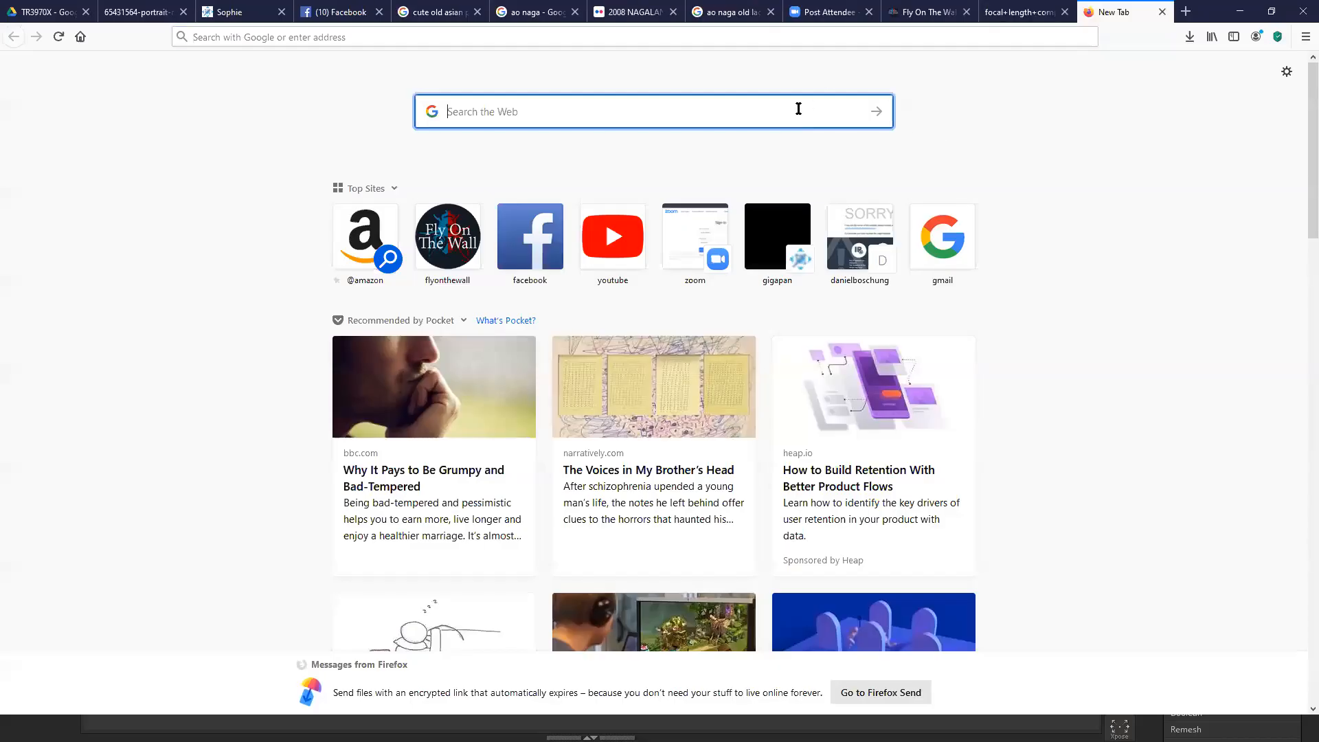
type("ten24")
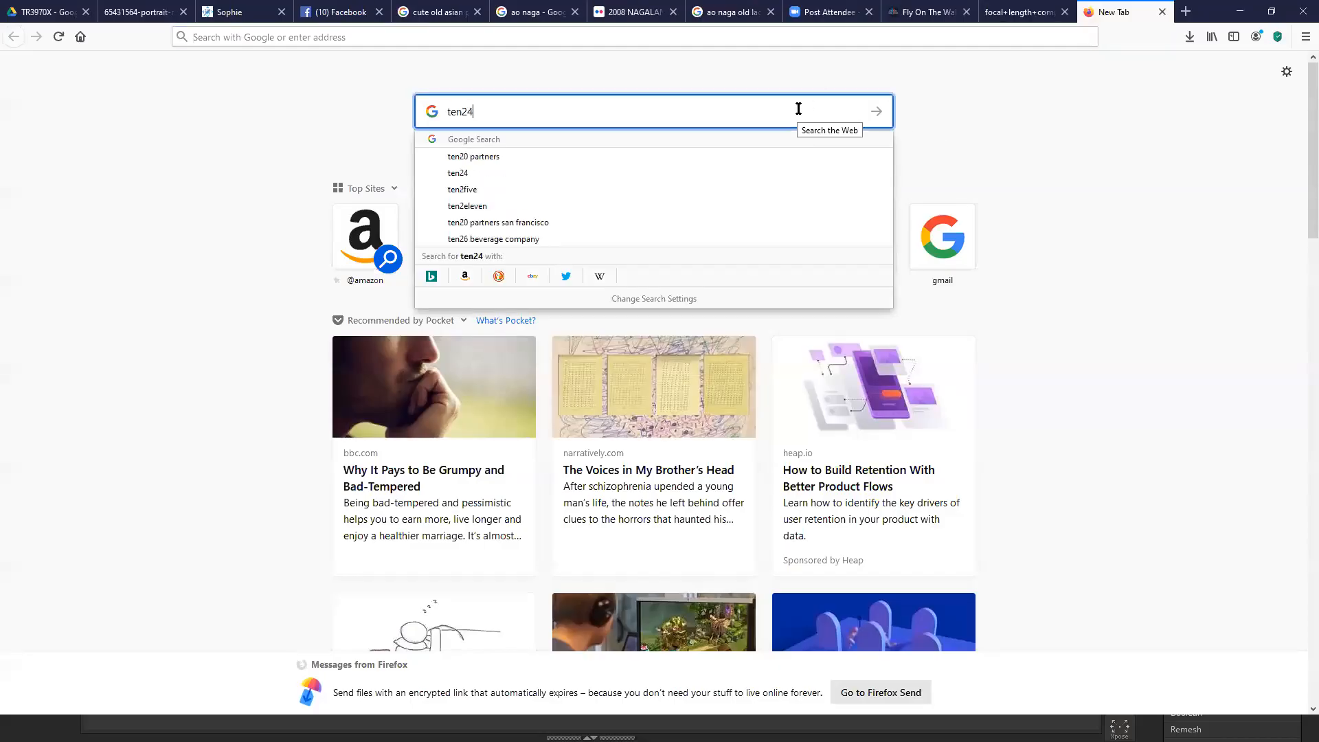
type(" scans")
key("Return")
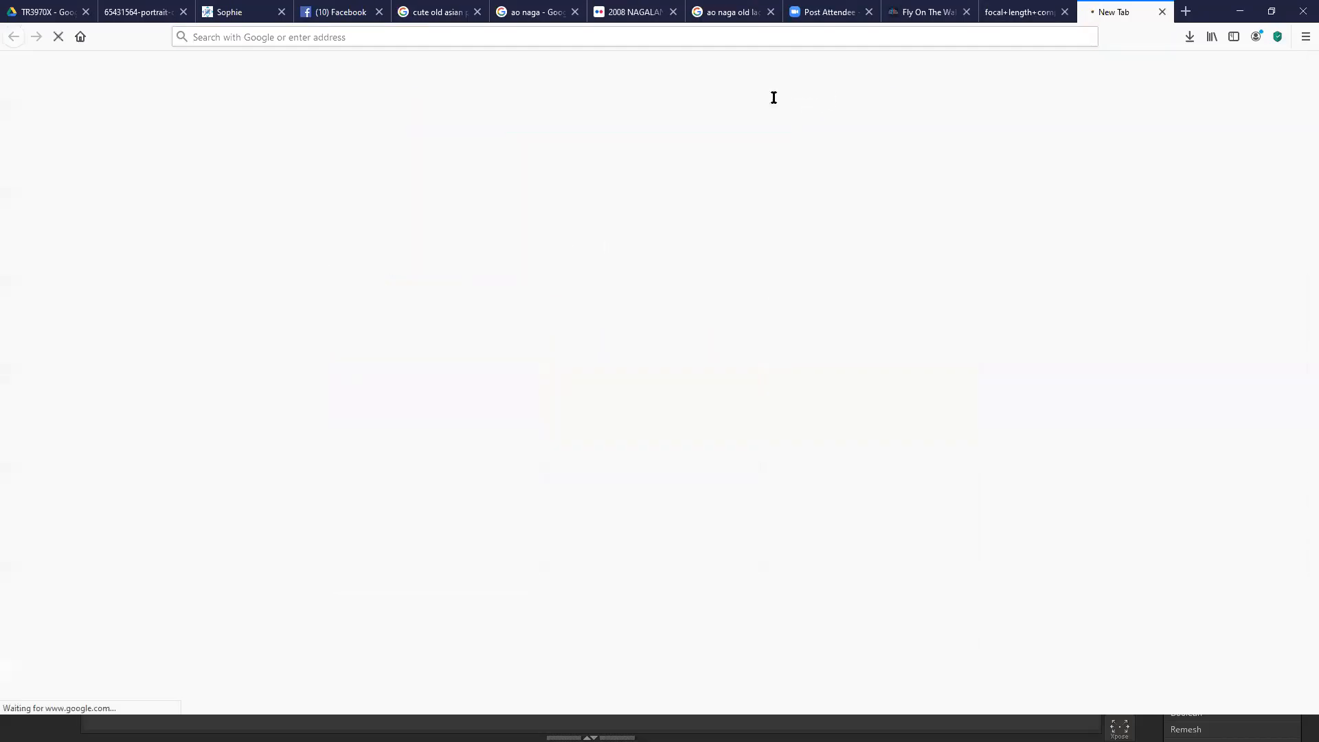
left_click(335, 199)
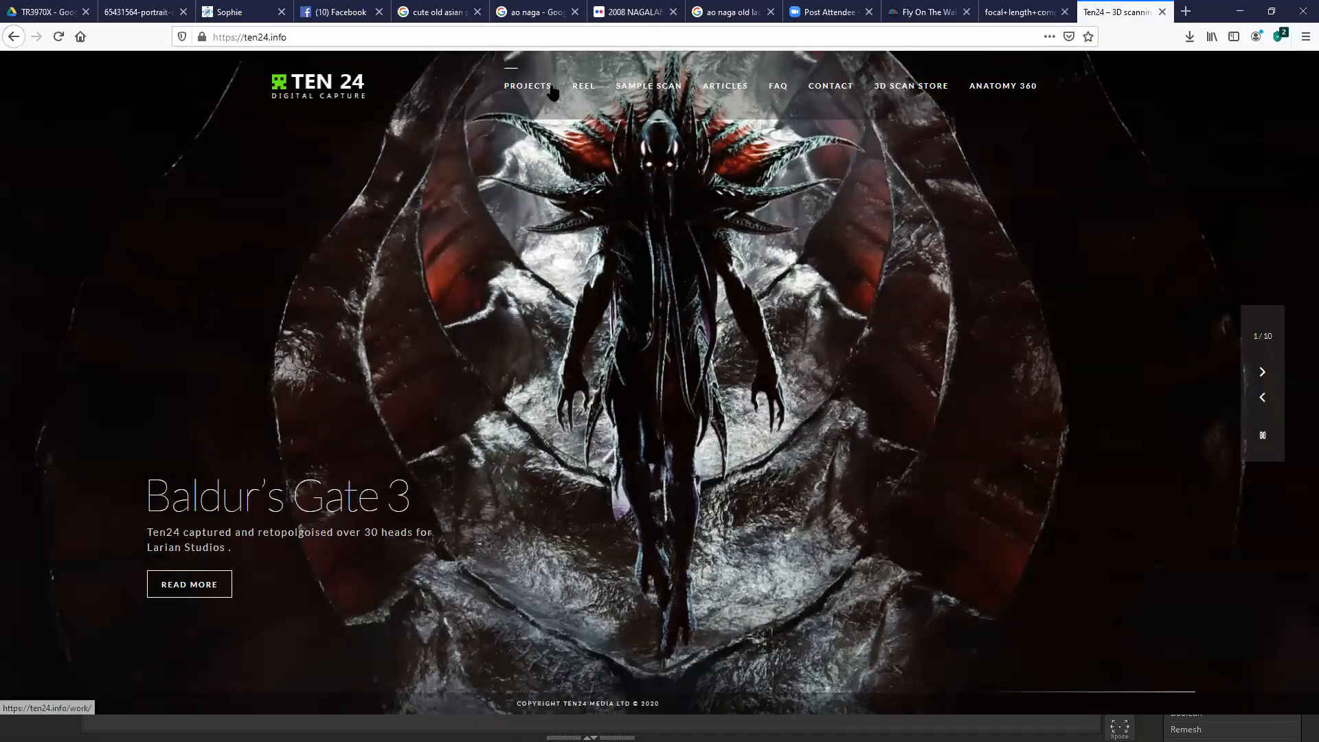
left_click(891, 85)
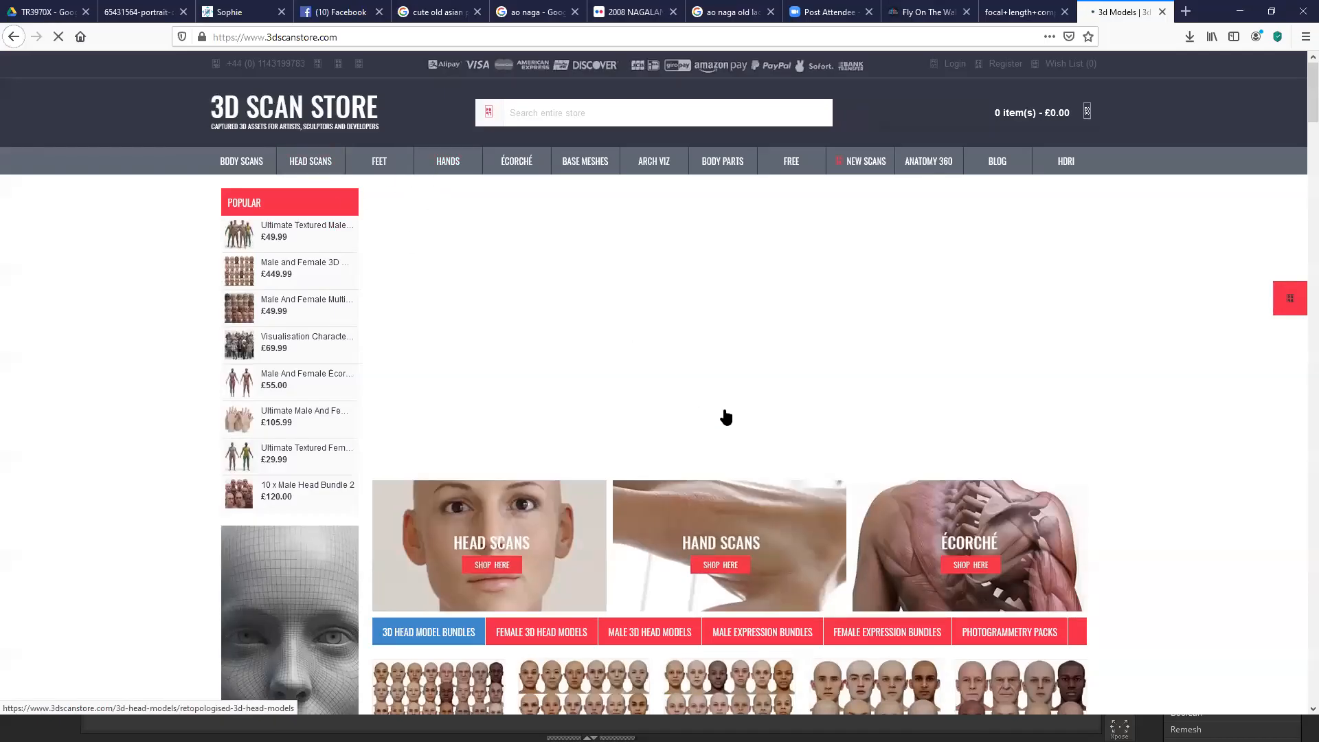
Browse the 3D Scan Store's Head Scans category page.
scroll(781, 469, "down", 4)
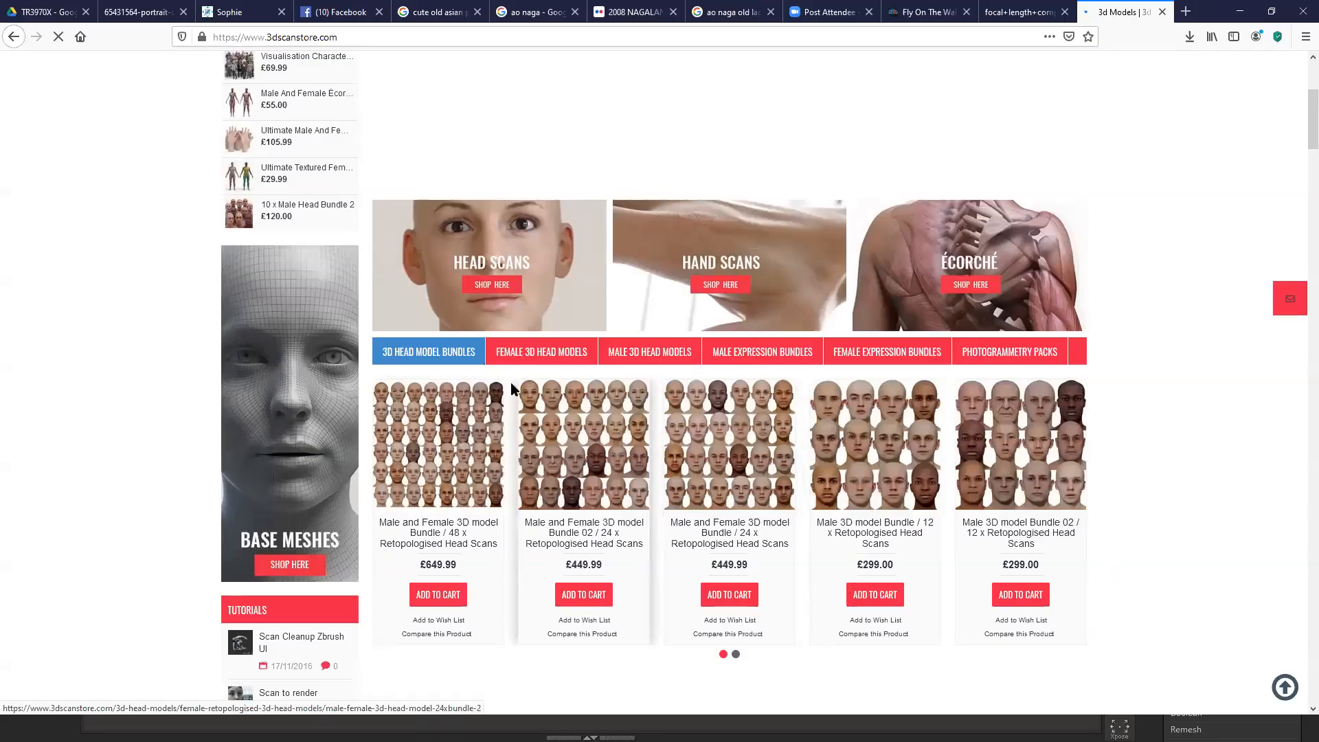
scroll(622, 447, "down", 3)
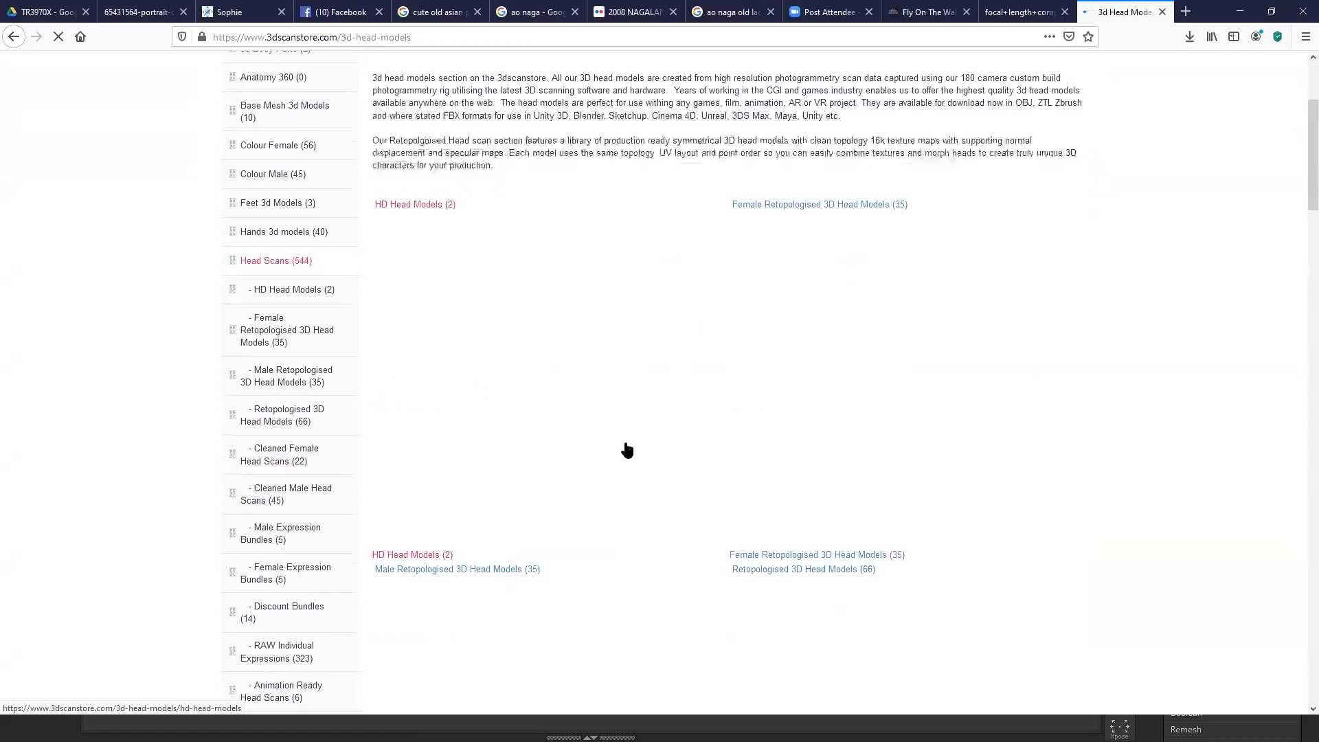
scroll(659, 450, "down", 2)
scroll(714, 431, "up", 5)
scroll(789, 433, "down", 4)
scroll(777, 427, "up", 5)
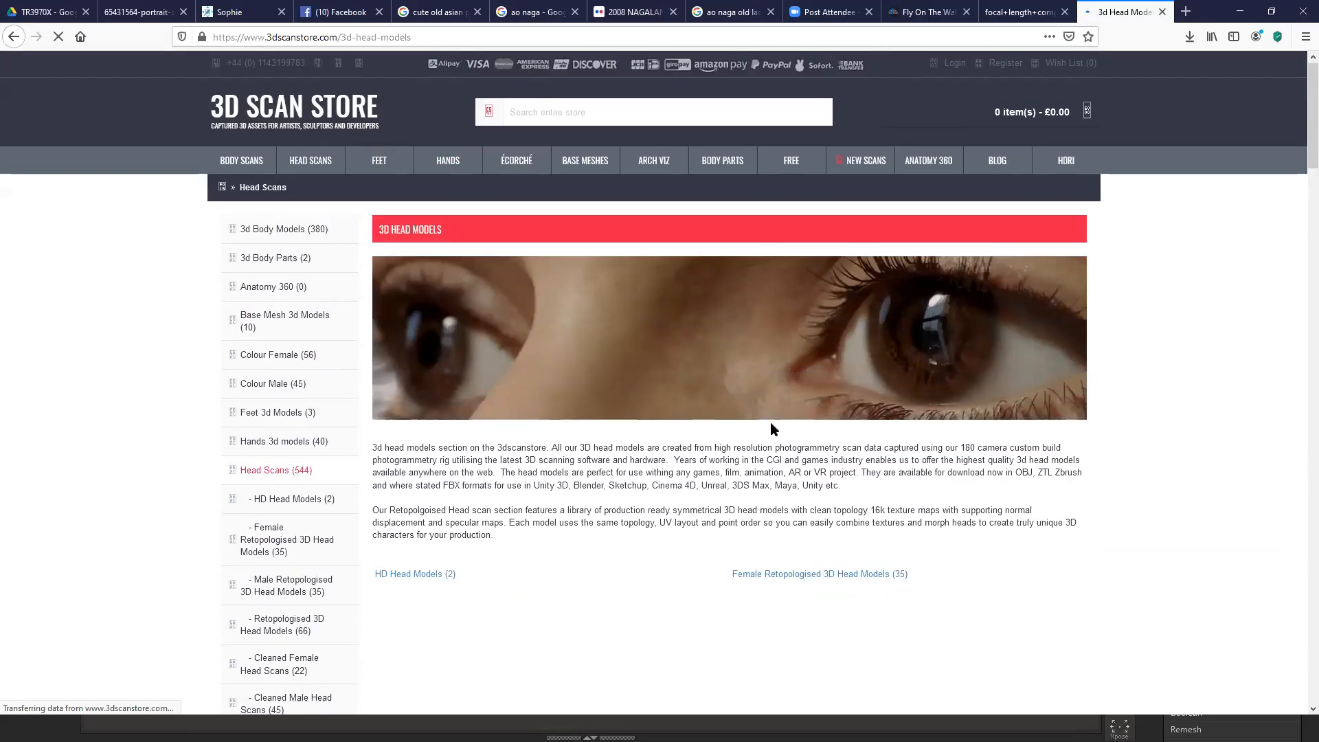
scroll(769, 422, "down", 2)
scroll(772, 430, "down", 10)
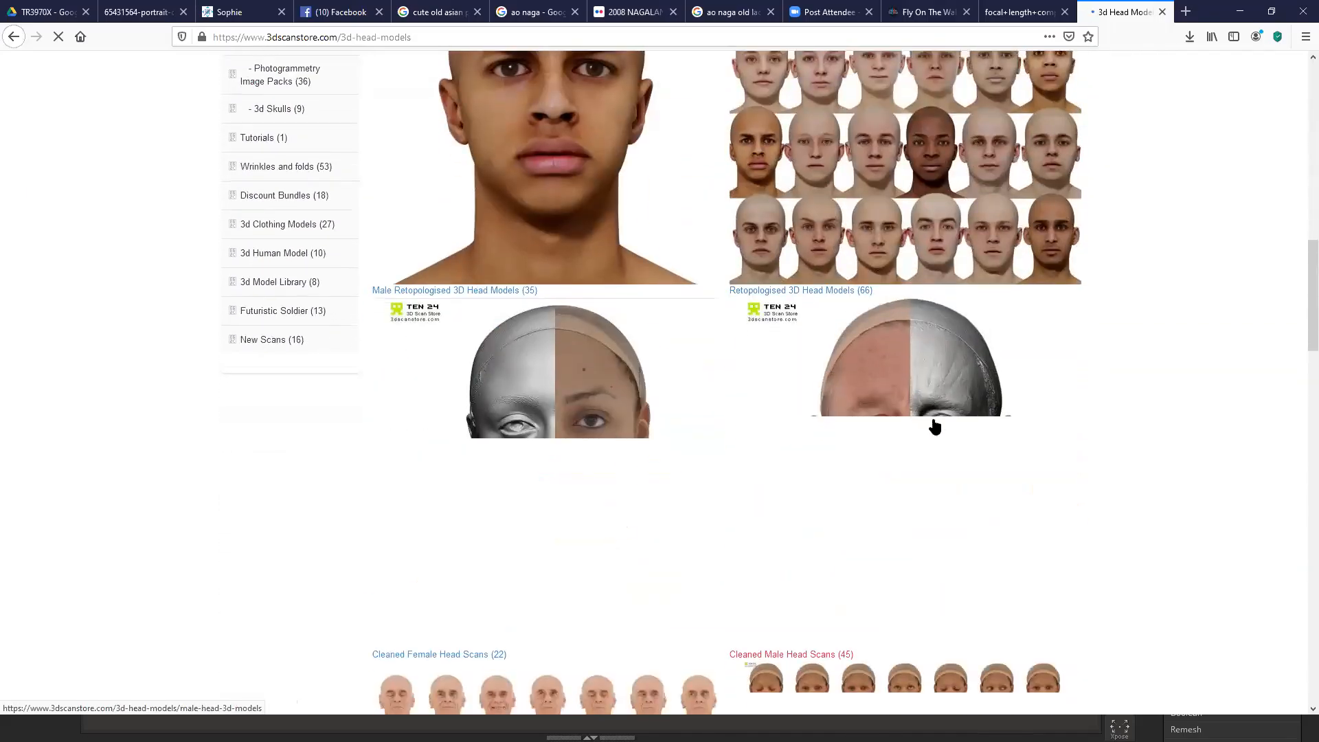
scroll(932, 413, "down", 1)
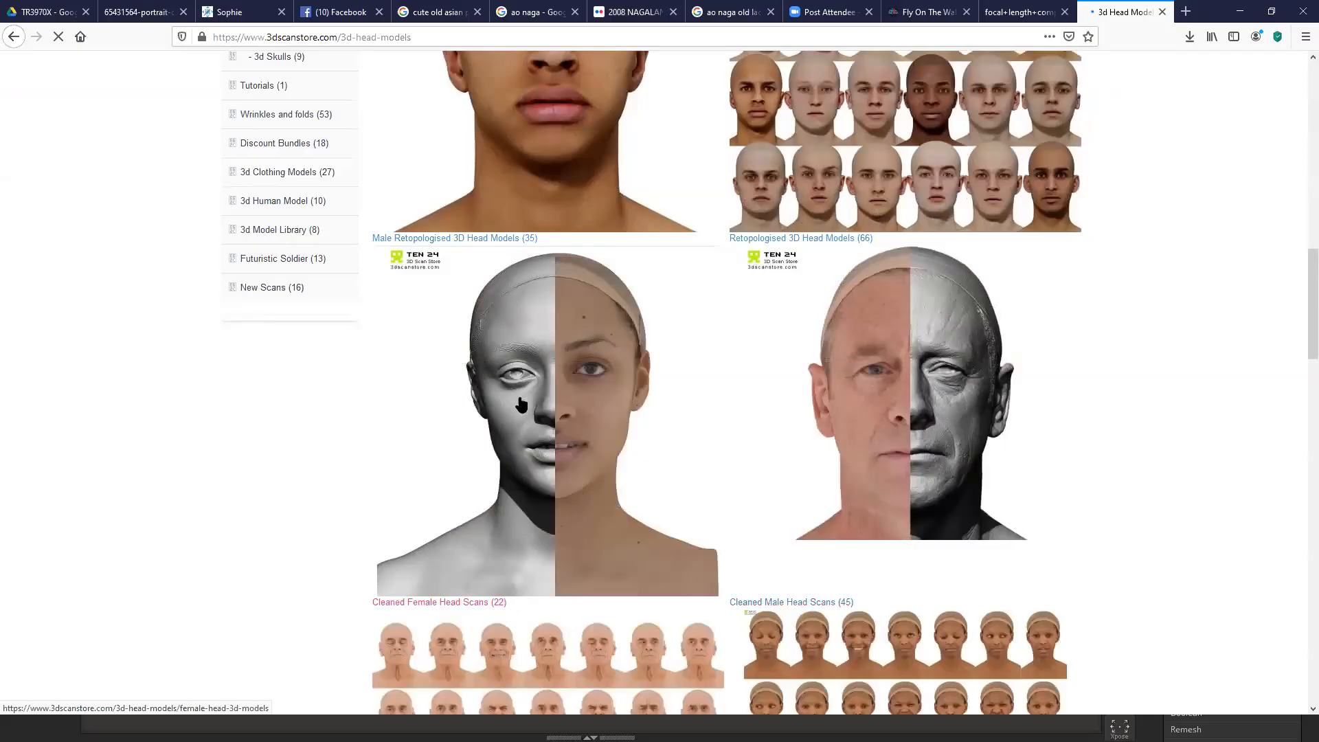
scroll(696, 383, "down", 5)
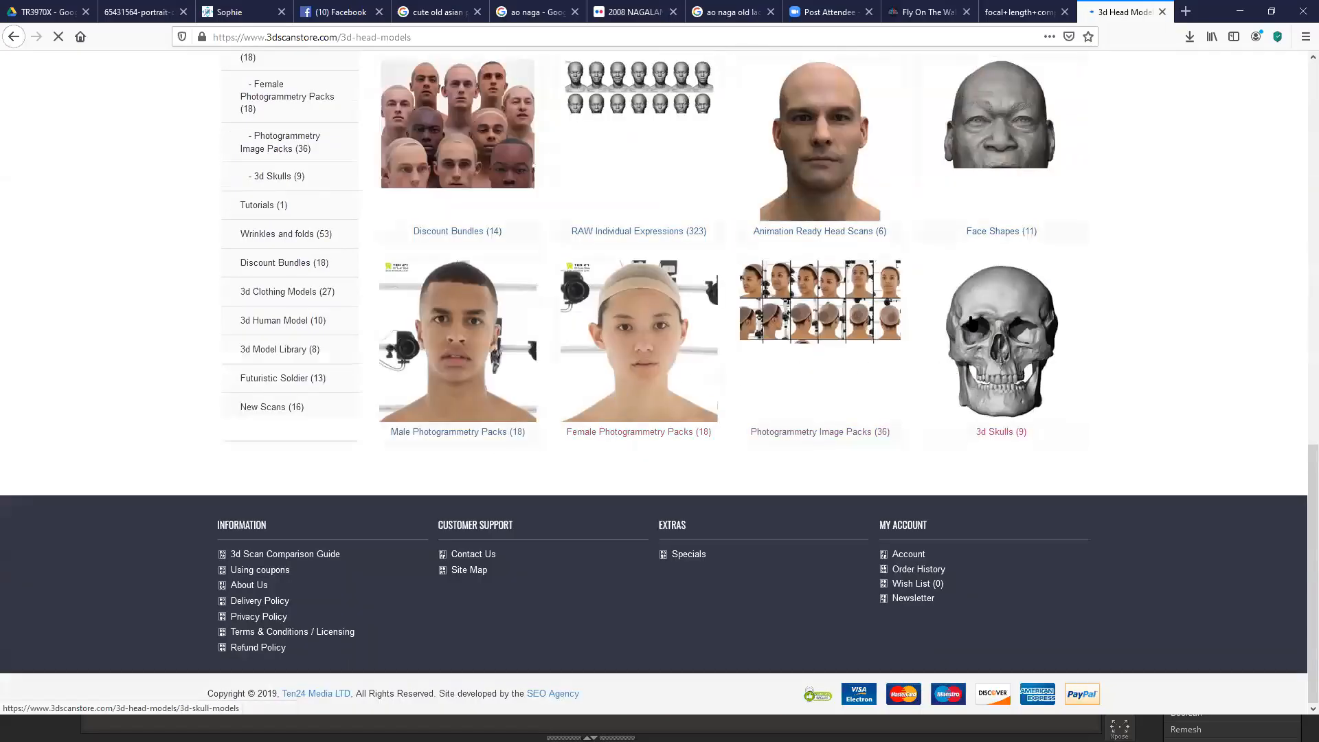
scroll(996, 275, "up", 2)
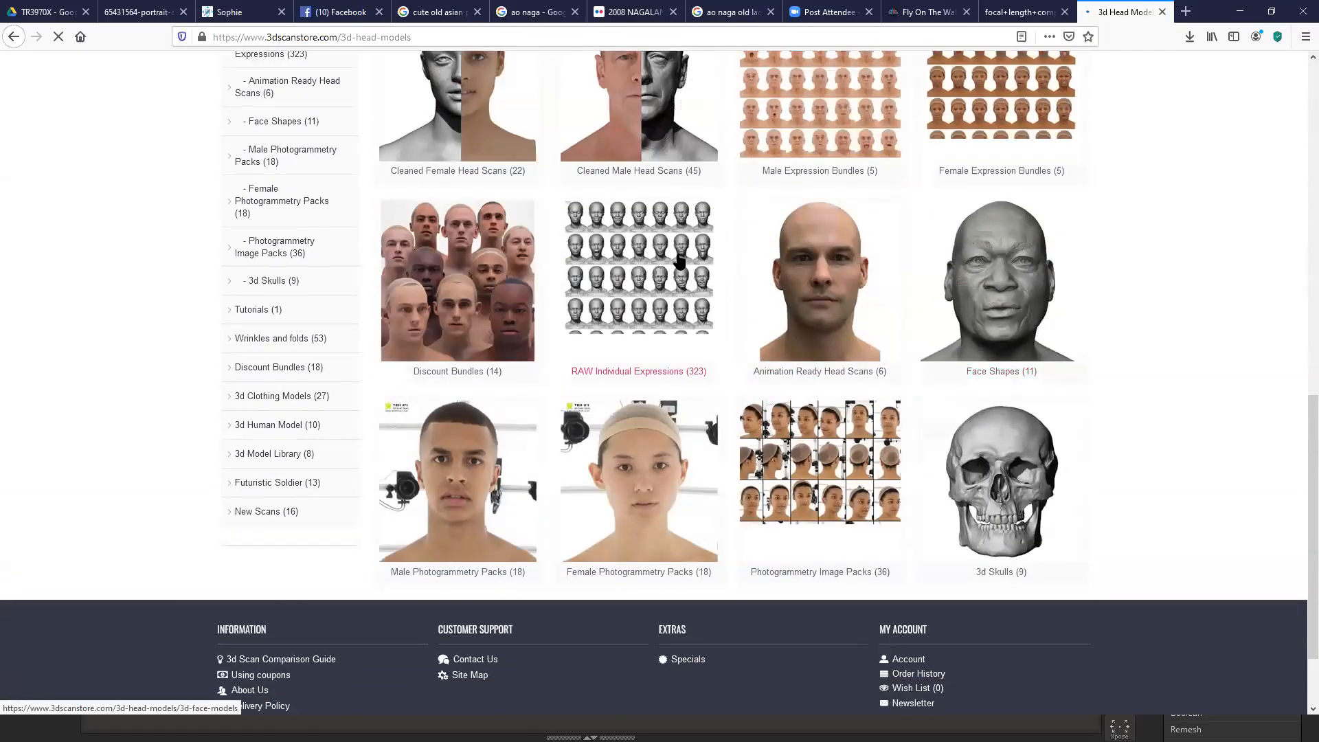
Open the RAW Individual Expressions face-model collection and select the page address.
left_click(678, 261)
scroll(847, 442, "down", 5)
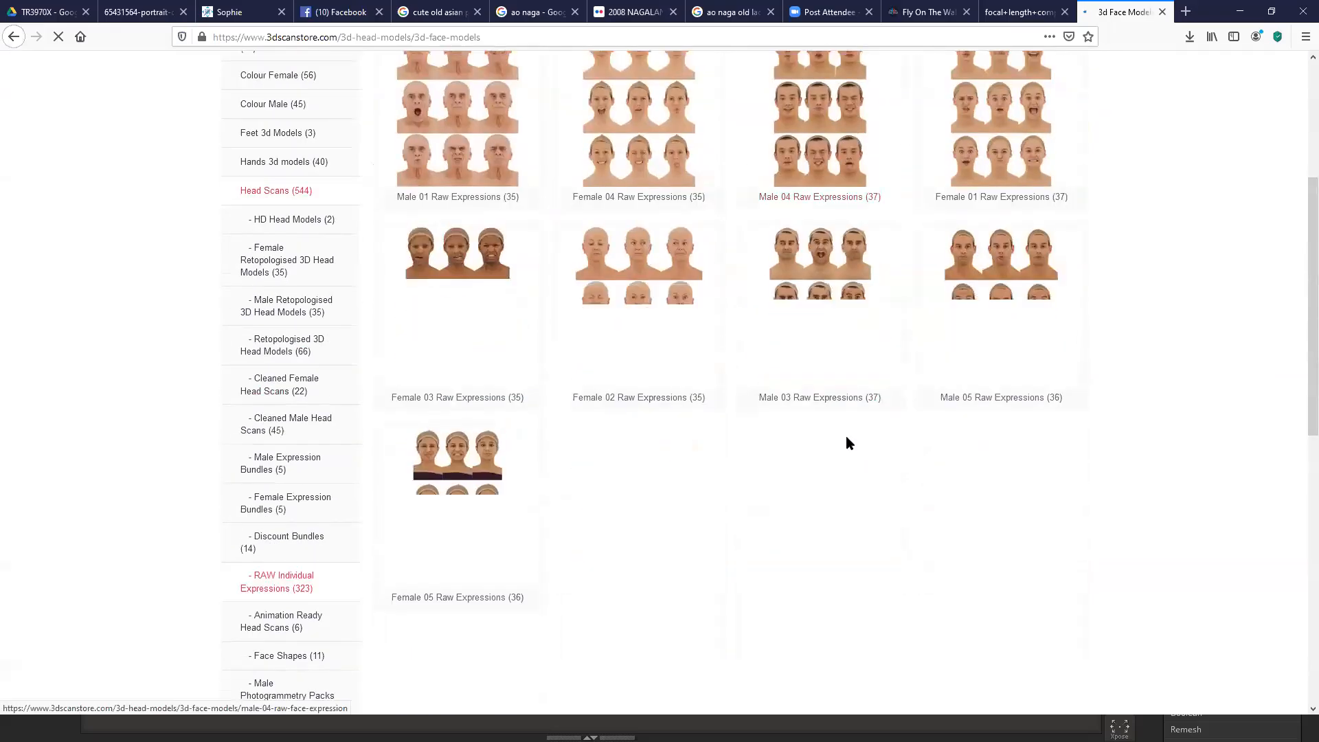
scroll(839, 435, "up", 5)
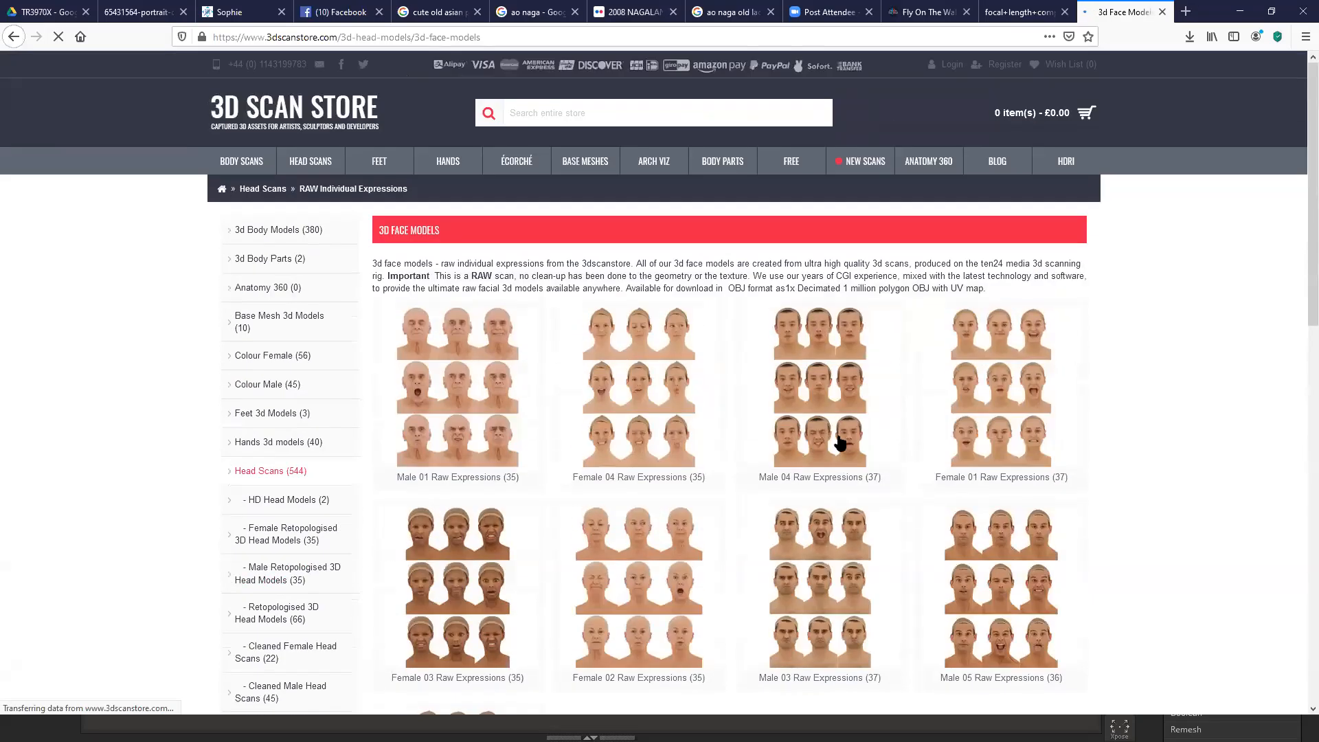
left_click(584, 33)
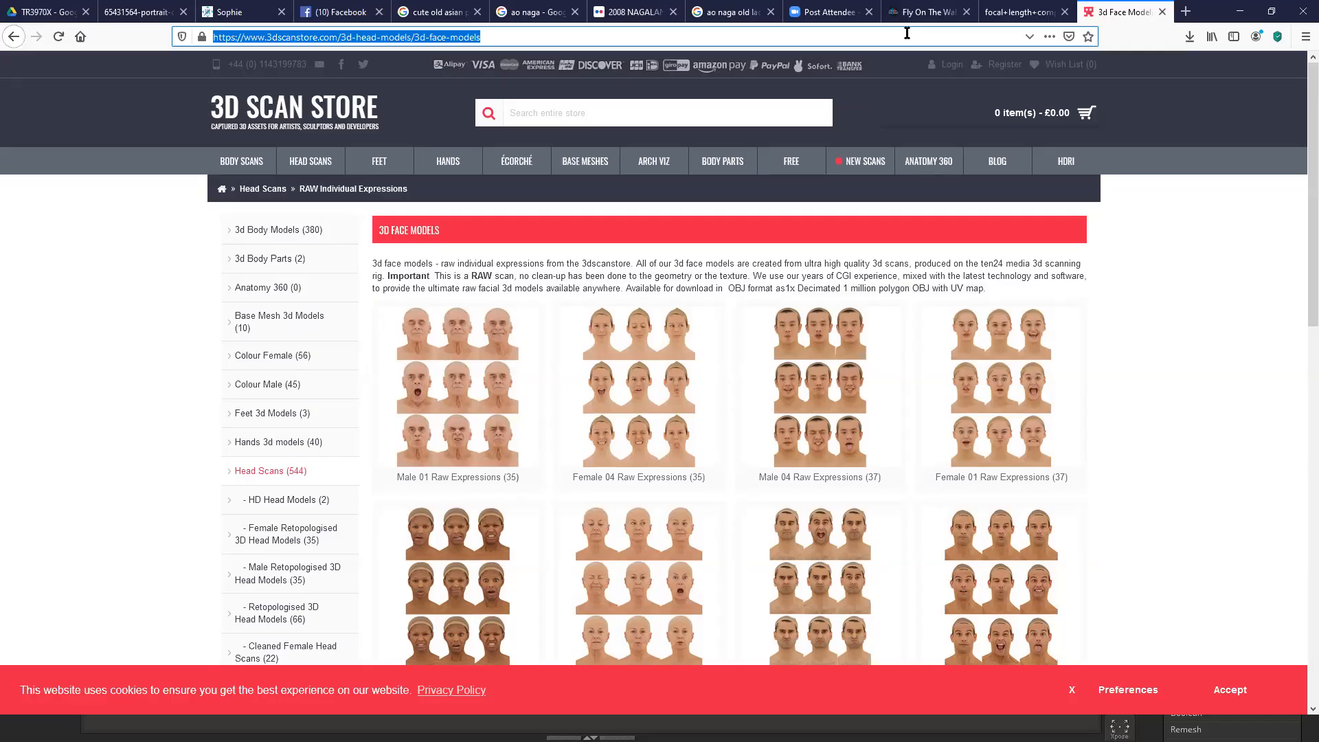
Go to instagram.com and log in with the remembered account, entering the security code.
type("instagram")
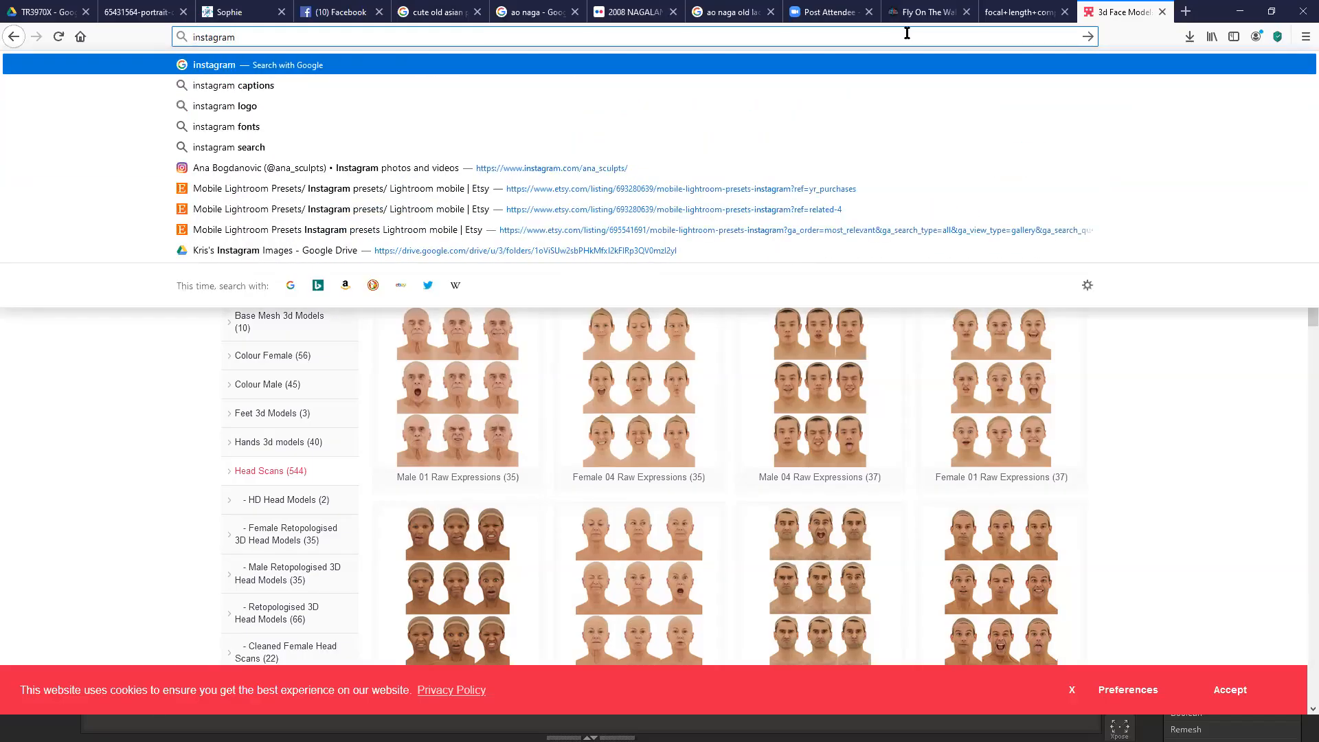
key("BackSpace")
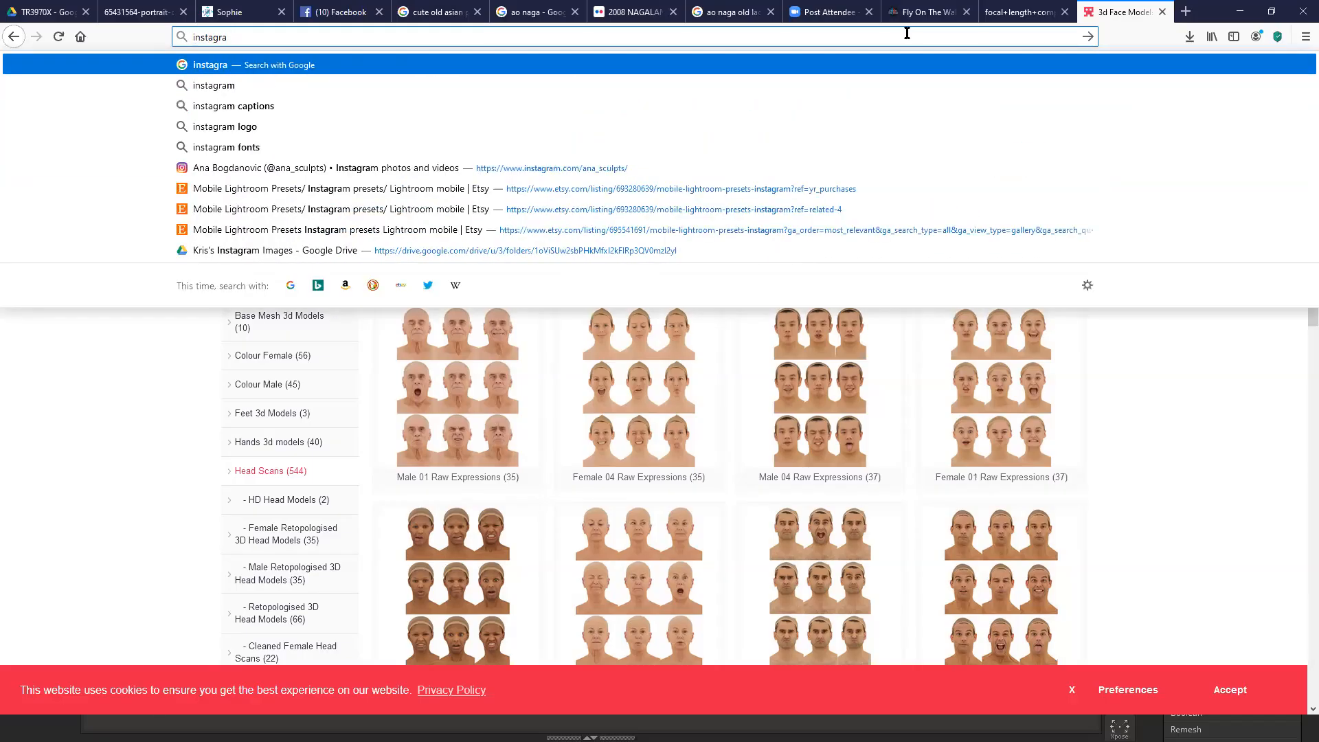
type("m.co")
key("Return")
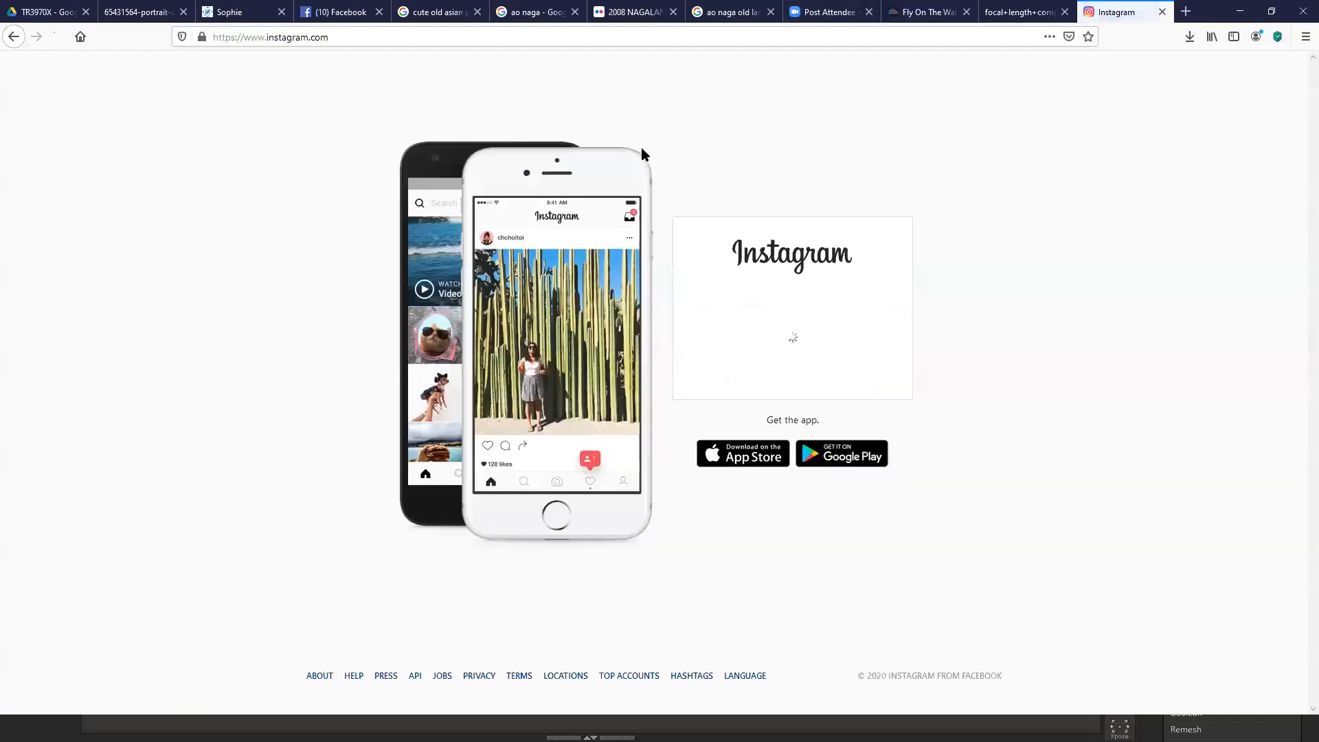
left_click(809, 370)
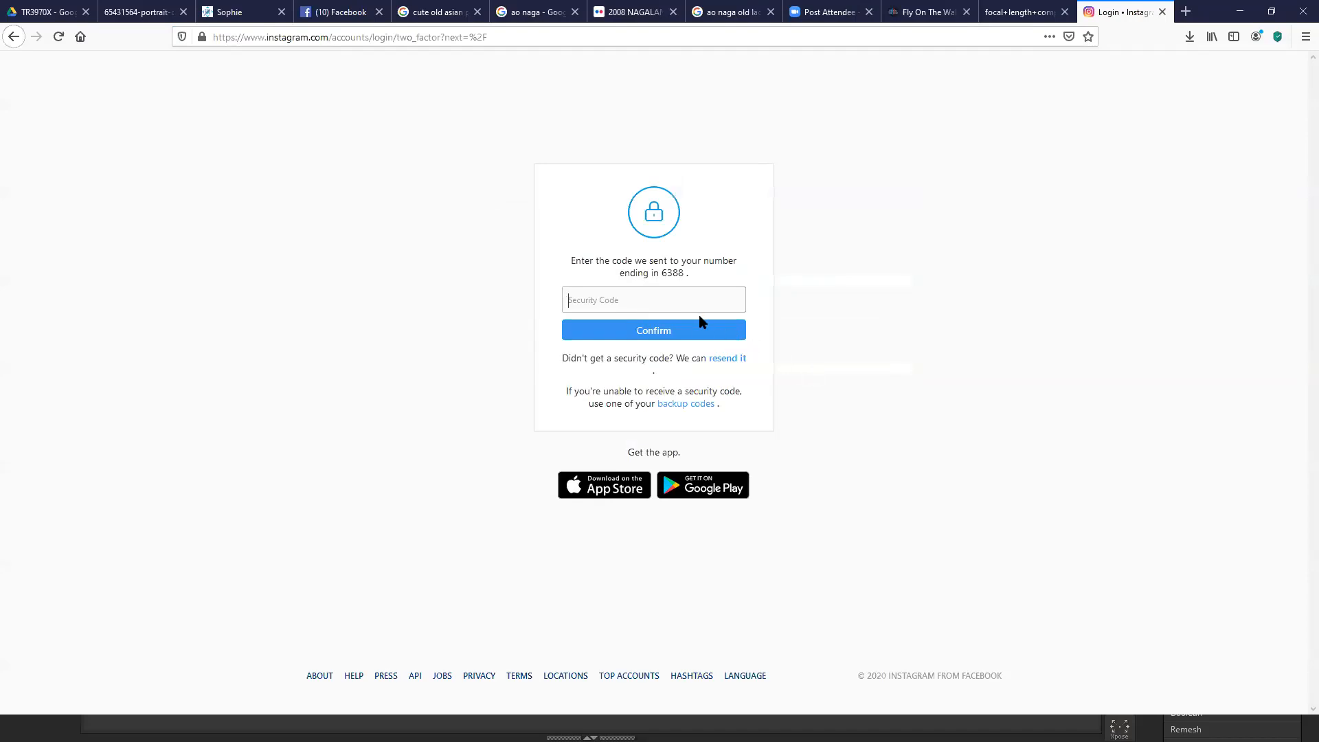
key("Return")
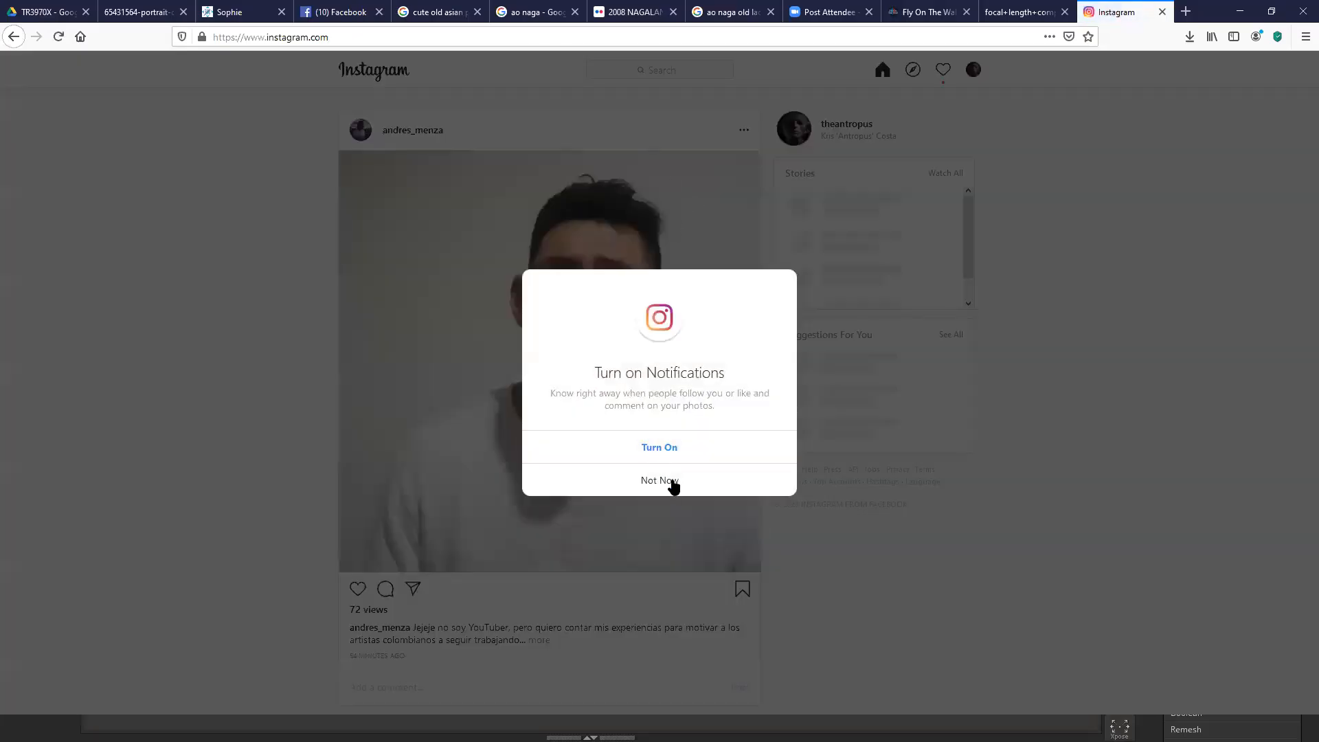
Dismiss the notifications prompt and search accounts for the sculptor's name.
left_click(674, 484)
left_click(640, 71)
type("joe")
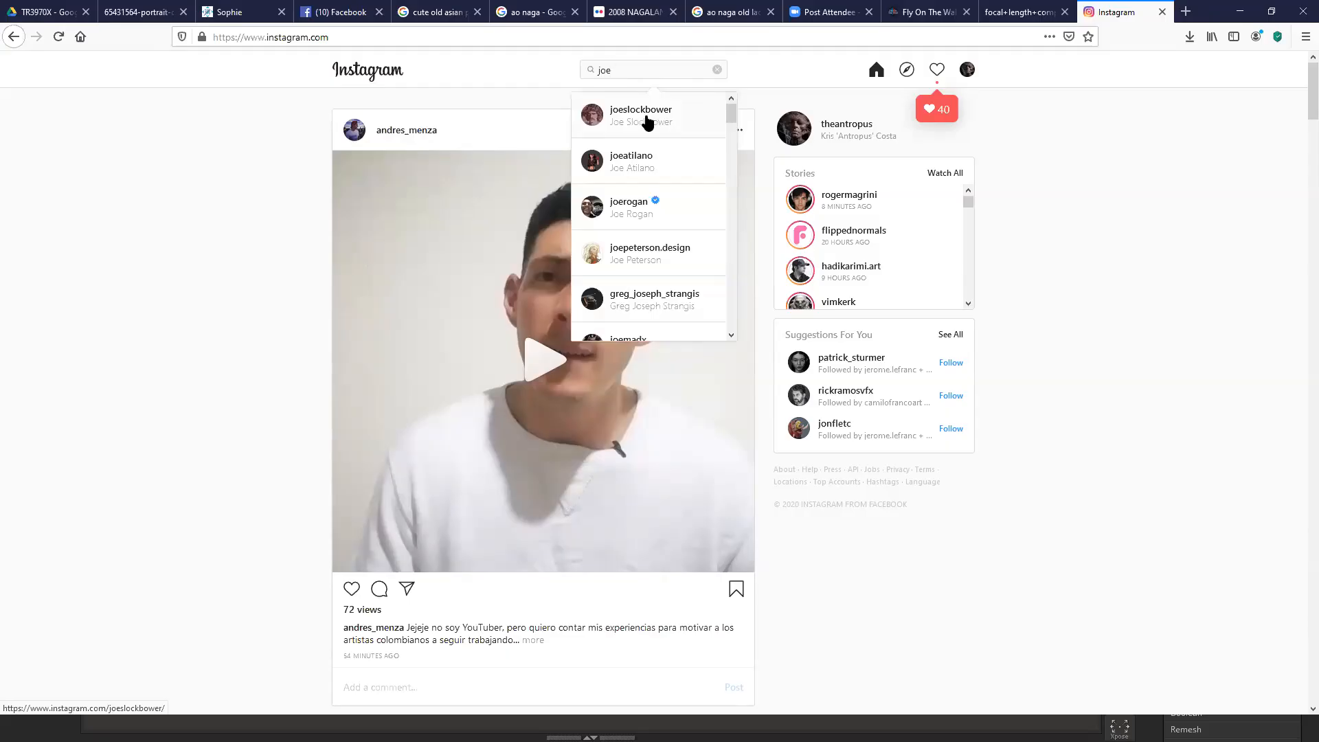
Open the sculptor's profile and scroll through his grid of celebrity life casts and demon busts.
left_click(650, 118)
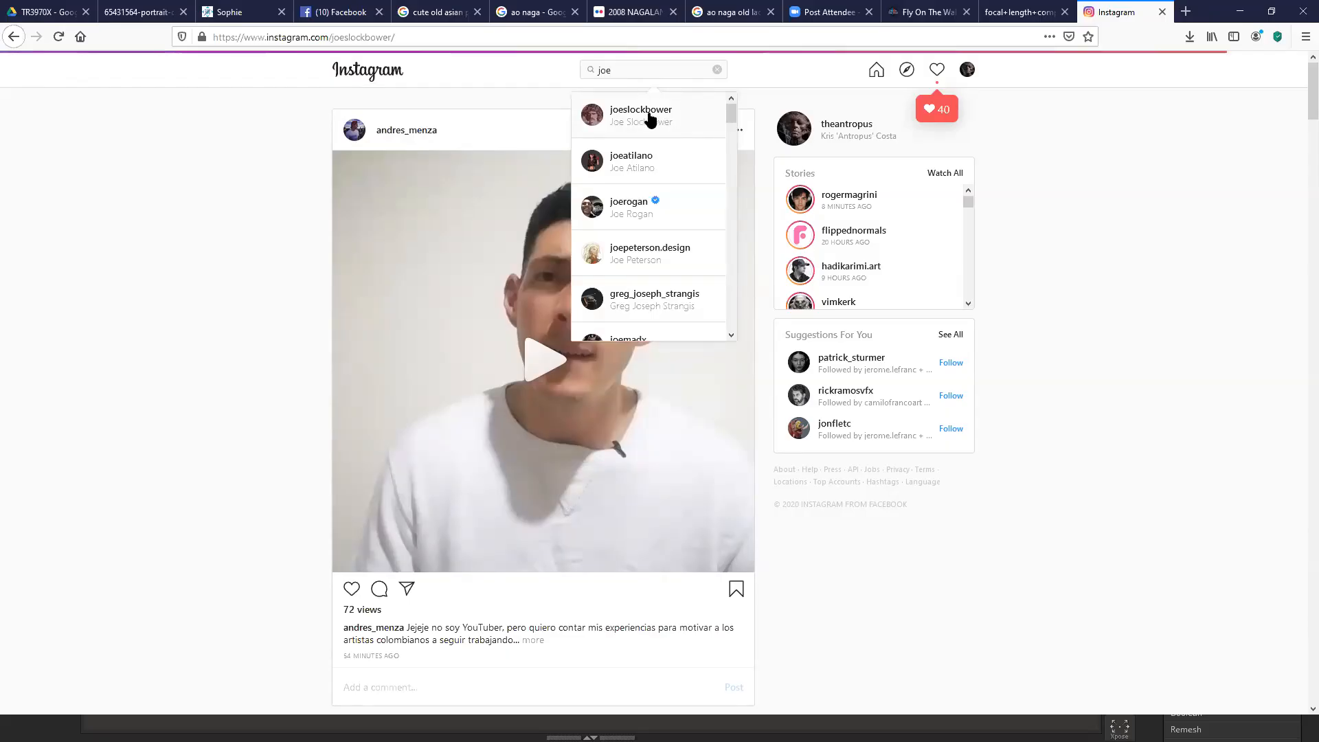
scroll(805, 395, "down", 2)
scroll(804, 374, "up", 2)
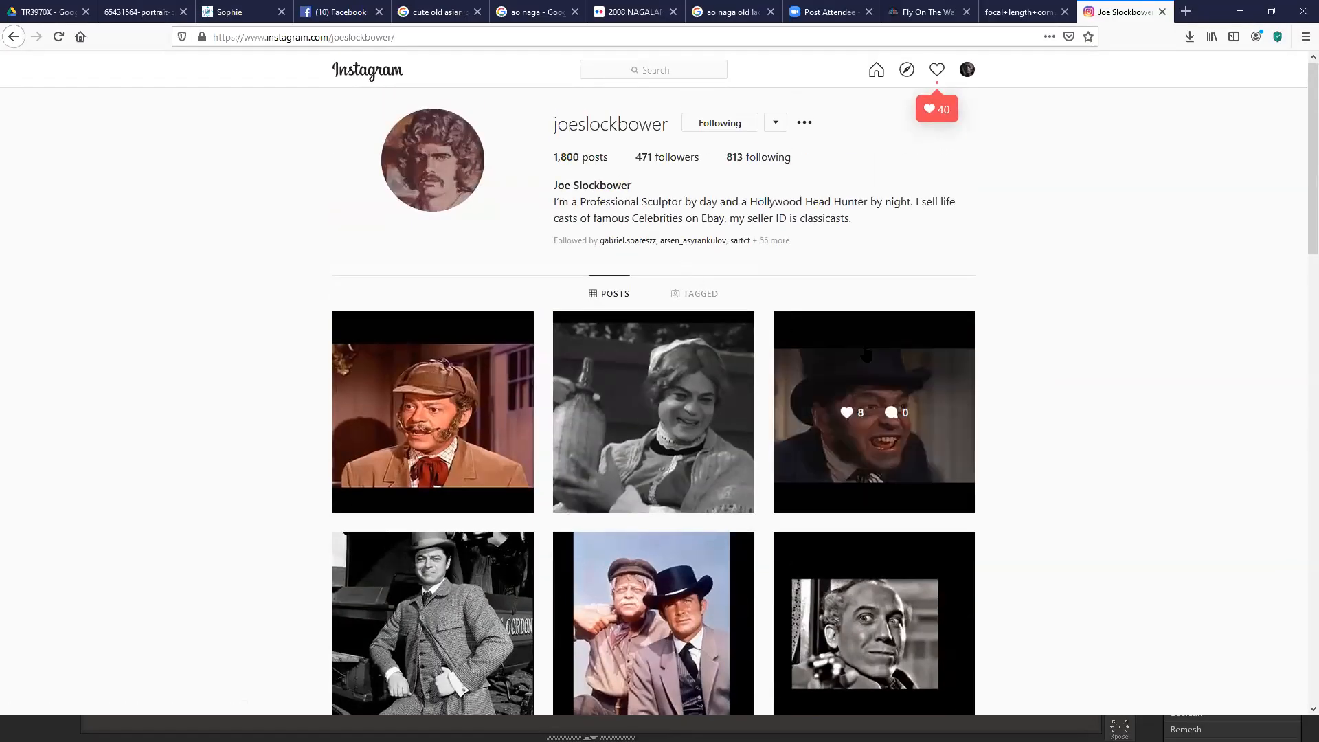
scroll(867, 391, "down", 6)
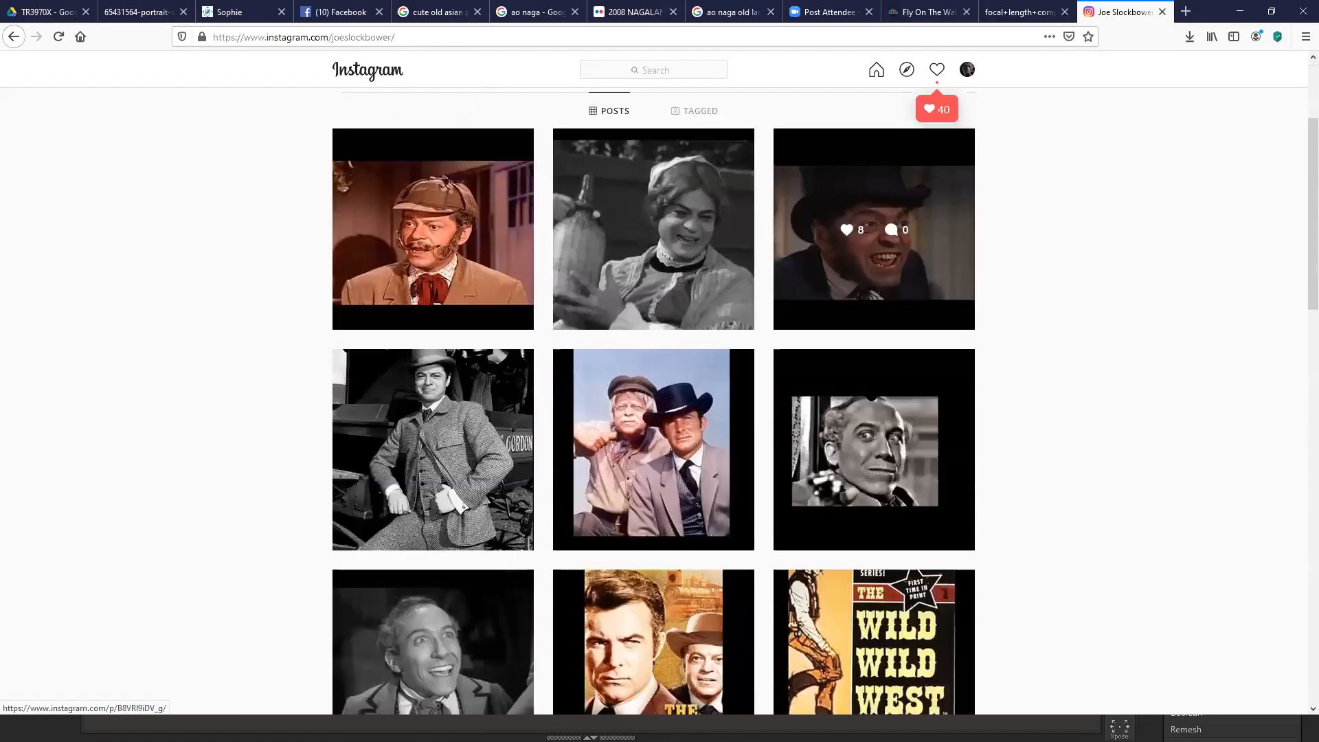
scroll(869, 393, "down", 9)
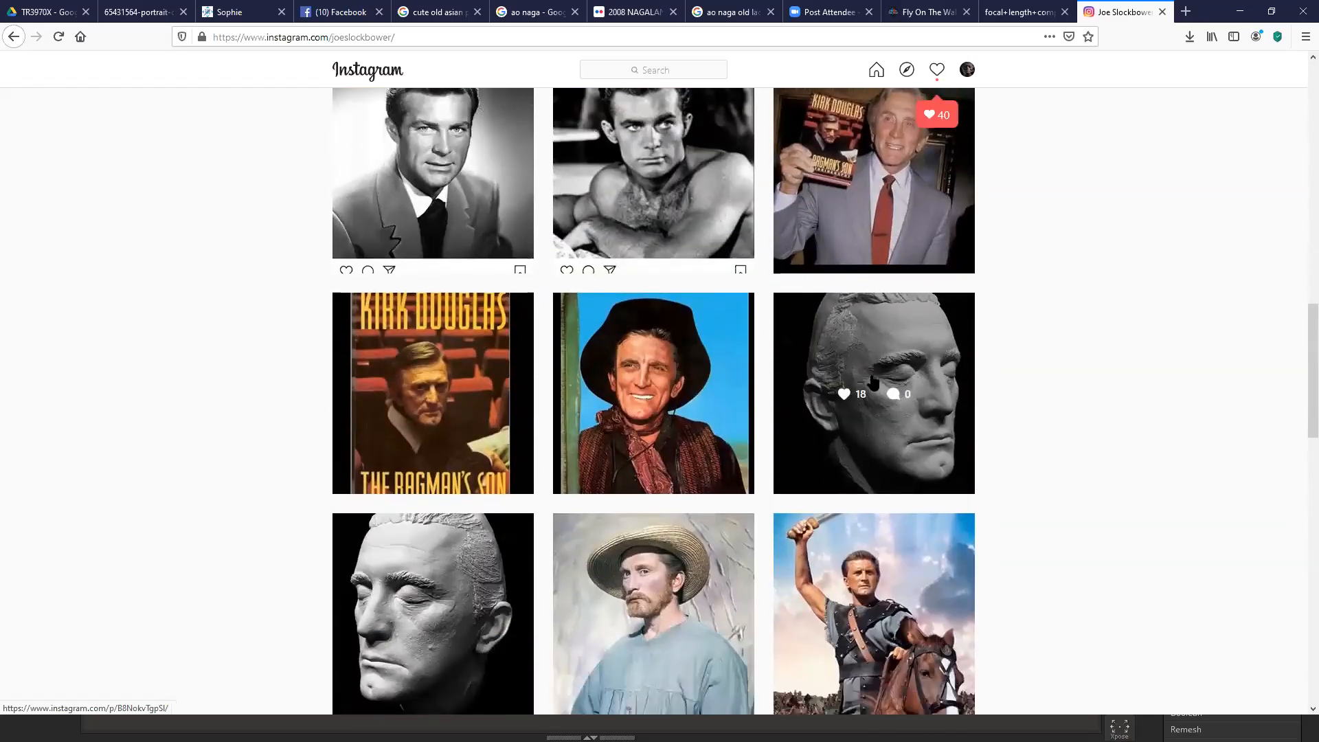
scroll(1005, 408, "down", 5)
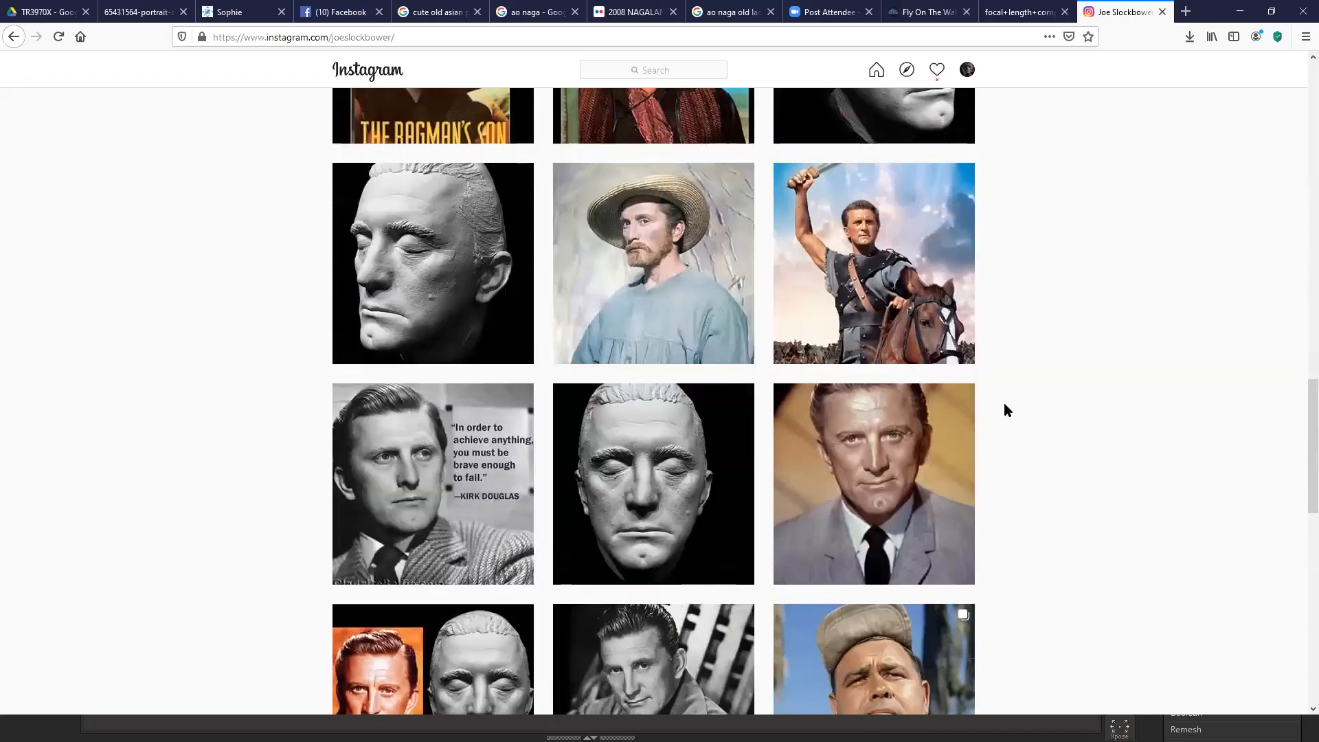
scroll(1005, 405, "down", 6)
scroll(1004, 406, "up", 5)
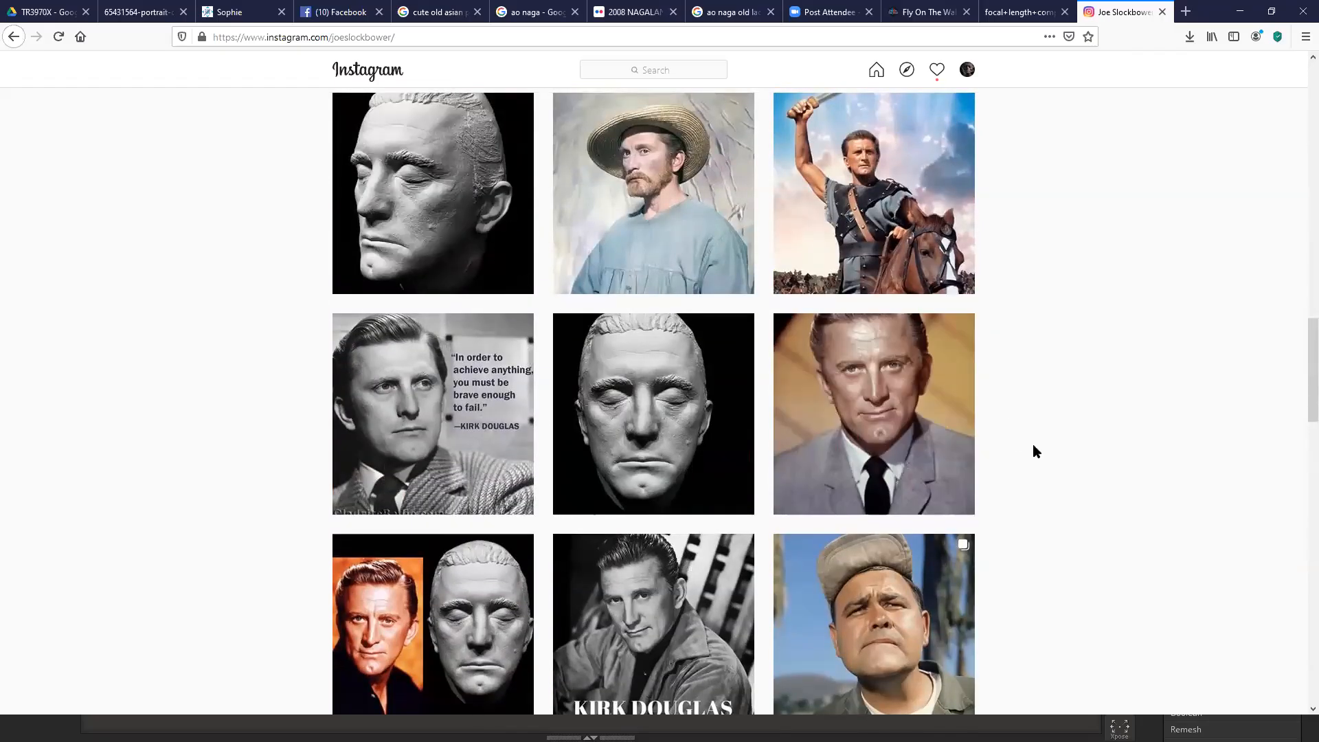
scroll(1031, 443, "down", 3)
scroll(1024, 440, "up", 3)
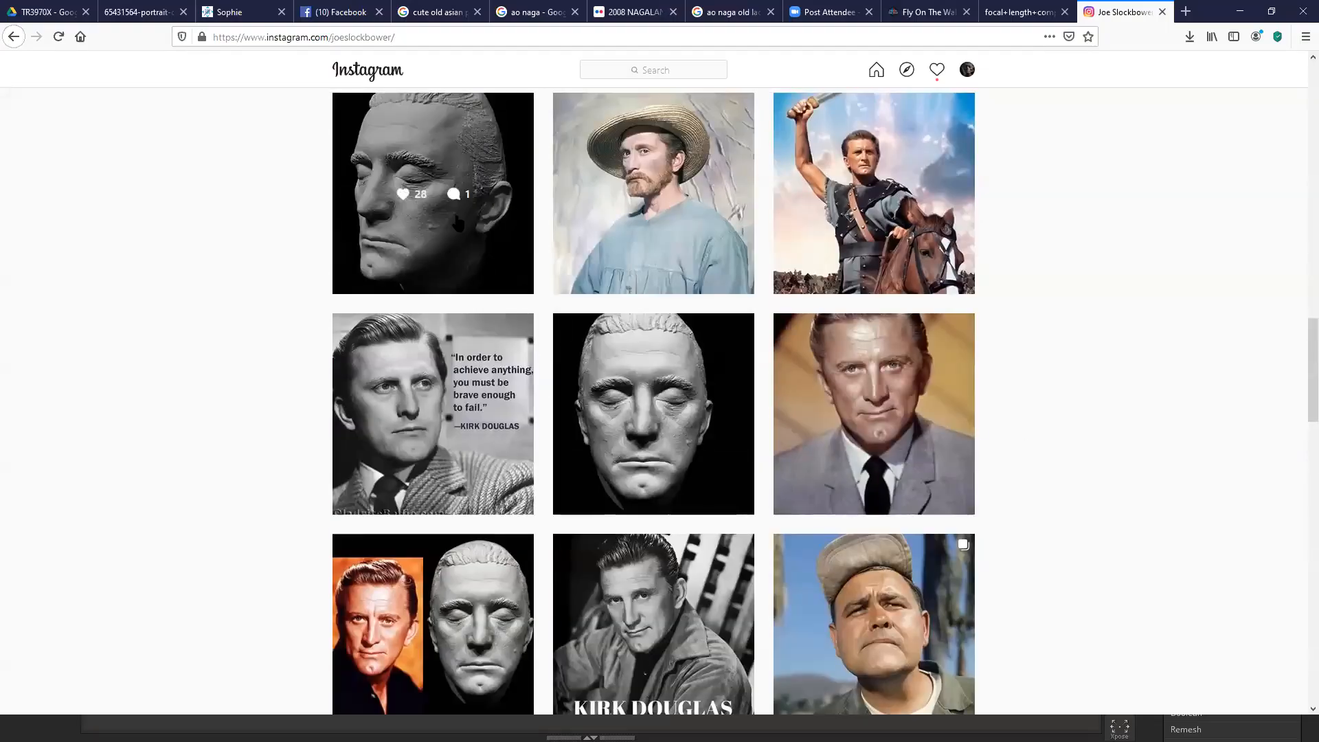
scroll(1136, 477, "down", 12)
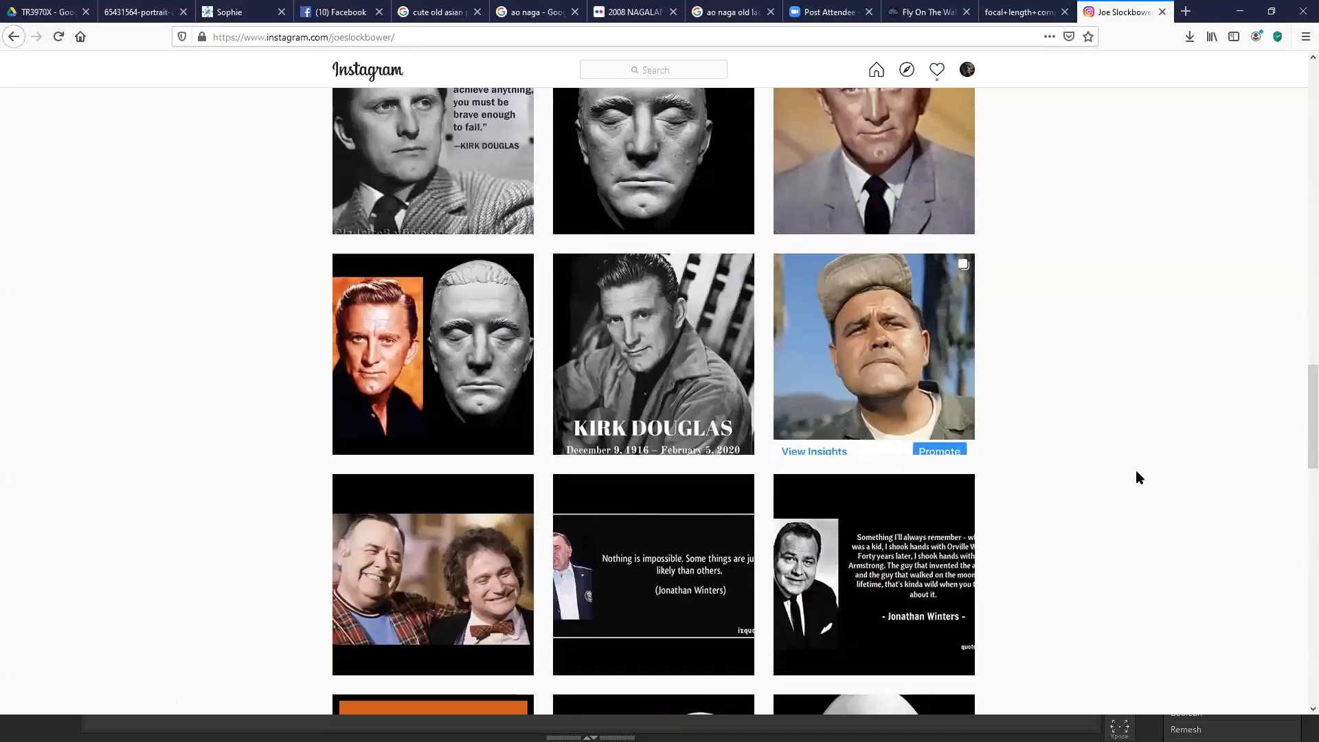
scroll(866, 413, "down", 12)
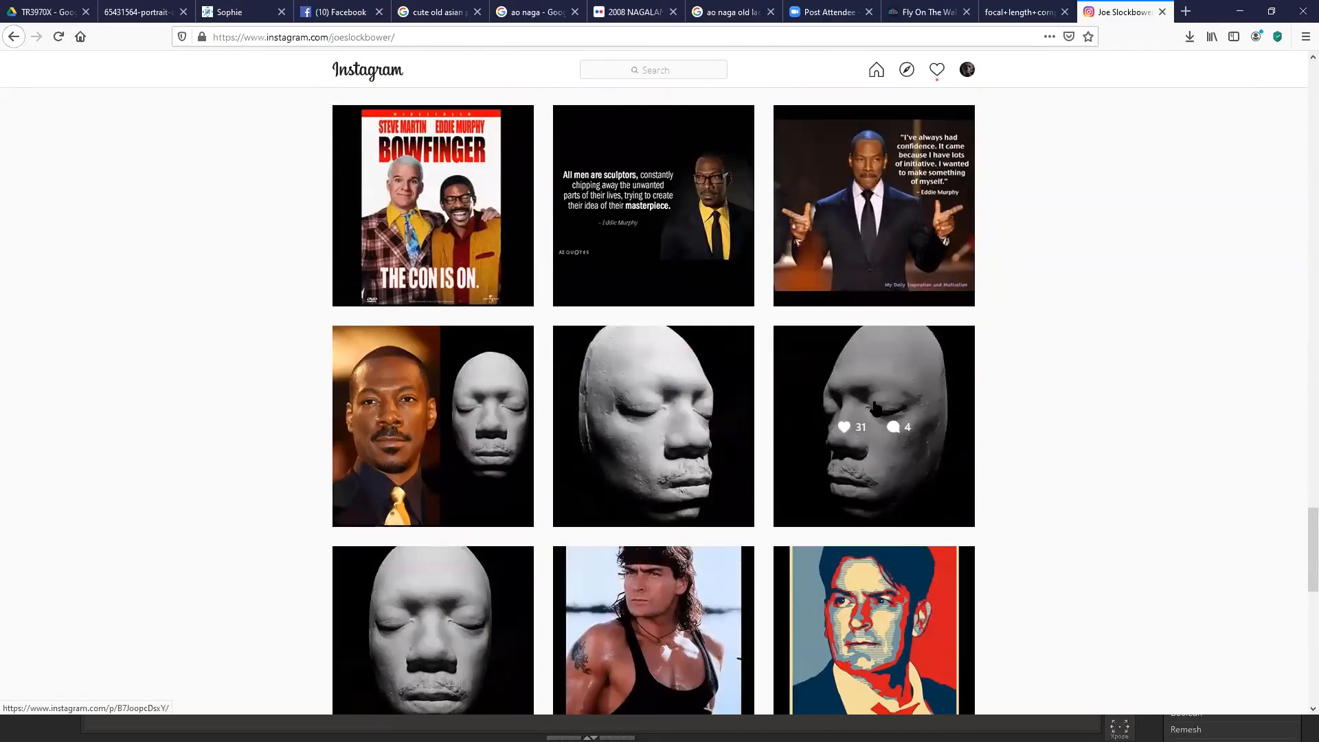
scroll(869, 417, "down", 12)
scroll(870, 417, "down", 3)
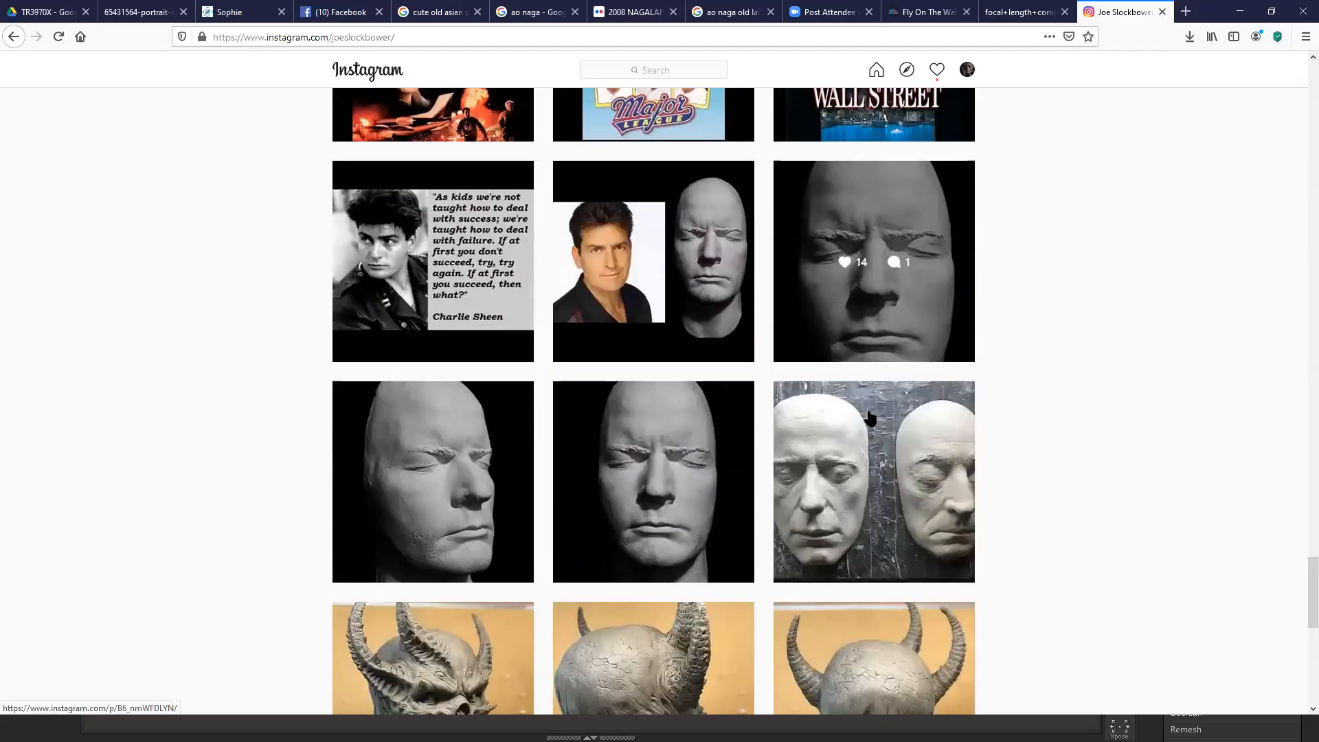
scroll(777, 454, "down", 5)
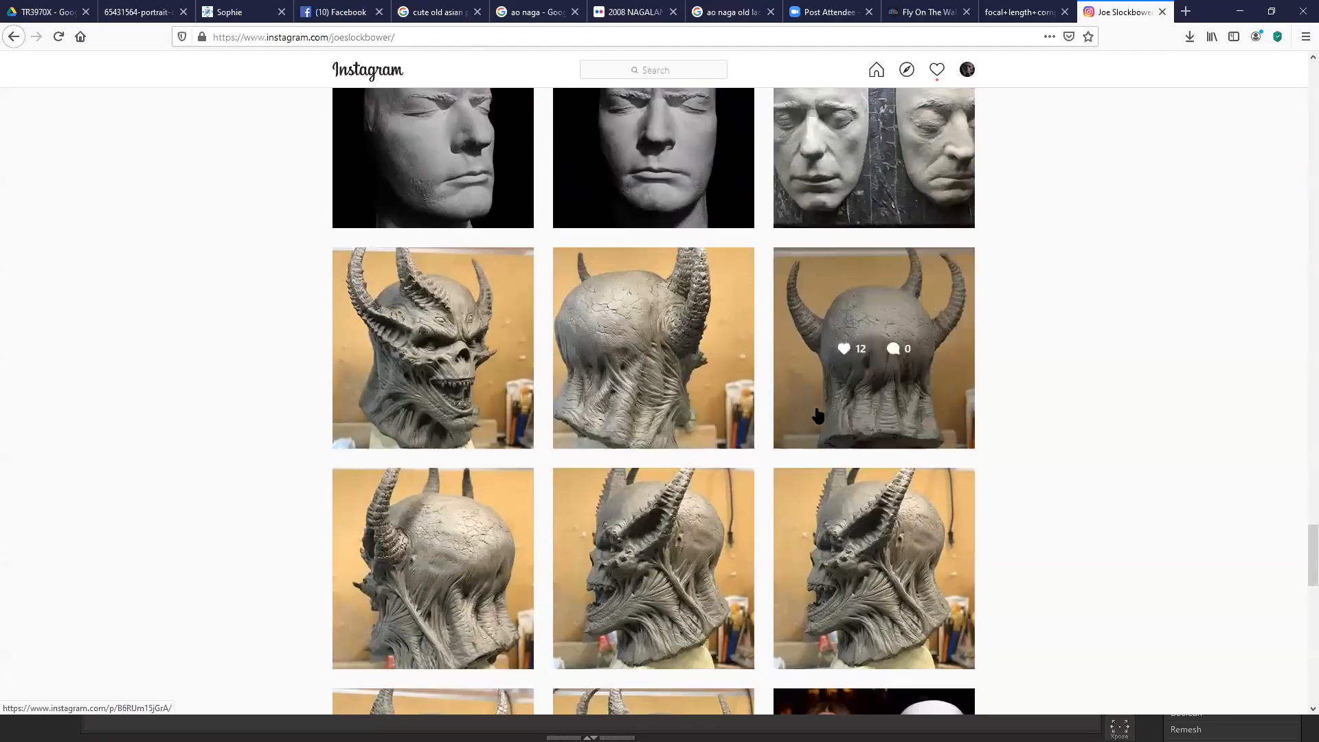
scroll(825, 385, "up", 3)
left_click(893, 300)
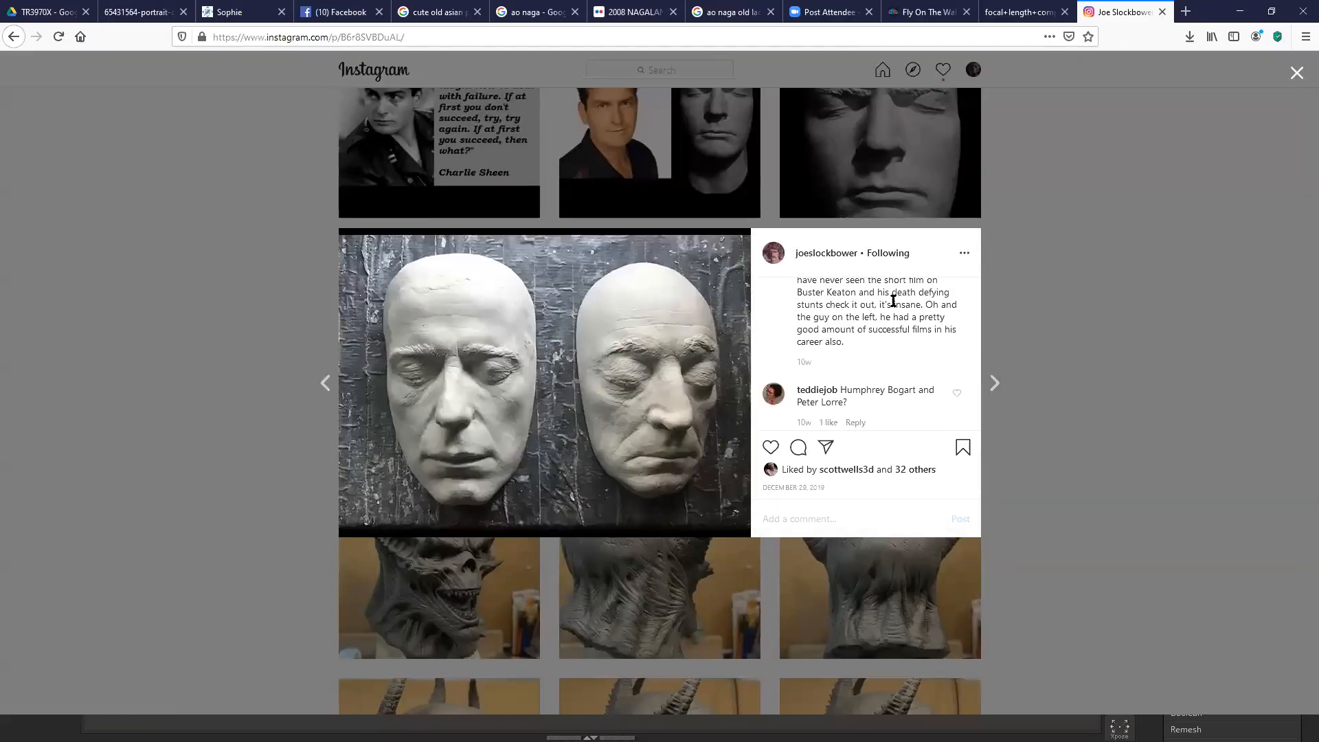
scroll(671, 373, "up", 7, "ctrl")
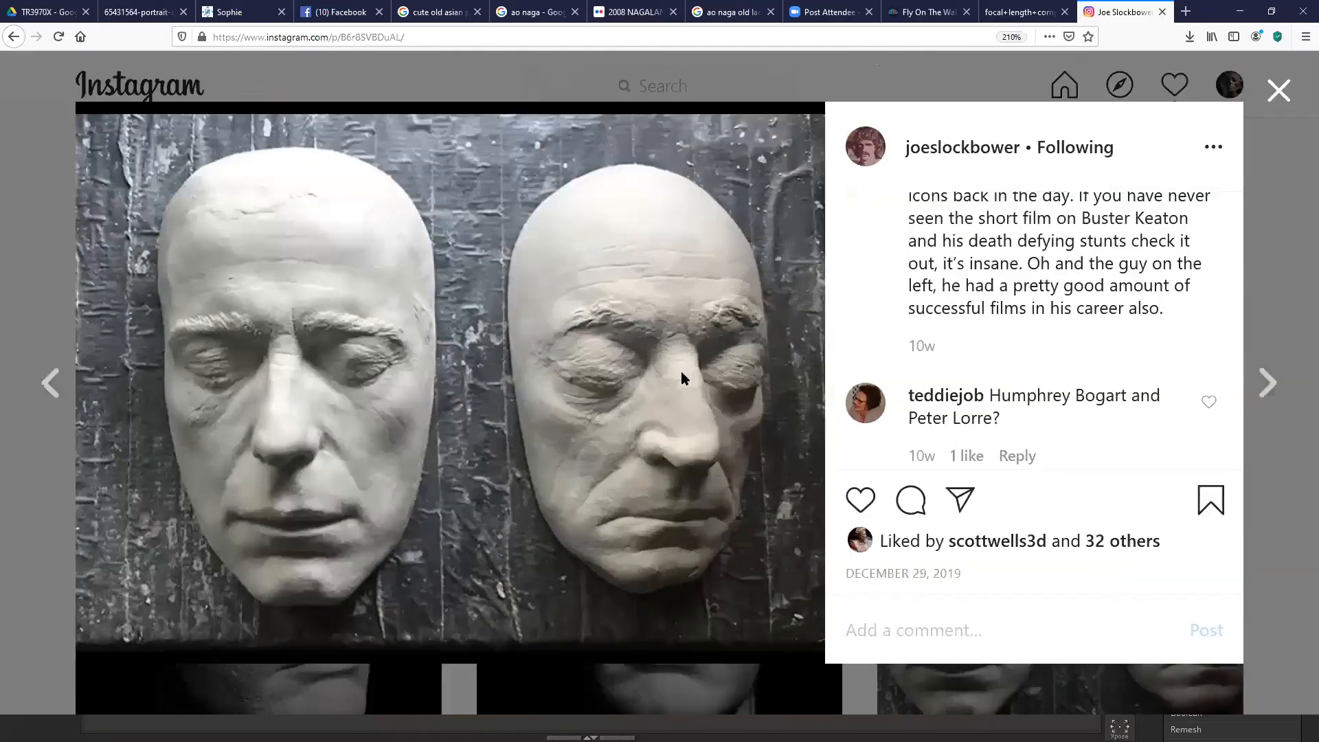
scroll(658, 393, "up", 2, "ctrl")
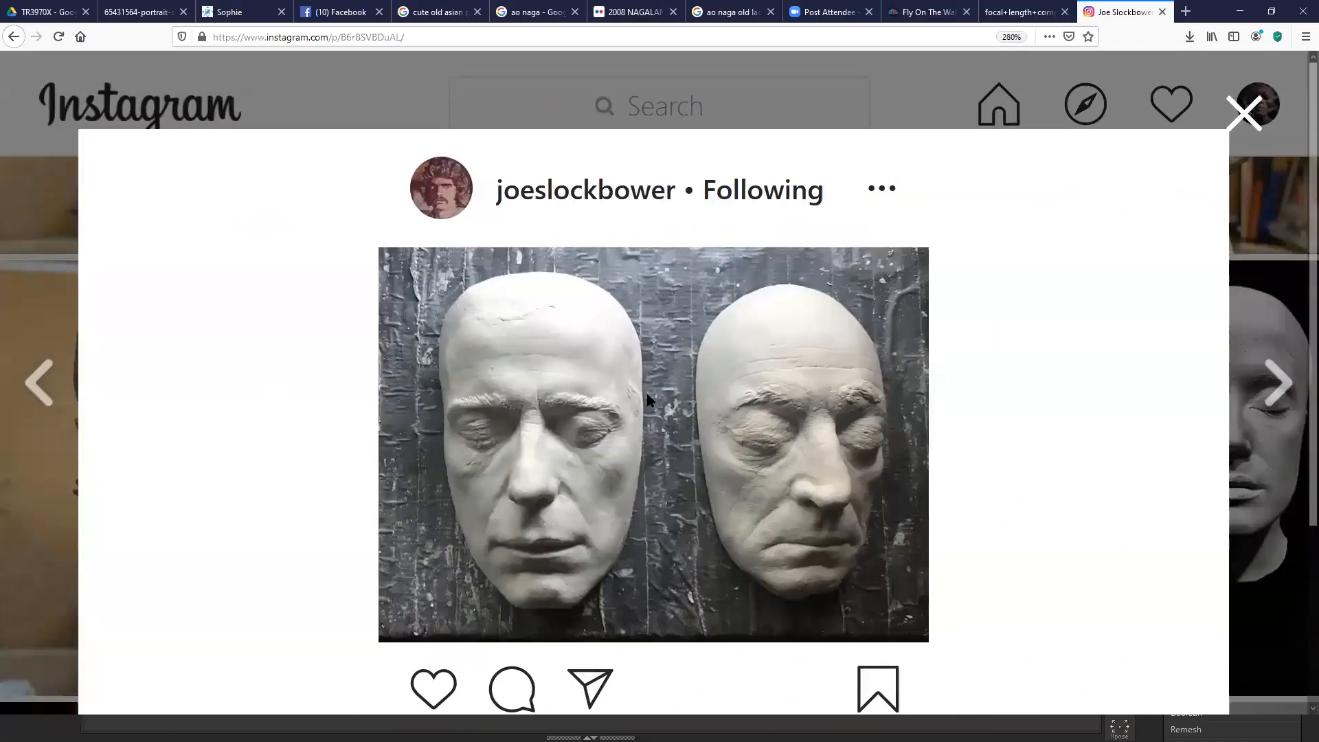
scroll(850, 493, "down", 3)
scroll(841, 471, "up", 3)
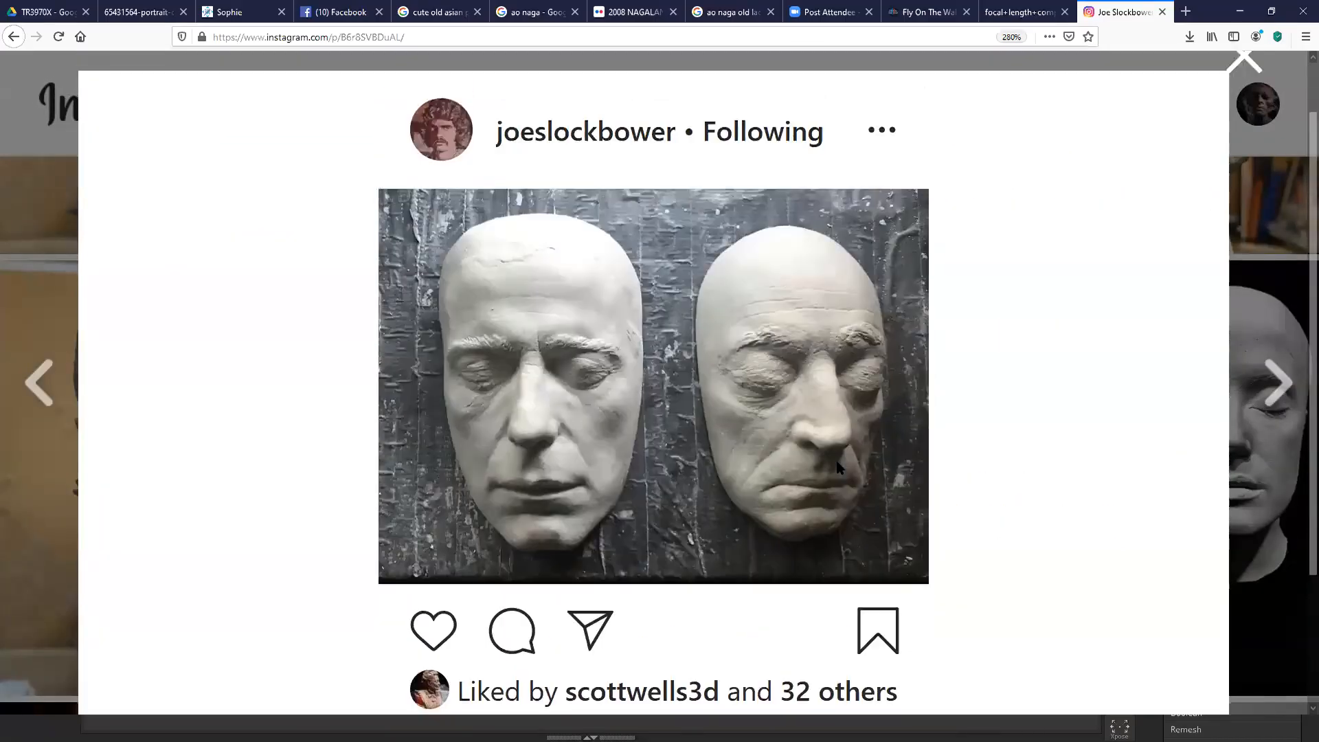
scroll(836, 461, "down", 3)
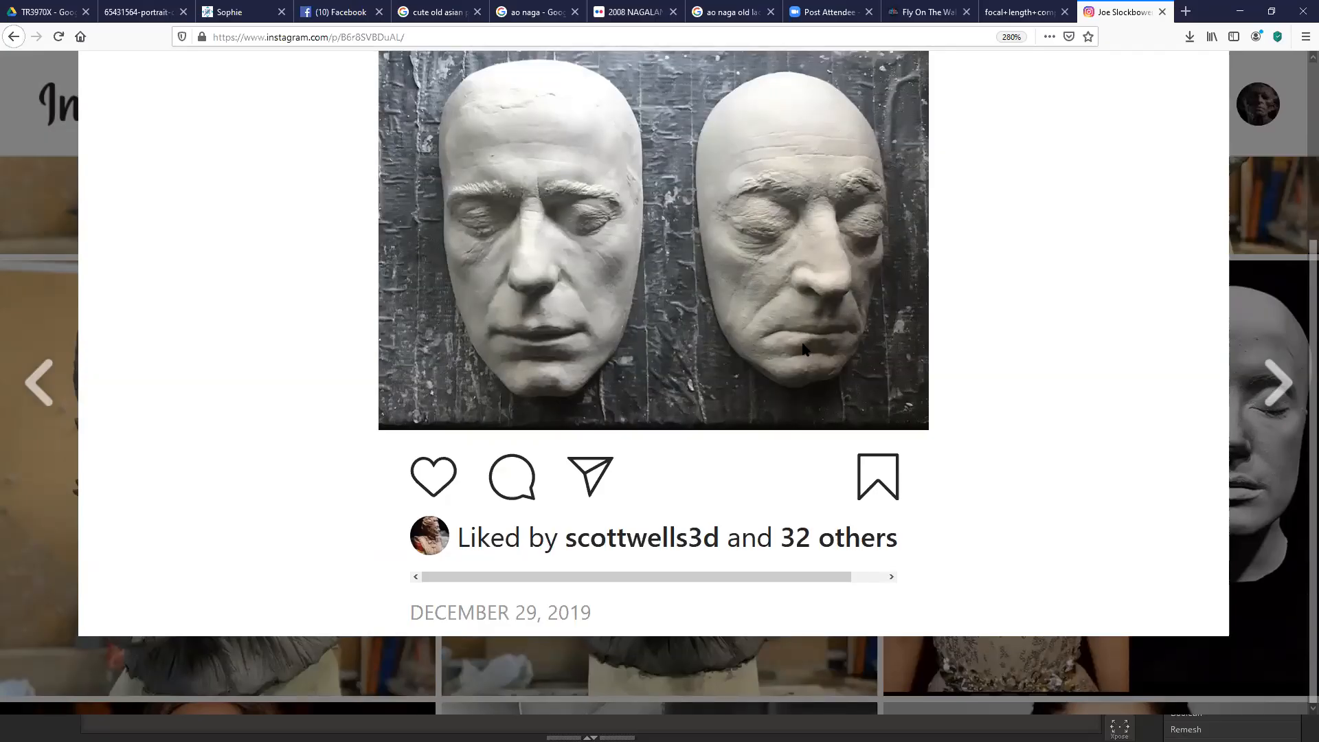
key("ctrl+0")
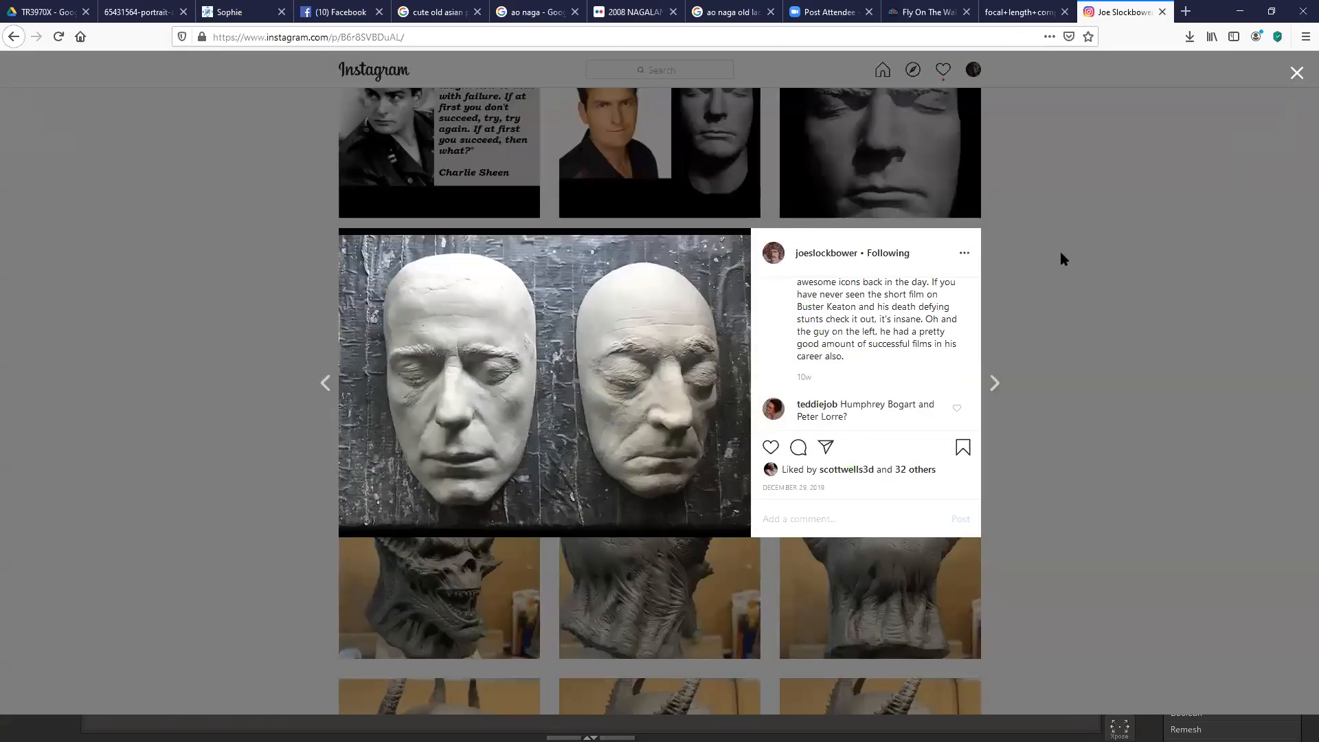
left_click(1061, 253)
scroll(1030, 333, "down", 10)
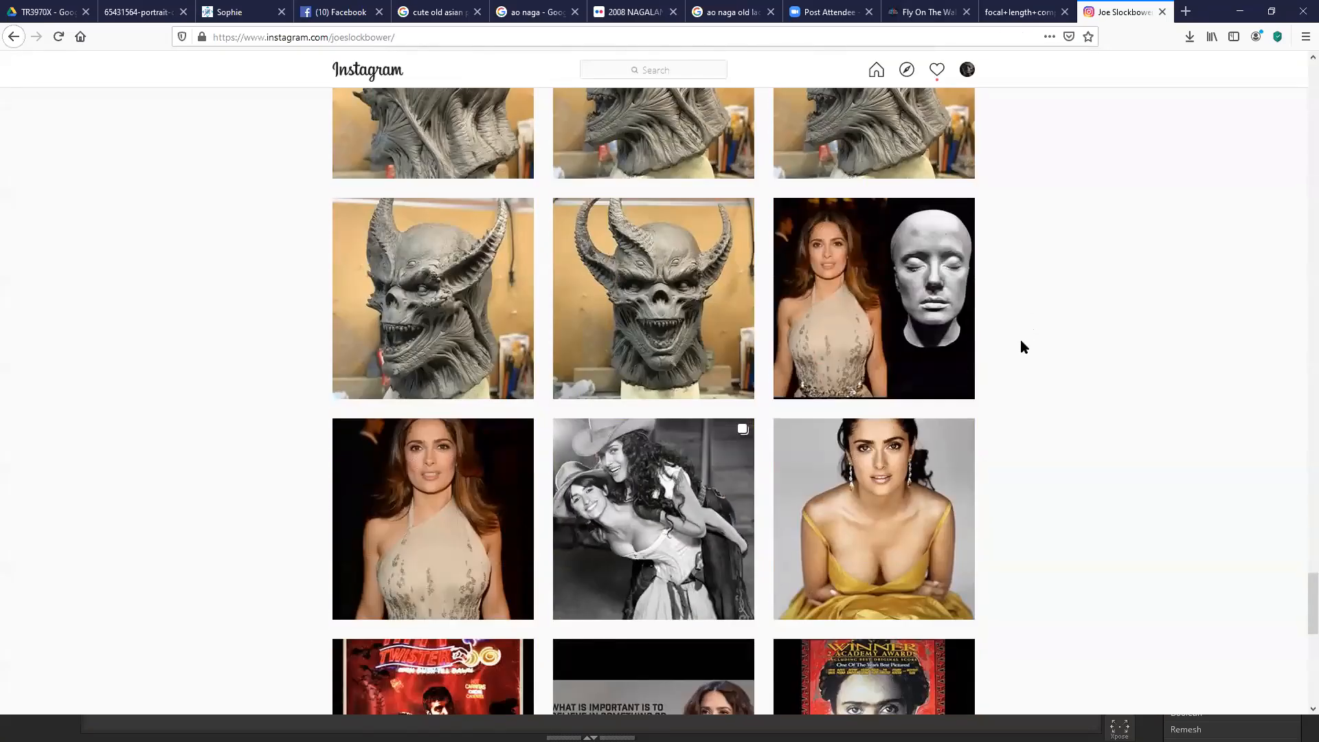
Open the actress's life-cast post, zoom in to study it, then reset the page zoom.
left_click(931, 271)
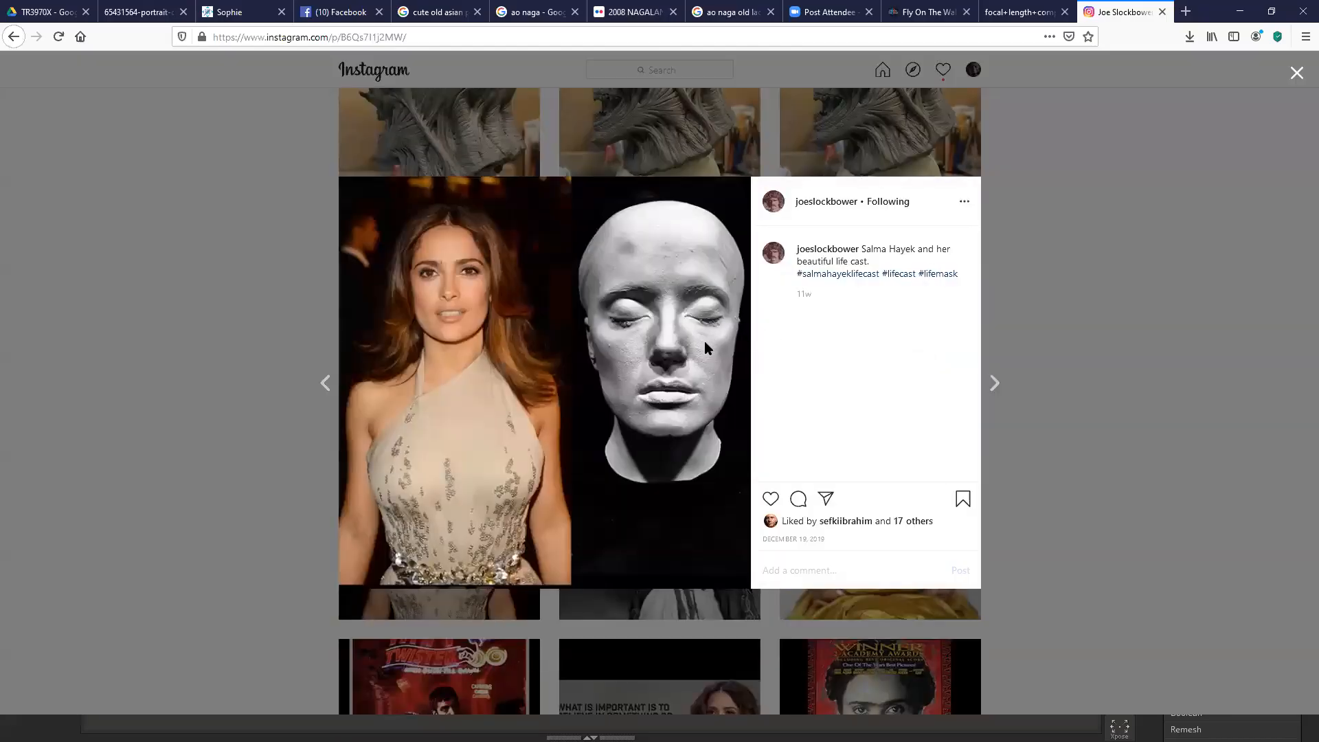
scroll(703, 347, "up", 4, "ctrl")
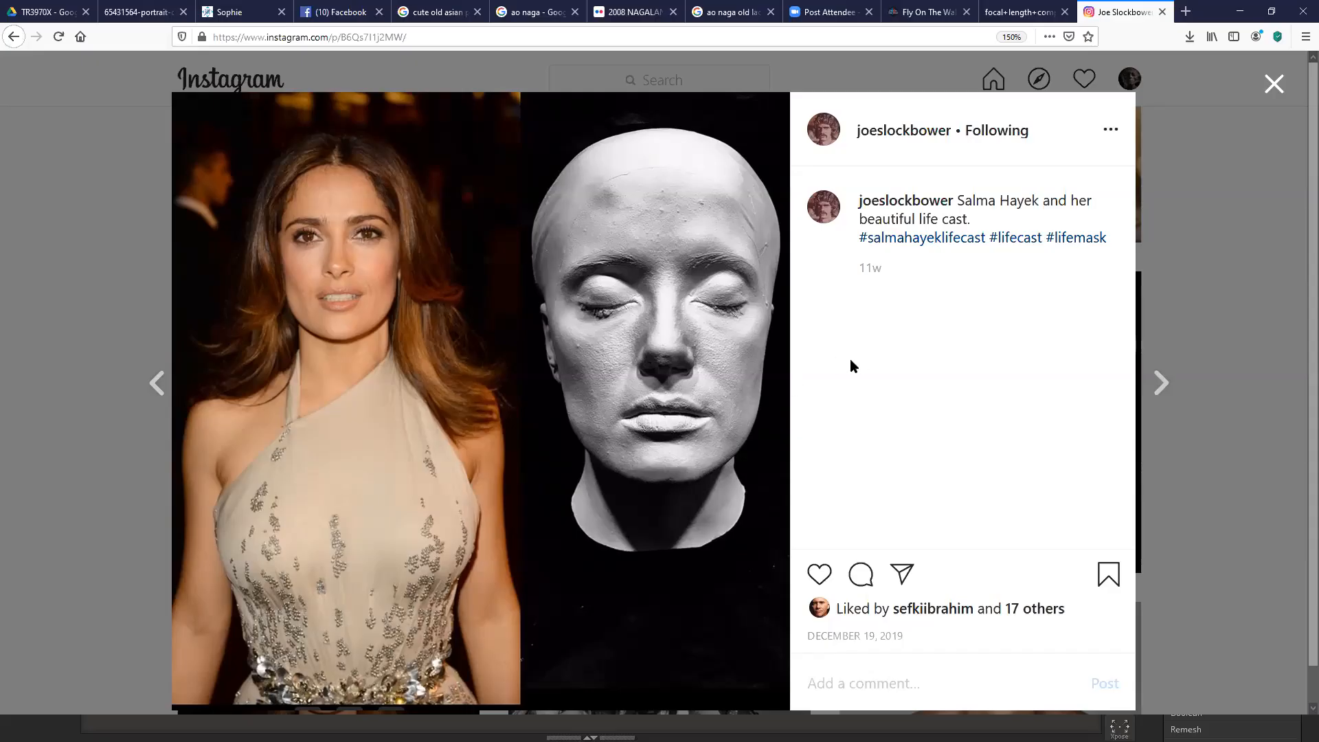
key("ctrl+0")
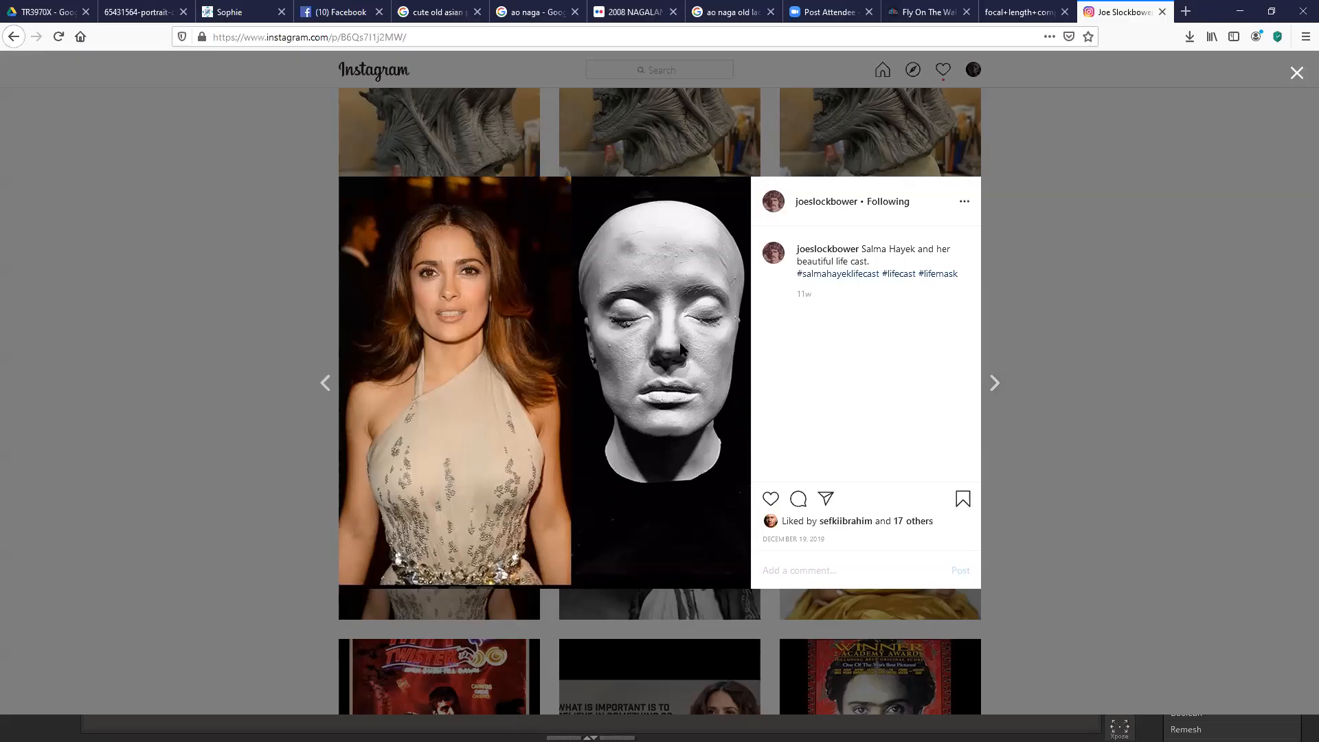
Close the enlarged life-cast post to return to the sculptor's profile grid.
left_click(1061, 270)
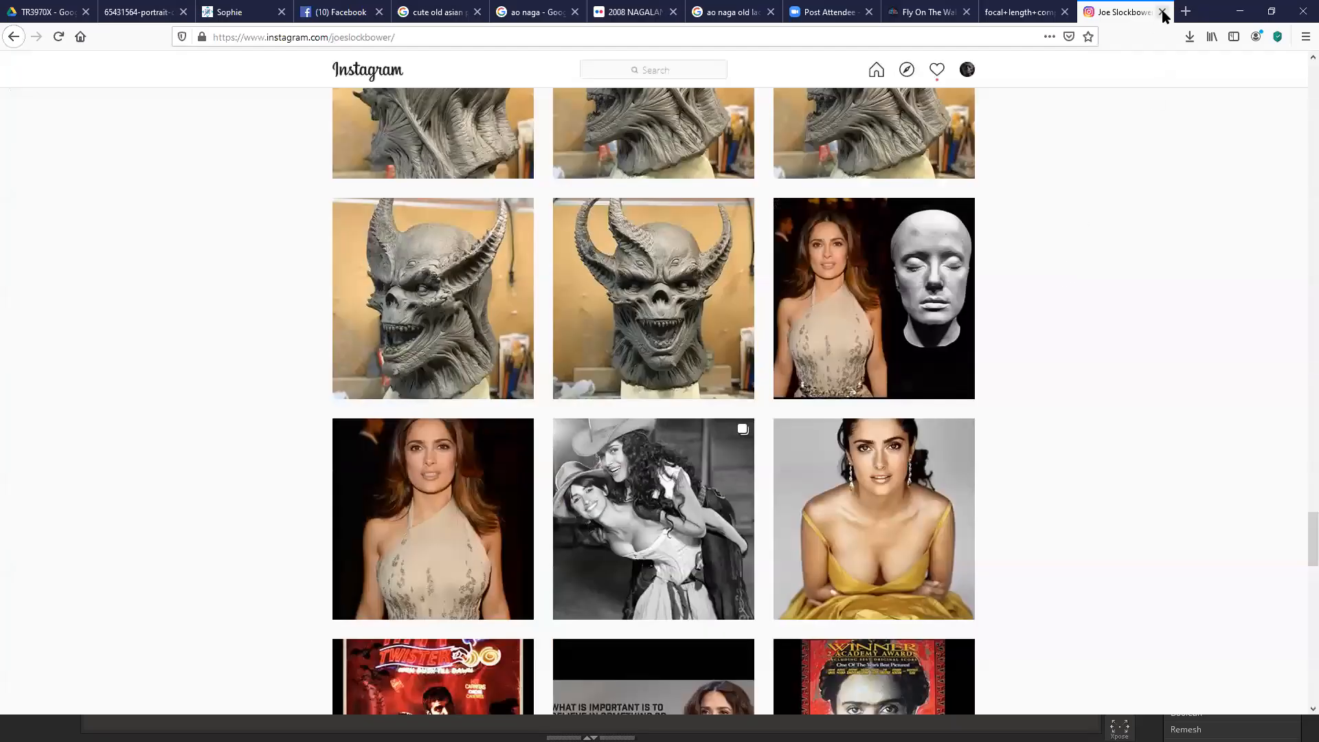
Close the sculptor's Instagram tab and minimize Firefox to reveal the ZBrush head sculpt.
left_click(1161, 12)
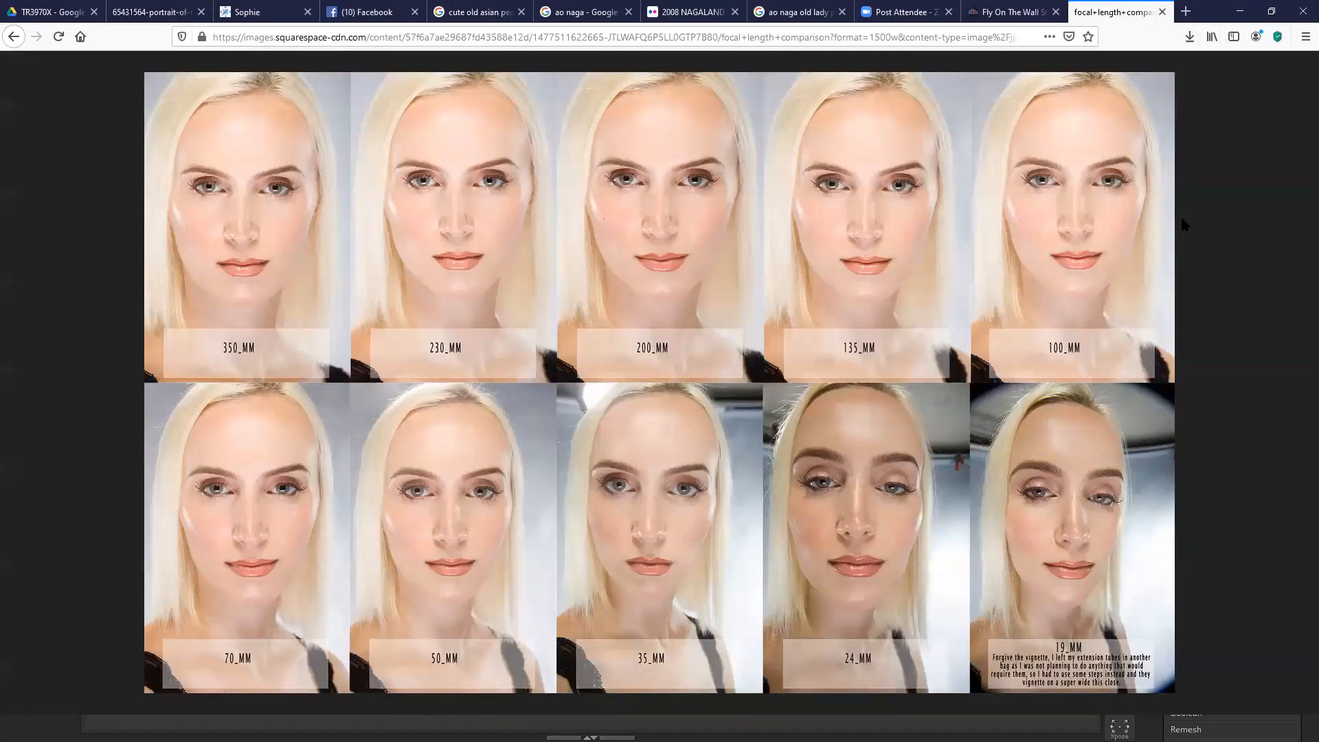
left_click(1237, 14)
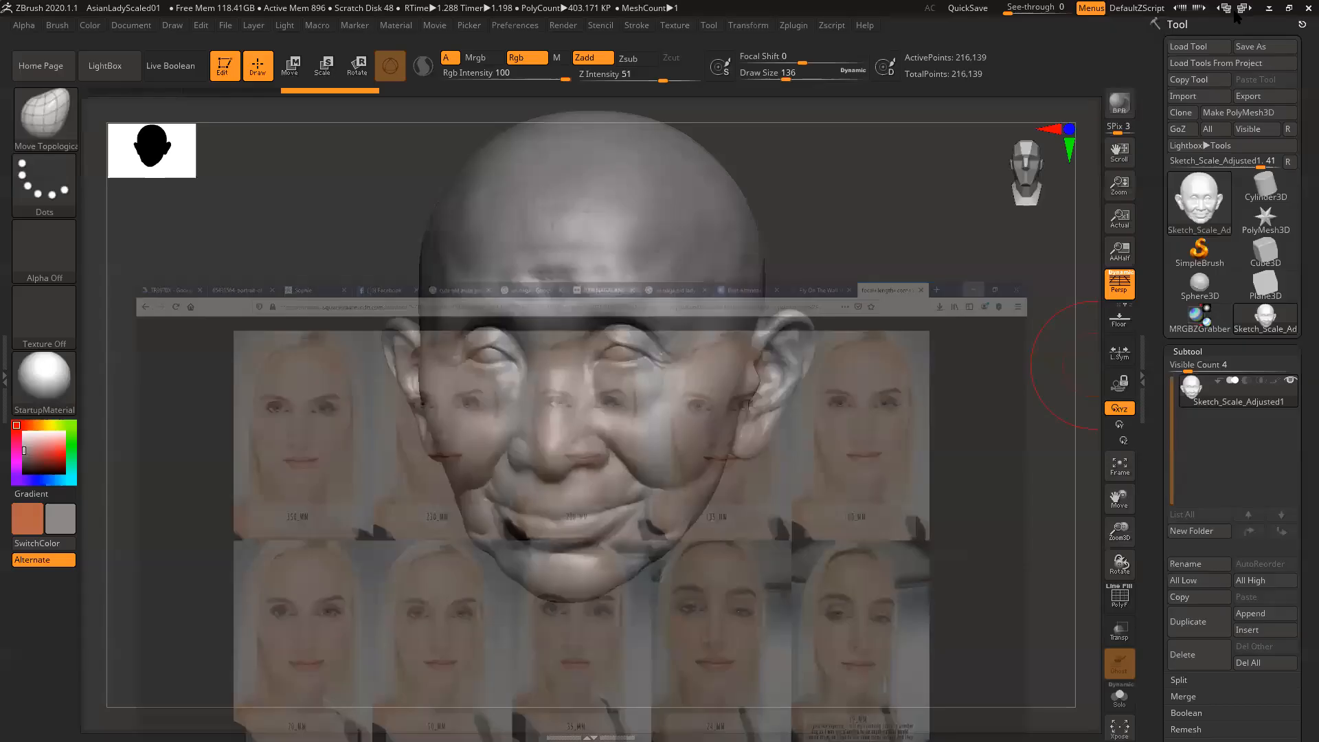
Minimize ZBrush to bring up the AsianOldLady2 scene in Maya and adjust the head view.
left_click(1269, 8)
middle_click_drag(805, 351, 789, 316, "alt")
mouse_move(761, 336)
left_mouse_down("alt")
mouse_move(748, 344)
mouse_move(761, 336)
left_mouse_up("alt")
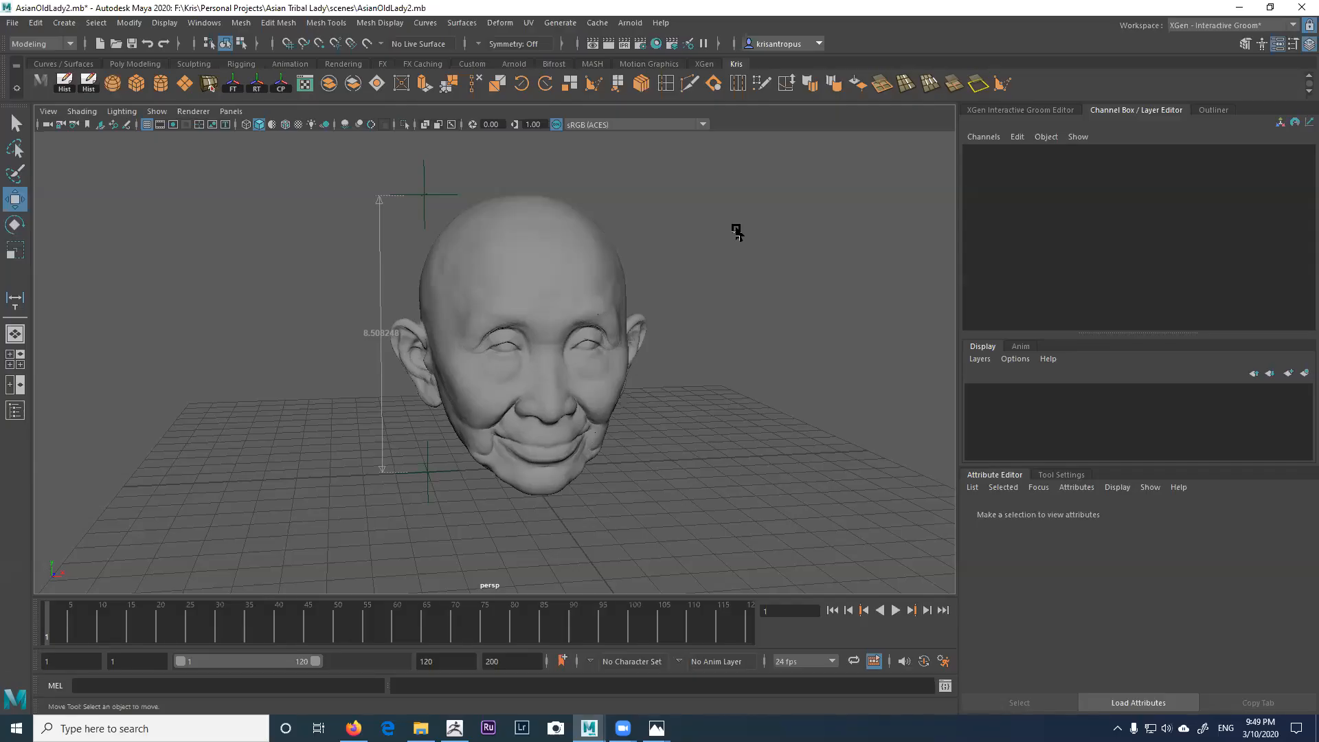
left_click_drag(692, 257, 600, 308, "alt")
left_click_drag(690, 316, 673, 285, "alt")
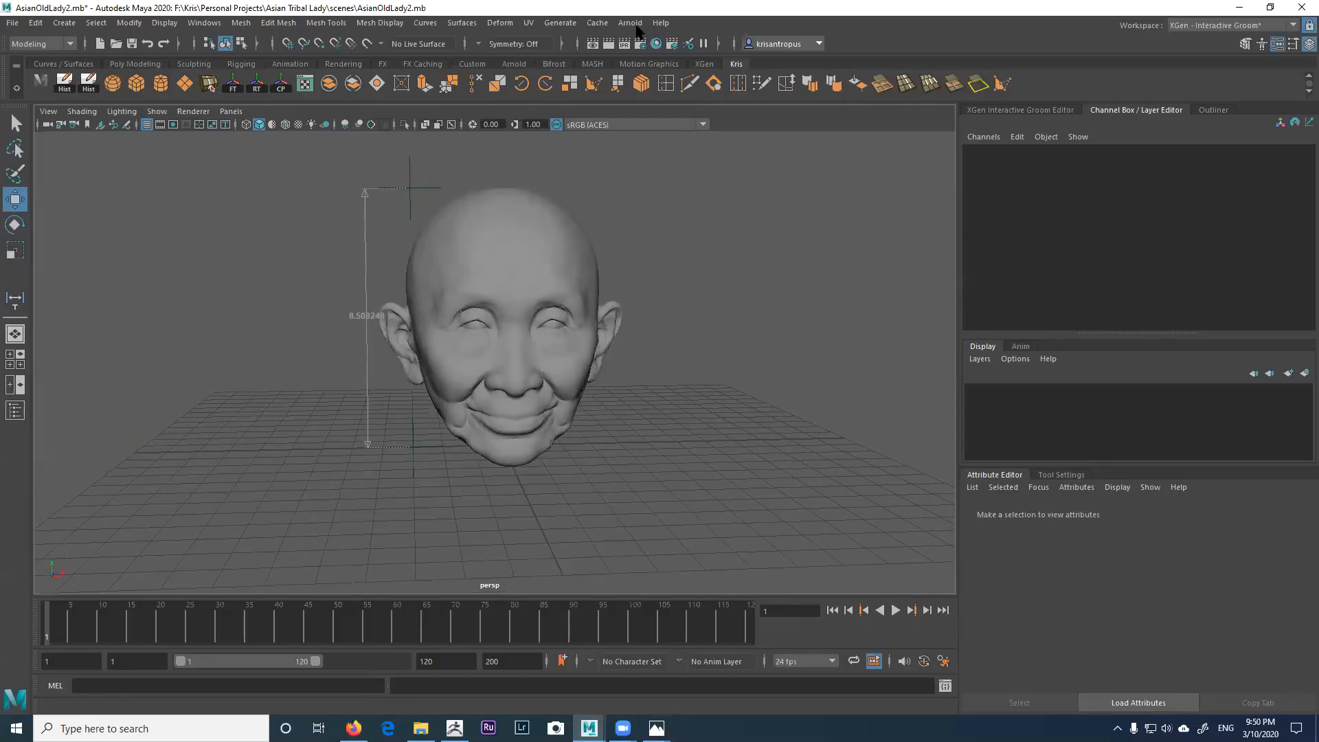
left_click(631, 23)
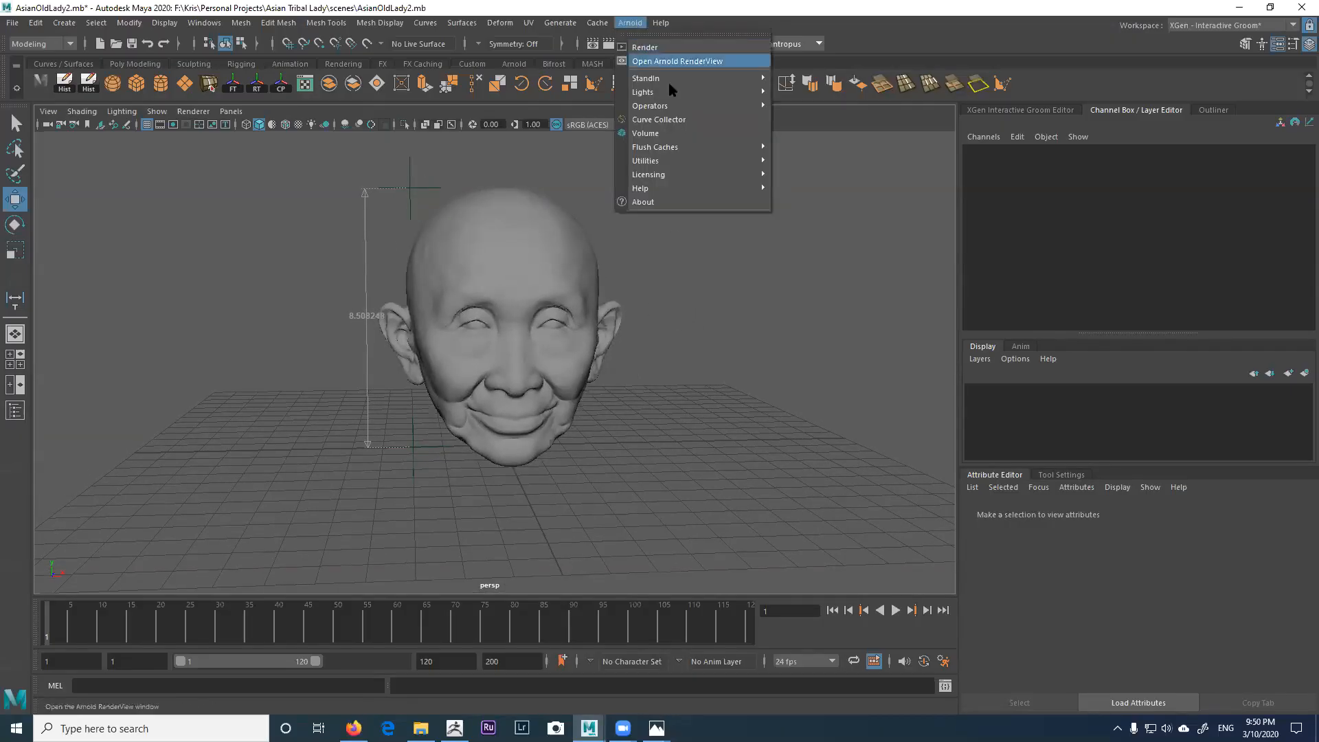
Create an Arnold area light from the Arnold Lights menu.
mouse_move(670, 95)
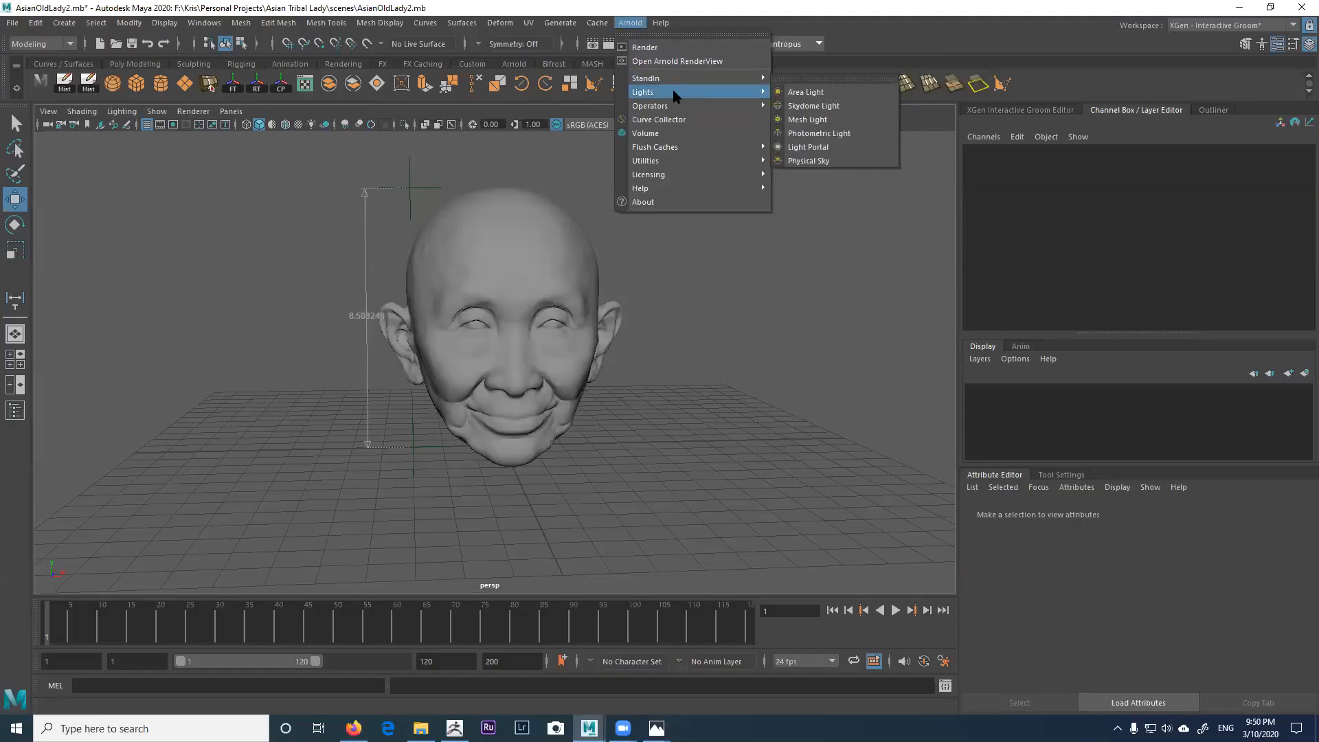
left_click(797, 92)
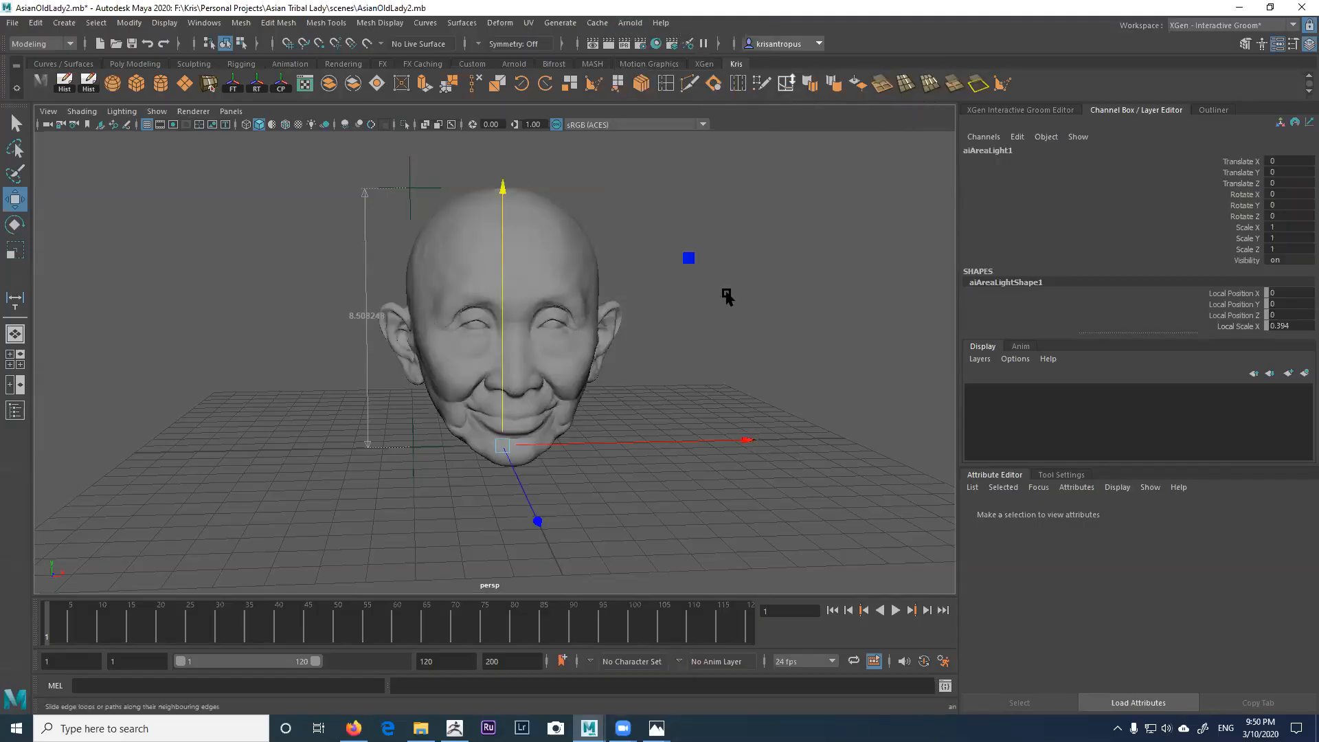
right_click_drag(689, 292, 576, 256, "alt")
left_click_drag(597, 272, 661, 288, "alt")
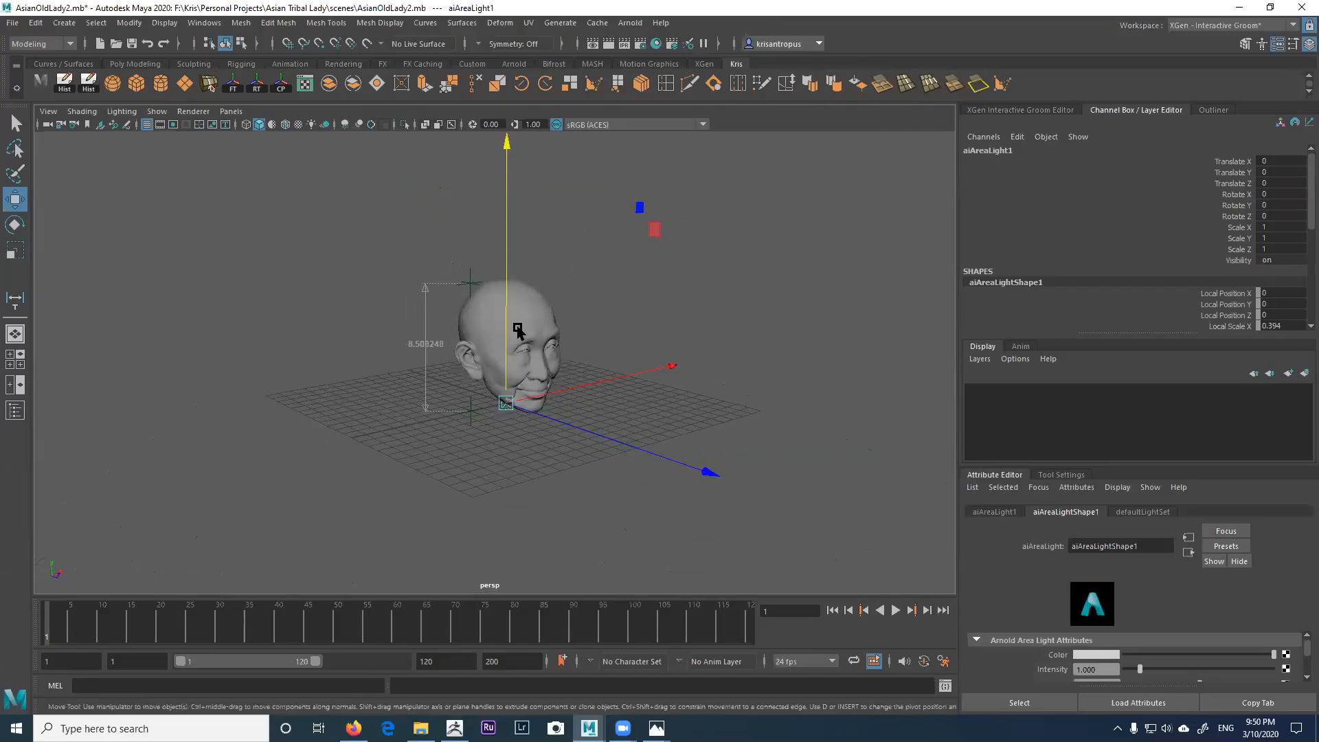
Place the light above and in front of the head (Y 12.176, Z 6.584), scaled 4.03.
left_click_drag(508, 330, 671, 280)
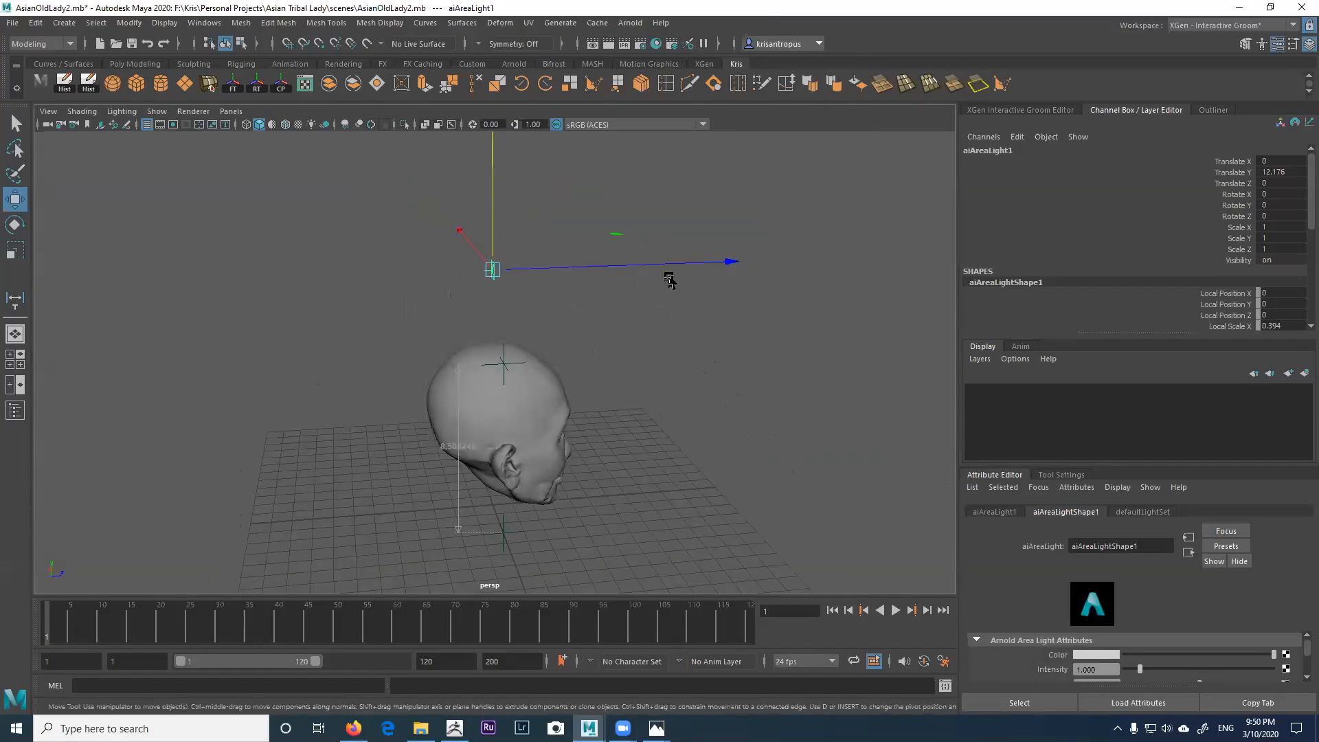
left_click_drag(318, 289, 390, 301, "alt")
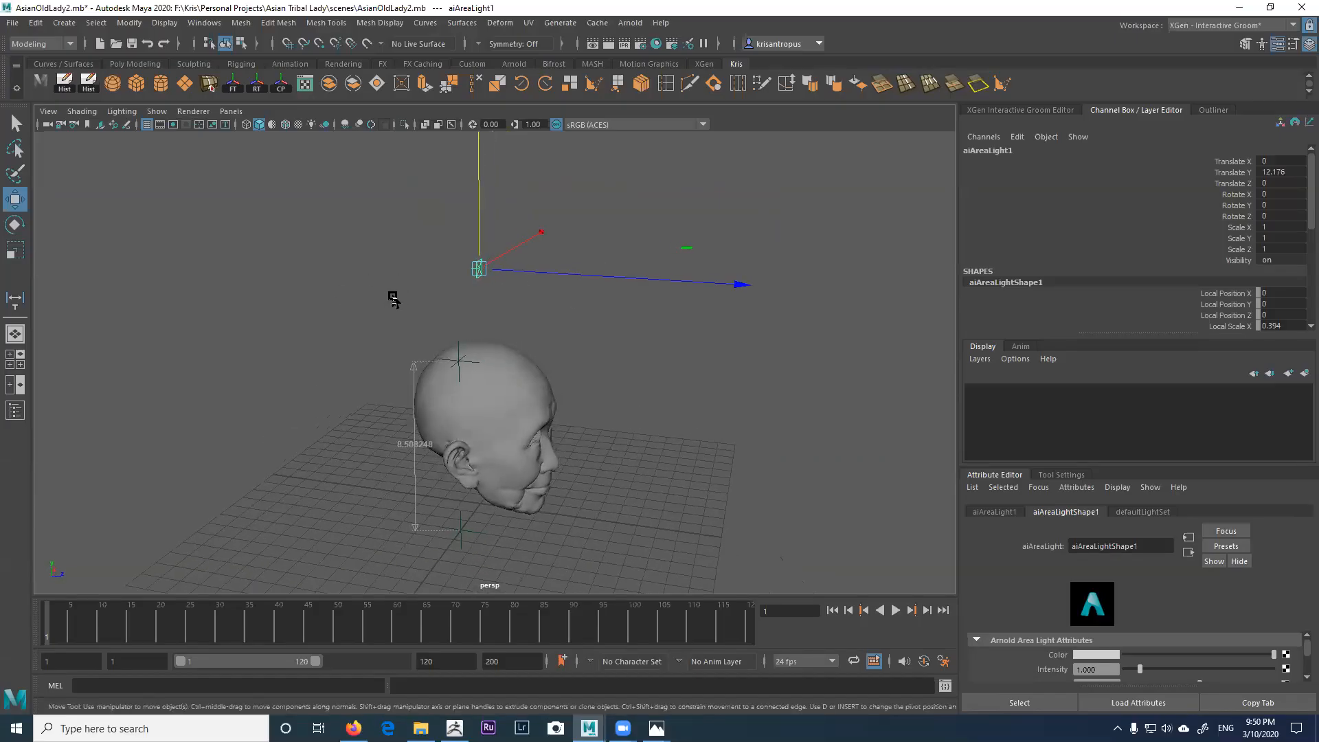
left_click_drag(540, 277, 584, 298)
key("r")
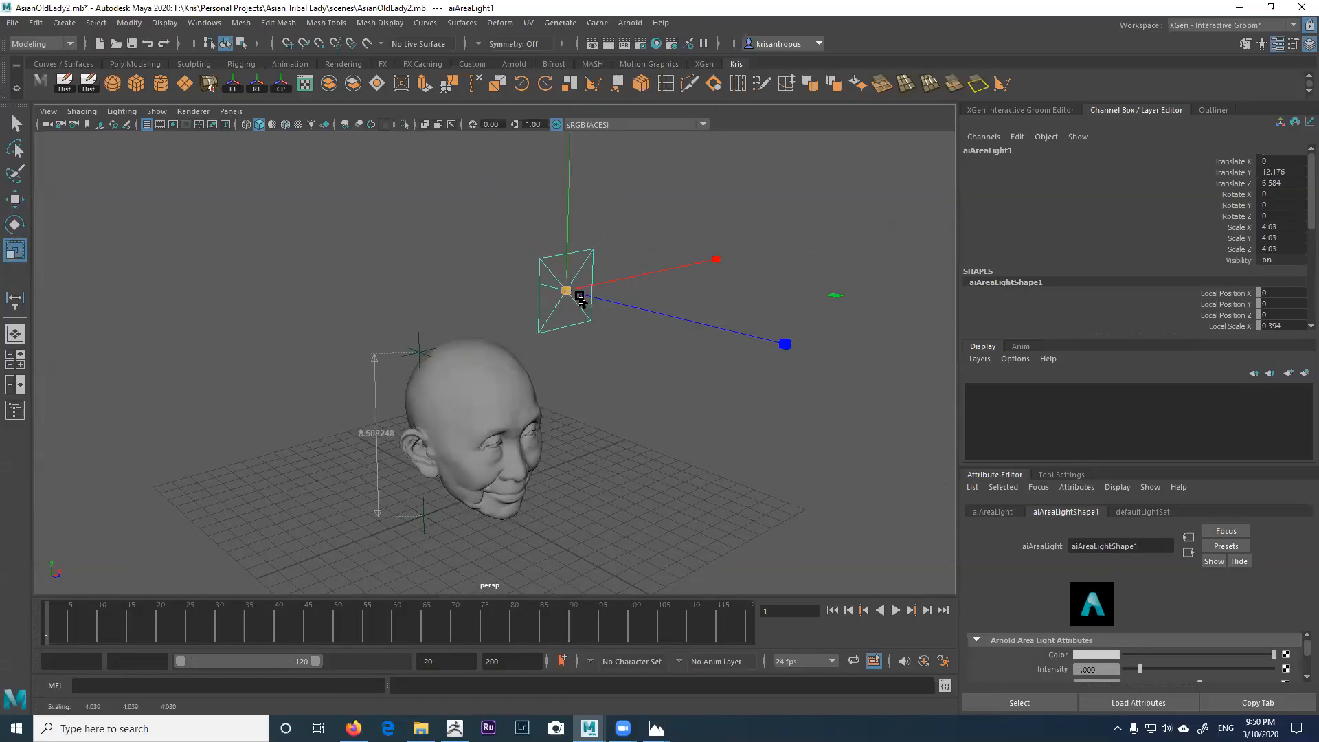
key("e")
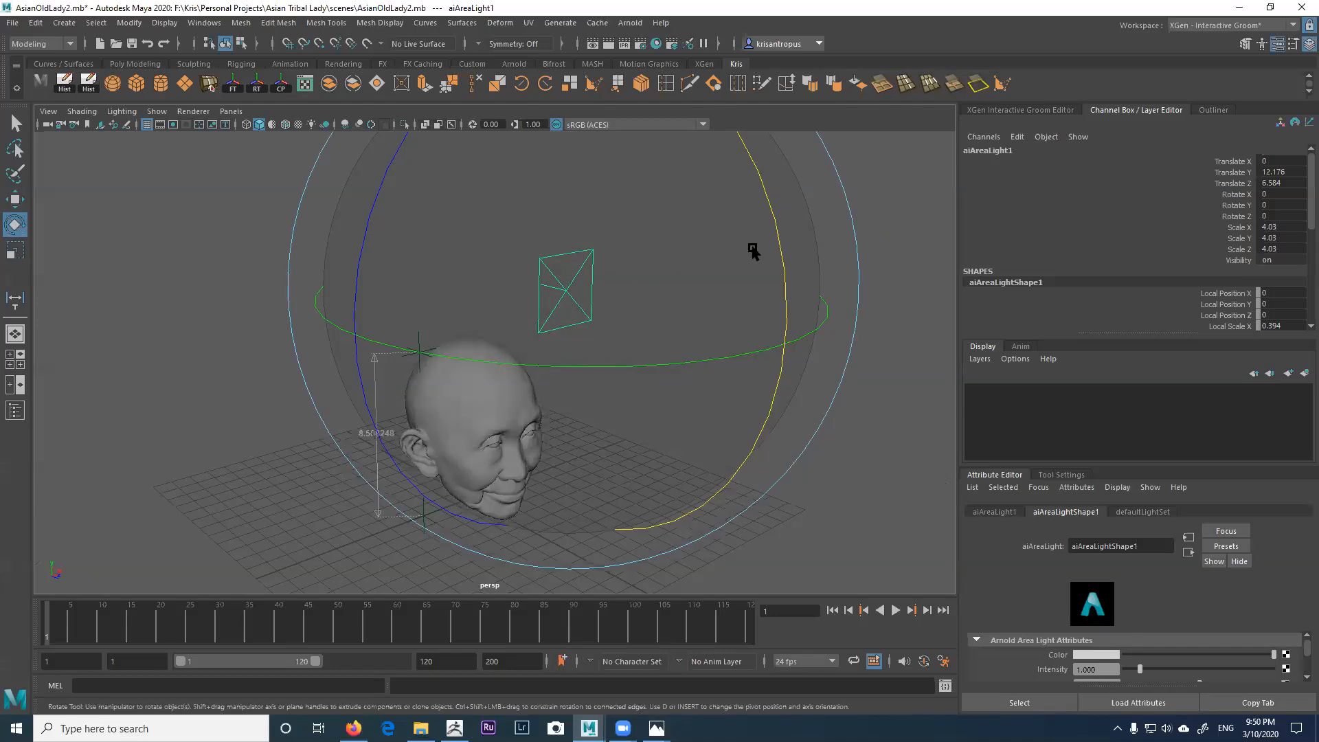
Scale the area light up to about 16.8.
key("w")
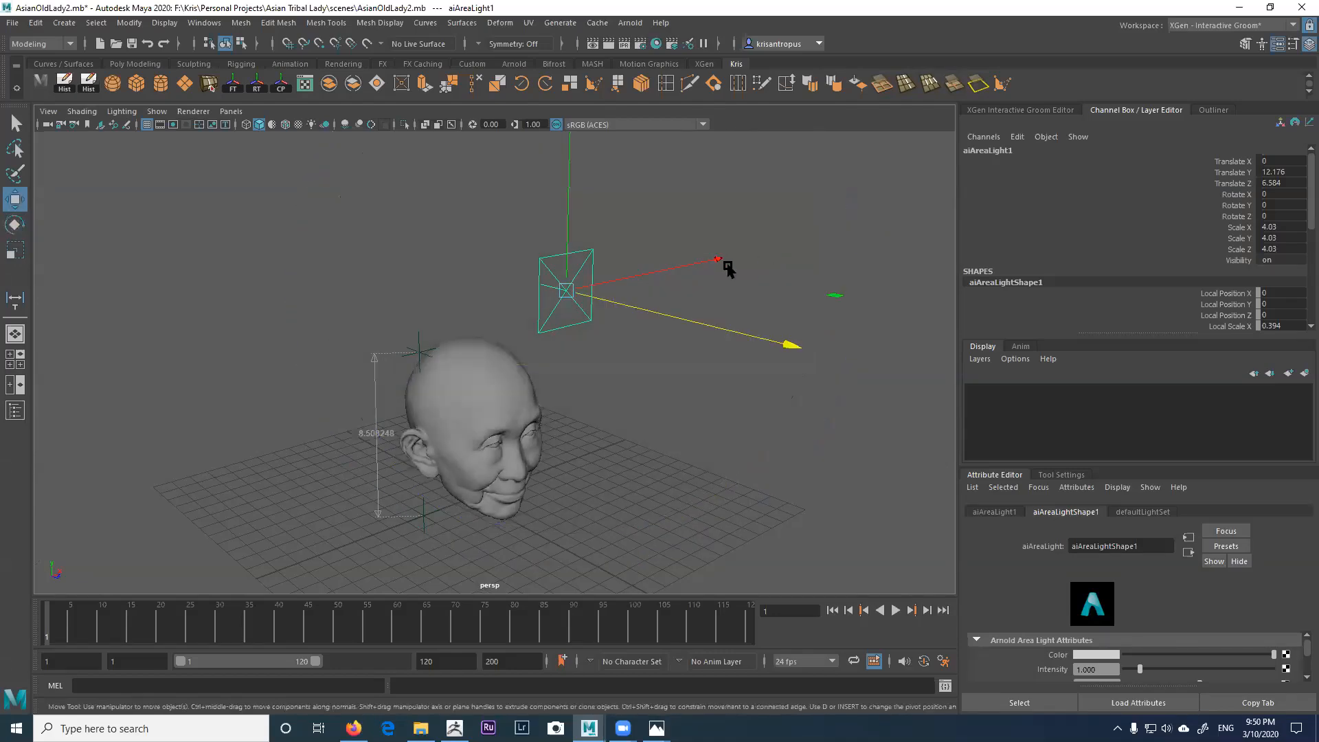
key("e")
key("r")
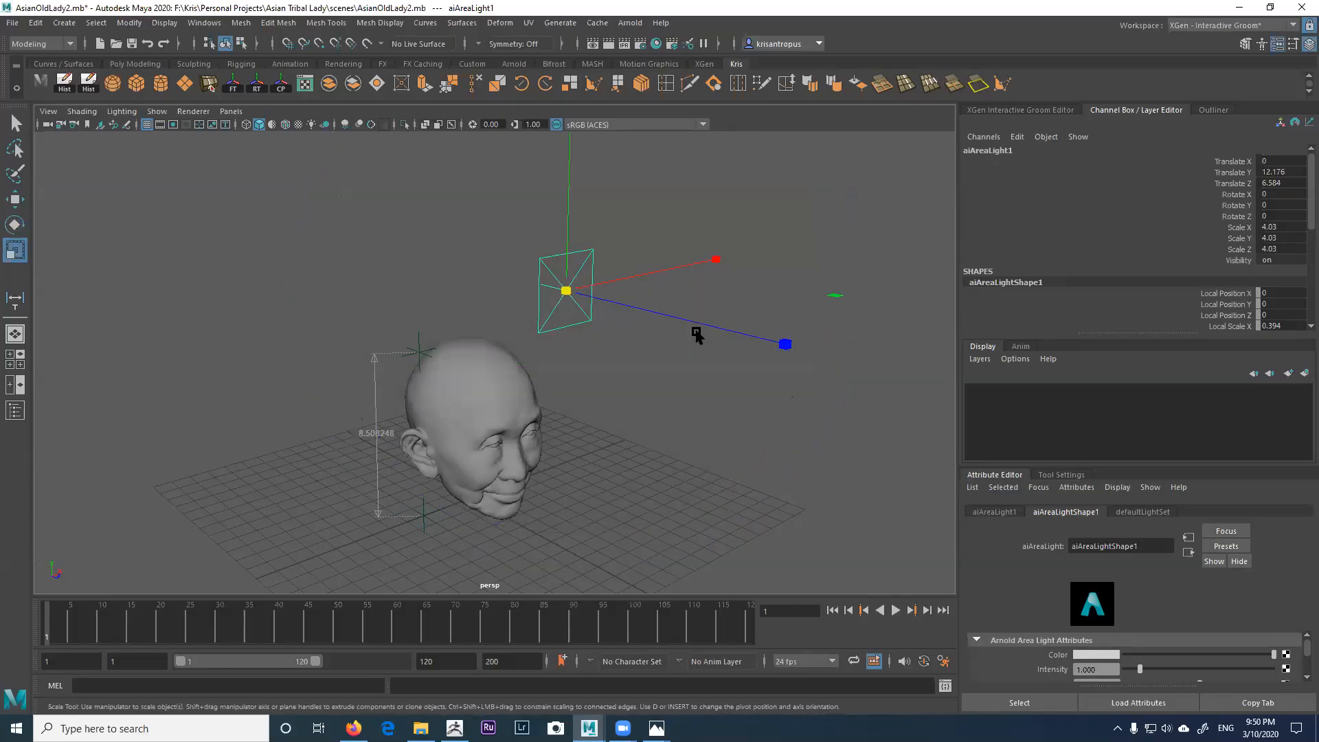
left_click_drag(568, 294, 559, 333)
right_click_drag(559, 332, 495, 309, "alt")
left_click_drag(495, 309, 578, 349, "alt")
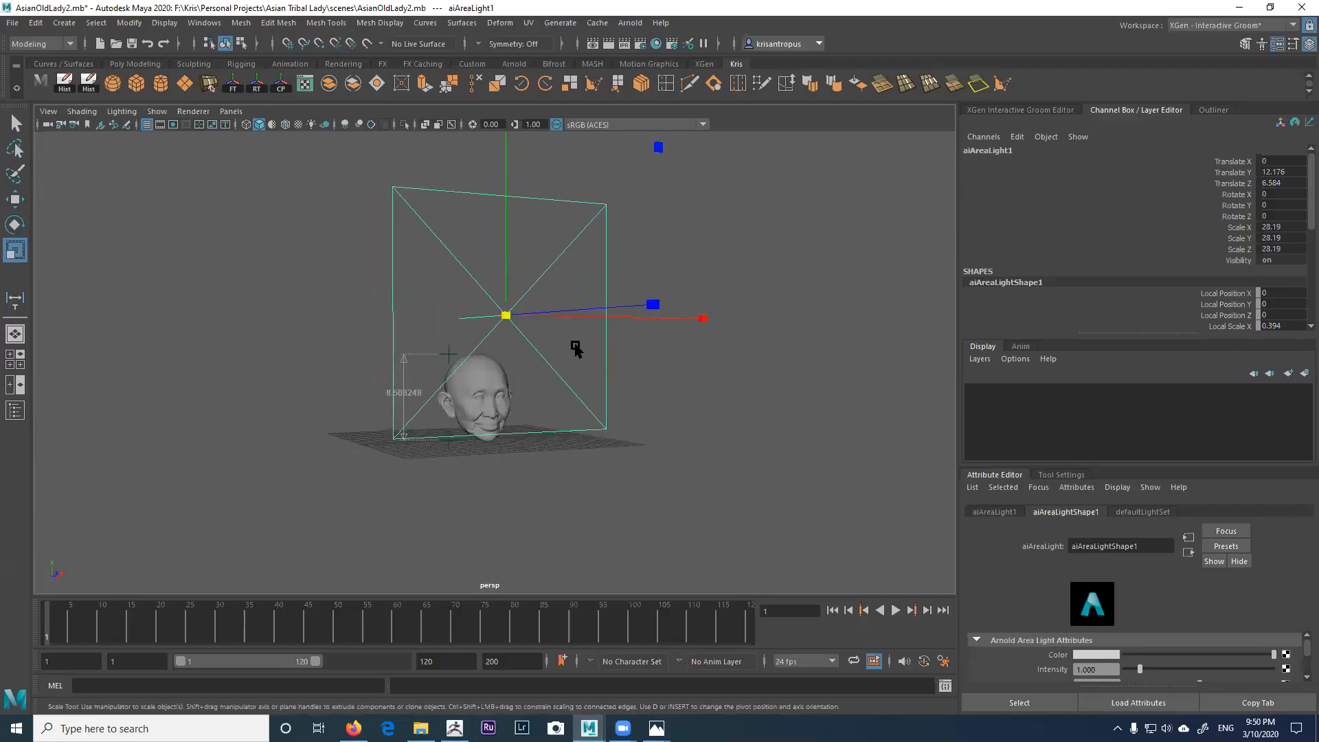
left_click_drag(509, 326, 324, 324, "alt")
middle_click_drag(326, 329, 404, 341)
mouse_move(404, 342)
left_mouse_down("alt")
mouse_move(383, 339)
mouse_move(408, 343)
left_mouse_up("alt")
middle_click_drag(450, 354, 499, 324)
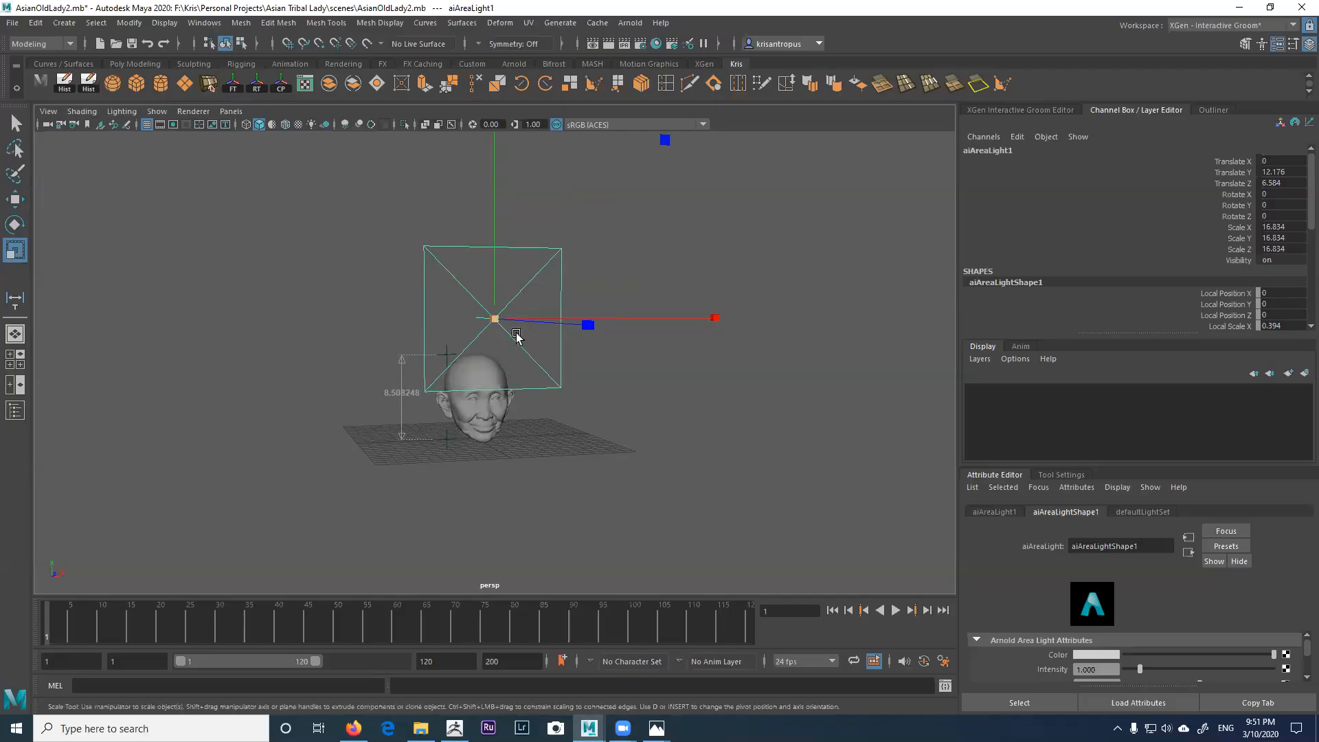
Tilt the light about -45 degrees on X toward the face and move it up and away.
key("e")
left_click_drag(588, 287, 649, 272)
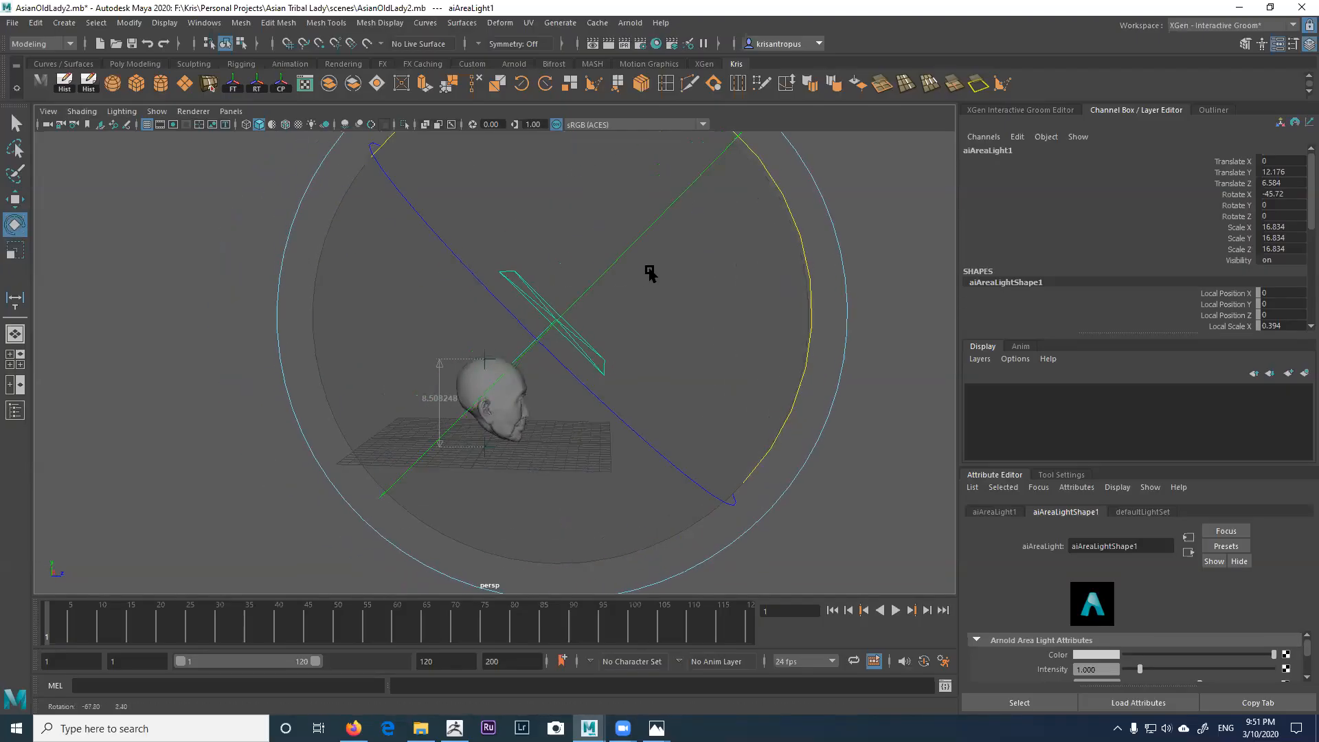
key("w")
left_click_drag(558, 320, 568, 349)
key("e")
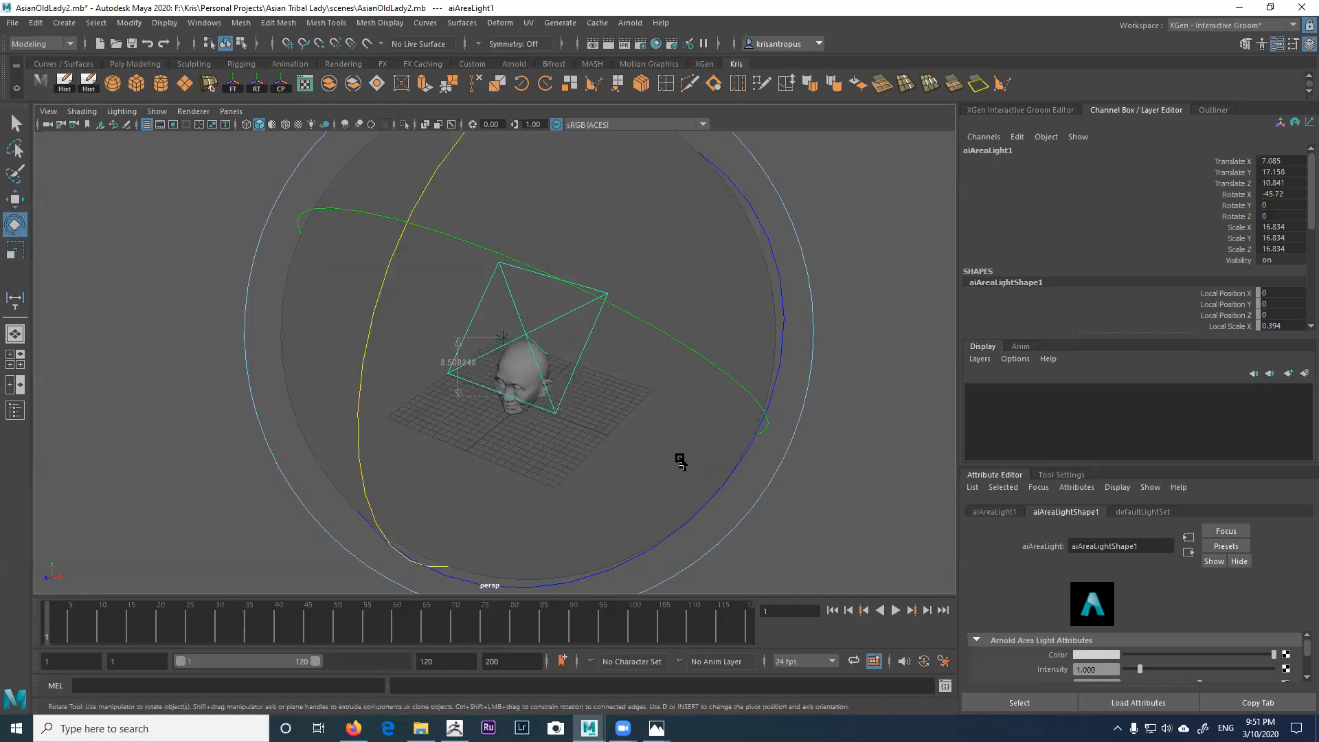
left_click_drag(656, 456, 612, 341, "alt")
Raise the light to Y 21.67 above the head and frame the view on the face.
key("w")
left_click_drag(570, 406, 467, 394)
right_click_drag(471, 413, 509, 456, "alt")
middle_click_drag(509, 457, 527, 315, "alt")
right_click_drag(533, 344, 683, 453, "alt")
middle_click_drag(488, 413, 559, 345, "alt")
left_click_drag(559, 346, 564, 302, "alt")
right_click_drag(591, 371, 718, 474, "alt")
middle_click_drag(618, 392, 648, 274, "alt")
left_click_drag(648, 274, 671, 300, "alt")
right_click_drag(671, 300, 715, 323, "alt")
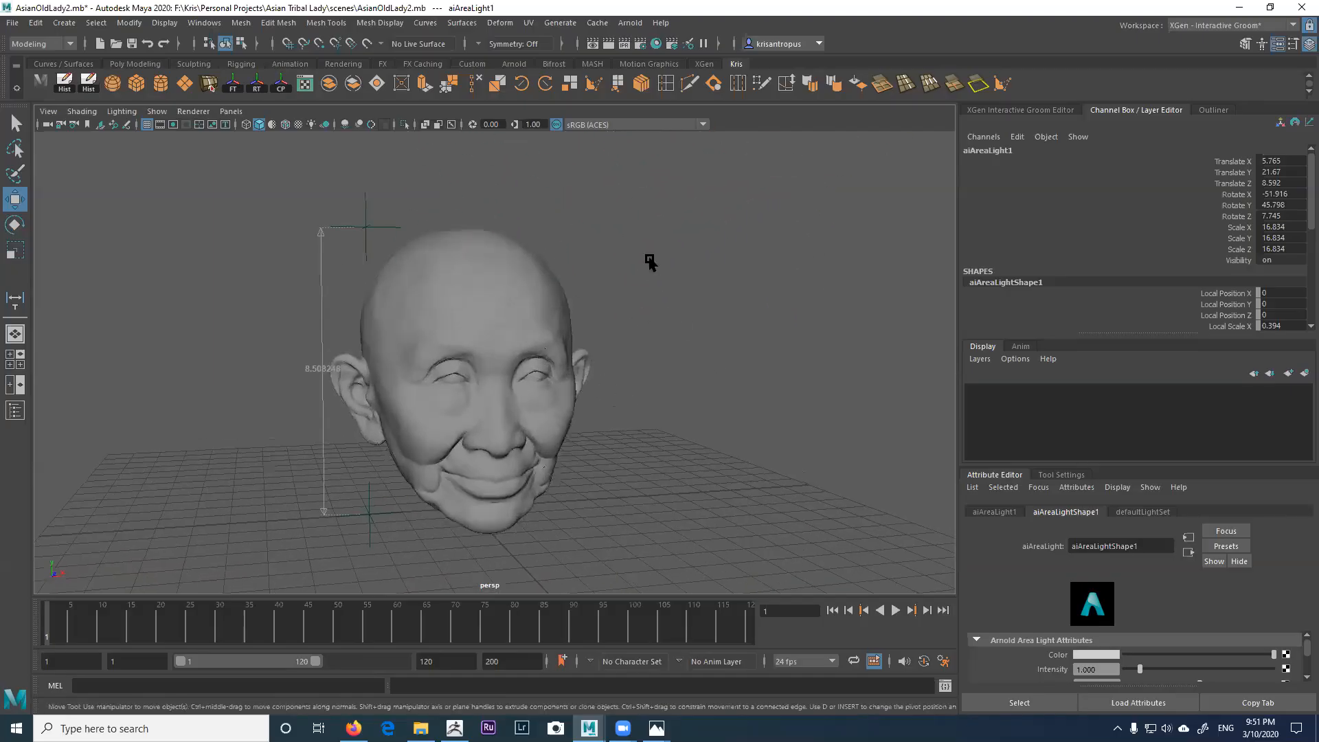
left_click_drag(560, 349, 586, 342, "alt")
right_click_drag(586, 342, 628, 358, "alt")
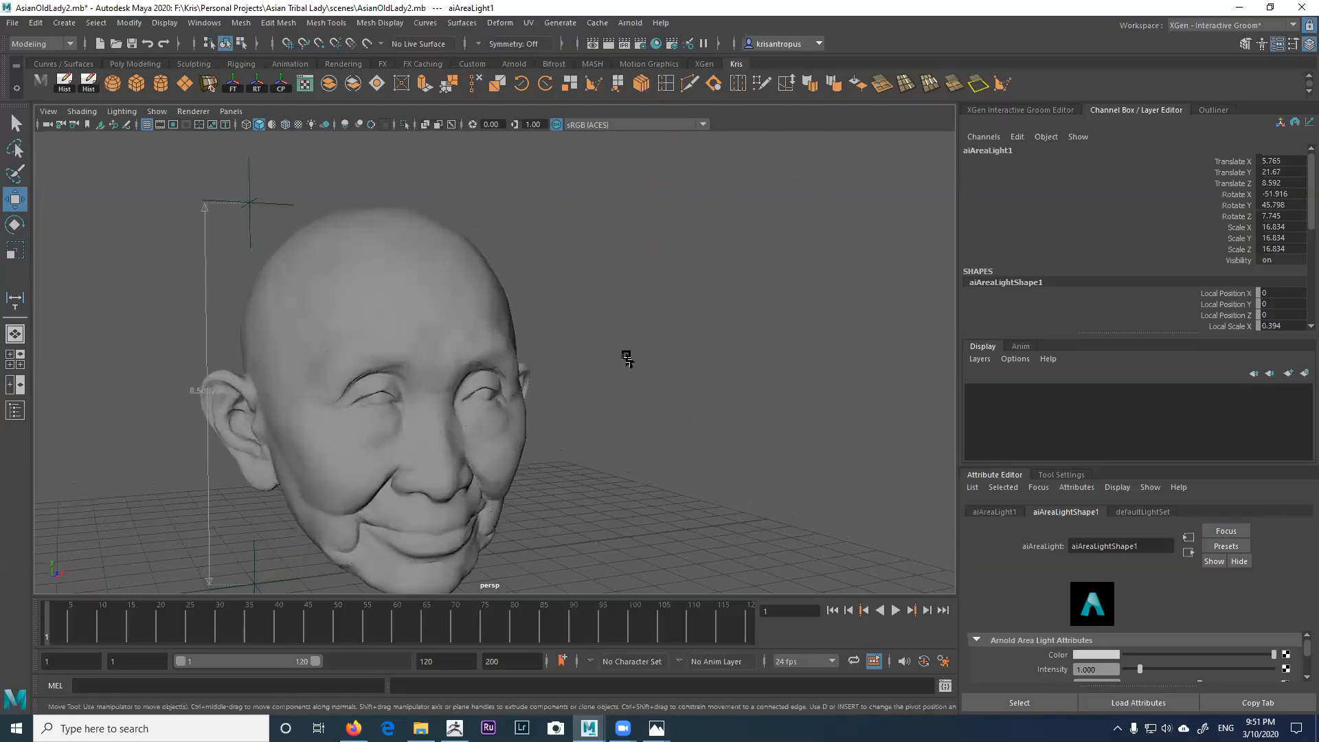
Reselect the area light and set its rotation to X -45, Y 45 in the Channel Box.
middle_click_drag(506, 276, 581, 196, "alt")
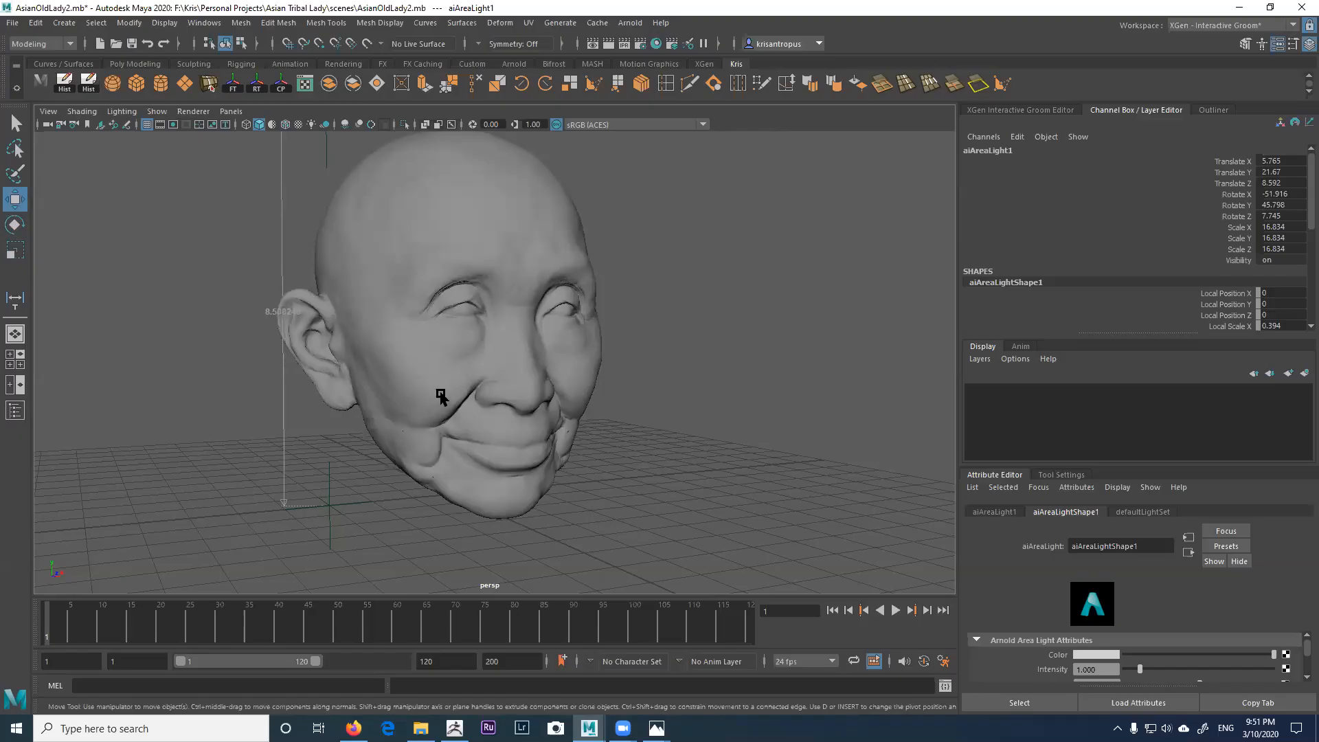
scroll(522, 344, "down", 8)
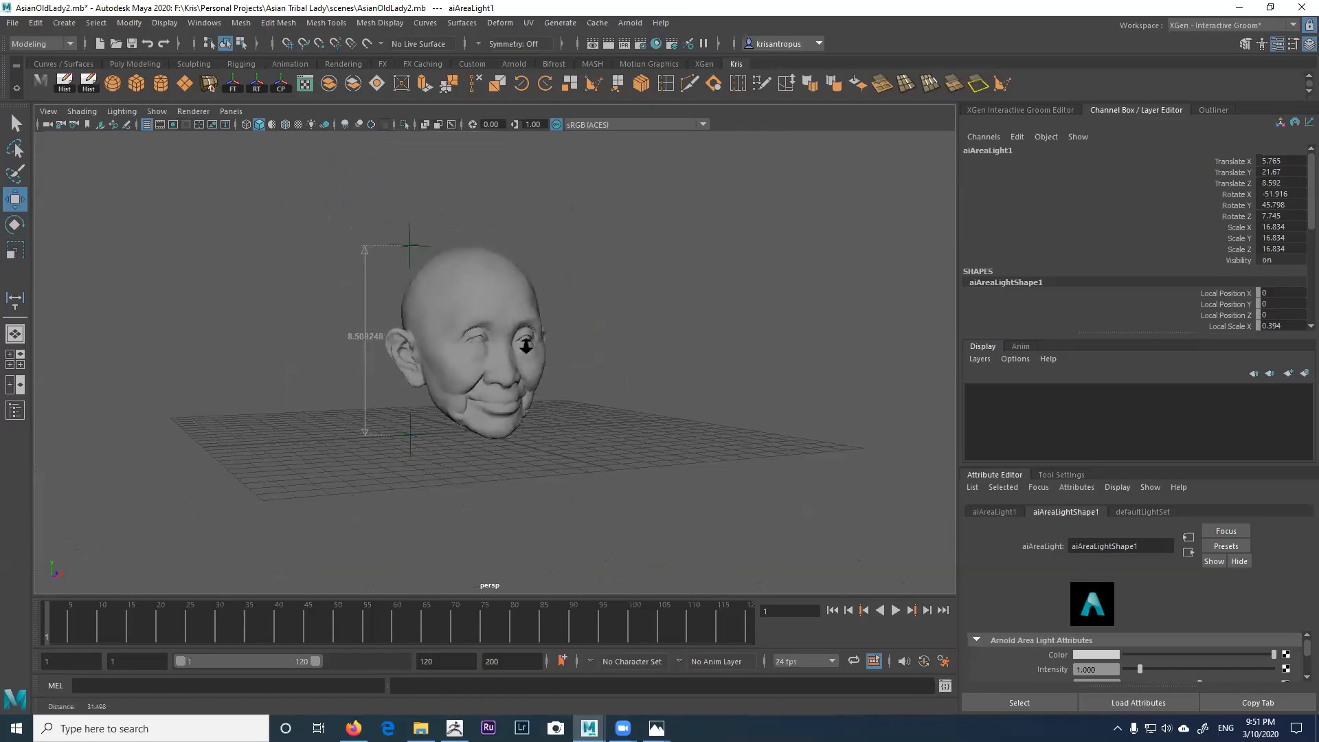
left_click_drag(450, 359, 476, 286, "alt")
left_click(509, 271)
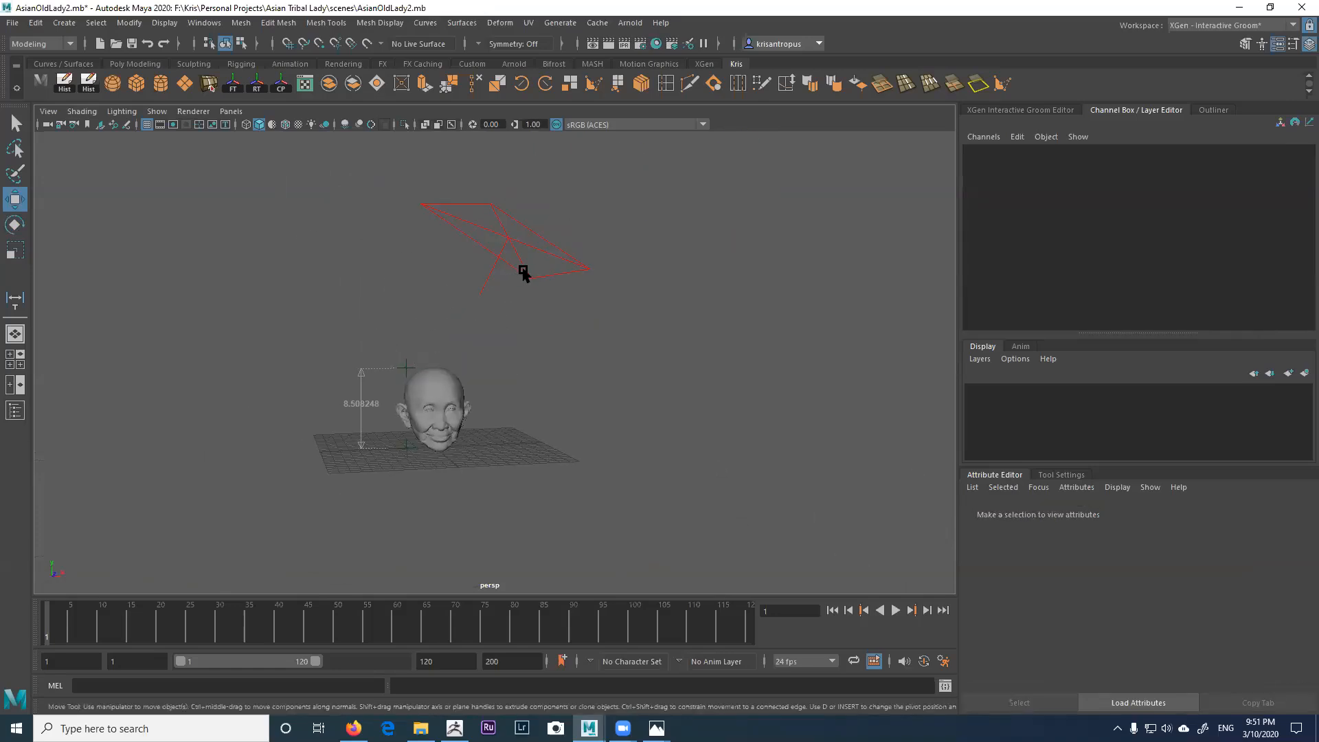
left_click(524, 271)
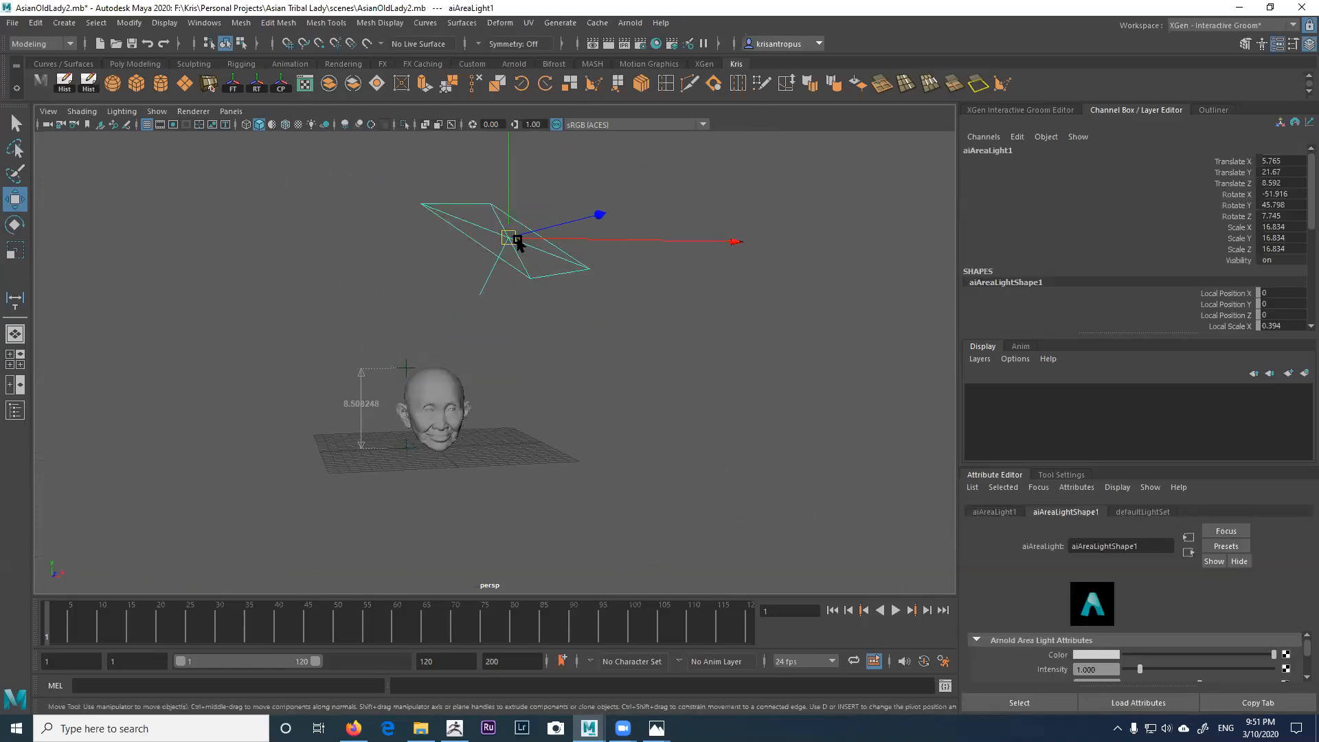
double_click(1280, 206)
type("45")
key("Return")
double_click(1278, 194)
type("-45")
key("Return")
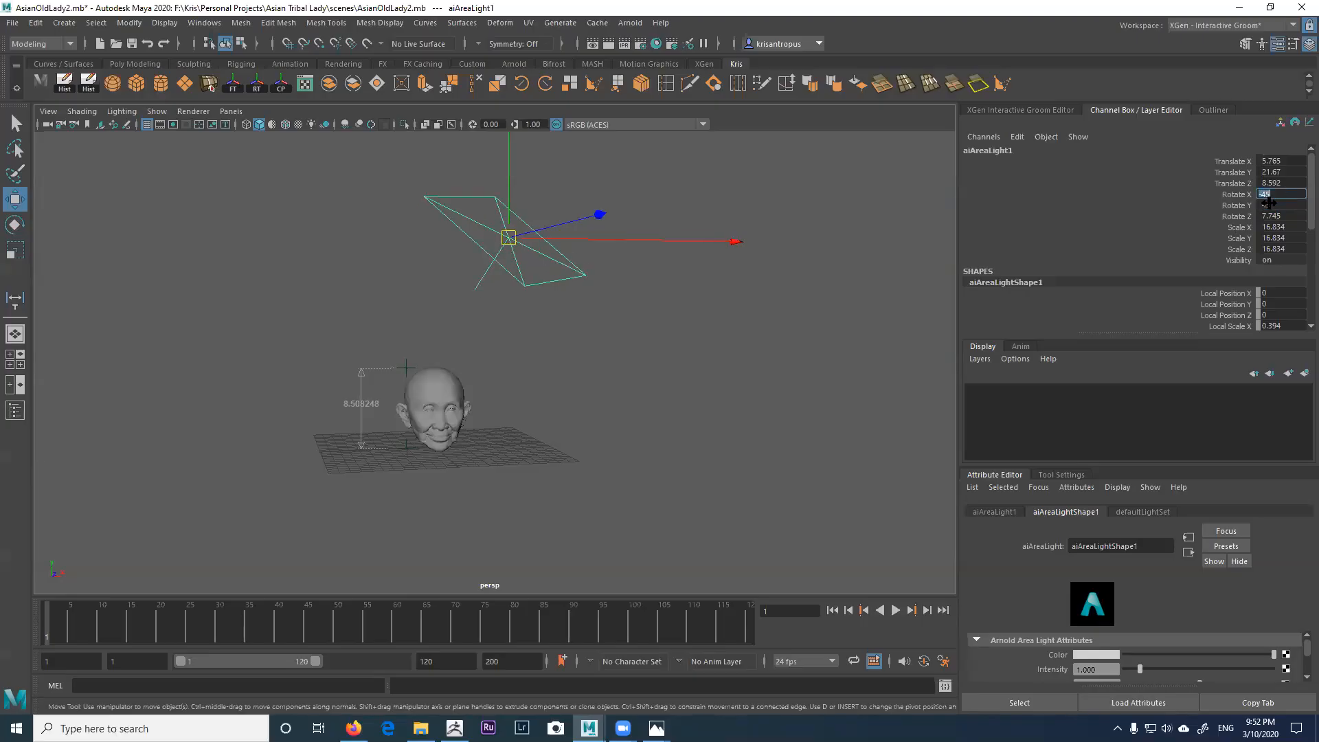
Reposition the light above the head at 7.481, 17.193, 10.605.
left_click_drag(645, 312, 677, 323, "alt")
left_click_drag(506, 221, 470, 343)
left_click_drag(539, 316, 604, 312)
right_click_drag(604, 312, 767, 410, "alt")
left_click_drag(622, 357, 660, 323, "alt")
right_click_drag(659, 323, 727, 397, "alt")
left_click_drag(727, 397, 698, 371, "alt")
right_click_drag(698, 371, 630, 338, "alt")
left_click_drag(630, 339, 615, 229, "alt")
Look through the Render Settings, then close the window.
left_click(630, 22)
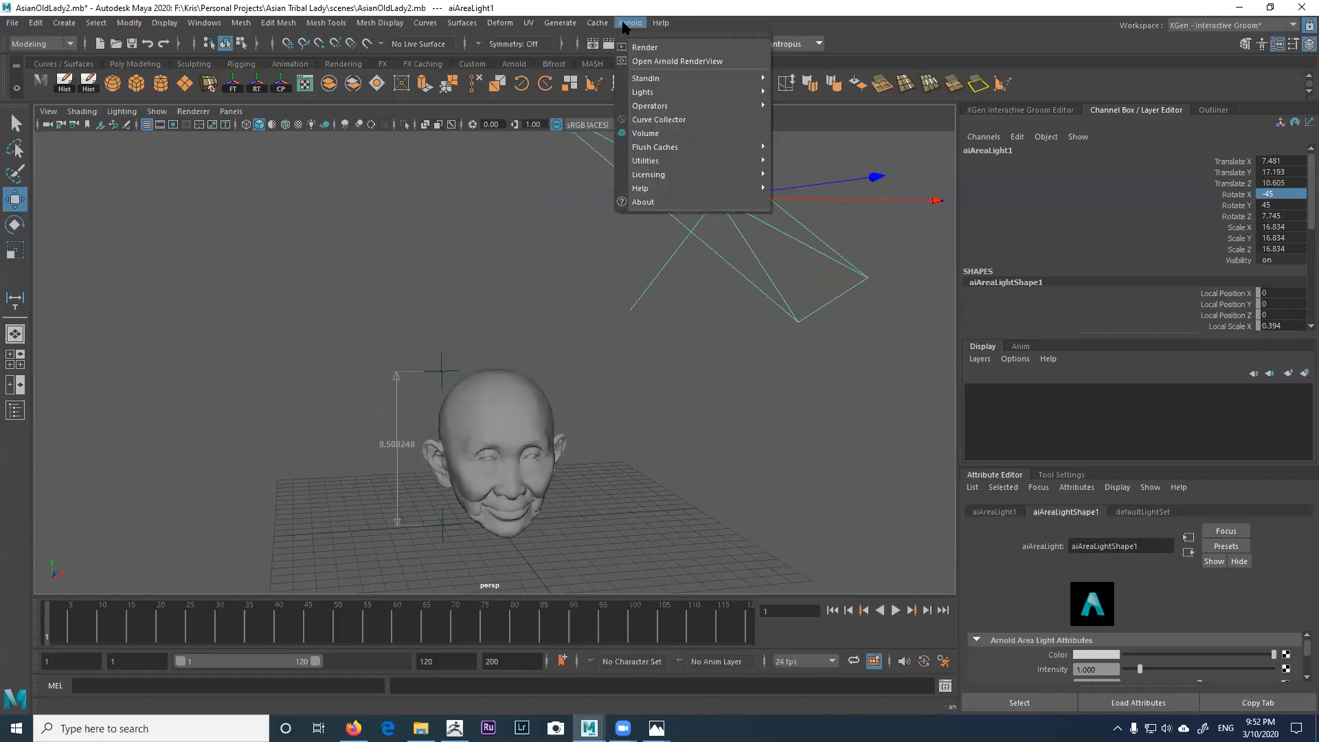
mouse_move(661, 22)
left_click(710, 22)
left_click(643, 43)
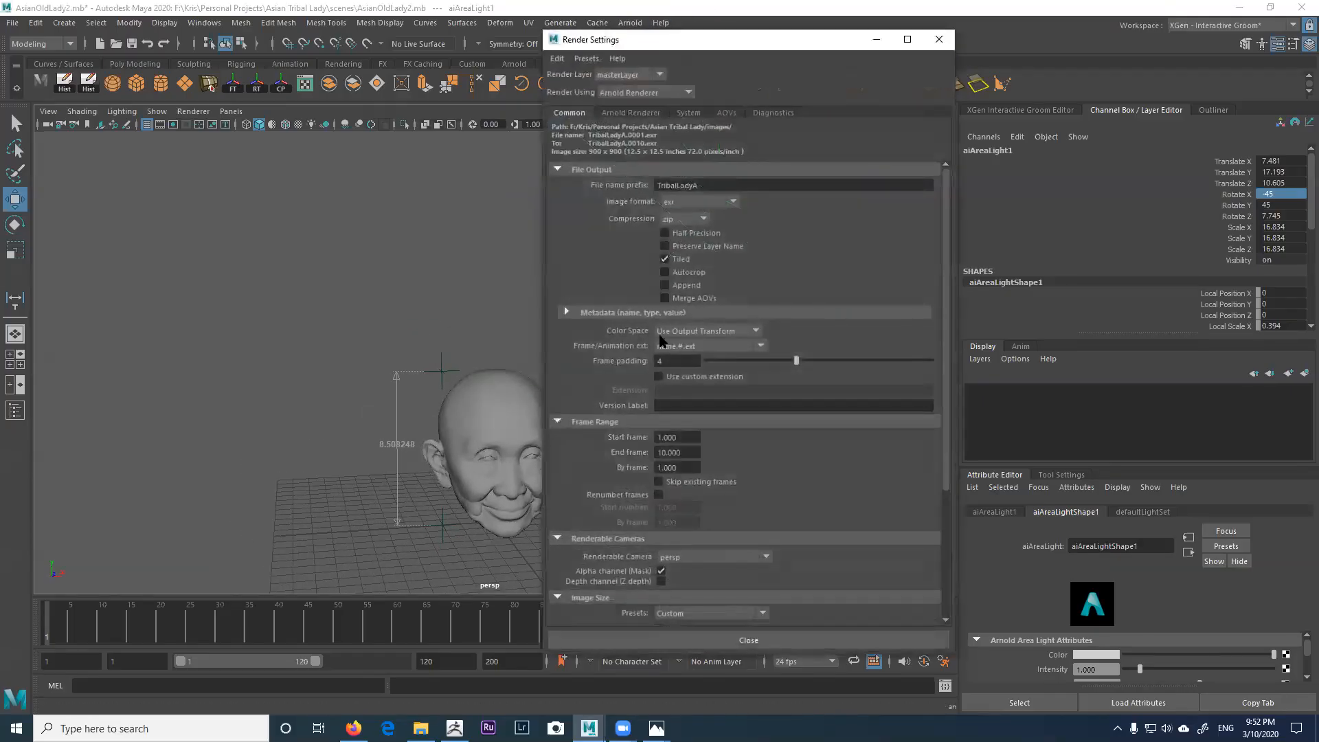
scroll(725, 453, "down", 4)
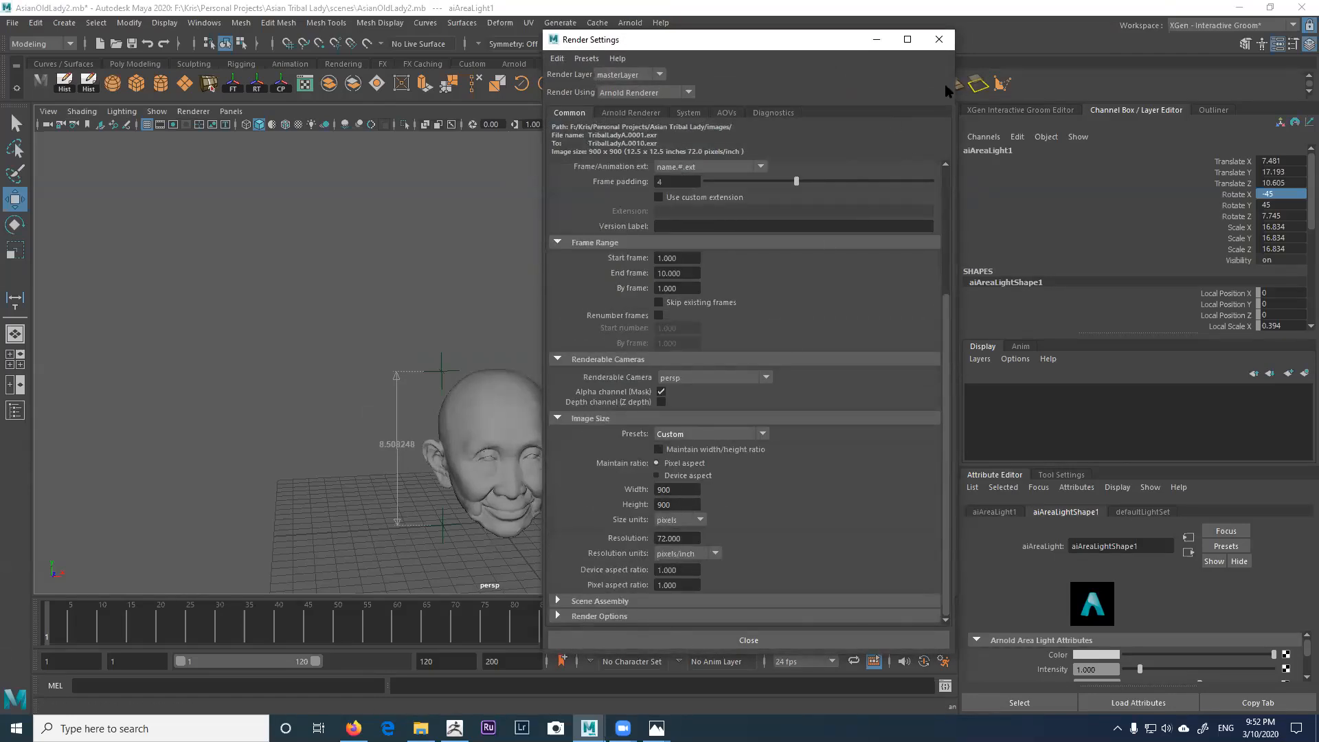
left_click(939, 39)
Open the Arnold RenderView and drag its window down to uncover the viewport.
left_click(630, 23)
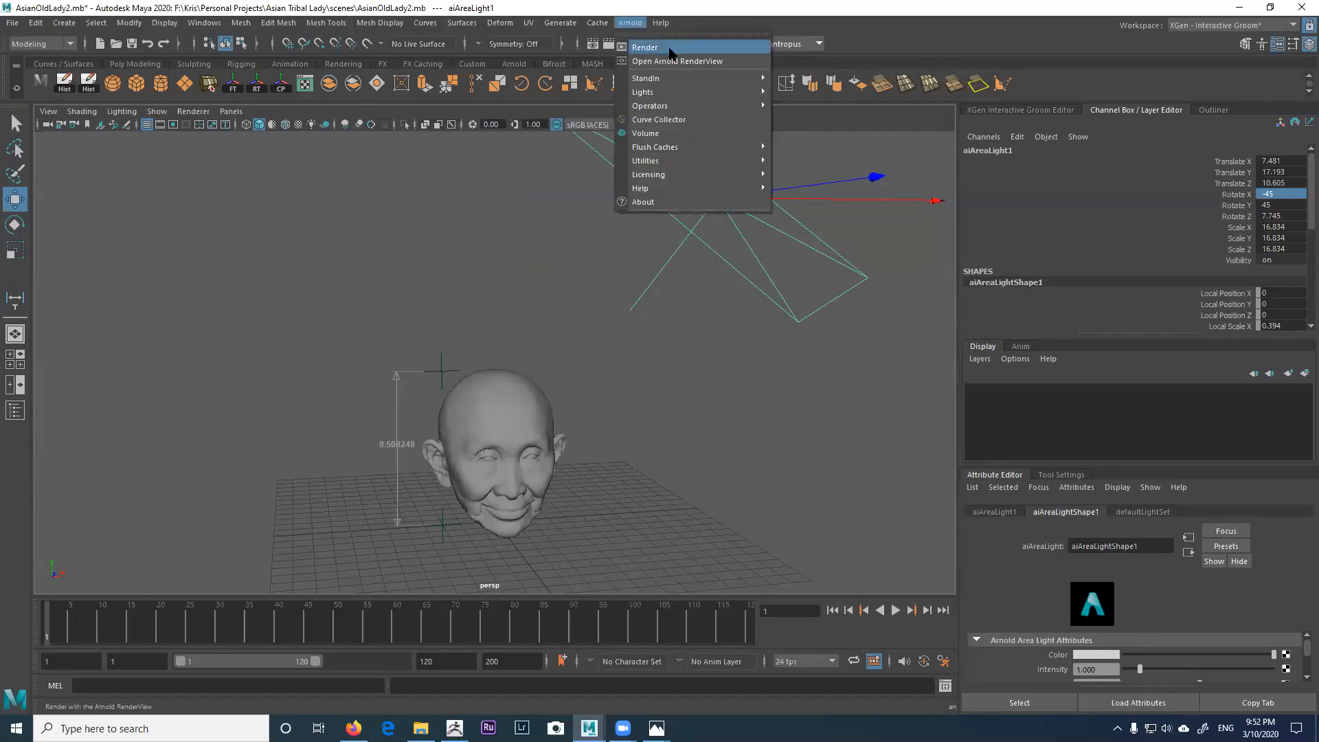
left_click(668, 61)
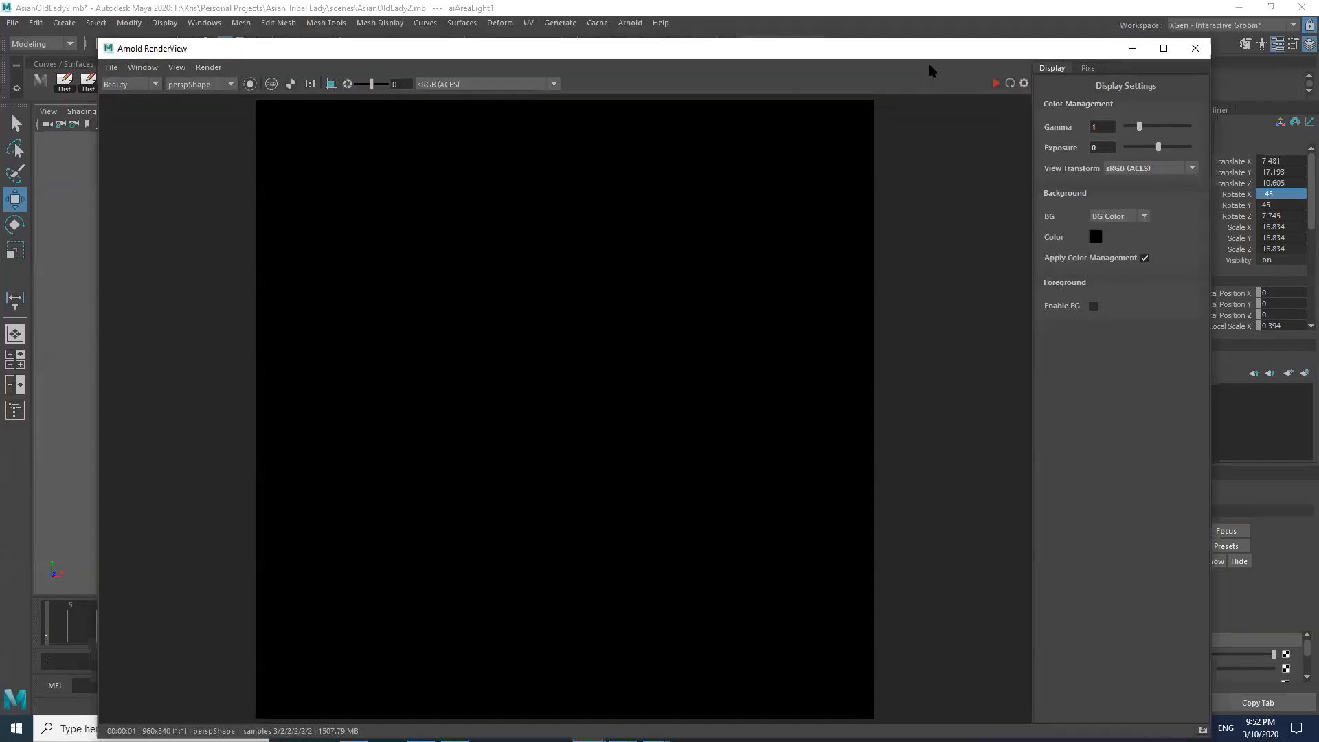
left_click_drag(928, 49, 925, 506)
scroll(700, 297, "up", 2)
middle_click_drag(704, 300, 674, 162, "alt")
scroll(713, 275, "up", 3)
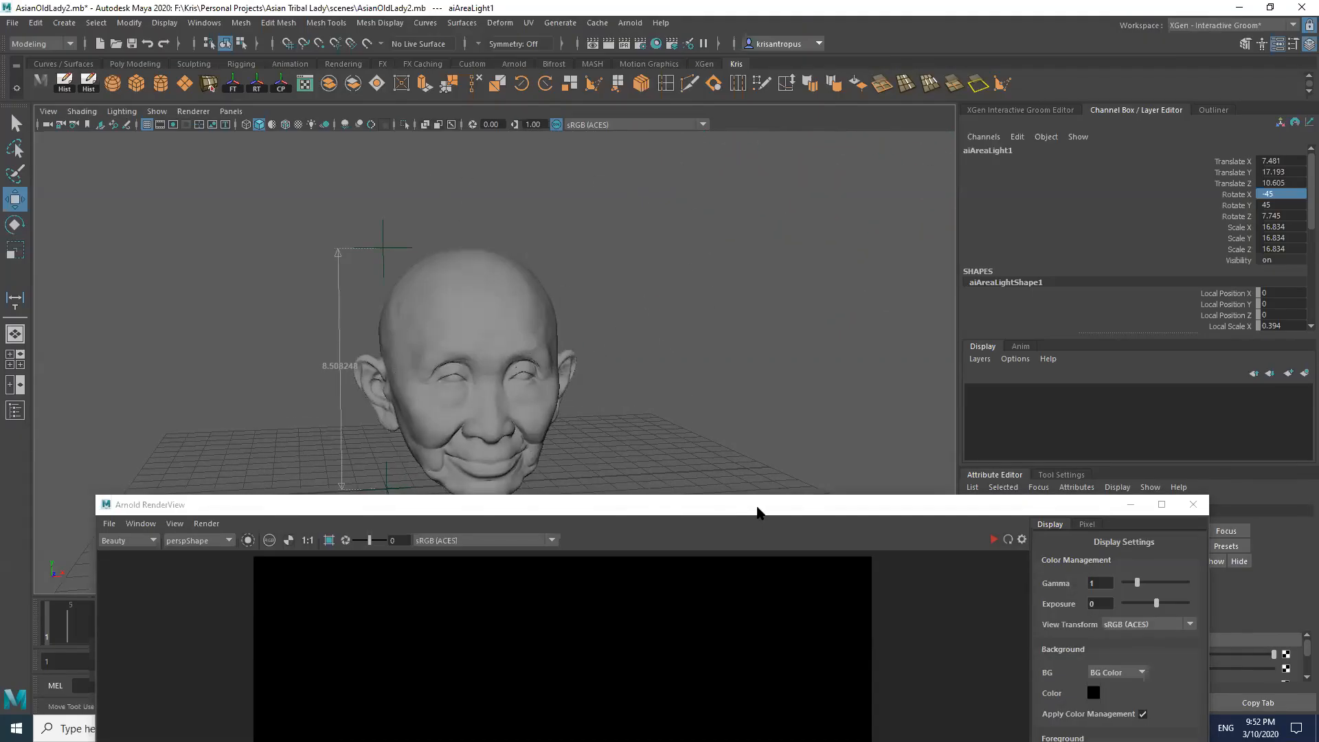
Move the RenderView aside to uncover the head and stop the running render.
left_click_drag(758, 512, 976, 57)
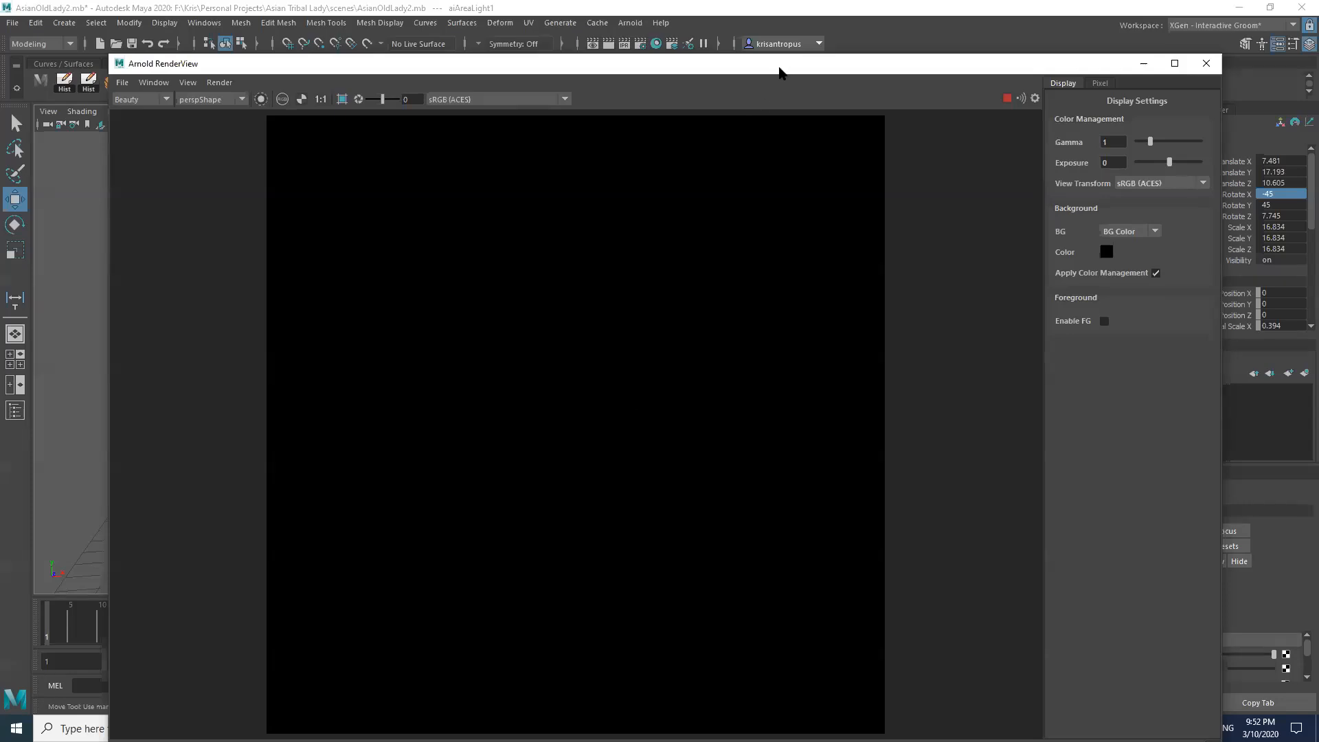
left_click_drag(780, 72, 616, 421)
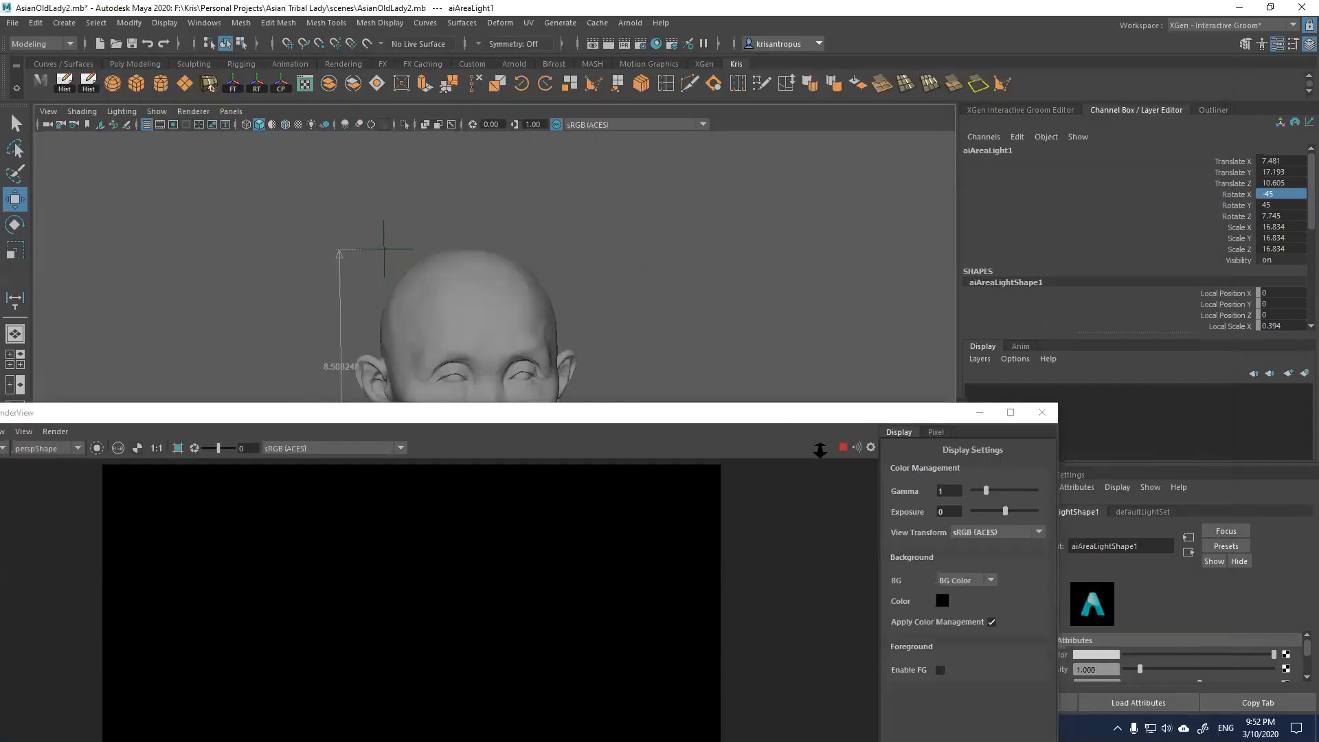
left_click(843, 448)
middle_click_drag(760, 285, 701, 362, "alt")
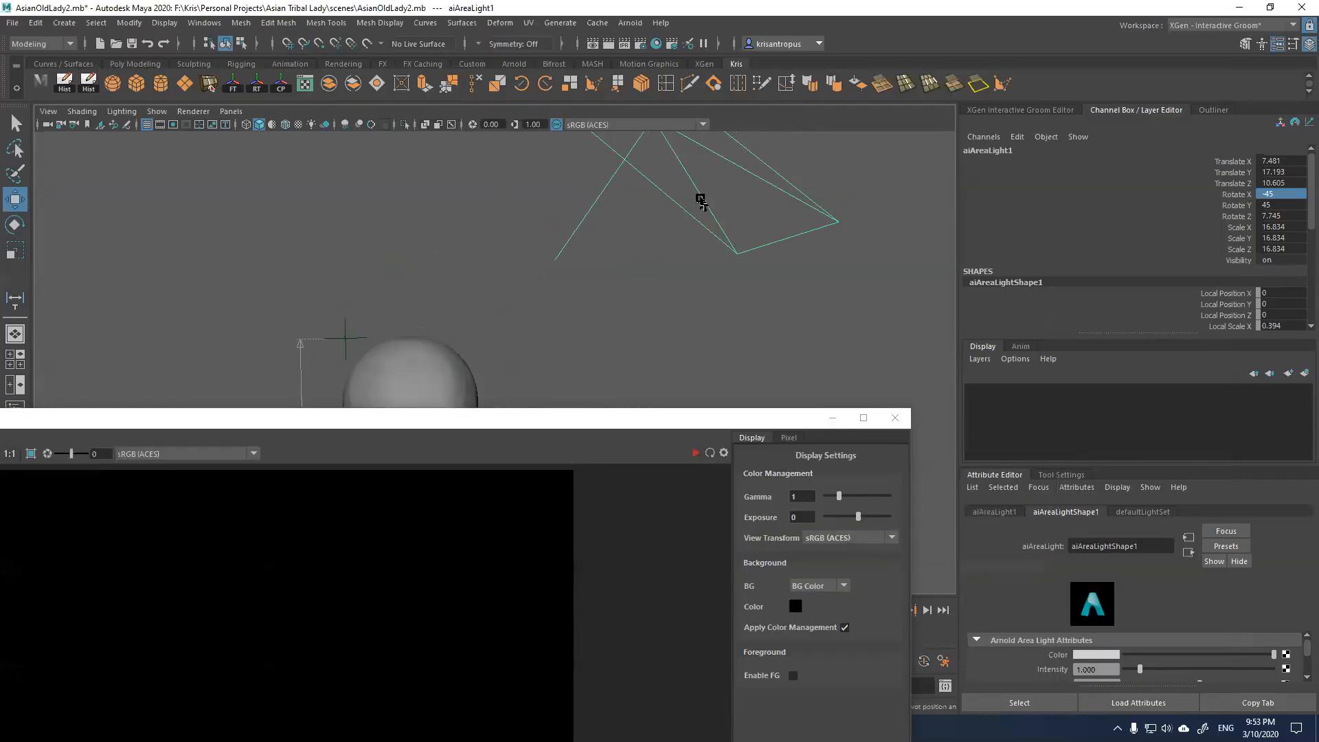
Enlarge the Attribute Editor's light settings and close the Arnold RenderView.
left_click_drag(1075, 466, 1071, 313)
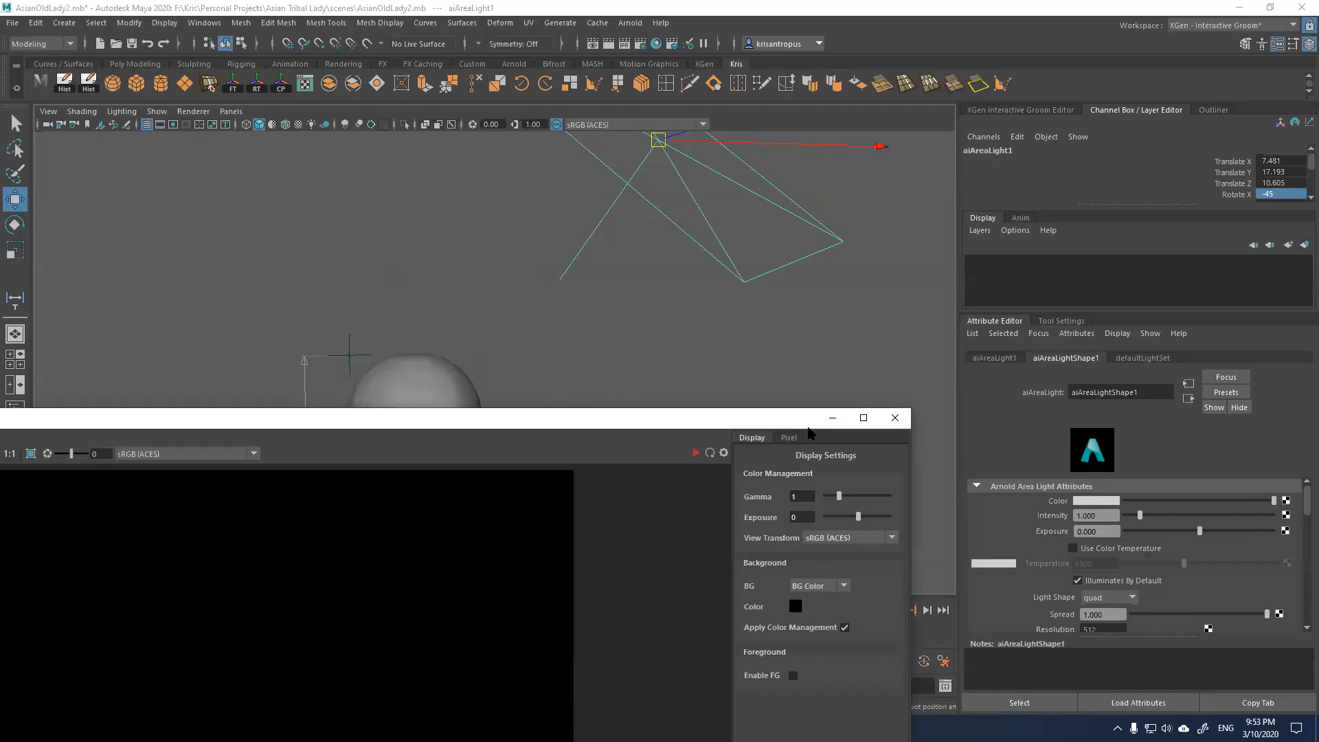
left_click_drag(809, 425, 987, 96)
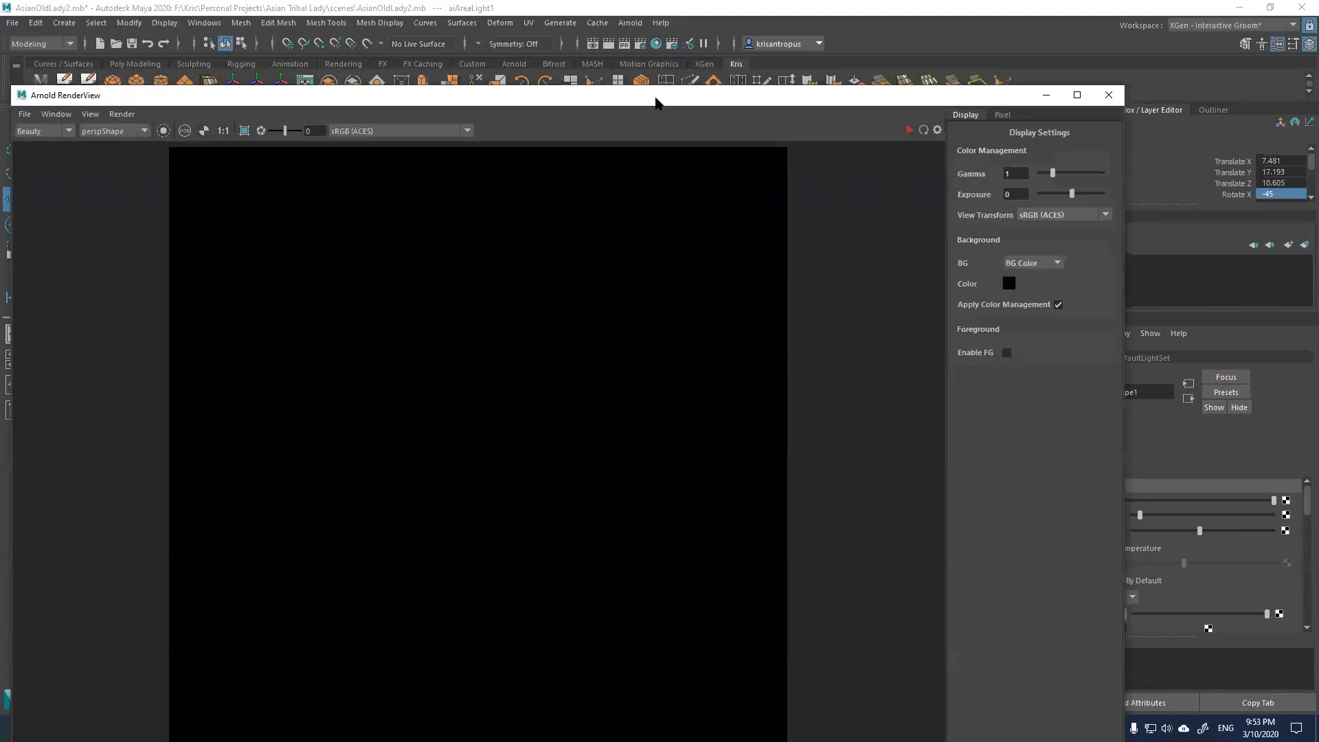
left_click(1109, 96)
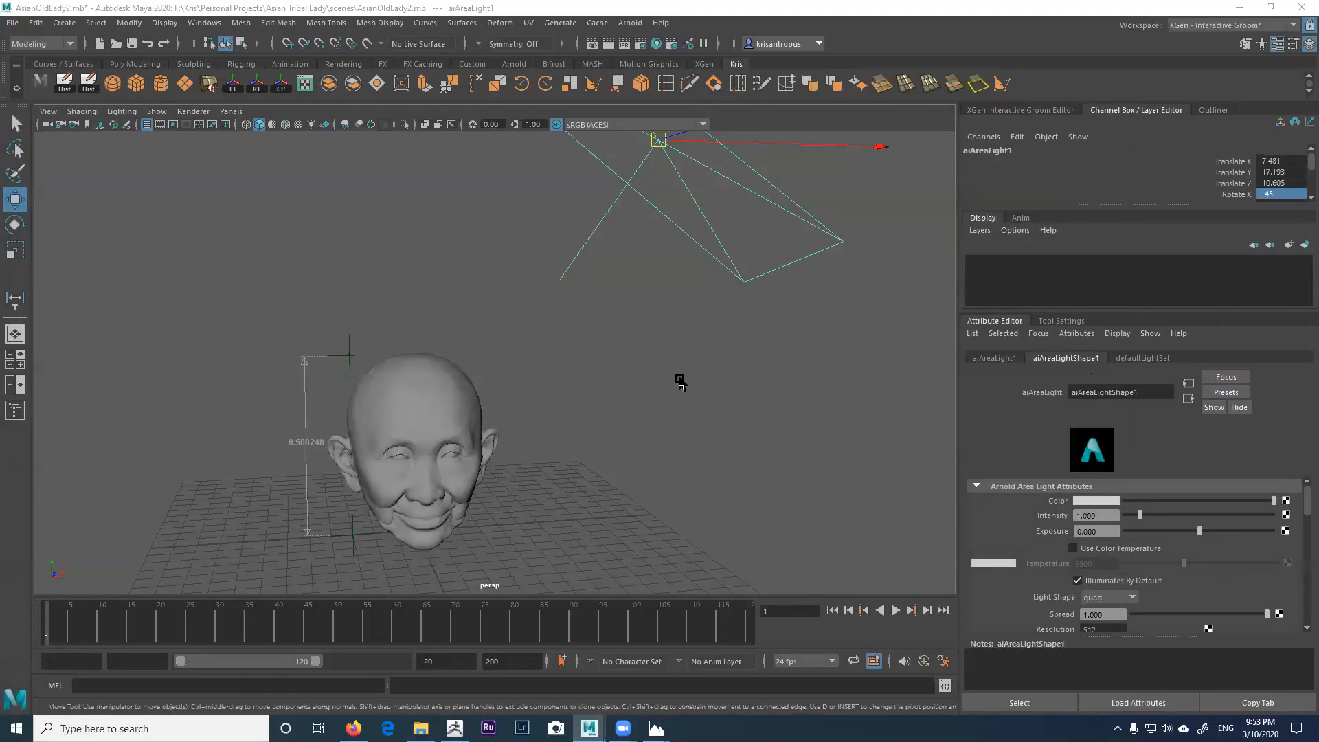
Change aiAreaLight1's Samples from 1 to 2 in the Arnold Area Light Attributes.
left_click_drag(508, 413, 508, 417, "alt")
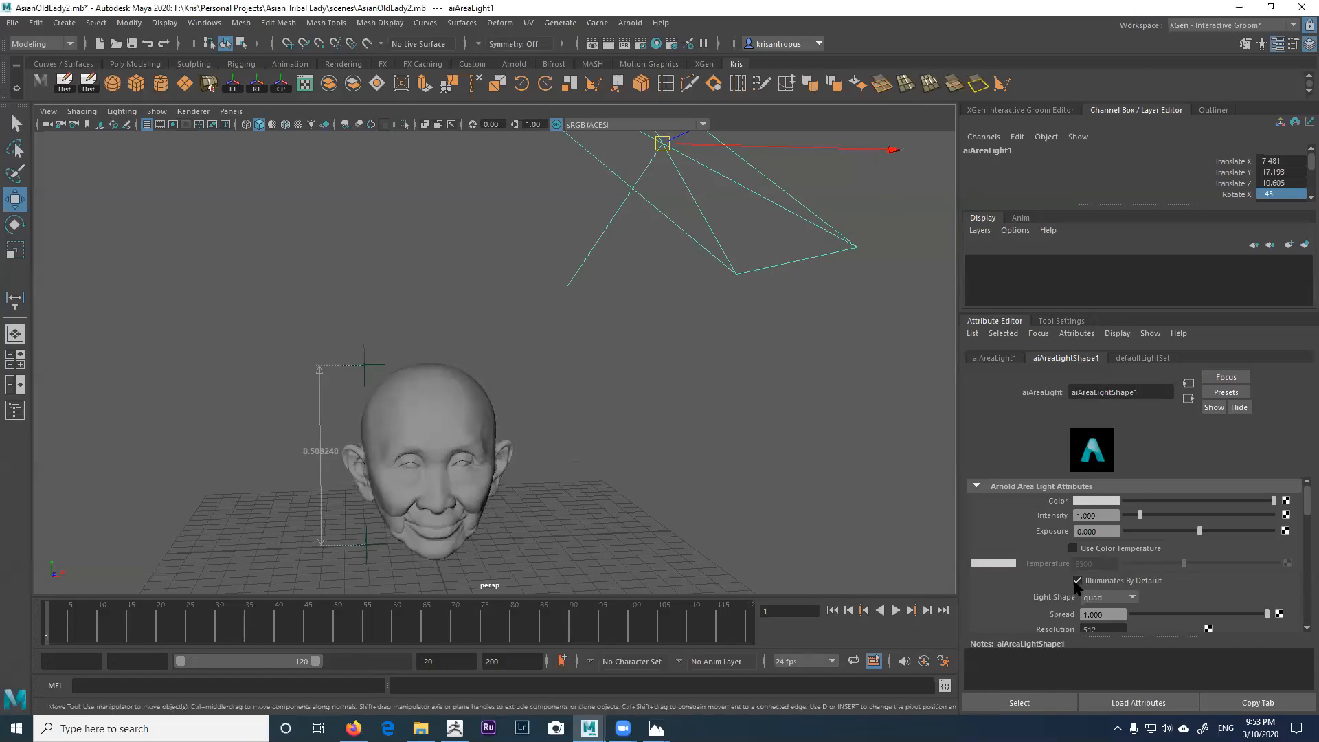
left_click_drag(1305, 512, 1305, 527)
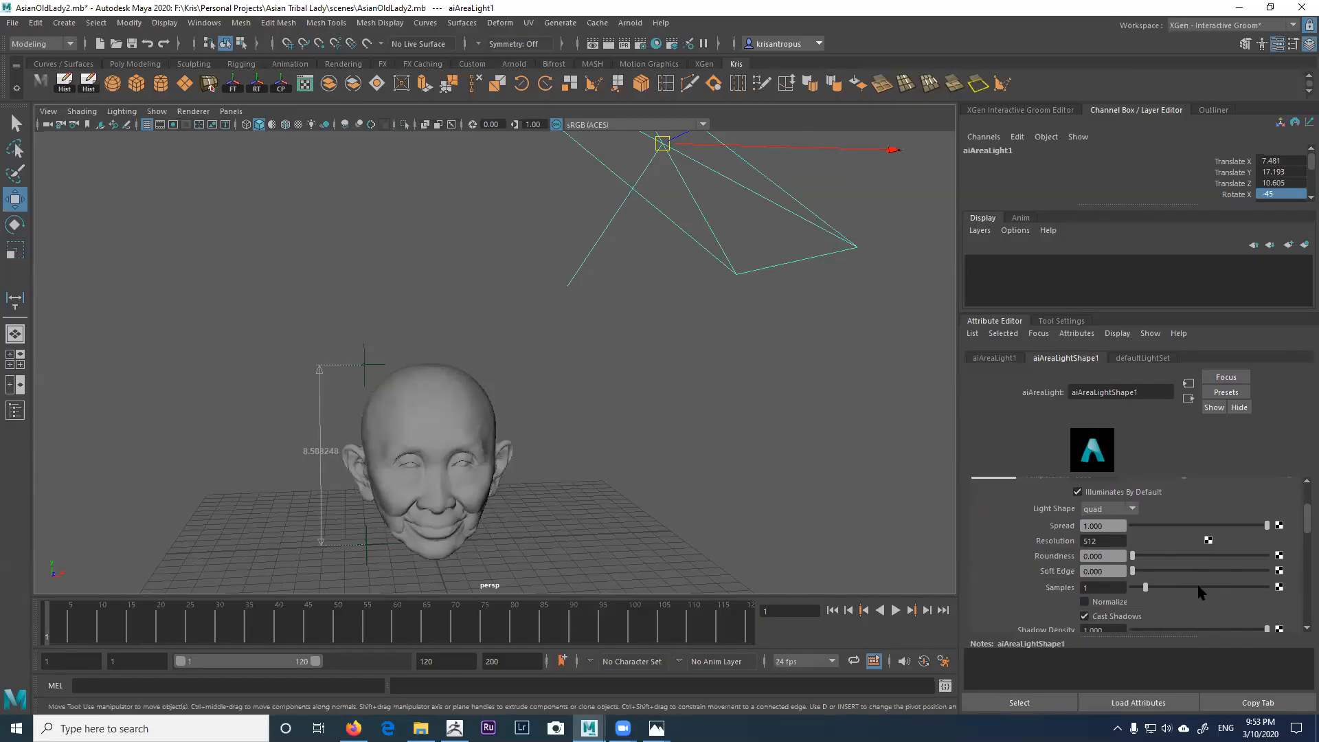
left_click(1095, 589)
left_click_drag(704, 339, 654, 346, "alt")
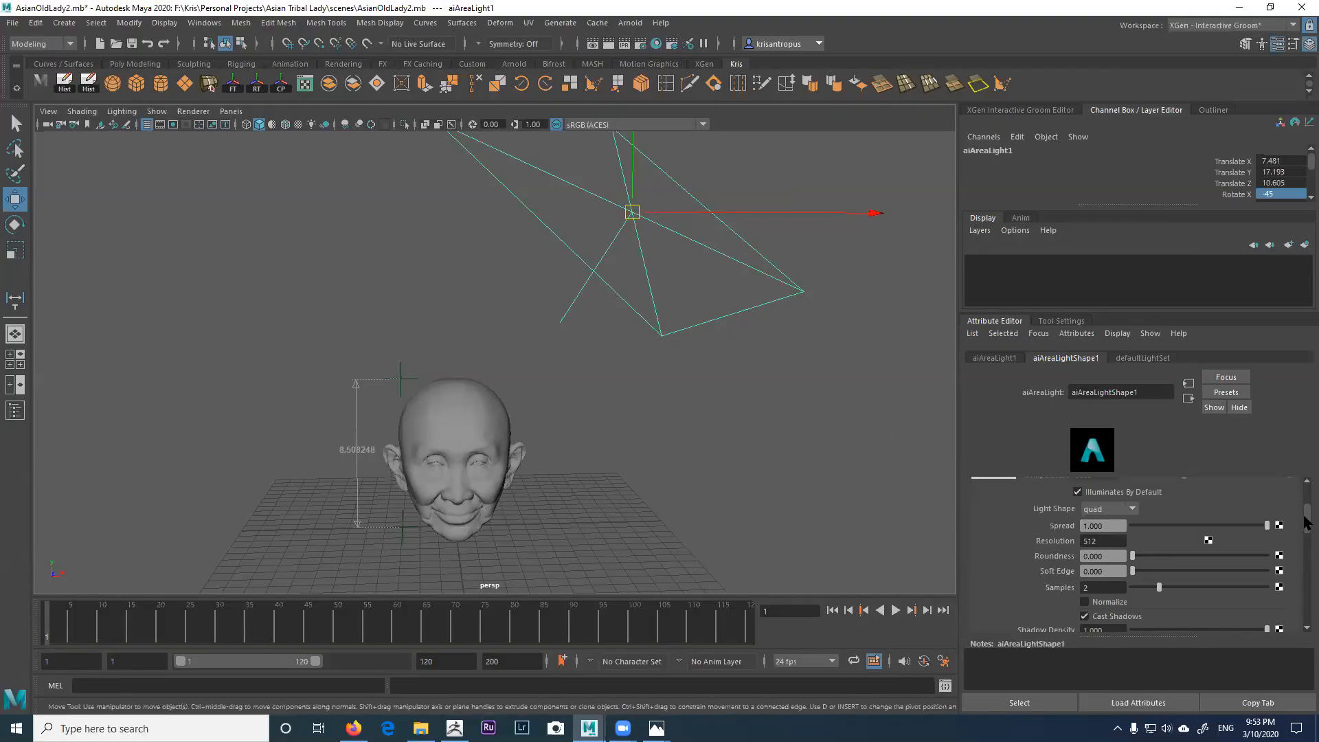
left_click_drag(1306, 524, 1305, 503)
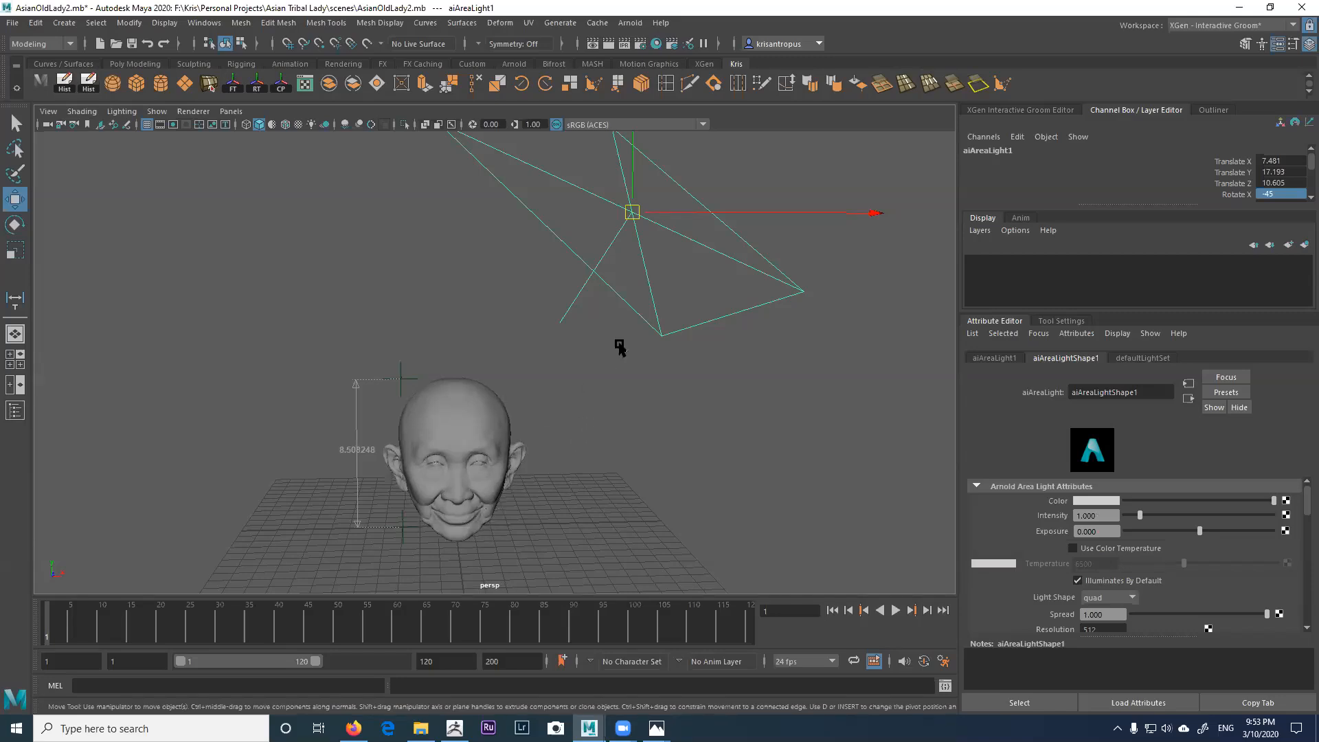
scroll(1076, 536, "down", 3)
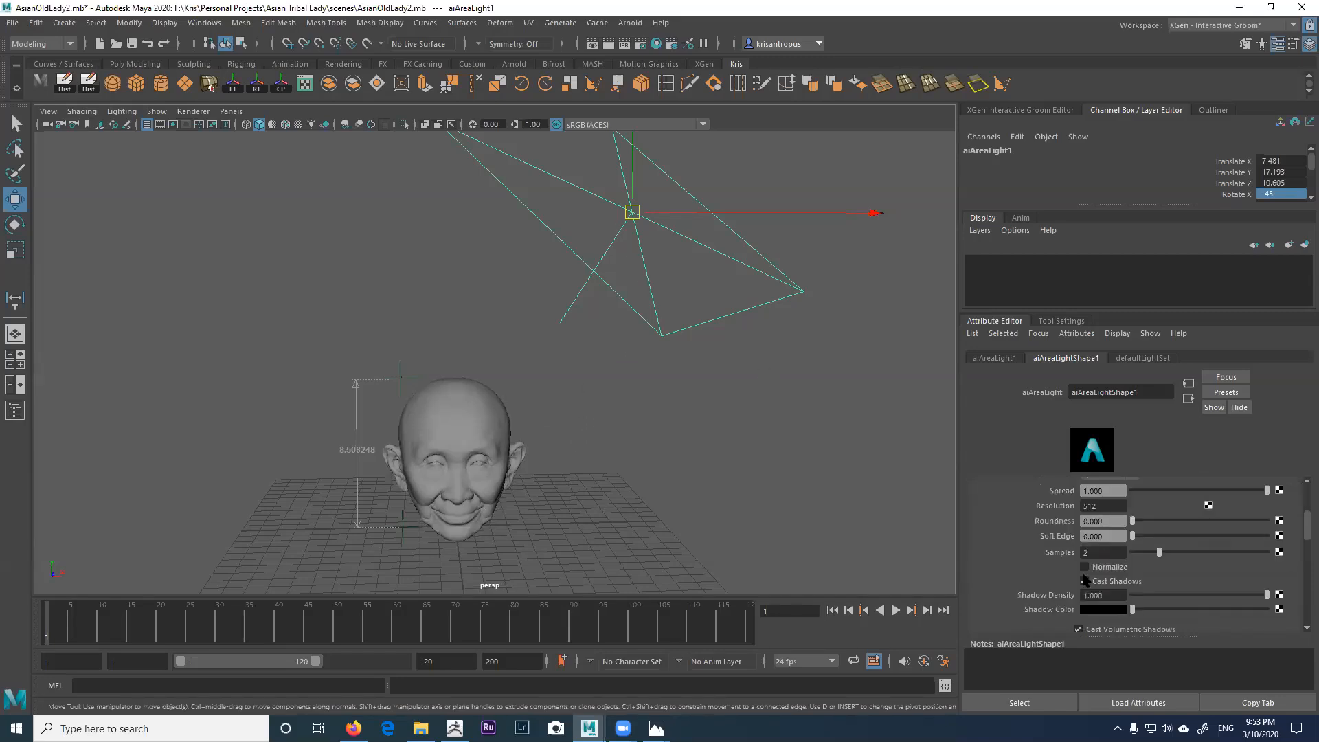
scroll(777, 378, "up", 2)
scroll(777, 378, "down", 1)
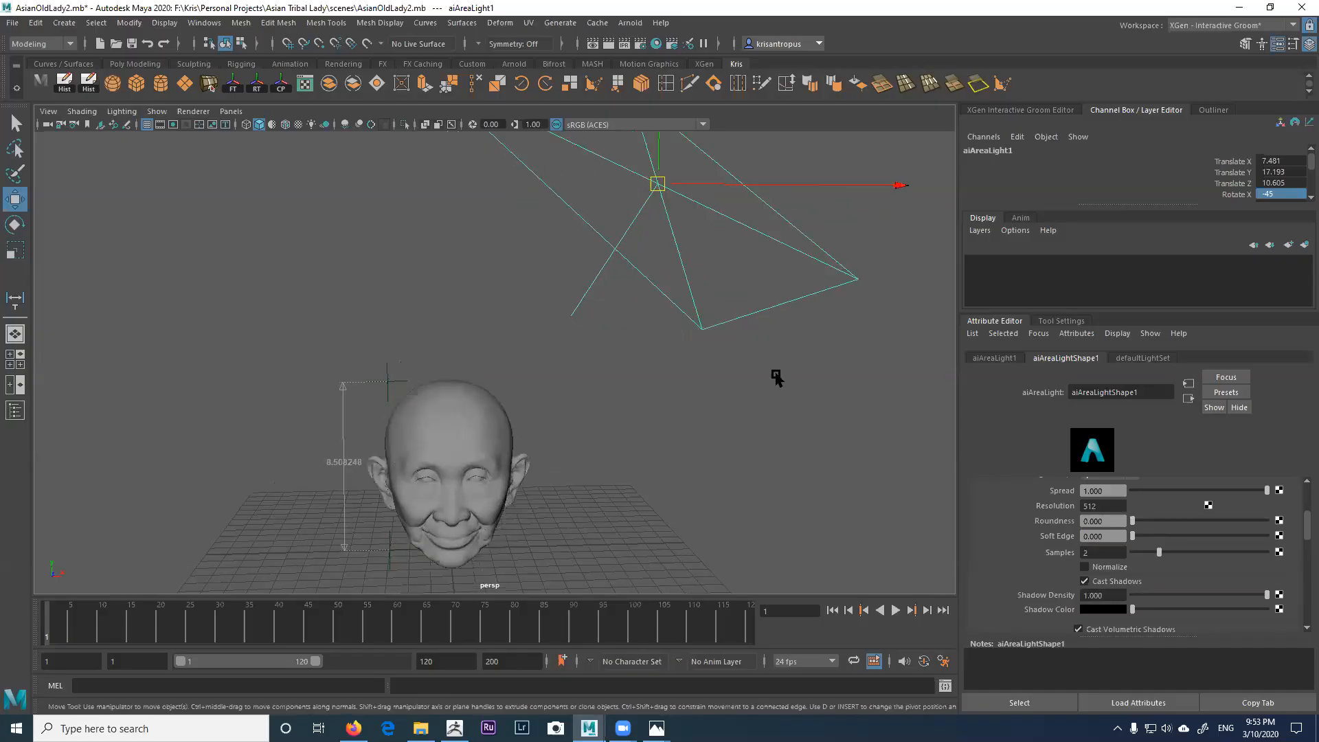
middle_click_drag(709, 358, 724, 306, "alt")
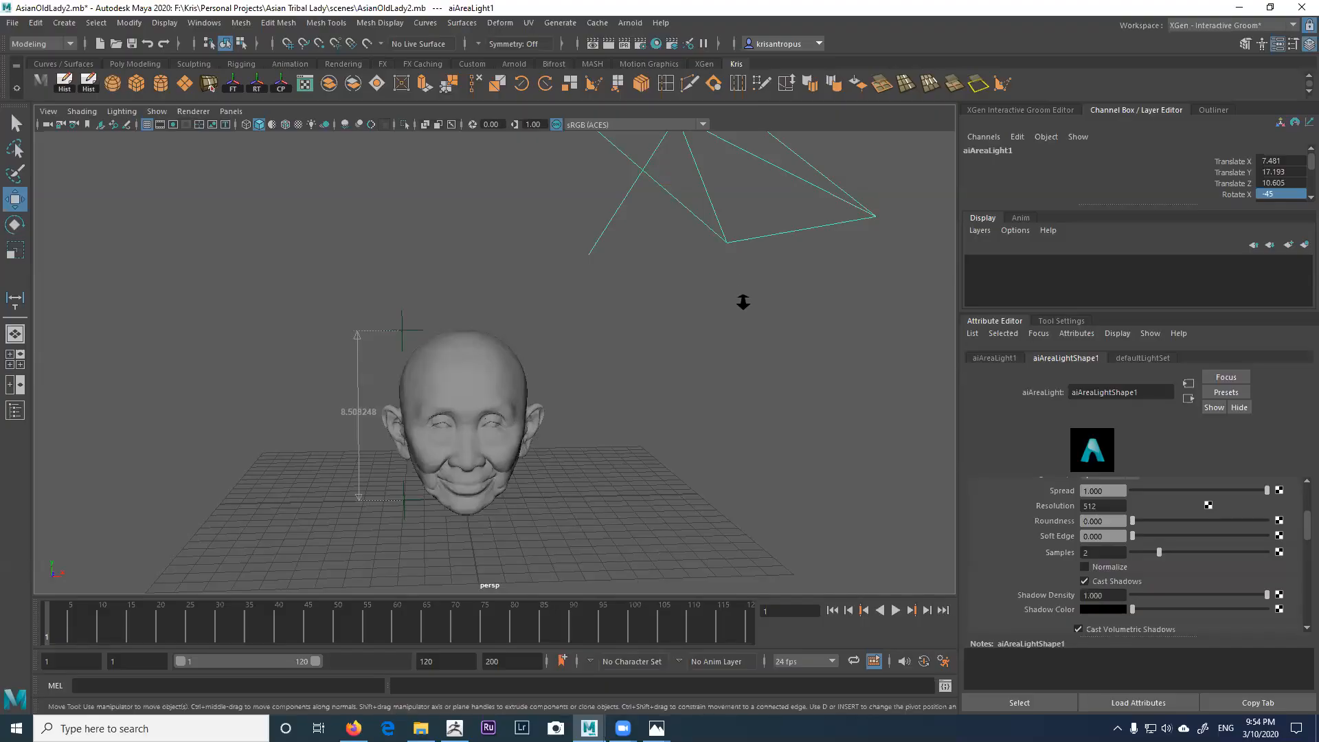
scroll(708, 285, "down", 2)
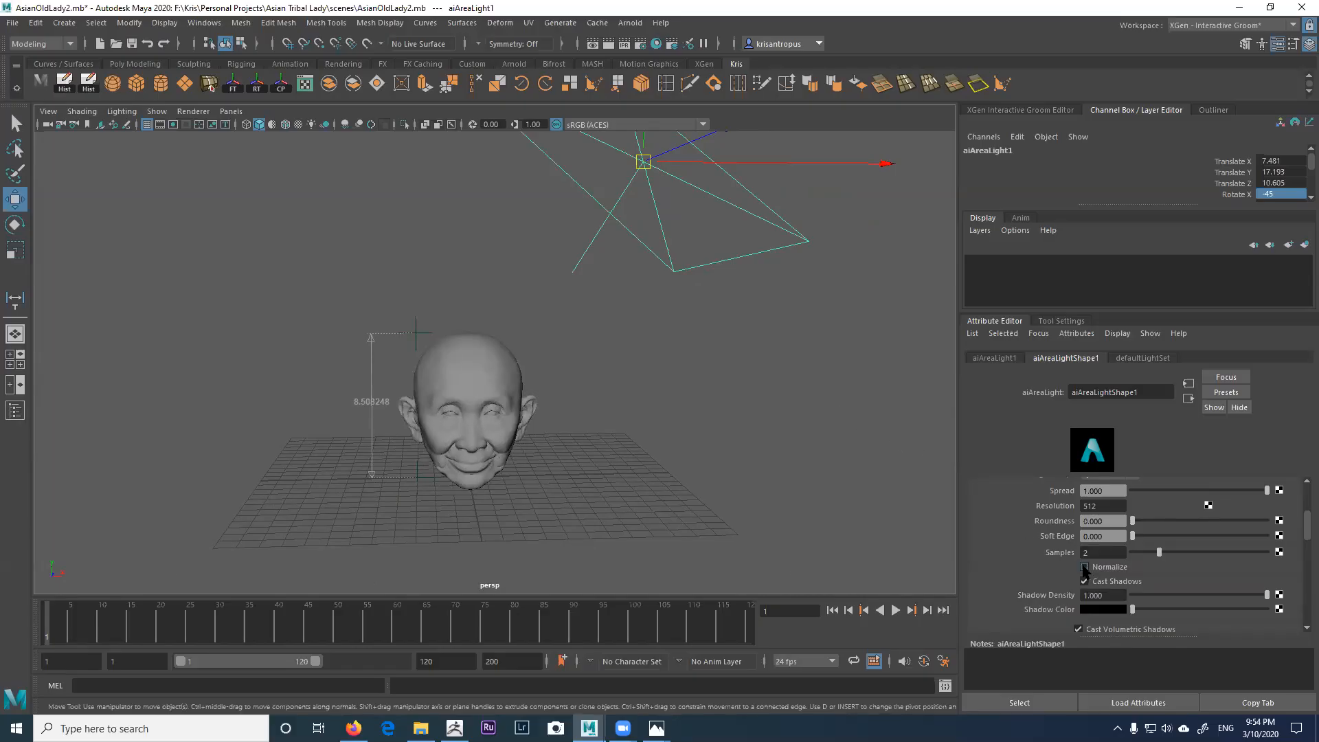
Uniformly rescale the area light above the head and move the view closer.
right_click_drag(704, 309, 669, 304, "alt")
middle_click_drag(670, 304, 686, 342, "alt")
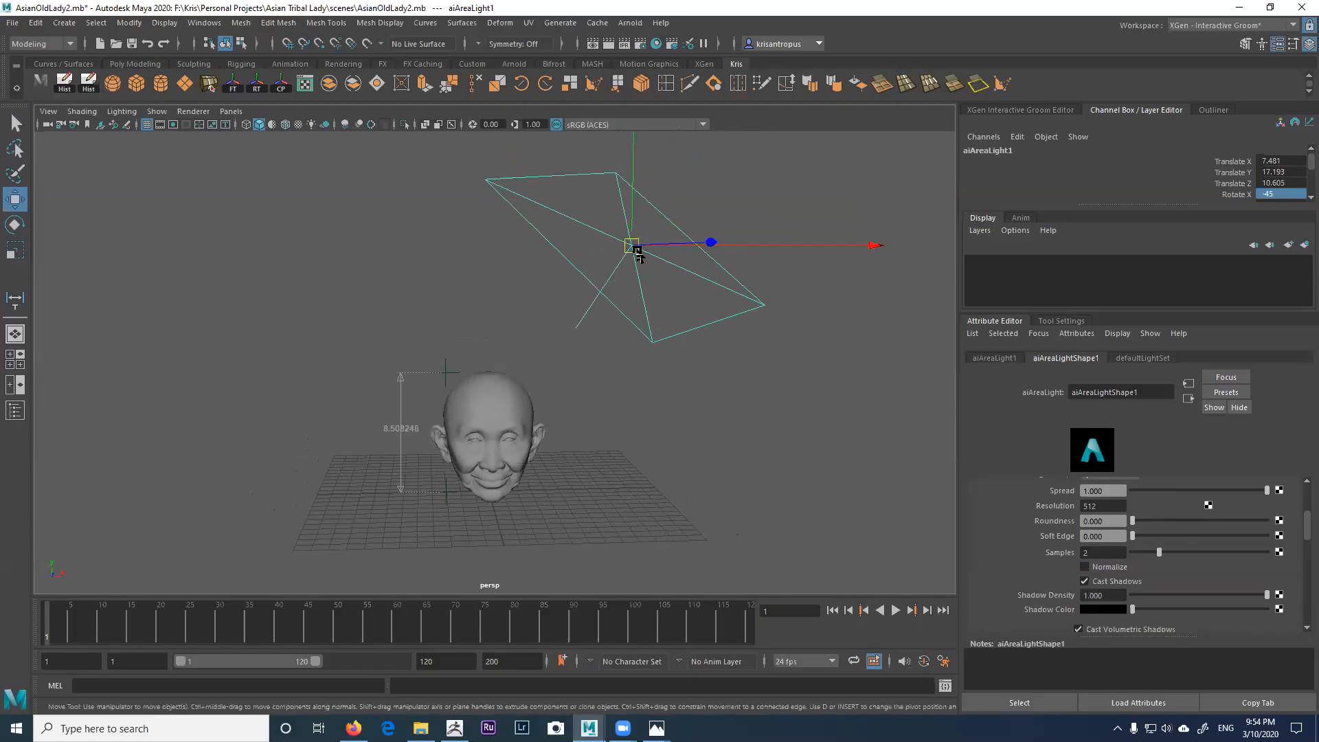
middle_click_drag(636, 254, 656, 309, "alt")
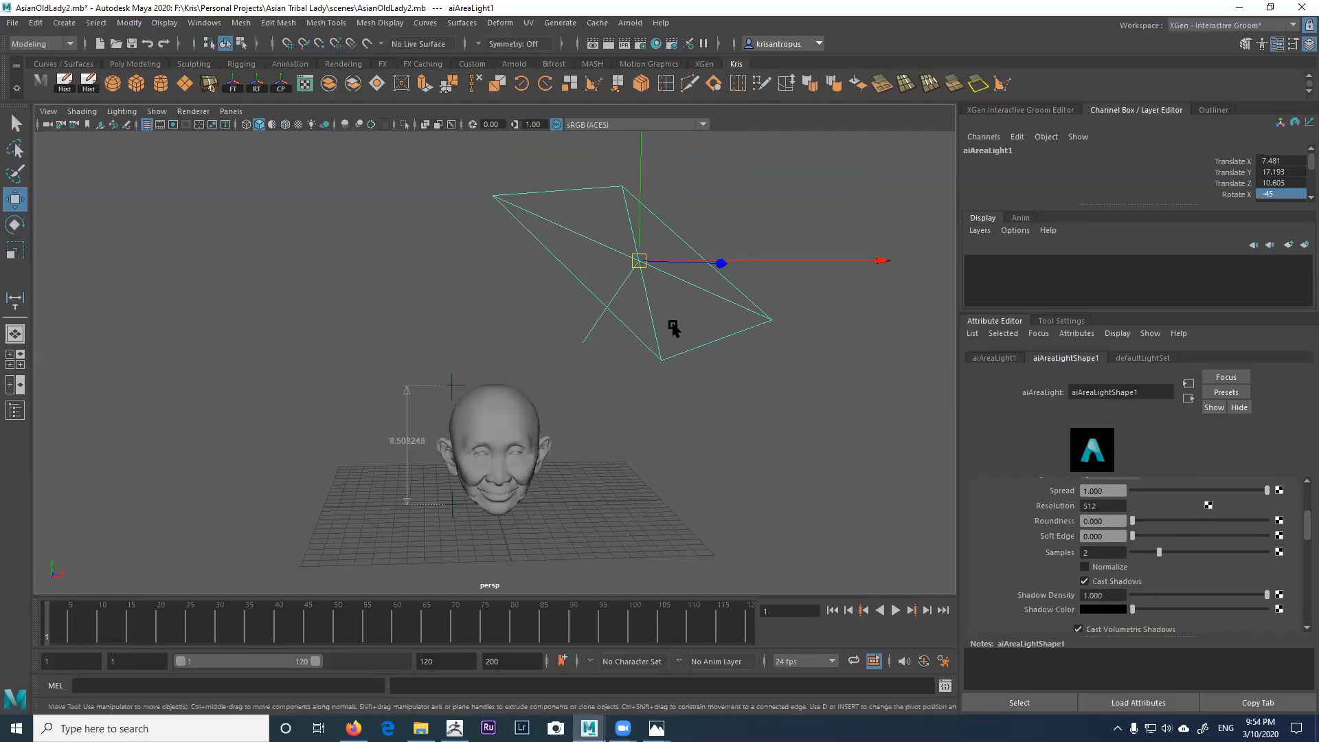
key("r")
left_click_drag(638, 261, 607, 281)
middle_click_drag(661, 330, 653, 301, "alt")
right_click_drag(653, 301, 706, 368, "alt")
middle_click_drag(707, 368, 702, 378, "alt")
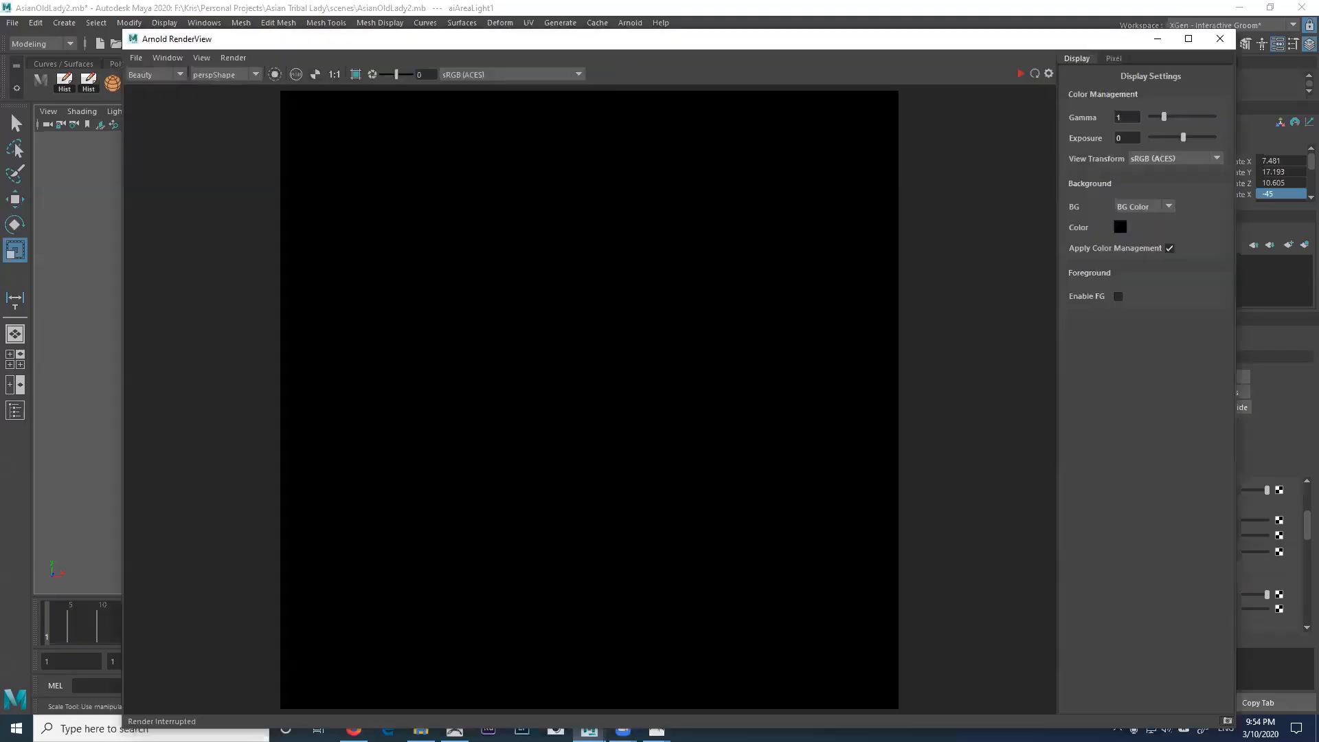
Render the head in Arnold RenderView and zoom in to frame the face.
left_click(1020, 74)
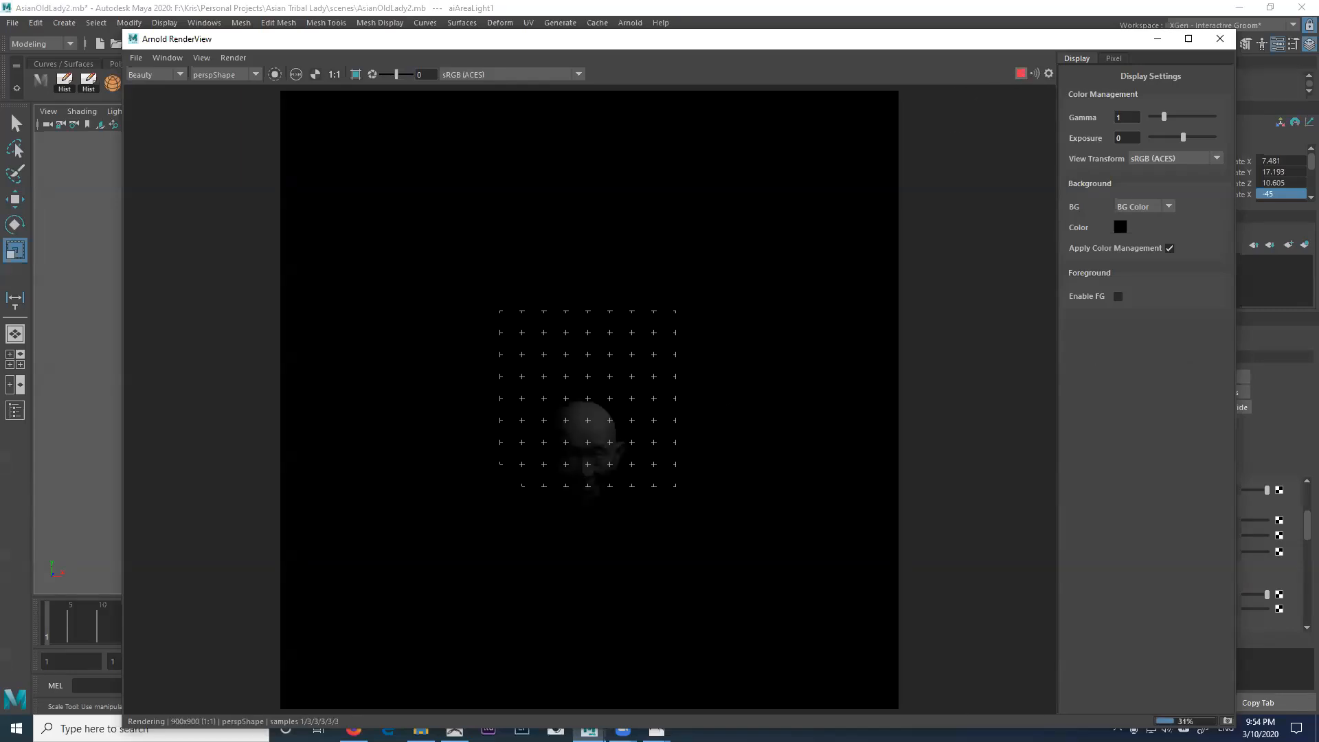
scroll(590, 468, "up", 5)
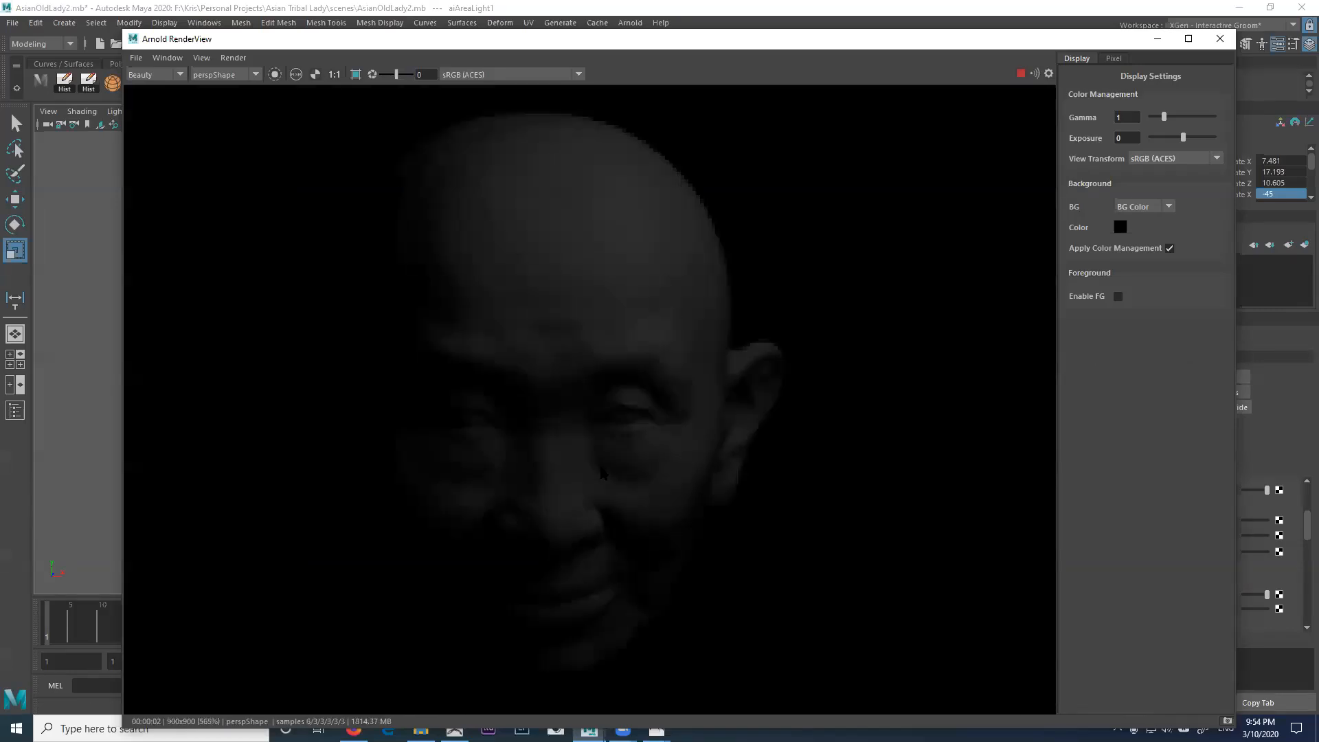
middle_click_drag(652, 466, 706, 402)
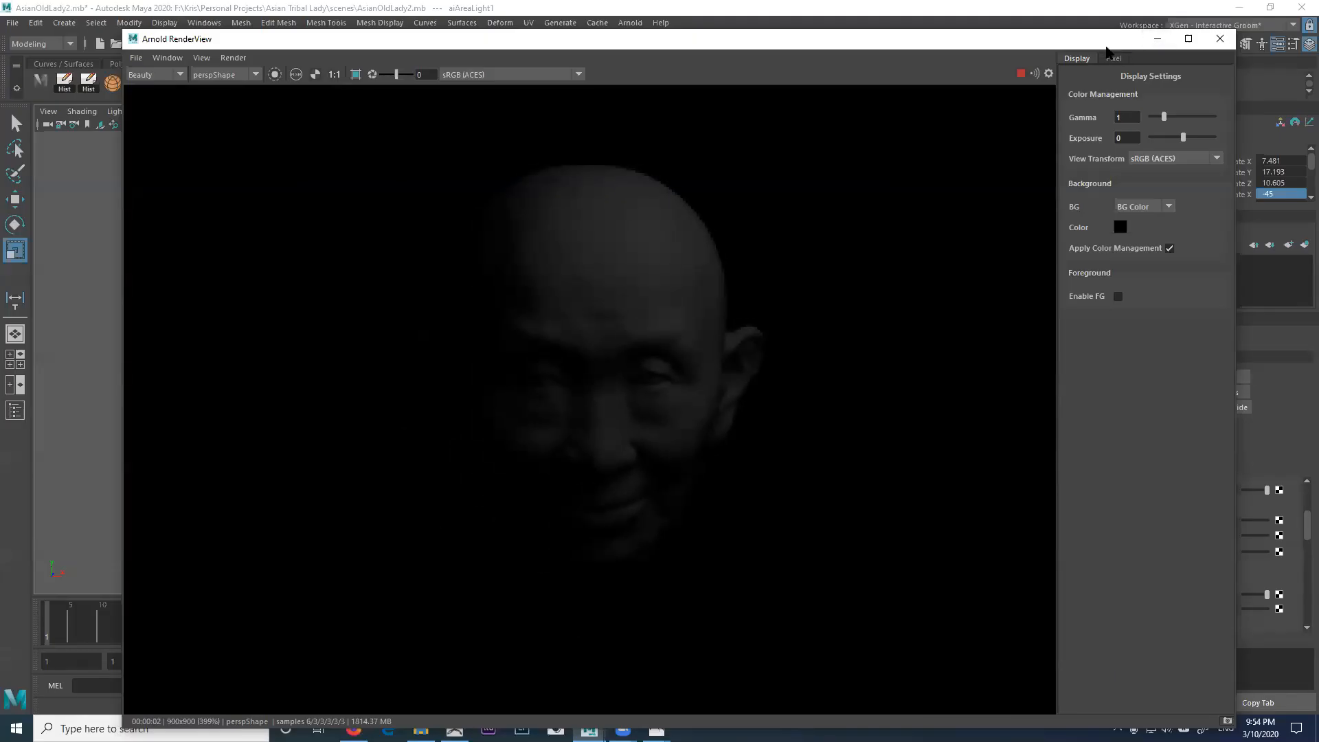
Switch on Normalize for aiAreaLight1 with the render window moved aside.
left_click_drag(1108, 48, 722, 315)
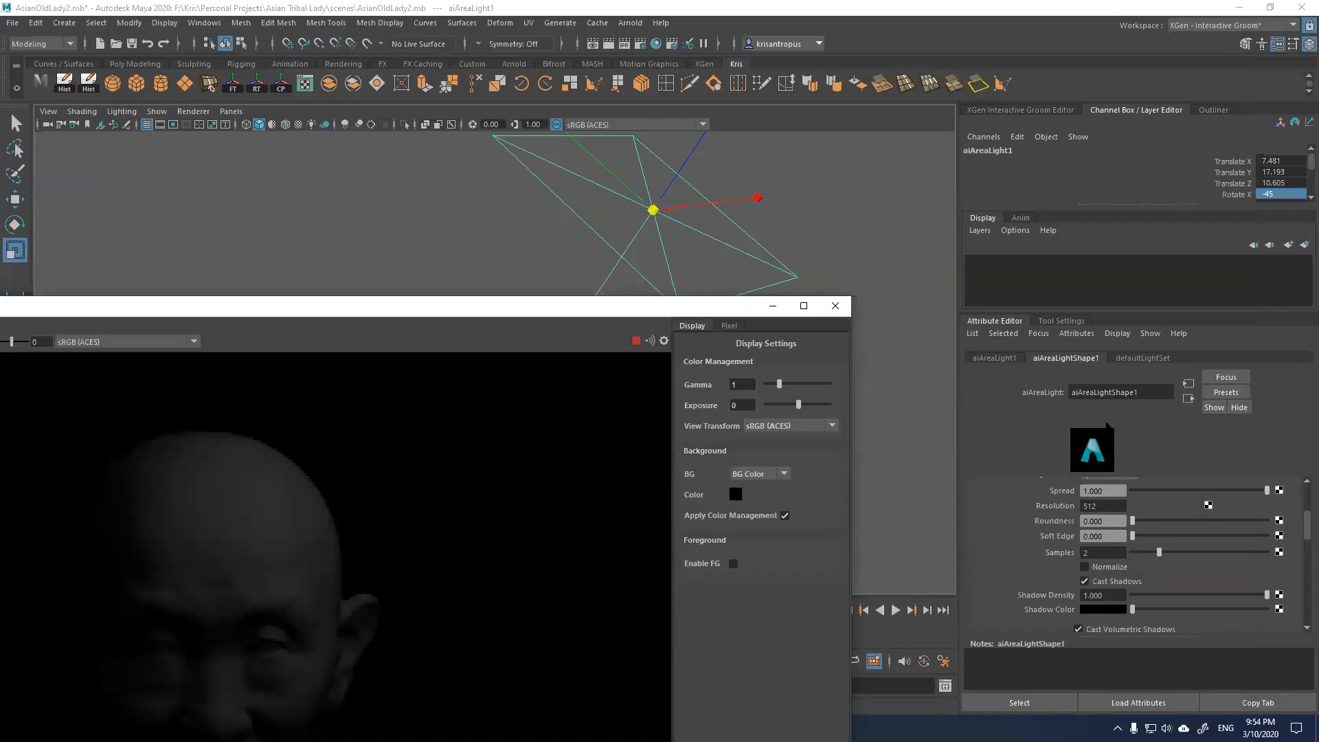
left_click(1087, 566)
left_click_drag(710, 307, 749, 281)
scroll(1306, 539, "up", 5)
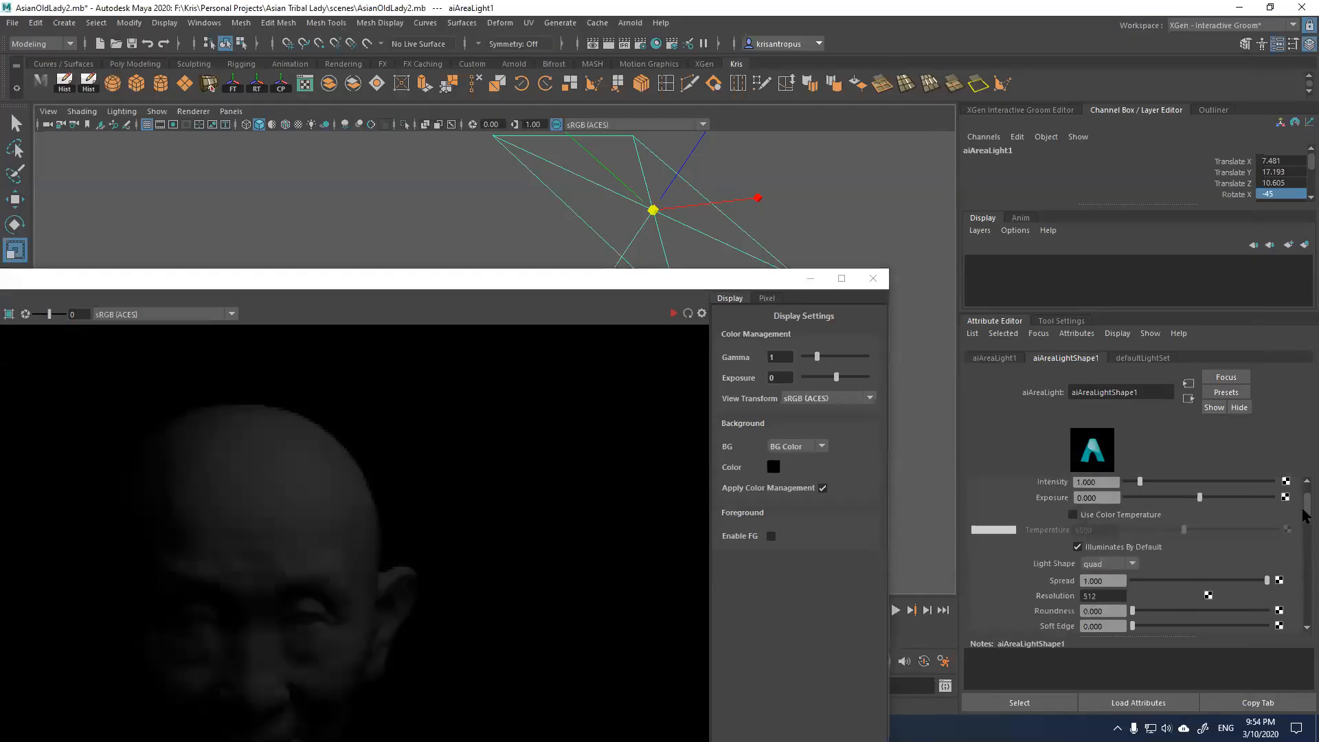
Set the area light's Exposure to 8 and re-render the head.
left_click_drag(1116, 531, 1047, 529)
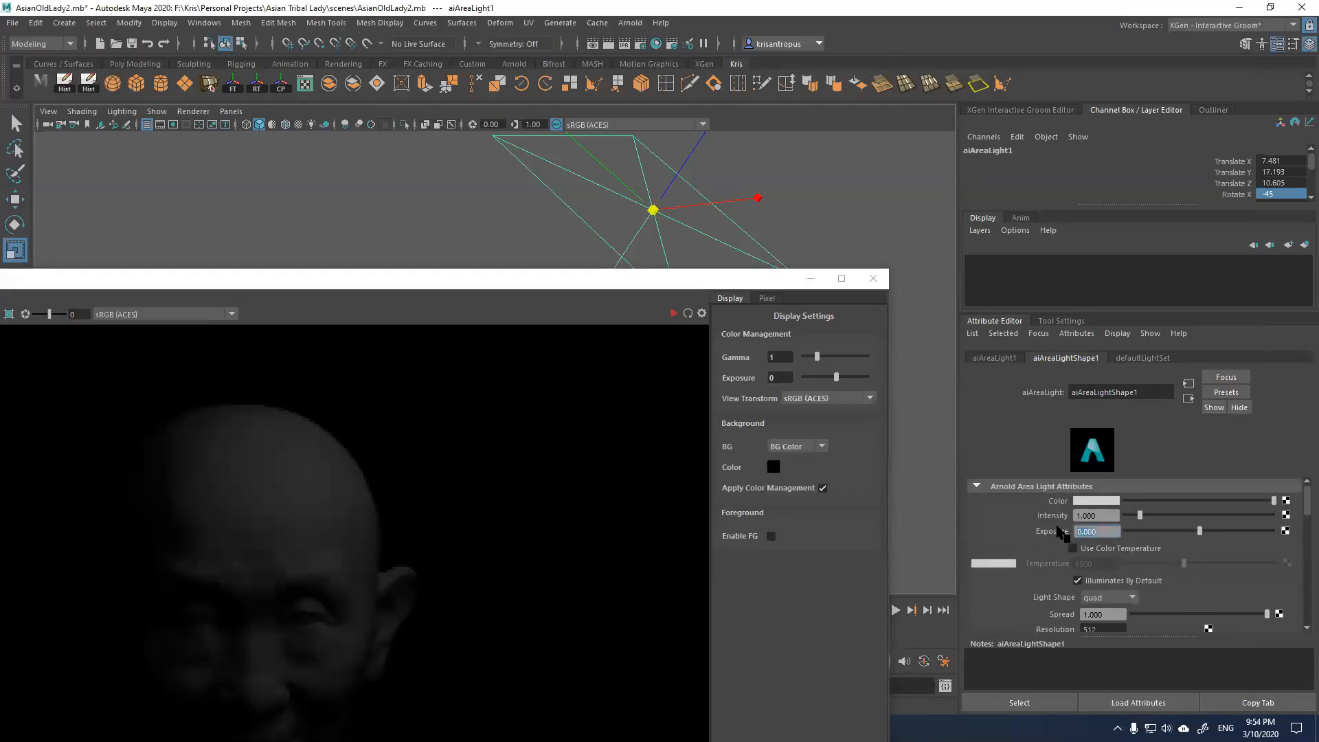
type("8")
key("Return")
left_click(763, 277)
left_click_drag(763, 278, 882, 155)
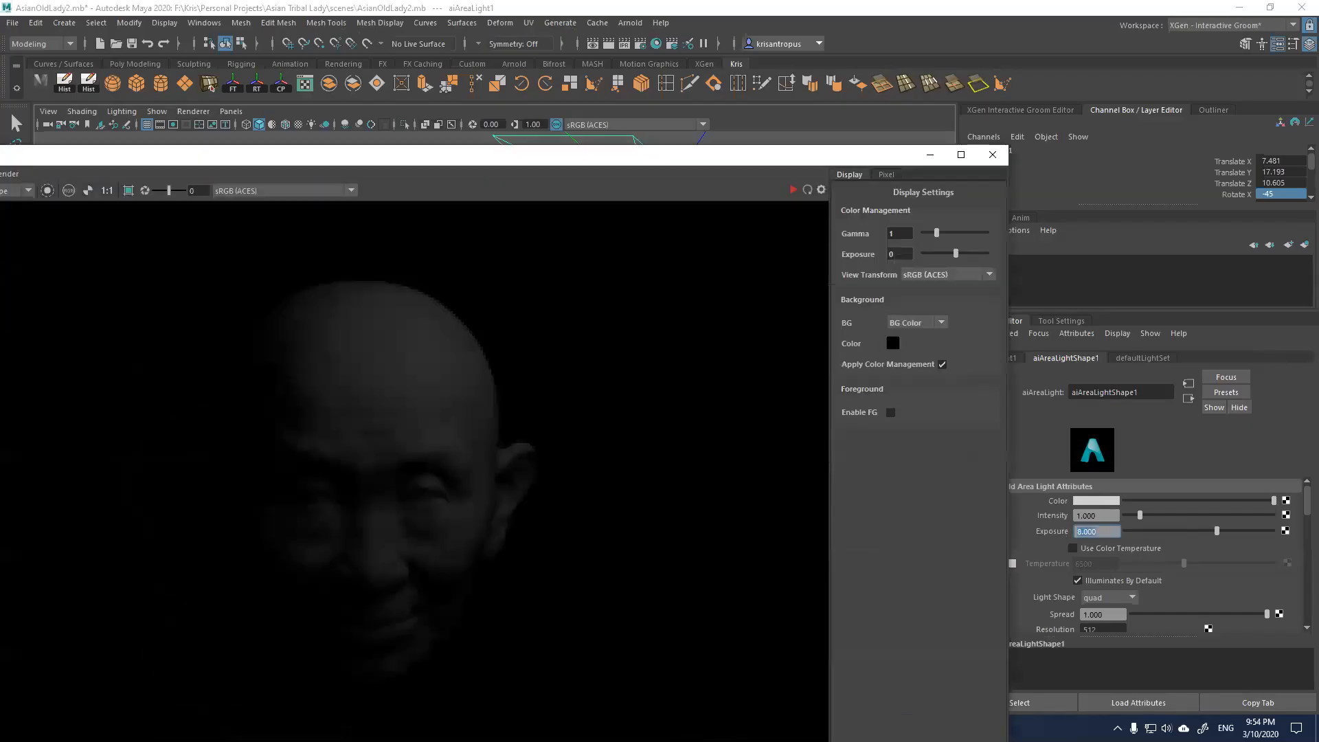
left_click(794, 191)
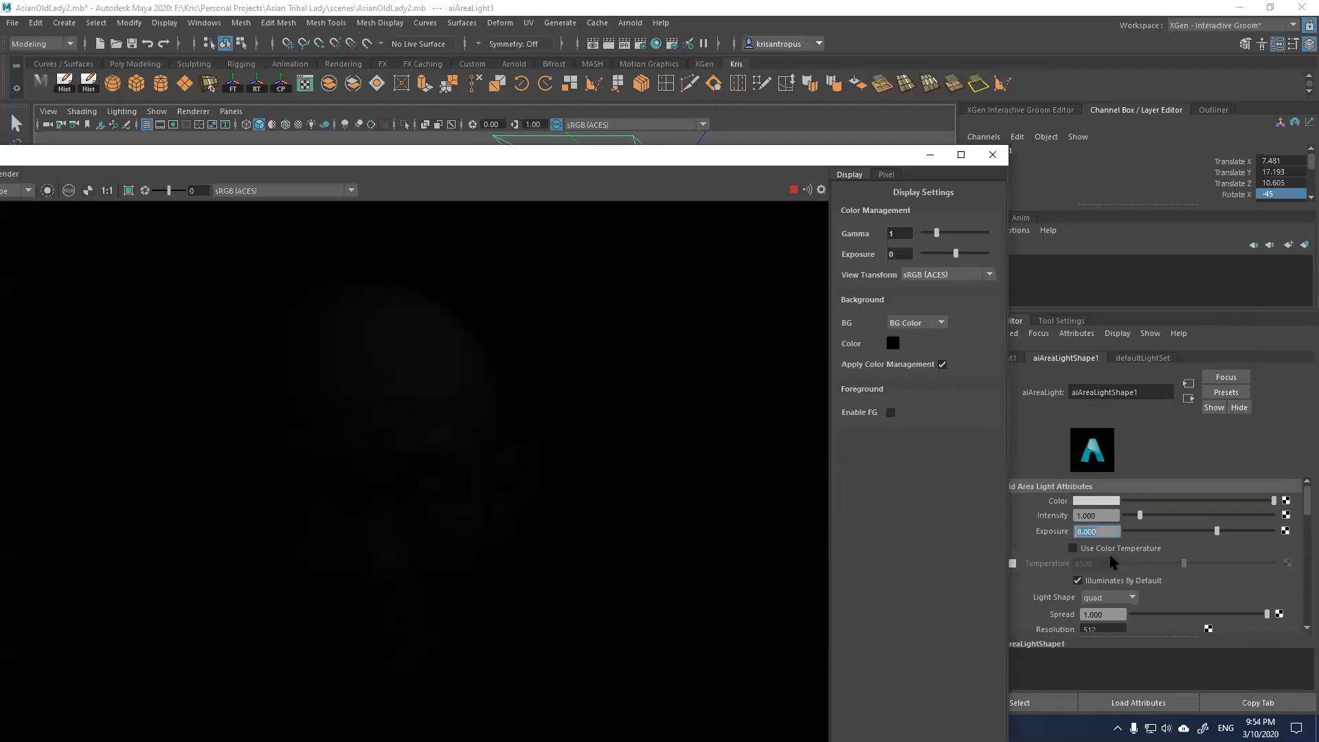
Try area light Exposure values of 20, 15, 12 and 14 against the render.
type("320")
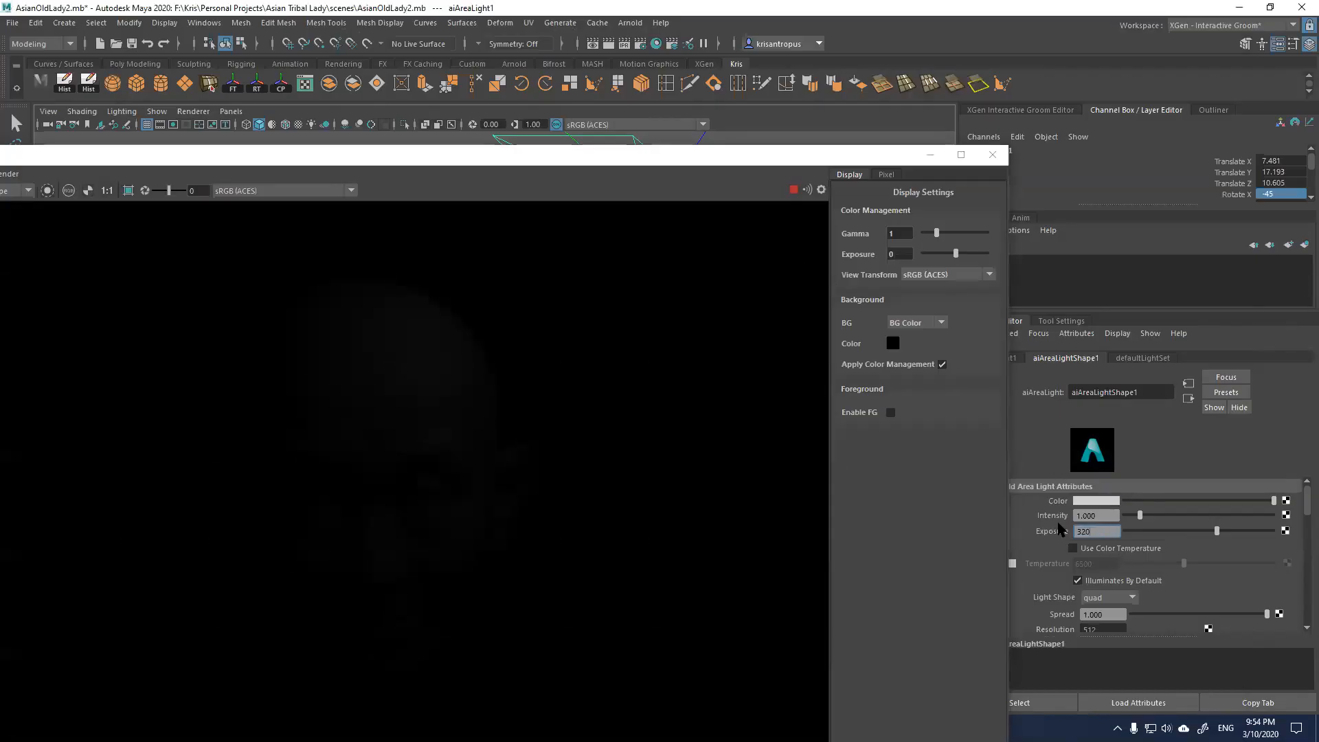
key("BackSpace")
key("BackSpace")
key("BackSpace")
type("20")
key("Return")
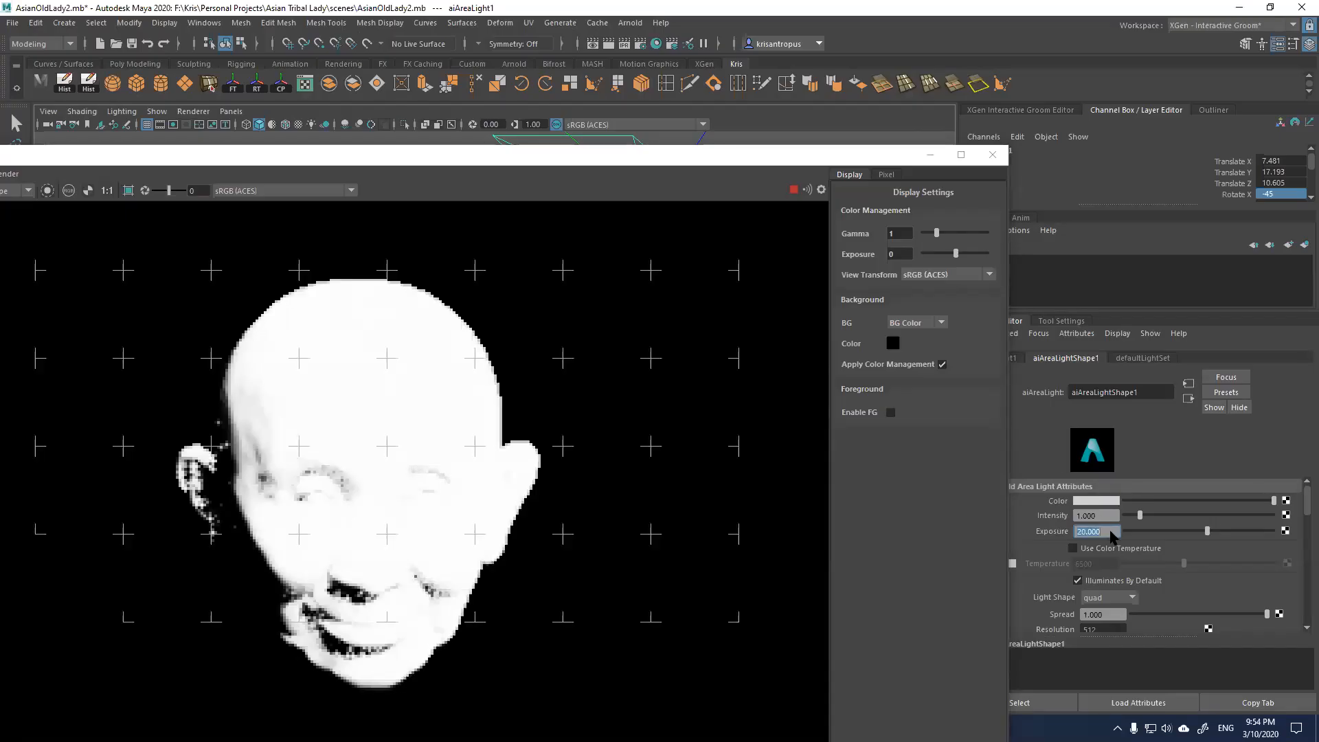
type("15")
key("Return")
type("12")
key("Return")
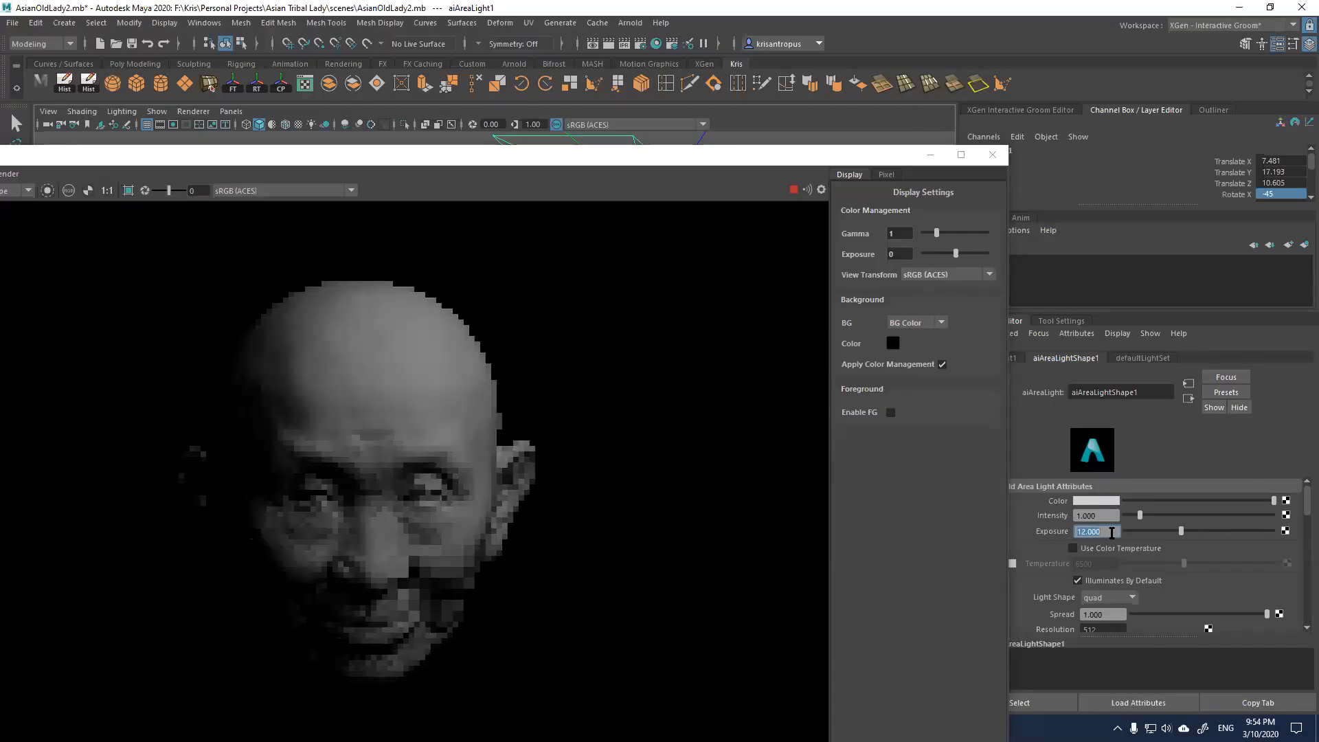
type("14")
key("Return")
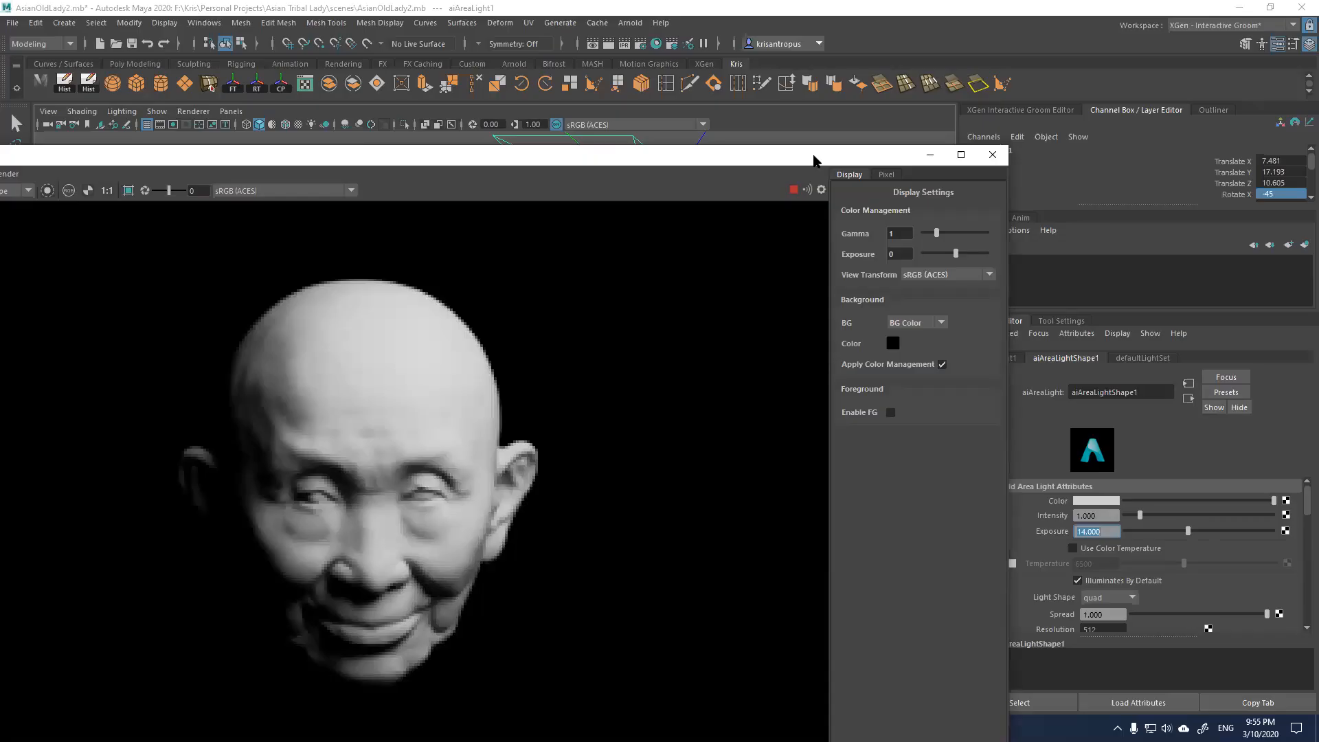
Settle the area light's Exposure at 13.
left_click_drag(815, 160, 808, 155)
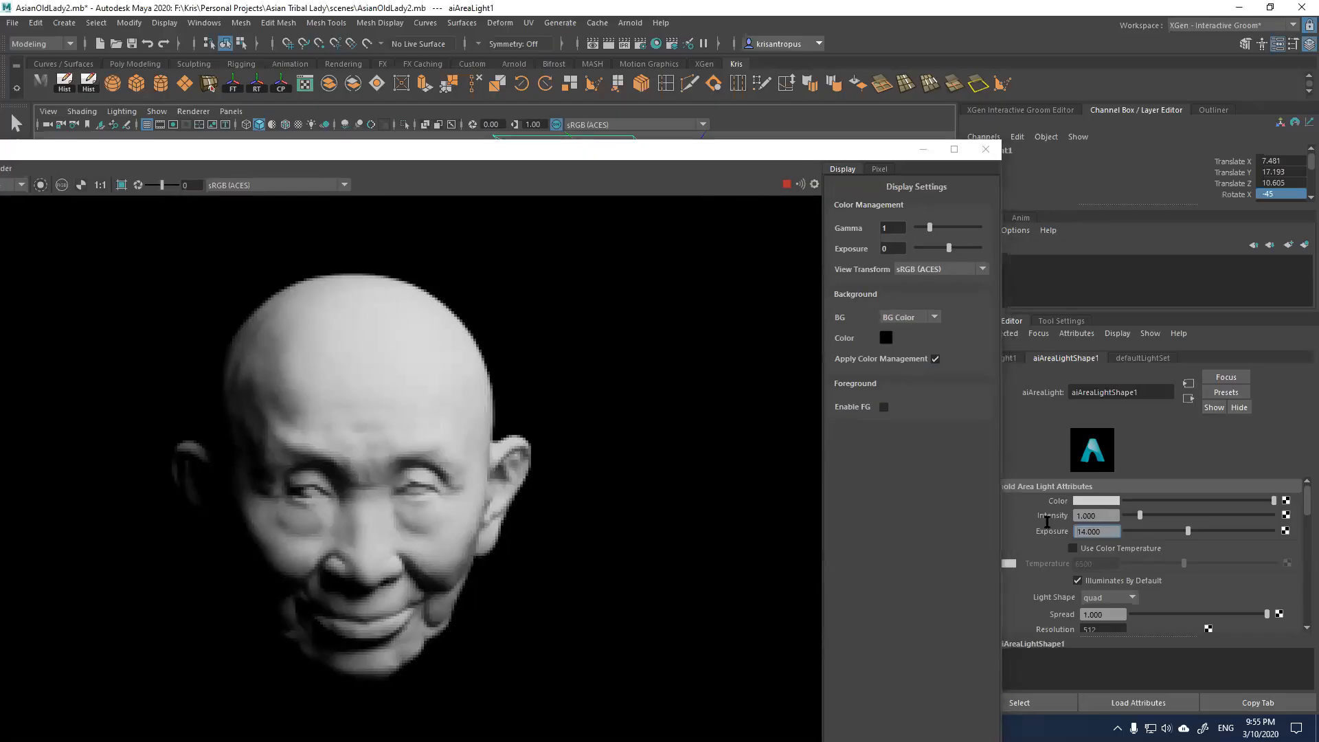
type("13")
key("Return")
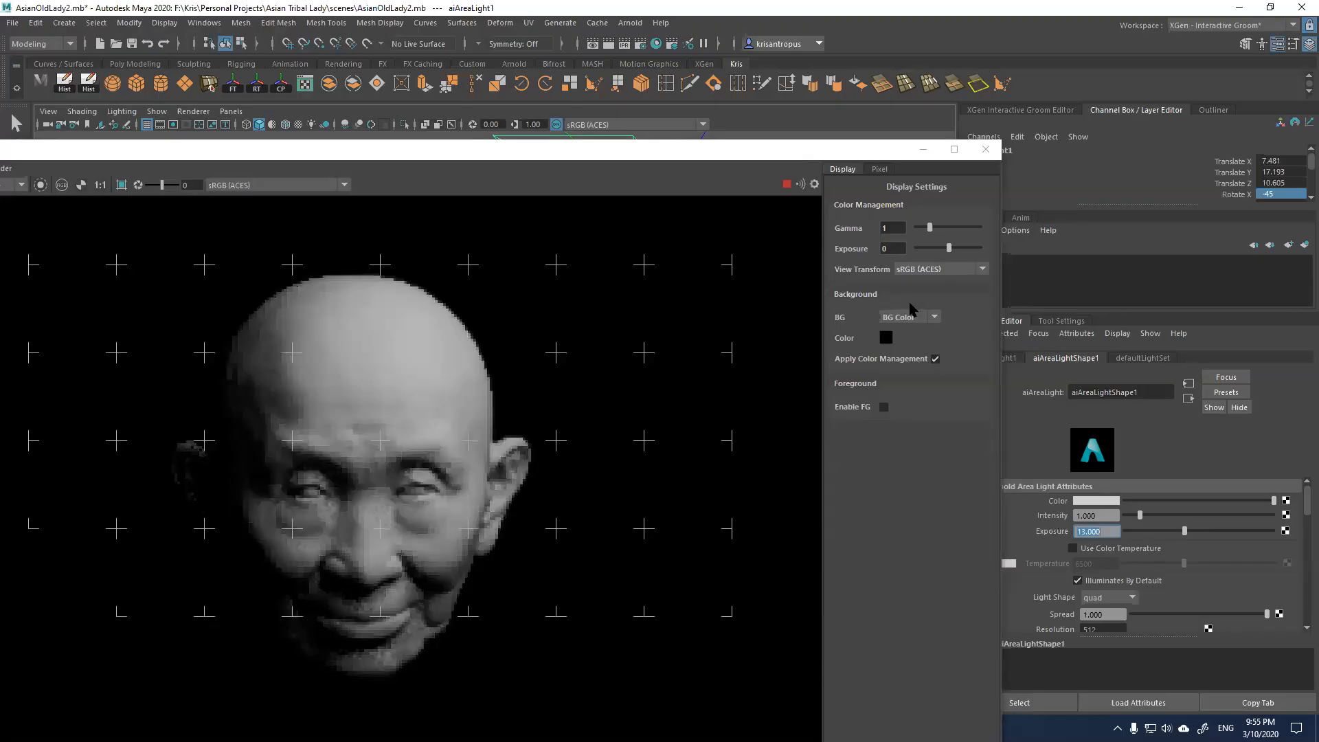
left_click_drag(835, 153, 941, 116)
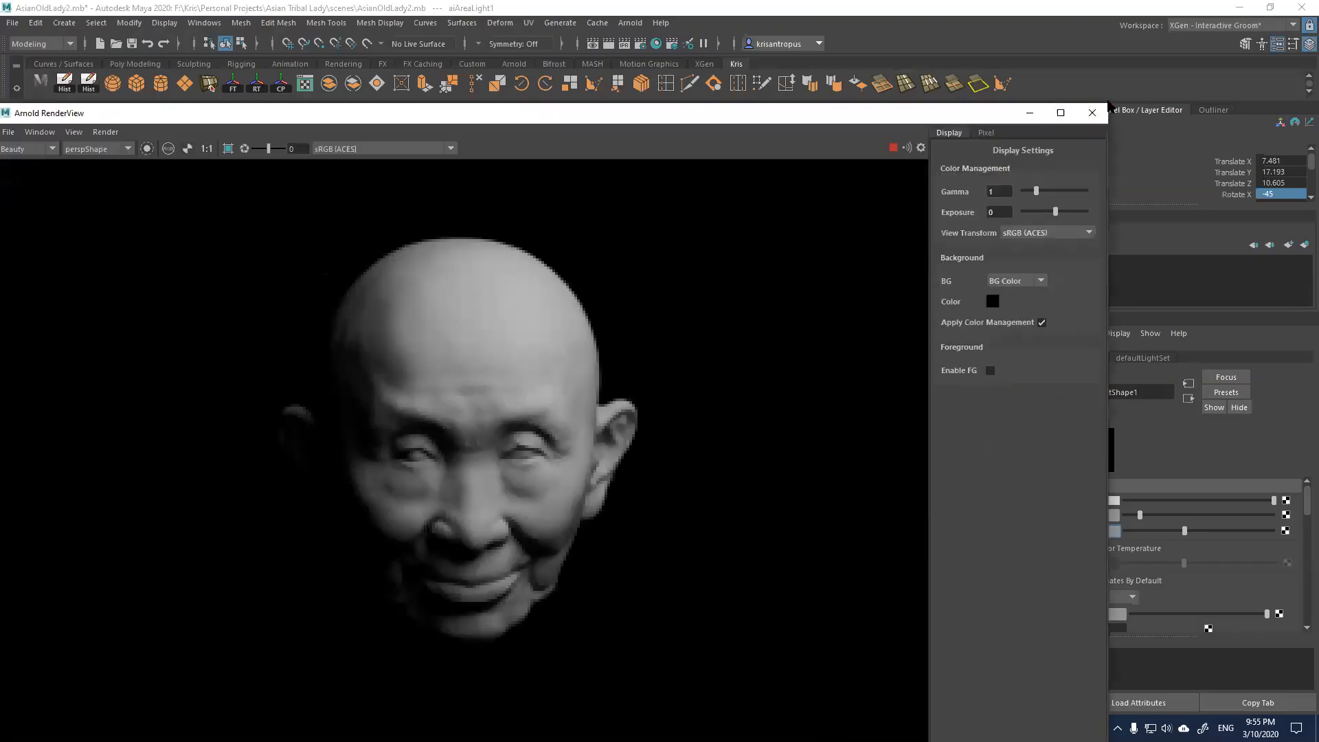
Resize aiAreaLight1 with the Scale manipulator and check the head's softer lighting in the render.
left_click_drag(921, 113, 1143, 187)
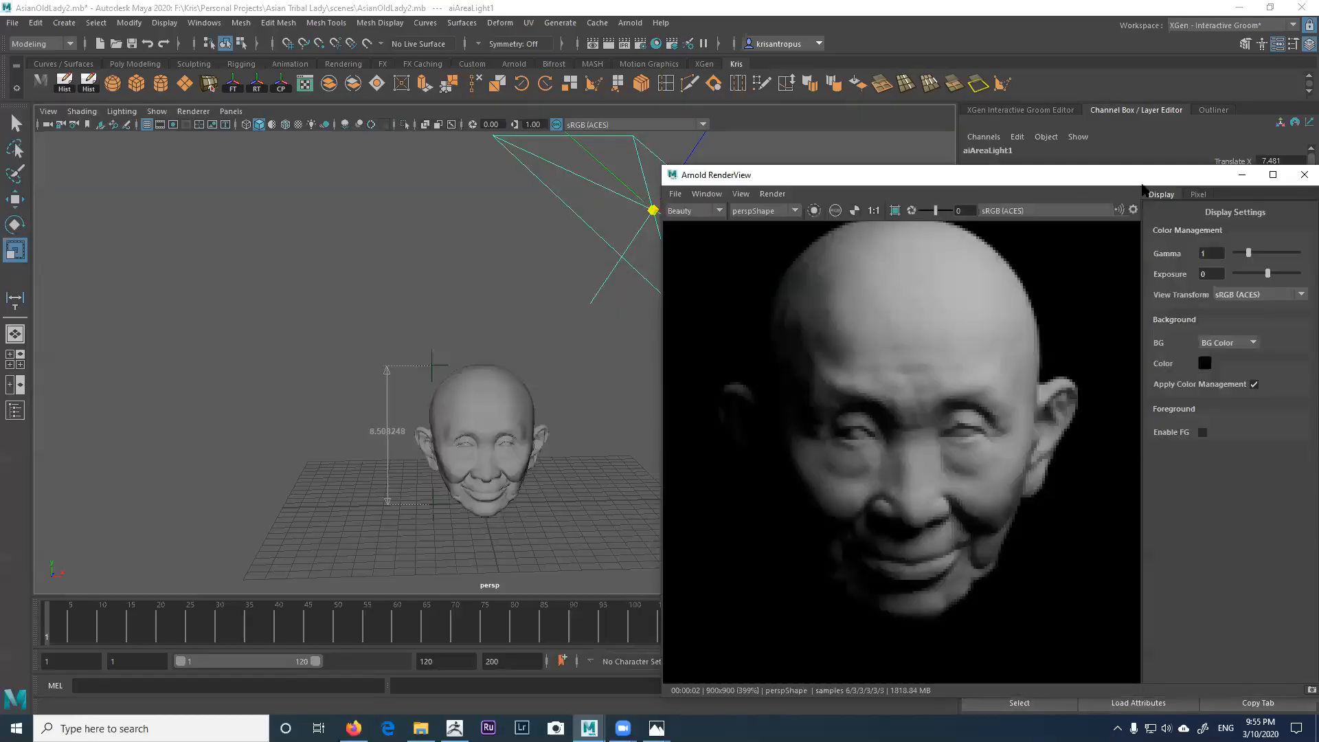
left_click_drag(652, 211, 348, 215)
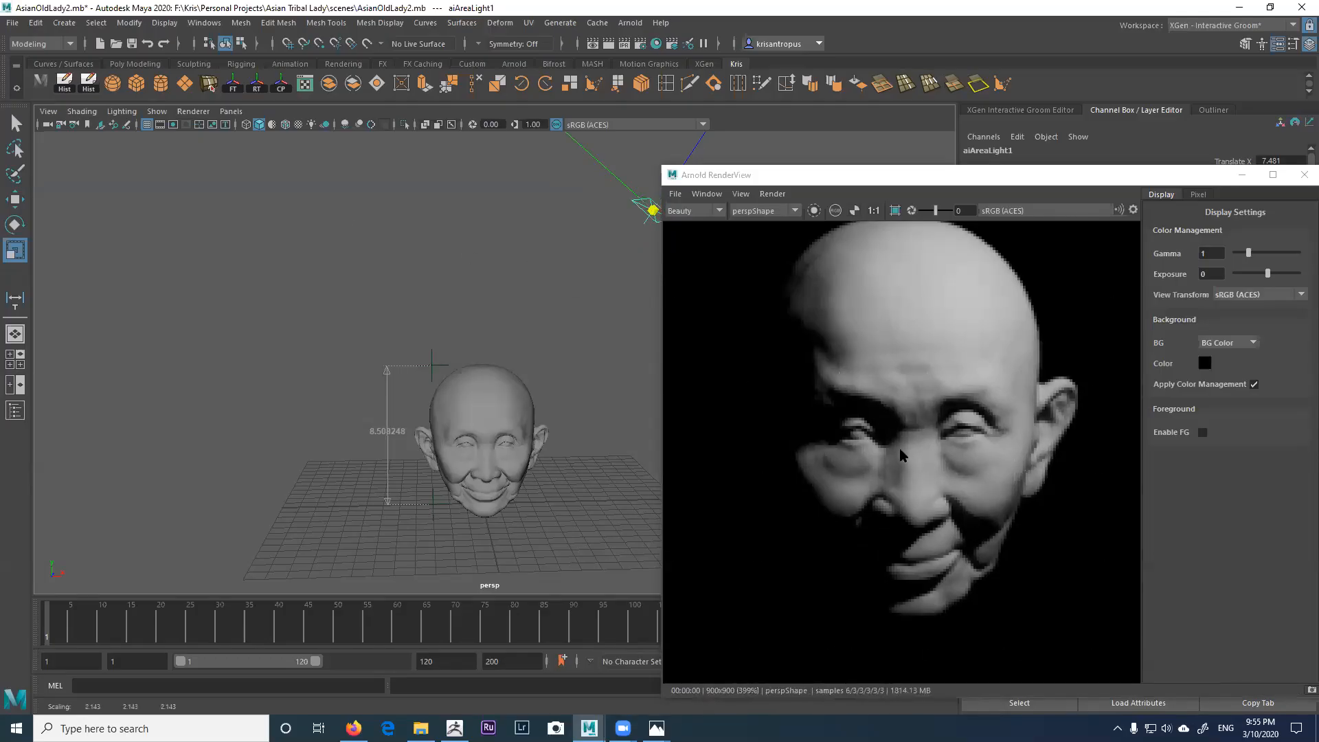
left_click_drag(653, 211, 1012, 268)
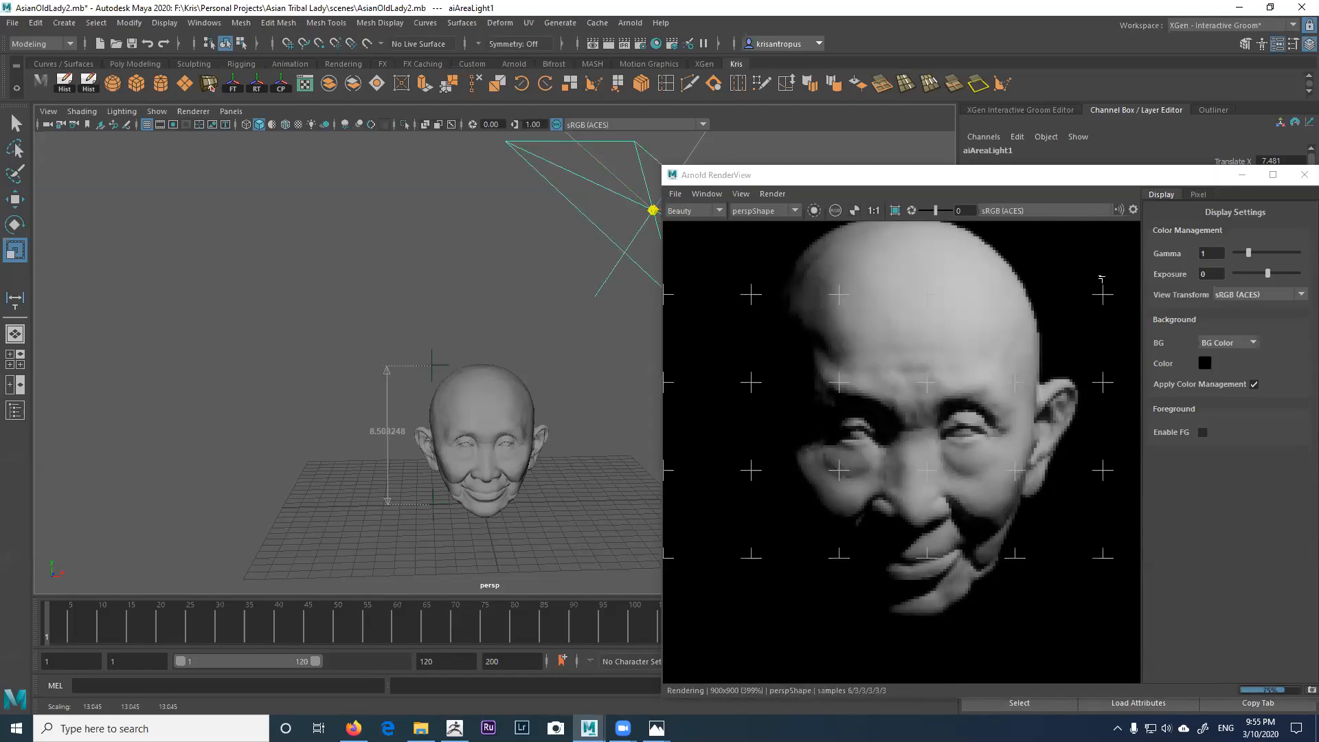
left_click_drag(1099, 273, 1227, 291)
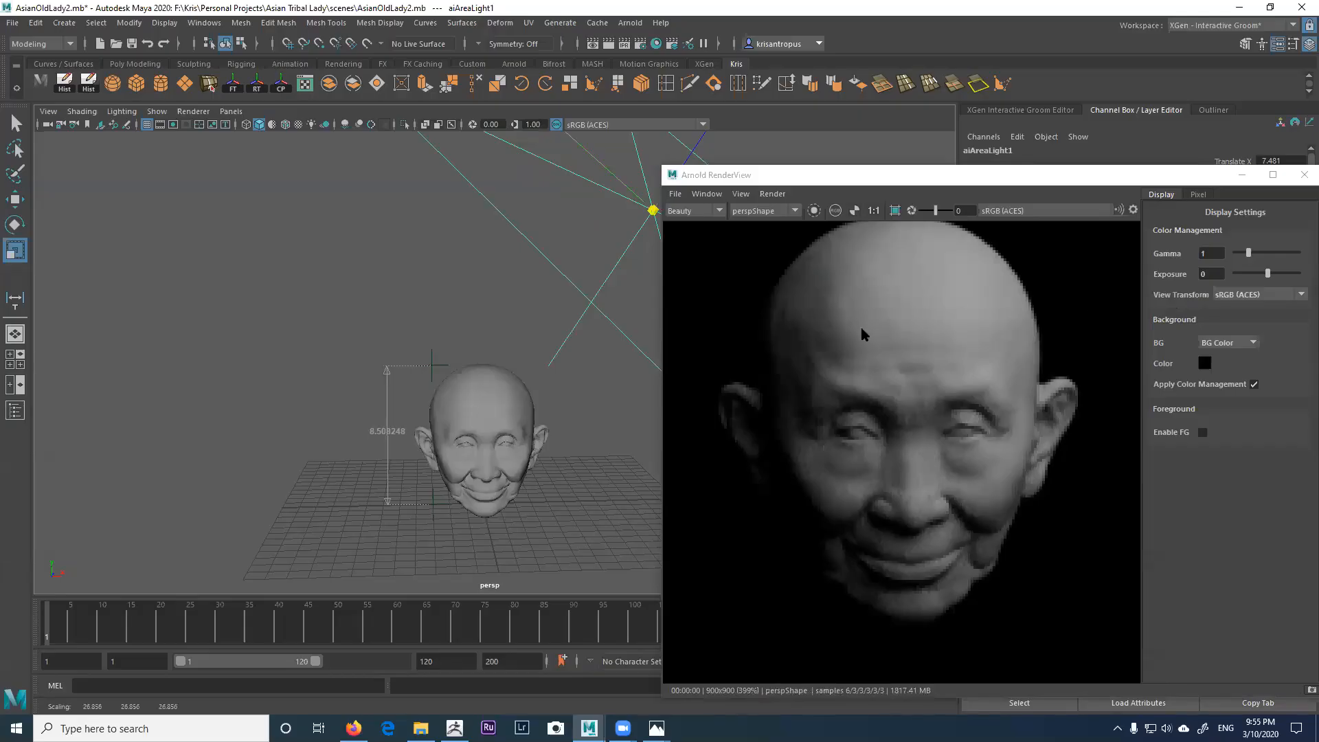
left_click_drag(652, 211, 425, 173)
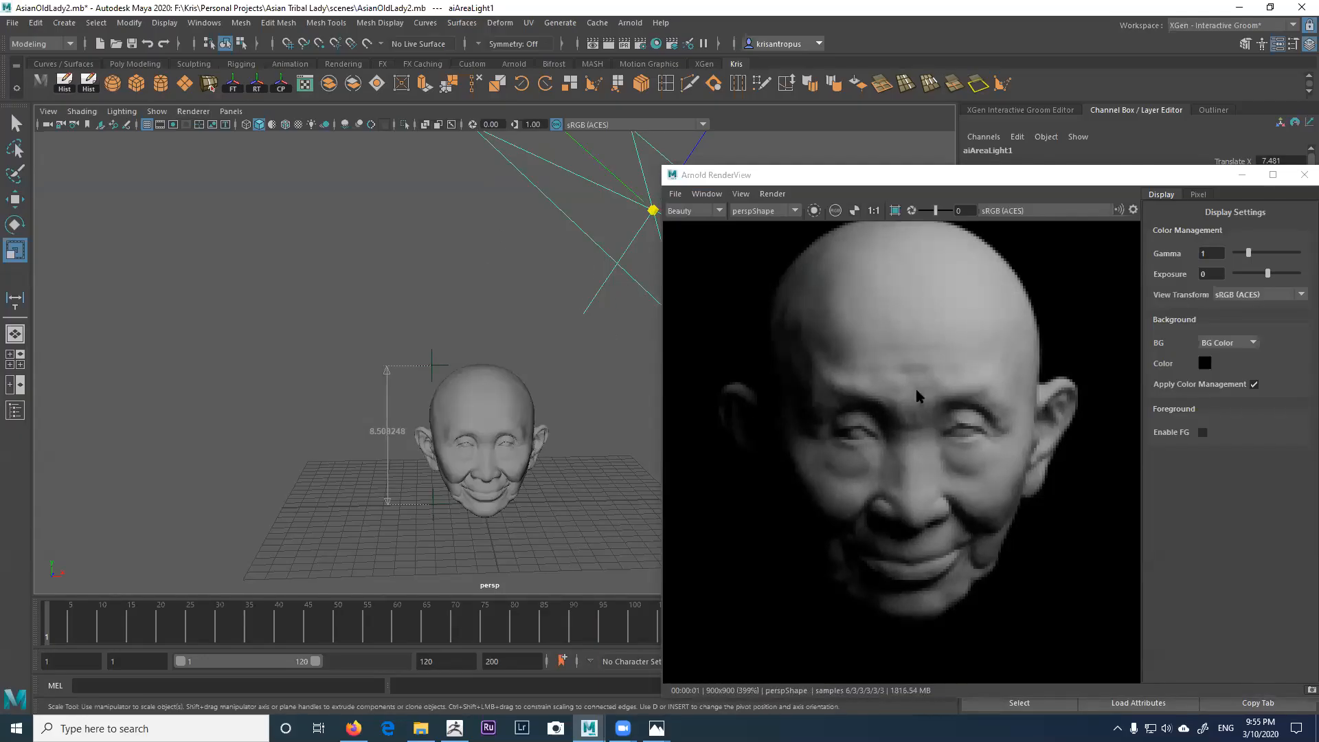
left_click_drag(650, 215, 650, 215)
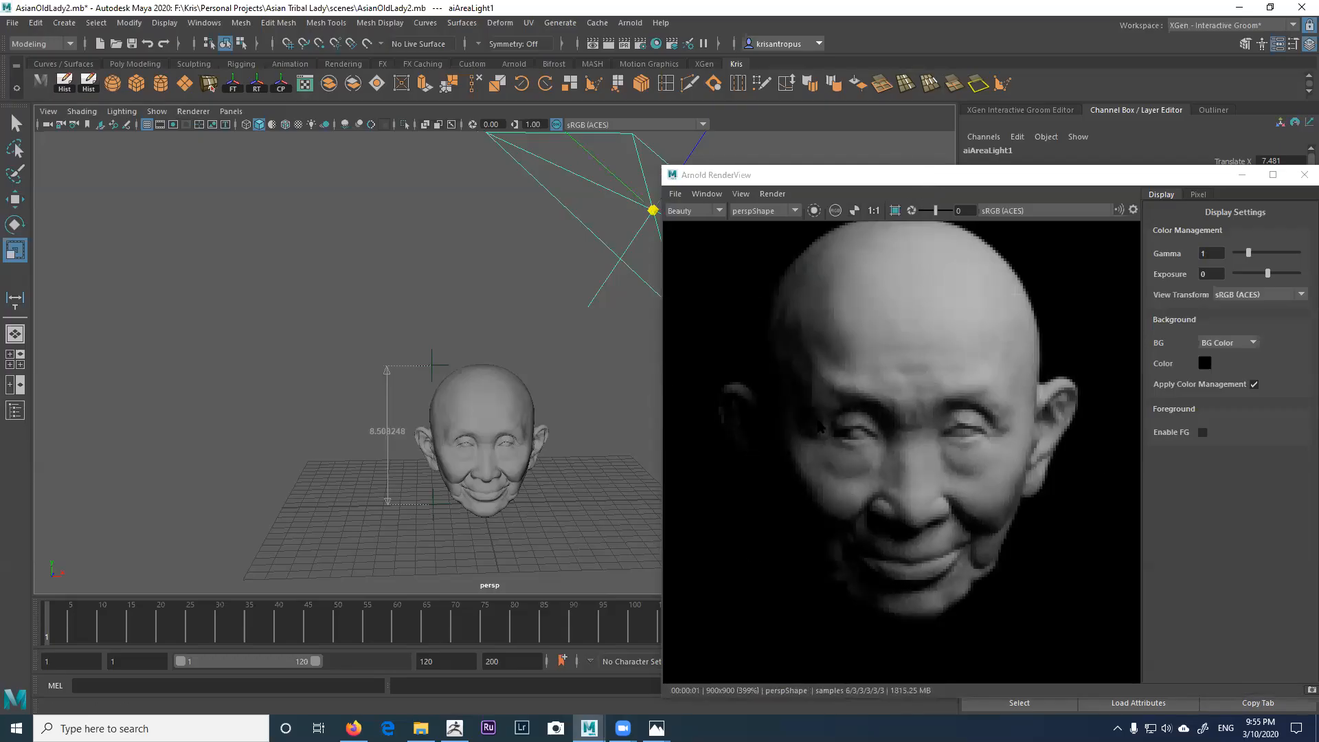
left_click(992, 182)
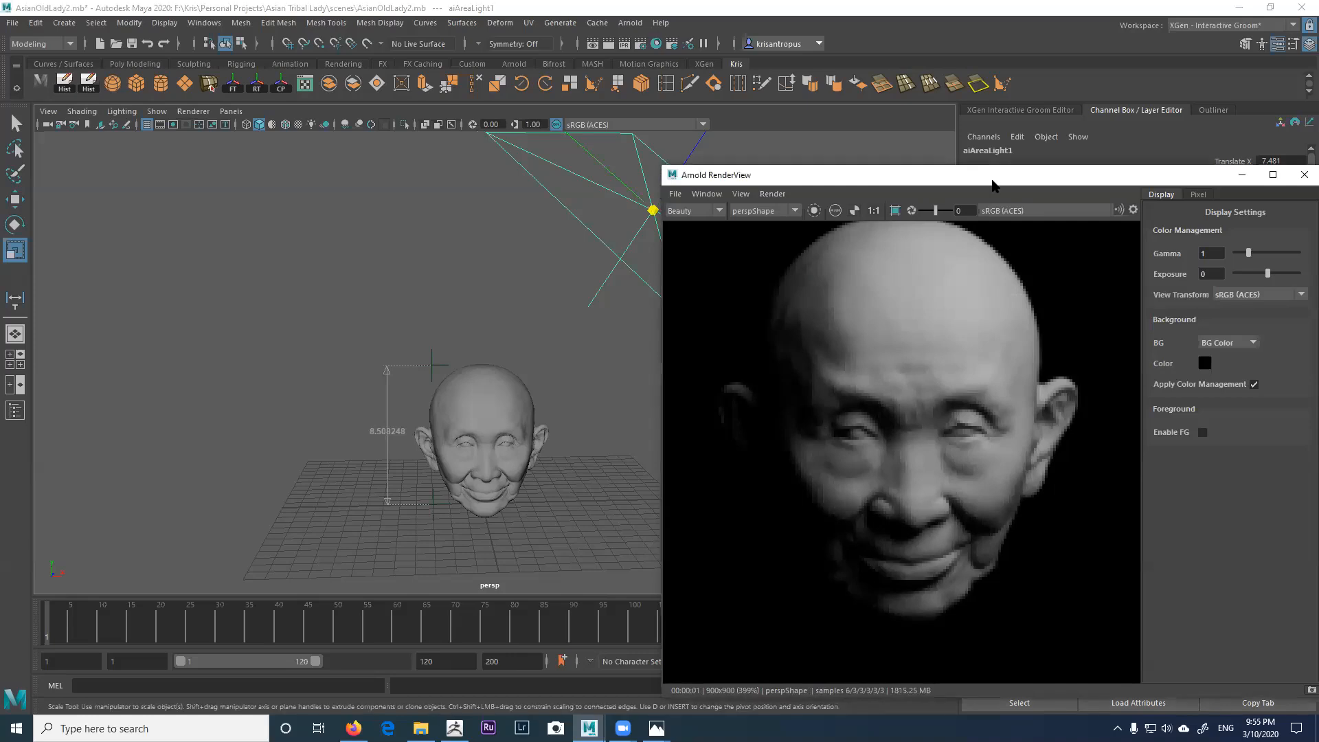
left_click_drag(993, 182, 433, 125)
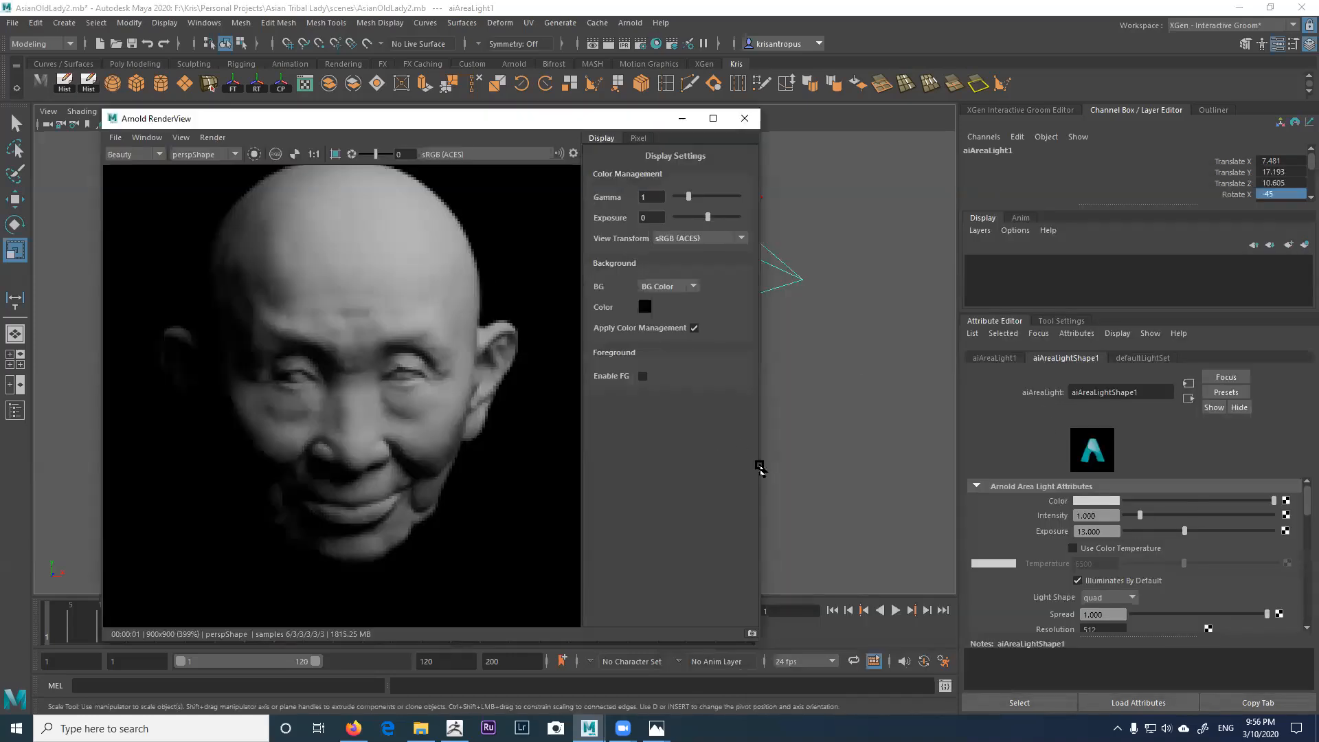
Reposition and widen Arnold RenderView and show the render at 1:1 size.
mouse_move(1306, 512)
left_mouse_down()
mouse_move(1306, 554)
mouse_move(1307, 519)
left_mouse_up()
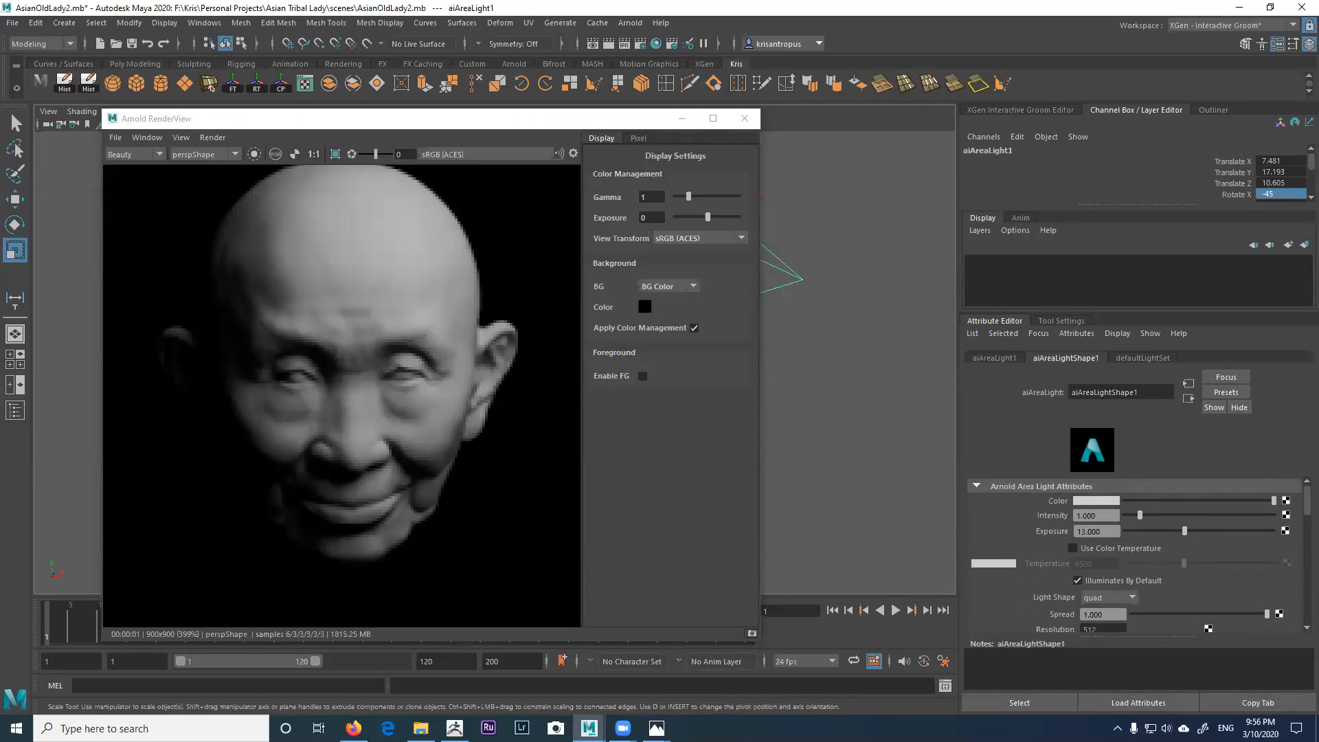
left_click(638, 124)
left_click_drag(637, 122, 1137, 91)
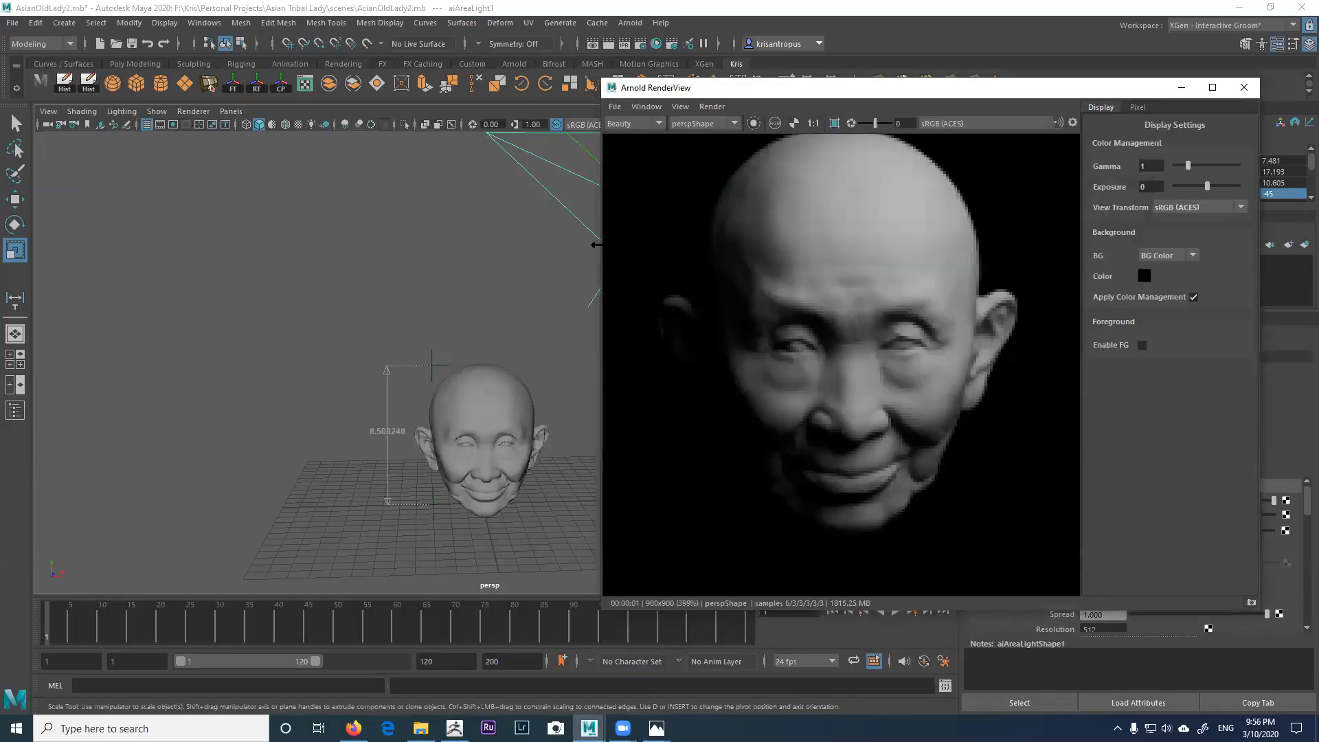
left_click_drag(595, 244, 411, 244)
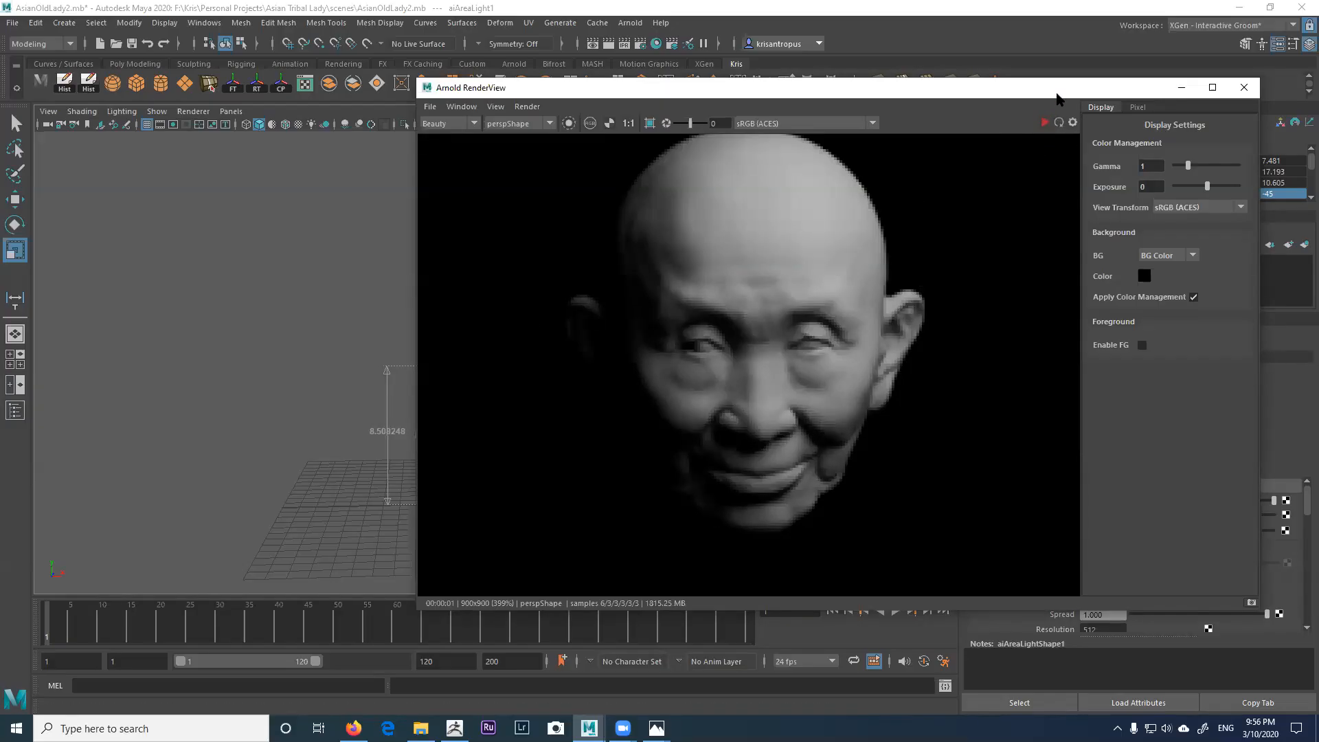
left_click_drag(1058, 90, 996, 140)
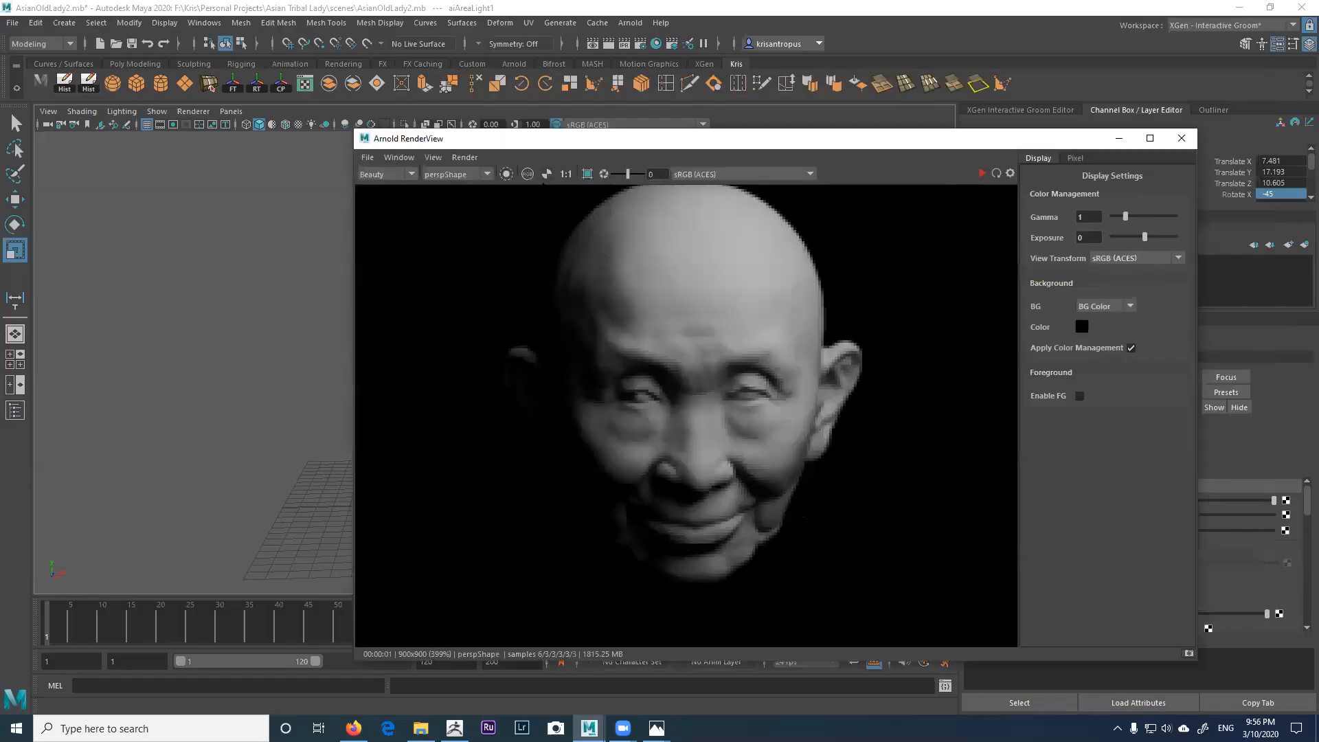
left_click(566, 174)
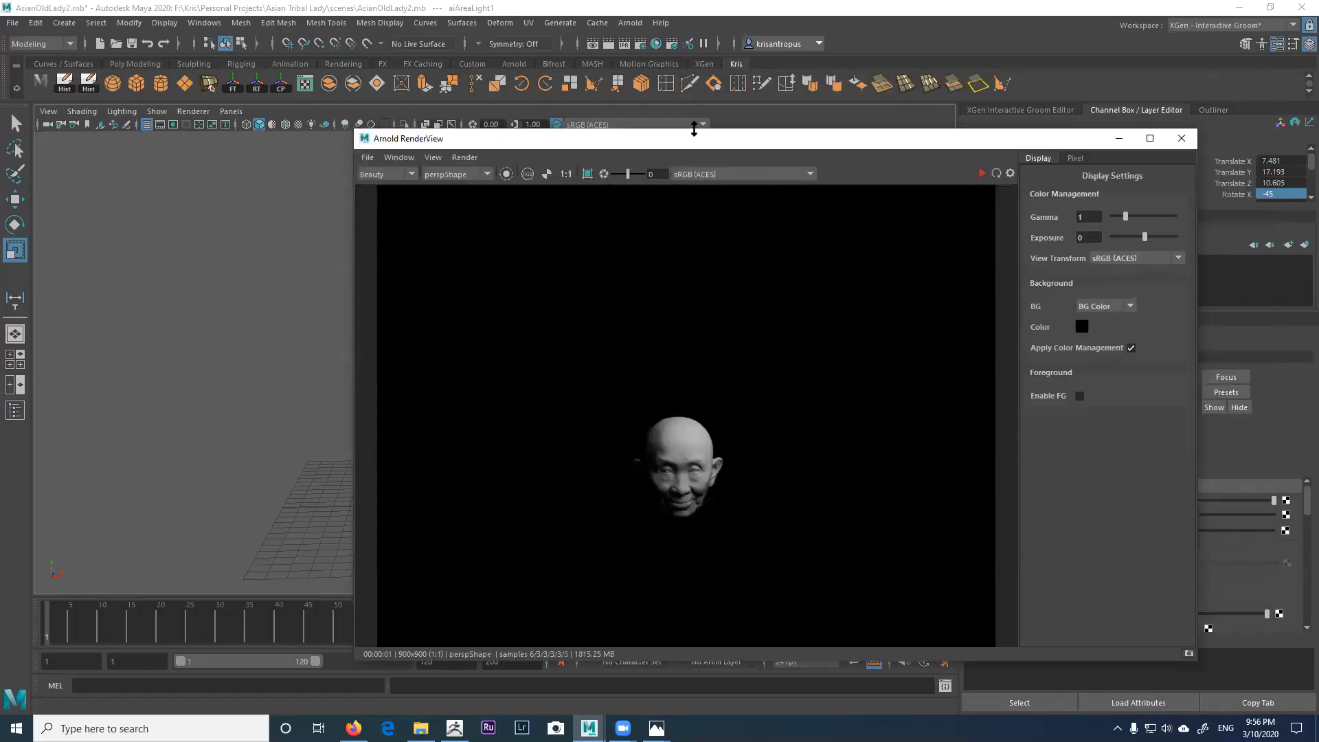
Make the RenderView window taller, then move it off the viewport.
left_click_drag(694, 129, 694, 51)
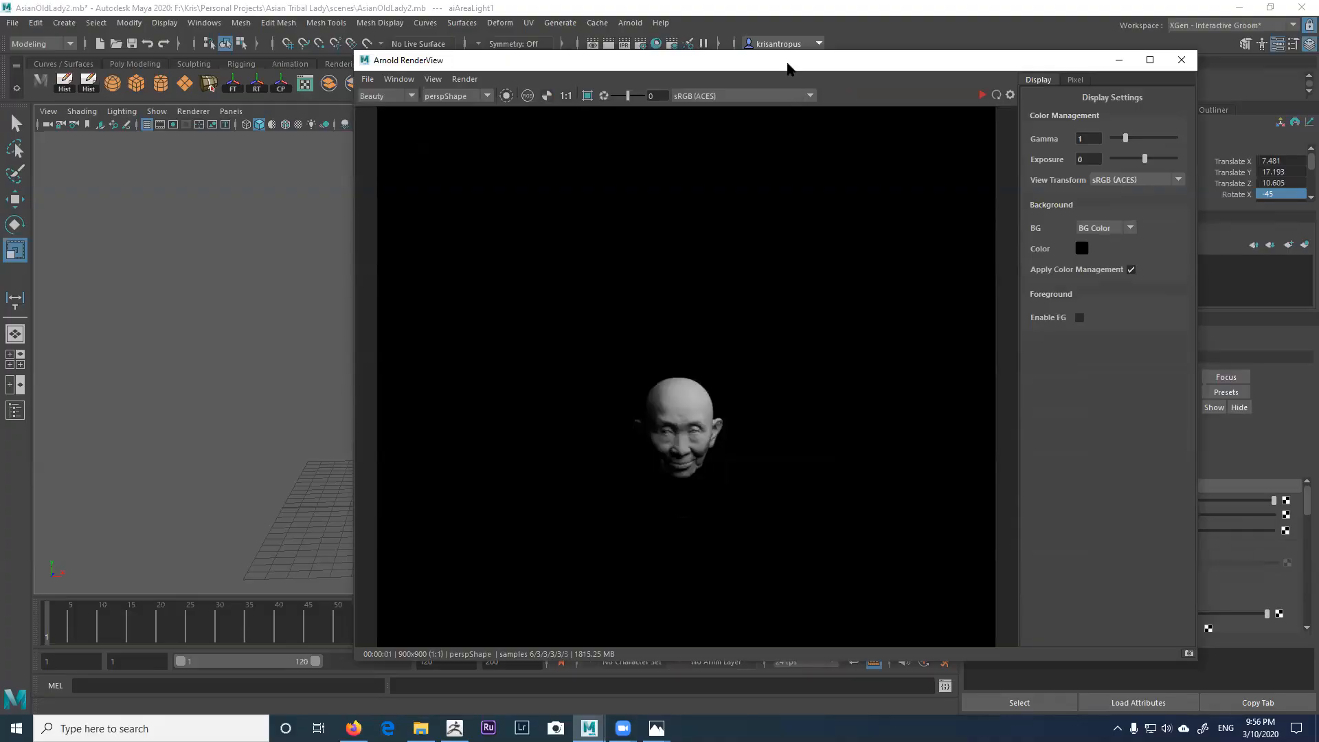
left_click_drag(791, 55, 790, 25)
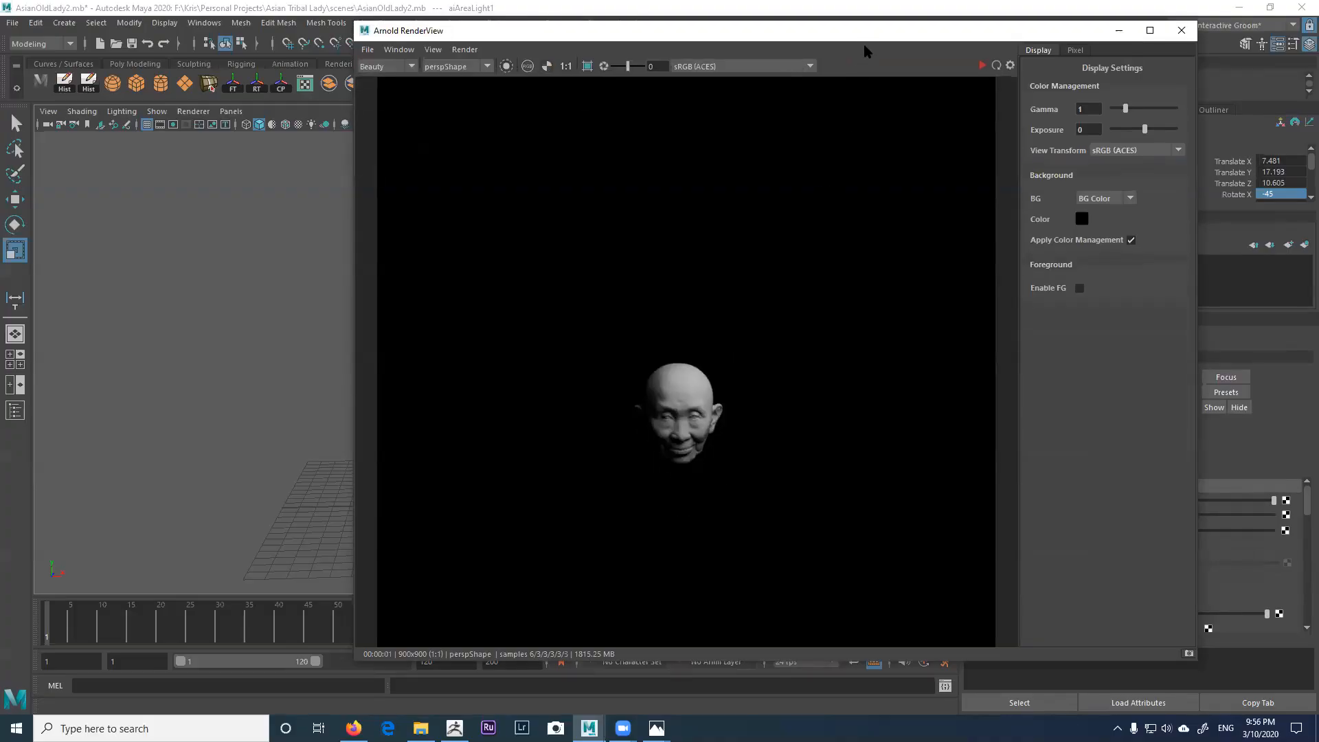
left_click_drag(670, 34, 1318, 207)
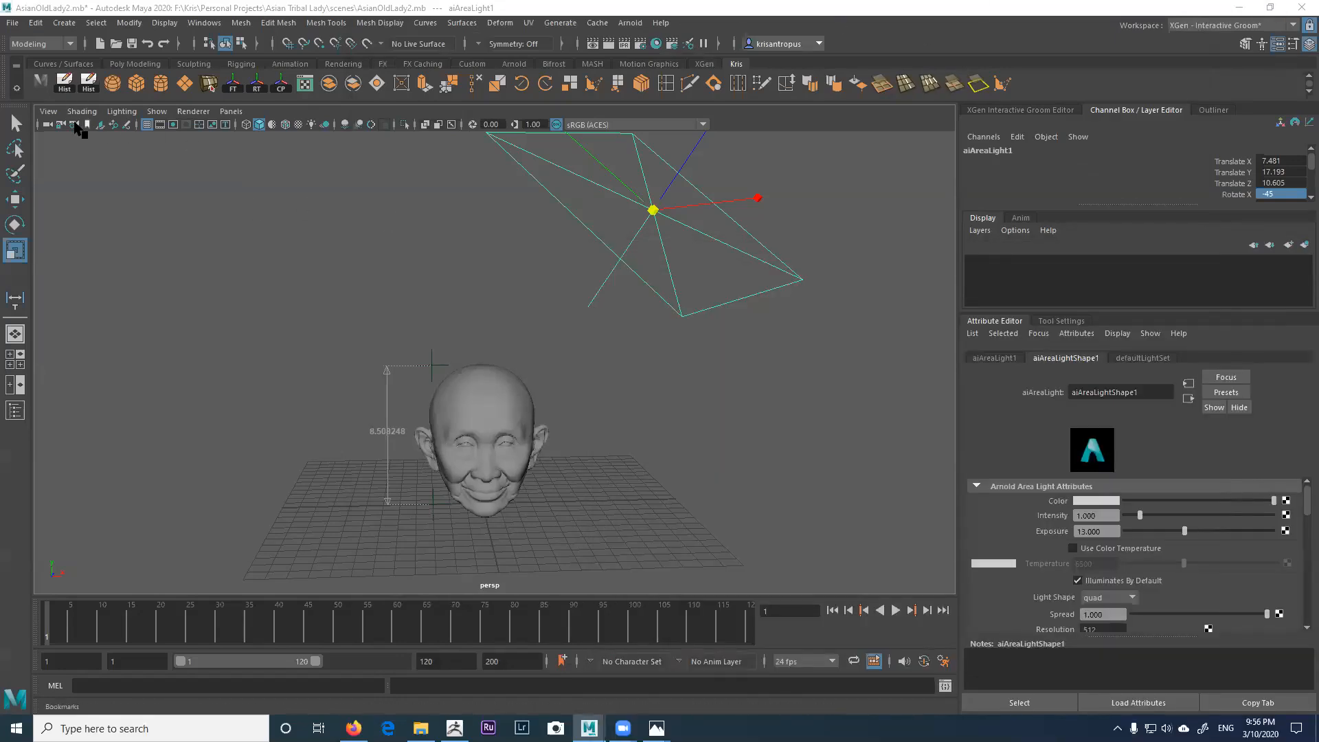
Tear off View > Camera Settings as a floating window and enable Resolution Gate.
left_click(49, 112)
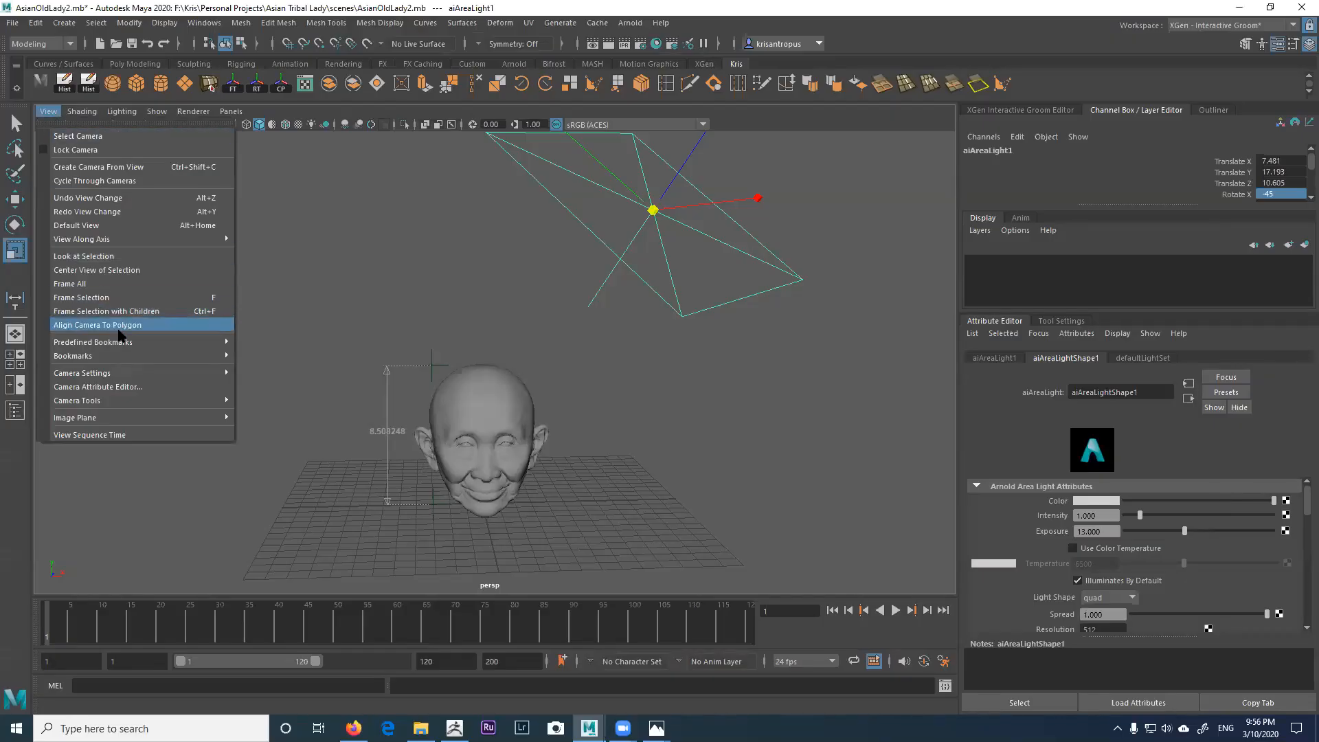
mouse_move(122, 375)
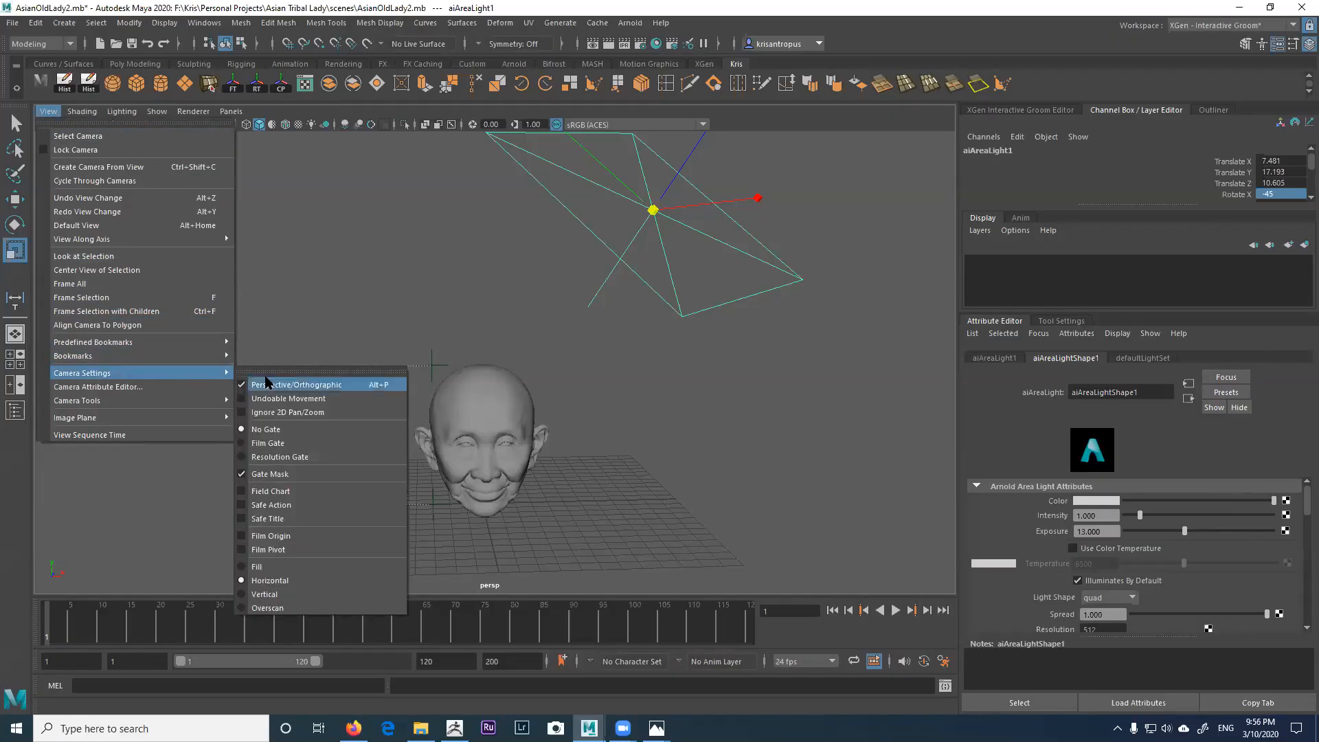
left_click(280, 368)
left_click_drag(297, 366, 208, 295)
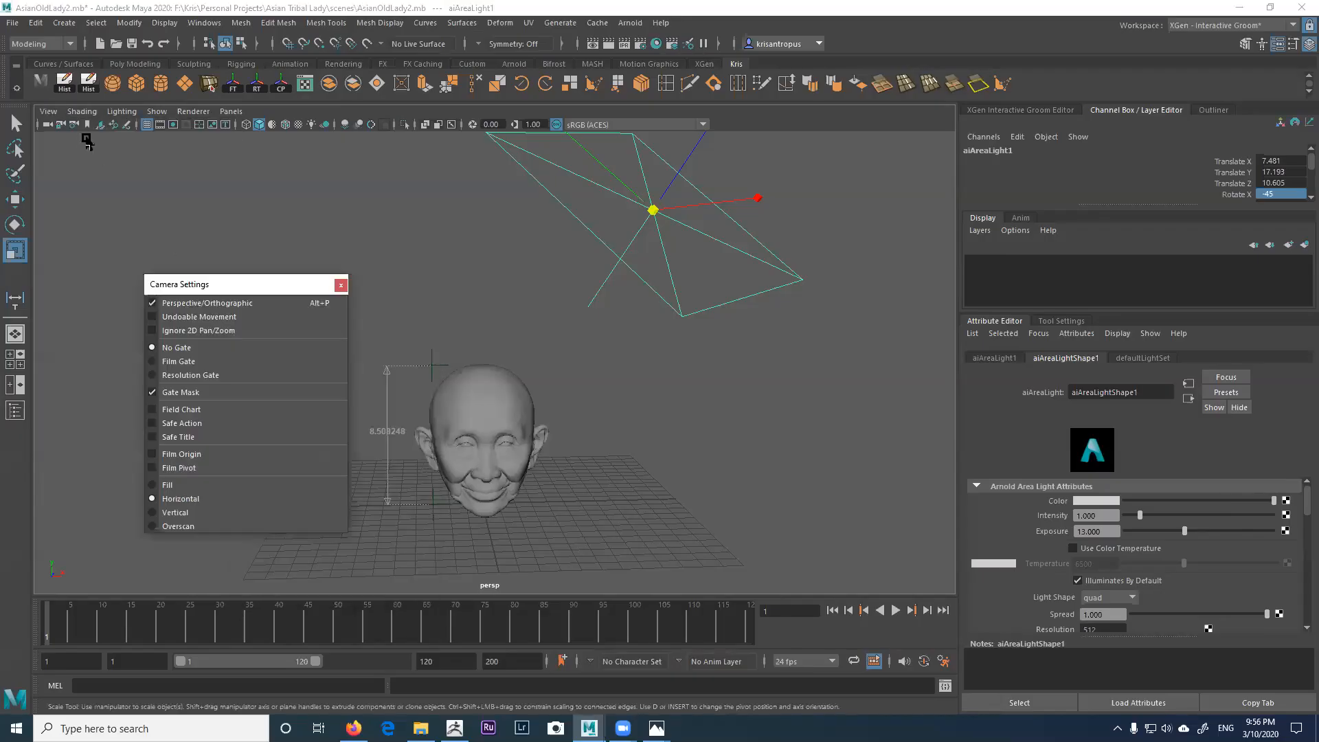
left_click(48, 112)
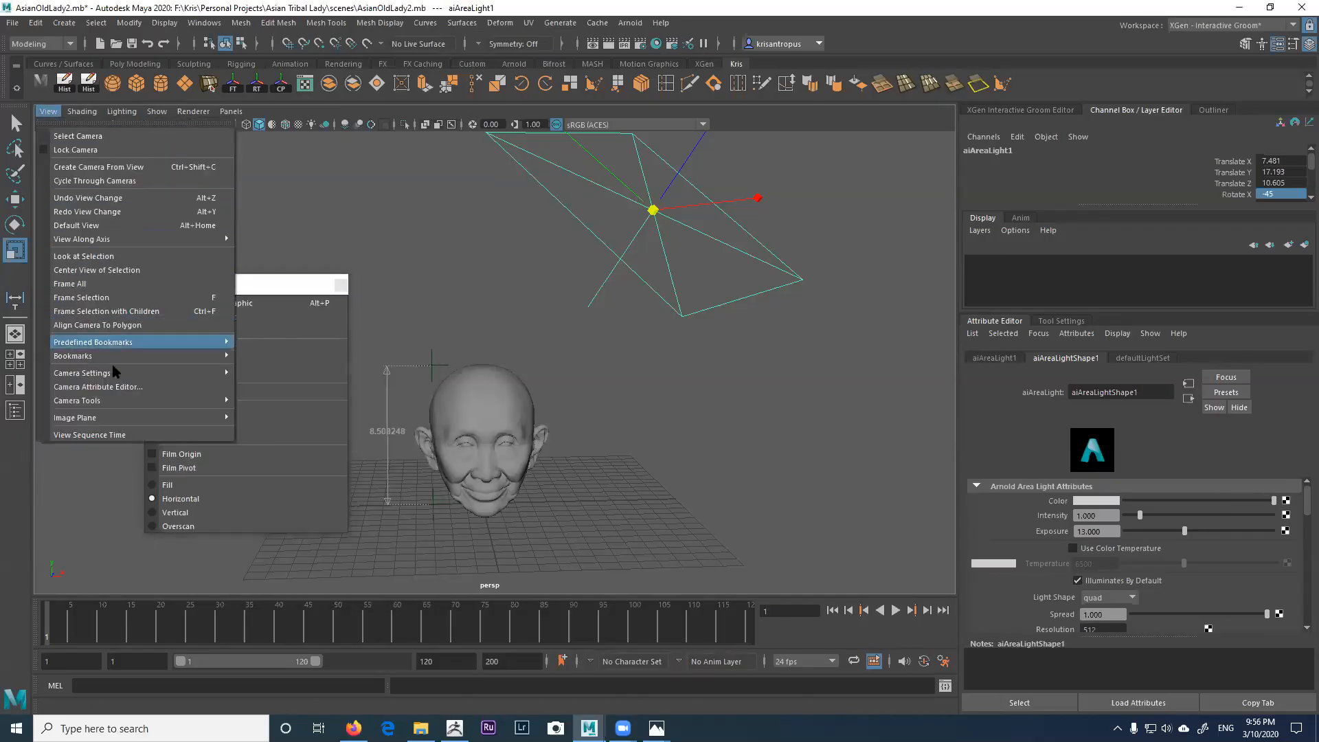
mouse_move(131, 375)
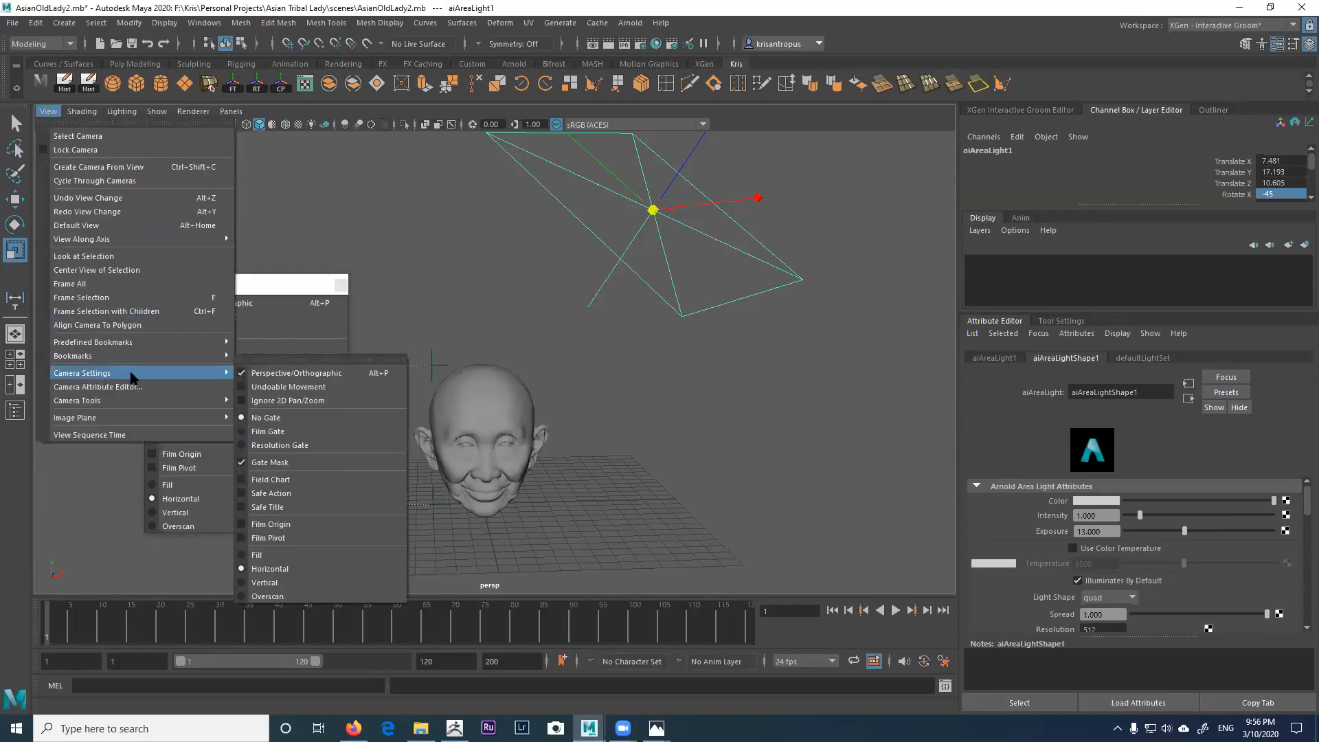
left_click(286, 360)
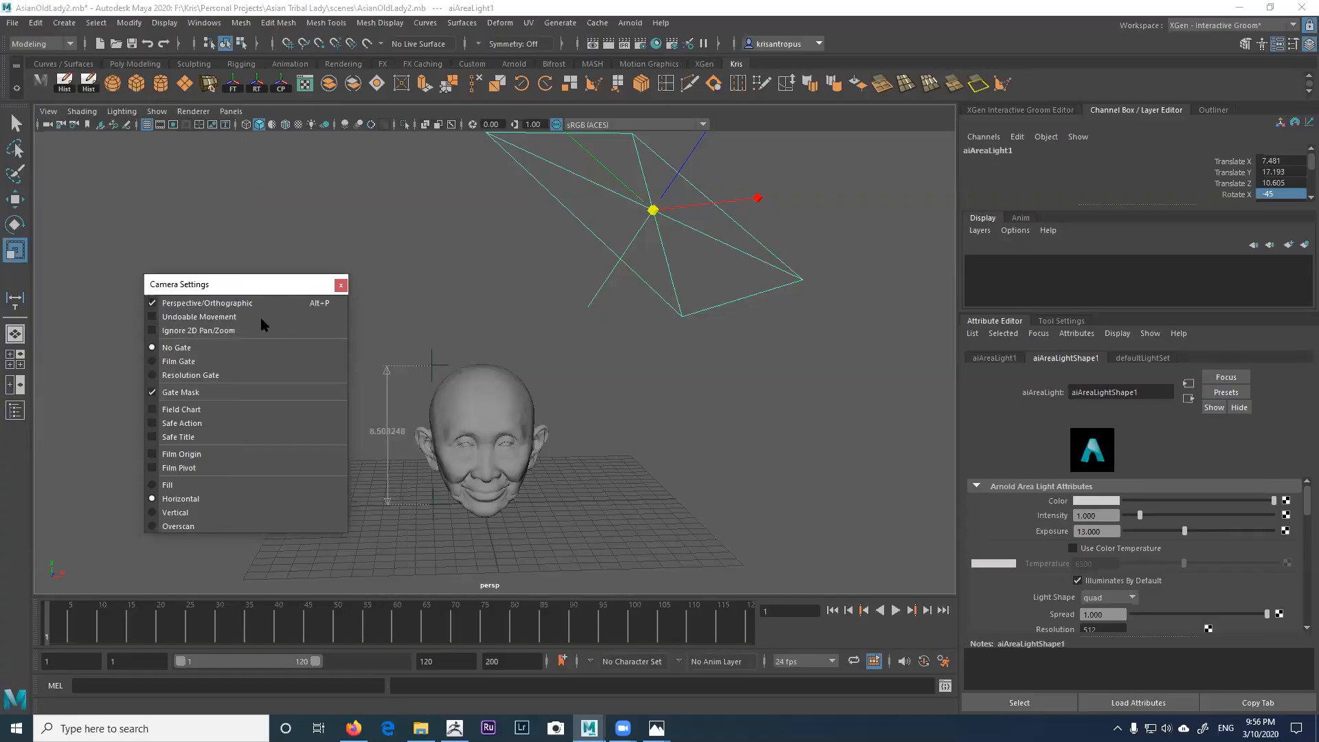
left_click(184, 377)
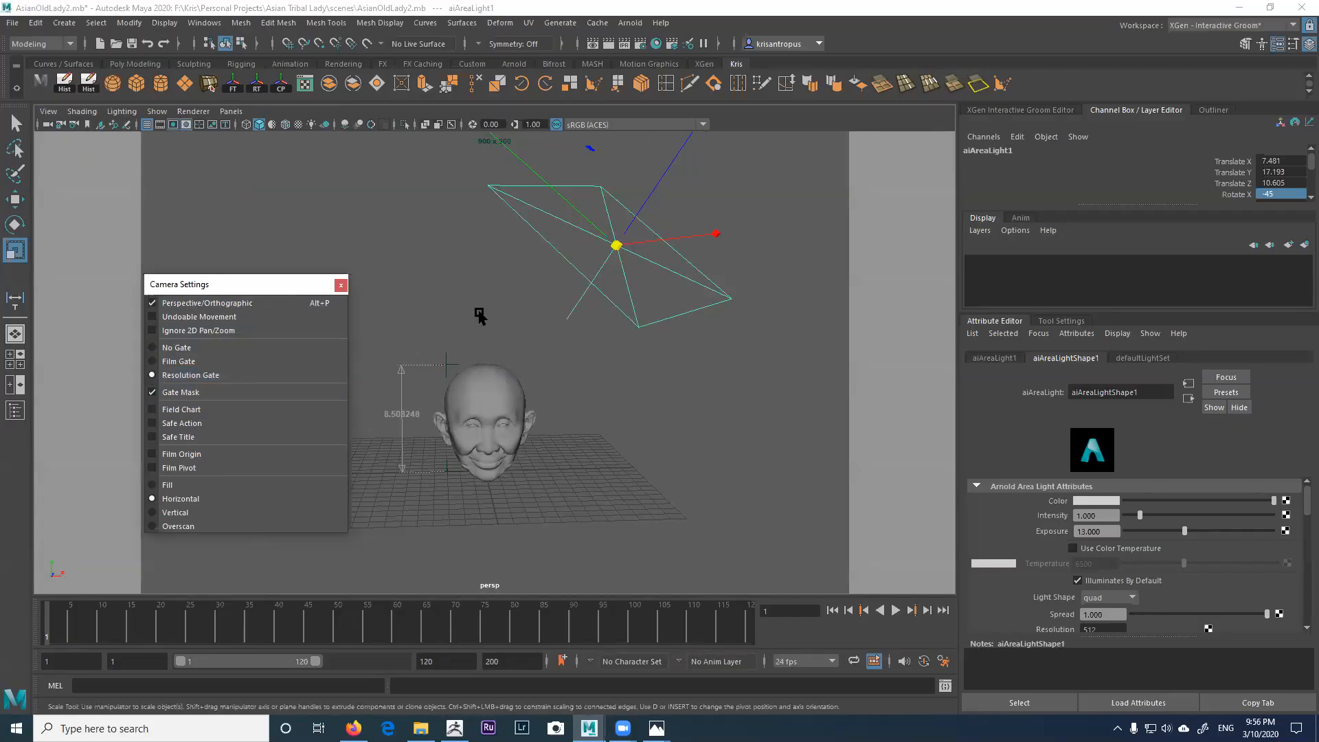
Rearrange the panels and toggle the guides, leaving Gate Mask on and Safe Action off.
left_click_drag(957, 333, 684, 338)
left_click_drag(265, 285, 1104, 280)
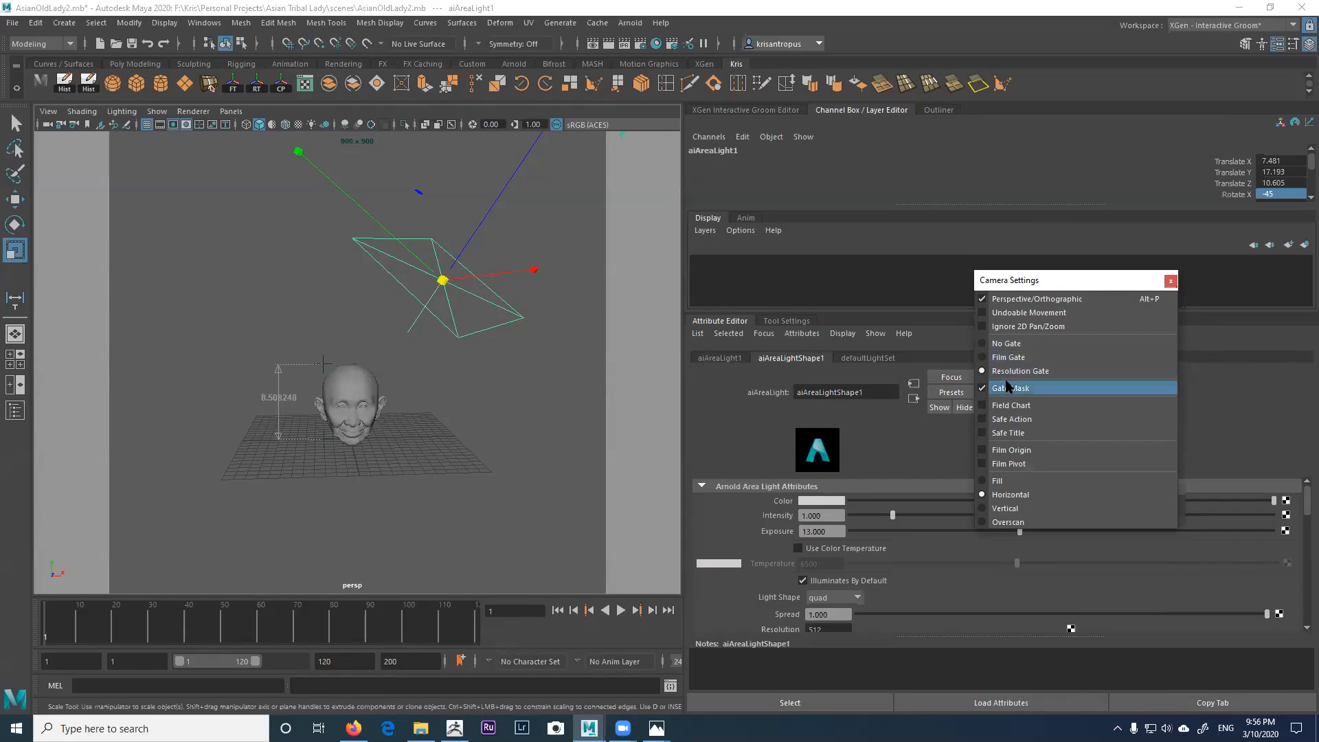
left_click(1010, 388)
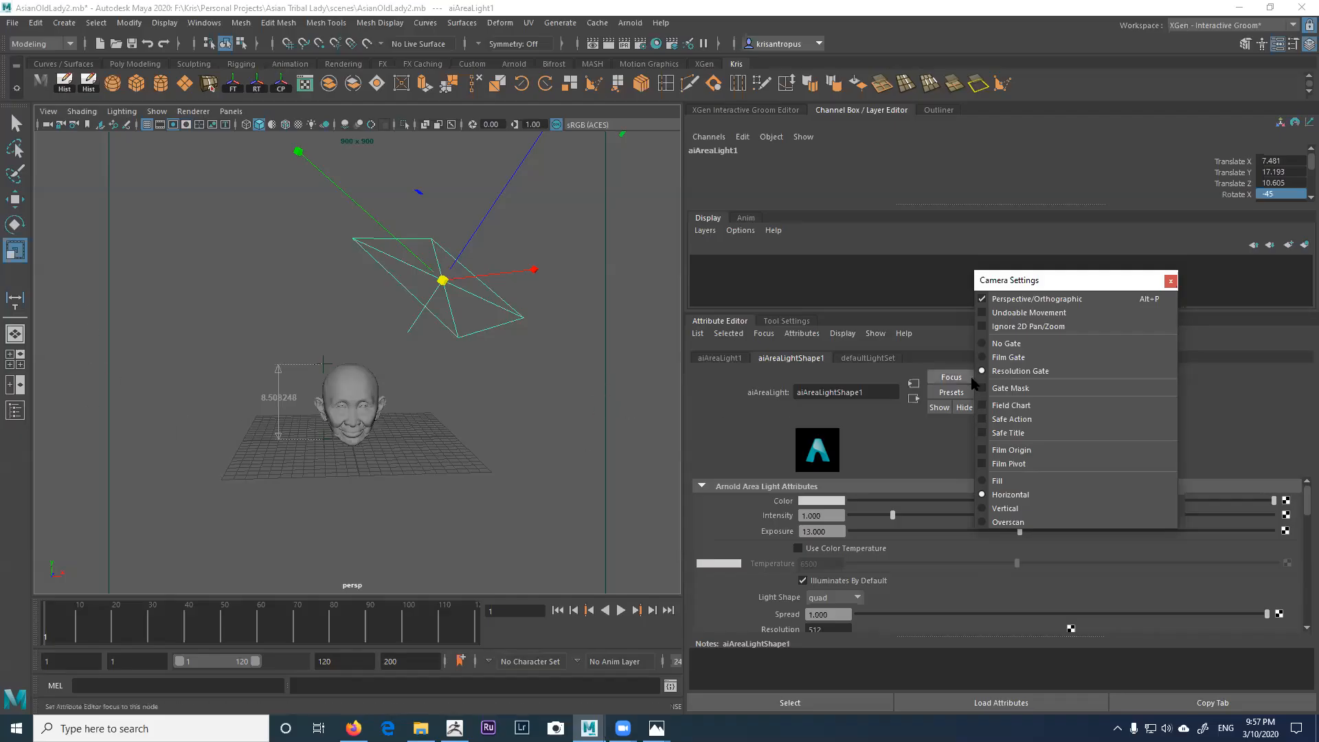
left_click(988, 421)
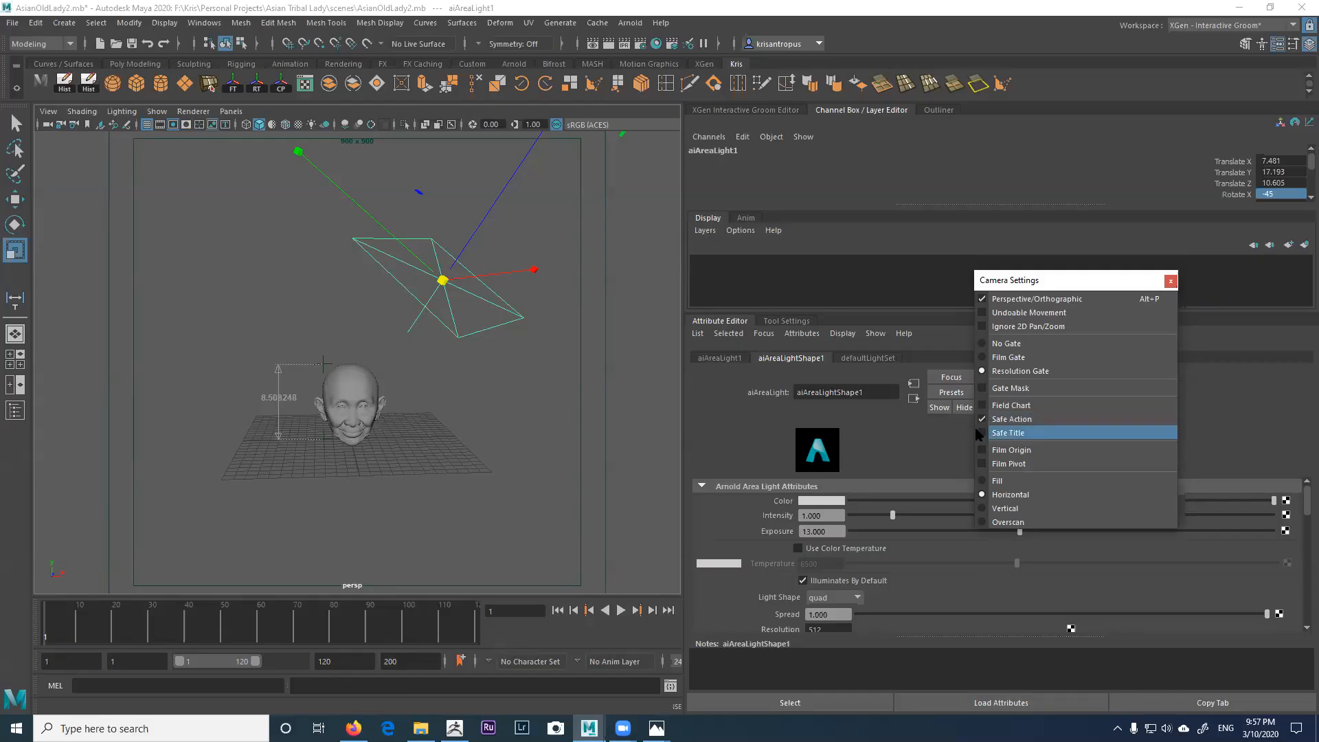
left_click(986, 420)
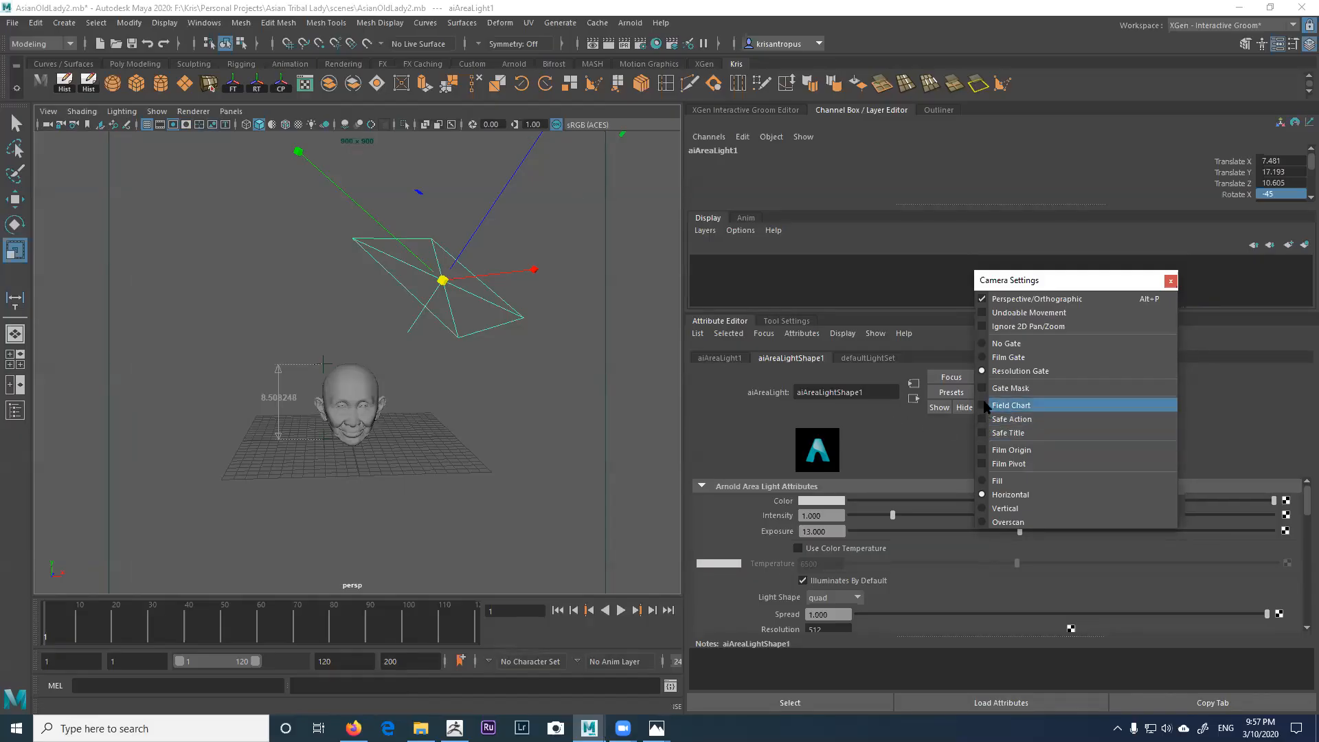
left_click(986, 388)
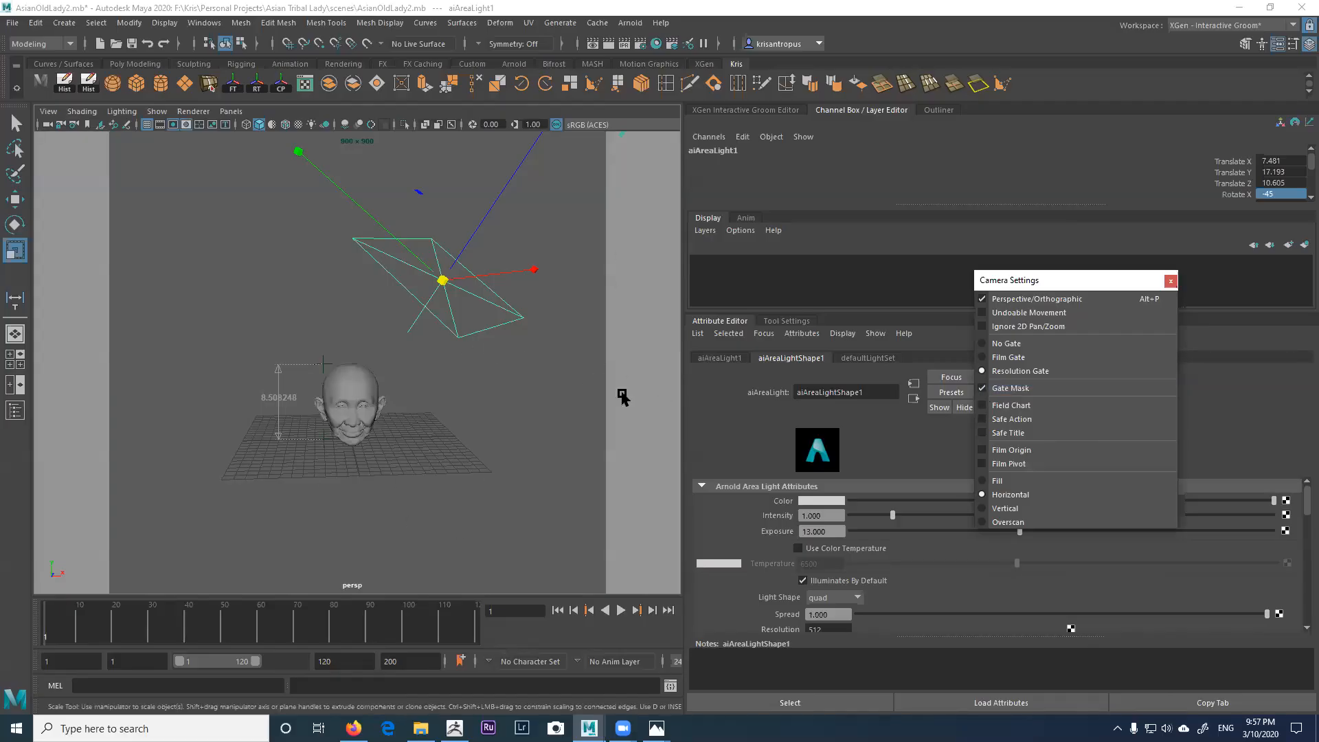
Dolly the perspective camera close to the old woman's face and deselect the head.
right_click_drag(524, 353, 732, 454, "alt")
right_click_drag(430, 230, 551, 344, "alt")
left_click(401, 342)
left_click_drag(684, 336, 564, 344)
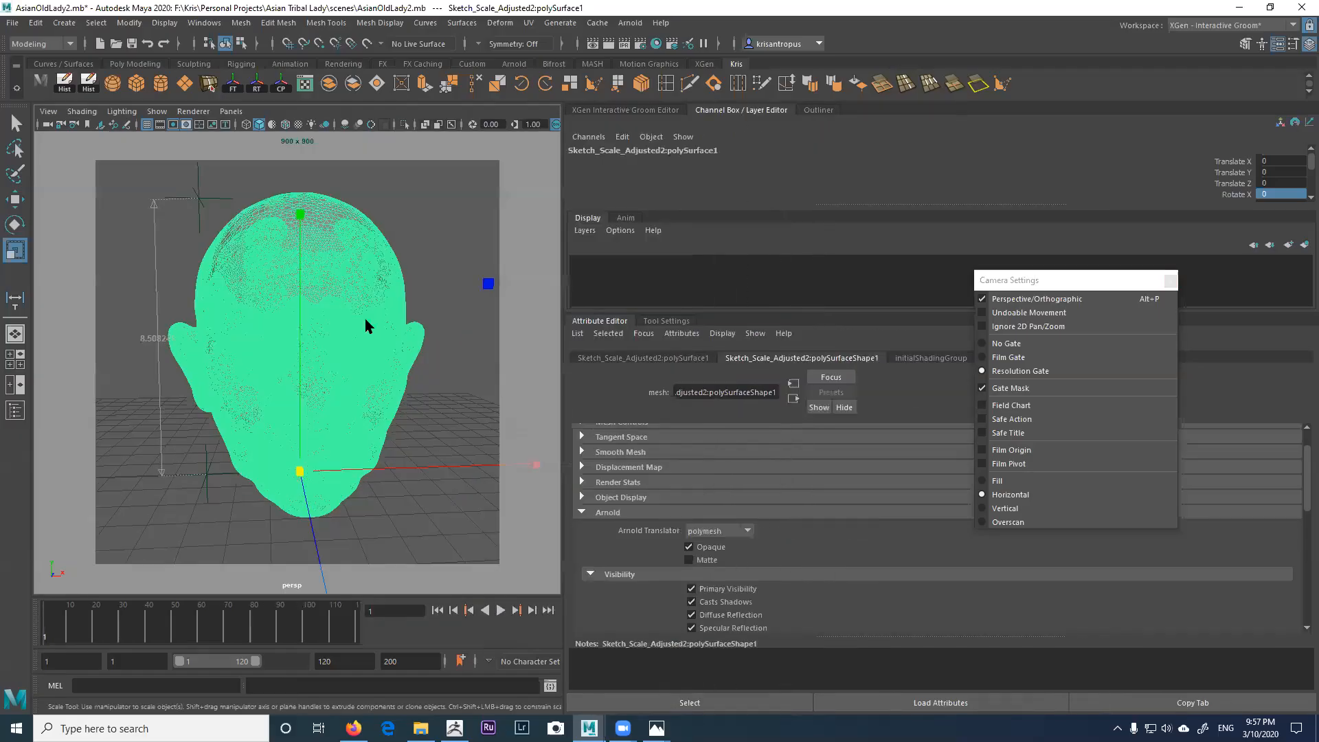
left_click(527, 249)
left_click_drag(362, 319, 360, 295, "alt")
Widen the viewport and select the perspective camera via View > Select Camera.
middle_click_drag(361, 295, 354, 294, "alt")
left_click_drag(354, 294, 353, 298, "alt")
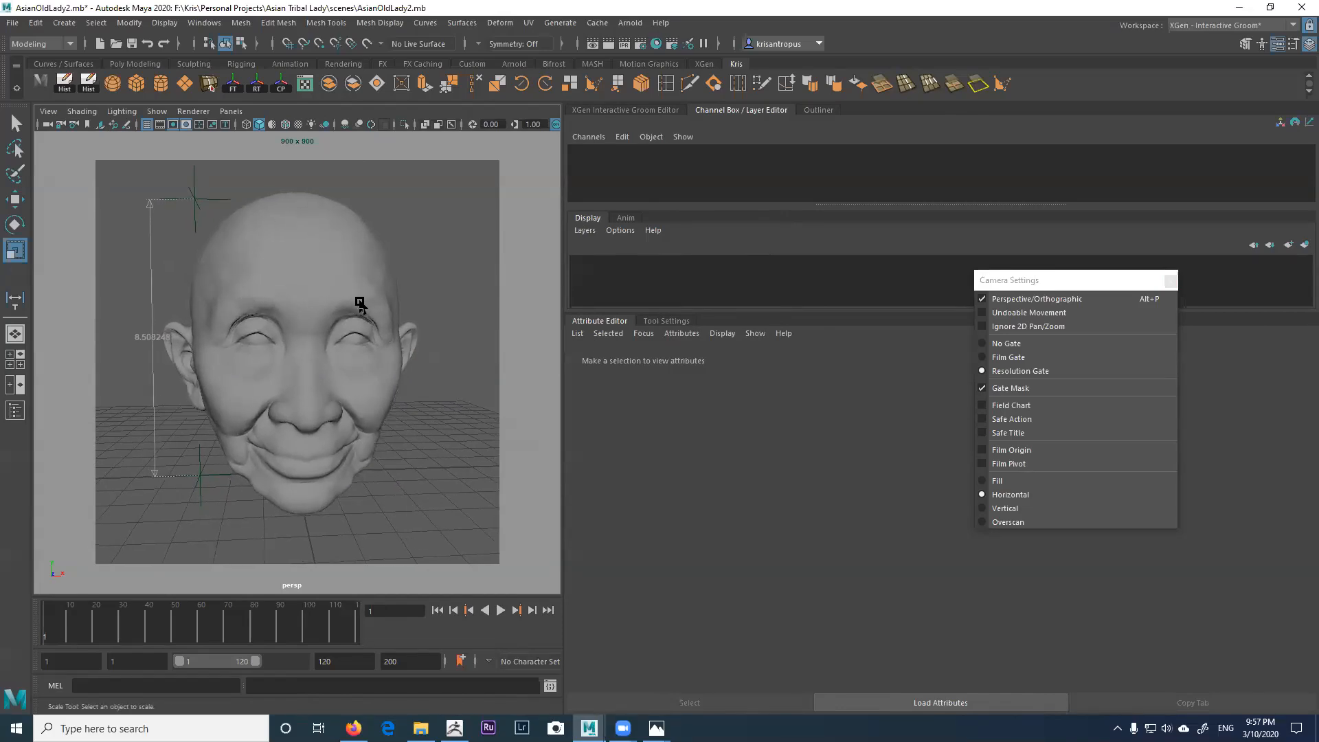
left_click_drag(563, 295, 656, 295)
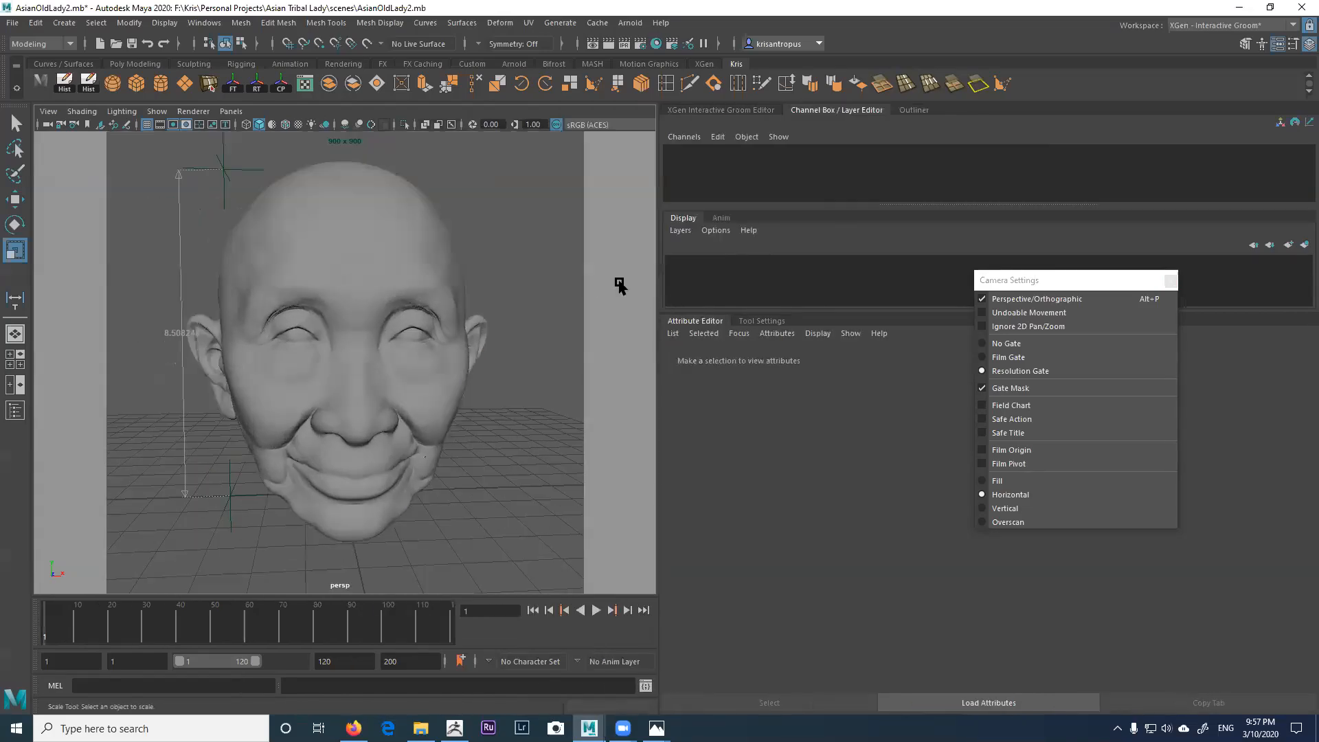
left_click(48, 112)
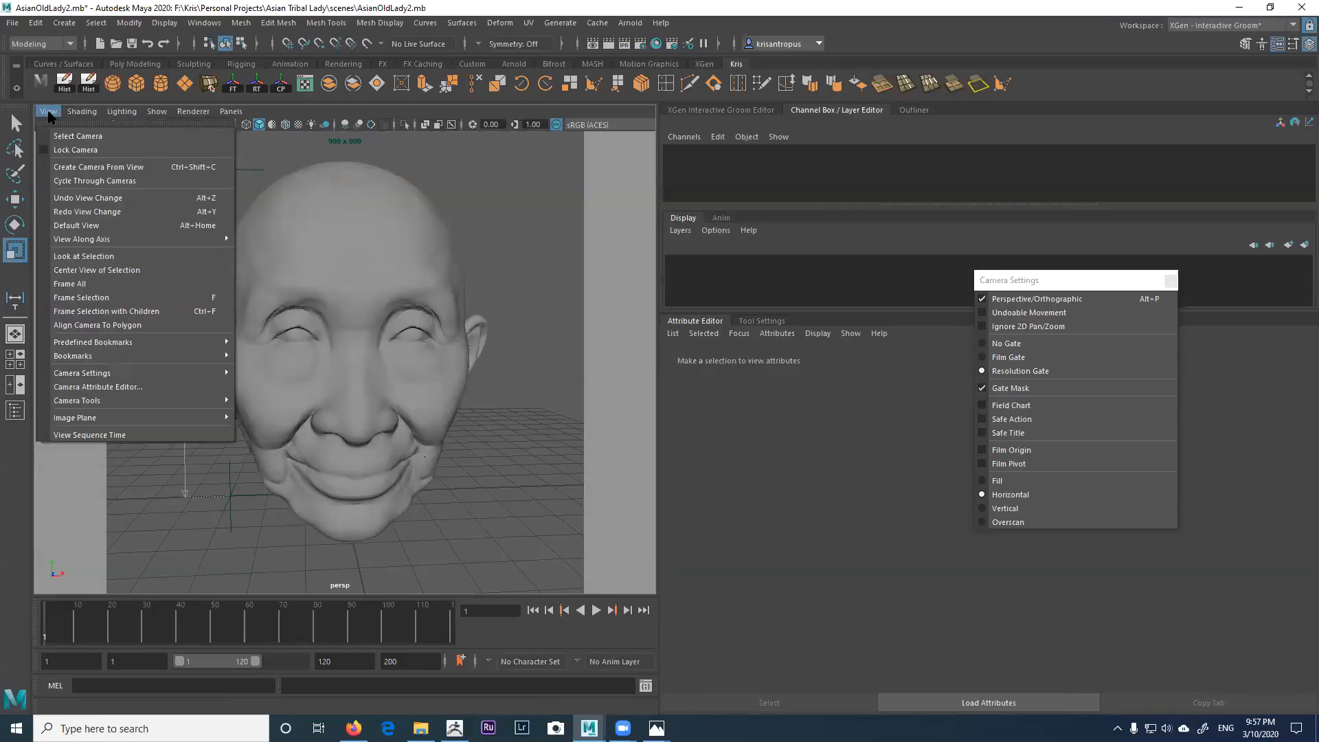
left_click(89, 137)
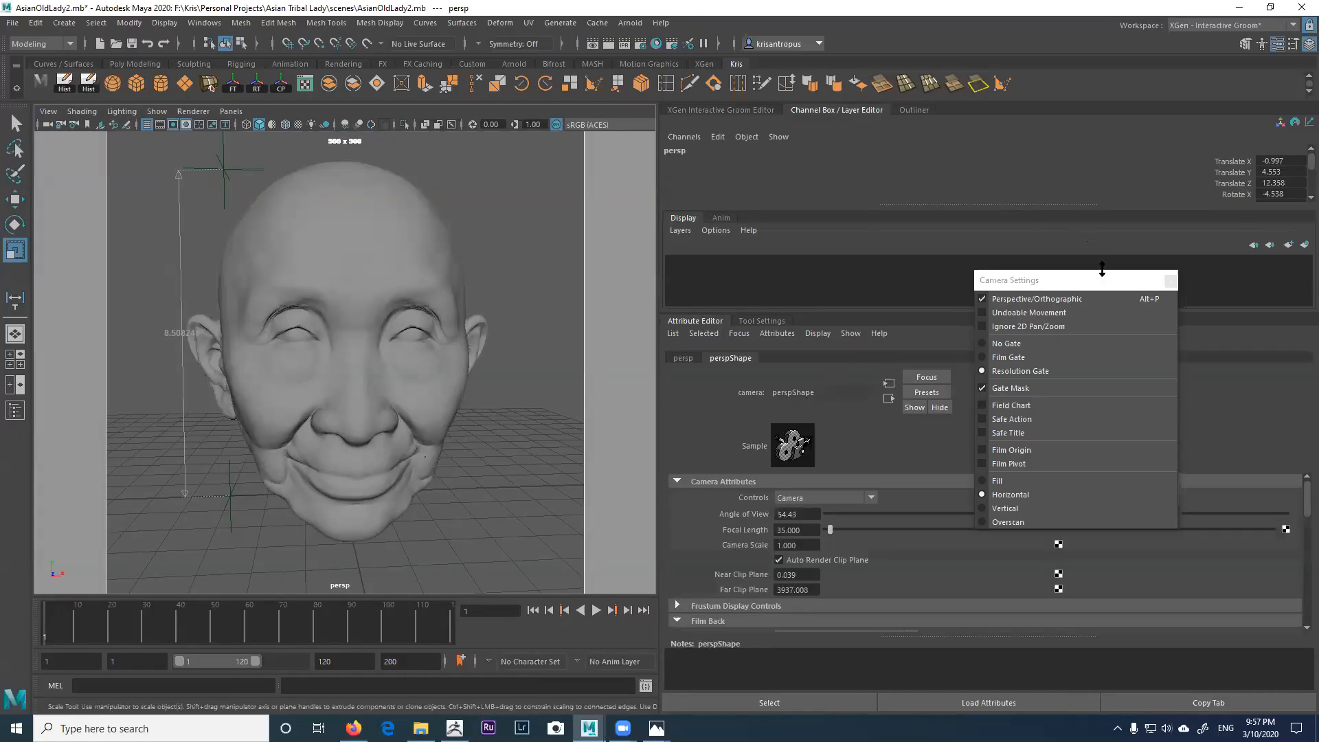
left_click_drag(1087, 288, 1075, 153)
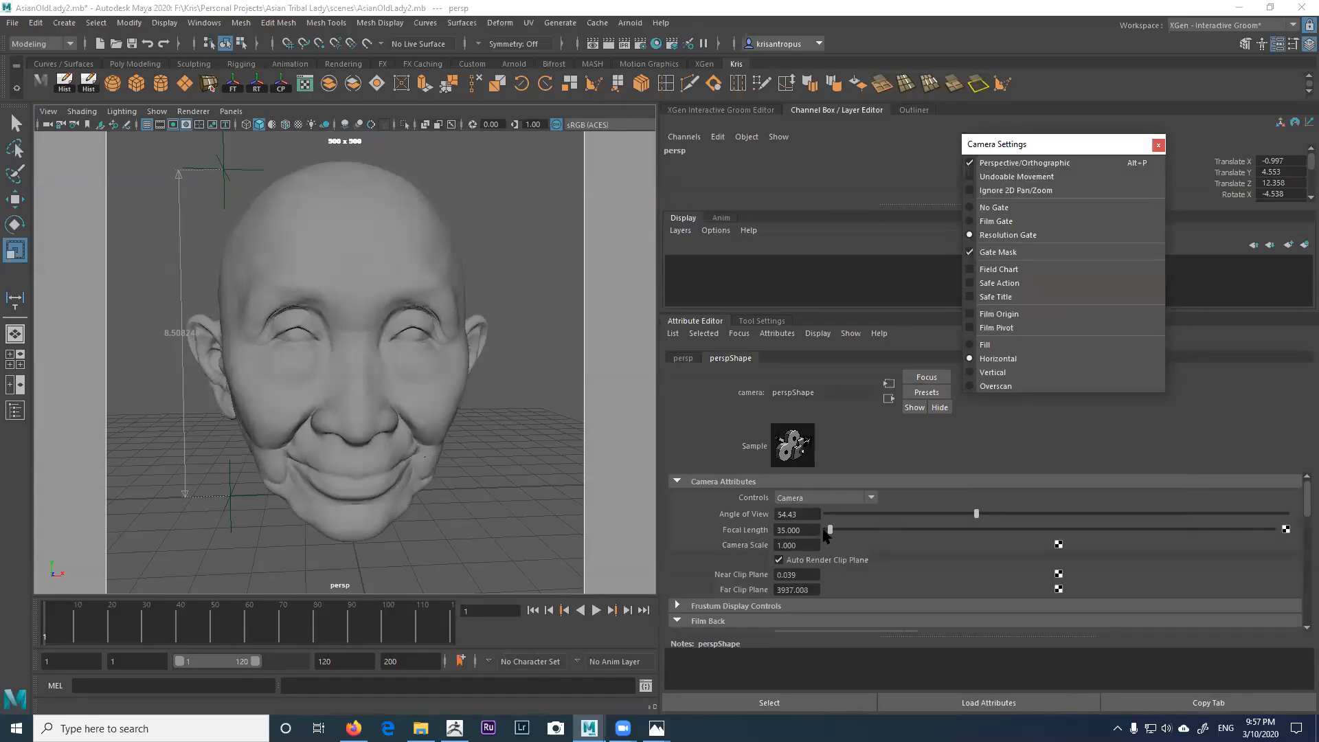
Set the camera's Focal Length to 100 mm, then change it to 90 mm.
left_click_drag(805, 530, 768, 528)
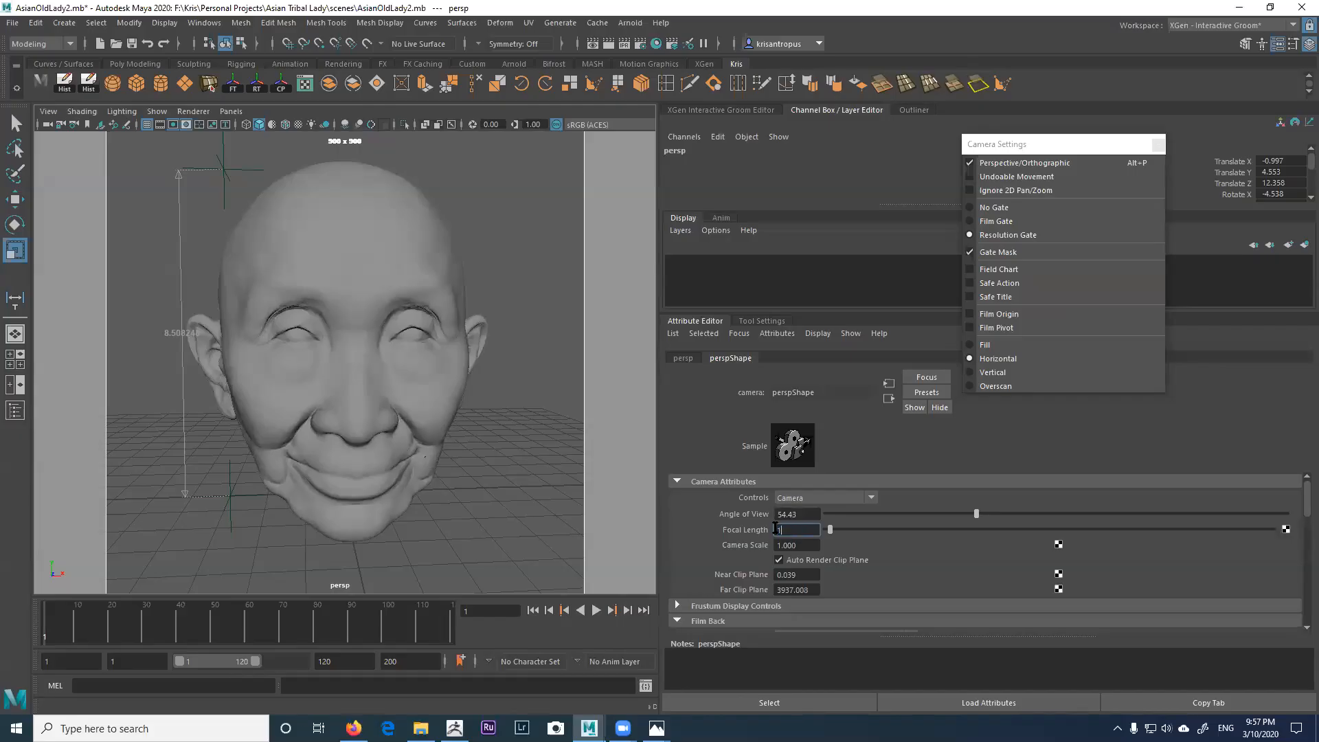
type("00")
key("Return")
scroll(481, 444, "down", 8)
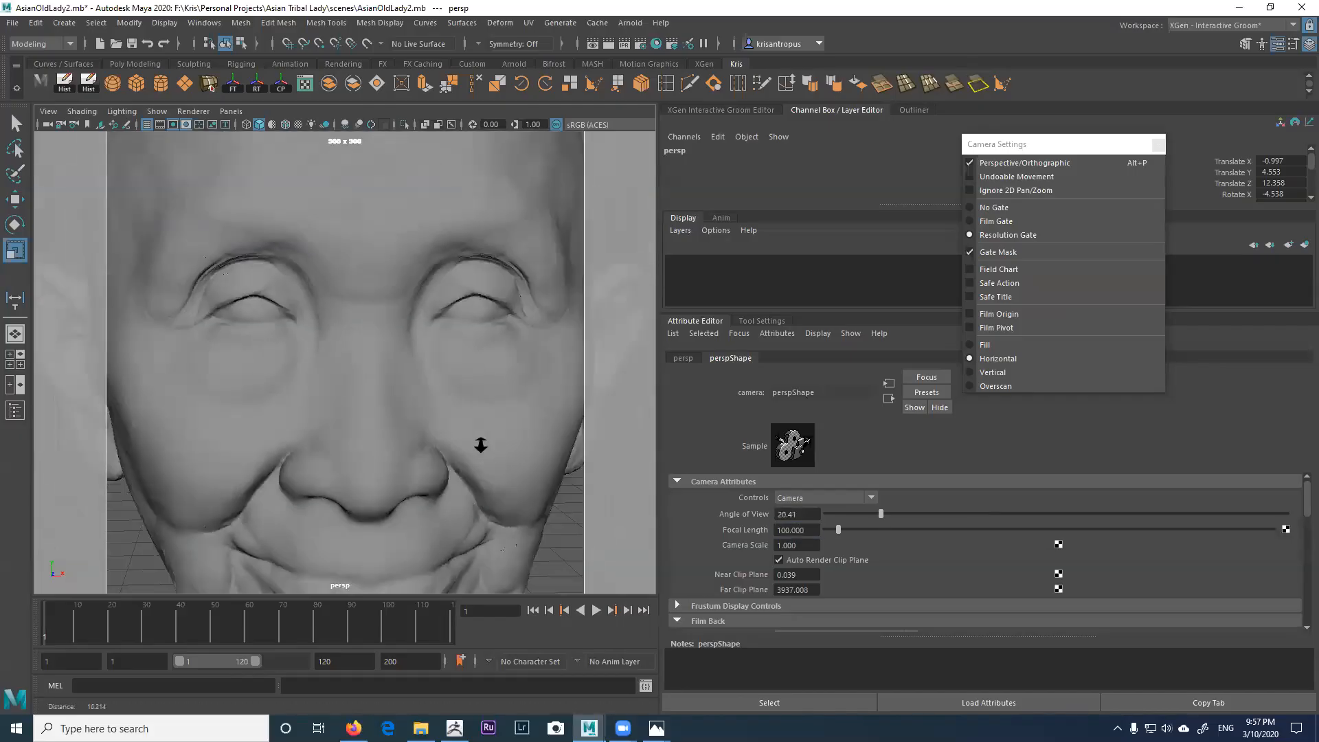
left_click_drag(441, 426, 517, 445, "alt")
double_click(813, 536)
type("90")
key("Return")
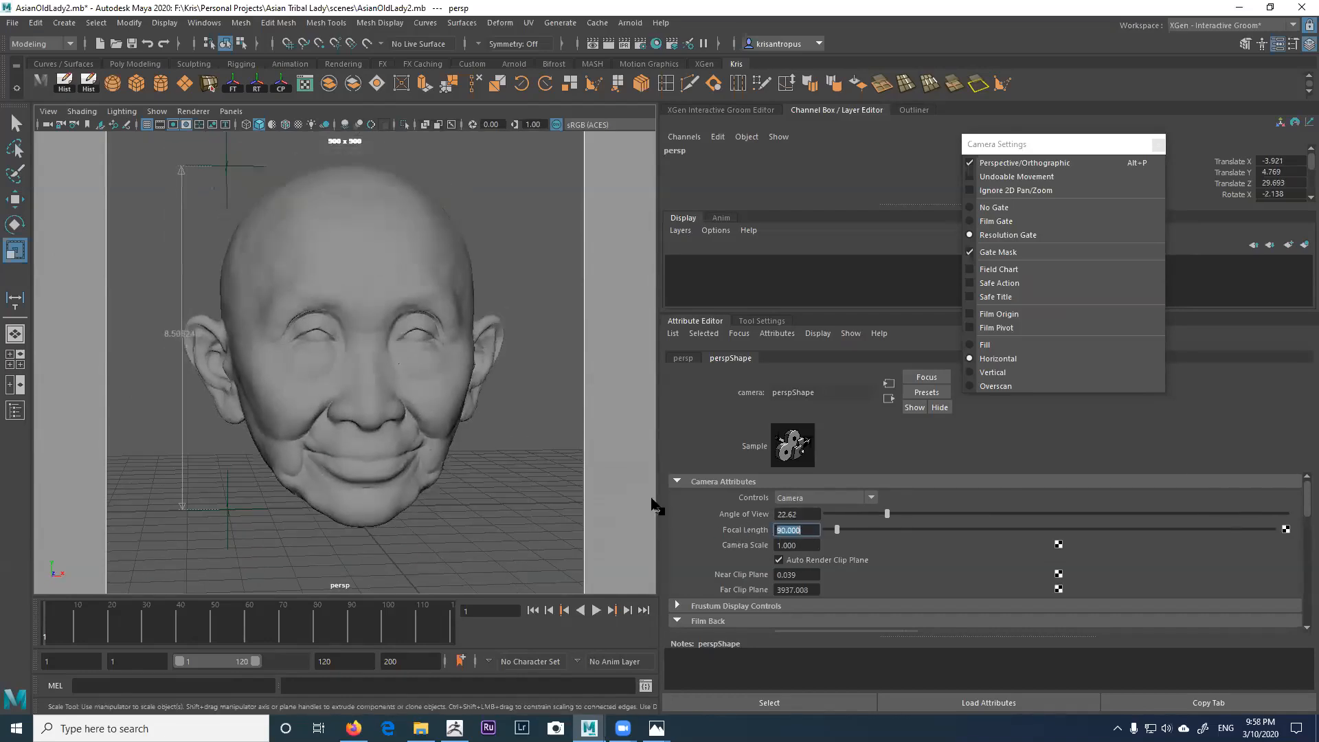
mouse_move(543, 411)
left_mouse_down("alt")
mouse_move(472, 406)
mouse_move(600, 406)
mouse_move(569, 430)
mouse_move(589, 430)
mouse_move(495, 433)
mouse_move(533, 433)
left_mouse_up("alt")
Tumble and dolly the persp view to a near-frontal framing of the head.
right_click_drag(533, 433, 343, 338, "alt")
right_click_drag(437, 417, 589, 518, "alt")
left_click_drag(554, 469, 534, 445, "alt")
mouse_move(533, 445)
right_mouse_down("alt")
mouse_move(497, 422)
mouse_move(518, 442)
right_mouse_up("alt")
left_click_drag(518, 441, 520, 444, "alt")
right_click_drag(521, 444, 524, 424, "alt")
left_click_drag(524, 424, 526, 427, "alt")
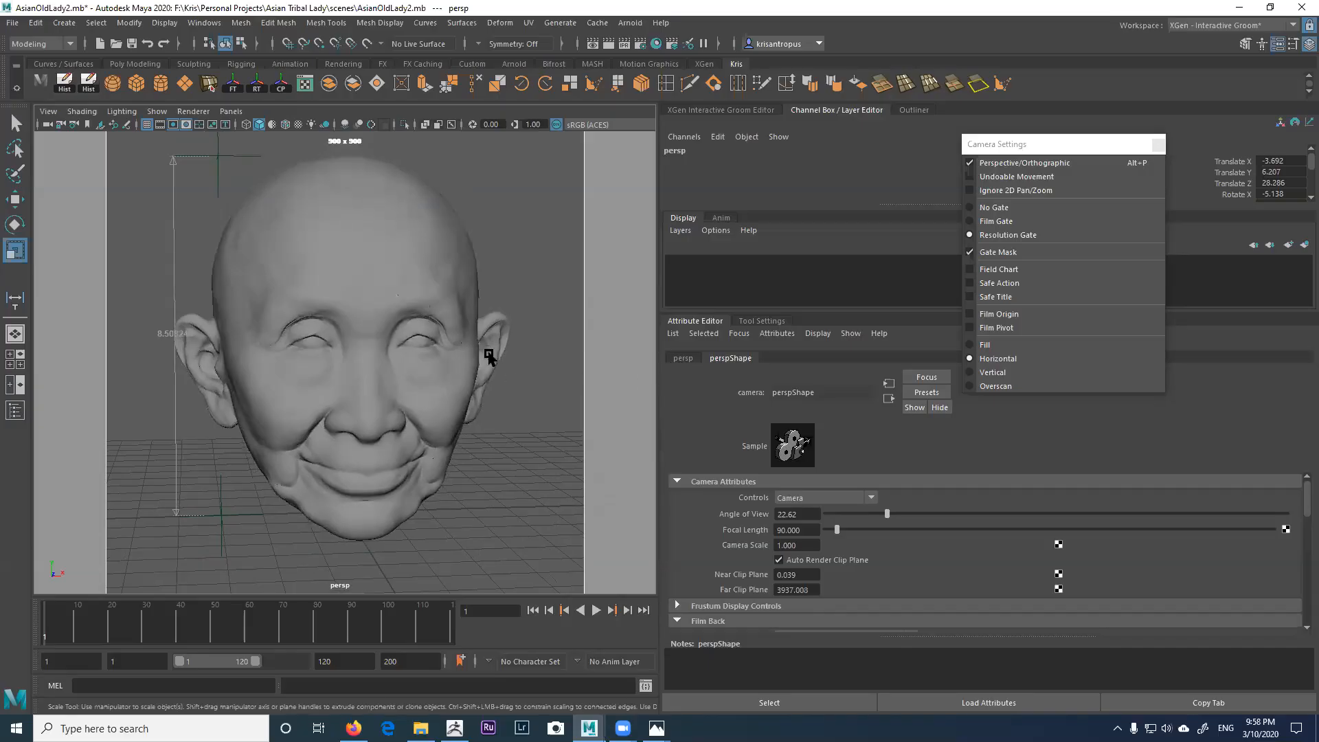
left_click_drag(518, 368, 512, 392, "alt")
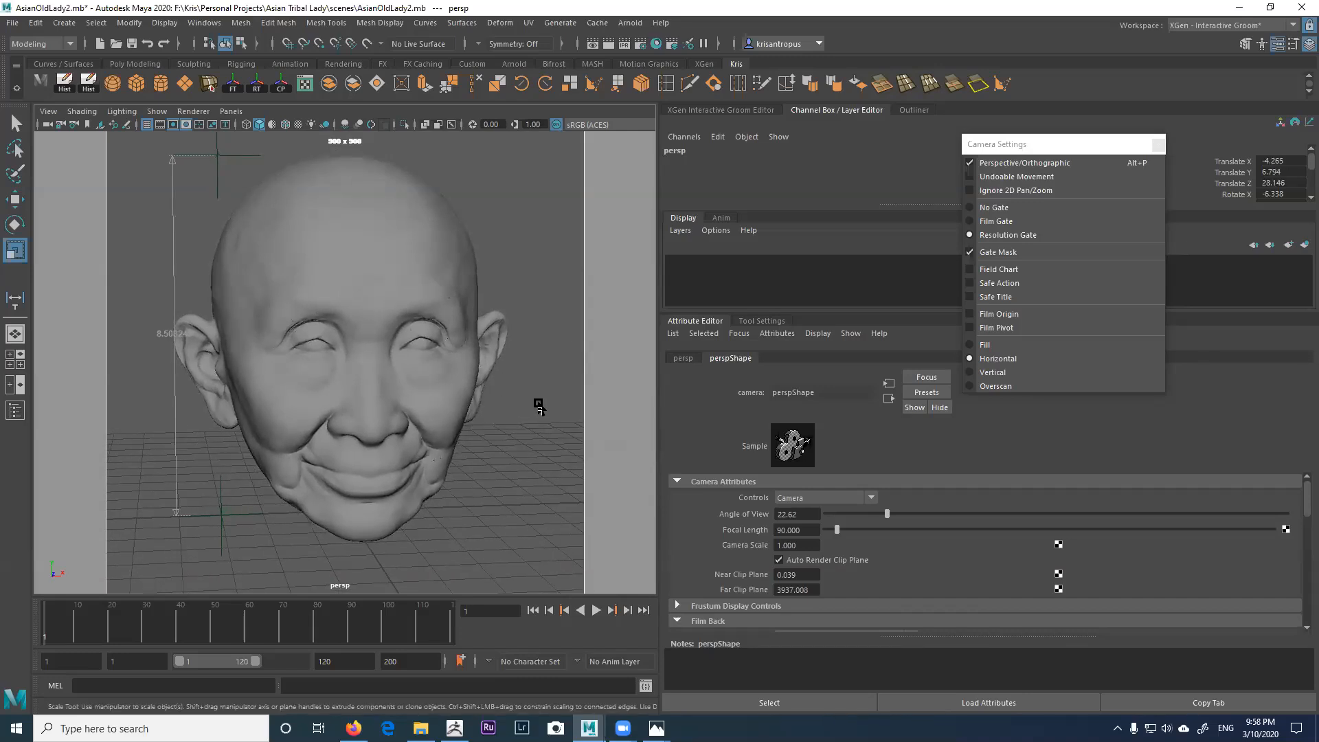
left_click_drag(492, 374, 448, 389, "alt")
middle_click_drag(447, 388, 447, 380, "alt")
left_click_drag(447, 380, 448, 384, "alt")
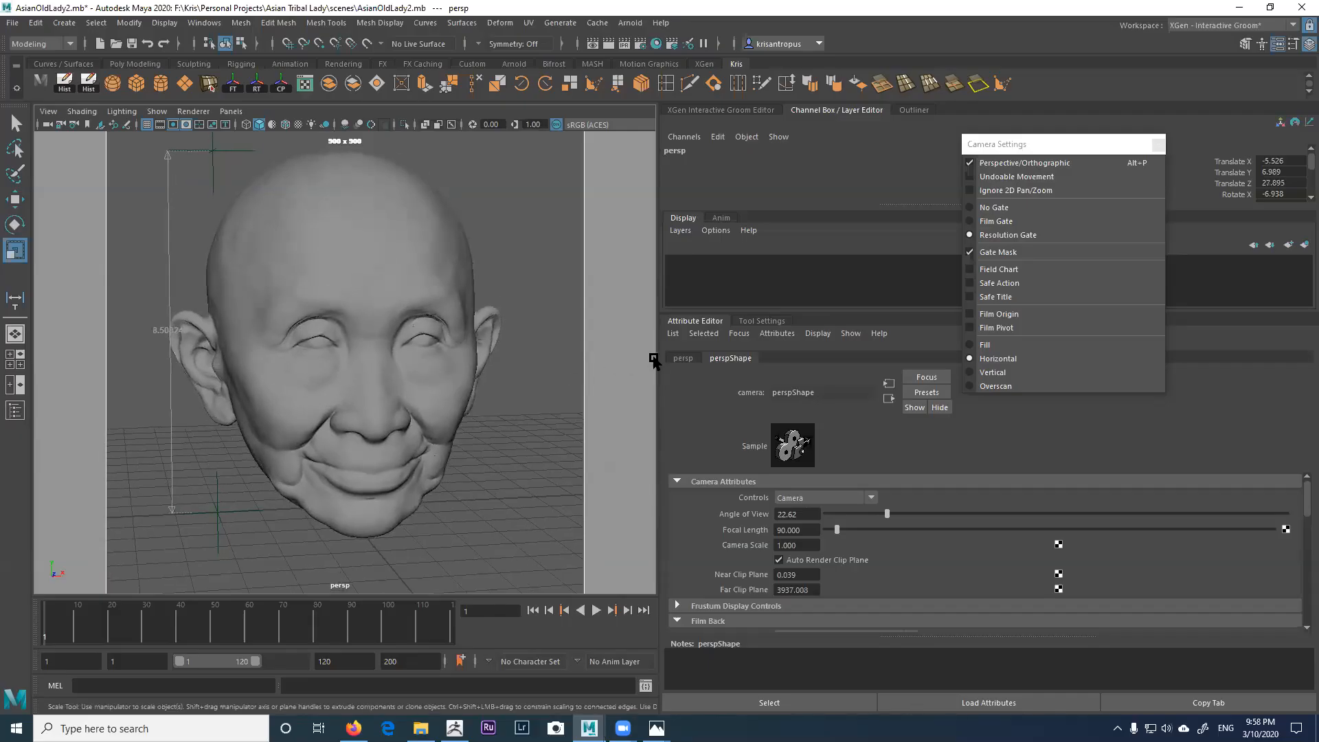
left_click_drag(657, 358, 623, 359)
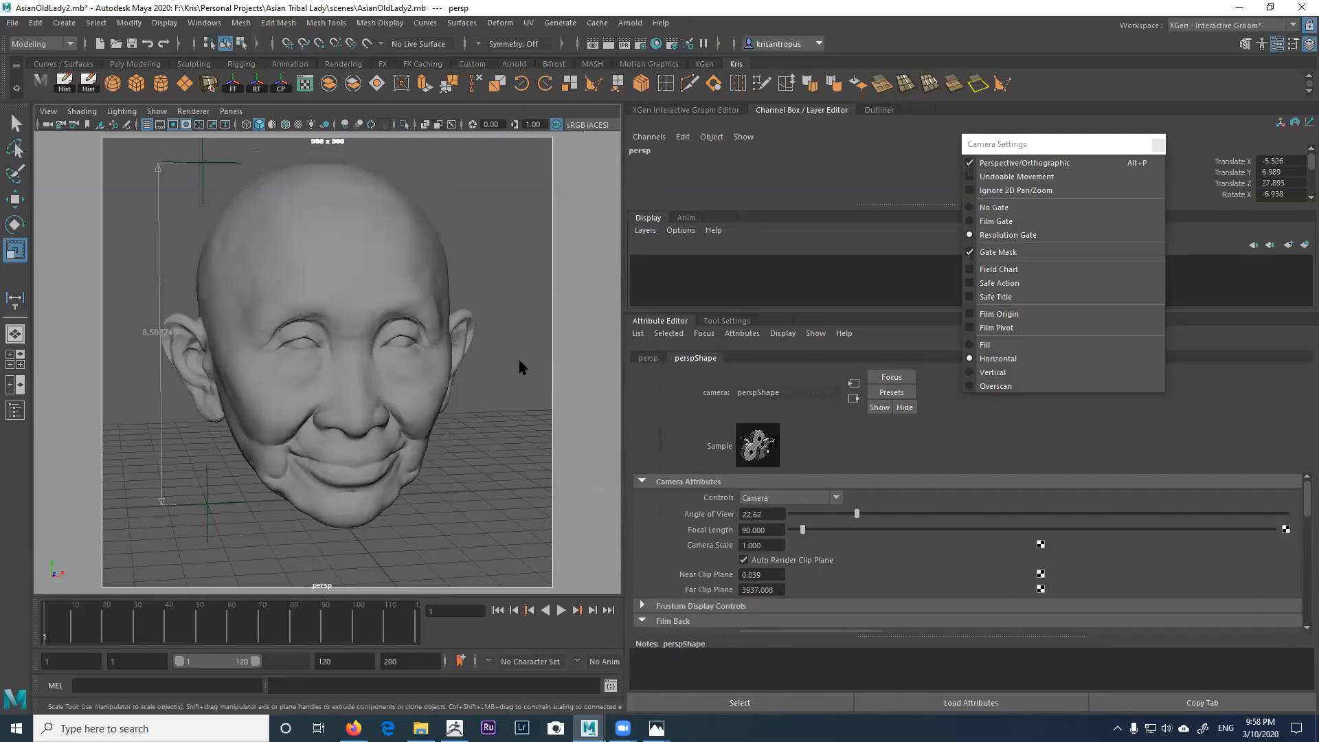
left_click_drag(415, 365, 421, 365, "alt")
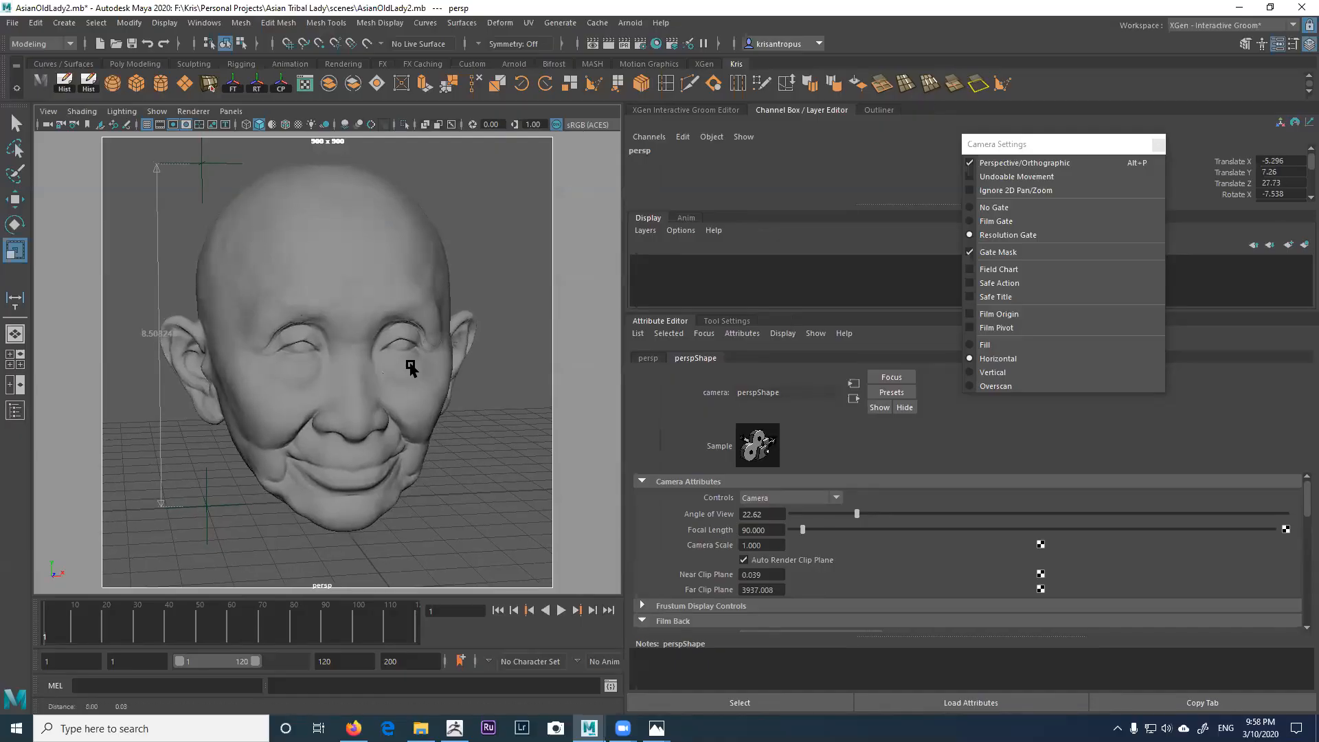
Select the perspective camera, key it with S, and expand the Channel Box.
left_click(49, 112)
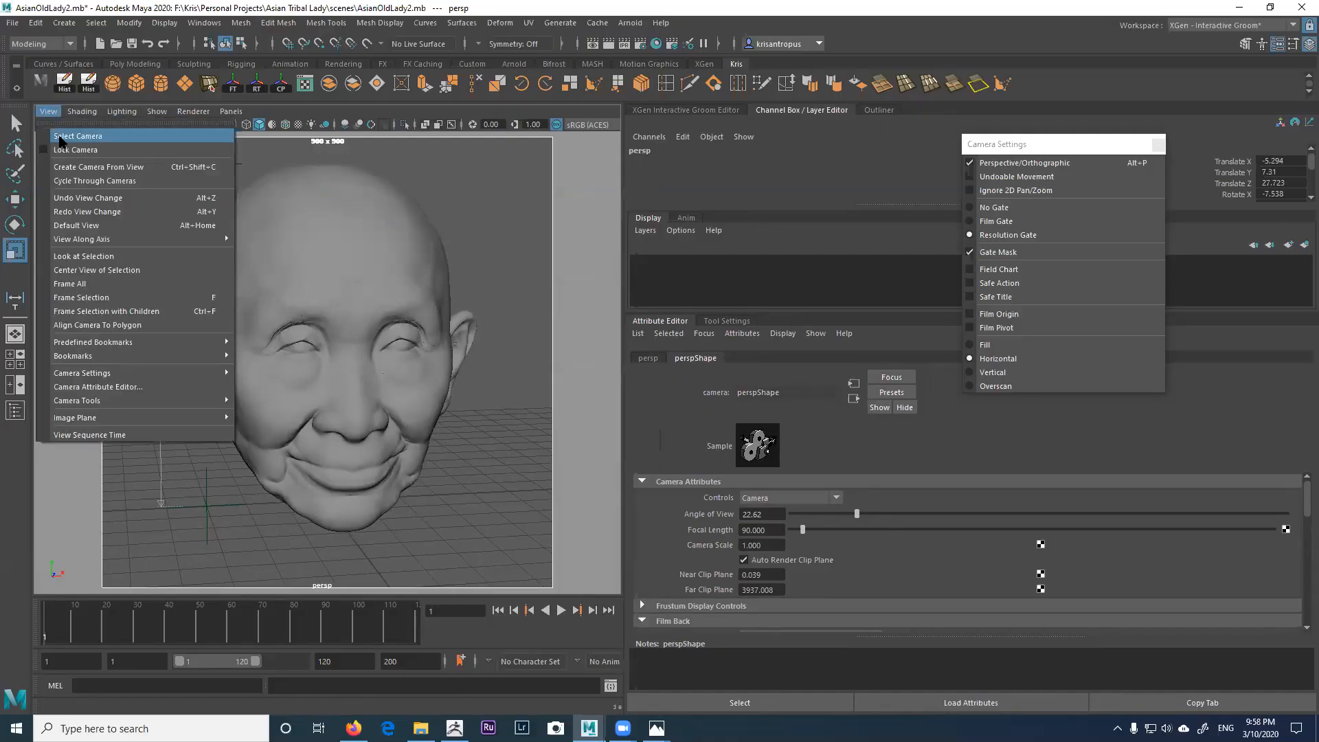
left_click(59, 137)
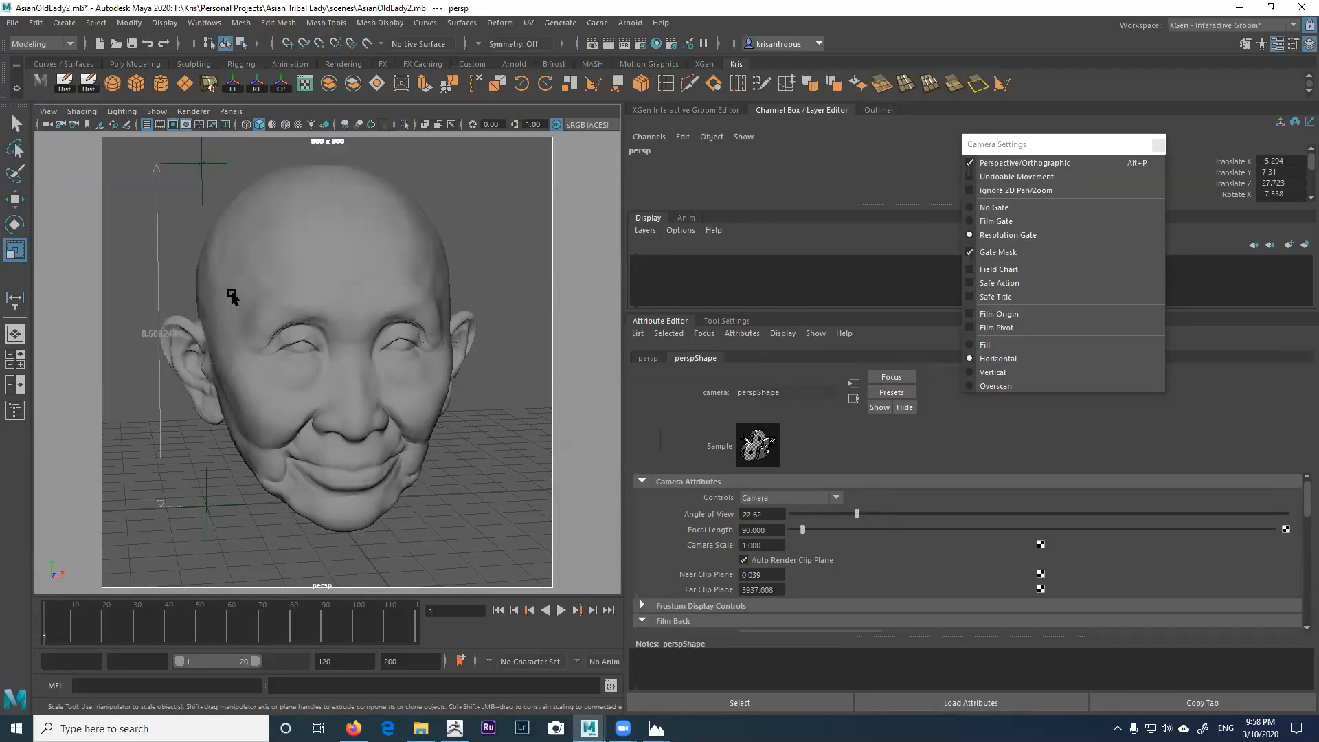
key("s")
left_click_drag(1249, 202, 1237, 334)
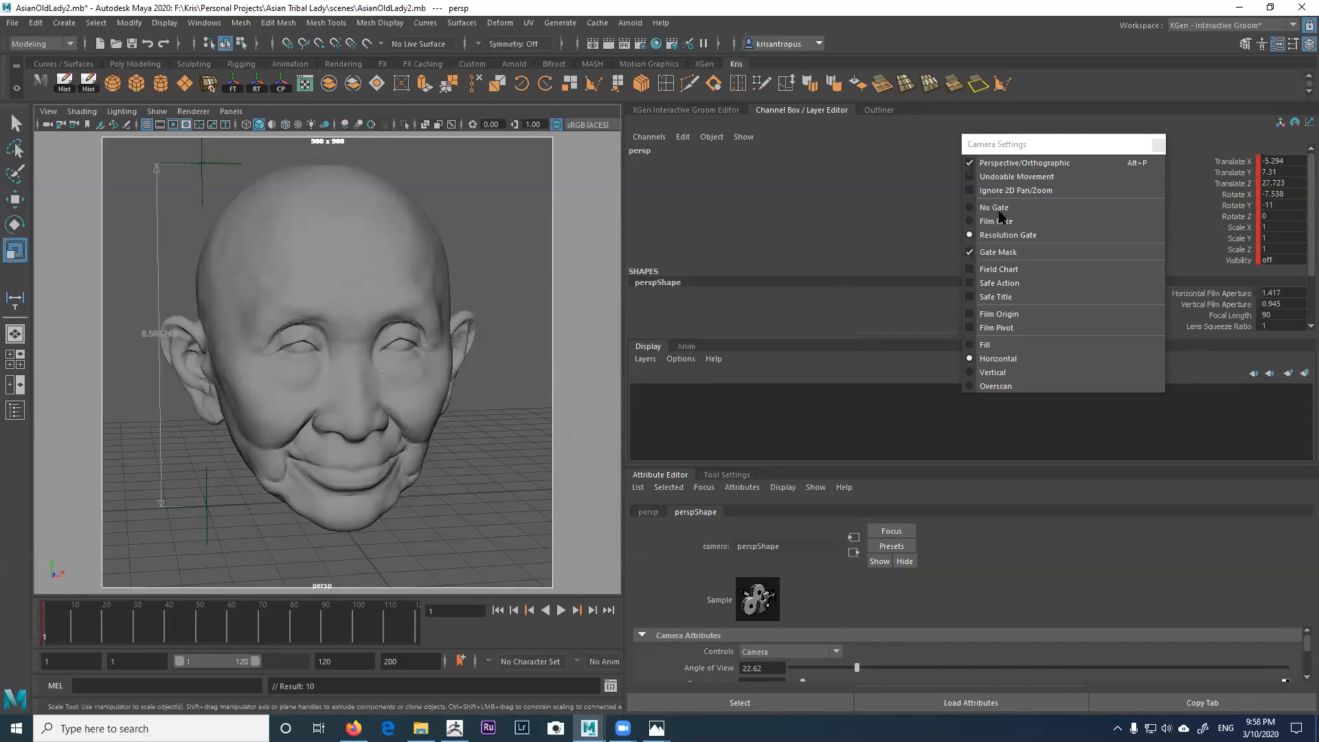
Key all of the camera's channels from the Channel Box.
left_click_drag(1237, 165, 1245, 261)
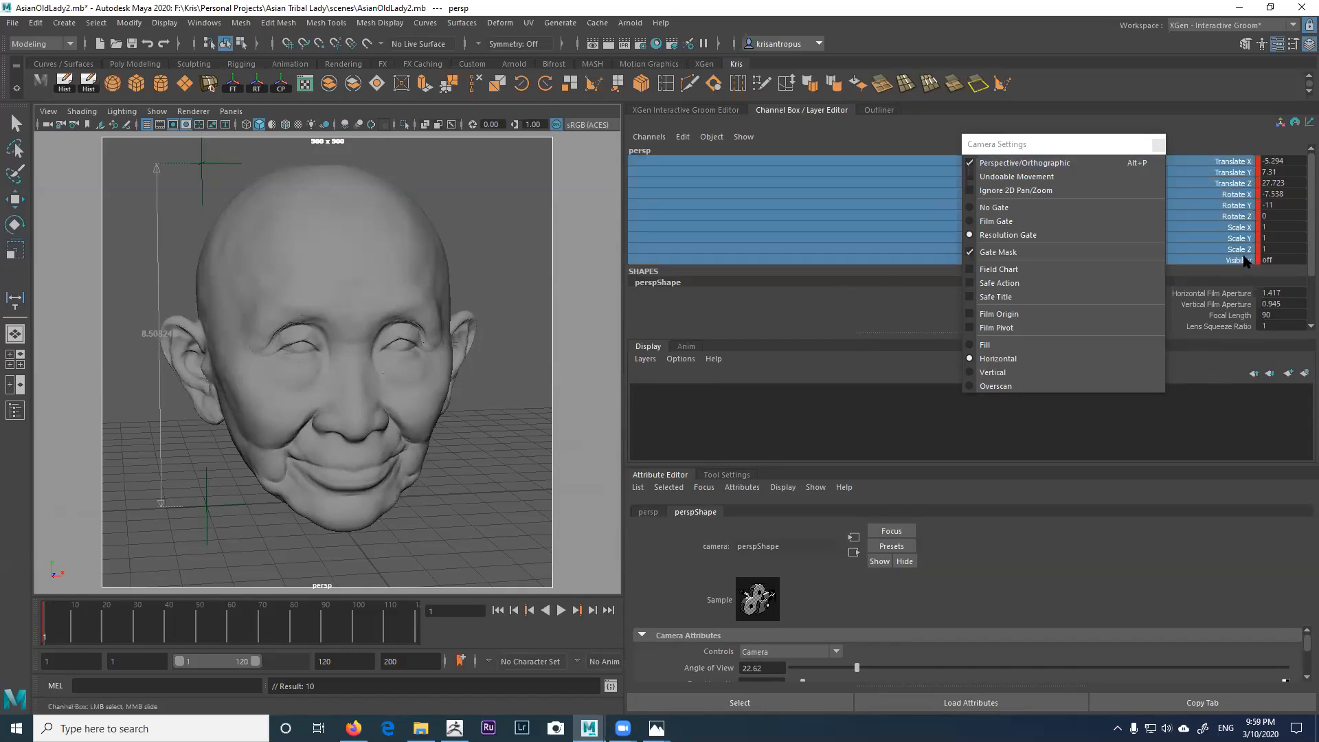
left_click_drag(1233, 165, 1249, 261)
right_click(1245, 258)
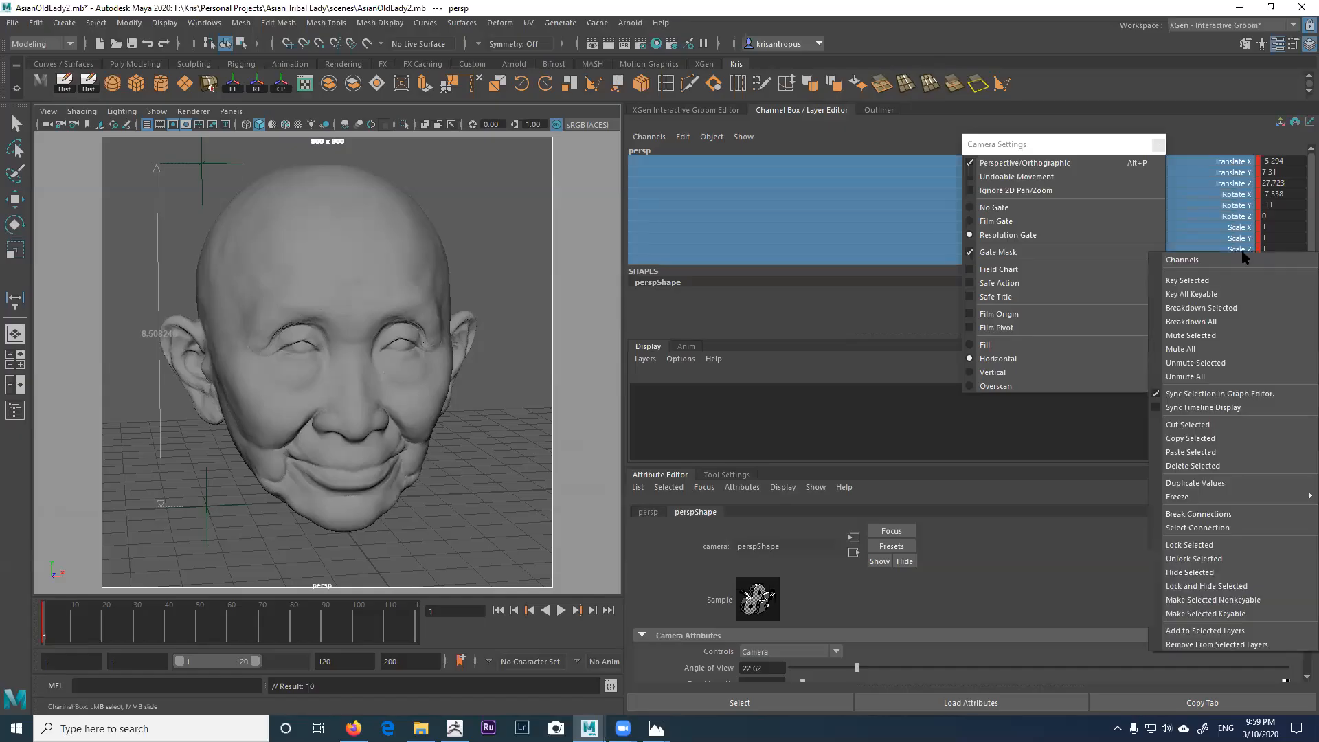
left_click(1196, 282)
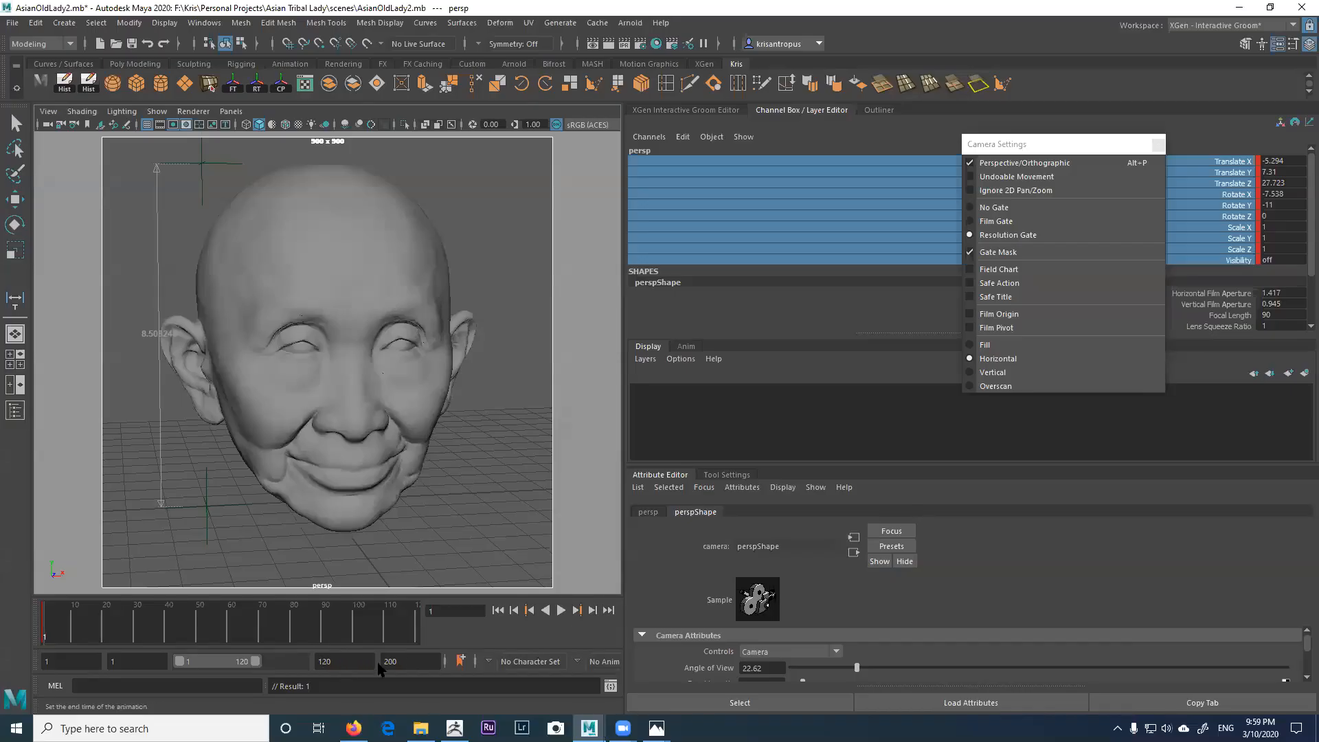
Set the playback end frame to 15 and play back the animation.
double_click(343, 662)
type("15")
key("Return")
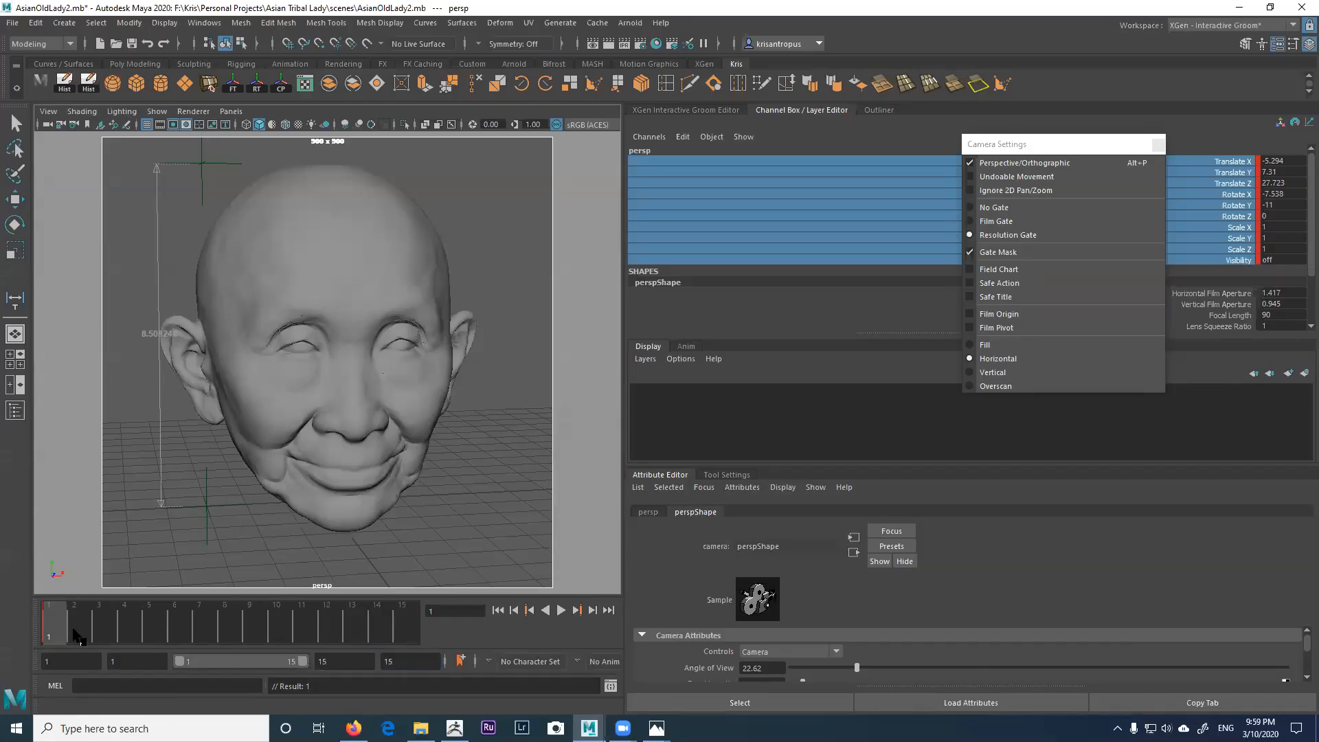
key("alt+v")
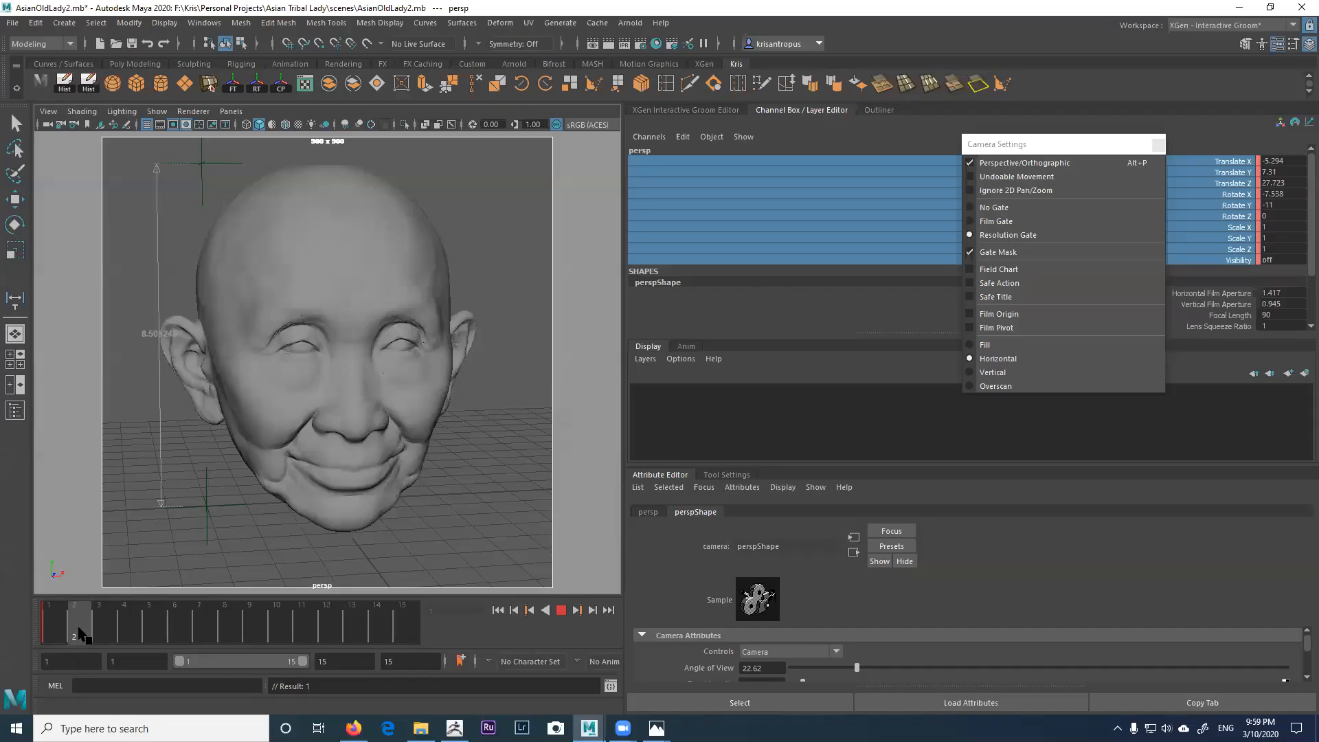
left_click(81, 637)
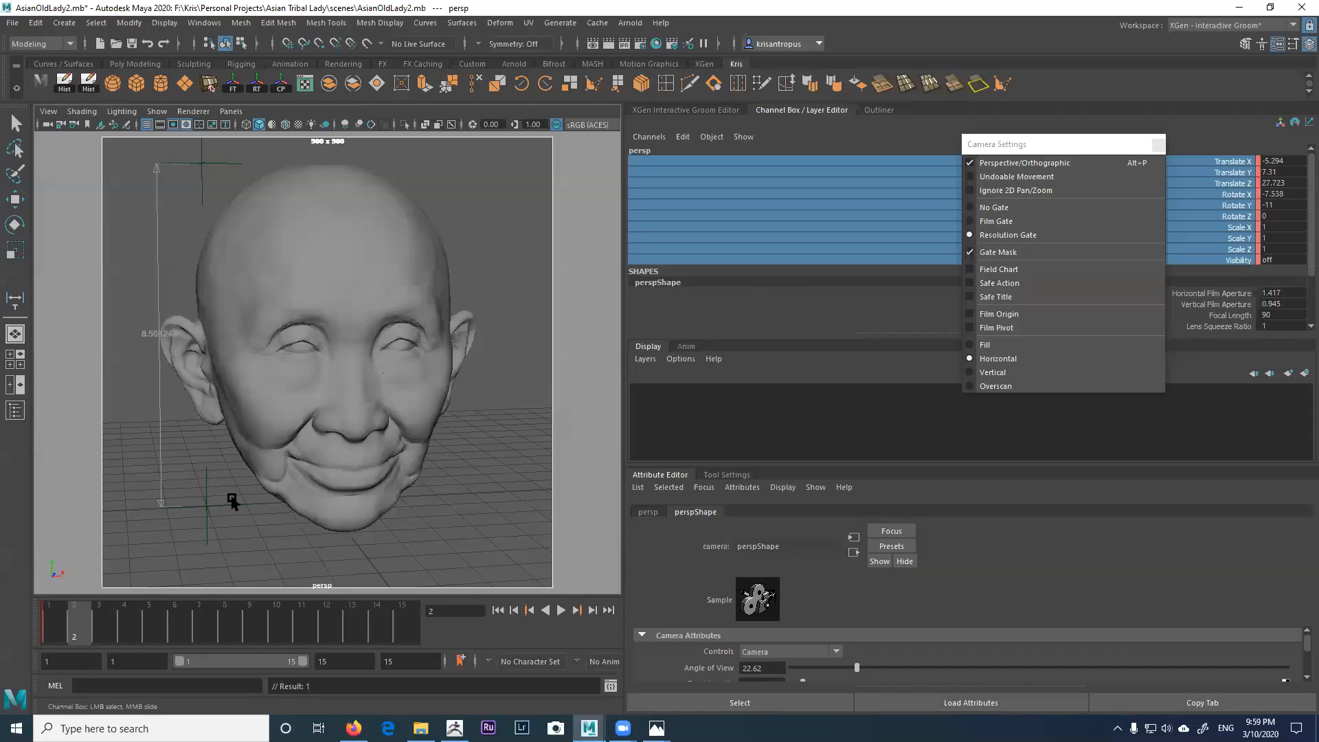
Reframe the head more frontally and closer, and key the camera at frame 2.
mouse_move(377, 392)
left_mouse_down("alt")
mouse_move(383, 418)
mouse_move(383, 394)
left_mouse_up("alt")
right_click_drag(383, 394, 400, 413, "alt")
middle_click_drag(400, 411, 402, 390, "alt")
left_click_drag(401, 390, 404, 392, "alt")
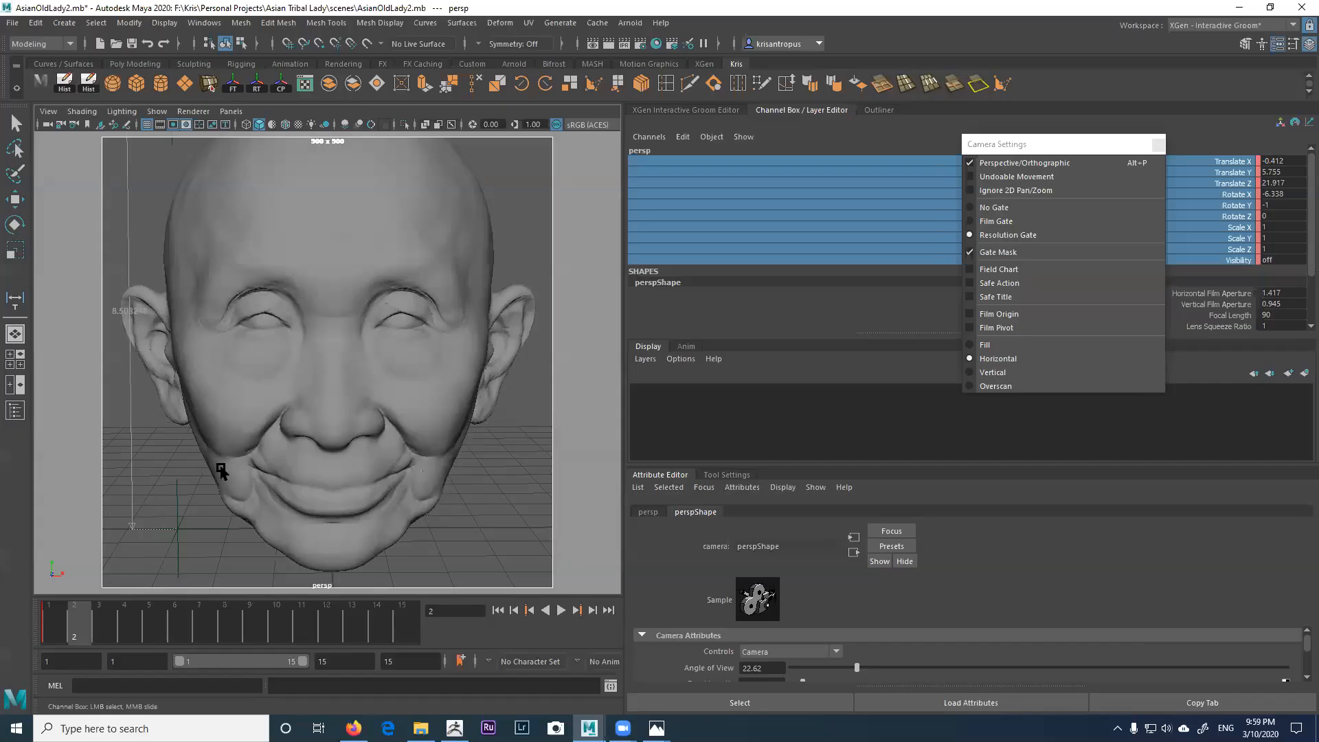
key("s")
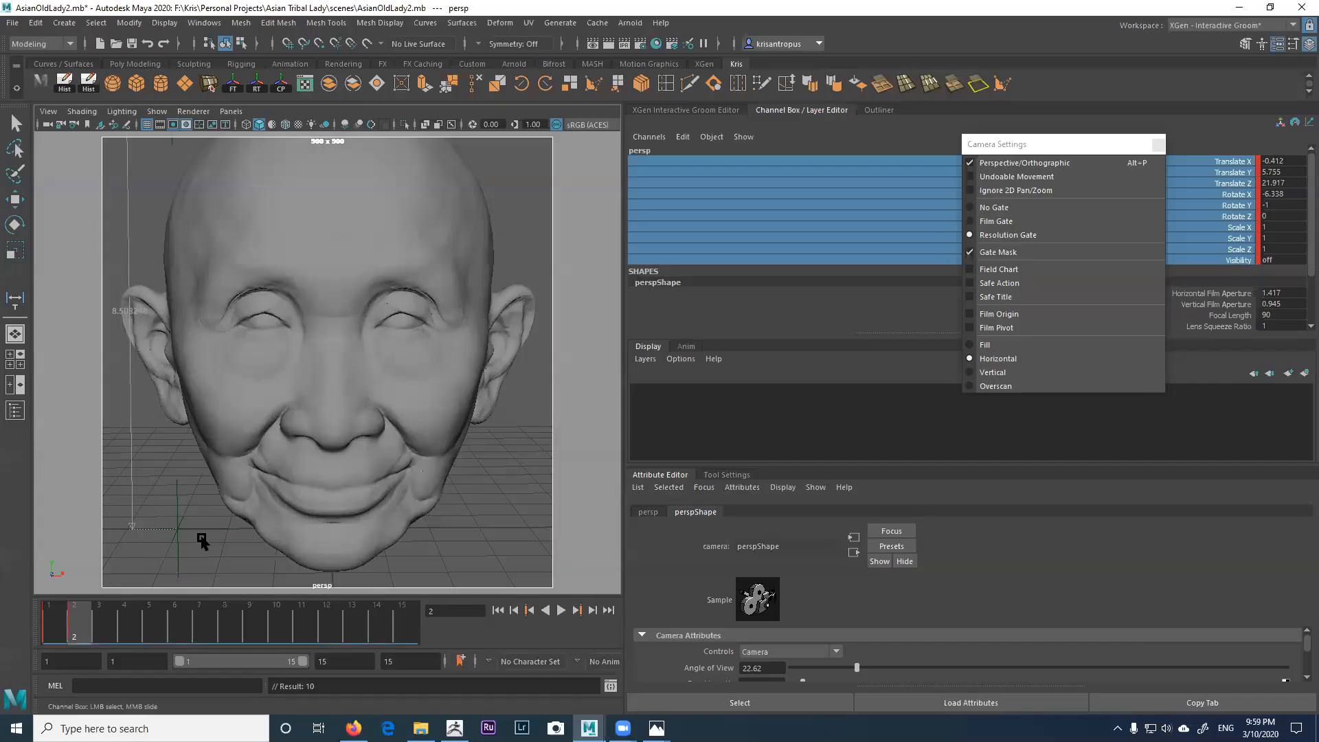
Key orbited camera views at frames 3 and 4, ending on a side profile.
left_click(103, 628)
left_click_drag(342, 508, 279, 509, "alt")
key("s")
key("alt+period")
left_click_drag(342, 473, 302, 463, "alt")
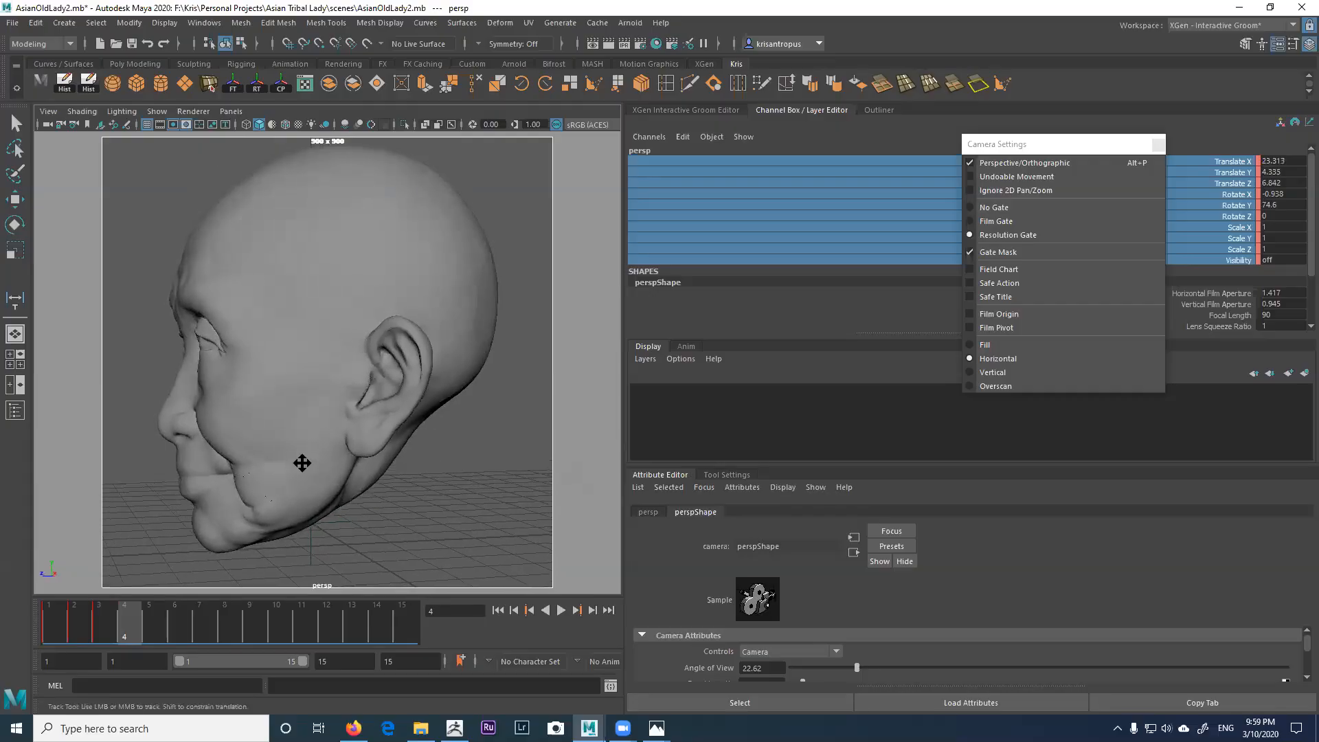
middle_click_drag(302, 464, 303, 465, "alt")
key("s")
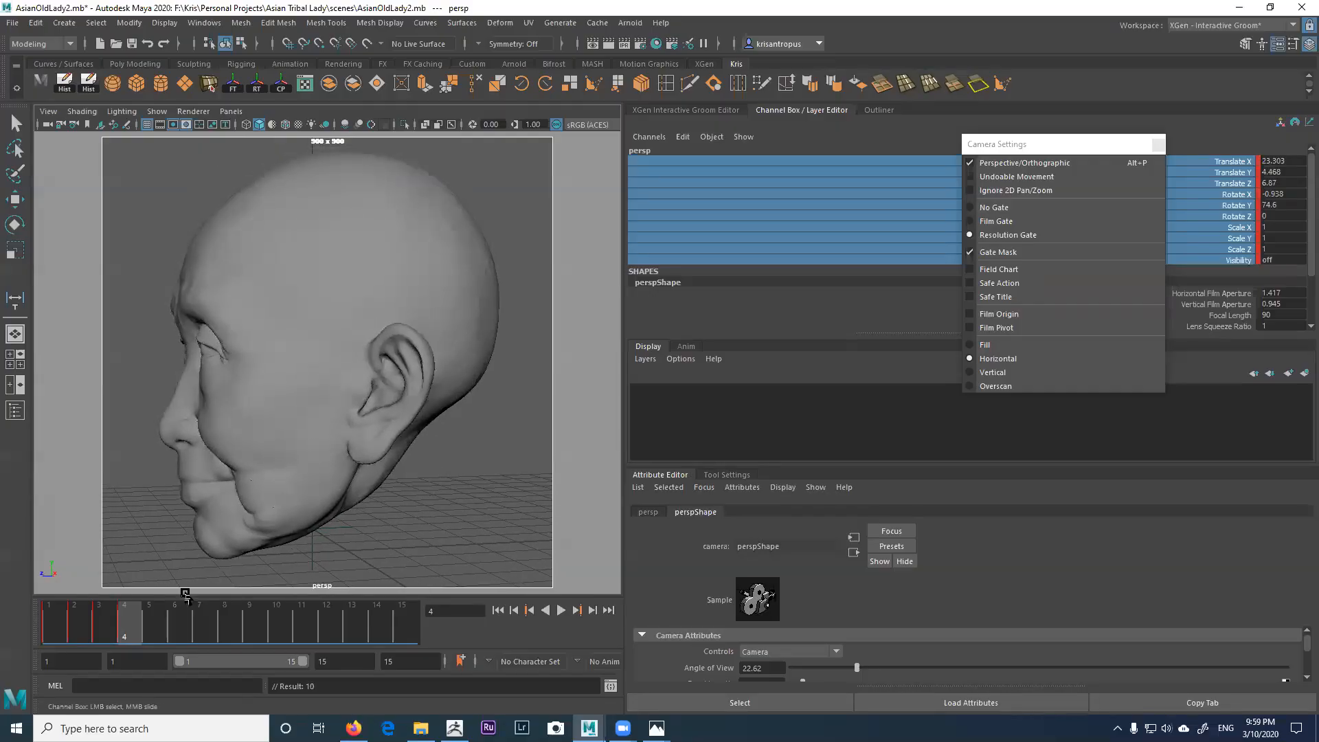
At frame 5, orbit back to a front view of the head.
left_click(158, 629)
left_click_drag(289, 348, 436, 351, "alt")
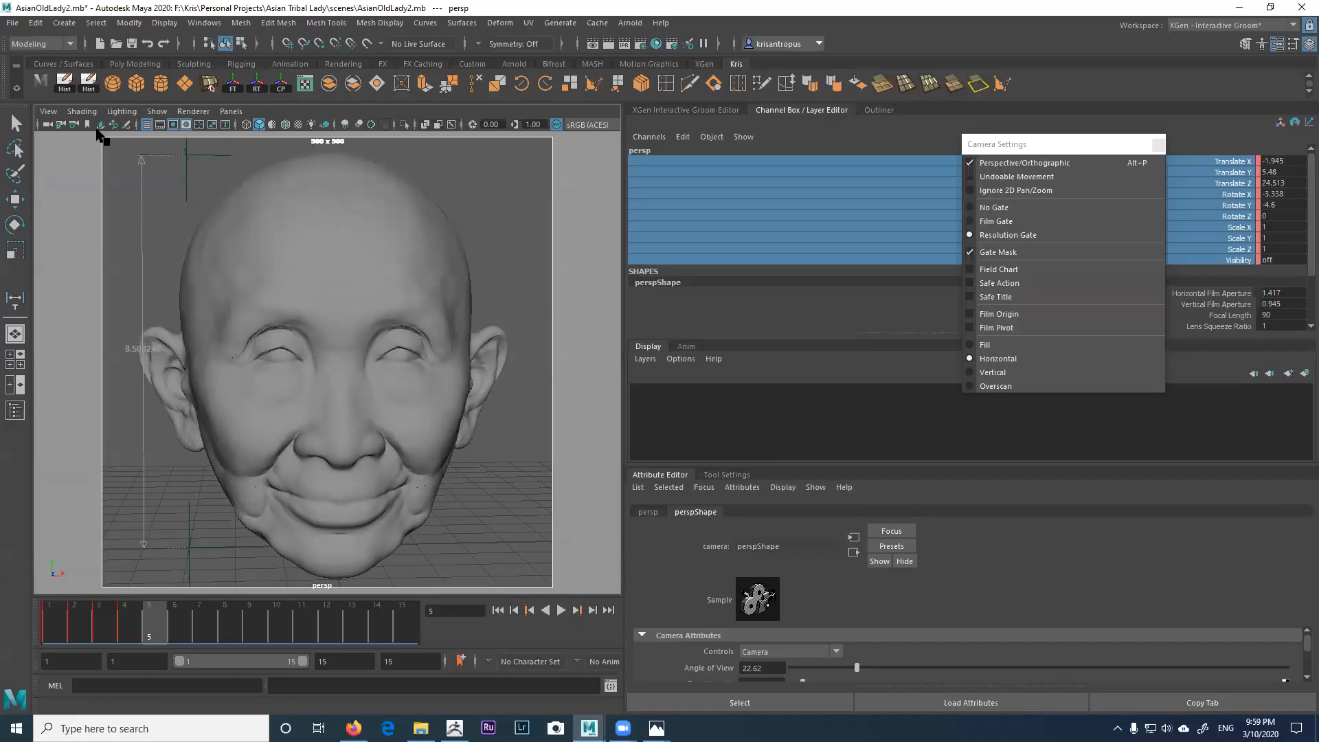
left_click(49, 112)
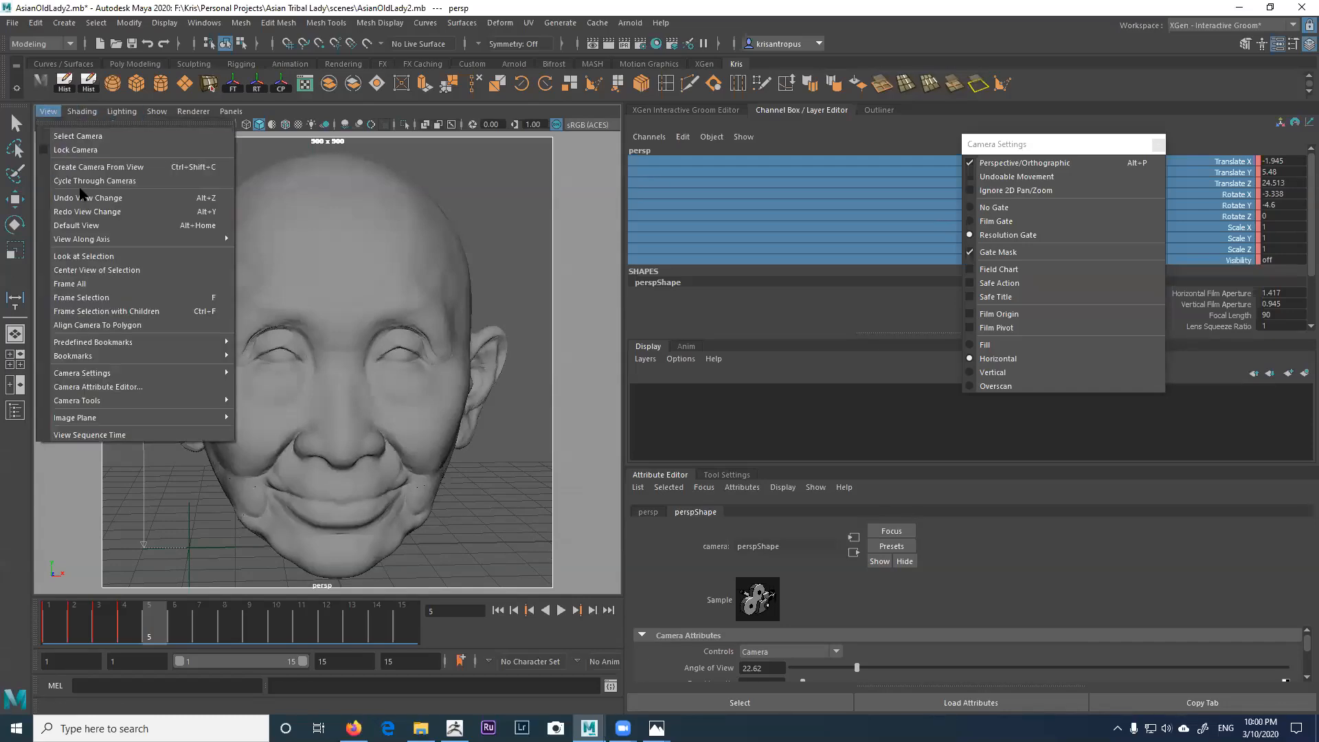
Tear off View > Camera Tools as a floating window and roll the camera to tilt the head.
mouse_move(121, 400)
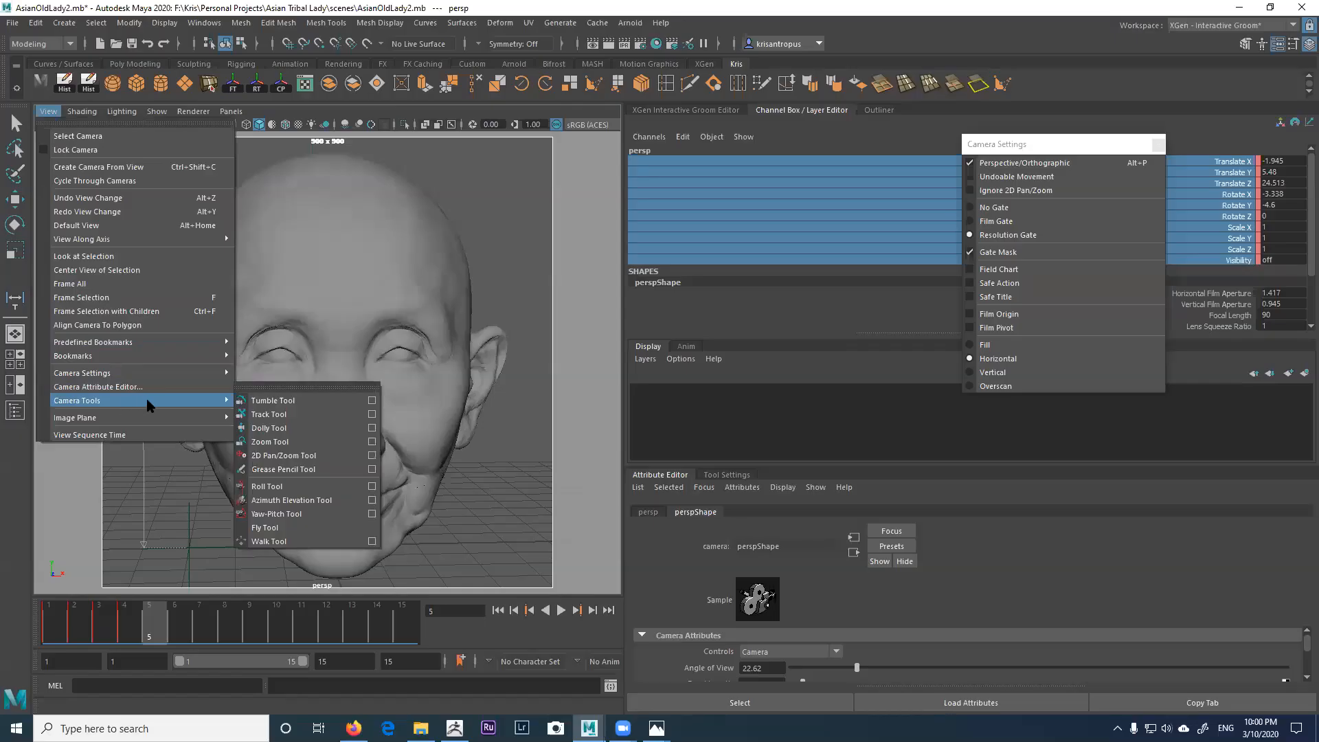
left_click(264, 386)
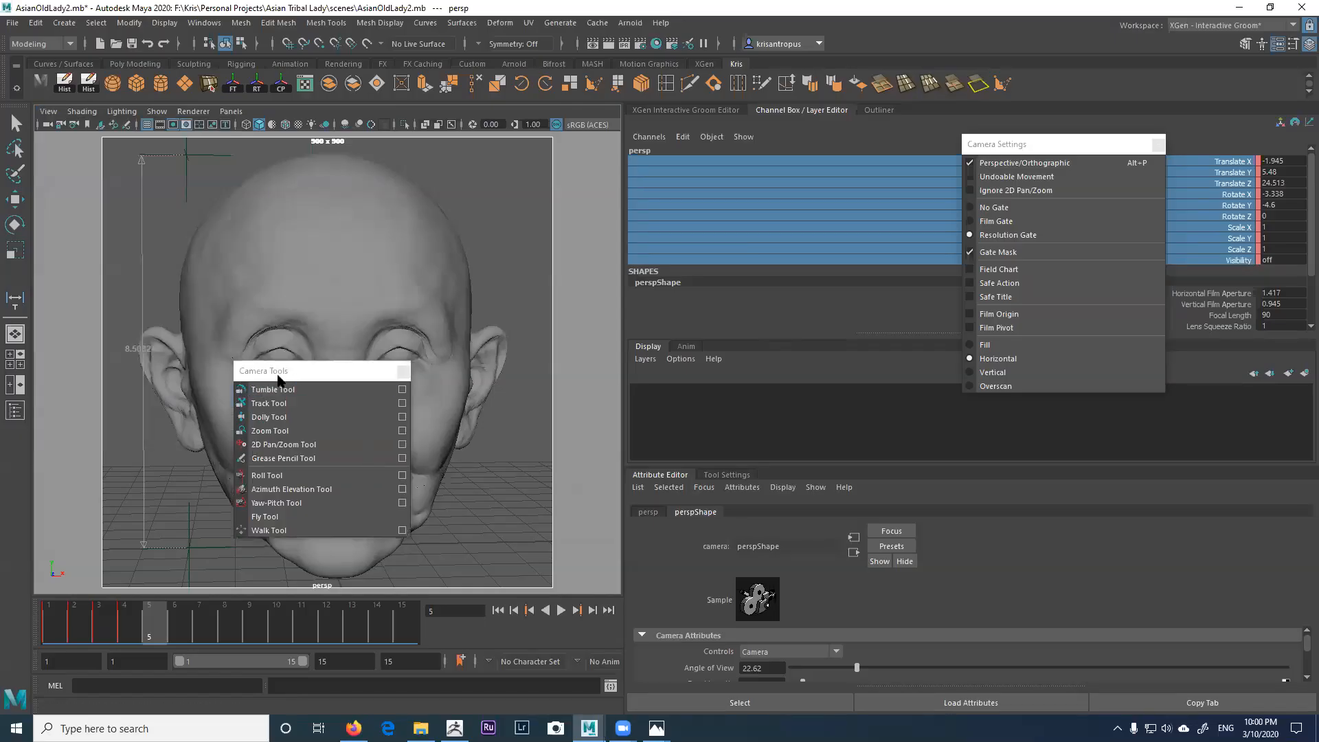
left_click_drag(300, 378, 652, 268)
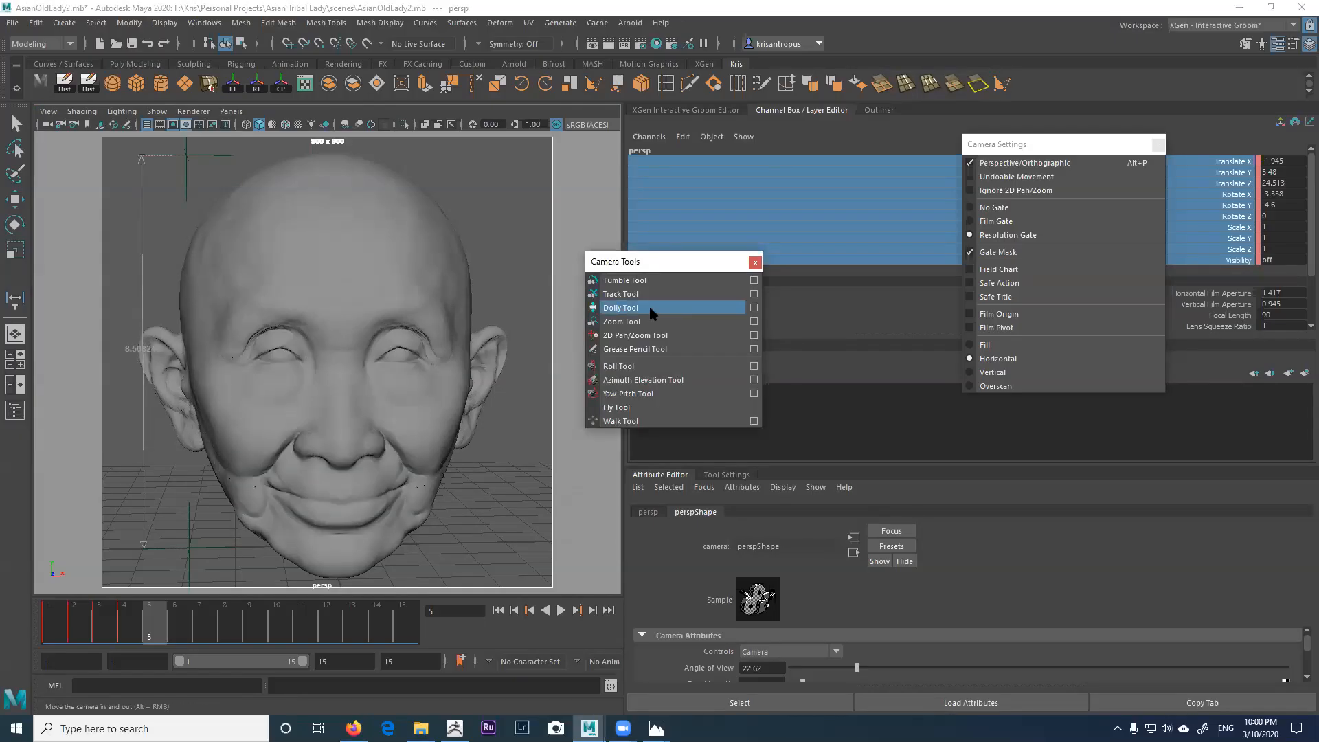
left_click(658, 369)
mouse_move(509, 348)
left_mouse_down()
mouse_move(421, 348)
mouse_move(488, 338)
left_mouse_up()
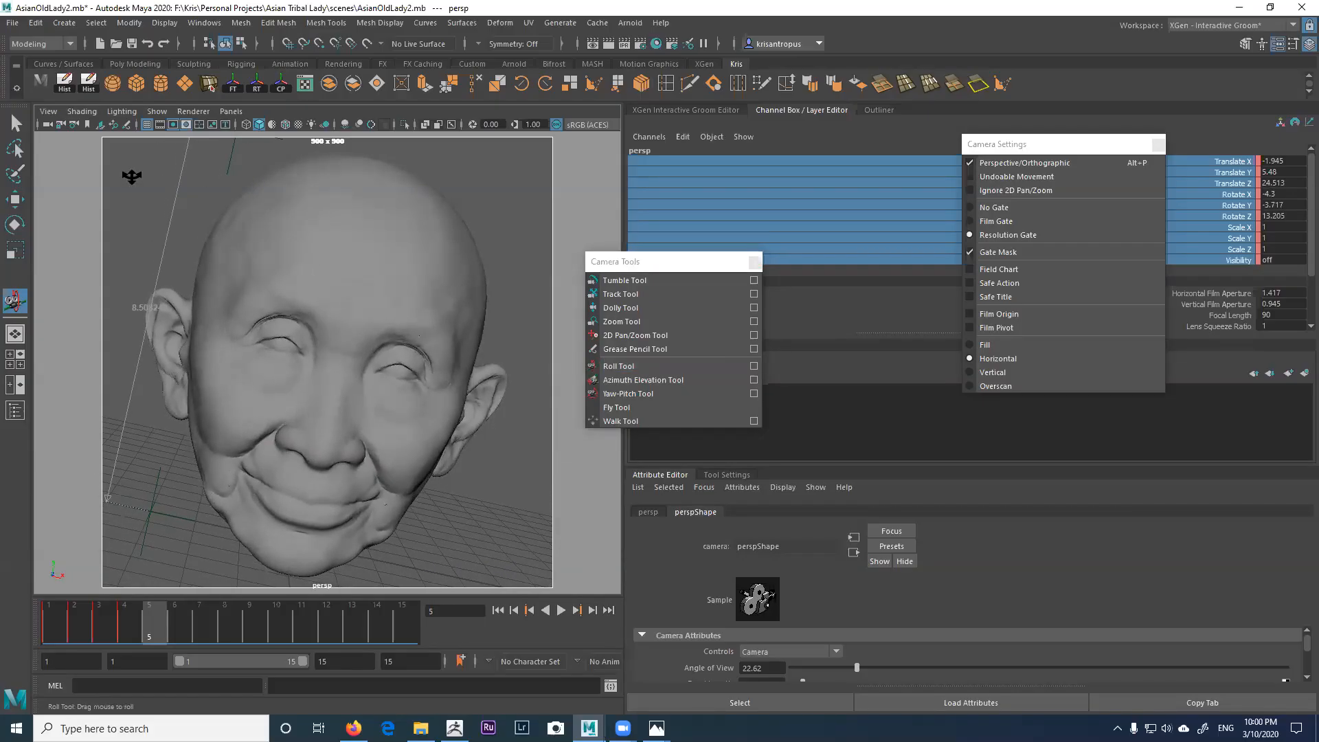
Orbit and dolly up toward the face, key frame 5, and scrub frames 1–5.
left_click(15, 124)
left_click_drag(306, 295, 311, 248, "alt")
right_click_drag(312, 247, 334, 264, "alt")
left_click_drag(334, 265, 384, 316, "alt")
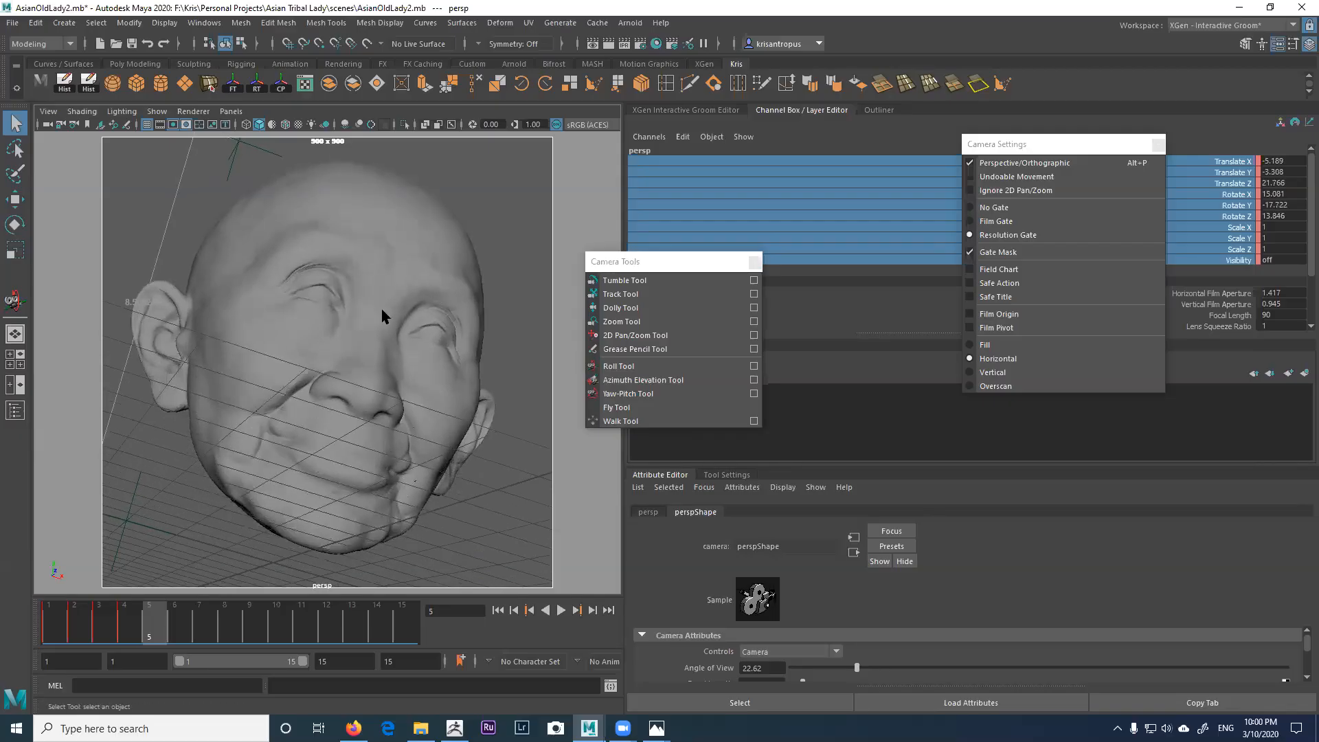
key("s")
left_click_drag(60, 629, 160, 608)
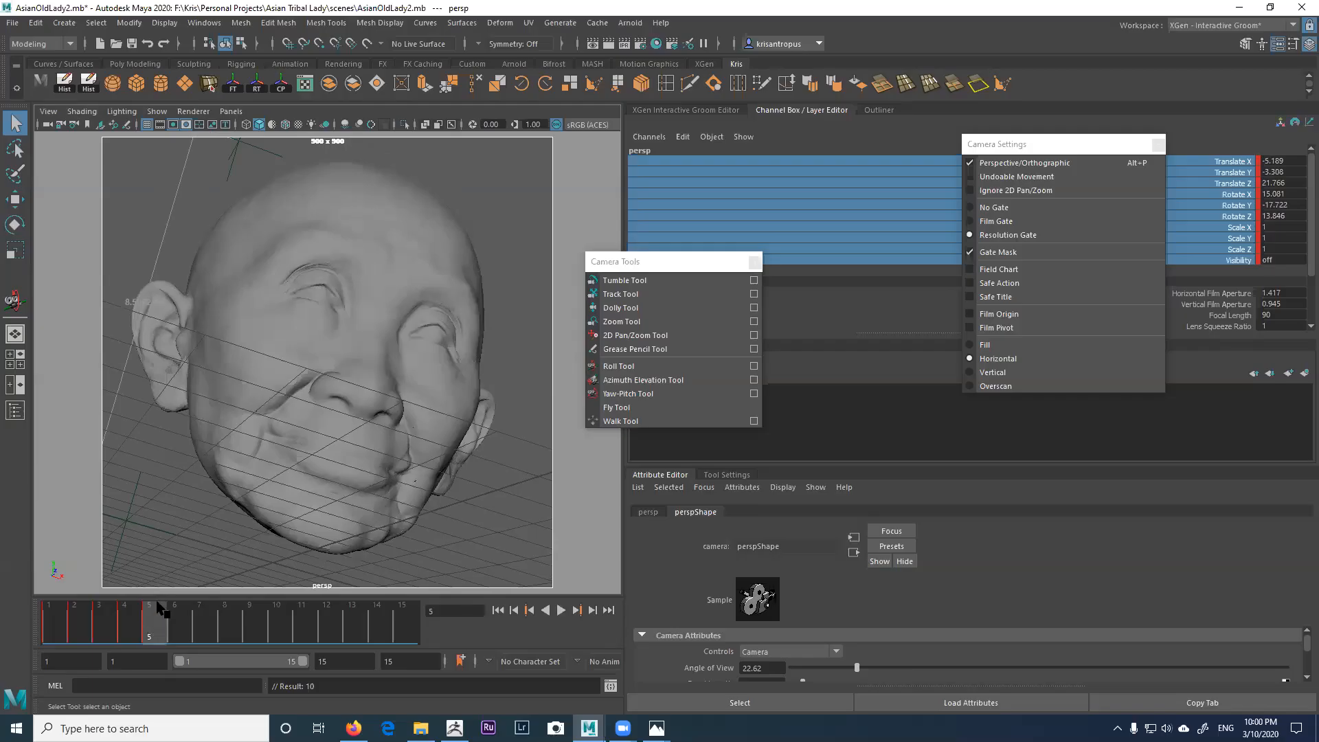
Change the Render Settings End frame from 10 to 5 so frames 1–5 are rendered.
left_click(640, 45)
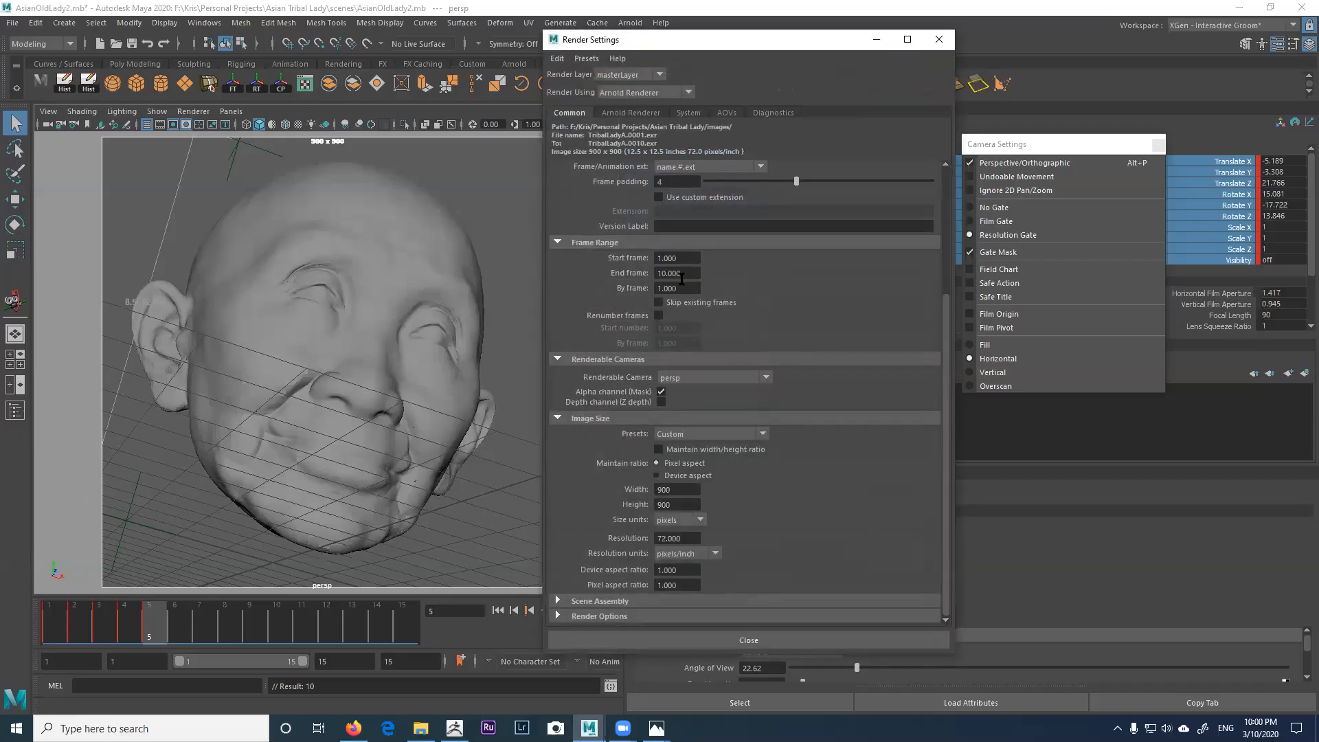
left_click_drag(689, 272, 643, 272)
left_click_drag(949, 355, 951, 177)
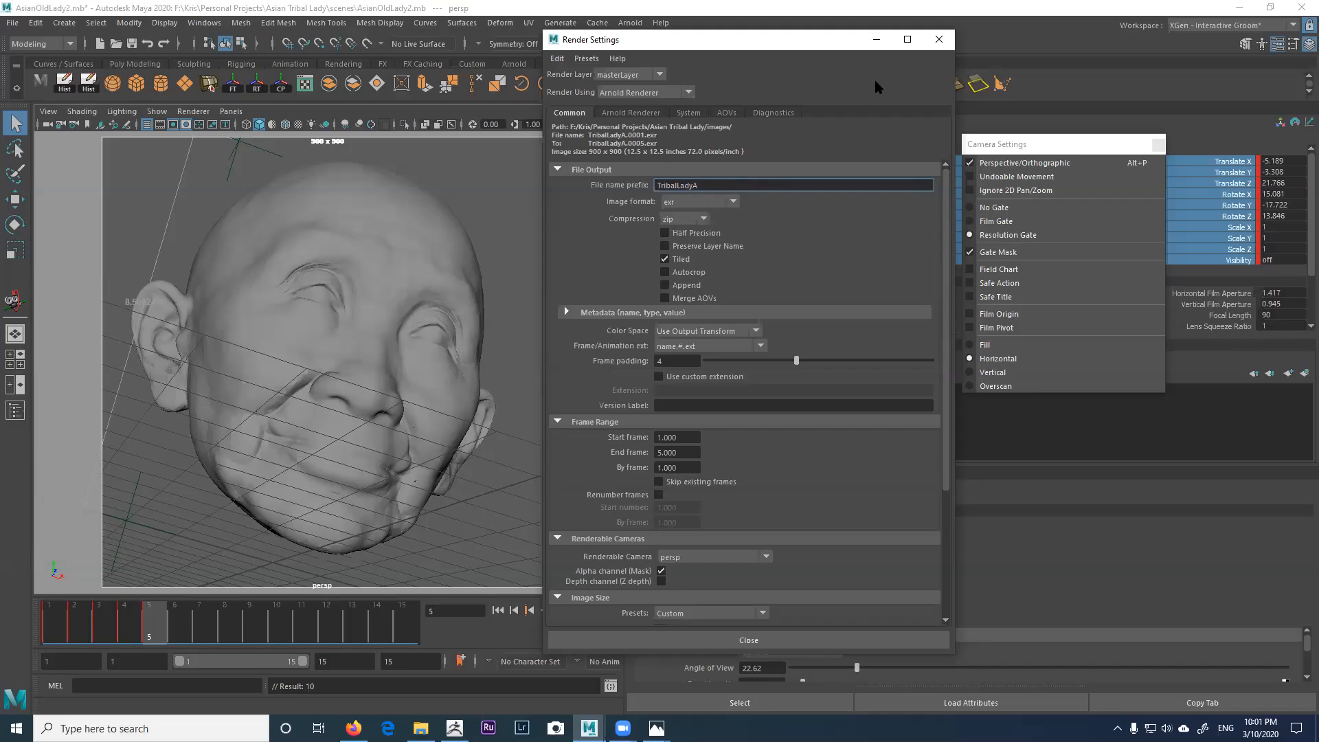
left_click(939, 39)
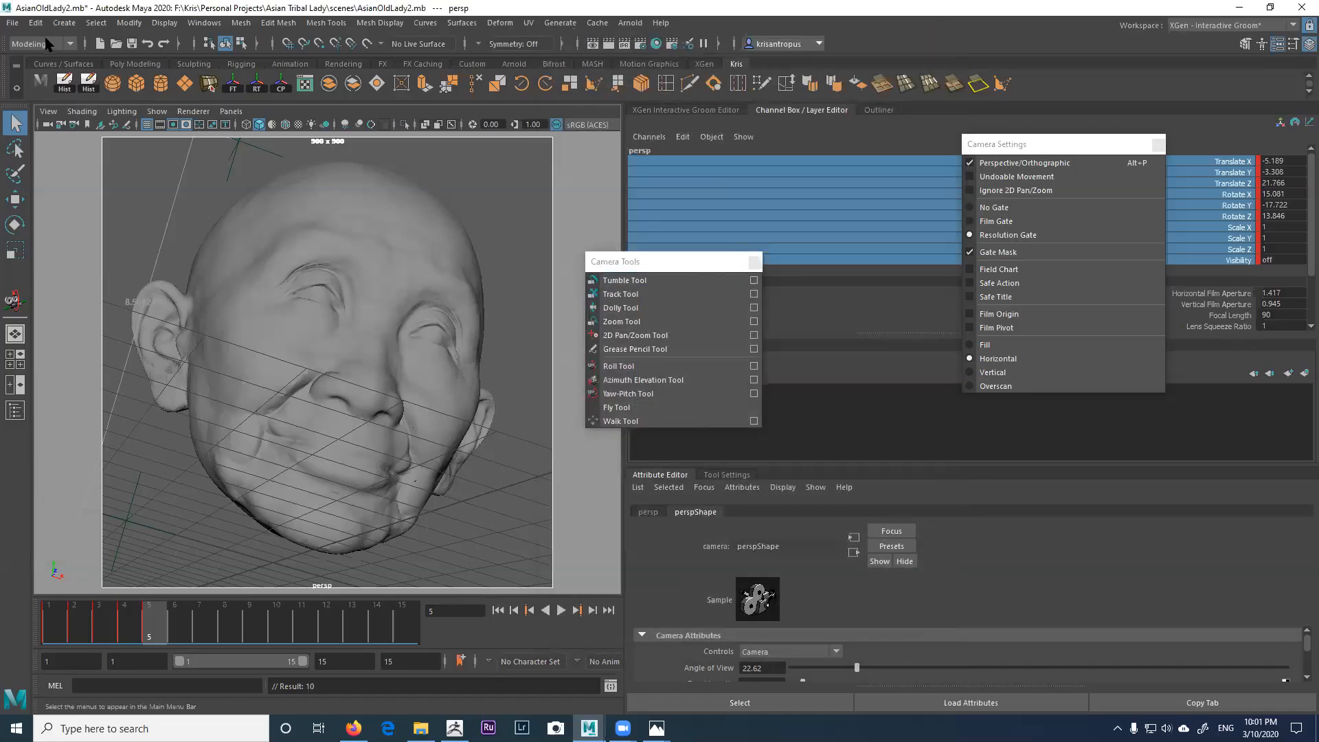
Switch to the Rendering menu set and review the Render Sequence options without rendering.
left_click(60, 48)
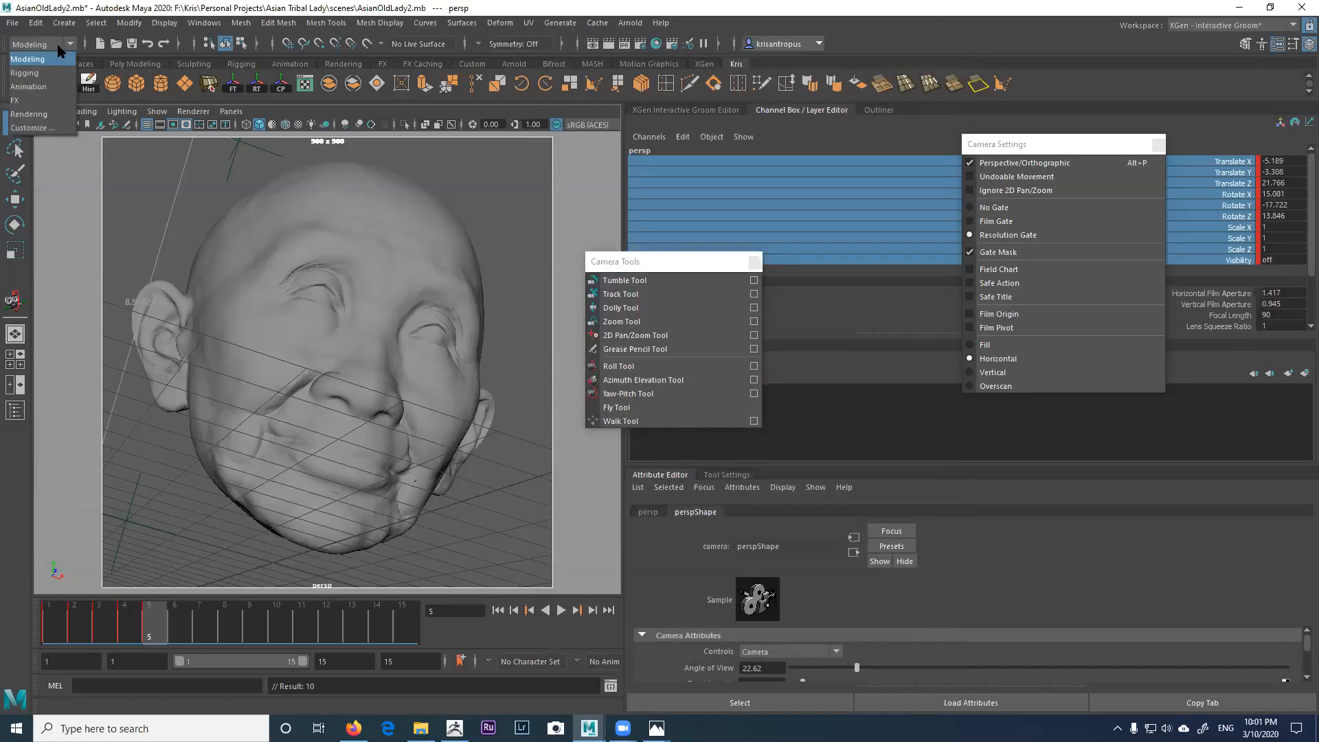
left_click(42, 114)
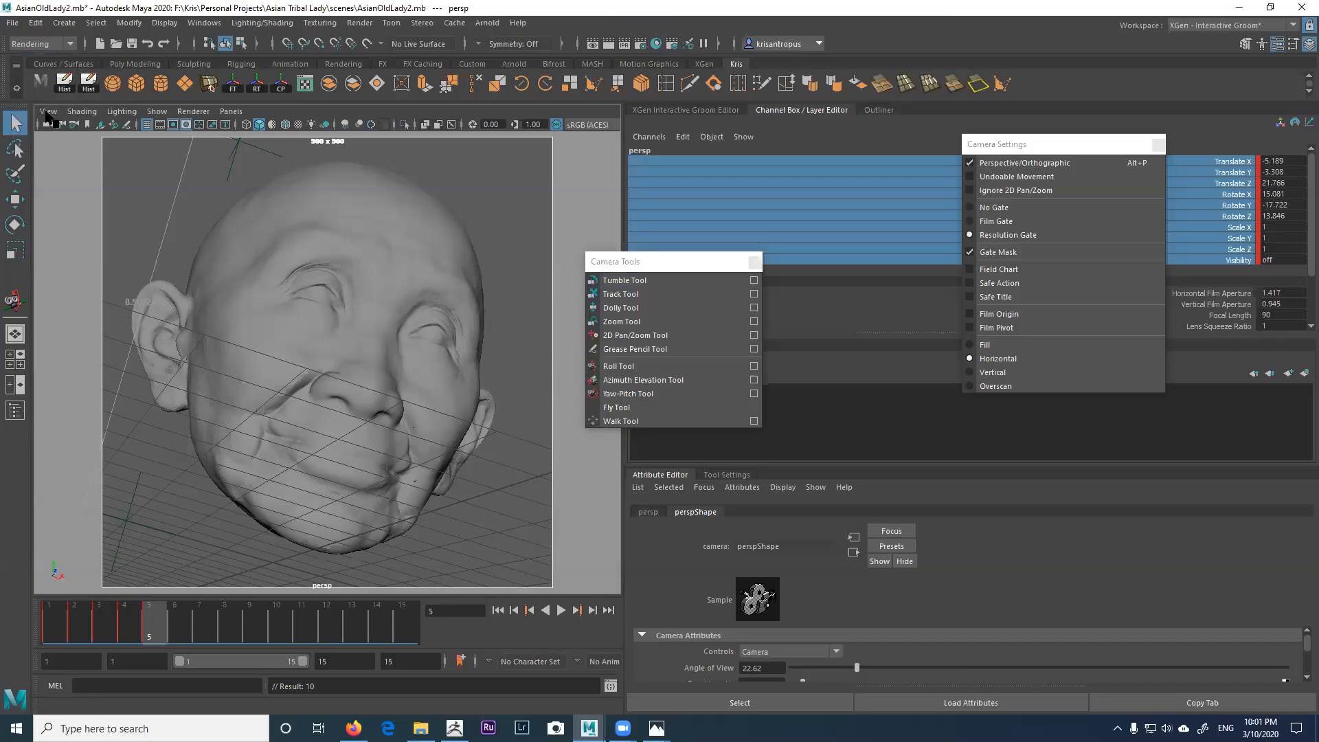
left_click(359, 23)
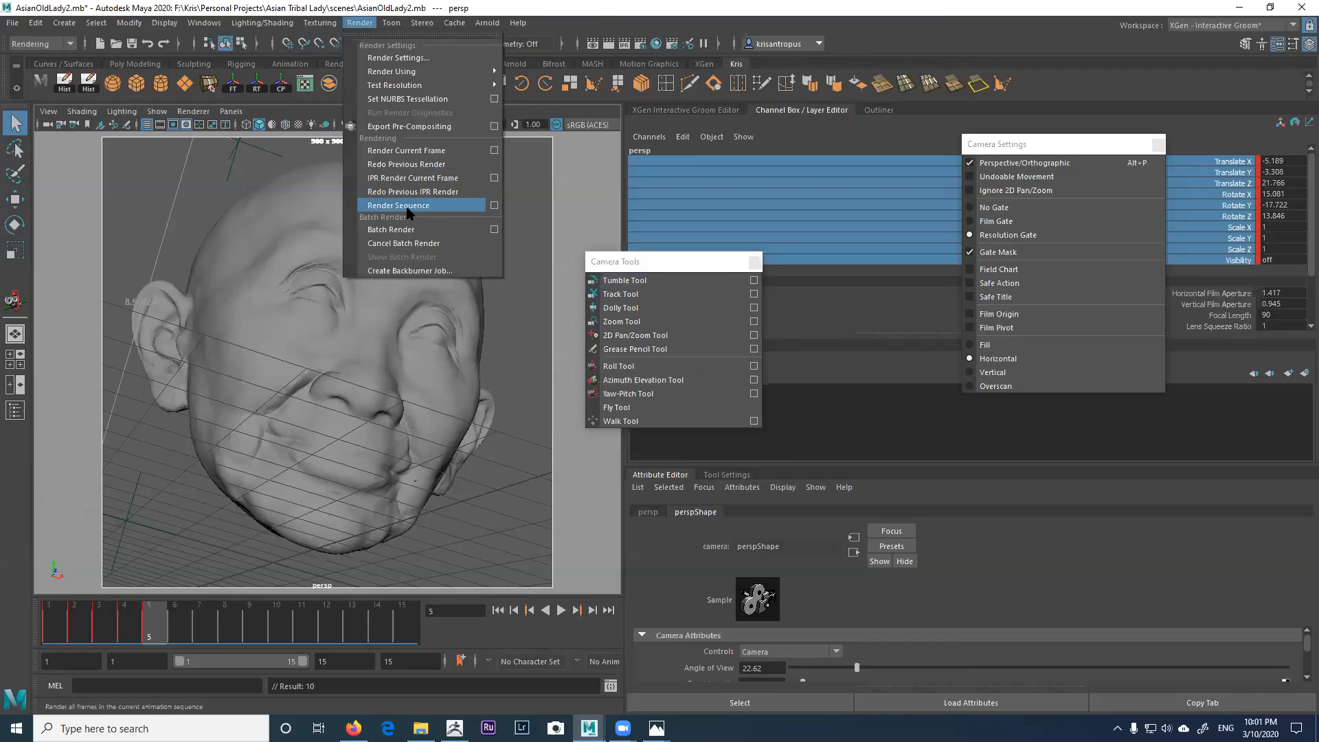
left_click(494, 206)
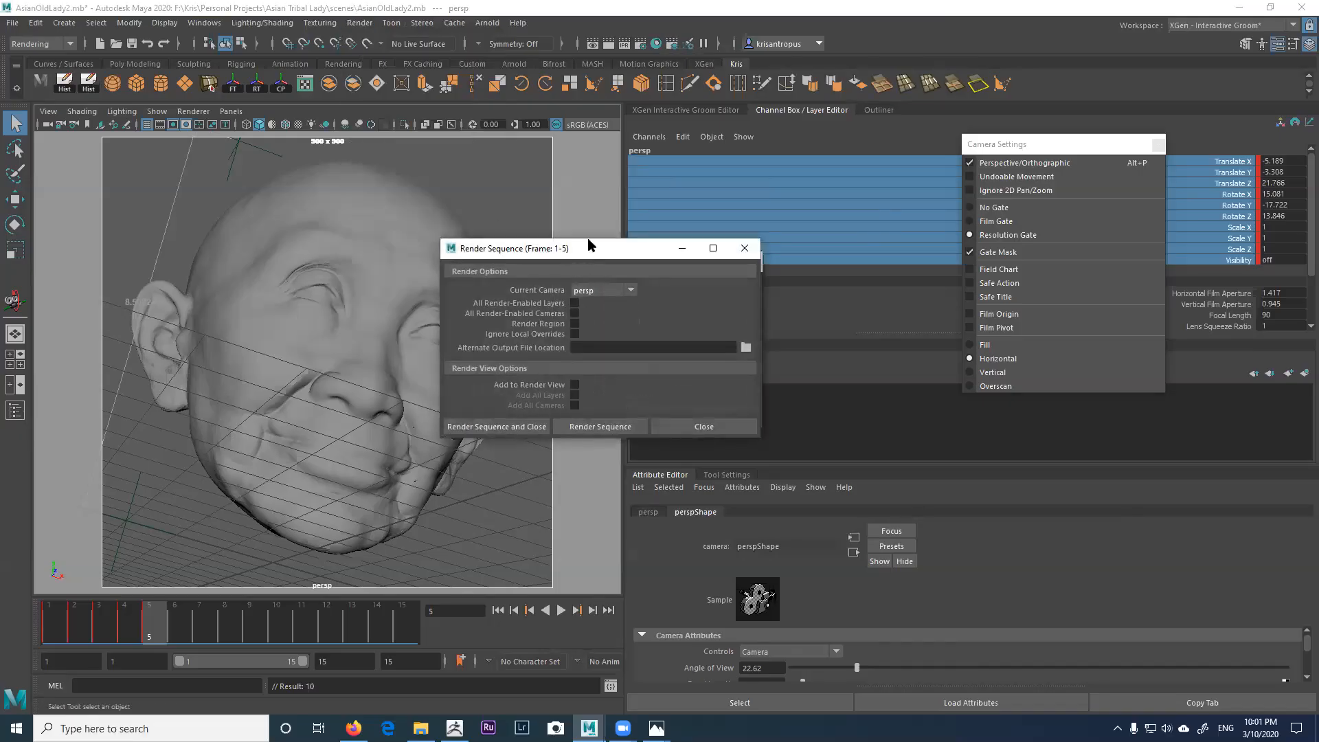
left_click_drag(589, 246, 706, 125)
left_click_drag(772, 316, 756, 409)
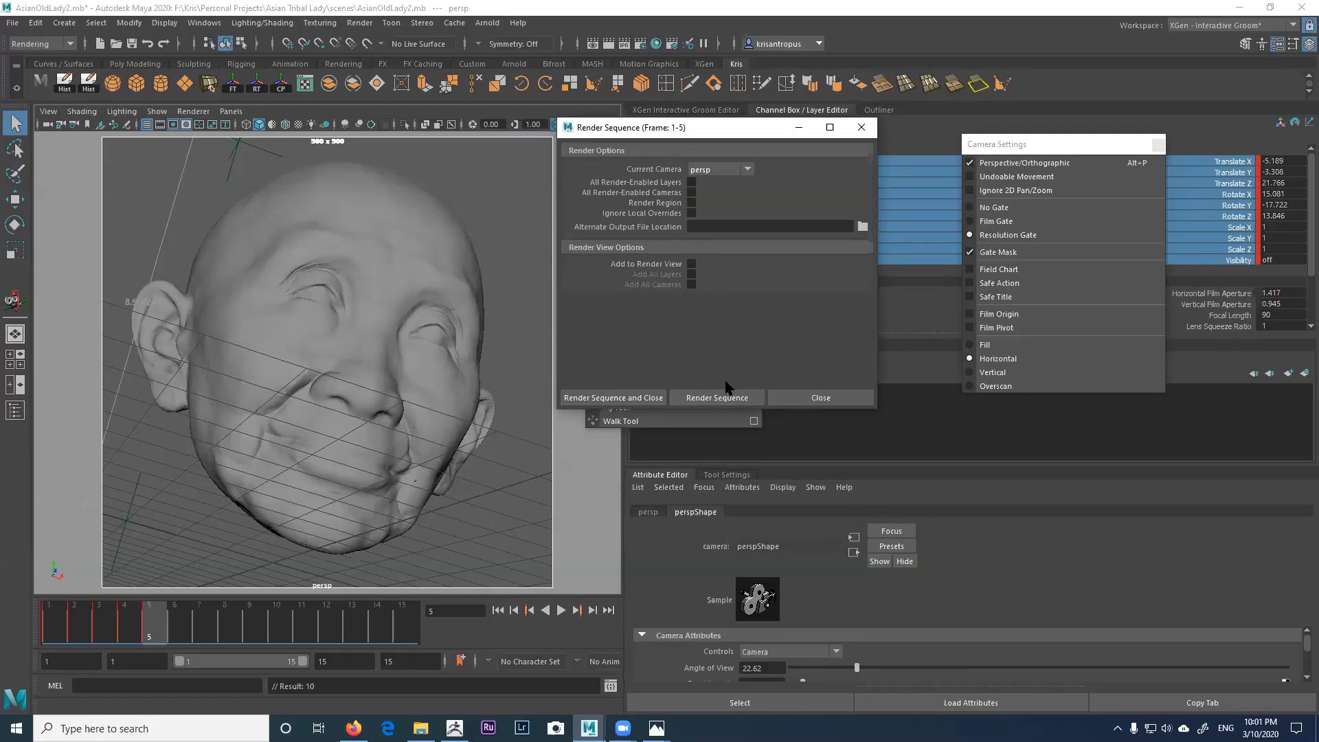
left_click(811, 398)
Recheck Render Settings, then return the timeline to frame 1.
left_click(639, 46)
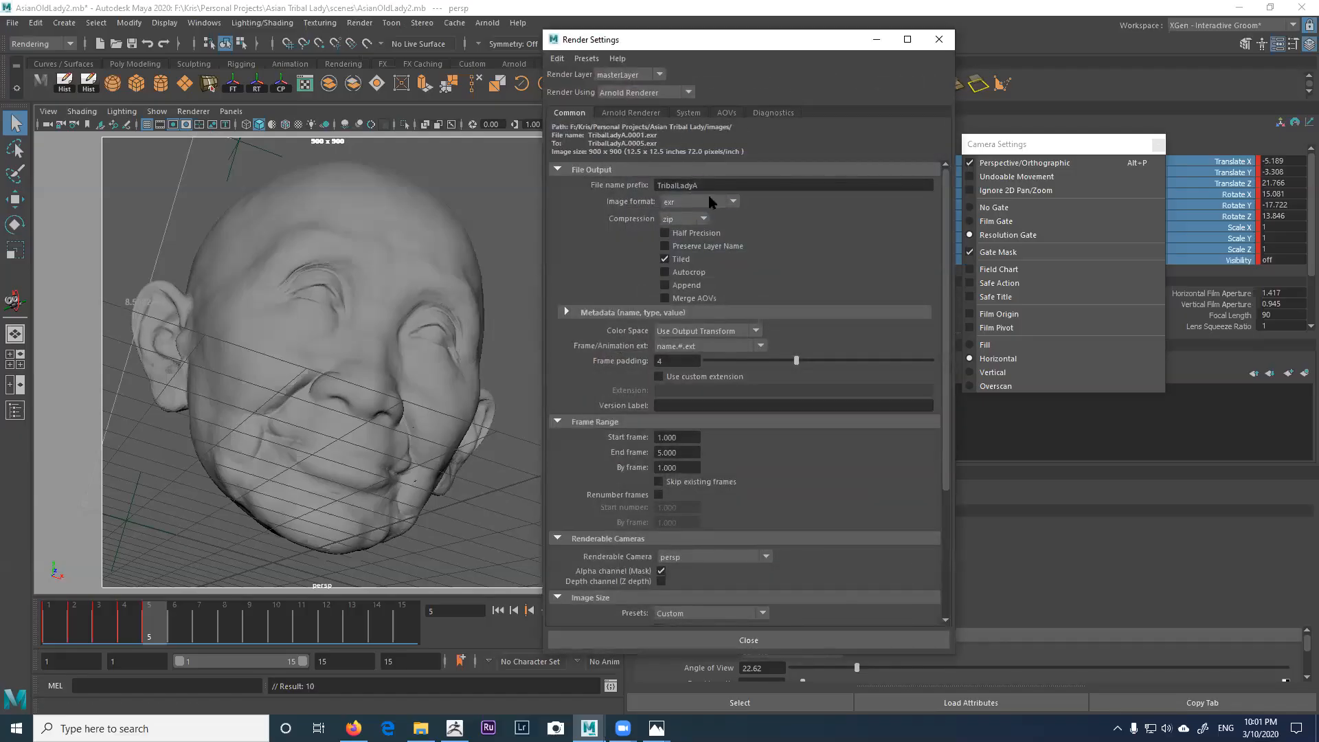
left_click(850, 642)
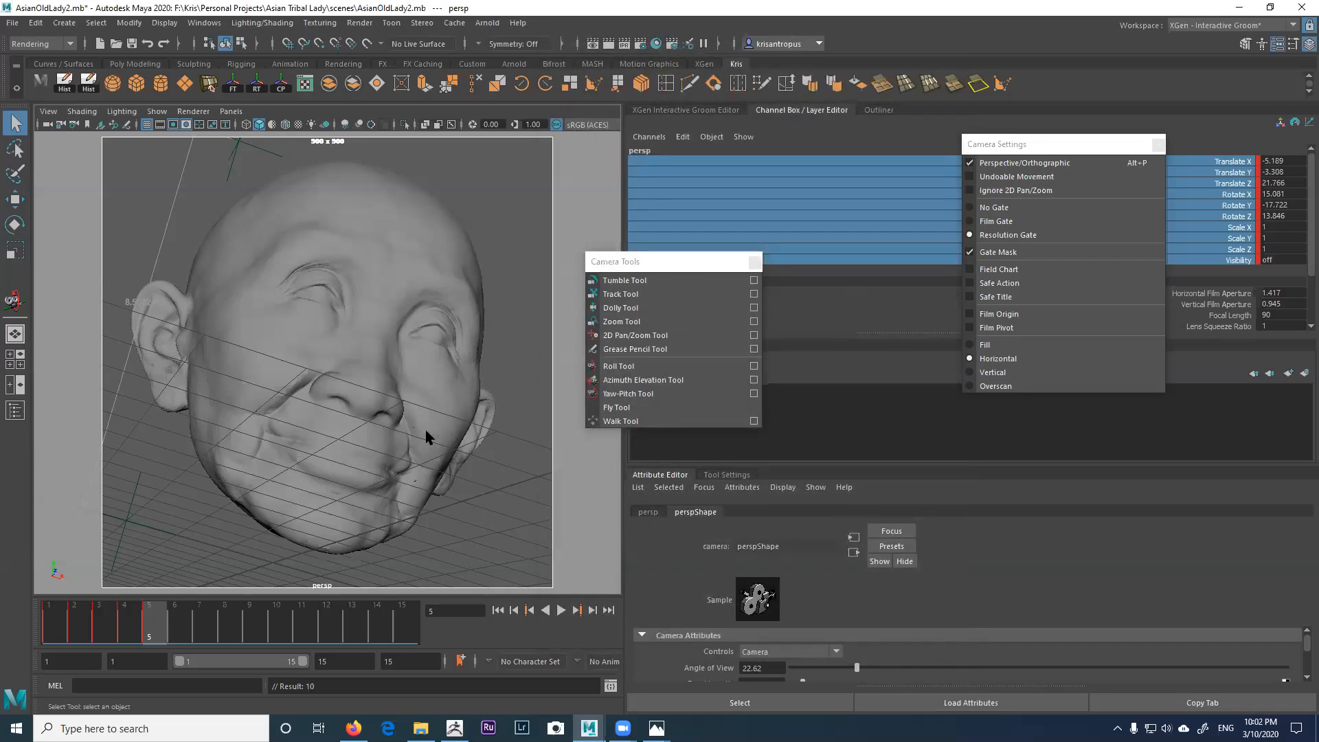
left_click(46, 627)
mouse_move(43, 622)
left_mouse_down()
mouse_move(73, 623)
mouse_move(61, 617)
left_mouse_up()
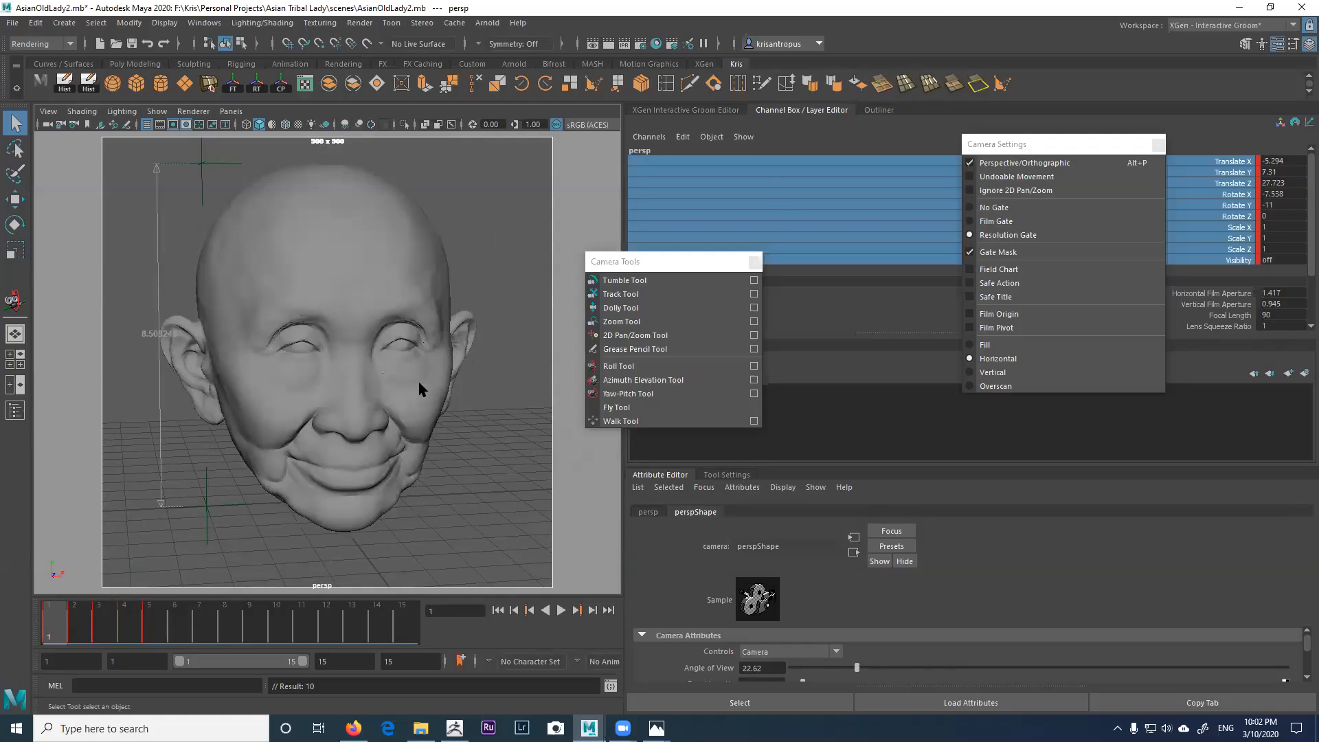
Close the floating camera tools and camera settings panels and widen the viewport.
left_click(754, 262)
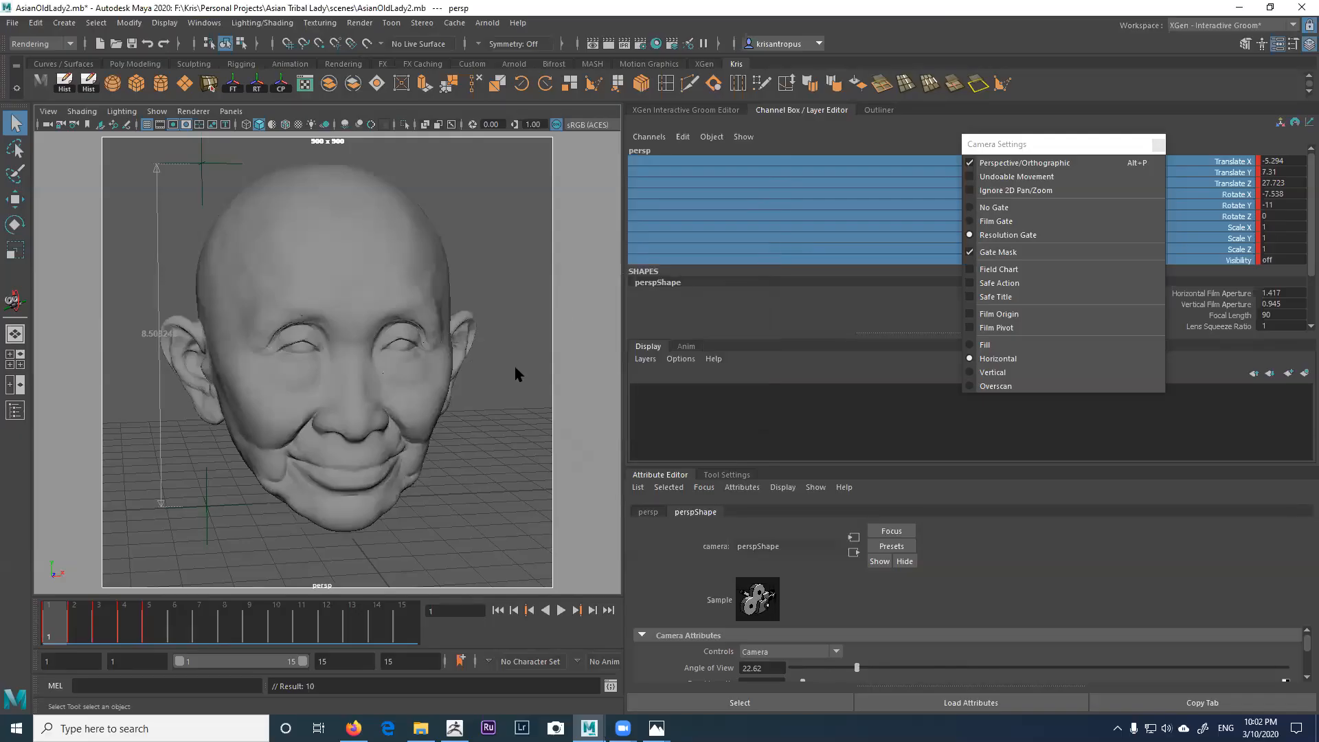
left_click(1159, 144)
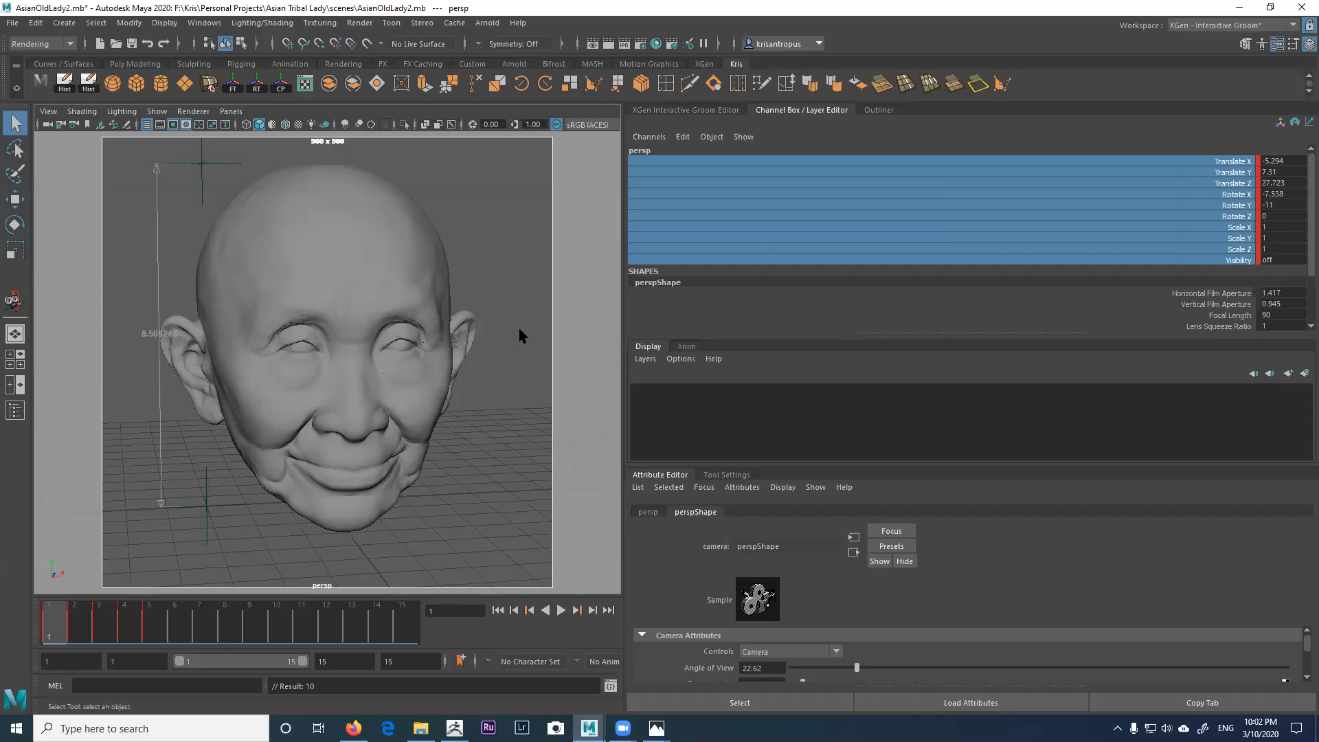
left_click_drag(623, 357, 912, 374)
Start an interactive Arnold render of the head and compare it with the reference portrait.
key("alt")
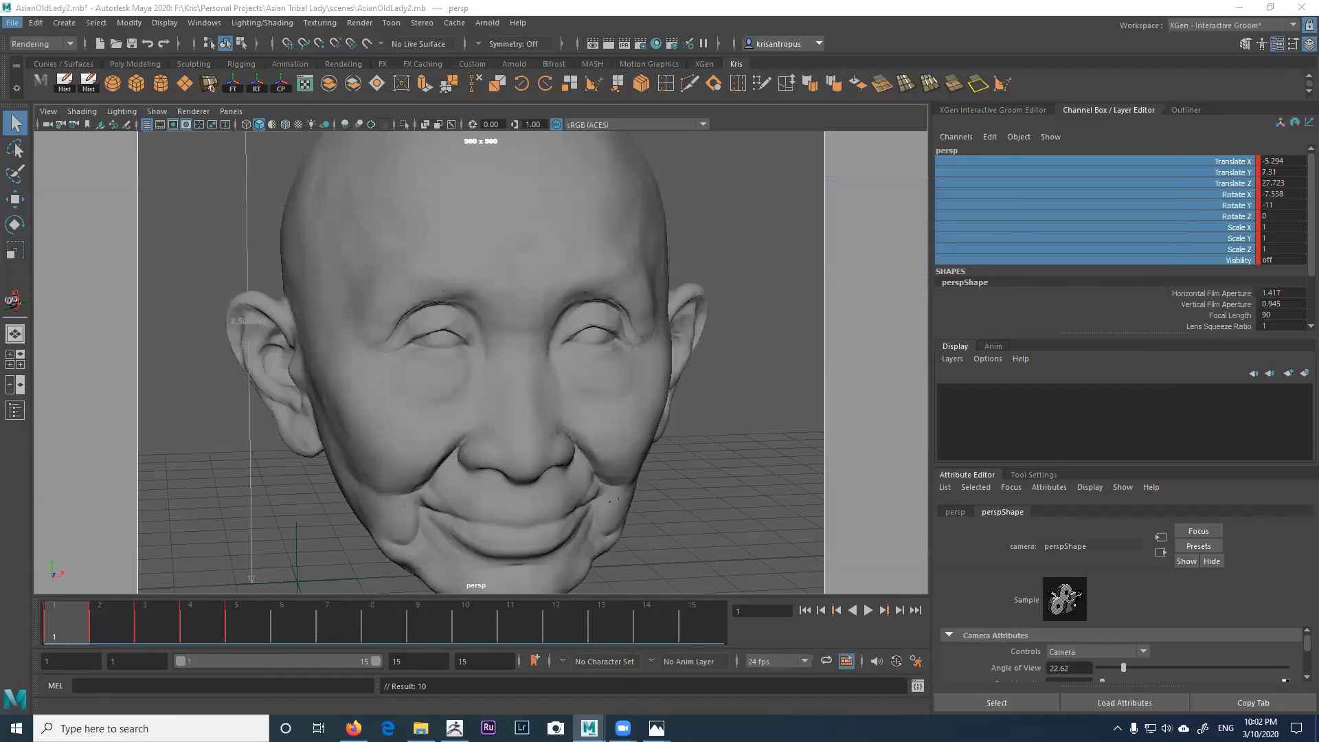
key("alt+Tab")
left_click(788, 69)
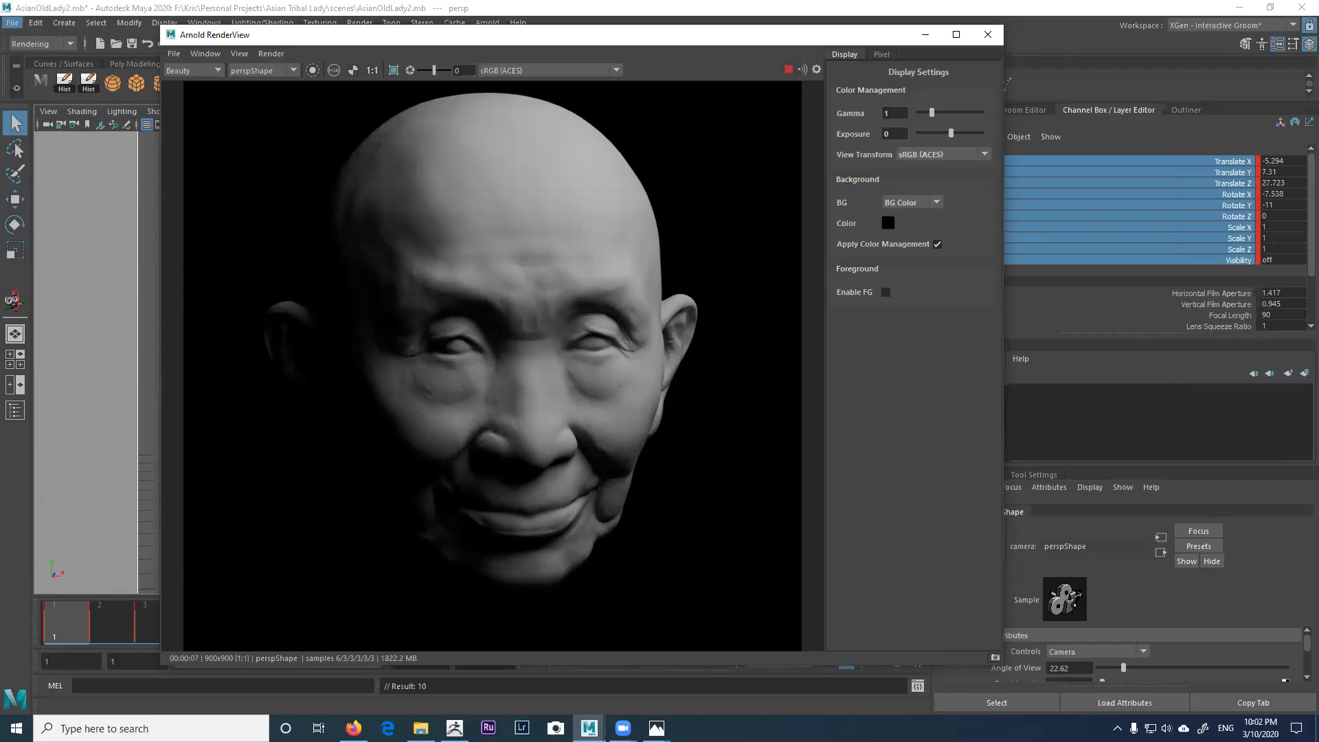
key("alt+Tab")
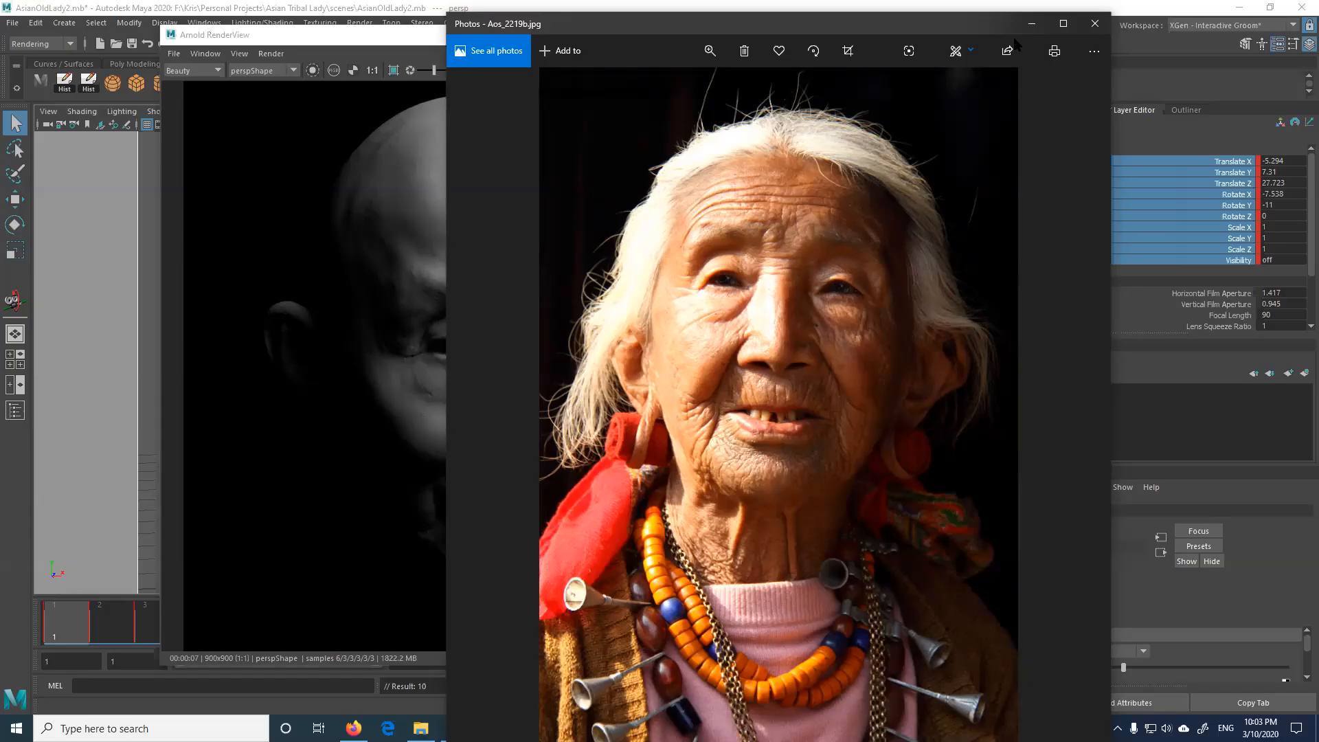
left_click(1032, 23)
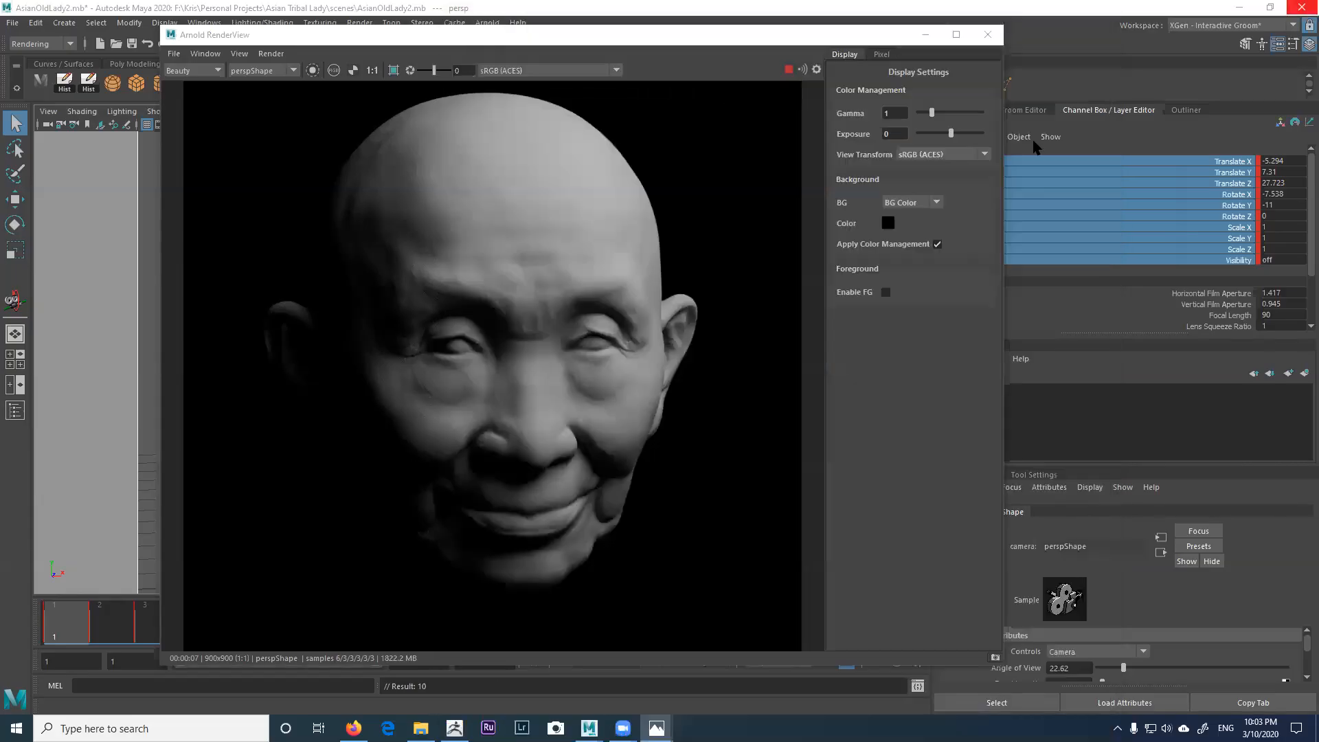
Stop the interactive render and move the Arnold RenderView window off to the right.
left_click_drag(761, 29, 695, 35)
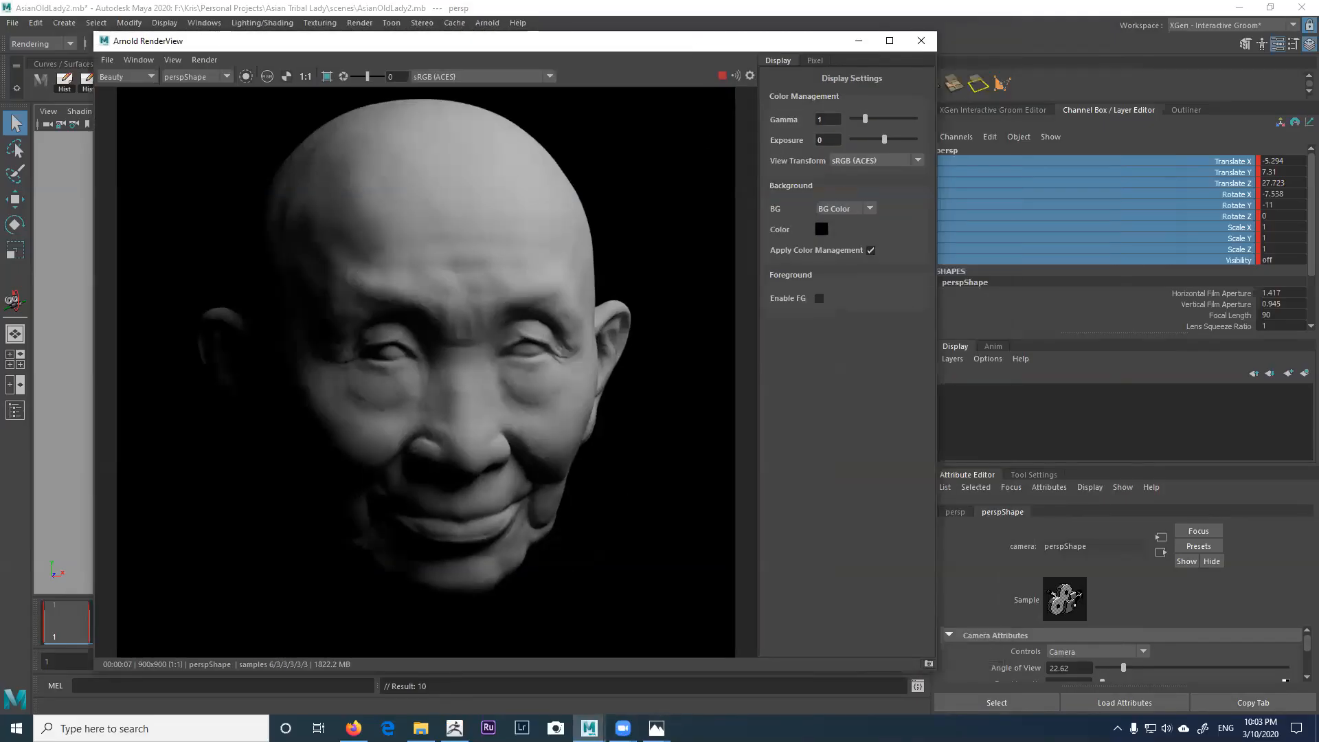
left_click(722, 76)
left_click_drag(660, 41, 1318, 0)
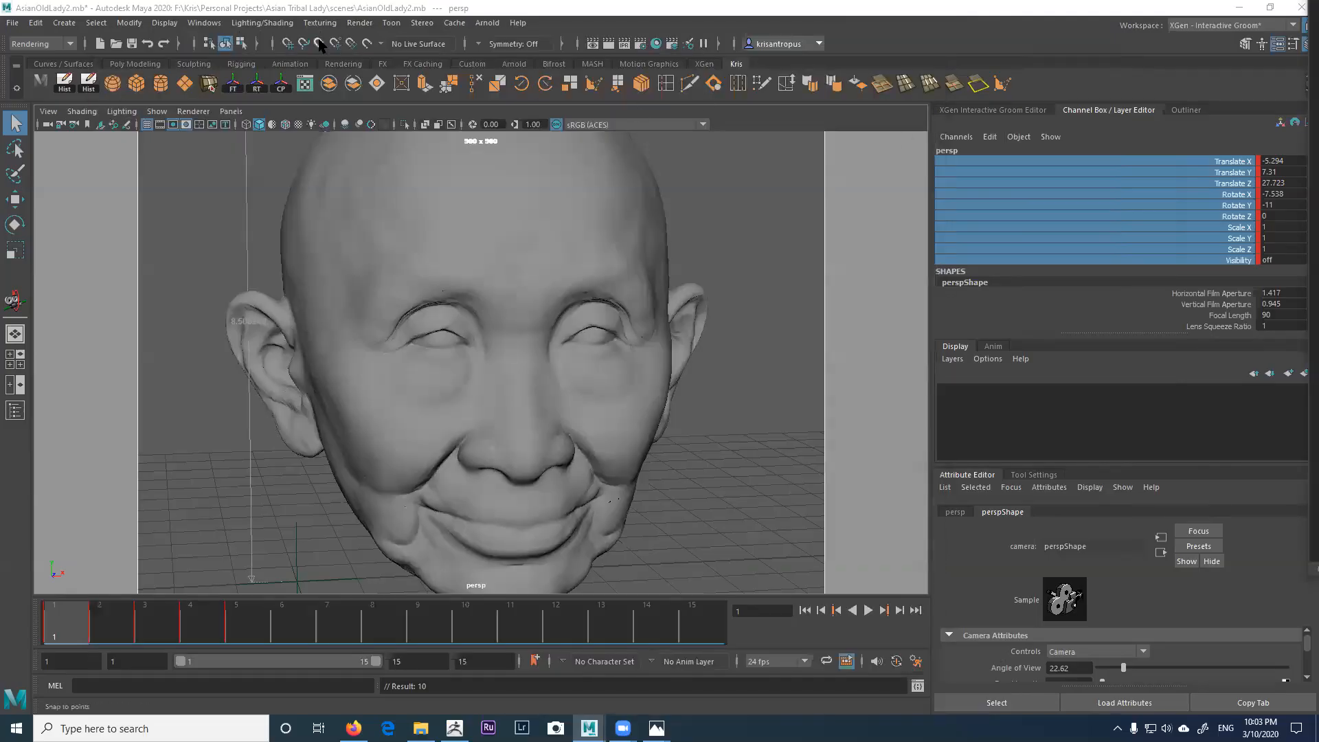
left_click(48, 44)
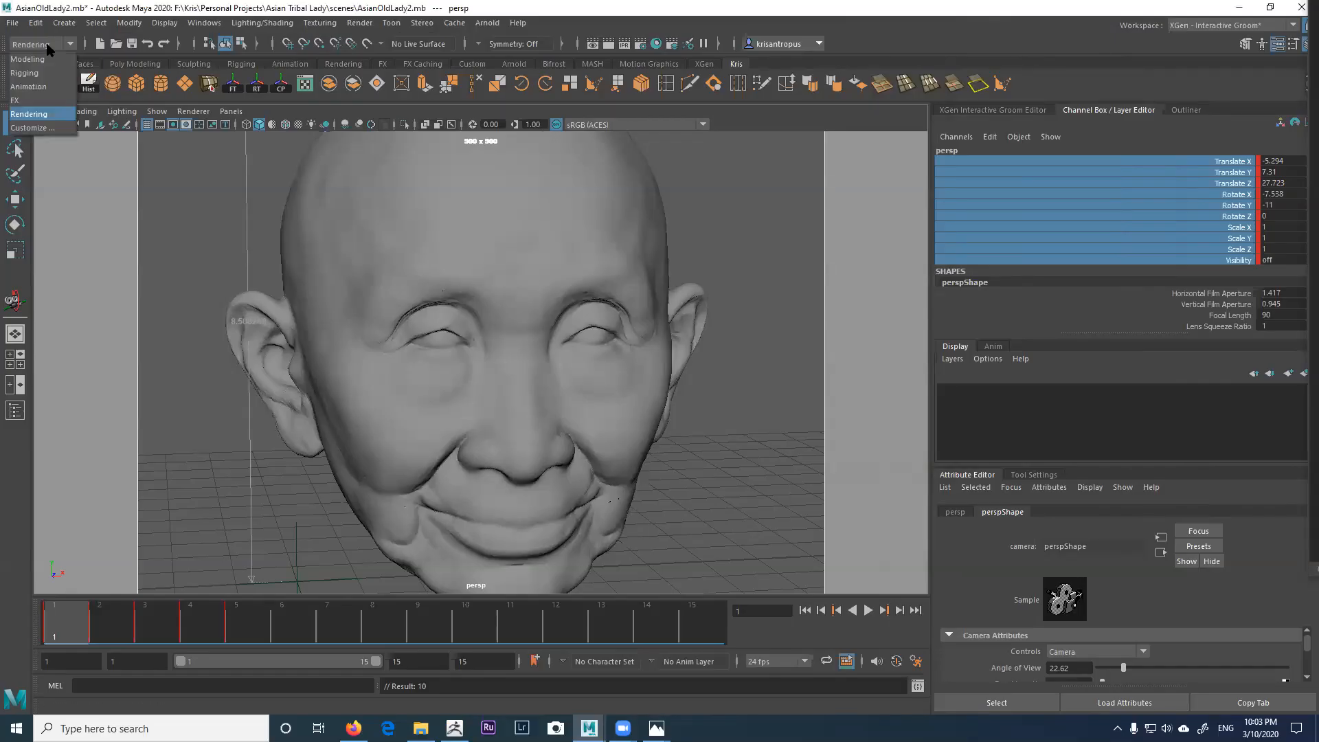
Under the Modeling menu set, create aiSkyDomeLight1 via Arnold > Lights > Skydome Light, then check the view.
left_click(34, 59)
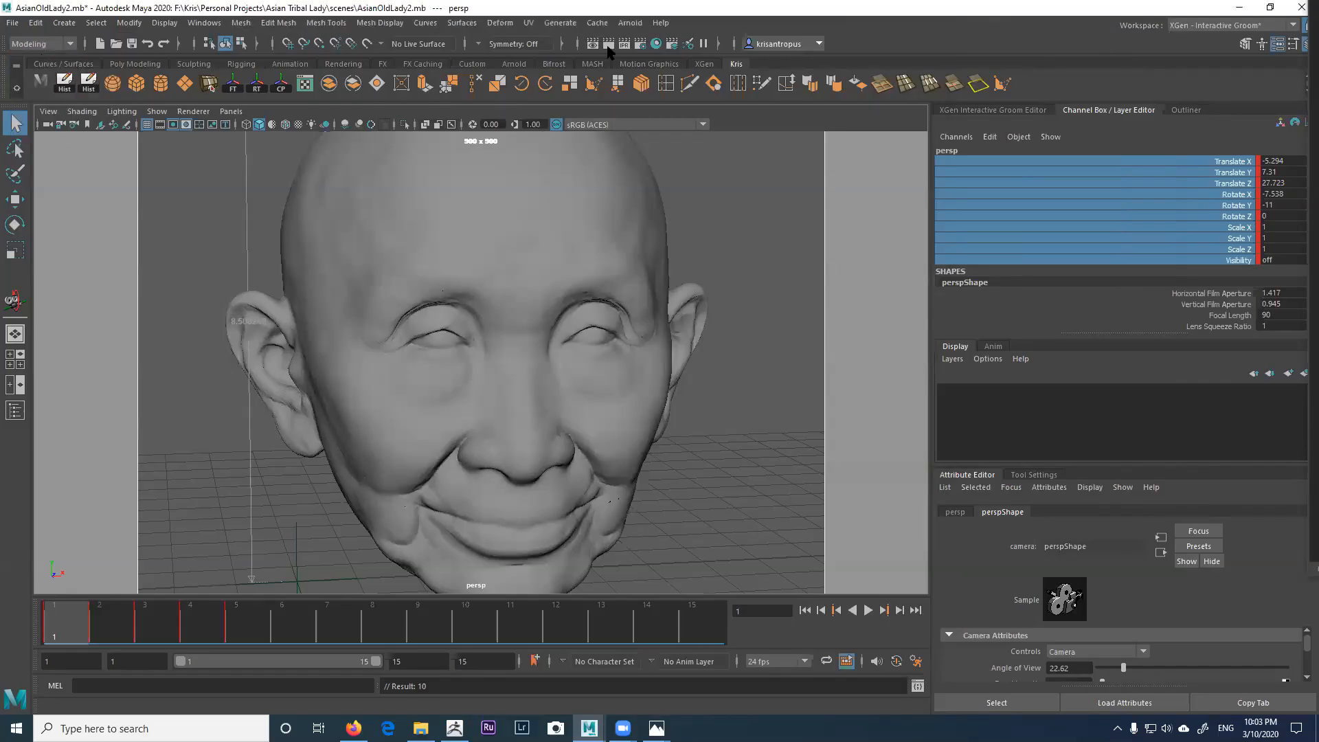
left_click(635, 27)
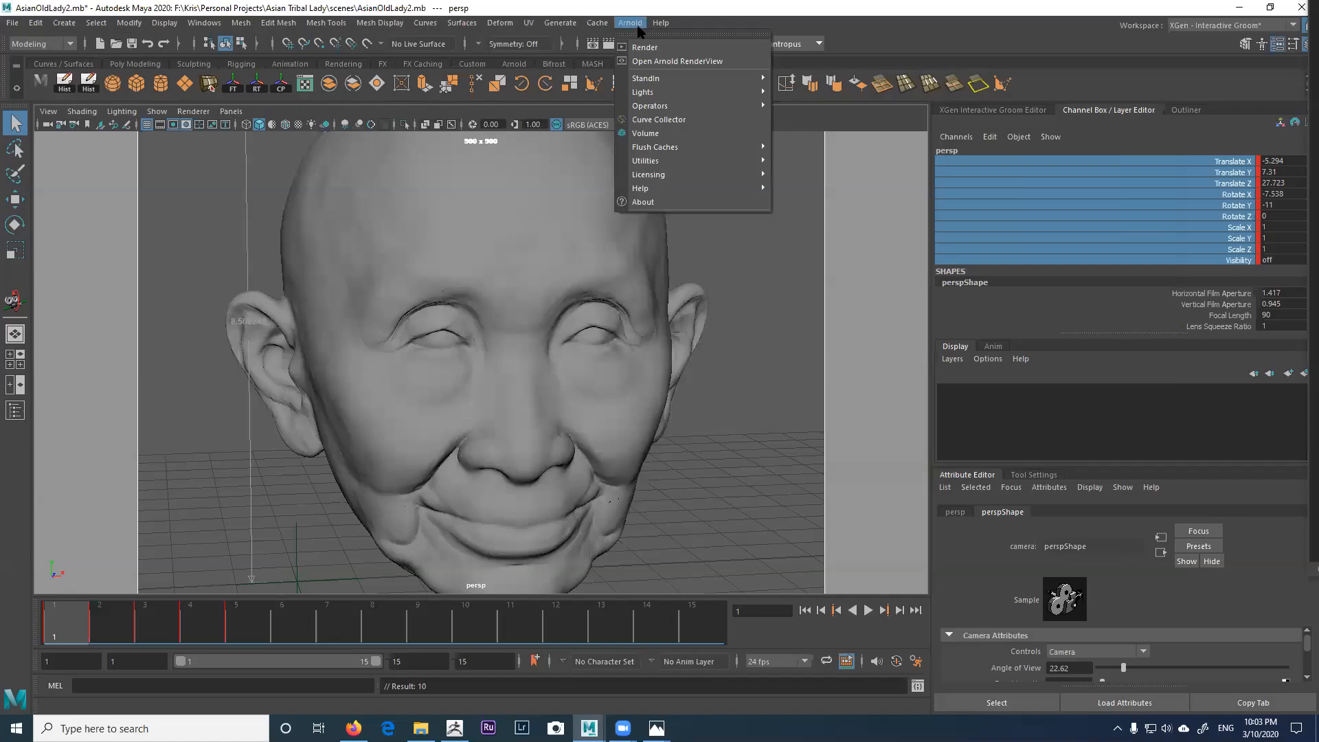
mouse_move(641, 92)
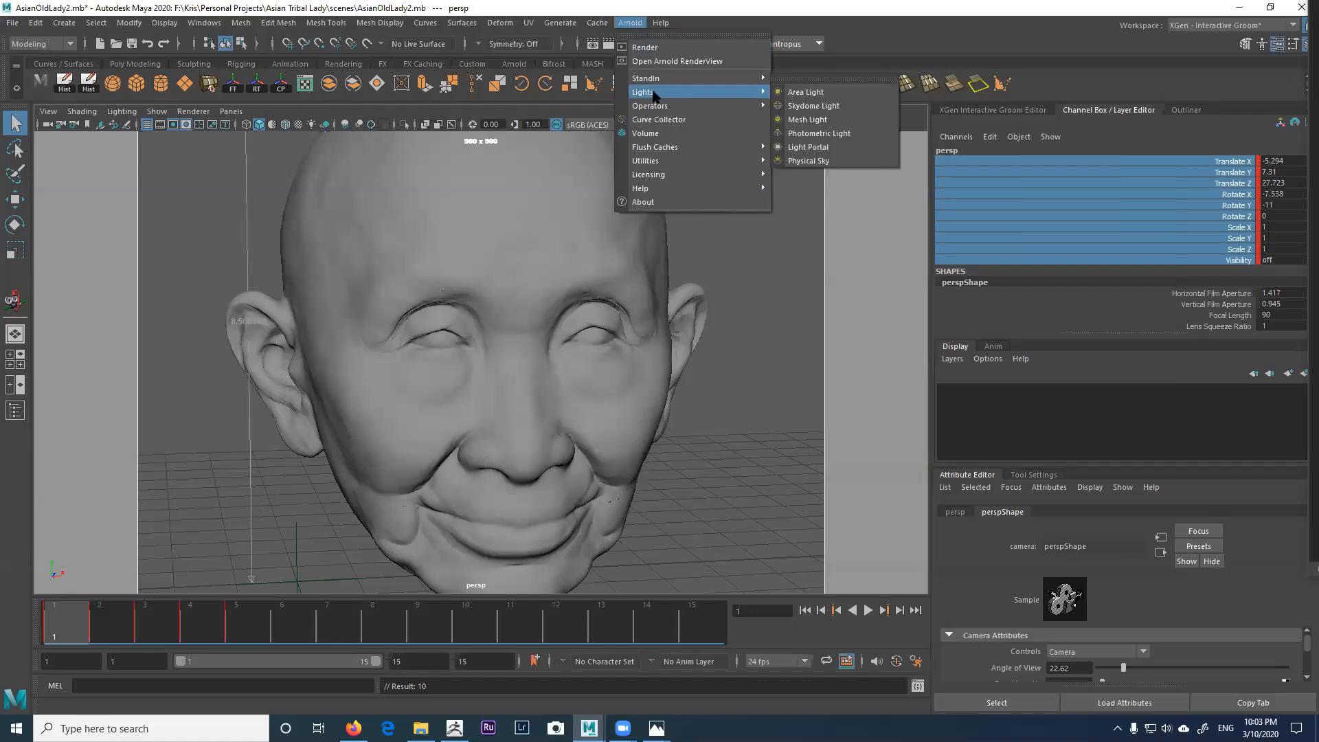
left_click(823, 108)
right_click_drag(771, 373, 854, 353, "alt")
mouse_move(697, 373)
left_mouse_down("alt")
mouse_move(651, 350)
mouse_move(696, 365)
left_mouse_up("alt")
key("alt+v")
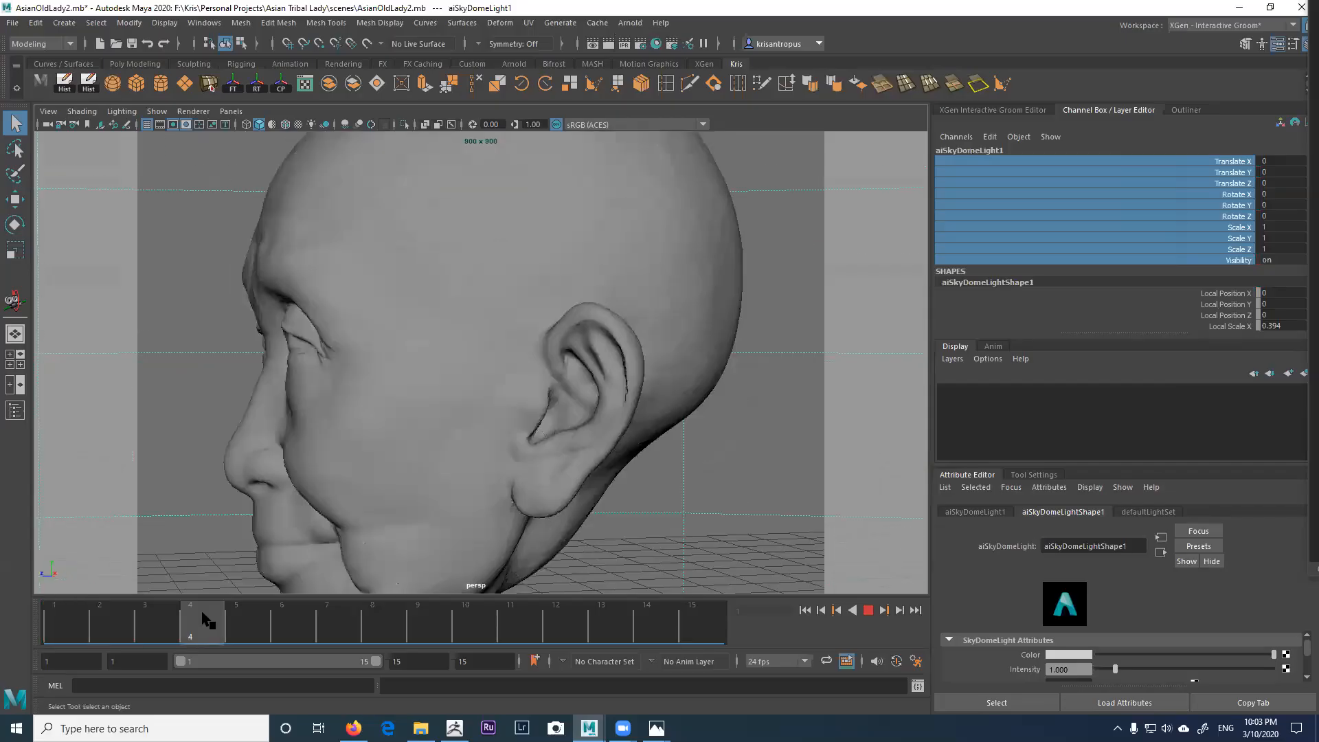
key("alt+v")
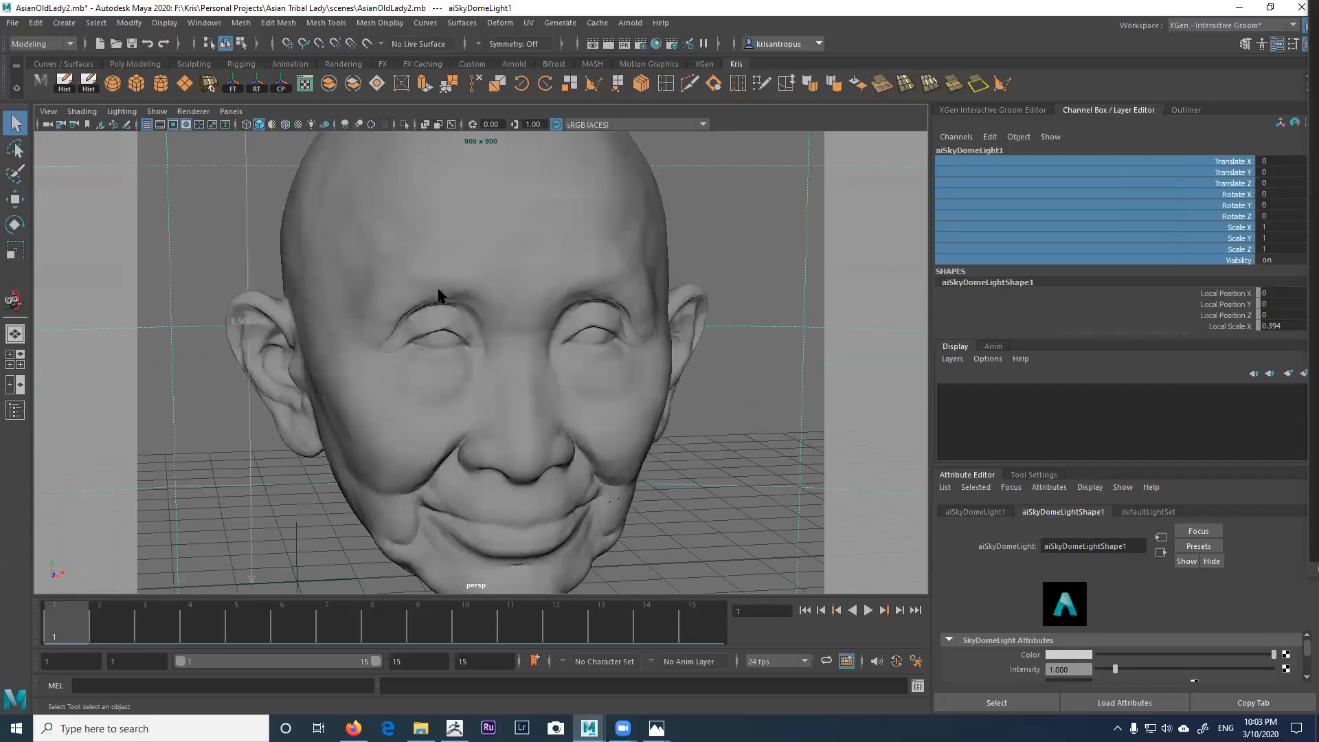
Create a new perspective camera and rename it from persp1 to AdjustCam in the Outliner.
left_click(230, 111)
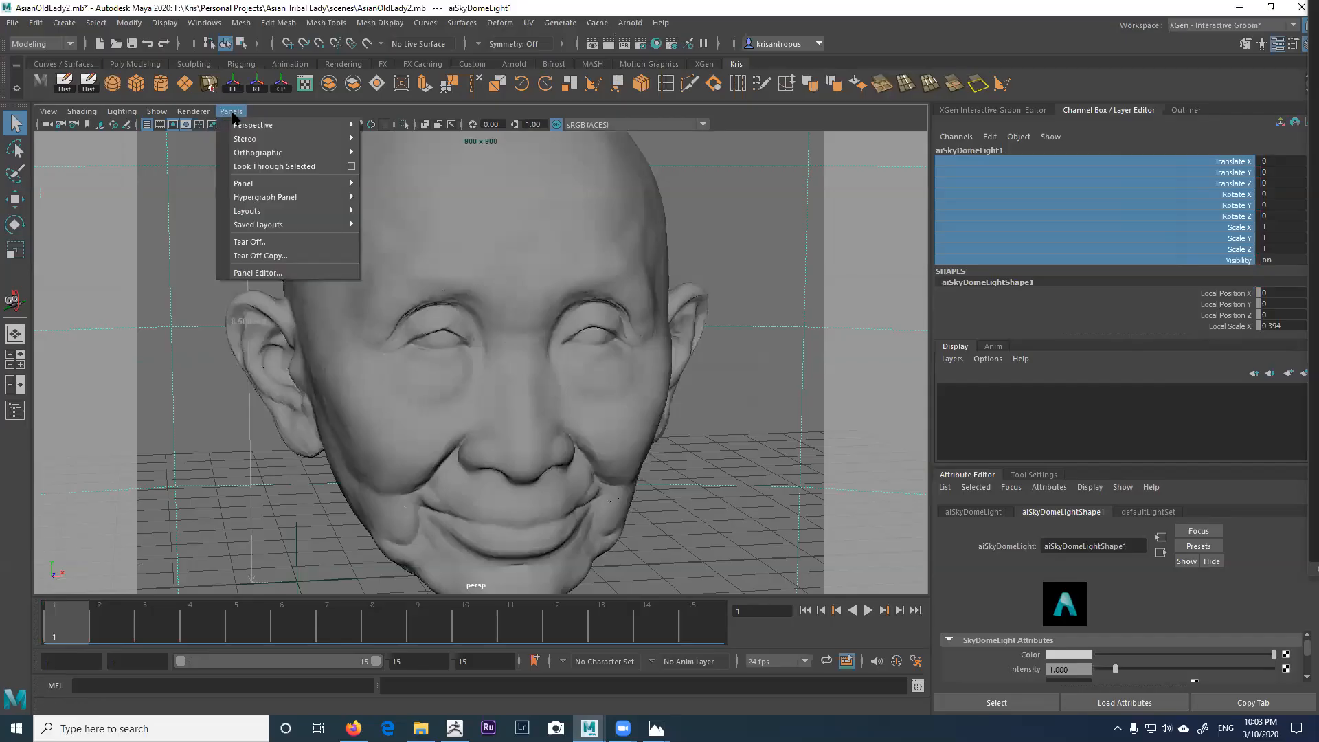
mouse_move(254, 126)
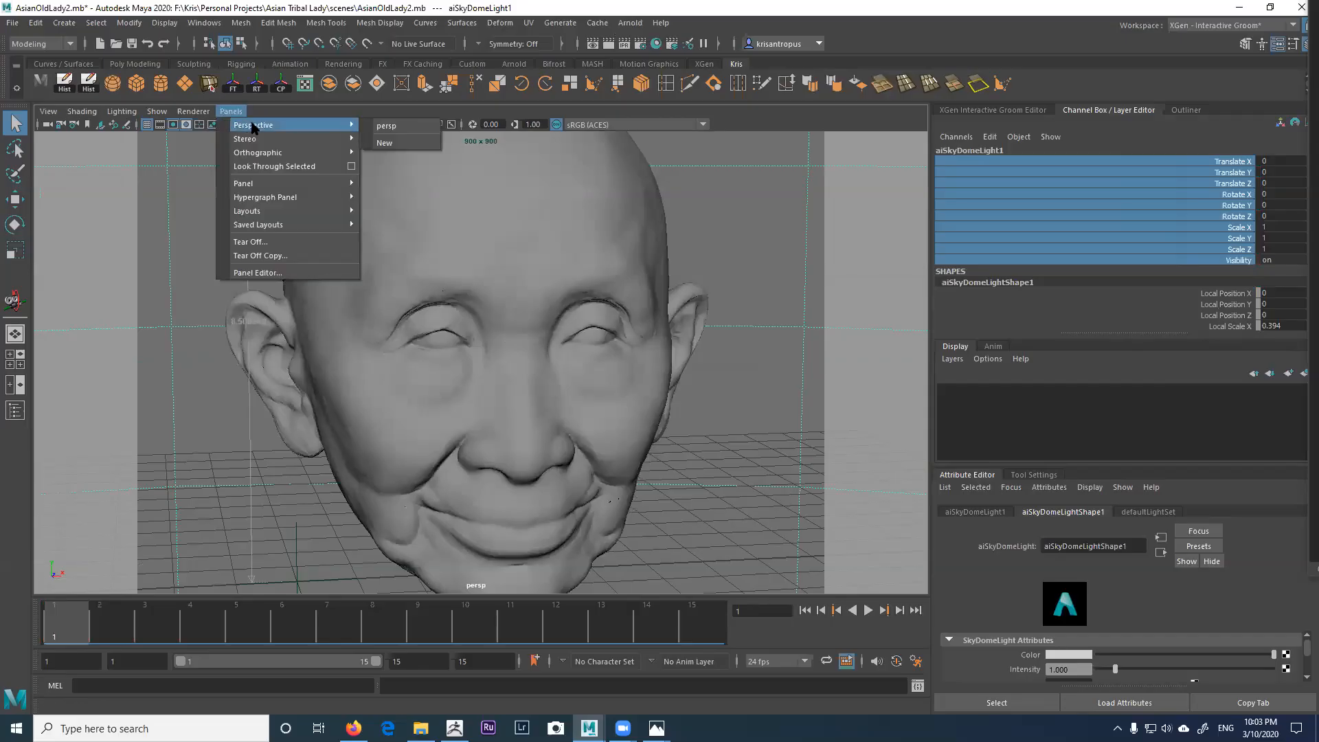
left_click(385, 143)
left_click_drag(499, 306, 526, 280, "alt")
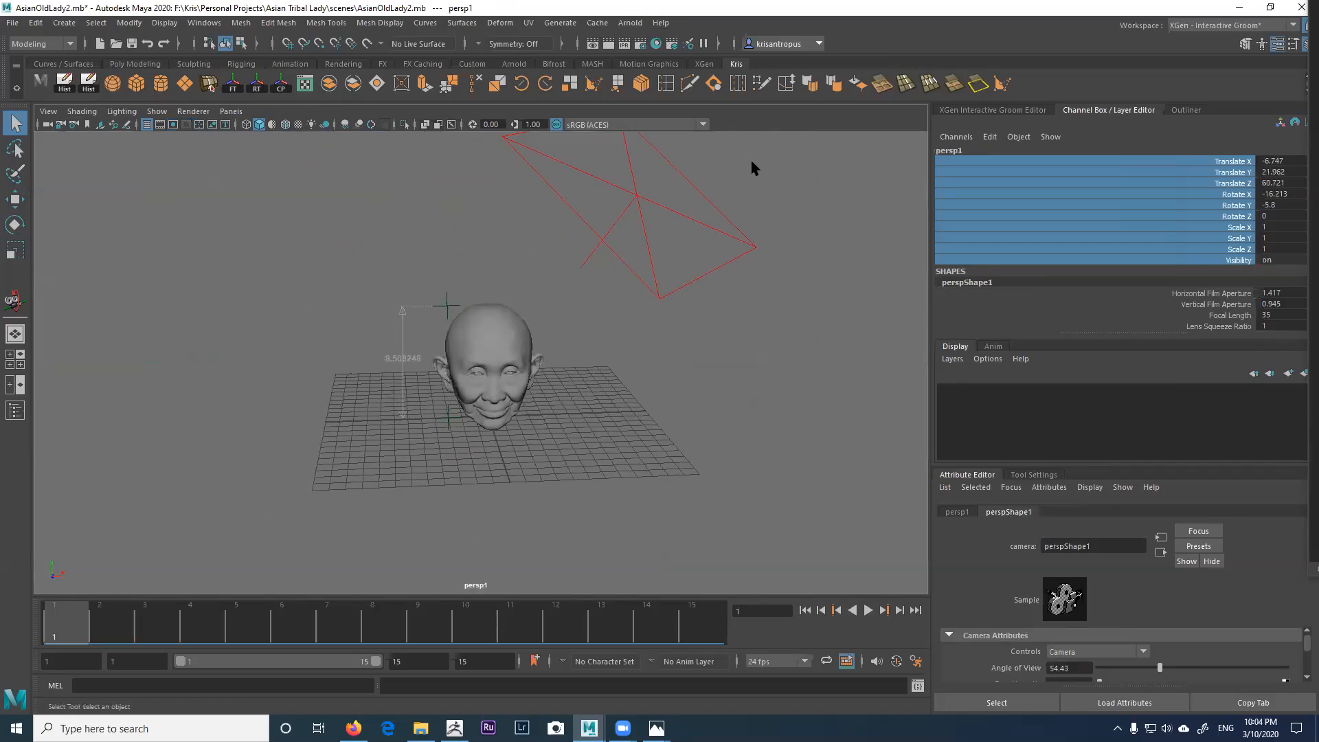
left_click(1186, 110)
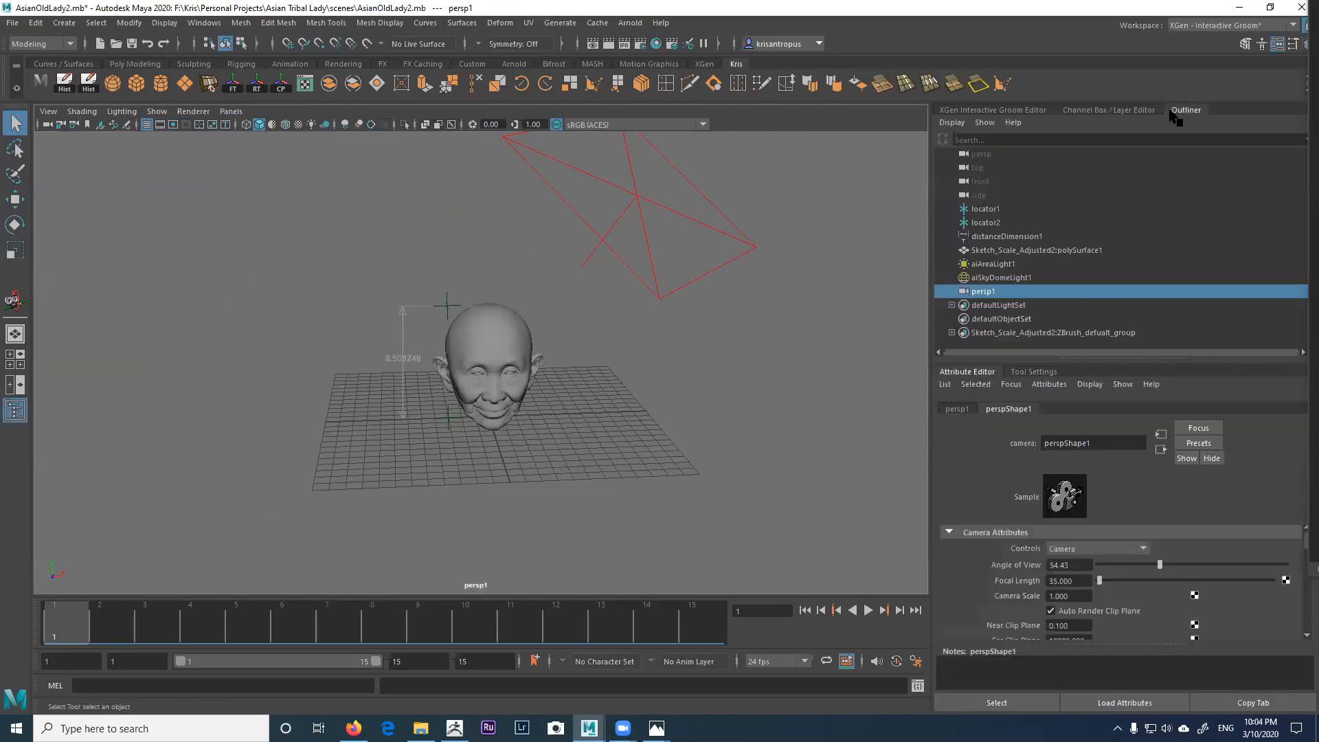
double_click(996, 295)
left_click_drag(1000, 292, 962, 291)
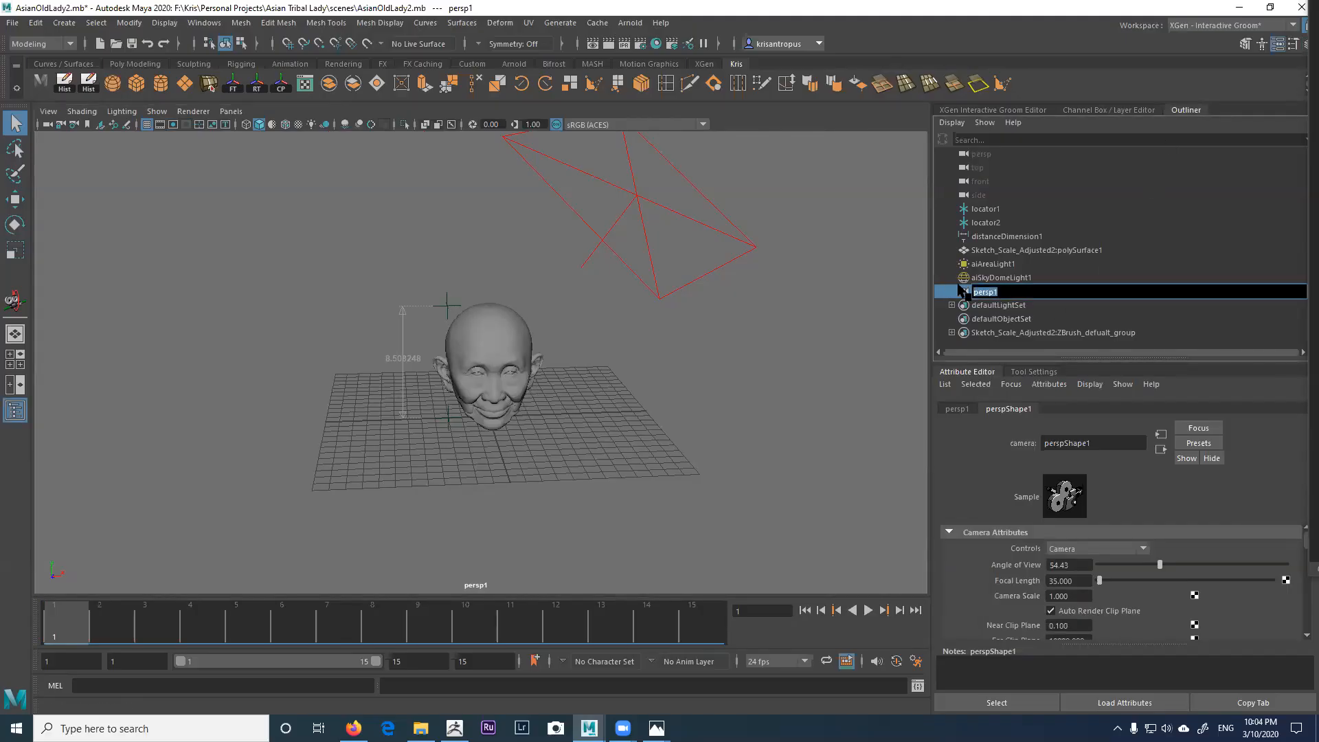
type("AdjustCam")
key("Return")
Orbit the camera around the head, inspecting the face, nose and eyes, ending on a three-quarter view.
mouse_move(619, 291)
left_mouse_down("alt")
mouse_move(701, 274)
mouse_move(621, 362)
mouse_move(626, 309)
left_mouse_up("alt")
right_click_drag(626, 309, 689, 344, "alt")
left_click_drag(689, 345, 776, 296, "alt")
right_click_drag(776, 296, 850, 328, "alt")
left_click_drag(851, 329, 663, 318, "alt")
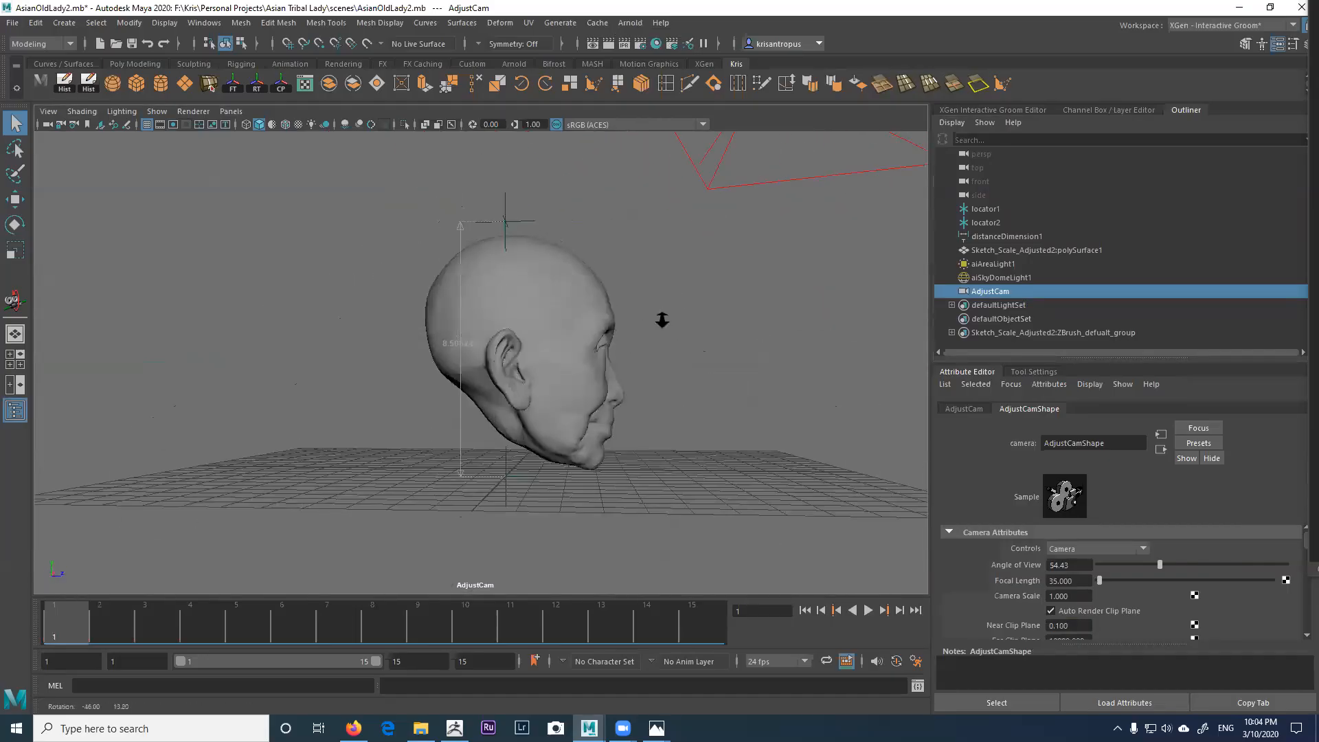
right_click_drag(662, 318, 557, 268, "alt")
left_click_drag(556, 268, 412, 259, "alt")
right_click_drag(413, 259, 549, 344, "alt")
middle_click_drag(550, 344, 630, 424, "alt")
left_click_drag(630, 423, 686, 377, "alt")
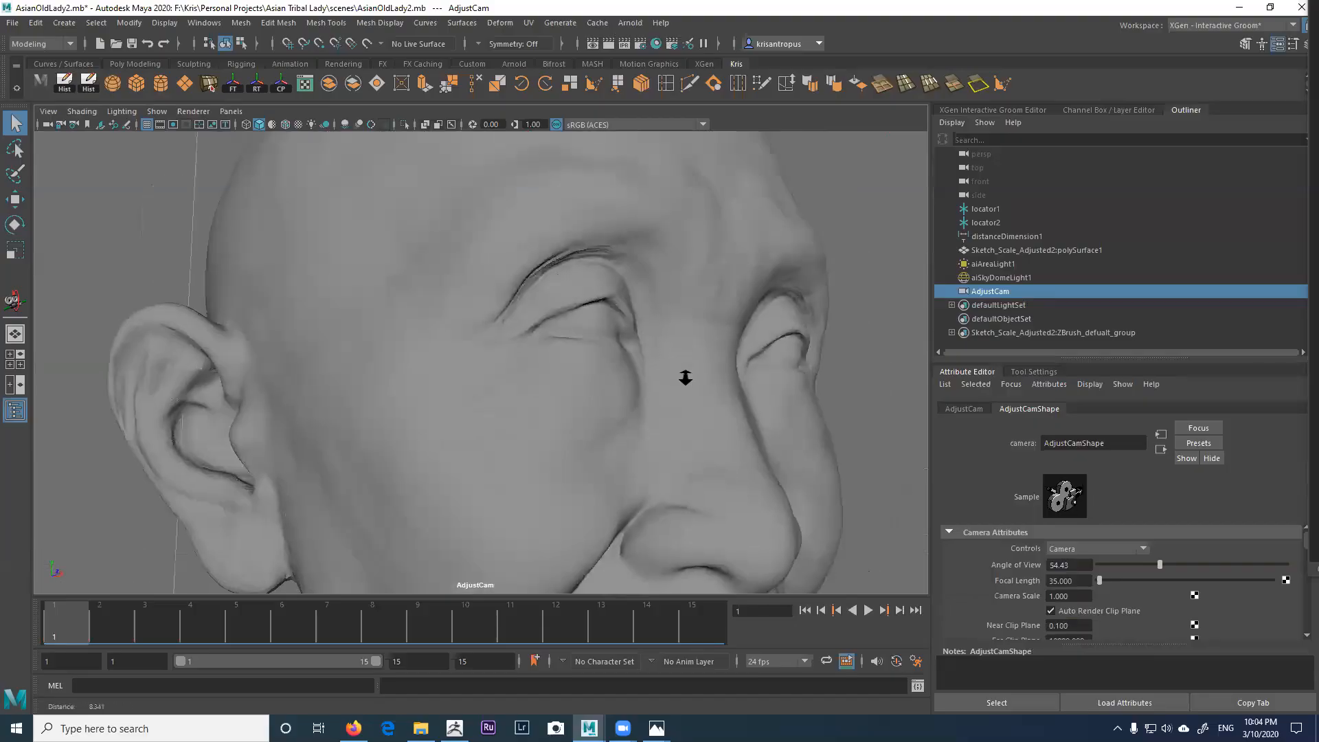
right_click_drag(686, 377, 698, 324, "alt")
left_click_drag(736, 364, 495, 259, "alt")
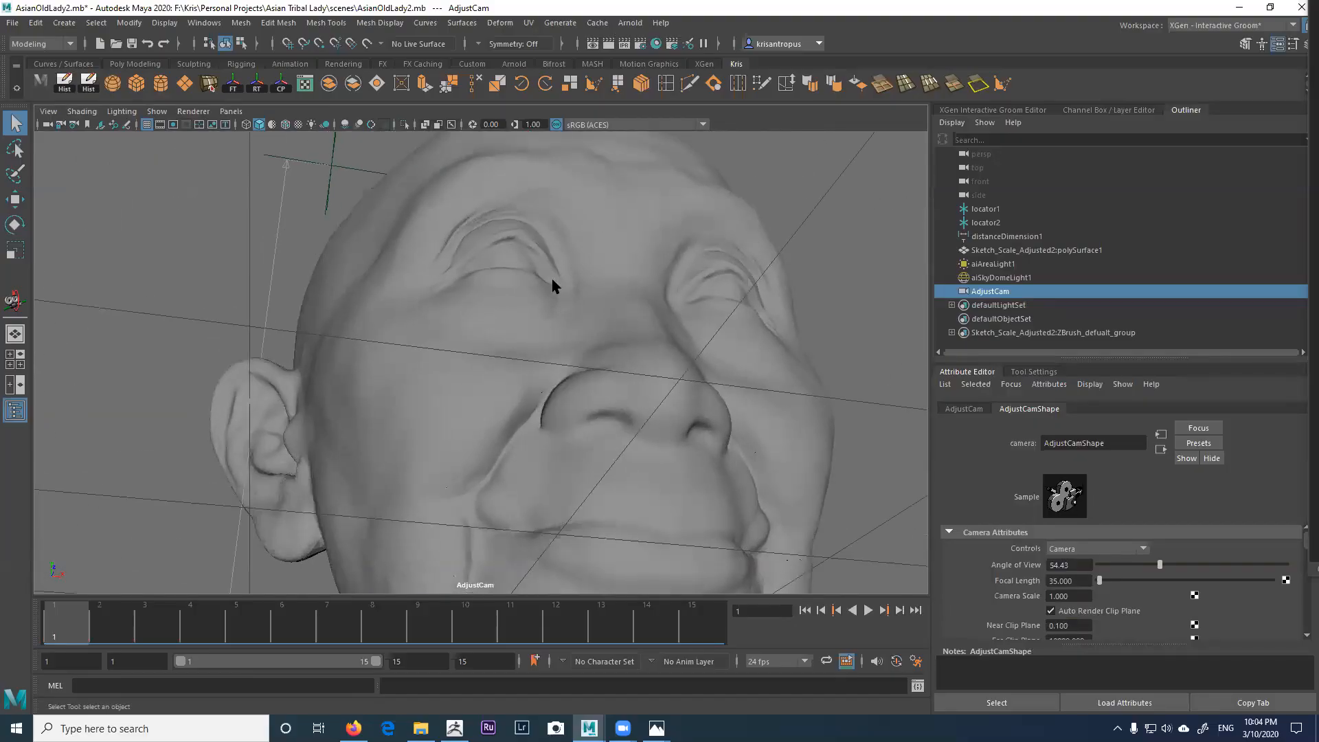
Toggle the viewport between the AdjustCam and persp cameras, ending on AdjustCam.
left_click(232, 111)
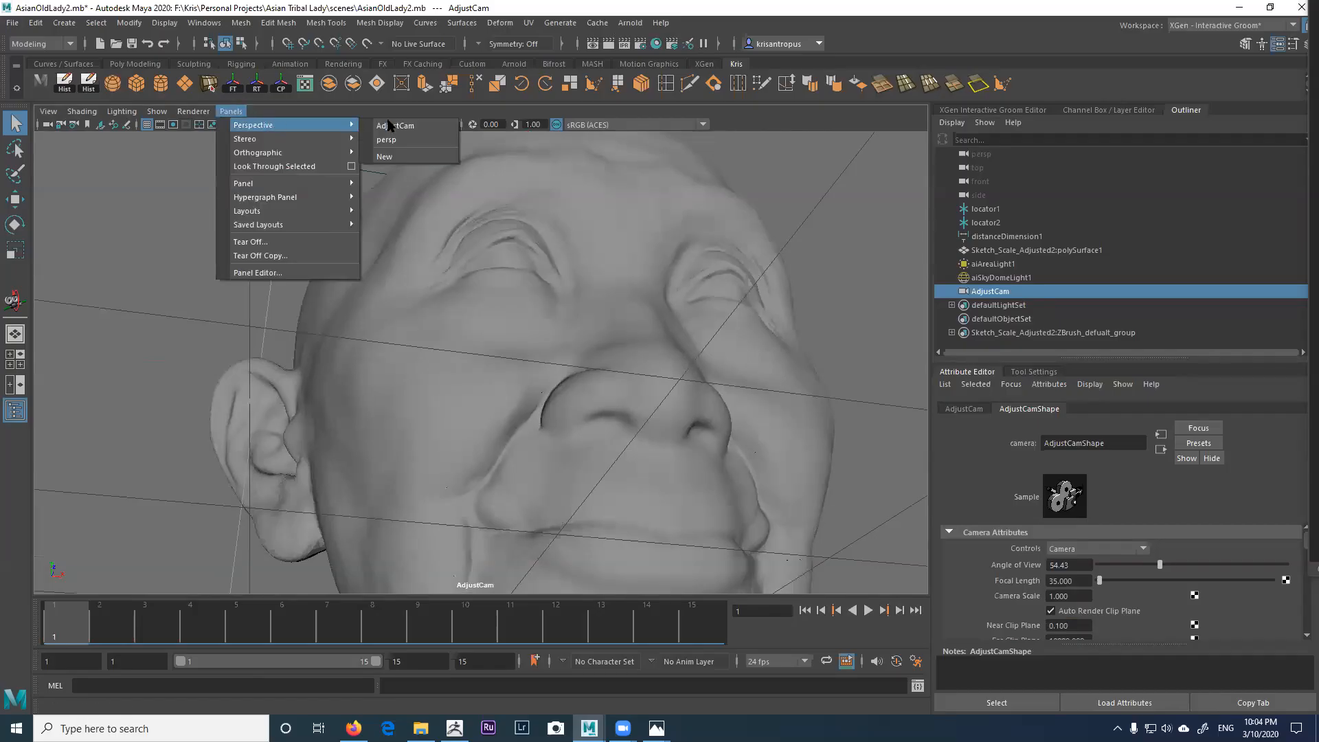
left_click(395, 126)
left_click(248, 112)
mouse_move(265, 129)
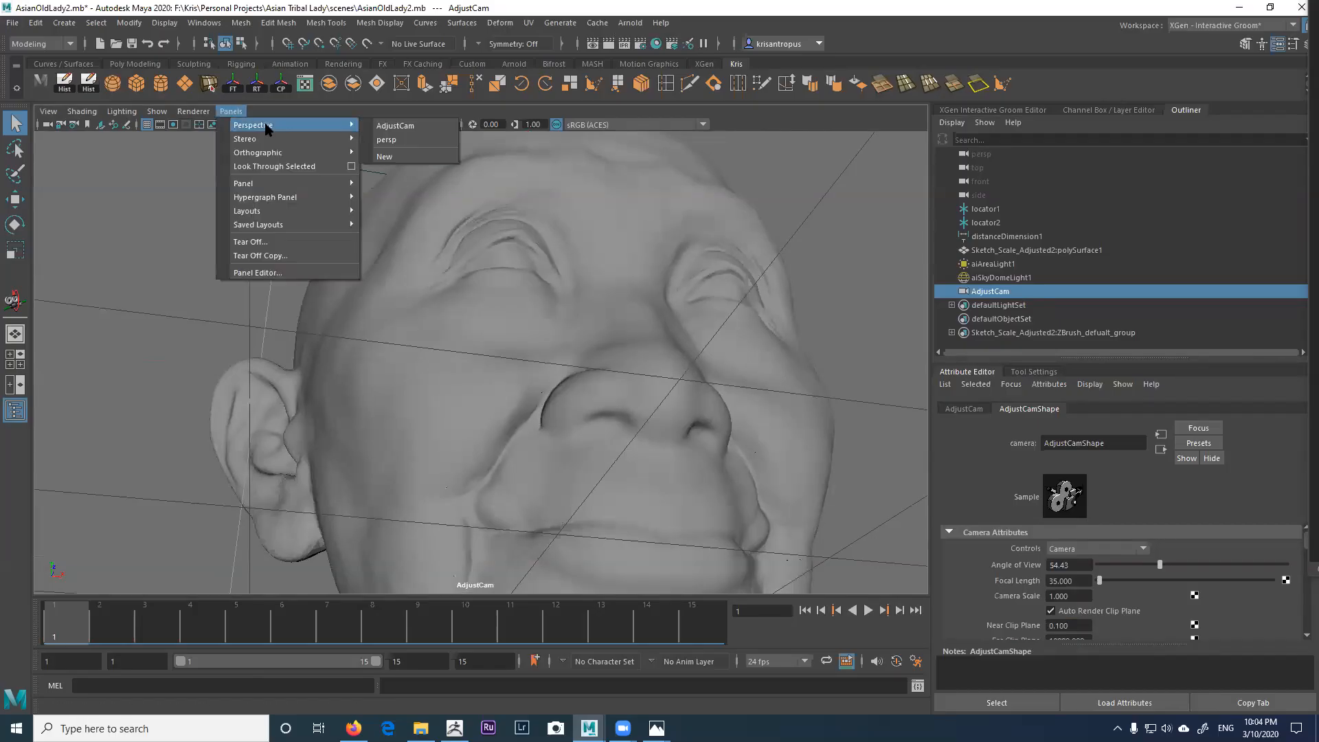
left_click(386, 140)
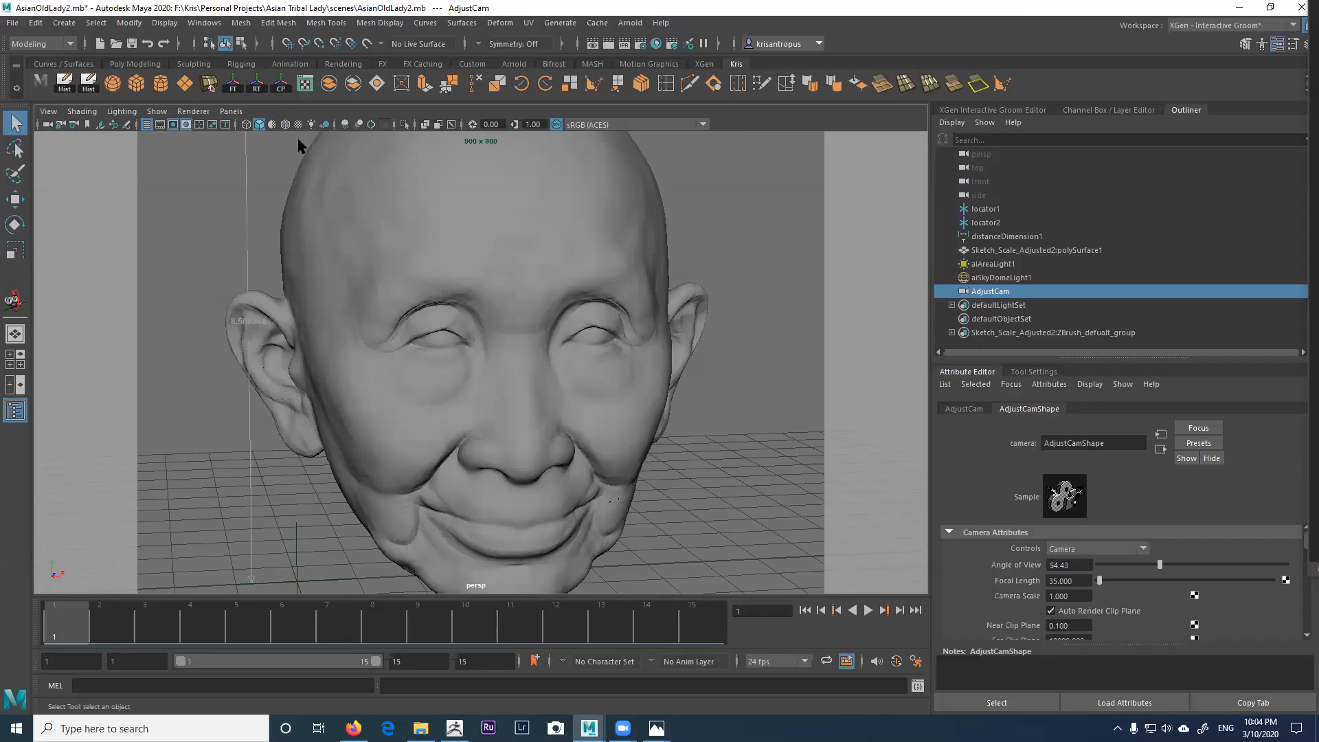
left_click(236, 113)
mouse_move(280, 125)
left_click(393, 142)
left_click(231, 112)
left_click(399, 127)
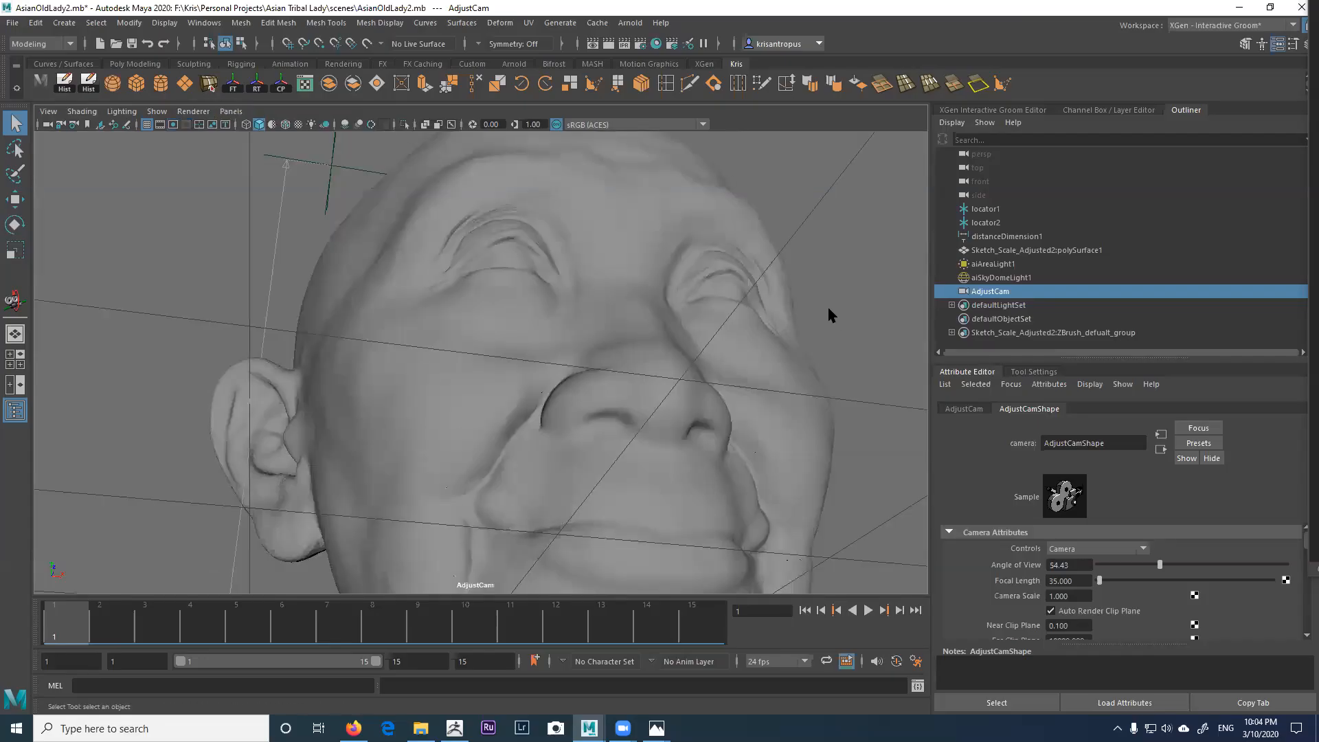
Frame the whole head in AdjustCam and select aiSkyDomeLight1 to show its settings.
middle_click_drag(738, 309, 665, 302, "alt")
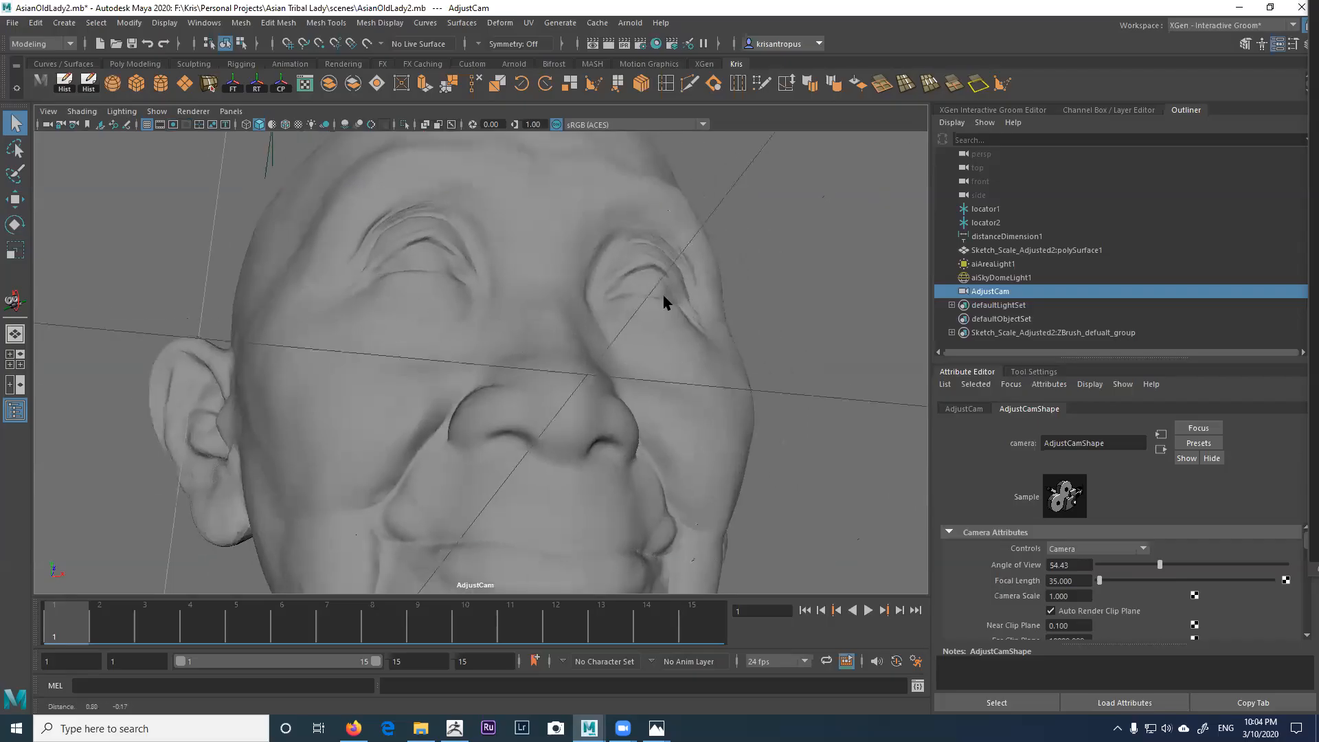
right_click_drag(671, 321, 489, 250, "alt")
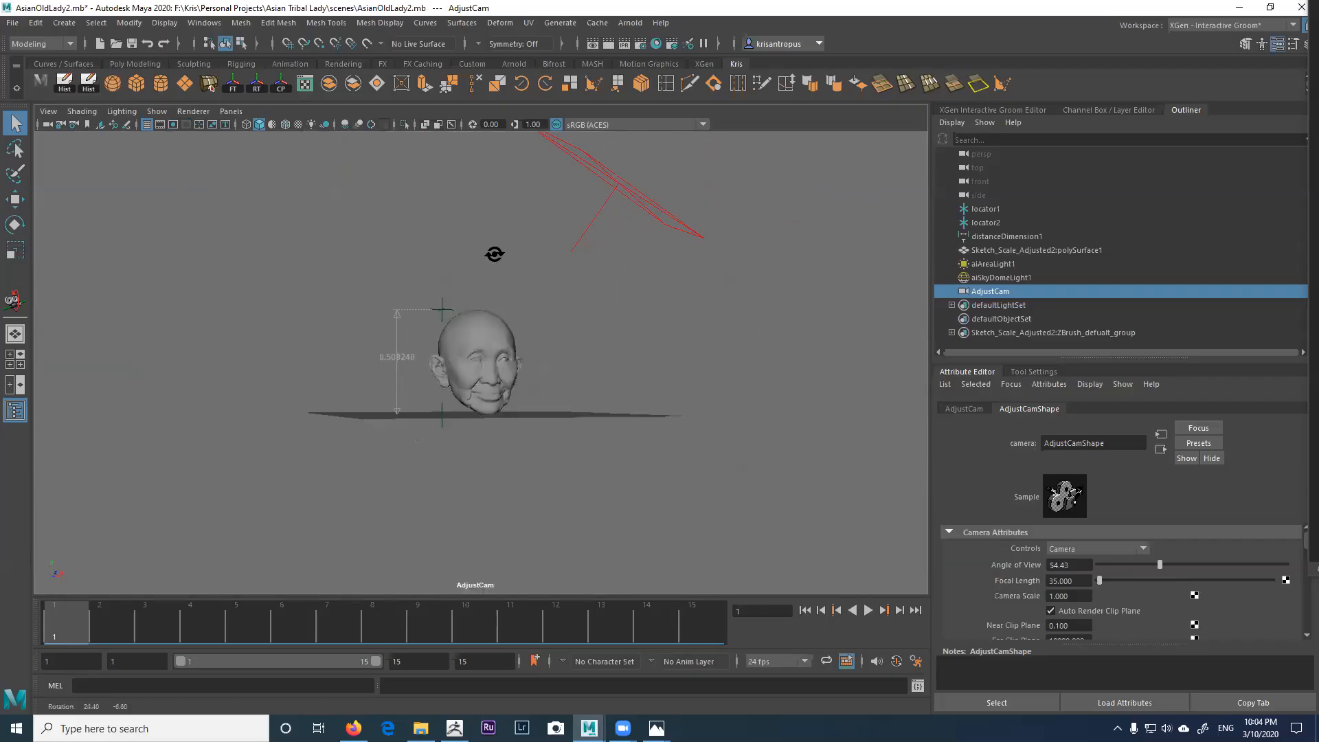
left_click(232, 112)
mouse_move(313, 125)
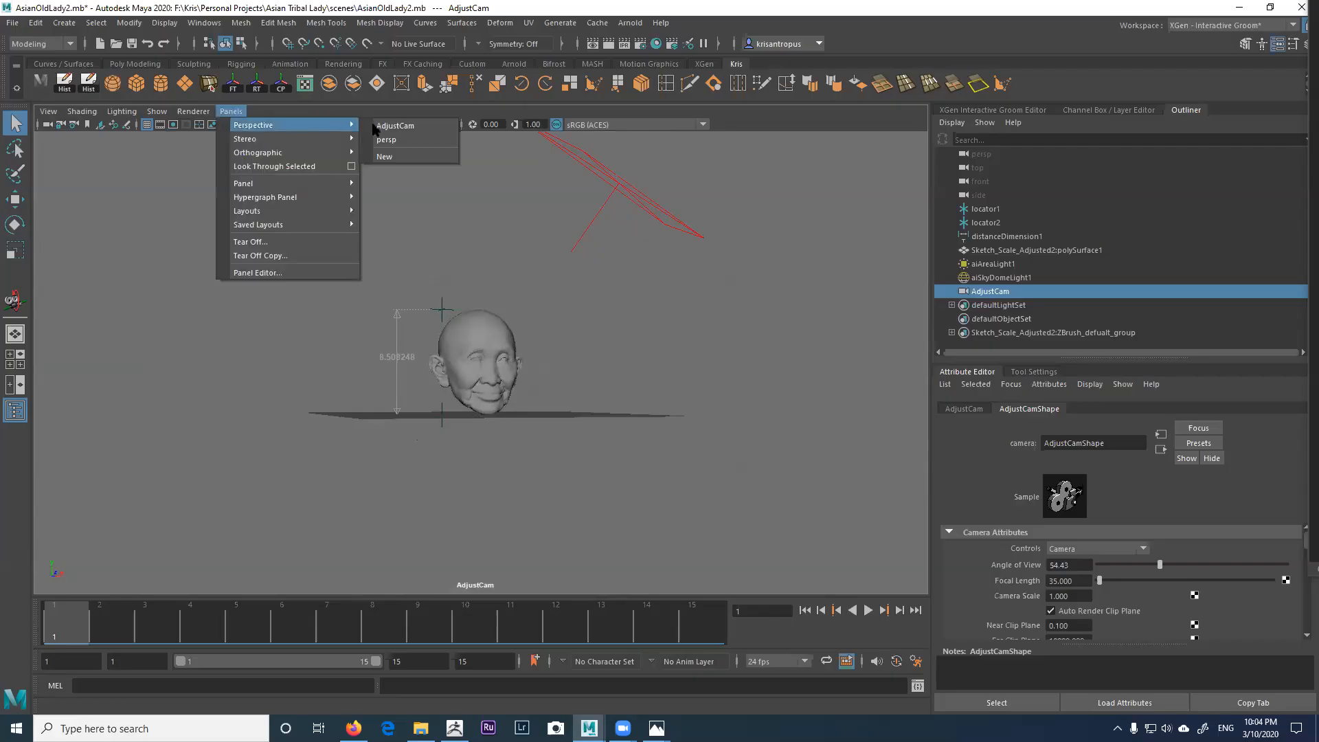
left_click(1013, 278)
left_click_drag(621, 303, 548, 237, "alt")
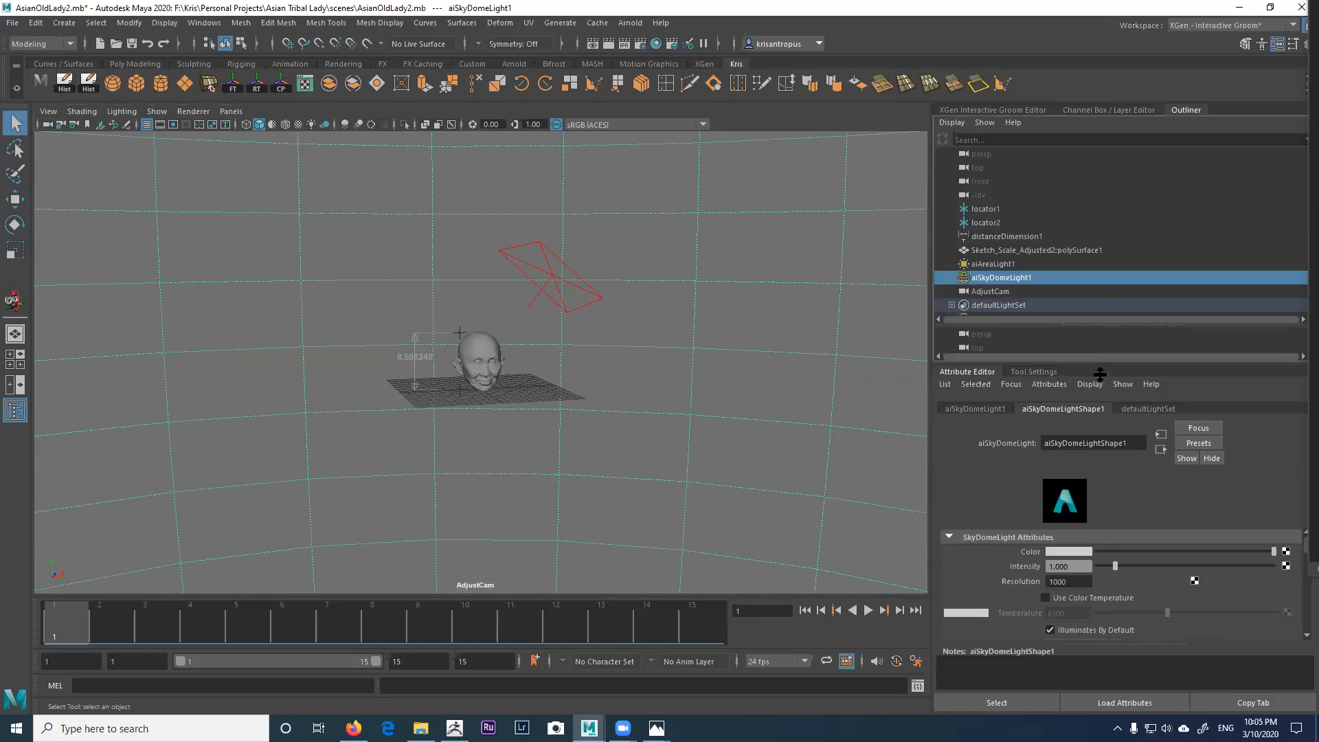
left_click_drag(1090, 335, 1090, 242)
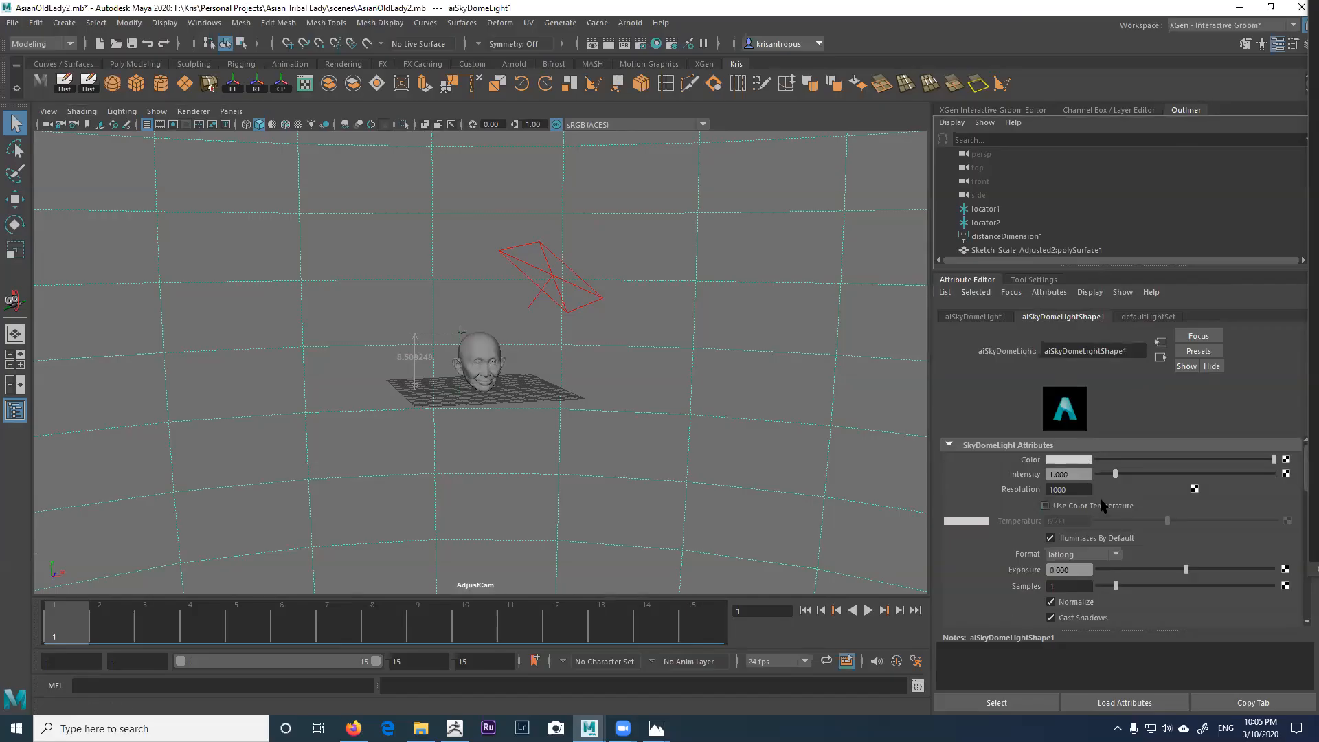
scroll(1109, 512, "down", 2)
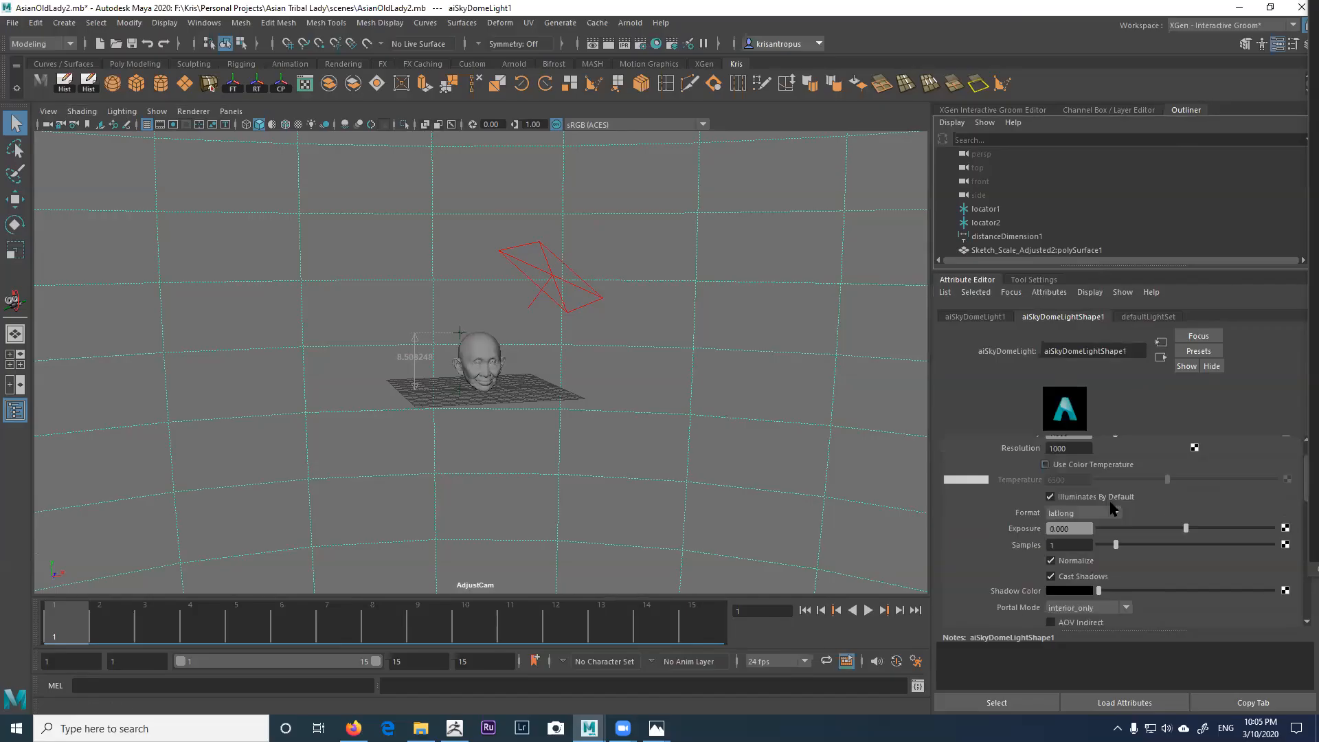
left_click(1062, 561)
left_click(1064, 545)
left_click_drag(929, 394, 915, 394)
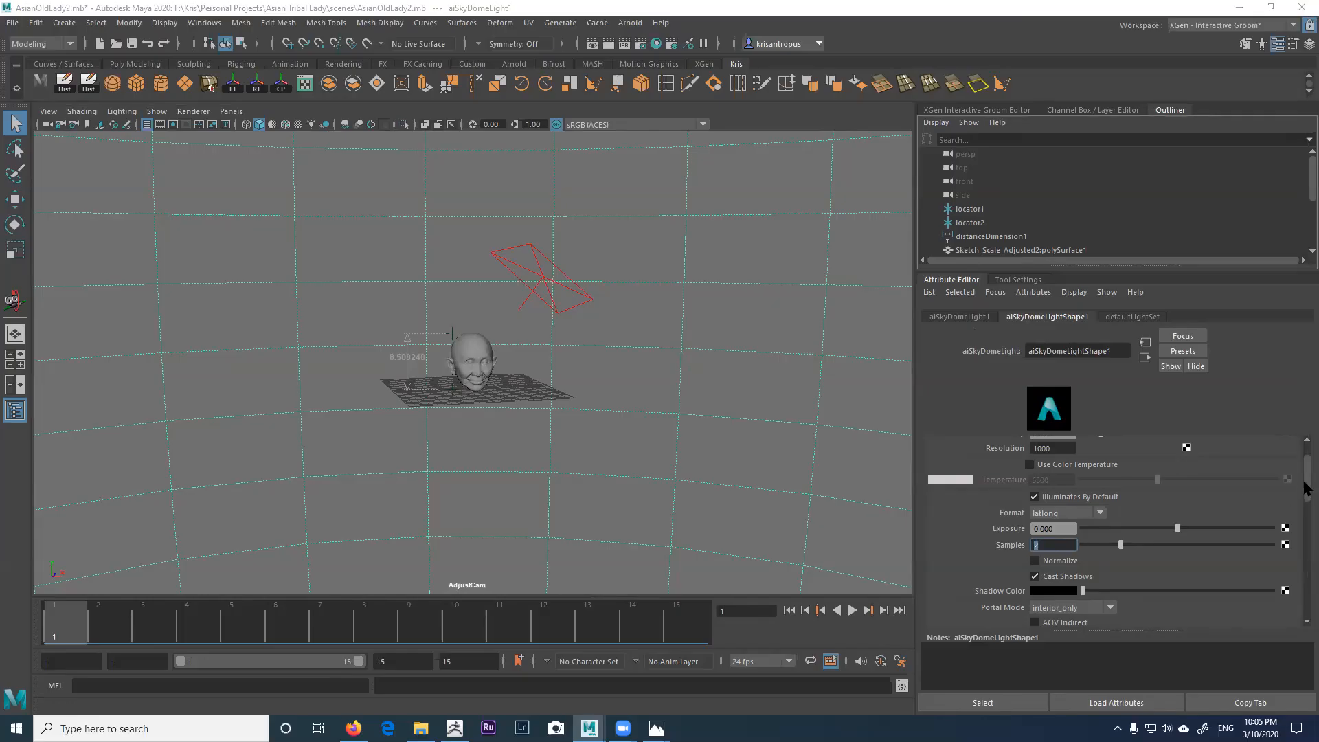
left_click_drag(1306, 488, 1308, 464)
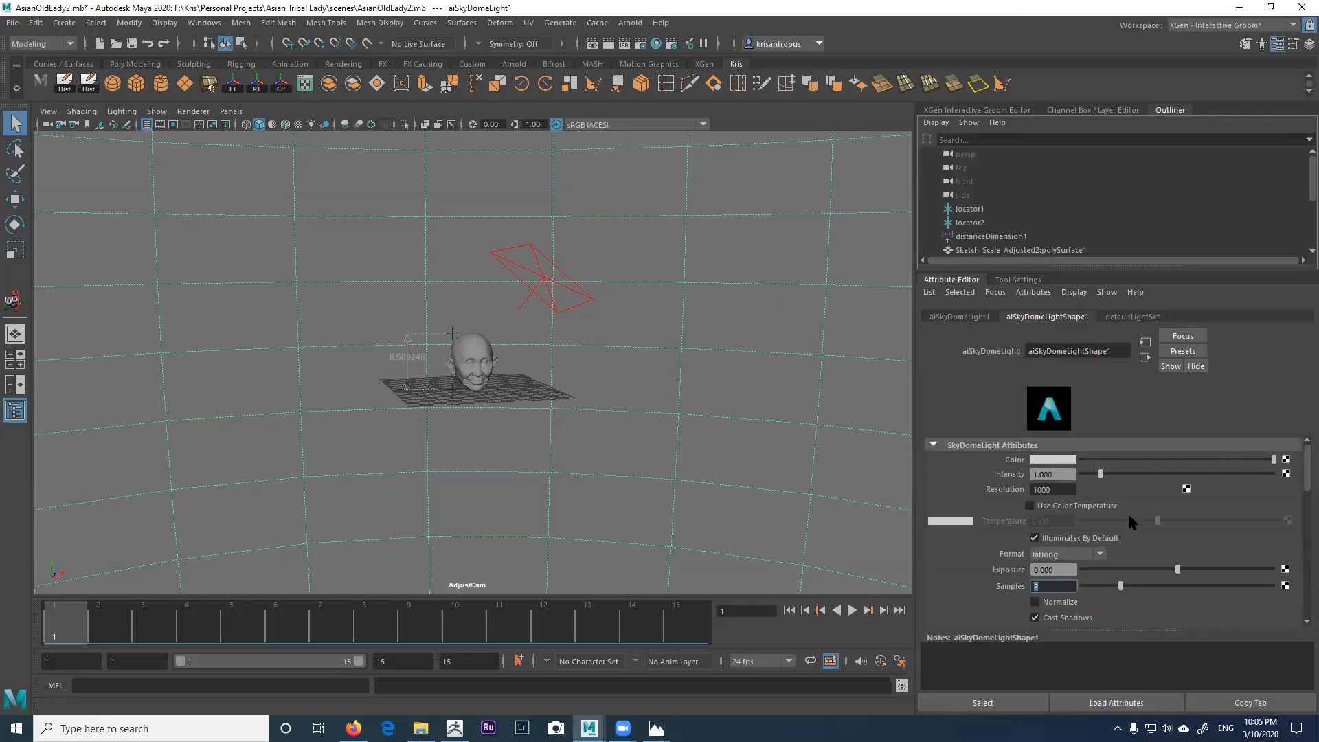
left_click_drag(1308, 479, 1307, 392)
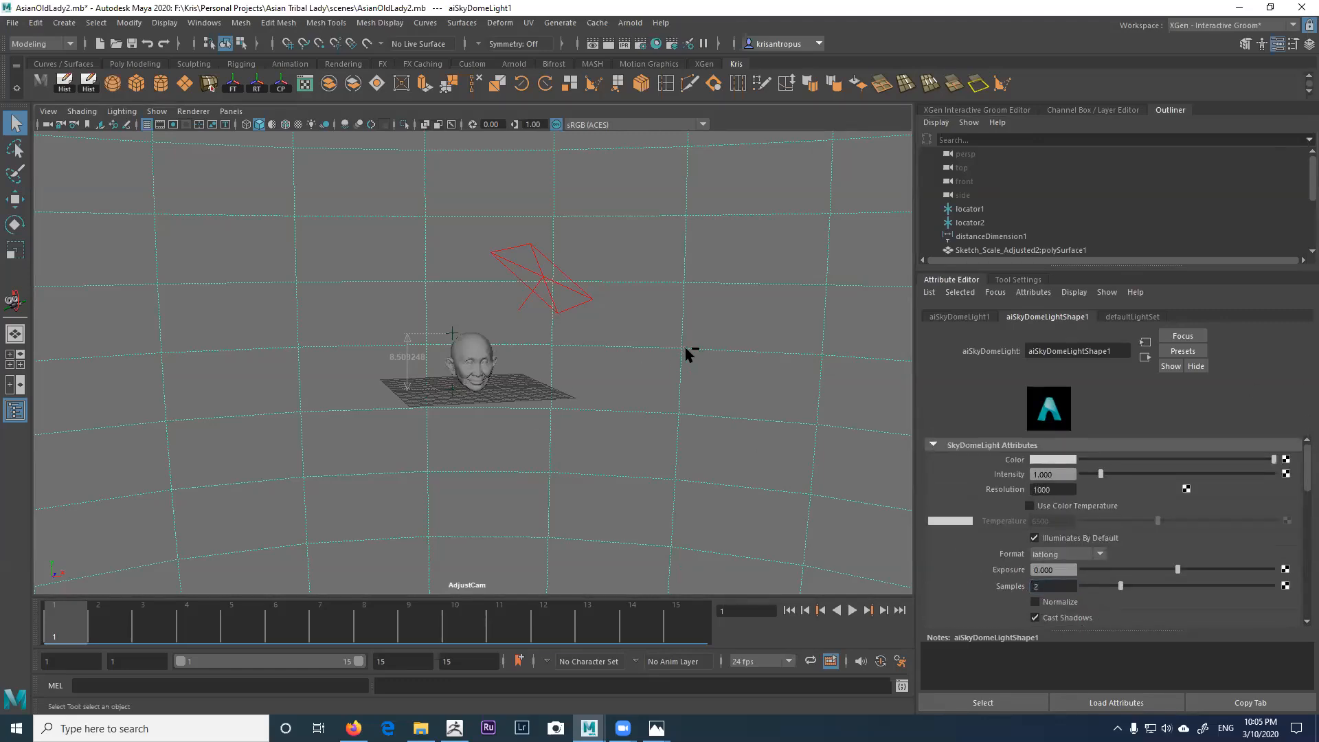
key("ctrl+a")
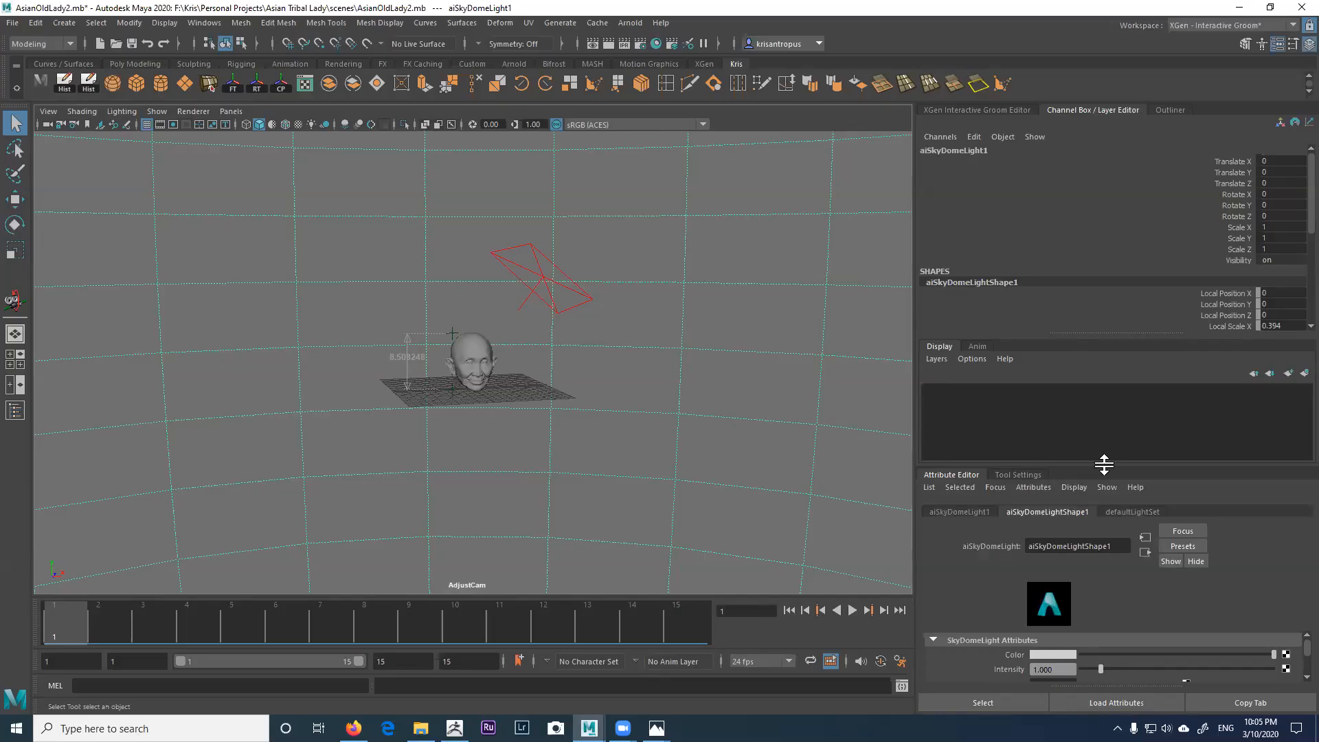
left_click_drag(1104, 467, 1099, 310)
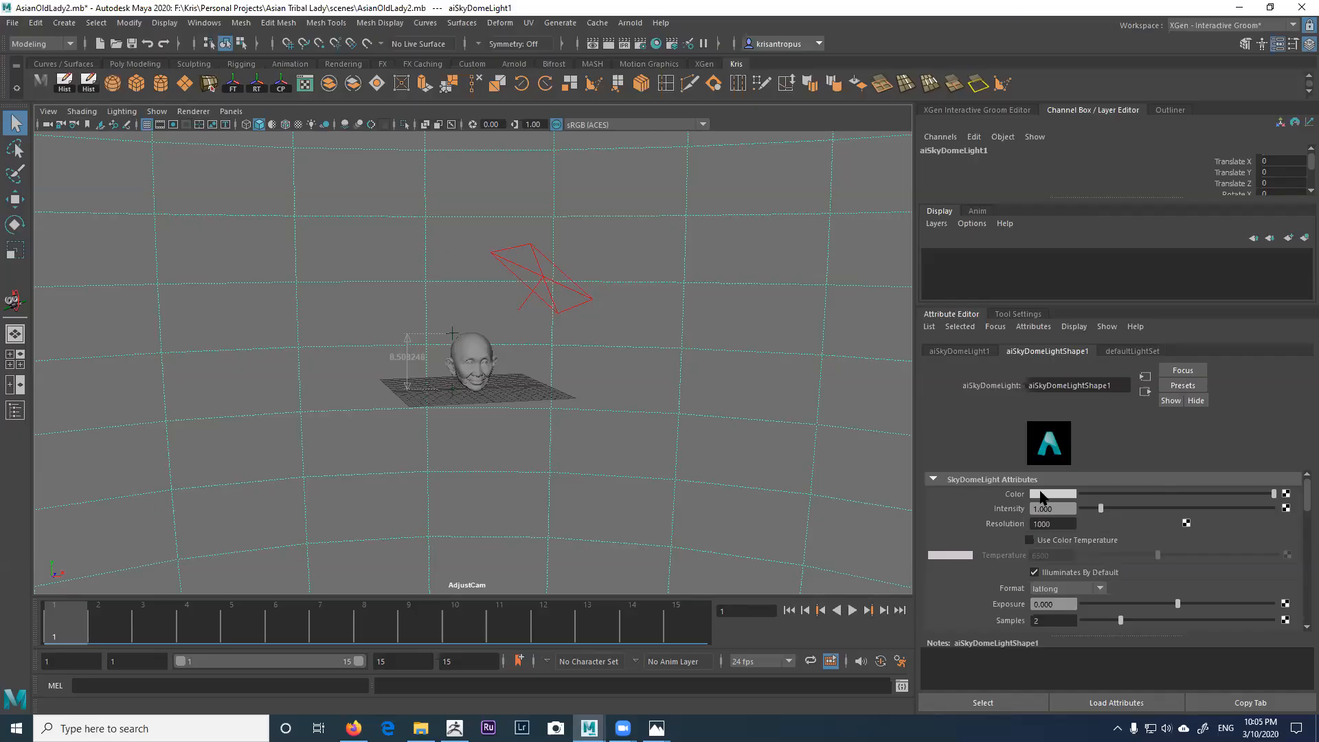
Connect a new File texture node to the sky dome's Color.
left_click(1286, 494)
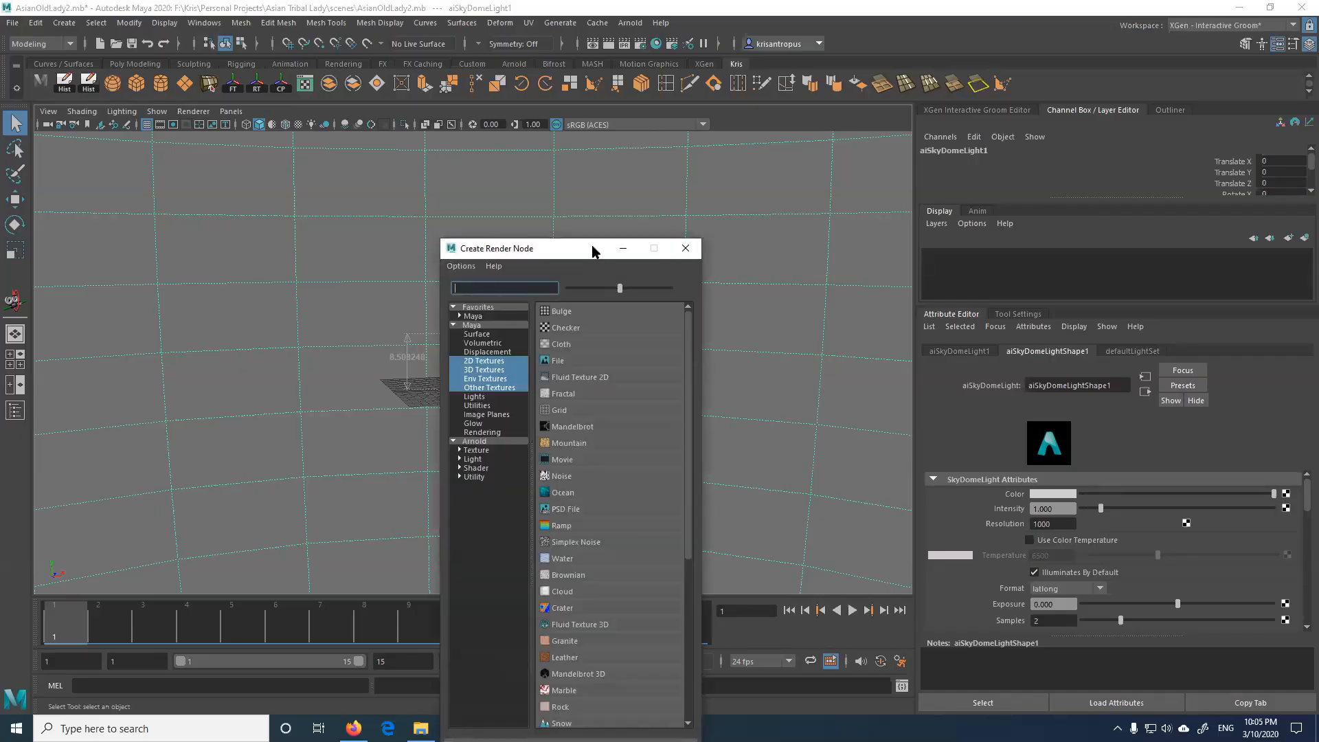
left_click_drag(592, 251, 618, 162)
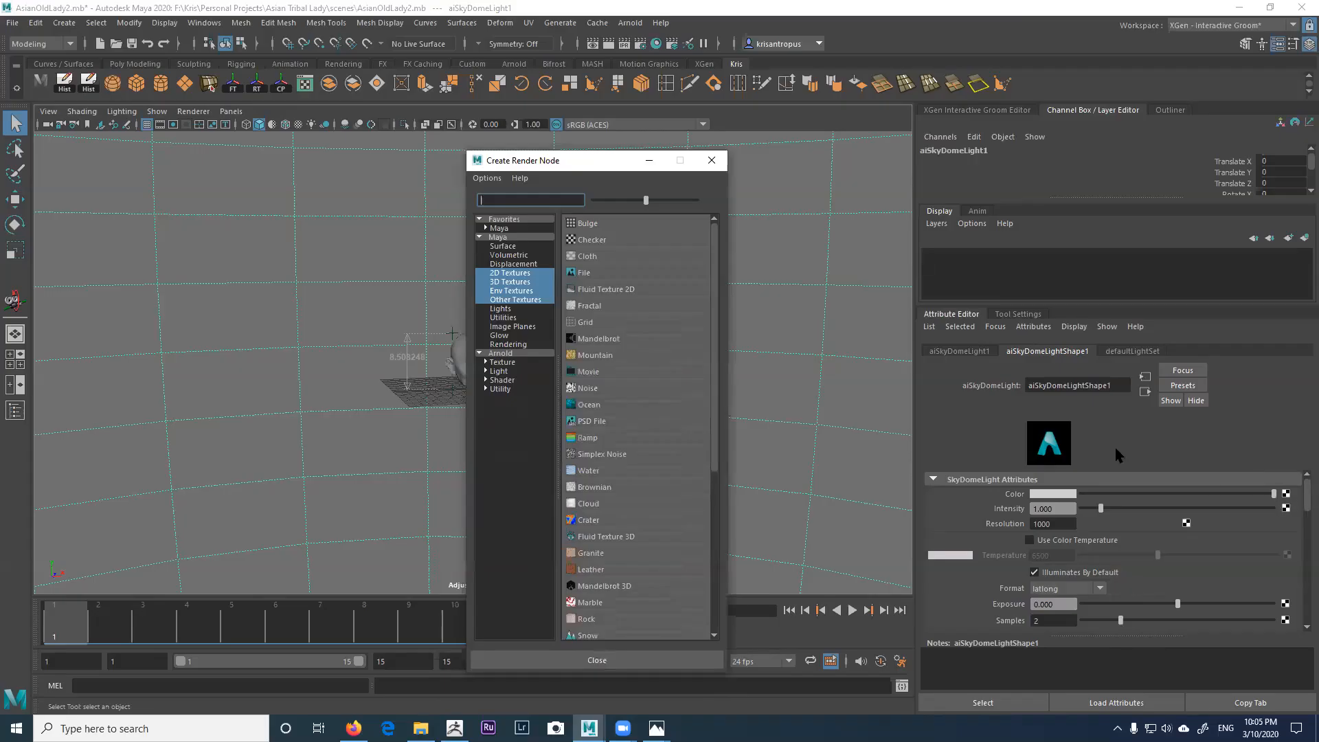
left_click(588, 275)
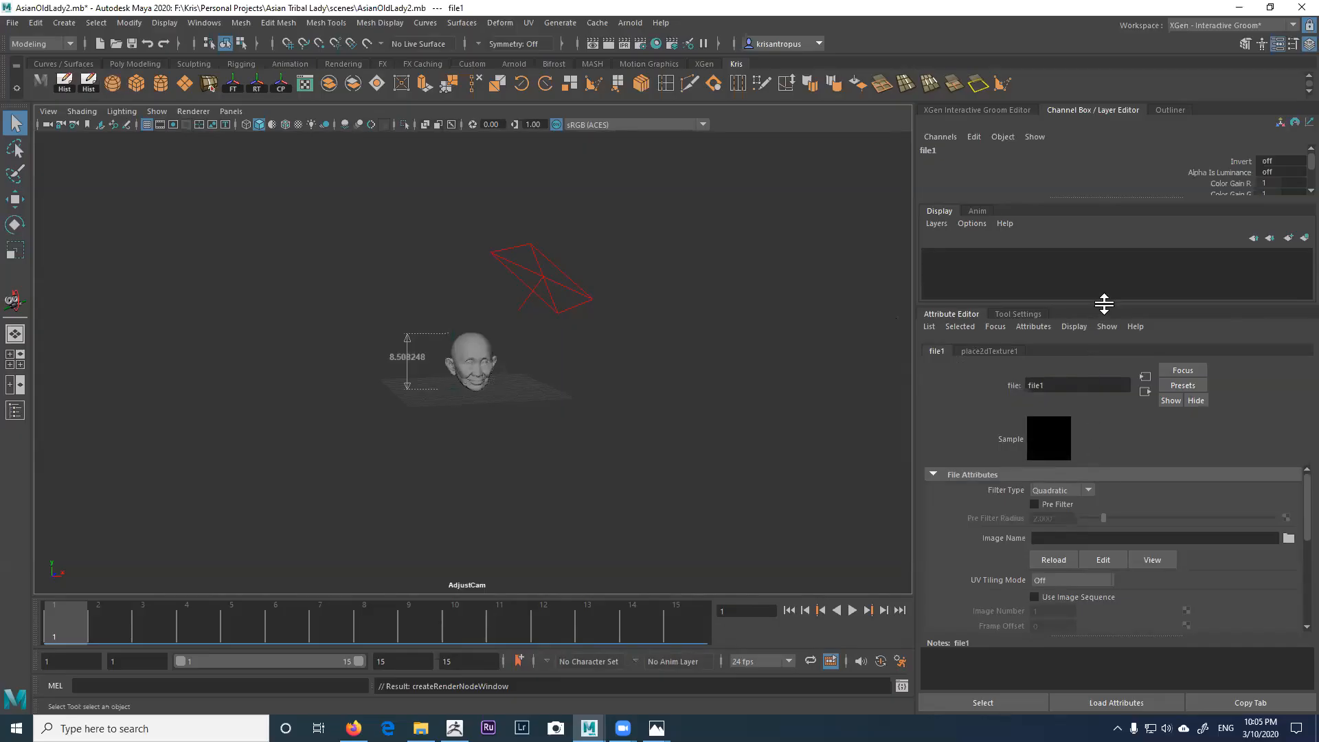
left_click_drag(1307, 498, 1308, 598)
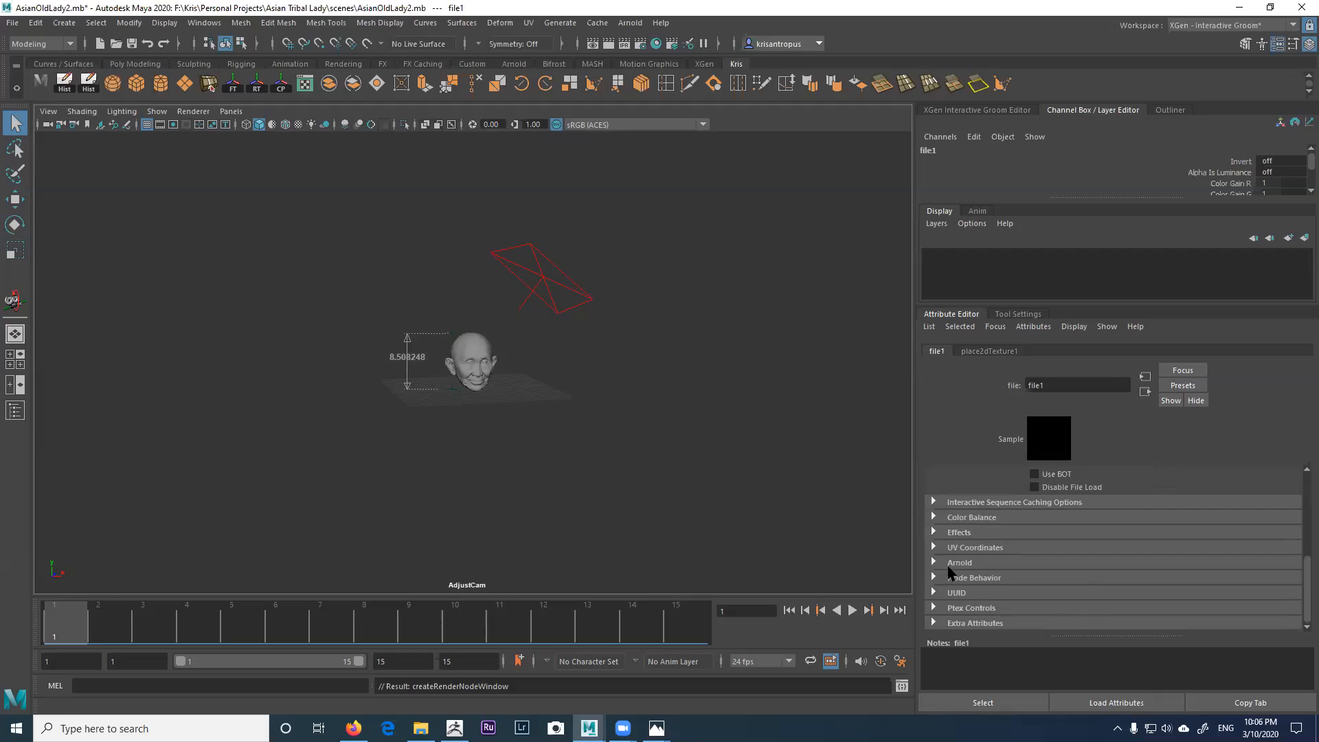
left_click(949, 564)
scroll(1176, 589, "down", 2)
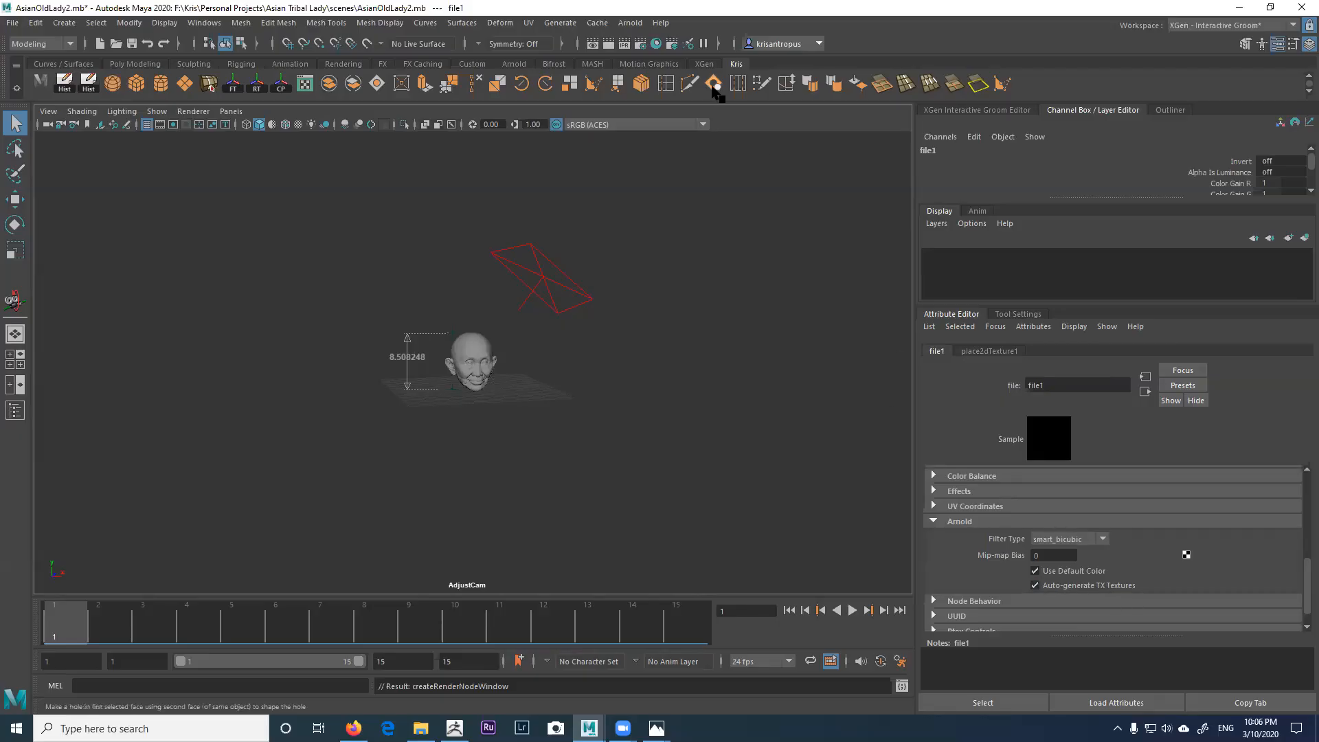
Disable Auto-generate TX Textures, set Filter Type to Off, and browse for the image.
left_click(630, 23)
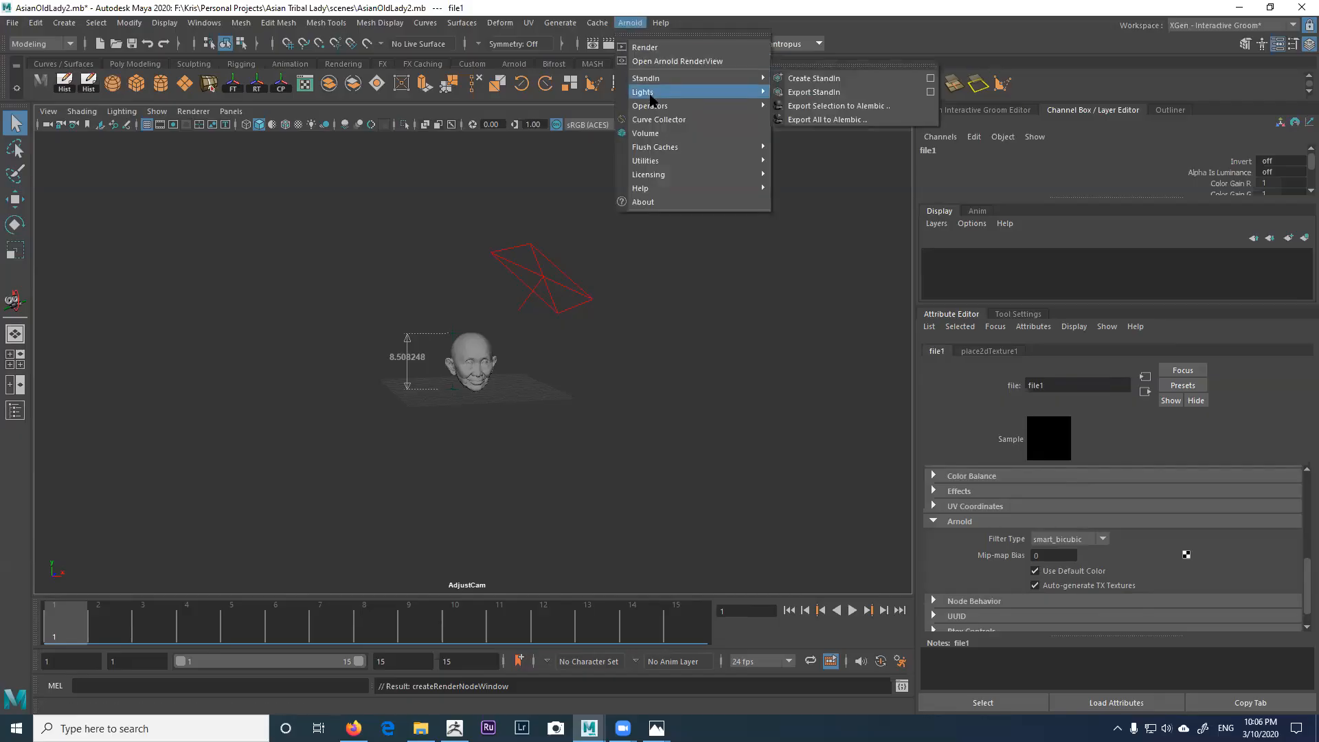
mouse_move(663, 167)
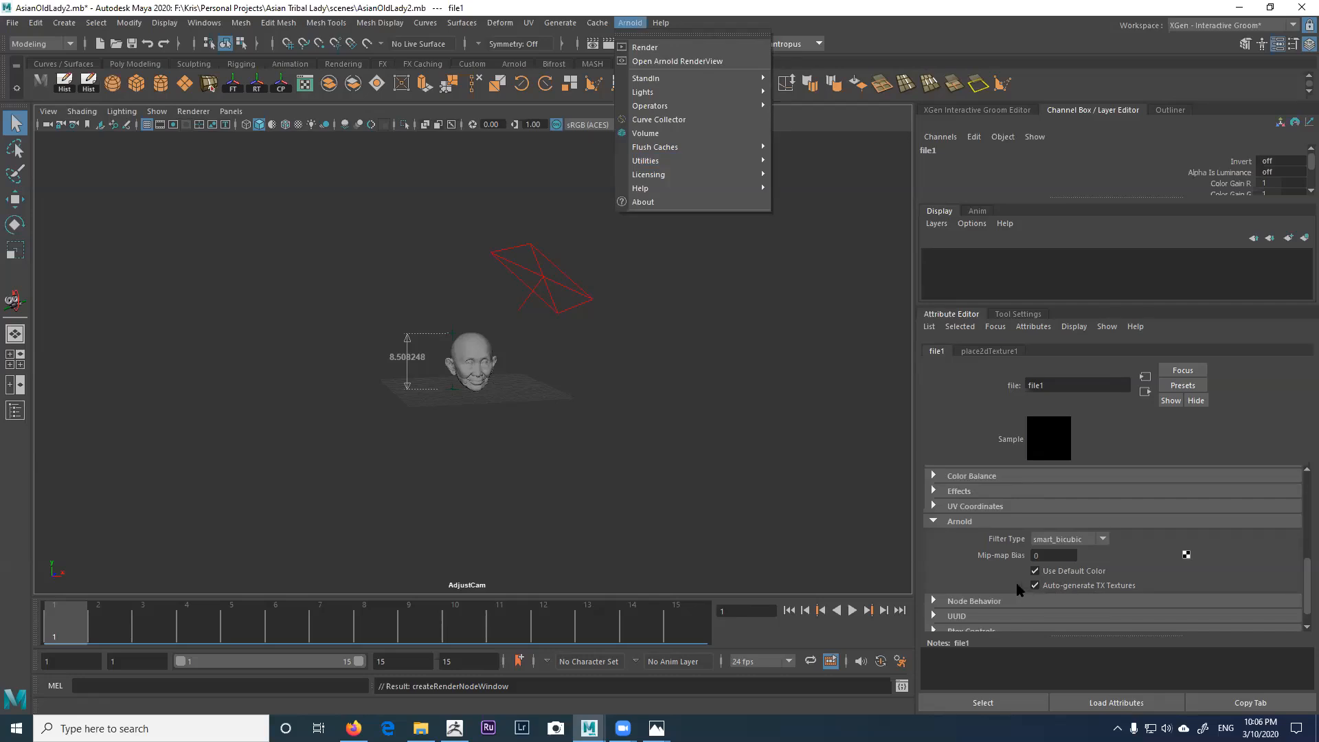
left_click(1037, 586)
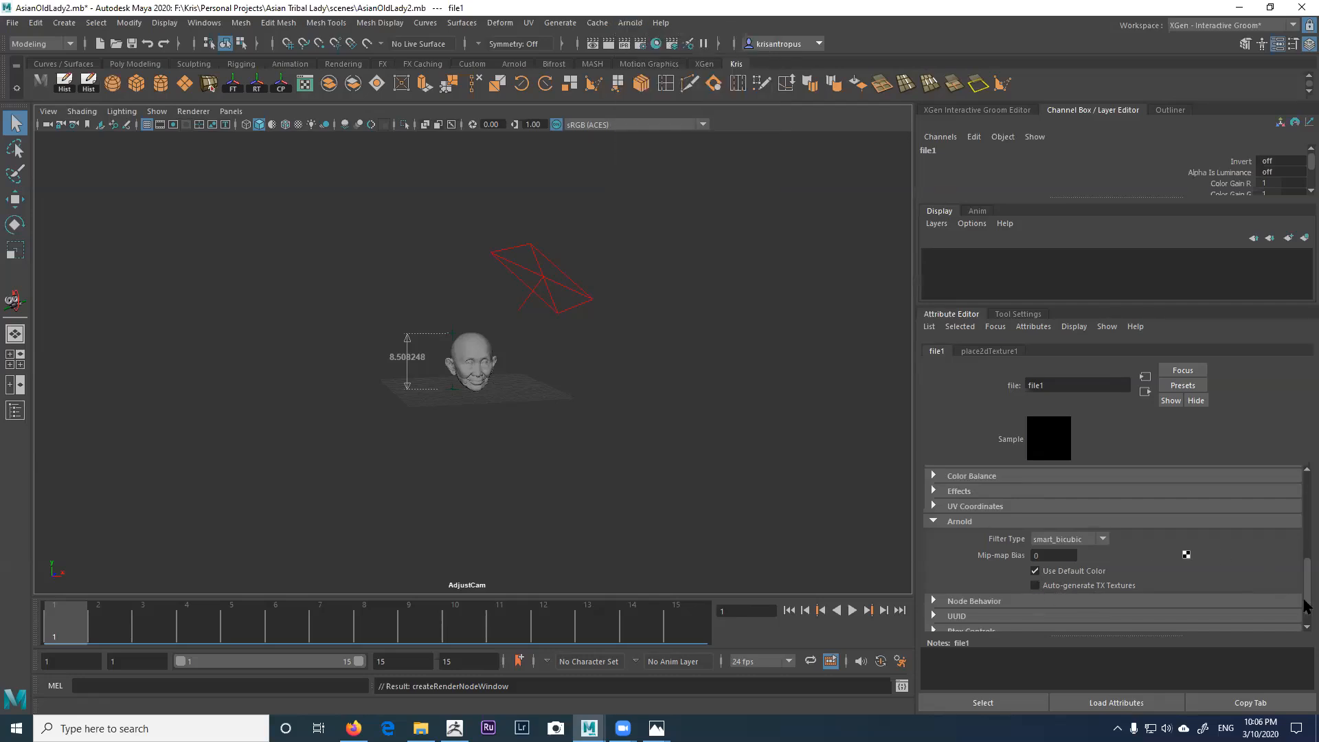
left_click_drag(1307, 566, 1306, 456)
left_click(1078, 491)
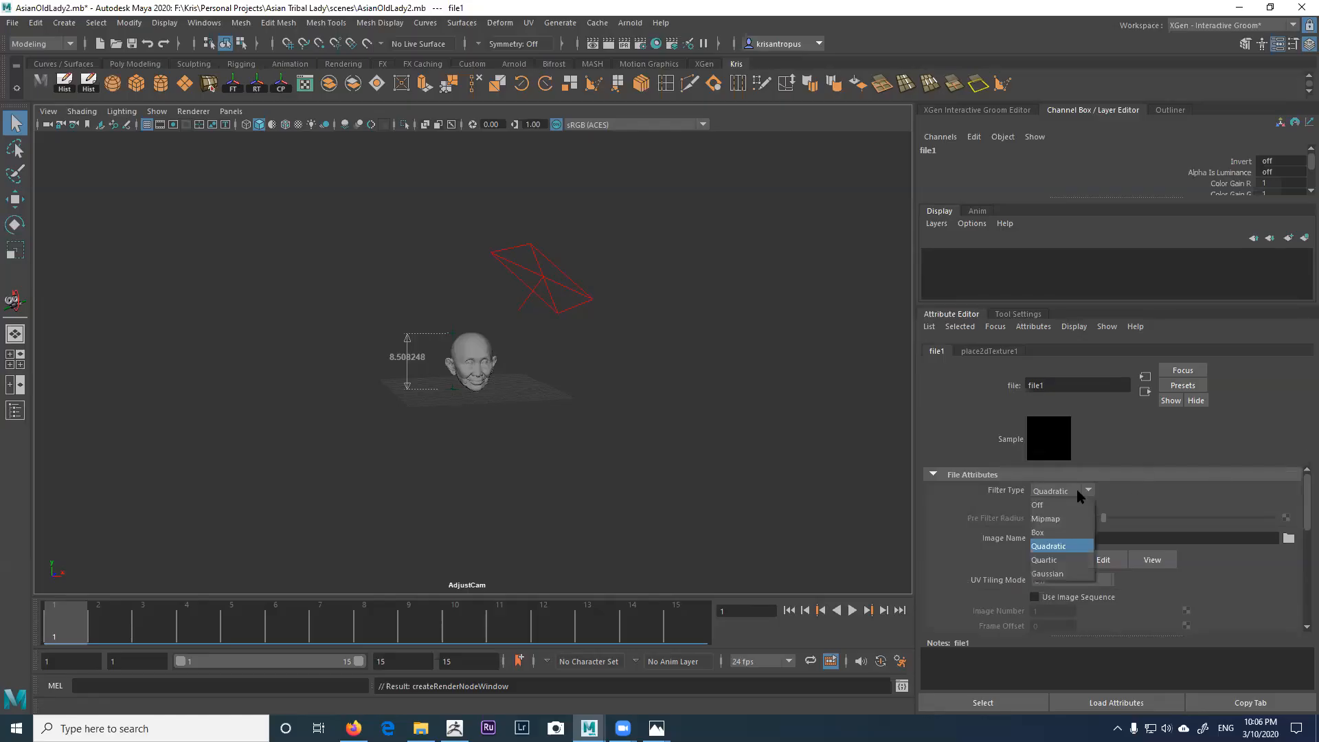
left_click(1039, 505)
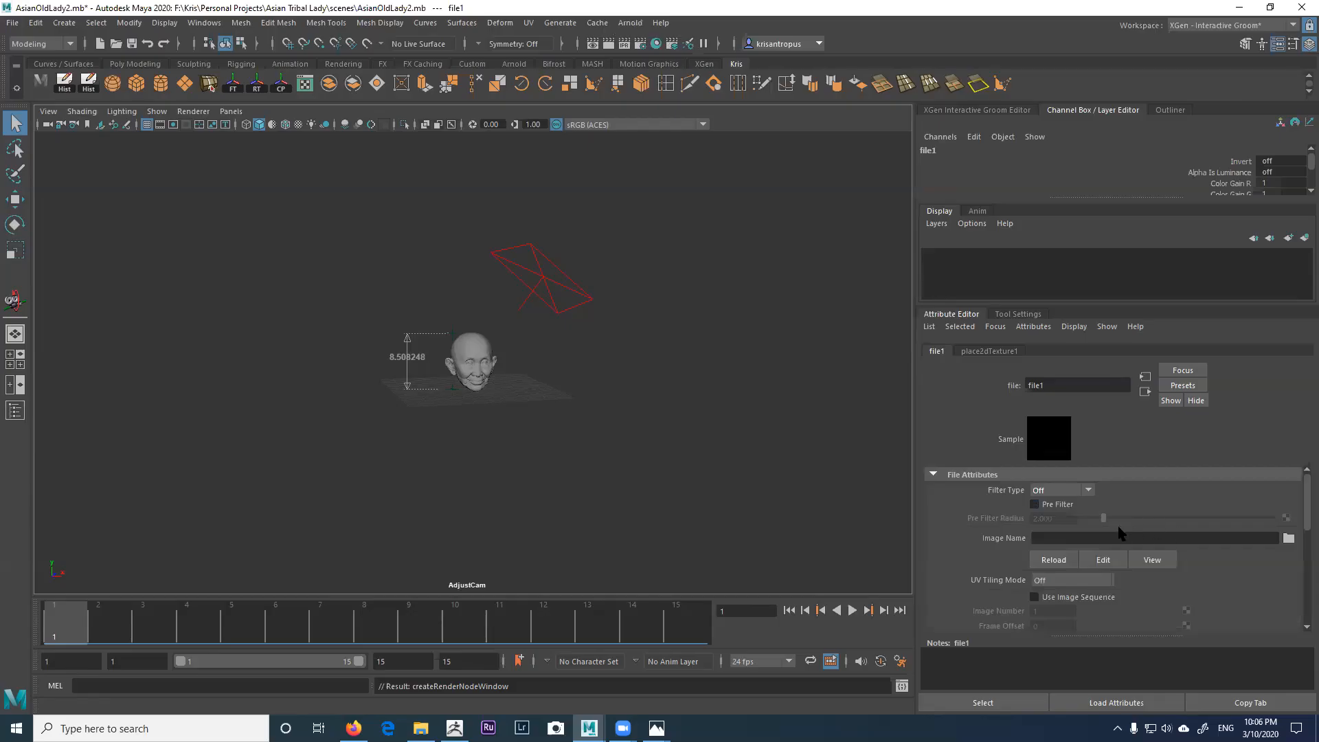
left_click(1079, 490)
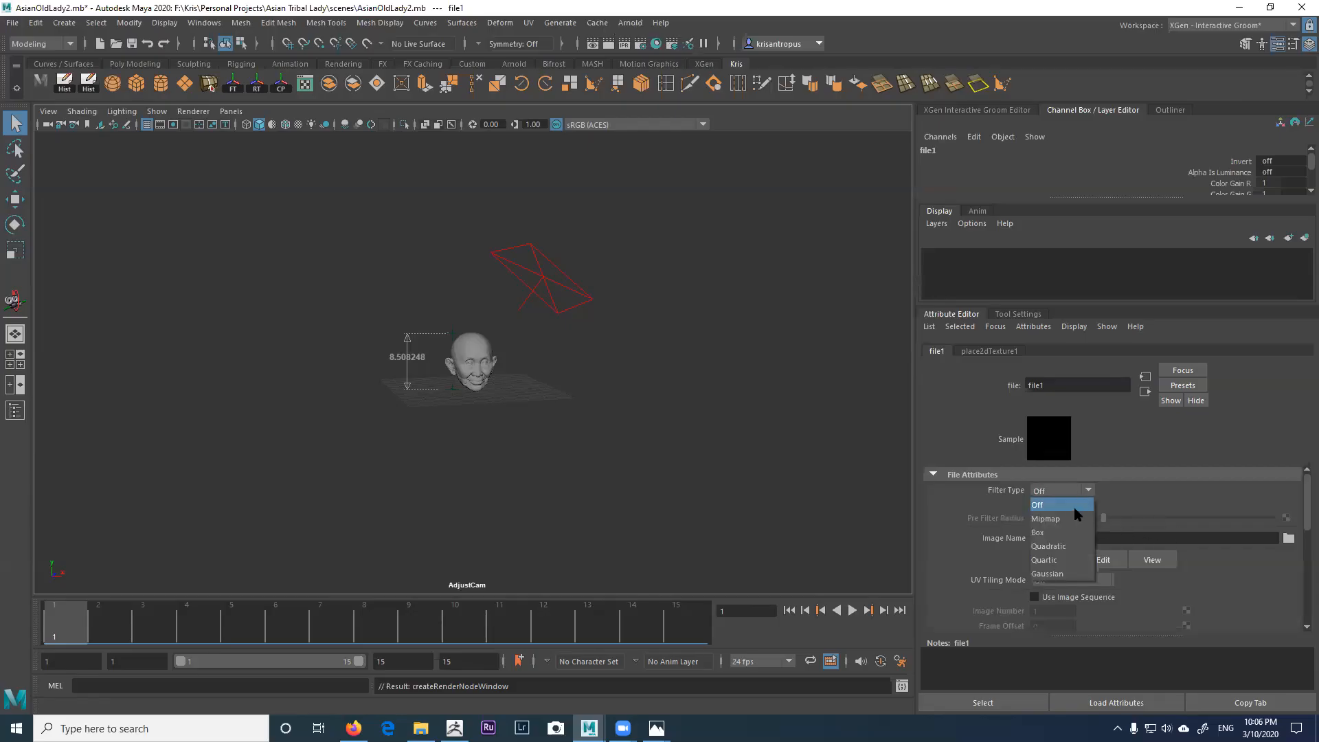
left_click(1141, 498)
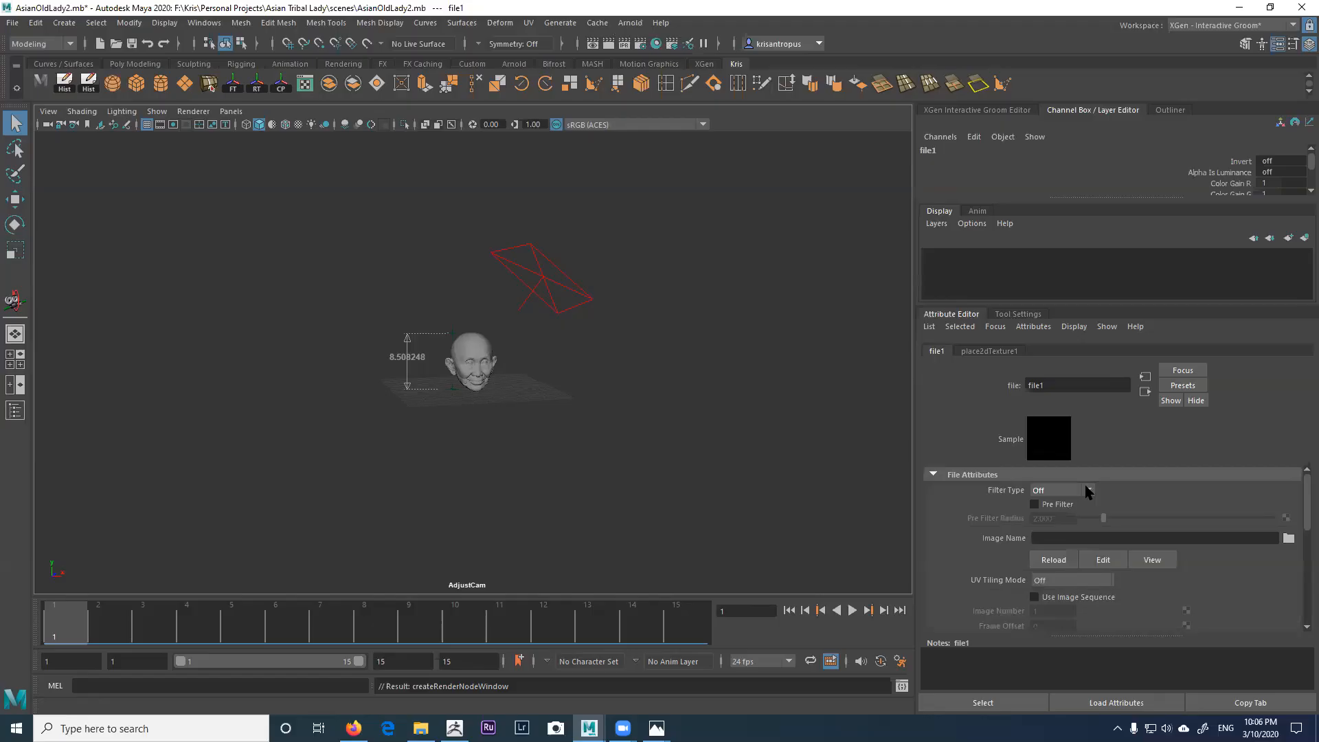
left_click(1289, 538)
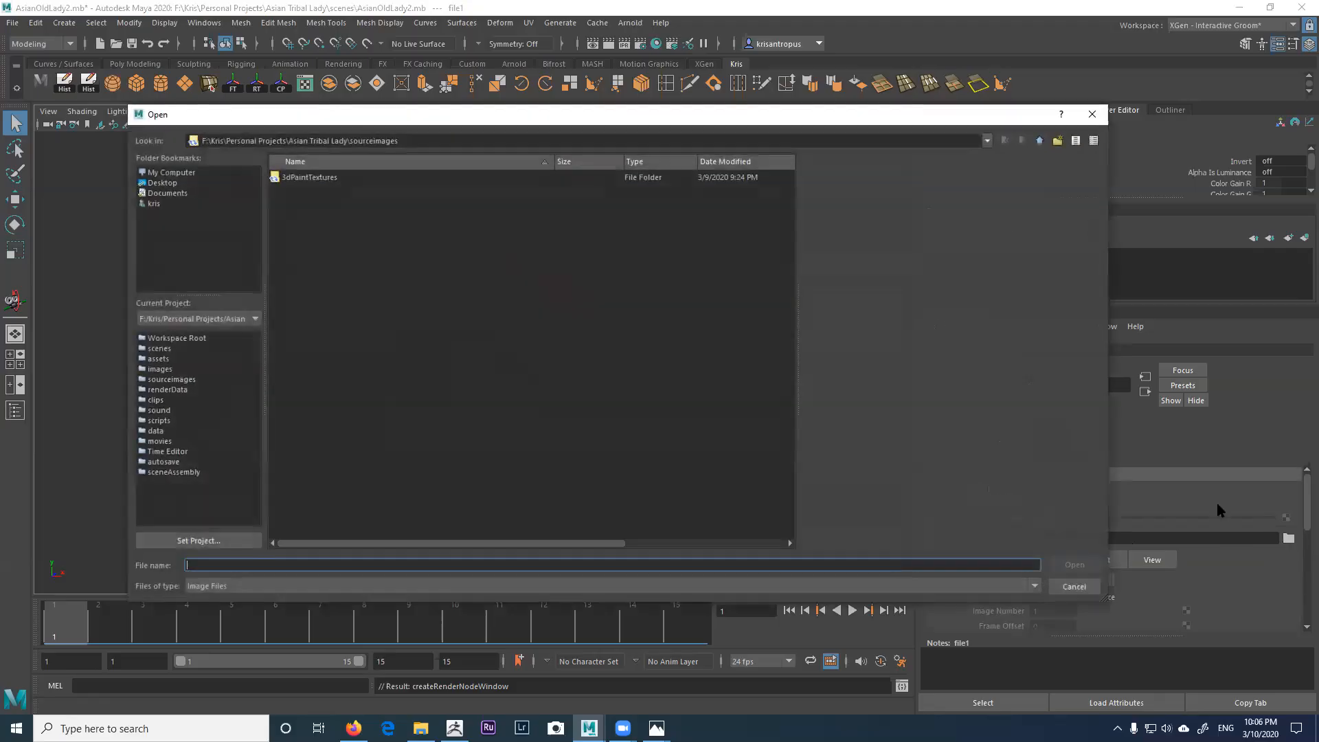
Go up to F:\Kris, open the HDRI Collection folder, and preview the available HDRIs.
left_click(1040, 144)
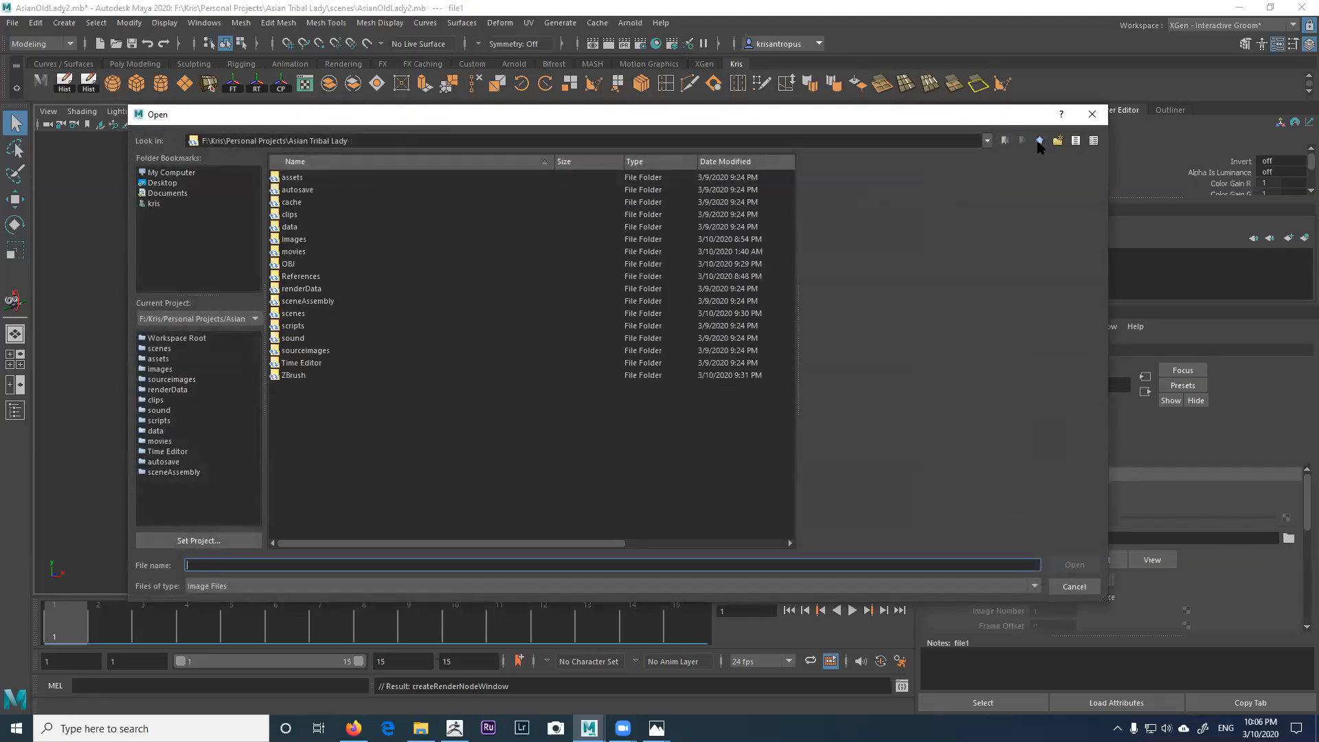
left_click(1039, 144)
left_click(1040, 144)
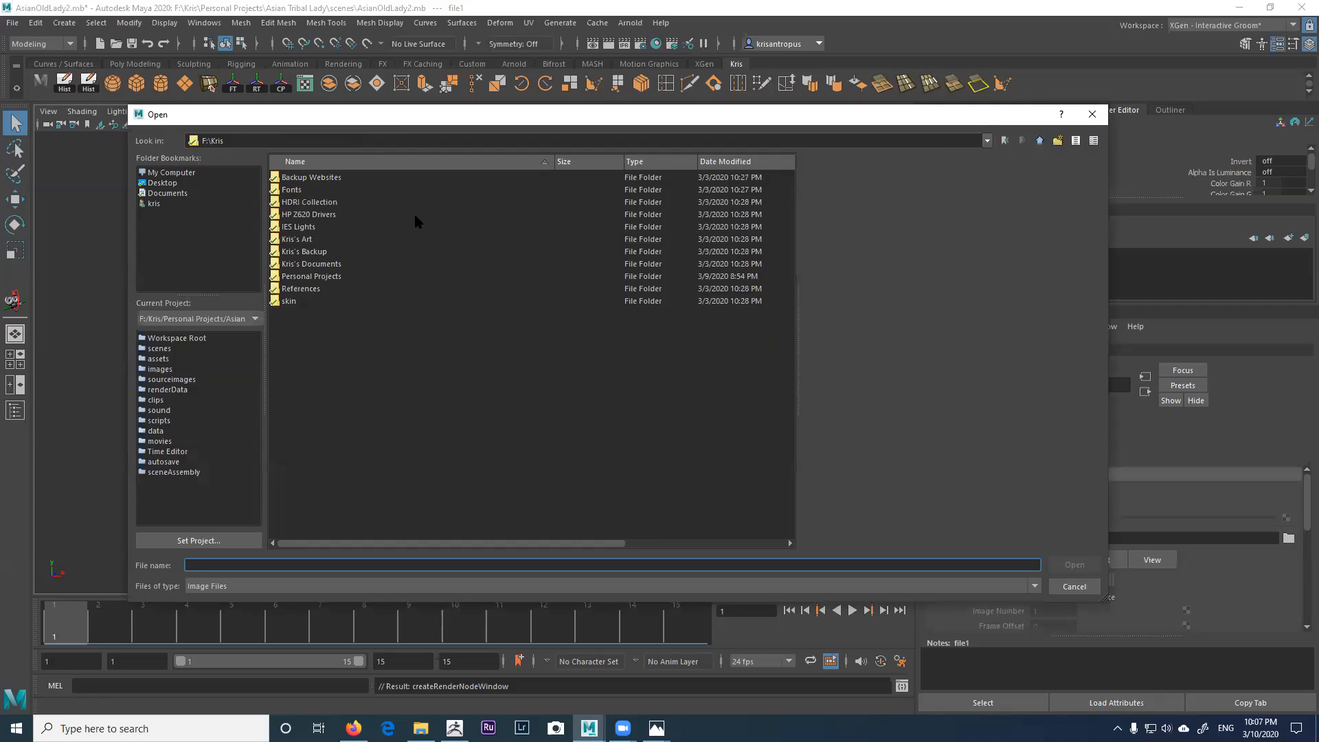
left_click(320, 204)
double_click(320, 204)
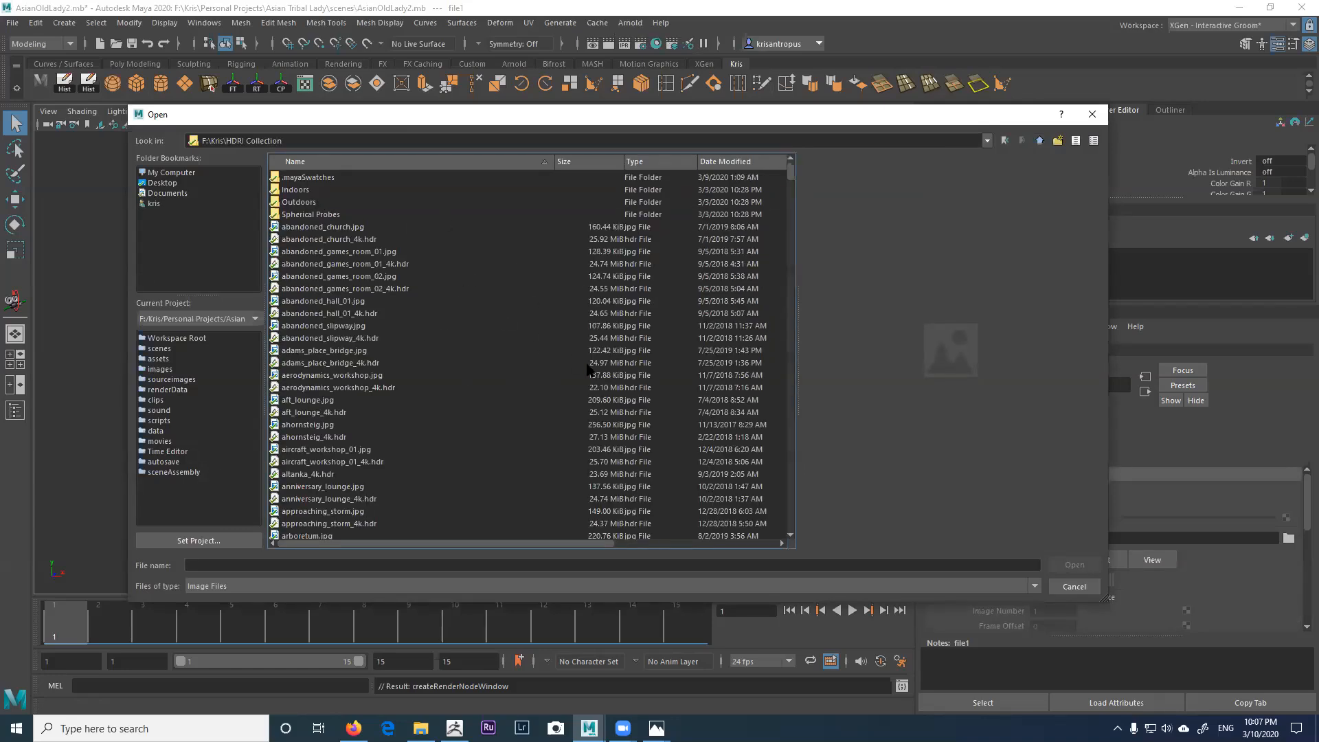
left_click(360, 229)
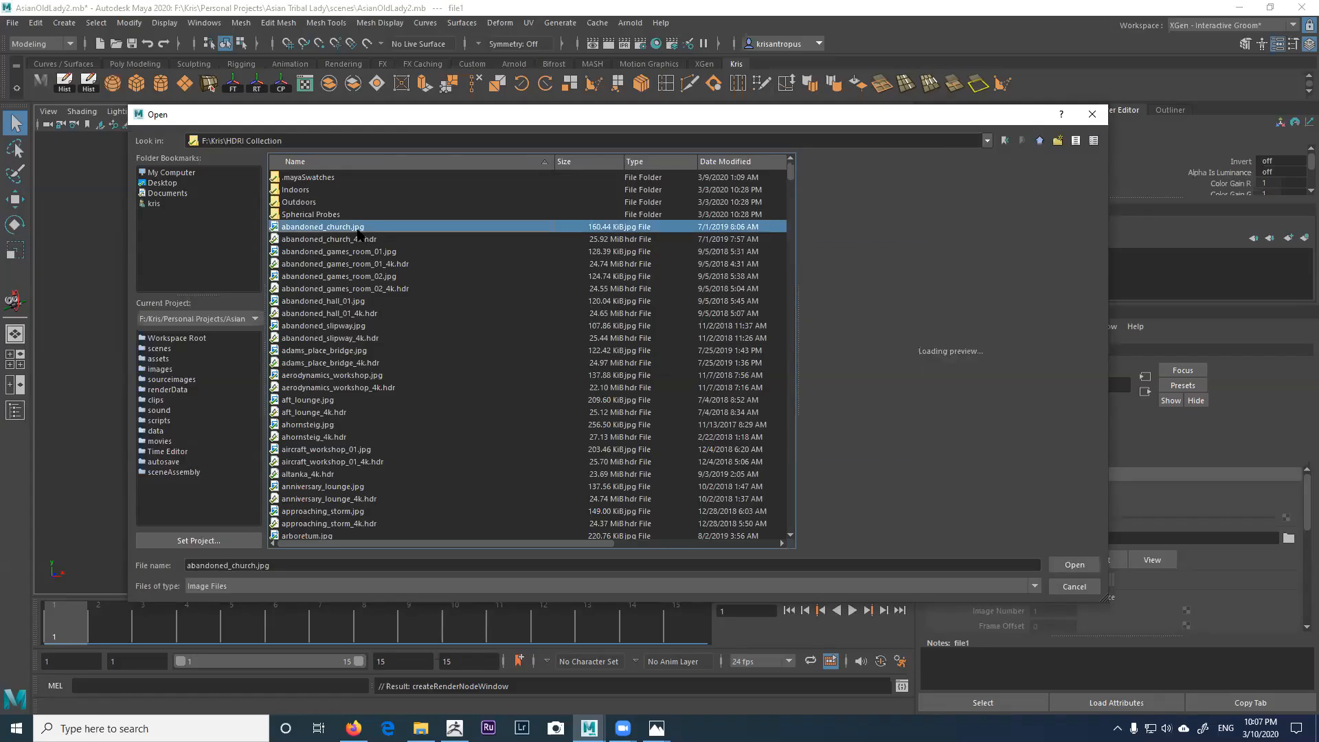
left_click(371, 240)
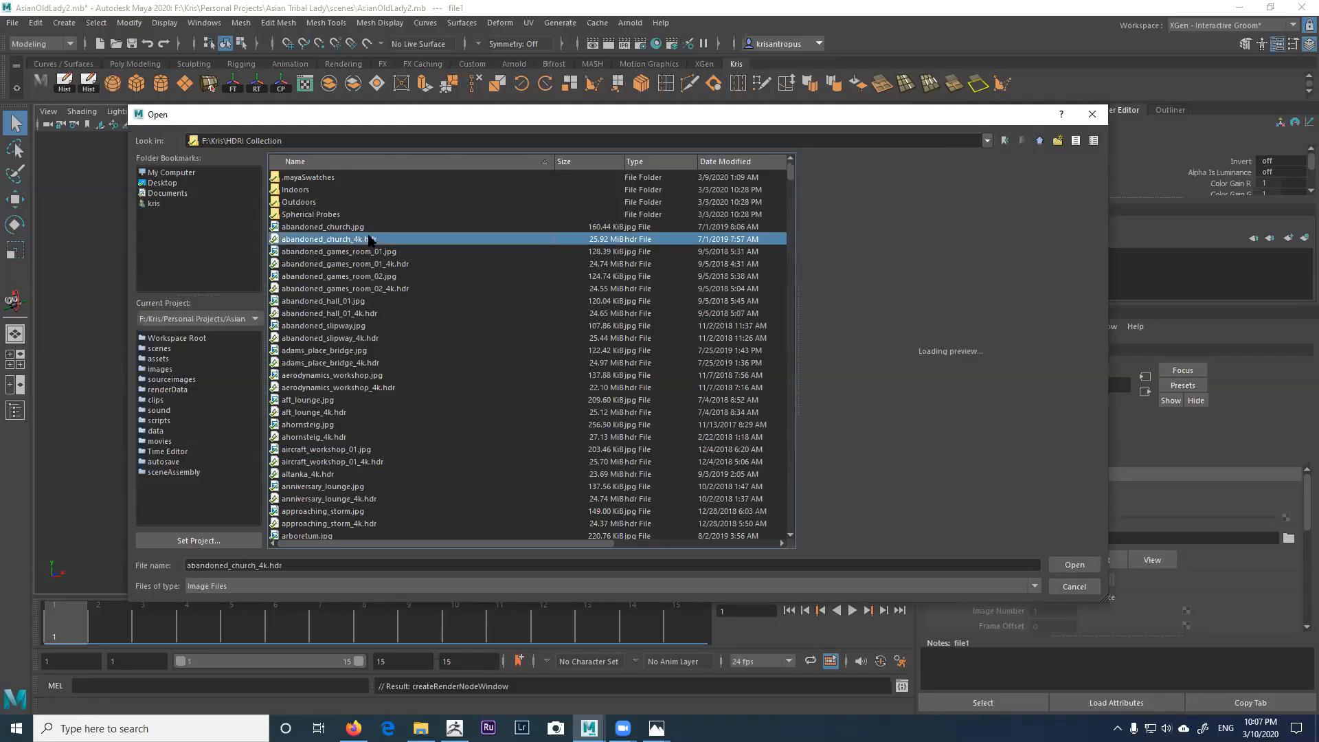
key("Down")
key("Down")
key("Down")
key("Down")
key("Down")
key("Down")
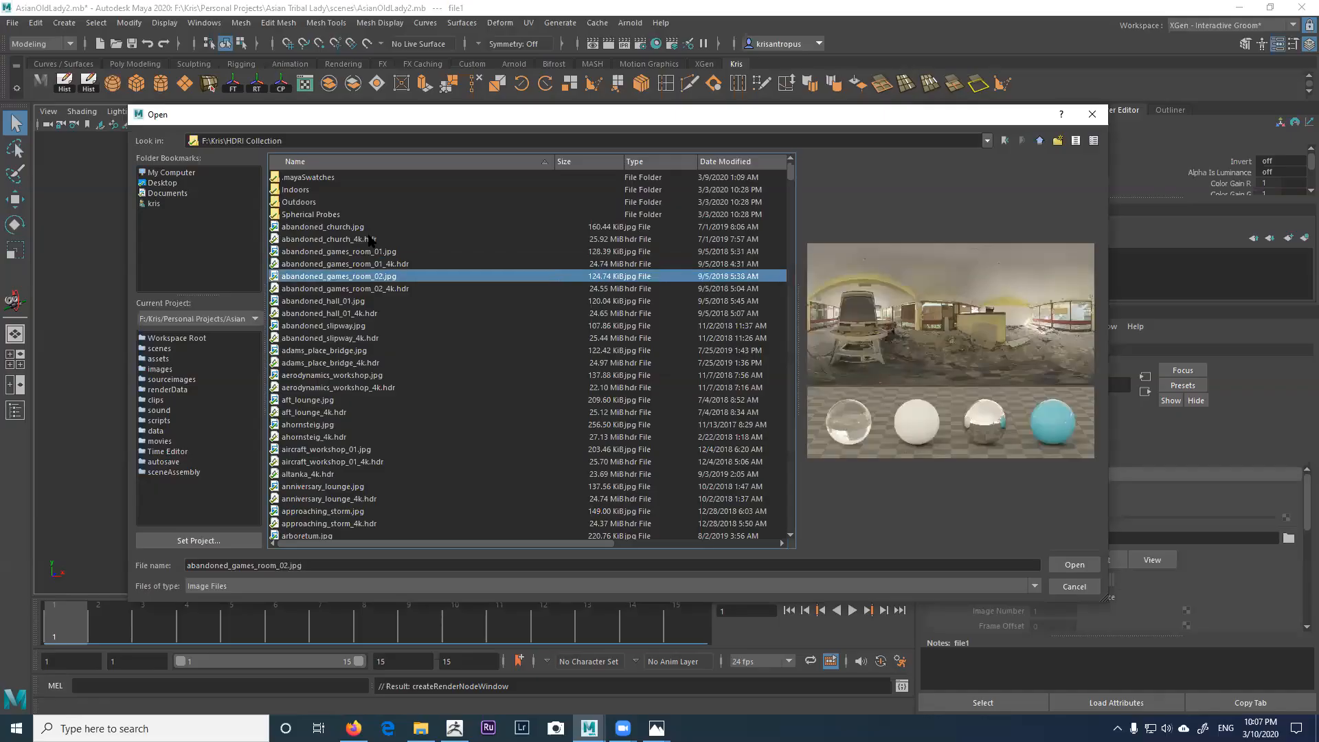
scroll(445, 356, "down", 2)
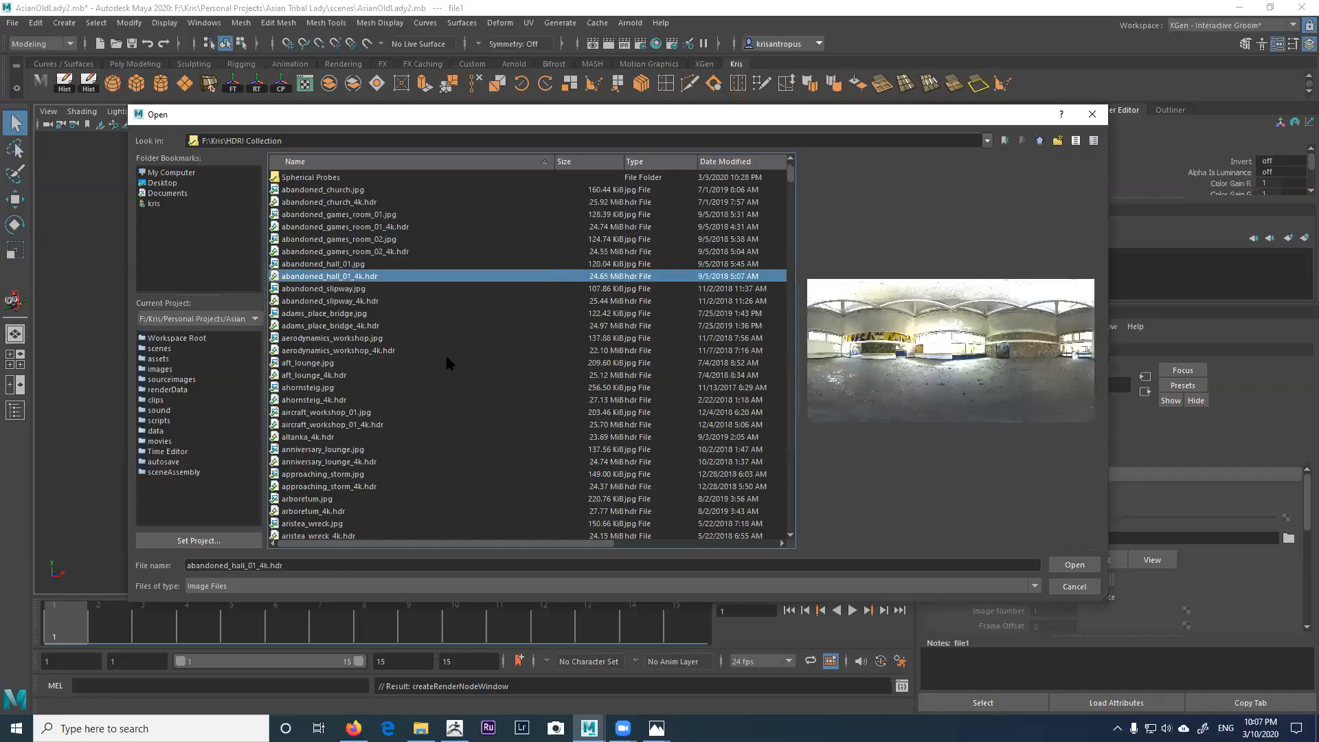
scroll(445, 352, "up", 2)
scroll(447, 353, "down", 3)
scroll(445, 353, "up", 3)
scroll(437, 351, "down", 1)
scroll(432, 354, "down", 4)
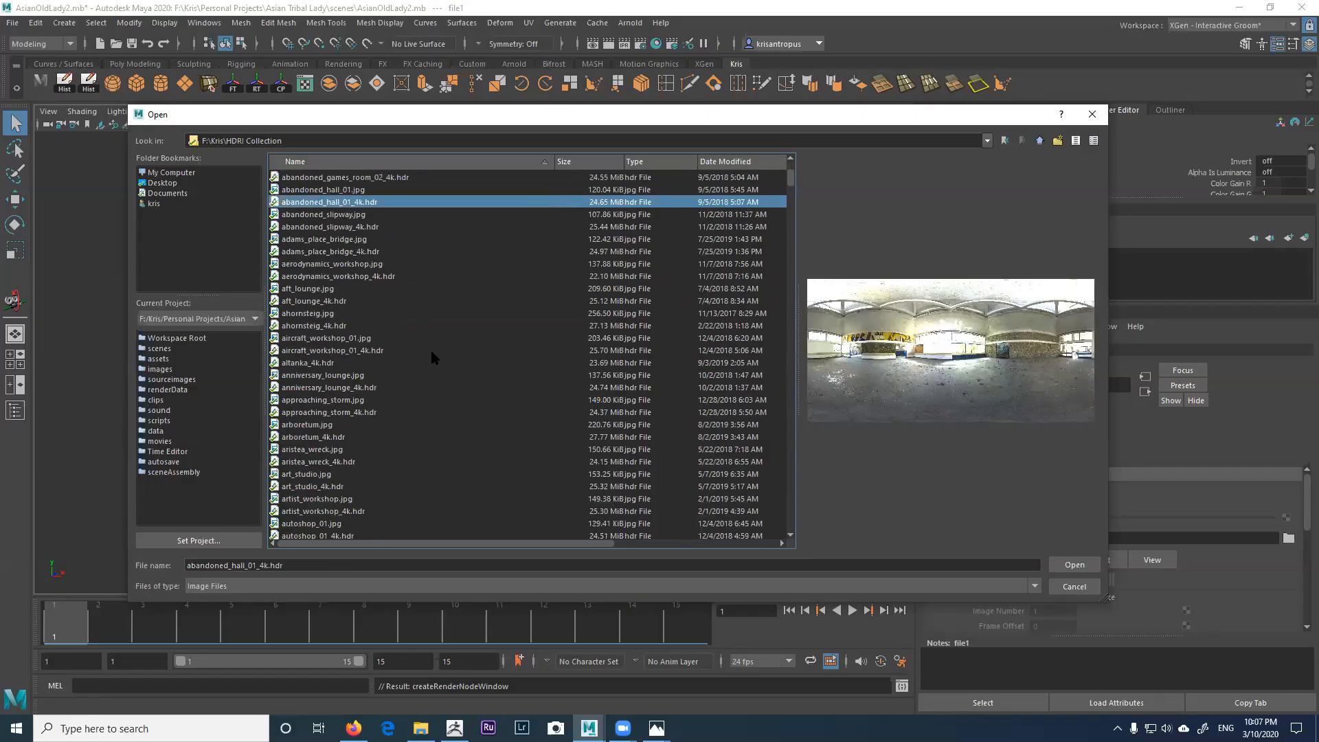
scroll(436, 266, "up", 5)
Sort by Date Modified, newest first, and load old_bus_depot_4k.hdr.
left_click(742, 161)
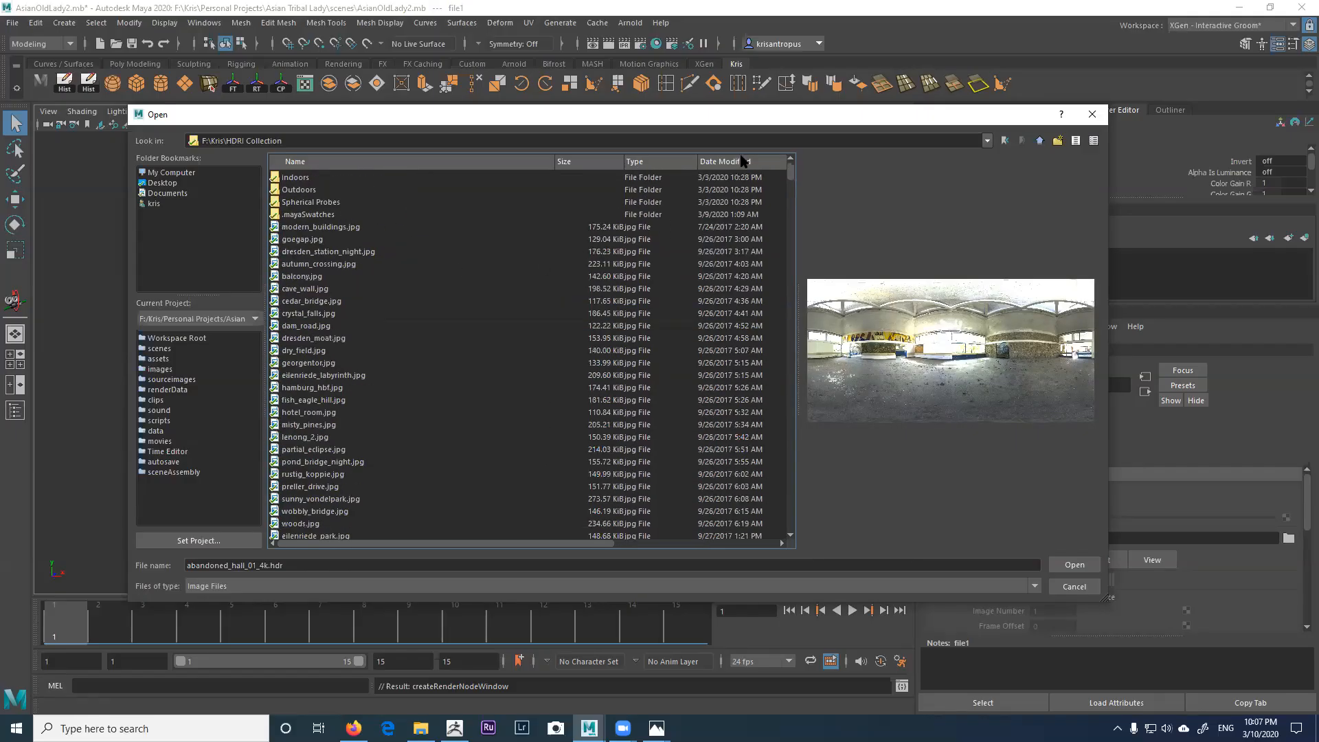
left_click(724, 162)
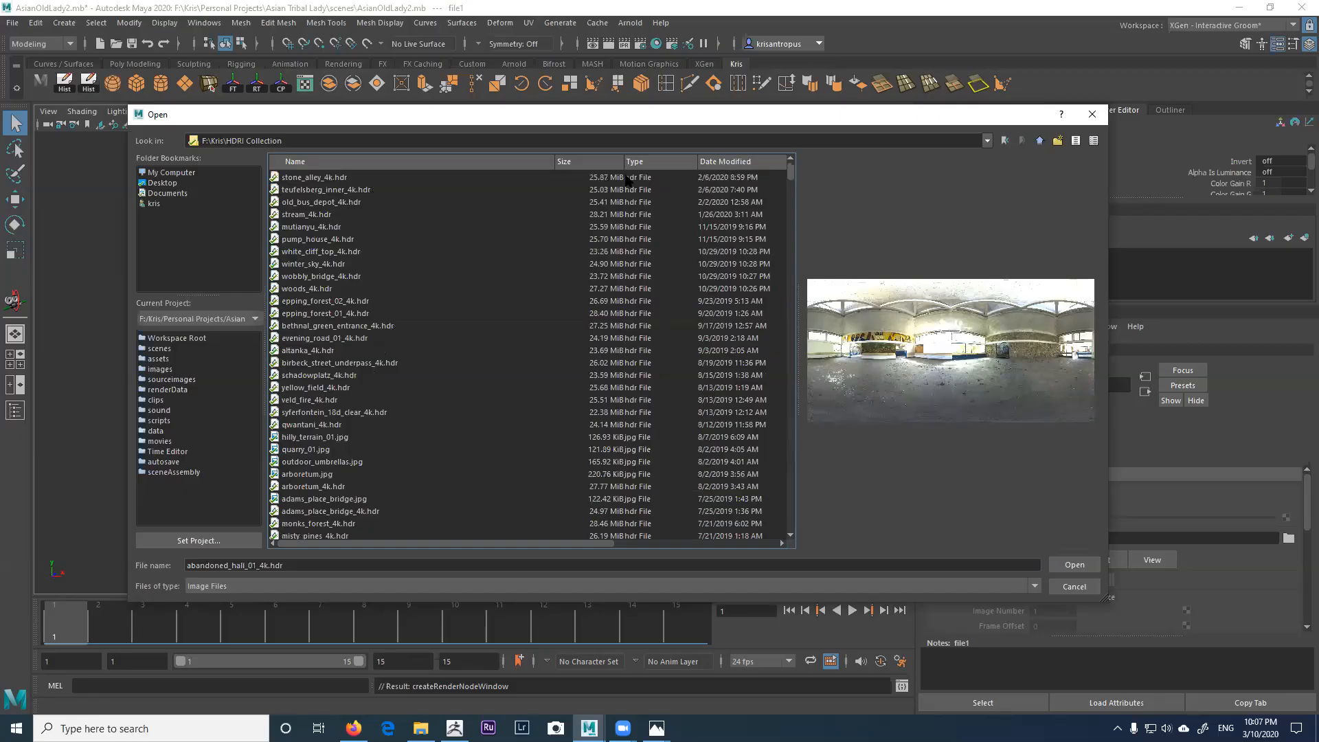
left_click(348, 192)
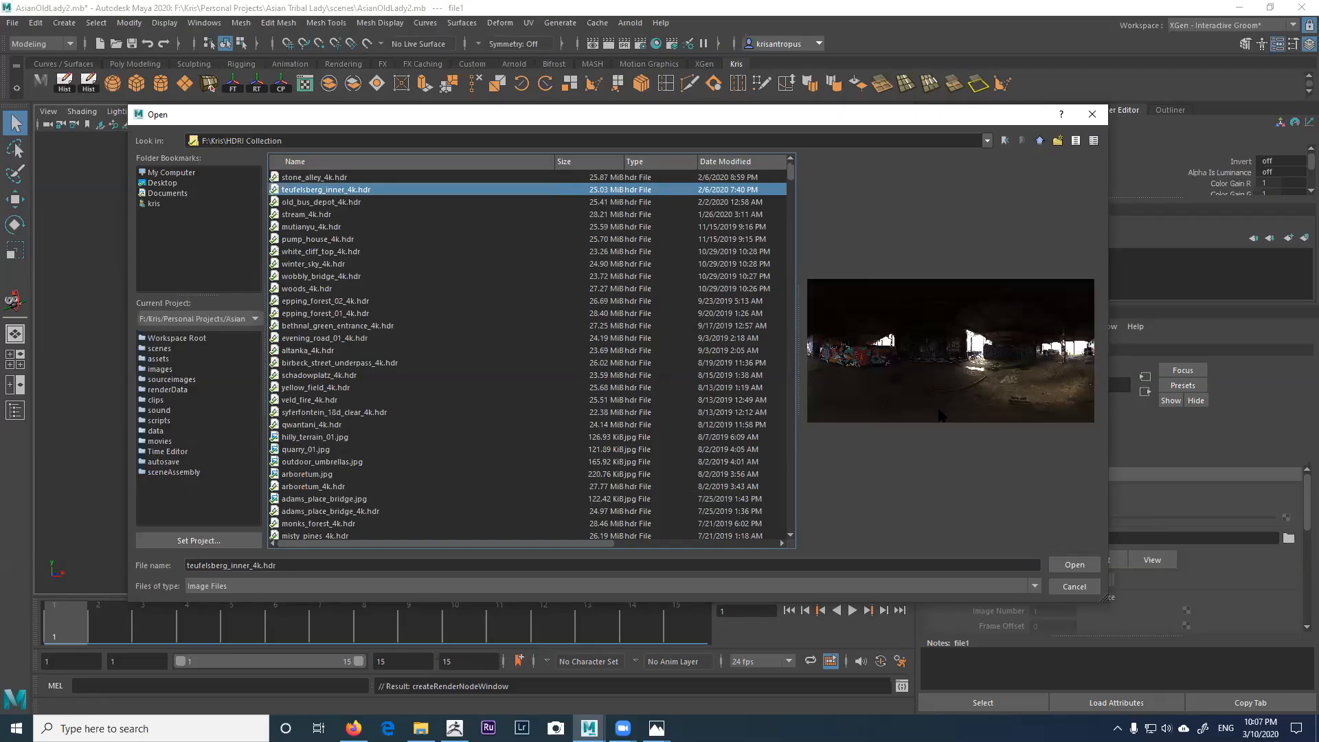
left_click(342, 204)
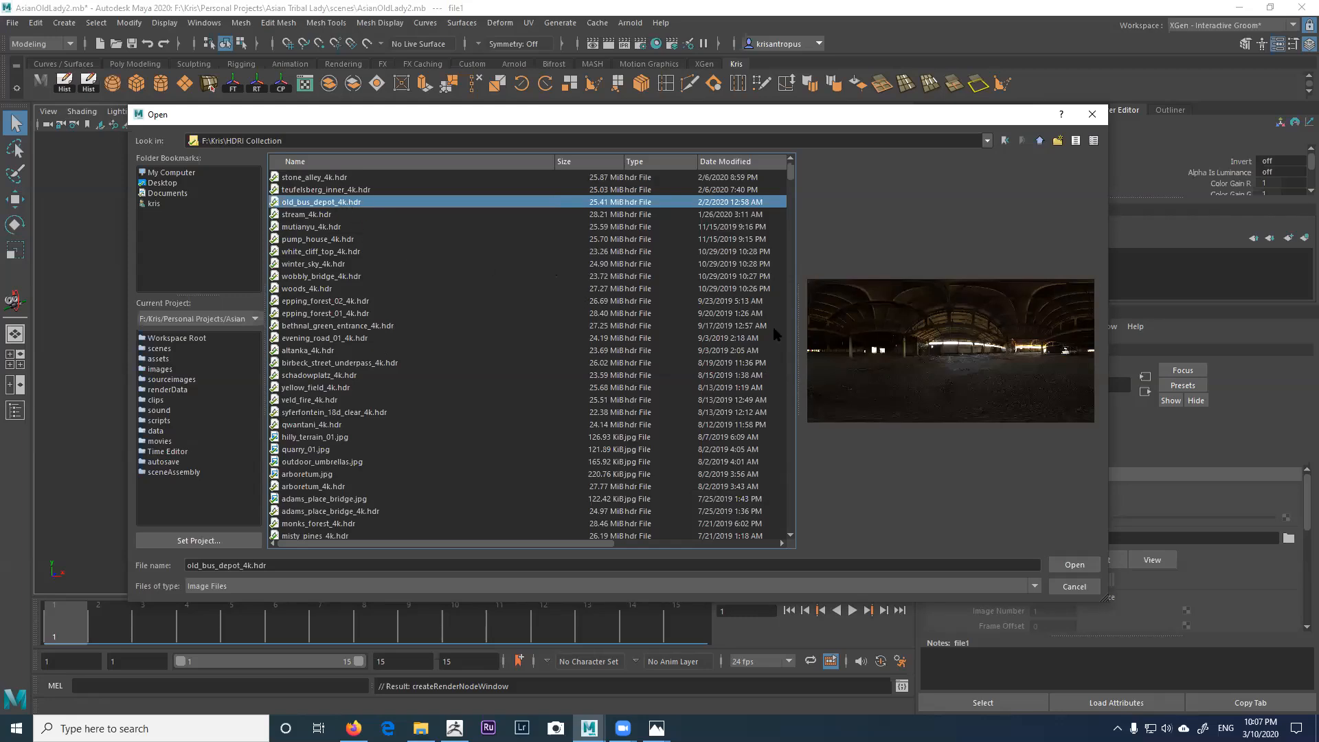
left_click(1073, 566)
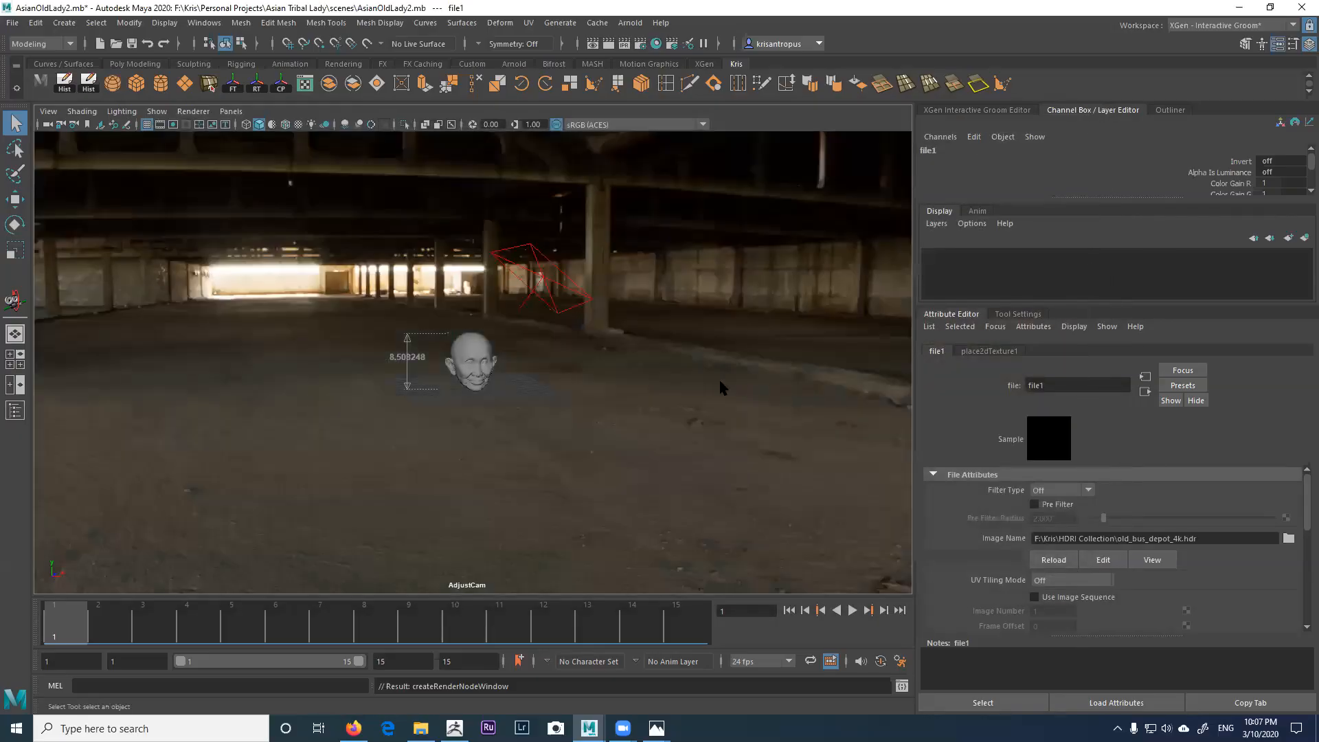
Orbit the view around the bus depot environment and collapse the Channel Box readout.
mouse_move(764, 382)
left_mouse_down("alt")
mouse_move(752, 211)
mouse_move(751, 392)
mouse_move(722, 389)
mouse_move(721, 366)
mouse_move(767, 386)
left_mouse_up("alt")
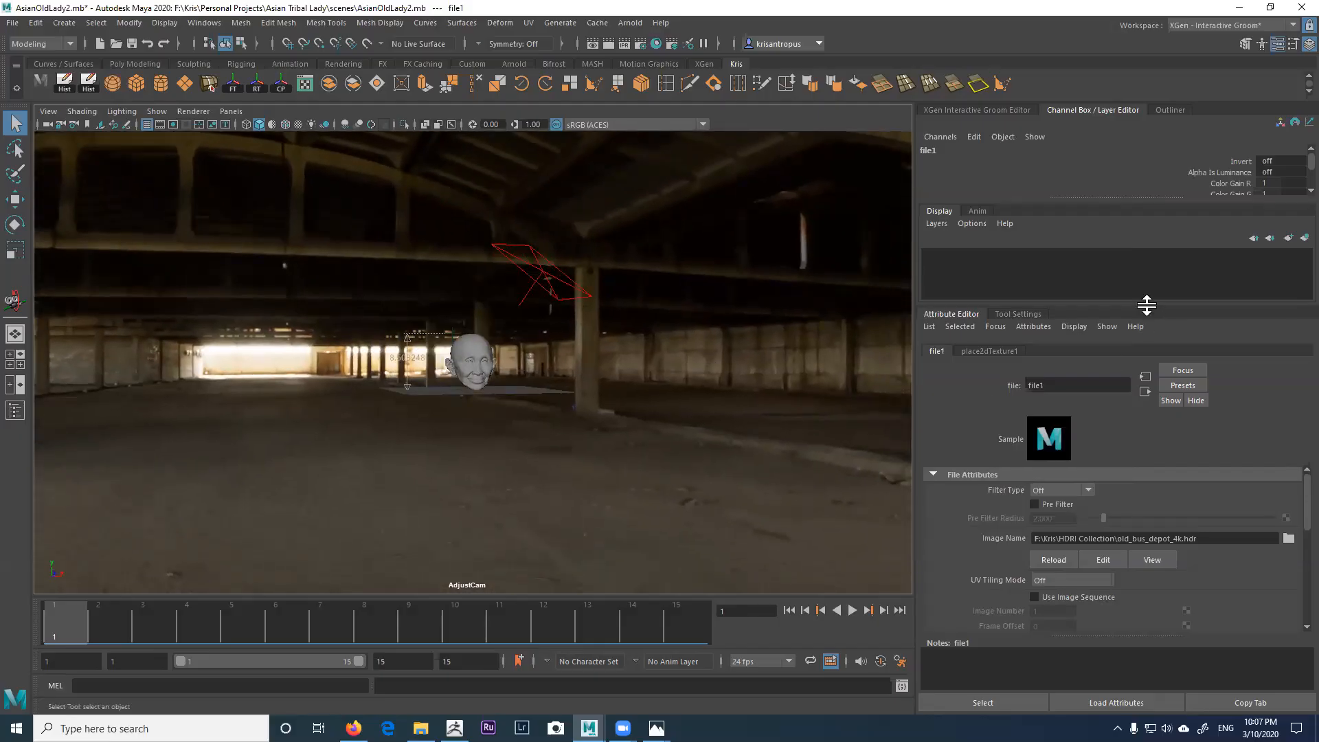
left_click_drag(1131, 199, 1115, 175)
In Firefox, go back to the lens comparison results and load instagram.com.
left_click(354, 728)
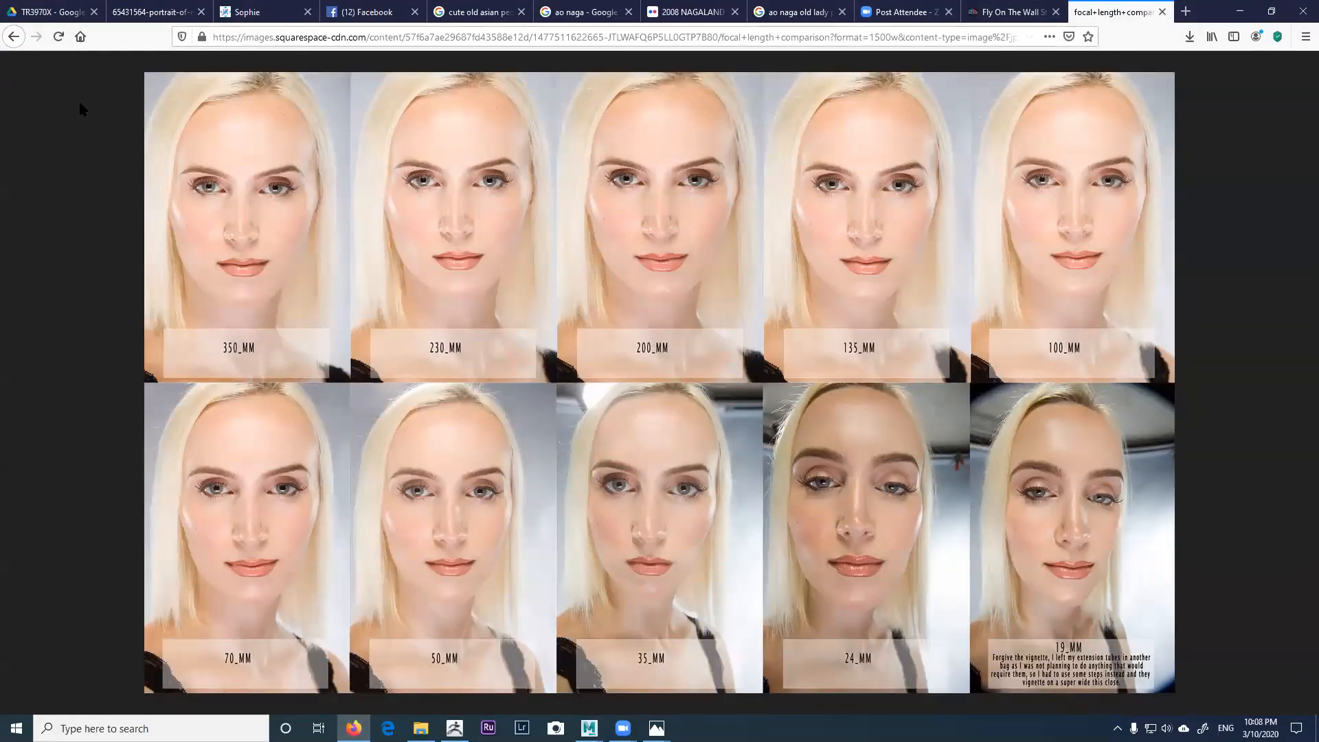
left_click(13, 37)
left_click(676, 37)
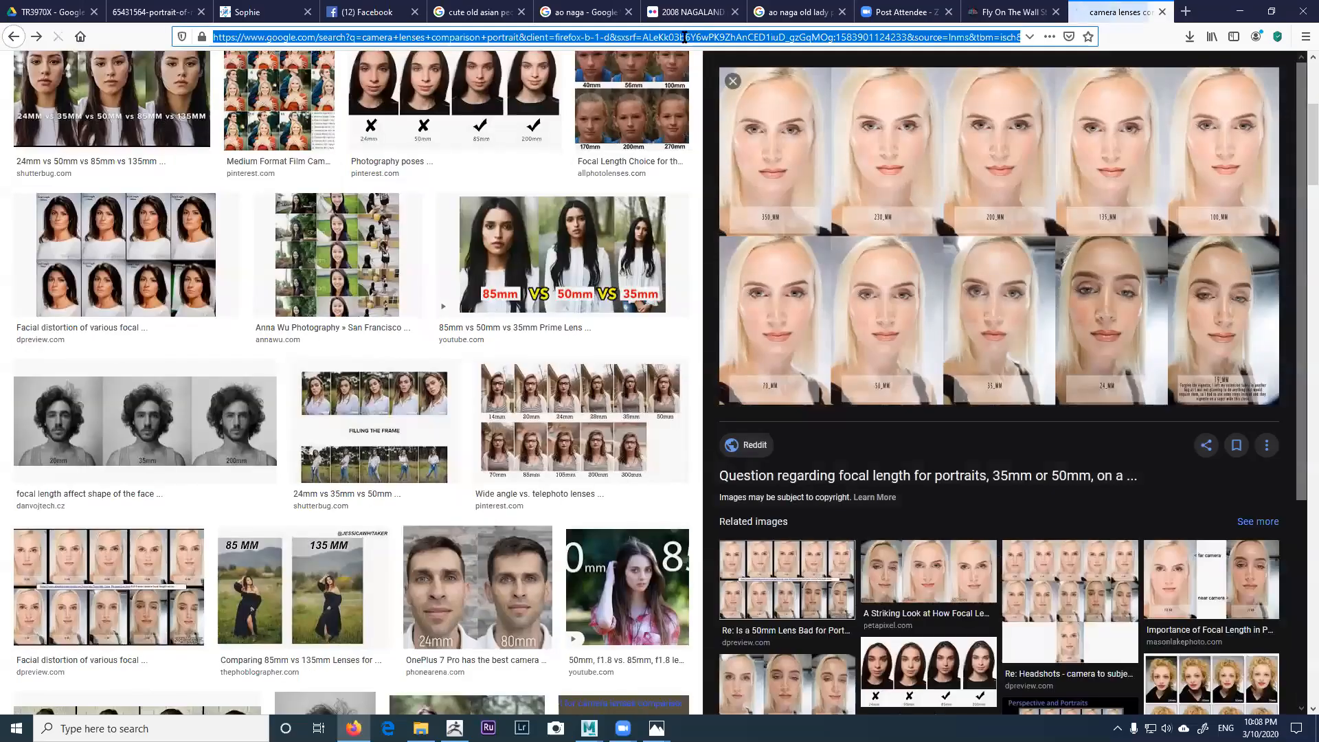
type("instagram.")
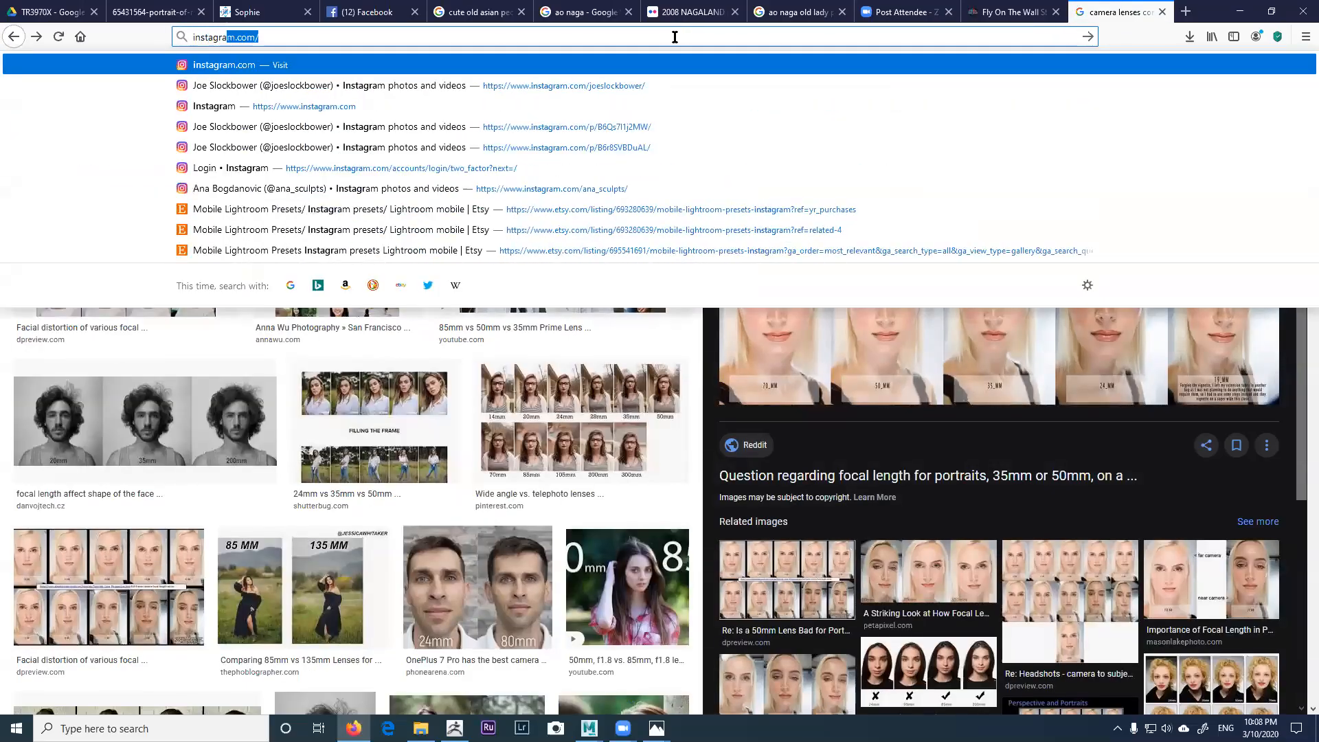
type("com")
key("Return")
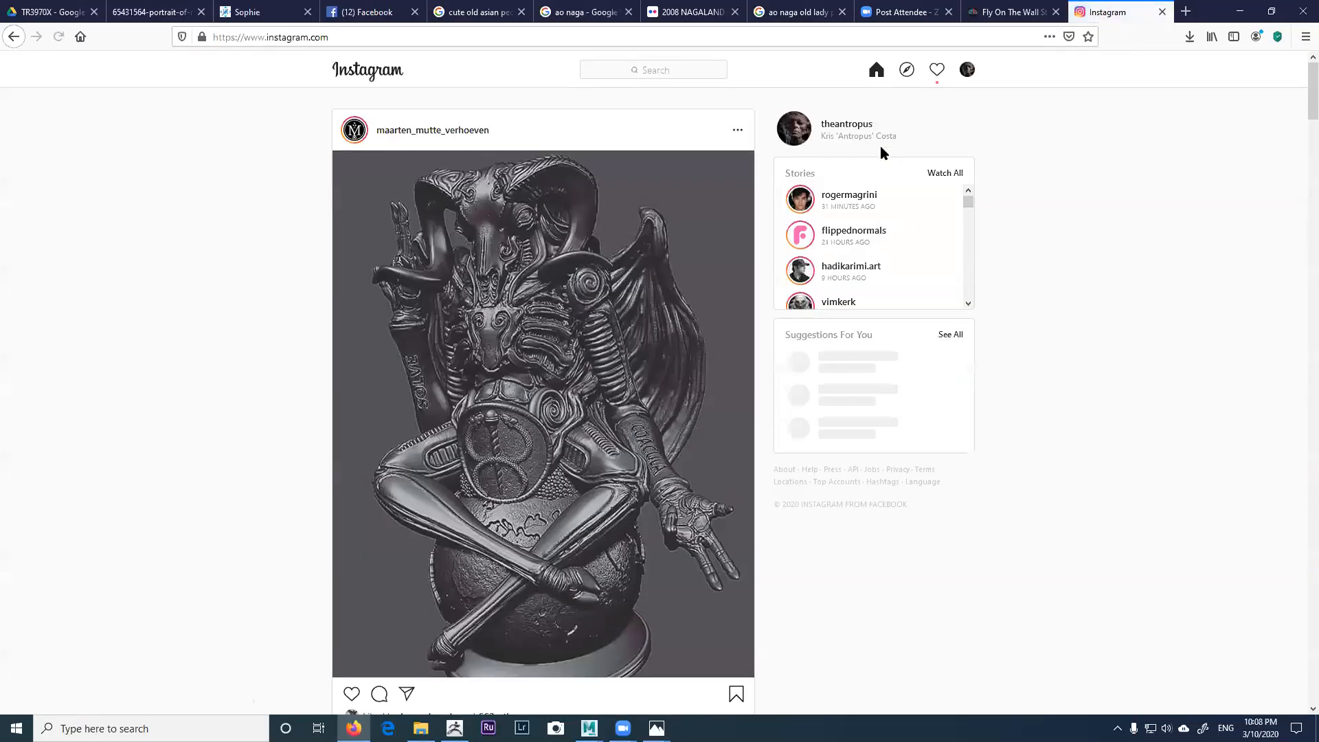
Open the artist's profile, study the nine-lighting portrait post, then close it.
left_click(851, 125)
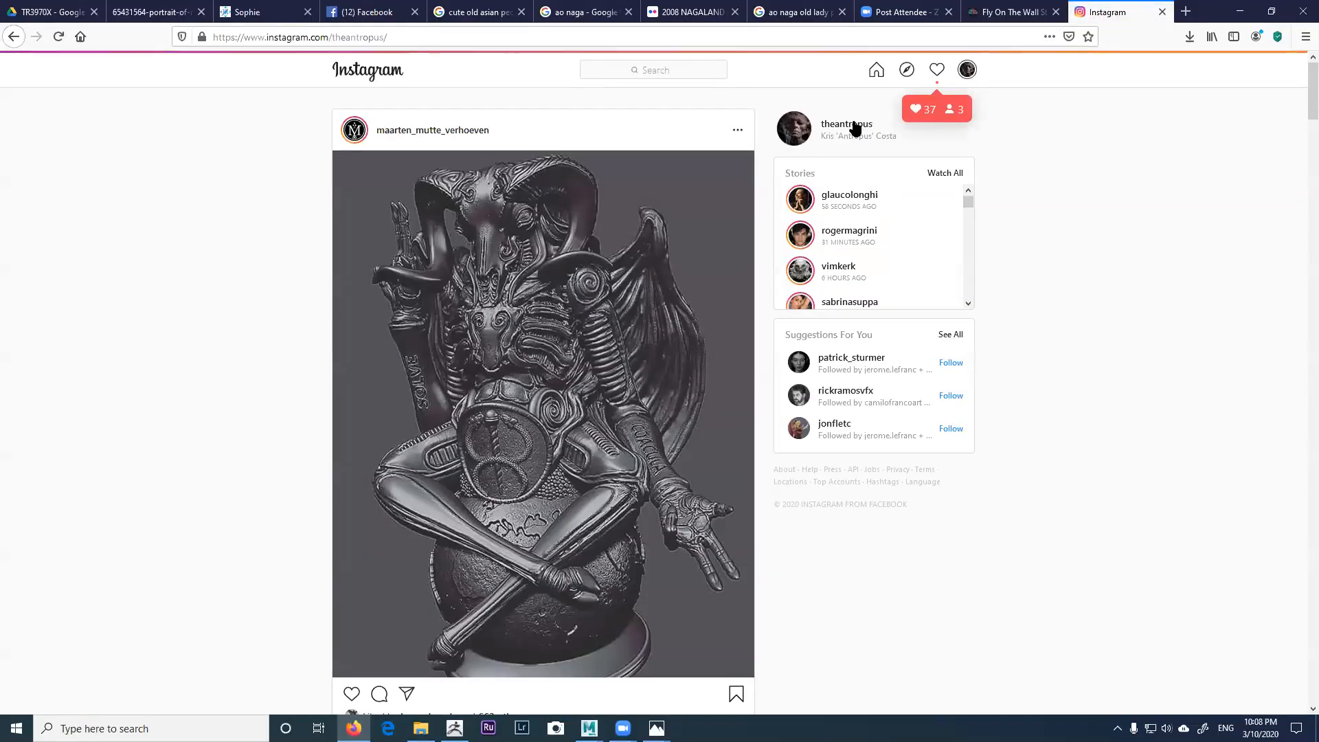
scroll(936, 287, "down", 15)
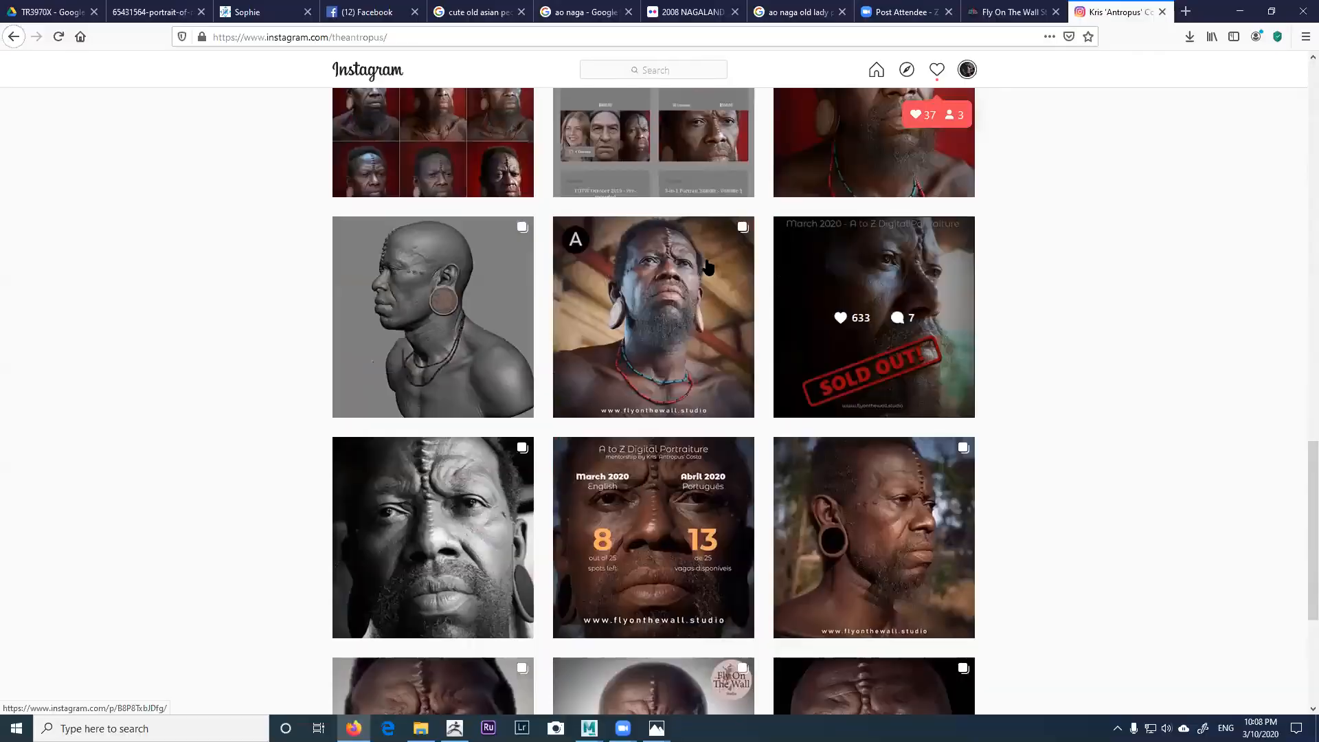
scroll(707, 266, "up", 4)
left_click(527, 402)
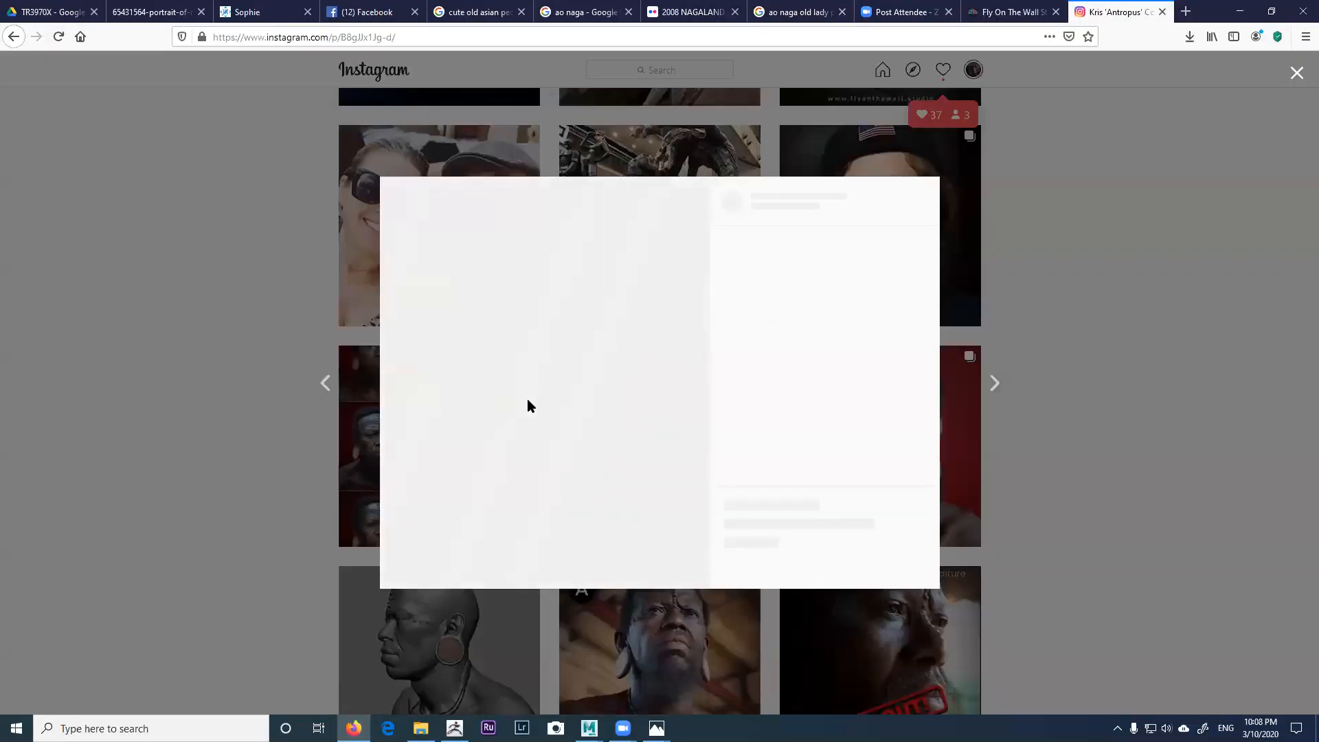
scroll(621, 346, "up", 5, "ctrl")
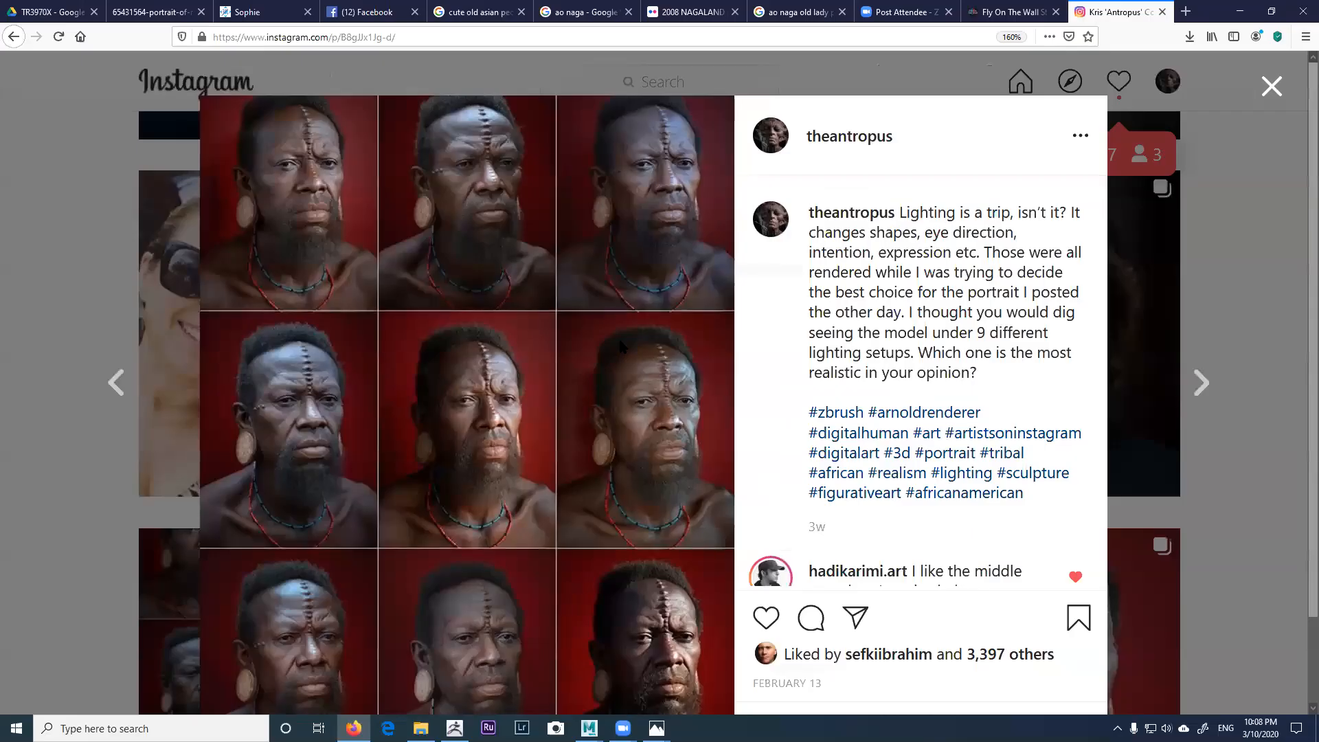
scroll(621, 334, "down", 2)
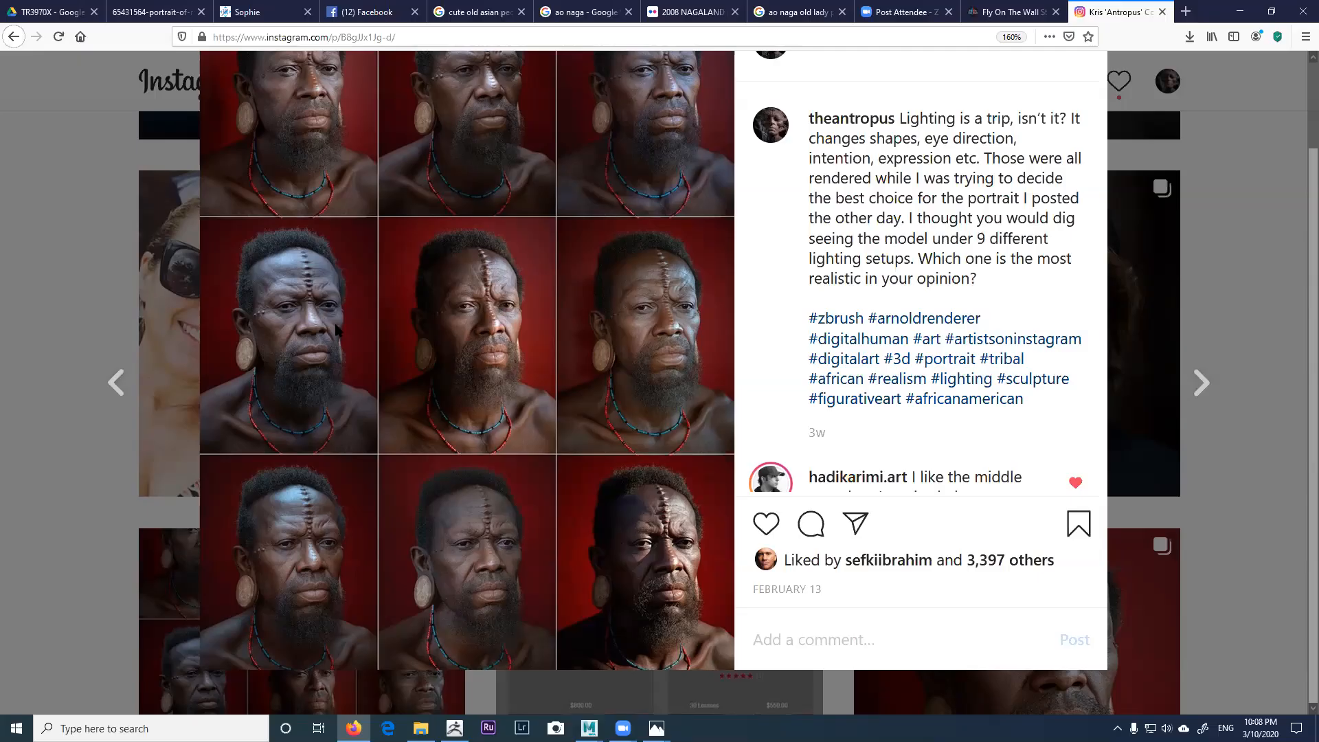
scroll(384, 251, "up", 2)
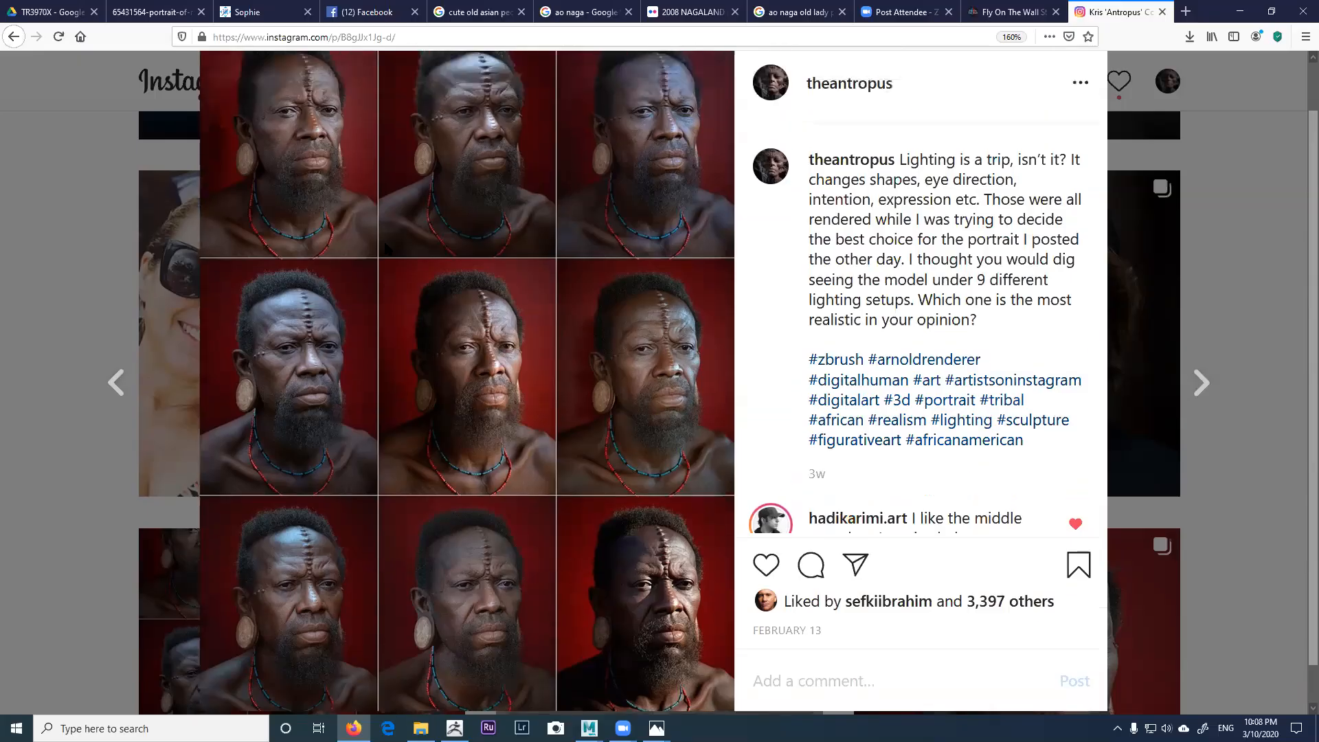
scroll(526, 251, "down", 2)
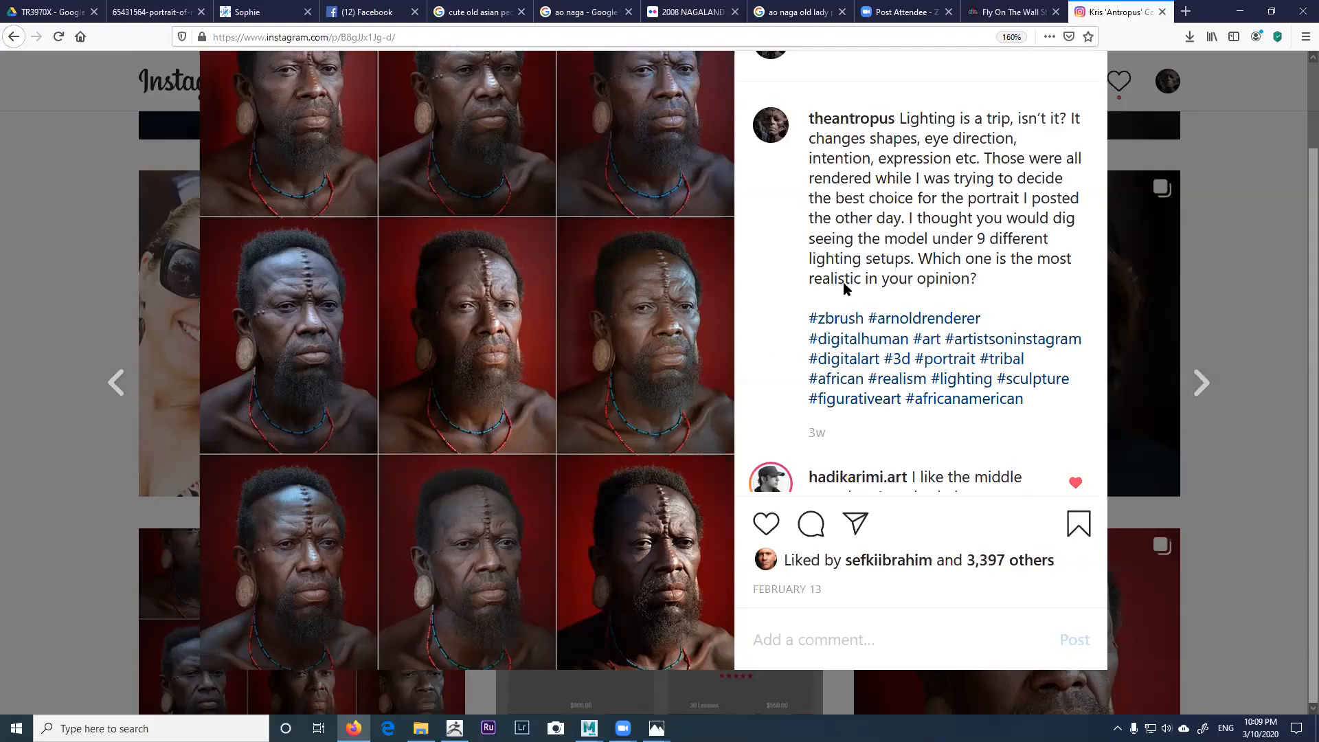
left_click(1255, 207)
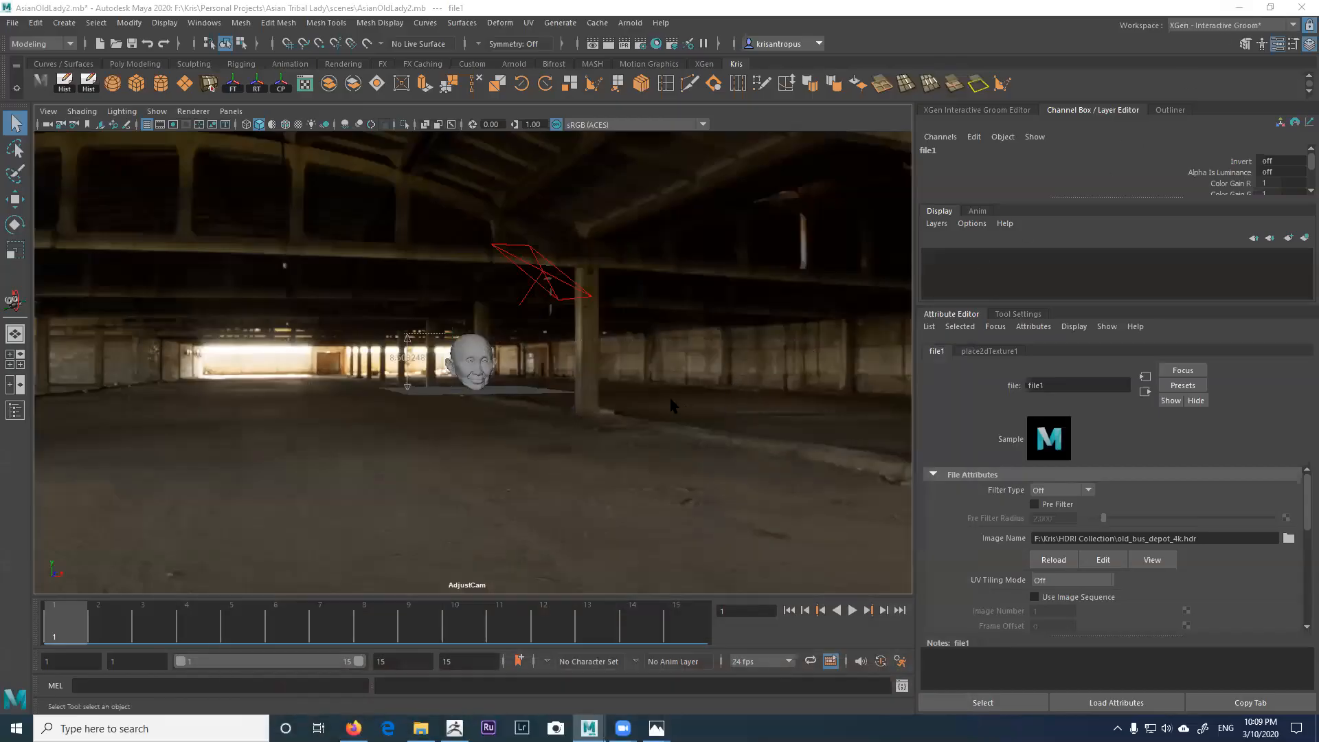
mouse_move(677, 382)
left_mouse_down("alt")
mouse_move(371, 368)
mouse_move(689, 383)
mouse_move(495, 371)
mouse_move(481, 357)
mouse_move(377, 365)
mouse_move(697, 383)
left_mouse_up("alt")
right_click_drag(661, 404, 699, 416, "alt")
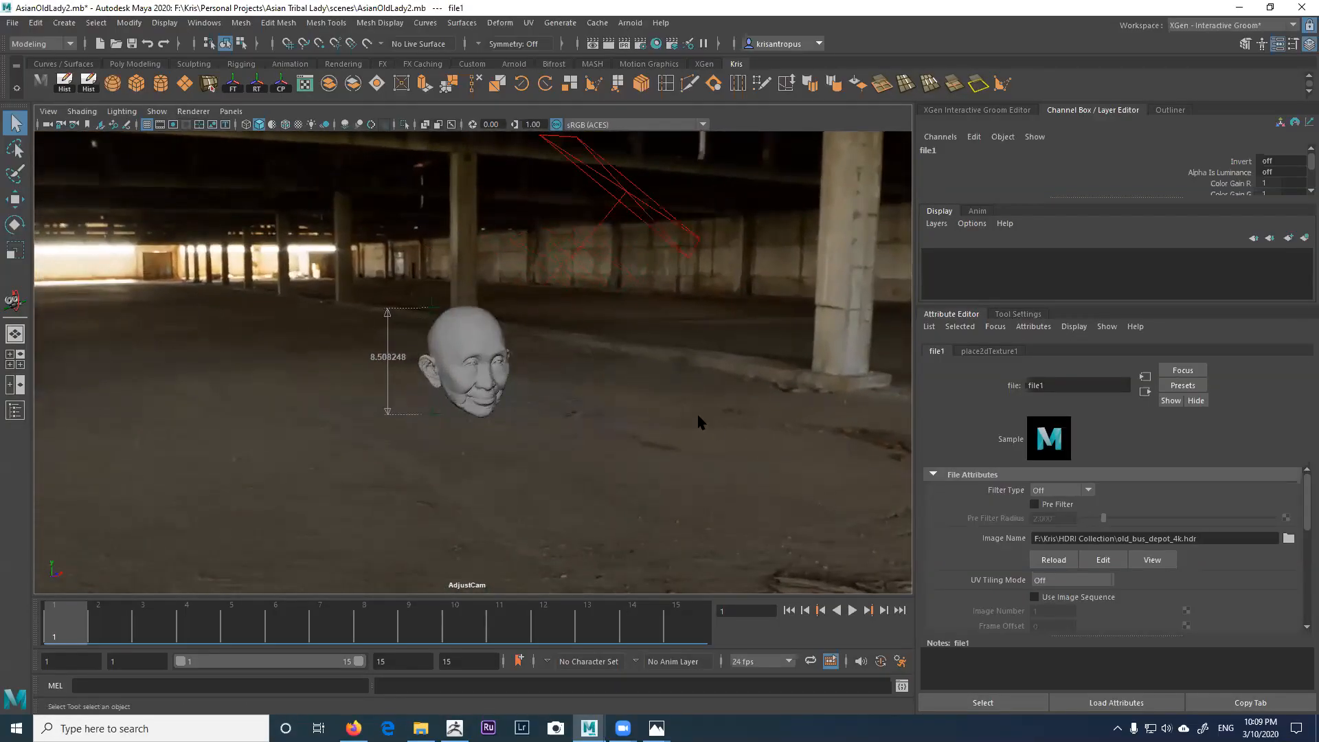
left_click_drag(699, 417, 502, 357, "alt")
left_click_drag(636, 389, 453, 302, "alt")
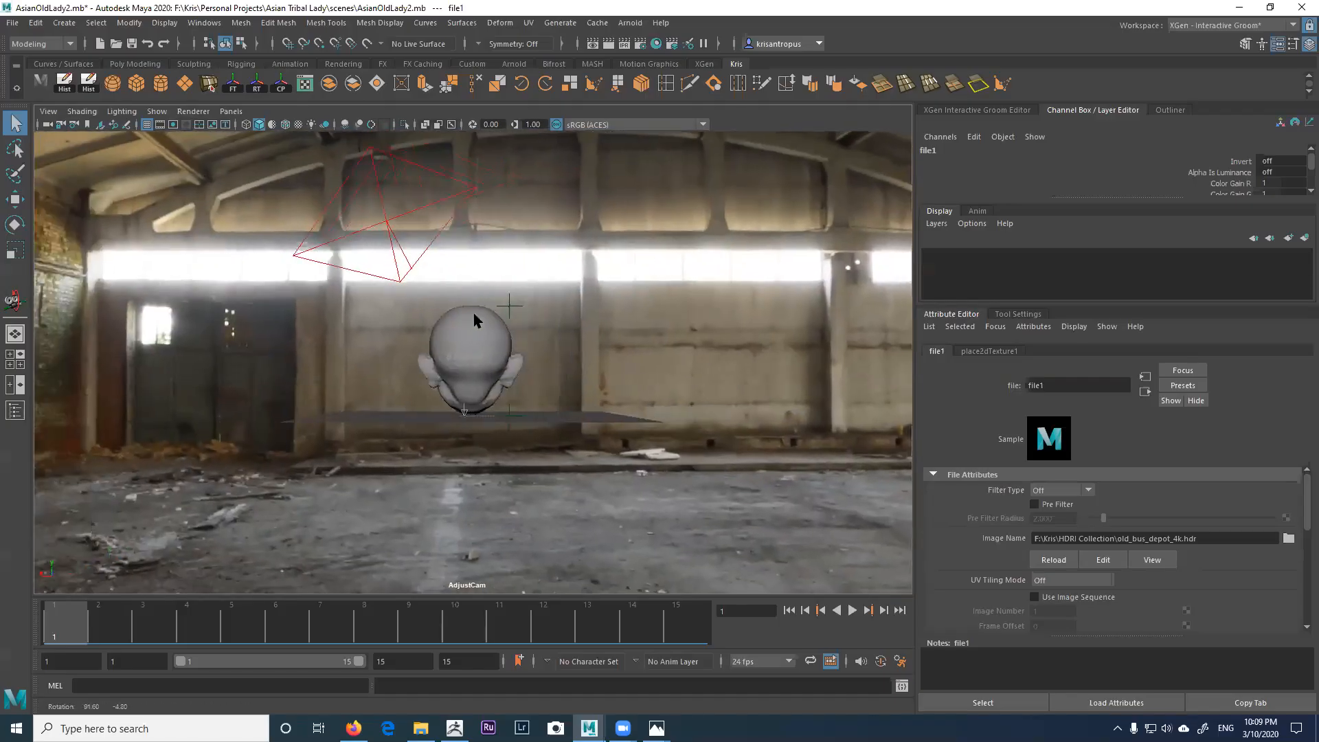
left_click_drag(382, 278, 484, 316, "alt")
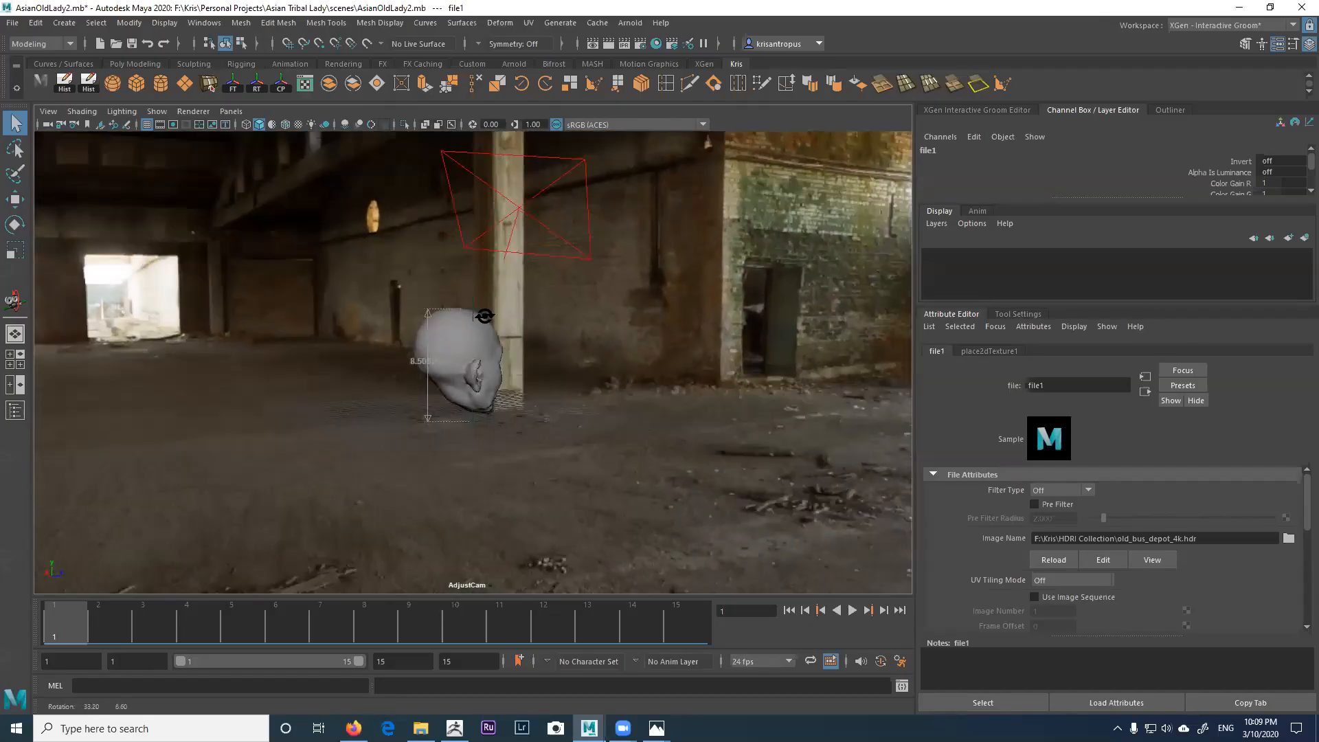
left_click_drag(634, 322, 491, 320, "alt")
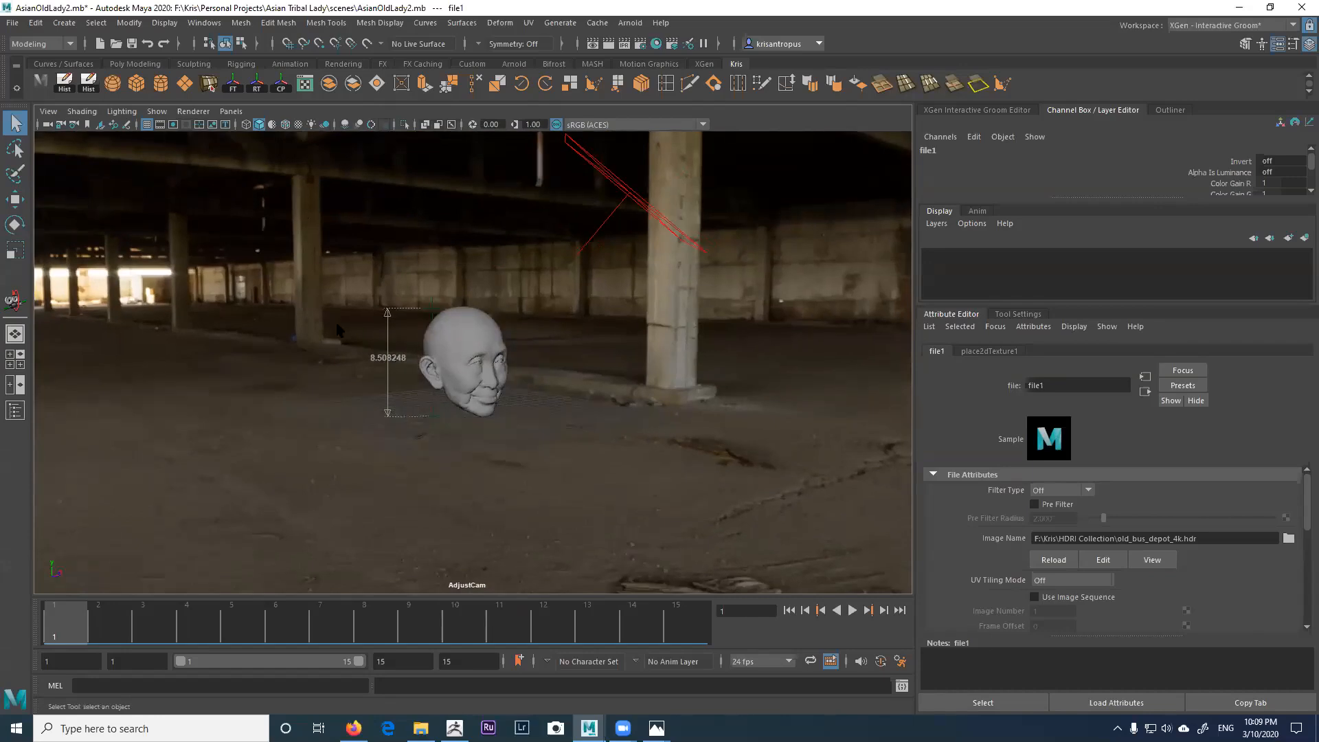
left_click_drag(560, 370, 455, 356, "alt")
left_click_drag(509, 435, 646, 444, "alt")
right_click_drag(645, 445, 719, 494, "alt")
left_click_drag(581, 402, 581, 259, "alt")
left_click_drag(659, 373, 414, 242, "alt")
left_click_drag(554, 295, 687, 399, "alt")
right_click_drag(687, 399, 737, 433, "alt")
left_click_drag(738, 433, 616, 392, "alt")
left_click_drag(700, 354, 705, 321, "alt")
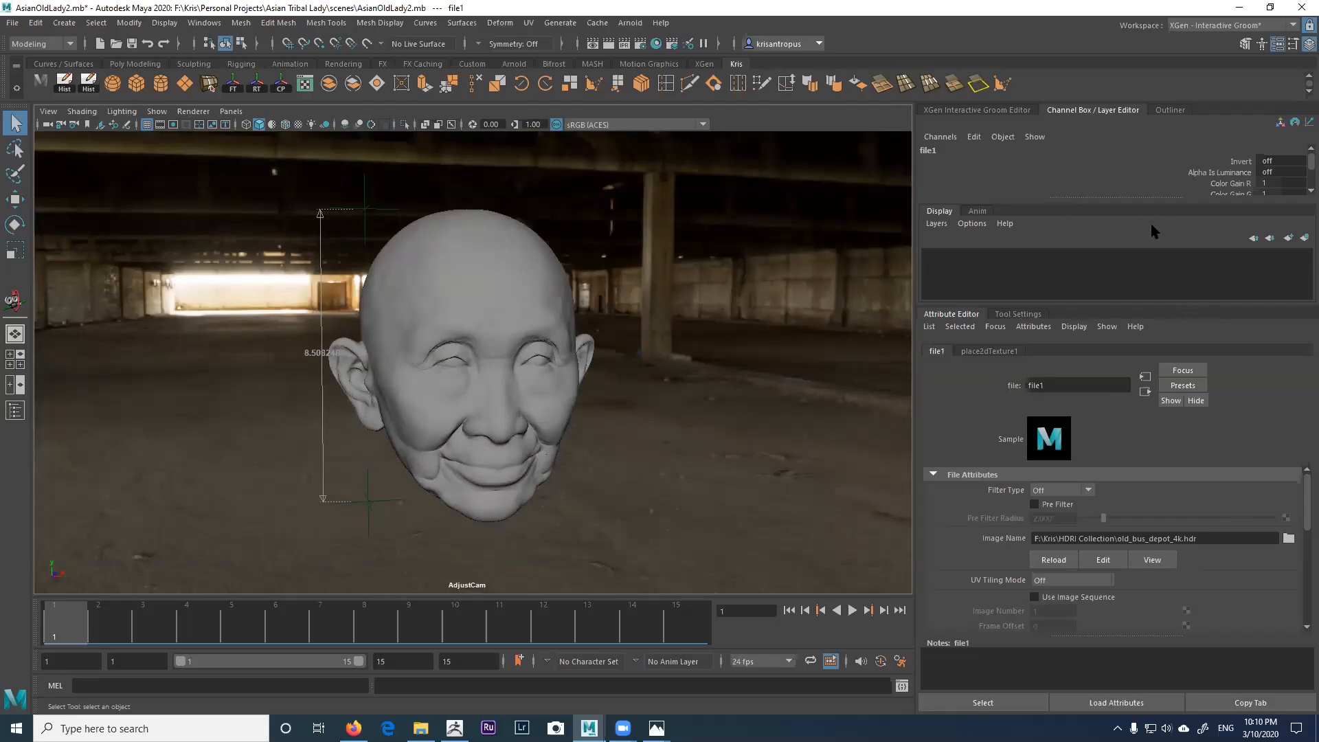
left_click_drag(1307, 499, 1303, 536)
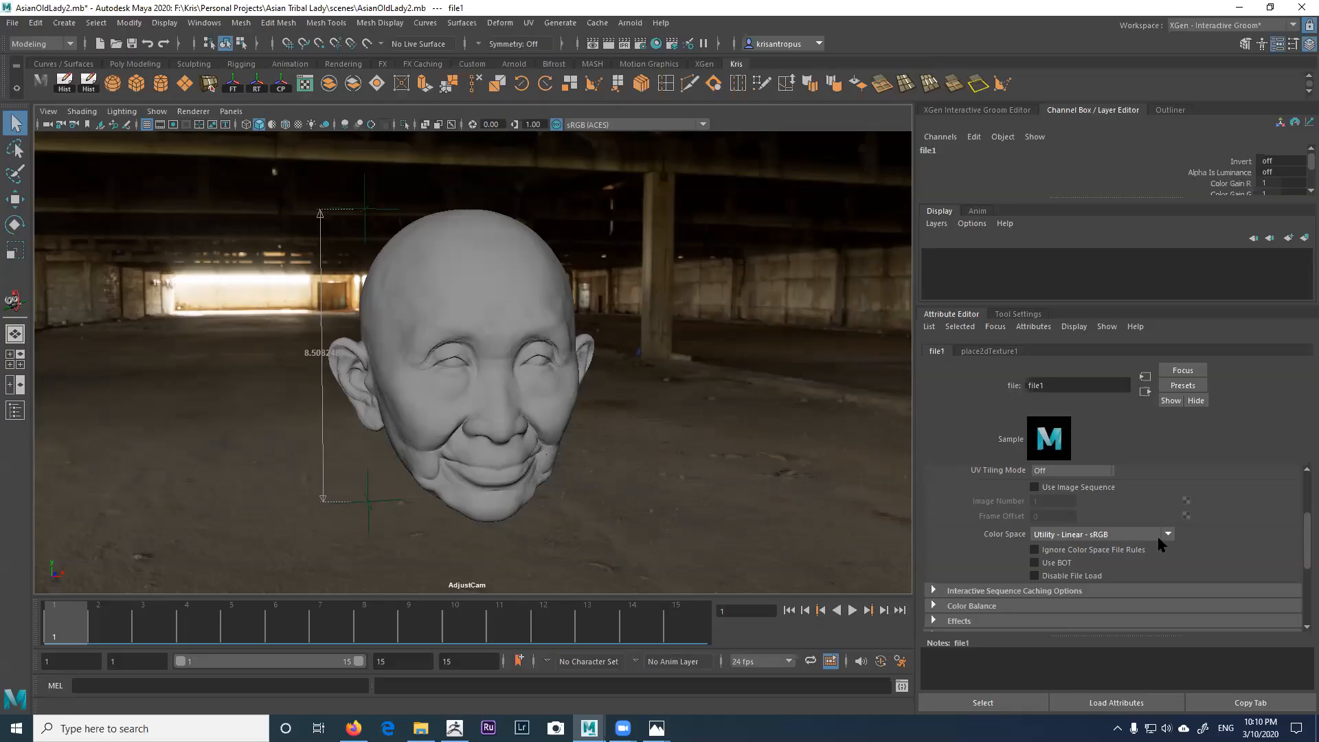
left_click_drag(691, 376, 848, 344, "alt")
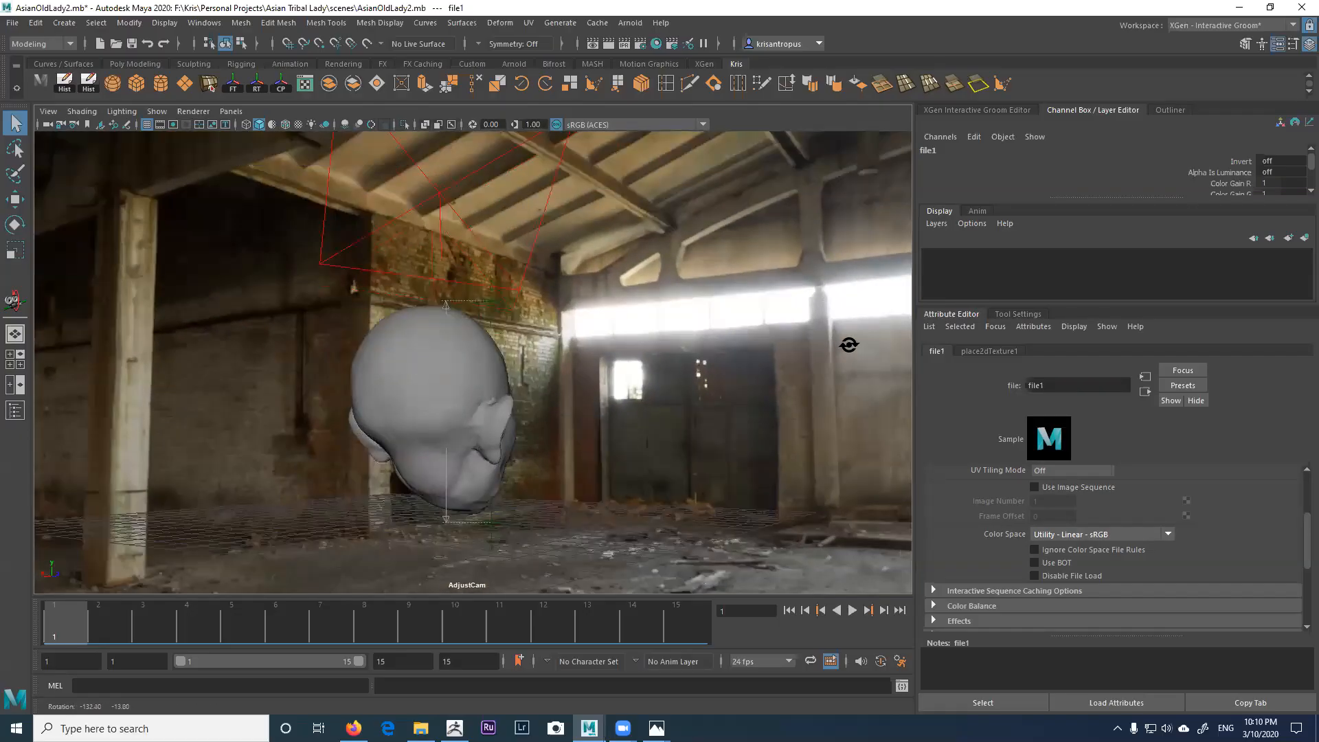
left_click(1166, 536)
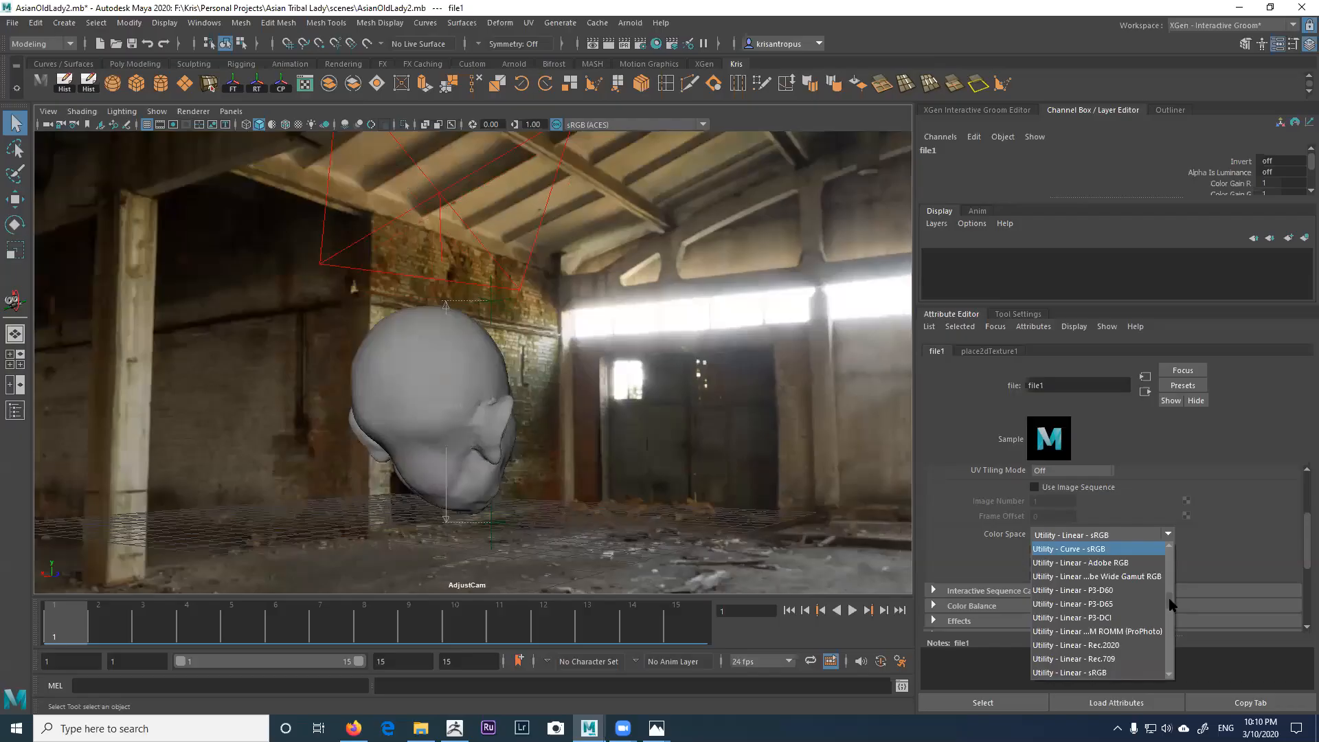
scroll(1172, 605, "down", 4)
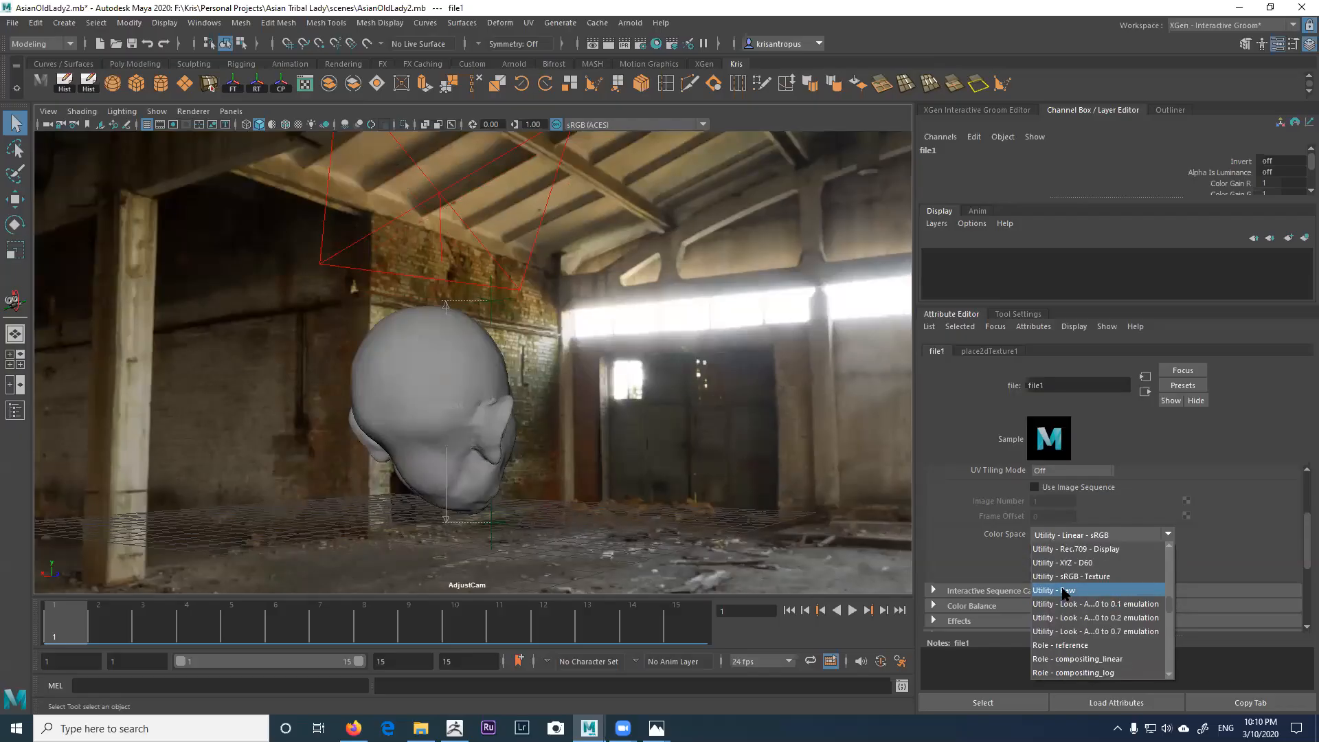
left_click(1065, 593)
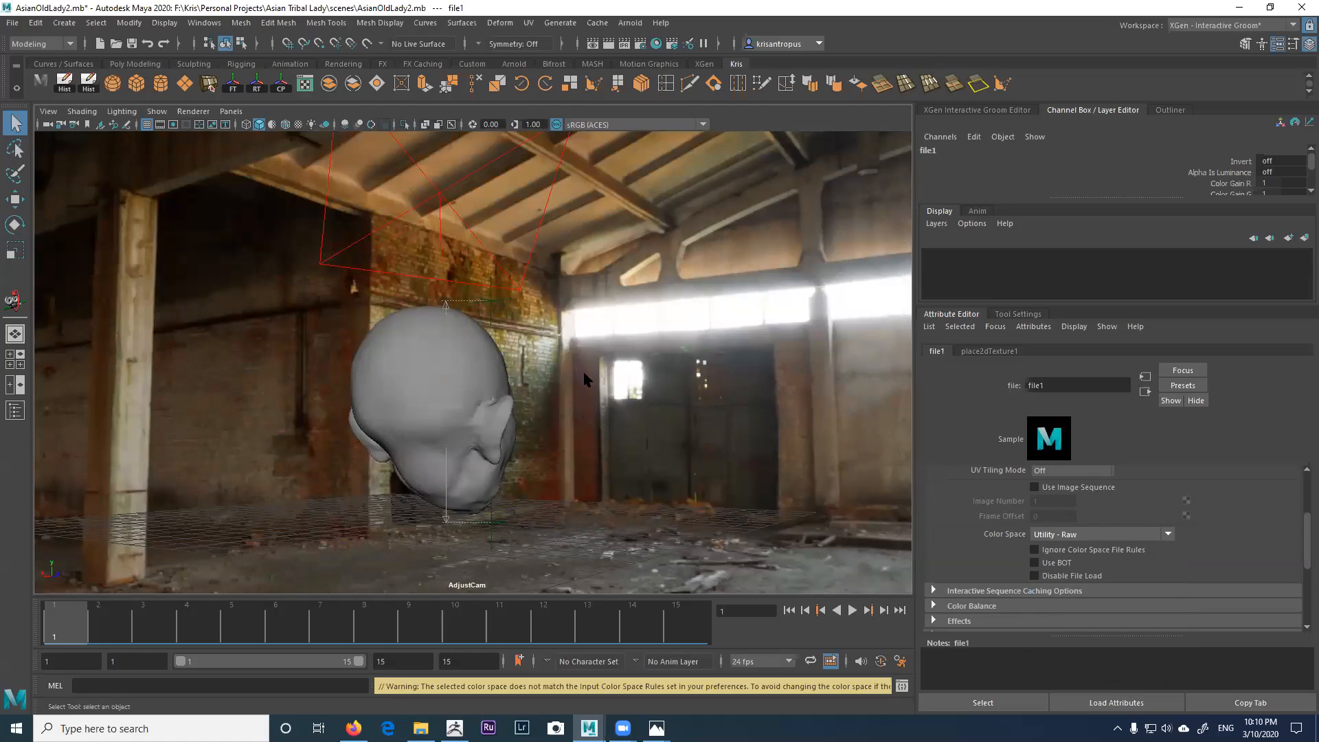
left_click(1168, 535)
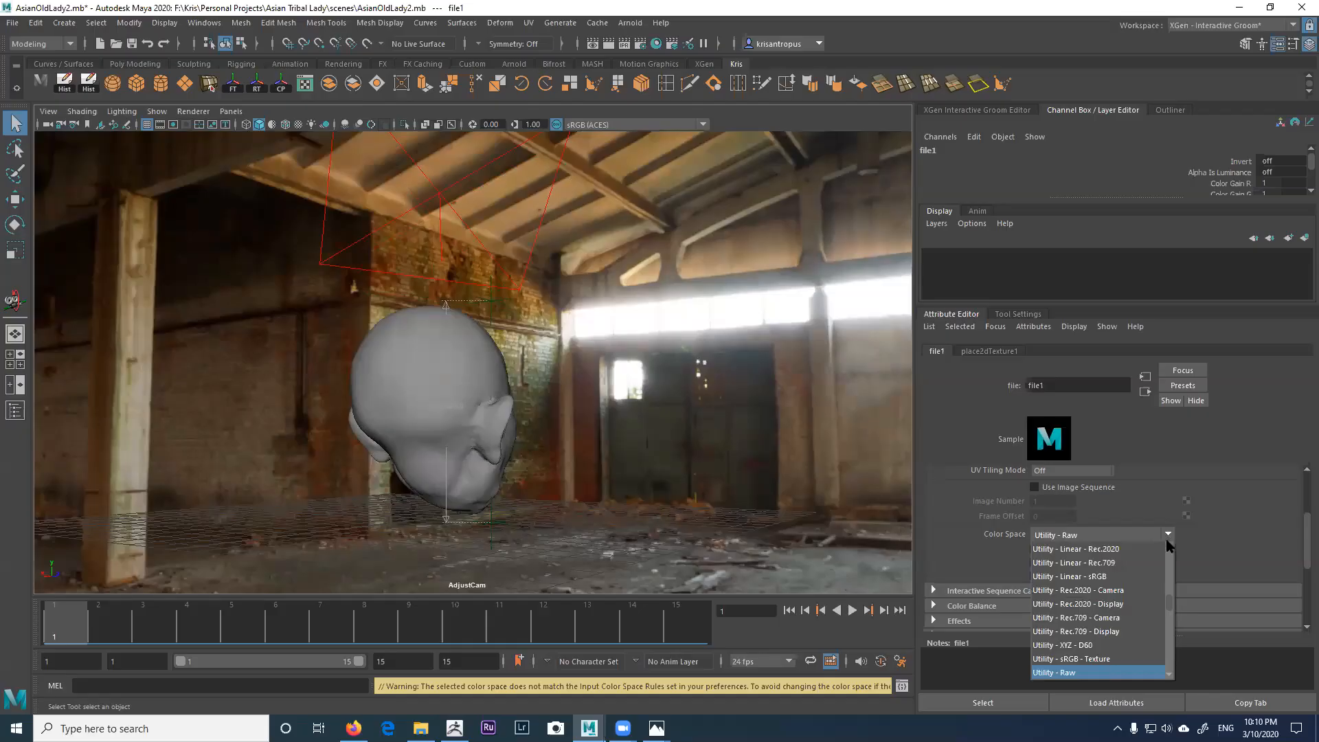
left_click(1132, 577)
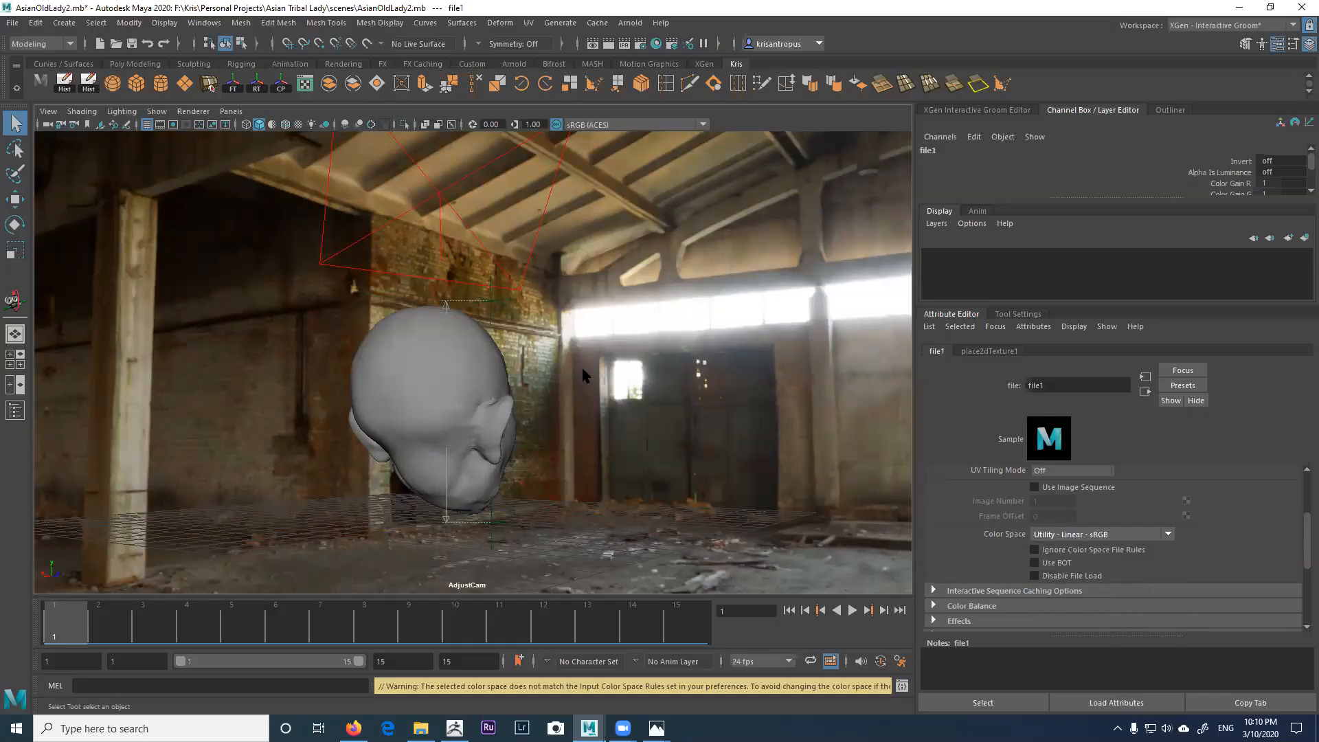
left_click_drag(604, 444, 530, 391, "alt")
right_click_drag(530, 391, 570, 464, "alt")
left_click_drag(571, 464, 543, 446, "alt")
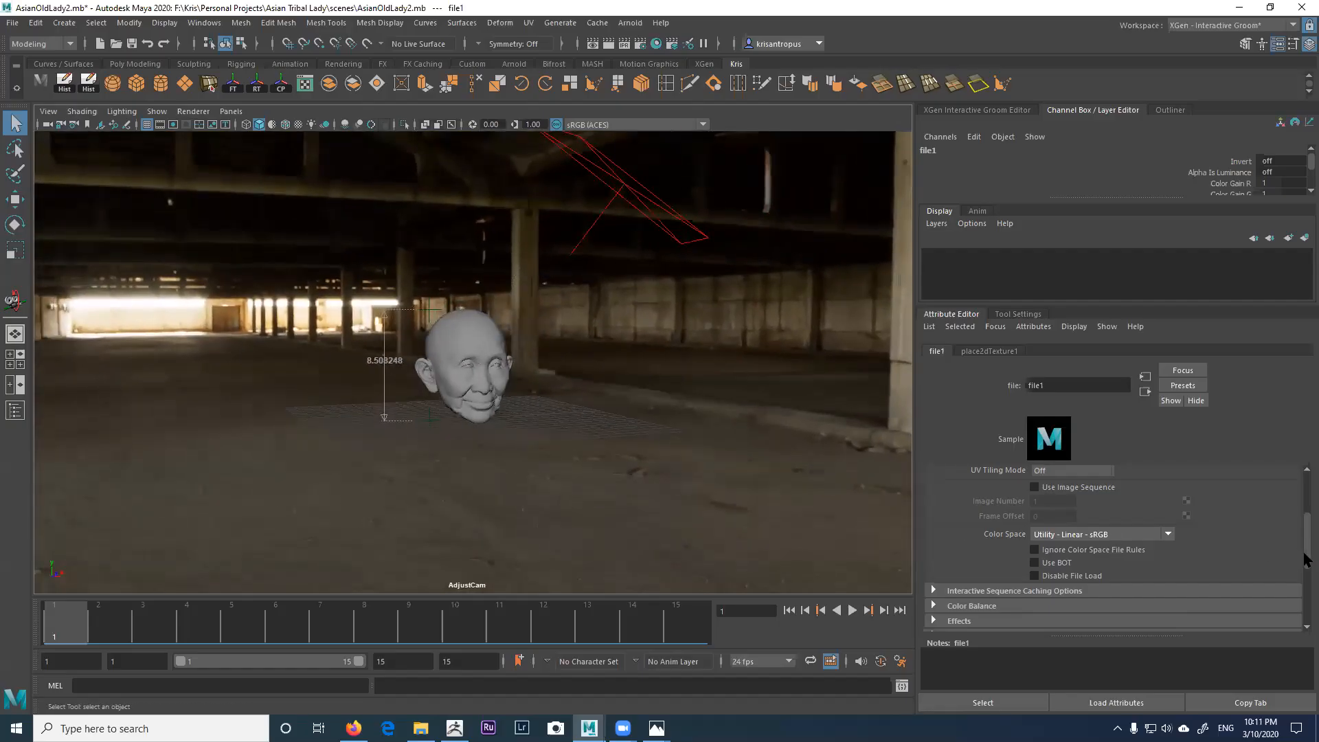
Set aiSkyDomeLight1's Resolution to 4096 and adjust its Camera visibility slider.
left_click(655, 391)
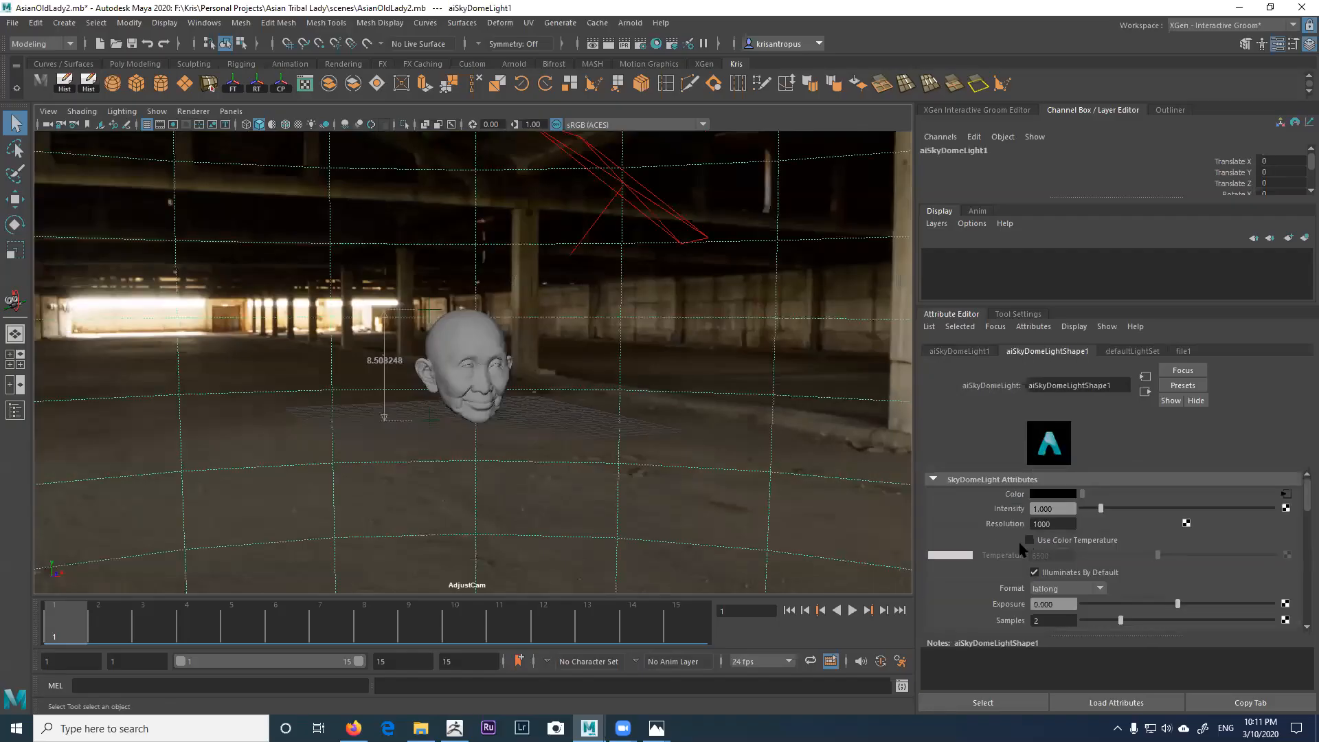
left_click(1069, 525)
type("4096")
key("Return")
left_click_drag(1301, 509, 1296, 554)
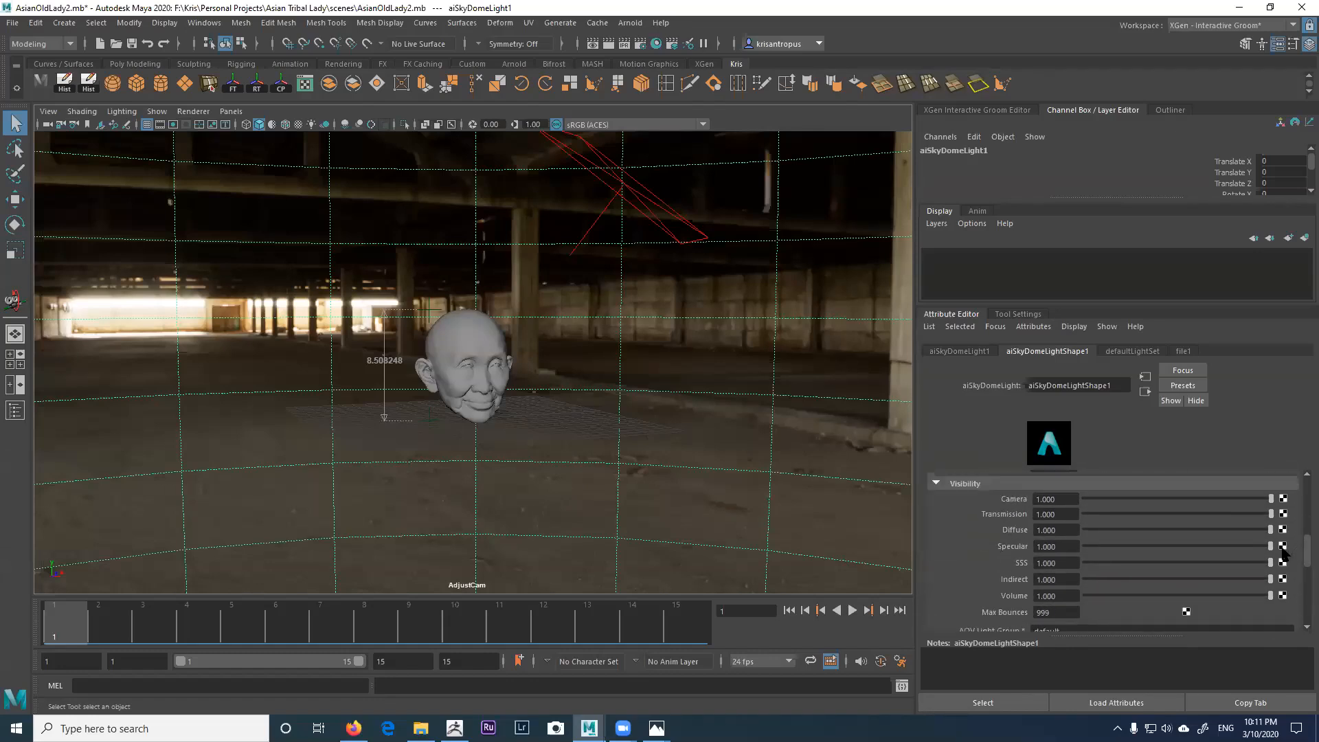
mouse_move(1261, 500)
left_mouse_down()
mouse_move(1084, 503)
mouse_move(1271, 503)
left_mouse_up()
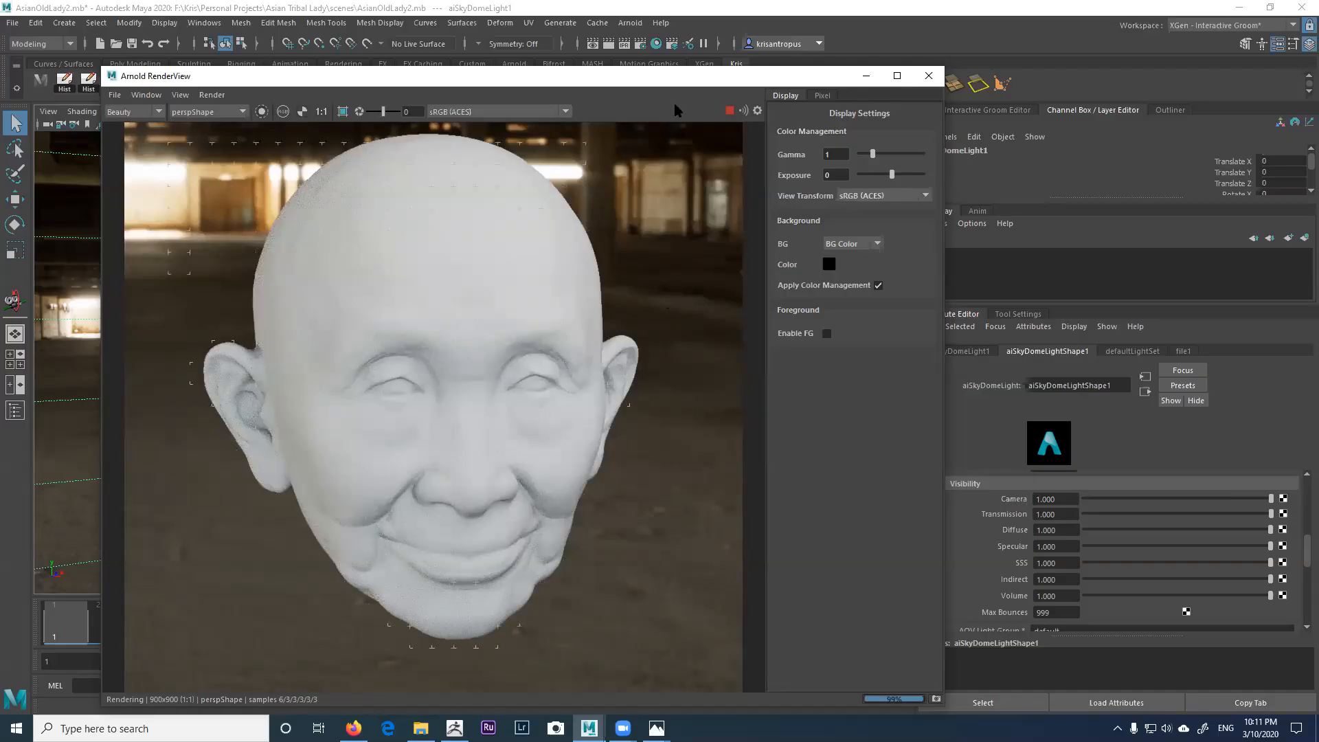
Move the finished Arnold RenderView of the white head against the bus depot up and to the right.
left_click_drag(769, 66, 903, 39)
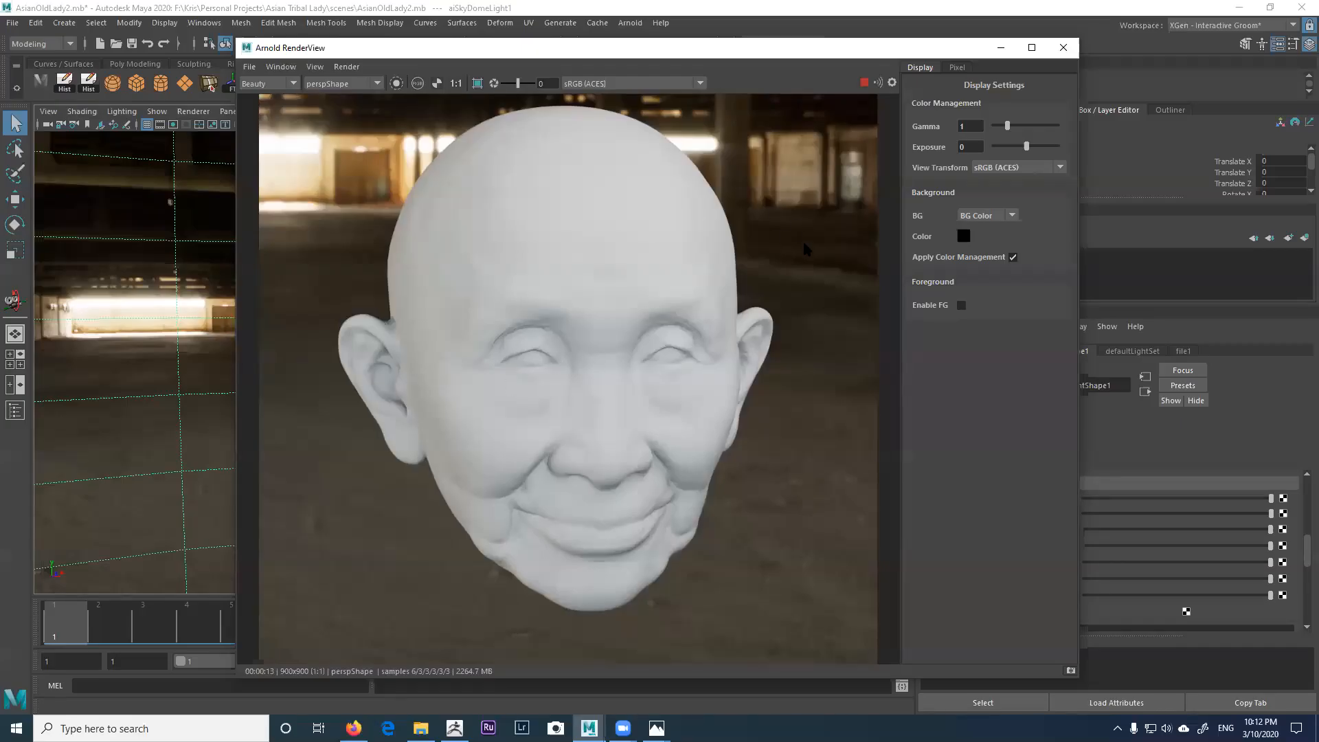
Re-render the full scene in Arnold, then switch the viewport to the persp camera.
left_click(345, 67)
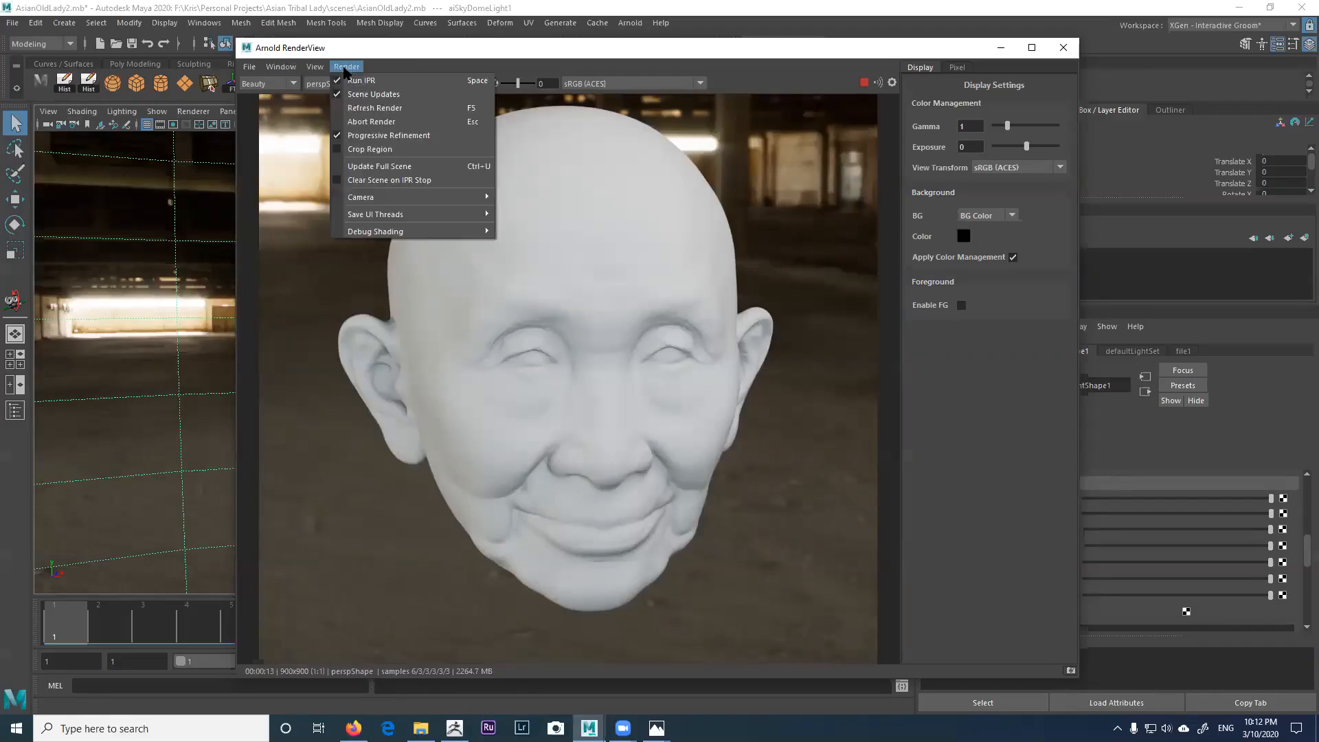
left_click(397, 168)
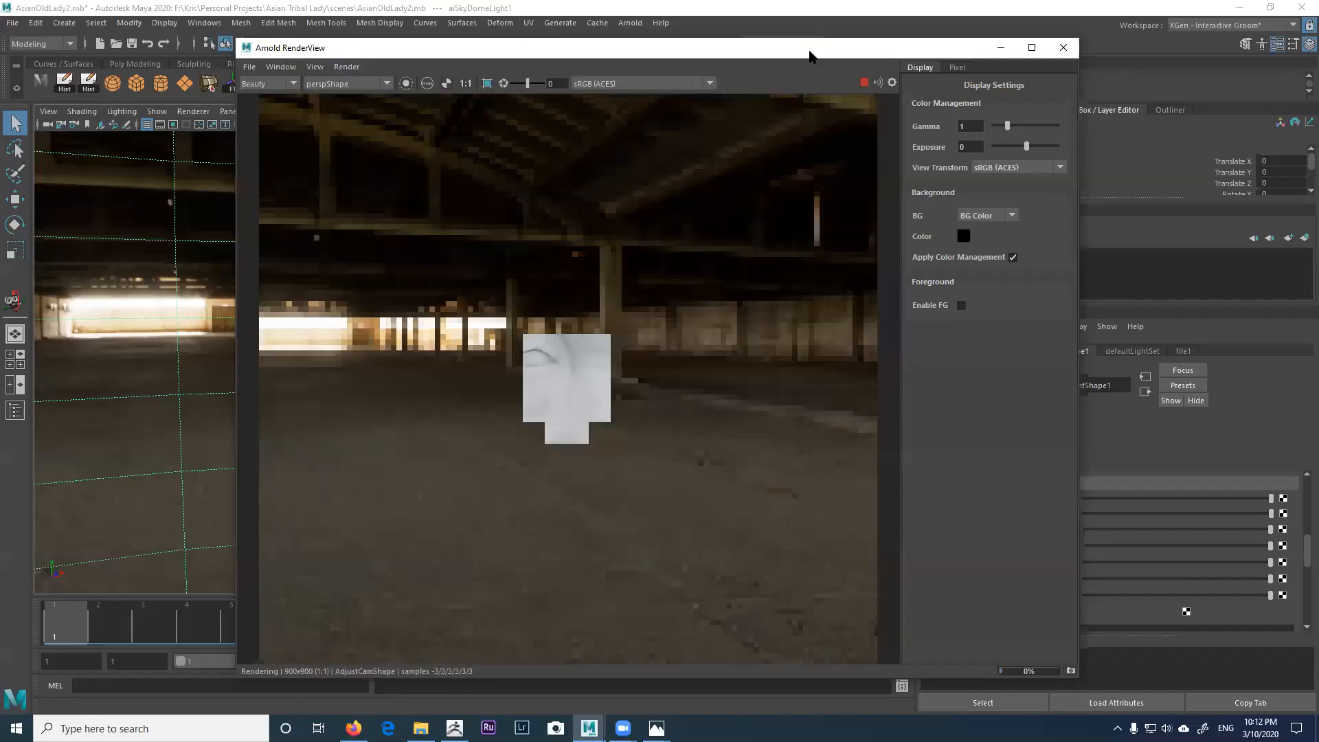
left_click_drag(810, 57, 1088, 113)
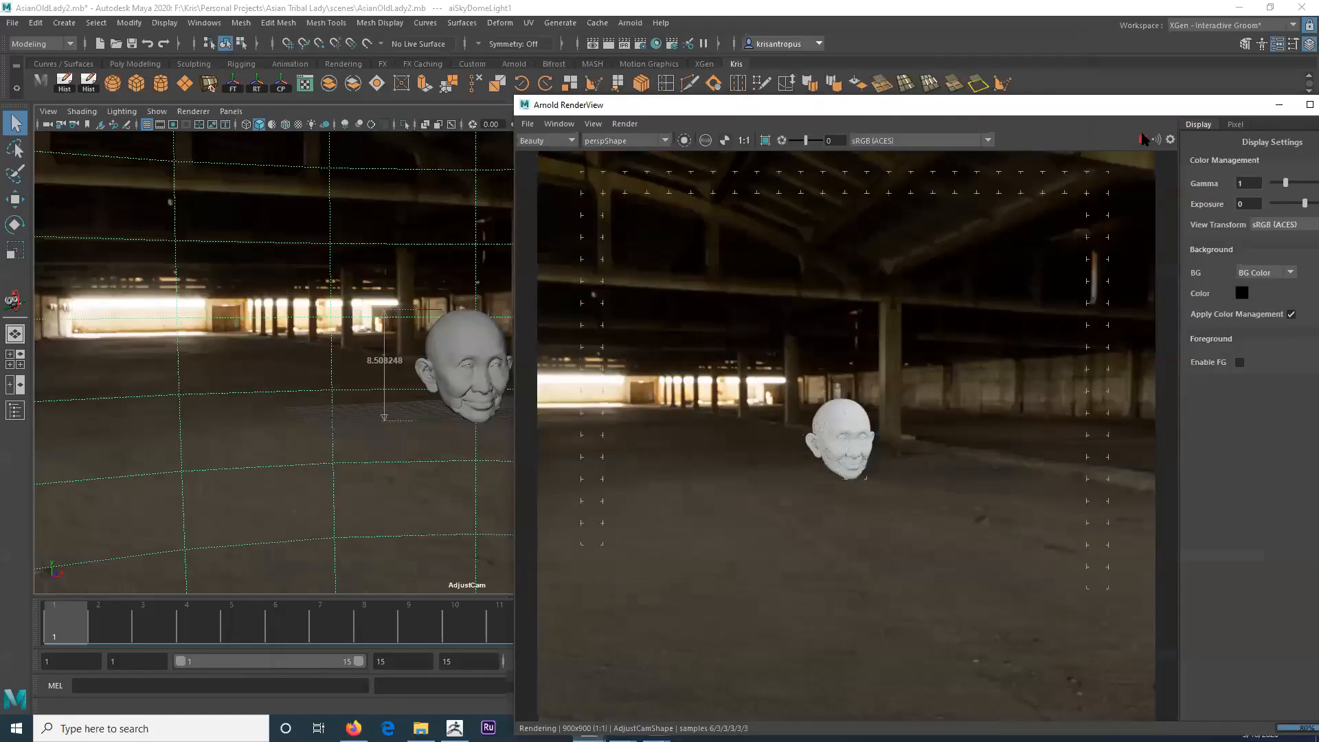
left_click(231, 111)
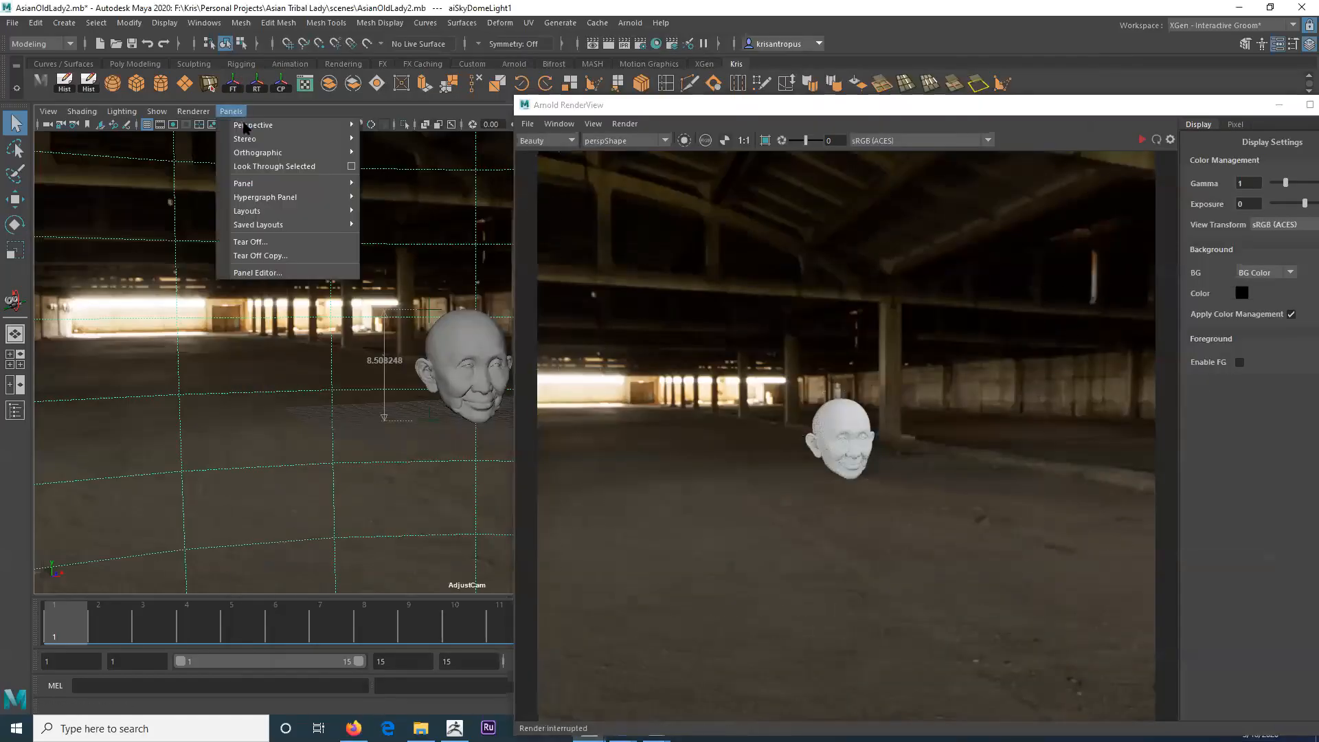
mouse_move(289, 124)
left_click(386, 141)
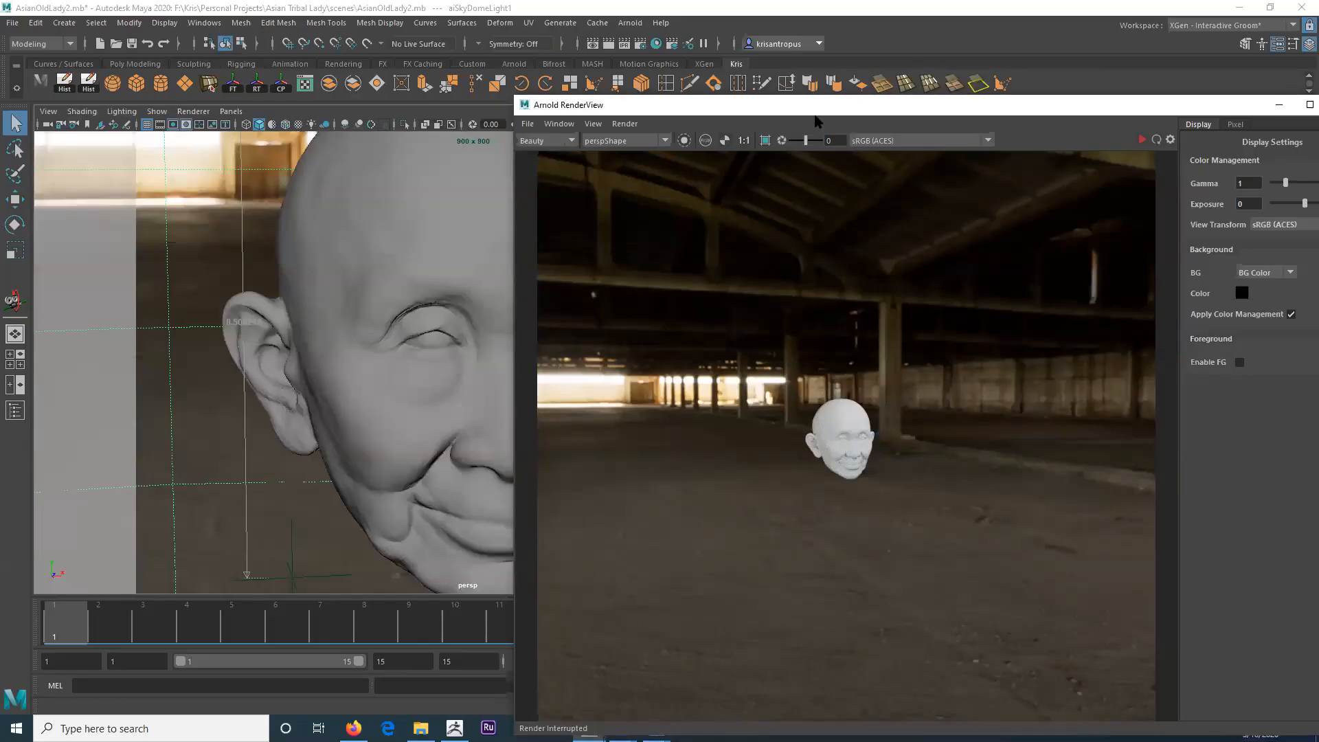
Re-render the full scene through the persp camera for a close-up of the head.
left_click_drag(815, 114, 644, 73)
left_click(455, 84)
left_click(496, 182)
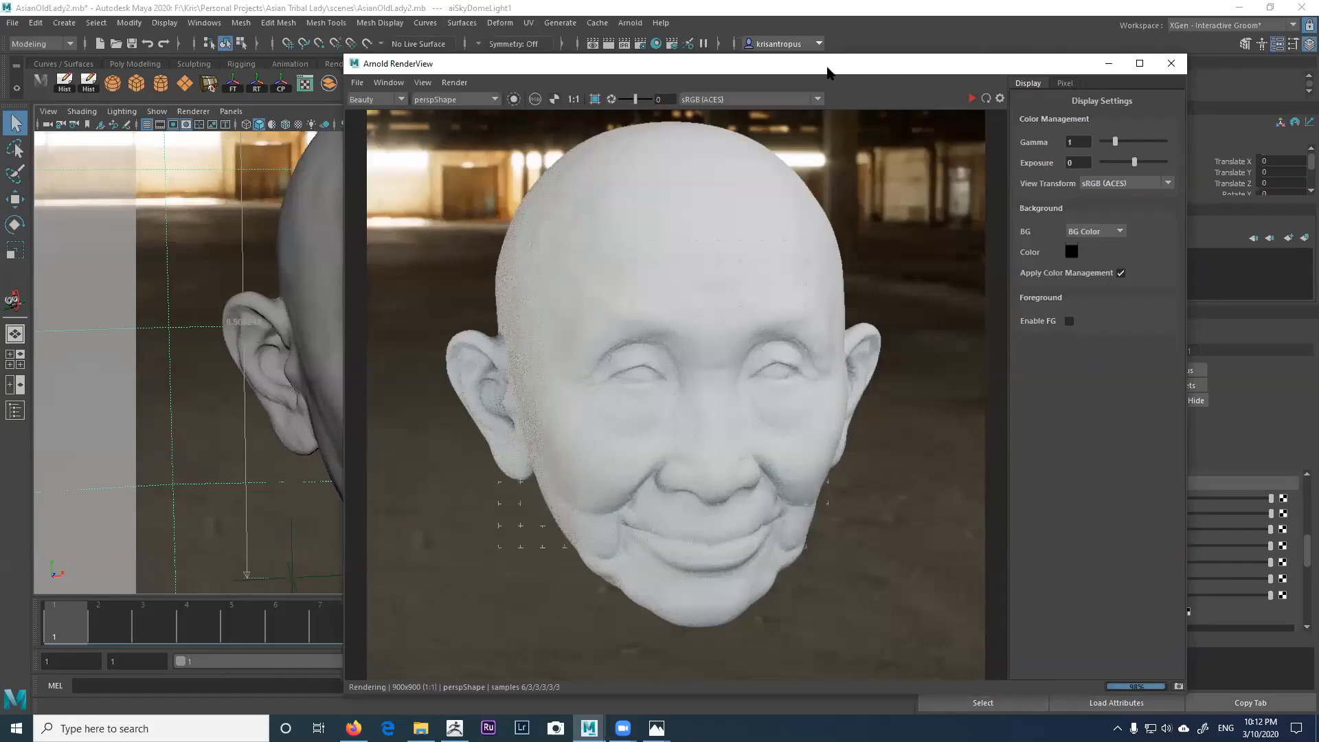
left_click_drag(828, 71, 749, 81)
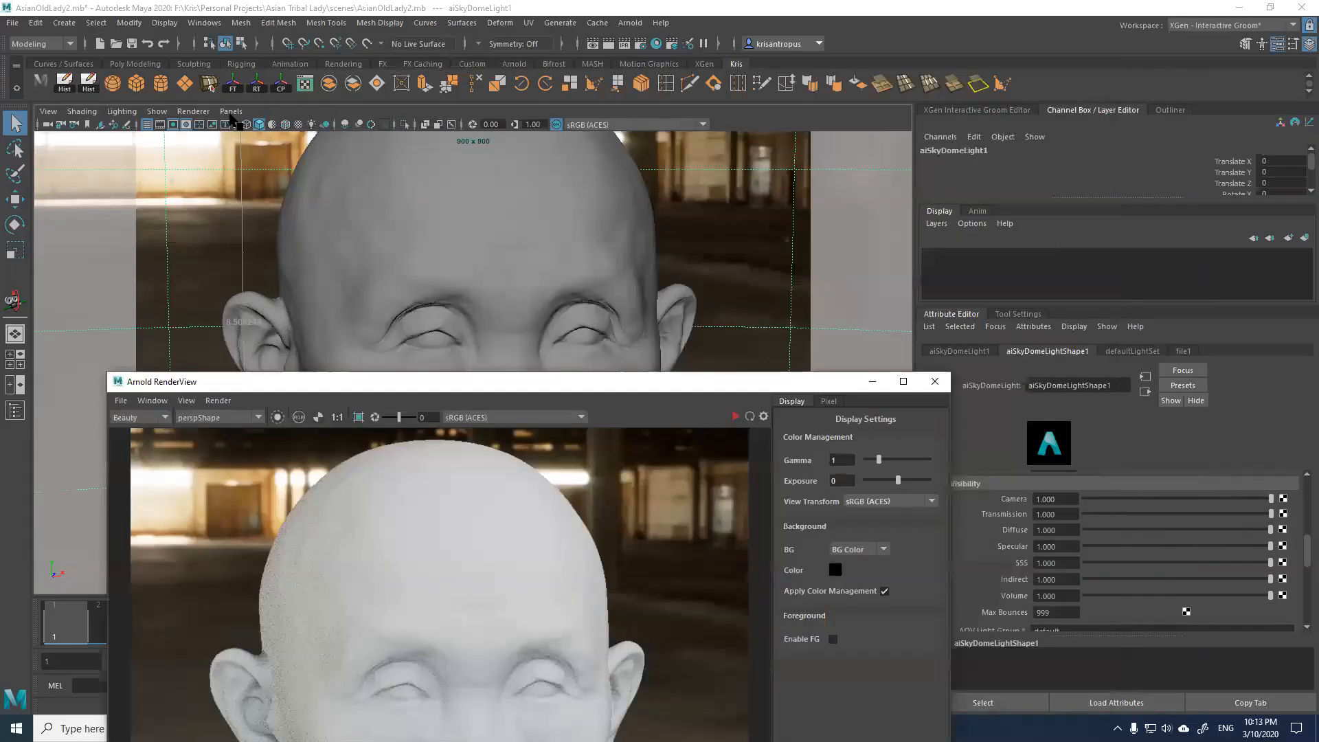
left_click(231, 112)
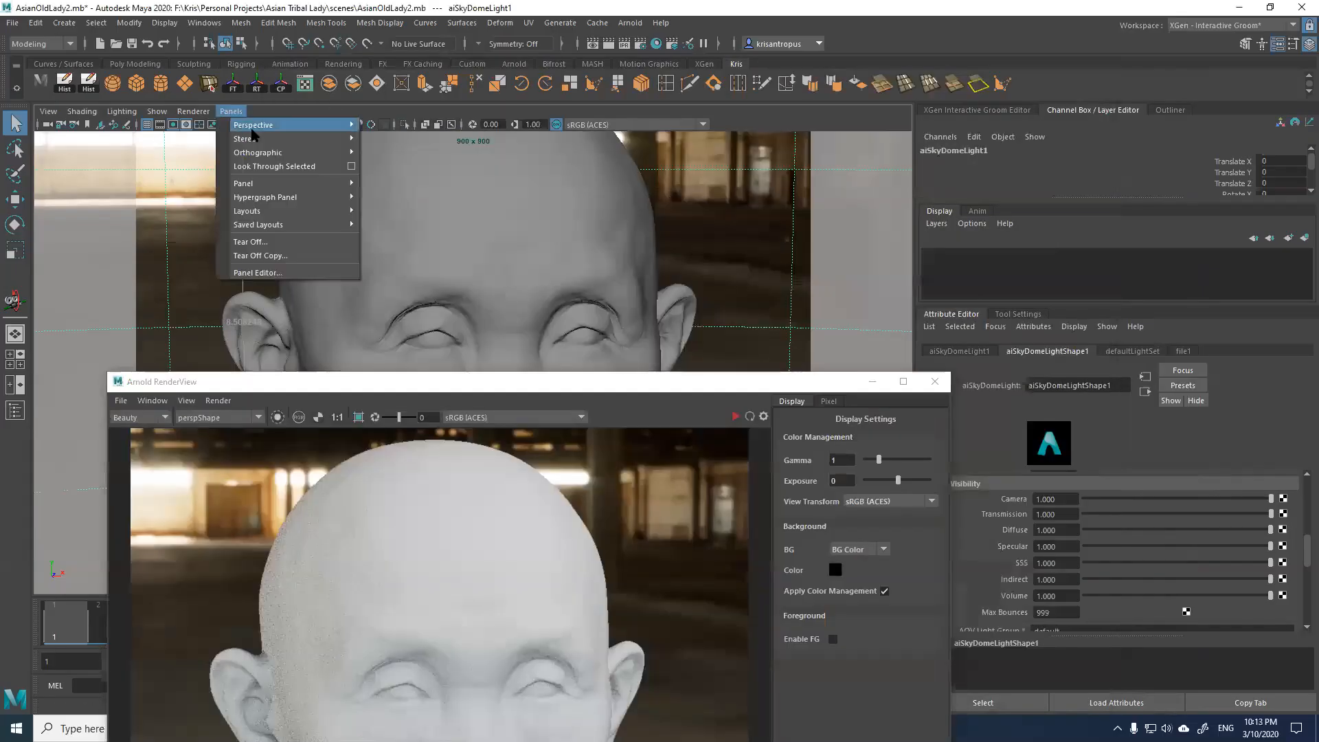
Switch the viewport to the wider camera and stop the running Arnold render.
mouse_move(323, 131)
left_click(412, 138)
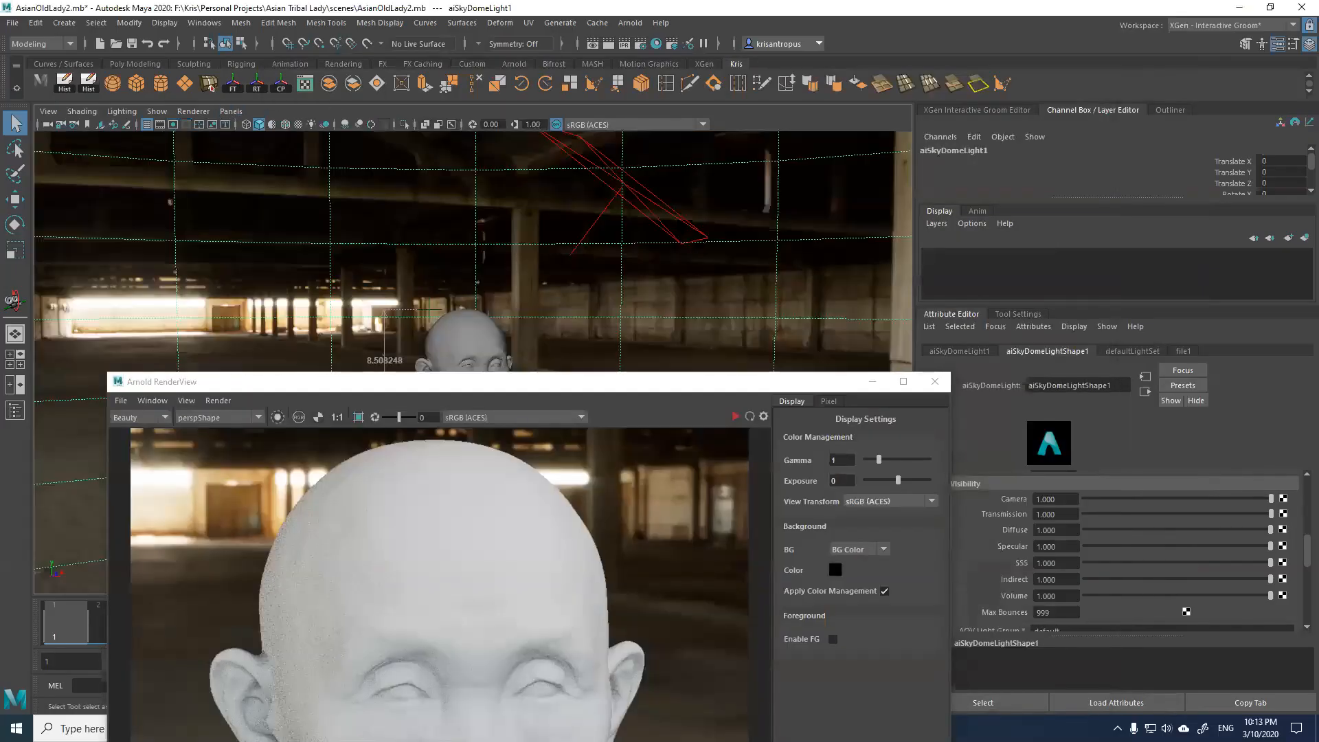
left_click(622, 187)
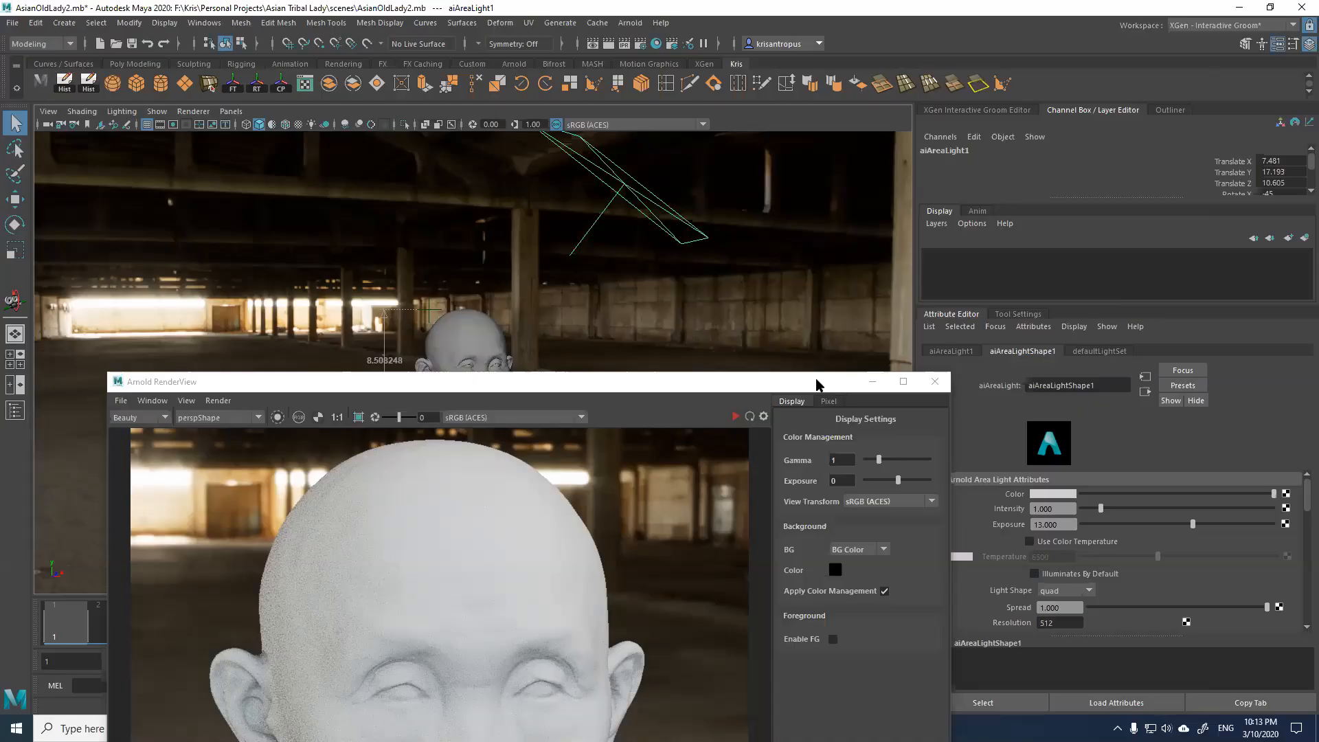
left_click_drag(817, 384, 842, 307)
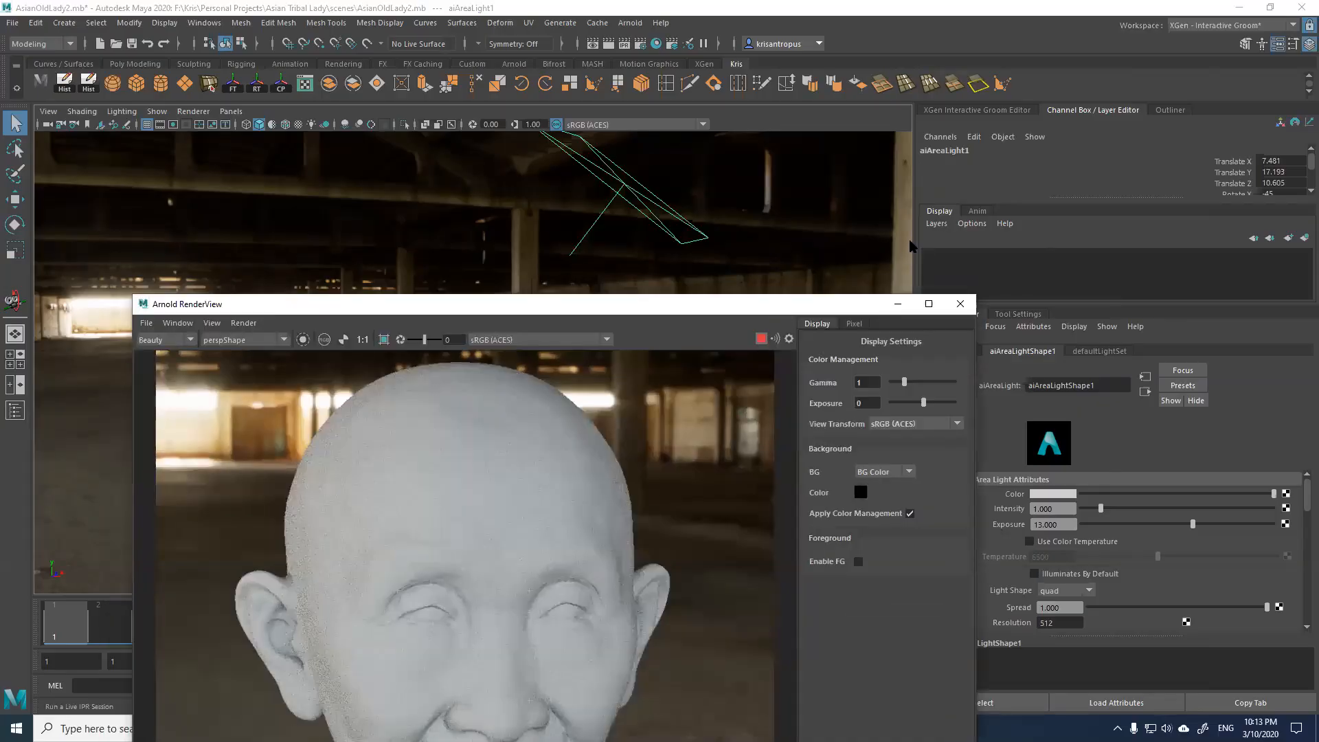
left_click_drag(748, 307, 872, 237)
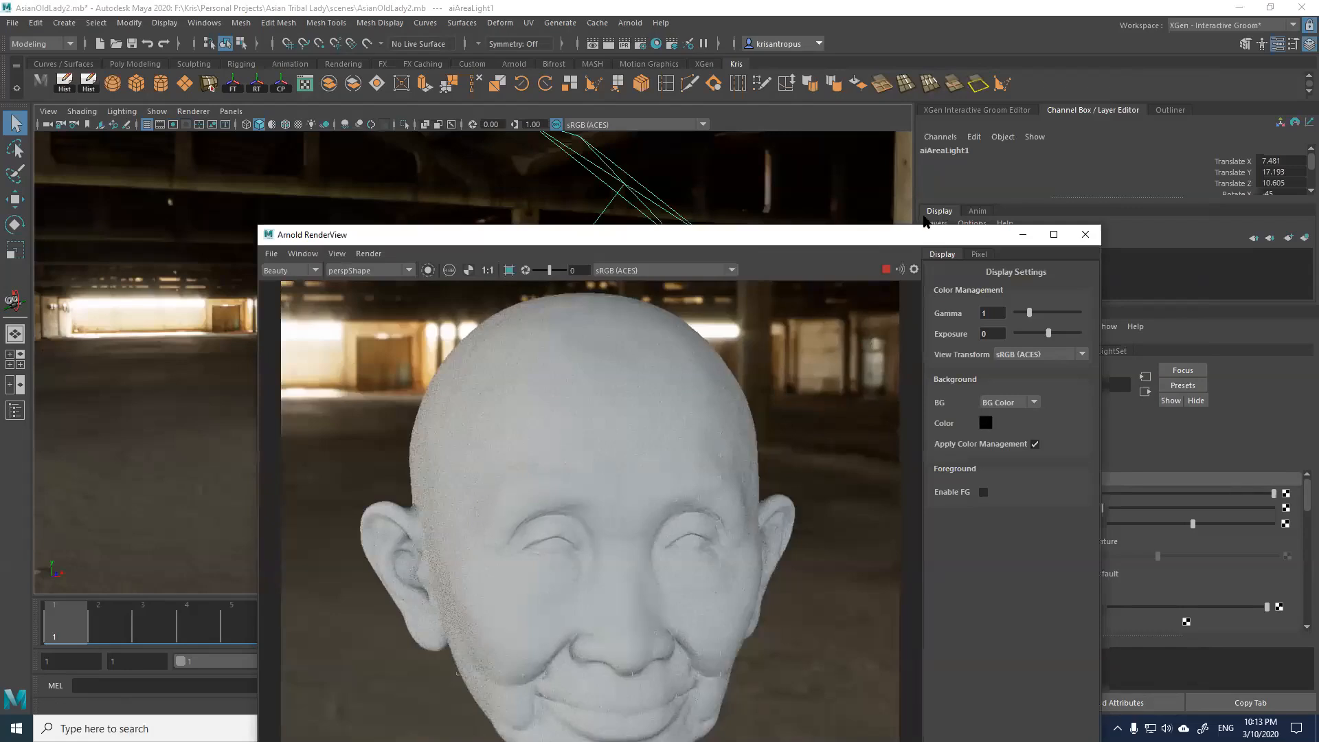
left_click_drag(719, 242, 679, 237)
left_click(846, 268)
Select aiSkyDomeLight1 and rotate it with the E rotate manipulator.
left_click_drag(812, 233, 836, 407)
left_click(697, 316)
left_click_drag(700, 321, 554, 278, "alt")
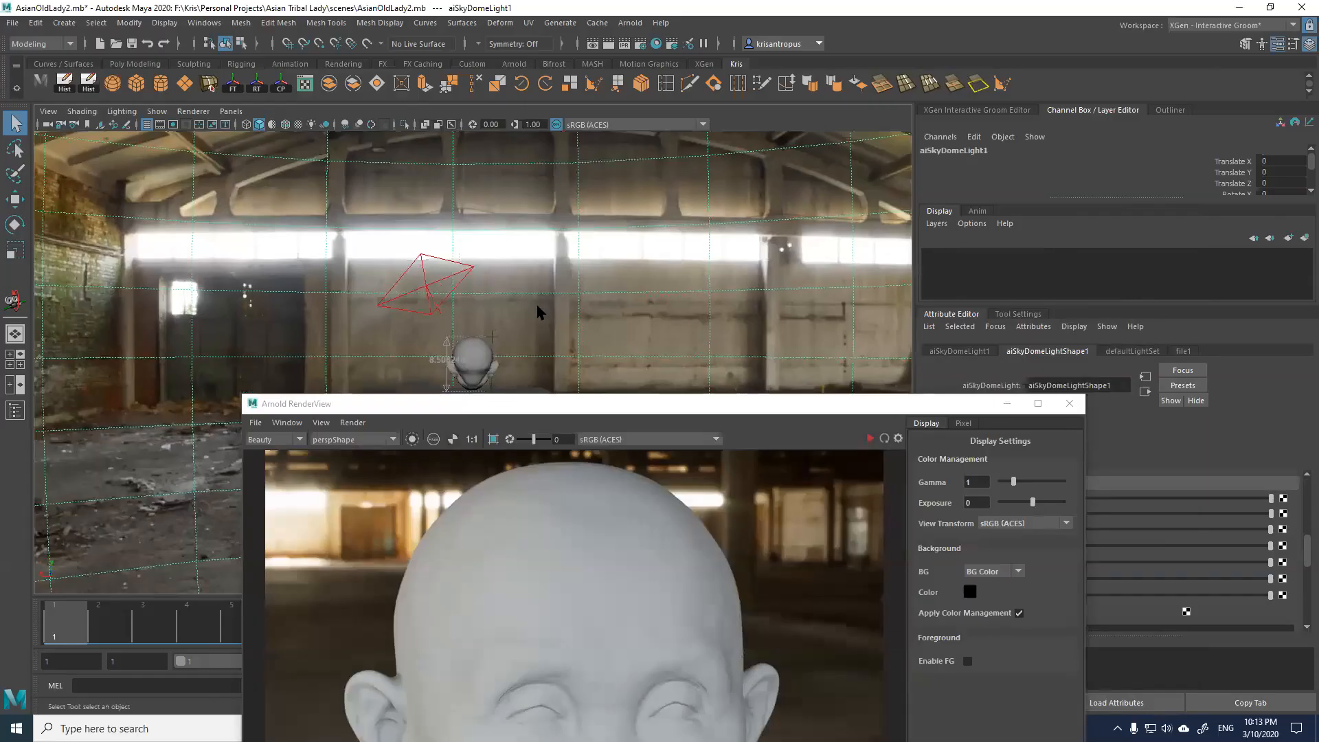
key("e")
left_click_drag(589, 221, 459, 258, "alt")
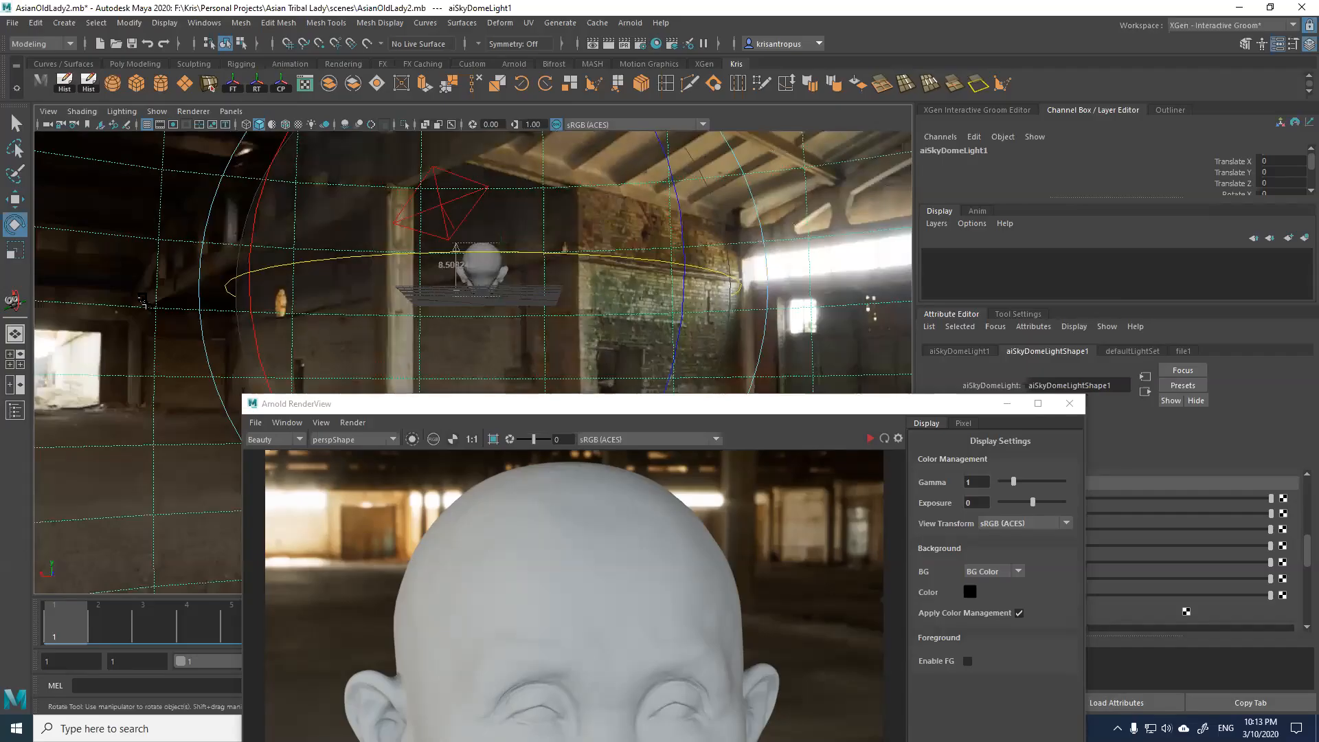
middle_click_drag(314, 322, 426, 314)
left_click_drag(426, 314, 760, 406, "alt")
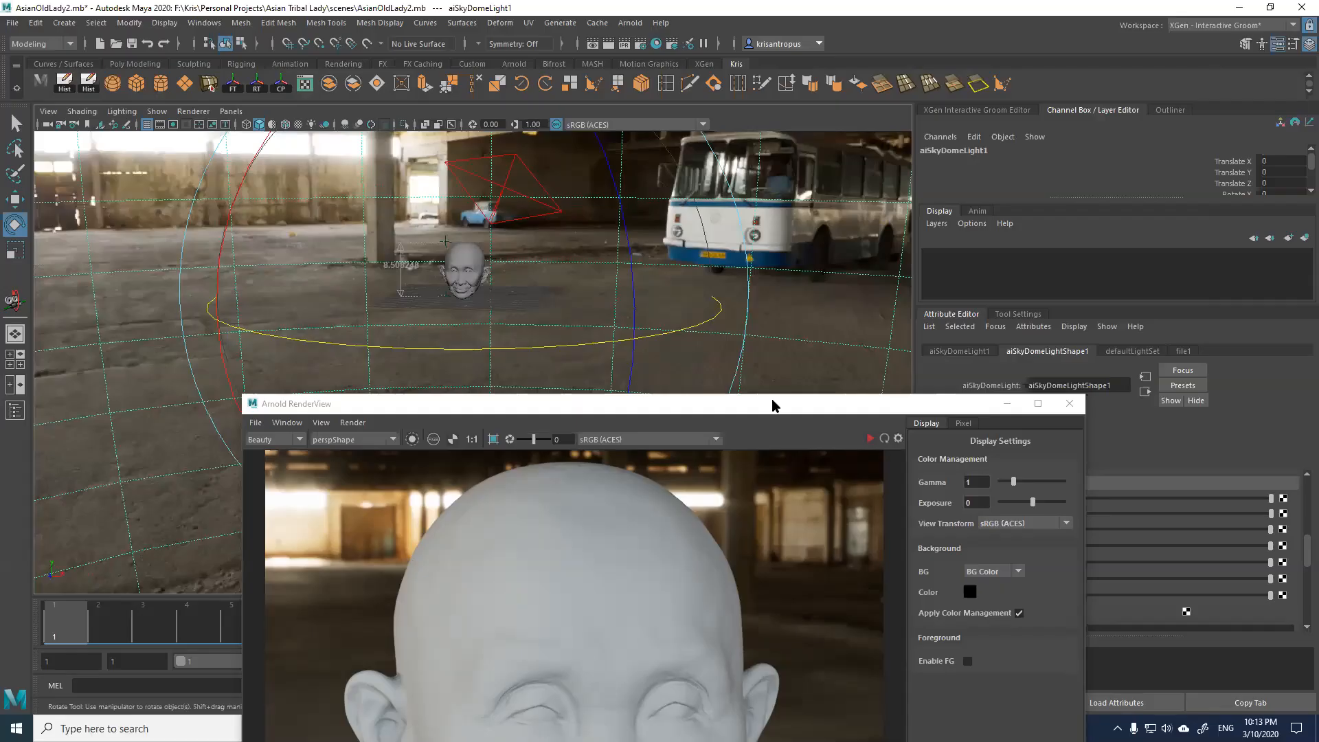
left_click_drag(772, 405, 686, 135)
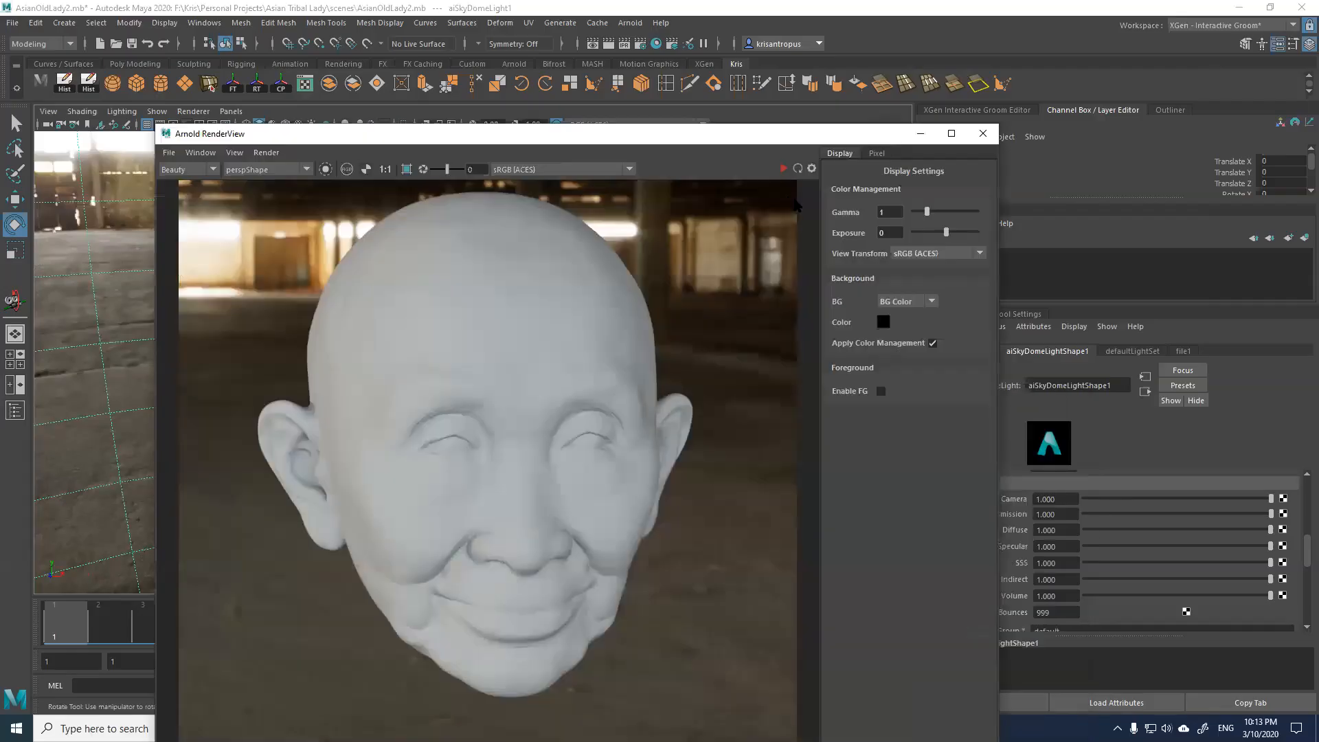
Restart the IPR render so the white bus shows behind the head.
left_click(784, 170)
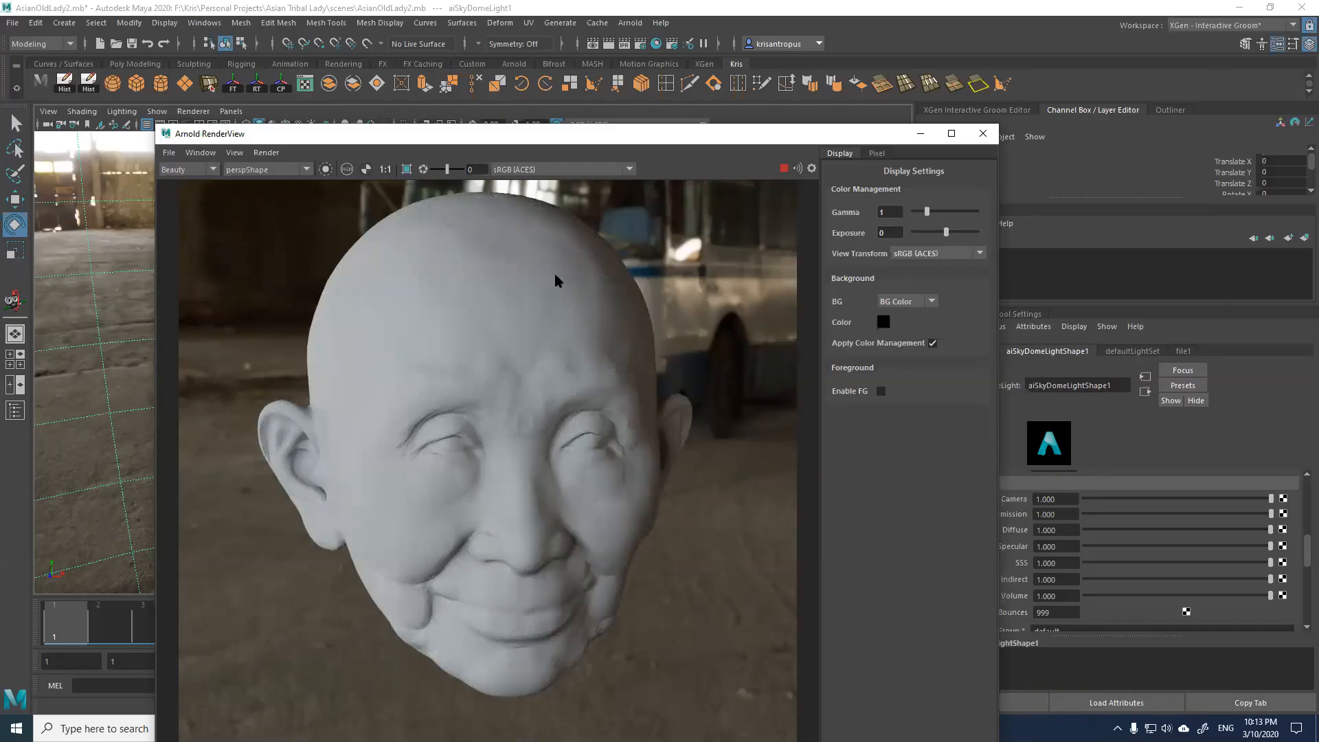
left_click_drag(760, 132, 876, 69)
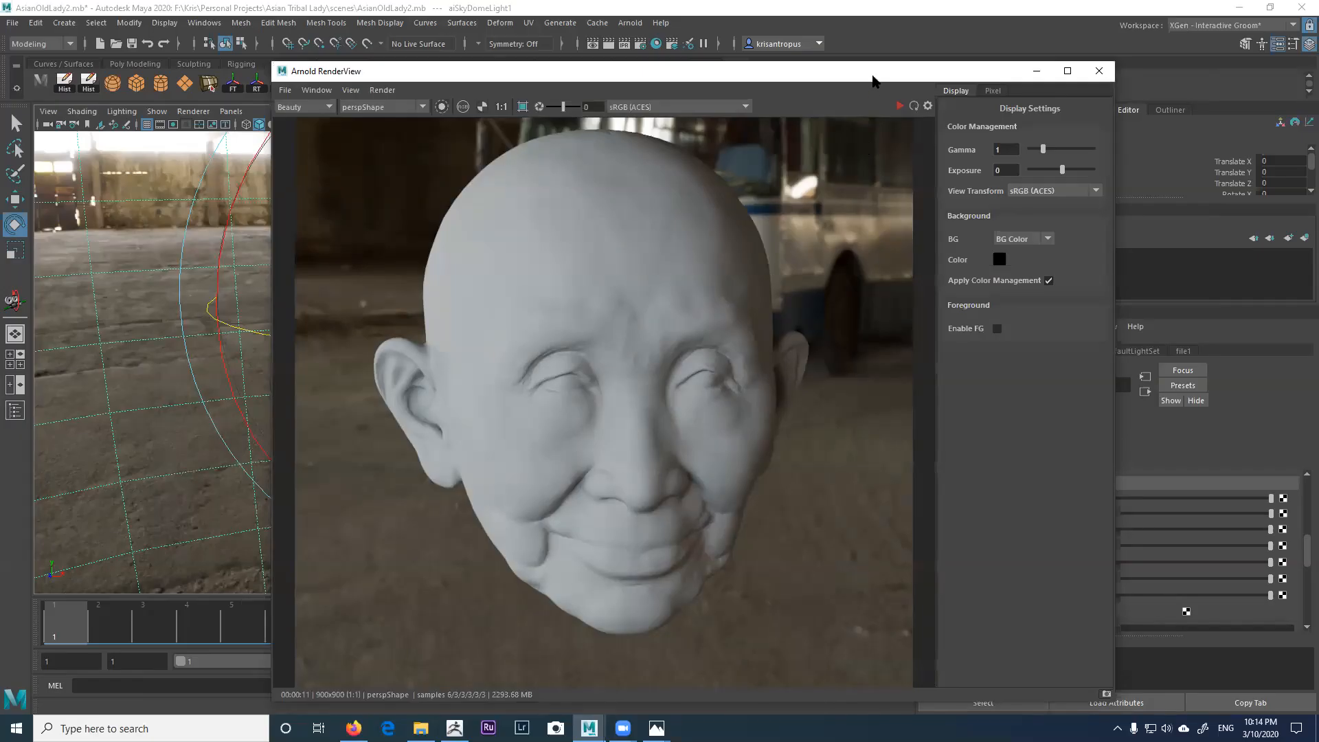
left_click_drag(874, 81, 658, 379)
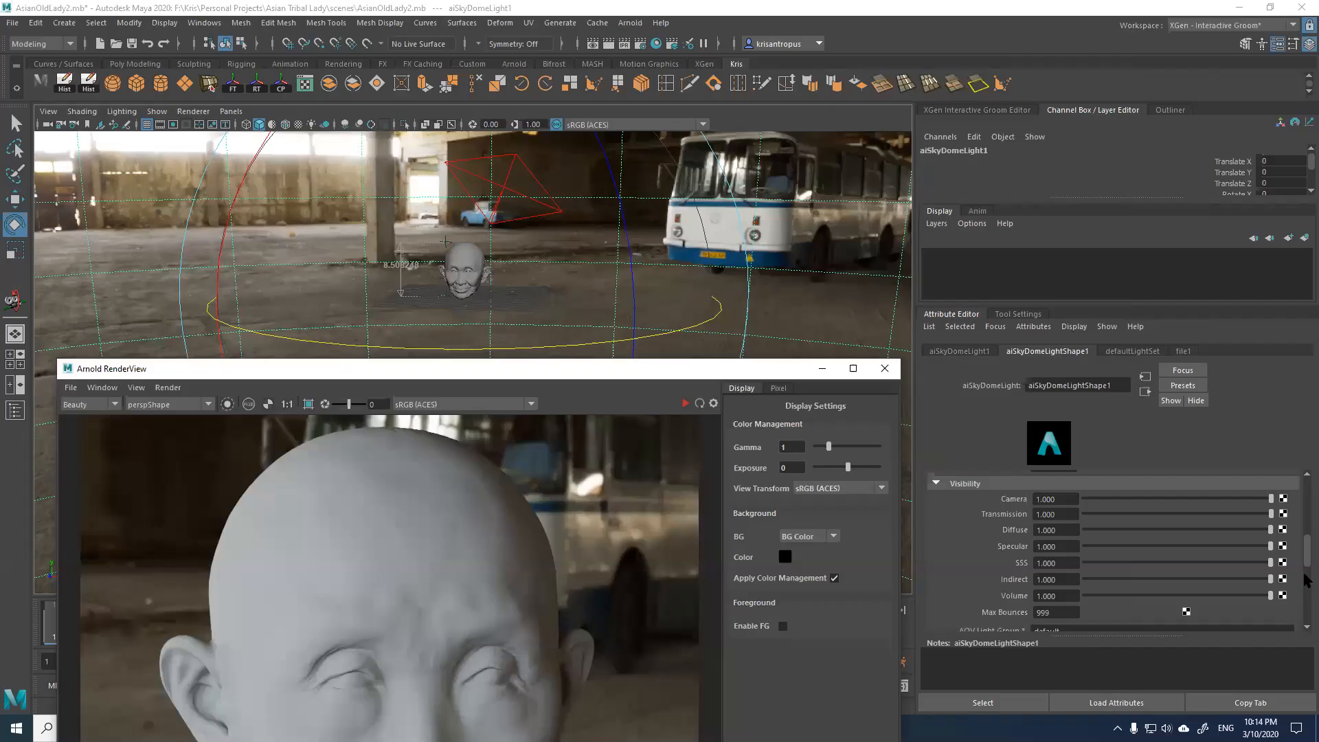
left_click_drag(1307, 560, 1304, 479)
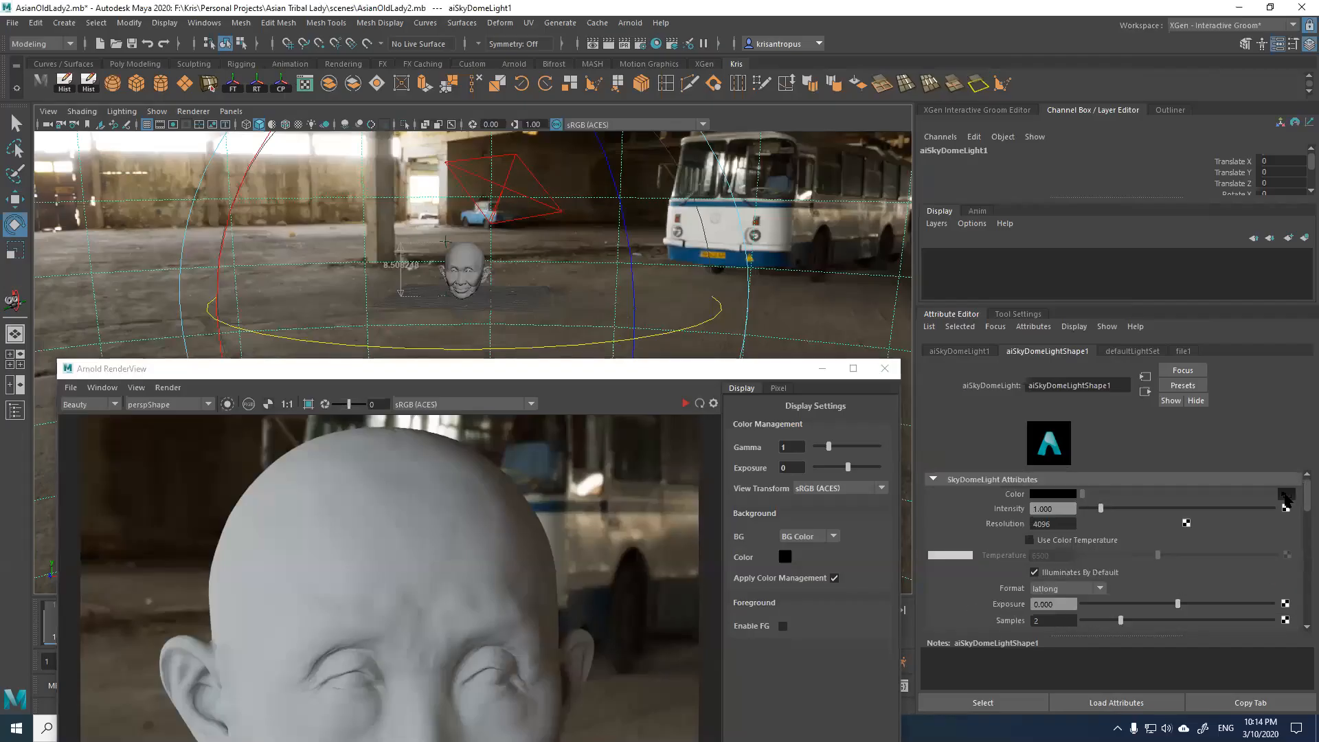
Open the dome's file1 node and browse its Image Name, sorting files by name.
left_click(1285, 496)
left_click_drag(1303, 563, 1304, 494)
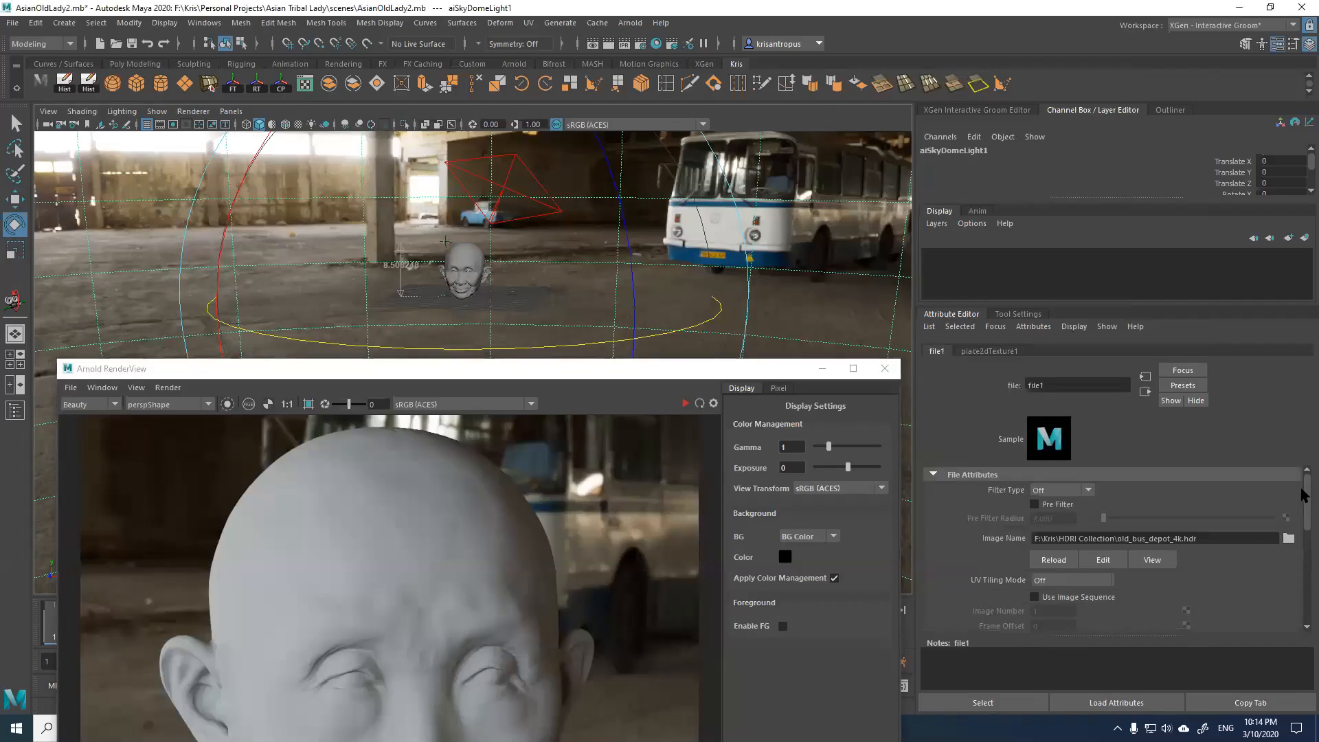
left_click(1289, 539)
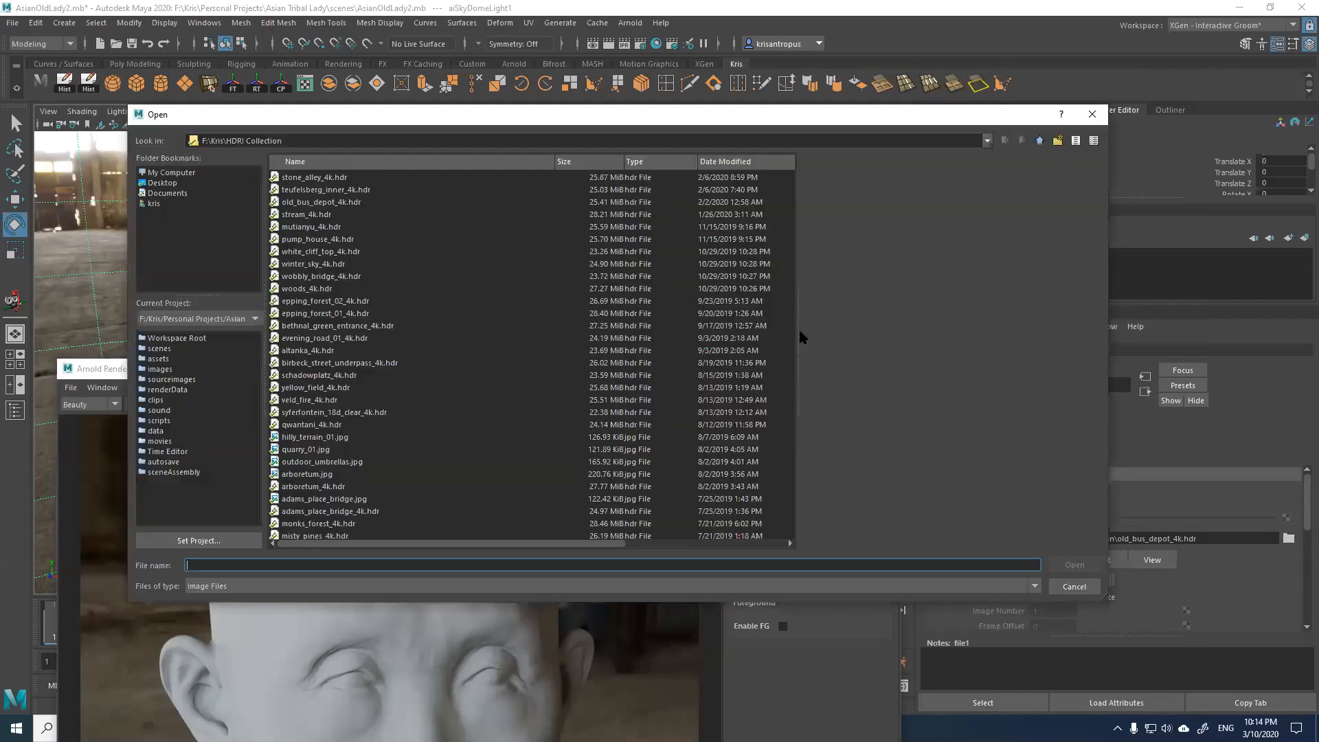
left_click(382, 163)
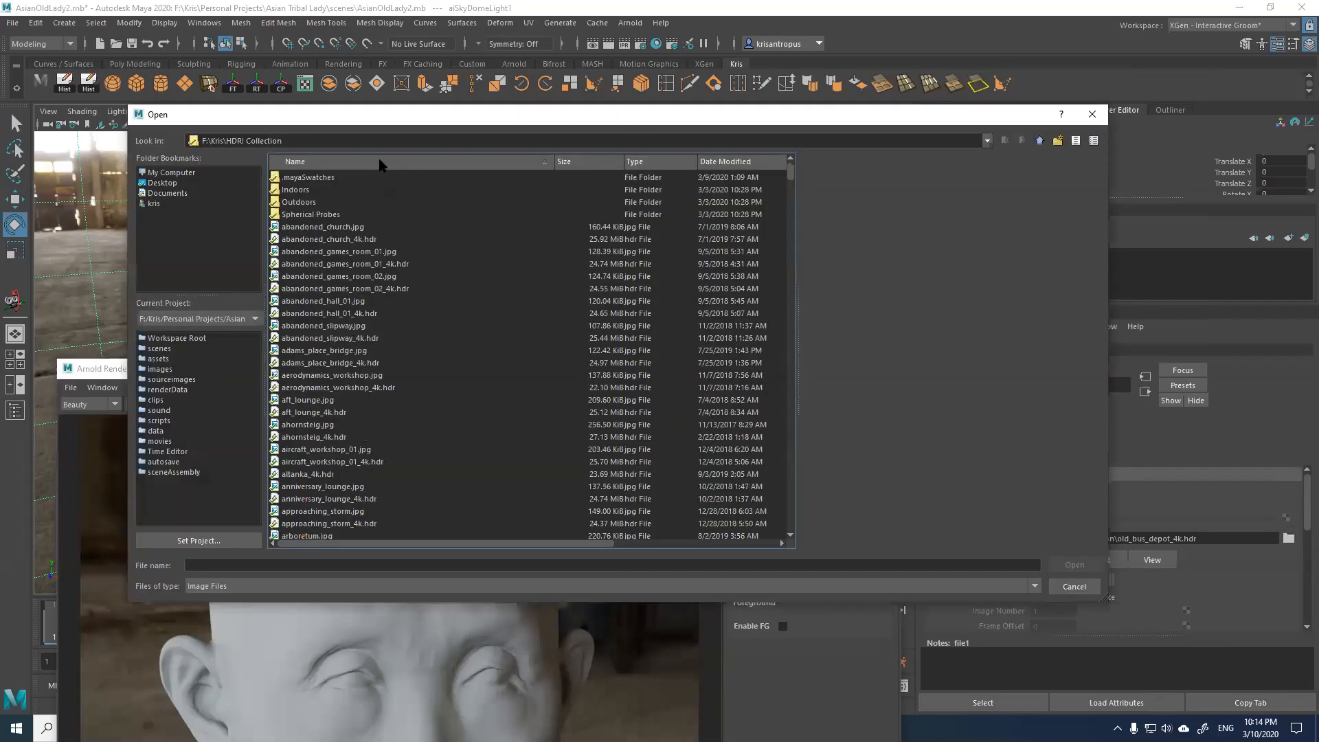
left_click_drag(791, 204, 796, 294)
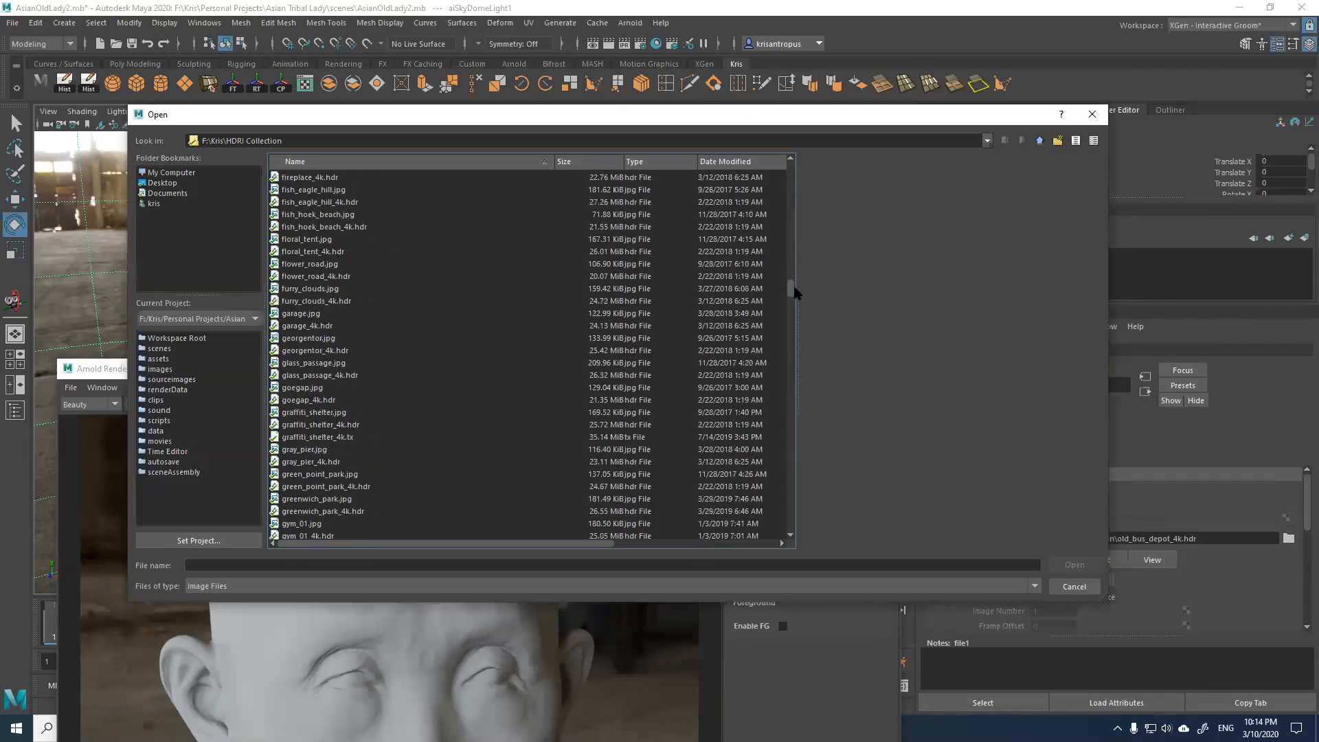
scroll(508, 358, "down", 1)
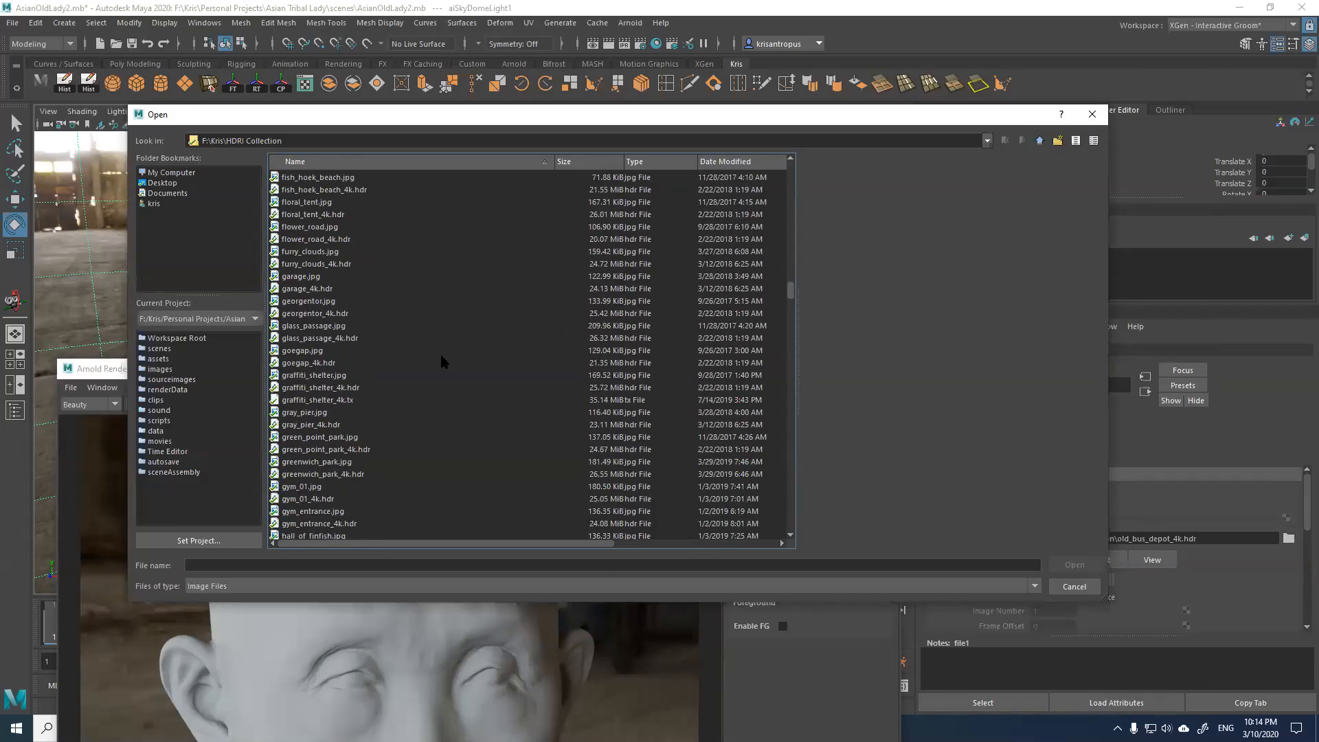
Compare glass_passage.jpg with glass_passage_4k.hdr and load the .hdr into the sky dome.
left_click(346, 338)
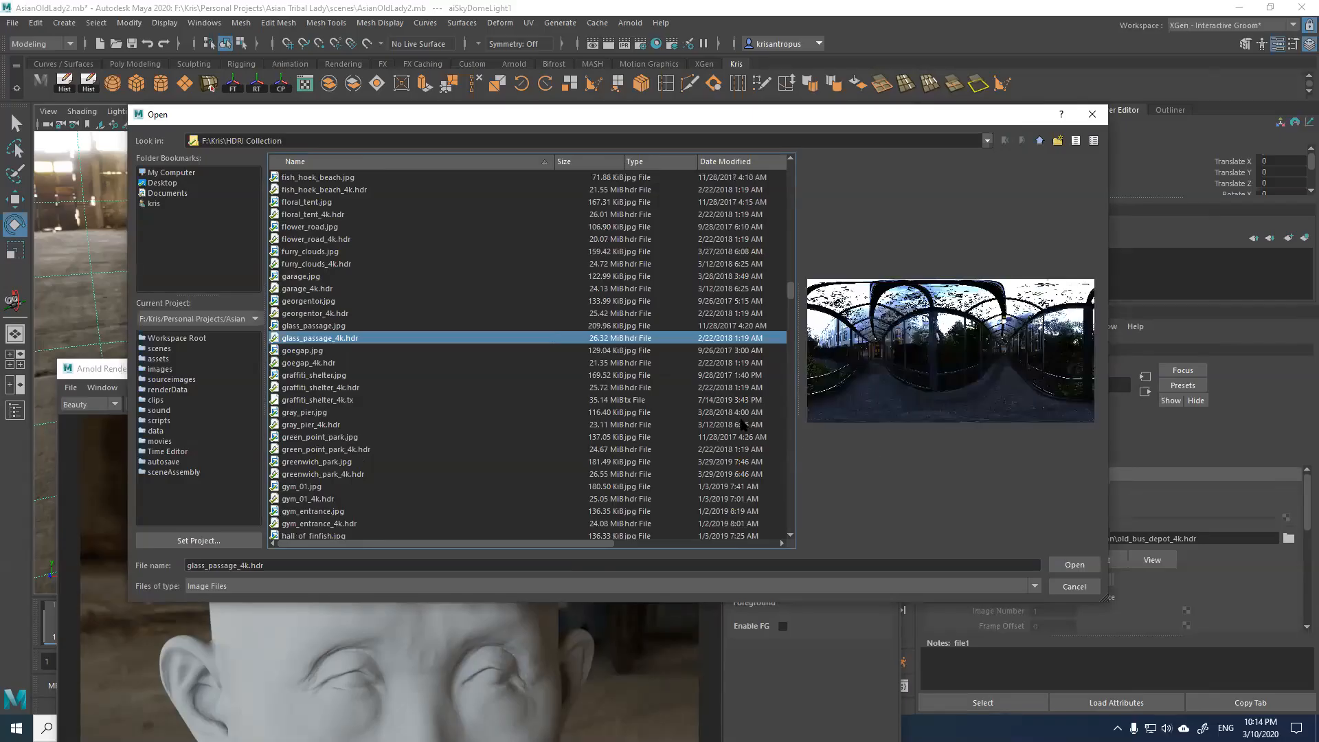
left_click(337, 327)
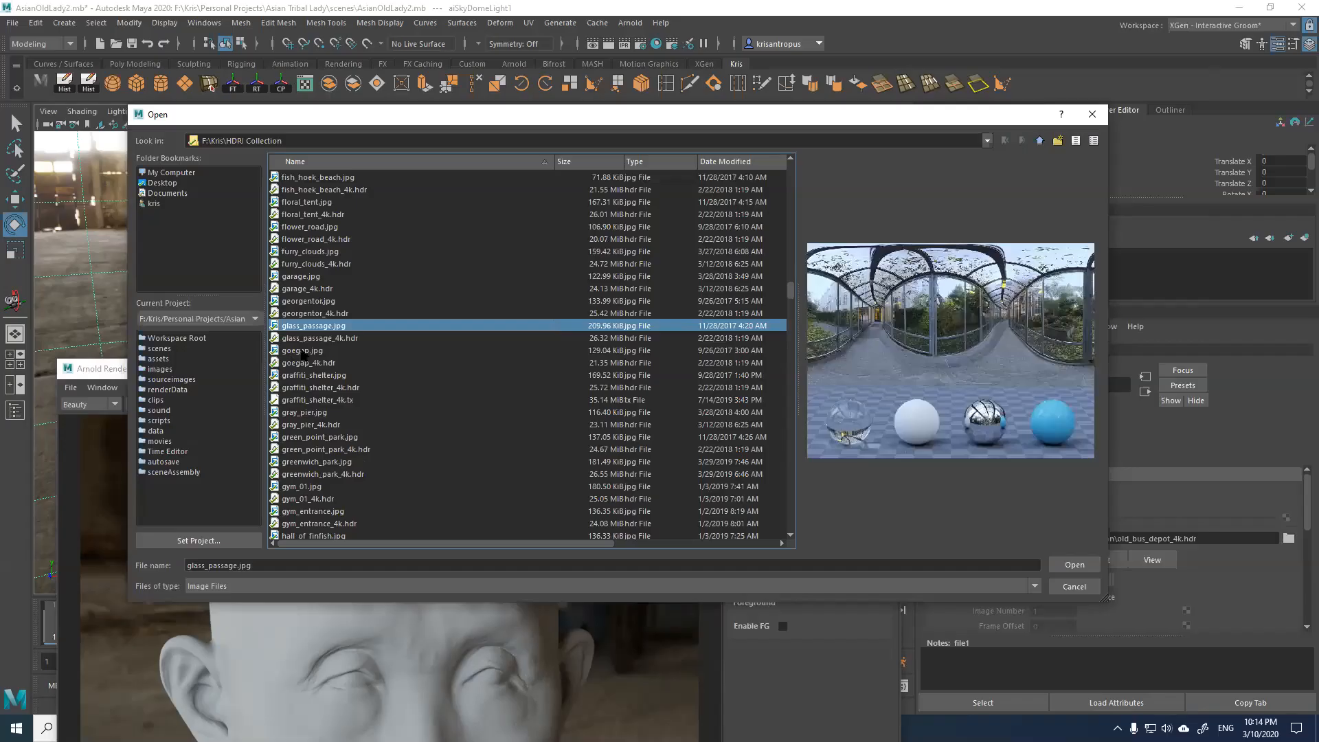
left_click(331, 340)
left_click(336, 325)
left_click(356, 338)
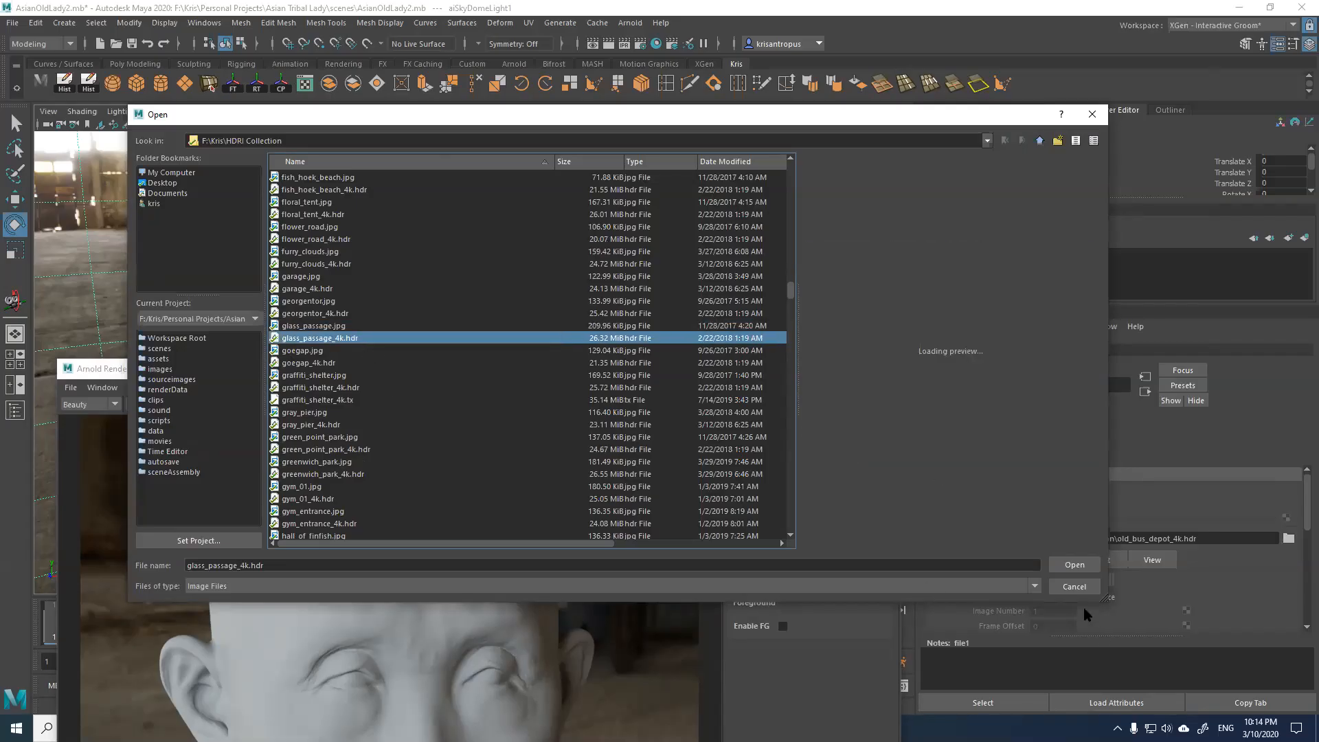
left_click(1073, 565)
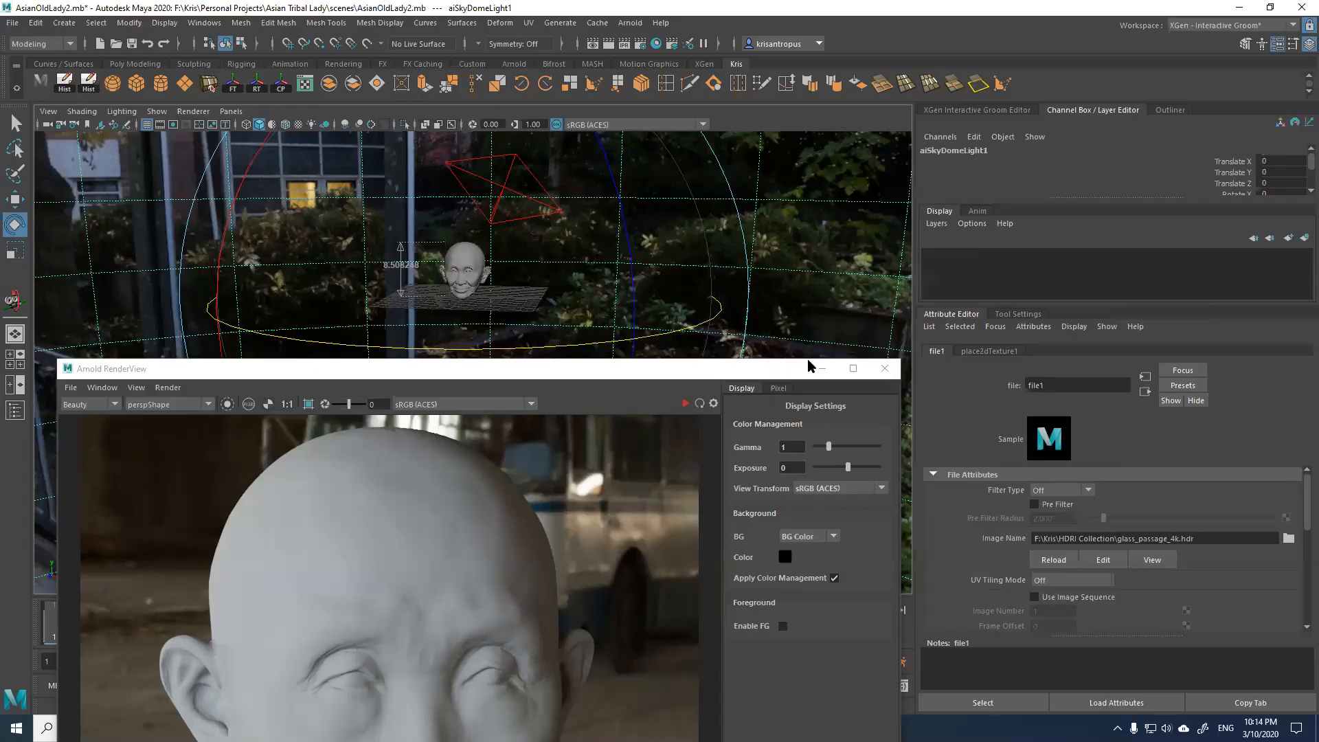
left_click_drag(806, 358, 884, 92)
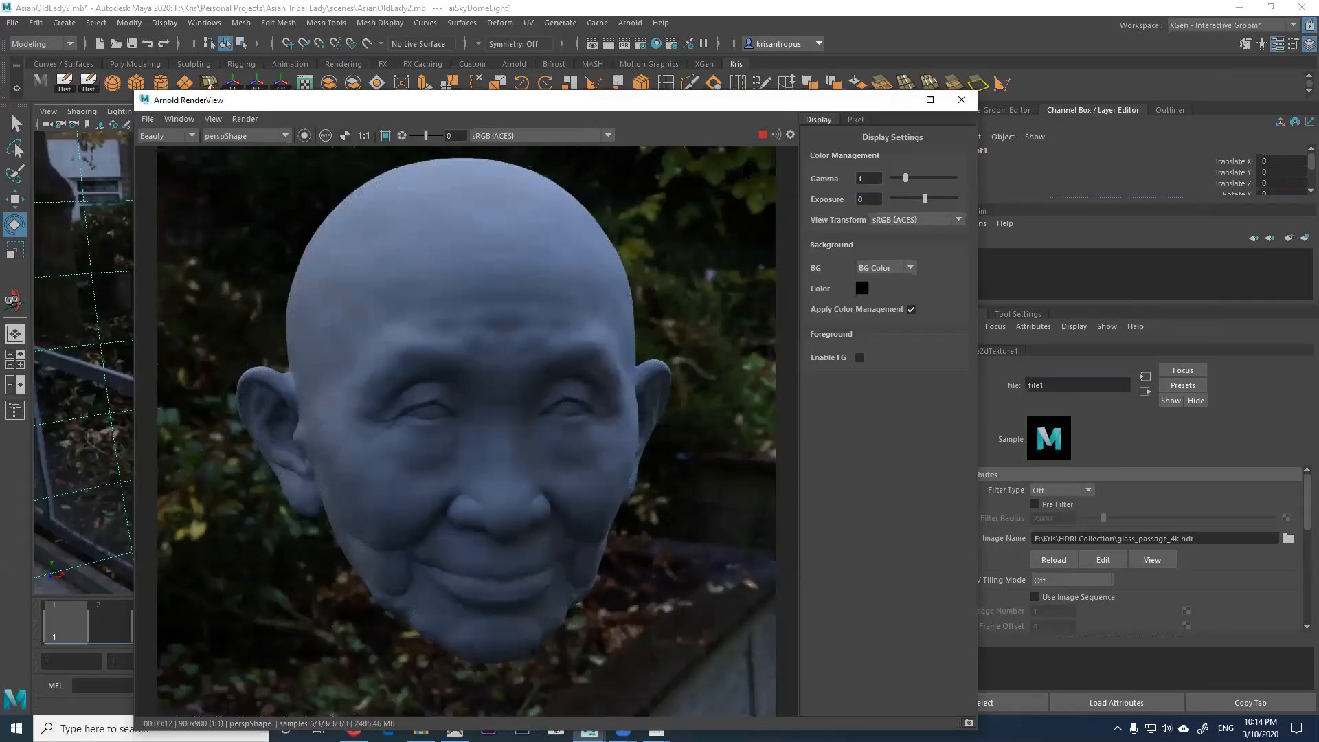
Raise the render preview and open the sky dome's file1 node holding glass_passage_4k.hdr.
left_click_drag(788, 110, 810, 121)
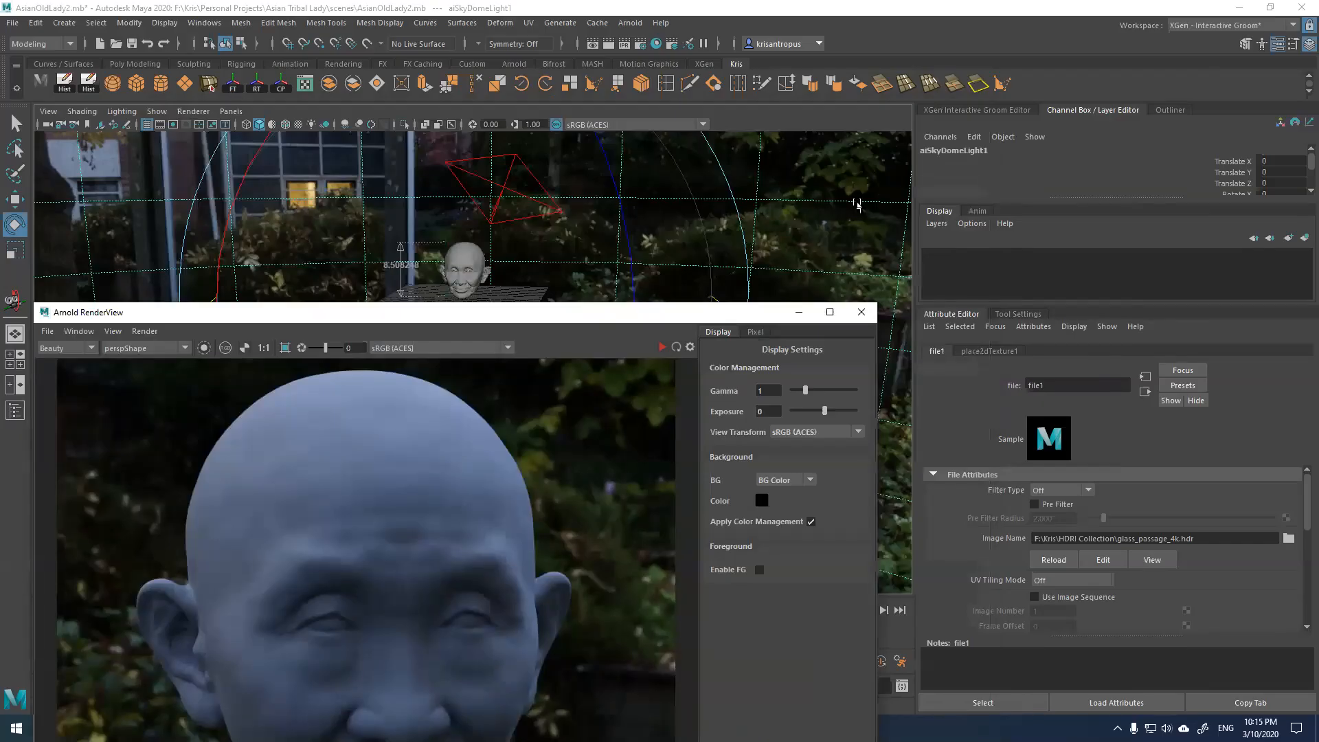
left_click(859, 211)
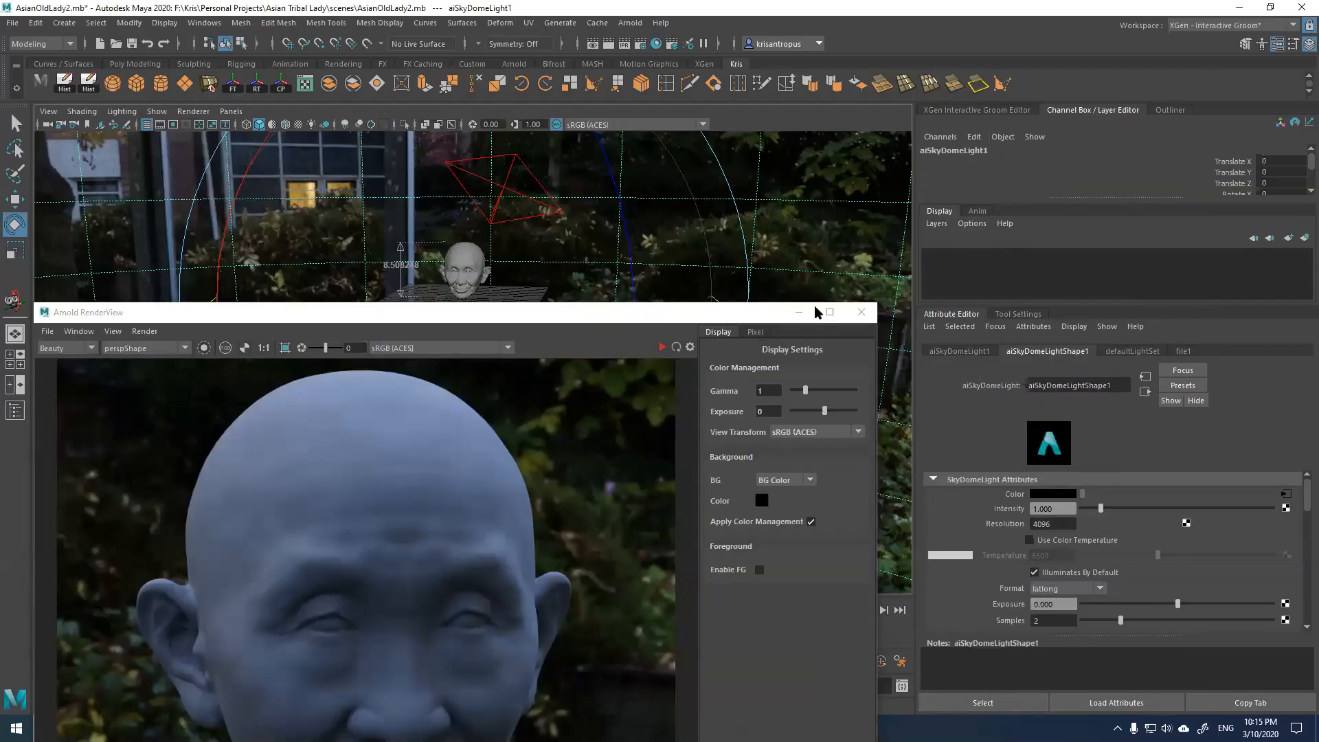
left_click(716, 306)
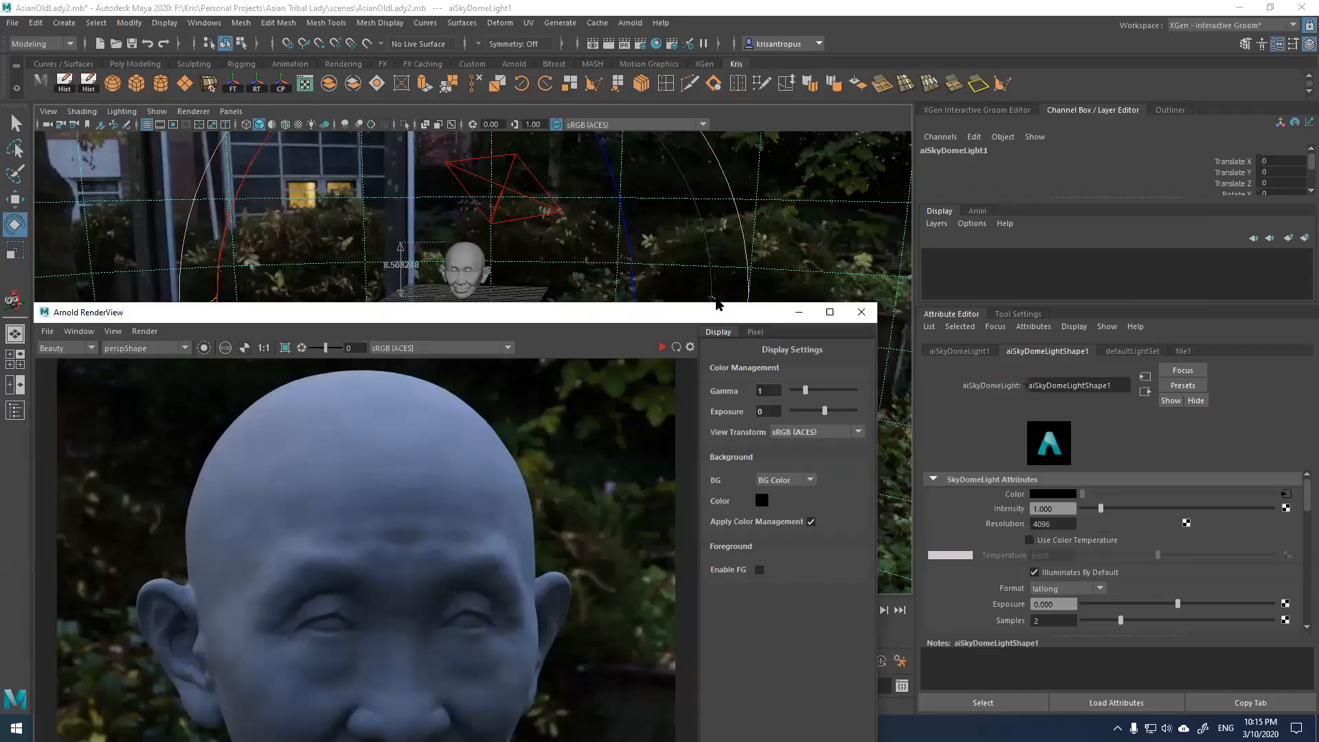
left_click_drag(717, 307, 743, 185)
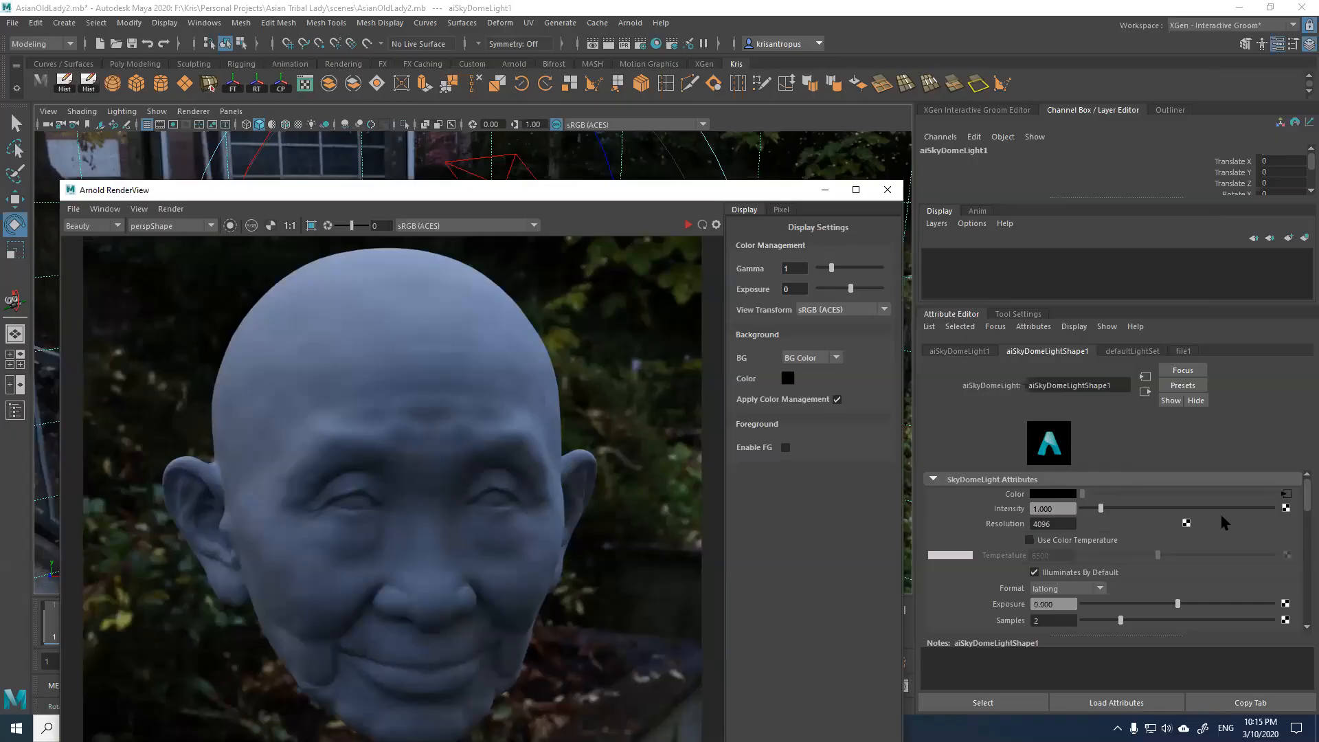
left_click(1287, 494)
left_click(1287, 494)
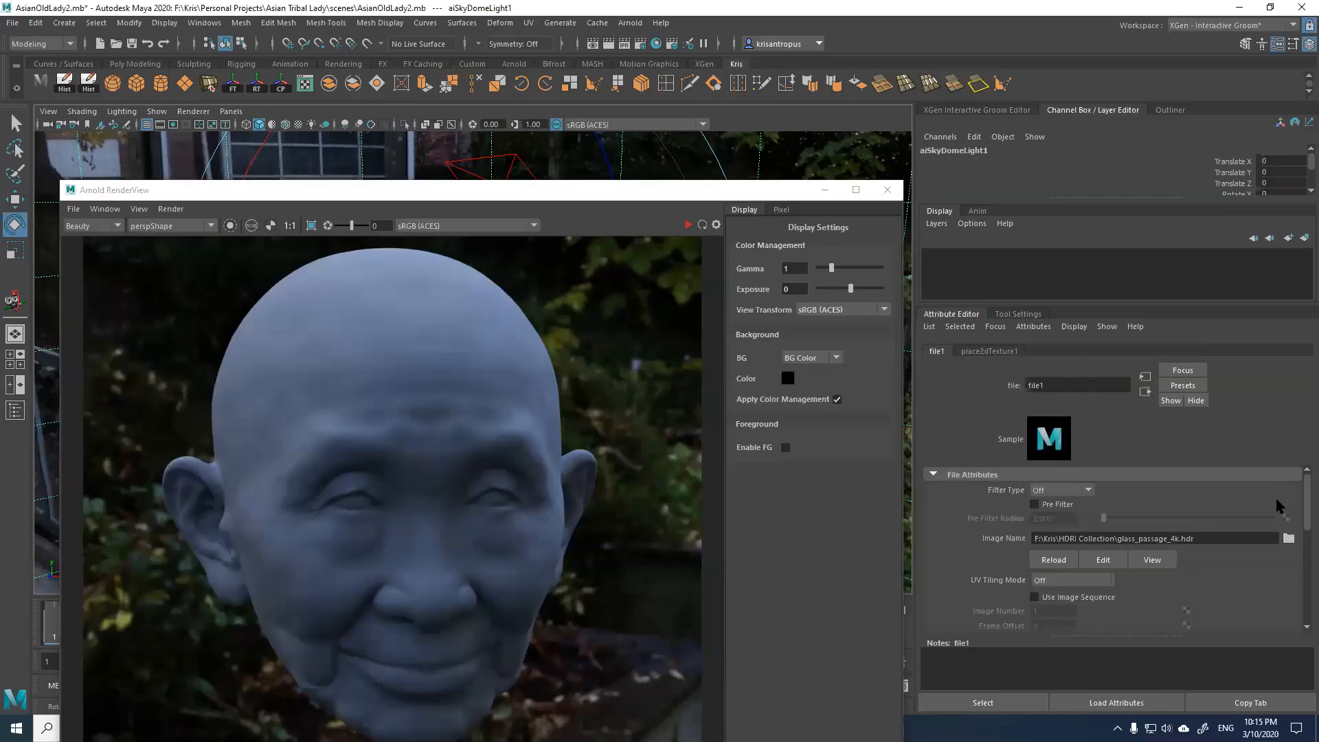
Tint file1's Color Gain light peach and raise the Color Offset brightness slightly.
left_click_drag(1305, 506, 1308, 565)
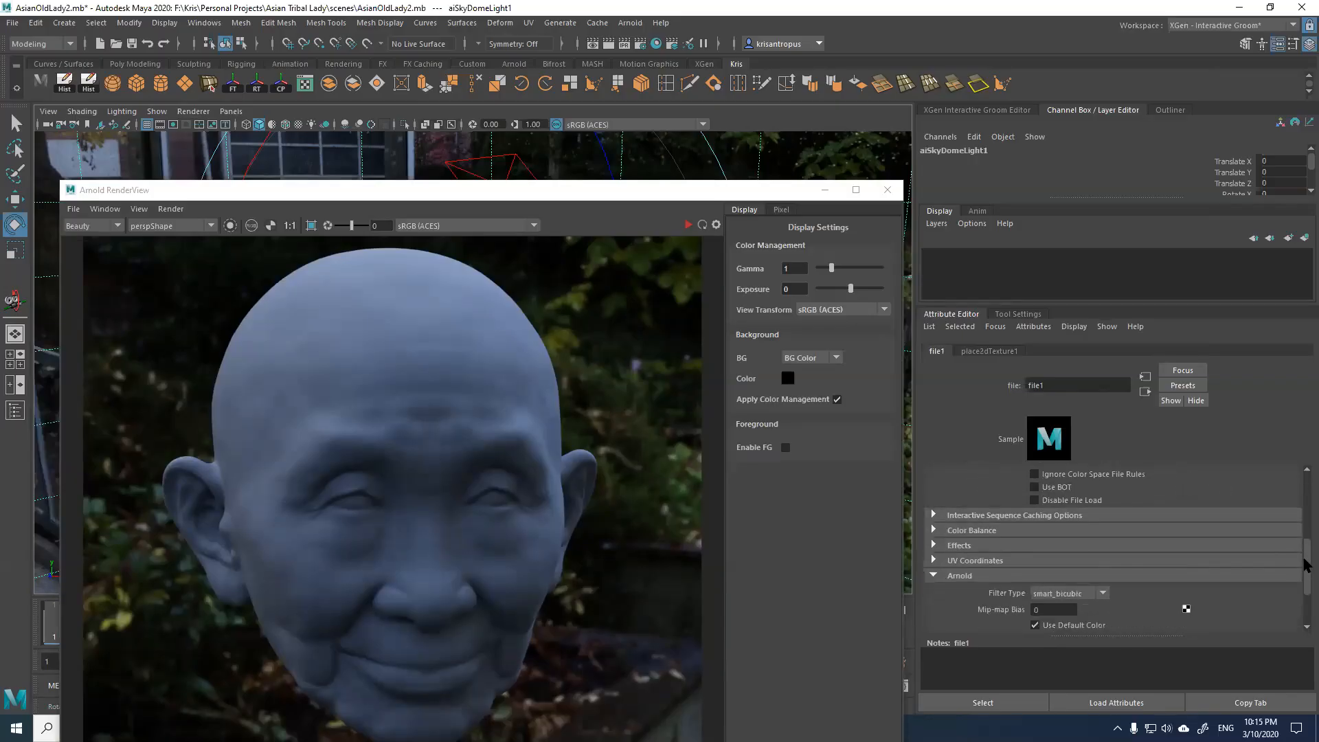
left_click(985, 531)
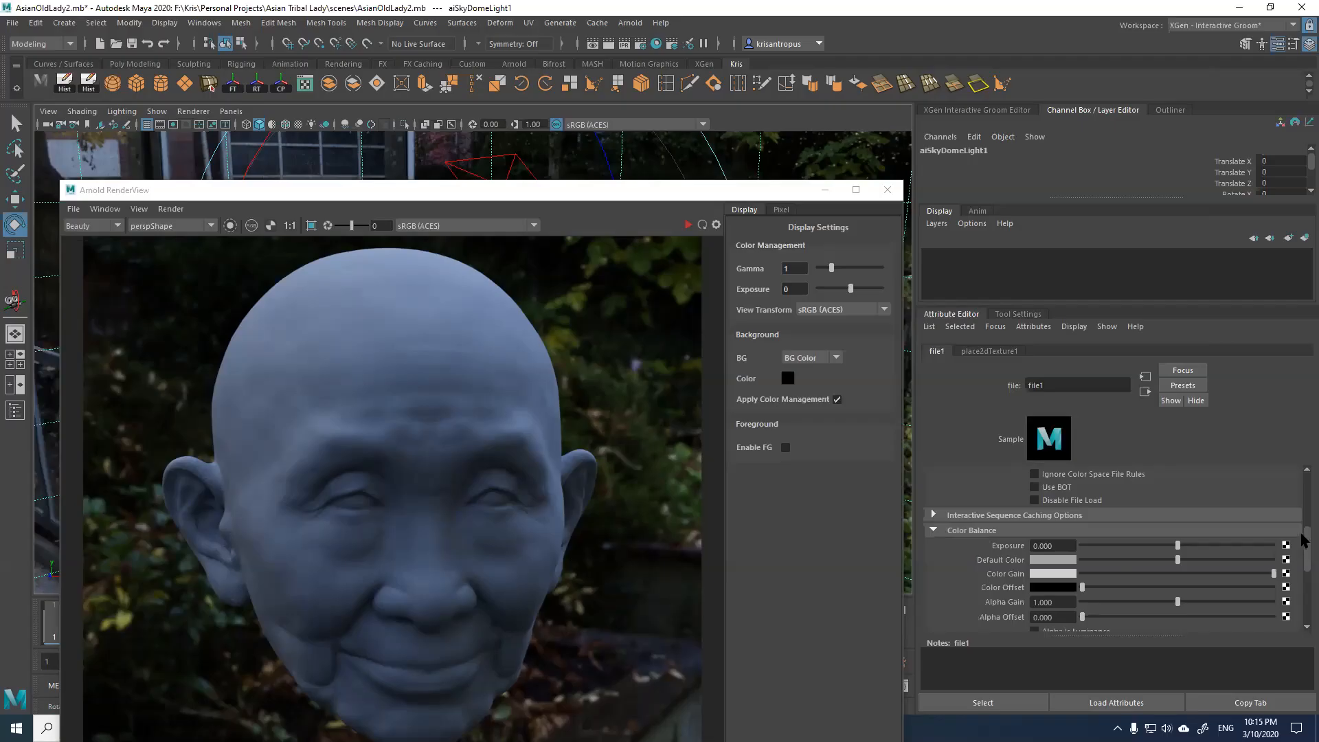
left_click_drag(1307, 544, 1308, 554)
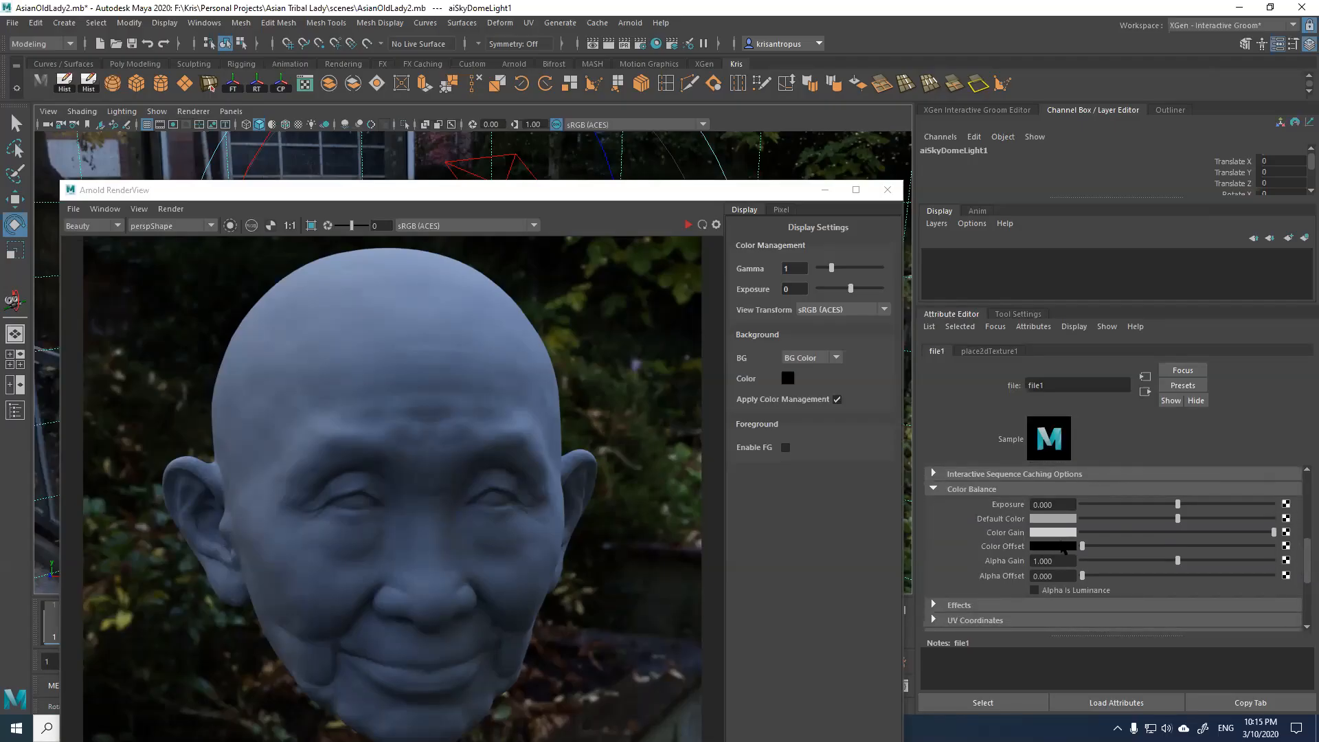
left_click(1065, 533)
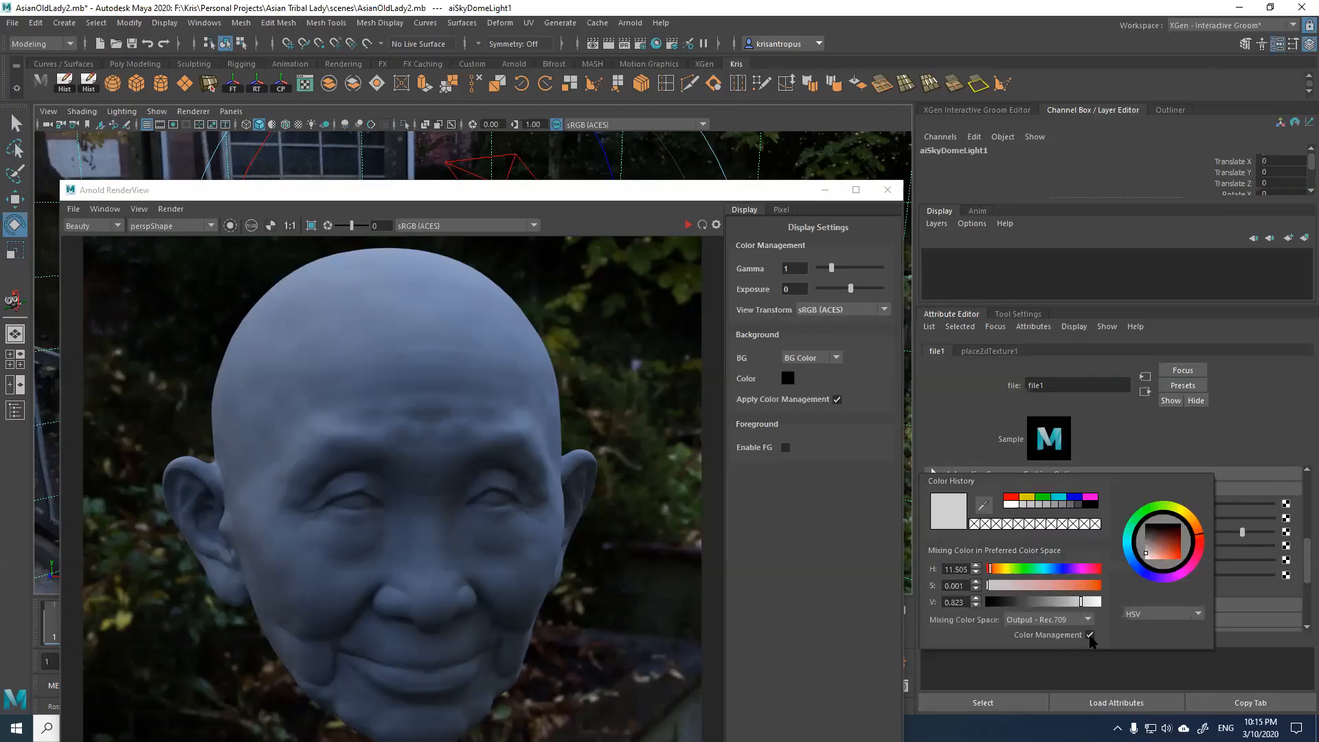
left_click(1091, 635)
left_click(1003, 569)
left_click(1005, 571)
left_click(998, 570)
left_click(1010, 585)
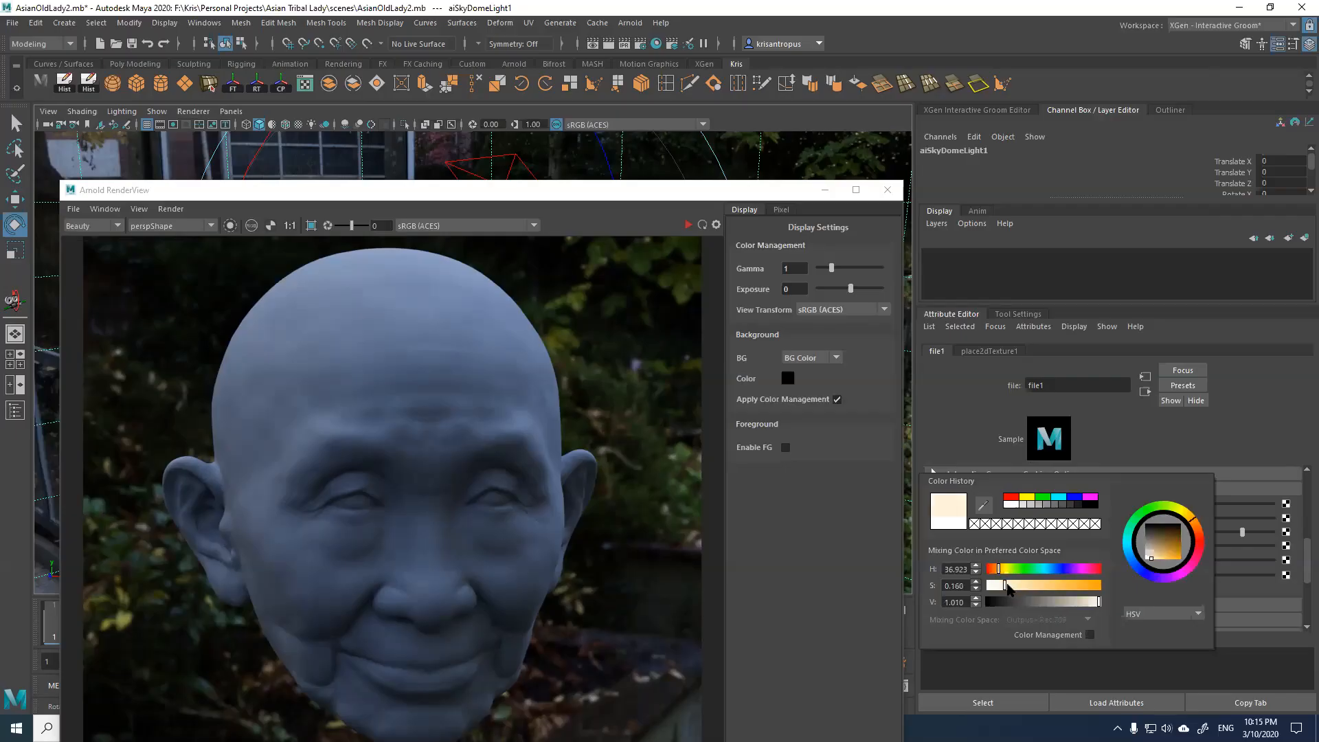
left_click(689, 225)
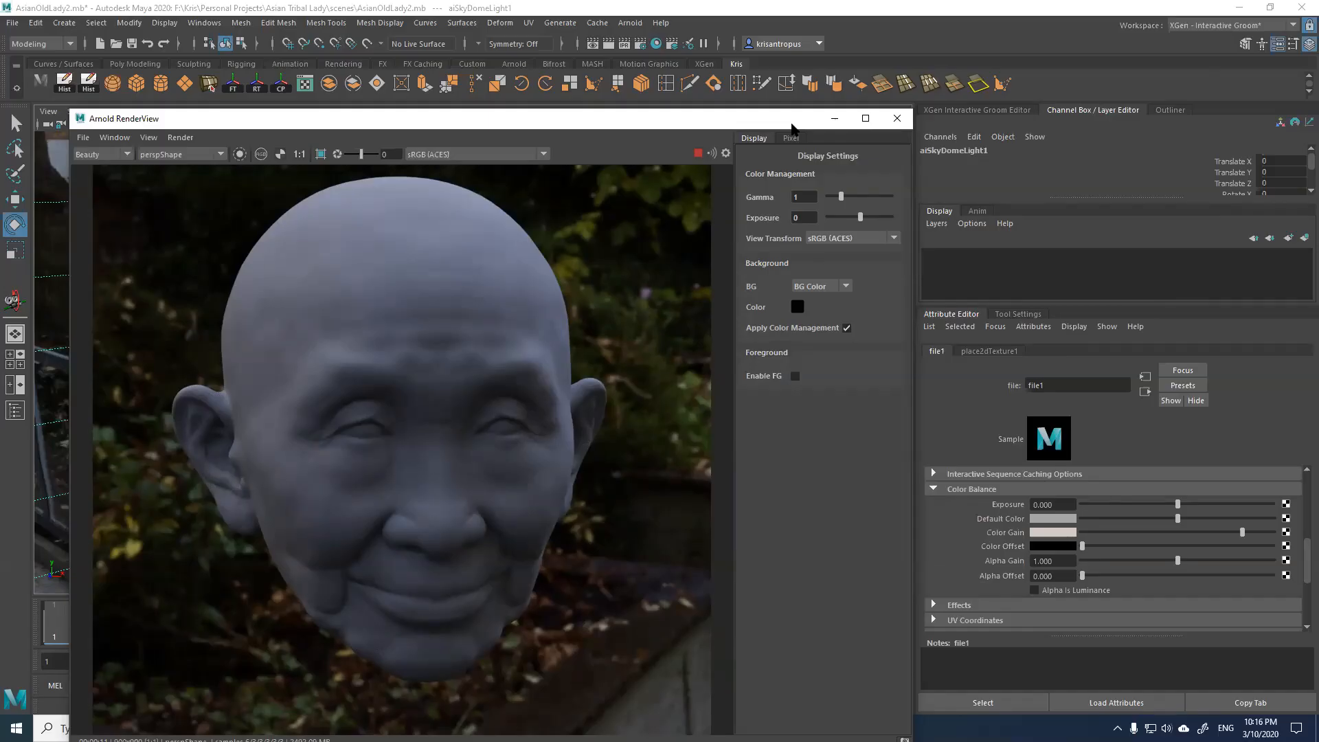
left_click(1053, 547)
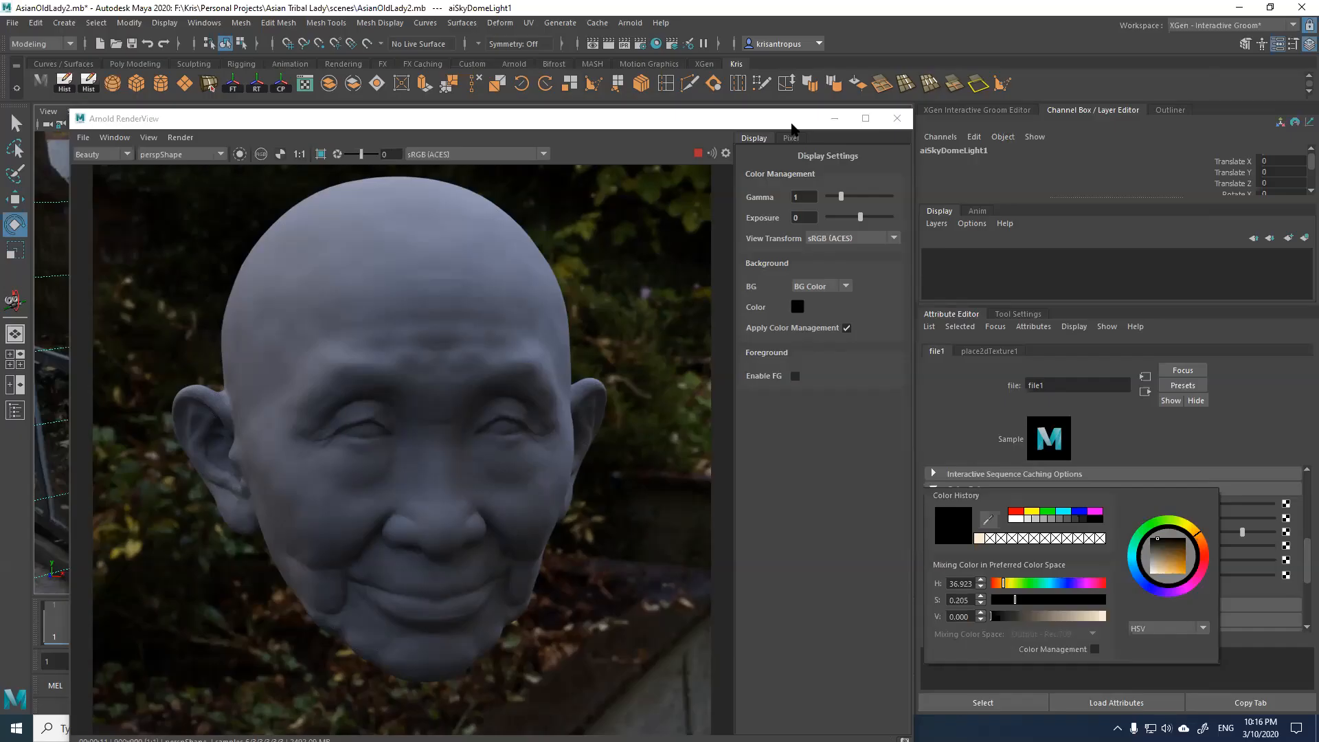
left_click_drag(991, 617, 998, 616)
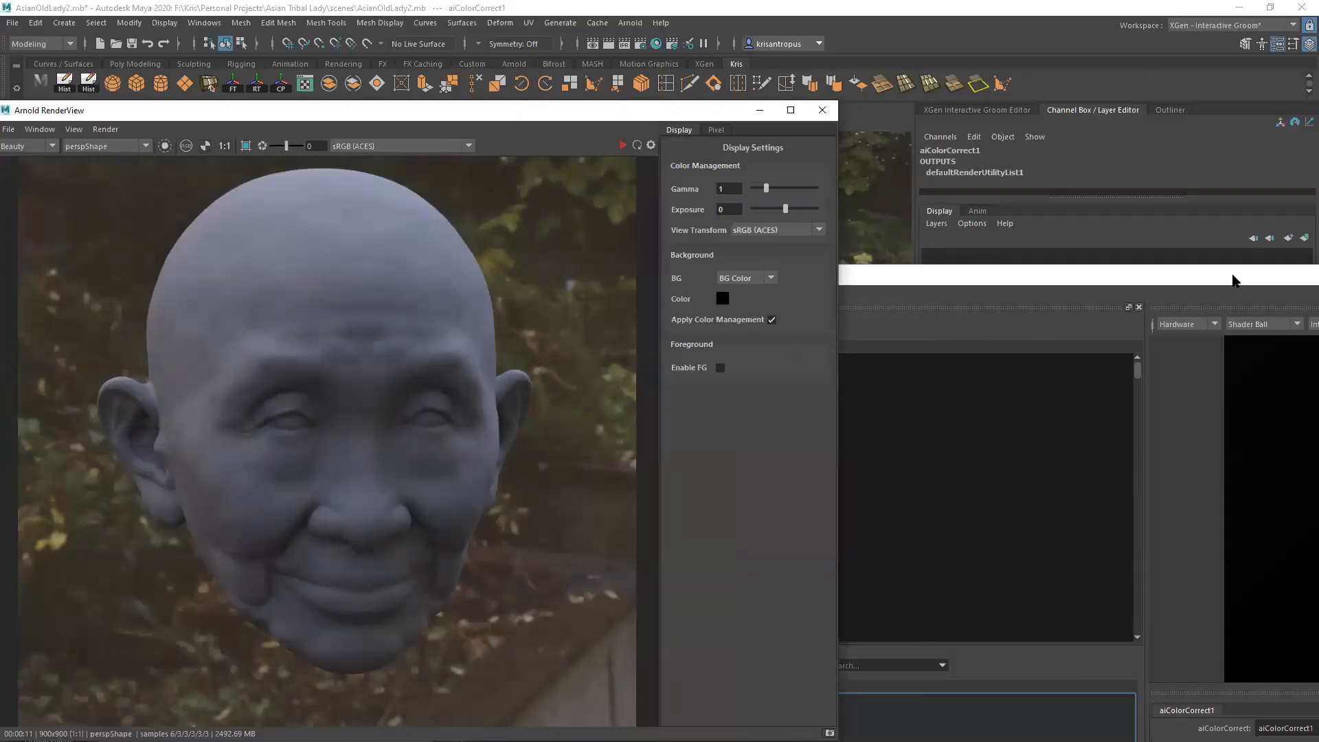
Reset file1's Color Gain to white with saturation 0 and value 1.
left_click_drag(1236, 281, 1318, 279)
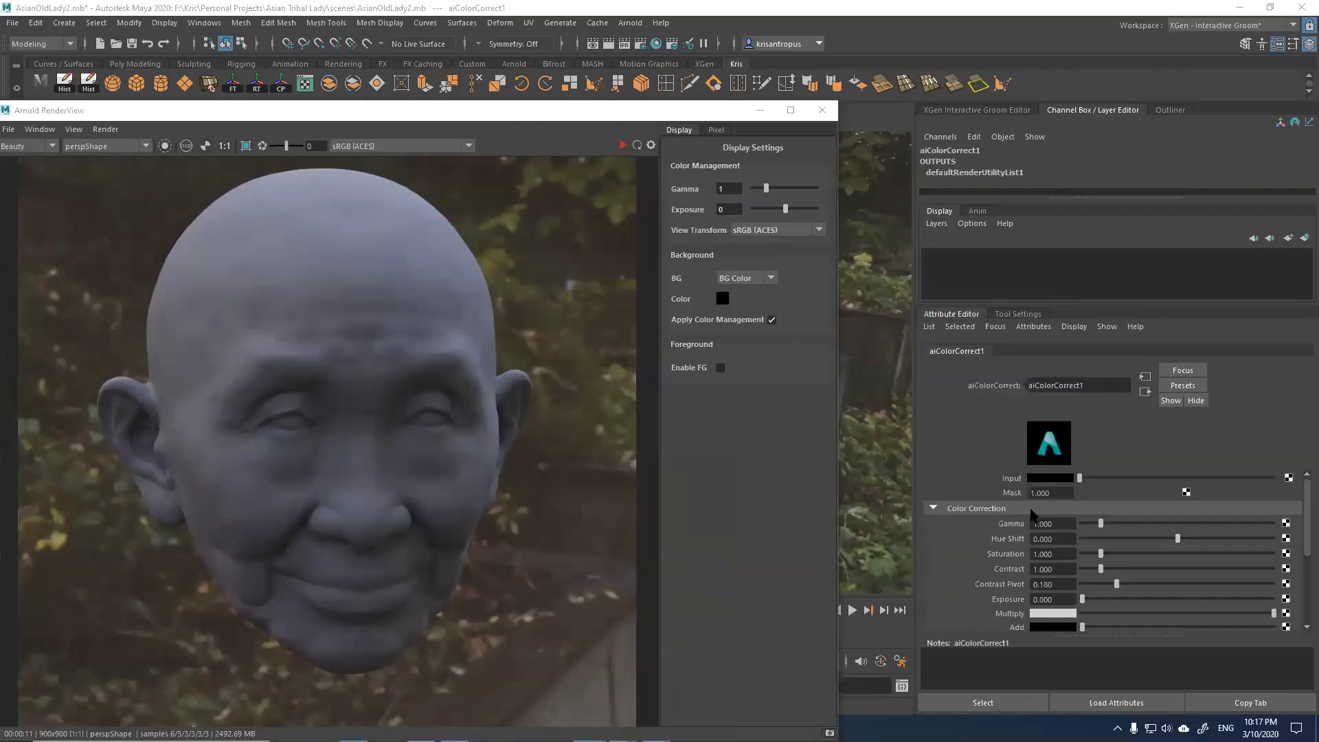
left_click(874, 328)
left_click(1286, 493)
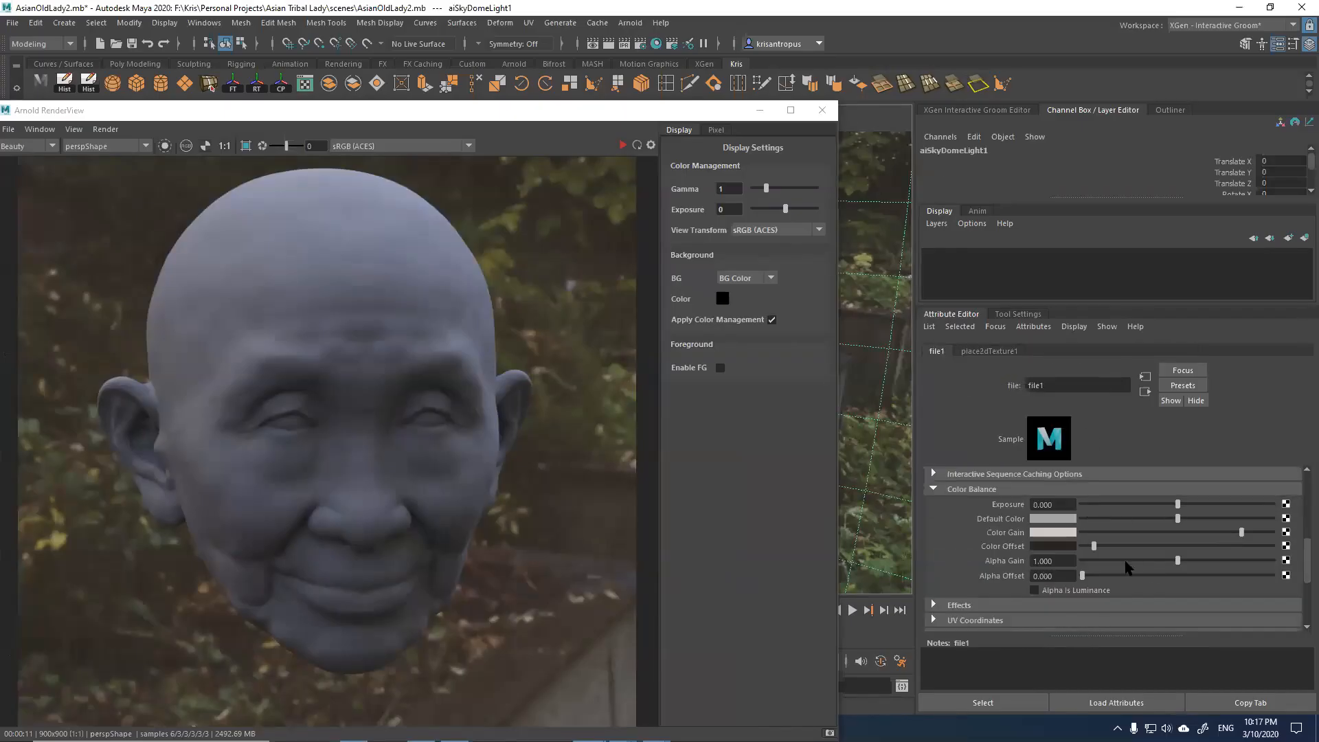
left_click(1058, 535)
left_click_drag(1010, 589, 988, 589)
double_click(963, 605)
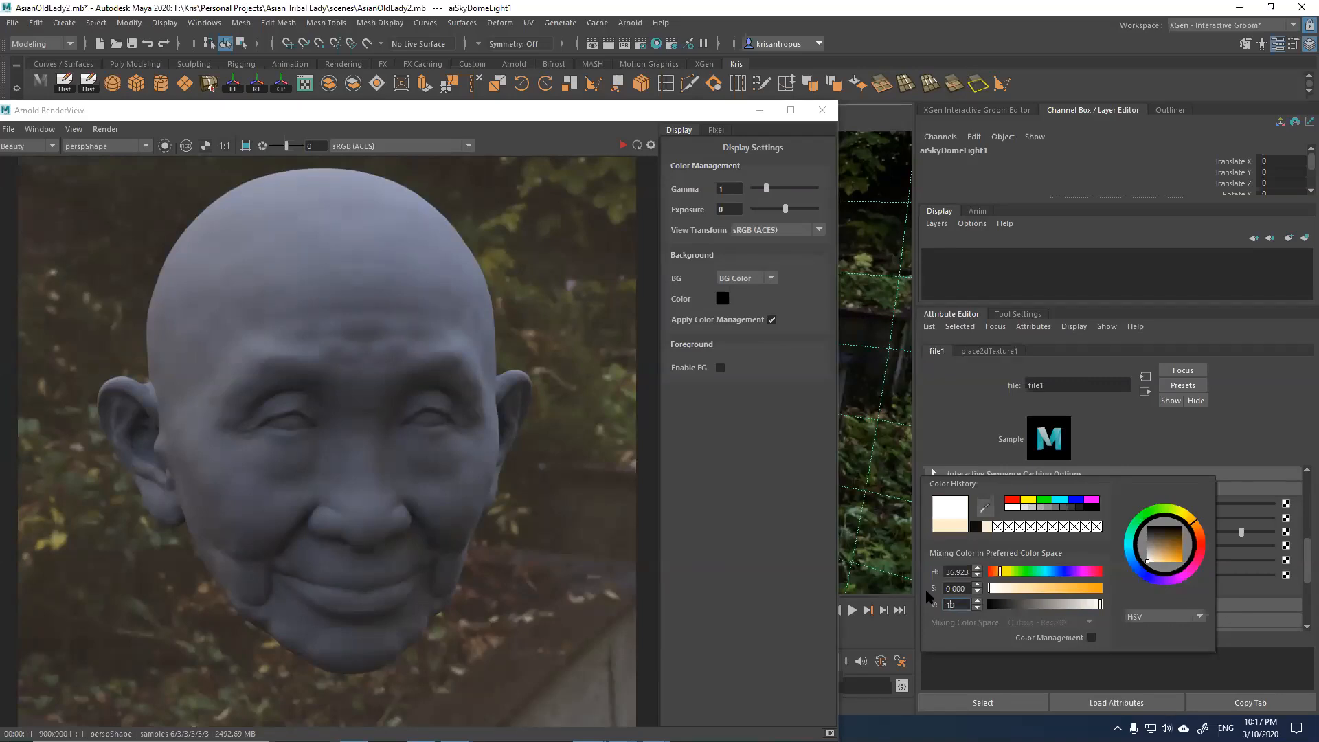
type("1")
key("Return")
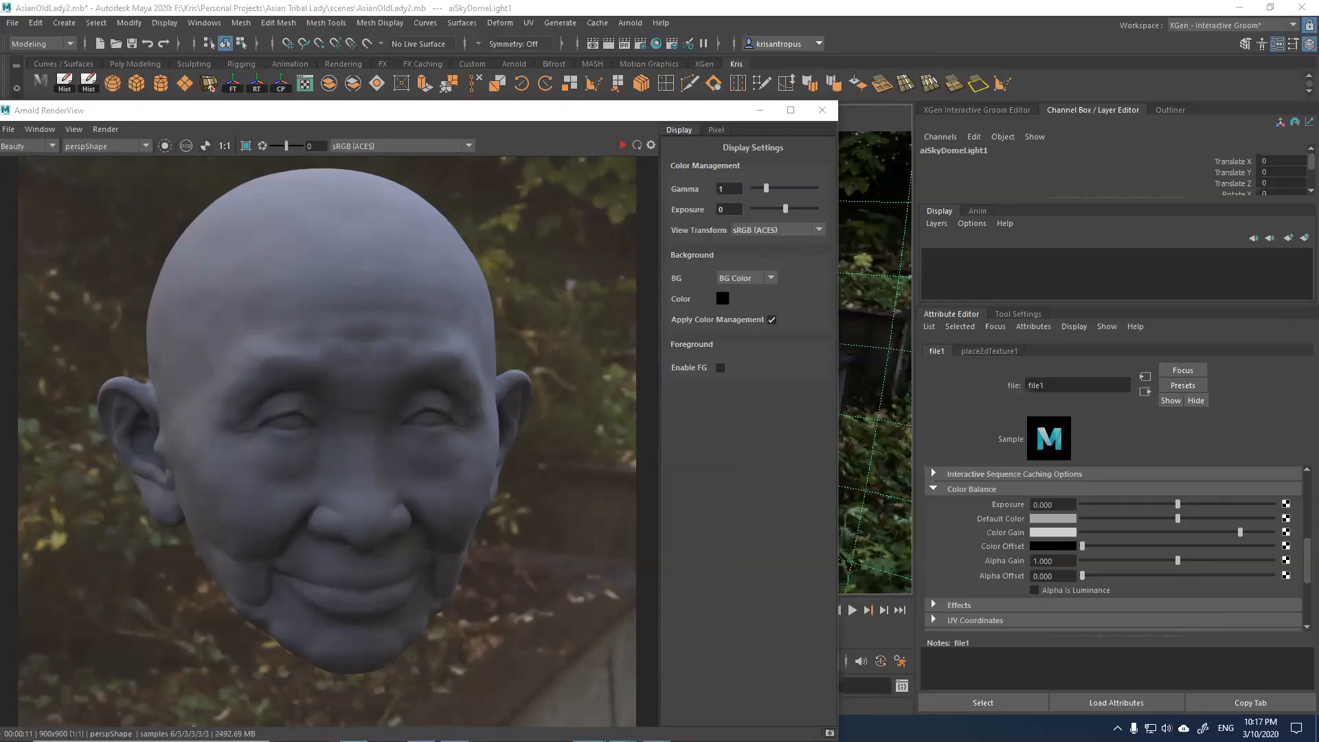
Bring Hypershade to the front with the sky dome light selected.
key("alt+Tab")
left_click(855, 141)
left_click(857, 183)
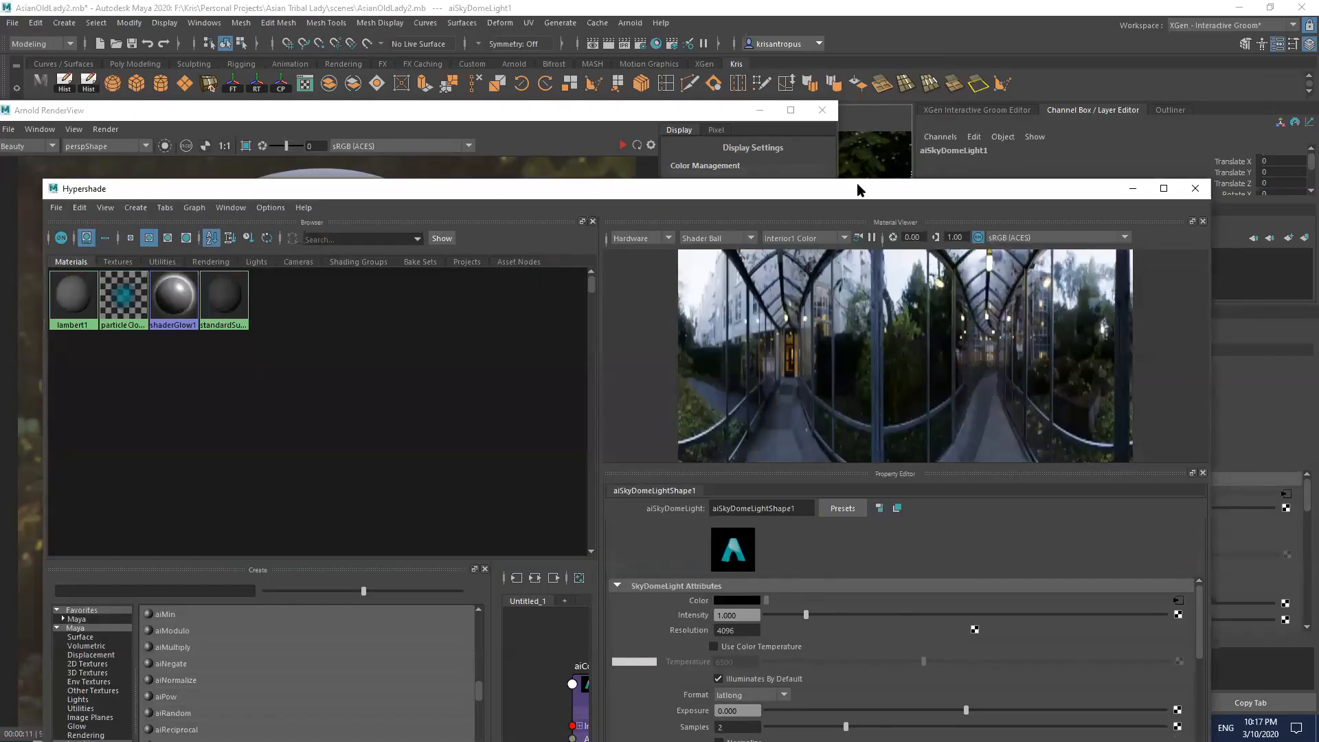
Maximize Hypershade and select the sky dome light under Lights.
left_click_drag(858, 184, 904, 71)
left_click(1209, 76)
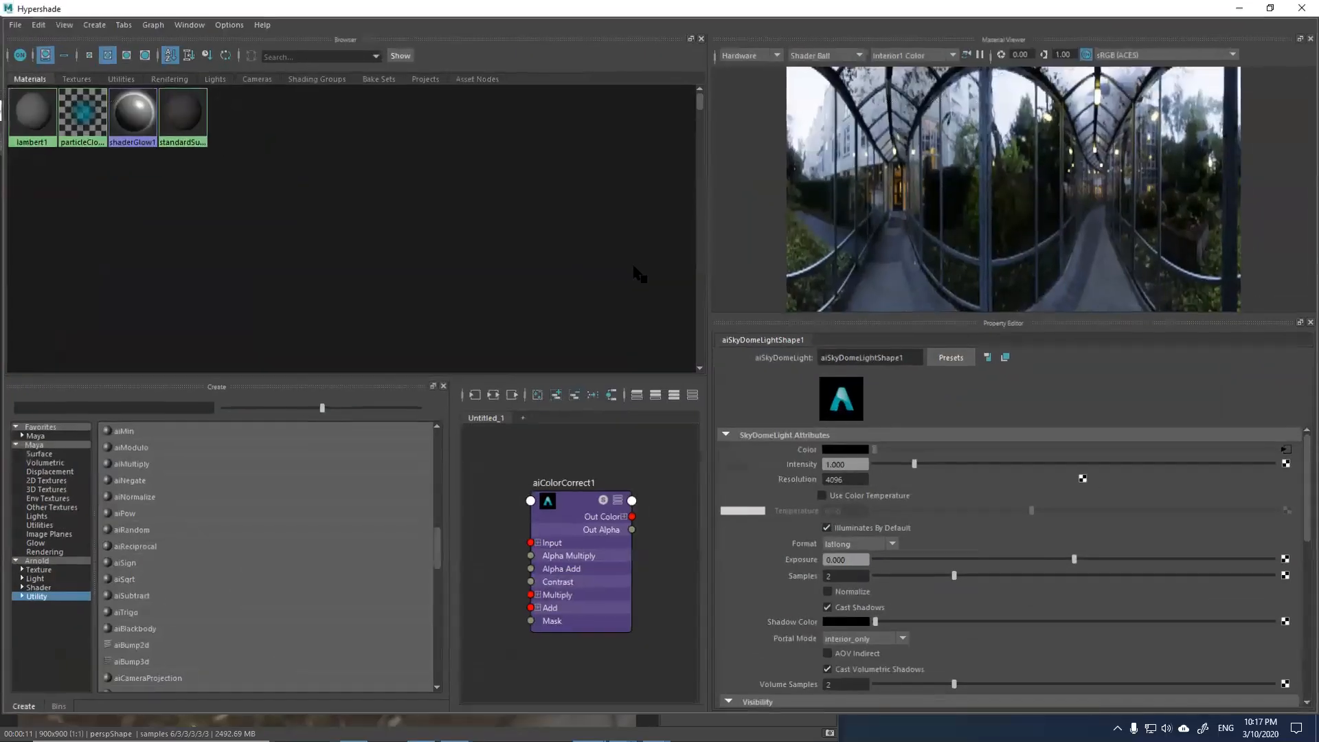
left_click(152, 25)
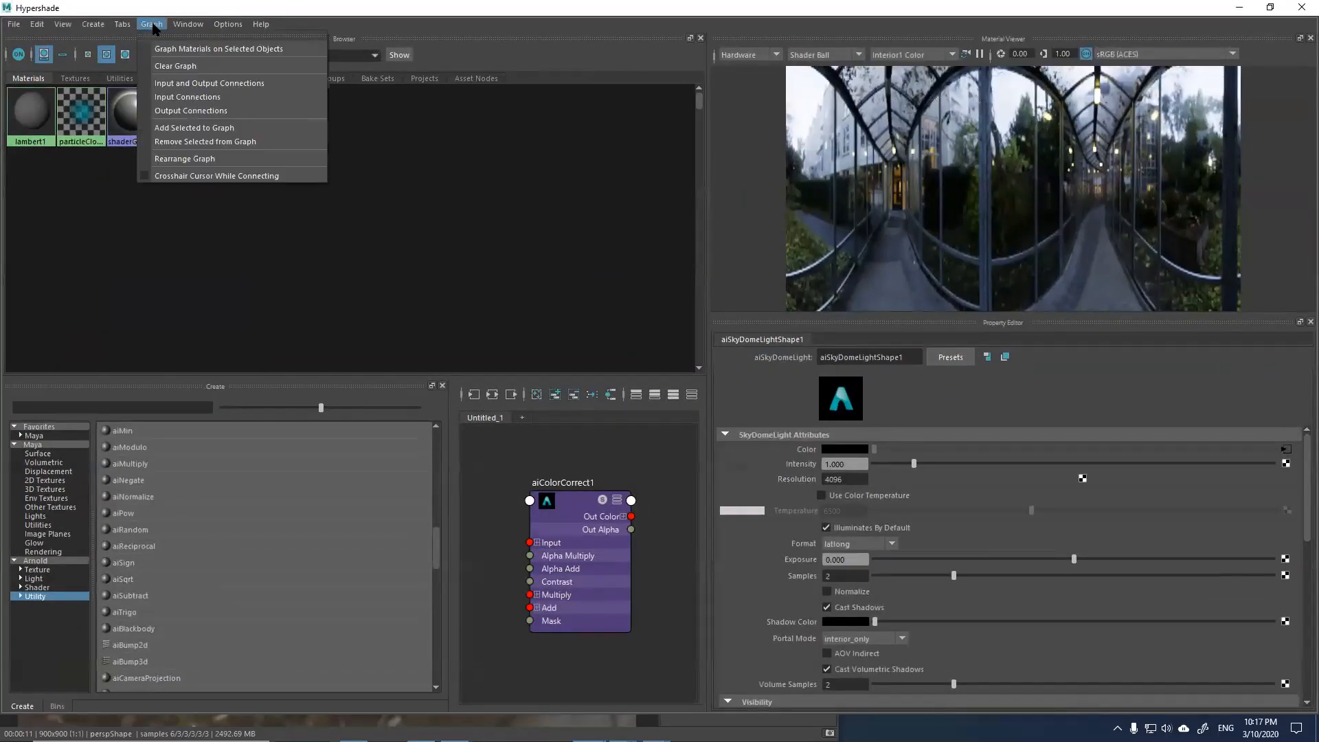
left_click(186, 49)
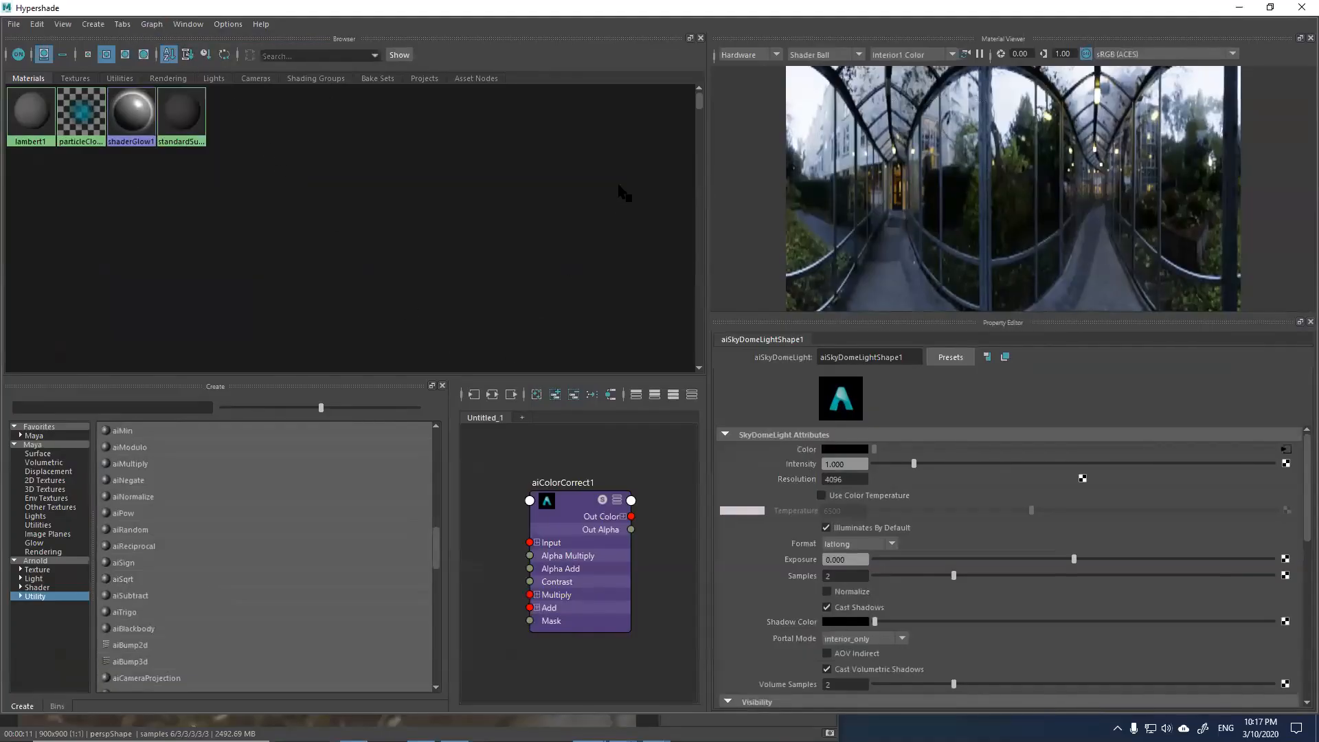
mouse_move(672, 9)
left_mouse_down()
mouse_move(675, 26)
mouse_move(659, 15)
left_mouse_up()
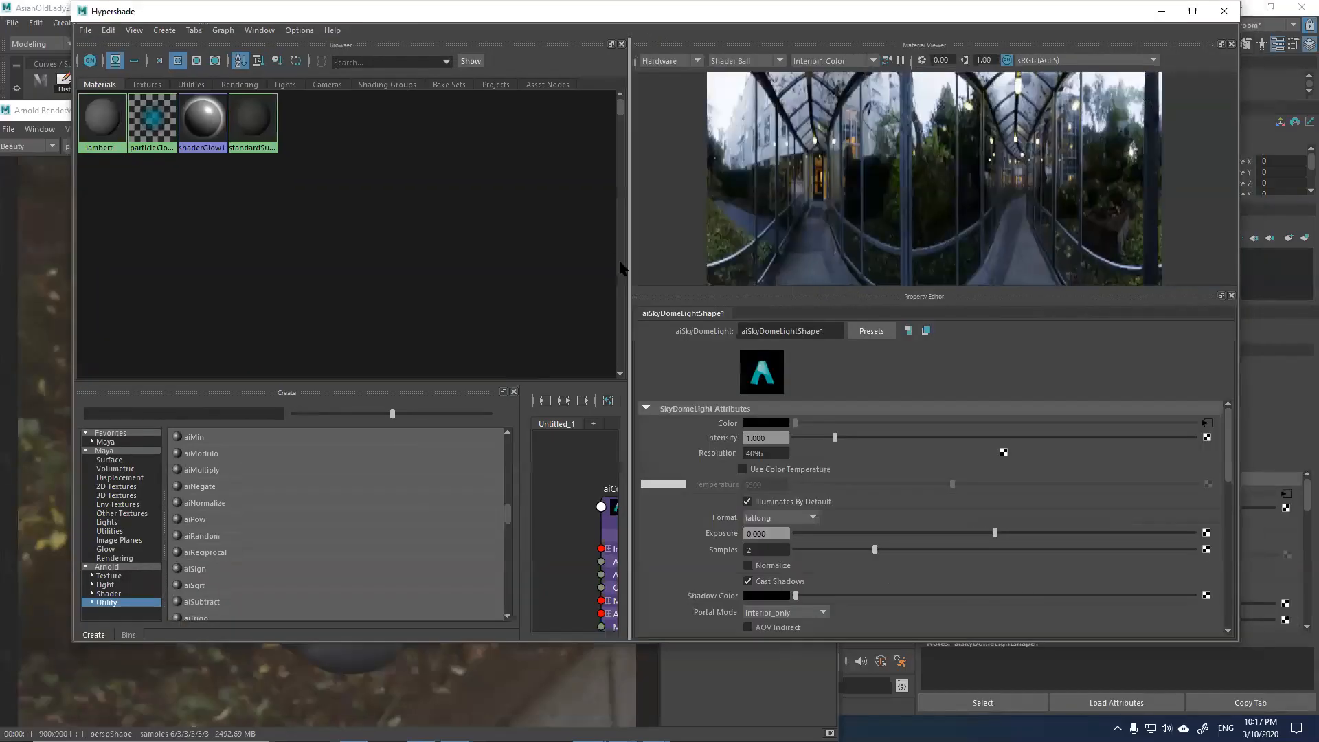
left_click(1197, 13)
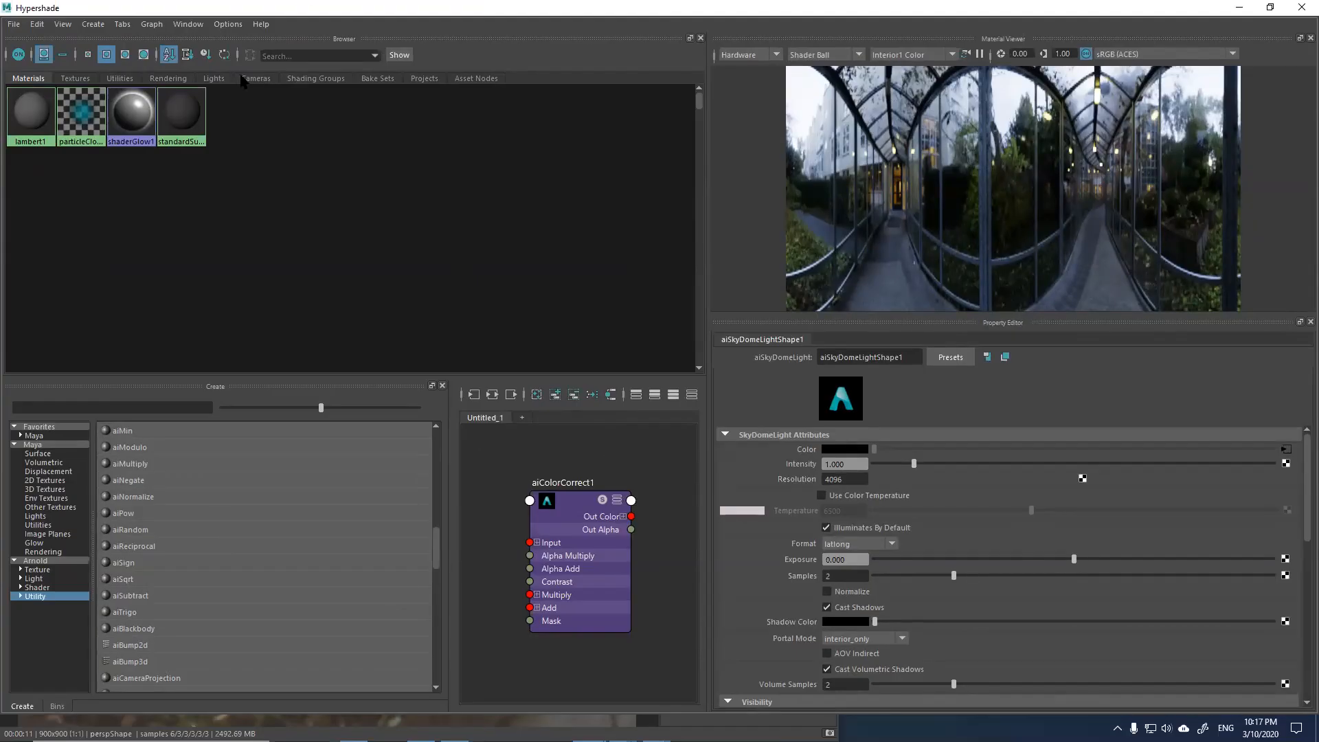
left_click(215, 79)
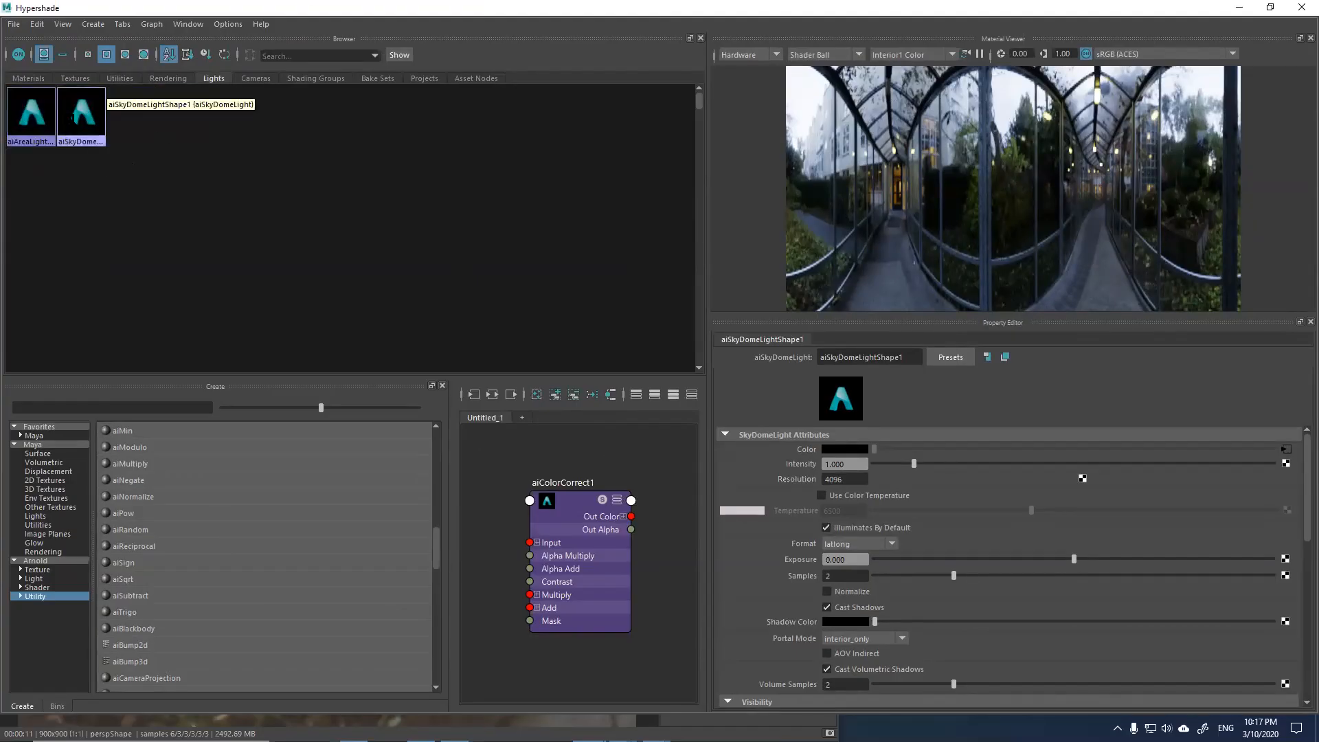
left_click(78, 124)
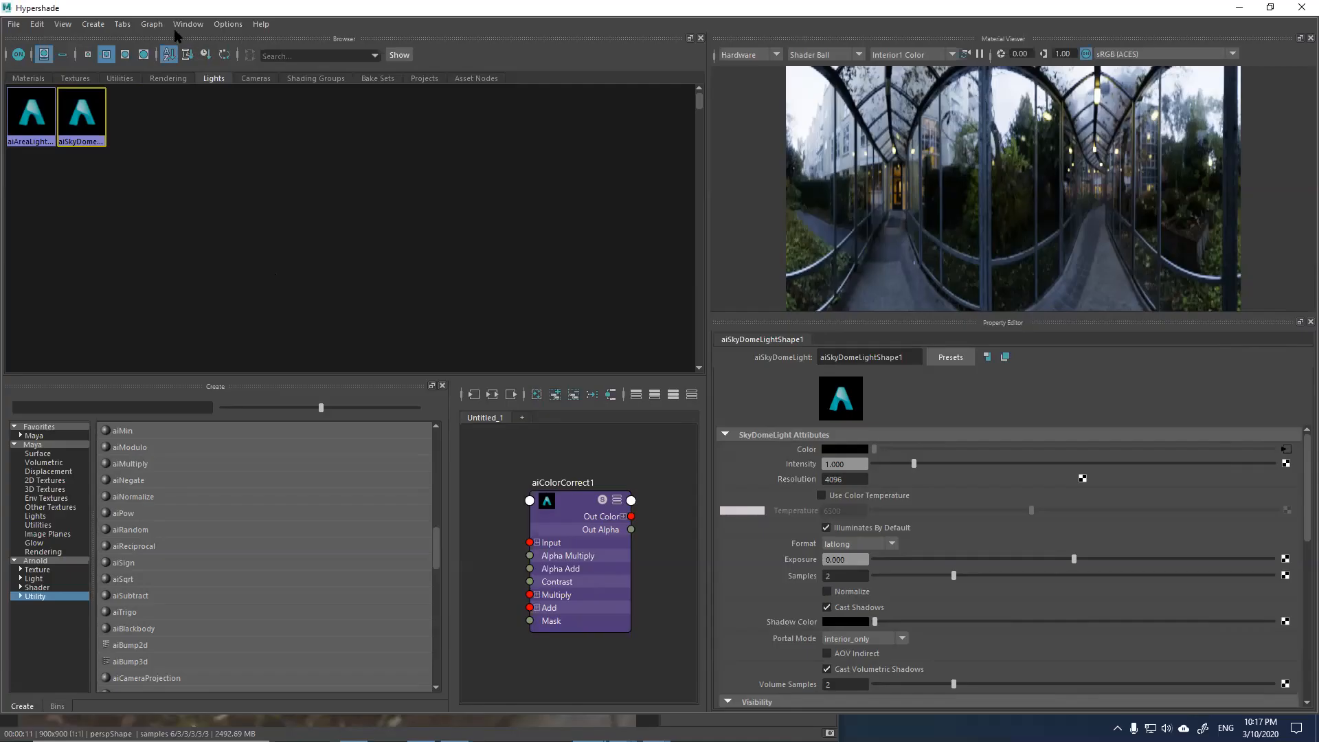
Graph the sky dome's input and output connections, enlarge the graph and frame all nodes.
left_click(152, 26)
left_click(167, 83)
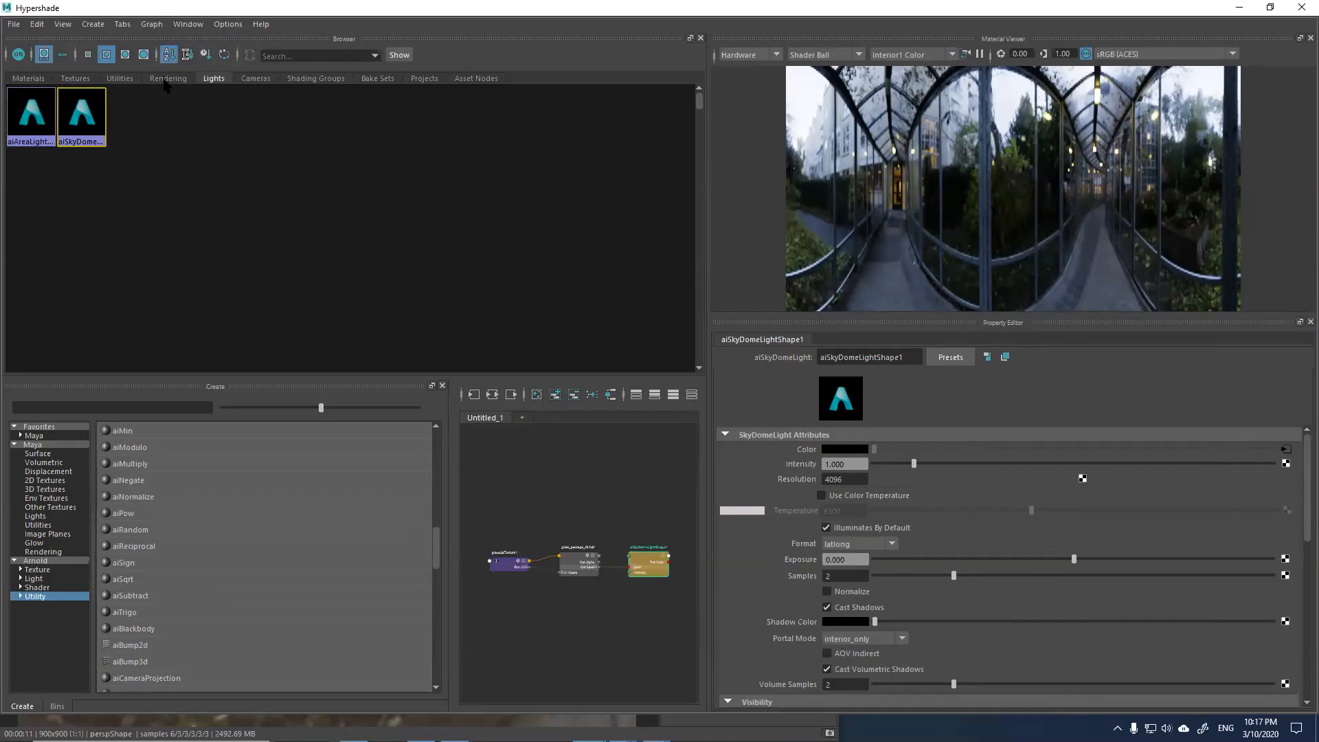
scroll(662, 547, "up", 3)
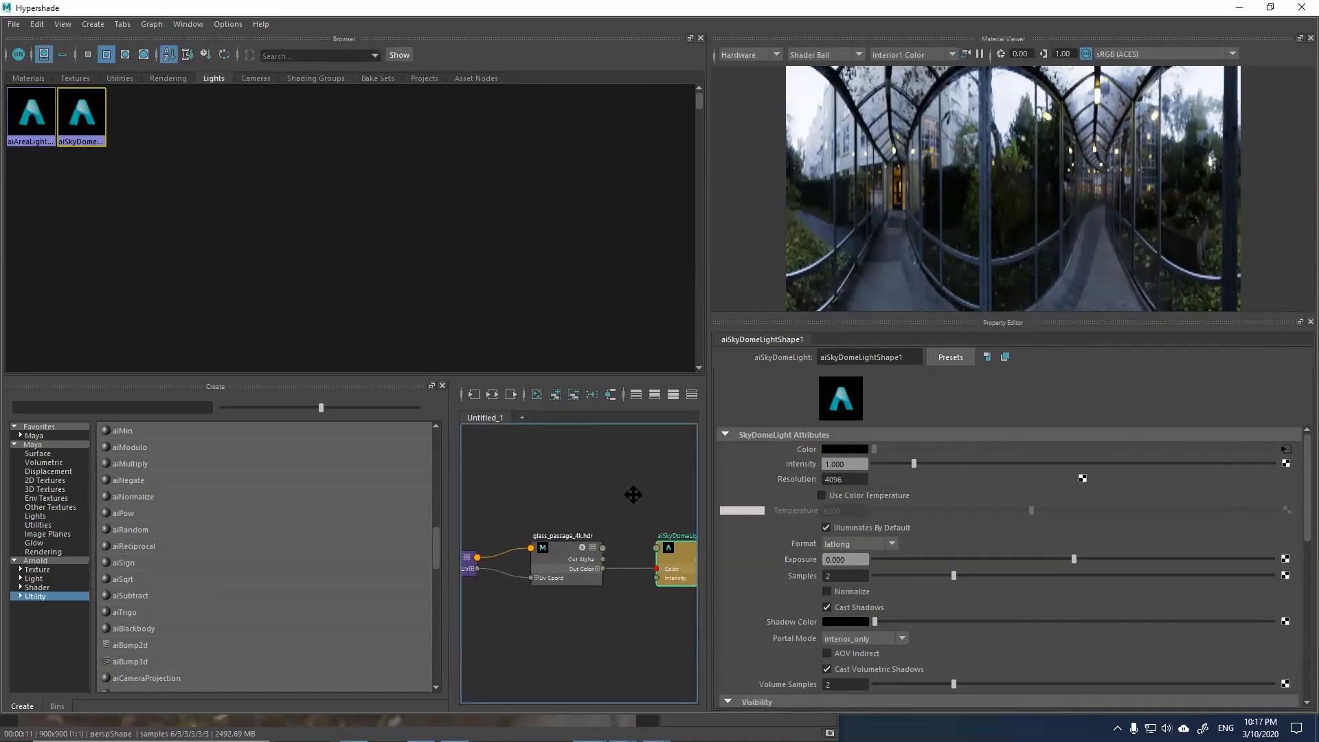
left_click_drag(588, 375, 530, 195)
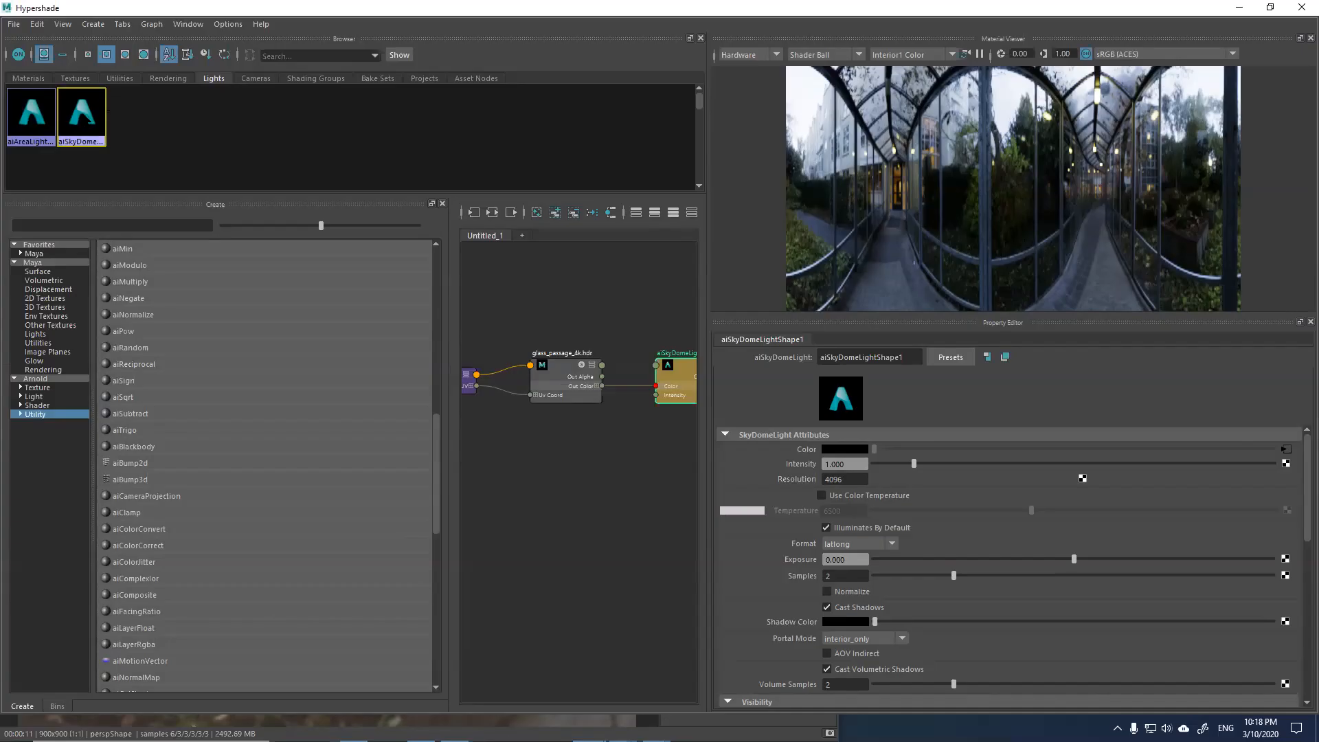
left_click(152, 24)
left_click(190, 84)
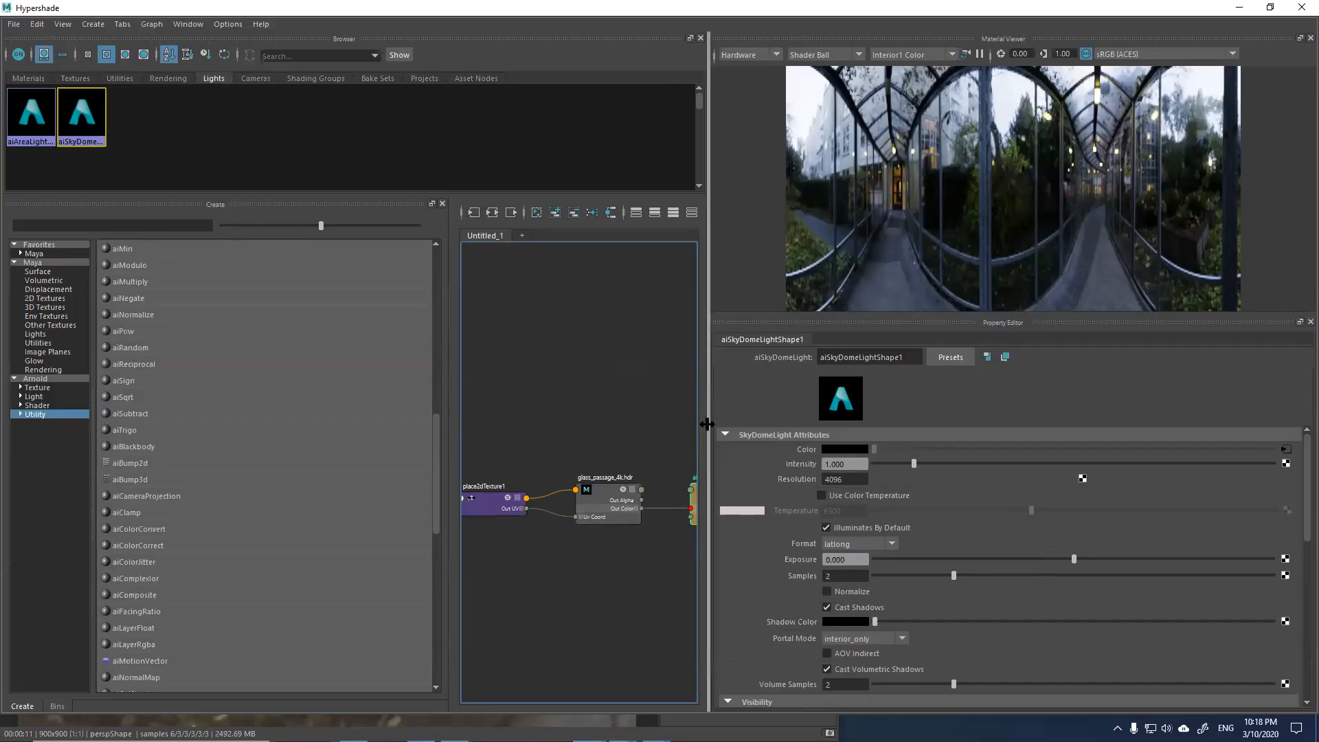
left_click_drag(708, 423, 934, 416)
scroll(740, 384, "up", 3)
key("a")
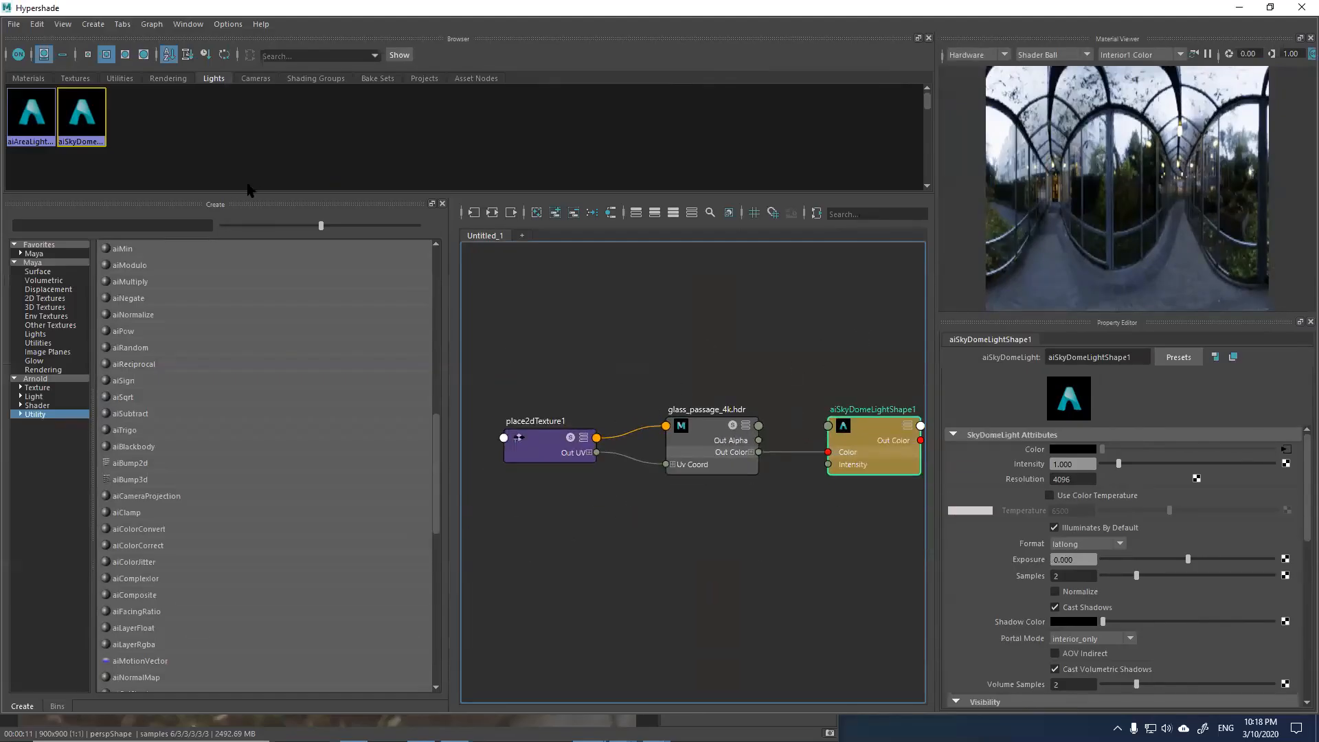
Add an aiColorCorrect node to the graph above place2dTexture1.
left_click(120, 79)
middle_click_drag(31, 124, 645, 315)
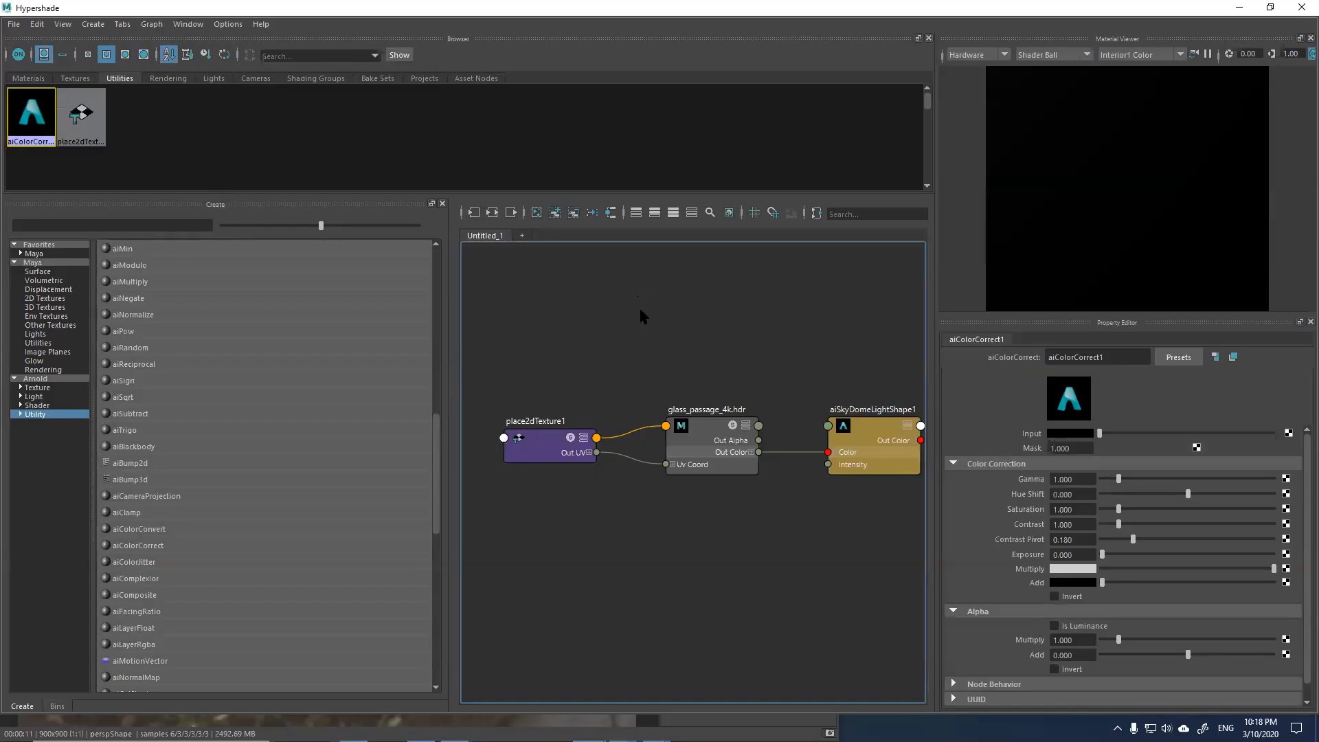
left_click_drag(640, 312, 537, 268)
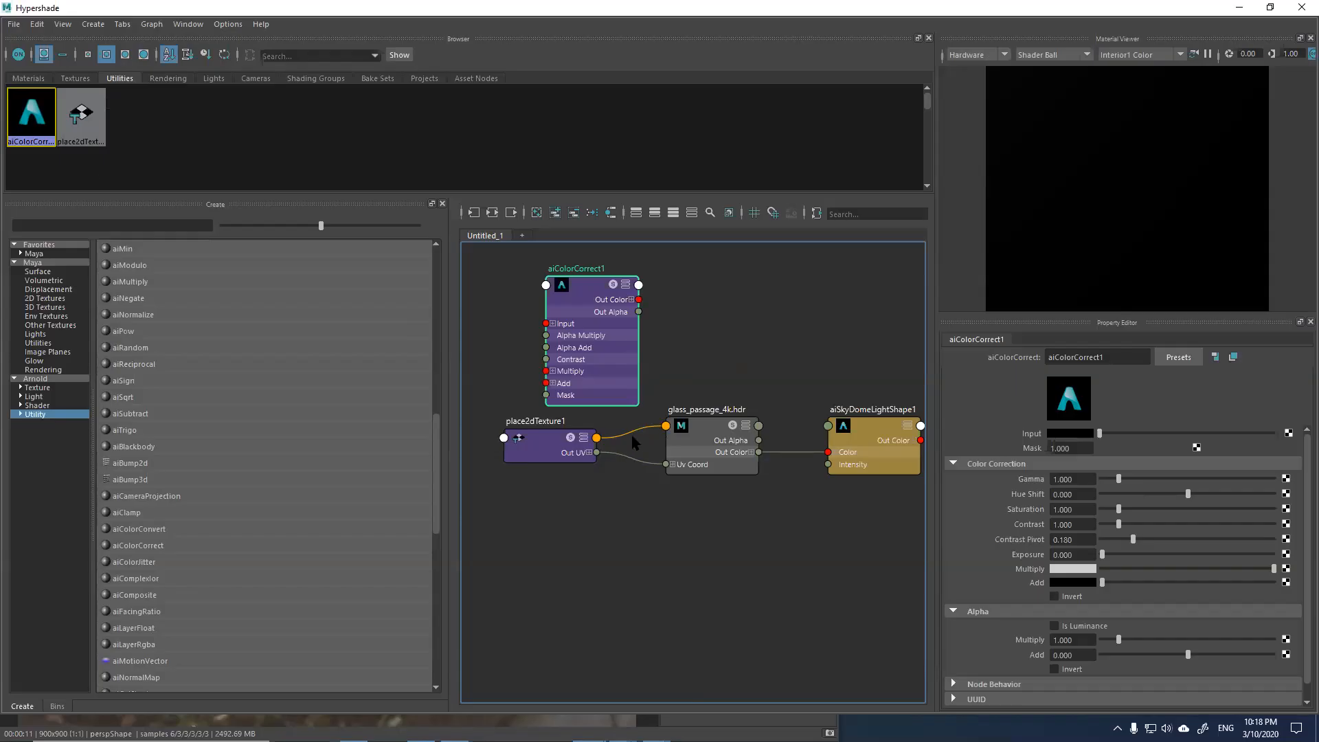
Wire glass_passage_4k.hdr through aiColorCorrect1 into aiSkyDomeLightShape1 Color, then minimize Hypershade.
left_click(752, 453)
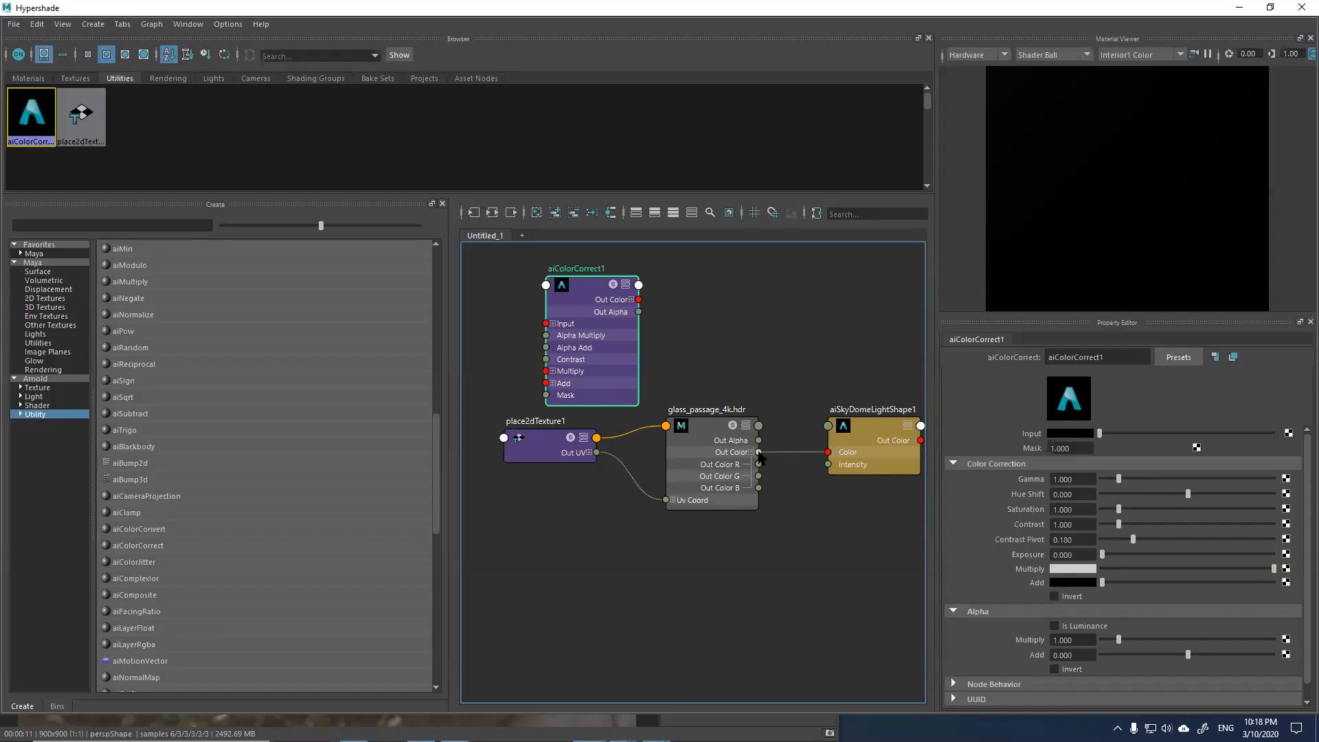
left_click_drag(759, 452, 545, 323)
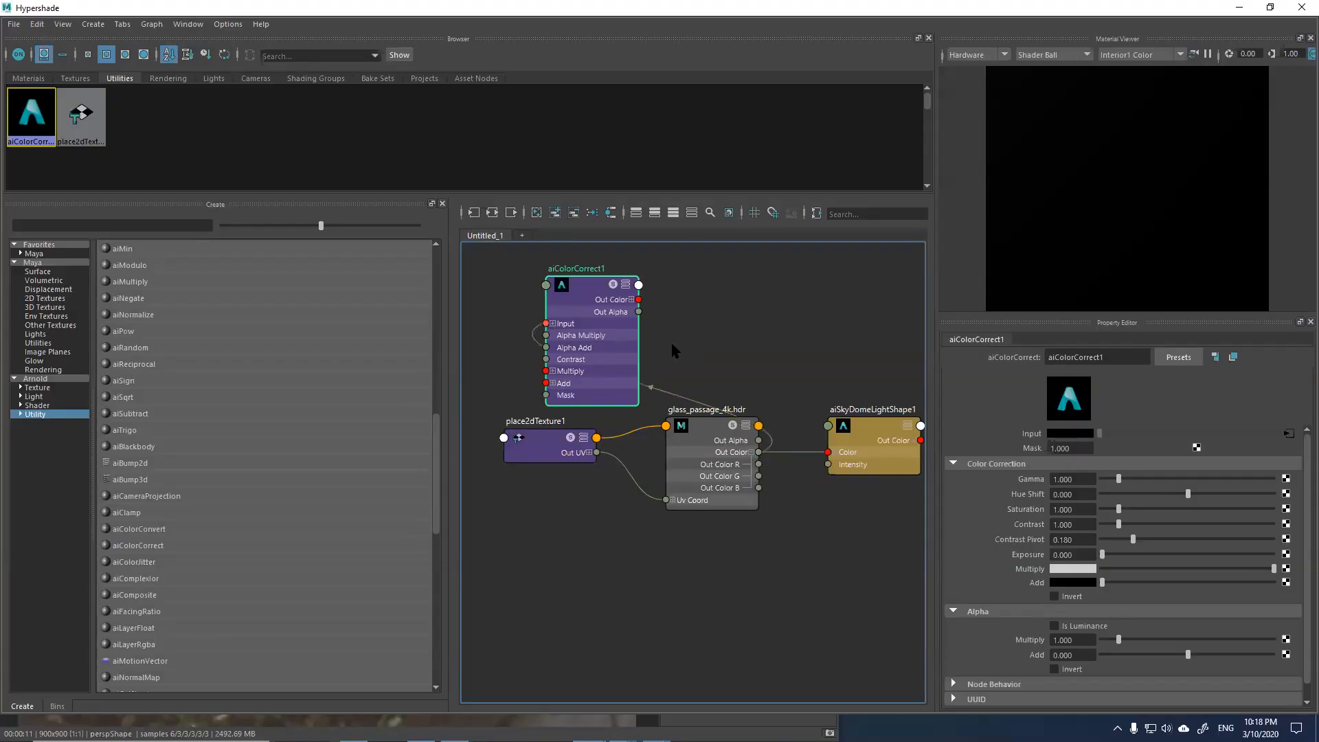
left_click_drag(639, 300, 829, 453)
left_click_drag(669, 448, 612, 476)
left_click_drag(577, 285, 689, 302)
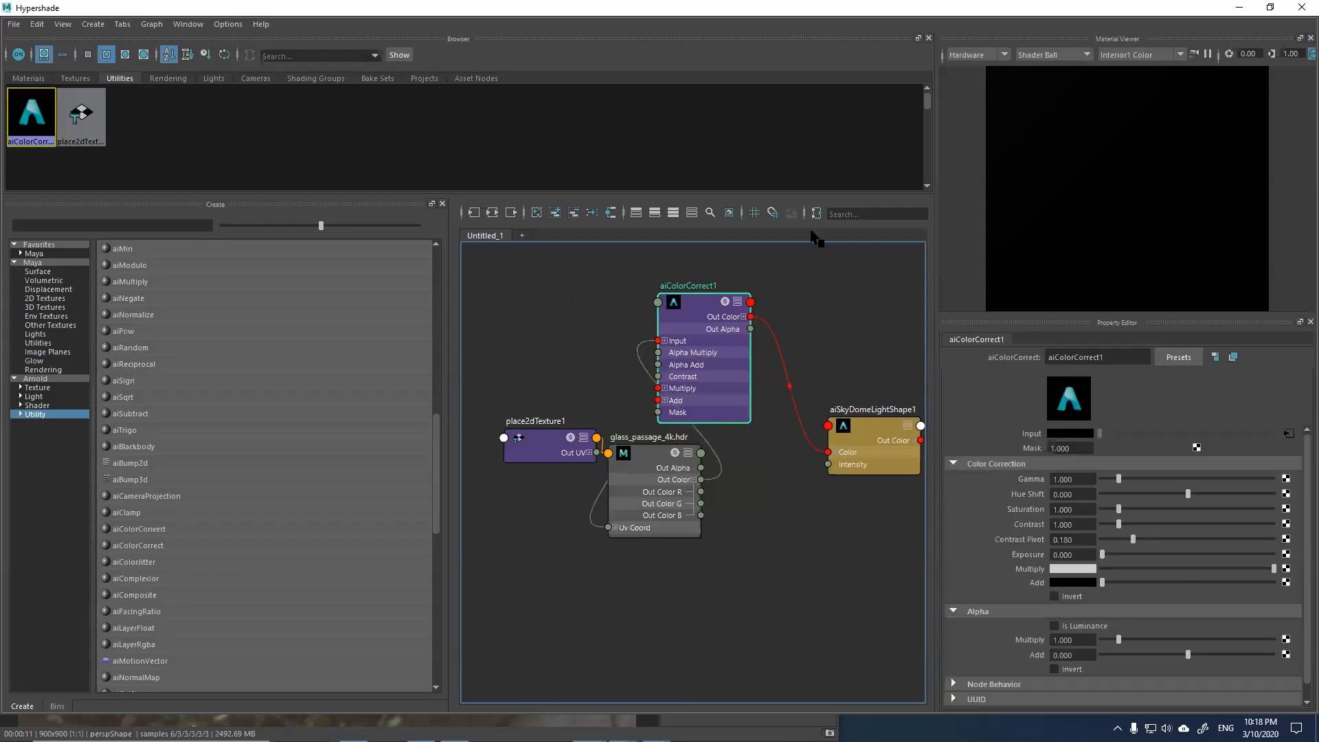
left_click(1270, 12)
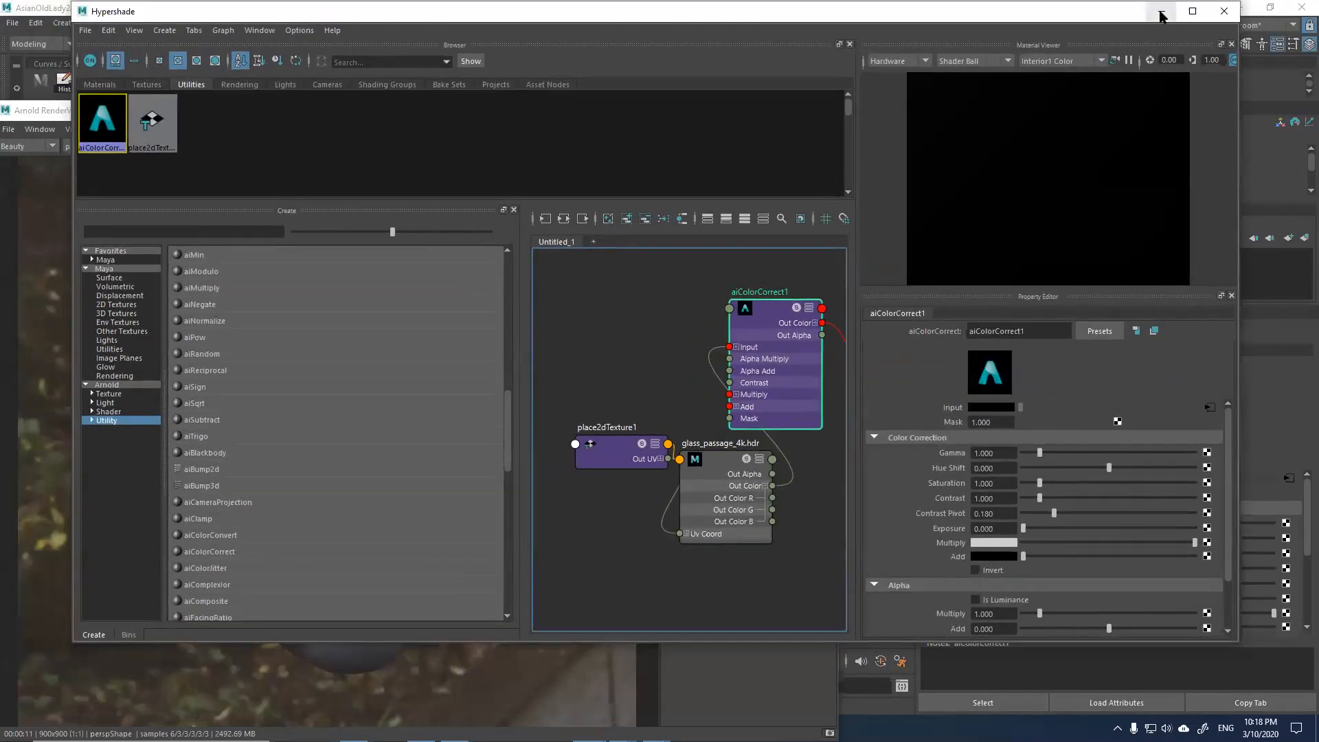
left_click(1161, 13)
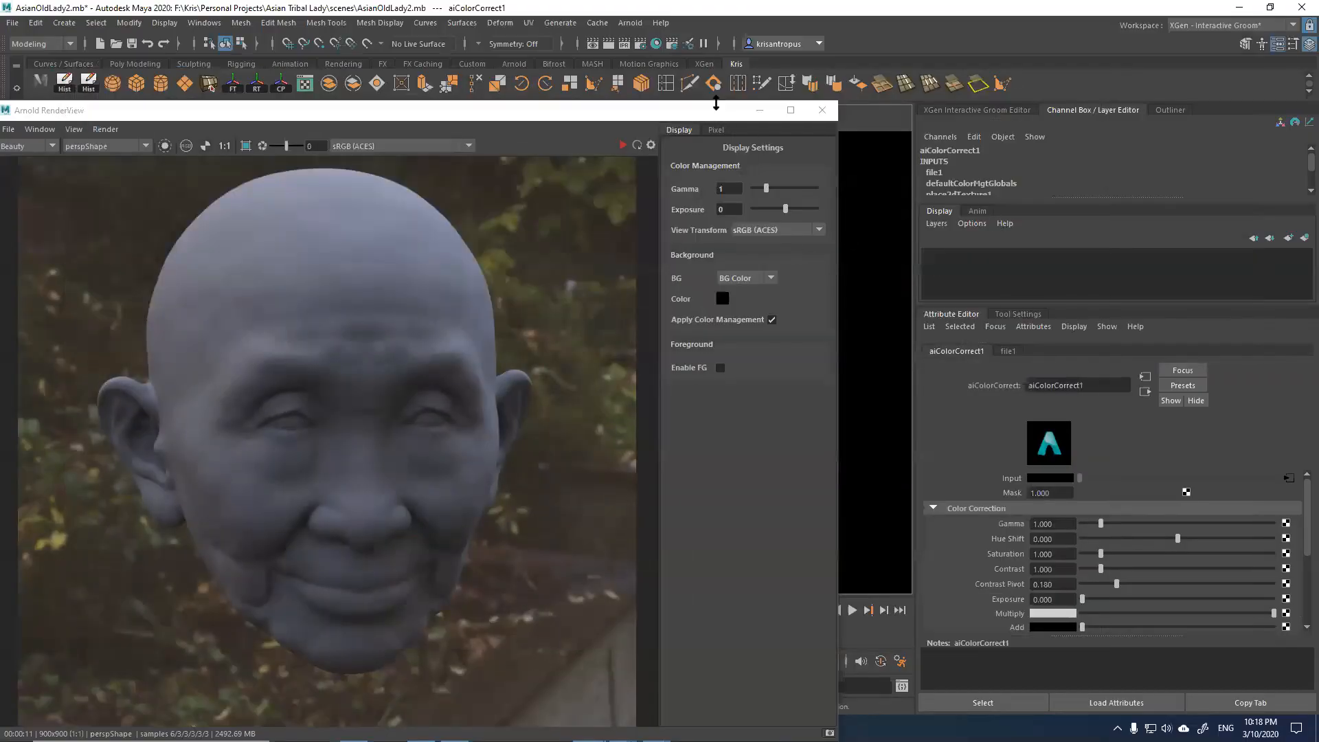
Open aiColorCorrect1 from the dome light's Color and start a fresh IPR render.
left_click_drag(716, 102, 769, 140)
left_click(735, 168)
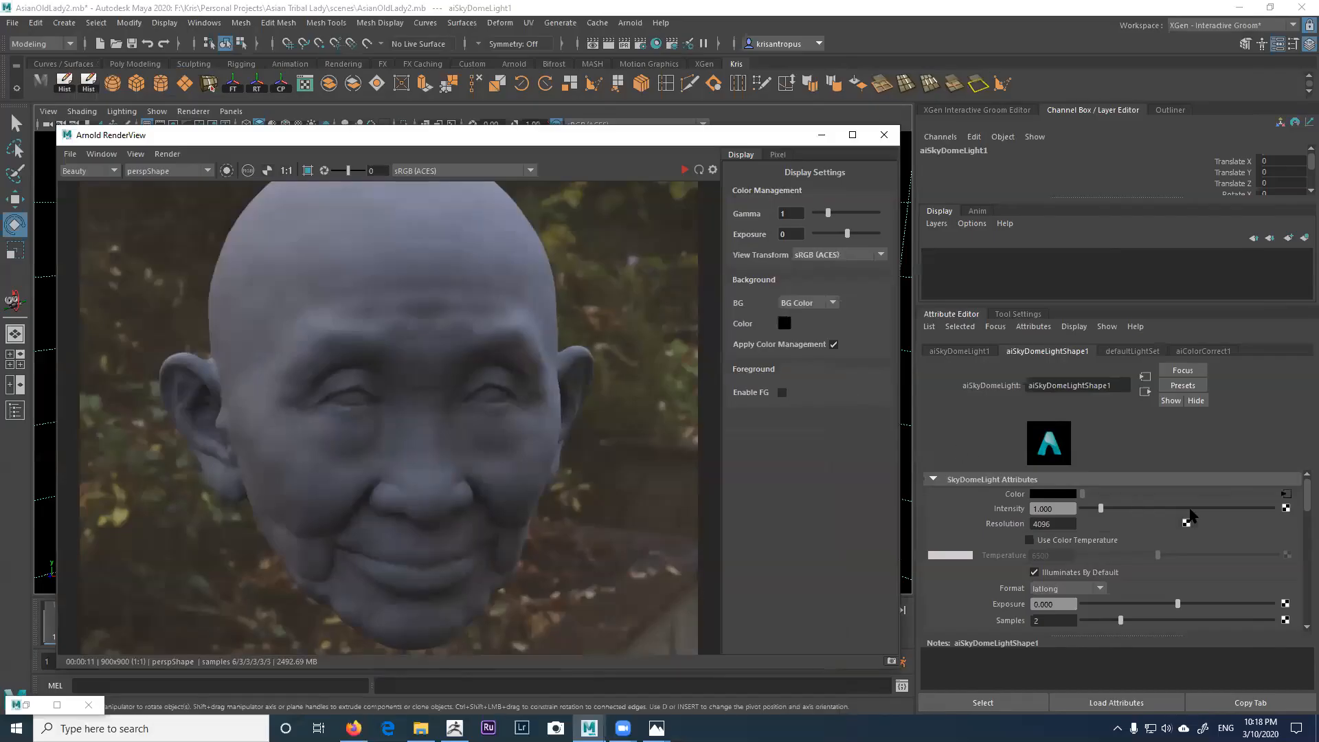
left_click(1285, 495)
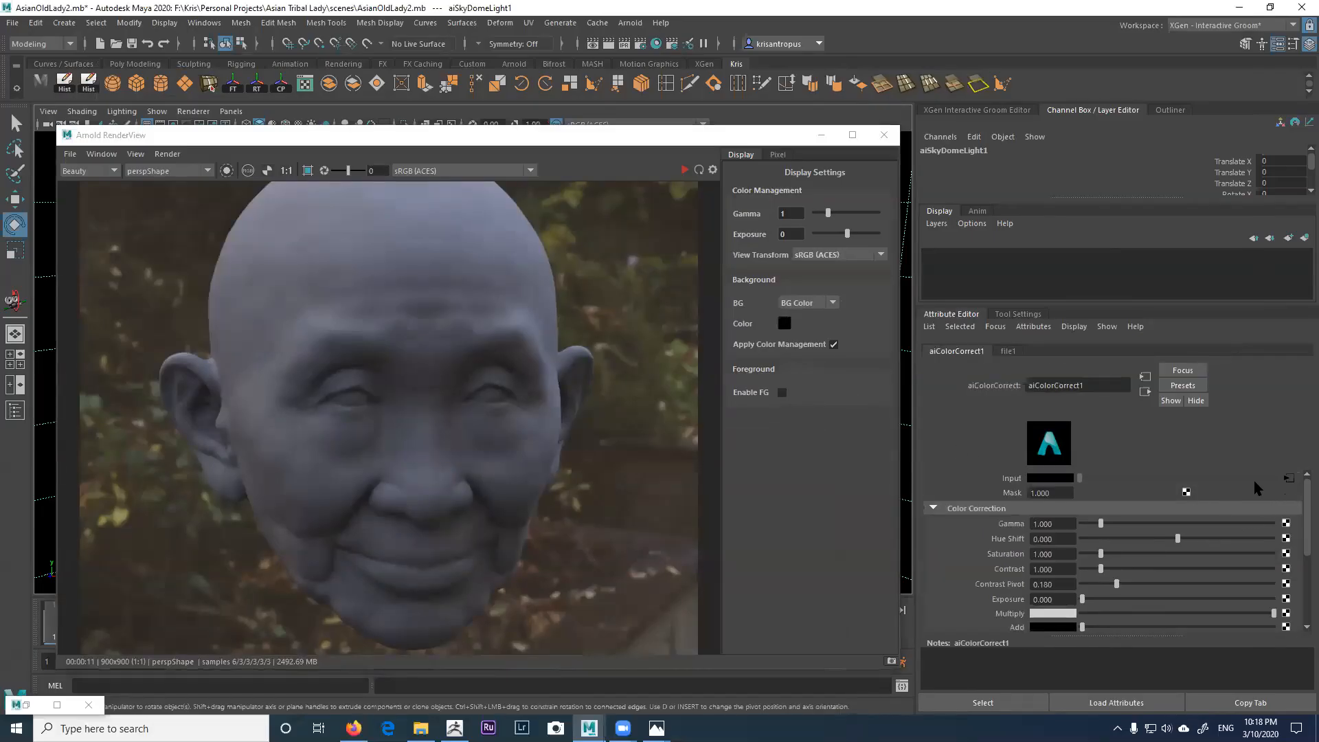
scroll(1302, 529, "down", 2)
scroll(1302, 529, "up", 2)
left_click(685, 170)
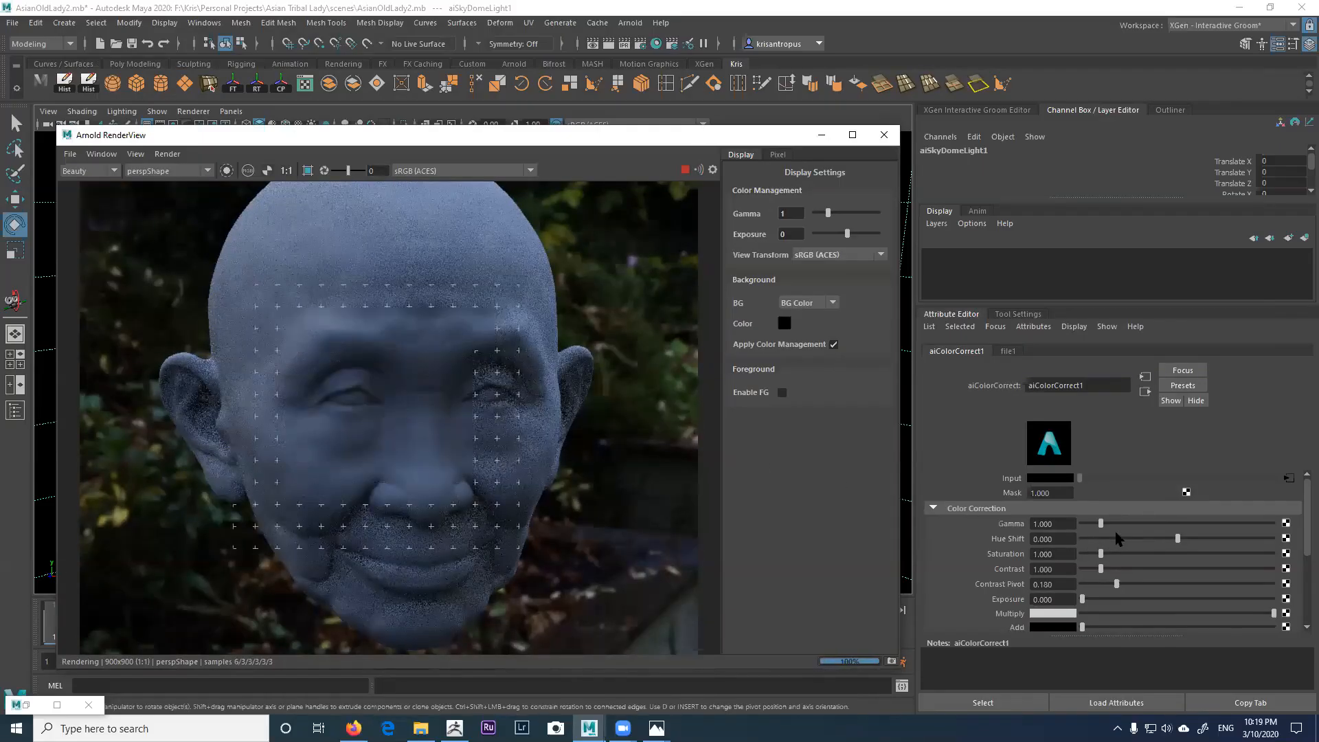
Try Hue Shift values -0.191, -0.148 and 0.401, then set it to 1.000.
left_click(1159, 538)
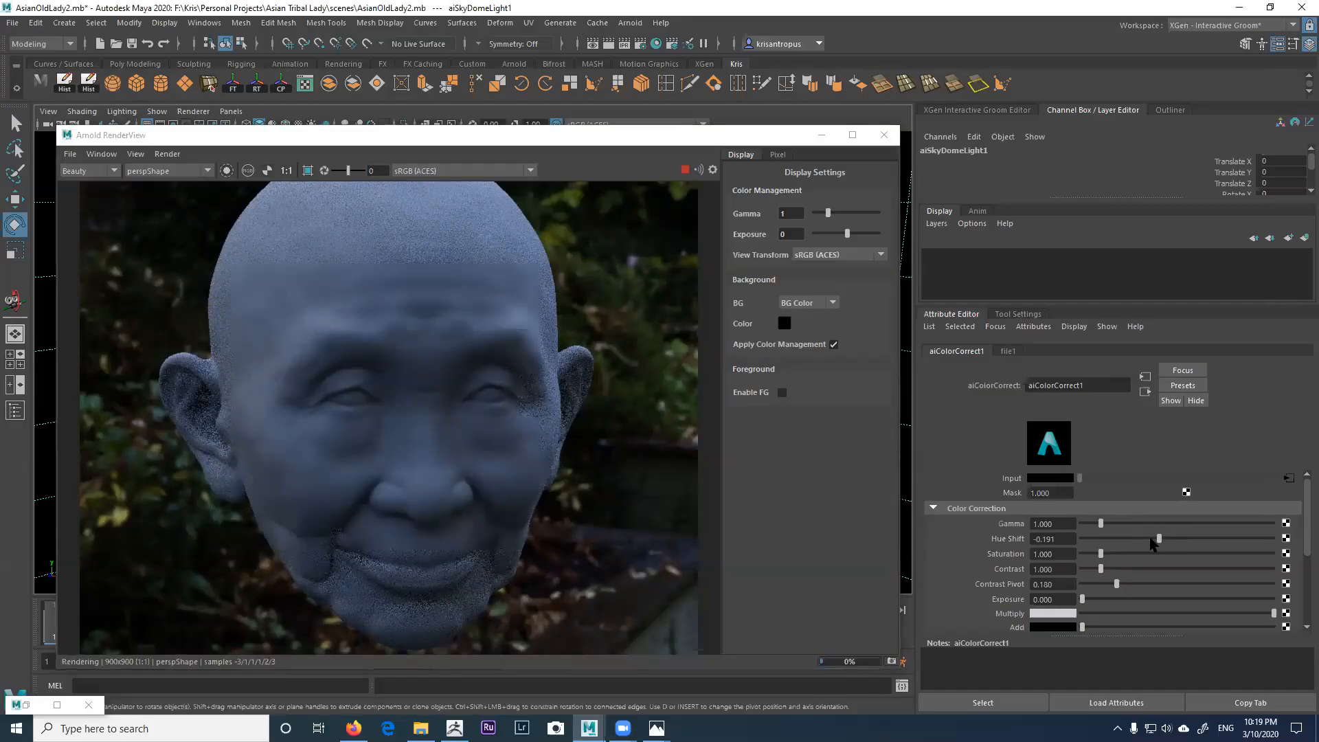
left_click_drag(1159, 540, 1214, 536)
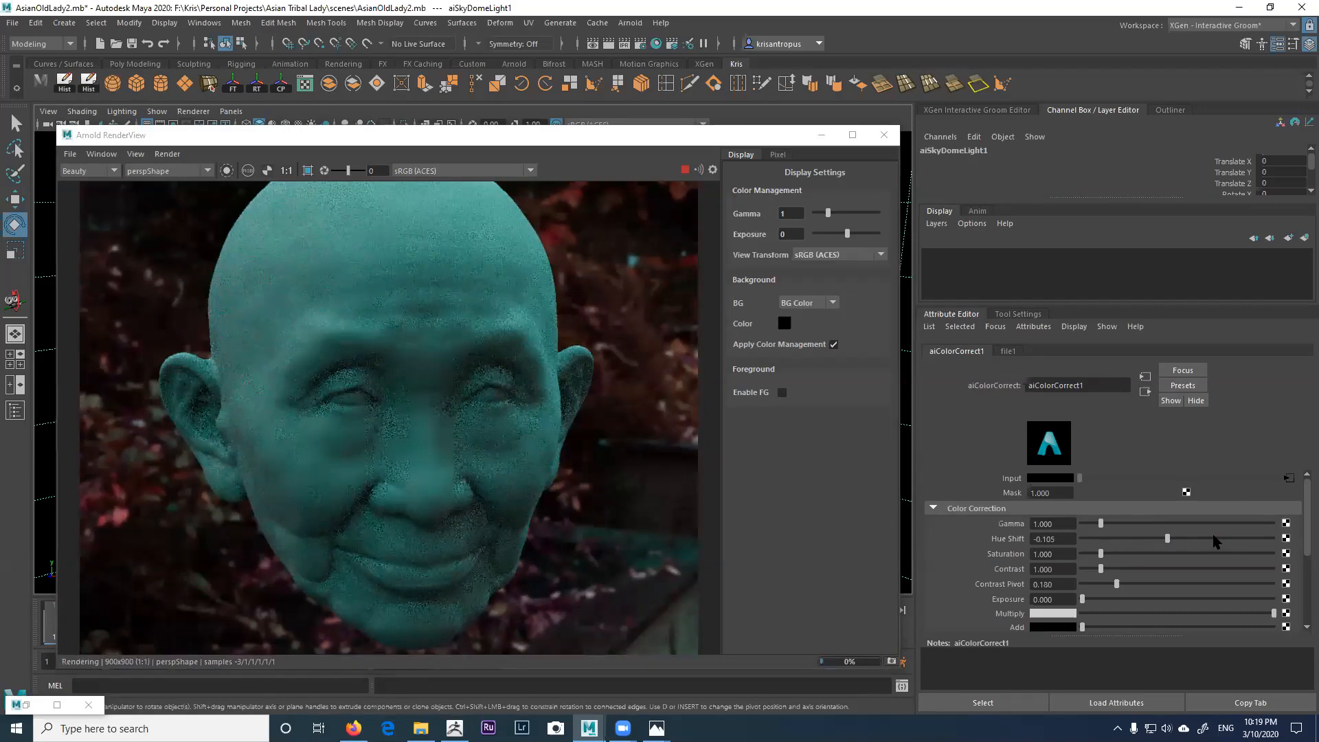
left_click(1215, 540)
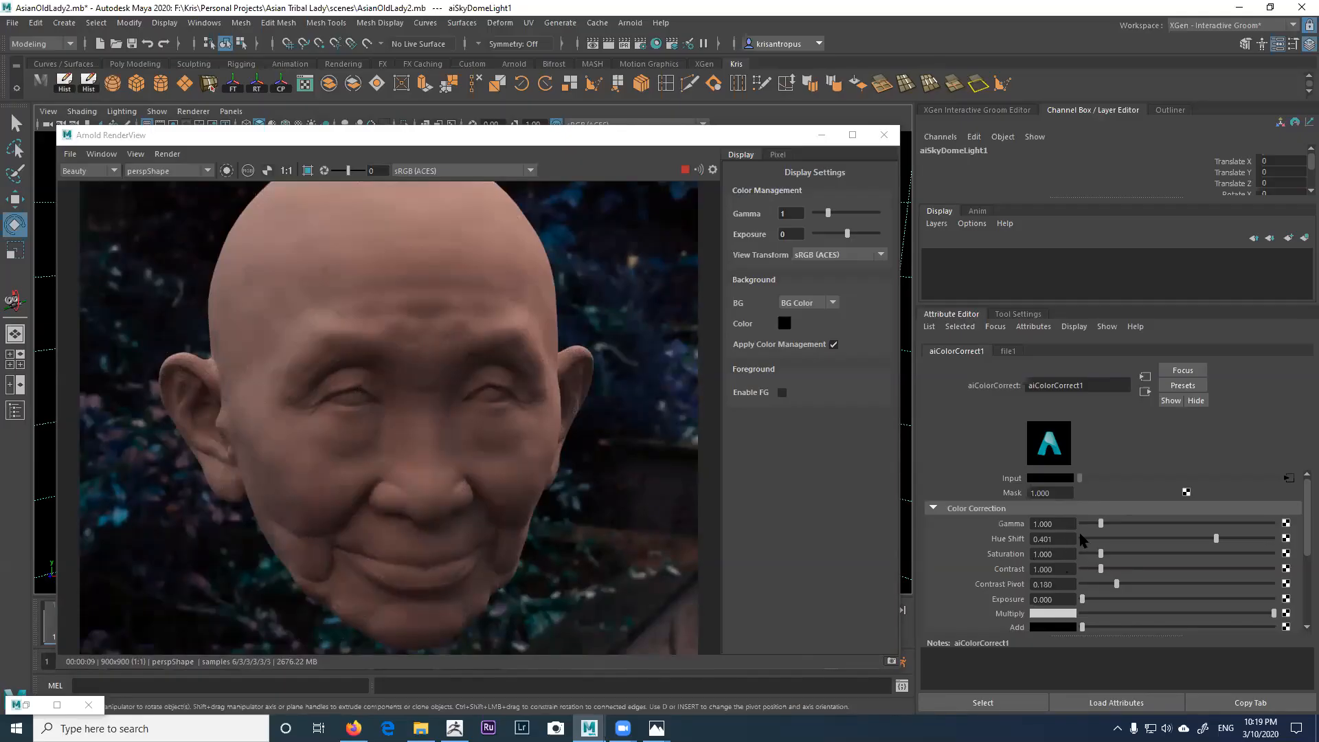
left_click(1051, 538)
type("1")
key("Return")
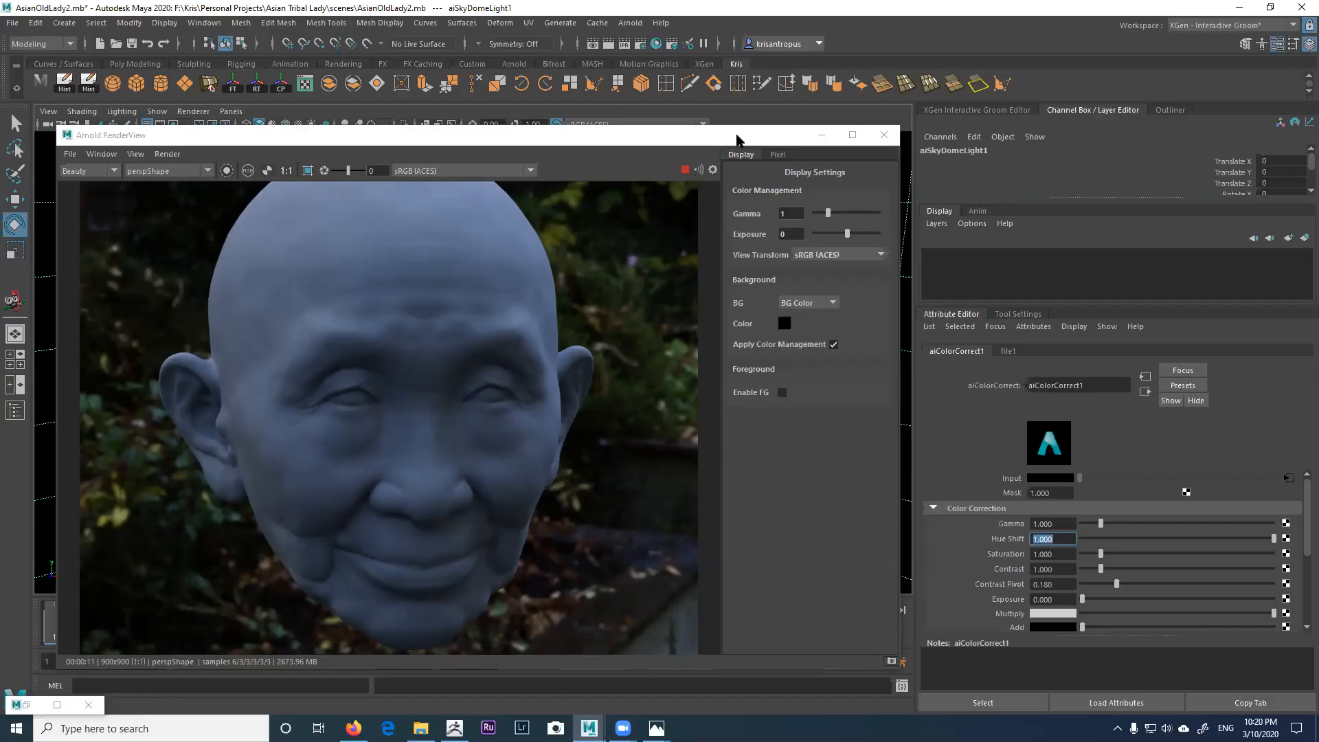
Reposition the render view and zoom and pan the image to fit the whole head render.
left_click_drag(737, 139, 887, 90)
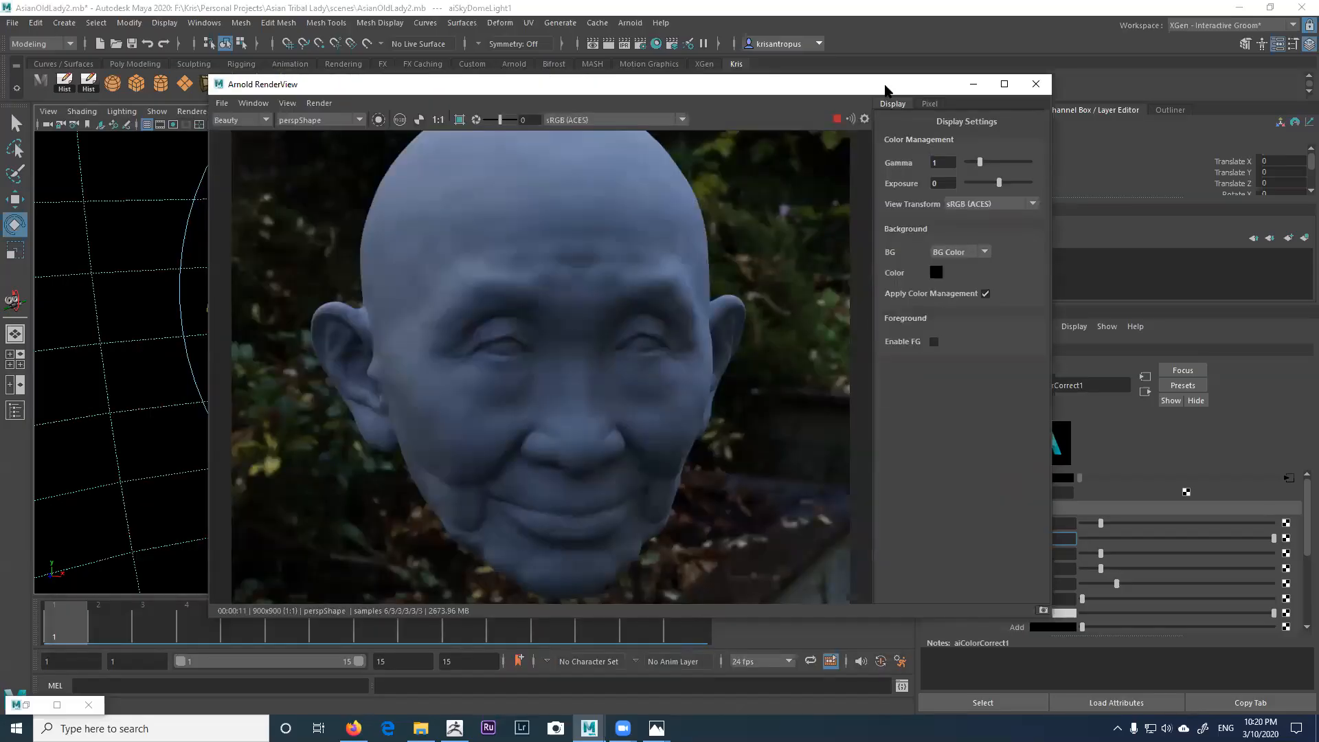
scroll(741, 330, "down", 3)
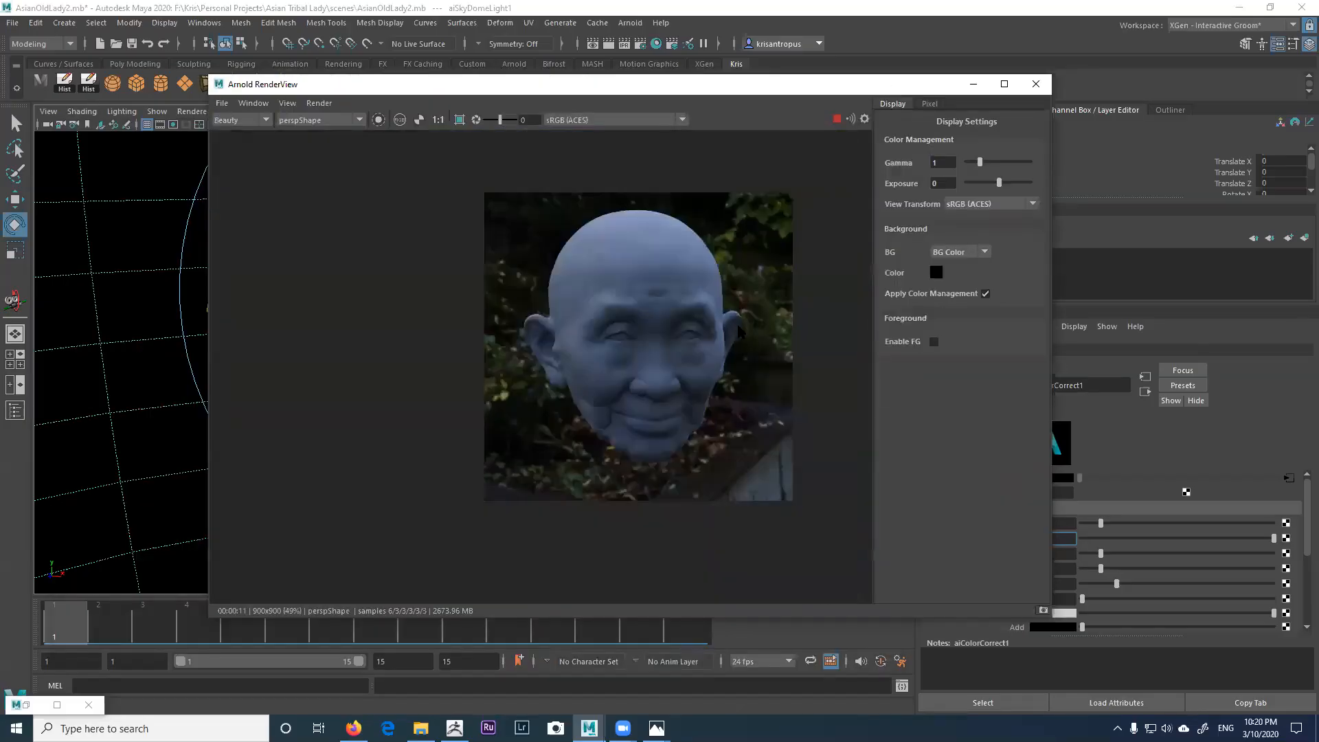
middle_click_drag(739, 335, 689, 361)
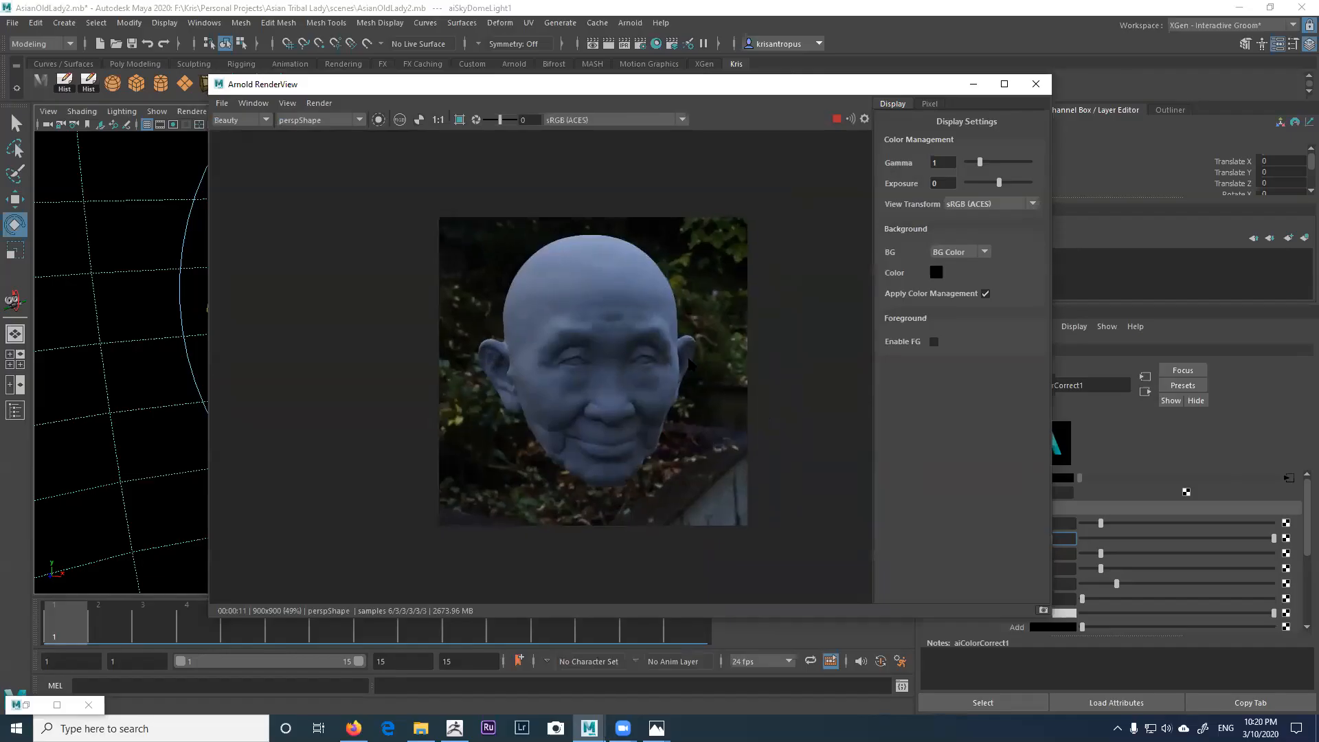
scroll(689, 361, "up", 2)
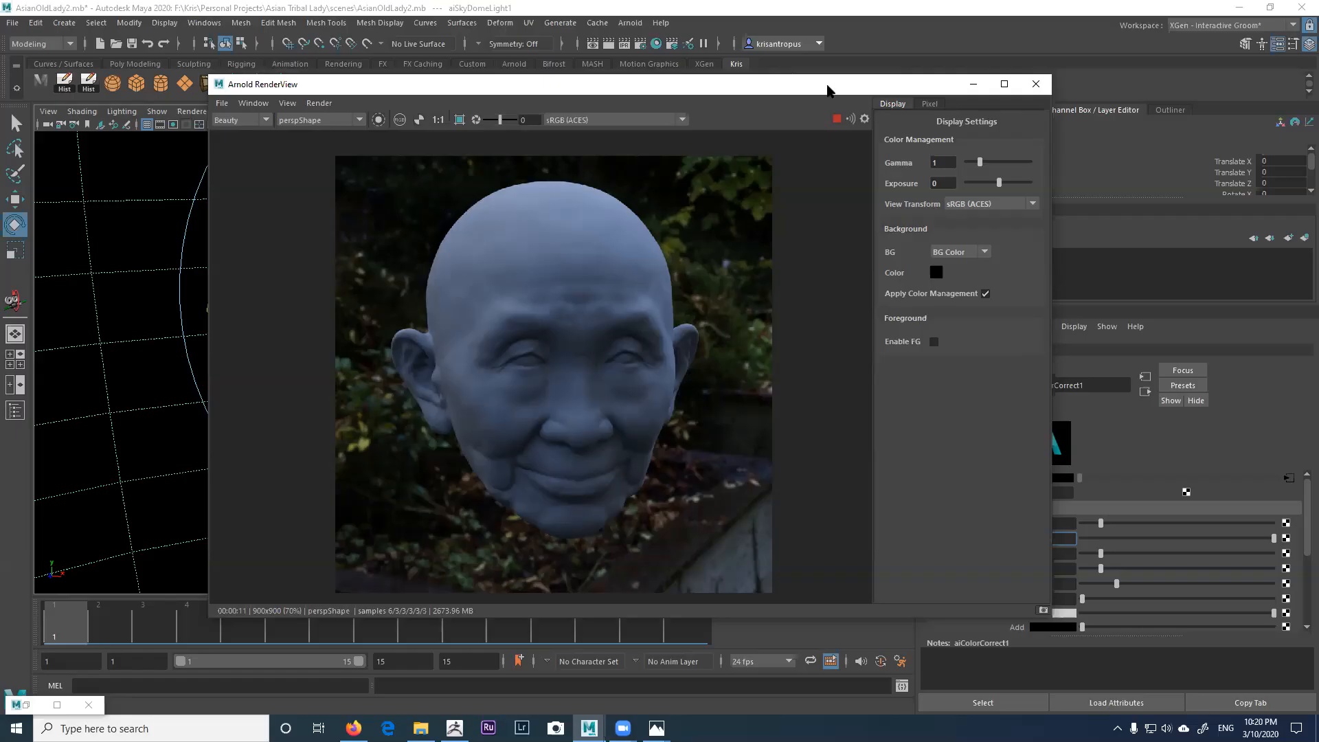
left_click_drag(829, 90, 745, 122)
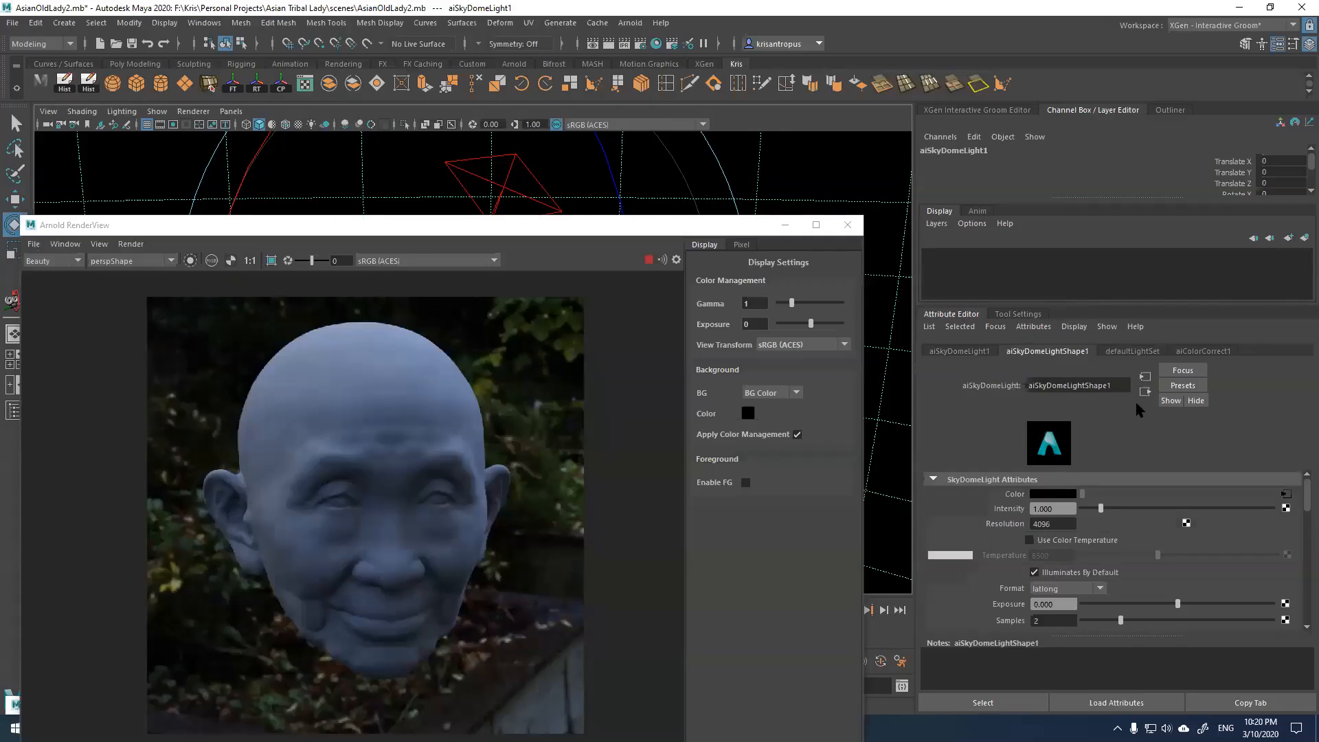
Find the sky dome's Visibility section and drop its Camera visibility to 0.
left_click_drag(1305, 498, 1305, 525)
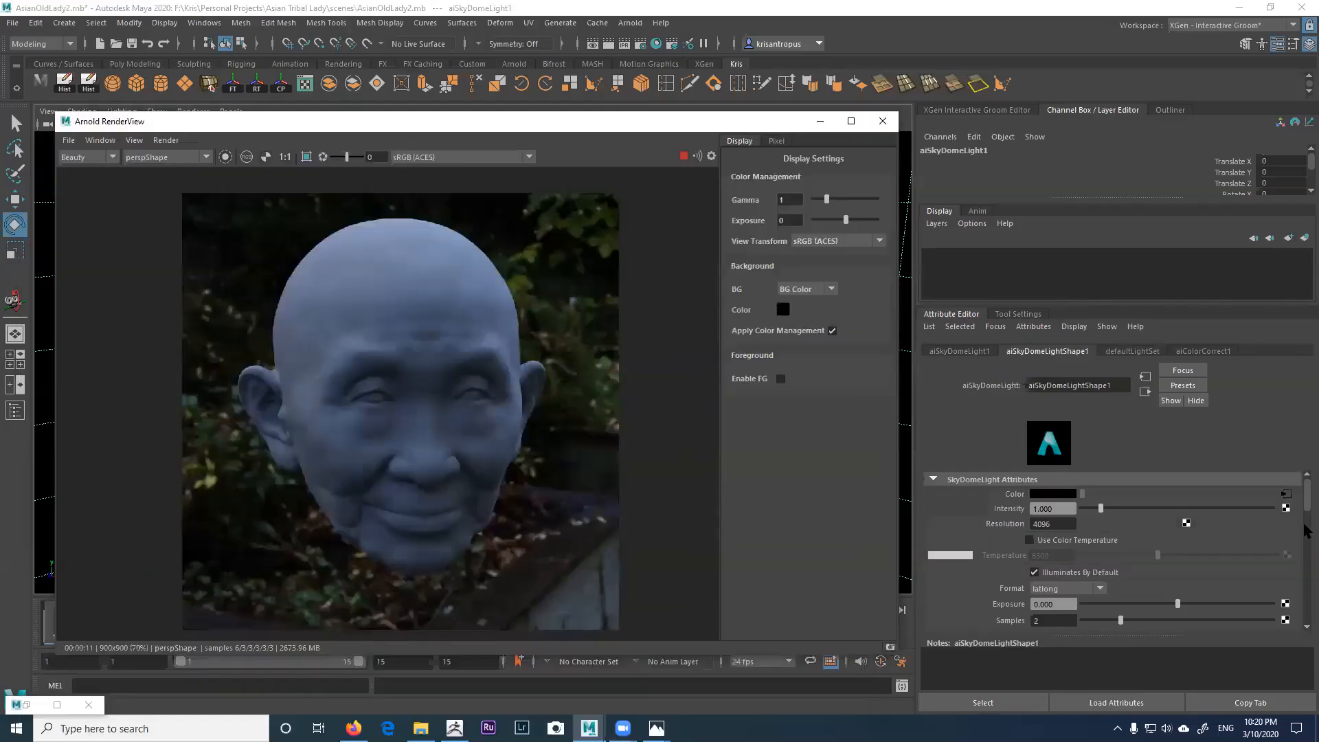
scroll(1045, 528, "down", 3)
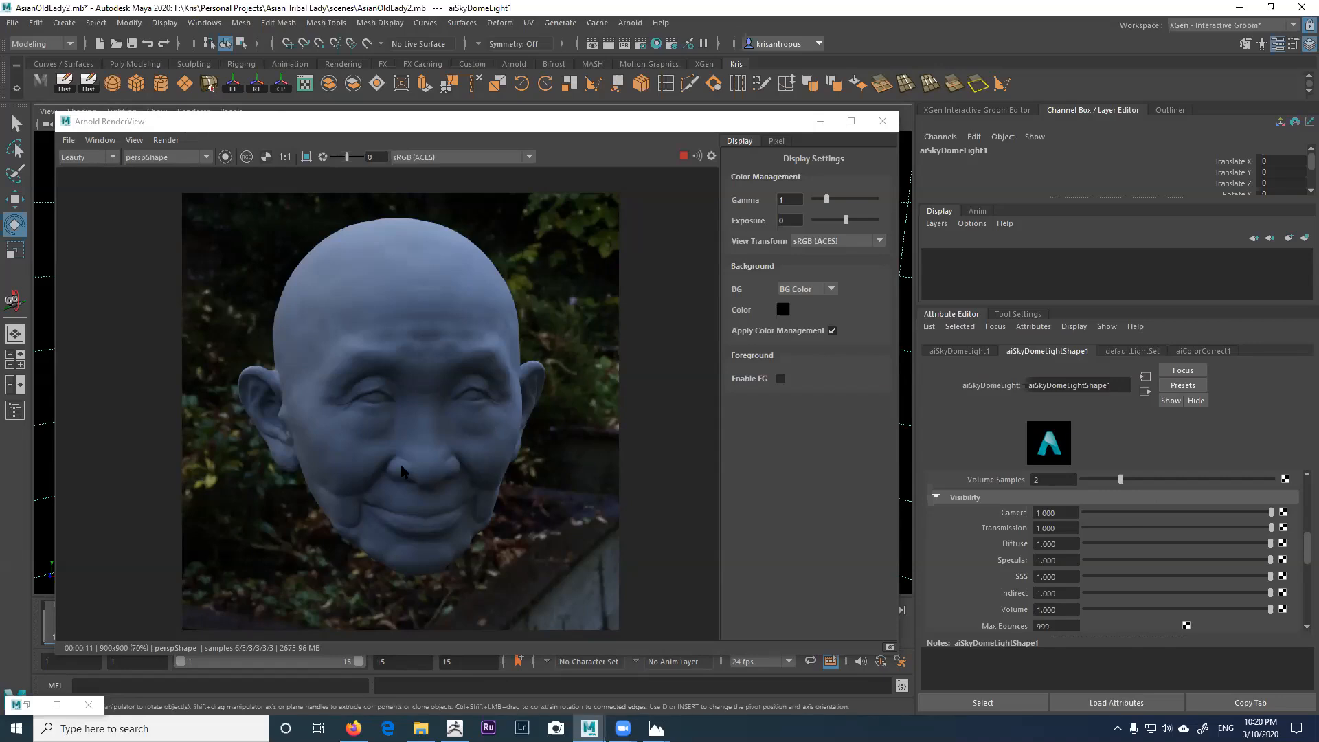
left_click(1125, 513)
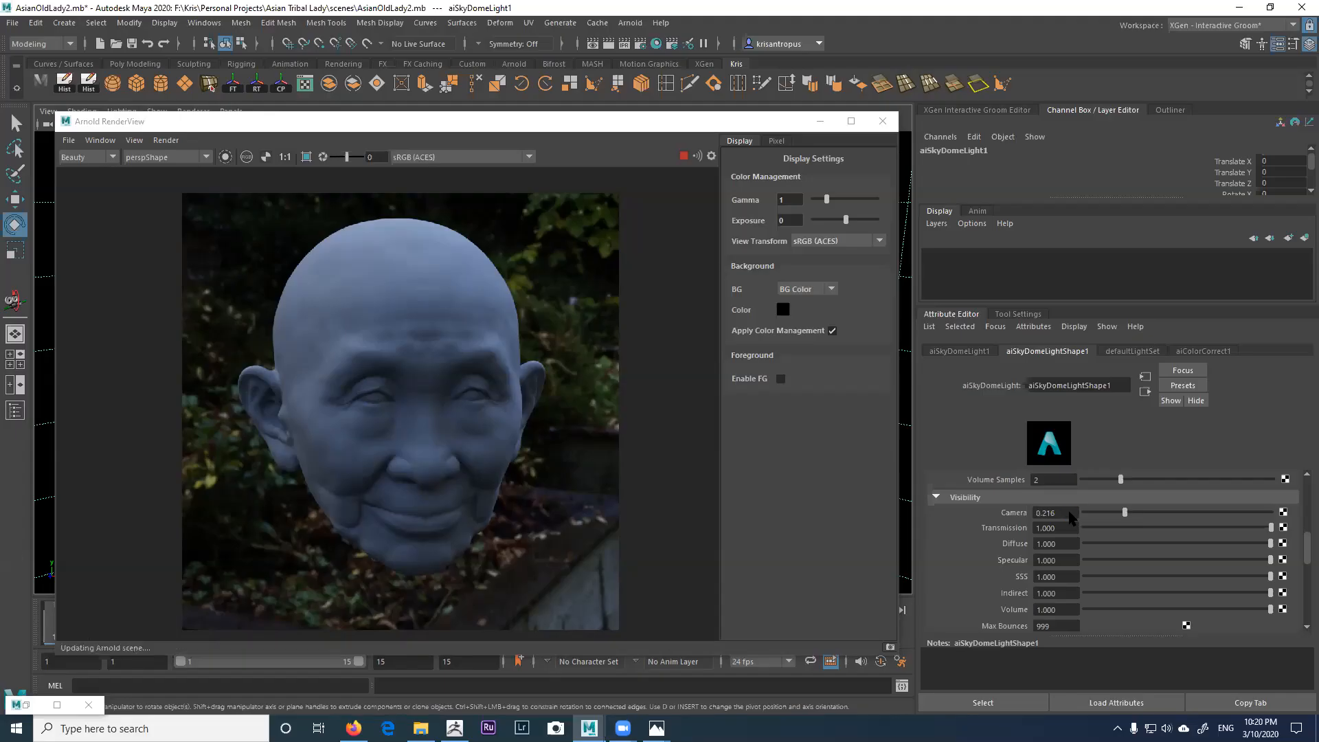
left_click_drag(1125, 512, 1069, 512)
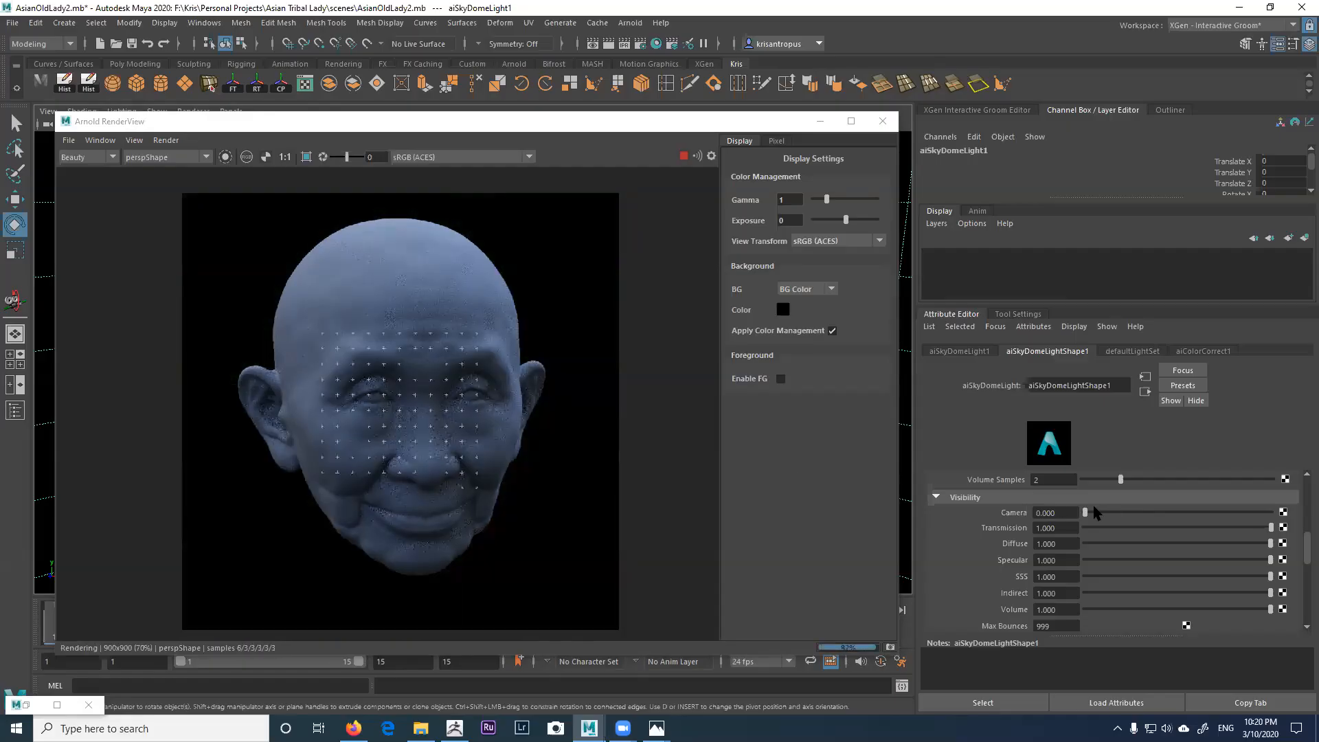
Raise the dome's Camera visibility step by step toward 0.286, then bring up the reference portrait.
left_click_drag(1085, 513, 1095, 513)
left_click_drag(1112, 519, 1121, 516)
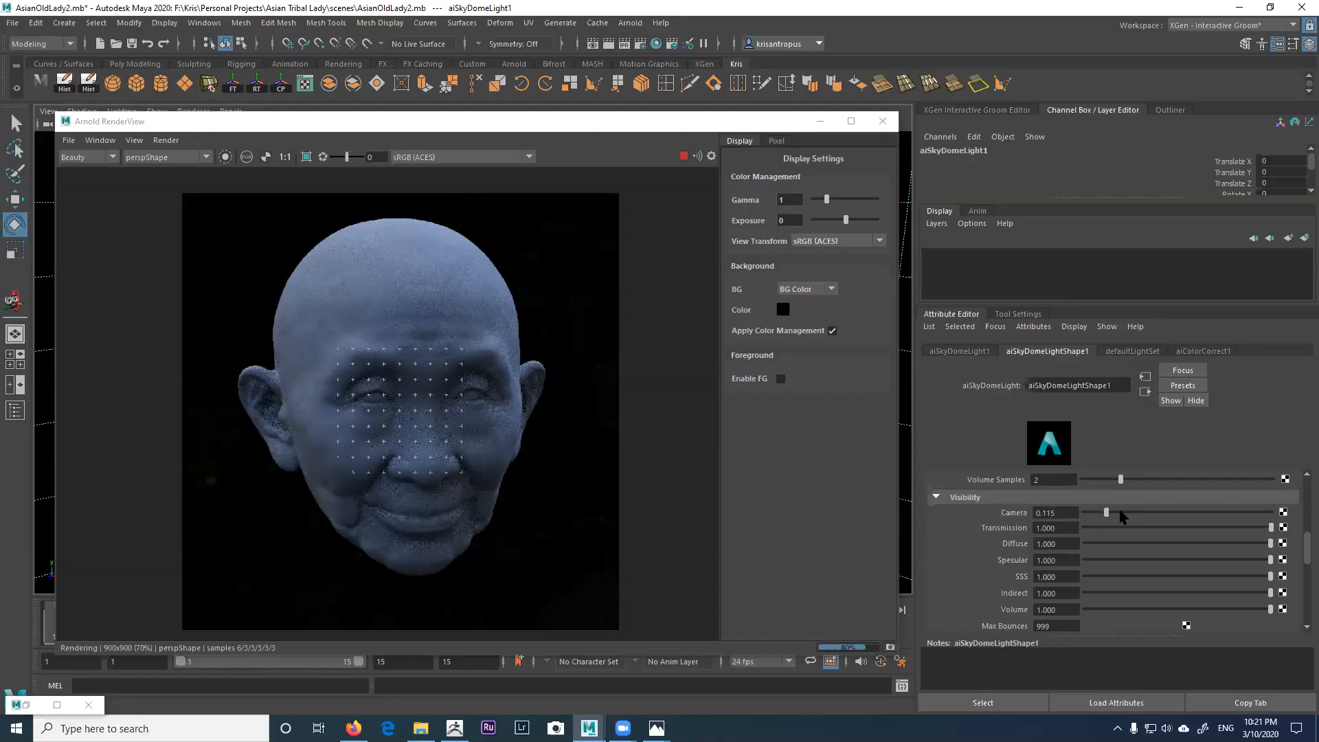
left_click_drag(1121, 512, 1138, 516)
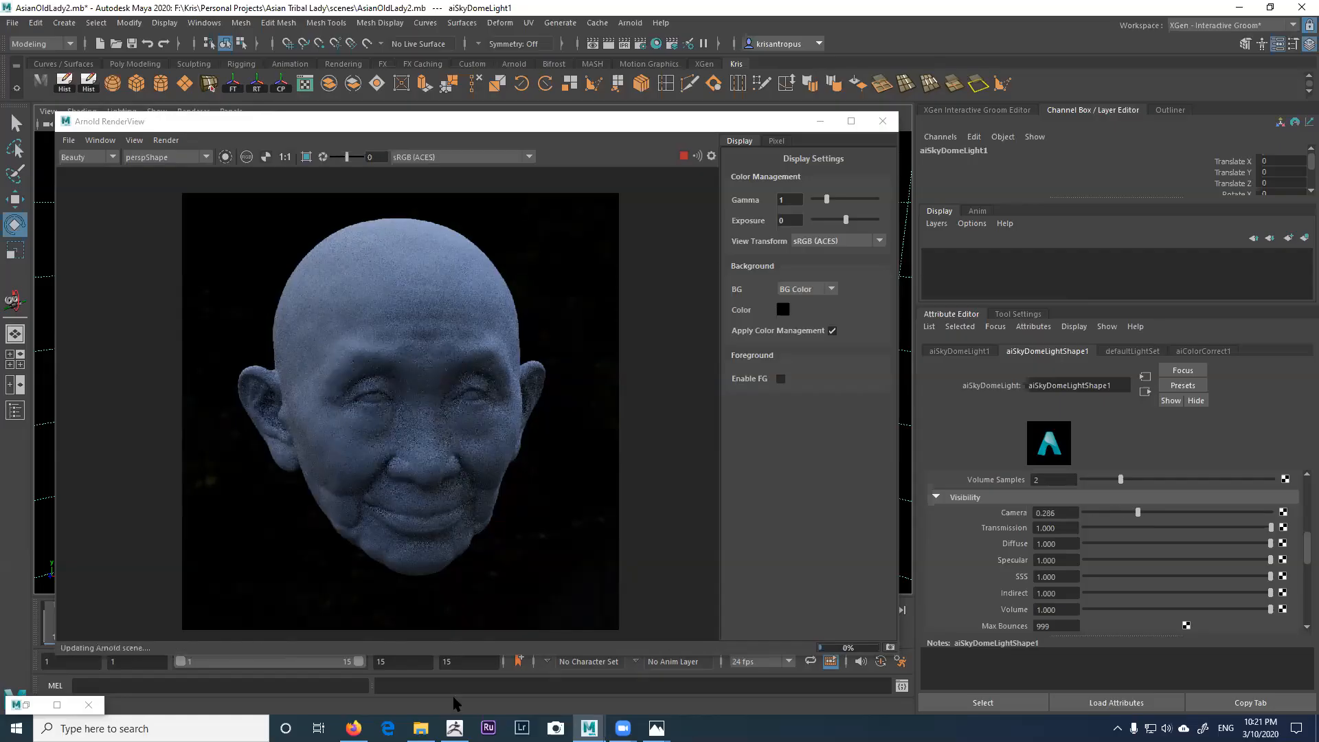
mouse_move(420, 730)
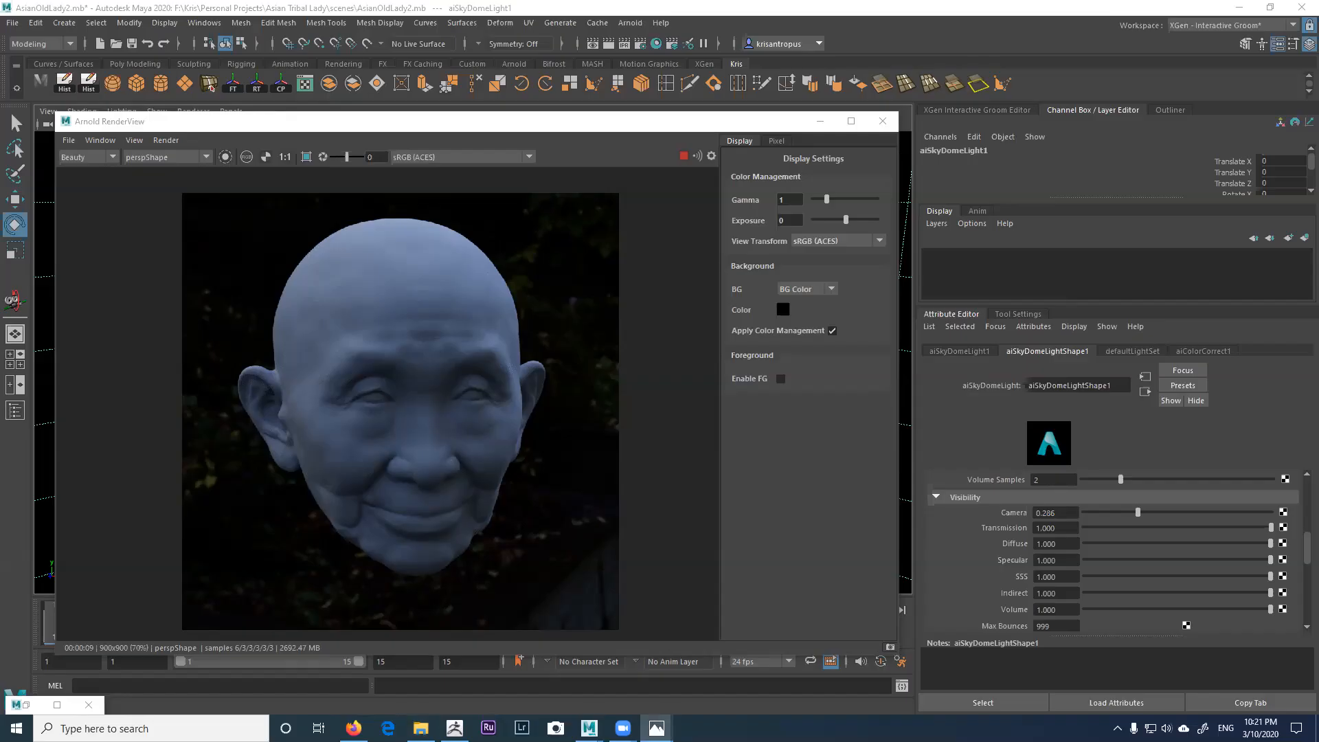
left_click(657, 728)
Enlarge the smiling older man's reference photo and pan over his face and head.
left_click(1086, 51)
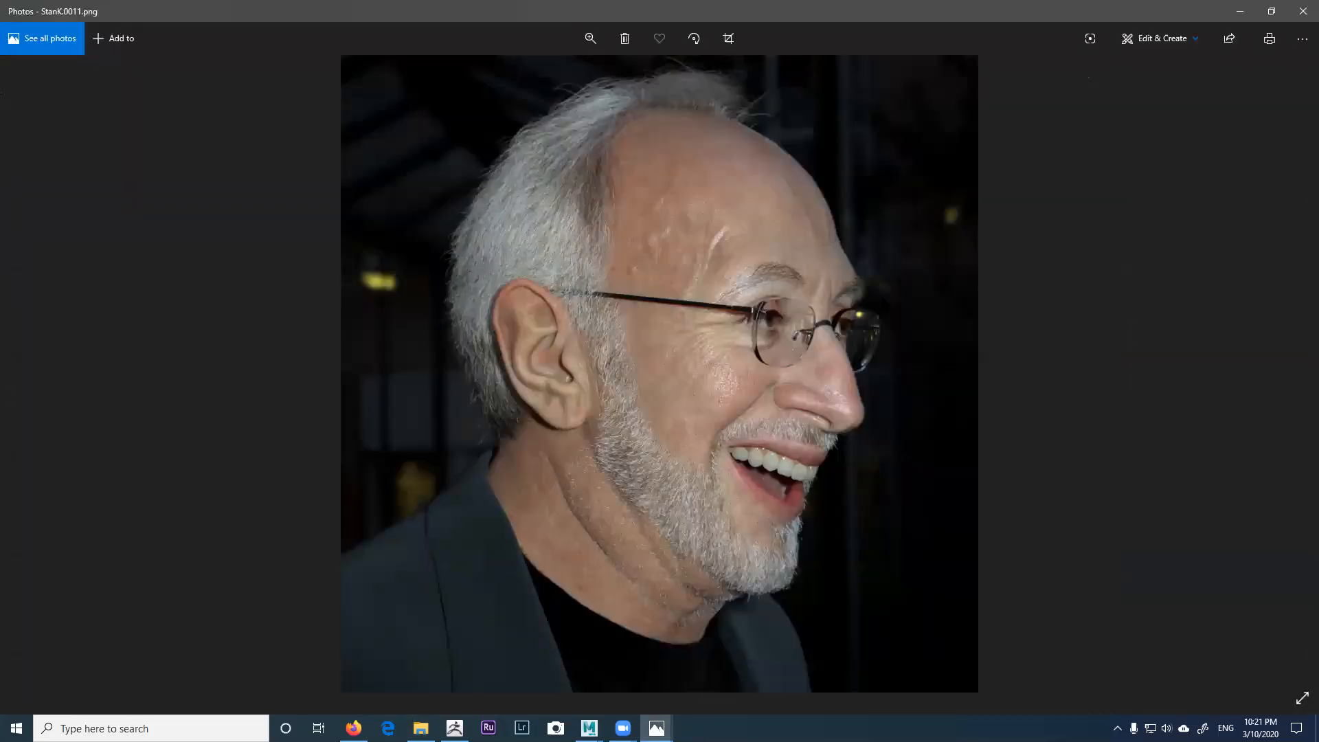
scroll(884, 304, "up", 1)
scroll(885, 304, "up", 1)
left_click_drag(920, 284, 792, 226)
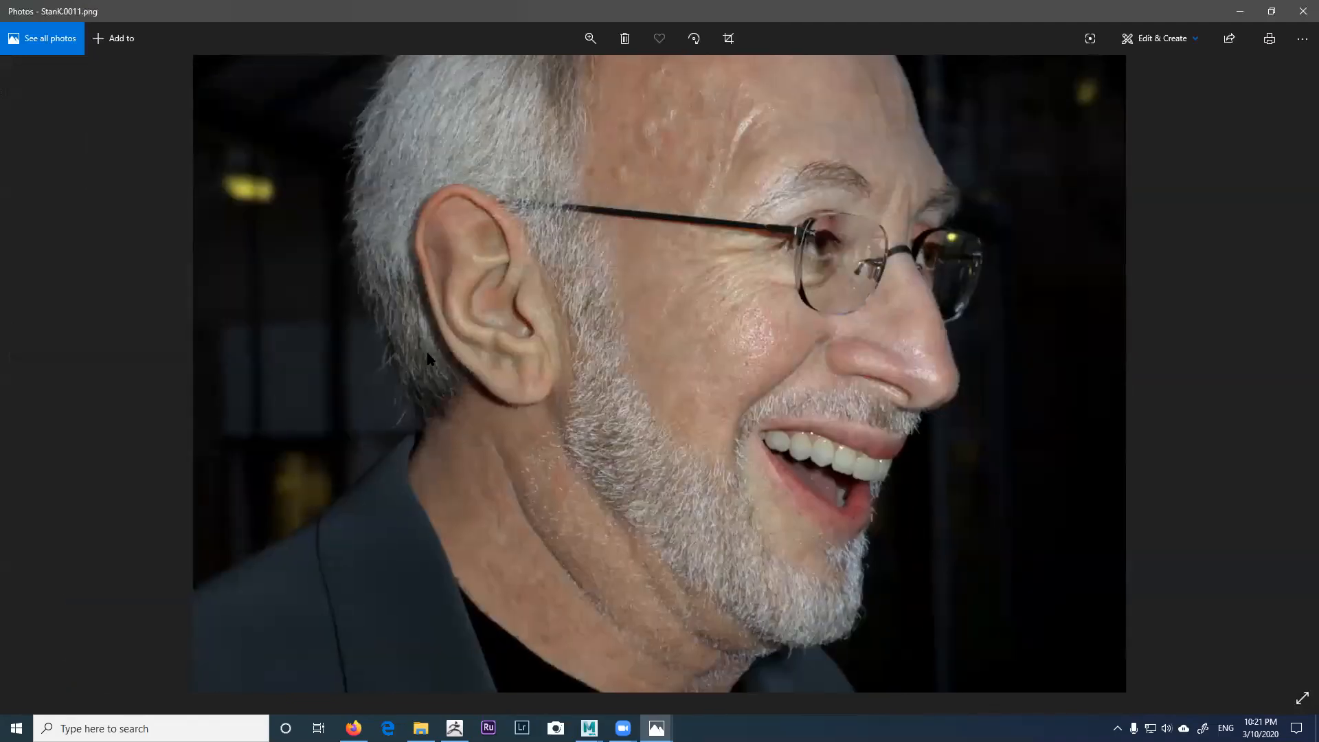
scroll(529, 359, "down", 1)
scroll(554, 360, "down", 1)
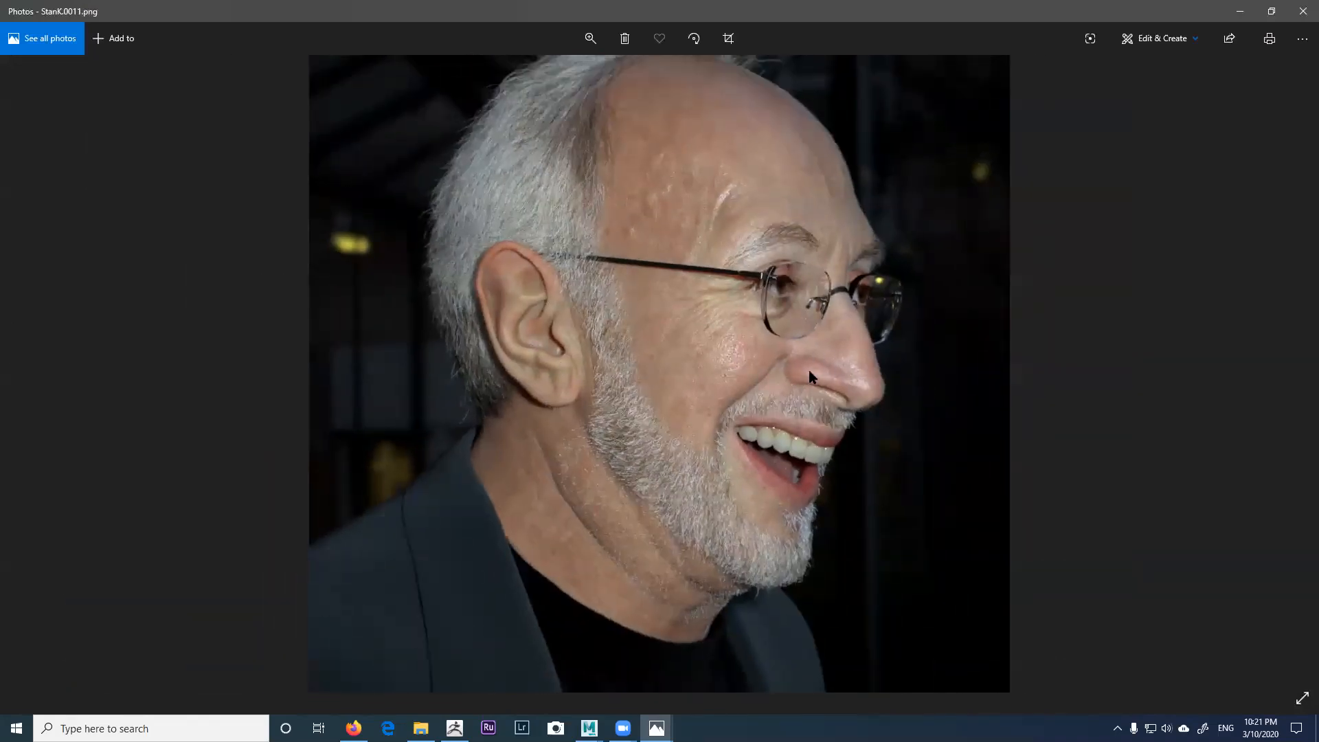
left_click_drag(808, 376, 784, 422)
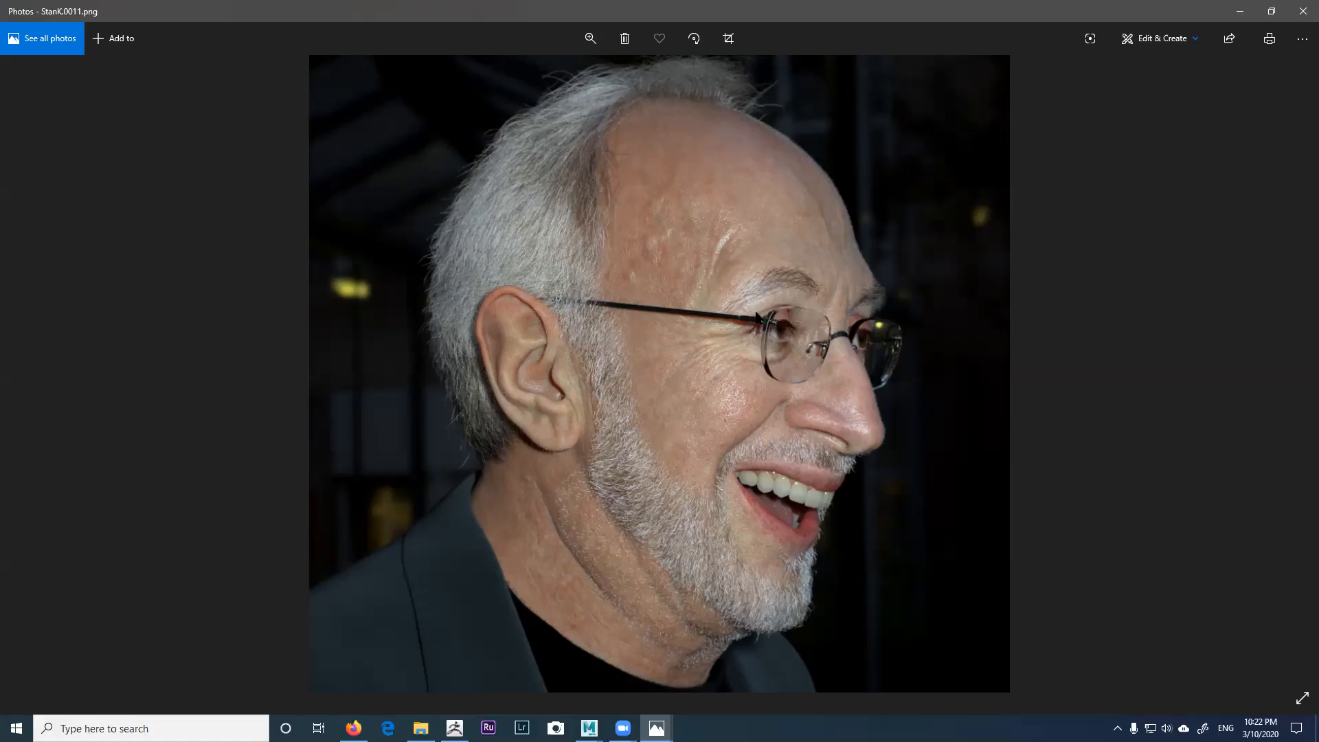
Minimize the photo, adjust the dome's Camera visibility, then recheck the photo and minimize it again.
left_click(1240, 11)
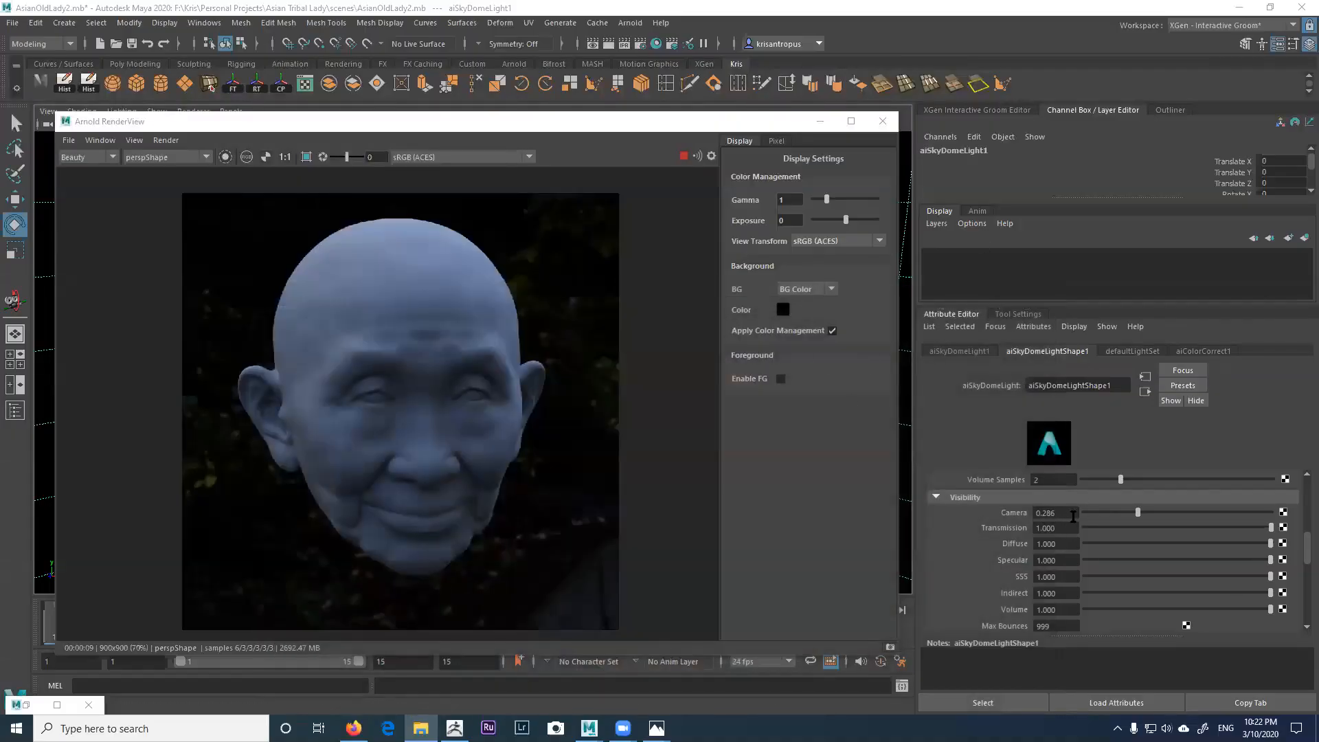
left_click_drag(1036, 513, 1058, 514)
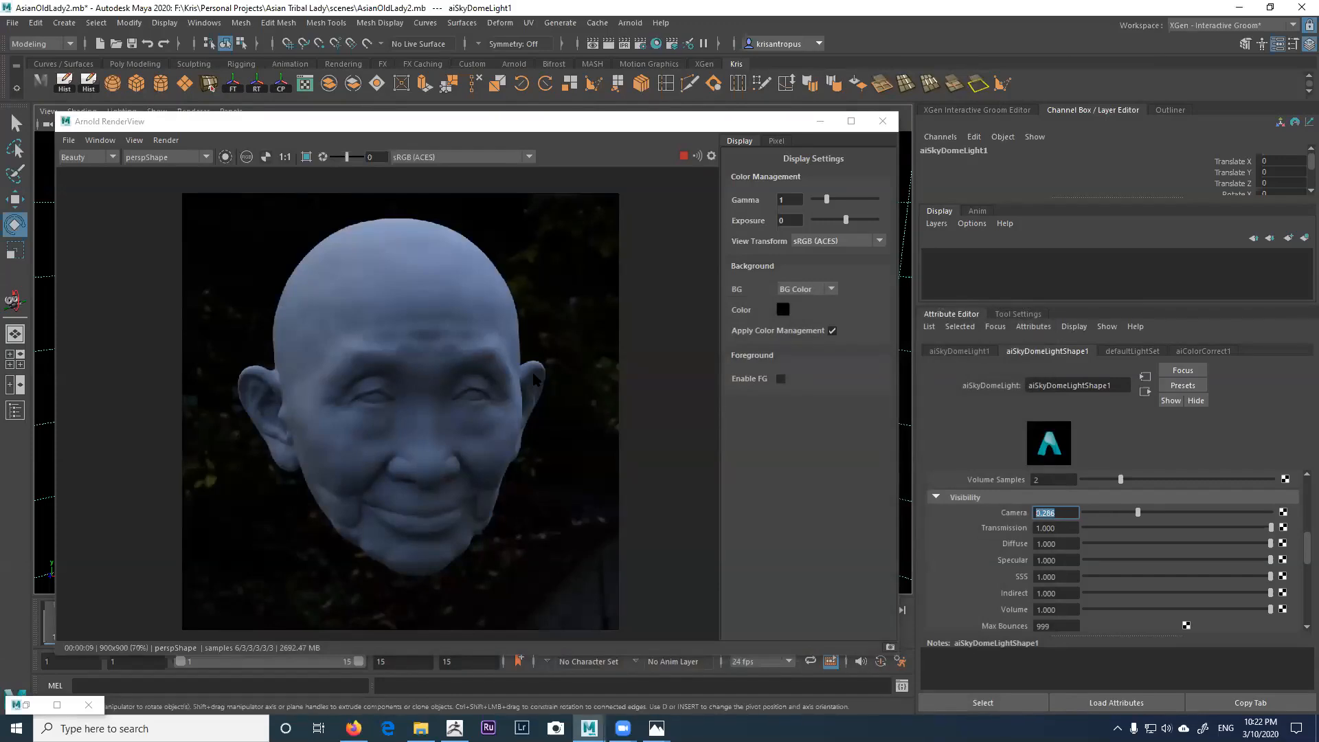
mouse_move(657, 728)
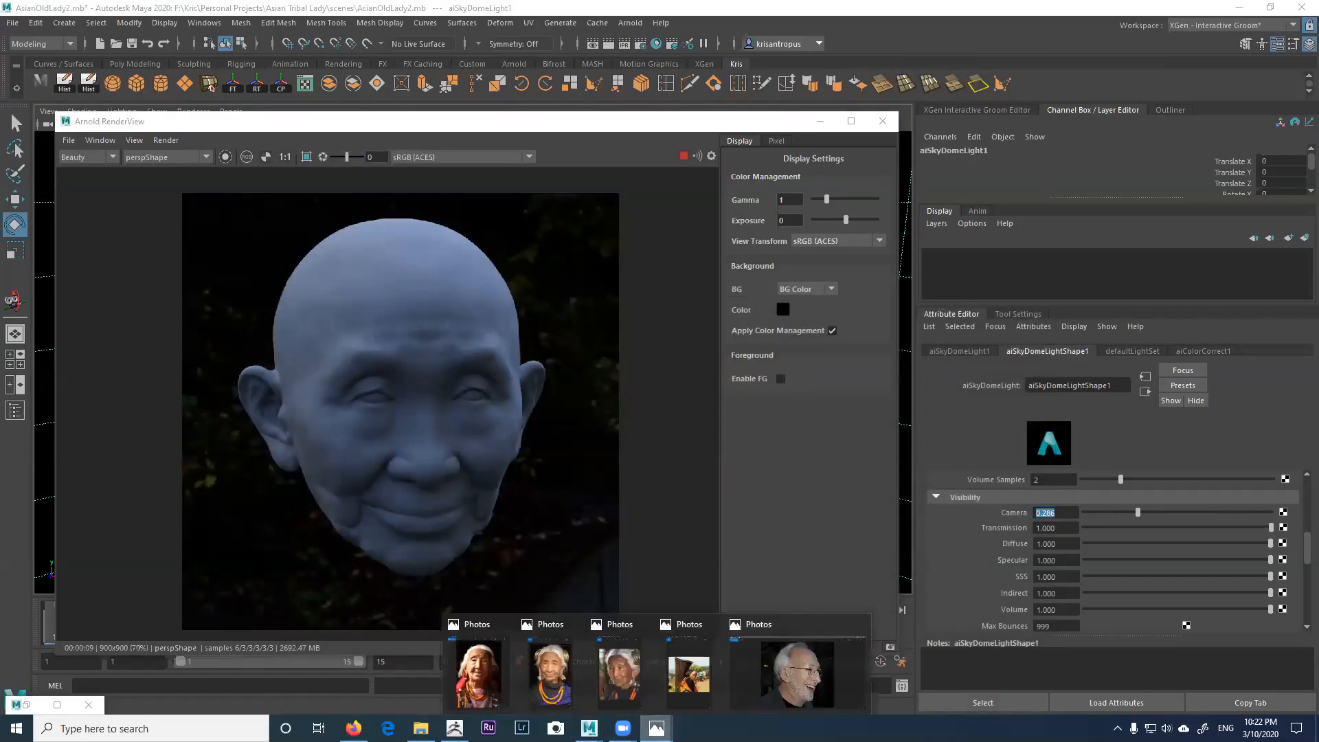
left_click(790, 673)
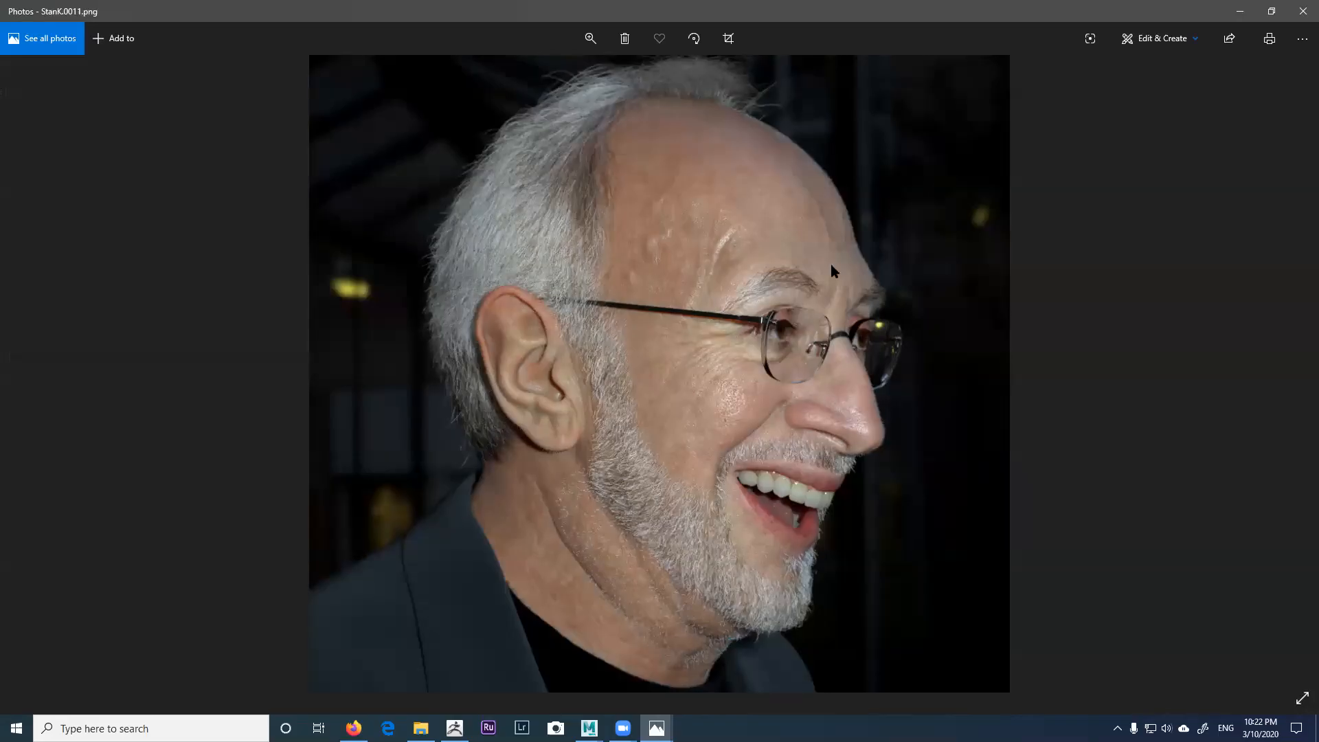
left_click(1245, 11)
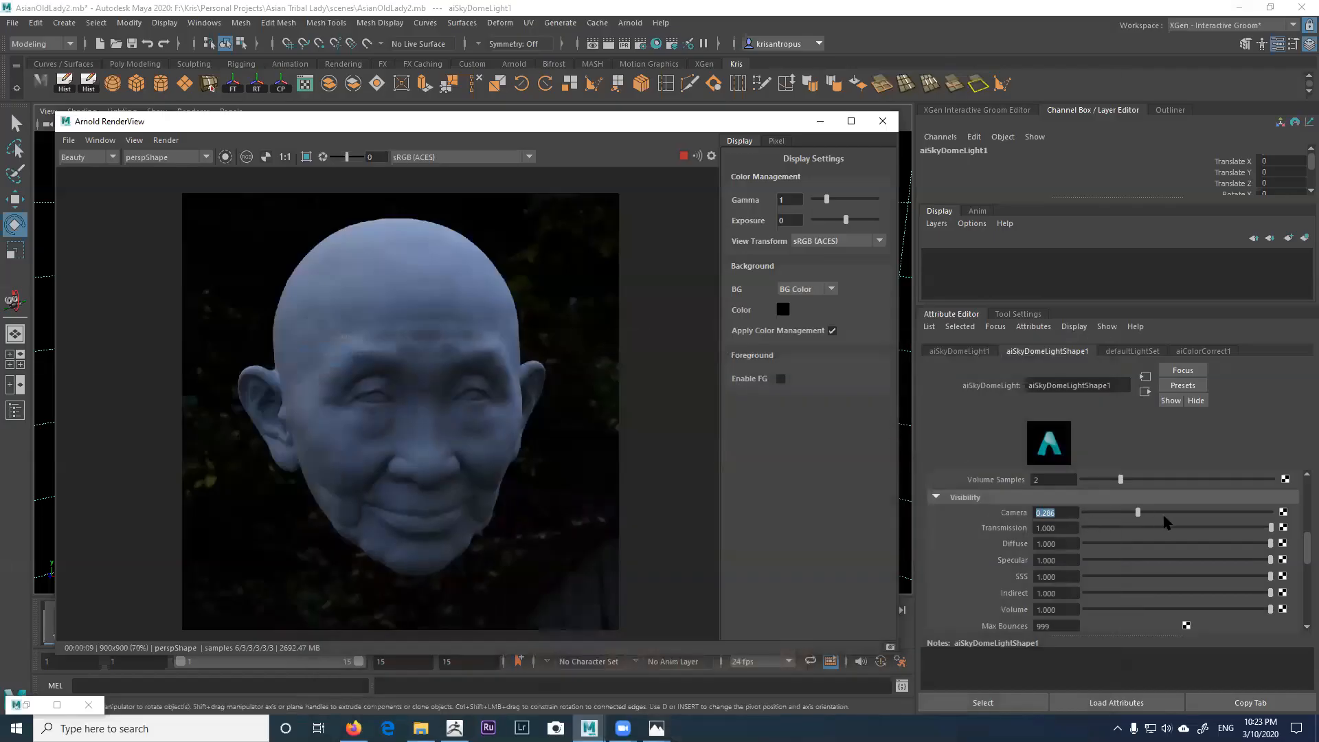
Set aiSkyDomeLightShape1's Camera visibility to 1, move the RenderView aside, and stop the live render.
left_click_drag(1072, 510, 993, 509)
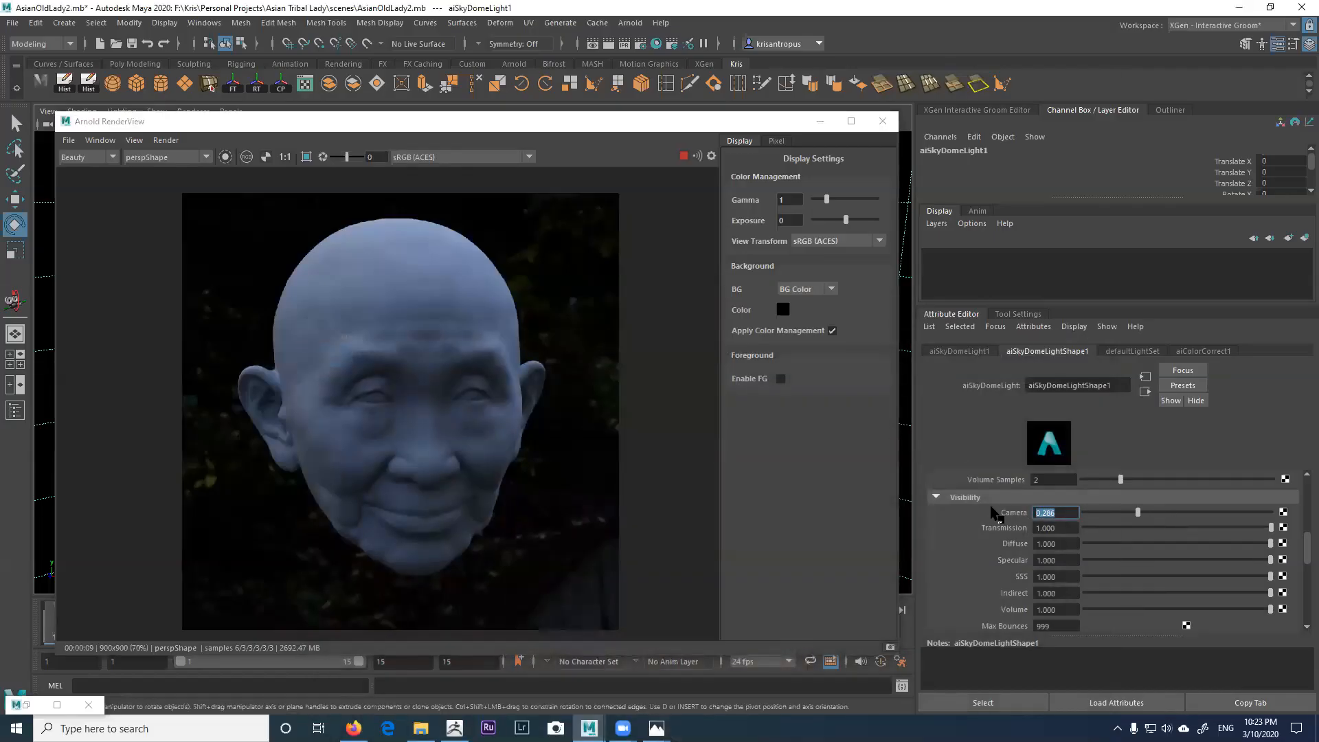
type("1")
key("Return")
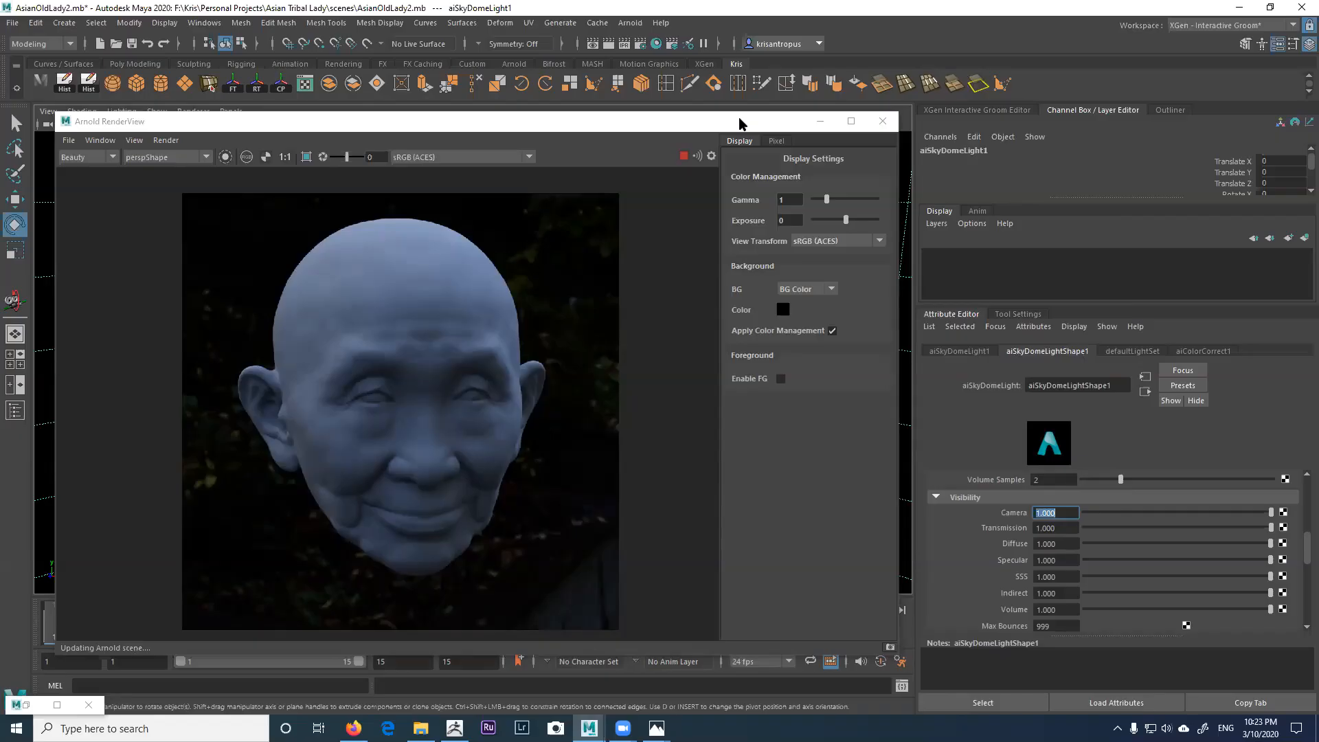
left_click_drag(739, 124, 966, 91)
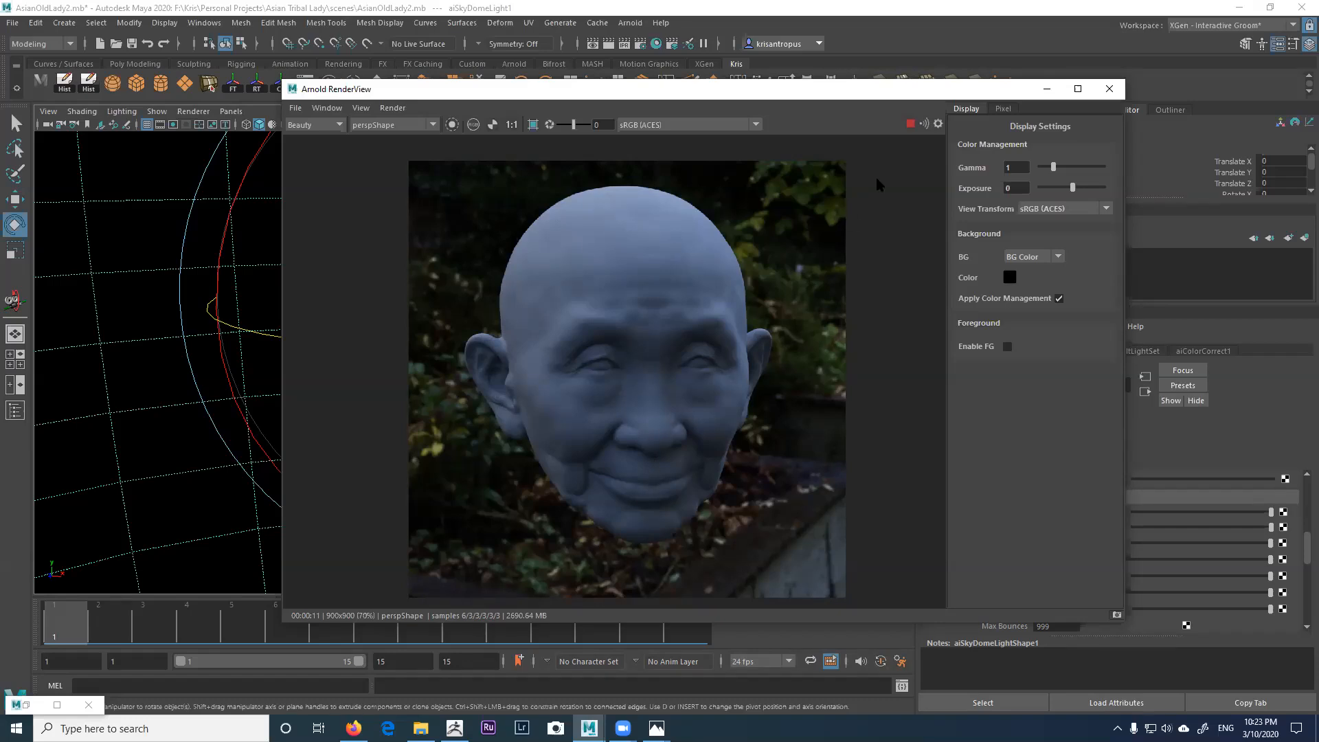
left_click(912, 124)
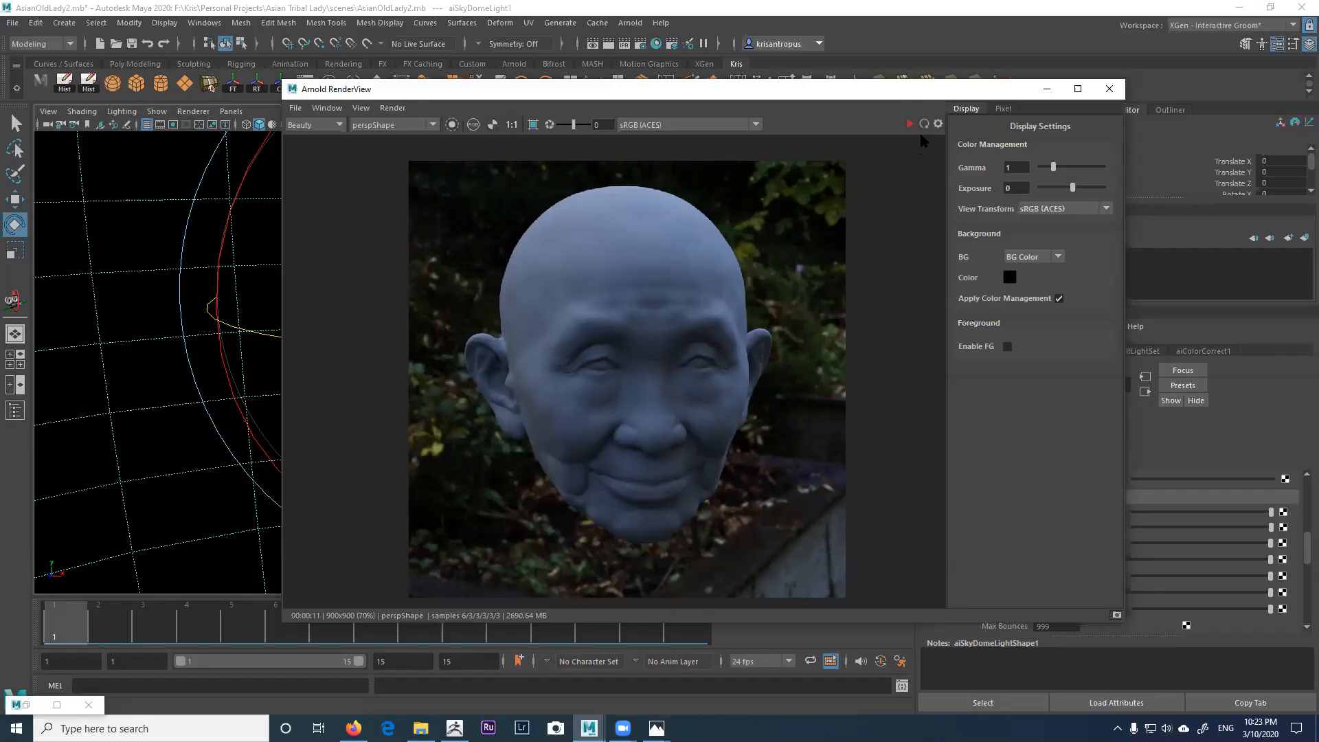
Minimize the RenderView and look at the head through the persp camera.
left_click(1046, 89)
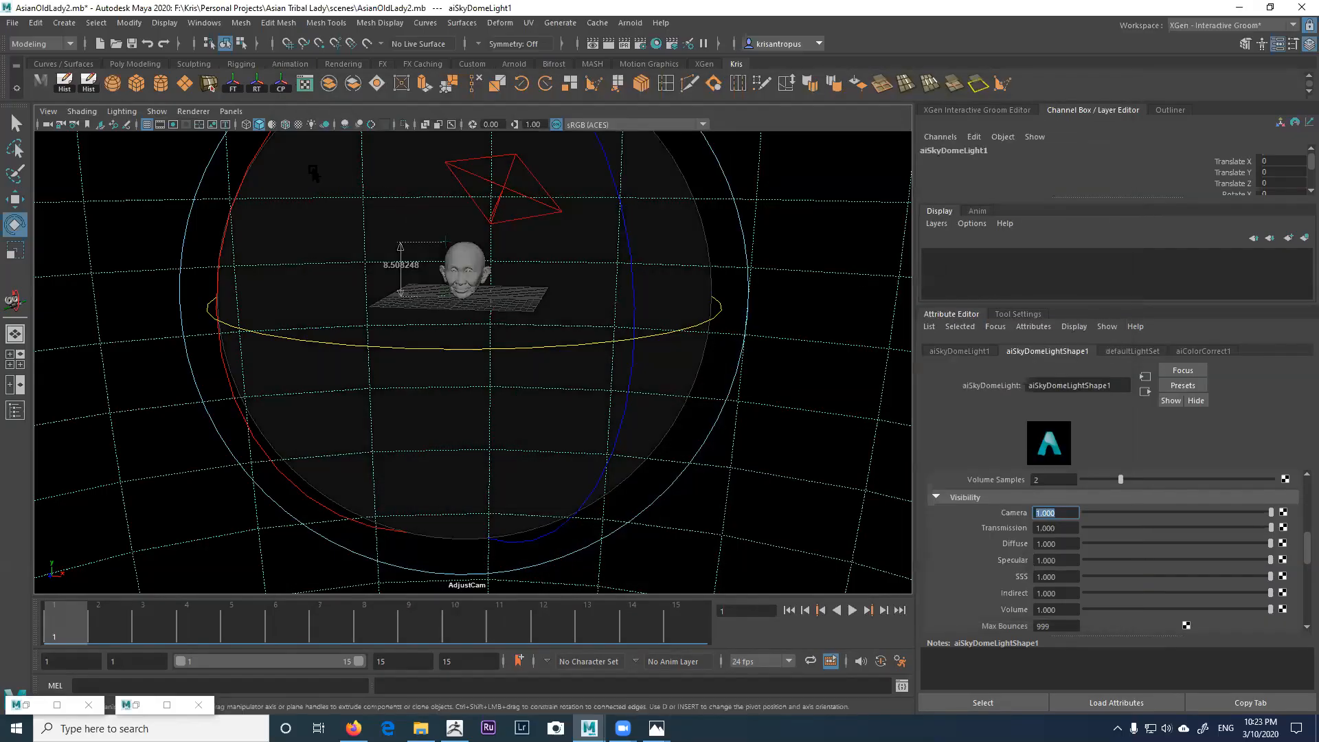
left_click(231, 112)
mouse_move(309, 129)
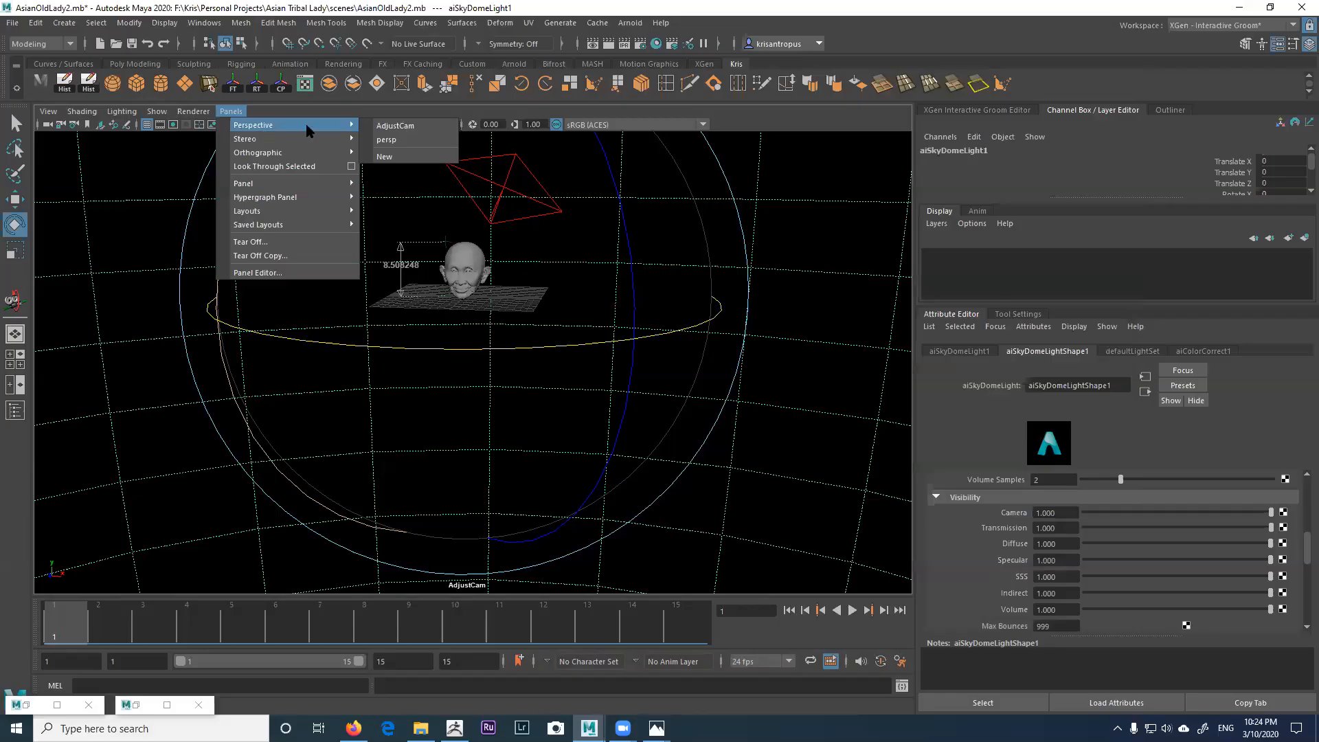
left_click(388, 130)
left_click(231, 111)
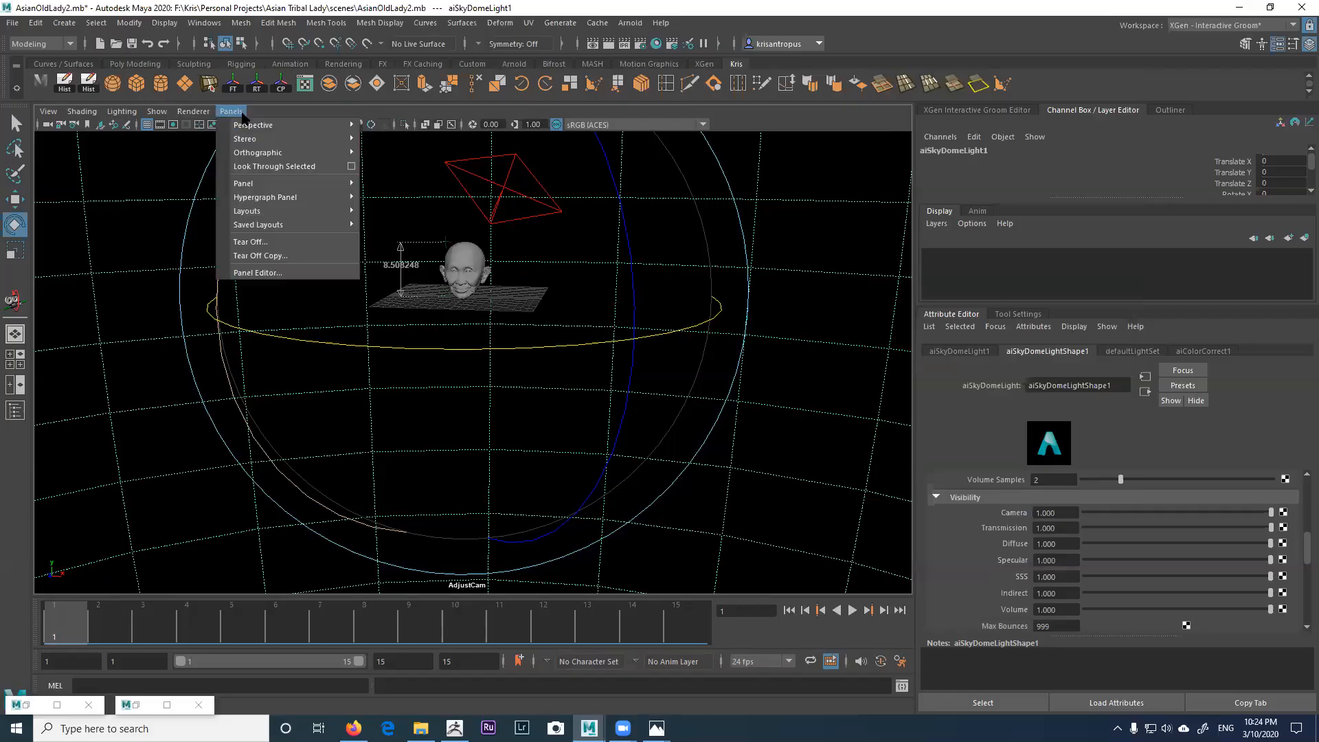
left_click(386, 140)
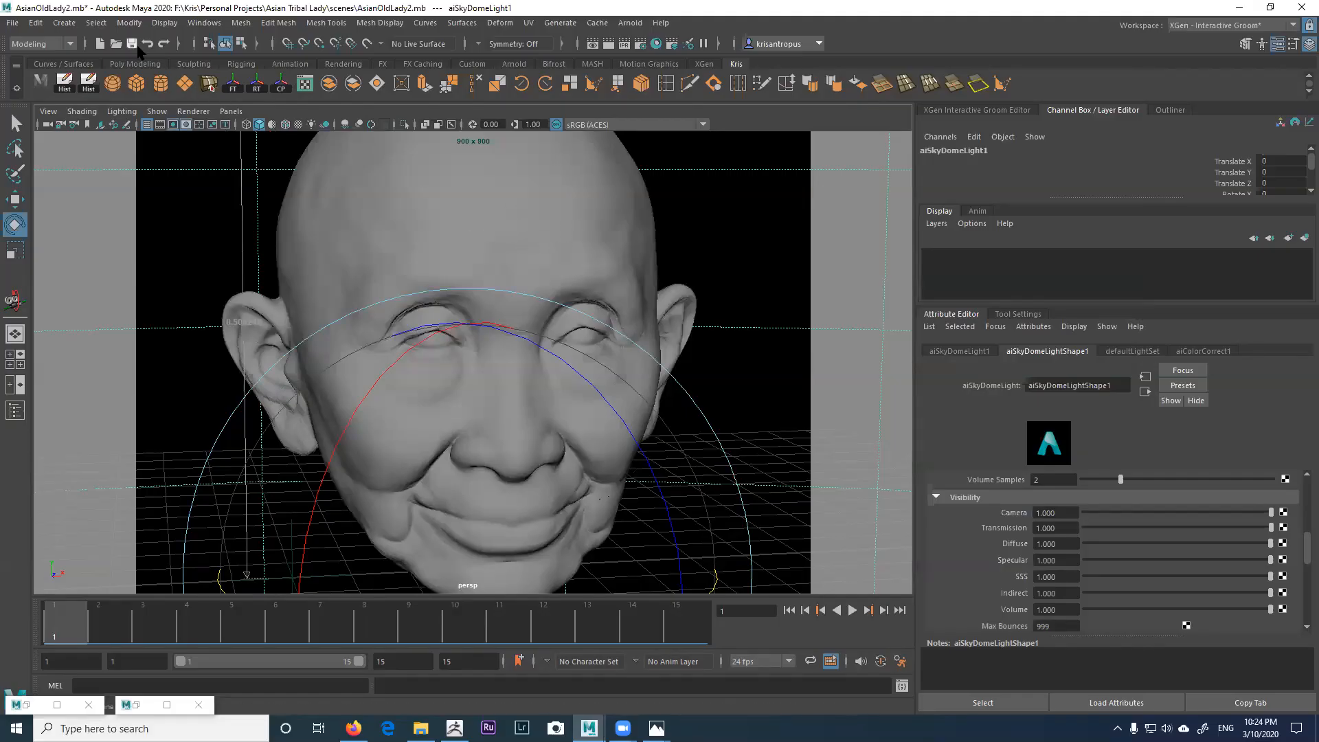
Save the Maya scene and switch to Firefox, selecting its address bar.
left_click(131, 45)
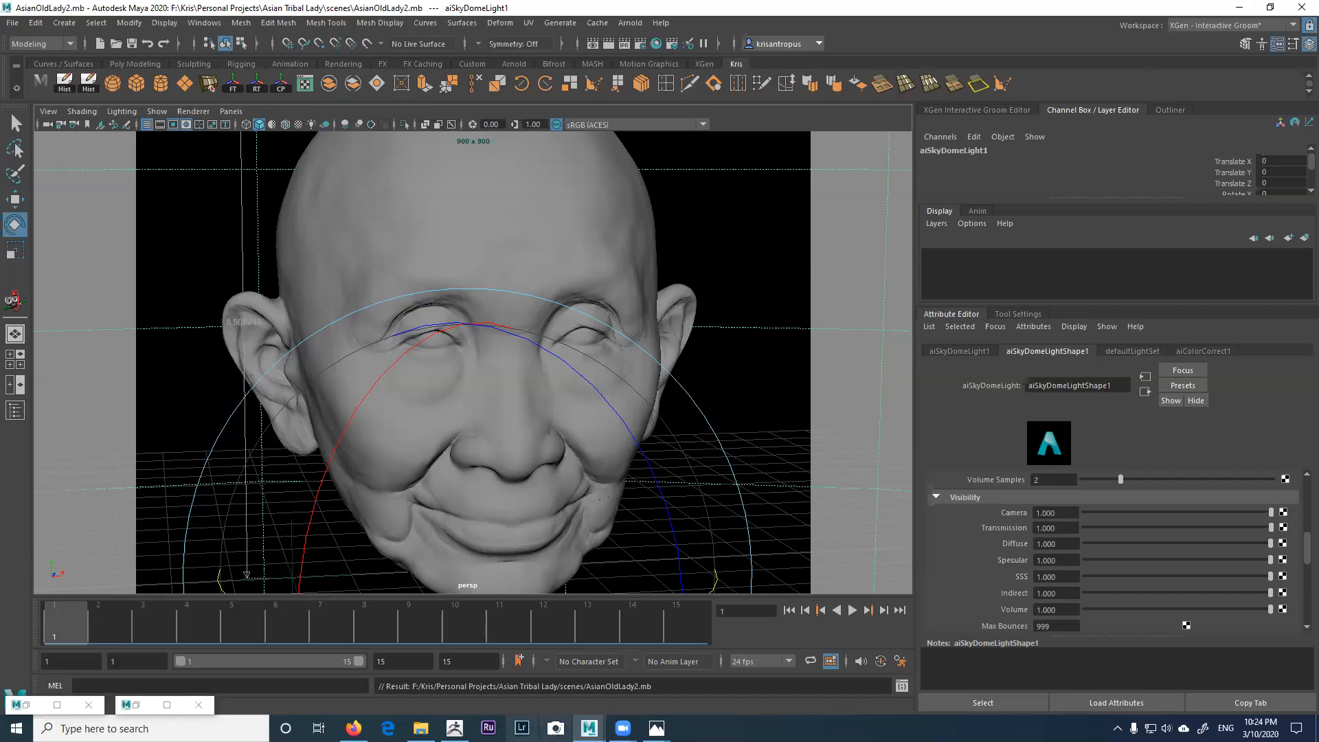
left_click(354, 729)
left_click(695, 32)
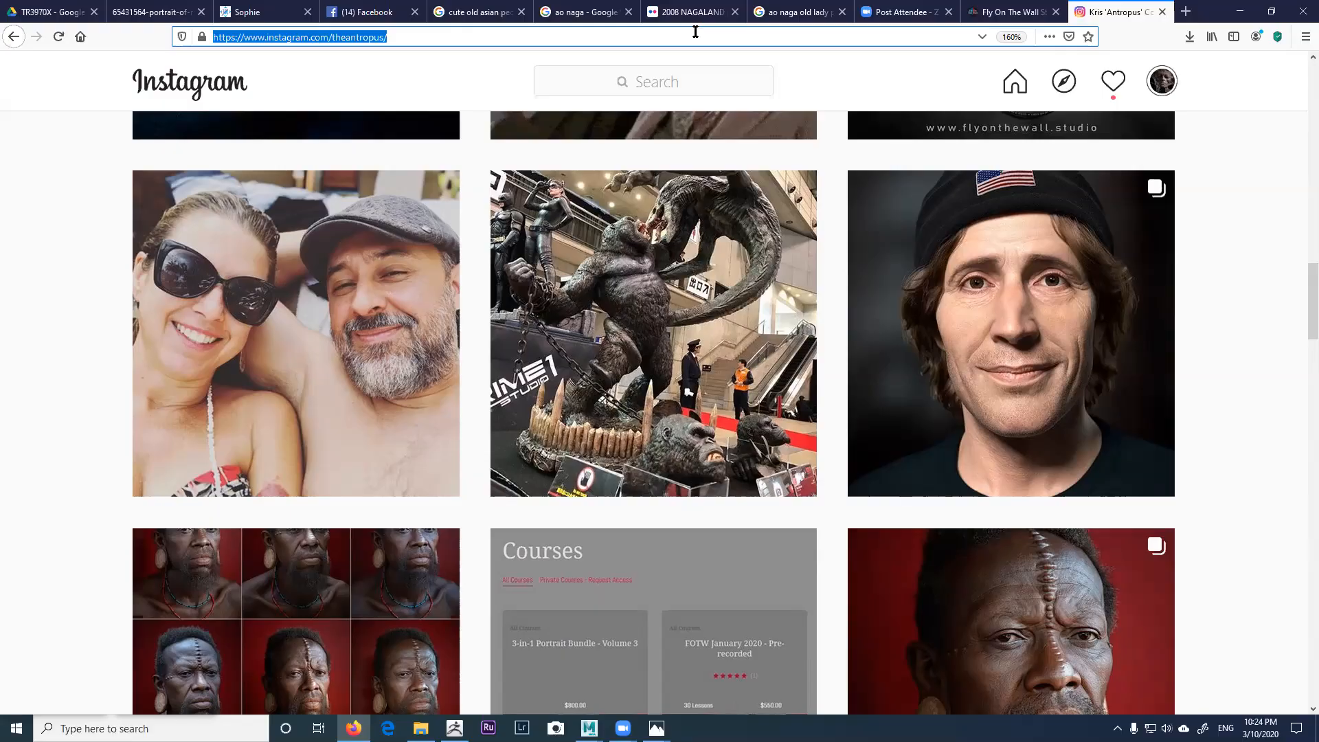
Go to triplegangers.com and open an Asian male model's page from the MALE catalogue.
type("triplega")
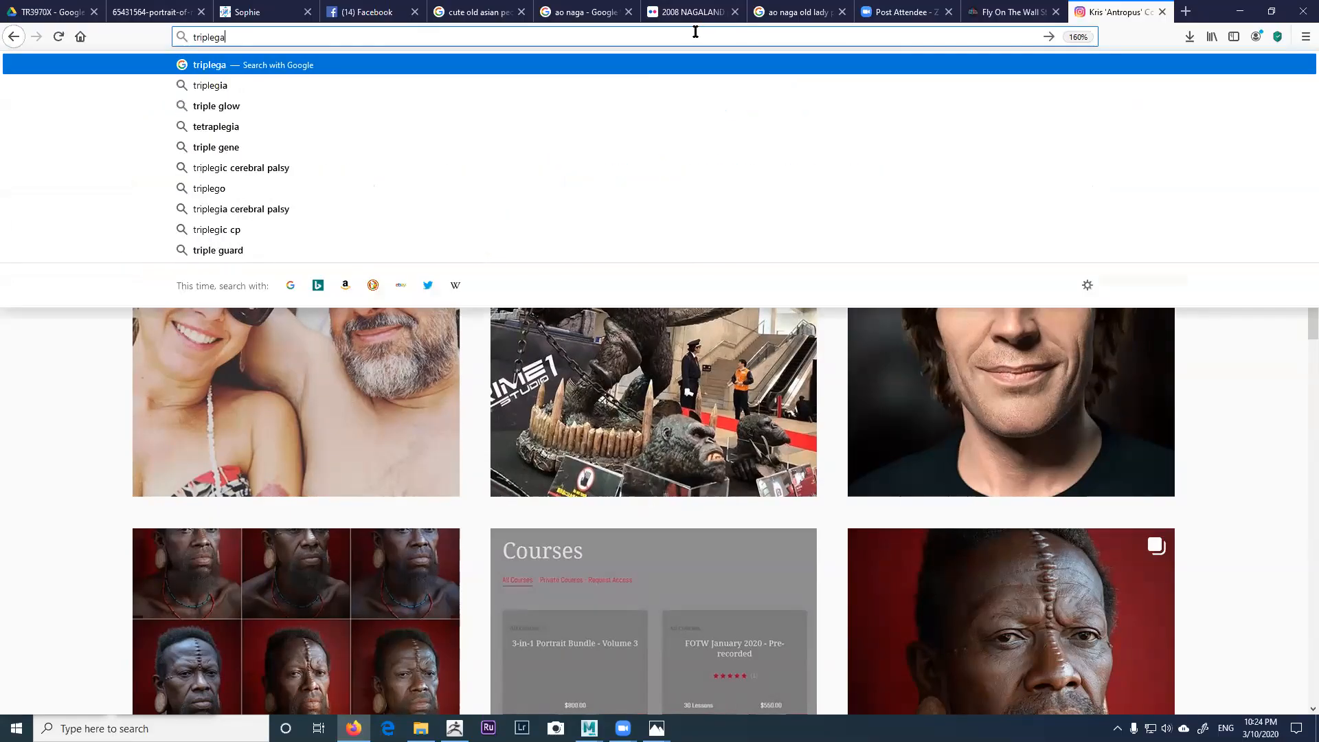
type("ngers")
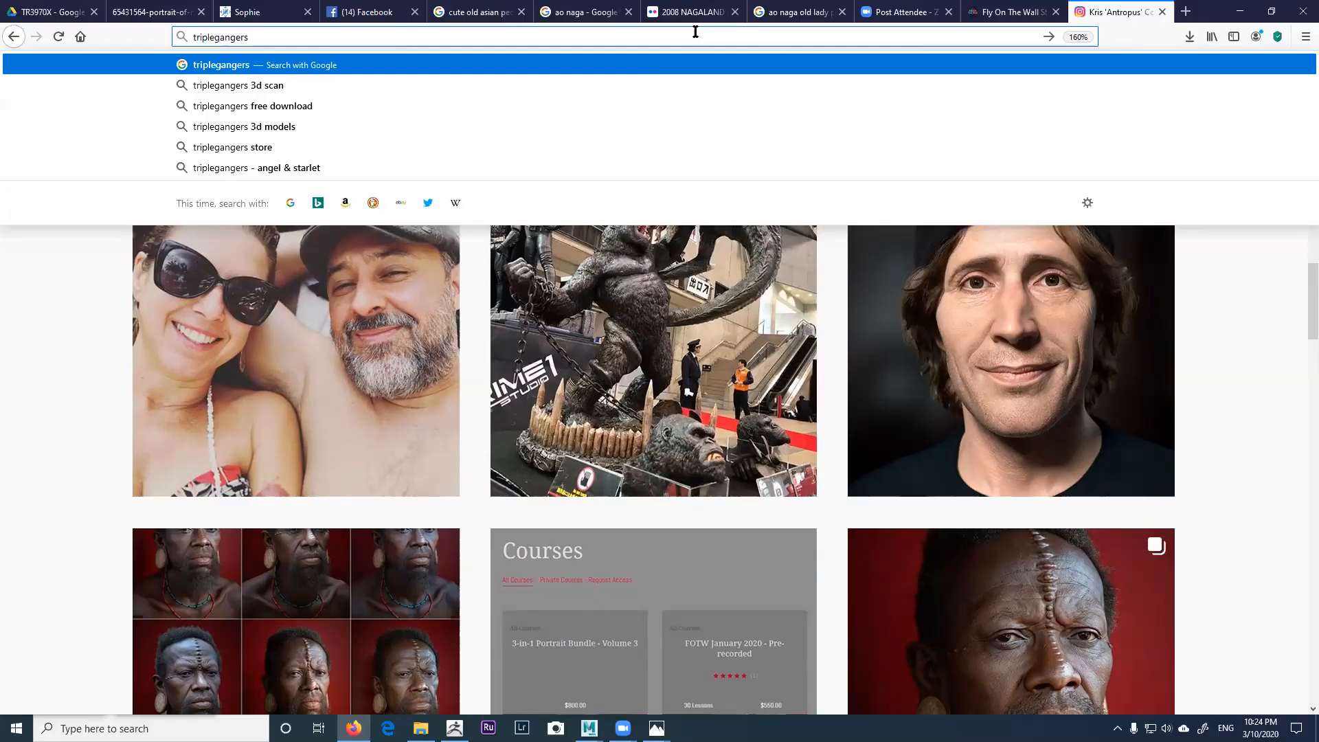
type(".com")
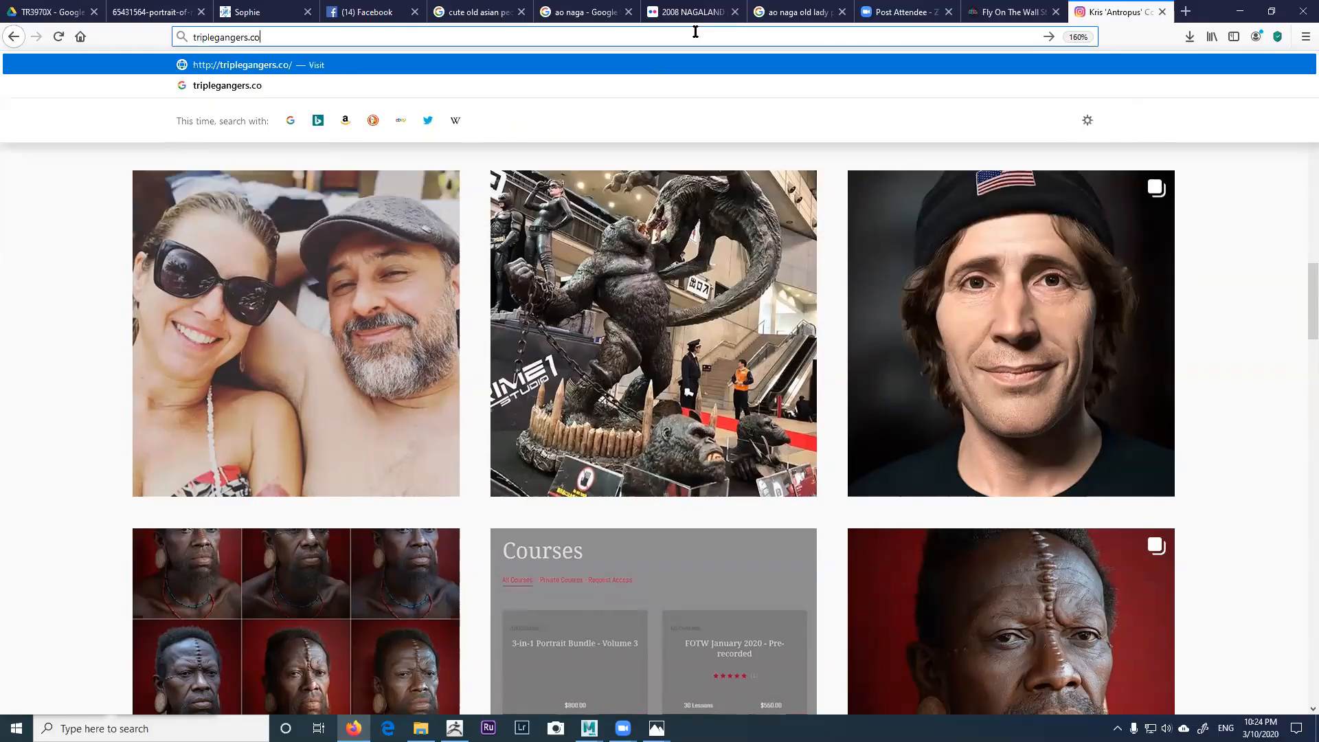
key("Return")
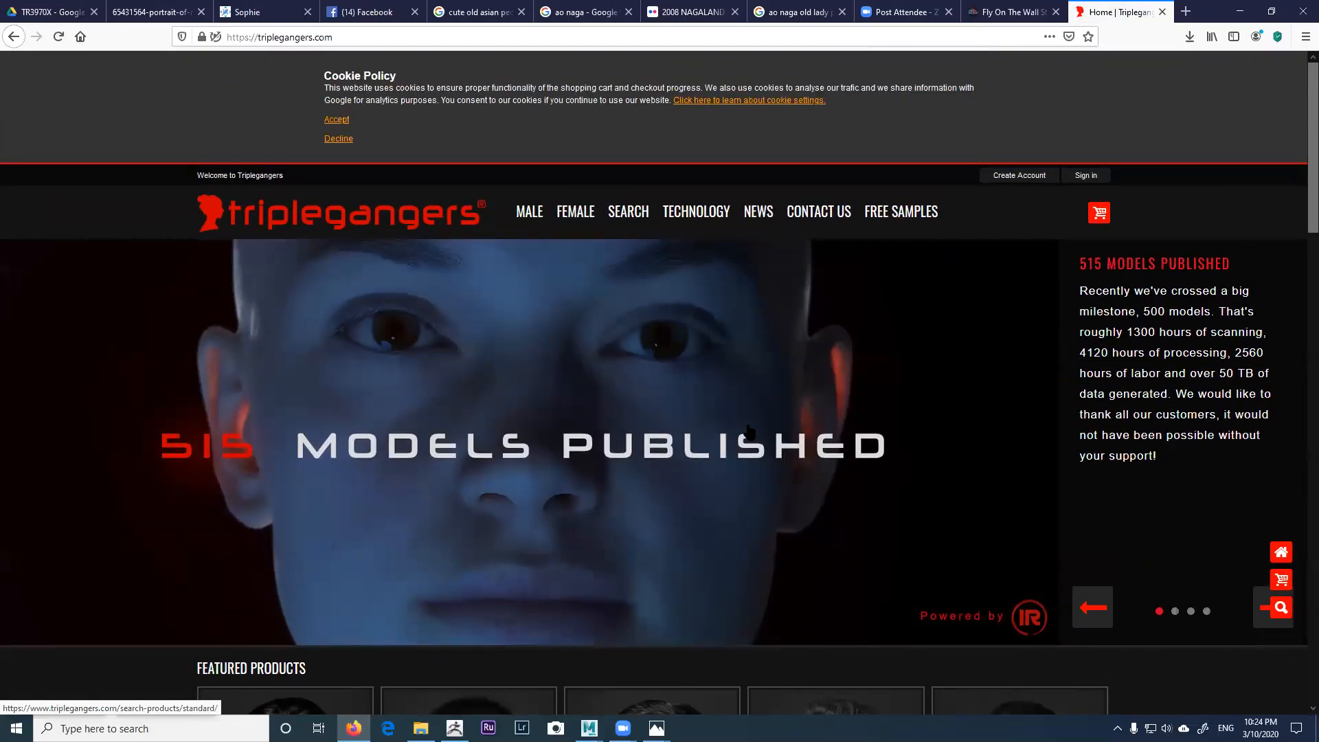
left_click(530, 218)
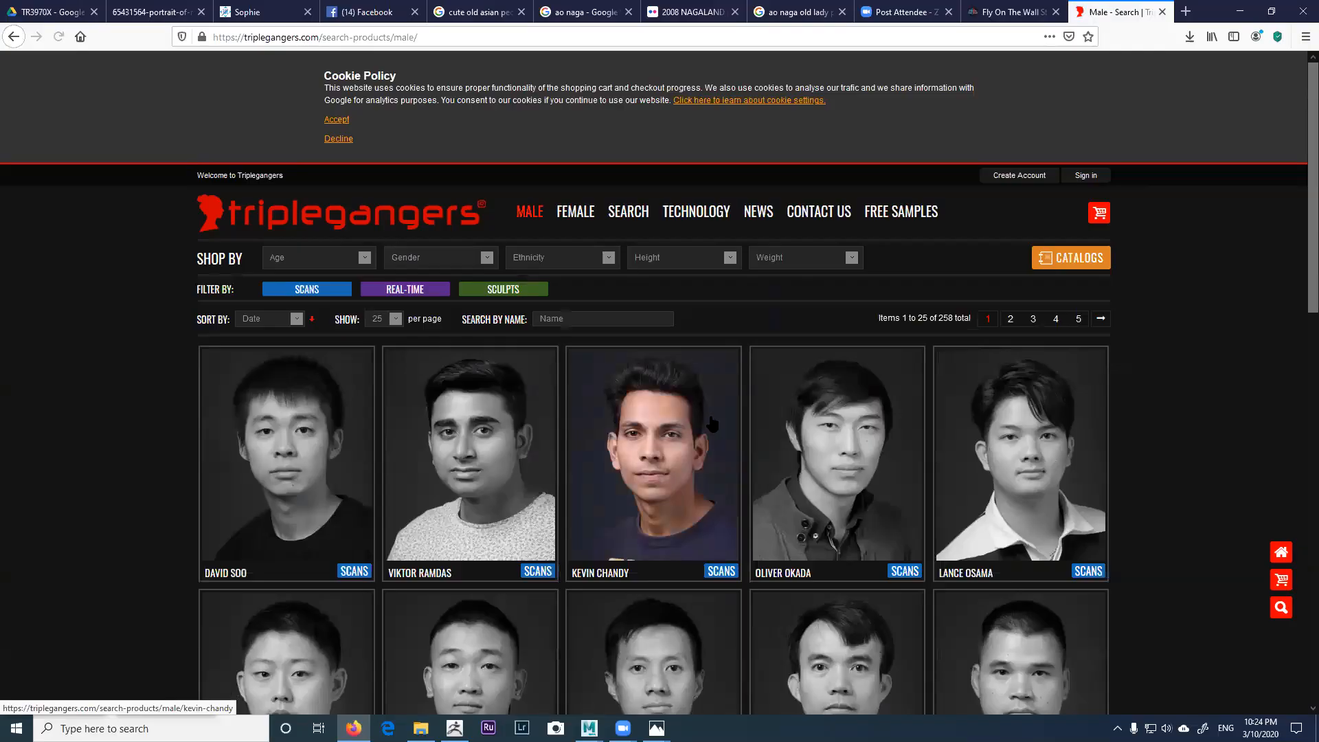
scroll(713, 426, "down", 1)
left_click(824, 414)
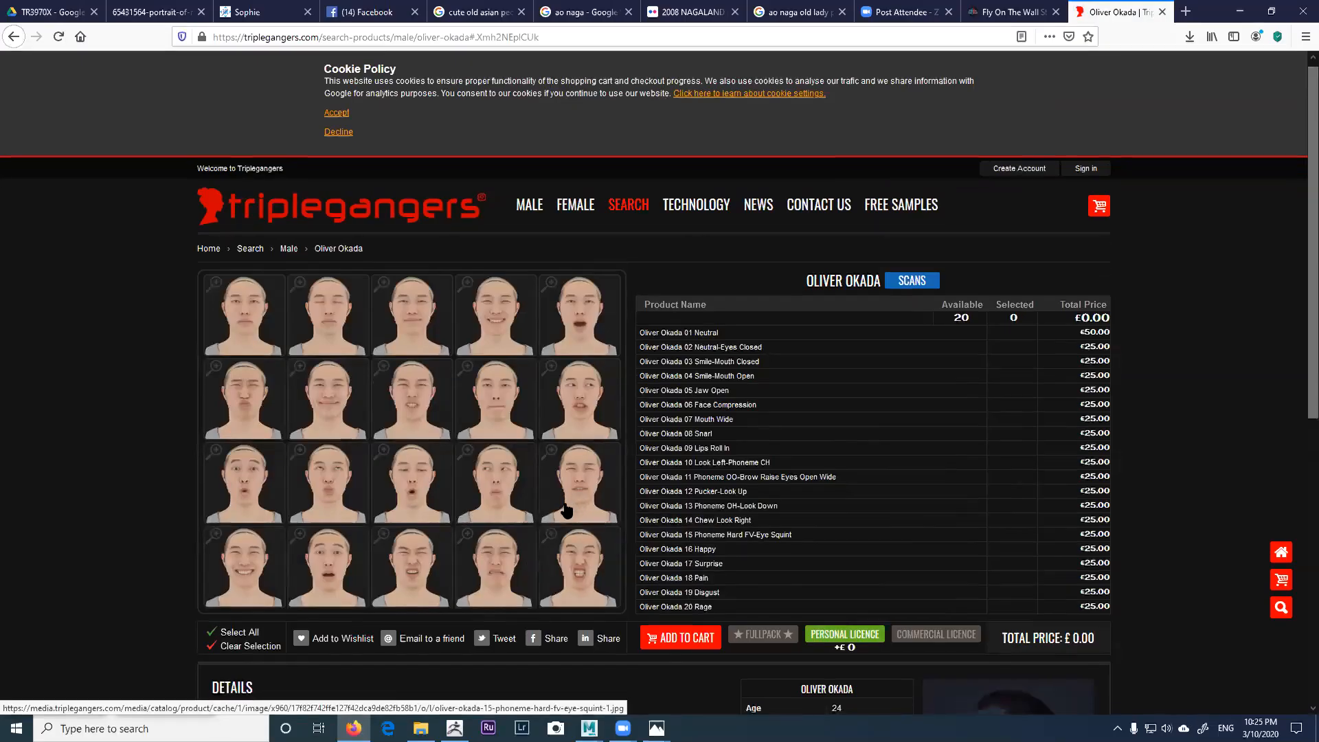
Enlarge the model's Pucker-Look Up expression preview.
scroll(574, 522, "down", 2)
scroll(565, 500, "up", 1)
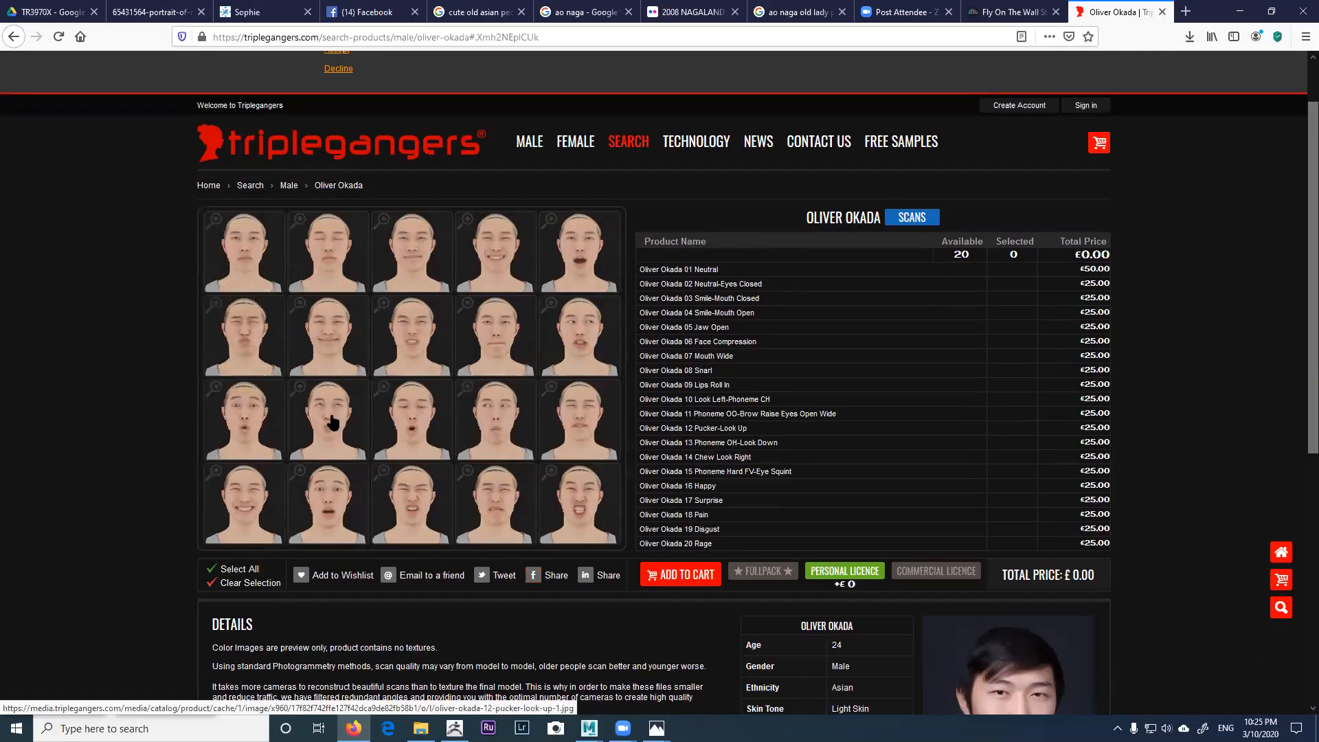
left_click(300, 392)
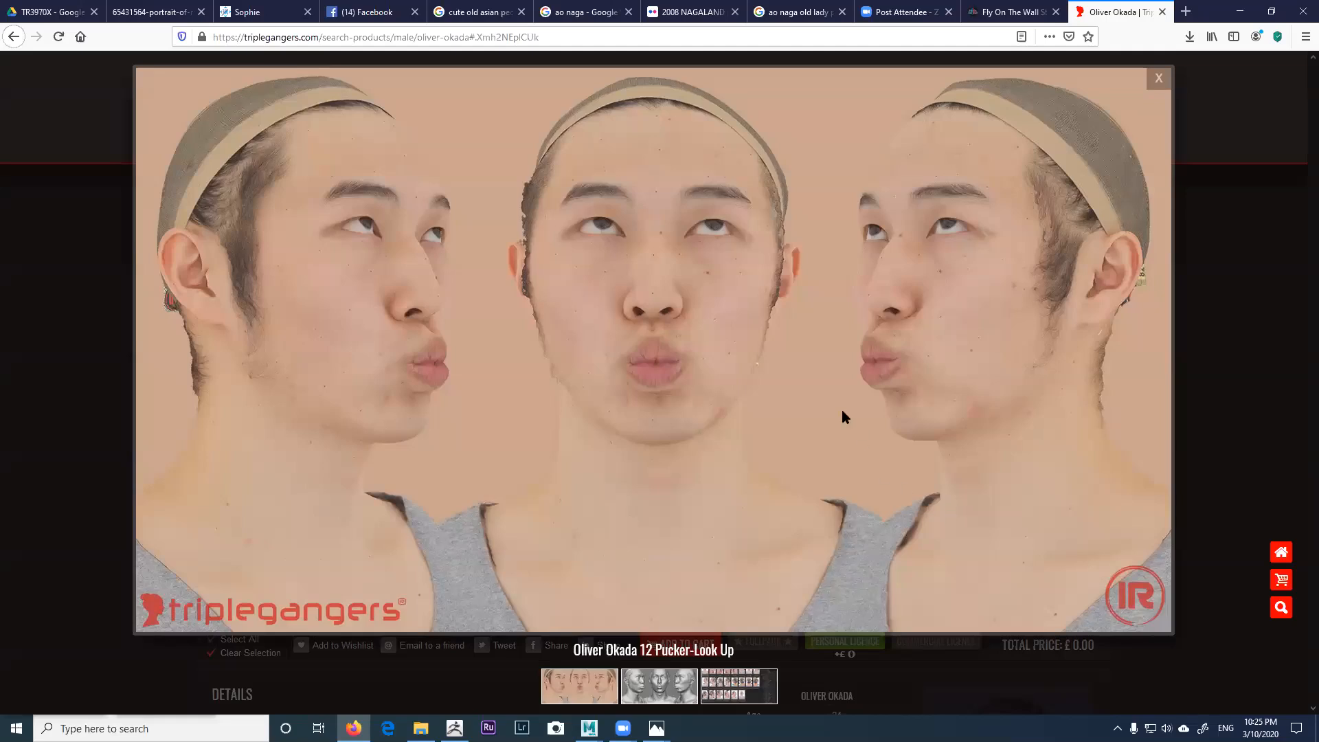
Compare the Pucker-Look Up colour photo, grey 3D scan and raw camera photos.
left_click(672, 687)
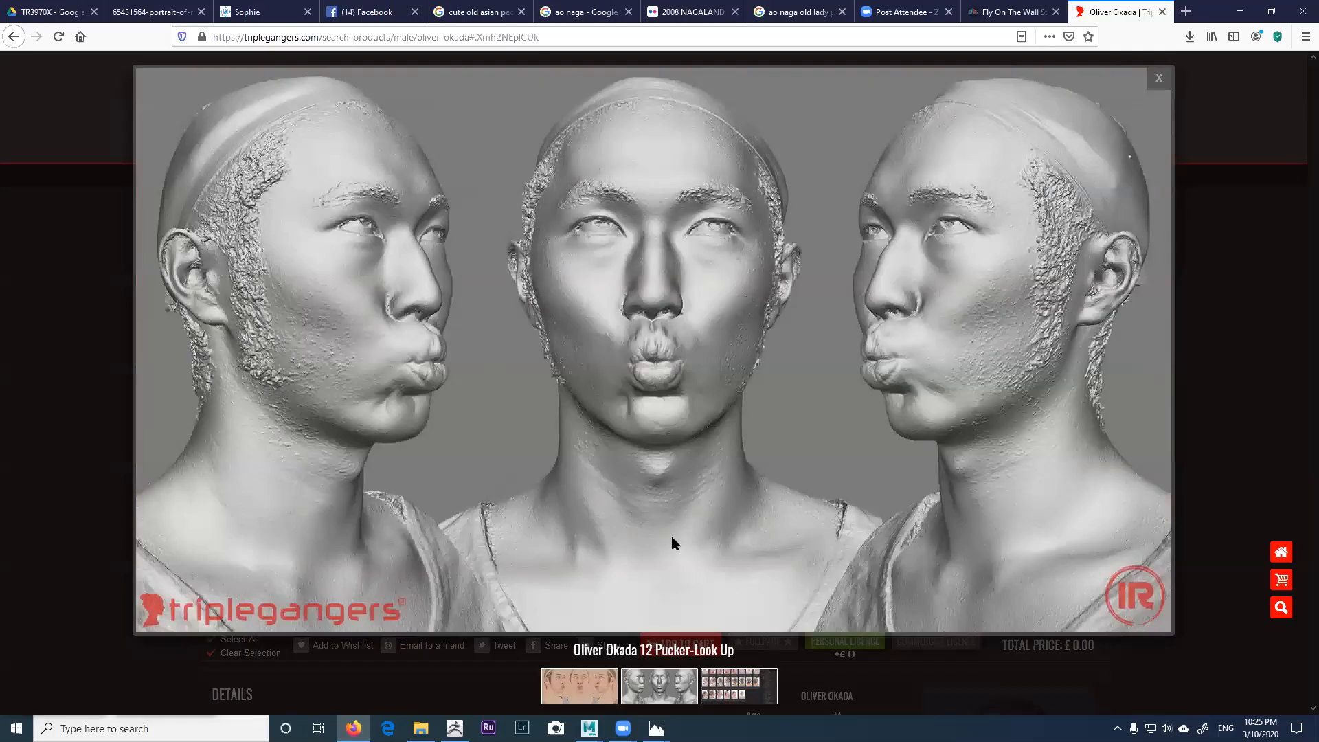
left_click(591, 688)
left_click(660, 691)
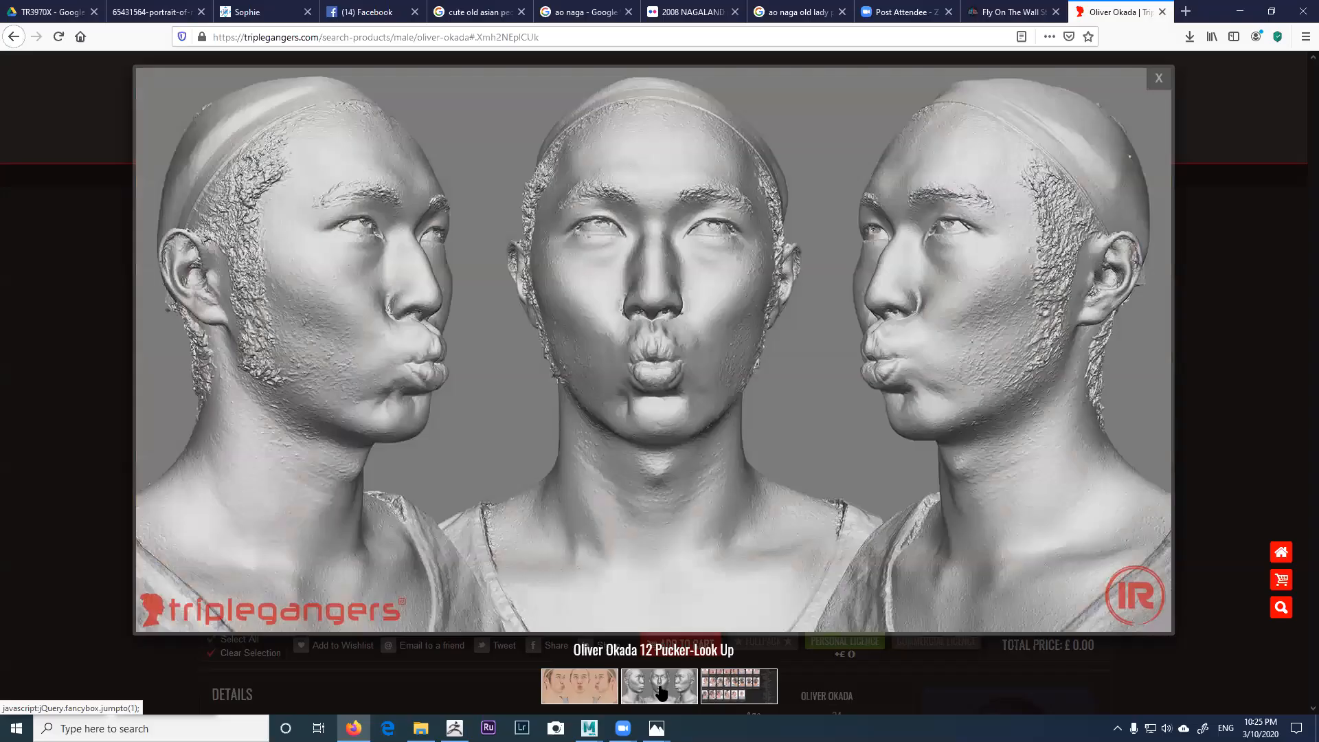
left_click(718, 689)
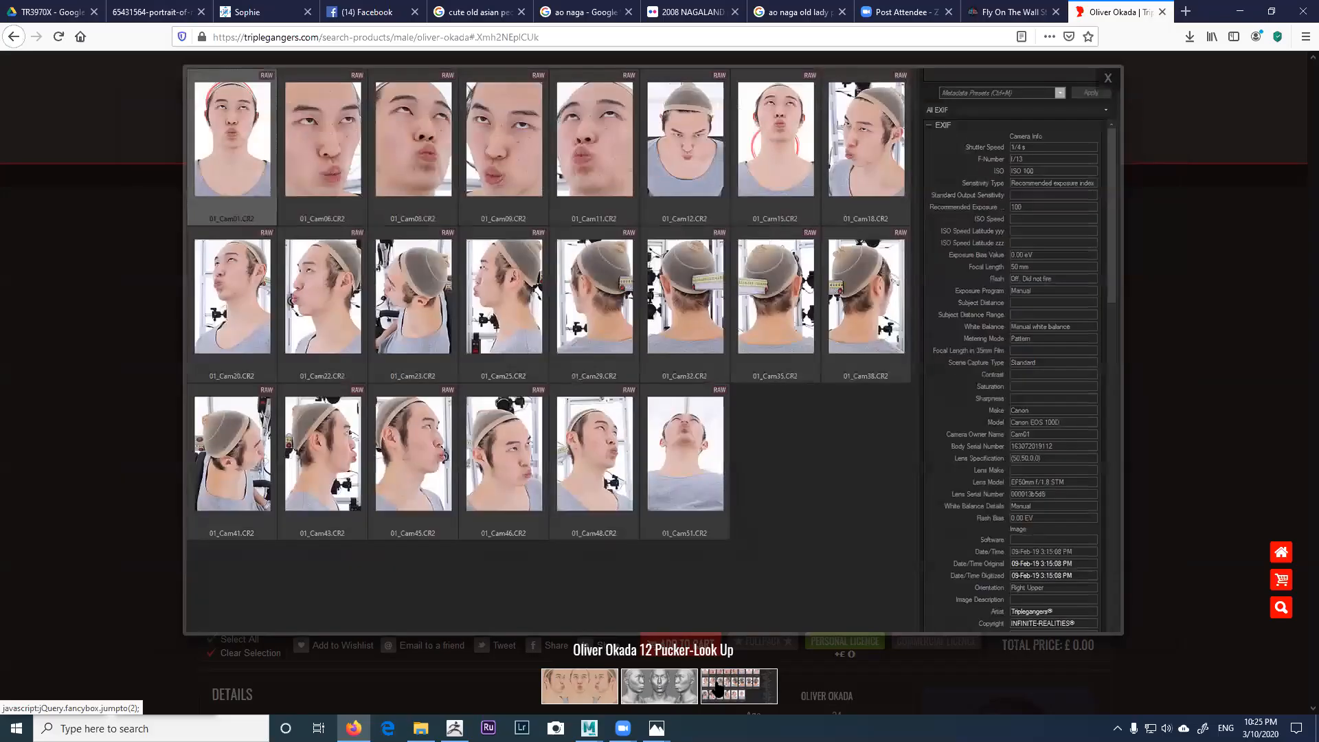
left_click(662, 692)
left_click(592, 691)
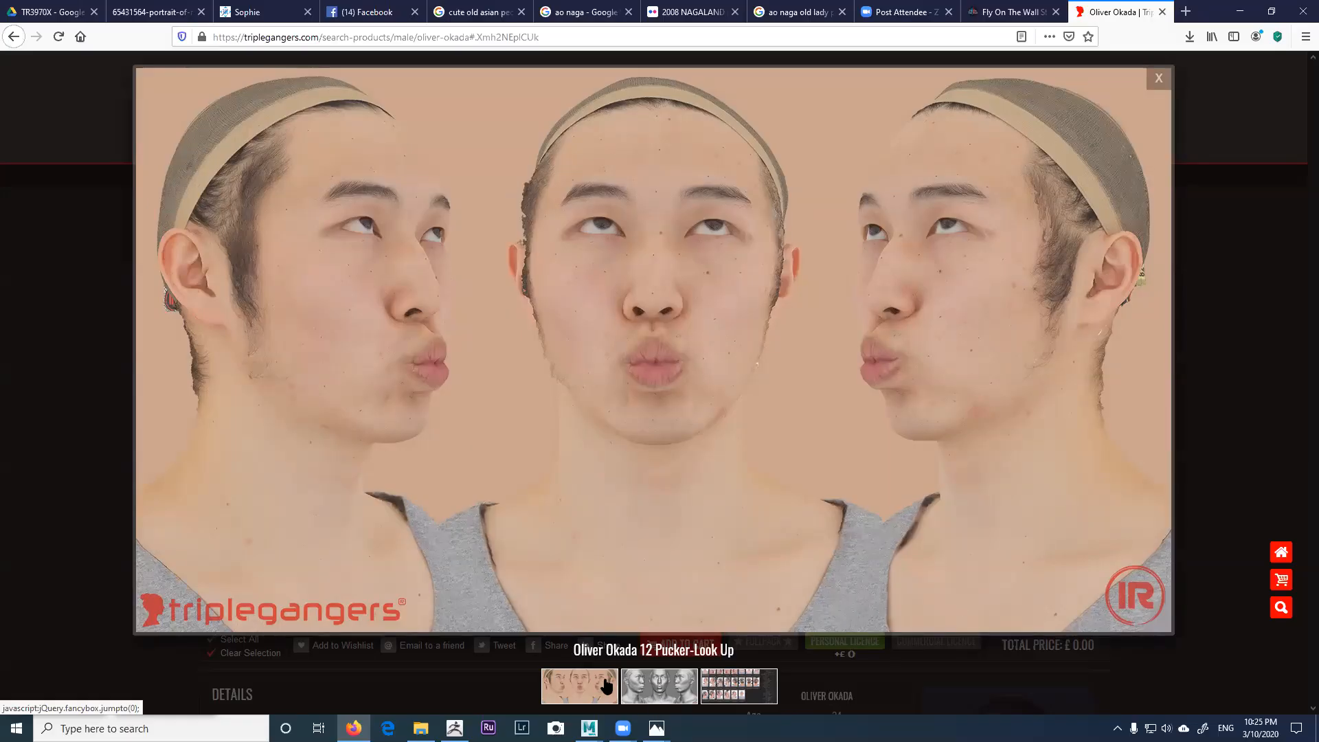
left_click(661, 691)
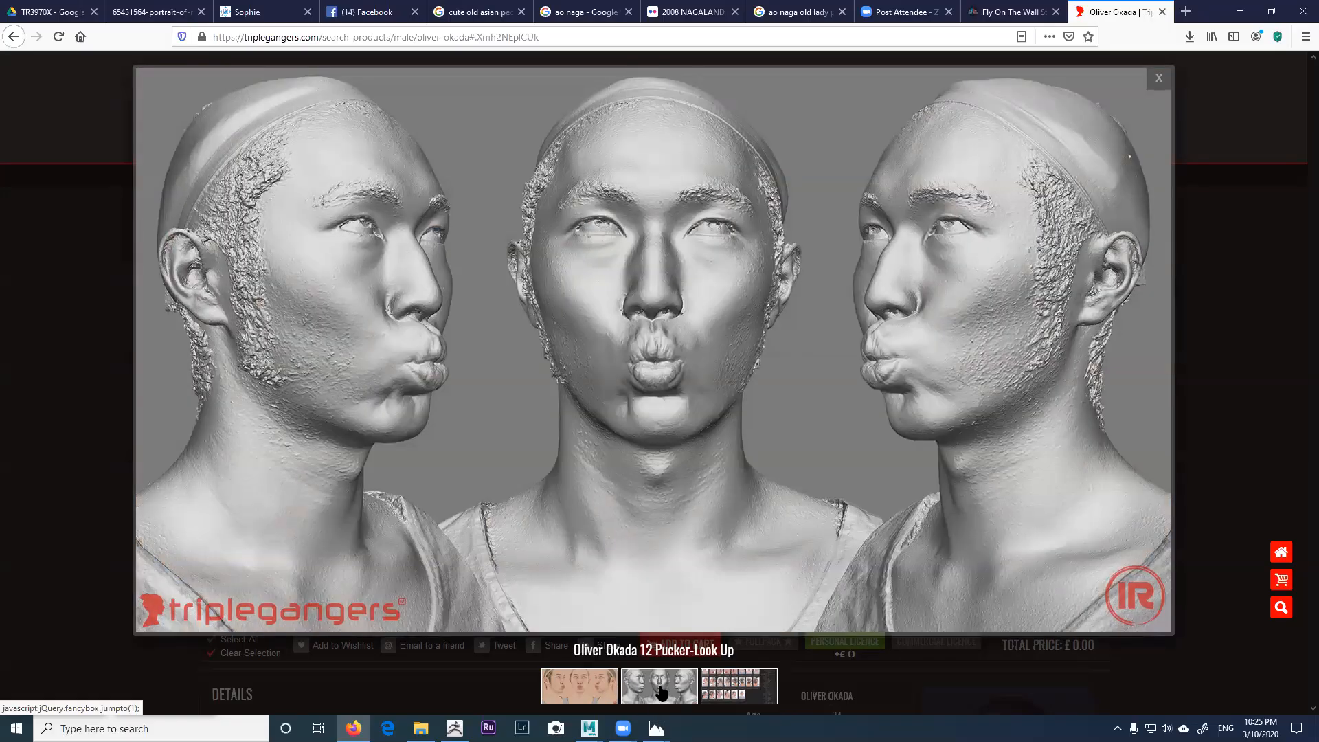
left_click(595, 682)
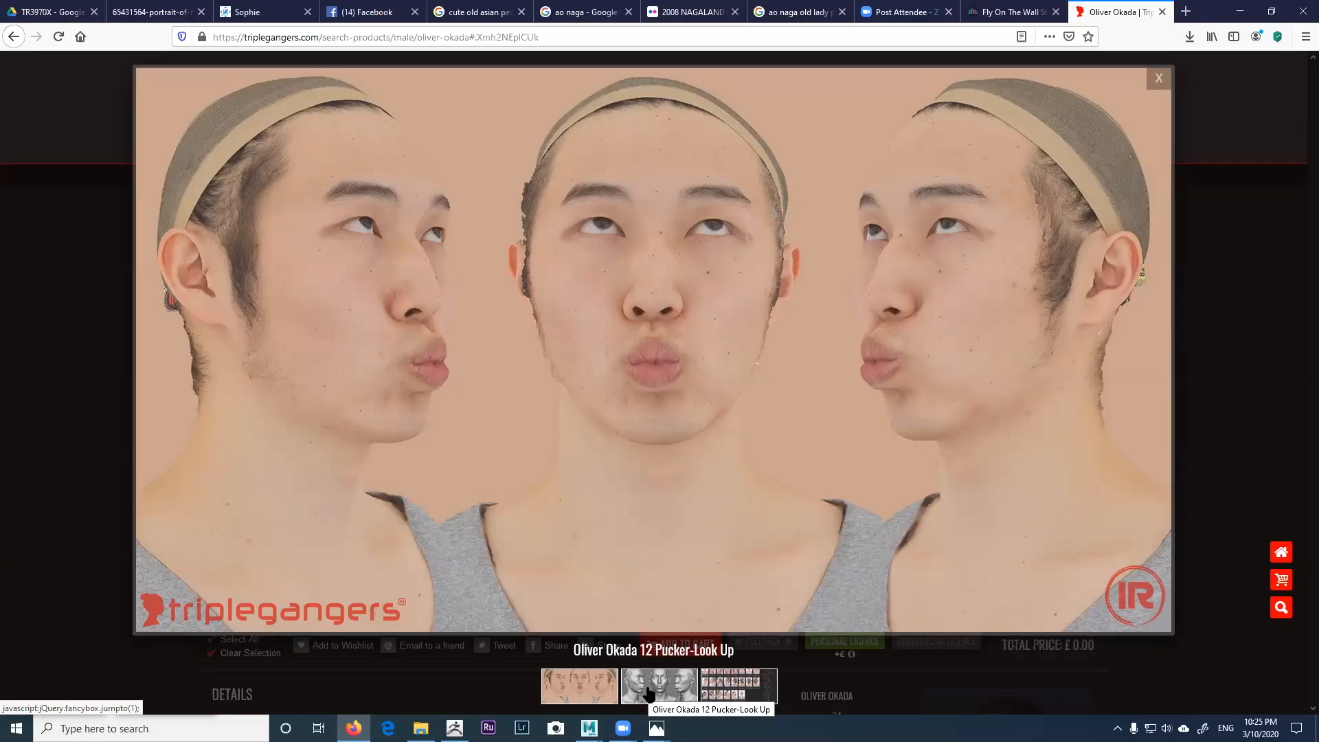
left_click(648, 690)
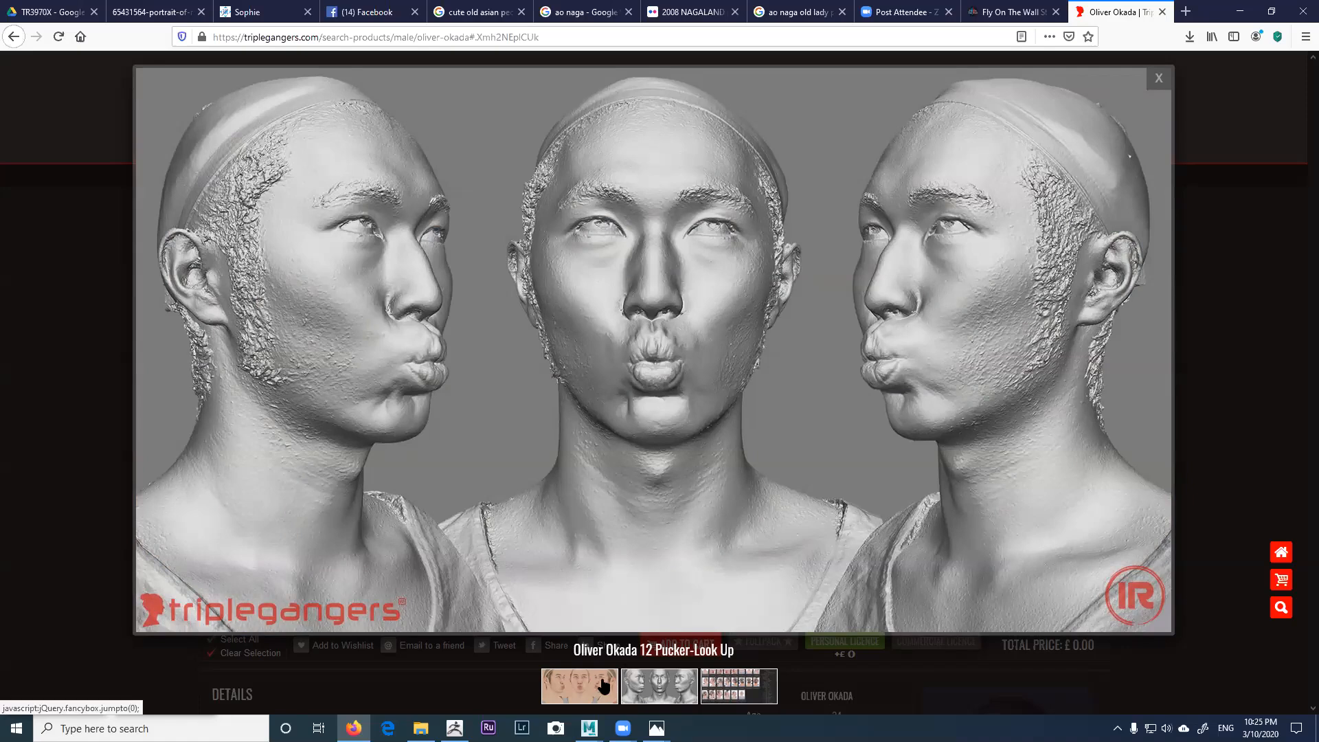
left_click(588, 698)
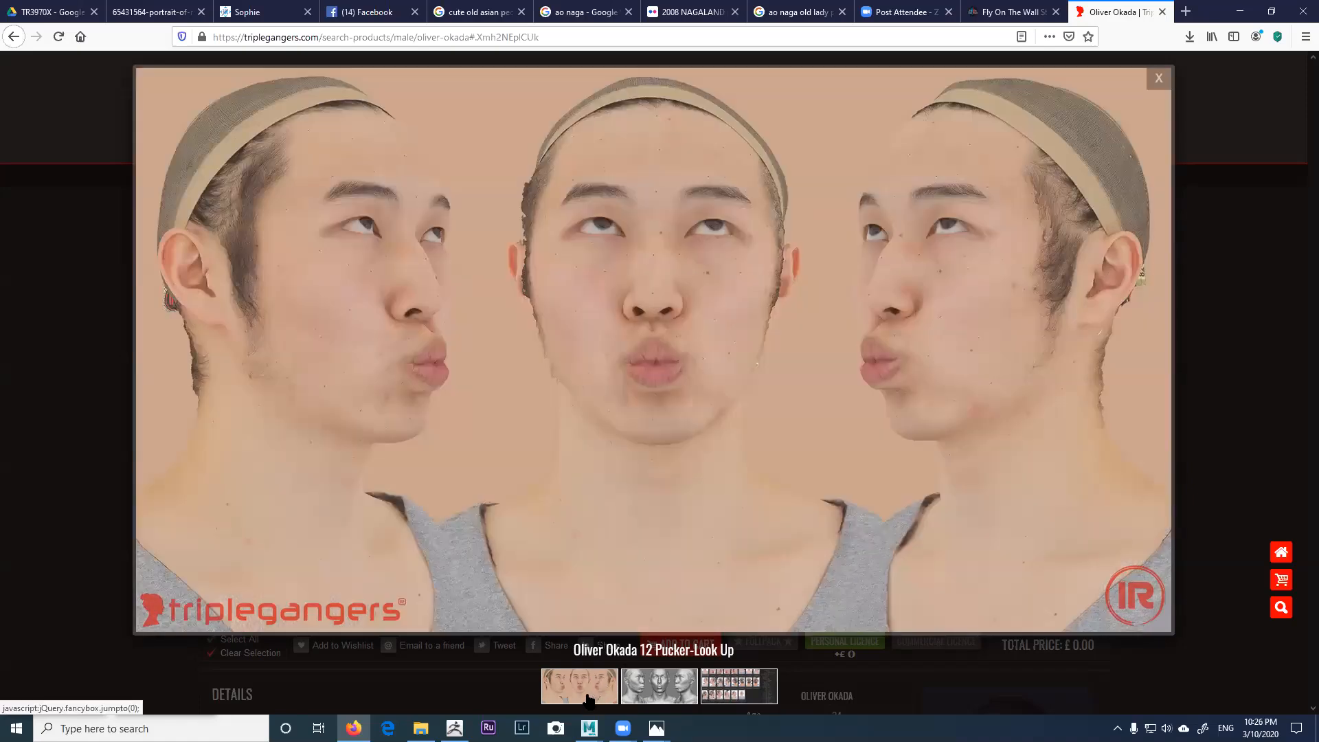
left_click(646, 699)
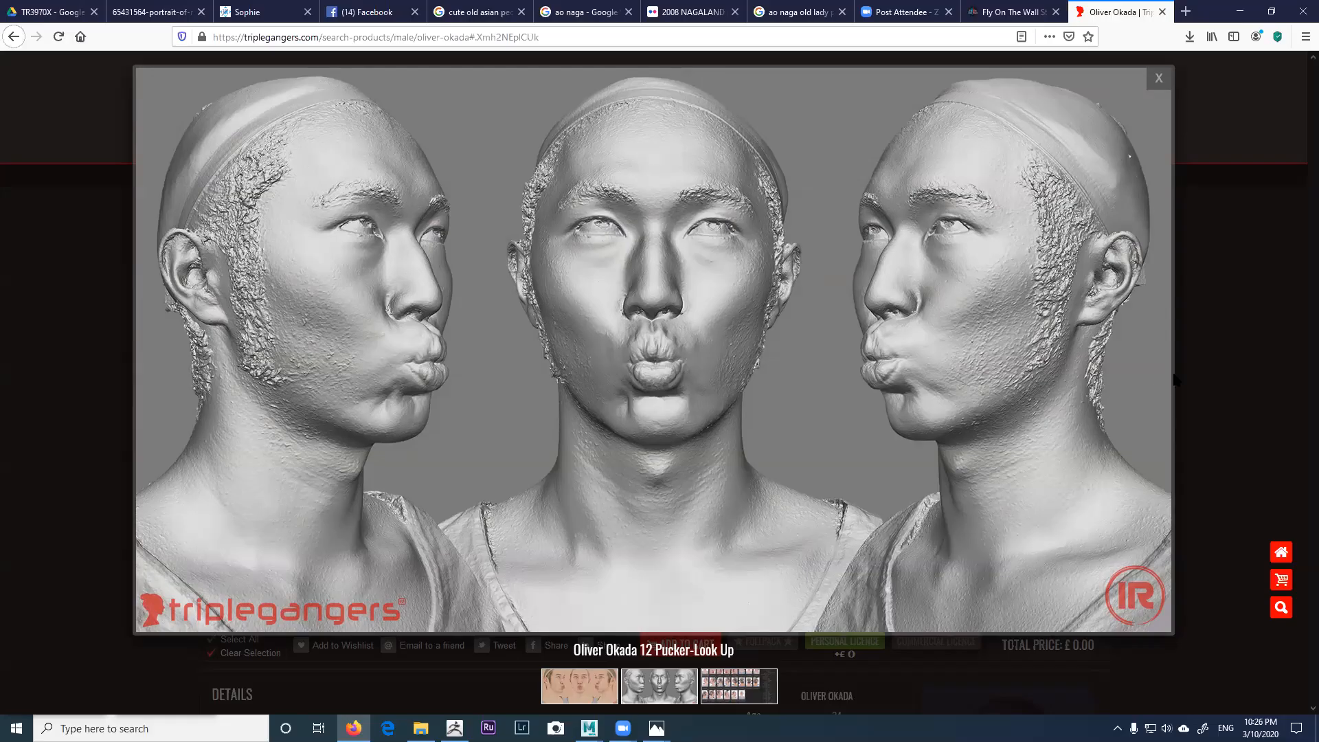
Close the image viewer, minimize Firefox, and turn the head slightly in ZBrush.
left_click(1212, 345)
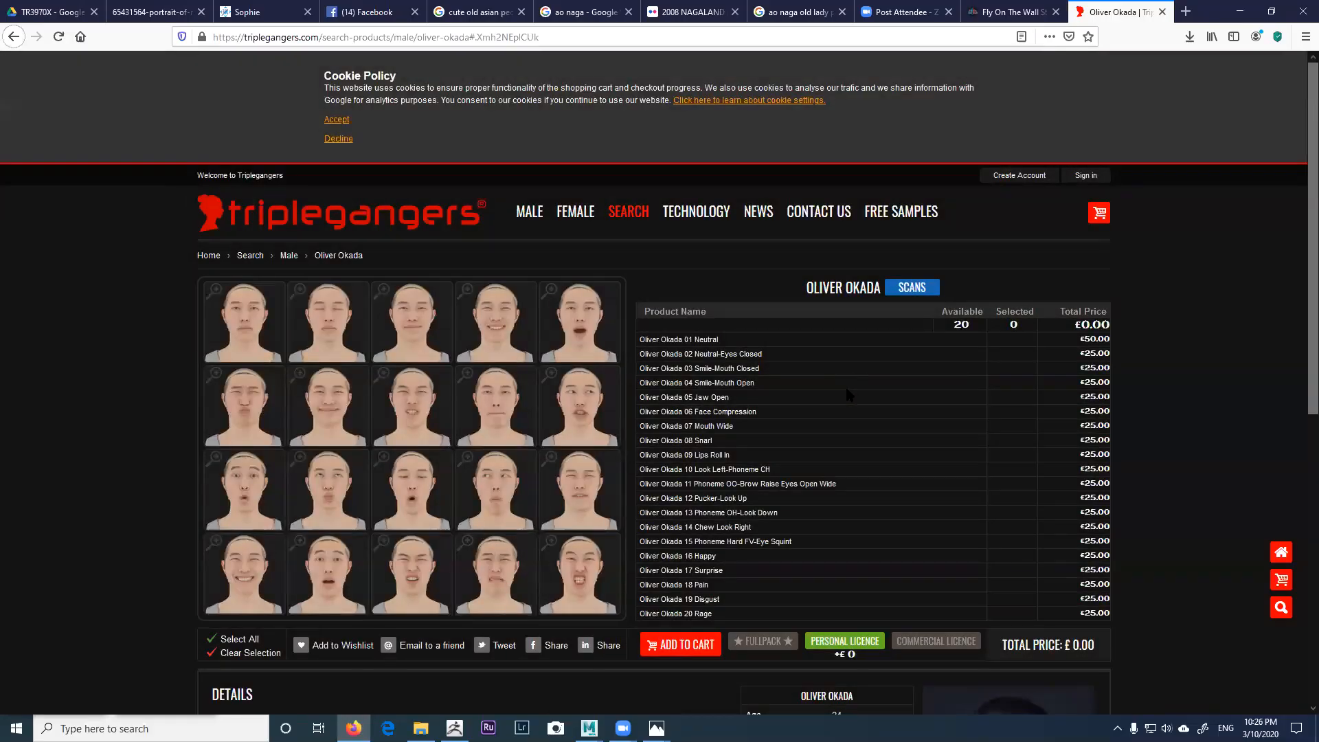
left_click(14, 36)
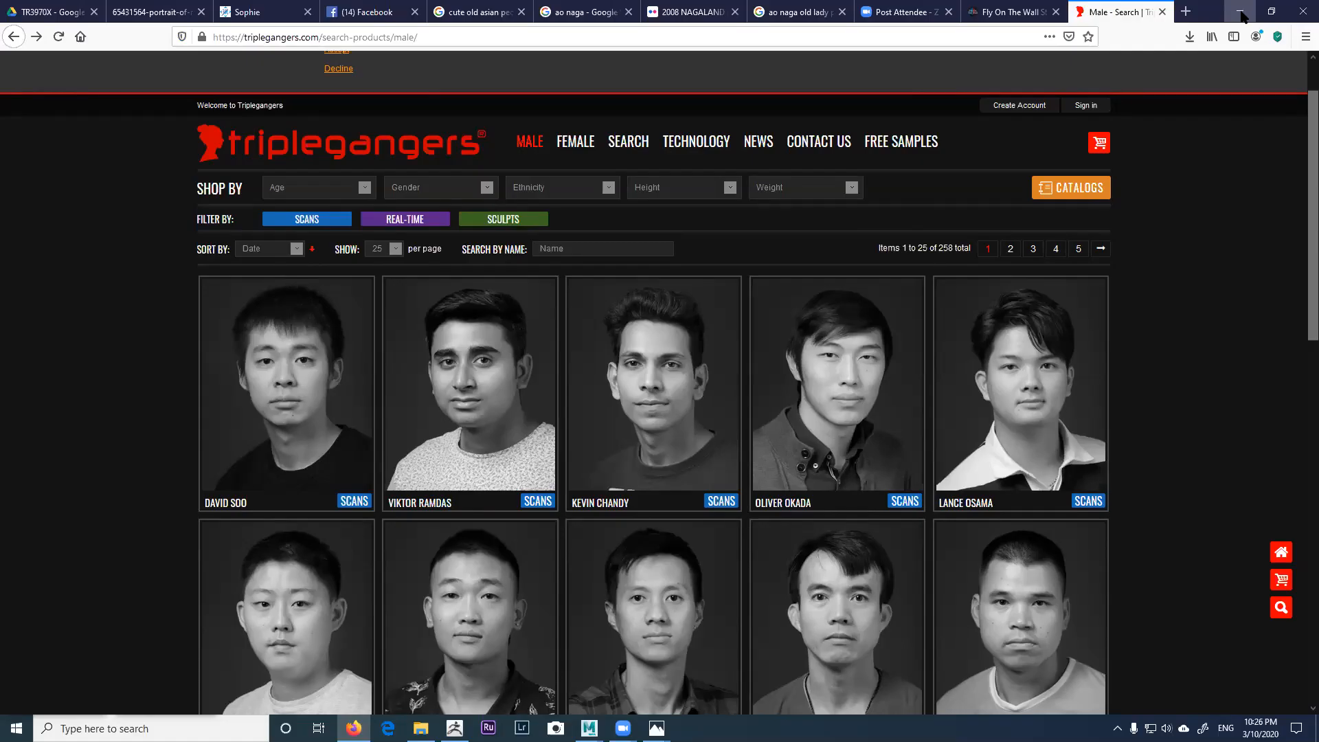
left_click(1241, 12)
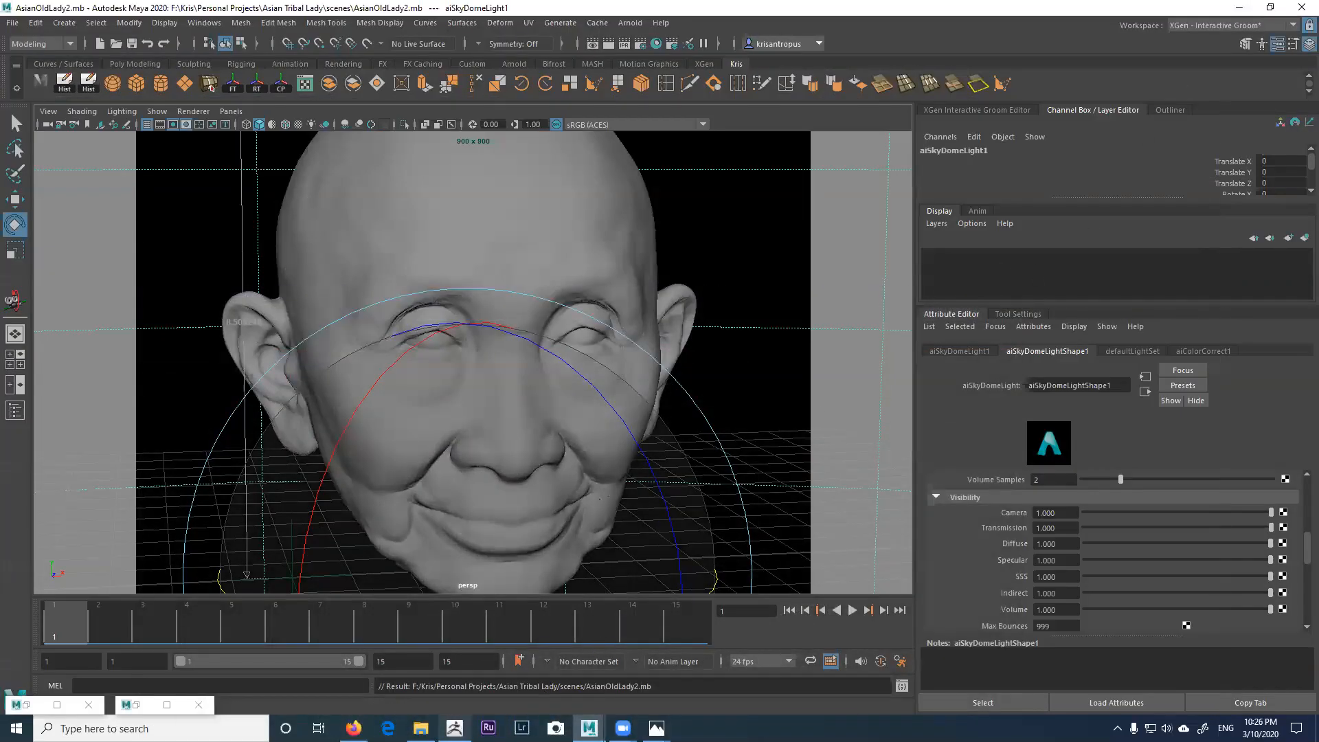
left_click(454, 727)
mouse_move(856, 517)
left_mouse_down()
mouse_move(887, 506)
mouse_move(860, 509)
mouse_move(848, 538)
mouse_move(757, 542)
mouse_move(842, 542)
left_mouse_up()
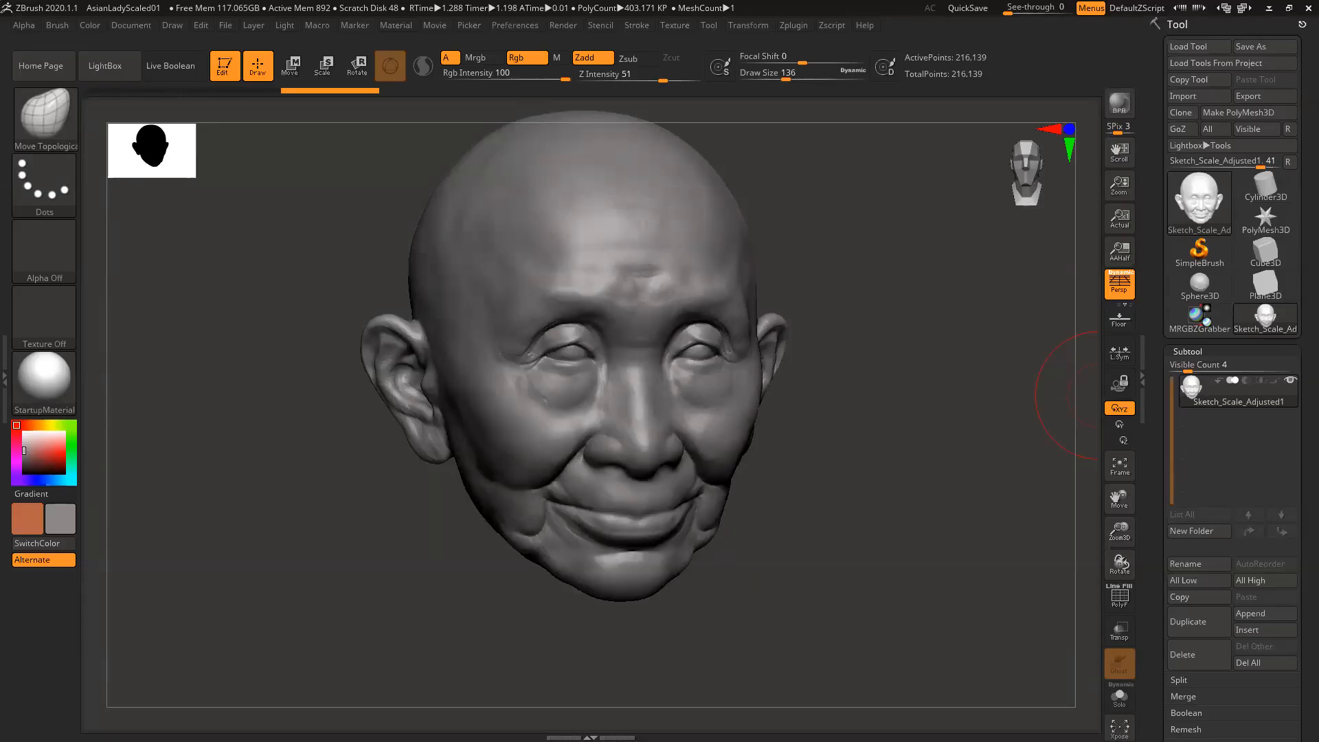
Place the Aos_2219b.jpg reference photo on the right and shrink ZBrush to a top-left window.
key("alt+Tab")
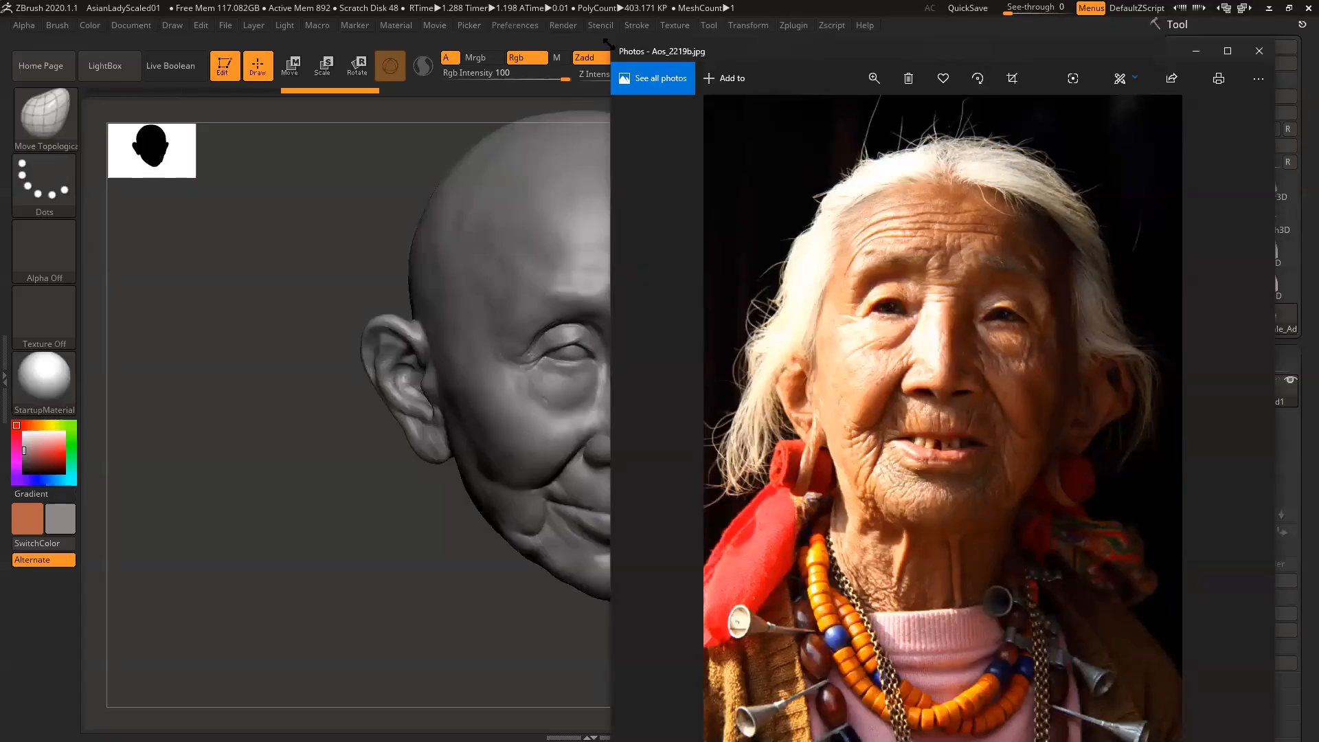
left_click_drag(608, 43, 803, 152)
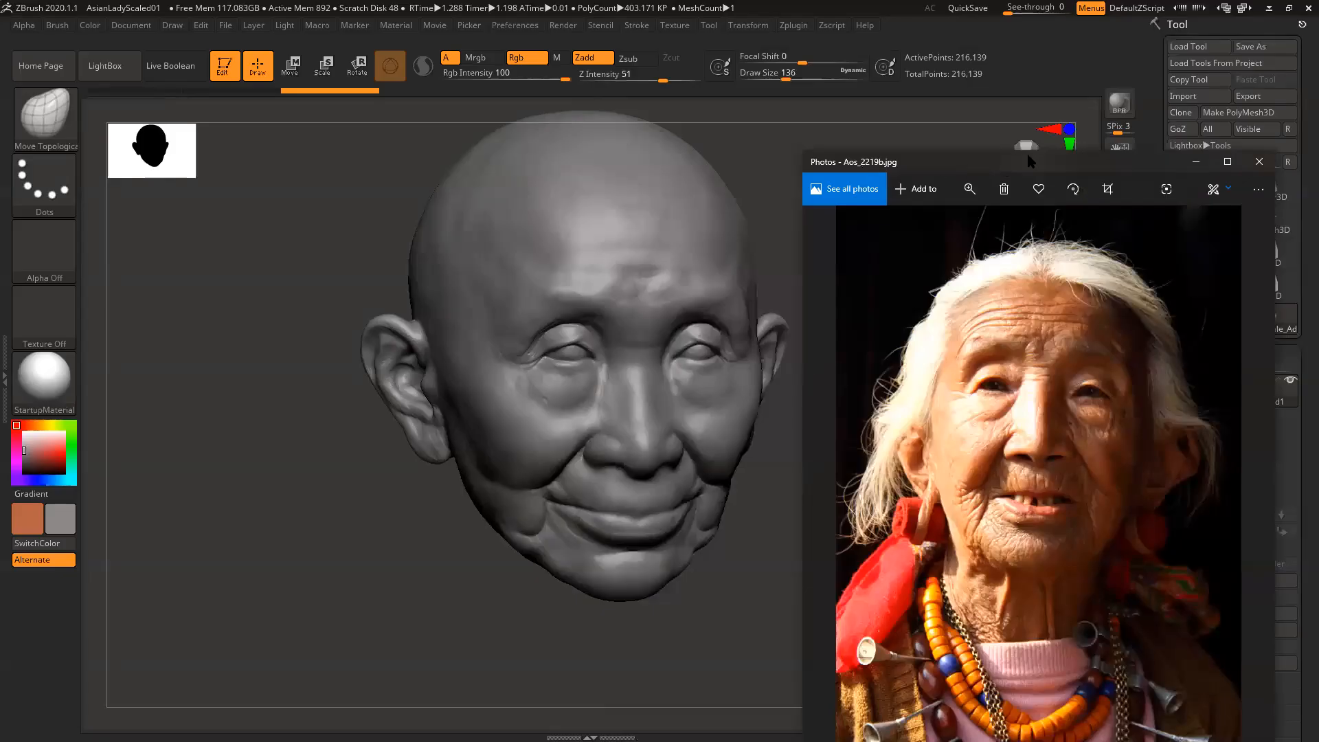
left_click_drag(1031, 160, 1096, 60)
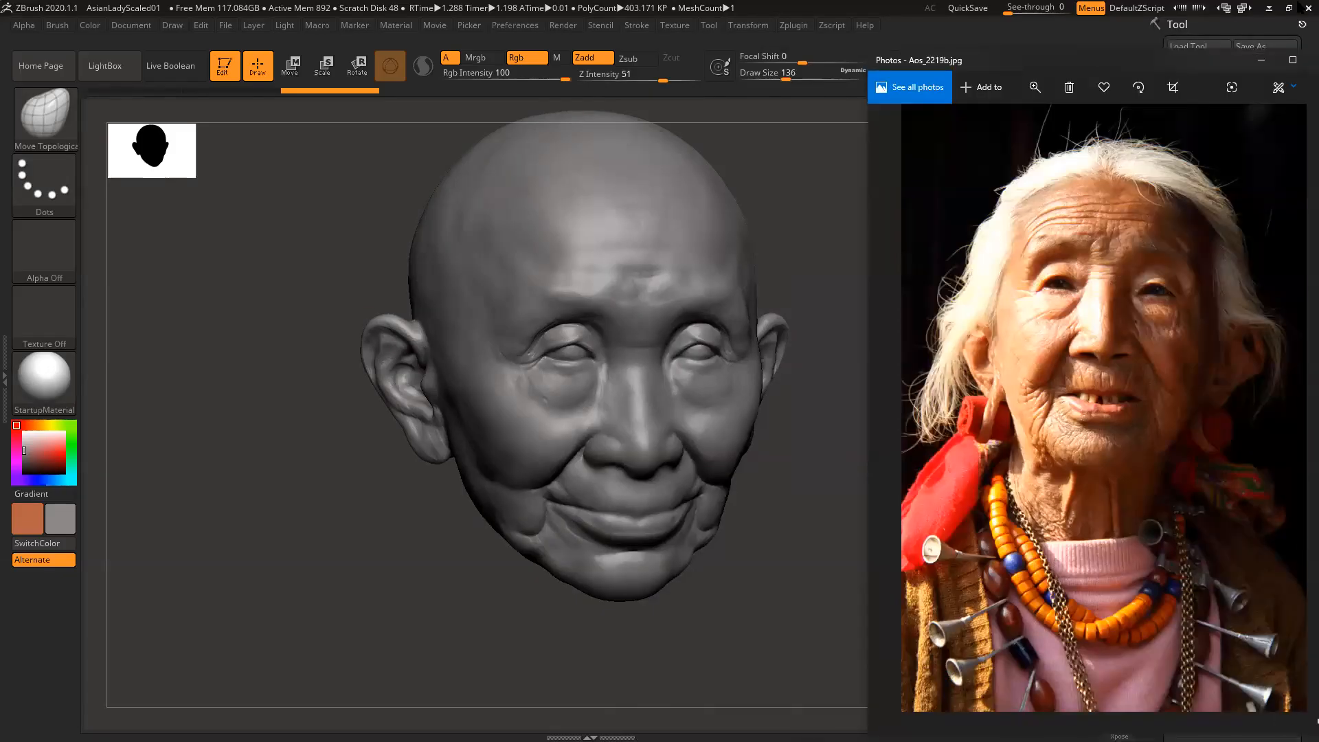
left_click(1289, 8)
left_click_drag(446, 112, 88, 14)
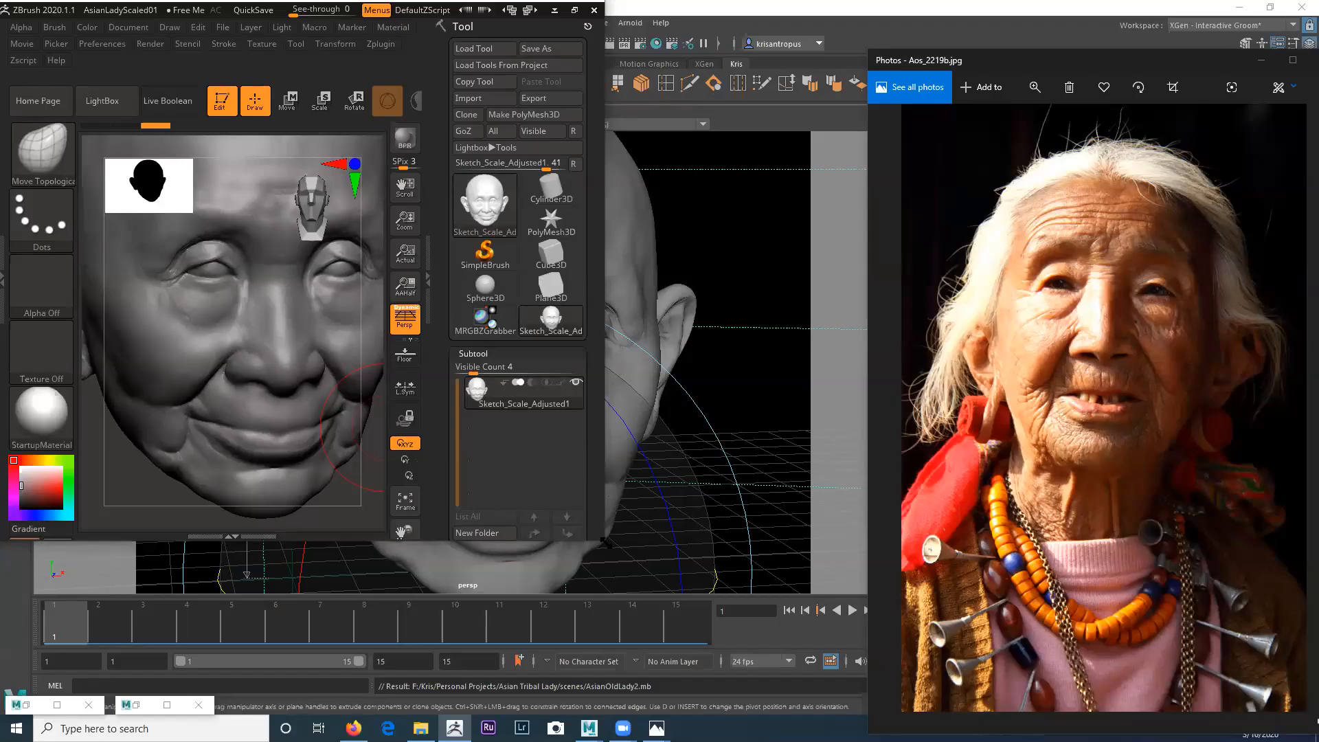
Enlarge the ZBrush window beside the photo and turn the head to match the reference.
left_click_drag(606, 543, 948, 741)
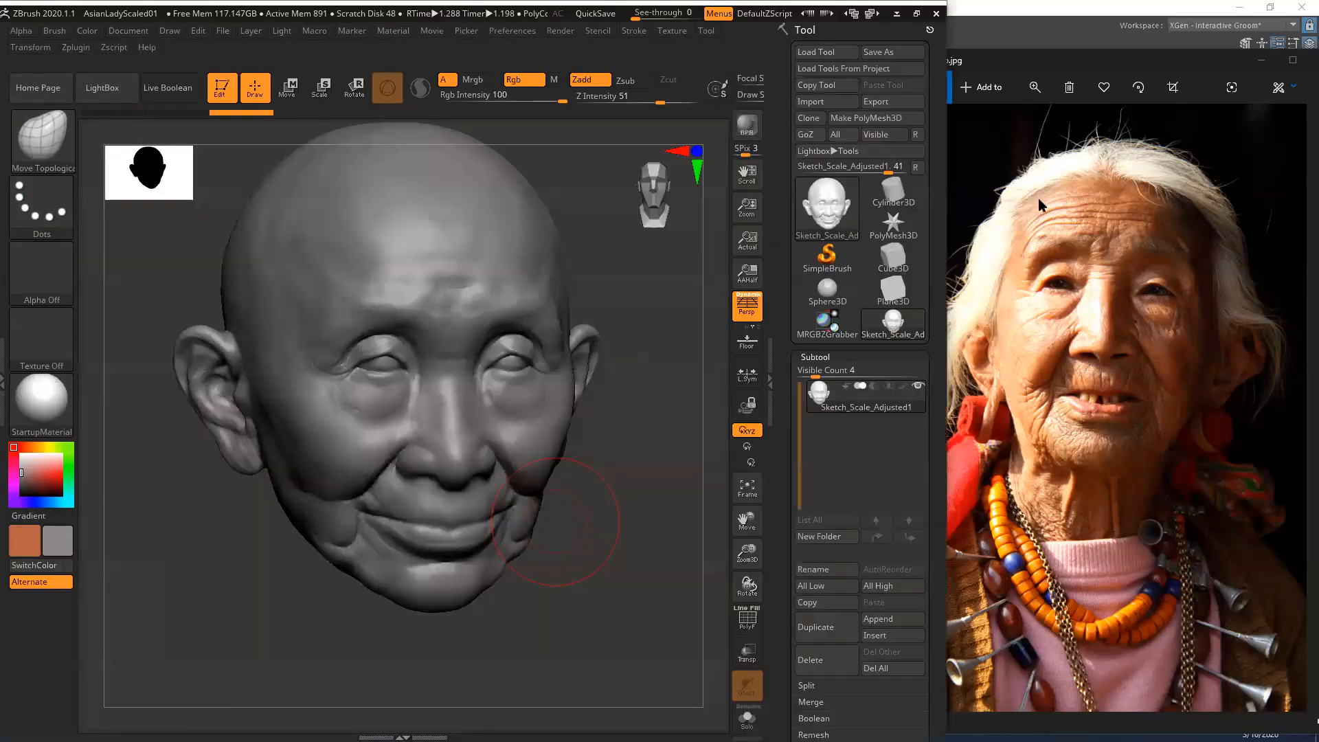
left_click_drag(628, 494, 613, 476)
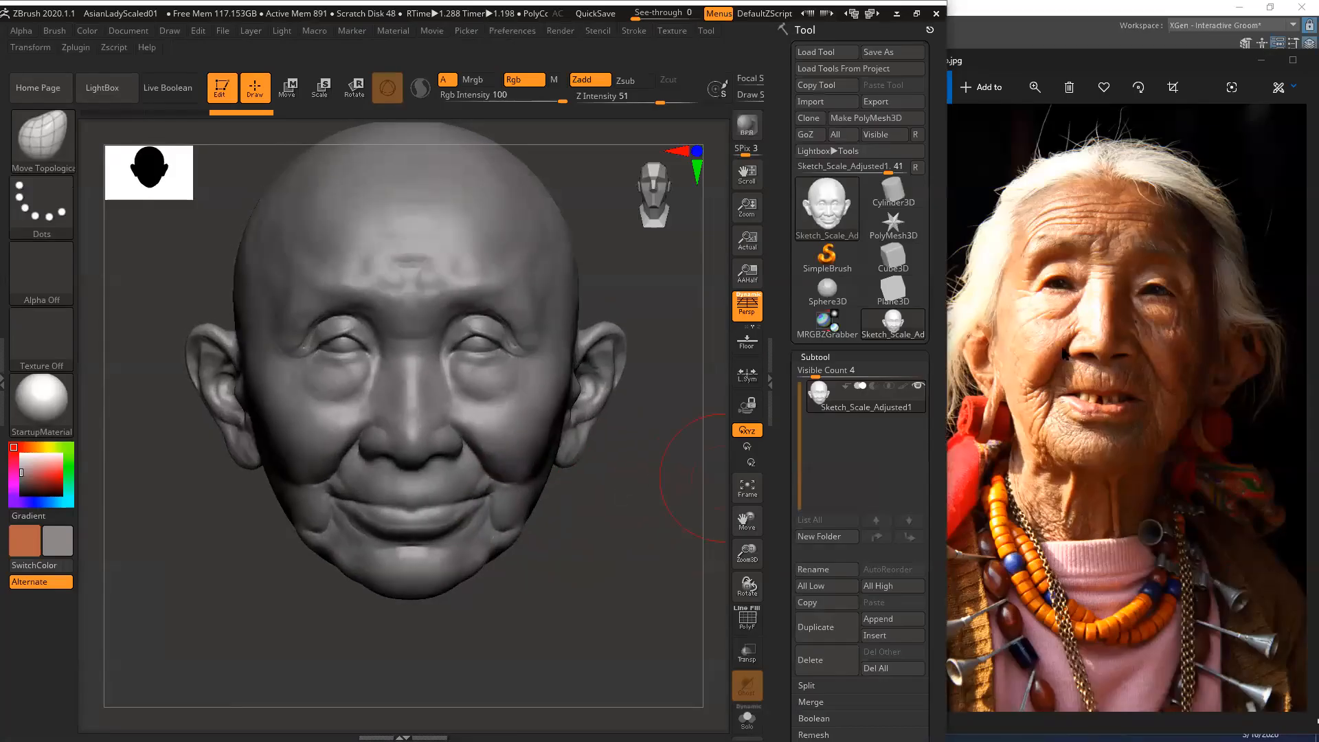
mouse_move(679, 485)
left_mouse_down()
mouse_move(660, 488)
mouse_move(690, 492)
left_mouse_up()
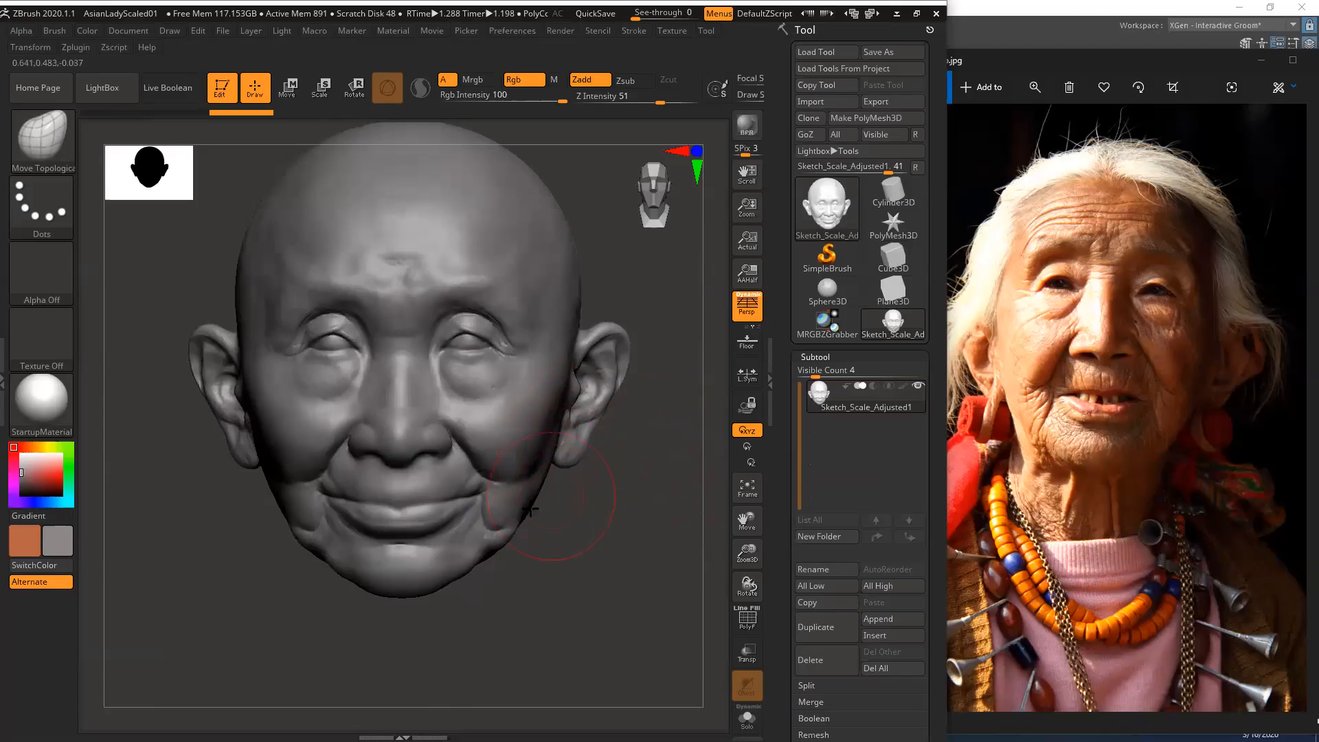
mouse_move(595, 516)
left_mouse_down()
mouse_move(632, 480)
mouse_move(636, 492)
left_mouse_up()
Set the Draw palette focal length to 50 mm and orbit to check the perspective and underside.
key("p")
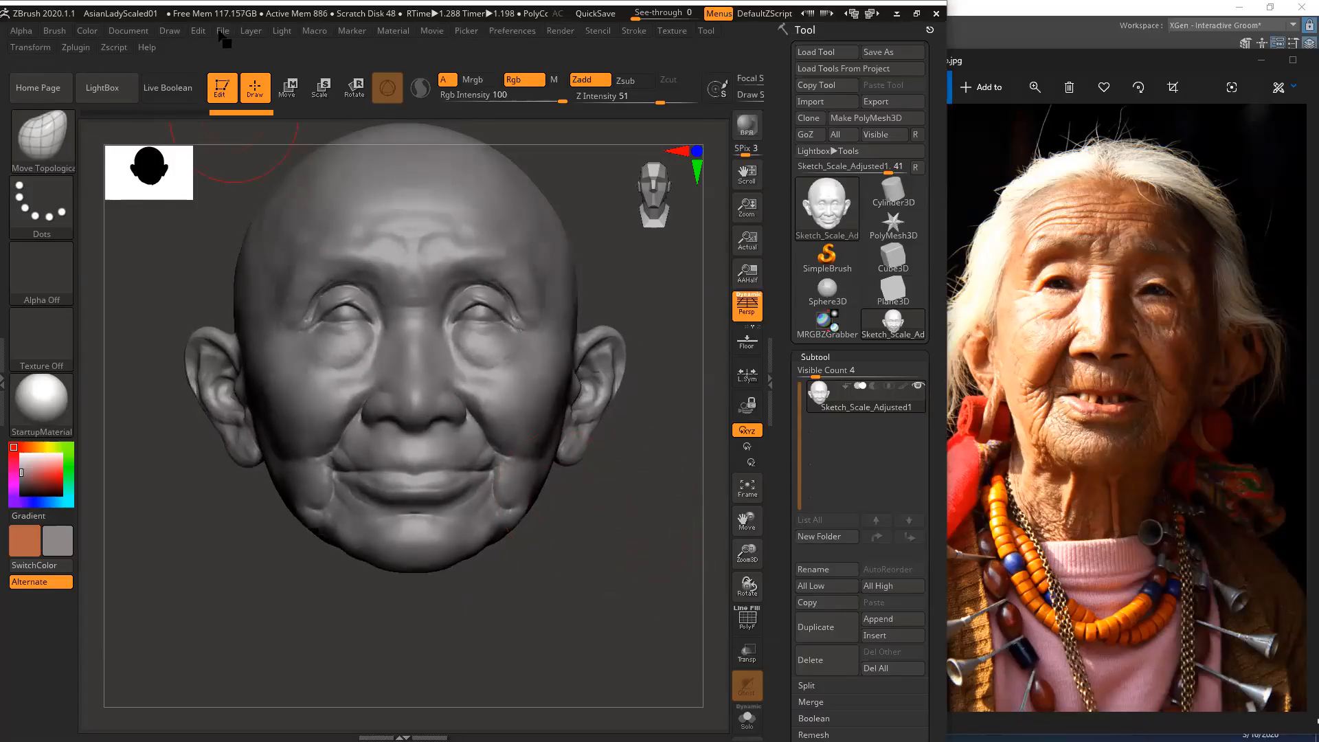
left_click(169, 31)
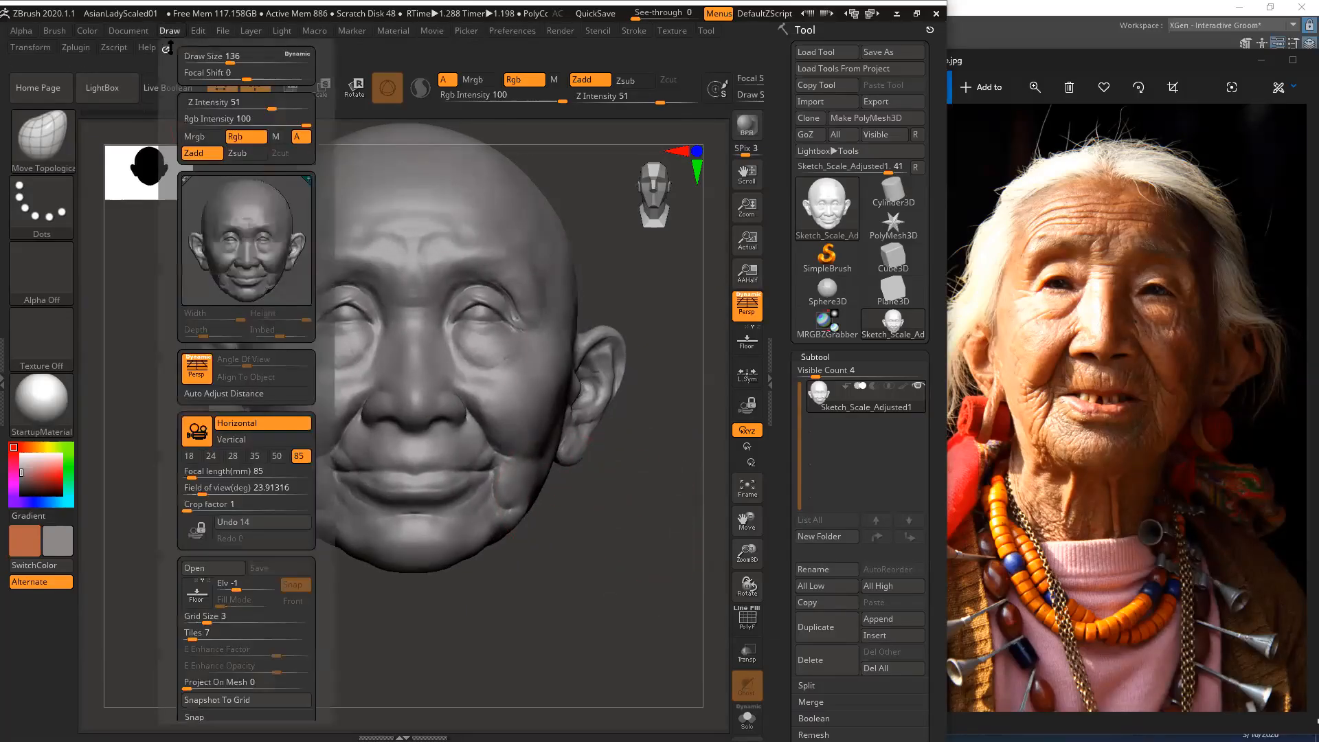
left_click(277, 456)
mouse_move(574, 612)
left_mouse_down()
mouse_move(574, 624)
mouse_move(571, 568)
mouse_move(586, 545)
left_mouse_up()
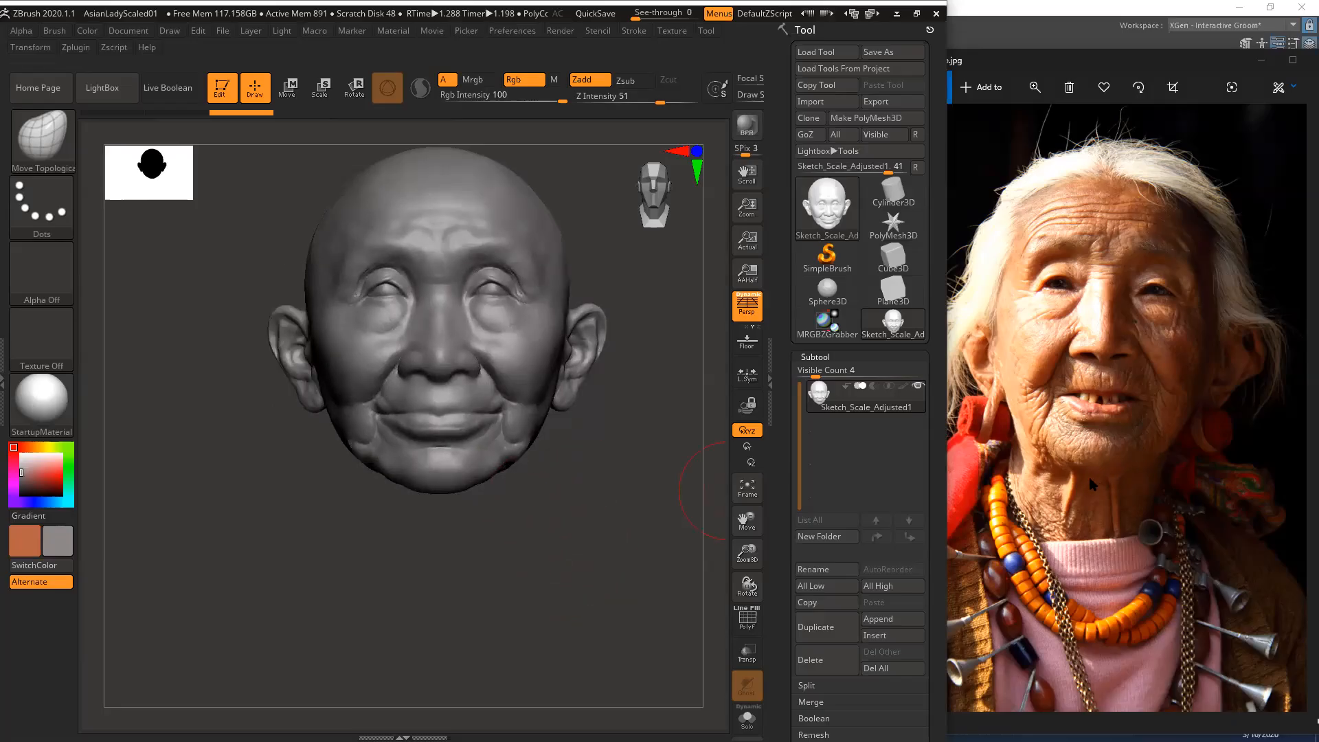
mouse_move(620, 503)
left_mouse_down()
mouse_move(587, 503)
mouse_move(524, 472)
mouse_move(627, 530)
mouse_move(629, 510)
left_mouse_up()
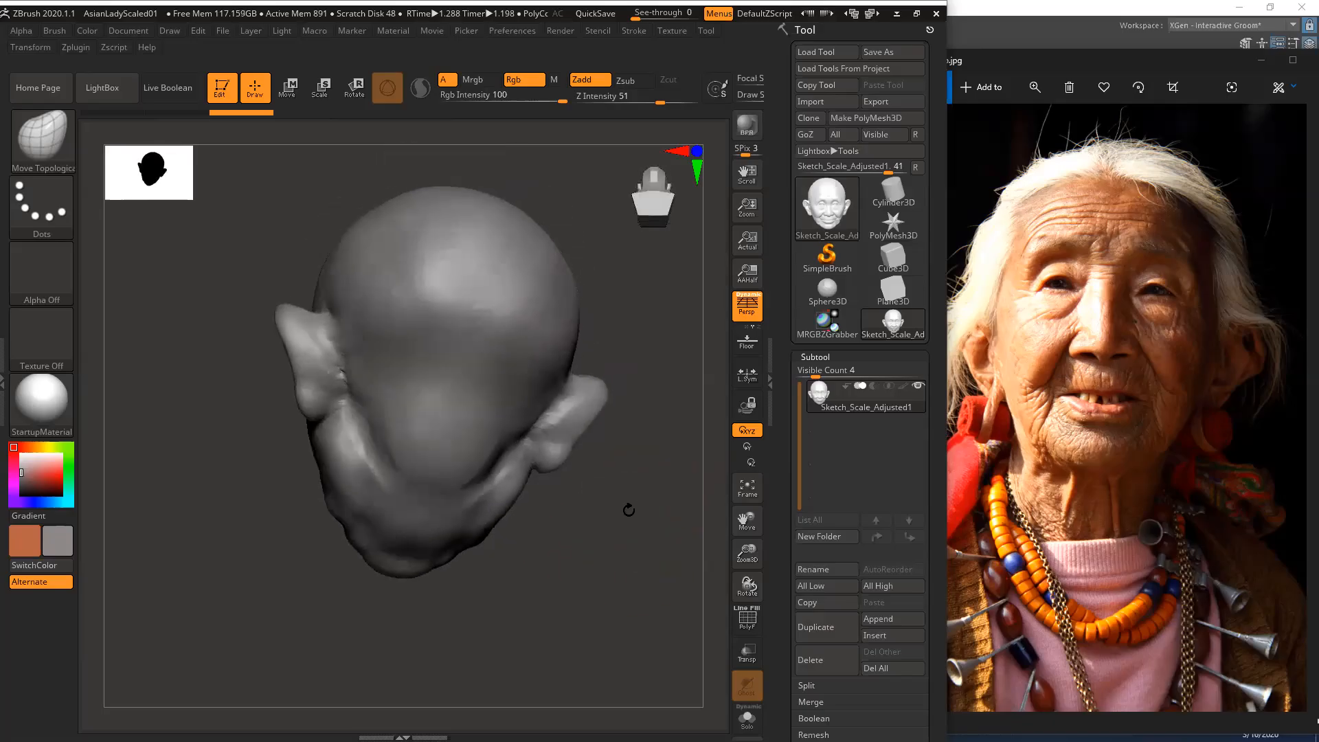
Paint a mask over the head's underside and middle, checking it from the side.
left_click(455, 360, "ctrl")
mouse_move(455, 360)
left_mouse_down("ctrl")
mouse_move(455, 382)
mouse_move(483, 375)
mouse_move(439, 374)
mouse_move(468, 374)
mouse_move(459, 351)
mouse_move(427, 368)
mouse_move(441, 412)
mouse_move(421, 433)
mouse_move(433, 460)
mouse_move(376, 420)
mouse_move(375, 347)
mouse_move(440, 354)
left_mouse_up("ctrl")
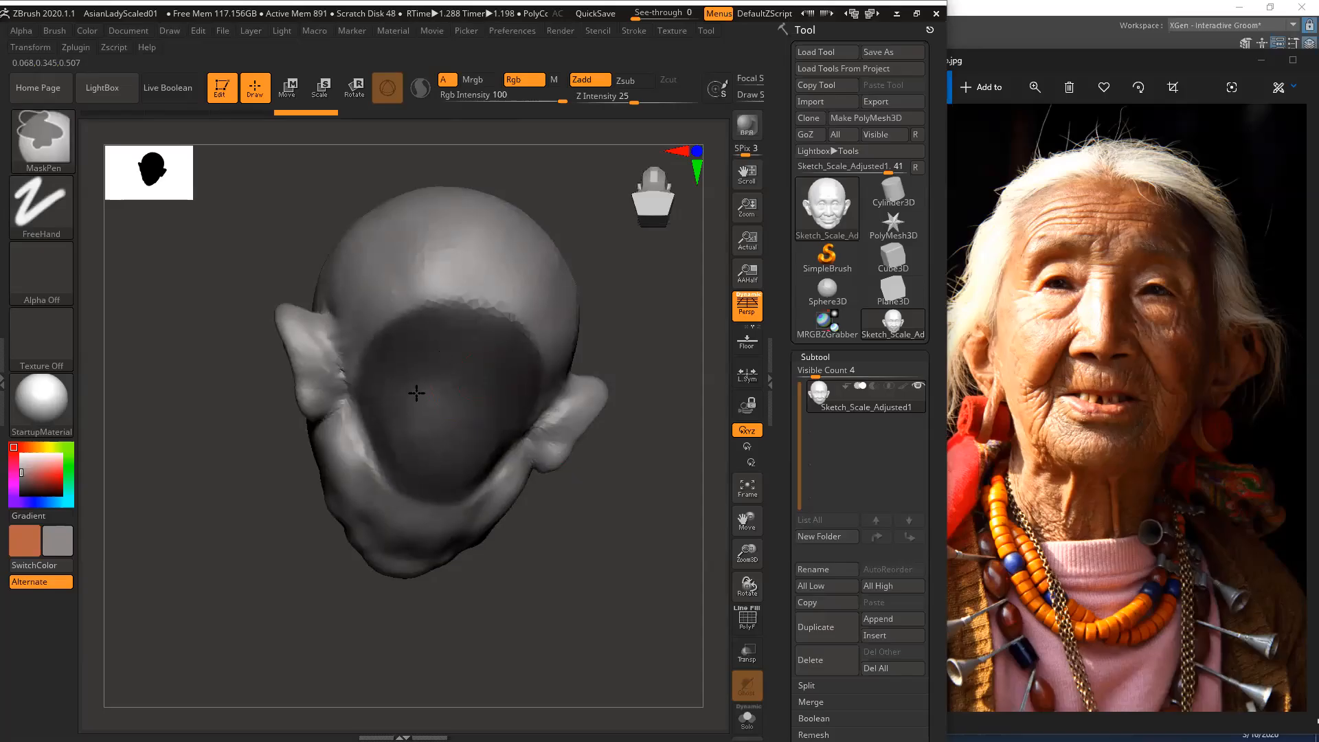
mouse_move(580, 507)
left_mouse_down()
mouse_move(604, 485)
mouse_move(539, 385)
mouse_move(530, 317)
mouse_move(447, 288)
mouse_move(507, 295)
mouse_move(543, 327)
mouse_move(456, 282)
mouse_move(467, 259)
left_mouse_up()
mouse_move(442, 413)
left_mouse_down("ctrl")
mouse_move(412, 436)
mouse_move(434, 474)
left_mouse_up("ctrl")
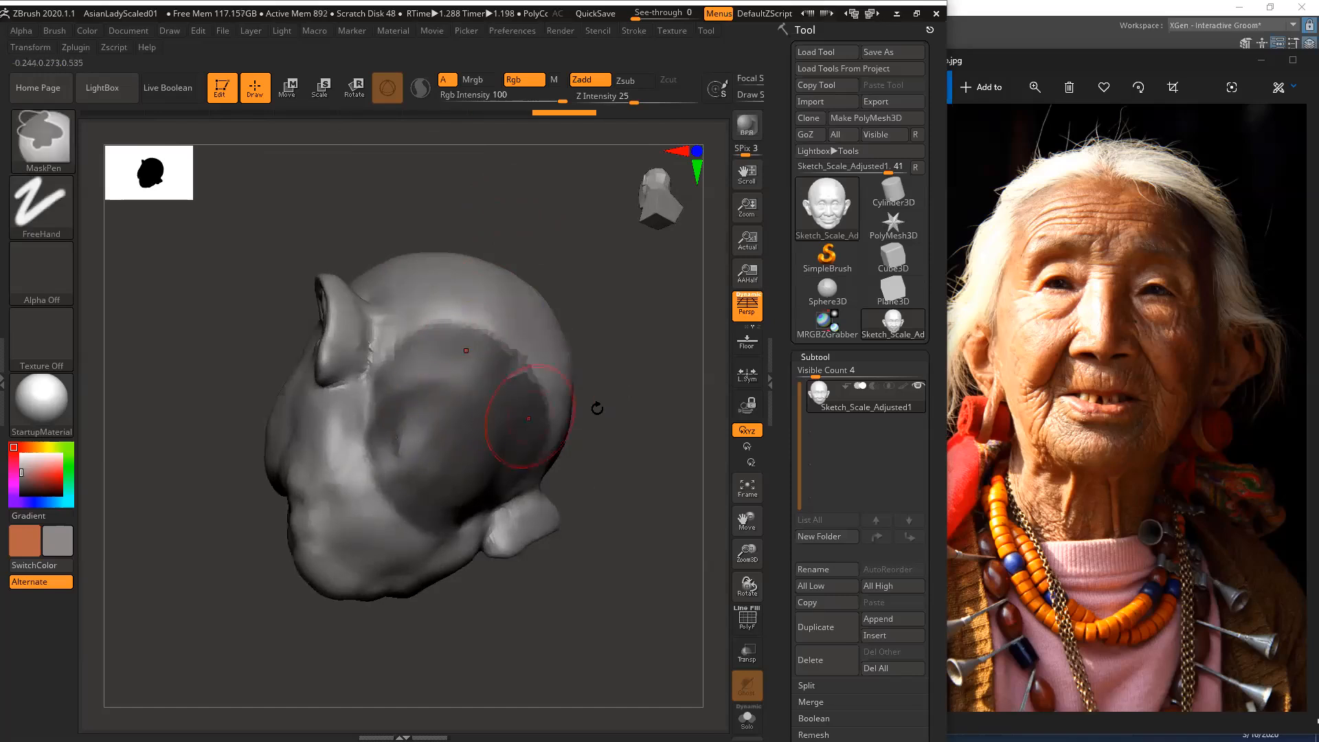
left_click_drag(598, 406, 648, 509)
left_click_drag(612, 451, 610, 435)
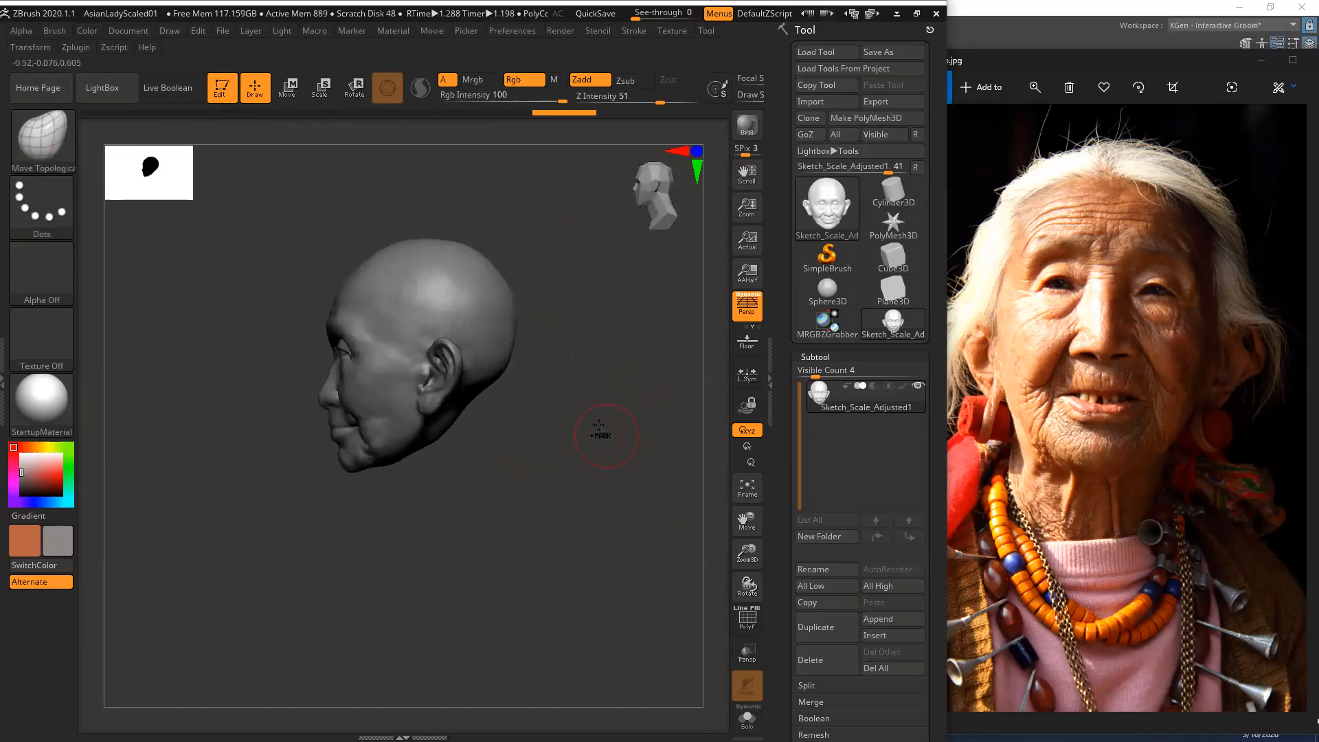
Invert the mask and drag the unmasked base downward with Move to form a neck.
key("ctrl")
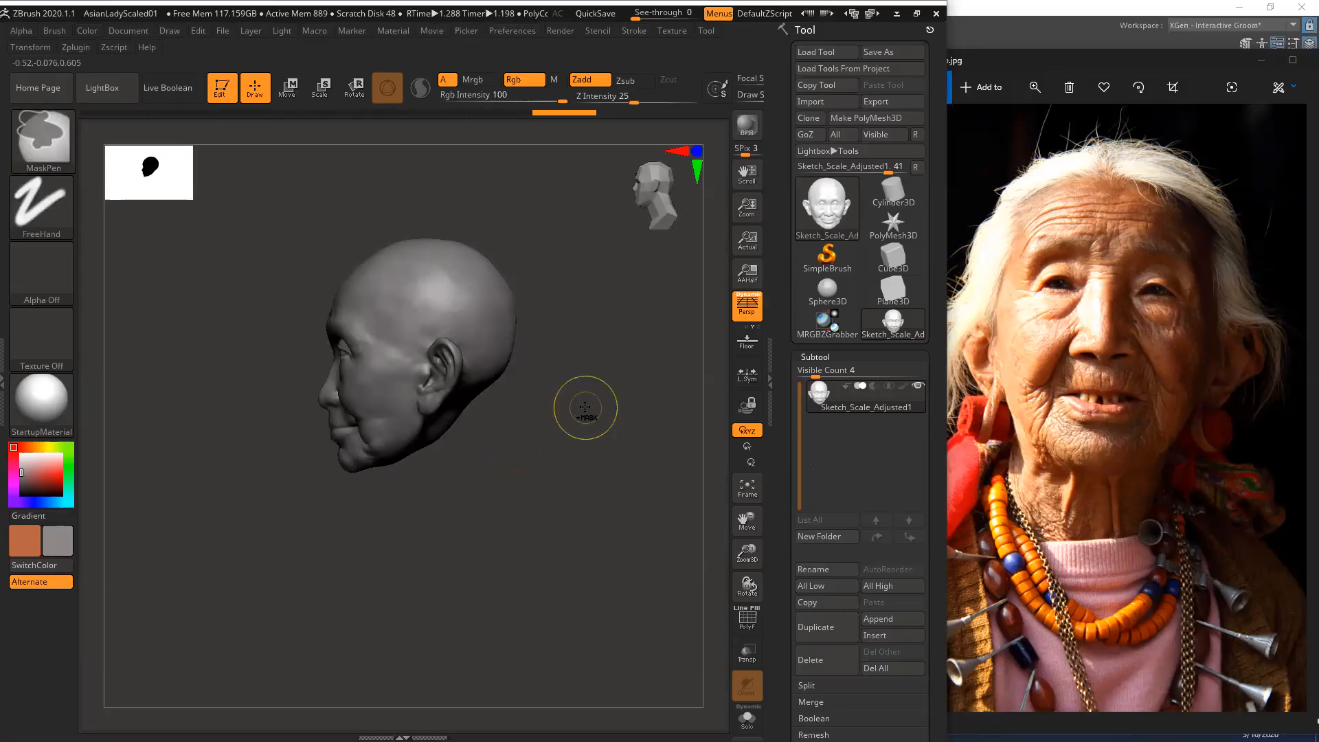
left_click(585, 407, "ctrl")
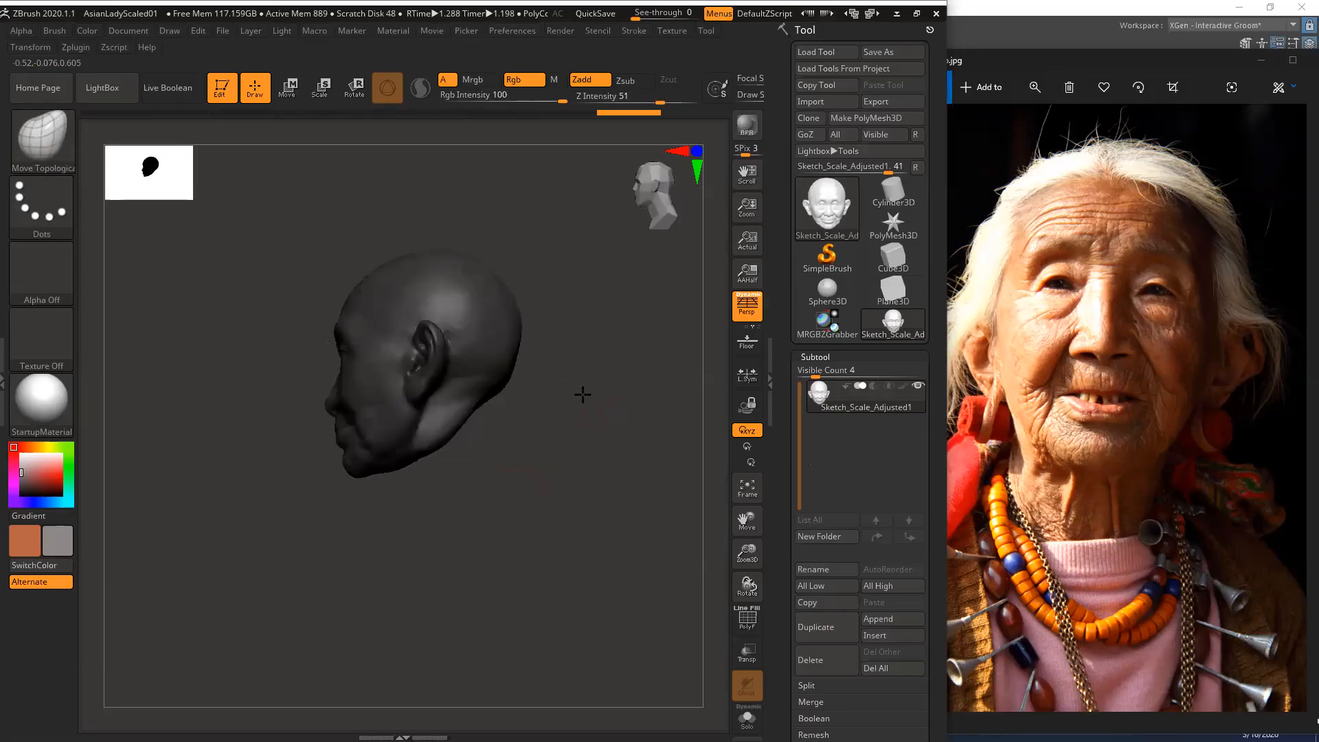
key("w")
left_click_drag(580, 432, 538, 412)
left_click_drag(420, 282, 427, 477)
left_click_drag(578, 408, 625, 406, "shift")
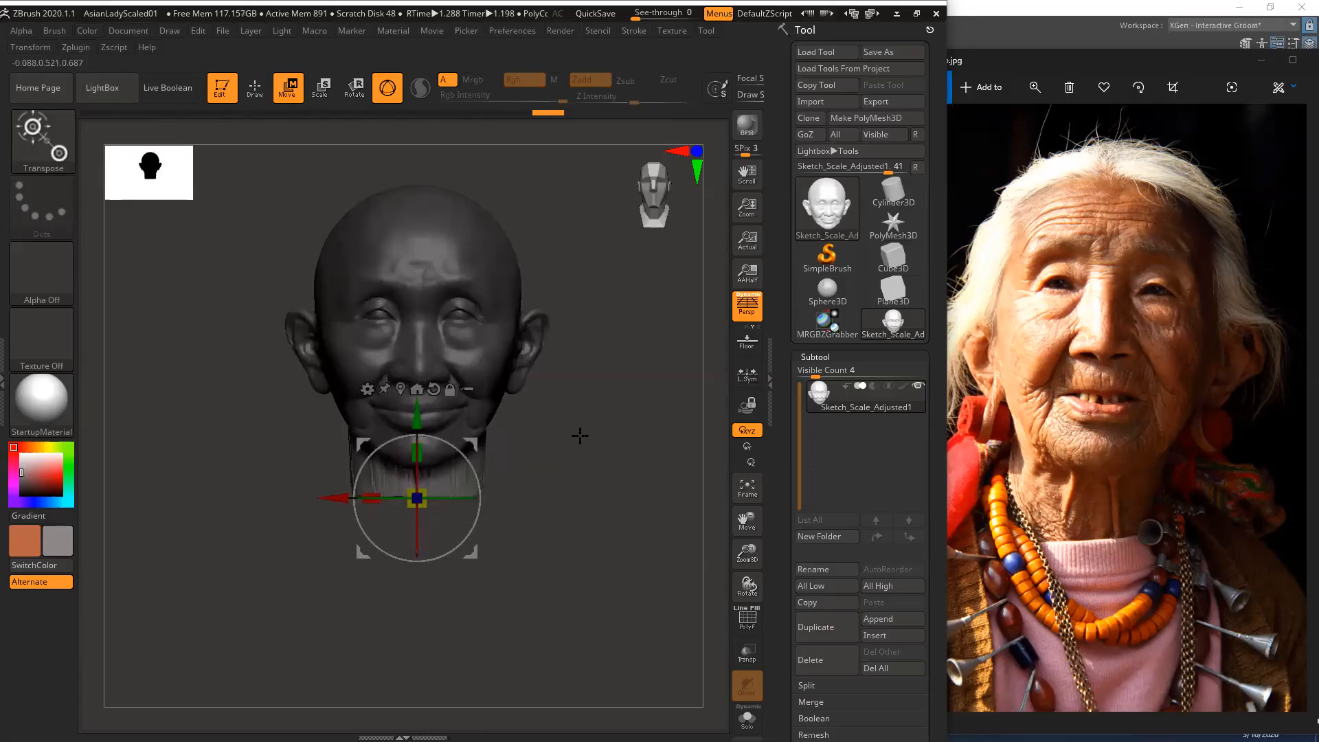
Pull the neck further down with the Transpose gizmo.
left_click_drag(420, 423, 421, 452)
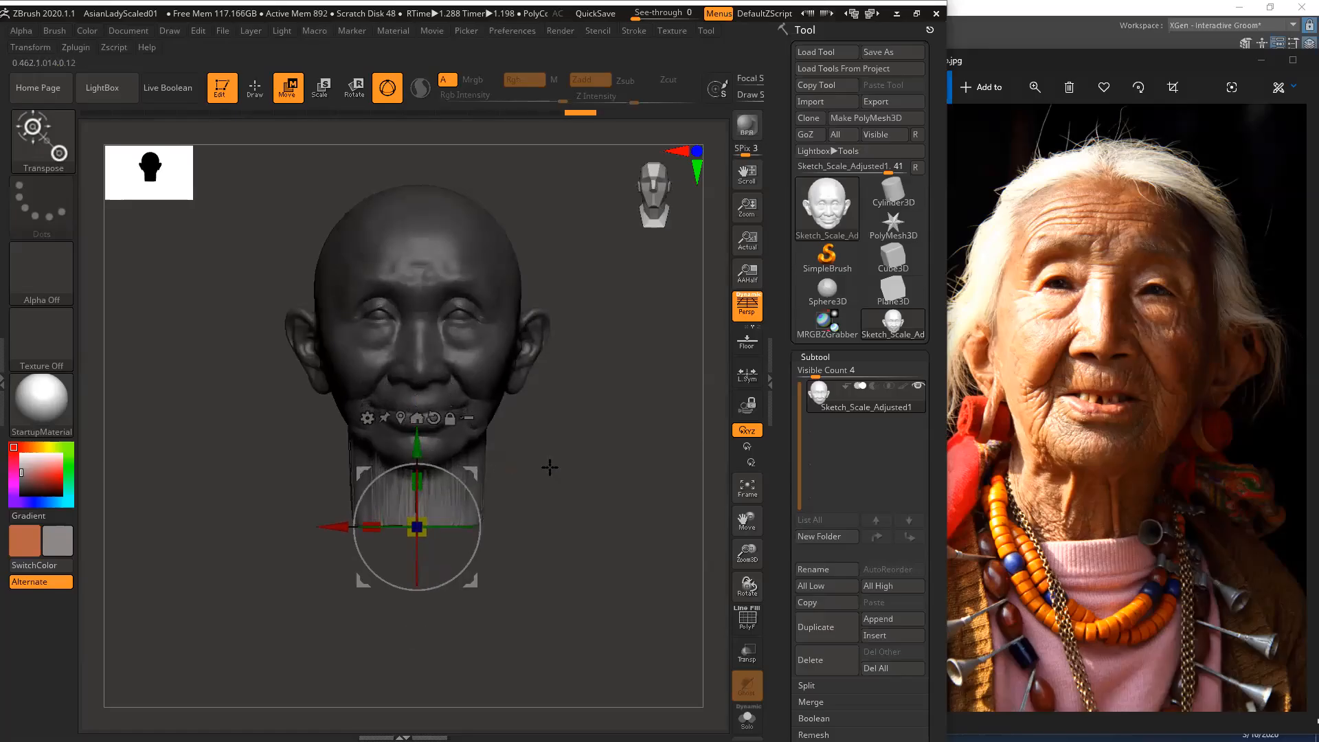
left_click_drag(548, 463, 509, 468, "shift")
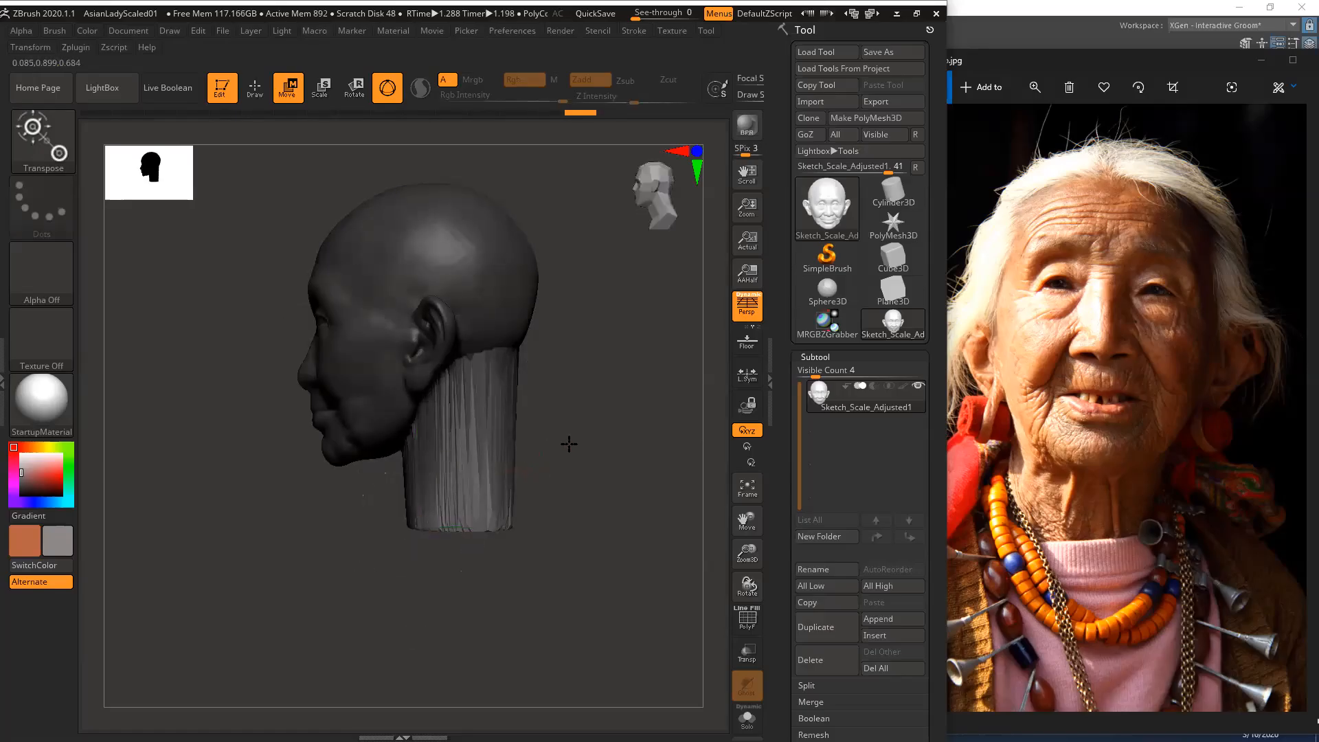
left_click_drag(568, 440, 592, 451)
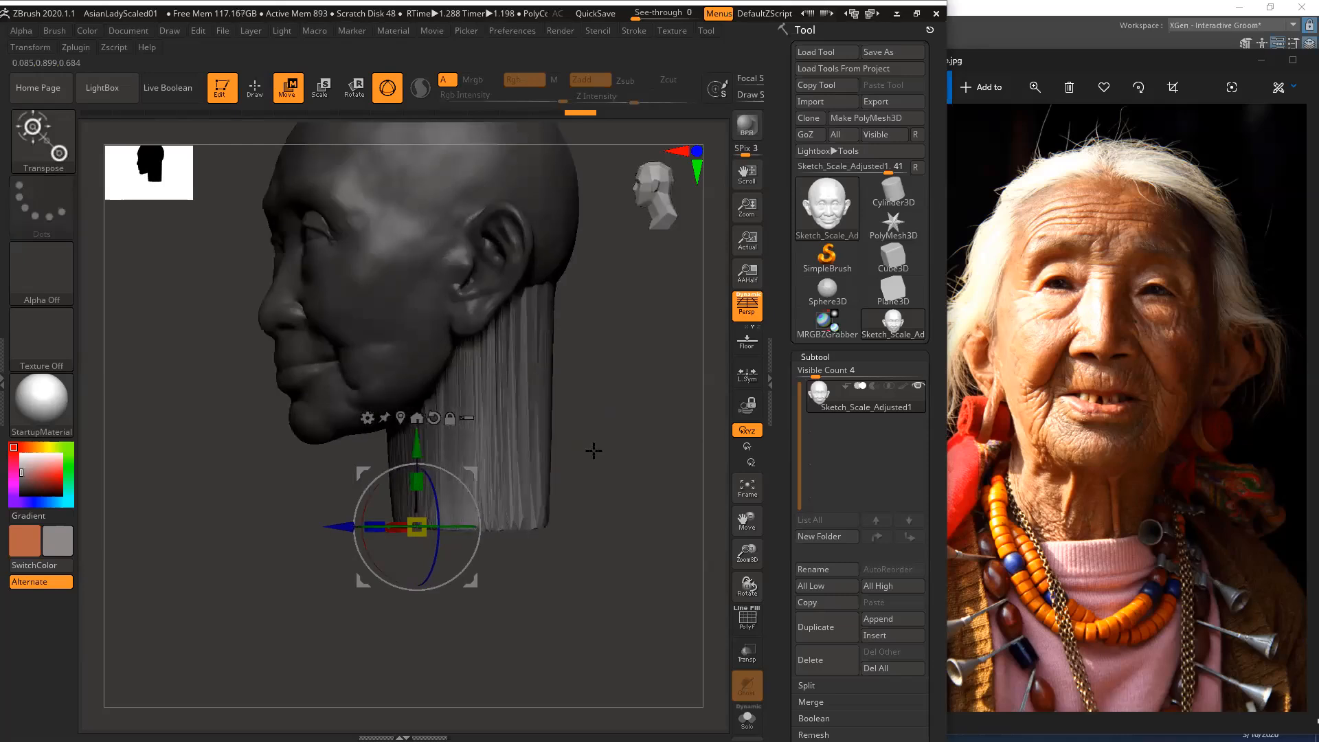
Enable Sculptris Pro and smooth the neck's vertical stretch streaks from several angles.
key("q")
mouse_move(598, 401)
left_mouse_down("alt")
mouse_move(594, 459)
mouse_move(579, 446)
left_mouse_up("alt")
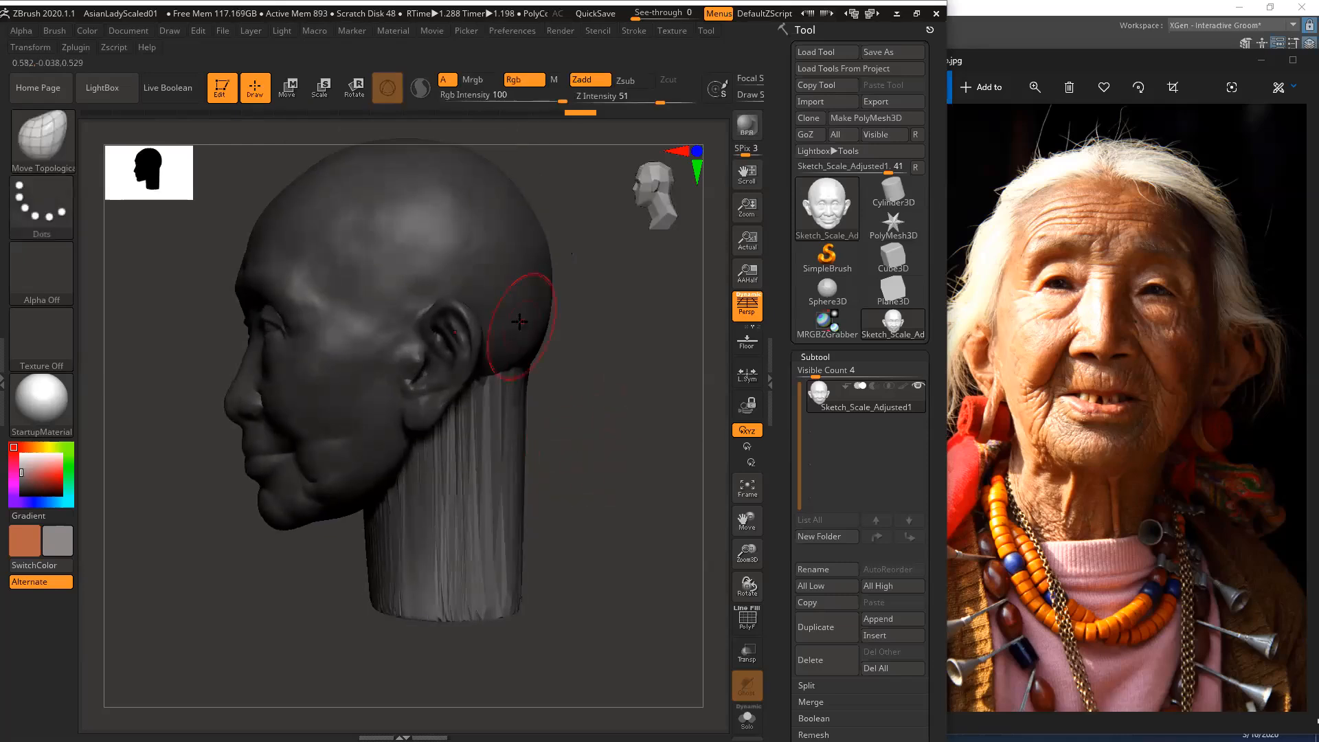
key("shift")
left_click(420, 88, "shift")
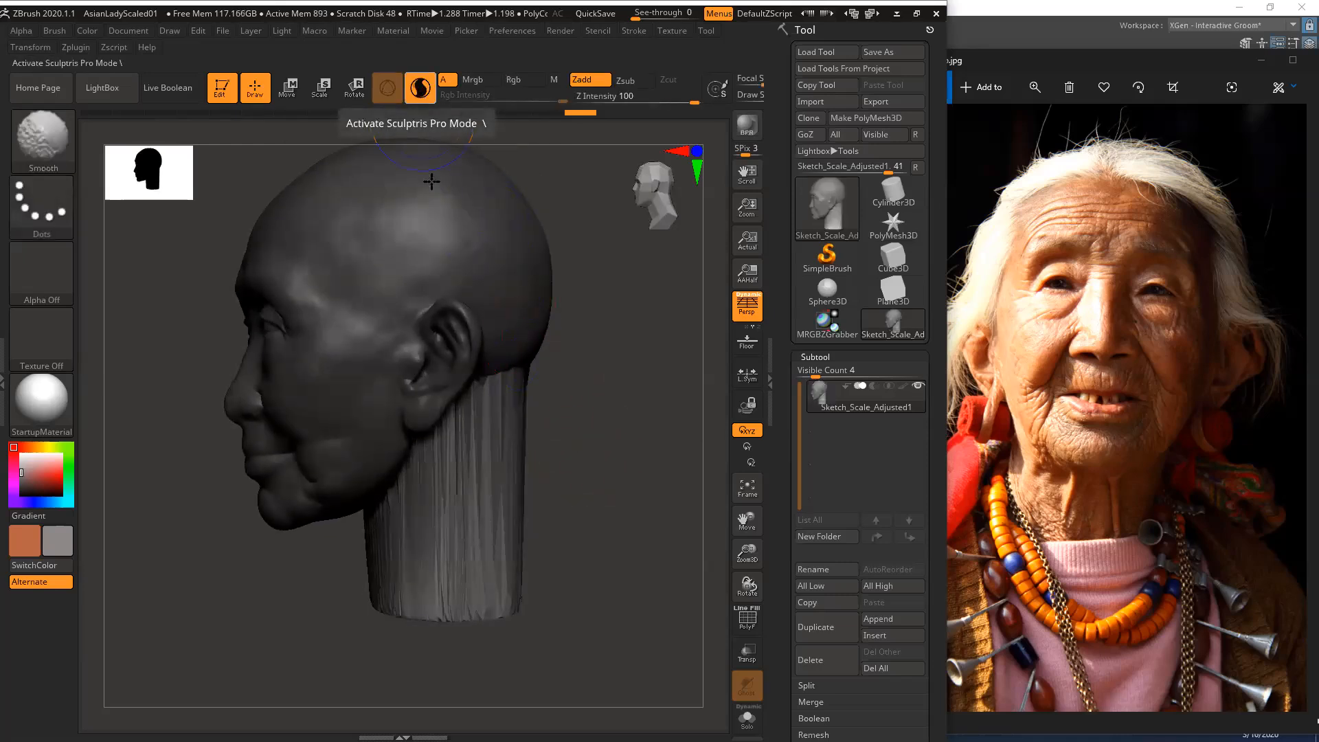
key("shift")
left_click_drag(507, 389, 454, 429, "shift")
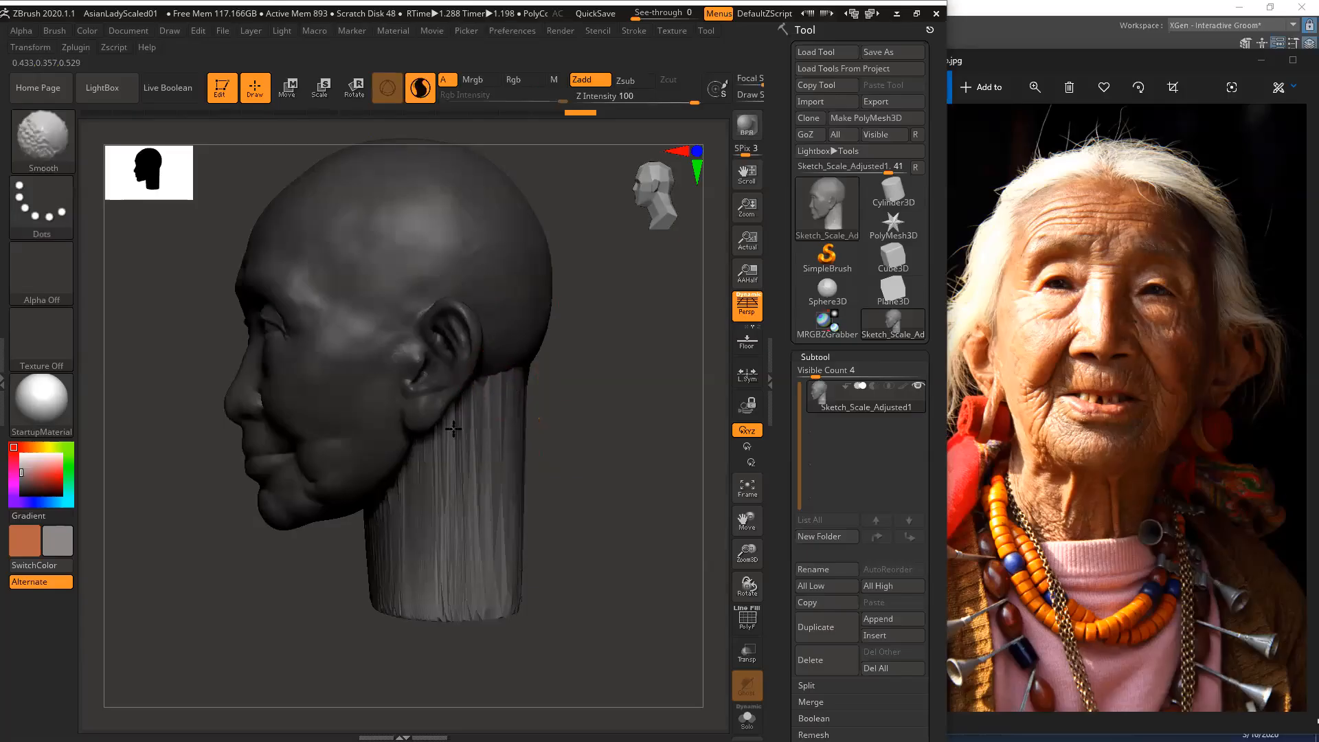
key("space")
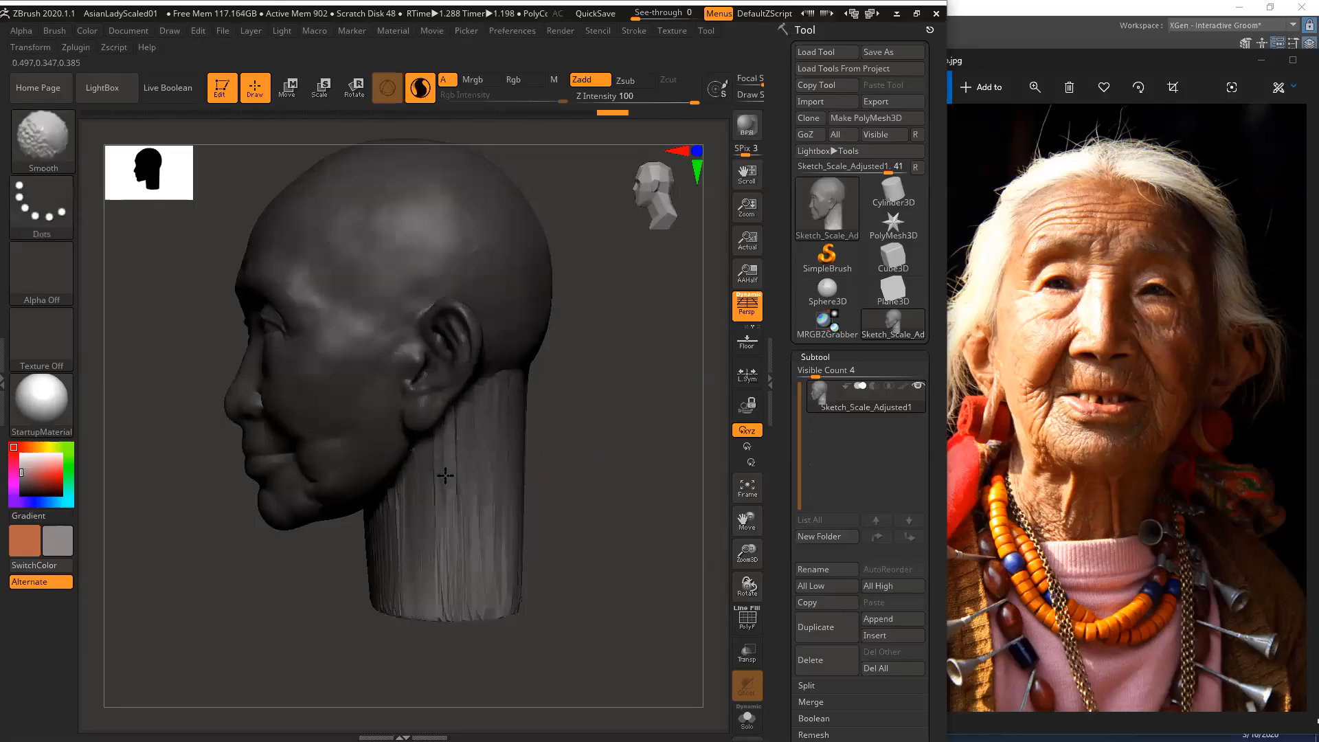
key("space")
left_click_drag(505, 388, 462, 435, "shift")
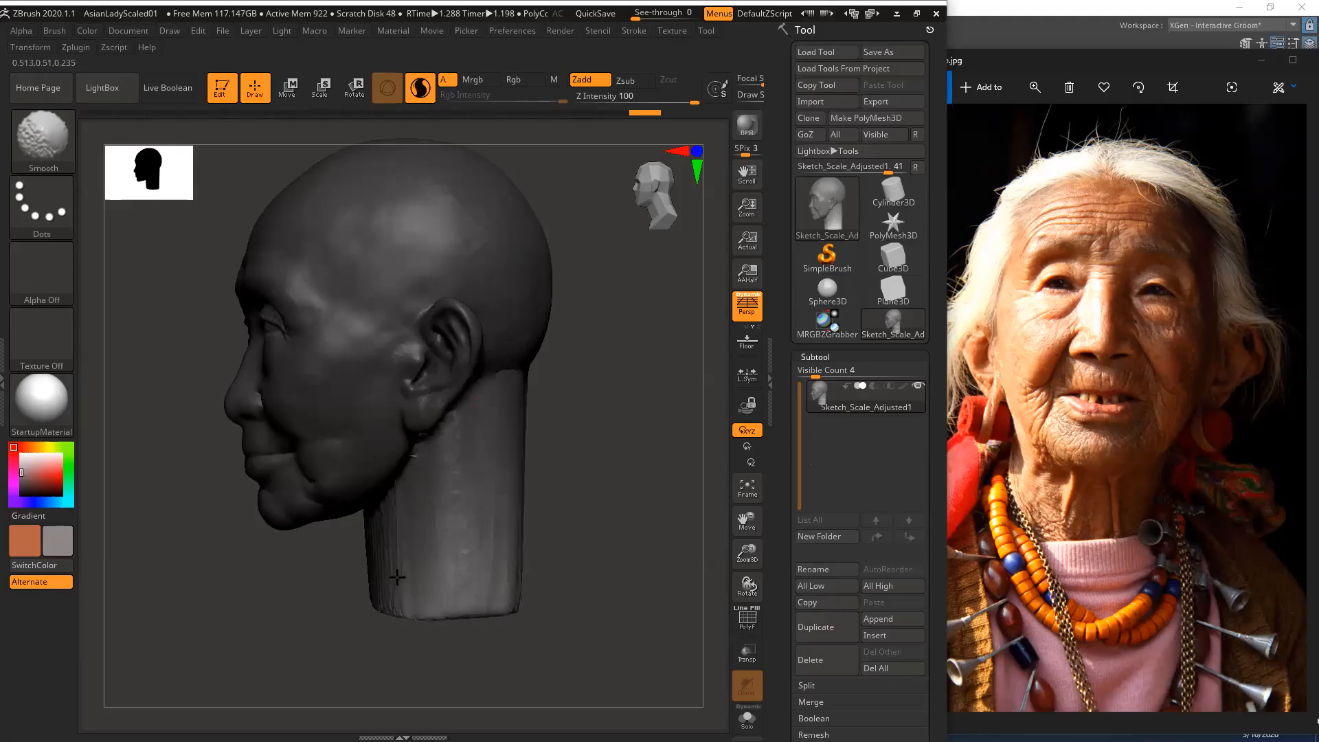
right_click_drag(476, 554, 558, 387)
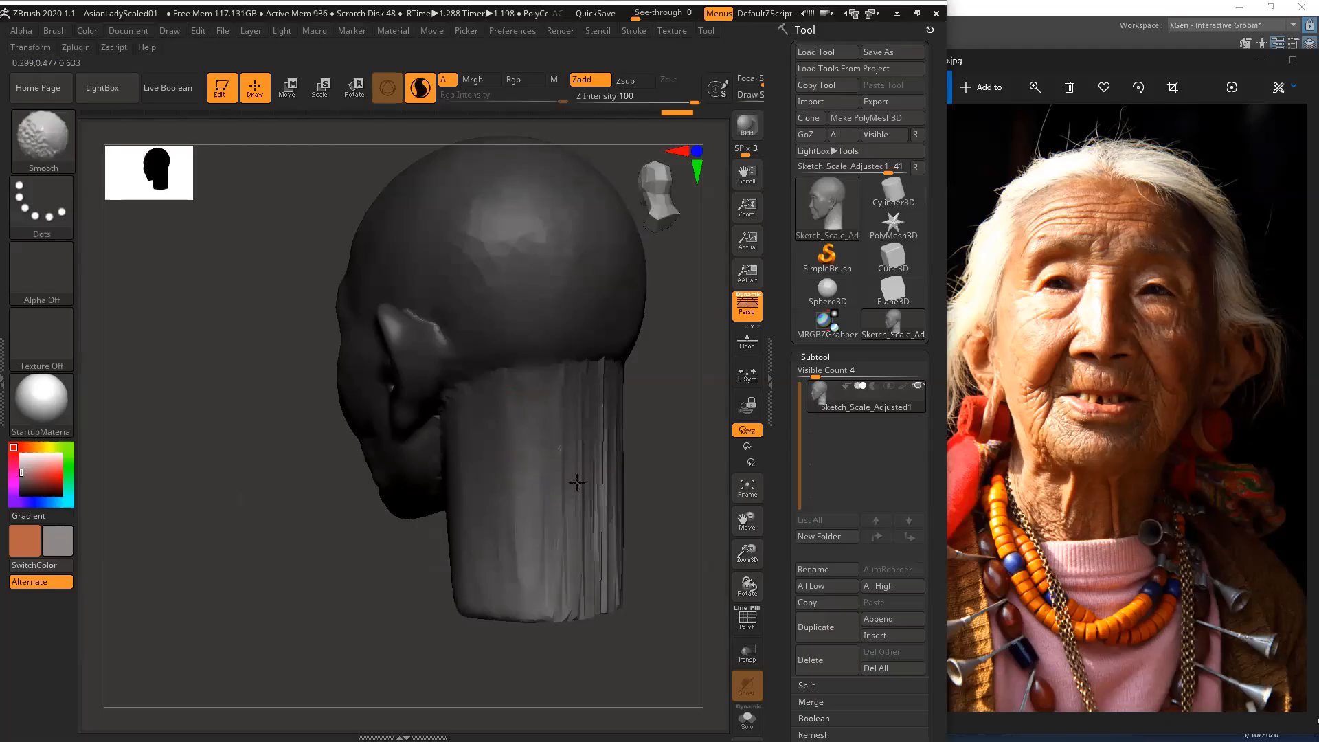
left_click_drag(588, 595, 594, 506, "shift")
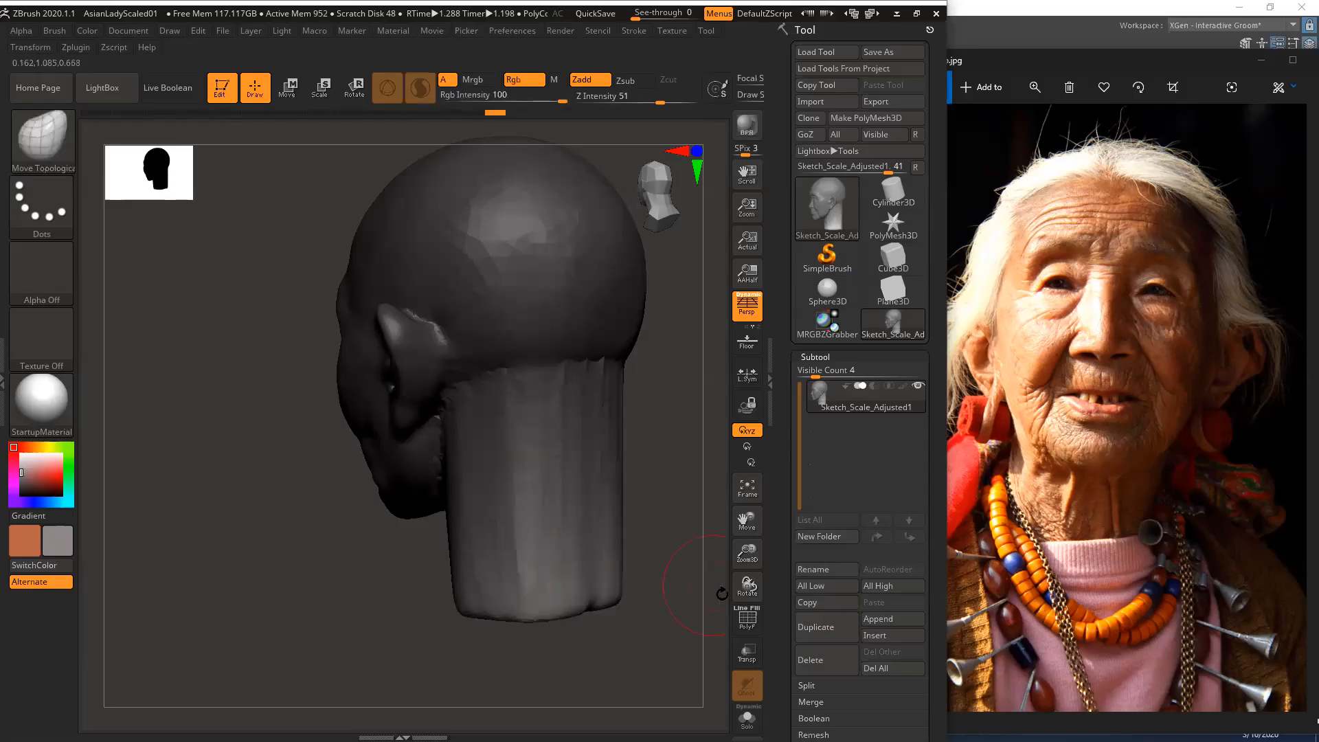
Show the polygroup overlay and smooth the area behind the ear.
left_click(748, 619)
right_click_drag(687, 515, 579, 551)
key("shift")
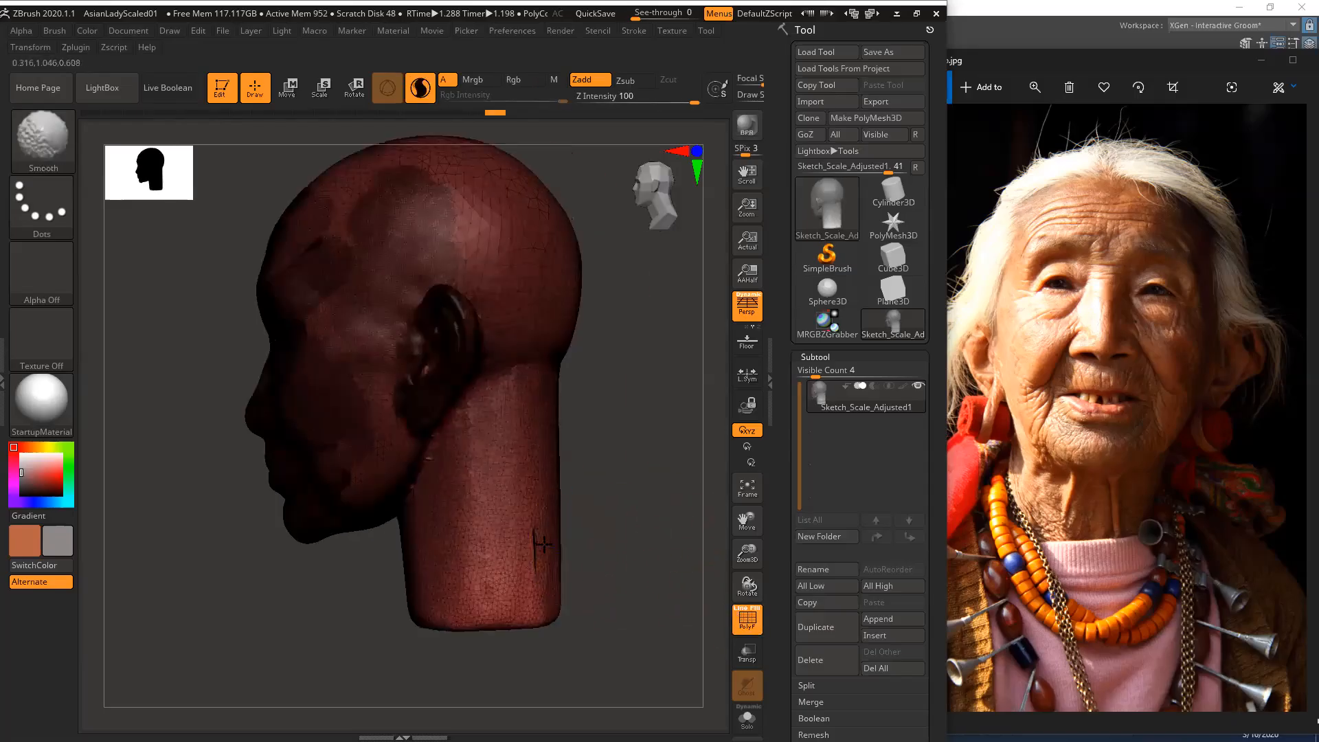
right_click_drag(613, 484, 622, 385)
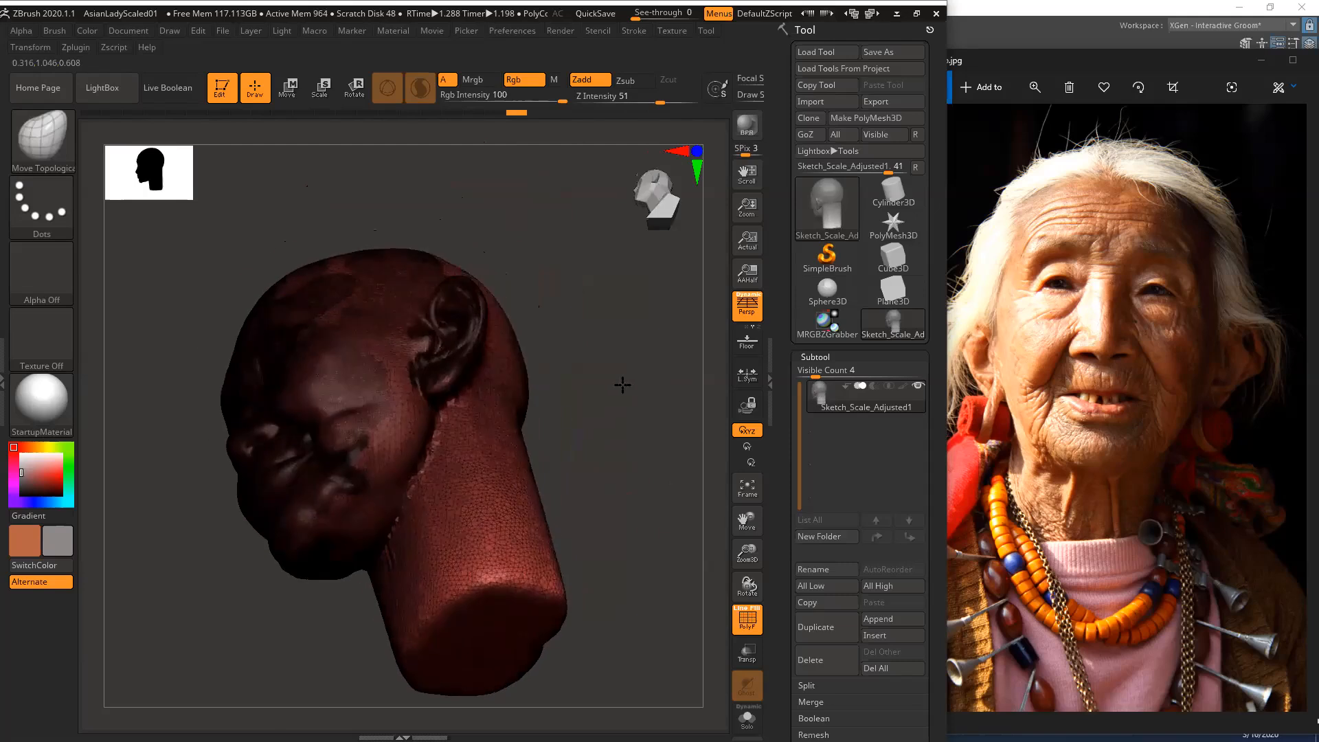
left_click_drag(586, 439, 607, 474, "ctrl")
mouse_move(607, 424)
right_mouse_down()
mouse_move(633, 392)
mouse_move(622, 378)
right_mouse_up()
key("space")
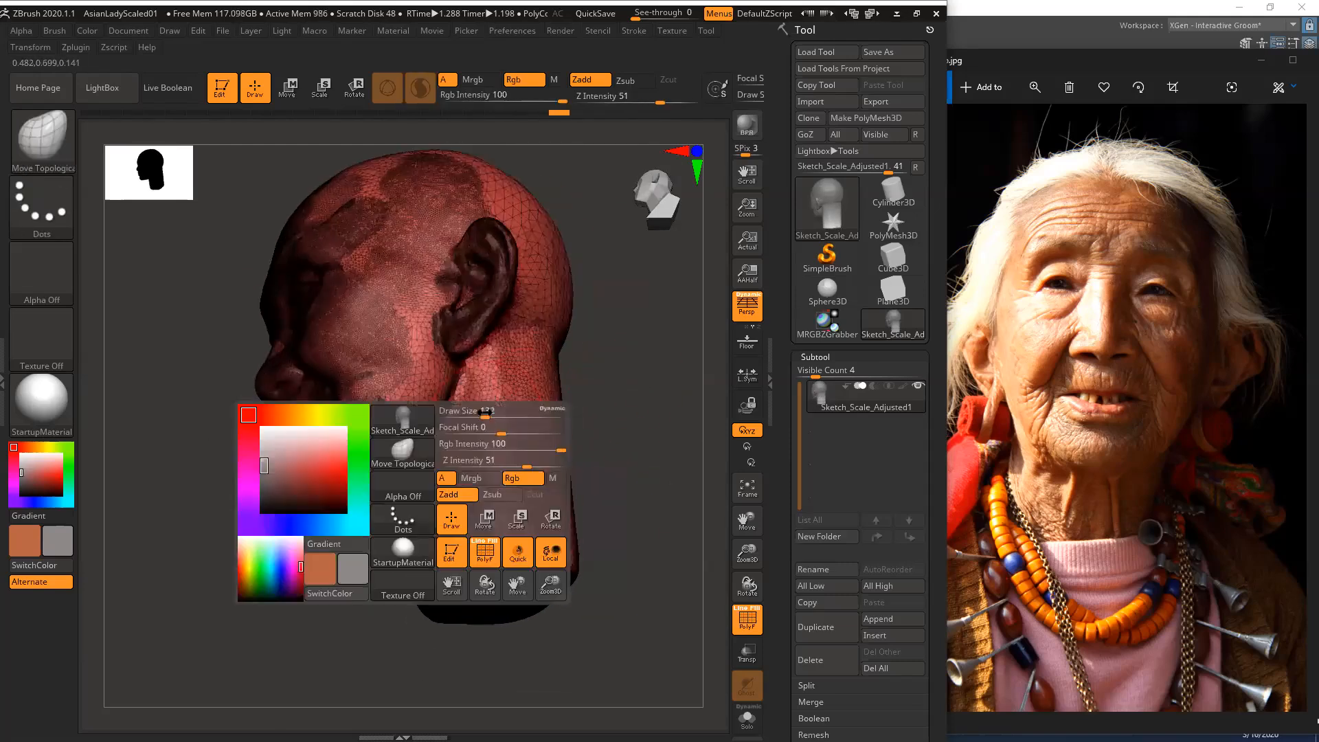
key("shift")
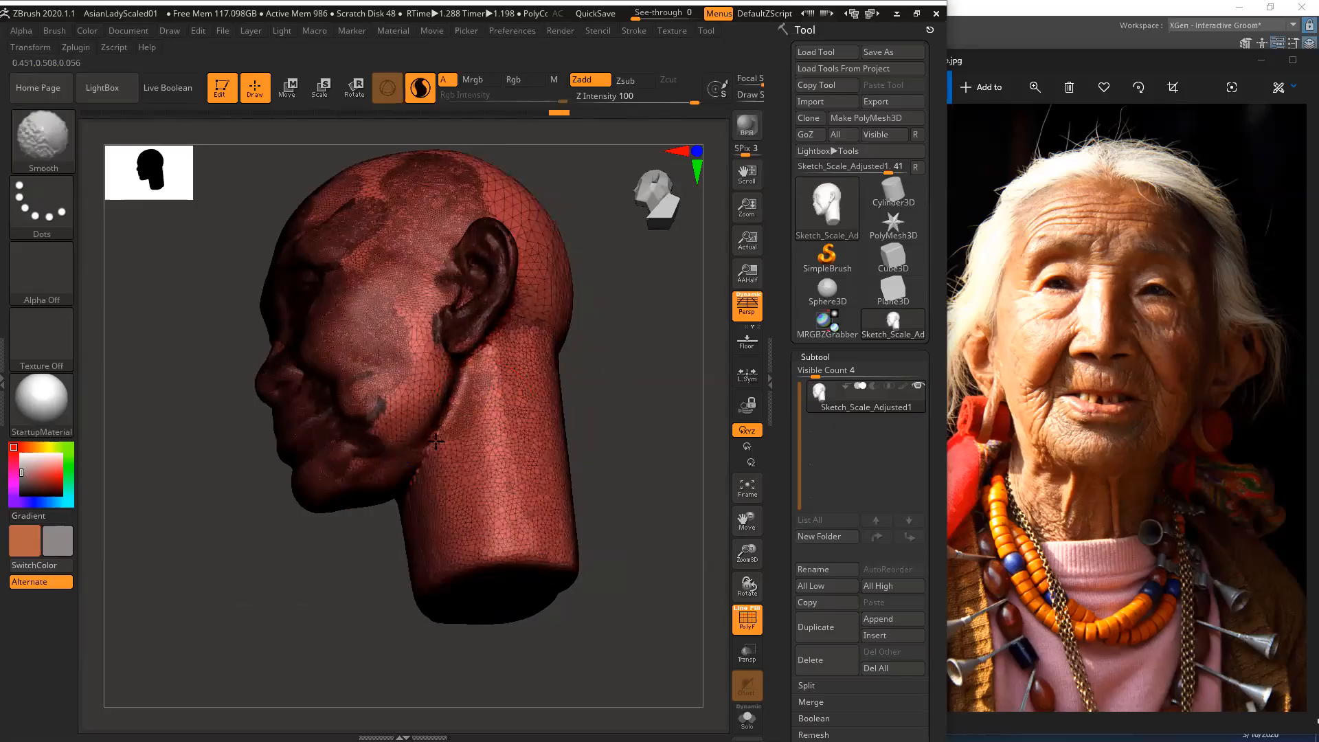
right_click_drag(393, 511, 351, 543)
left_click_drag(504, 353, 527, 334, "shift")
Set Draw Size to 108 and smooth the neck-to-skull crease and the nape.
key("space")
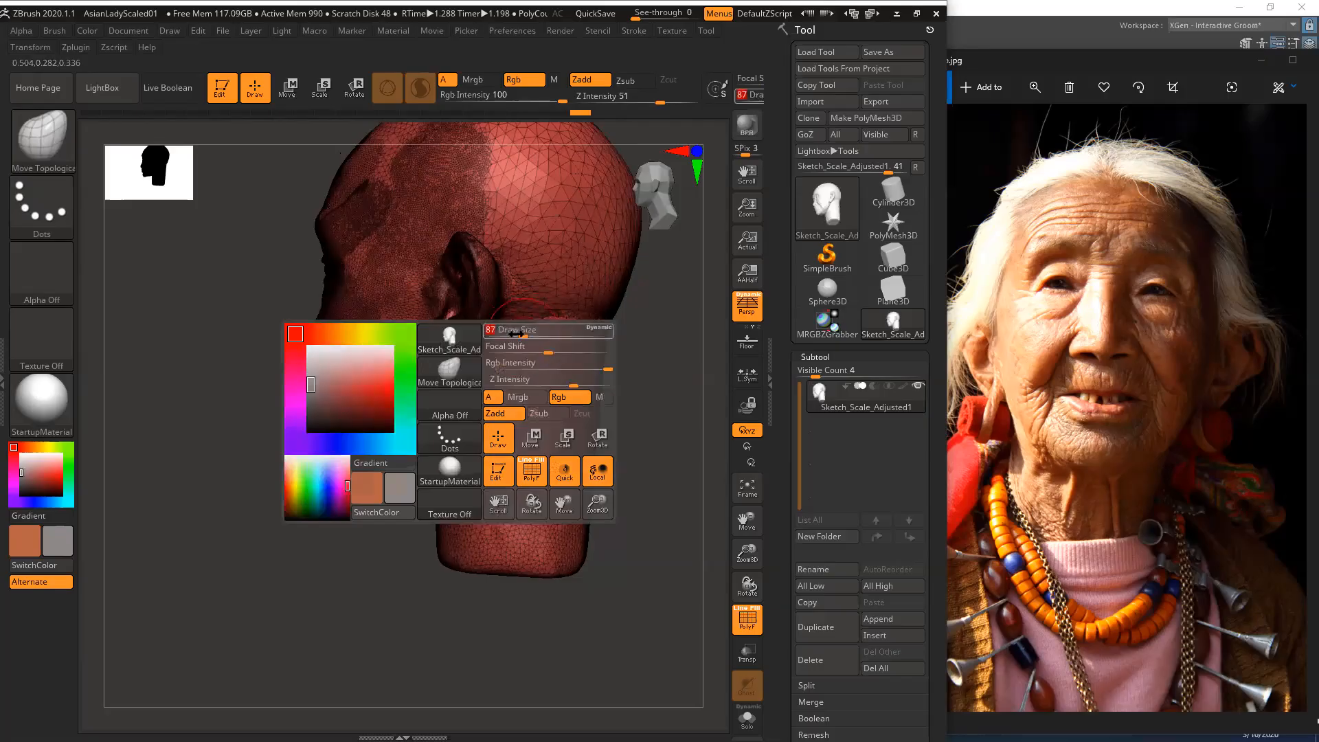
key("shift")
left_click_drag(613, 316, 631, 319, "shift")
right_click_drag(657, 359, 402, 333)
left_click_drag(678, 321, 647, 346, "shift")
mouse_move(397, 447)
right_mouse_down()
mouse_move(671, 462)
mouse_move(677, 415)
mouse_move(727, 592)
right_mouse_up()
Hide the polygroup wireframe and turn the face to a three-quarter view.
left_click(747, 619)
mouse_move(456, 613)
right_mouse_down()
mouse_move(509, 455)
mouse_move(663, 433)
mouse_move(625, 435)
mouse_move(604, 412)
mouse_move(621, 389)
mouse_move(326, 354)
right_mouse_up()
key("shift")
key("b")
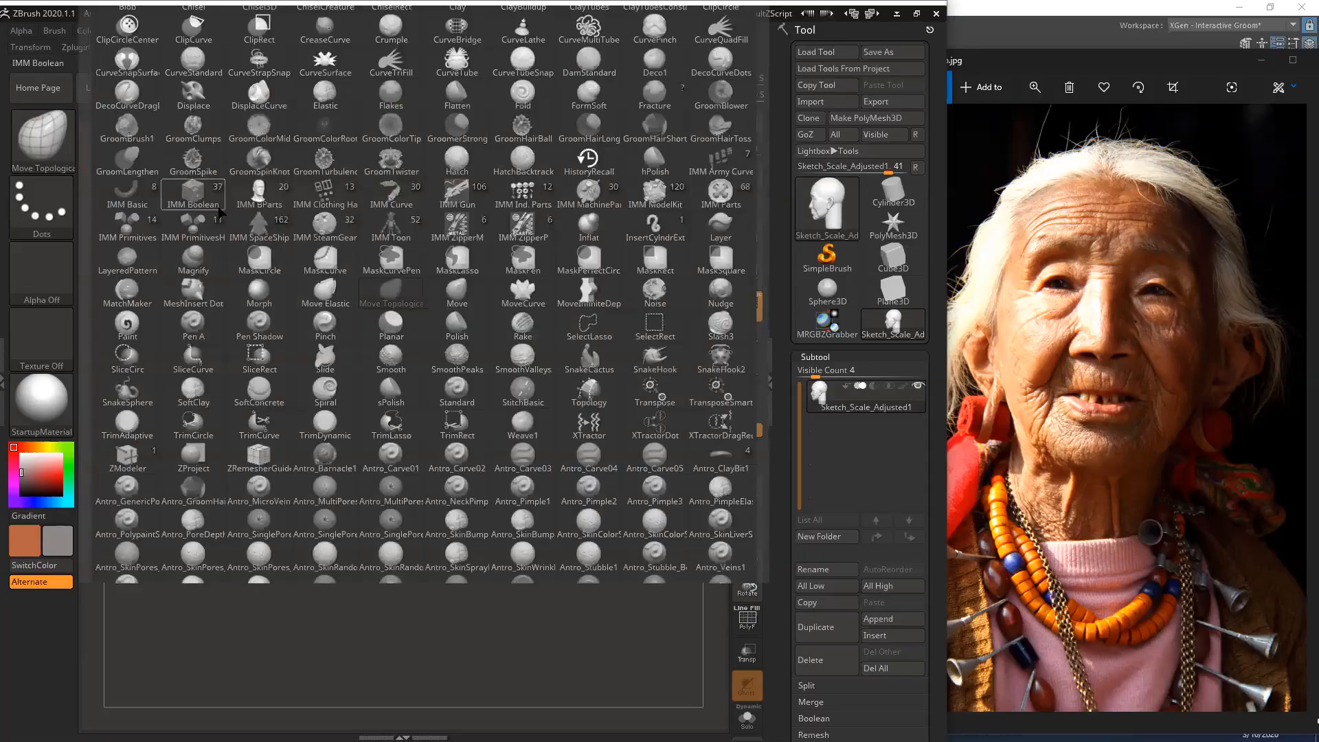
Switch to the Move brush and push the back of the neck outward.
left_click(507, 210)
left_click(456, 276)
key("space")
key("space")
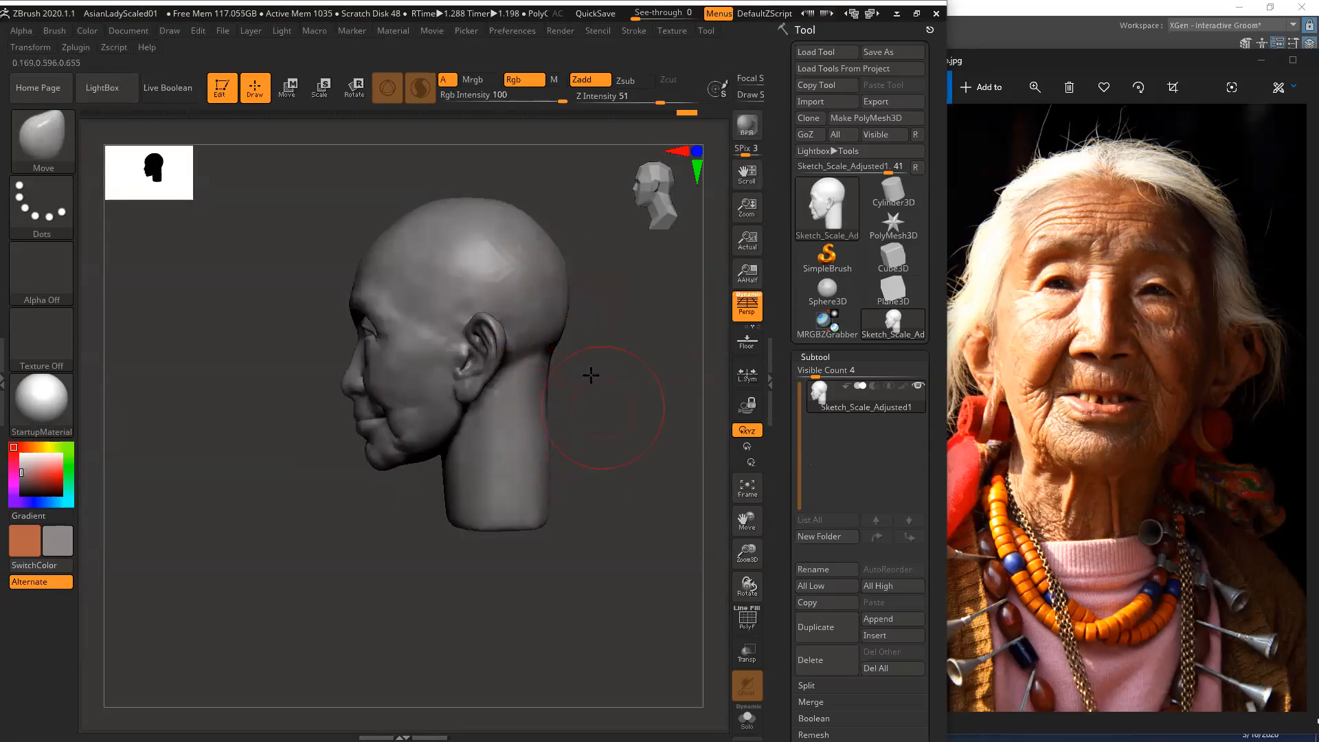
left_click_drag(591, 375, 531, 391)
key("space")
mouse_move(527, 455)
left_mouse_down()
mouse_move(548, 442)
mouse_move(527, 418)
left_mouse_up()
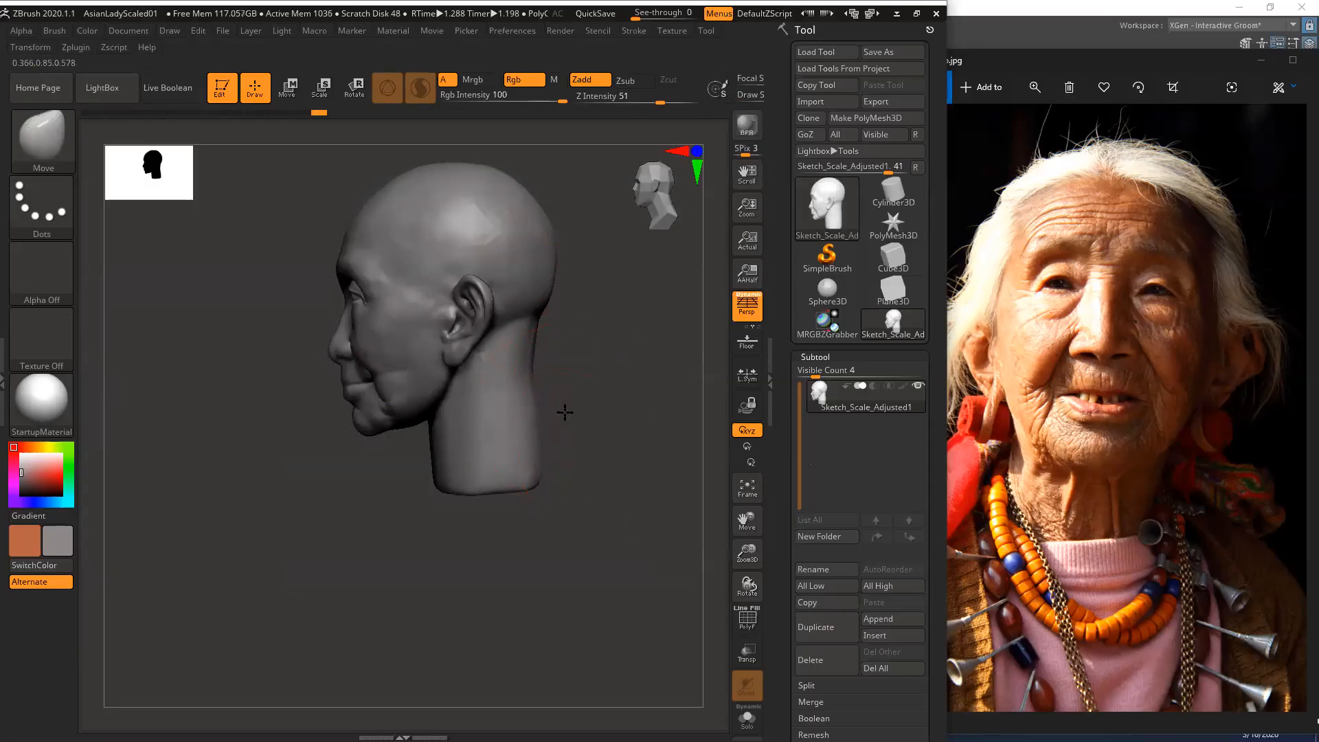
mouse_move(615, 407)
left_mouse_down()
mouse_move(633, 259)
mouse_move(339, 481)
left_mouse_up()
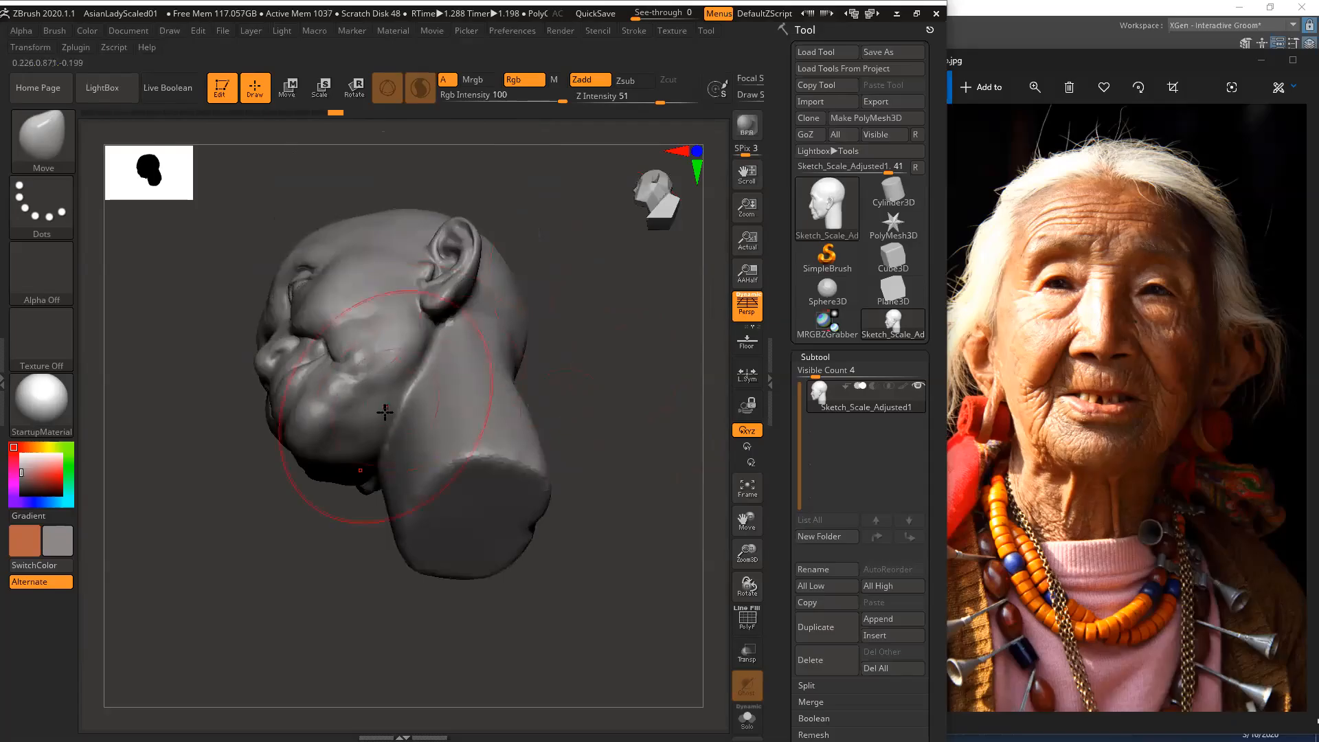
key("space")
left_click_drag(555, 343, 549, 397)
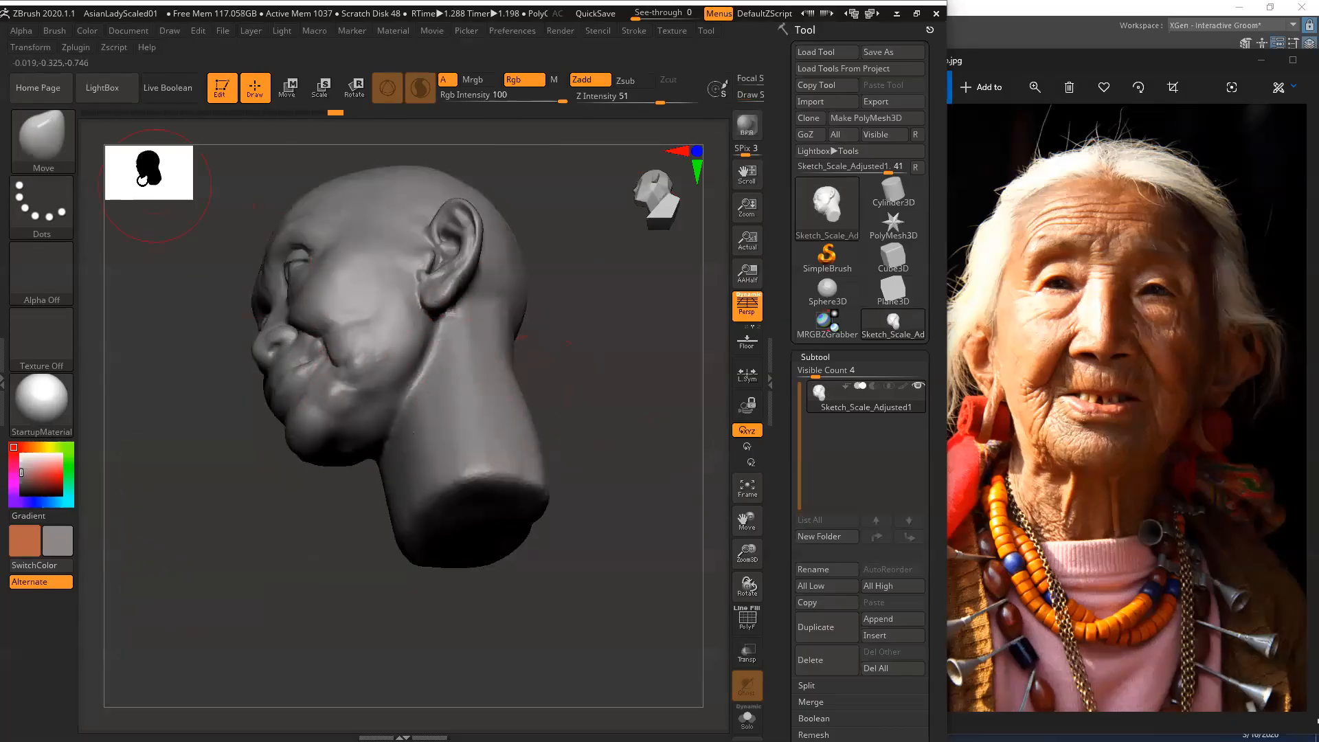
Select the ClayBuildup brush and lower its Z Intensity to 3.
left_click(69, 141)
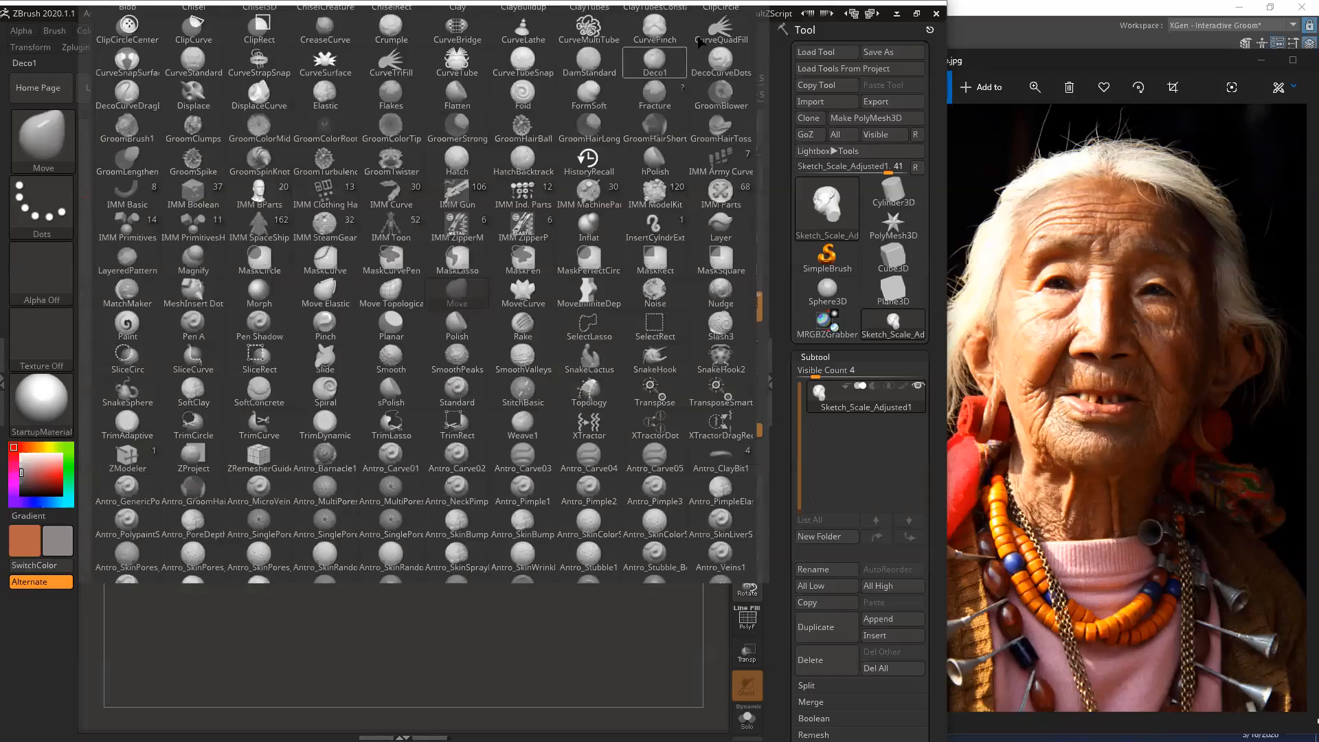
left_click(917, 13)
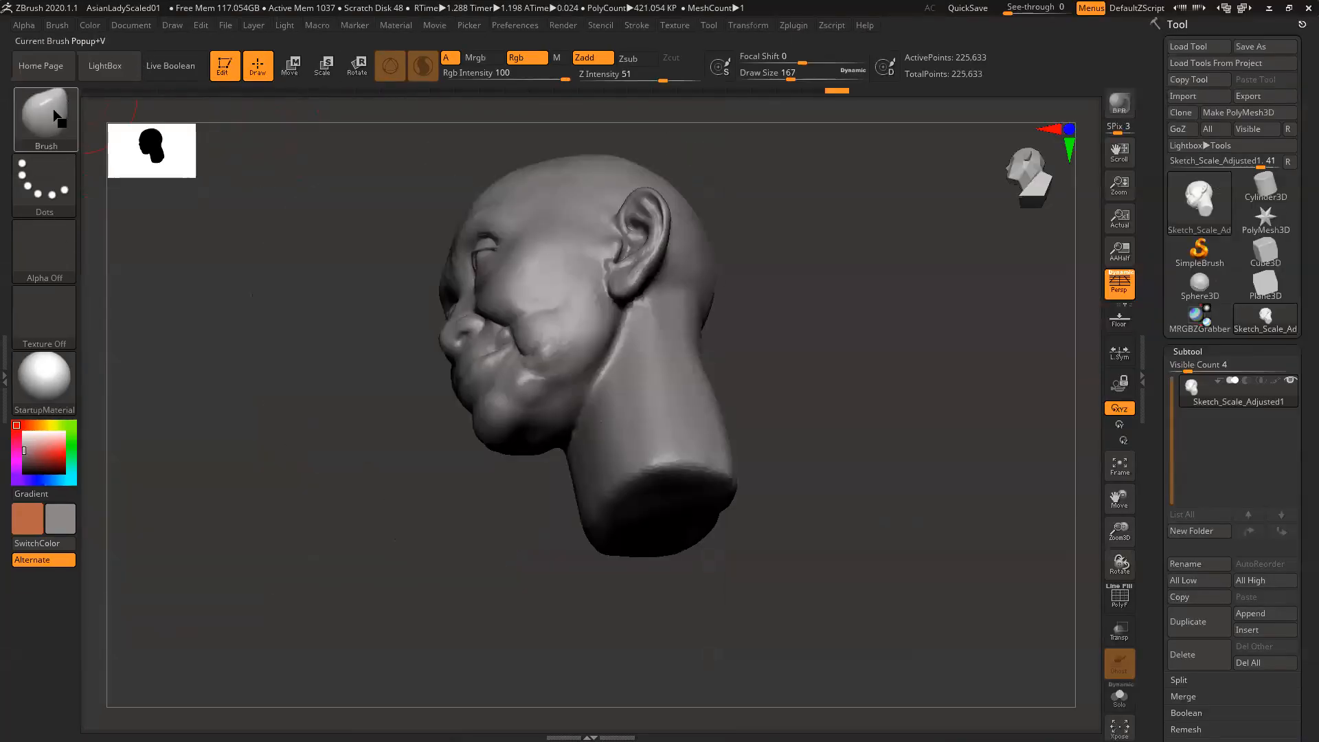
left_click(42, 134)
left_click(198, 131)
left_click(604, 74)
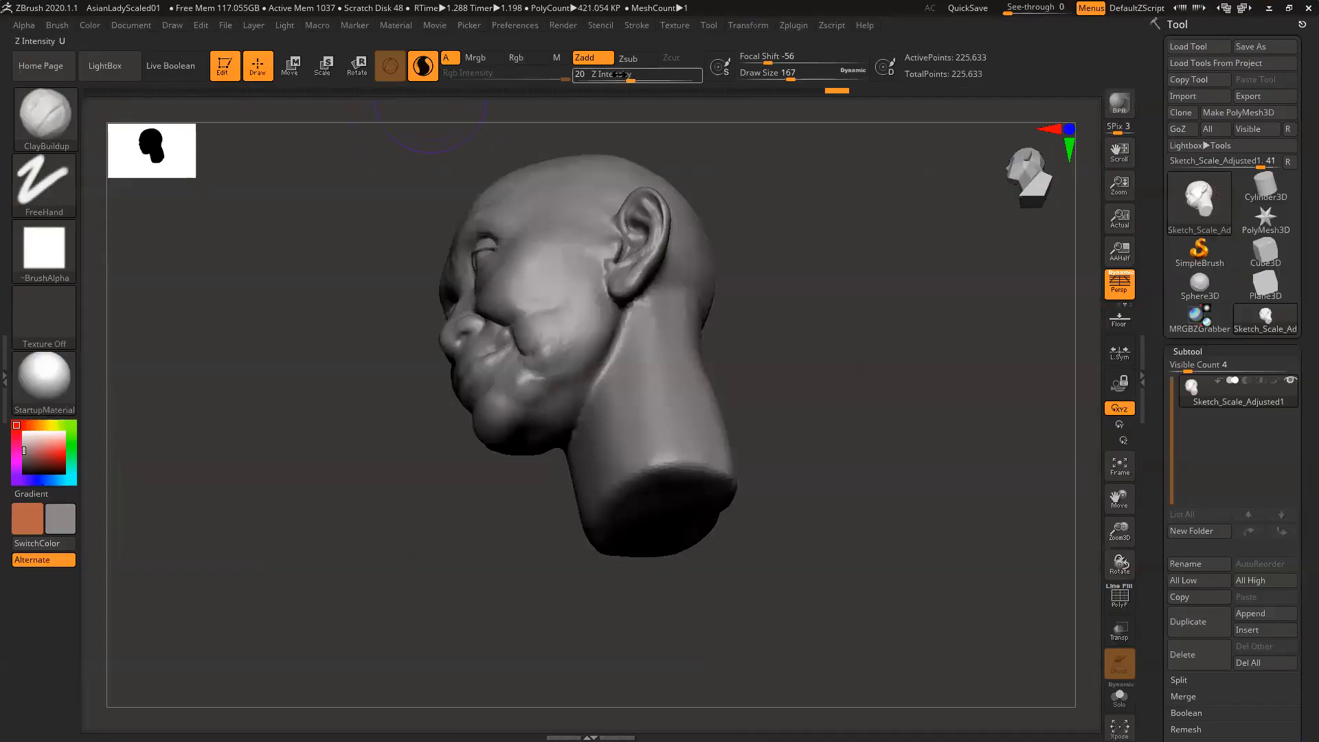
type("6")
left_click_drag(600, 77, 597, 77)
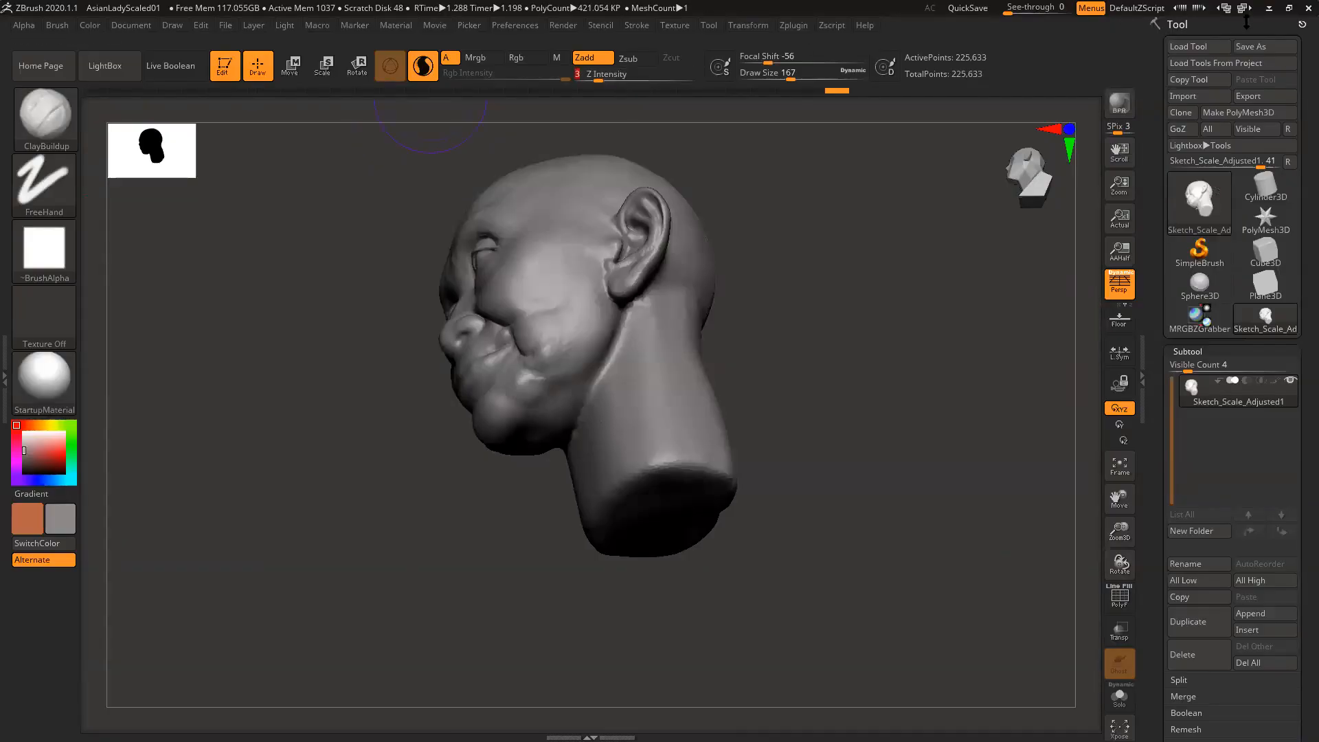
left_click(1288, 7)
Build up clay under the jaw, Shift-smoothing between strokes.
right_click_drag(583, 400, 613, 373)
right_click(613, 373)
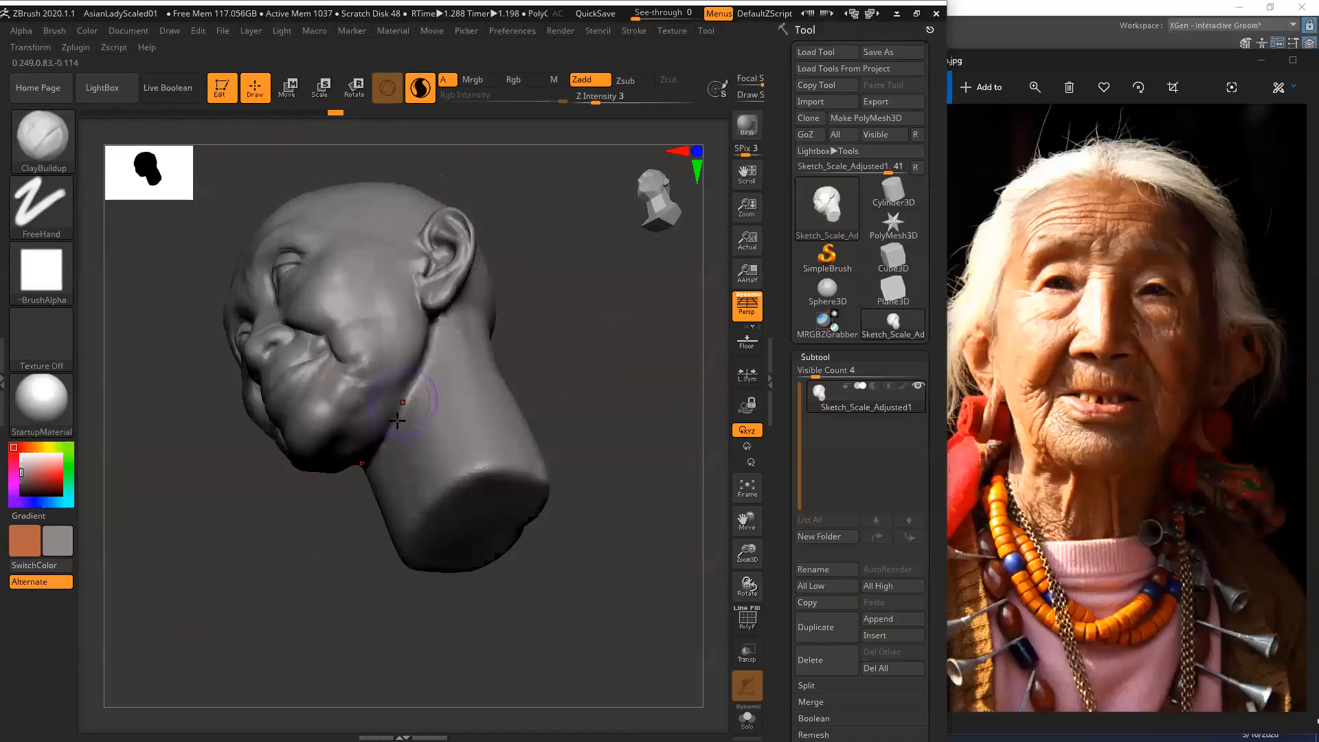
left_click_drag(385, 449, 408, 408)
right_click_drag(468, 363, 427, 413)
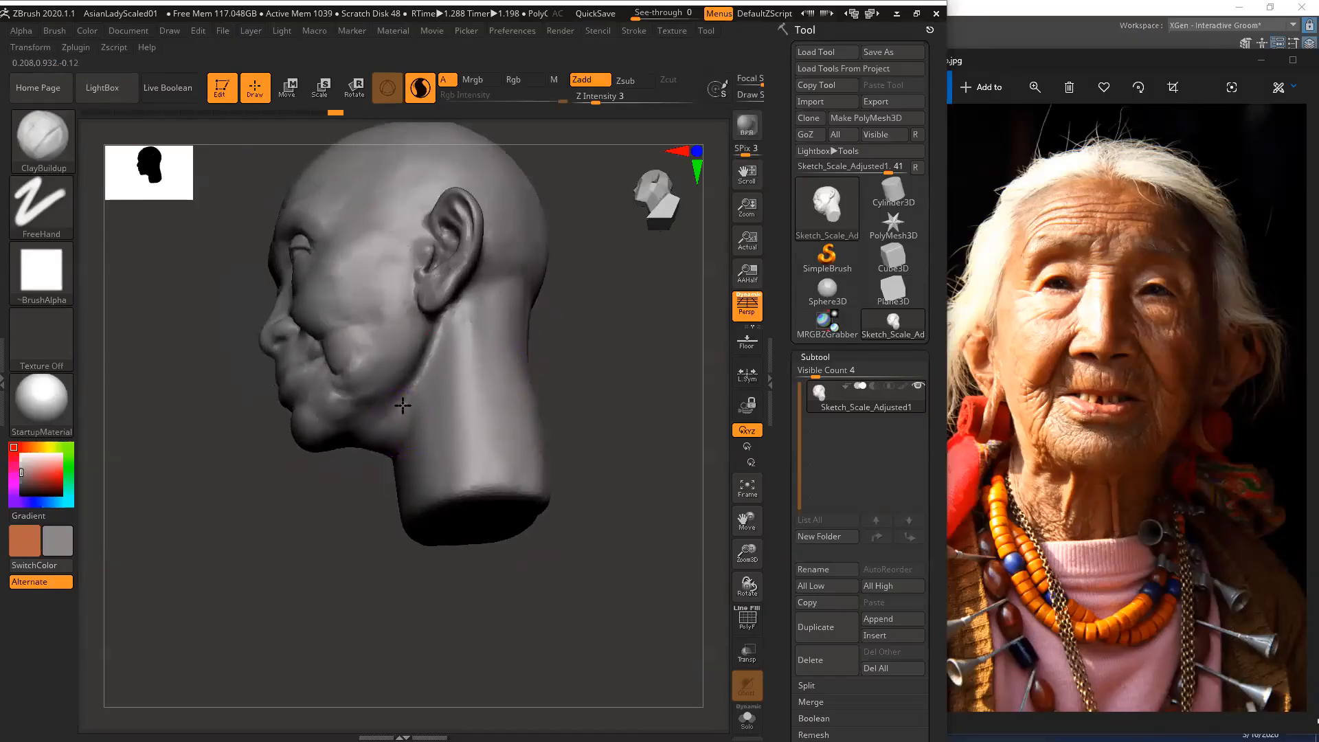
right_click_drag(588, 320, 444, 343)
right_click(438, 360)
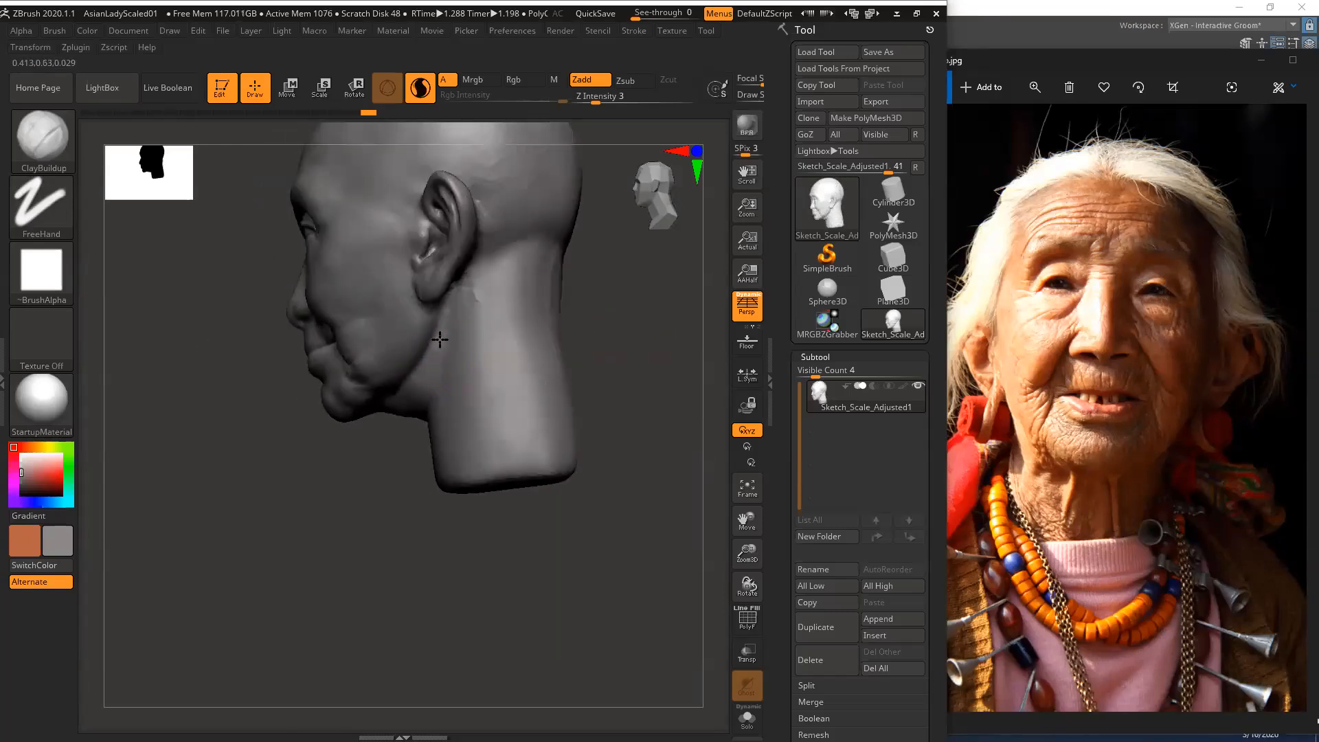
key("shift")
right_click_drag(619, 288, 438, 345)
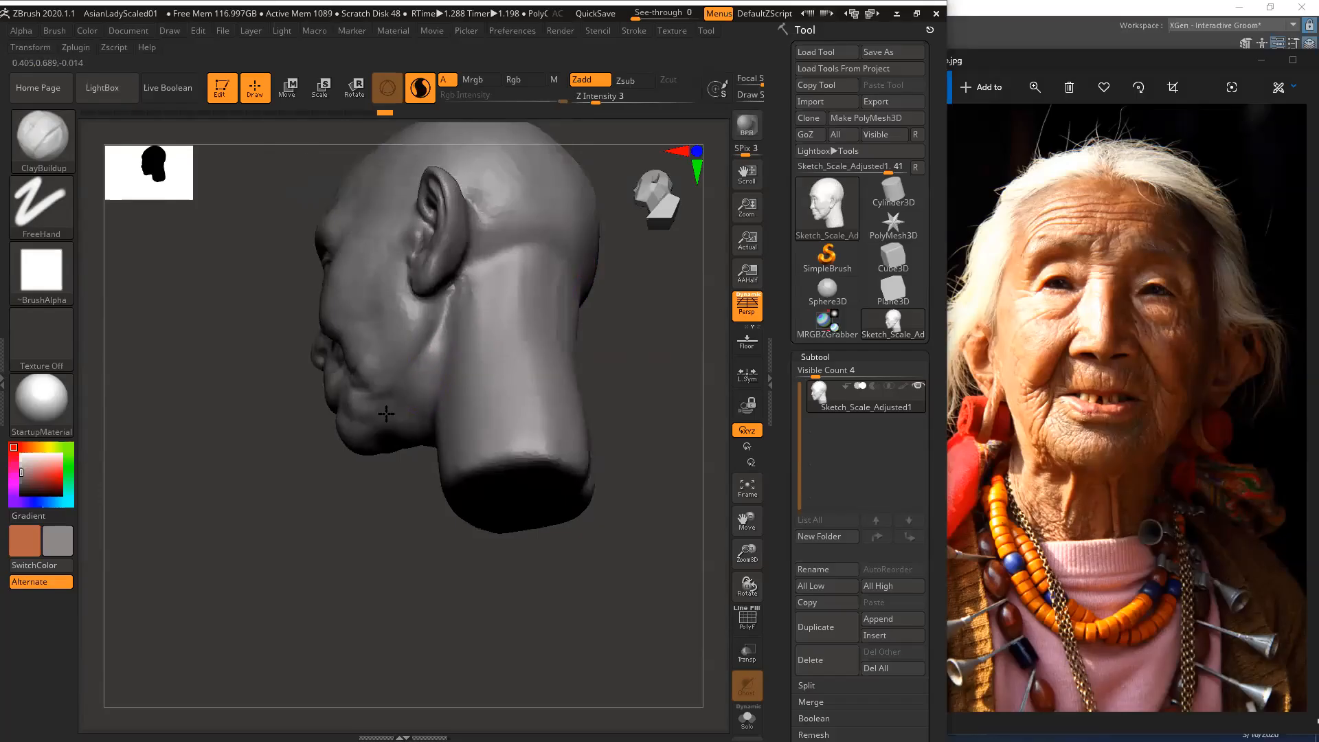
right_click_drag(481, 387, 659, 353)
mouse_move(685, 397)
right_mouse_down()
mouse_move(636, 380)
mouse_move(651, 391)
mouse_move(684, 371)
right_mouse_up()
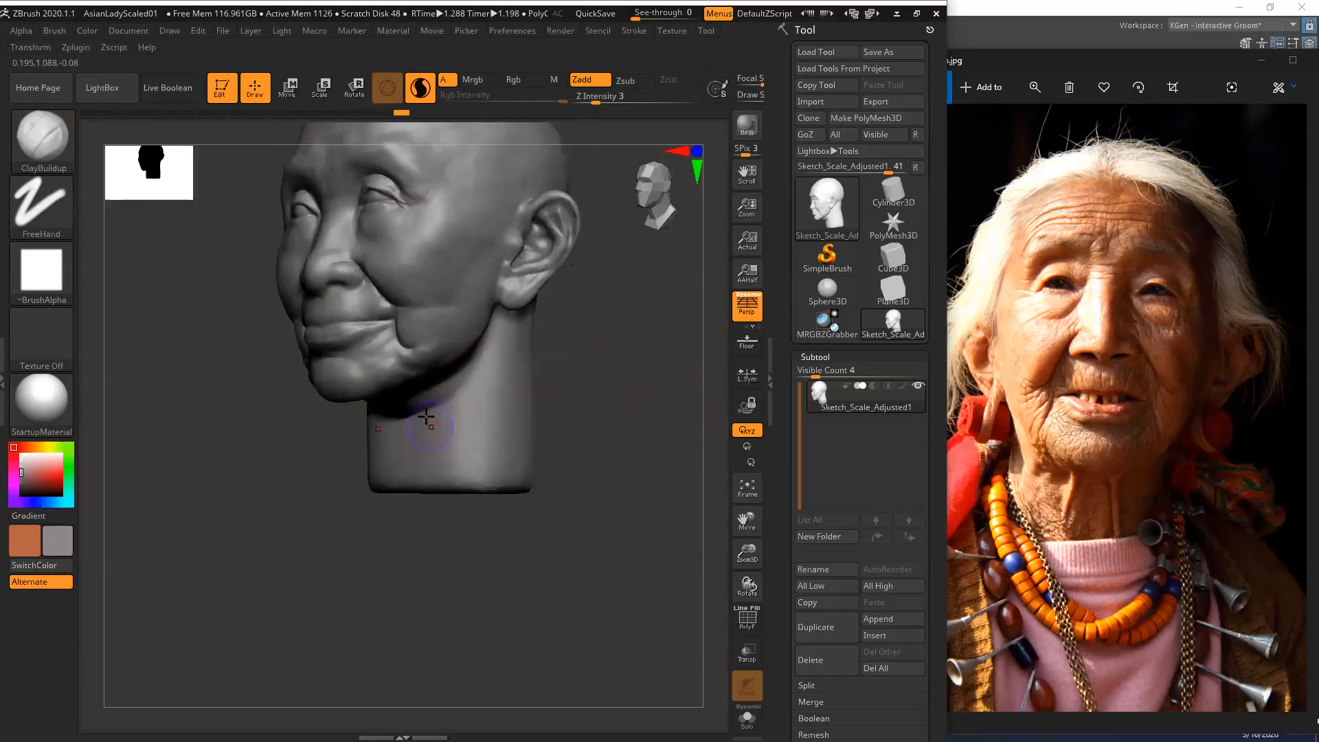
Add small ridges and folds down the upper neck, then deepen them.
left_click_drag(415, 424, 416, 459)
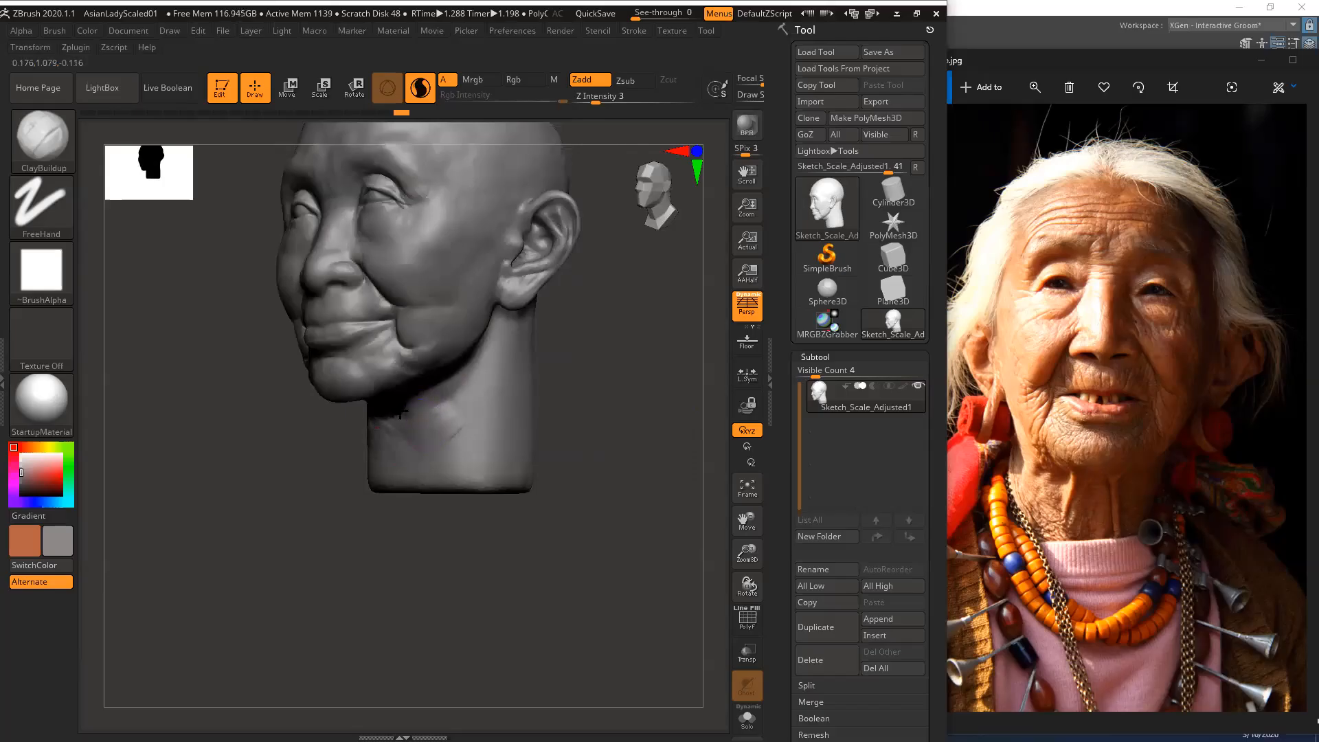
right_click(643, 359)
right_click_drag(640, 365, 656, 292)
right_click(452, 392)
right_click_drag(452, 391, 408, 363)
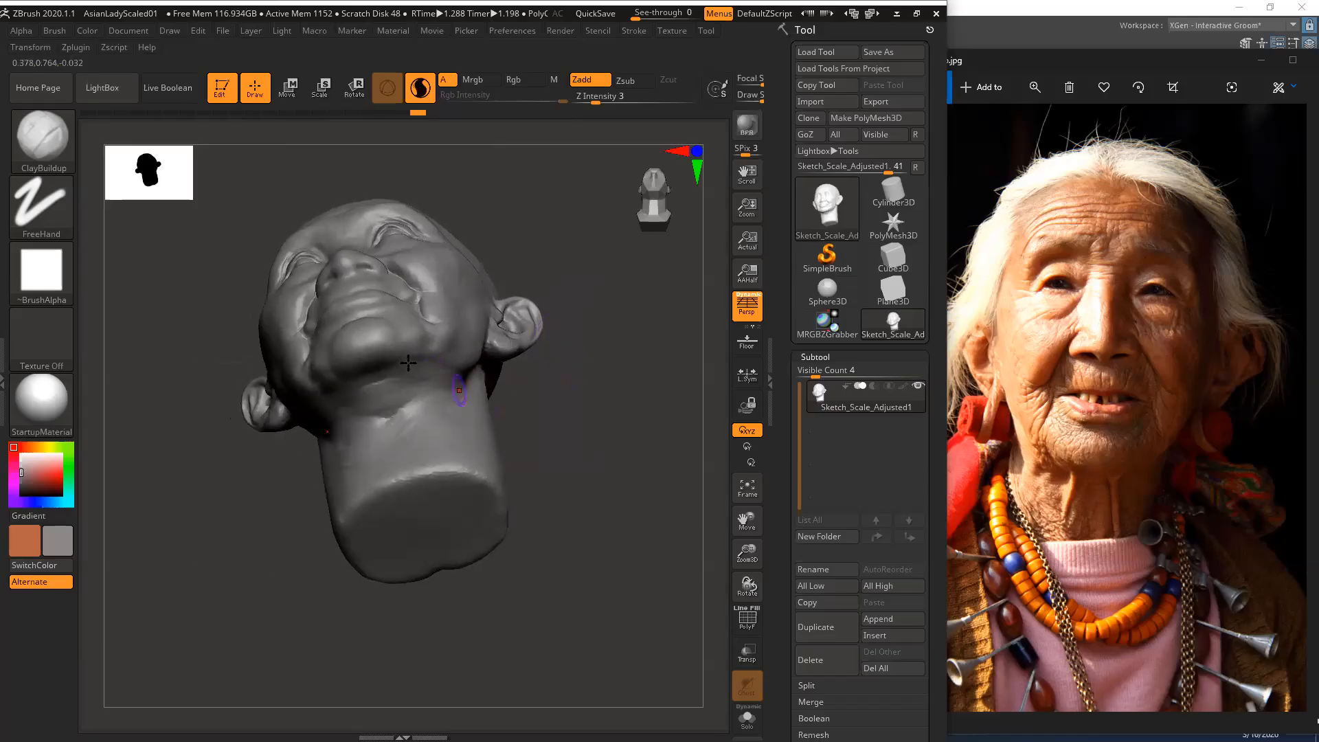
left_click_drag(418, 428, 421, 425)
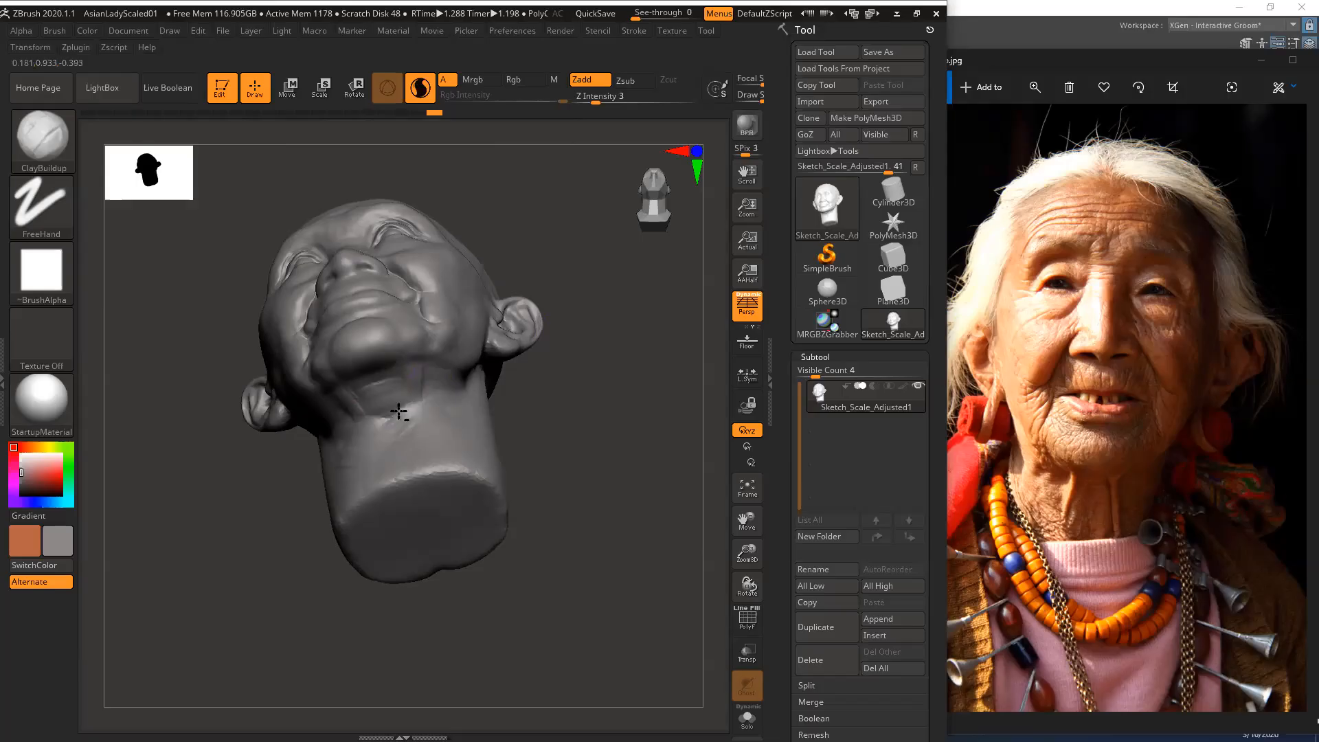
right_click_drag(410, 401, 398, 412)
left_click_drag(398, 412, 442, 410)
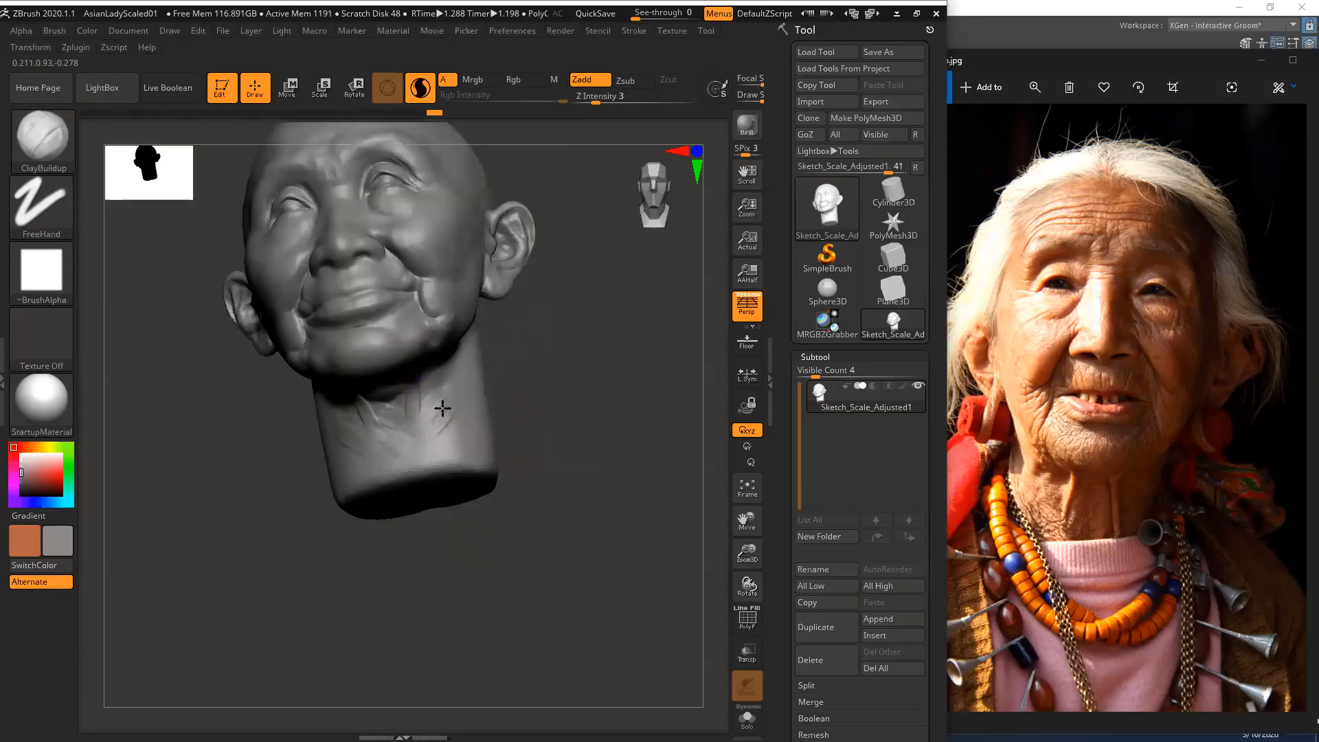
right_click_drag(524, 343, 594, 499)
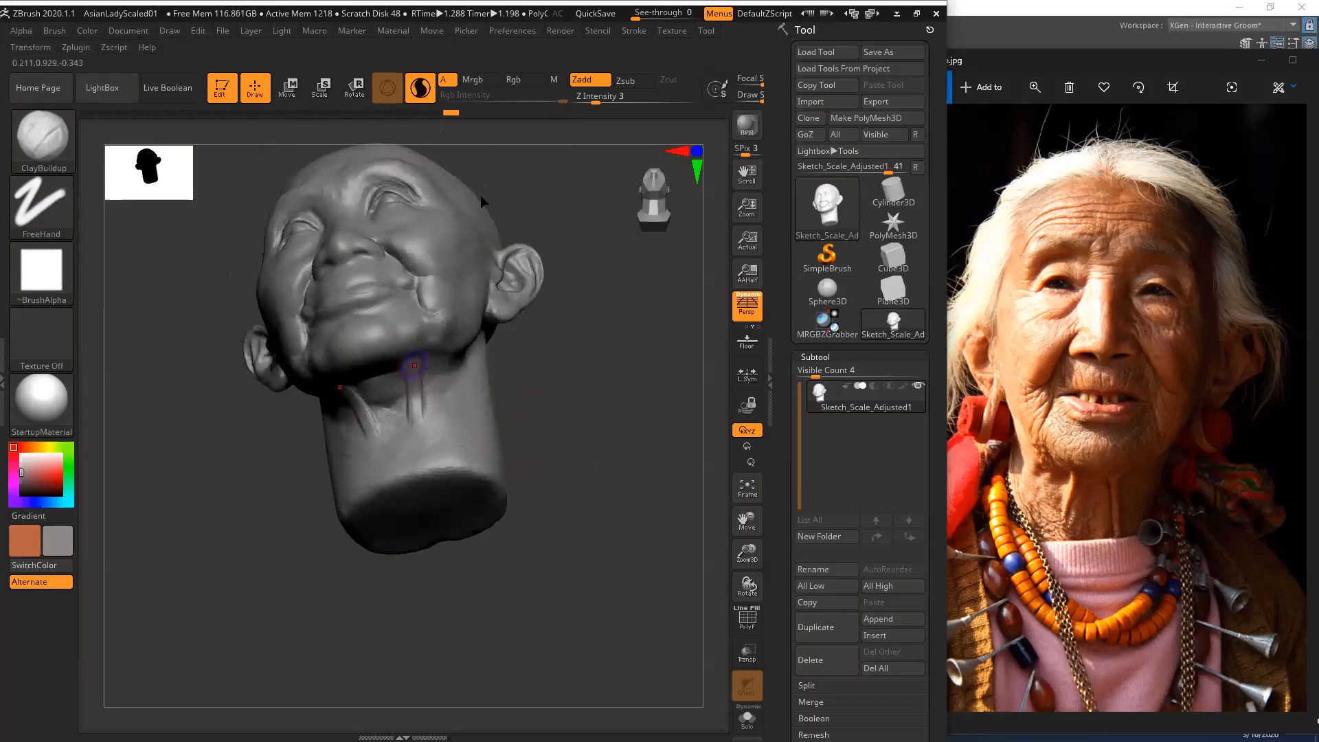
left_click_drag(581, 475, 573, 431, "shift")
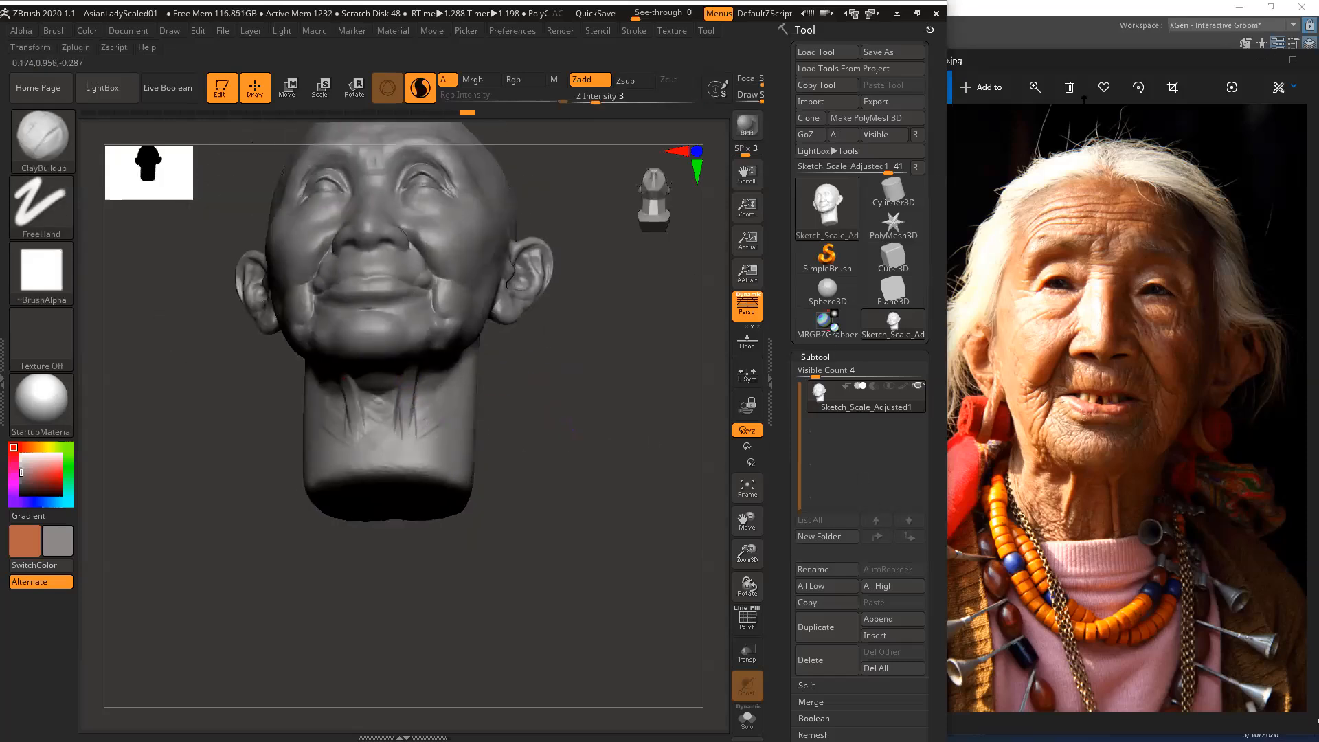
left_click_drag(402, 400, 411, 440)
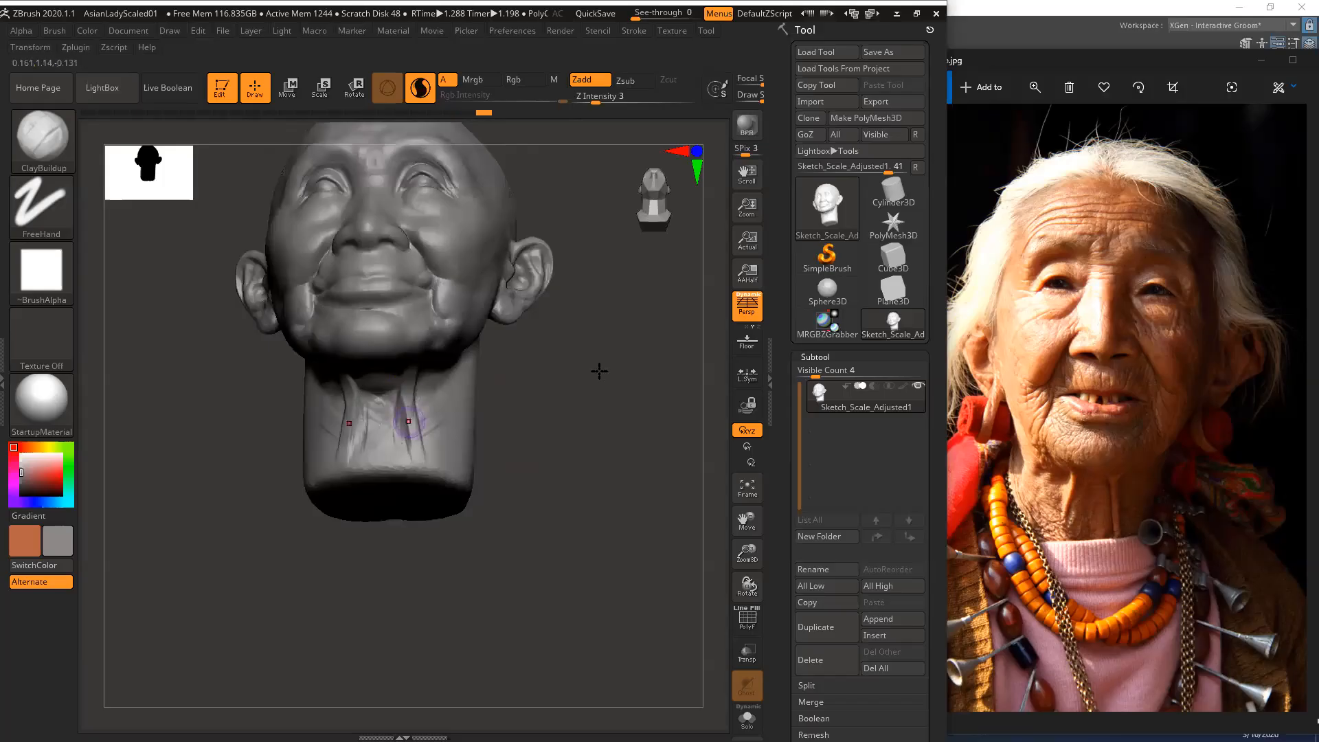
key("shift")
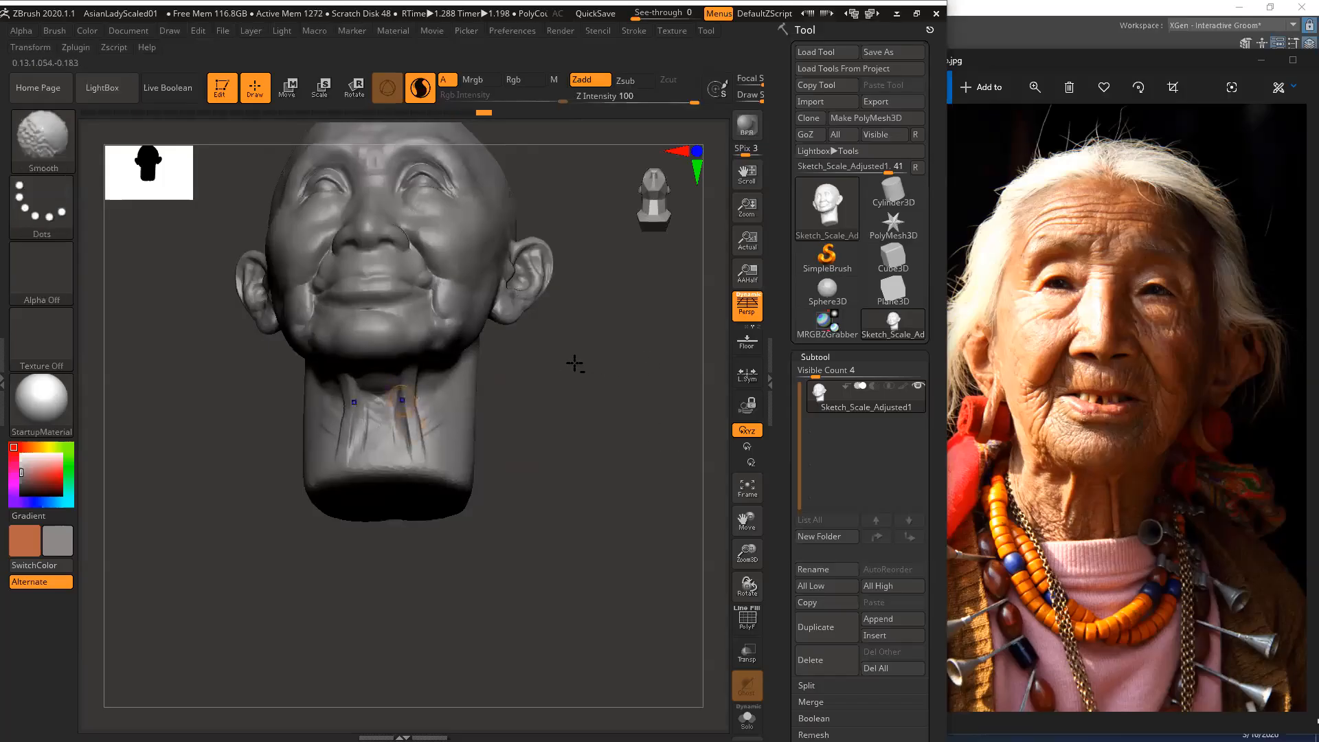
Select the Move brush from the brush library with M then V.
mouse_move(572, 346)
left_mouse_down()
mouse_move(570, 332)
mouse_move(574, 378)
mouse_move(586, 377)
mouse_move(565, 252)
mouse_move(568, 332)
mouse_move(604, 389)
left_mouse_up()
key("b")
key("Escape")
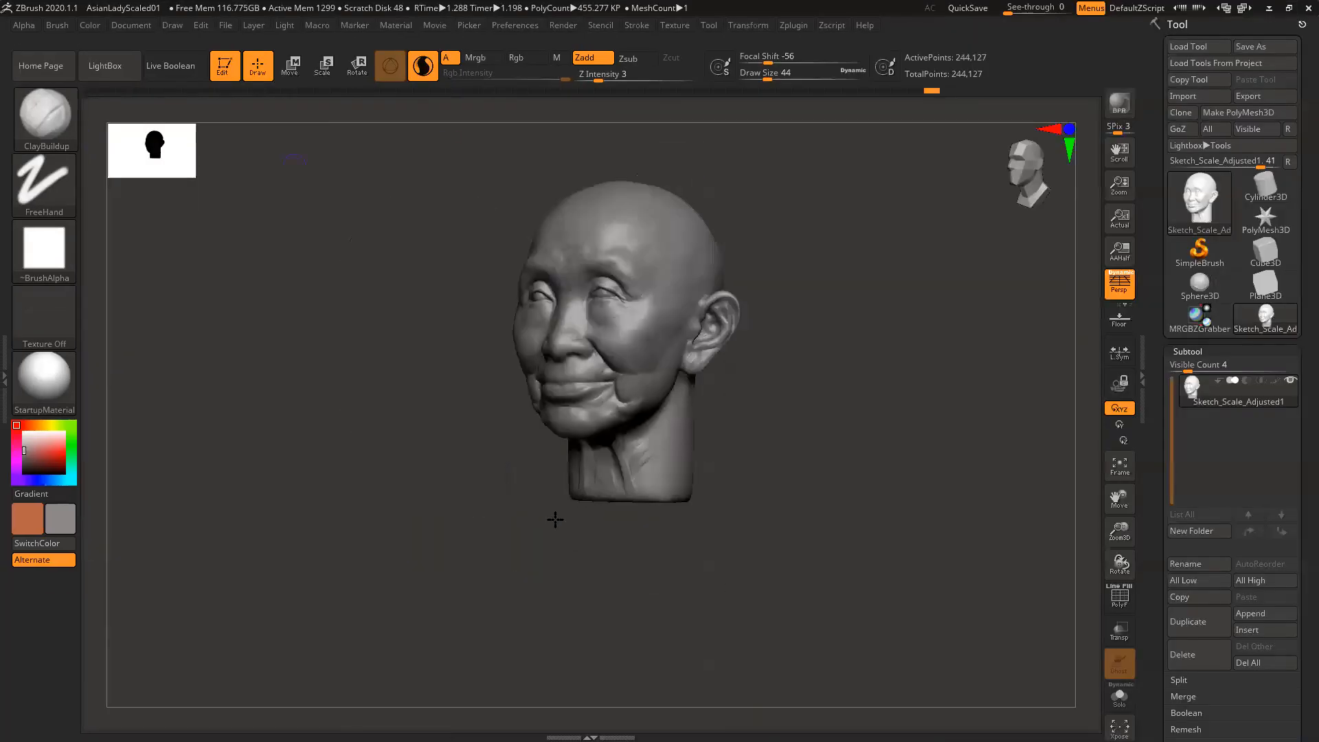
key("b")
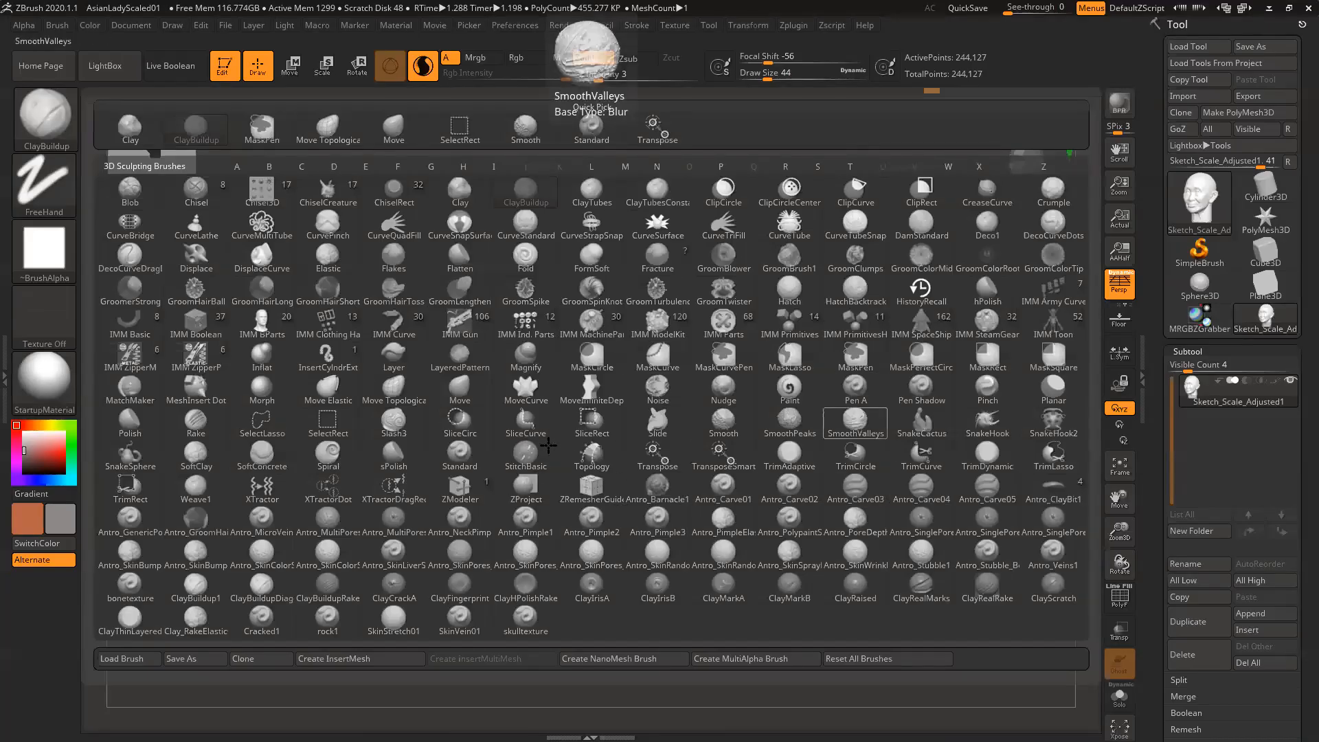
key("m")
key("v")
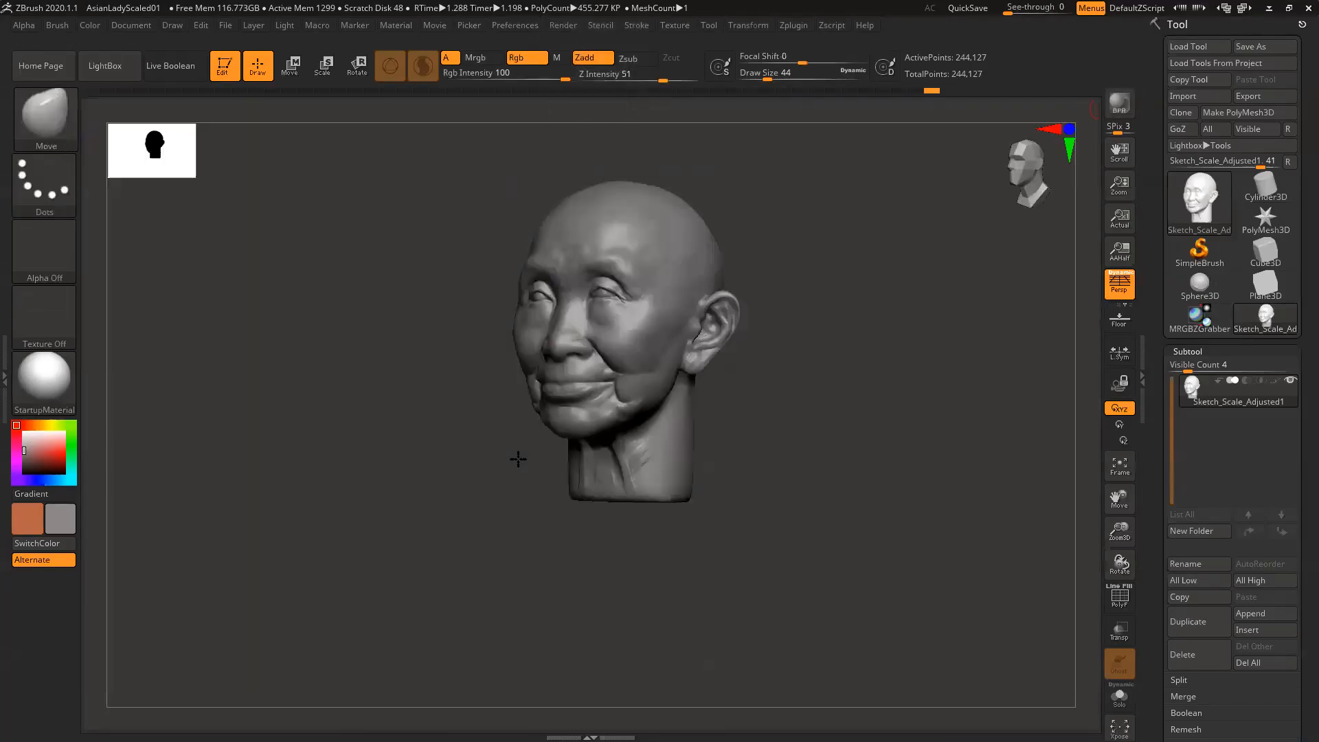
Resize the Move brush and pull out the back of the neck.
left_click_drag(778, 336, 962, 253)
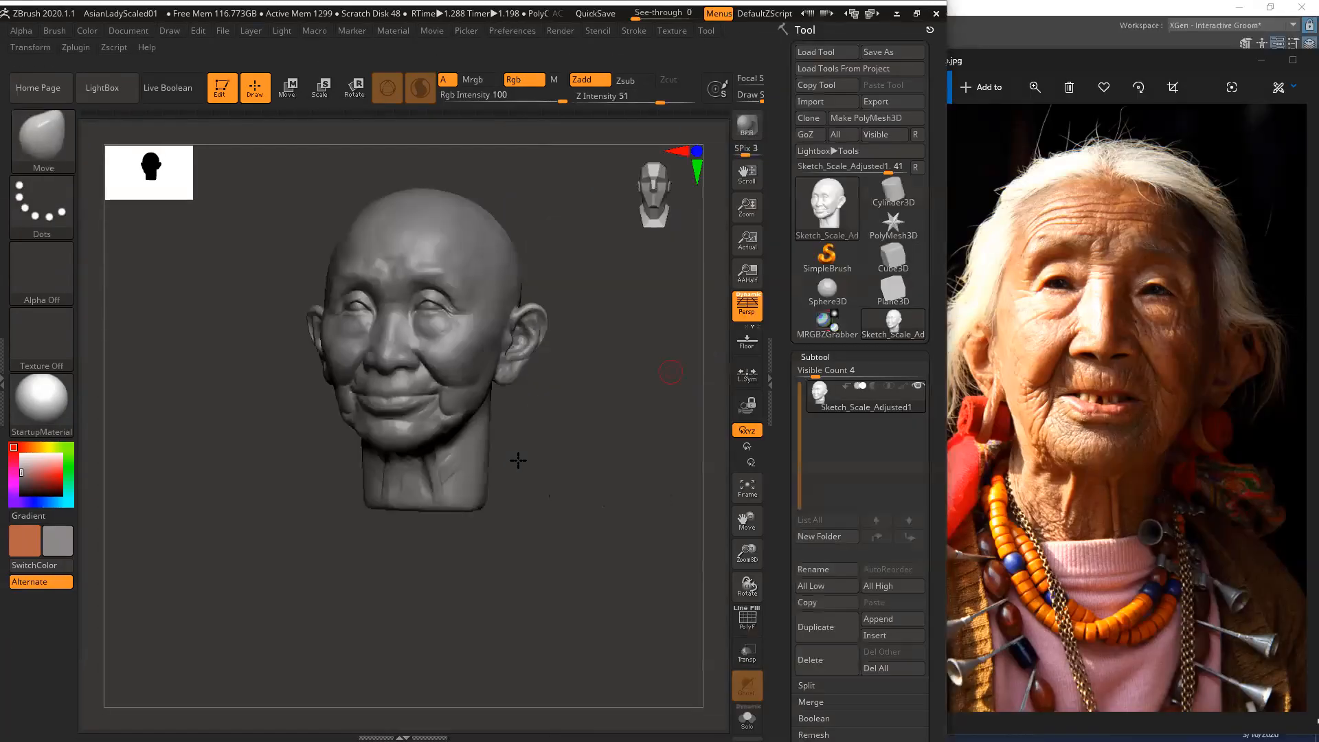
key("space")
mouse_move(577, 446)
left_mouse_down()
mouse_move(584, 412)
mouse_move(610, 427)
mouse_move(523, 384)
left_mouse_up()
key("space")
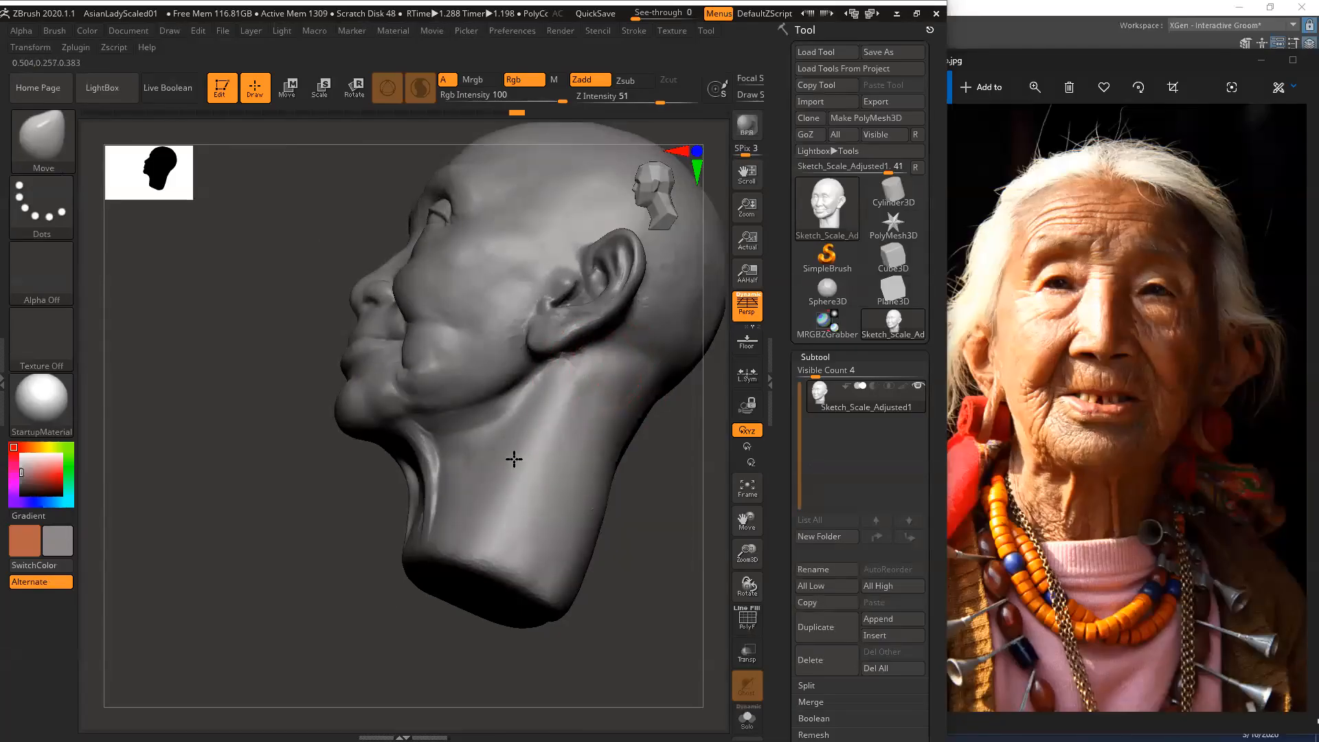
key("ctrl+shift+z")
key("ctrl+shift+z")
key("ctrl+shift+z")
key("ctrl+shift+z")
key("ctrl+shift+z")
key("ctrl+shift+z")
key("ctrl+shift+z")
key("ctrl+shift+z")
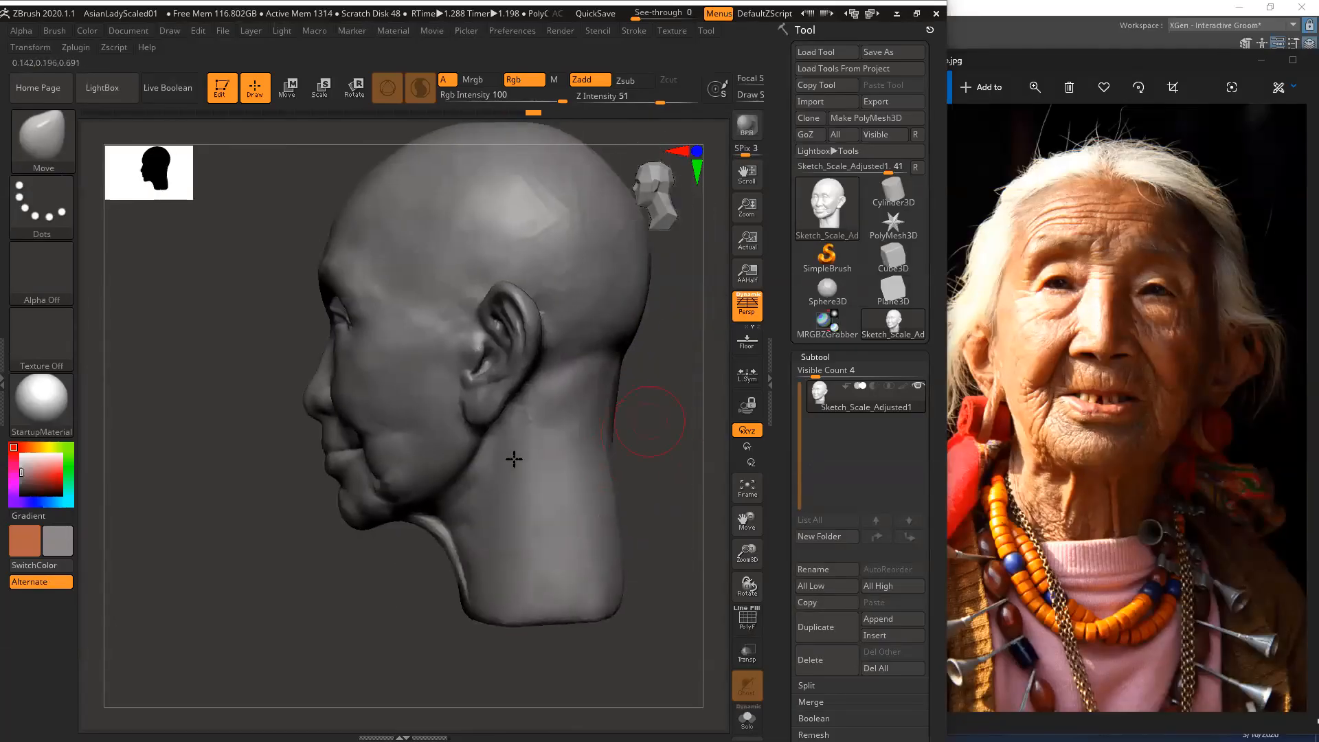
key("ctrl+z")
key("ctrl+z")
key("ctrl+z")
key("ctrl+z")
key("ctrl+z")
key("ctrl+z")
key("ctrl+z")
key("ctrl+z")
key("space")
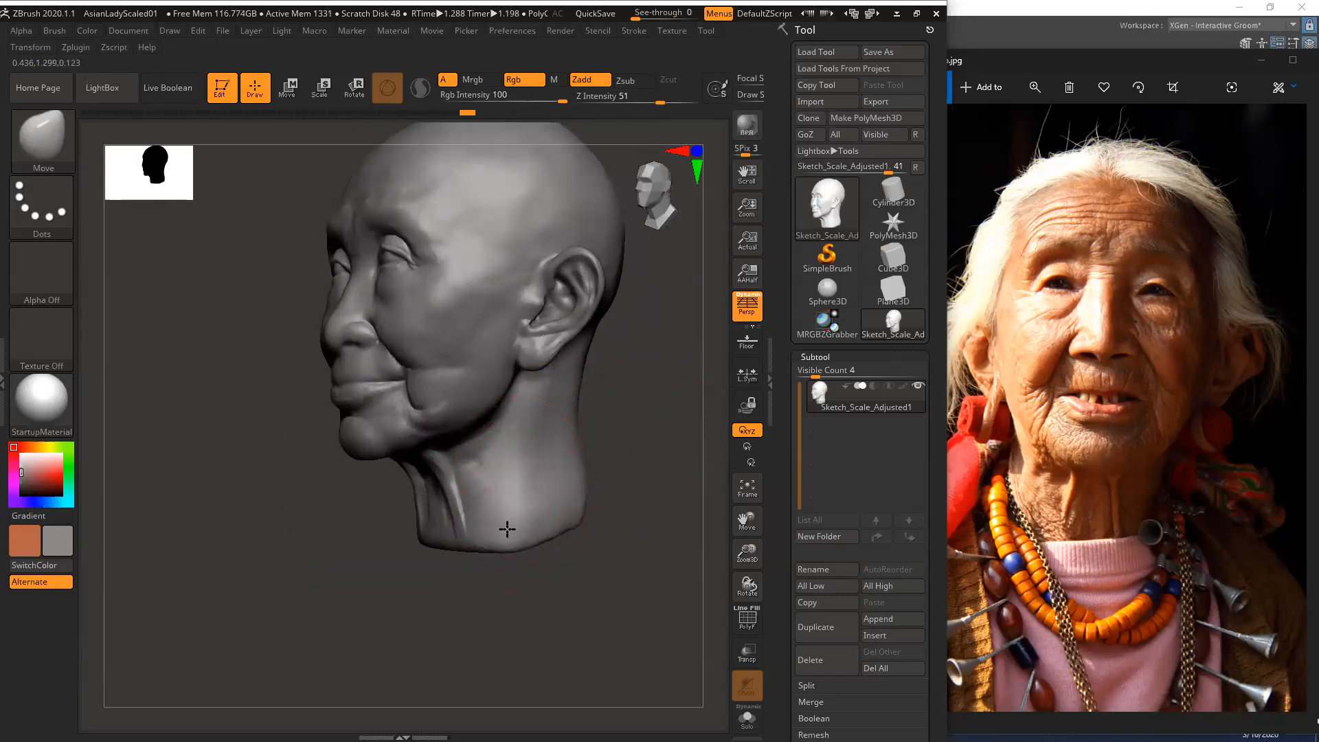
key("ctrl+shift+z")
key("ctrl+shift+z")
key("ctrl+shift+z")
key("ctrl+shift+z")
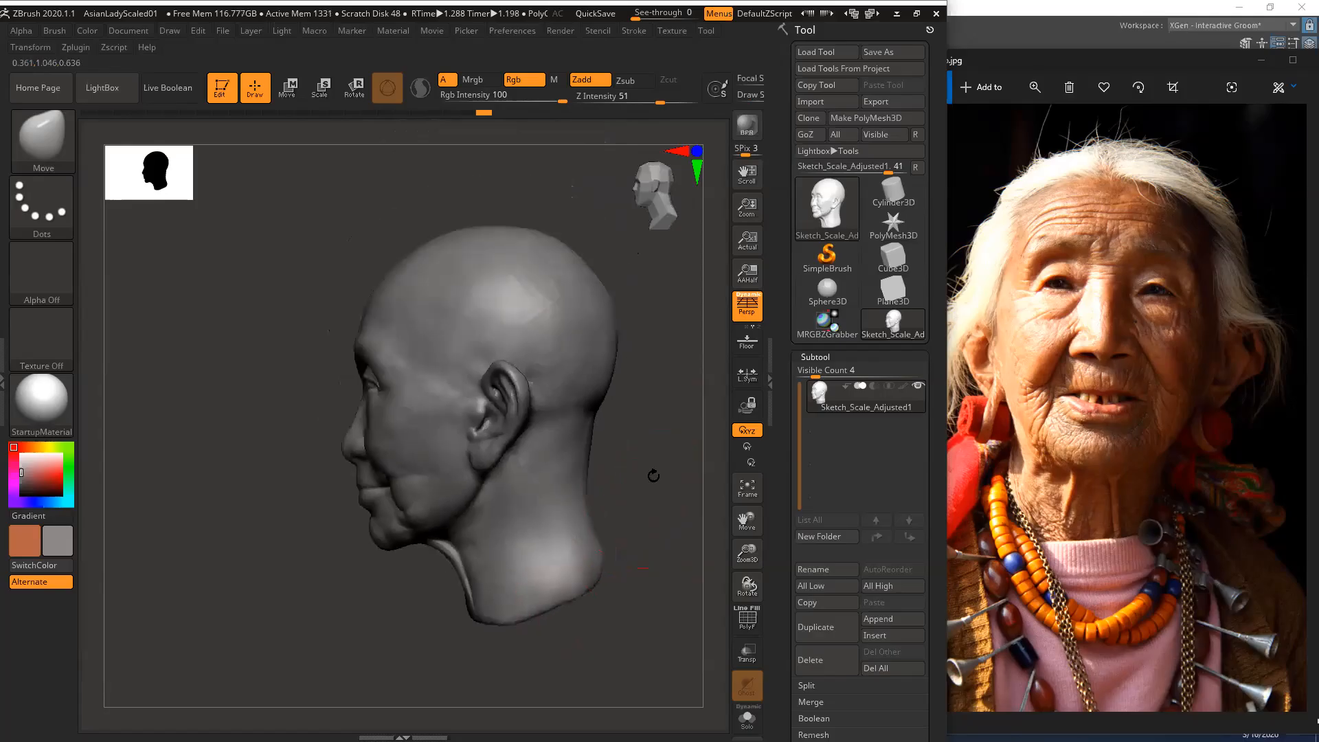
left_click_drag(654, 476, 601, 460)
key("space")
mouse_move(595, 535)
left_mouse_down()
mouse_move(656, 463)
mouse_move(645, 463)
mouse_move(641, 495)
mouse_move(597, 391)
left_mouse_up()
Enlarge the brush and rotate the head upright into a frontal view.
key("space")
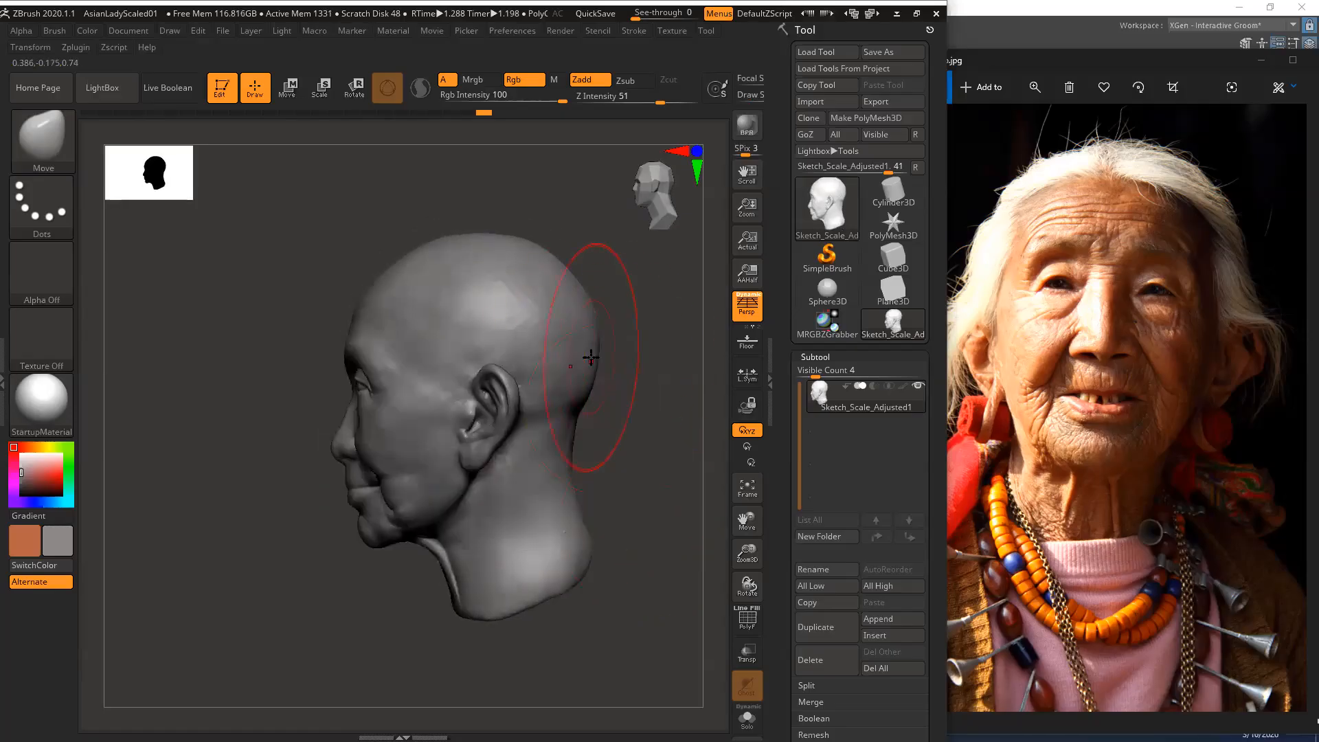
left_click_drag(650, 426, 611, 369)
left_click_drag(654, 402, 515, 309)
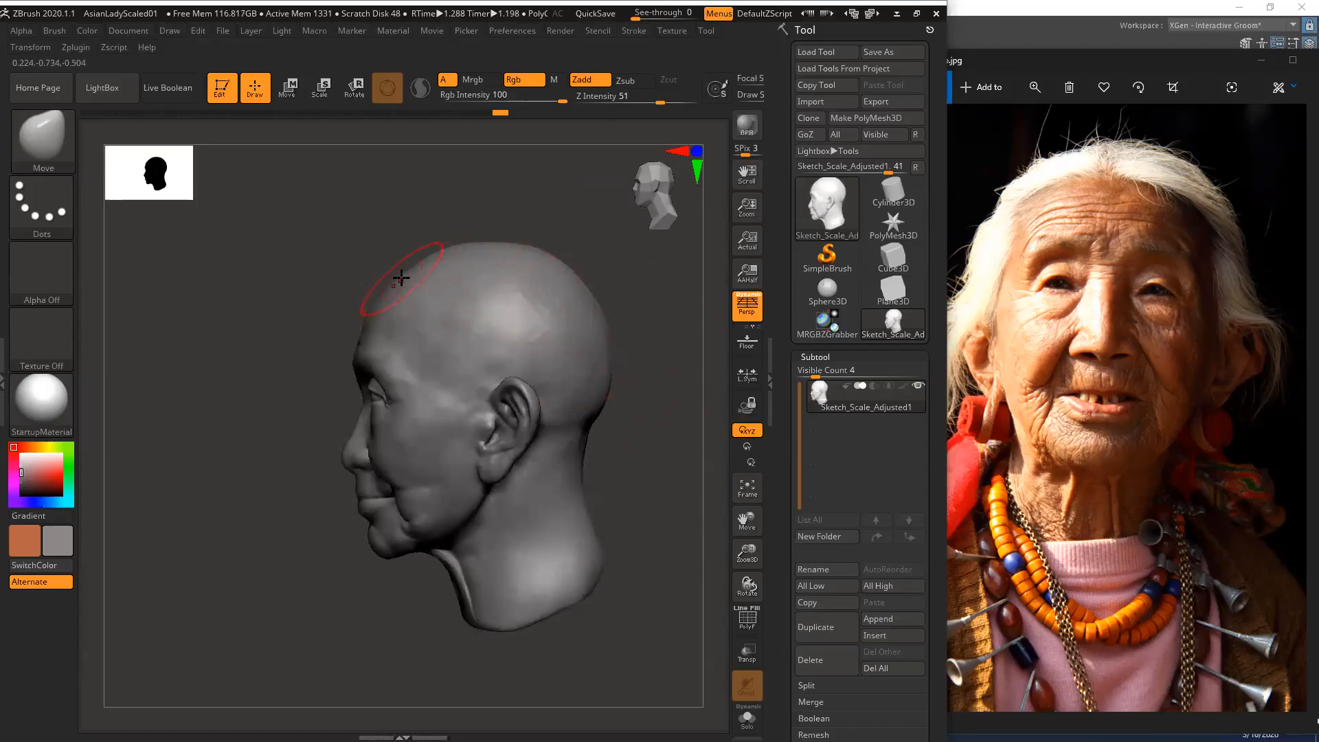
right_click_drag(406, 274, 400, 277)
mouse_move(412, 229)
left_mouse_down()
mouse_move(551, 193)
mouse_move(518, 221)
mouse_move(618, 345)
left_mouse_up()
left_click_drag(516, 309, 528, 366)
key("space")
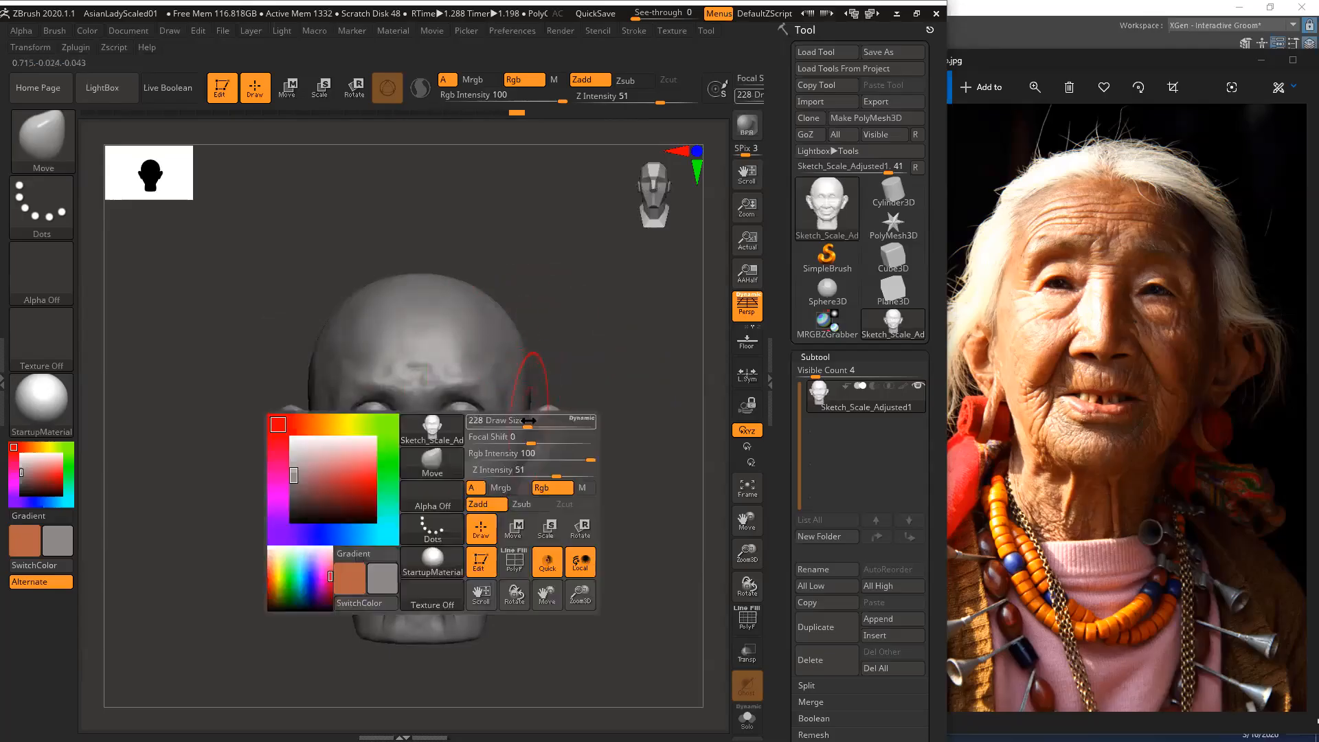
left_click_drag(619, 354, 648, 465)
key("space")
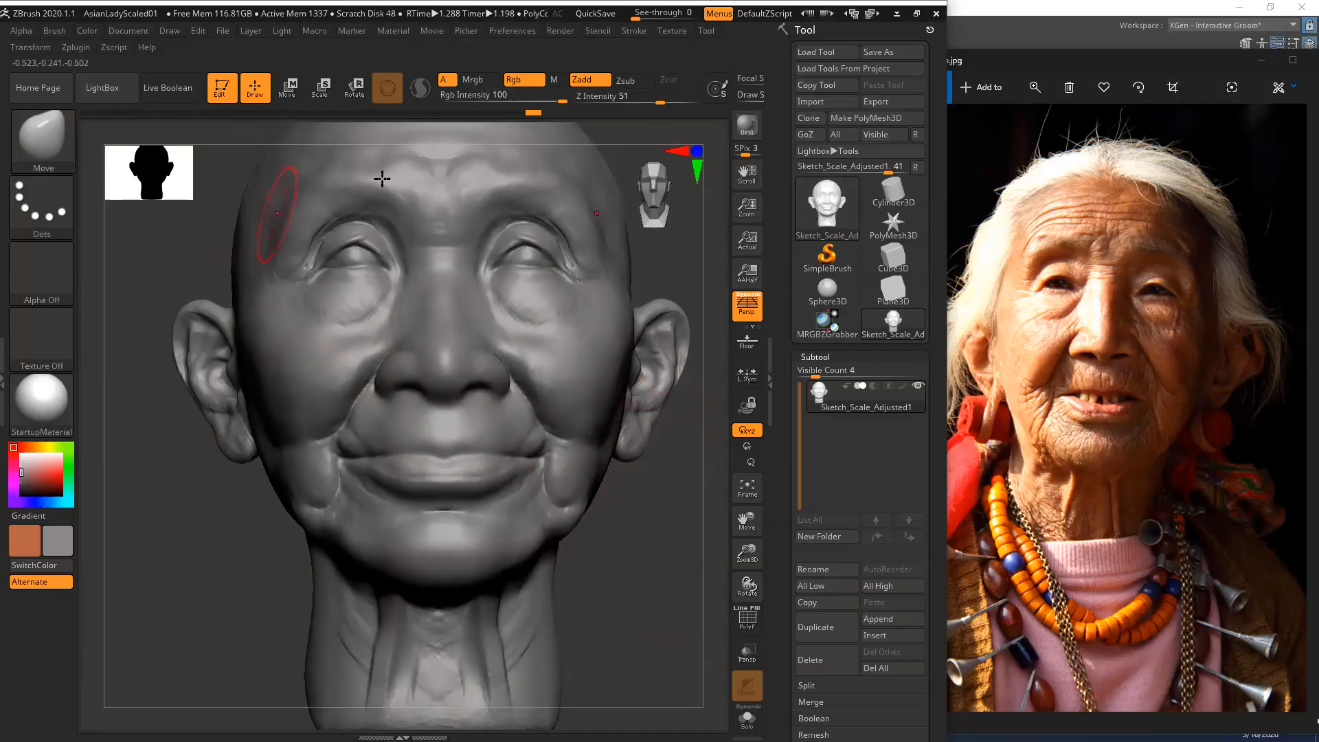
left_click(915, 15)
Switch to the Antro_Carve05 brush with the reference photo visible.
key("b")
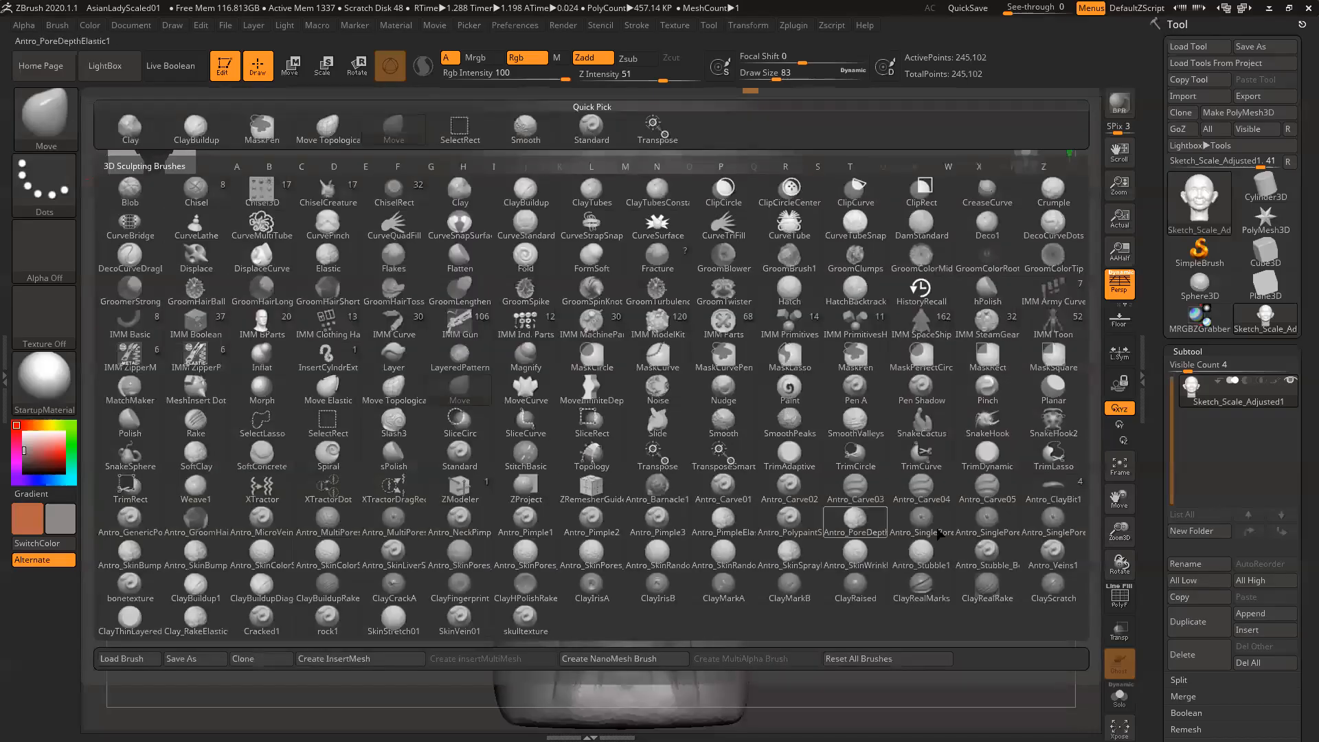
left_click(984, 498)
left_click(1289, 7)
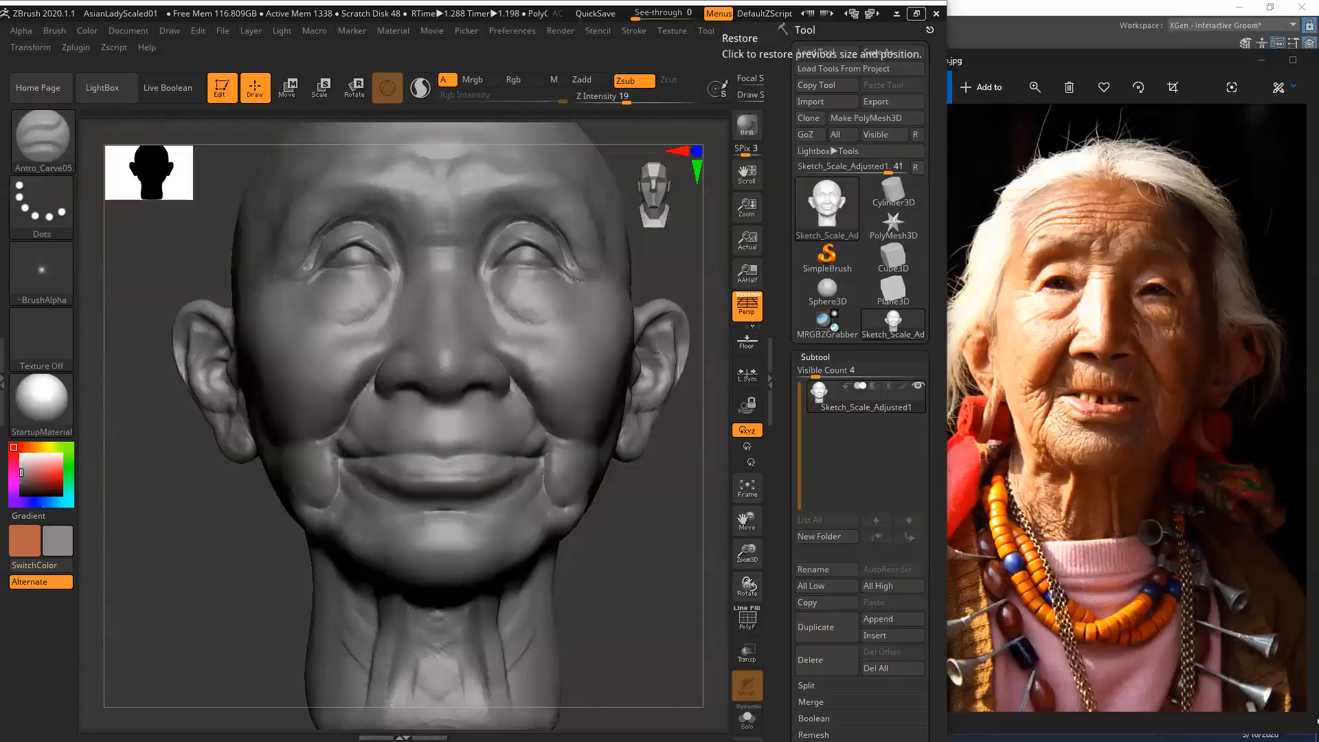
key("space")
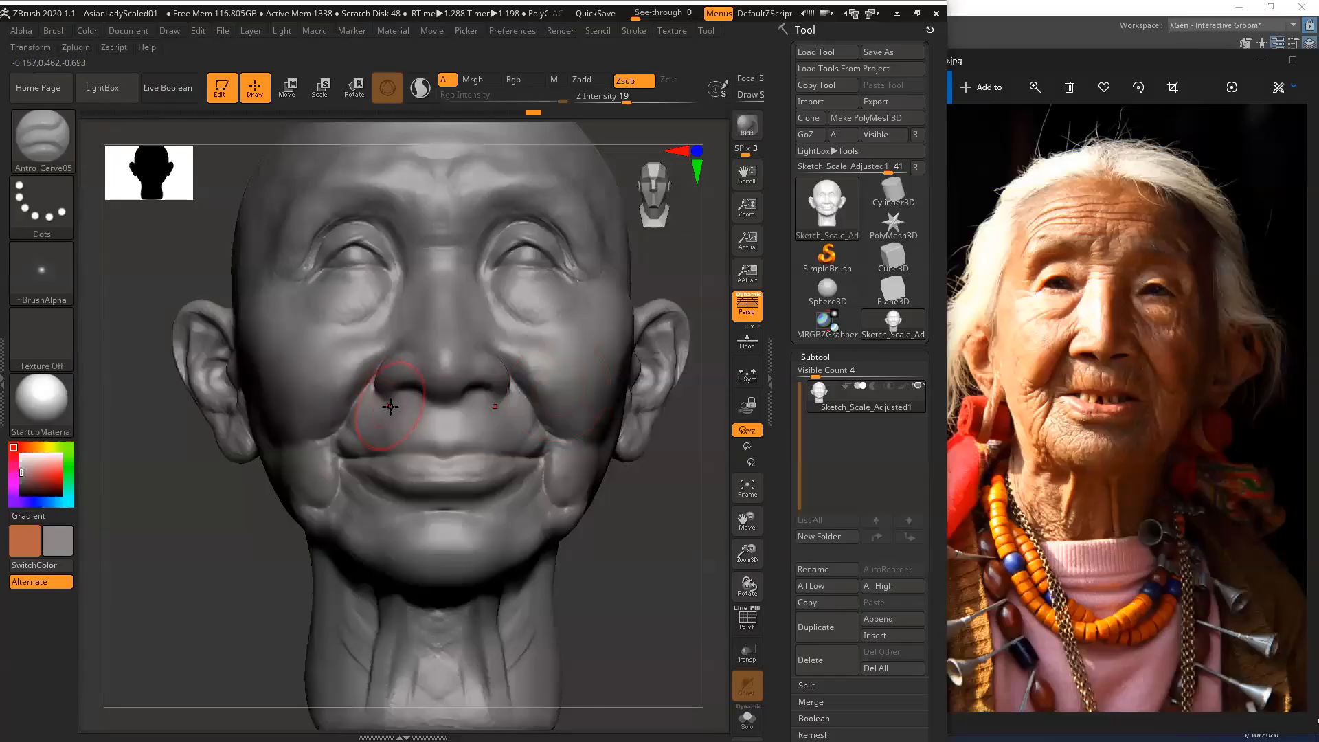
Zoom out to the whole head and duplicate the head subtool.
mouse_move(659, 539)
left_mouse_down("alt")
mouse_move(633, 501)
mouse_move(658, 533)
mouse_move(644, 598)
mouse_move(597, 539)
mouse_move(627, 507)
left_mouse_up("alt")
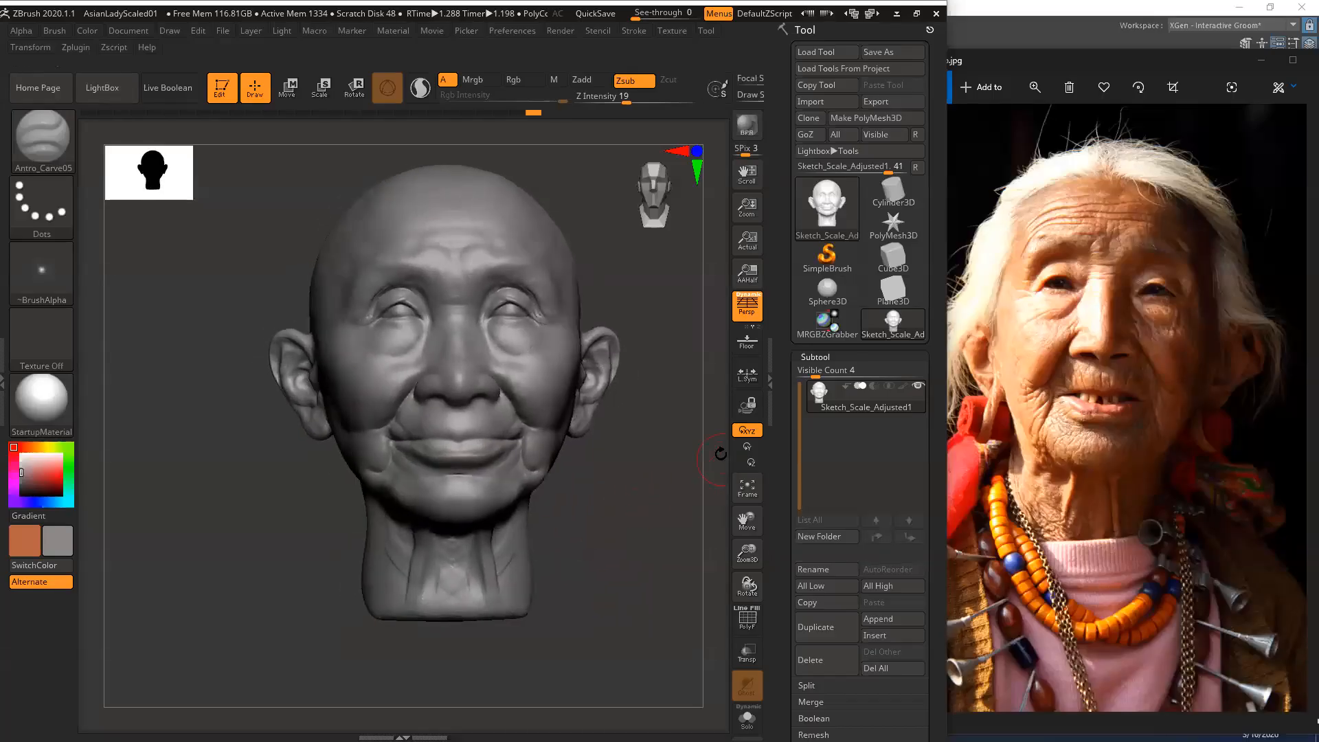
left_click_drag(657, 454, 663, 481)
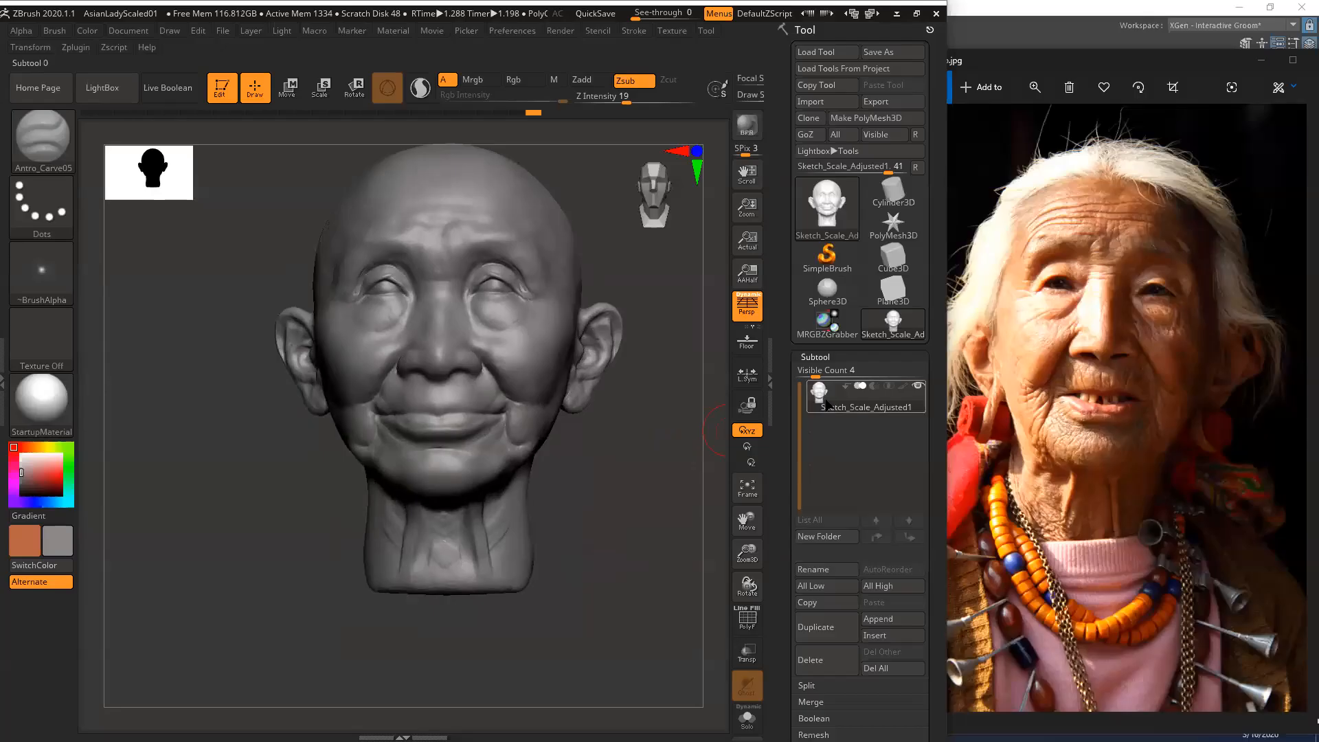
left_click(831, 631)
Select the original Sketch_Scale_Adjusted1 and ZRemesh it at Target Polygons Count 10.
left_click(850, 441)
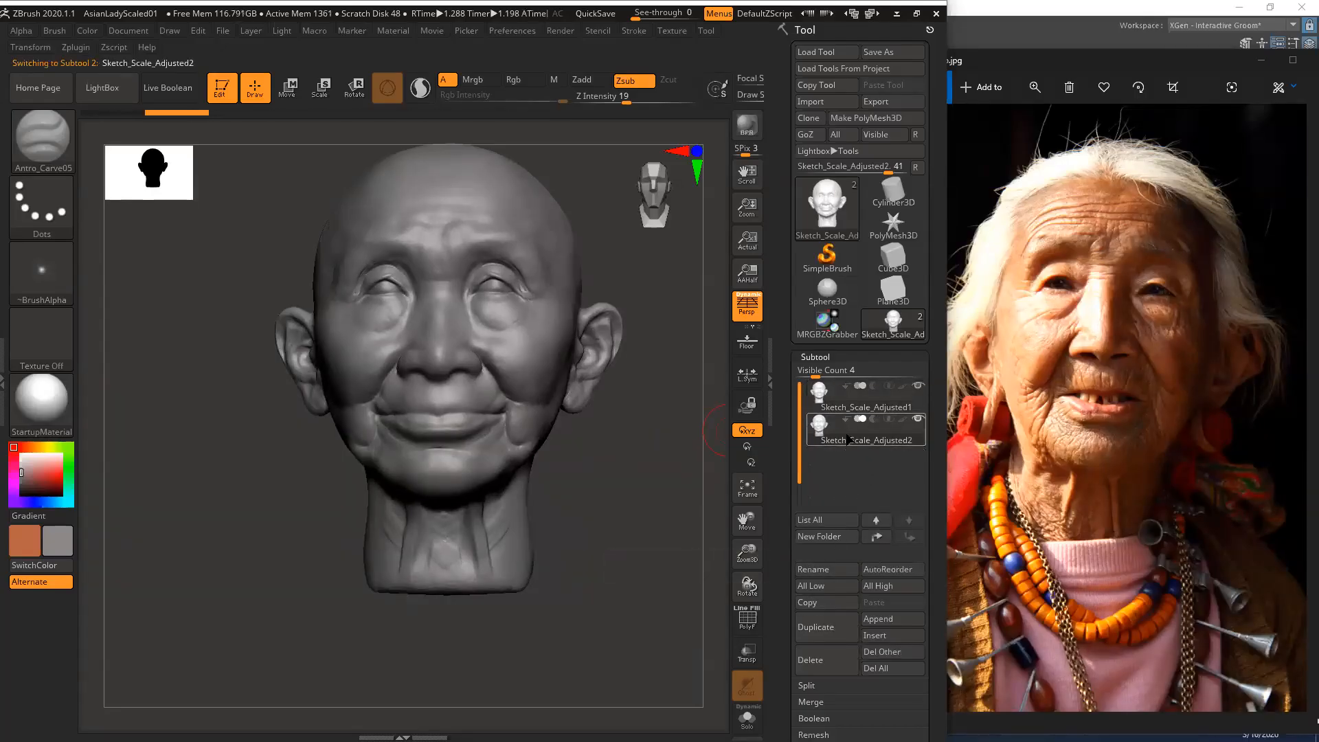
left_click(855, 405)
left_click_drag(781, 409, 781, 302)
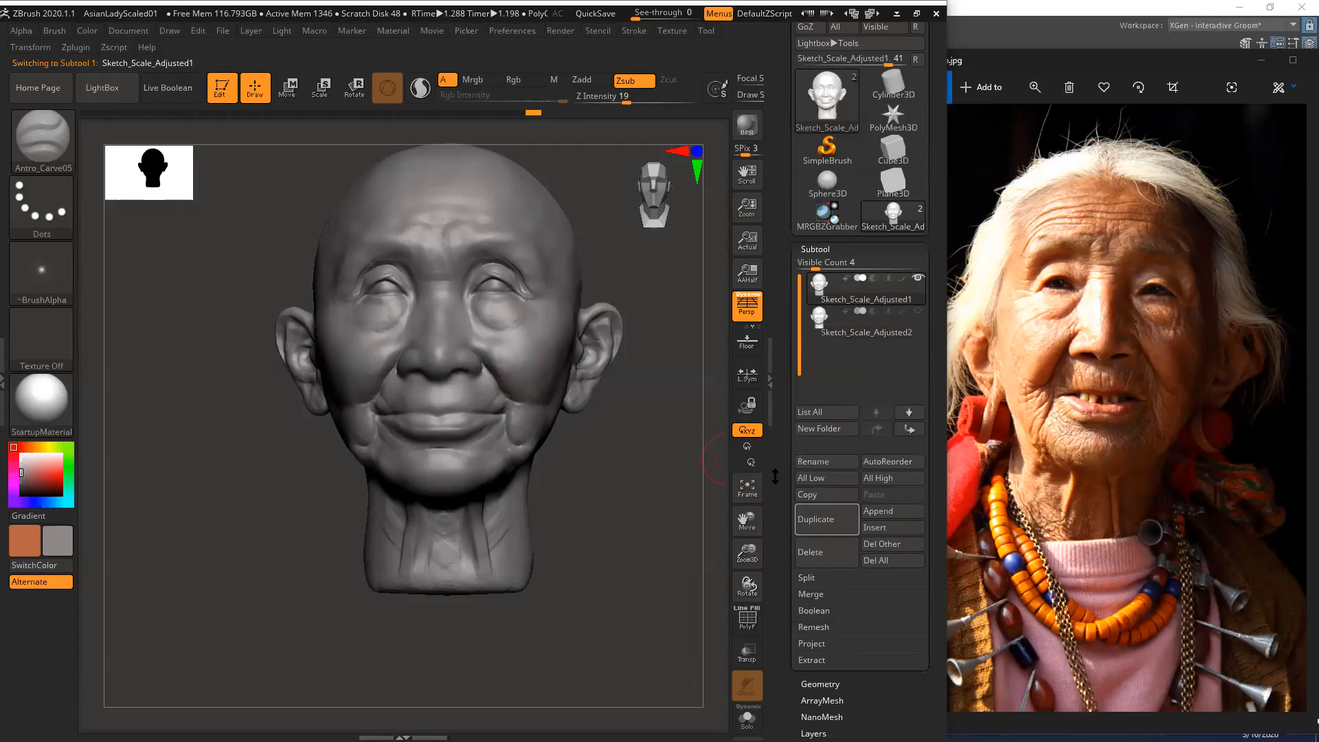
scroll(820, 426, "down", 5)
left_click(819, 415)
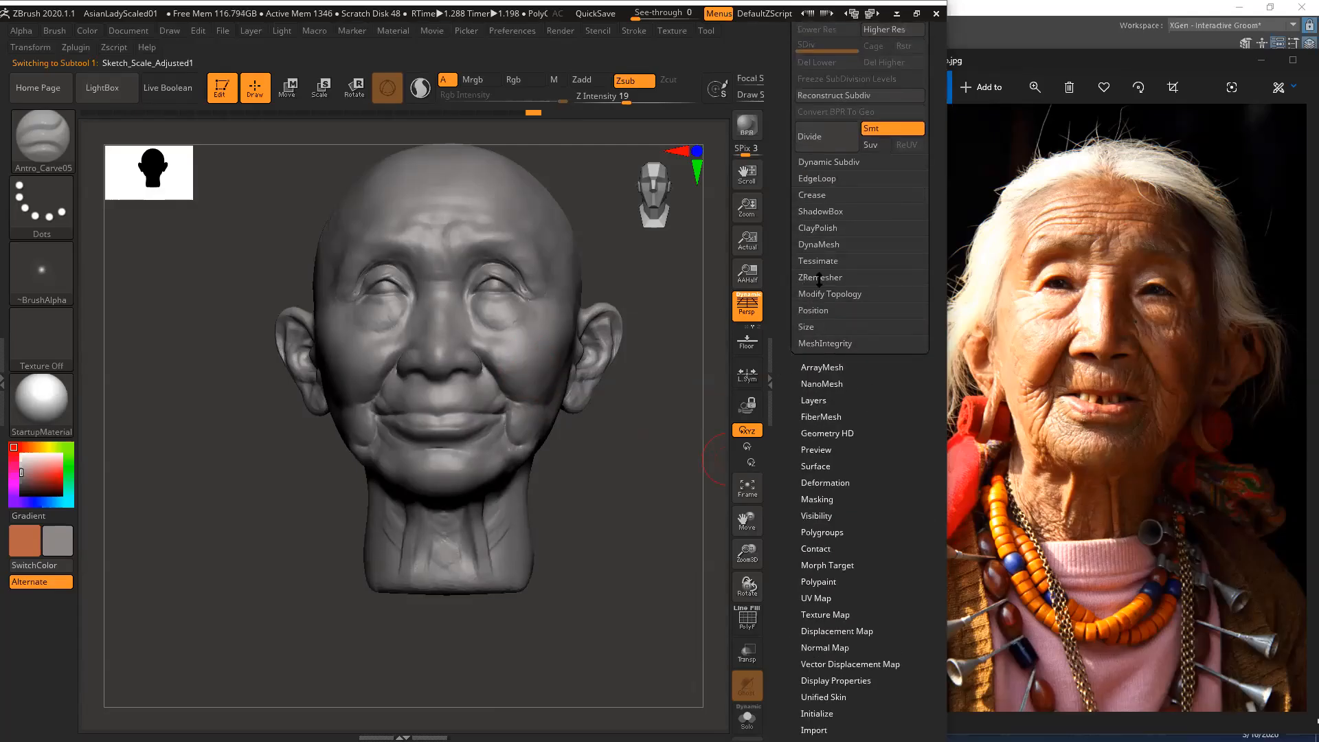
left_click(819, 278)
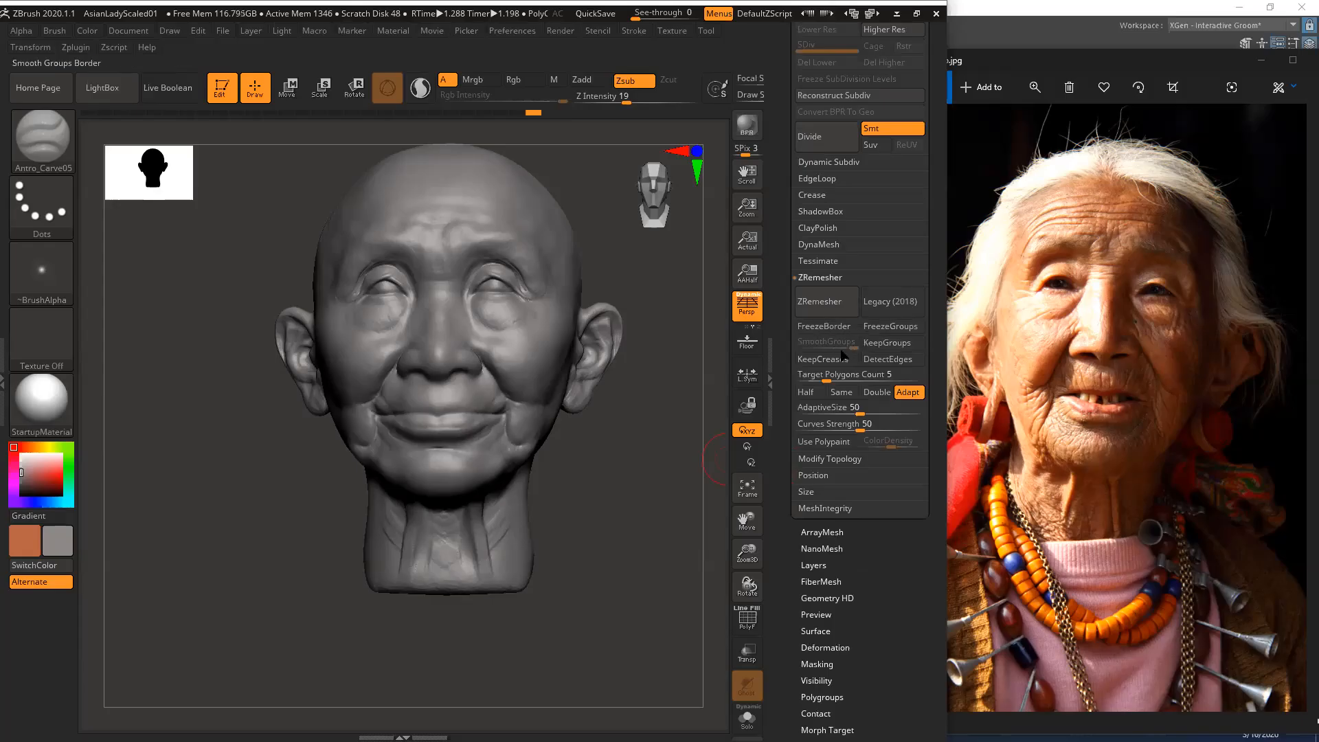
left_click(855, 375)
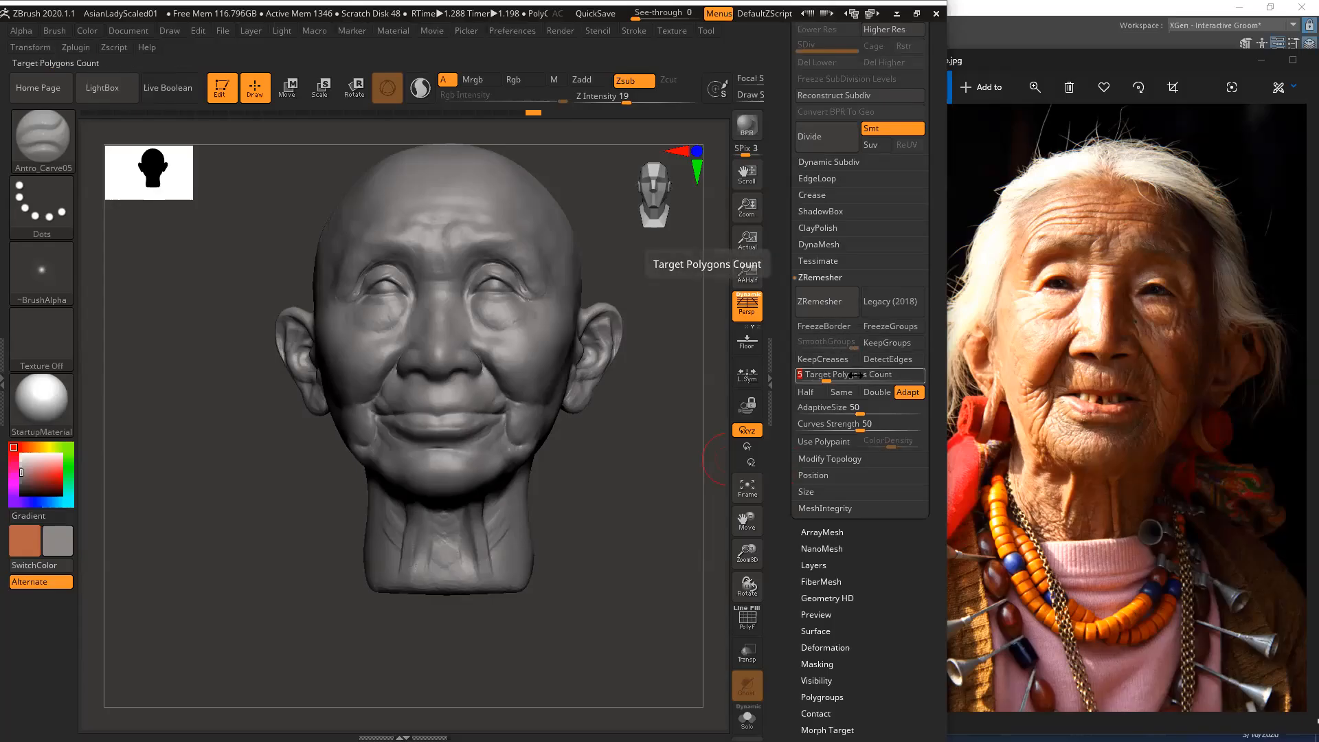
type("10")
key("Tab")
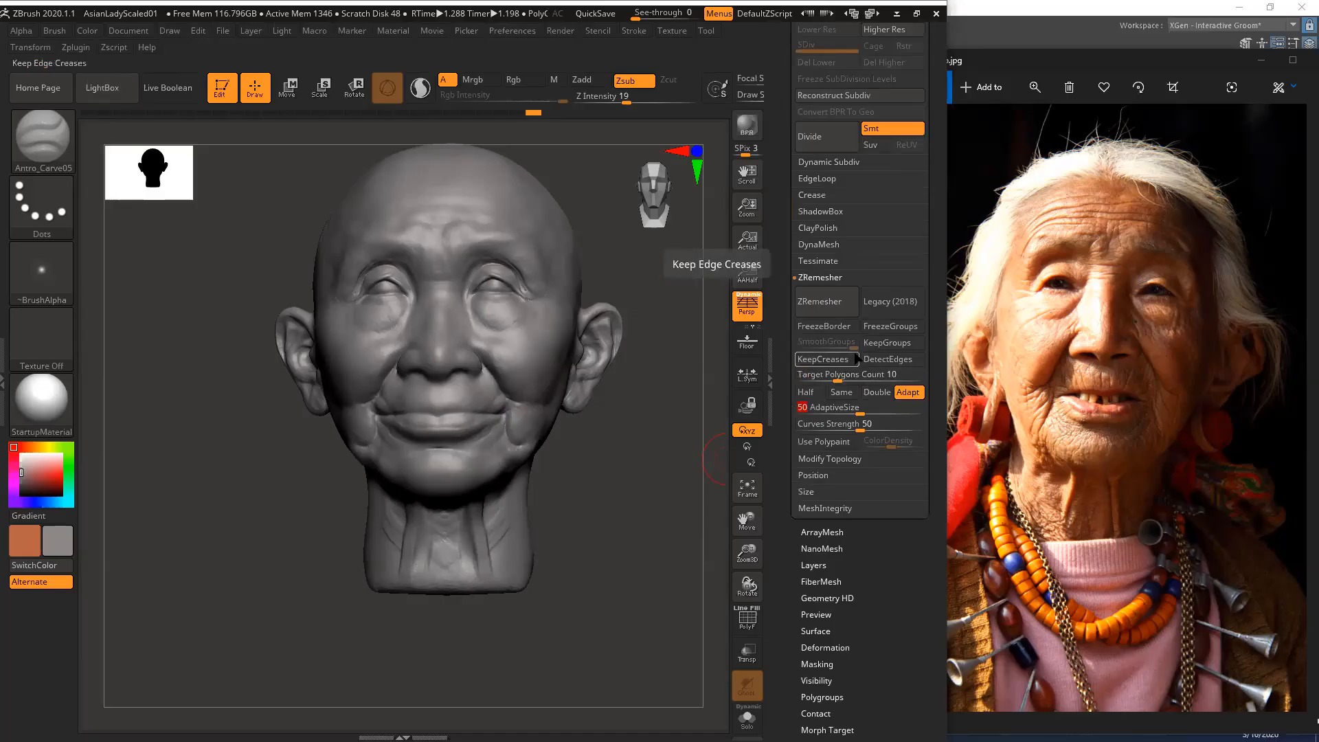
left_click(837, 310)
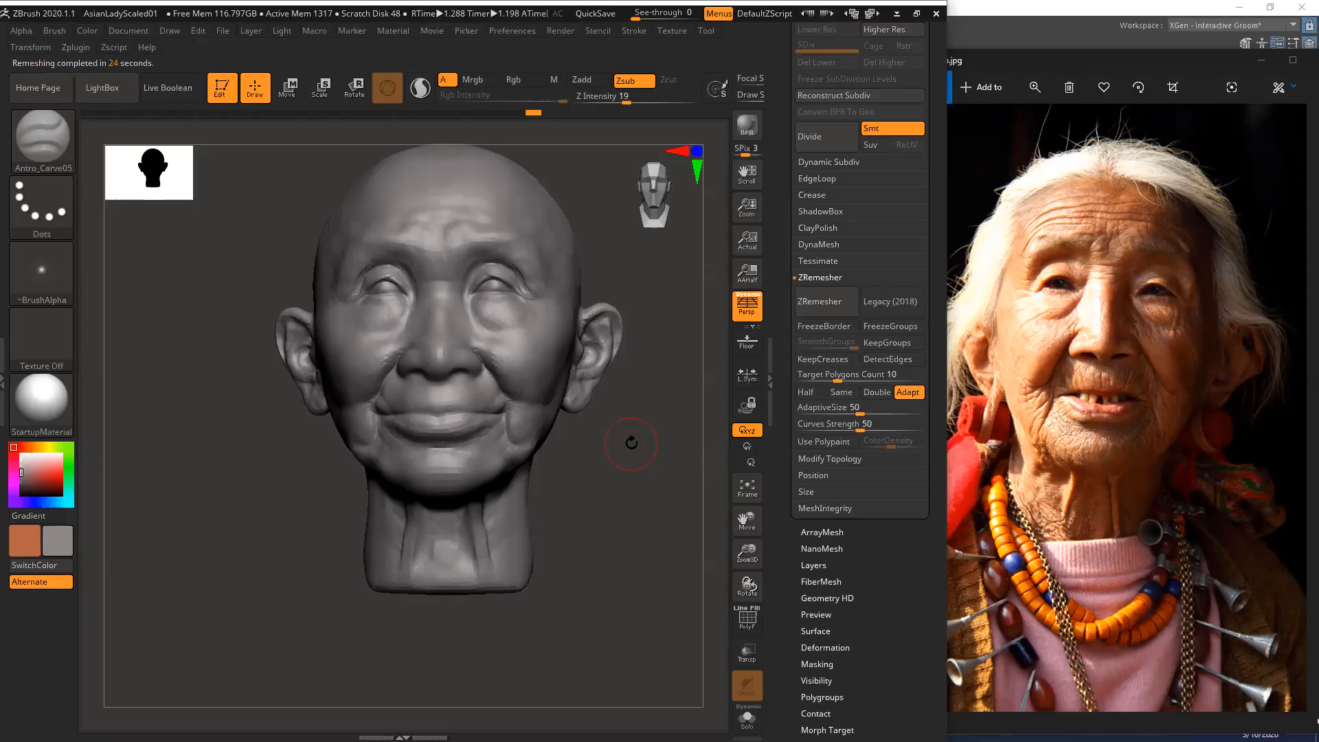
left_click_drag(631, 436, 755, 592)
Show the wireframe and paint a mask around both eyes with a smaller brush.
left_click(755, 620)
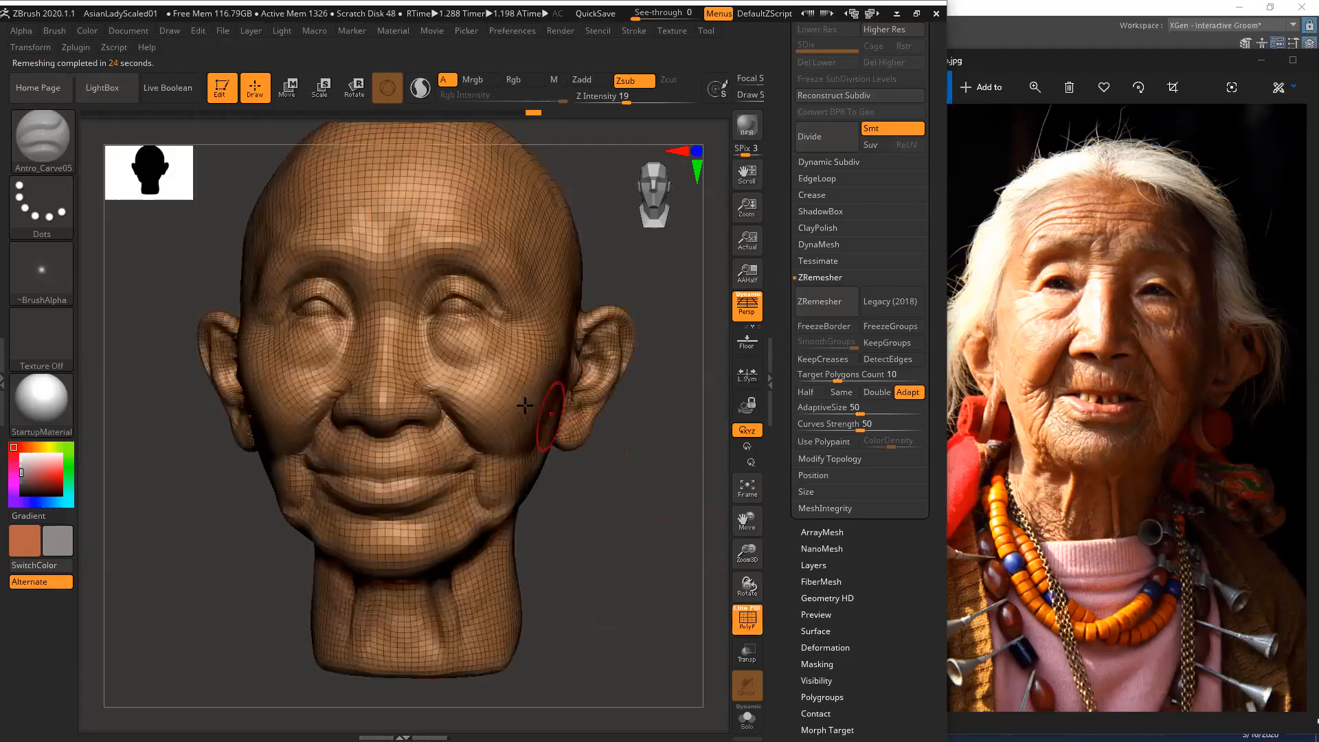
left_click_drag(624, 511, 678, 528)
key("space")
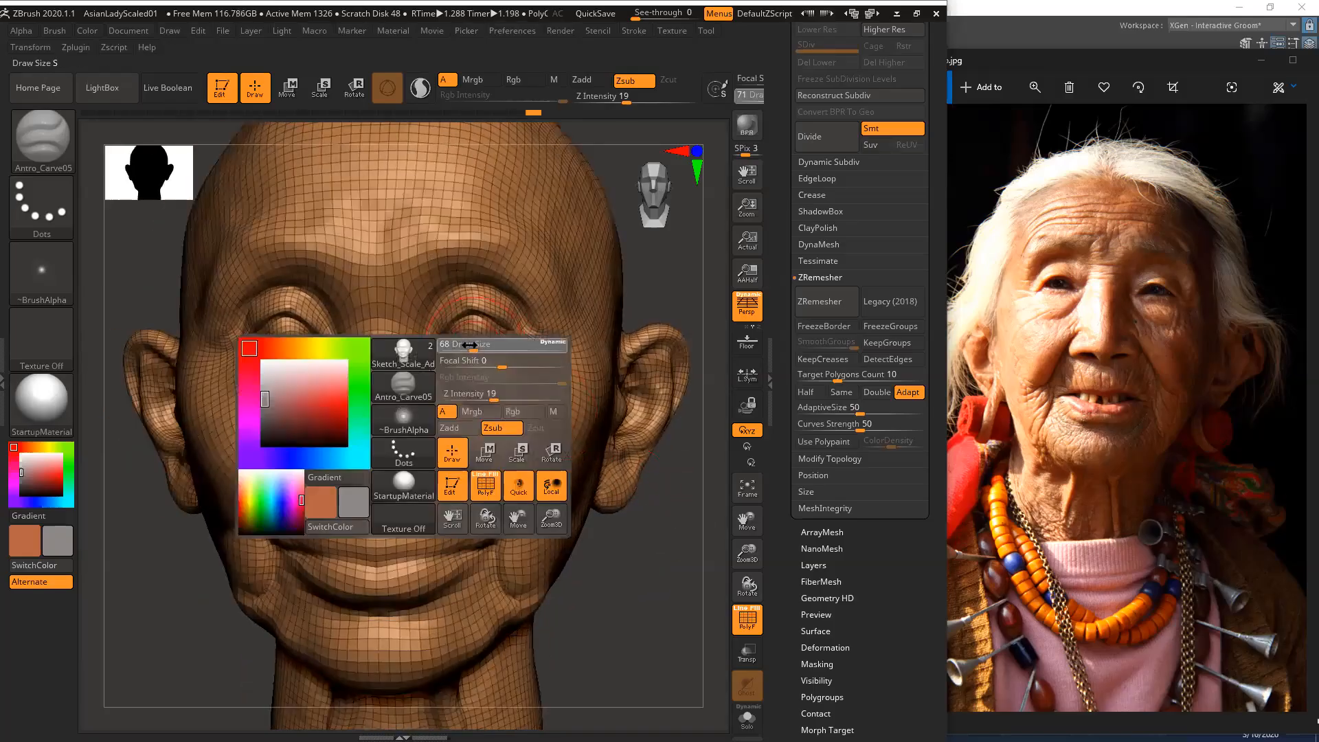
key("space")
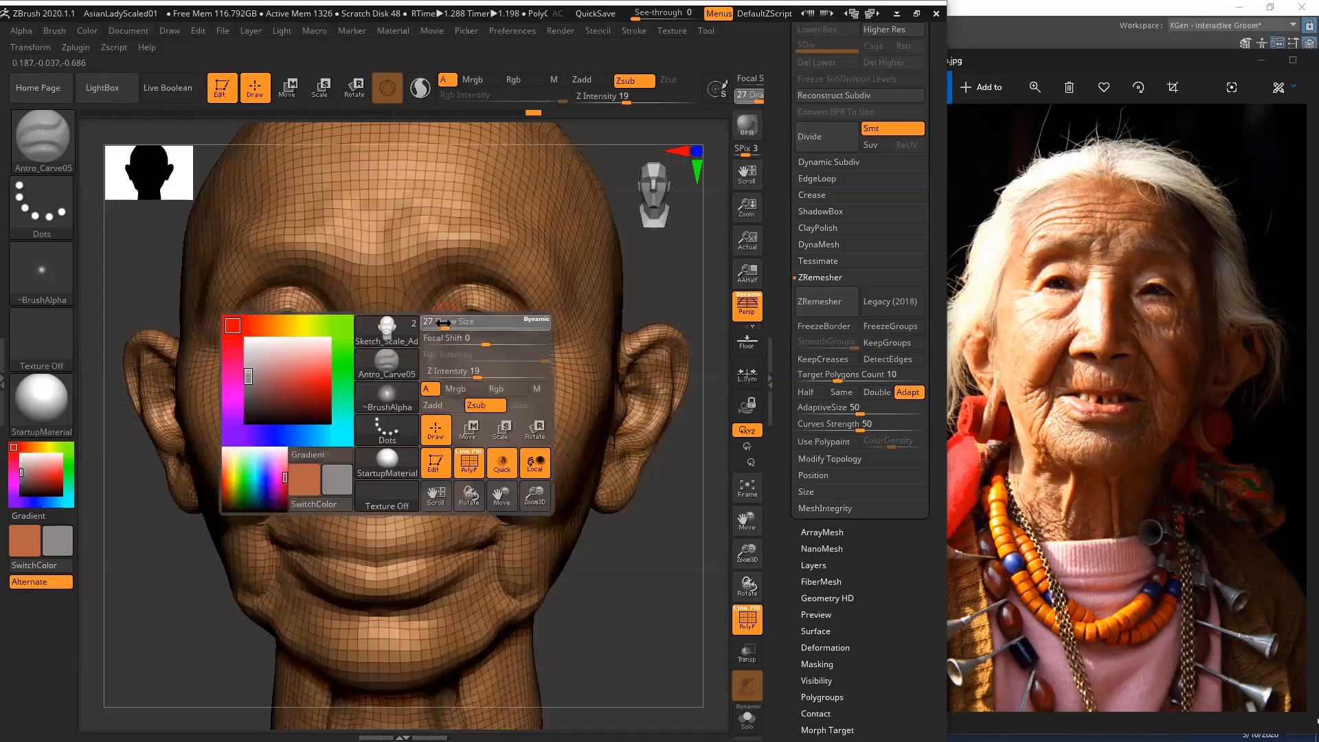
key("ctrl")
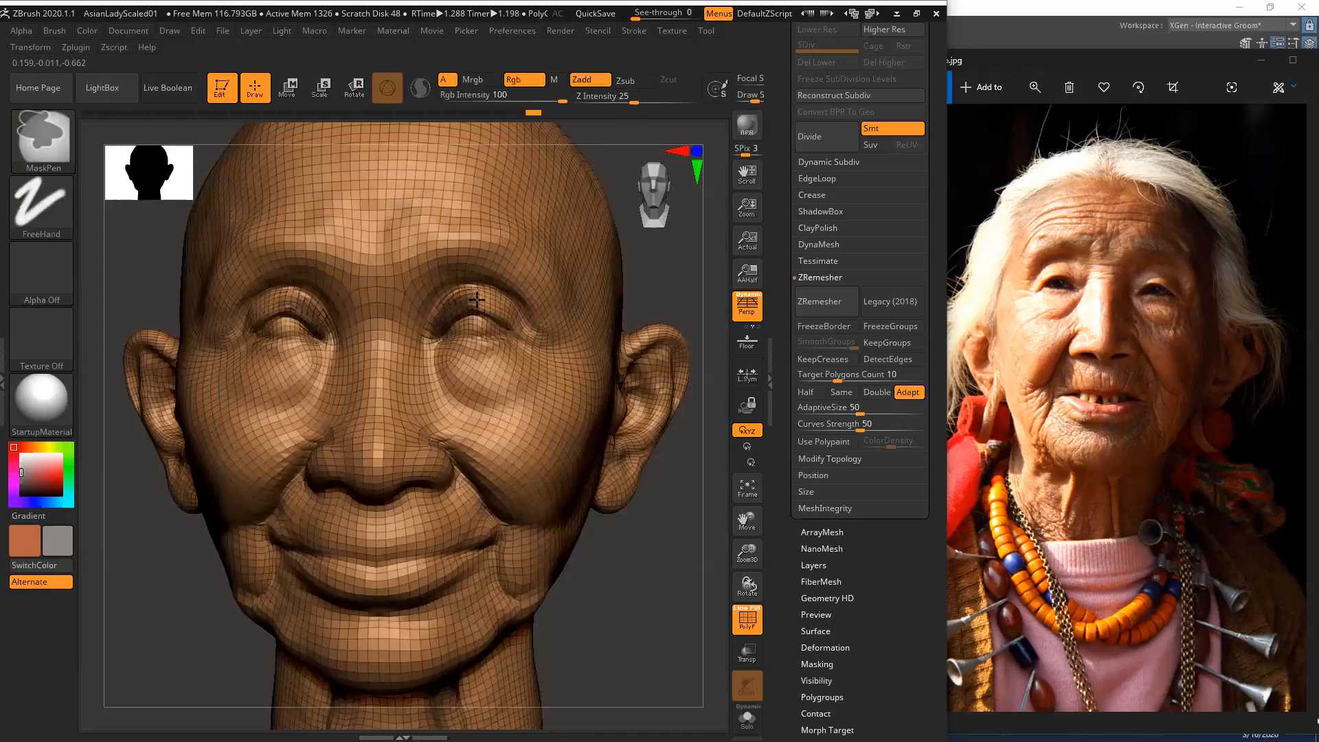
mouse_move(507, 311)
left_mouse_down("ctrl")
mouse_move(527, 343)
mouse_move(498, 357)
mouse_move(432, 344)
mouse_move(508, 372)
mouse_move(464, 367)
mouse_move(435, 338)
mouse_move(448, 302)
mouse_move(500, 311)
mouse_move(481, 292)
mouse_move(440, 316)
mouse_move(467, 365)
mouse_move(516, 350)
mouse_move(474, 377)
mouse_move(499, 388)
mouse_move(509, 357)
mouse_move(437, 366)
mouse_move(498, 402)
mouse_move(529, 337)
mouse_move(537, 364)
mouse_move(456, 386)
left_mouse_up("ctrl")
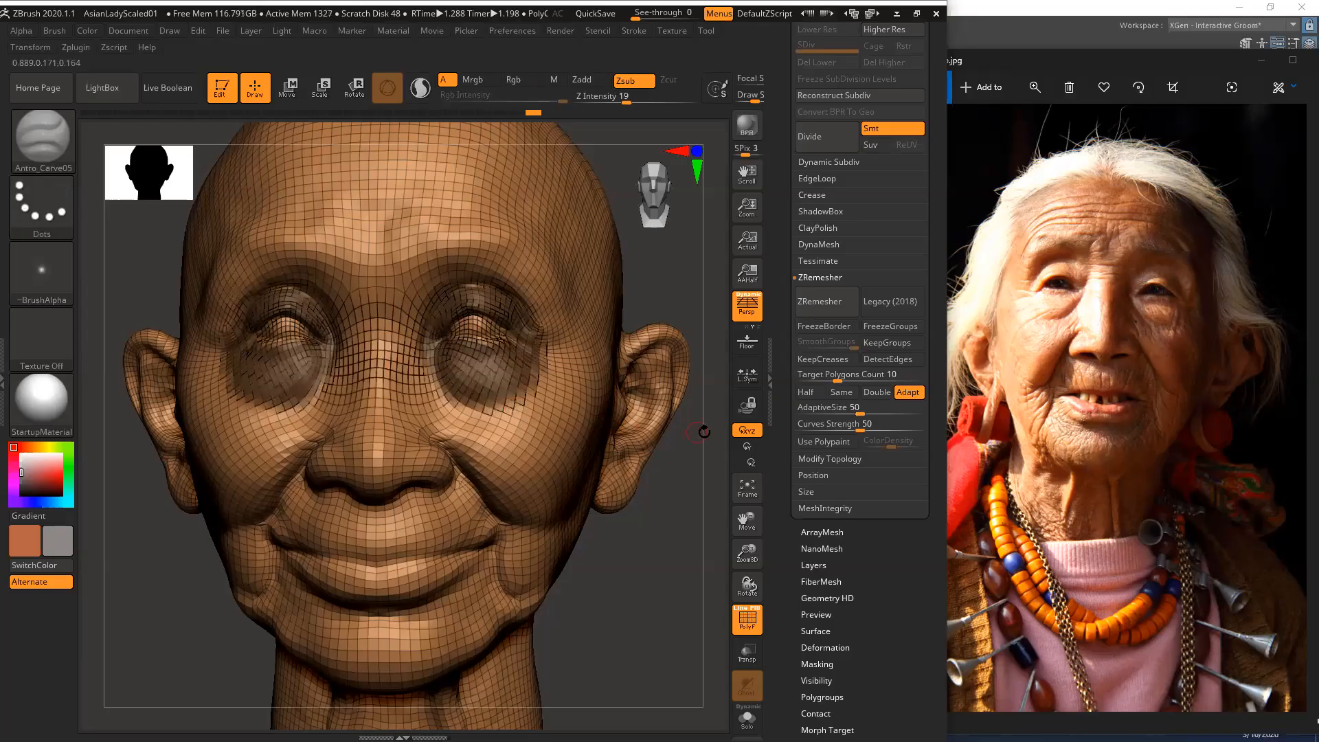
Expand the Polygroups options in the Tool palette.
left_click_drag(783, 506, 790, 423)
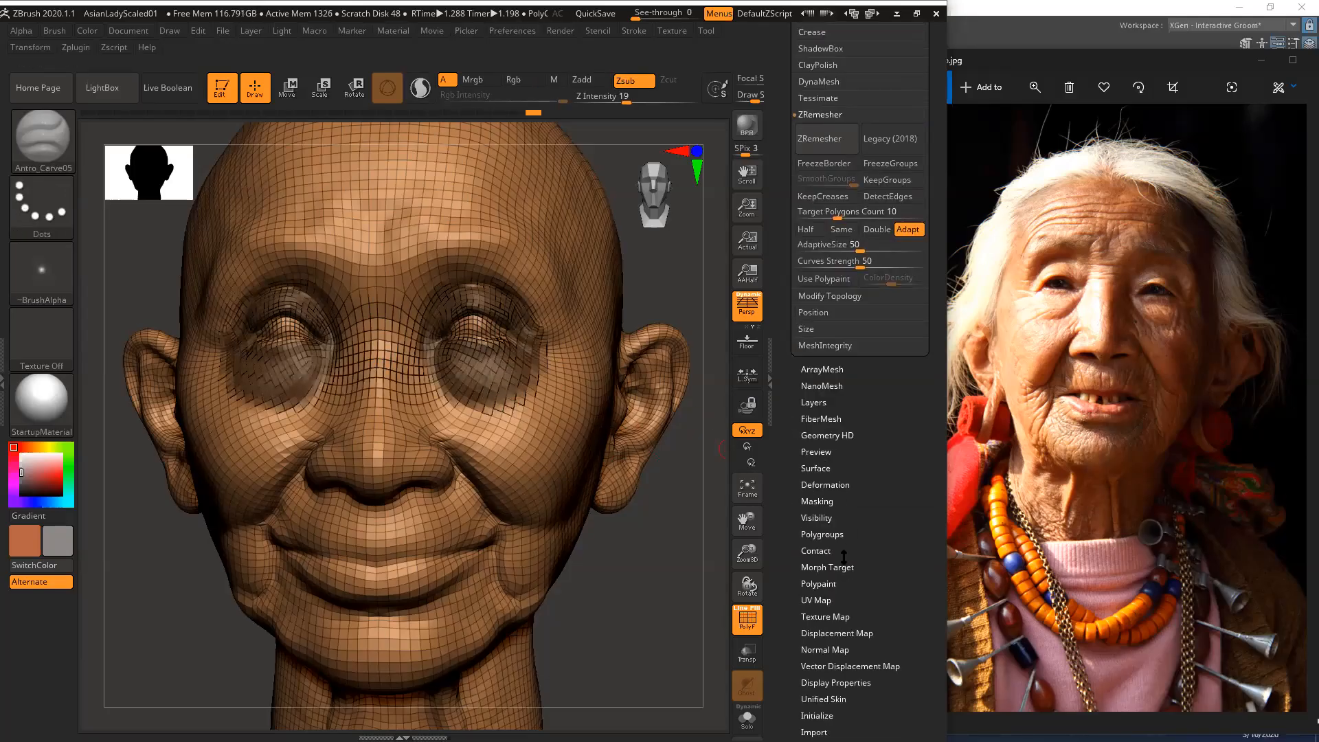
left_click(834, 538)
left_click_drag(910, 543, 910, 660)
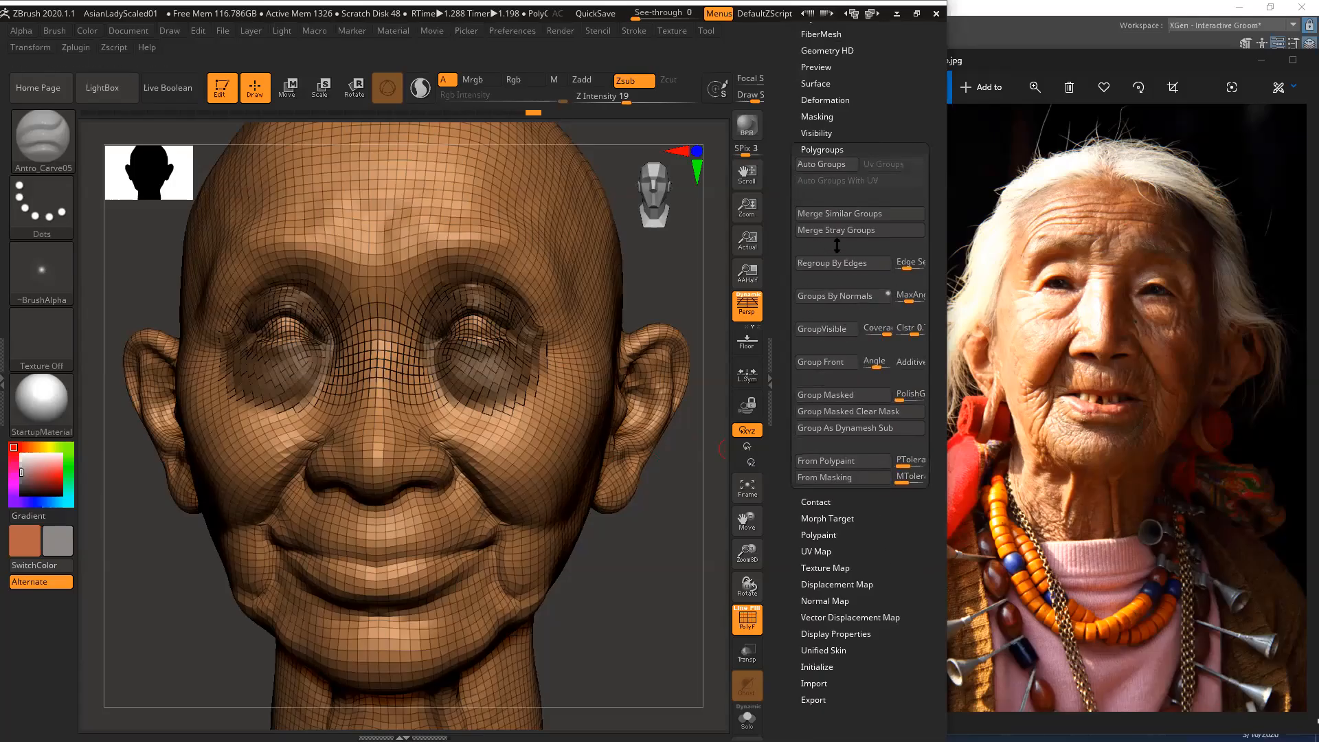
Group the masked eyes, clear the mask, and ZRemesh with KeepGroups on.
left_click(824, 395)
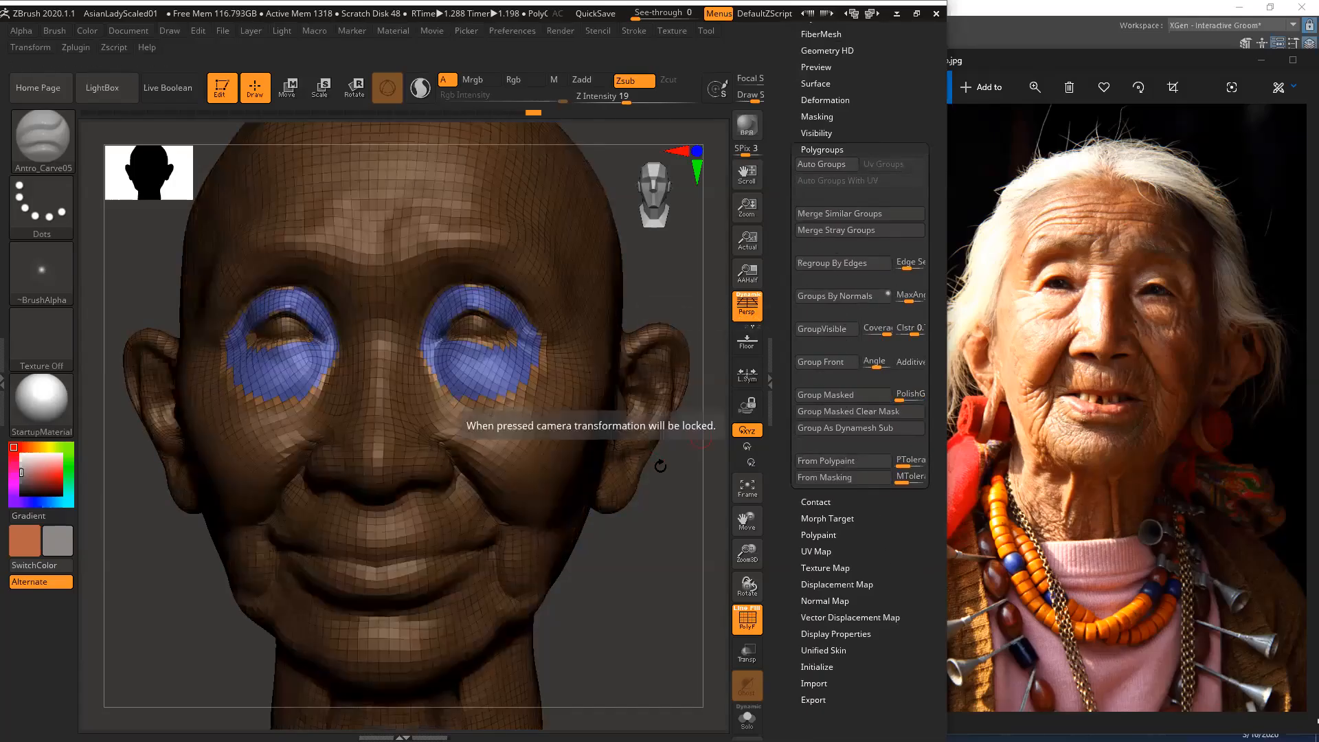
left_click(650, 536, "ctrl")
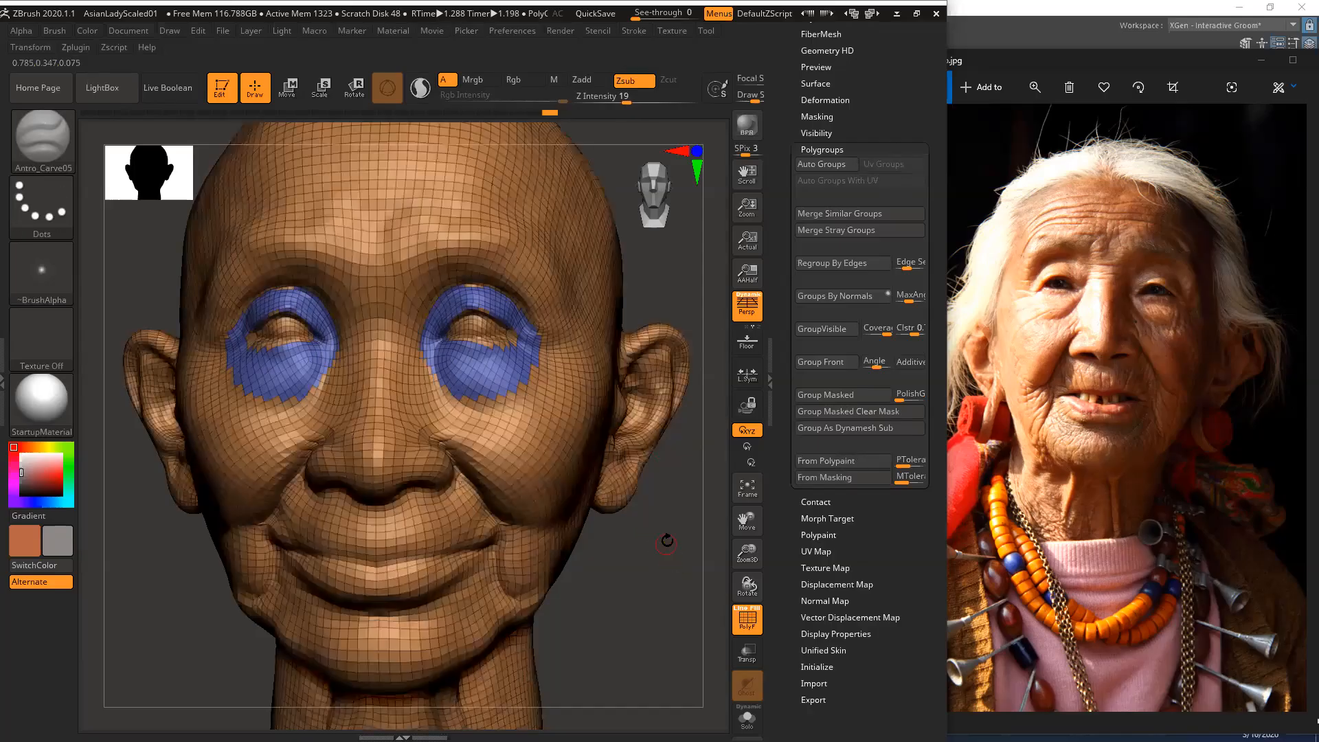
scroll(801, 322, "up", 5)
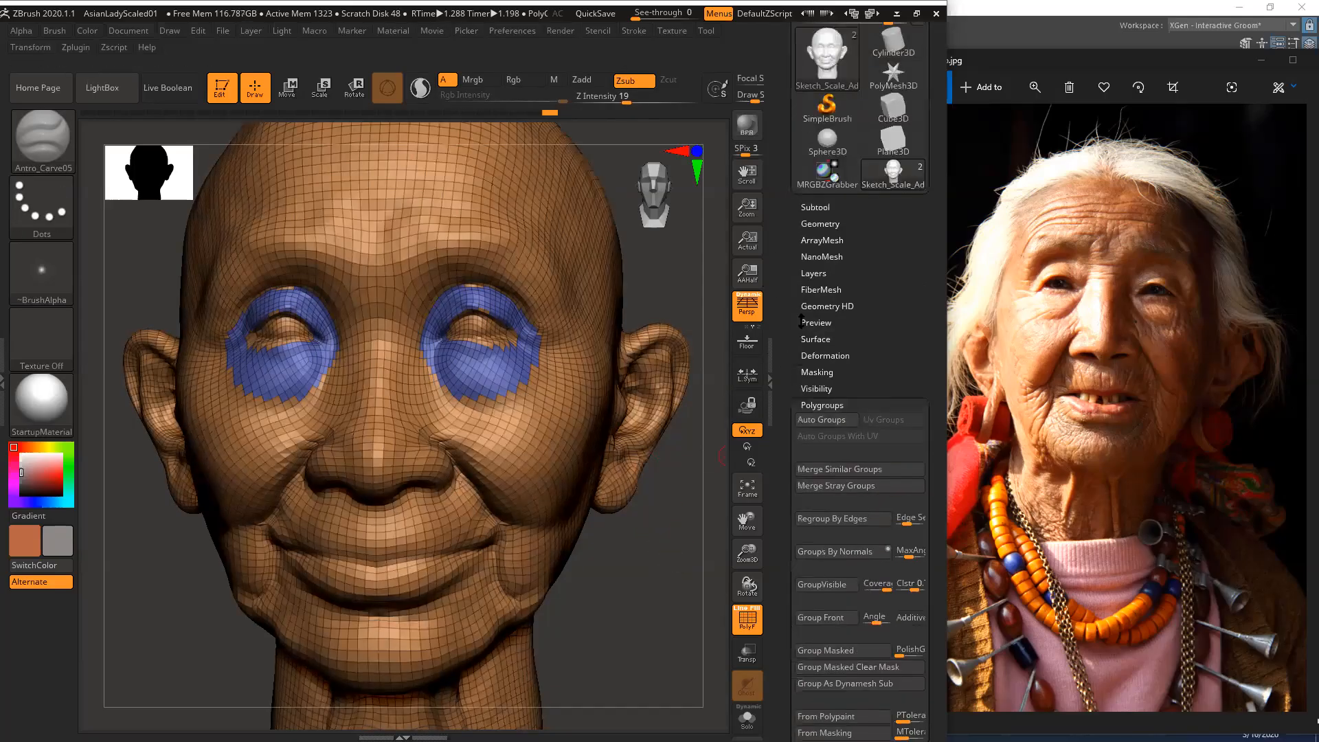
left_click(820, 224)
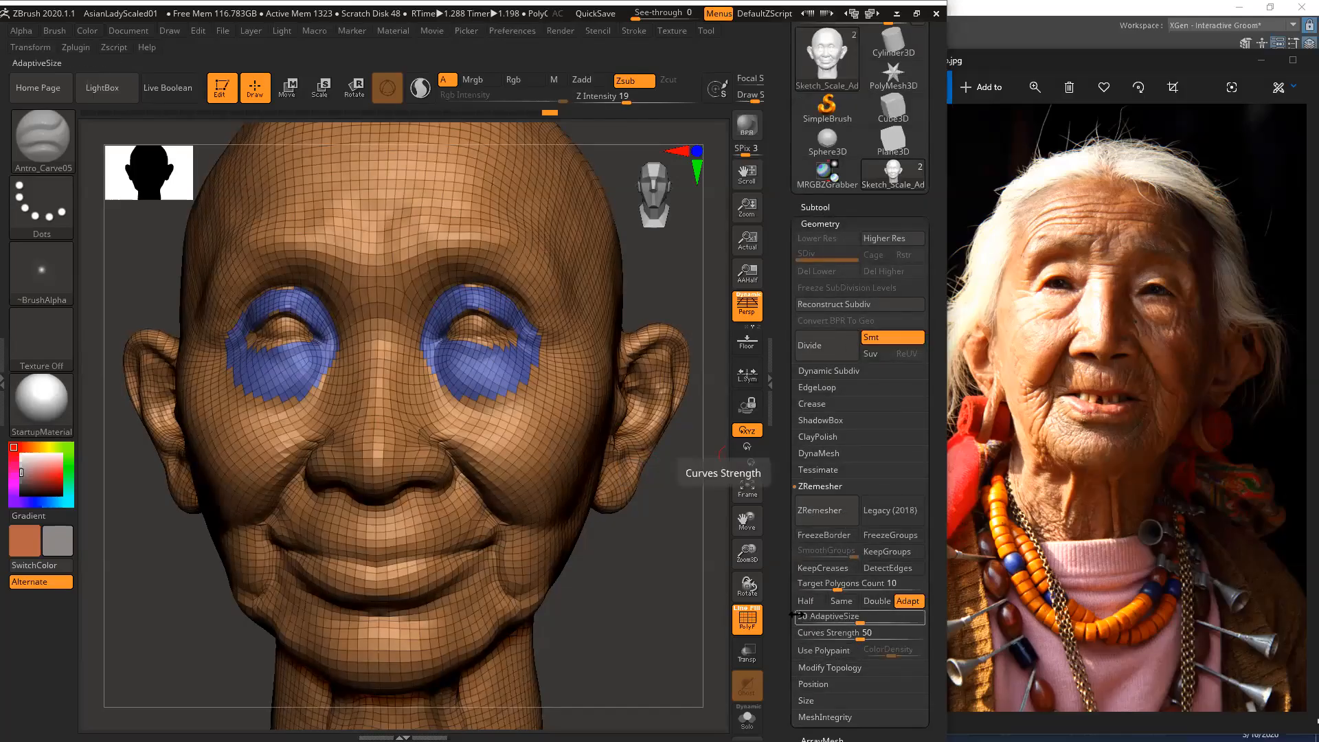
left_click_drag(790, 674, 788, 514)
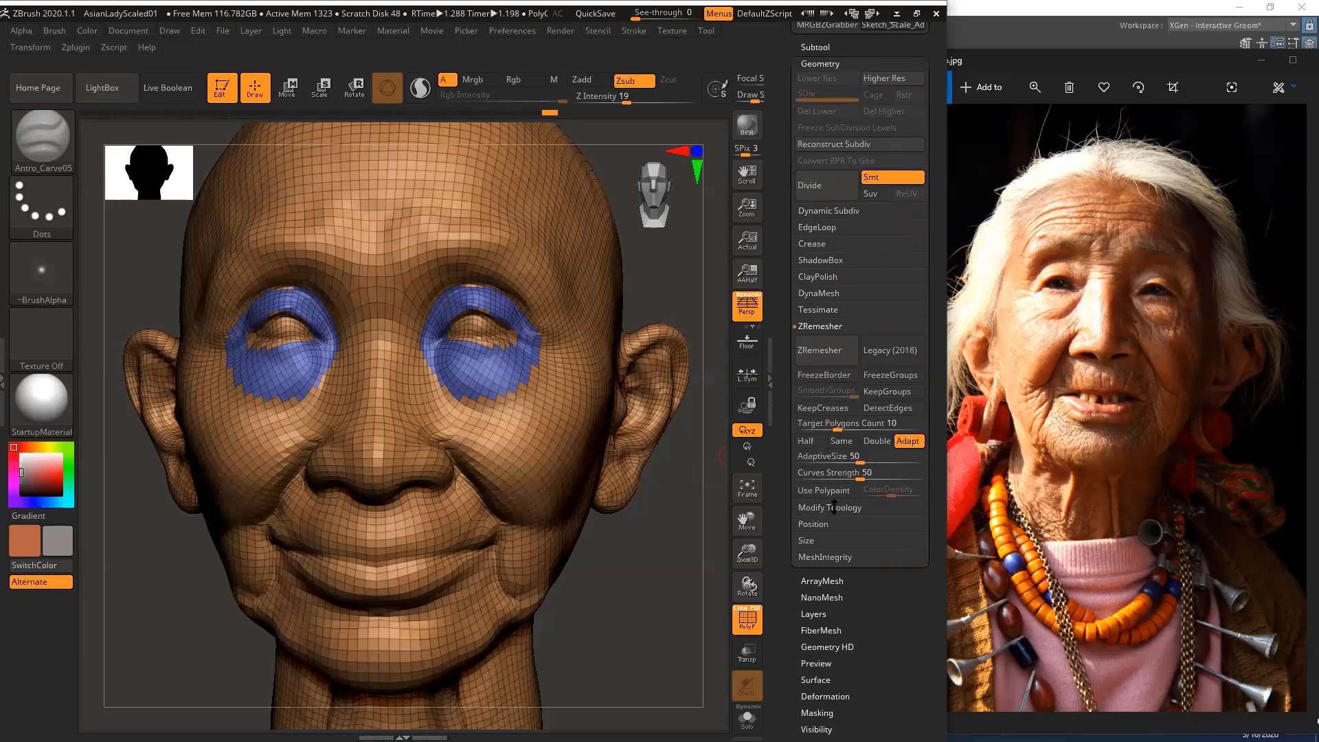
left_click(888, 392)
left_click(830, 357)
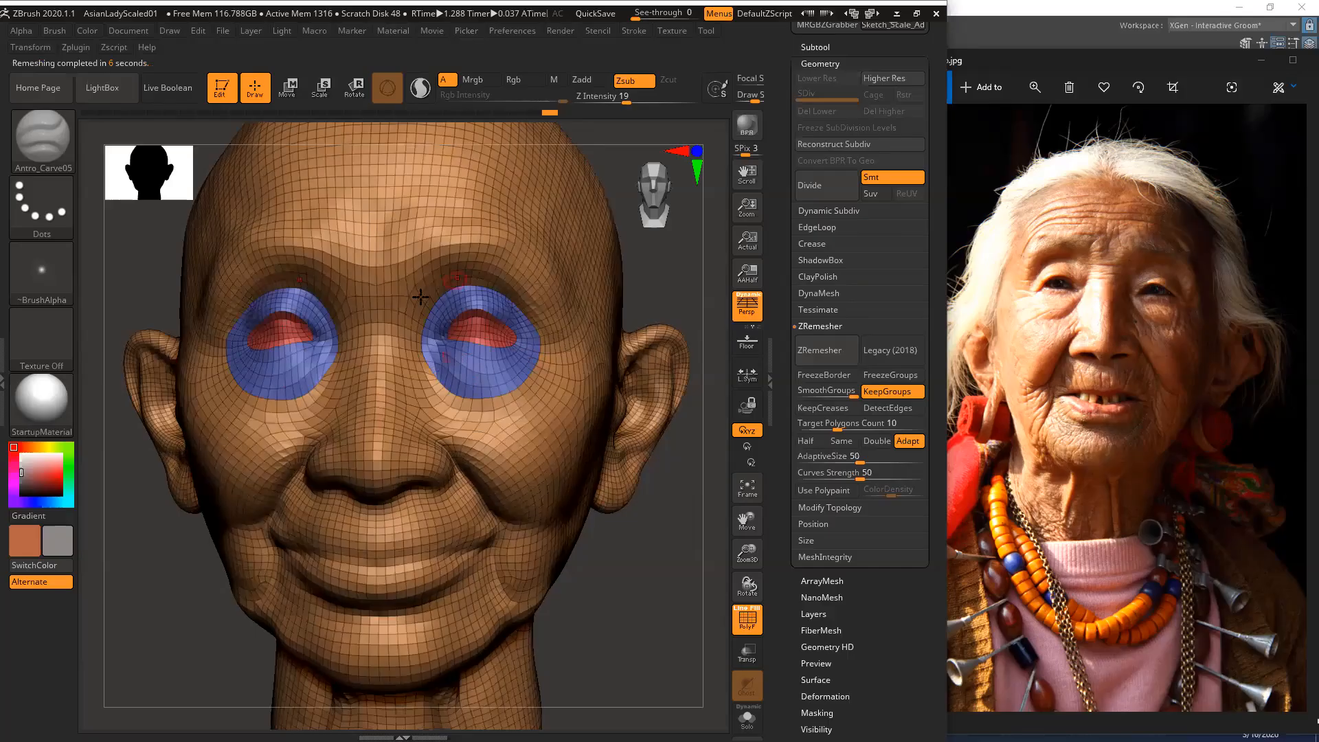
Inspect the new eye loops from several angles and hide the wireframe.
mouse_move(671, 589)
left_mouse_down()
mouse_move(648, 559)
mouse_move(660, 553)
mouse_move(624, 544)
left_mouse_up()
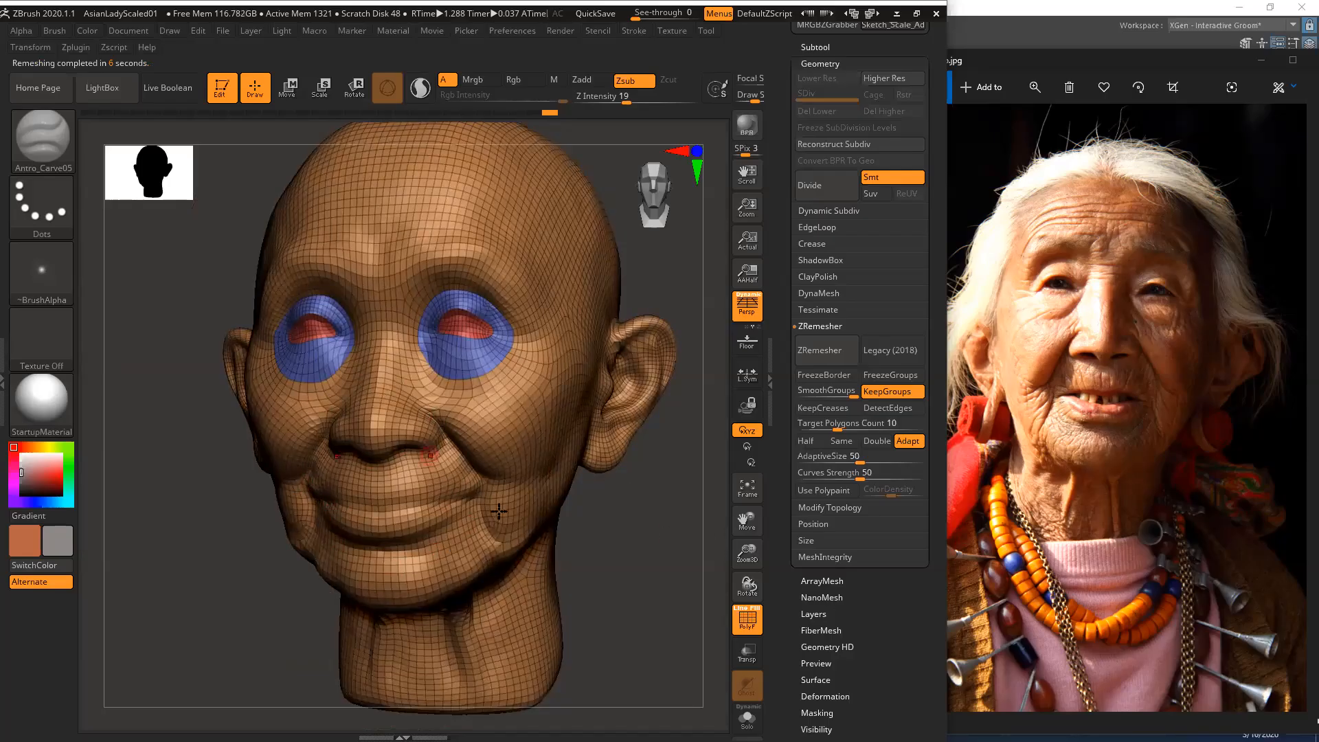
left_click_drag(657, 560, 599, 478, "shift")
left_click_drag(662, 435, 711, 437)
left_click(747, 619)
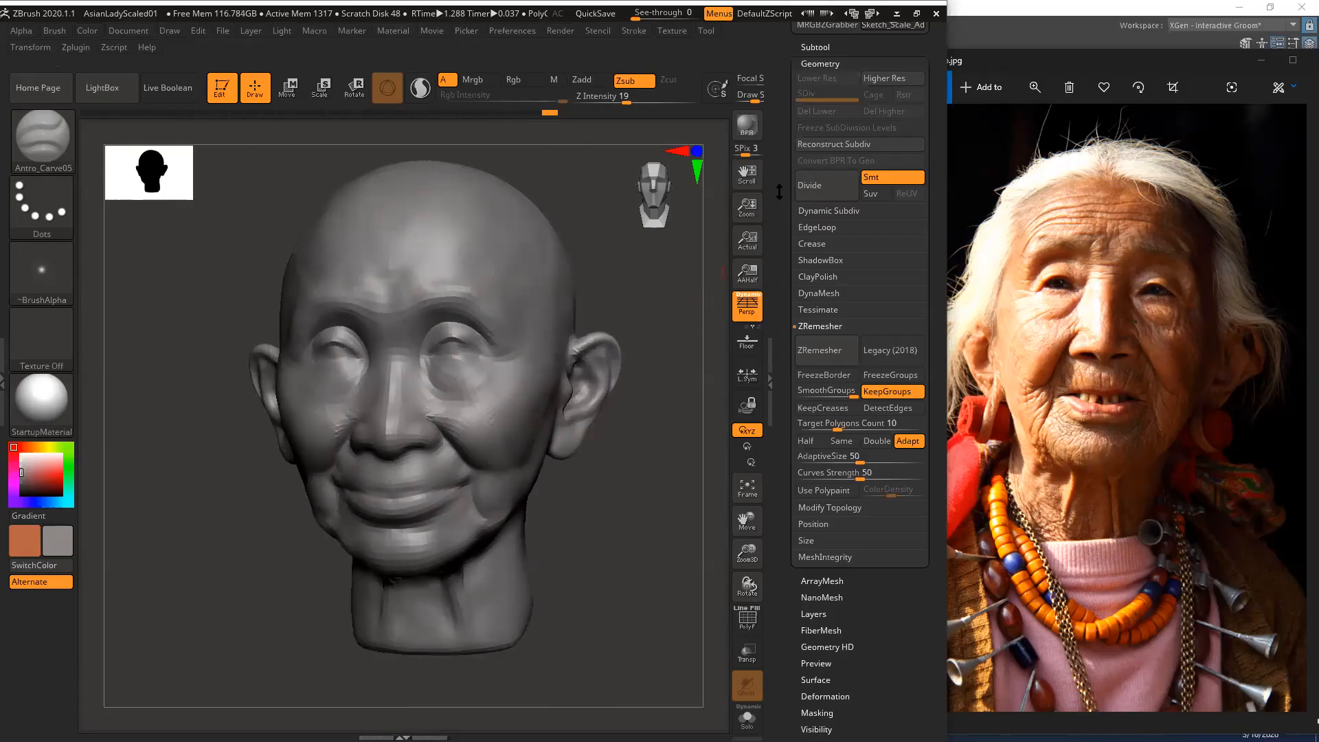
Drop to the lowest subdivision level and show the polygroup wireframe in front view.
scroll(783, 312, "up", 5)
key("ctrl+d")
key("shift+d")
key("ctrl")
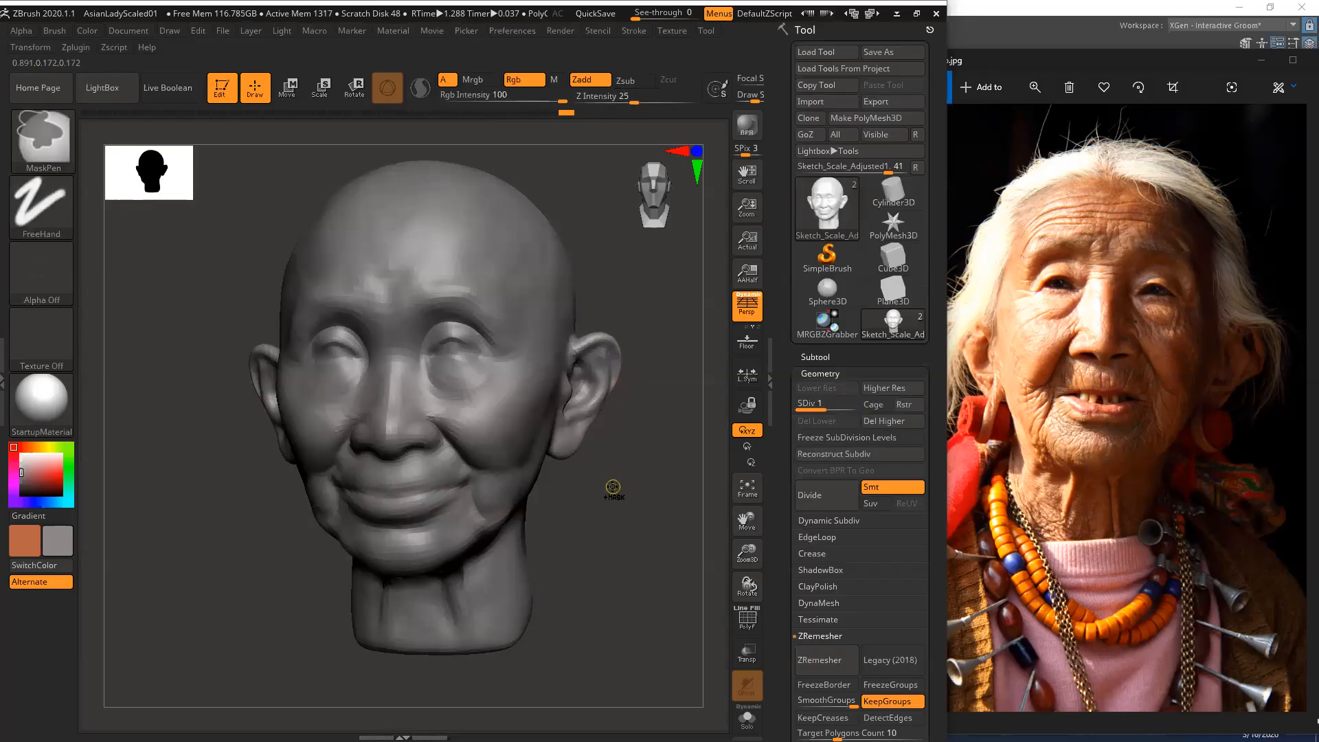
left_click_drag(641, 479, 622, 481, "shift")
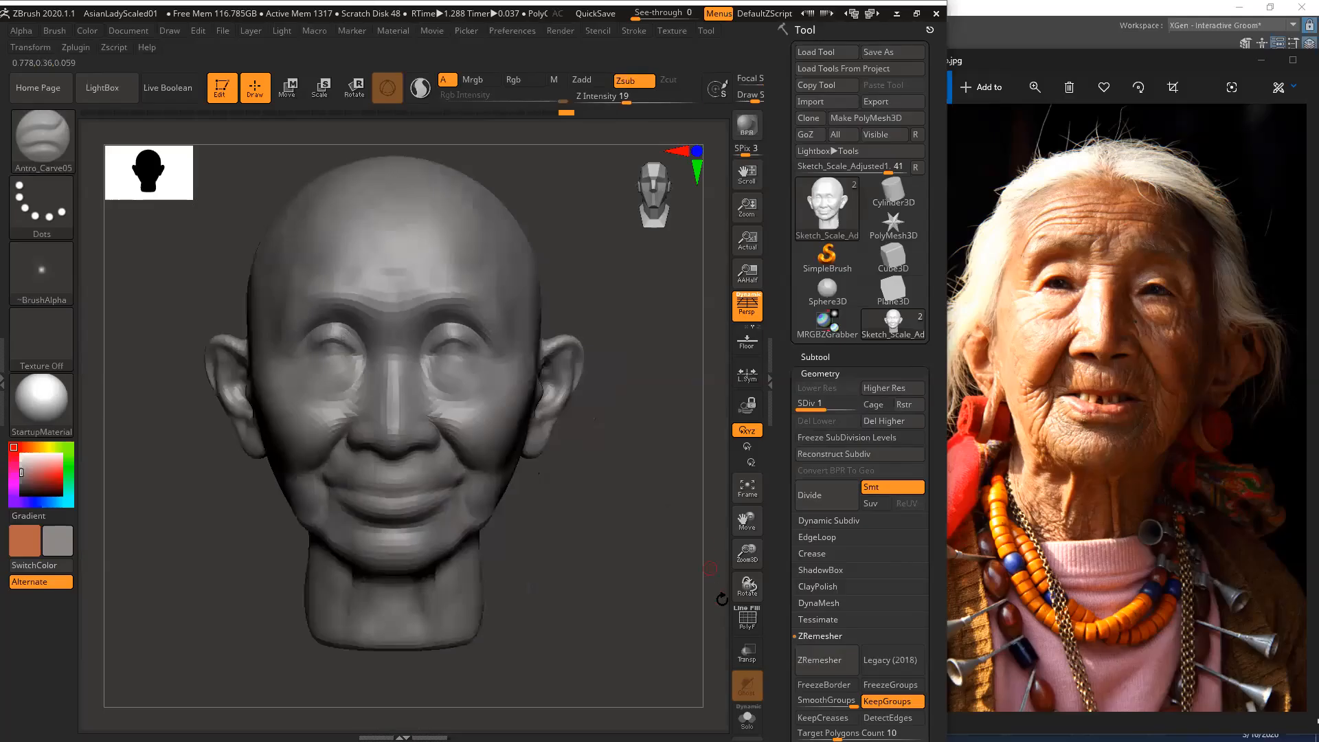
left_click(747, 621)
Set Target Polygons Count to 5 and run ZRemesher again.
left_click_drag(780, 601, 781, 441)
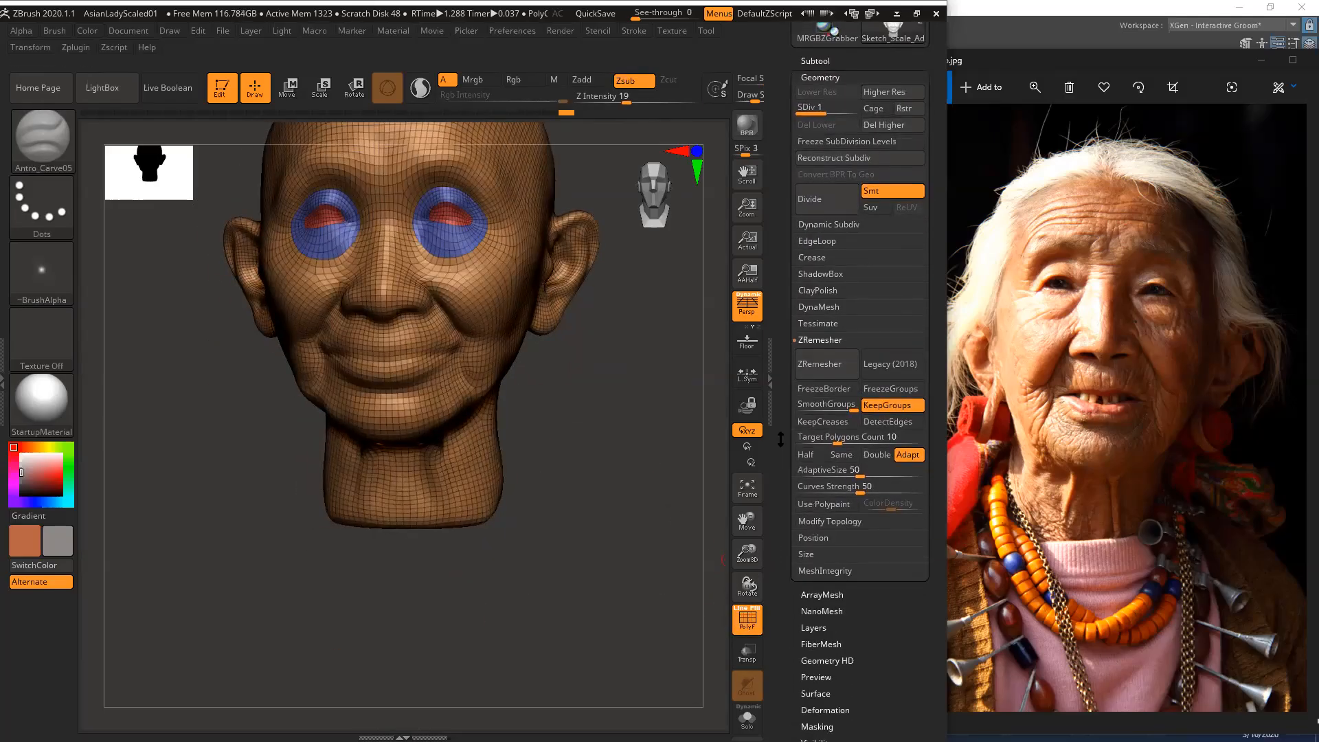
left_click(867, 437)
type("5")
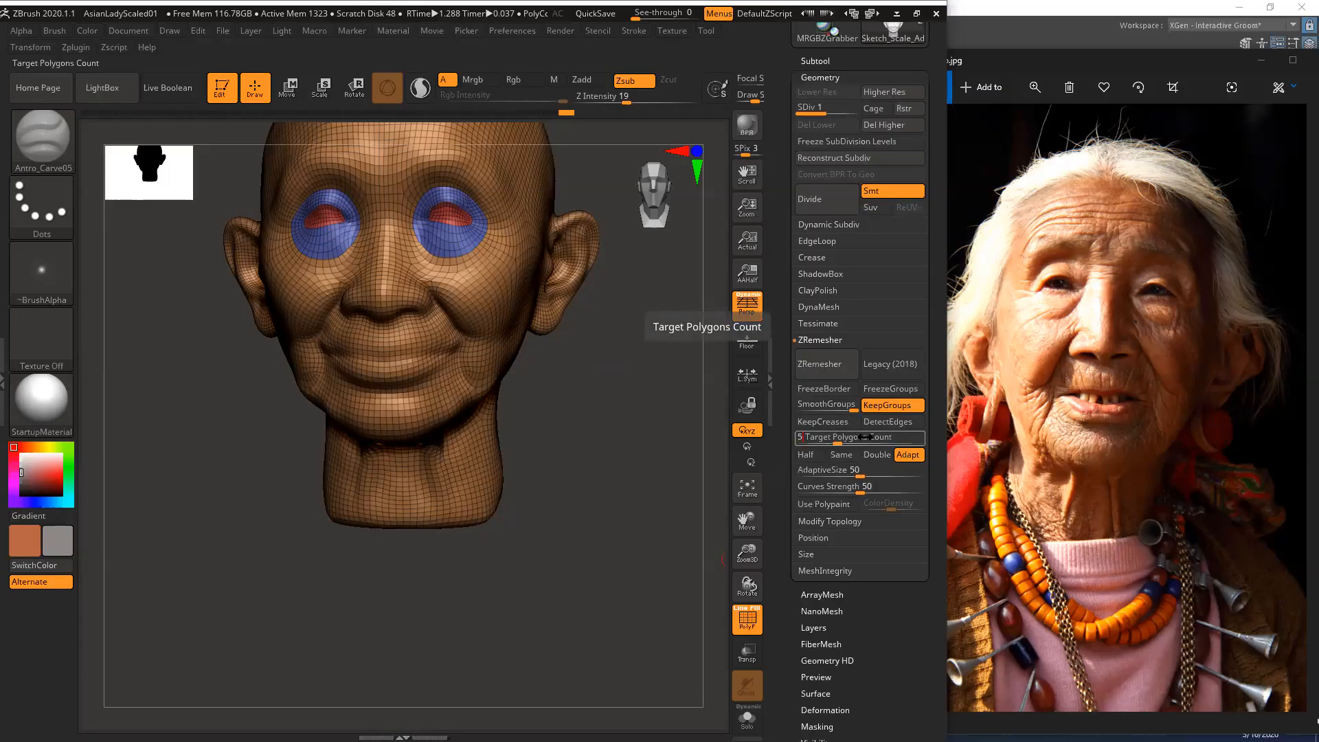
key("Tab")
left_click(829, 375)
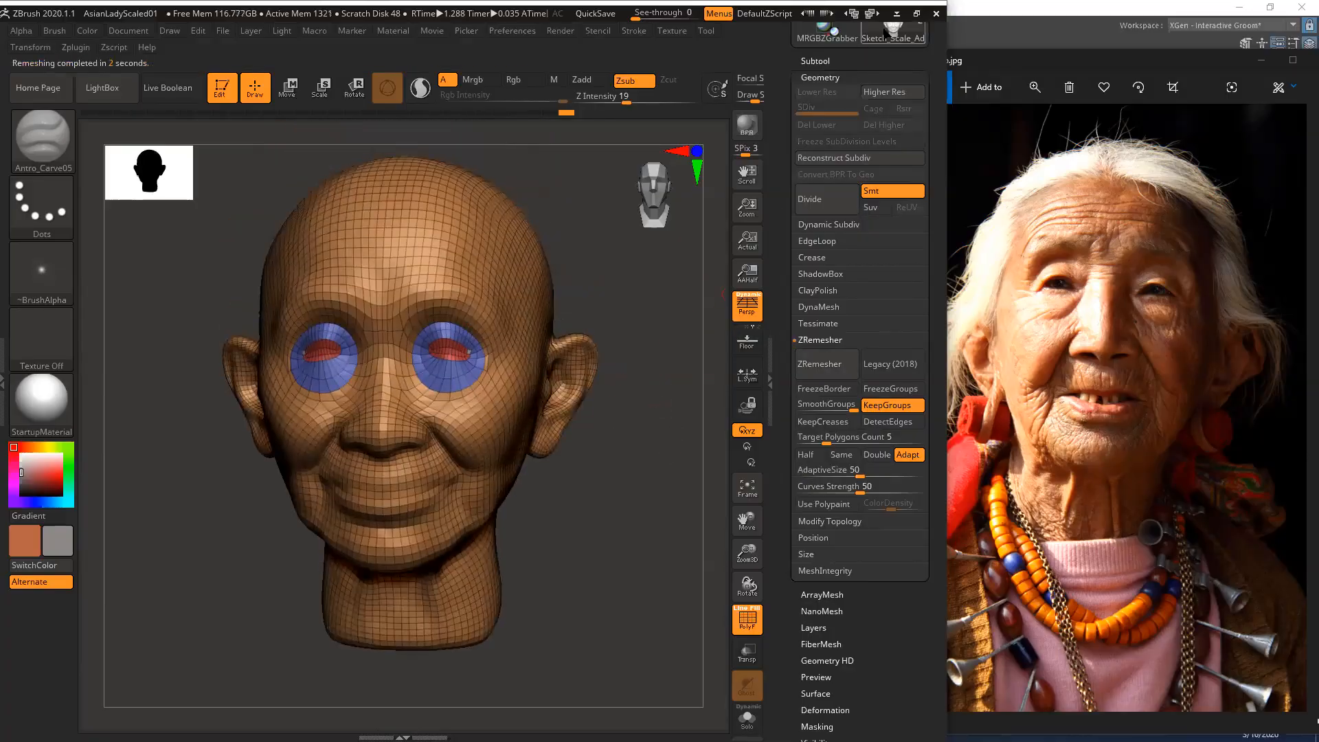
left_click(916, 13)
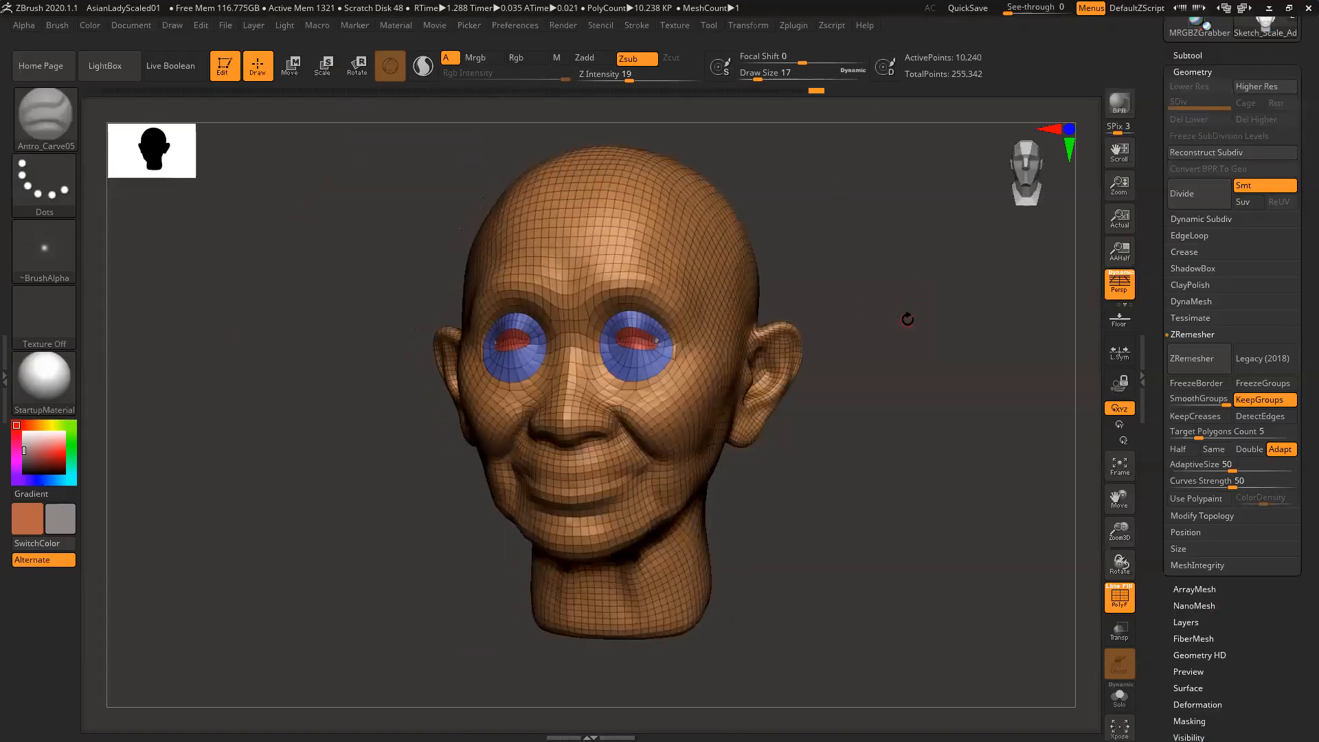
Subdivide the remeshed head to SDiv 4 and turn off the PolyF wireframe display.
key("ctrl+d")
key("ctrl+d")
key("ctrl+d")
mouse_move(906, 332)
left_mouse_down()
mouse_move(945, 401)
mouse_move(975, 312)
mouse_move(886, 323)
left_mouse_up()
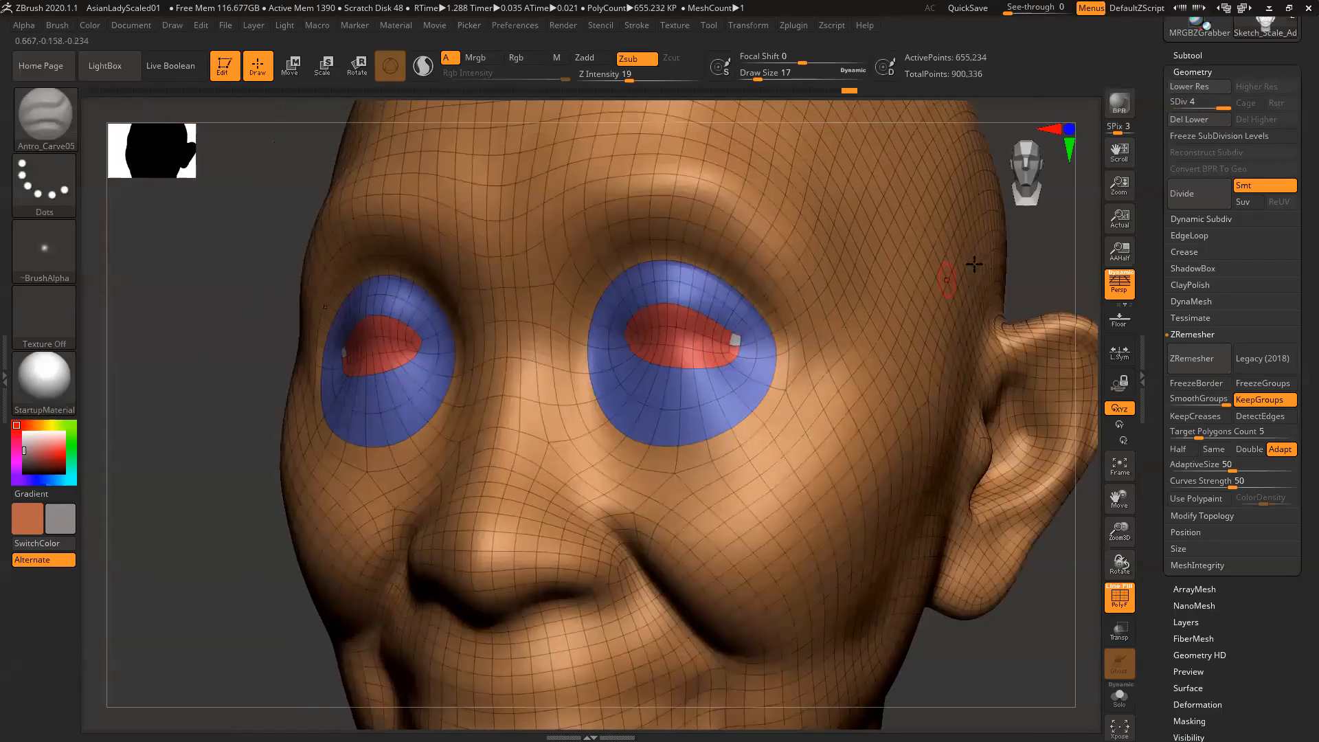
left_click_drag(1041, 263, 1036, 410)
left_click(1119, 597)
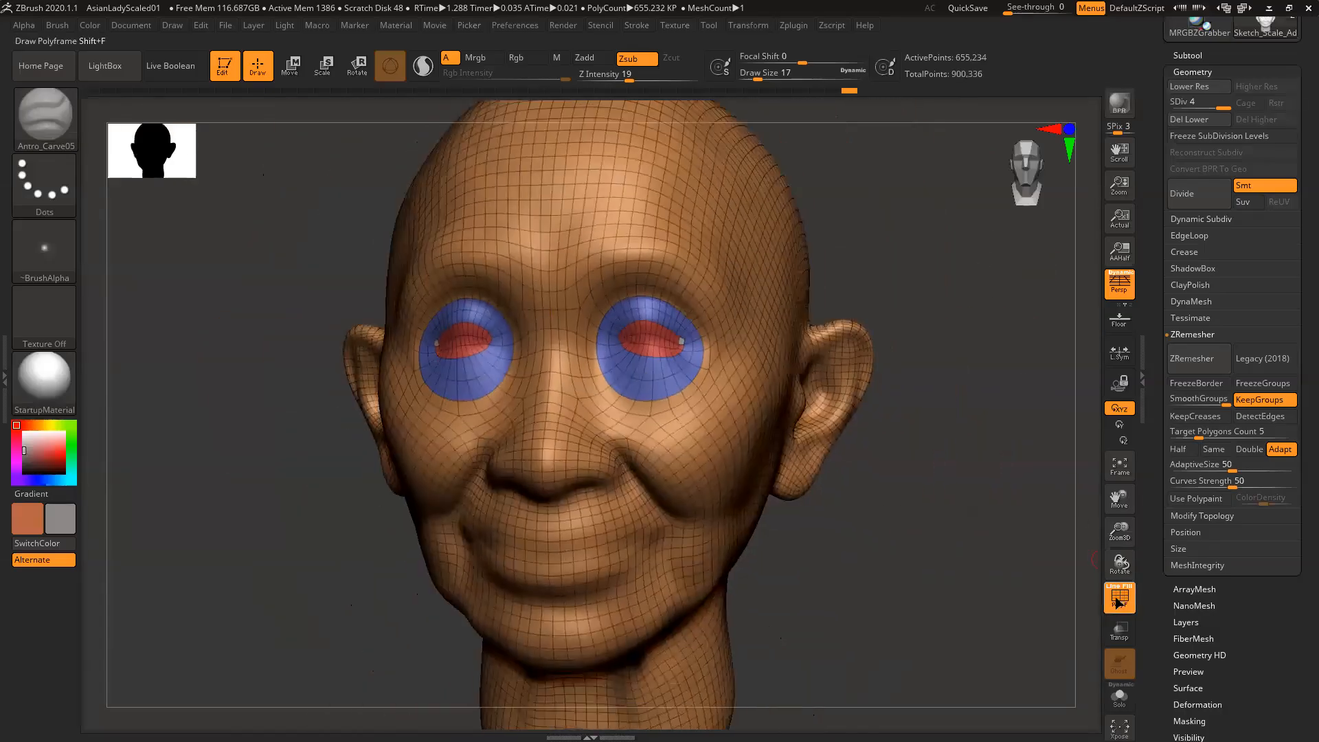
left_click_drag(996, 480, 957, 457, "alt")
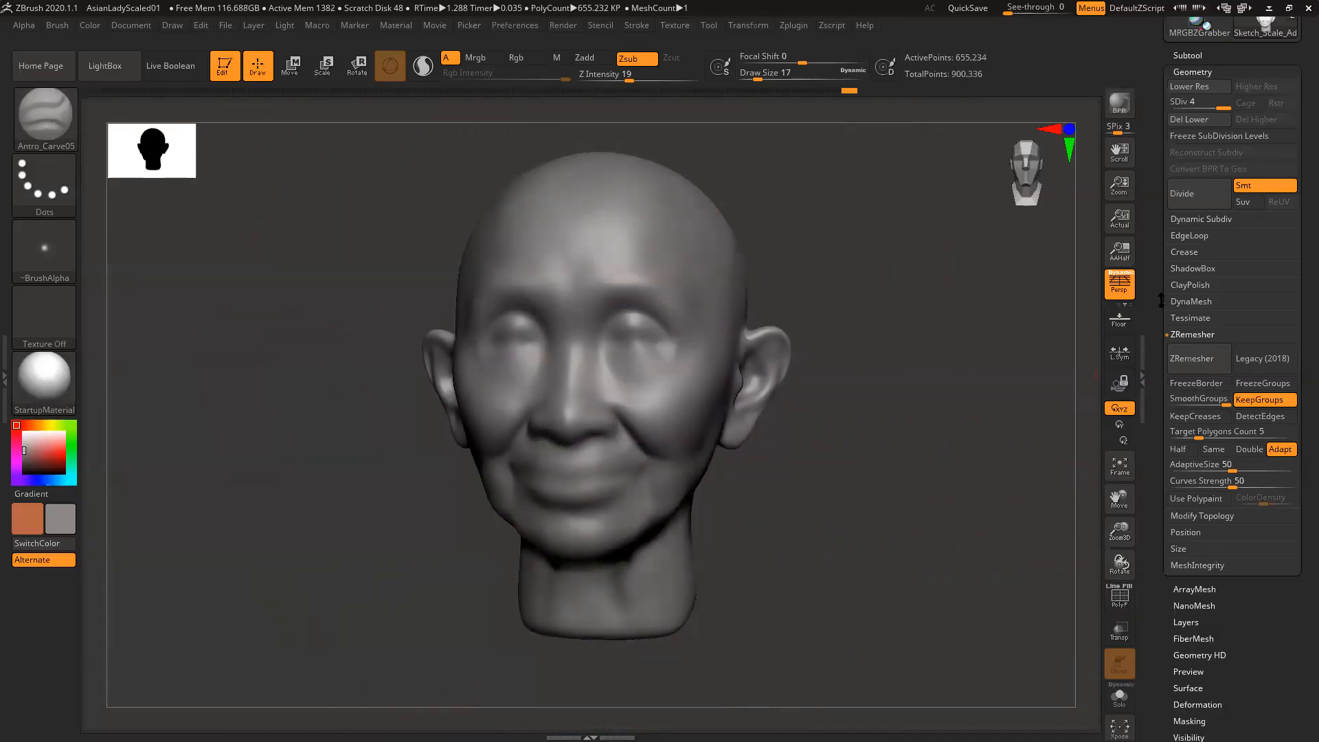
Make the original wrinkled head subtool Sketch_Scale_Adjusted2 visible alongside the remeshed head.
left_click(1179, 57)
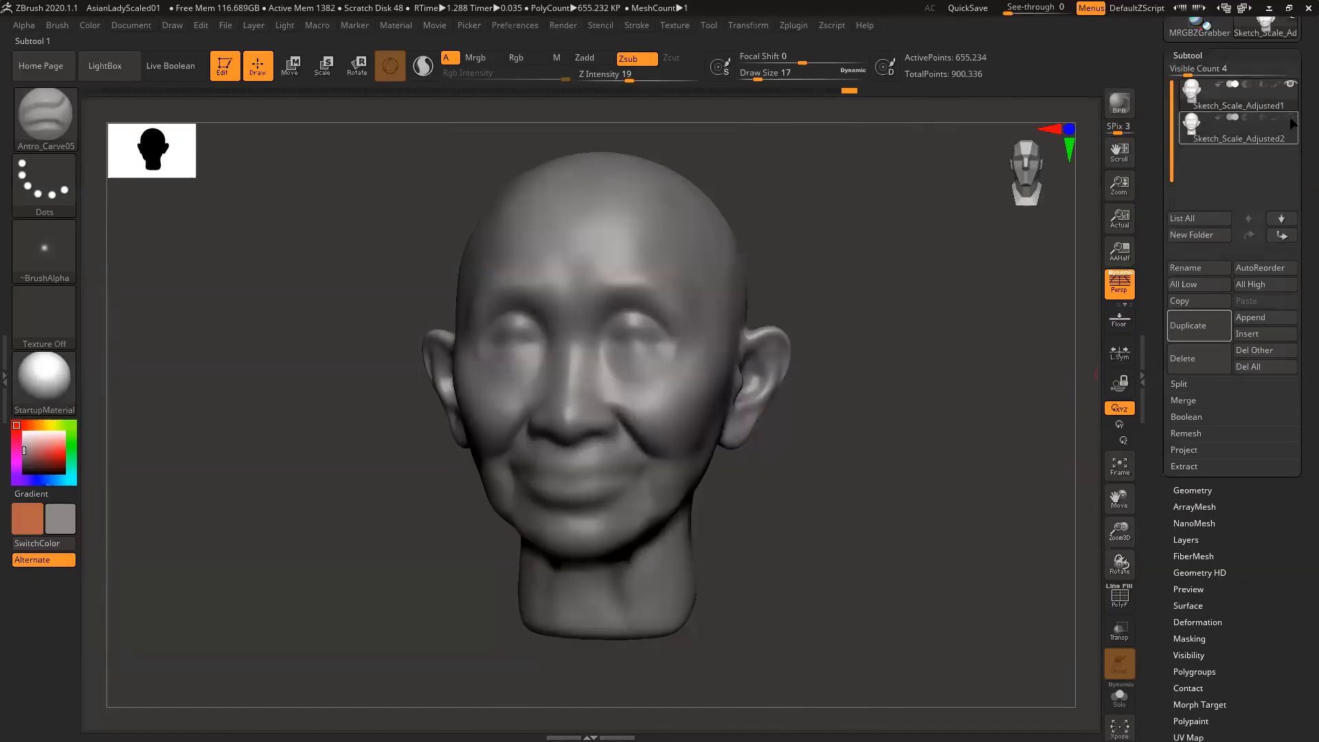
left_click(1290, 117)
mouse_move(1021, 266)
left_mouse_down()
mouse_move(905, 318)
mouse_move(958, 308)
left_mouse_up()
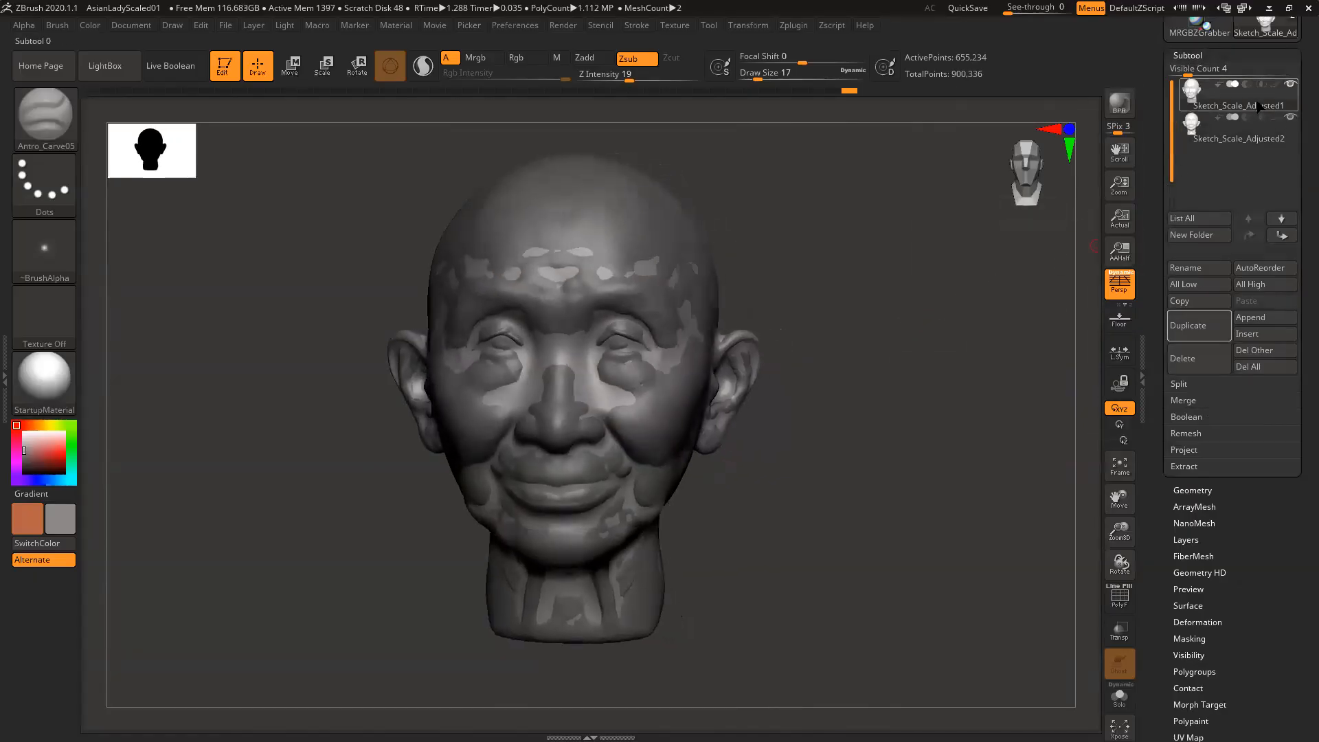
mouse_move(1262, 131)
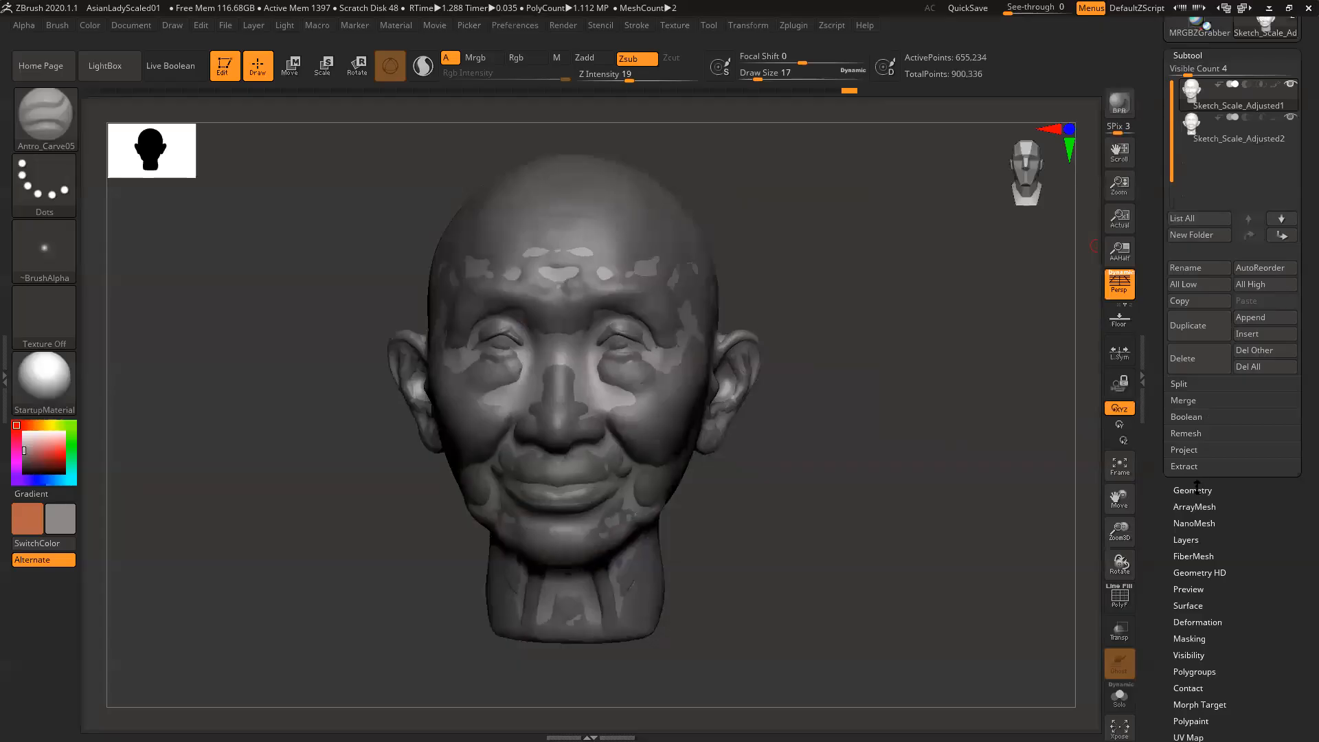
left_click(1191, 452)
Run ProjectAll to transfer the original head's detail, then hide the original subtool.
left_click(1207, 470)
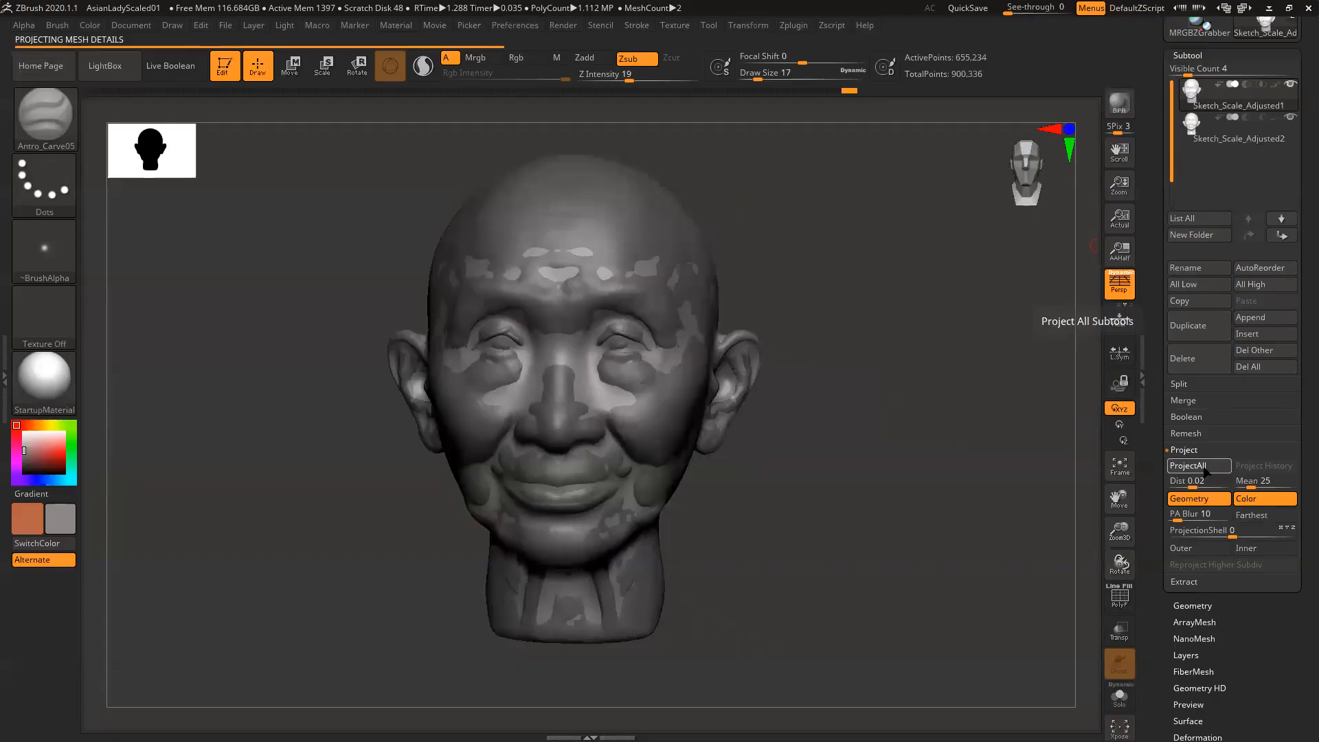
left_click(1285, 125)
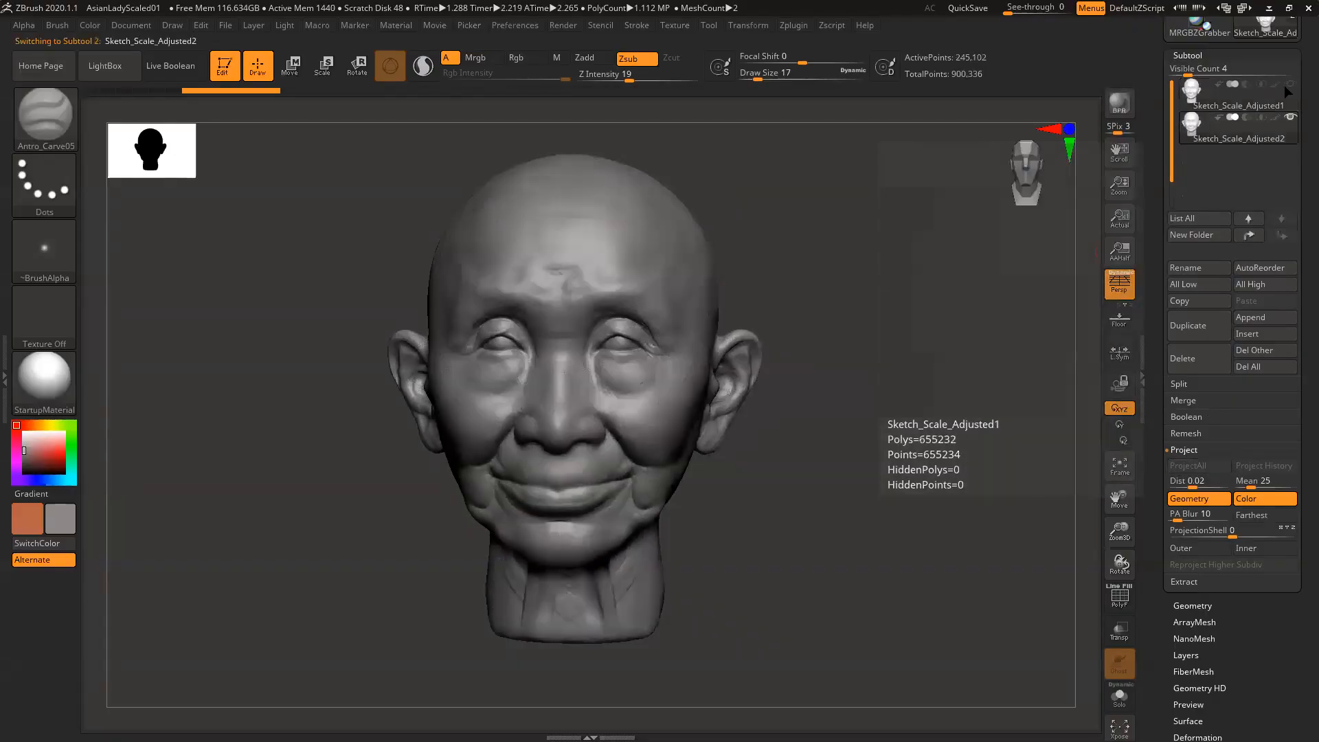
left_click_drag(921, 297, 890, 307, "alt")
left_click(1120, 597)
left_click(1120, 596)
left_click(1189, 86)
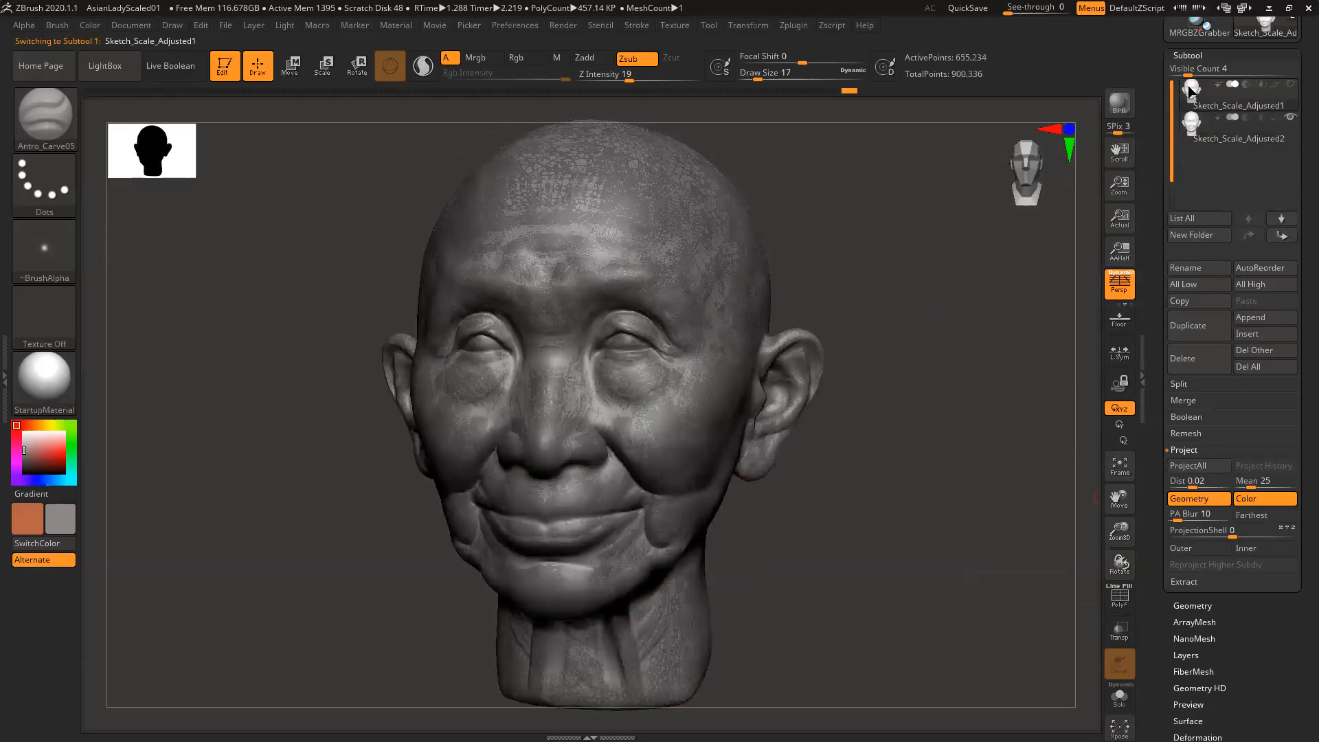
left_click(1290, 118)
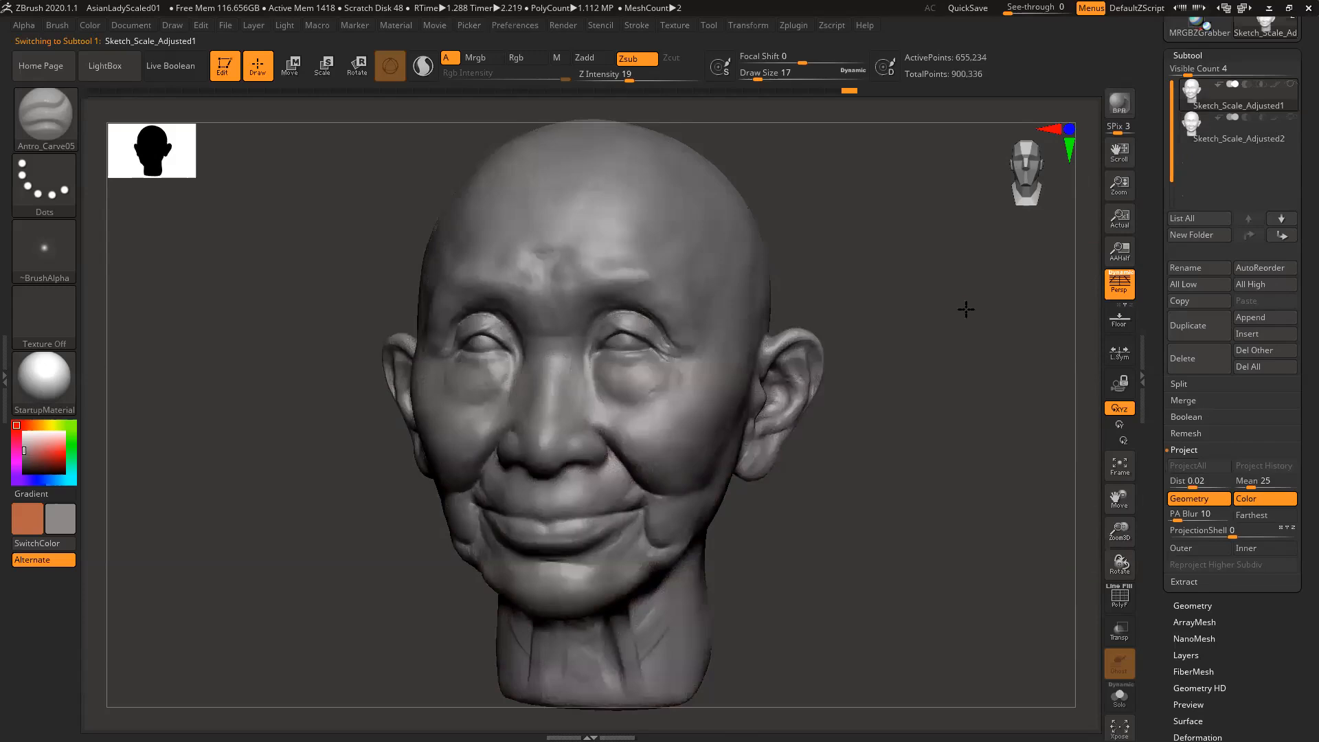
left_click_drag(966, 309, 1006, 311, "alt")
Step through the remeshed head's subdivision levels to compare the projected wrinkle detail.
key("shift+d")
key("shift+d")
key("shift+d")
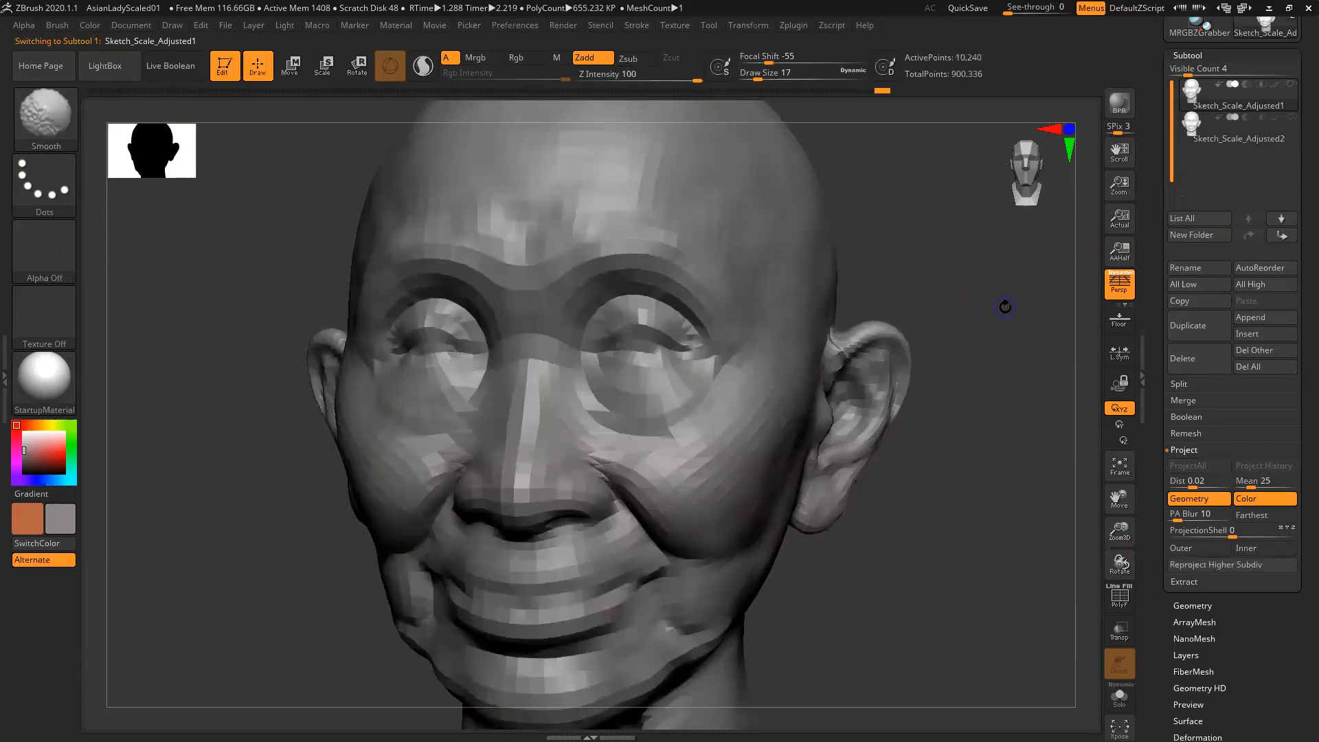
key("d")
key("d")
key("d")
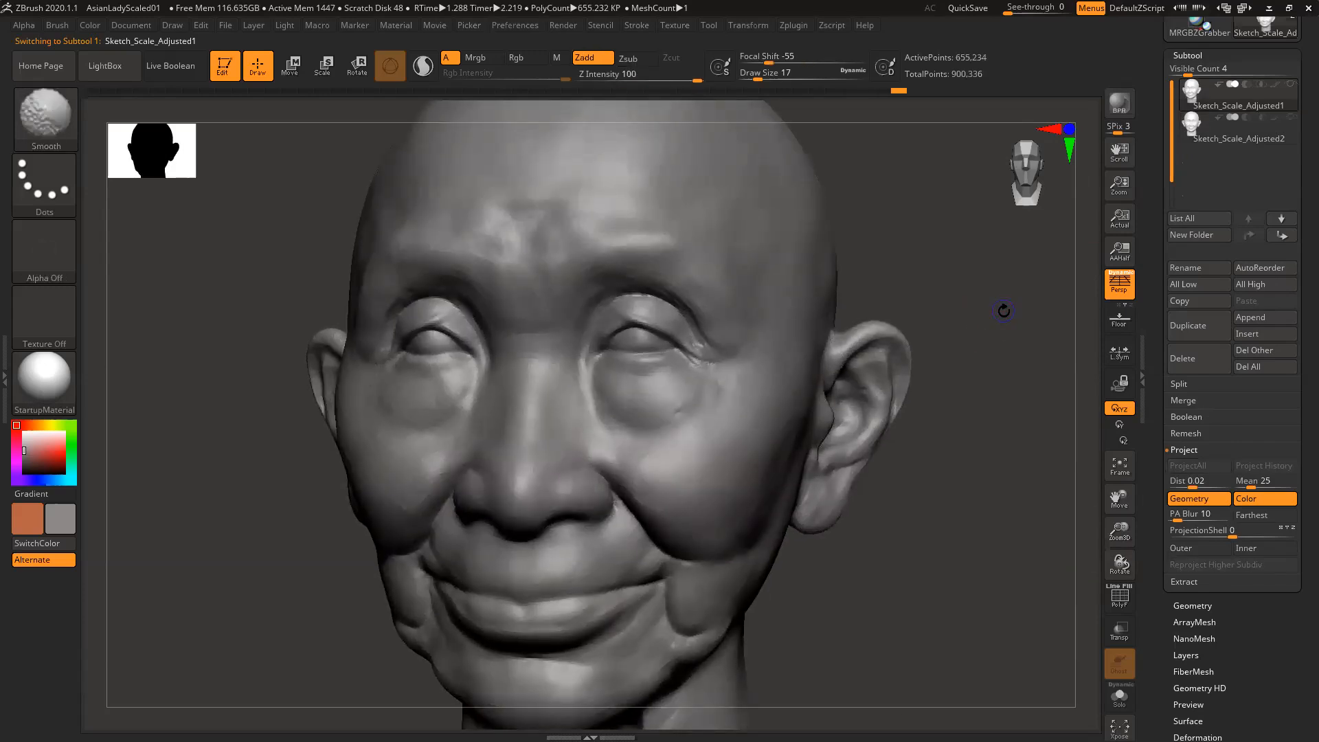
key("shift+d")
key("shift+d")
key("shift+d")
key("d")
key("d")
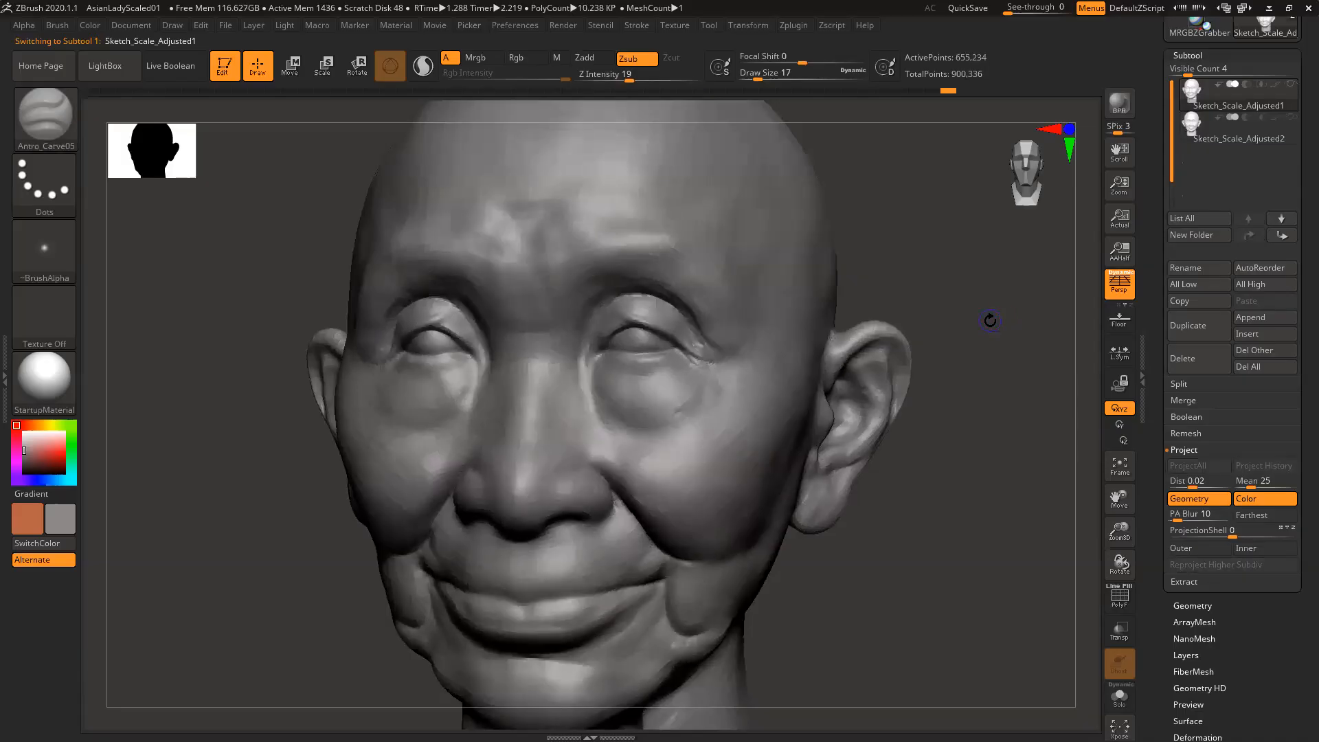
key("shift+d")
key("shift+d")
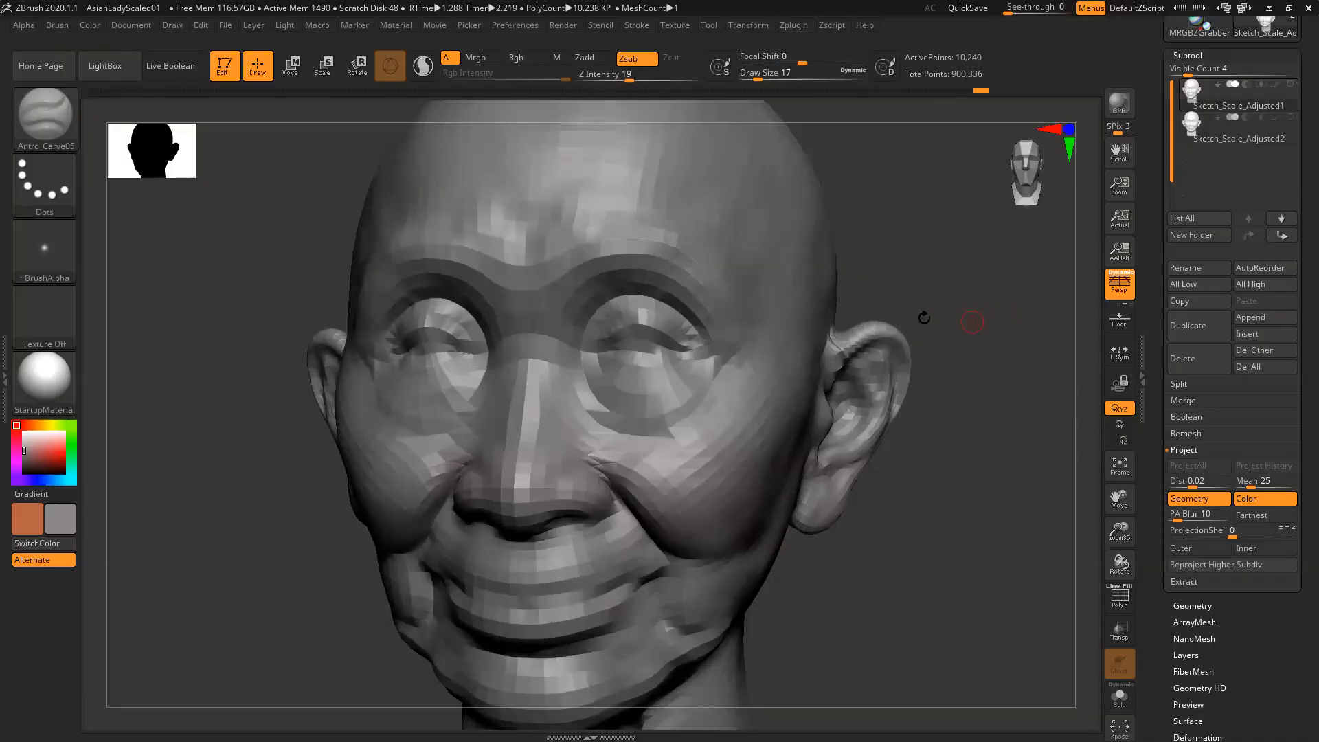
key("shift")
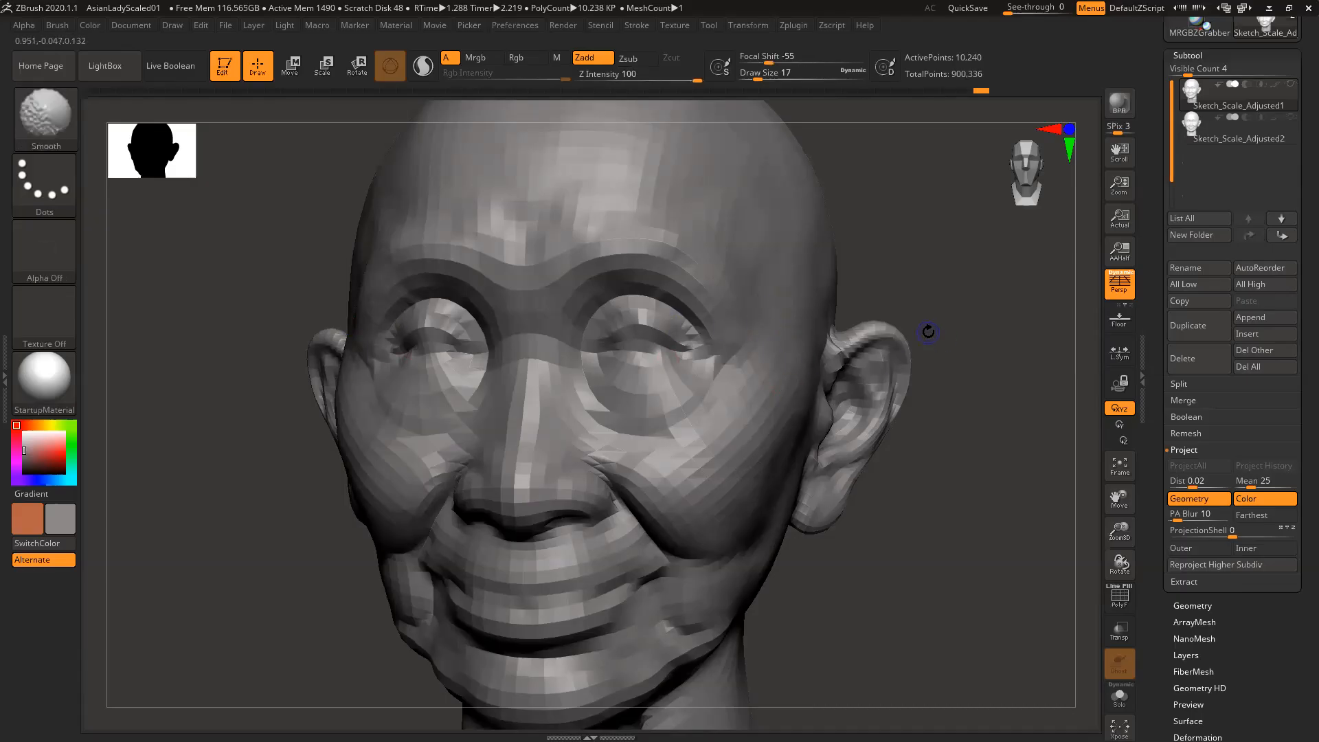
key("d")
key("d")
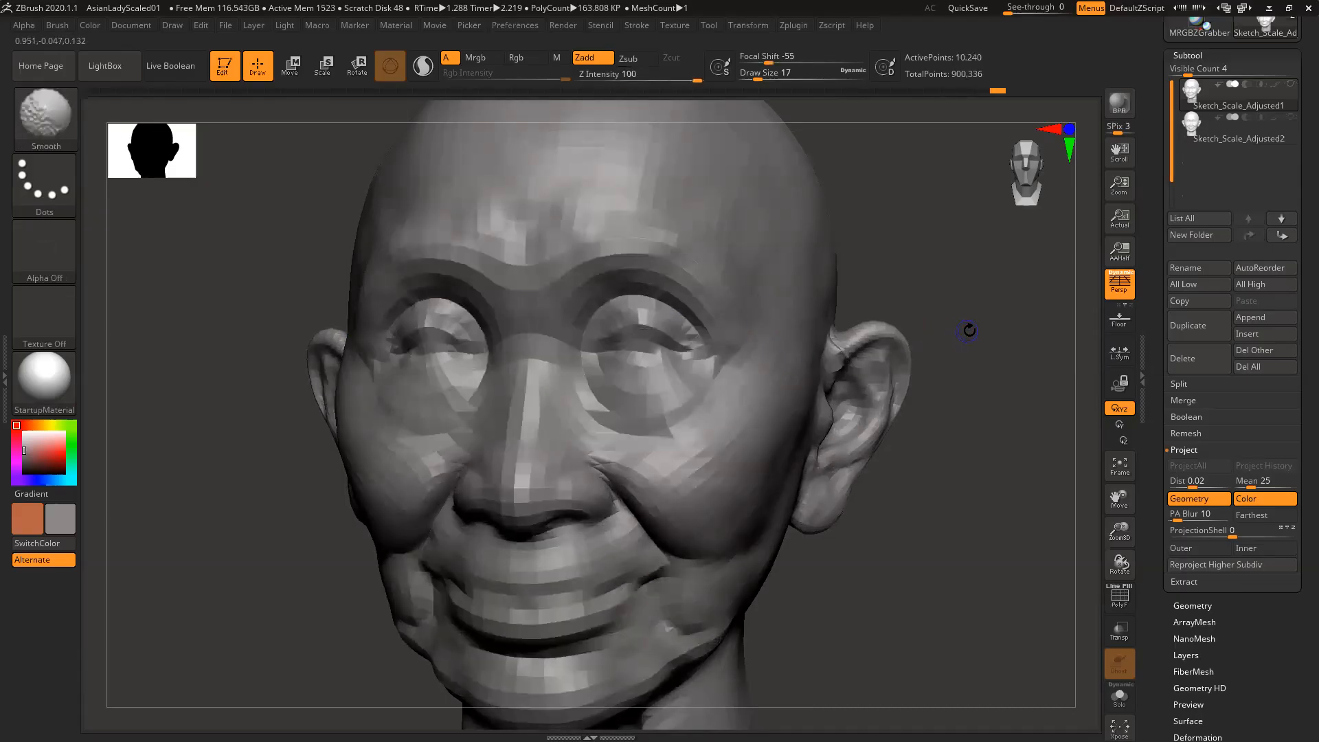
key("shift+d")
key("shift+d")
key("f")
left_click_drag(967, 300, 929, 313)
Enlarge the Draw Size to 187, raise the subdivision level, and restore the window beside the reference photo.
key("space")
left_click_drag(850, 306, 887, 310)
left_click_drag(914, 389, 810, 347, "alt")
left_click_drag(910, 420, 905, 421)
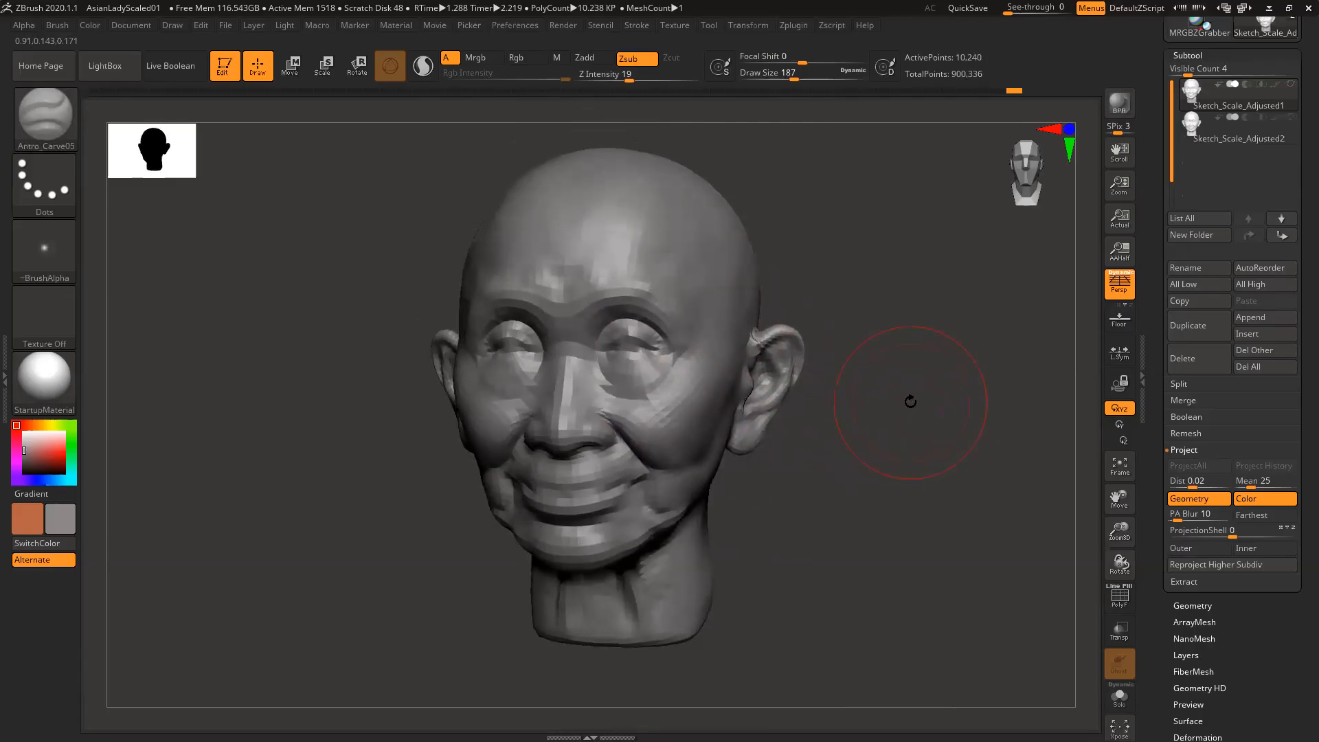
key("ctrl+d")
left_click(1289, 8)
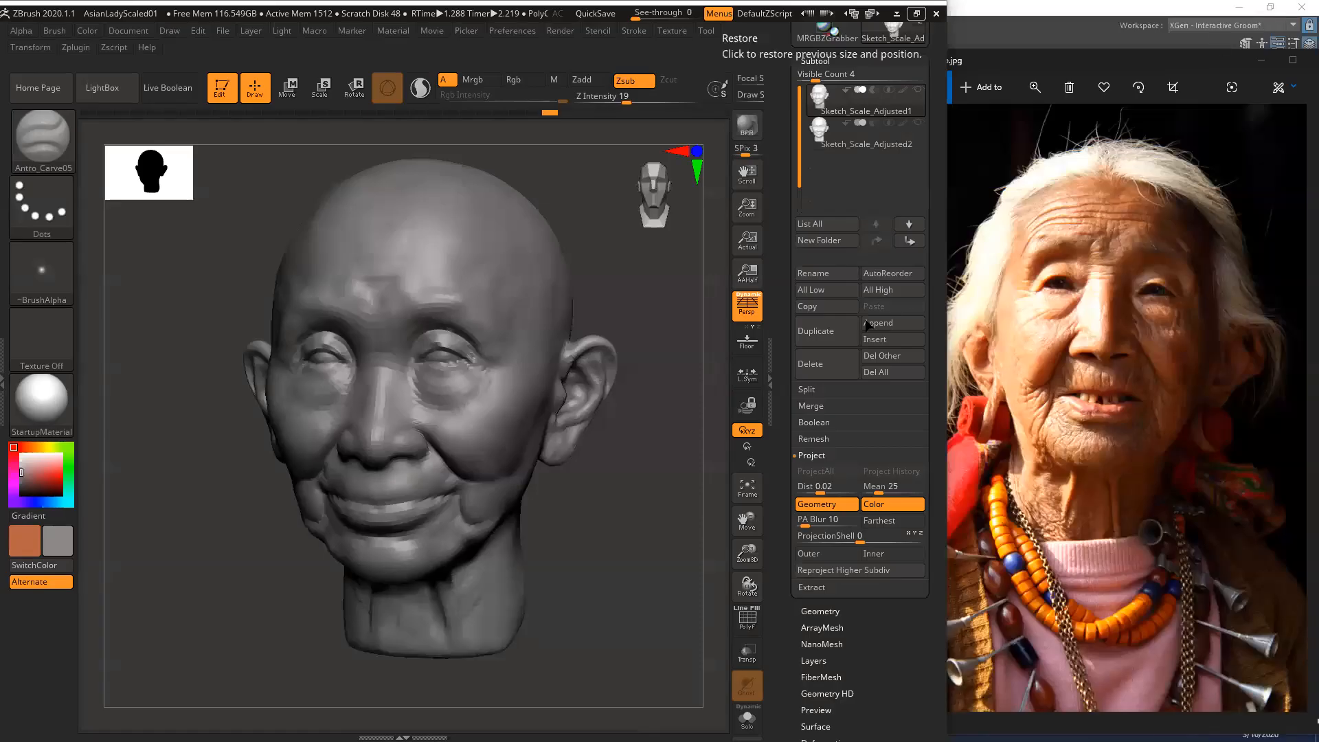
Shrink the brush and smooth the cheek near the nasolabial fold at intensity 4.
left_click_drag(637, 462, 712, 439)
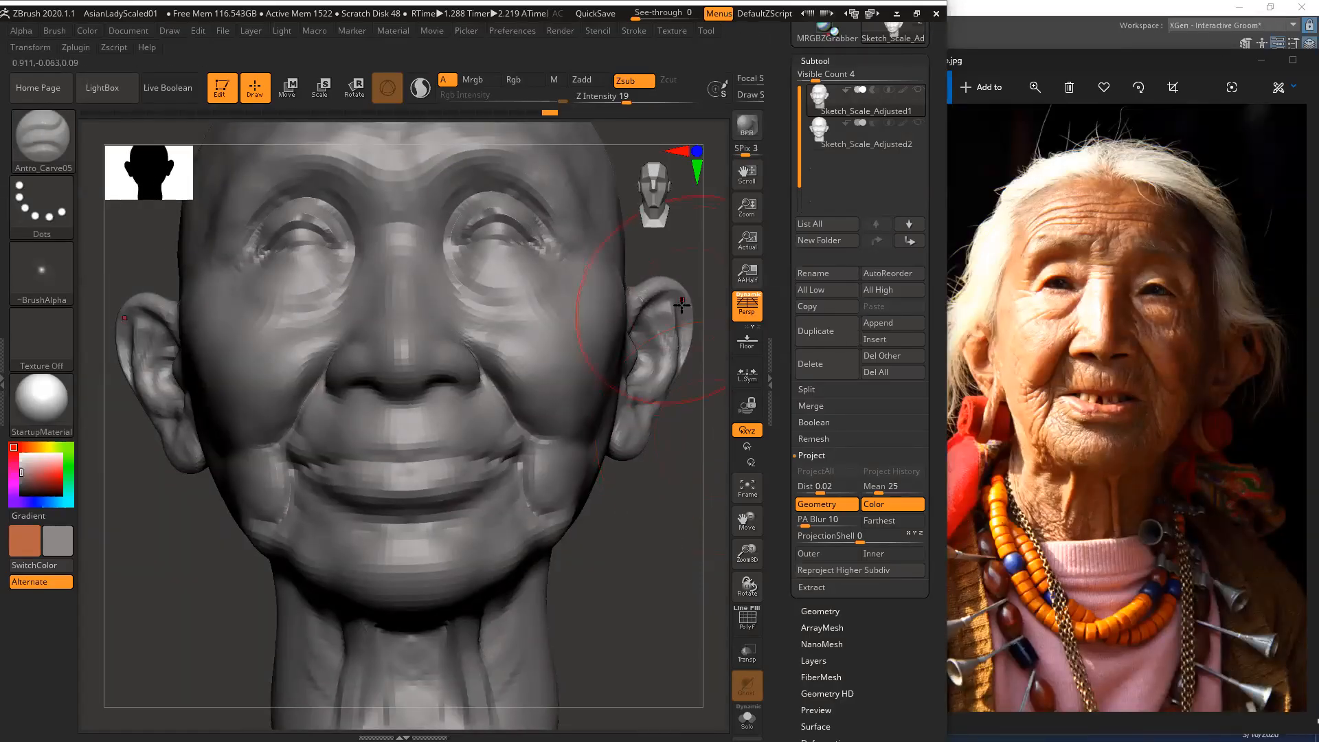
key("space")
left_click_drag(675, 307, 641, 308)
key("space")
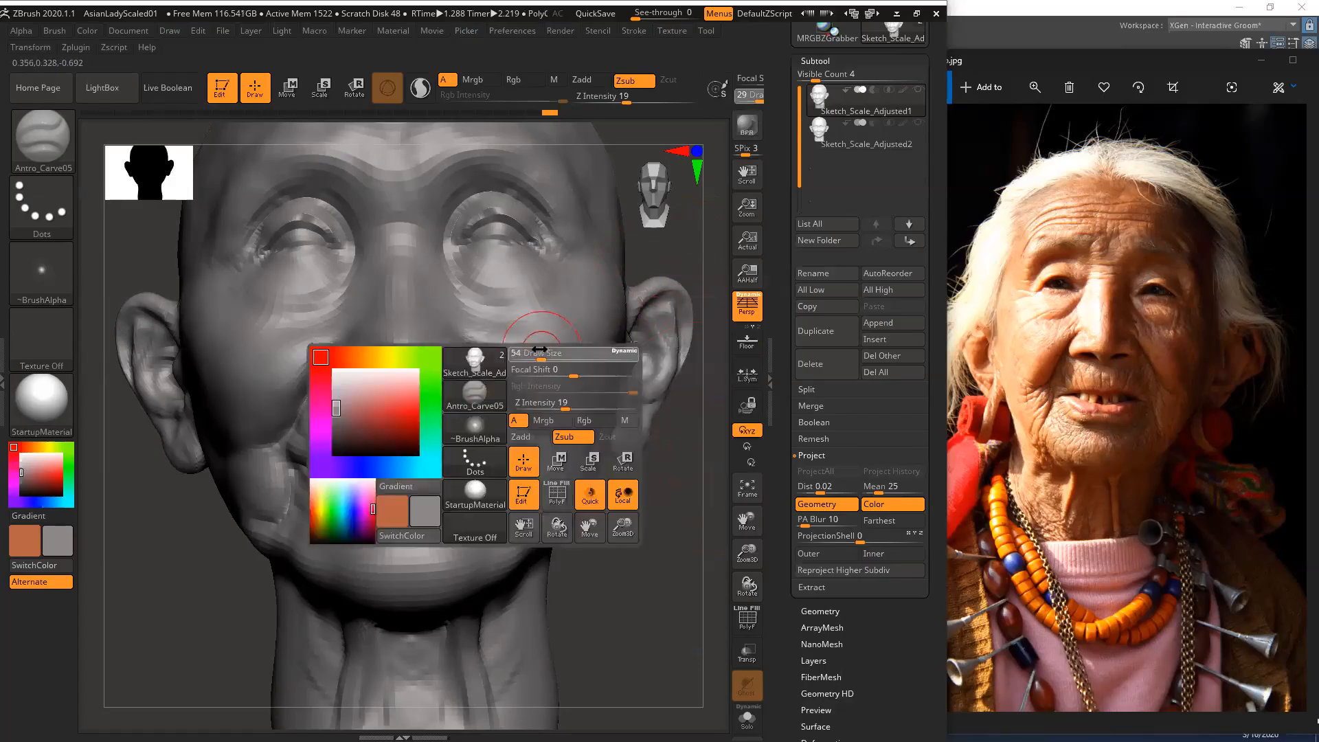
key("shift")
left_click_drag(619, 98, 599, 99)
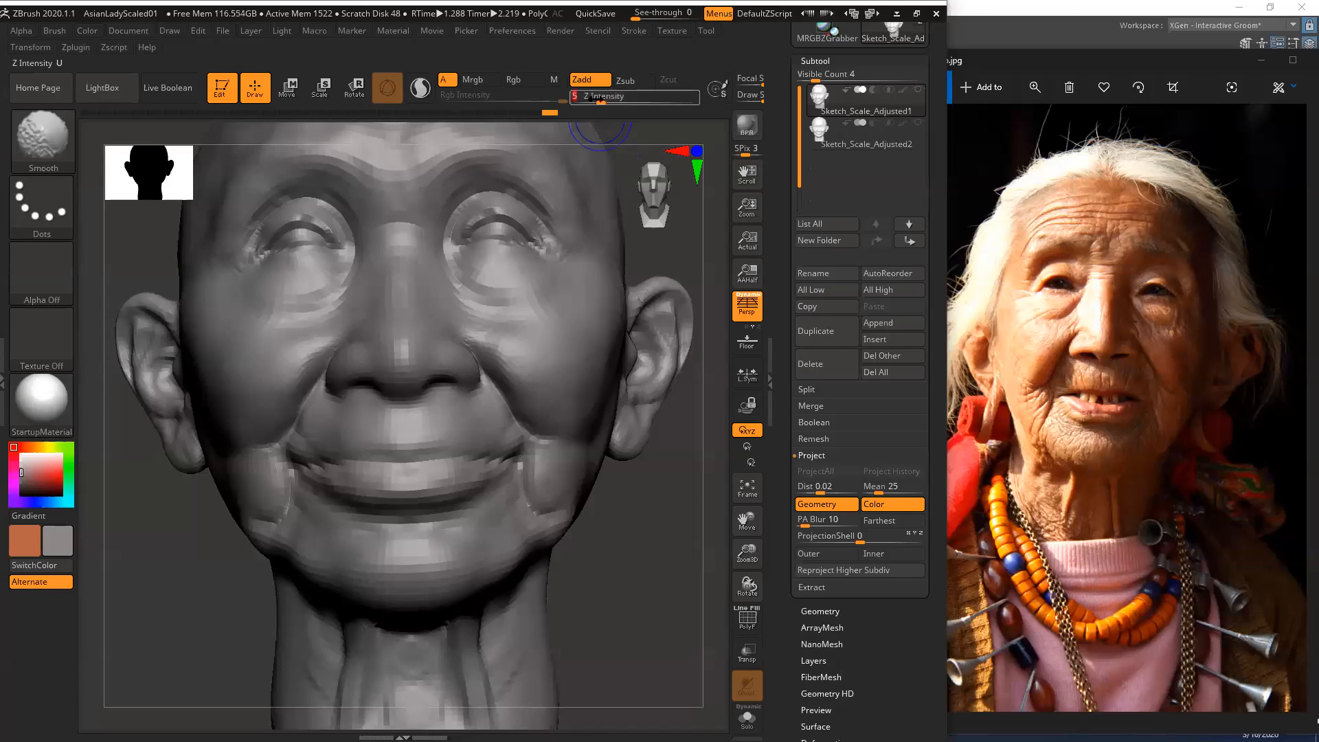
mouse_move(526, 339)
left_mouse_down("shift")
mouse_move(501, 336)
mouse_move(507, 357)
left_mouse_up("shift")
Raise the smoothing intensity to around 10 and smooth the right-side cheek further.
left_click_drag(603, 98, 615, 99)
key("space")
mouse_move(533, 320)
left_mouse_down()
mouse_move(519, 321)
mouse_move(509, 359)
mouse_move(496, 349)
left_mouse_up()
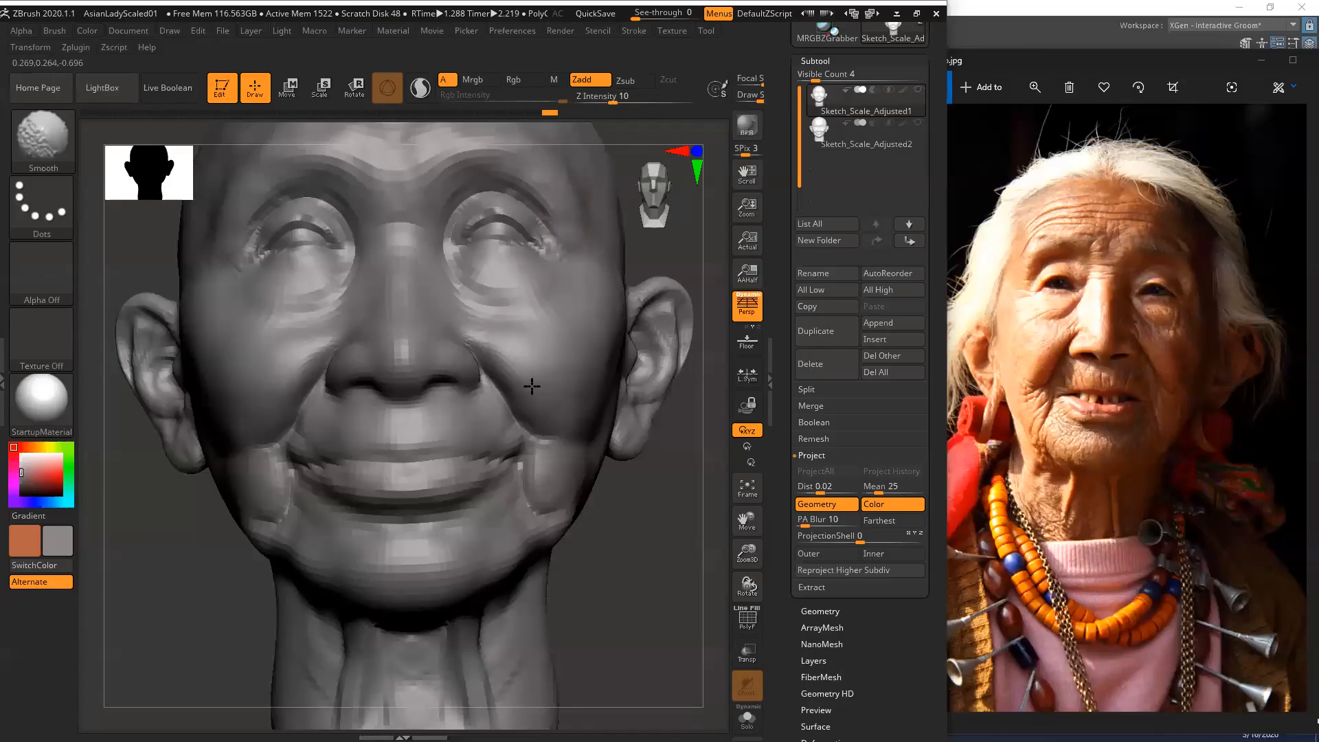
left_click_drag(570, 429, 570, 414, "shift")
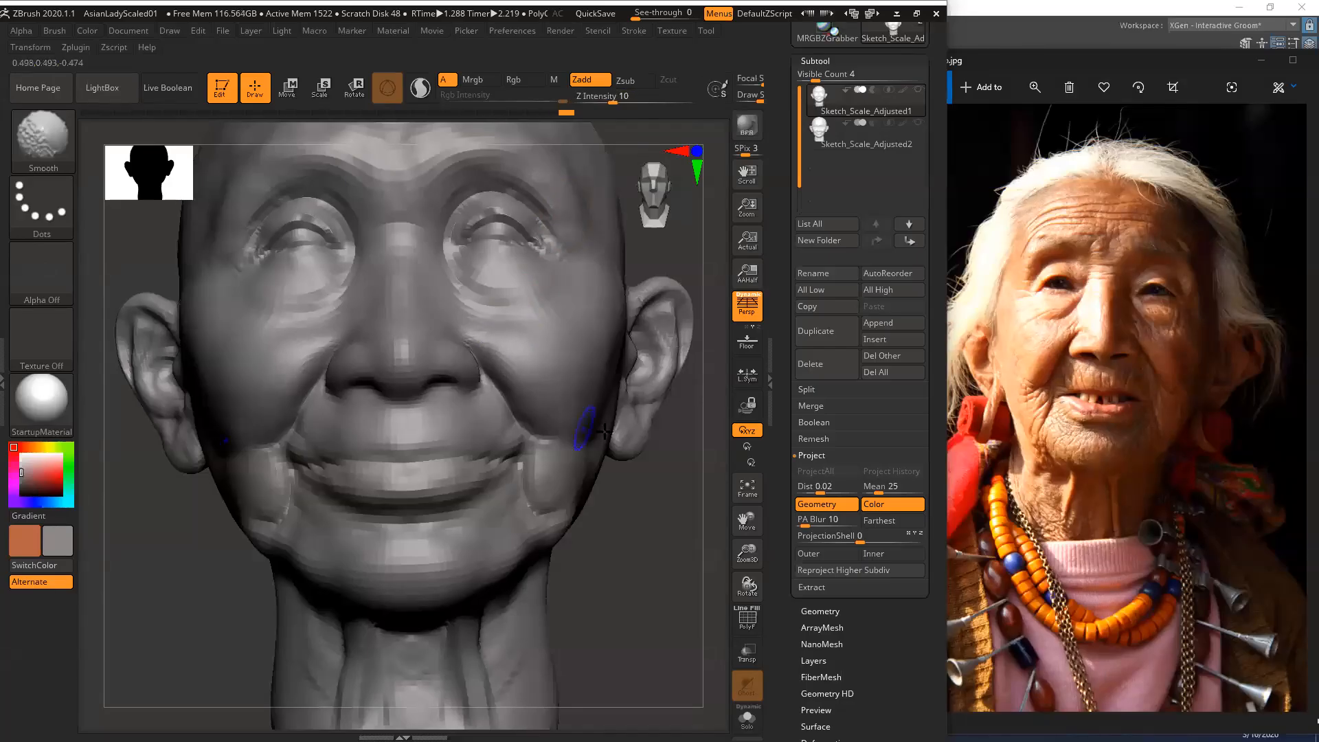
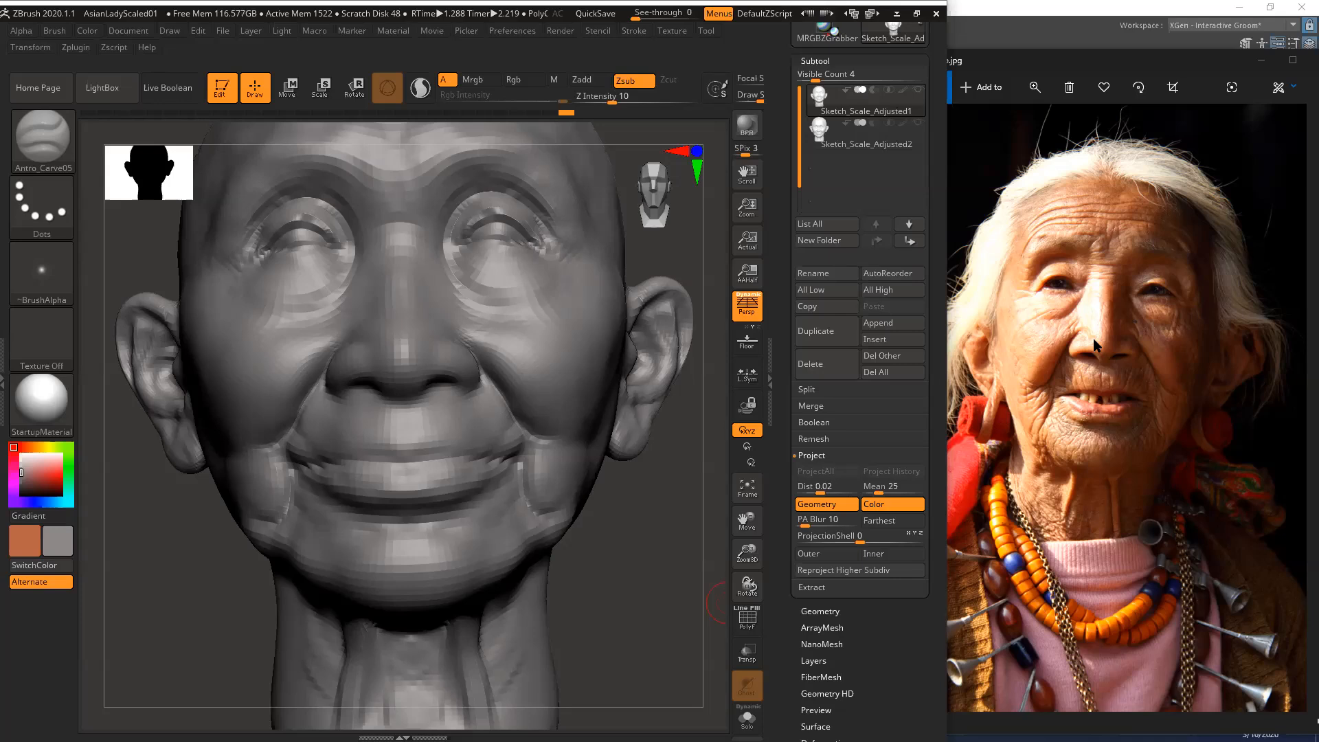
Carve the left nasolabial fold with Antro_Carve05, using Alt to add clay and reshape it.
left_click_drag(666, 520, 660, 512)
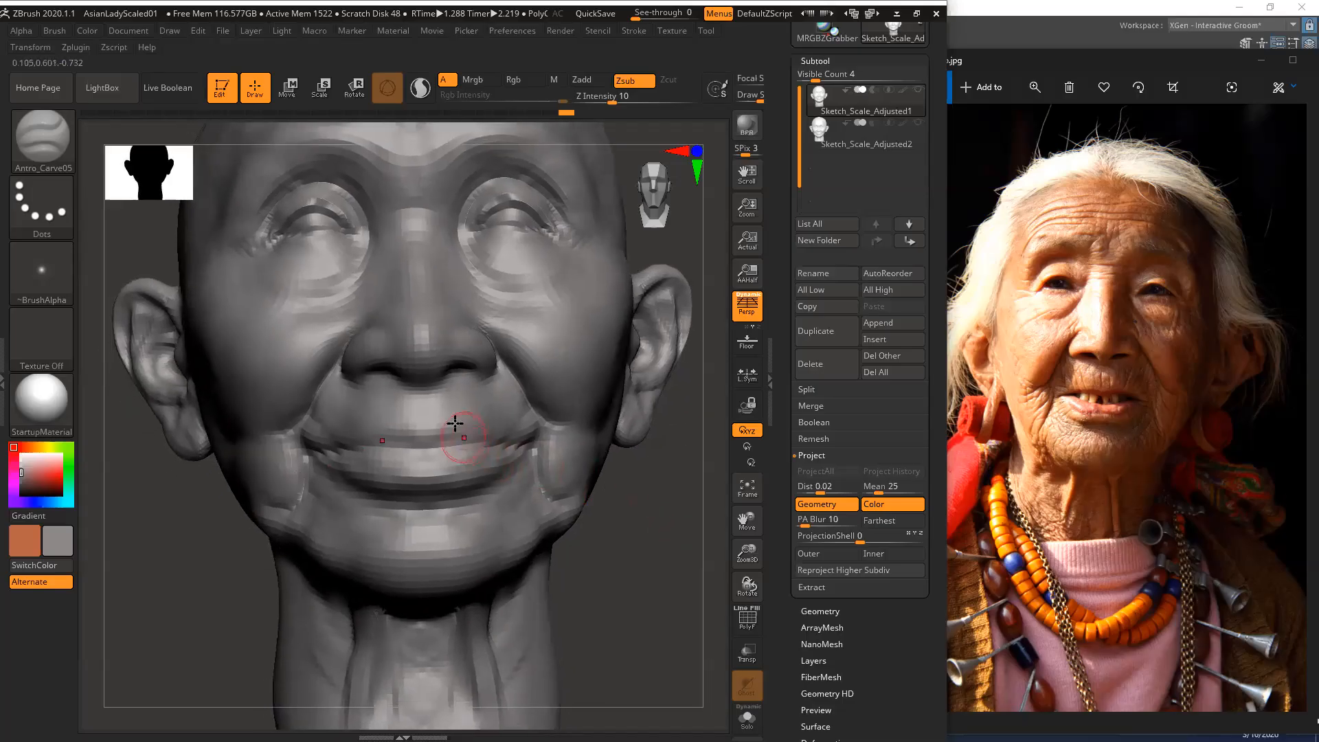
key("shift")
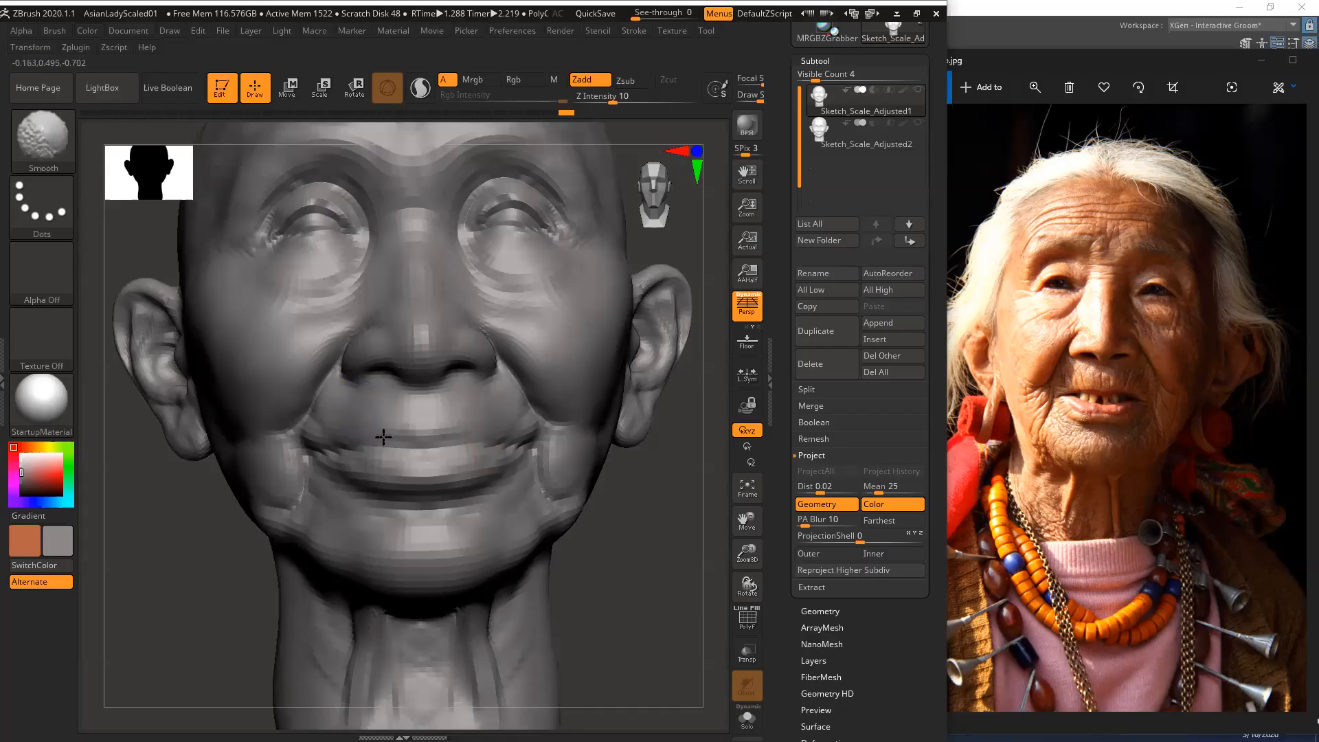
left_click_drag(653, 560, 685, 487, "alt")
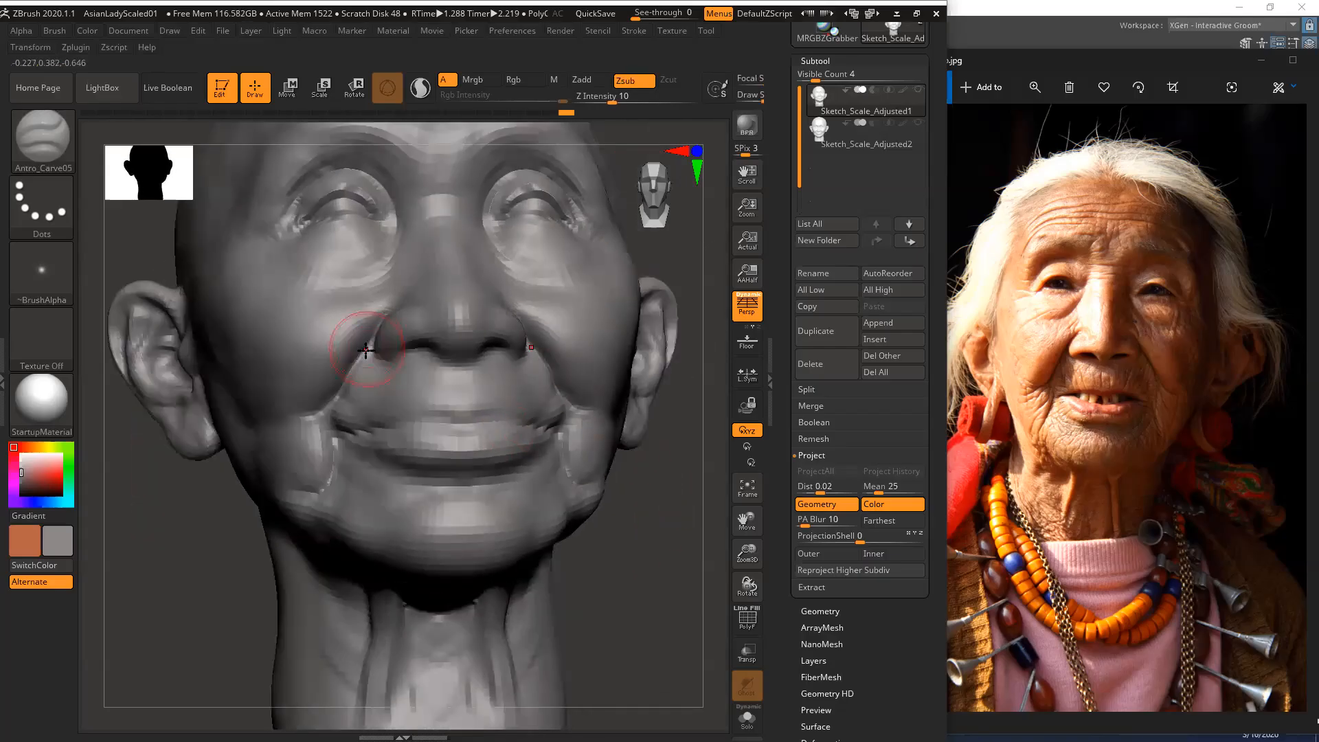
left_click_drag(343, 388, 362, 357)
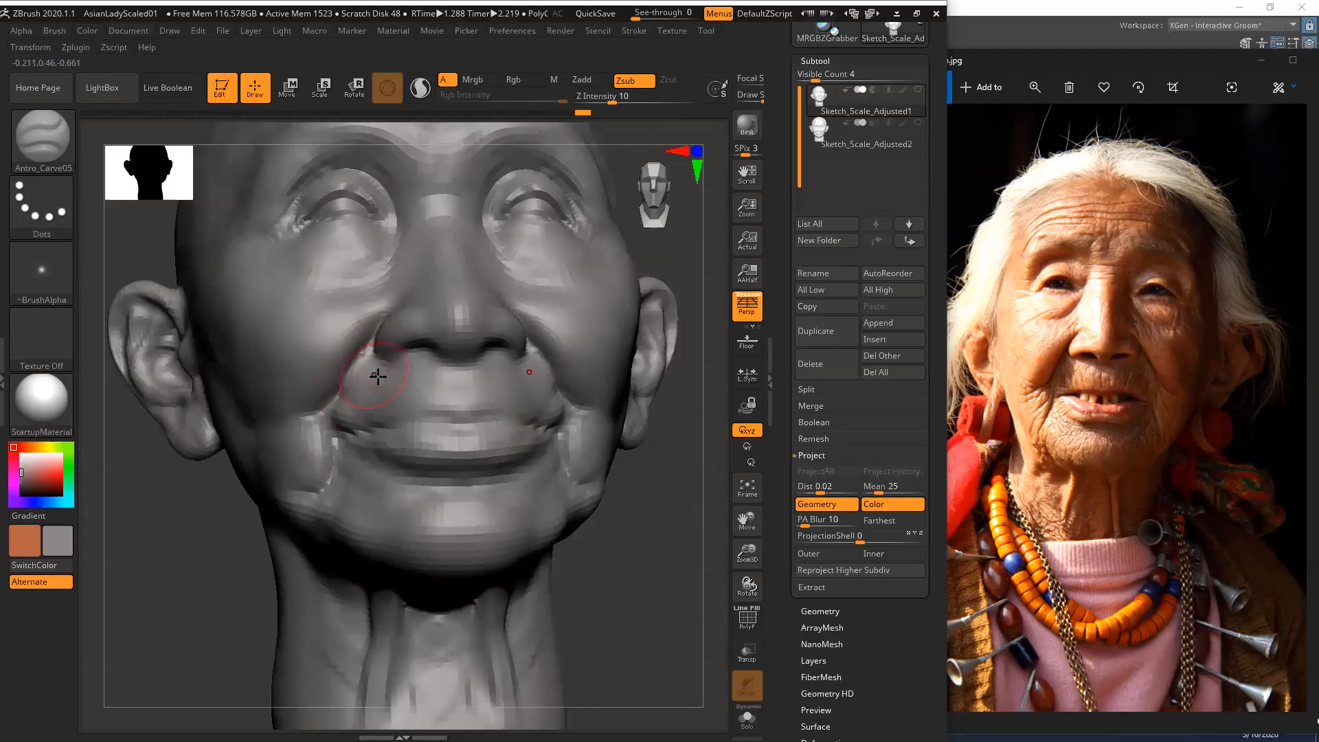
key("alt")
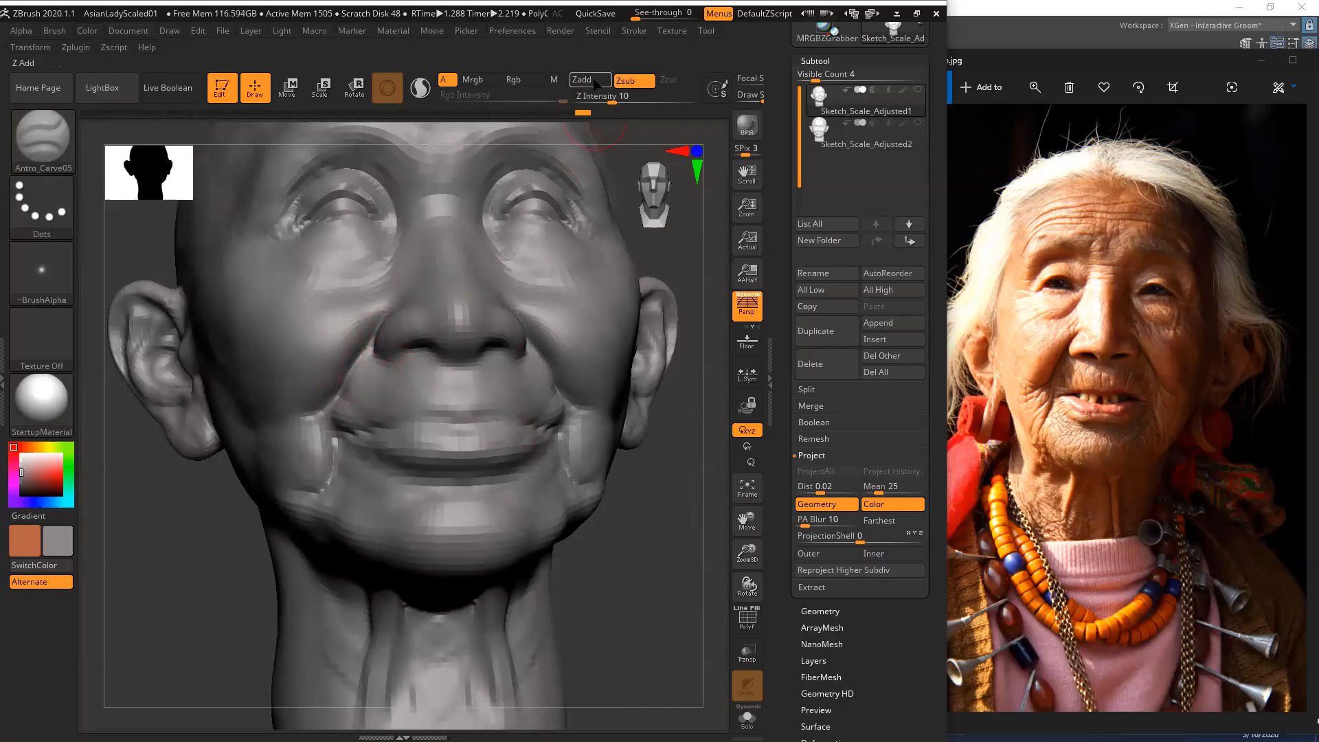
left_click_drag(369, 345, 334, 404)
Shift-smooth the nasolabial folds to soften them on both sides.
mouse_move(661, 504)
left_mouse_down()
mouse_move(543, 364)
mouse_move(574, 405)
mouse_move(539, 378)
left_mouse_up()
key("space")
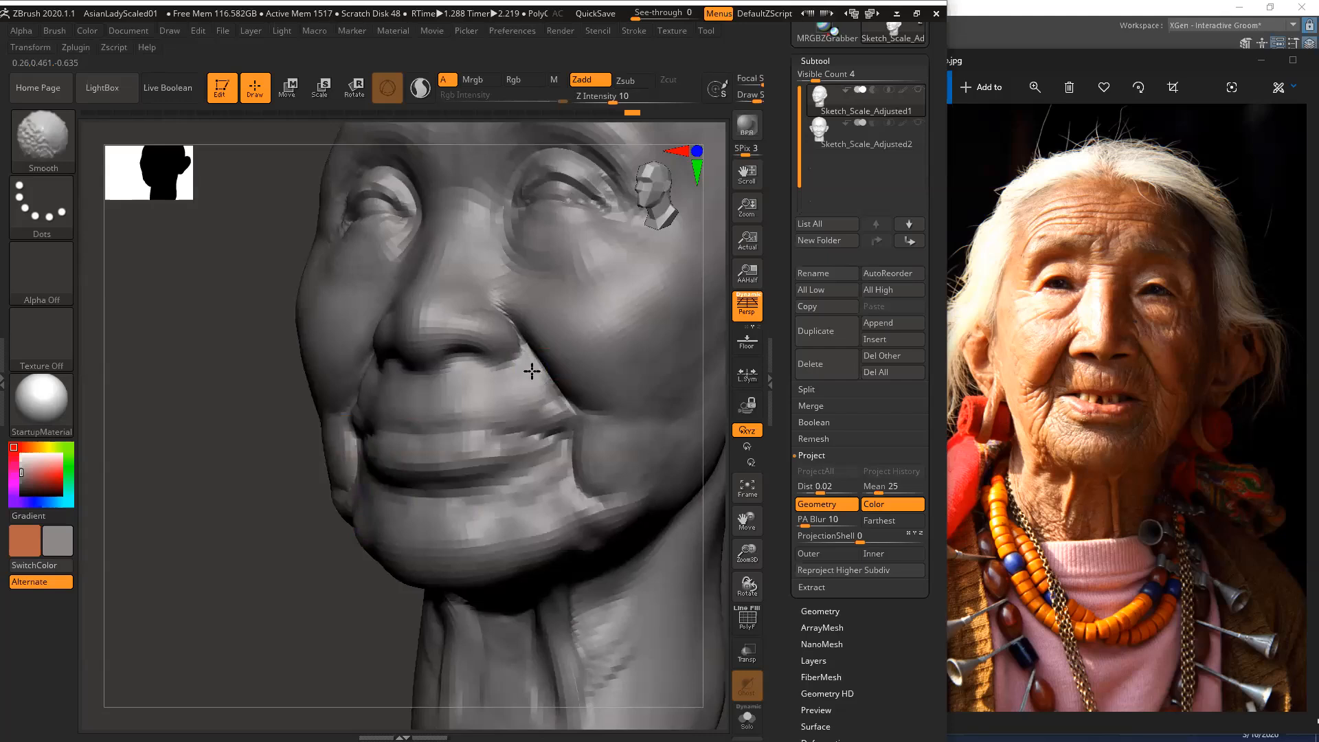
left_click_drag(339, 644, 401, 620)
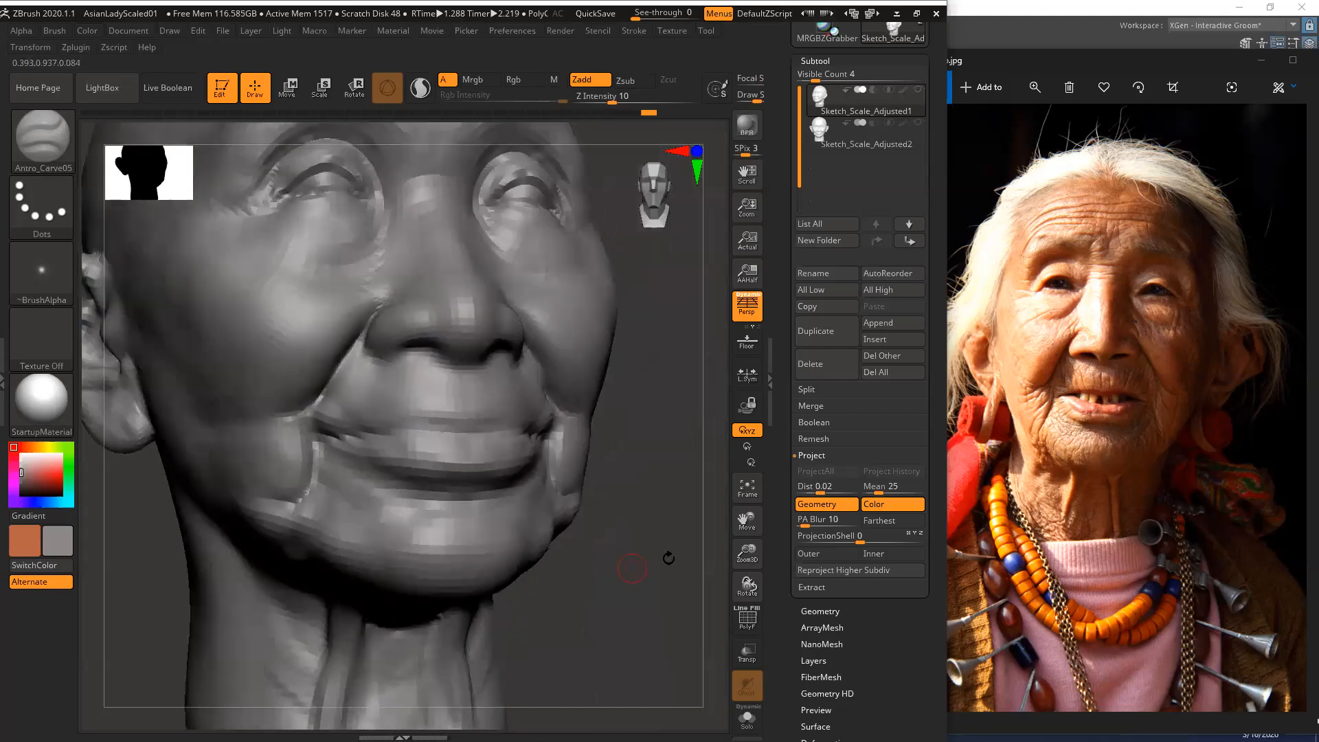
left_click_drag(668, 557, 680, 550)
key("shift")
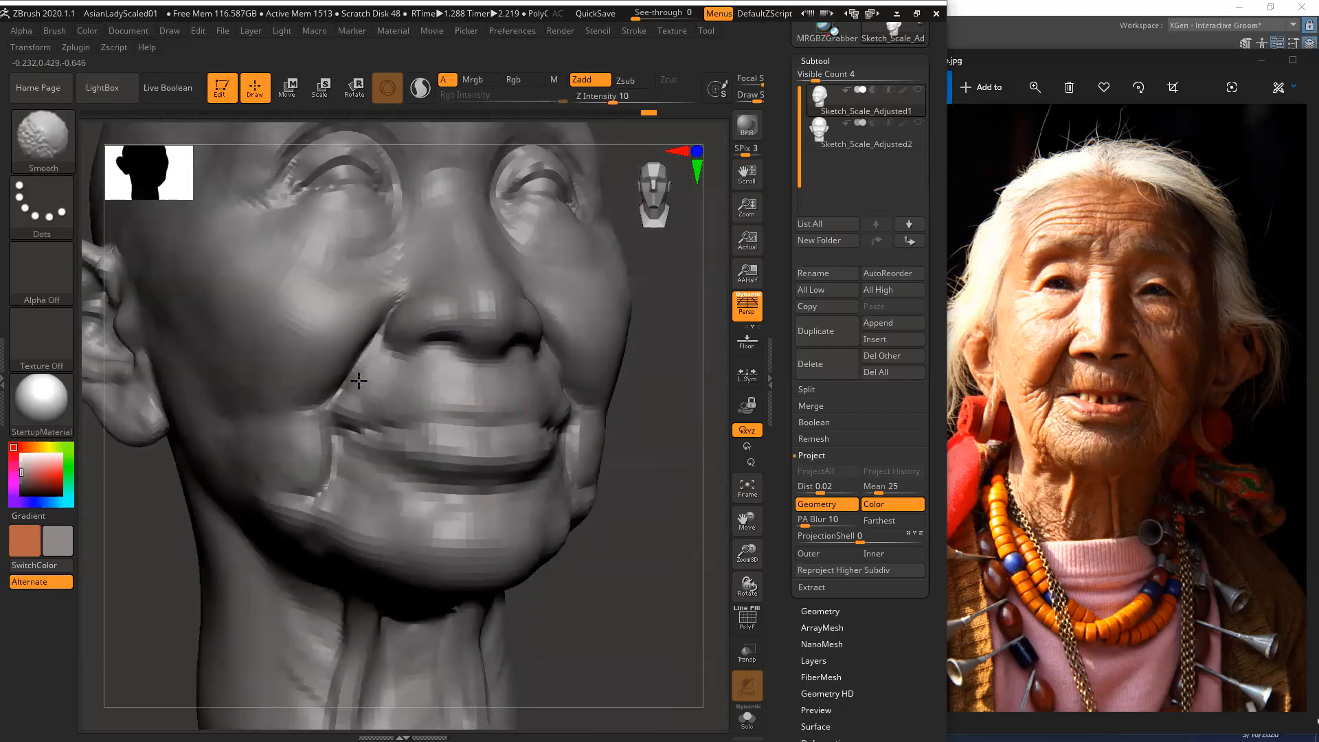
mouse_move(679, 533)
left_mouse_down()
mouse_move(642, 547)
mouse_move(580, 463)
left_mouse_up()
key("shift")
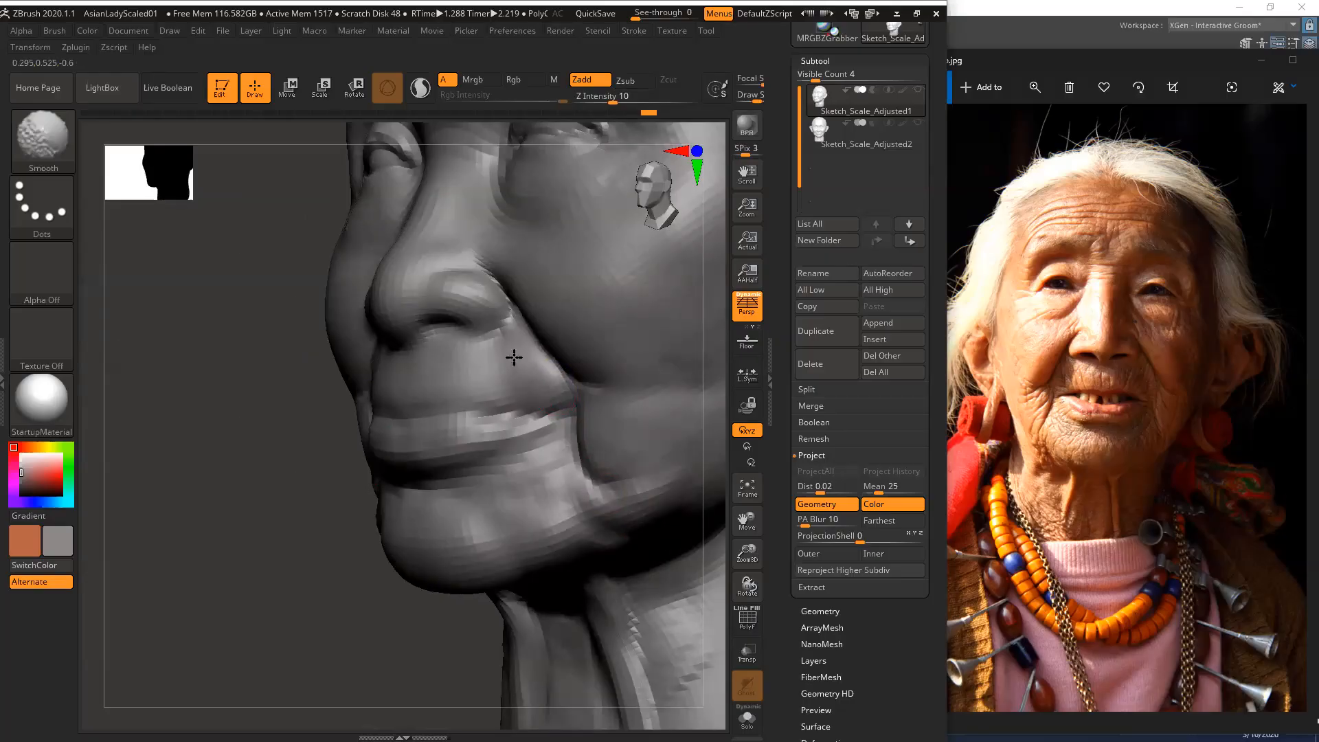
Rotate the head to check the folds from several angles, then maximize the ZBrush window.
left_click_drag(344, 628, 436, 604)
mouse_move(681, 570)
left_mouse_down()
mouse_move(695, 547)
mouse_move(710, 577)
mouse_move(680, 560)
mouse_move(693, 561)
left_mouse_up()
key("space")
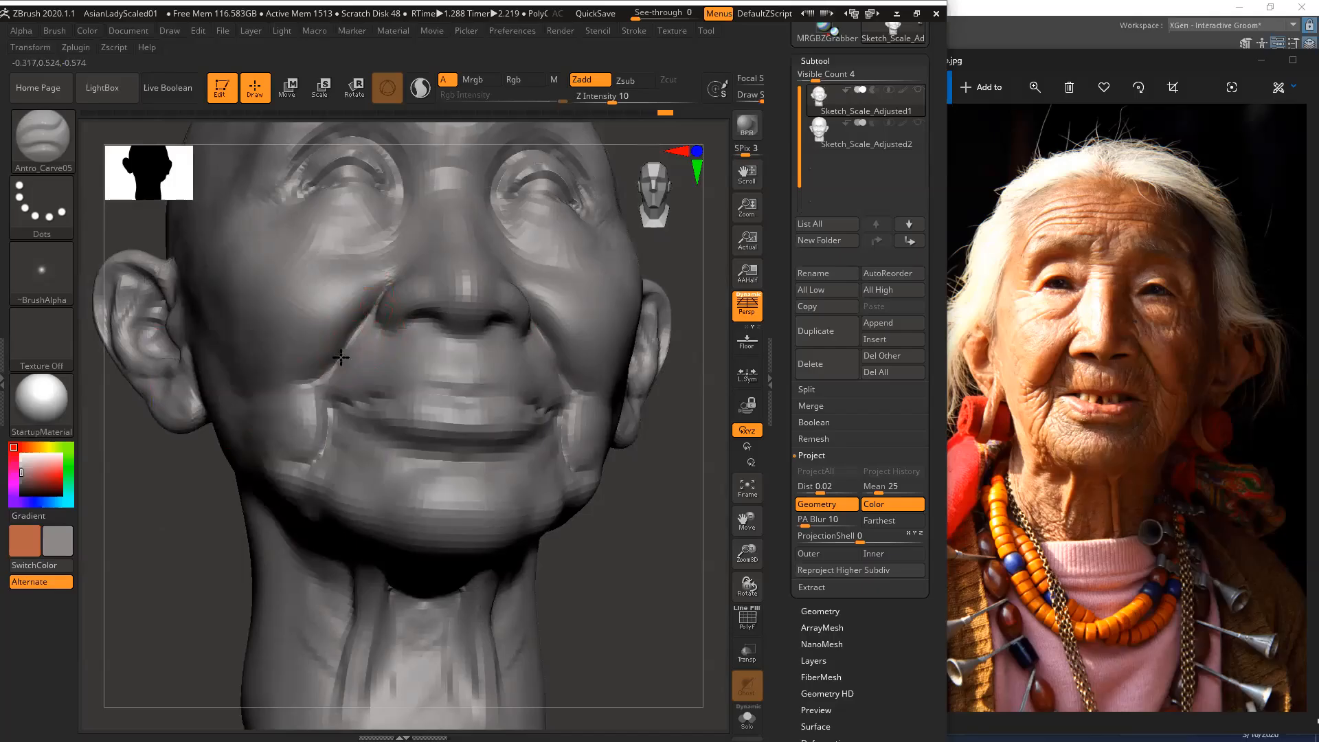
mouse_move(677, 492)
left_mouse_down()
mouse_move(683, 559)
mouse_move(673, 553)
mouse_move(695, 535)
mouse_move(565, 362)
left_mouse_up()
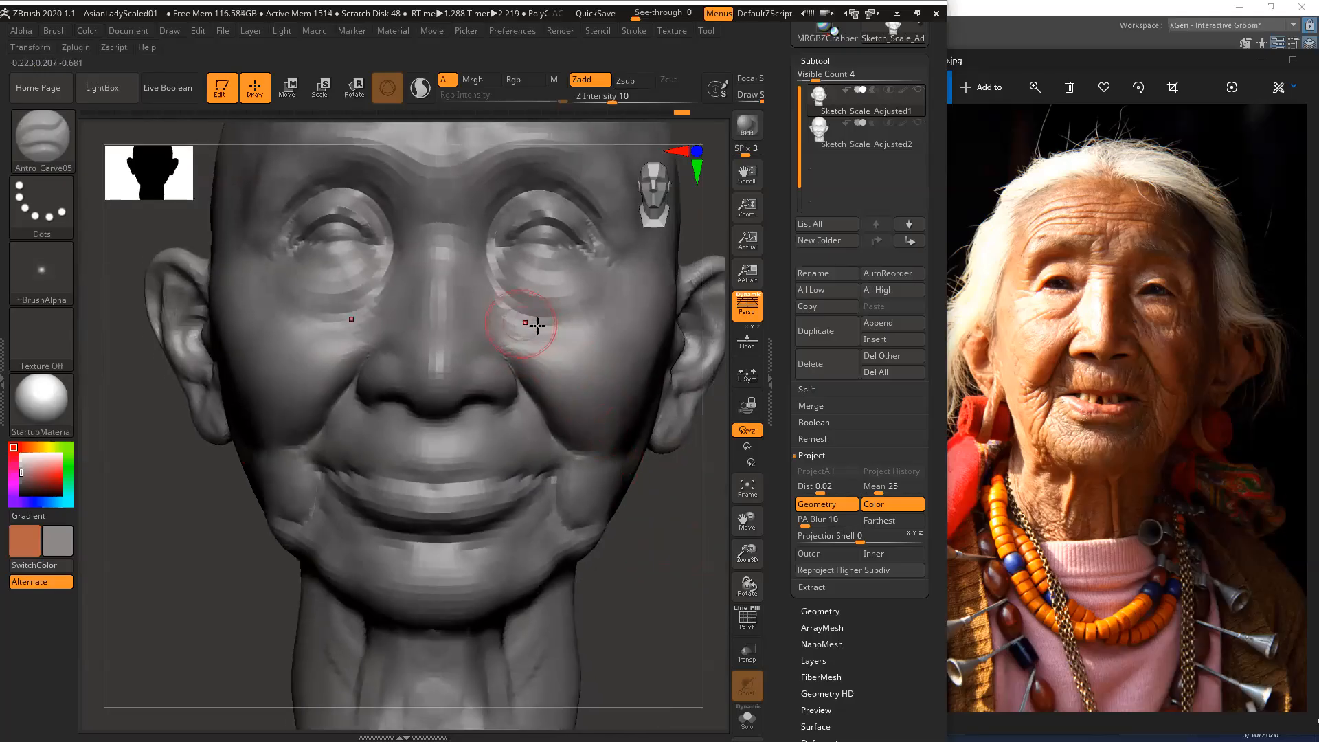
left_click_drag(665, 553, 670, 543)
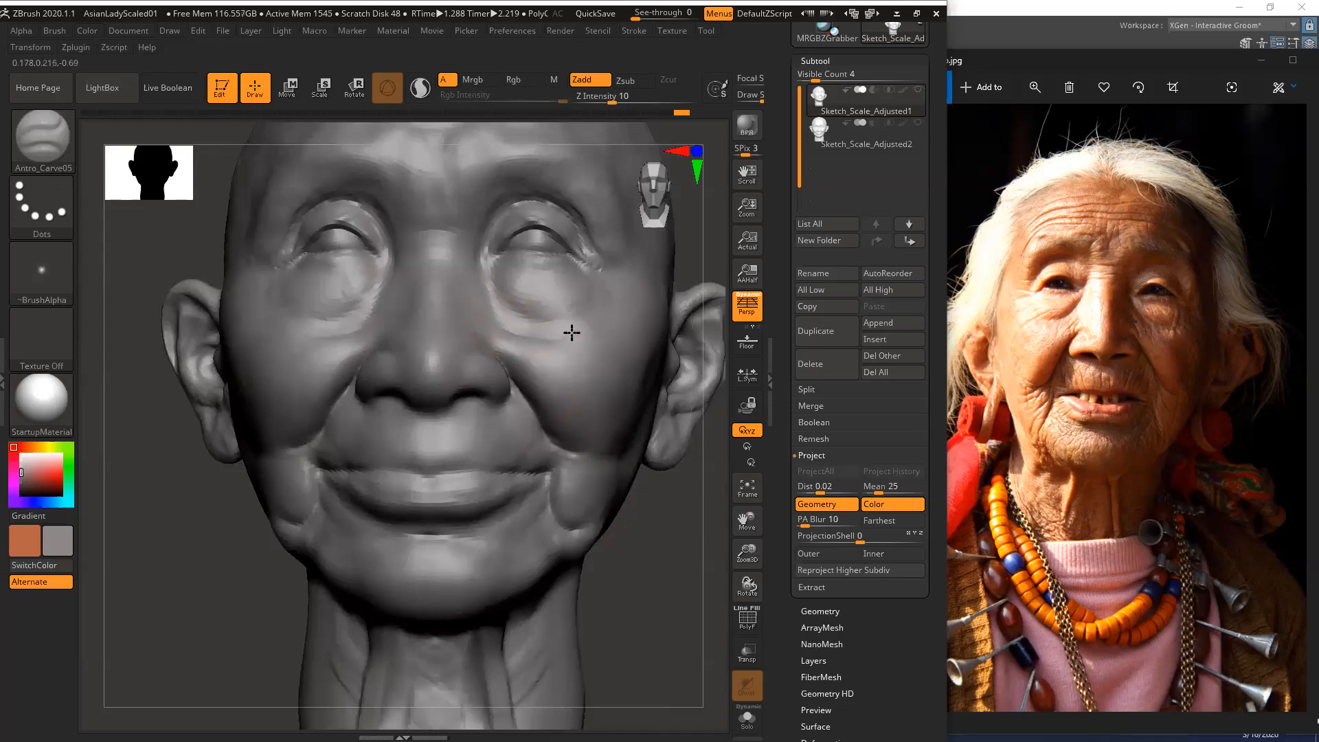
mouse_move(667, 557)
left_mouse_down()
mouse_move(662, 574)
mouse_move(639, 550)
mouse_move(653, 577)
left_mouse_up()
key("super+Up")
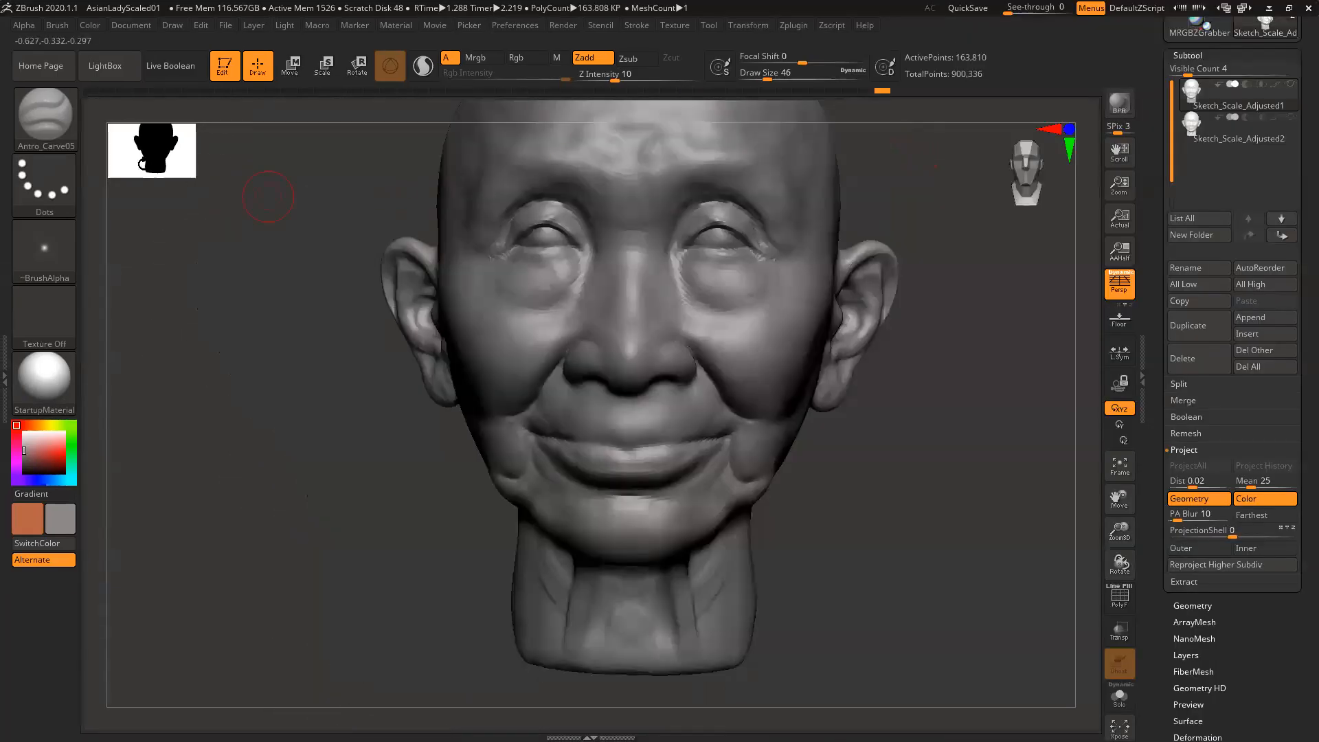
Load the ClayBuildup brush and restore the window beside the reference photo.
key("b")
key("c")
key("b")
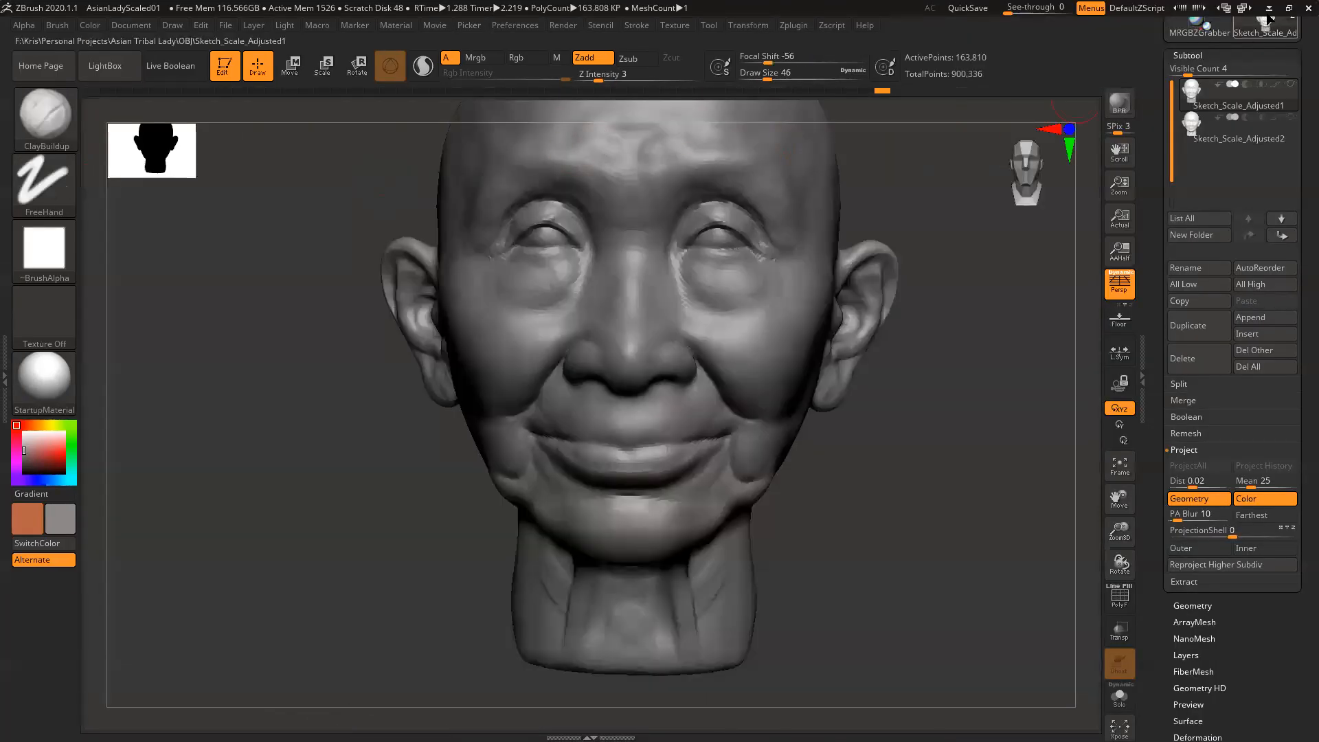
left_click(1289, 8)
key("space")
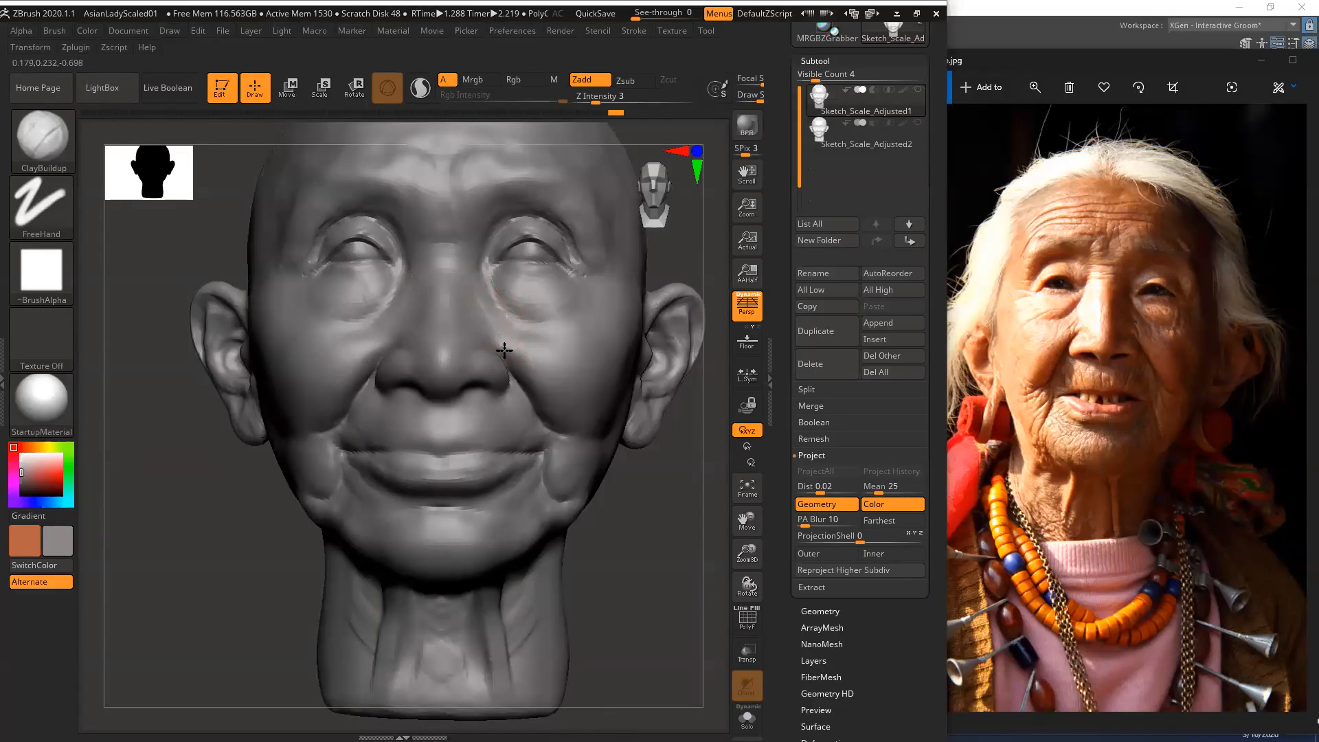
Shrink the brush, zoom in on the face and Shift-smooth the surface.
left_click_drag(481, 300, 495, 330, "shift")
left_click_drag(653, 519, 667, 567, "alt")
key("space")
left_click_drag(546, 360, 537, 358)
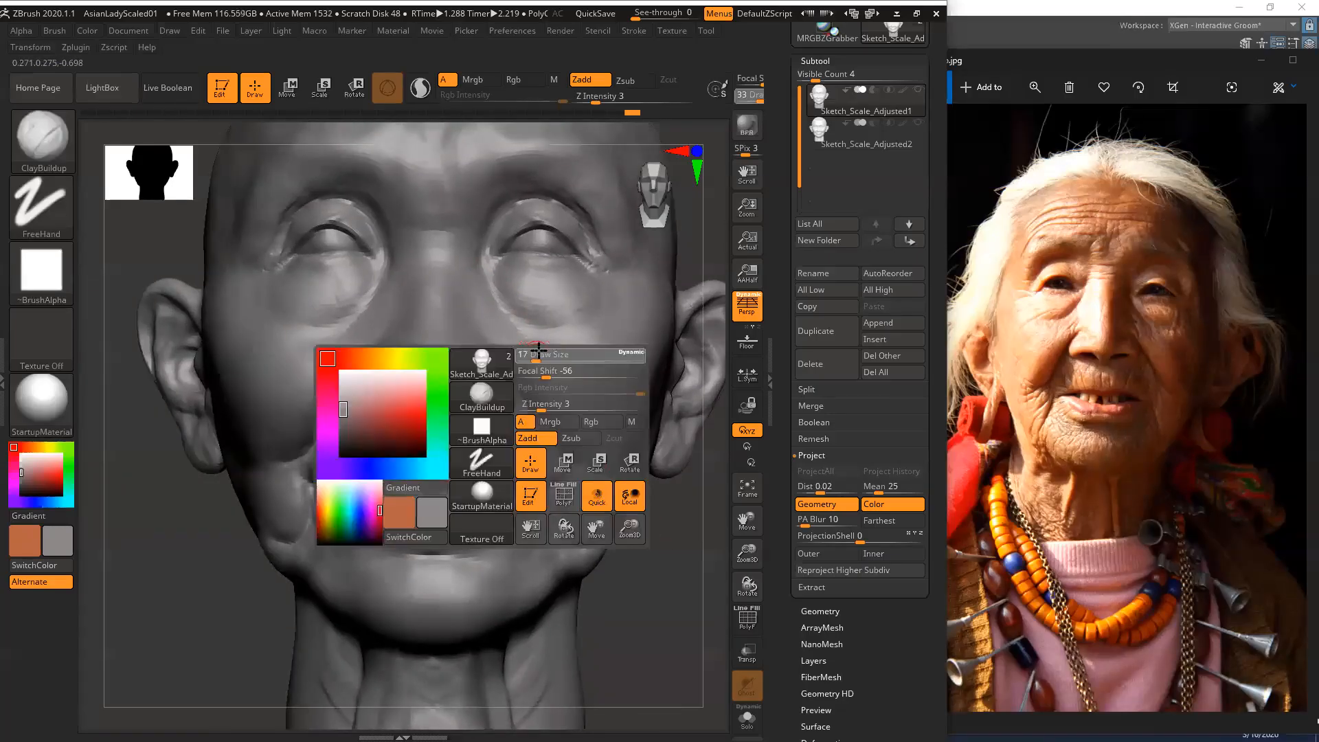
mouse_move(681, 511)
left_mouse_down("alt")
mouse_move(683, 535)
mouse_move(713, 530)
left_mouse_up("alt")
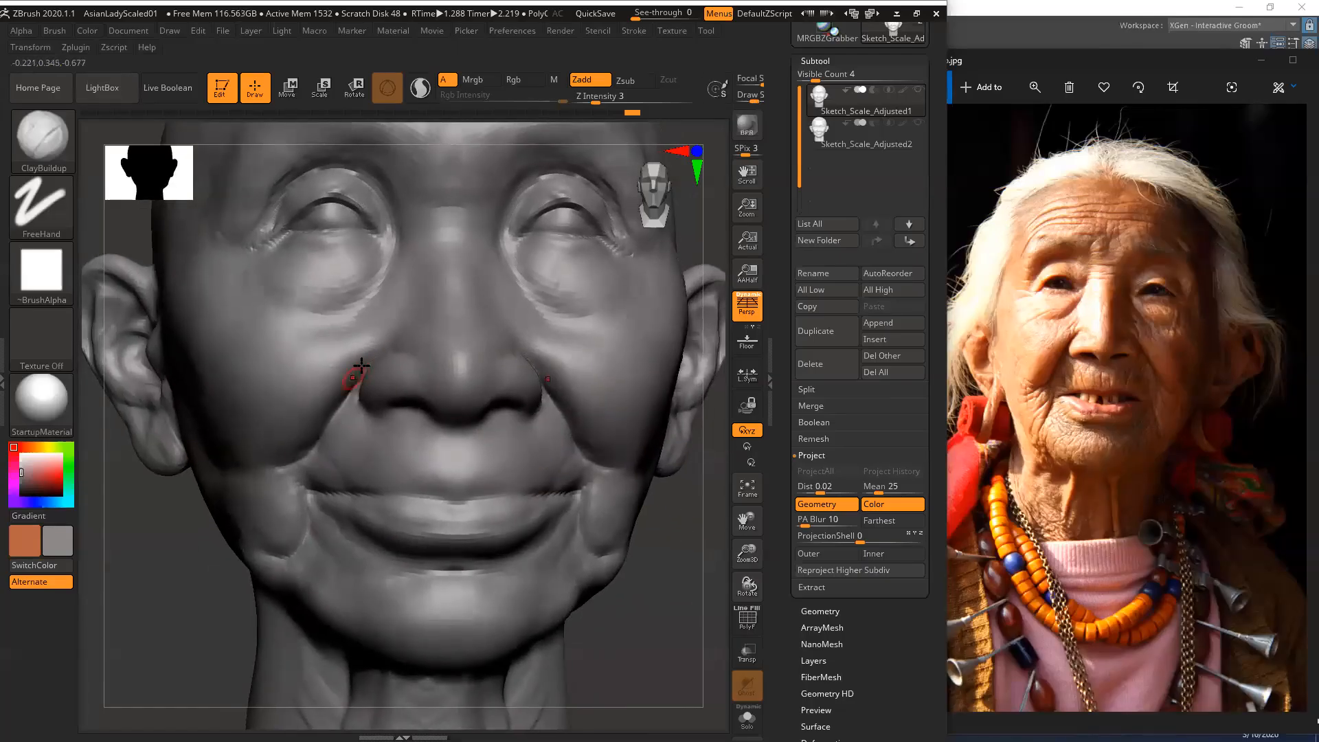
key("shift")
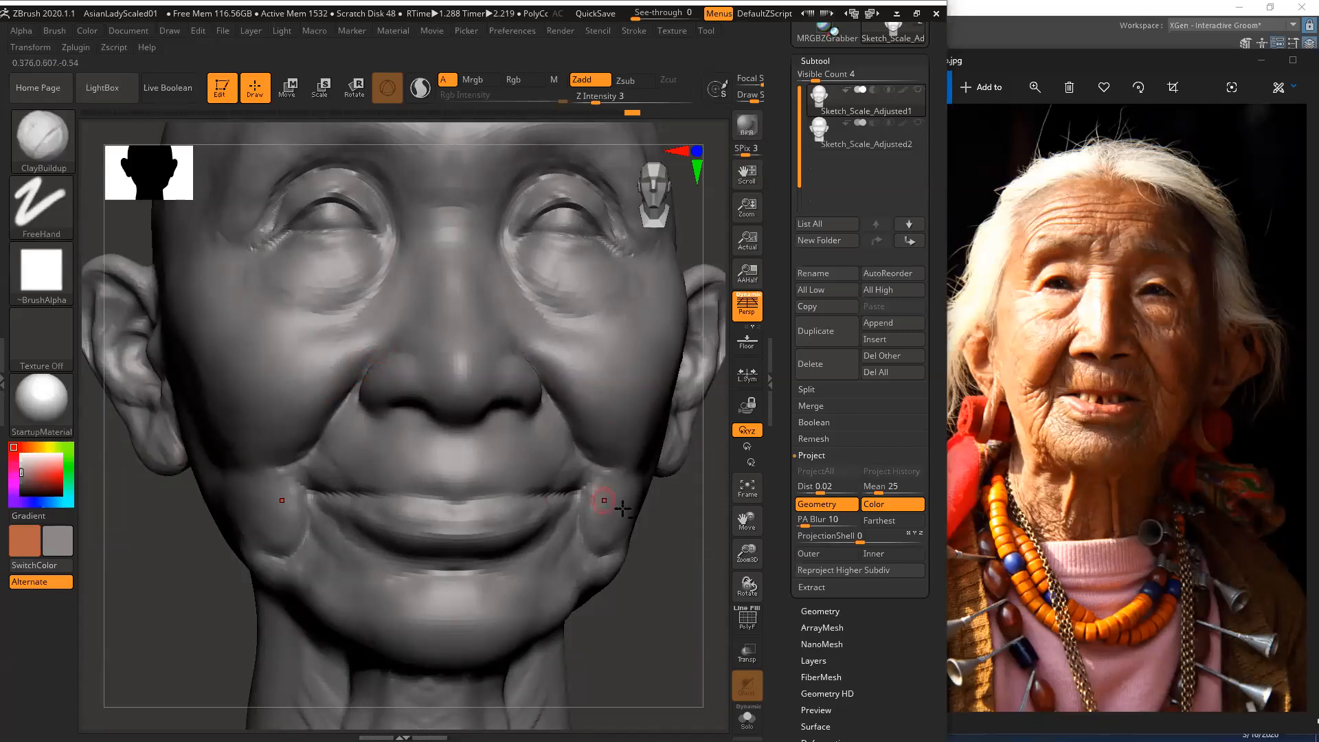
left_click_drag(681, 538, 689, 539)
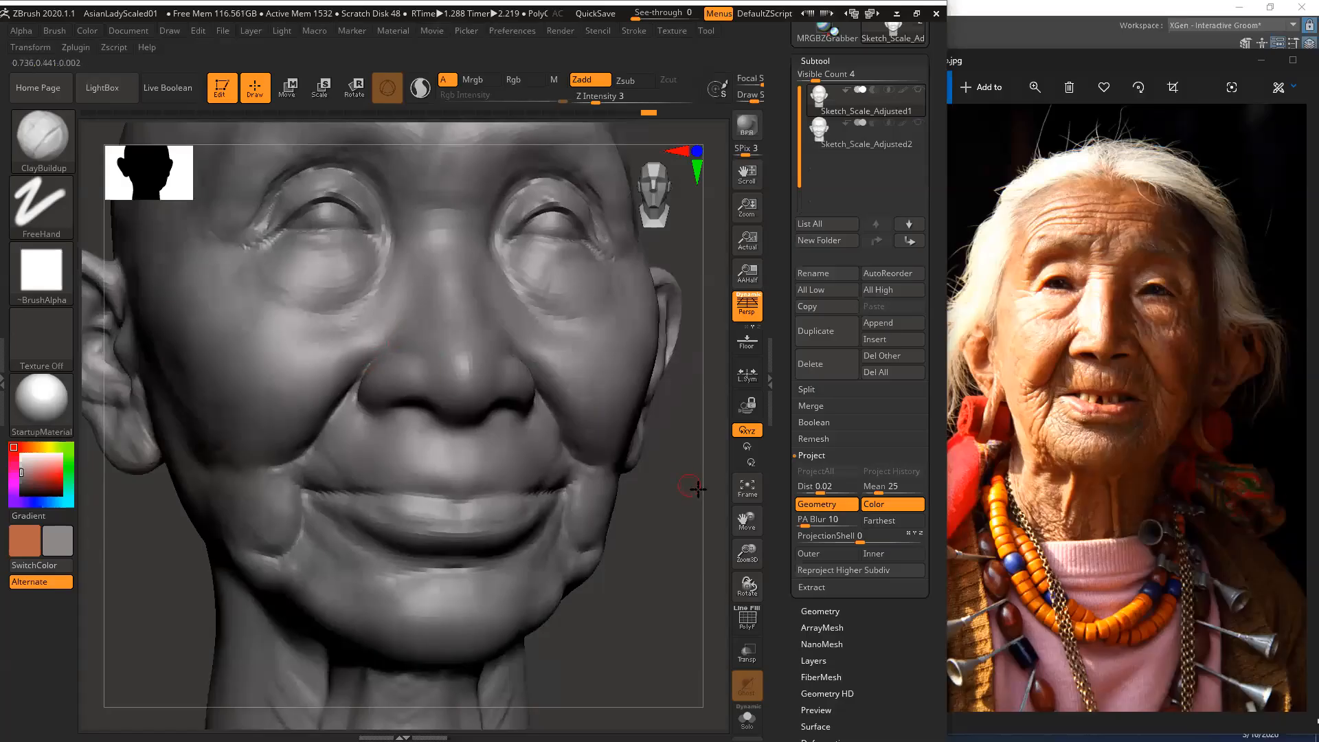
left_click_drag(697, 489, 790, 489)
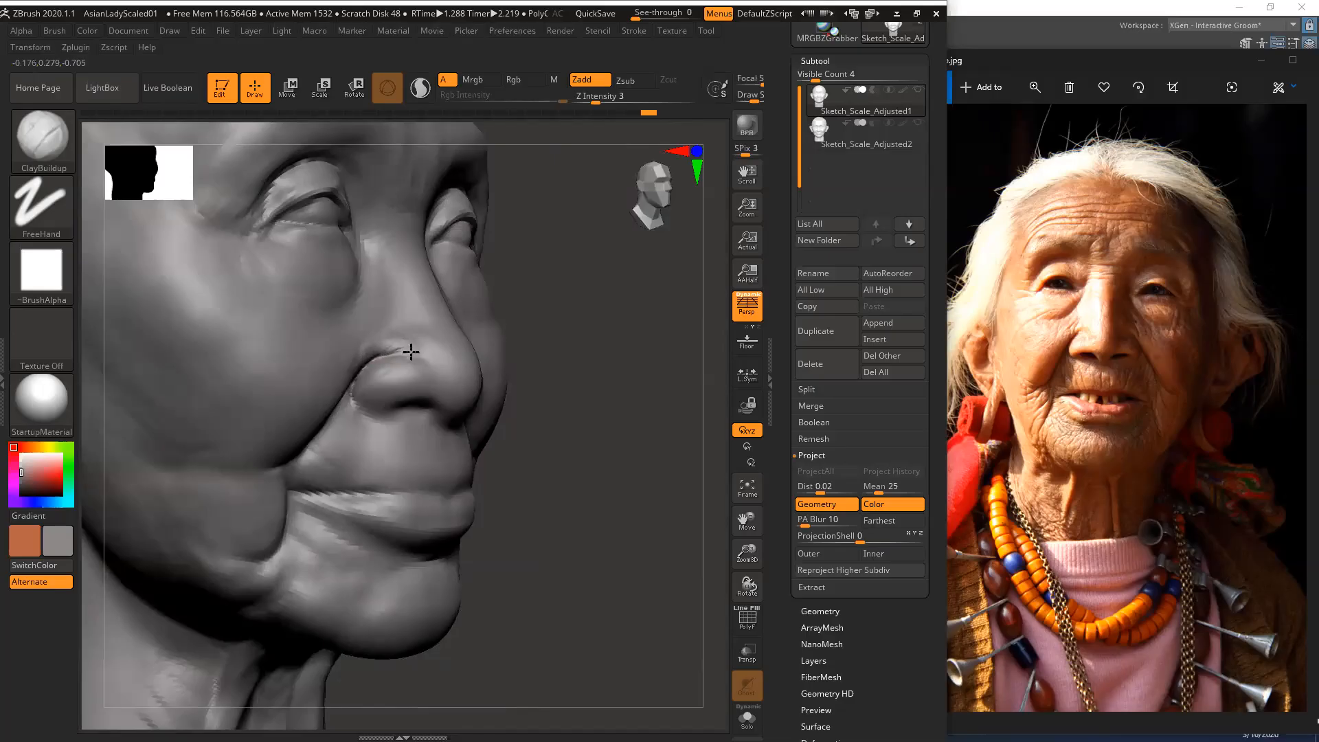
Build up the creases beside the nostrils and check them from a near-front view.
left_click_drag(646, 338, 584, 337)
left_click_drag(349, 376, 412, 349)
left_click_drag(349, 365, 407, 336)
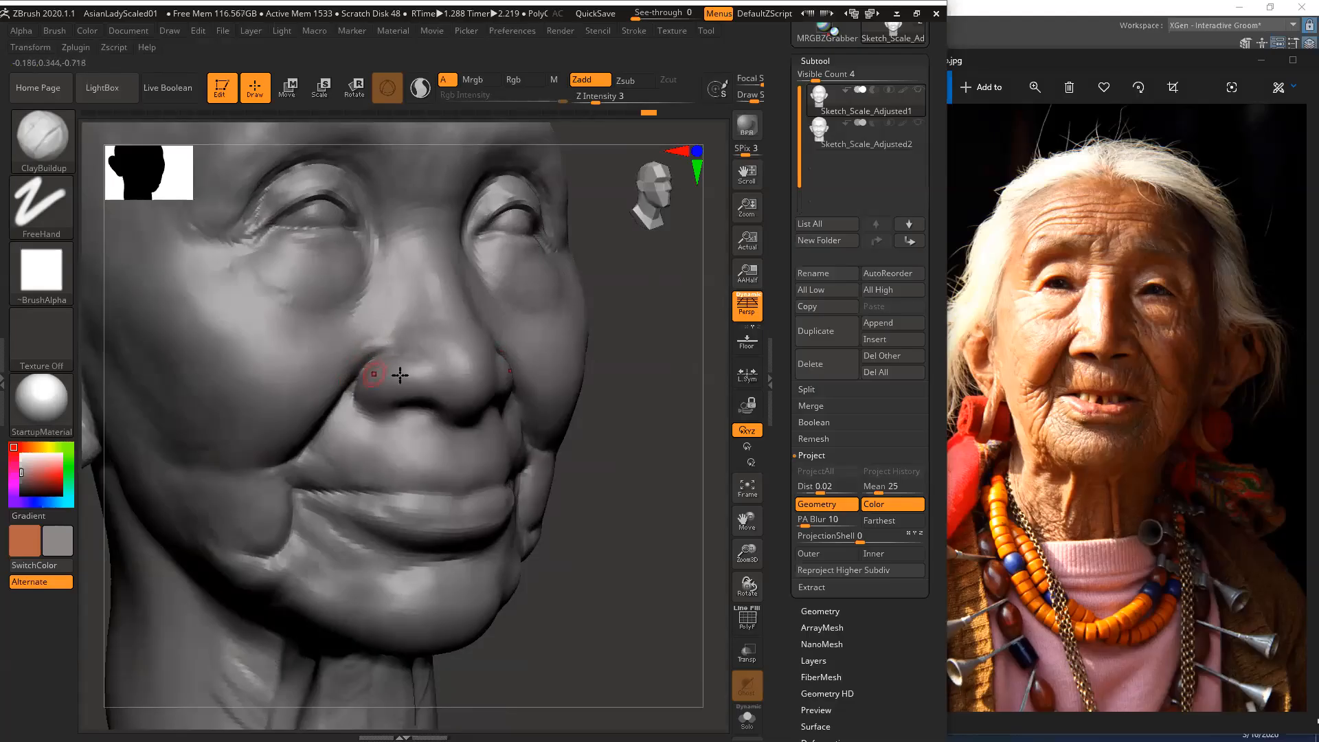
left_click_drag(691, 436, 457, 392)
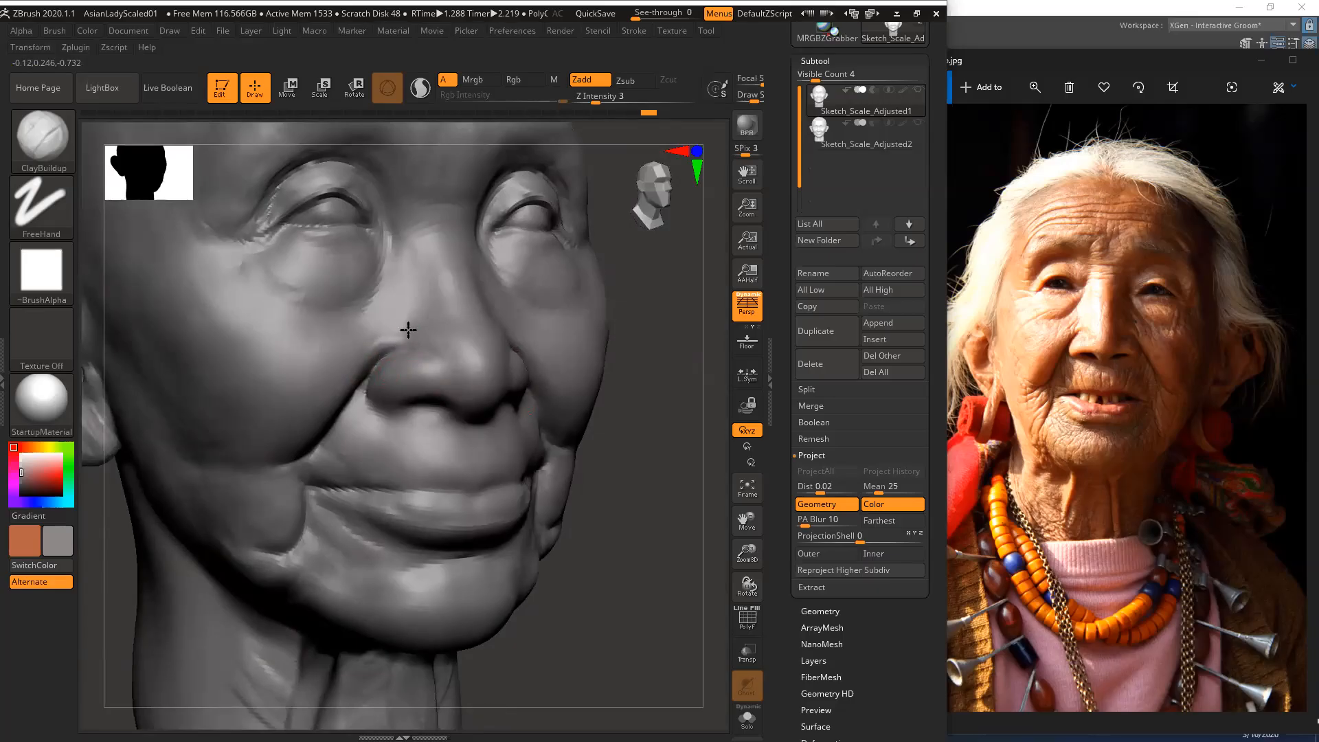
left_click_drag(672, 504, 576, 456)
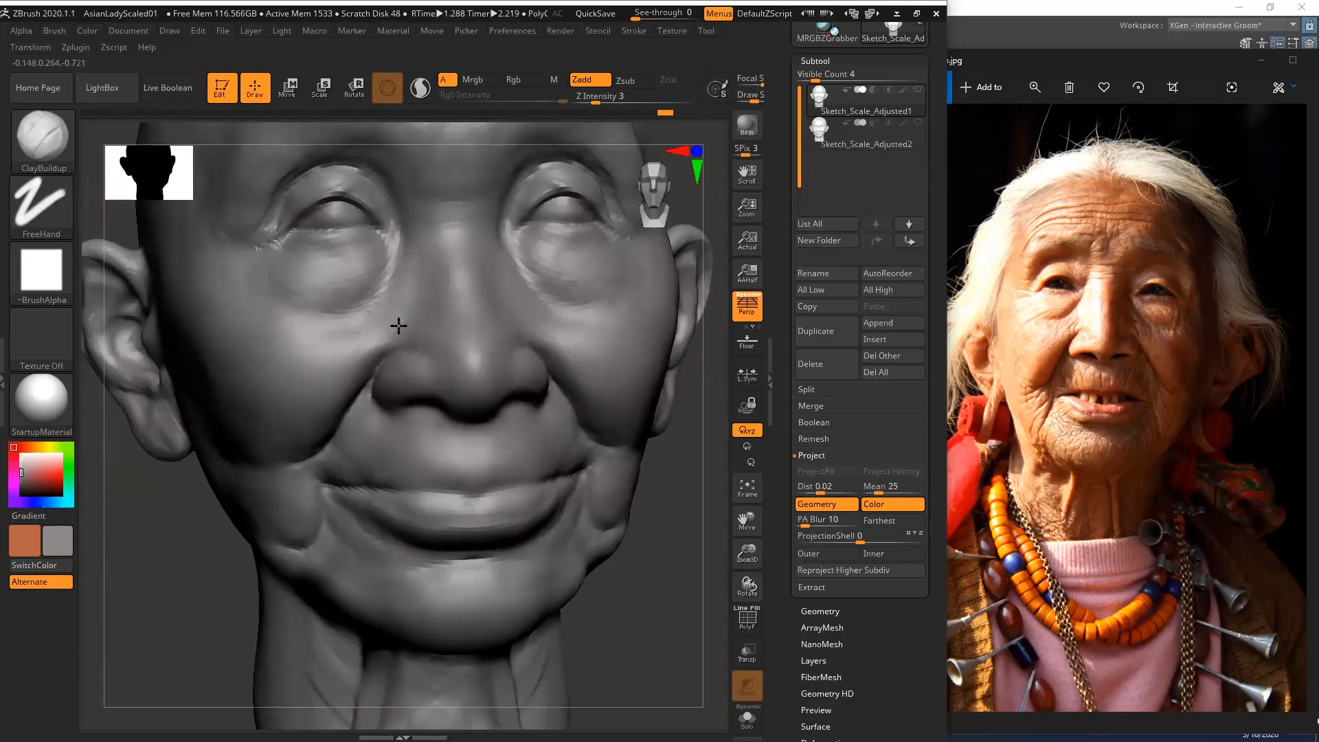
left_click_drag(711, 523, 697, 429, "alt")
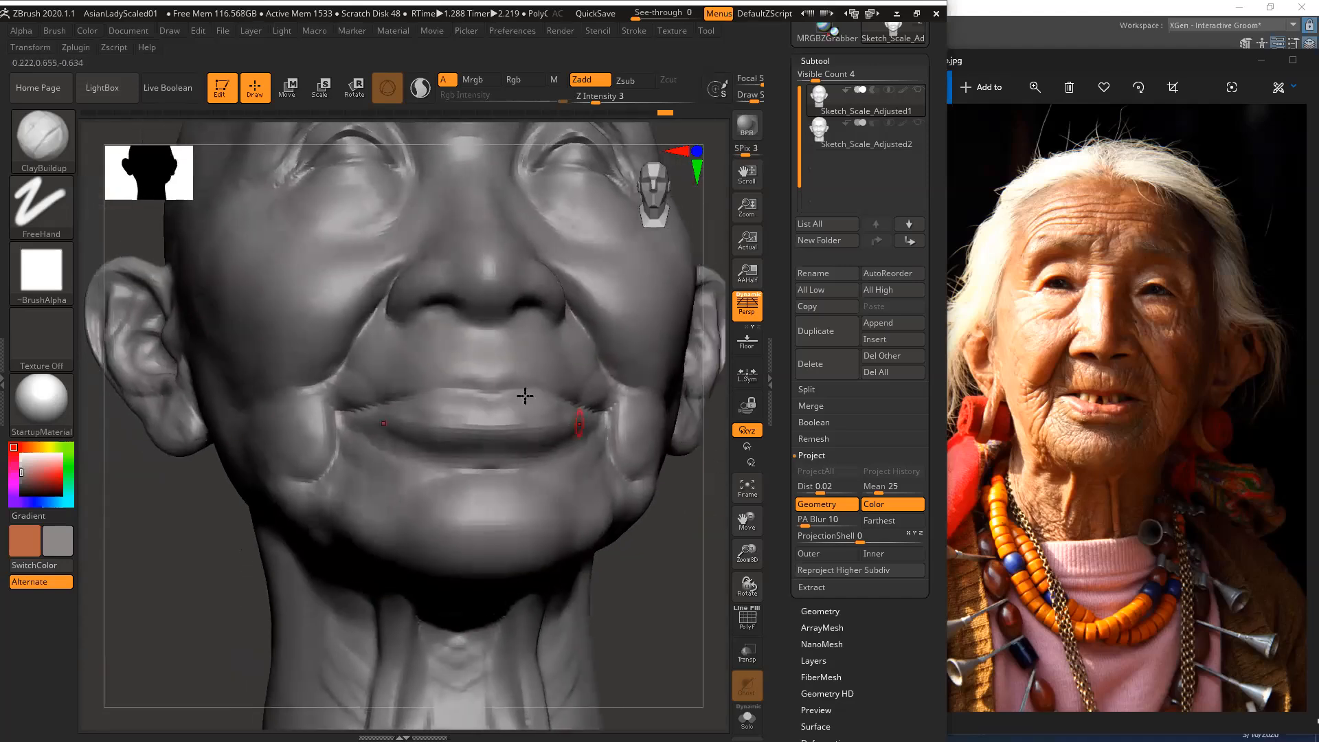
Switch back to the Antro_Carve05 carving brush.
left_click(41, 141)
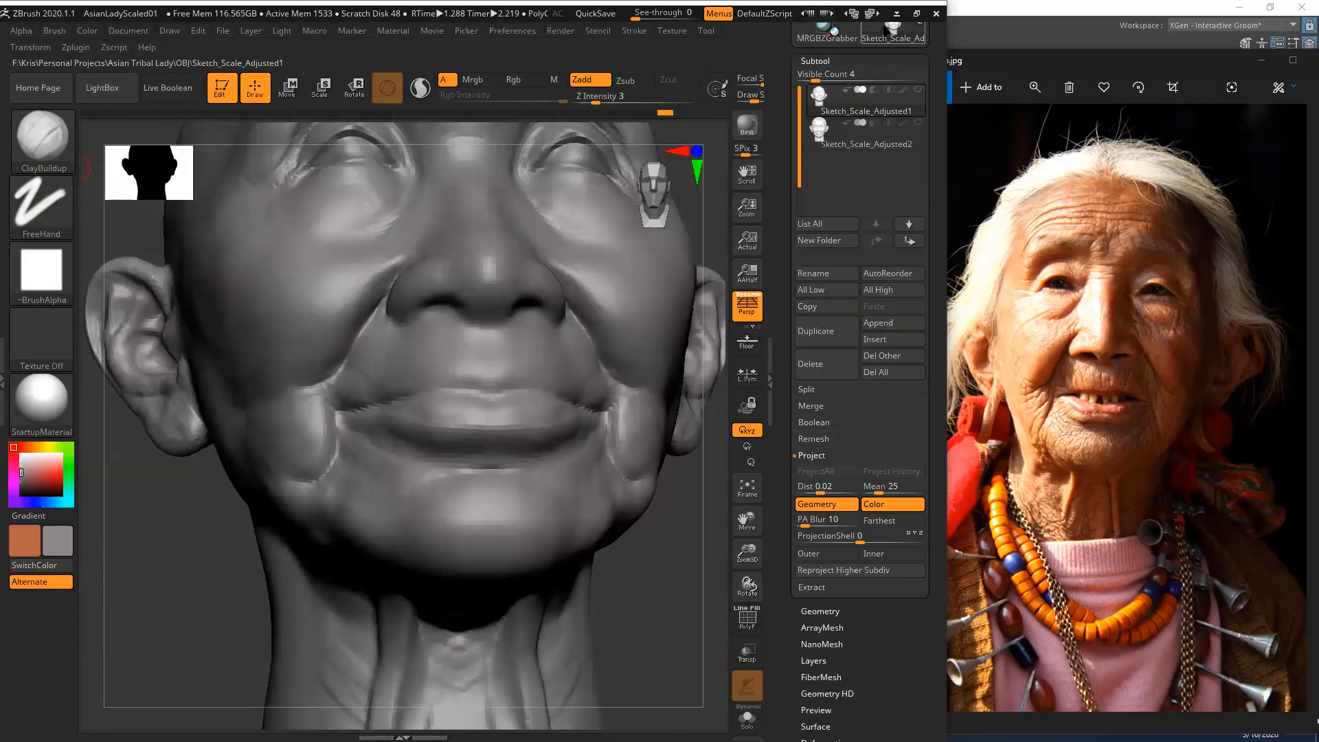
left_click(41, 141)
left_click(654, 458)
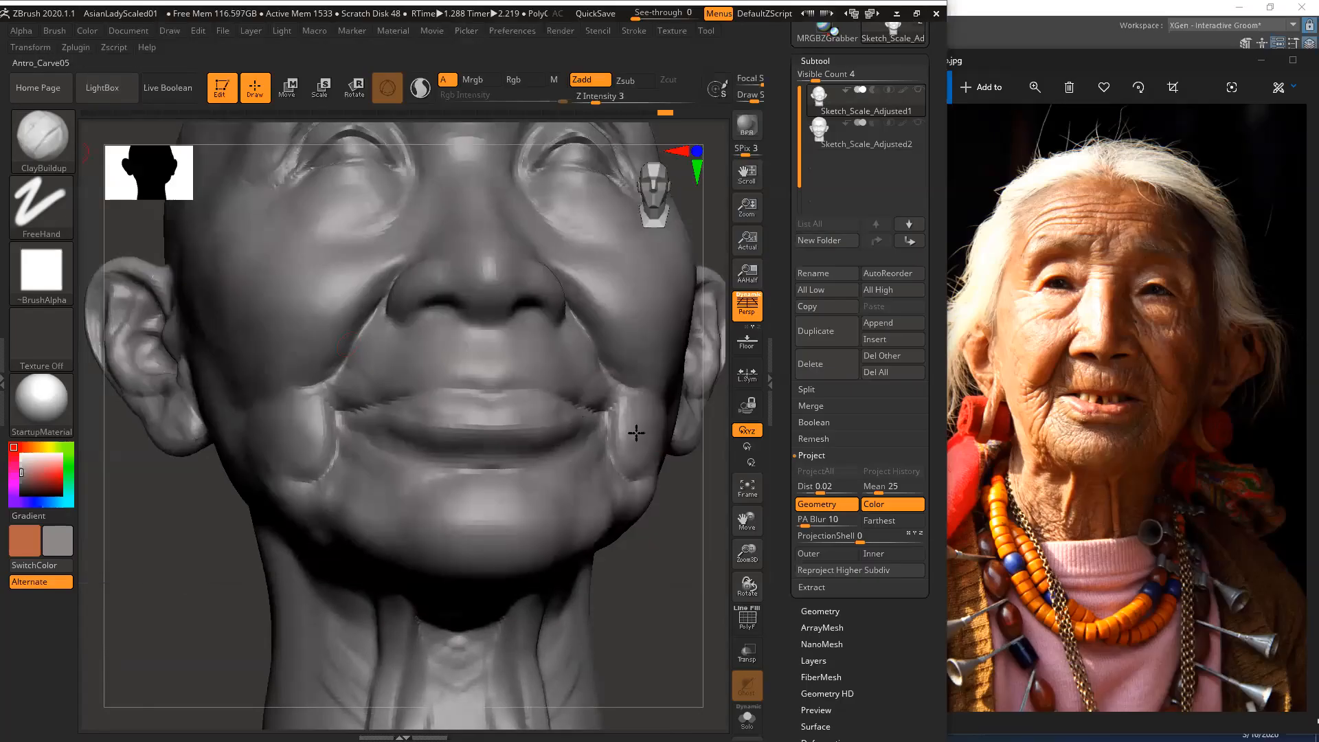
Mask along the left nasolabial fold, extending past the mouth corner.
left_click_drag(701, 577, 691, 543)
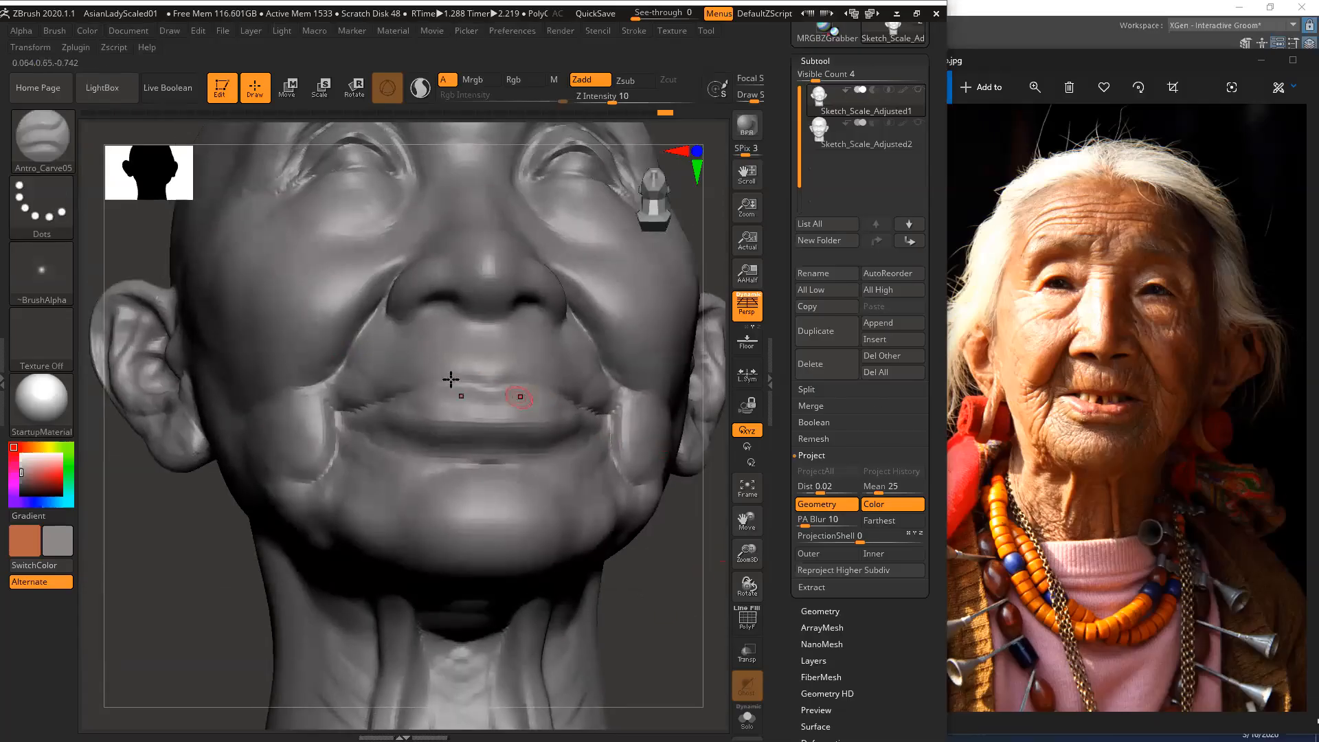
key("space")
key("space")
left_click(388, 283)
key("space")
left_click_drag(392, 261, 338, 334, "ctrl")
mouse_move(375, 283)
left_mouse_down("ctrl")
mouse_move(325, 364)
mouse_move(317, 340)
mouse_move(401, 246)
mouse_move(306, 357)
mouse_move(341, 279)
mouse_move(303, 326)
mouse_move(339, 352)
left_mouse_up("ctrl")
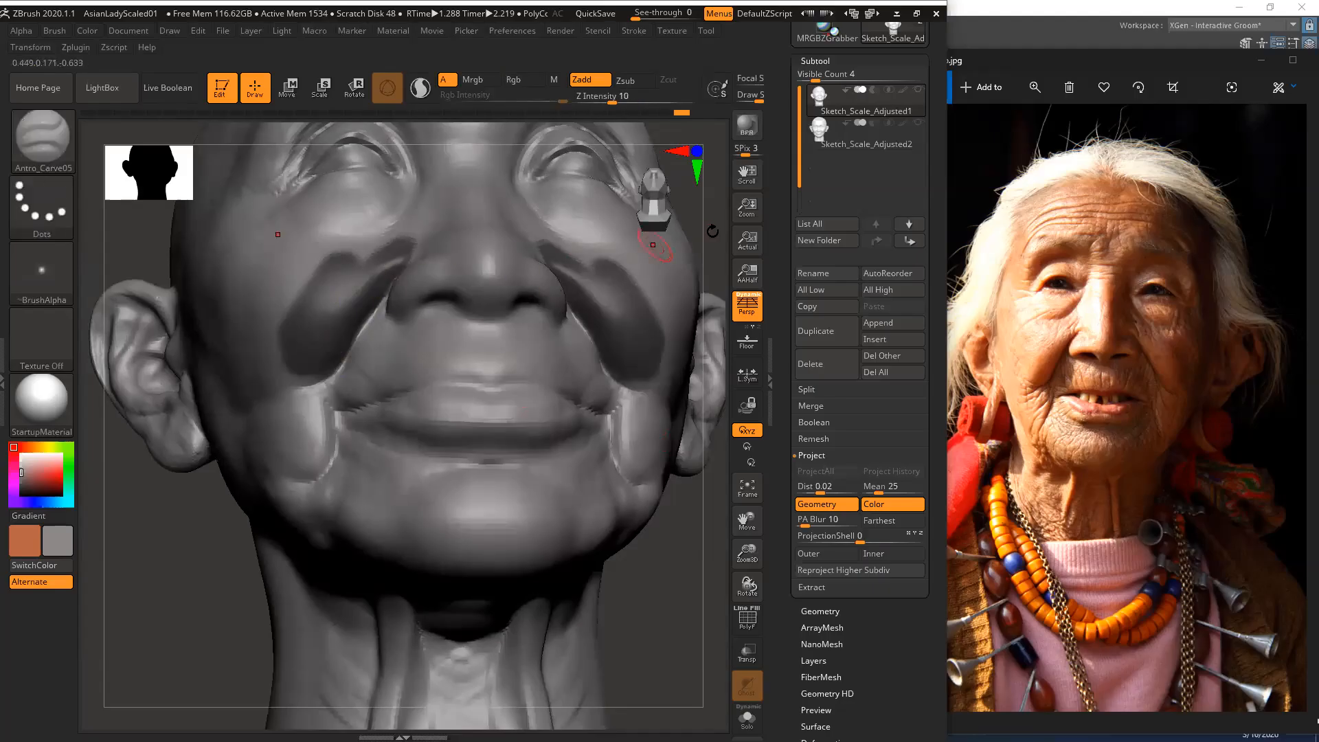
Select the Move brush and adjust its Draw Size with the spacebar popup.
left_click_drag(725, 255, 475, 310)
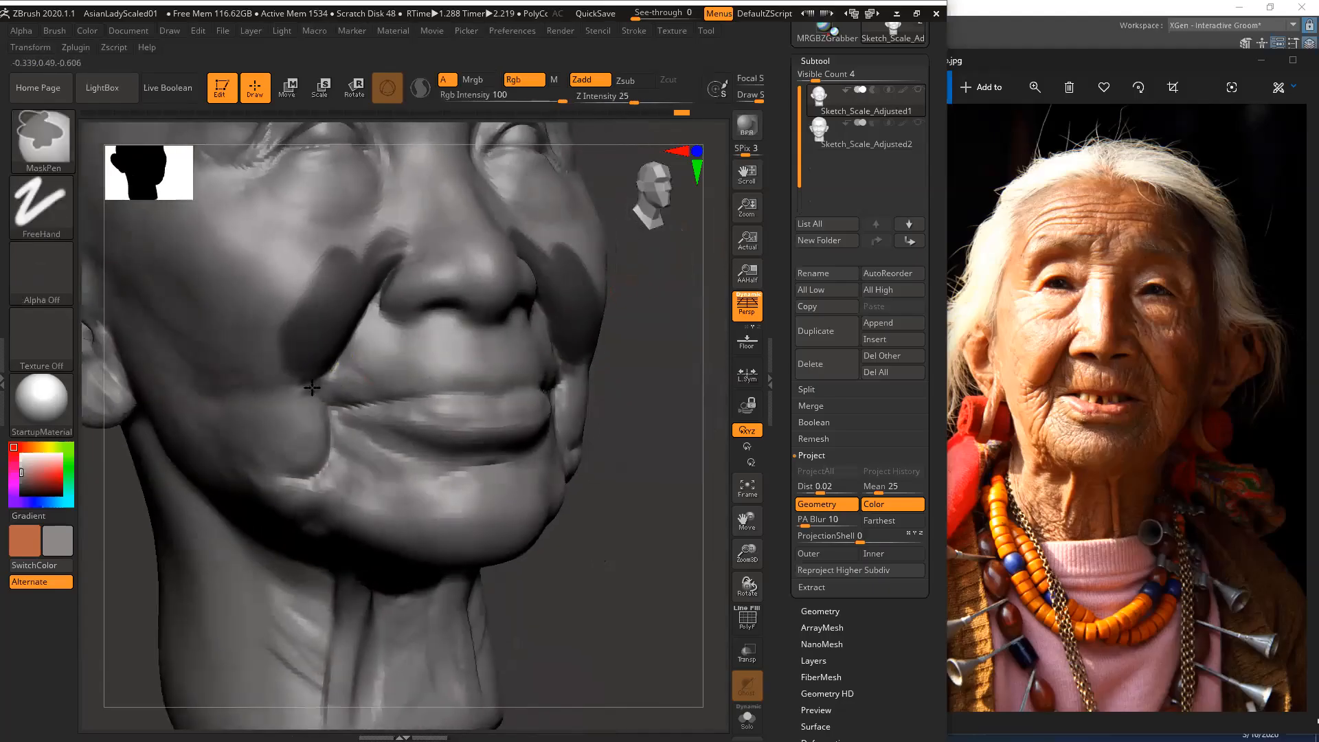
left_click_drag(665, 447, 663, 449)
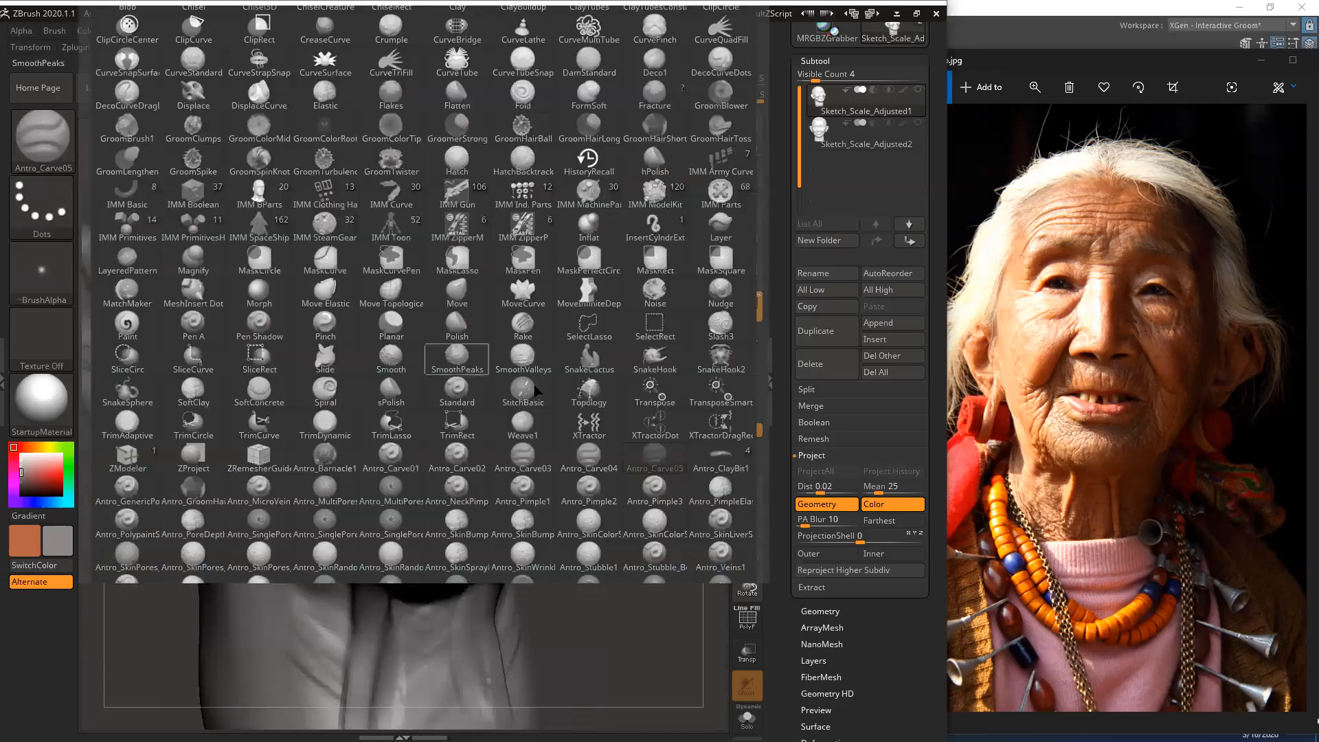
left_click(41, 138)
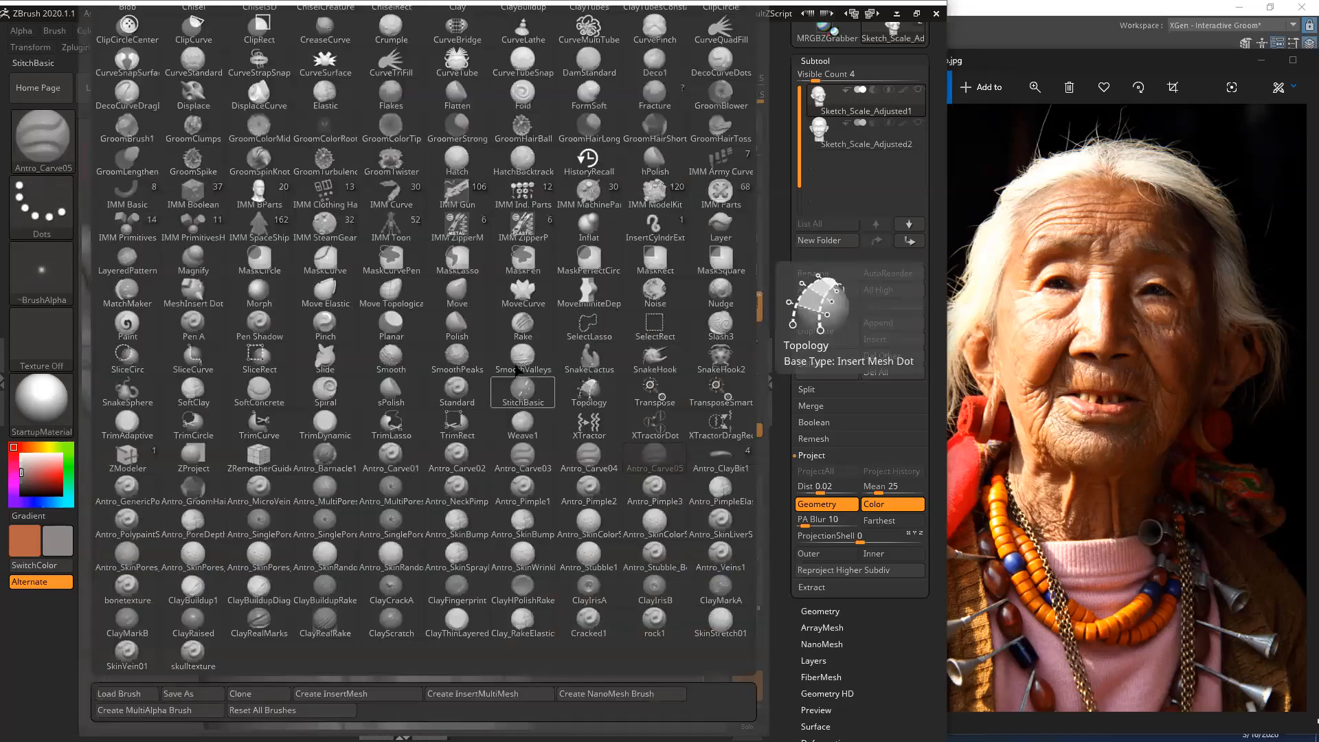
left_click(456, 292)
mouse_move(663, 415)
left_mouse_down()
mouse_move(442, 359)
mouse_move(401, 327)
left_mouse_up()
key("space")
left_click_drag(595, 369, 633, 367)
key("space")
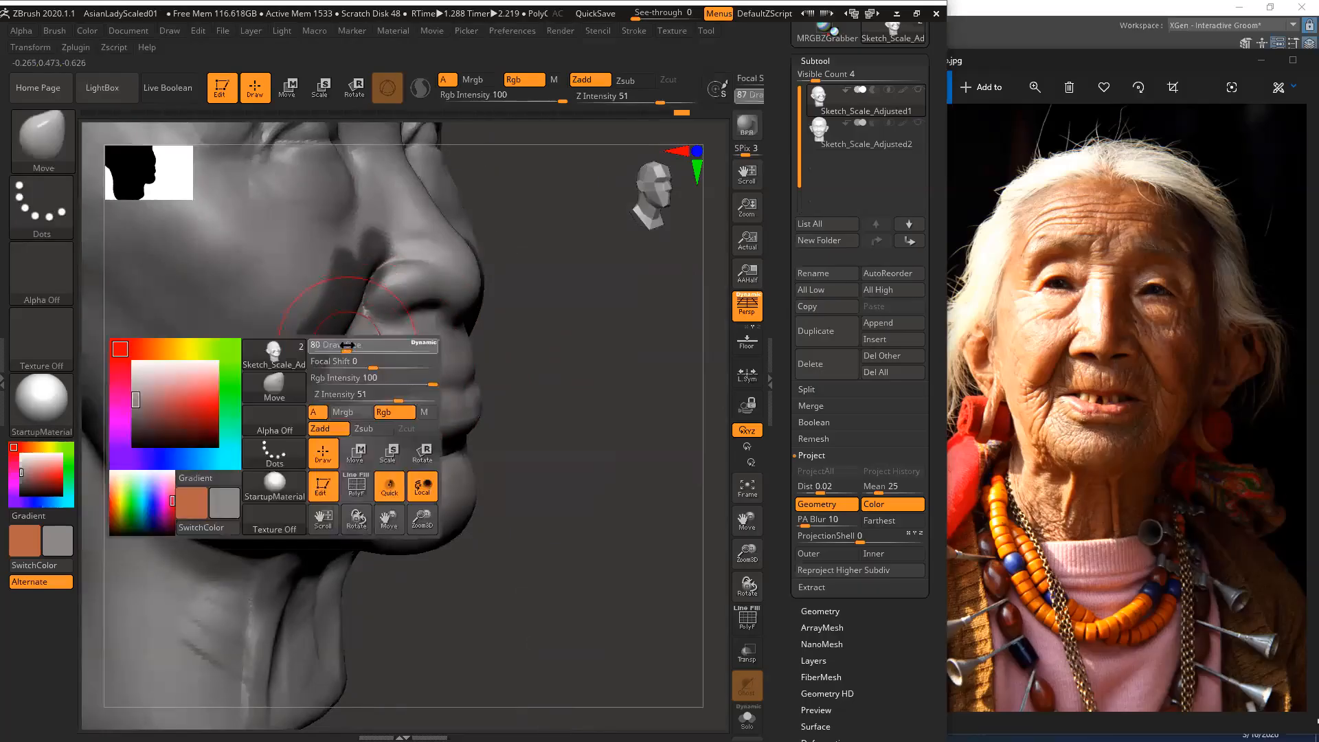
left_click_drag(470, 349, 433, 318)
key("space")
left_click_drag(353, 328, 347, 328)
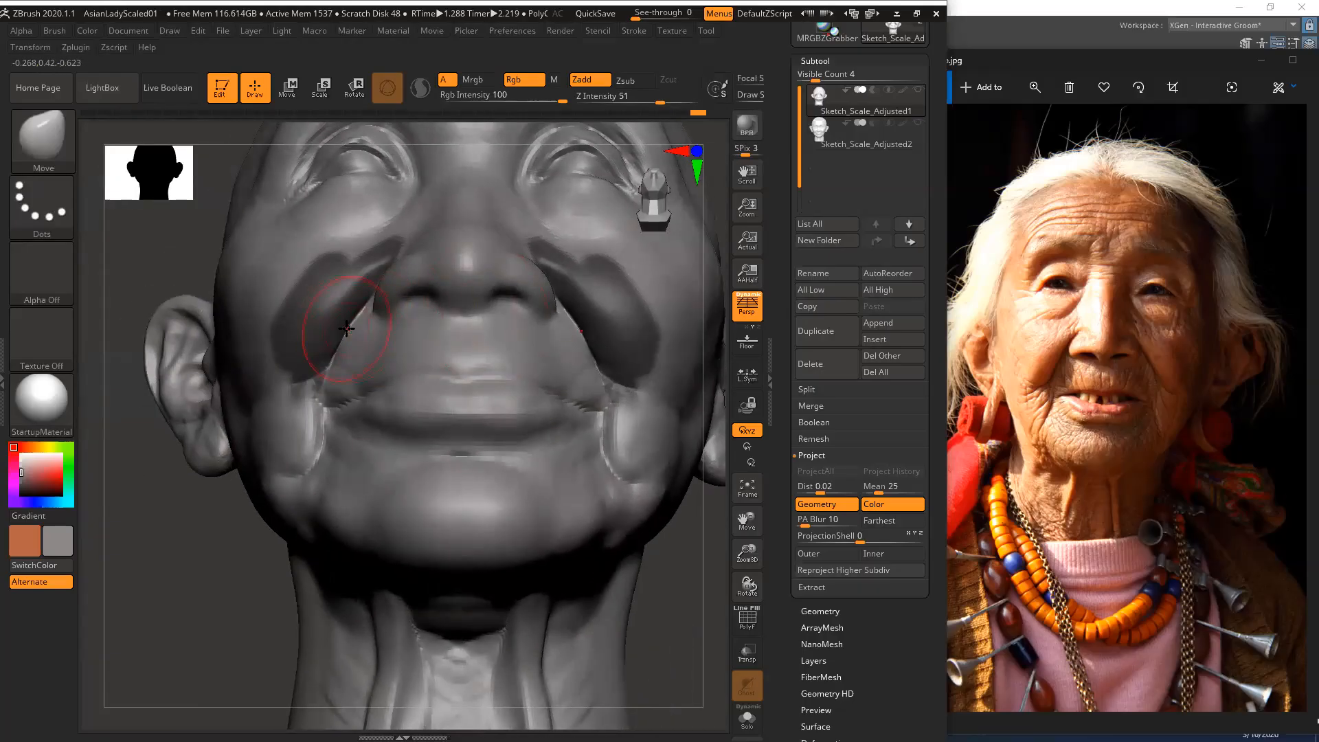
Push the skin beside the nostrils closed and clear the cheek masks.
right_click_drag(254, 481, 357, 352)
mouse_move(365, 316)
left_mouse_down()
mouse_move(380, 325)
mouse_move(371, 311)
left_mouse_up()
mouse_move(697, 527)
left_mouse_down("ctrl")
mouse_move(690, 558)
mouse_move(662, 514)
mouse_move(703, 568)
left_mouse_up("ctrl")
mouse_move(704, 549)
left_mouse_down()
mouse_move(691, 581)
mouse_move(708, 549)
left_mouse_up()
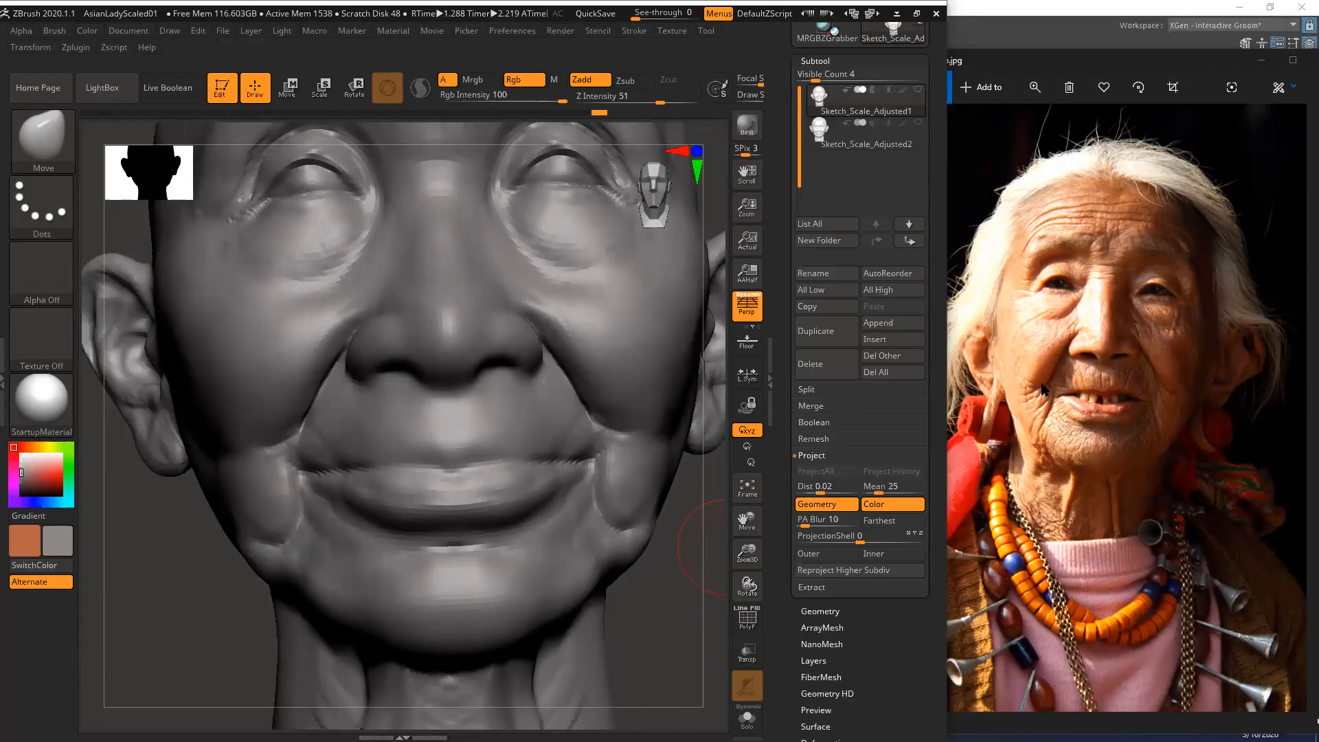
left_click_drag(698, 581, 688, 566)
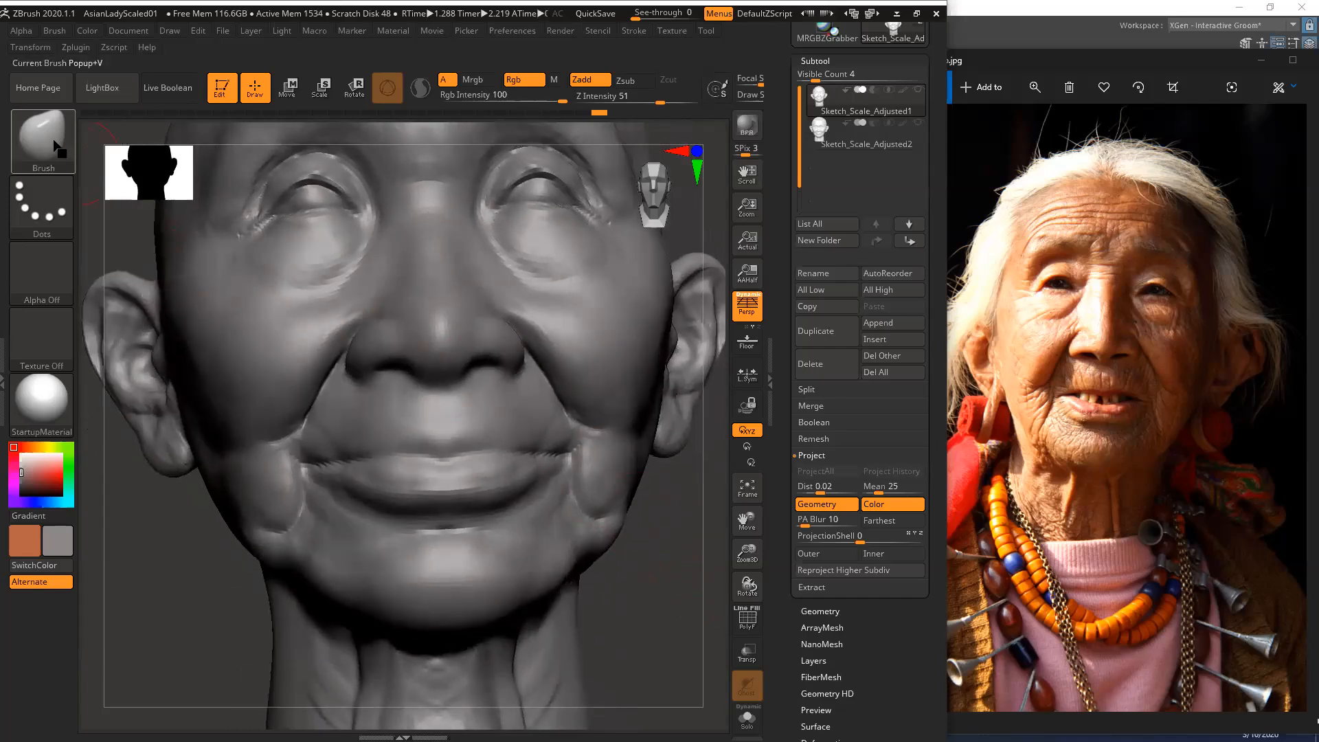
Flatten both cheeks with TrimAdaptive at a lowered Z Intensity.
left_click(43, 138)
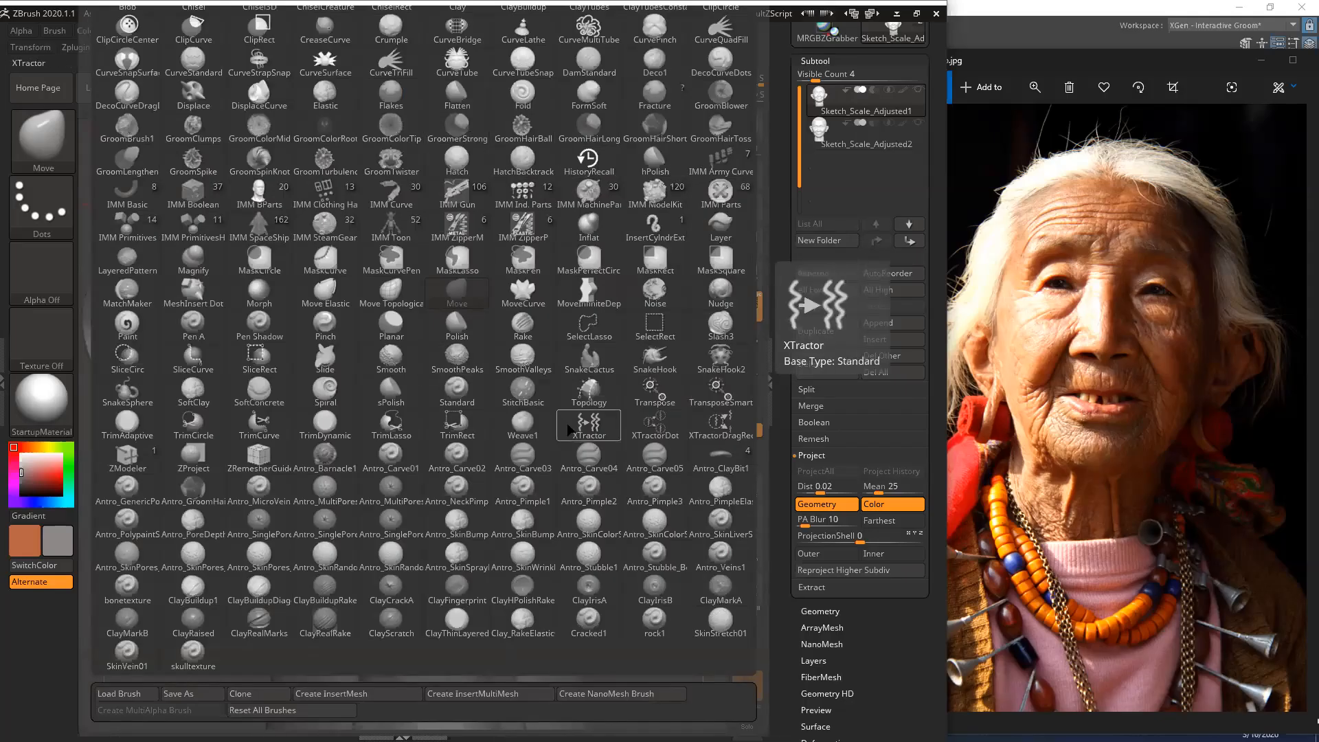
left_click(577, 445)
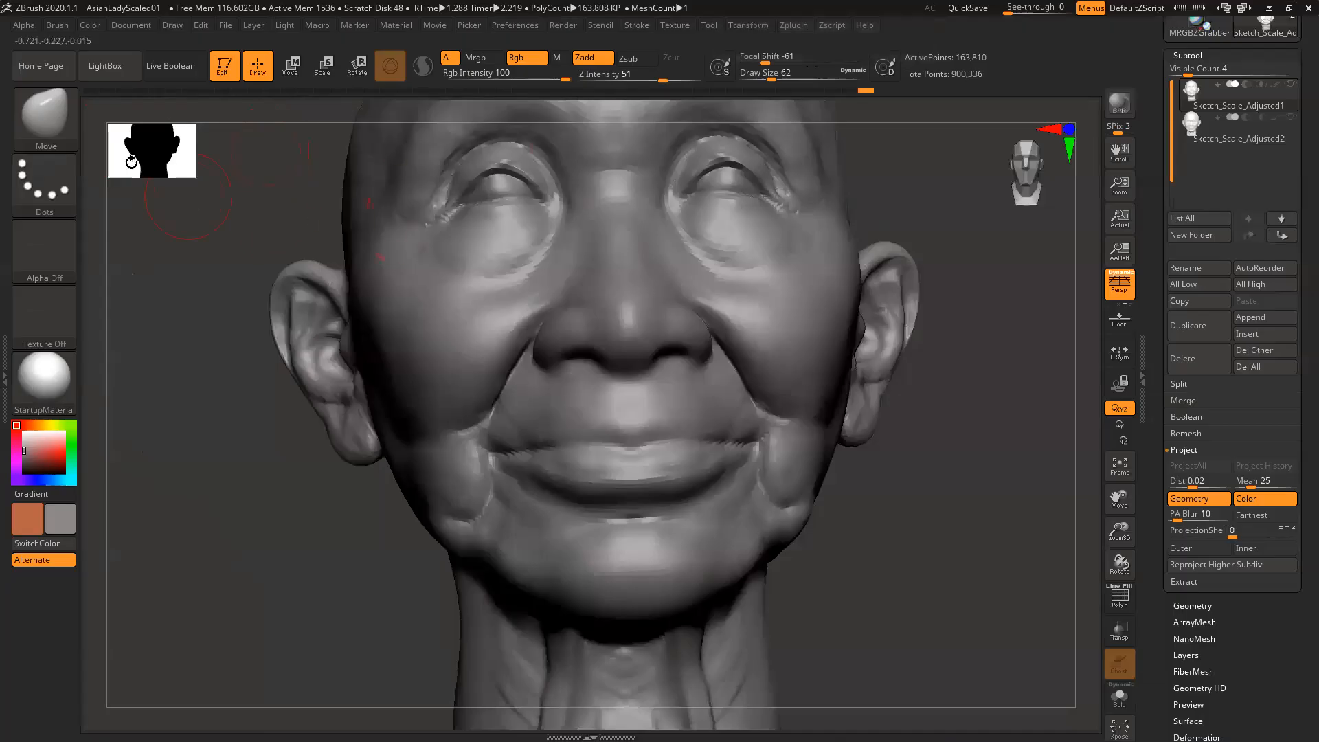
left_click(46, 117)
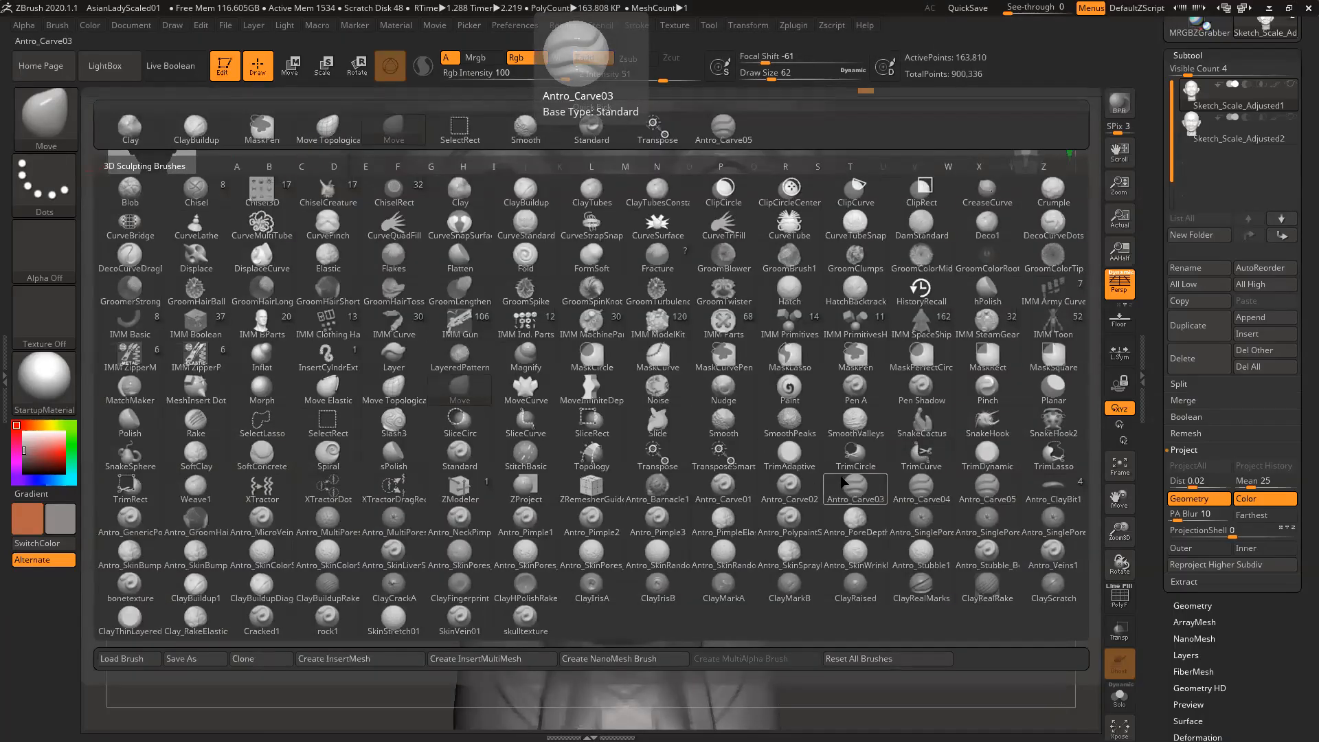
key("t")
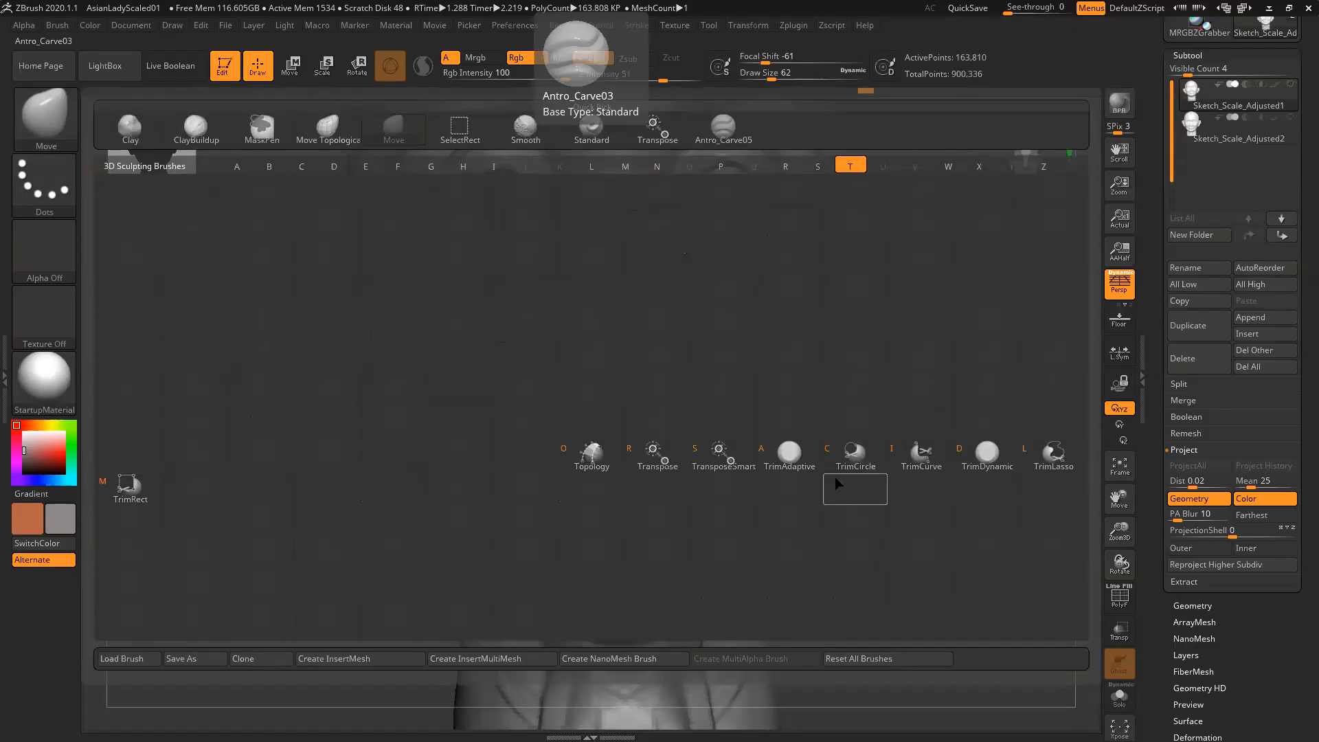
left_click(788, 449)
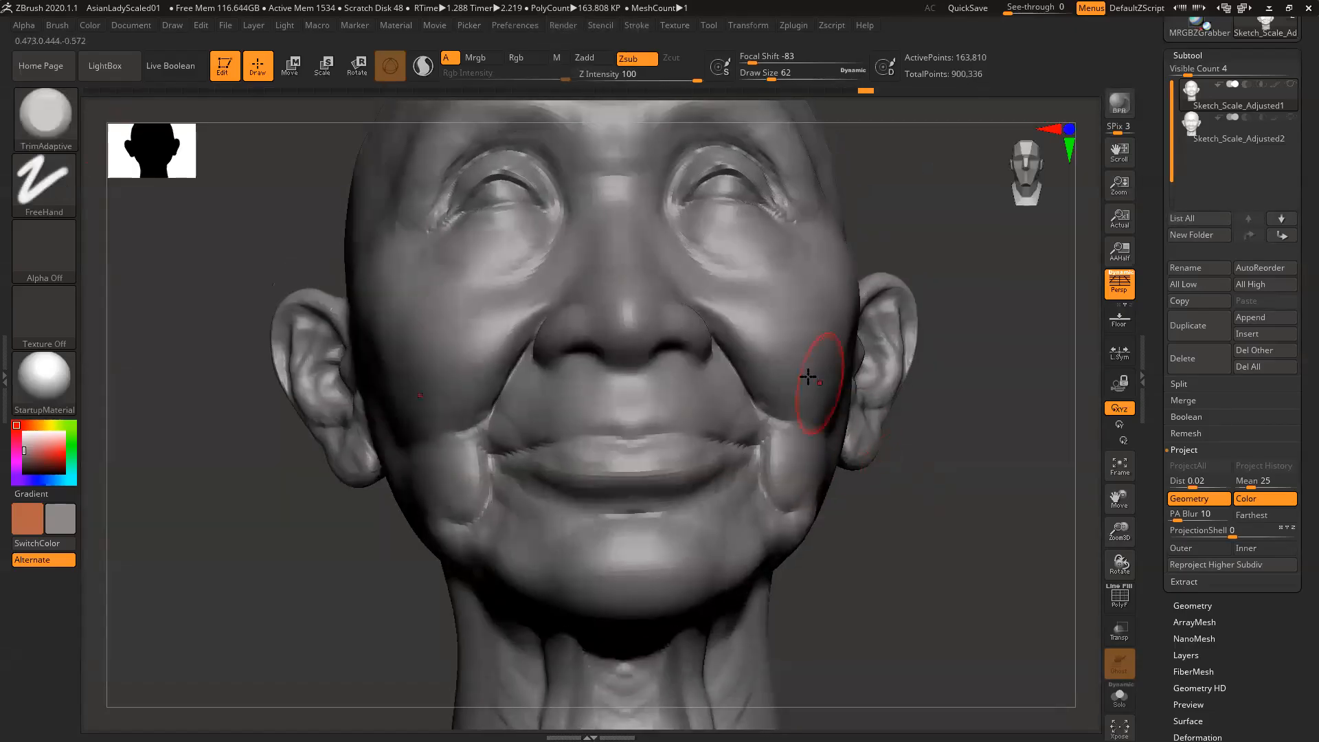
left_click_drag(695, 75, 617, 74)
left_click_drag(936, 271, 912, 248)
left_click_drag(745, 323, 794, 385)
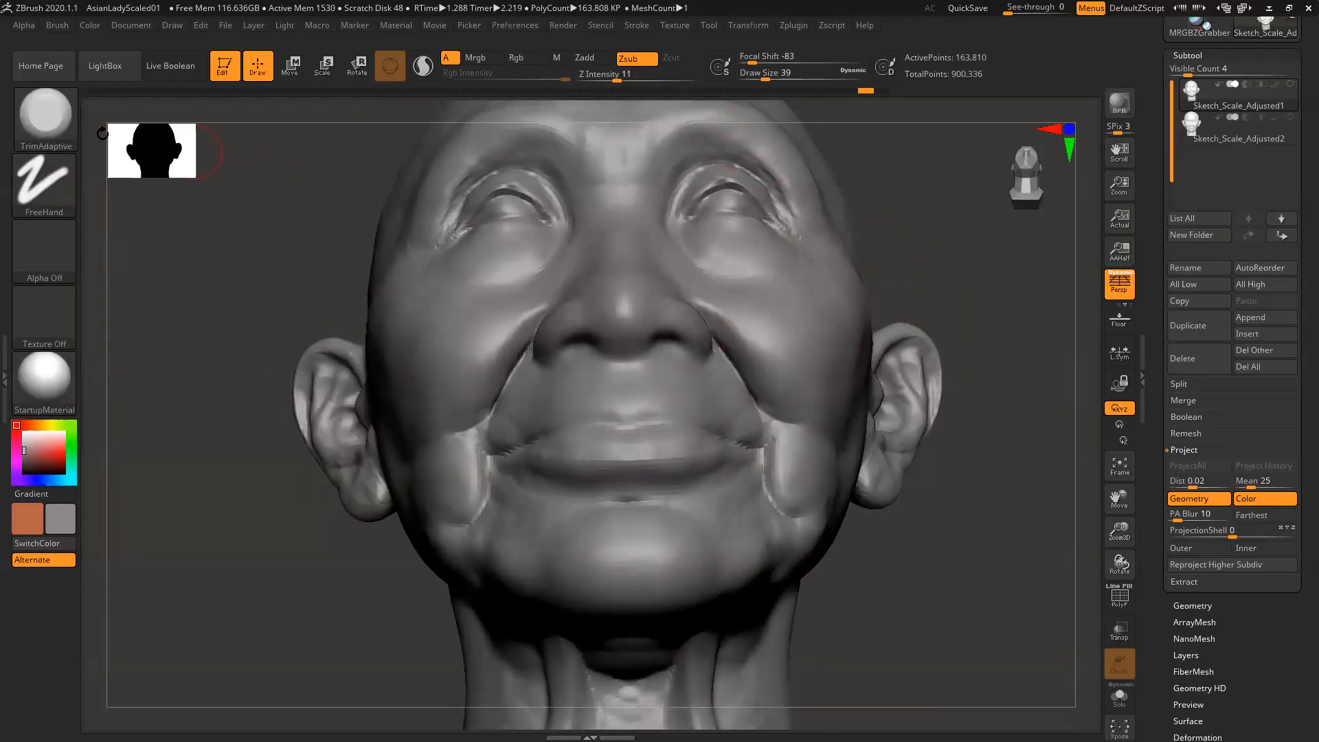
Trim the skin beside the nostril with TrimDynamic at brush size 29.
left_click(45, 114)
key("t")
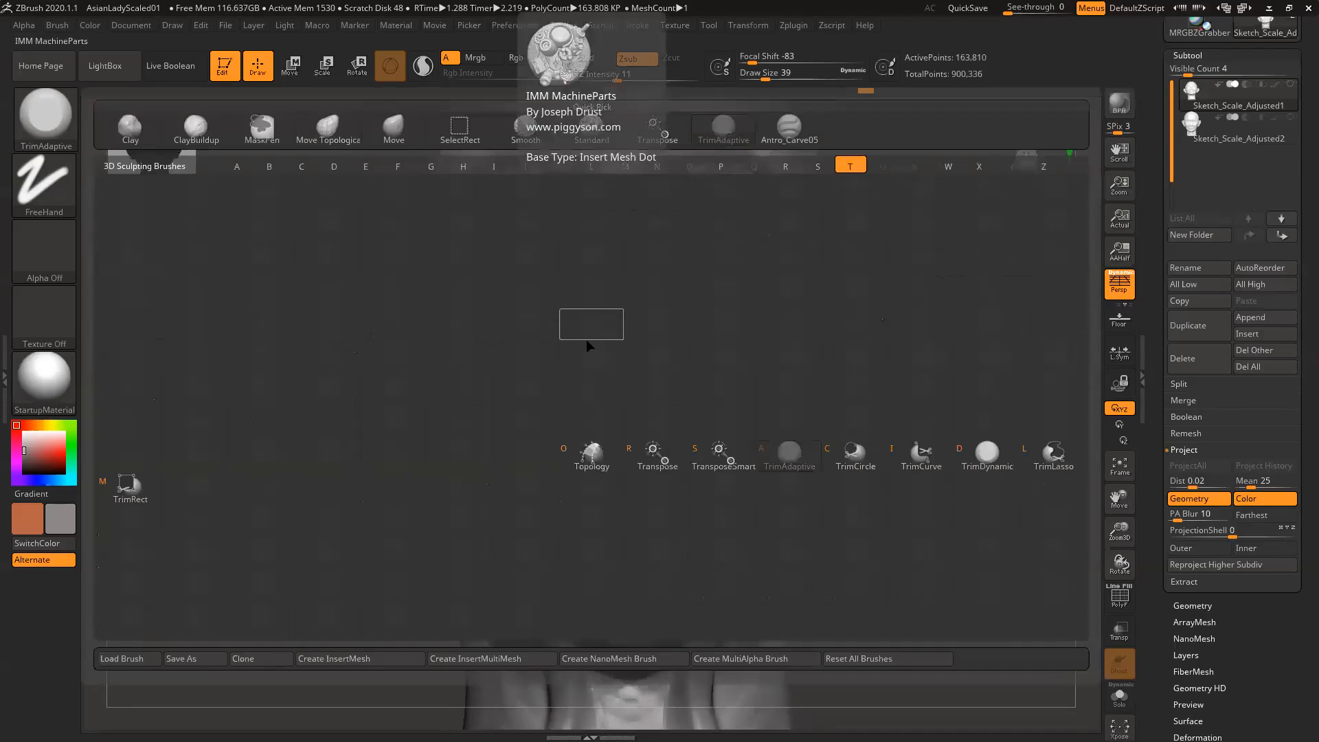
left_click(987, 454)
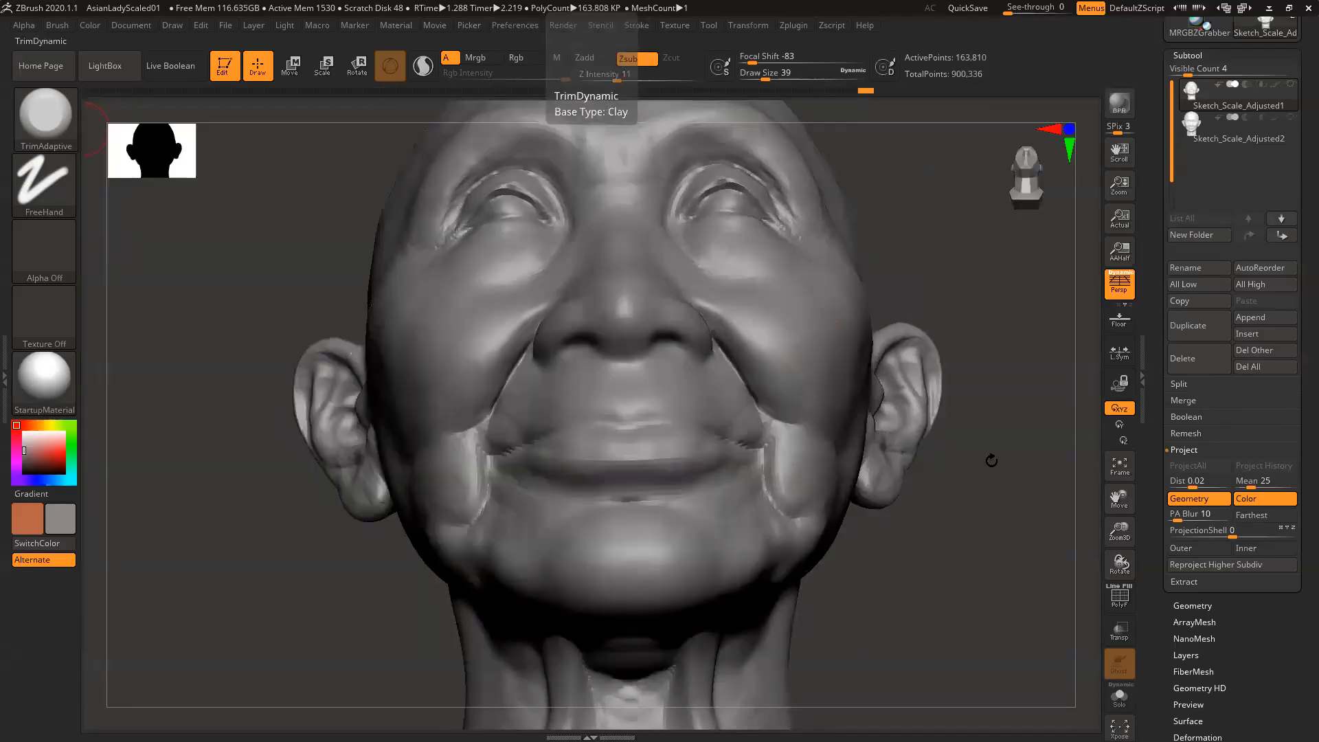
left_click_drag(1016, 384, 997, 382)
key("ctrl+z")
key("space")
left_click_drag(783, 336, 776, 329)
left_click_drag(915, 274, 919, 260)
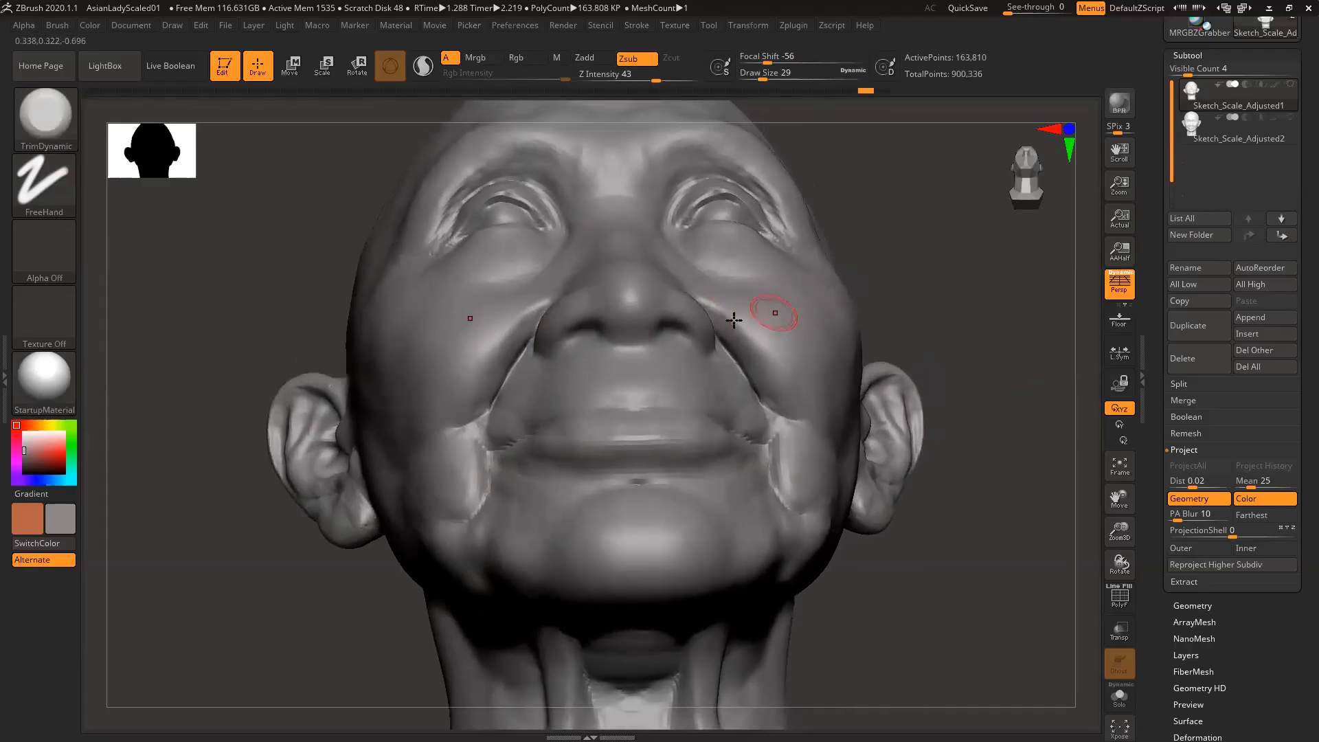
left_click_drag(724, 327, 725, 330)
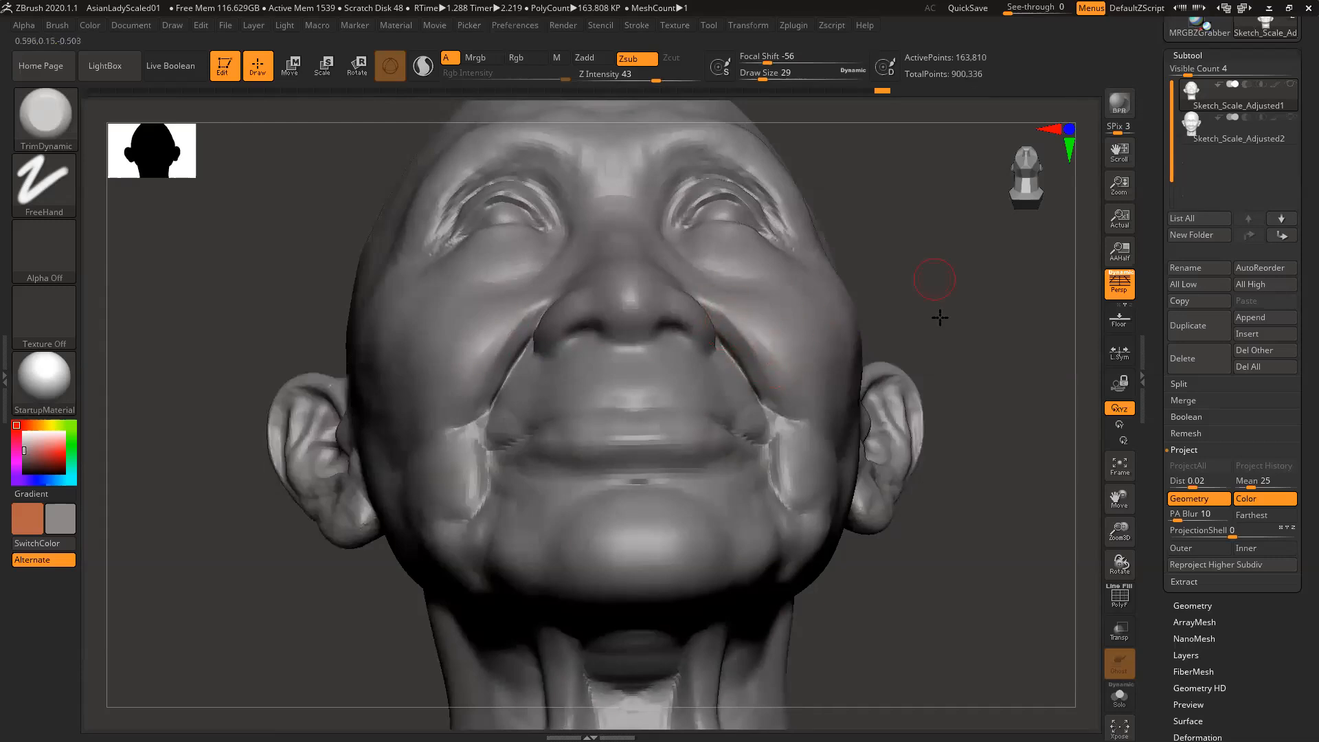
Shift-smooth both nasolabial folds, then restore the window beside the reference photo.
left_click_drag(940, 317, 924, 357)
left_click_drag(1001, 272, 1032, 285)
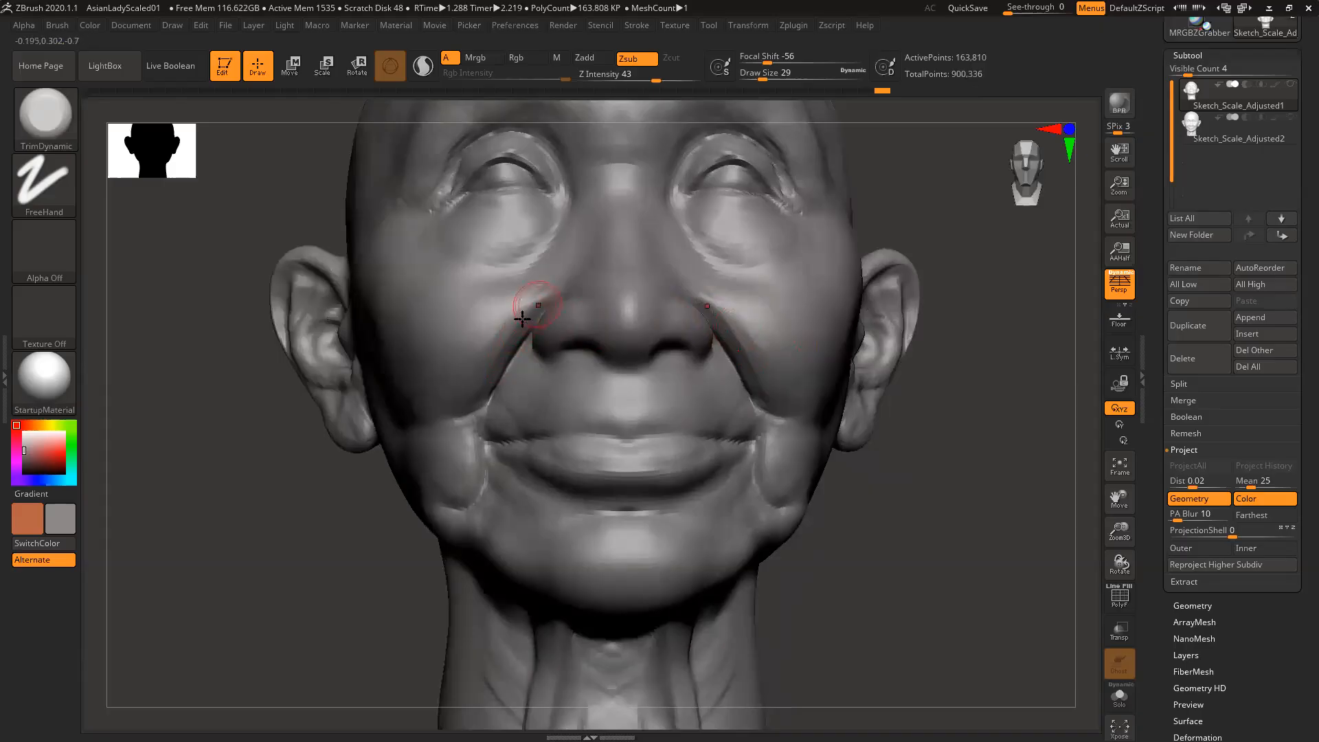
key("shift")
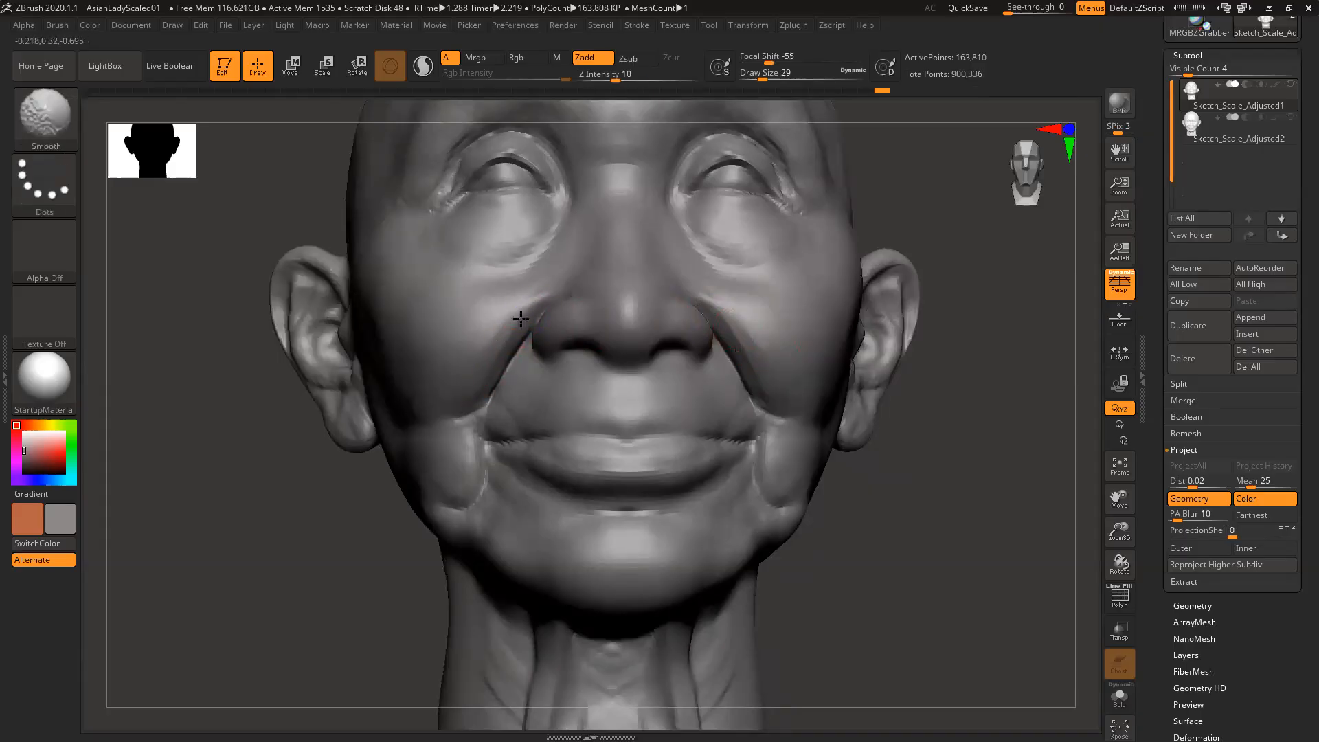
left_click_drag(508, 335, 492, 355, "shift")
left_click_drag(924, 252, 904, 268)
left_click_drag(839, 426, 764, 425)
left_click_drag(695, 367, 683, 362, "shift")
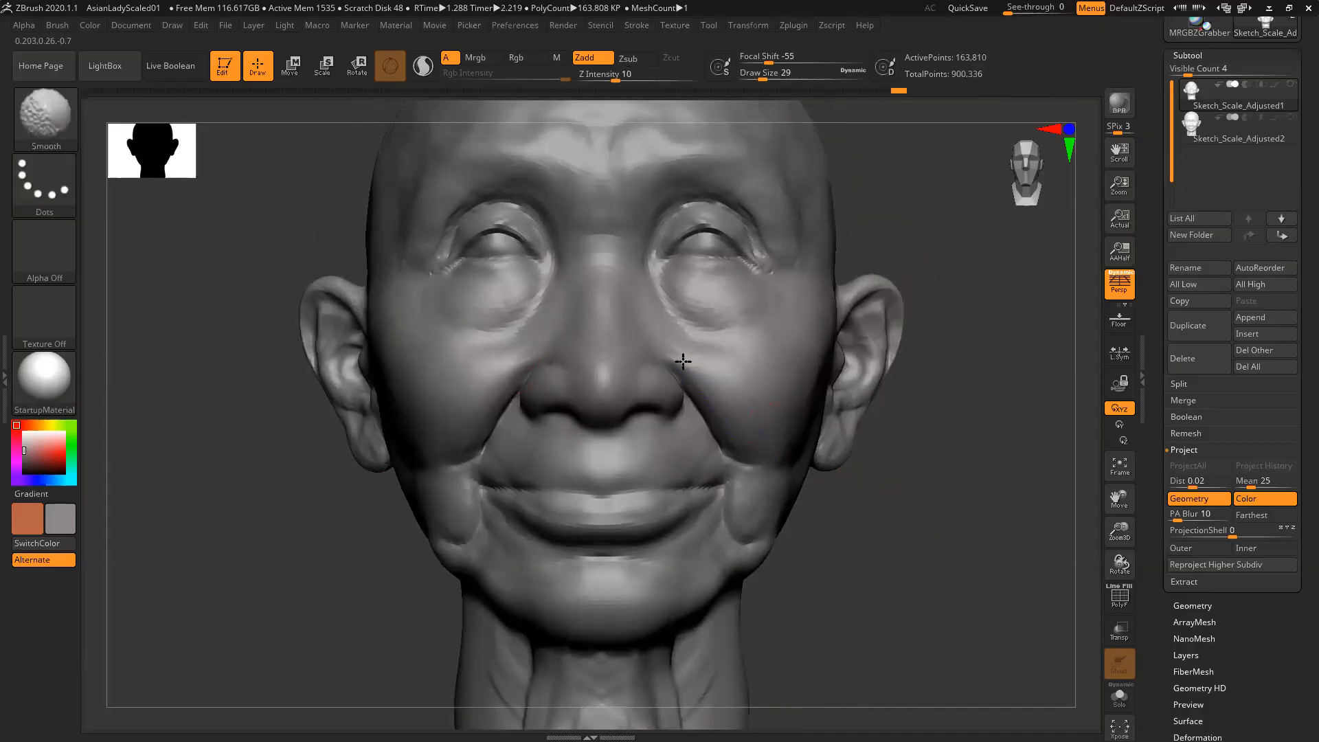
mouse_move(846, 494)
left_mouse_down()
mouse_move(907, 548)
mouse_move(718, 389)
left_mouse_up()
left_click_drag(897, 570, 901, 486)
left_click(1289, 8)
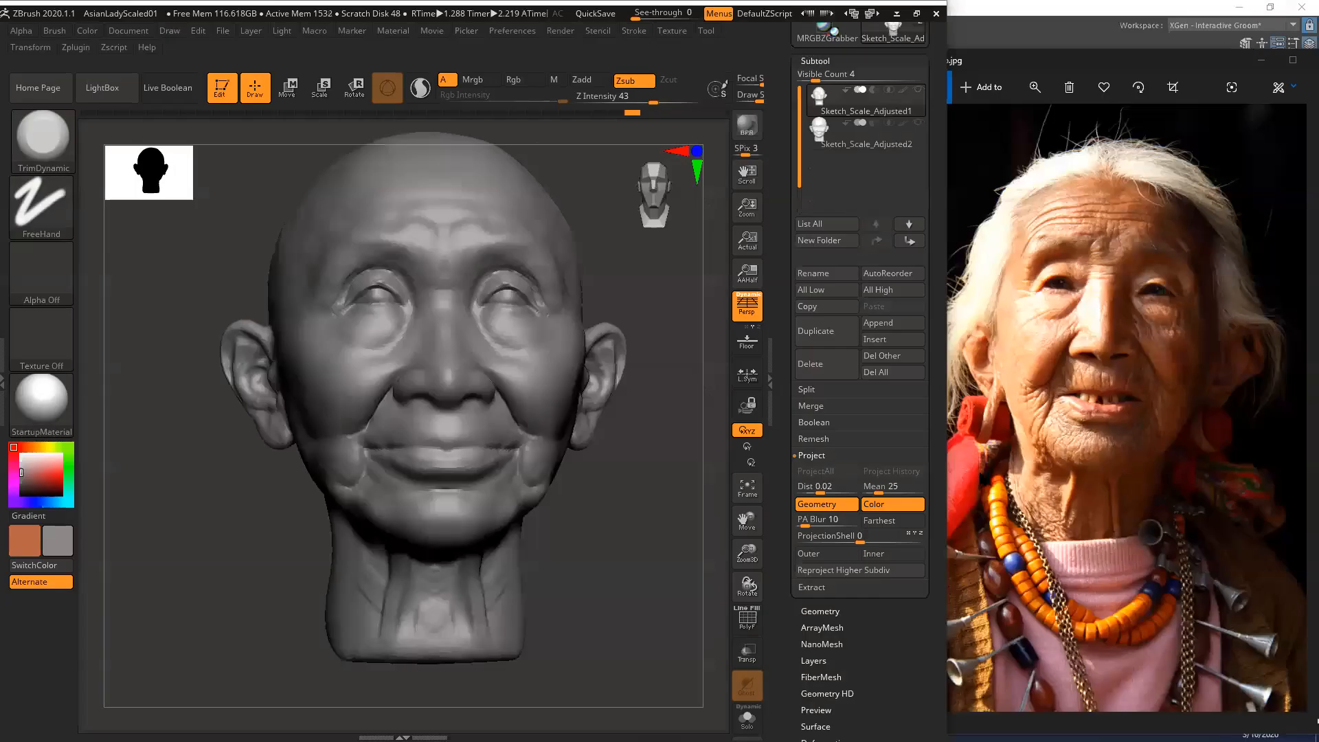
Trim down the temple and cheek with TrimDynamic strokes.
left_click_drag(689, 497, 725, 488, "alt")
mouse_move(666, 529)
left_mouse_down()
mouse_move(666, 546)
mouse_move(718, 509)
left_mouse_up()
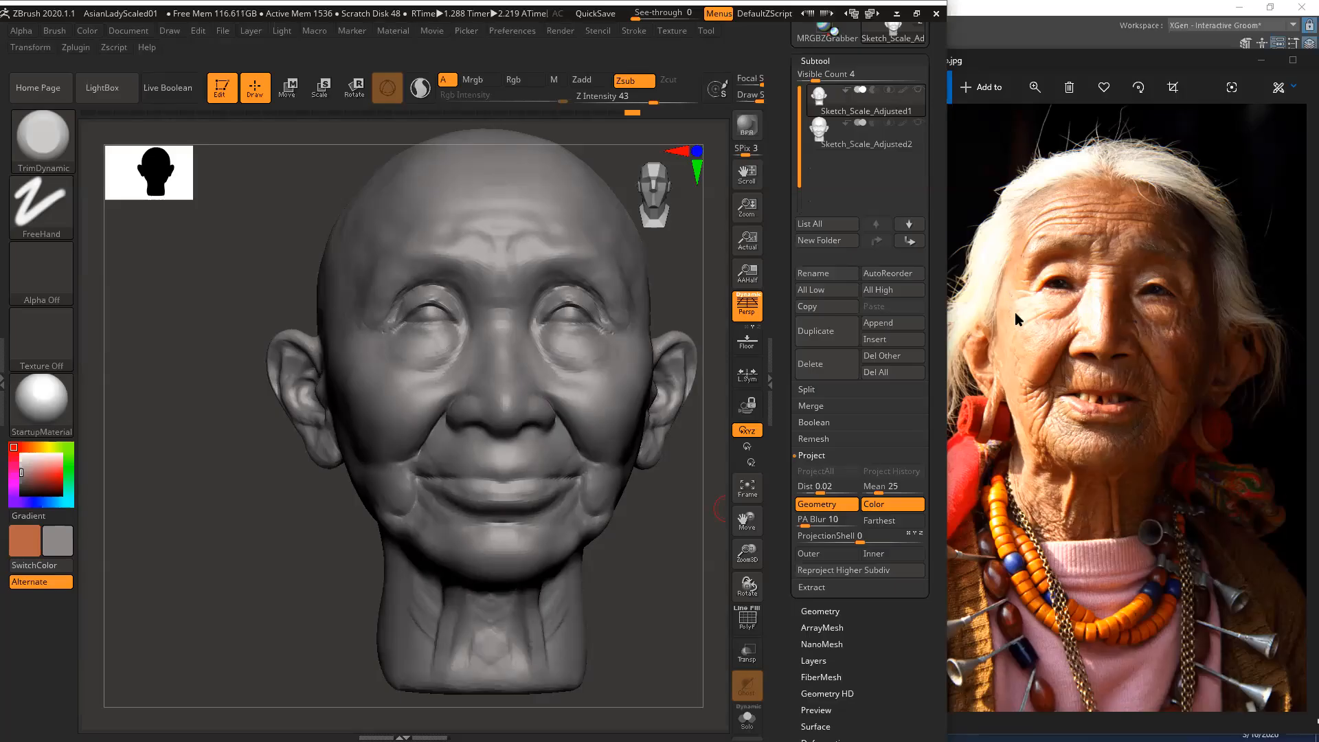
key("space")
mouse_move(617, 159)
left_mouse_down("alt")
mouse_move(604, 245)
mouse_move(589, 259)
left_mouse_up("alt")
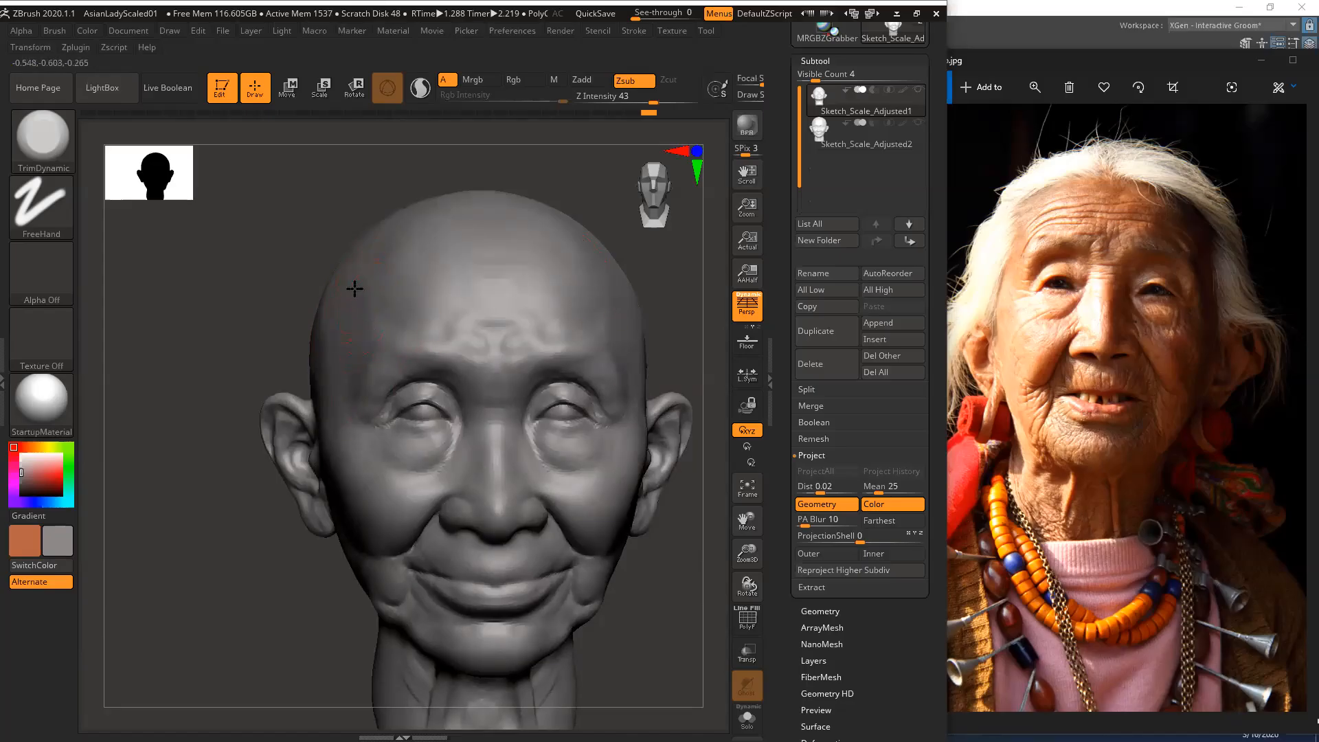
mouse_move(668, 558)
left_mouse_down()
mouse_move(666, 531)
mouse_move(442, 393)
left_mouse_up()
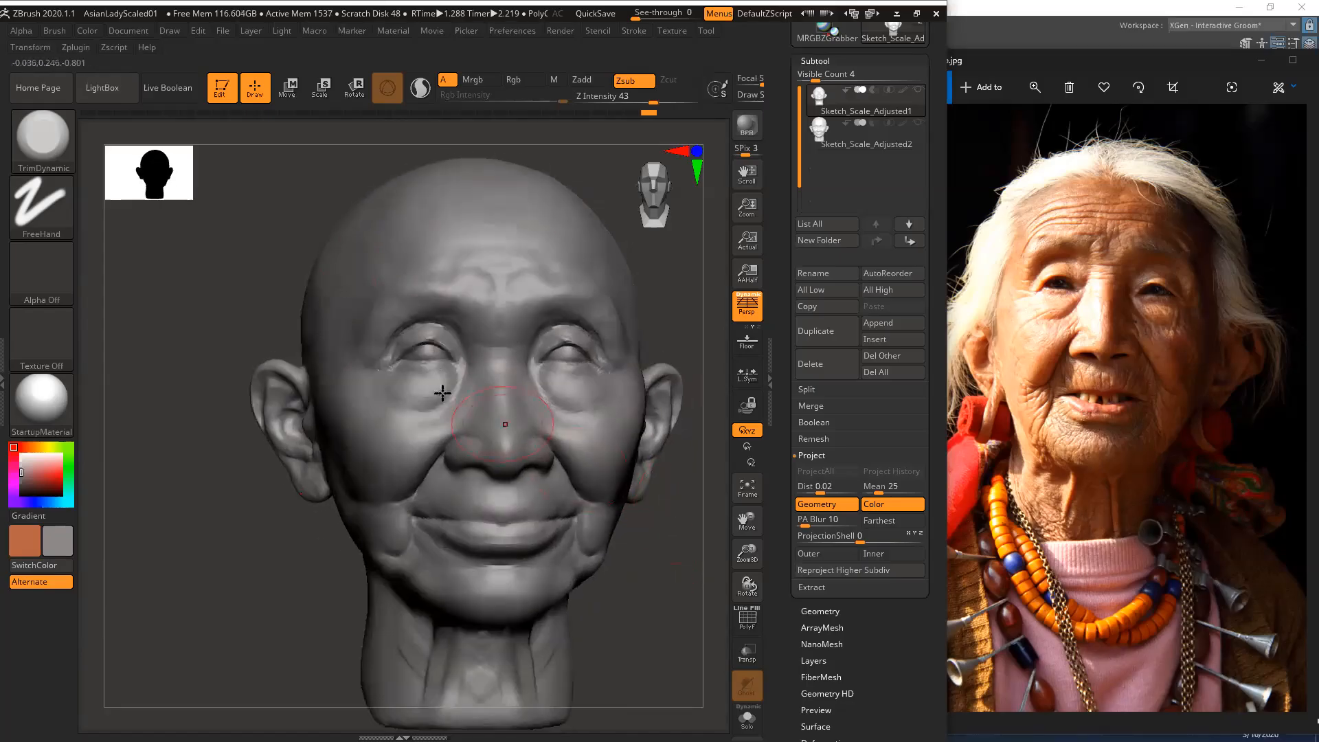
left_click_drag(332, 383, 344, 418)
mouse_move(654, 577)
left_mouse_down()
mouse_move(659, 557)
mouse_move(373, 433)
left_mouse_up()
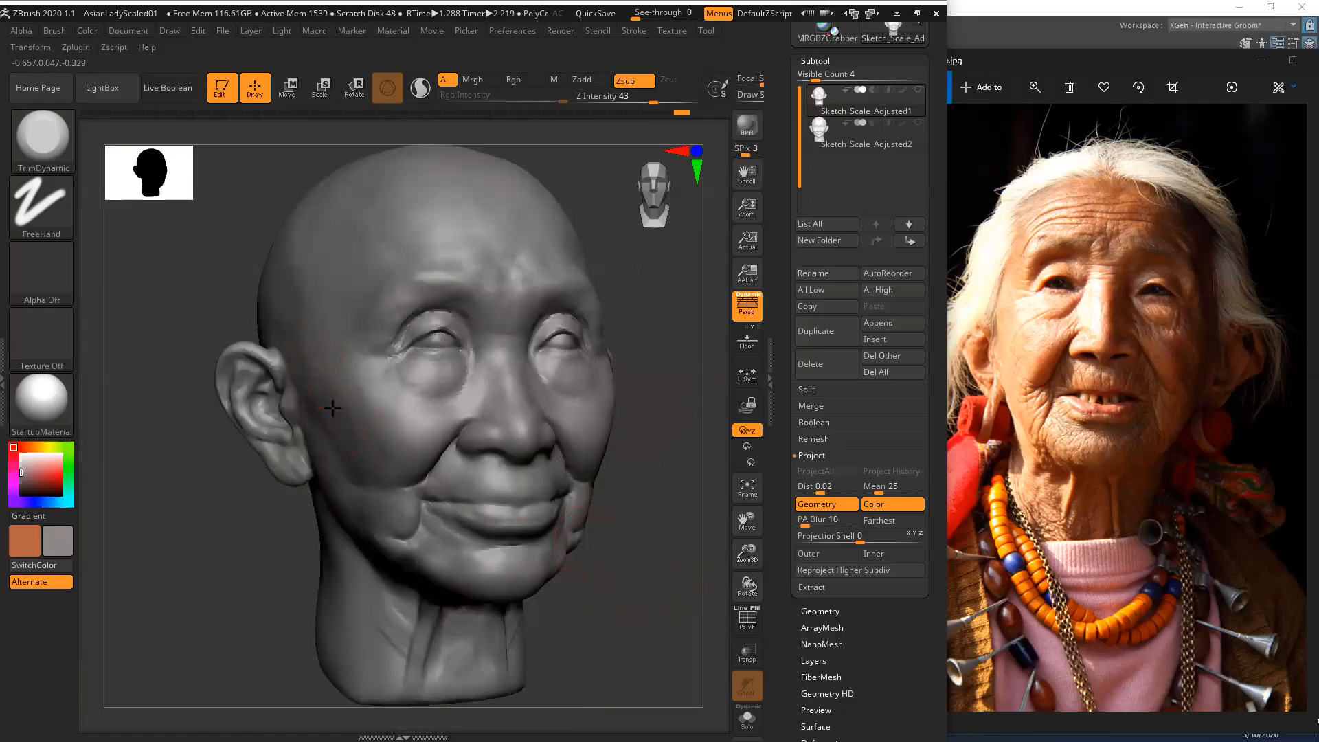
Trim the left cheek surface flatter from a near-frontal view.
left_click_drag(653, 581, 665, 591)
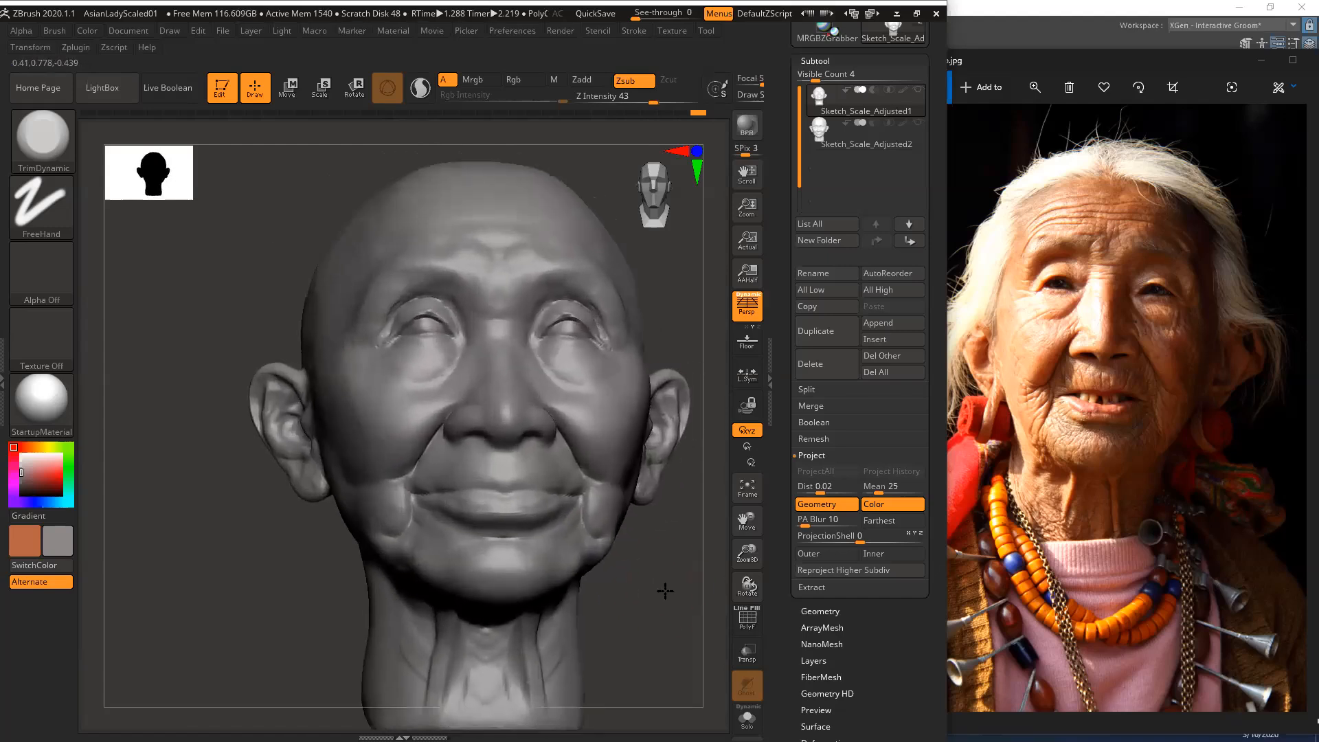
key("space")
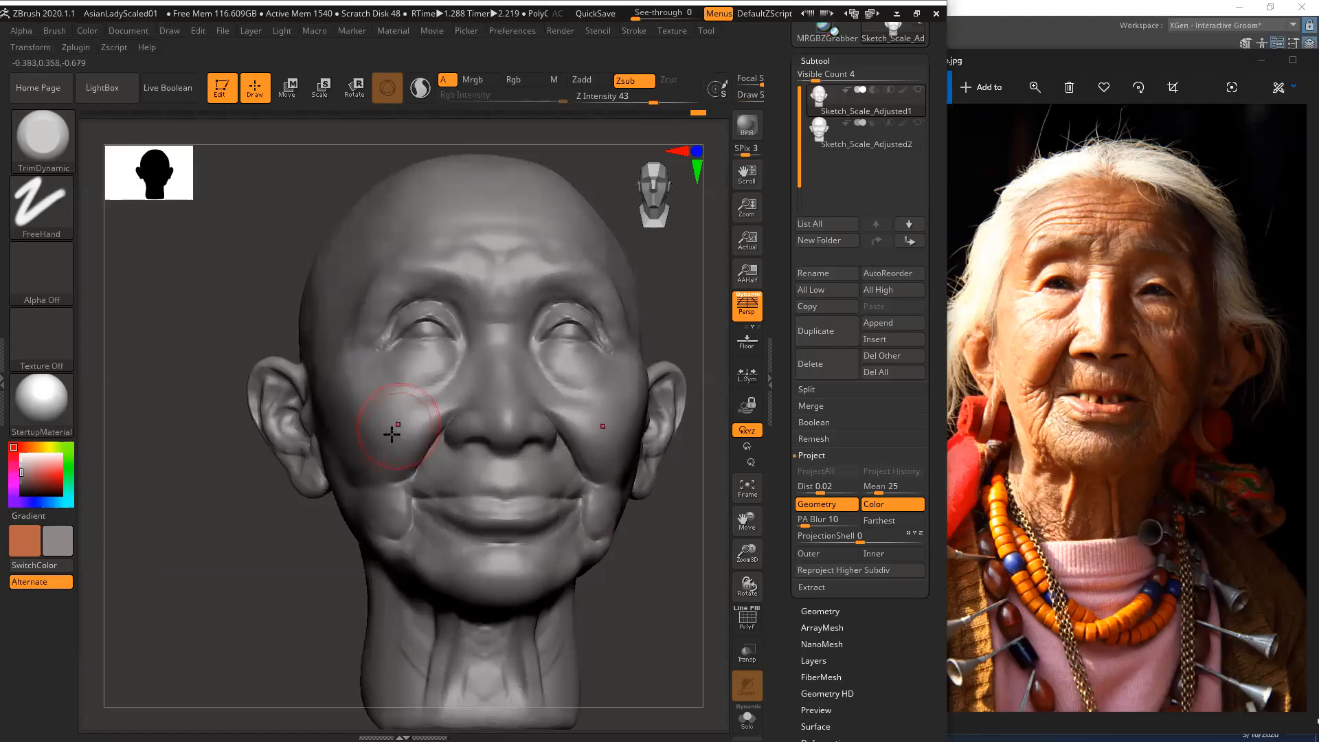
key("space")
left_click_drag(331, 370, 349, 391)
Maximize the window and load the ClayBuildup brush.
left_click(54, 135)
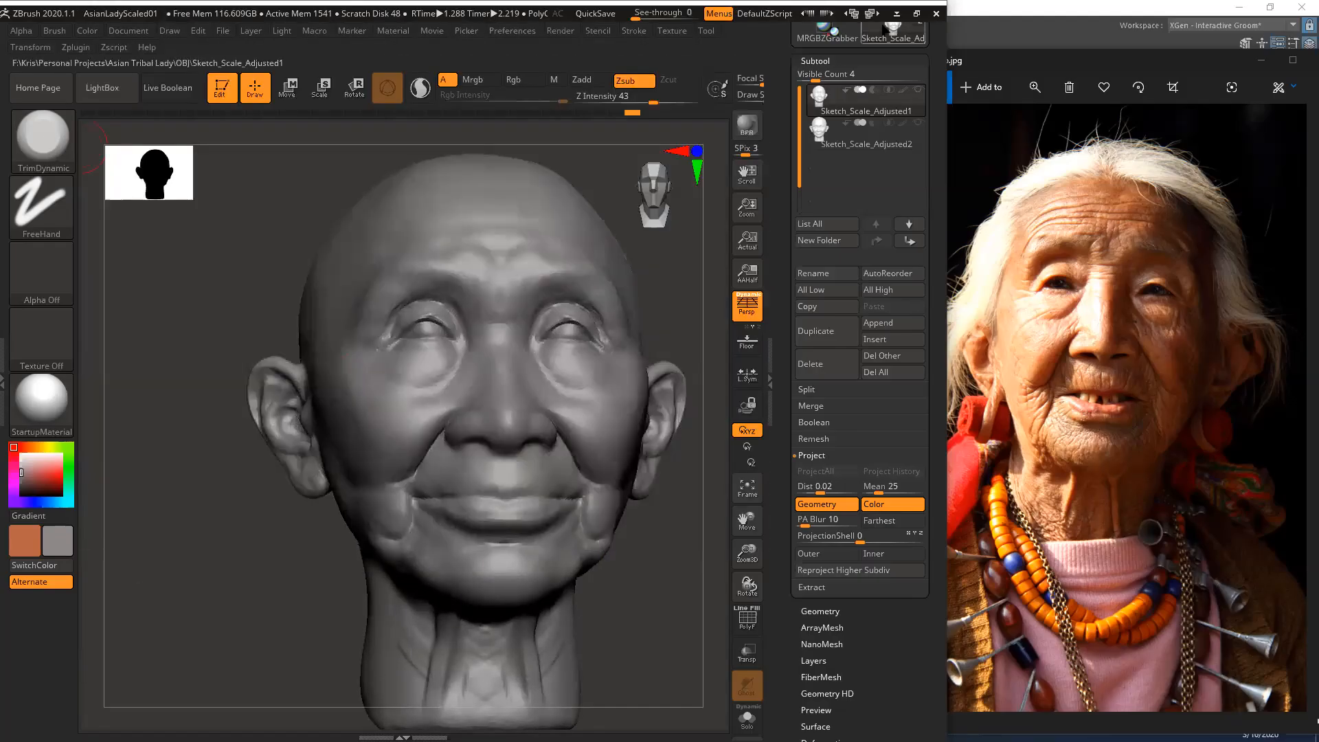
left_click(917, 14)
left_click(63, 132)
left_click(189, 141)
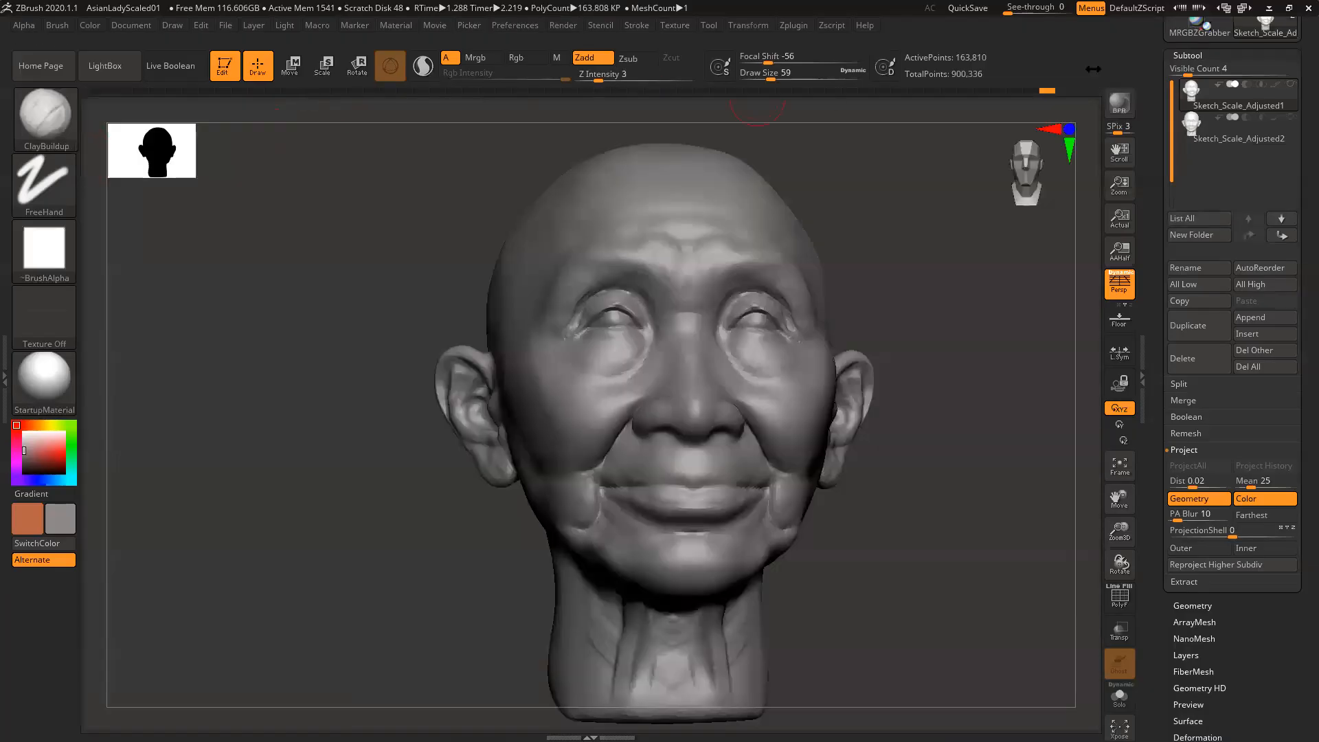
left_click(1289, 8)
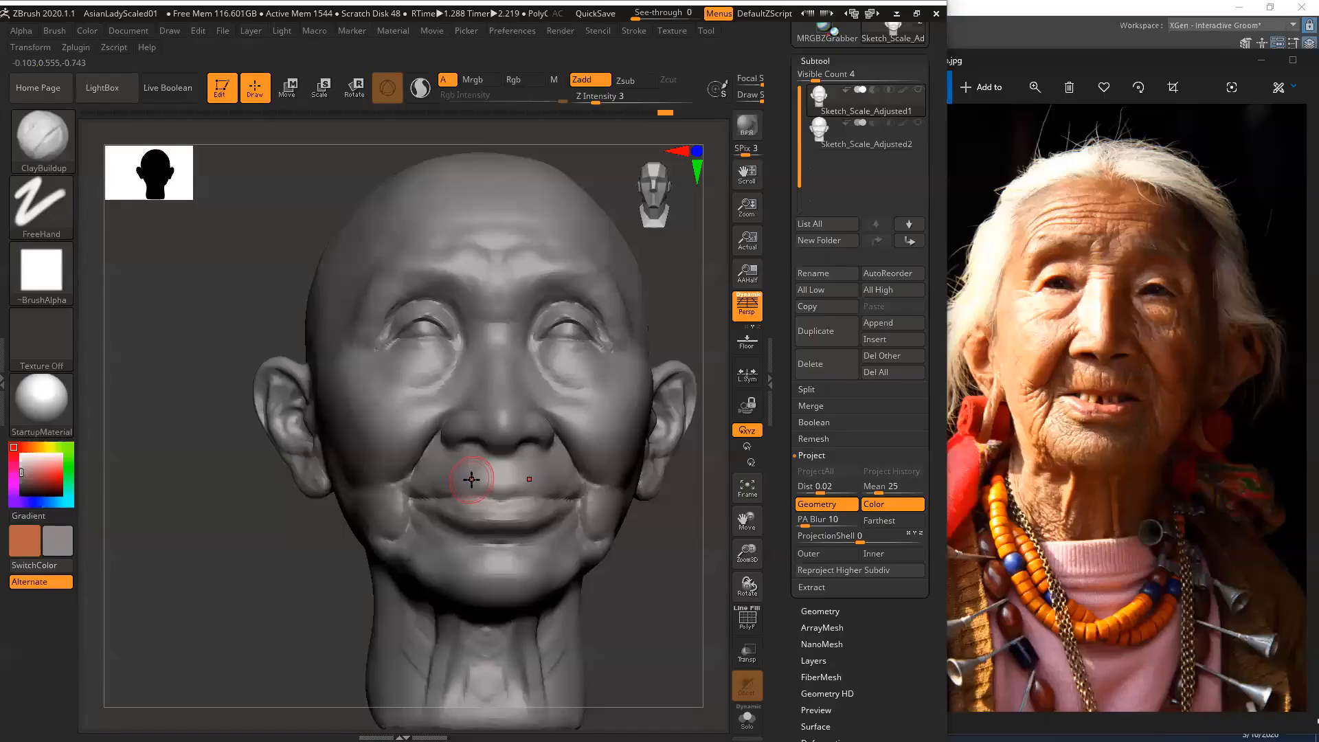
mouse_move(683, 568)
left_mouse_down()
mouse_move(642, 551)
mouse_move(657, 548)
left_mouse_up()
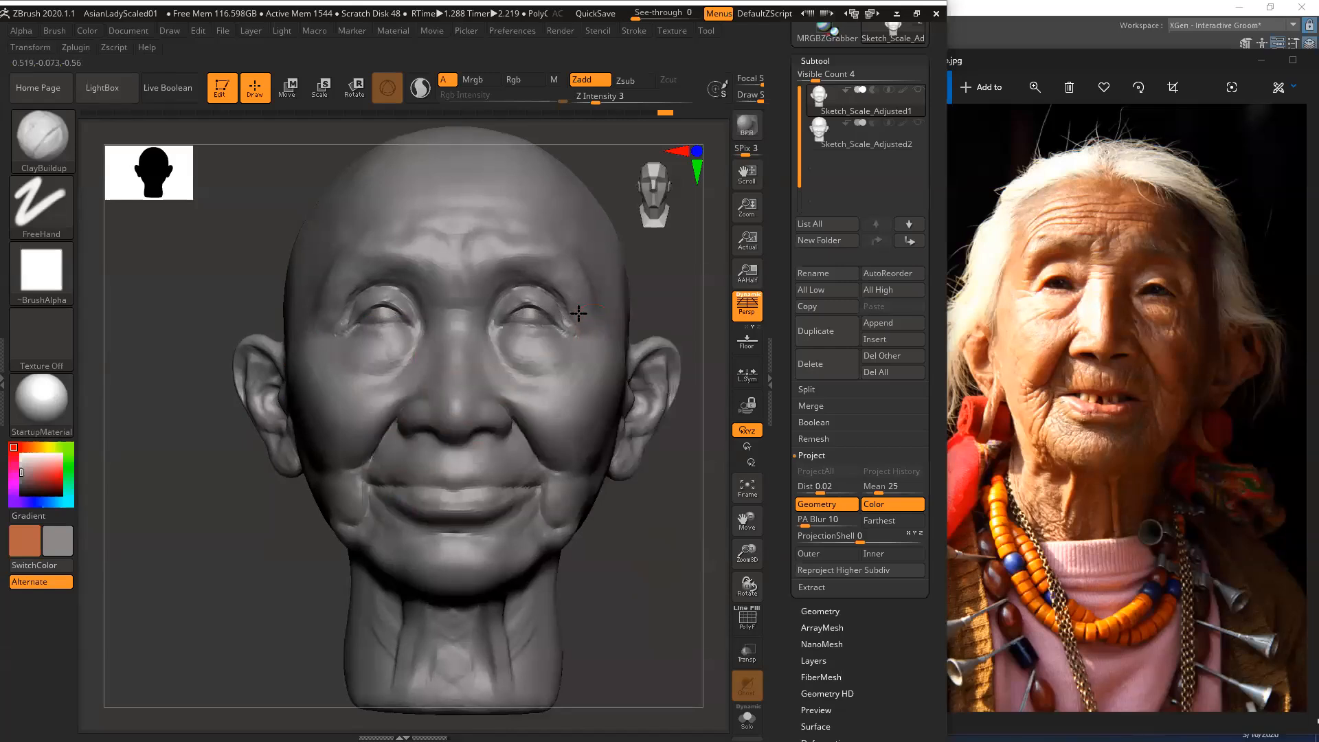
mouse_move(665, 542)
left_mouse_down()
mouse_move(681, 562)
mouse_move(683, 538)
mouse_move(692, 562)
mouse_move(665, 560)
left_mouse_up()
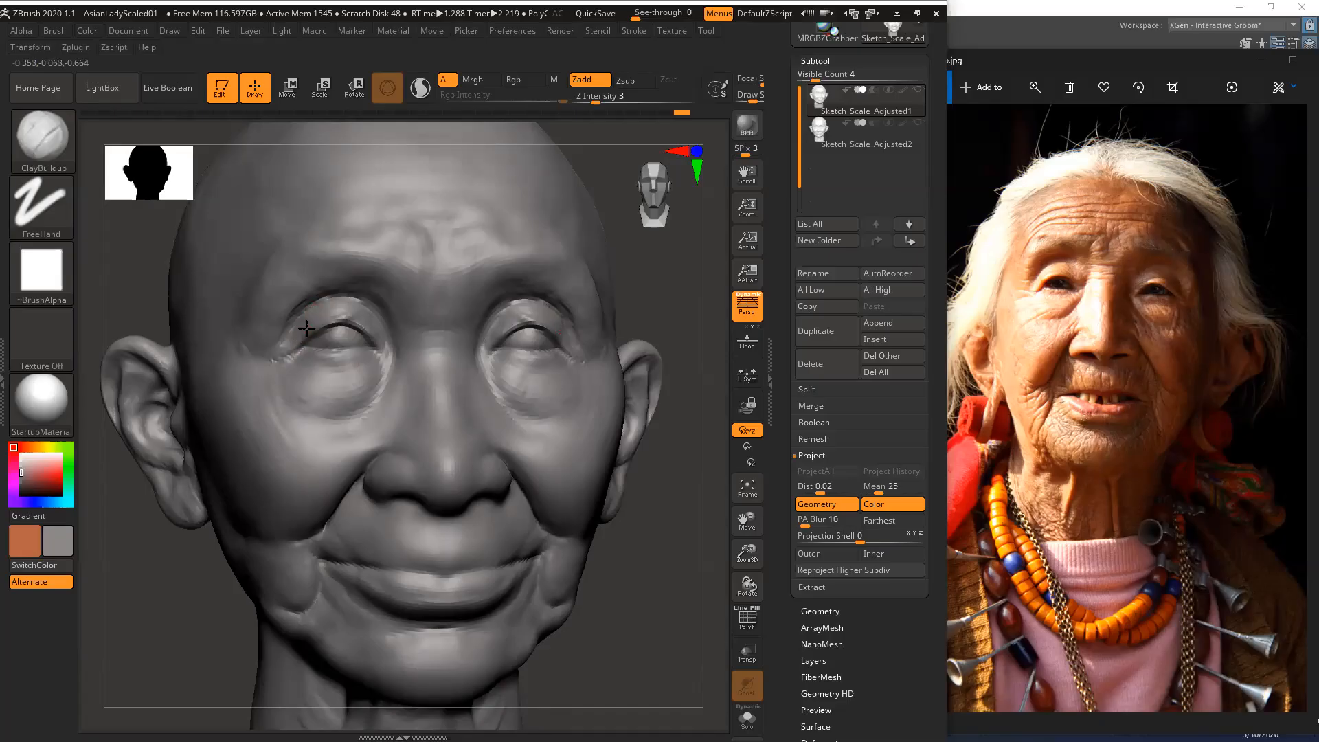
mouse_move(664, 519)
left_mouse_down()
mouse_move(677, 509)
mouse_move(691, 564)
mouse_move(690, 534)
mouse_move(574, 433)
left_mouse_up()
left_click(41, 137)
left_click(916, 13)
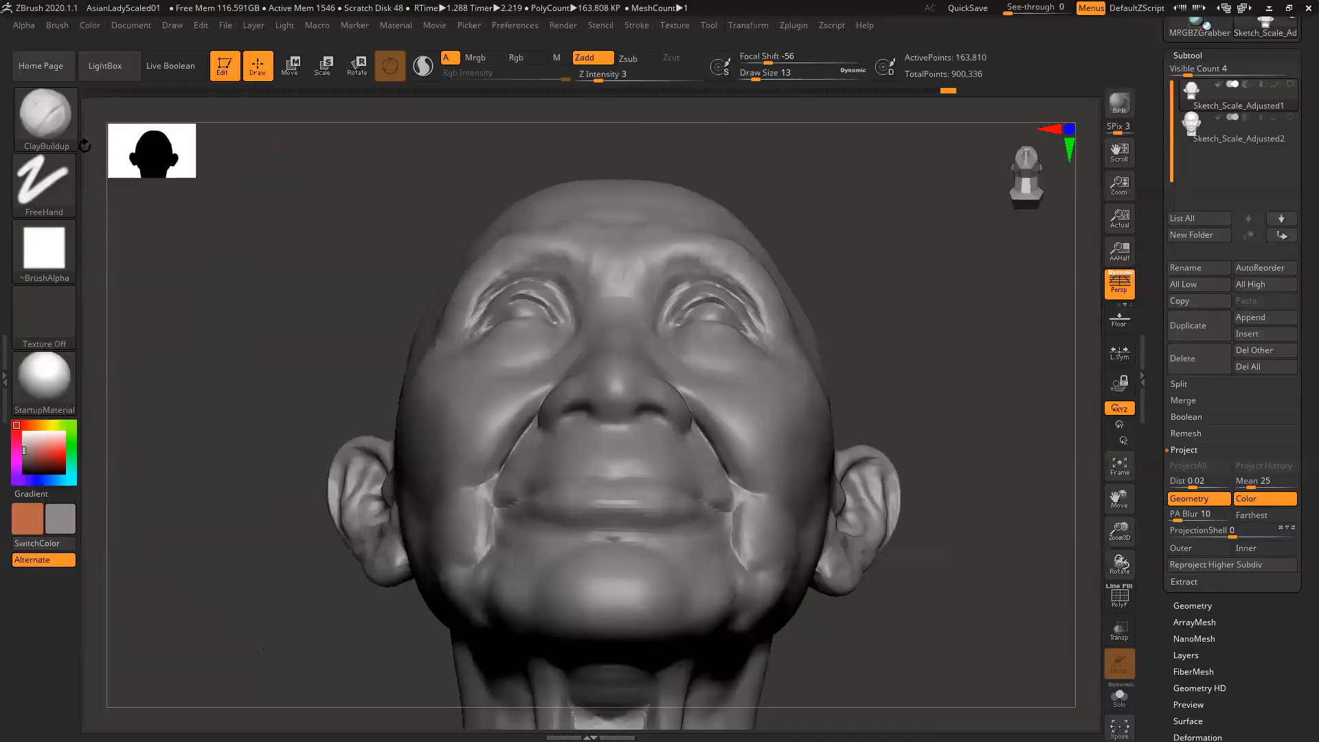
Select the Move brush and restore the window beside the reference photo.
left_click(44, 117)
left_click(393, 129)
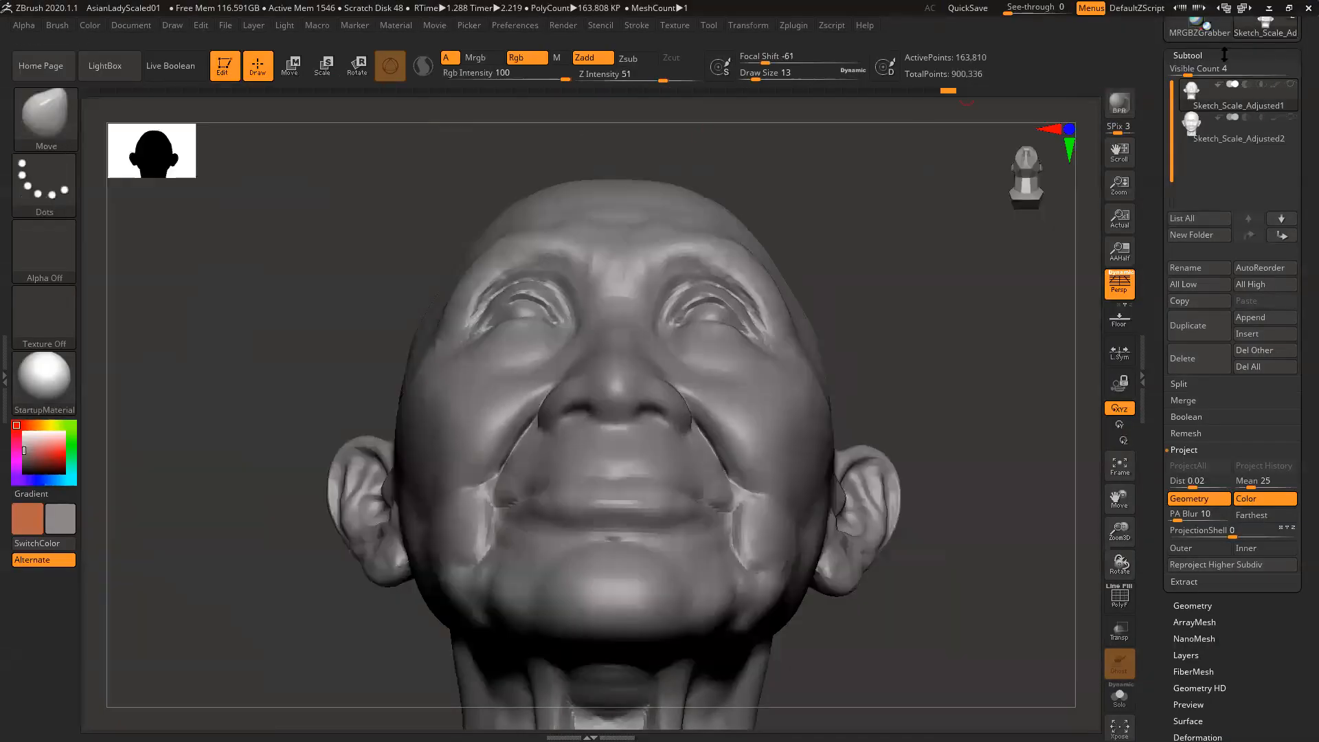
left_click(1289, 8)
left_click_drag(670, 285, 646, 240)
key("space")
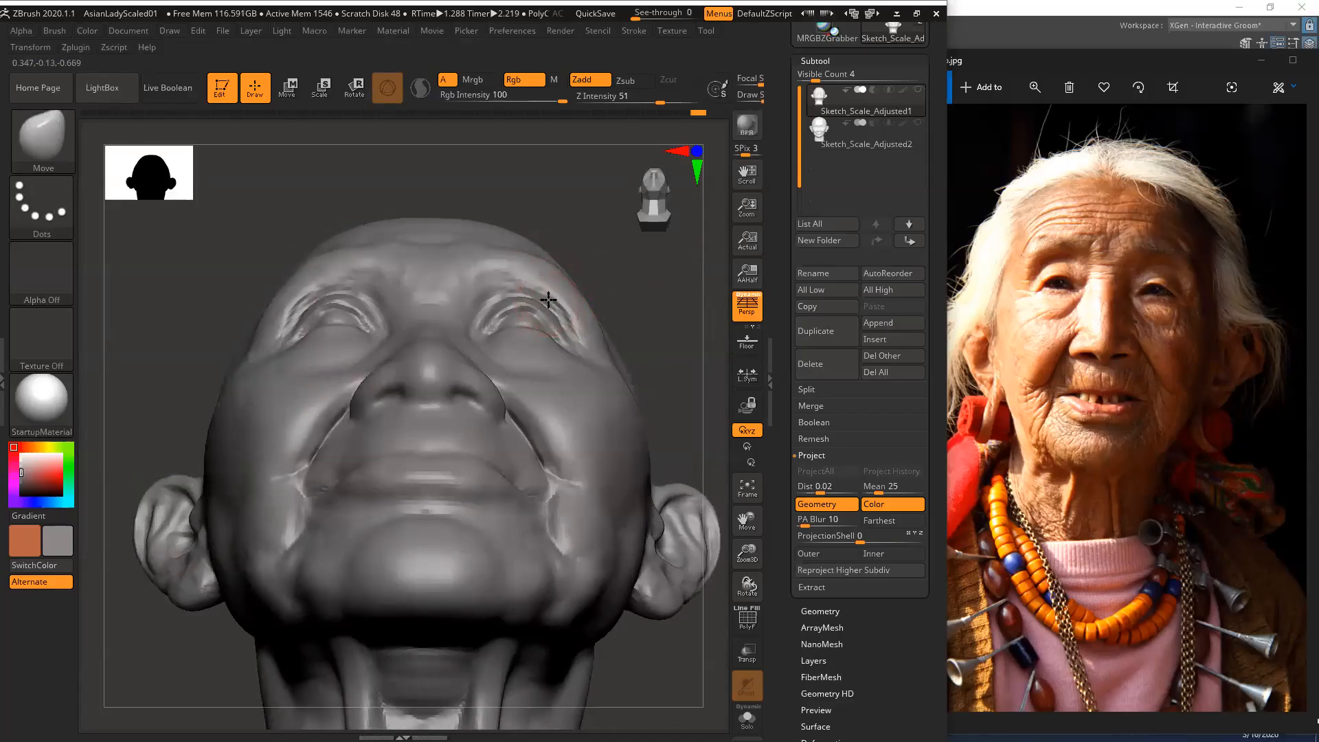
left_click_drag(655, 287, 648, 326)
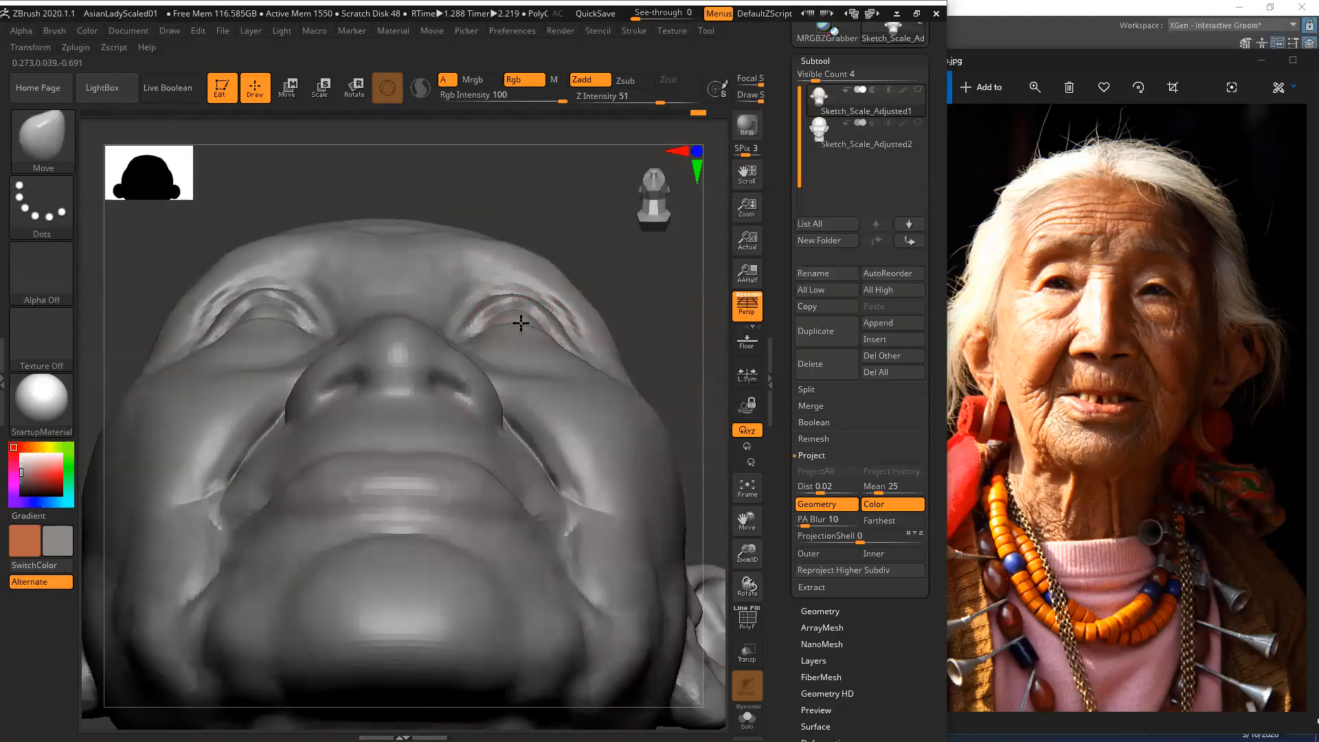
Enlarge the Move brush and reshape the upper eyelids toward the reference's hooded lids.
key("space")
key("d")
key("space")
left_click_drag(555, 326, 572, 382)
left_click_drag(660, 325, 644, 341)
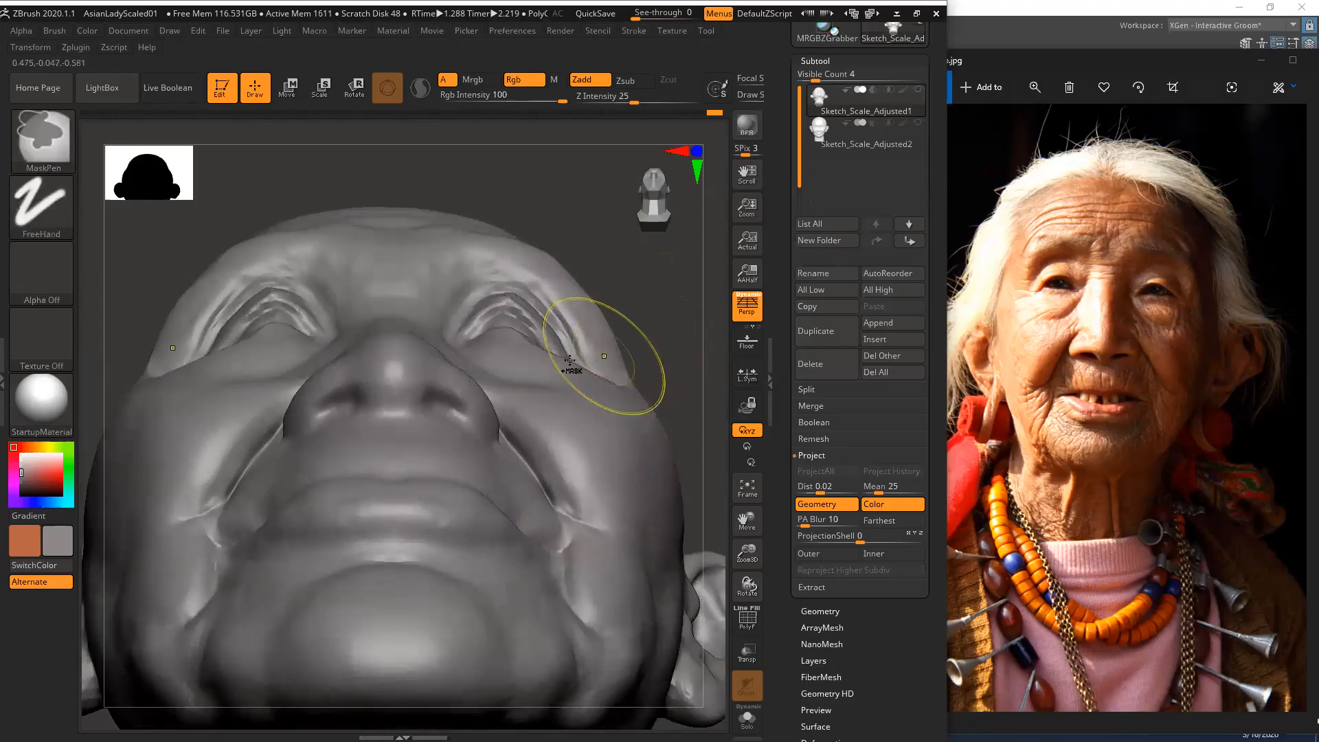
key("space")
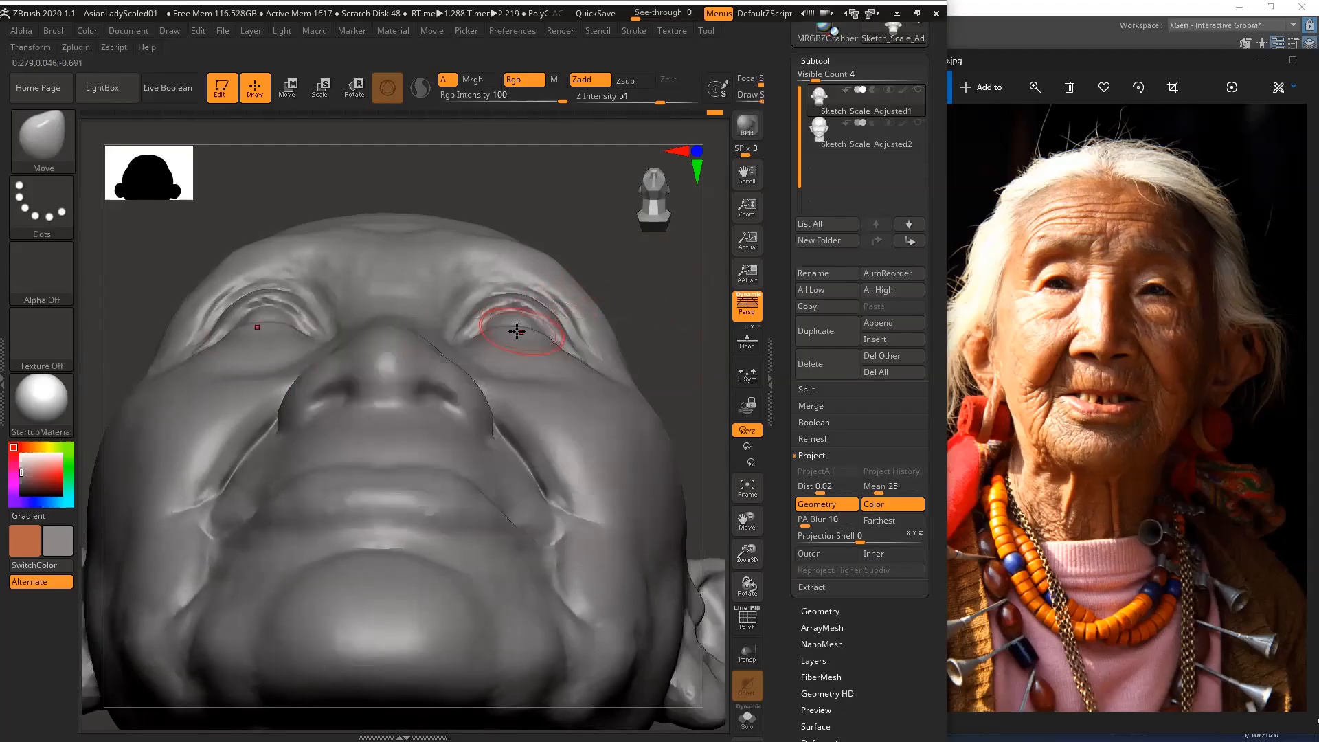
left_click_drag(636, 298, 566, 300, "alt")
key("space")
left_click_drag(489, 289, 500, 289)
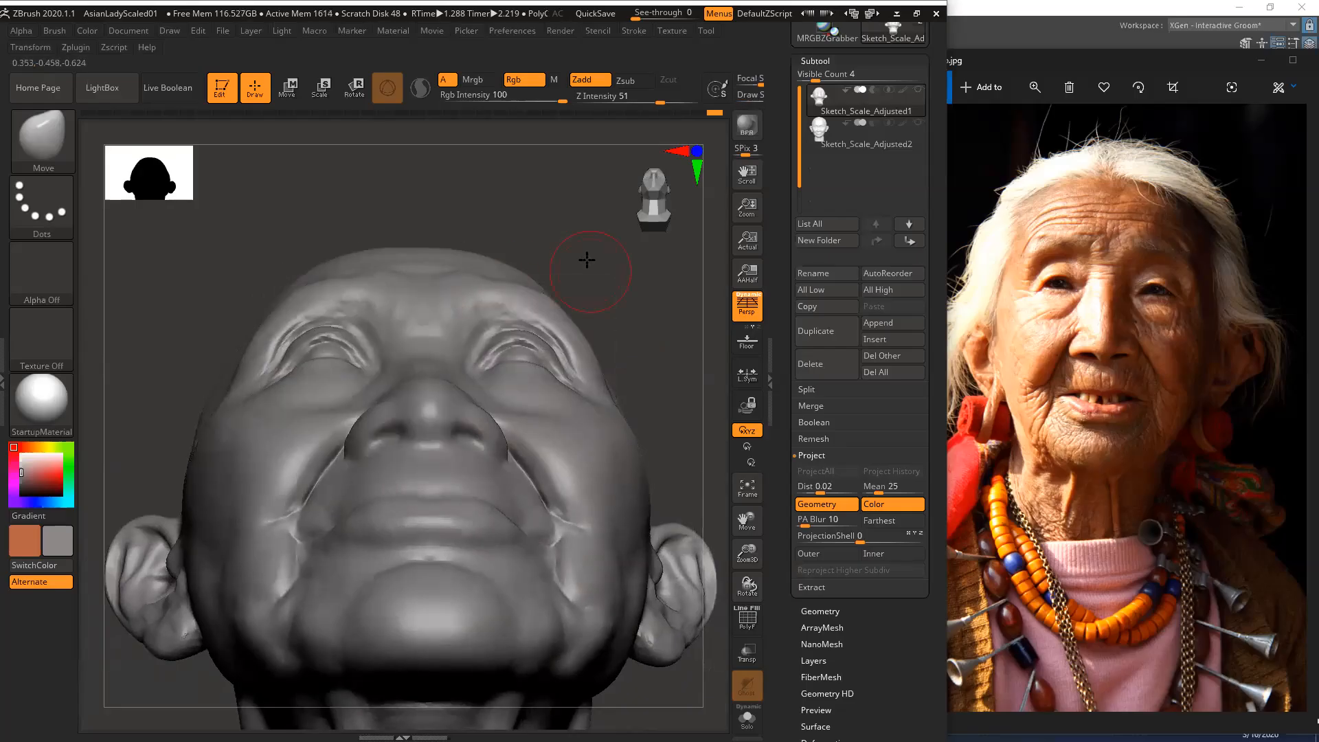
left_click_drag(586, 259, 577, 238)
mouse_move(518, 269)
left_mouse_down()
mouse_move(553, 268)
mouse_move(529, 299)
mouse_move(560, 301)
mouse_move(547, 304)
mouse_move(619, 256)
mouse_move(564, 283)
left_mouse_up()
right_click(486, 289)
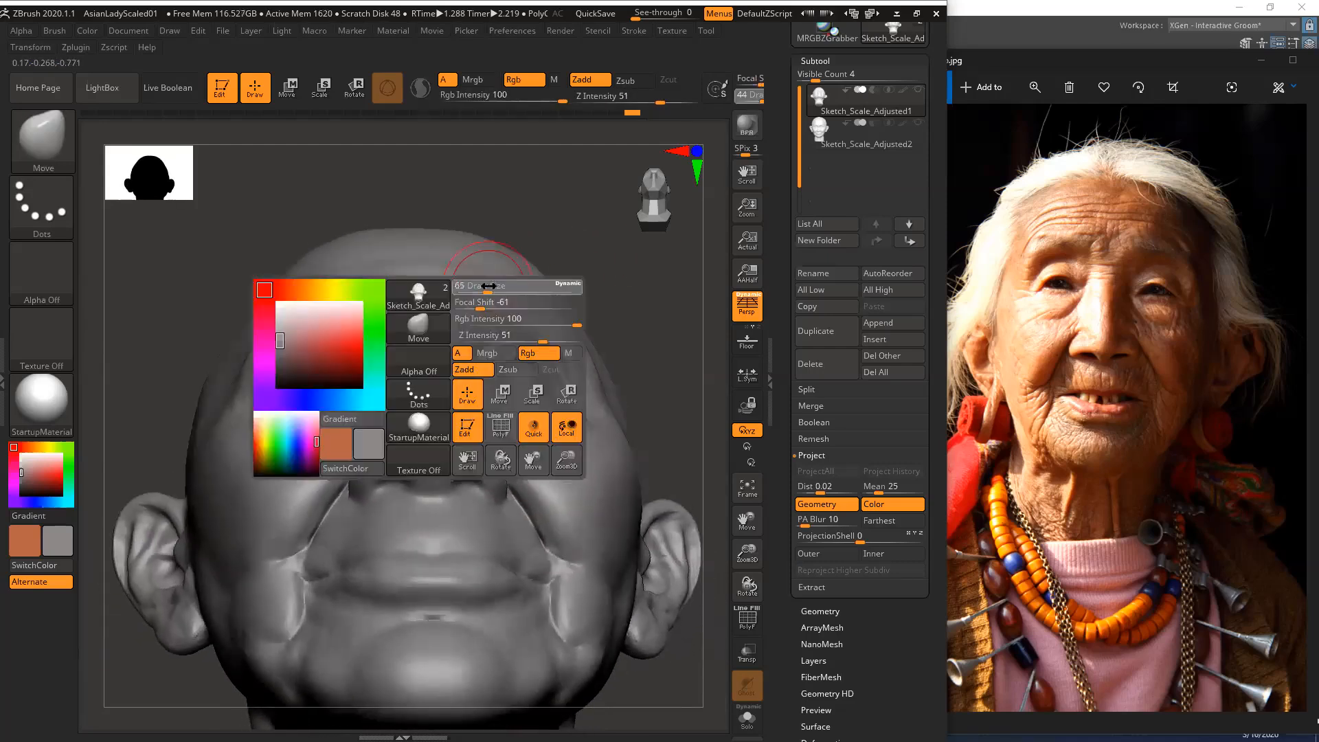
Orbit the head to inspect the cheeks and underside from below, then return to front view.
right_click(486, 260)
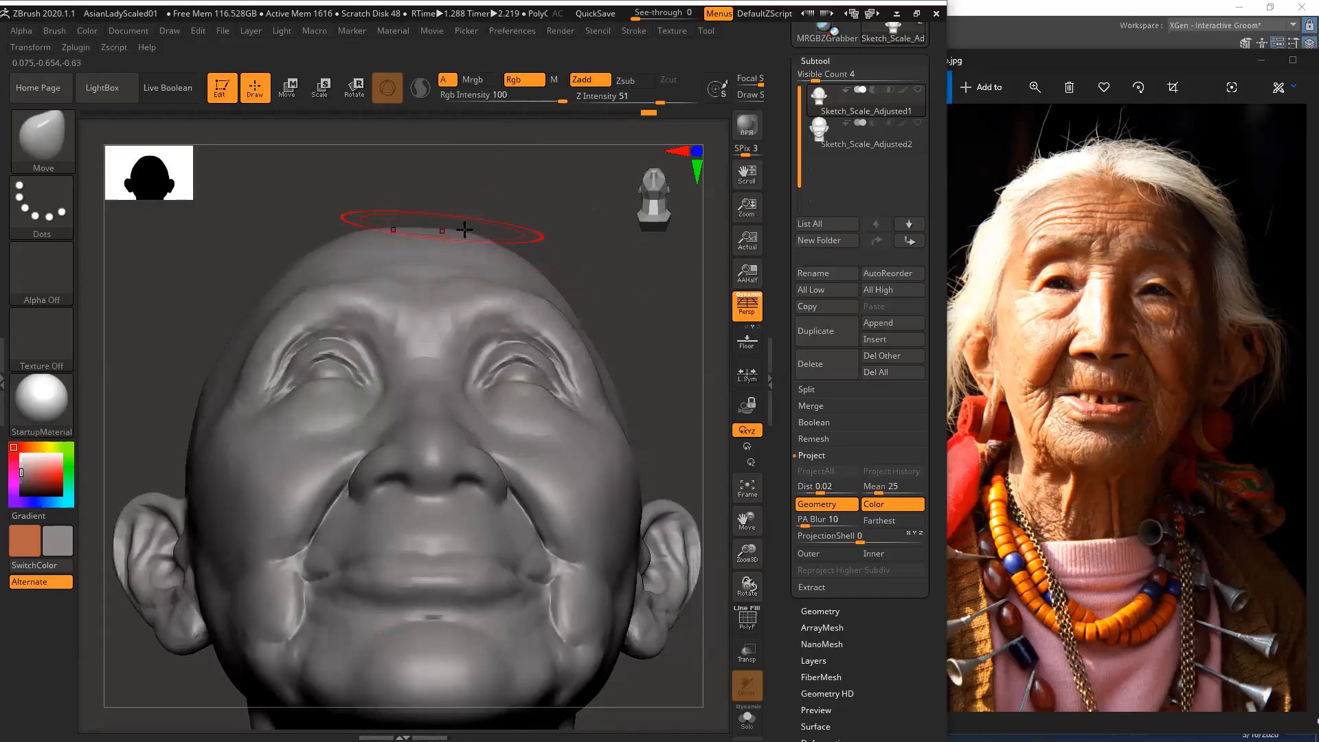
left_click_drag(464, 230, 509, 227)
right_click(481, 237)
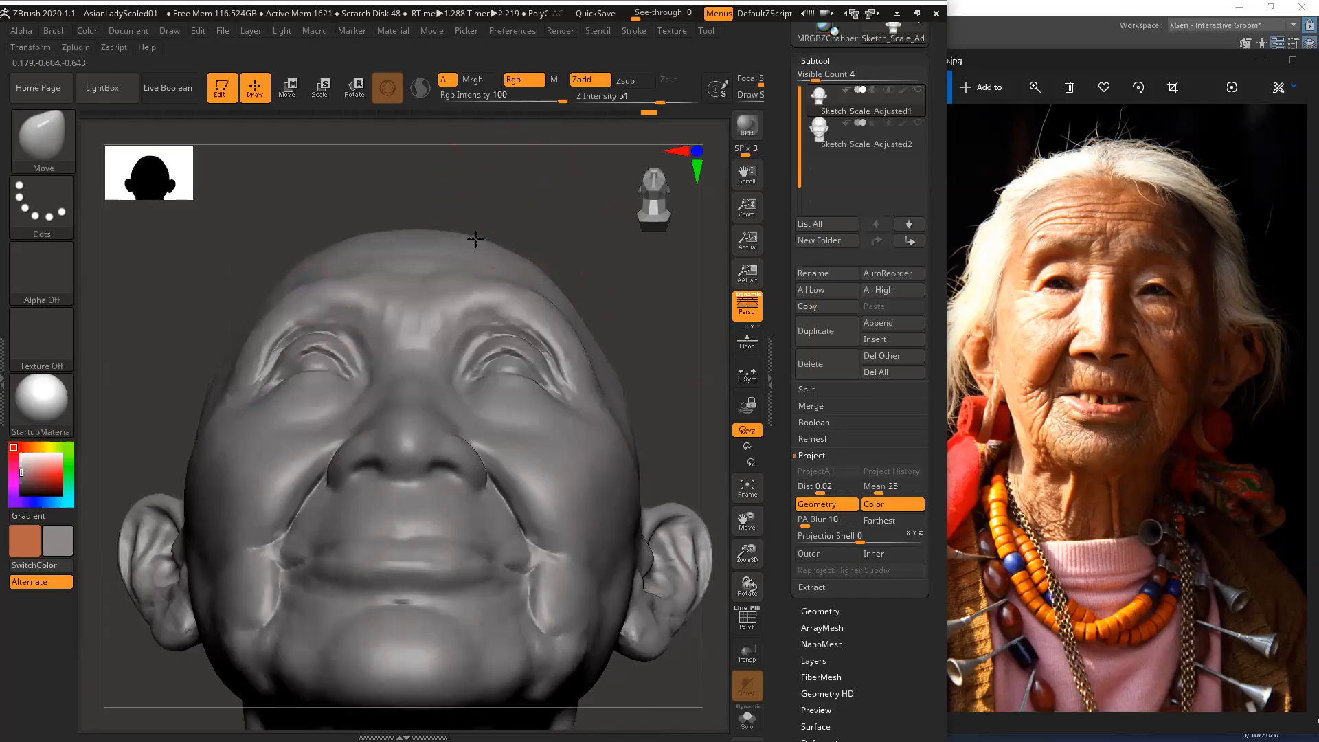
left_click_drag(545, 242, 538, 260)
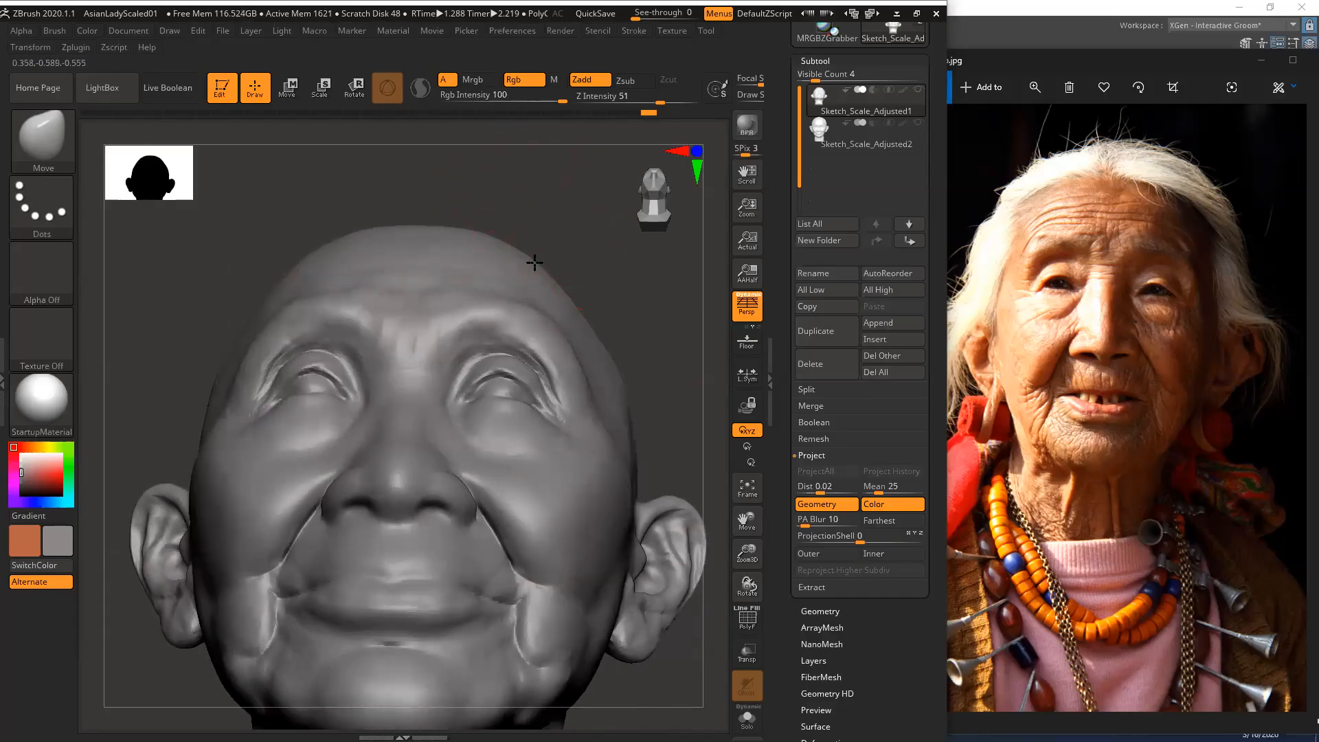
mouse_move(644, 345)
left_mouse_down()
mouse_move(660, 421)
mouse_move(652, 372)
mouse_move(662, 389)
mouse_move(666, 344)
mouse_move(674, 368)
left_mouse_up()
key("space")
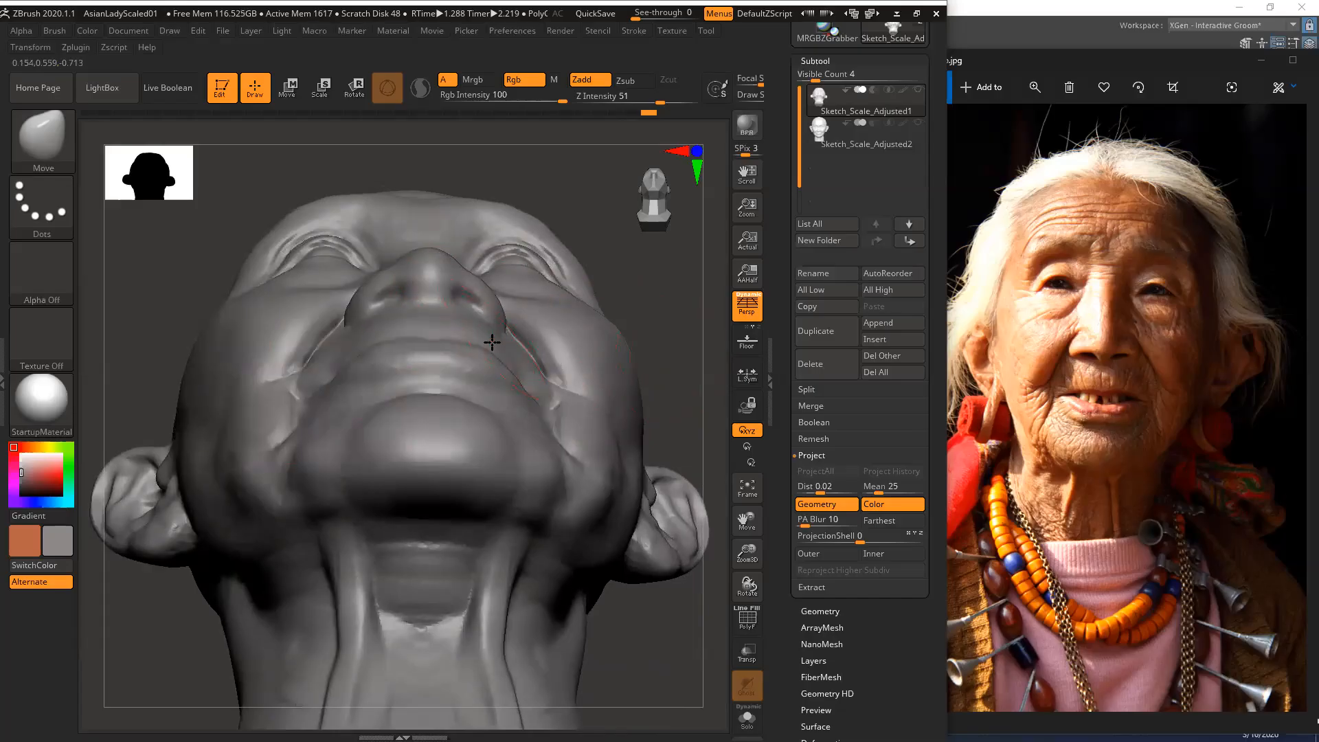
left_click_drag(646, 297, 523, 358)
key("space")
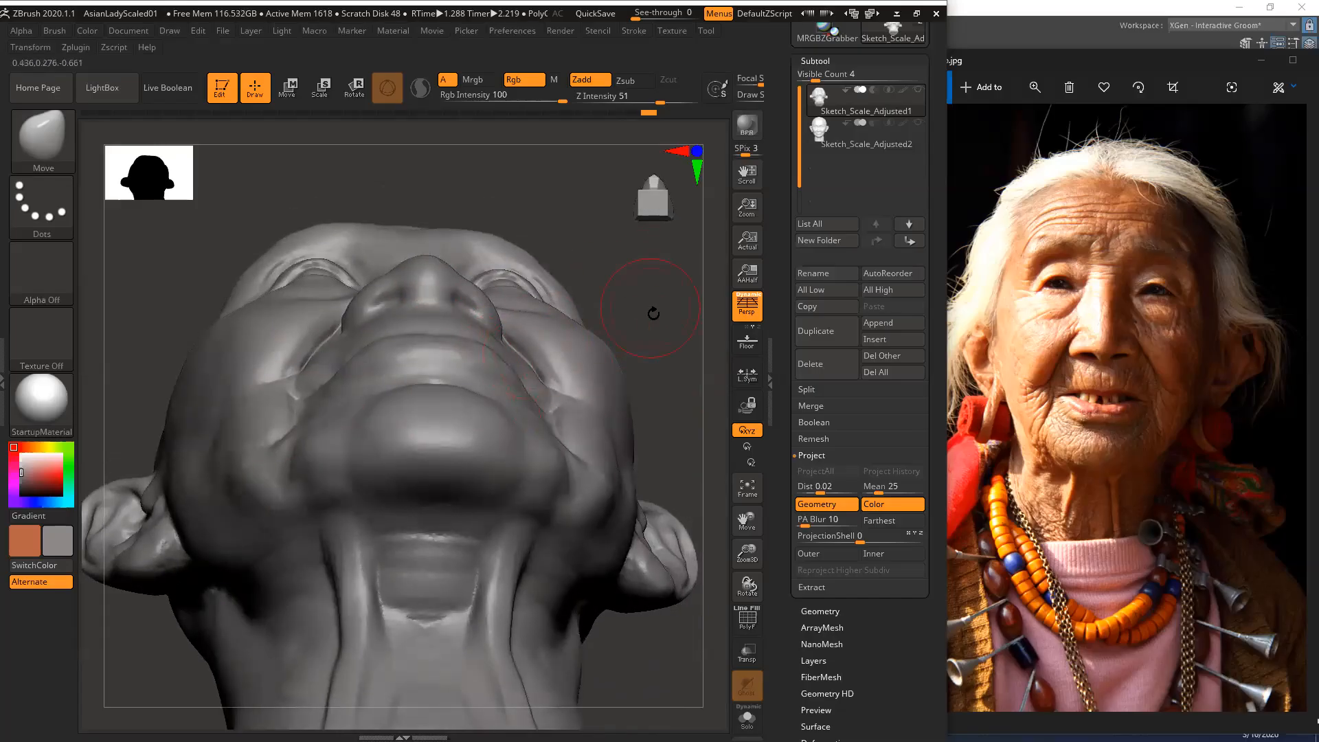
left_click_drag(653, 313, 544, 385)
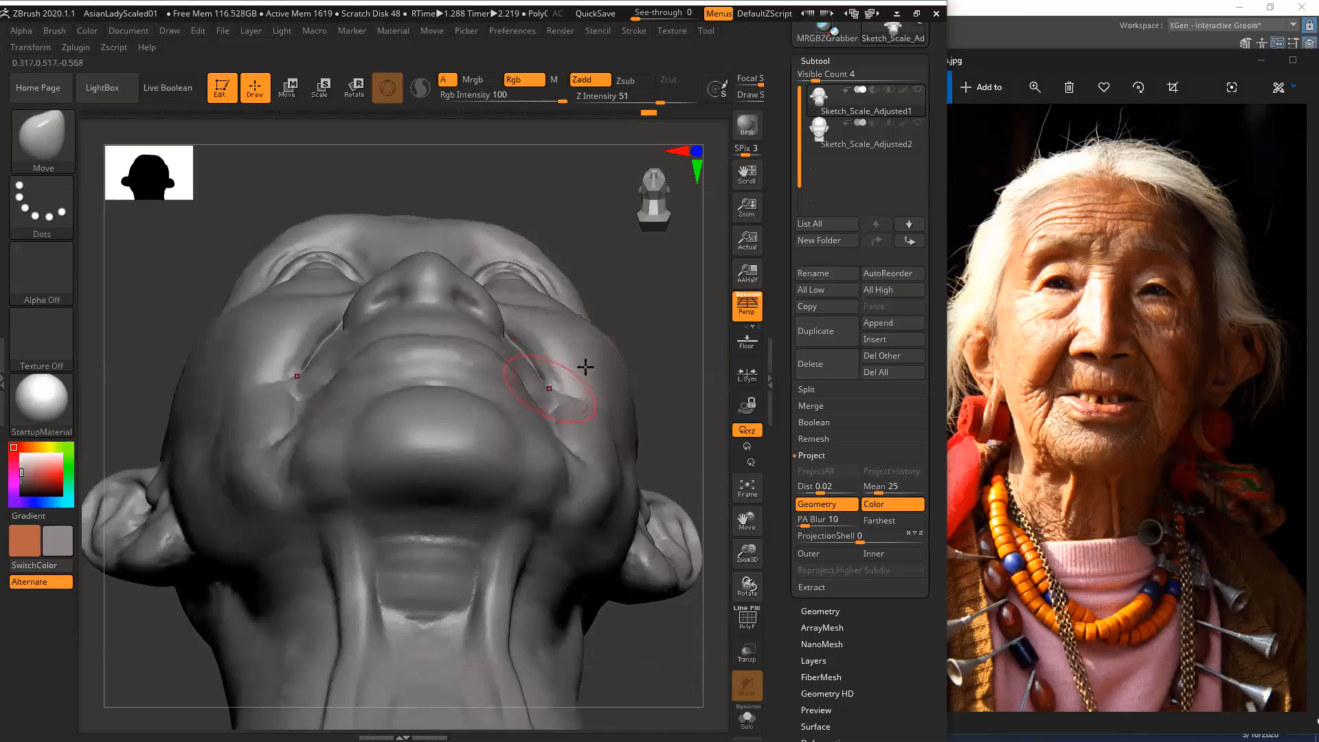
left_click_drag(653, 333, 534, 372)
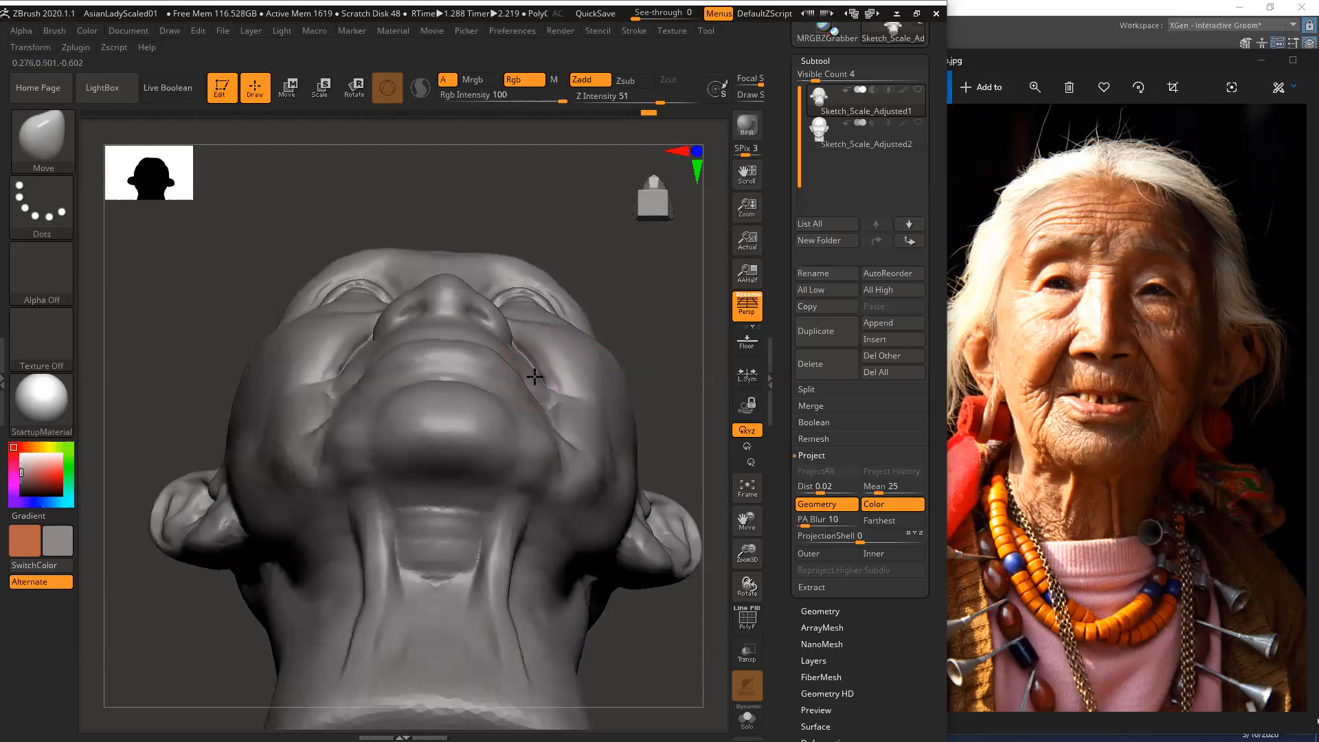
mouse_move(655, 337)
left_mouse_down()
mouse_move(669, 488)
mouse_move(619, 480)
mouse_move(508, 577)
mouse_move(489, 568)
mouse_move(507, 565)
left_mouse_up()
Undo a sideways cheek pull, then set Move Focal Shift to 10 and enlarge Draw Size.
right_click(528, 445)
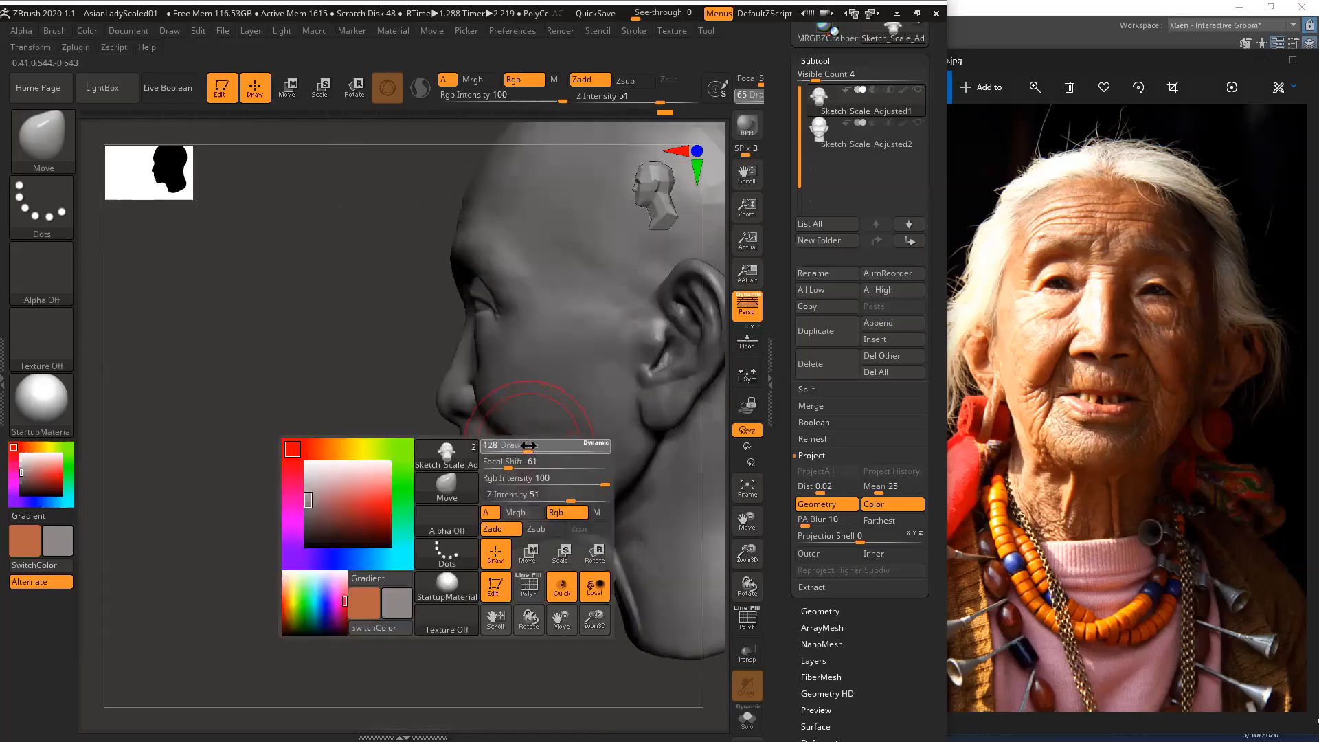
left_click_drag(507, 457, 489, 462)
left_click_drag(500, 566, 516, 572)
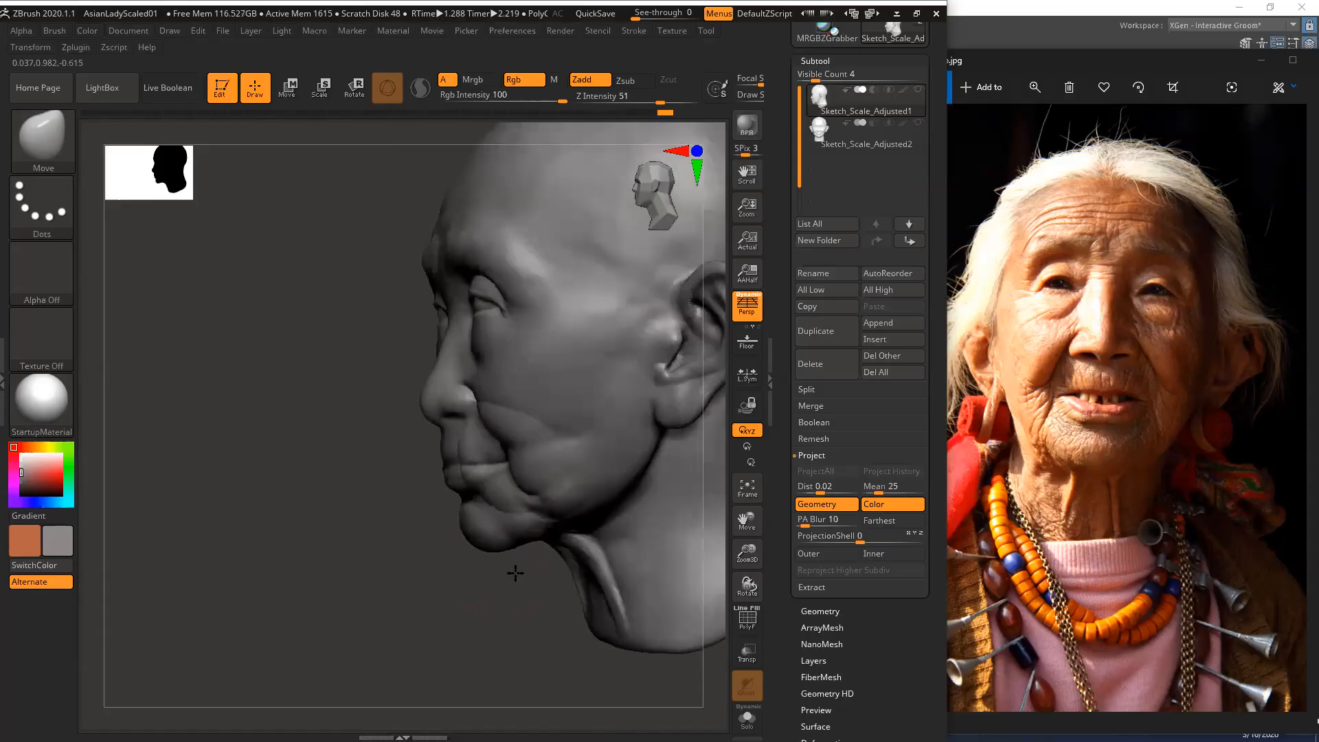
key("ctrl+z")
right_click(540, 483)
left_click_drag(547, 500, 570, 502)
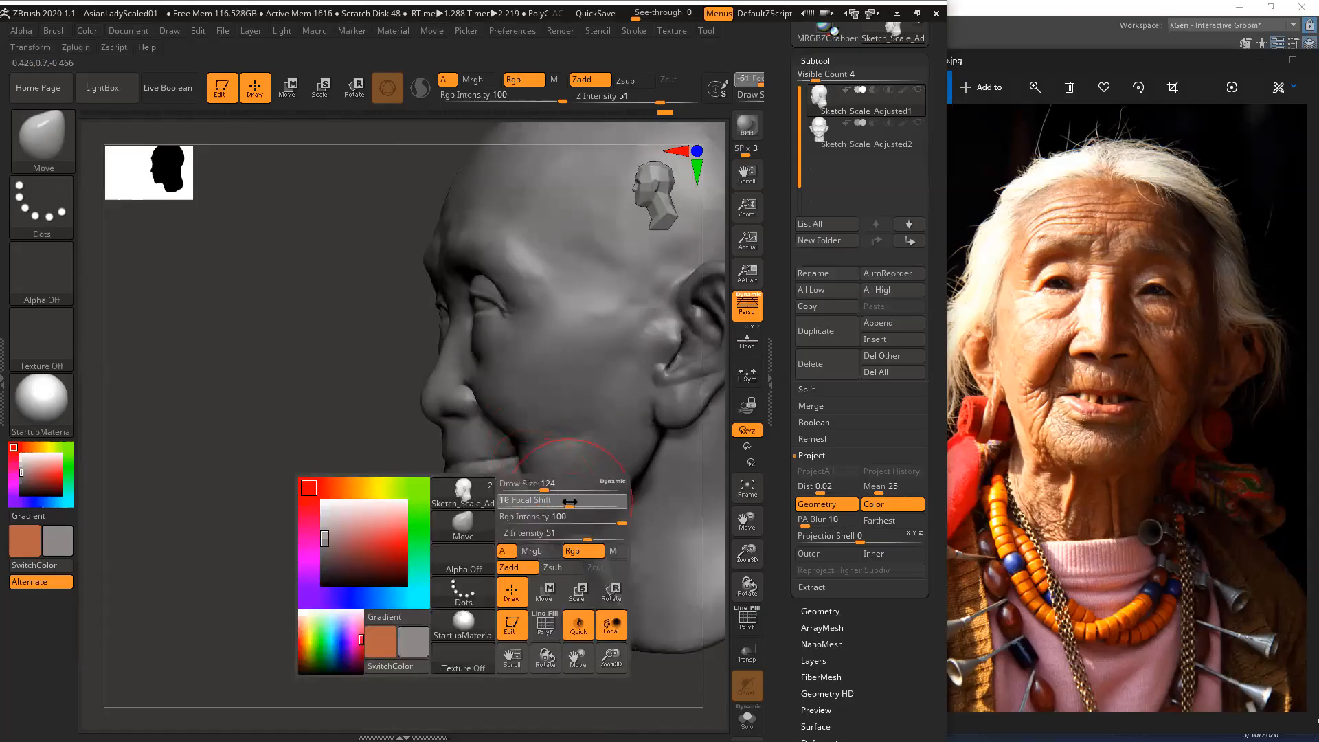
left_click_drag(534, 603, 516, 603)
key("space")
left_click_drag(512, 450, 516, 451)
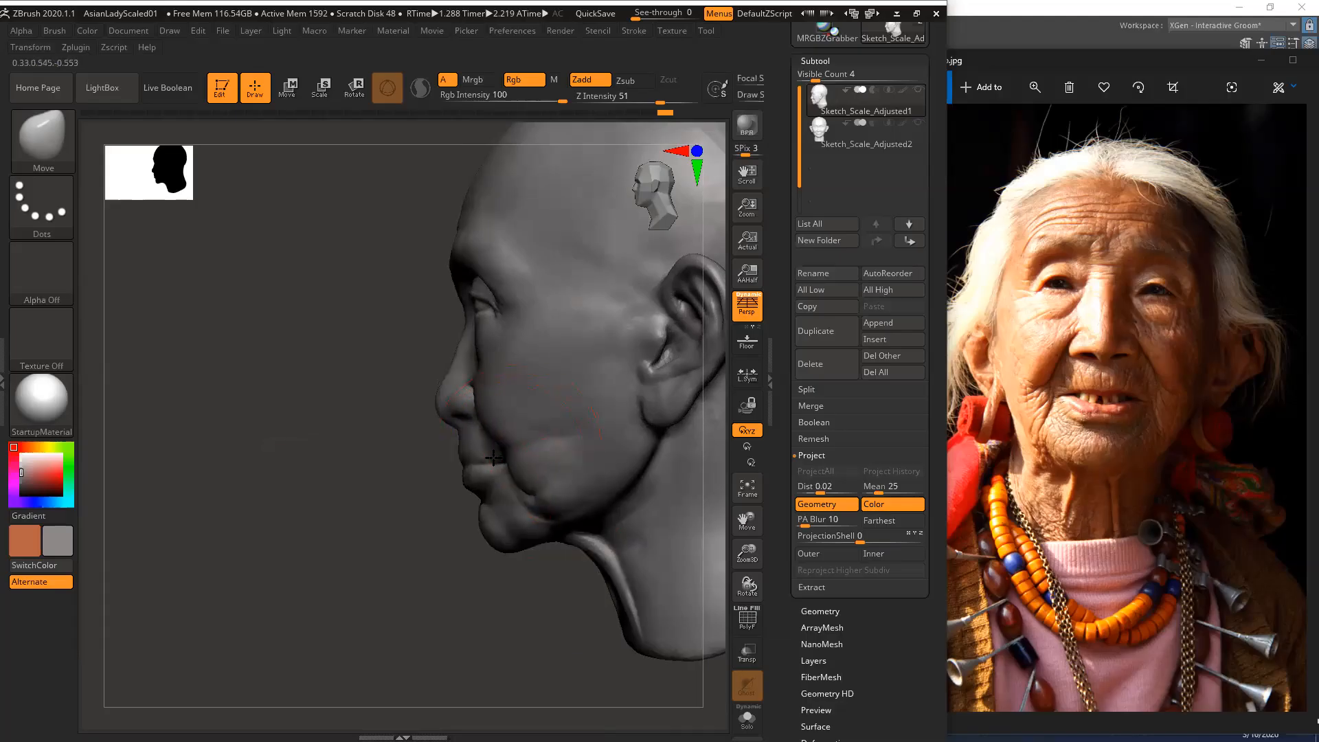
Reshape the nose tip and nostrils from below with a smaller brush, then zoom out frontally.
mouse_move(494, 583)
left_mouse_down()
mouse_move(566, 577)
mouse_move(563, 531)
mouse_move(577, 517)
mouse_move(542, 508)
left_mouse_up()
left_click_drag(487, 595, 509, 592)
left_click_drag(437, 522, 470, 355)
key("space")
mouse_move(558, 260)
left_mouse_down("alt")
mouse_move(515, 226)
mouse_move(395, 358)
left_mouse_up("alt")
left_click_drag(530, 233, 352, 412)
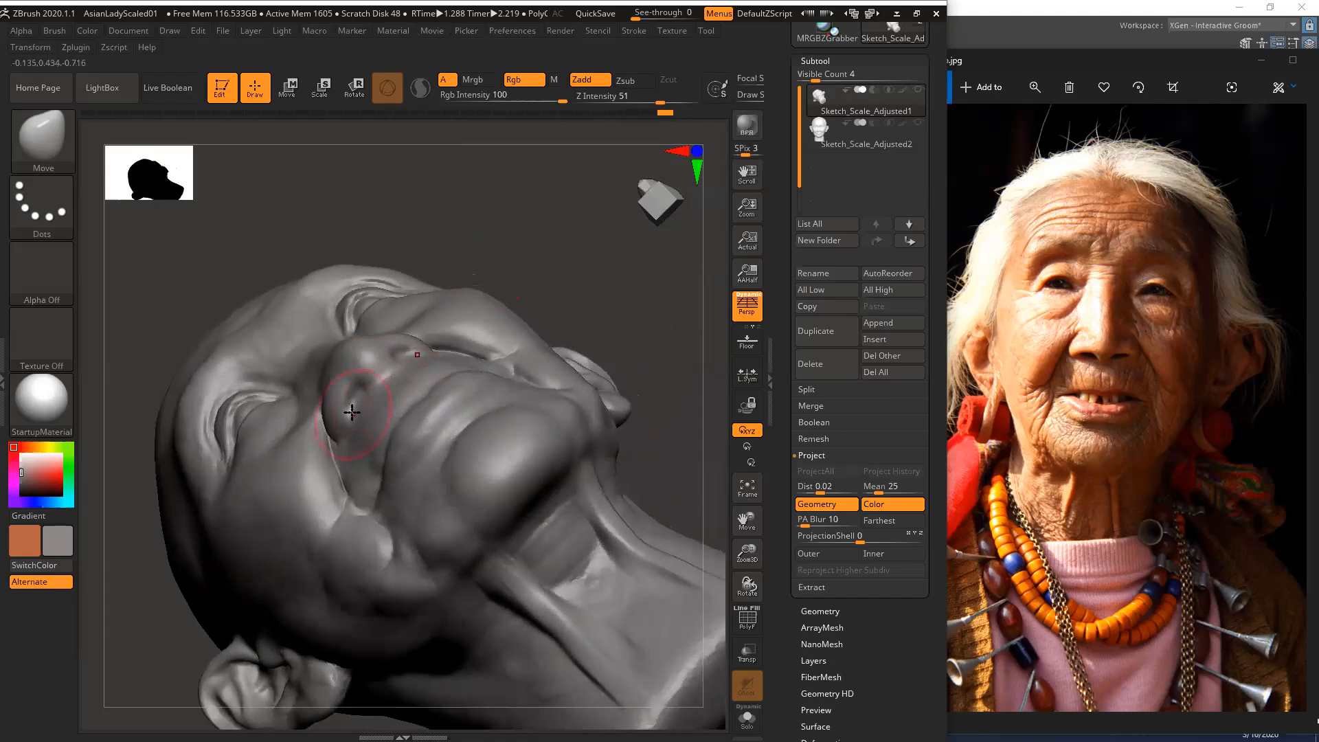
key("space")
key("space")
mouse_move(530, 245)
left_mouse_down()
mouse_move(534, 226)
mouse_move(551, 266)
mouse_move(406, 356)
left_mouse_up()
left_click_drag(371, 648, 440, 632)
left_click_drag(640, 501, 653, 533, "alt")
key("b")
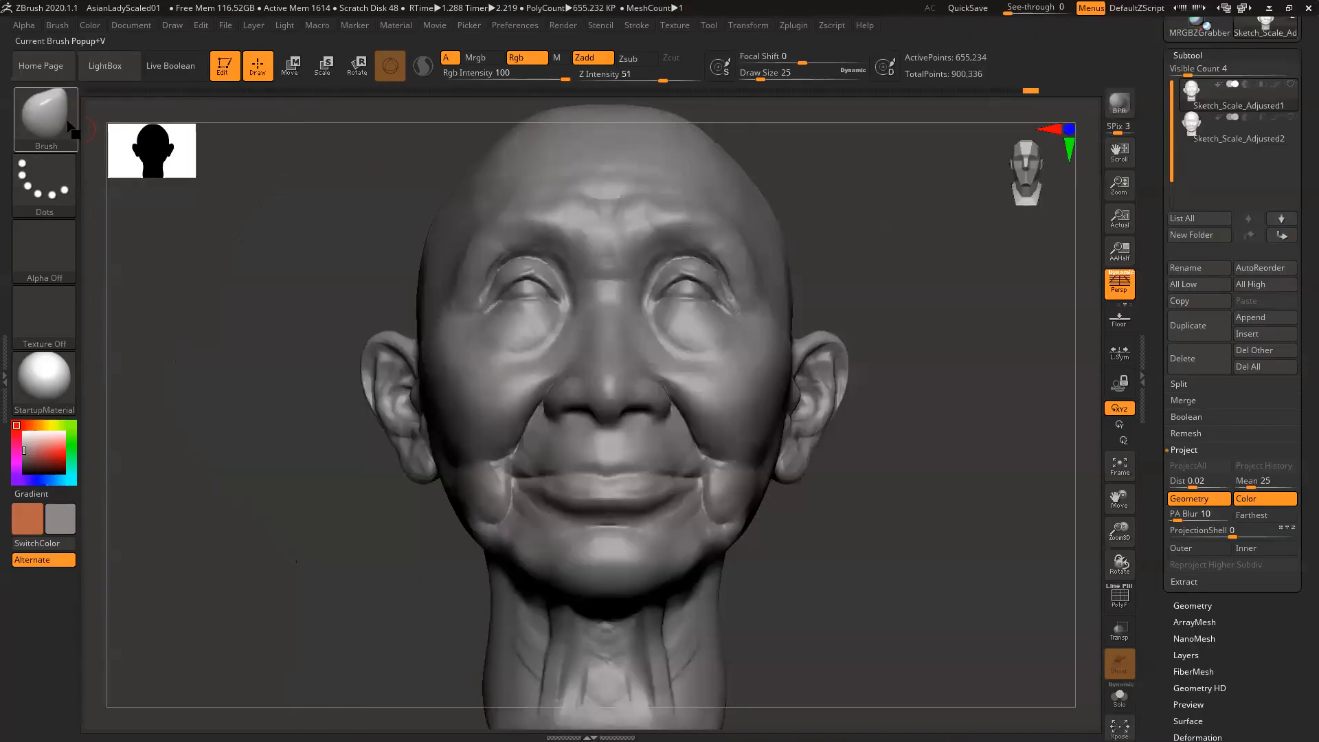
Switch to ClayBuildup, shrink the window beside the reference photo, and lower Draw Size.
key("b")
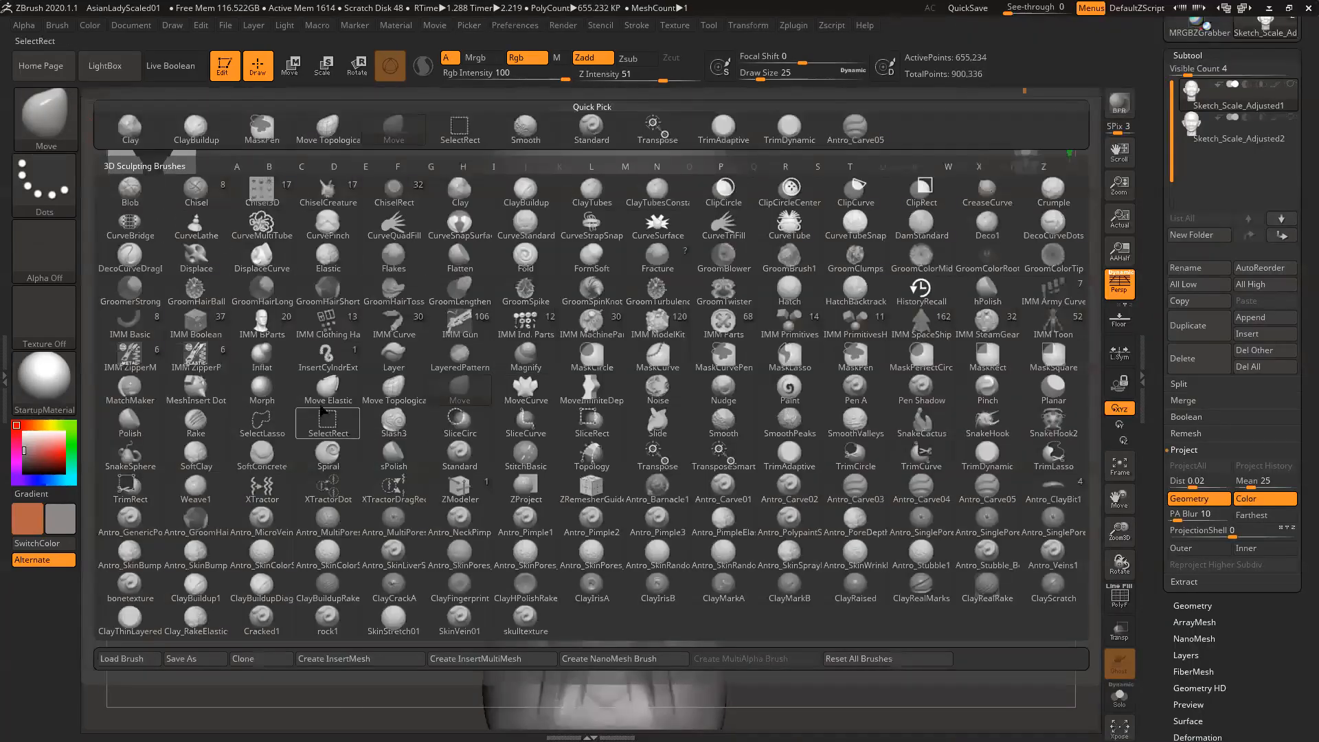
left_click(195, 125)
left_click(1289, 8)
left_click_drag(678, 447, 583, 436)
key("space")
key("space")
left_click_drag(544, 389, 542, 389)
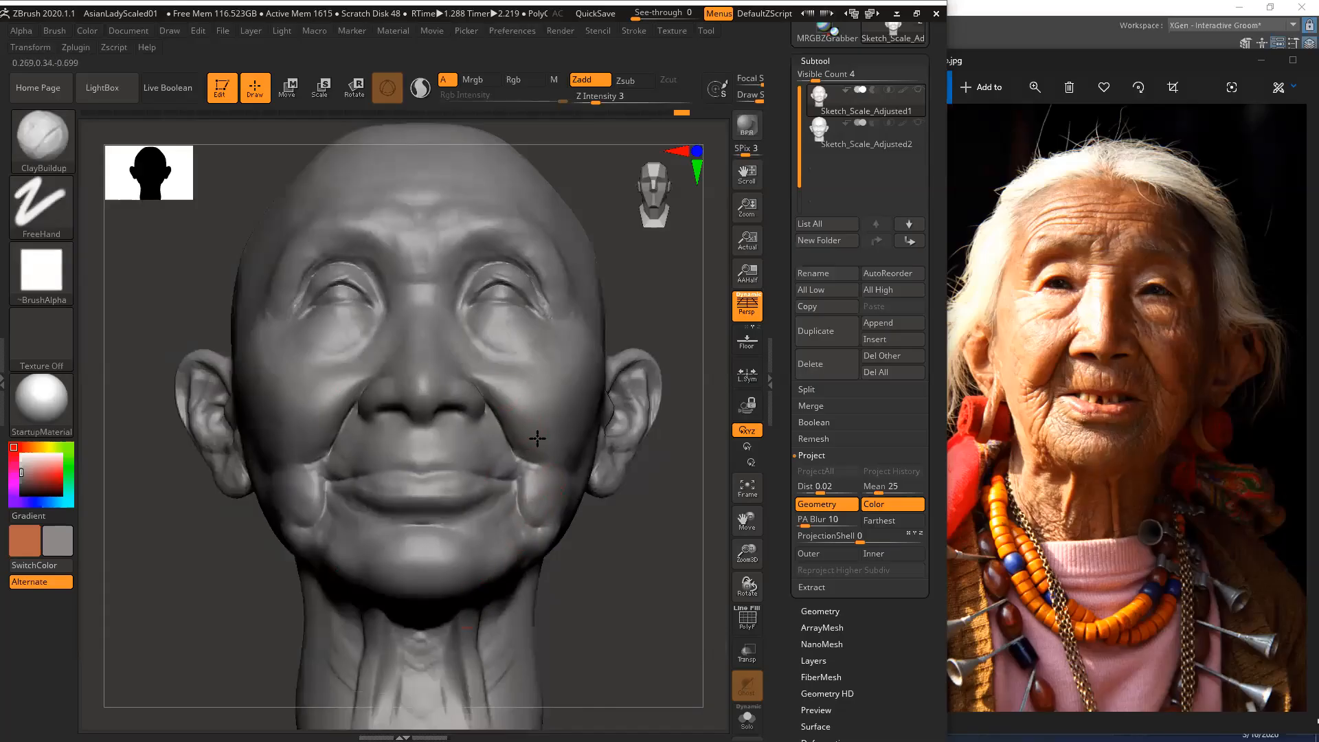
Build up subtle clay on the right cheek, then Shift-smooth it.
left_click_drag(524, 397, 547, 441)
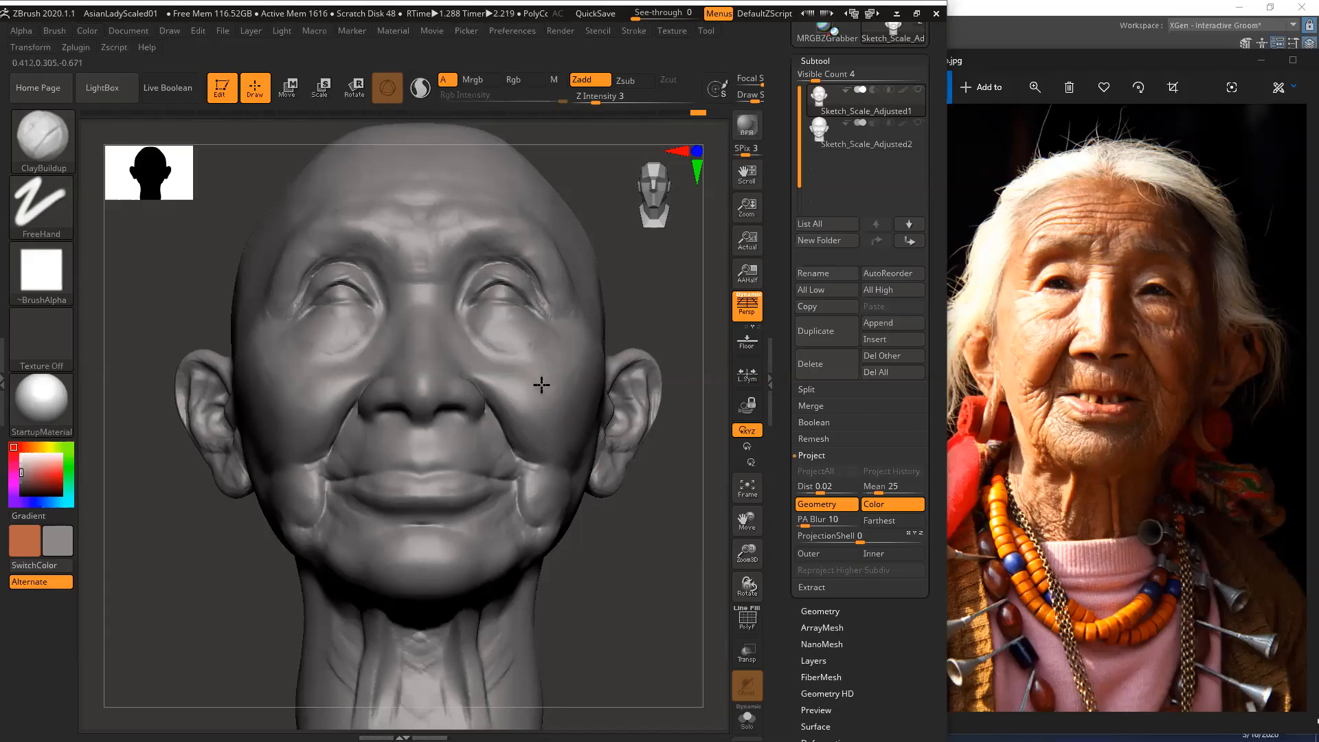
left_click_drag(545, 386, 539, 361)
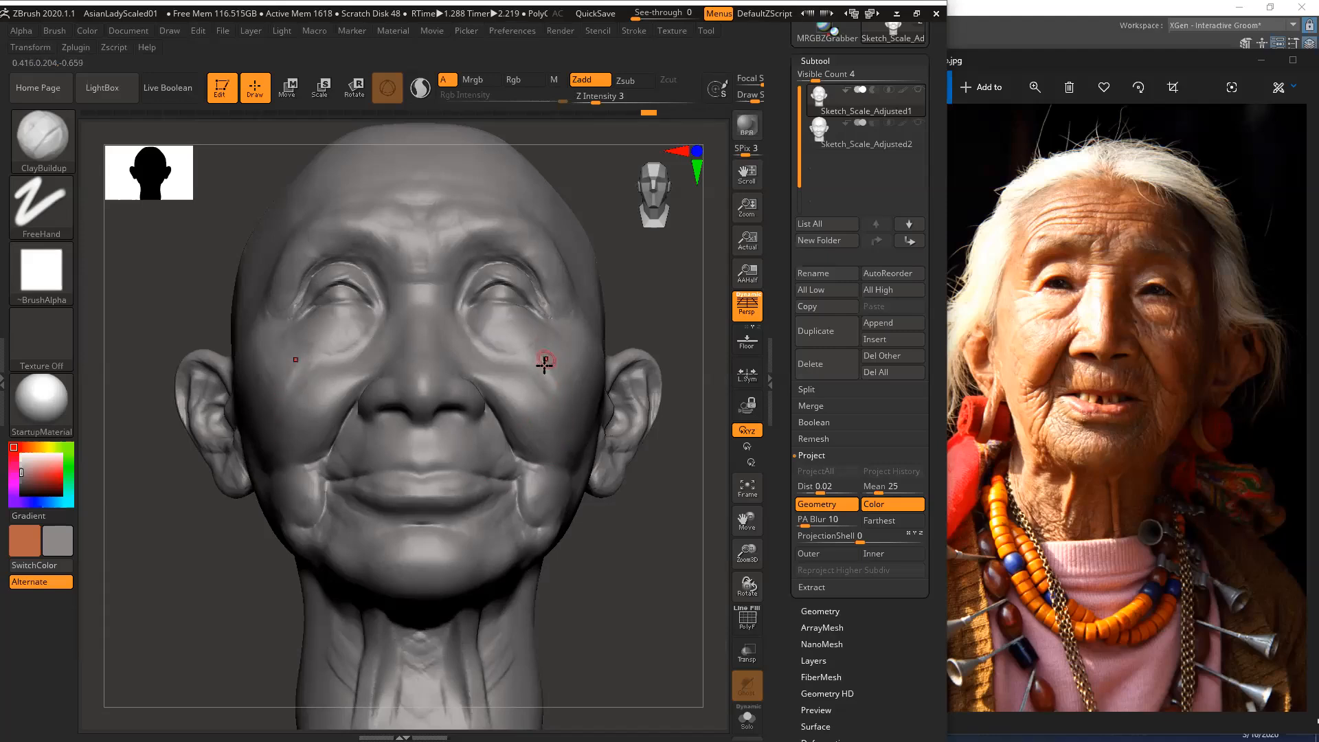
key("shift")
left_click_drag(554, 393, 550, 367, "shift")
Add a clay stroke beside the nose and tilt the head to view it from below.
left_click_drag(625, 598, 634, 606)
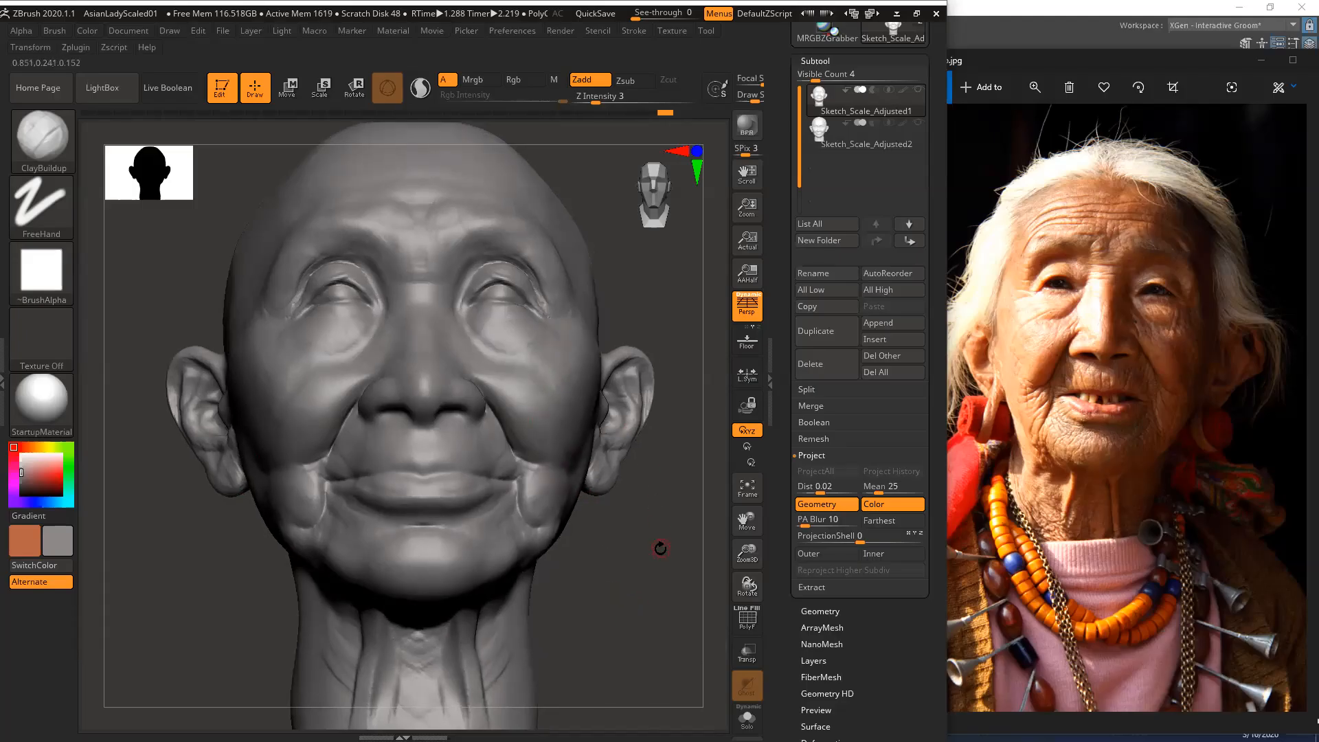
left_click_drag(661, 548, 660, 557)
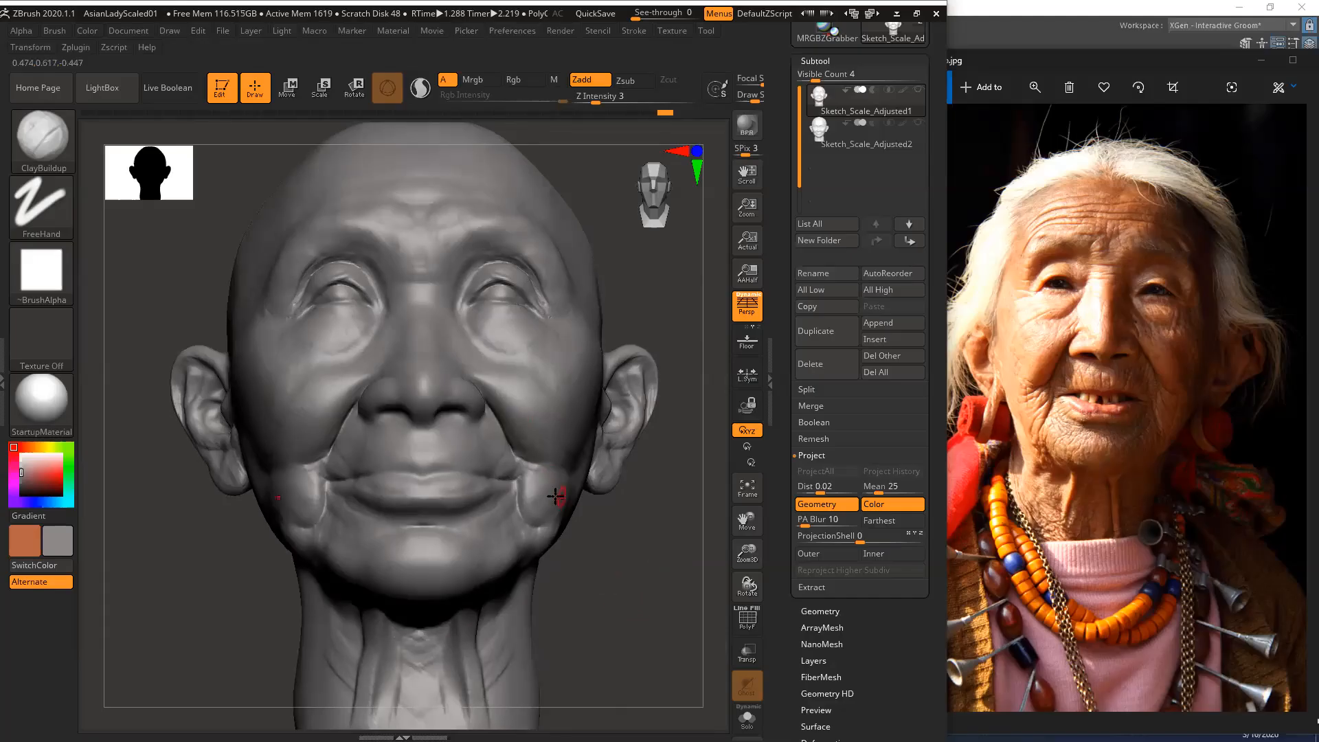
key("space")
left_click_drag(466, 347, 493, 385)
left_click_drag(648, 644, 646, 640)
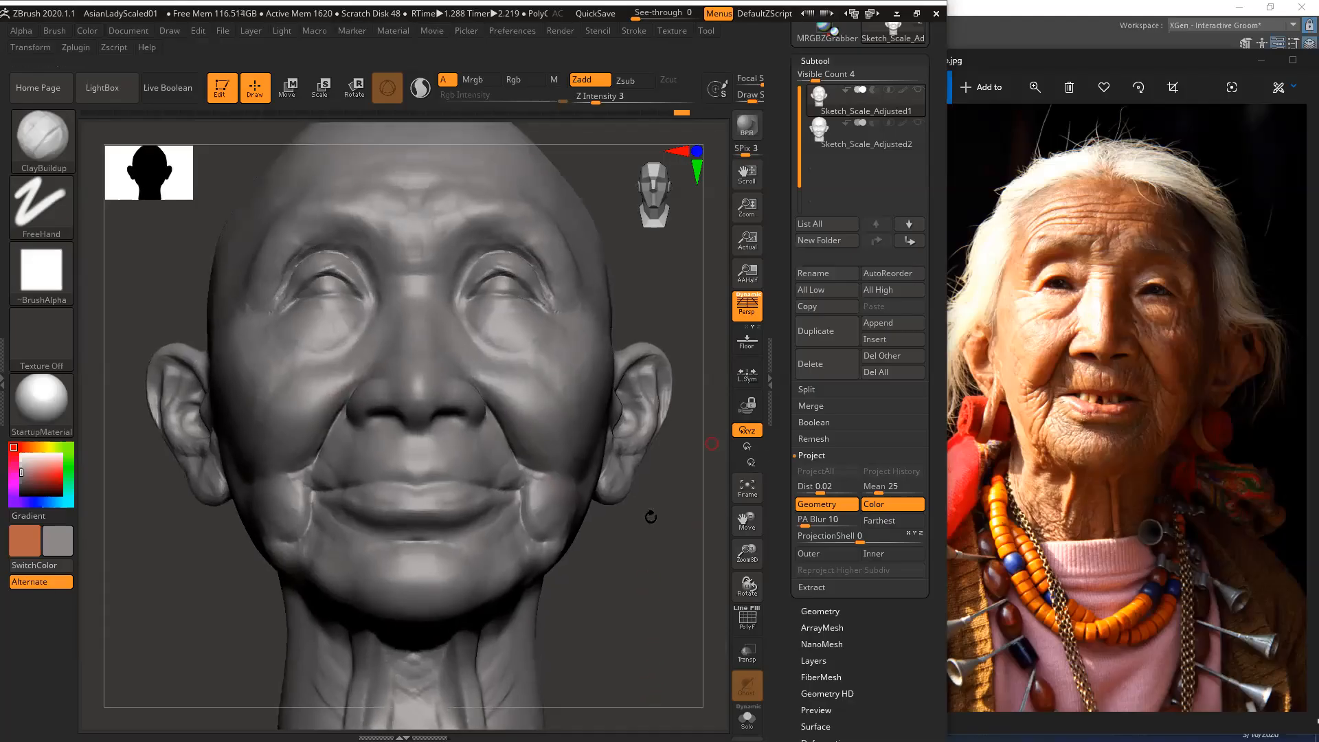
ClayBuildup the lower lip and both mouth corners from below, then zoom out to the whole head.
left_click_drag(651, 583, 651, 598)
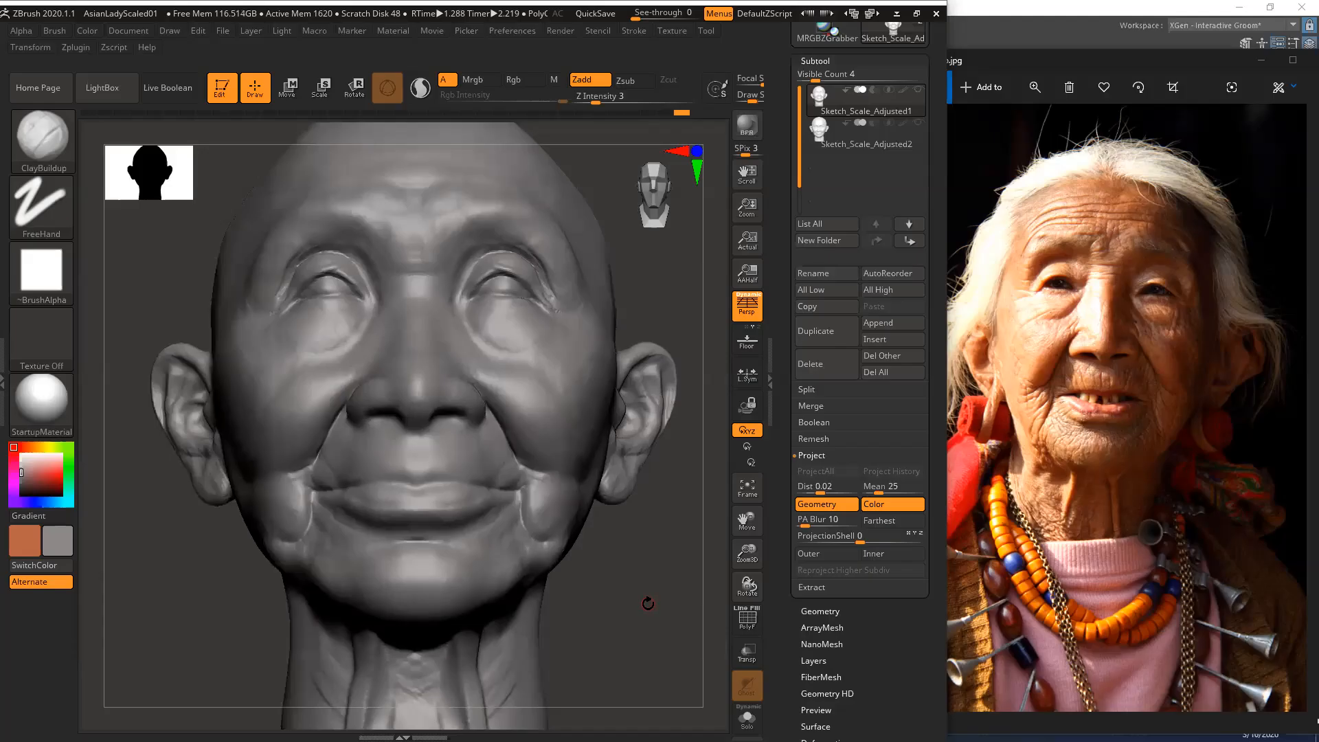
left_click_drag(661, 602, 624, 554)
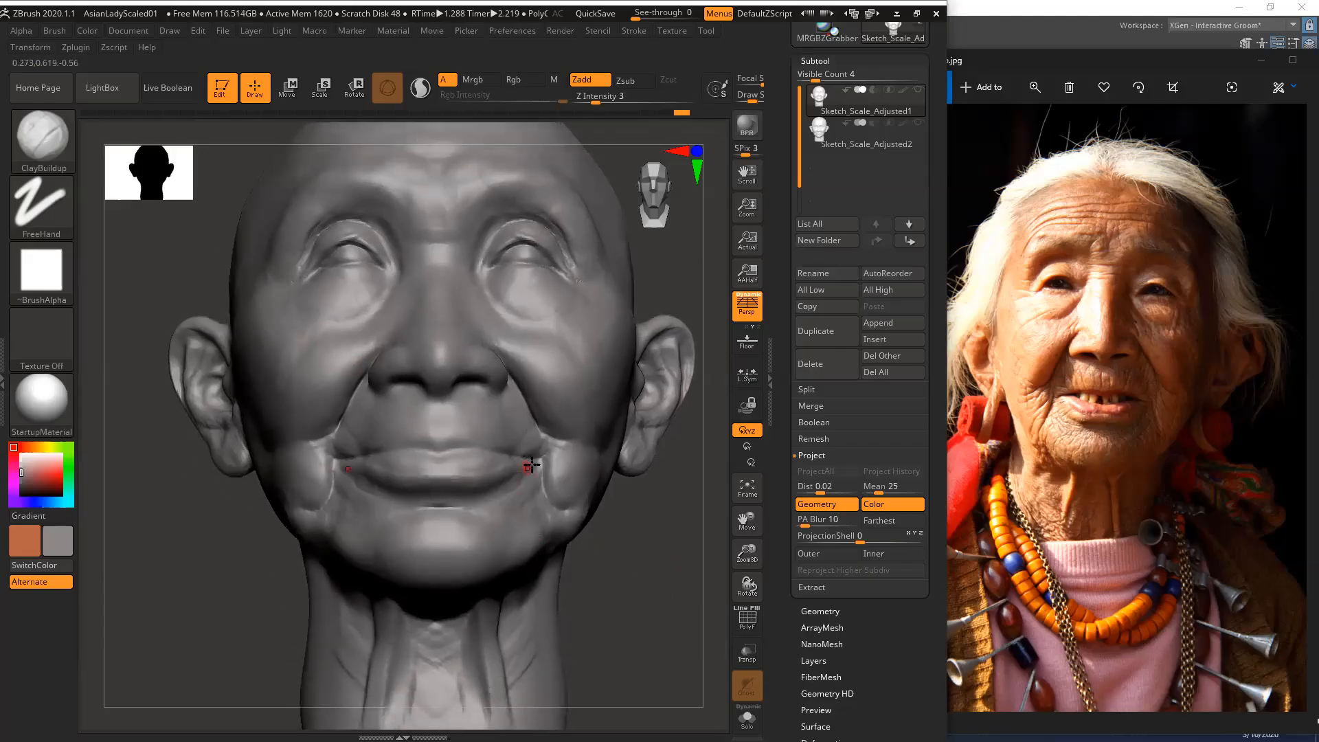
key("space")
left_click_drag(535, 460, 541, 461)
left_click_drag(455, 496, 492, 488)
left_click_drag(506, 486, 495, 494)
left_click_drag(514, 463, 514, 460)
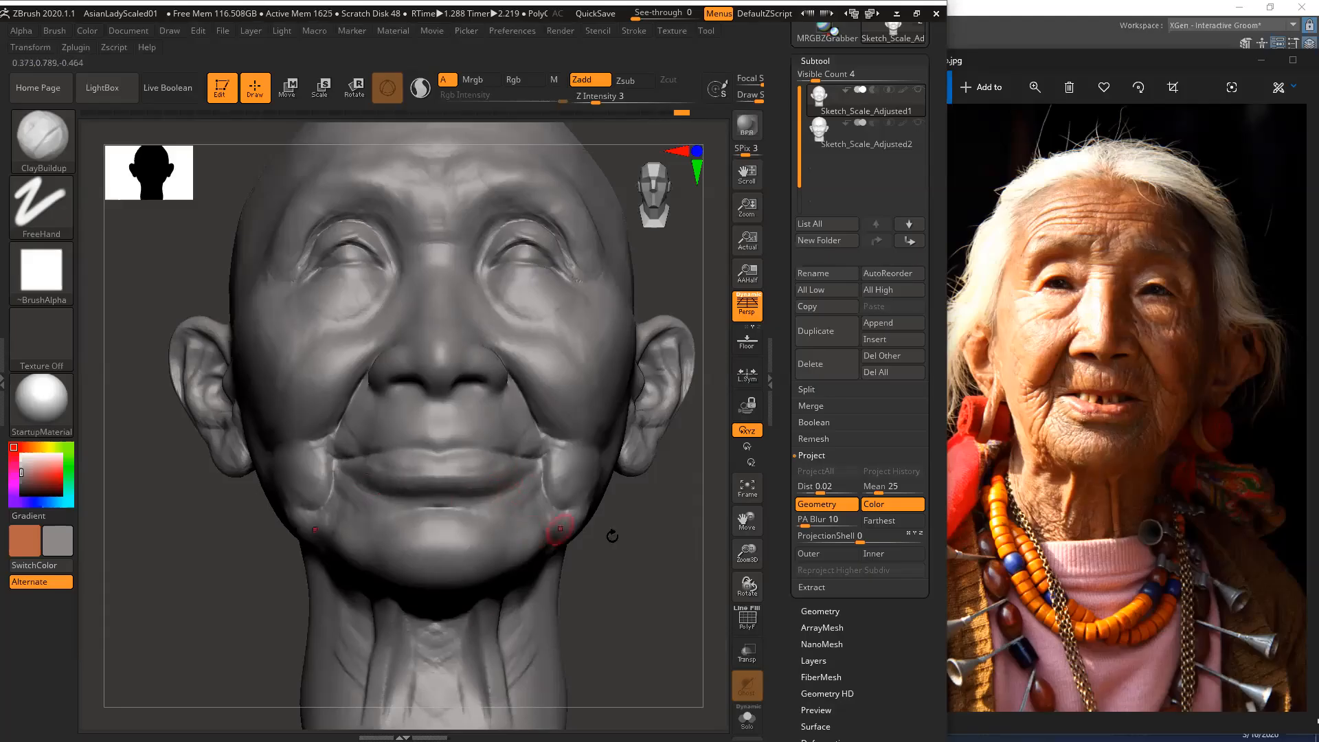
mouse_move(645, 548)
left_mouse_down("alt")
mouse_move(645, 536)
mouse_move(634, 557)
mouse_move(623, 538)
left_mouse_up("alt")
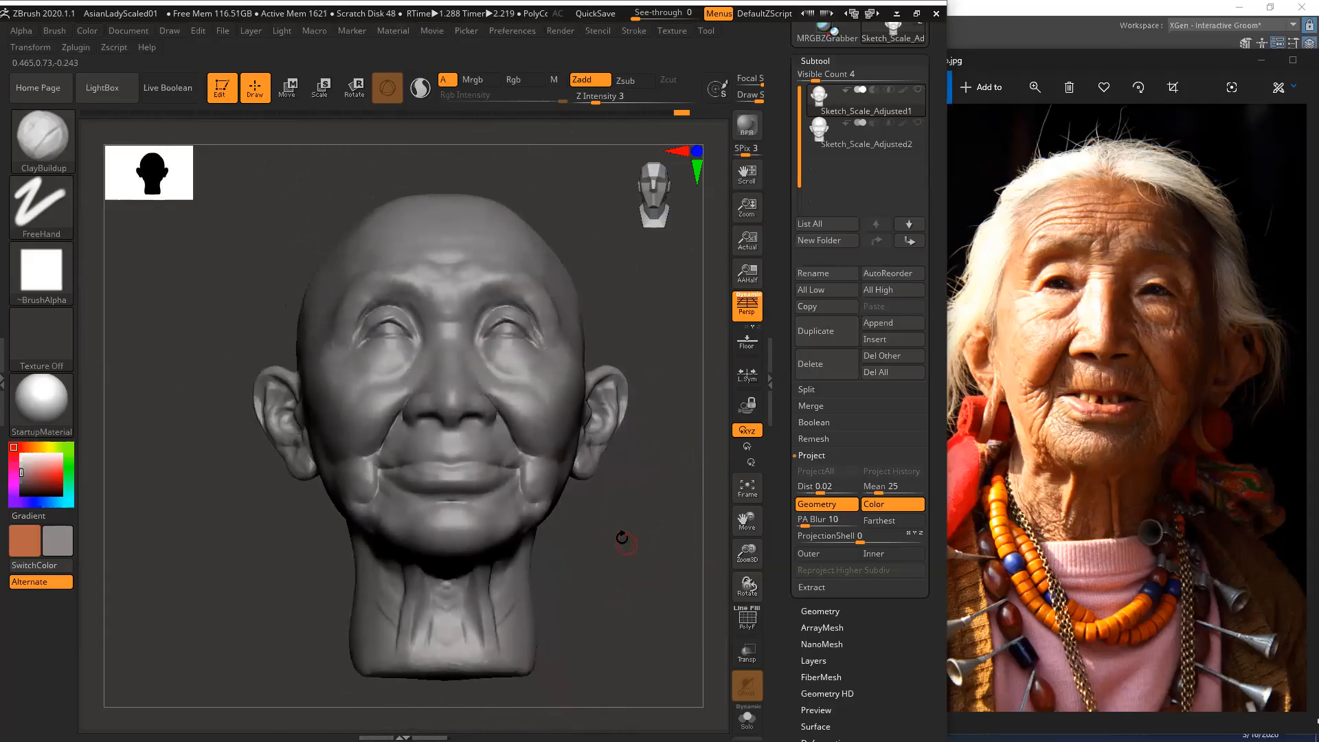
left_click(41, 137)
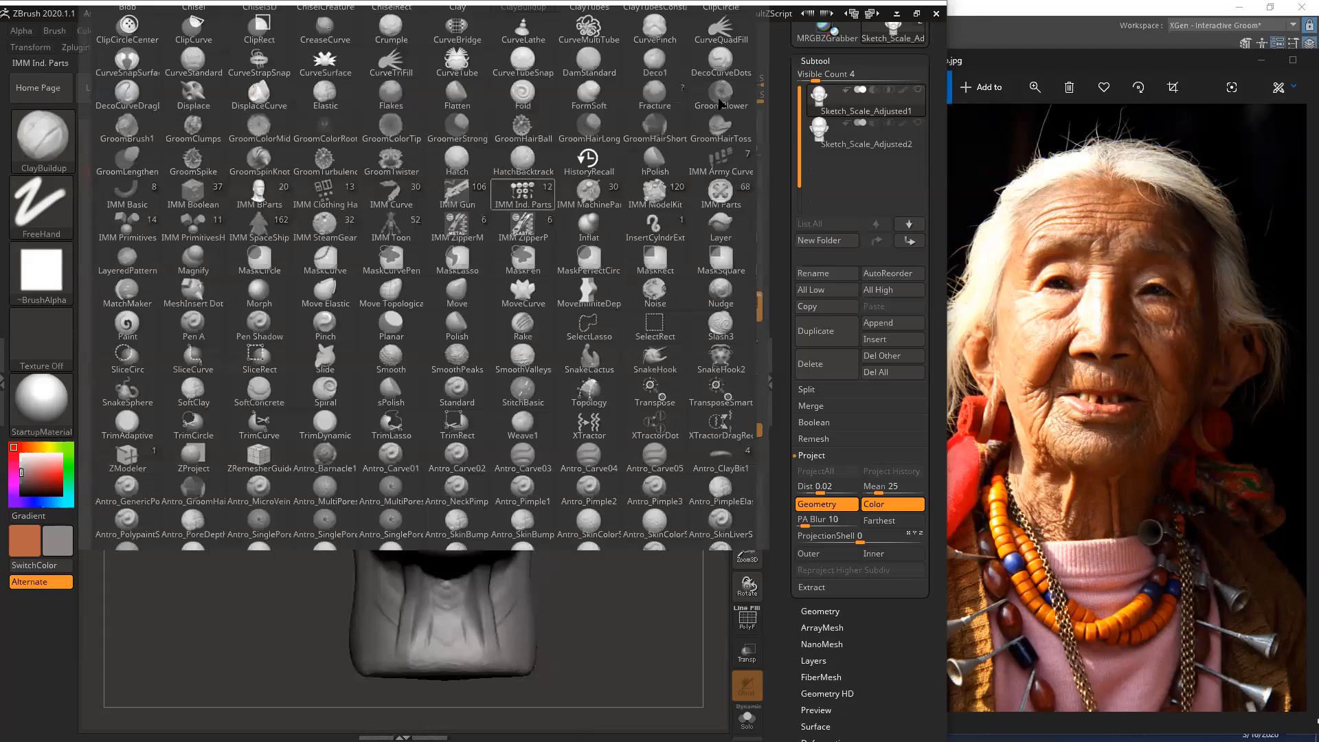
Load the Move brush from the brush palette and raise its Draw Size above 128.
left_click(917, 13)
left_click(69, 147)
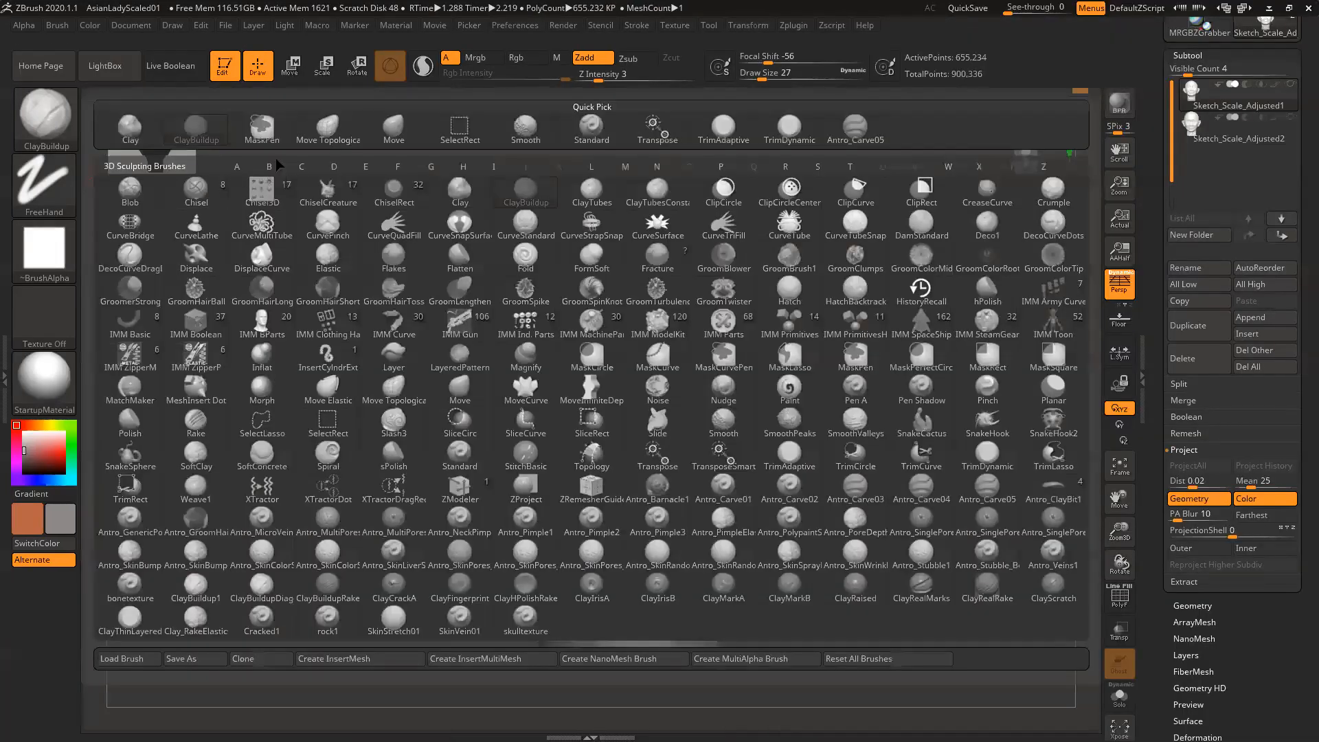
left_click(395, 130)
left_click(1289, 8)
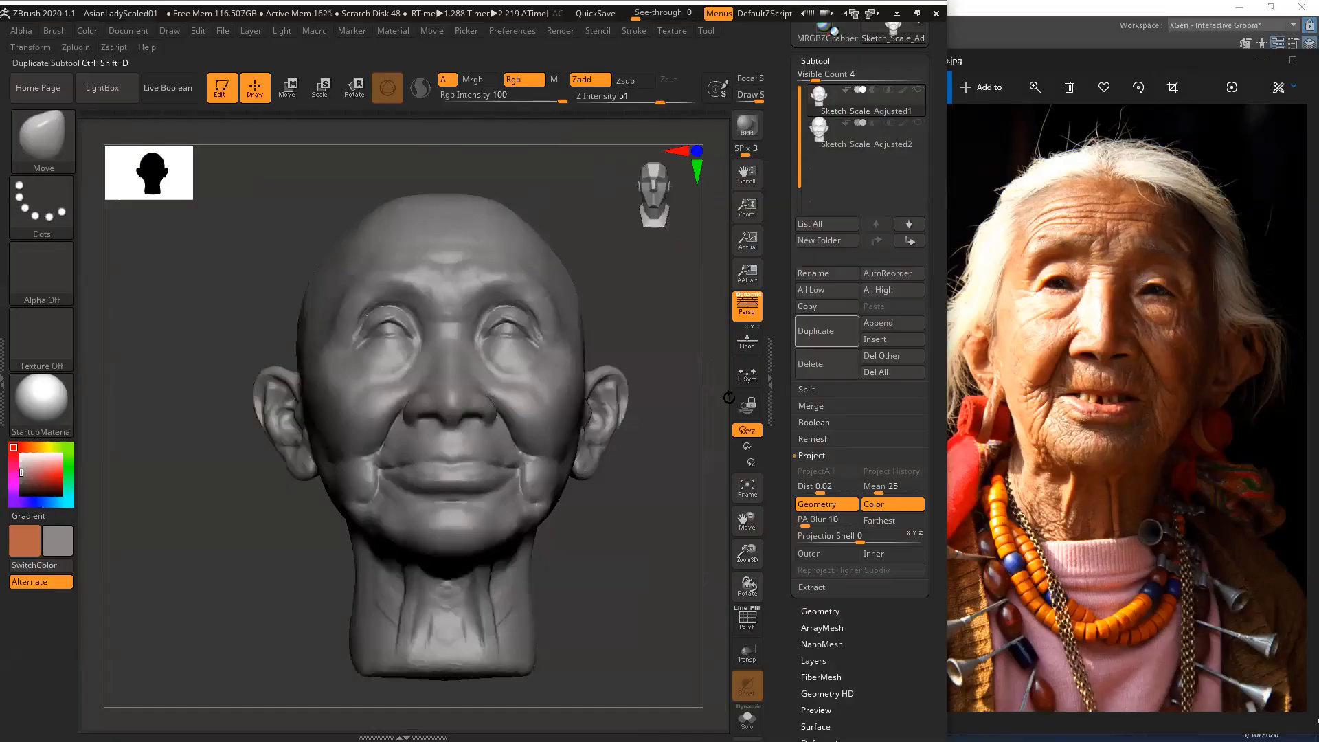
mouse_move(636, 490)
left_mouse_down()
mouse_move(694, 443)
mouse_move(653, 392)
left_mouse_up()
key("space")
left_click_drag(591, 238, 592, 252)
key("space")
mouse_move(592, 252)
left_mouse_down()
mouse_move(606, 252)
mouse_move(585, 275)
mouse_move(583, 259)
mouse_move(543, 243)
mouse_move(577, 224)
mouse_move(560, 227)
left_mouse_up()
key("space")
key("space")
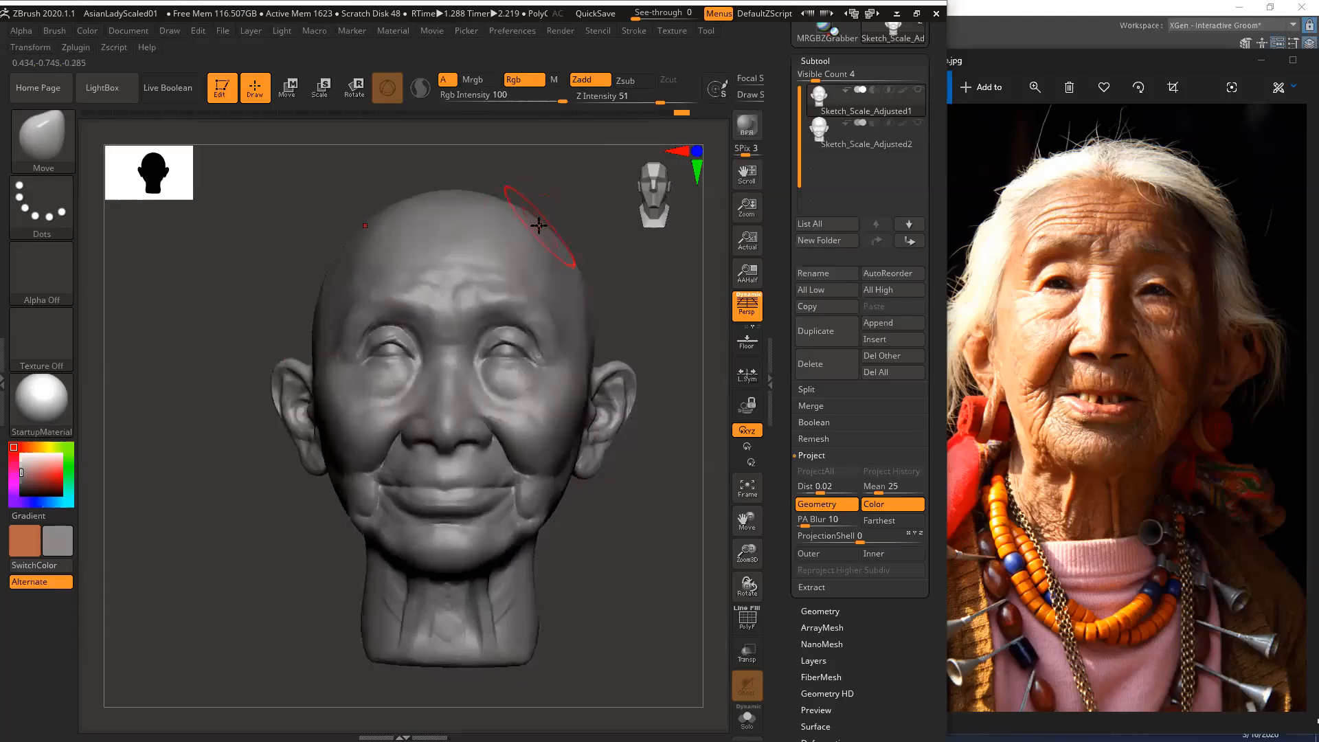
Shift-smooth the upper scalp from a straight front view.
left_click_drag(627, 274, 611, 274)
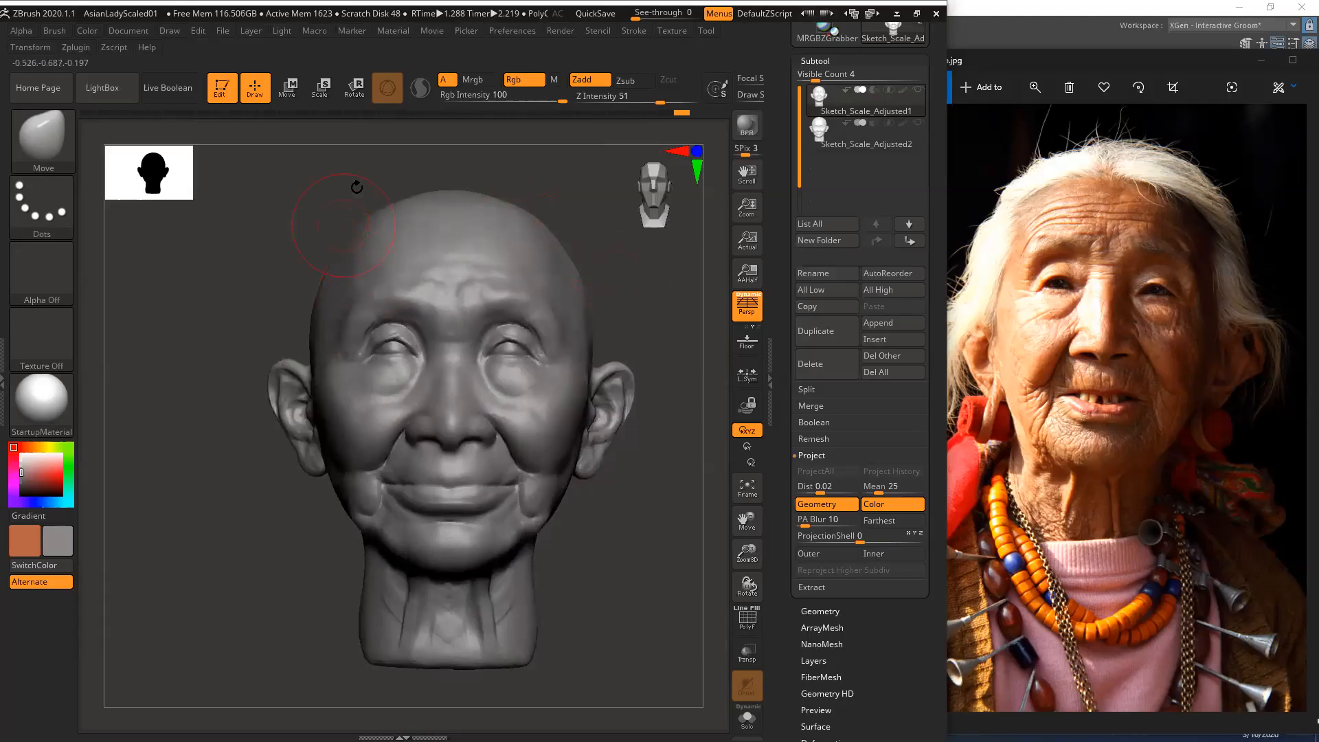
left_click_drag(357, 189, 411, 205)
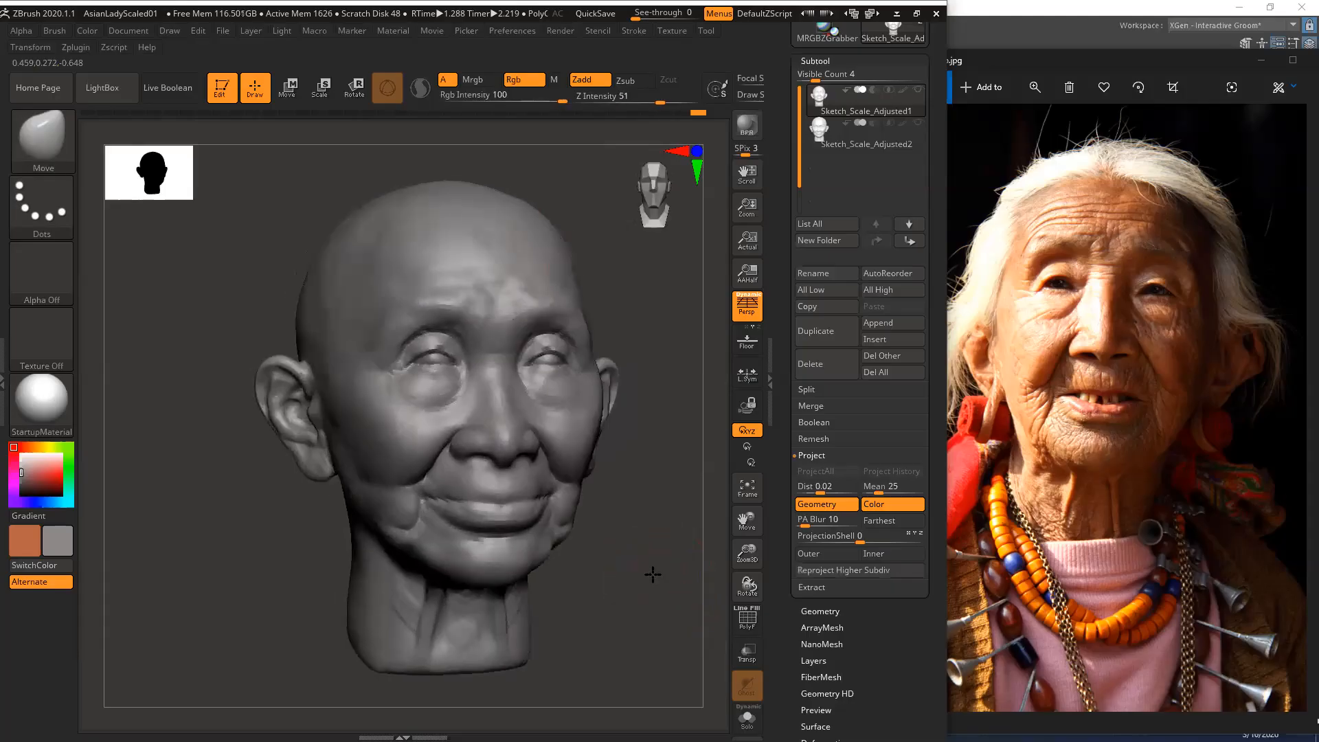
left_click_drag(651, 565, 613, 465)
key("shift")
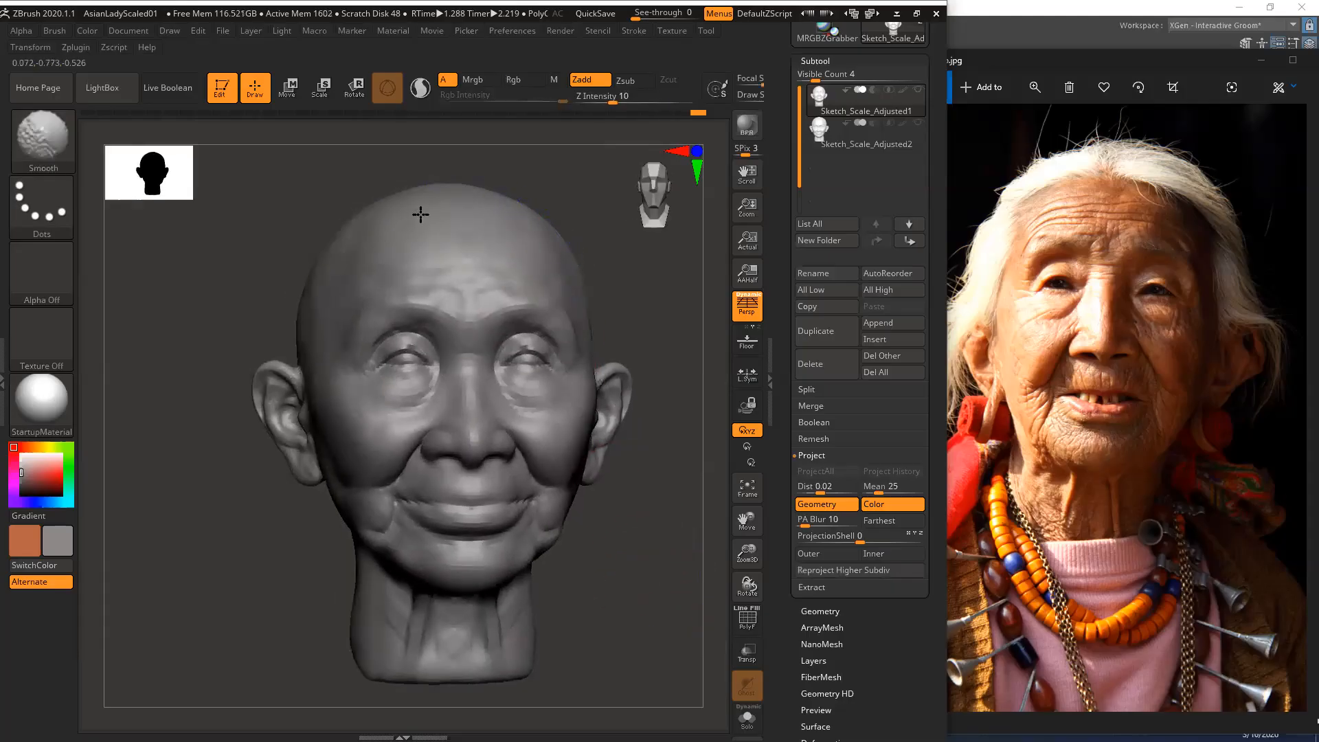
mouse_move(349, 228)
left_mouse_down("shift")
mouse_move(350, 265)
mouse_move(362, 236)
left_mouse_up("shift")
key("shift")
mouse_move(663, 501)
left_mouse_down()
mouse_move(648, 507)
mouse_move(675, 499)
mouse_move(628, 506)
left_mouse_up()
key("shift")
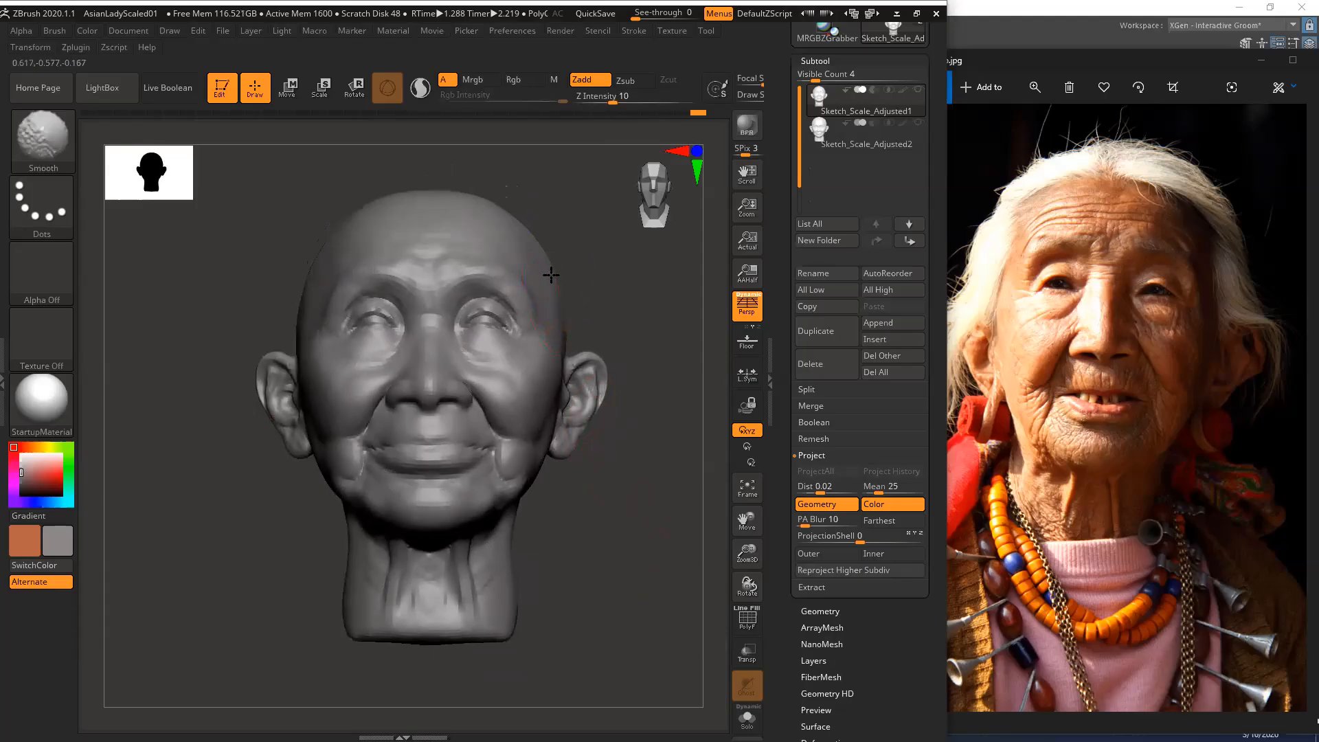
left_click_drag(556, 296, 566, 343, "shift")
mouse_move(644, 545)
left_mouse_down()
mouse_move(658, 534)
mouse_move(559, 456)
left_mouse_up()
Pull the chin and jaw underside down, then enlarge the Move brush past 172.
key("space")
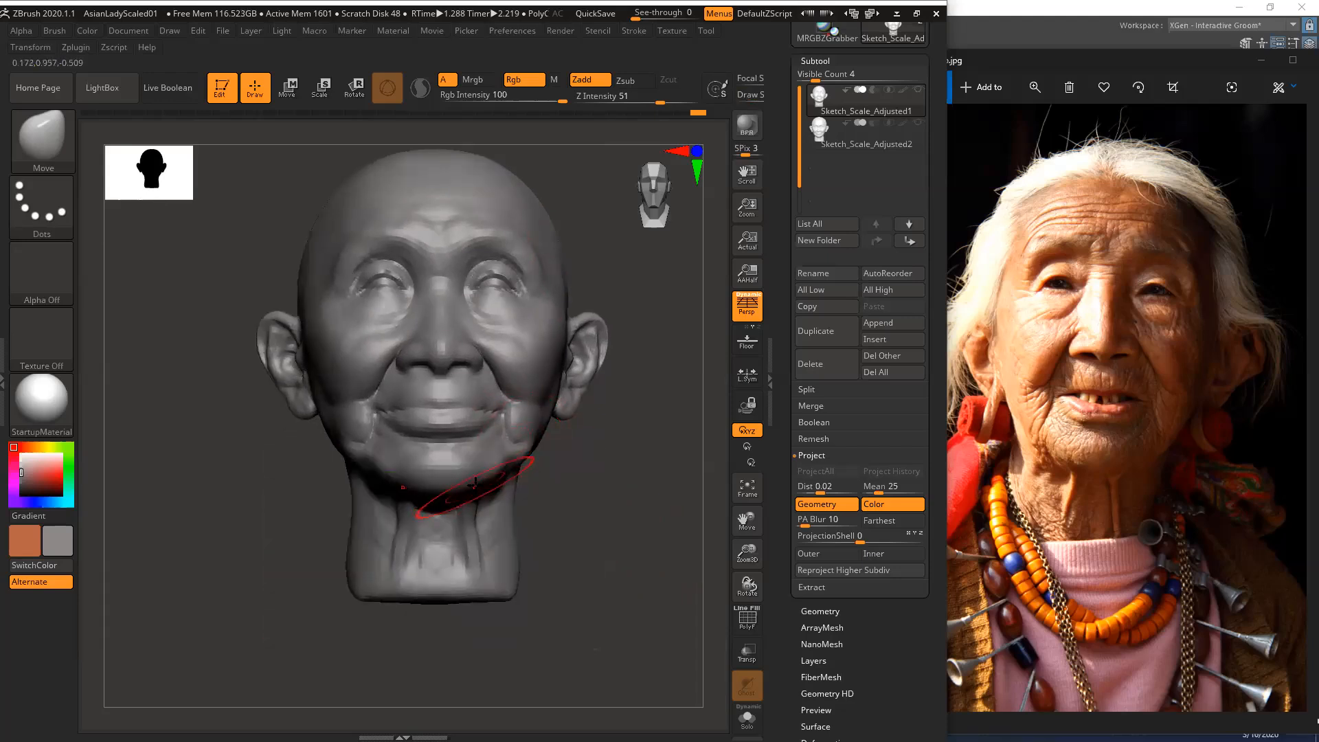
left_click_drag(475, 487, 477, 496)
left_click_drag(592, 526, 600, 506)
key("space")
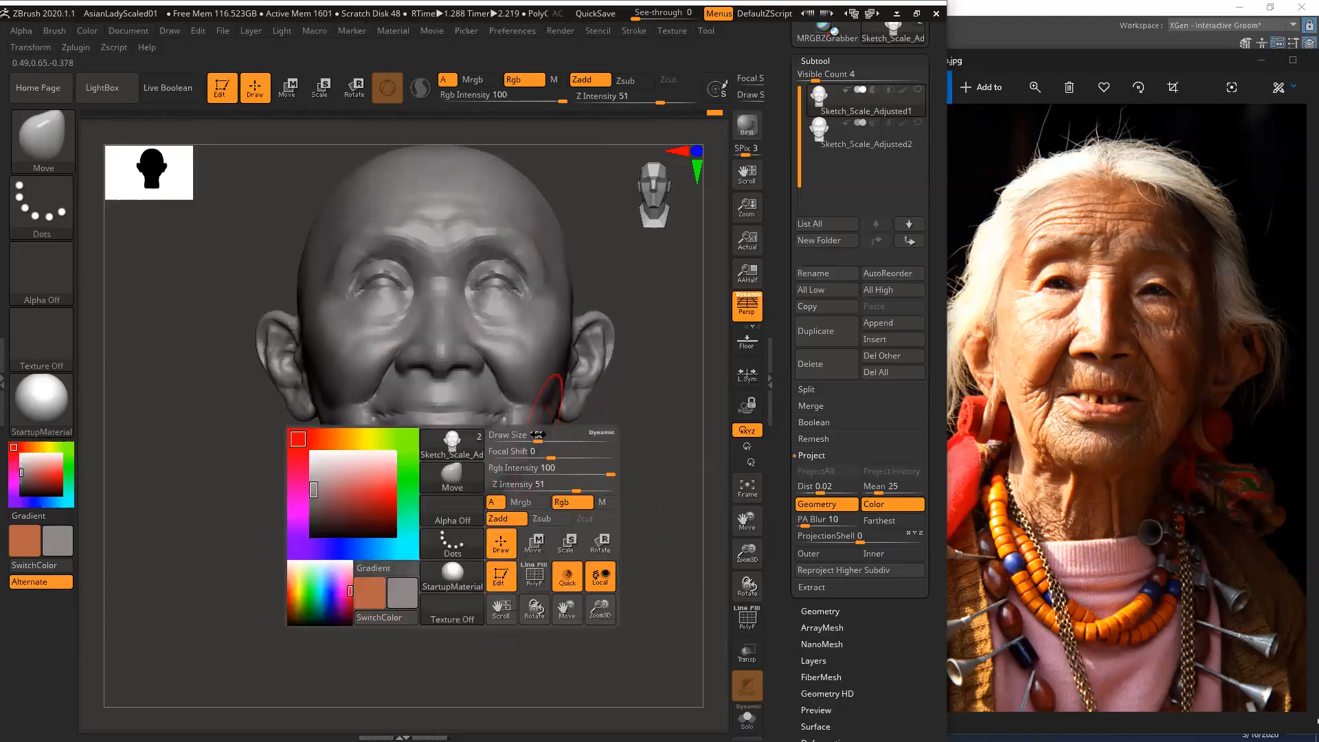
key("space")
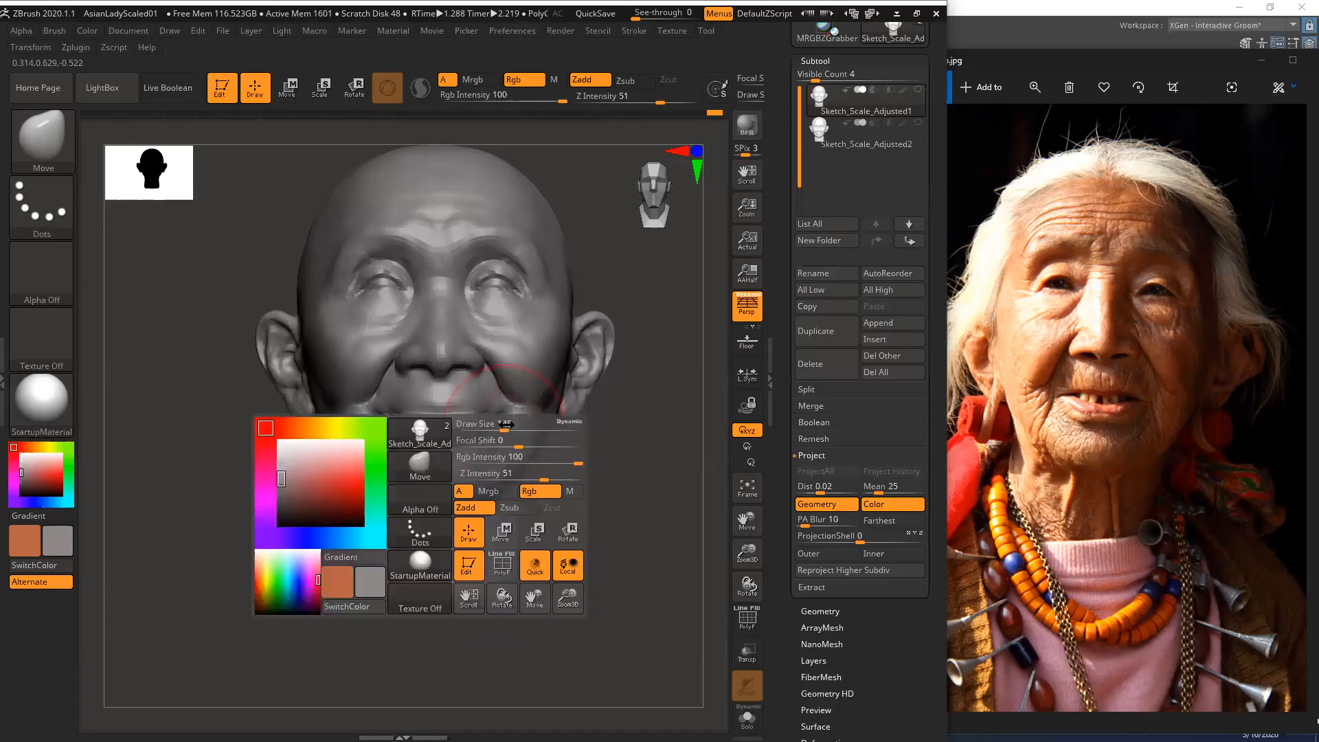
key("space")
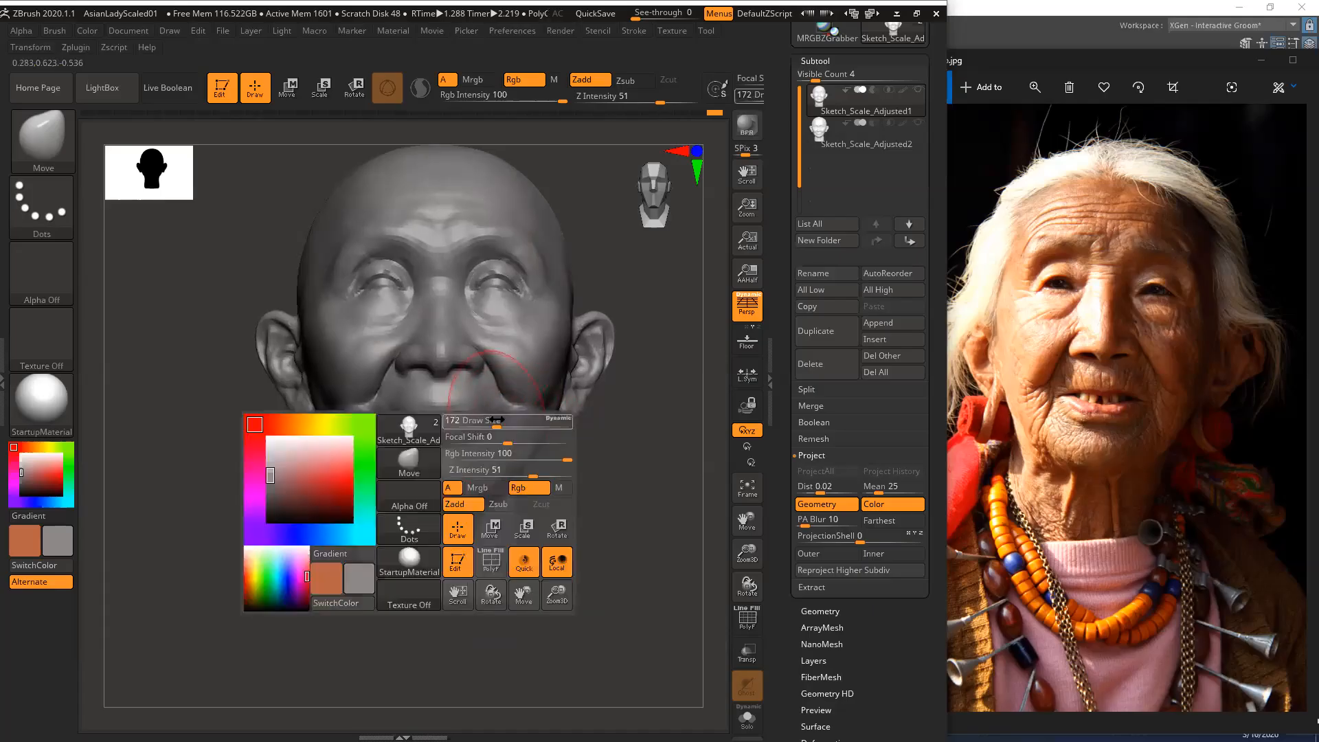
mouse_move(603, 481)
left_mouse_down()
mouse_move(553, 430)
mouse_move(603, 489)
left_mouse_up()
key("space")
key("space")
left_click_drag(566, 356, 576, 356)
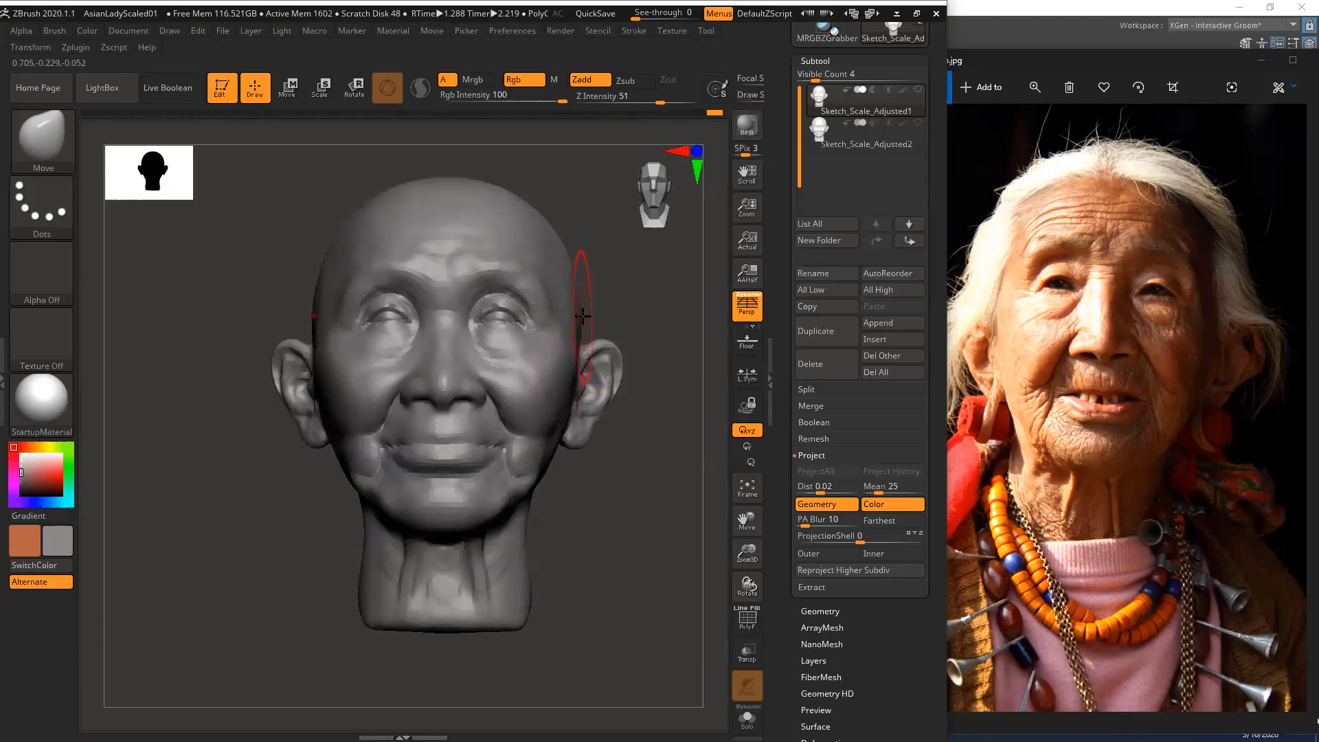
left_click_drag(599, 295, 589, 297)
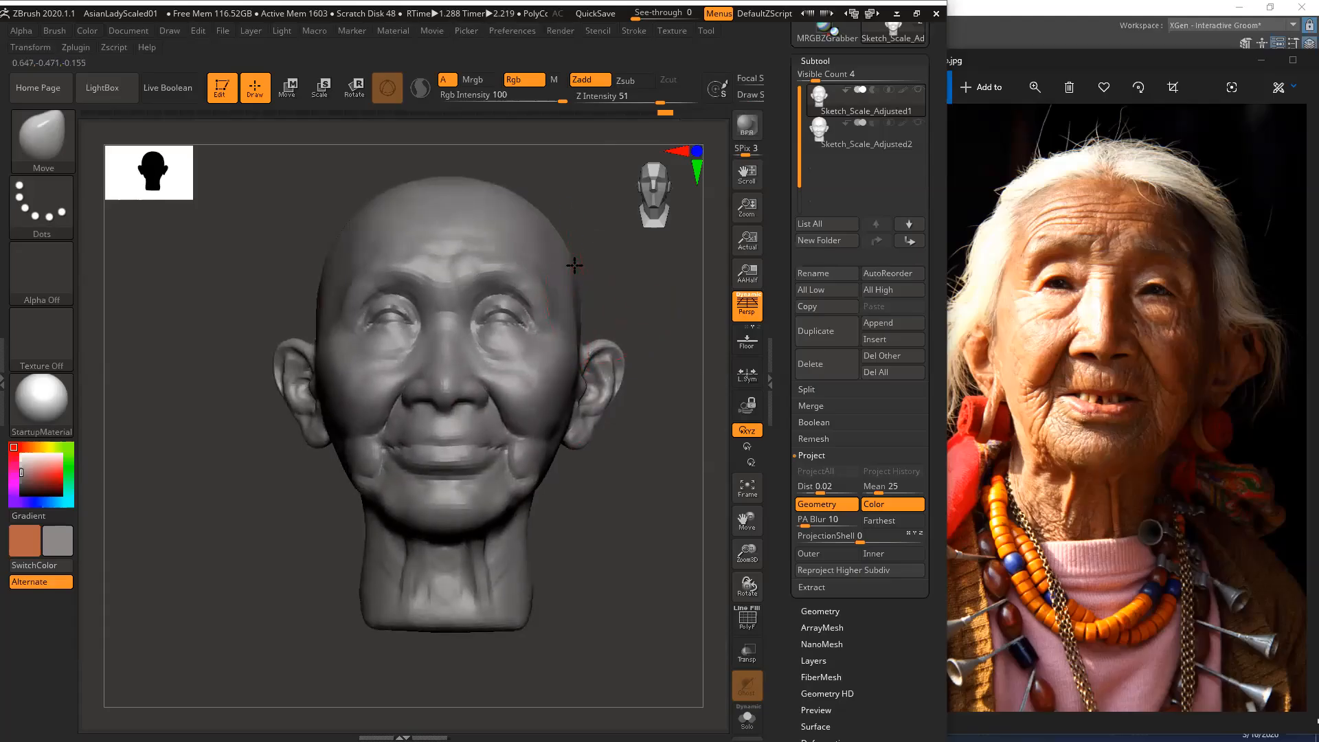
left_click_drag(569, 236, 604, 521)
left_click_drag(612, 476, 577, 456)
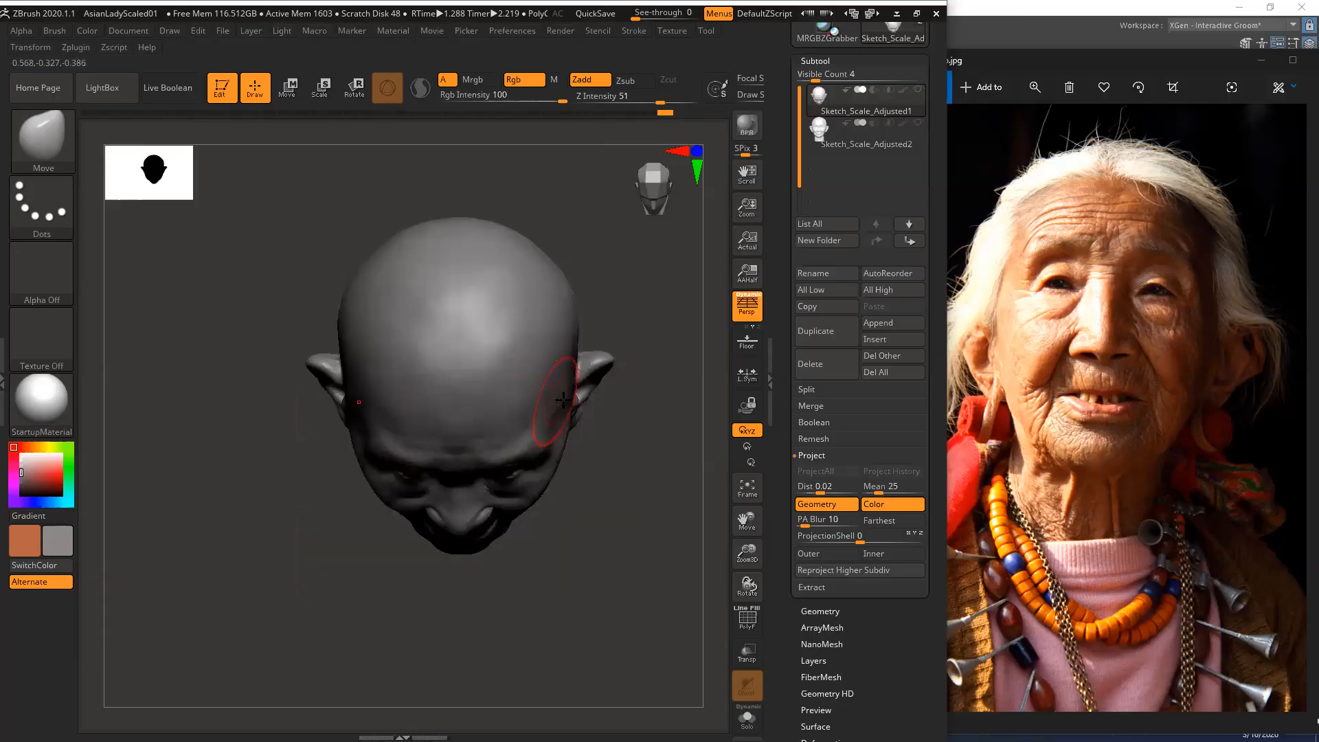
Raise Move Draw Size from 136 to 245 while orbiting, then open the brush library.
left_click_drag(611, 307, 613, 324)
right_click(560, 321)
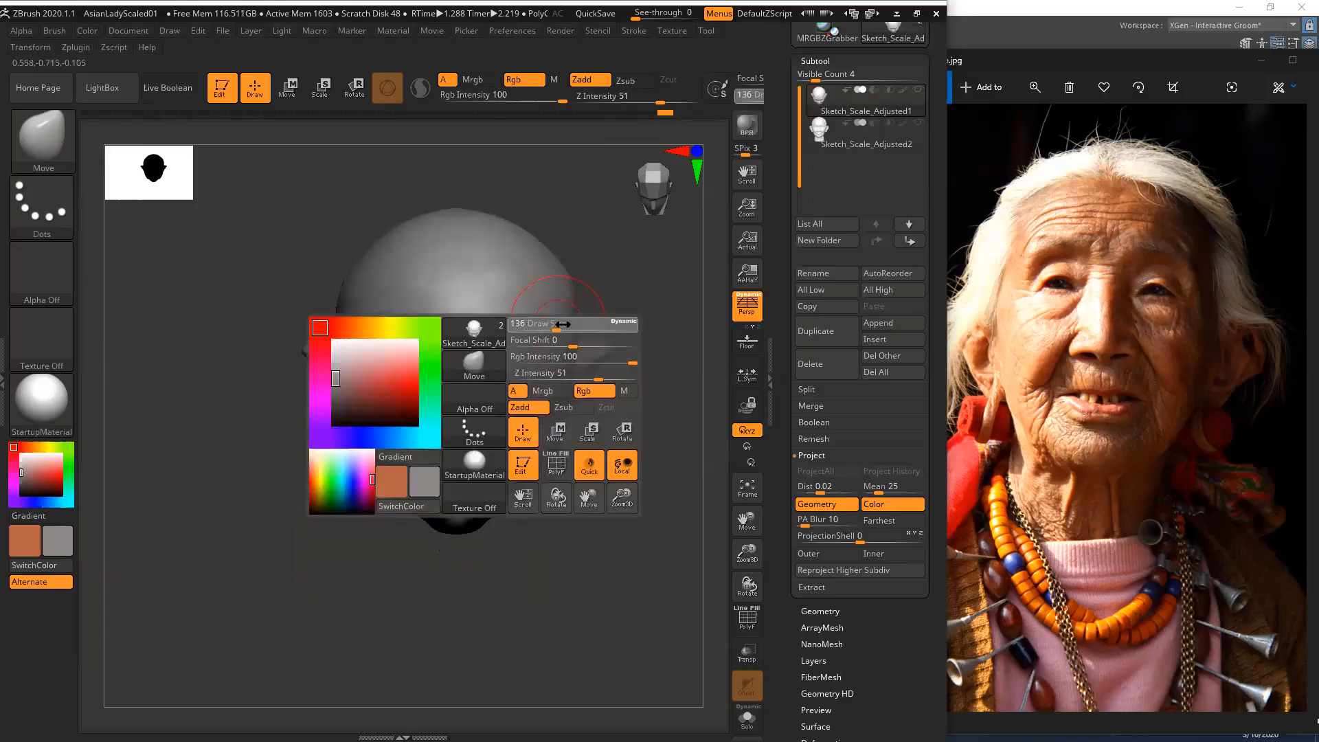
left_click_drag(594, 267, 618, 427)
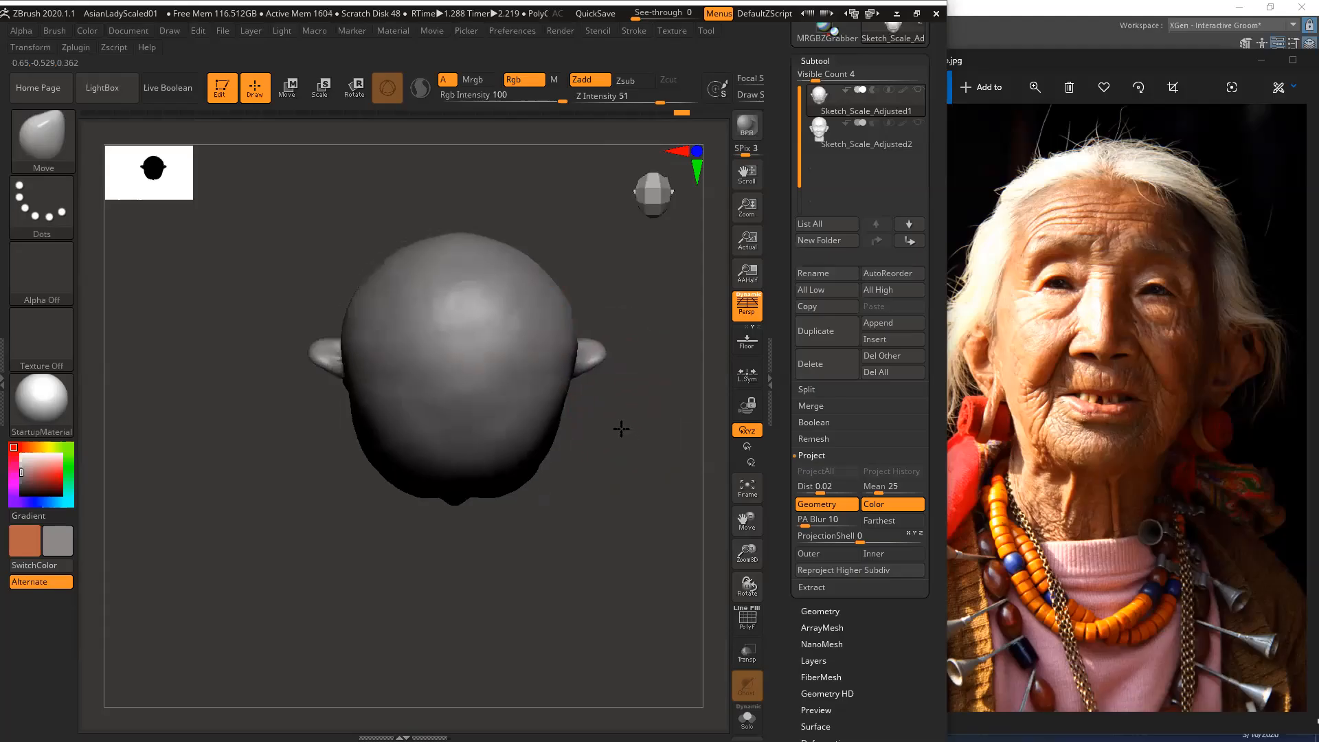
right_click(528, 276)
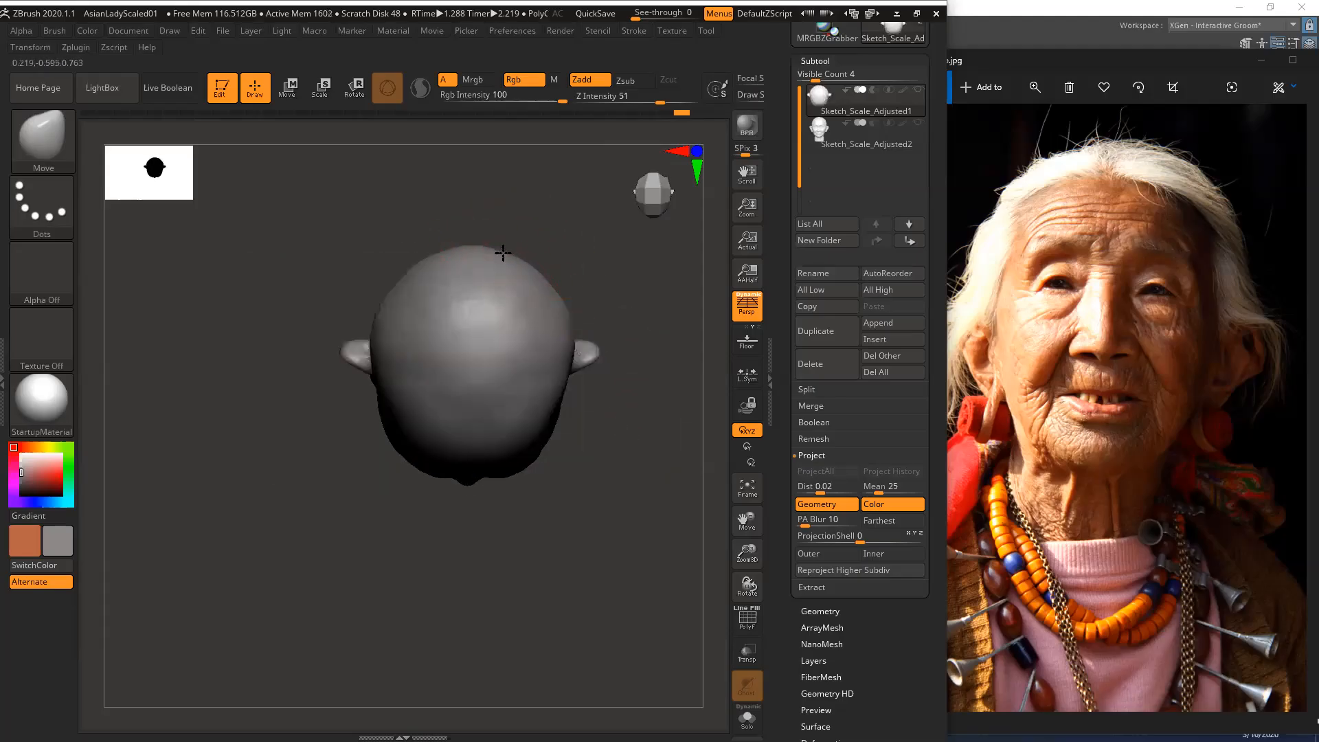
left_click_drag(575, 413, 592, 412)
right_click(545, 428)
right_click(593, 413)
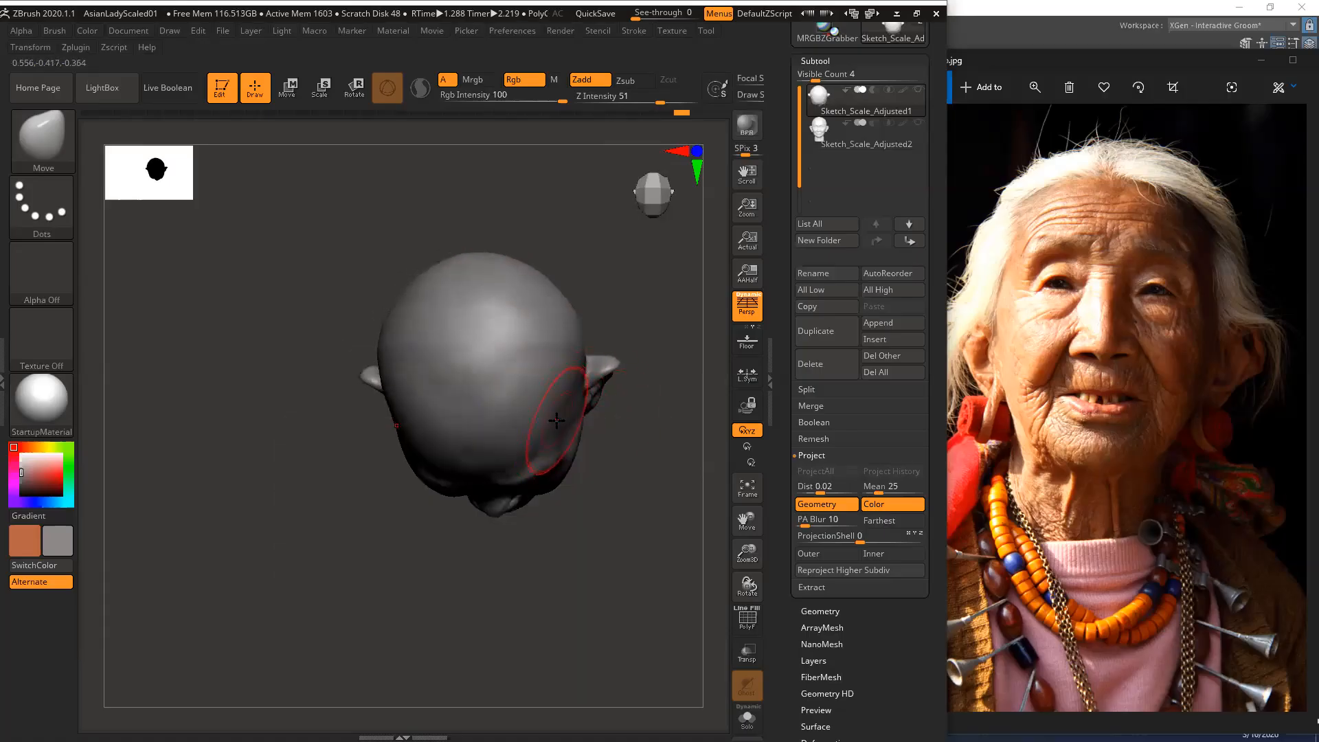
left_click_drag(627, 303, 552, 338)
right_click(553, 338)
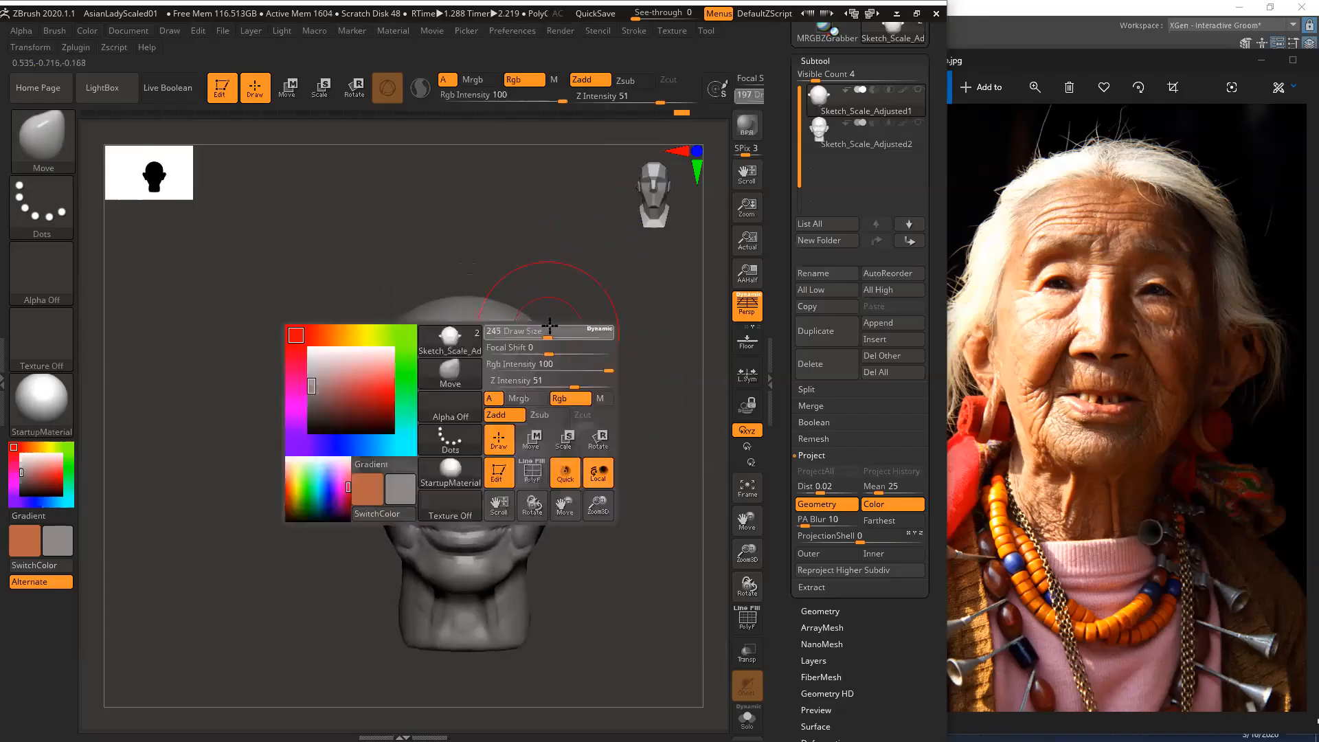
mouse_move(583, 344)
right_mouse_down()
mouse_move(601, 336)
mouse_move(601, 318)
right_mouse_up()
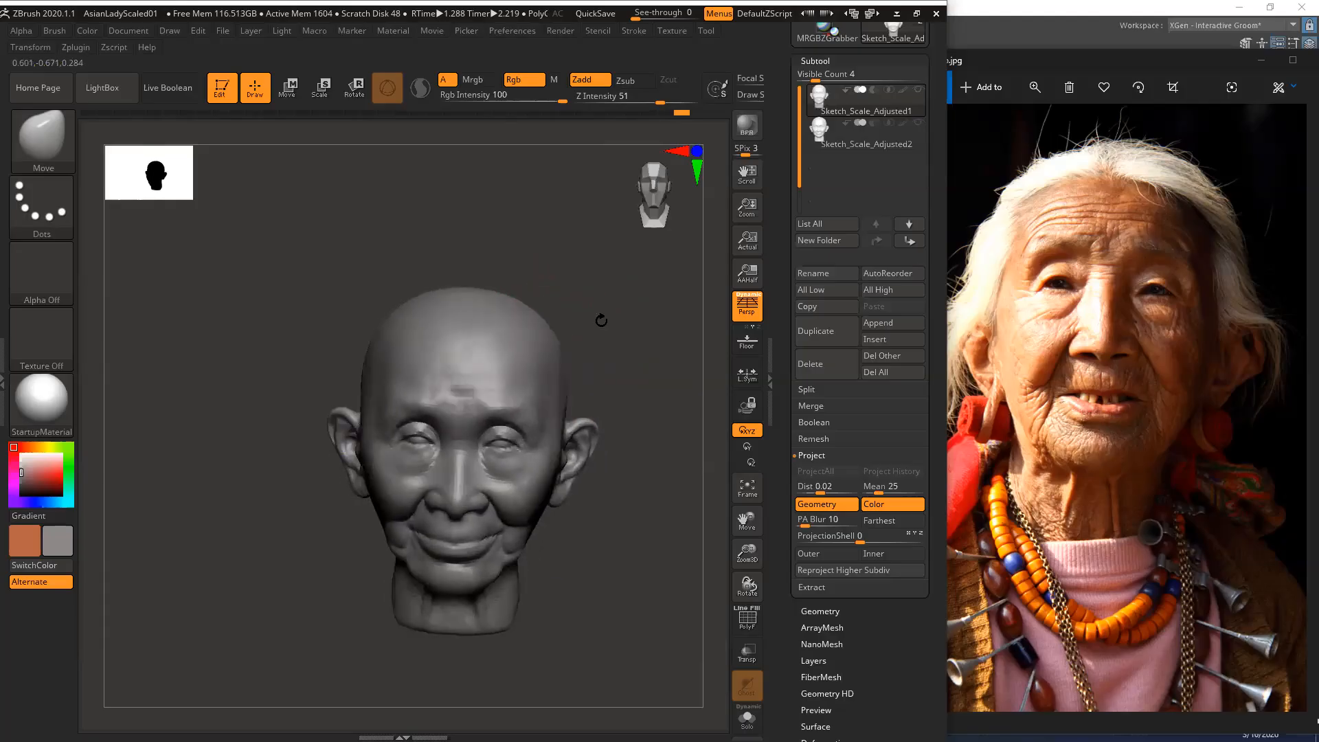
left_click(43, 141)
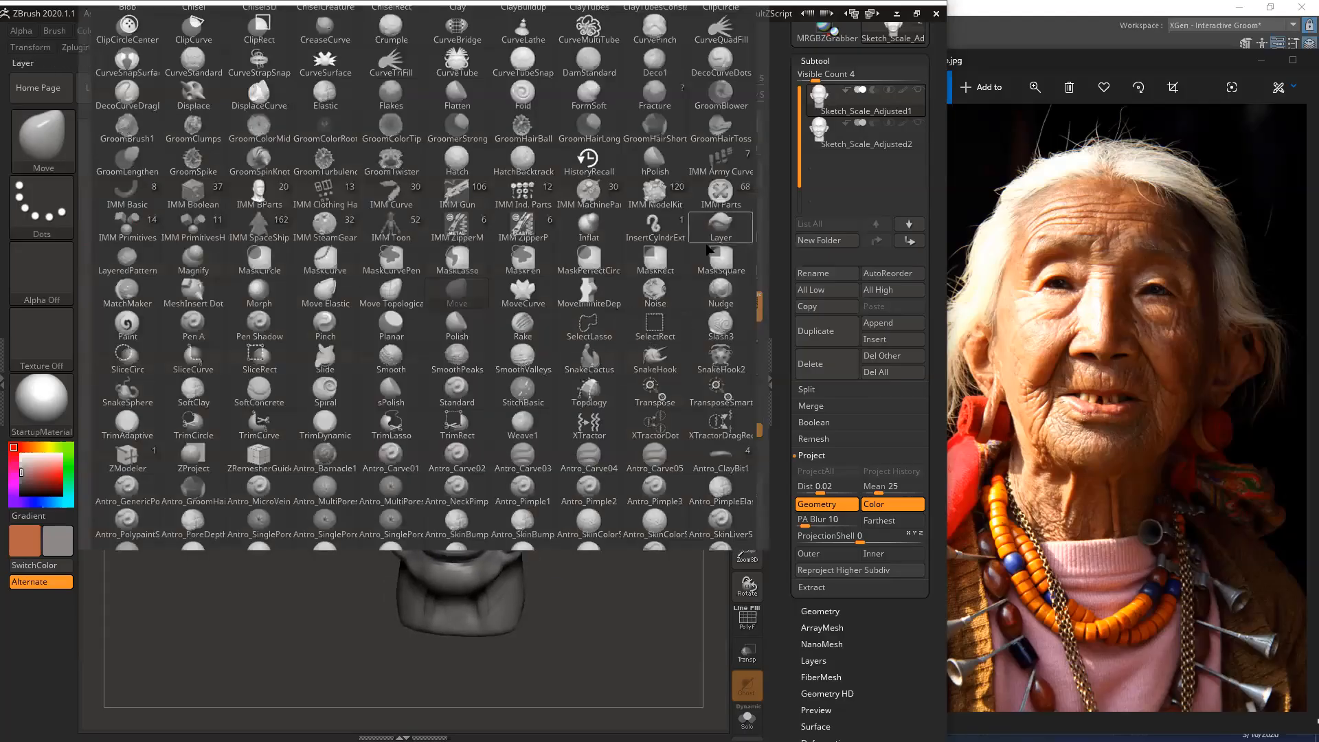
Select Antro_Carve05, set its Draw Size to 80, and frame the face closely.
left_click(654, 459)
right_click_drag(654, 514, 660, 530, "ctrl")
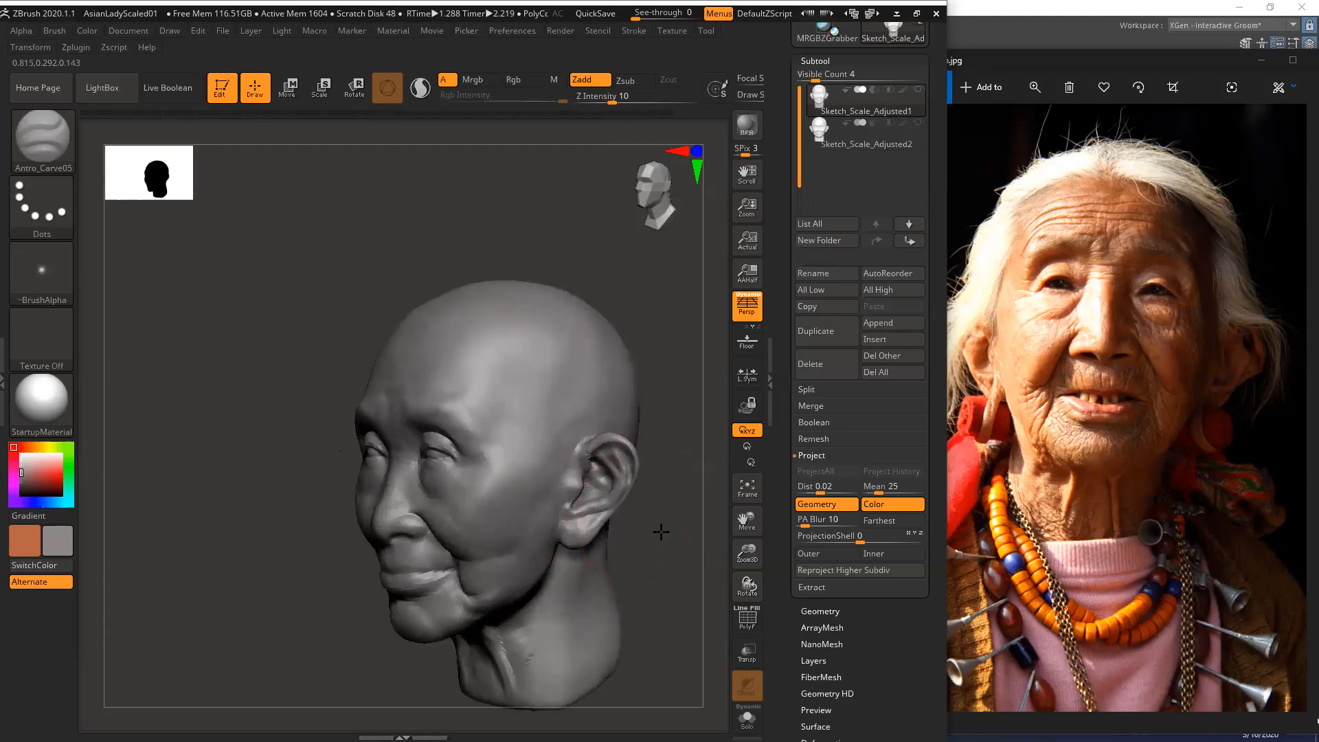
key("s")
key("s")
left_click_drag(593, 376, 576, 375)
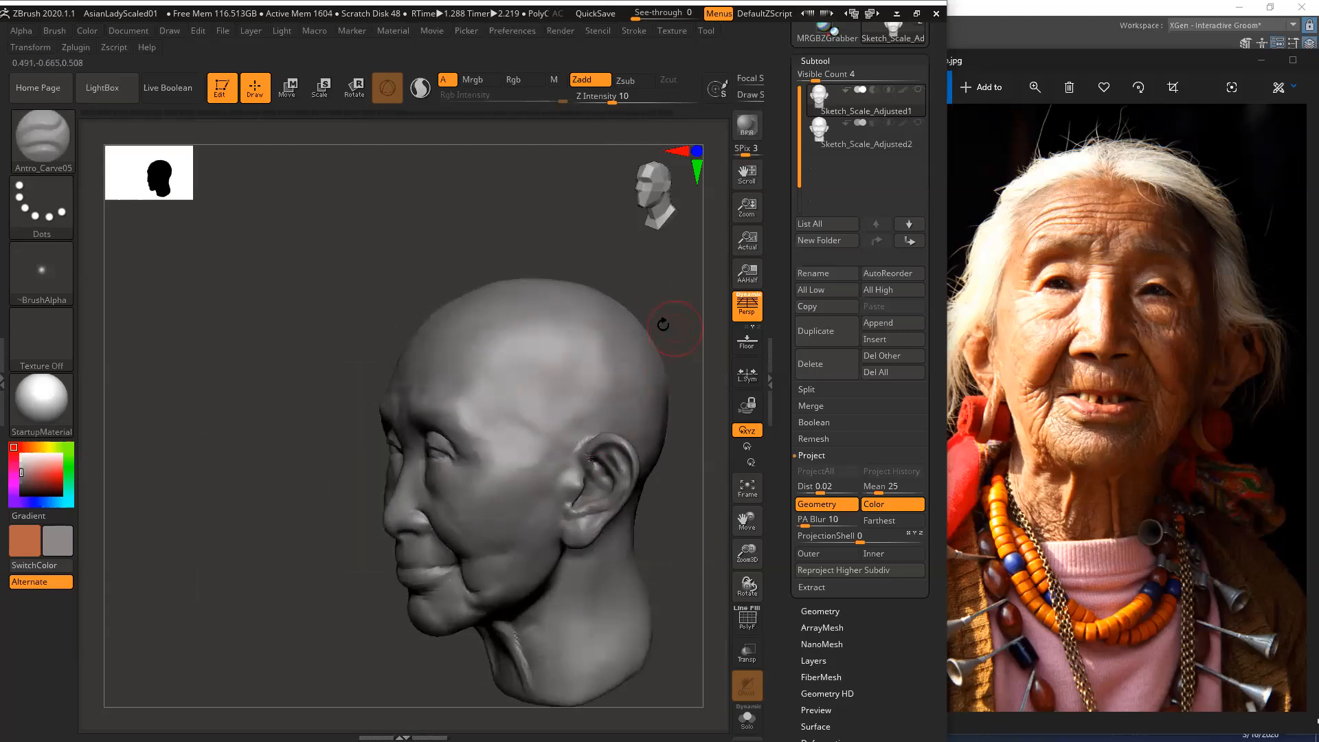
left_click_drag(674, 314, 653, 318)
key("space")
left_click_drag(468, 405, 463, 404)
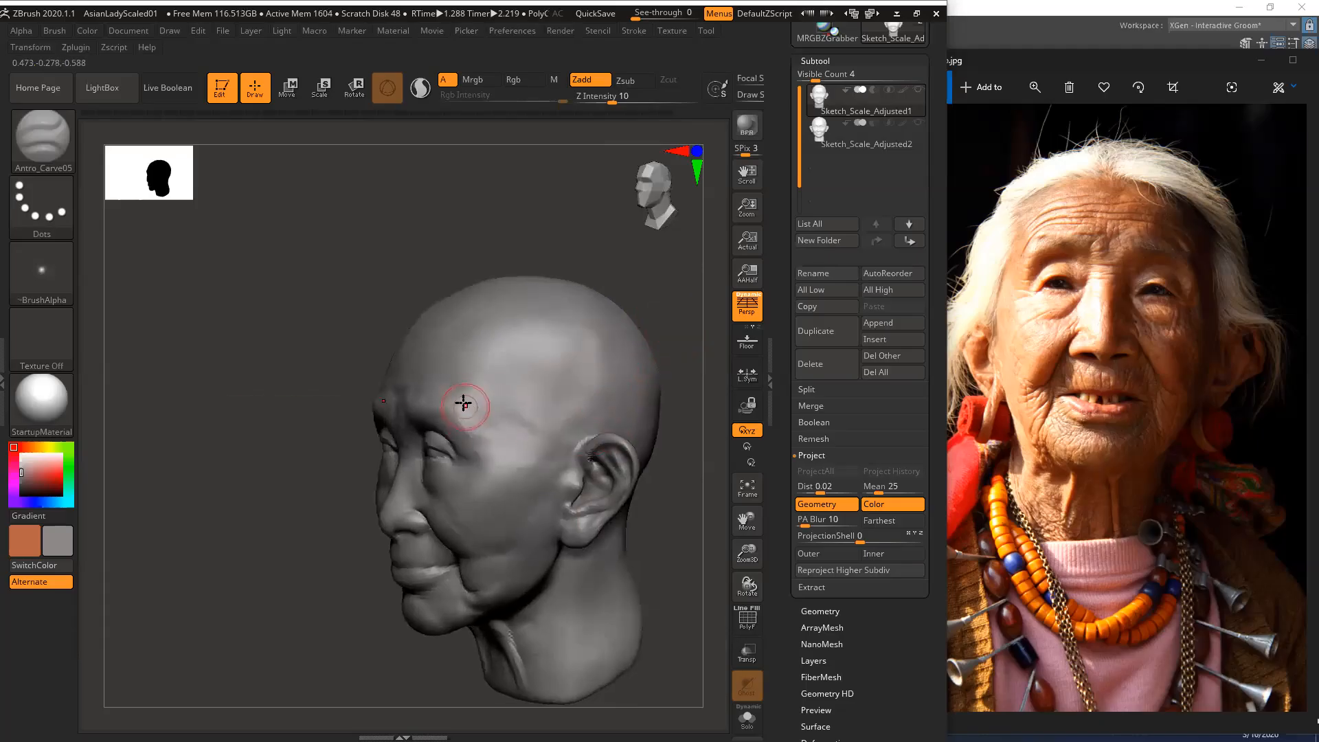
left_click_drag(311, 517, 342, 518)
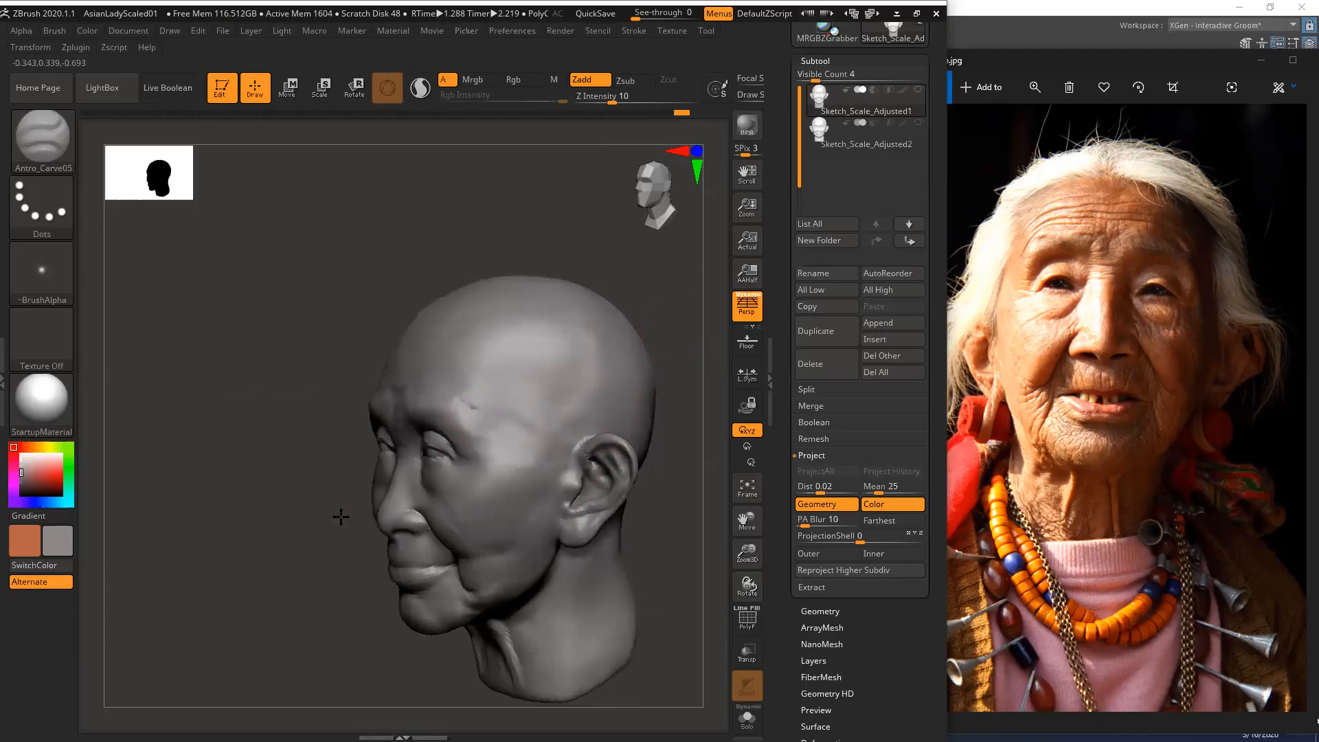
right_click_drag(341, 518, 345, 547, "ctrl")
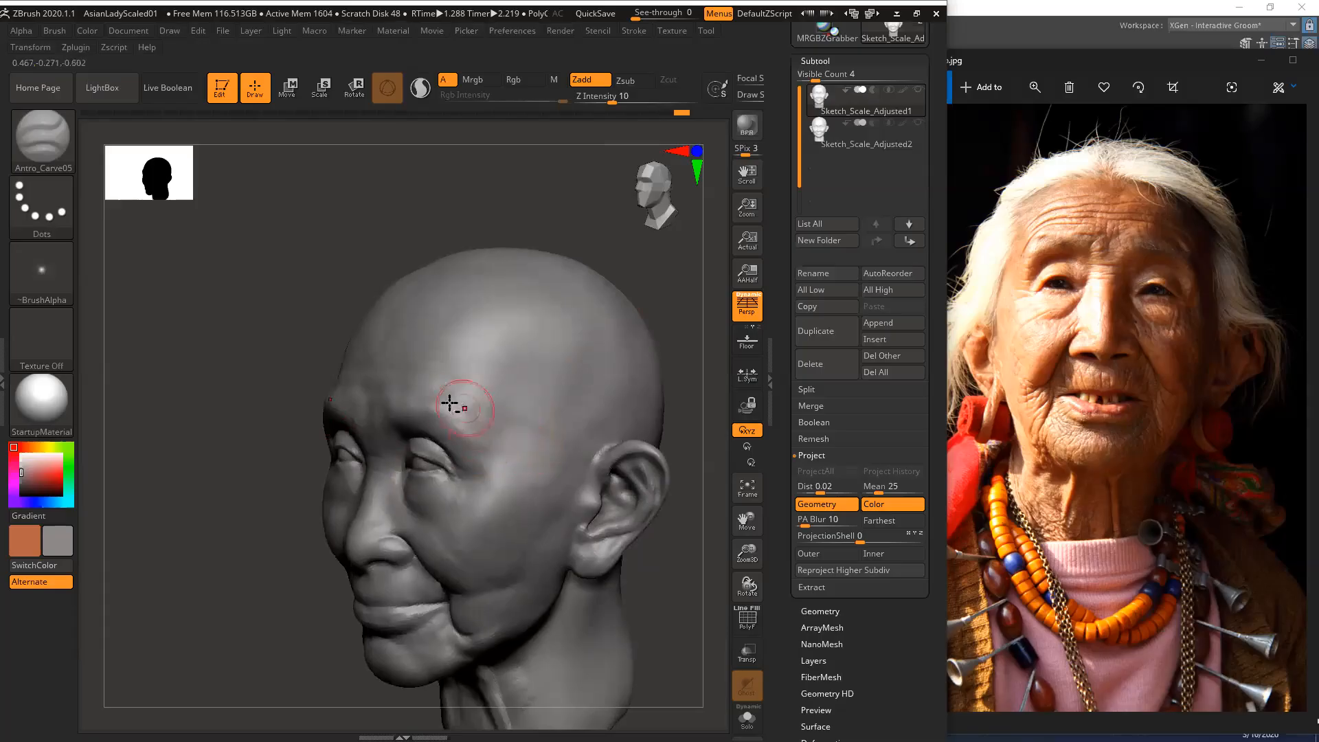
Carve a thin crease from the outer brow up across the temple.
left_click_drag(470, 405, 500, 446)
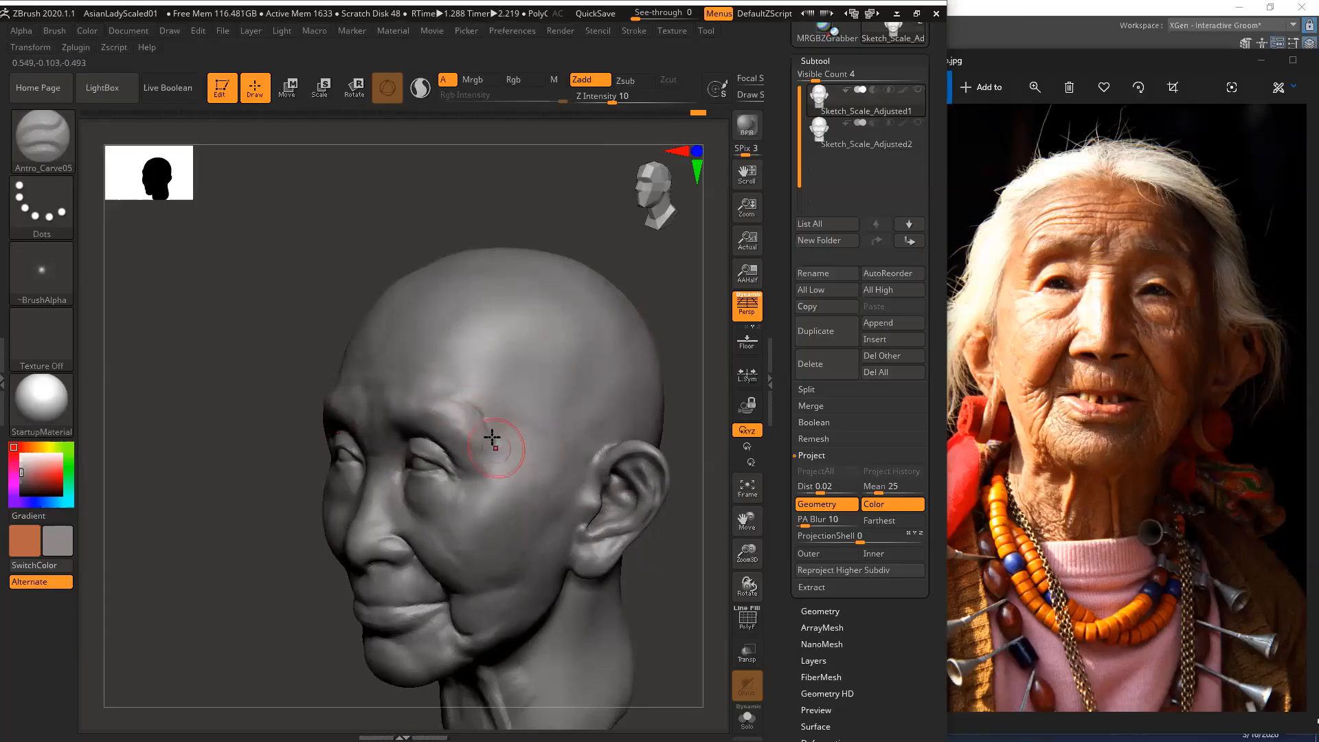
mouse_move(484, 422)
left_mouse_down()
mouse_move(502, 456)
mouse_move(545, 461)
left_mouse_up()
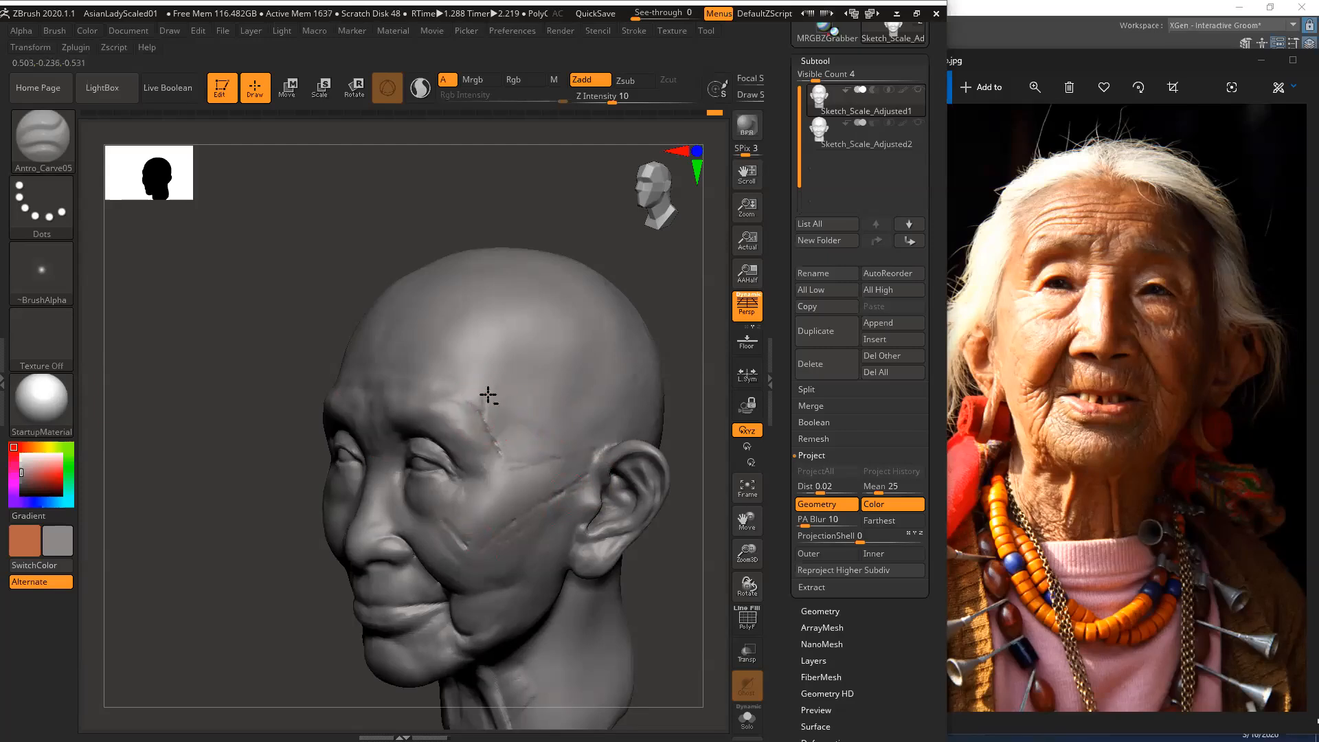
left_click_drag(481, 403, 483, 405, "alt")
mouse_move(687, 334)
left_mouse_down()
mouse_move(671, 339)
mouse_move(693, 261)
mouse_move(668, 275)
mouse_move(687, 333)
mouse_move(679, 361)
mouse_move(715, 356)
mouse_move(760, 321)
left_mouse_up()
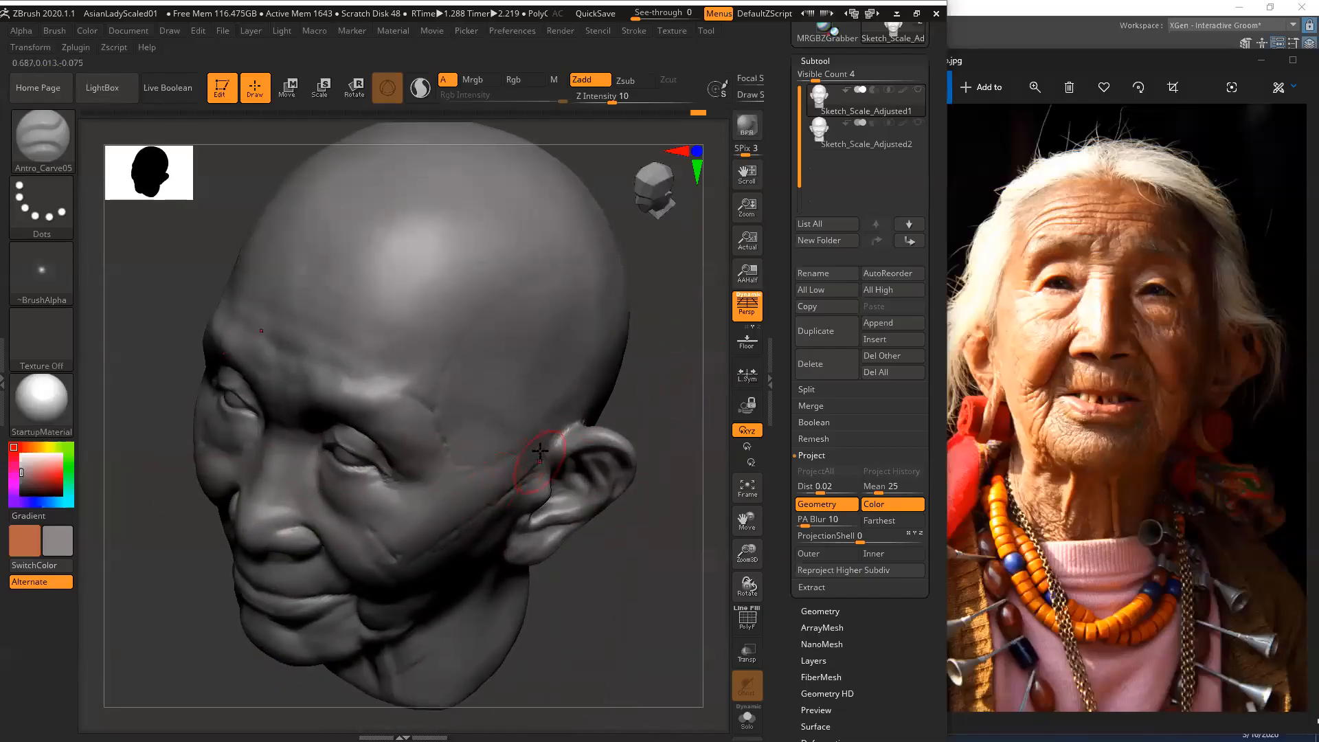
mouse_move(659, 401)
left_mouse_down()
mouse_move(654, 386)
mouse_move(659, 400)
left_mouse_up()
left_click(65, 152)
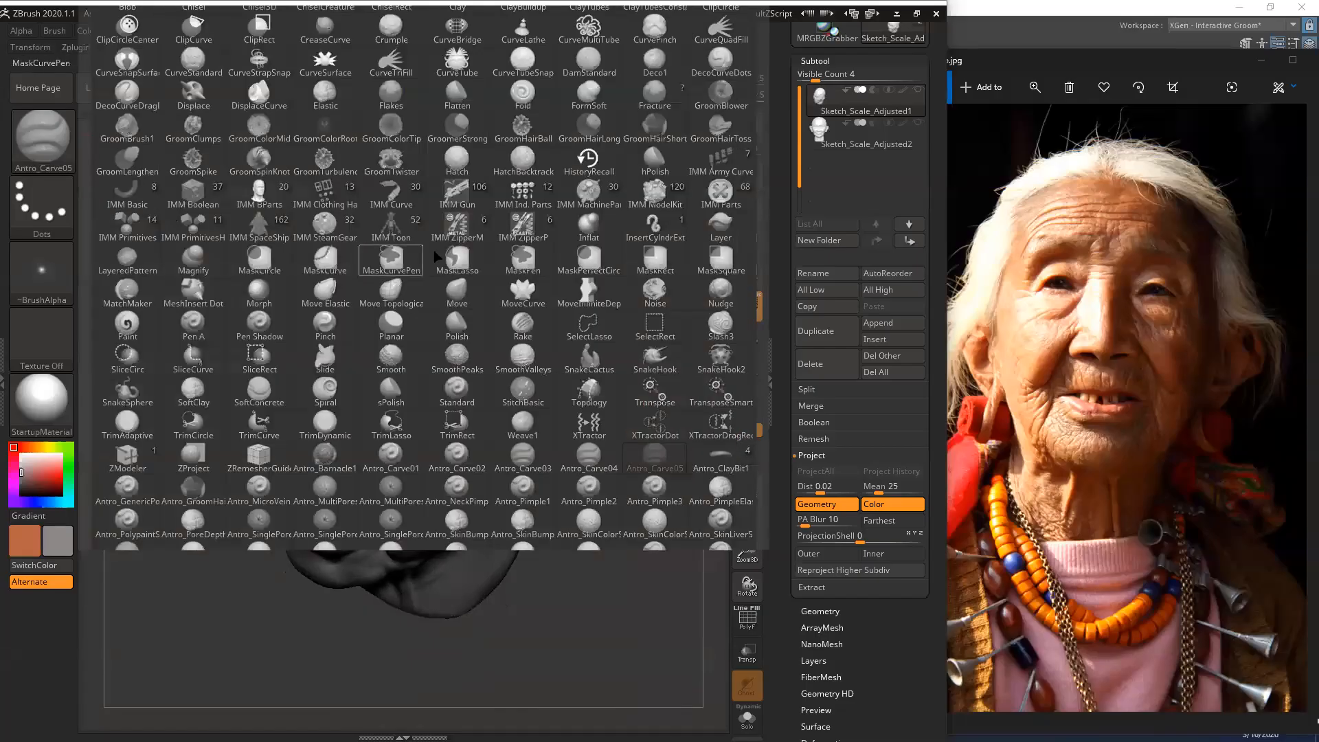
Turn the head to side profile and reselect Antro_Carve05 after briefly picking Move.
left_click(474, 297)
key("space")
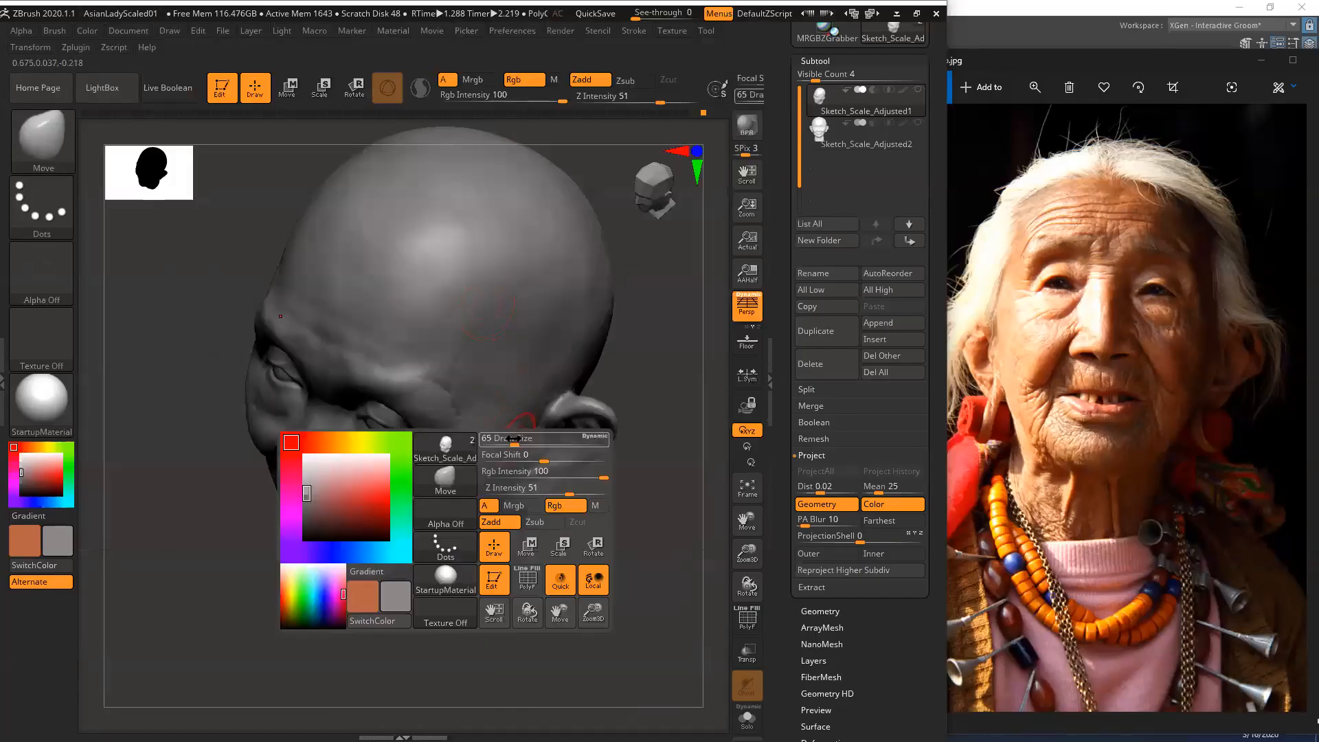
left_click_drag(641, 375, 618, 364)
left_click_drag(645, 292, 458, 350)
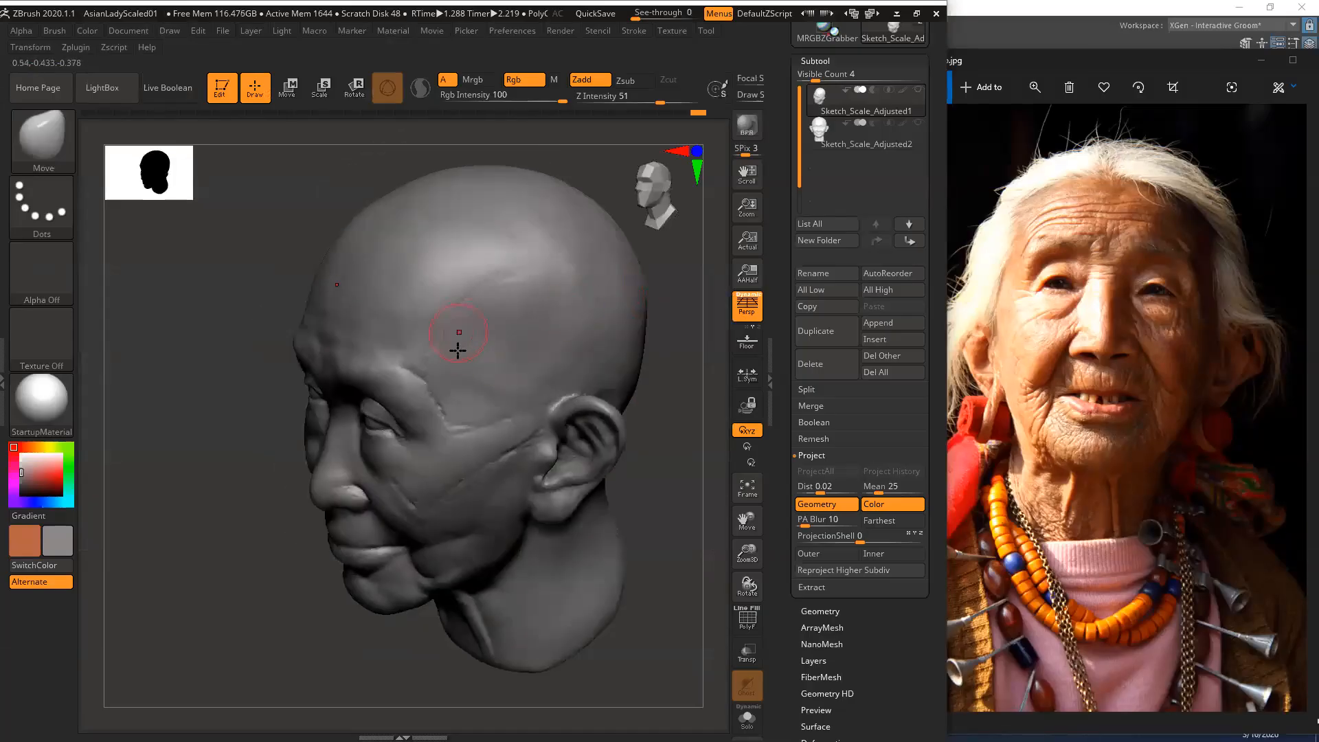
left_click_drag(685, 453, 501, 416, "shift")
left_click(48, 142)
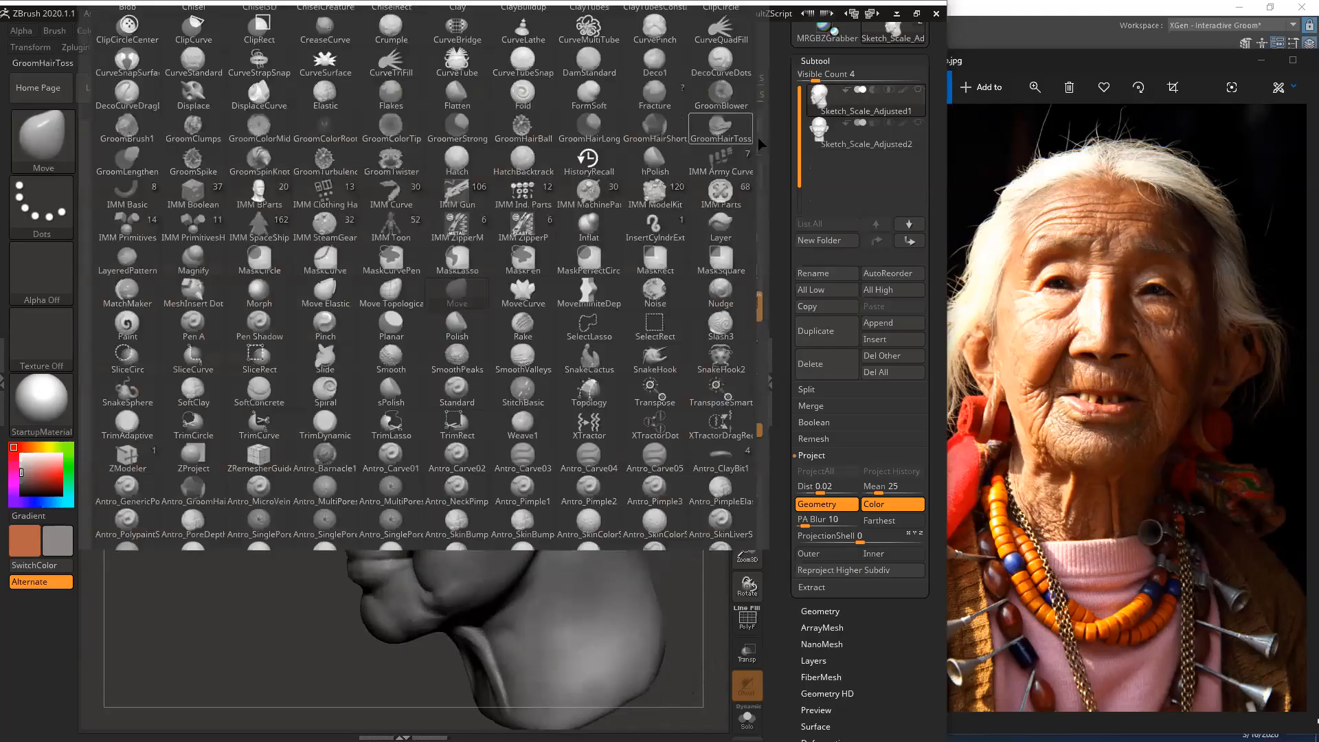
left_click(654, 459)
left_click_drag(684, 506, 504, 443)
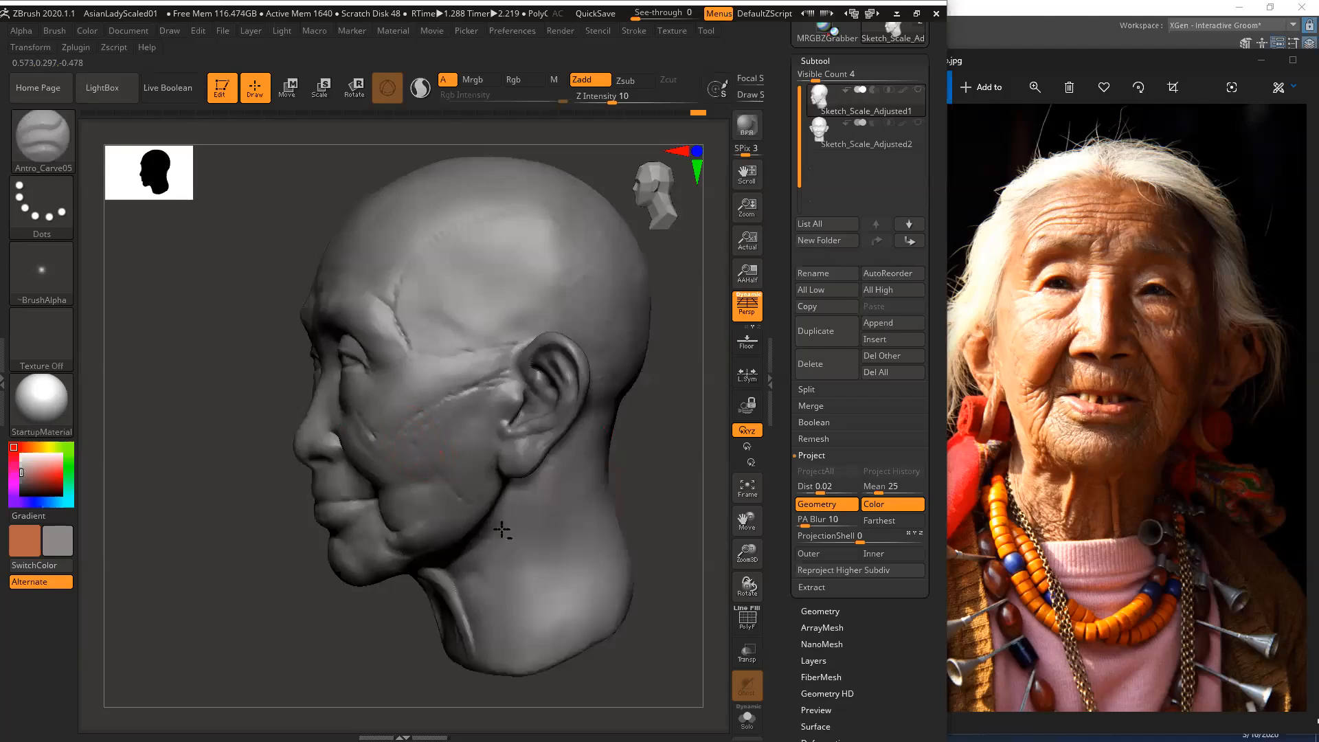
Carve wrinkle creases into the cheek, checking them from three-quarter and frontal views.
left_click_drag(654, 477, 465, 495)
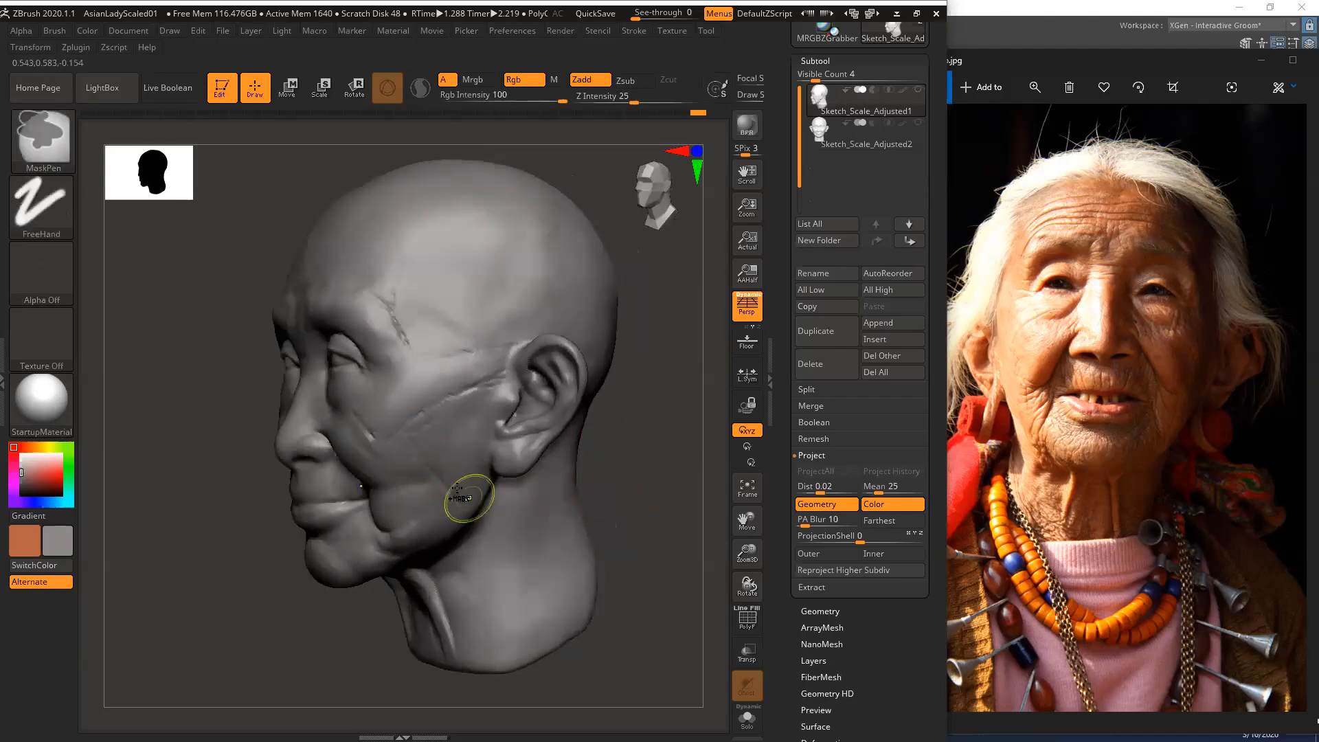
left_click_drag(640, 521, 670, 474)
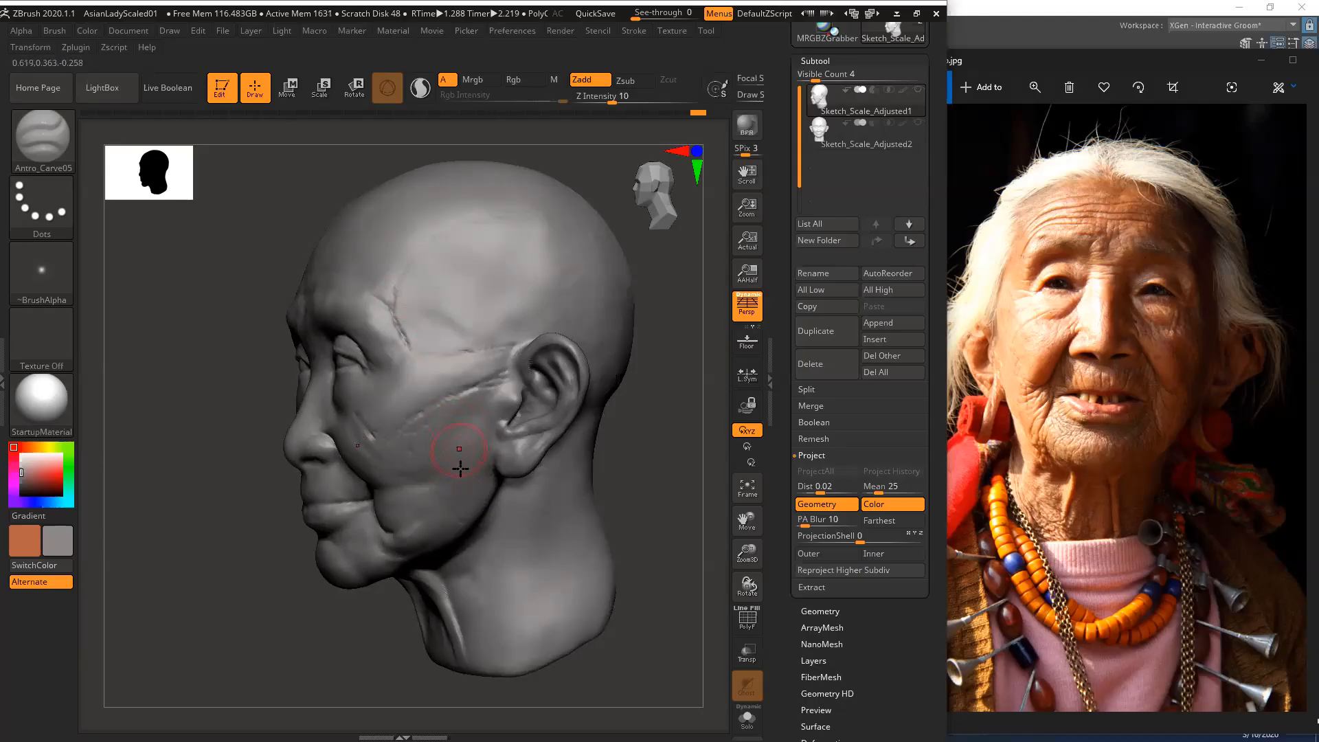
left_click_drag(634, 465, 477, 391)
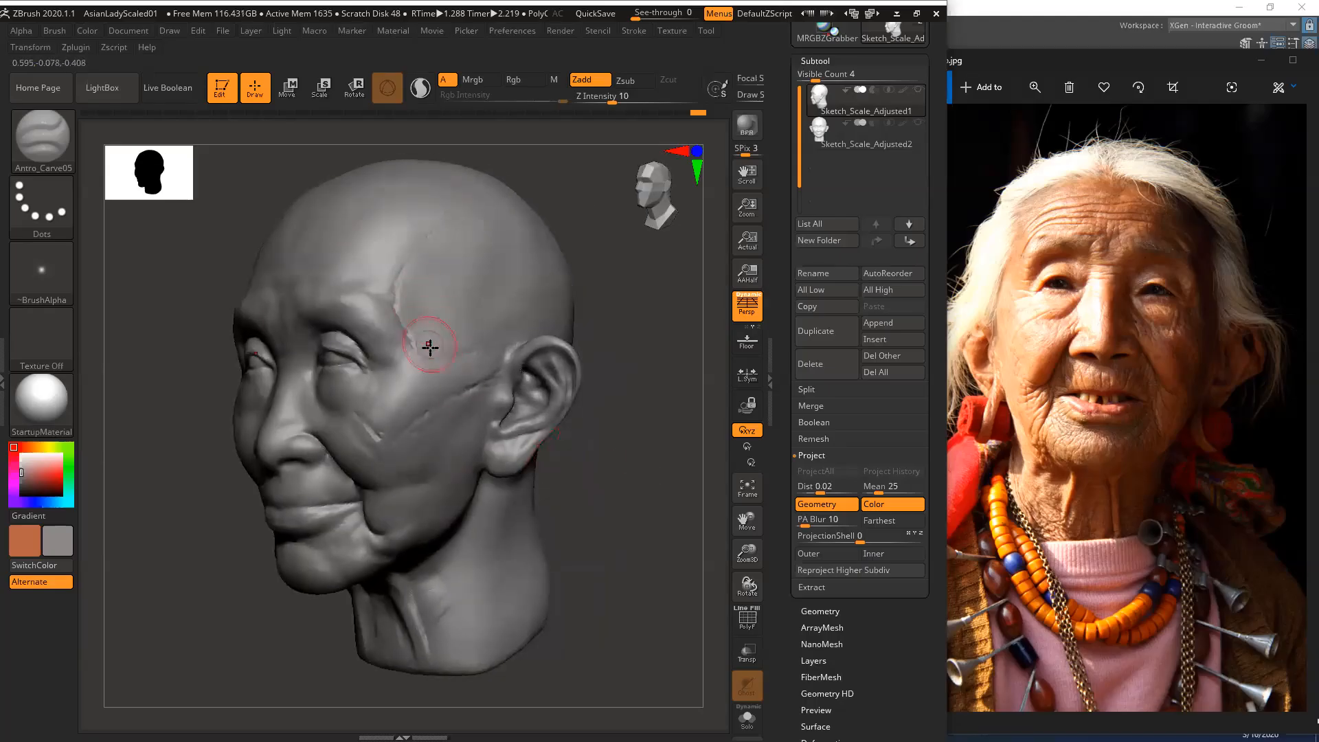
left_click_drag(629, 509, 649, 506)
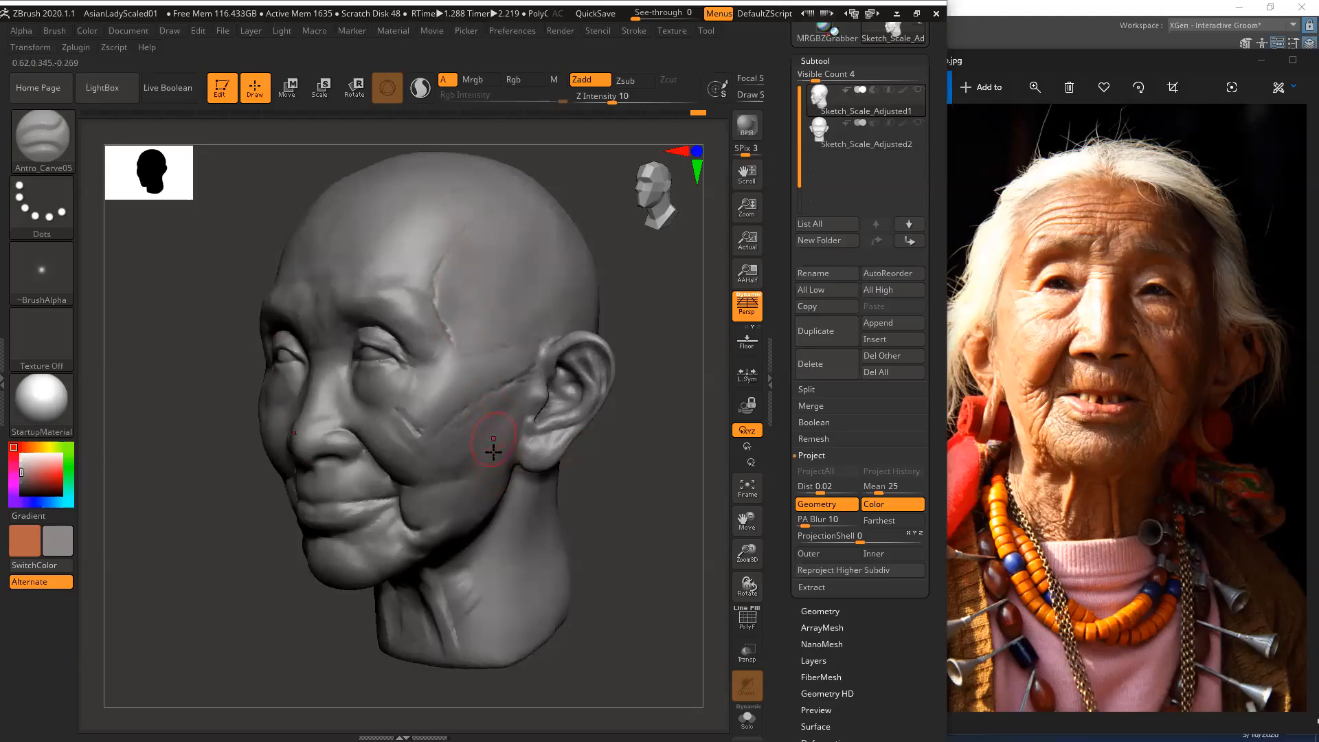
mouse_move(662, 496)
left_mouse_down()
mouse_move(628, 471)
mouse_move(628, 486)
mouse_move(607, 495)
mouse_move(616, 465)
mouse_move(612, 481)
left_mouse_up()
Carve small wrinkles on the temple and forehead, tilting the head to check the crown.
left_click_drag(631, 325, 605, 323)
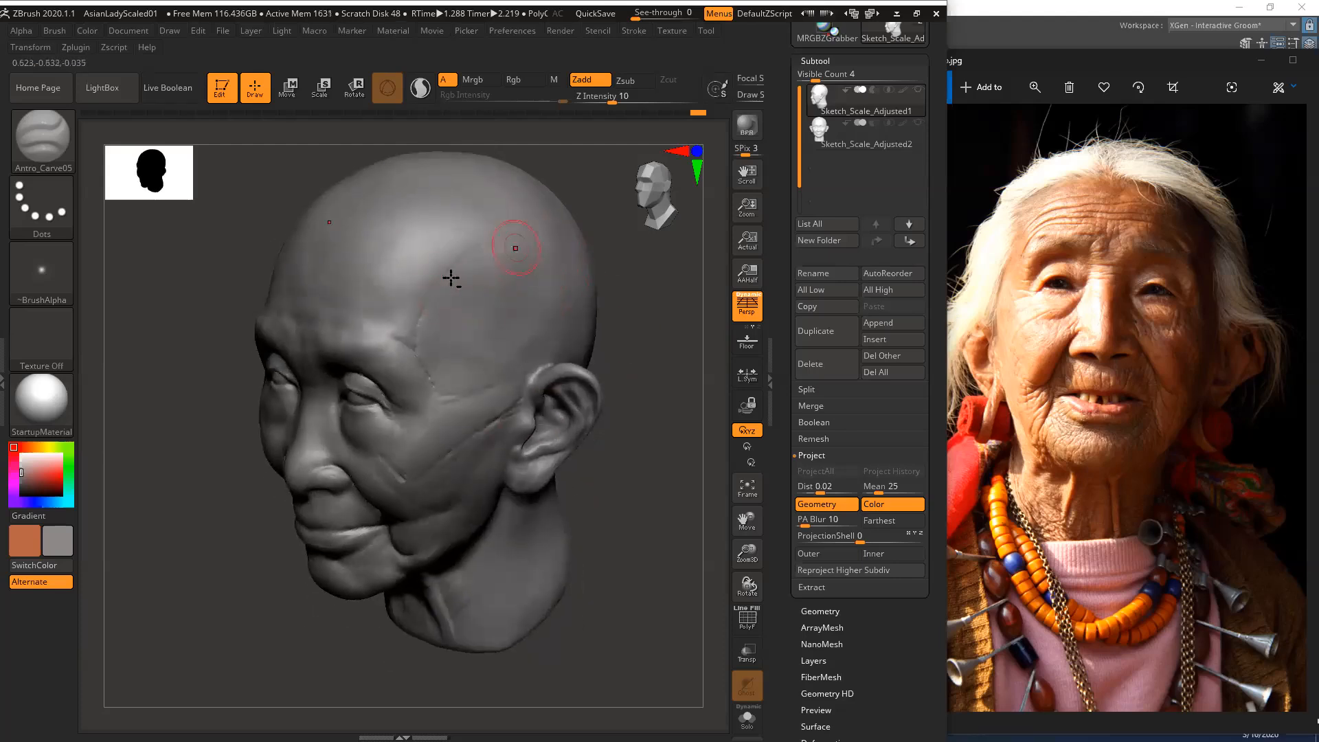
left_click_drag(625, 257, 501, 241)
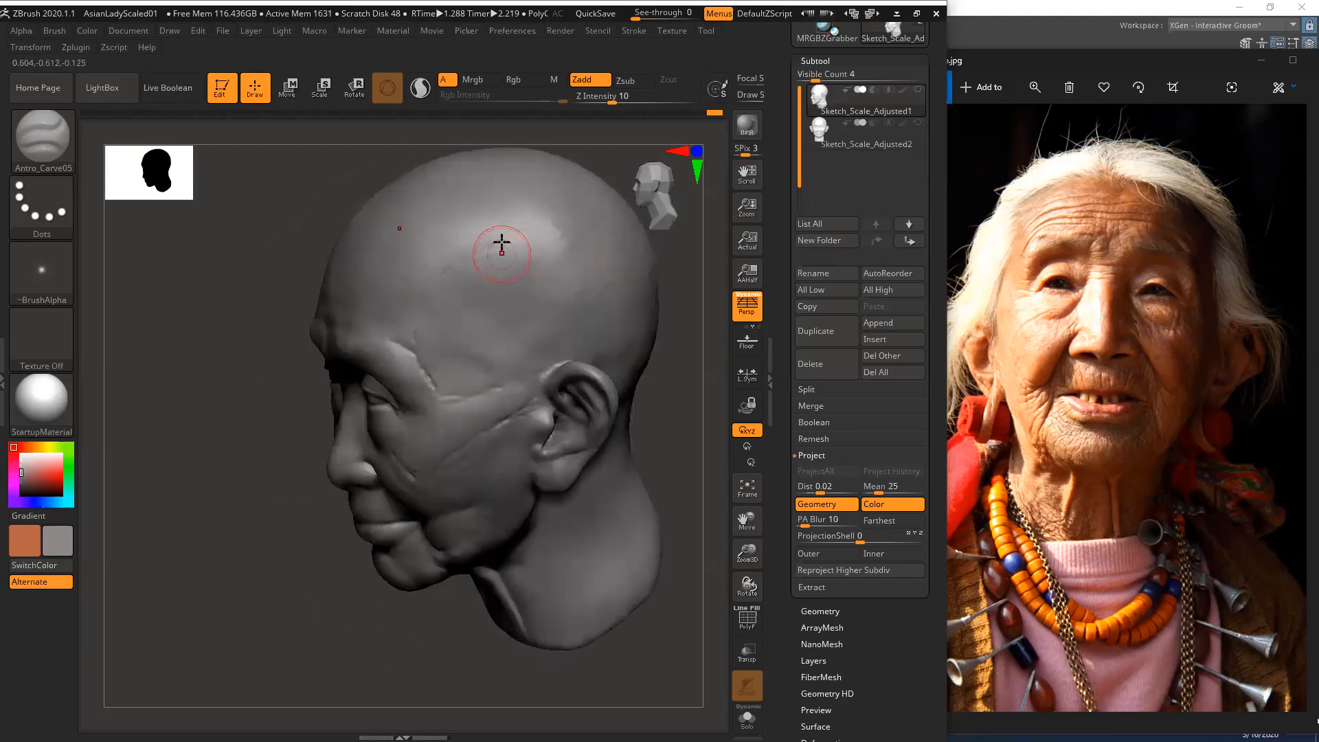
mouse_move(605, 337)
left_mouse_down()
mouse_move(633, 322)
mouse_move(604, 391)
mouse_move(537, 360)
left_mouse_up()
left_click_drag(538, 313, 493, 357)
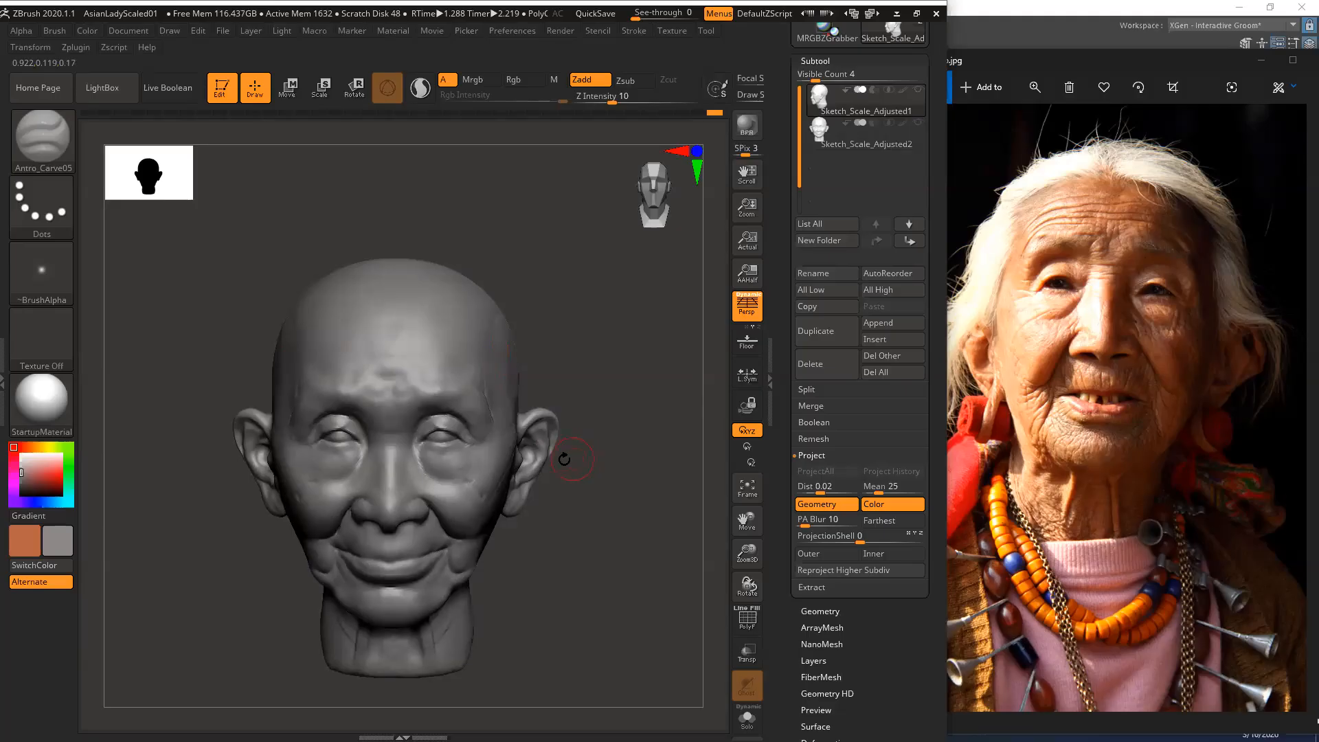
left_click_drag(558, 371, 485, 369)
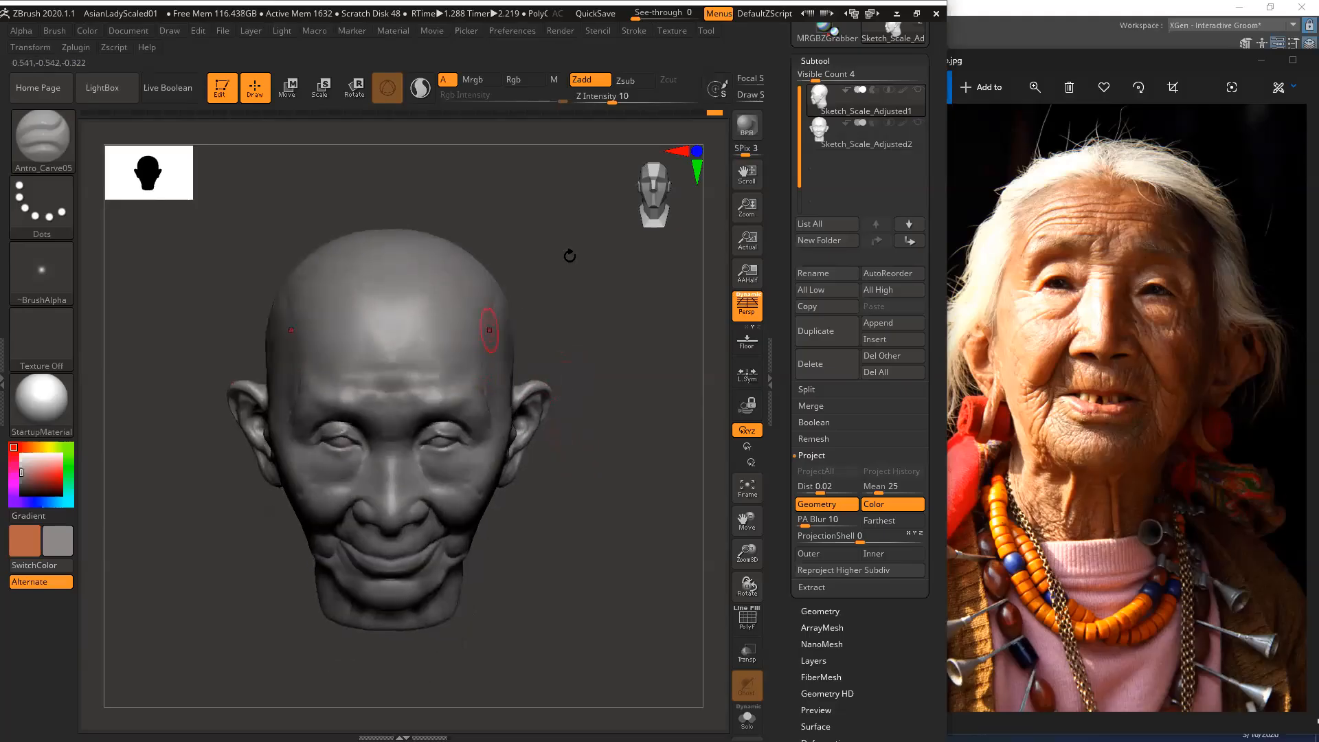
left_click_drag(569, 255, 494, 352)
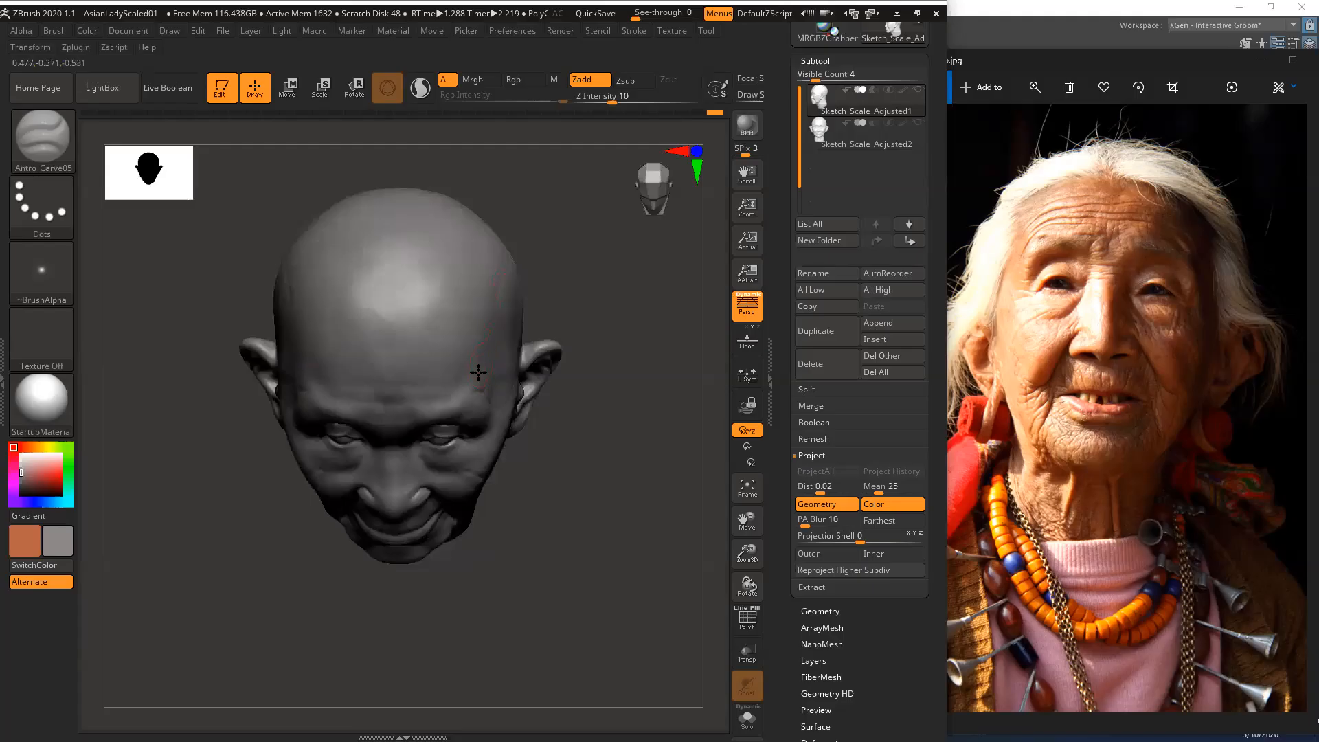
left_click_drag(590, 230, 543, 291, "shift")
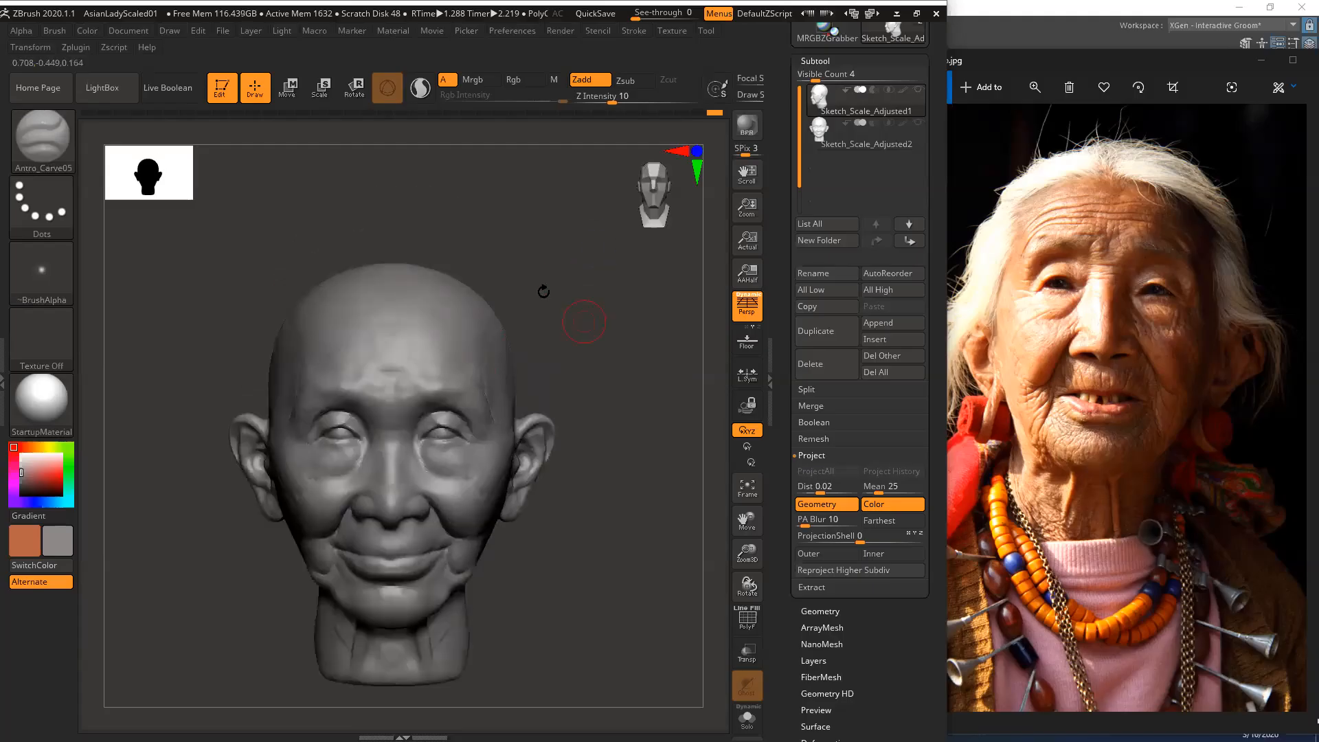
left_click(56, 132)
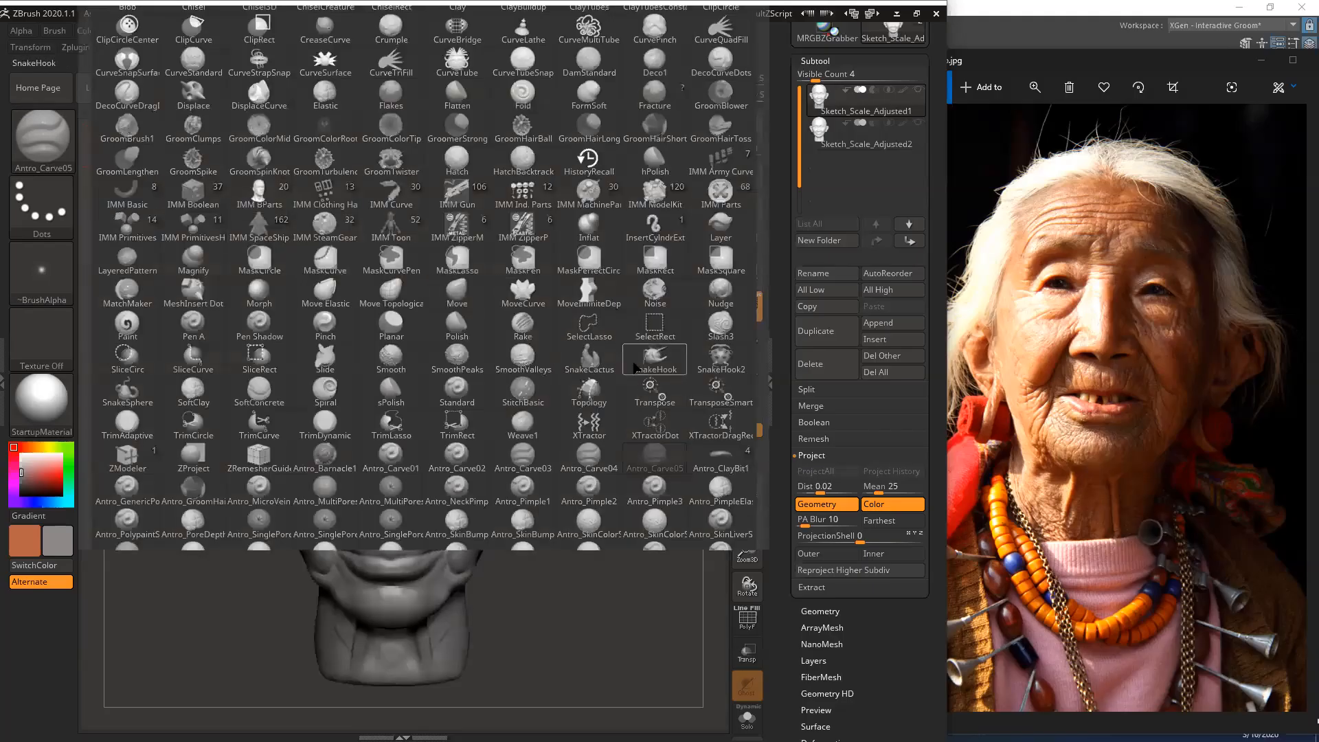
Load the Move brush, enlarge its size and frame the face in a straight front view.
left_click(470, 295)
key("space")
mouse_move(583, 351)
left_mouse_down("alt")
mouse_move(594, 366)
mouse_move(516, 295)
left_mouse_up("alt")
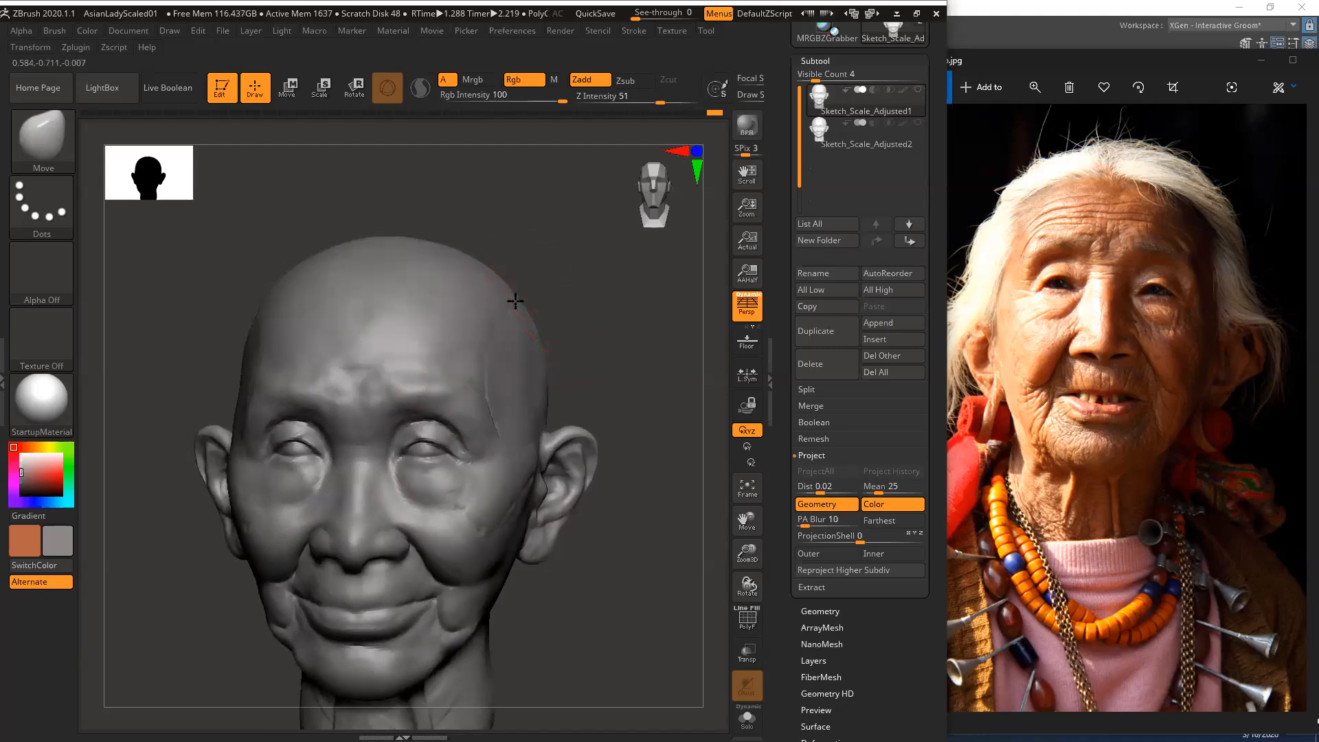
key("space")
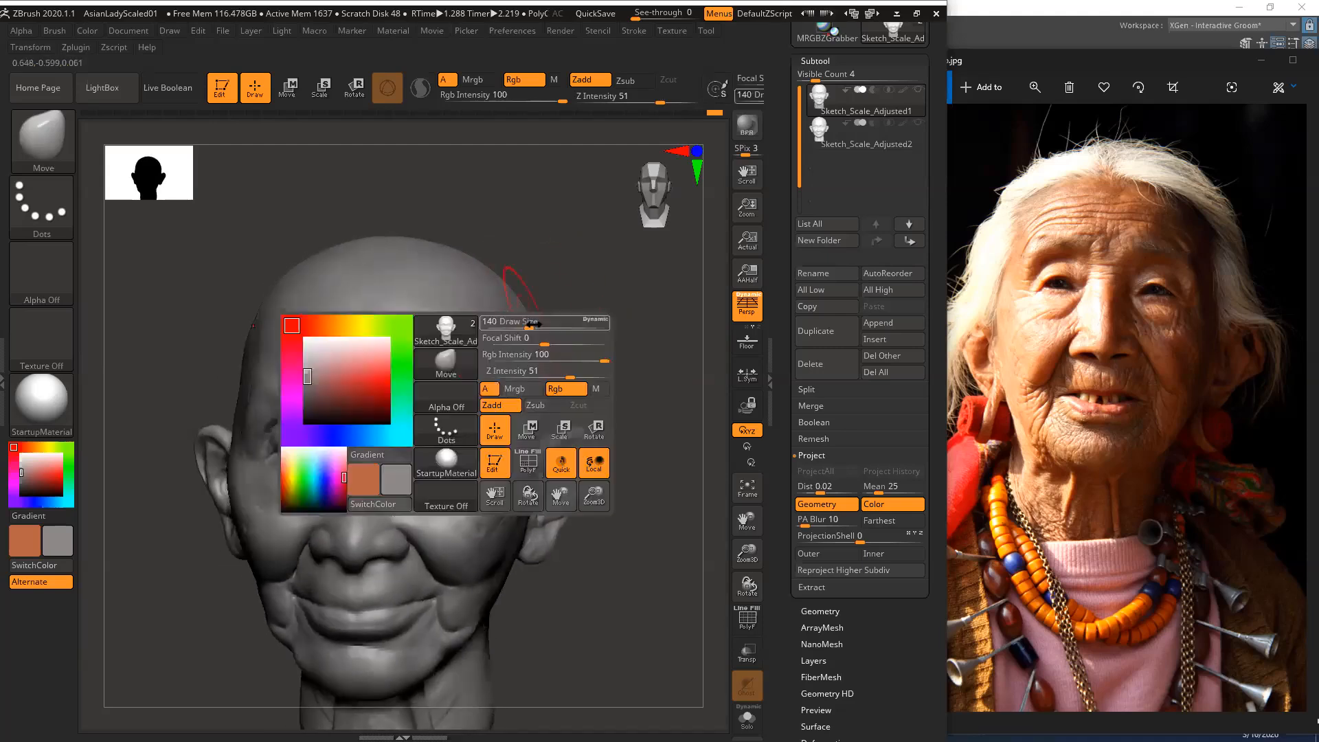
key("space")
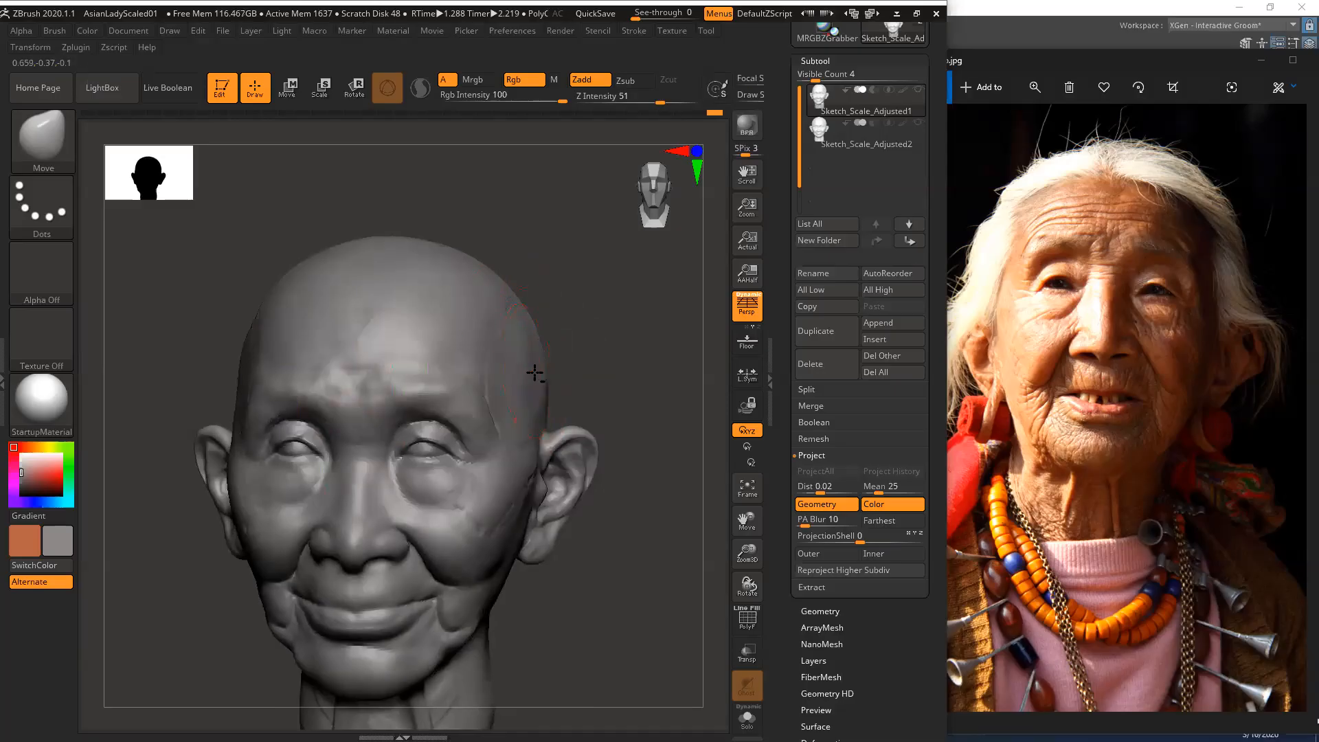
key("space")
key("space")
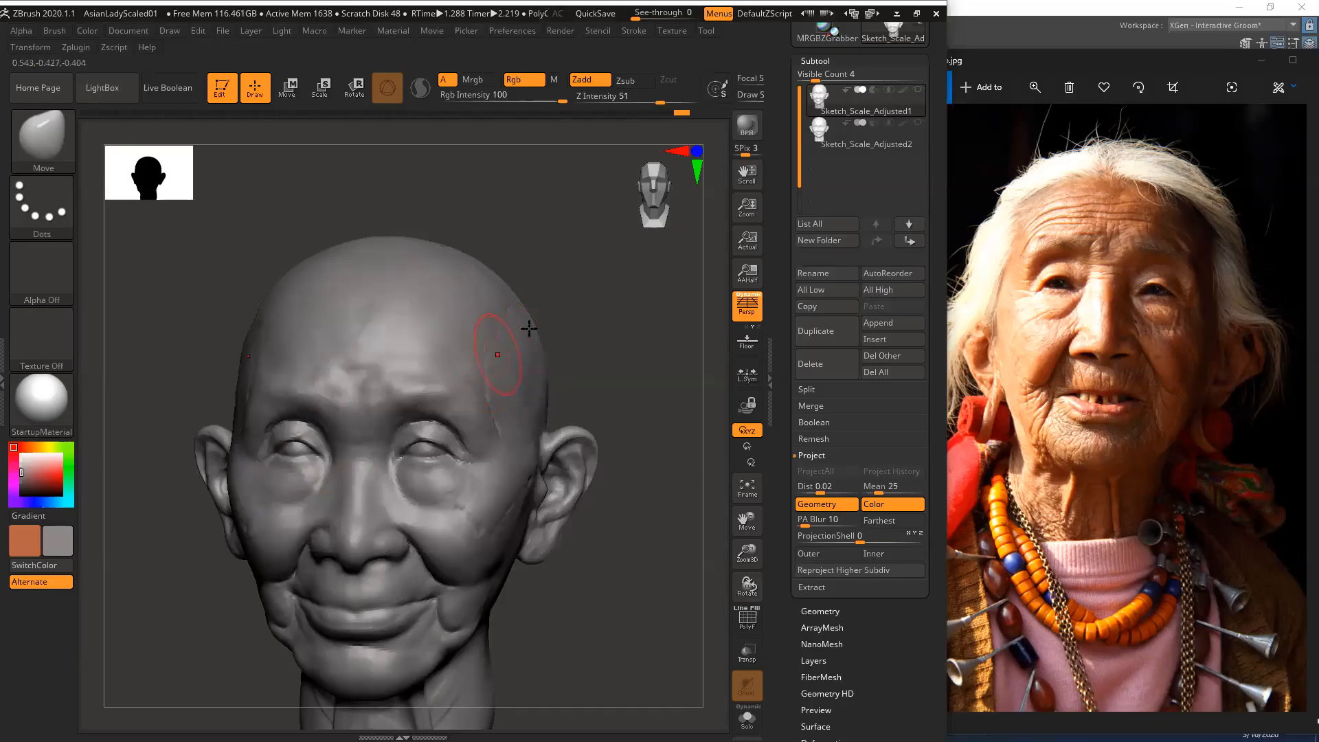
right_click_drag(529, 329, 492, 370)
mouse_move(550, 309)
right_mouse_down()
mouse_move(506, 318)
mouse_move(528, 285)
mouse_move(565, 286)
right_mouse_up()
key("space")
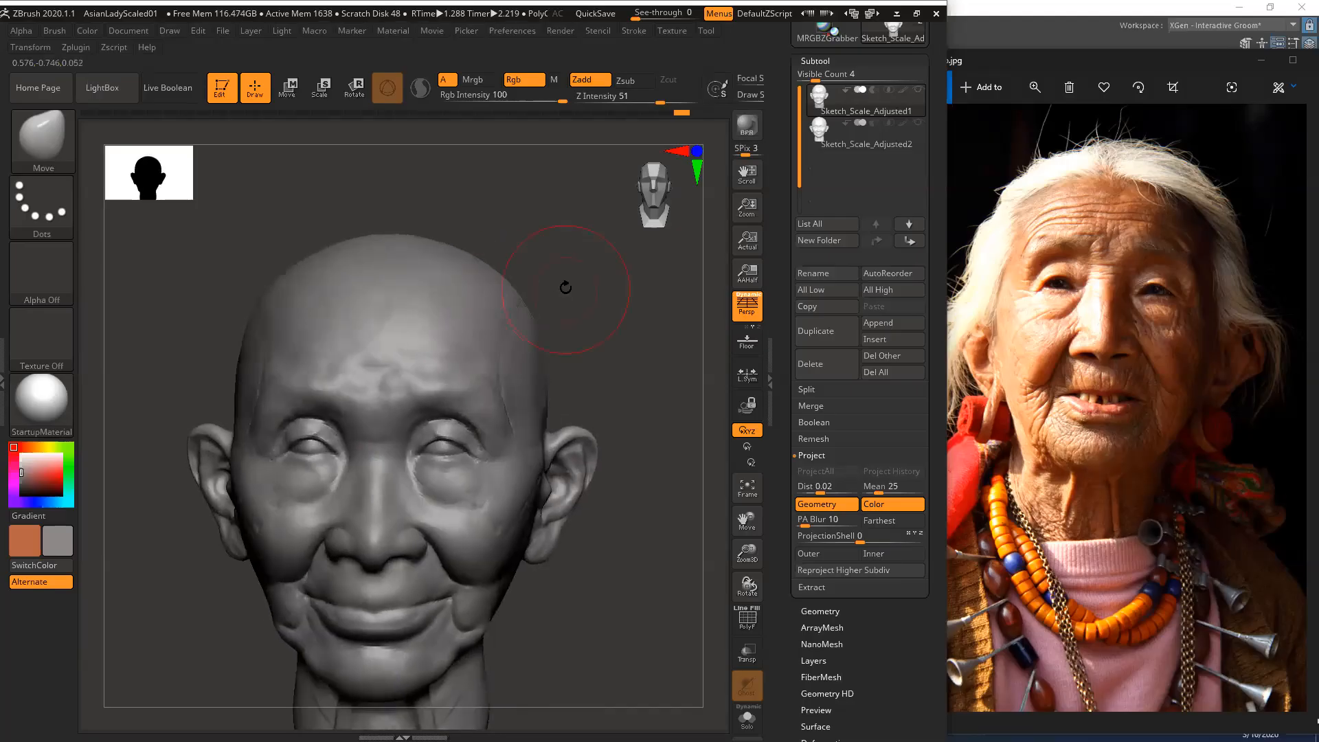
key("space")
mouse_move(492, 271)
left_mouse_down()
mouse_move(559, 280)
mouse_move(531, 371)
mouse_move(575, 330)
mouse_move(544, 368)
mouse_move(586, 344)
mouse_move(583, 309)
mouse_move(614, 339)
mouse_move(495, 348)
left_mouse_up()
key("space")
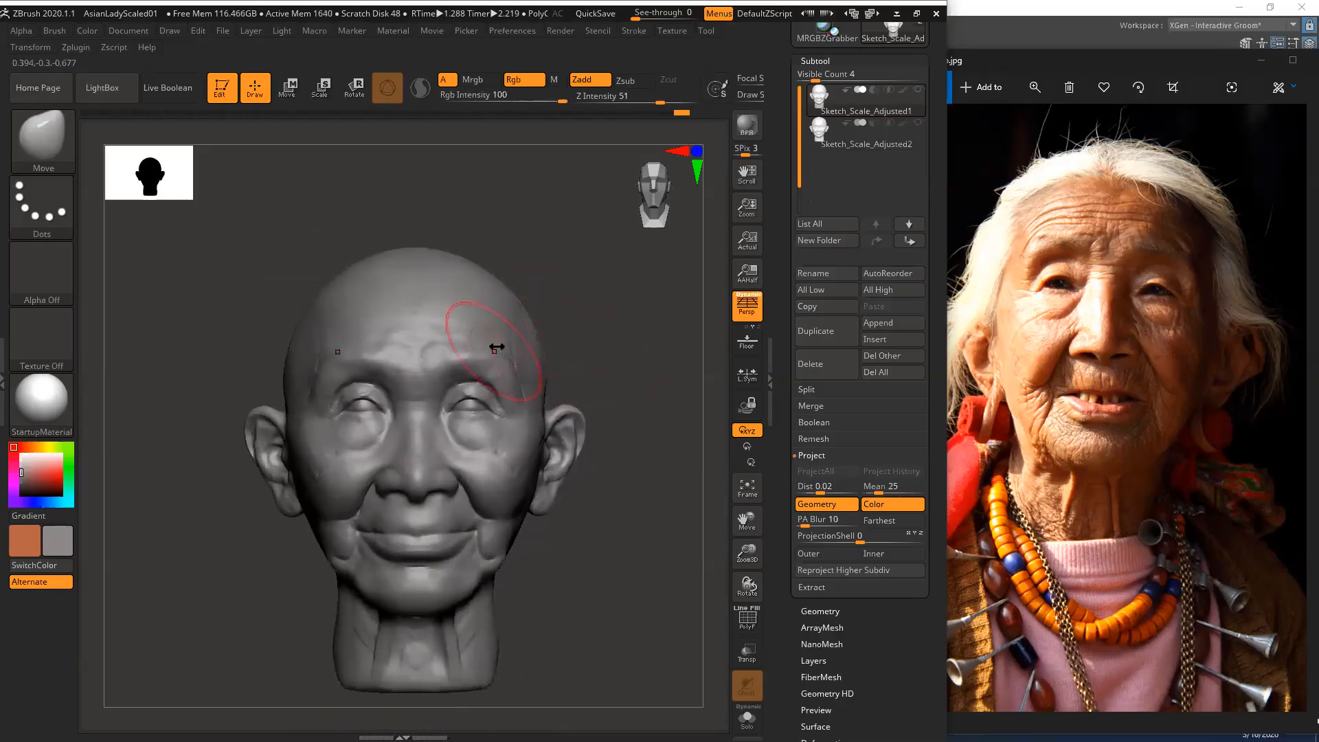
Shape the wrinkles, cheek folds and smile lines with Move and Shift-smoothing, then enlarge the reference photo.
mouse_move(569, 303)
left_mouse_down()
mouse_move(489, 348)
mouse_move(524, 319)
mouse_move(588, 303)
mouse_move(472, 339)
left_mouse_up()
key("space")
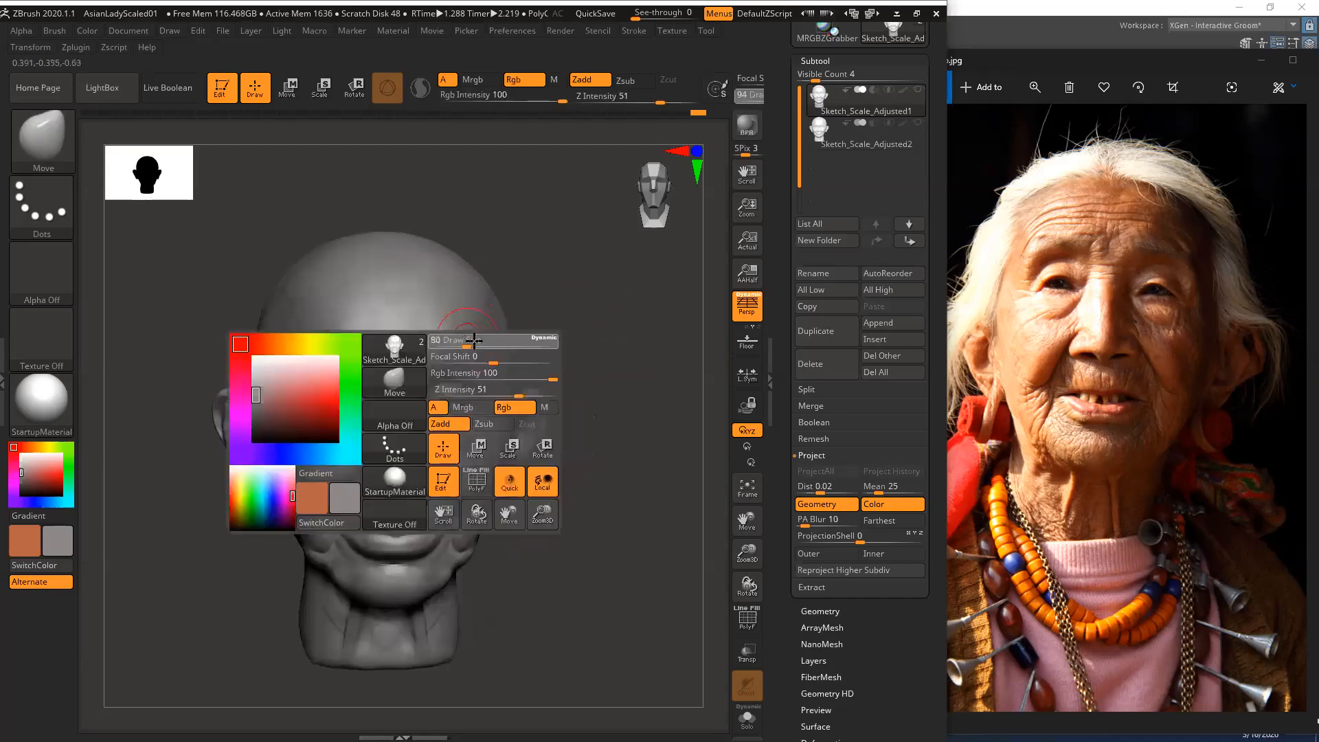
left_click_drag(524, 300, 475, 343)
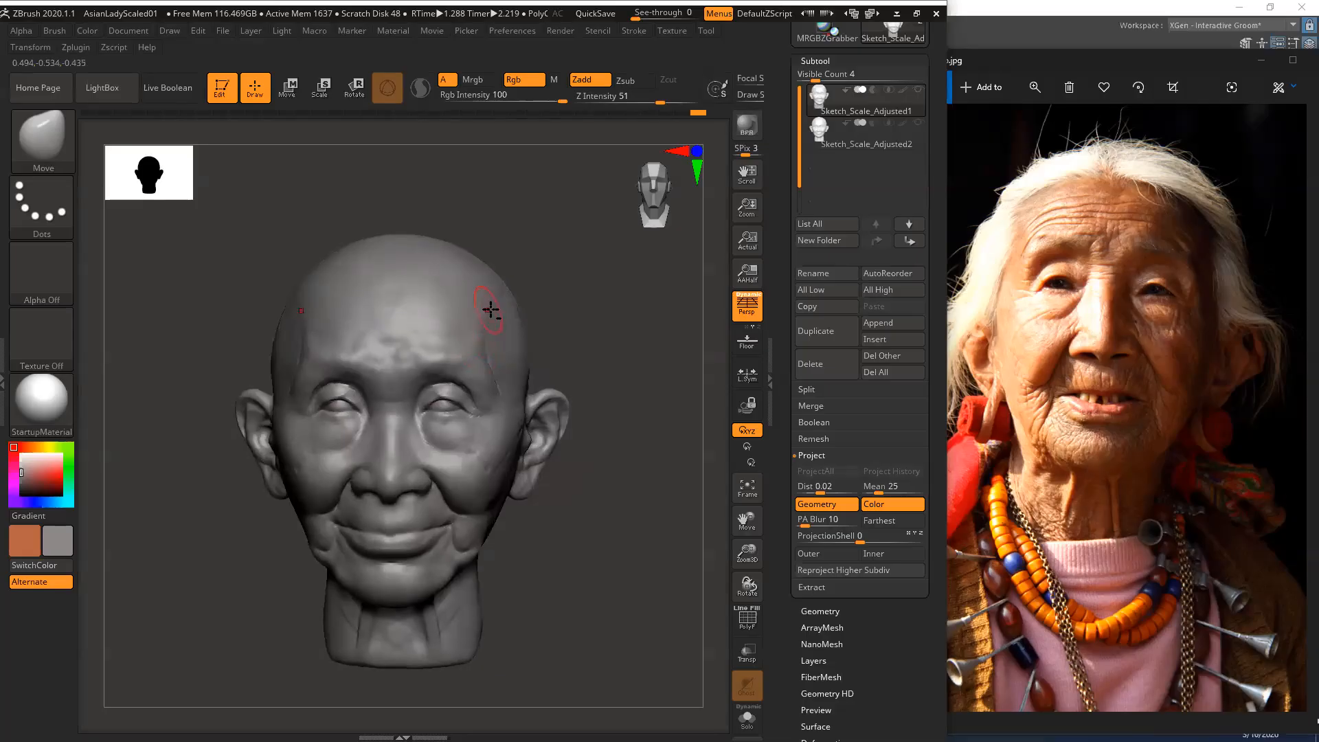
left_click_drag(557, 274, 481, 339)
key("shift")
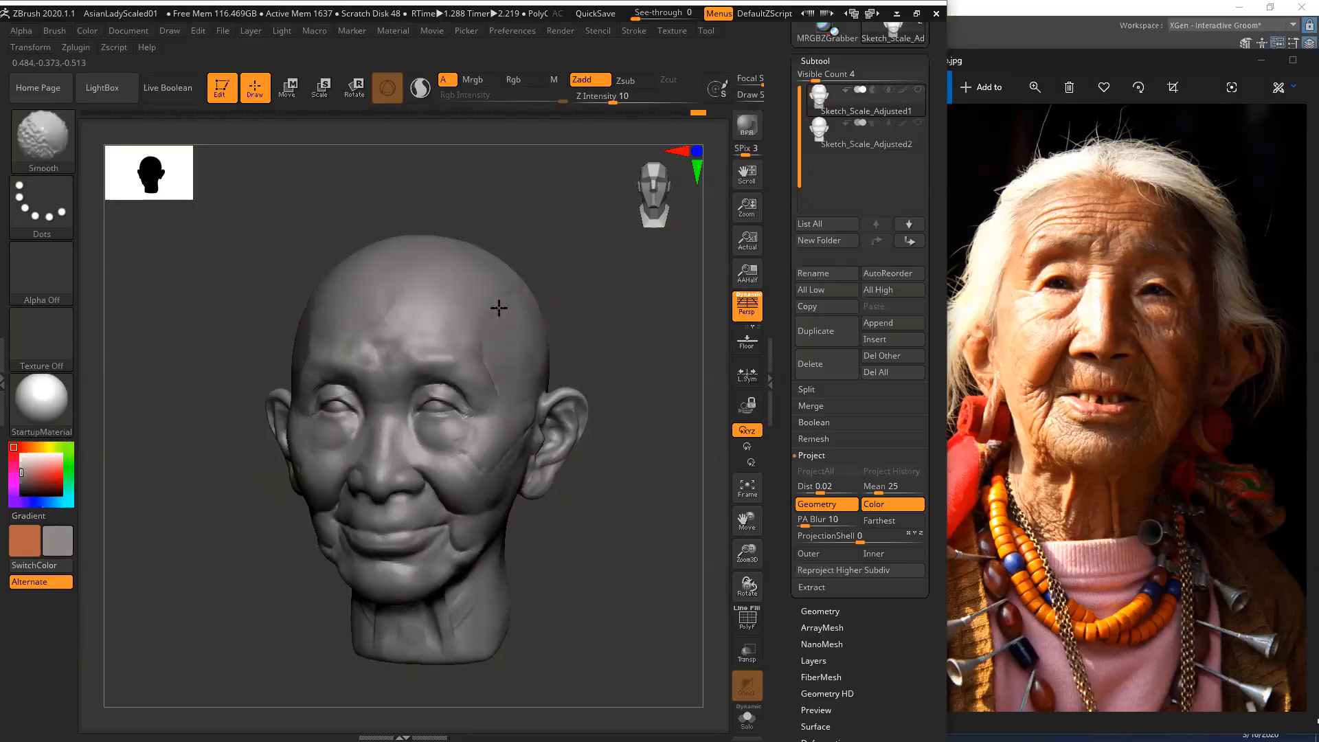
mouse_move(577, 314)
left_mouse_down()
mouse_move(610, 297)
mouse_move(489, 347)
left_mouse_up()
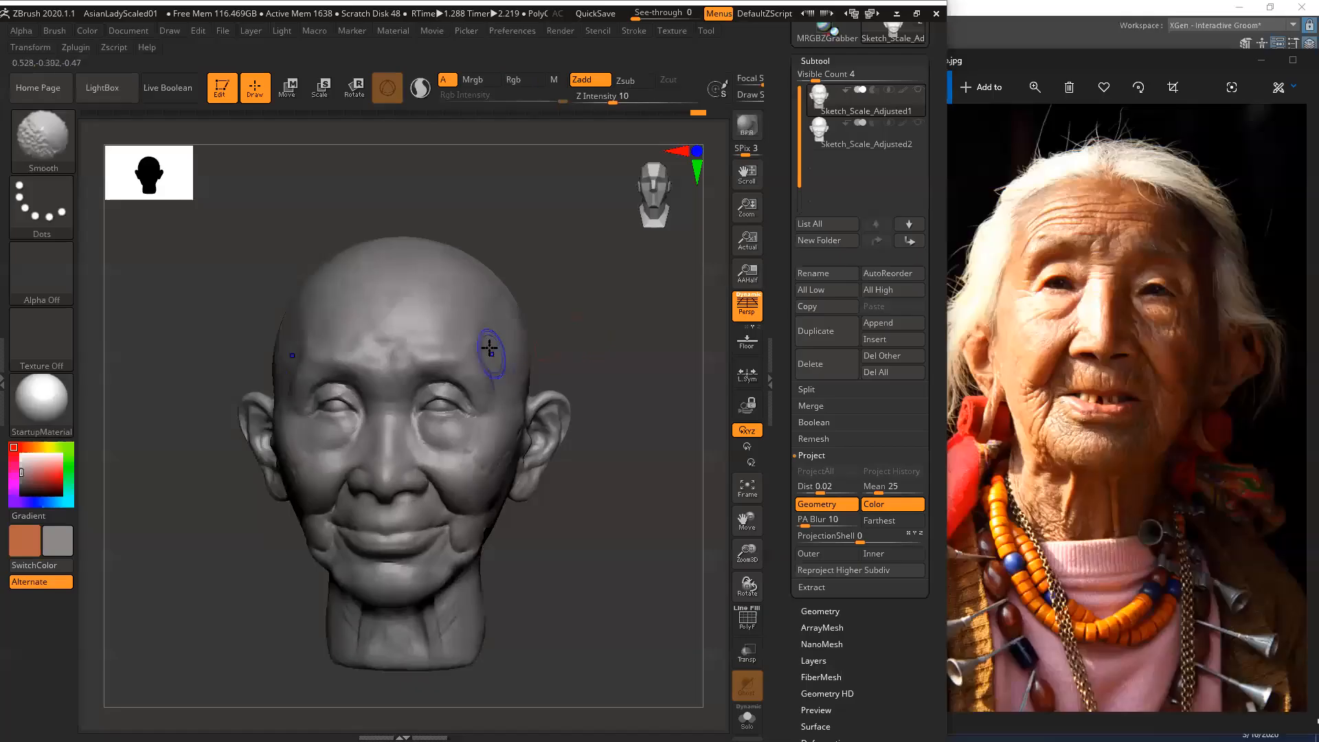
mouse_move(563, 319)
left_mouse_down()
mouse_move(621, 365)
mouse_move(377, 327)
left_mouse_up()
key("space")
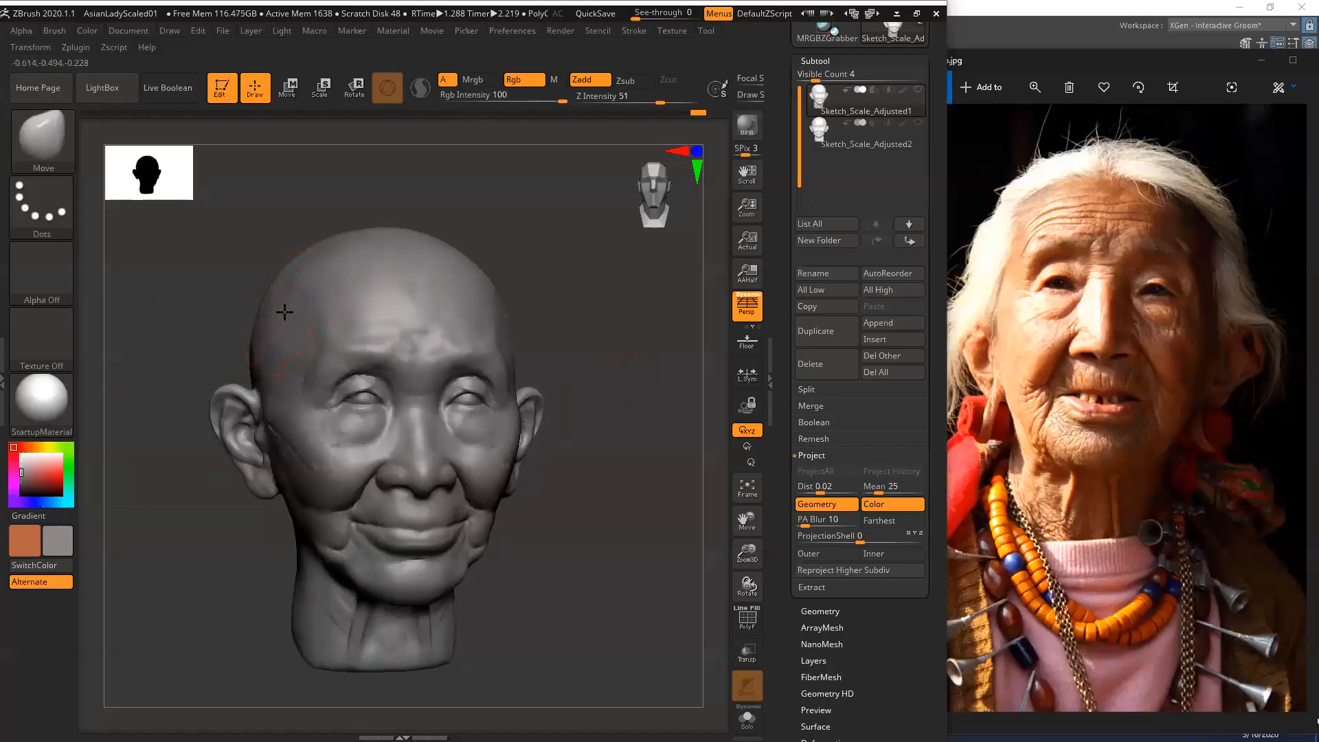
left_click_drag(573, 295, 520, 331)
key("space")
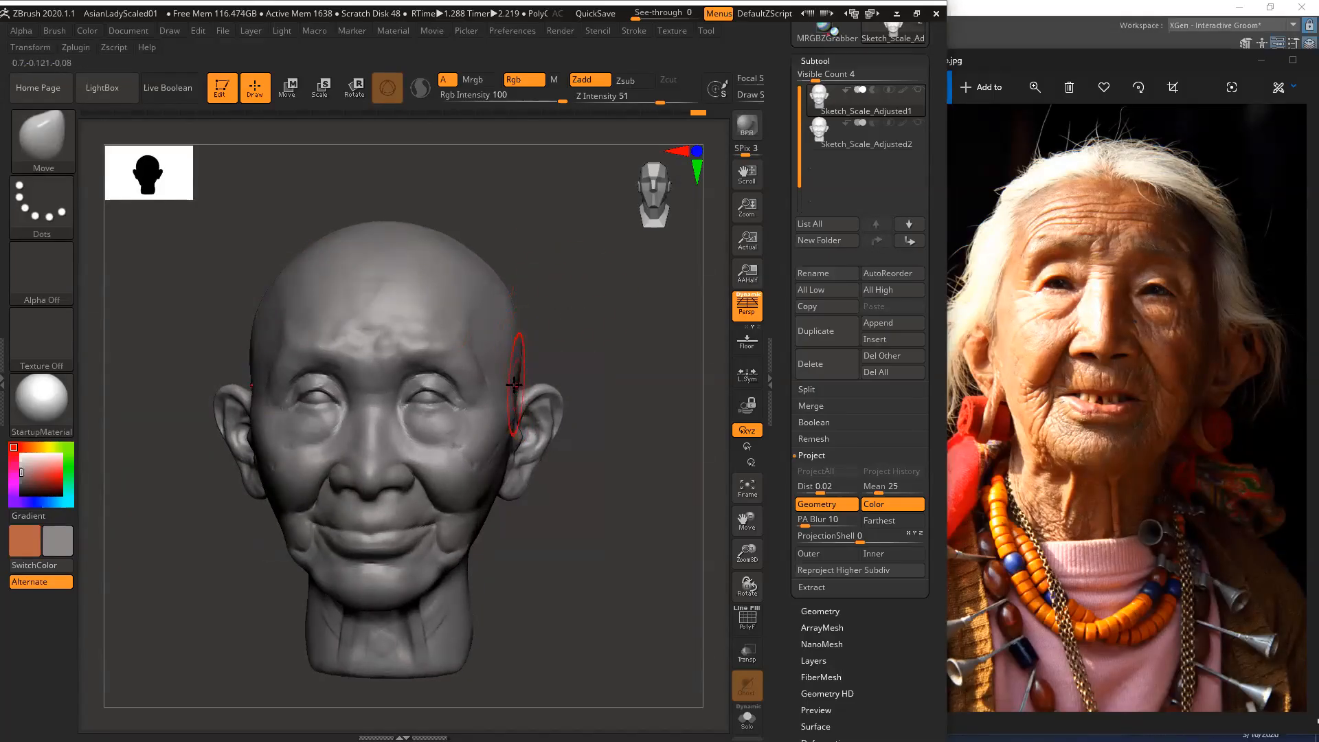
mouse_move(547, 332)
left_mouse_down()
mouse_move(580, 294)
mouse_move(625, 362)
left_mouse_up()
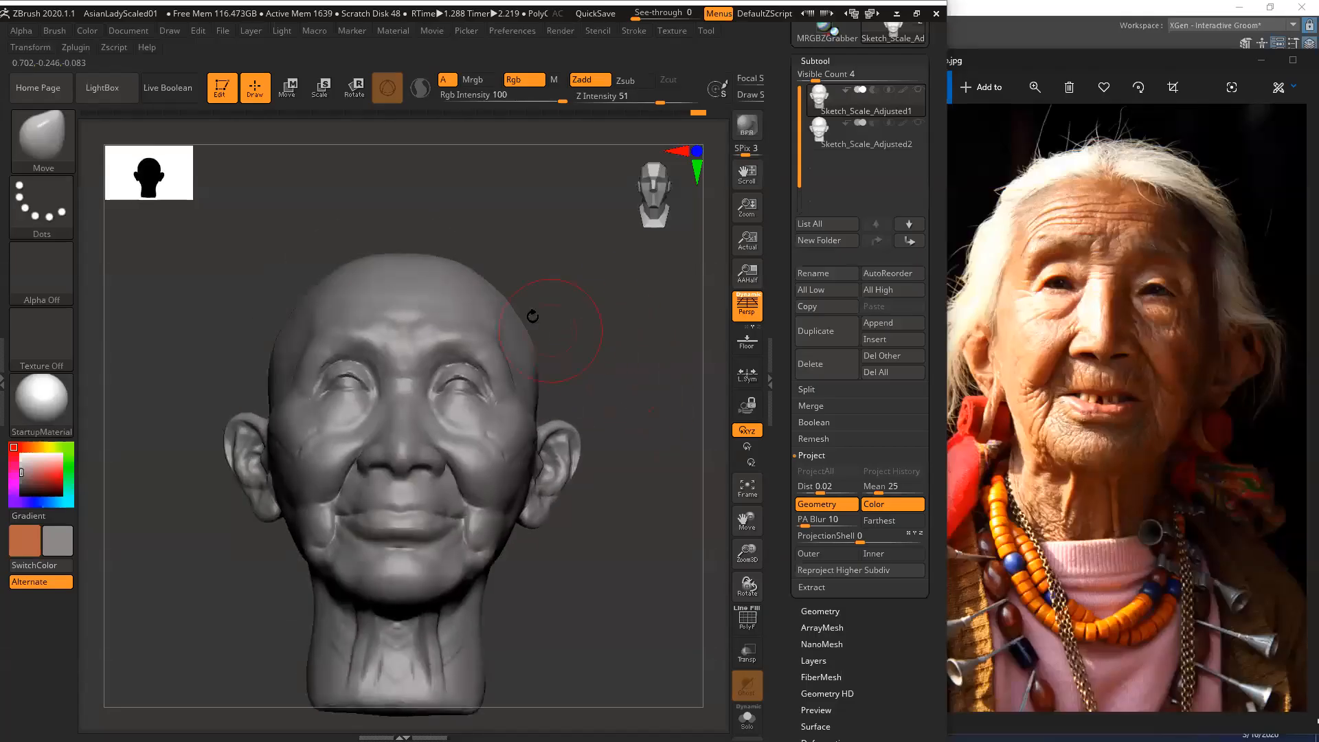
key("space")
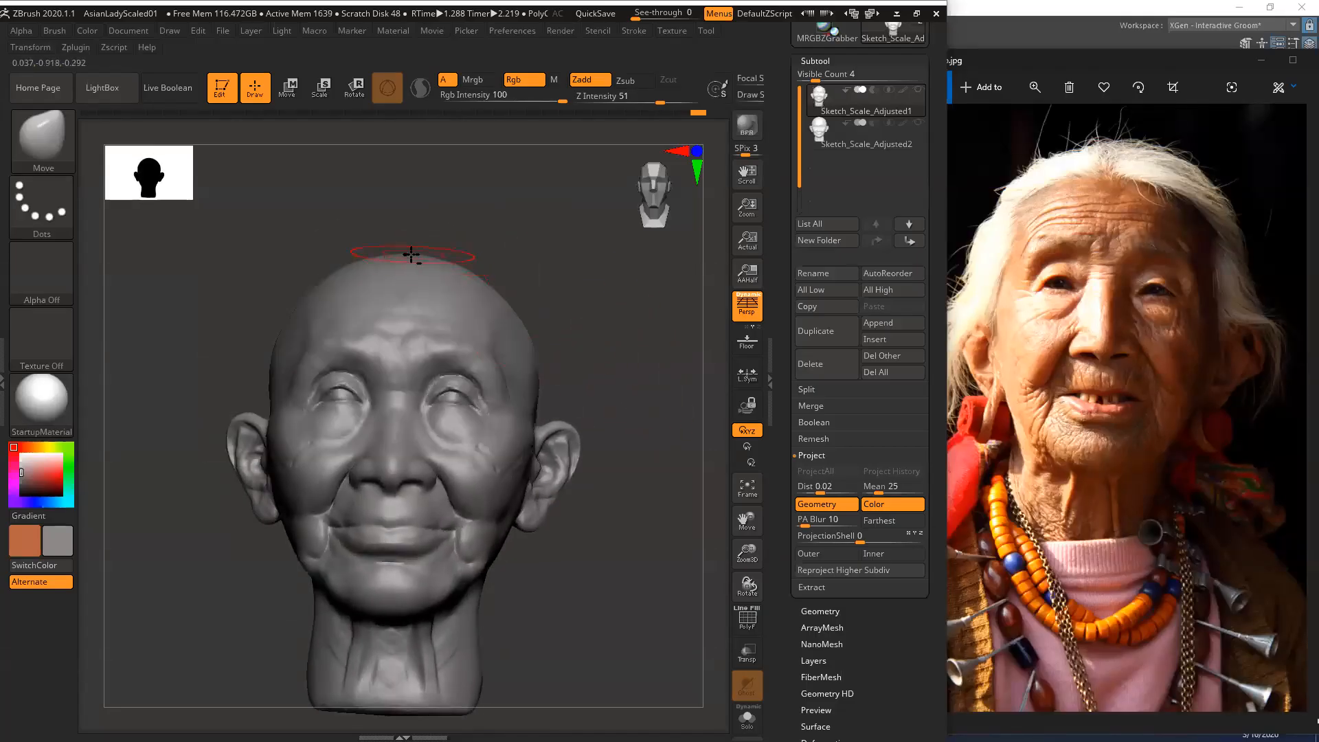
left_click_drag(499, 246, 507, 307)
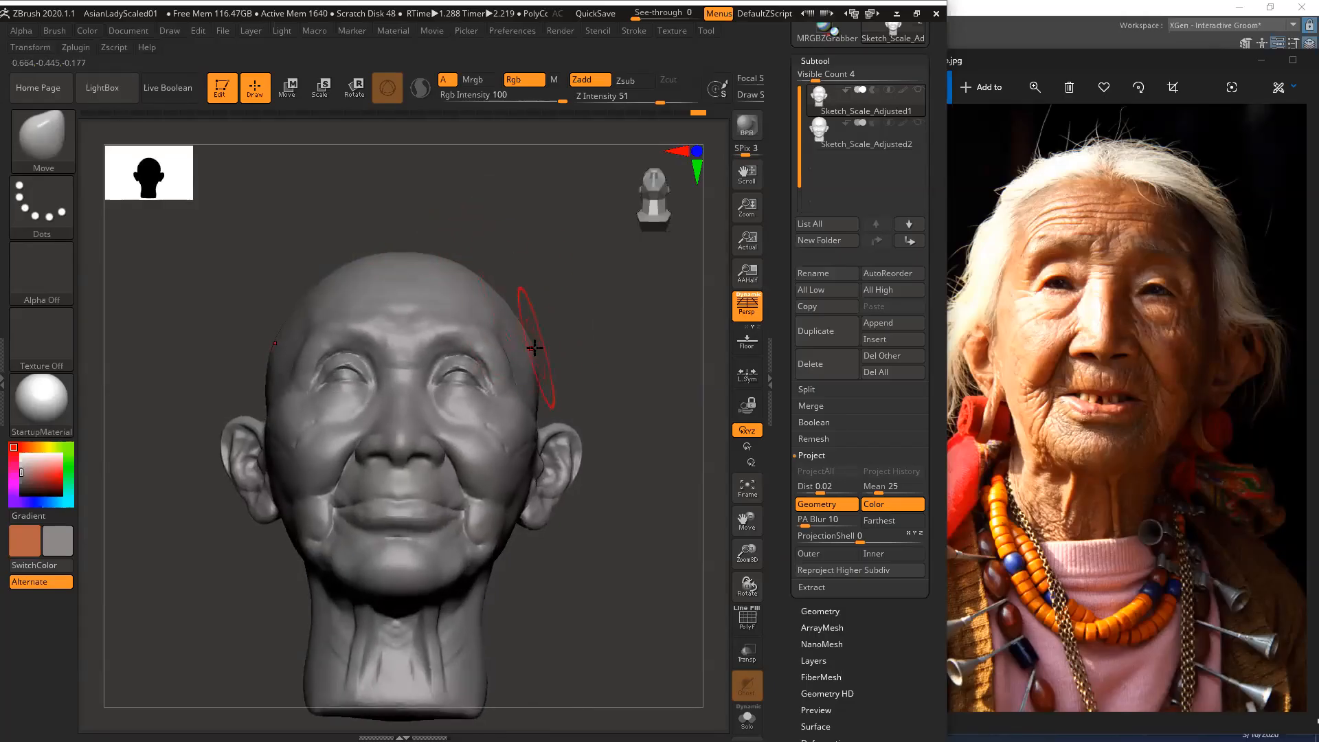
left_click_drag(535, 351, 542, 372)
key("space")
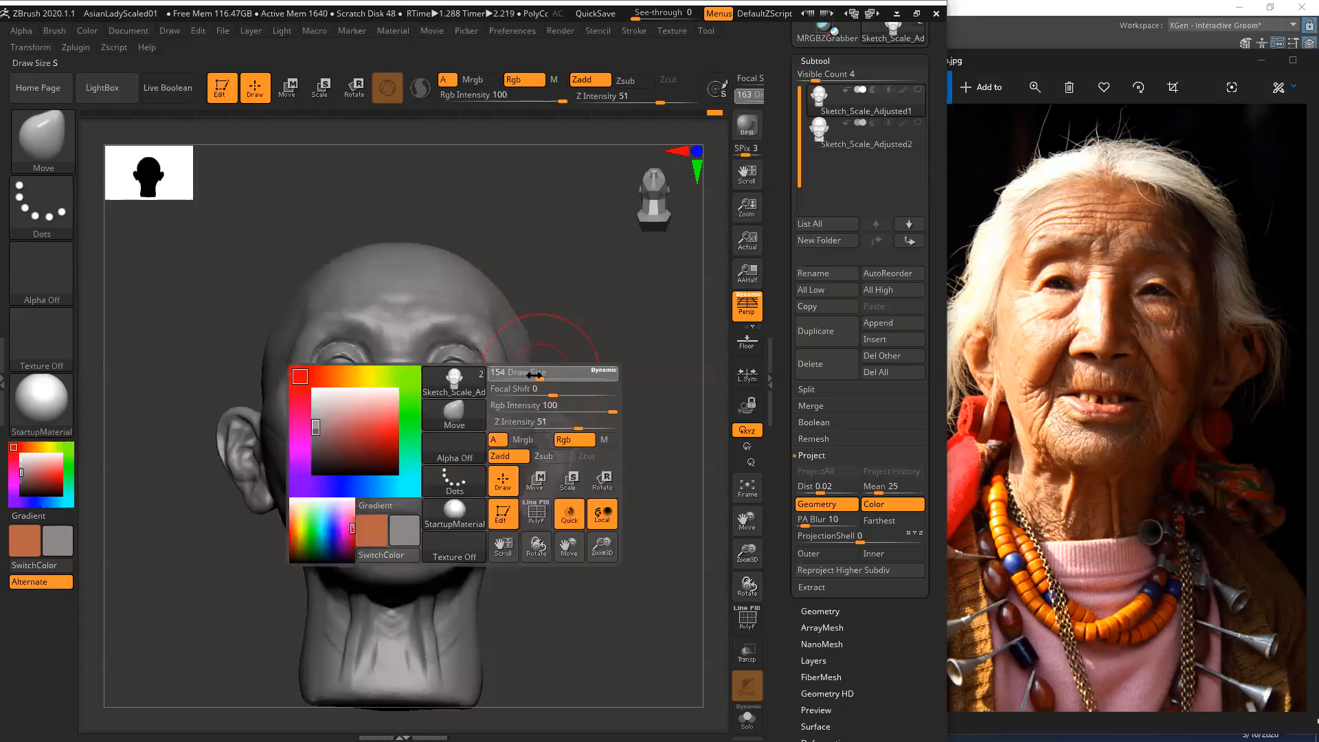
mouse_move(586, 371)
left_mouse_down()
mouse_move(605, 375)
mouse_move(618, 413)
mouse_move(651, 369)
mouse_move(645, 465)
mouse_move(649, 438)
left_mouse_up()
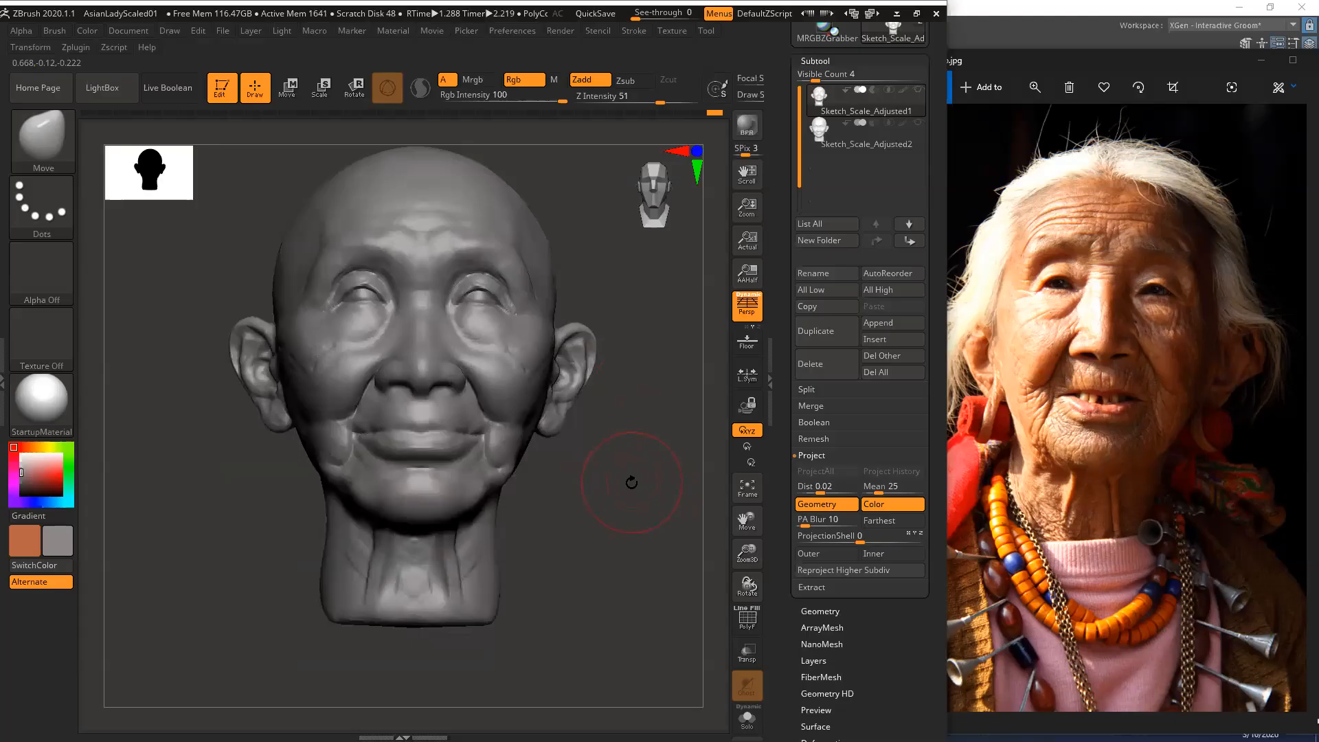
key("b")
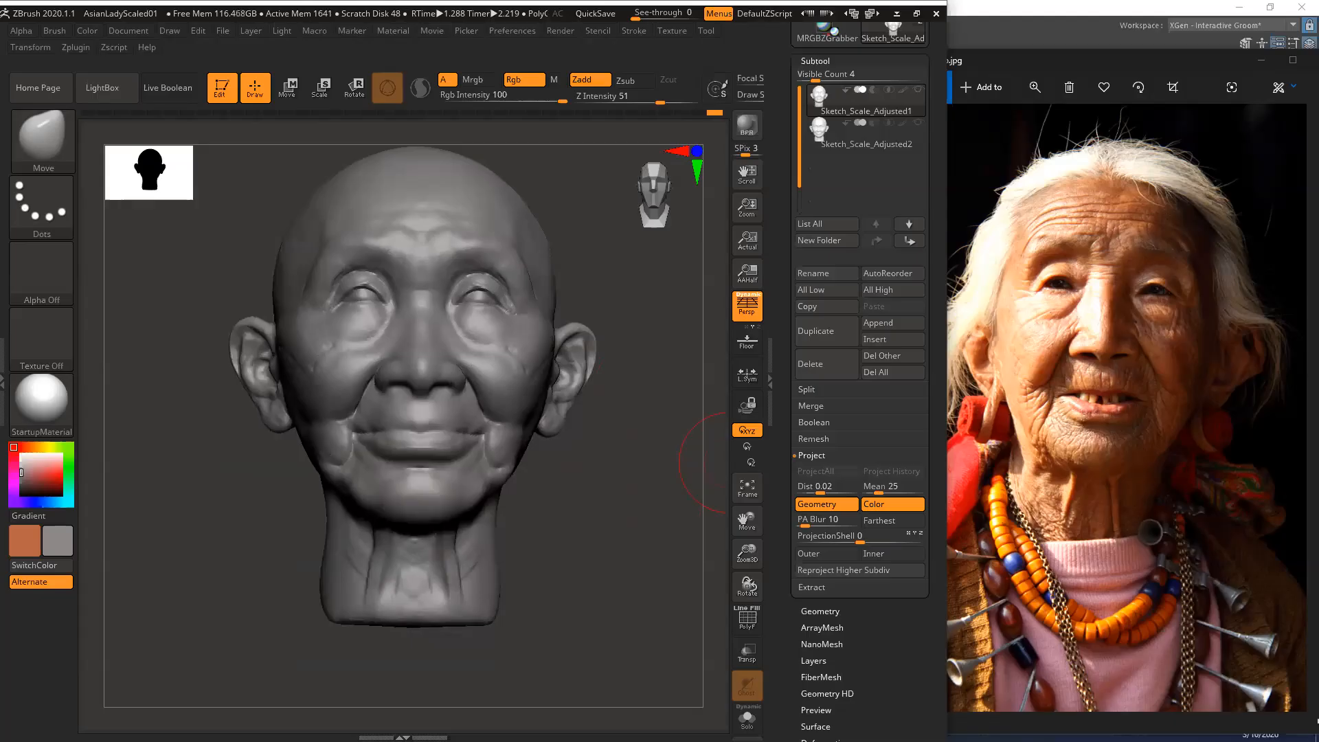
double_click(1089, 267)
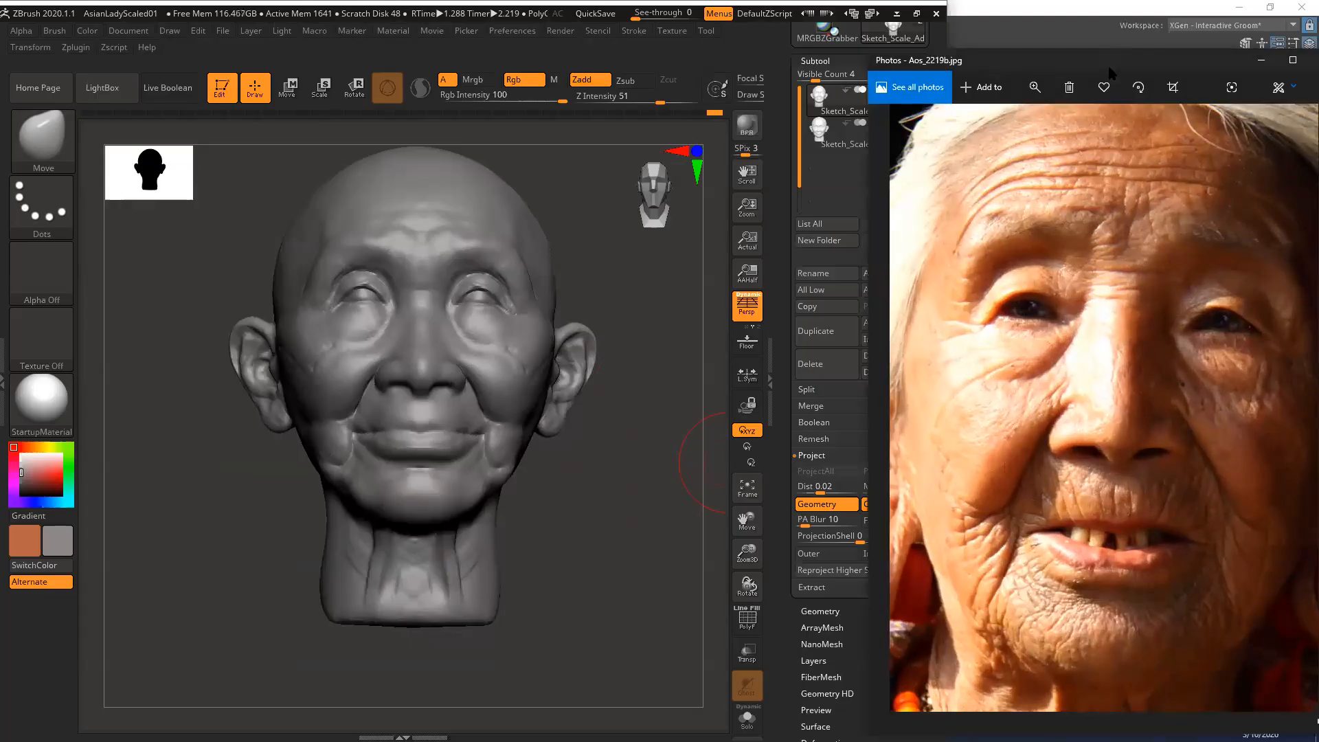
Move the photo viewer aside, then zoom and pan the close-up reference portrait.
left_click_drag(1124, 68, 1318, 69)
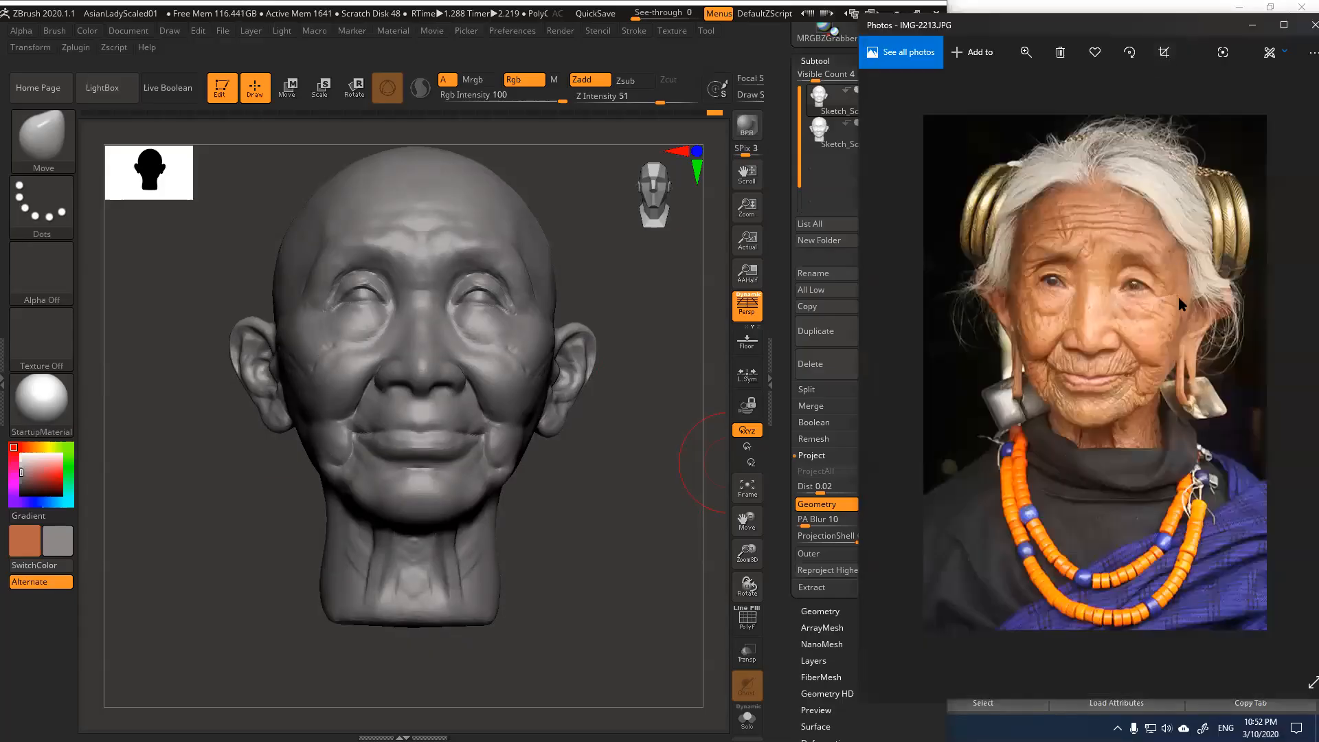
scroll(1174, 295, "up", 3)
left_click_drag(1144, 284, 1154, 338)
Bring the sculpt forward and nudge the cranium and cheek outline narrower with Move.
left_click(659, 438)
left_click_drag(644, 459, 627, 515)
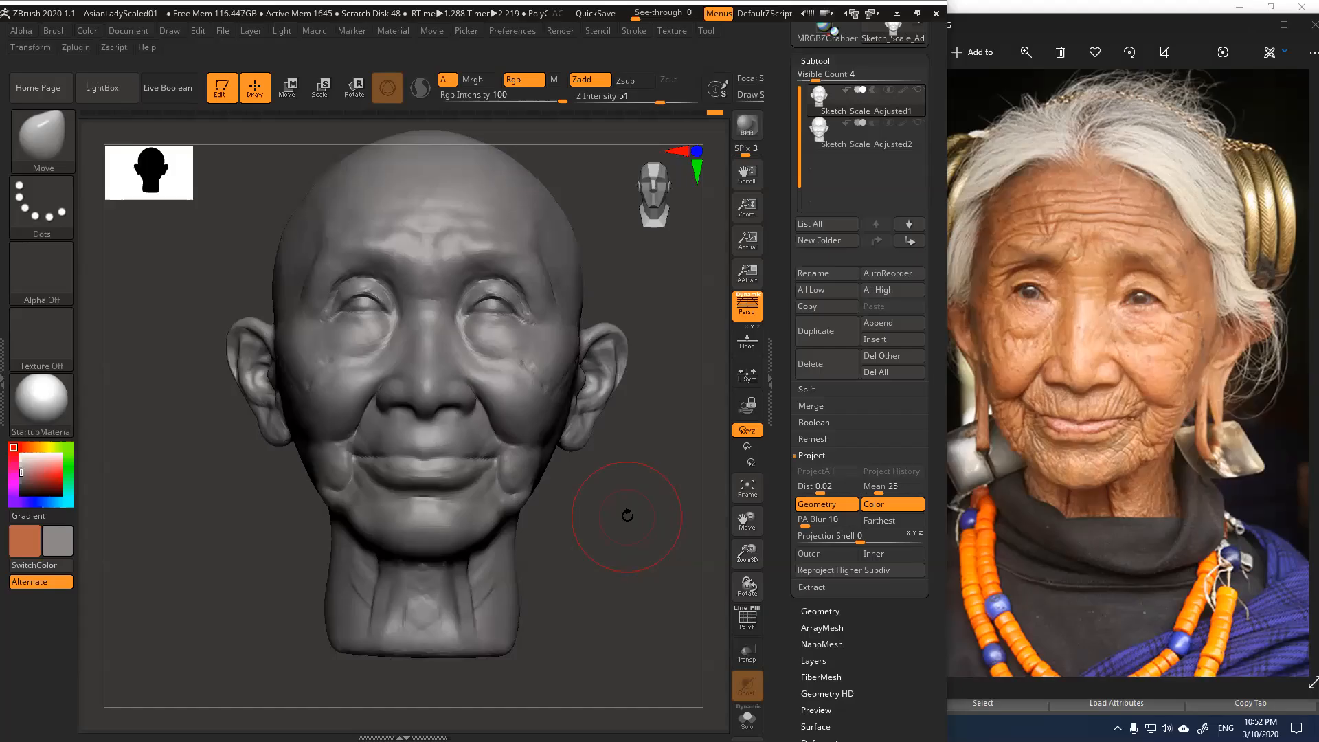
mouse_move(641, 481)
left_mouse_down()
mouse_move(640, 493)
mouse_move(641, 467)
mouse_move(645, 507)
left_mouse_up()
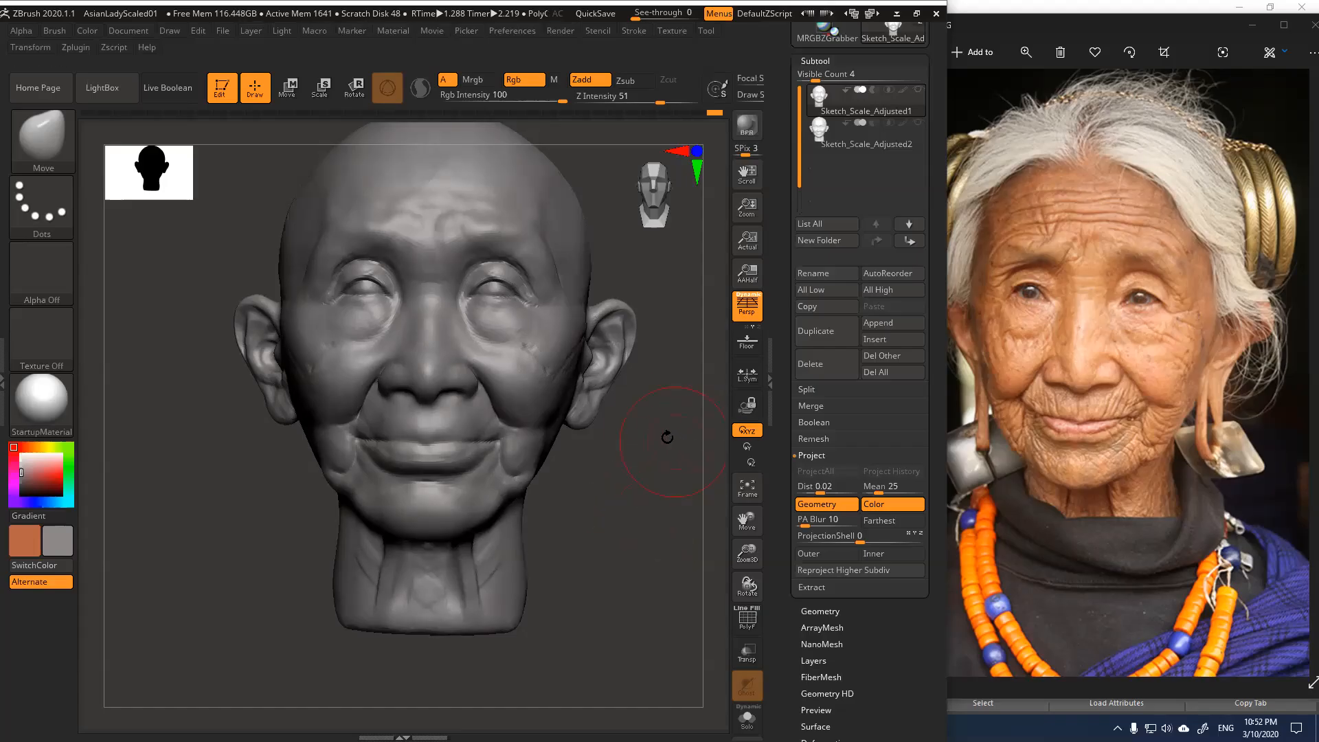
Set the Move brush size to 101 and reshape the neck surface.
key("space")
left_click_drag(562, 420, 555, 421)
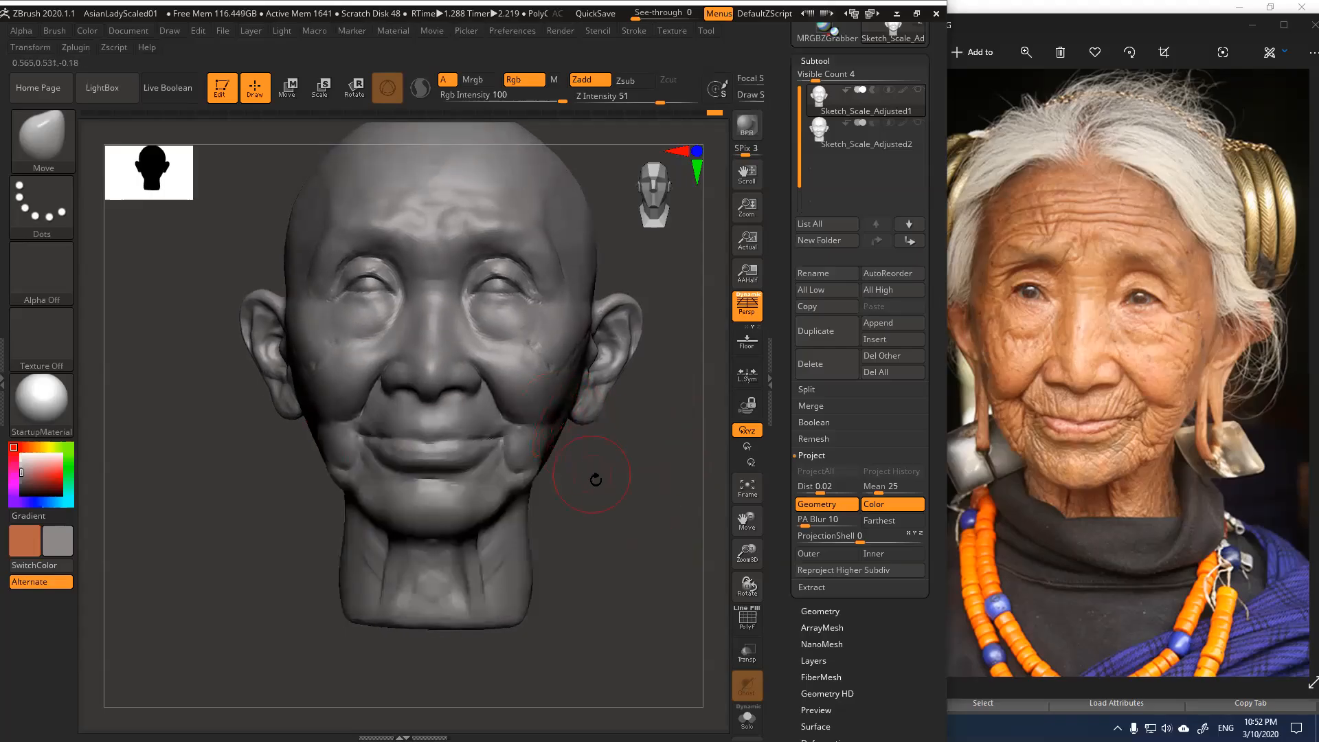
left_click_drag(596, 479, 568, 441)
left_click_drag(586, 530, 619, 494)
key("space")
left_click_drag(582, 429, 576, 430)
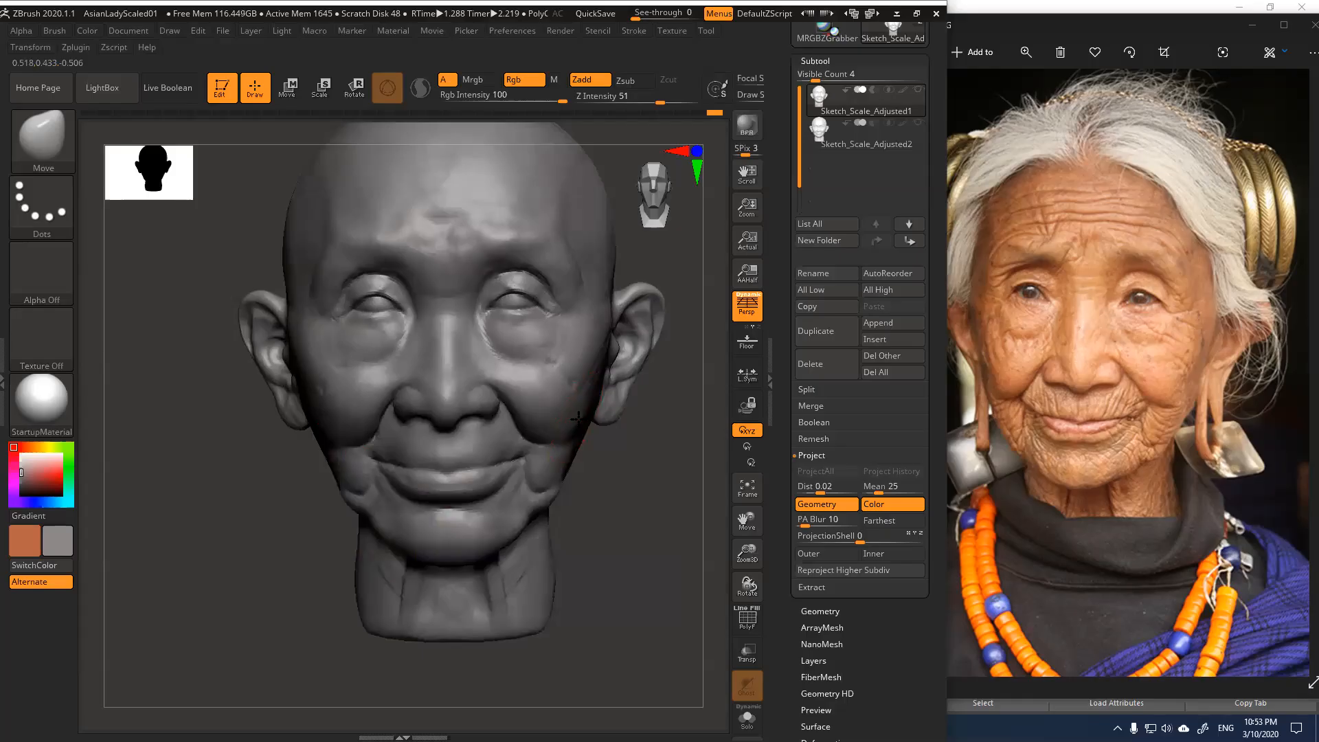
left_click_drag(624, 485, 630, 524)
key("space")
key("space")
key("space")
key("space")
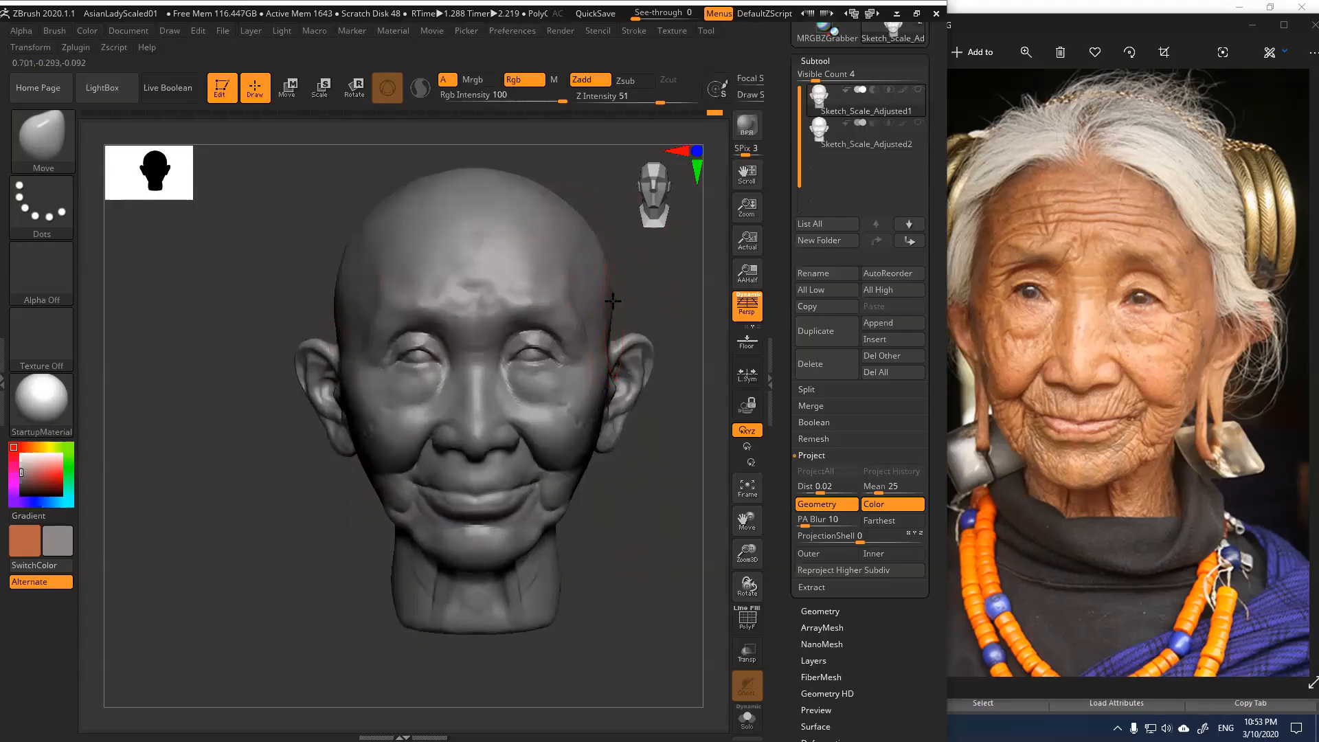
mouse_move(636, 295)
left_mouse_down()
mouse_move(651, 486)
mouse_move(650, 408)
left_mouse_up()
key("space")
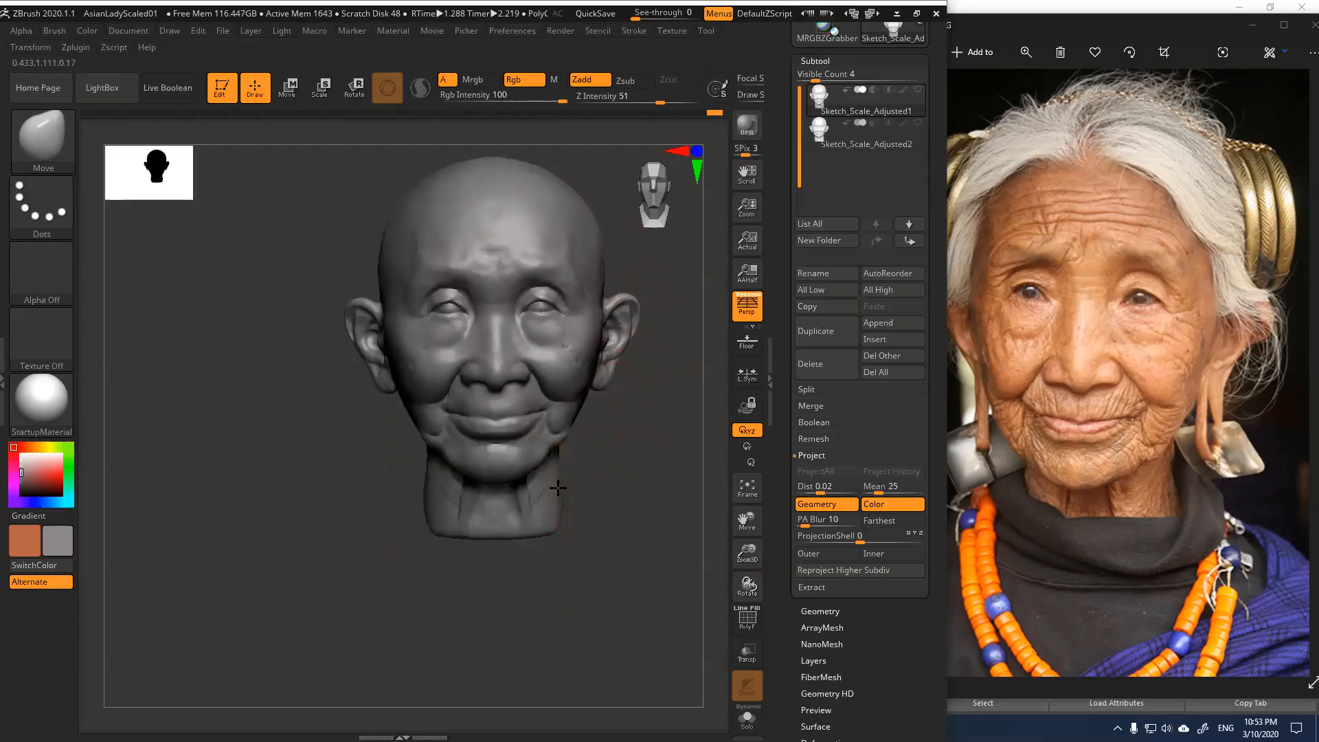
mouse_move(586, 462)
left_mouse_down()
mouse_move(583, 421)
mouse_move(554, 481)
left_mouse_up()
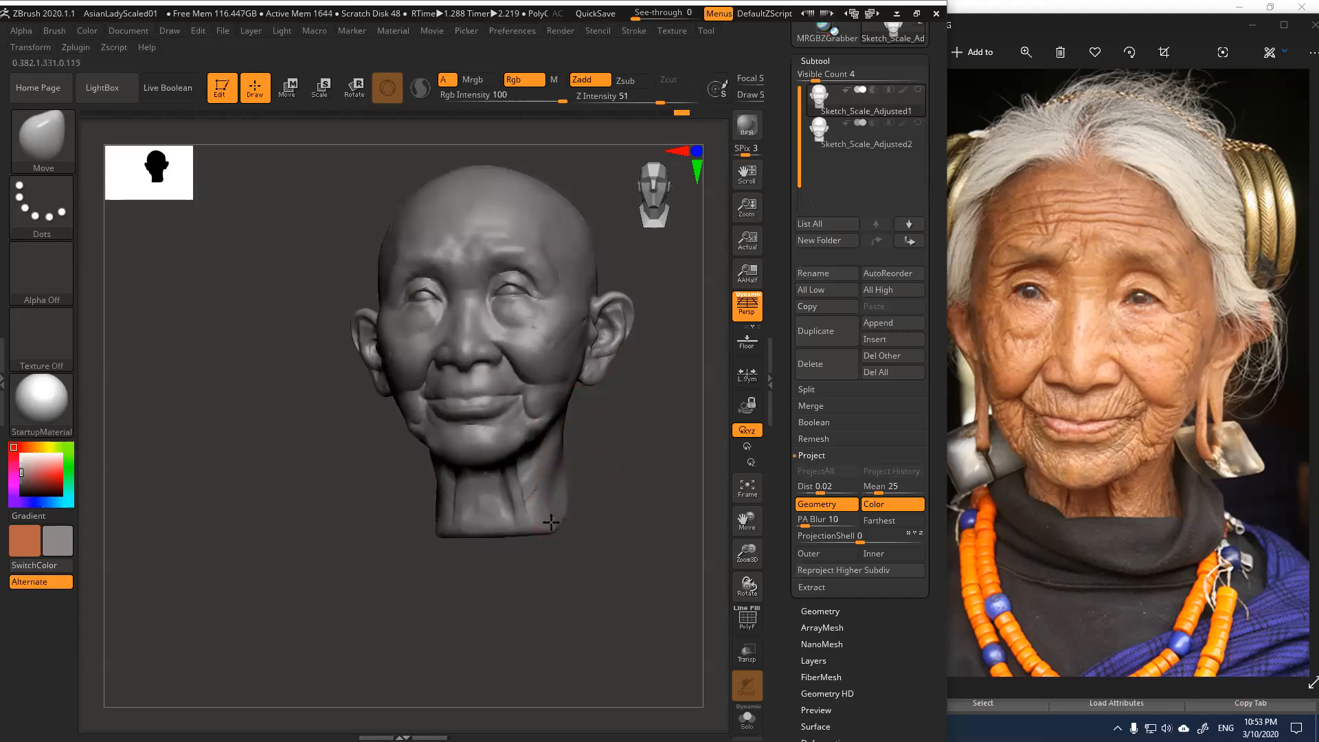
mouse_move(549, 520)
left_mouse_down()
mouse_move(619, 494)
mouse_move(471, 530)
left_mouse_up()
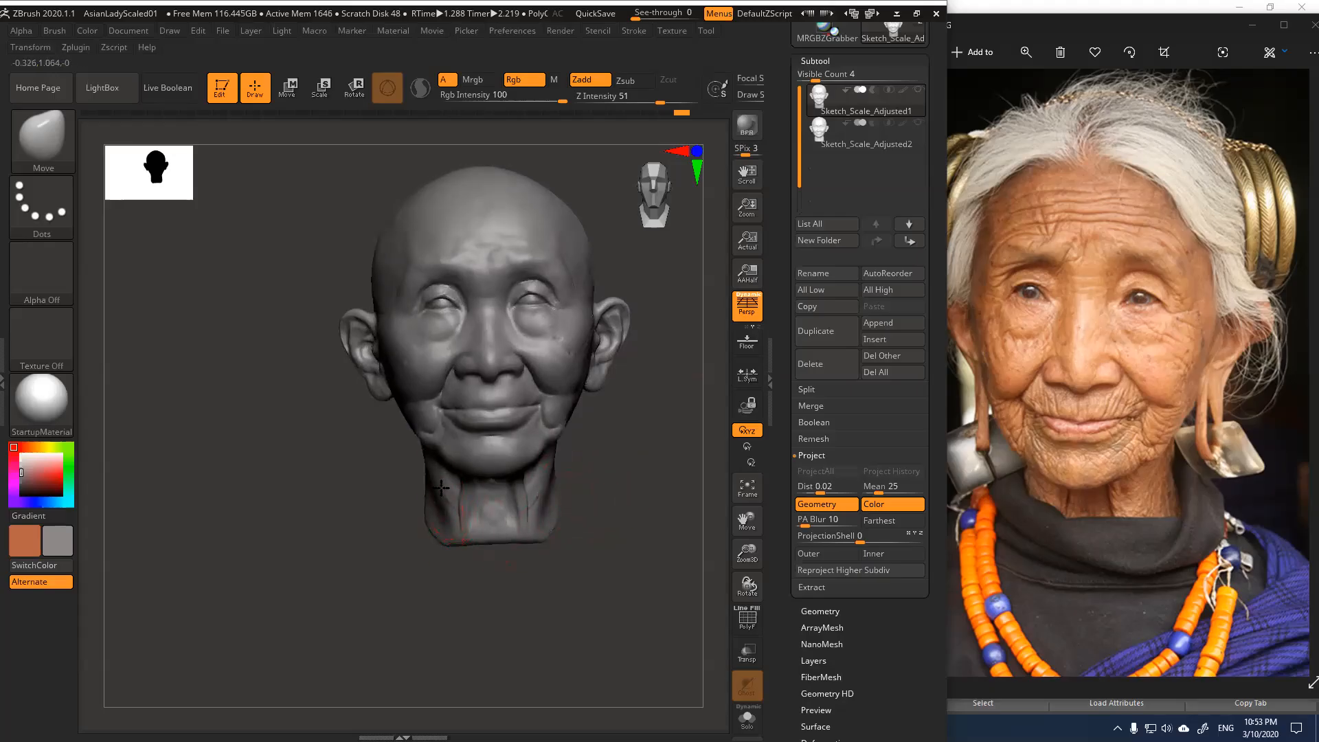
left_click(461, 515)
Review the head from several angles, then maximize ZBrush with the brush library showing.
left_click_drag(588, 462, 587, 439)
key("space")
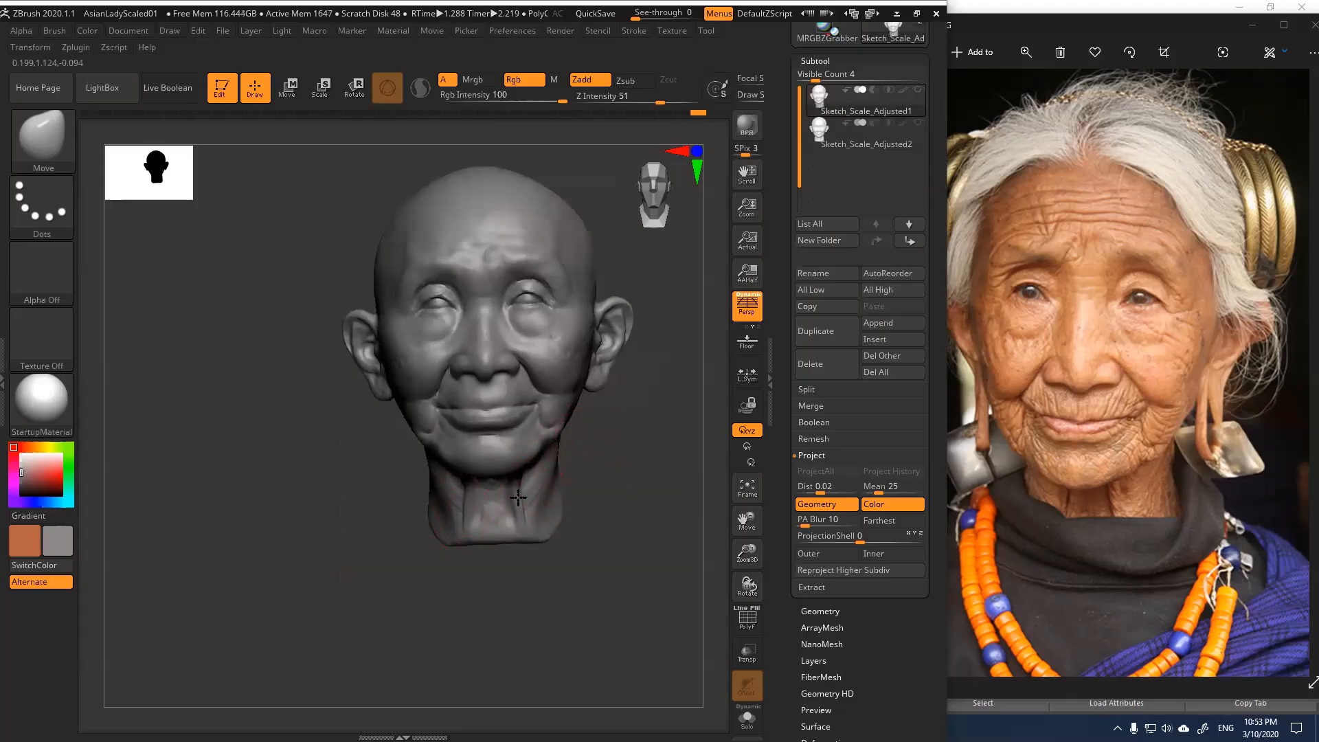
mouse_move(618, 464)
left_mouse_down()
mouse_move(636, 447)
mouse_move(625, 520)
left_mouse_up()
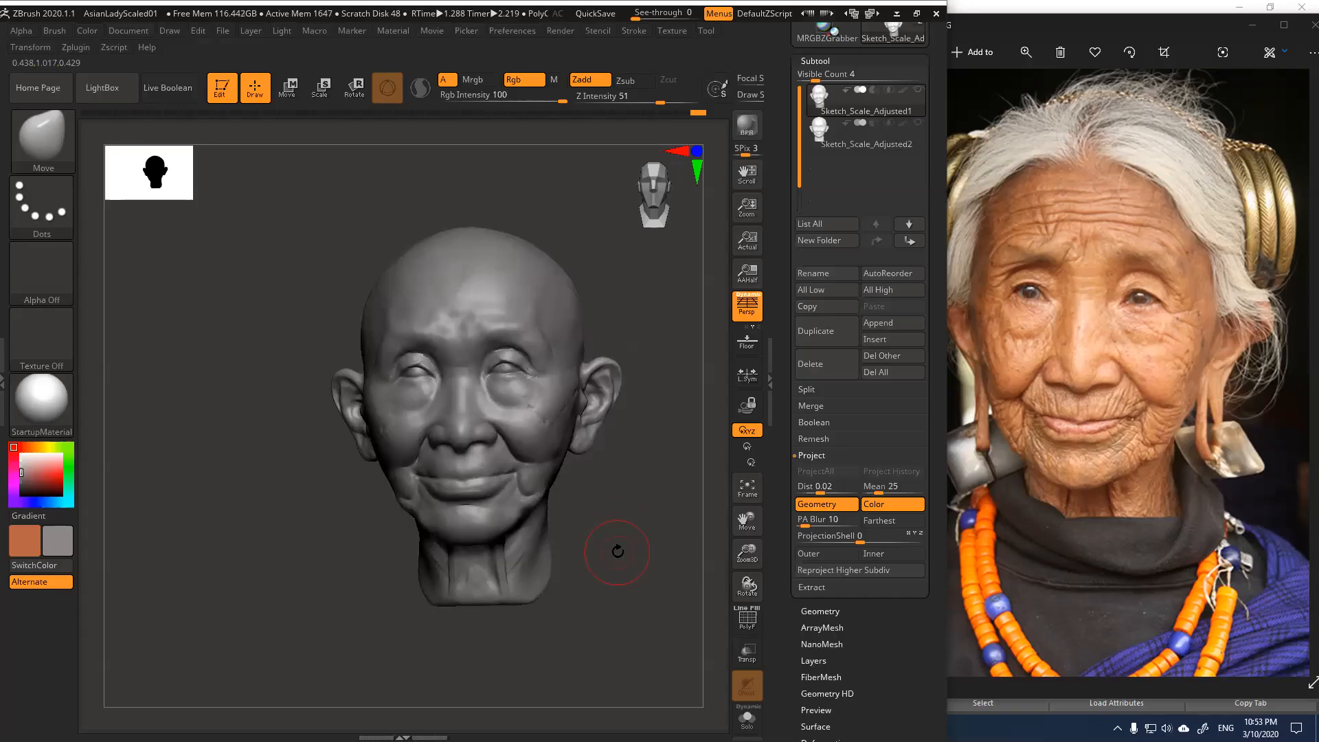
mouse_move(620, 509)
left_mouse_down("alt")
mouse_move(627, 522)
mouse_move(627, 509)
left_mouse_up("alt")
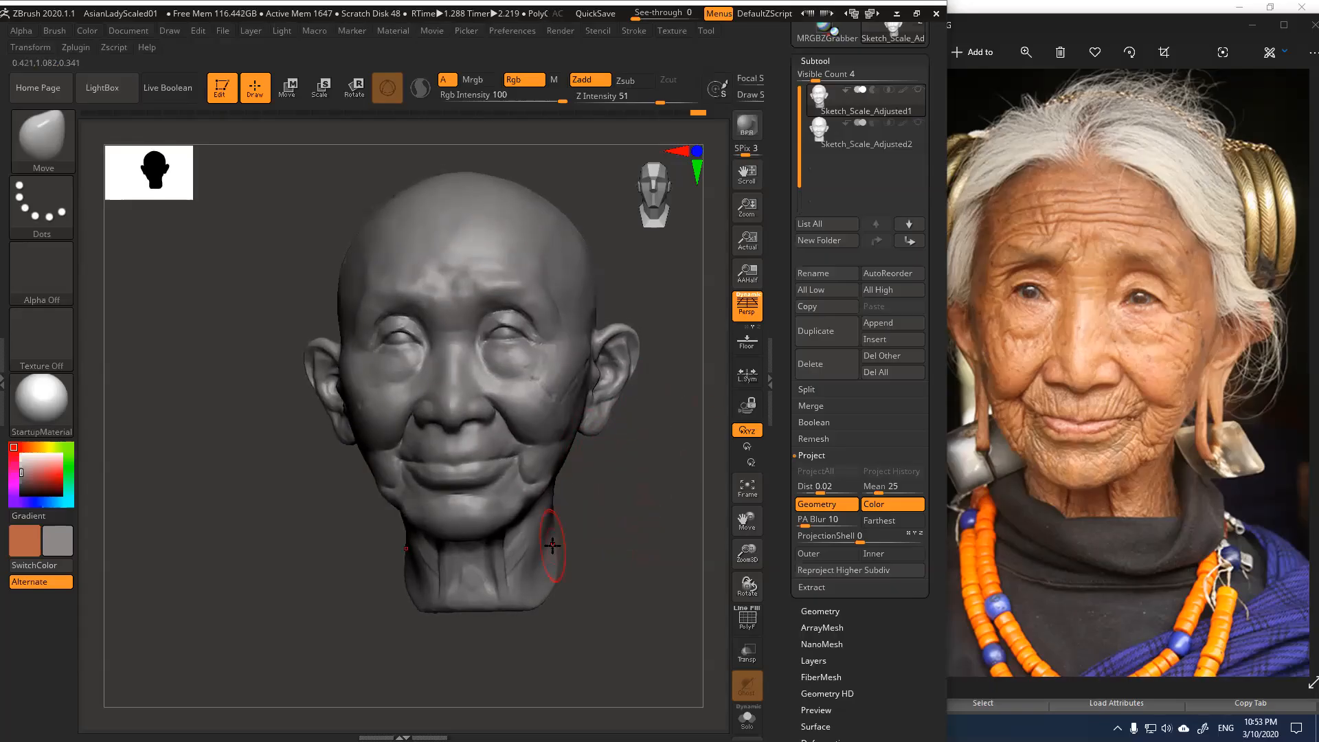
left_click_drag(618, 486, 631, 491)
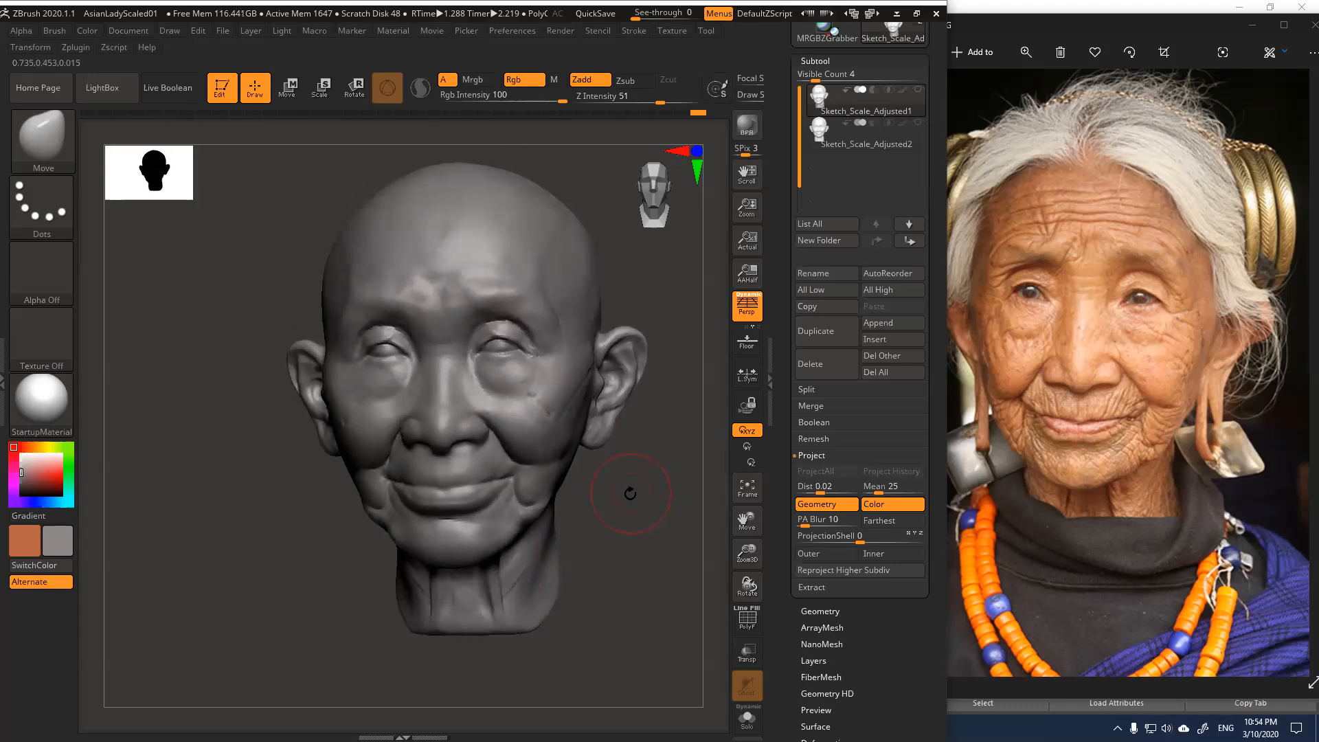
left_click_drag(659, 483, 660, 495)
left_click(59, 144)
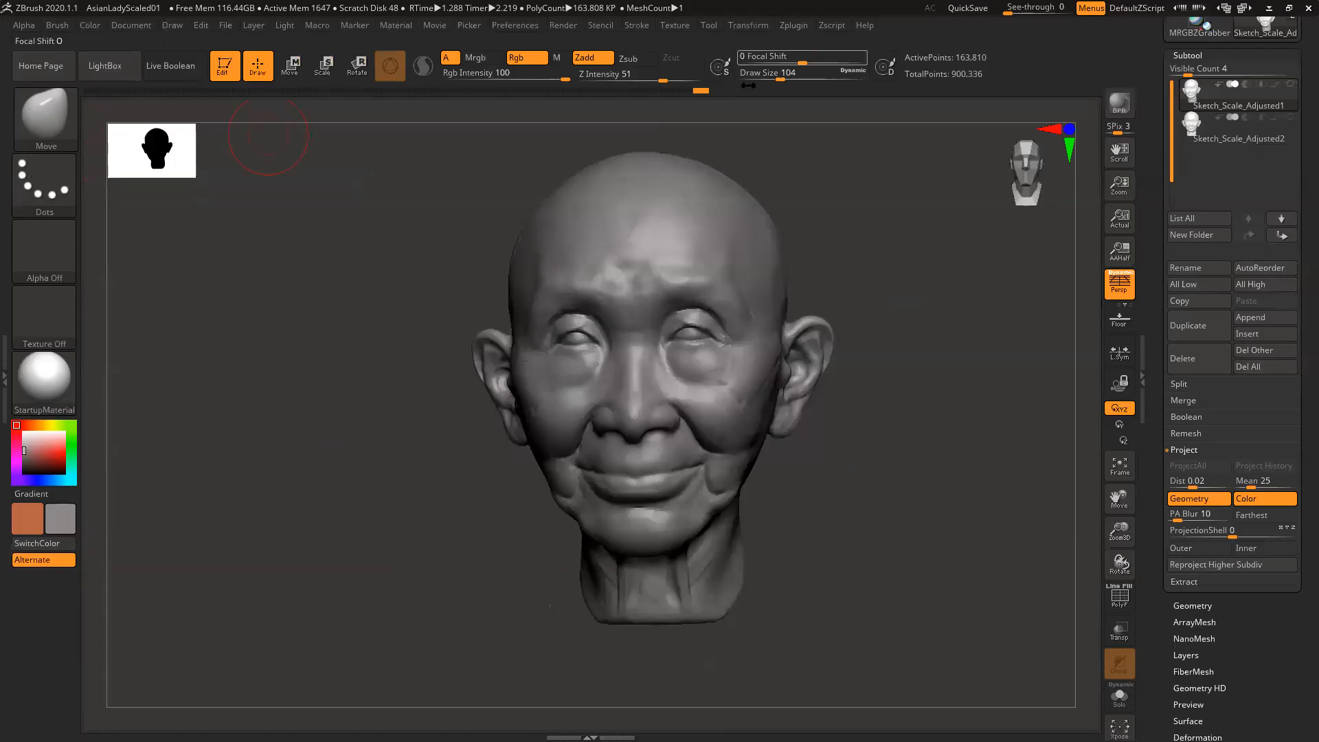
left_click(916, 13)
left_click(45, 117)
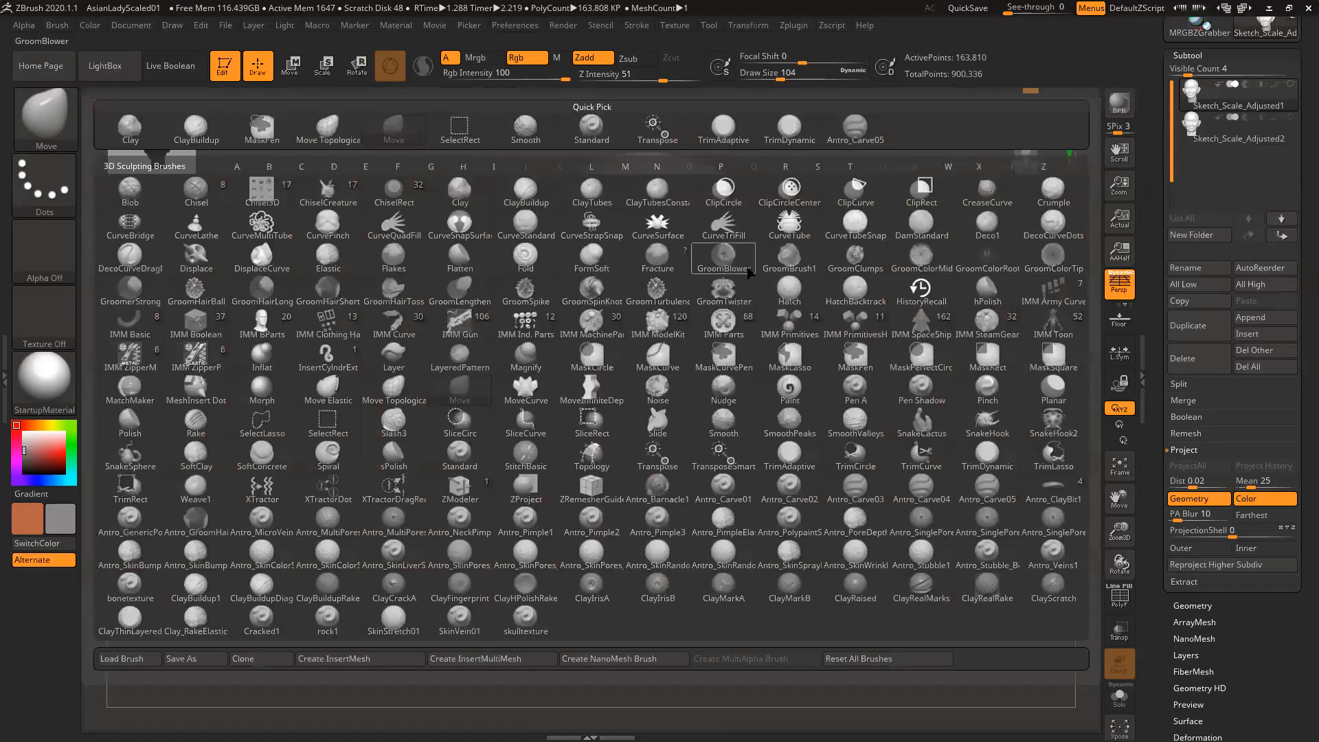
Load the ClayBuildup brush and restore ZBrush beside the reference photo.
left_click(196, 129)
left_click(1289, 8)
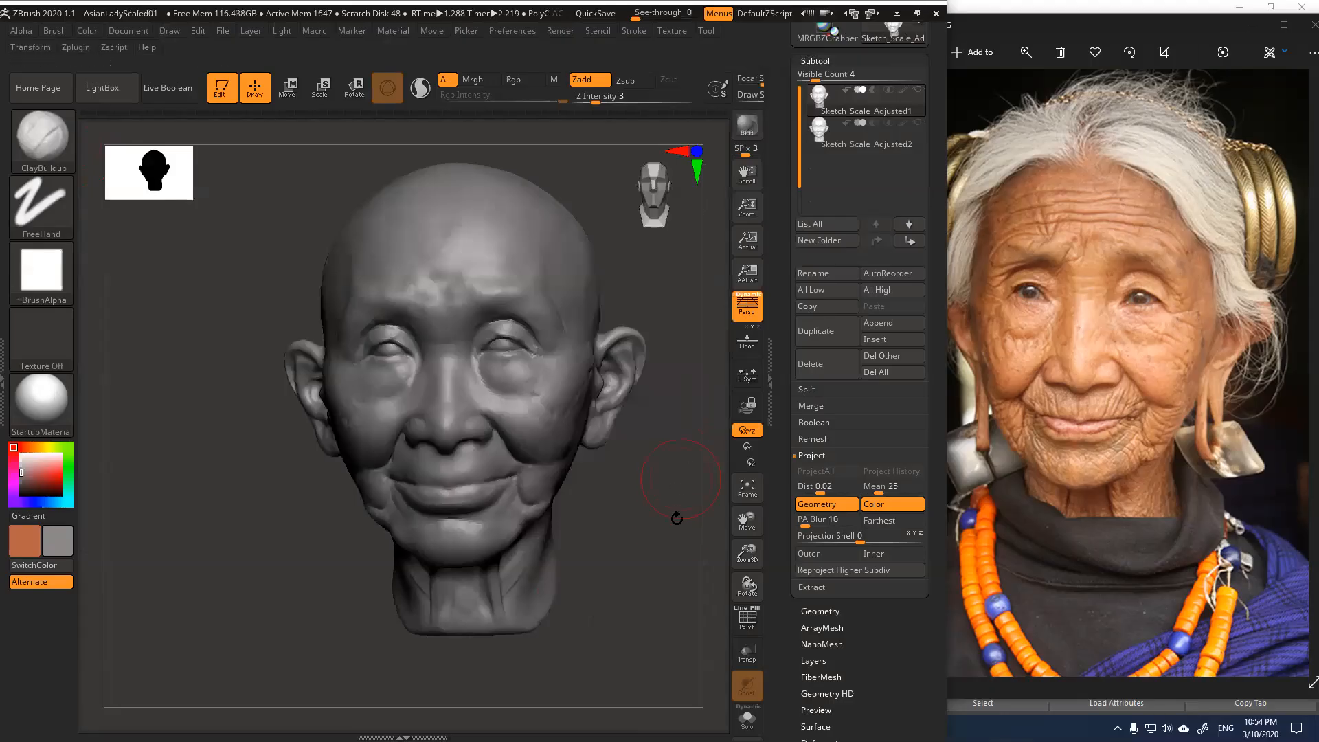
key("space")
left_click_drag(632, 447, 636, 459)
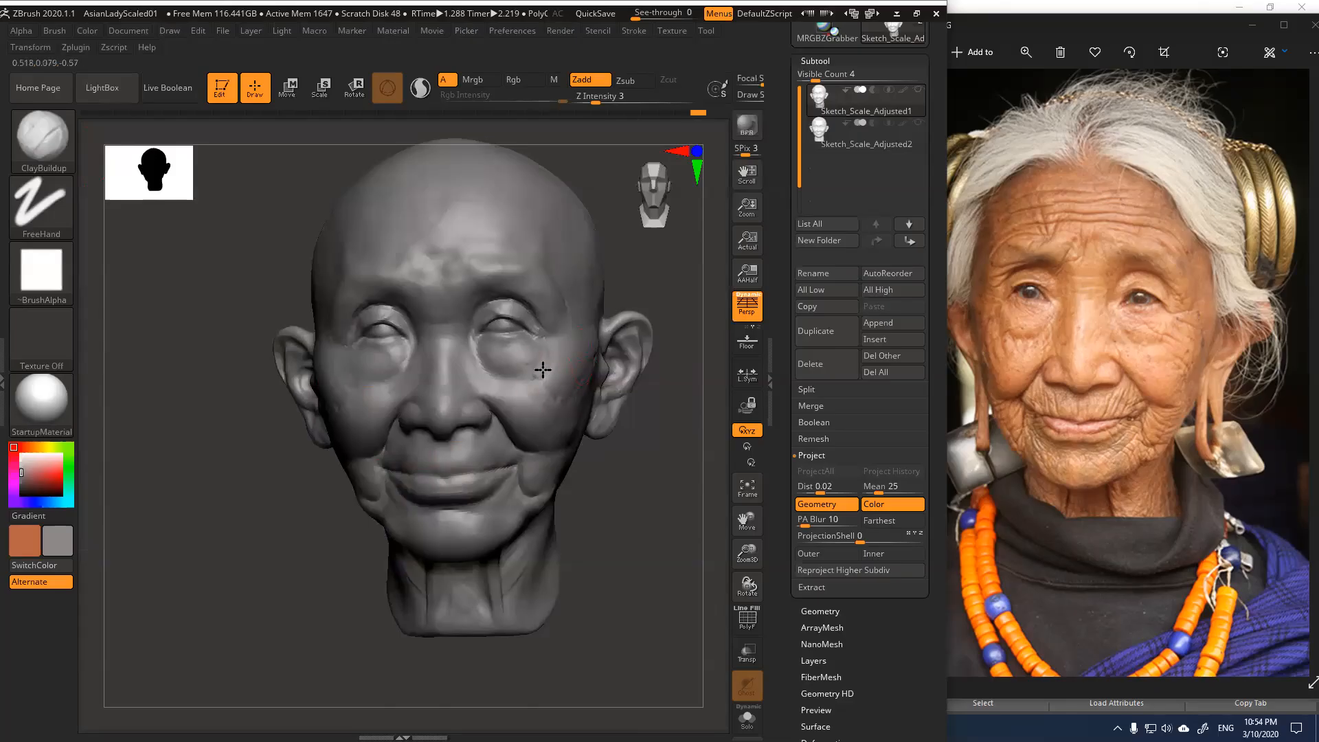
Build up the mouth corners with ClayBuildup and smooth them with Shift.
key("shift")
left_click_drag(642, 562, 644, 542)
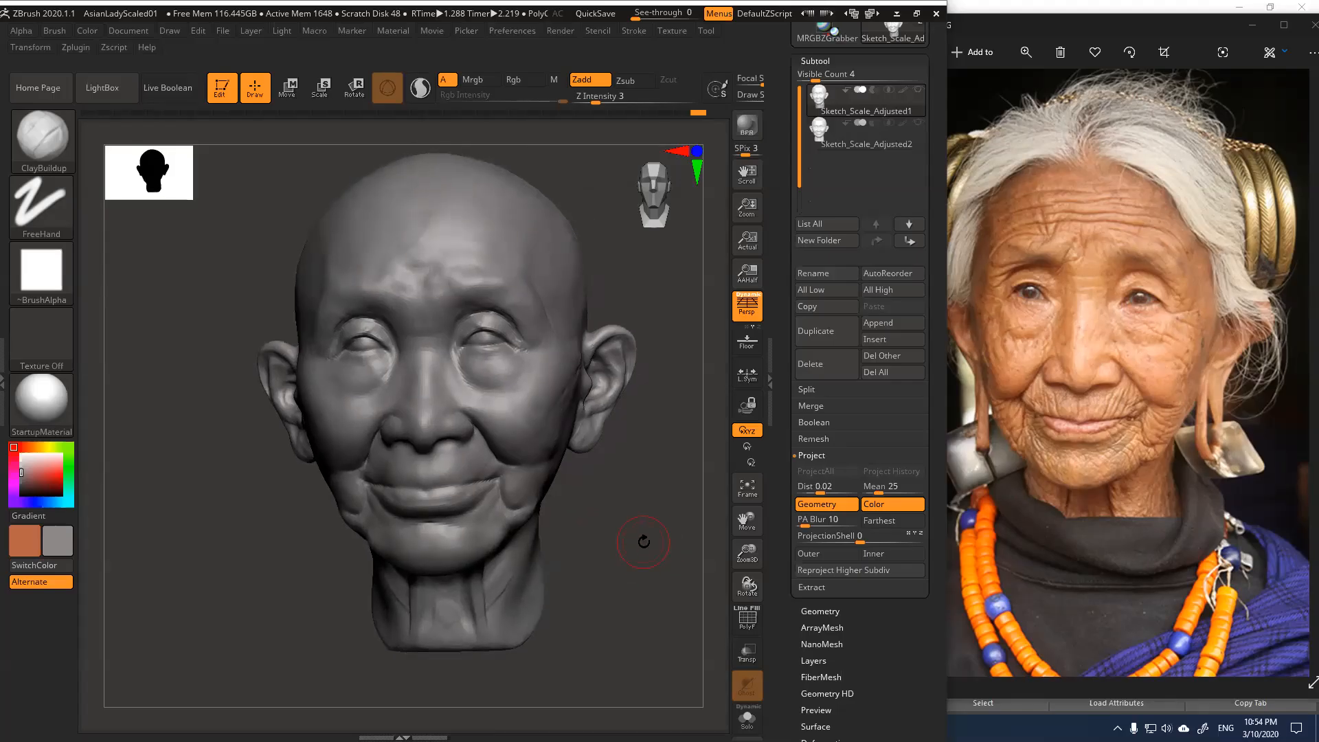
left_click_drag(644, 542, 656, 412)
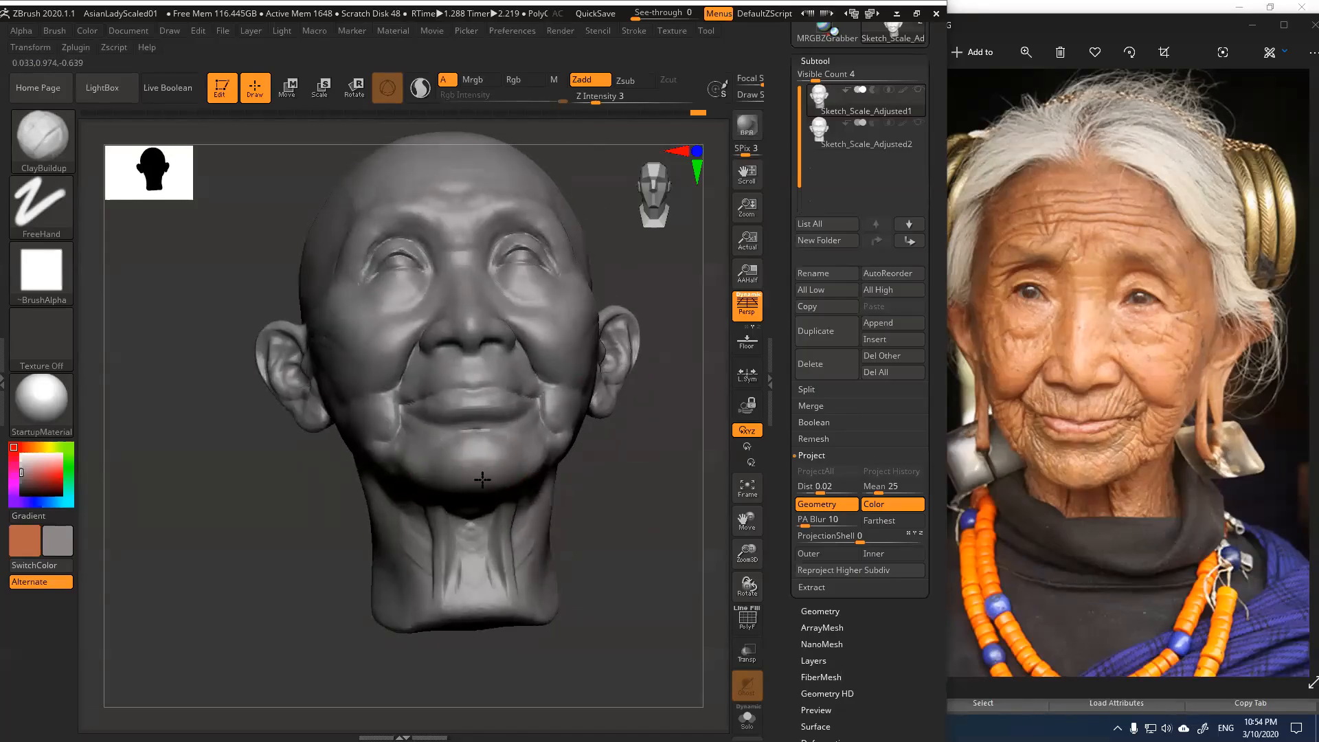
left_click_drag(619, 471, 516, 481)
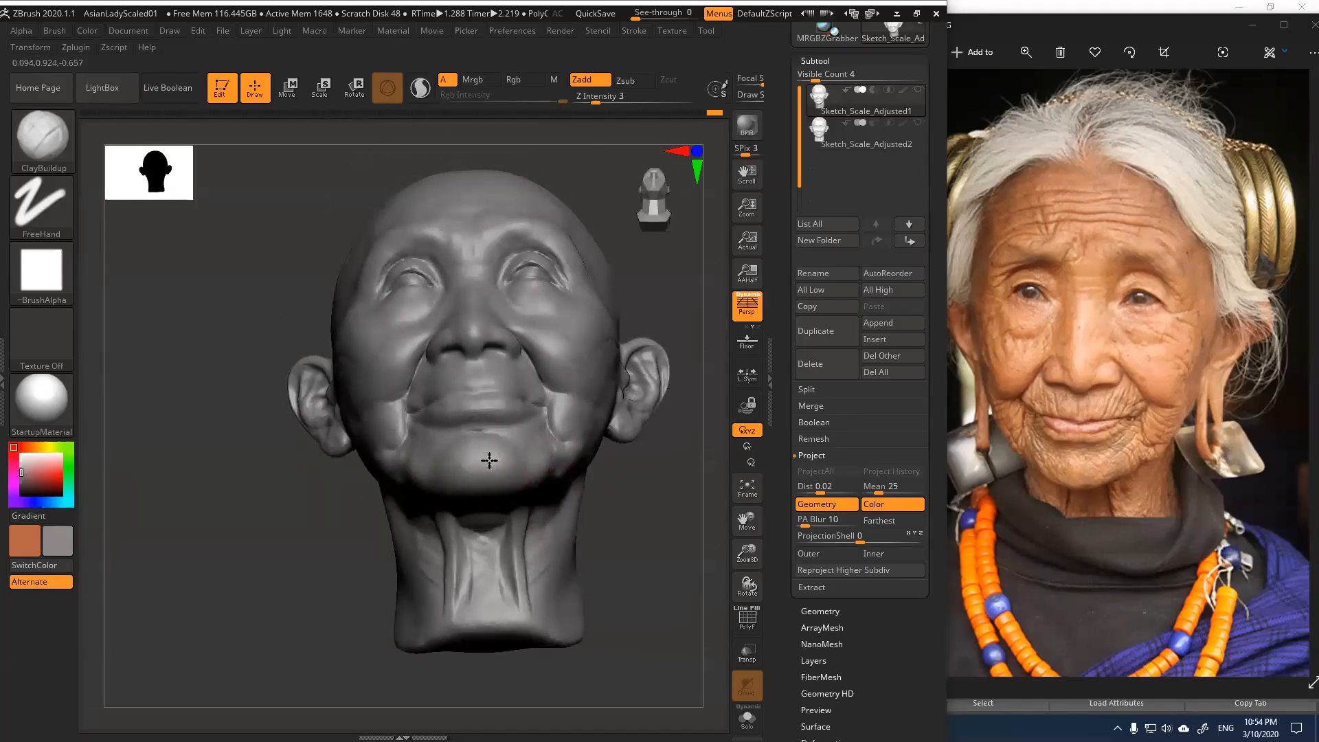
mouse_move(654, 486)
left_mouse_down()
mouse_move(666, 524)
mouse_move(676, 516)
mouse_move(647, 489)
left_mouse_up()
key("space")
key("space")
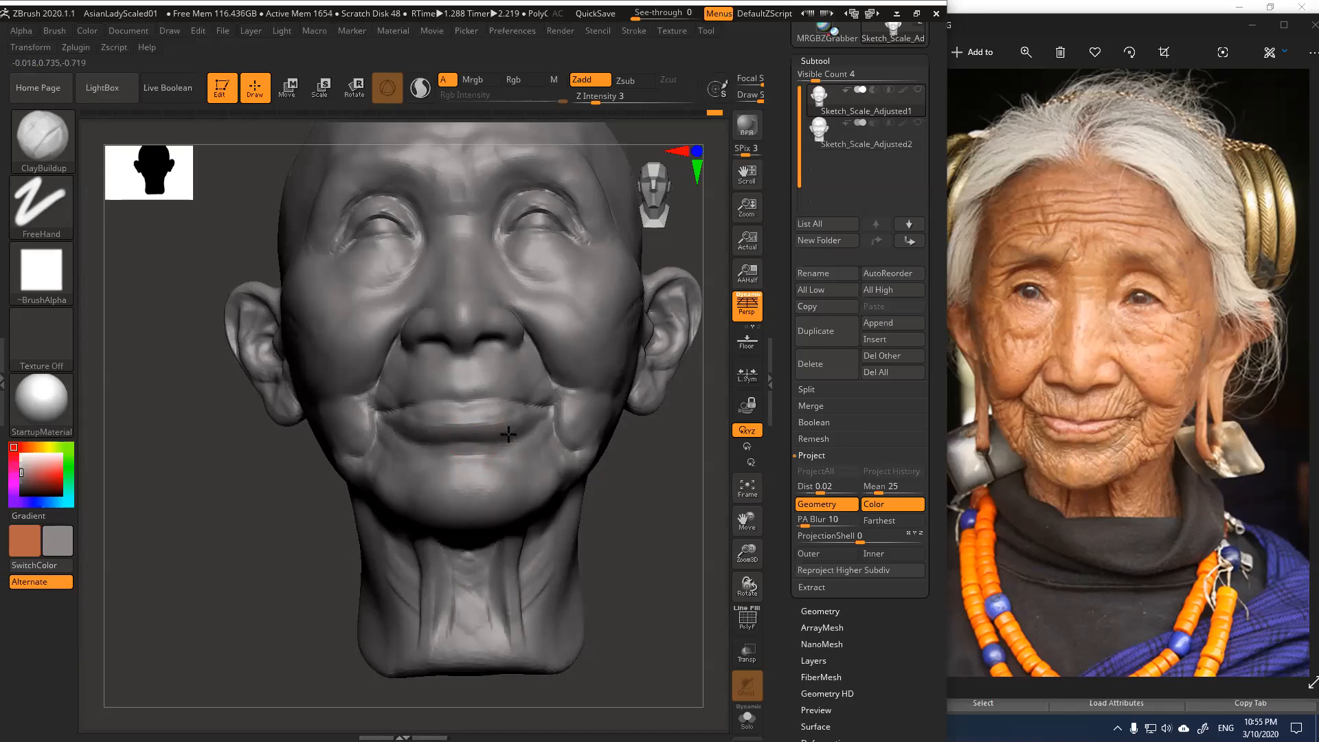
left_click_drag(528, 429, 541, 420)
mouse_move(676, 476)
left_mouse_down()
mouse_move(660, 517)
mouse_move(545, 465)
left_mouse_up()
key("space")
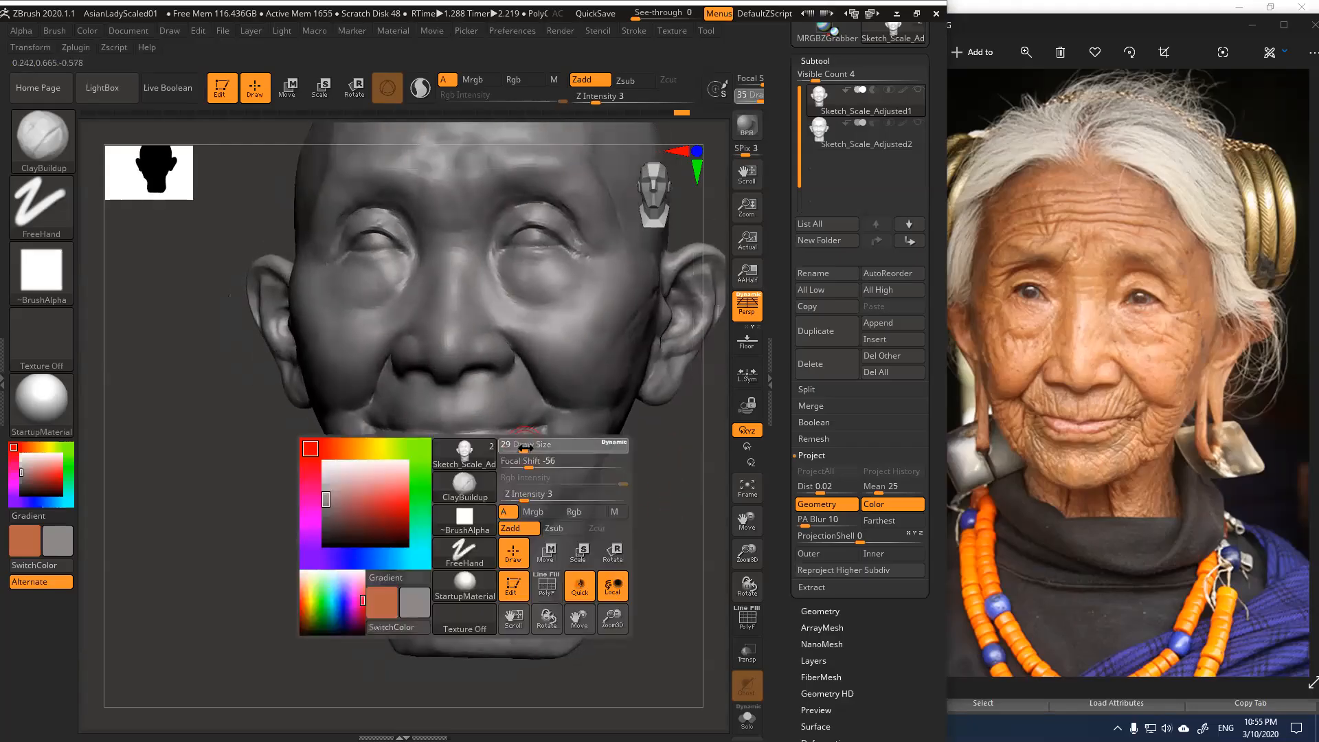
key("shift")
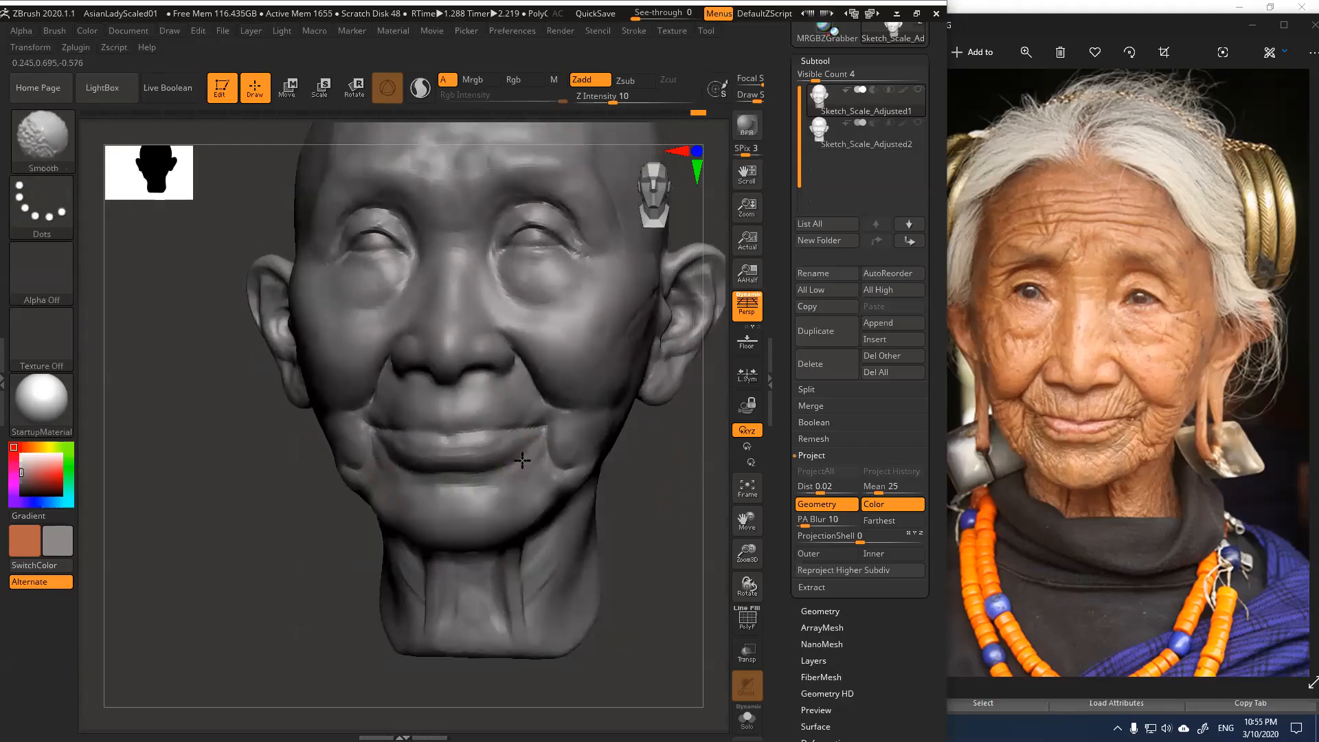
mouse_move(644, 507)
left_mouse_down()
mouse_move(648, 520)
mouse_move(656, 482)
mouse_move(540, 438)
left_mouse_up()
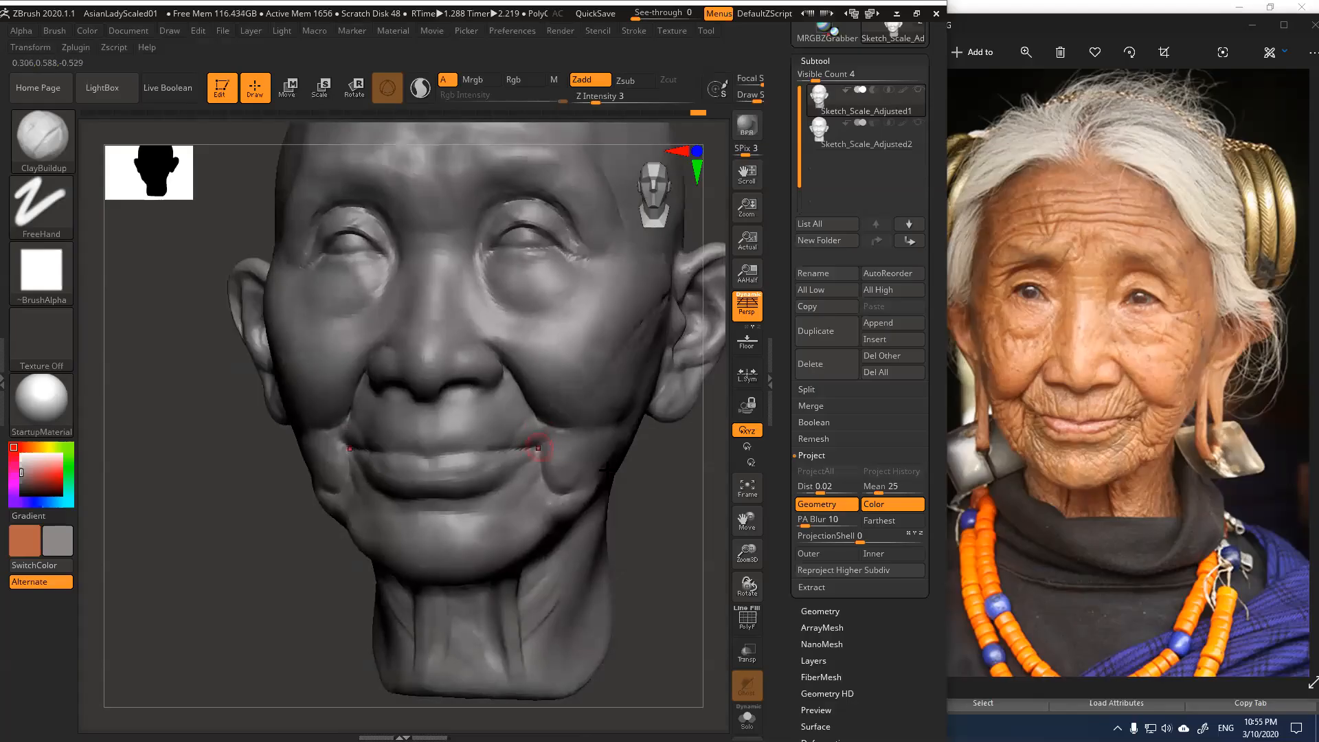
left_click_drag(686, 521, 686, 522)
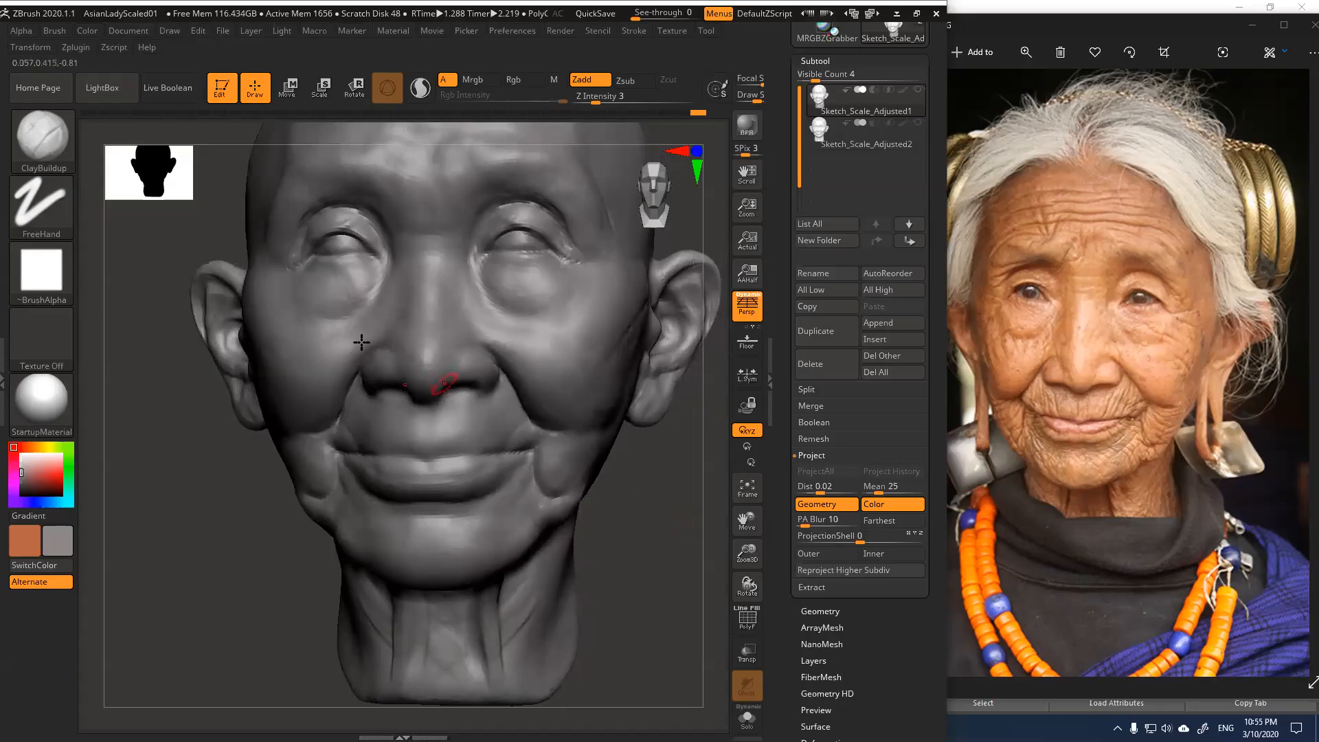
Select Antro_Carve05, enlarge its size slightly and snap the head to a symmetric front view.
key("b")
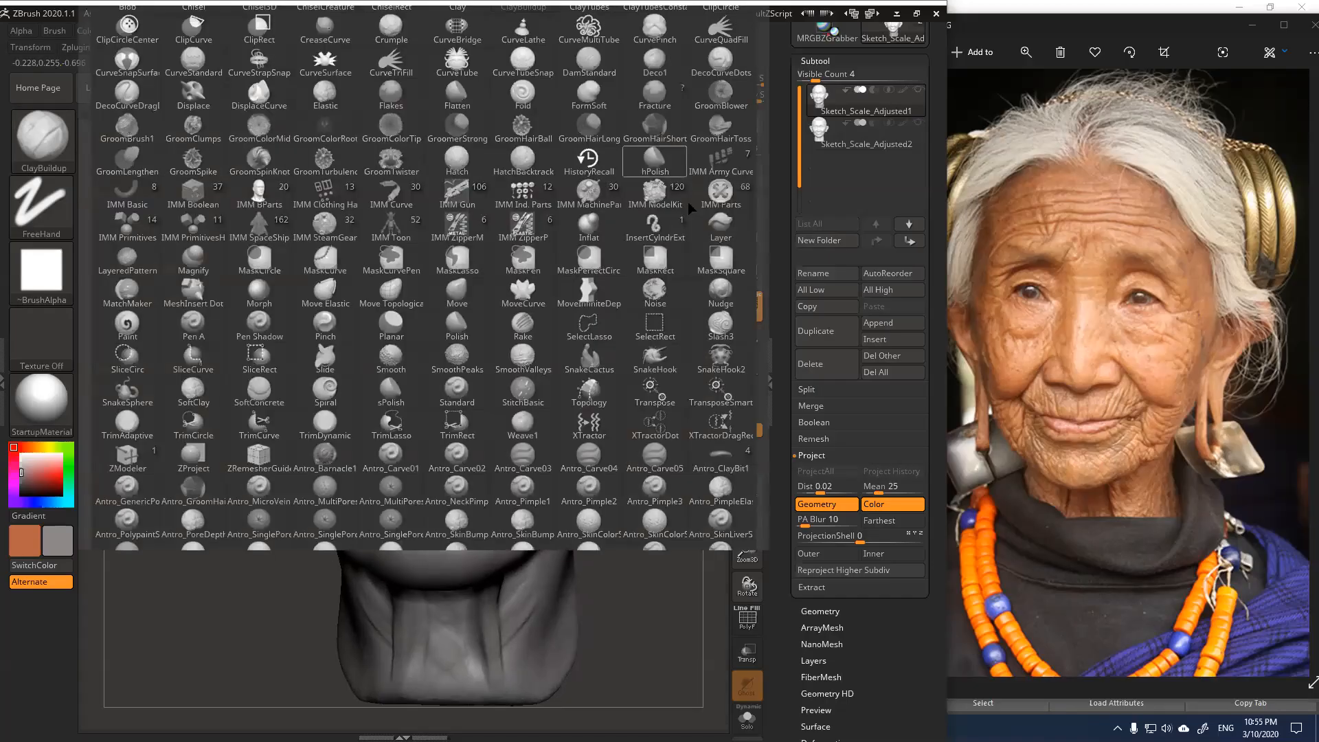
left_click(659, 459)
left_click_drag(649, 524, 644, 524)
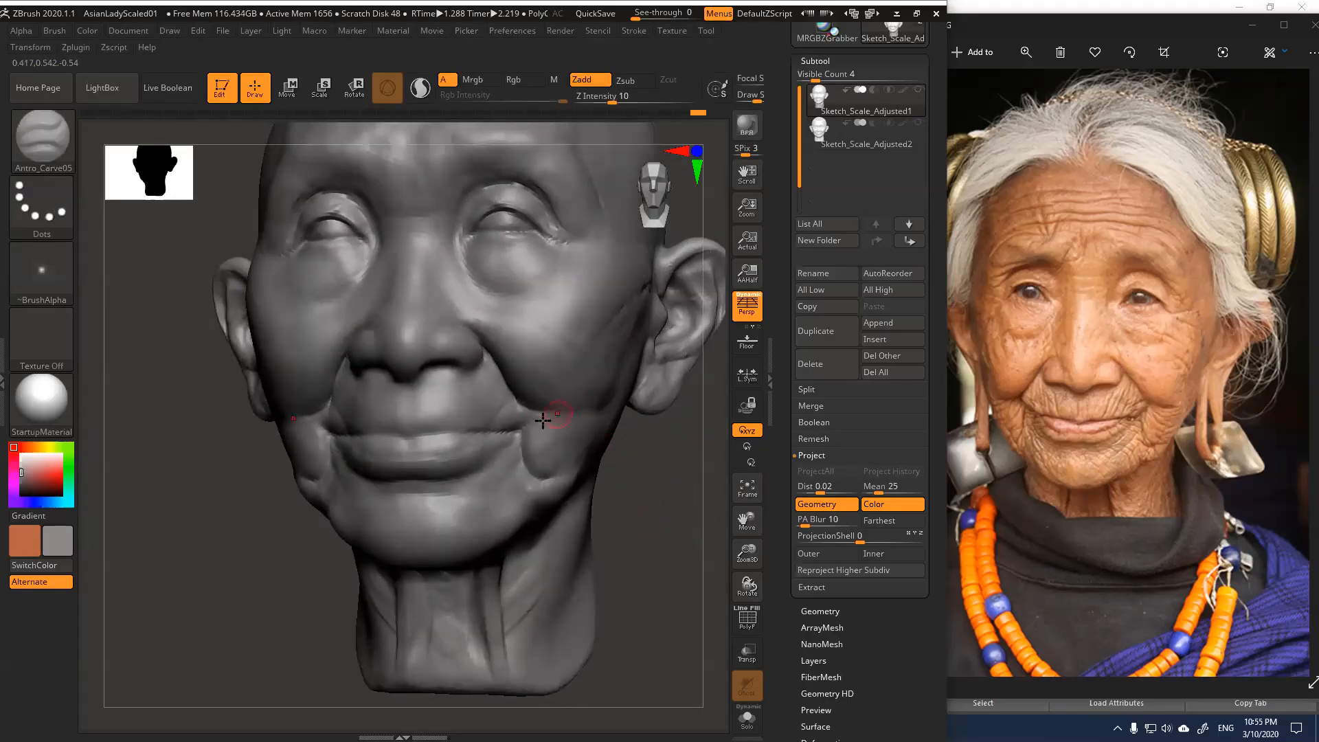
key("space")
left_click_drag(529, 422, 532, 422)
left_click_drag(618, 516, 652, 522)
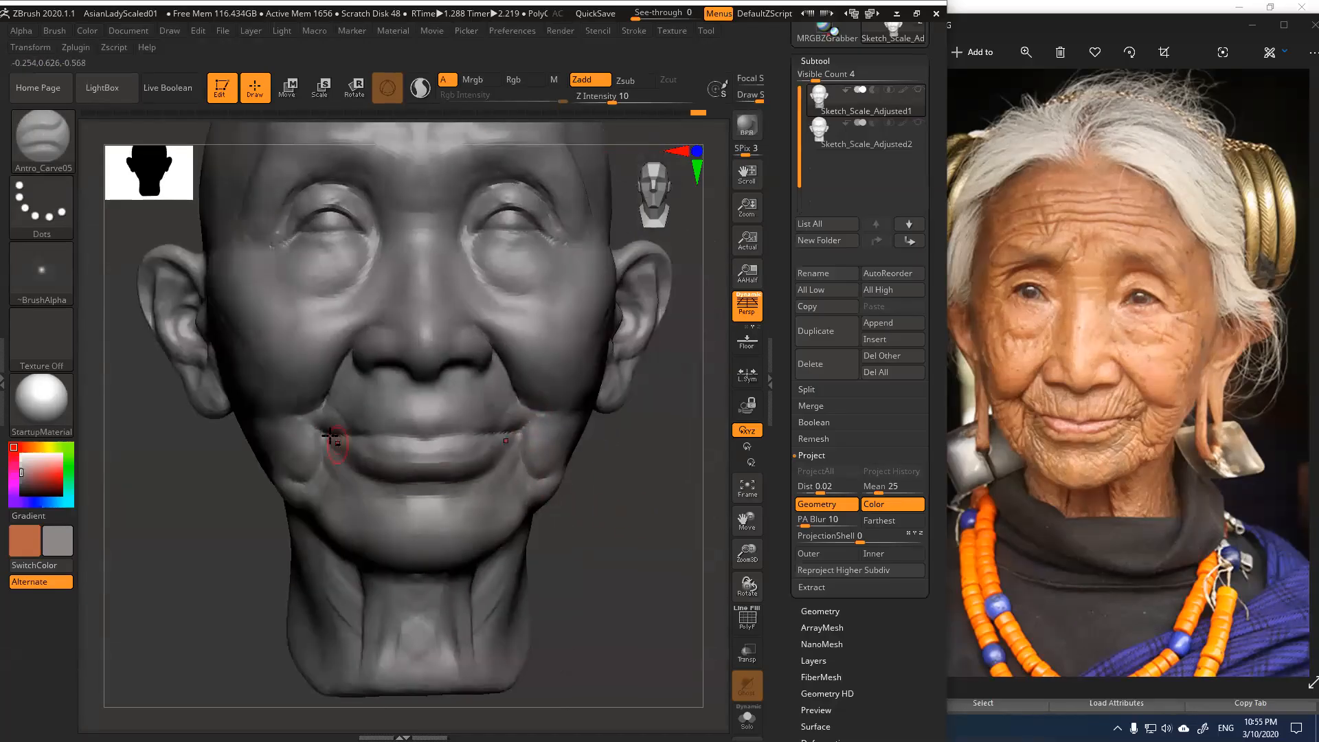
Carve the mouth line and both mouth corners, undoing a stroke and smoothing with Shift.
left_click_drag(310, 413, 316, 424)
left_click_drag(606, 479, 572, 475)
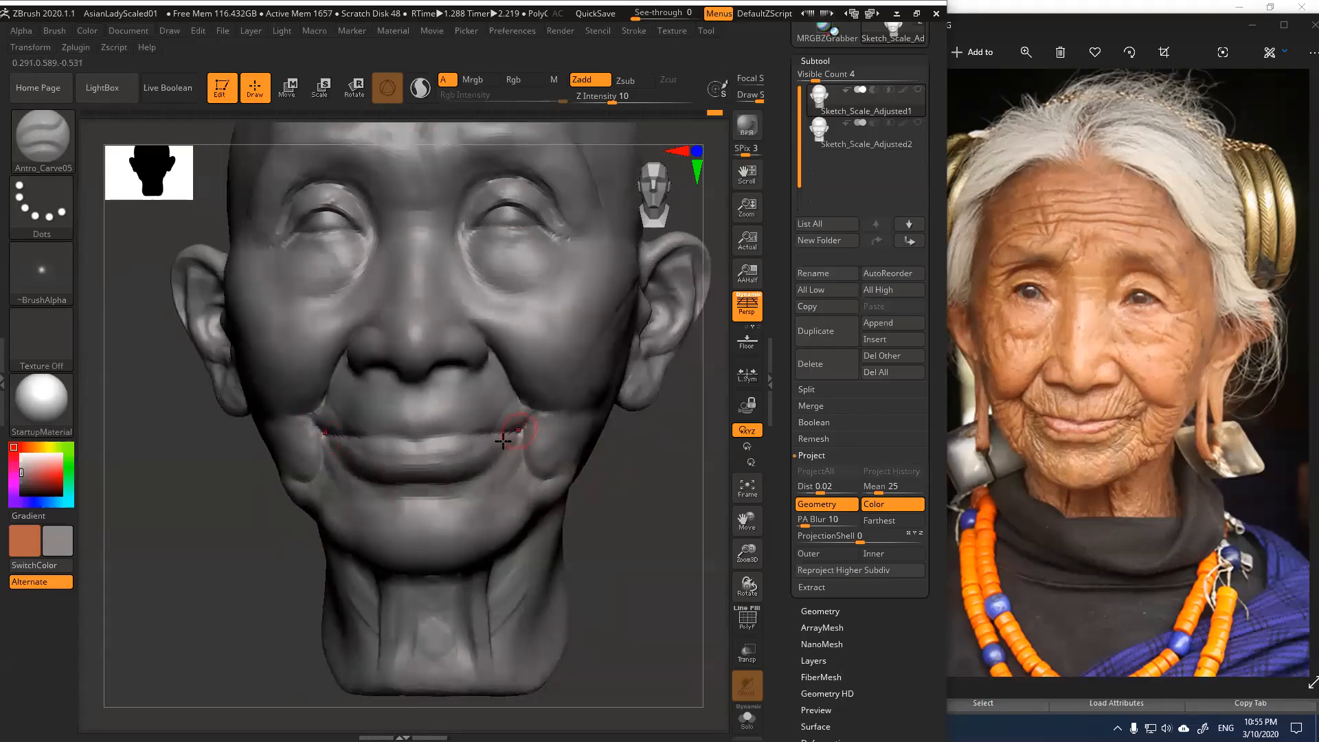
mouse_move(532, 420)
left_mouse_down()
mouse_move(540, 414)
mouse_move(510, 408)
mouse_move(523, 448)
left_mouse_up()
left_click_drag(508, 456, 506, 429, "alt")
mouse_move(562, 481)
left_mouse_down()
mouse_move(627, 506)
mouse_move(506, 477)
left_mouse_up()
key("ctrl+z")
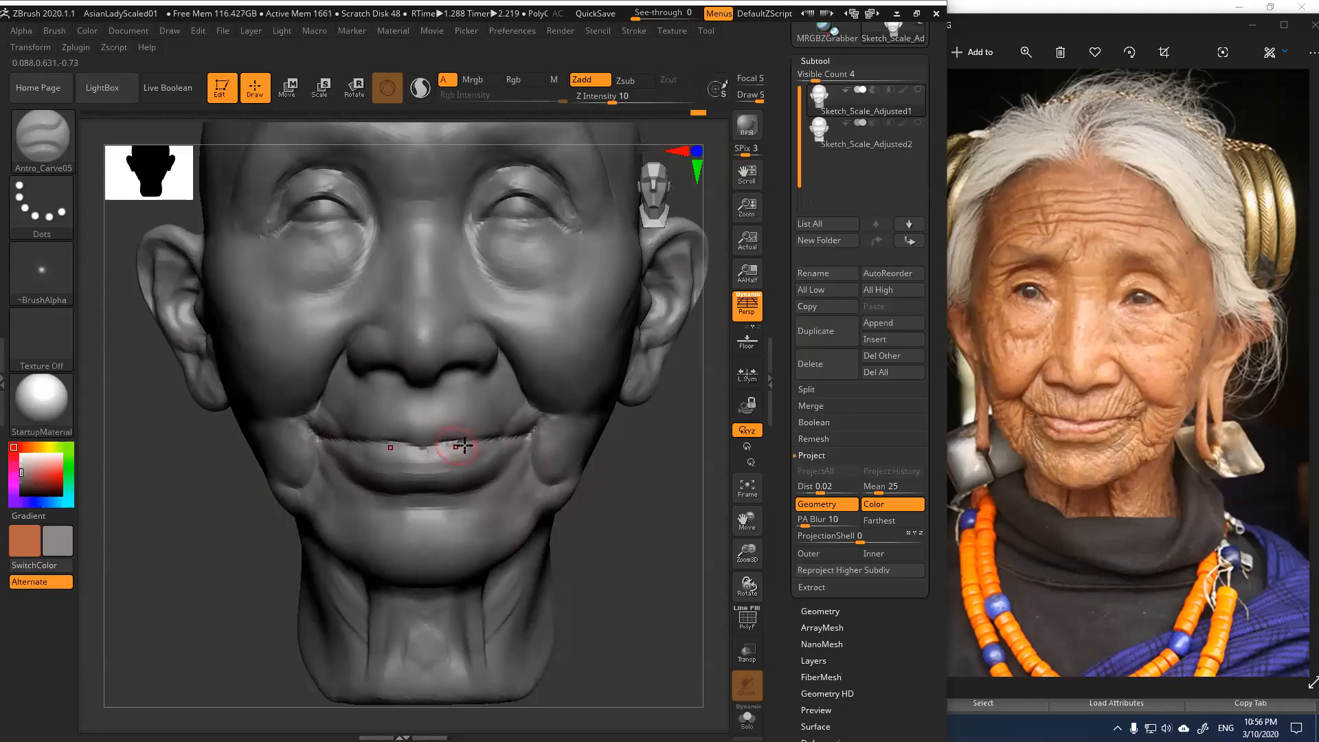
key("shift")
key("shift")
left_click_drag(499, 437, 534, 433)
left_click_drag(626, 430, 422, 449)
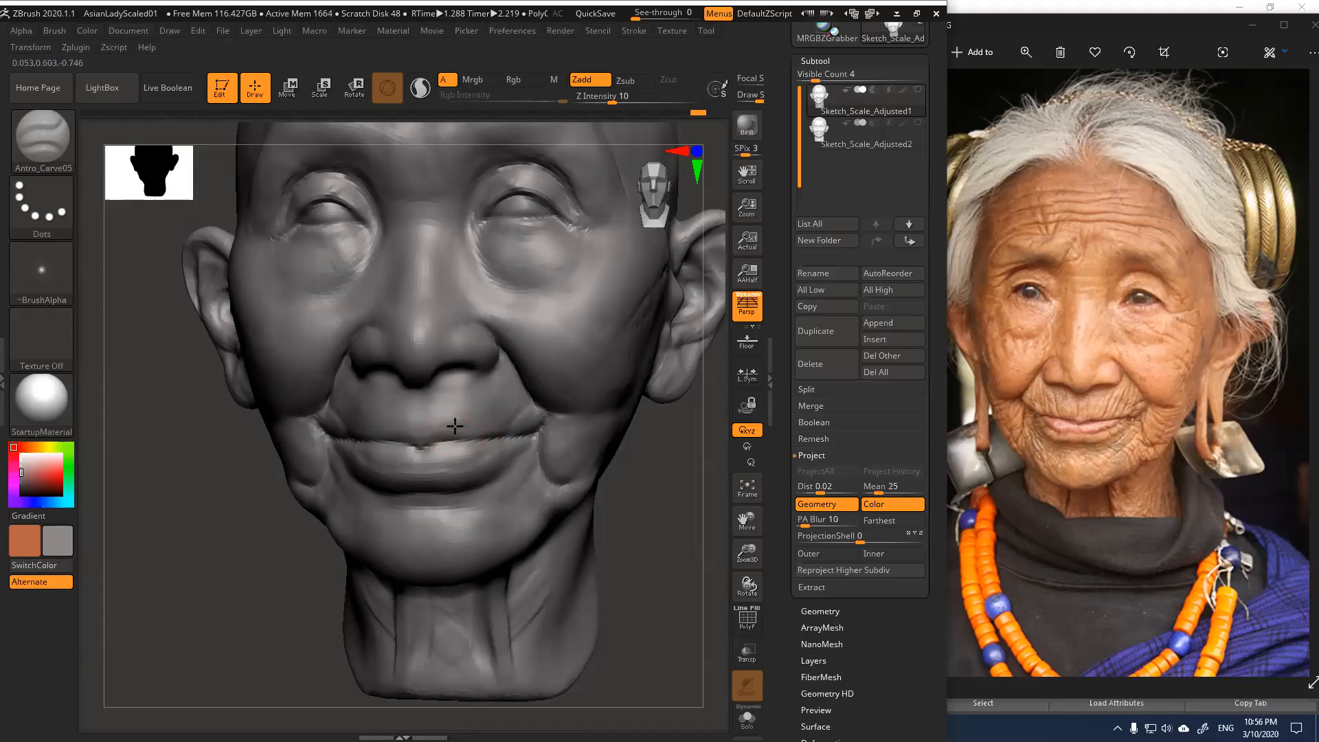
mouse_move(653, 450)
left_mouse_down()
mouse_move(644, 526)
mouse_move(577, 481)
left_mouse_up()
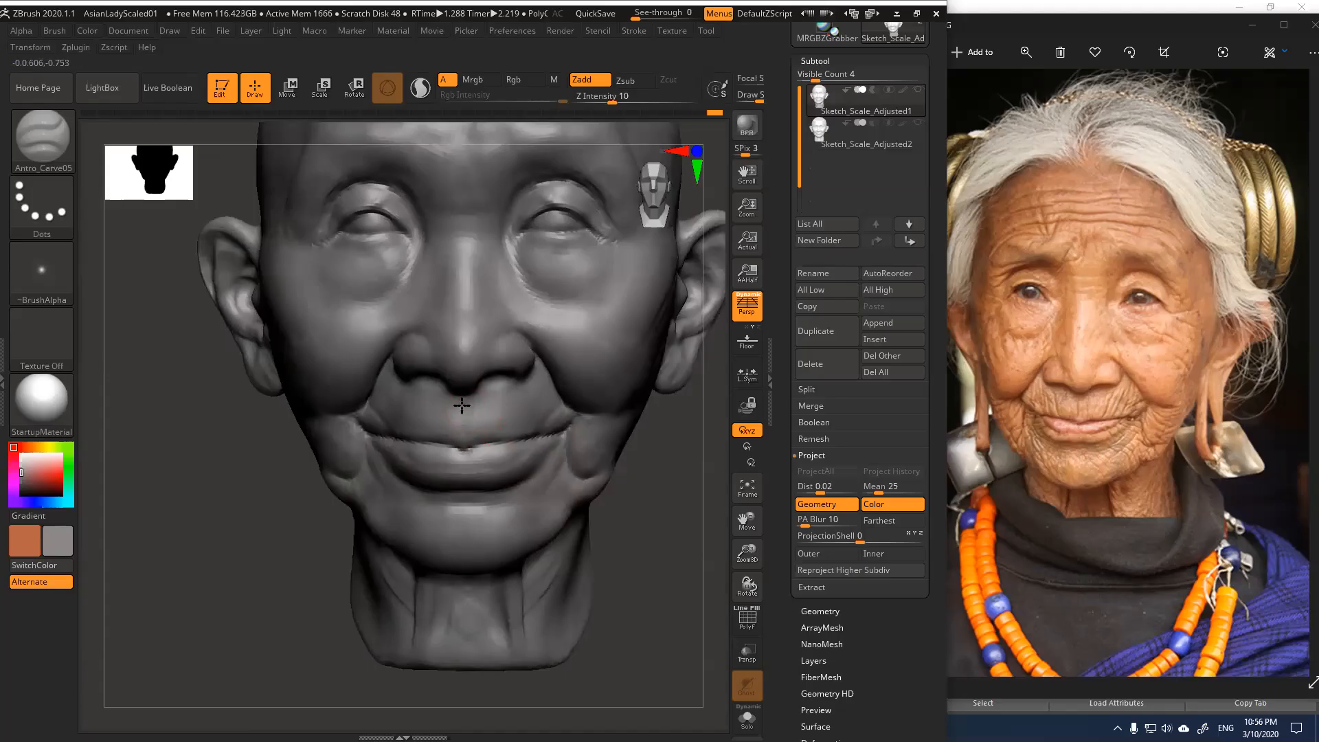
key("space")
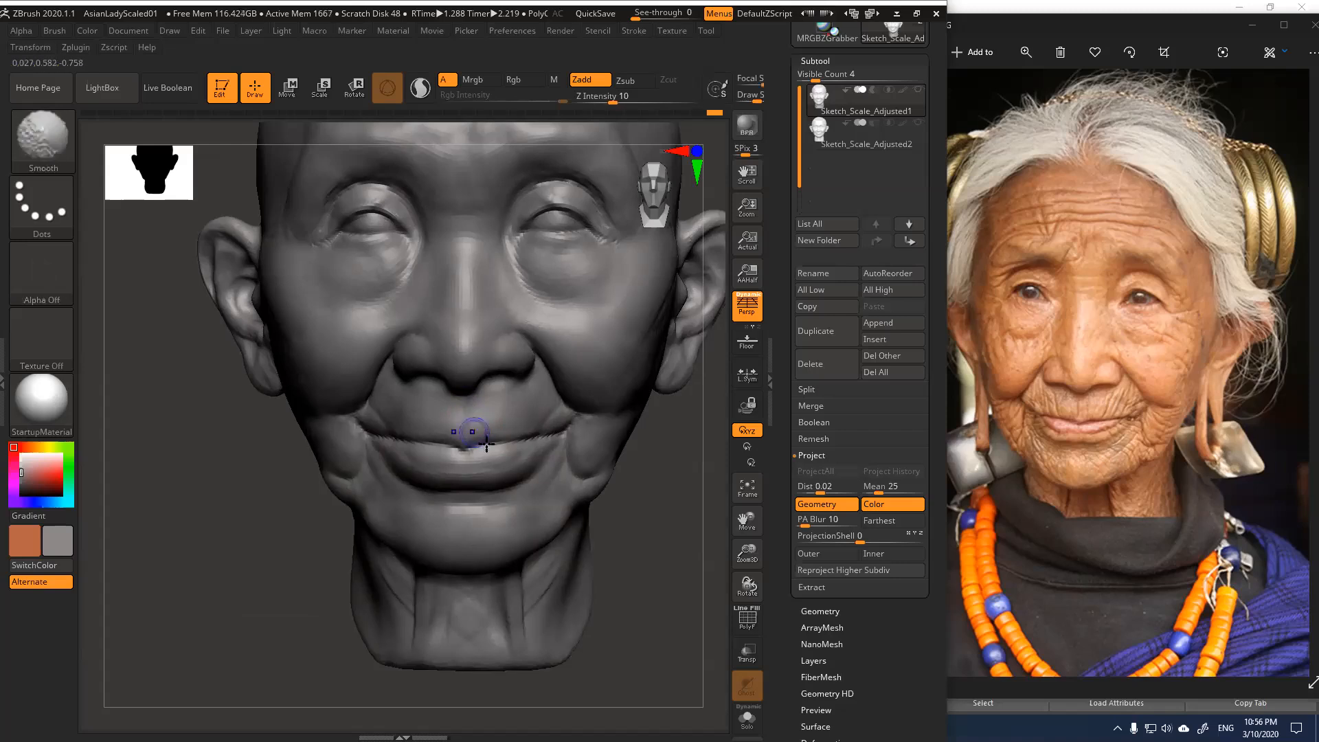
mouse_move(657, 587)
left_mouse_down()
mouse_move(606, 530)
mouse_move(542, 499)
left_mouse_up()
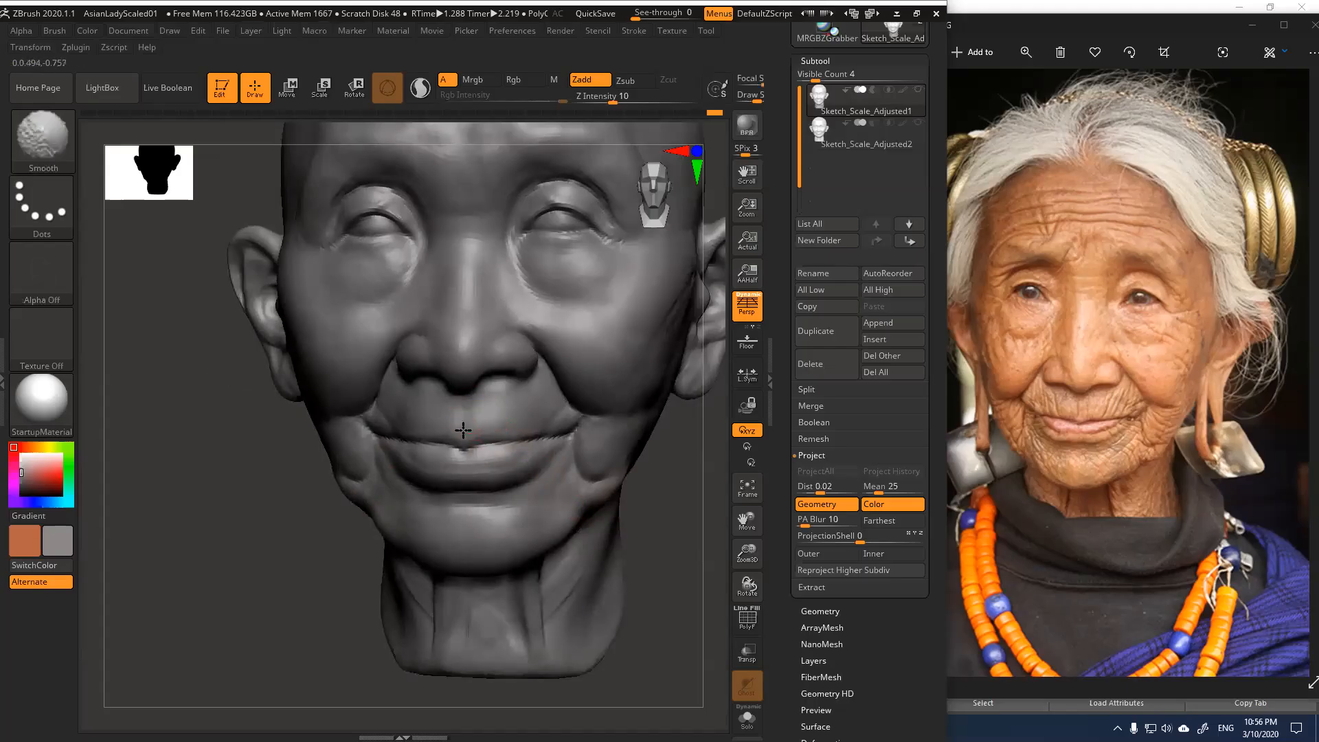
Crisp the lips' parting line with a short lower-lip stroke, inspect the mouth up close, and maximize ZBrush.
left_click_drag(677, 604, 625, 550)
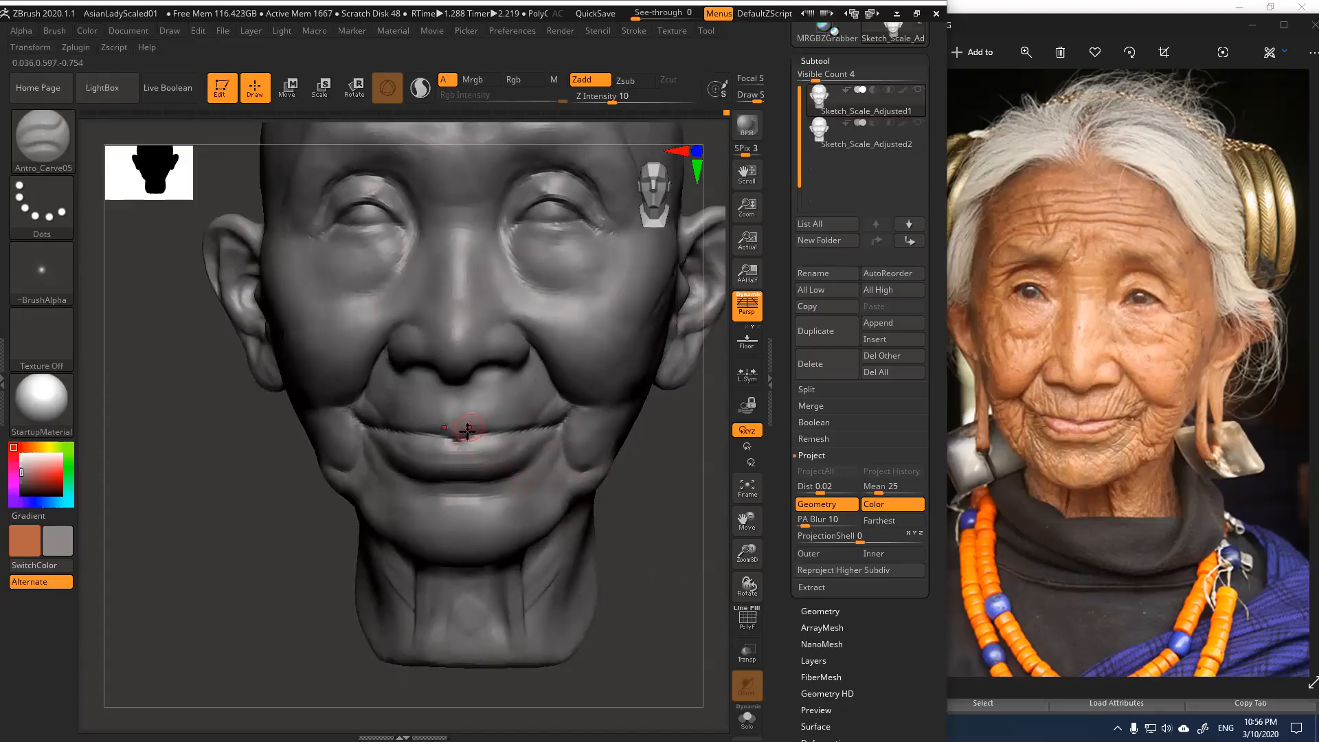
mouse_move(671, 513)
left_mouse_down()
mouse_move(665, 486)
mouse_move(639, 498)
left_mouse_up()
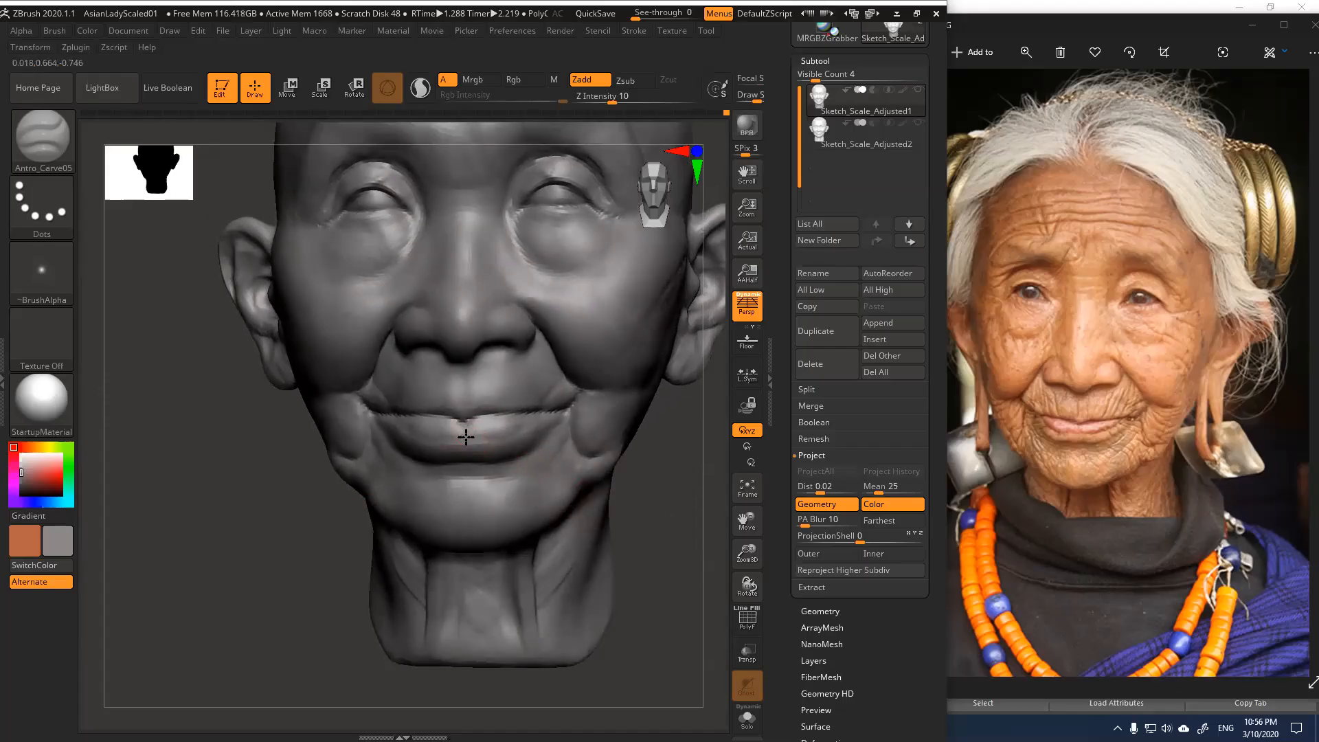
left_click_drag(472, 440, 455, 435)
mouse_move(675, 505)
left_mouse_down("alt")
mouse_move(677, 518)
mouse_move(674, 495)
mouse_move(680, 512)
mouse_move(662, 510)
mouse_move(660, 527)
mouse_move(653, 518)
mouse_move(715, 491)
mouse_move(641, 474)
mouse_move(630, 454)
left_mouse_up("alt")
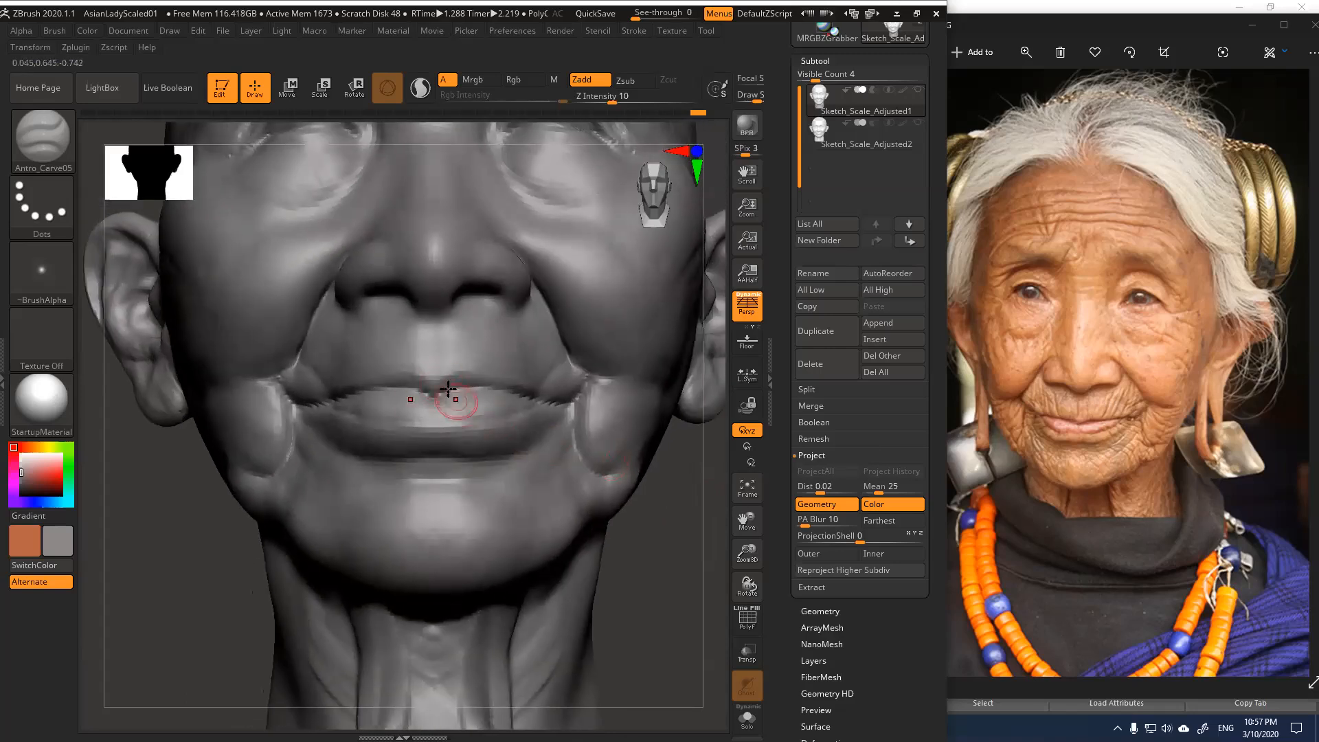
left_click_drag(671, 530, 670, 539)
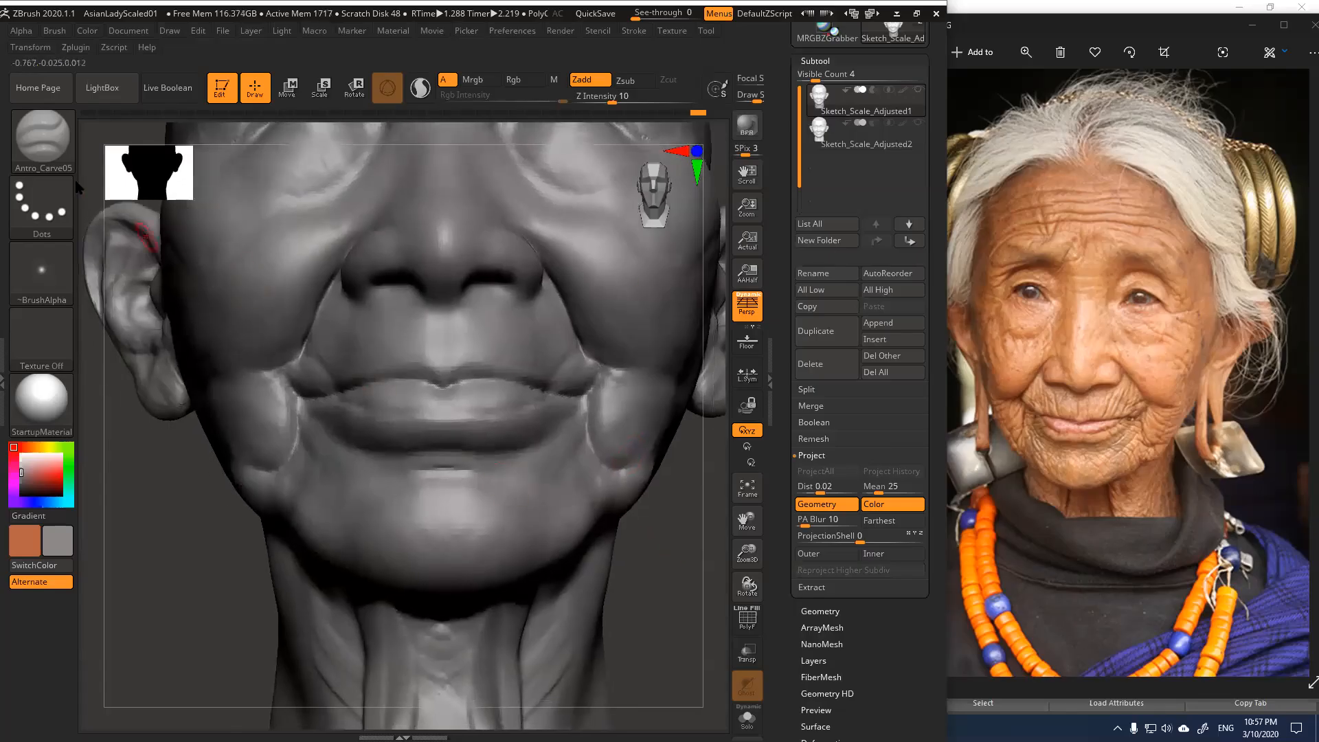
left_click(41, 137)
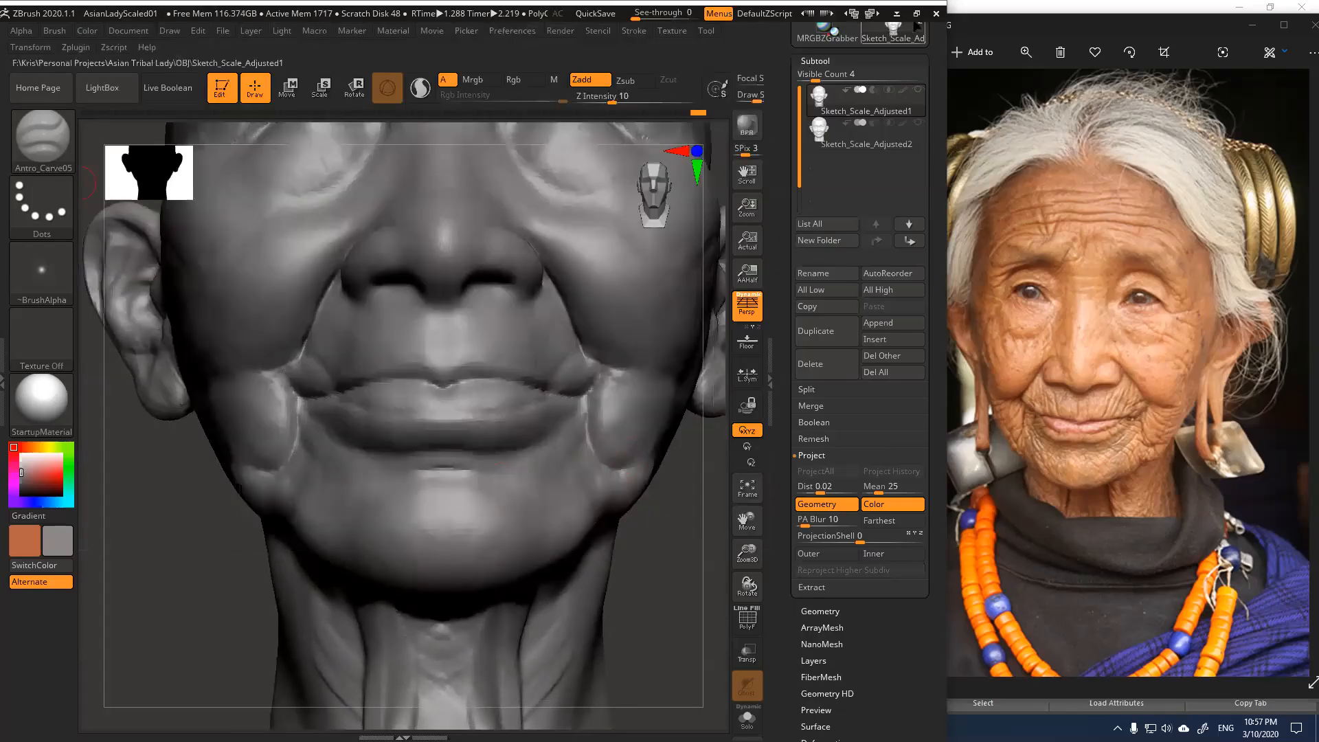
left_click(917, 14)
With ClayBuildup at brush size 14, build up a small patch on the lower lip.
left_click(67, 136)
left_click(195, 131)
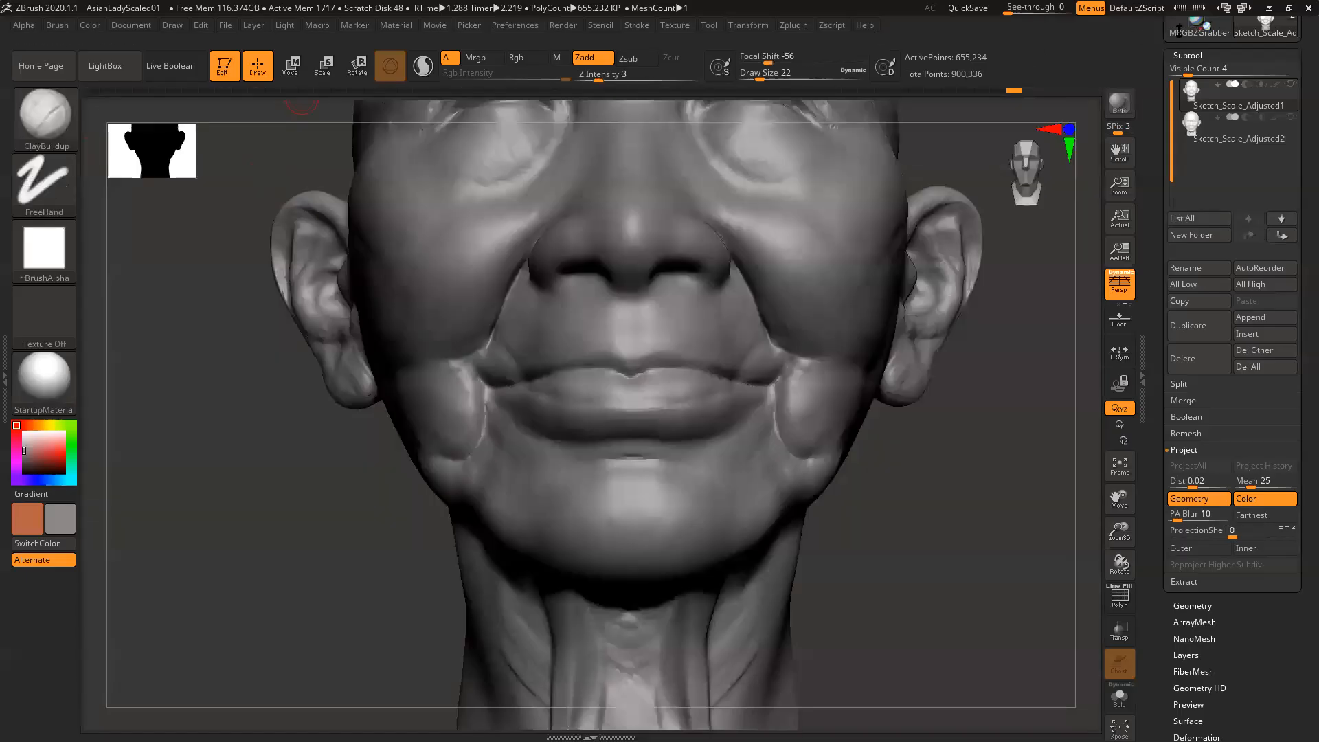
left_click_drag(926, 518, 964, 539, "alt")
key("space")
mouse_move(632, 364)
left_mouse_down()
mouse_move(675, 358)
mouse_move(622, 358)
mouse_move(661, 351)
left_mouse_up()
left_click_drag(937, 456, 883, 462)
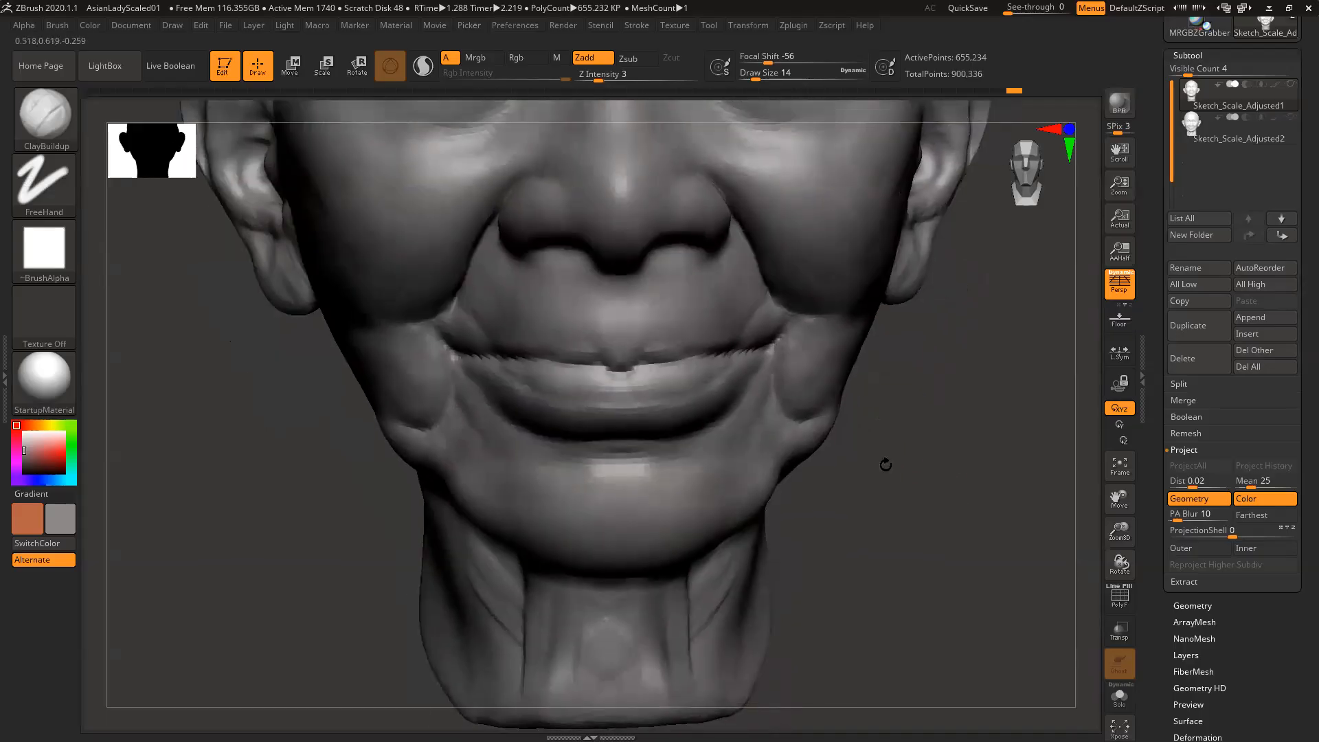
left_click_drag(633, 374, 715, 367)
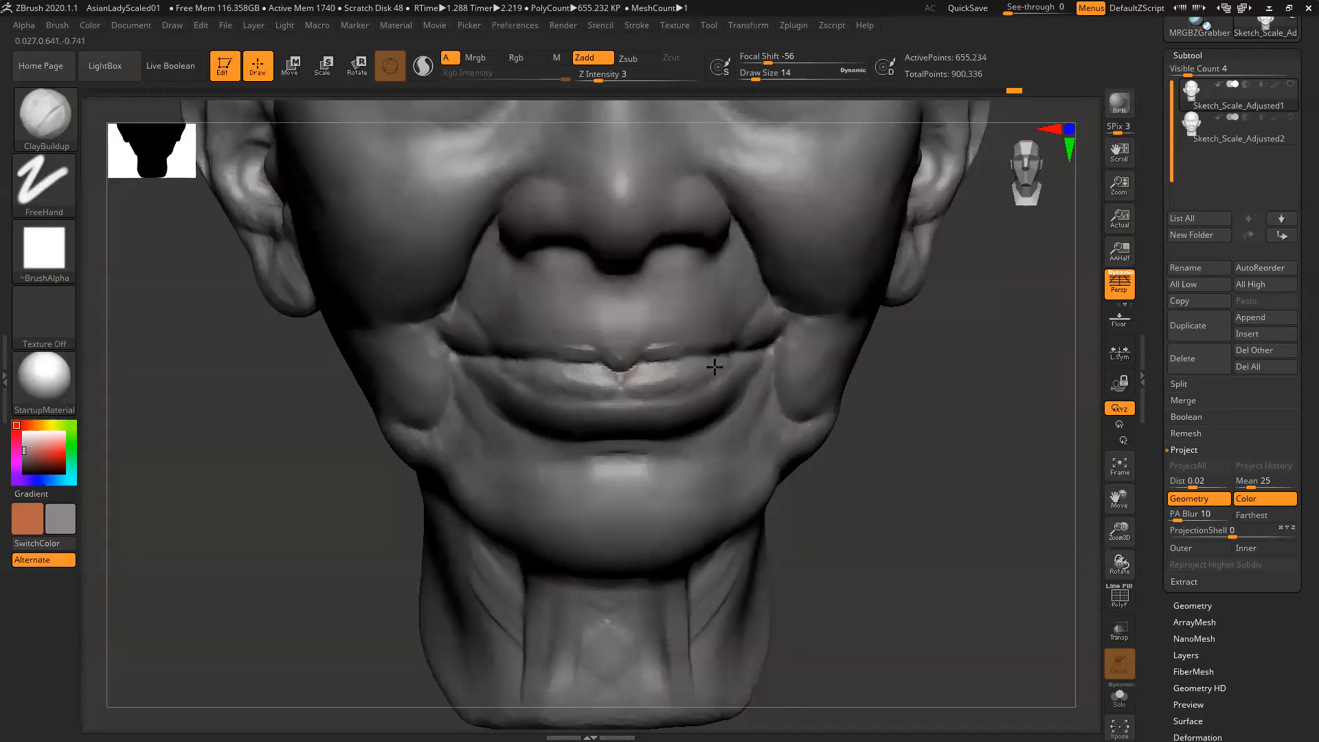
Frame the mouth from profile and three-quarter angles and switch to mask painting.
mouse_move(916, 446)
left_mouse_down()
mouse_move(951, 476)
mouse_move(930, 458)
mouse_move(896, 520)
left_mouse_up()
key("ctrl")
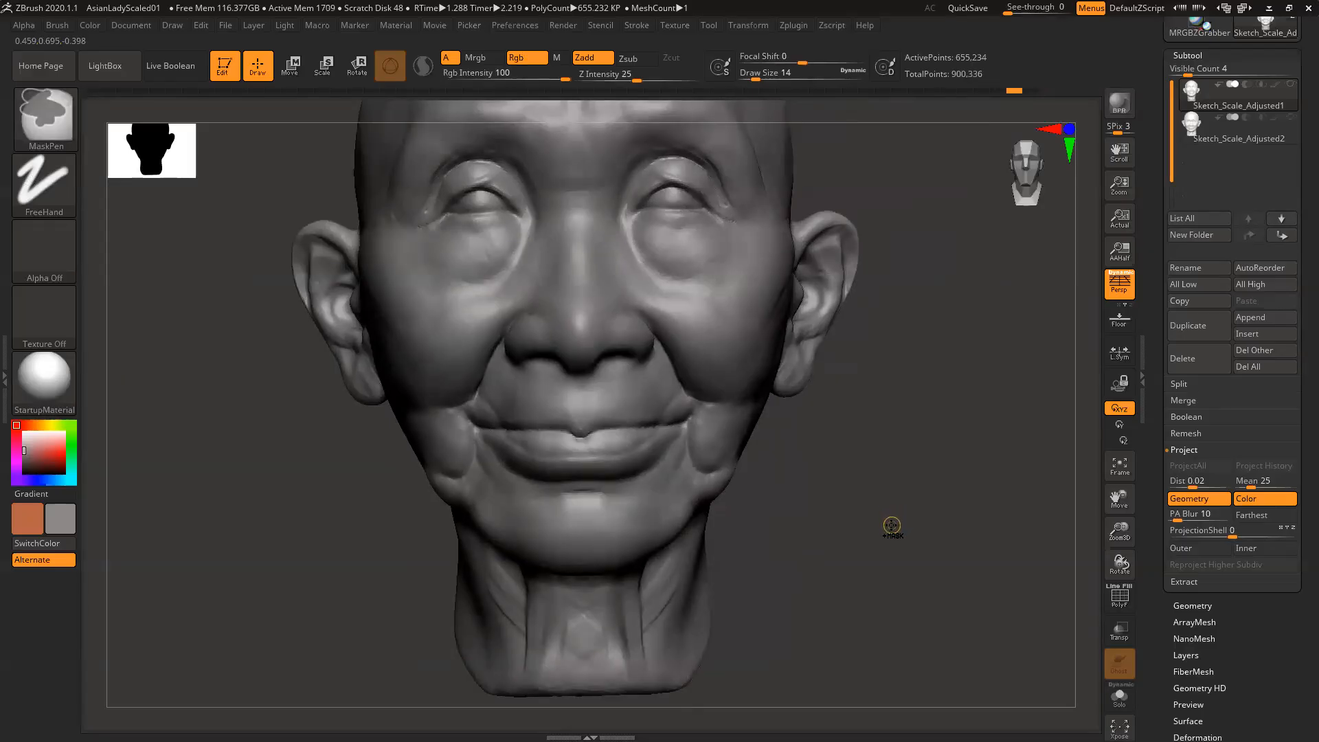
mouse_move(889, 530)
left_mouse_down("alt")
mouse_move(916, 545)
mouse_move(812, 501)
left_mouse_up("alt")
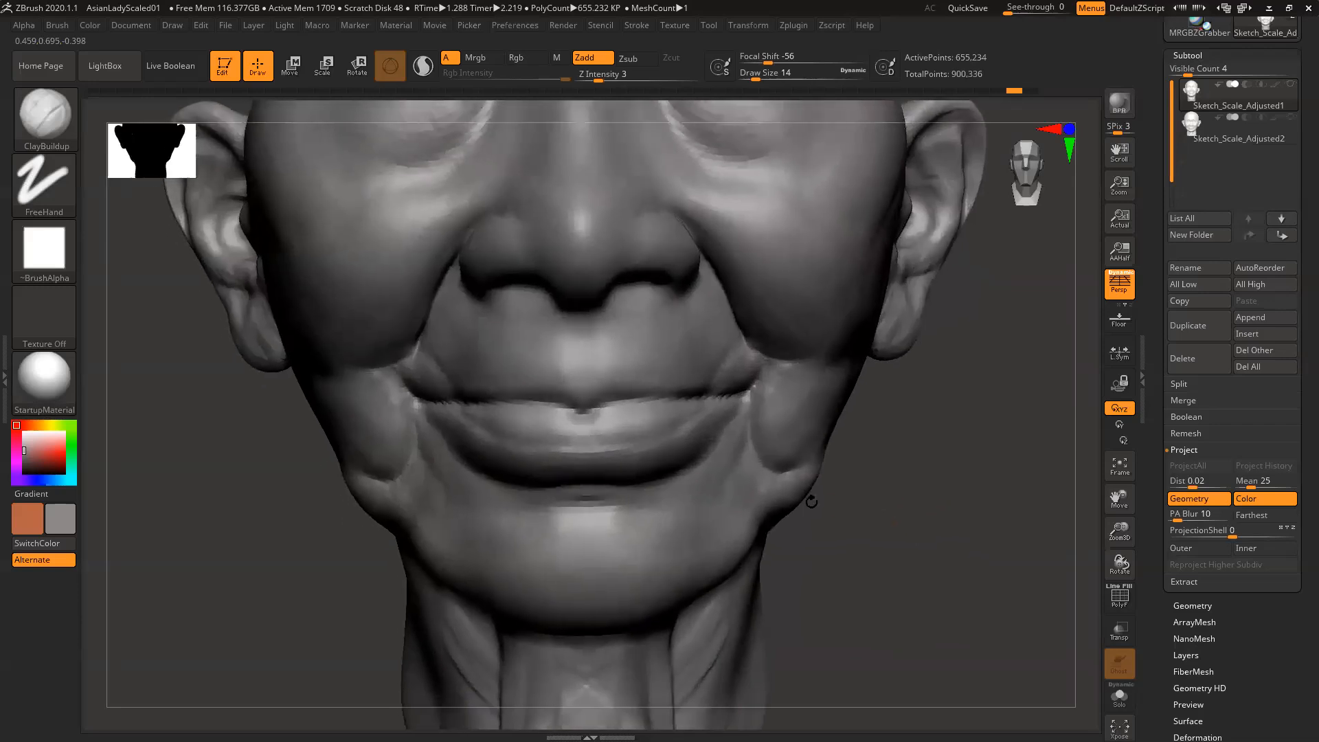
left_click_drag(901, 444, 790, 443)
left_click_drag(569, 613, 585, 539)
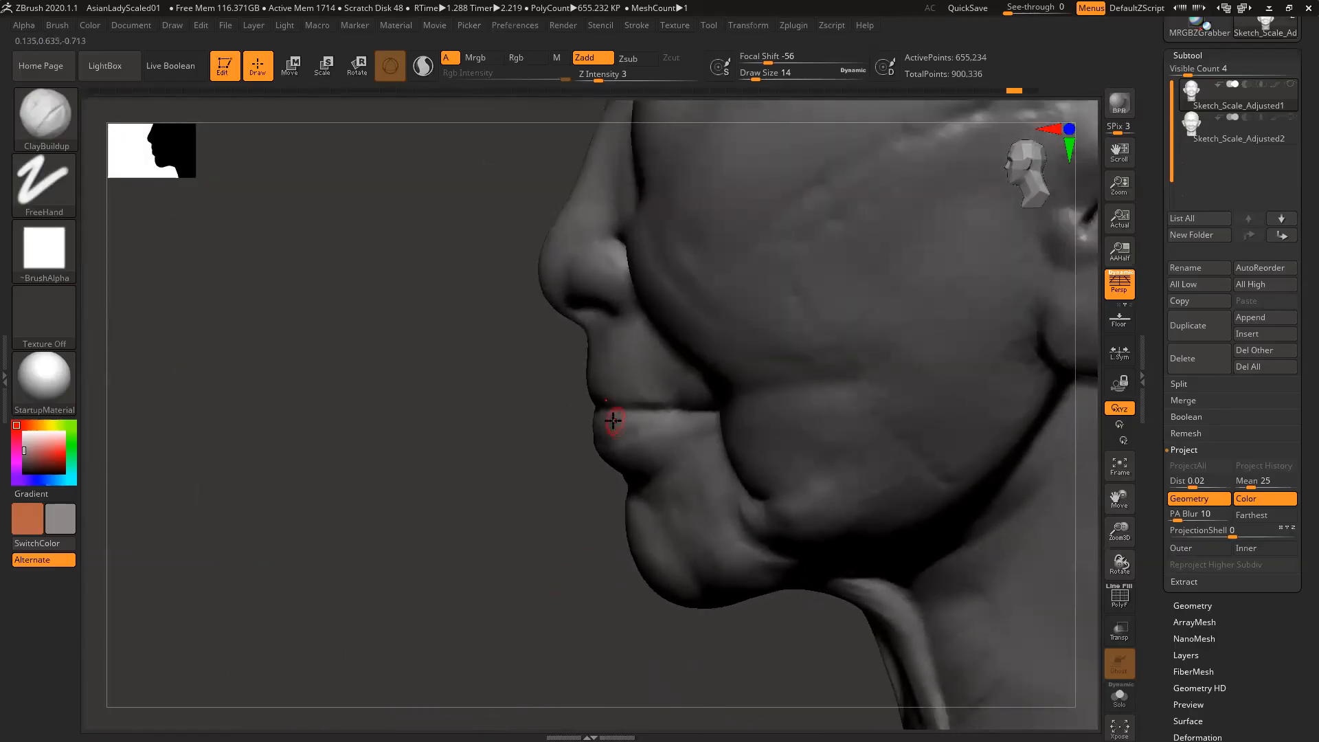
left_click_drag(559, 488, 680, 430)
key("space")
key("ctrl")
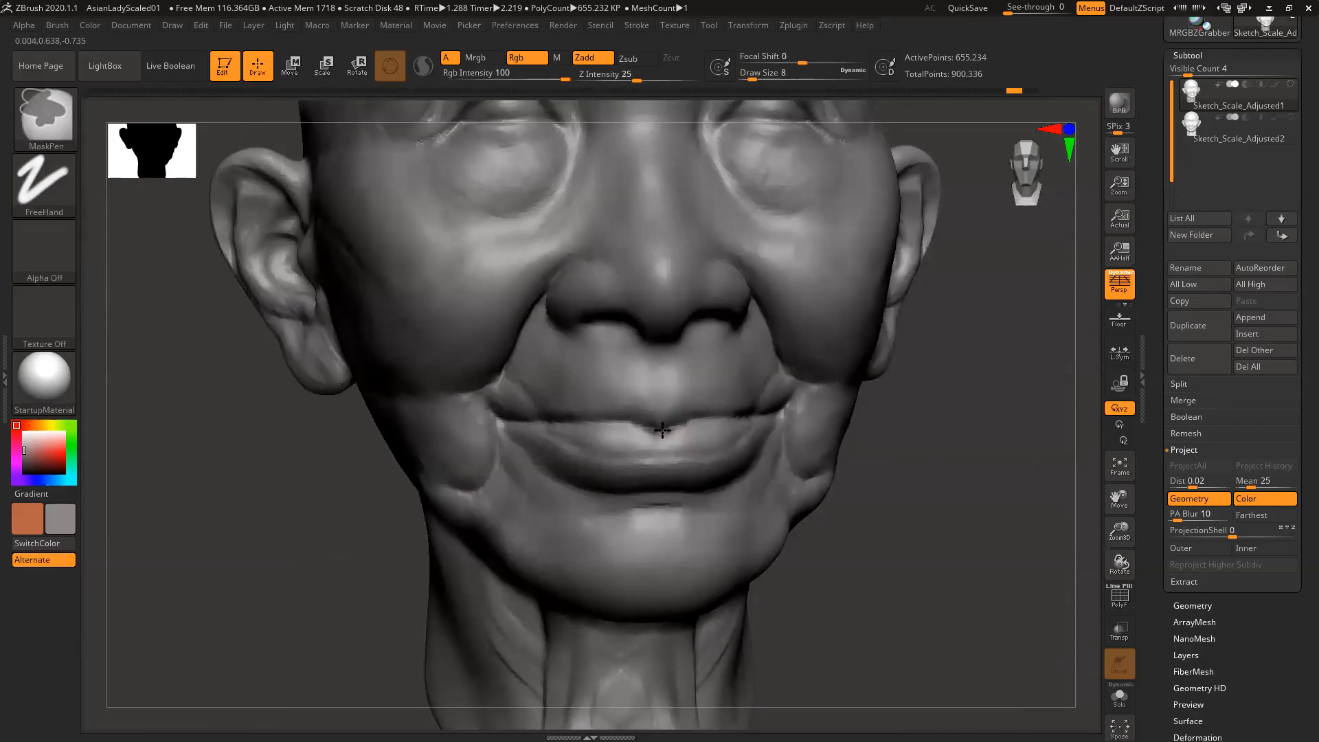
Mask along the lip line and invert the mask so only the lip line stays free.
mouse_move(887, 413)
left_mouse_down()
mouse_move(712, 420)
mouse_move(775, 420)
left_mouse_up()
mouse_move(1003, 429)
left_mouse_down()
mouse_move(759, 421)
mouse_move(663, 435)
left_mouse_up()
left_click_drag(480, 554, 604, 448)
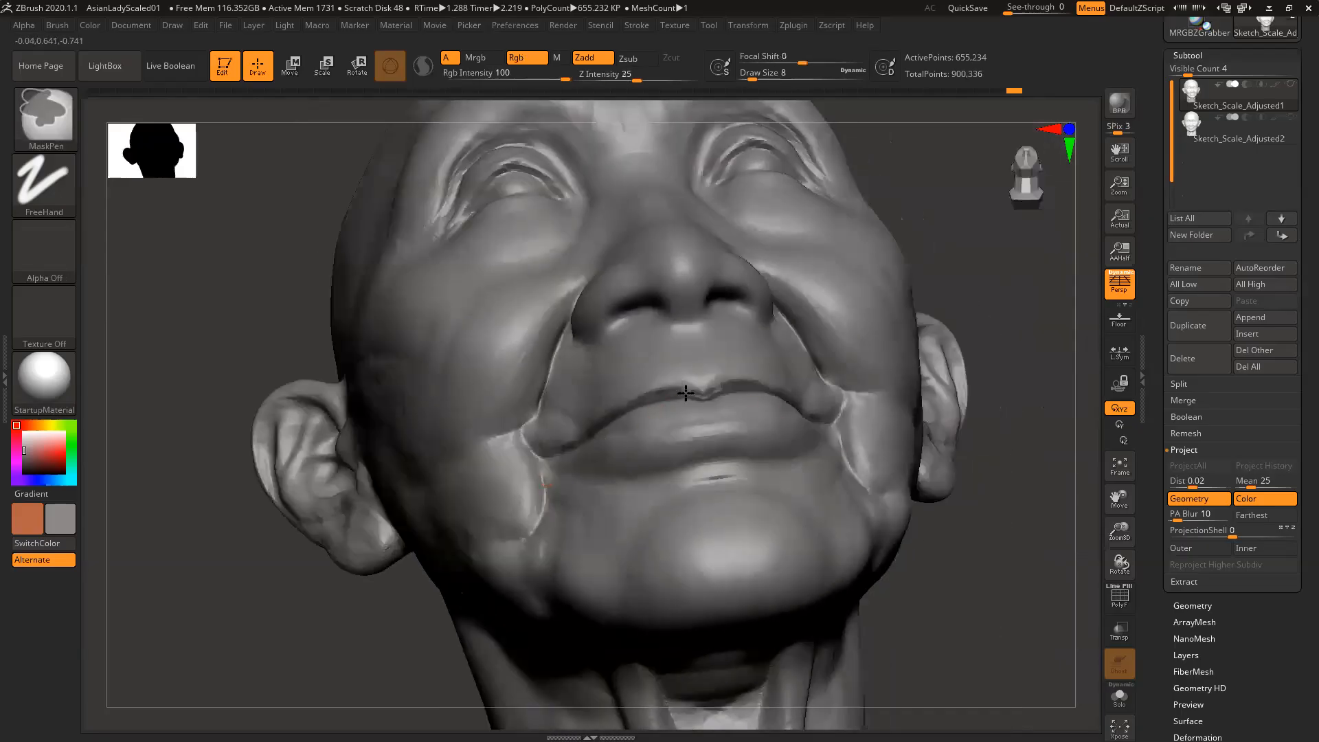
left_click(1015, 347, "ctrl")
mouse_move(1015, 348)
left_mouse_down()
mouse_move(1058, 371)
mouse_move(1017, 356)
left_mouse_up()
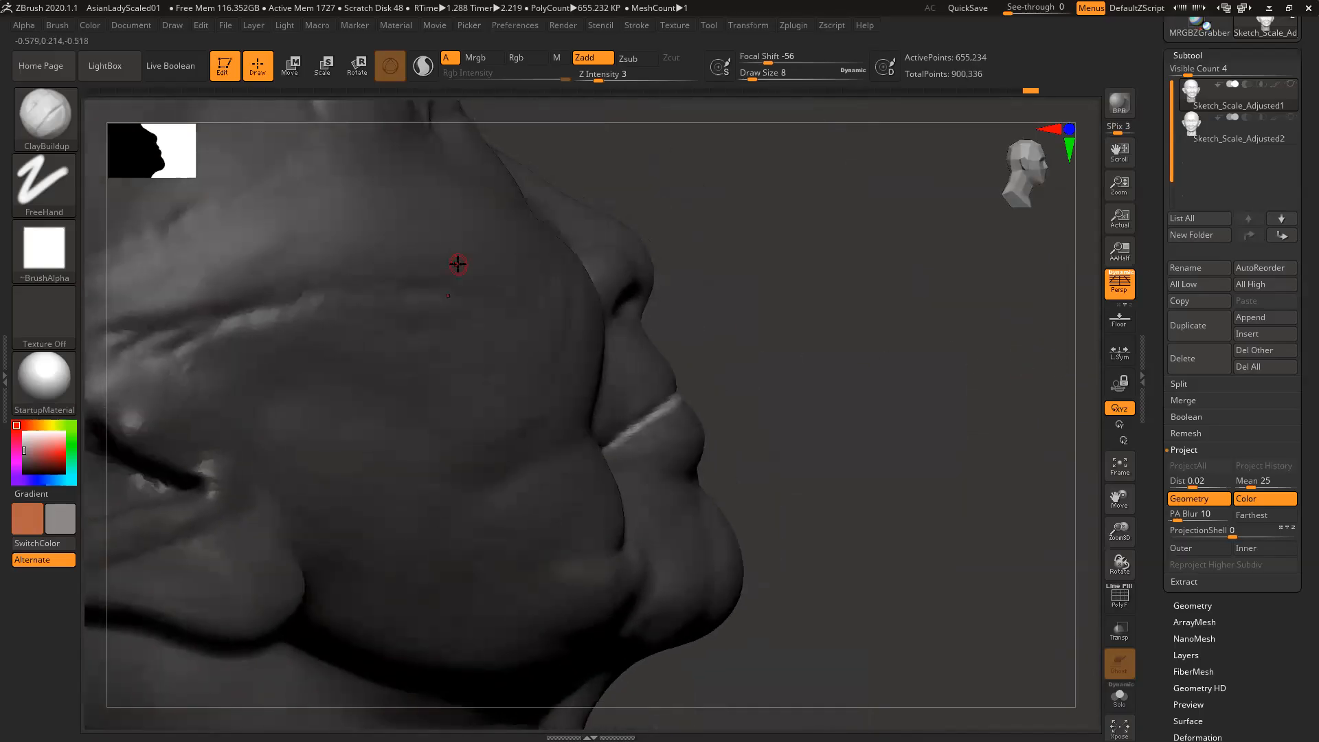
With an enlarged Move brush, nudge the lip shape slightly while orbiting around the head.
left_click(55, 116)
left_click(393, 130)
mouse_move(765, 303)
left_mouse_down()
mouse_move(821, 333)
mouse_move(795, 368)
mouse_move(830, 367)
left_mouse_up()
key("space")
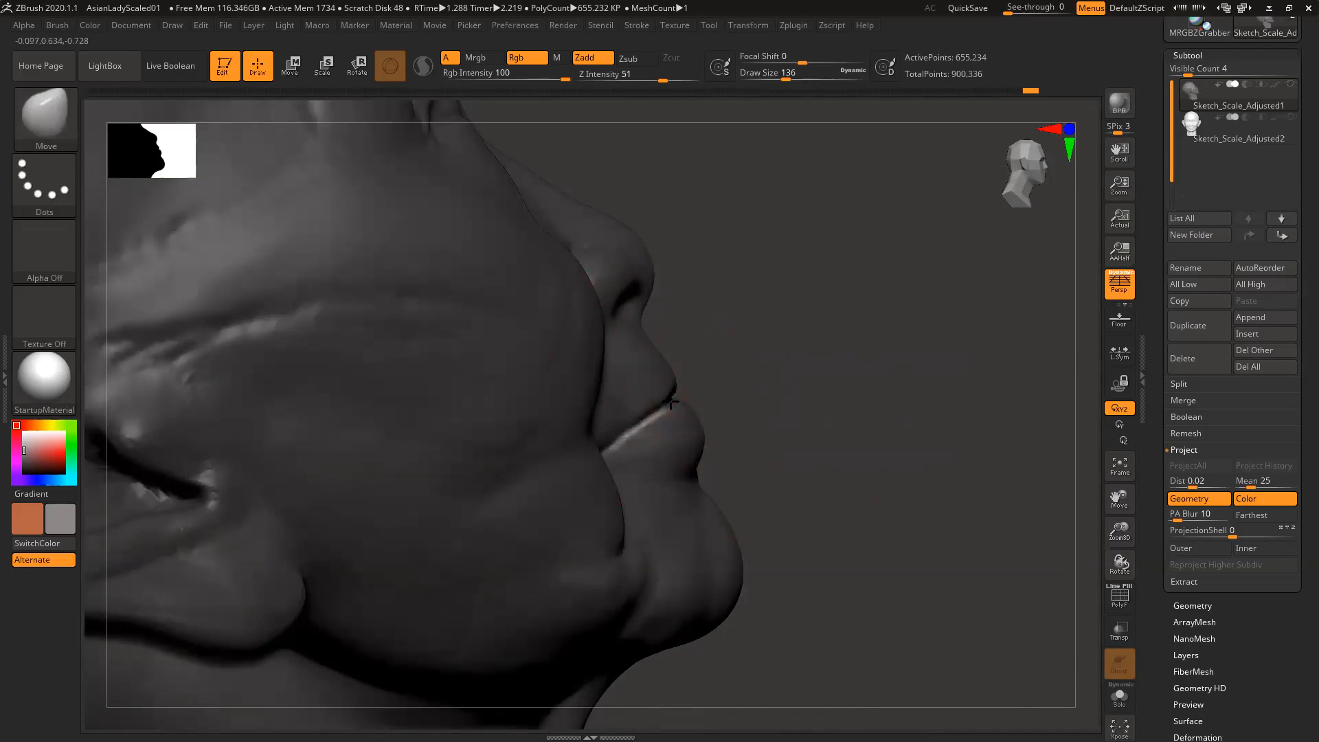
left_click_drag(720, 391, 698, 407)
mouse_move(978, 456)
left_mouse_down()
mouse_move(930, 513)
mouse_move(874, 528)
left_mouse_up()
left_click_drag(687, 436, 695, 434)
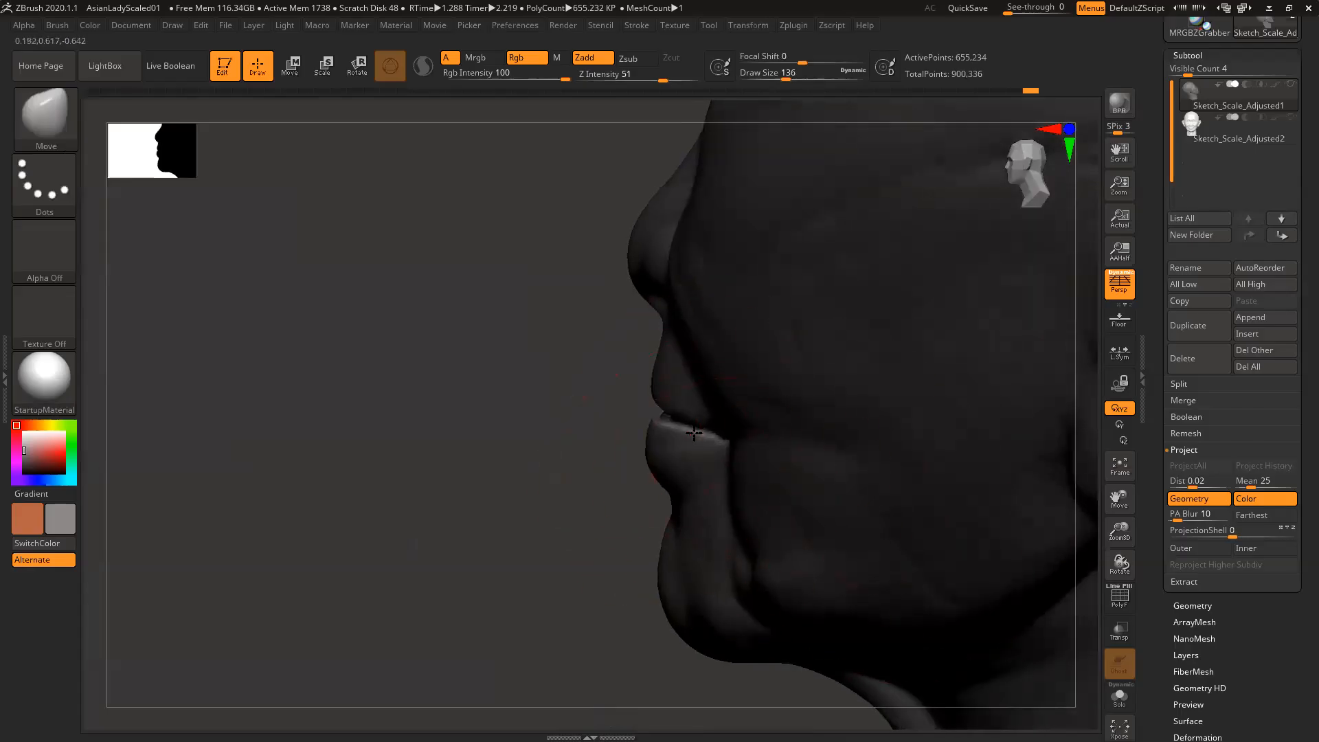
mouse_move(577, 502)
left_mouse_down()
mouse_move(891, 536)
mouse_move(974, 465)
mouse_move(939, 451)
mouse_move(960, 471)
mouse_move(1045, 430)
left_mouse_up()
Return to the ClayBuildup brush and raise the smoothing strength to 67.
key("space")
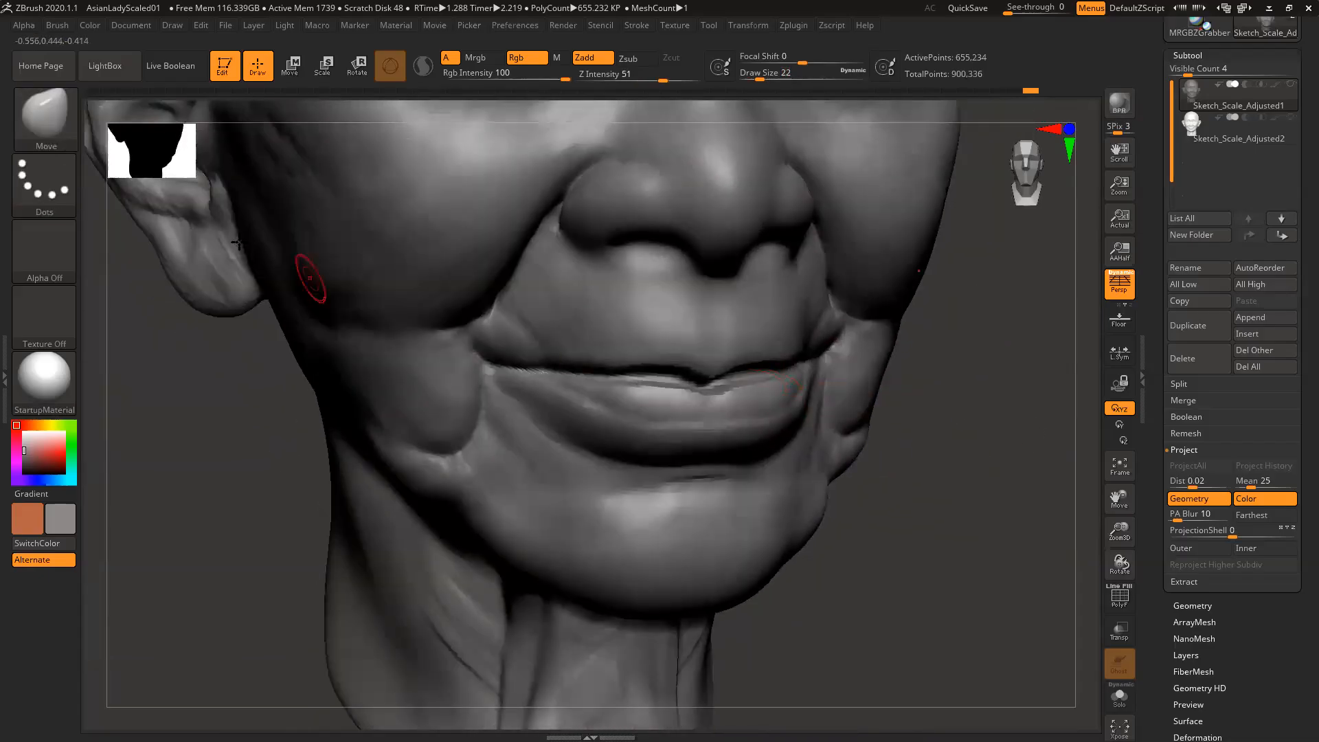
key("b")
left_click(196, 127)
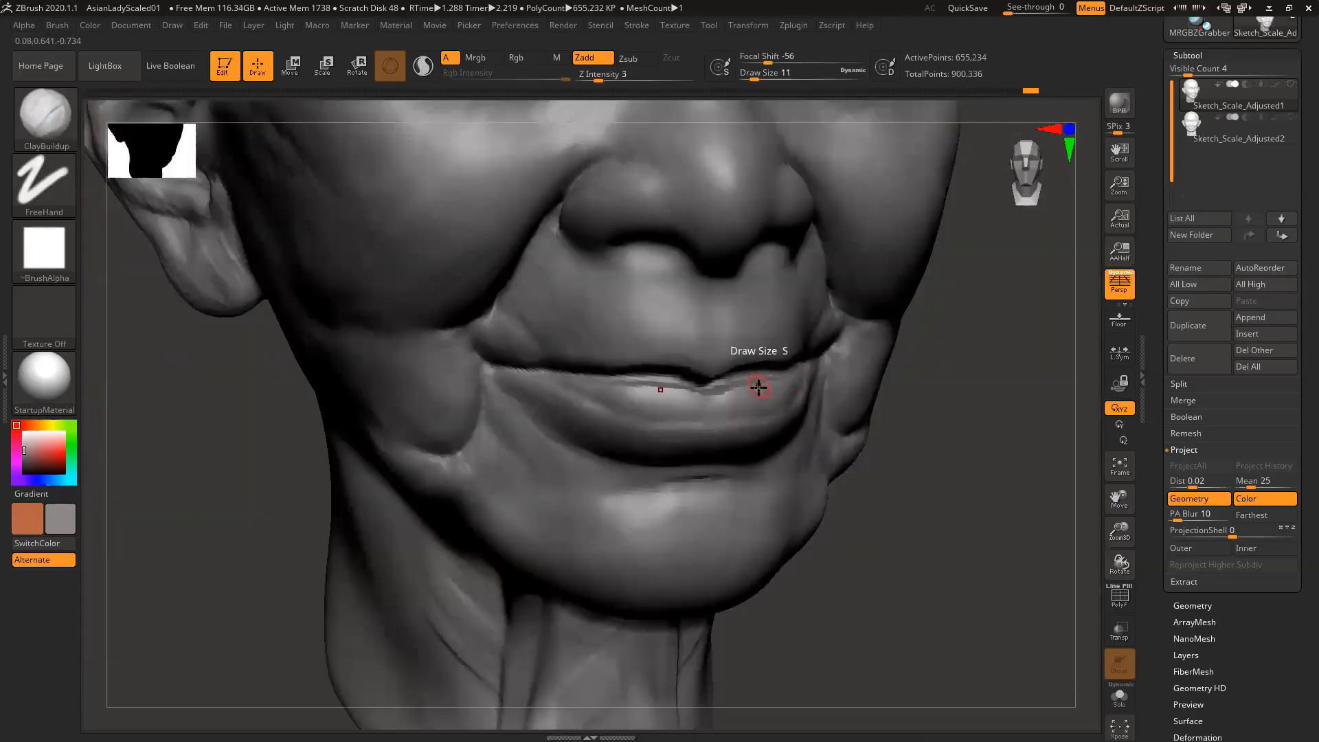
key("shift")
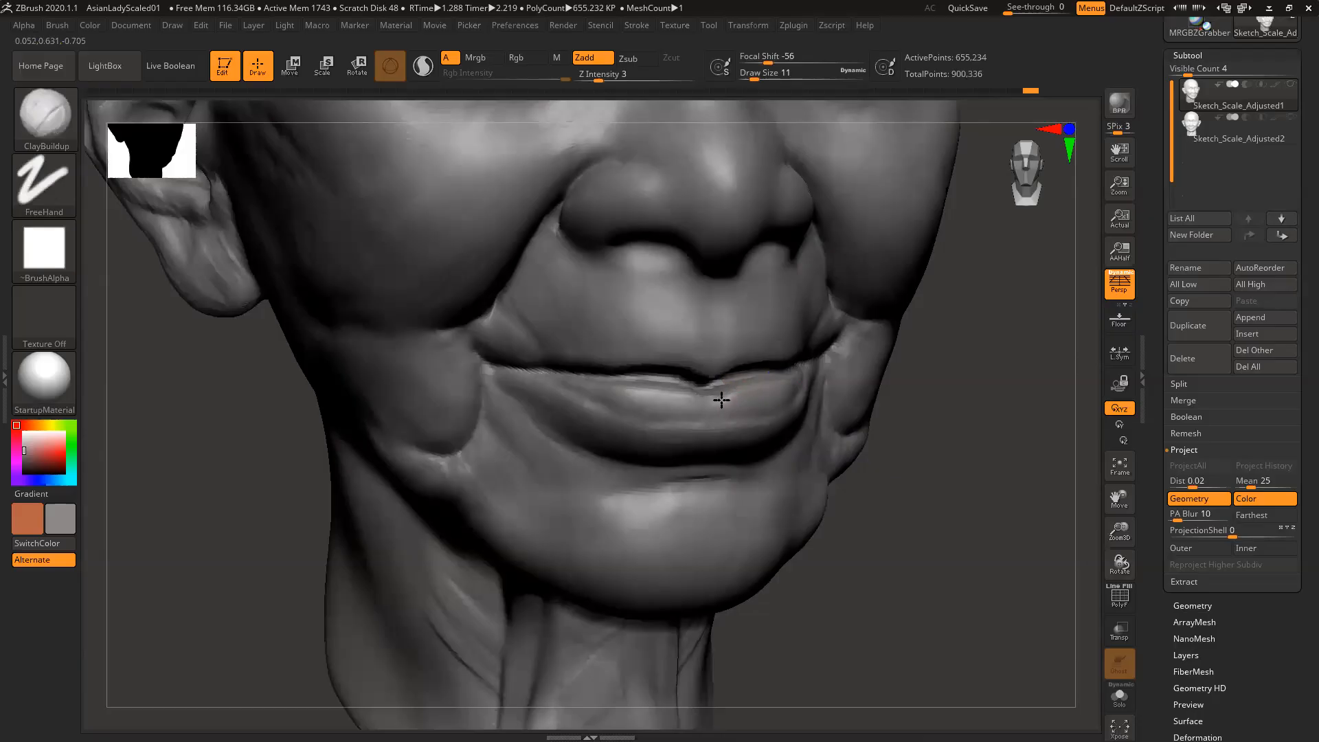
mouse_move(817, 389)
right_mouse_down()
mouse_move(880, 392)
mouse_move(880, 408)
mouse_move(739, 389)
right_mouse_up()
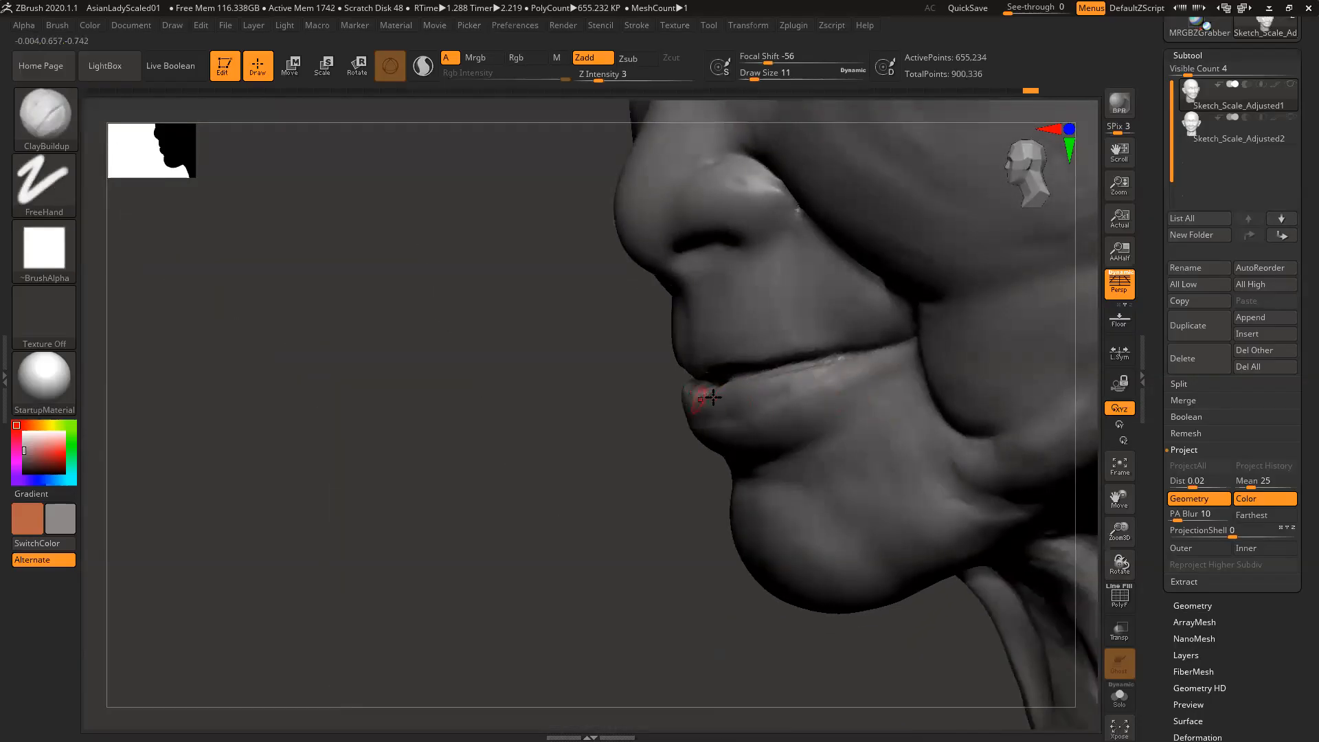
key("shift")
left_click(676, 77, "shift")
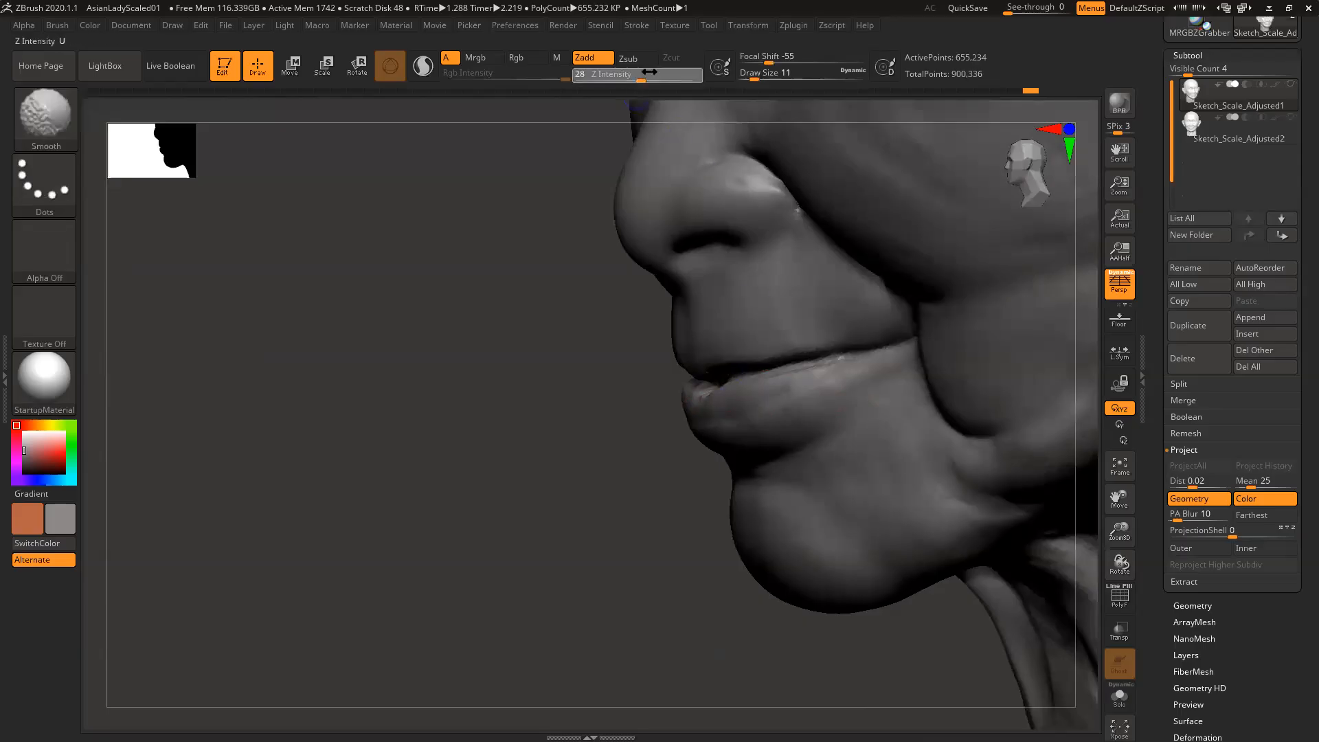
Reduce the brush size to 8 and mask patches on the upper lip.
key("space")
left_click(750, 385)
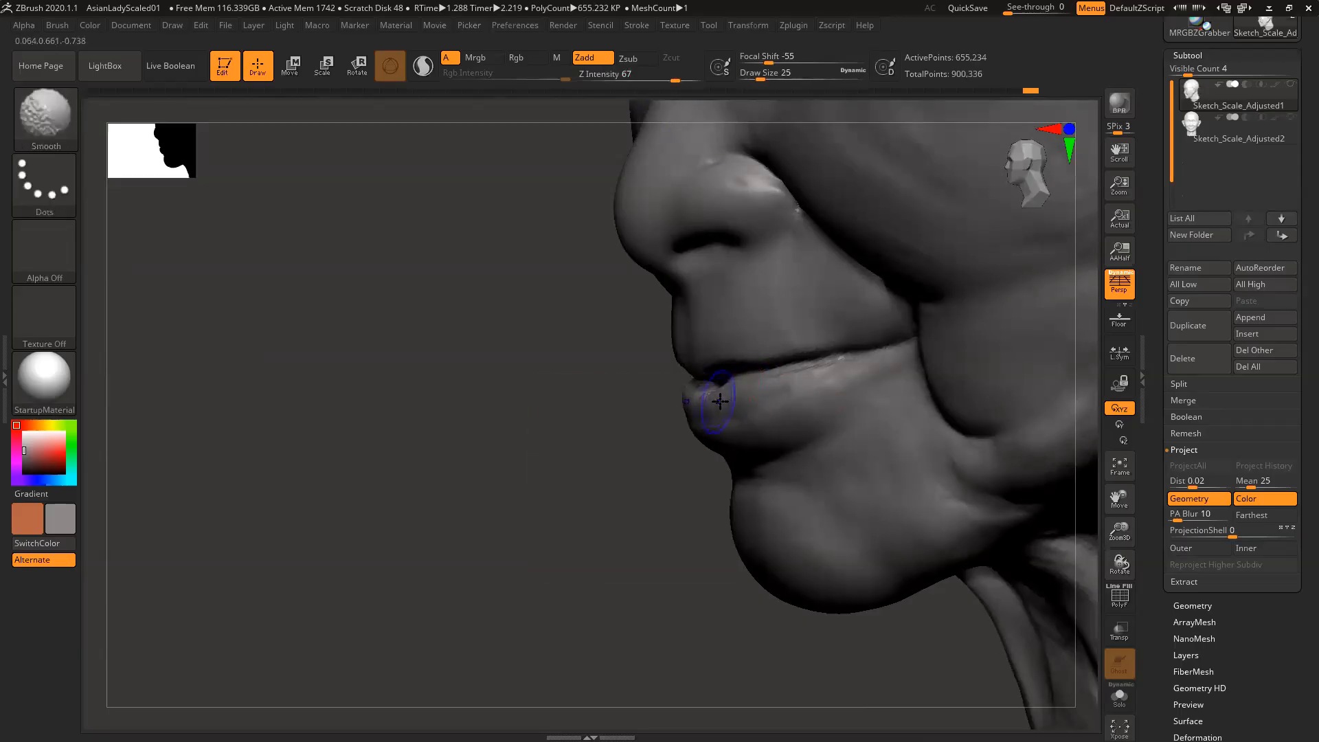
key("space")
left_click(727, 388)
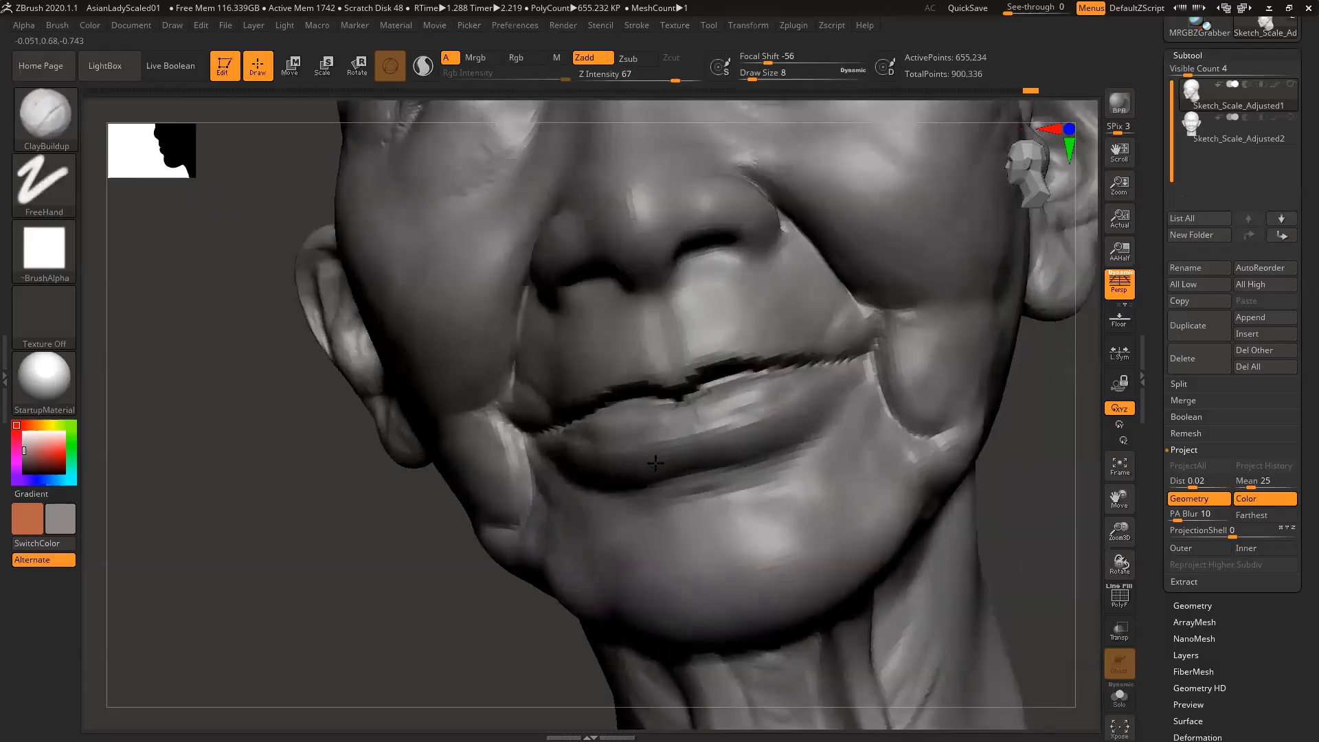
key("space")
left_click_drag(729, 343, 675, 380, "ctrl")
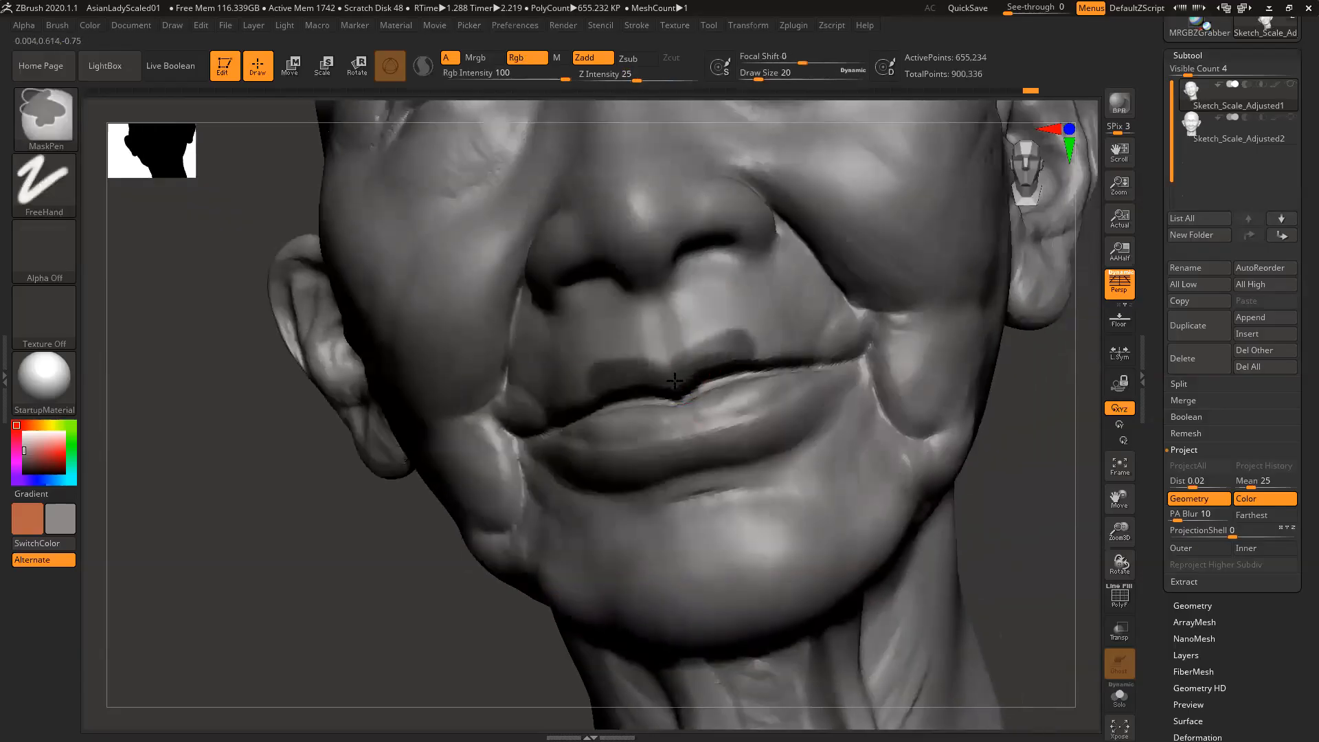
Smooth the lower lip with Shift, checking it from front, three-quarter and profile views.
key("b")
key("c")
key("b")
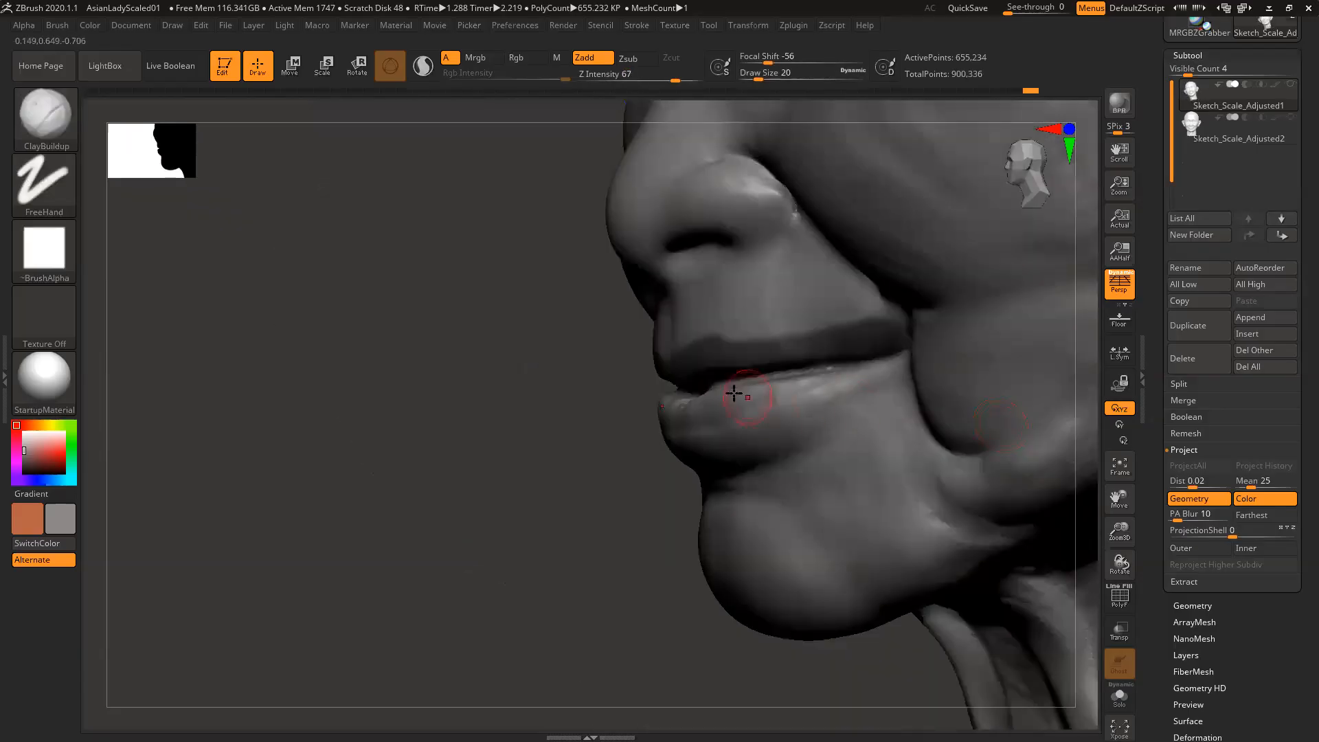
key("shift")
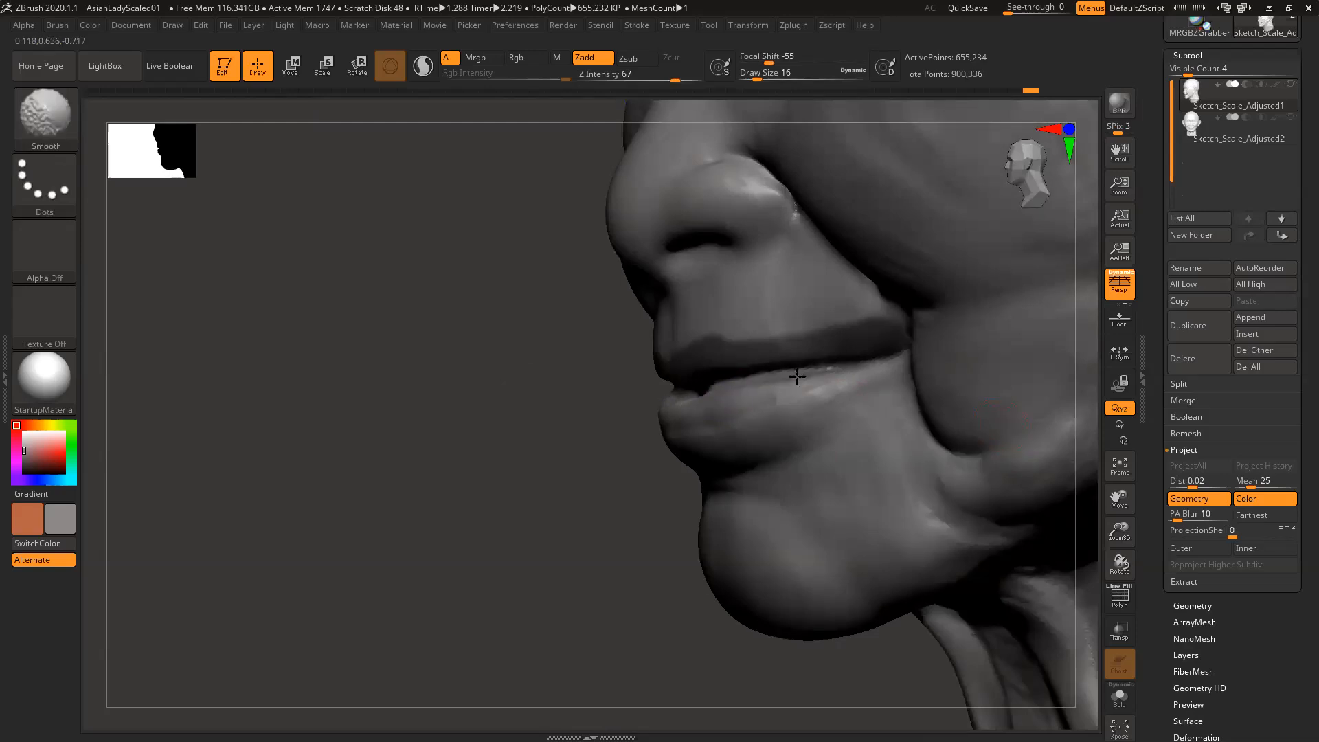
mouse_move(609, 480)
left_mouse_down()
mouse_move(683, 418)
mouse_move(676, 398)
left_mouse_up()
mouse_move(867, 431)
left_mouse_down()
mouse_move(1069, 442)
mouse_move(645, 419)
left_mouse_up()
left_click_drag(560, 416, 539, 417, "shift")
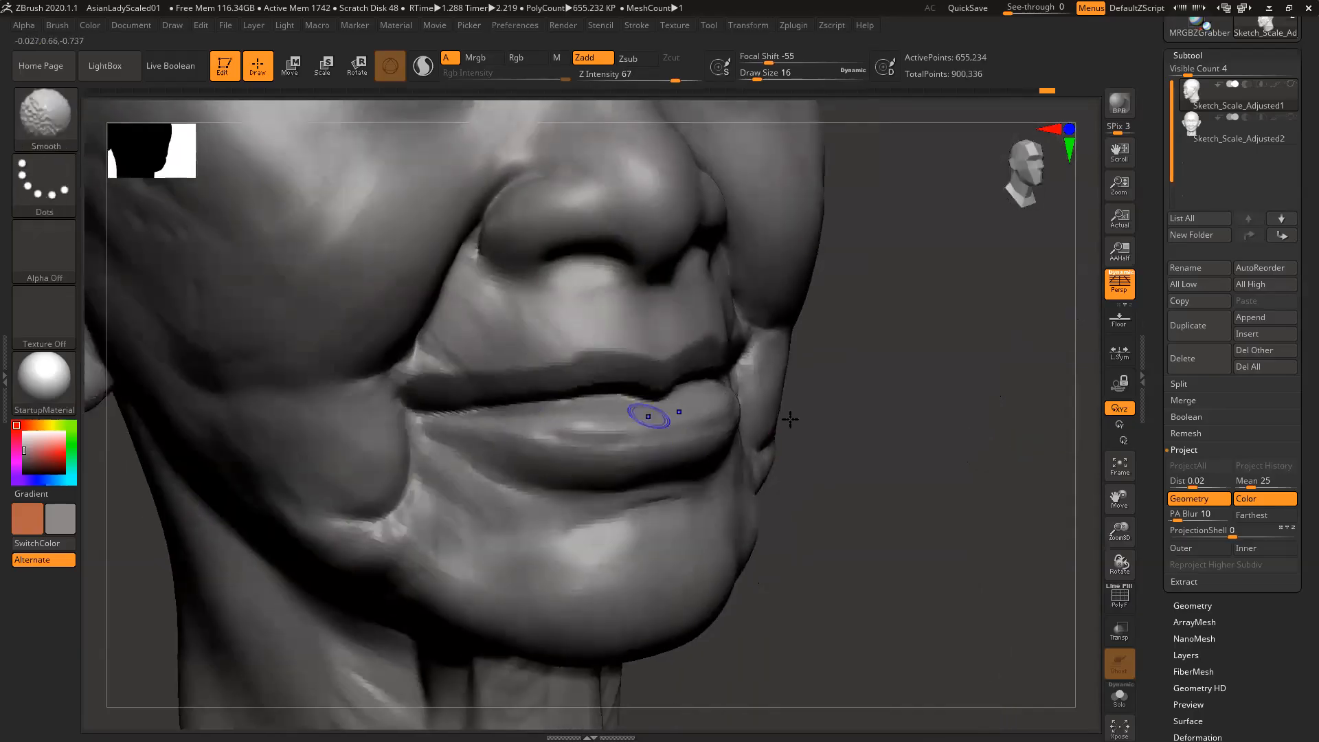
left_click_drag(821, 421, 893, 427)
key("shift")
left_click_drag(666, 408, 645, 442)
key("shift")
mouse_move(789, 409)
left_mouse_down("shift")
mouse_move(671, 415)
mouse_move(692, 406)
left_mouse_up("shift")
key("shift")
Undo the lower-lip clay marks, lower Z Intensity to 2 and set Draw Size 7.
key("ctrl+z")
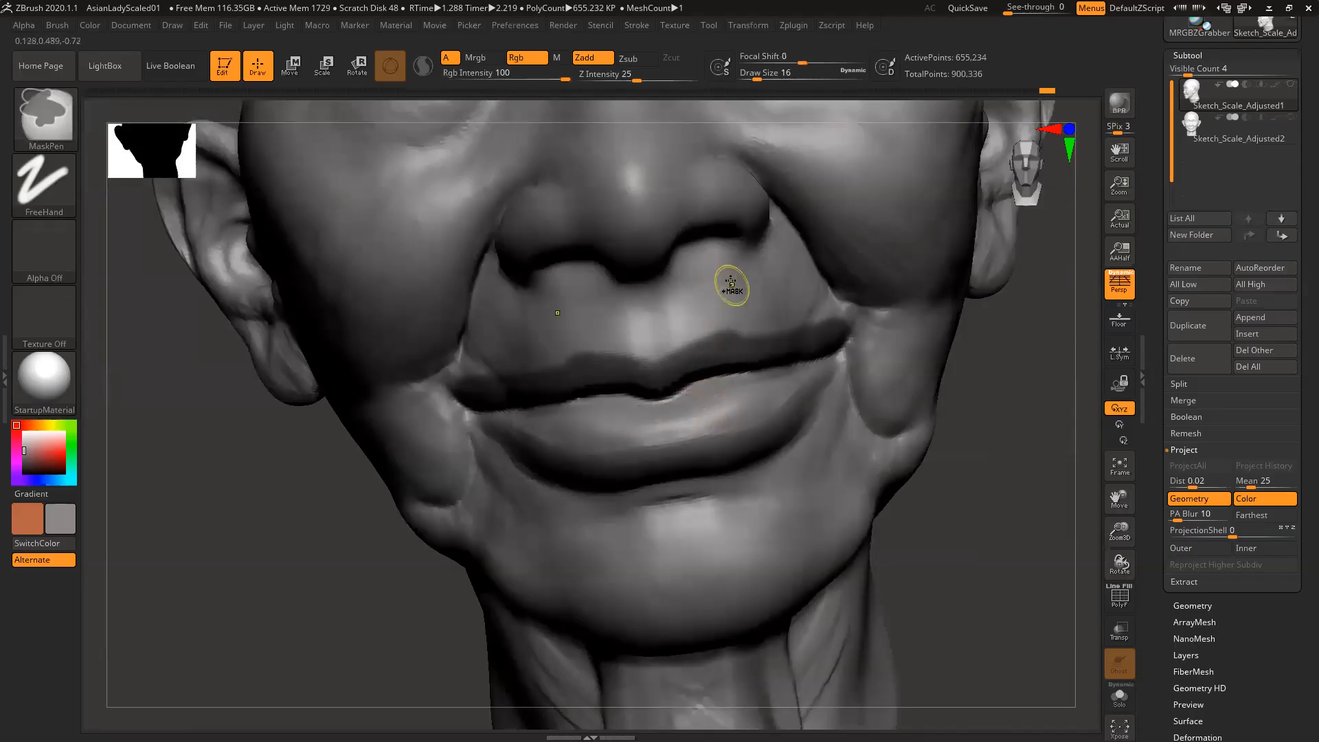
left_click(596, 76)
type("3")
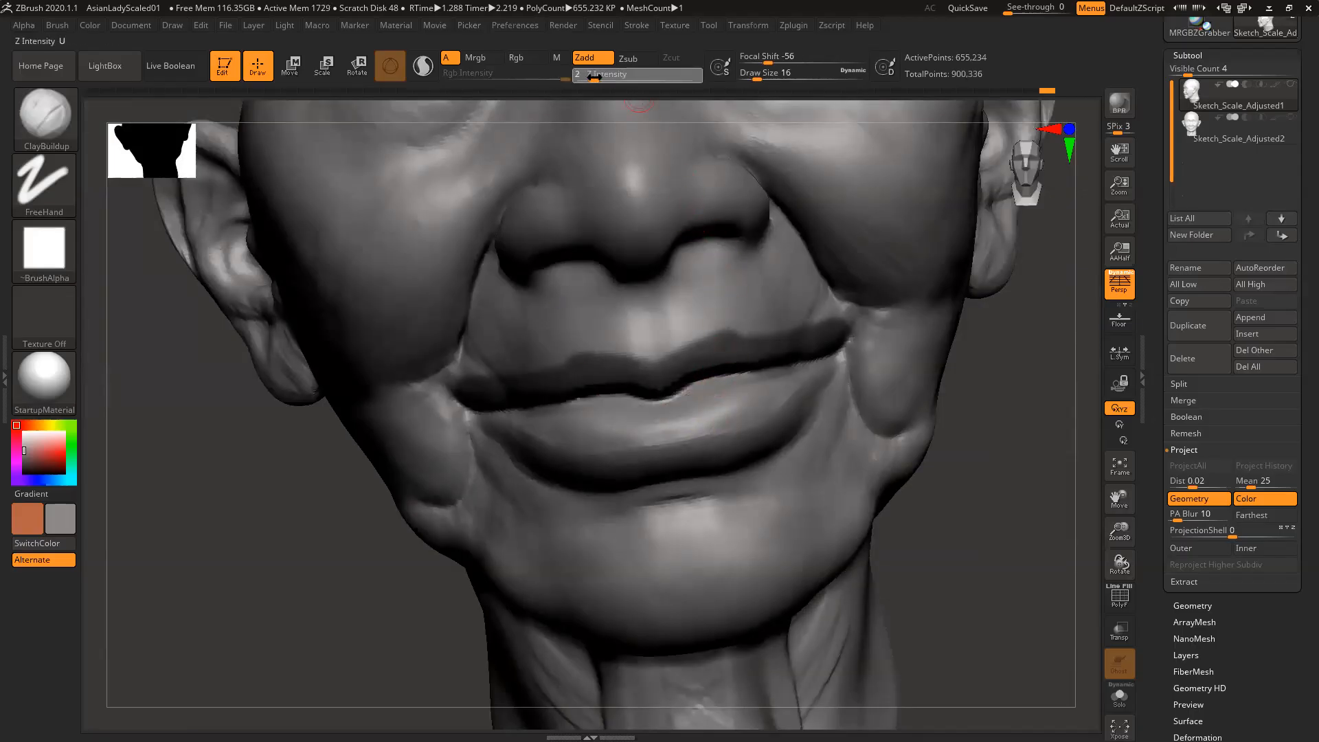
key("Return")
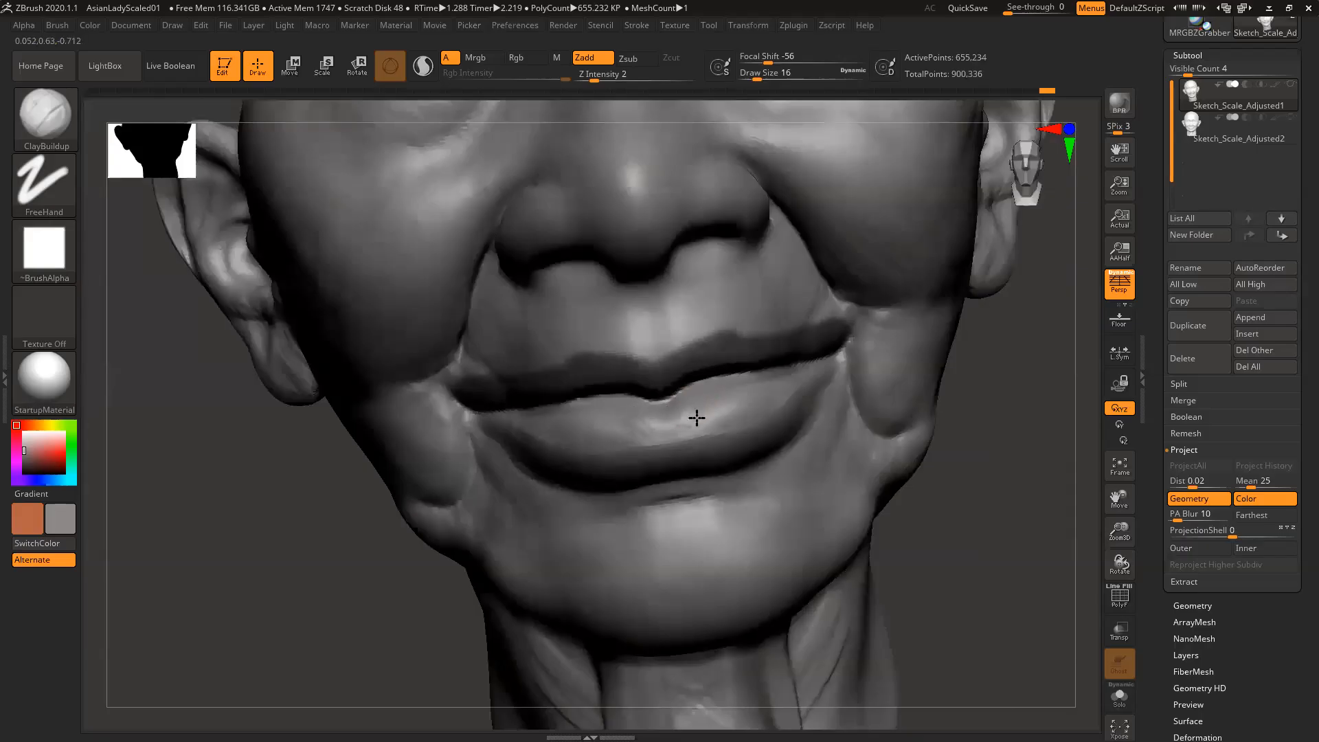
left_click_drag(981, 409, 985, 450)
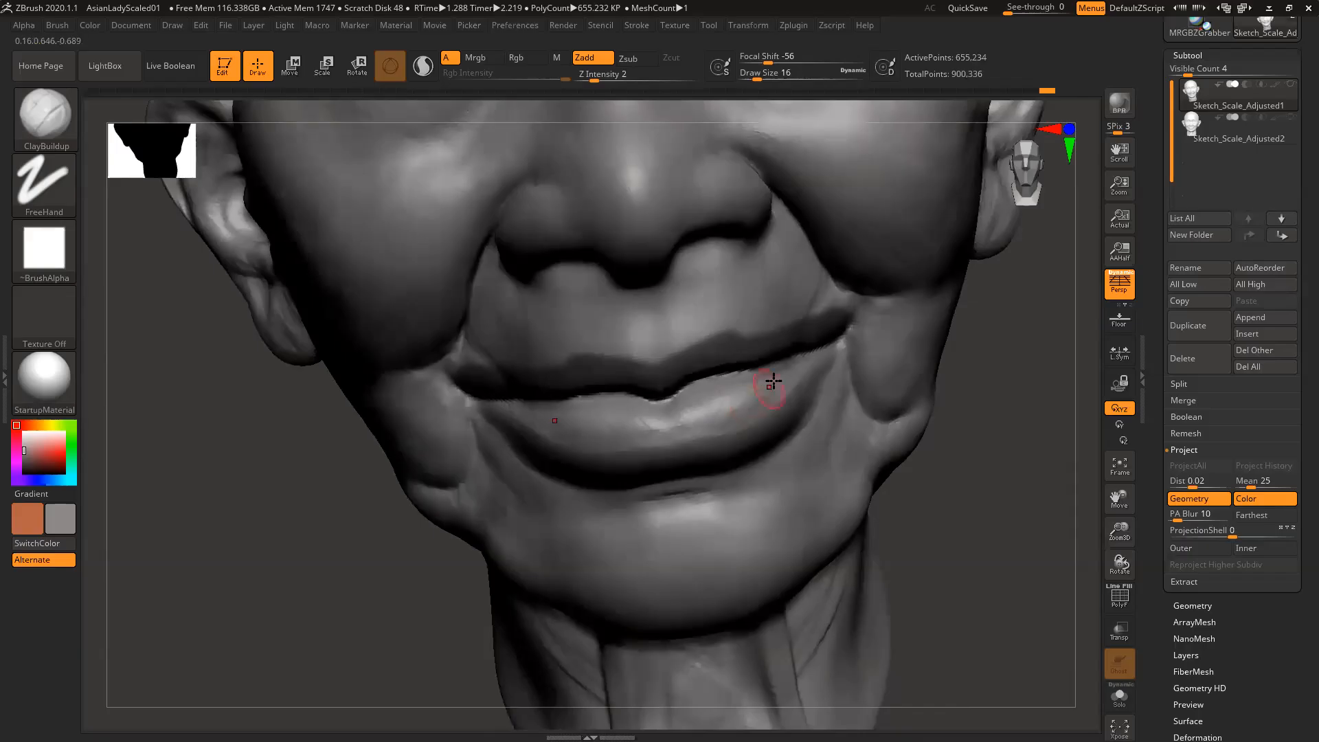
mouse_move(979, 416)
left_mouse_down("shift")
mouse_move(991, 422)
mouse_move(989, 478)
left_mouse_up("shift")
key("space")
left_click_drag(732, 363, 695, 371)
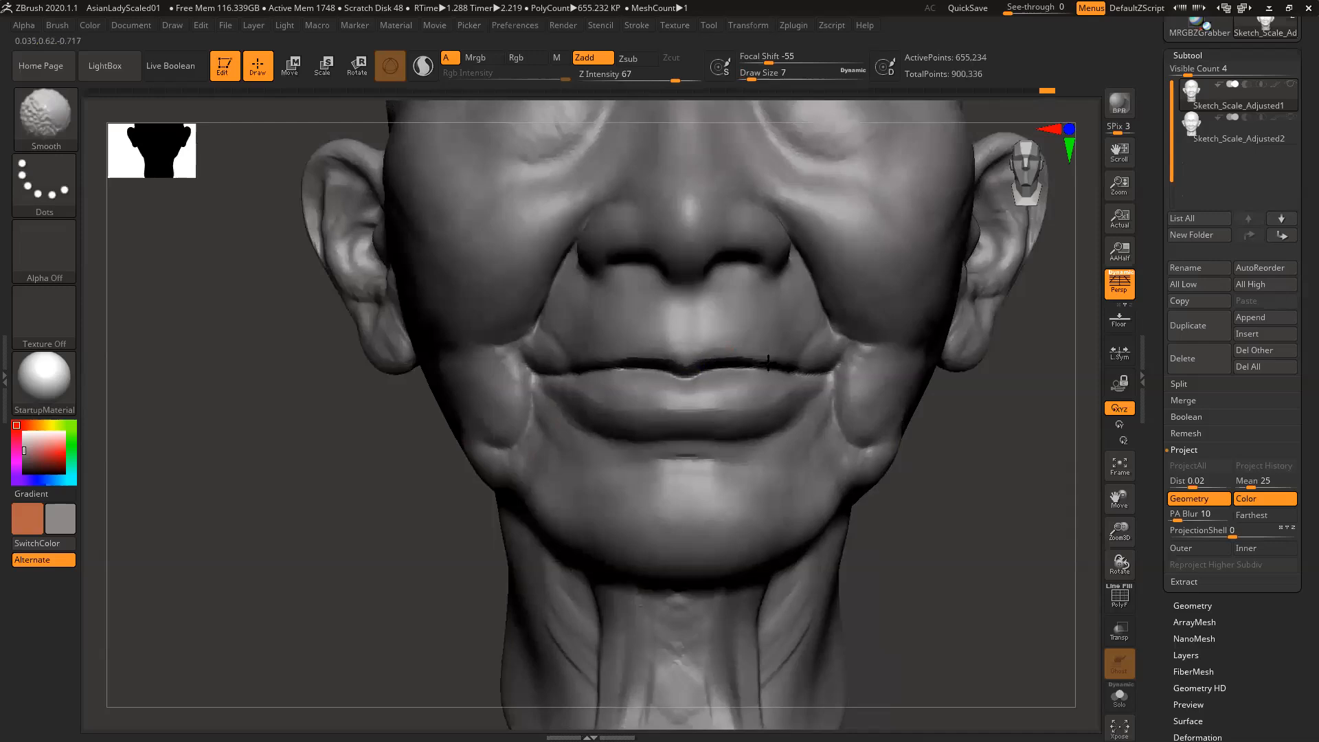
Smooth along the lip line toward the right corner at Draw Size 13, Z Intensity 7.
left_click_drag(708, 357, 781, 360, "shift")
mouse_move(989, 454)
left_mouse_down("alt")
mouse_move(992, 433)
mouse_move(957, 403)
mouse_move(918, 456)
mouse_move(937, 511)
mouse_move(975, 460)
mouse_move(981, 392)
left_mouse_up("alt")
left_click_drag(926, 359, 918, 384, "alt")
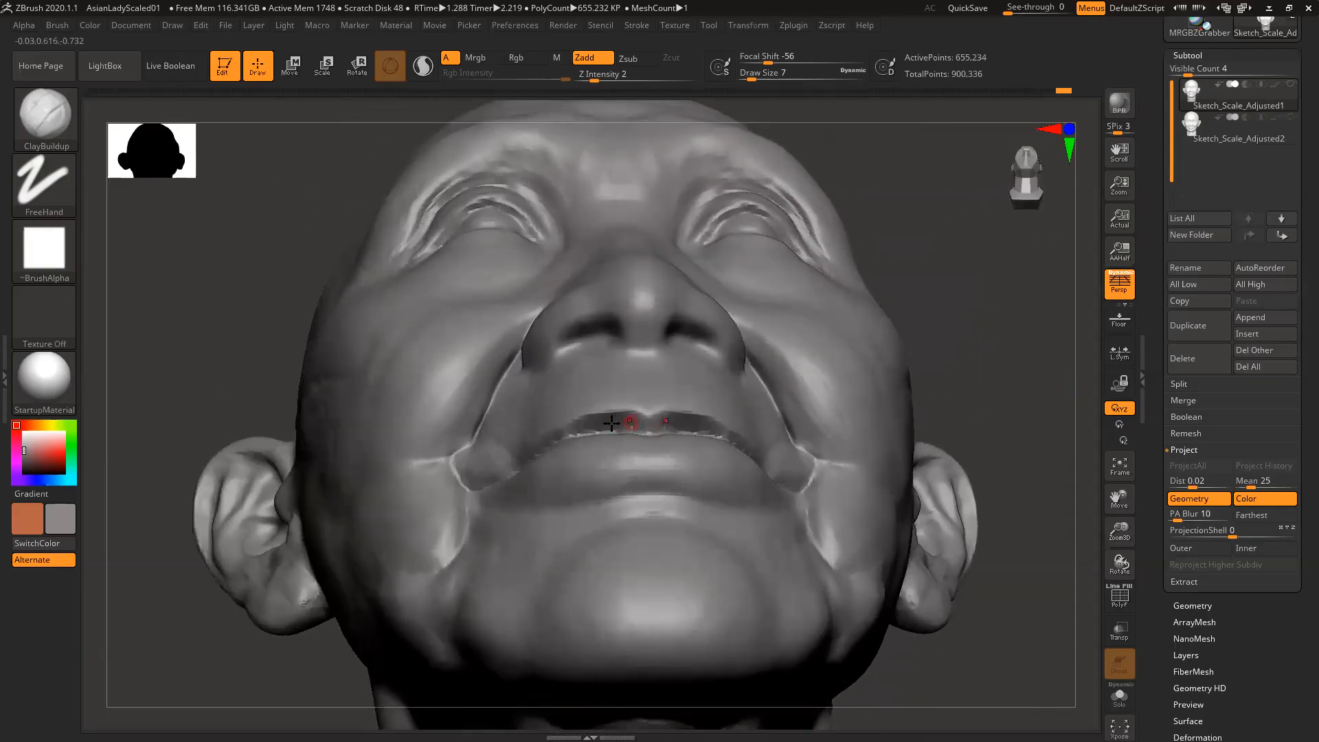
key("space")
left_click_drag(623, 422, 598, 428)
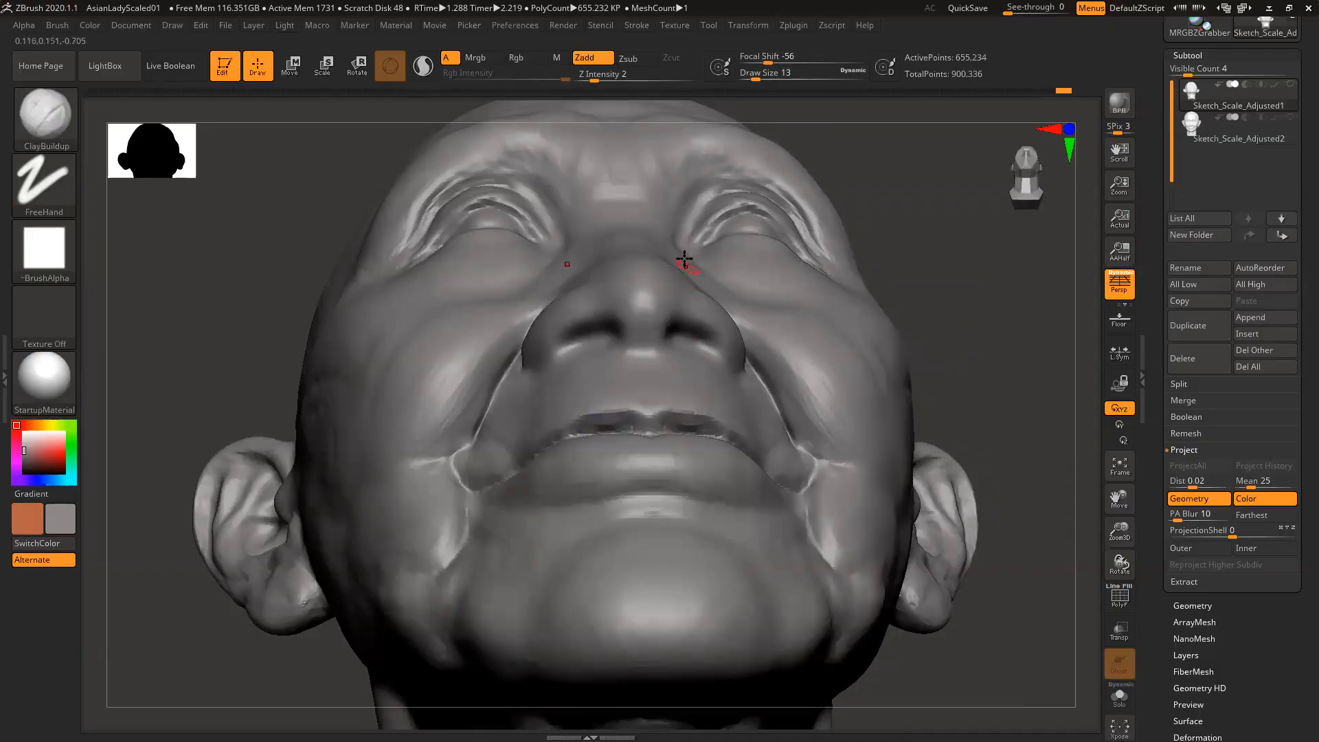
left_click_drag(616, 78, 609, 79, "shift")
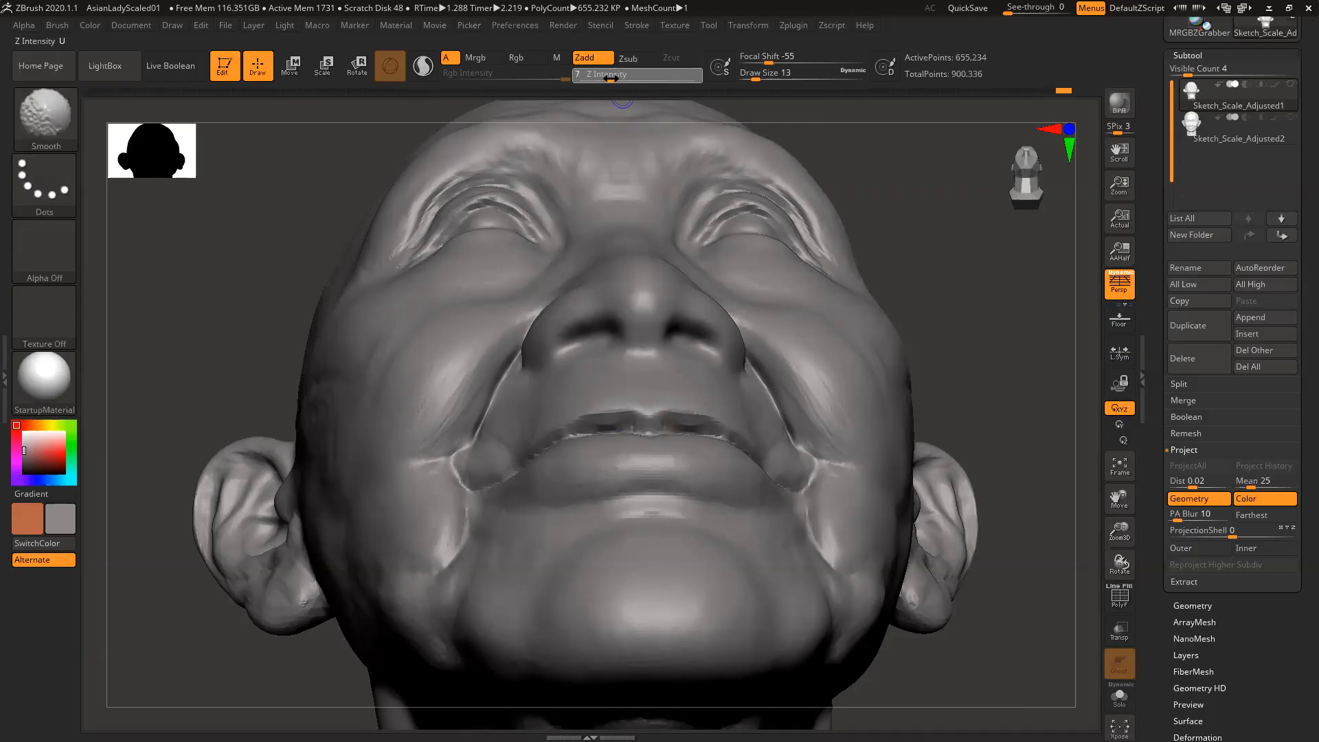
mouse_move(939, 277)
left_mouse_down("alt")
mouse_move(944, 293)
mouse_move(1002, 292)
mouse_move(1004, 266)
mouse_move(1020, 323)
mouse_move(789, 359)
left_mouse_up("alt")
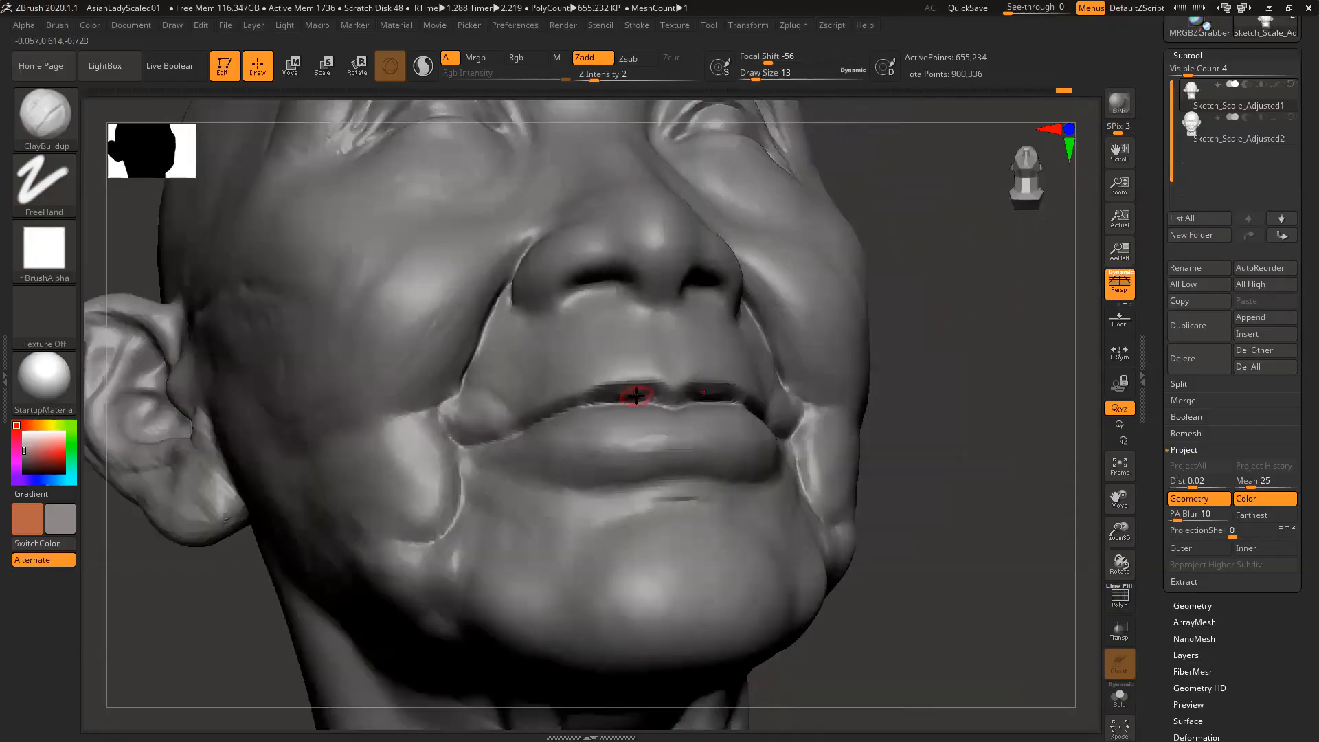
left_click_drag(931, 383, 825, 426)
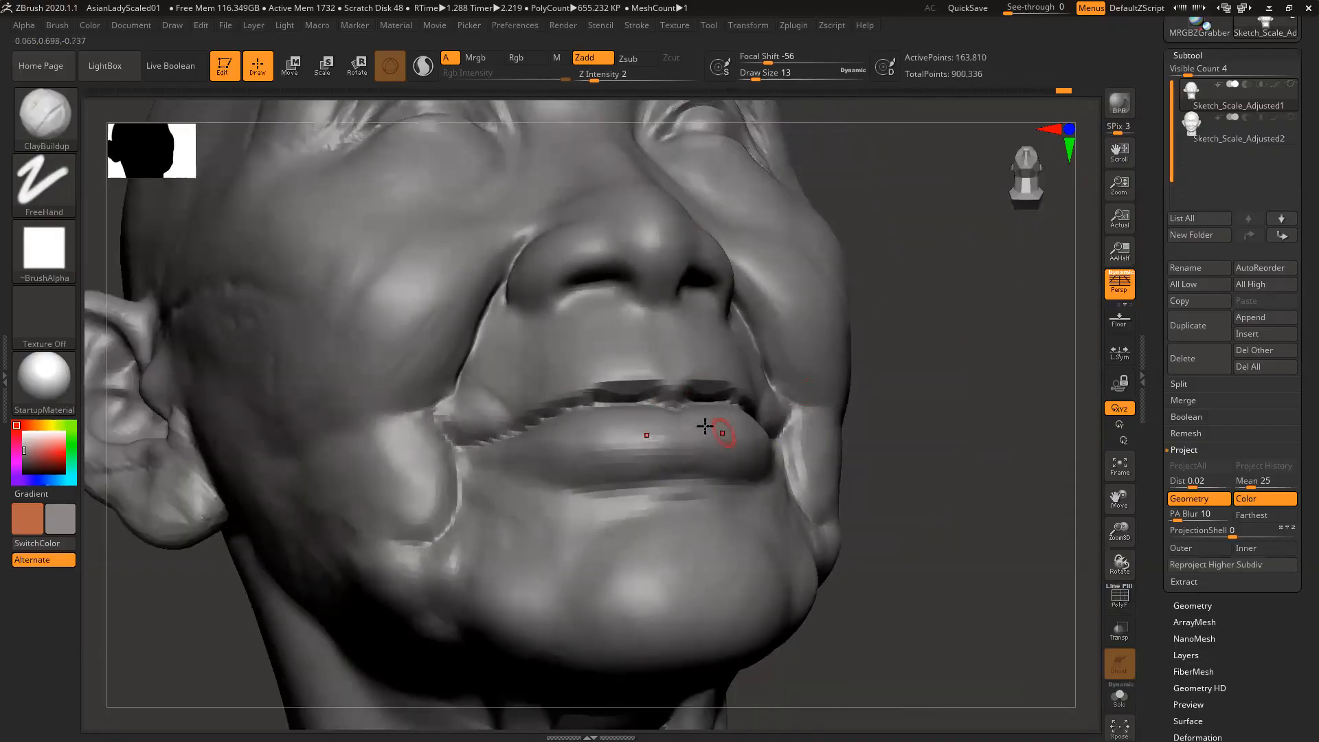
Drop the head down to its lowest subdivision level with Shift+D.
key("shift+d")
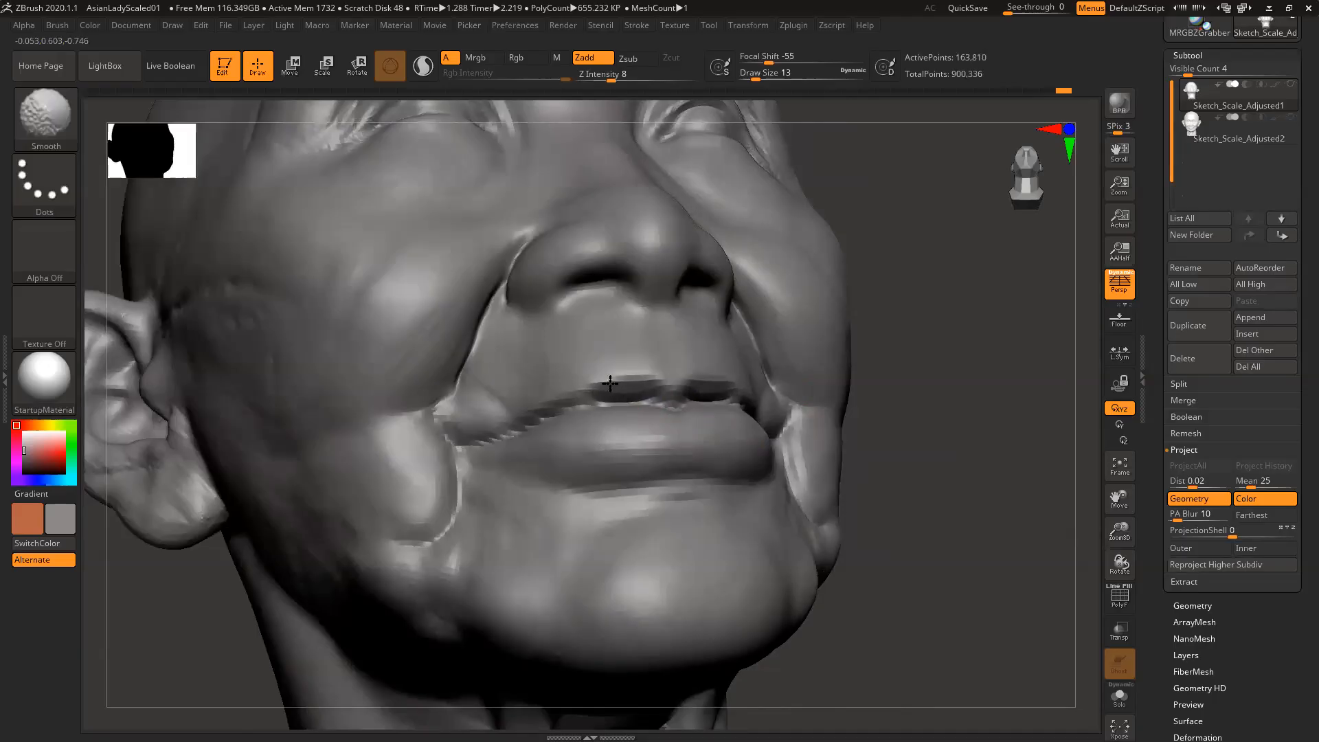
mouse_move(1082, 481)
left_mouse_down()
mouse_move(1033, 501)
mouse_move(966, 589)
mouse_move(998, 595)
mouse_move(938, 617)
left_mouse_up()
key("shift")
key("shift+d")
key("shift+d")
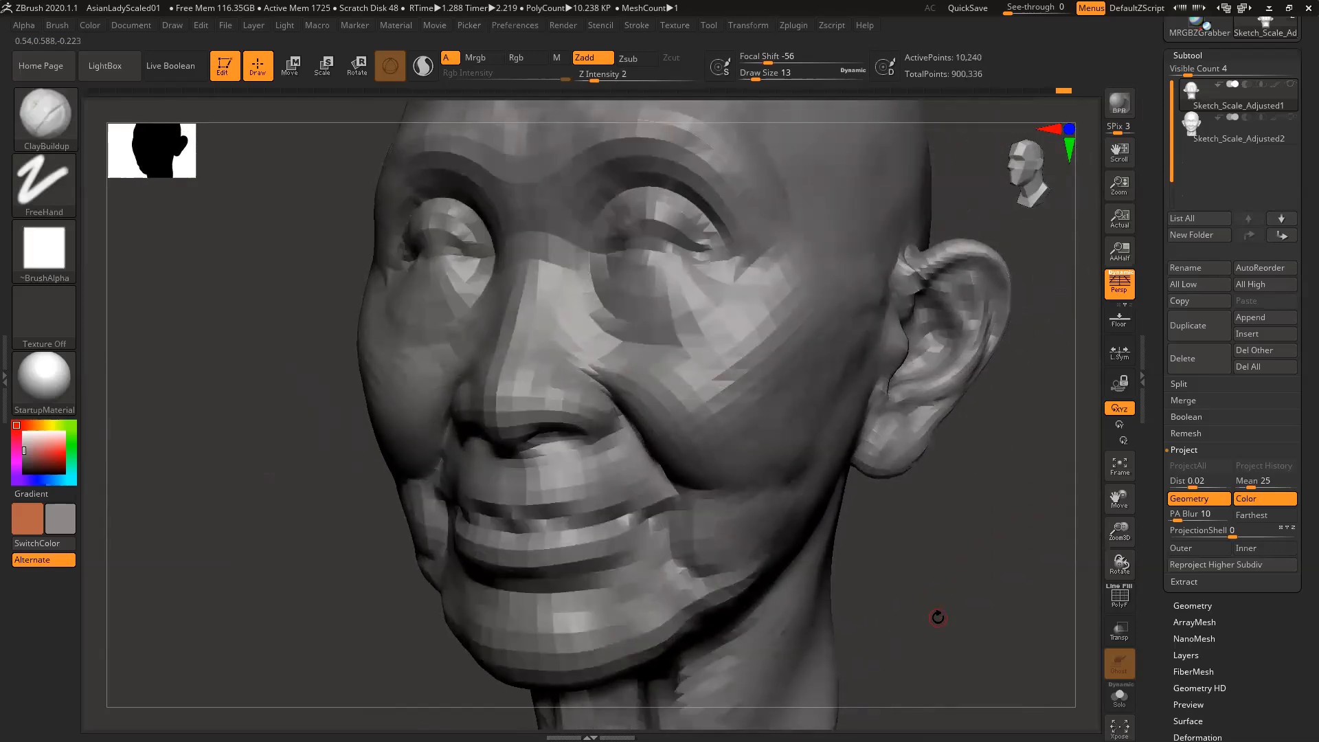
Step up to the 40,954-point level, enable PolyFrame, and expand the Morph Target options.
key("d")
key("shift+f")
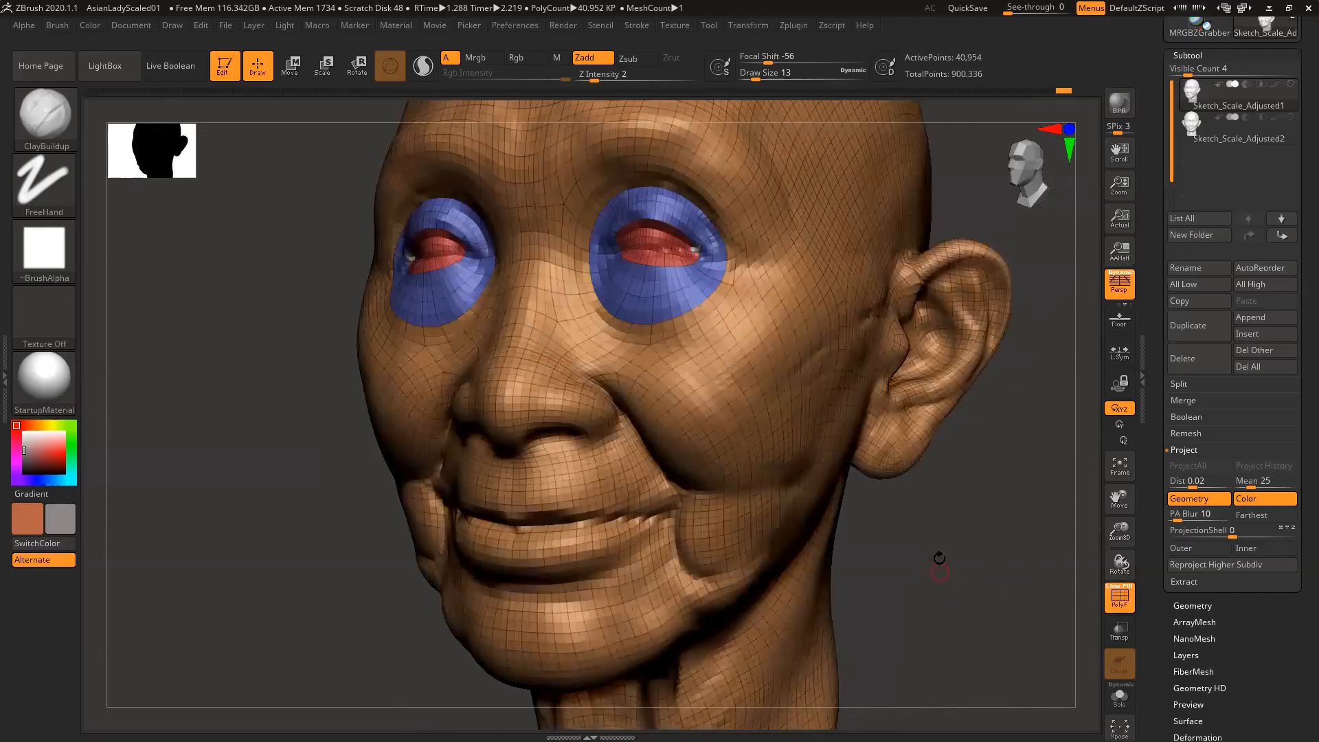
left_click_drag(956, 584, 974, 574, "alt")
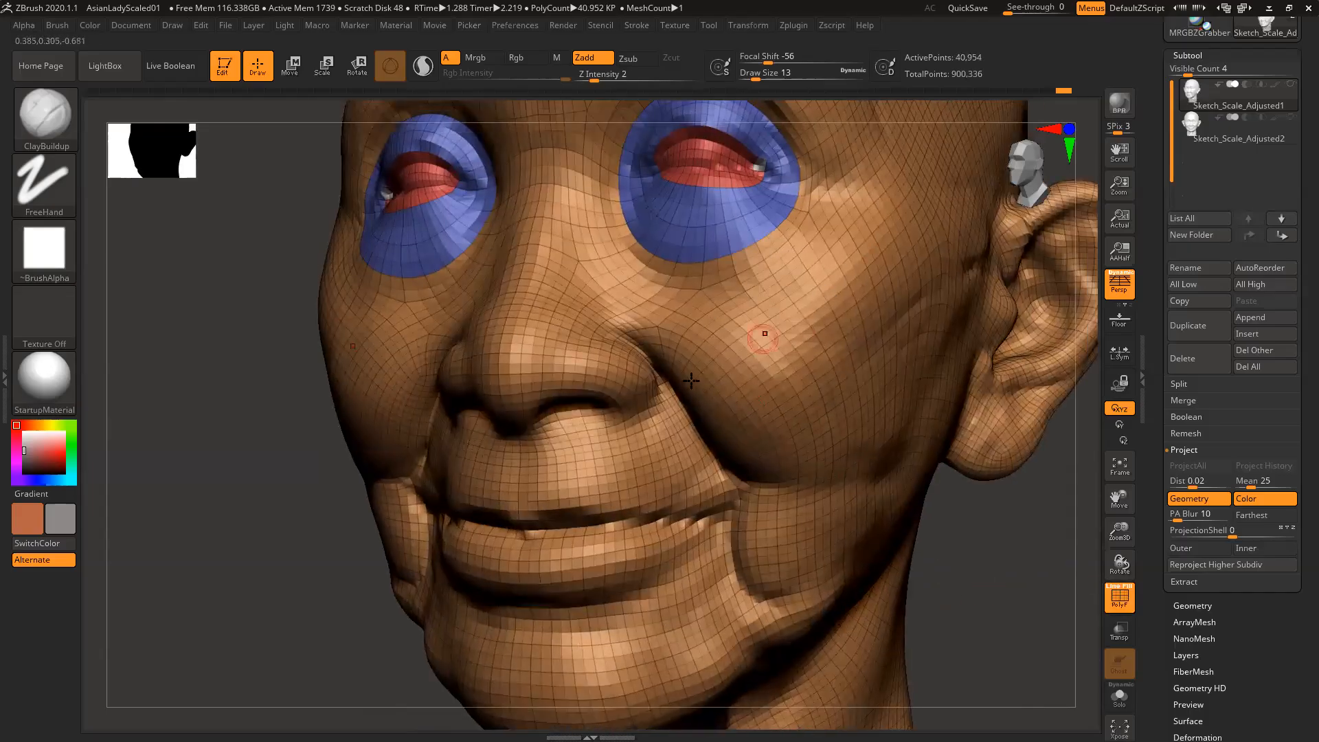
key("space")
left_click_drag(996, 581, 963, 566, "alt")
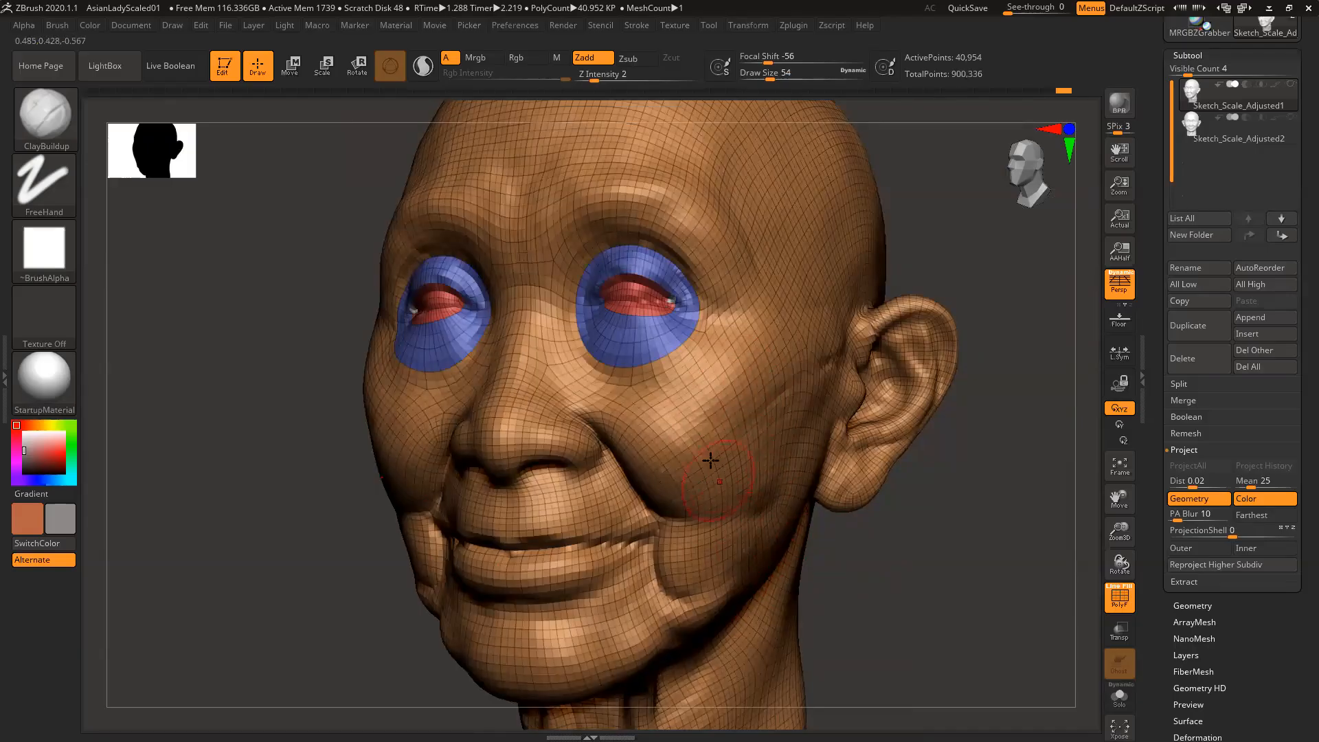
left_click_drag(955, 558, 945, 576)
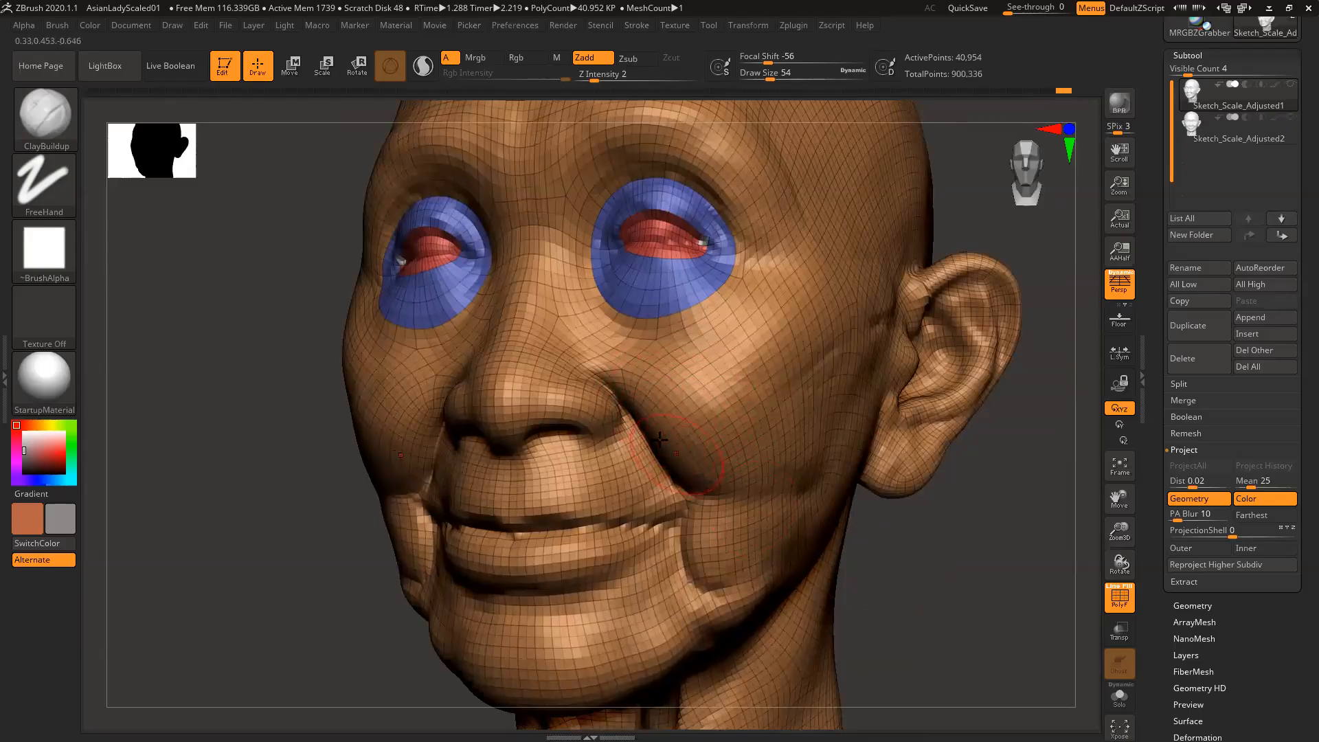
left_click_drag(928, 537, 1009, 535)
left_click_drag(870, 530, 887, 620)
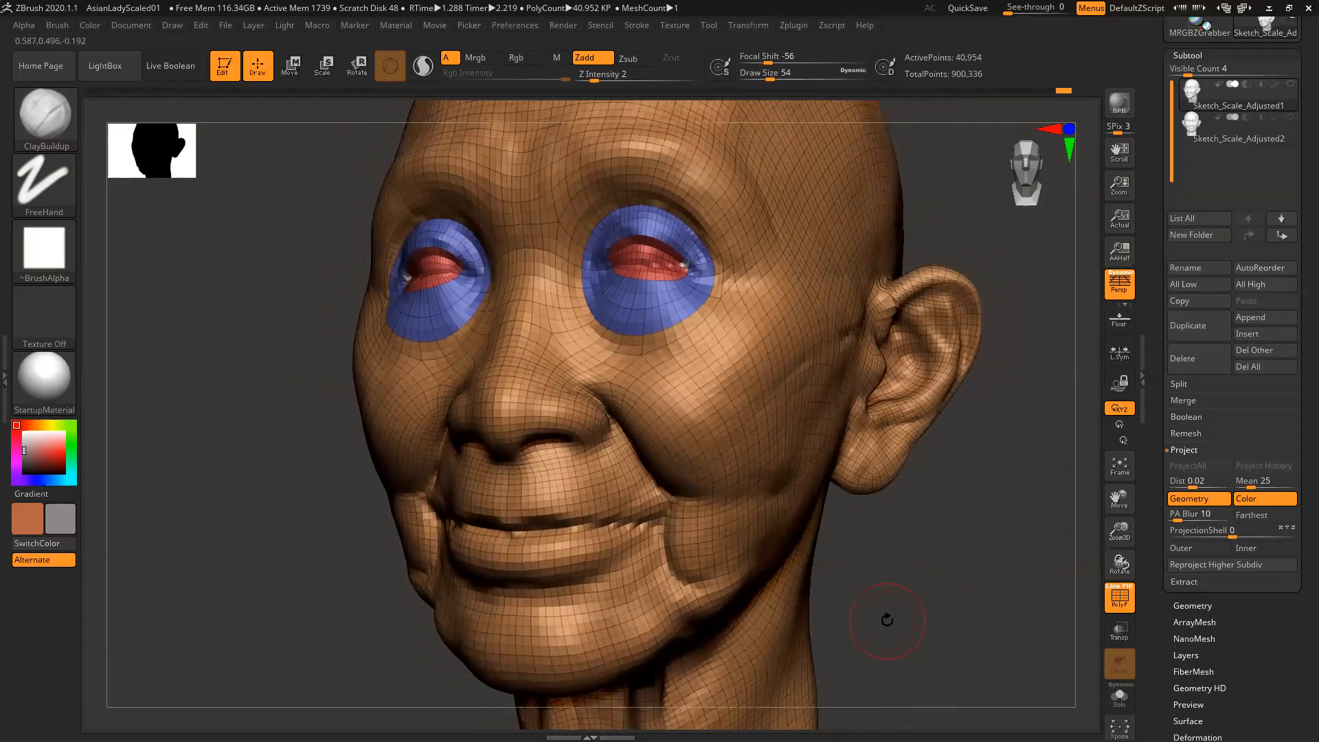
left_click_drag(1161, 628, 1145, 485)
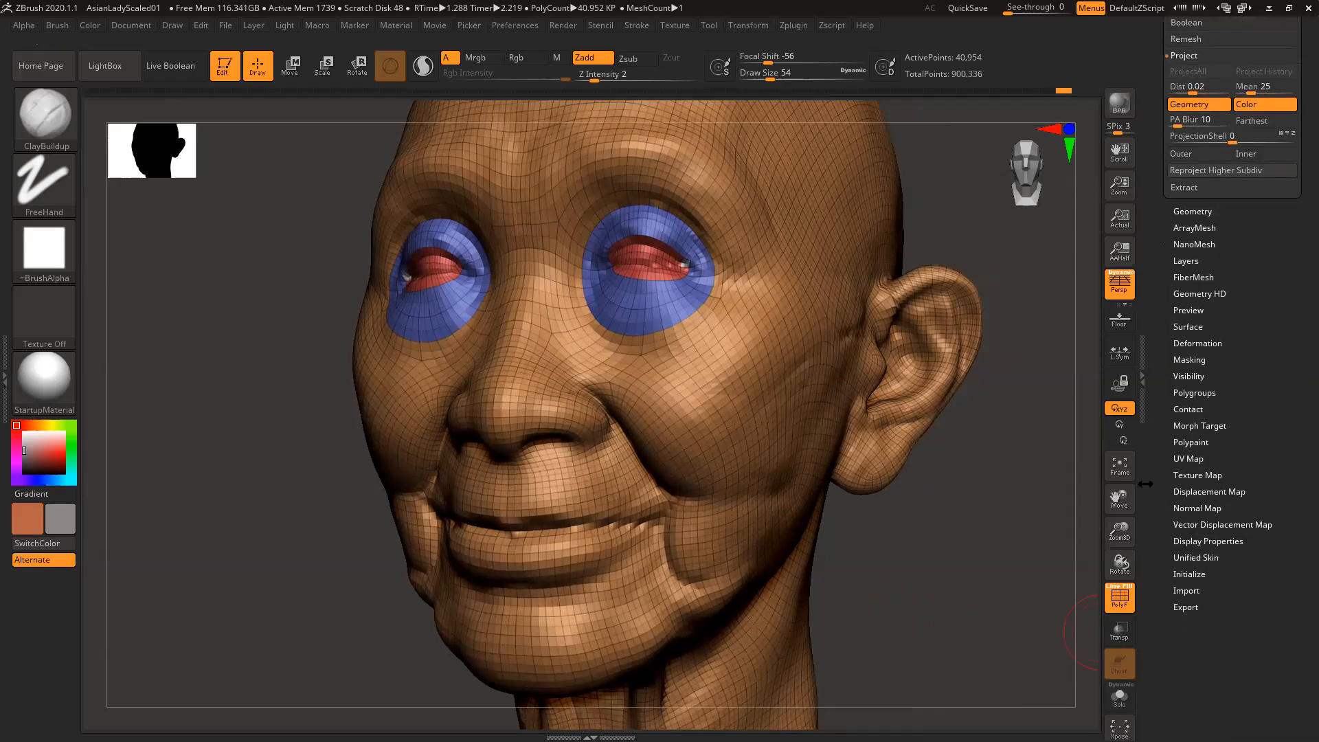
left_click(1199, 425)
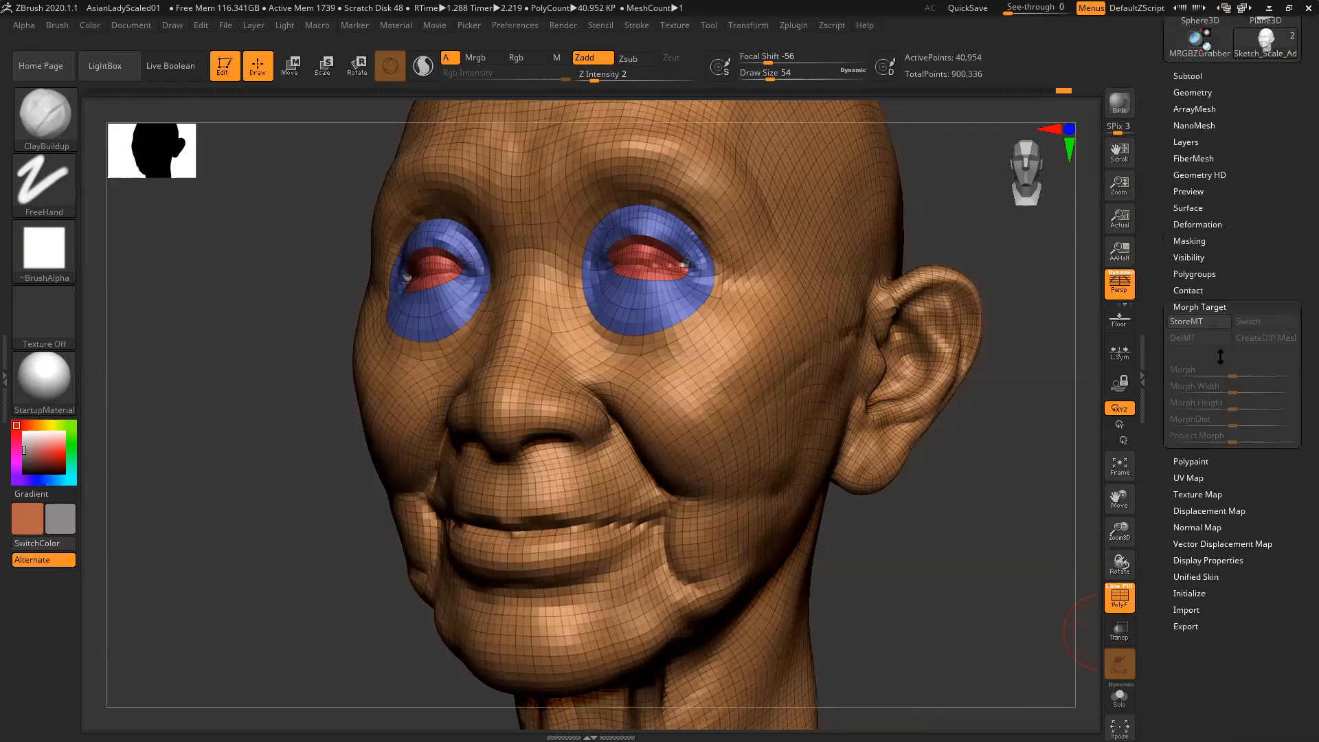
Store a morph target, then pull the cheek down with Move Topological at size 56.
left_click(1199, 321)
left_click_drag(992, 537, 811, 474)
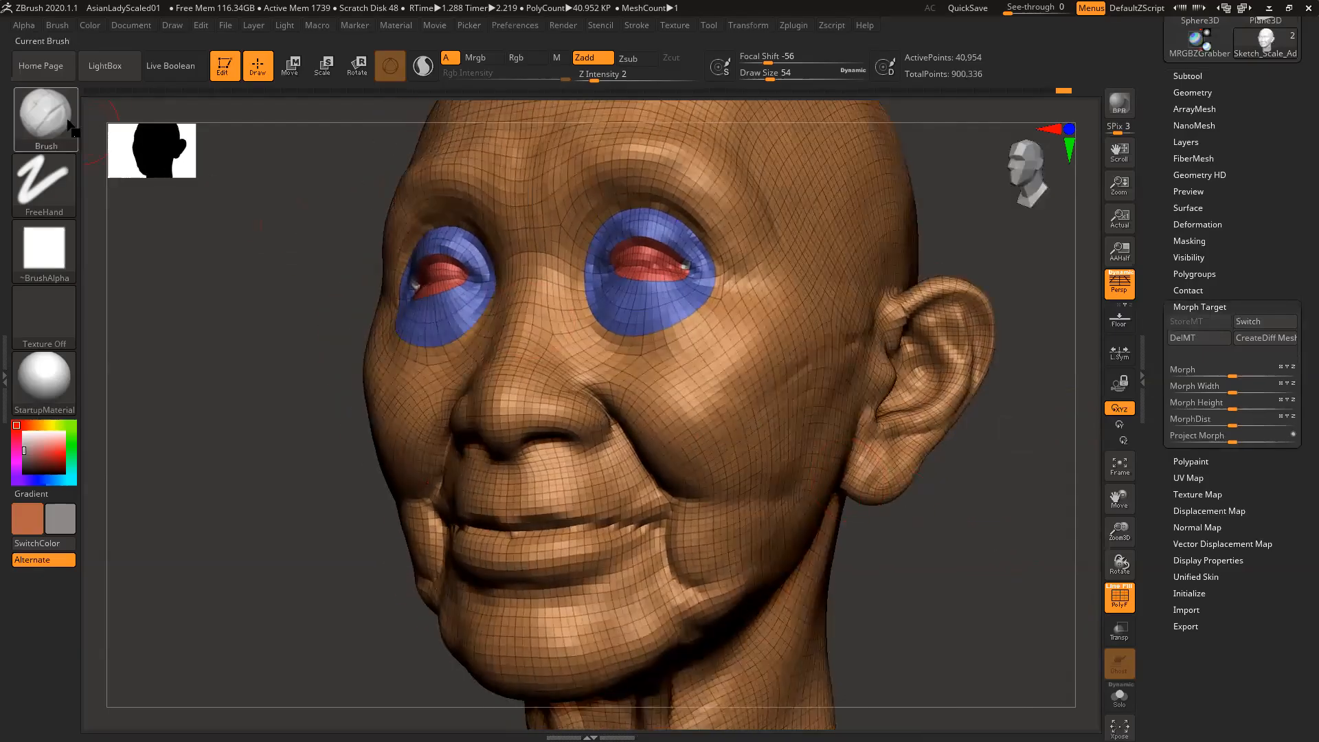
left_click(44, 113)
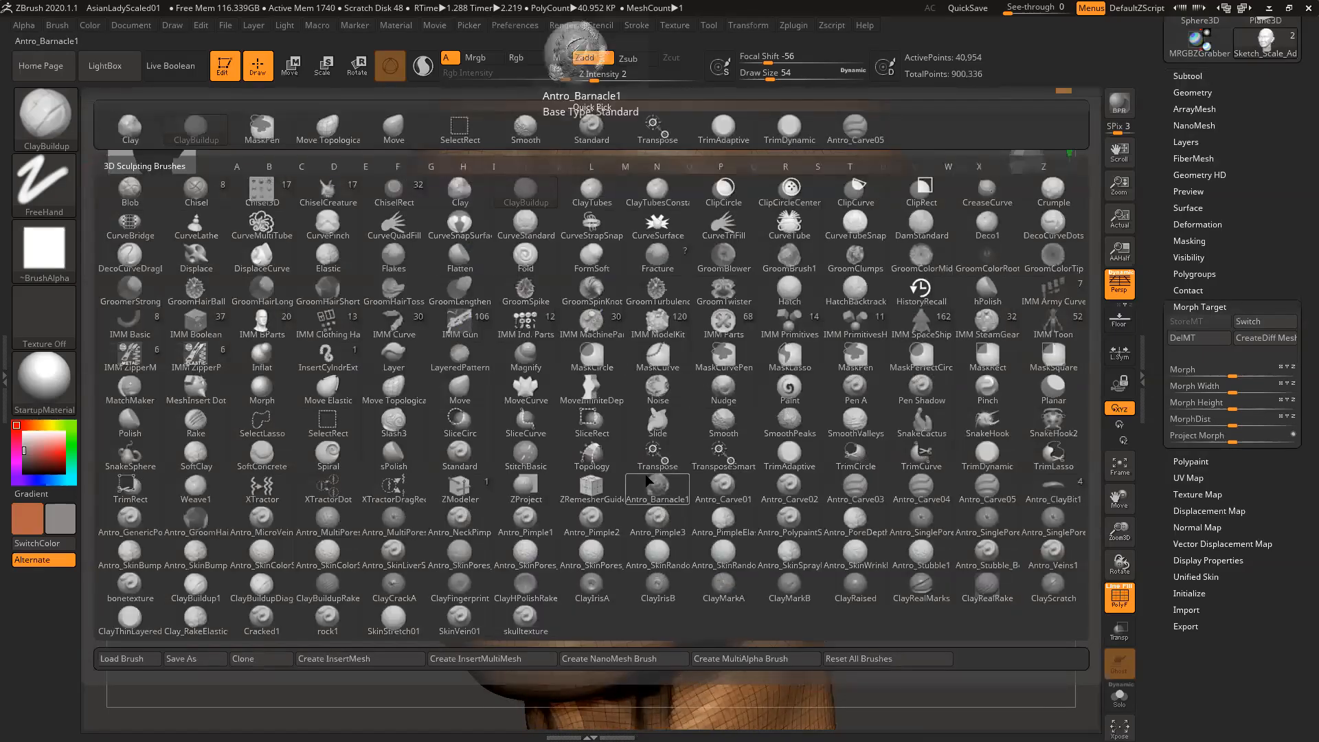
key("m")
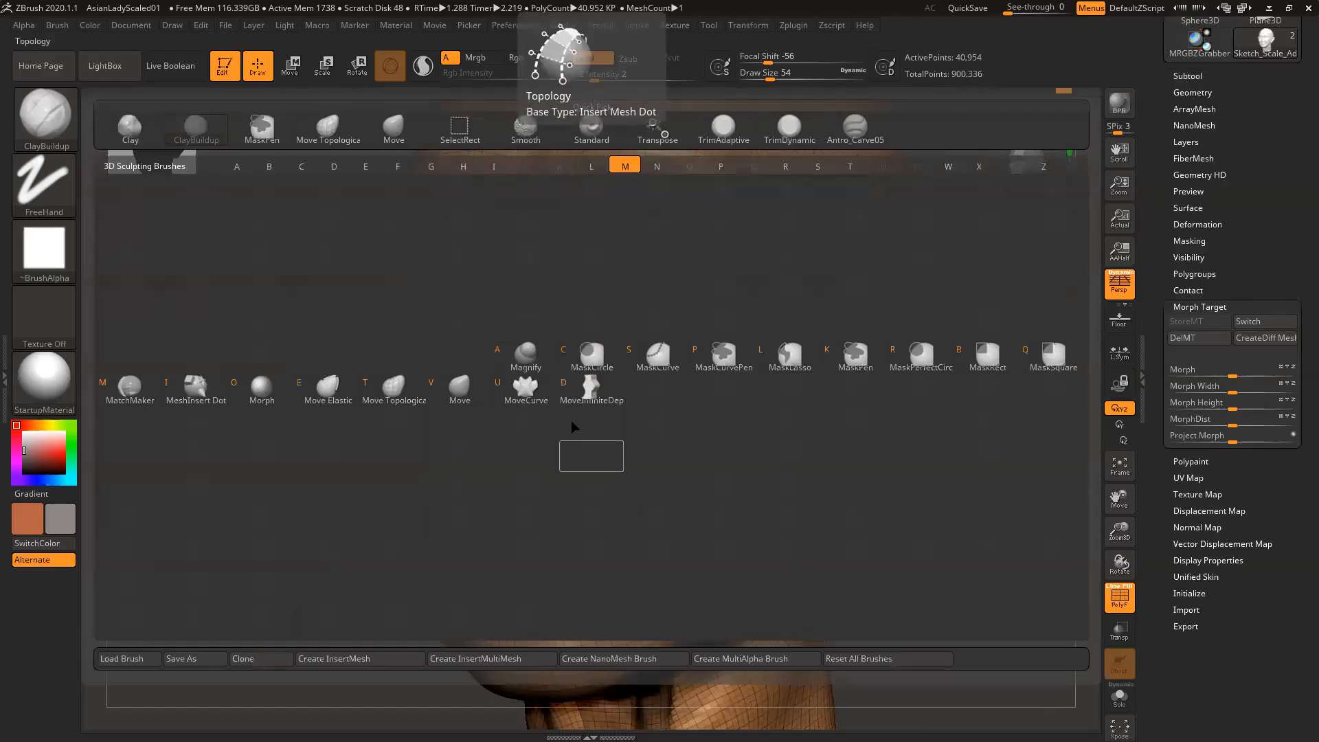
key("t")
key("space")
left_click(660, 392)
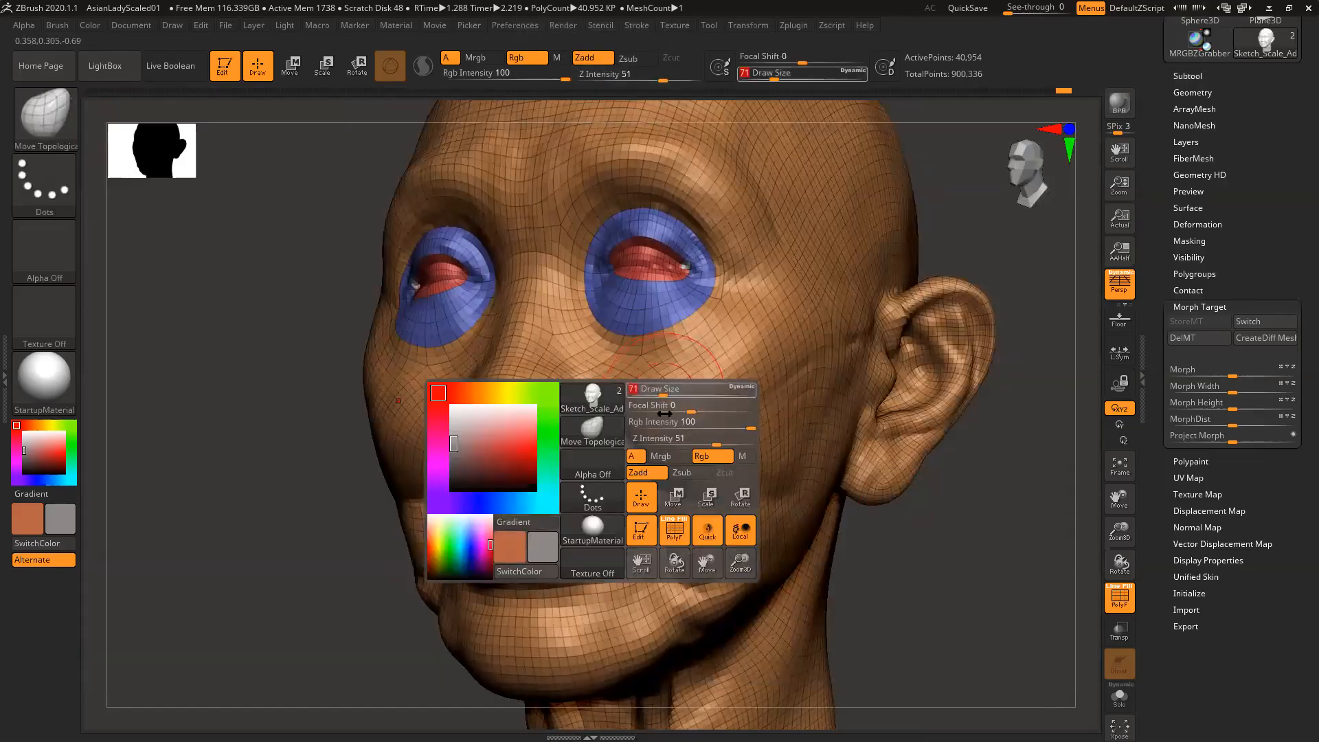
key("space")
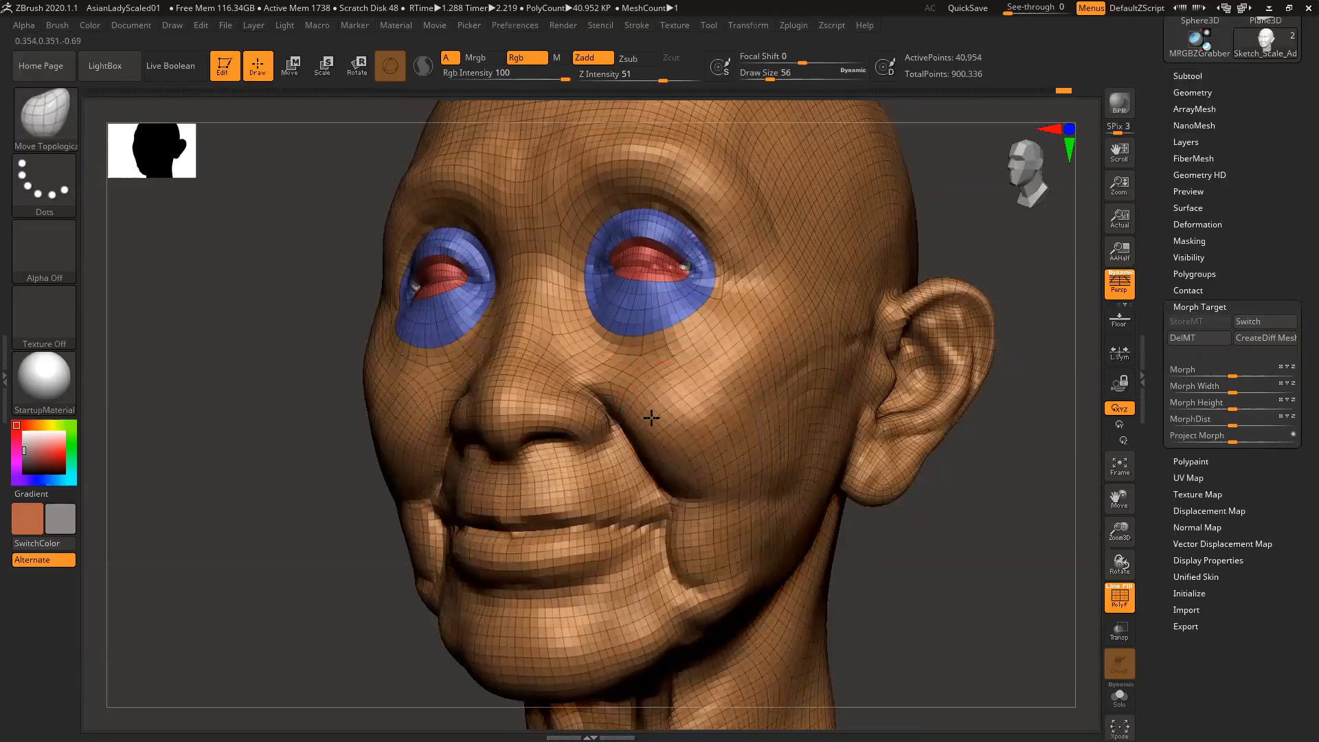
left_click_drag(674, 444, 695, 473)
Check the cheek from several angles and set Project Morph to 37.
left_click_drag(950, 563, 914, 536)
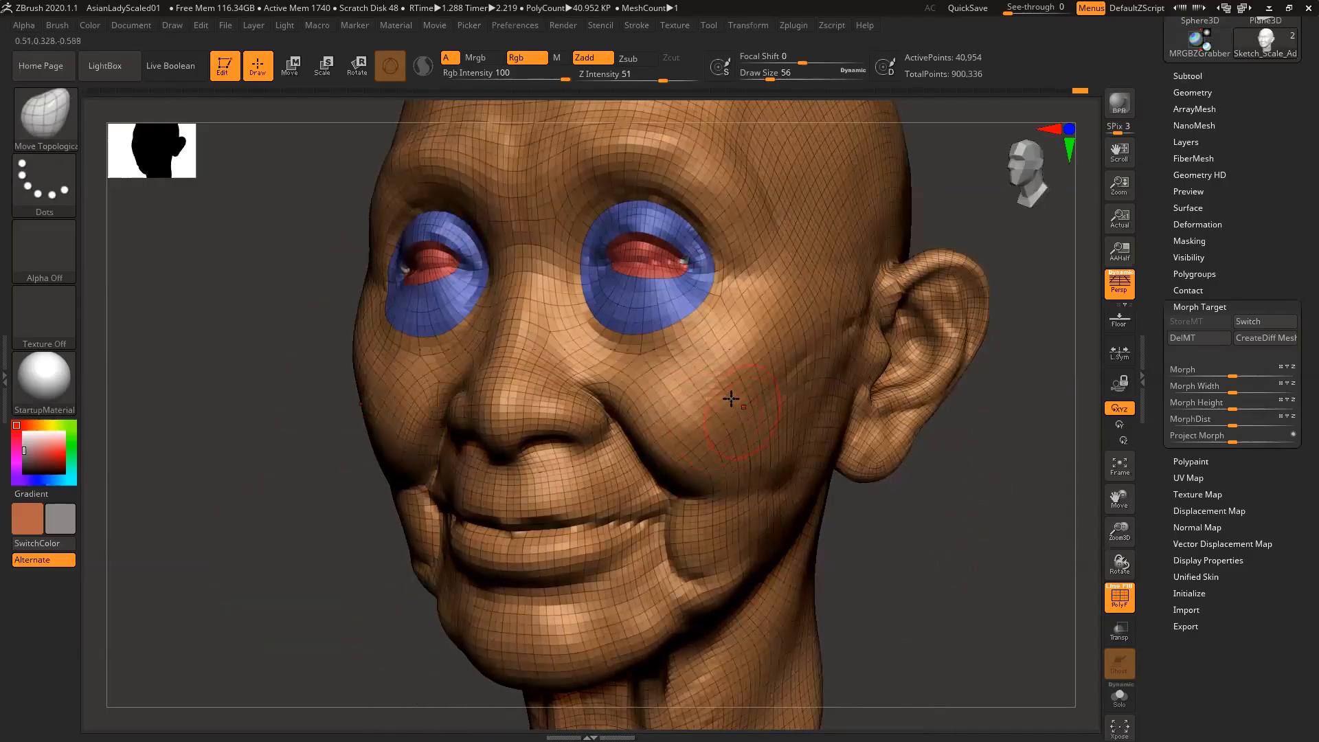
left_click_drag(911, 486, 846, 448, "shift")
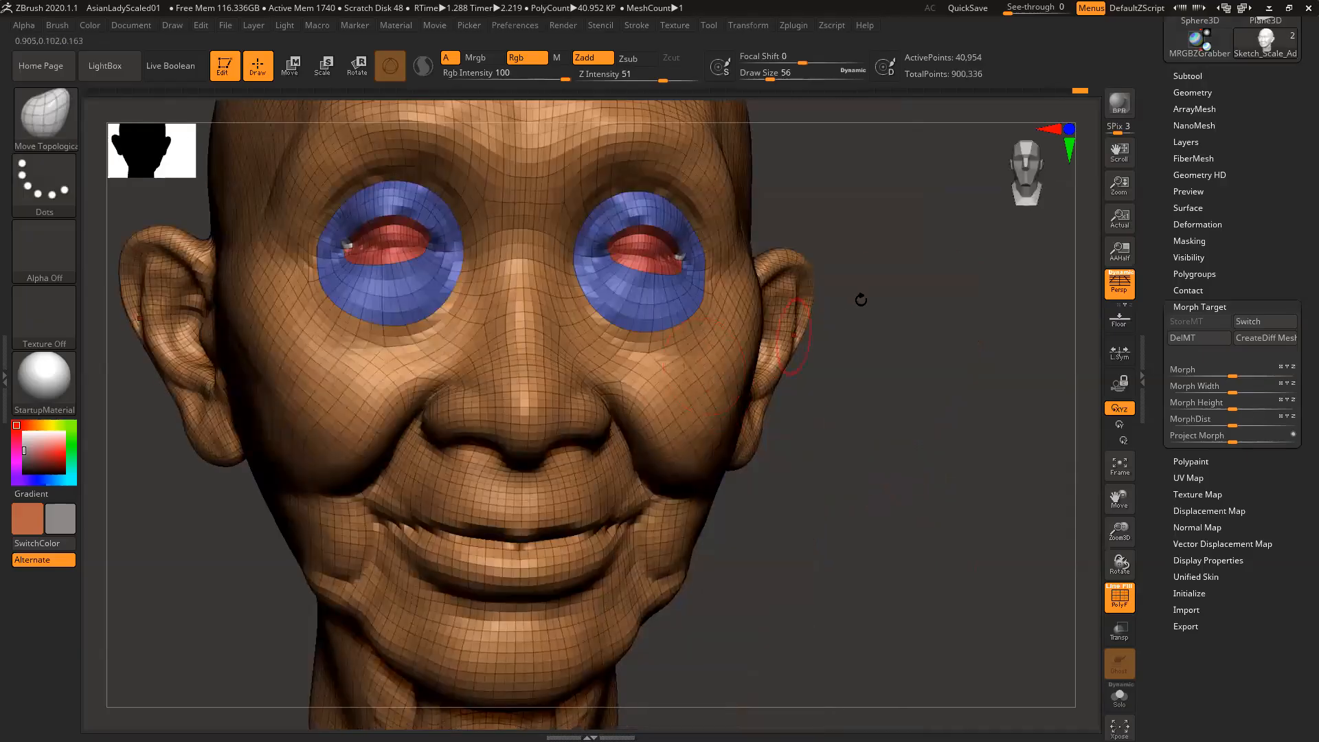
left_click_drag(860, 298, 797, 320)
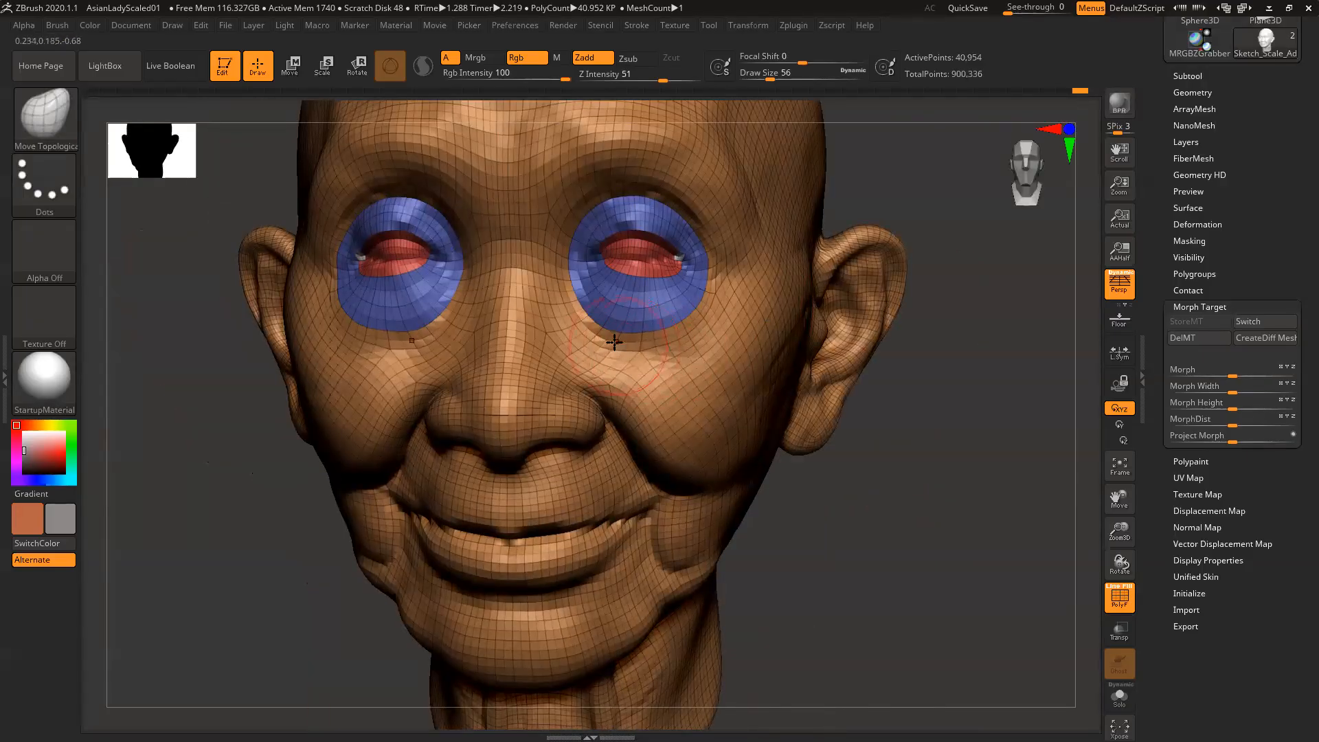
left_click_drag(880, 506, 1103, 481)
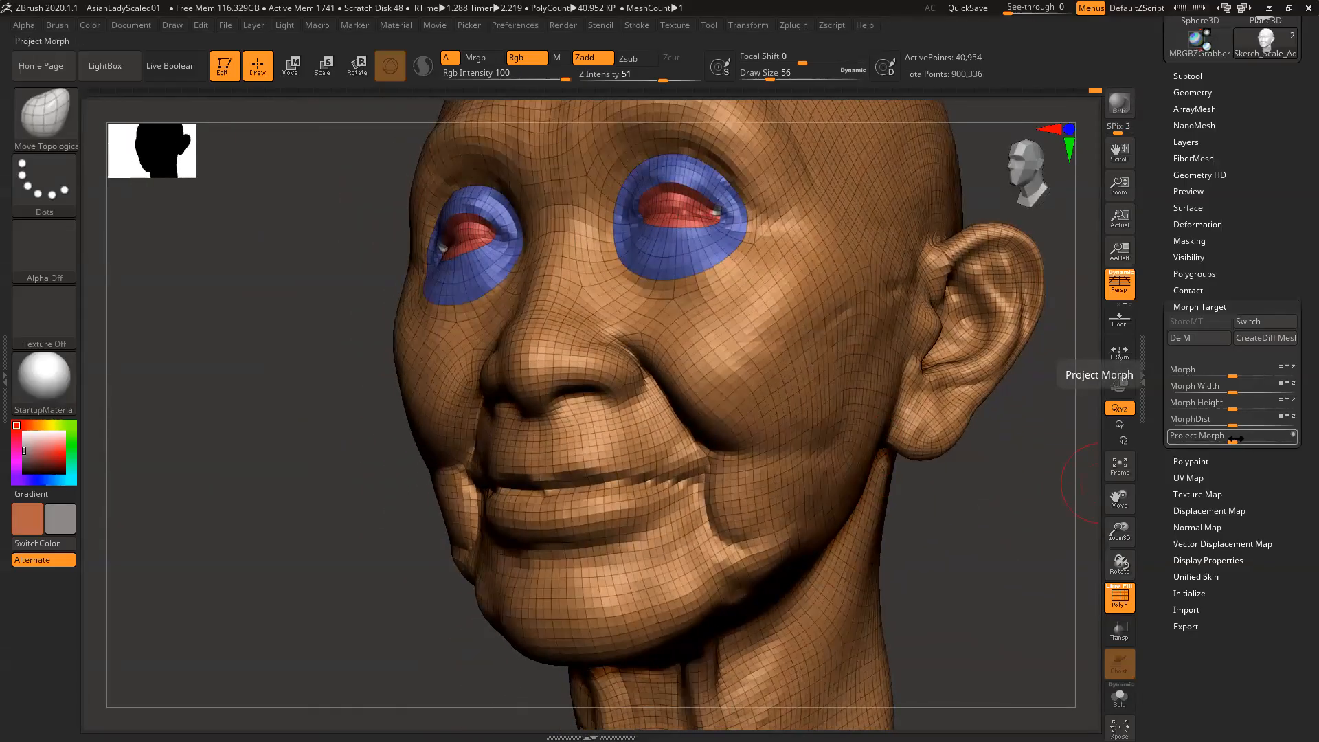
left_click_drag(1234, 438, 1297, 436)
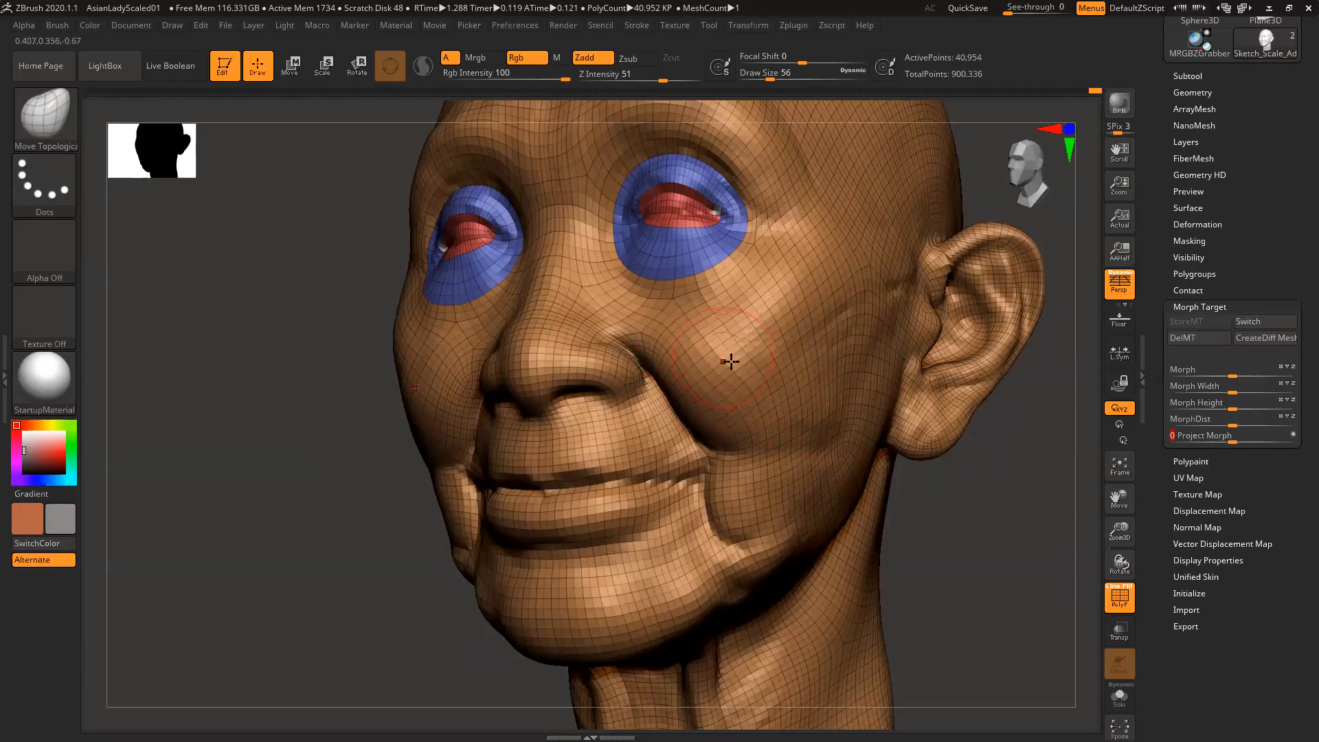
left_click_drag(978, 498, 851, 495)
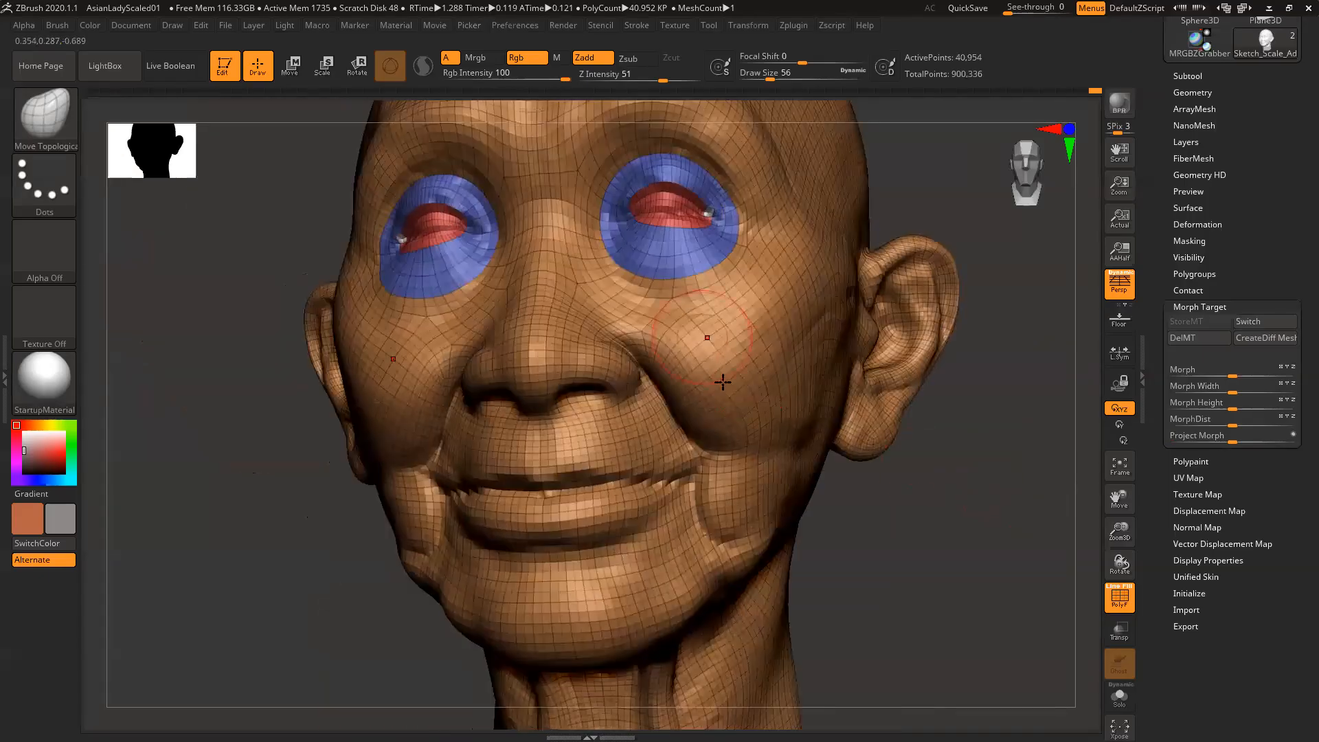
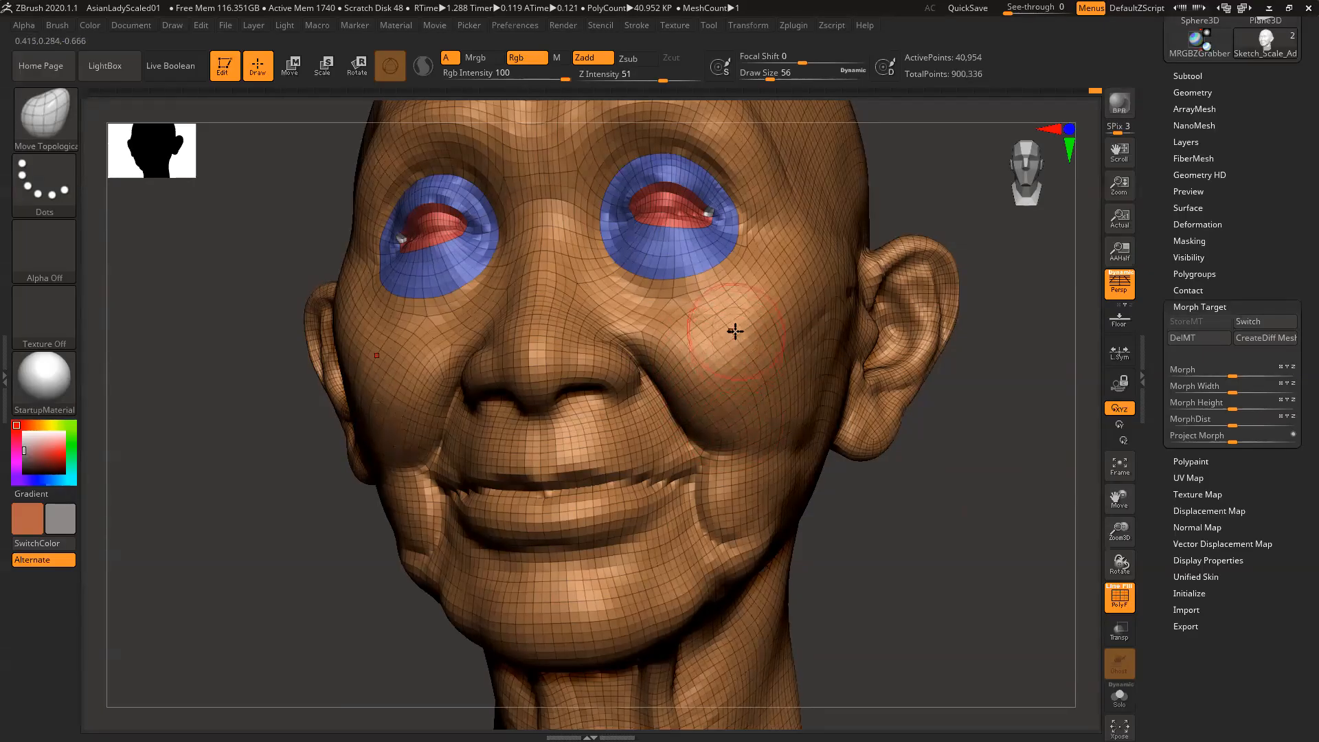
Switch to the Move Topological brush and set Draw Size to 27.
left_click_drag(871, 530, 886, 531)
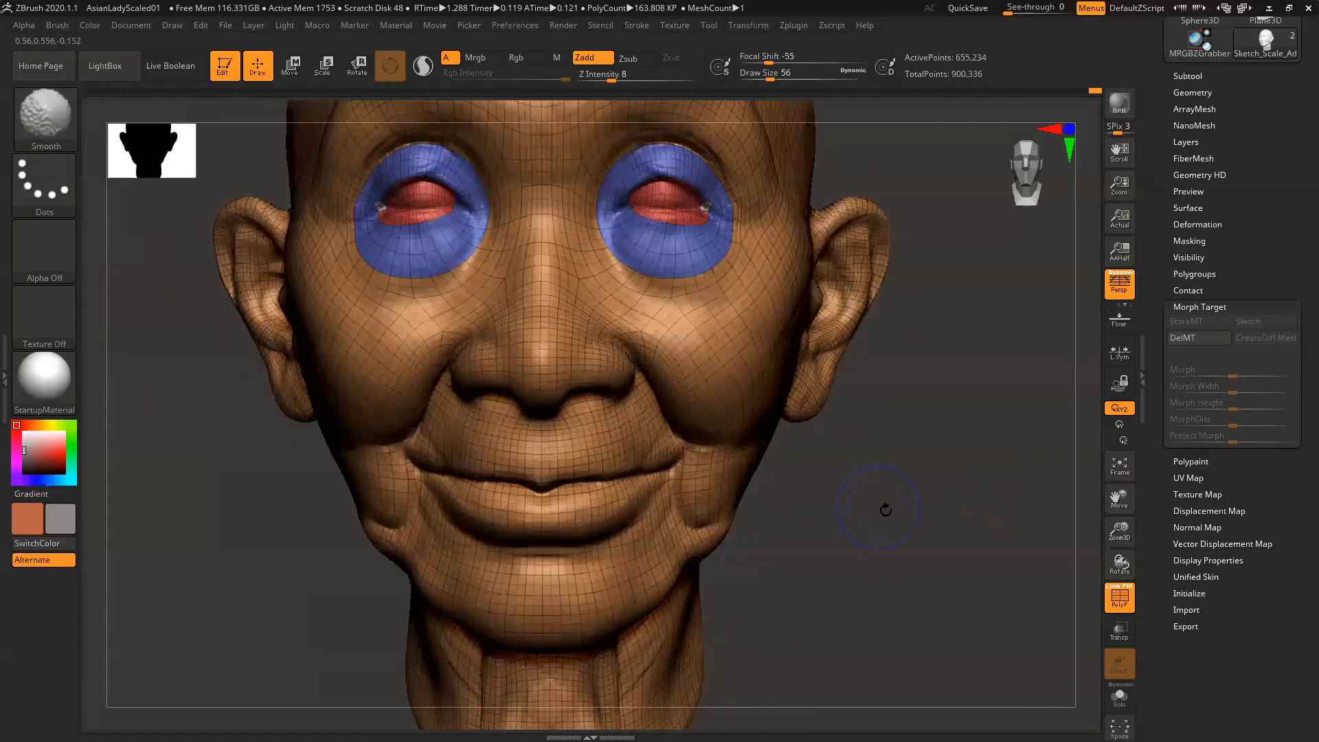
key("b")
key("m")
key("t")
mouse_move(884, 501)
left_mouse_down()
mouse_move(872, 450)
mouse_move(953, 613)
mouse_move(1001, 548)
mouse_move(982, 522)
left_mouse_up()
key("space")
left_click_drag(619, 382, 612, 382)
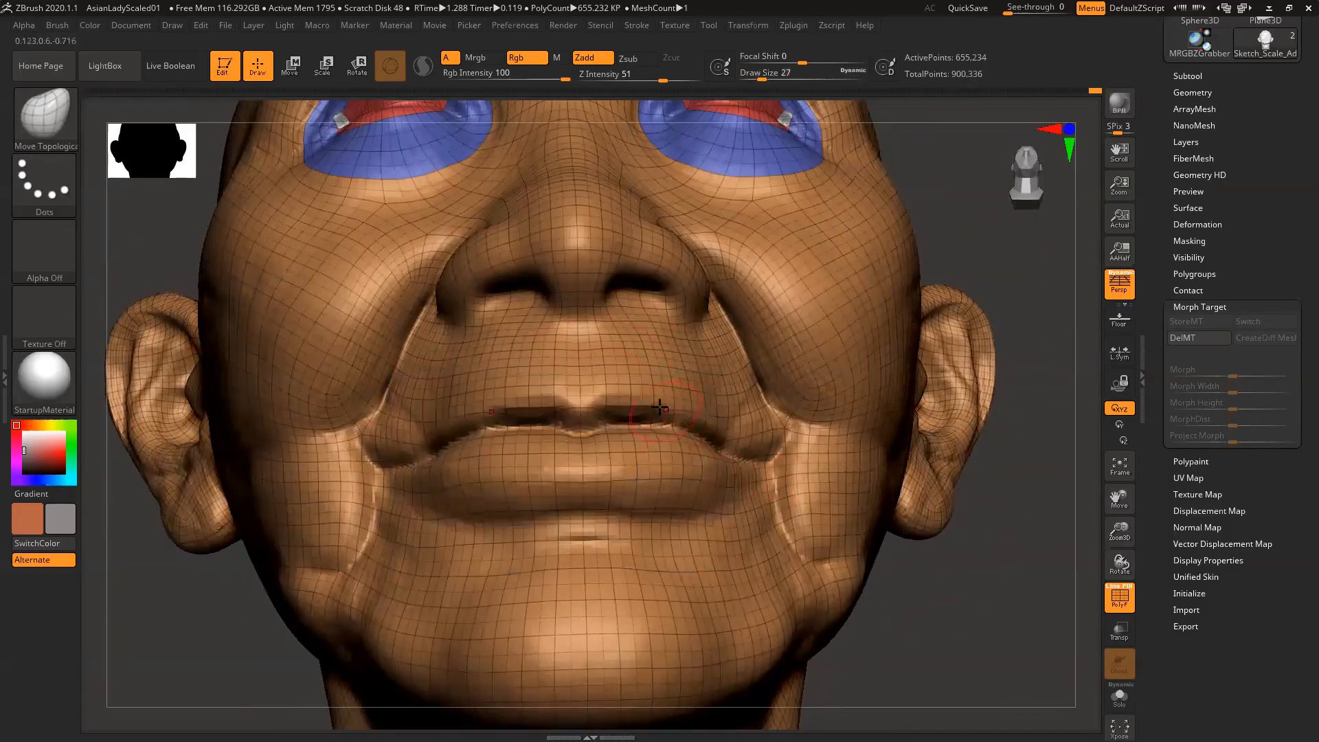
Reshape the upper lip from below, trying brush size 16 and returning to 27.
left_click_drag(949, 592, 1020, 467)
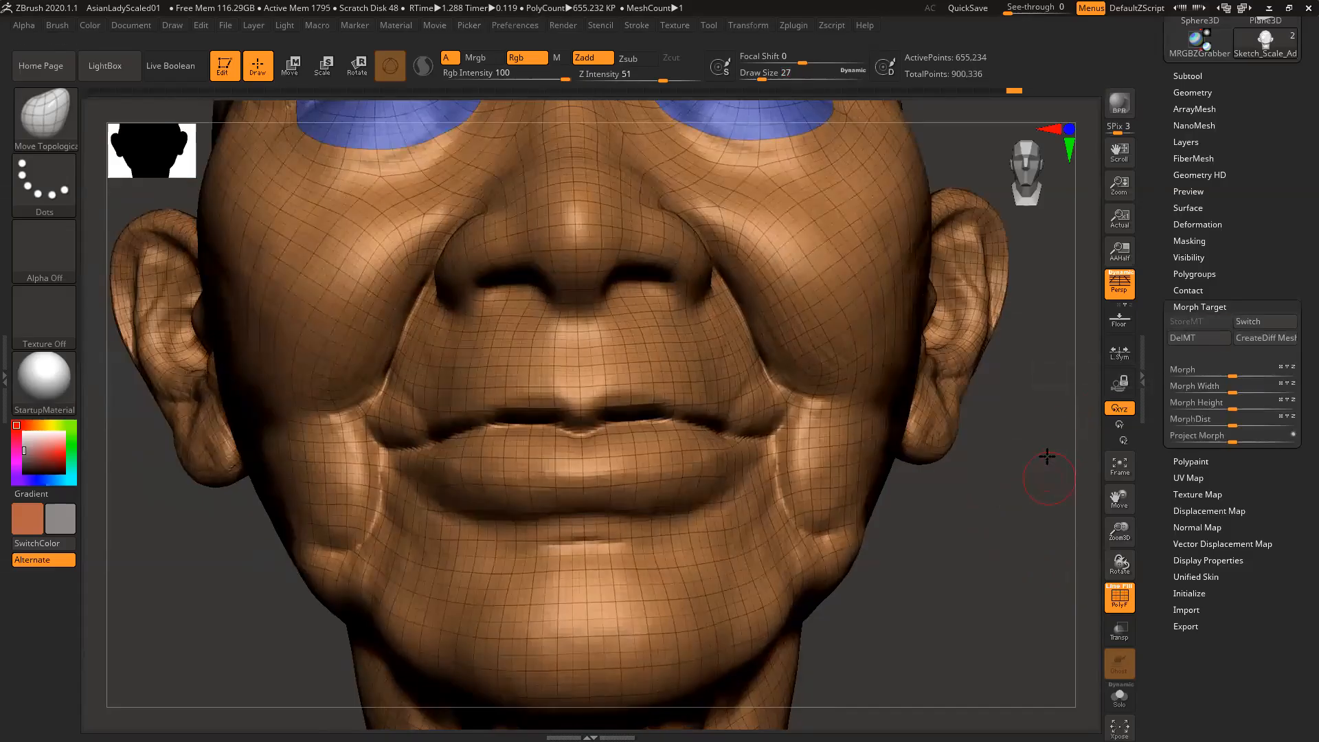
left_click_drag(1047, 456, 632, 380)
key("space")
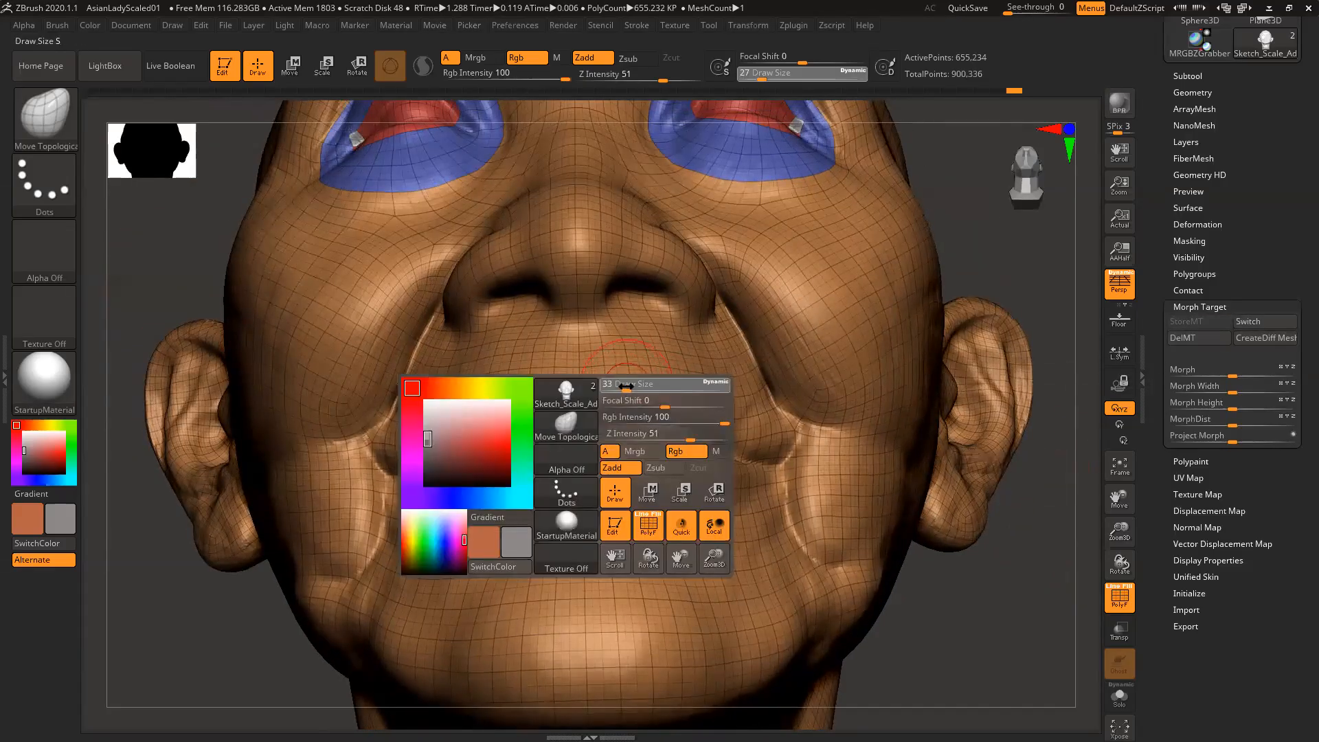
mouse_move(615, 395)
left_mouse_down()
mouse_move(705, 415)
mouse_move(627, 418)
left_mouse_up()
key("space")
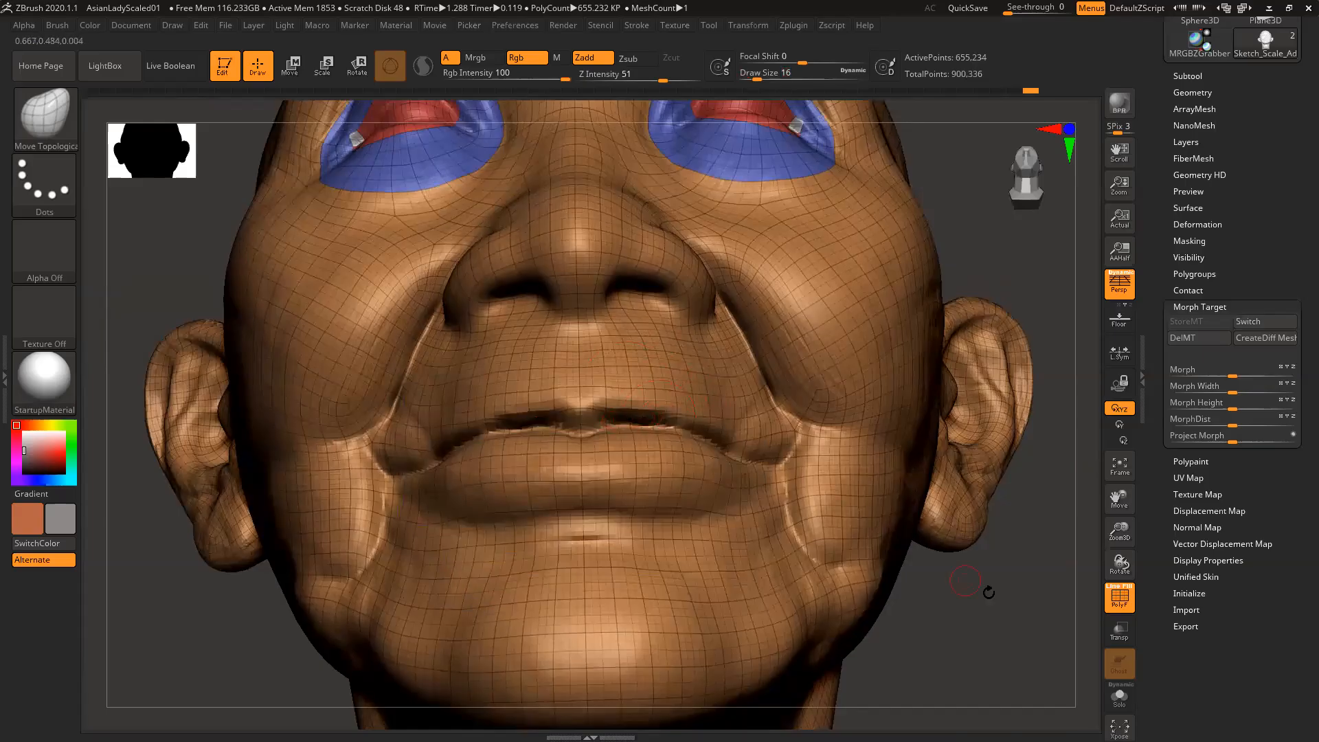
mouse_move(1009, 548)
left_mouse_down()
mouse_move(615, 392)
mouse_move(639, 410)
left_mouse_up()
key("space")
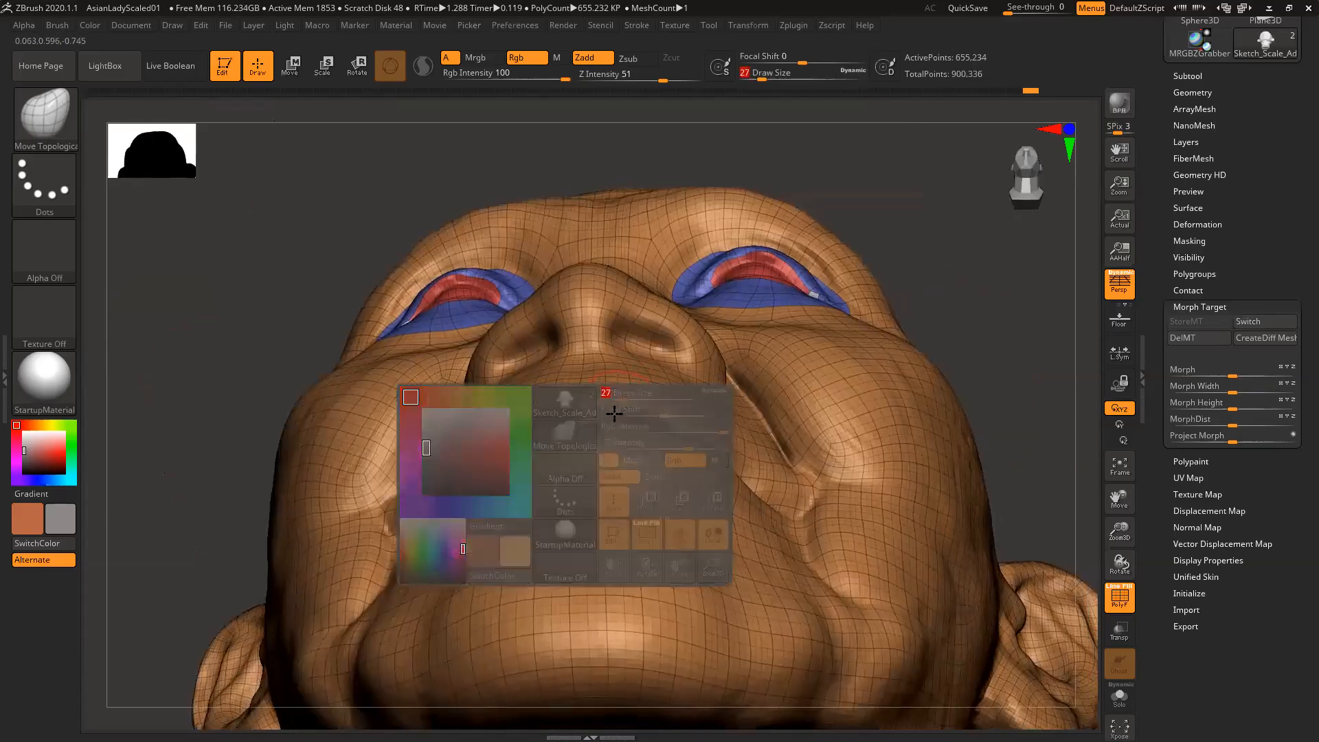
Smooth the upper lip line and mouth corner, then set Project Morph to 100.
key("shift")
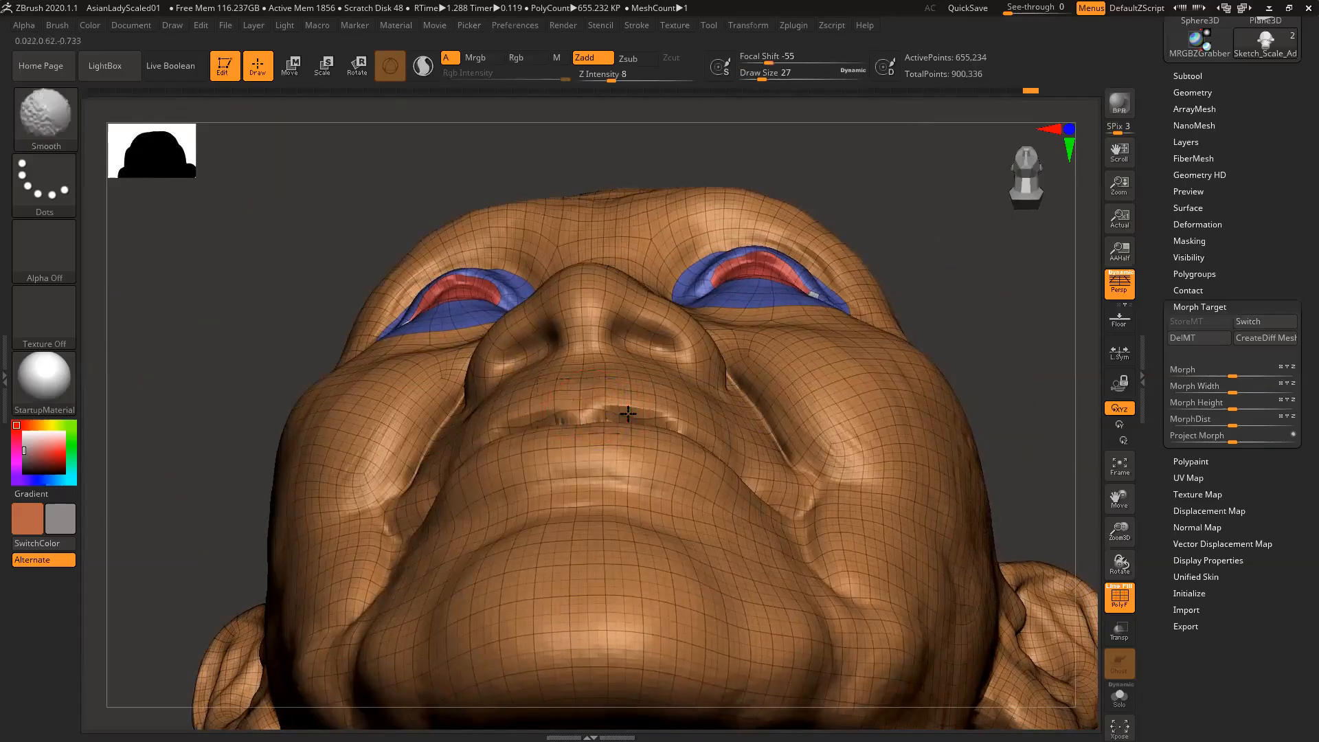
left_click_drag(590, 411, 682, 434, "shift")
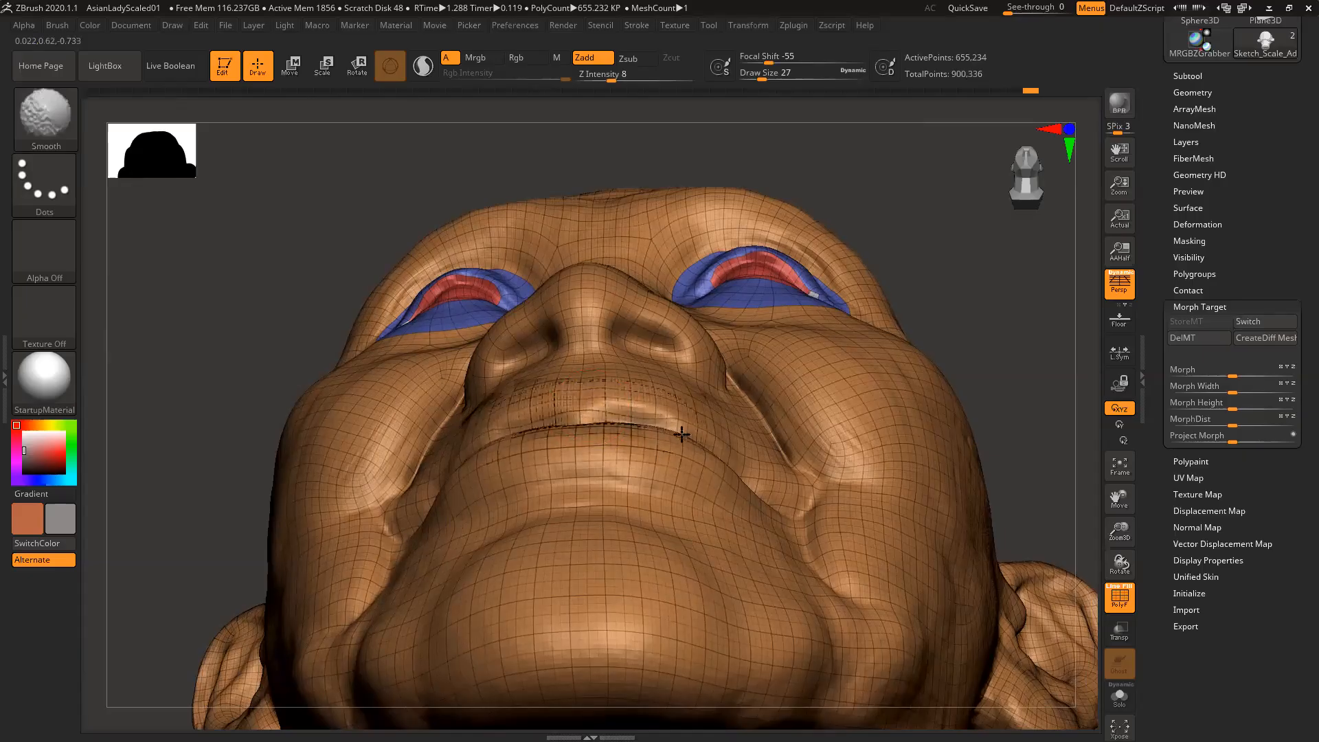
key("space")
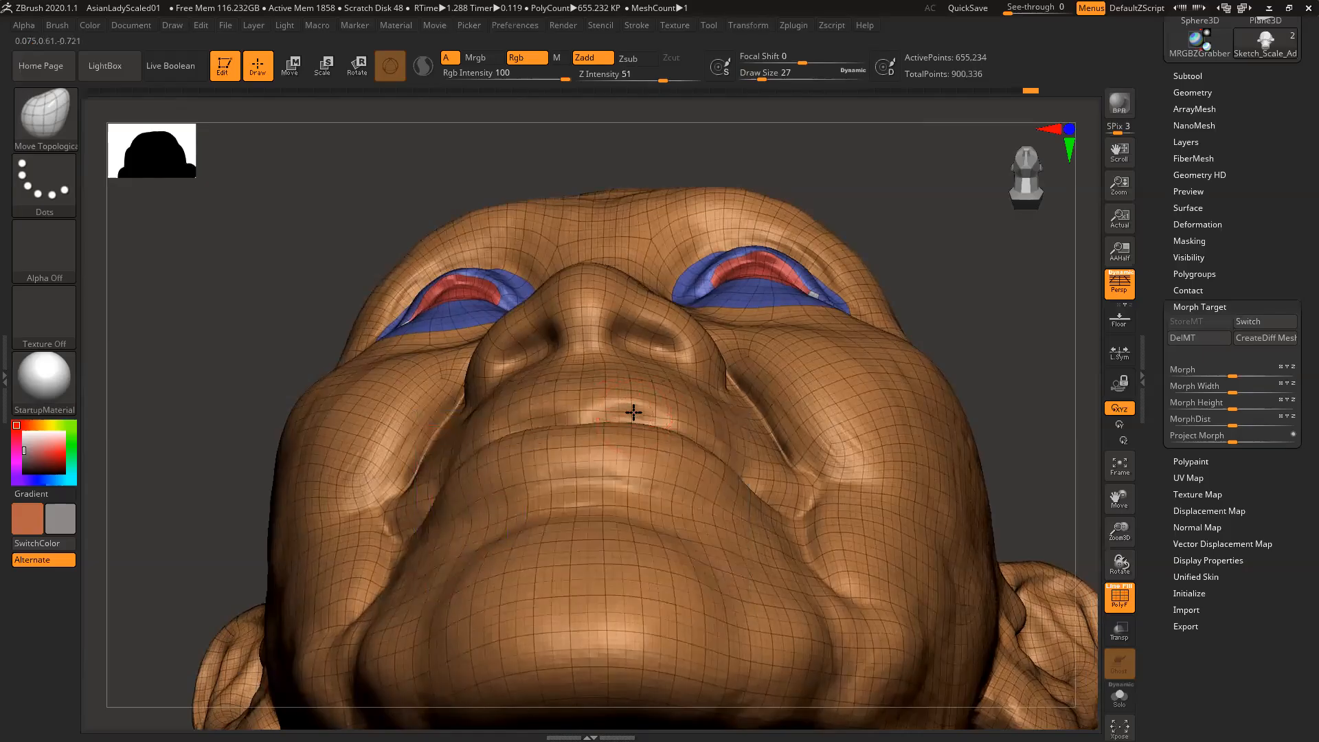
left_click_drag(674, 415, 695, 427, "shift")
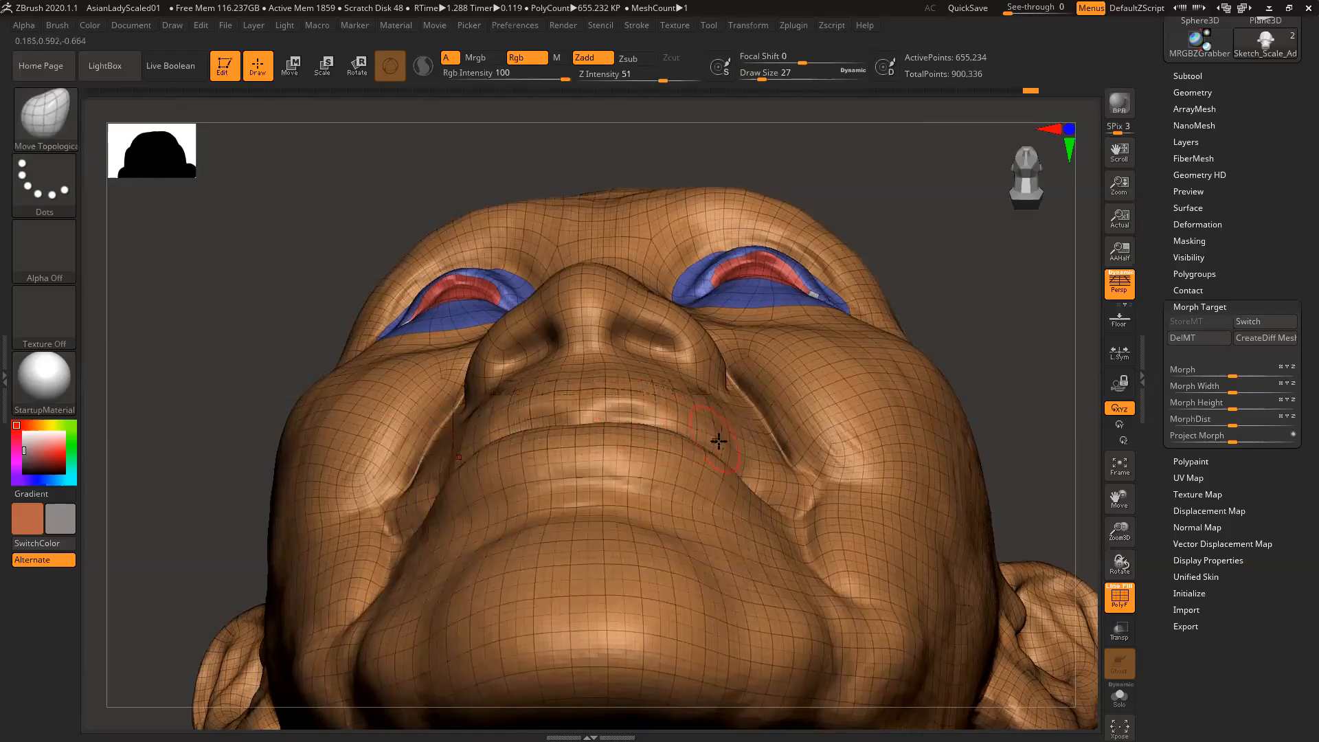
key("shift")
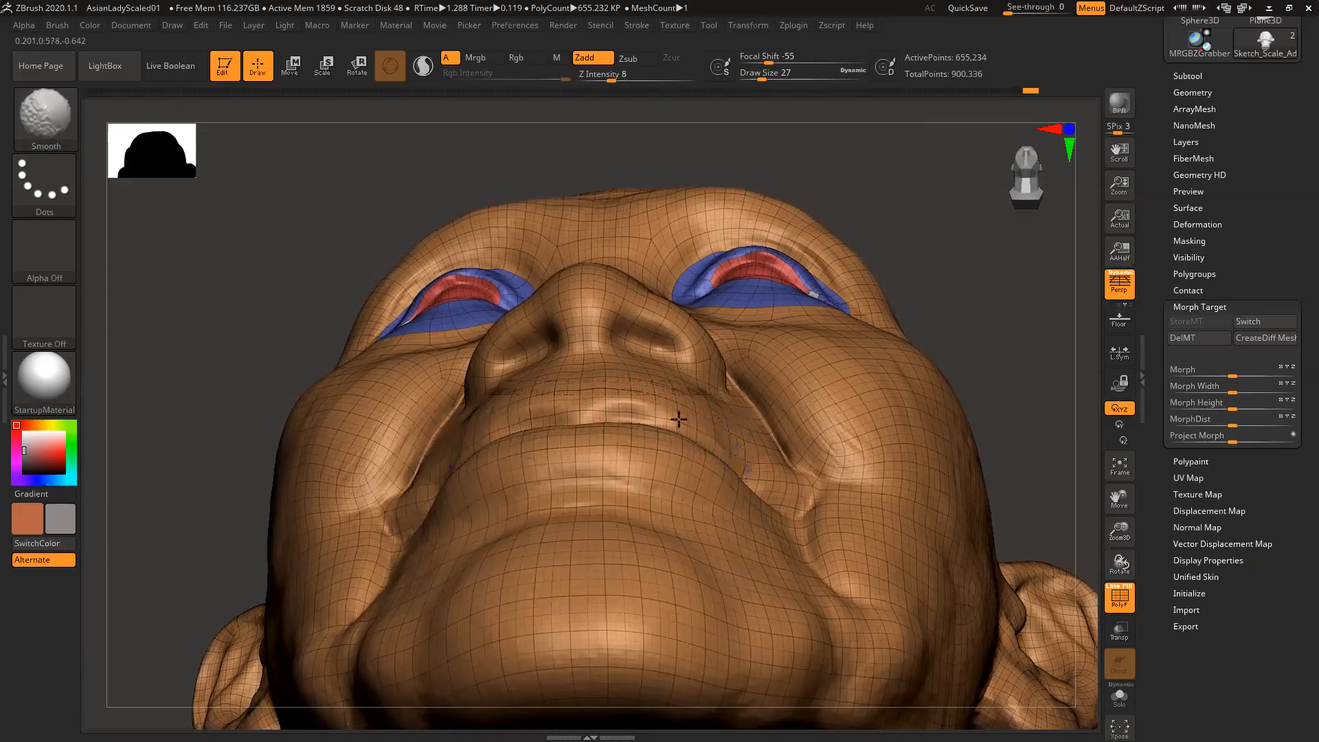
left_click_drag(592, 421, 635, 413, "shift")
mouse_move(949, 343)
left_mouse_down()
mouse_move(939, 383)
mouse_move(979, 402)
left_mouse_up()
left_click_drag(718, 487, 737, 475, "shift")
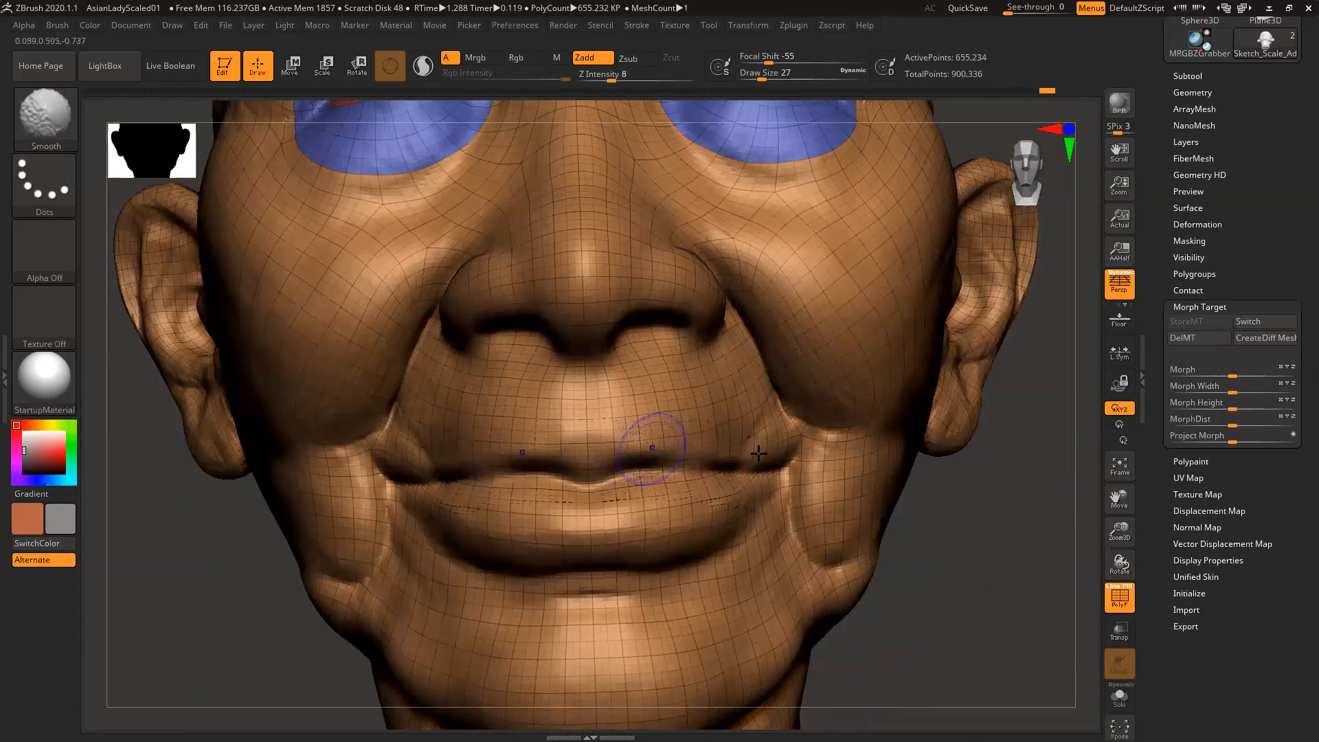
key("shift")
left_click_drag(1244, 441, 1268, 446)
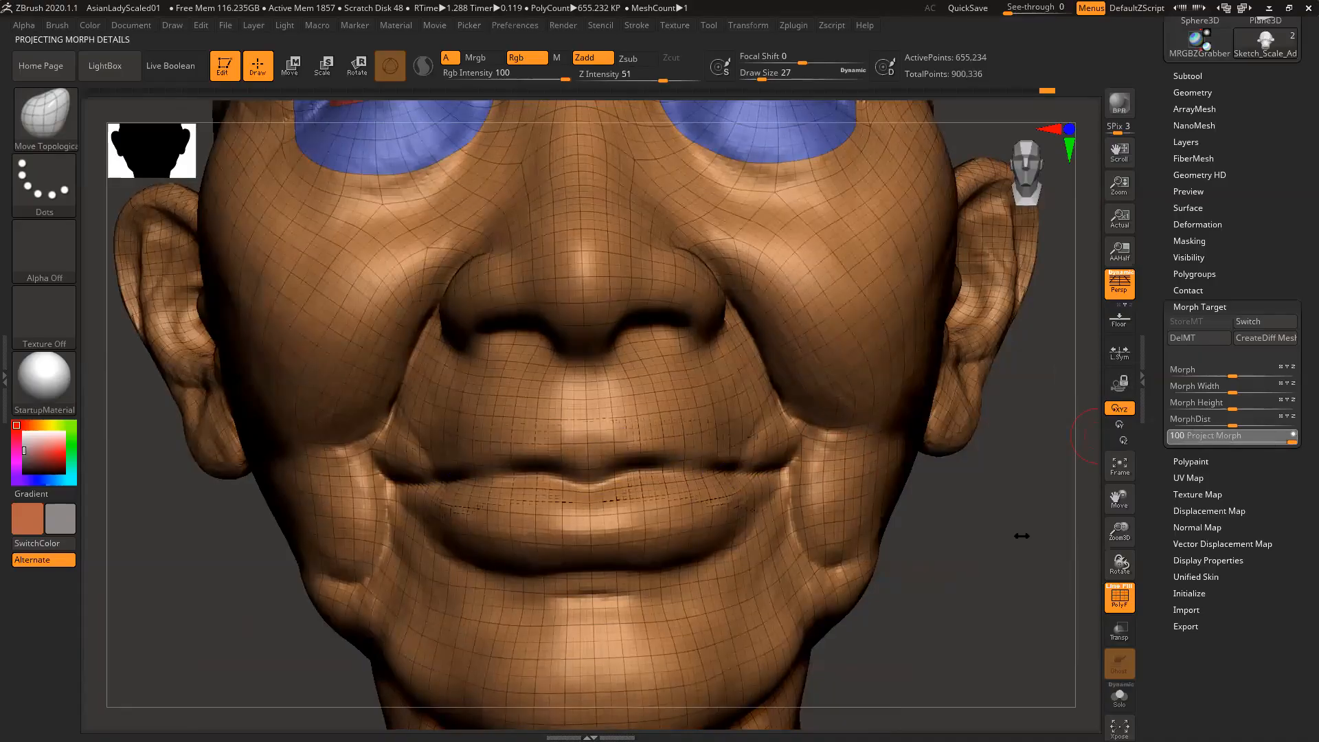
Turn off PolyFrame, zoom out to the whole head, and restore the window beside the reference.
left_click_drag(1012, 508, 836, 504)
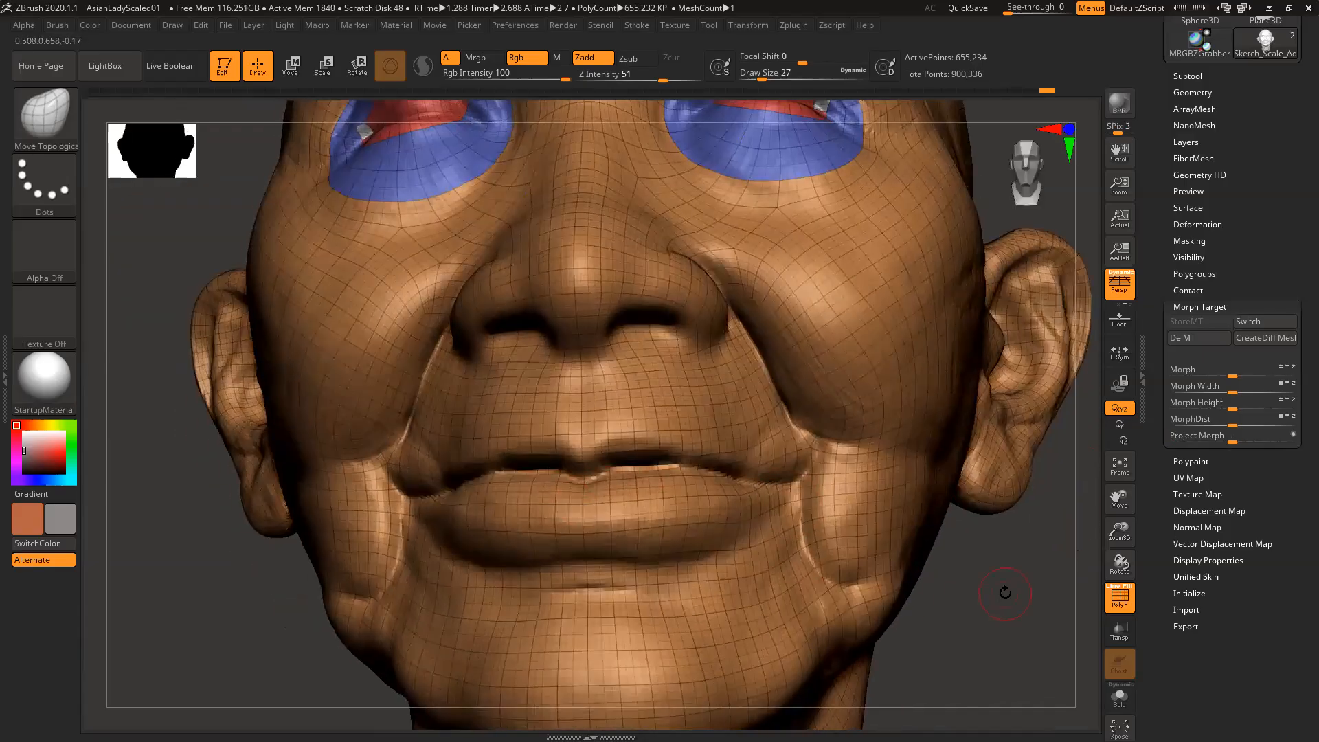
left_click_drag(1006, 593, 726, 514)
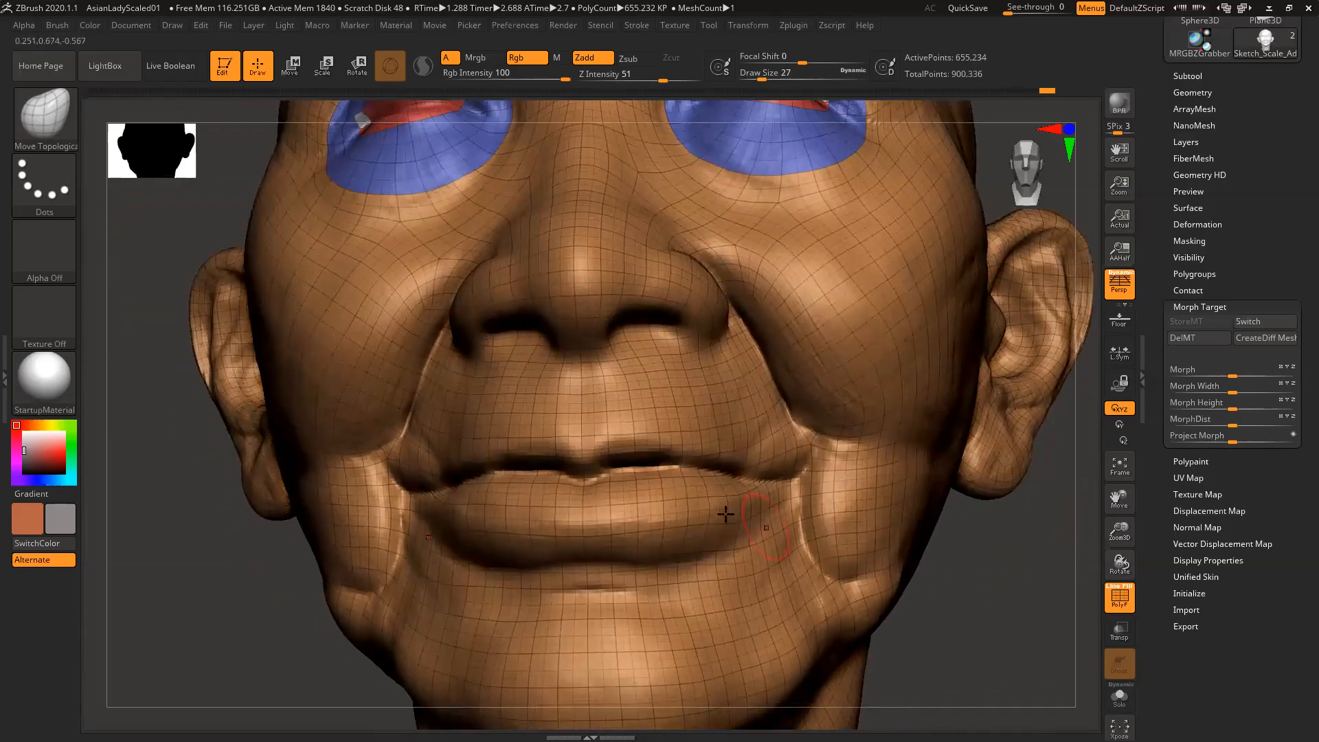
left_click(1117, 600)
mouse_move(1002, 618)
left_mouse_down("shift")
mouse_move(942, 540)
mouse_move(933, 558)
mouse_move(869, 560)
mouse_move(992, 480)
left_mouse_up("shift")
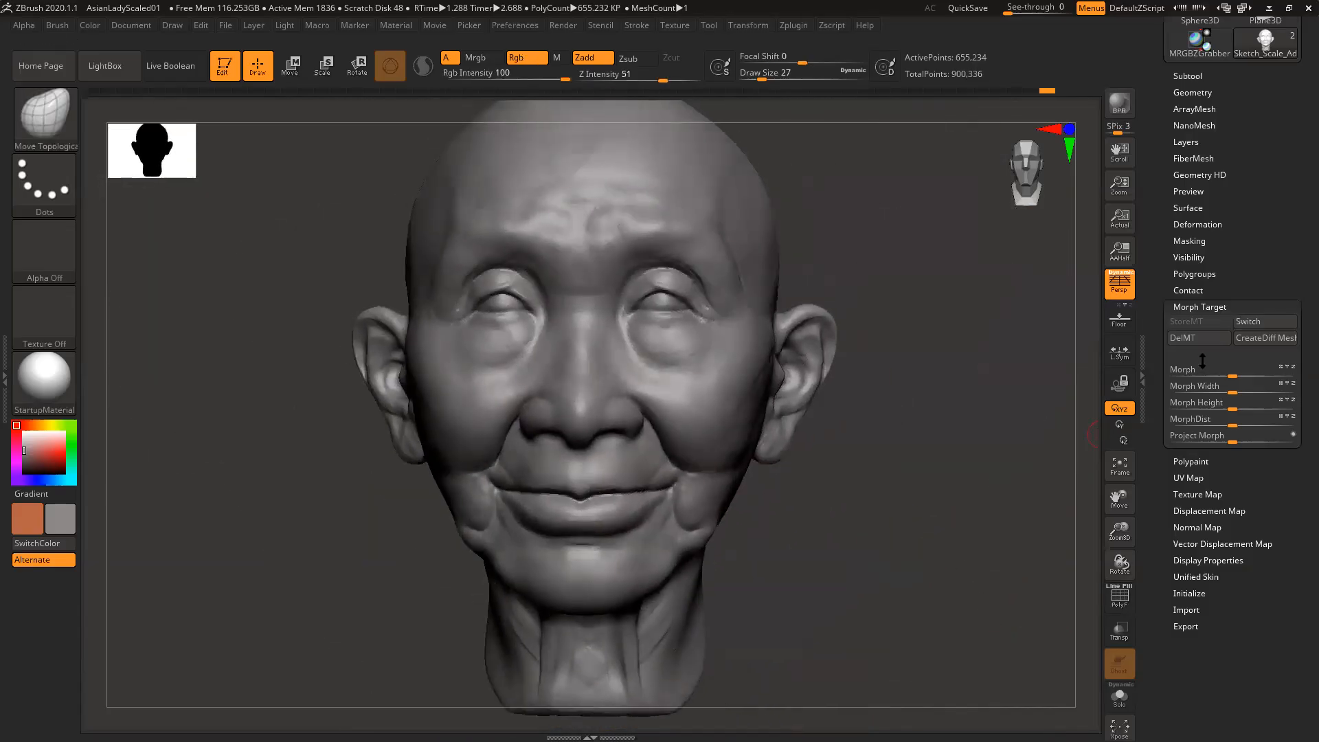
left_click_drag(962, 503, 970, 499)
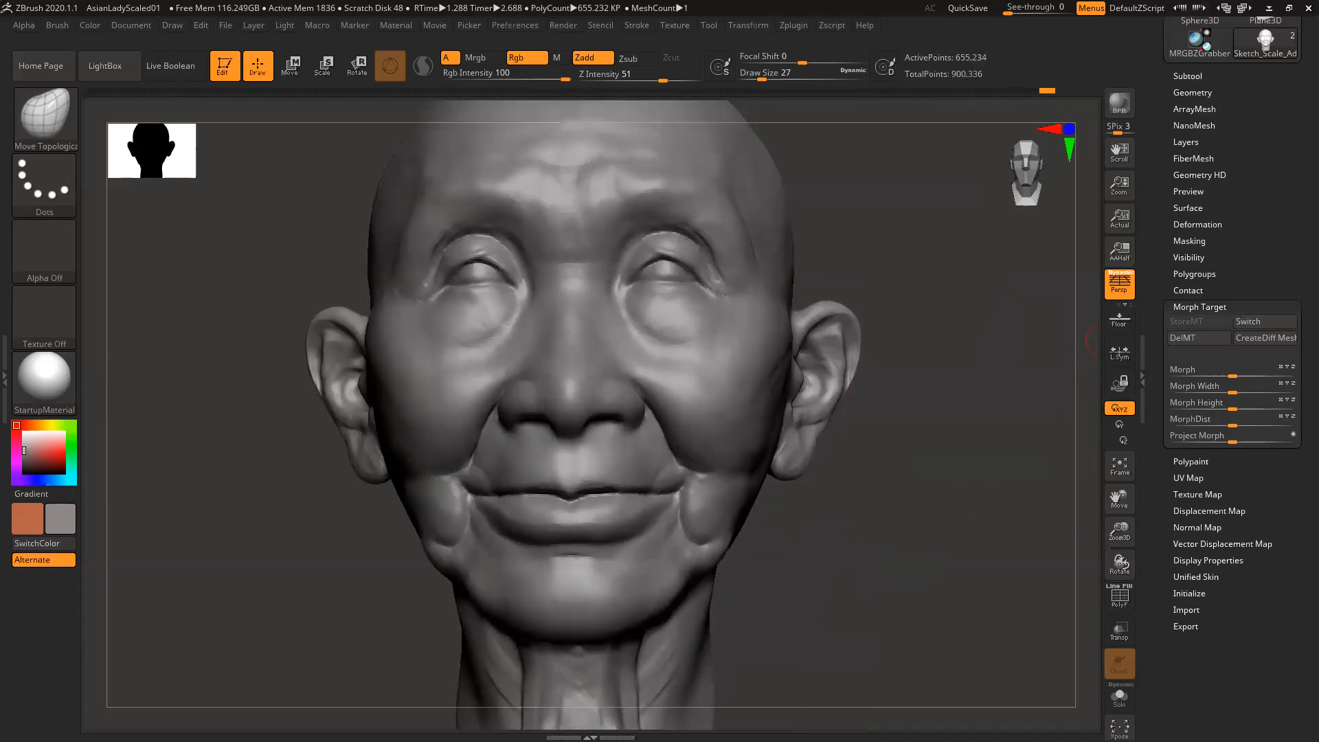
left_click(1289, 7)
mouse_move(653, 581)
left_mouse_down()
mouse_move(660, 589)
mouse_move(653, 578)
left_mouse_up()
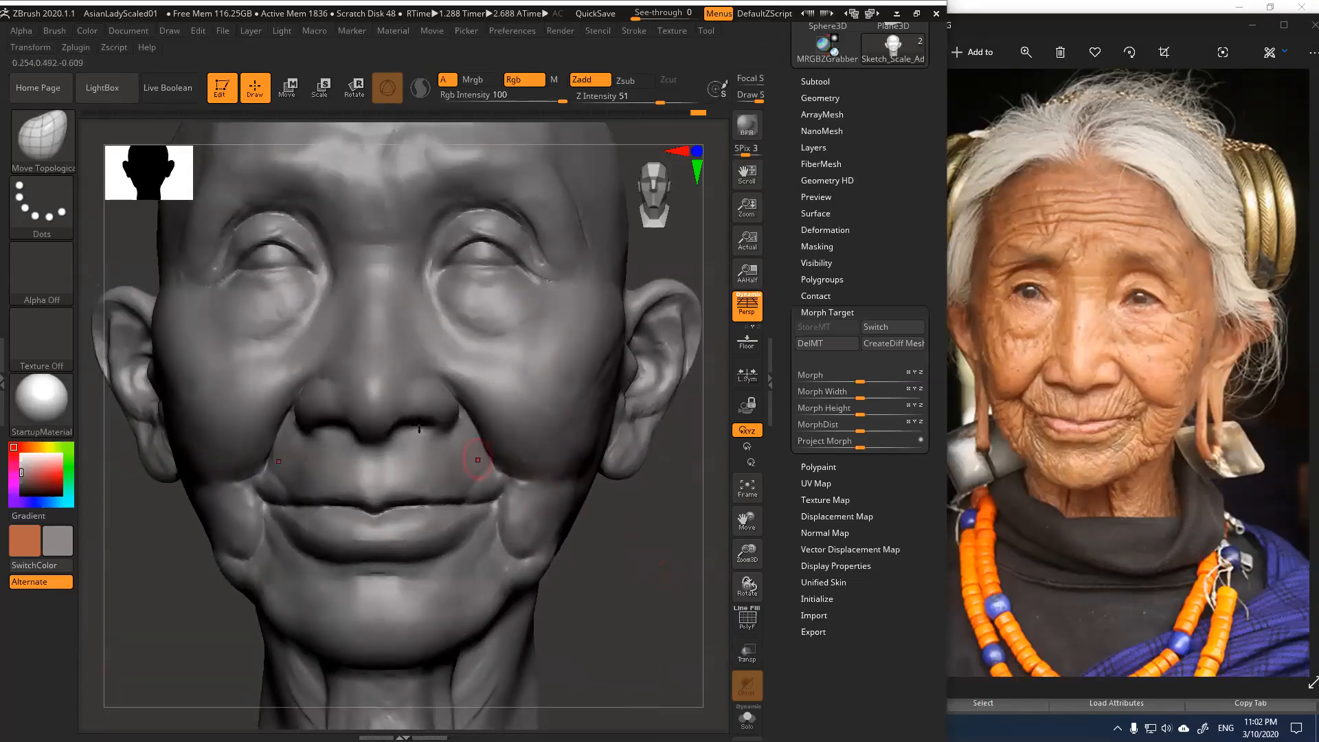
Choose the ClayBuildup brush and place the sculpt window beside the reference photo.
left_click(41, 138)
left_click(917, 13)
left_click(44, 113)
left_click(196, 130)
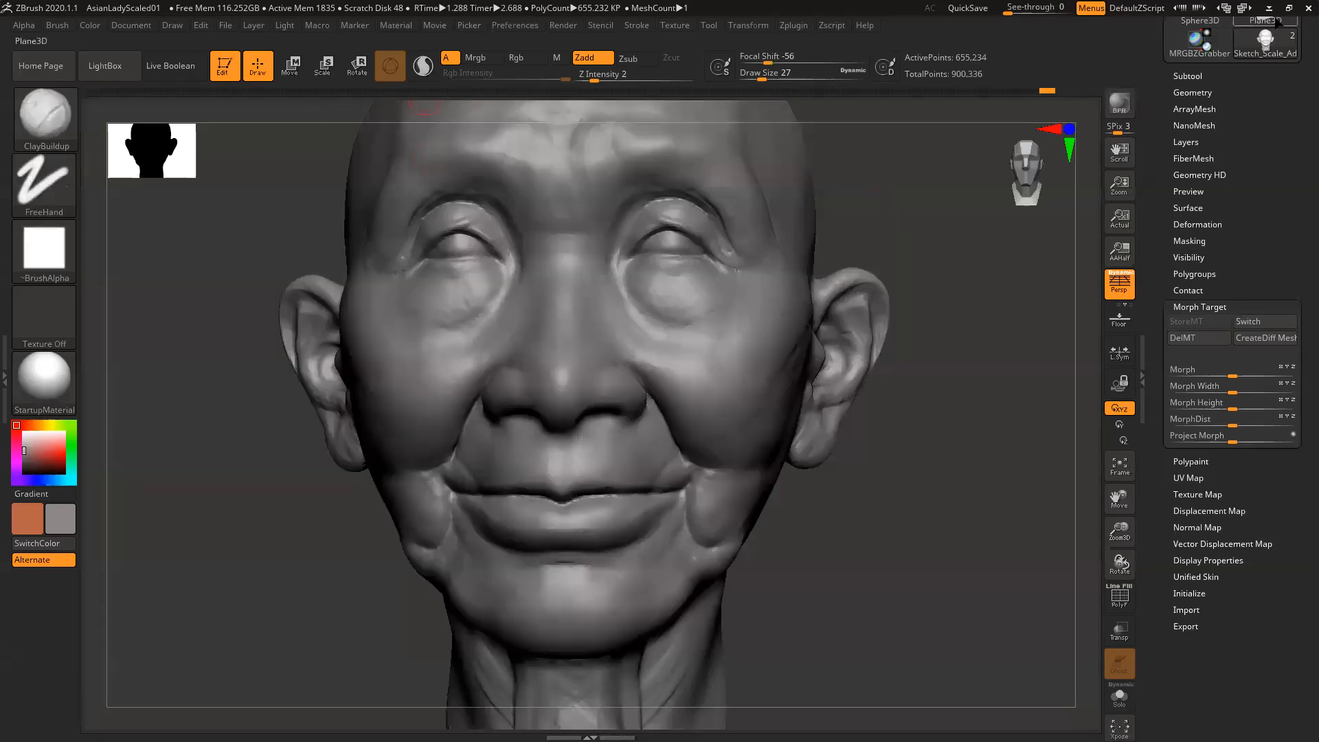
left_click(1289, 8)
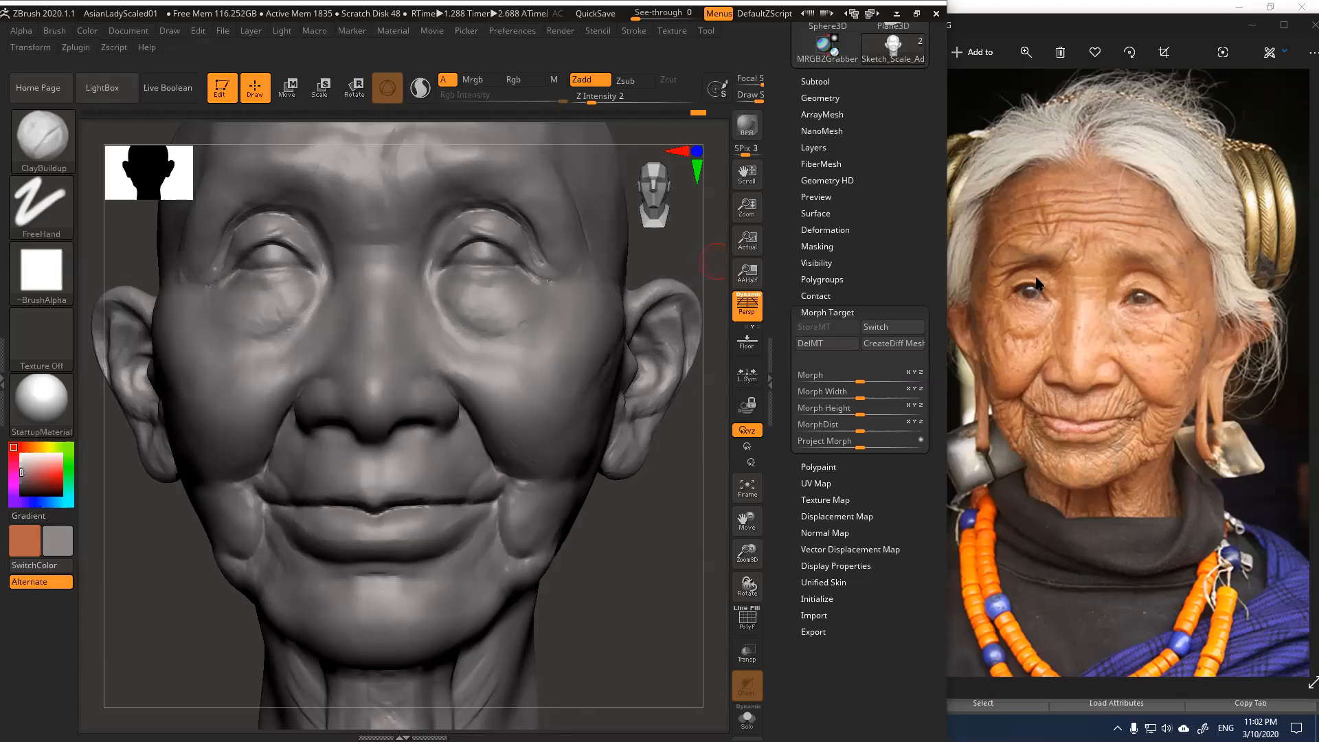
left_click(1135, 289)
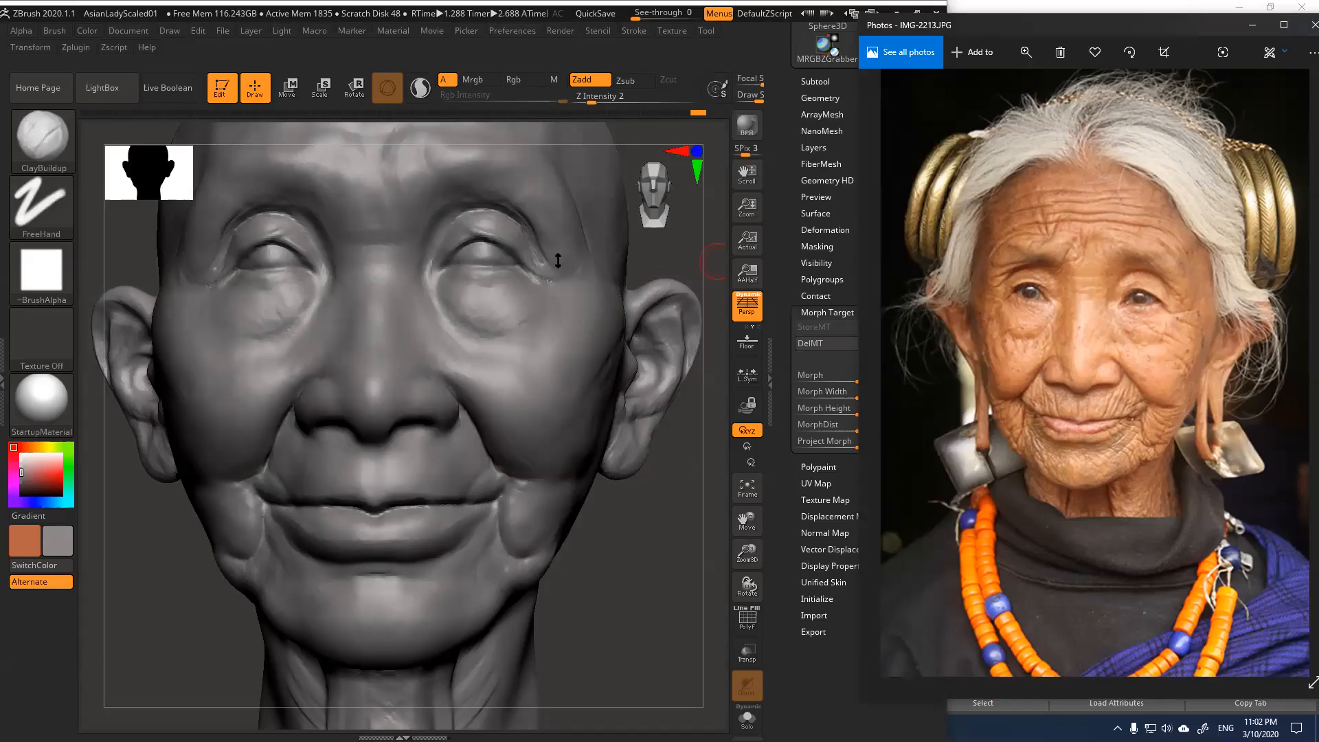
left_click(714, 263)
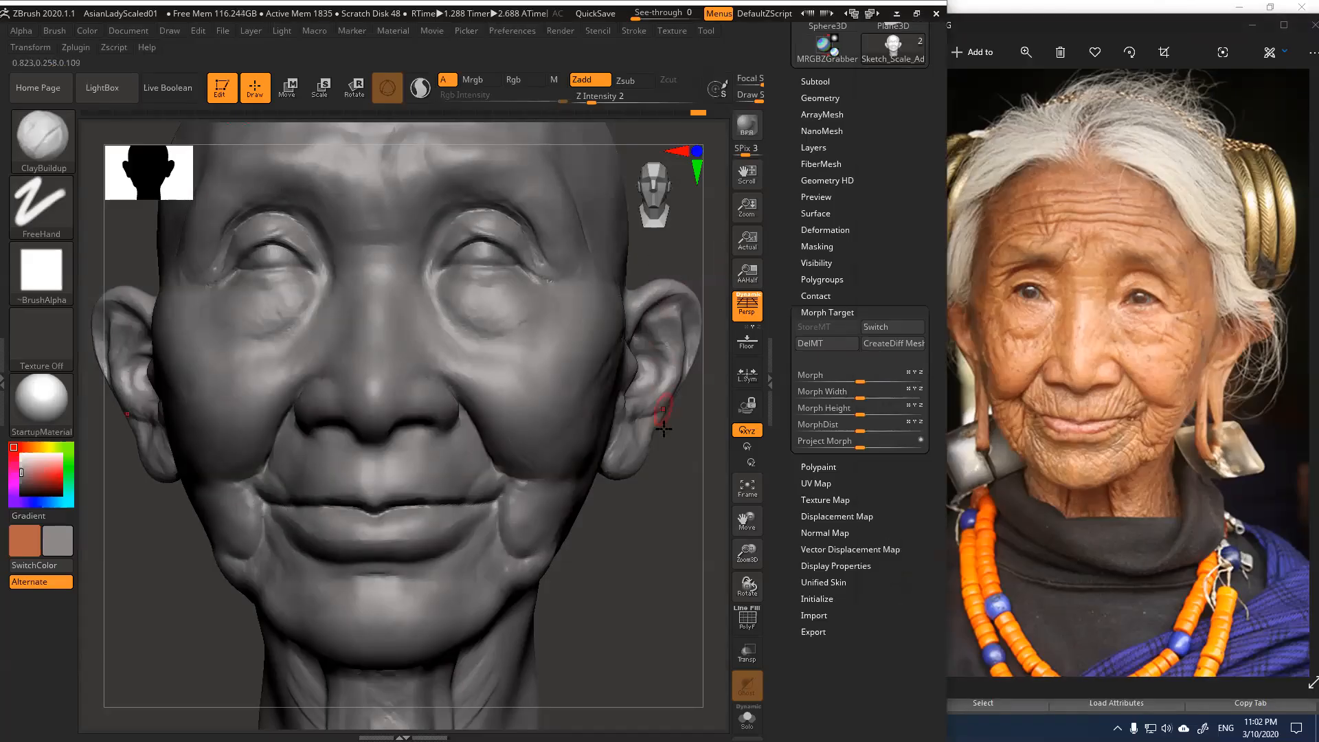
Smooth the brow above the eye.
key("space")
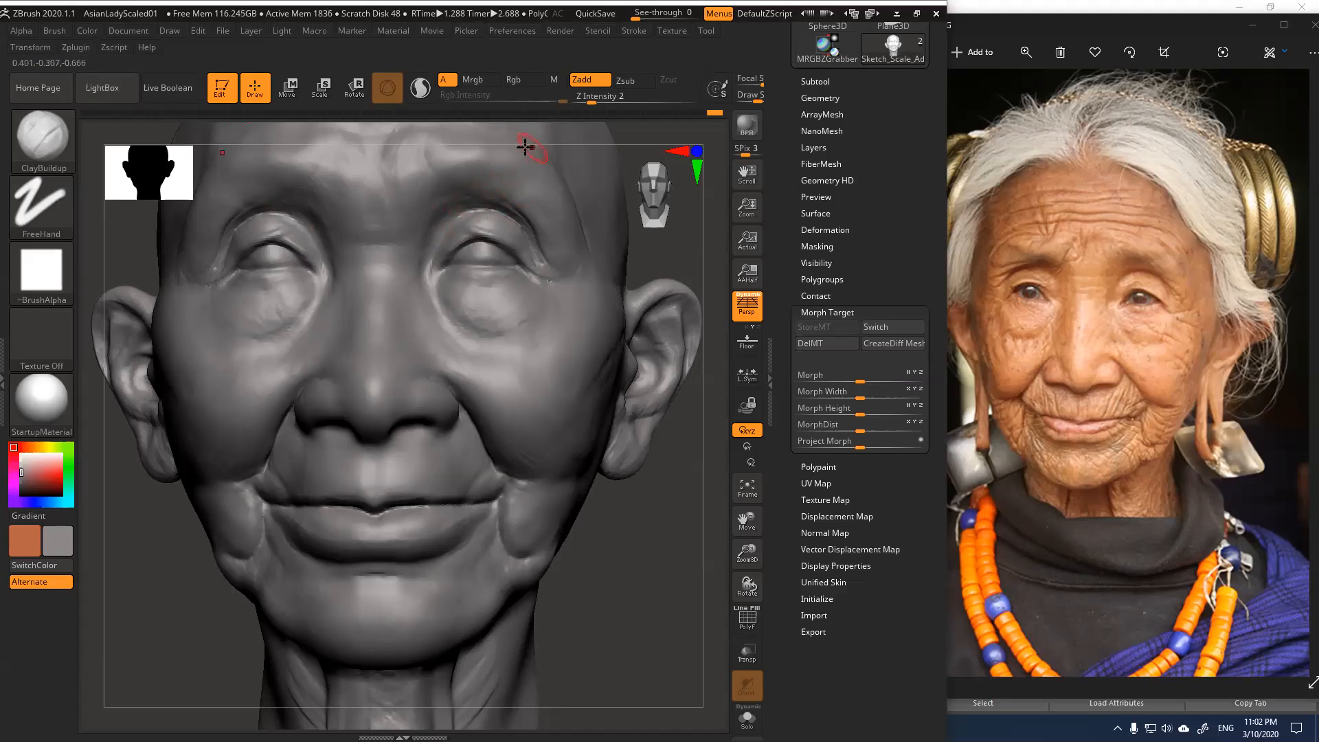
key("shift")
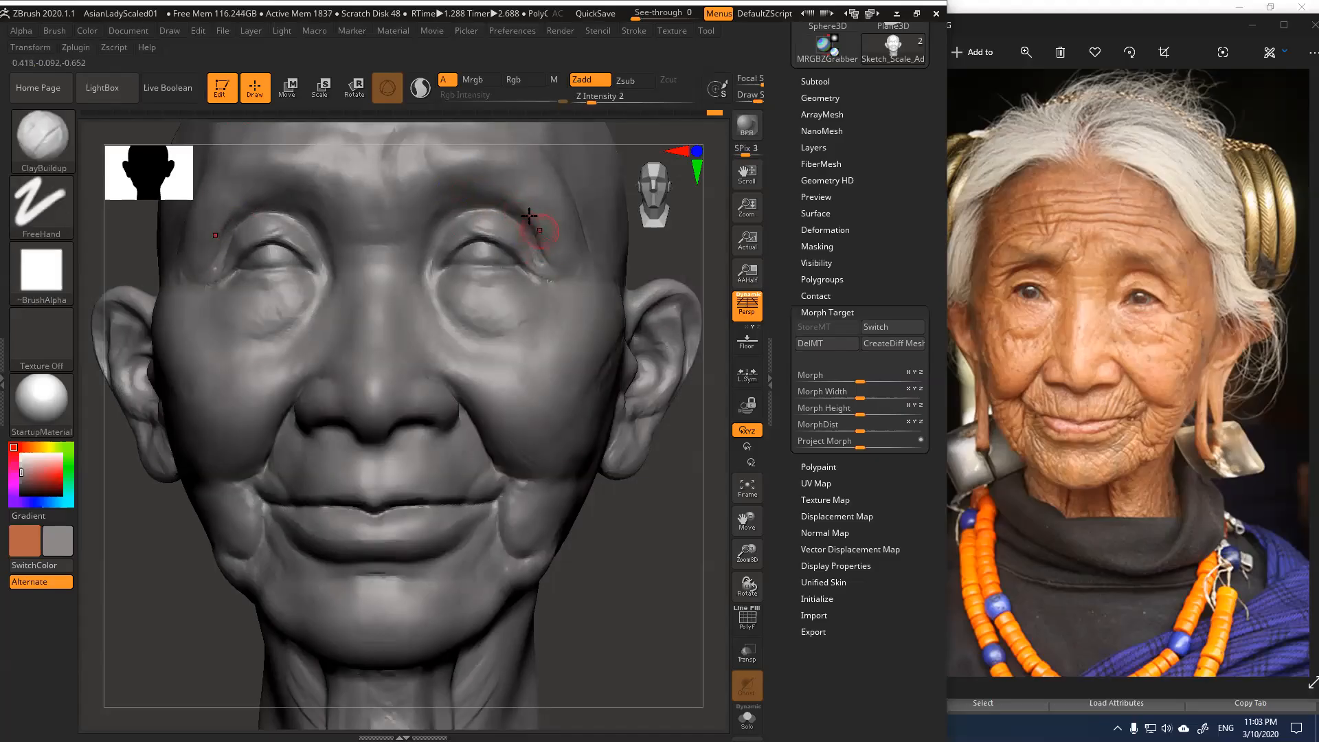
left_click_drag(680, 244, 625, 236)
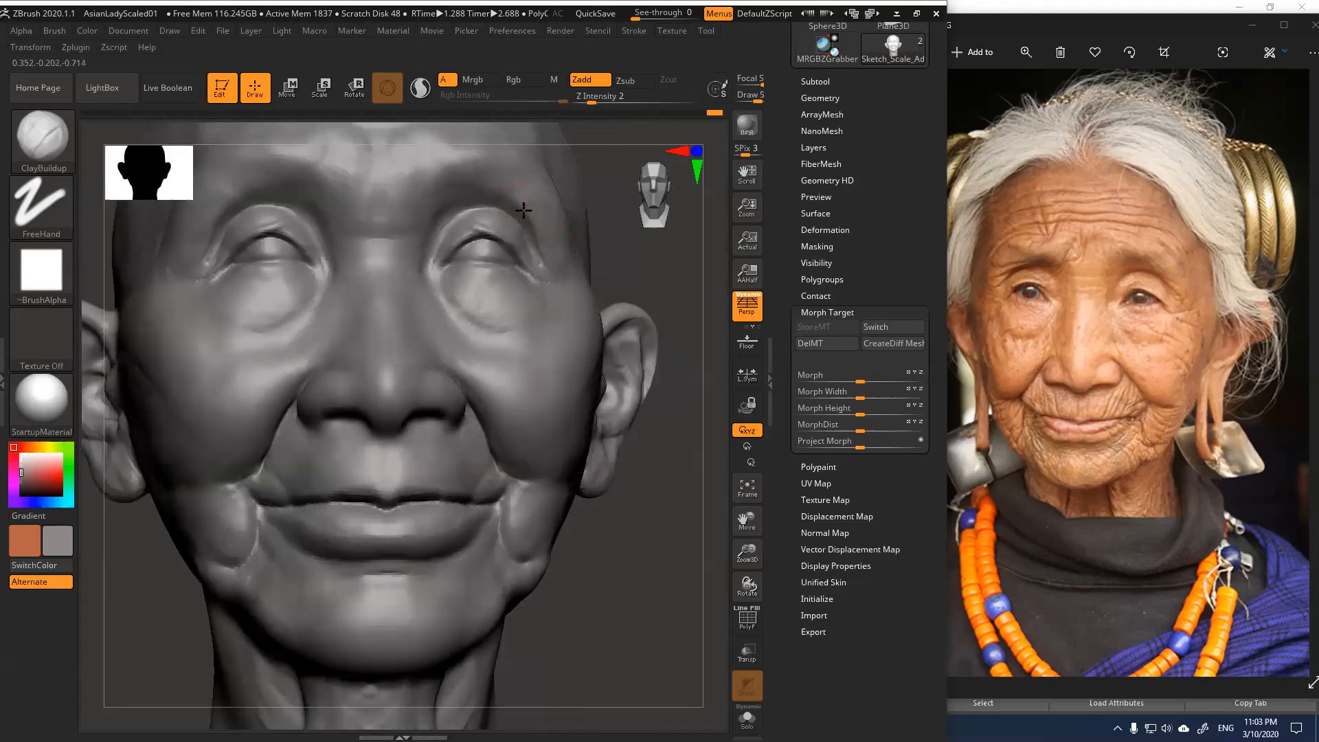
key("shift")
left_click_drag(531, 224, 536, 200, "shift")
mouse_move(690, 513)
left_mouse_down()
mouse_move(674, 524)
mouse_move(706, 609)
mouse_move(718, 569)
left_mouse_up()
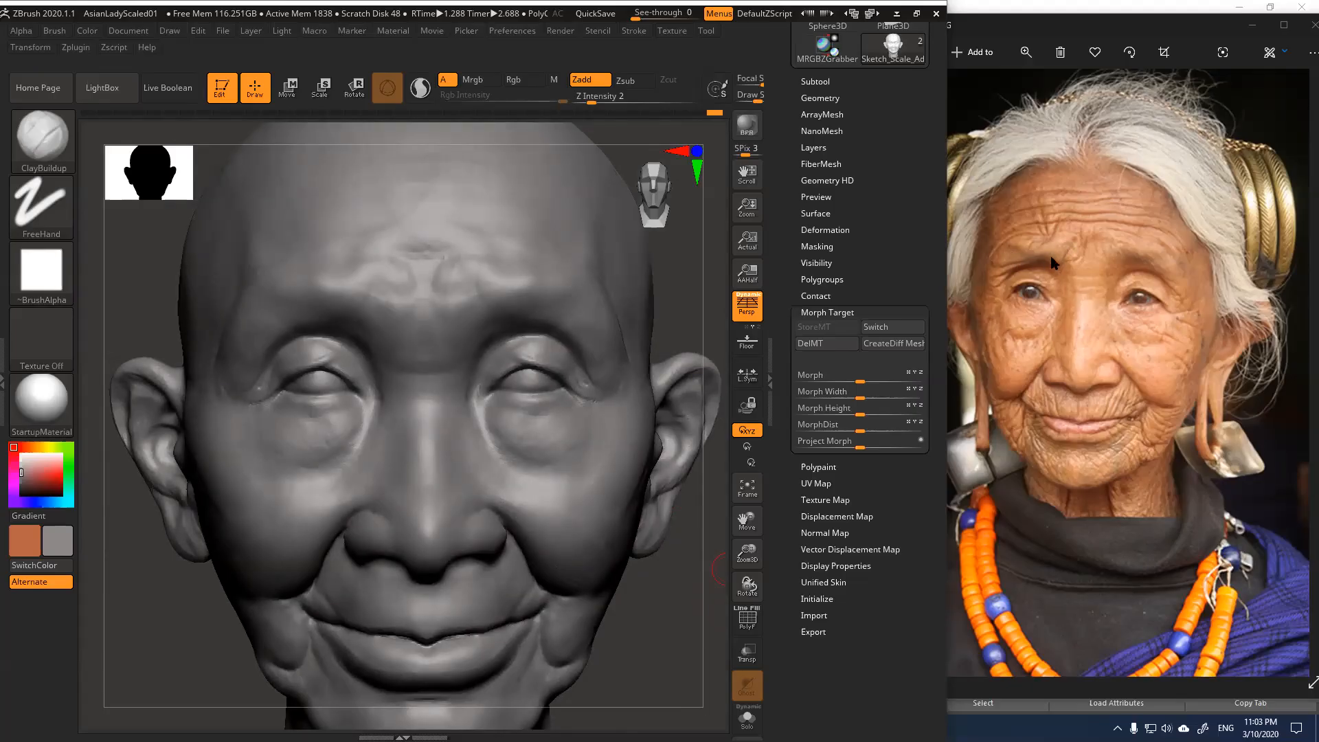
Adjust the brush size, zoom in on the brow and upper face, and open the brush library.
left_click_drag(690, 536, 706, 509)
key("space")
left_click_drag(502, 313, 506, 311)
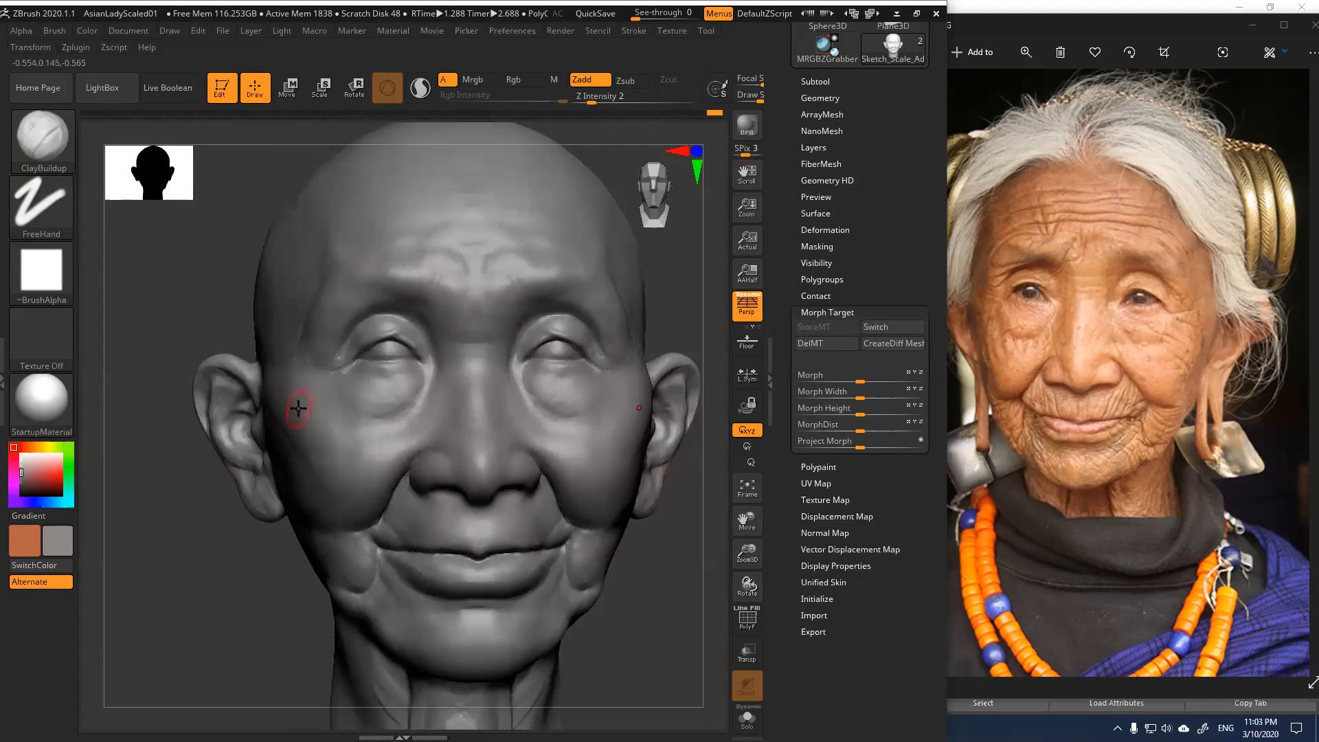
key("ctrl")
left_click_drag(665, 554, 679, 599, "alt")
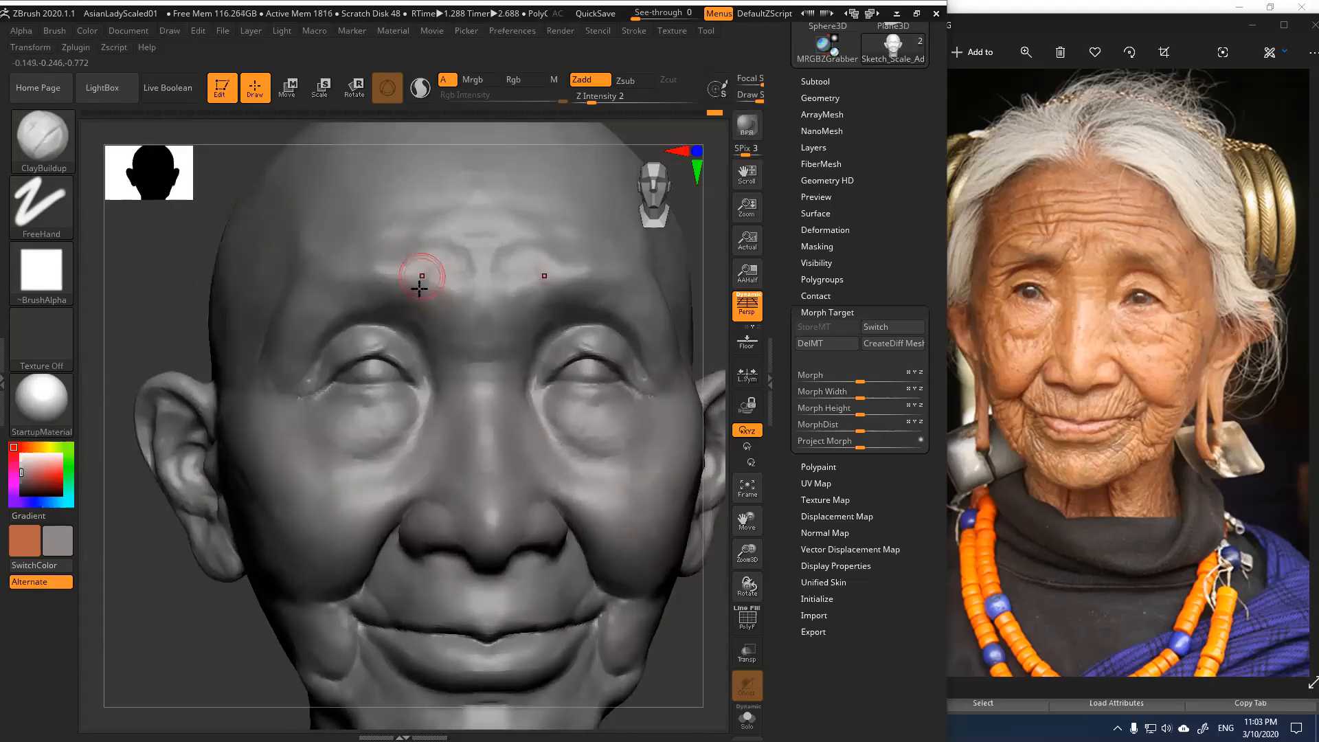
left_click(41, 137)
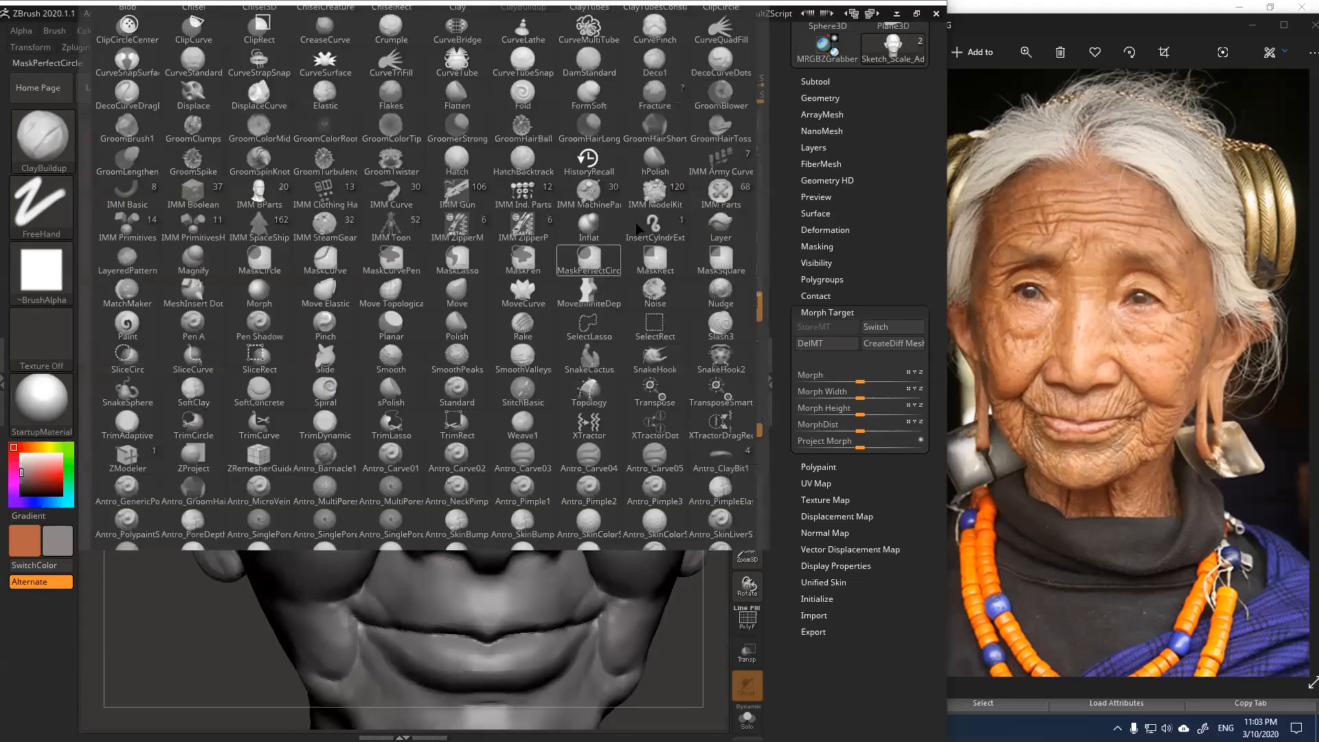
With Antro_Carve05 at Z Intensity 24, carve four creases along the left brow and forehead.
left_click(657, 462)
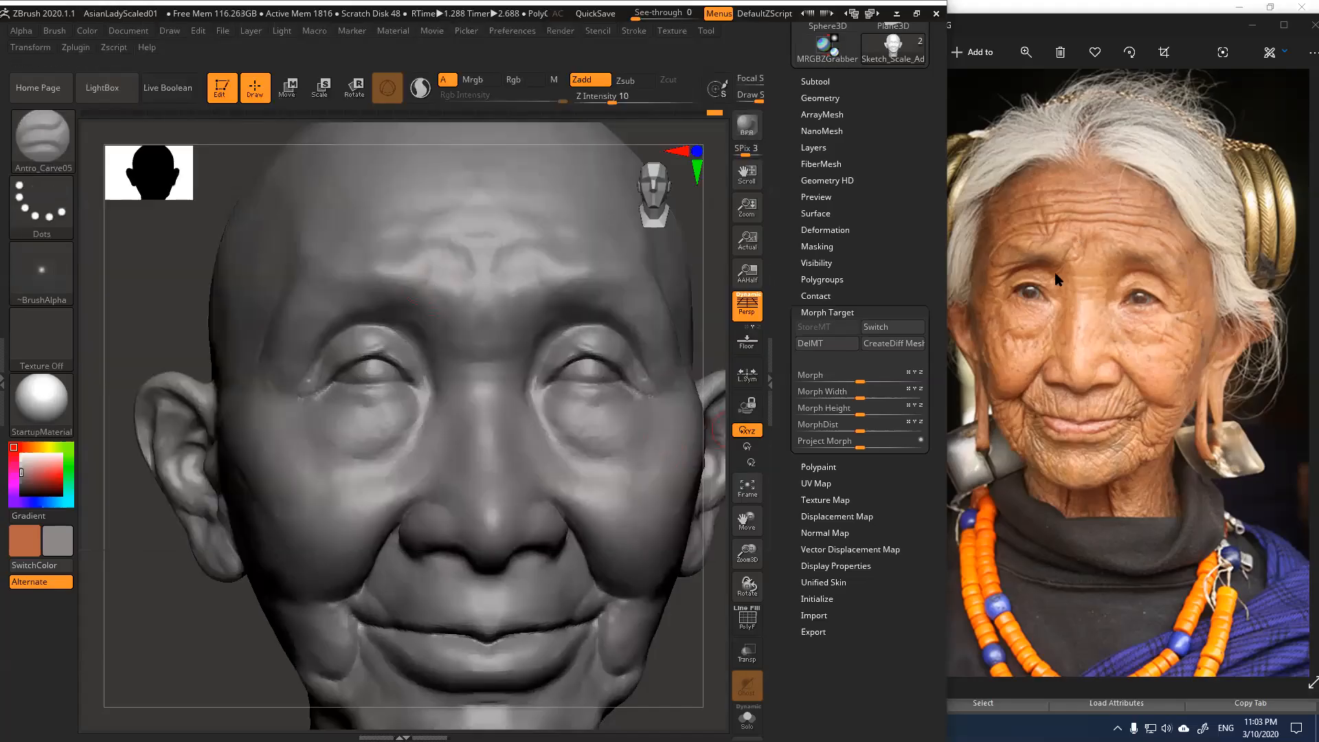
key("space")
left_click(634, 98)
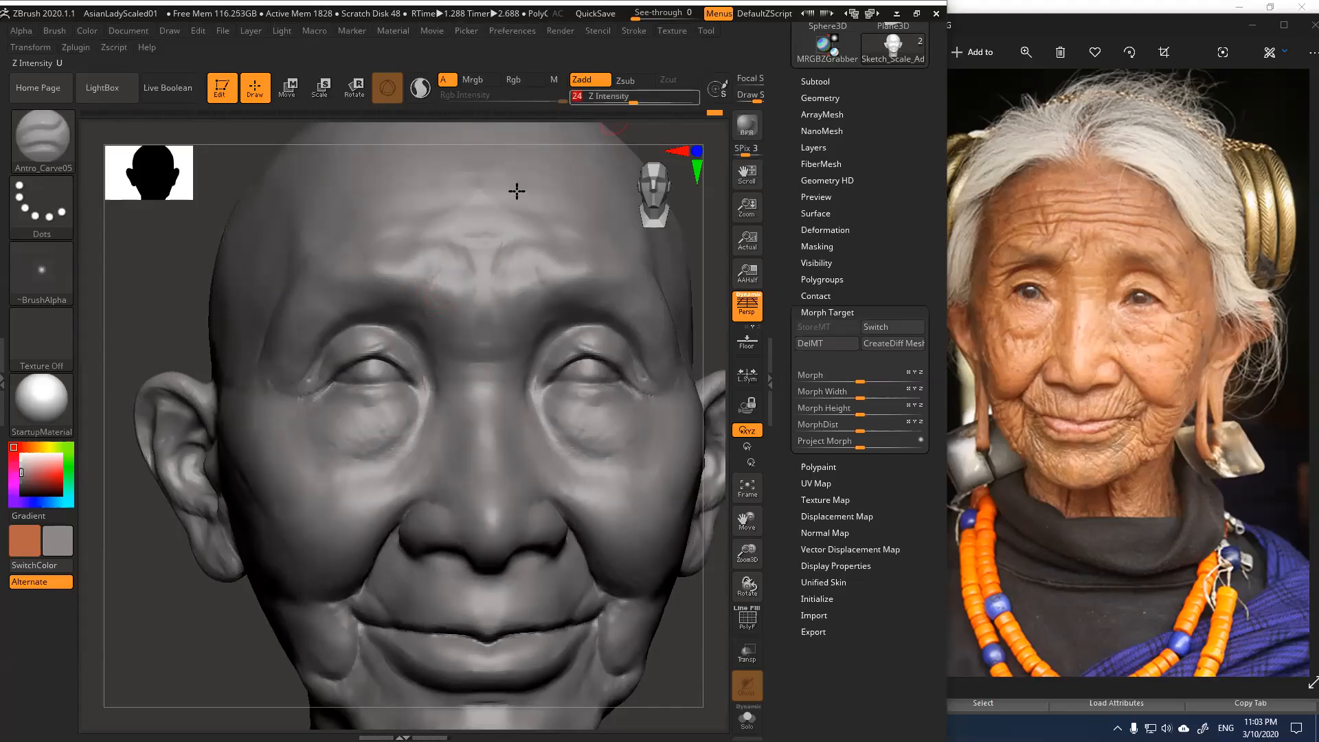
left_click_drag(440, 268, 422, 309)
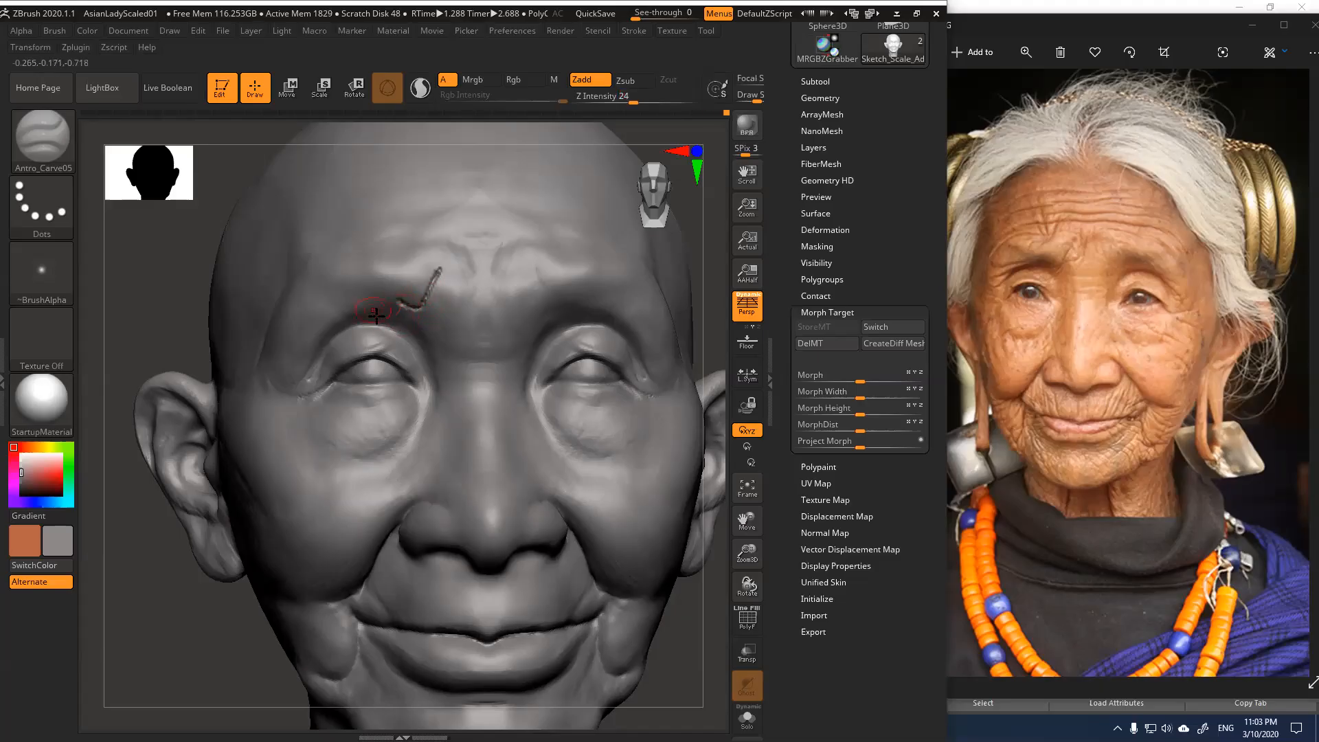
mouse_move(389, 305)
left_mouse_down()
mouse_move(300, 347)
mouse_move(316, 332)
left_mouse_up()
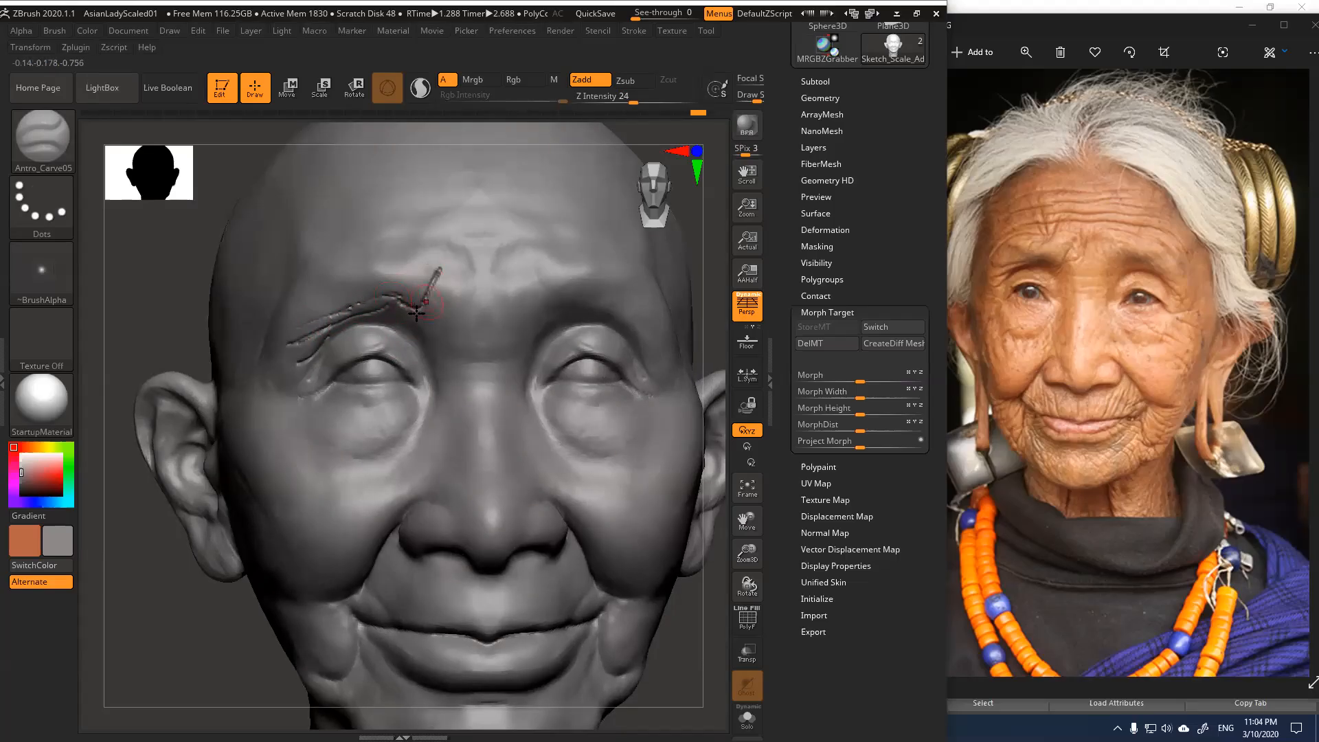
left_click_drag(372, 297, 320, 283)
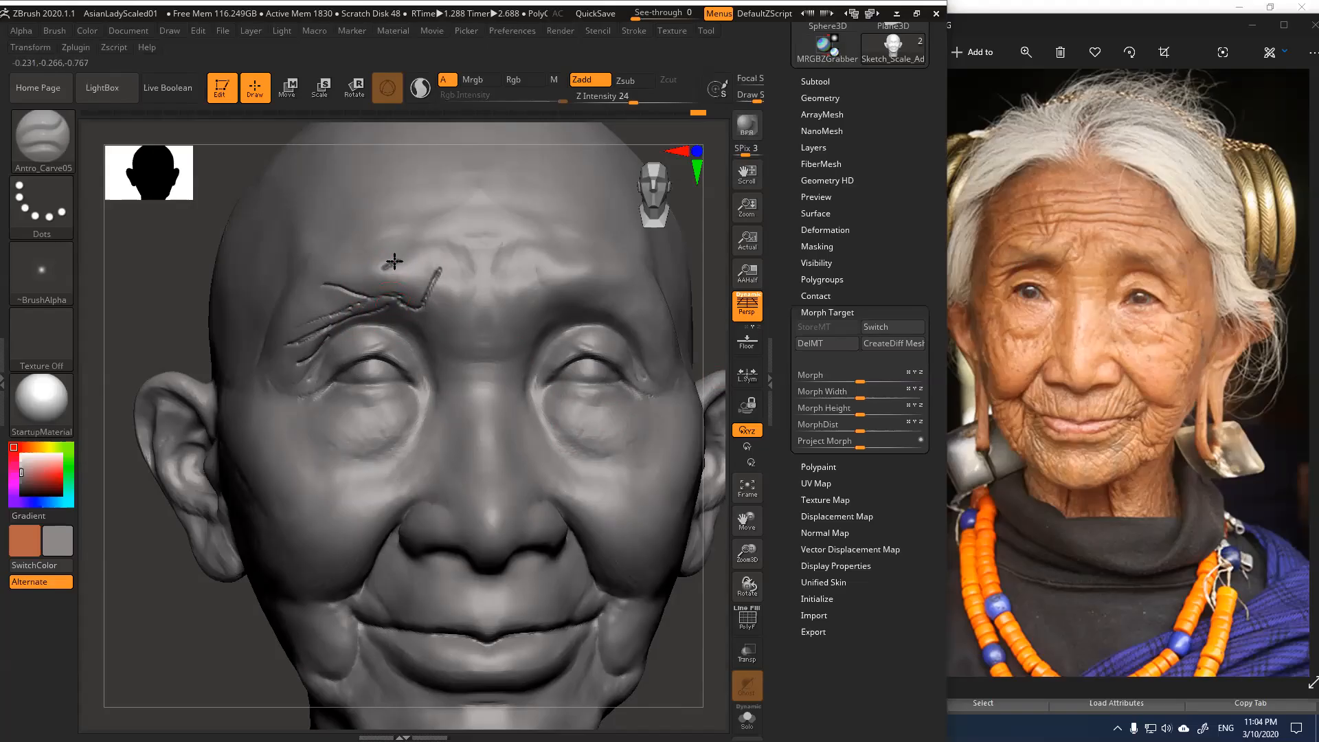
left_click_drag(398, 258, 416, 222)
Switch back to ClayBuildup and add a short clay stroke beside the brow crease.
key("b")
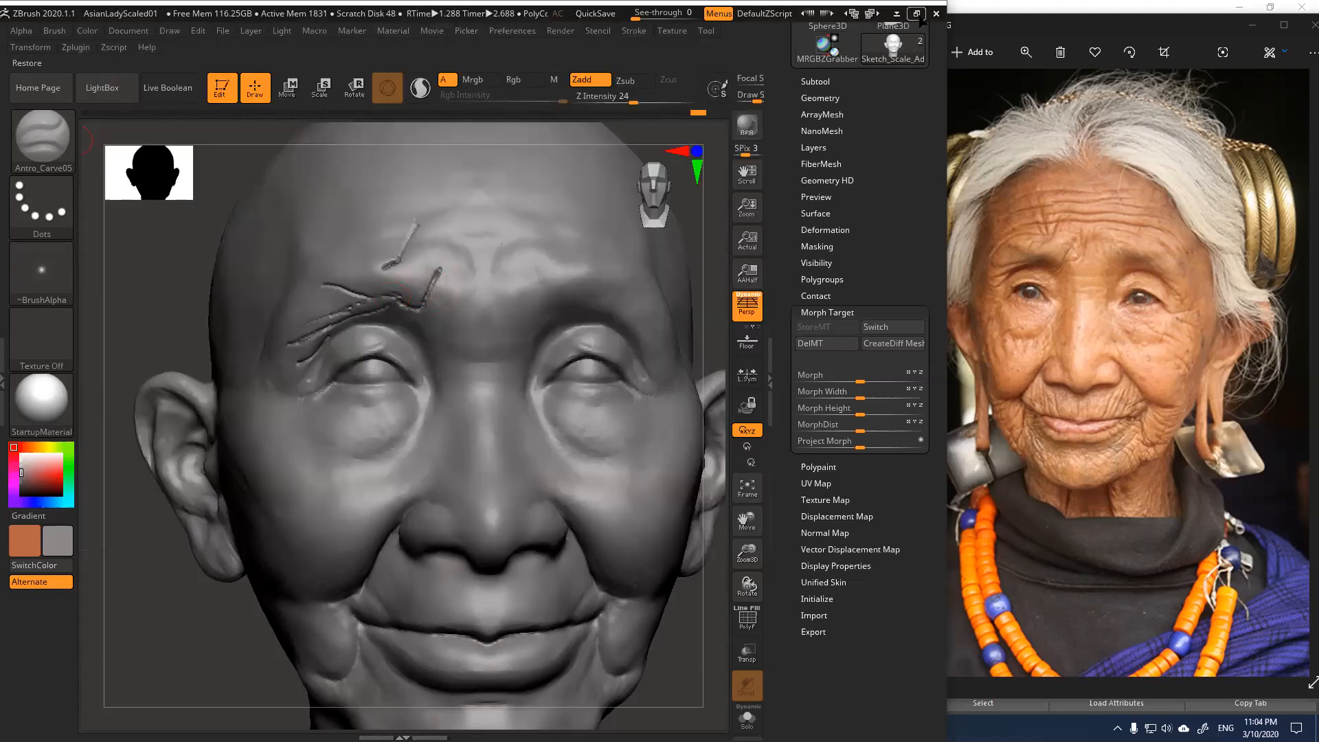
left_click(916, 13)
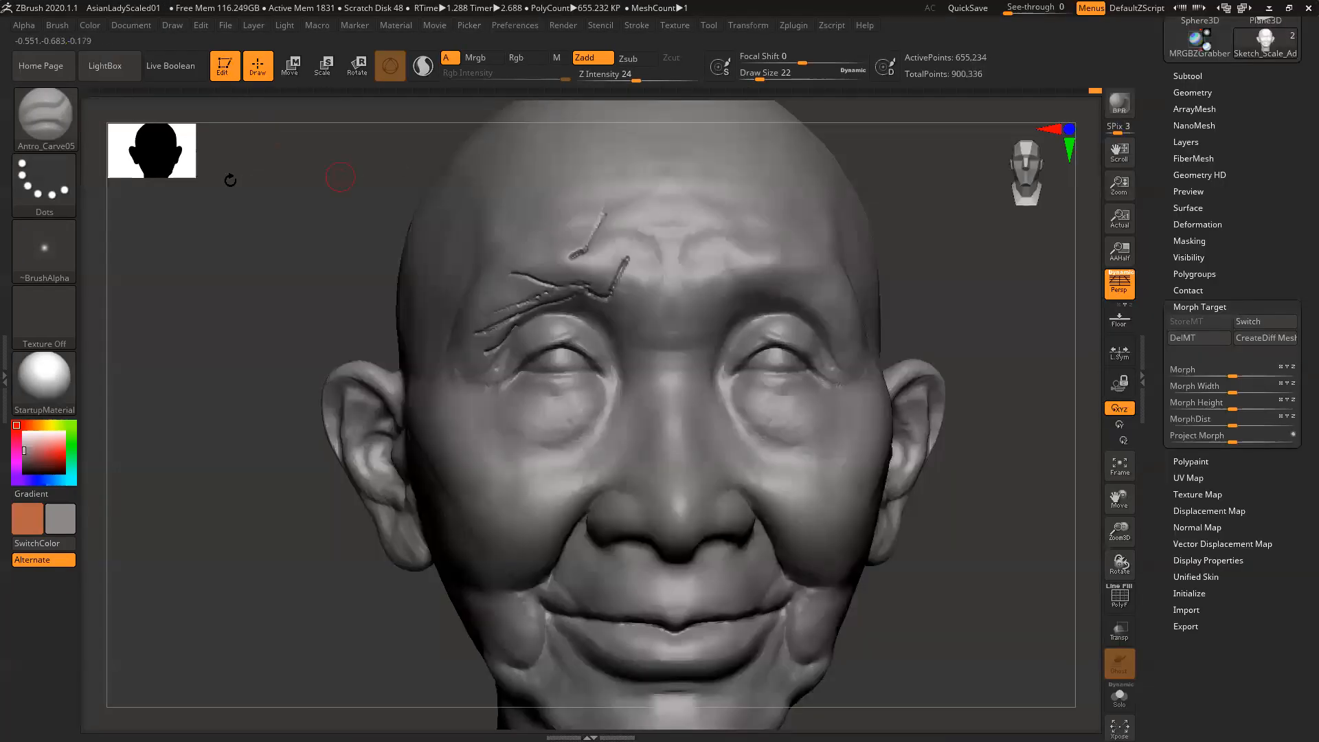
key("b")
key("c")
key("b")
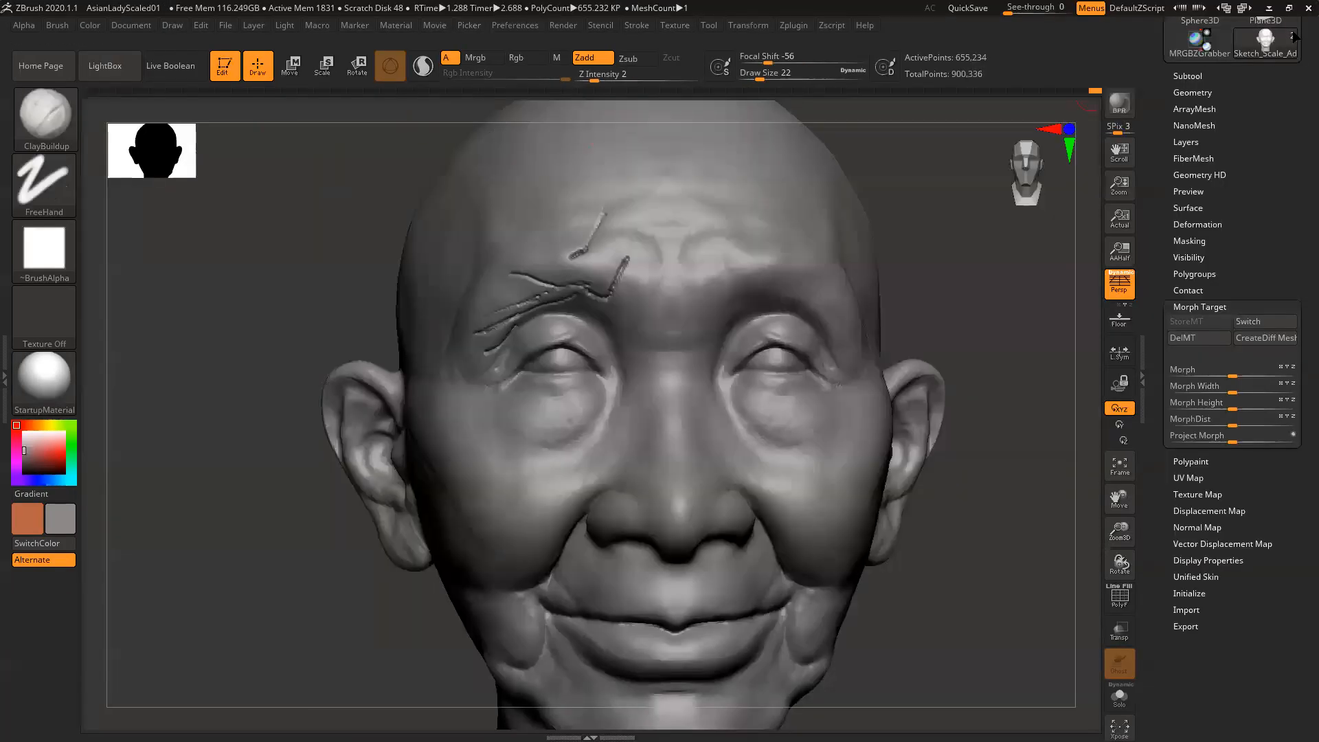
left_click(1289, 7)
key("space")
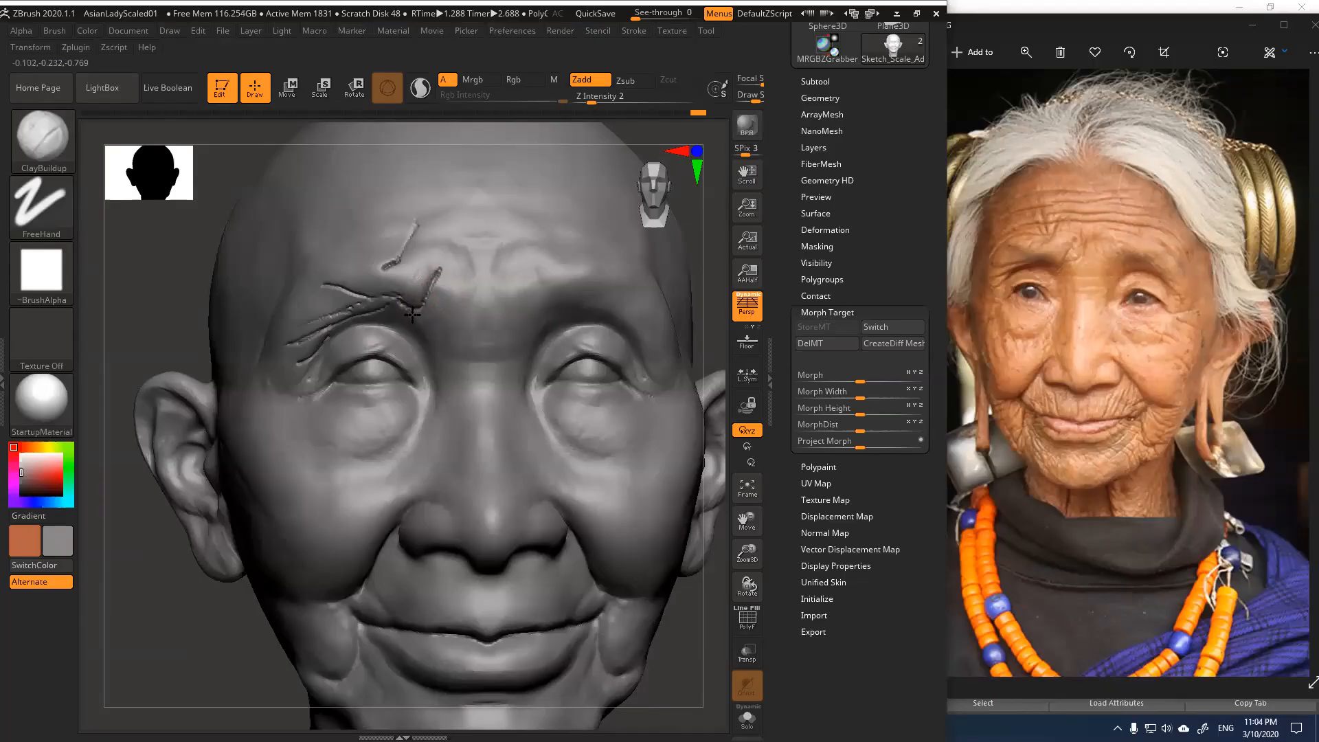
left_click_drag(406, 313, 404, 294)
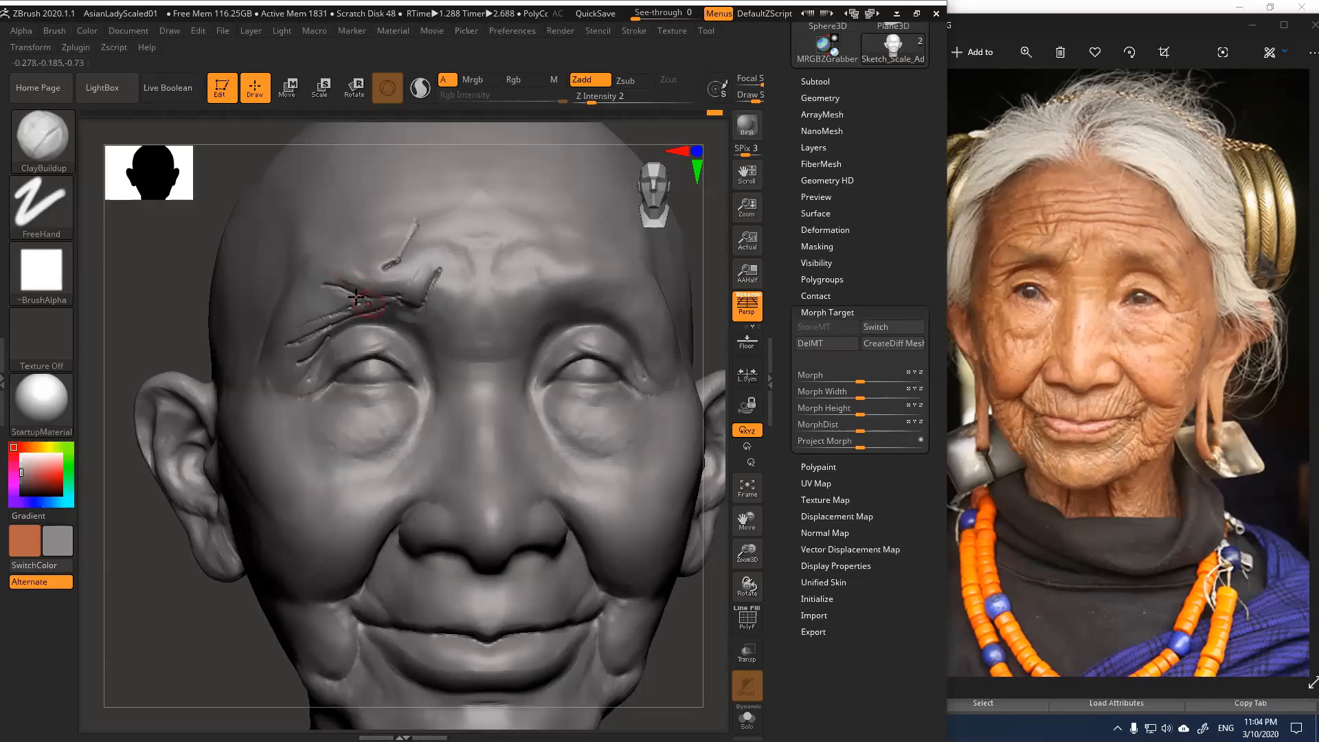
Smooth the harsh brow and forehead creases, then reframe the head to fill the canvas.
key("shift")
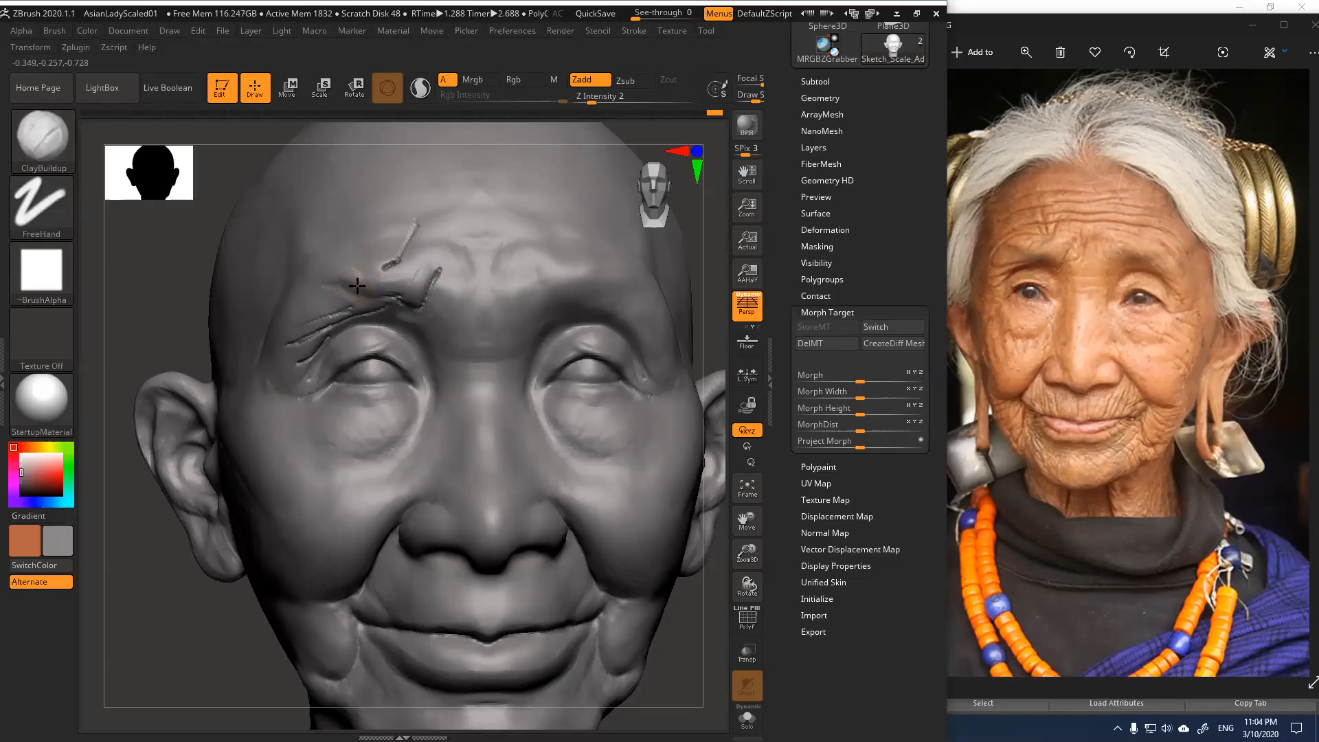
key("shift")
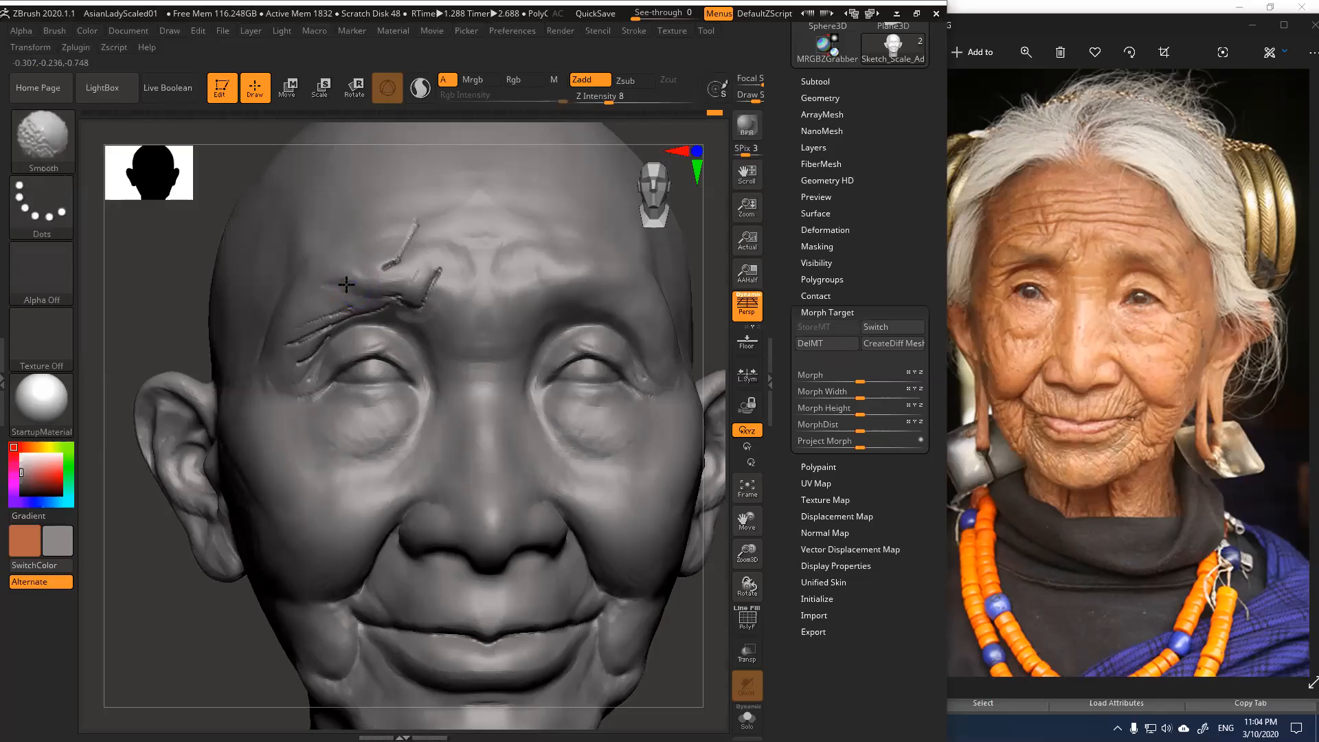
mouse_move(339, 287)
left_mouse_down("shift")
mouse_move(465, 268)
mouse_move(447, 312)
left_mouse_up("shift")
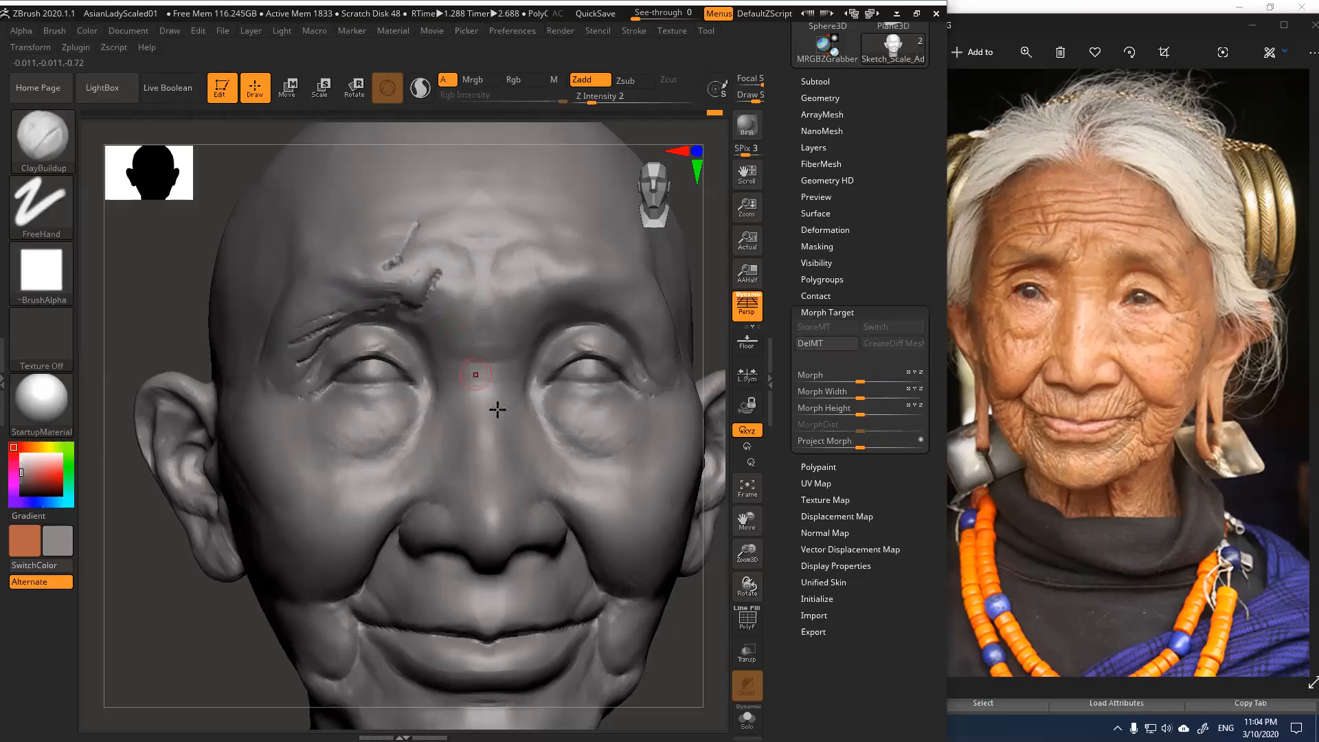
key("shift")
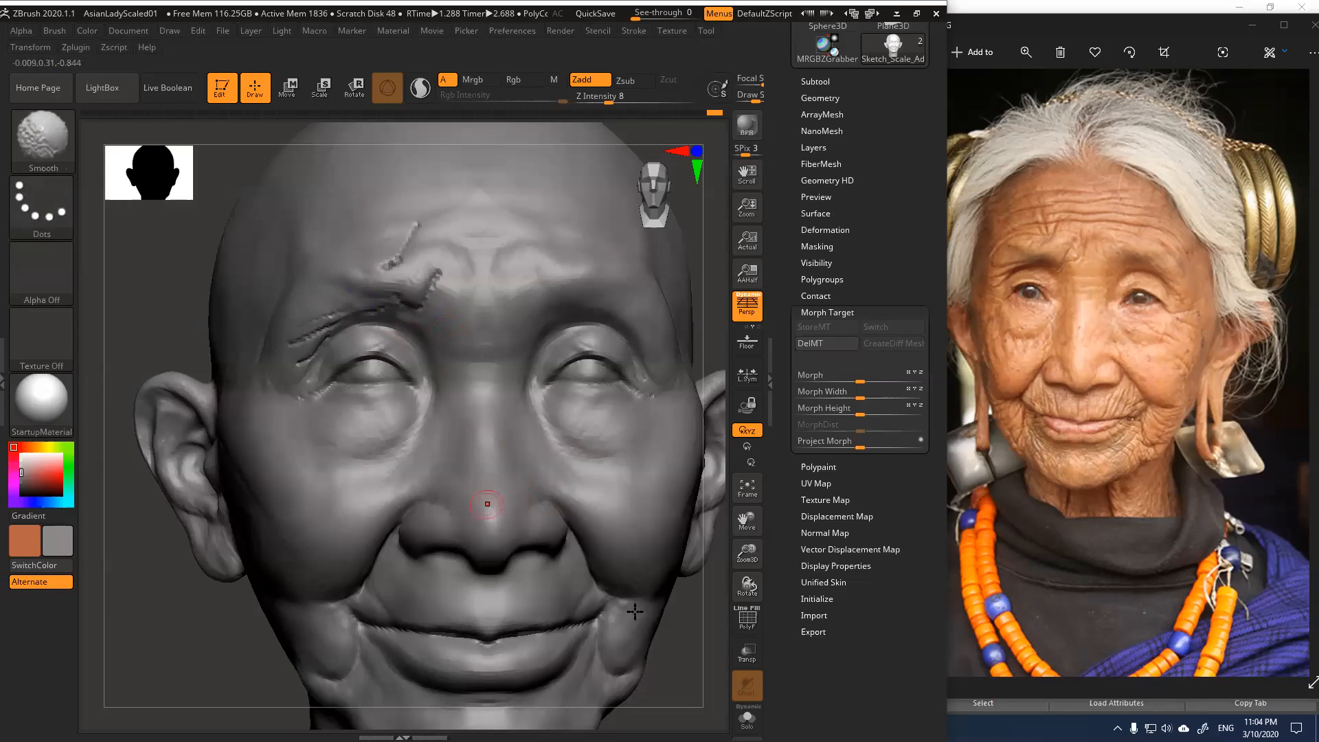
left_click_drag(689, 641, 718, 587)
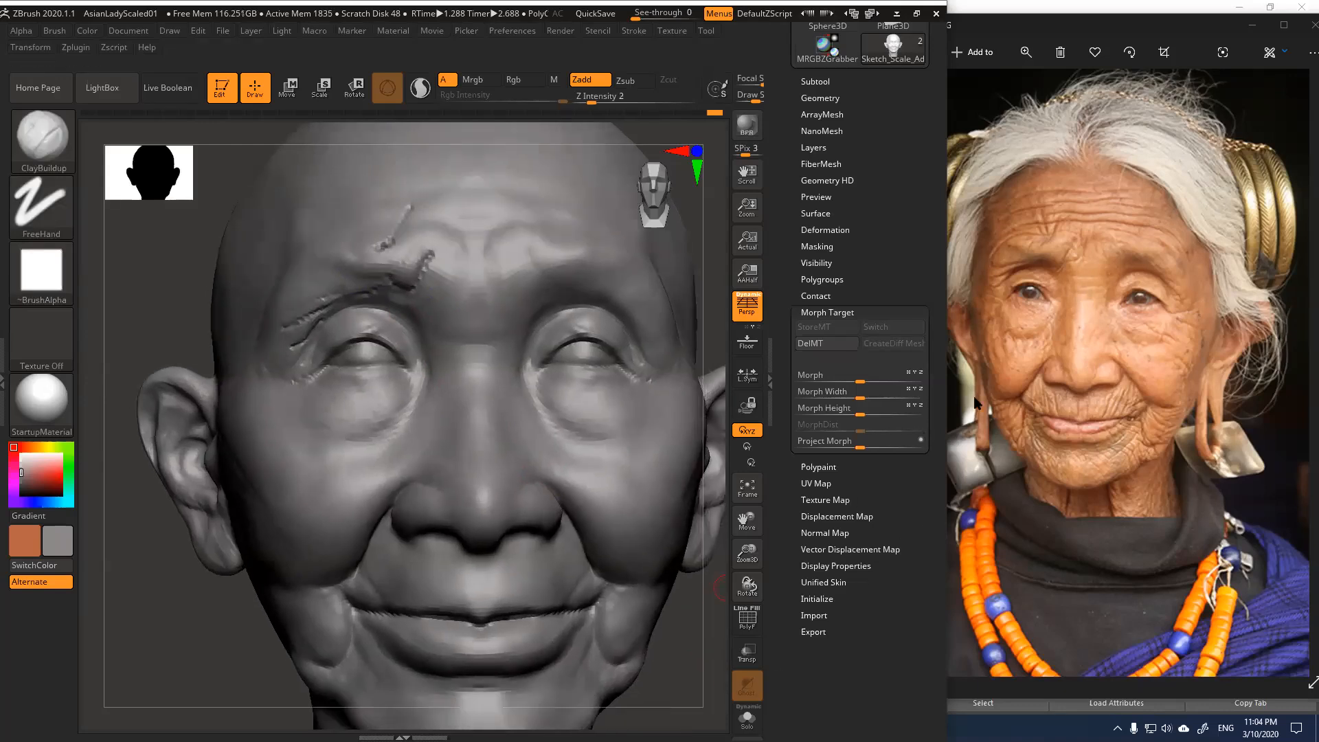
mouse_move(697, 632)
left_mouse_down("alt")
mouse_move(686, 601)
mouse_move(718, 574)
left_mouse_up("alt")
mouse_move(671, 632)
left_mouse_down("alt")
mouse_move(674, 619)
mouse_move(683, 633)
mouse_move(687, 598)
left_mouse_up("alt")
Expand Tool > UV Map (size 2048) and frame the whole head and neck in view.
left_click(816, 483)
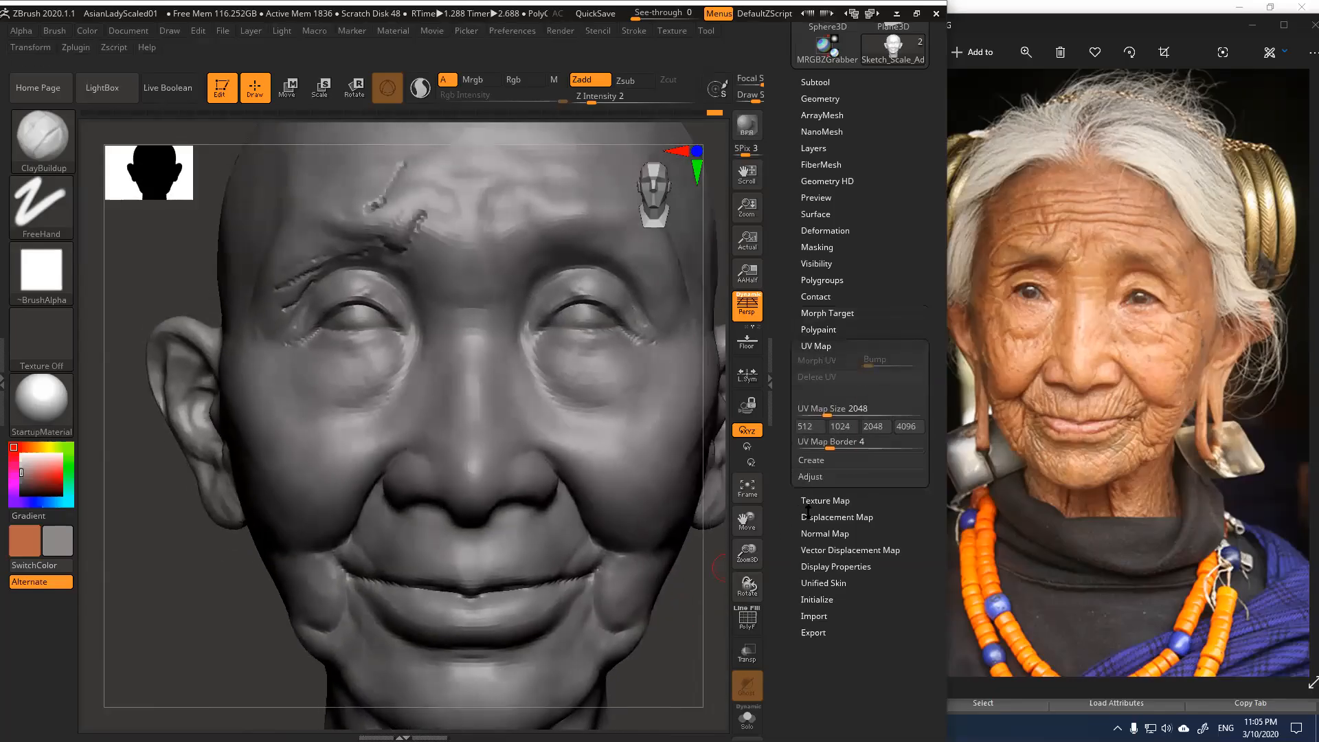
right_click(672, 588)
left_click_drag(676, 618, 625, 531, "alt")
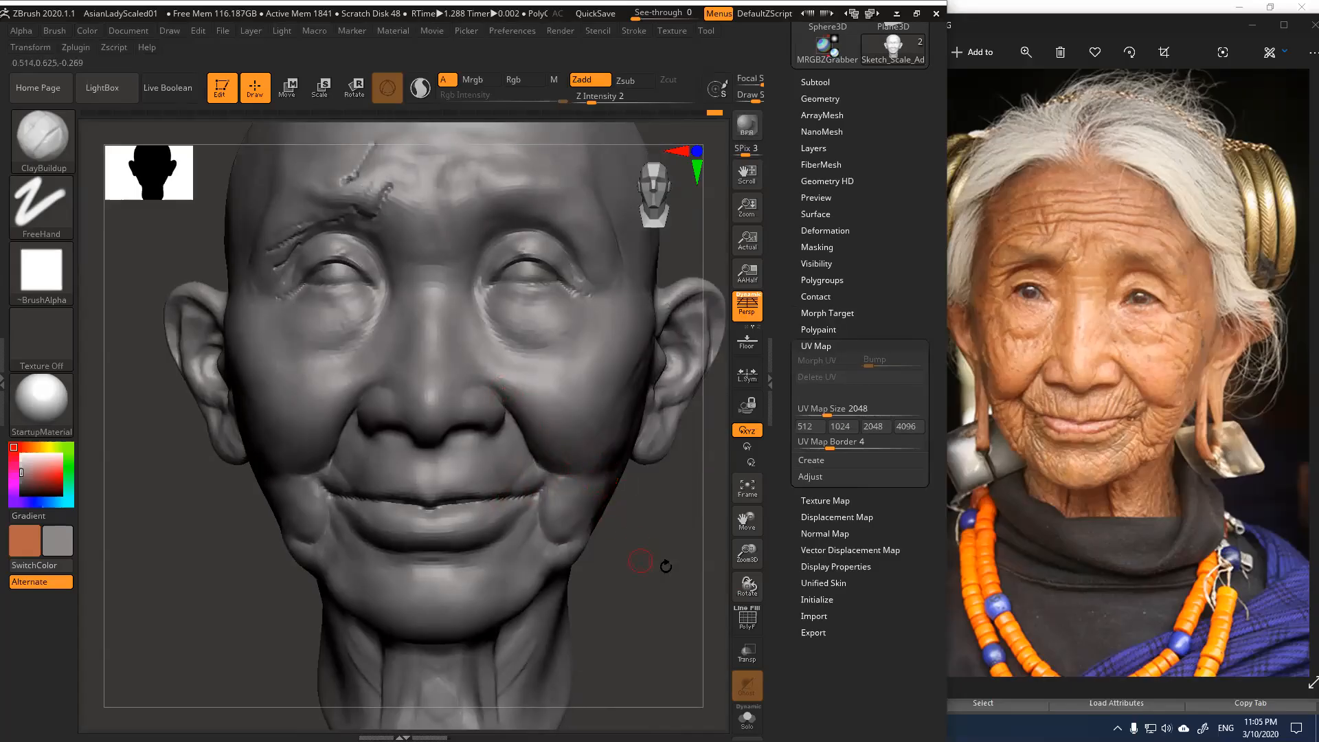
left_click_drag(649, 565, 642, 547)
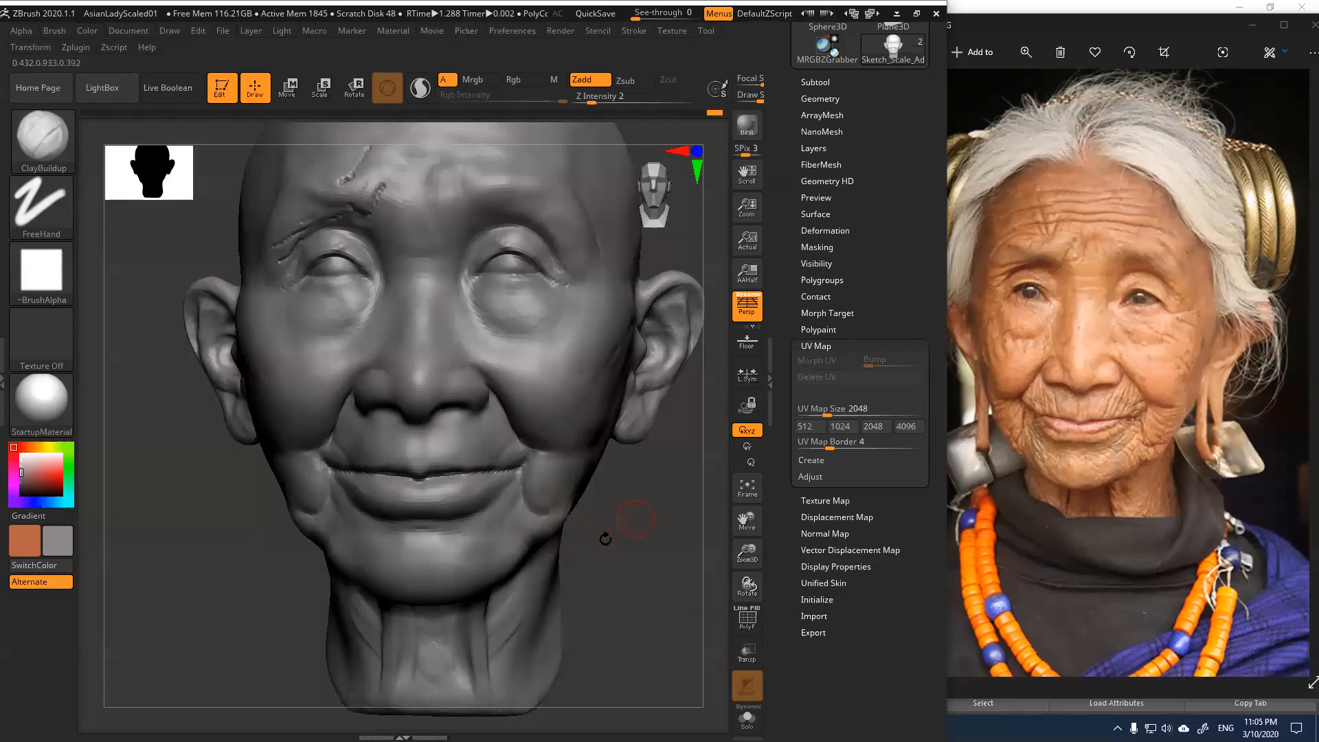
key("f")
left_click_drag(643, 521, 644, 535, "alt")
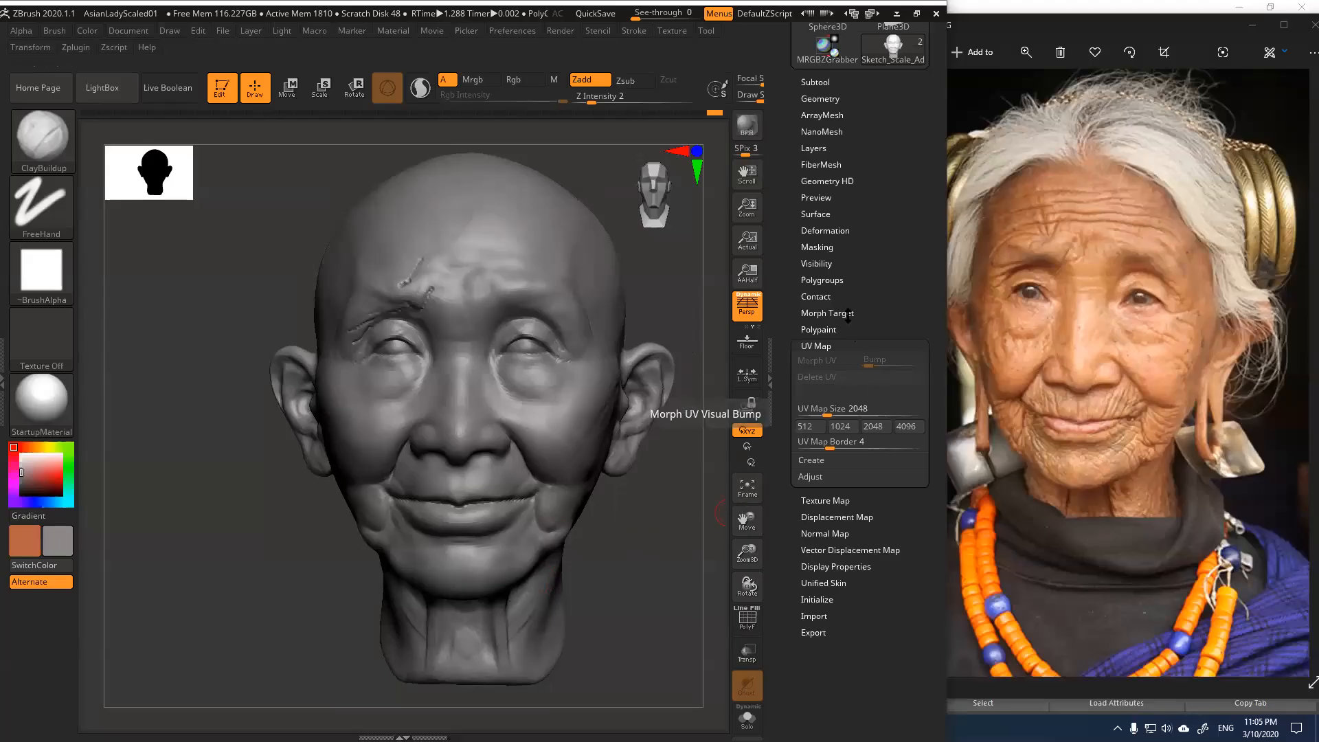
left_click(833, 230)
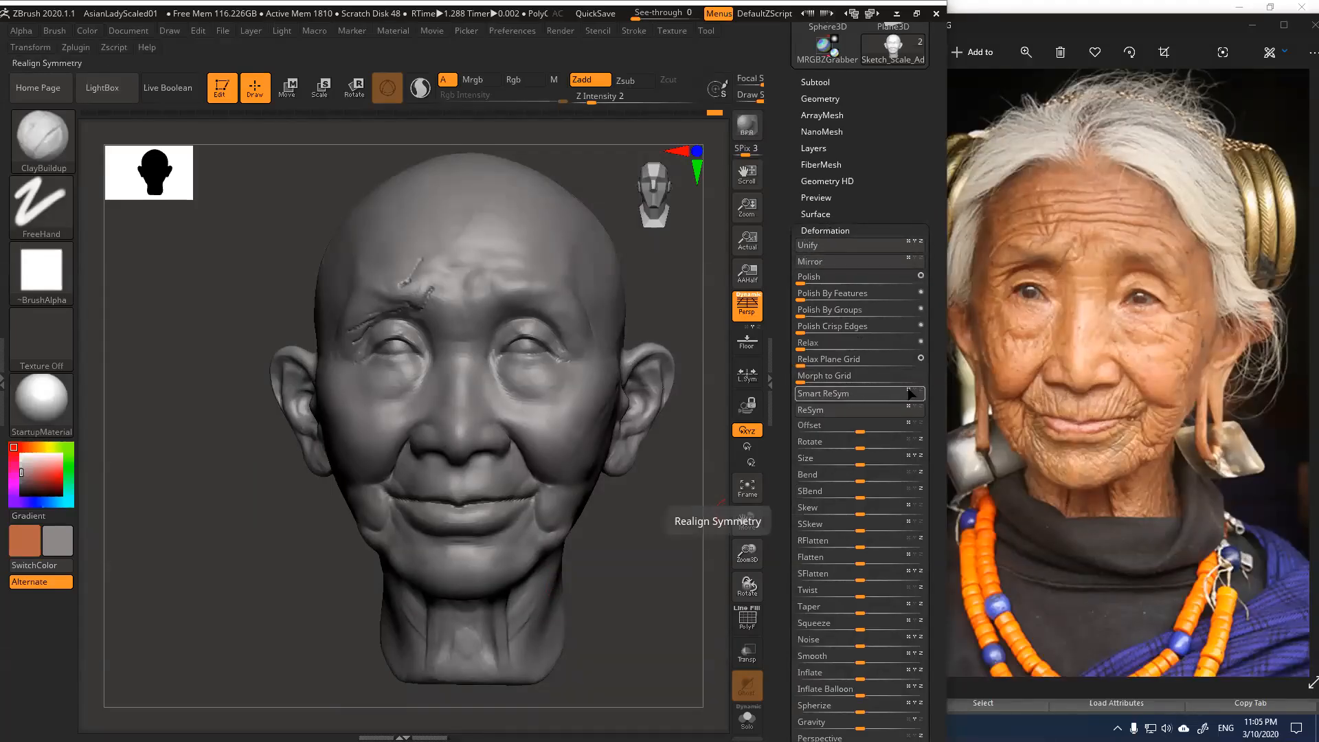
left_click(851, 400)
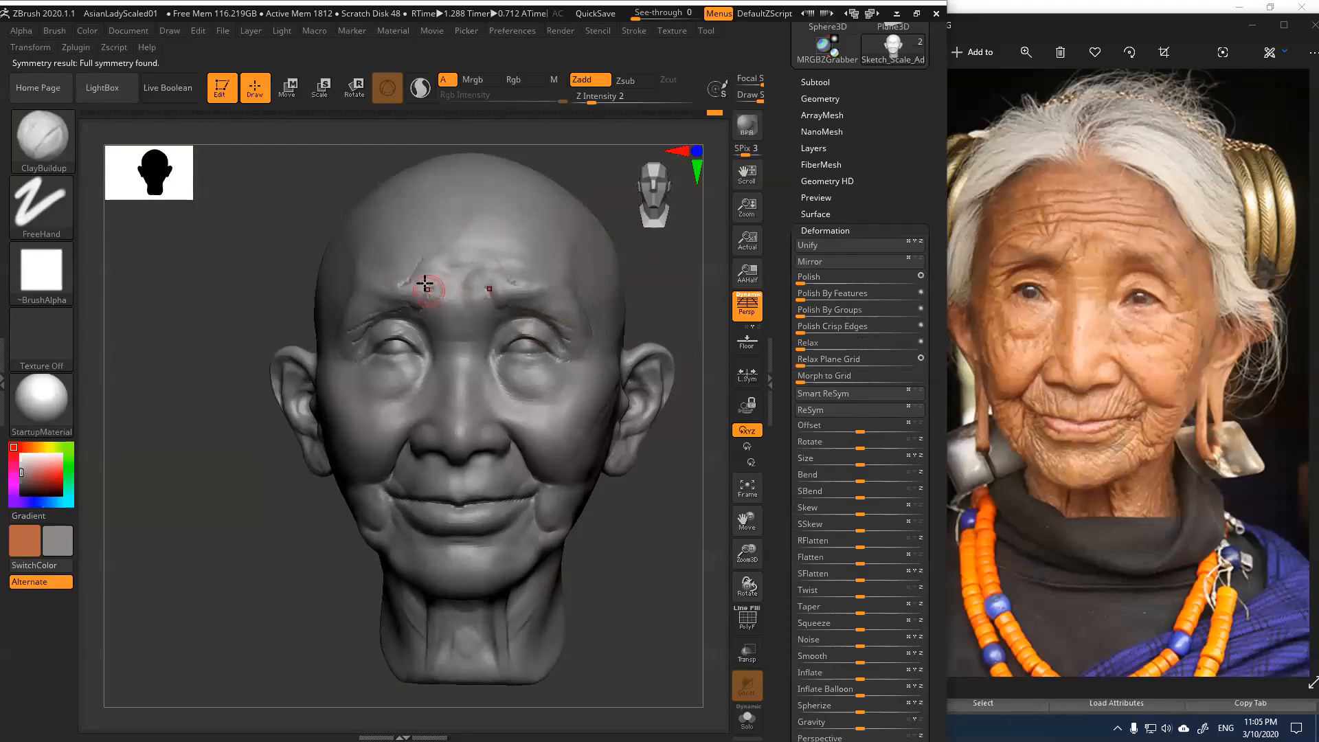
key("shift")
mouse_move(421, 274)
left_mouse_down("shift")
mouse_move(431, 297)
mouse_move(364, 316)
mouse_move(331, 357)
left_mouse_up("shift")
mouse_move(646, 494)
left_mouse_down()
mouse_move(649, 509)
mouse_move(625, 486)
mouse_move(624, 448)
mouse_move(633, 459)
mouse_move(612, 471)
mouse_move(625, 489)
mouse_move(614, 494)
mouse_move(616, 480)
left_mouse_up()
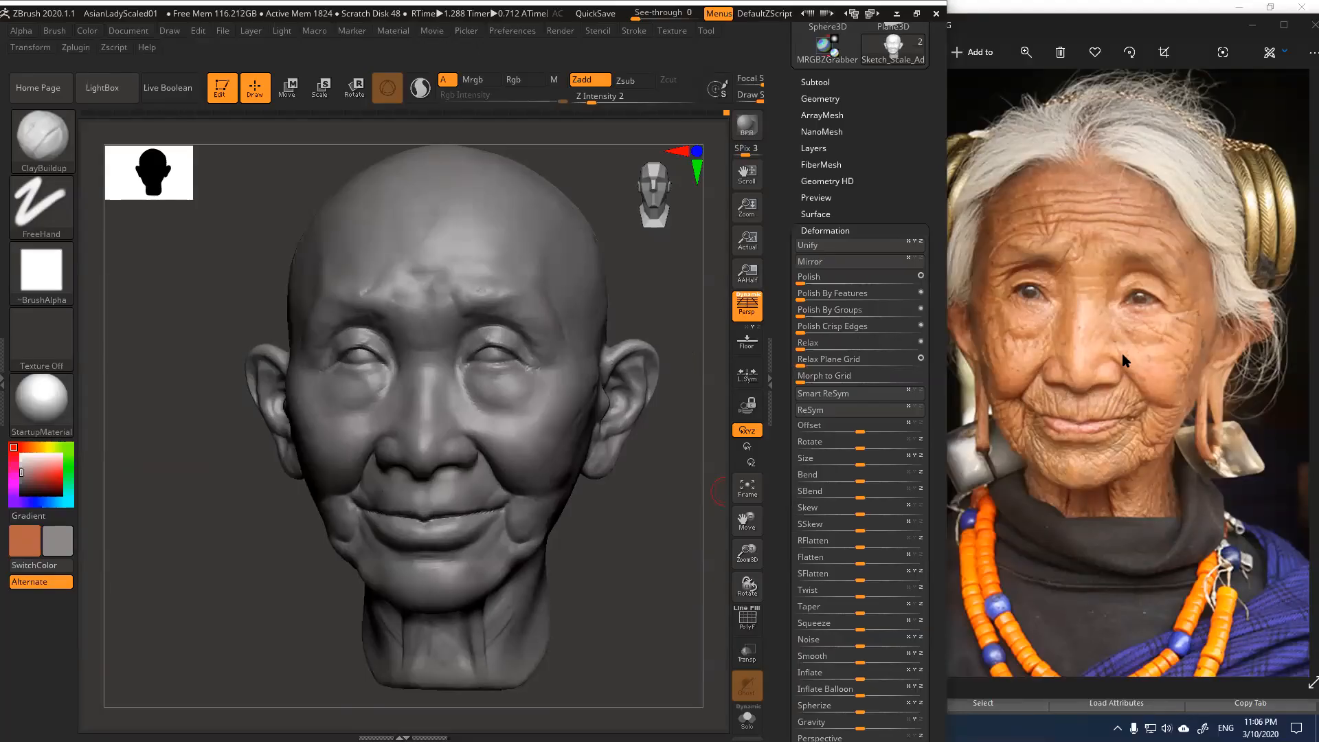
scroll(1142, 371, "up", 5)
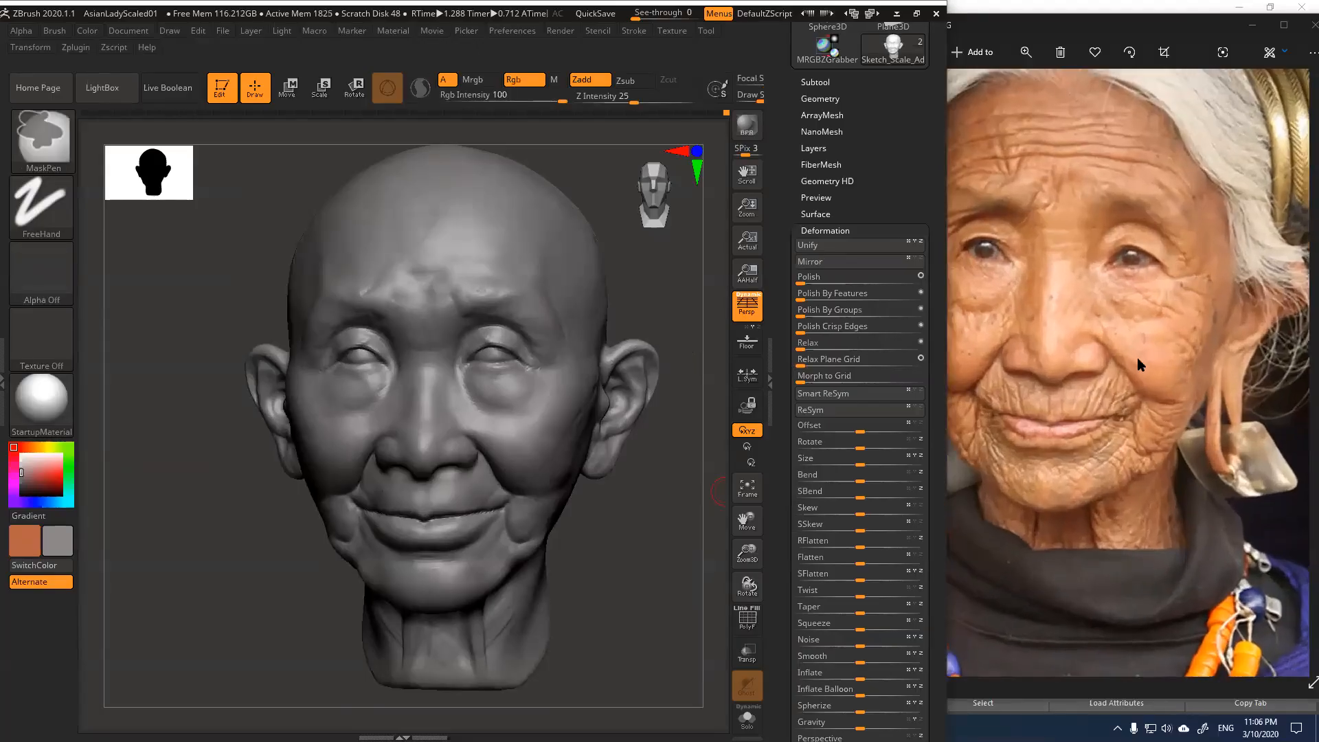
left_click(1127, 367)
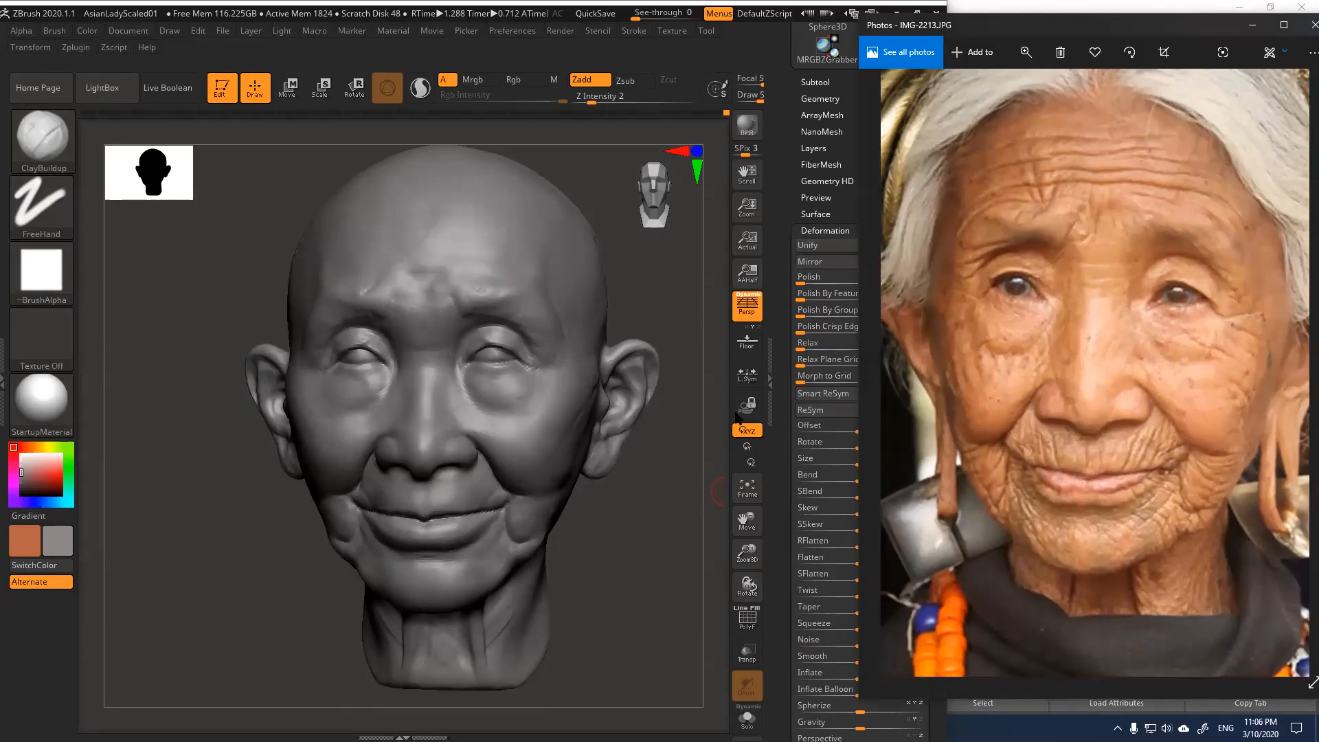
left_click(672, 458)
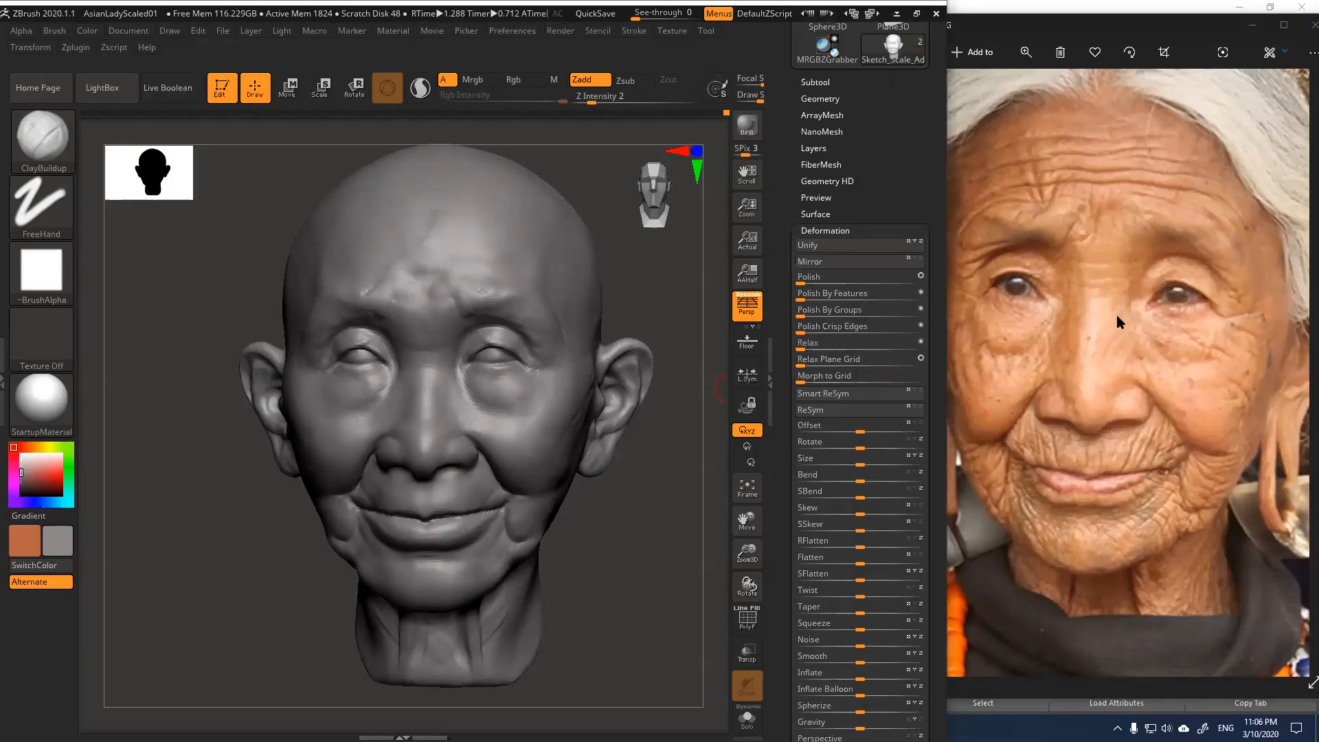
left_click(970, 210)
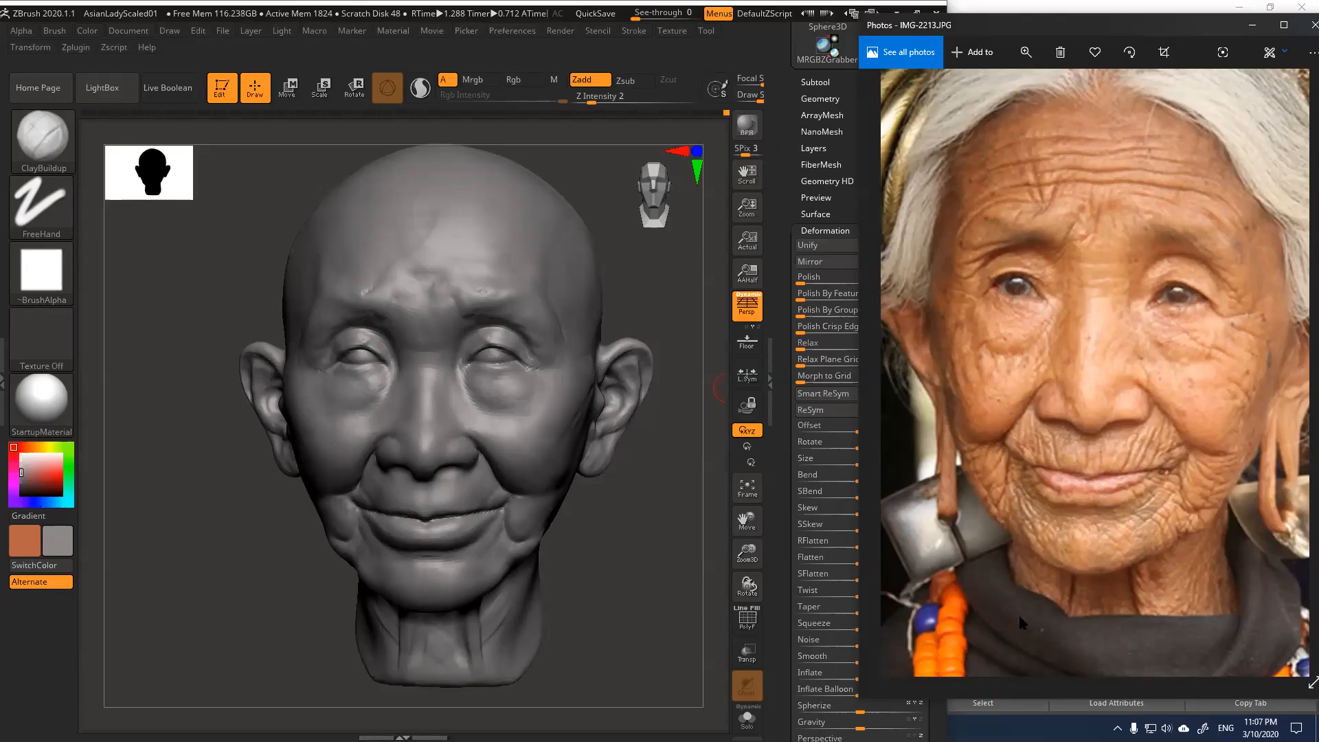
left_click_drag(1023, 22, 1028, 47)
left_click(896, 14)
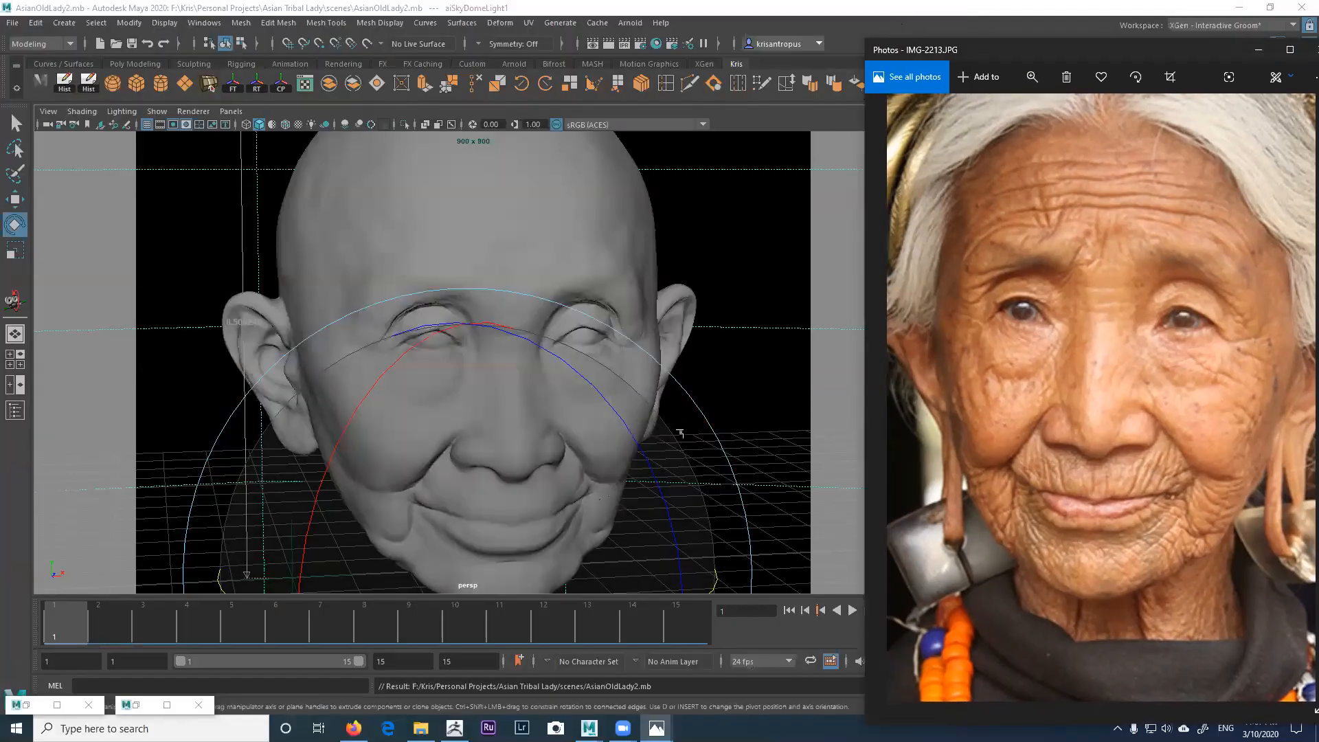
Inspect the Arnold render of the head in RenderView, then minimize Maya and return to ZBrush.
left_click(136, 705)
scroll(756, 417, "up", 3)
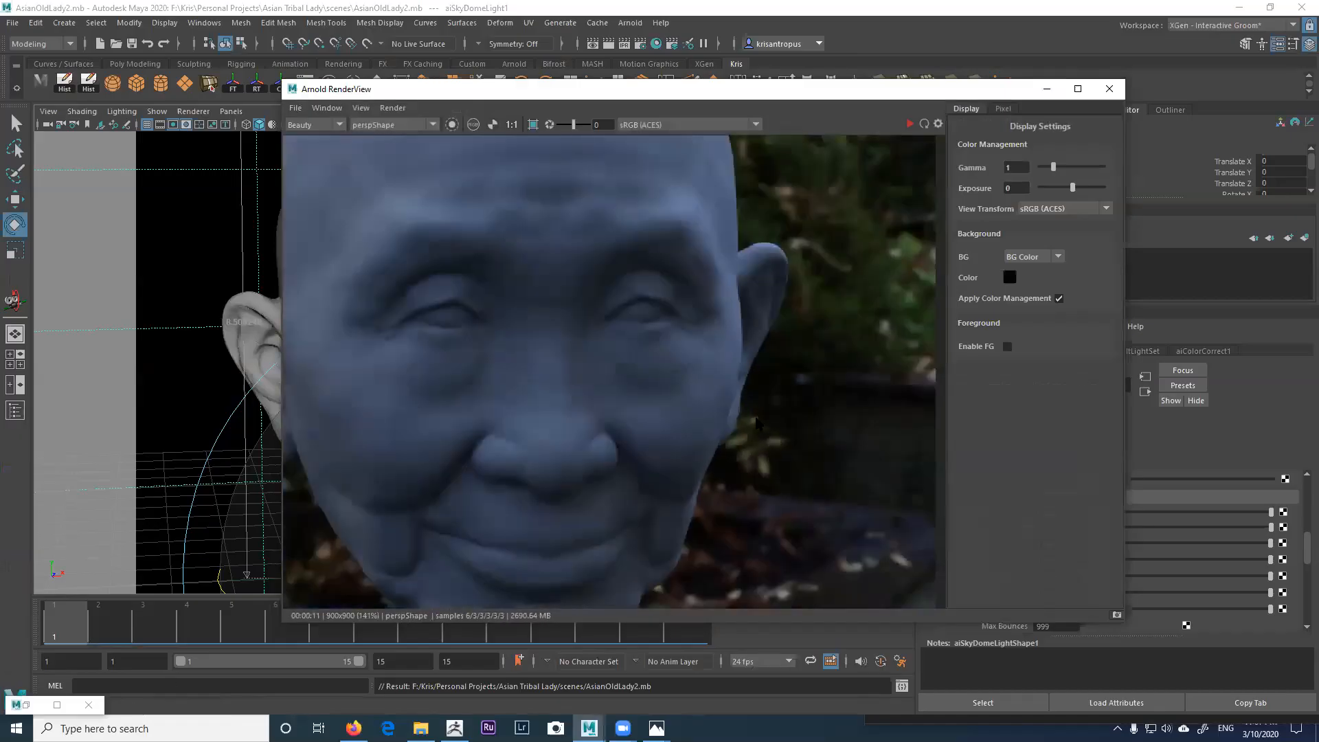
scroll(722, 432, "down", 1)
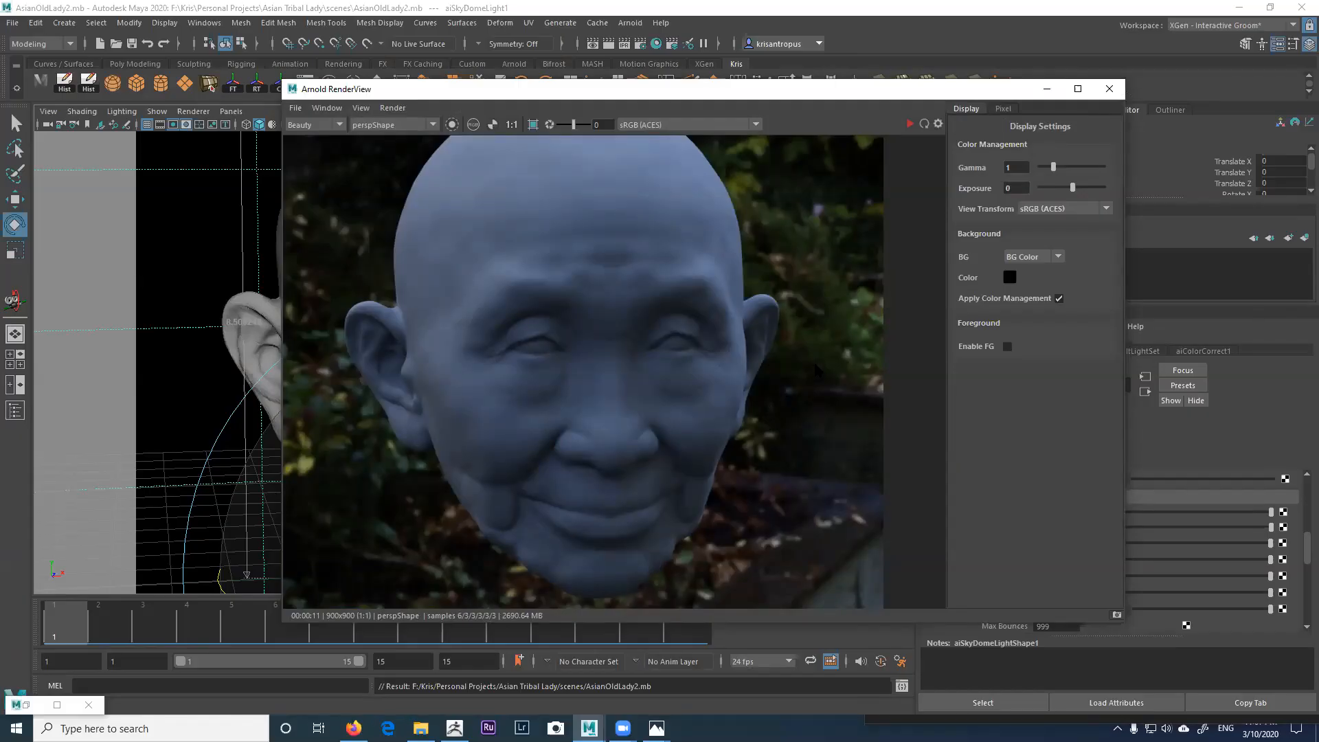
left_click(1047, 88)
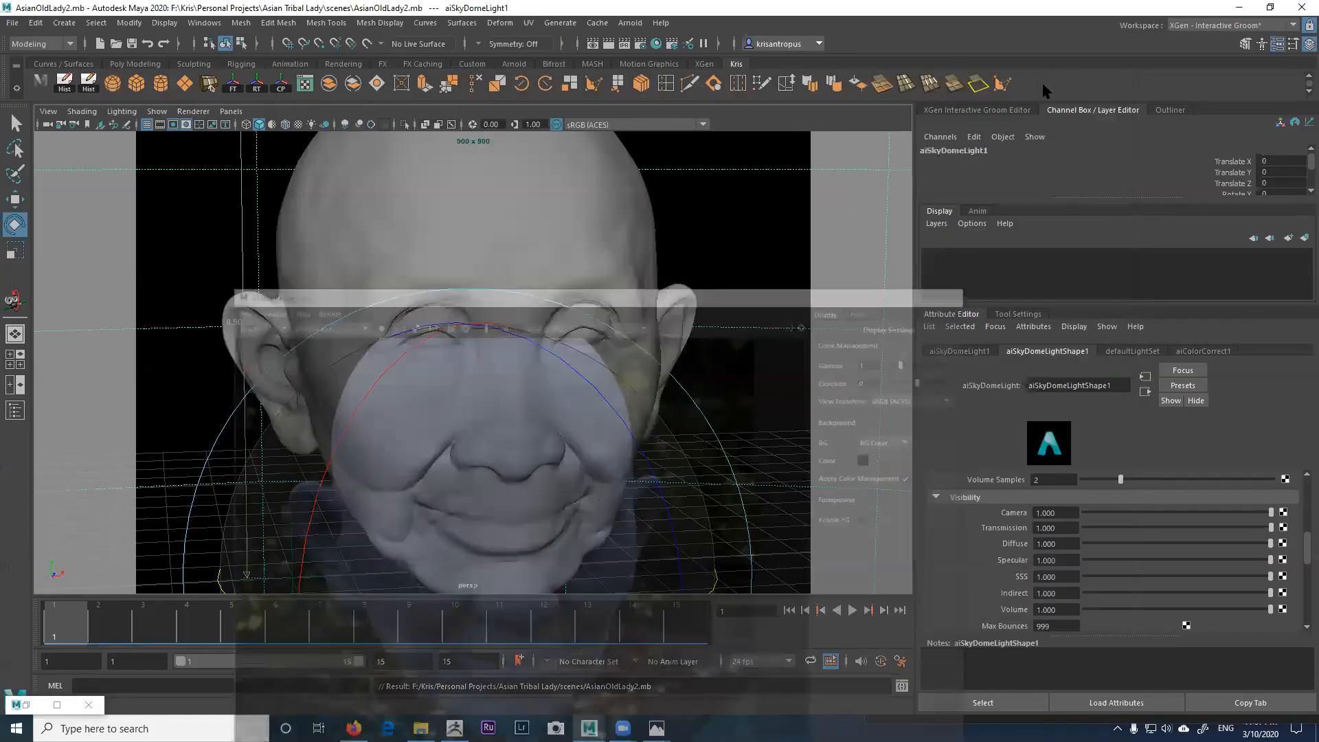
left_click(1238, 8)
left_click(455, 728)
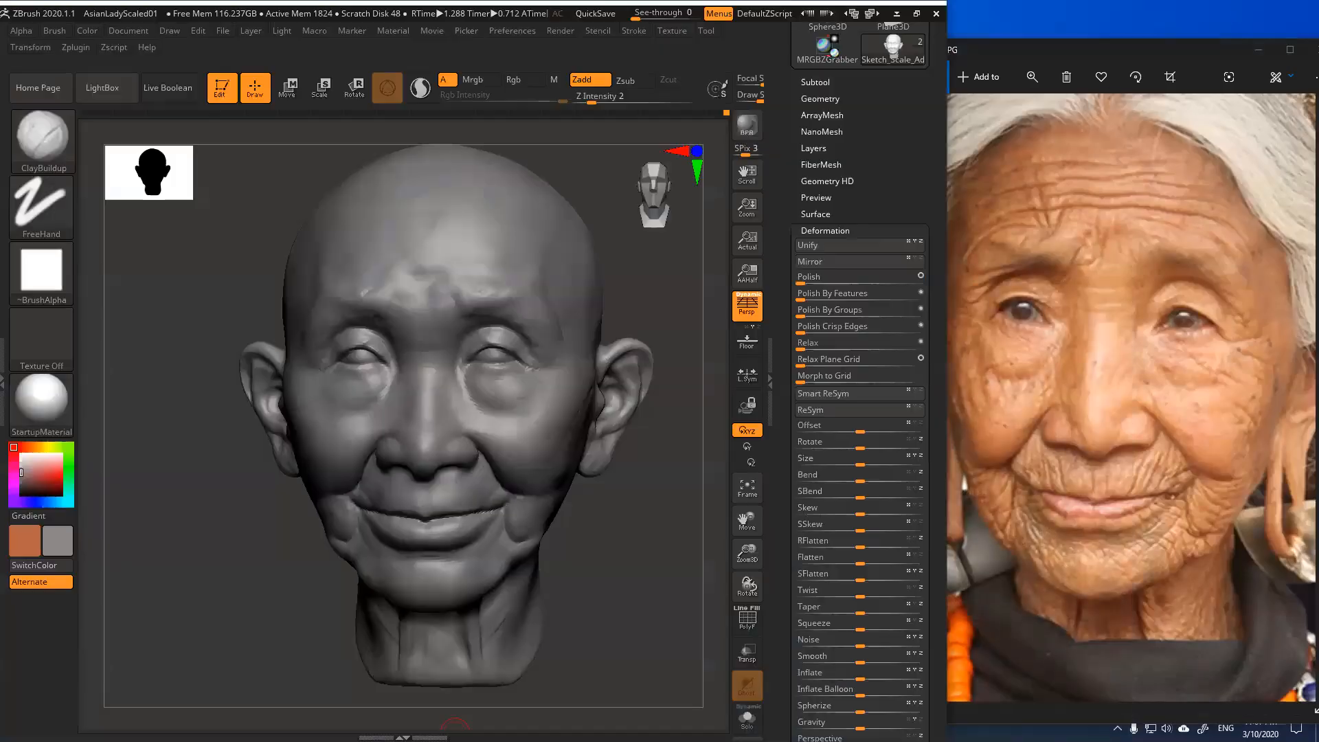
Rotate the head so its left cheek and ear face the camera.
left_click_drag(663, 493, 658, 480)
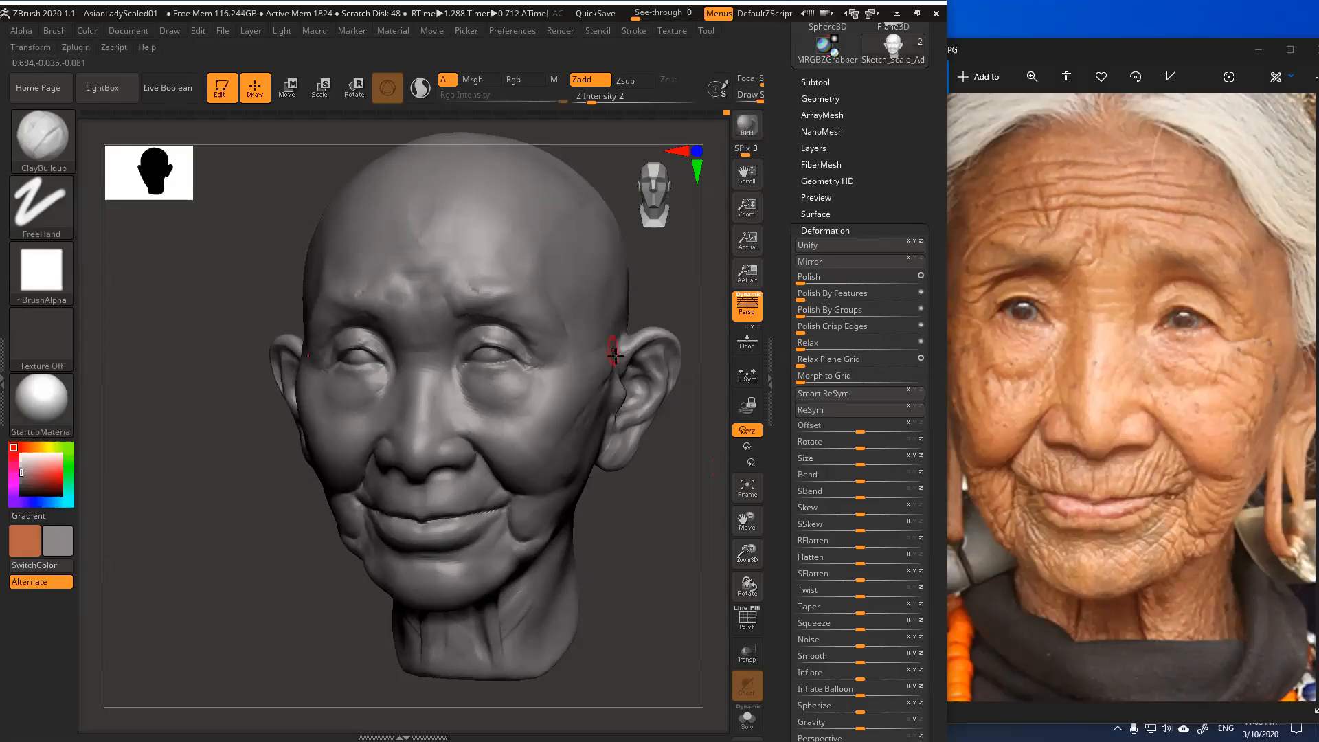
mouse_move(671, 471)
left_mouse_down()
mouse_move(641, 470)
mouse_move(714, 566)
left_mouse_up()
Zoom in close on the head and snap it back to a straight front view.
left_click_drag(200, 547, 55, 509, "alt")
left_click_drag(89, 584, 141, 574)
left_click_drag(689, 628, 688, 503, "shift")
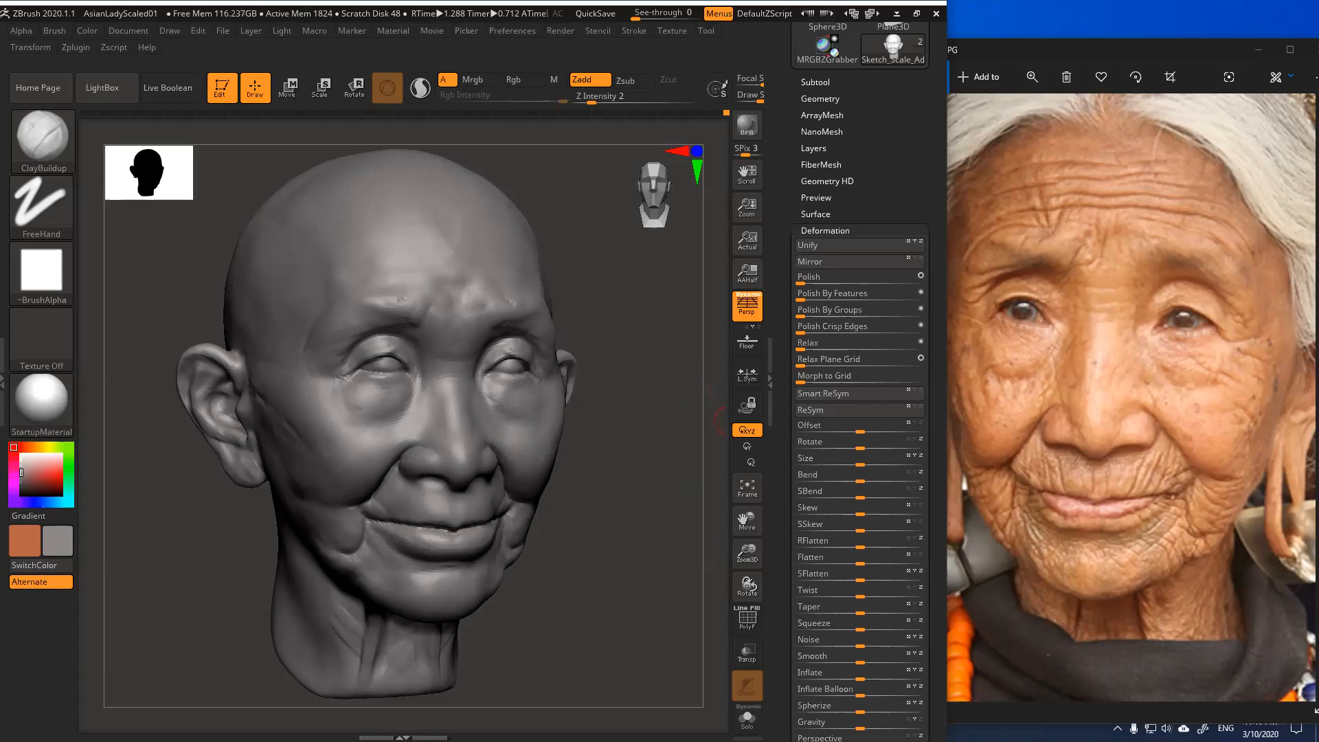
Switch to Facebook in Firefox and open the Fly Art Matters group page.
key("alt+Tab")
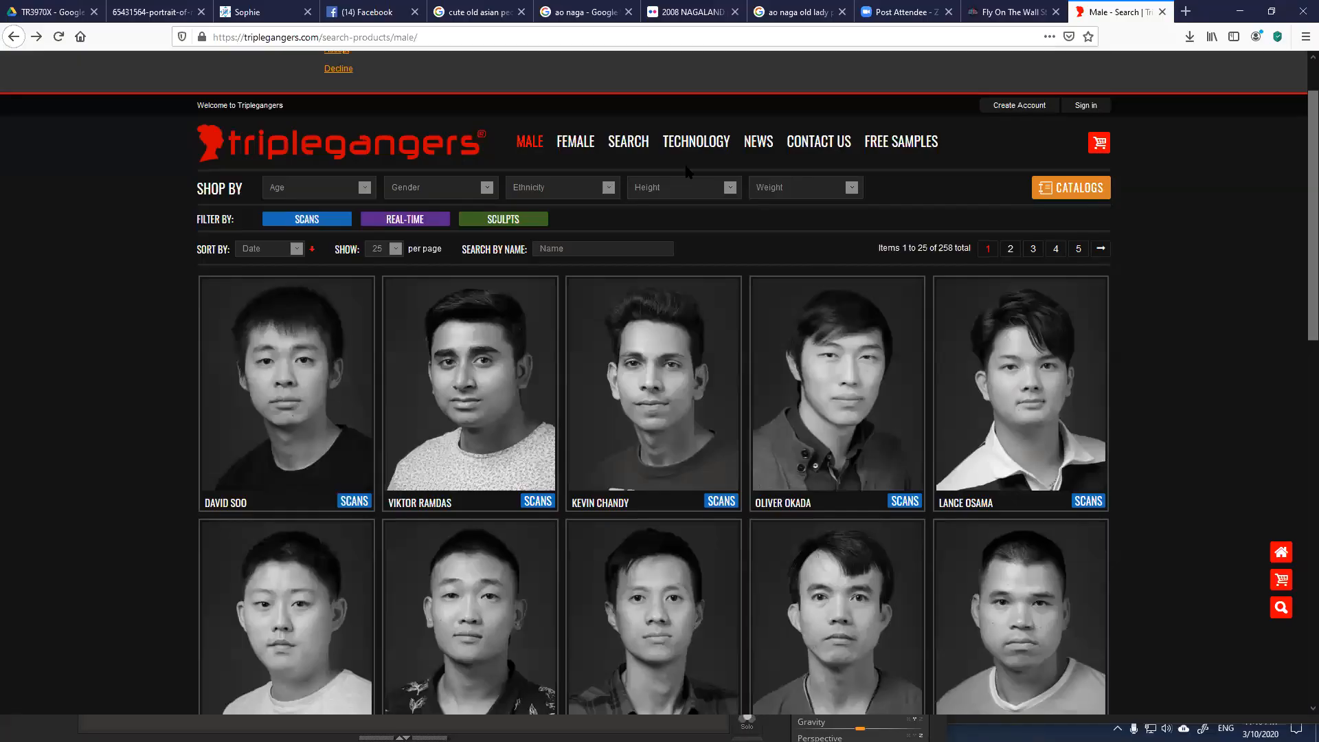
left_click(373, 15)
left_click(372, 308)
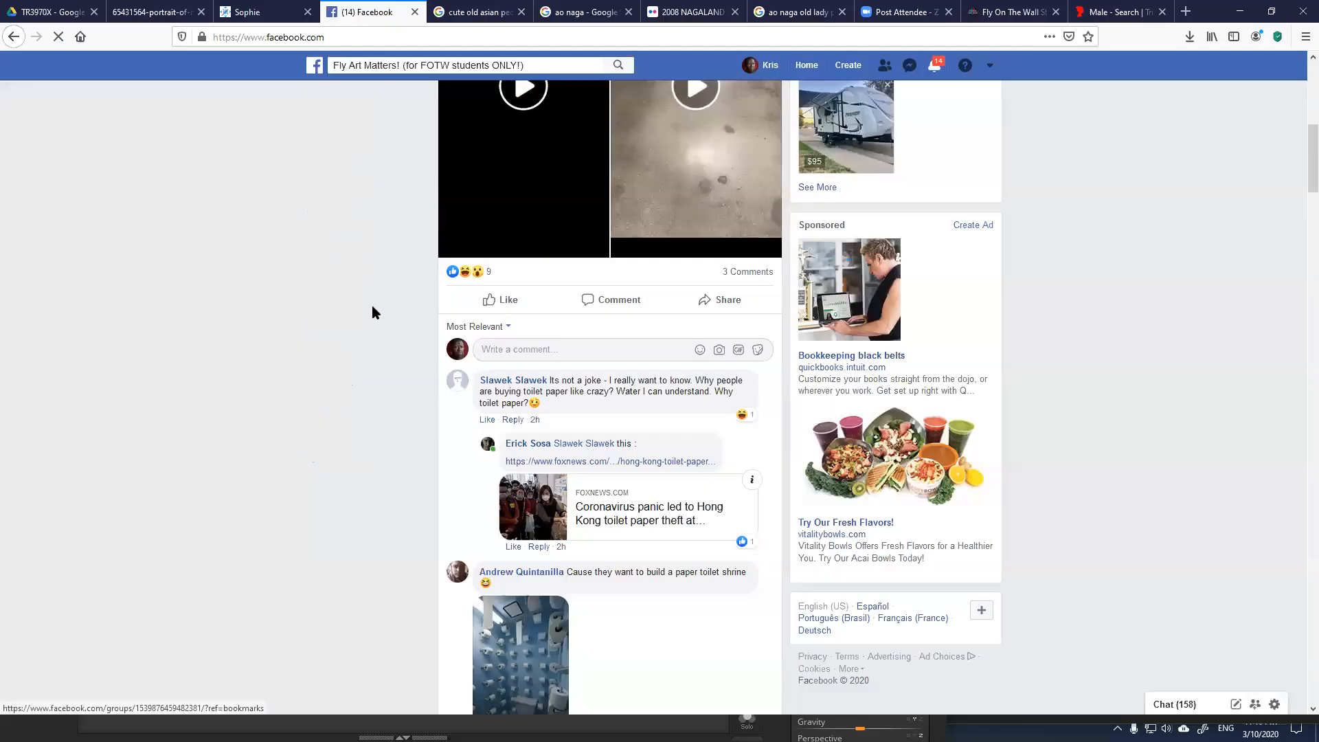
Scroll the group feed to the pipe-smoking old-man portrait post and enlarge its first portrait.
scroll(695, 404, "down", 4)
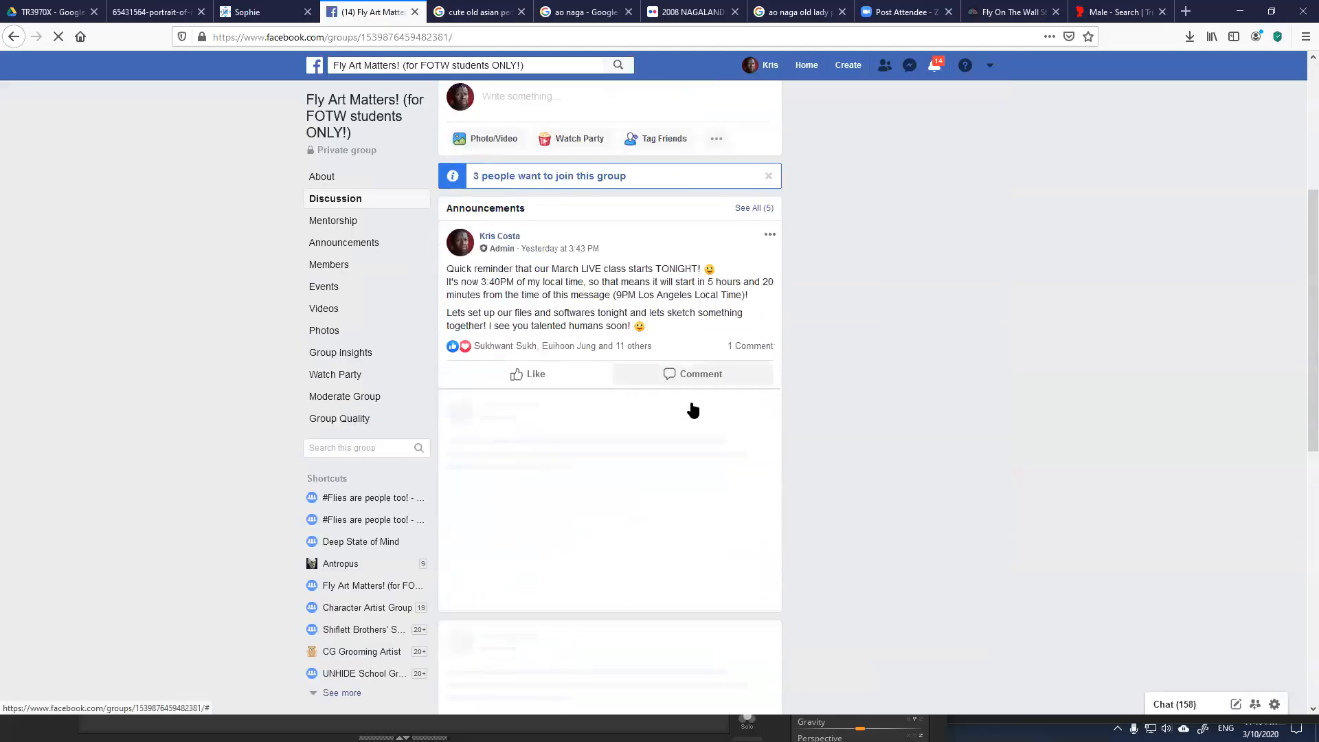
scroll(693, 404, "down", 5)
scroll(719, 364, "up", 4)
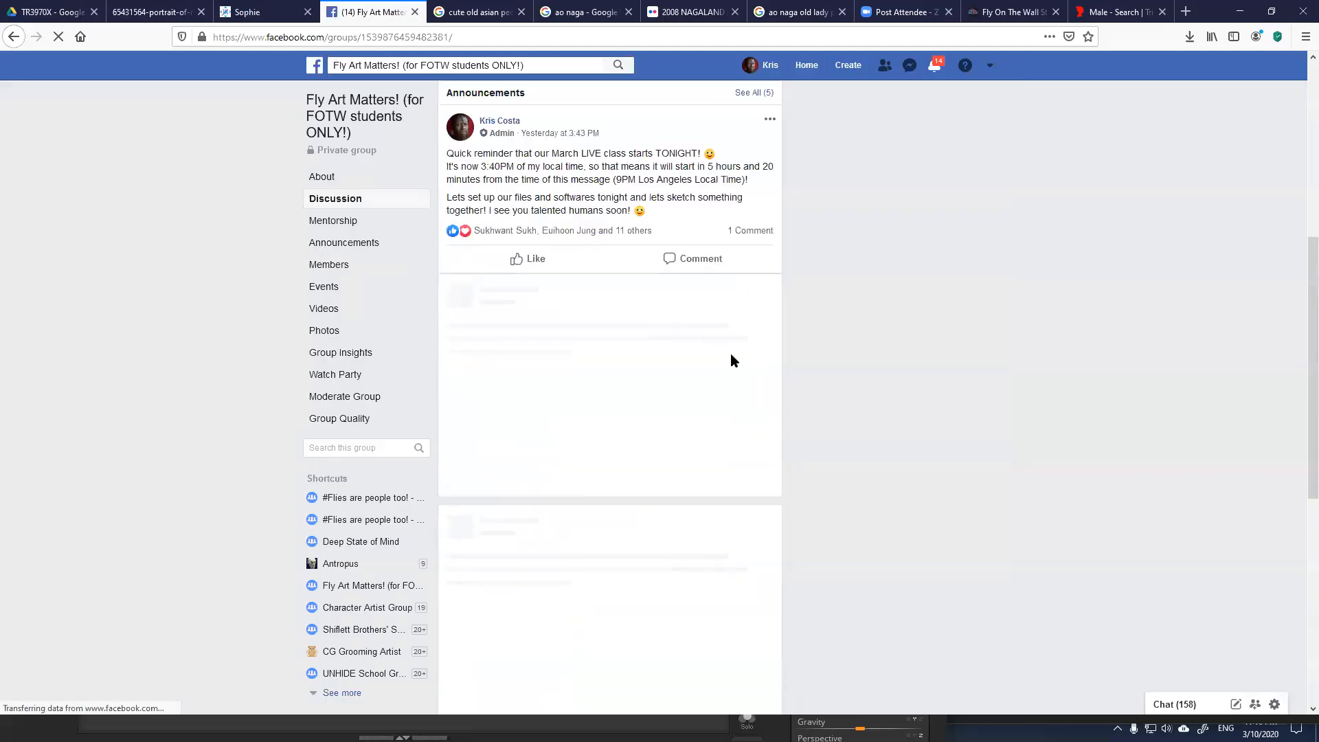
scroll(1036, 317, "down", 10)
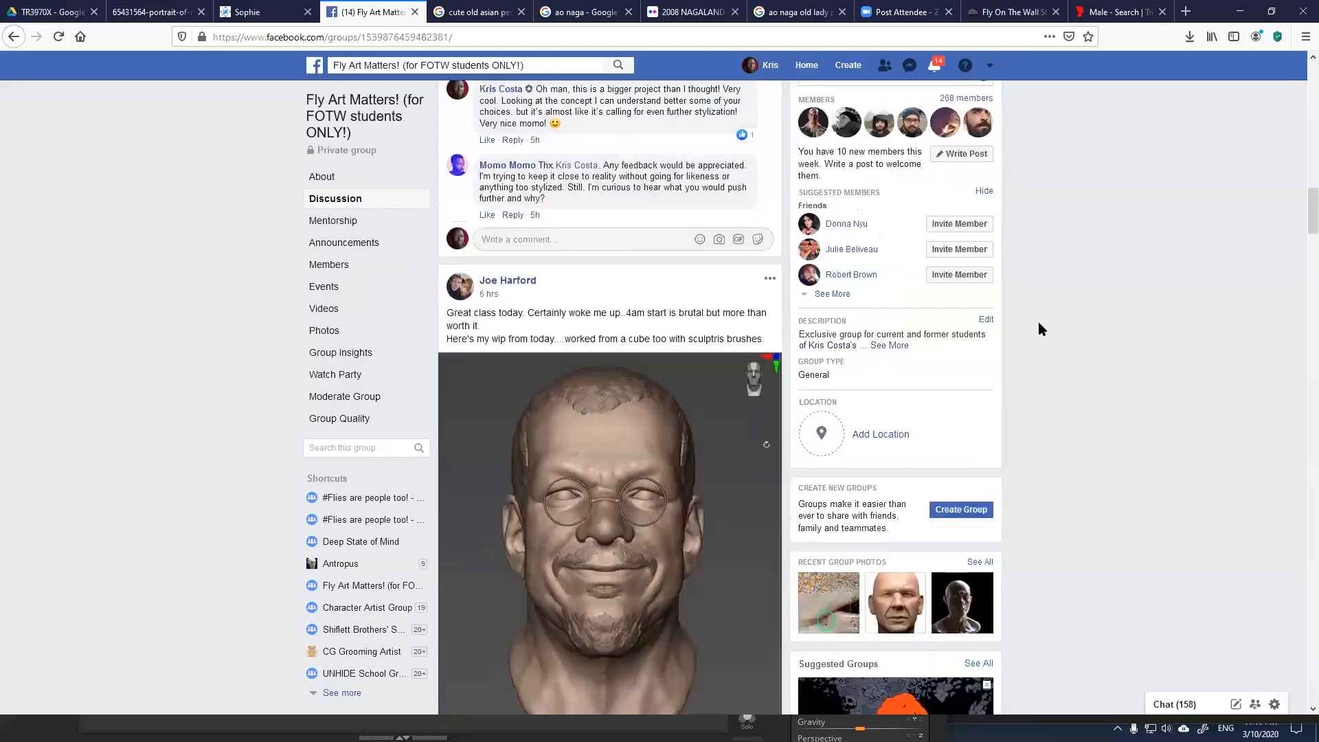
scroll(1039, 328, "down", 15)
scroll(1037, 326, "down", 15)
scroll(1033, 331, "down", 10)
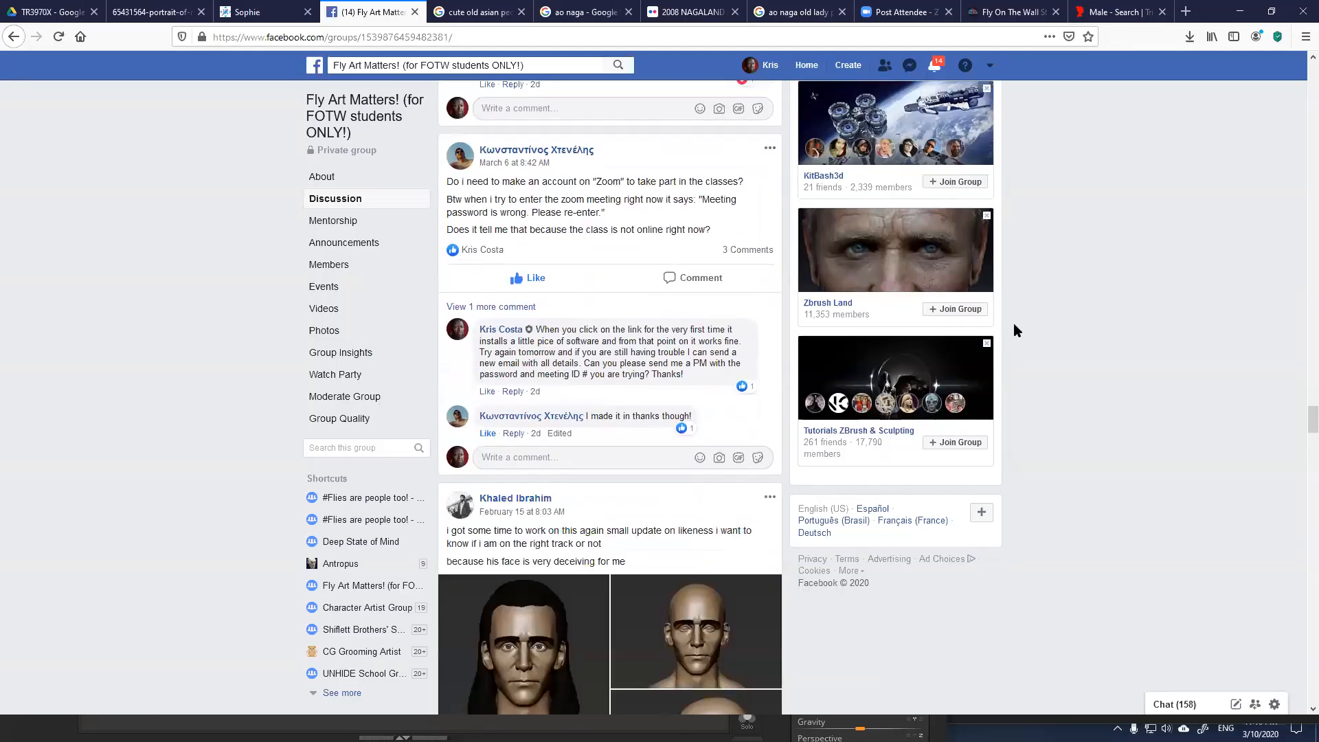
scroll(1019, 338, "down", 15)
scroll(1021, 341, "down", 15)
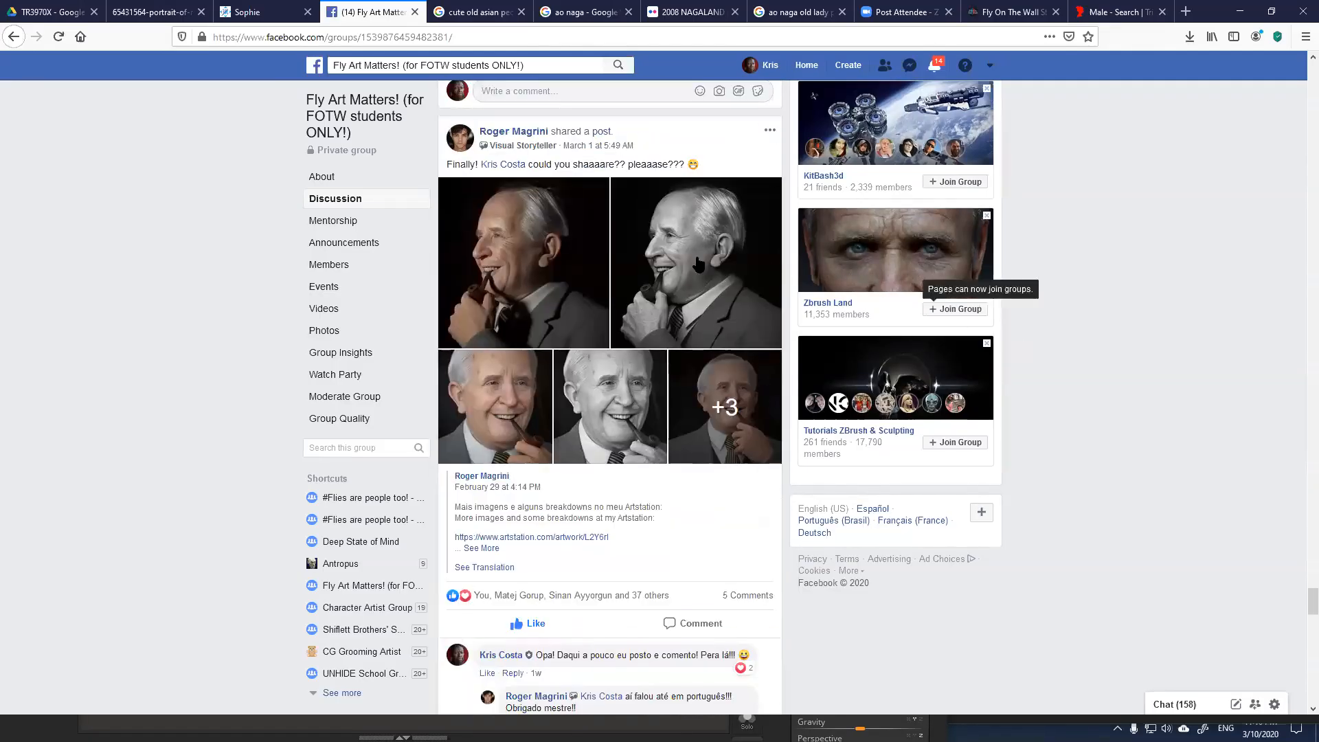
left_click(523, 269)
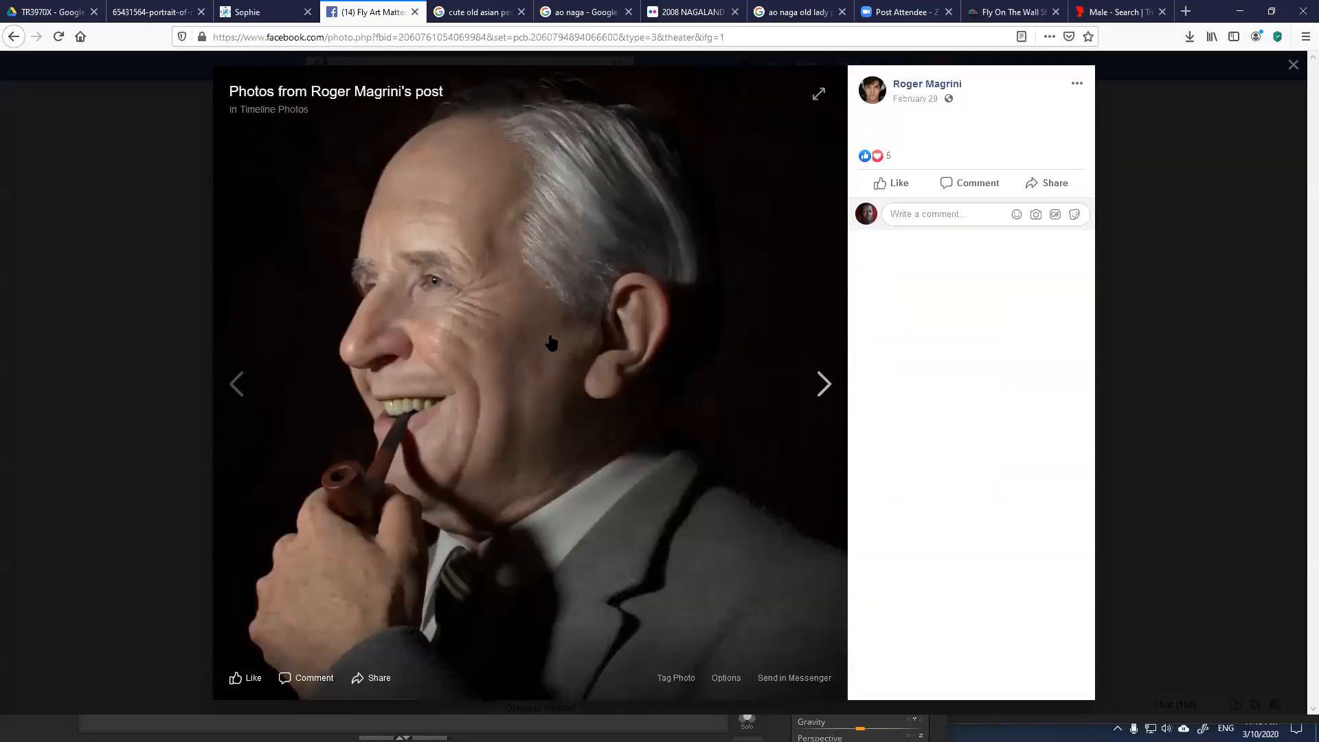
left_click(819, 394)
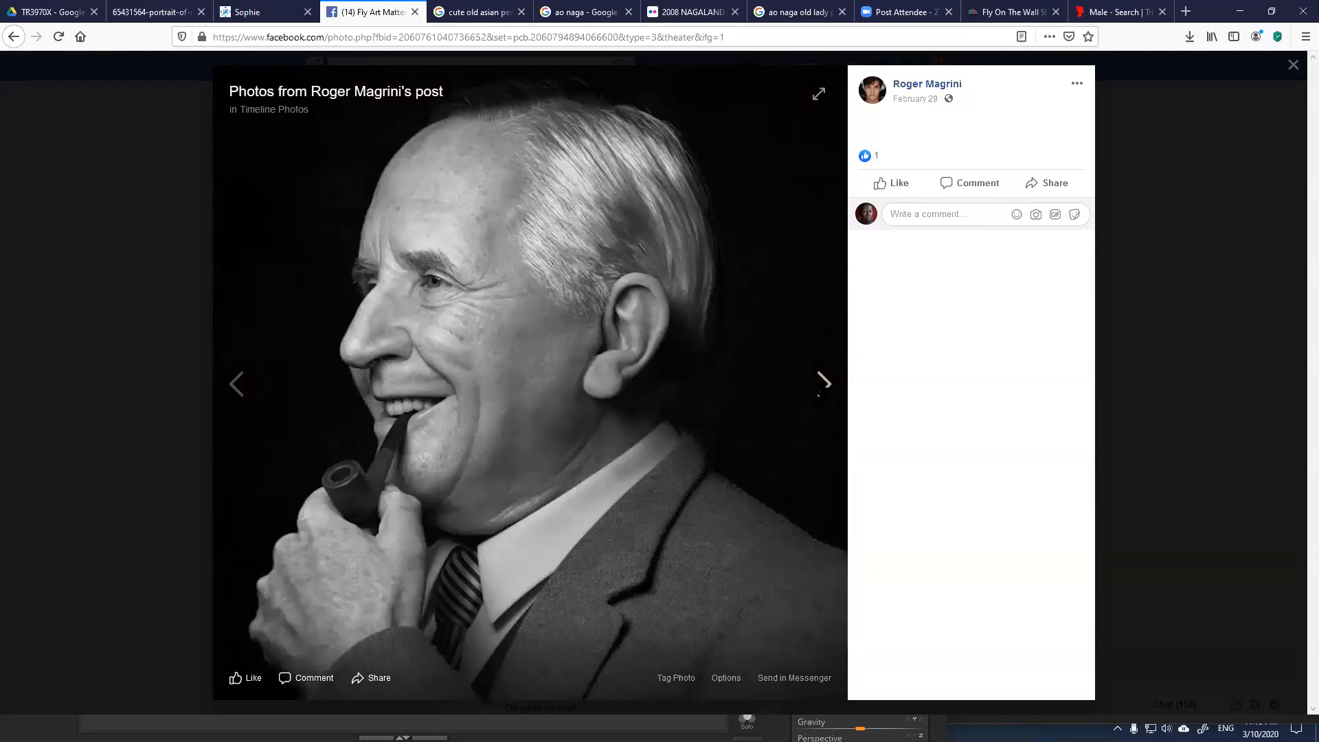
left_click(819, 393)
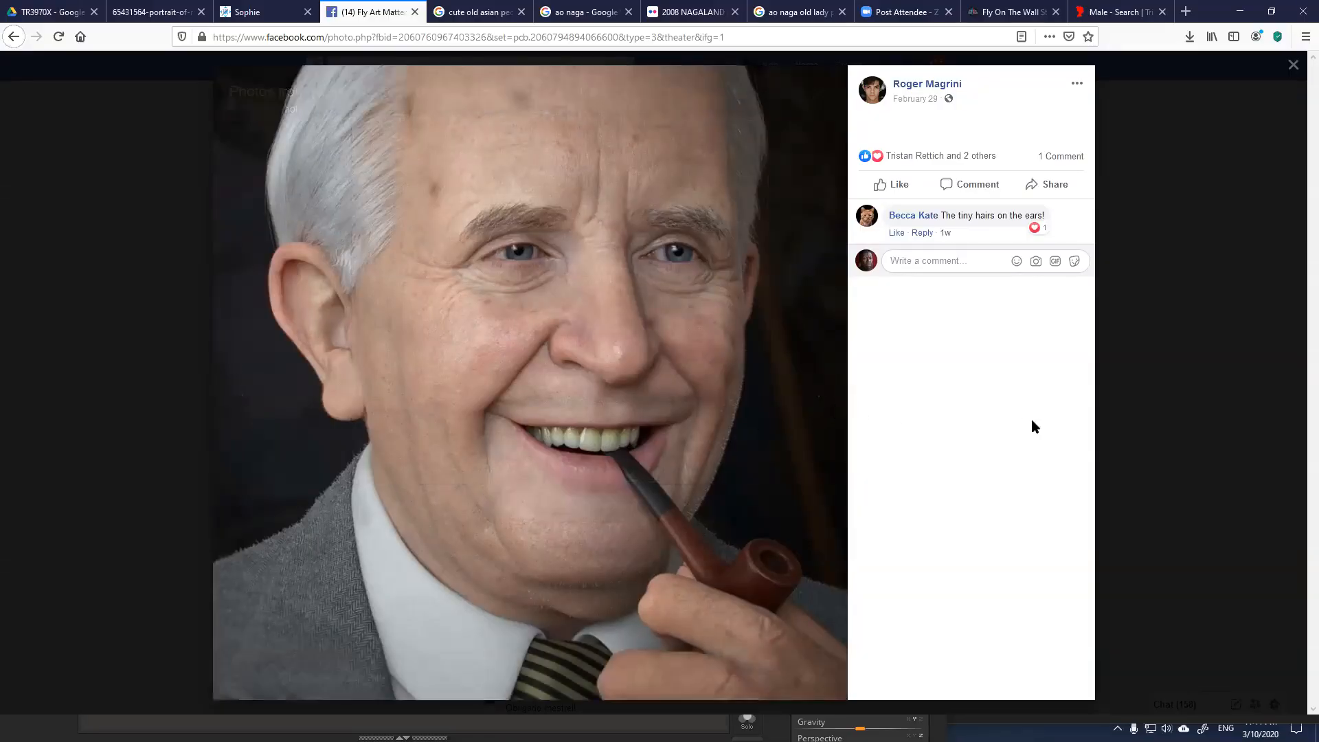
left_click(1135, 408)
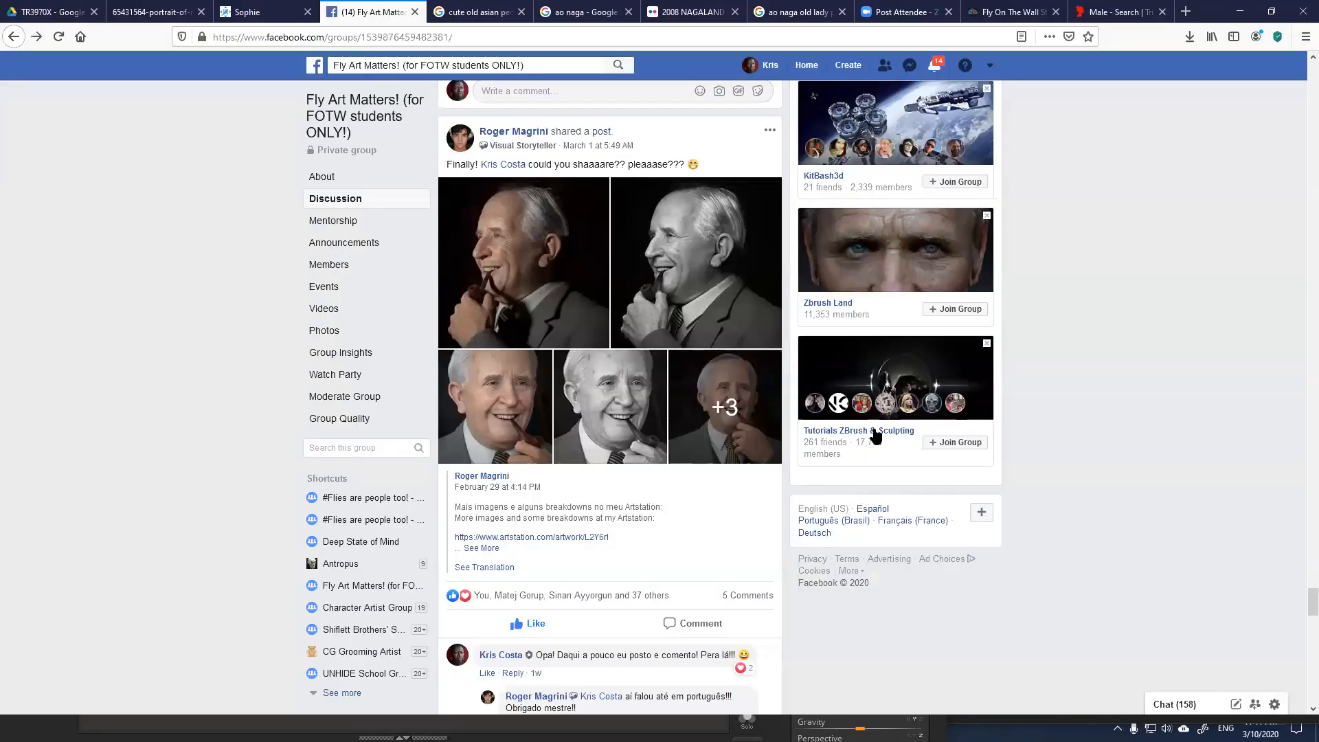
Minimize Firefox to bring back the ZBrush window and the Photos reference viewer.
mouse_move(880, 436)
left_click(1241, 10)
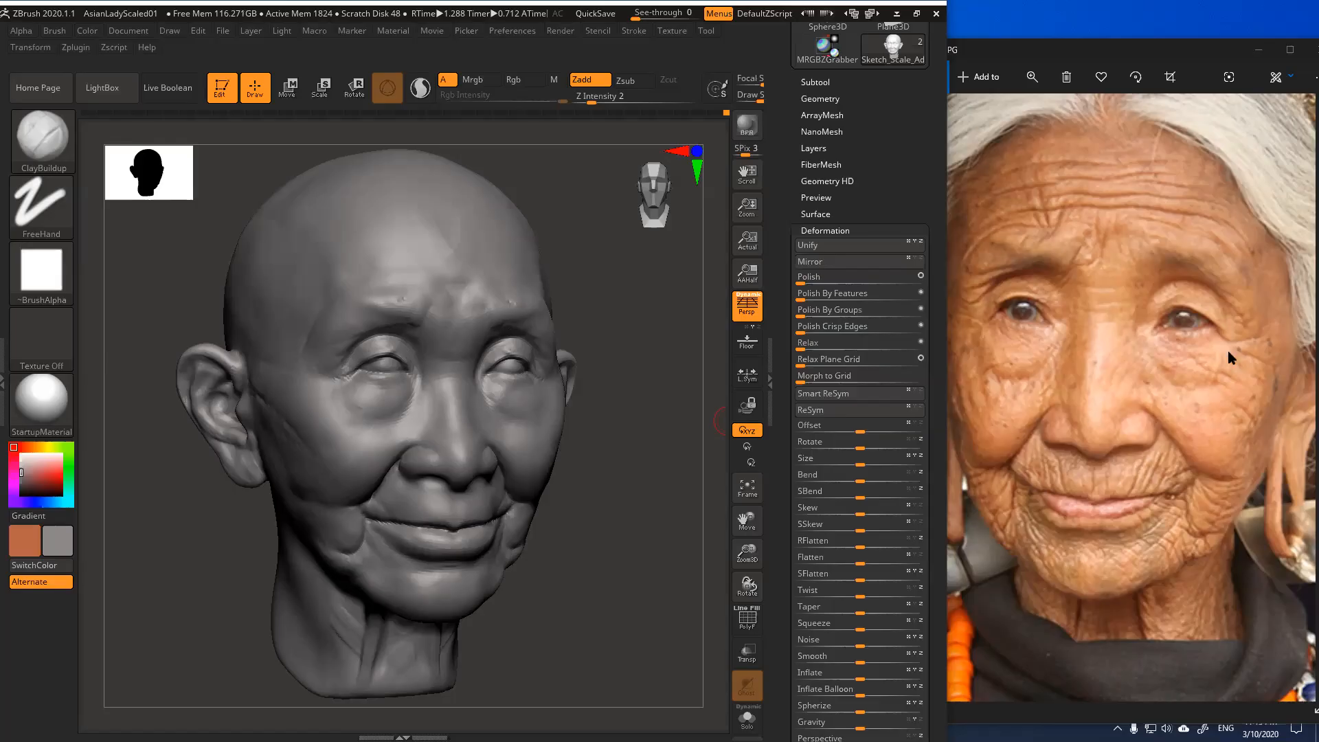
Rotate the aged head from profile to a straight front view and frame it with F.
mouse_move(642, 489)
left_mouse_down()
mouse_move(623, 515)
mouse_move(636, 522)
mouse_move(625, 492)
mouse_move(618, 531)
mouse_move(612, 344)
mouse_move(505, 426)
left_mouse_up()
mouse_move(639, 484)
left_mouse_down()
mouse_move(600, 533)
mouse_move(650, 450)
mouse_move(636, 401)
mouse_move(629, 441)
mouse_move(630, 391)
mouse_move(616, 484)
mouse_move(610, 456)
mouse_move(627, 456)
mouse_move(629, 517)
mouse_move(633, 493)
mouse_move(608, 547)
mouse_move(440, 484)
mouse_move(616, 486)
mouse_move(627, 456)
mouse_move(605, 457)
mouse_move(622, 506)
mouse_move(609, 505)
left_mouse_up()
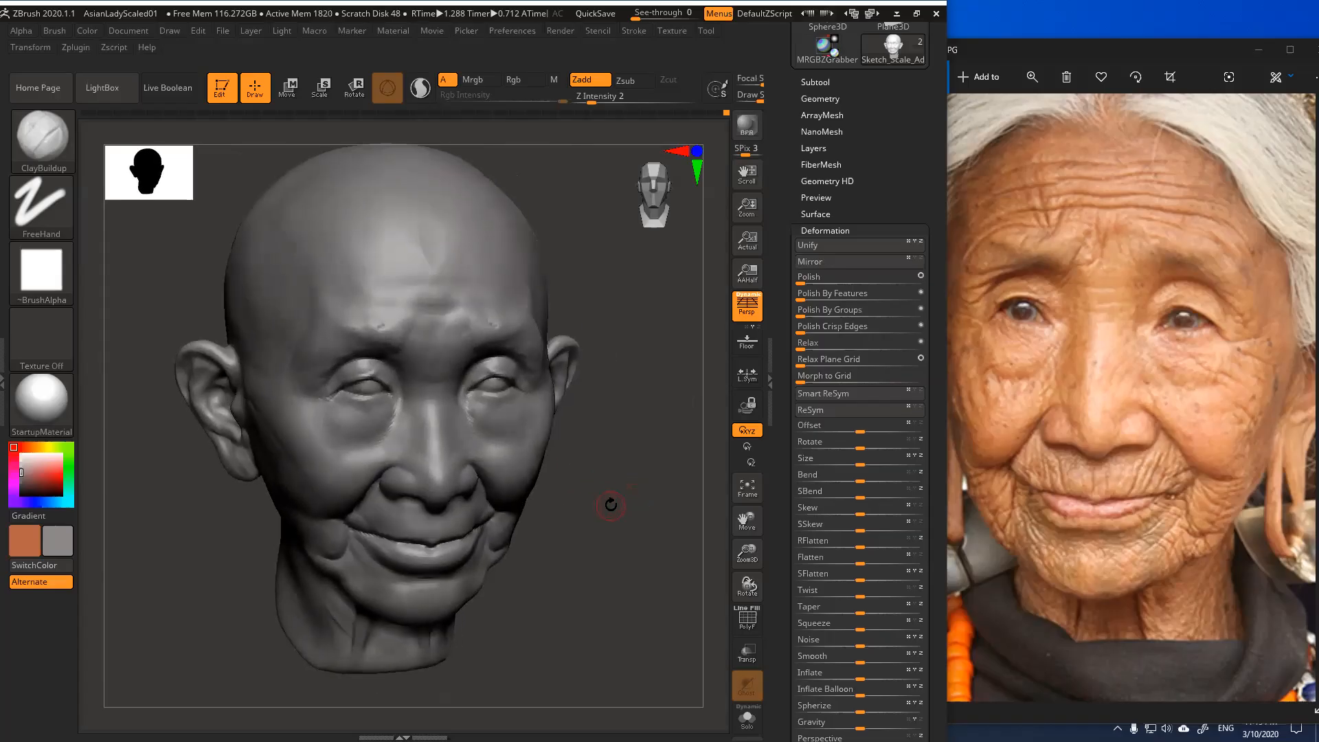
key("f")
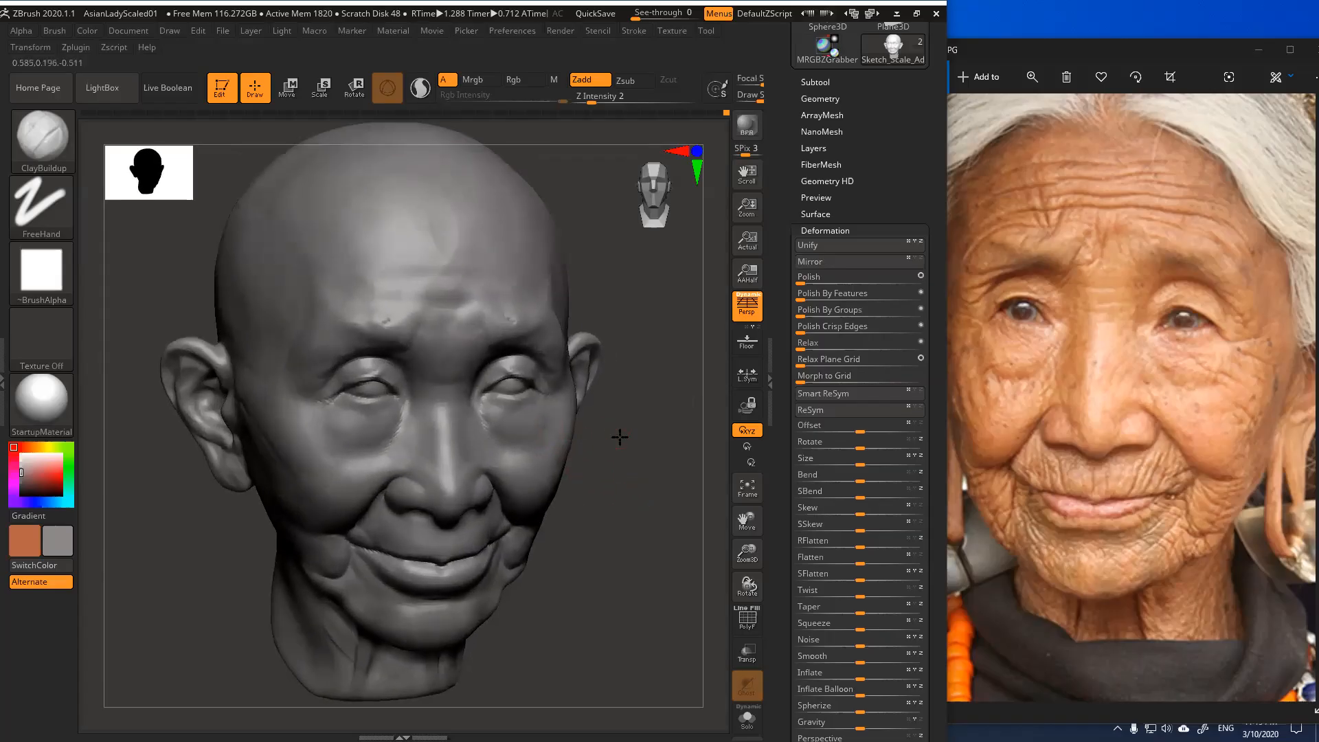